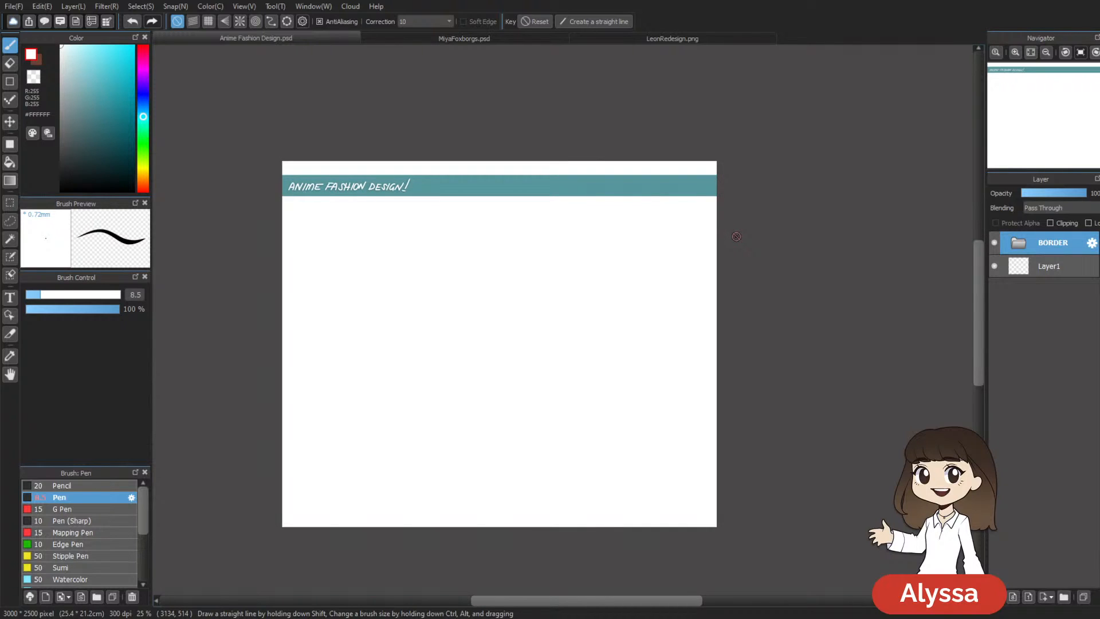
pyautogui.scroll(-1, 578, 189)
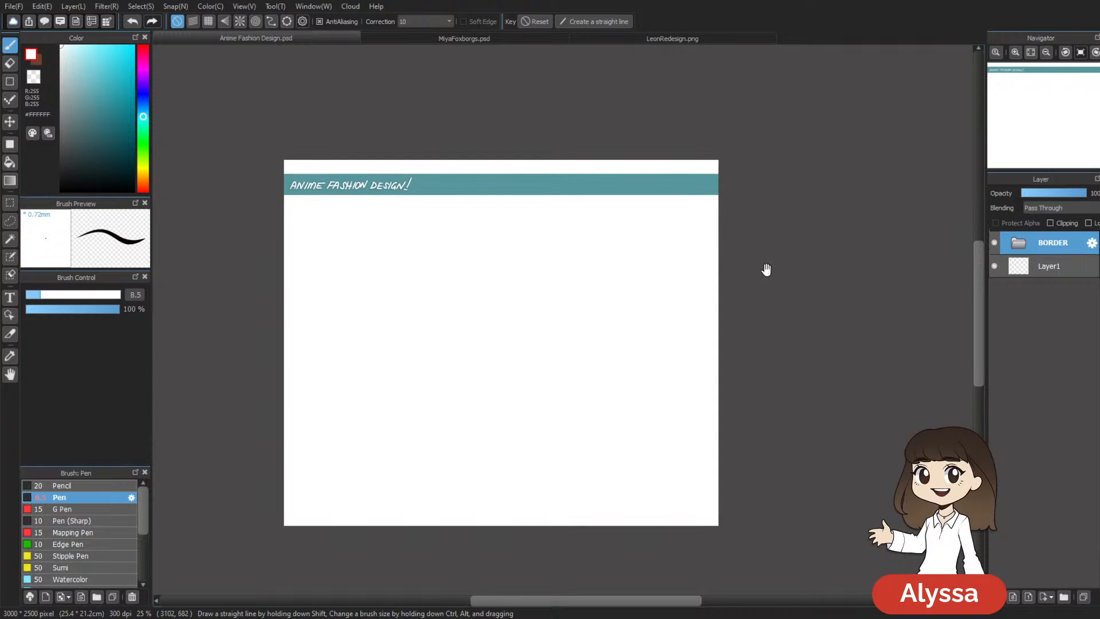
pyautogui.scroll(-1, 742, 276)
pyautogui.scroll(4, 743, 276)
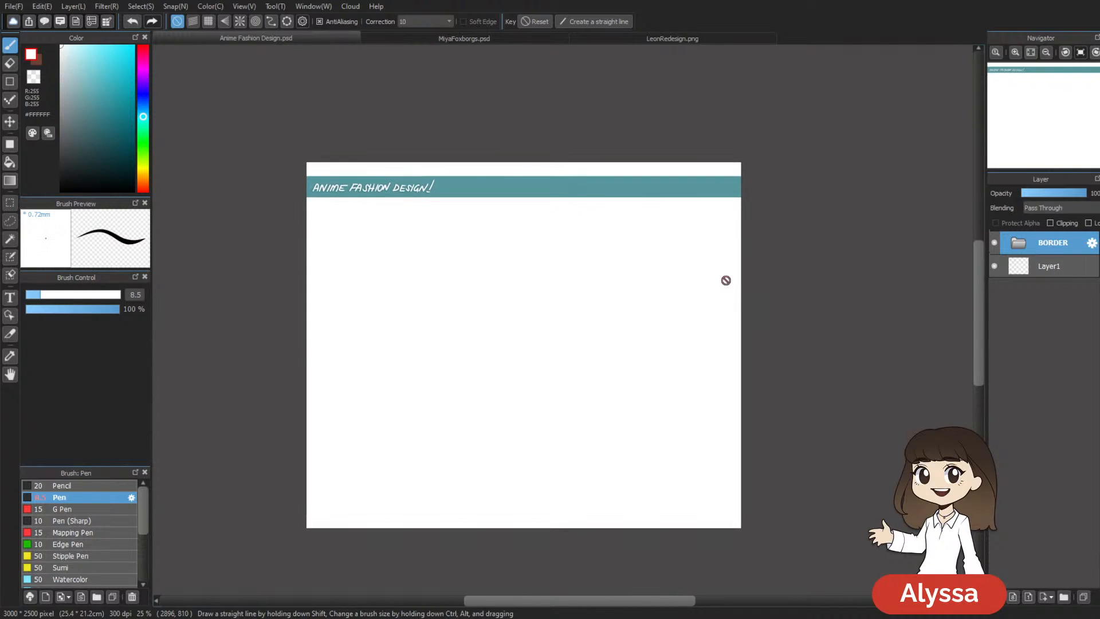
pyautogui.moveTo(713, 278); pyautogui.dragTo(745, 247)
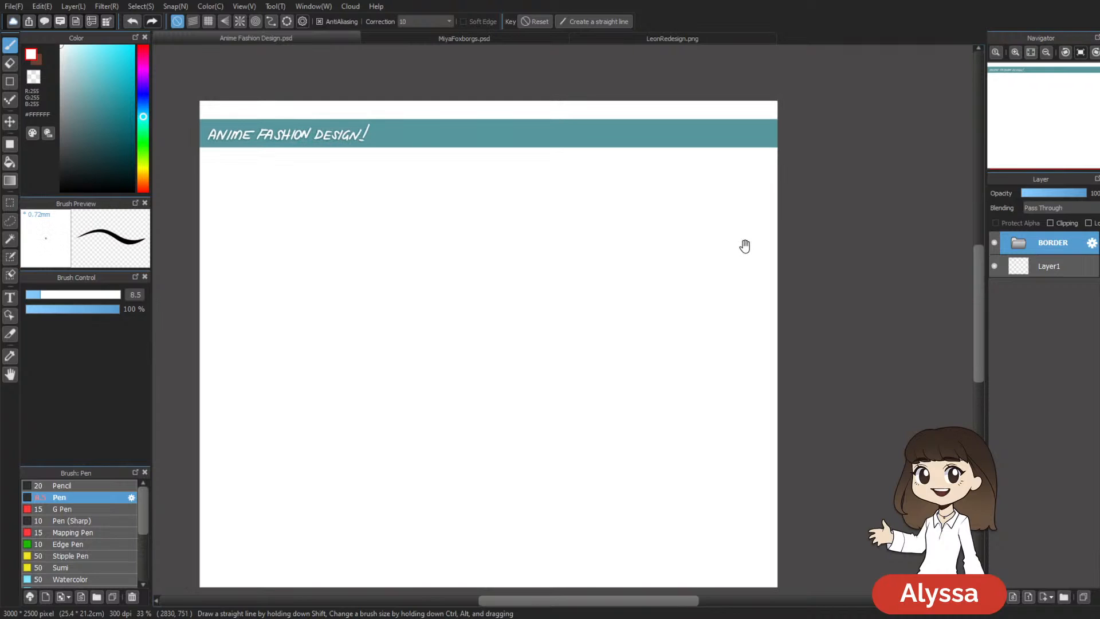
pyautogui.moveTo(744, 246); pyautogui.dragTo(728, 206)
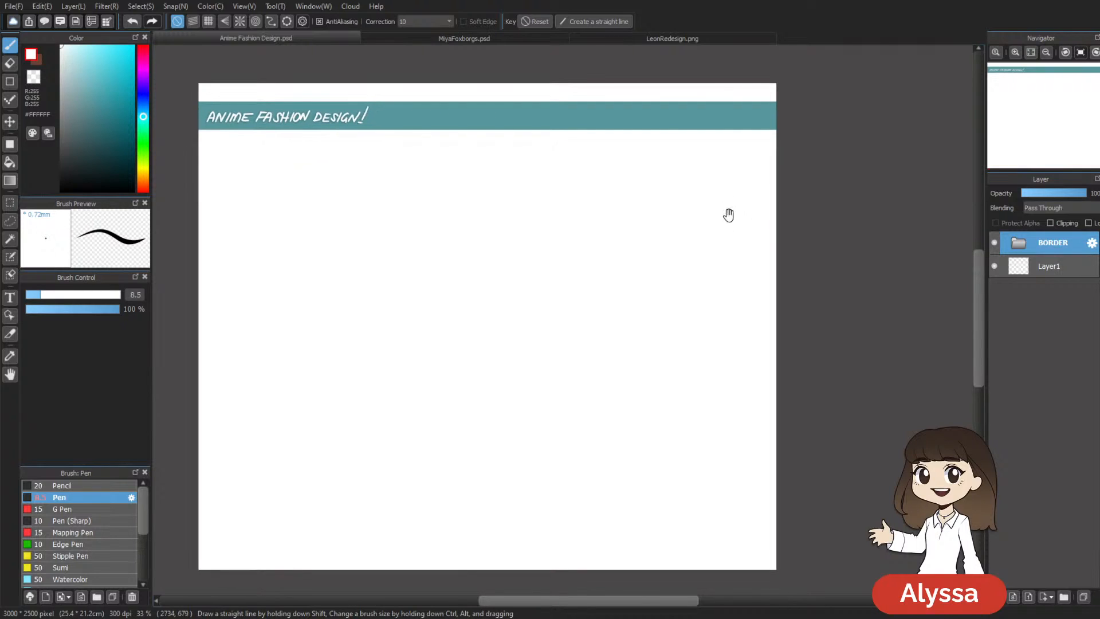
pyautogui.moveTo(732, 215); pyautogui.dragTo(733, 214)
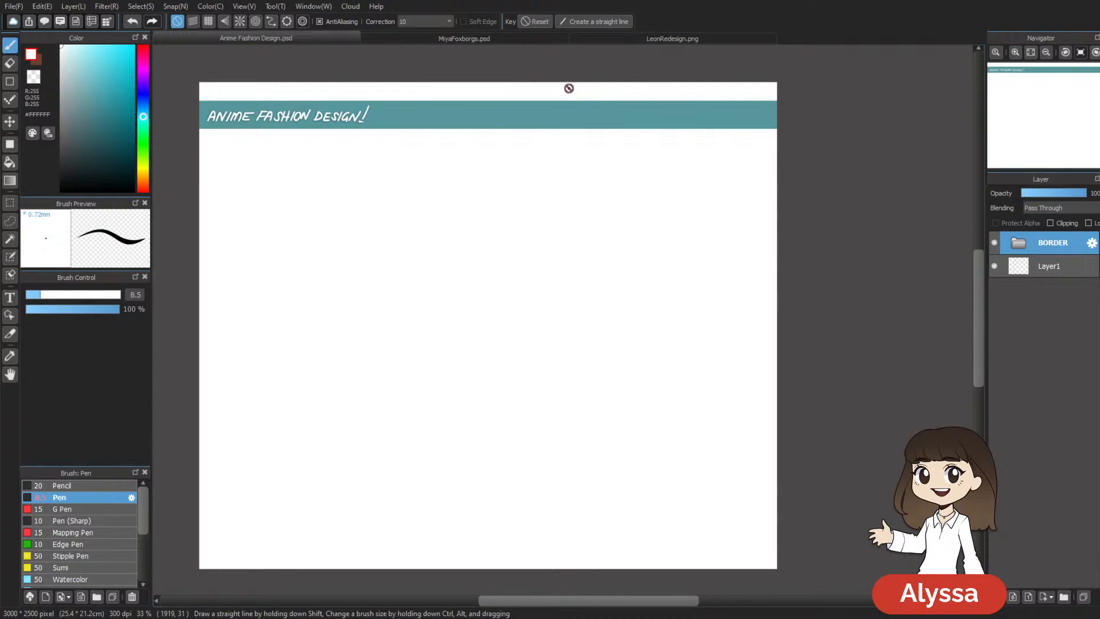
# Step: Bring up MiyaFoxborgs.psd and examine the two full-body character outfits and their headshots
pyautogui.click(458, 42)
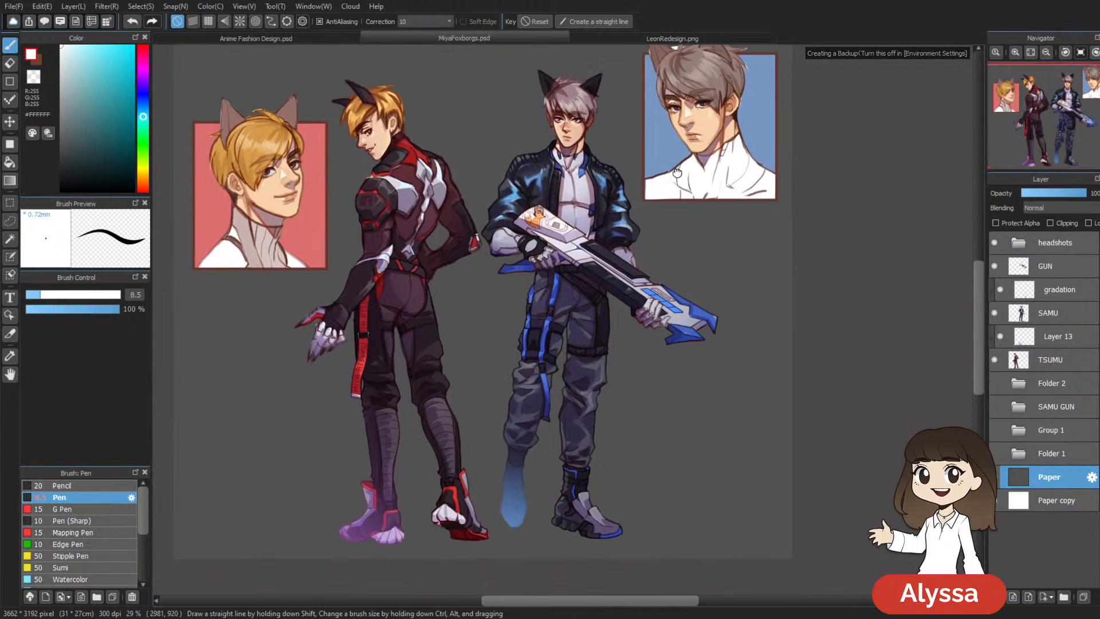
pyautogui.moveTo(677, 172); pyautogui.dragTo(703, 197)
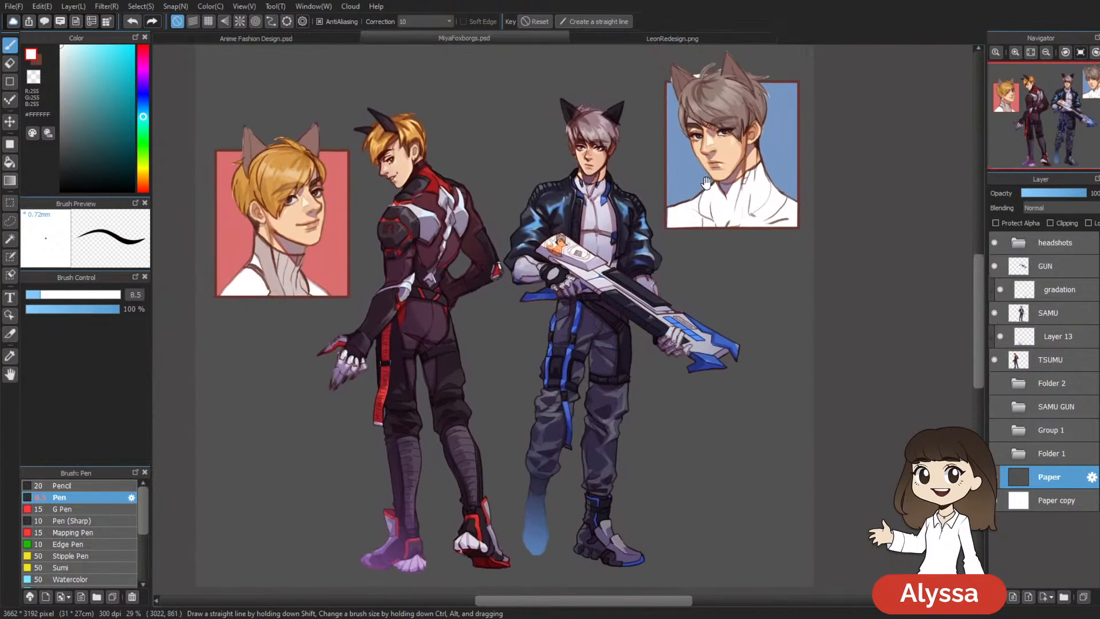
pyautogui.moveTo(627, 199); pyautogui.dragTo(620, 183)
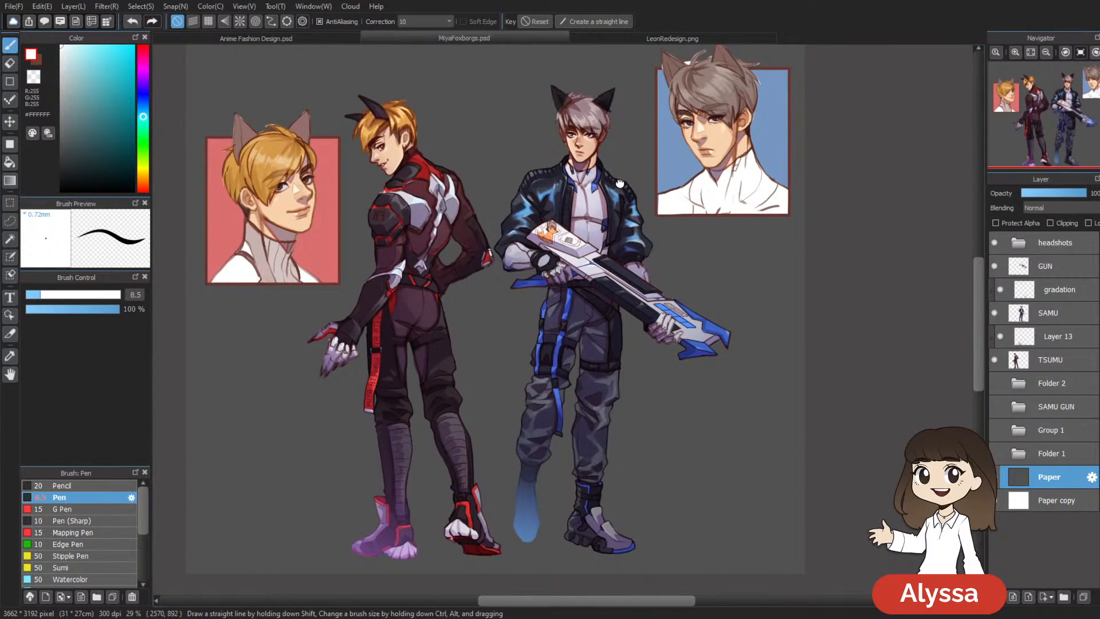
pyautogui.moveTo(648, 149); pyautogui.dragTo(652, 158)
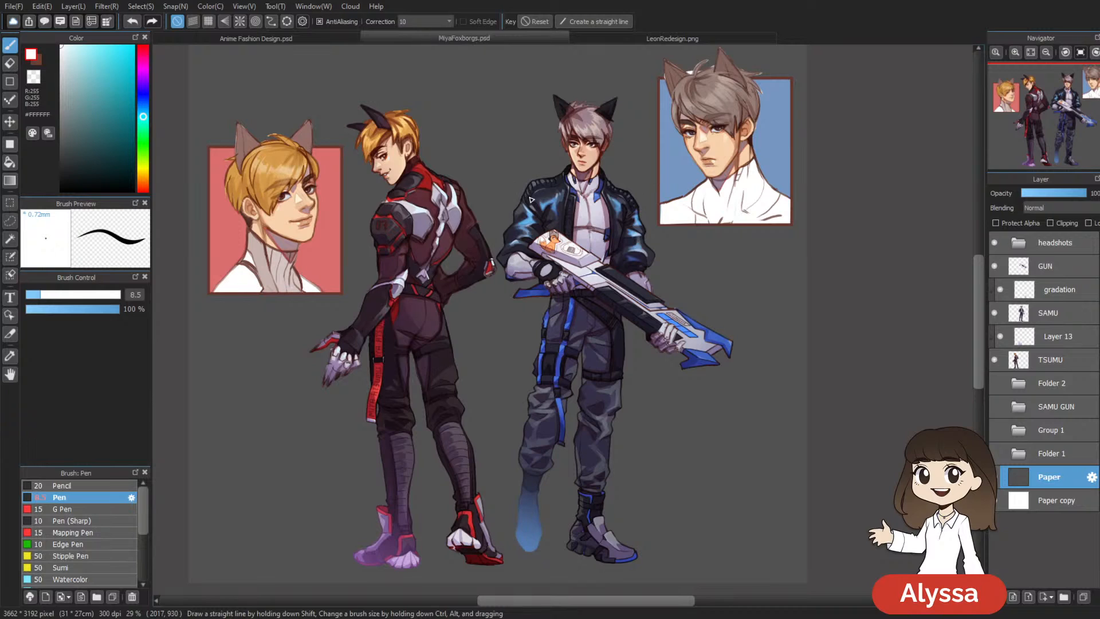
pyautogui.moveTo(700, 160); pyautogui.dragTo(699, 163)
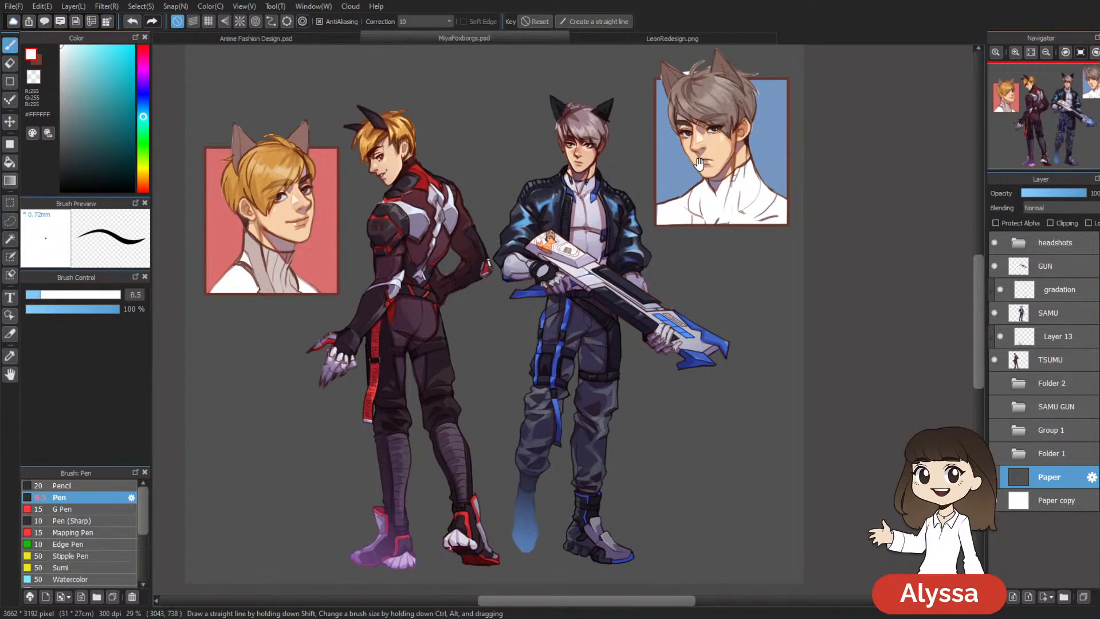
# Step: Bring up LeonRedesign.png and examine the three colour versions of the coat outfit
pyautogui.click(628, 40)
pyautogui.moveTo(562, 118); pyautogui.dragTo(562, 109)
pyautogui.scroll(-1, 565, 113)
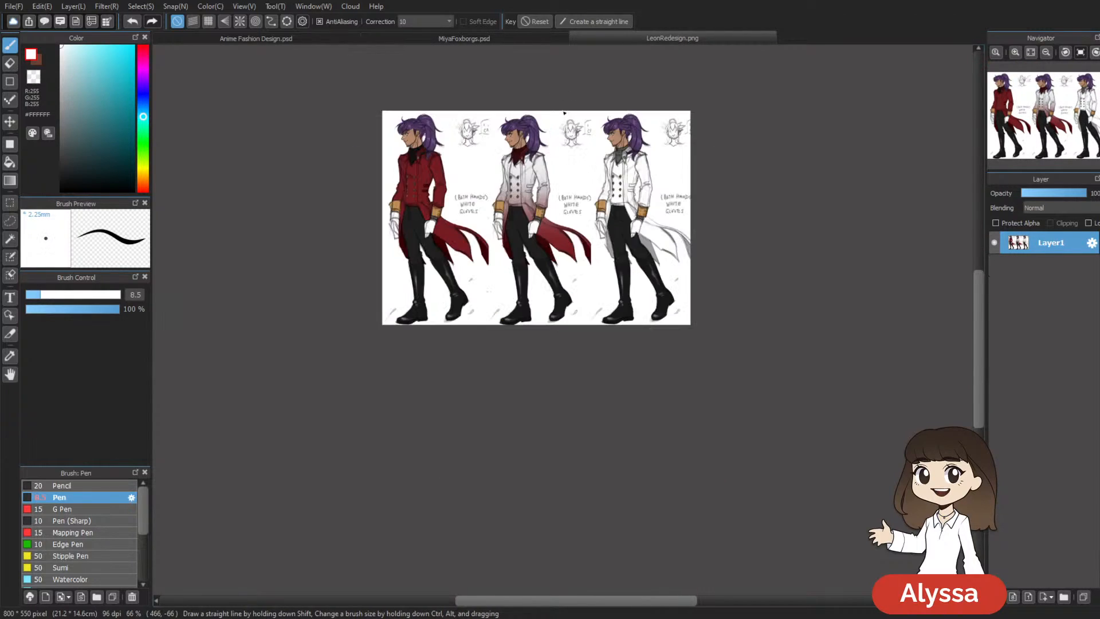
pyautogui.scroll(2, 565, 113)
pyautogui.scroll(-1, 565, 114)
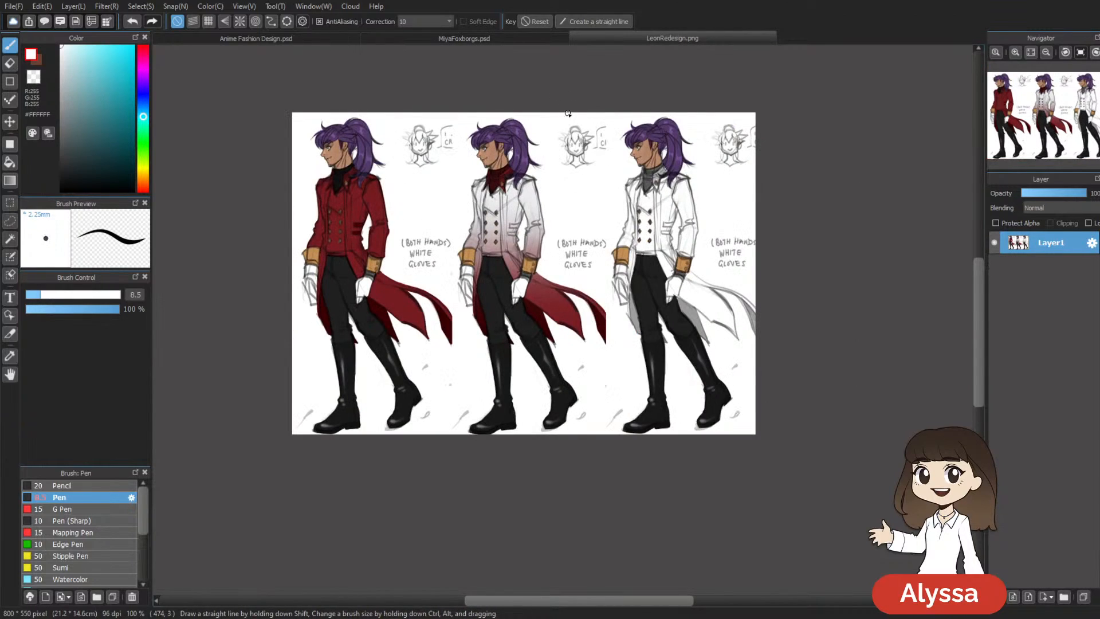
pyautogui.moveTo(567, 105); pyautogui.dragTo(567, 110)
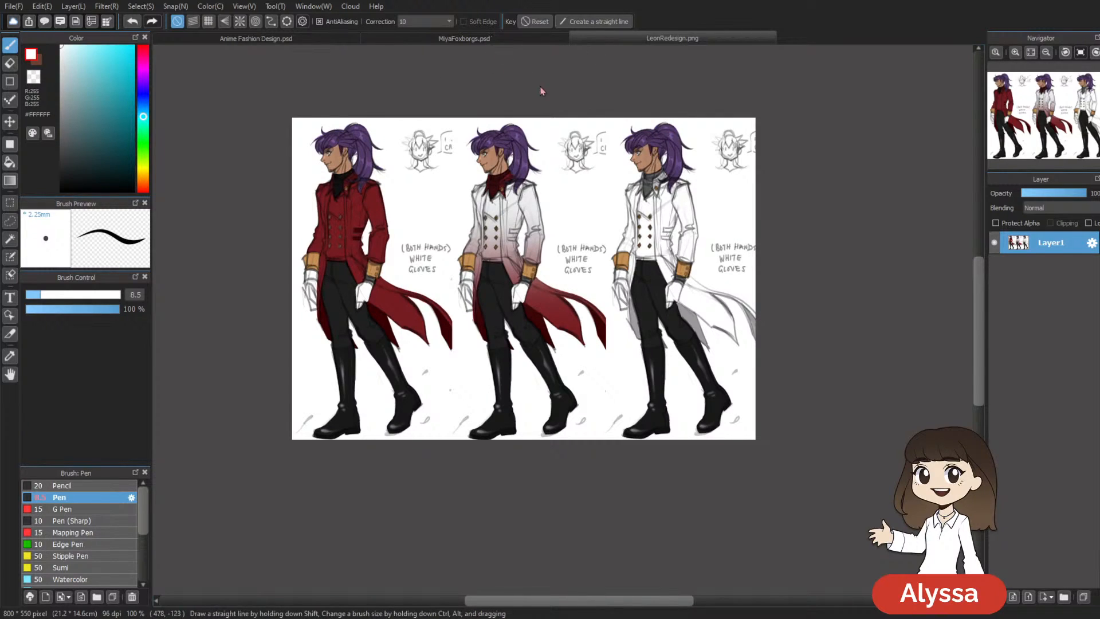
# Step: Close MiyaFoxborgs.psd and LeonRedesign.png, and add a new layer above the BORDER folder in Anime Fashion Design.psd
pyautogui.click(629, 331)
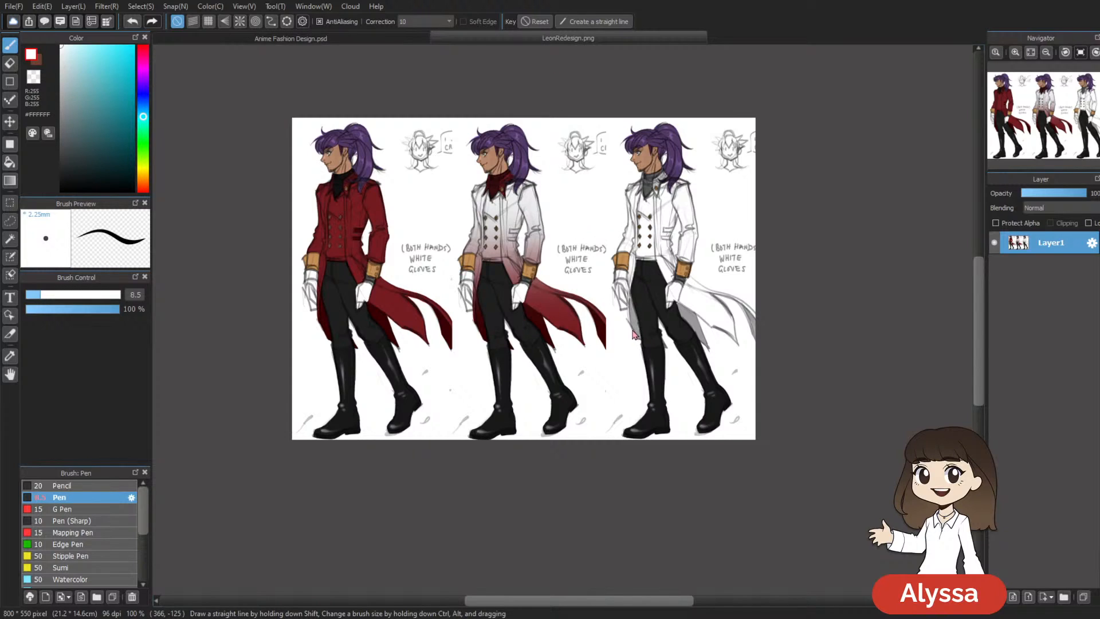
pyautogui.hotkey('ctrl', 'w')
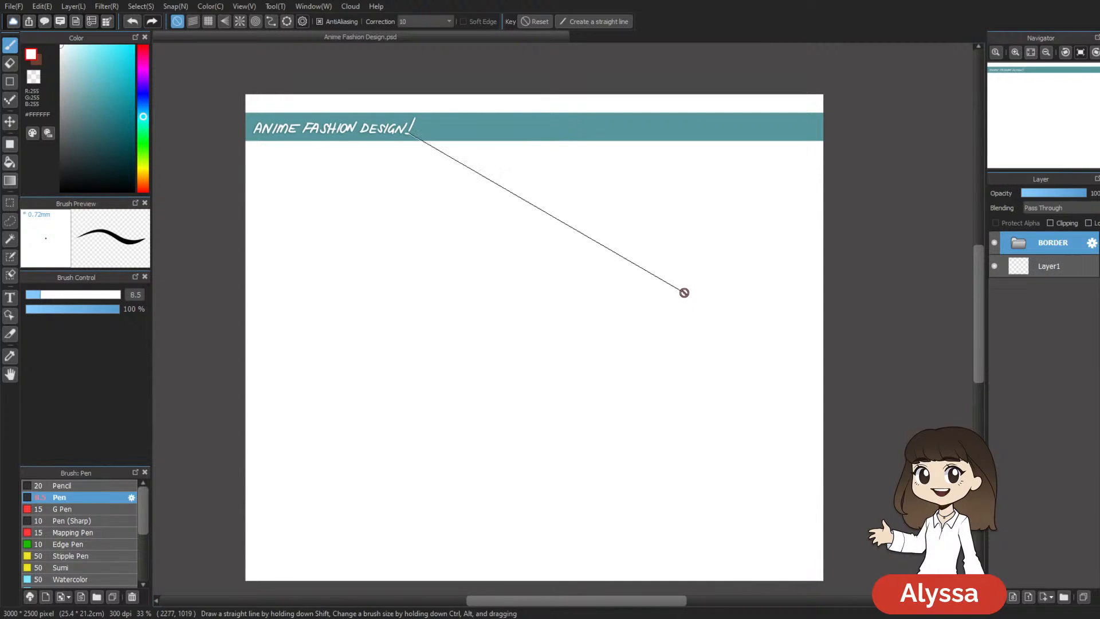
pyautogui.hotkey('ctrl', 'shift', 'n')
pyautogui.moveTo(704, 305); pyautogui.dragTo(698, 317)
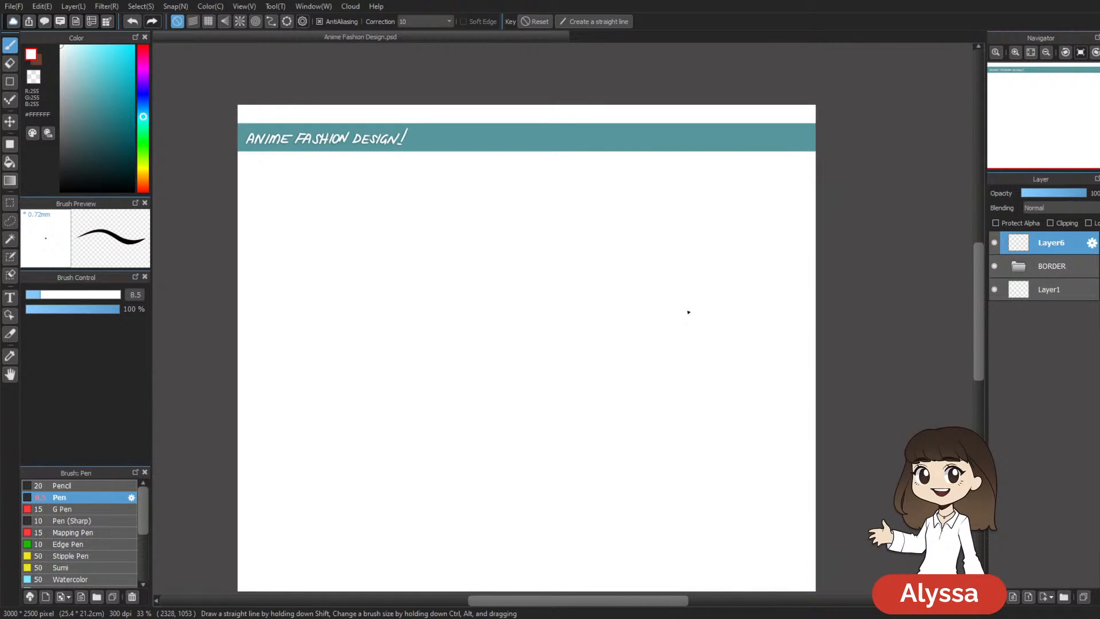
# Step: Lower the Pen brush's opacity to 60 % and enlarge it to 12.5
pyautogui.moveTo(689, 315); pyautogui.dragTo(691, 310)
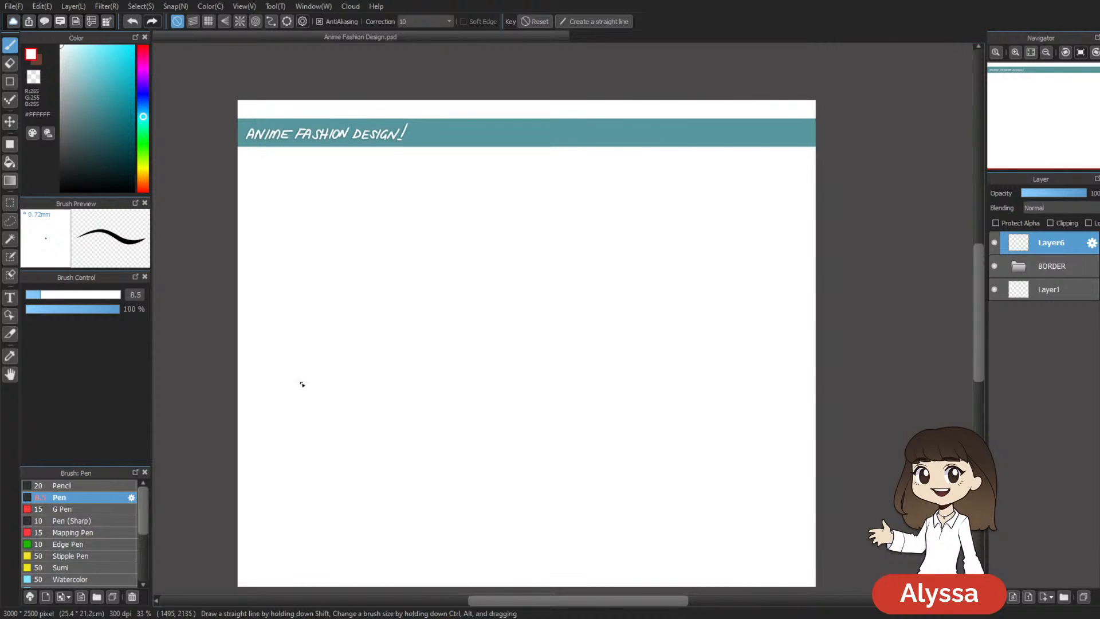
pyautogui.moveTo(317, 357); pyautogui.dragTo(307, 356)
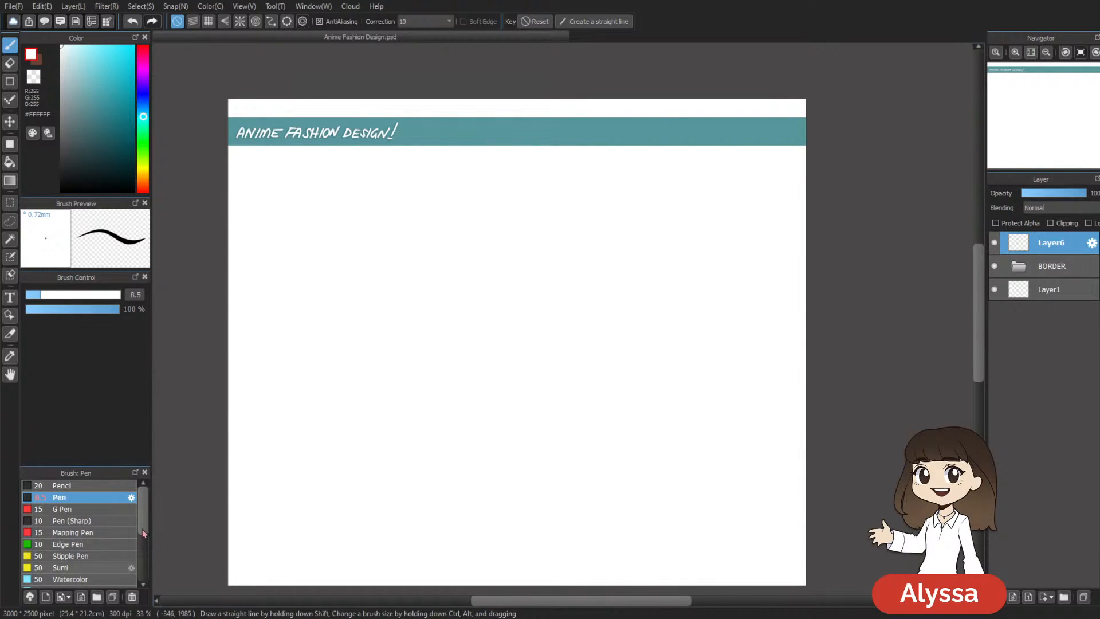
pyautogui.moveTo(144, 533); pyautogui.dragTo(146, 538)
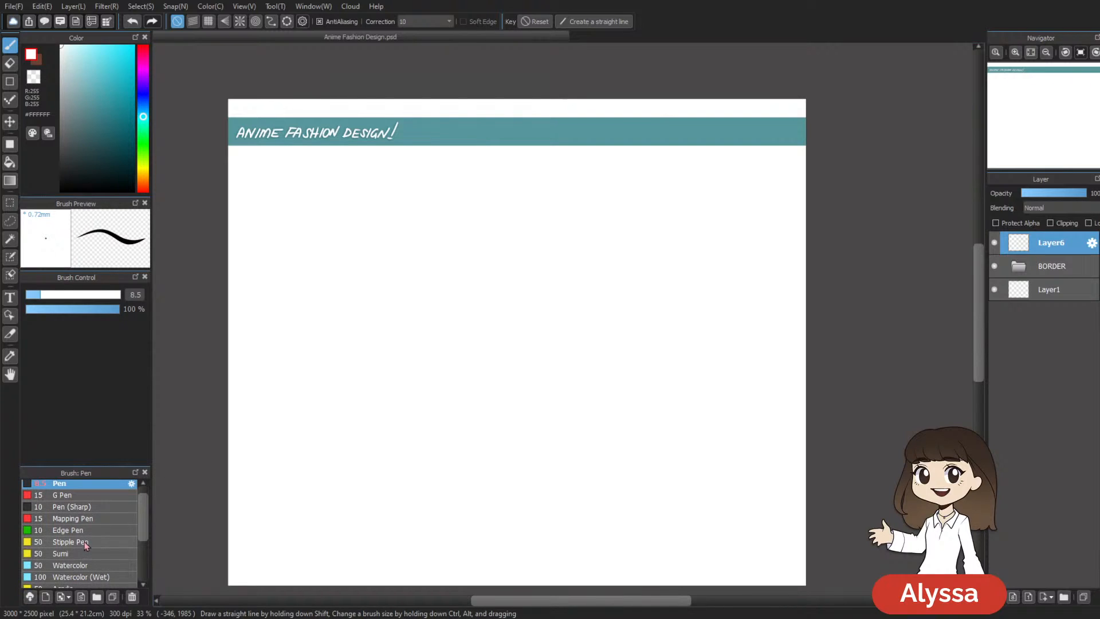
pyautogui.scroll(-4, 105, 567)
pyautogui.scroll(5, 105, 567)
pyautogui.moveTo(96, 309); pyautogui.dragTo(83, 309)
pyautogui.moveTo(423, 279); pyautogui.dragTo(437, 274)
pyautogui.press(']')
pyautogui.press(']')
pyautogui.press(']')
pyautogui.press(']')
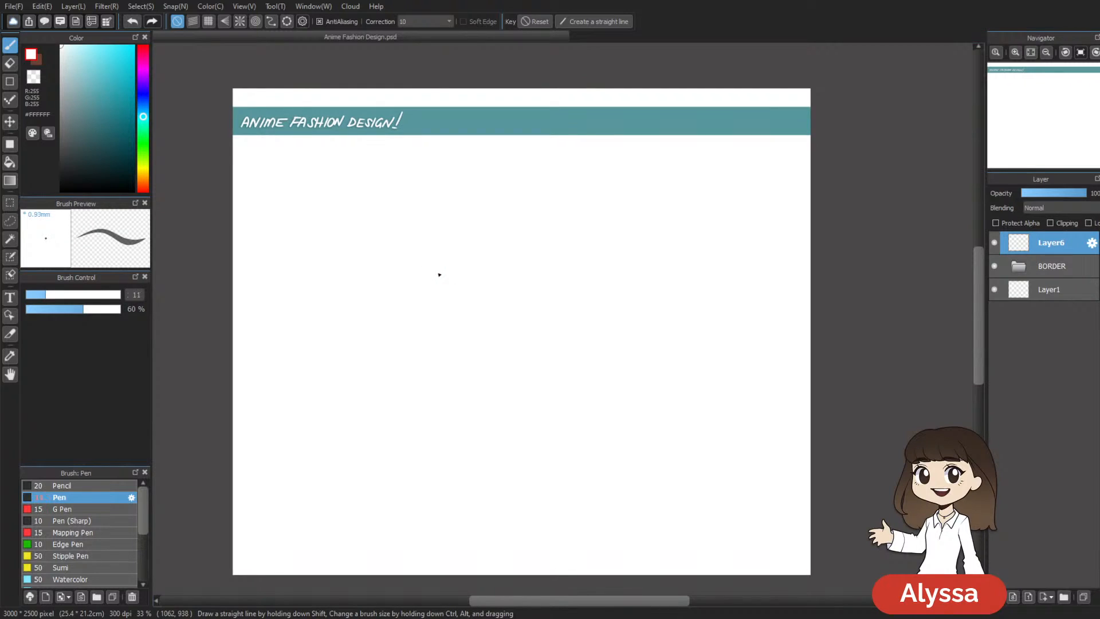
pyautogui.moveTo(446, 257); pyautogui.dragTo(449, 270)
pyautogui.scroll(1, 468, 299)
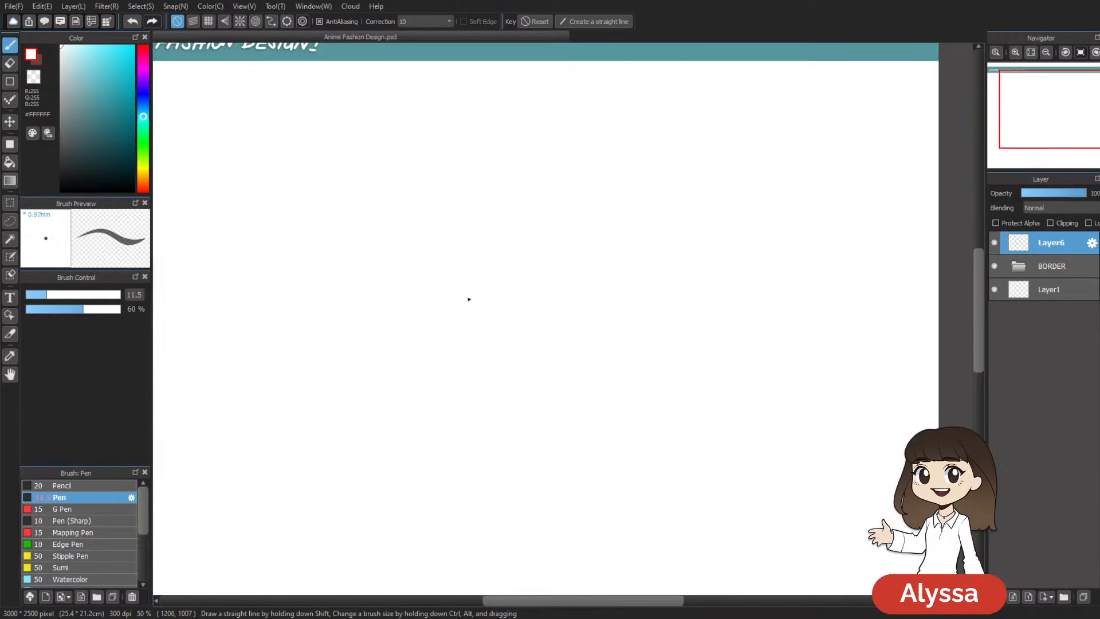
pyautogui.moveTo(256, 133); pyautogui.dragTo(290, 169)
# Step: Choose a saturated dark blue (#0D2DAF) as the drawing colour
pyautogui.click(143, 100)
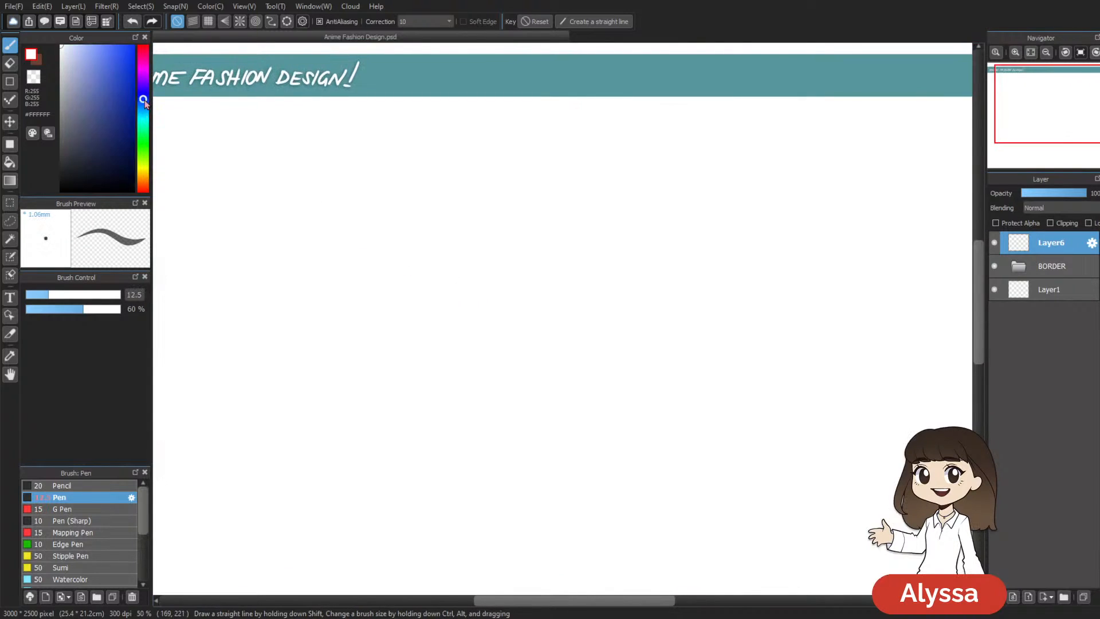
pyautogui.moveTo(125, 82); pyautogui.dragTo(133, 76)
pyautogui.moveTo(310, 143)
pyautogui.mouseDown()
pyautogui.moveTo(444, 201)
pyautogui.moveTo(403, 156)
pyautogui.mouseUp()
pyautogui.moveTo(133, 66); pyautogui.dragTo(130, 92)
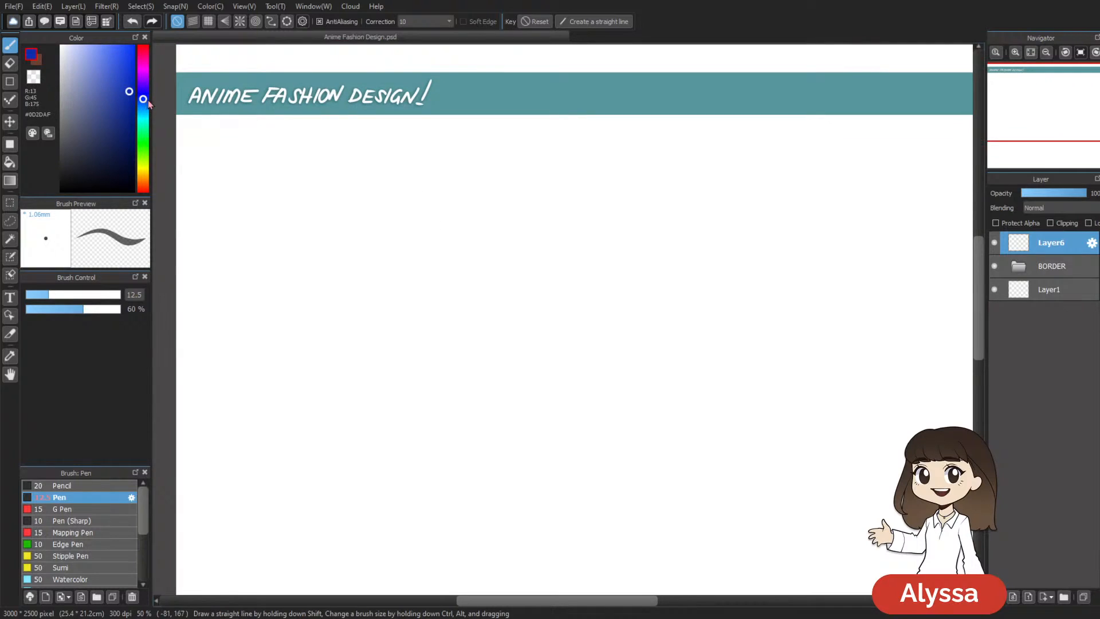
# Step: Enlarge the Pen to 13.5 and try sketching a head circle beneath the title banner
pyautogui.moveTo(462, 275); pyautogui.dragTo(469, 252)
pyautogui.press(']')
pyautogui.press(']')
pyautogui.moveTo(477, 194)
pyautogui.mouseDown()
pyautogui.moveTo(468, 190)
pyautogui.moveTo(461, 215)
pyautogui.mouseUp()
pyautogui.moveTo(411, 189)
pyautogui.mouseDown()
pyautogui.moveTo(419, 197)
pyautogui.moveTo(397, 142)
pyautogui.mouseUp()
pyautogui.moveTo(408, 179); pyautogui.dragTo(393, 210)
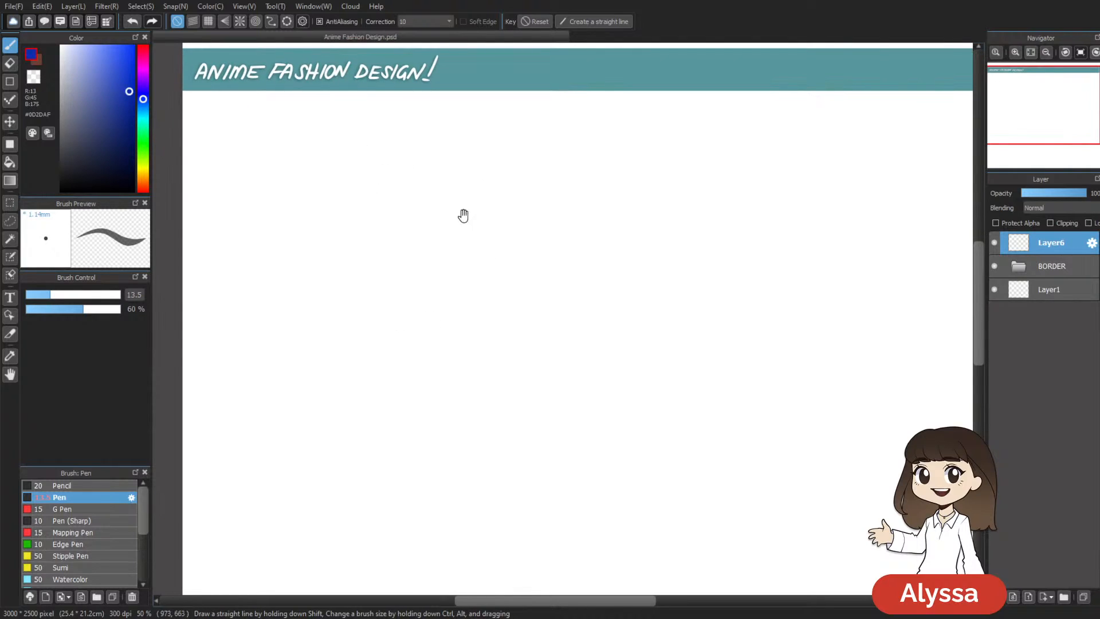
pyautogui.moveTo(462, 214); pyautogui.dragTo(463, 220)
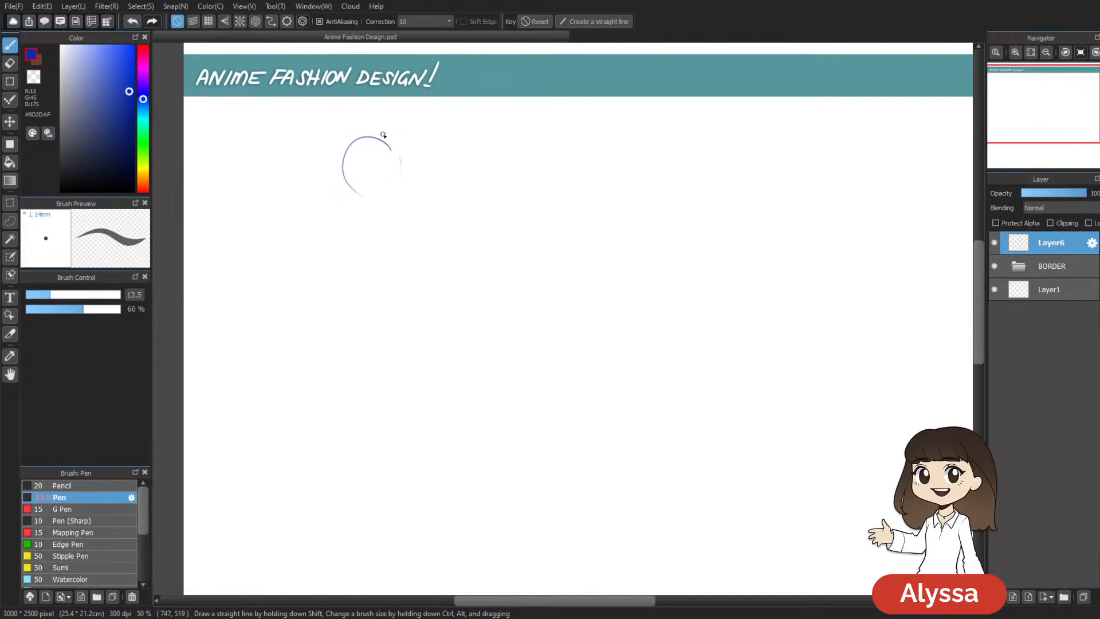
# Step: Reduce the Pen's opacity to 32 %, switch to the Pencil brush and adjust its opacity
pyautogui.moveTo(73, 310); pyautogui.dragTo(58, 315)
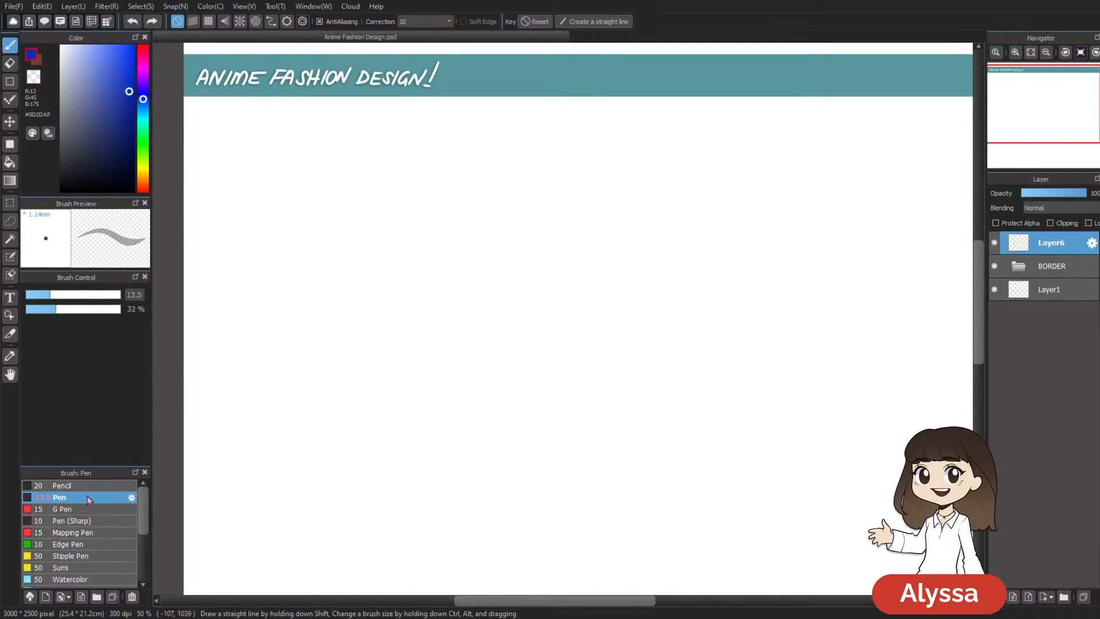
pyautogui.click(90, 484)
pyautogui.click(71, 310)
pyautogui.moveTo(466, 201); pyautogui.dragTo(471, 186)
pyautogui.moveTo(479, 223); pyautogui.dragTo(479, 214)
# Step: Try sketching a head circle with the Pencil beneath the title banner and undo the first attempt
pyautogui.moveTo(358, 125)
pyautogui.mouseDown()
pyautogui.moveTo(338, 115)
pyautogui.moveTo(335, 179)
pyautogui.mouseUp()
pyautogui.hotkey('ctrl', 'z')
pyautogui.moveTo(343, 119)
pyautogui.mouseDown()
pyautogui.moveTo(378, 143)
pyautogui.moveTo(344, 183)
pyautogui.mouseUp()
# Step: Set the Pencil brush to size 15 and 32 % opacity
pyautogui.press('[')
pyautogui.press('[')
pyautogui.press('[')
pyautogui.press('[')
pyautogui.press('[')
pyautogui.click(56, 309)
# Step: Sketch the head as a loose circle of overlapping light blue strokes beneath the title text
pyautogui.moveTo(368, 128)
pyautogui.mouseDown()
pyautogui.moveTo(307, 164)
pyautogui.moveTo(368, 147)
pyautogui.moveTo(299, 164)
pyautogui.moveTo(353, 123)
pyautogui.moveTo(332, 193)
pyautogui.mouseUp()
pyautogui.moveTo(533, 173)
pyautogui.mouseDown()
pyautogui.moveTo(525, 164)
pyautogui.moveTo(527, 175)
pyautogui.mouseUp()
pyautogui.moveTo(347, 122); pyautogui.dragTo(334, 181)
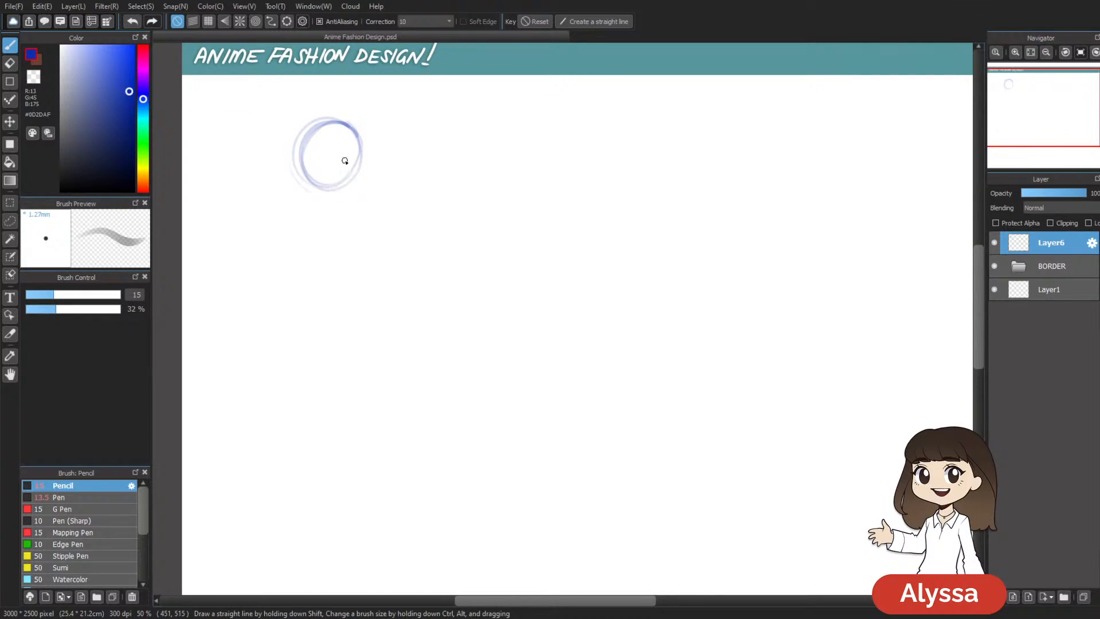
pyautogui.moveTo(345, 121)
pyautogui.mouseDown()
pyautogui.moveTo(325, 122)
pyautogui.moveTo(355, 157)
pyautogui.mouseUp()
pyautogui.moveTo(410, 191); pyautogui.dragTo(401, 188)
pyautogui.moveTo(338, 127); pyautogui.dragTo(333, 177)
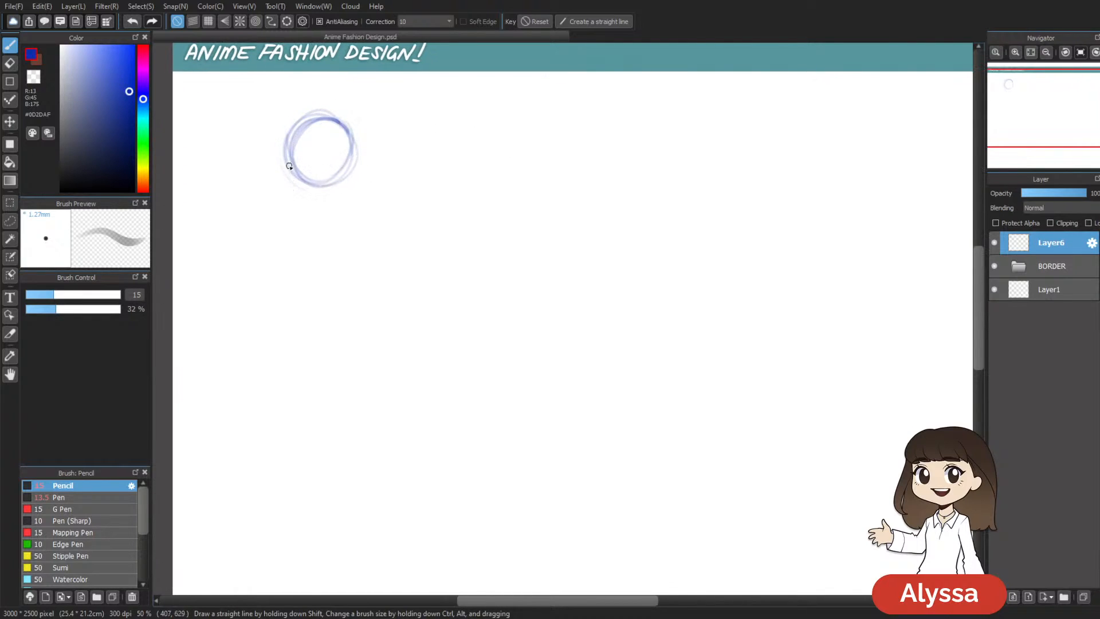
# Step: Transform the head circle to a smaller size and keep it beneath the title text
pyautogui.hotkey('ctrl', 't')
pyautogui.moveTo(271, 207); pyautogui.dragTo(290, 192)
pyautogui.moveTo(385, 161); pyautogui.dragTo(391, 140)
pyautogui.press('Return')
pyautogui.moveTo(480, 193)
pyautogui.mouseDown()
pyautogui.moveTo(522, 183)
pyautogui.moveTo(523, 200)
pyautogui.mouseUp()
pyautogui.moveTo(554, 310); pyautogui.dragTo(546, 311)
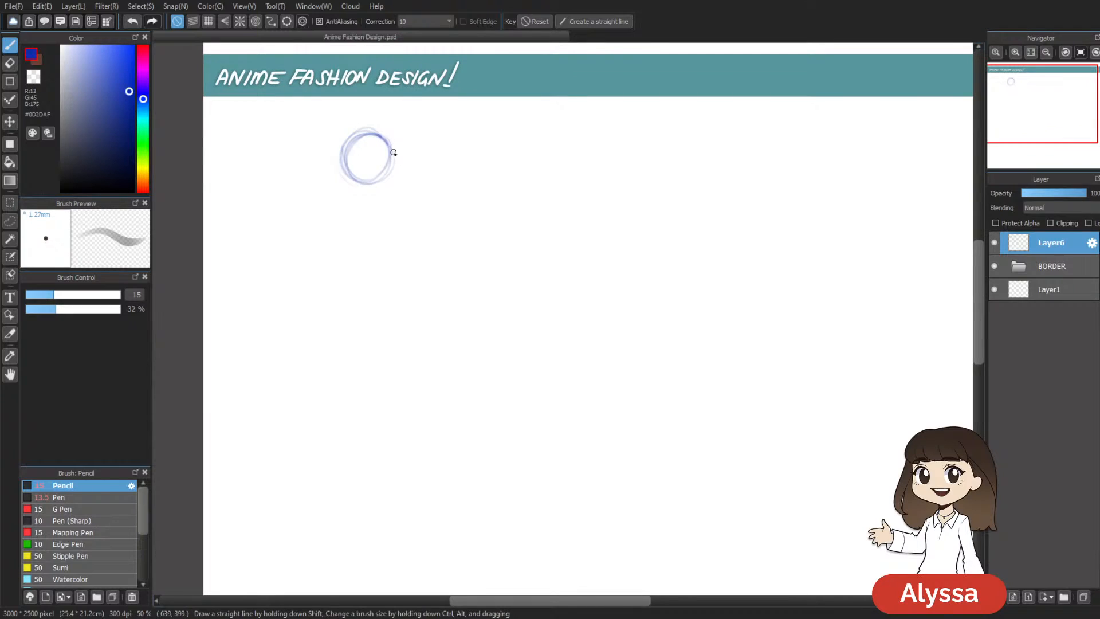
pyautogui.moveTo(429, 281); pyautogui.dragTo(422, 286)
pyautogui.moveTo(519, 331); pyautogui.dragTo(515, 344)
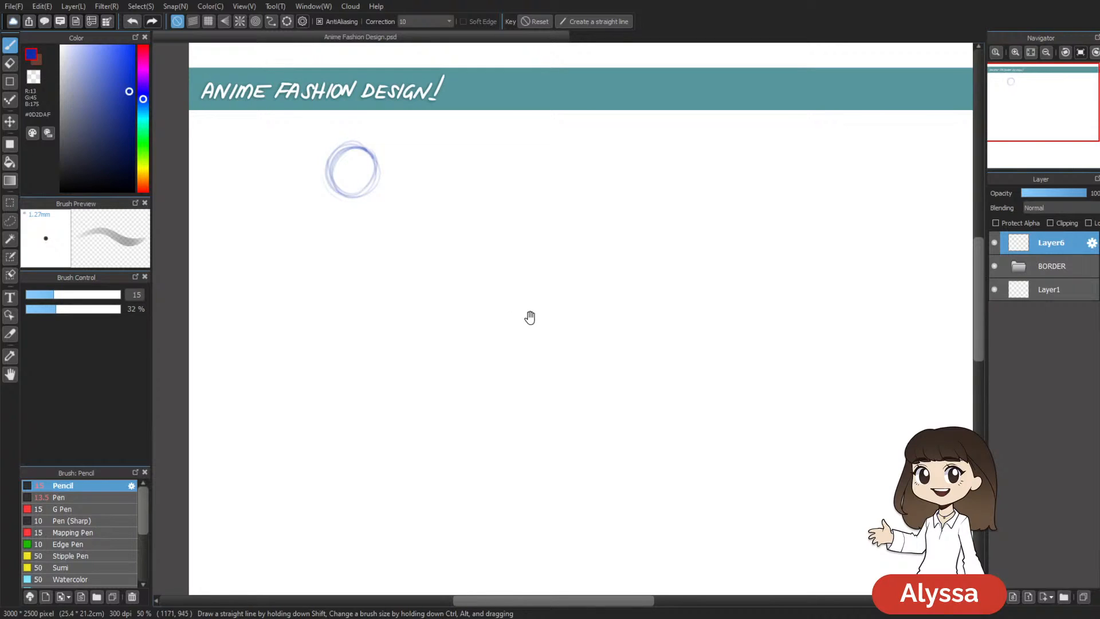
pyautogui.moveTo(504, 331); pyautogui.dragTo(482, 286)
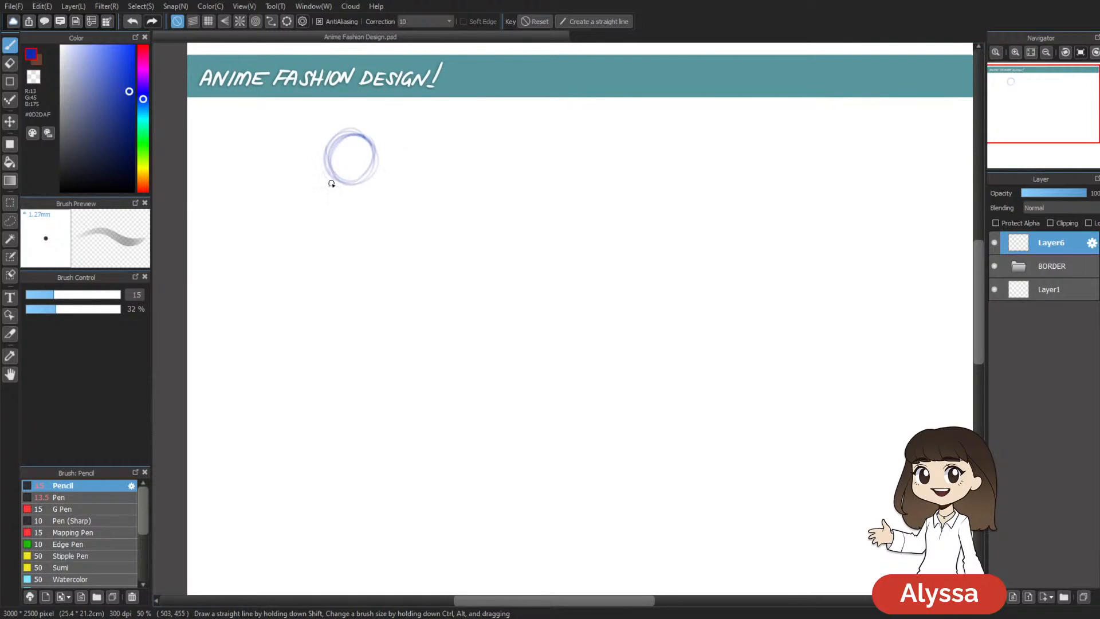
pyautogui.moveTo(366, 271); pyautogui.dragTo(365, 273)
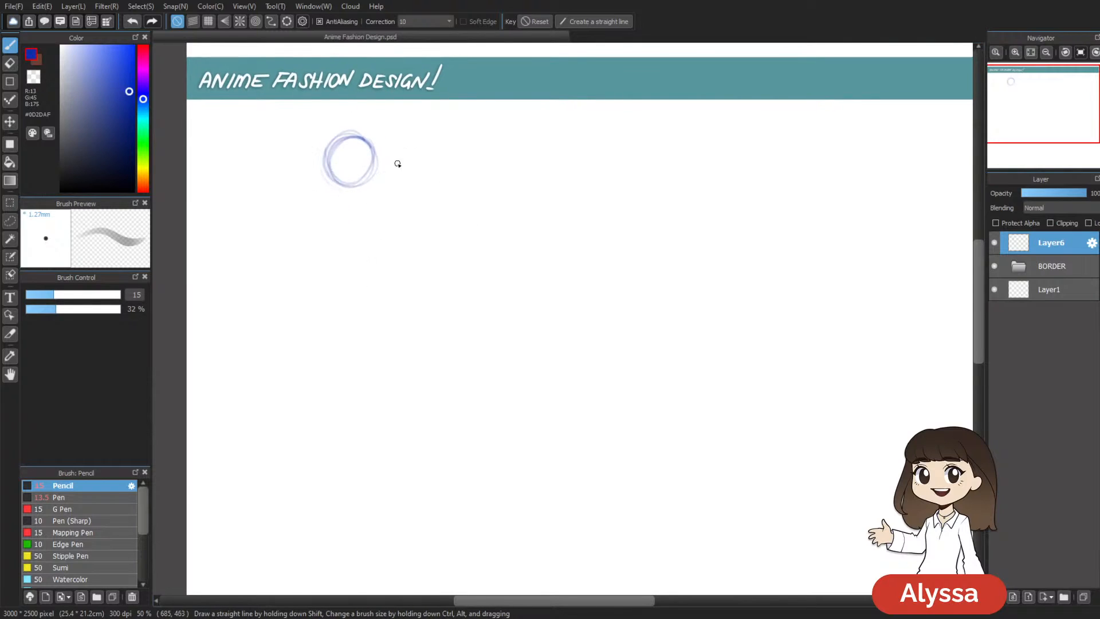
pyautogui.moveTo(398, 151); pyautogui.dragTo(395, 152)
# Step: Sketch the face outline below the head circle, with cheek and jaw lines meeting in a pointed chin
pyautogui.moveTo(322, 166)
pyautogui.mouseDown()
pyautogui.moveTo(325, 209)
pyautogui.moveTo(342, 226)
pyautogui.mouseUp()
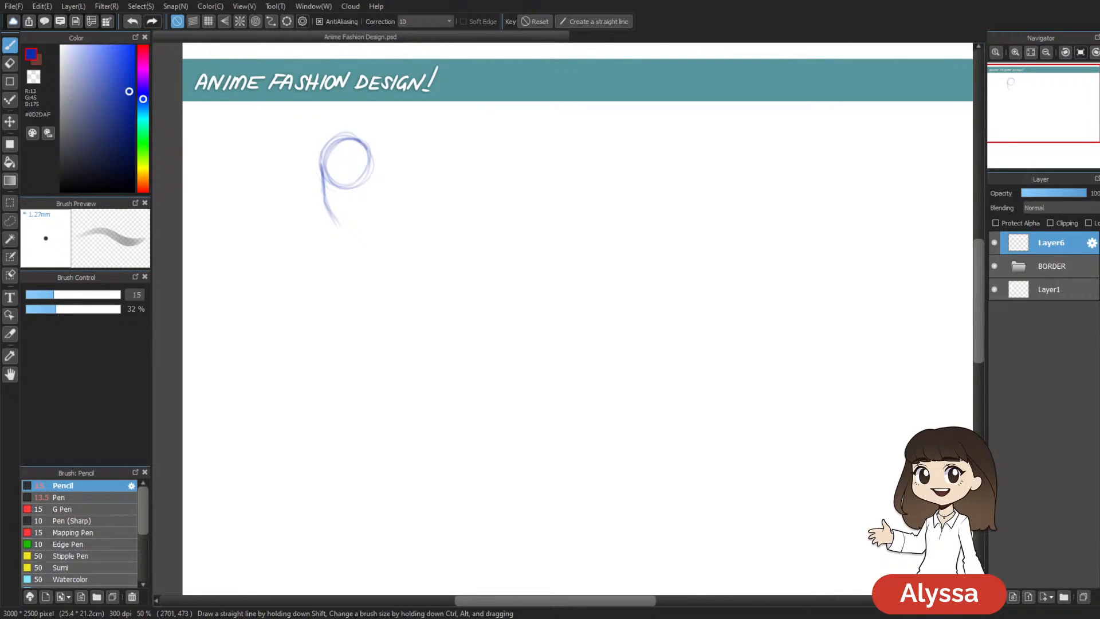
pyautogui.moveTo(524, 175); pyautogui.dragTo(510, 188)
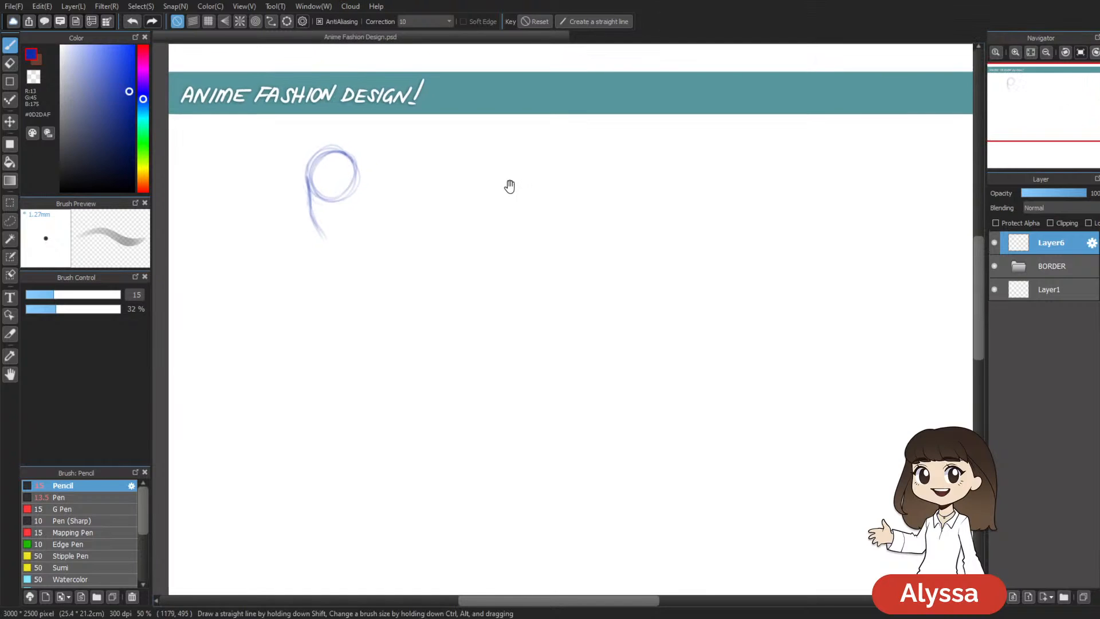
pyautogui.moveTo(307, 185); pyautogui.dragTo(325, 238)
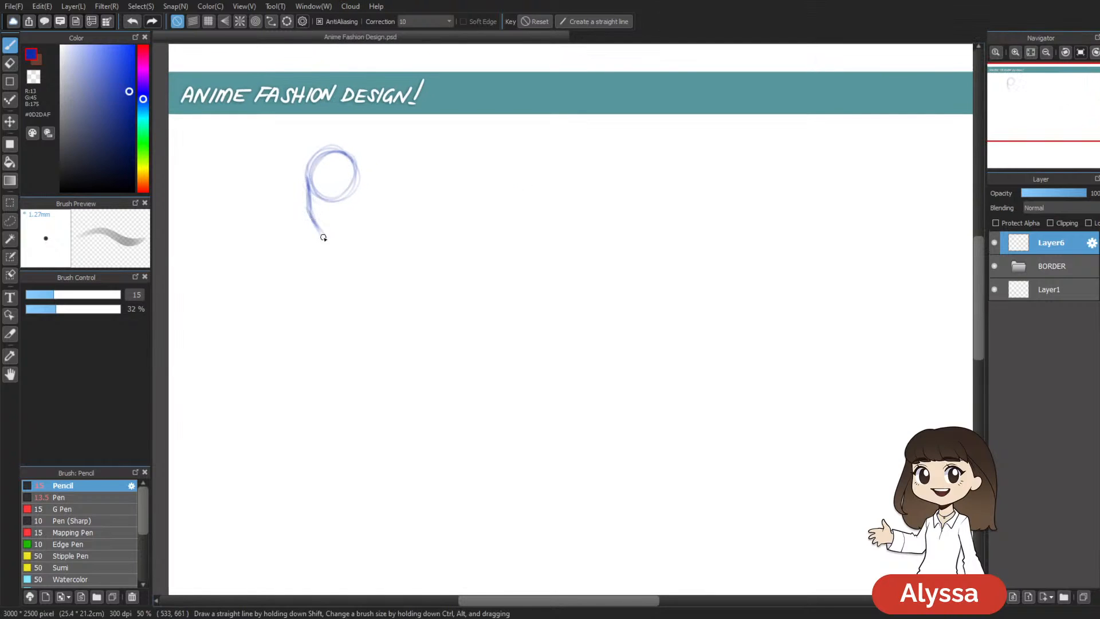
pyautogui.moveTo(505, 248); pyautogui.dragTo(498, 236)
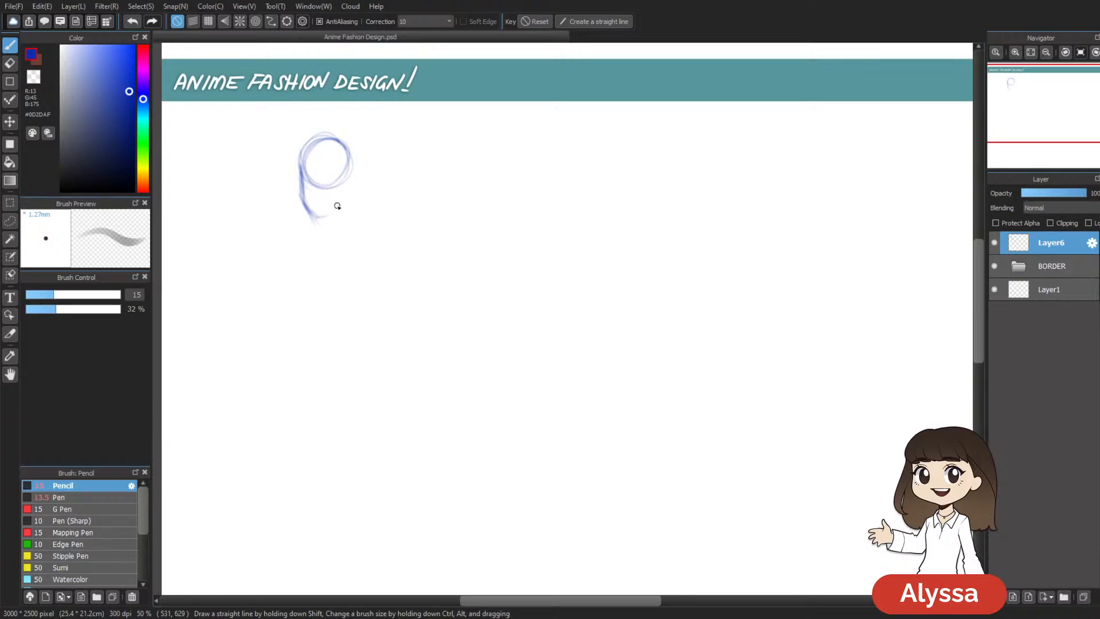
pyautogui.hotkey('ctrl', 'z')
pyautogui.moveTo(303, 200)
pyautogui.mouseDown()
pyautogui.moveTo(321, 225)
pyautogui.moveTo(351, 201)
pyautogui.moveTo(357, 171)
pyautogui.mouseUp()
pyautogui.moveTo(468, 187)
pyautogui.mouseDown()
pyautogui.moveTo(472, 210)
pyautogui.moveTo(417, 233)
pyautogui.moveTo(404, 219)
pyautogui.mouseUp()
# Step: Transform the head sketch to a slightly smaller size and reposition it beneath the title text
pyautogui.hotkey('ctrl', 't')
pyautogui.moveTo(368, 187); pyautogui.dragTo(351, 174)
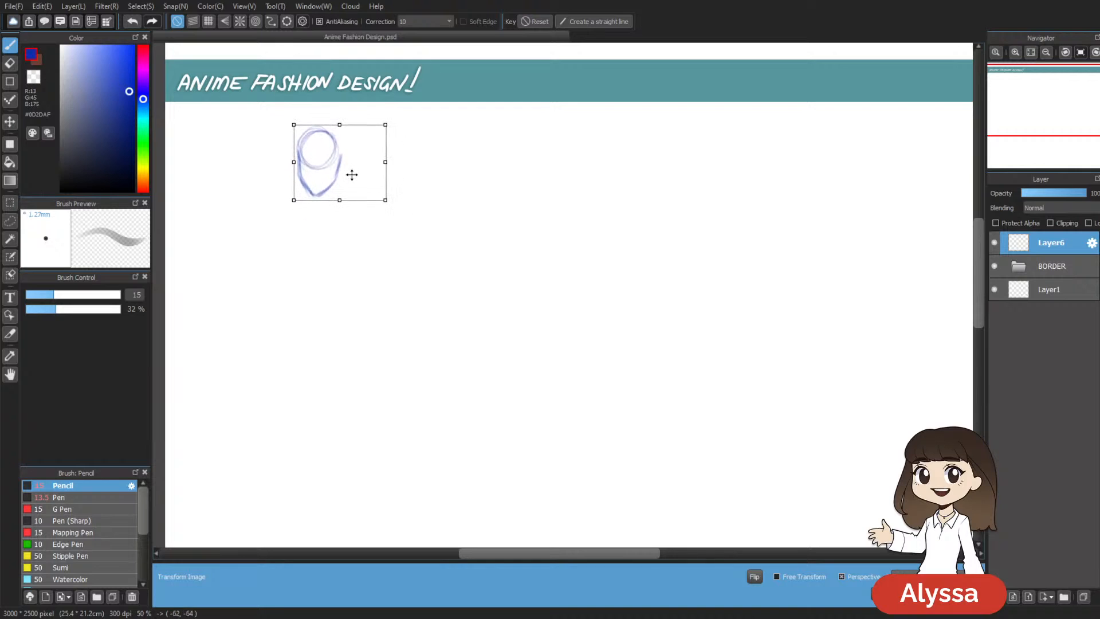
pyautogui.press('Return')
pyautogui.moveTo(454, 248)
pyautogui.mouseDown()
pyautogui.moveTo(472, 270)
pyautogui.moveTo(486, 248)
pyautogui.mouseUp()
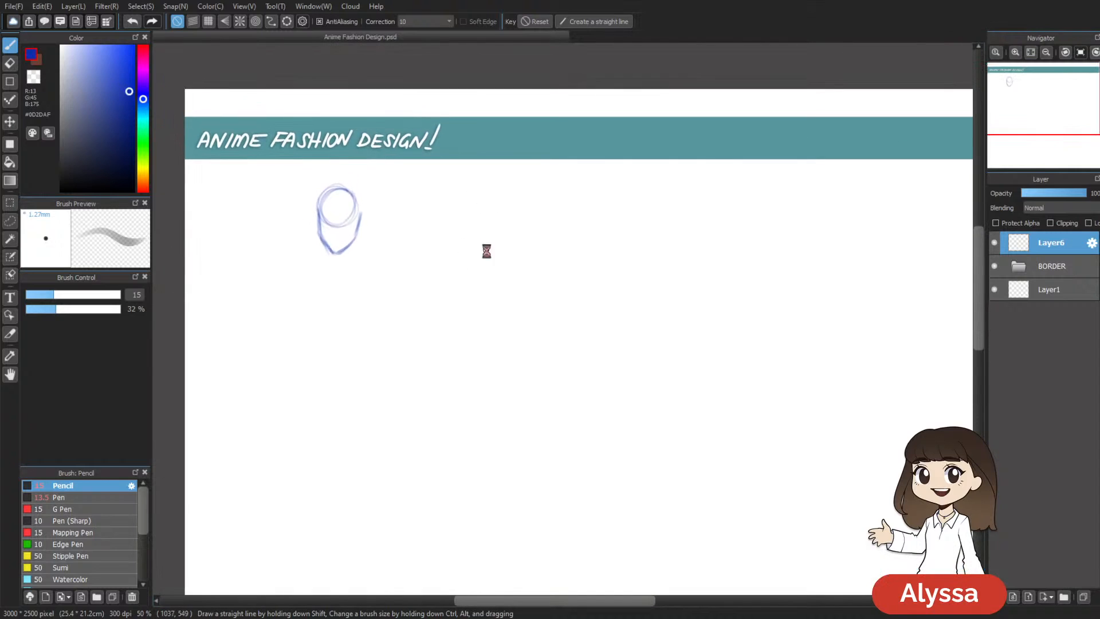
pyautogui.moveTo(481, 332); pyautogui.dragTo(488, 323)
# Step: Rotate the head sketch slightly counterclockwise and shift it a little on the canvas
pyautogui.hotkey('ctrl', 't')
pyautogui.moveTo(512, 264); pyautogui.dragTo(507, 223)
pyautogui.moveTo(388, 196); pyautogui.dragTo(384, 185)
pyautogui.press('Return')
pyautogui.moveTo(530, 328); pyautogui.dragTo(548, 308)
pyautogui.moveTo(467, 284); pyautogui.dragTo(464, 293)
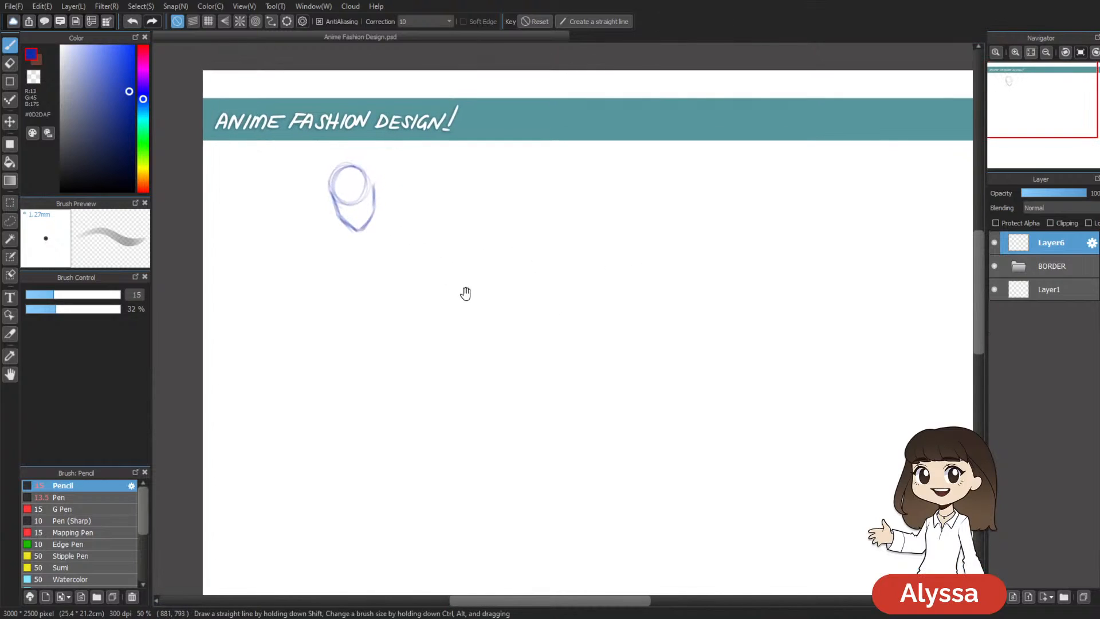
# Step: Sketch a small oval ear beside the upper end of the jaw line and tidy its lines with the Eraser
pyautogui.moveTo(412, 220); pyautogui.dragTo(411, 220)
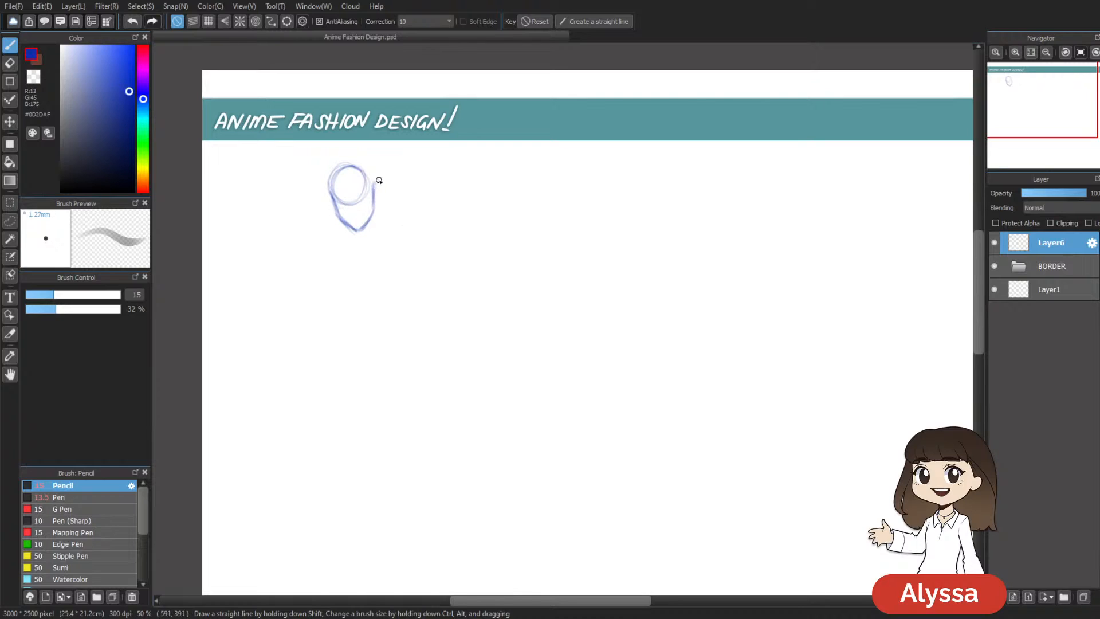
pyautogui.moveTo(381, 196); pyautogui.dragTo(384, 179)
pyautogui.press('e')
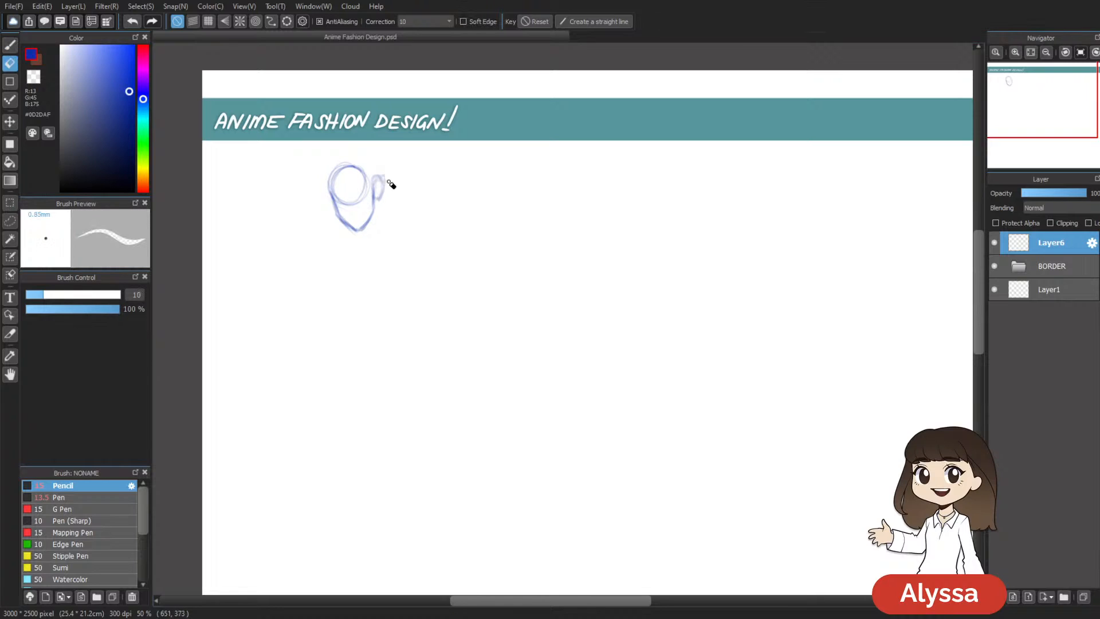
pyautogui.moveTo(434, 212); pyautogui.dragTo(434, 218)
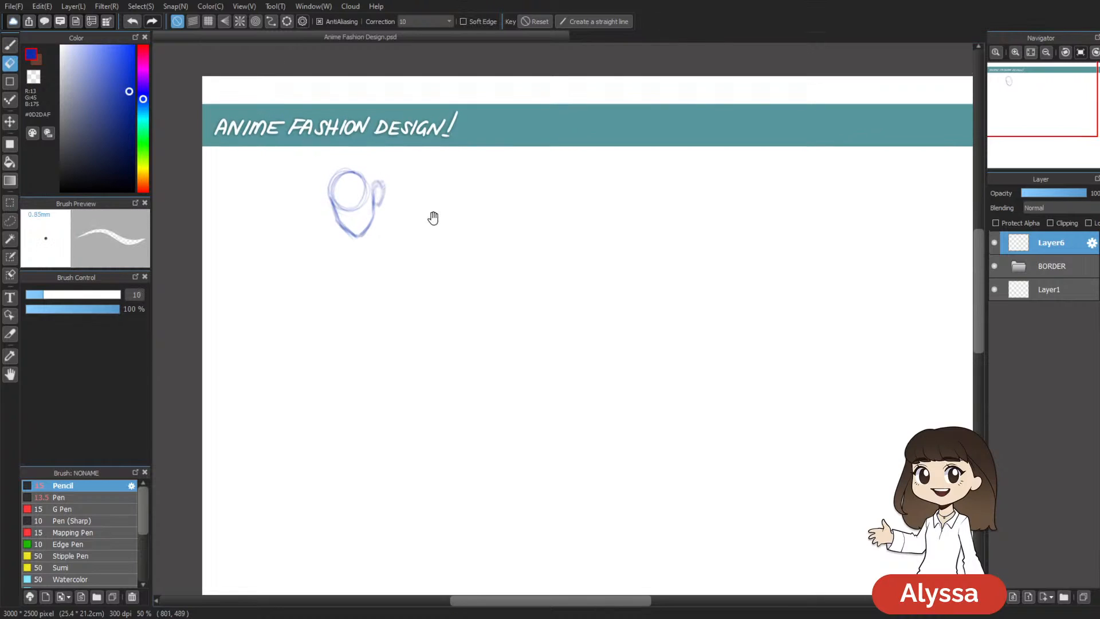
pyautogui.press('b')
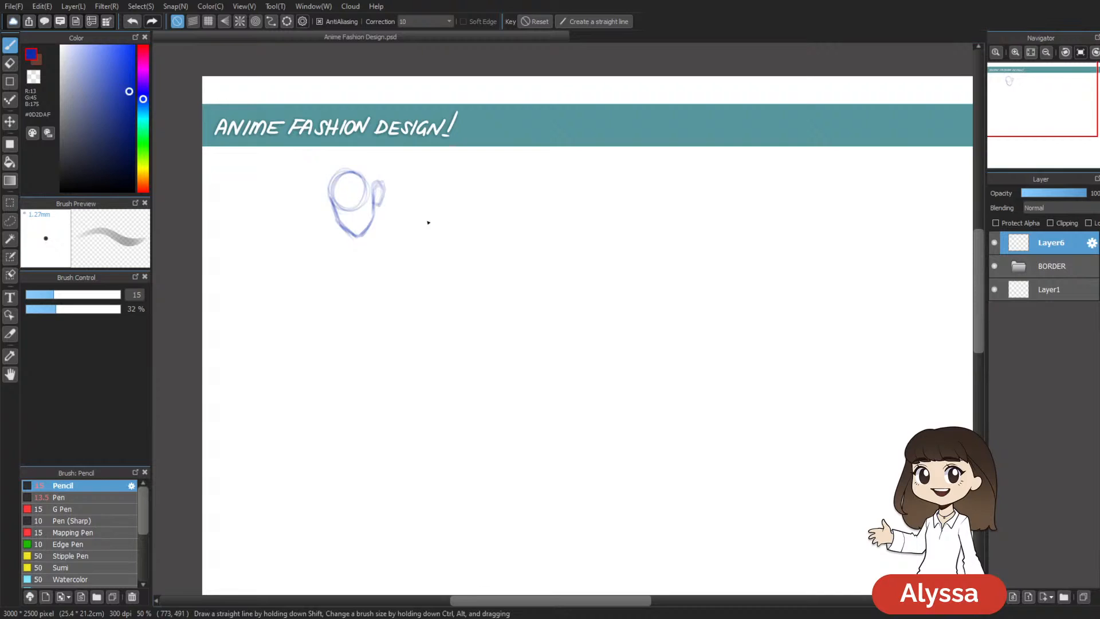
# Step: Sketch a large tilted oval for the ribcage below the head and join it to the chin with a neck line
pyautogui.scroll(-1, 424, 221)
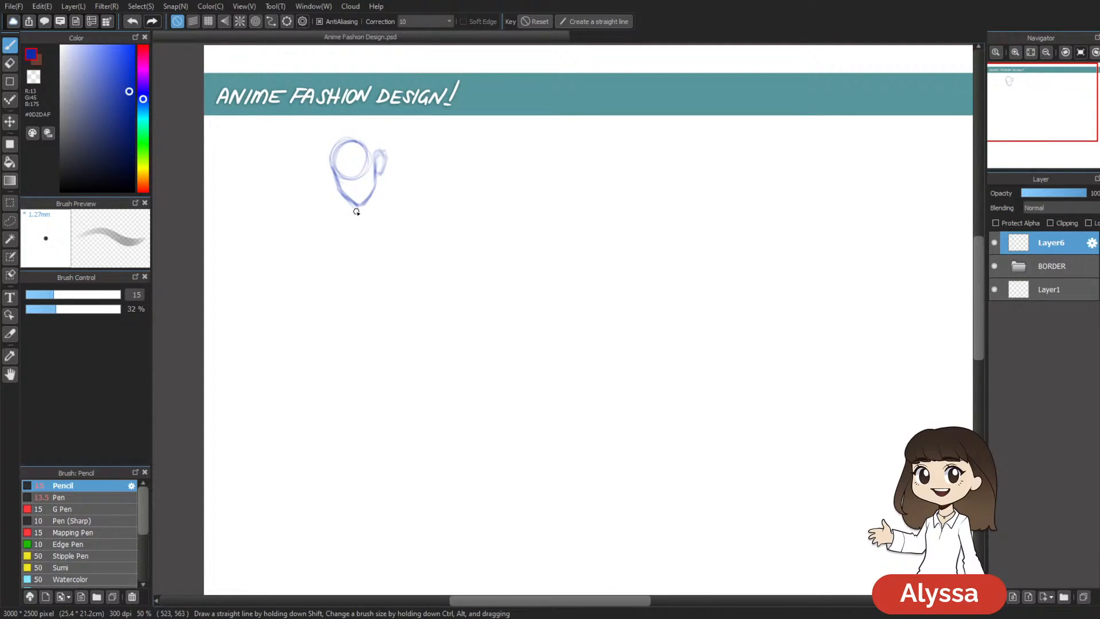
pyautogui.moveTo(350, 250); pyautogui.dragTo(402, 241)
pyautogui.moveTo(344, 290)
pyautogui.mouseDown()
pyautogui.moveTo(350, 236)
pyautogui.moveTo(342, 302)
pyautogui.moveTo(370, 309)
pyautogui.moveTo(405, 253)
pyautogui.moveTo(393, 301)
pyautogui.mouseUp()
pyautogui.moveTo(354, 228); pyautogui.dragTo(344, 289)
pyautogui.moveTo(342, 249)
pyautogui.mouseDown()
pyautogui.moveTo(348, 312)
pyautogui.moveTo(373, 304)
pyautogui.mouseUp()
pyautogui.moveTo(461, 384); pyautogui.dragTo(459, 373)
pyautogui.moveTo(503, 309); pyautogui.dragTo(499, 325)
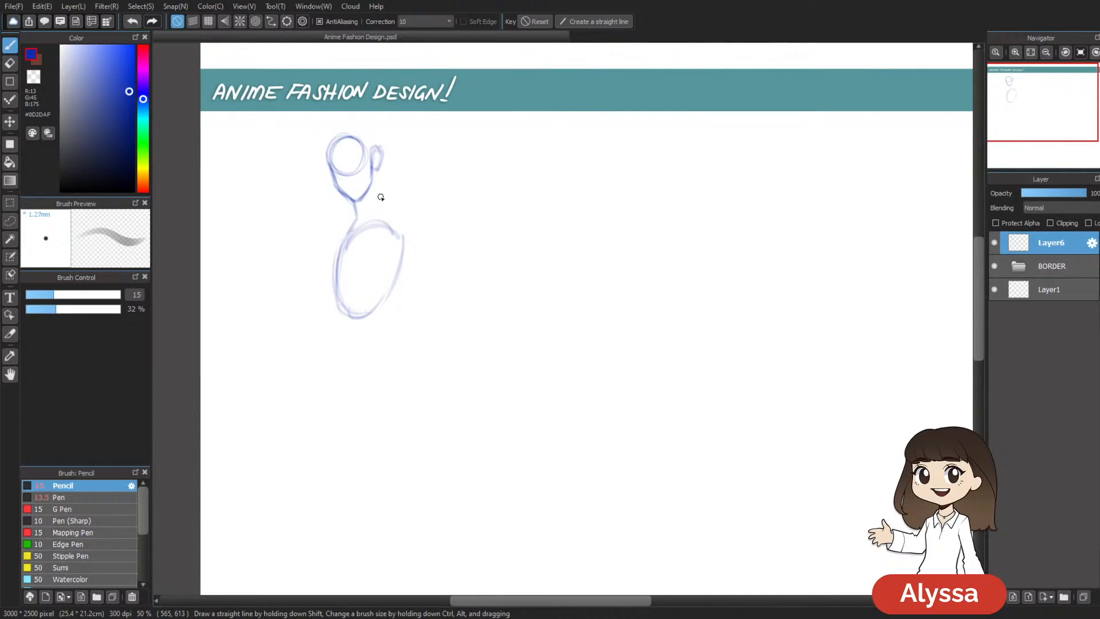
# Step: Undo the last stroke, sketch the back of the neck and sloping shoulders, and strengthen the sides of the ribcage
pyautogui.hotkey('ctrl', 'z')
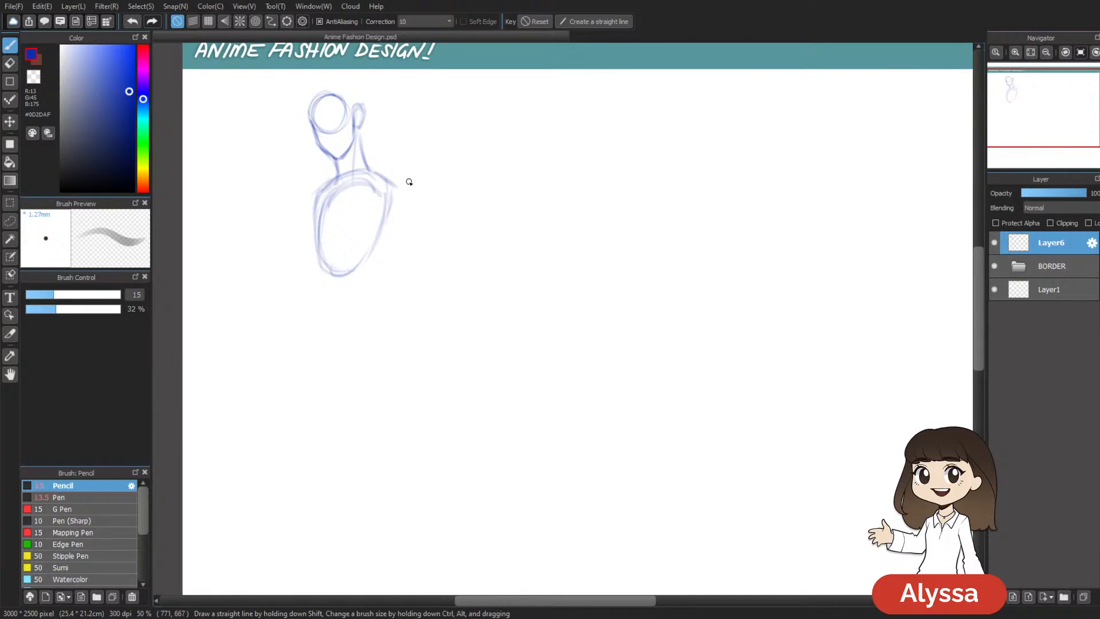
pyautogui.moveTo(391, 188); pyautogui.dragTo(373, 237)
pyautogui.moveTo(531, 244); pyautogui.dragTo(504, 244)
pyautogui.moveTo(444, 319)
pyautogui.mouseDown()
pyautogui.moveTo(444, 330)
pyautogui.moveTo(442, 307)
pyautogui.moveTo(436, 324)
pyautogui.mouseUp()
pyautogui.moveTo(458, 201)
pyautogui.mouseDown()
pyautogui.moveTo(471, 216)
pyautogui.moveTo(464, 229)
pyautogui.mouseUp()
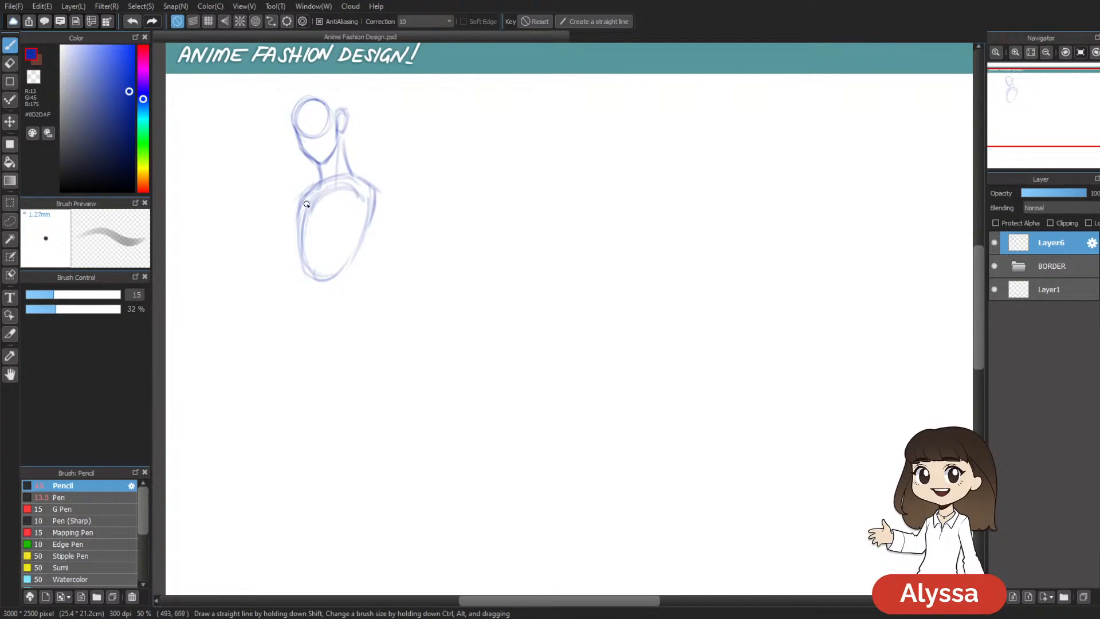
pyautogui.moveTo(360, 221)
pyautogui.mouseDown()
pyautogui.moveTo(356, 201)
pyautogui.moveTo(286, 244)
pyautogui.mouseUp()
pyautogui.moveTo(285, 198); pyautogui.dragTo(287, 238)
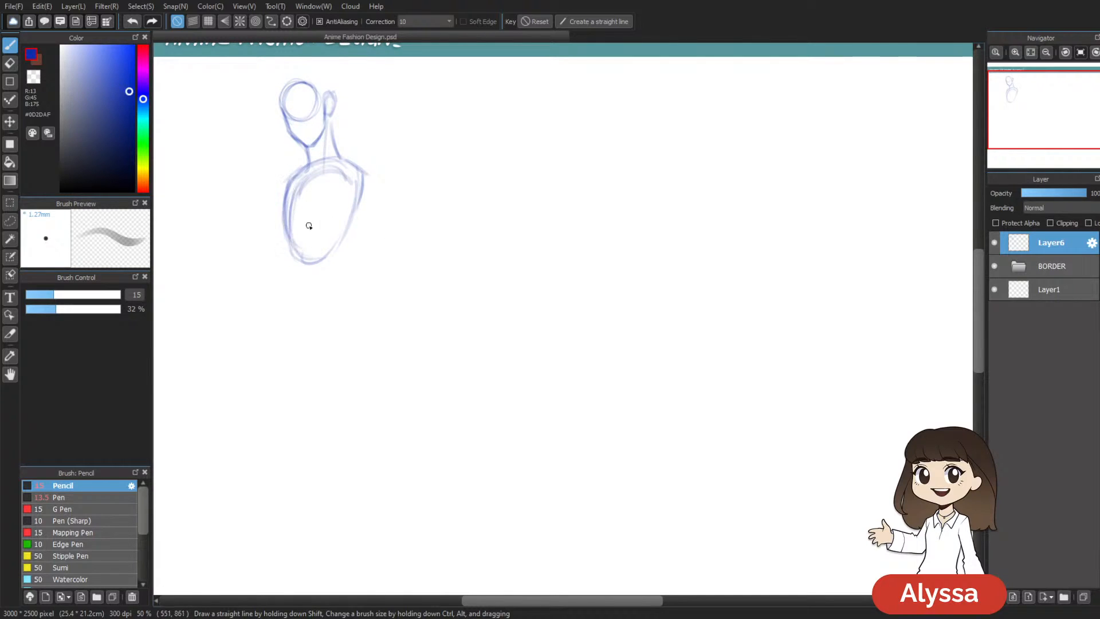
# Step: Sketch a curved rib arch across the lower part of the ribcage oval
pyautogui.moveTo(393, 185); pyautogui.dragTo(396, 177)
pyautogui.moveTo(292, 233); pyautogui.dragTo(344, 222)
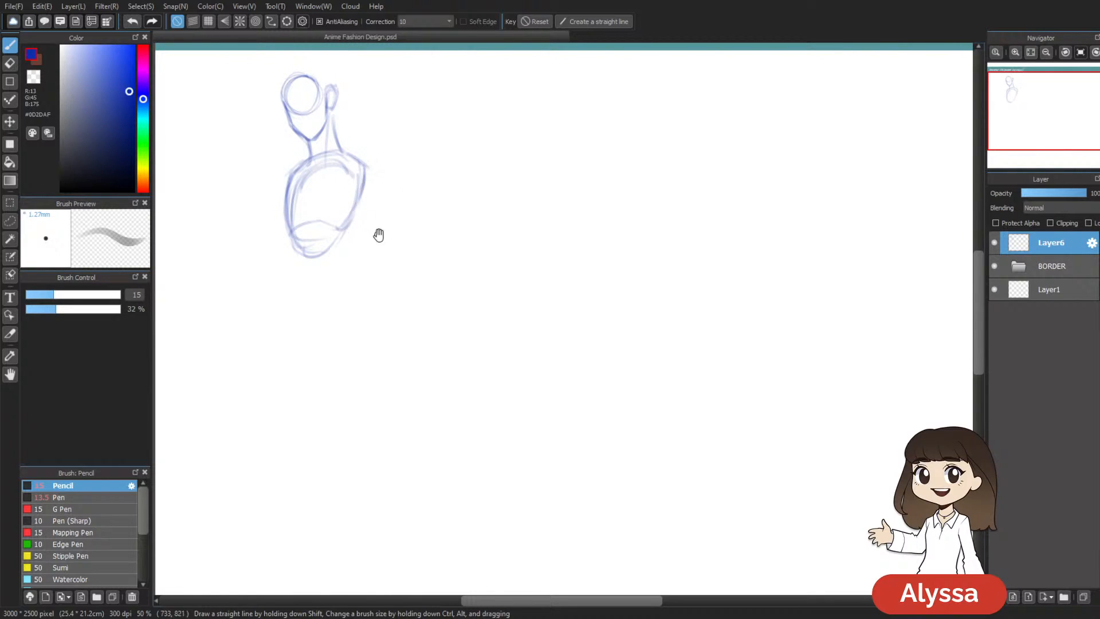
pyautogui.moveTo(425, 251); pyautogui.dragTo(453, 258)
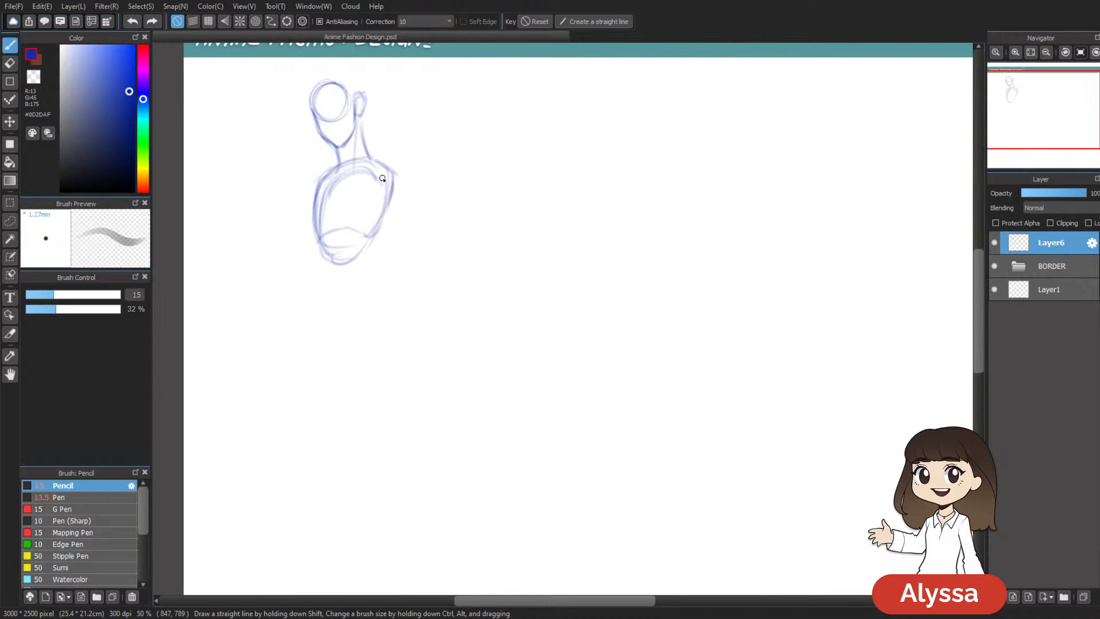
pyautogui.moveTo(461, 172); pyautogui.dragTo(456, 157)
pyautogui.moveTo(383, 216); pyautogui.dragTo(391, 248)
# Step: Transform the whole head and torso sketch to a slightly smaller size
pyautogui.hotkey('ctrl', 't')
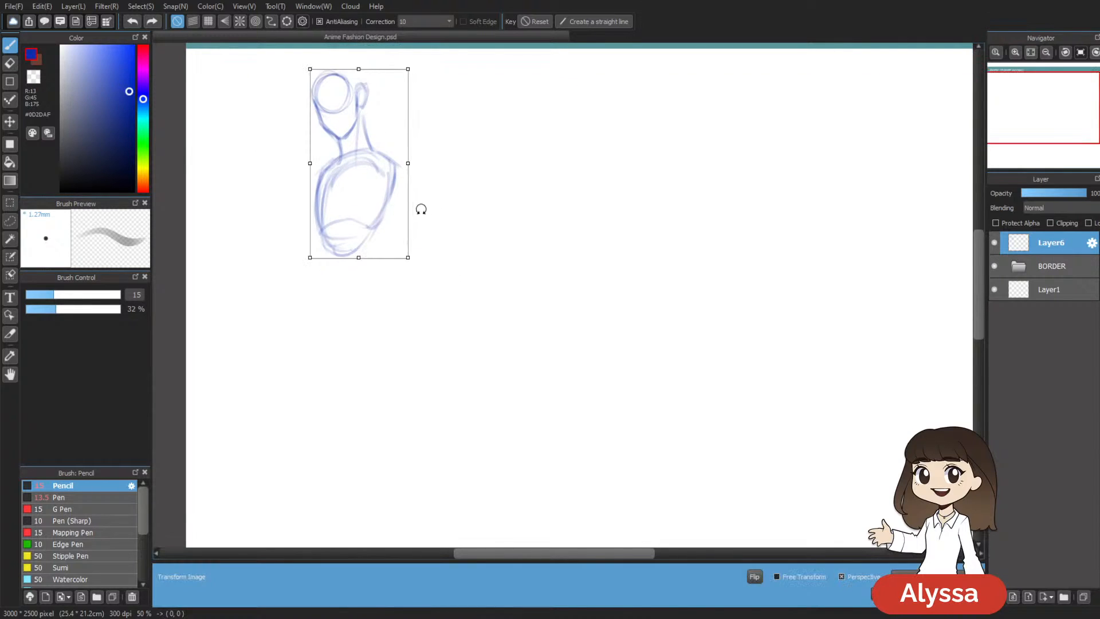
pyautogui.moveTo(407, 257); pyautogui.dragTo(403, 250)
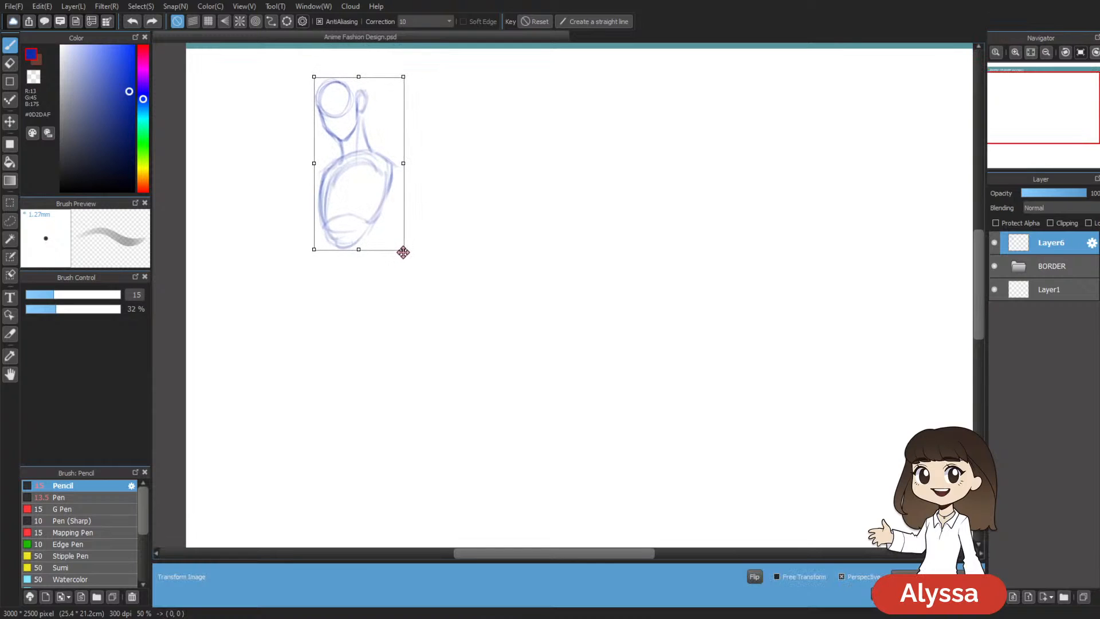
pyautogui.press('Return')
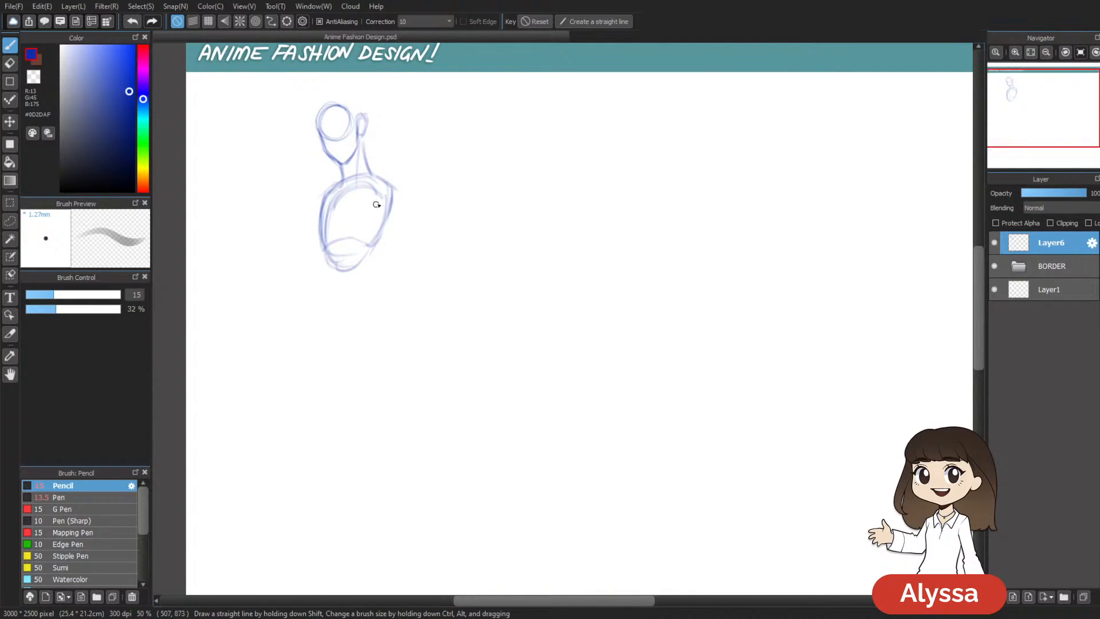
pyautogui.press('space')
pyautogui.moveTo(516, 323); pyautogui.dragTo(504, 297)
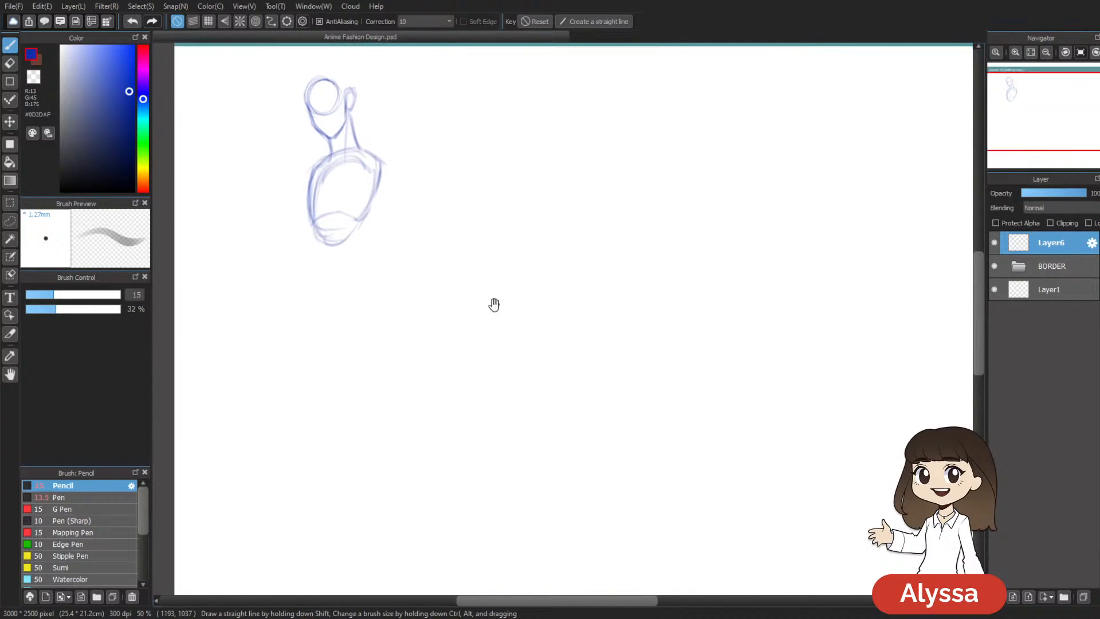
pyautogui.moveTo(501, 237); pyautogui.dragTo(500, 246)
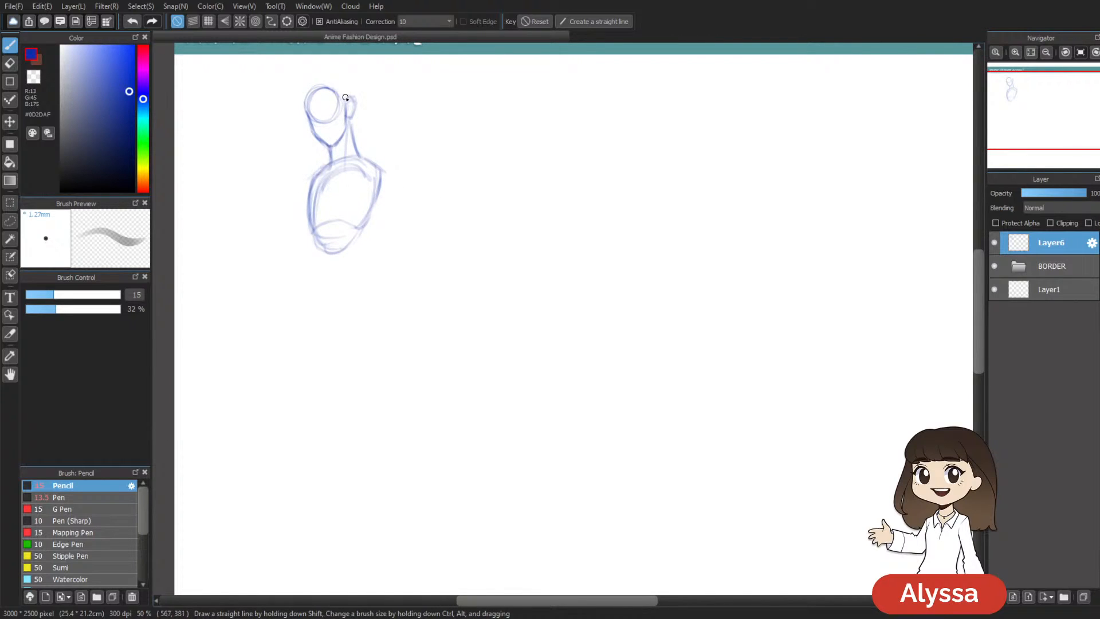
# Step: Round out the top of the skull from the forehead to the ear and erase the overlapping part of the head circle
pyautogui.moveTo(342, 88); pyautogui.dragTo(308, 94)
pyautogui.press('e')
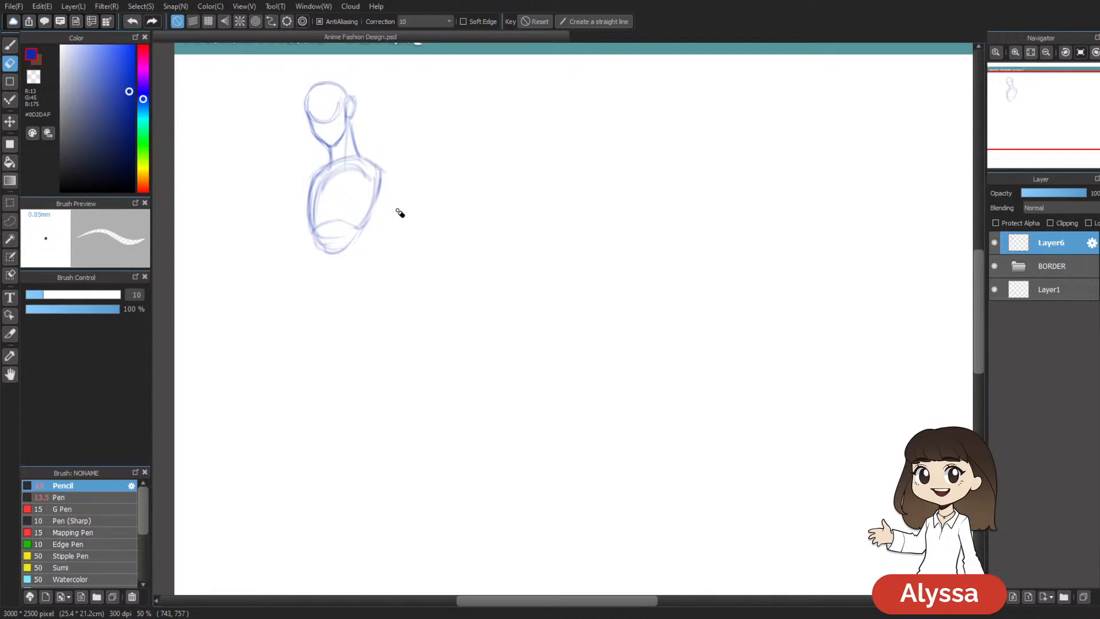
pyautogui.press('b')
pyautogui.moveTo(330, 82)
pyautogui.mouseDown()
pyautogui.moveTo(354, 98)
pyautogui.moveTo(355, 154)
pyautogui.moveTo(356, 105)
pyautogui.mouseUp()
pyautogui.hotkey('ctrl', 'z')
pyautogui.moveTo(398, 175); pyautogui.dragTo(386, 172)
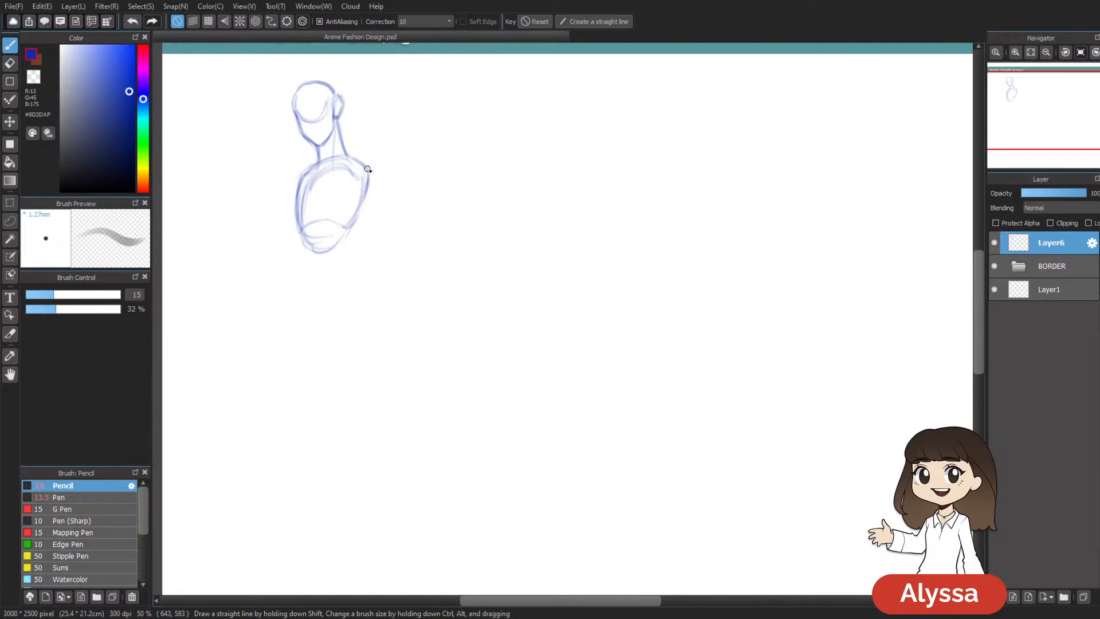
# Step: Sketch the front shoulder curve and a vertical centre line down the chest from the neck
pyautogui.moveTo(468, 269); pyautogui.dragTo(471, 270)
pyautogui.moveTo(292, 182); pyautogui.dragTo(280, 209)
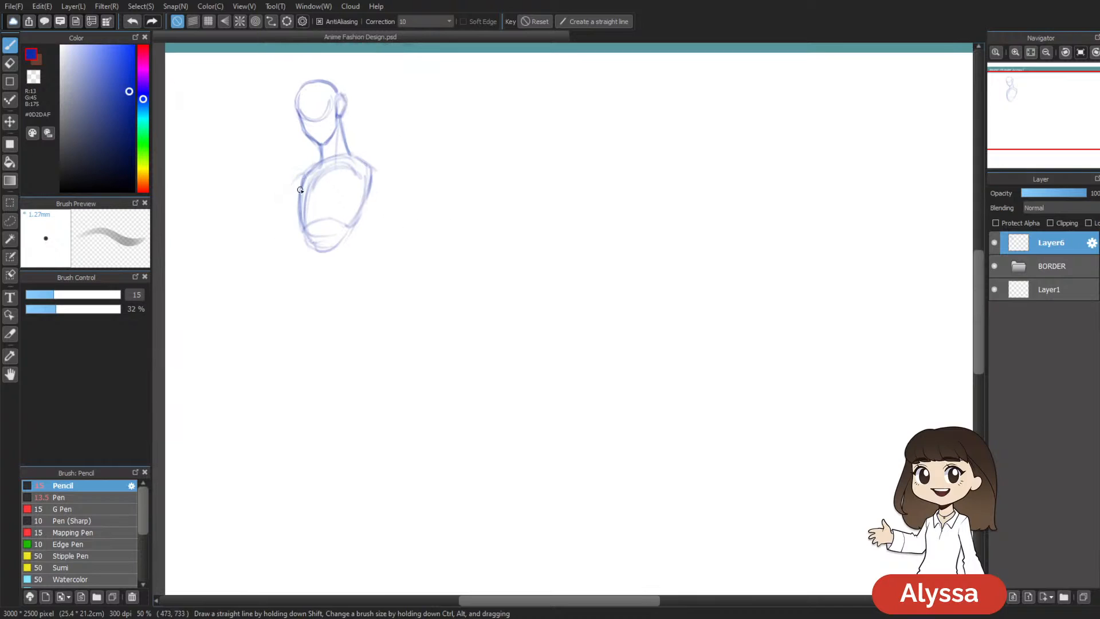
pyautogui.moveTo(326, 158); pyautogui.dragTo(318, 213)
pyautogui.moveTo(342, 238); pyautogui.dragTo(337, 233)
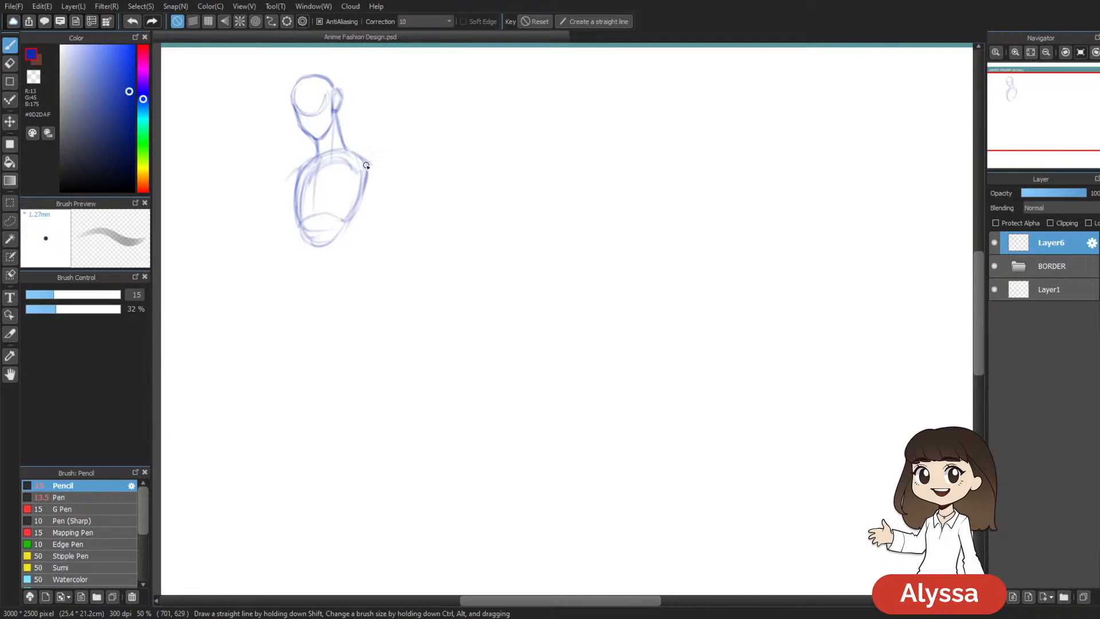
pyautogui.moveTo(445, 259); pyautogui.dragTo(443, 248)
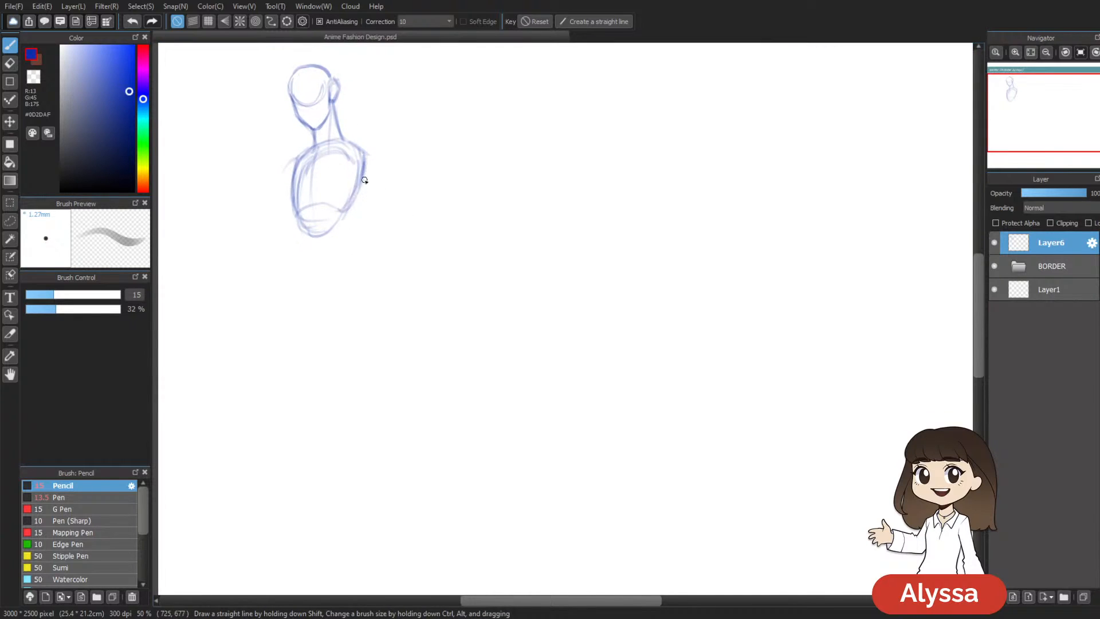
# Step: Sketch the abdomen below the ribcage with a centre line, two side lines and a V-shaped lower edge for the hips
pyautogui.moveTo(312, 204); pyautogui.dragTo(313, 246)
pyautogui.moveTo(343, 211)
pyautogui.mouseDown()
pyautogui.moveTo(305, 201)
pyautogui.moveTo(348, 210)
pyautogui.moveTo(308, 191)
pyautogui.moveTo(299, 216)
pyautogui.moveTo(334, 234)
pyautogui.moveTo(287, 227)
pyautogui.moveTo(289, 214)
pyautogui.moveTo(291, 259)
pyautogui.mouseUp()
pyautogui.moveTo(290, 213); pyautogui.dragTo(289, 257)
pyautogui.moveTo(290, 211)
pyautogui.mouseDown()
pyautogui.moveTo(299, 270)
pyautogui.moveTo(318, 277)
pyautogui.moveTo(344, 264)
pyautogui.mouseUp()
pyautogui.moveTo(364, 175)
pyautogui.mouseDown()
pyautogui.moveTo(344, 265)
pyautogui.moveTo(364, 173)
pyautogui.mouseUp()
pyautogui.moveTo(518, 294); pyautogui.dragTo(505, 302)
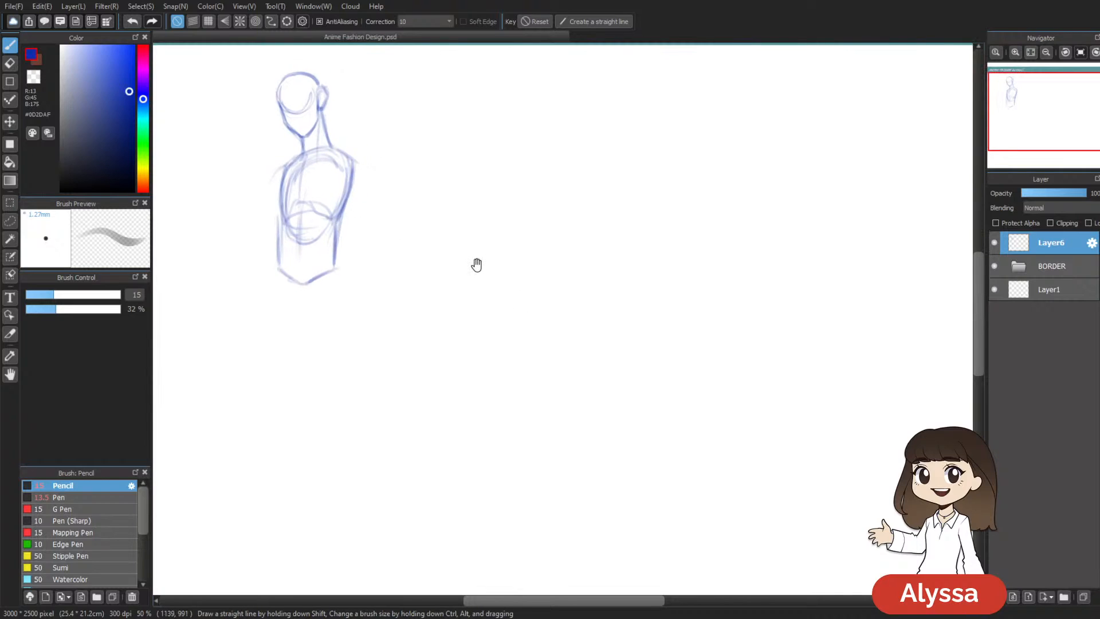
pyautogui.moveTo(480, 225); pyautogui.dragTo(481, 231)
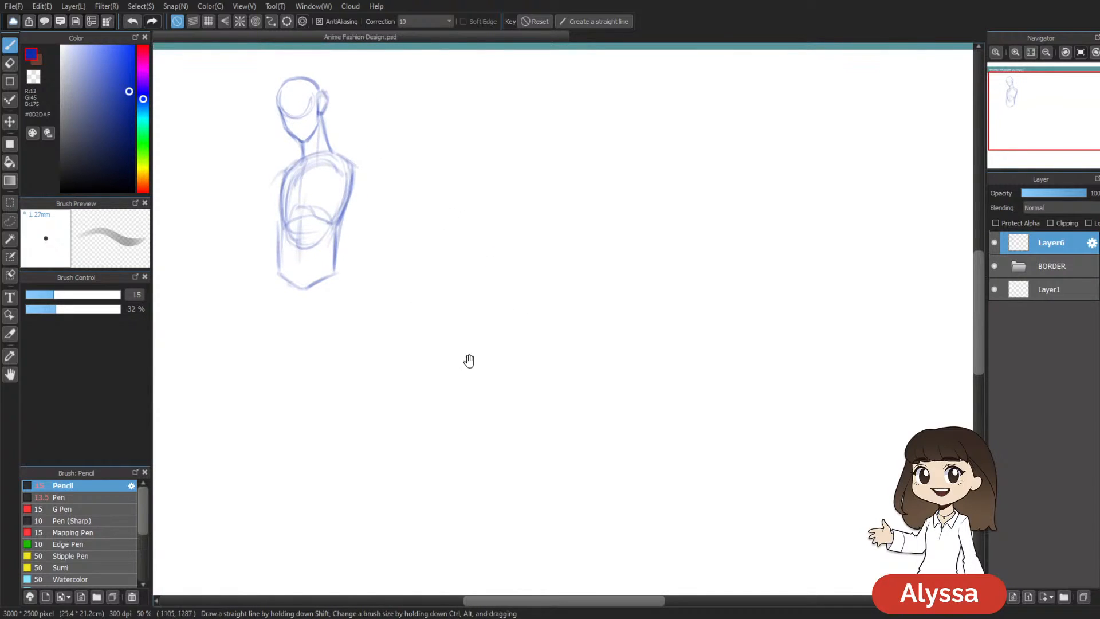
pyautogui.moveTo(470, 361); pyautogui.dragTo(466, 364)
pyautogui.moveTo(495, 321); pyautogui.dragTo(489, 326)
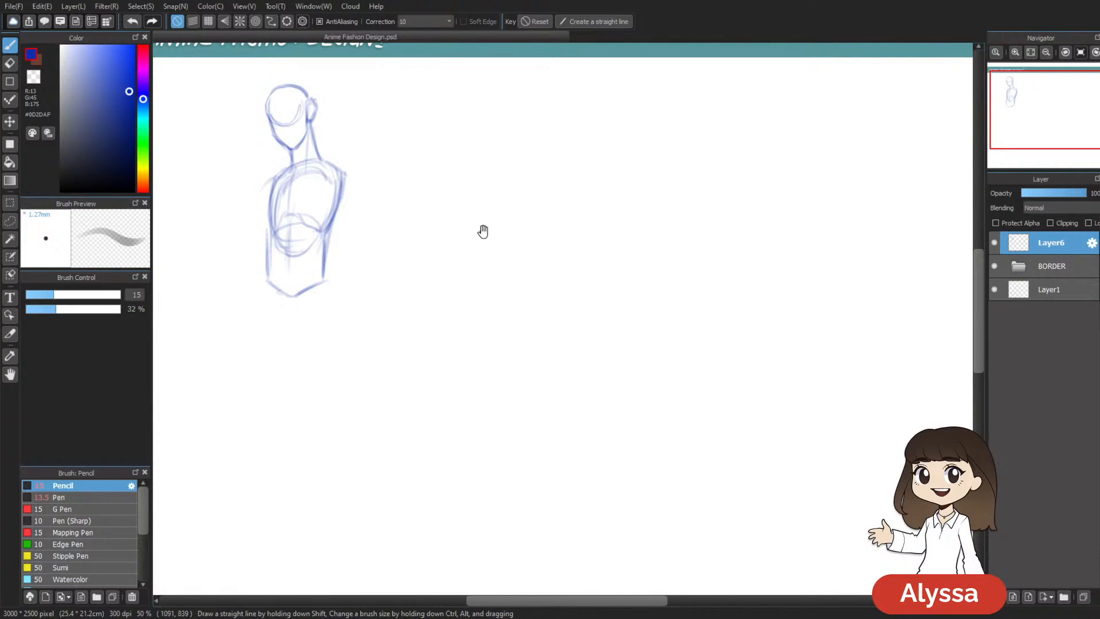
# Step: Define the outer corner of the back shoulder and erase the overlapping construction lines at the top of the ribcage
pyautogui.moveTo(336, 167); pyautogui.dragTo(328, 161)
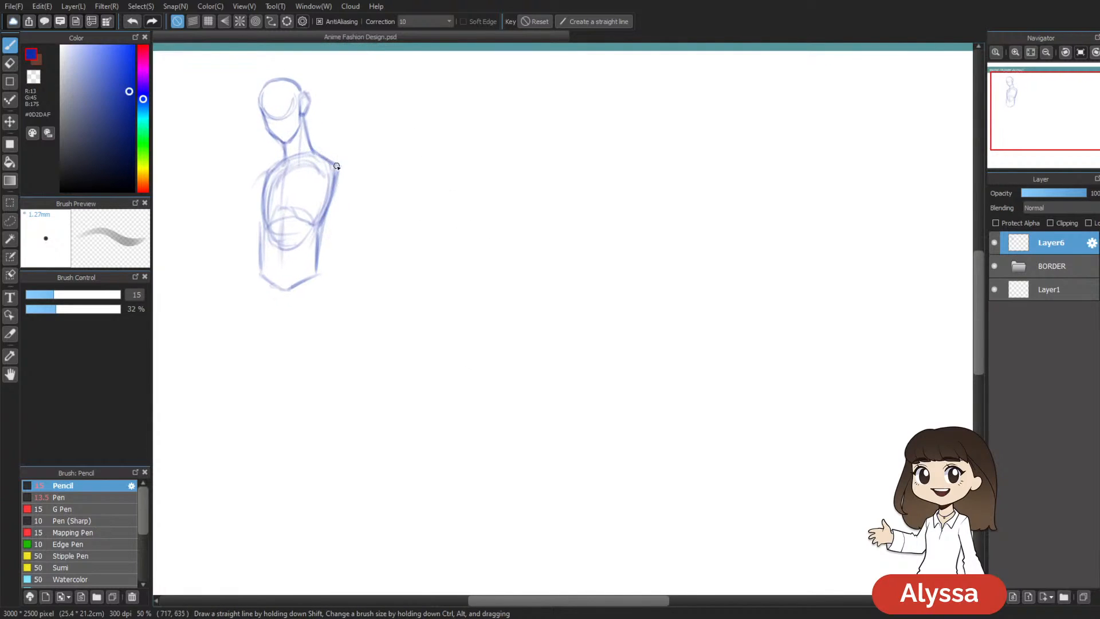
pyautogui.press('e')
pyautogui.moveTo(317, 174)
pyautogui.mouseDown()
pyautogui.moveTo(305, 162)
pyautogui.moveTo(285, 166)
pyautogui.mouseUp()
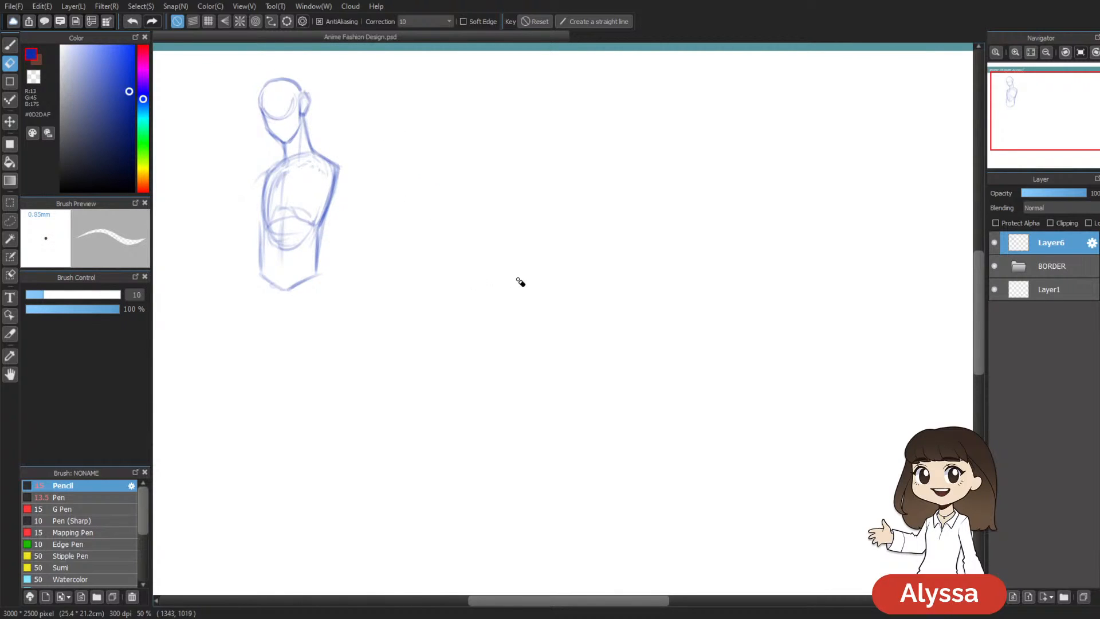
pyautogui.press('u')
pyautogui.press('space')
pyautogui.moveTo(410, 322)
pyautogui.mouseDown()
pyautogui.moveTo(489, 330)
pyautogui.moveTo(459, 354)
pyautogui.mouseUp()
pyautogui.press('space')
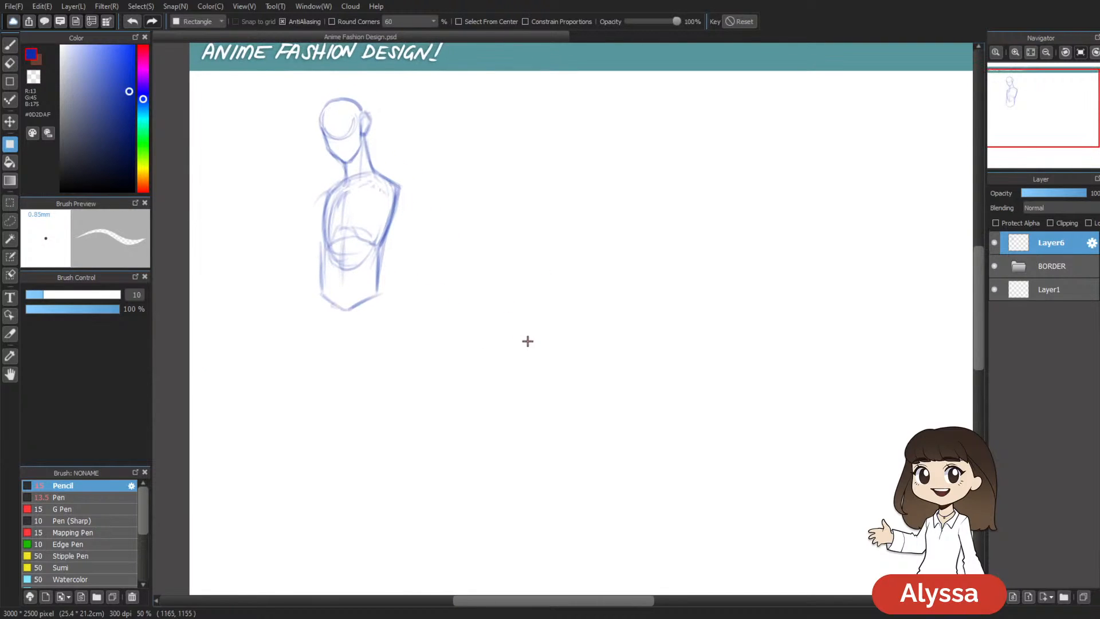
pyautogui.press('b')
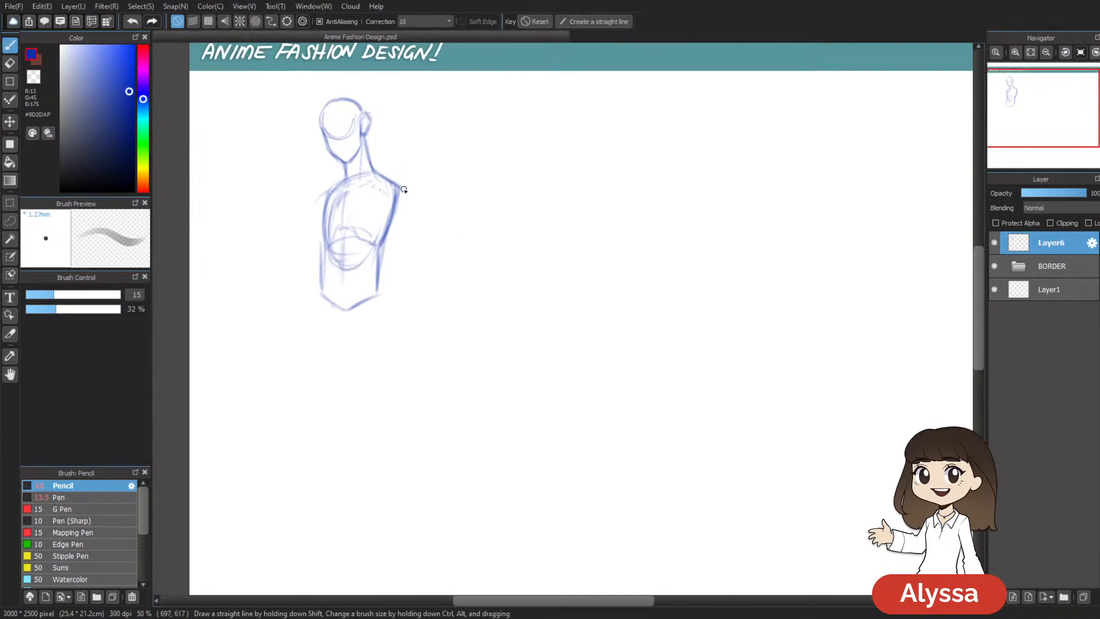
# Step: Enlarge the figure sketch slightly with Transform and reposition it beneath the title banner
pyautogui.press('space')
pyautogui.moveTo(474, 284); pyautogui.dragTo(456, 239)
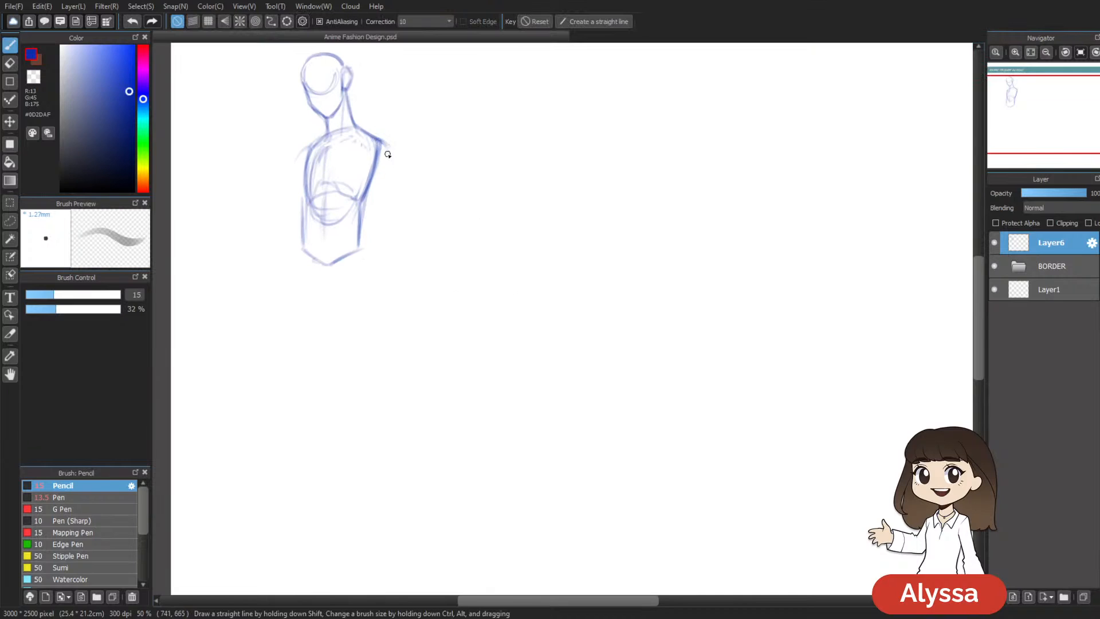
pyautogui.hotkey('ctrl', 't')
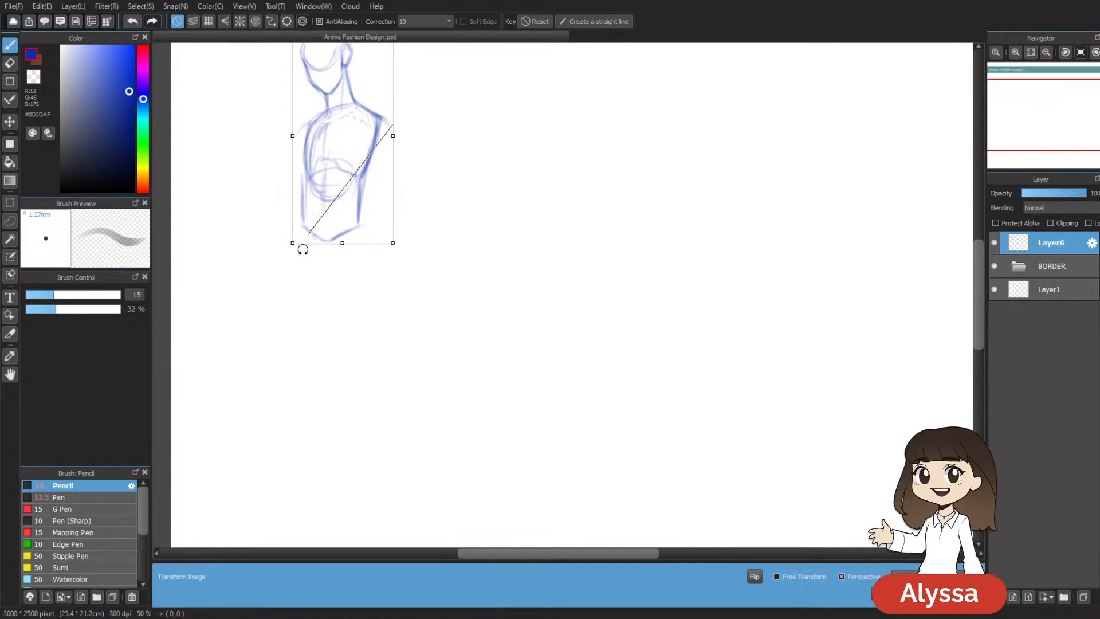
pyautogui.moveTo(291, 241); pyautogui.dragTo(287, 252)
pyautogui.press('space')
pyautogui.moveTo(519, 221); pyautogui.dragTo(510, 279)
pyautogui.moveTo(348, 203); pyautogui.dragTo(349, 211)
pyautogui.press('Return')
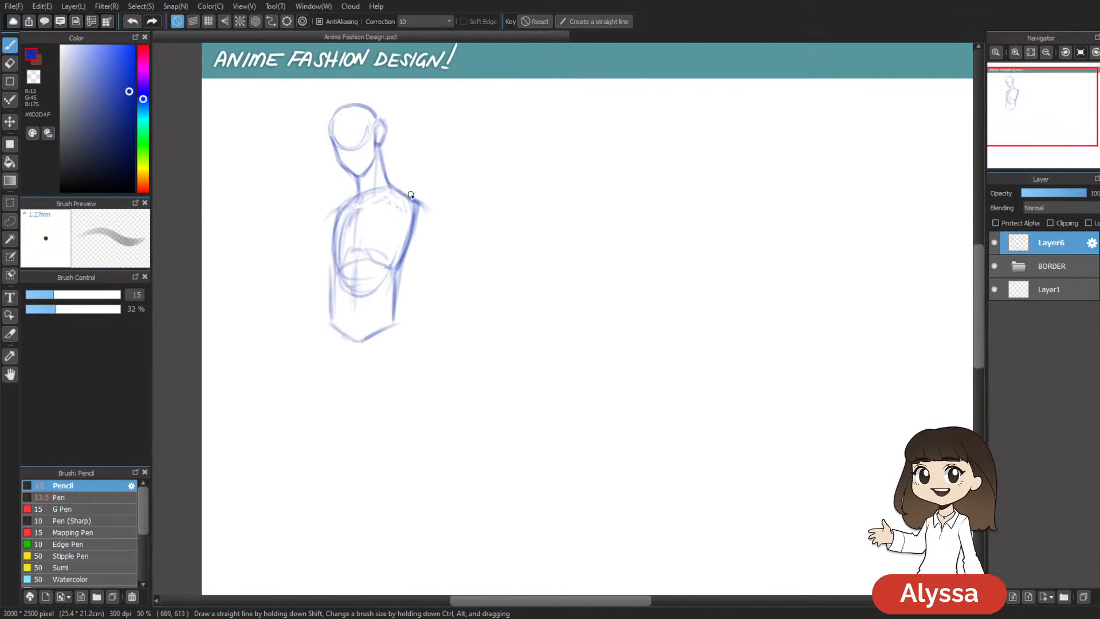
# Step: Sketch the front arm's guide lines from shoulder to a bent elbow and across the waist, marking the elbow and wrist joints
pyautogui.press('space')
pyautogui.moveTo(547, 272); pyautogui.dragTo(523, 254)
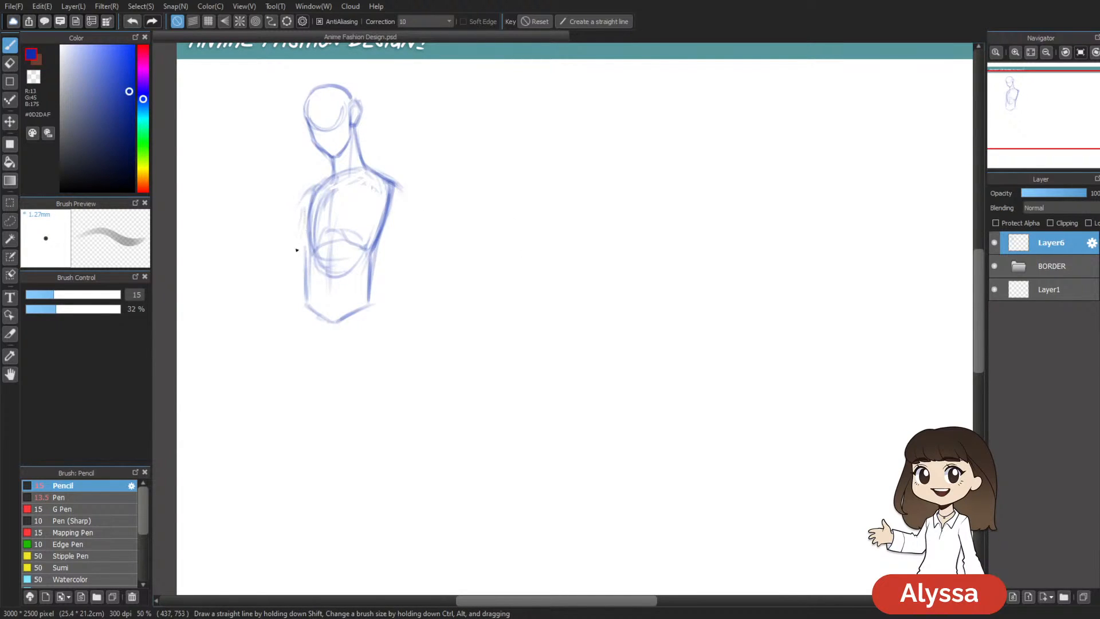
pyautogui.moveTo(302, 219)
pyautogui.mouseDown()
pyautogui.moveTo(282, 273)
pyautogui.moveTo(346, 279)
pyautogui.mouseUp()
pyautogui.moveTo(301, 214)
pyautogui.mouseDown()
pyautogui.moveTo(288, 241)
pyautogui.moveTo(334, 280)
pyautogui.mouseUp()
pyautogui.moveTo(402, 333); pyautogui.dragTo(392, 322)
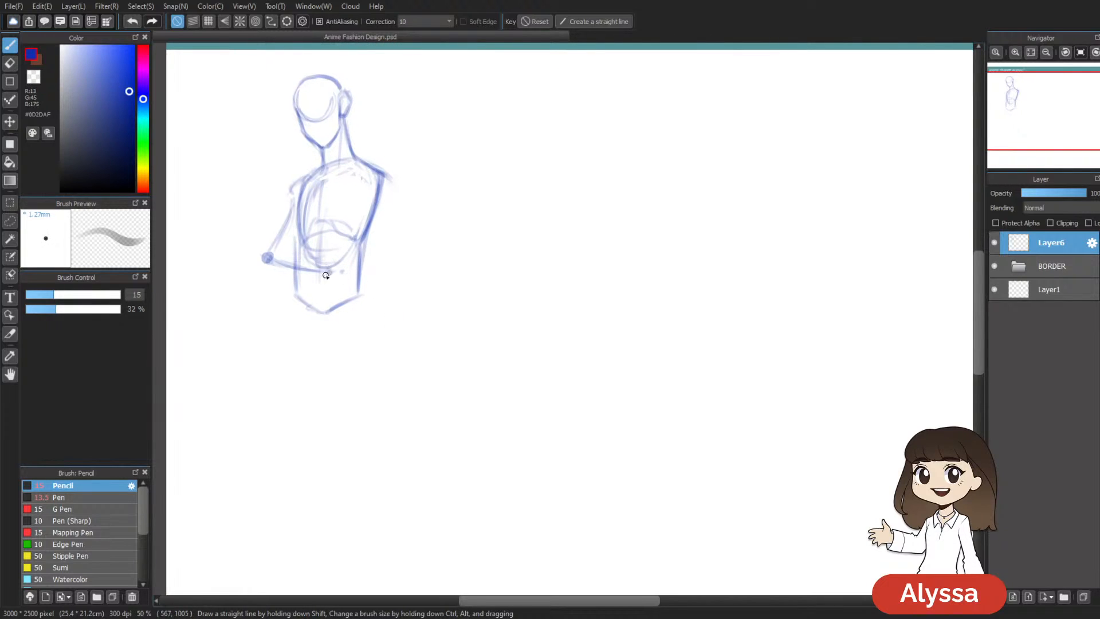
pyautogui.press('e')
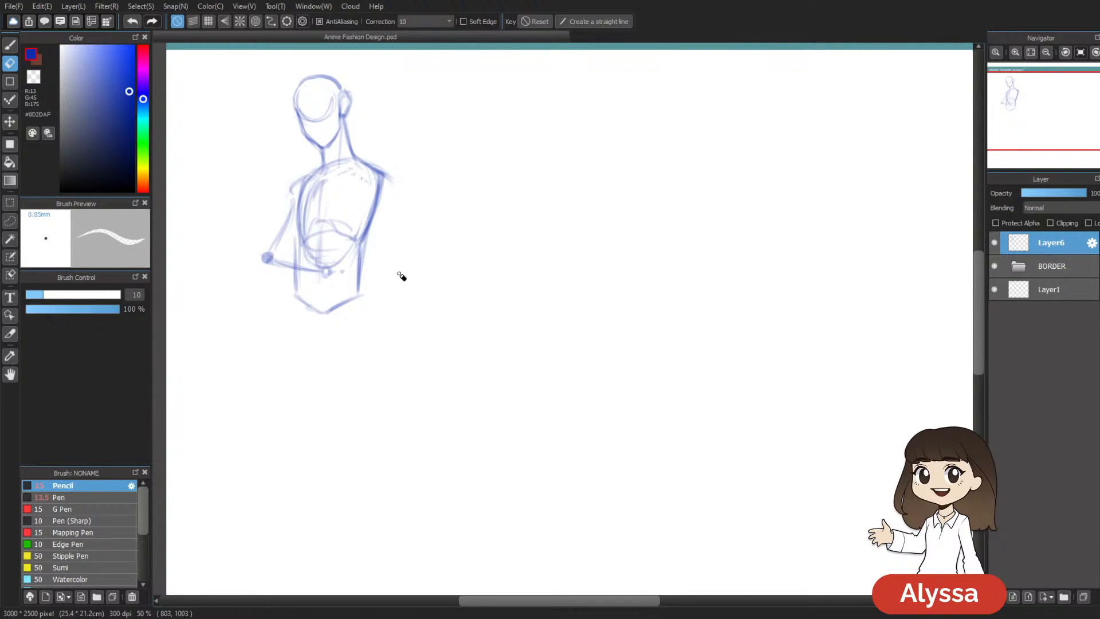
# Step: Sketch the back arm's guide lines from the shoulder down to the elbow and across the lower ribcage to the wrist
pyautogui.press('b')
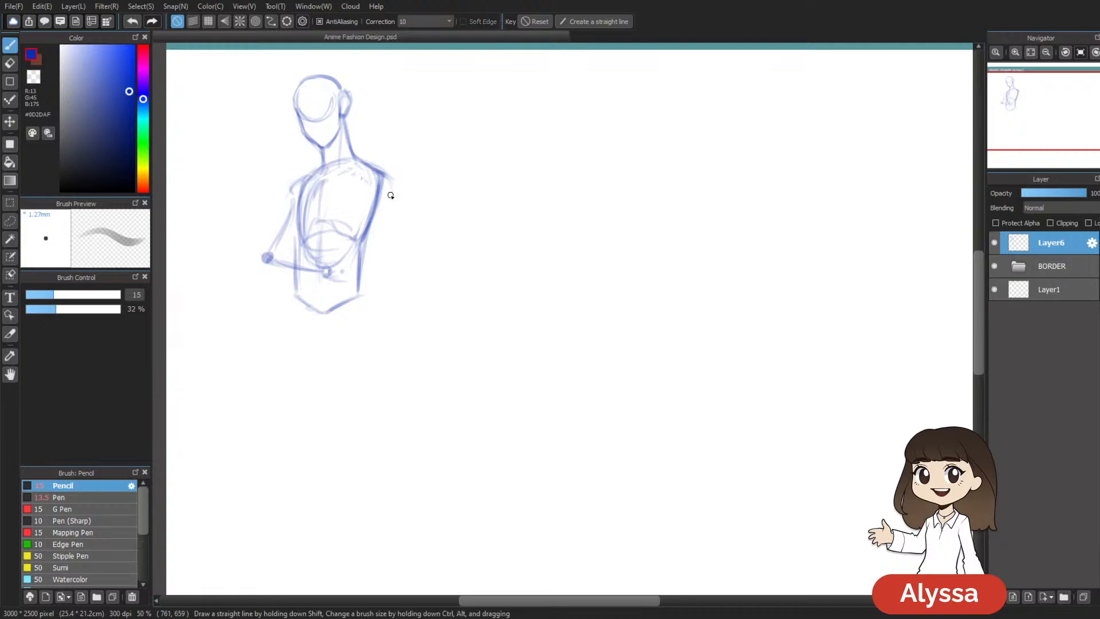
pyautogui.moveTo(383, 170); pyautogui.dragTo(386, 216)
pyautogui.moveTo(384, 171)
pyautogui.mouseDown()
pyautogui.moveTo(393, 247)
pyautogui.moveTo(326, 252)
pyautogui.mouseUp()
pyautogui.hotkey('ctrl', 'z')
pyautogui.moveTo(413, 260); pyautogui.dragTo(410, 253)
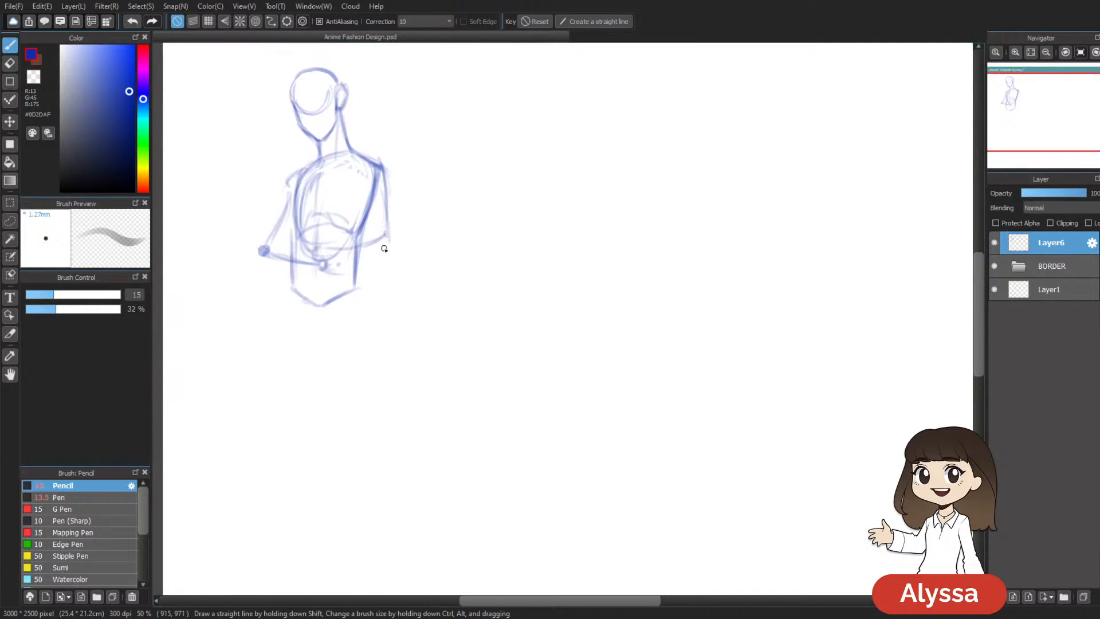
pyautogui.moveTo(356, 211); pyautogui.dragTo(301, 245)
pyautogui.hotkey('ctrl', 'z')
pyautogui.moveTo(367, 220)
pyautogui.mouseDown()
pyautogui.moveTo(314, 213)
pyautogui.moveTo(348, 241)
pyautogui.moveTo(365, 225)
pyautogui.mouseUp()
pyautogui.hotkey('ctrl', 'z')
pyautogui.moveTo(596, 303); pyautogui.dragTo(624, 297)
pyautogui.moveTo(423, 278); pyautogui.dragTo(407, 262)
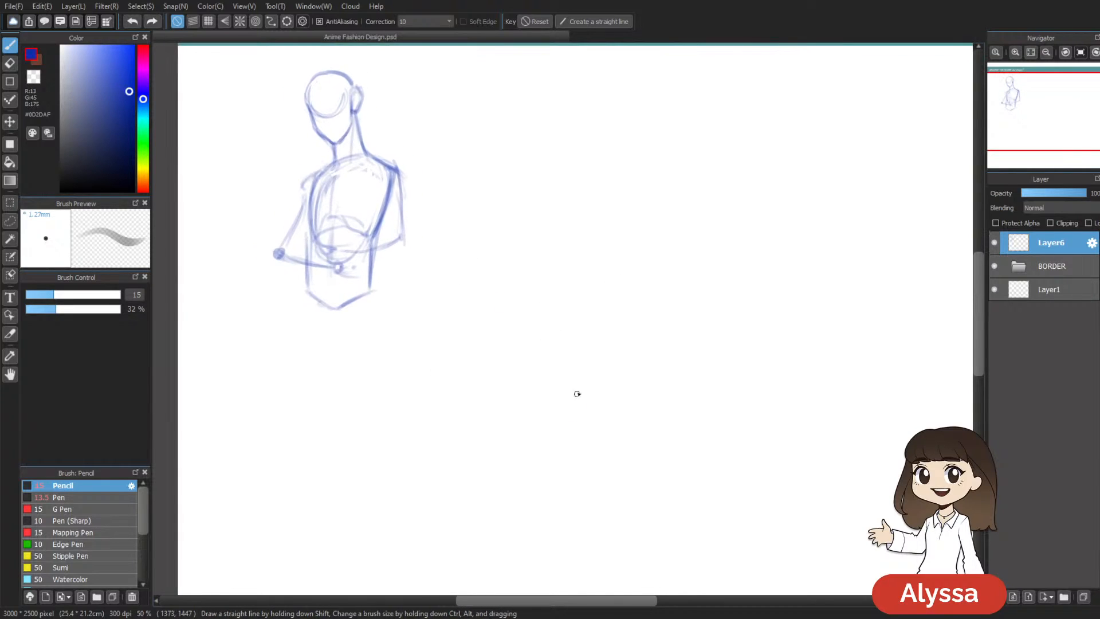
# Step: Transform the whole sketch to a larger size and move it into place under the title banner
pyautogui.hotkey('ctrl', 't')
pyautogui.moveTo(262, 297); pyautogui.dragTo(258, 303)
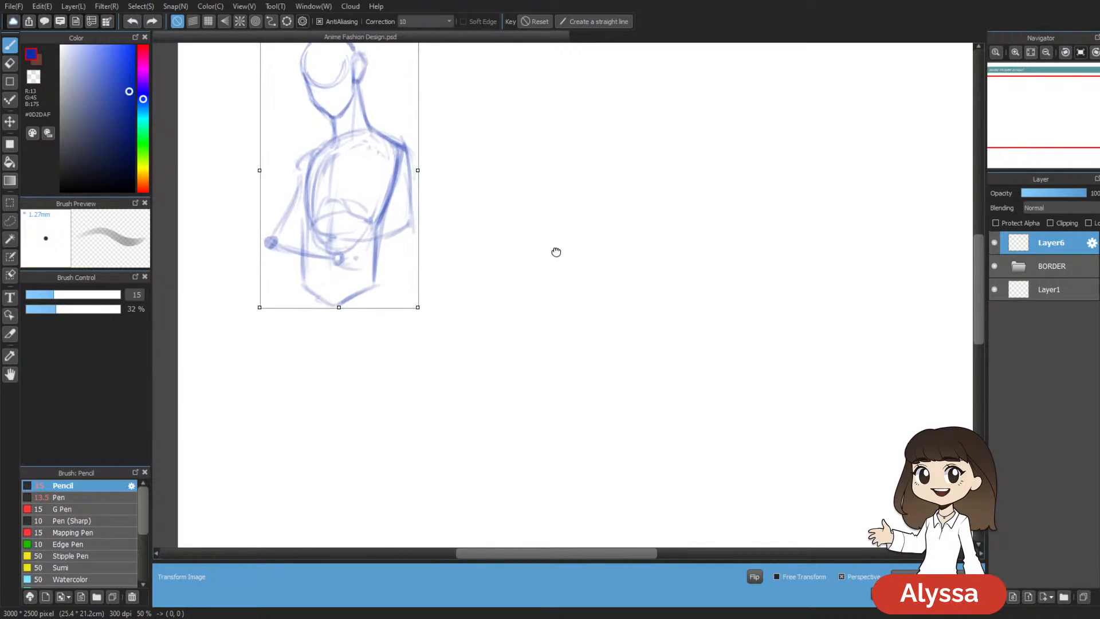
pyautogui.moveTo(555, 241); pyautogui.dragTo(547, 315)
pyautogui.moveTo(366, 275); pyautogui.dragTo(363, 311)
pyautogui.press('Return')
pyautogui.moveTo(463, 241); pyautogui.dragTo(441, 226)
pyautogui.moveTo(456, 397)
pyautogui.mouseDown()
pyautogui.moveTo(455, 381)
pyautogui.moveTo(436, 373)
pyautogui.mouseUp()
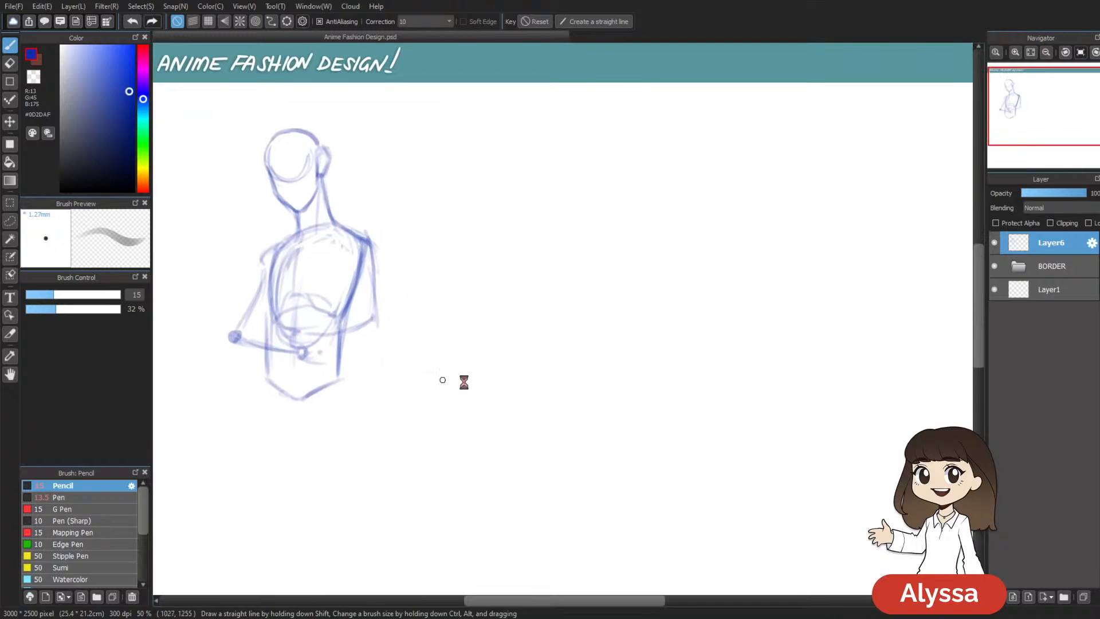
# Step: Sketch the slope from neck to front shoulder and outline the back shoulder and upper arm down to the elbow
pyautogui.moveTo(372, 434); pyautogui.dragTo(406, 395)
pyautogui.moveTo(453, 346); pyautogui.dragTo(455, 378)
pyautogui.moveTo(531, 338); pyautogui.dragTo(508, 328)
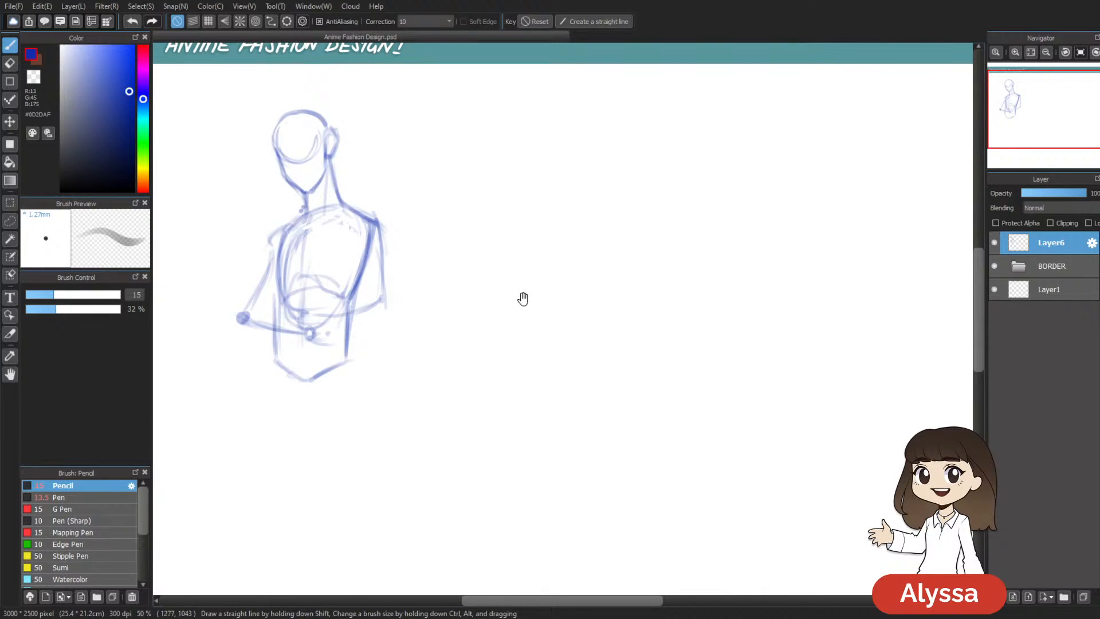
pyautogui.moveTo(522, 299); pyautogui.dragTo(524, 292)
pyautogui.moveTo(456, 316); pyautogui.dragTo(464, 285)
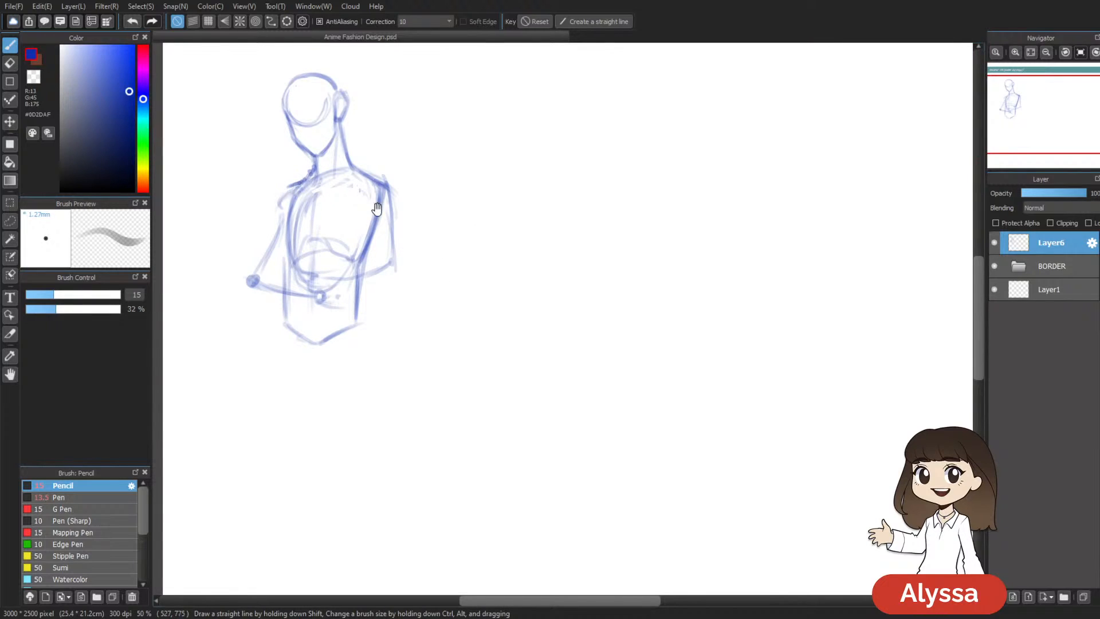
pyautogui.moveTo(357, 200); pyautogui.dragTo(342, 205)
pyautogui.moveTo(333, 165)
pyautogui.mouseDown()
pyautogui.moveTo(373, 177)
pyautogui.moveTo(347, 178)
pyautogui.moveTo(381, 192)
pyautogui.moveTo(347, 198)
pyautogui.moveTo(349, 189)
pyautogui.moveTo(373, 212)
pyautogui.moveTo(372, 177)
pyautogui.moveTo(378, 207)
pyautogui.moveTo(383, 181)
pyautogui.moveTo(359, 215)
pyautogui.mouseUp()
pyautogui.moveTo(361, 204)
pyautogui.mouseDown()
pyautogui.moveTo(384, 209)
pyautogui.moveTo(353, 224)
pyautogui.moveTo(353, 238)
pyautogui.moveTo(352, 220)
pyautogui.moveTo(362, 269)
pyautogui.moveTo(391, 234)
pyautogui.moveTo(385, 210)
pyautogui.moveTo(385, 269)
pyautogui.mouseUp()
pyautogui.moveTo(453, 271); pyautogui.dragTo(447, 260)
# Step: Increase the eraser size to 21 and erase the overlapping construction lines inside the back shoulder and upper arm
pyautogui.press('e')
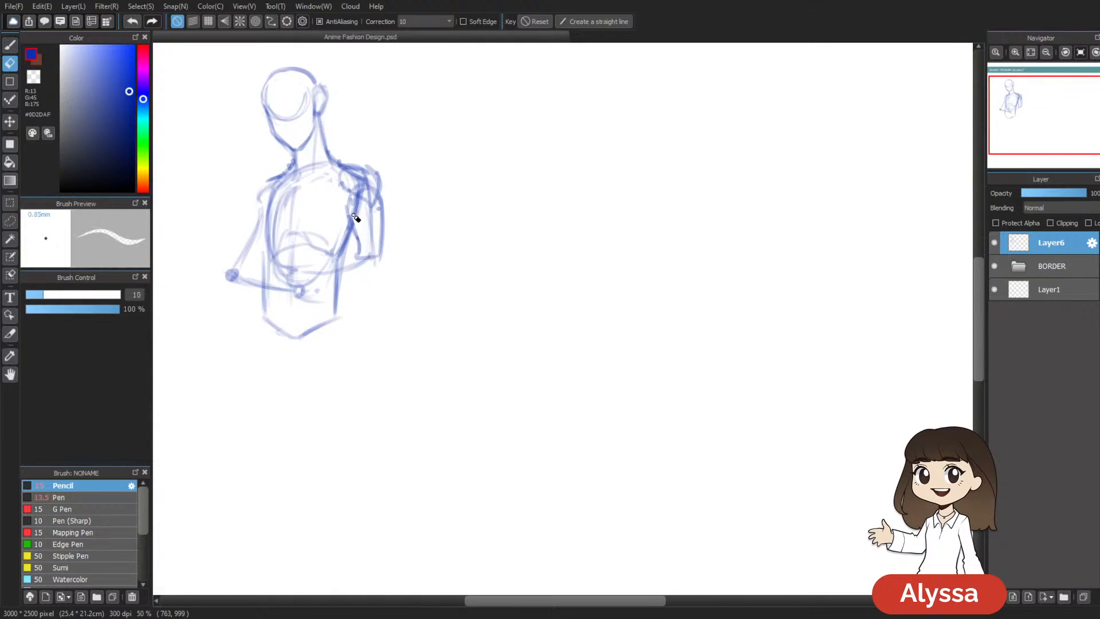
pyautogui.moveTo(355, 213)
pyautogui.mouseDown()
pyautogui.moveTo(363, 234)
pyautogui.moveTo(375, 235)
pyautogui.moveTo(377, 216)
pyautogui.mouseUp()
pyautogui.press(']')
pyautogui.press(']')
pyautogui.press(']')
pyautogui.press(']')
pyautogui.press(']')
pyautogui.moveTo(355, 186)
pyautogui.mouseDown()
pyautogui.moveTo(357, 175)
pyautogui.moveTo(366, 185)
pyautogui.mouseUp()
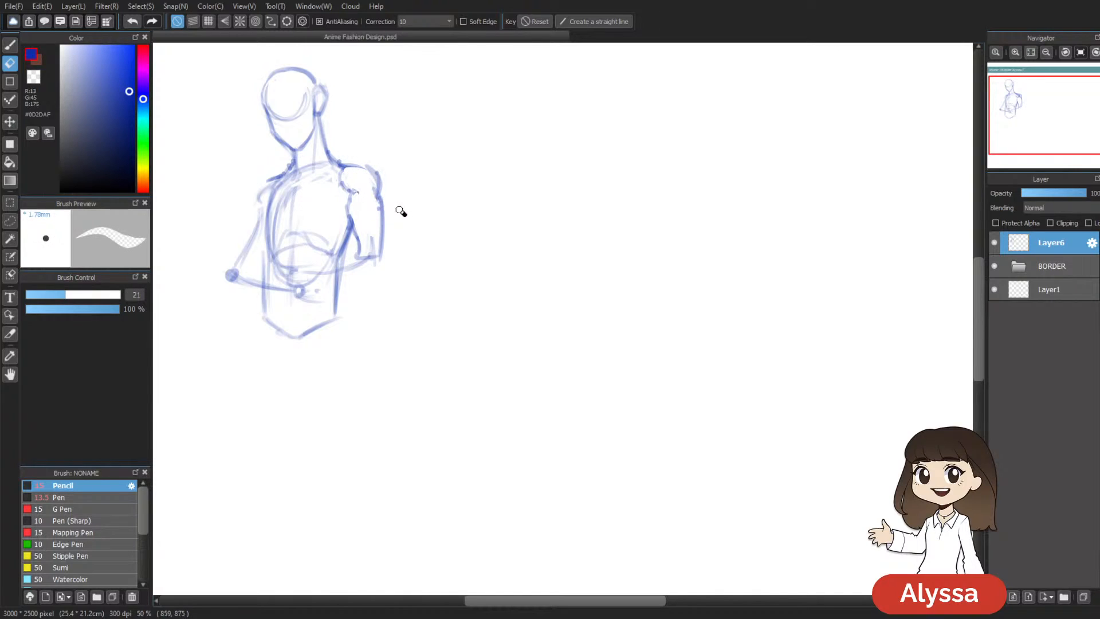
# Step: Set the brush Correction to 15 and check the stroke smoothing with test strokes that are undone
pyautogui.press('b')
pyautogui.moveTo(434, 288); pyautogui.dragTo(413, 282)
pyautogui.moveTo(344, 226)
pyautogui.mouseDown()
pyautogui.moveTo(385, 243)
pyautogui.moveTo(415, 302)
pyautogui.mouseUp()
pyautogui.hotkey('ctrl', 'z')
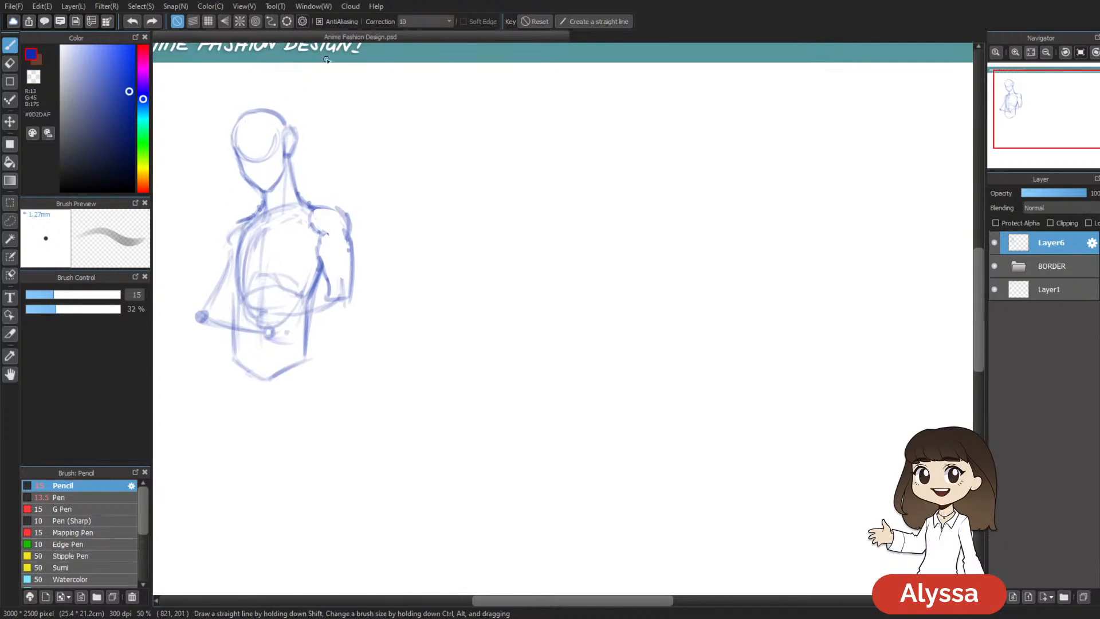
pyautogui.moveTo(262, 394)
pyautogui.mouseDown()
pyautogui.moveTo(346, 349)
pyautogui.moveTo(532, 391)
pyautogui.mouseUp()
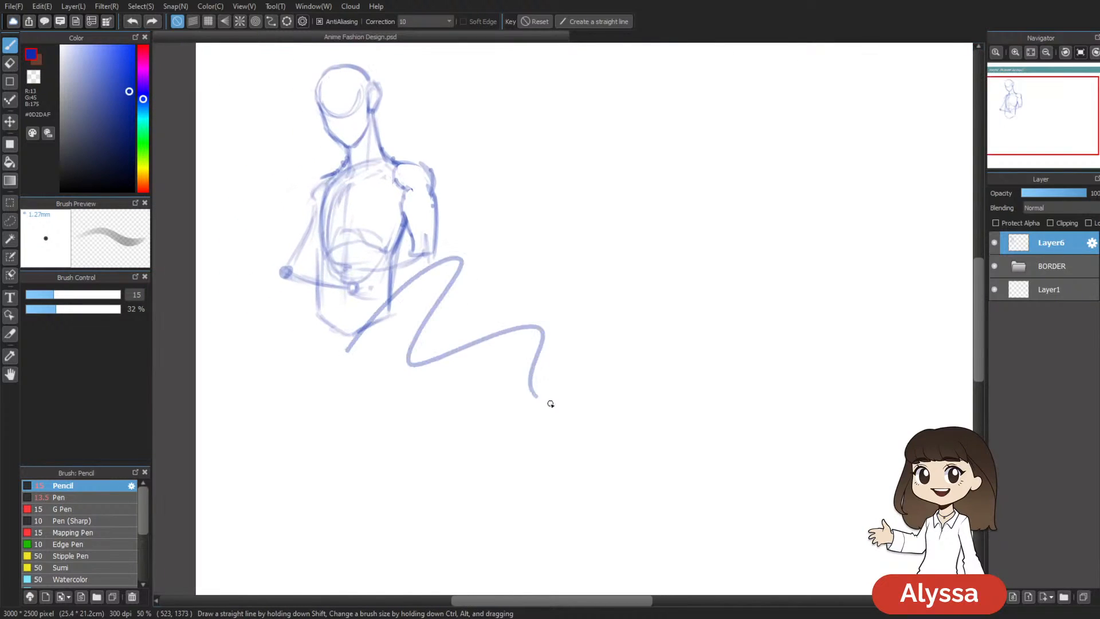
pyautogui.hotkey('ctrl', 'z')
pyautogui.moveTo(295, 446)
pyautogui.mouseDown()
pyautogui.moveTo(319, 381)
pyautogui.moveTo(615, 378)
pyautogui.mouseUp()
pyautogui.hotkey('ctrl', 'z')
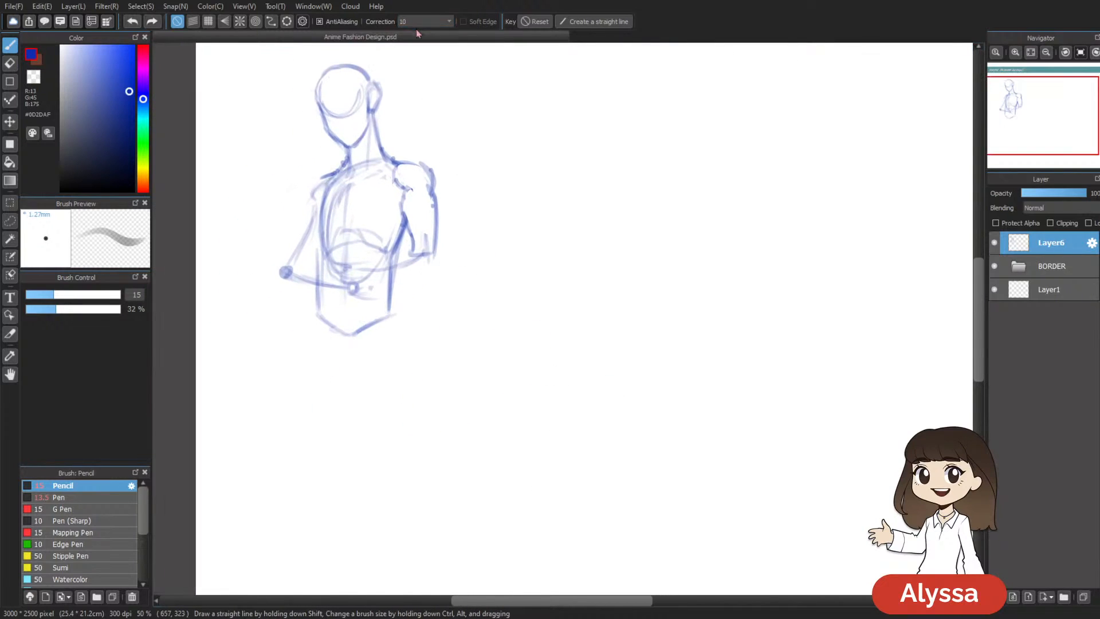
pyautogui.click(488, 103)
pyautogui.moveTo(405, 387)
pyautogui.mouseDown()
pyautogui.moveTo(573, 367)
pyautogui.moveTo(524, 433)
pyautogui.mouseUp()
pyautogui.hotkey('ctrl', 'z')
pyautogui.moveTo(315, 451); pyautogui.dragTo(389, 384)
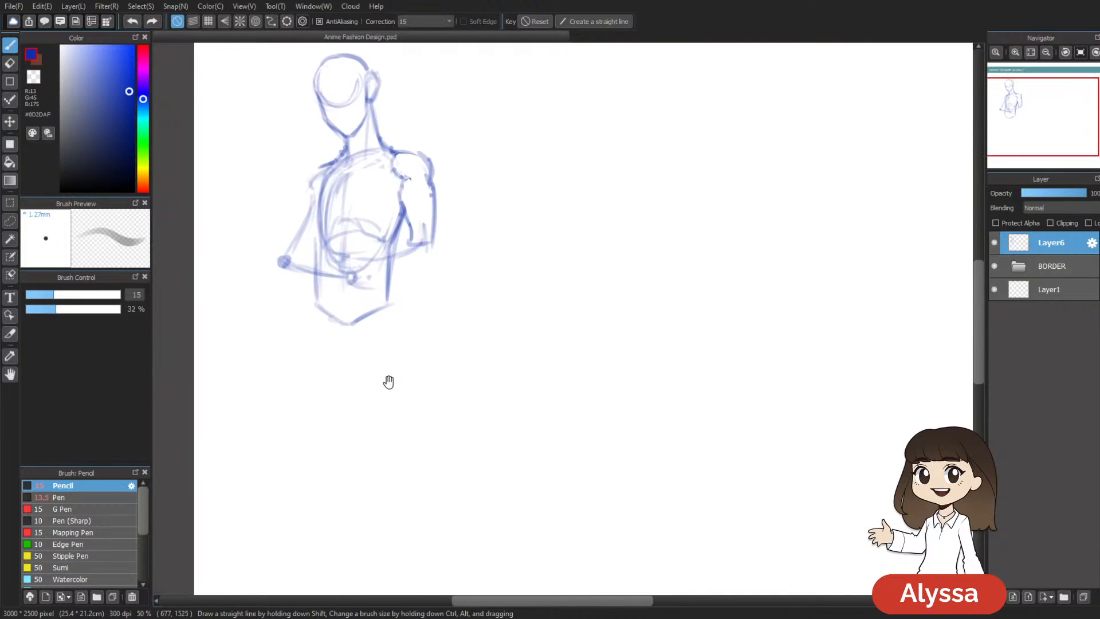
# Step: Outline the back forearm from elbow to wrist and erase the leftover shoulder line between the upper arm and chest
pyautogui.moveTo(386, 262); pyautogui.dragTo(366, 285)
pyautogui.hotkey('ctrl', 'z')
pyautogui.moveTo(401, 248)
pyautogui.mouseDown()
pyautogui.moveTo(333, 279)
pyautogui.moveTo(339, 292)
pyautogui.moveTo(404, 281)
pyautogui.moveTo(349, 294)
pyautogui.moveTo(380, 280)
pyautogui.moveTo(410, 281)
pyautogui.mouseUp()
pyautogui.moveTo(344, 295); pyautogui.dragTo(411, 281)
pyautogui.moveTo(350, 299); pyautogui.dragTo(409, 280)
pyautogui.press('e')
pyautogui.moveTo(393, 218); pyautogui.dragTo(386, 193)
# Step: Outline the front shoulder and upper arm down to the elbow and erase the overlapping ribcage lines
pyautogui.press('b')
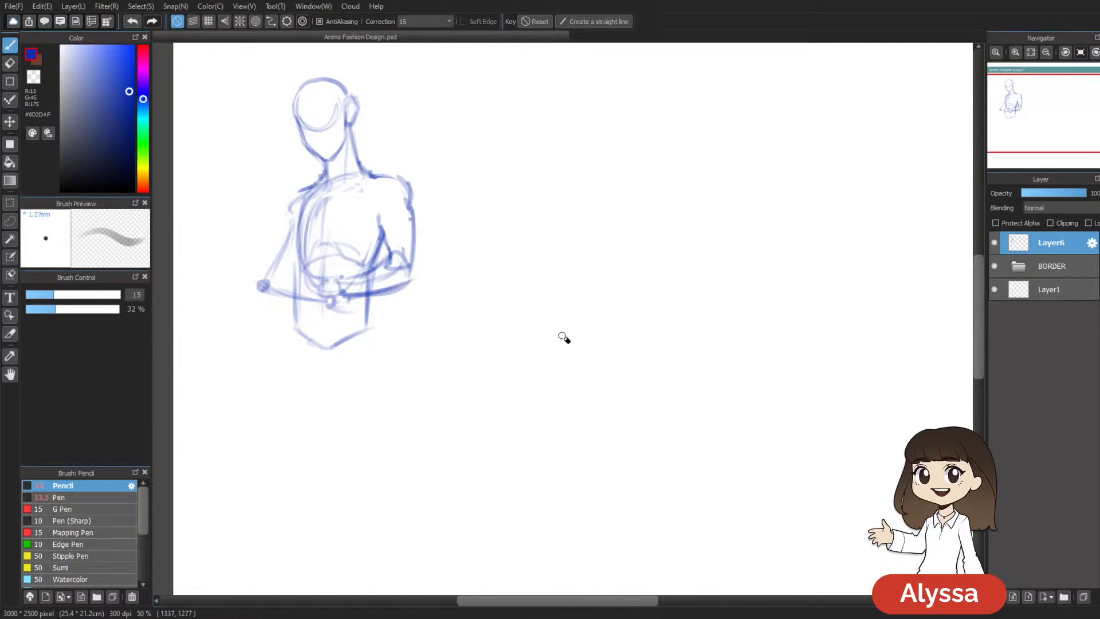
pyautogui.moveTo(528, 423)
pyautogui.mouseDown()
pyautogui.moveTo(459, 413)
pyautogui.moveTo(407, 432)
pyautogui.moveTo(407, 398)
pyautogui.mouseUp()
pyautogui.moveTo(471, 344)
pyautogui.mouseDown()
pyautogui.moveTo(479, 364)
pyautogui.moveTo(455, 376)
pyautogui.mouseUp()
pyautogui.moveTo(299, 170)
pyautogui.mouseDown()
pyautogui.moveTo(244, 267)
pyautogui.moveTo(420, 251)
pyautogui.moveTo(394, 276)
pyautogui.moveTo(328, 266)
pyautogui.mouseUp()
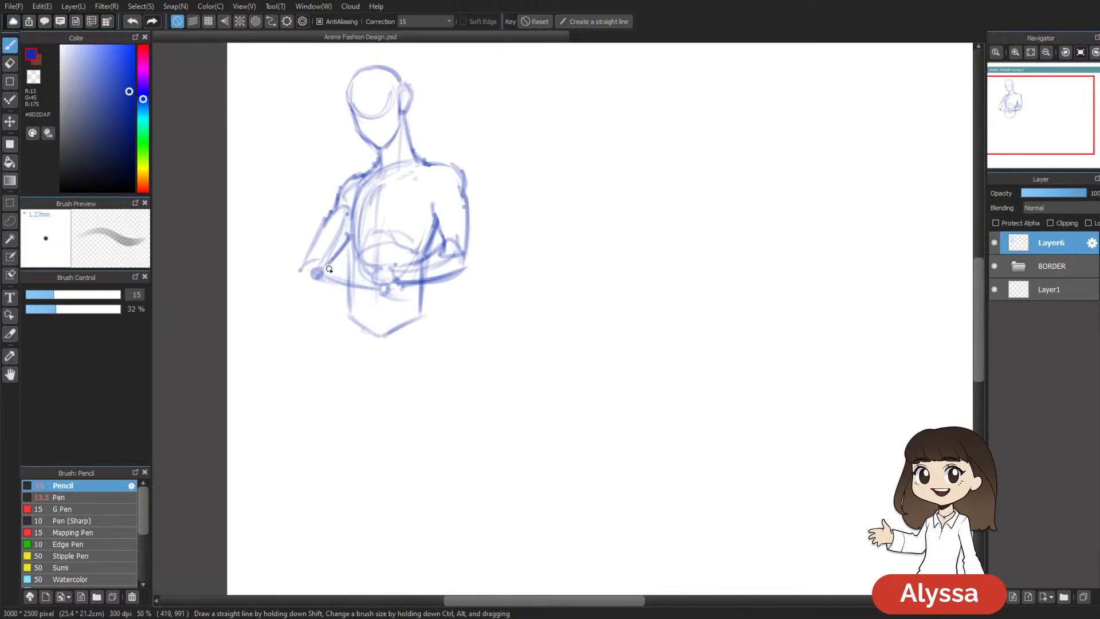
pyautogui.press('e')
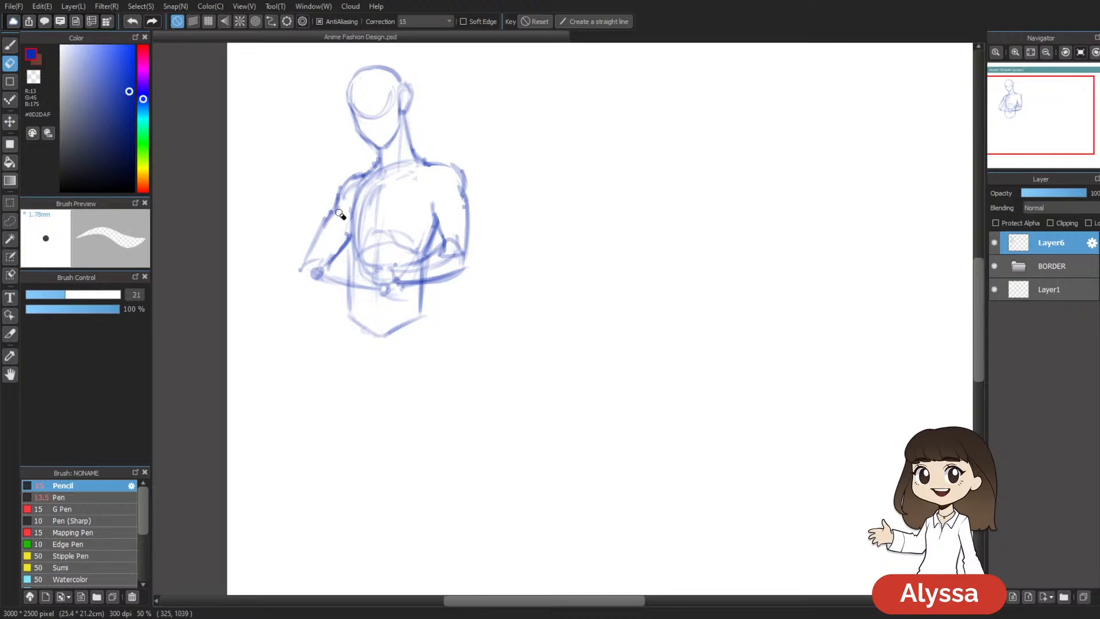
pyautogui.moveTo(348, 194)
pyautogui.mouseDown()
pyautogui.moveTo(383, 177)
pyautogui.moveTo(373, 164)
pyautogui.mouseUp()
pyautogui.moveTo(644, 336); pyautogui.dragTo(604, 315)
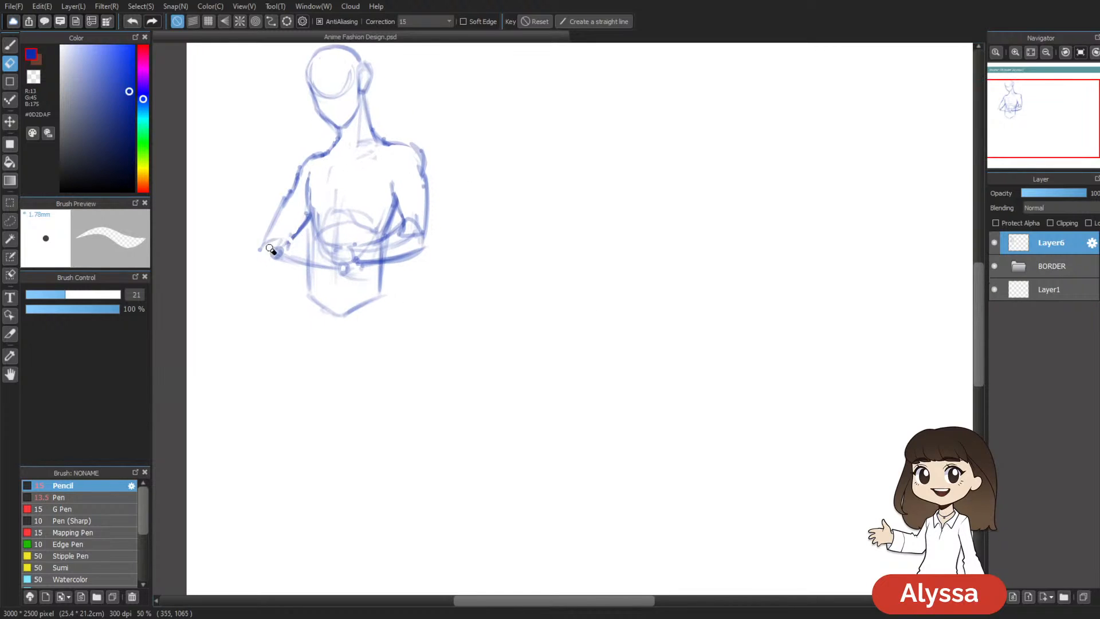
# Step: Sketch the front elbow's curve and the upper edge of the front forearm toward the wrist at the waist
pyautogui.press('b')
pyautogui.moveTo(289, 243)
pyautogui.mouseDown()
pyautogui.moveTo(272, 255)
pyautogui.moveTo(271, 239)
pyautogui.mouseUp()
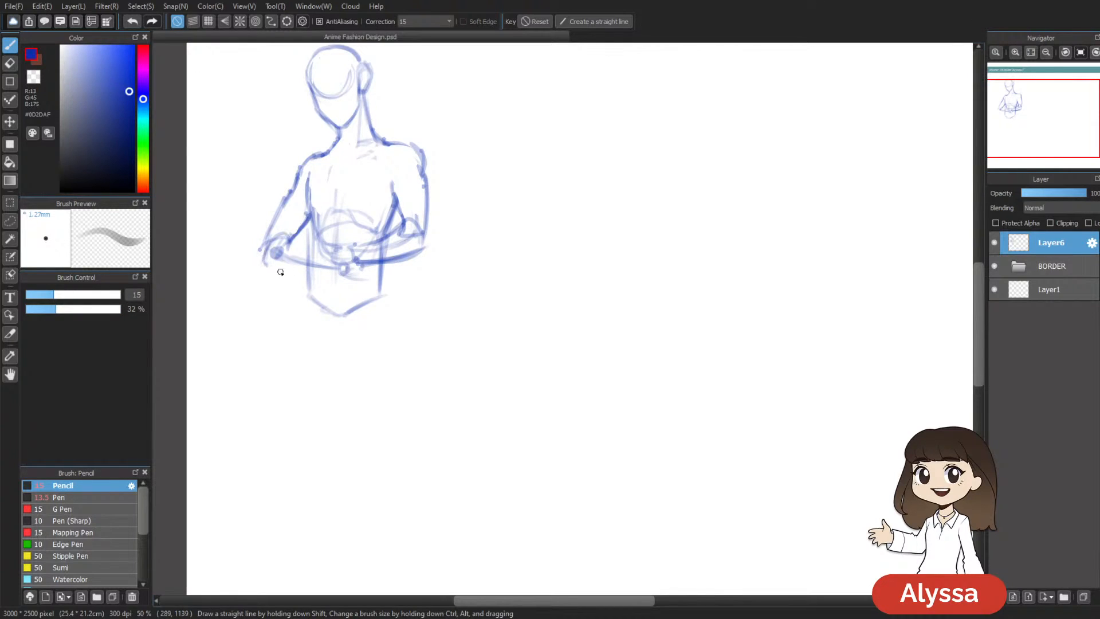
pyautogui.hotkey('ctrl', 'z')
pyautogui.hotkey('ctrl', 'z')
pyautogui.moveTo(296, 239)
pyautogui.mouseDown()
pyautogui.moveTo(269, 241)
pyautogui.moveTo(262, 253)
pyautogui.moveTo(334, 275)
pyautogui.moveTo(296, 264)
pyautogui.moveTo(314, 263)
pyautogui.moveTo(310, 240)
pyautogui.moveTo(293, 236)
pyautogui.moveTo(344, 252)
pyautogui.mouseUp()
pyautogui.moveTo(468, 247)
pyautogui.mouseDown()
pyautogui.moveTo(460, 259)
pyautogui.moveTo(506, 297)
pyautogui.moveTo(495, 330)
pyautogui.mouseUp()
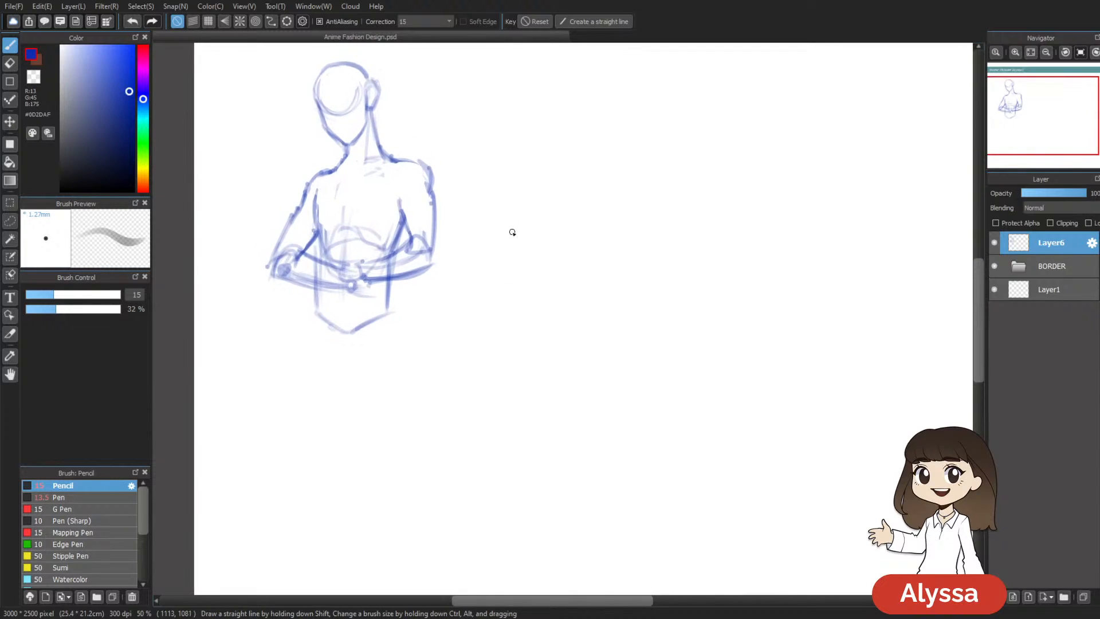
# Step: Strengthen the front forearm and wrist lines where the two forearms cross over the abdomen
pyautogui.moveTo(555, 233); pyautogui.dragTo(517, 225)
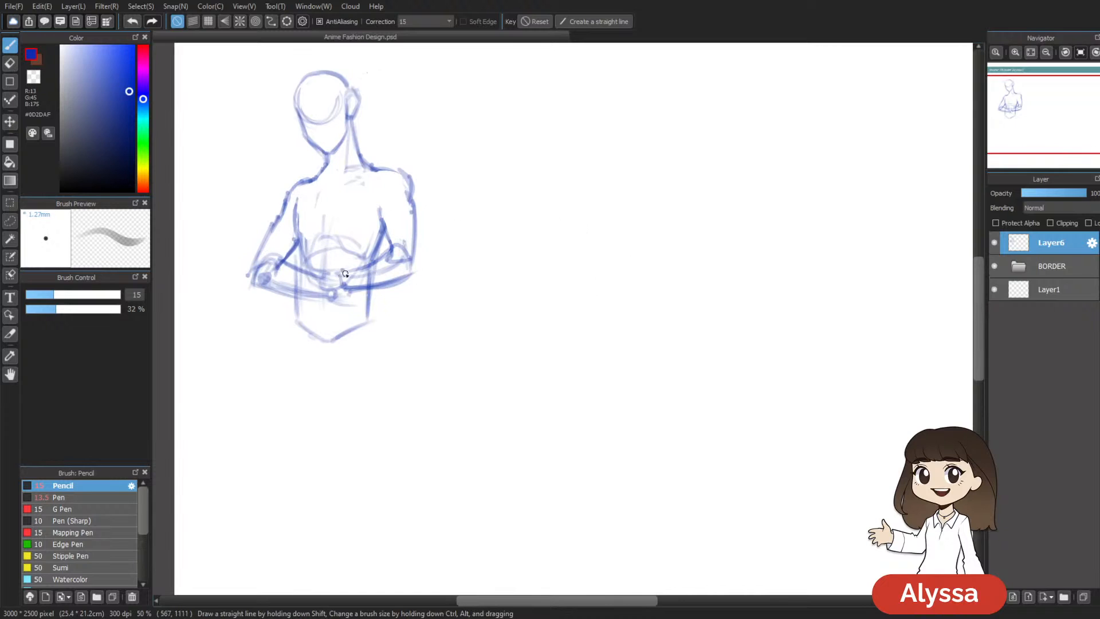
pyautogui.moveTo(489, 277); pyautogui.dragTo(479, 283)
pyautogui.moveTo(331, 276); pyautogui.dragTo(334, 290)
pyautogui.moveTo(528, 268); pyautogui.dragTo(527, 298)
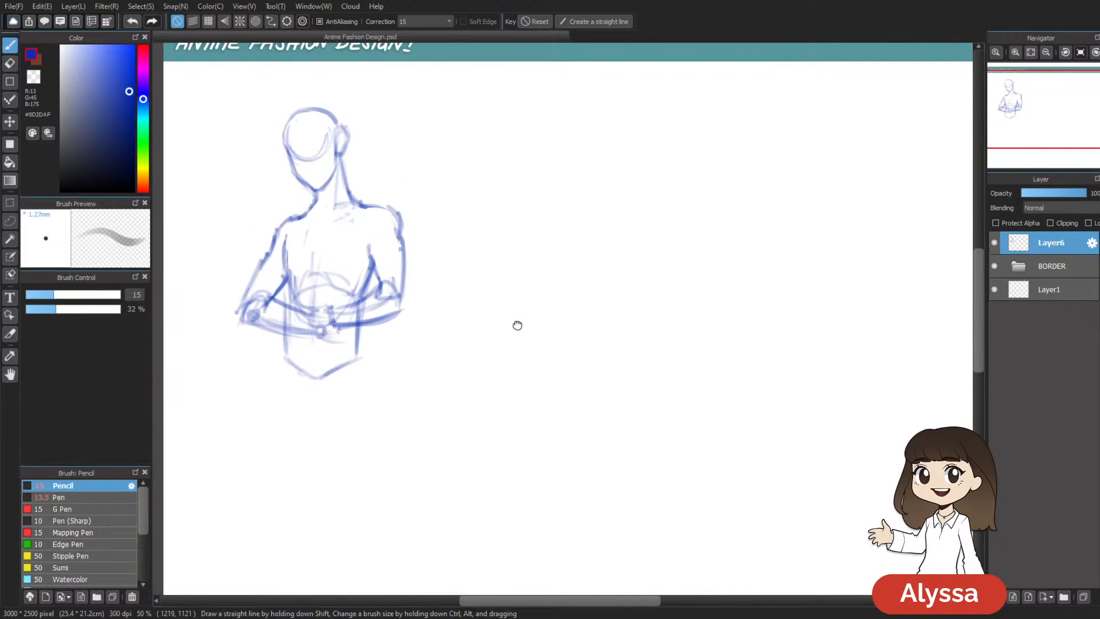
pyautogui.scroll(-1, 335, 293)
pyautogui.moveTo(316, 275)
pyautogui.mouseDown()
pyautogui.moveTo(286, 274)
pyautogui.moveTo(335, 302)
pyautogui.moveTo(295, 283)
pyautogui.moveTo(280, 301)
pyautogui.moveTo(348, 299)
pyautogui.mouseUp()
pyautogui.moveTo(431, 313); pyautogui.dragTo(426, 320)
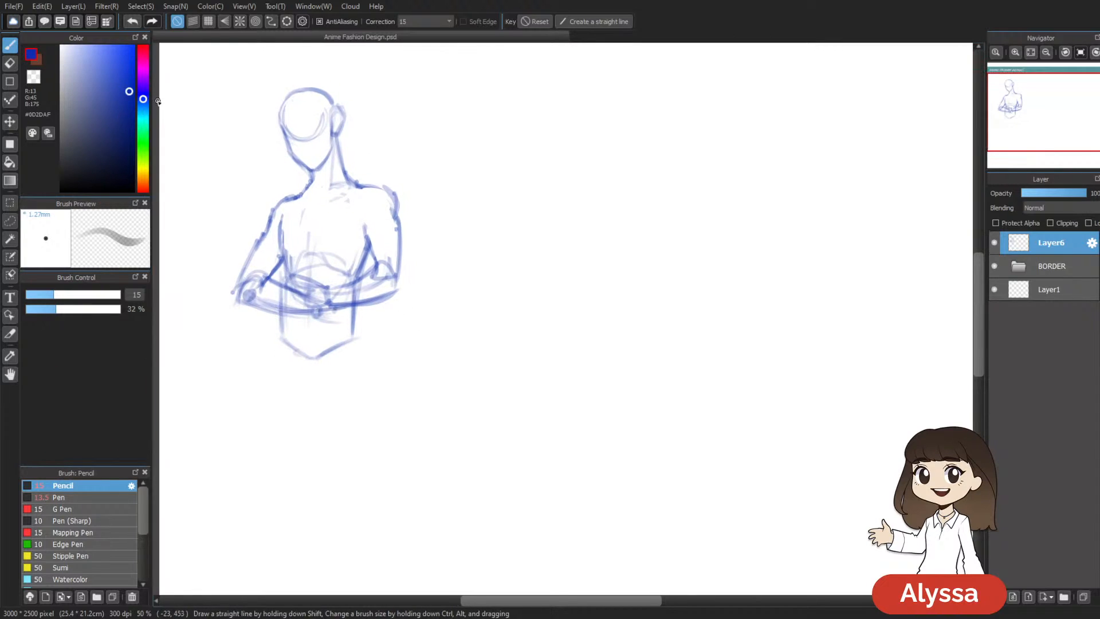
# Step: Change the brush colour from blue to a bright red with R 200, G 3, B 25
pyautogui.click(143, 52)
pyautogui.moveTo(398, 241)
pyautogui.mouseDown()
pyautogui.moveTo(386, 265)
pyautogui.moveTo(404, 255)
pyautogui.mouseUp()
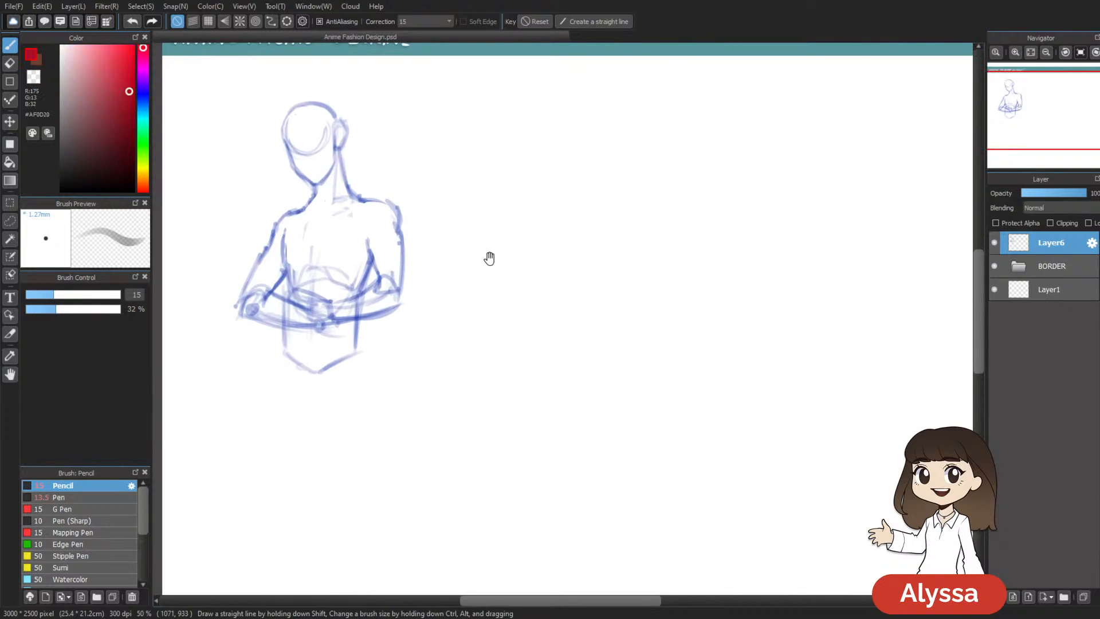
pyautogui.moveTo(507, 280); pyautogui.dragTo(536, 277)
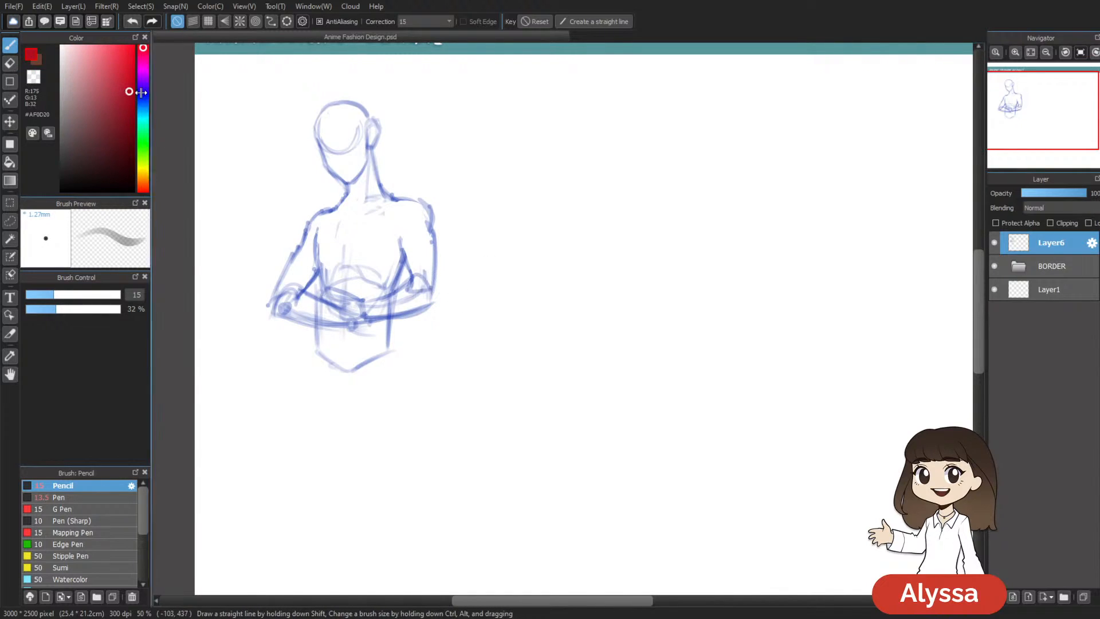
pyautogui.moveTo(130, 91); pyautogui.dragTo(133, 77)
pyautogui.moveTo(541, 347); pyautogui.dragTo(537, 379)
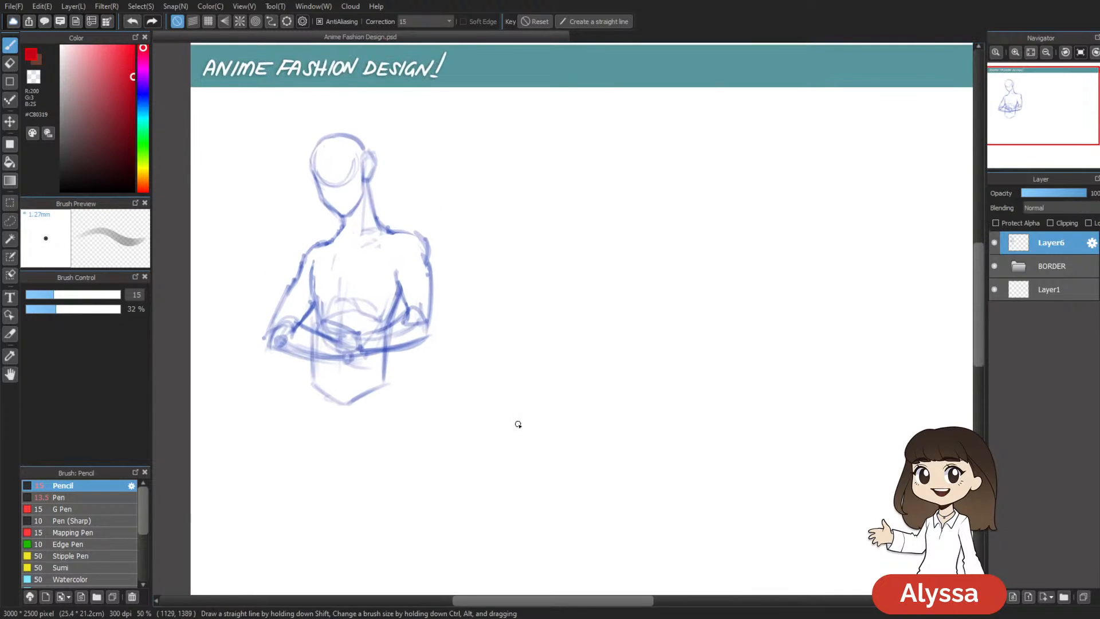
# Step: Sketch a red rounded oval above the crossed forearms and erase the blue construction lines inside it
pyautogui.hotkey('ctrl', '+')
pyautogui.moveTo(385, 291)
pyautogui.mouseDown()
pyautogui.moveTo(458, 272)
pyautogui.moveTo(430, 324)
pyautogui.moveTo(452, 336)
pyautogui.moveTo(422, 363)
pyautogui.mouseUp()
pyautogui.moveTo(398, 319)
pyautogui.mouseDown()
pyautogui.moveTo(424, 273)
pyautogui.moveTo(429, 282)
pyautogui.moveTo(419, 279)
pyautogui.mouseUp()
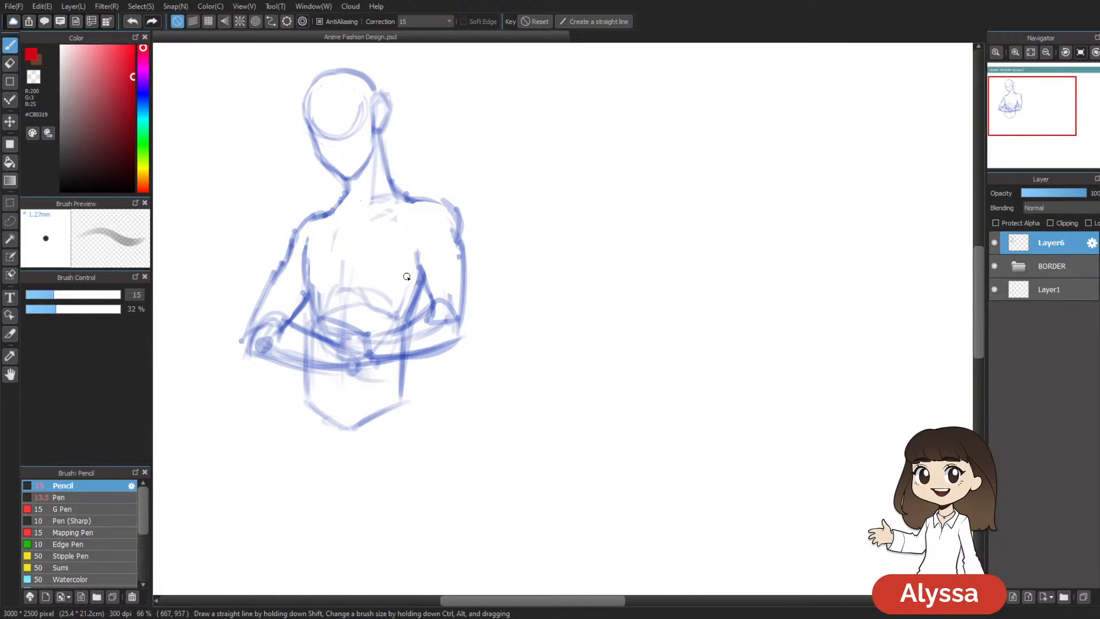
pyautogui.moveTo(340, 293); pyautogui.dragTo(363, 287)
pyautogui.moveTo(336, 337)
pyautogui.mouseDown()
pyautogui.moveTo(325, 314)
pyautogui.moveTo(343, 289)
pyautogui.moveTo(375, 281)
pyautogui.mouseUp()
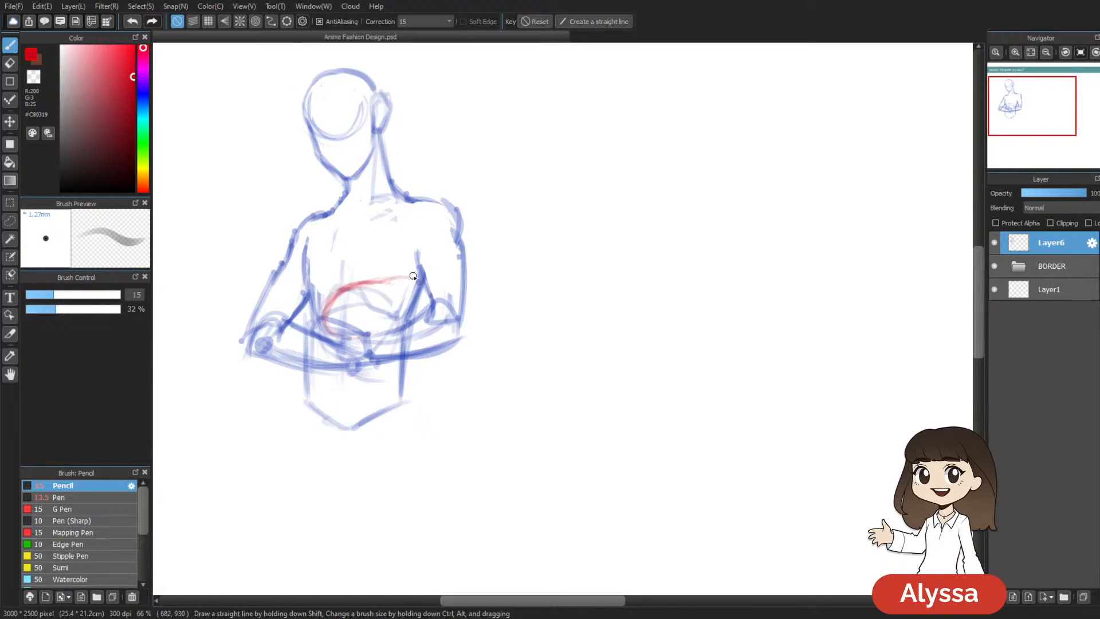
pyautogui.moveTo(406, 278)
pyautogui.mouseDown()
pyautogui.moveTo(419, 279)
pyautogui.moveTo(388, 319)
pyautogui.moveTo(378, 298)
pyautogui.moveTo(420, 302)
pyautogui.mouseUp()
pyautogui.press('e')
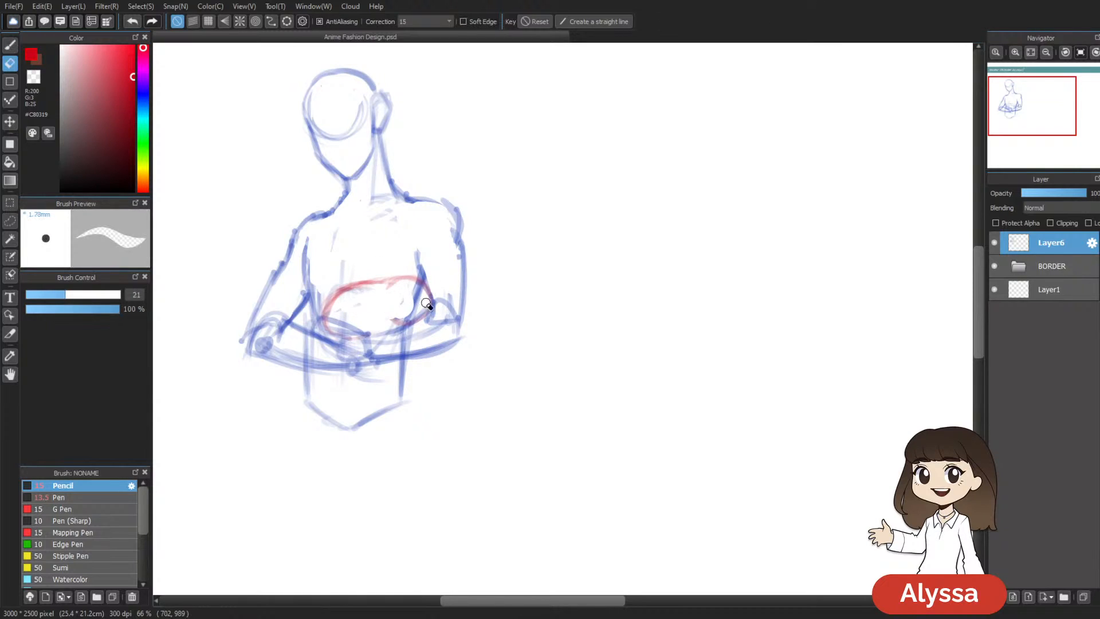
pyautogui.press('p')
pyautogui.moveTo(548, 364); pyautogui.dragTo(514, 332)
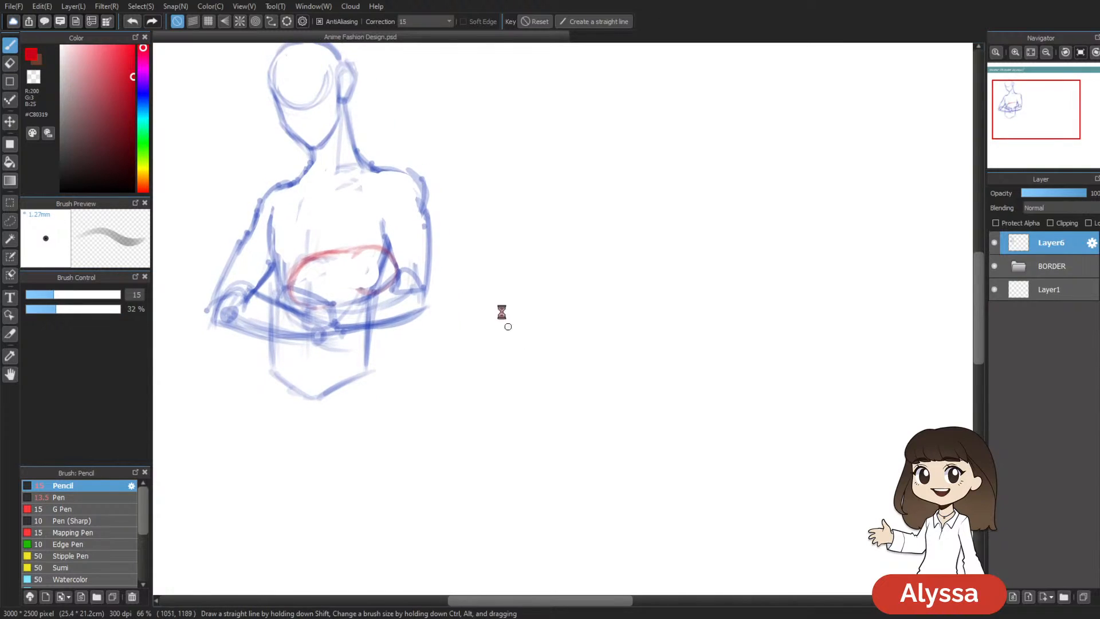
# Step: Sketch two red cat legs hanging from the oval body over the front forearm
pyautogui.hotkey('ctrl', 'z')
pyautogui.moveTo(345, 302); pyautogui.dragTo(358, 337)
pyautogui.moveTo(364, 293); pyautogui.dragTo(366, 334)
pyautogui.moveTo(387, 290); pyautogui.dragTo(398, 327)
pyautogui.hotkey('ctrl', 'z')
pyautogui.moveTo(383, 285)
pyautogui.mouseDown()
pyautogui.moveTo(399, 326)
pyautogui.moveTo(399, 280)
pyautogui.moveTo(395, 314)
pyautogui.moveTo(401, 299)
pyautogui.mouseUp()
# Step: Erase the blue lines inside the cat's hanging legs and tidy the red paw outlines
pyautogui.press('e')
pyautogui.press('b')
pyautogui.press('space')
pyautogui.moveTo(481, 292); pyautogui.dragTo(504, 310)
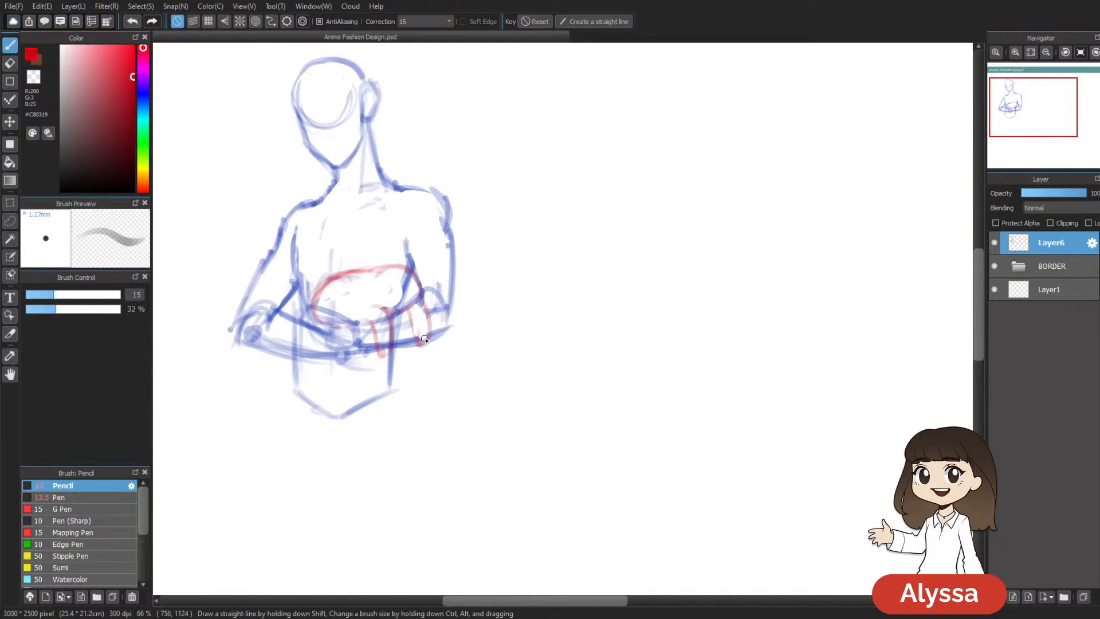
pyautogui.press('space')
pyautogui.moveTo(449, 359); pyautogui.dragTo(459, 378)
pyautogui.press('e')
pyautogui.press('b')
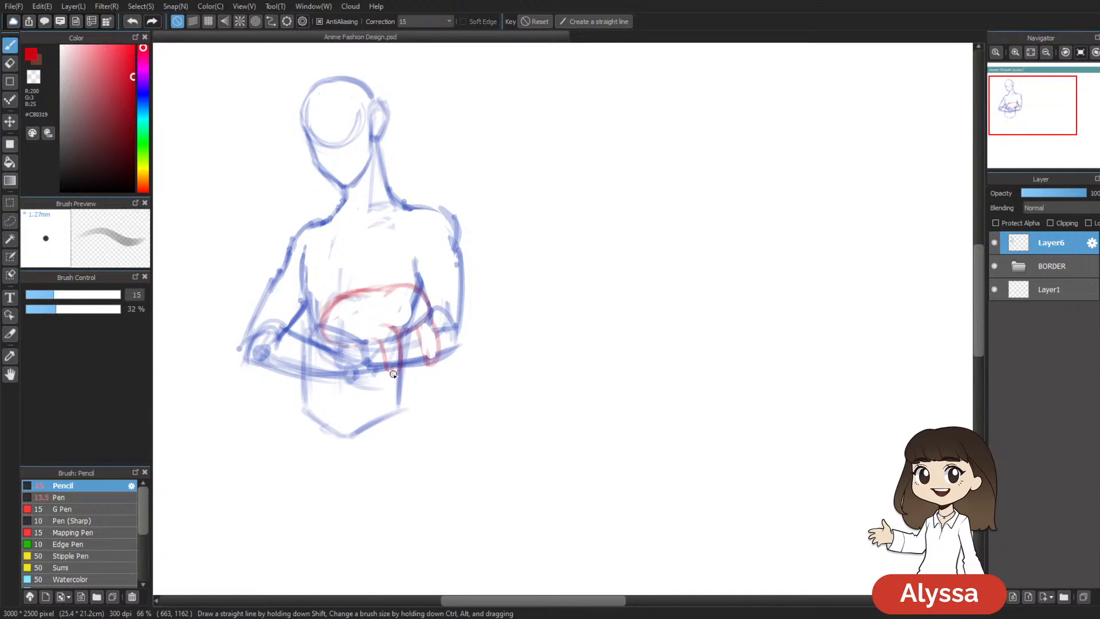
pyautogui.moveTo(490, 361); pyautogui.dragTo(503, 404)
# Step: Sketch two pointed red cat ears on the oval's upper edge and erase the lines inside the cat's head
pyautogui.moveTo(391, 319); pyautogui.dragTo(371, 322)
pyautogui.hotkey('ctrl', 'z')
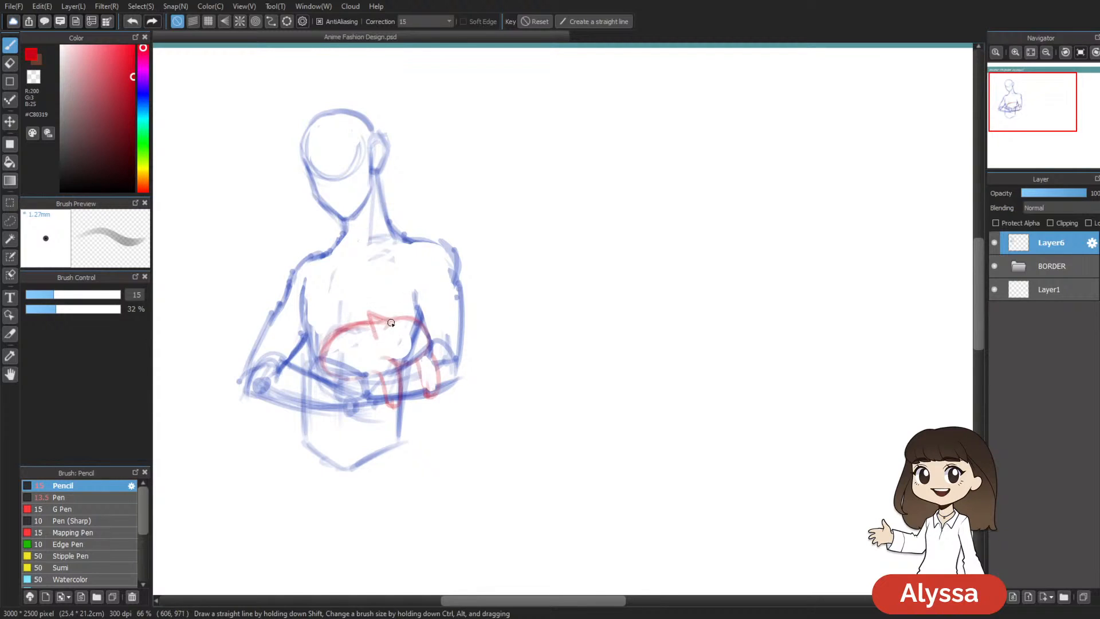
pyautogui.moveTo(417, 314)
pyautogui.mouseDown()
pyautogui.moveTo(429, 331)
pyautogui.moveTo(428, 304)
pyautogui.moveTo(428, 332)
pyautogui.mouseUp()
pyautogui.hotkey('ctrl', 'z')
pyautogui.moveTo(588, 339); pyautogui.dragTo(576, 299)
pyautogui.press('e')
pyautogui.moveTo(380, 309)
pyautogui.mouseDown()
pyautogui.moveTo(401, 304)
pyautogui.moveTo(404, 285)
pyautogui.moveTo(393, 289)
pyautogui.moveTo(409, 281)
pyautogui.mouseUp()
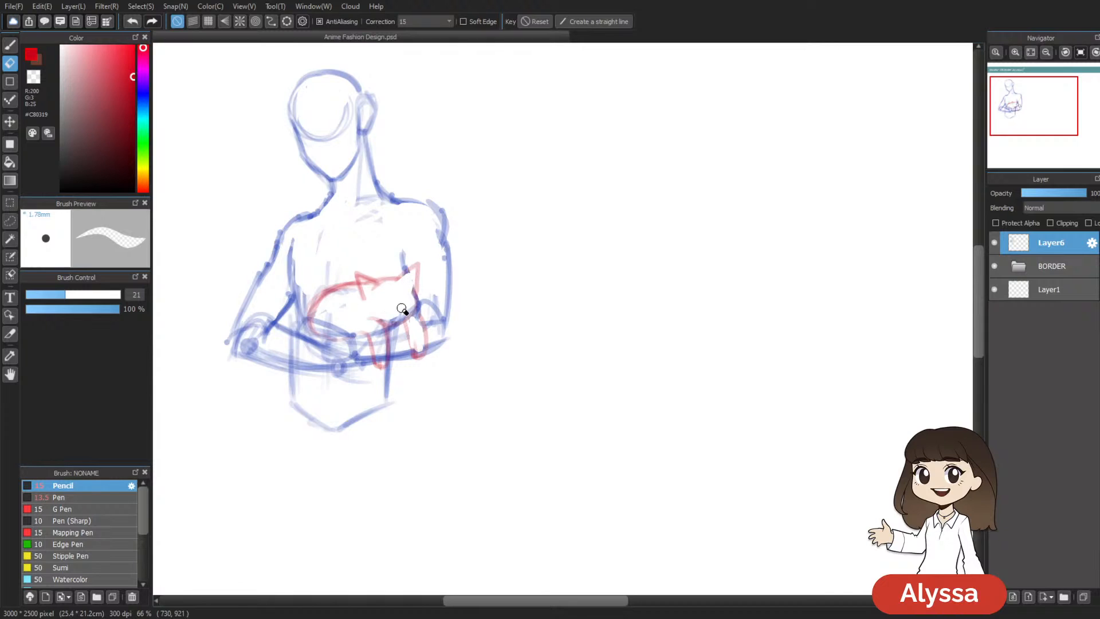
pyautogui.press('b')
pyautogui.press('e')
pyautogui.press('b')
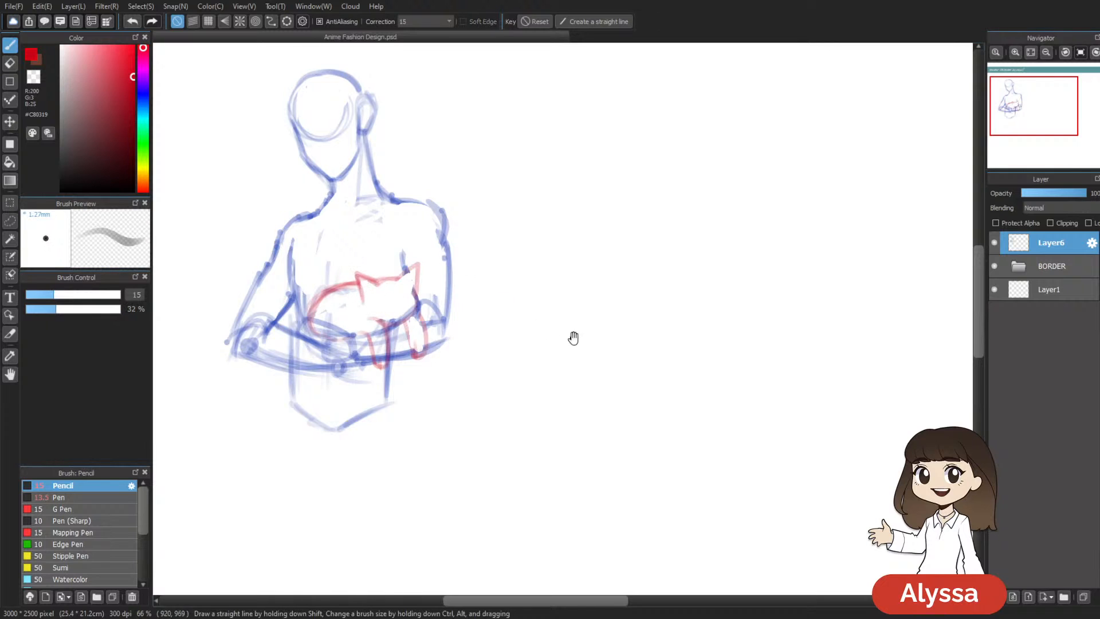
# Step: Erase the rough blue circle and stray construction lines at the elbow farther from the cat's head
pyautogui.moveTo(550, 343); pyautogui.dragTo(535, 314)
pyautogui.moveTo(488, 272); pyautogui.dragTo(486, 289)
pyautogui.moveTo(566, 353); pyautogui.dragTo(567, 371)
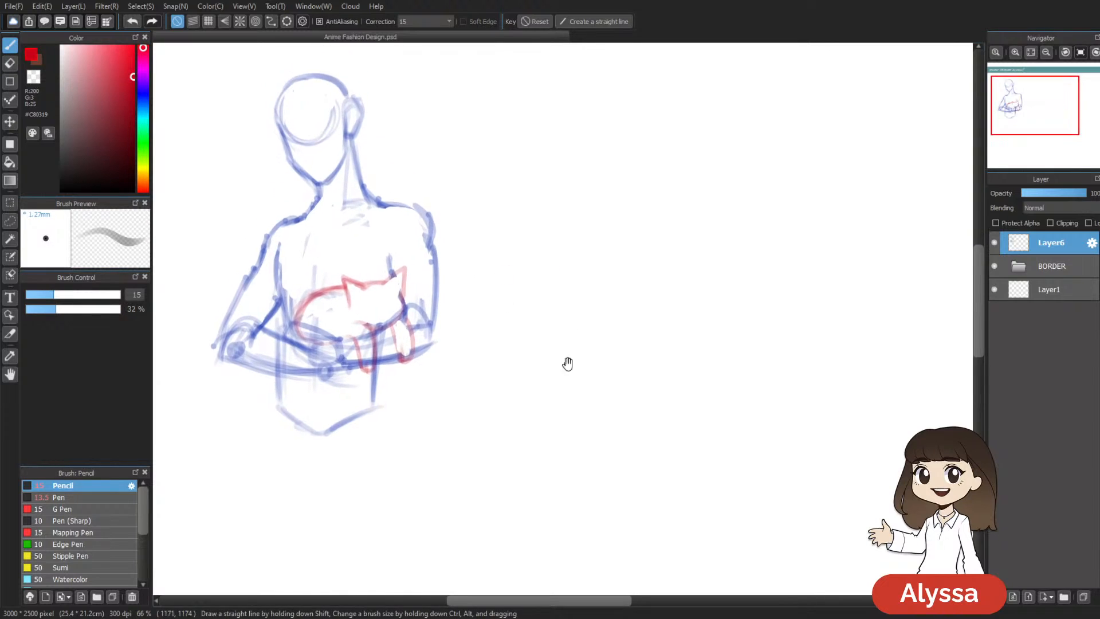
pyautogui.moveTo(562, 327)
pyautogui.mouseDown()
pyautogui.moveTo(574, 354)
pyautogui.moveTo(584, 288)
pyautogui.mouseUp()
pyautogui.press('e')
pyautogui.moveTo(319, 315)
pyautogui.mouseDown()
pyautogui.moveTo(304, 319)
pyautogui.moveTo(313, 295)
pyautogui.moveTo(292, 311)
pyautogui.moveTo(300, 326)
pyautogui.mouseUp()
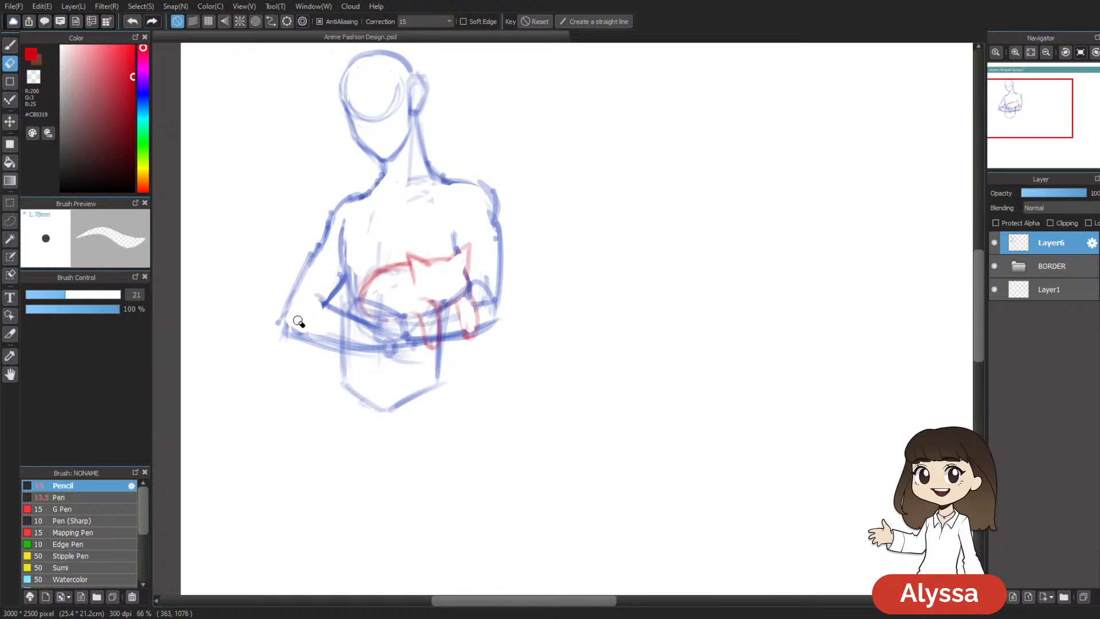
# Step: Redraw the side of the torso in red from the armpit down to the cat's rear
pyautogui.press('b')
pyautogui.press('space')
pyautogui.moveTo(528, 331); pyautogui.dragTo(500, 384)
pyautogui.moveTo(312, 277)
pyautogui.mouseDown()
pyautogui.moveTo(322, 356)
pyautogui.moveTo(310, 305)
pyautogui.mouseUp()
pyautogui.press('space')
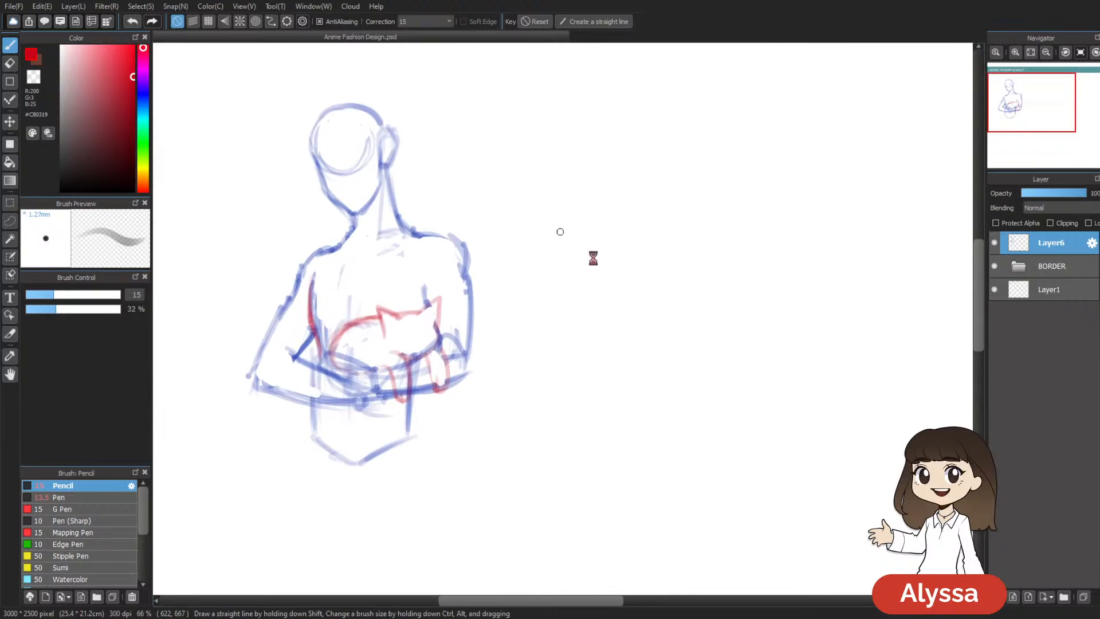
# Step: Sketch the neck lines and the collarbones in red
pyautogui.moveTo(580, 246); pyautogui.dragTo(550, 236)
pyautogui.press('space')
pyautogui.moveTo(497, 318); pyautogui.dragTo(491, 312)
pyautogui.moveTo(319, 199); pyautogui.dragTo(320, 229)
pyautogui.moveTo(346, 171); pyautogui.dragTo(339, 224)
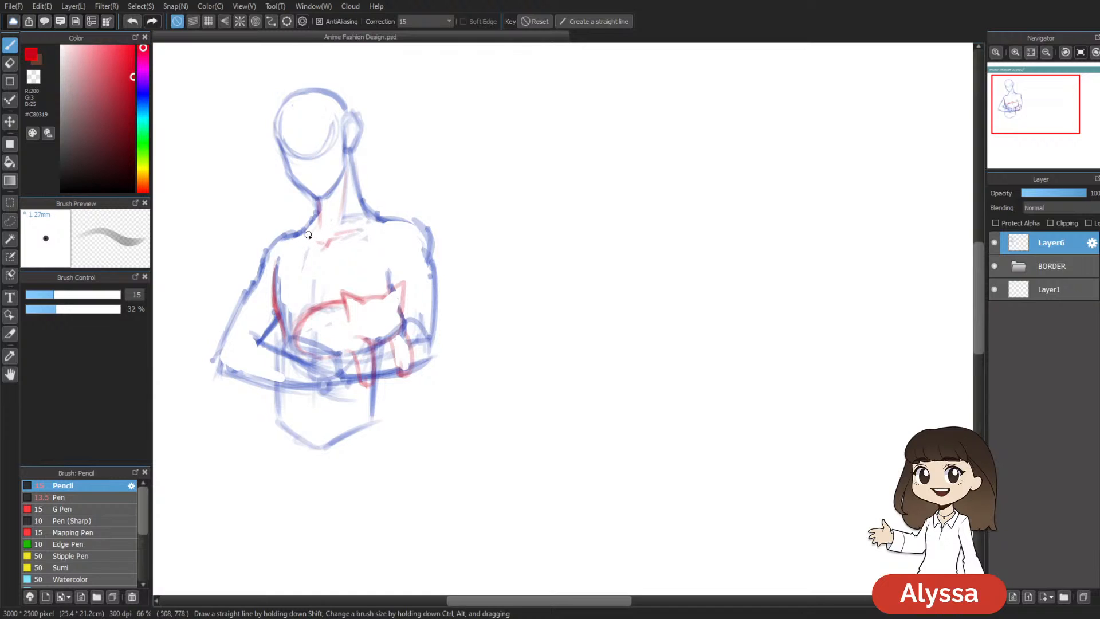
# Step: Round off the shoulder above the cat's head with a red curve
pyautogui.press('space')
pyautogui.moveTo(526, 277); pyautogui.dragTo(520, 283)
pyautogui.moveTo(503, 382); pyautogui.dragTo(491, 397)
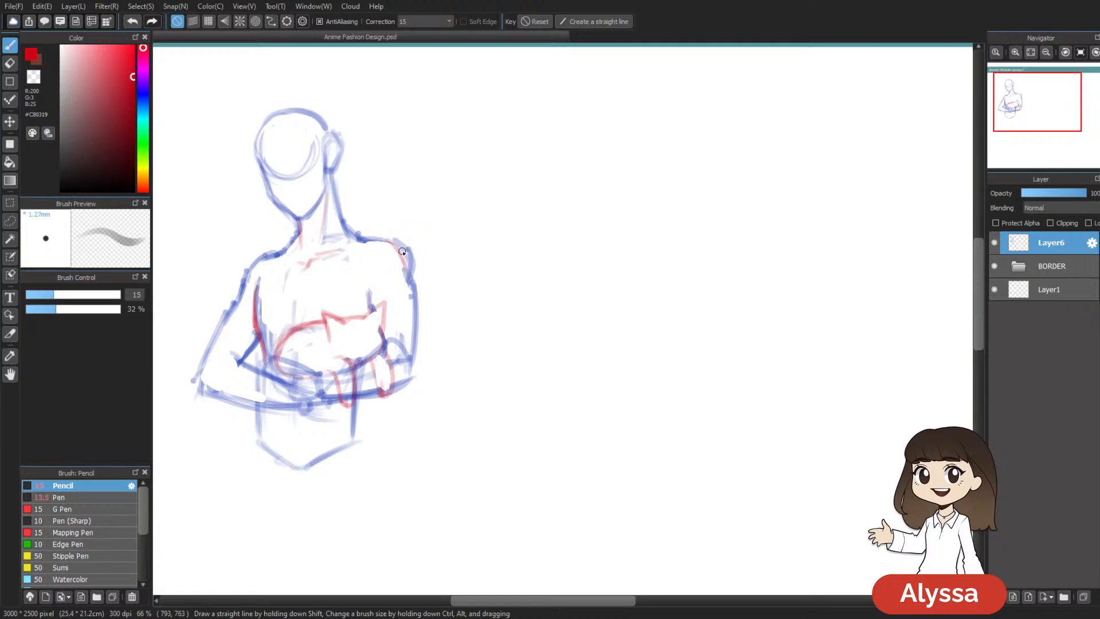
pyautogui.moveTo(576, 282); pyautogui.dragTo(568, 310)
pyautogui.moveTo(540, 395)
pyautogui.mouseDown()
pyautogui.moveTo(552, 385)
pyautogui.moveTo(545, 403)
pyautogui.moveTo(506, 341)
pyautogui.mouseUp()
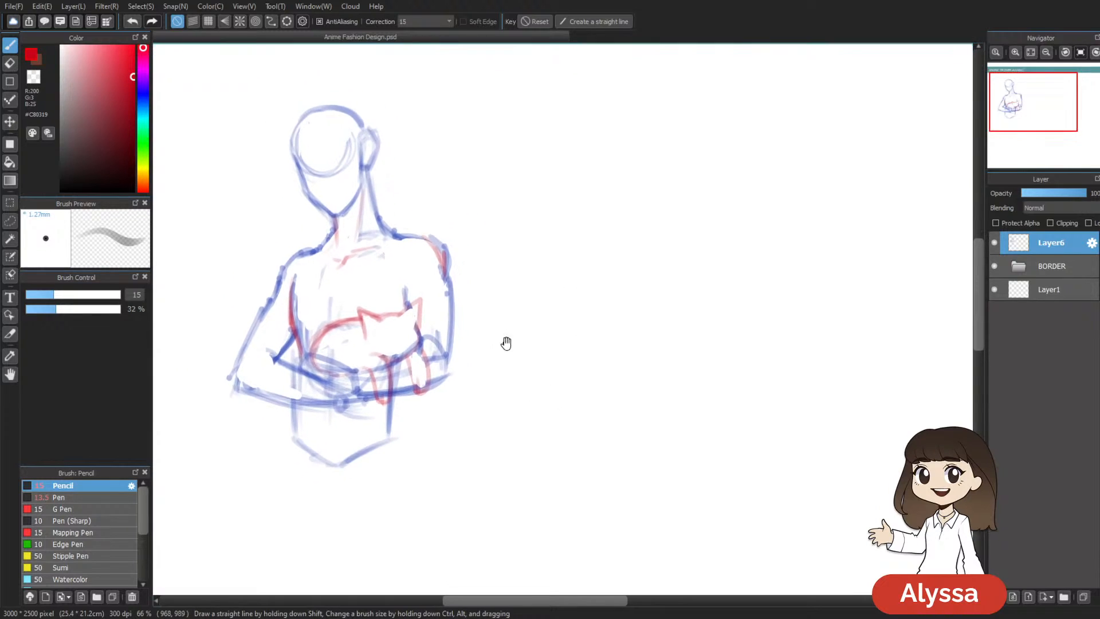
# Step: Redraw the character's ear in red with its inner fold and erase the old blue lines around it
pyautogui.moveTo(491, 303); pyautogui.dragTo(496, 334)
pyautogui.moveTo(459, 404); pyautogui.dragTo(516, 375)
pyautogui.moveTo(596, 393); pyautogui.dragTo(572, 417)
pyautogui.moveTo(459, 187); pyautogui.dragTo(451, 198)
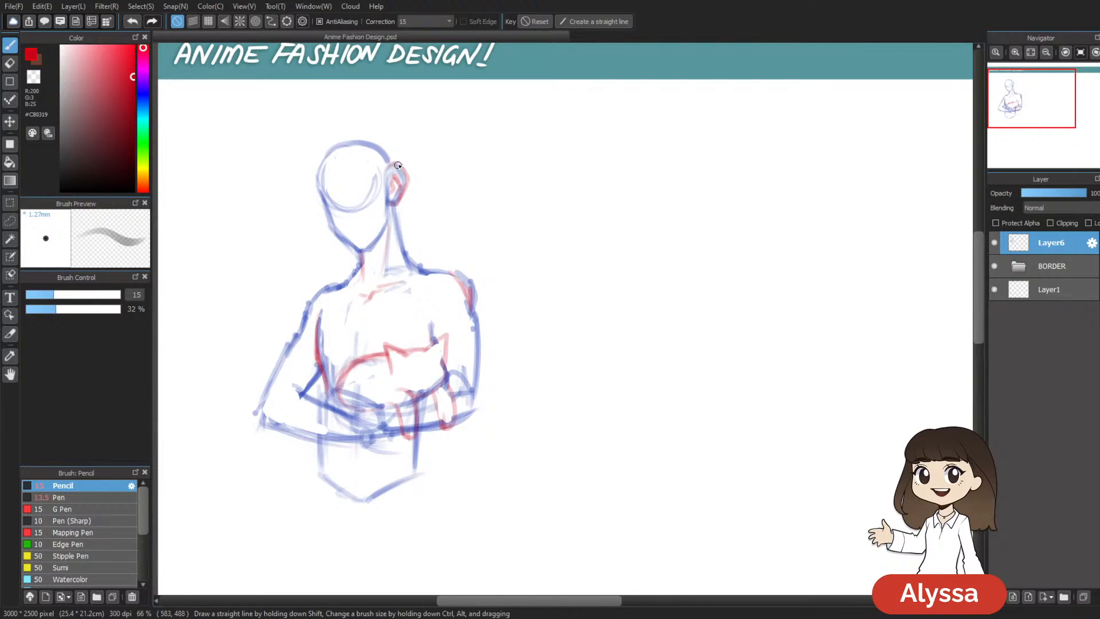
pyautogui.moveTo(559, 296); pyautogui.dragTo(551, 270)
pyautogui.moveTo(564, 314)
pyautogui.mouseDown()
pyautogui.moveTo(596, 293)
pyautogui.moveTo(579, 277)
pyautogui.moveTo(563, 305)
pyautogui.mouseUp()
pyautogui.press('e')
pyautogui.moveTo(382, 160)
pyautogui.mouseDown()
pyautogui.moveTo(375, 164)
pyautogui.moveTo(400, 177)
pyautogui.moveTo(373, 172)
pyautogui.mouseUp()
pyautogui.scroll(-1, 526, 395)
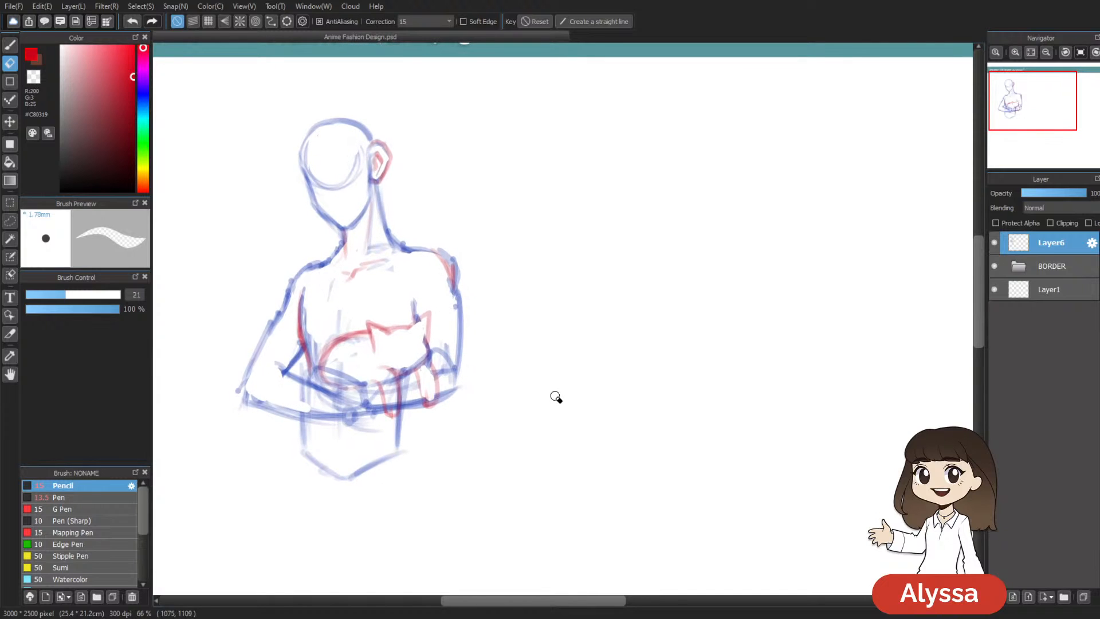
# Step: Redraw the cheek outline and the jaw just below the ear in red, cleaning up the face's edge
pyautogui.press('b')
pyautogui.scroll(4, 549, 326)
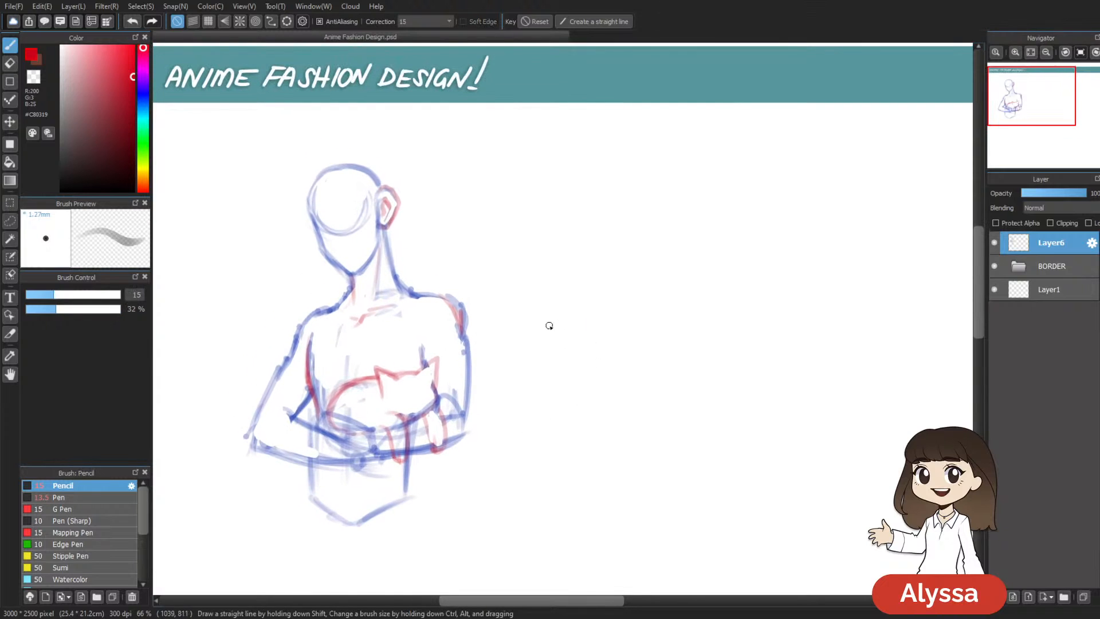
pyautogui.scroll(-3, 496, 359)
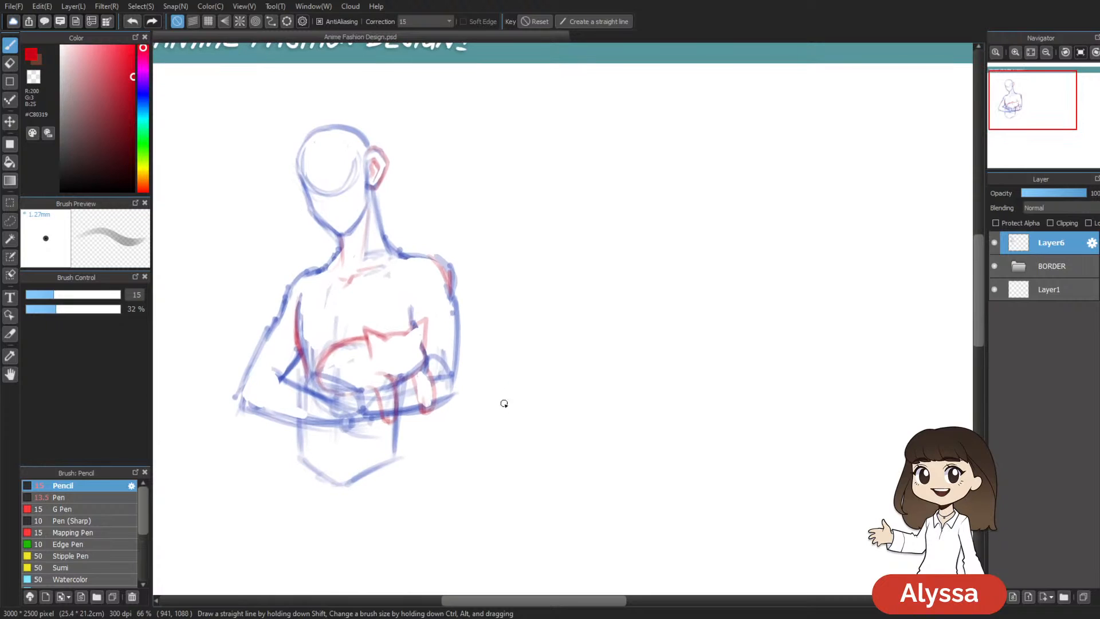
pyautogui.moveTo(424, 233); pyautogui.dragTo(433, 252)
pyautogui.moveTo(450, 295); pyautogui.dragTo(461, 278)
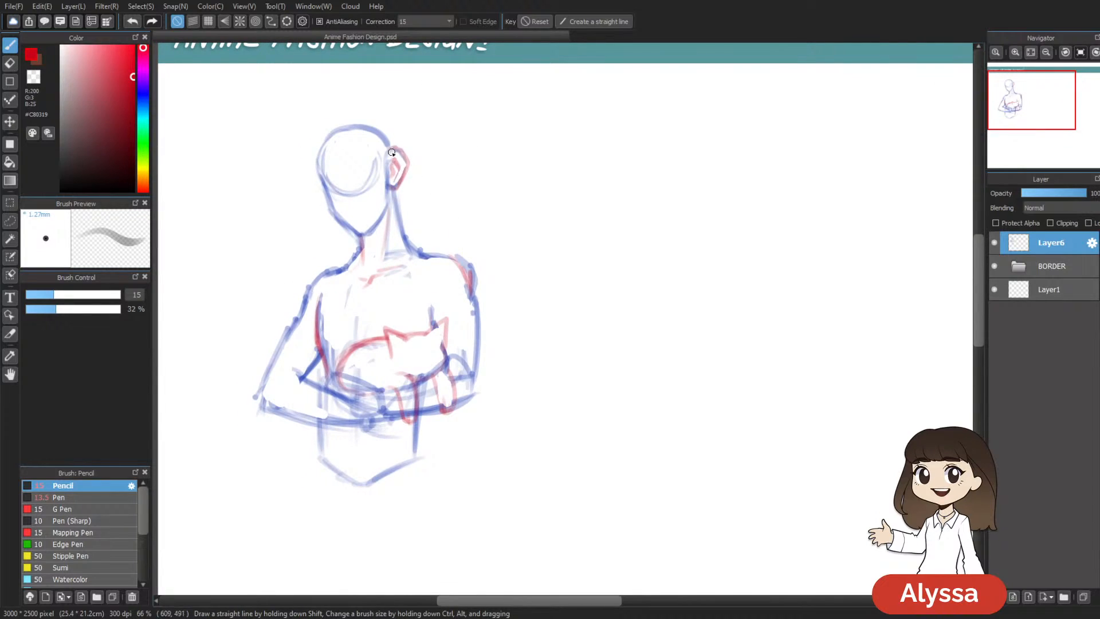
pyautogui.moveTo(389, 168); pyautogui.dragTo(387, 190)
pyautogui.scroll(1, 322, 194)
pyautogui.moveTo(315, 196)
pyautogui.mouseDown()
pyautogui.moveTo(343, 246)
pyautogui.moveTo(326, 226)
pyautogui.moveTo(342, 242)
pyautogui.moveTo(326, 231)
pyautogui.moveTo(349, 252)
pyautogui.mouseUp()
pyautogui.hotkey('ctrl', 'z')
pyautogui.press('e')
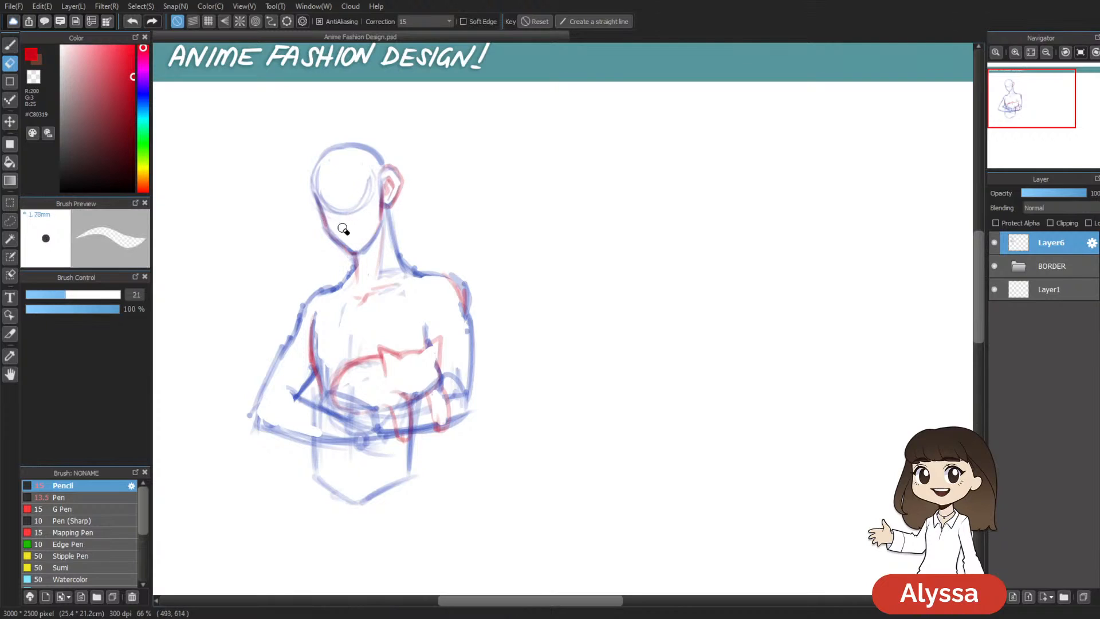
pyautogui.press('b')
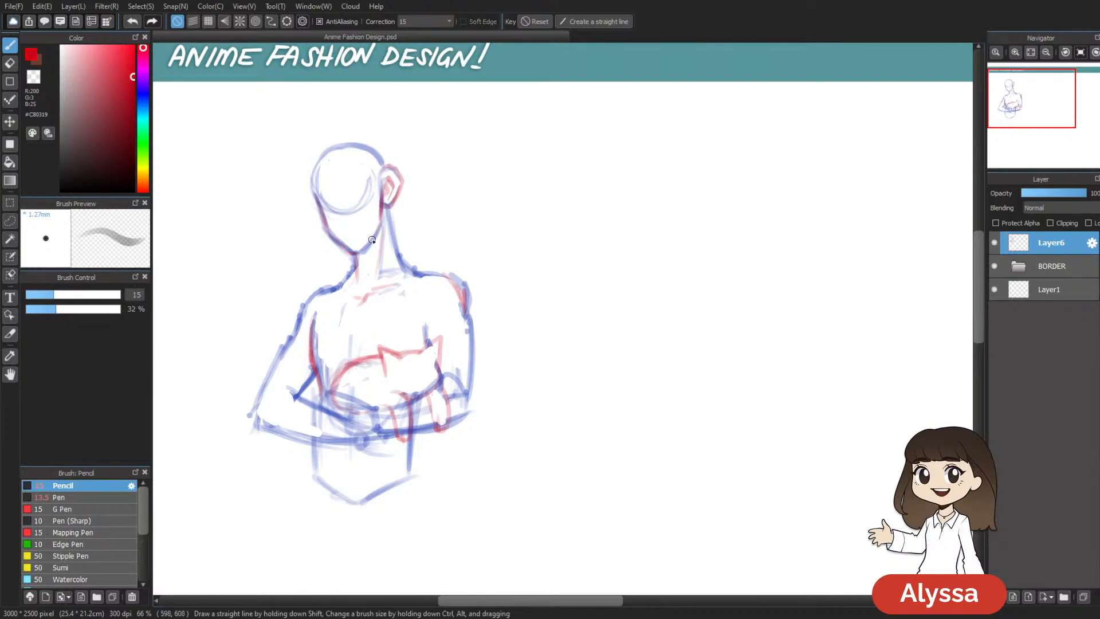
# Step: Define the chin, the jaw line up to the ear and the front of the neck in red
pyautogui.moveTo(495, 389)
pyautogui.mouseDown()
pyautogui.moveTo(474, 371)
pyautogui.moveTo(462, 391)
pyautogui.mouseUp()
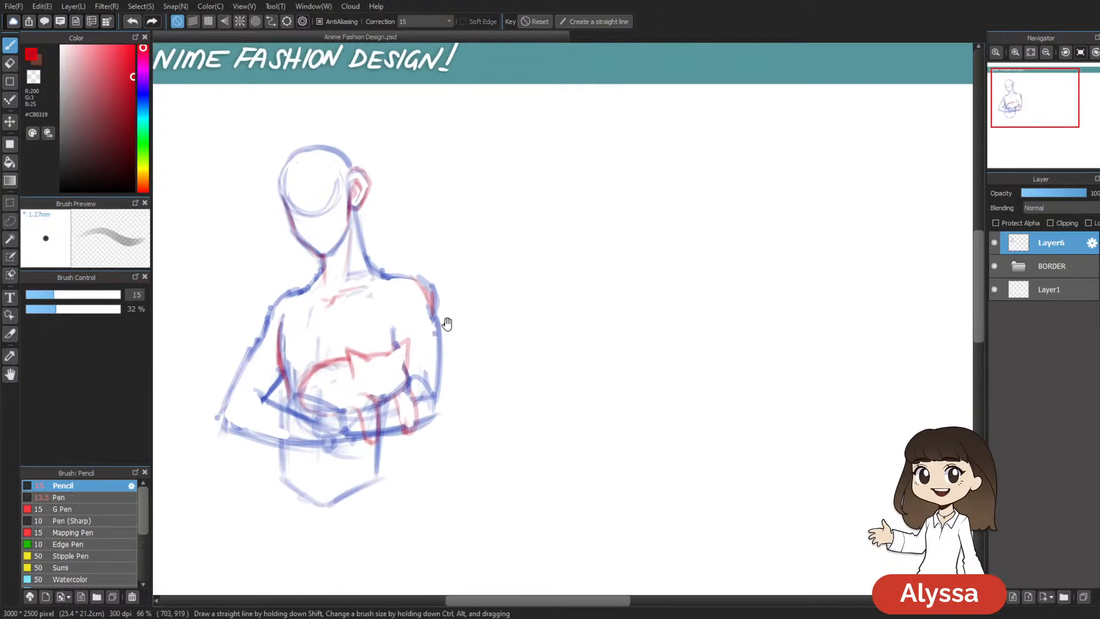
pyautogui.moveTo(548, 343); pyautogui.dragTo(564, 301)
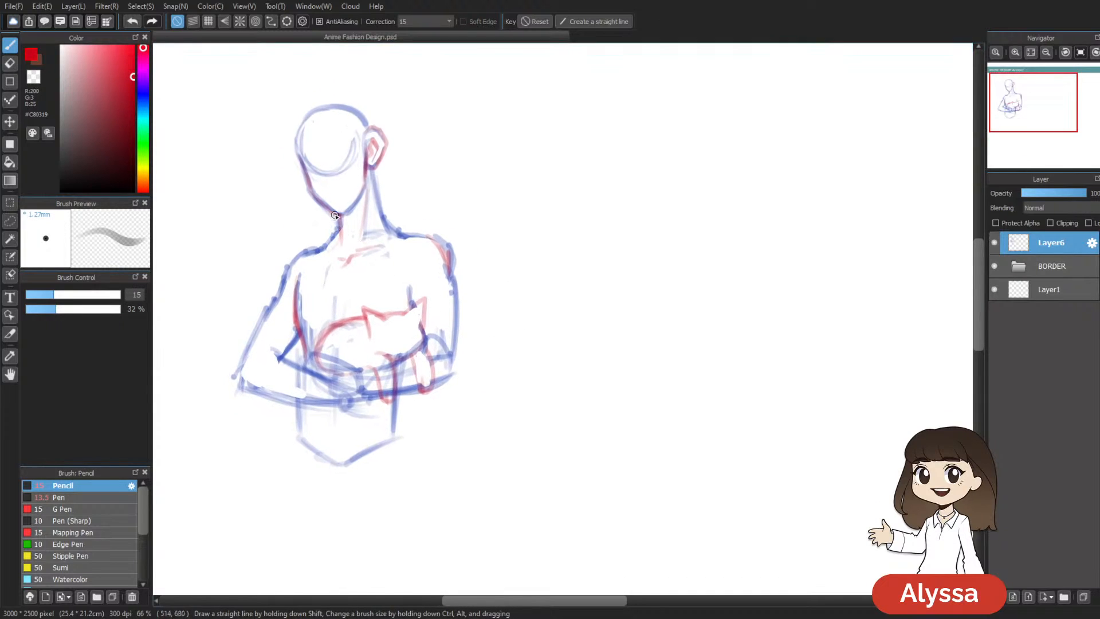
pyautogui.press('e')
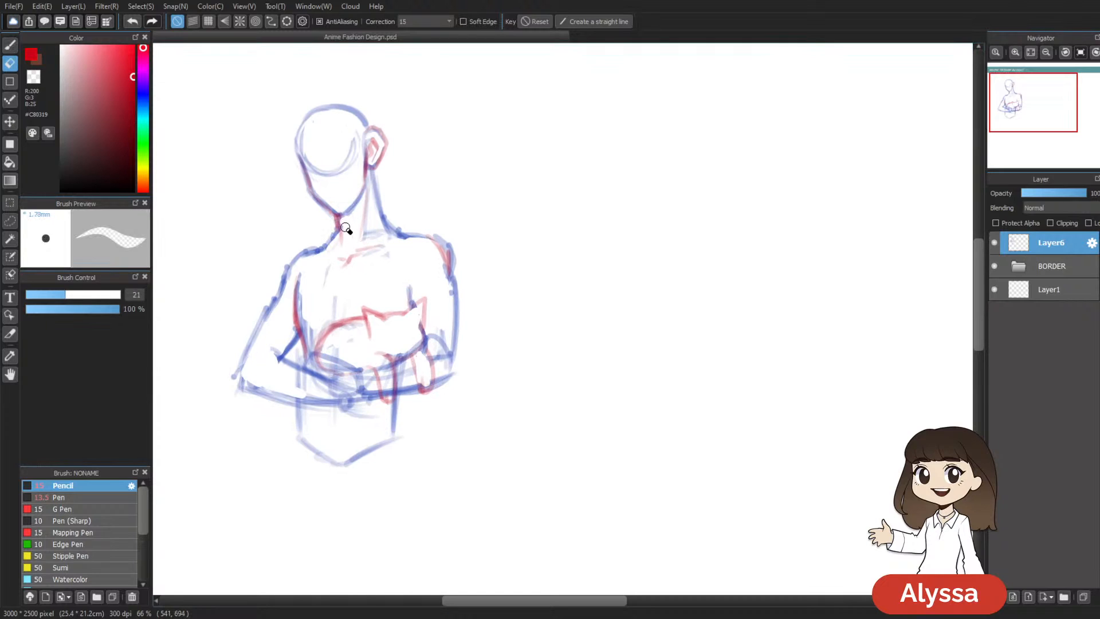
pyautogui.press('b')
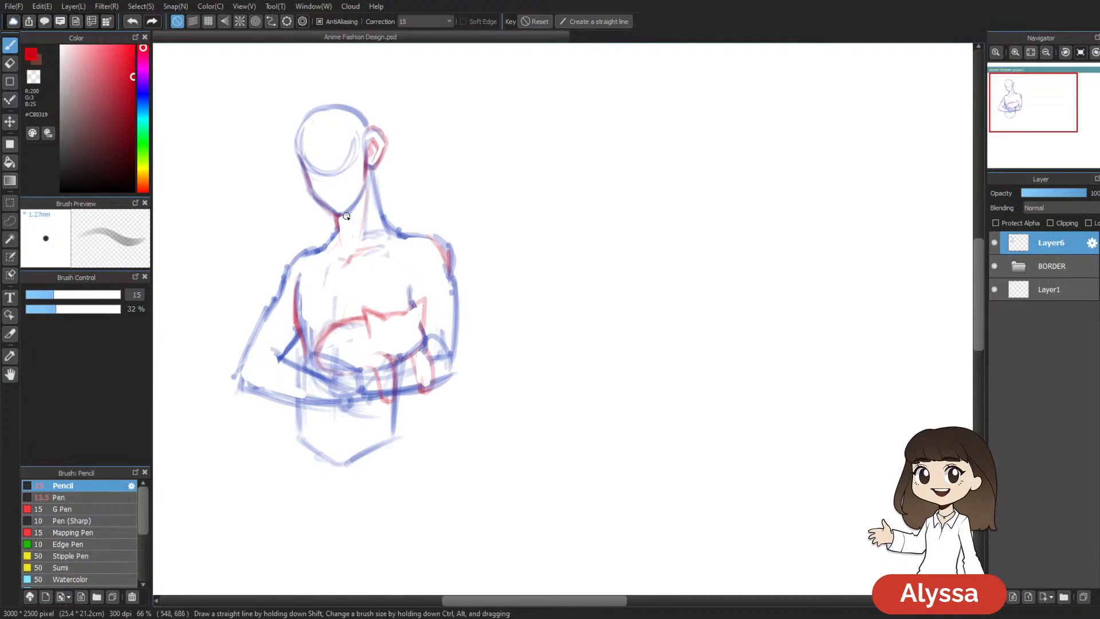
pyautogui.moveTo(337, 222)
pyautogui.mouseDown()
pyautogui.moveTo(365, 195)
pyautogui.moveTo(368, 233)
pyautogui.moveTo(366, 187)
pyautogui.mouseUp()
pyautogui.press('e')
pyautogui.press('b')
# Step: Redraw the back of the neck below the ear and the opposite shoulder and outer arm in red
pyautogui.moveTo(501, 266); pyautogui.dragTo(490, 262)
pyautogui.moveTo(427, 195); pyautogui.dragTo(419, 206)
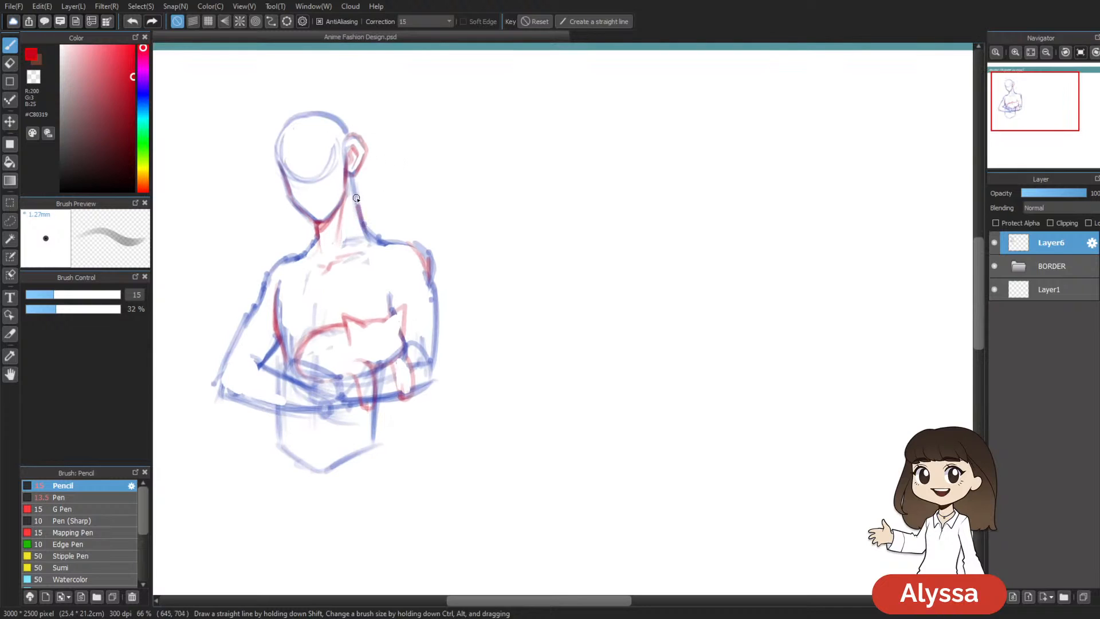
pyautogui.moveTo(355, 177)
pyautogui.mouseDown()
pyautogui.moveTo(365, 228)
pyautogui.moveTo(353, 184)
pyautogui.mouseUp()
pyautogui.press('e')
pyautogui.press('b')
pyautogui.moveTo(311, 262)
pyautogui.mouseDown()
pyautogui.moveTo(381, 285)
pyautogui.moveTo(342, 289)
pyautogui.moveTo(296, 380)
pyautogui.mouseUp()
pyautogui.moveTo(536, 394); pyautogui.dragTo(521, 384)
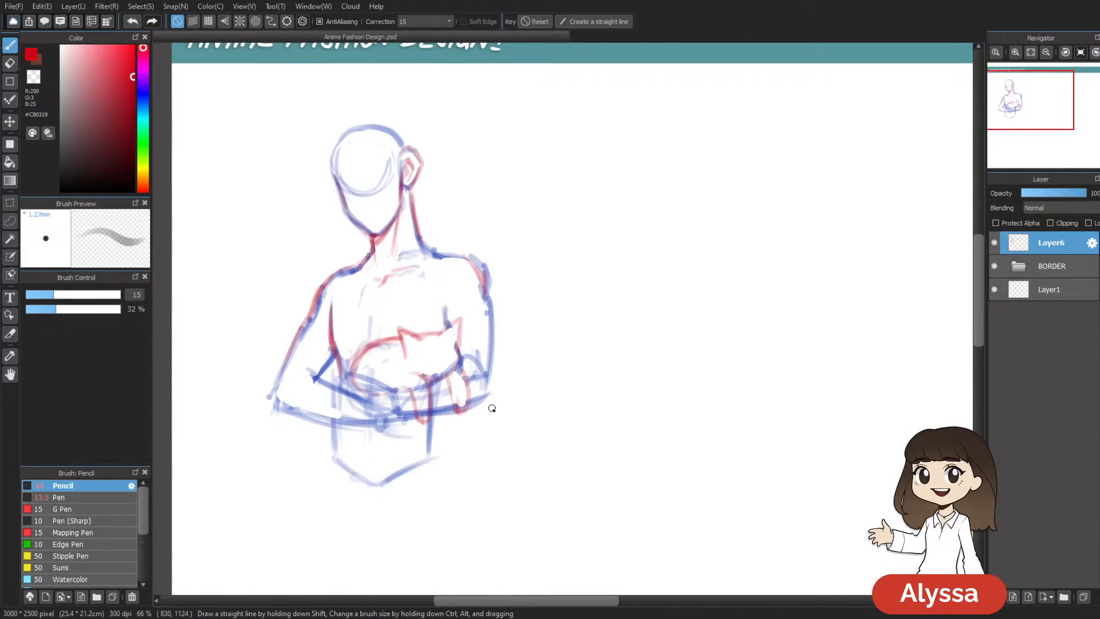
# Step: Add a new layer above Layer6, lower Layer6's opacity to about 53%, and make the new layer active
pyautogui.hotkey('ctrl', 'shift', 'n')
pyautogui.click(1049, 266)
pyautogui.moveTo(1028, 193)
pyautogui.mouseDown()
pyautogui.moveTo(1086, 194)
pyautogui.moveTo(1064, 198)
pyautogui.mouseUp()
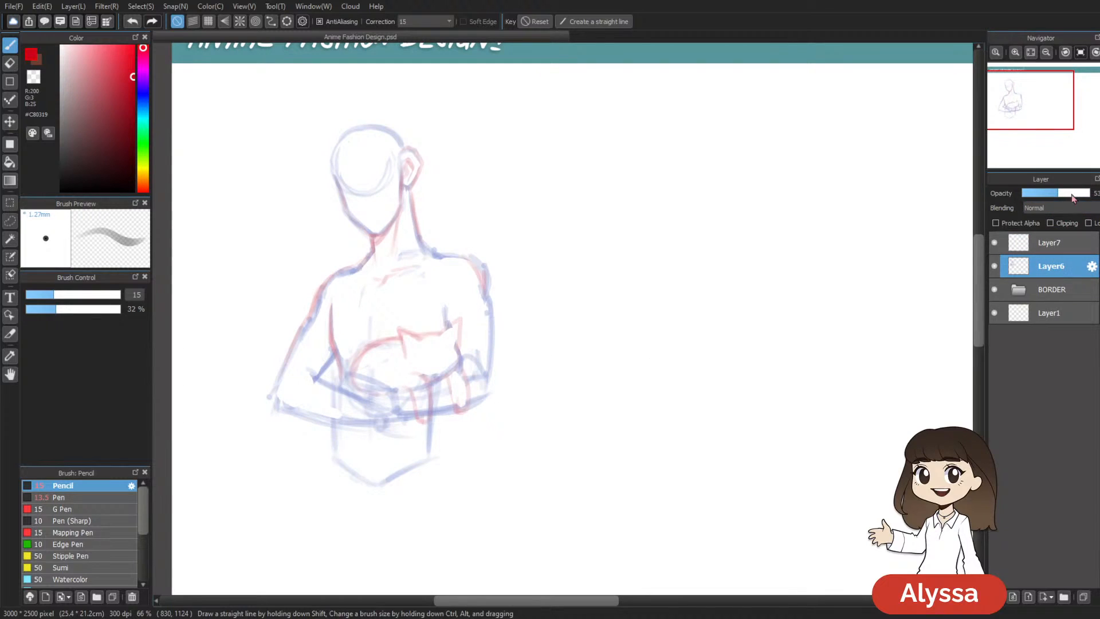
pyautogui.click(1056, 243)
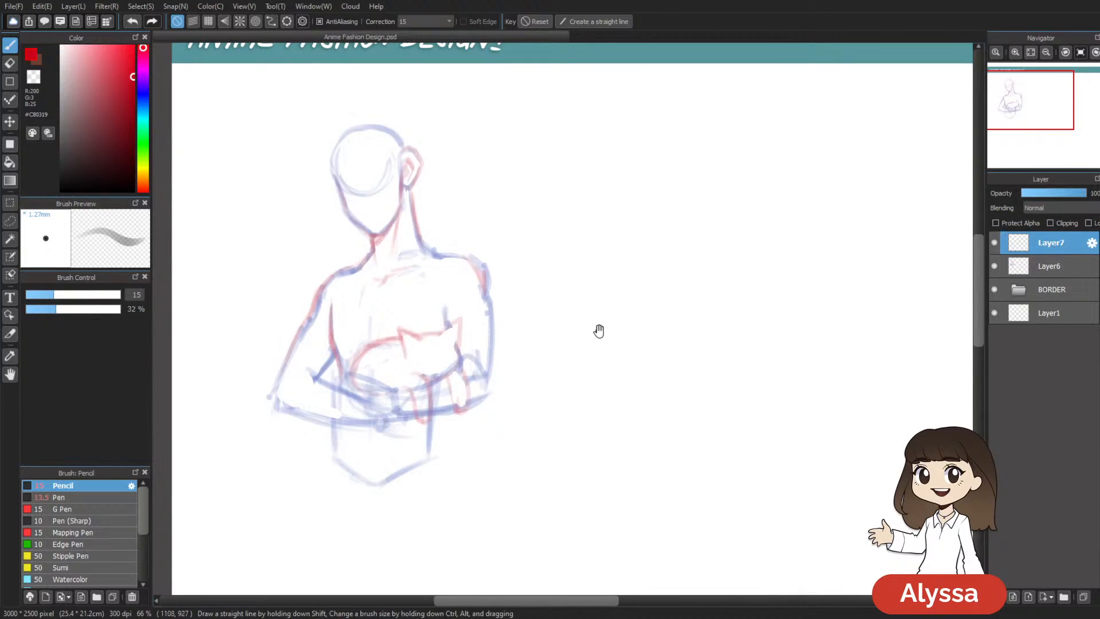
pyautogui.moveTo(597, 332); pyautogui.dragTo(588, 373)
pyautogui.moveTo(656, 356); pyautogui.dragTo(695, 336)
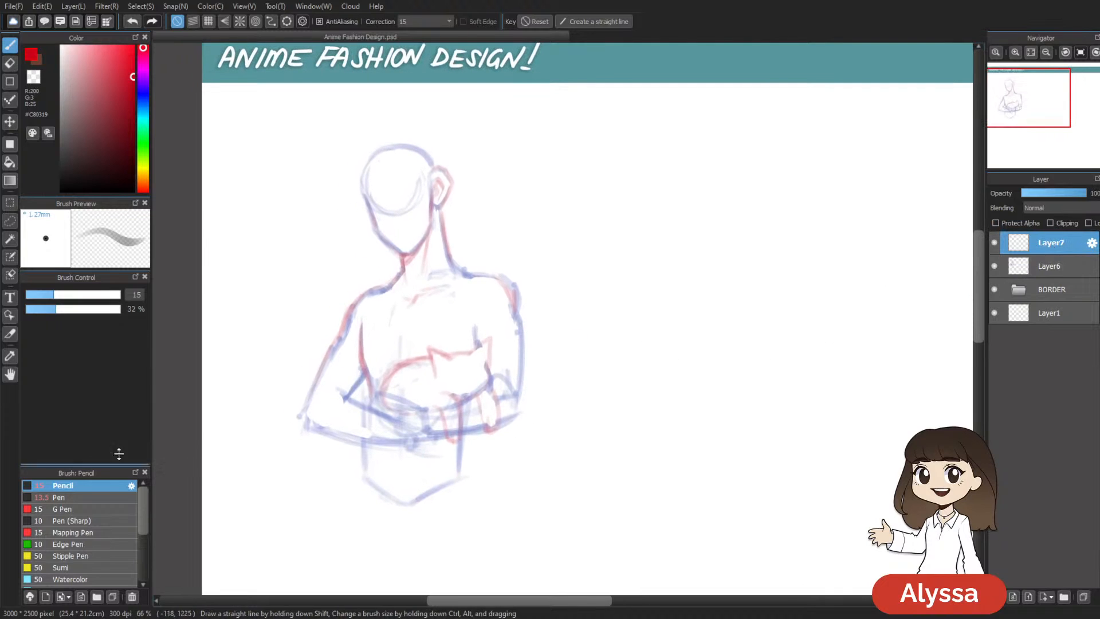
# Step: Change the brush colour to a darker red with R 175, G 0, B 20 and reduce the brush size to 13
pyautogui.click(134, 88)
pyautogui.click(133, 91)
pyautogui.moveTo(723, 287); pyautogui.dragTo(680, 301)
pyautogui.moveTo(576, 287); pyautogui.dragTo(563, 300)
pyautogui.scroll(-3, 587, 291)
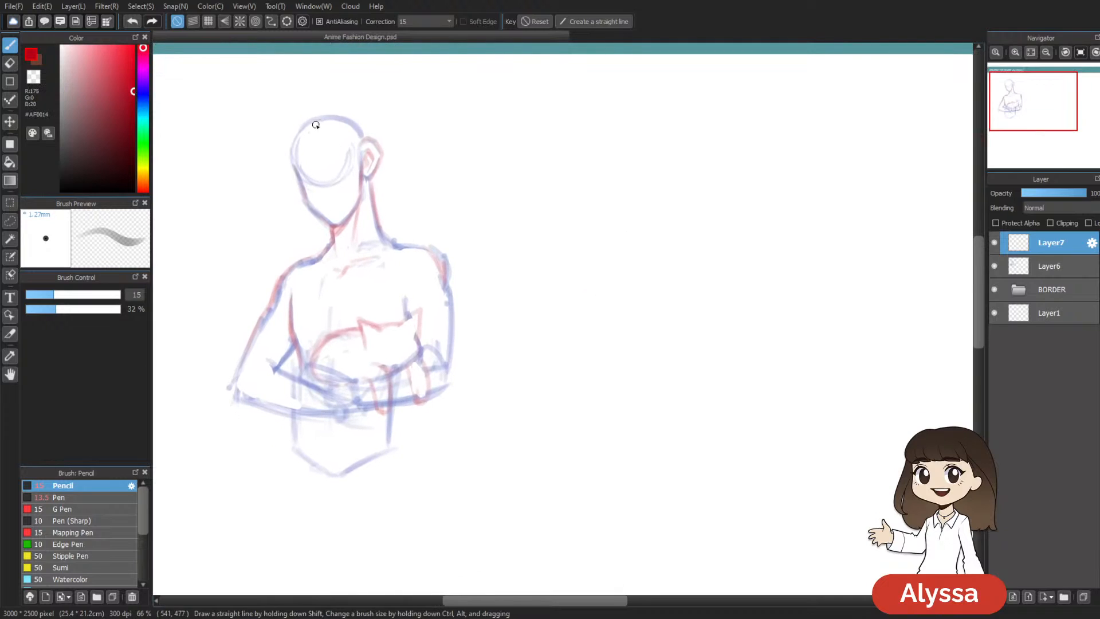
pyautogui.moveTo(332, 116)
pyautogui.mouseDown()
pyautogui.moveTo(316, 134)
pyautogui.moveTo(323, 191)
pyautogui.mouseUp()
pyautogui.hotkey('ctrl', 'z')
pyautogui.press('[')
pyautogui.press('[')
# Step: Sketch a curved vertical centre line down the face and a curved eye line across it toward the ear
pyautogui.moveTo(314, 123); pyautogui.dragTo(336, 221)
pyautogui.scroll(2, 518, 231)
pyautogui.moveTo(317, 192); pyautogui.dragTo(377, 176)
pyautogui.hotkey('ctrl', 'z')
pyautogui.hotkey('ctrl', 'z')
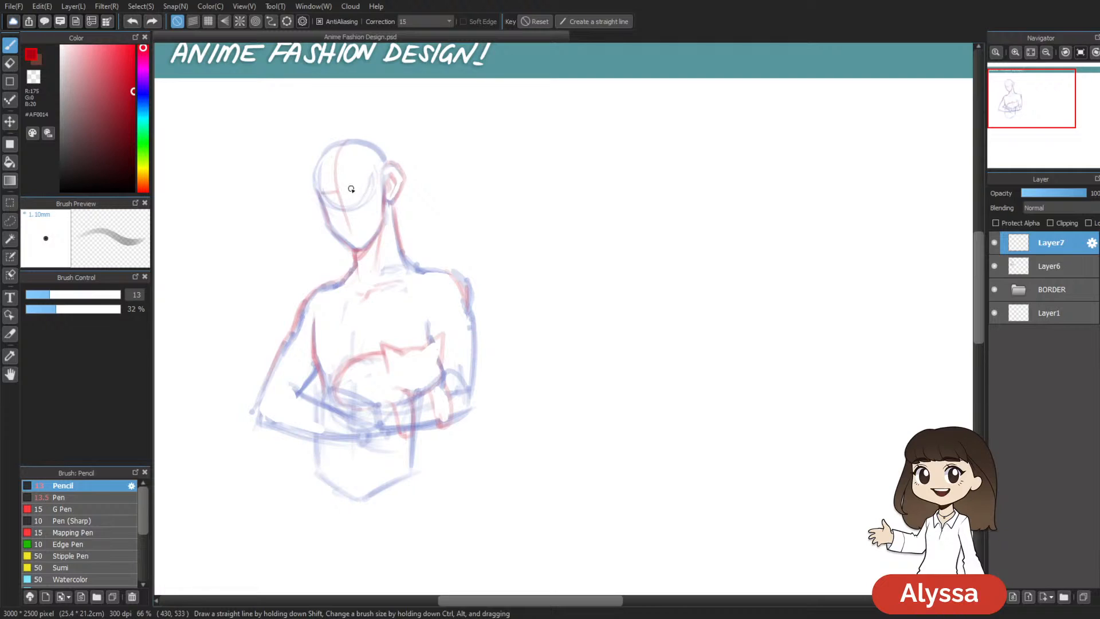
pyautogui.scroll(-1, 411, 201)
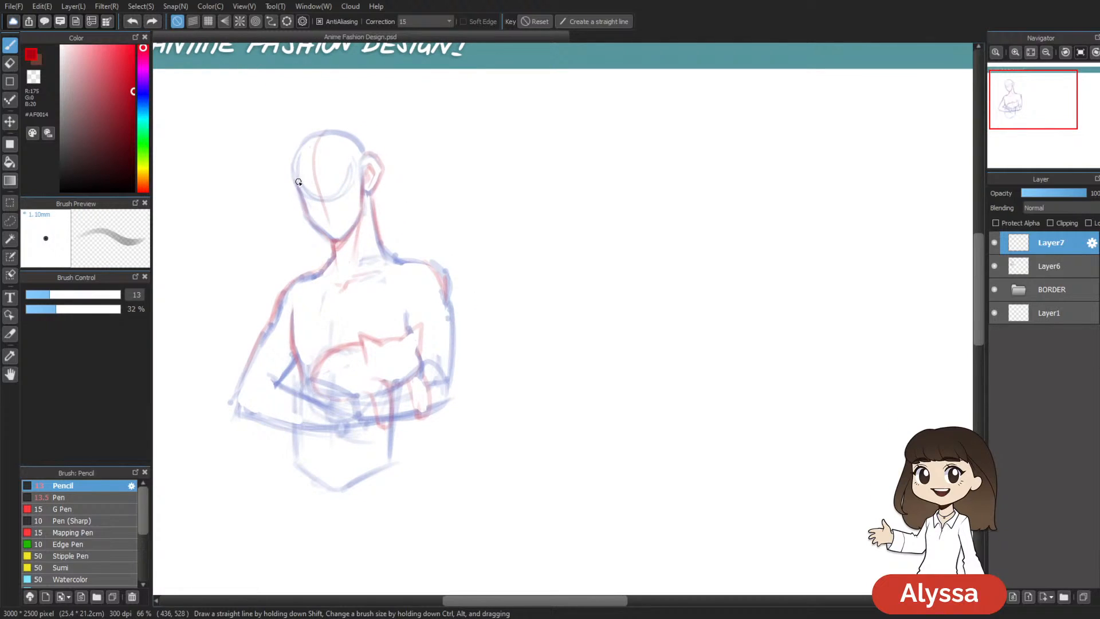
pyautogui.moveTo(305, 187); pyautogui.dragTo(345, 177)
pyautogui.moveTo(443, 223); pyautogui.dragTo(453, 228)
pyautogui.moveTo(310, 198); pyautogui.dragTo(366, 192)
pyautogui.hotkey('ctrl', 'z')
pyautogui.moveTo(524, 250)
pyautogui.mouseDown()
pyautogui.moveTo(515, 320)
pyautogui.moveTo(523, 307)
pyautogui.moveTo(534, 388)
pyautogui.mouseUp()
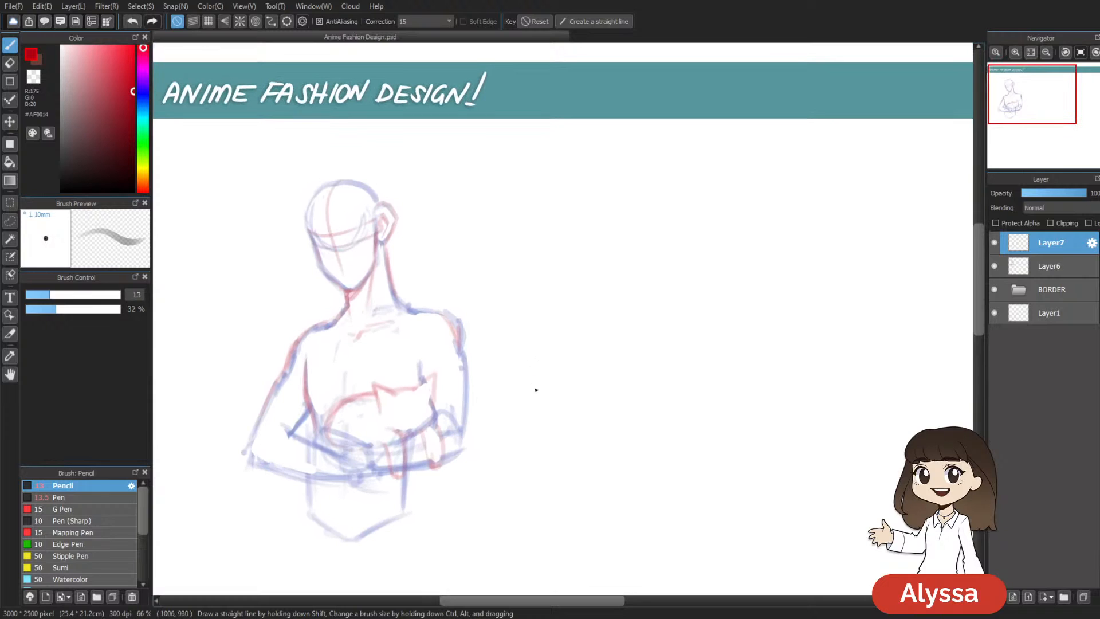
pyautogui.scroll(2, 515, 233)
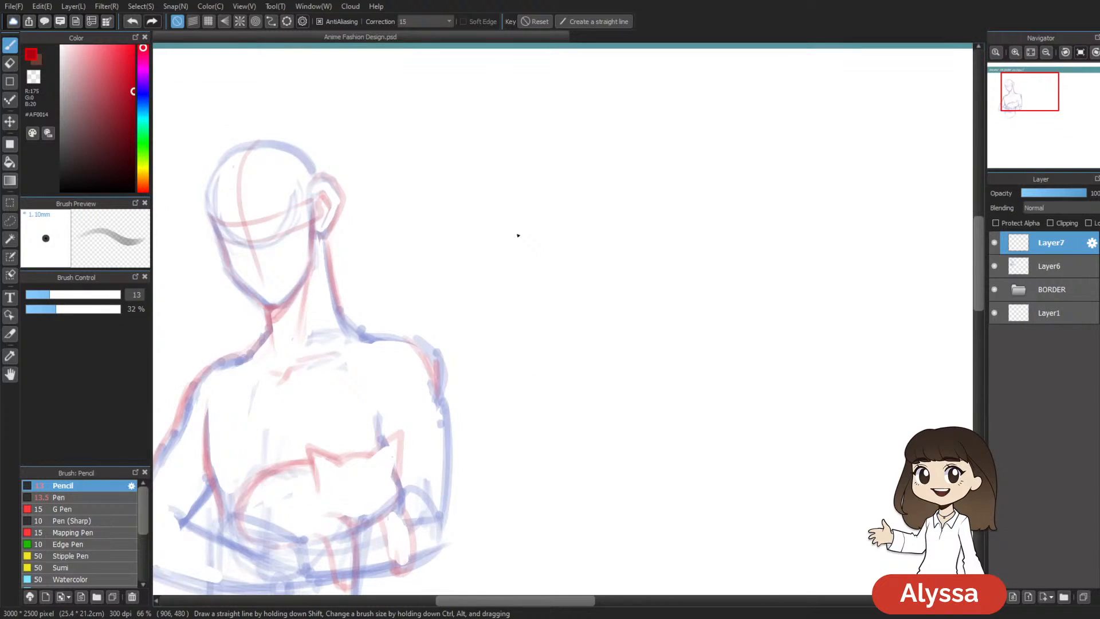
pyautogui.moveTo(310, 307); pyautogui.dragTo(406, 226)
pyautogui.moveTo(418, 386); pyautogui.dragTo(425, 368)
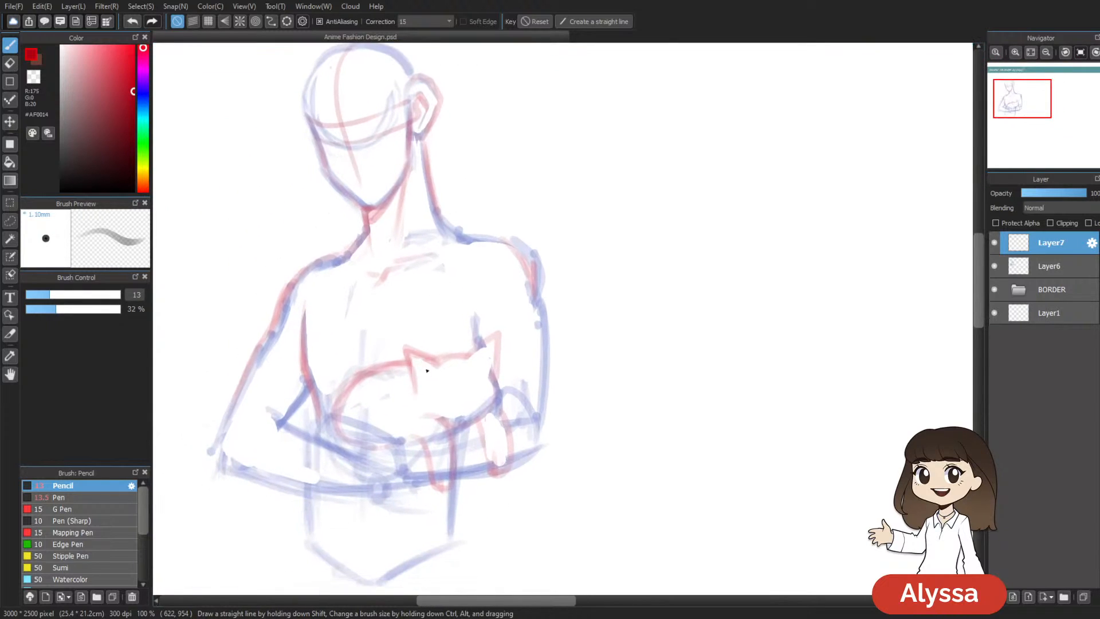
pyautogui.moveTo(423, 169); pyautogui.dragTo(431, 231)
pyautogui.moveTo(391, 172); pyautogui.dragTo(372, 184)
pyautogui.hotkey('ctrl', 'z')
# Step: Reduce the pencil's brush size to 12
pyautogui.moveTo(523, 227); pyautogui.dragTo(569, 206)
pyautogui.press('[')
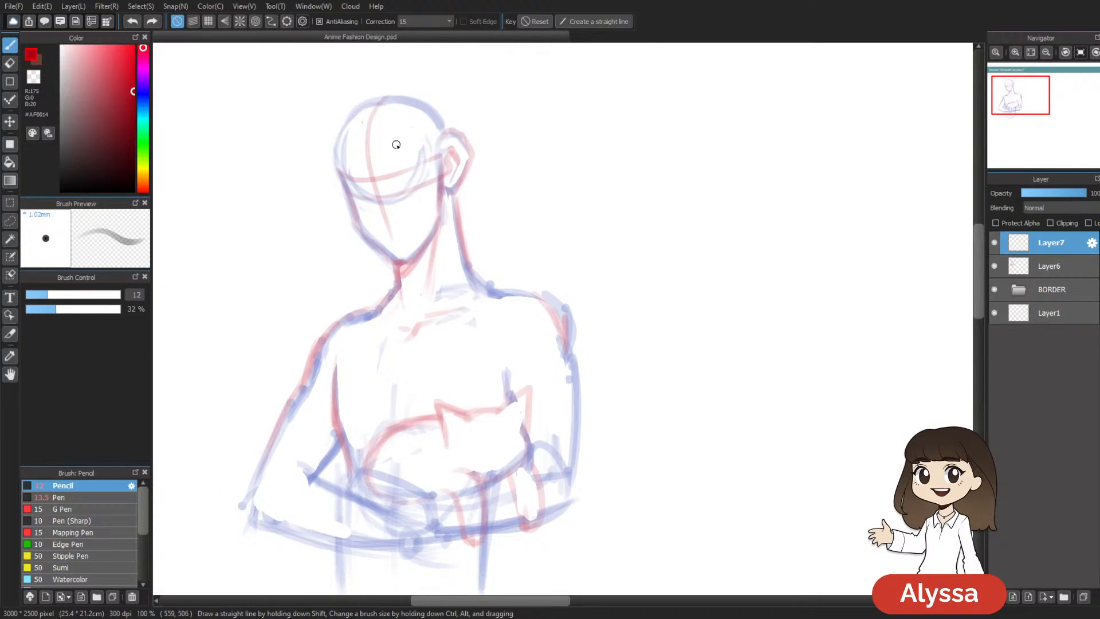
pyautogui.moveTo(560, 294)
pyautogui.mouseDown()
pyautogui.moveTo(540, 223)
pyautogui.moveTo(489, 233)
pyautogui.moveTo(519, 215)
pyautogui.mouseUp()
pyautogui.moveTo(416, 219); pyautogui.dragTo(408, 210)
pyautogui.moveTo(548, 303); pyautogui.dragTo(531, 296)
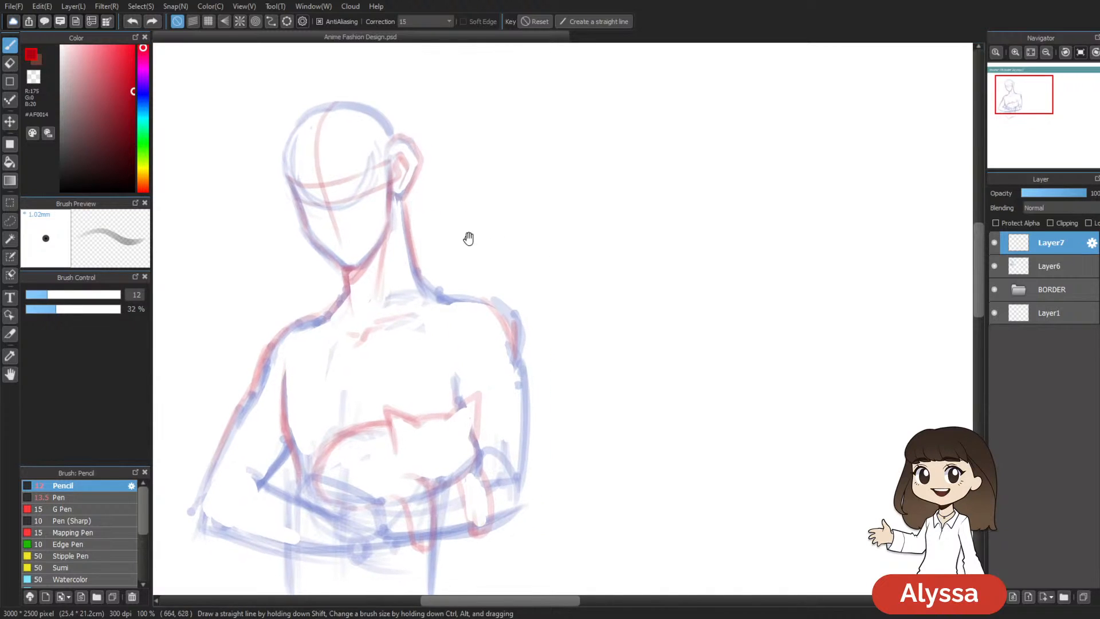
pyautogui.moveTo(457, 239); pyautogui.dragTo(453, 234)
pyautogui.moveTo(318, 180); pyautogui.dragTo(325, 223)
pyautogui.hotkey('ctrl', 'z')
# Step: Transform Layer7's facial guidelines, shifting the centre line and eye line slightly lower on the face
pyautogui.moveTo(433, 201); pyautogui.dragTo(396, 186)
pyautogui.moveTo(423, 287); pyautogui.dragTo(452, 263)
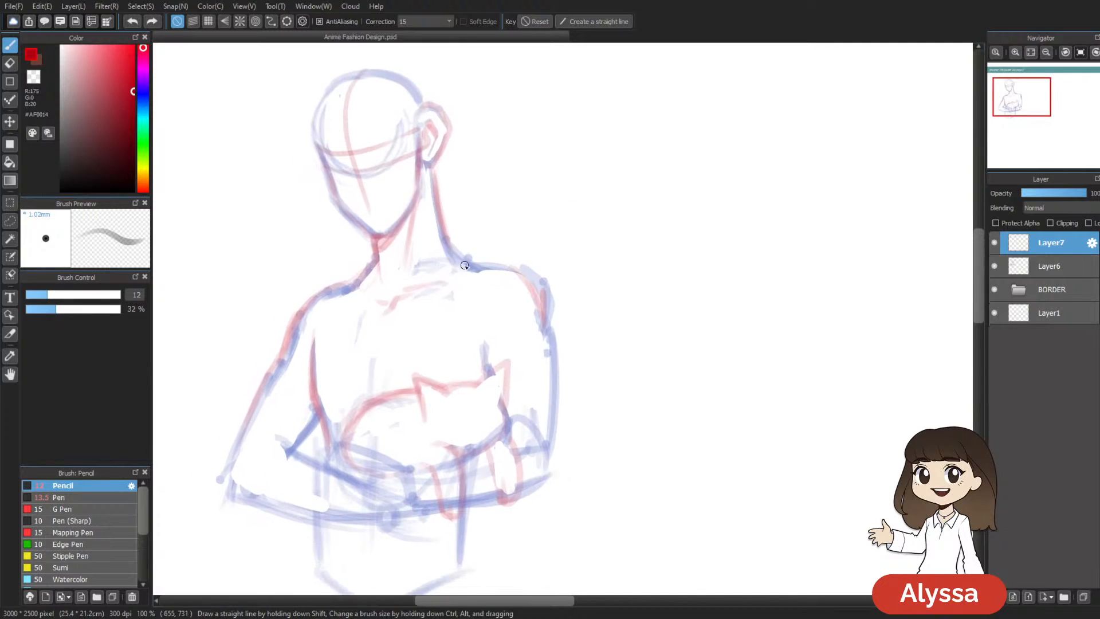
pyautogui.hotkey('ctrl', 't')
pyautogui.moveTo(392, 167); pyautogui.dragTo(393, 175)
pyautogui.moveTo(478, 154); pyautogui.dragTo(413, 172)
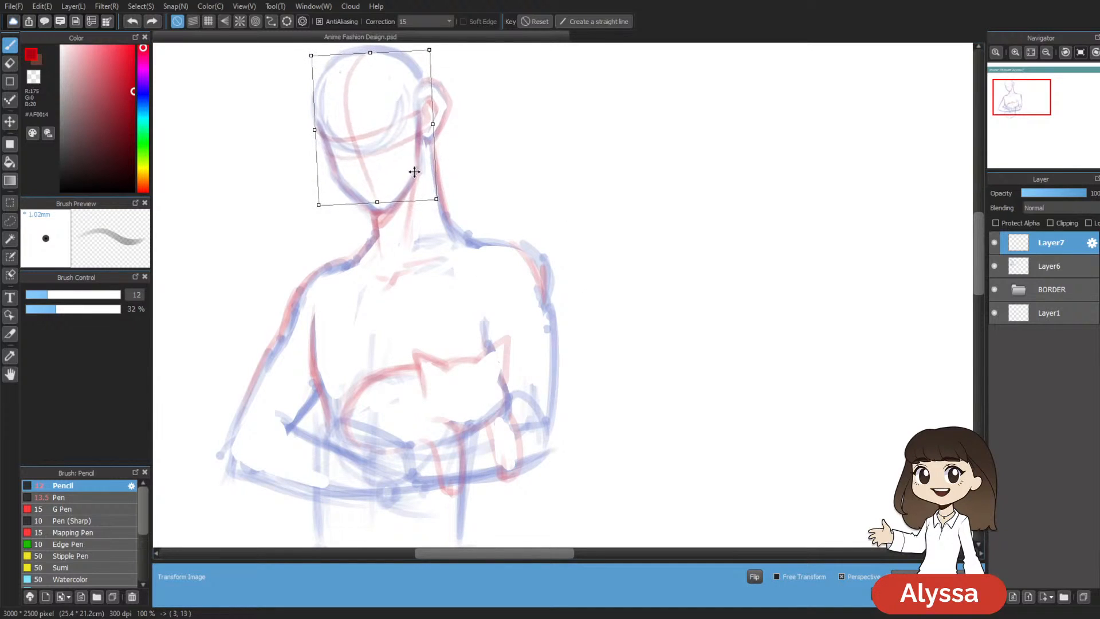
pyautogui.press('Return')
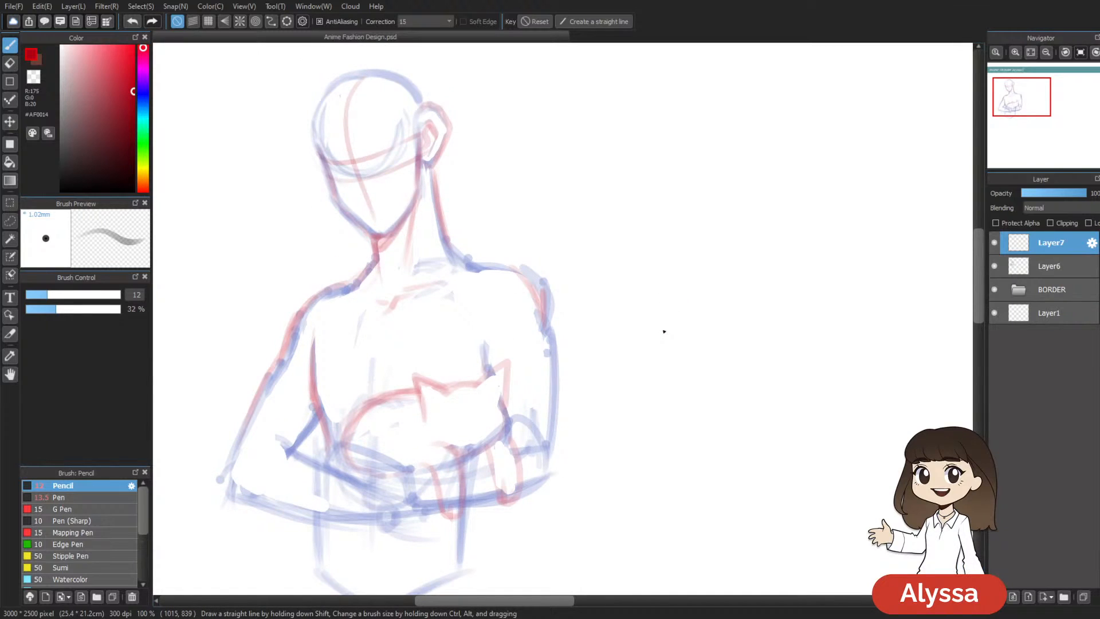
# Step: Examine the whole figure at a reduced zoom and the placement of the facial guidelines on the head
pyautogui.hotkey('ctrl', '-')
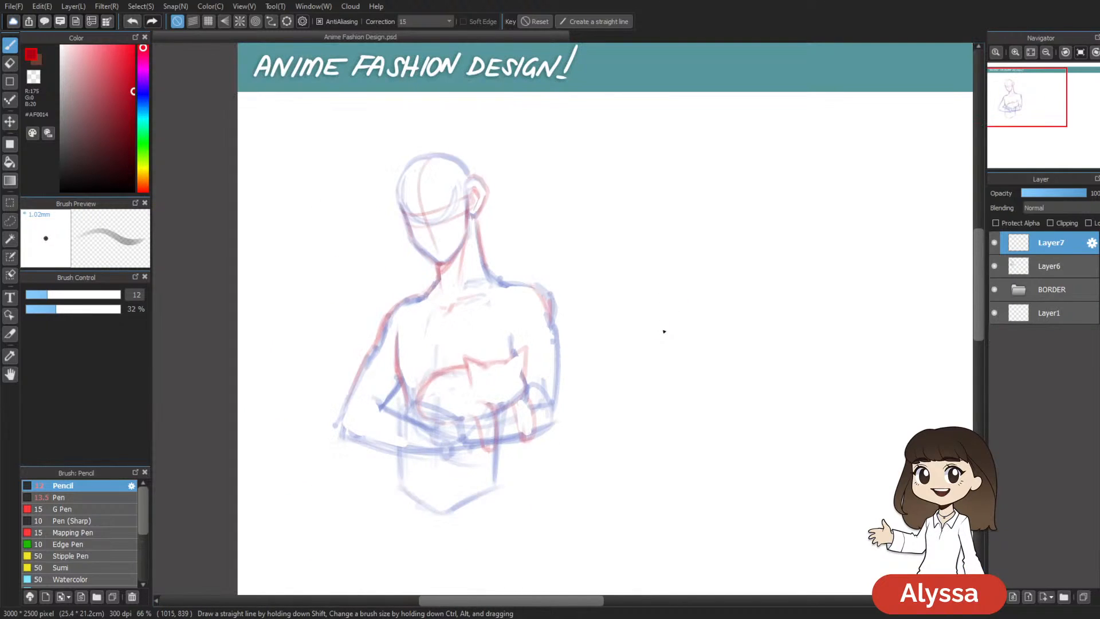
pyautogui.hotkey('ctrl', '+')
pyautogui.press('space')
pyautogui.moveTo(533, 477); pyautogui.dragTo(553, 430)
pyautogui.moveTo(613, 392)
pyautogui.mouseDown()
pyautogui.moveTo(599, 429)
pyautogui.moveTo(570, 422)
pyautogui.moveTo(534, 446)
pyautogui.mouseUp()
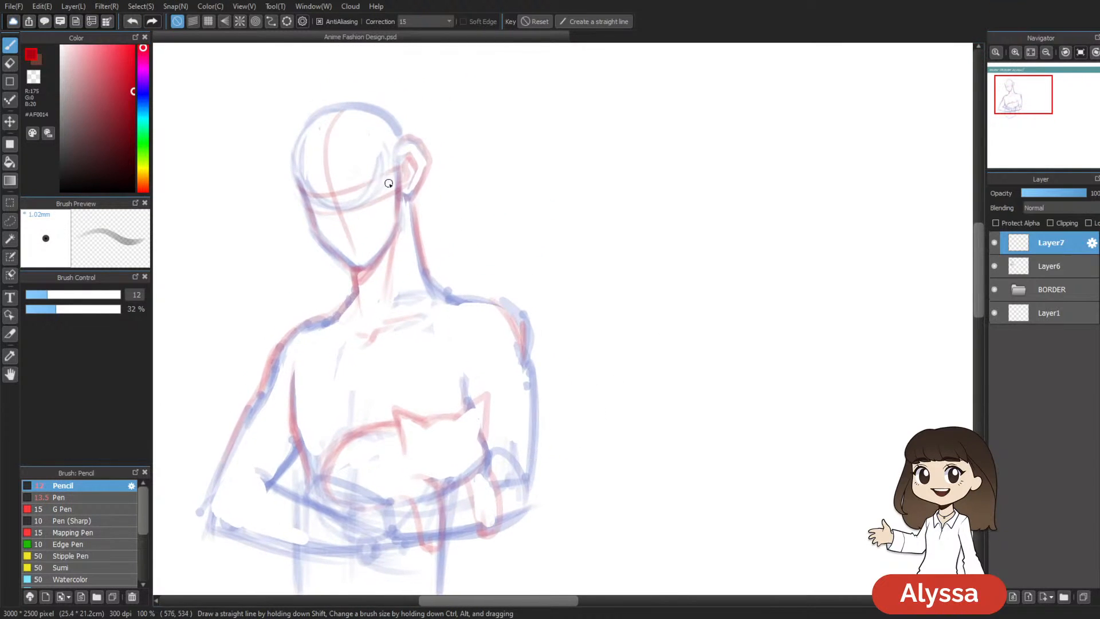
pyautogui.press('space')
pyautogui.moveTo(498, 338); pyautogui.dragTo(573, 304)
pyautogui.moveTo(577, 261); pyautogui.dragTo(577, 292)
pyautogui.moveTo(643, 288); pyautogui.dragTo(635, 288)
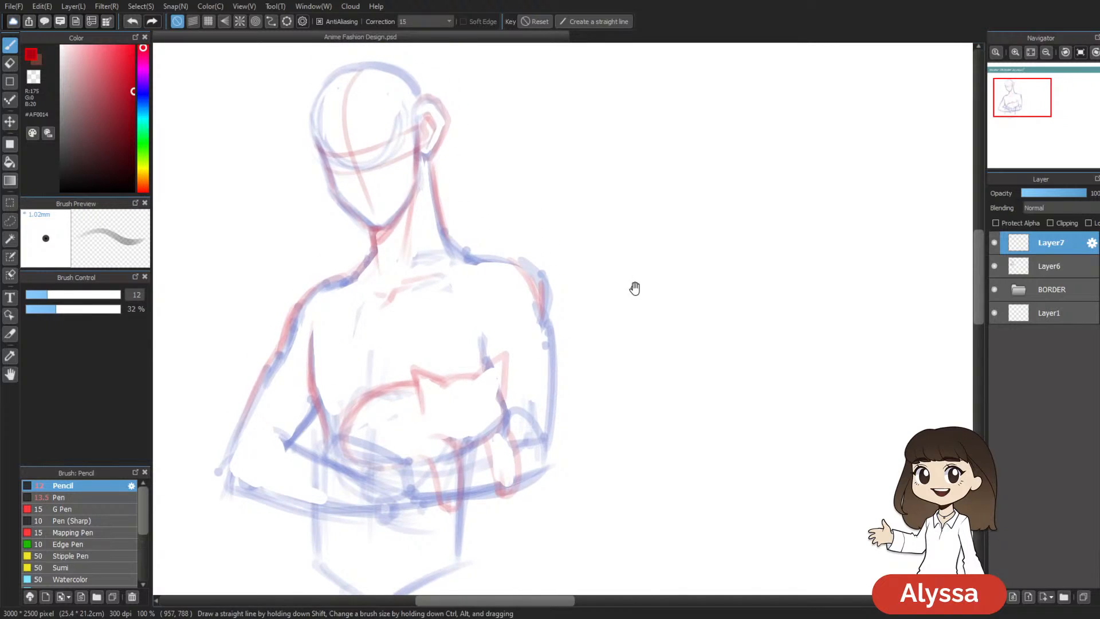
pyautogui.moveTo(487, 234); pyautogui.dragTo(496, 277)
pyautogui.moveTo(506, 368); pyautogui.dragTo(529, 373)
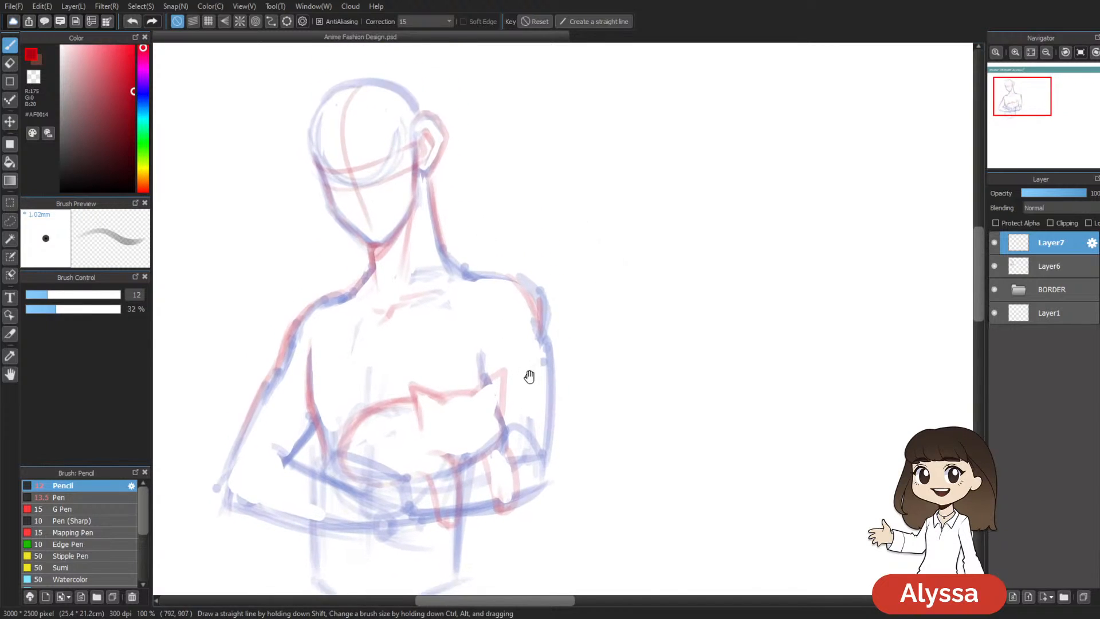
pyautogui.moveTo(510, 336); pyautogui.dragTo(505, 352)
# Step: Reduce the pencil's brush size to 8 and sketch the upper lid of the eye nearer the ear, trimming it with the eraser
pyautogui.press('[')
pyautogui.press('[')
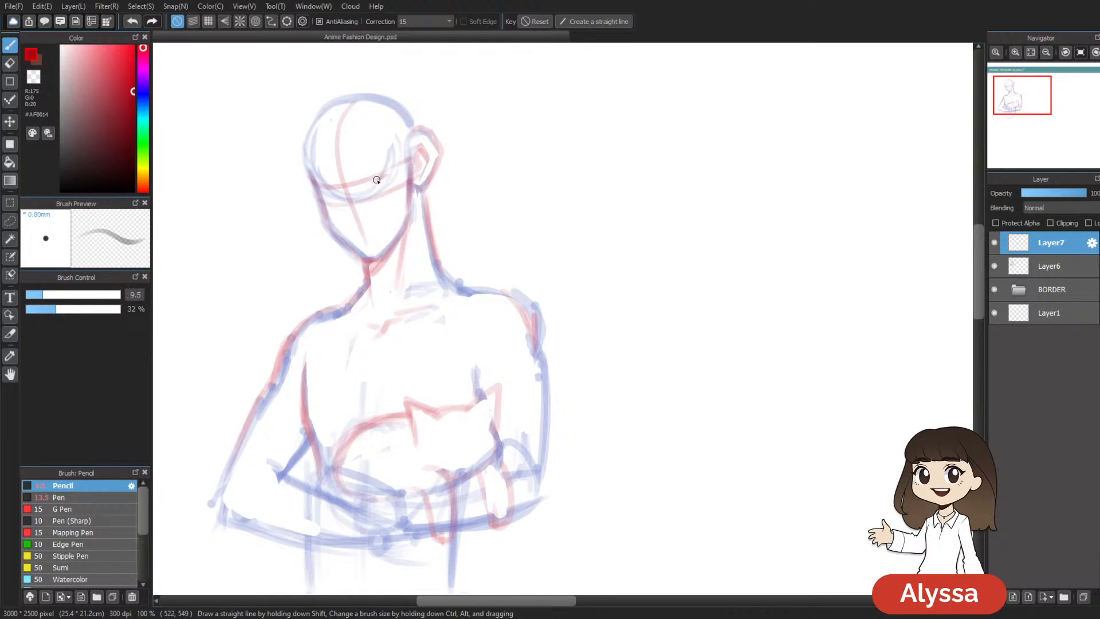
pyautogui.press('[')
pyautogui.moveTo(519, 226); pyautogui.dragTo(504, 196)
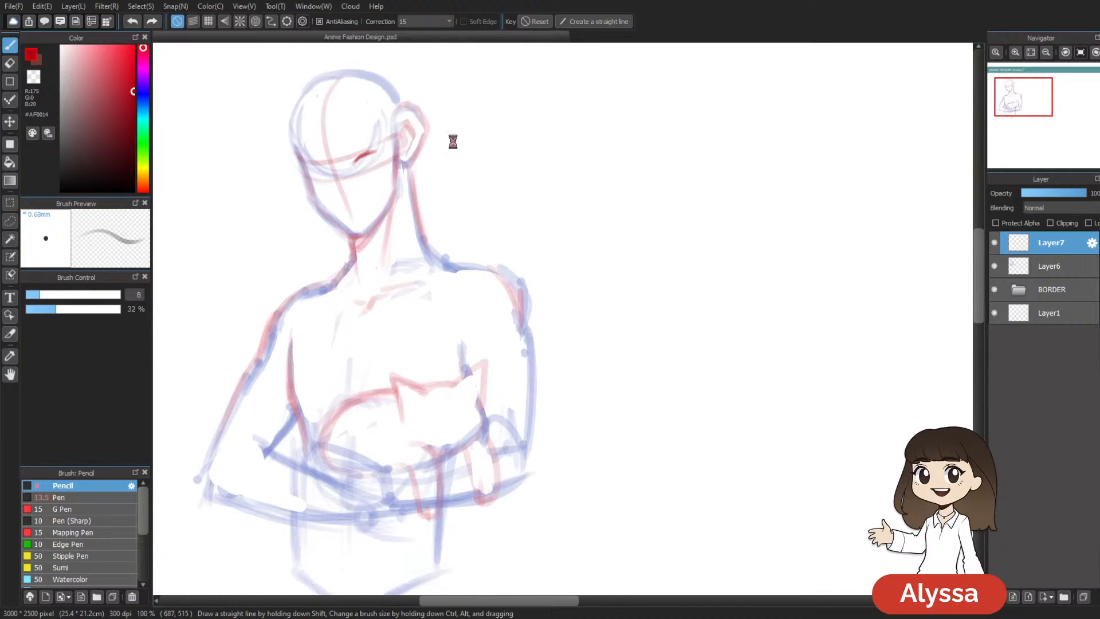
pyautogui.moveTo(378, 151); pyautogui.dragTo(352, 162)
pyautogui.press('e')
pyautogui.press('b')
pyautogui.press('e')
pyautogui.moveTo(354, 159); pyautogui.dragTo(380, 150)
pyautogui.press('b')
pyautogui.moveTo(383, 155); pyautogui.dragTo(378, 159)
# Step: Sketch the upper lid of the far eye along the eye line, alternating pencil strokes and eraser to shape it
pyautogui.moveTo(390, 275); pyautogui.dragTo(396, 257)
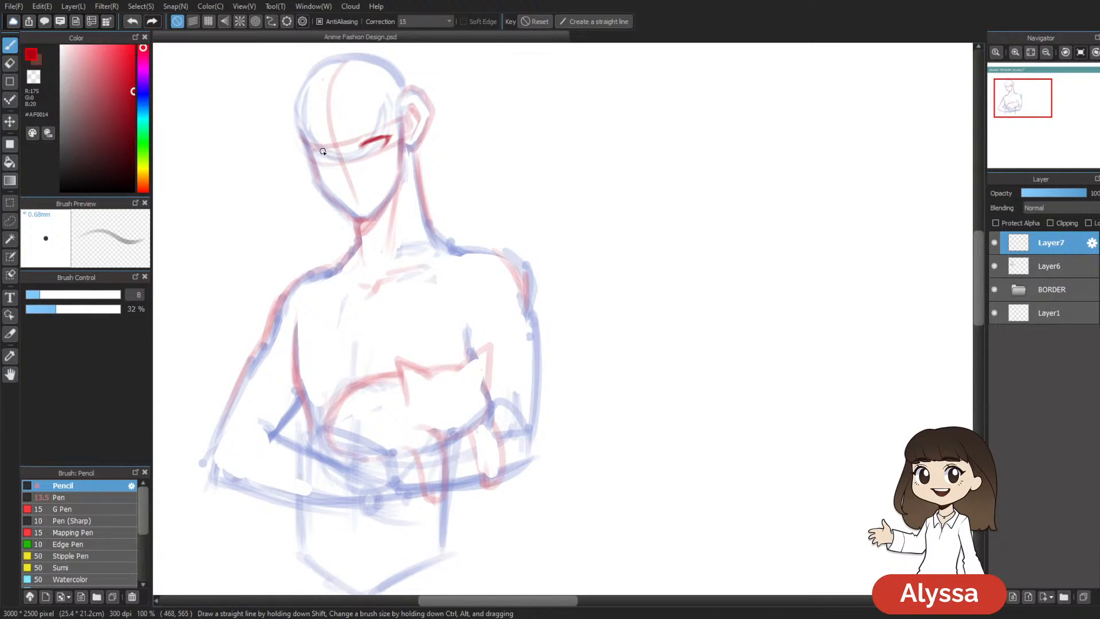
pyautogui.moveTo(312, 150); pyautogui.dragTo(335, 158)
pyautogui.moveTo(308, 149); pyautogui.dragTo(335, 152)
pyautogui.moveTo(580, 303); pyautogui.dragTo(539, 286)
pyautogui.press('e')
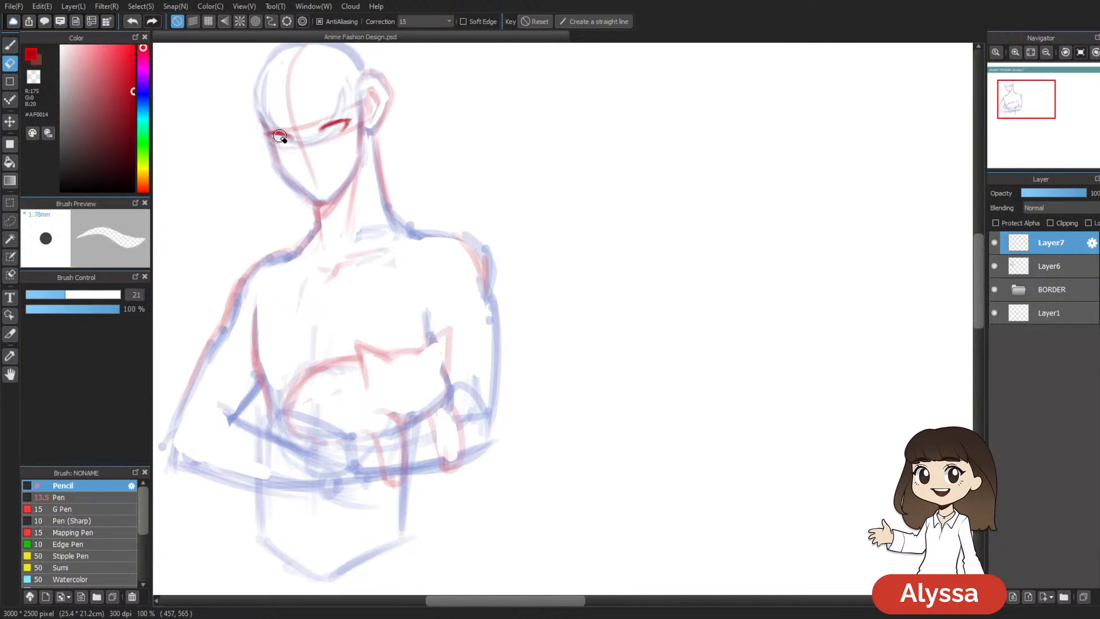
pyautogui.press('b')
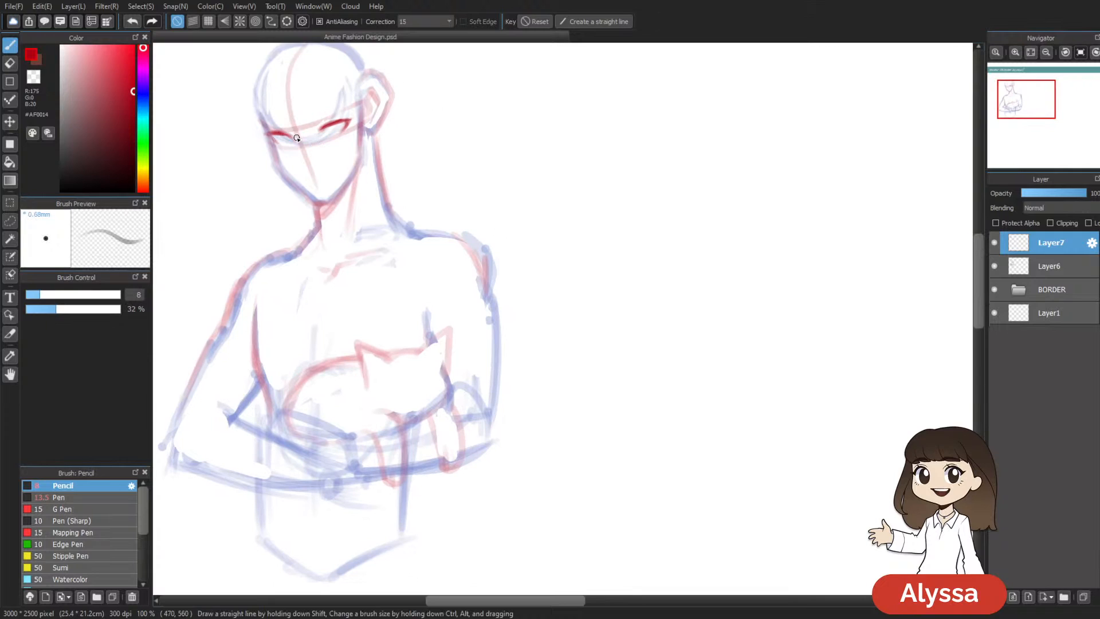
pyautogui.press('e')
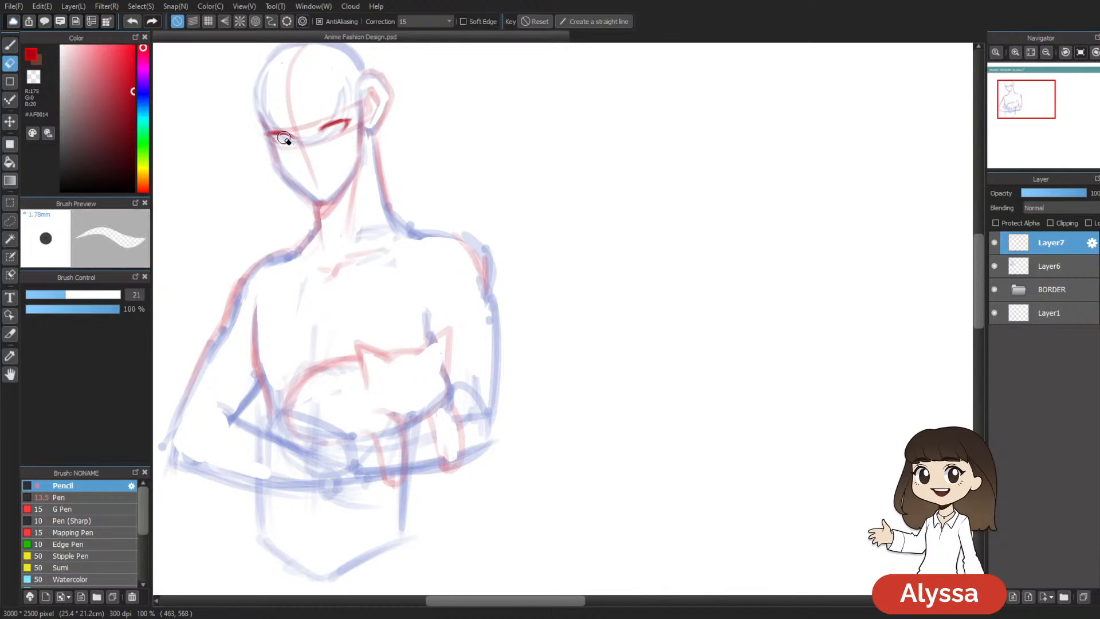
pyautogui.press('b')
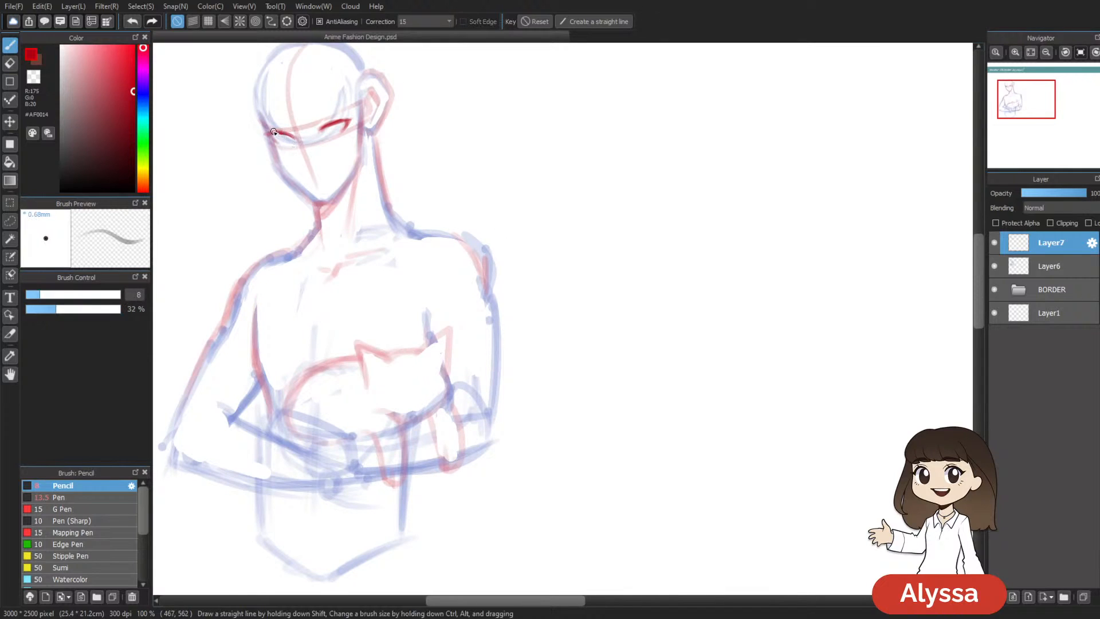
# Step: Add light crease strokes above the inner corners of both eyes
pyautogui.moveTo(414, 208); pyautogui.dragTo(359, 247)
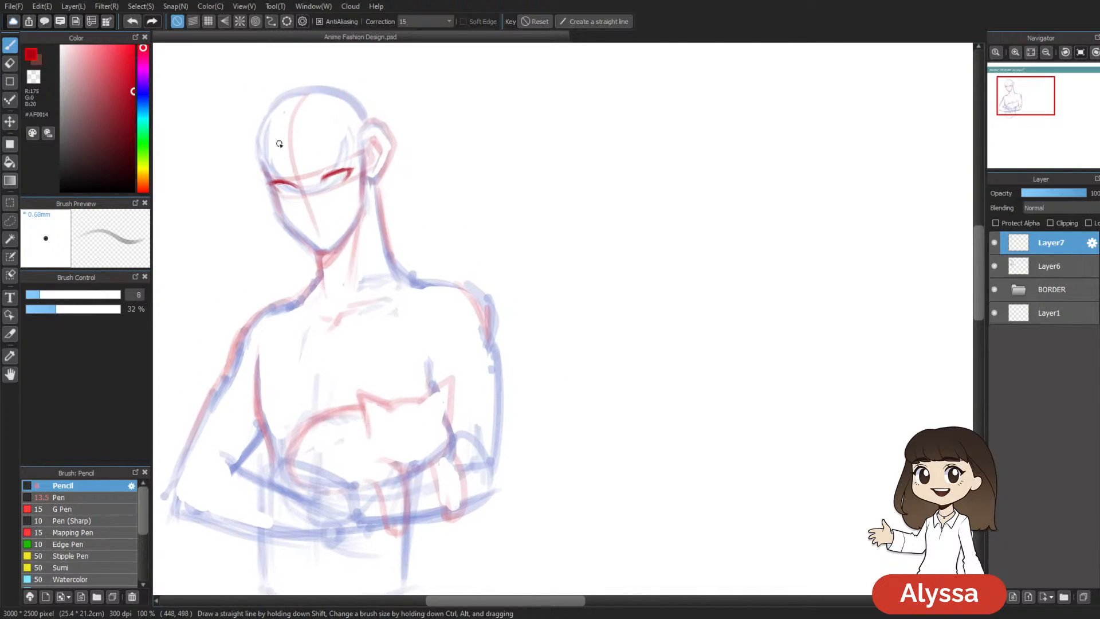
pyautogui.moveTo(349, 167)
pyautogui.mouseDown()
pyautogui.moveTo(315, 174)
pyautogui.moveTo(317, 159)
pyautogui.moveTo(333, 158)
pyautogui.mouseUp()
pyautogui.moveTo(408, 195); pyautogui.dragTo(399, 187)
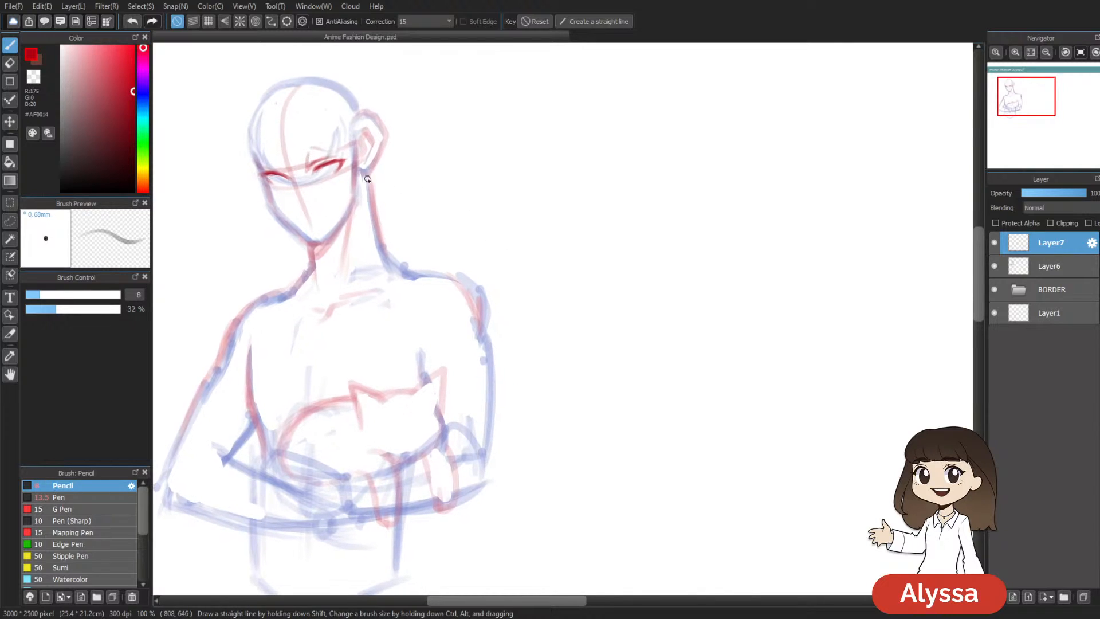
pyautogui.moveTo(263, 170); pyautogui.dragTo(289, 172)
# Step: Strengthen the near eye's upper lid, reduce the brush size to 6.5, and outline the lower edges of both eyes
pyautogui.moveTo(502, 310); pyautogui.dragTo(484, 290)
pyautogui.moveTo(386, 239); pyautogui.dragTo(383, 228)
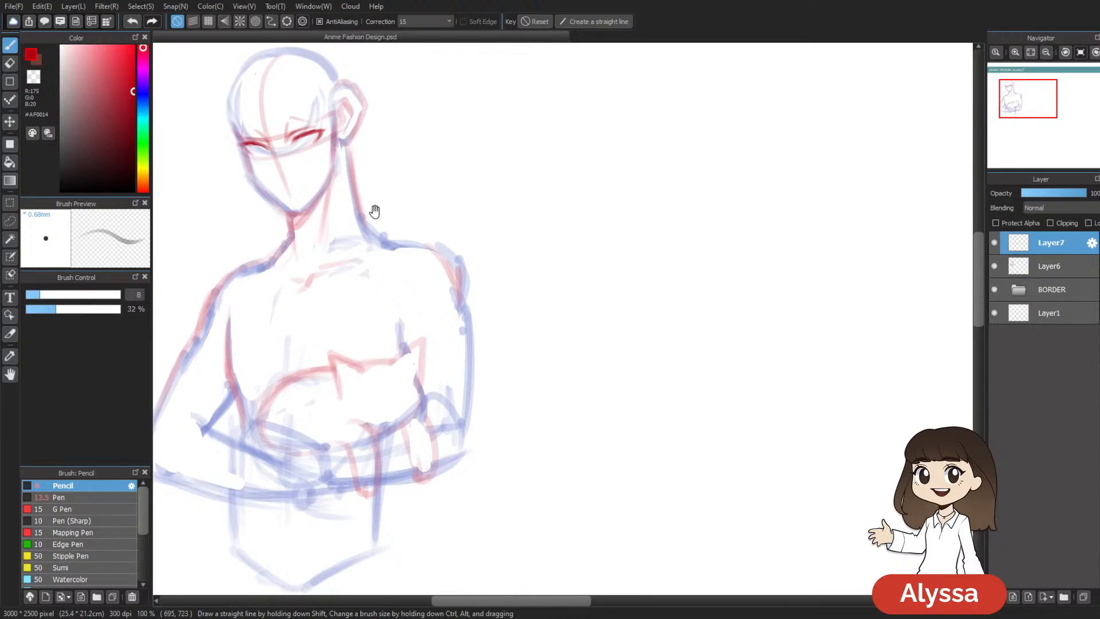
pyautogui.moveTo(325, 129); pyautogui.dragTo(295, 135)
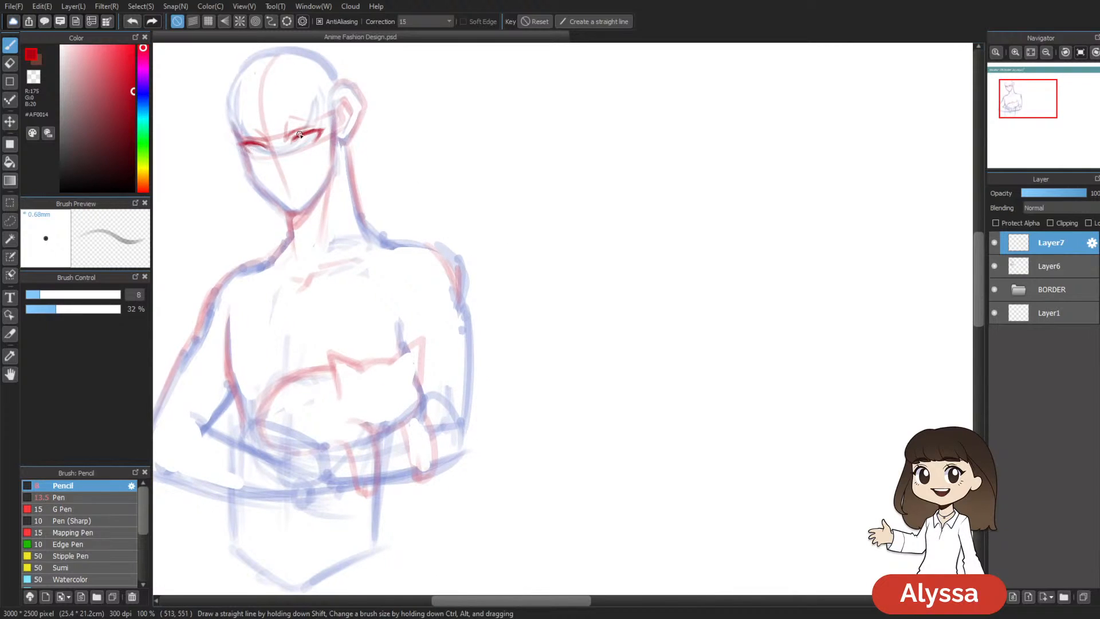
pyautogui.moveTo(349, 178); pyautogui.dragTo(359, 208)
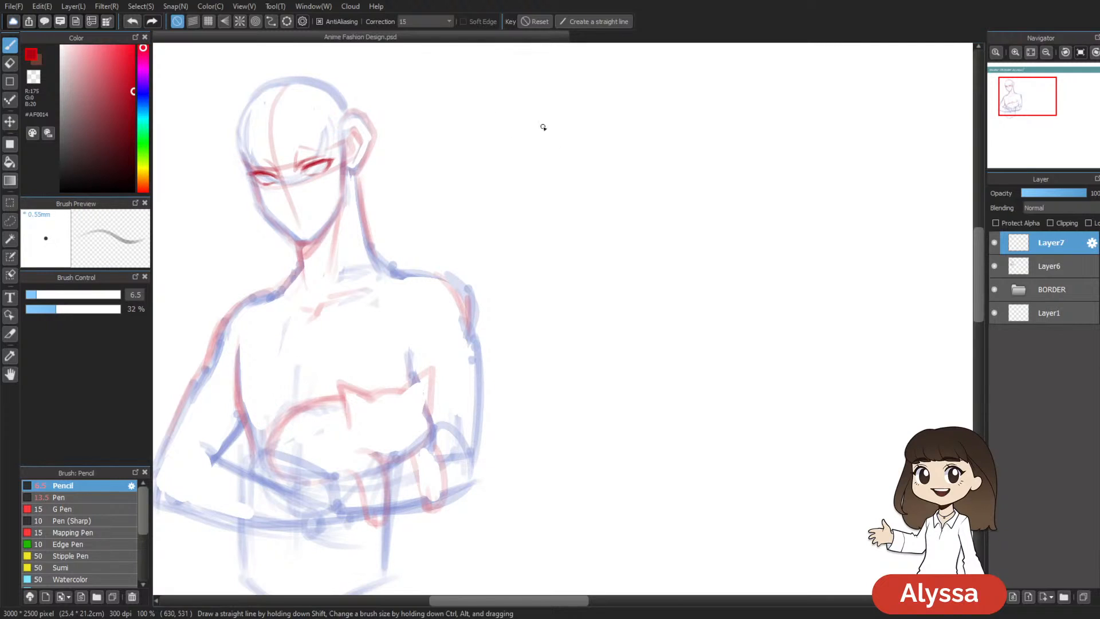
# Step: Sketch the irises of both eyes beneath the upper lids, undoing and redrawing strokes that miss
pyautogui.moveTo(574, 319)
pyautogui.mouseDown()
pyautogui.moveTo(617, 319)
pyautogui.moveTo(590, 407)
pyautogui.mouseUp()
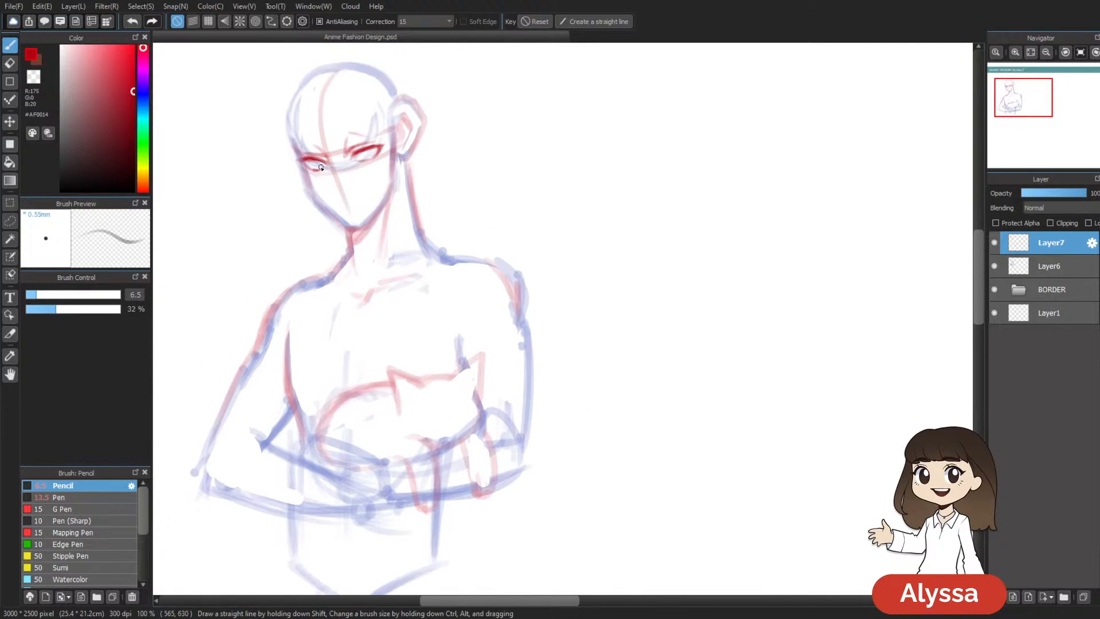
pyautogui.hotkey('ctrl', 'z')
pyautogui.moveTo(305, 159); pyautogui.dragTo(326, 164)
pyautogui.moveTo(628, 251); pyautogui.dragTo(615, 233)
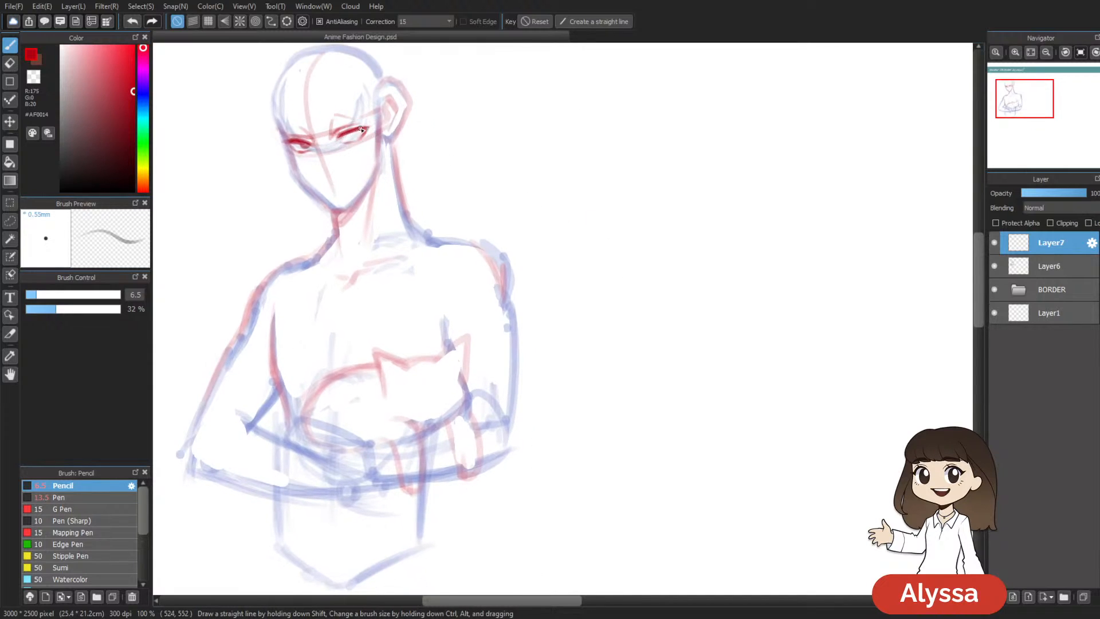
pyautogui.hotkey('ctrl', 'z')
pyautogui.moveTo(355, 132); pyautogui.dragTo(349, 135)
pyautogui.moveTo(420, 189); pyautogui.dragTo(391, 240)
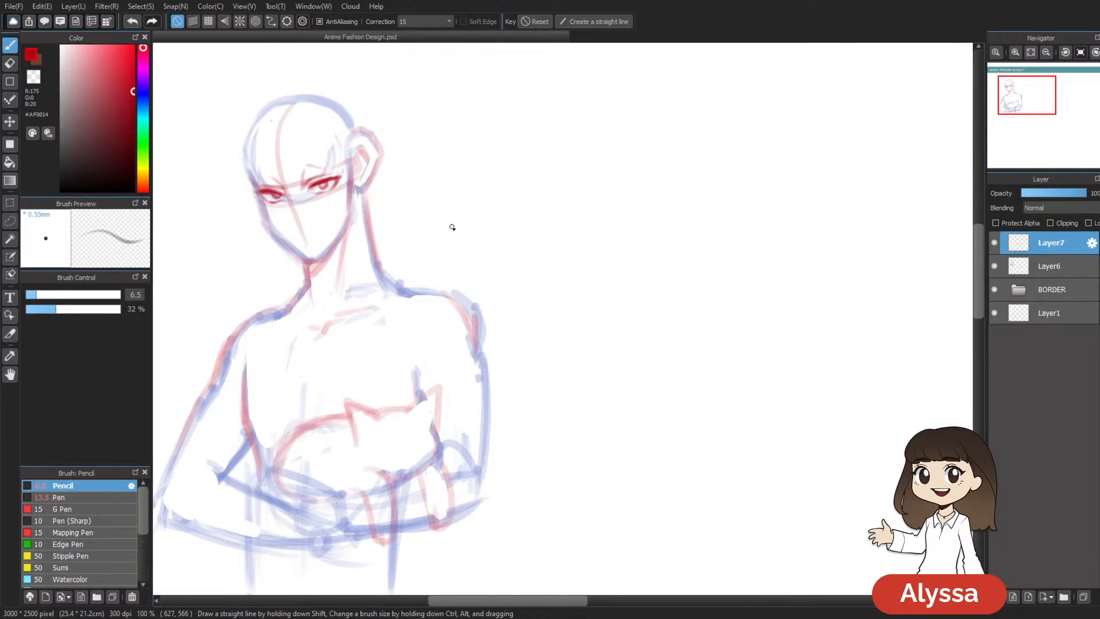
# Step: Refine the irises and lash lines of both eyes with small pencil and eraser touches
pyautogui.moveTo(522, 321); pyautogui.dragTo(573, 284)
pyautogui.moveTo(579, 373); pyautogui.dragTo(575, 394)
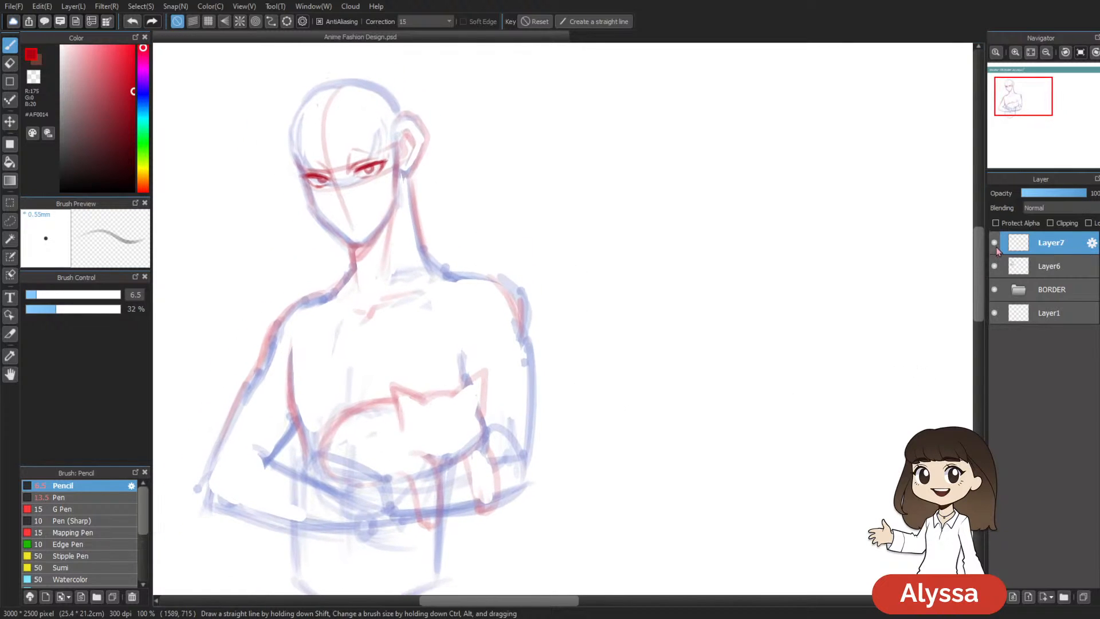
pyautogui.moveTo(474, 297); pyautogui.dragTo(485, 301)
pyautogui.press('e')
pyautogui.press('b')
pyautogui.moveTo(535, 242); pyautogui.dragTo(526, 268)
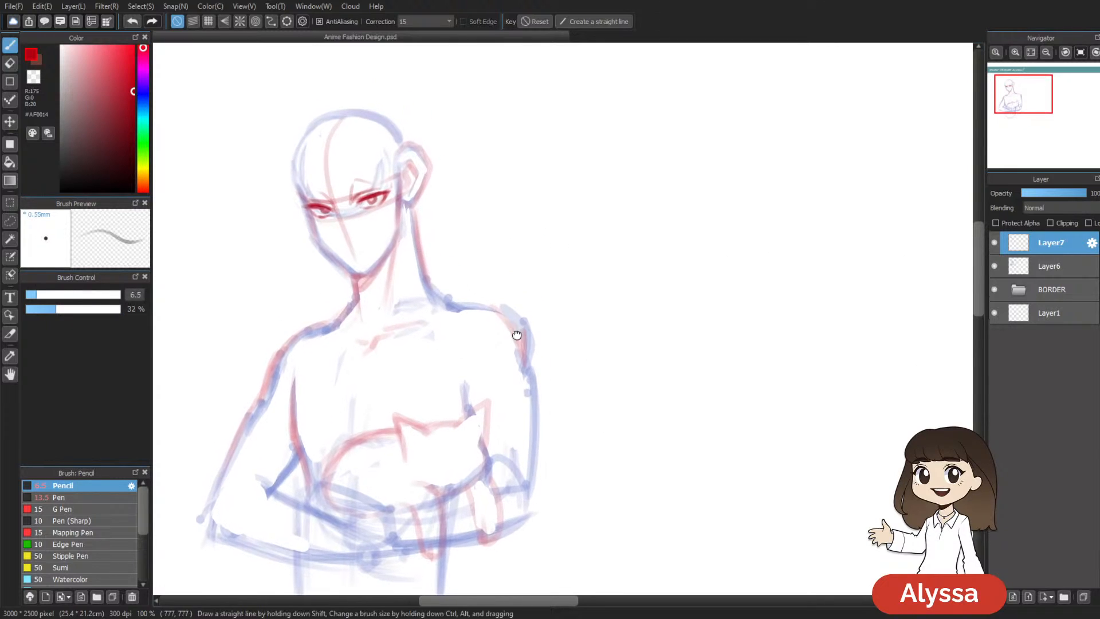
pyautogui.moveTo(515, 331); pyautogui.dragTo(521, 324)
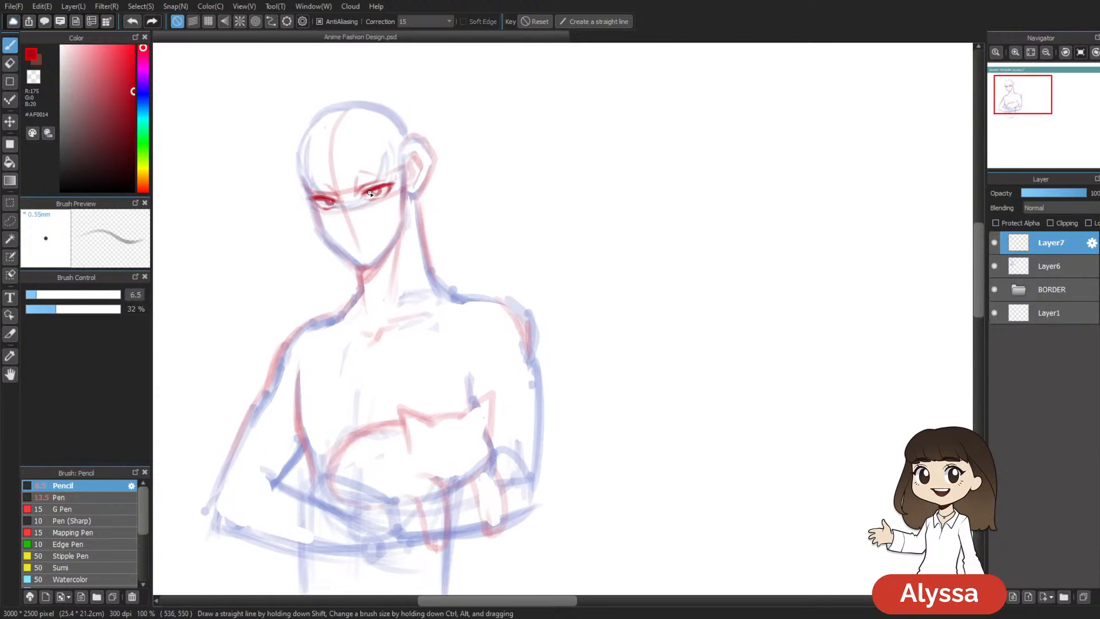
pyautogui.moveTo(477, 275); pyautogui.dragTo(471, 265)
# Step: Sketch a slanted, angry eyebrow above the eye nearer the ear and clean its edge with the eraser
pyautogui.moveTo(536, 214); pyautogui.dragTo(521, 214)
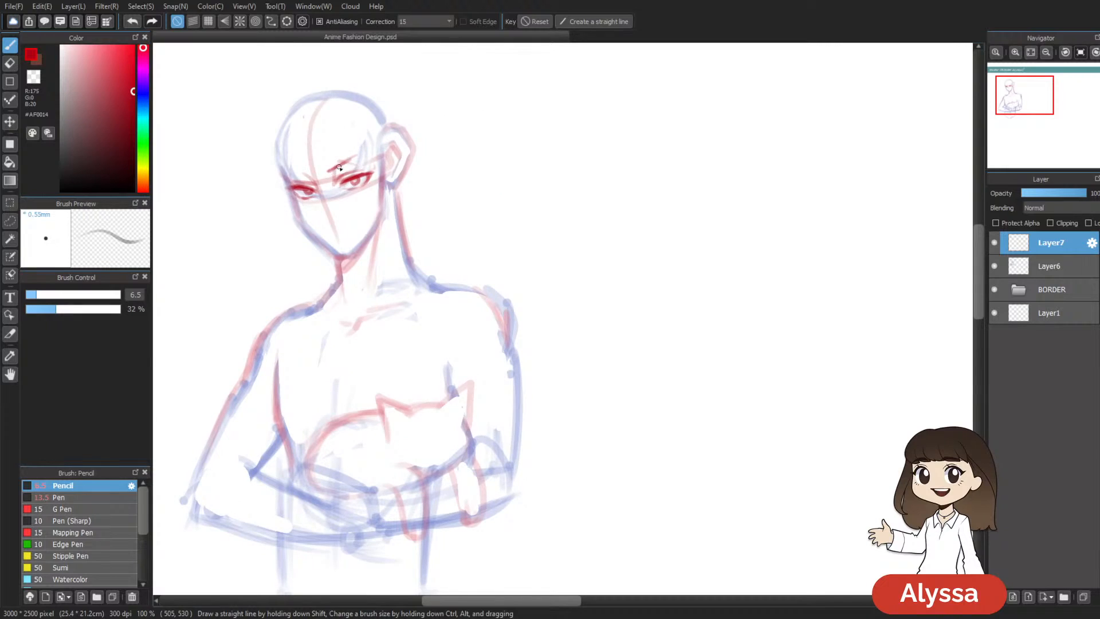
pyautogui.moveTo(329, 172); pyautogui.dragTo(354, 158)
pyautogui.press('e')
pyautogui.press('b')
pyautogui.scroll(-1, 498, 252)
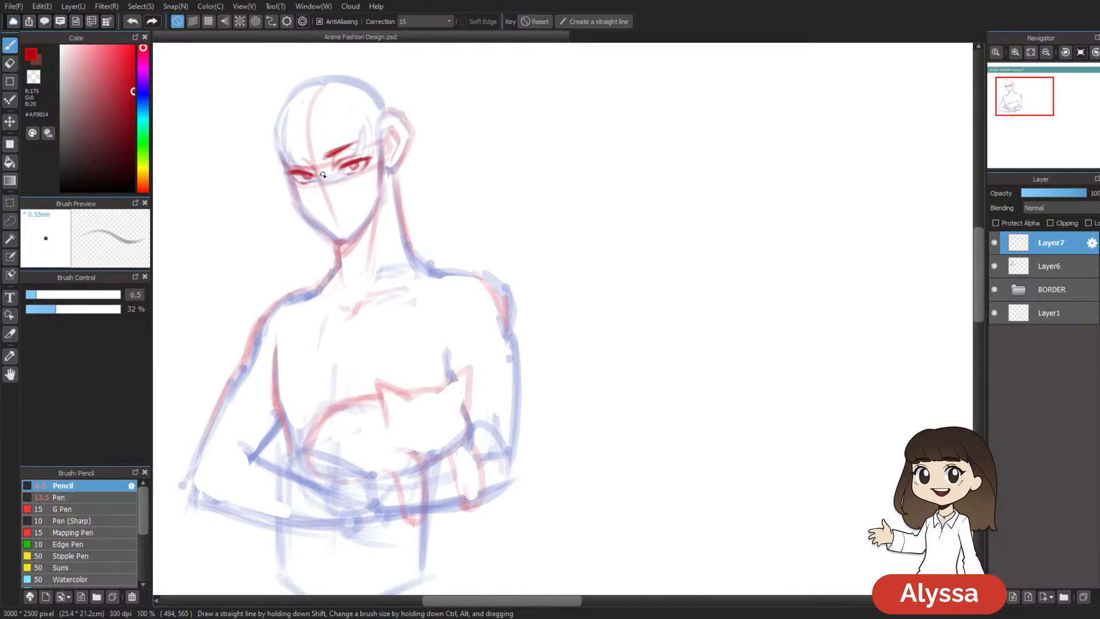
# Step: Rework the inner part of the far eye with short pencil strokes, undoing the stroke that misses
pyautogui.moveTo(308, 175); pyautogui.dragTo(314, 176)
pyautogui.hotkey('ctrl', 'z')
pyautogui.moveTo(469, 289)
pyautogui.mouseDown()
pyautogui.moveTo(482, 312)
pyautogui.moveTo(456, 305)
pyautogui.mouseUp()
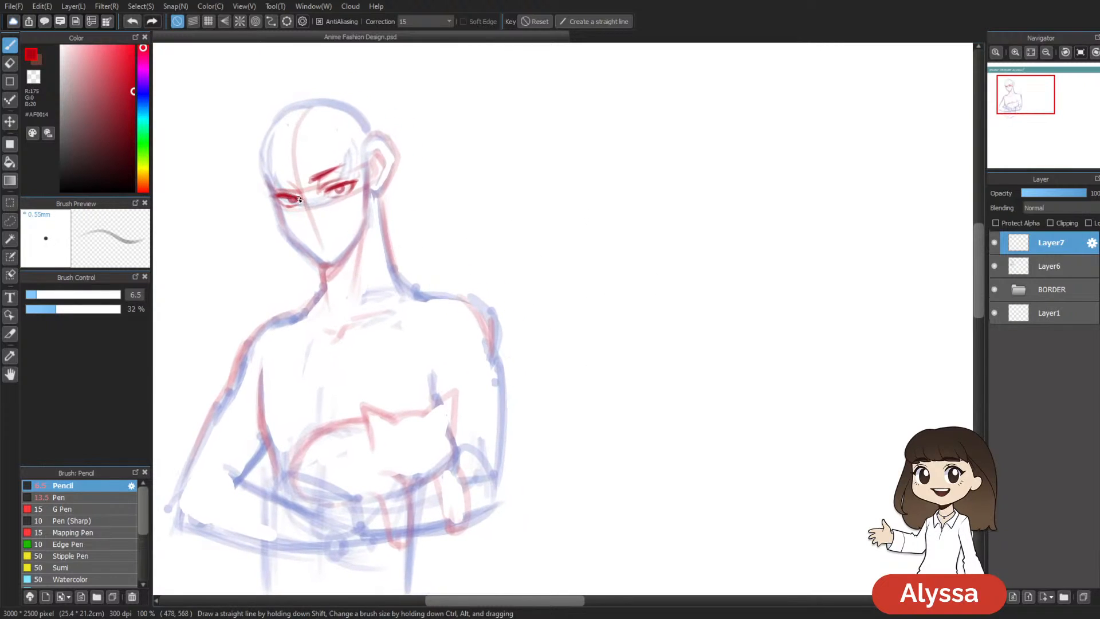
pyautogui.moveTo(416, 231); pyautogui.dragTo(428, 228)
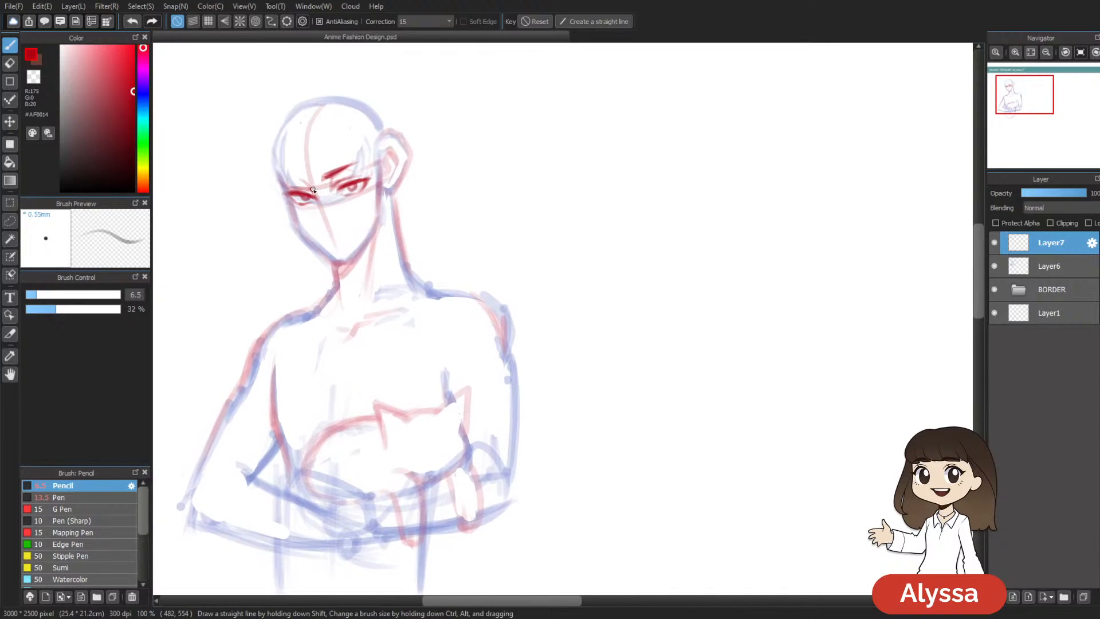
pyautogui.moveTo(540, 278); pyautogui.dragTo(557, 289)
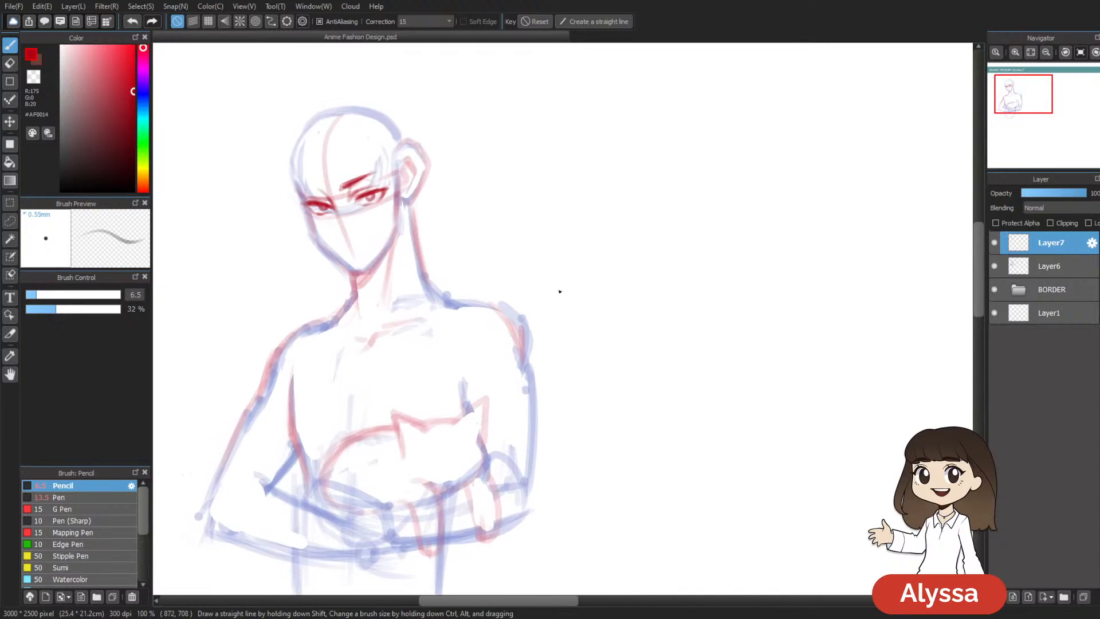
# Step: Sketch the far eyebrow sloping down toward the nose bridge and darken the lid line below it
pyautogui.moveTo(677, 297); pyautogui.dragTo(626, 298)
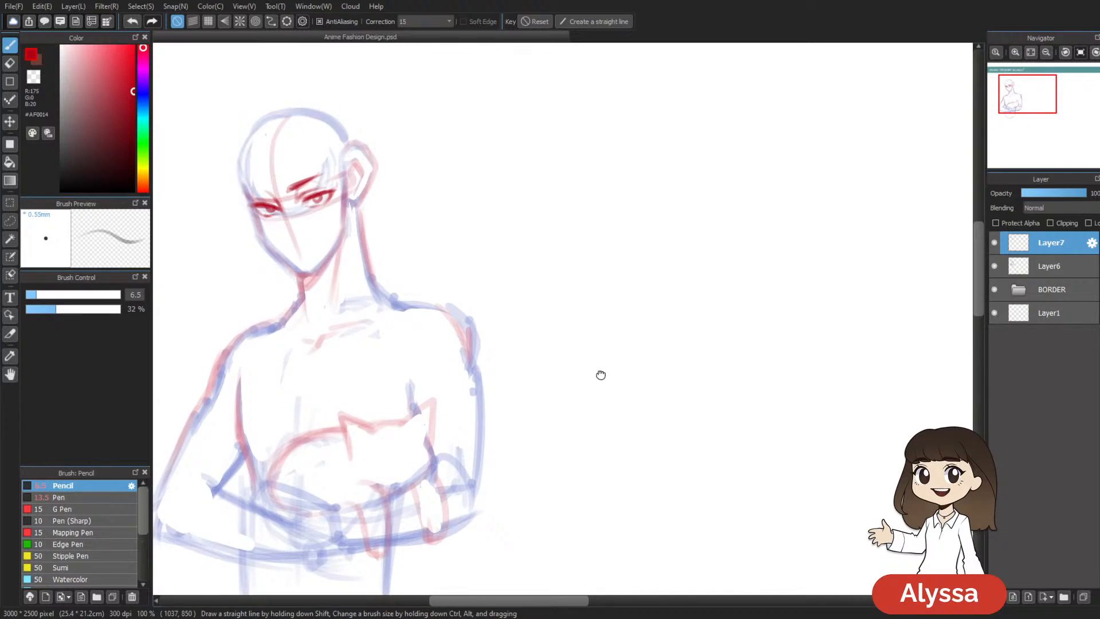
pyautogui.moveTo(248, 191); pyautogui.dragTo(272, 198)
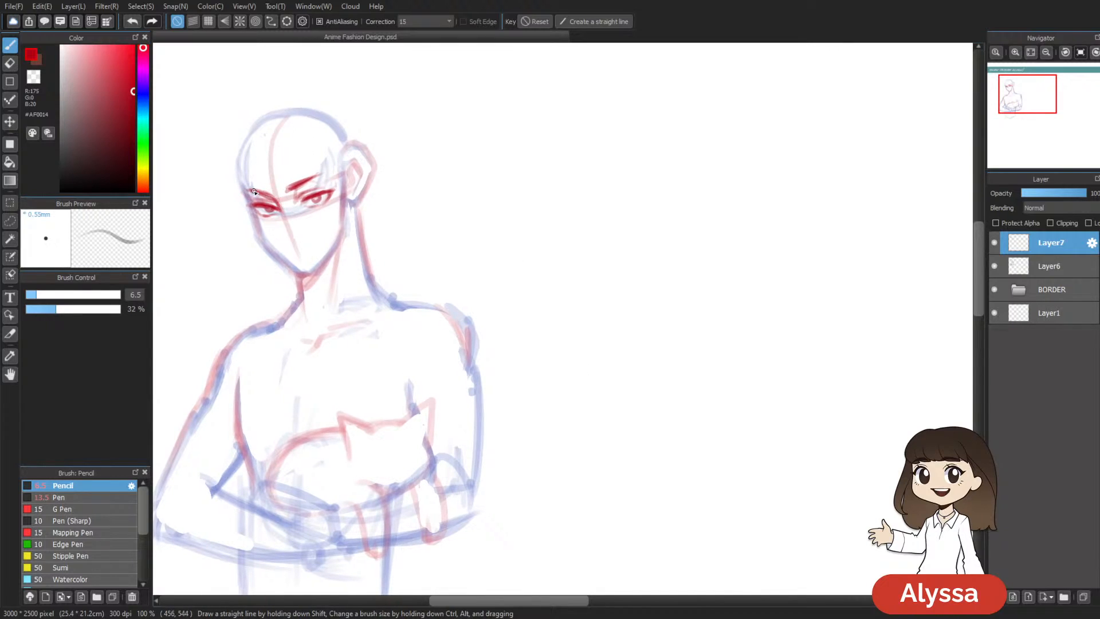
pyautogui.moveTo(383, 159); pyautogui.dragTo(388, 168)
pyautogui.moveTo(254, 198); pyautogui.dragTo(283, 210)
# Step: Refine the shapes of the eyebrows, alternating pencil strokes with the eraser and trimming the far brow's outer end
pyautogui.moveTo(411, 165); pyautogui.dragTo(470, 141)
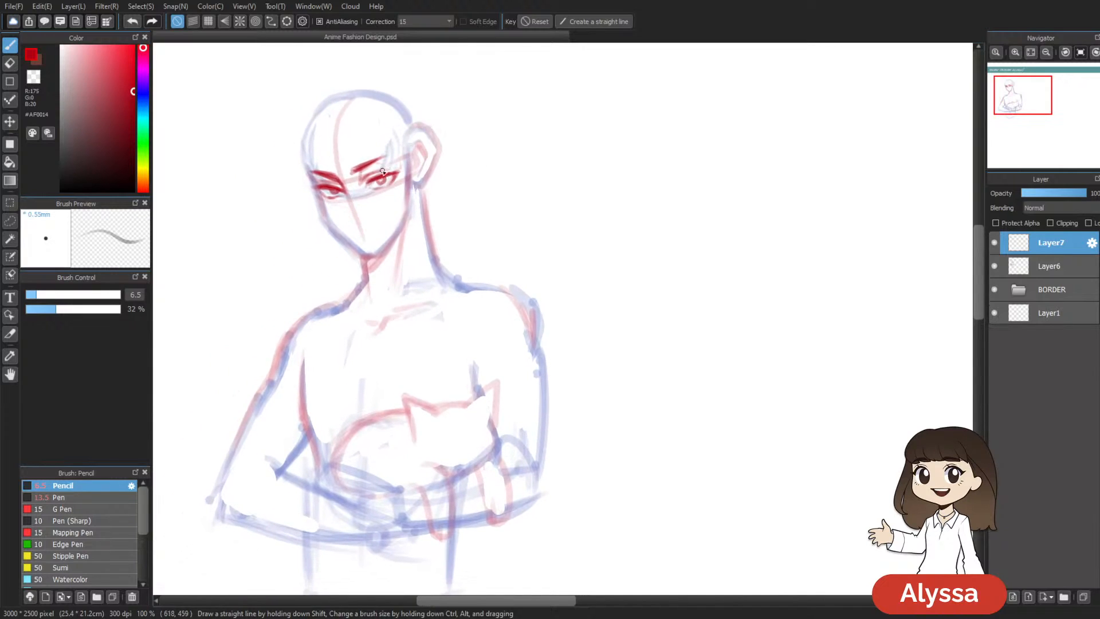
pyautogui.press('e')
pyautogui.press('b')
pyautogui.moveTo(291, 193); pyautogui.dragTo(313, 182)
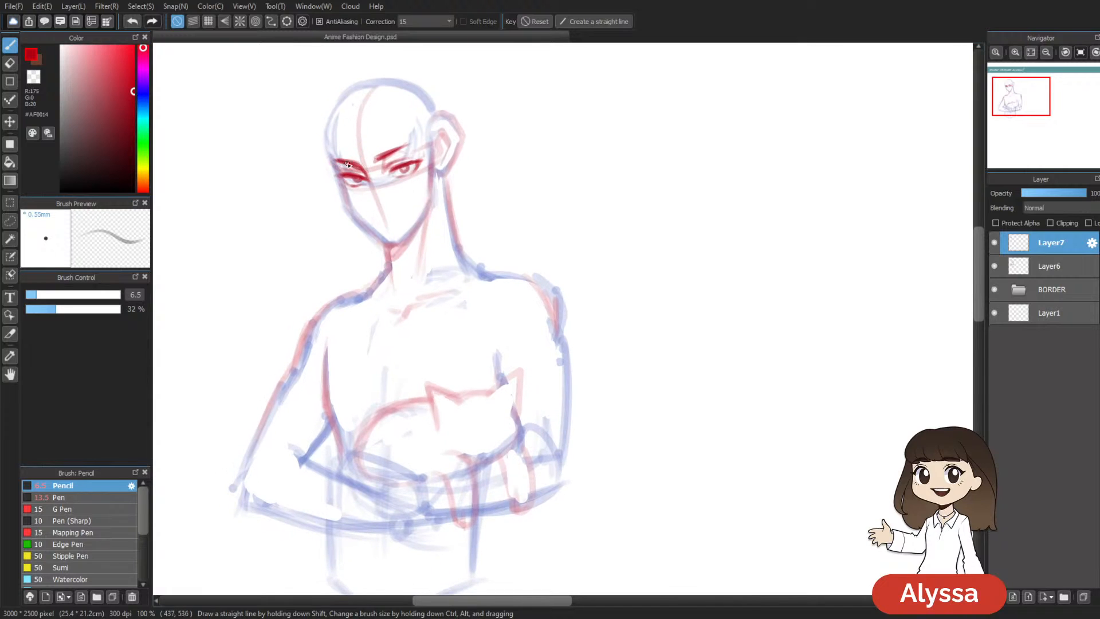
pyautogui.press('e')
pyautogui.moveTo(358, 157)
pyautogui.mouseDown()
pyautogui.moveTo(334, 158)
pyautogui.moveTo(359, 159)
pyautogui.mouseUp()
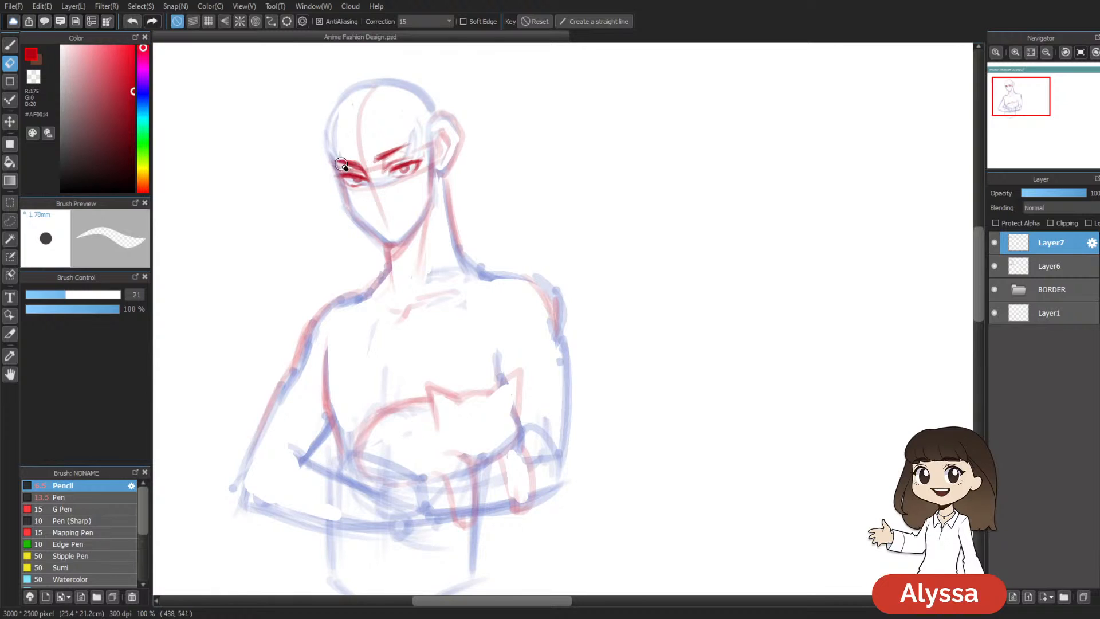
# Step: Thicken the far eyebrow's upper edge with a pencil stroke and tidy around it with the eraser
pyautogui.press('p')
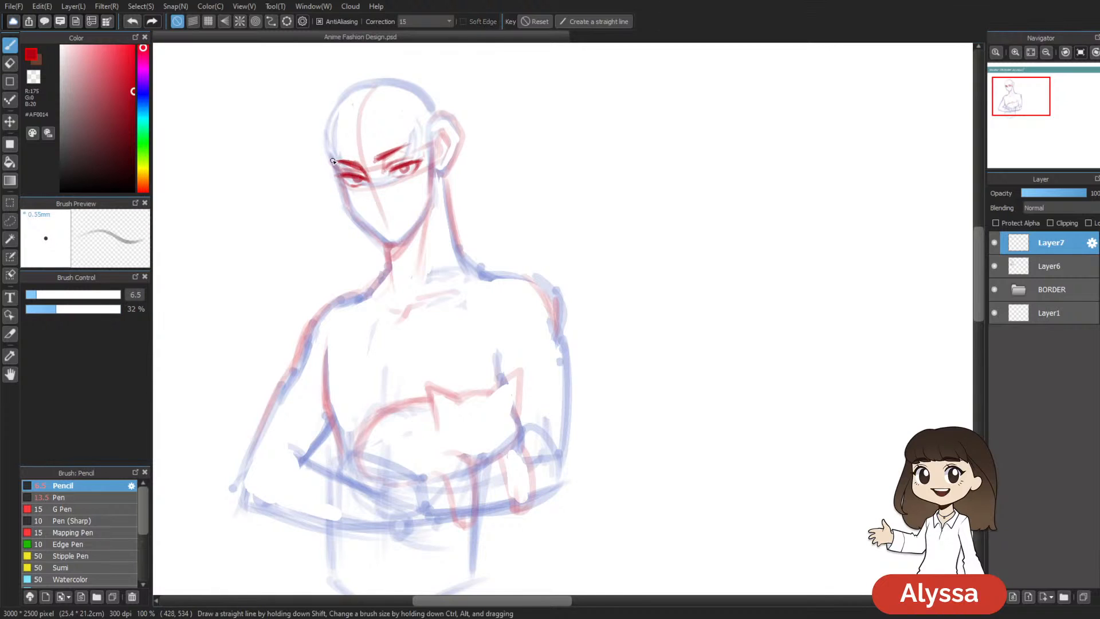
pyautogui.moveTo(337, 160); pyautogui.dragTo(355, 168)
pyautogui.moveTo(498, 295)
pyautogui.mouseDown()
pyautogui.moveTo(425, 303)
pyautogui.moveTo(419, 337)
pyautogui.mouseUp()
pyautogui.press('e')
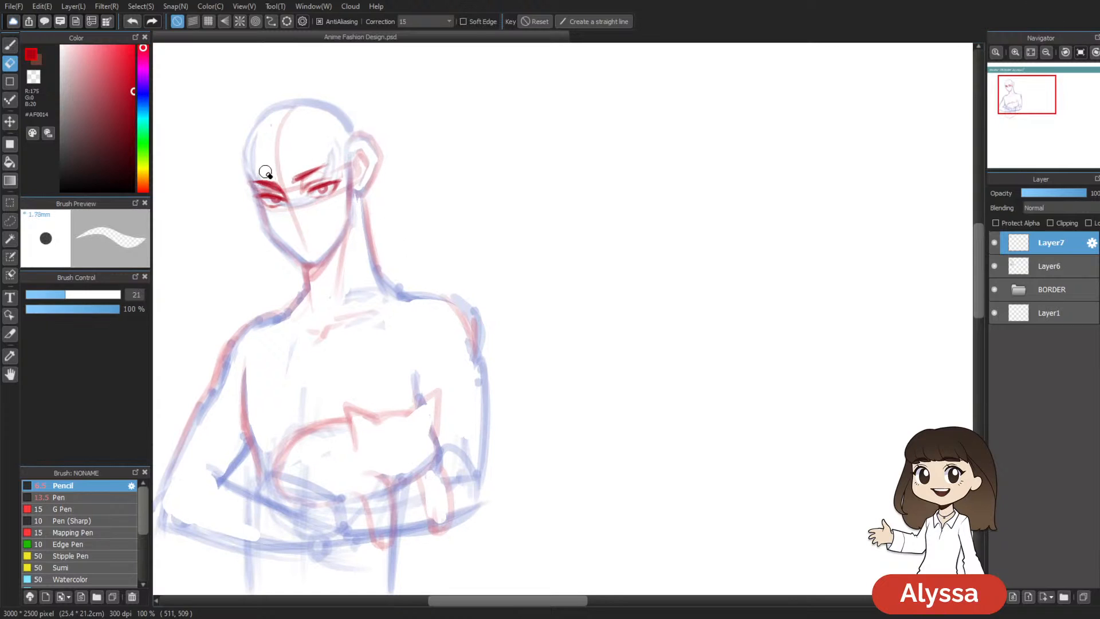
pyautogui.press('p')
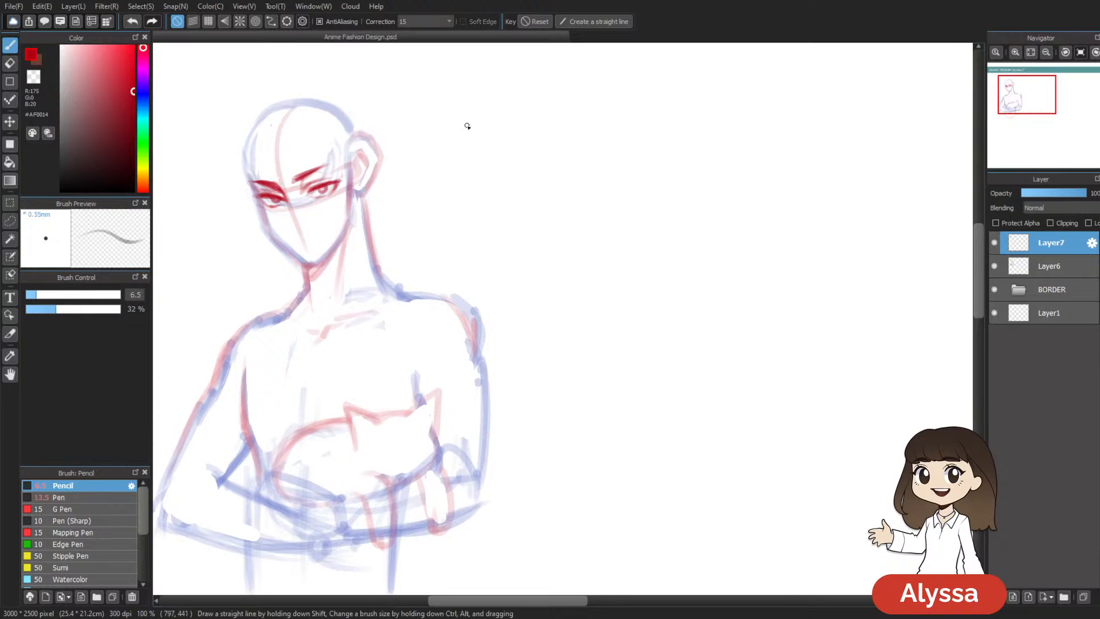
pyautogui.moveTo(526, 379); pyautogui.dragTo(528, 385)
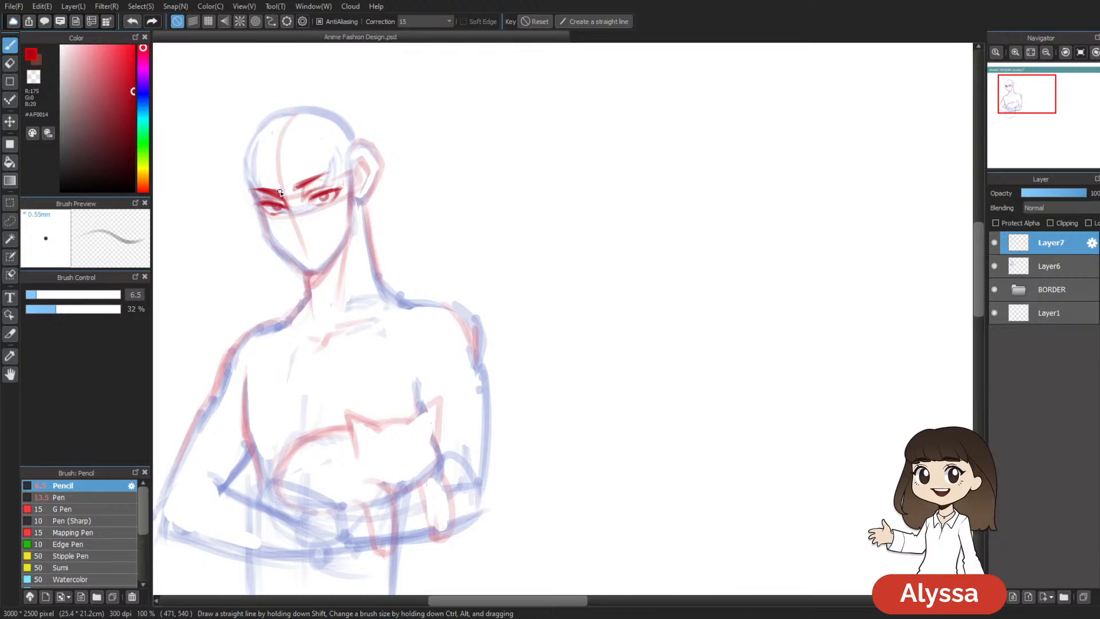
# Step: Sketch the nose in pencil, running the bridge down from the far eye's inner corner to a short, dark tip
pyautogui.moveTo(475, 364); pyautogui.dragTo(494, 346)
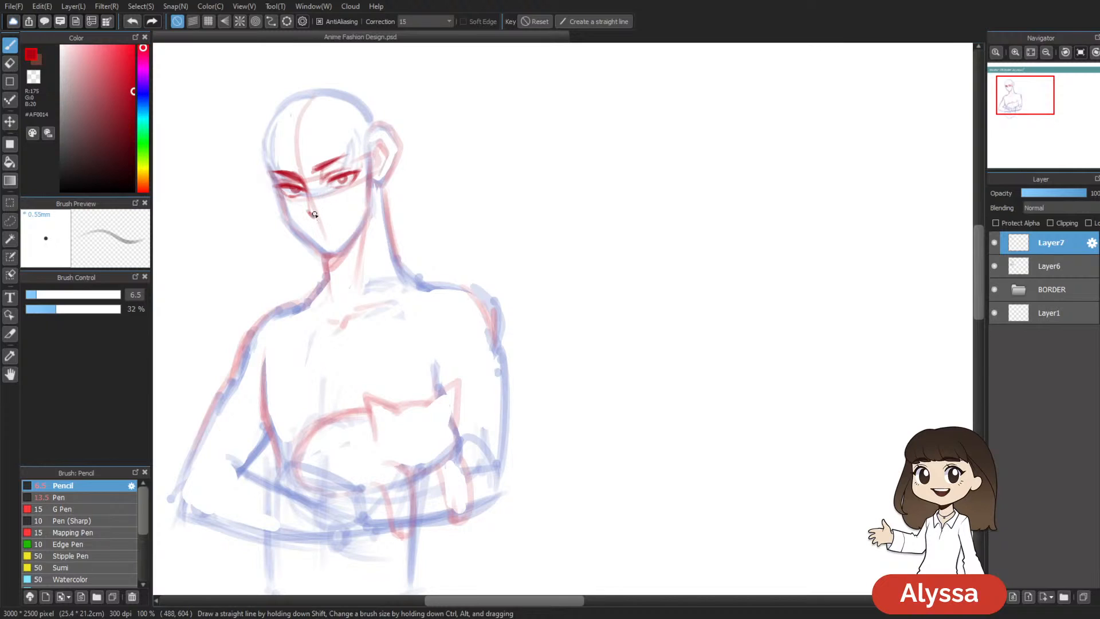
pyautogui.moveTo(347, 191); pyautogui.dragTo(395, 189)
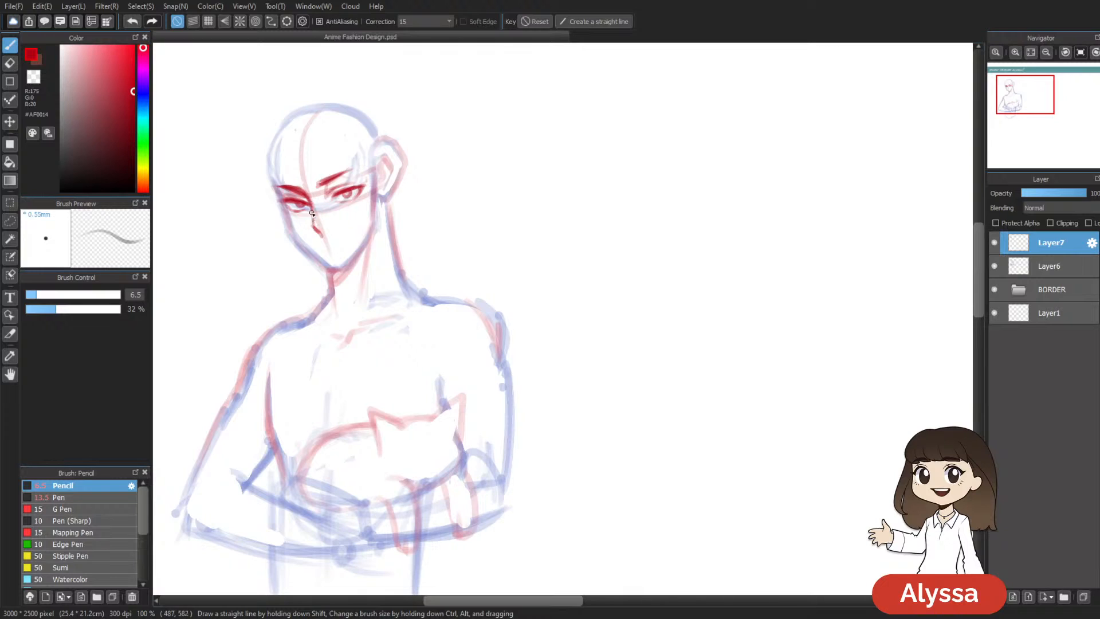
pyautogui.moveTo(415, 233); pyautogui.dragTo(405, 218)
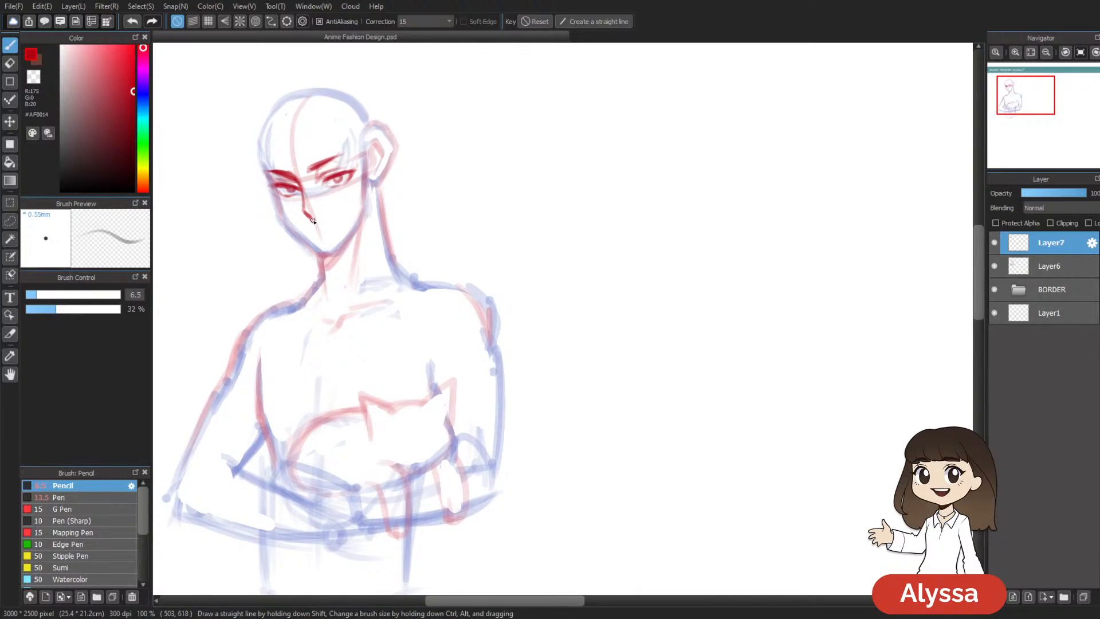
pyautogui.moveTo(305, 213); pyautogui.dragTo(312, 220)
pyautogui.moveTo(523, 411); pyautogui.dragTo(518, 428)
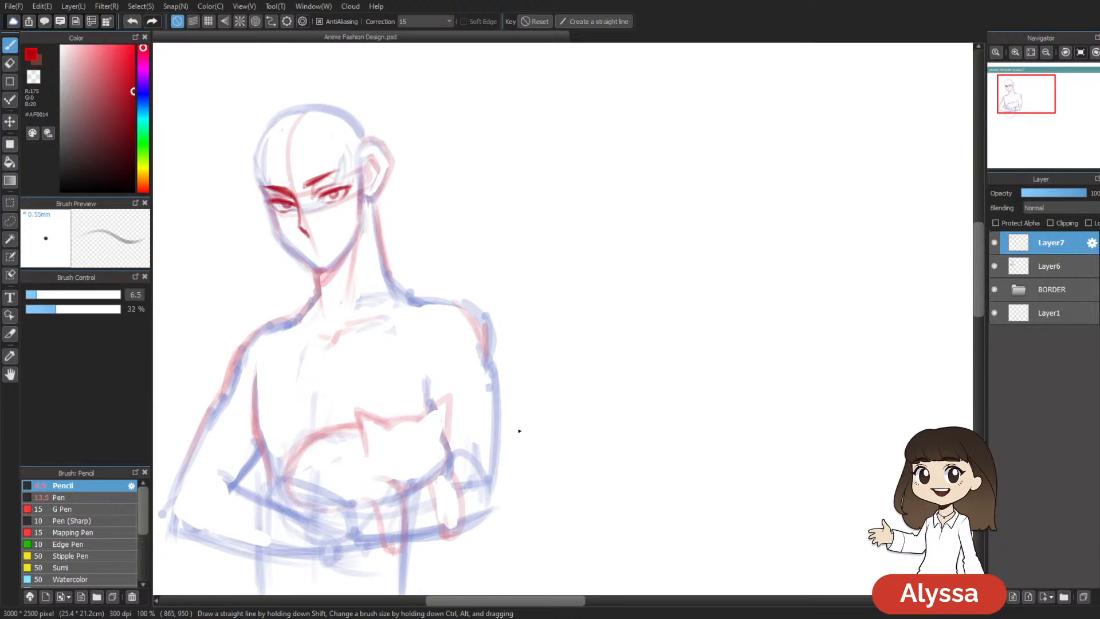
# Step: Lasso the nose sketch, shift it slightly upward with Transform and deselect it
pyautogui.press('m')
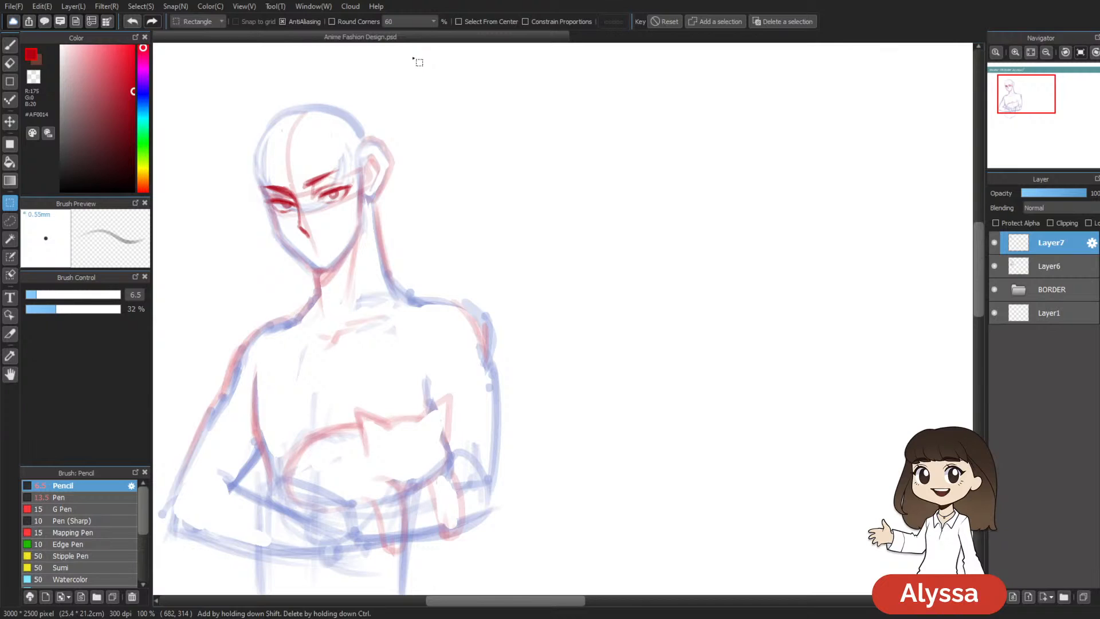
pyautogui.moveTo(503, 272)
pyautogui.mouseDown()
pyautogui.moveTo(584, 293)
pyautogui.moveTo(605, 278)
pyautogui.mouseUp()
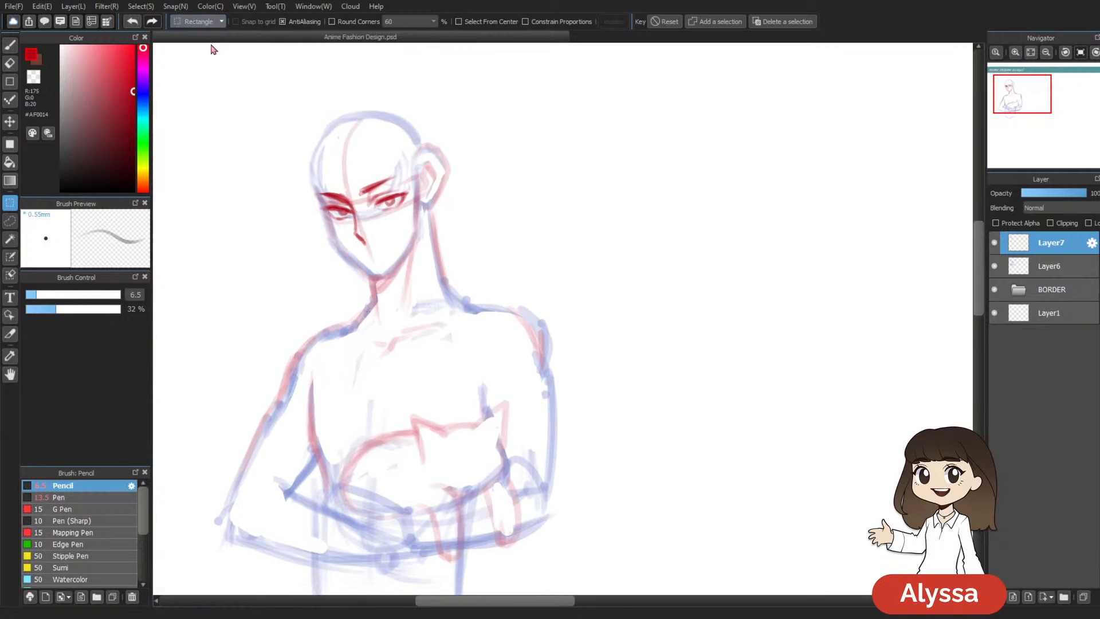
pyautogui.press('m')
pyautogui.press('l')
pyautogui.scroll(1, 488, 282)
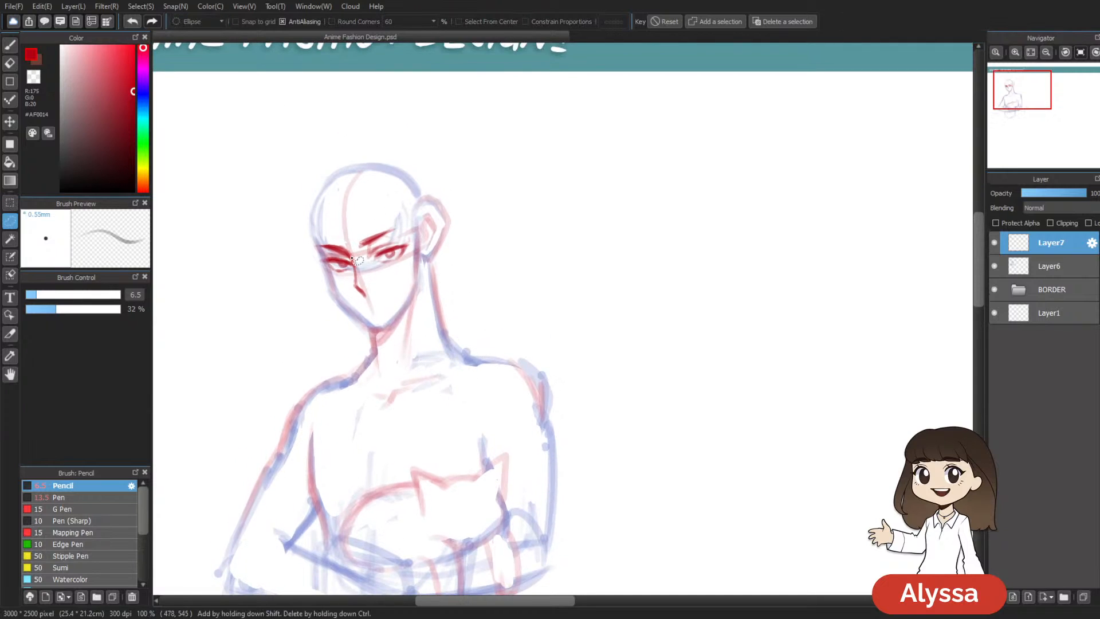
pyautogui.moveTo(356, 264)
pyautogui.mouseDown()
pyautogui.moveTo(352, 292)
pyautogui.moveTo(389, 276)
pyautogui.moveTo(365, 285)
pyautogui.mouseUp()
pyautogui.hotkey('ctrl', 't')
pyautogui.press('Right')
pyautogui.press('Right')
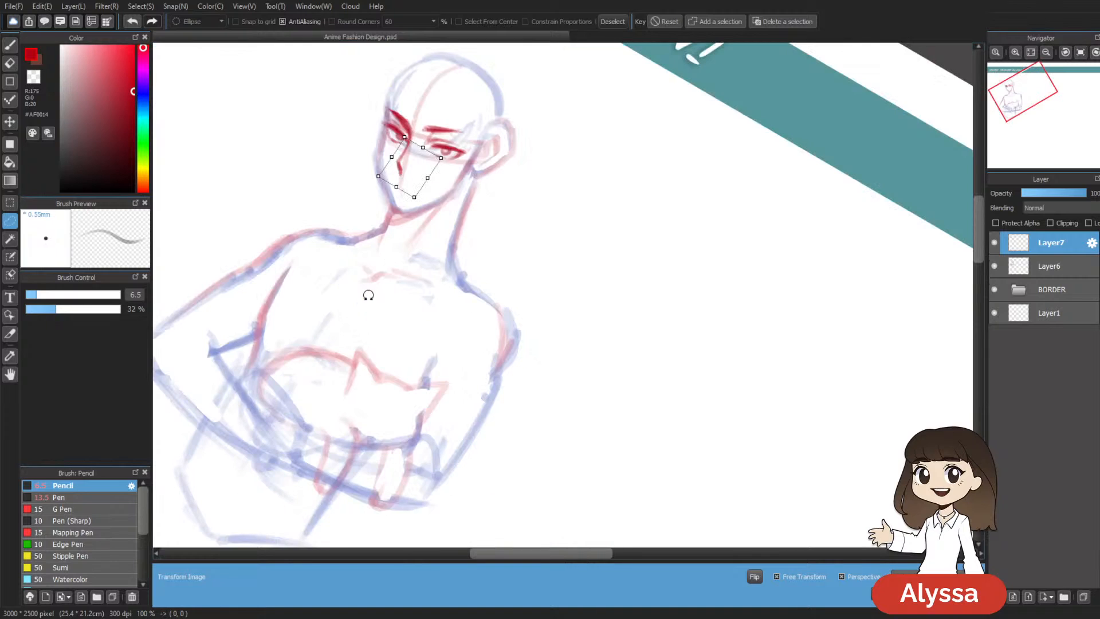
pyautogui.press('Left')
pyautogui.press('Left')
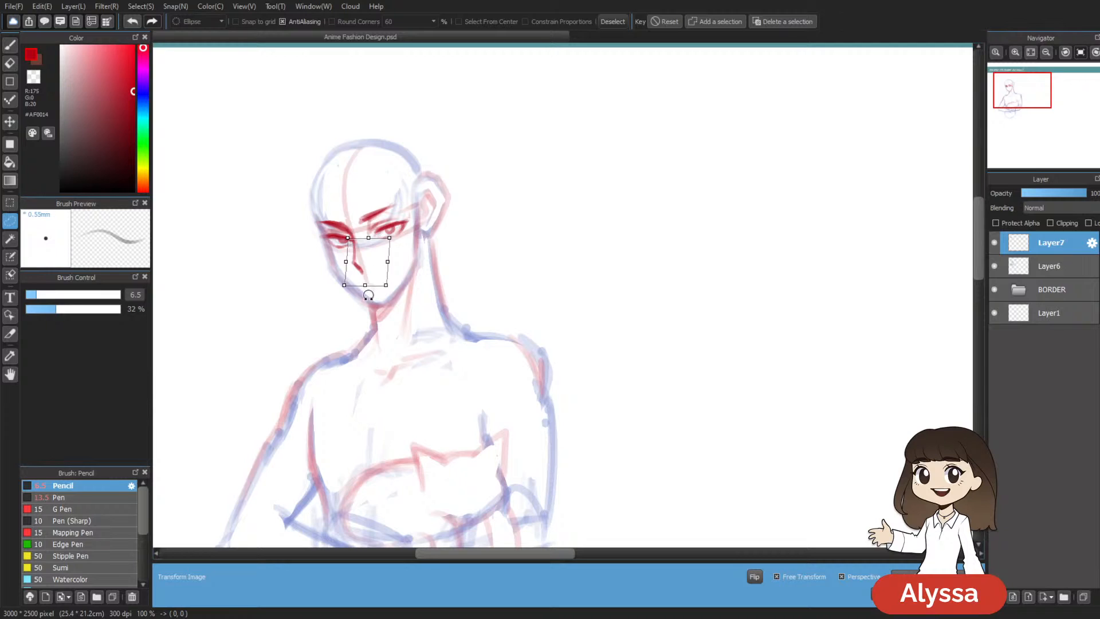
pyautogui.moveTo(373, 271); pyautogui.dragTo(374, 268)
pyautogui.press('Return')
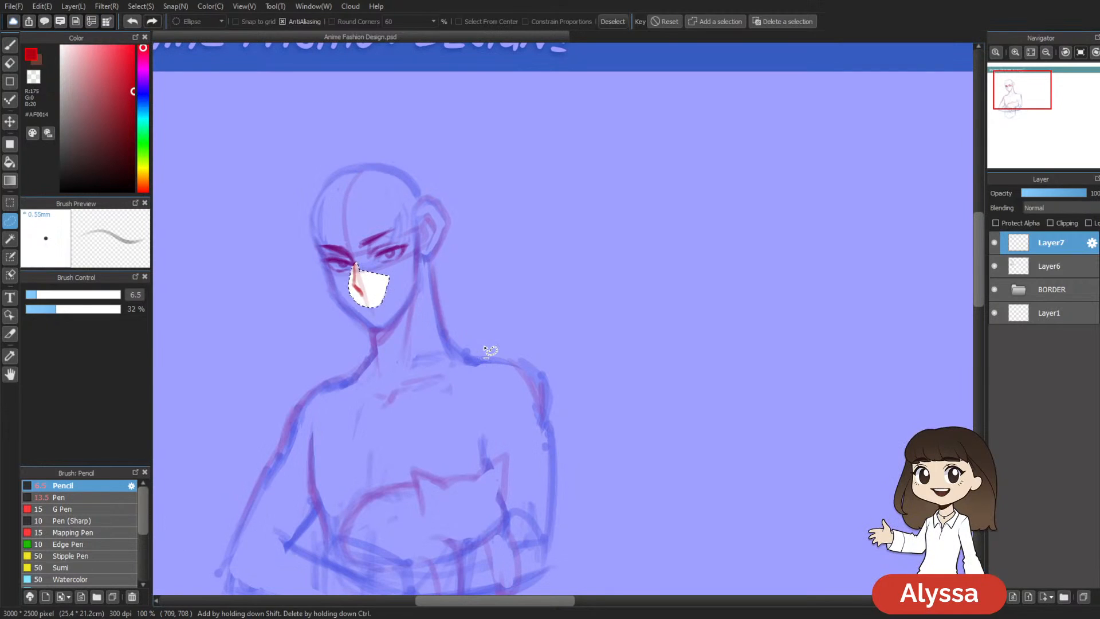
pyautogui.hotkey('ctrl', 'd')
# Step: Darken the nose tip and connect the bridge line up to the far eyebrow's inner end with pencil strokes
pyautogui.scroll(-2, 573, 338)
pyautogui.press('e')
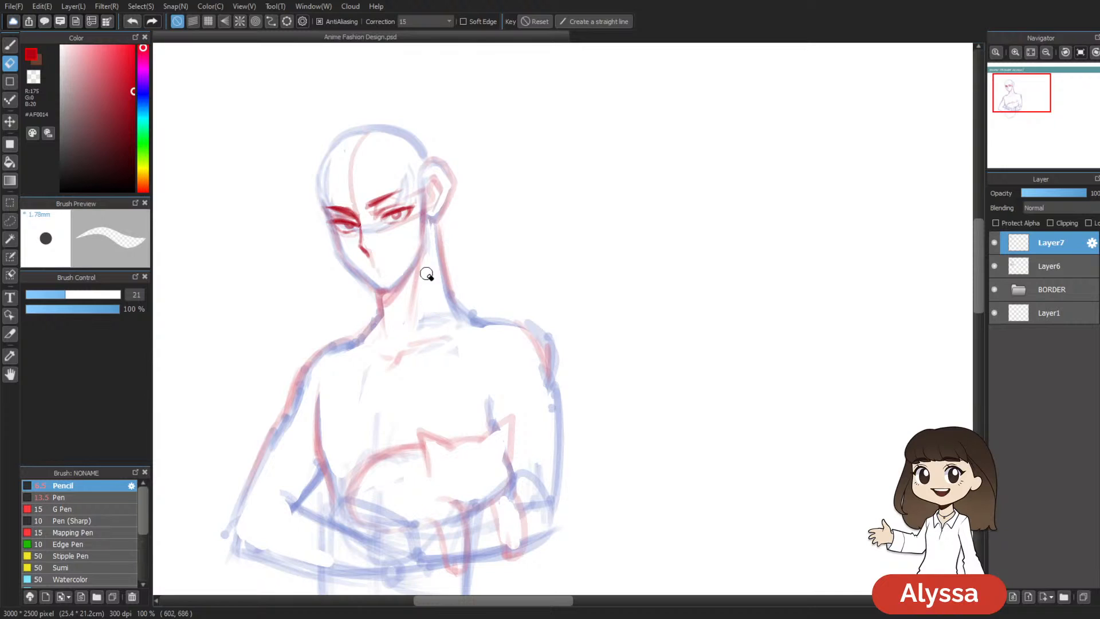
pyautogui.press('b')
pyautogui.moveTo(507, 437)
pyautogui.mouseDown()
pyautogui.moveTo(503, 384)
pyautogui.moveTo(470, 400)
pyautogui.mouseUp()
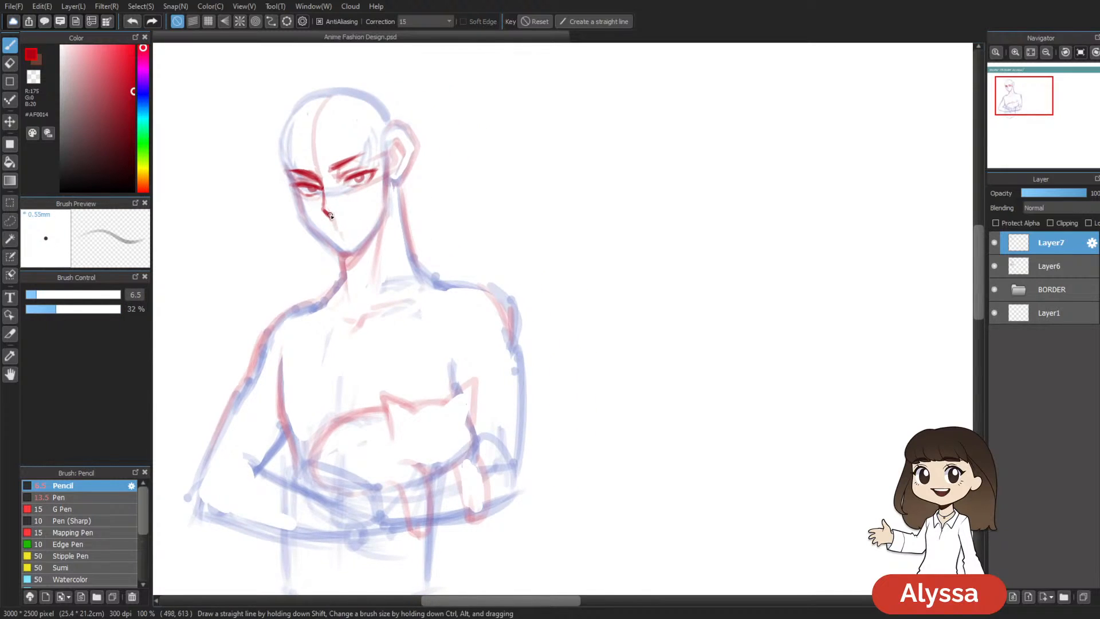
pyautogui.moveTo(513, 292); pyautogui.dragTo(503, 301)
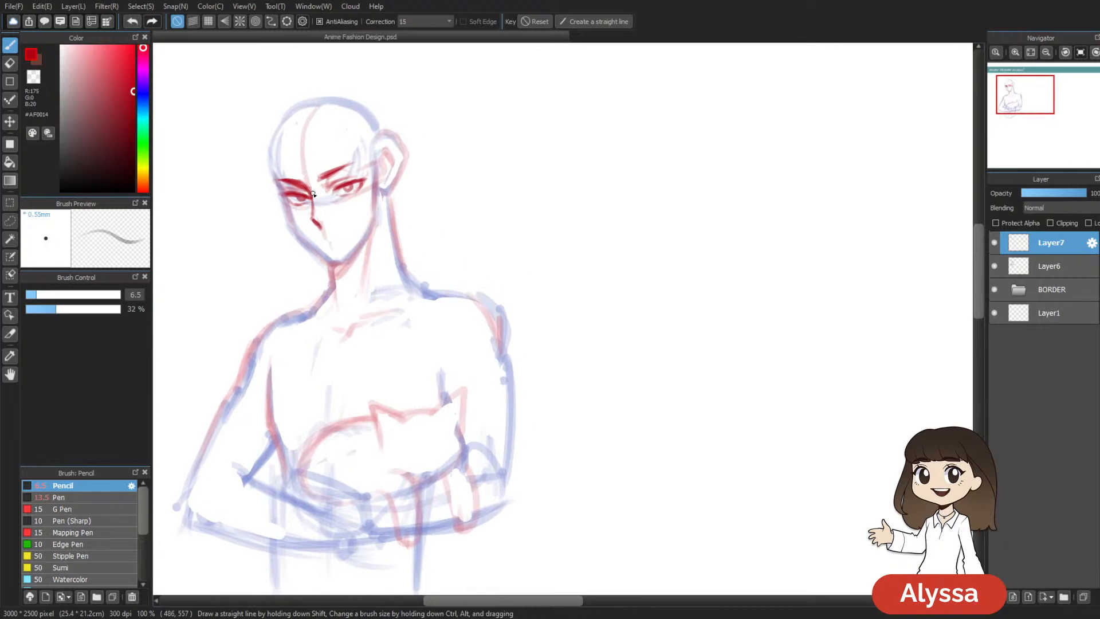
pyautogui.moveTo(395, 184); pyautogui.dragTo(380, 178)
# Step: Reduce the eraser size to 16 and trim the strokes around the far eyebrow's inner end and the nose bridge
pyautogui.press('e')
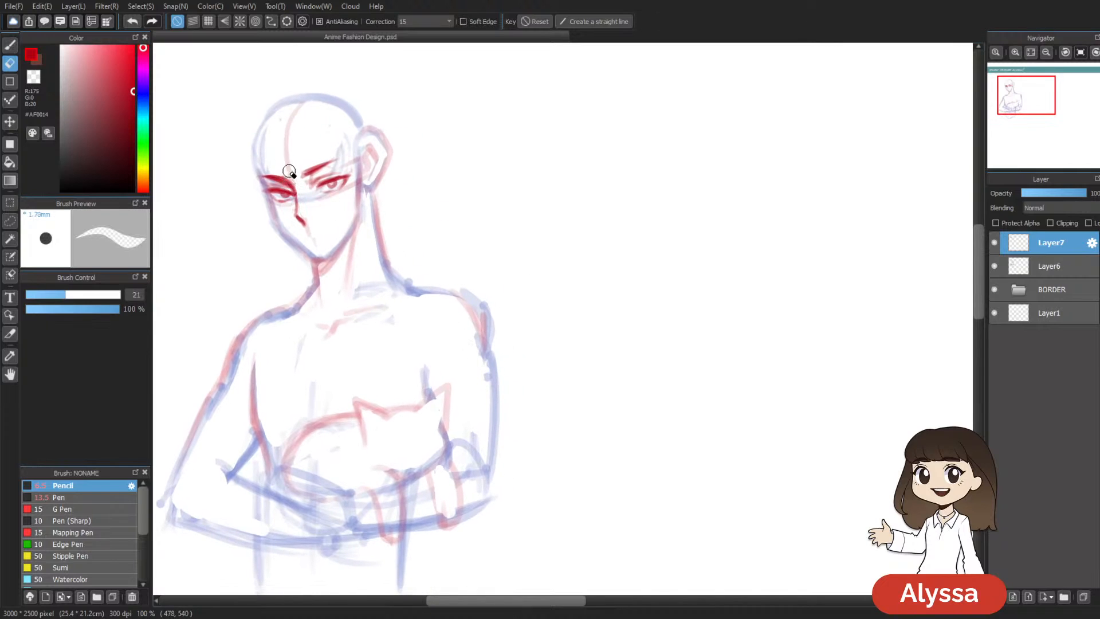
pyautogui.press('[')
pyautogui.press('[')
pyautogui.press('[')
pyautogui.moveTo(282, 172); pyautogui.dragTo(311, 207)
pyautogui.moveTo(427, 260); pyautogui.dragTo(452, 273)
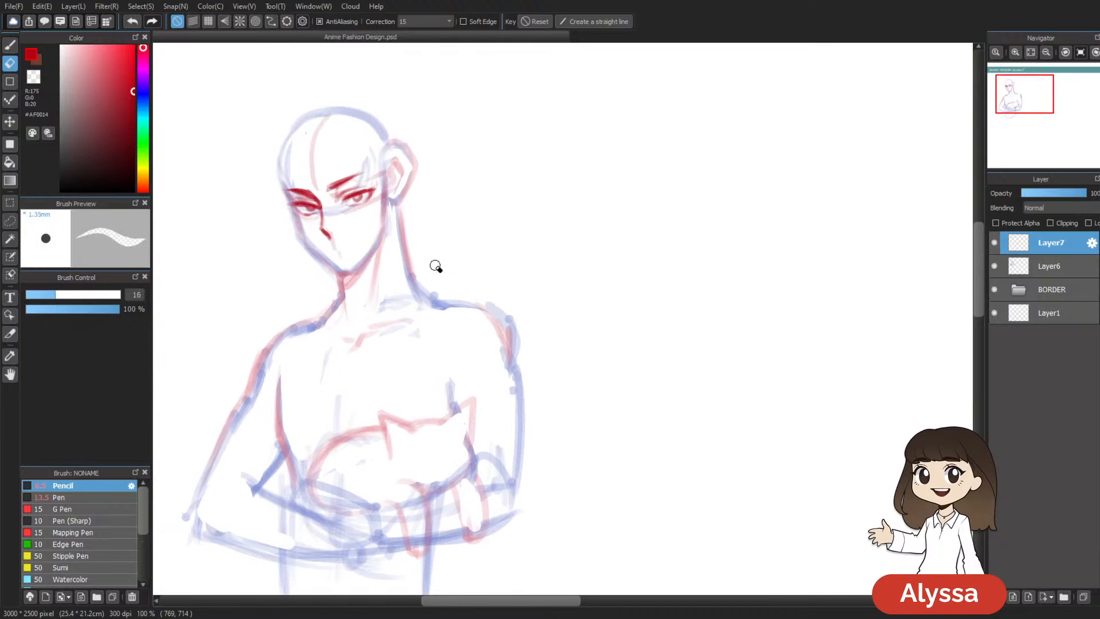
# Step: Redraw the face contour in red from the far temple to the chin and up the near jaw, undoing a missed stroke
pyautogui.press('b')
pyautogui.moveTo(287, 192); pyautogui.dragTo(336, 276)
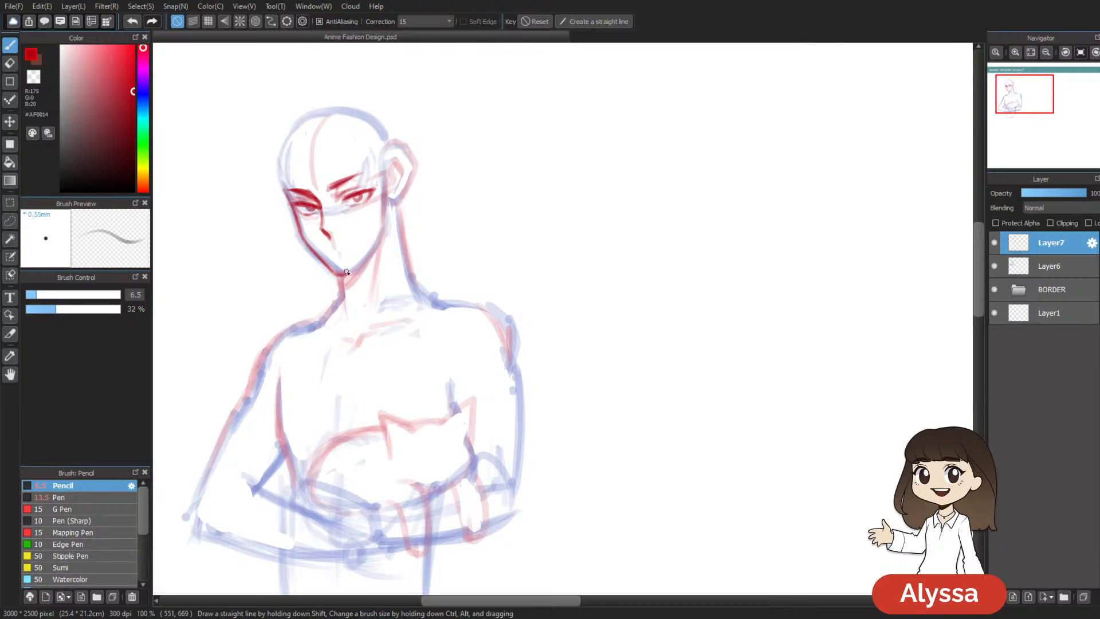
pyautogui.moveTo(350, 276); pyautogui.dragTo(375, 243)
pyautogui.moveTo(385, 195); pyautogui.dragTo(383, 227)
pyautogui.hotkey('ctrl', 'z')
pyautogui.moveTo(452, 387); pyautogui.dragTo(478, 382)
# Step: Erase the rough outline on Layer6 that shows beside the new jaw and chin contour
pyautogui.press('e')
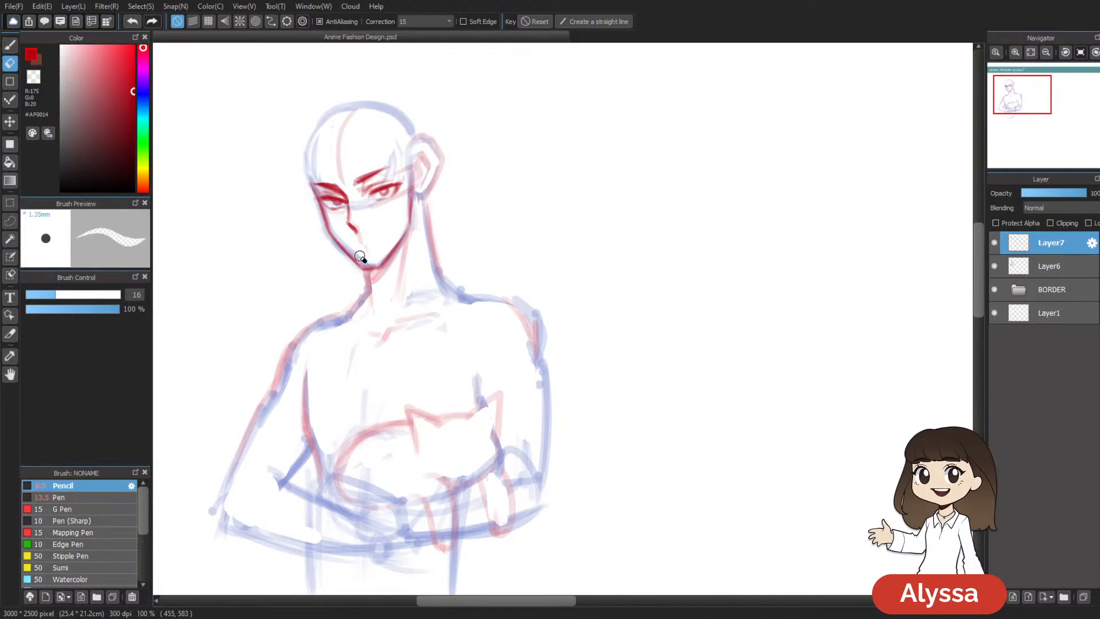
pyautogui.moveTo(396, 283); pyautogui.dragTo(465, 248)
pyautogui.click(1055, 267)
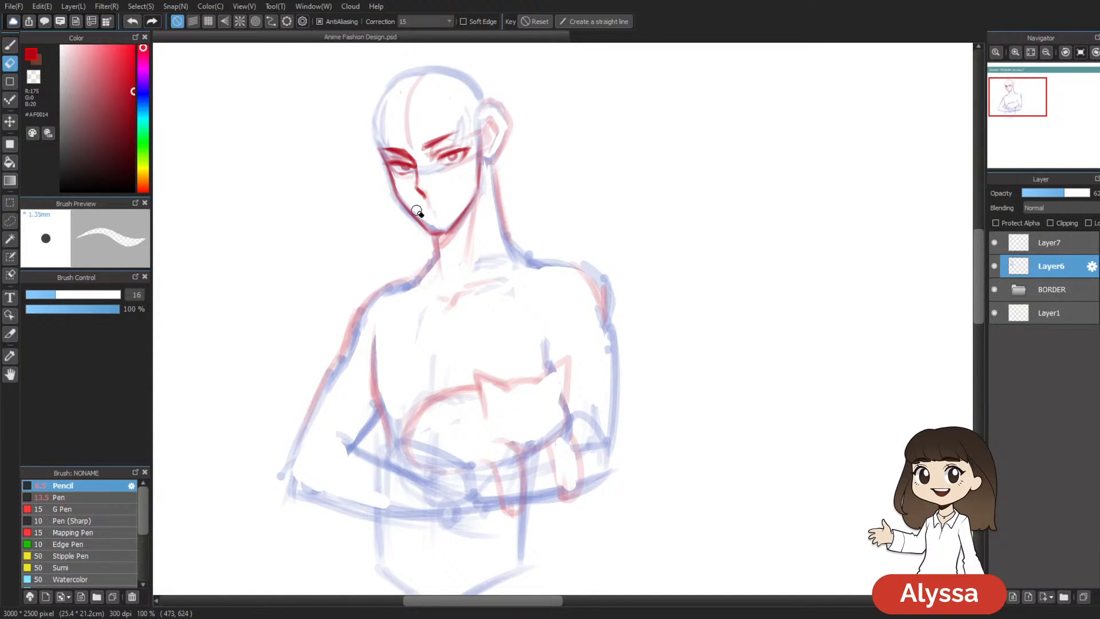
pyautogui.moveTo(540, 256); pyautogui.dragTo(544, 229)
pyautogui.moveTo(797, 411); pyautogui.dragTo(747, 400)
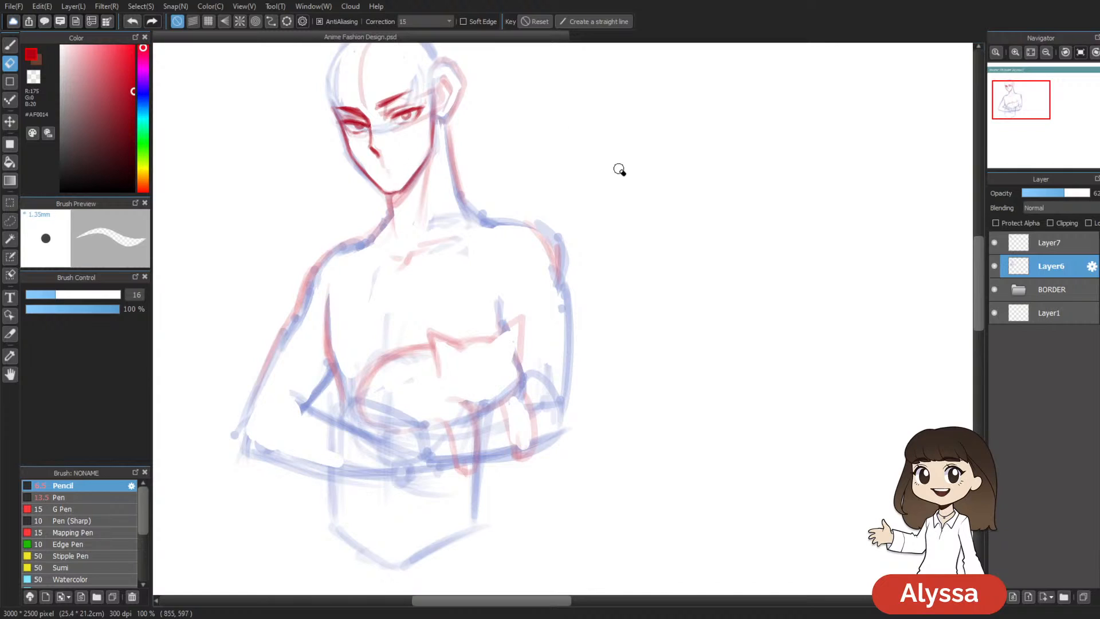
pyautogui.moveTo(846, 287); pyautogui.dragTo(834, 312)
# Step: Sketch a short vertical frown crease between the eyebrows on Layer7, undoing the stroke that misses
pyautogui.click(1074, 245)
pyautogui.press('b')
pyautogui.moveTo(553, 223)
pyautogui.mouseDown()
pyautogui.moveTo(545, 264)
pyautogui.moveTo(523, 270)
pyautogui.mouseUp()
pyautogui.moveTo(349, 160); pyautogui.dragTo(351, 186)
pyautogui.hotkey('ctrl', 'z')
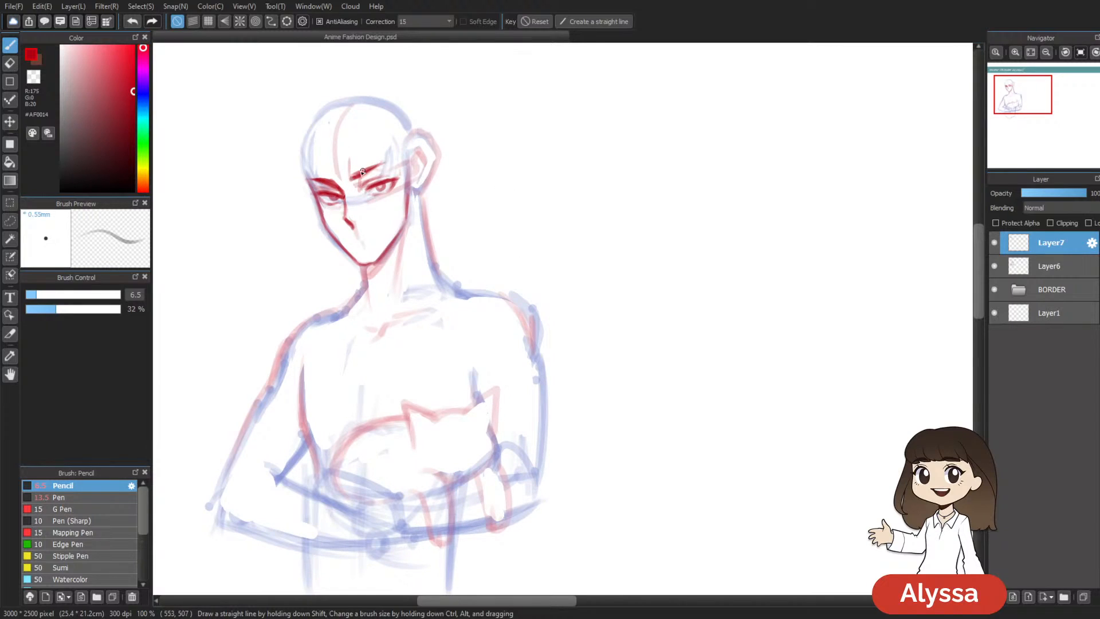
pyautogui.scroll(-1, 515, 252)
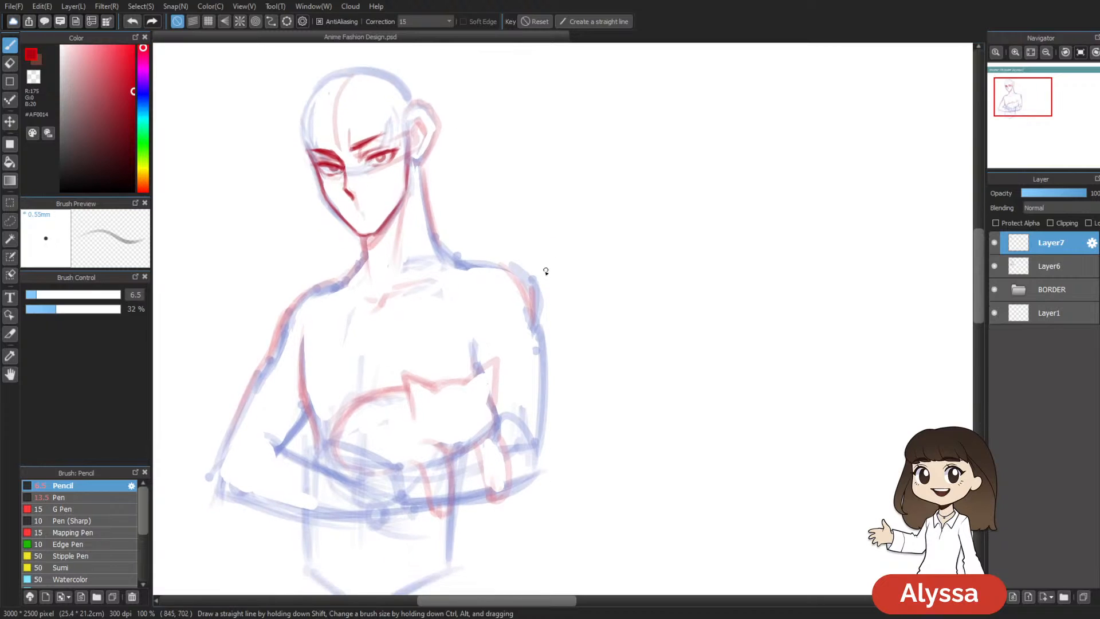
pyautogui.moveTo(535, 328)
pyautogui.mouseDown()
pyautogui.moveTo(577, 304)
pyautogui.moveTo(555, 324)
pyautogui.mouseUp()
# Step: Reduce the eraser size to 8.8, try a dab on the far eye's iris with Layer6 active and undo it
pyautogui.scroll(2, 545, 330)
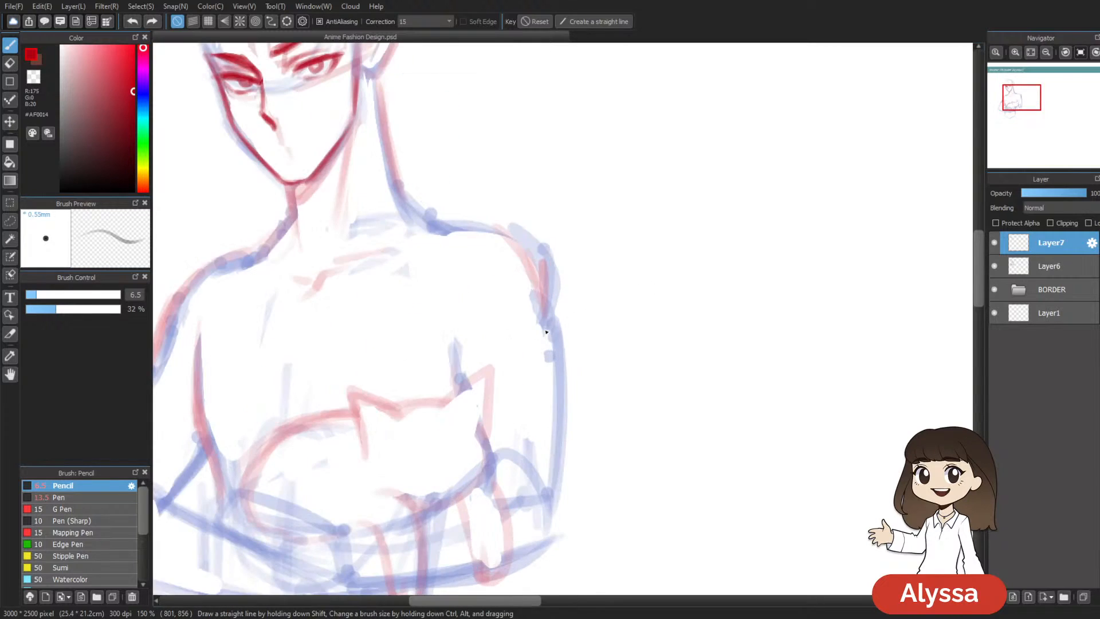
pyautogui.moveTo(382, 126); pyautogui.dragTo(488, 341)
pyautogui.click(1050, 266)
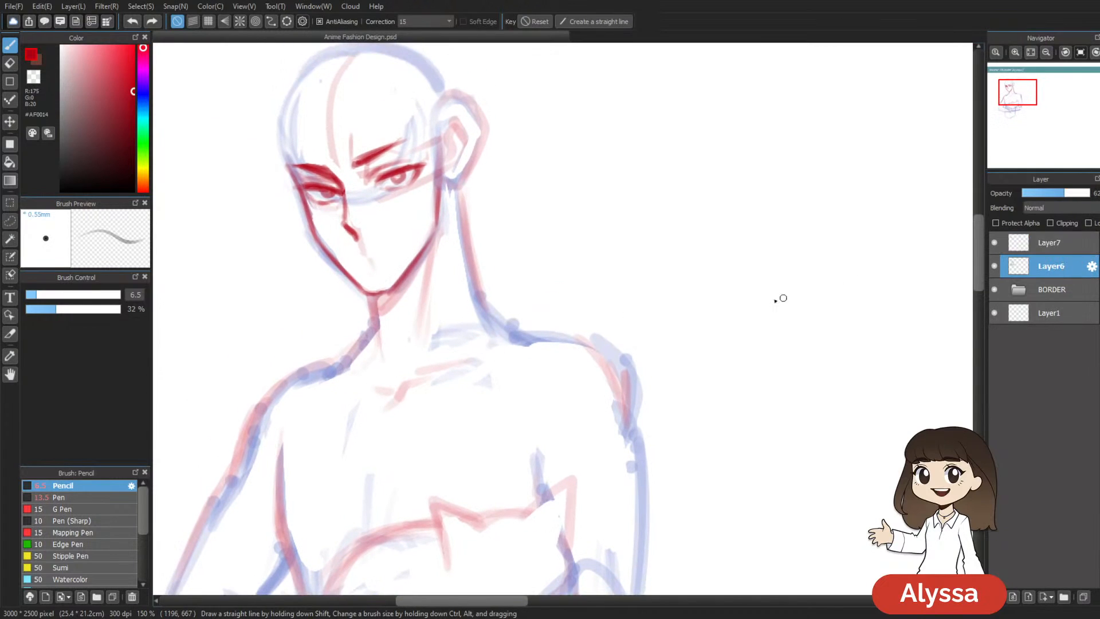
pyautogui.press('e')
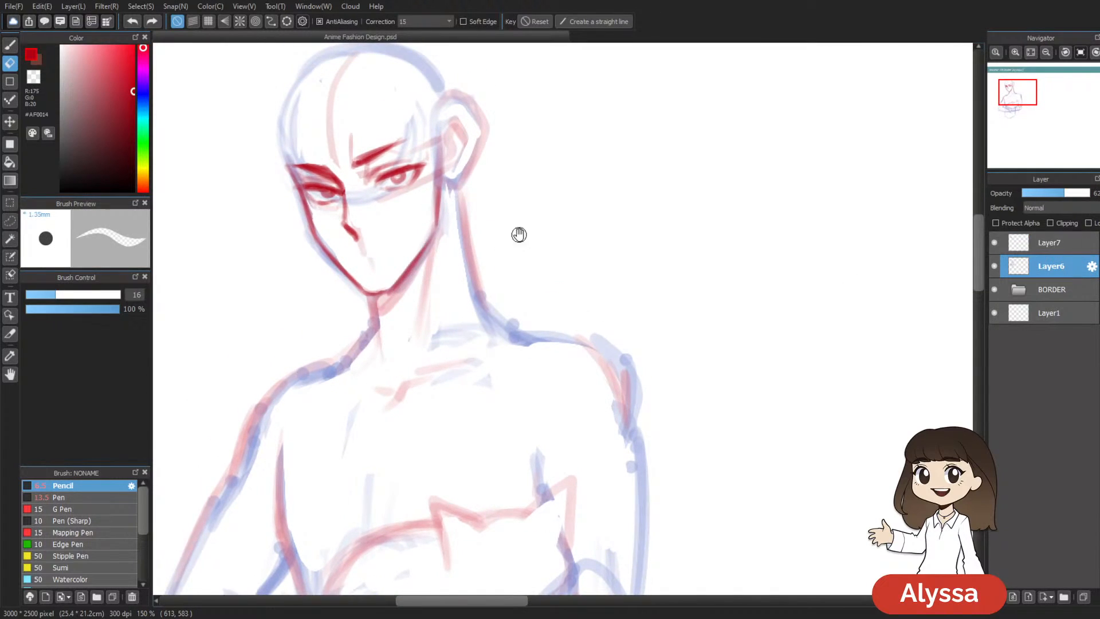
pyautogui.moveTo(510, 224); pyautogui.dragTo(515, 277)
pyautogui.press('[')
pyautogui.press('[')
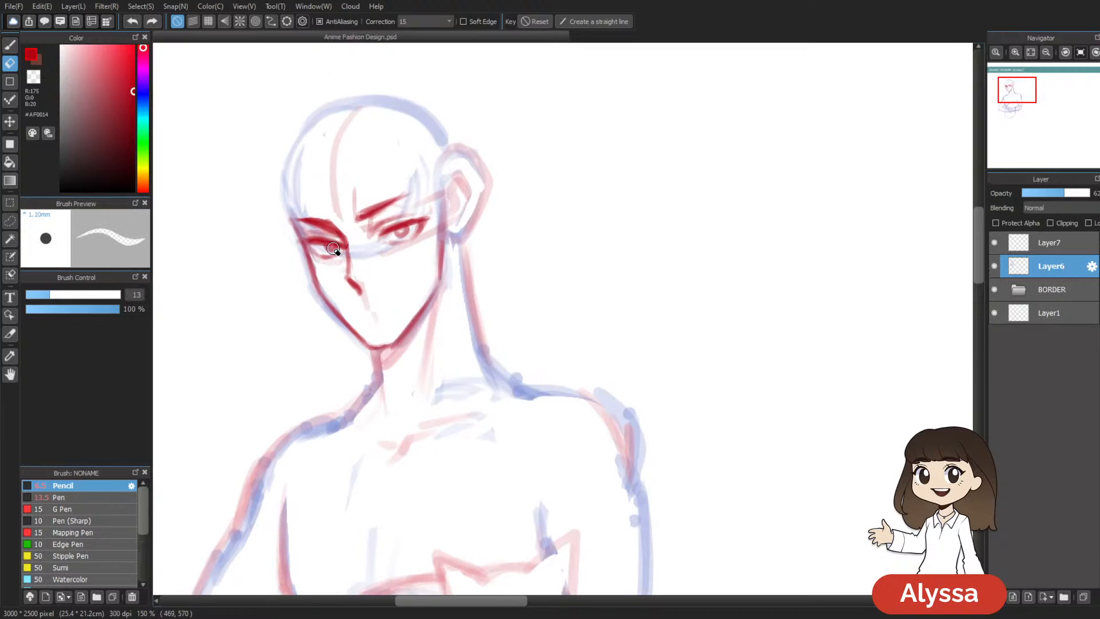
pyautogui.press('[')
pyautogui.press('[')
pyautogui.press('[')
pyautogui.press('[')
pyautogui.click(330, 247)
pyautogui.hotkey('ctrl', 'z')
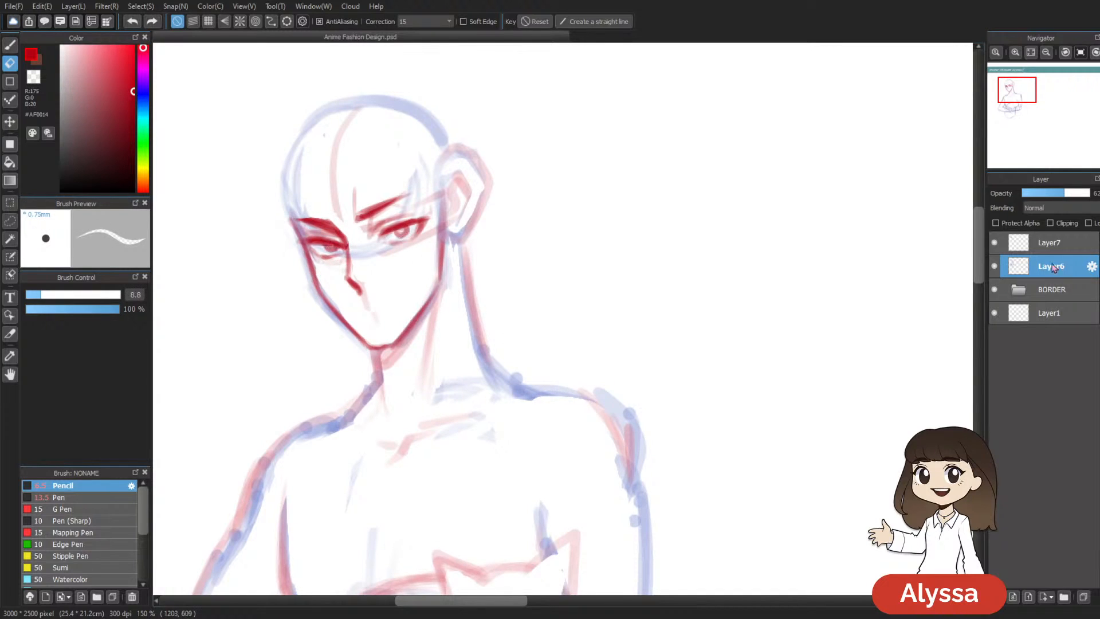
# Step: Erase small round highlights into the irises of both eyes on Layer7, undoing misplaced dabs
pyautogui.click(1049, 244)
pyautogui.moveTo(331, 256); pyautogui.dragTo(331, 248)
pyautogui.click(379, 238)
pyautogui.hotkey('ctrl', 'z')
pyautogui.click(333, 247)
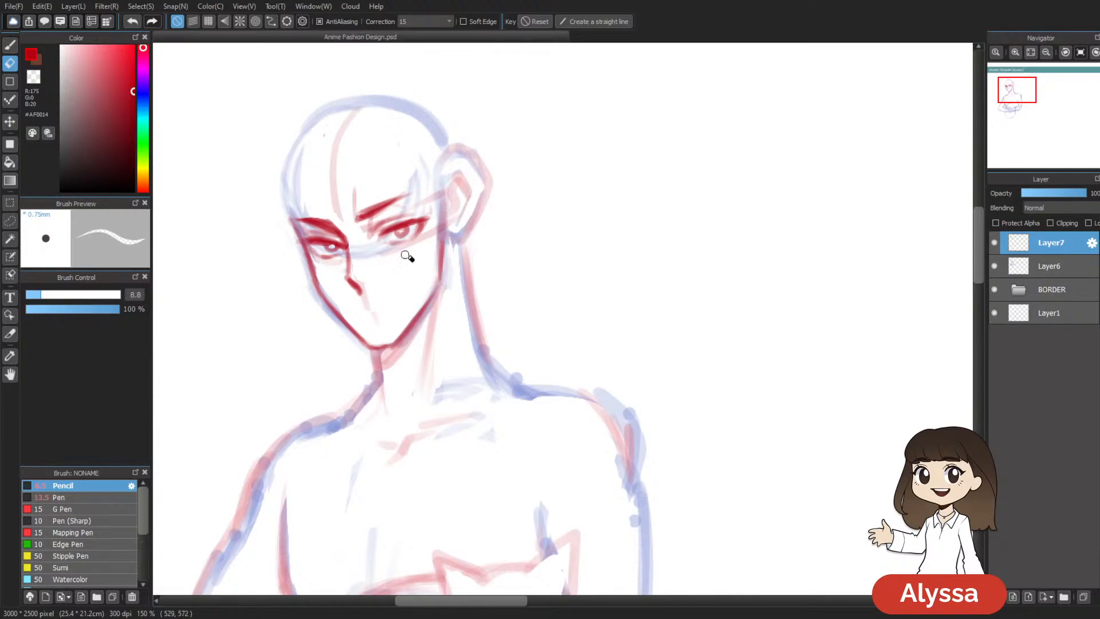
pyautogui.hotkey('ctrl', 'z')
pyautogui.moveTo(388, 318); pyautogui.dragTo(371, 335)
pyautogui.click(350, 252)
pyautogui.hotkey('ctrl', 'z')
pyautogui.click(316, 264)
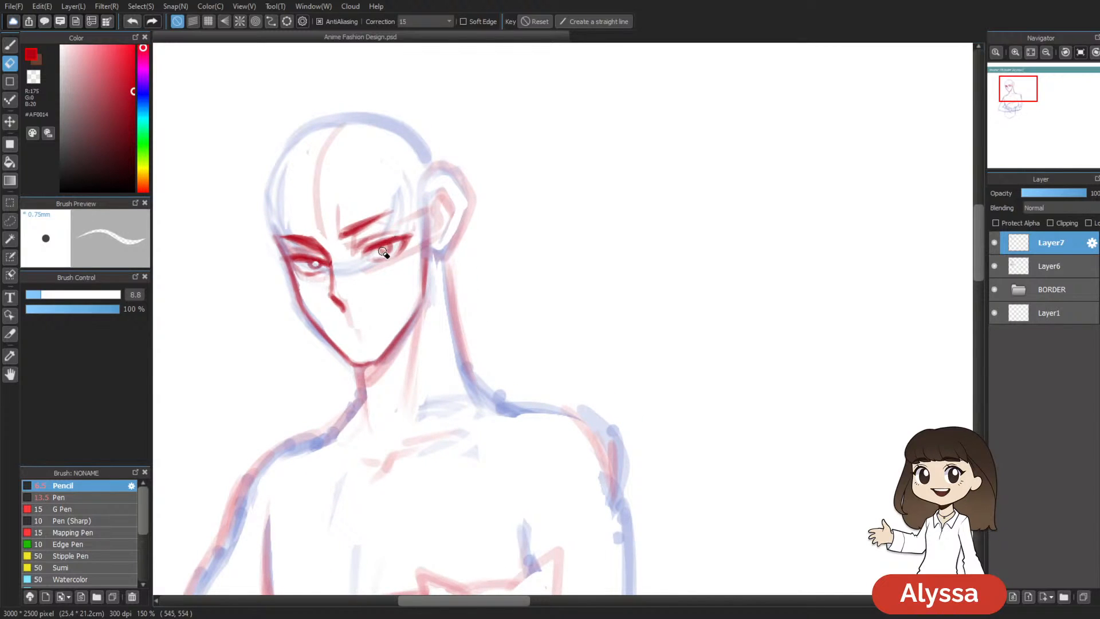
pyautogui.moveTo(569, 319); pyautogui.dragTo(572, 284)
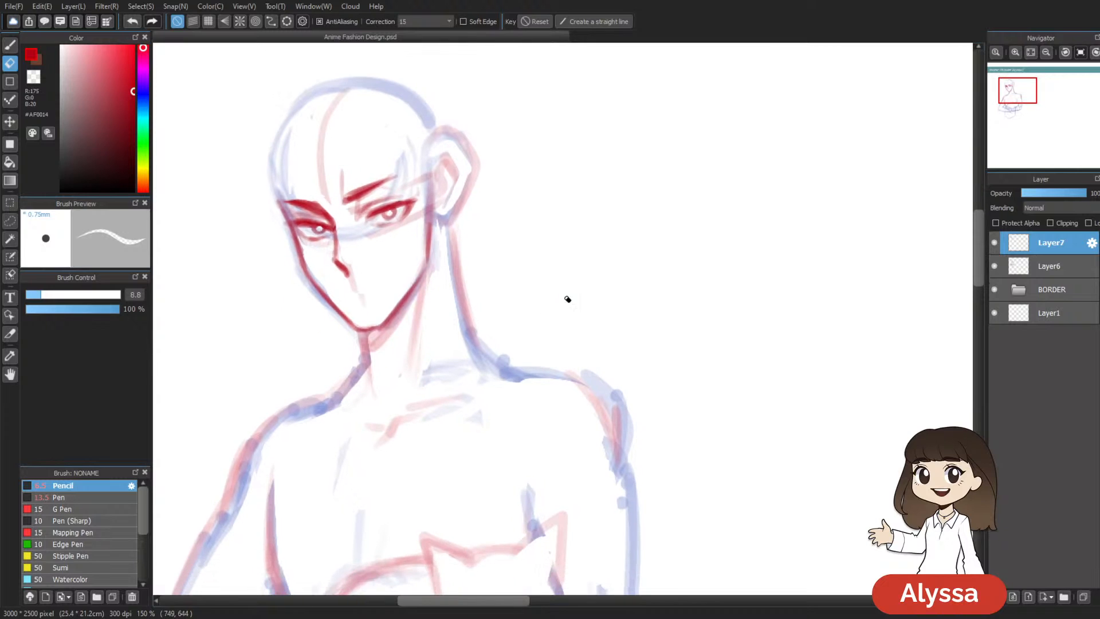
pyautogui.hotkey('ctrl', '-')
pyautogui.hotkey('ctrl', '-')
pyautogui.hotkey('ctrl', '+')
pyautogui.hotkey('ctrl', '+')
pyautogui.press('m')
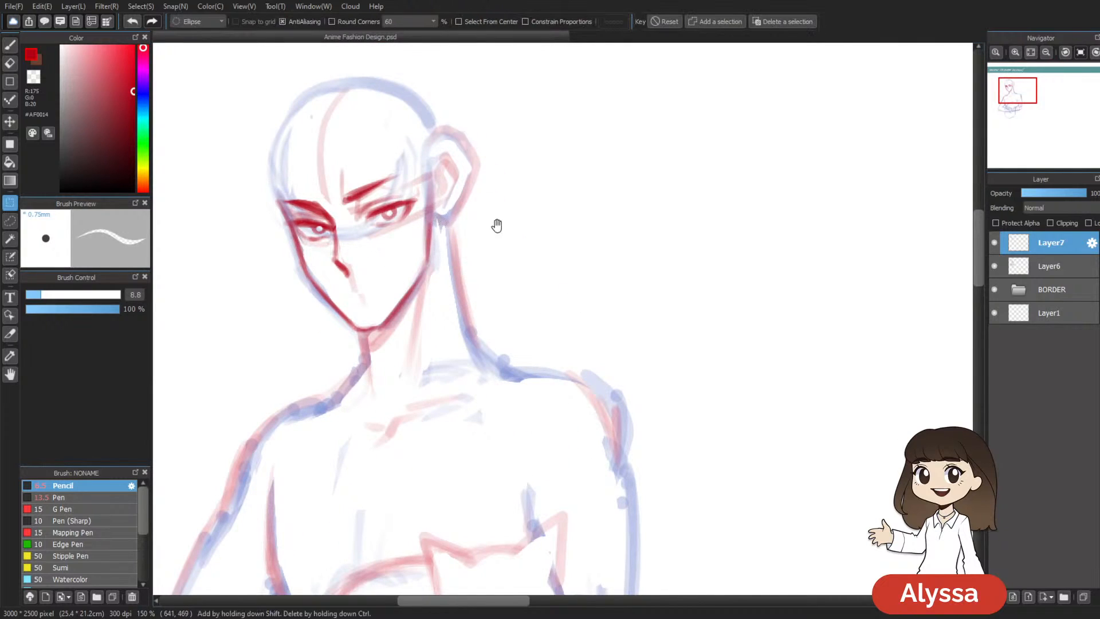
pyautogui.moveTo(507, 268); pyautogui.dragTo(491, 304)
pyautogui.moveTo(407, 400); pyautogui.dragTo(432, 407)
pyautogui.moveTo(434, 268); pyautogui.dragTo(453, 199)
pyautogui.hotkey('ctrl', 'z')
# Step: Lasso the eye and eyebrow nearer the ear on Layer7 and nudge them slightly down and inward, comparing with Layer7 hidden
pyautogui.press('l')
pyautogui.moveTo(443, 256)
pyautogui.mouseDown()
pyautogui.moveTo(451, 202)
pyautogui.moveTo(421, 123)
pyautogui.moveTo(375, 150)
pyautogui.moveTo(359, 240)
pyautogui.mouseUp()
pyautogui.hotkey('ctrl', 't')
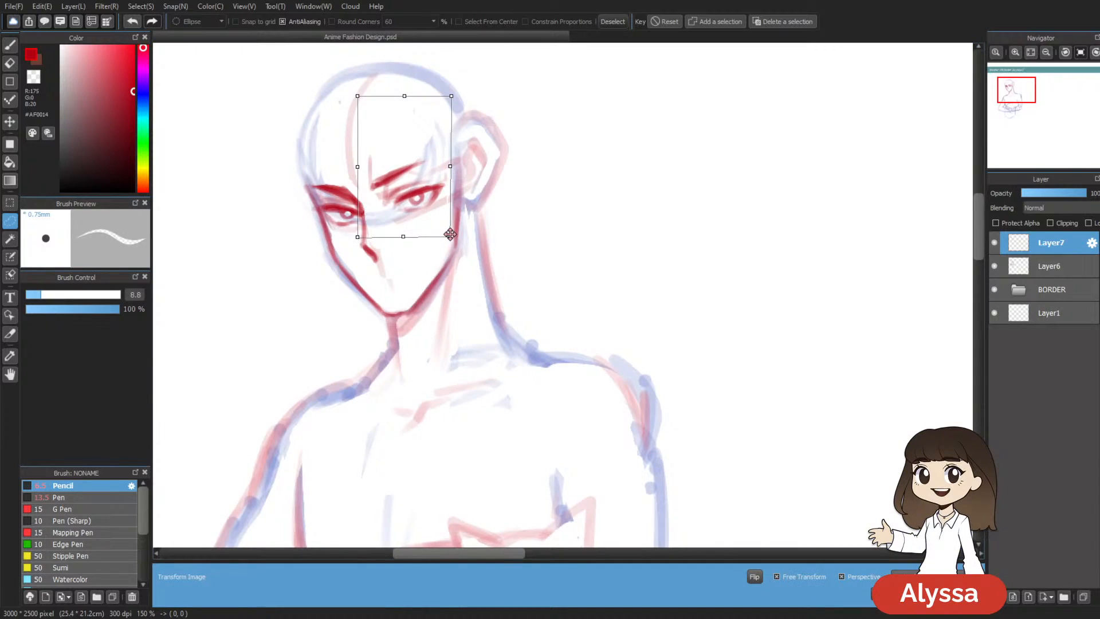
pyautogui.moveTo(435, 210); pyautogui.dragTo(431, 214)
pyautogui.press('Return')
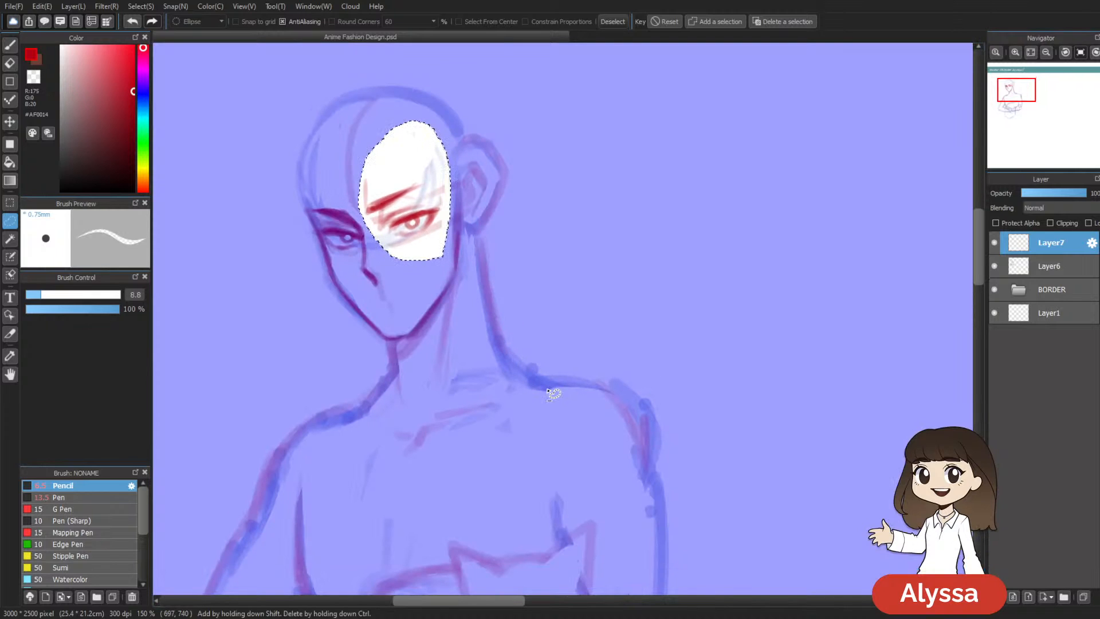
pyautogui.hotkey('ctrl', 'd')
pyautogui.scroll(-3, 567, 372)
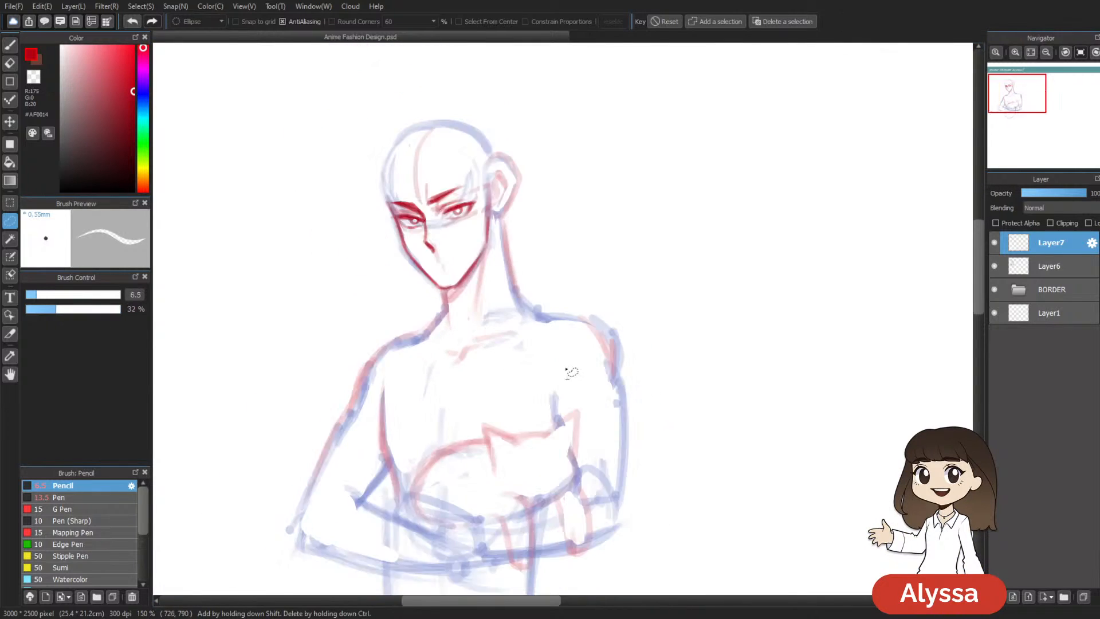
pyautogui.scroll(2, 567, 371)
pyautogui.moveTo(640, 404)
pyautogui.mouseDown()
pyautogui.moveTo(609, 343)
pyautogui.moveTo(638, 410)
pyautogui.mouseUp()
pyautogui.click(994, 243)
pyautogui.click(994, 243)
# Step: Reduce the Pencil size to 4 and sketch light lower-lash strokes beneath both eyes on Layer7, undoing strokes that miss
pyautogui.press('b')
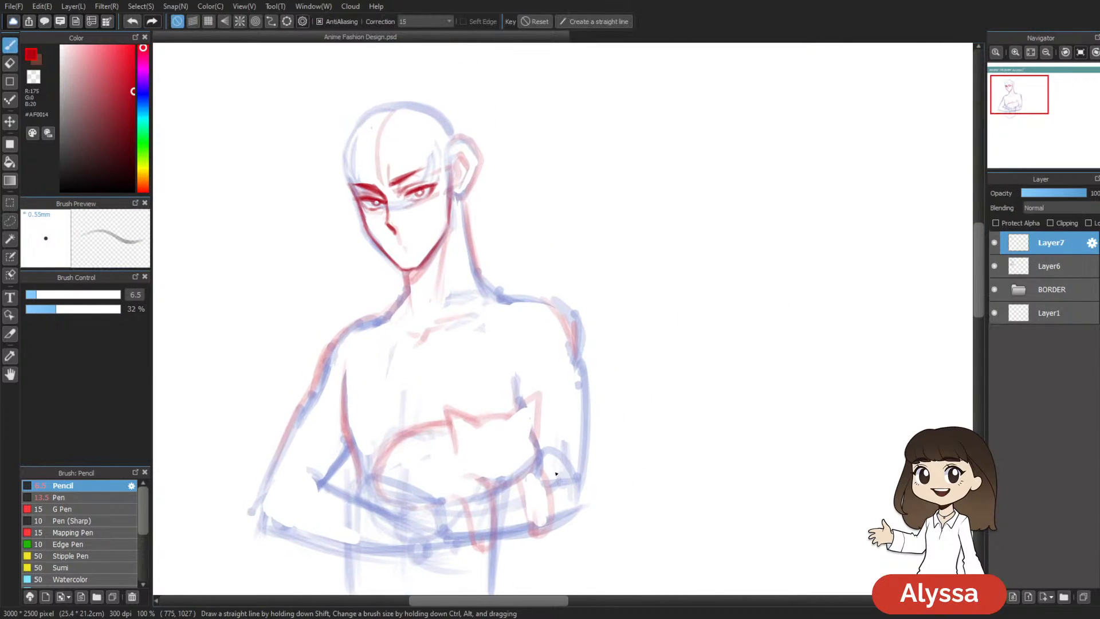
pyautogui.hotkey('ctrl', '+')
pyautogui.moveTo(366, 330); pyautogui.dragTo(364, 400)
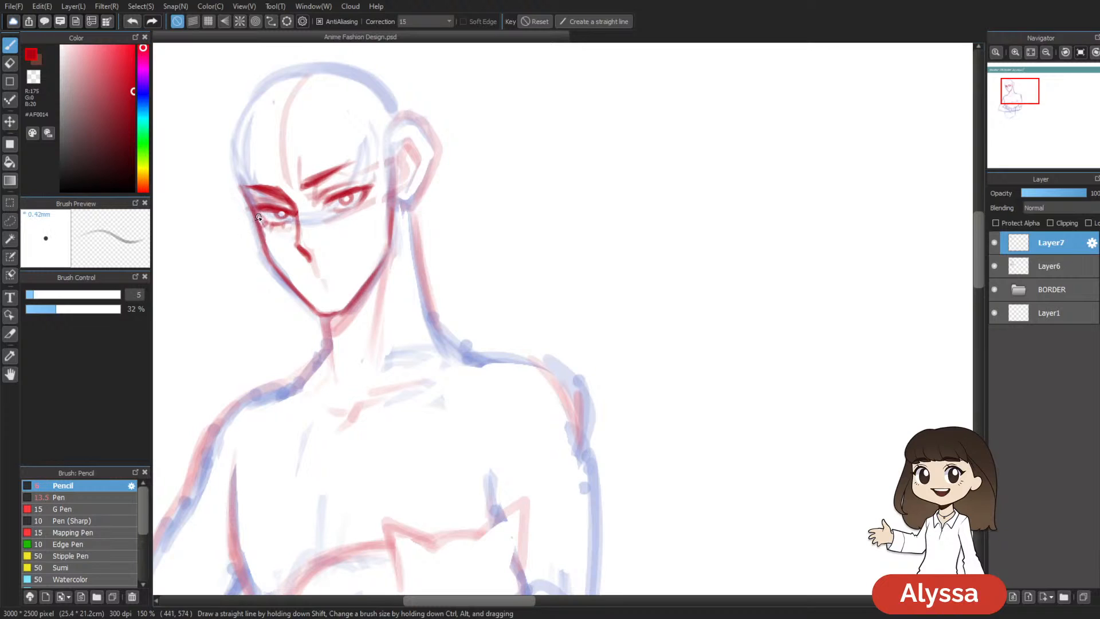
pyautogui.scroll(3, 505, 259)
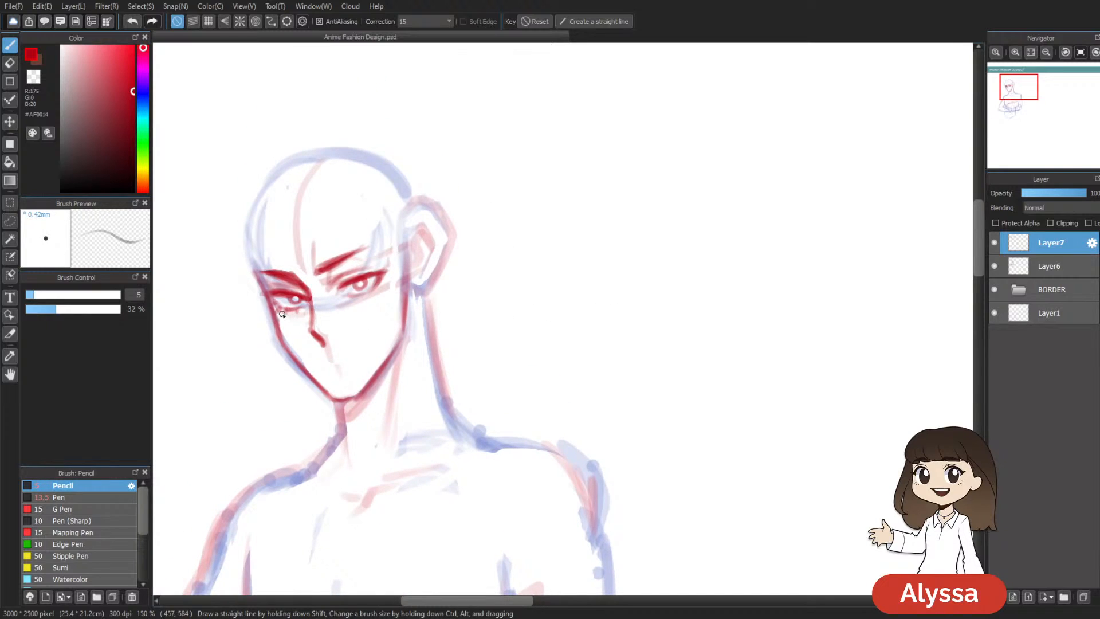
pyautogui.moveTo(546, 393); pyautogui.dragTo(504, 364)
pyautogui.hotkey('ctrl', 'z')
pyautogui.hotkey('ctrl', 'z')
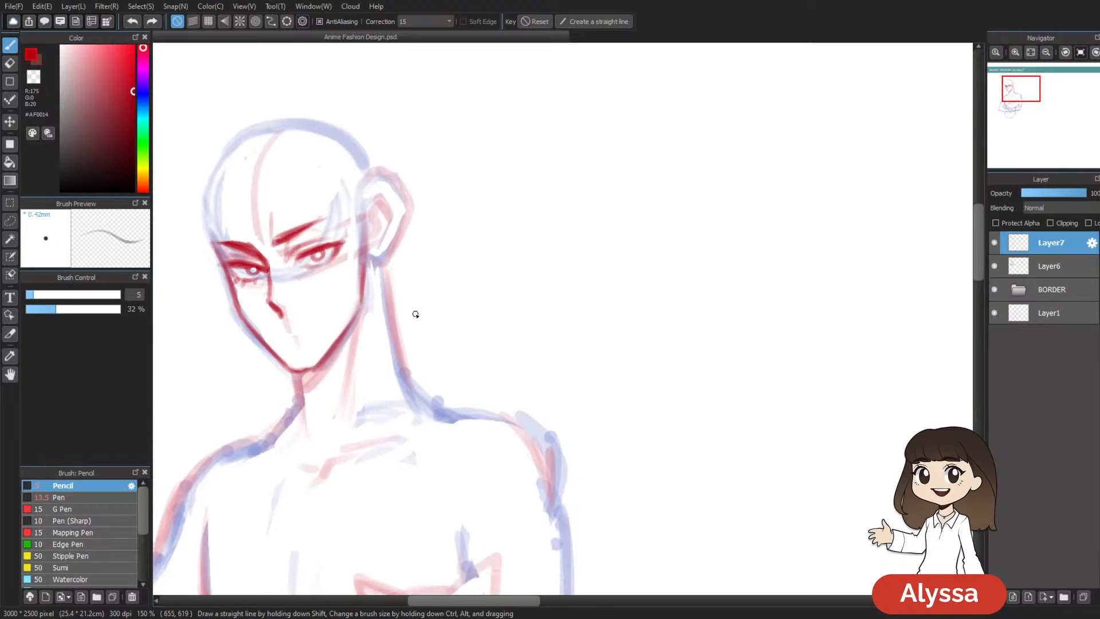
pyautogui.moveTo(472, 388); pyautogui.dragTo(513, 370)
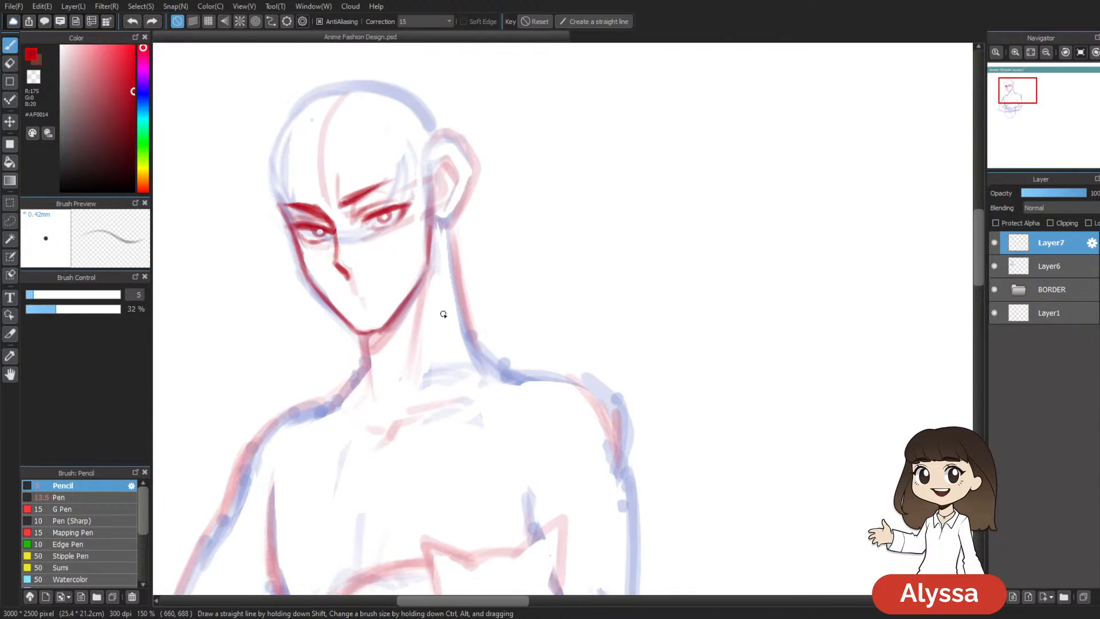
pyautogui.moveTo(305, 241); pyautogui.dragTo(324, 236)
pyautogui.moveTo(554, 363); pyautogui.dragTo(483, 339)
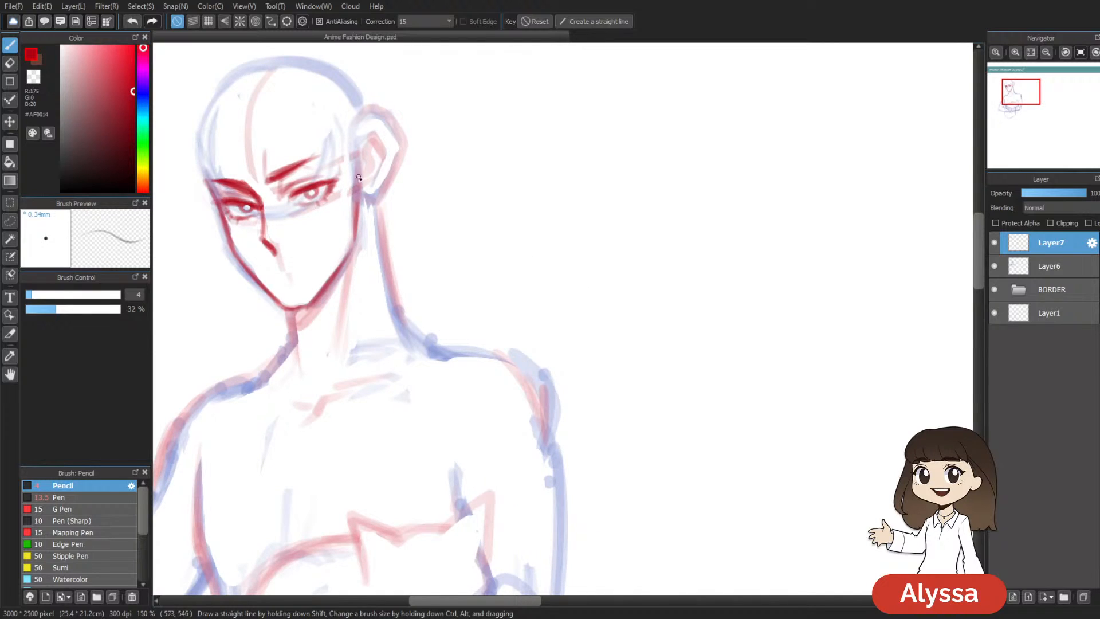
# Step: Erase stray strokes below the outer corner of the eye nearer the ear, checking the face with Layer6 hidden
pyautogui.press('e')
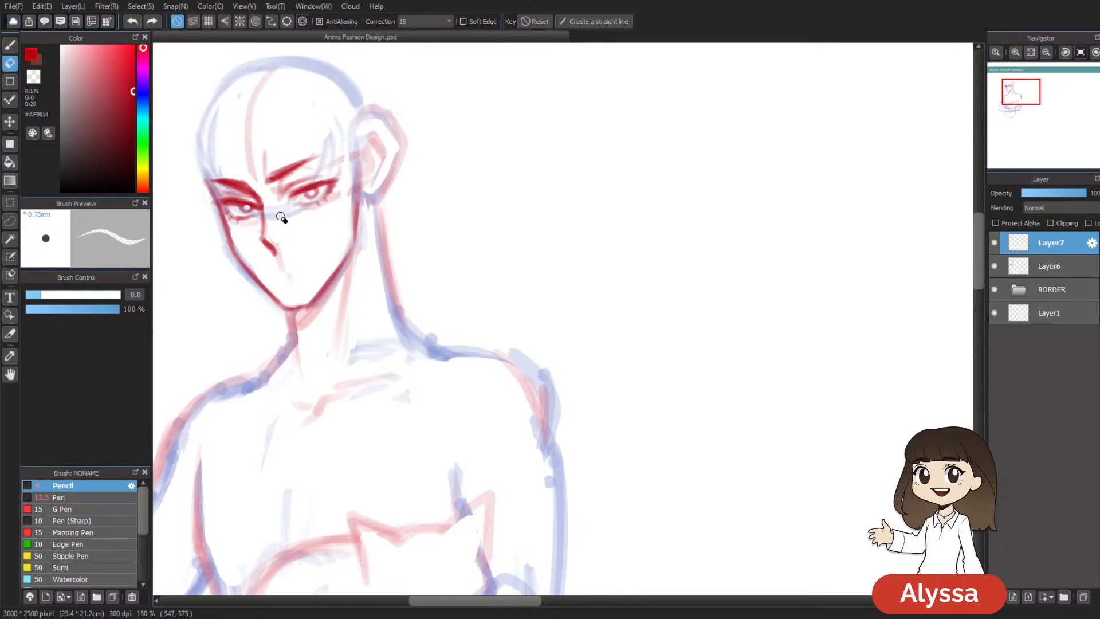
pyautogui.moveTo(326, 209); pyautogui.dragTo(355, 197)
pyautogui.moveTo(399, 327); pyautogui.dragTo(463, 289)
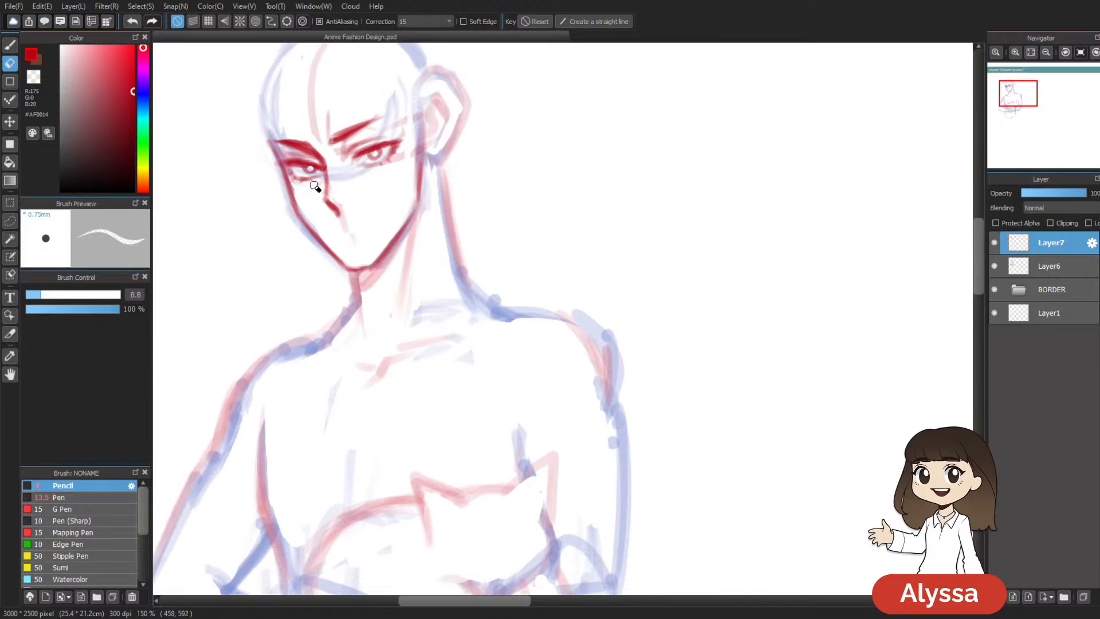
pyautogui.press('b')
pyautogui.moveTo(579, 358); pyautogui.dragTo(550, 326)
pyautogui.scroll(-4, 550, 326)
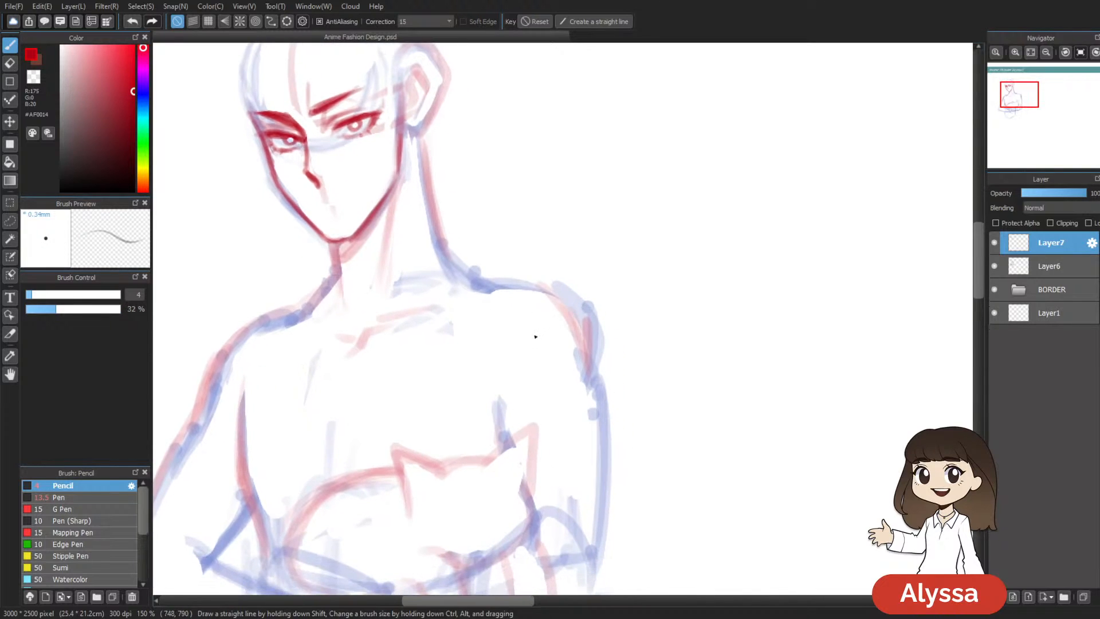
pyautogui.scroll(4, 535, 336)
pyautogui.moveTo(486, 194); pyautogui.dragTo(558, 358)
pyautogui.click(994, 266)
pyautogui.click(995, 266)
pyautogui.press('e')
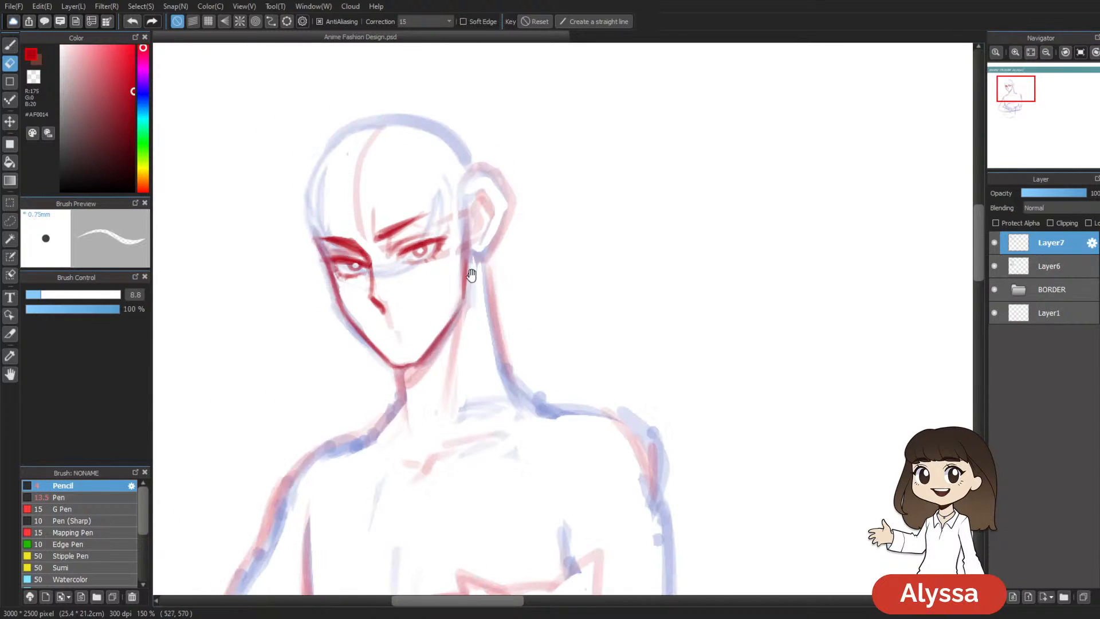
pyautogui.moveTo(560, 290); pyautogui.dragTo(513, 319)
# Step: Try a pencil stroke along the upper lid of the eye nearer the ear and undo it
pyautogui.press('b')
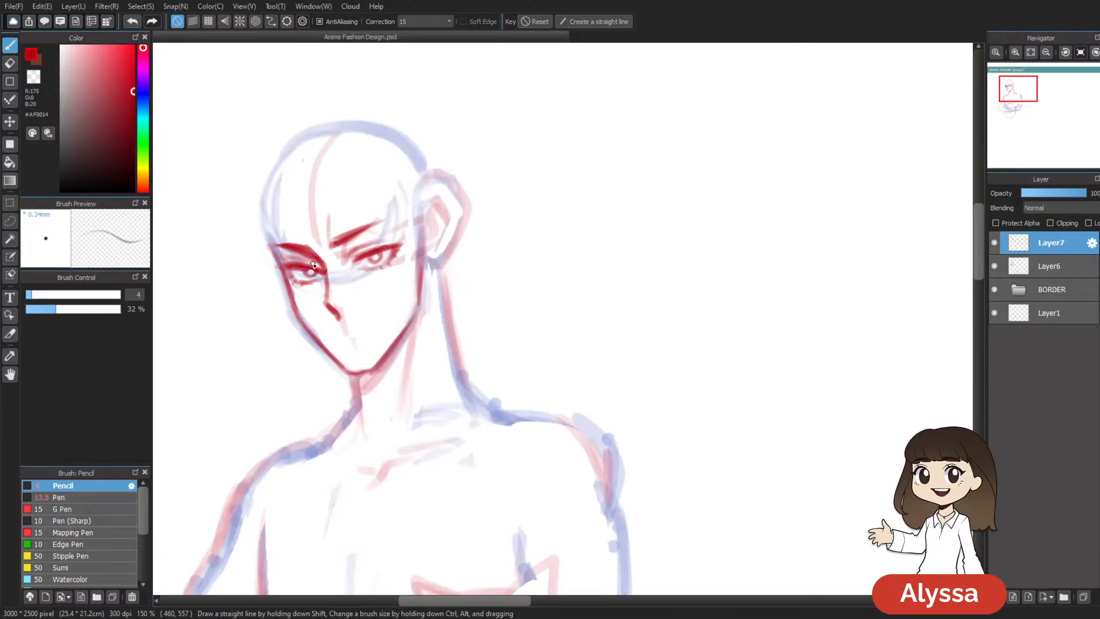
pyautogui.moveTo(350, 252); pyautogui.dragTo(398, 240)
pyautogui.hotkey('ctrl', 'z')
pyautogui.moveTo(550, 278); pyautogui.dragTo(542, 249)
pyautogui.hotkey('ctrl', 'Down')
pyautogui.hotkey('ctrl', 'Down')
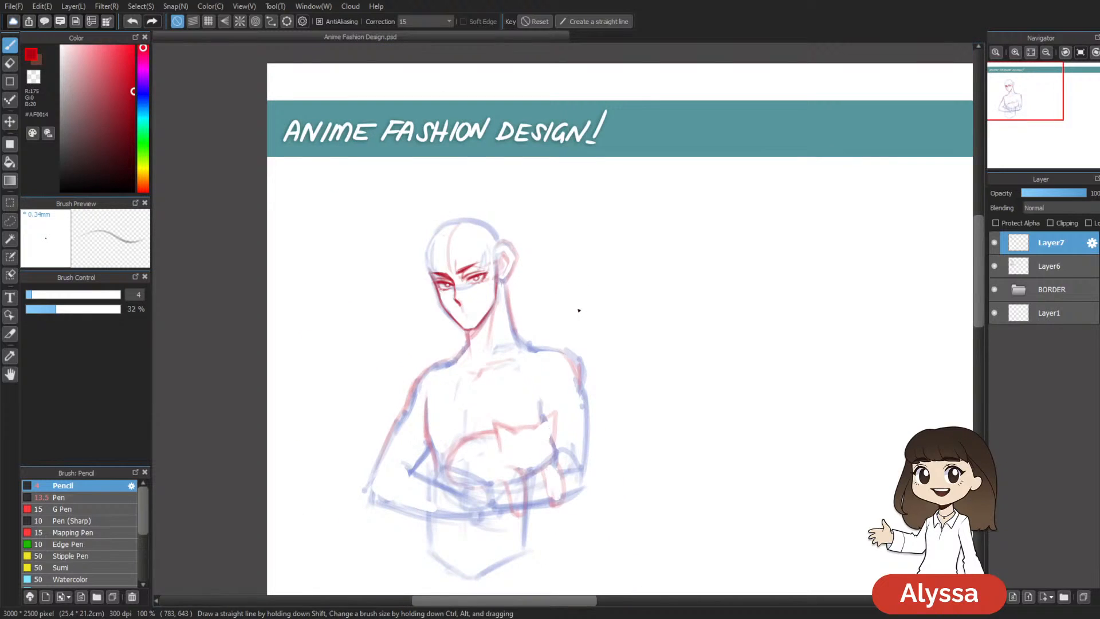
pyautogui.hotkey('ctrl', 'Up')
# Step: Sketch a small nostril mark beside the nose tip on Layer7
pyautogui.moveTo(562, 457); pyautogui.dragTo(511, 344)
pyautogui.moveTo(367, 198); pyautogui.dragTo(344, 237)
pyautogui.moveTo(403, 271); pyautogui.dragTo(381, 278)
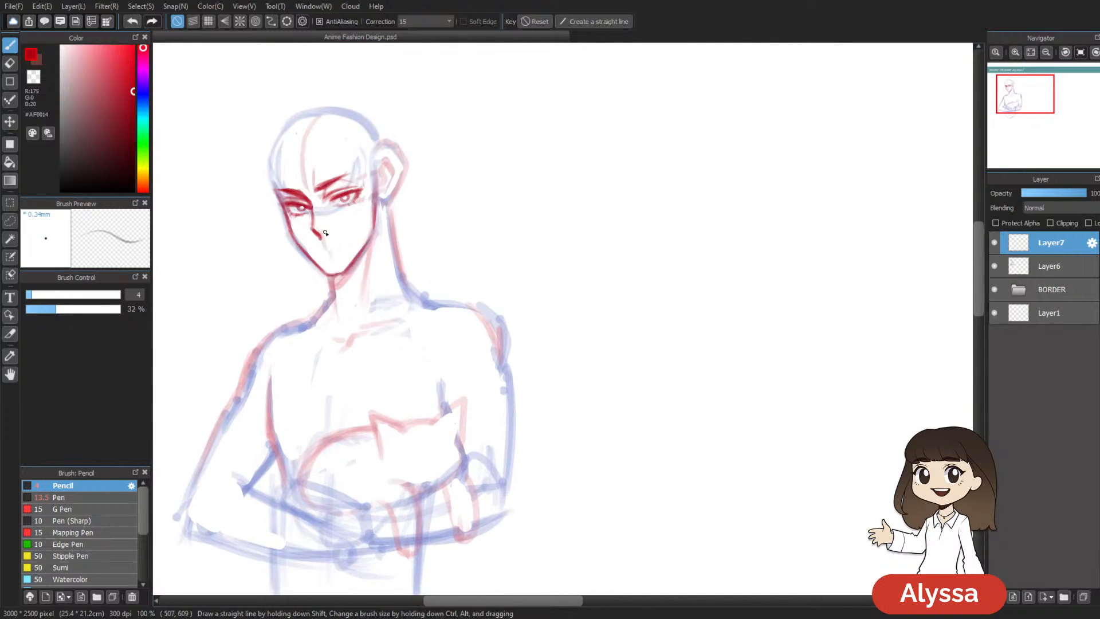
pyautogui.moveTo(611, 315); pyautogui.dragTo(597, 312)
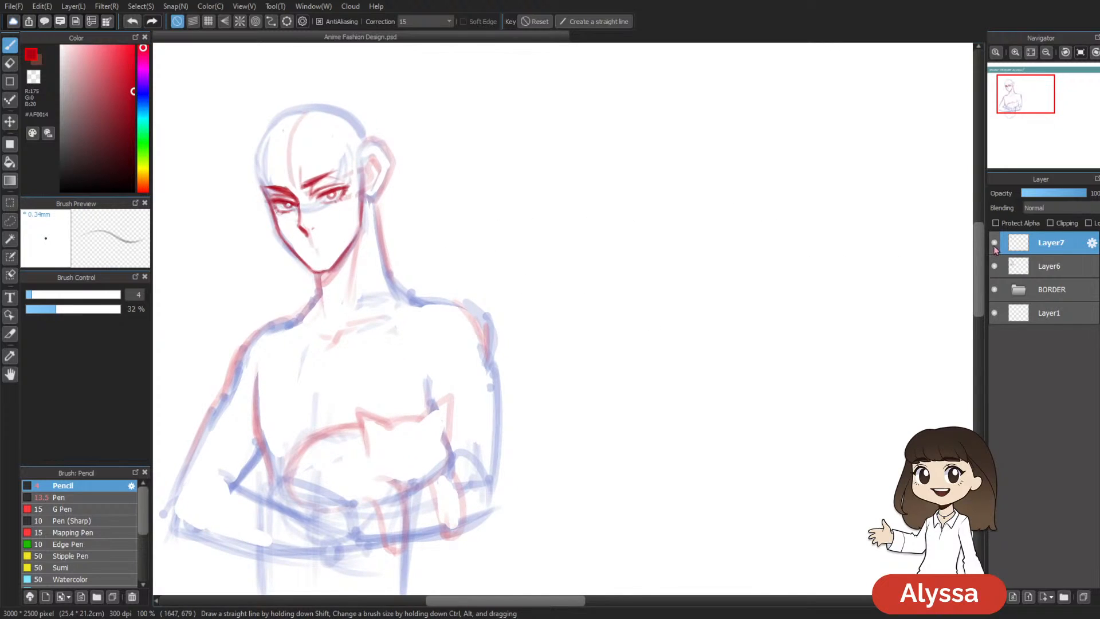
pyautogui.moveTo(540, 338); pyautogui.dragTo(611, 346)
# Step: Erase the faint red vertical guideline running down the forehead
pyautogui.press('e')
pyautogui.moveTo(358, 198); pyautogui.dragTo(351, 164)
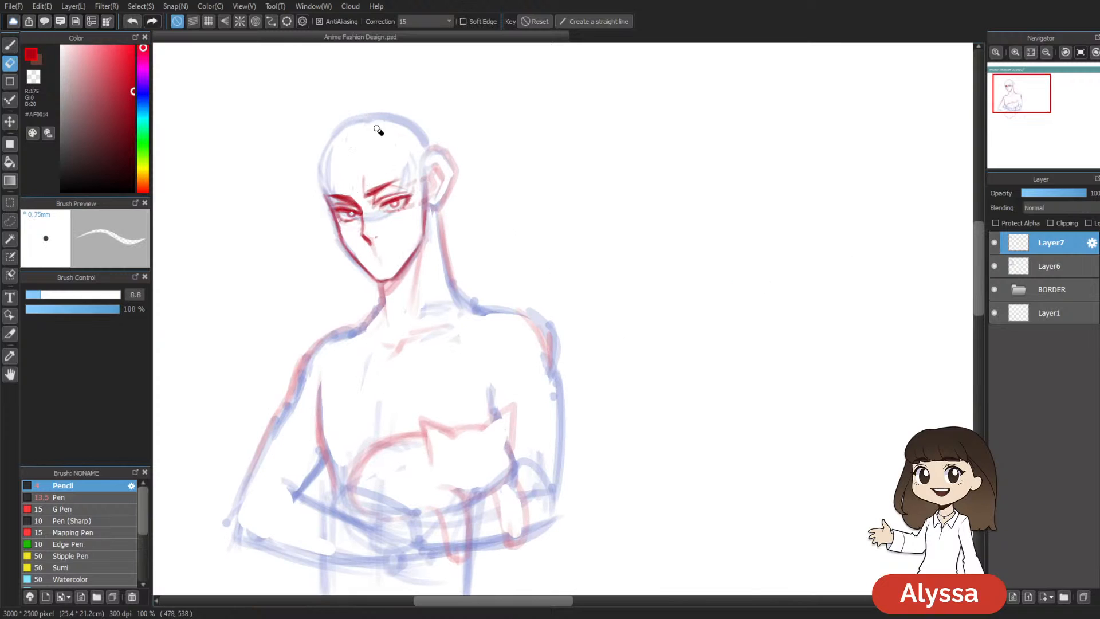
pyautogui.press('b')
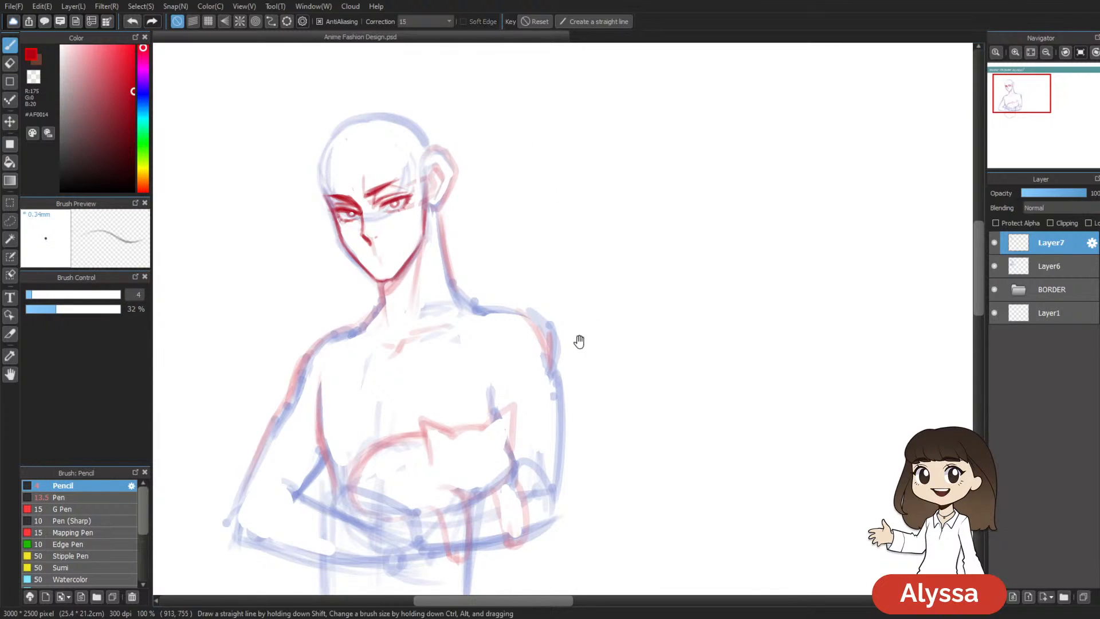
# Step: Sketch a short, stern mouth line with a small lower-lip mark between the nose and chin on Layer7
pyautogui.moveTo(545, 320); pyautogui.dragTo(504, 328)
pyautogui.press('e')
pyautogui.press('b')
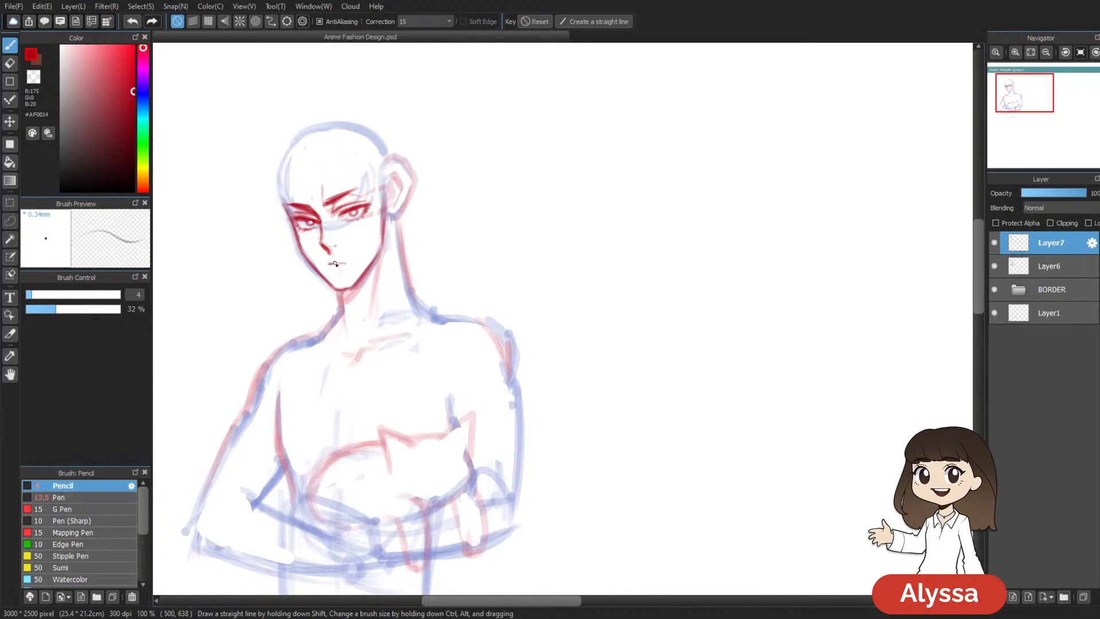
pyautogui.moveTo(355, 262); pyautogui.dragTo(367, 239)
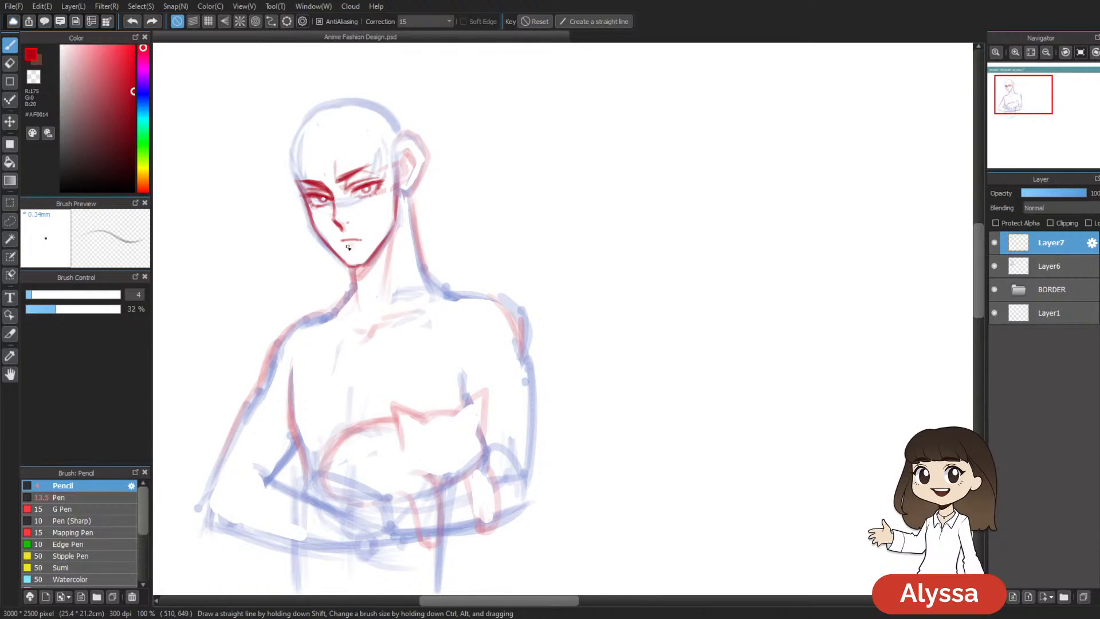
# Step: Lasso the mouth on Layer7 and adjust its placement with a free transform, undoing the first adjustment
pyautogui.press('m')
pyautogui.moveTo(349, 251)
pyautogui.mouseDown()
pyautogui.moveTo(366, 232)
pyautogui.moveTo(352, 252)
pyautogui.mouseUp()
pyautogui.hotkey('ctrl', 'z')
pyautogui.press('l')
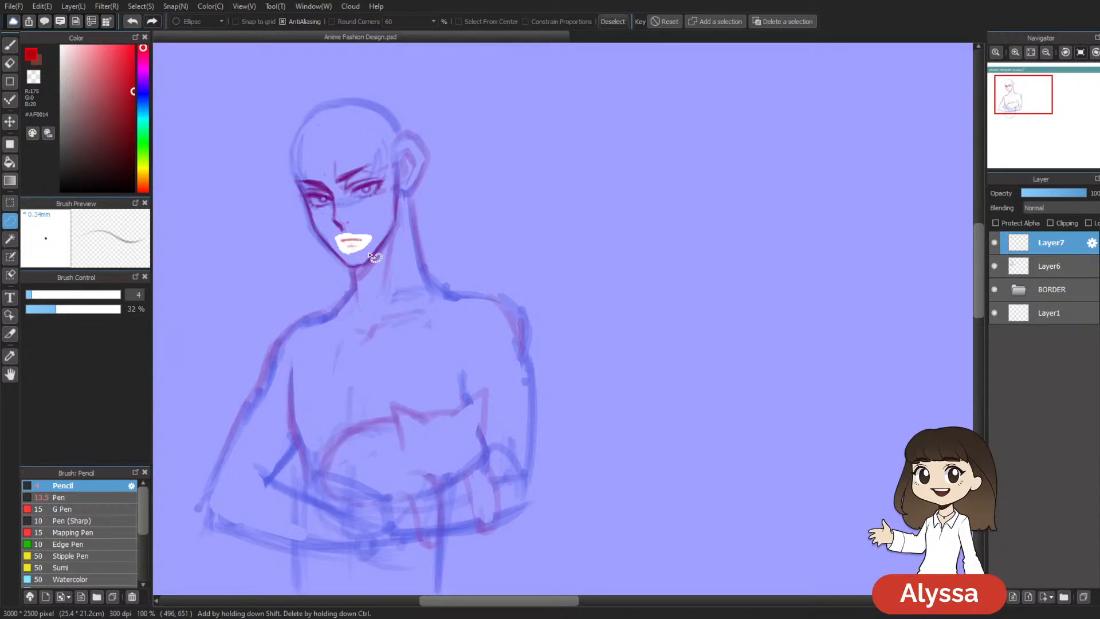
pyautogui.hotkey('ctrl', 't')
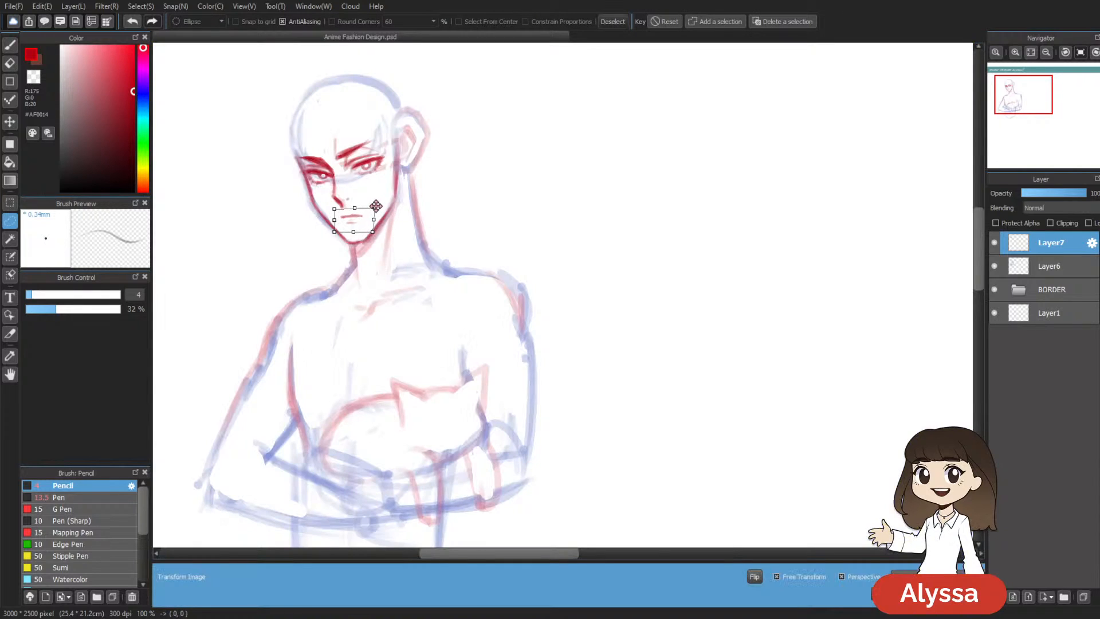
pyautogui.moveTo(376, 207); pyautogui.dragTo(332, 221)
pyautogui.press('Return')
pyautogui.hotkey('ctrl', 'd')
pyautogui.hotkey('ctrl', 'z')
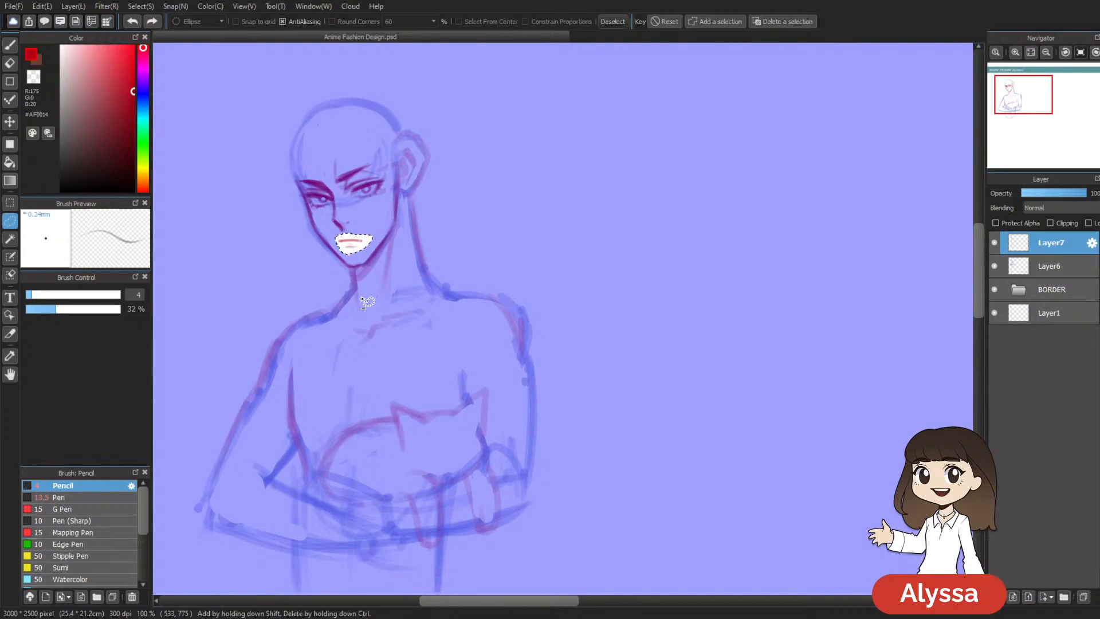
pyautogui.hotkey('ctrl', 't')
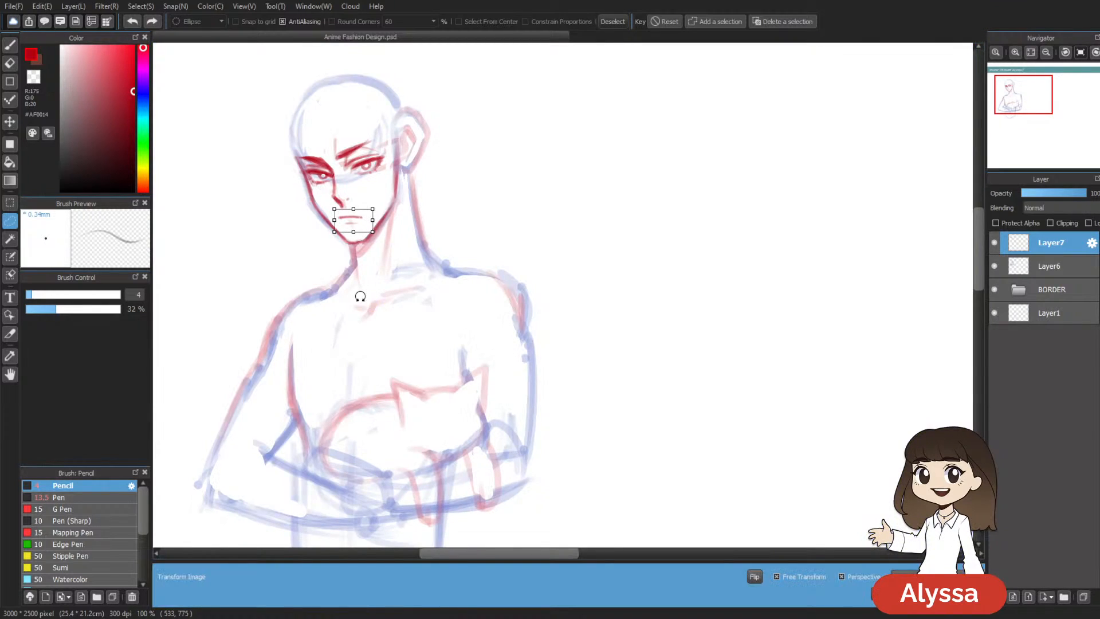
pyautogui.press('Return')
pyautogui.hotkey('ctrl', 'd')
# Step: Examine the face in proportion to the whole figure, comparing it with Layer7 hidden and shown
pyautogui.hotkey('ctrl', '-')
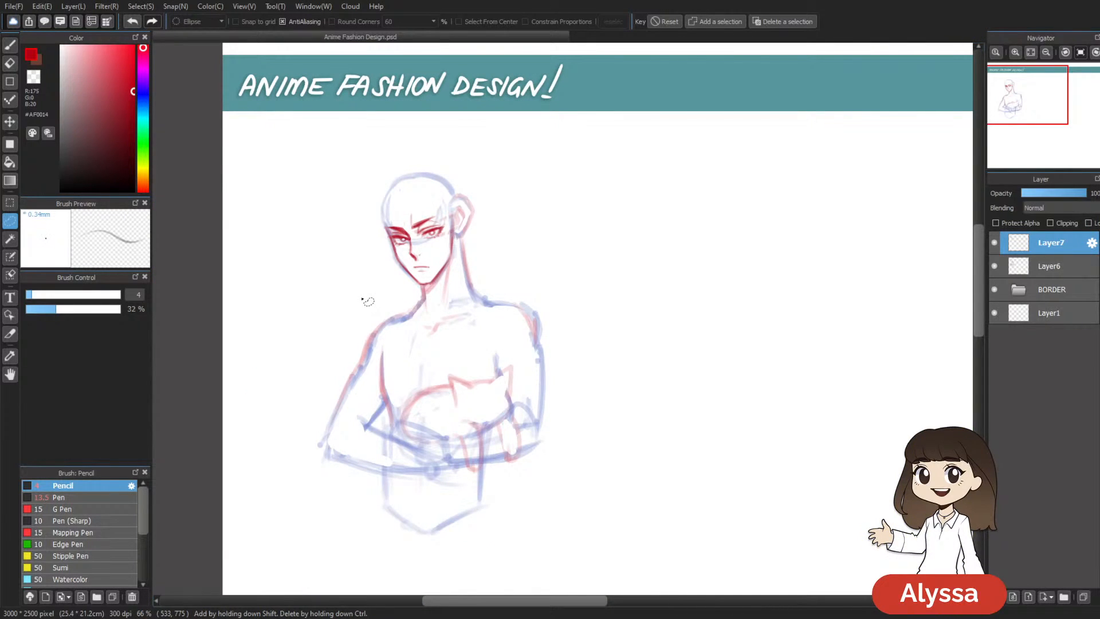
pyautogui.moveTo(562, 200)
pyautogui.mouseDown()
pyautogui.moveTo(486, 329)
pyautogui.moveTo(575, 282)
pyautogui.mouseUp()
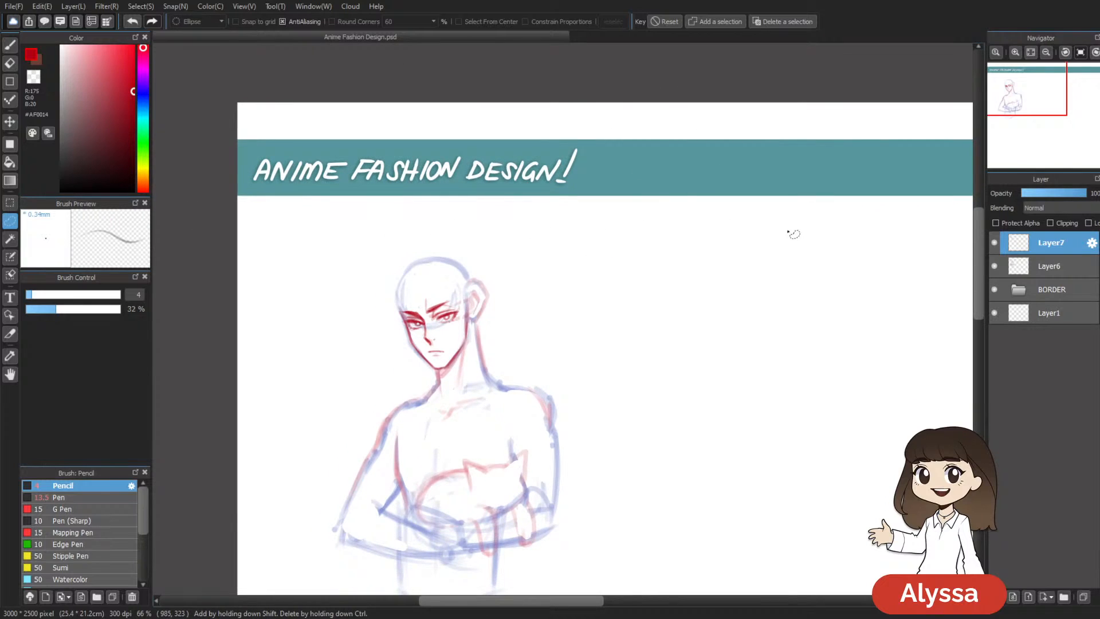
pyautogui.moveTo(576, 445); pyautogui.dragTo(579, 322)
pyautogui.press('b')
pyautogui.moveTo(608, 411); pyautogui.dragTo(571, 487)
pyautogui.scroll(1, 572, 487)
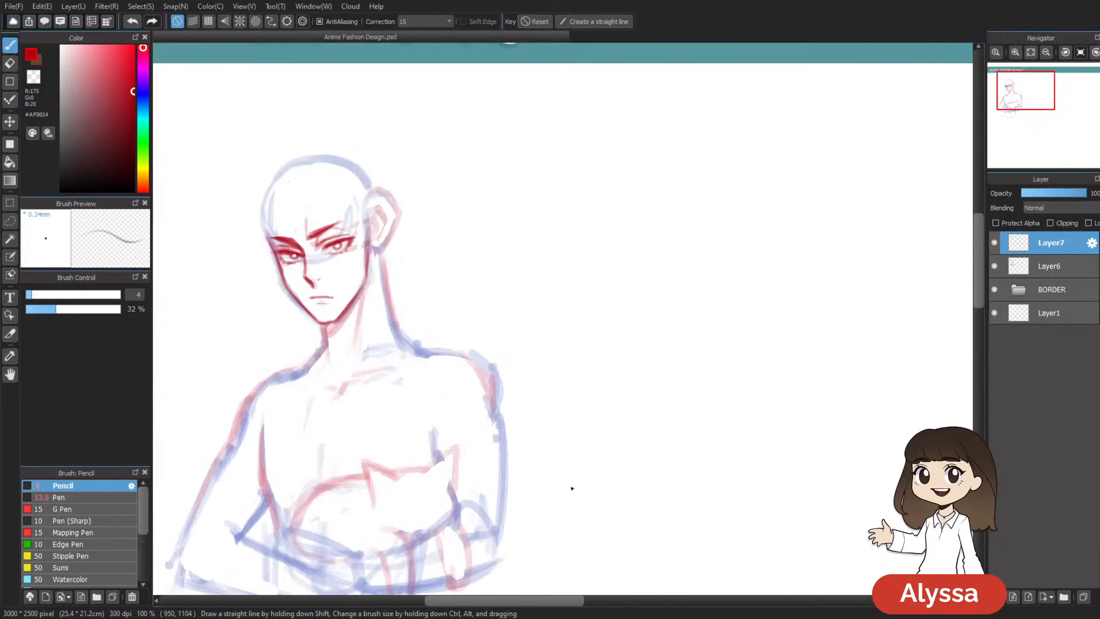
pyautogui.moveTo(545, 369)
pyautogui.mouseDown()
pyautogui.moveTo(597, 487)
pyautogui.moveTo(602, 398)
pyautogui.moveTo(533, 376)
pyautogui.mouseUp()
pyautogui.click(994, 242)
pyautogui.click(994, 243)
pyautogui.moveTo(730, 320)
pyautogui.mouseDown()
pyautogui.moveTo(731, 394)
pyautogui.moveTo(736, 386)
pyautogui.mouseUp()
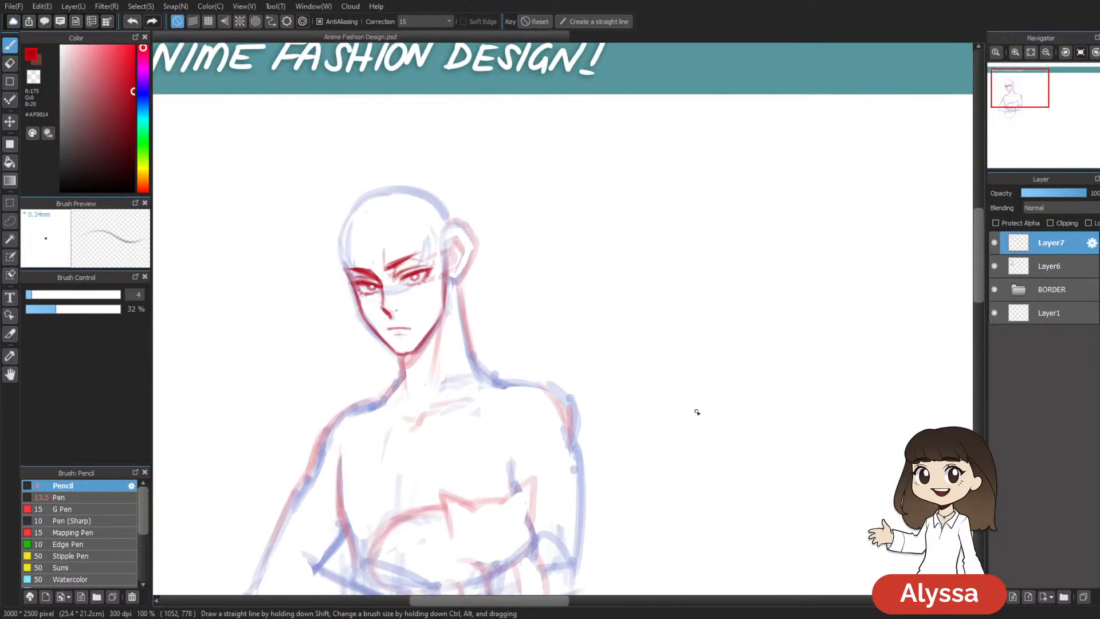
pyautogui.moveTo(518, 348); pyautogui.dragTo(491, 338)
# Step: Erase lightly along the outer end of the eyebrow farther from the ear on Layer7
pyautogui.press('e')
pyautogui.moveTo(344, 255); pyautogui.dragTo(324, 258)
pyautogui.moveTo(655, 364); pyautogui.dragTo(665, 334)
pyautogui.press('b')
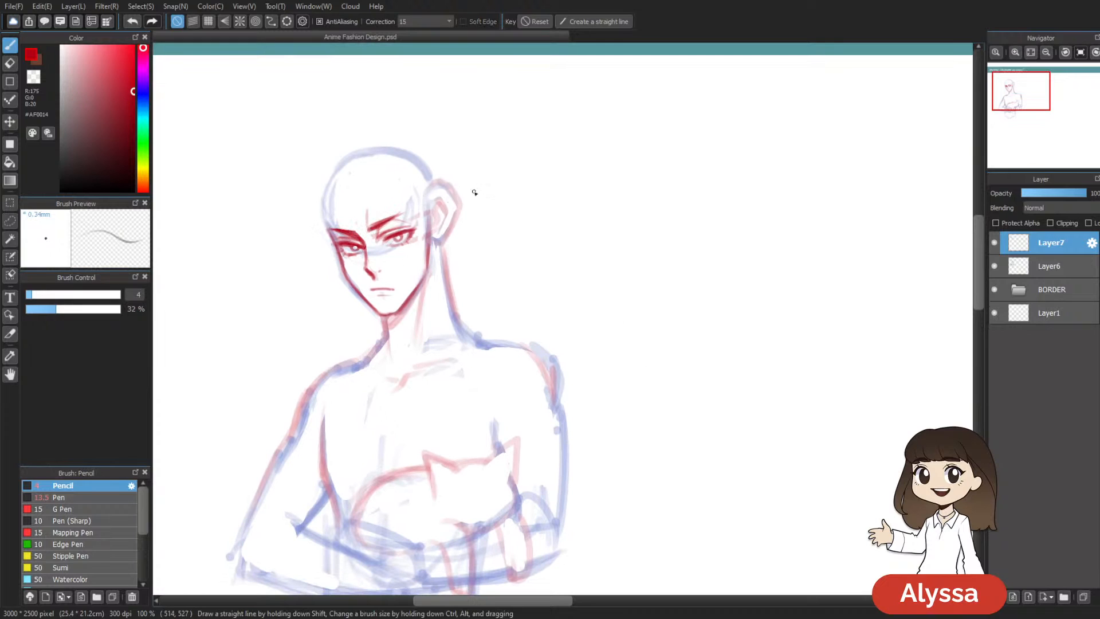
# Step: Create a new layer above Layer7 after reviewing the whole figure
pyautogui.scroll(-1, 473, 220)
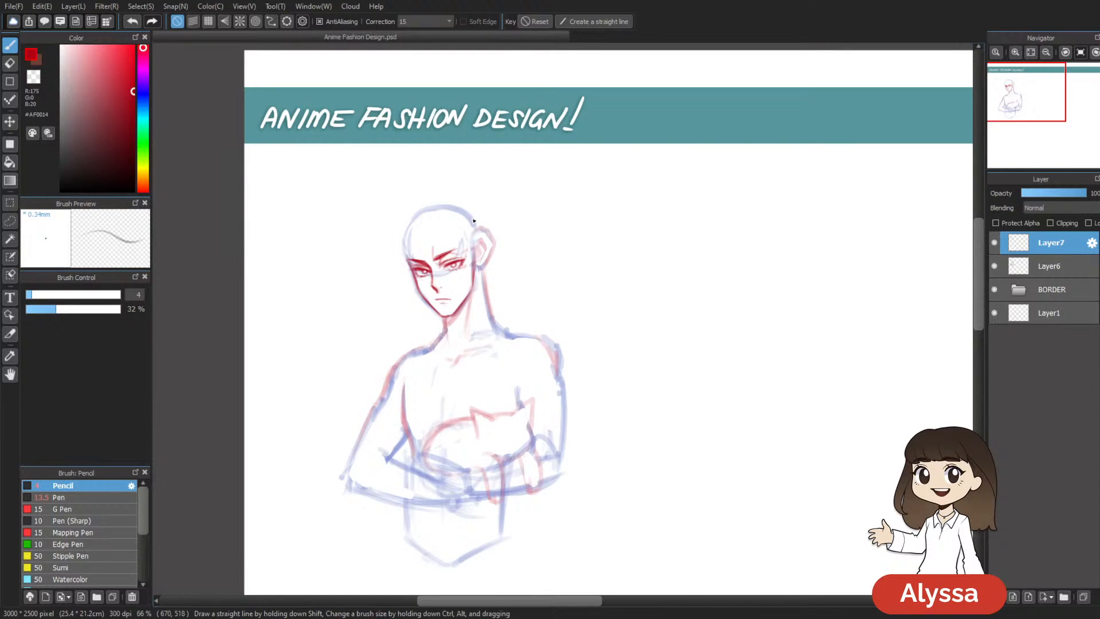
pyautogui.scroll(1, 473, 220)
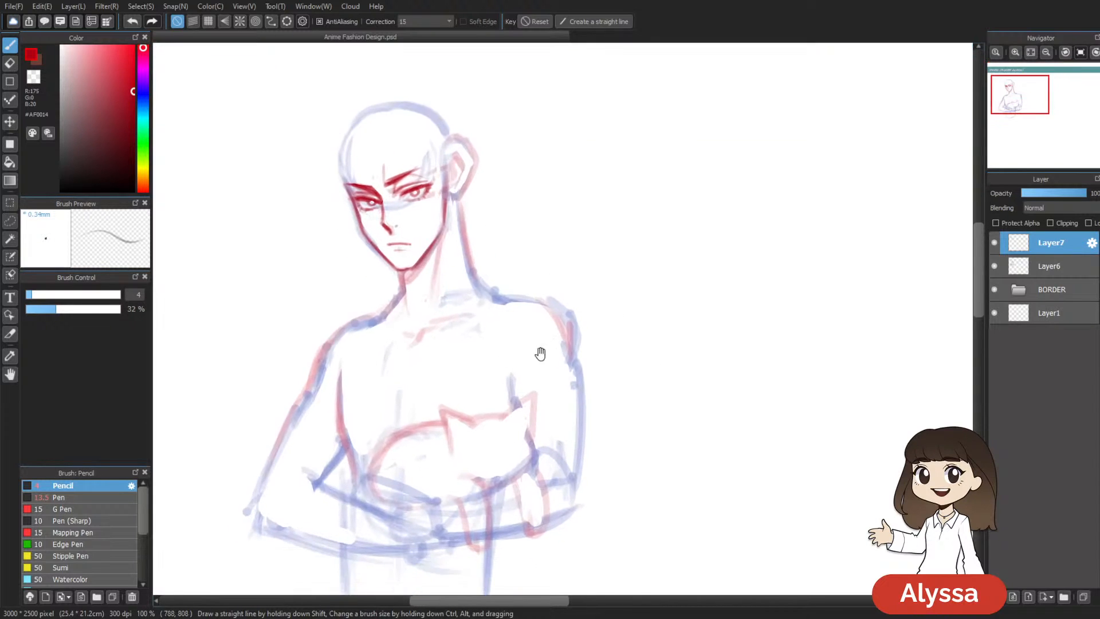
pyautogui.scroll(-1, 514, 385)
pyautogui.scroll(1, 514, 386)
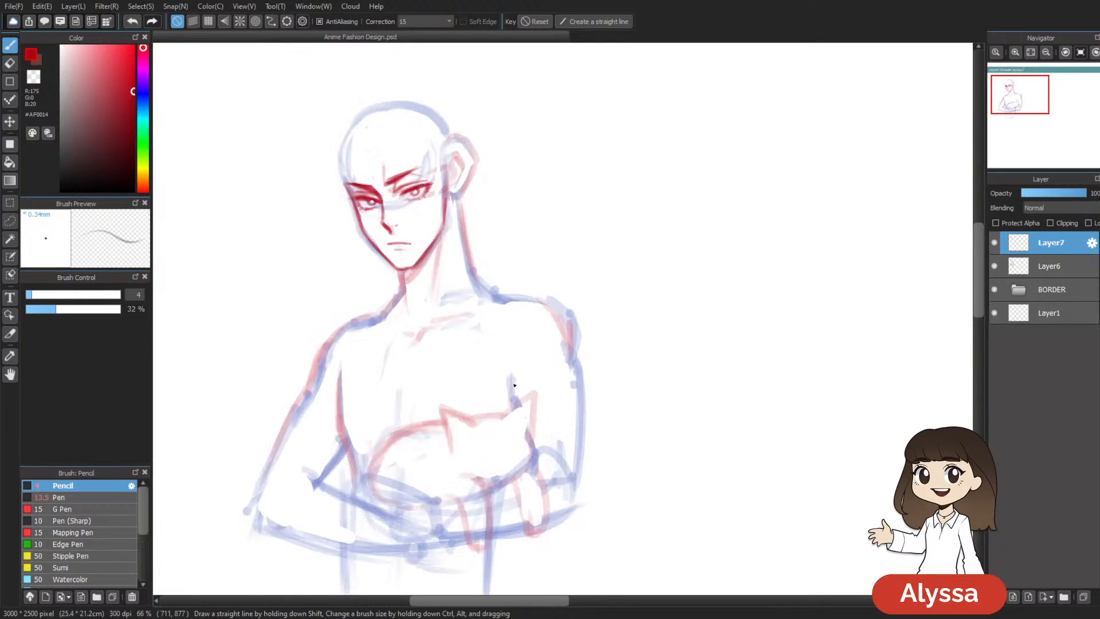
pyautogui.moveTo(589, 386); pyautogui.dragTo(600, 425)
pyautogui.hotkey('ctrl', 'shift', 'n')
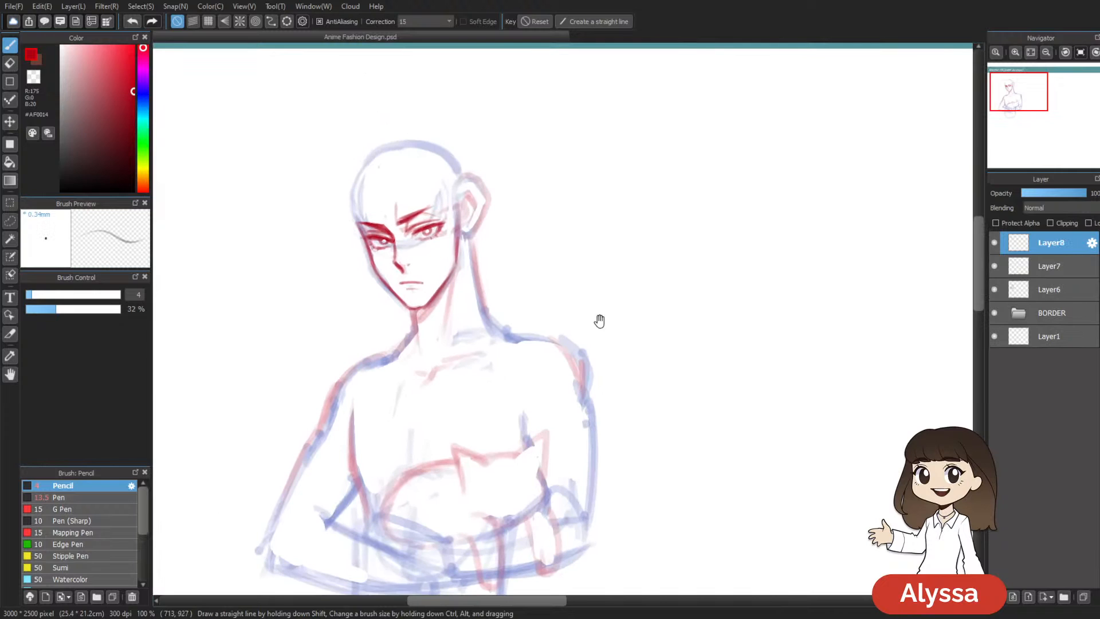
pyautogui.scroll(-1, 641, 435)
pyautogui.scroll(1, 607, 381)
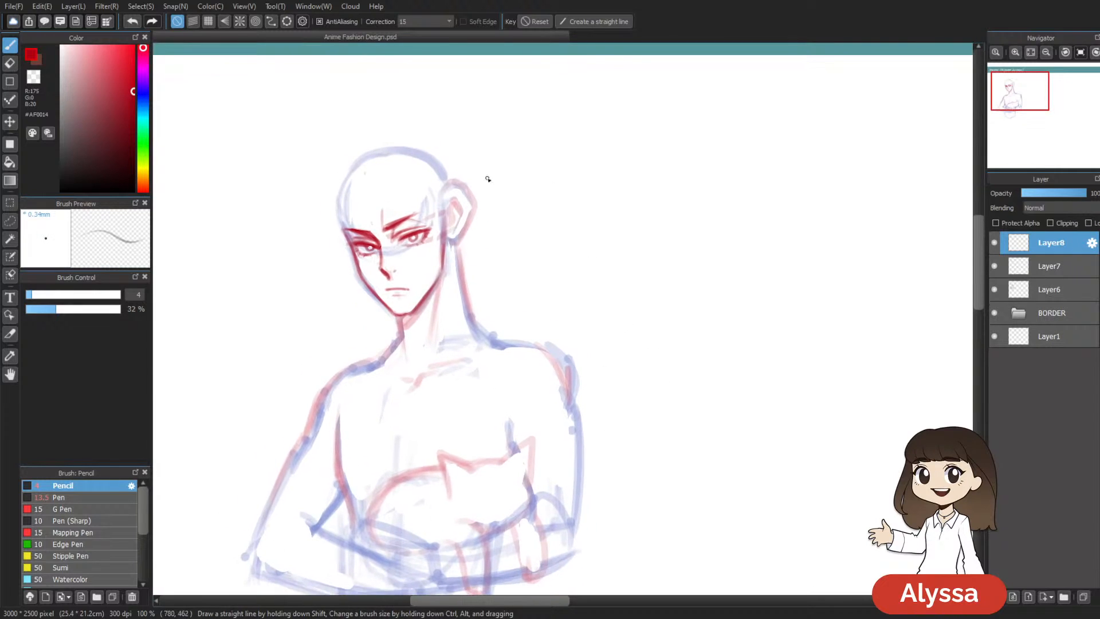
pyautogui.moveTo(693, 341); pyautogui.dragTo(682, 330)
pyautogui.moveTo(334, 197); pyautogui.dragTo(419, 187)
pyautogui.hotkey('ctrl', 'z')
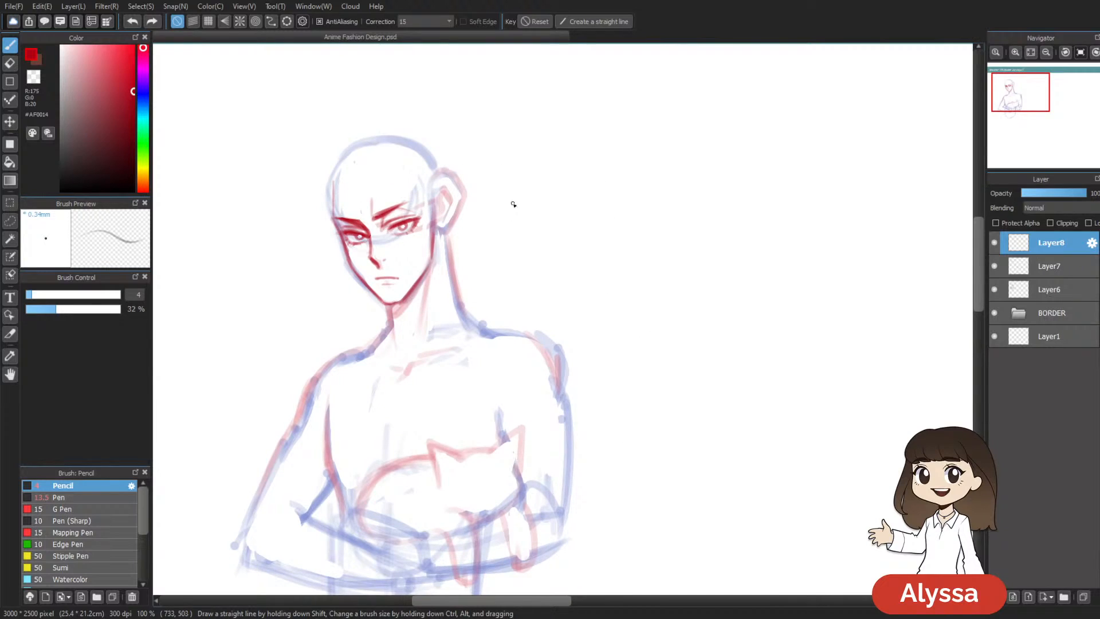
# Step: Sketch a smaller, sharper ear on Layer7, then lasso it and slightly adjust its outer corners with a free transform
pyautogui.moveTo(615, 244); pyautogui.dragTo(595, 254)
pyautogui.click(1075, 274)
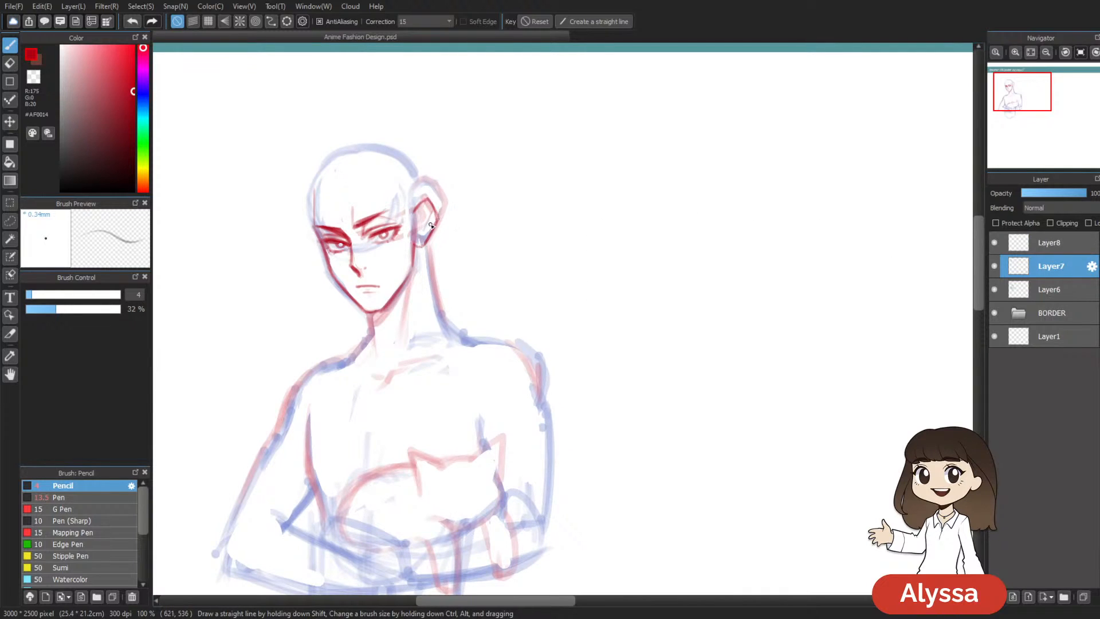
pyautogui.hotkey('ctrl', 't')
pyautogui.press('Escape')
pyautogui.press('m')
pyautogui.press('l')
pyautogui.moveTo(417, 242)
pyautogui.mouseDown()
pyautogui.moveTo(433, 252)
pyautogui.moveTo(415, 178)
pyautogui.moveTo(410, 221)
pyautogui.moveTo(436, 226)
pyautogui.mouseUp()
pyautogui.hotkey('ctrl', 't')
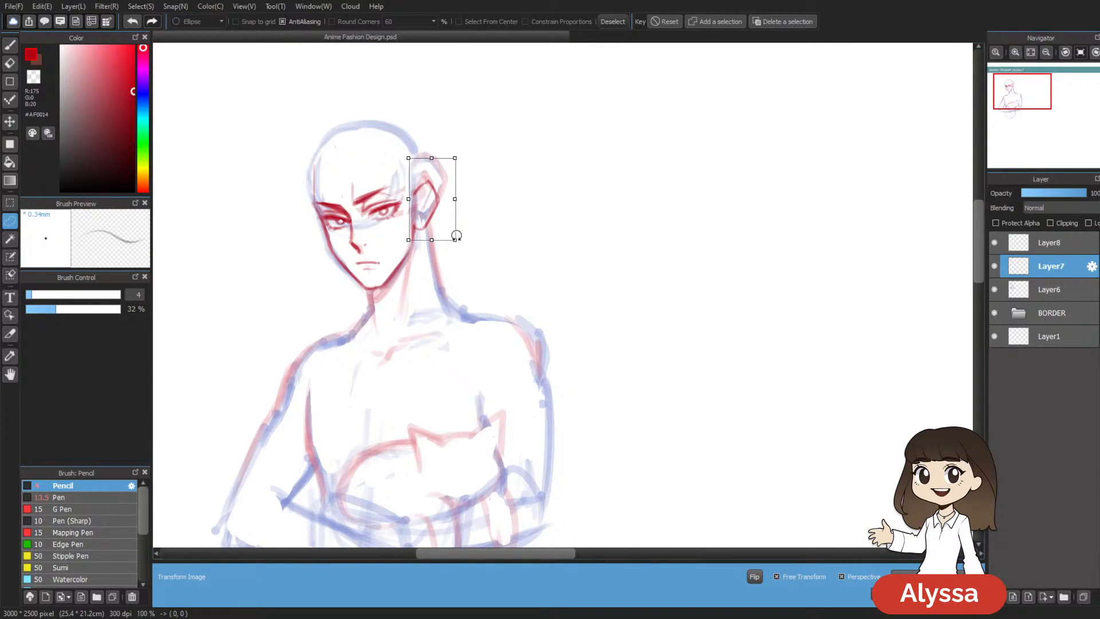
pyautogui.moveTo(455, 158); pyautogui.dragTo(453, 163)
pyautogui.moveTo(454, 239); pyautogui.dragTo(452, 237)
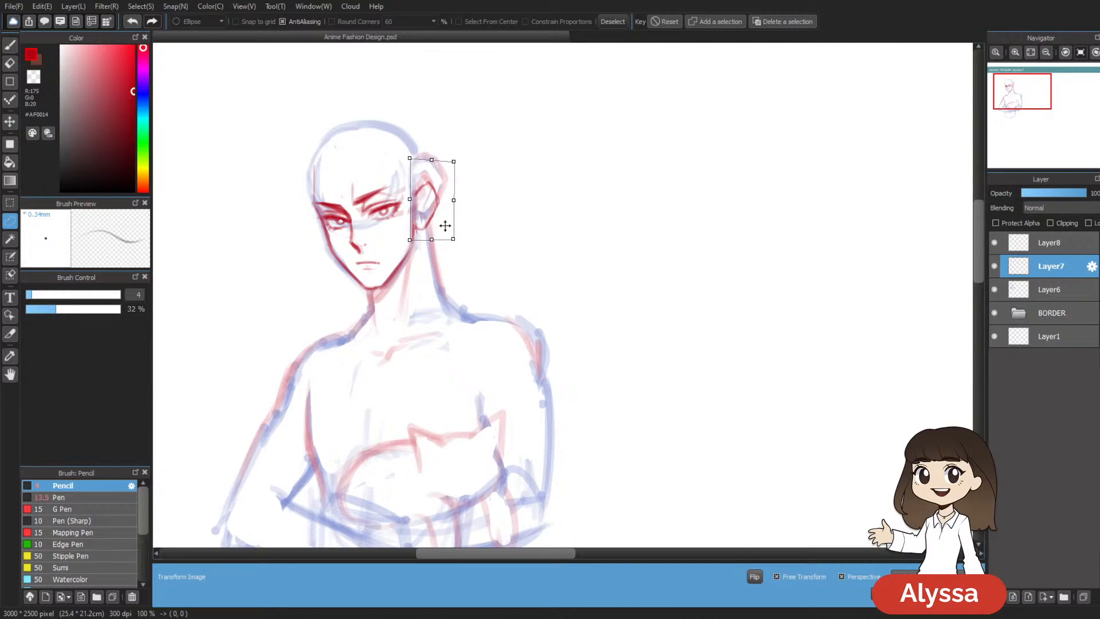
pyautogui.press('Return')
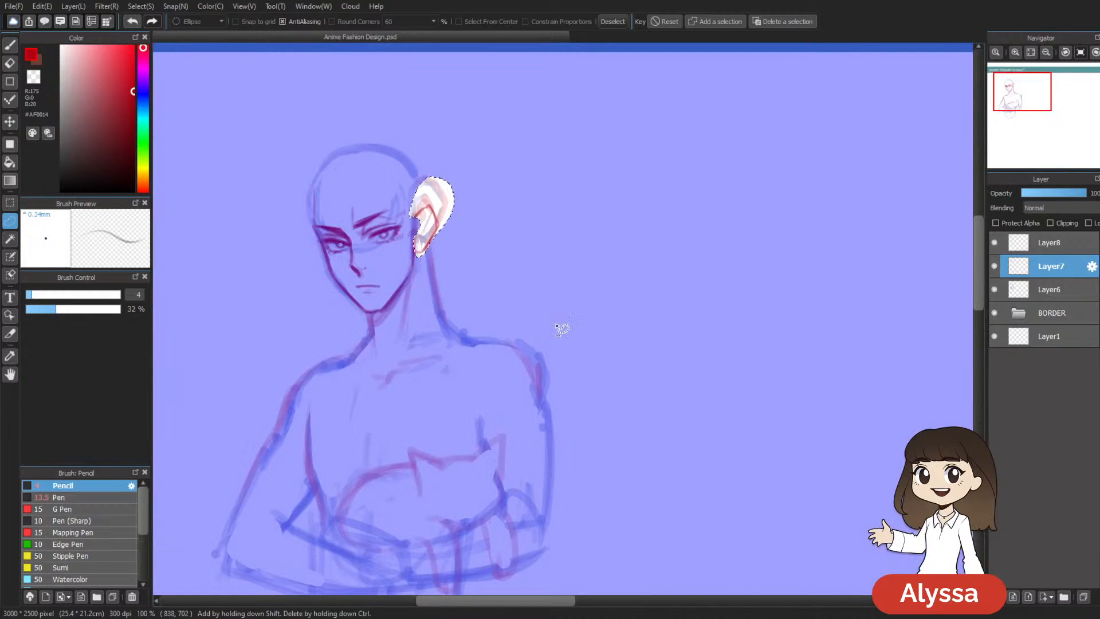
pyautogui.hotkey('ctrl', 'd')
# Step: Erase the old rough ear outline around the new ear on Layer6
pyautogui.click(1070, 290)
pyautogui.press('e')
pyautogui.moveTo(442, 179)
pyautogui.mouseDown()
pyautogui.moveTo(429, 216)
pyautogui.moveTo(424, 177)
pyautogui.moveTo(413, 187)
pyautogui.moveTo(442, 175)
pyautogui.moveTo(422, 246)
pyautogui.moveTo(440, 222)
pyautogui.moveTo(423, 243)
pyautogui.moveTo(410, 220)
pyautogui.moveTo(408, 252)
pyautogui.mouseUp()
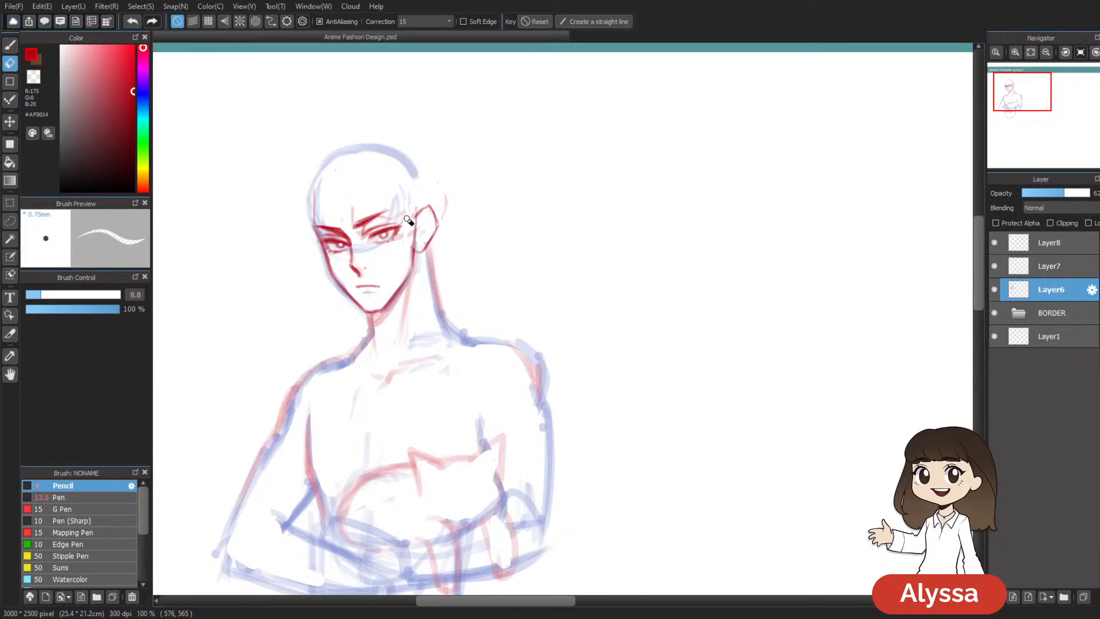
pyautogui.moveTo(439, 211); pyautogui.dragTo(450, 193)
# Step: Sketch the inner folds of the ear with the Pencil on Layer7
pyautogui.moveTo(572, 388); pyautogui.dragTo(620, 349)
pyautogui.click(1066, 267)
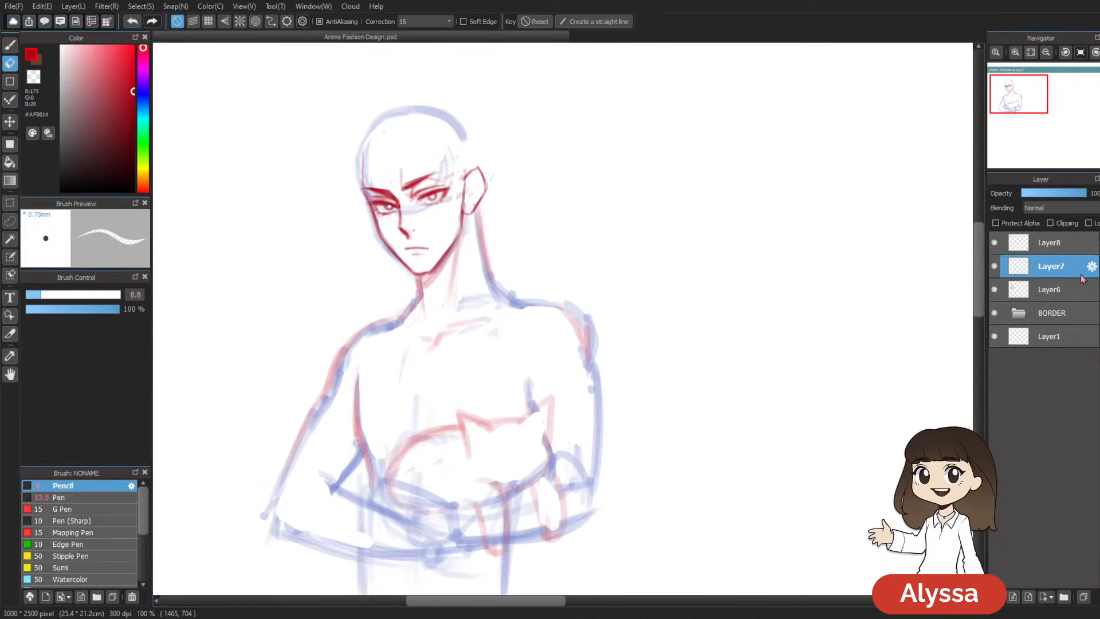
pyautogui.press('b')
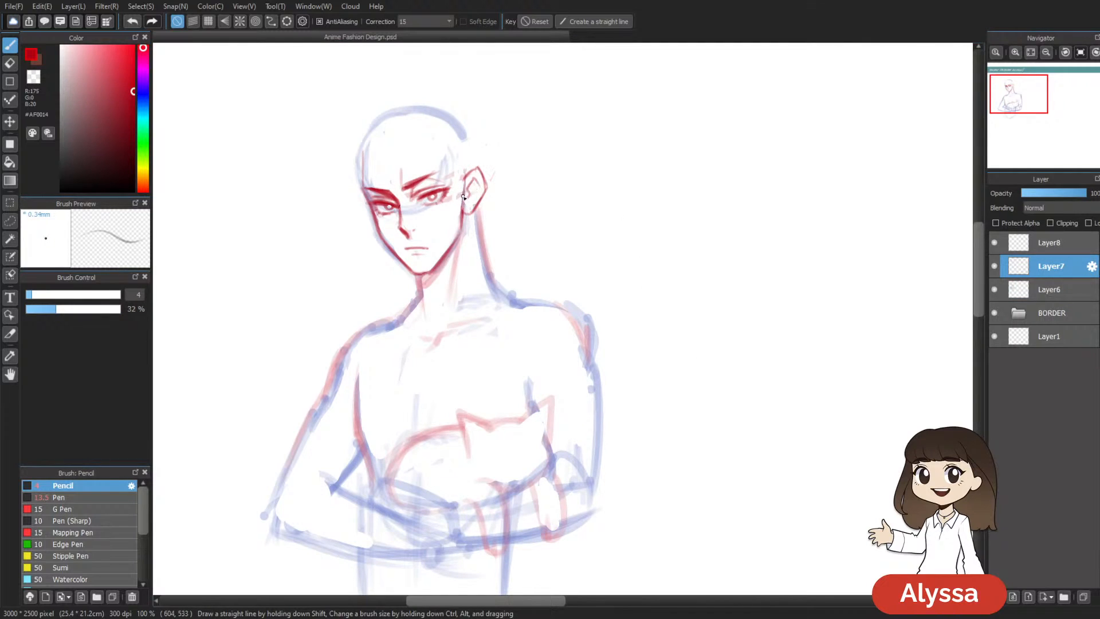
pyautogui.moveTo(596, 369)
pyautogui.mouseDown()
pyautogui.moveTo(577, 361)
pyautogui.moveTo(596, 377)
pyautogui.mouseUp()
pyautogui.moveTo(559, 302); pyautogui.dragTo(566, 326)
pyautogui.moveTo(472, 342)
pyautogui.mouseDown()
pyautogui.moveTo(461, 305)
pyautogui.moveTo(459, 338)
pyautogui.mouseUp()
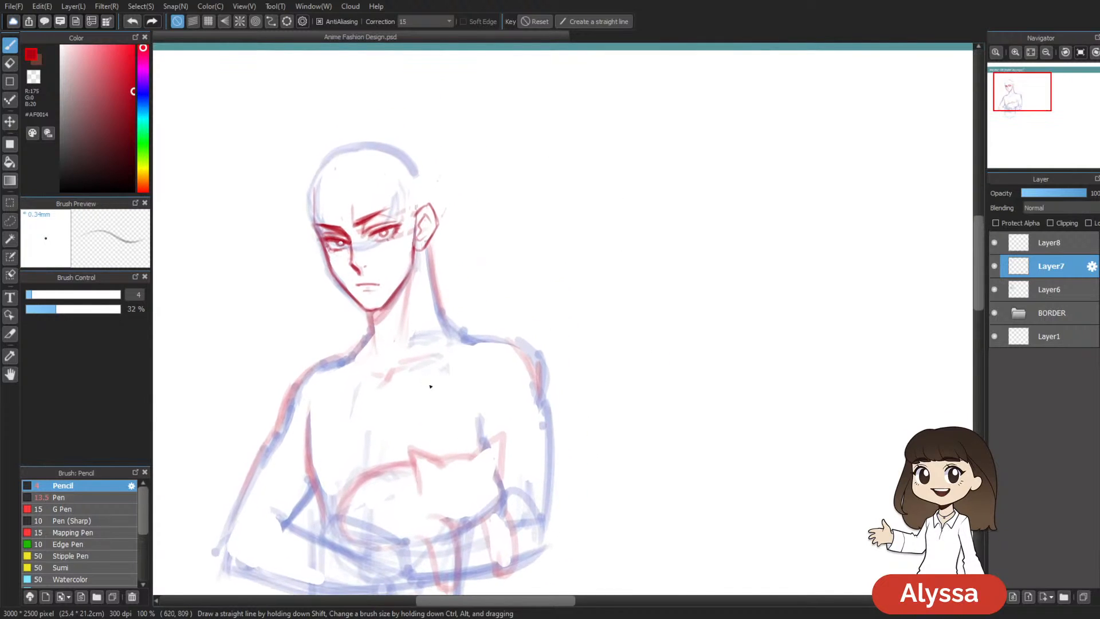
# Step: Sketch the side of the forehead and the short line in front of the ear on Layer7, undoing stray strokes
pyautogui.moveTo(346, 284); pyautogui.dragTo(363, 272)
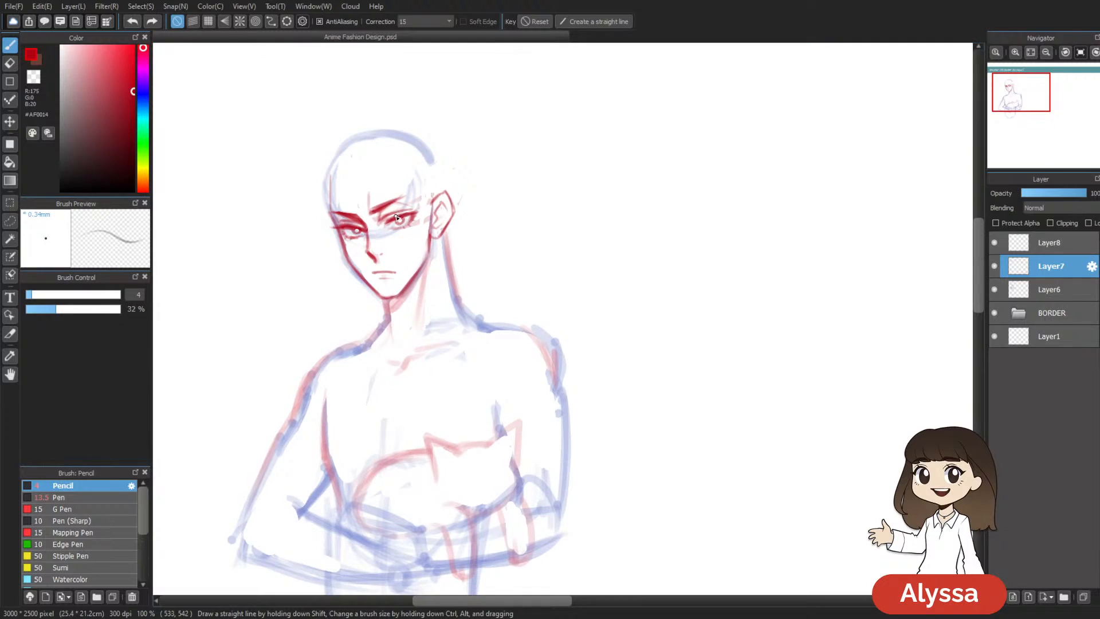
pyautogui.scroll(-4, 539, 355)
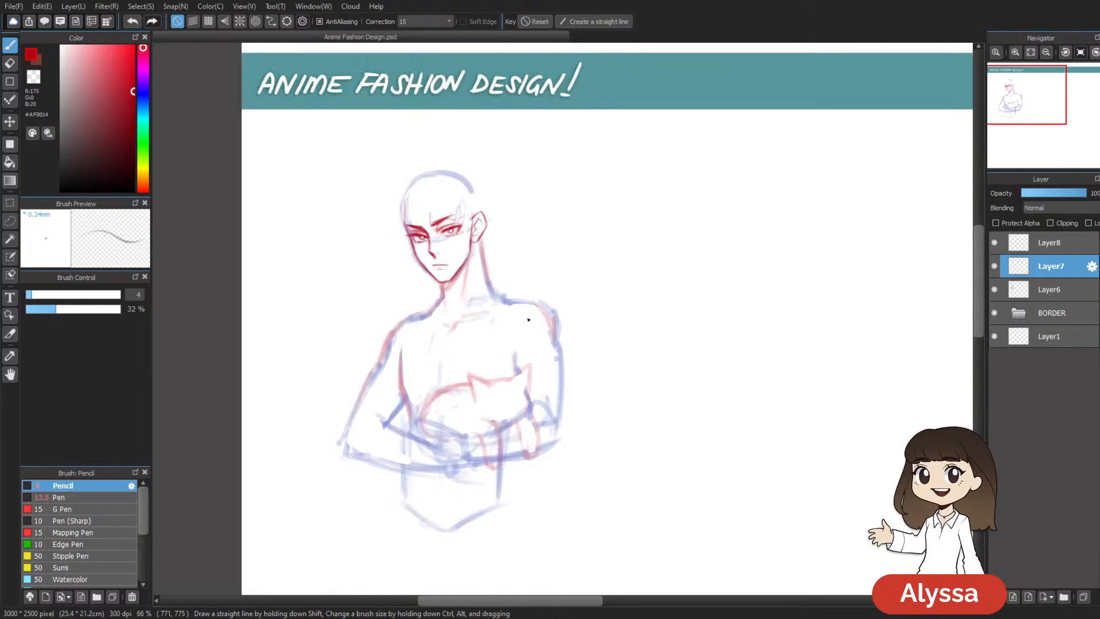
pyautogui.hotkey('ctrl', 'Up')
pyautogui.moveTo(497, 180); pyautogui.dragTo(552, 273)
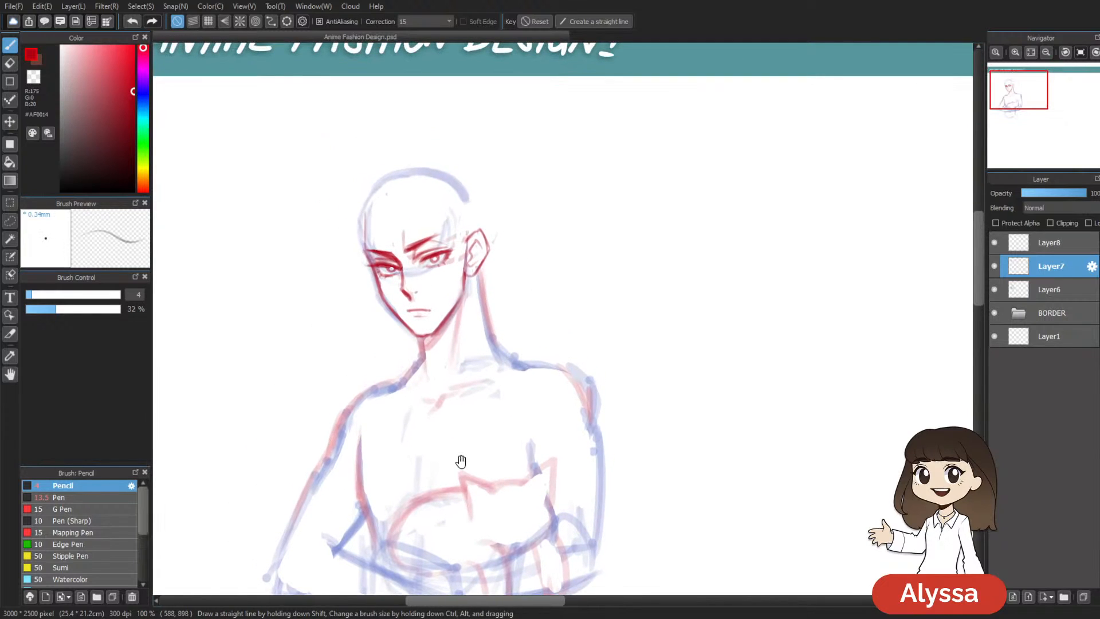
pyautogui.moveTo(724, 352); pyautogui.dragTo(613, 320)
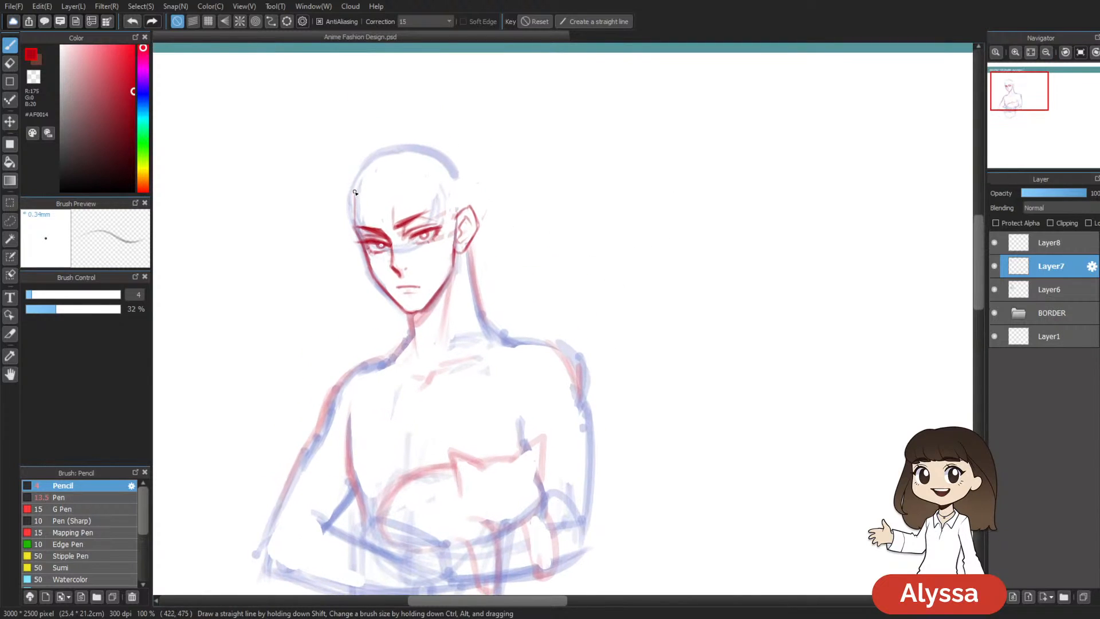
pyautogui.moveTo(648, 358); pyautogui.dragTo(630, 340)
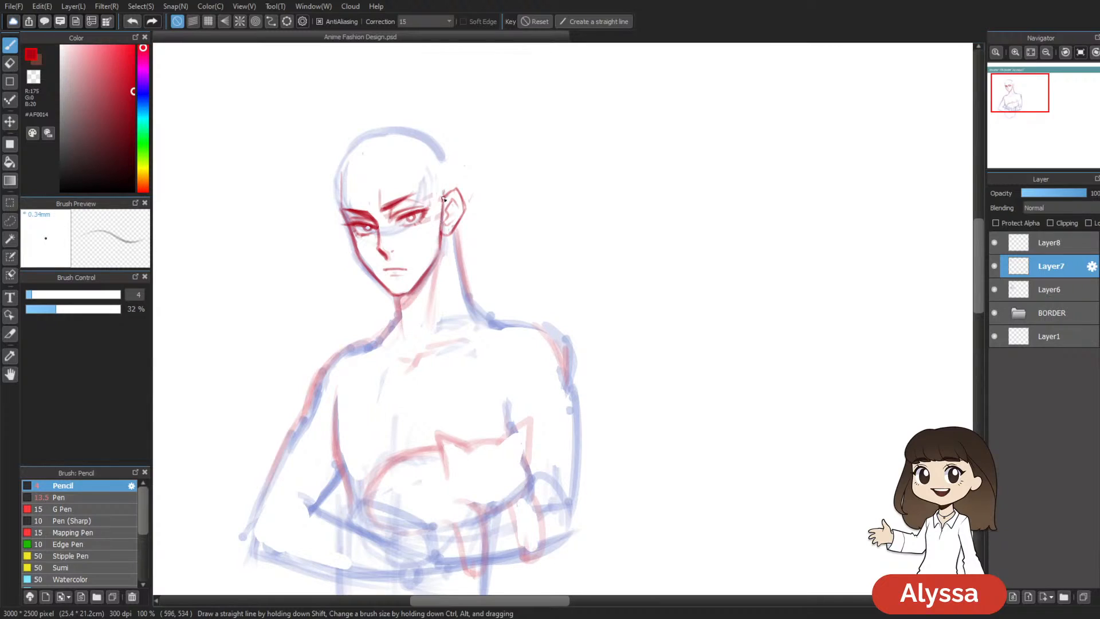
pyautogui.moveTo(437, 192)
pyautogui.mouseDown()
pyautogui.moveTo(436, 225)
pyautogui.moveTo(442, 190)
pyautogui.mouseUp()
pyautogui.hotkey('ctrl', 'z')
pyautogui.hotkey('ctrl', 'z')
pyautogui.moveTo(548, 410); pyautogui.dragTo(544, 361)
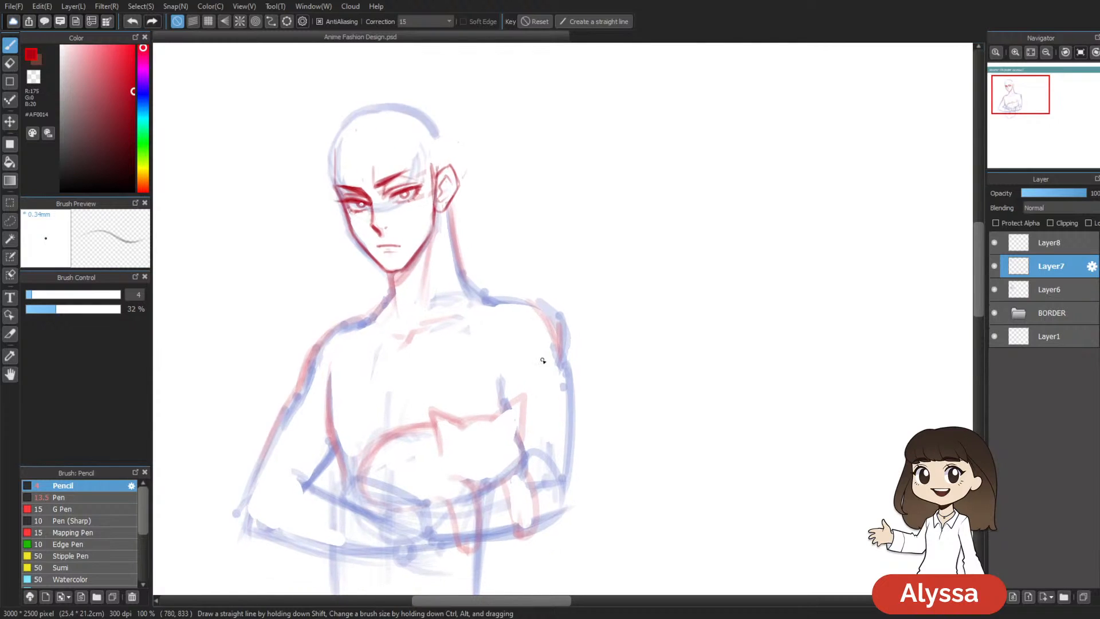
# Step: Set the Pencil size to 4.5 and strengthen the lines on both sides of the neck on Layer7
pyautogui.hotkey('ctrl', '-')
pyautogui.hotkey('ctrl', '-')
pyautogui.hotkey('ctrl', '+')
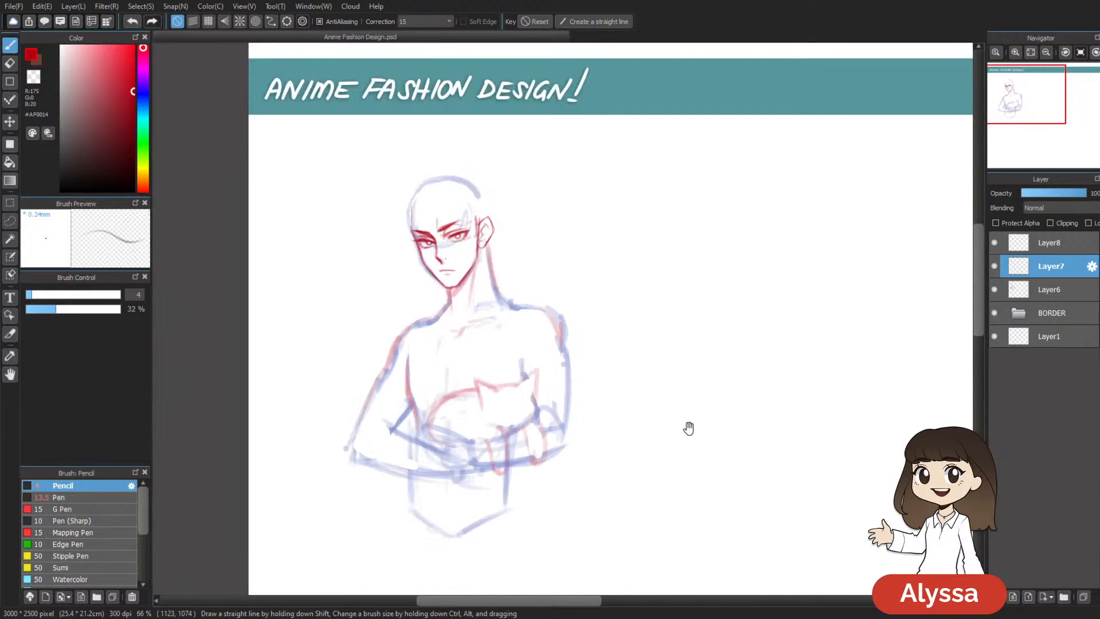
pyautogui.hotkey('ctrl', '+')
pyautogui.moveTo(528, 412); pyautogui.dragTo(565, 458)
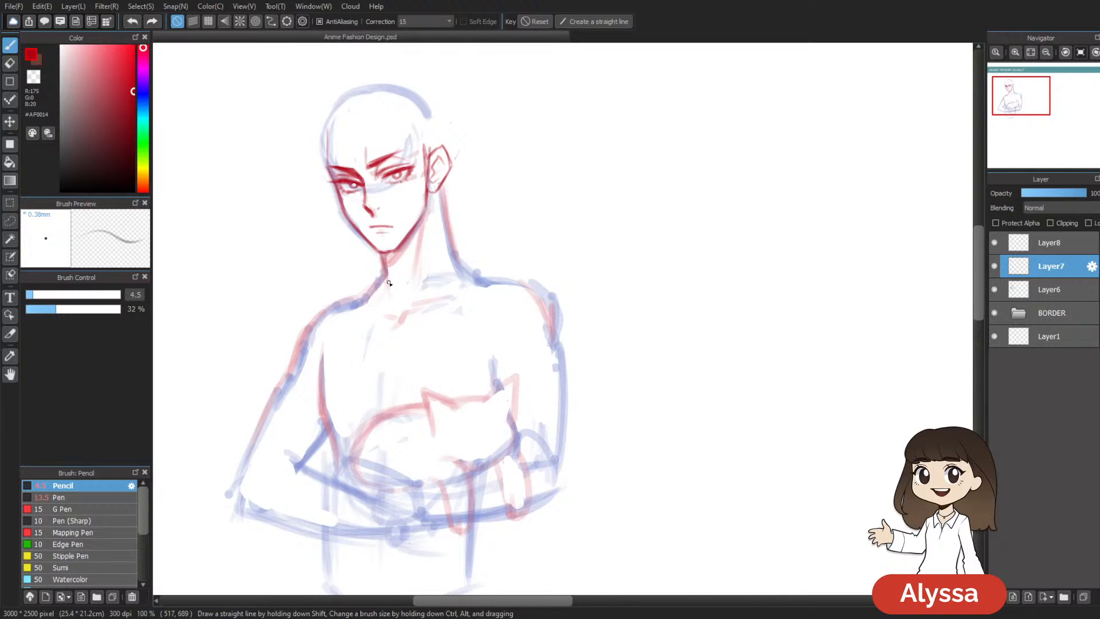
pyautogui.moveTo(461, 256); pyautogui.dragTo(417, 280)
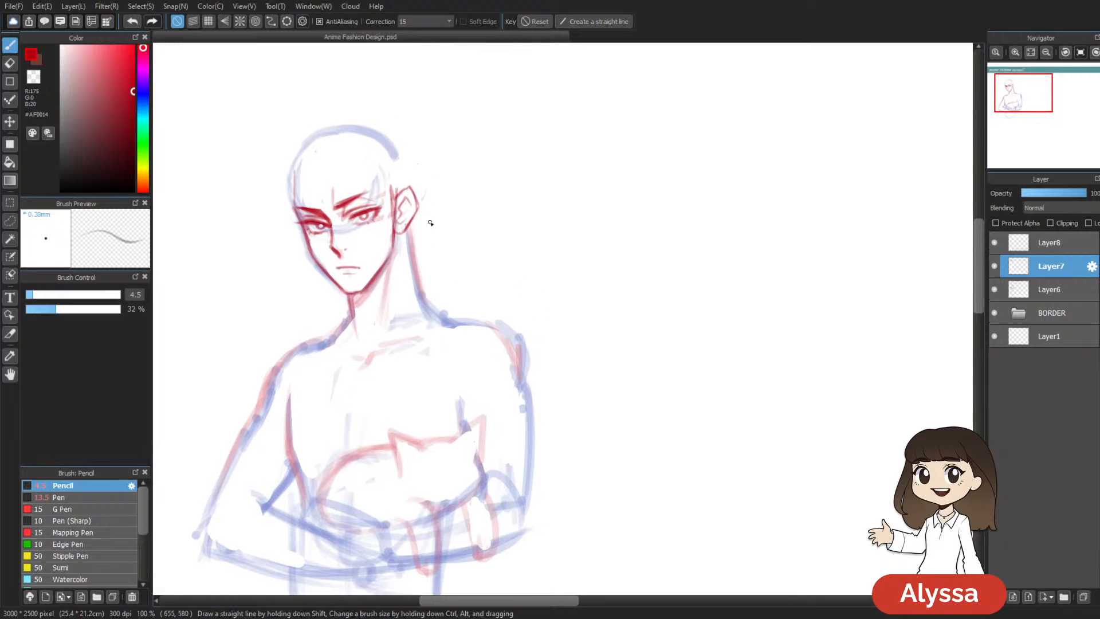
pyautogui.moveTo(592, 361); pyautogui.dragTo(693, 358)
# Step: Examine the face and neck in proportion to the whole figure, checking Layer8 and Layer7
pyautogui.scroll(-2, 811, 386)
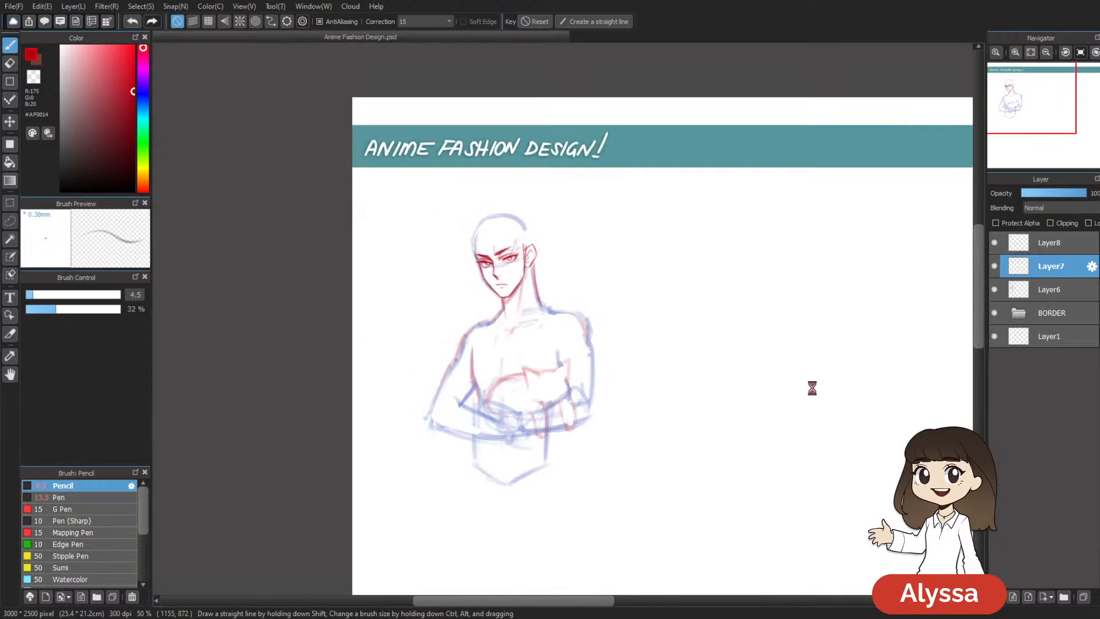
pyautogui.scroll(1, 813, 389)
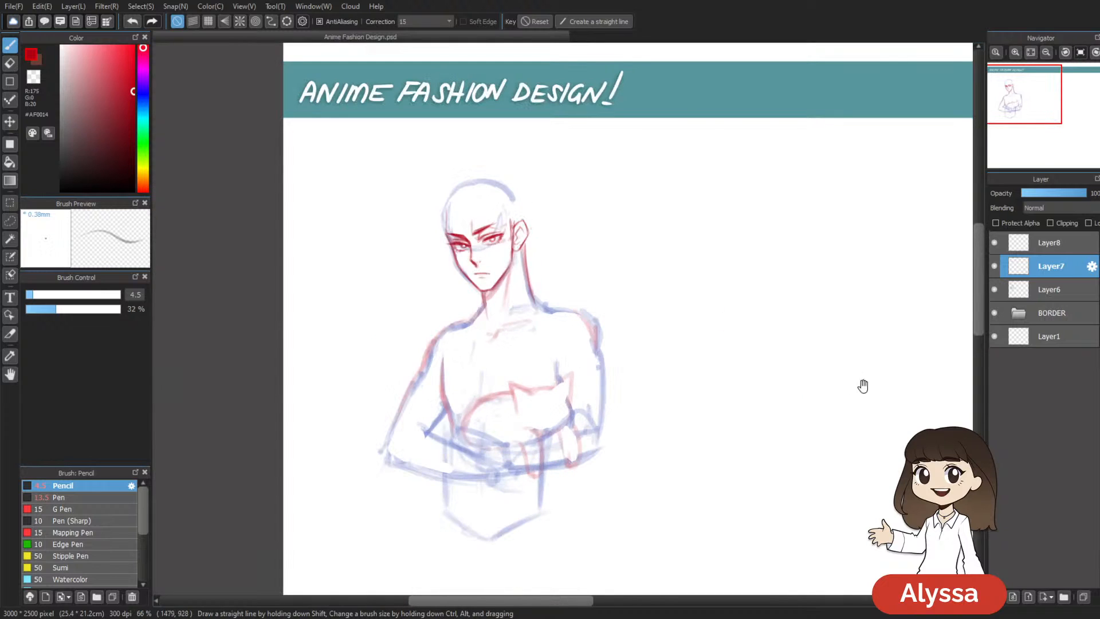
pyautogui.scroll(1, 819, 300)
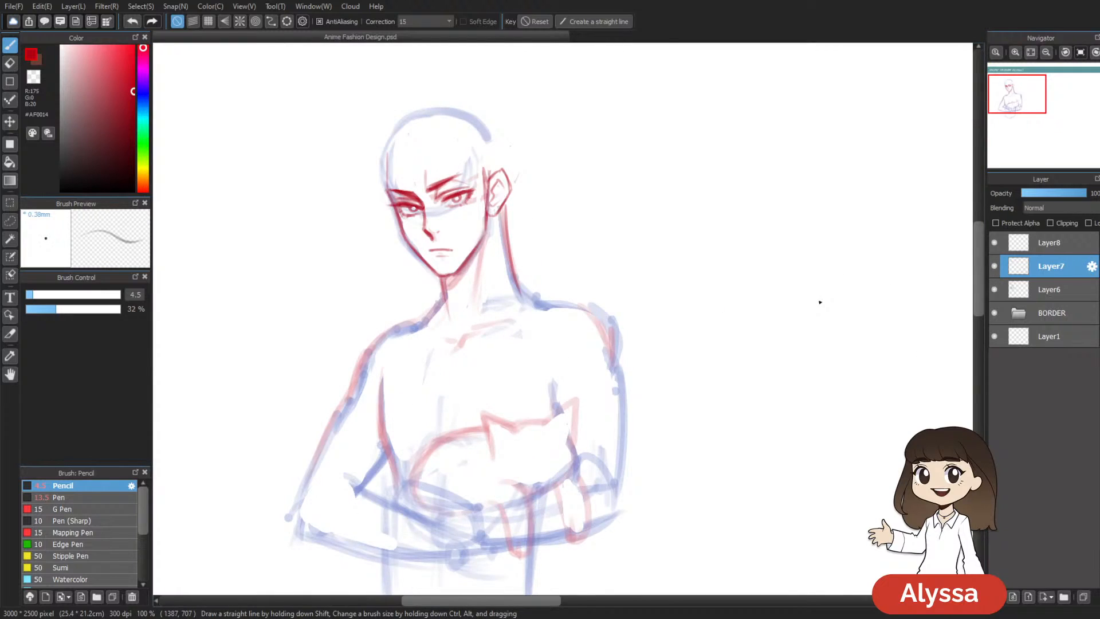
pyautogui.moveTo(625, 329); pyautogui.dragTo(558, 383)
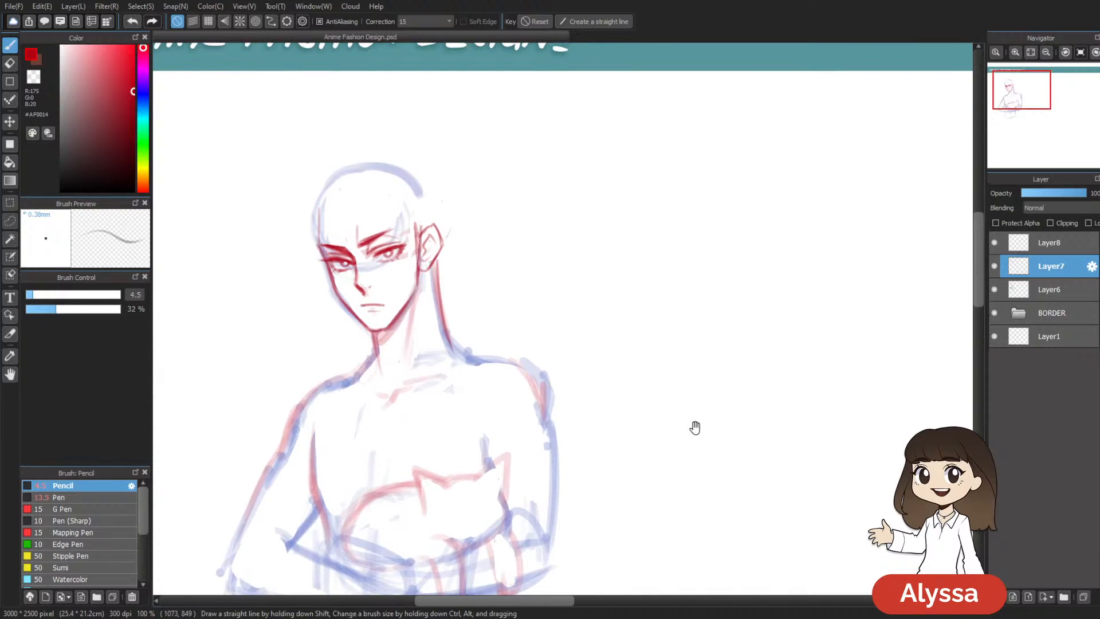
pyautogui.scroll(-1, 697, 430)
pyautogui.moveTo(591, 383); pyautogui.dragTo(530, 272)
pyautogui.moveTo(521, 357); pyautogui.dragTo(523, 373)
pyautogui.scroll(1, 532, 374)
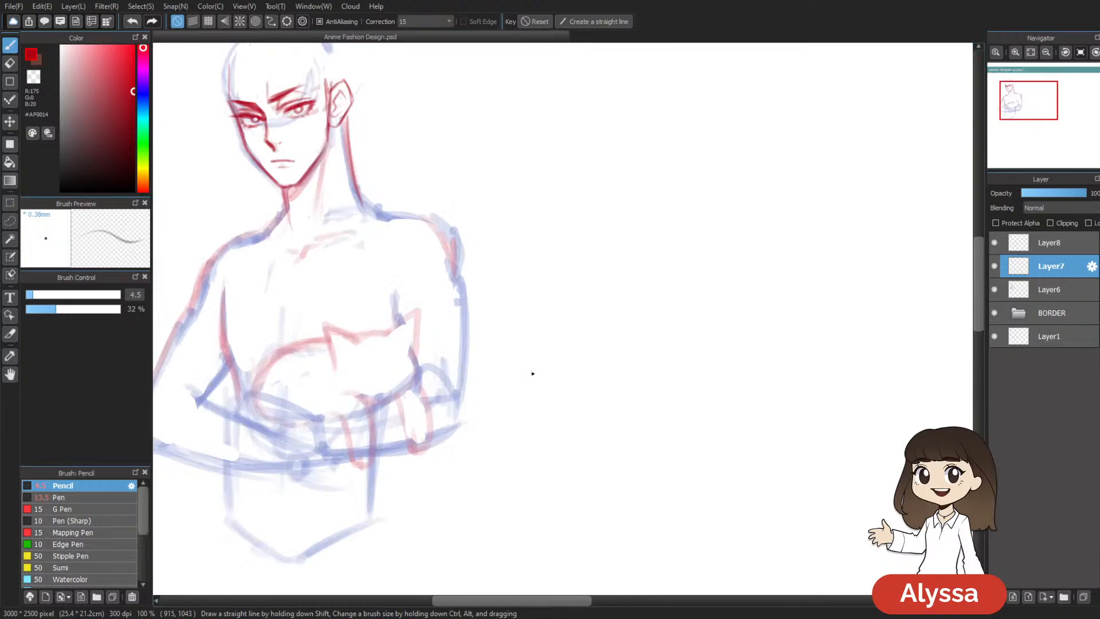
pyautogui.moveTo(535, 327)
pyautogui.mouseDown()
pyautogui.moveTo(562, 445)
pyautogui.moveTo(597, 408)
pyautogui.moveTo(670, 390)
pyautogui.mouseUp()
pyautogui.moveTo(765, 344); pyautogui.dragTo(661, 376)
pyautogui.click(994, 249)
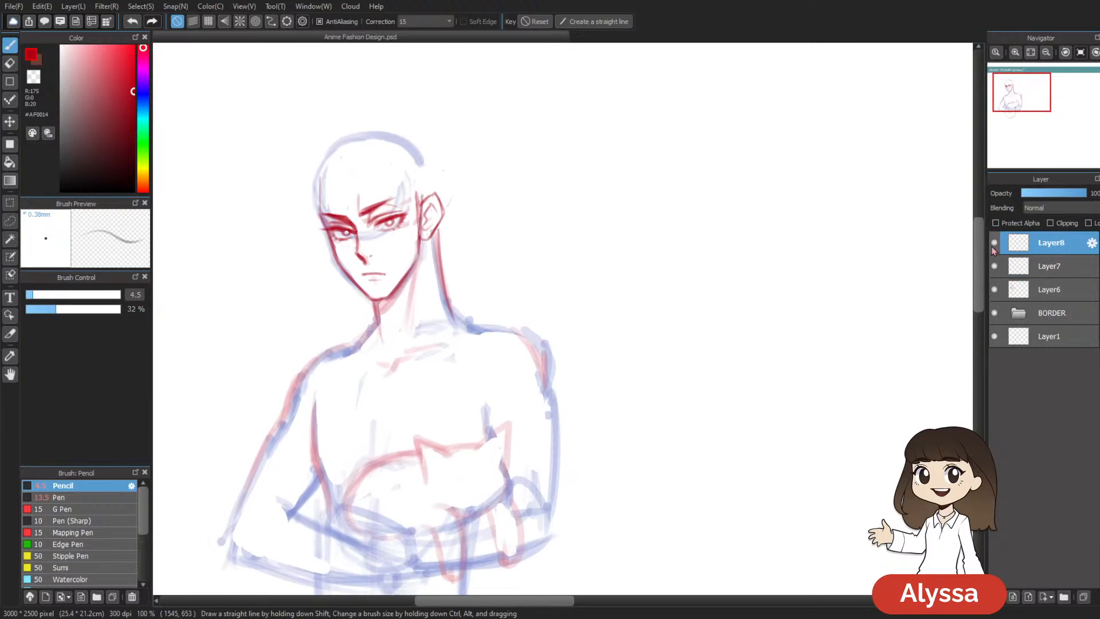
pyautogui.moveTo(753, 393); pyautogui.dragTo(842, 312)
pyautogui.click(999, 268)
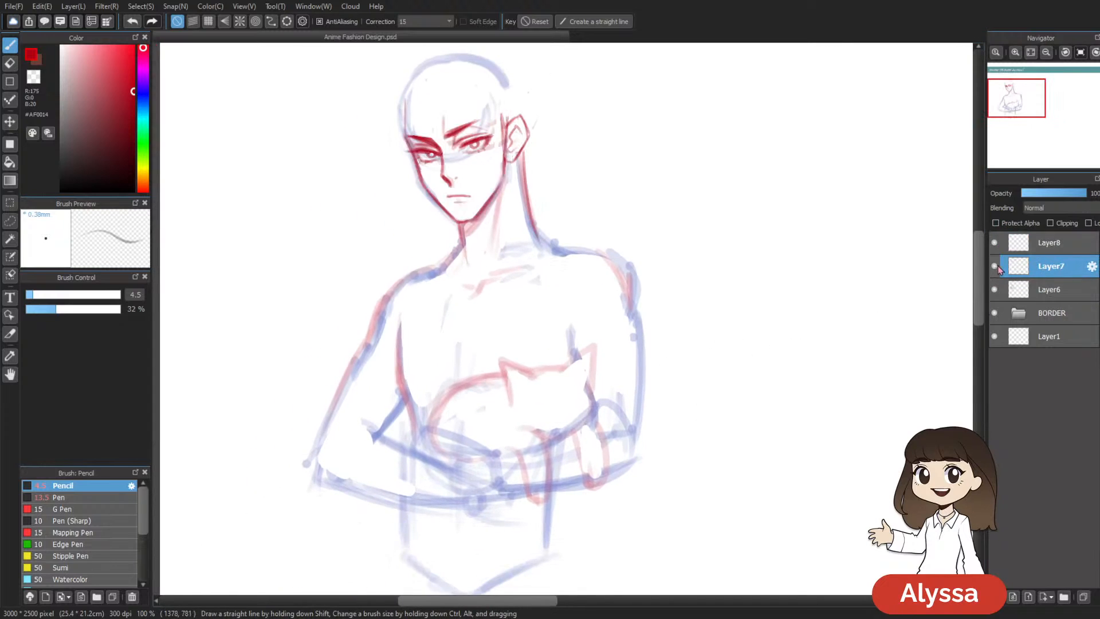
pyautogui.moveTo(762, 375); pyautogui.dragTo(713, 431)
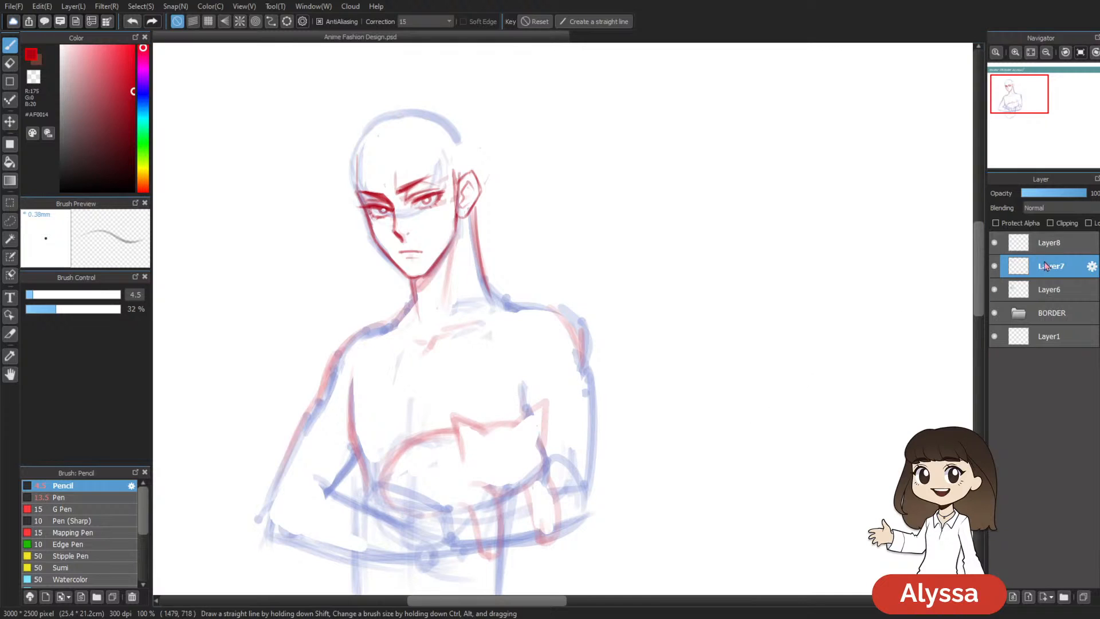
# Step: Darken both eyes with short pencil strokes on Layer8, comparing the face without and with the last stroke
pyautogui.click(1065, 249)
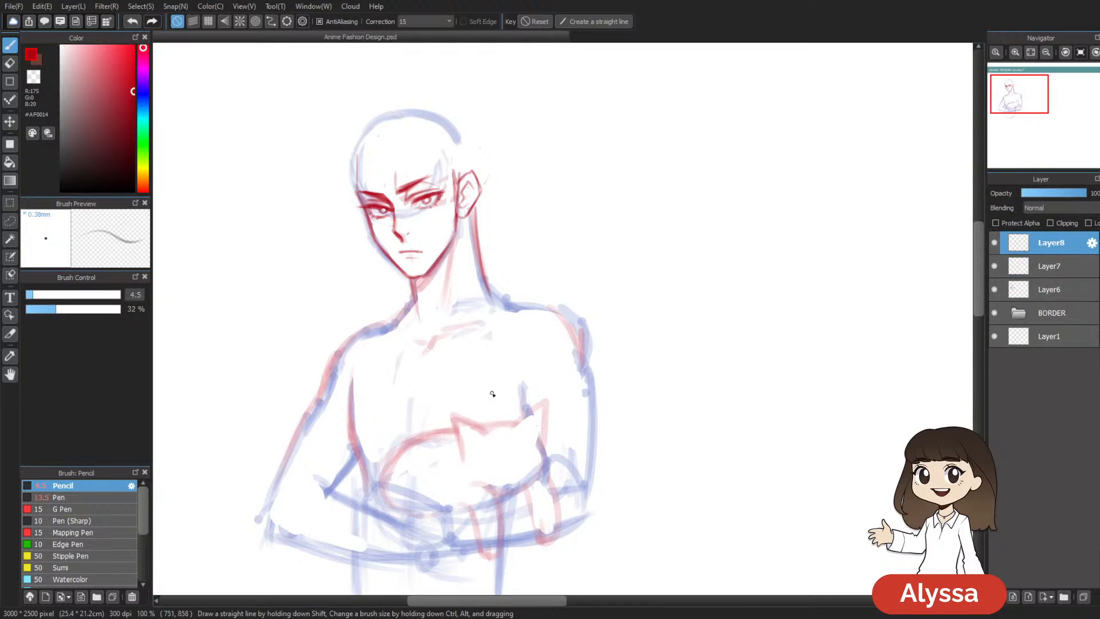
pyautogui.moveTo(619, 326); pyautogui.dragTo(582, 308)
pyautogui.moveTo(550, 341); pyautogui.dragTo(557, 361)
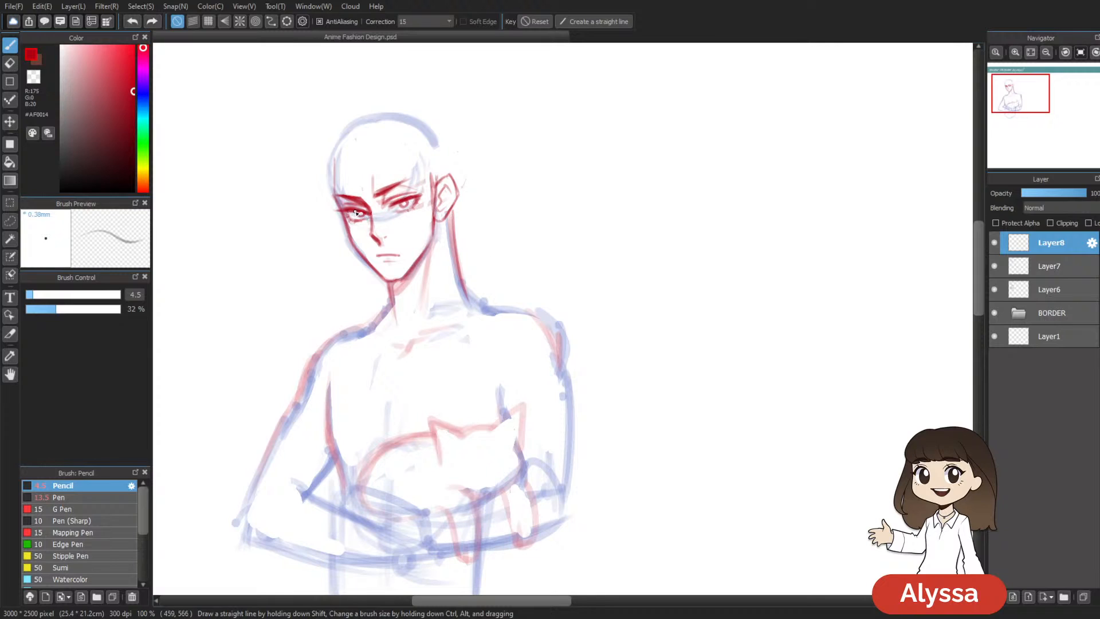
pyautogui.moveTo(368, 214); pyautogui.dragTo(360, 212)
pyautogui.moveTo(601, 258); pyautogui.dragTo(596, 256)
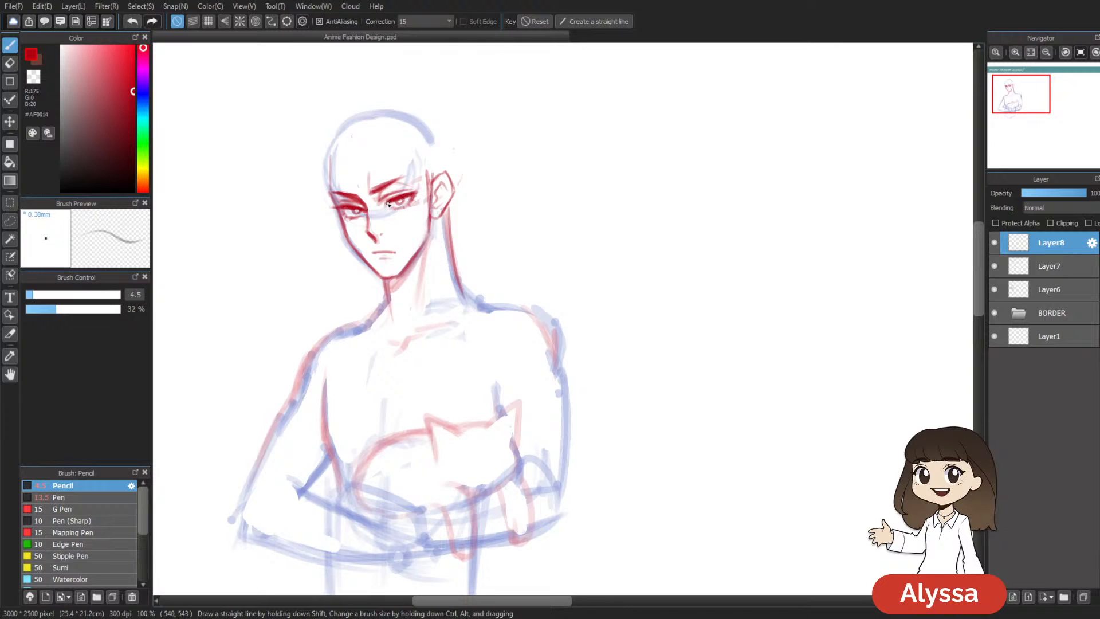
pyautogui.moveTo(648, 432); pyautogui.dragTo(660, 377)
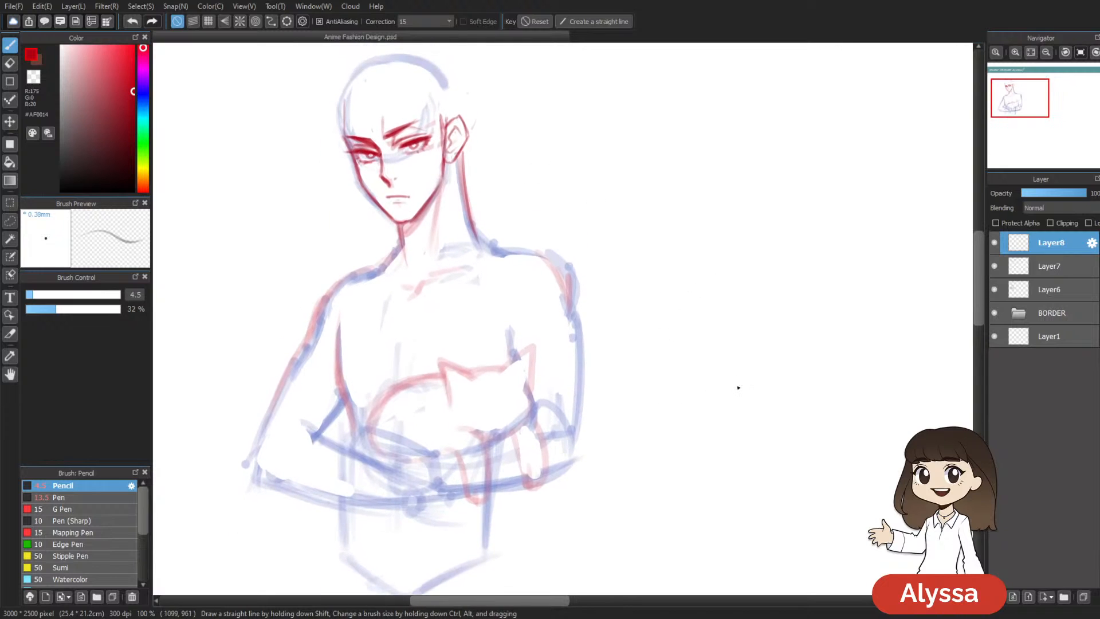
pyautogui.hotkey('ctrl', 'z')
pyautogui.hotkey('ctrl', 'y')
pyautogui.moveTo(535, 226); pyautogui.dragTo(527, 280)
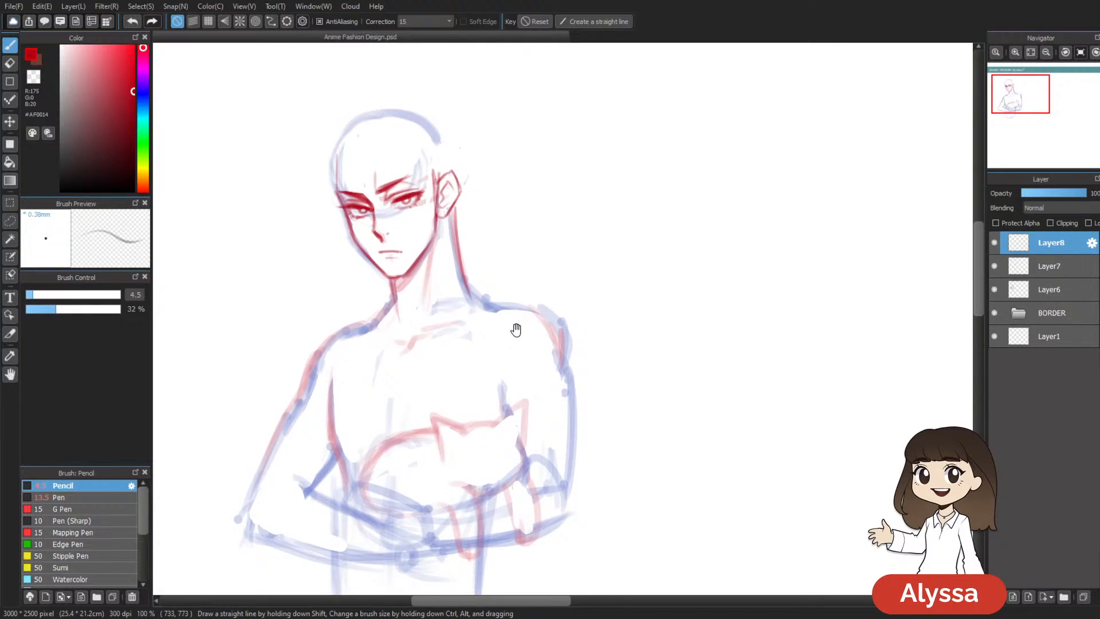
pyautogui.moveTo(599, 384); pyautogui.dragTo(580, 400)
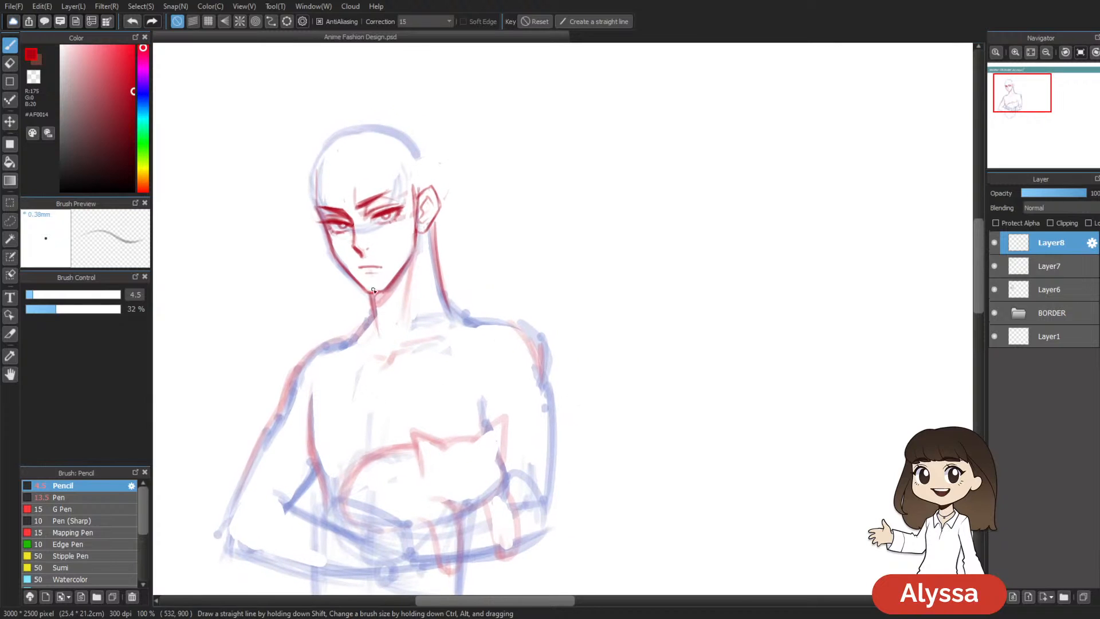
# Step: Sketch a thin curved hairline across the upper forehead from temple to temple on Layer8, undoing the rejected arcs
pyautogui.hotkey('ctrl', 'z')
pyautogui.moveTo(322, 179); pyautogui.dragTo(407, 171)
pyautogui.hotkey('ctrl', 'z')
pyautogui.moveTo(319, 179); pyautogui.dragTo(409, 169)
pyautogui.hotkey('ctrl', 'z')
pyautogui.moveTo(319, 178); pyautogui.dragTo(408, 169)
pyautogui.moveTo(675, 215); pyautogui.dragTo(646, 205)
pyautogui.moveTo(547, 202); pyautogui.dragTo(557, 191)
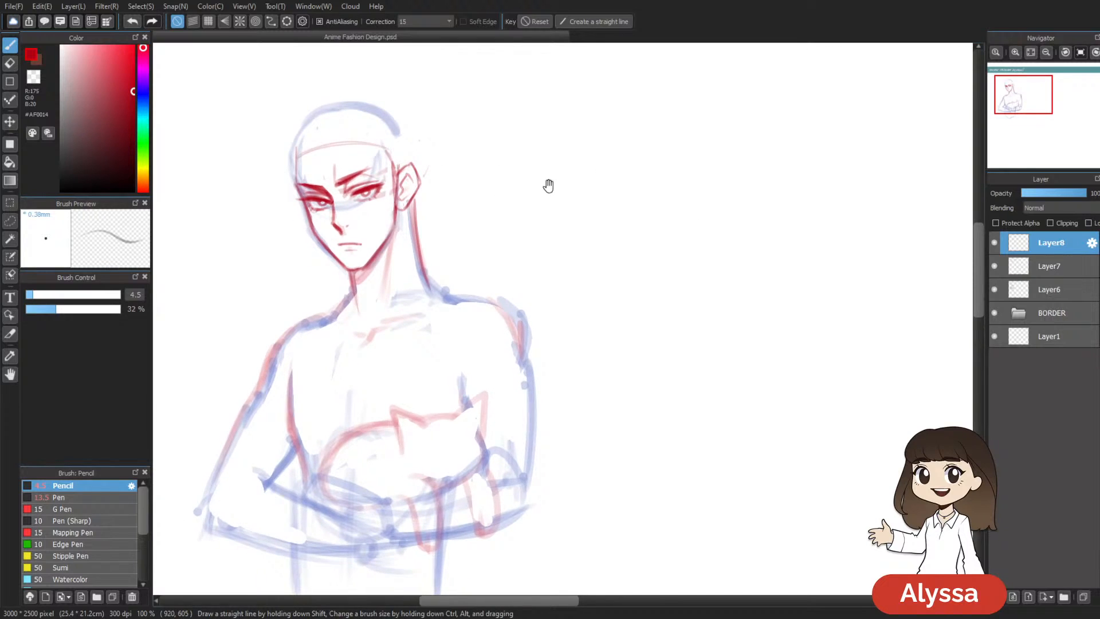
# Step: Add a new layer and move it above Layer8 at the top of the layer stack
pyautogui.moveTo(562, 274); pyautogui.dragTo(751, 254)
pyautogui.click(1051, 290)
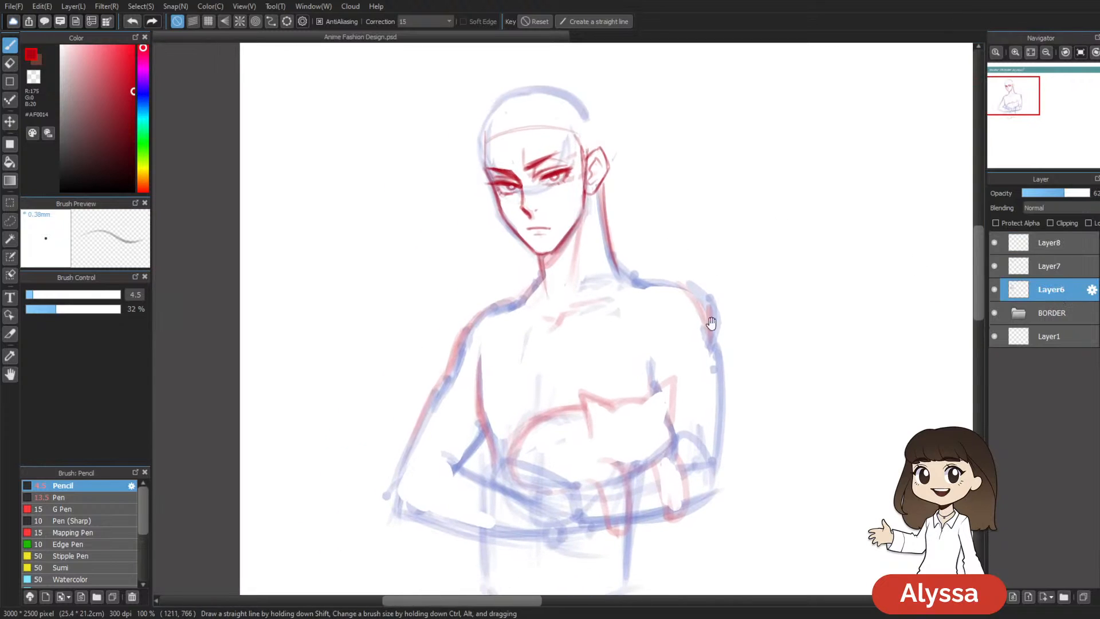
pyautogui.moveTo(759, 315); pyautogui.dragTo(765, 329)
pyautogui.moveTo(589, 332); pyautogui.dragTo(503, 348)
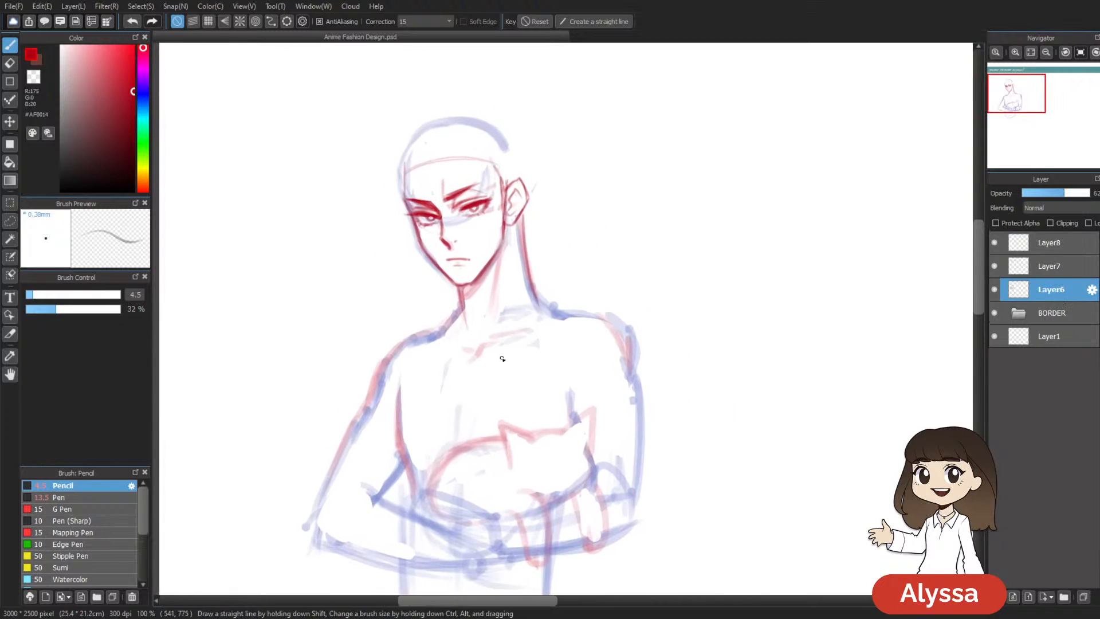
pyautogui.hotkey('ctrl', 'shift', 'n')
pyautogui.moveTo(1068, 281); pyautogui.dragTo(1071, 236)
pyautogui.moveTo(419, 347); pyautogui.dragTo(516, 361)
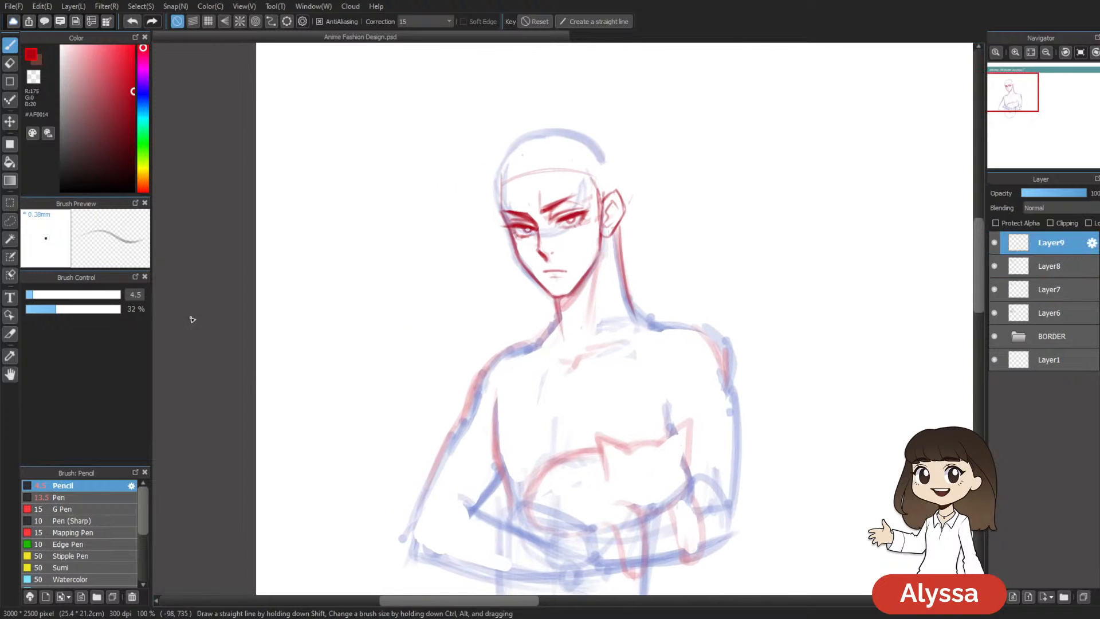
# Step: Set the Pencil opacity to 100% and hand-letter "LEVI - AOT" on Layer9 in the empty space beside the figure's shoulder
pyautogui.click(120, 309)
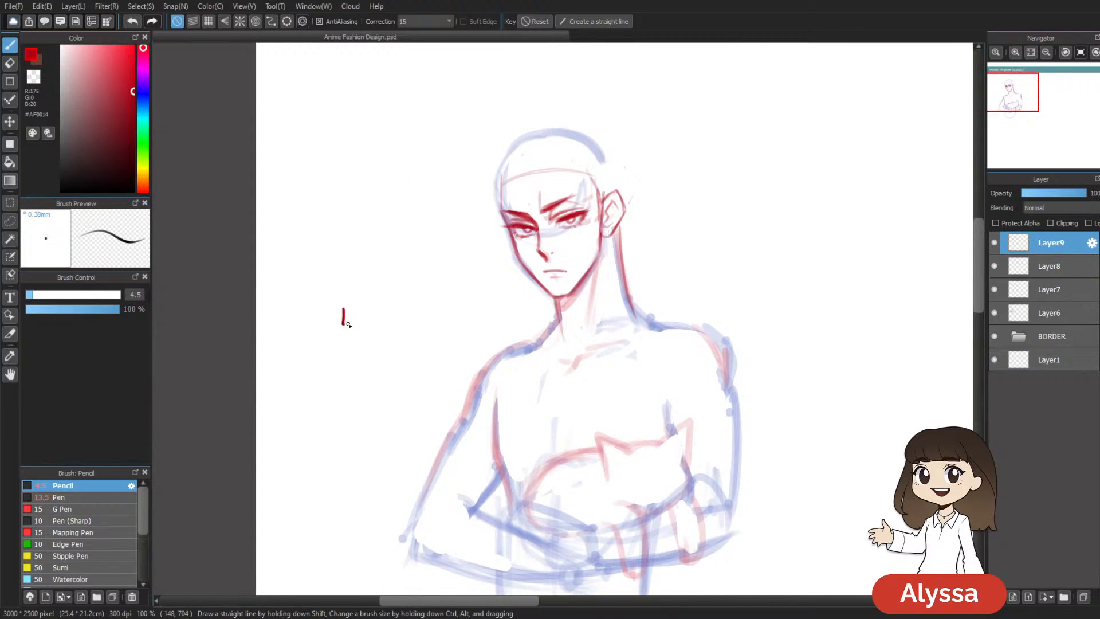
pyautogui.moveTo(353, 311); pyautogui.dragTo(362, 310)
pyautogui.moveTo(364, 310)
pyautogui.mouseDown()
pyautogui.moveTo(369, 322)
pyautogui.moveTo(377, 308)
pyautogui.moveTo(381, 322)
pyautogui.mouseUp()
pyautogui.moveTo(530, 368); pyautogui.dragTo(483, 351)
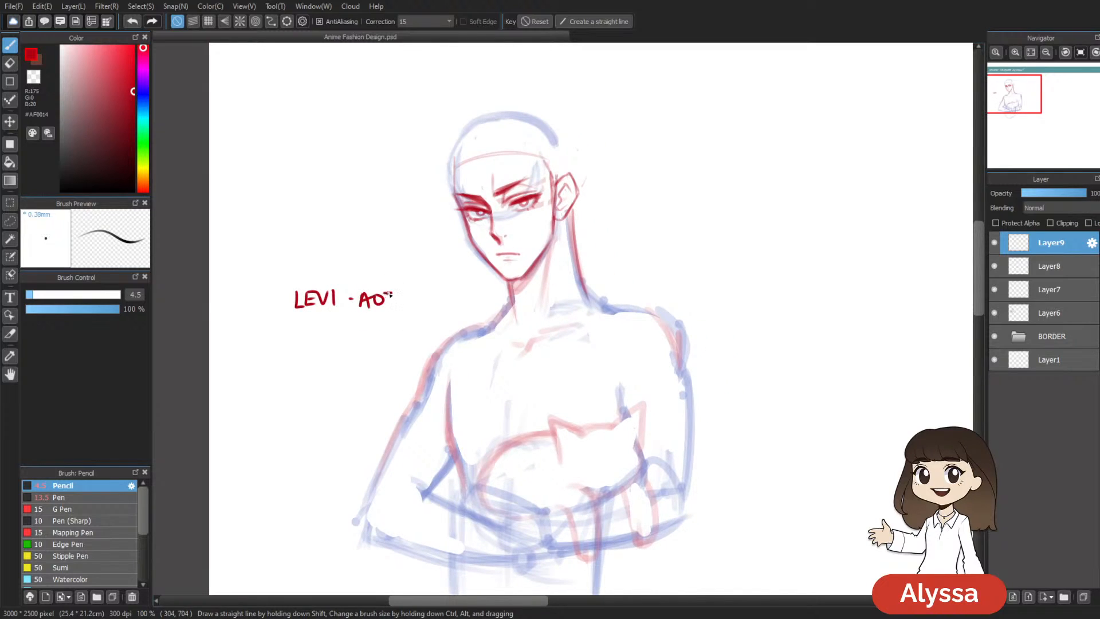
pyautogui.moveTo(619, 394); pyautogui.dragTo(586, 391)
# Step: Lasso the hand-lettered "LEVI - AOT" note on Layer9, discarding the first rectangular selection
pyautogui.press('m')
pyautogui.moveTo(310, 346); pyautogui.dragTo(200, 293)
pyautogui.hotkey('ctrl', 'd')
pyautogui.press('l')
pyautogui.moveTo(321, 347)
pyautogui.mouseDown()
pyautogui.moveTo(180, 344)
pyautogui.moveTo(335, 378)
pyautogui.mouseUp()
pyautogui.hotkey('ctrl', 't')
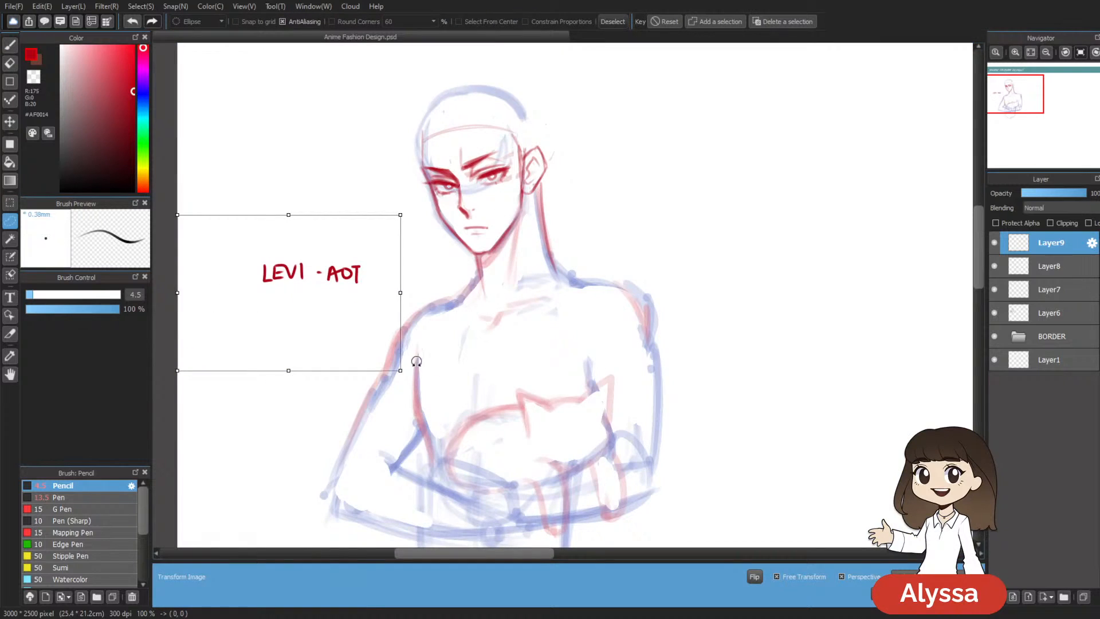
pyautogui.moveTo(400, 370); pyautogui.dragTo(375, 348)
pyautogui.press('Escape')
# Step: Scale the selected "LEVI - AOT" note proportionally to about 65%, move it up beside the face, and clear the selection
pyautogui.hotkey('ctrl', 't')
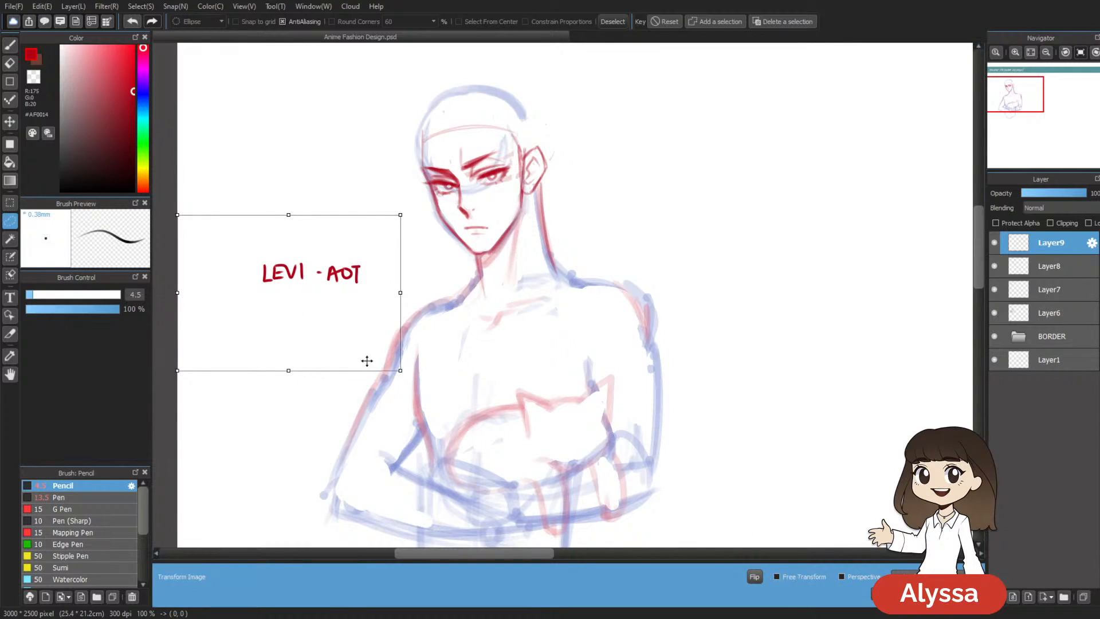
pyautogui.moveTo(400, 370); pyautogui.dragTo(337, 269)
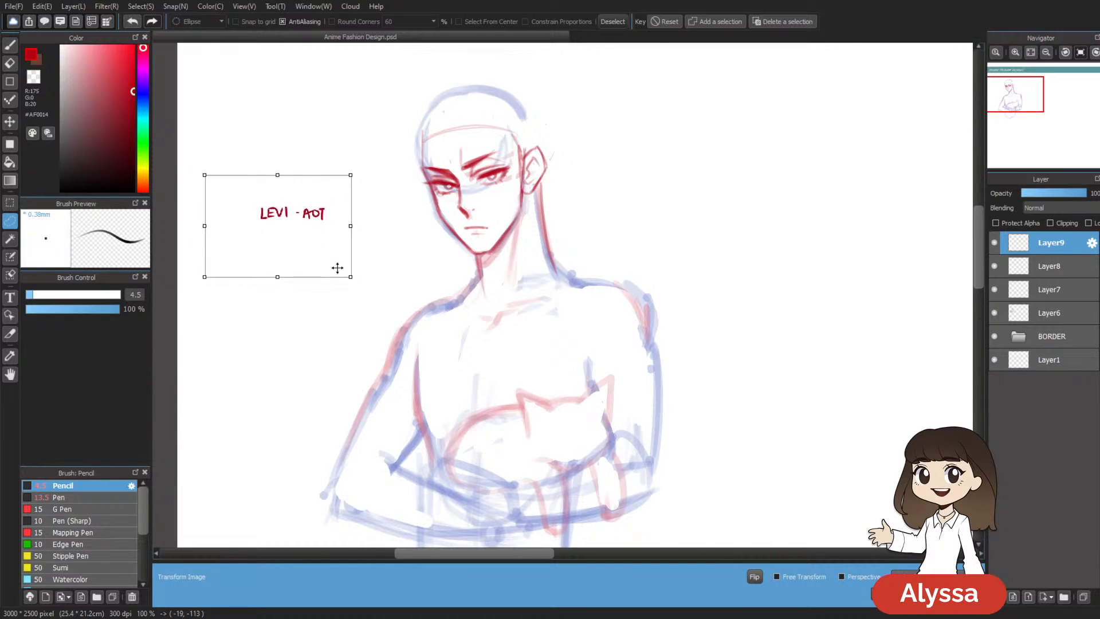
pyautogui.press('Return')
pyautogui.hotkey('ctrl', 'z')
pyautogui.hotkey('ctrl', 'y')
pyautogui.hotkey('ctrl', 'd')
pyautogui.moveTo(553, 355); pyautogui.dragTo(498, 369)
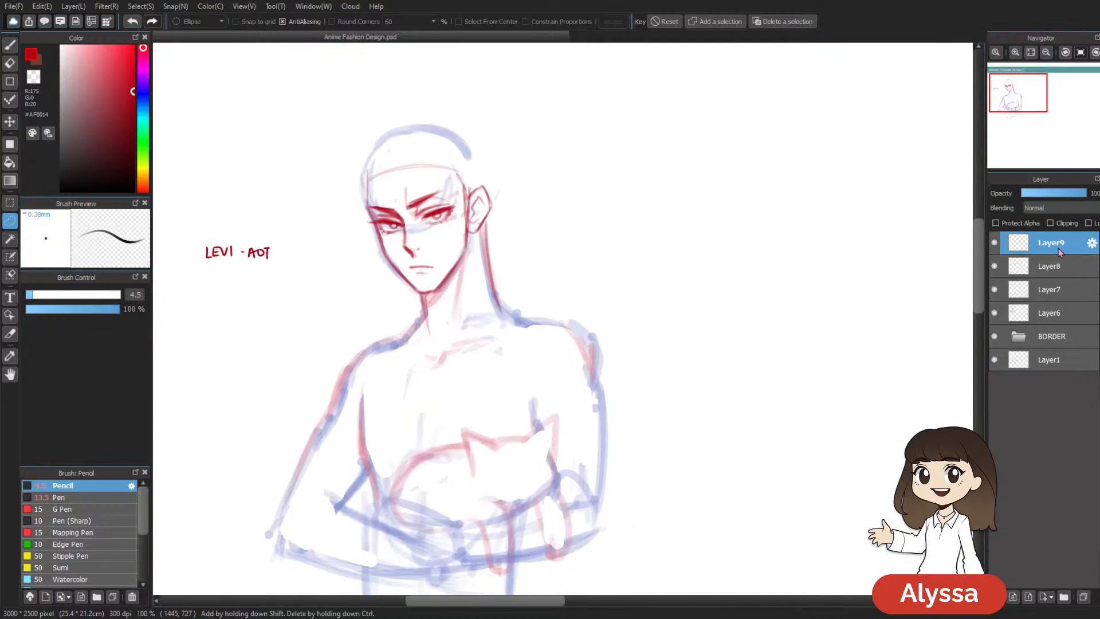
# Step: Merge Layer9 and Layer8 down into Layer7, check the merged layer's visibility, and add a new empty layer above it
pyautogui.click(1037, 270)
pyautogui.click(1057, 248)
pyautogui.hotkey('ctrl', 'e')
pyautogui.hotkey('ctrl', 'e')
pyautogui.click(995, 245)
pyautogui.click(995, 245)
pyautogui.moveTo(688, 270); pyautogui.dragTo(699, 241)
pyautogui.hotkey('ctrl', 'shift', 'n')
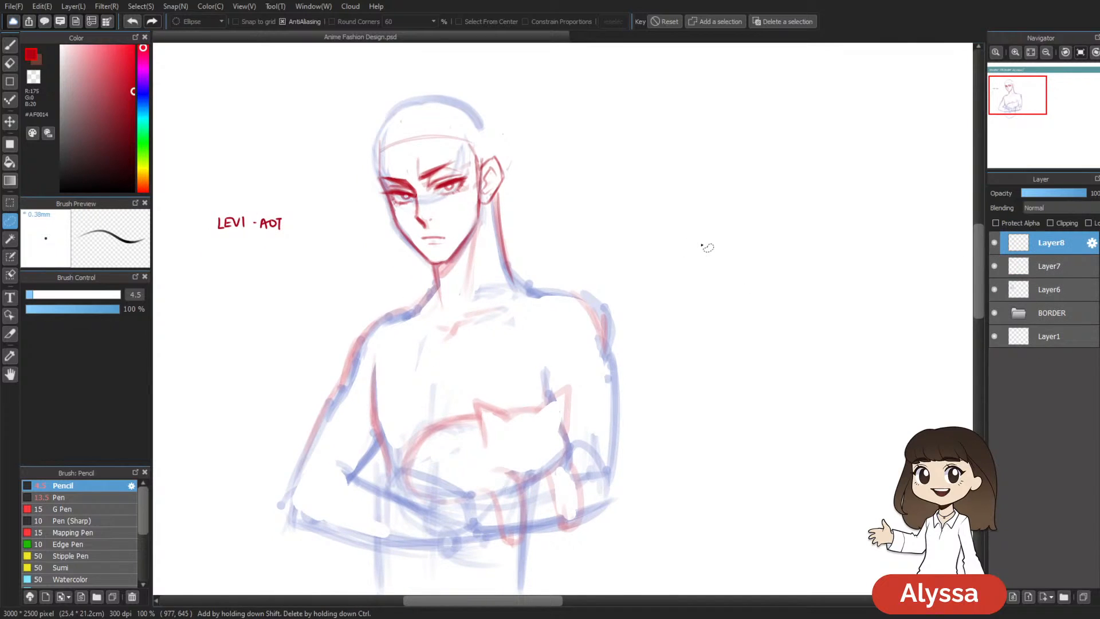
# Step: Set the Pencil to size 5 and 62% opacity and try a short hair strand at the hairline, undoing it
pyautogui.press('b')
pyautogui.moveTo(593, 309)
pyautogui.mouseDown()
pyautogui.moveTo(562, 267)
pyautogui.moveTo(549, 278)
pyautogui.mouseUp()
pyautogui.moveTo(477, 192)
pyautogui.mouseDown()
pyautogui.moveTo(468, 289)
pyautogui.moveTo(492, 284)
pyautogui.mouseUp()
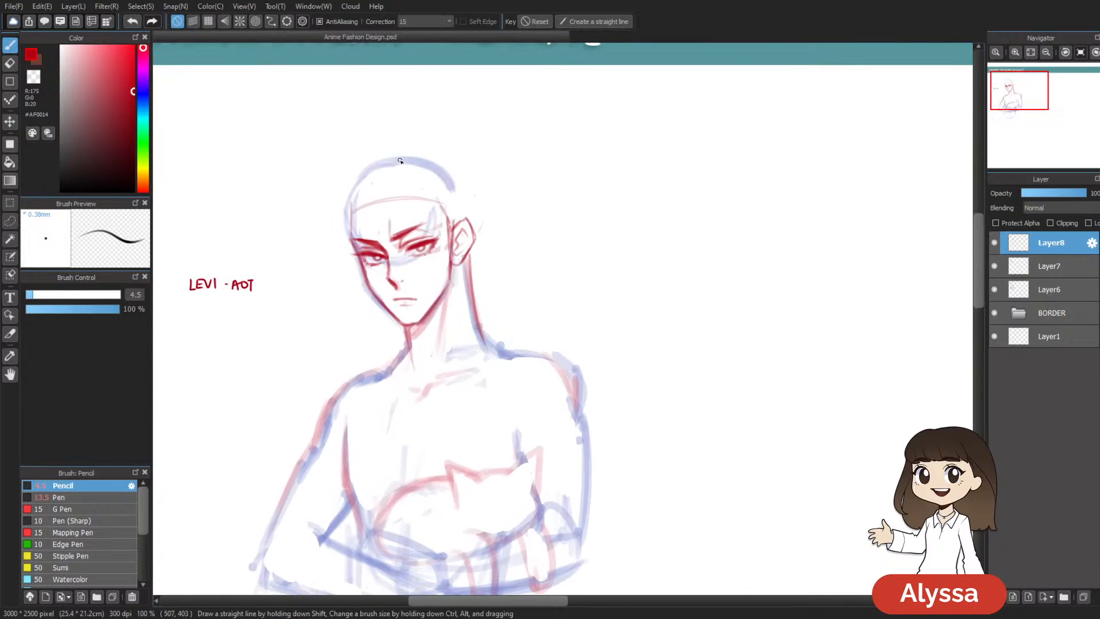
pyautogui.moveTo(585, 282); pyautogui.dragTo(579, 283)
pyautogui.moveTo(553, 334); pyautogui.dragTo(555, 334)
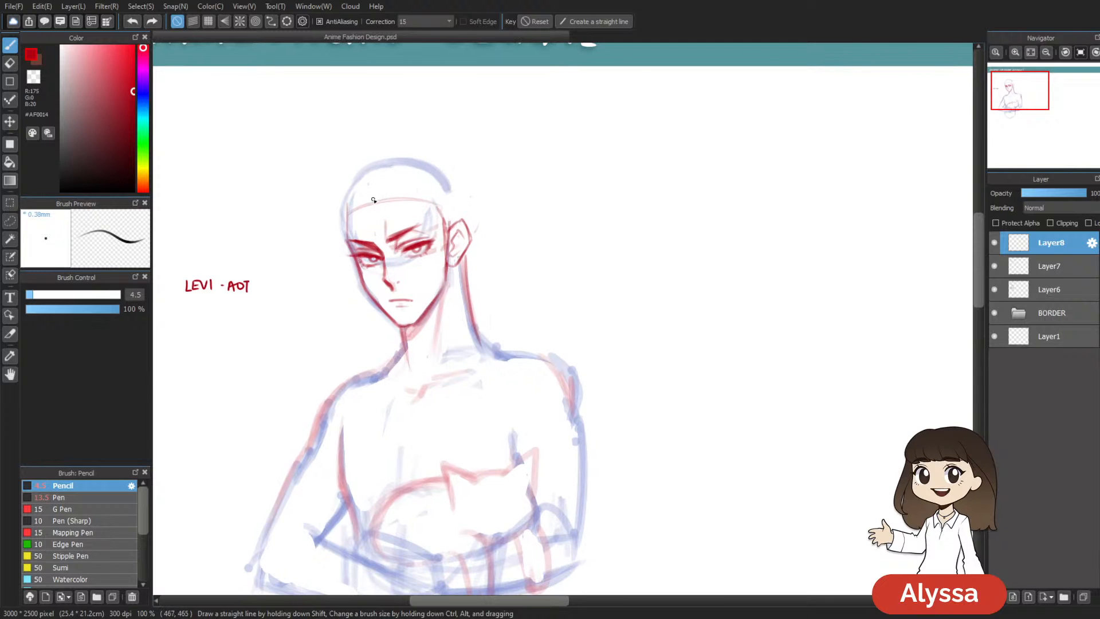
pyautogui.click(84, 309)
pyautogui.moveTo(374, 183); pyautogui.dragTo(367, 198)
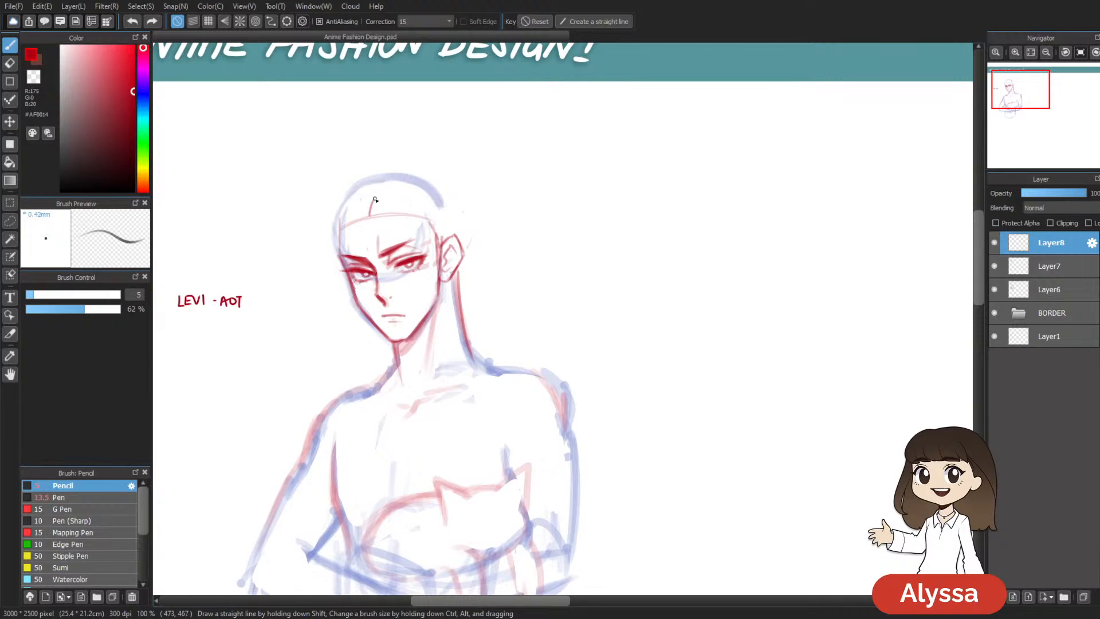
pyautogui.hotkey('ctrl', 'z')
pyautogui.hotkey('ctrl', 'z')
pyautogui.moveTo(434, 269); pyautogui.dragTo(428, 262)
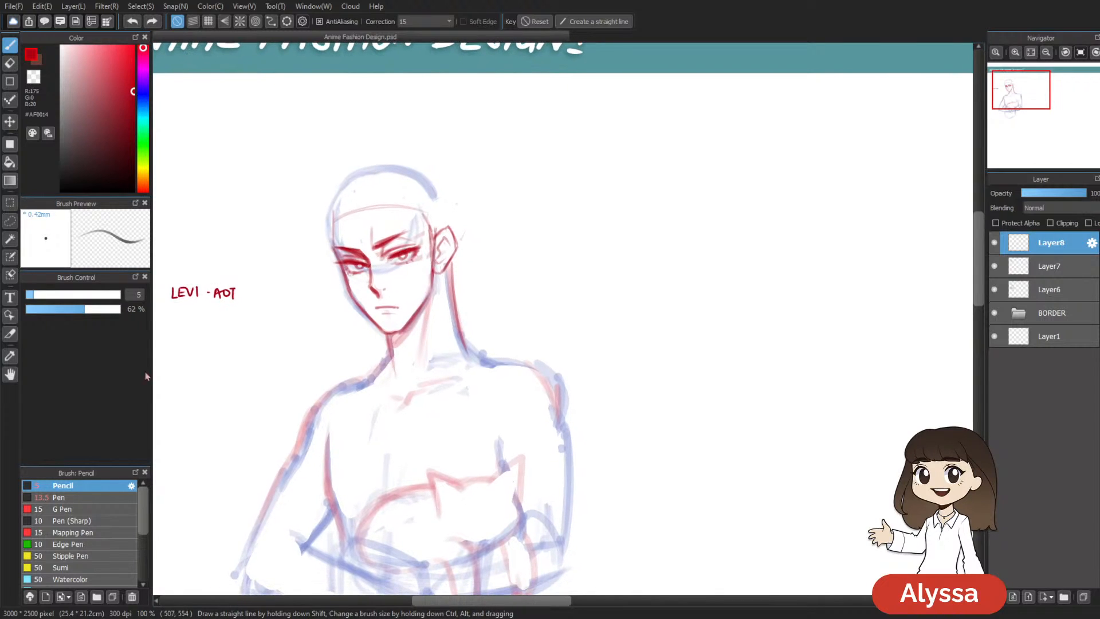
# Step: Set the Pencil opacity to 51% and sketch a small arched parting with a strand falling down the middle of the forehead
pyautogui.moveTo(80, 312); pyautogui.dragTo(74, 312)
pyautogui.moveTo(371, 195); pyautogui.dragTo(376, 224)
pyautogui.hotkey('ctrl', 'z')
pyautogui.moveTo(435, 179); pyautogui.dragTo(431, 184)
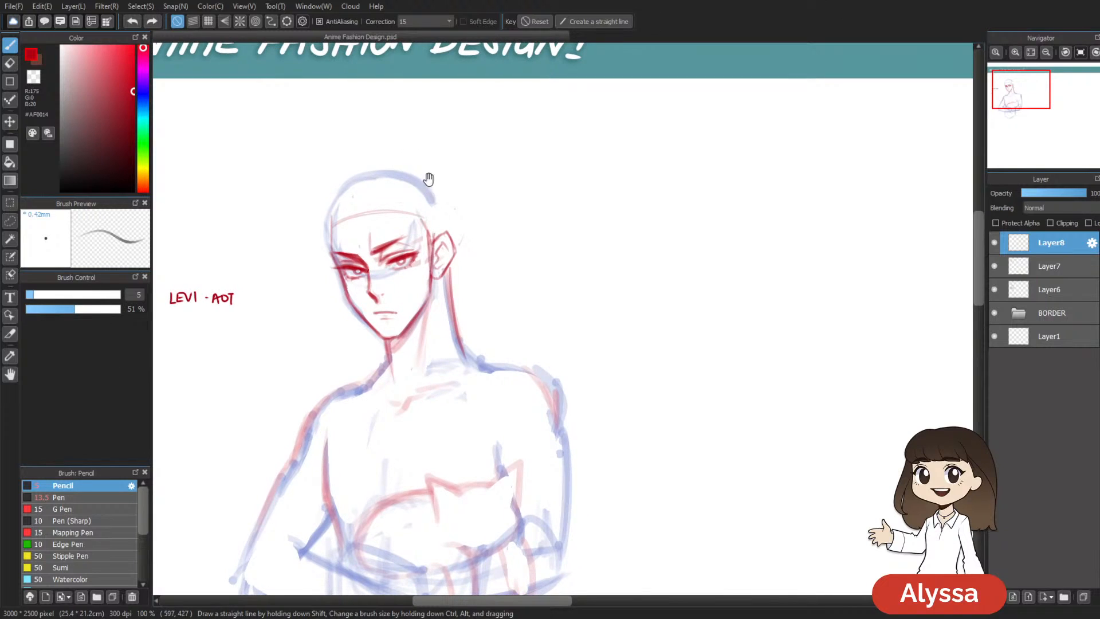
pyautogui.moveTo(379, 220); pyautogui.dragTo(380, 244)
pyautogui.moveTo(625, 269); pyautogui.dragTo(606, 248)
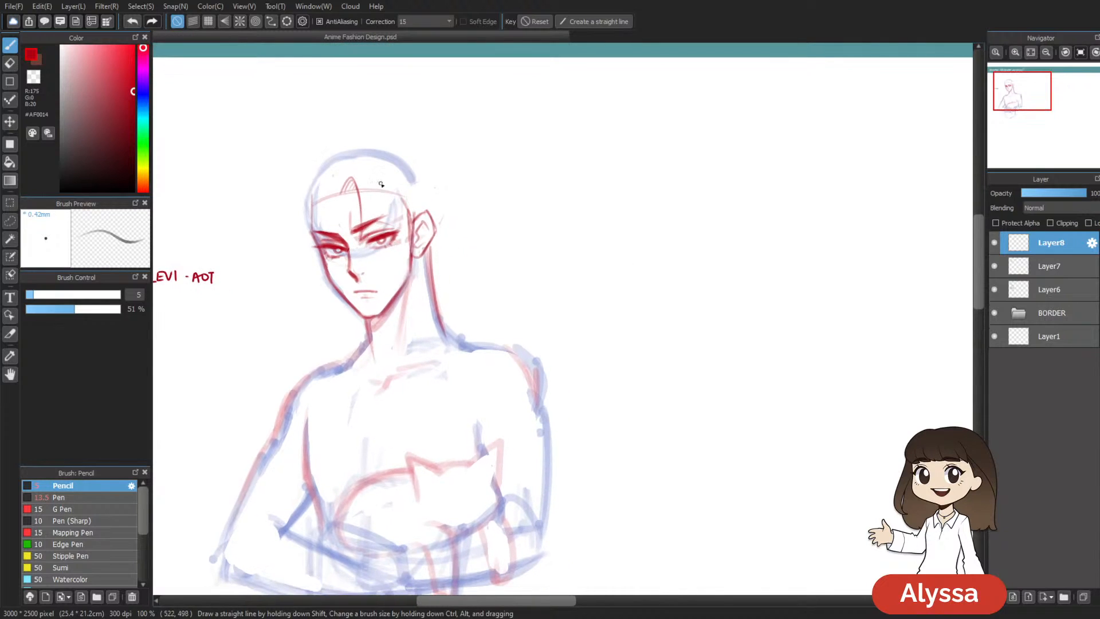
pyautogui.moveTo(497, 229); pyautogui.dragTo(474, 212)
# Step: Sketch pointed fringe strands across the forehead over the ear-side brow and short locks at the temple beside the ear
pyautogui.moveTo(357, 187); pyautogui.dragTo(341, 229)
pyautogui.moveTo(356, 189); pyautogui.dragTo(350, 219)
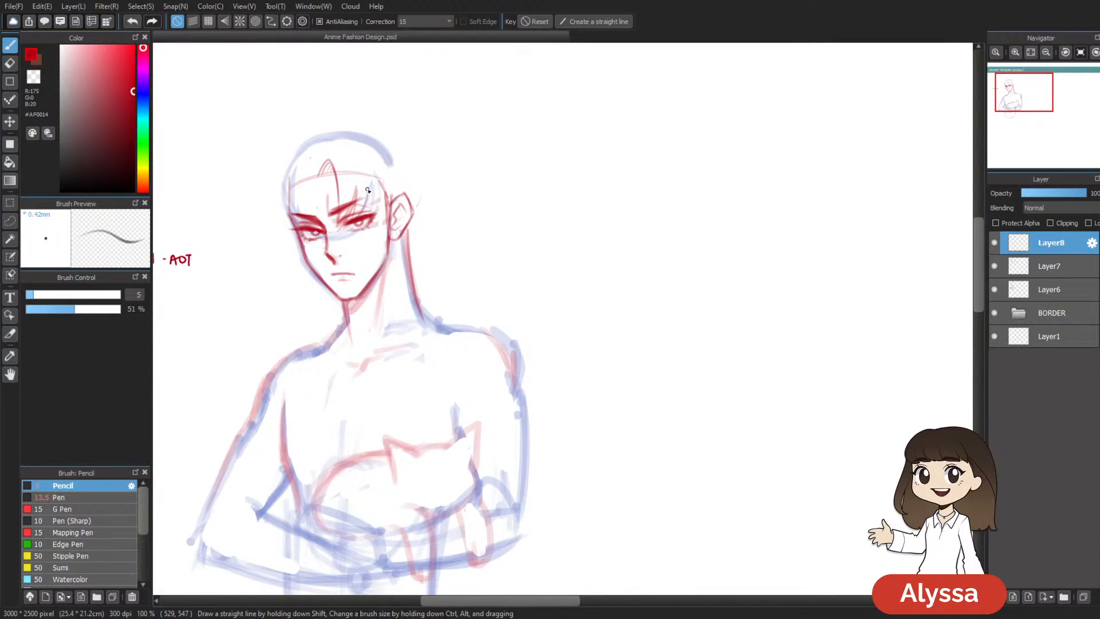
pyautogui.moveTo(393, 187); pyautogui.dragTo(390, 210)
pyautogui.moveTo(510, 177); pyautogui.dragTo(496, 180)
pyautogui.moveTo(385, 186)
pyautogui.mouseDown()
pyautogui.moveTo(380, 208)
pyautogui.moveTo(429, 140)
pyautogui.mouseUp()
pyautogui.moveTo(516, 363); pyautogui.dragTo(499, 358)
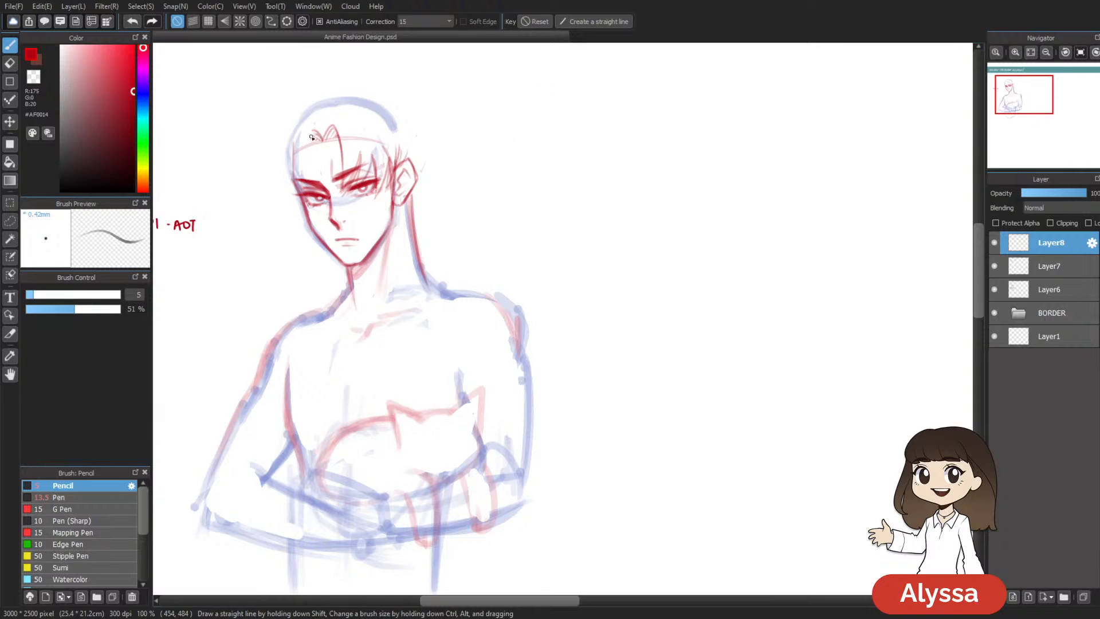
# Step: Sketch a curved fringe strand over the far side of the forehead, redrawing it after undoing the first version
pyautogui.moveTo(313, 134); pyautogui.dragTo(313, 177)
pyautogui.hotkey('ctrl', 'z')
pyautogui.moveTo(427, 202); pyautogui.dragTo(421, 214)
pyautogui.moveTo(308, 146); pyautogui.dragTo(314, 177)
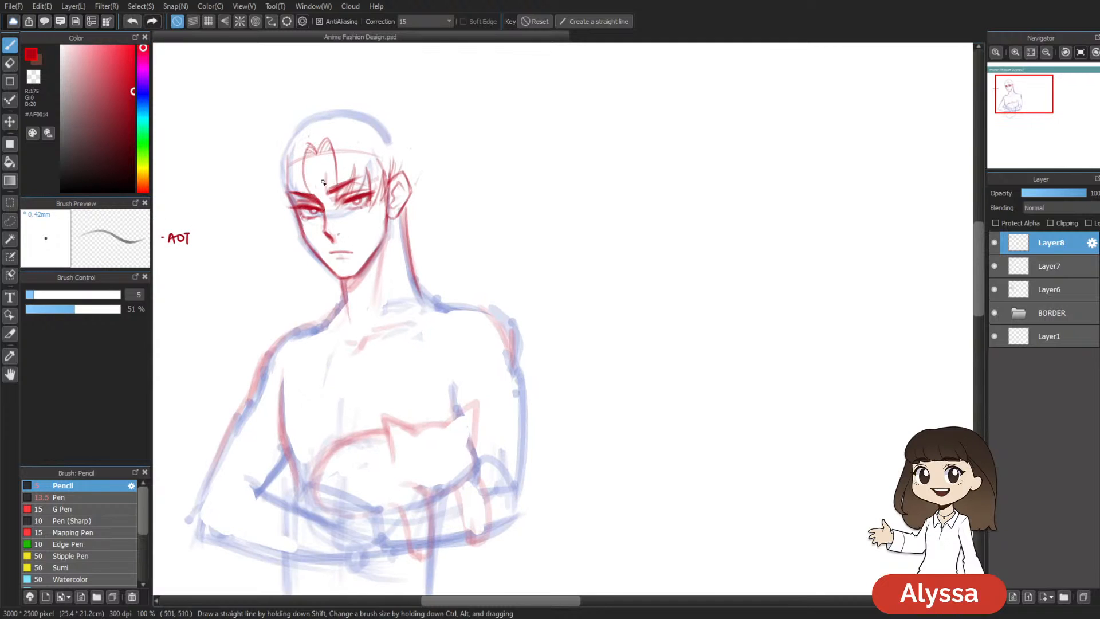
pyautogui.moveTo(561, 322)
pyautogui.mouseDown()
pyautogui.moveTo(558, 304)
pyautogui.moveTo(557, 318)
pyautogui.mouseUp()
# Step: Shift the fringe sketch on Layer8 slightly, about 7 px left and 5 px down, with a transform
pyautogui.hotkey('ctrl', 't')
pyautogui.moveTo(401, 108); pyautogui.dragTo(398, 110)
pyautogui.moveTo(373, 147); pyautogui.dragTo(370, 150)
pyautogui.press('Return')
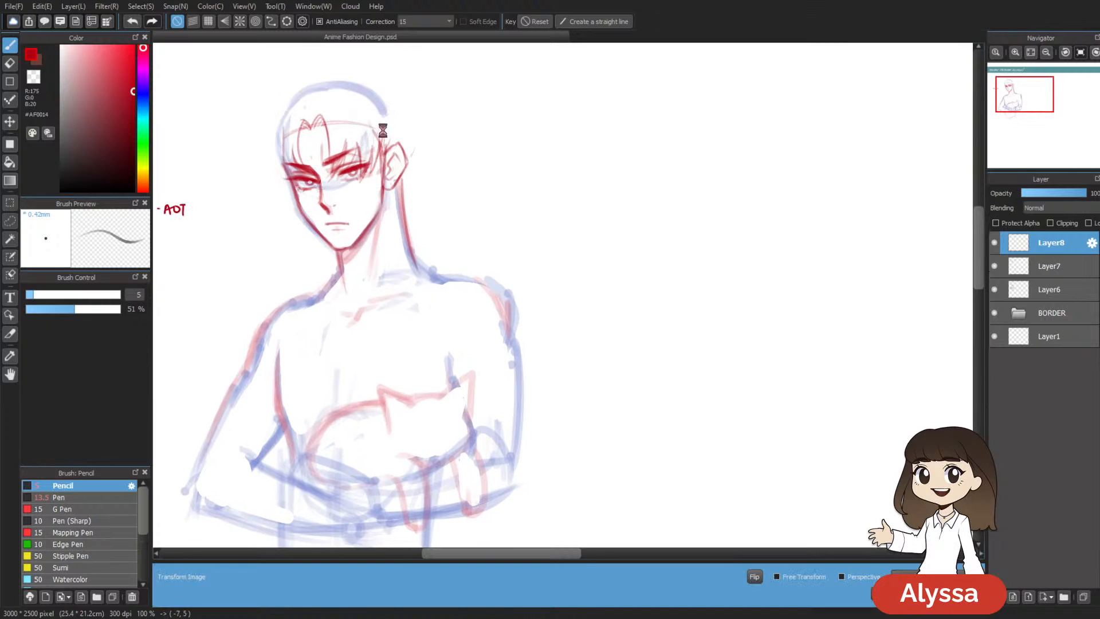
# Step: Sketch the outer hair contour on the side away from the ear, curving from the crown down past the temple
pyautogui.moveTo(568, 258); pyautogui.dragTo(630, 271)
pyautogui.moveTo(456, 263); pyautogui.dragTo(451, 297)
pyautogui.moveTo(339, 191); pyautogui.dragTo(326, 236)
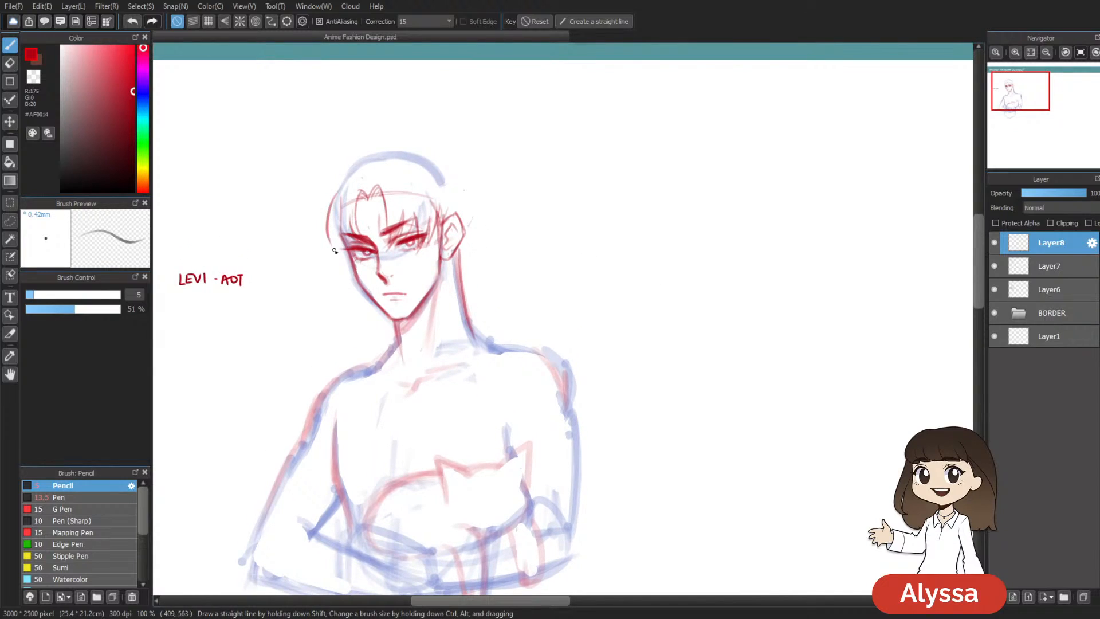
pyautogui.moveTo(630, 324)
pyautogui.mouseDown()
pyautogui.moveTo(614, 270)
pyautogui.moveTo(597, 275)
pyautogui.moveTo(602, 369)
pyautogui.moveTo(557, 442)
pyautogui.mouseUp()
pyautogui.moveTo(510, 478)
pyautogui.mouseDown()
pyautogui.moveTo(504, 447)
pyautogui.moveTo(519, 467)
pyautogui.mouseUp()
pyautogui.moveTo(518, 406); pyautogui.dragTo(514, 412)
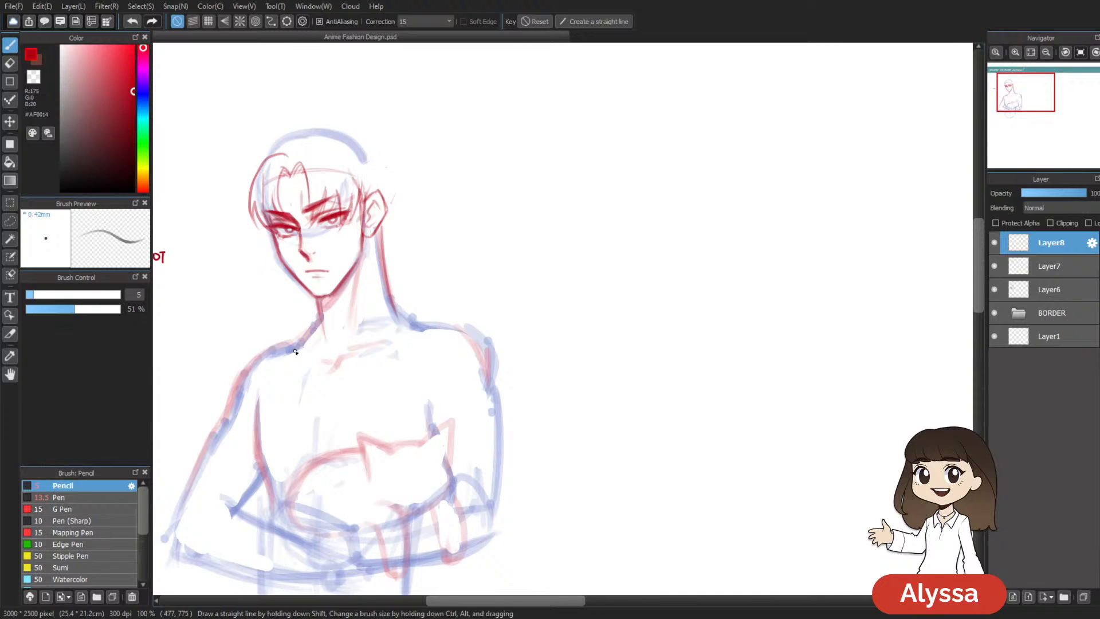
pyautogui.moveTo(459, 276); pyautogui.dragTo(513, 267)
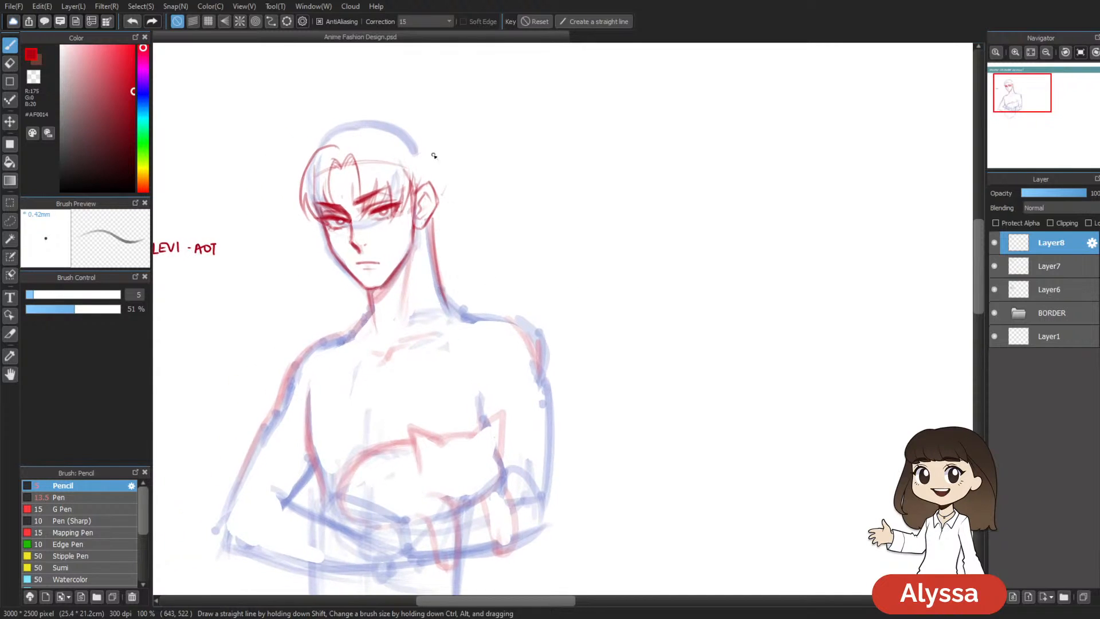
# Step: Sketch curved parting strands at the crown and rework the lock beside the ear, undoing the rejected strokes
pyautogui.moveTo(411, 165); pyautogui.dragTo(411, 192)
pyautogui.hotkey('ctrl', 'z')
pyautogui.moveTo(484, 190); pyautogui.dragTo(487, 186)
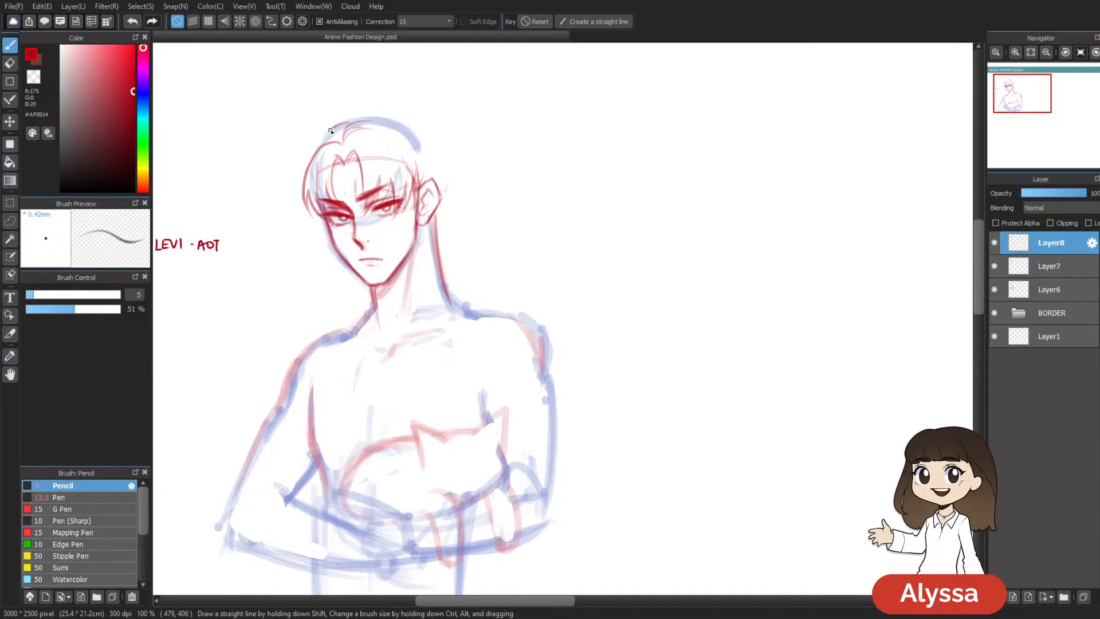
pyautogui.hotkey('ctrl', 'z')
pyautogui.moveTo(537, 162); pyautogui.dragTo(632, 149)
pyautogui.moveTo(659, 304); pyautogui.dragTo(582, 330)
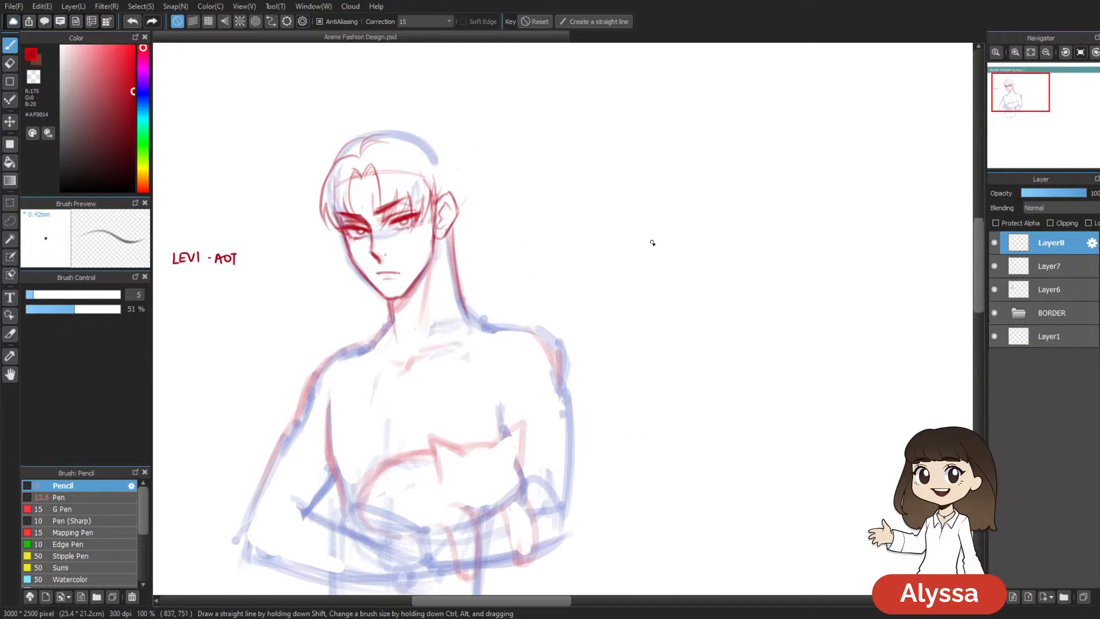
# Step: Outline the hair from the crown over the back of the head and down behind the ear, undoing the rejected arcs
pyautogui.moveTo(668, 180); pyautogui.dragTo(653, 174)
pyautogui.moveTo(549, 169); pyautogui.dragTo(555, 179)
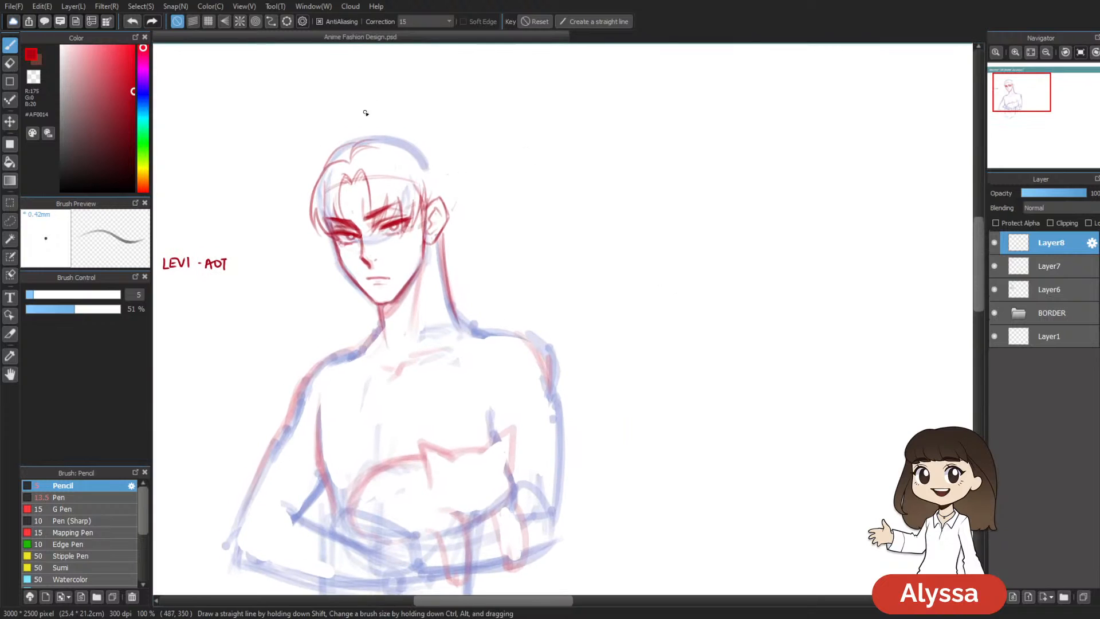
pyautogui.moveTo(357, 142)
pyautogui.mouseDown()
pyautogui.moveTo(386, 139)
pyautogui.moveTo(435, 159)
pyautogui.mouseUp()
pyautogui.hotkey('ctrl', 'z')
pyautogui.moveTo(355, 145); pyautogui.dragTo(436, 161)
pyautogui.hotkey('ctrl', 'z')
pyautogui.moveTo(369, 137); pyautogui.dragTo(352, 144)
pyautogui.moveTo(438, 159); pyautogui.dragTo(451, 211)
pyautogui.hscroll(-2, 480, 230)
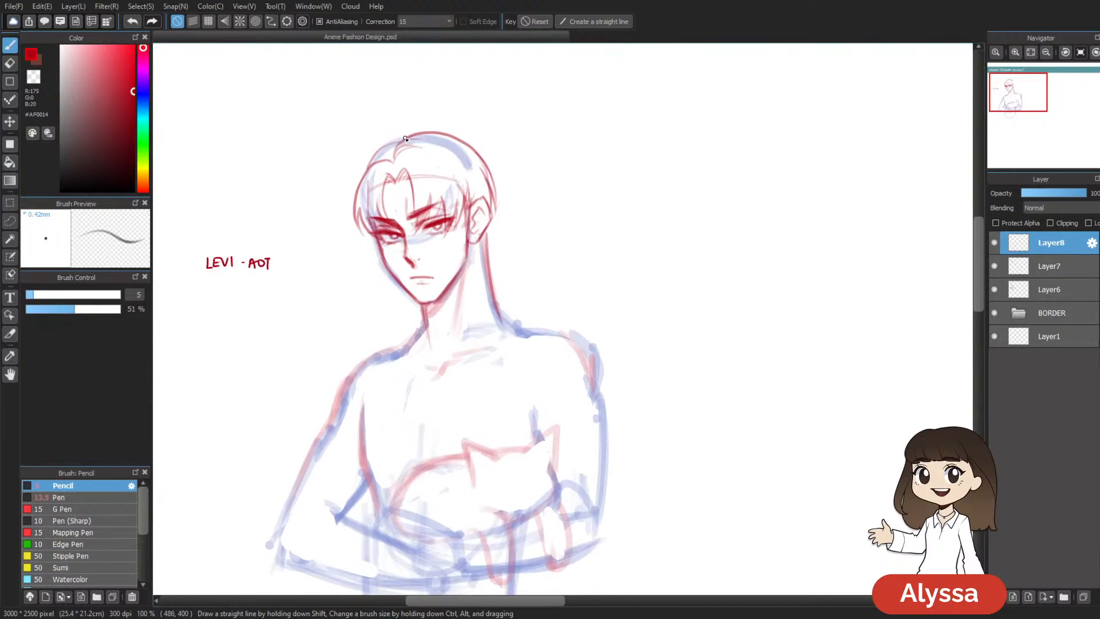
# Step: Redraw the hair contour opposite the ear with more volume and a pointed side tuft, erasing the overlapping old line
pyautogui.moveTo(383, 142); pyautogui.dragTo(367, 164)
pyautogui.hotkey('ctrl', 'z')
pyautogui.press('e')
pyautogui.moveTo(371, 158)
pyautogui.mouseDown()
pyautogui.moveTo(366, 175)
pyautogui.moveTo(389, 150)
pyautogui.mouseUp()
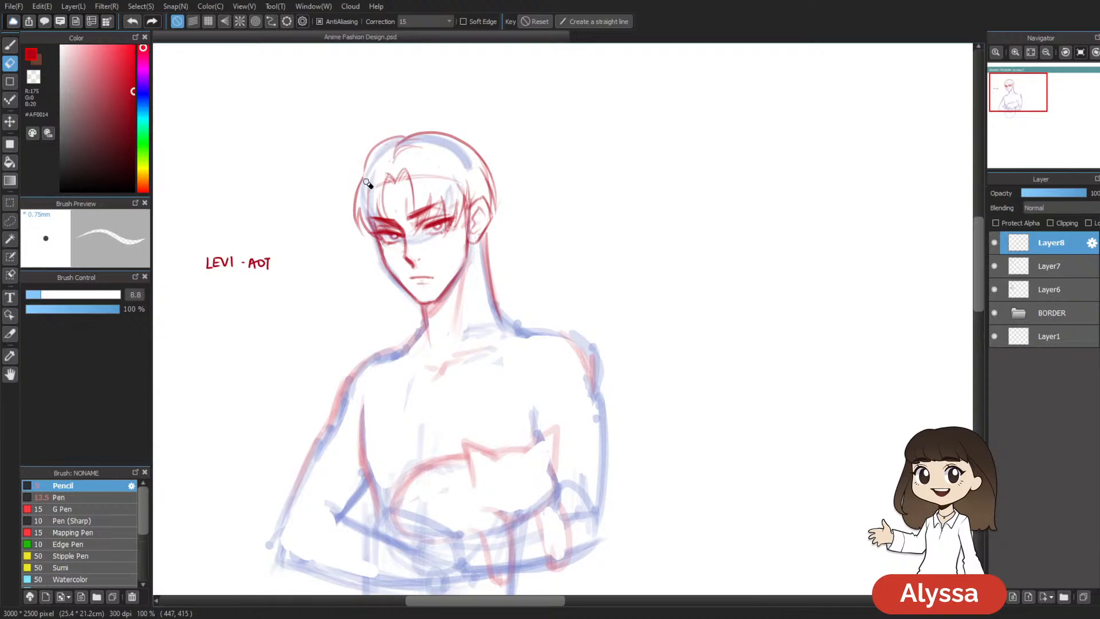
pyautogui.press('b')
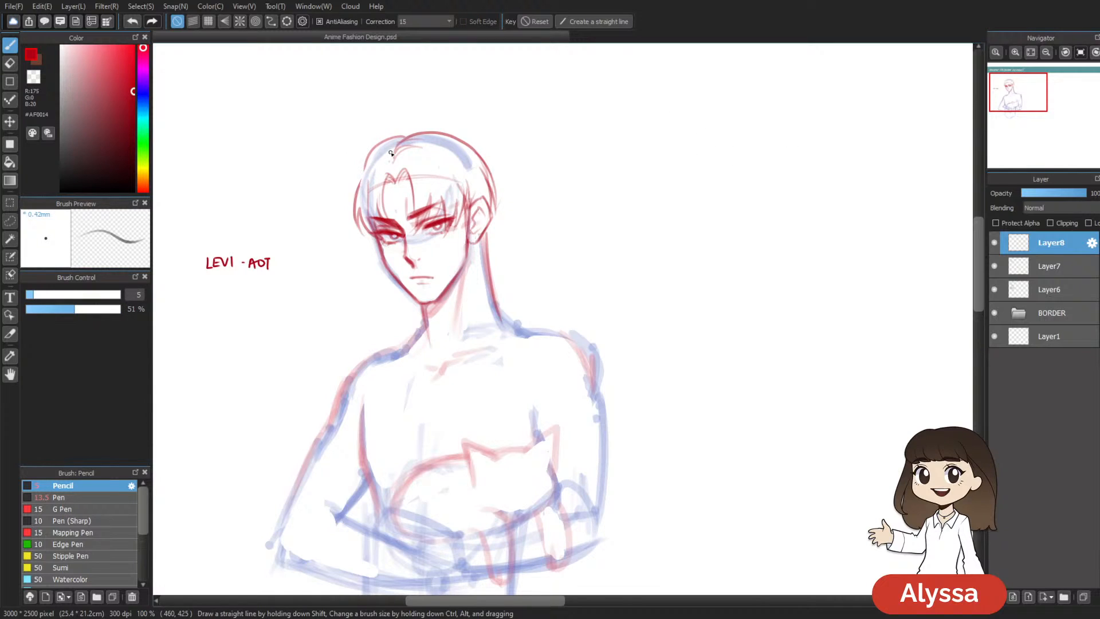
pyautogui.hotkey('ctrl', 'z')
pyautogui.moveTo(382, 152)
pyautogui.mouseDown()
pyautogui.moveTo(349, 182)
pyautogui.moveTo(347, 207)
pyautogui.mouseUp()
pyautogui.moveTo(652, 241); pyautogui.dragTo(644, 225)
pyautogui.press('e')
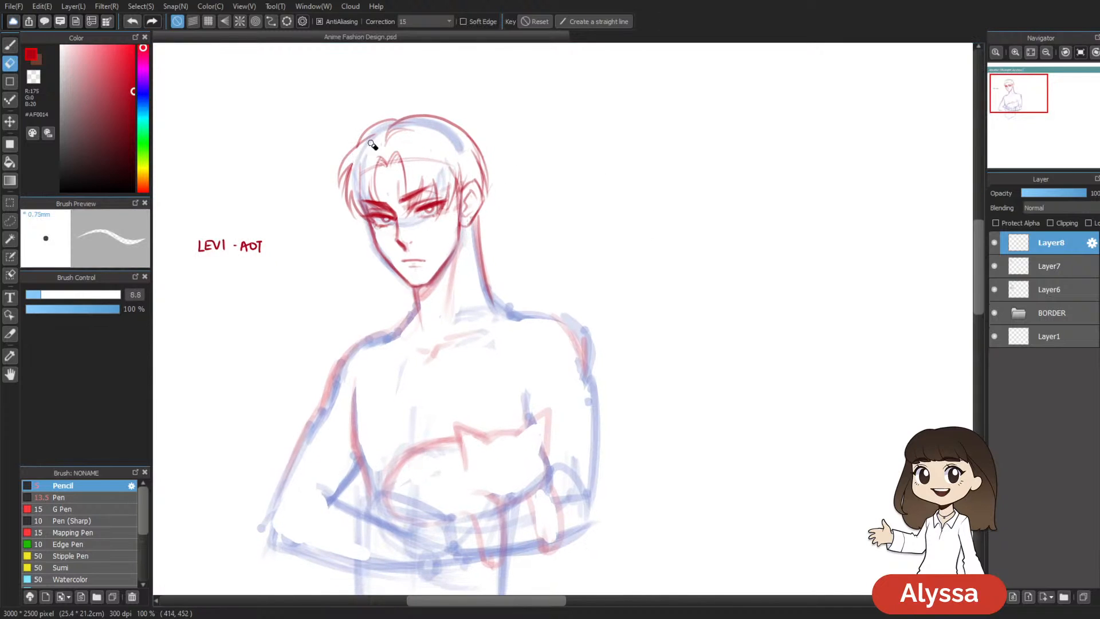
pyautogui.press('b')
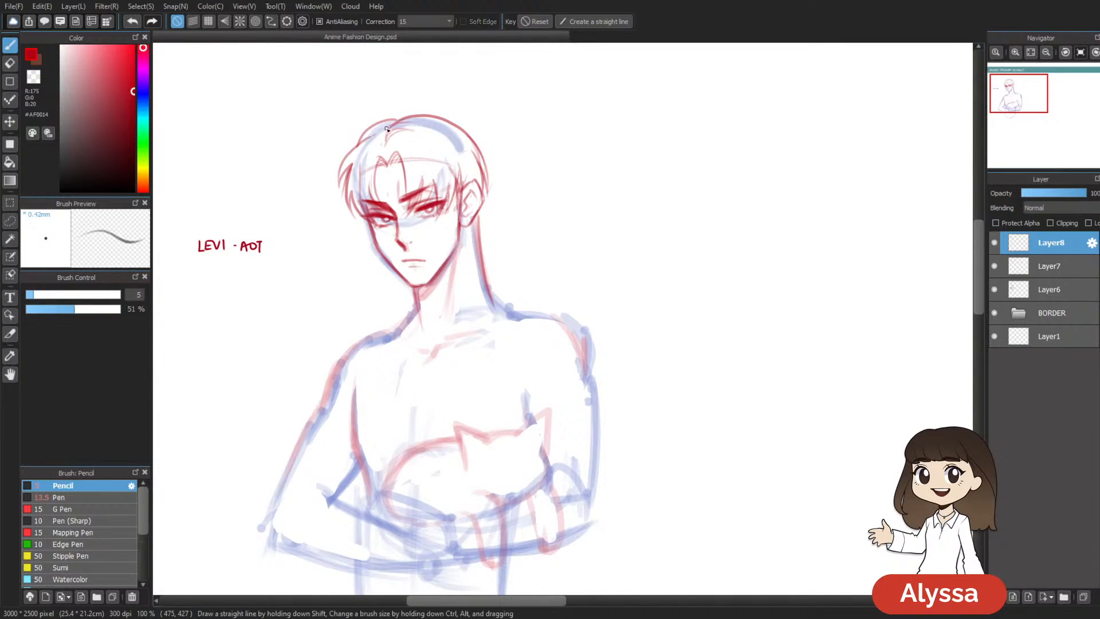
# Step: Sketch short hair strands below the ear along the nape of the neck
pyautogui.moveTo(742, 356); pyautogui.dragTo(711, 312)
pyautogui.moveTo(551, 163); pyautogui.dragTo(530, 189)
pyautogui.moveTo(468, 226); pyautogui.dragTo(488, 206)
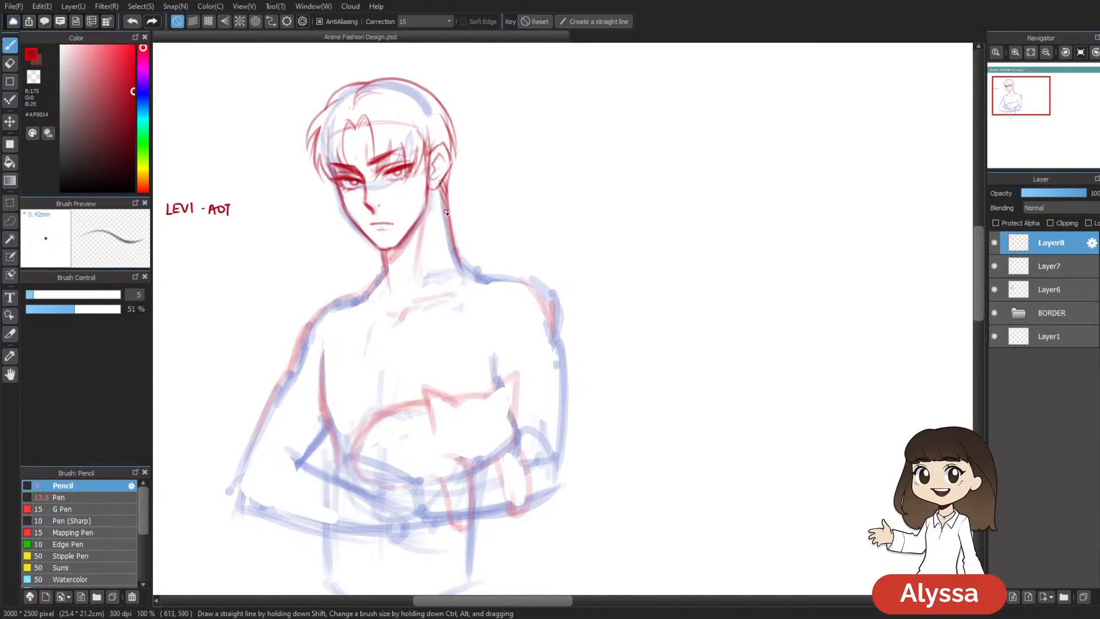
# Step: Try to redraw the outer hair contour from the crown down the ear side of the head
pyautogui.moveTo(542, 98); pyautogui.dragTo(480, 131)
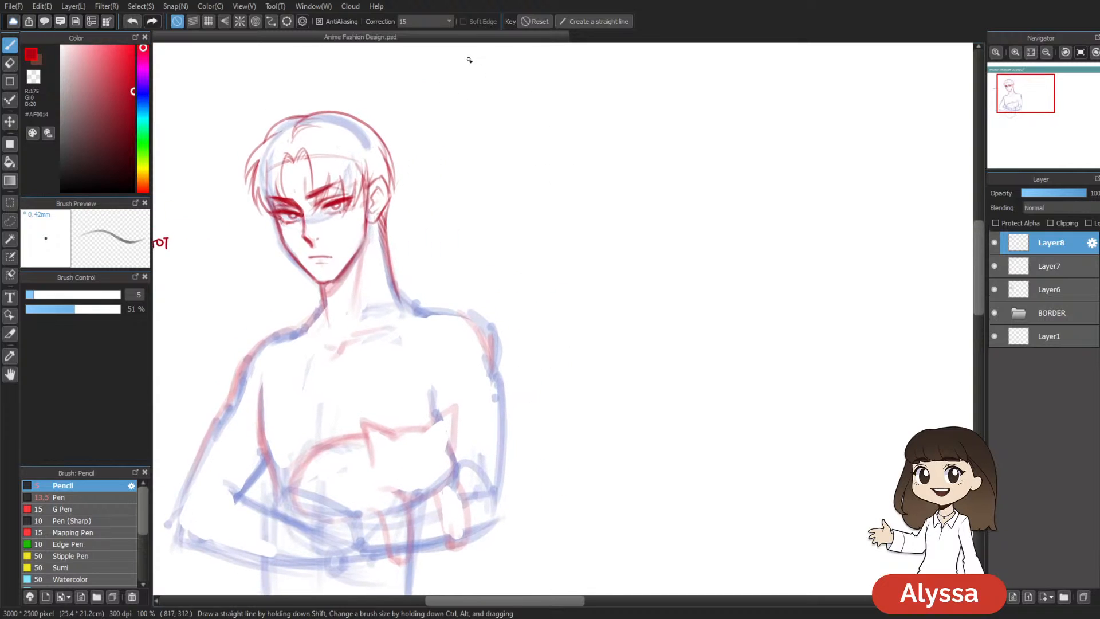
pyautogui.moveTo(352, 112)
pyautogui.mouseDown()
pyautogui.moveTo(391, 135)
pyautogui.moveTo(397, 179)
pyautogui.mouseUp()
pyautogui.hotkey('ctrl', 'z')
pyautogui.moveTo(330, 110)
pyautogui.mouseDown()
pyautogui.moveTo(365, 118)
pyautogui.moveTo(387, 145)
pyautogui.moveTo(392, 179)
pyautogui.mouseUp()
pyautogui.hotkey('ctrl', 'z')
# Step: Free-transform the hair layer, nudging its two upper corners slightly down and outward to lower the crown
pyautogui.press('e')
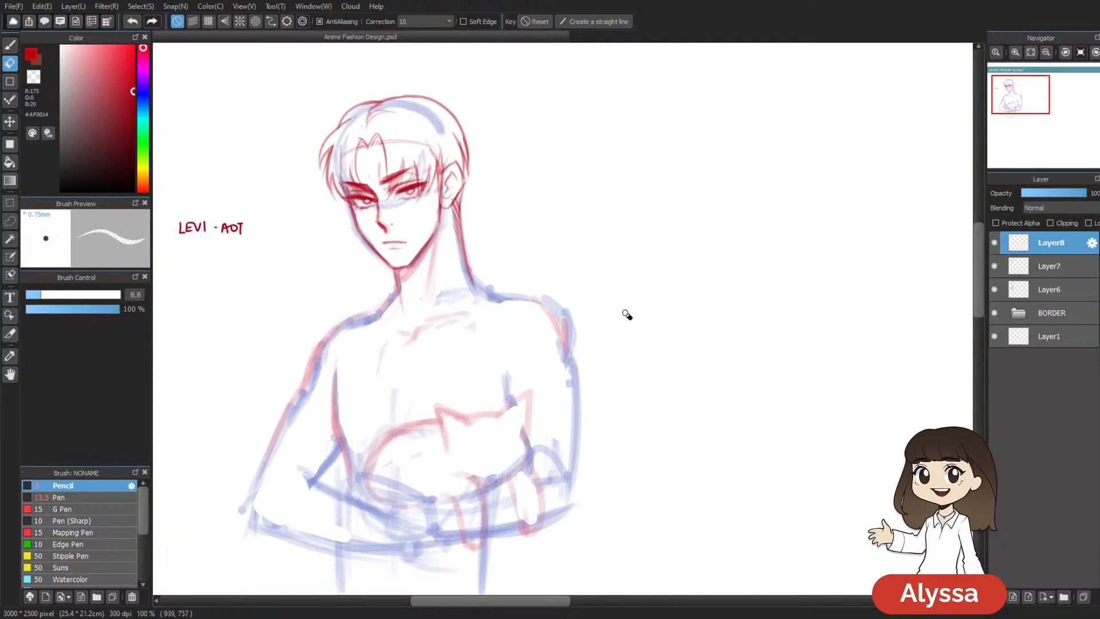
pyautogui.press('b')
pyautogui.hotkey('ctrl', 't')
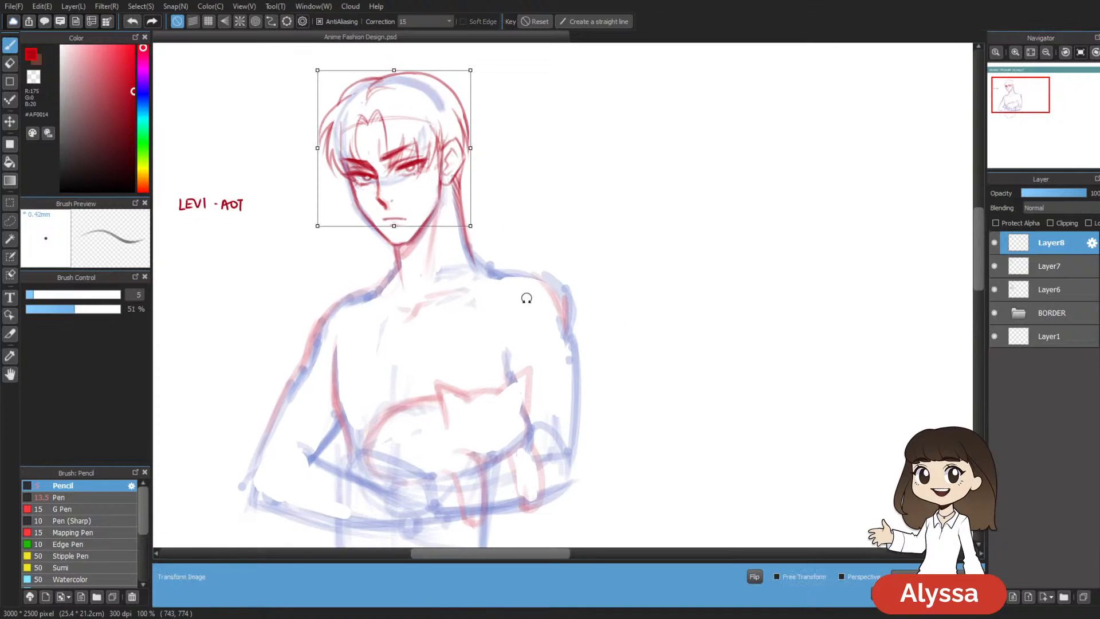
pyautogui.moveTo(317, 70); pyautogui.dragTo(316, 74)
pyautogui.moveTo(470, 73); pyautogui.dragTo(472, 75)
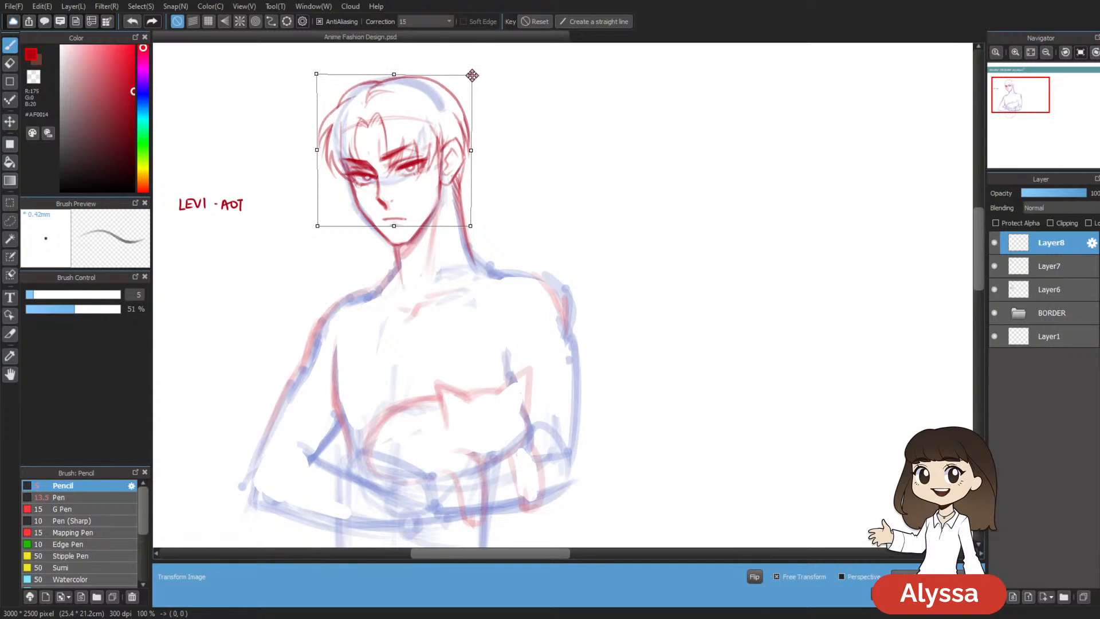
pyautogui.press('Return')
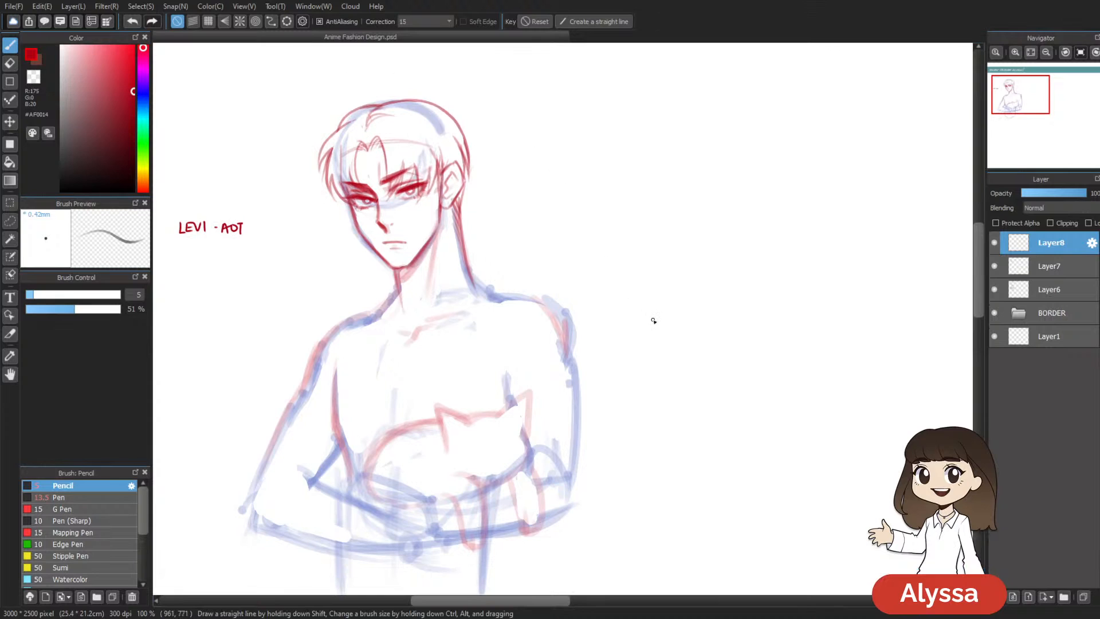
# Step: Redraw the outer hair contour between the crown and the pointed side tuft opposite the ear
pyautogui.hotkey('ctrl', '-')
pyautogui.hotkey('ctrl', '+')
pyautogui.moveTo(509, 149); pyautogui.dragTo(527, 197)
pyautogui.moveTo(364, 184); pyautogui.dragTo(431, 191)
pyautogui.hotkey('ctrl', 'z')
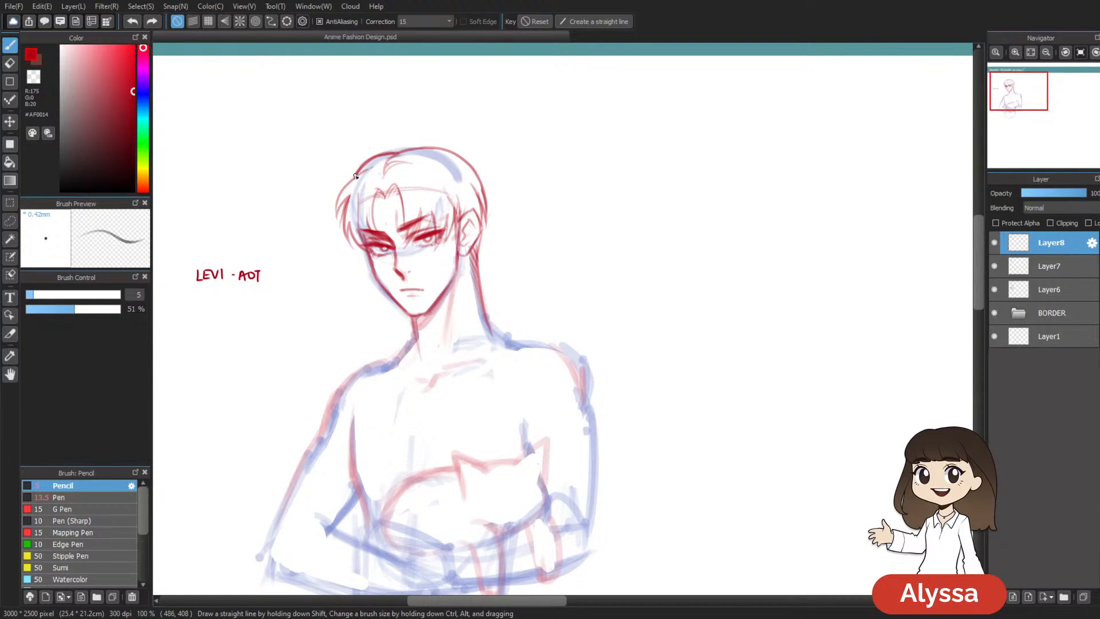
pyautogui.press('e')
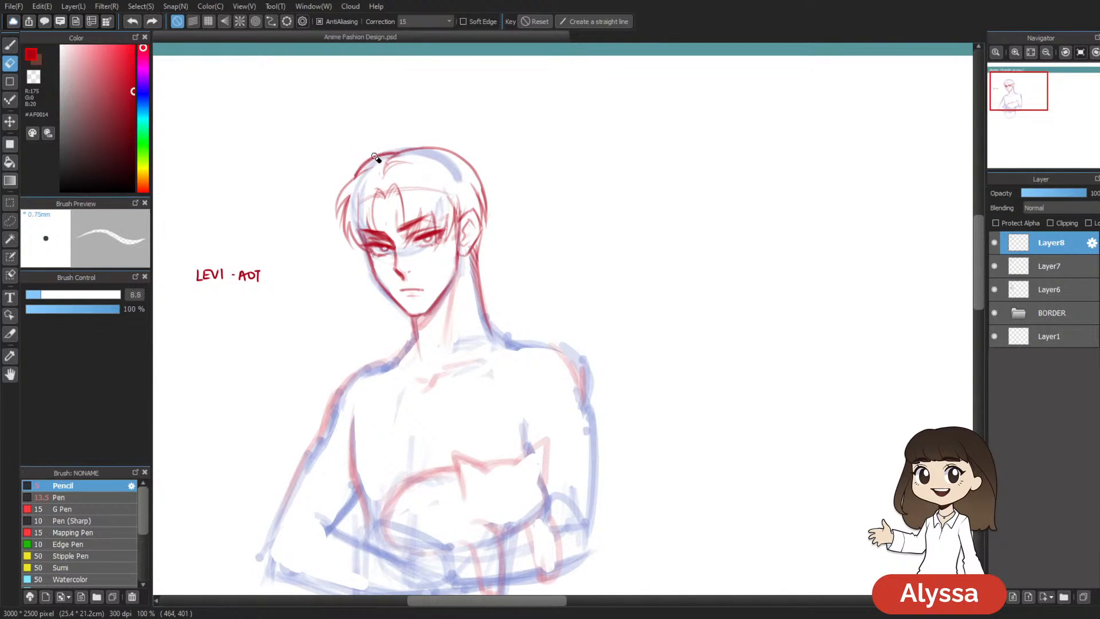
pyautogui.scroll(-2, 636, 176)
pyautogui.press('b')
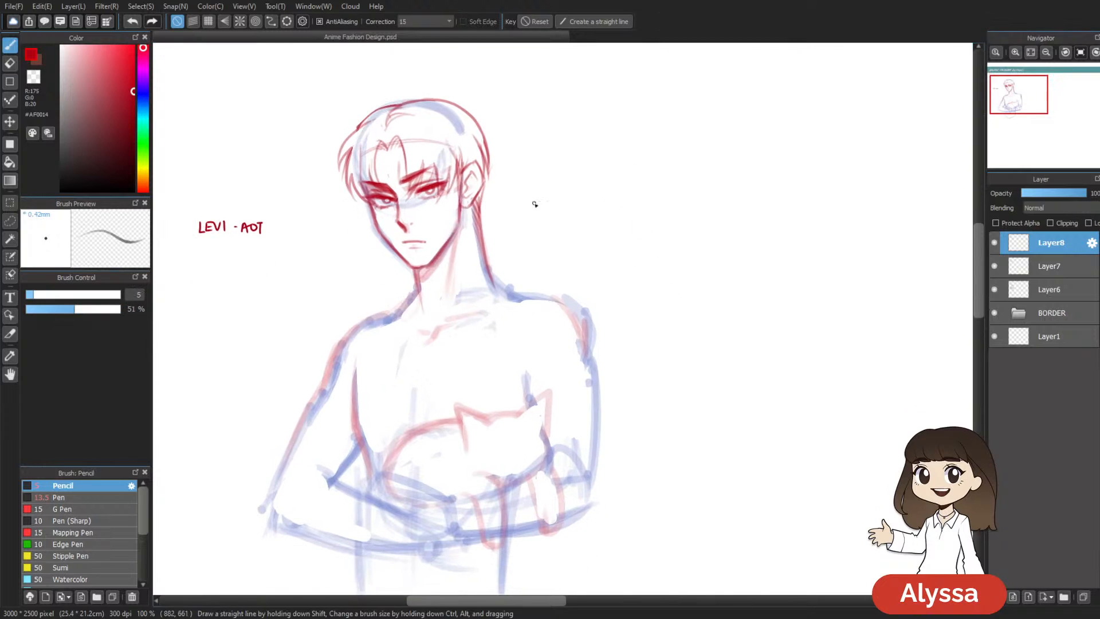
pyautogui.moveTo(357, 127); pyautogui.dragTo(339, 154)
pyautogui.scroll(-3, 496, 248)
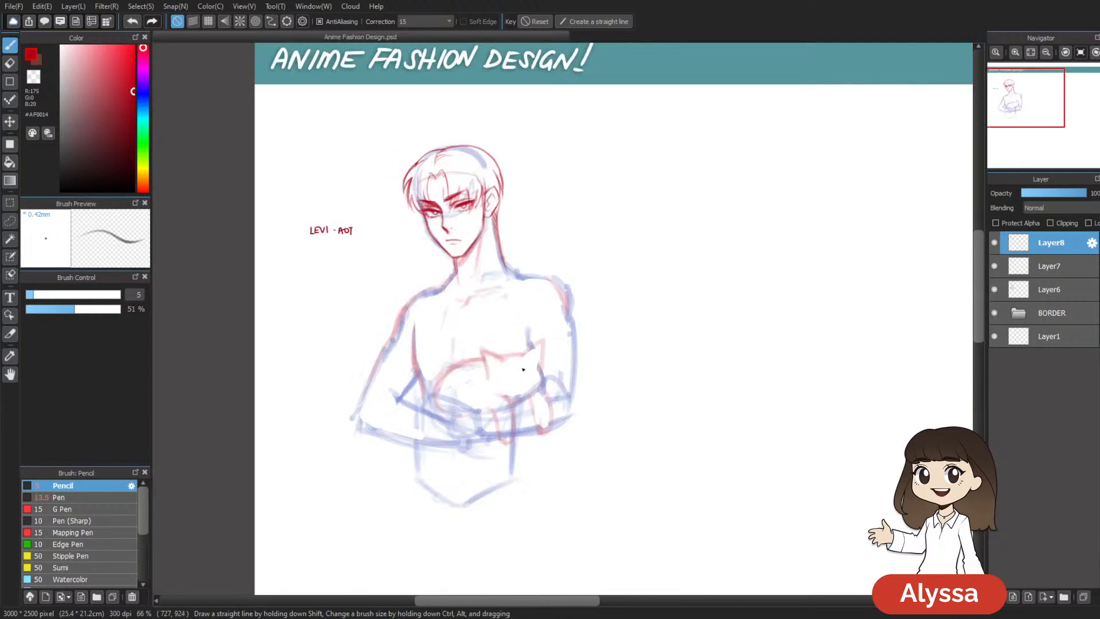
# Step: Compare the head with the hair layer hidden and shown, and trim the hair line behind the ear
pyautogui.scroll(3, 523, 369)
pyautogui.moveTo(582, 382); pyautogui.dragTo(641, 321)
pyautogui.moveTo(673, 388)
pyautogui.mouseDown()
pyautogui.moveTo(651, 420)
pyautogui.moveTo(617, 438)
pyautogui.mouseUp()
pyautogui.click(995, 243)
pyautogui.click(995, 242)
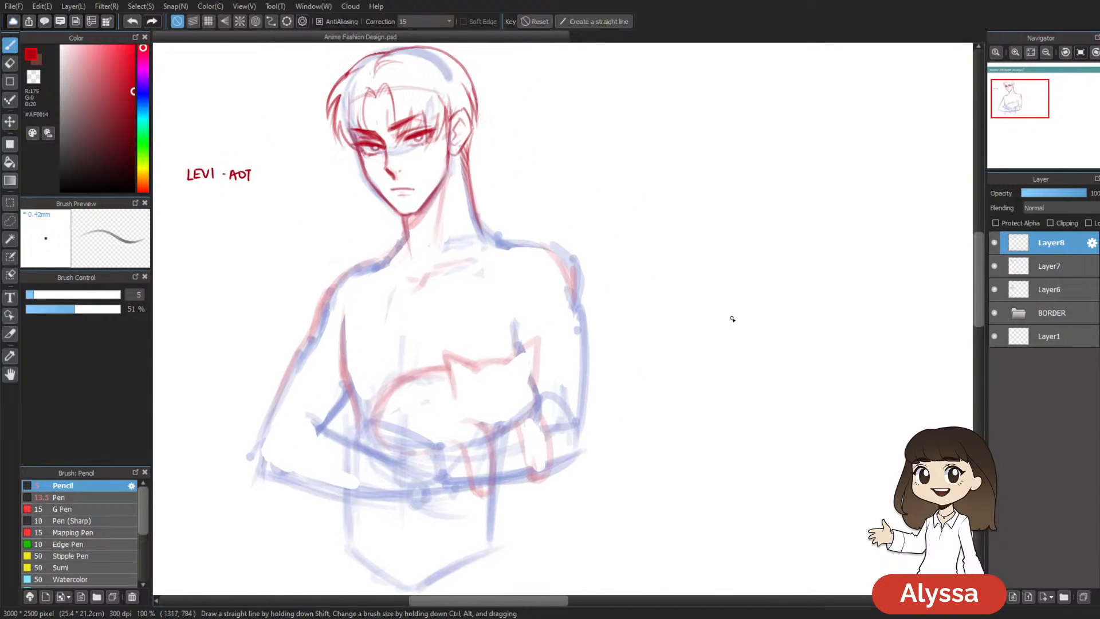
pyautogui.moveTo(651, 363); pyautogui.dragTo(659, 418)
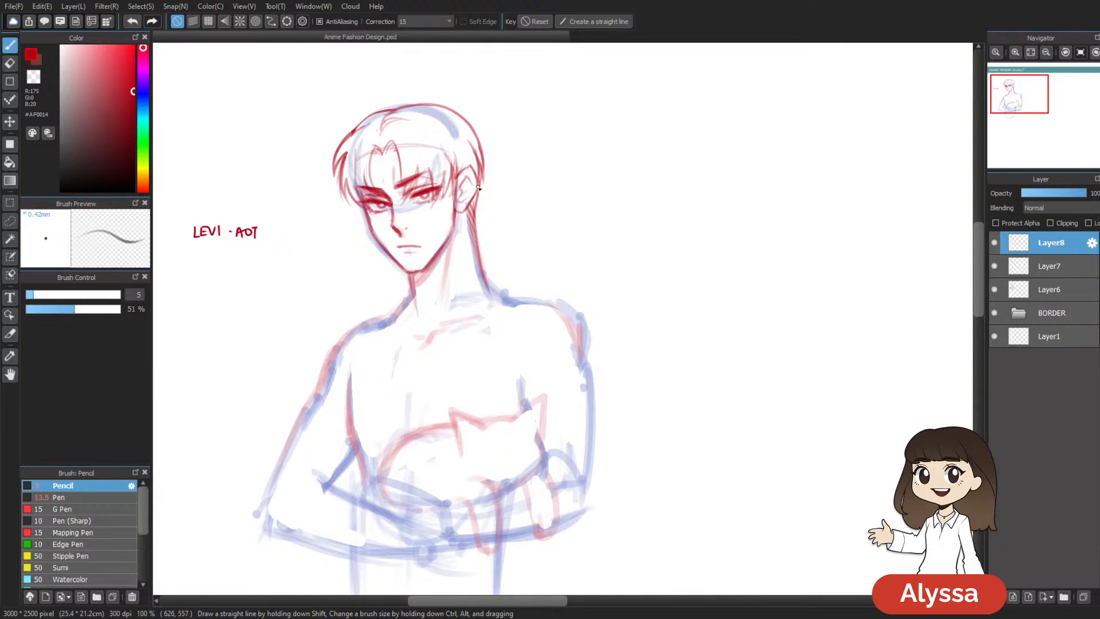
pyautogui.press('e')
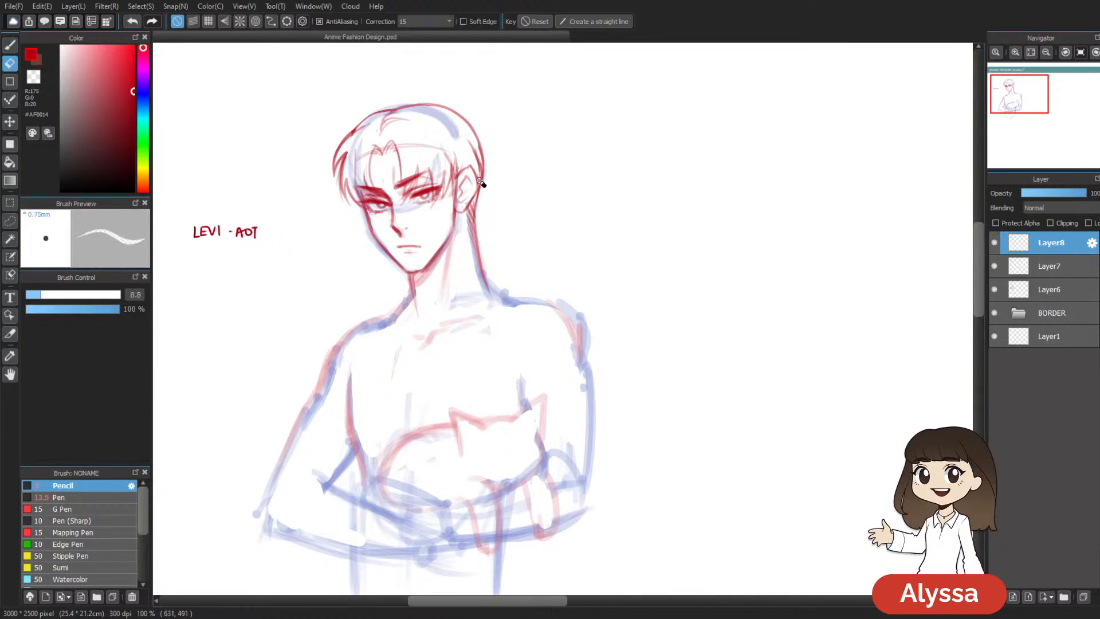
pyautogui.press('b')
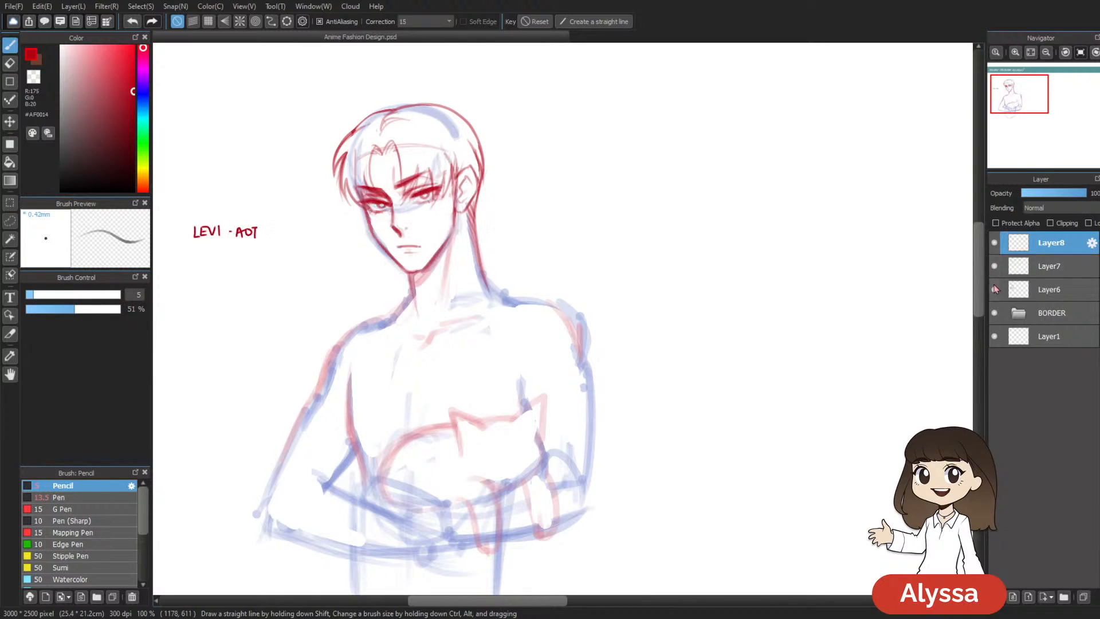
# Step: Erase the blue skull construction lines around the hair on Layer6, using an eraser of size 25
pyautogui.click(1044, 295)
pyautogui.press('e')
pyautogui.moveTo(663, 325)
pyautogui.mouseDown()
pyautogui.moveTo(654, 361)
pyautogui.moveTo(675, 358)
pyautogui.mouseUp()
pyautogui.press(']')
pyautogui.press(']')
pyautogui.press(']')
pyautogui.press(']')
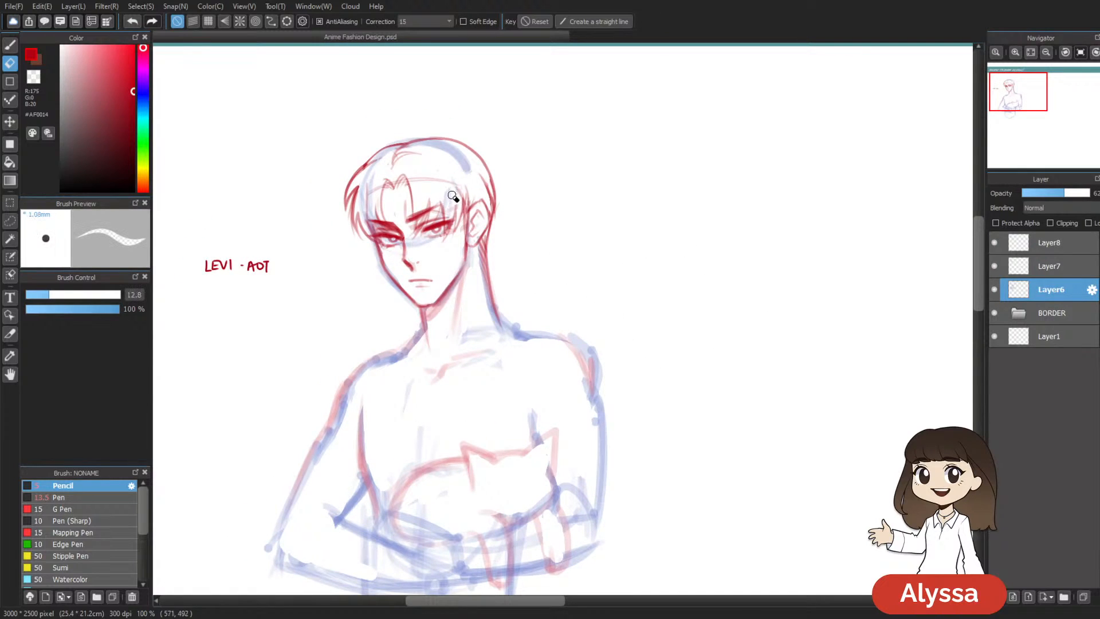
pyautogui.press(']')
pyautogui.press(']')
pyautogui.press(']')
pyautogui.press(']')
pyautogui.press(']')
pyautogui.press(']')
pyautogui.press(']')
pyautogui.press(']')
pyautogui.moveTo(462, 177)
pyautogui.mouseDown()
pyautogui.moveTo(514, 147)
pyautogui.moveTo(498, 123)
pyautogui.mouseUp()
pyautogui.press('[')
pyautogui.press('[')
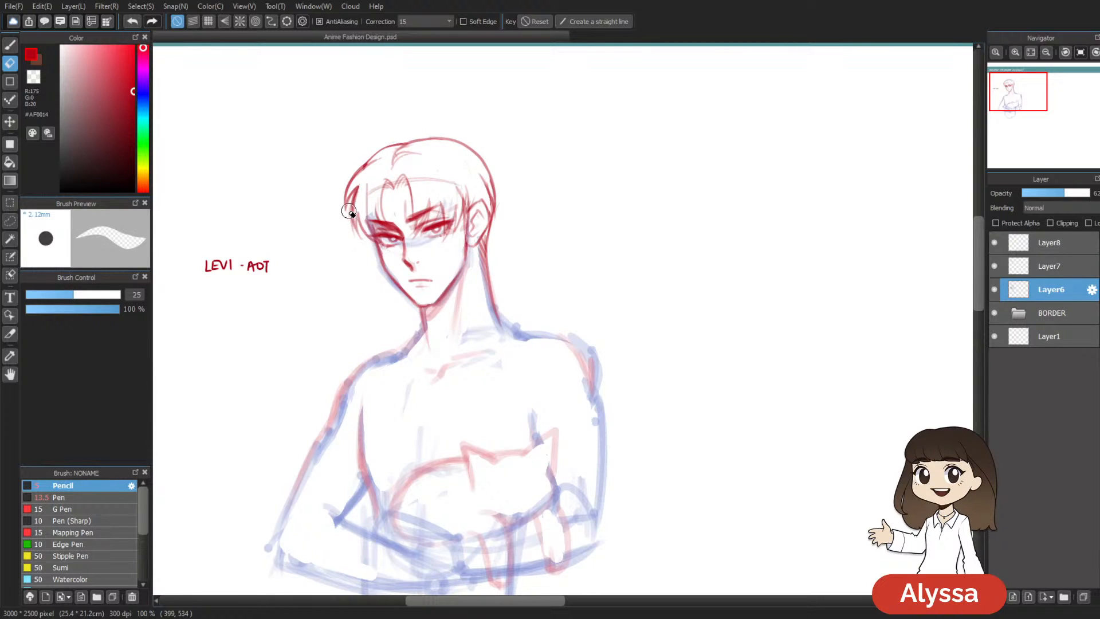
# Step: Erase the red guideline across the forehead on Layer7 and the leftover blue guide lines beside the face on Layer6
pyautogui.click(1046, 270)
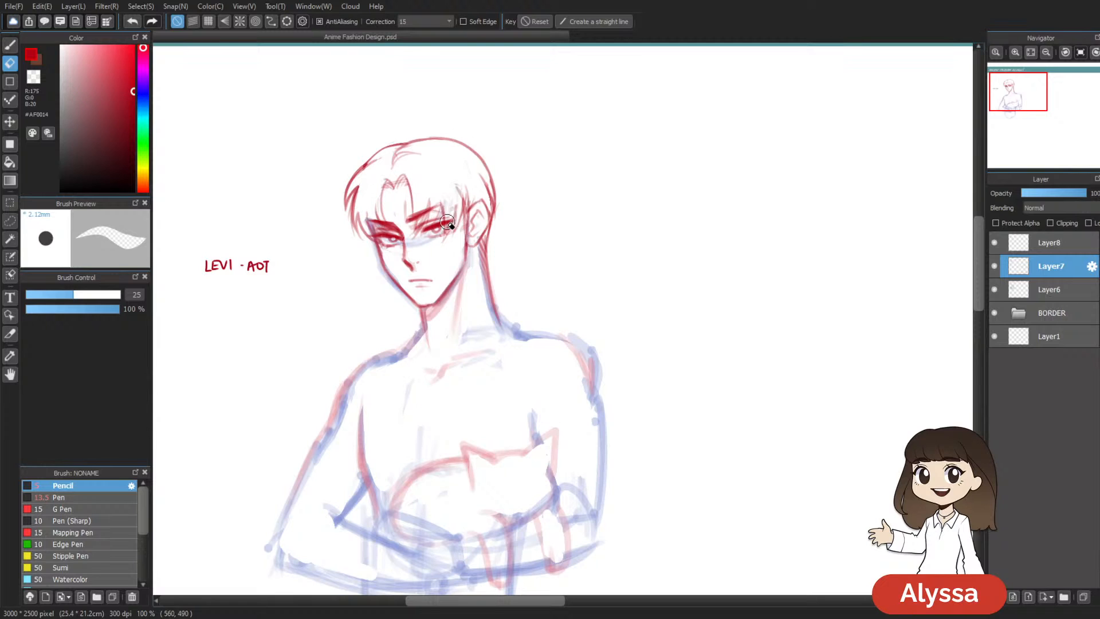
pyautogui.scroll(-3, 574, 378)
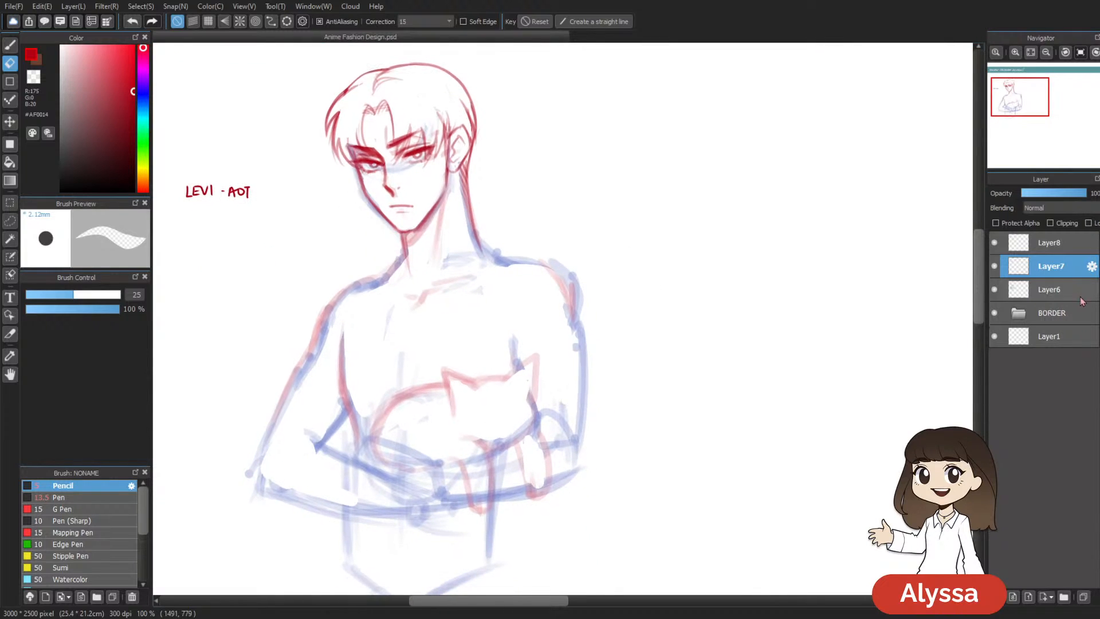
pyautogui.click(1066, 291)
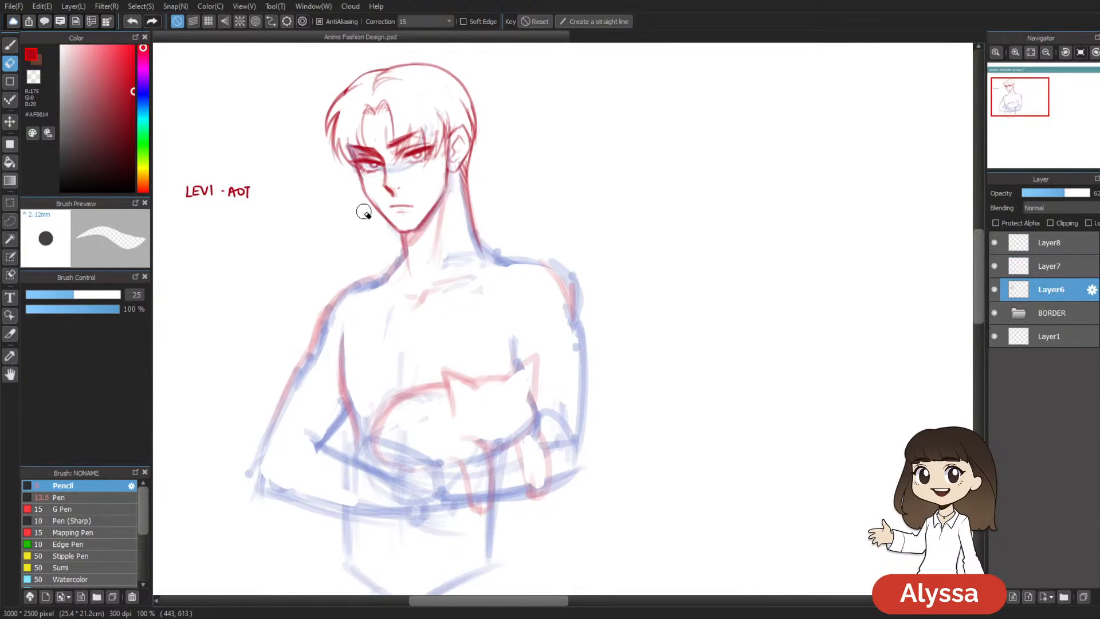
pyautogui.hscroll(2, 464, 304)
pyautogui.moveTo(533, 377); pyautogui.dragTo(530, 366)
pyautogui.hotkey('ctrl', 'Down')
pyautogui.hotkey('ctrl', 'Up')
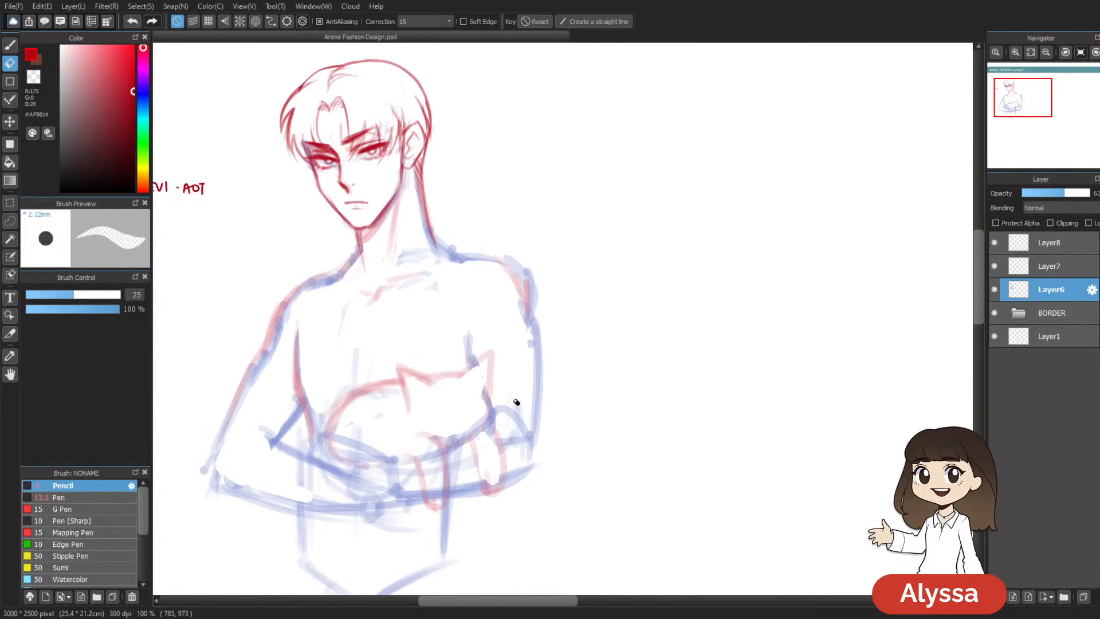
pyautogui.moveTo(485, 452); pyautogui.dragTo(571, 471)
pyautogui.hotkey('ctrl', 'Down')
pyautogui.hotkey('ctrl', 'Up')
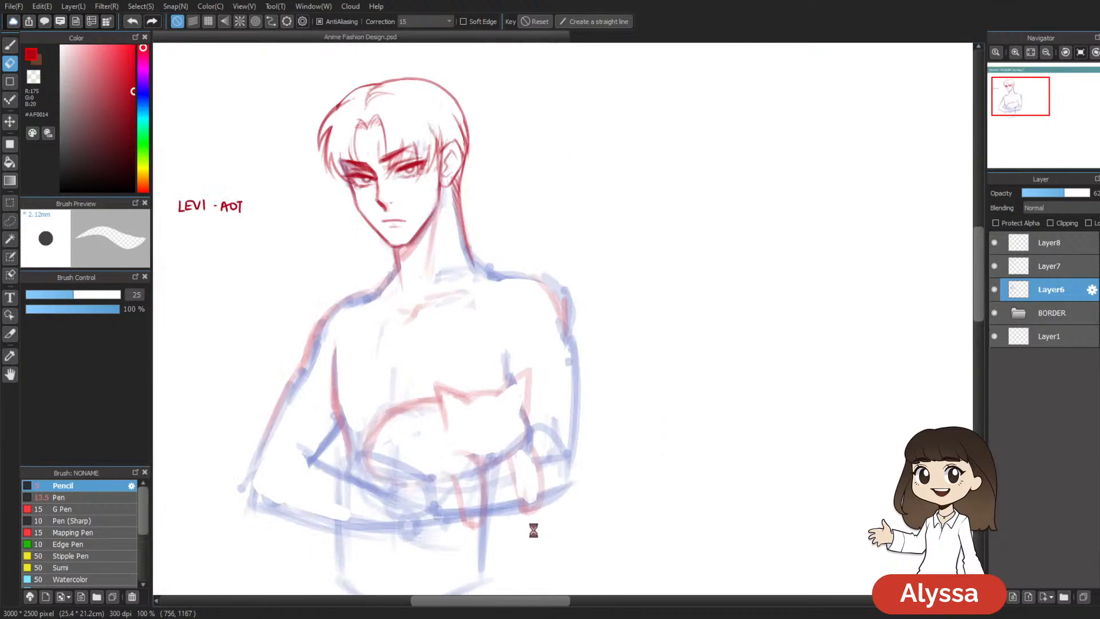
# Step: Make Layer8 the active layer again and compare the drawing with it hidden and shown
pyautogui.click(1064, 265)
pyautogui.click(1064, 244)
pyautogui.click(994, 245)
pyautogui.click(994, 245)
# Step: Try to sketch a short pencil stroke between the eyes beside the nose bridge
pyautogui.press('b')
pyautogui.moveTo(511, 303); pyautogui.dragTo(516, 298)
pyautogui.moveTo(425, 120); pyautogui.dragTo(407, 160)
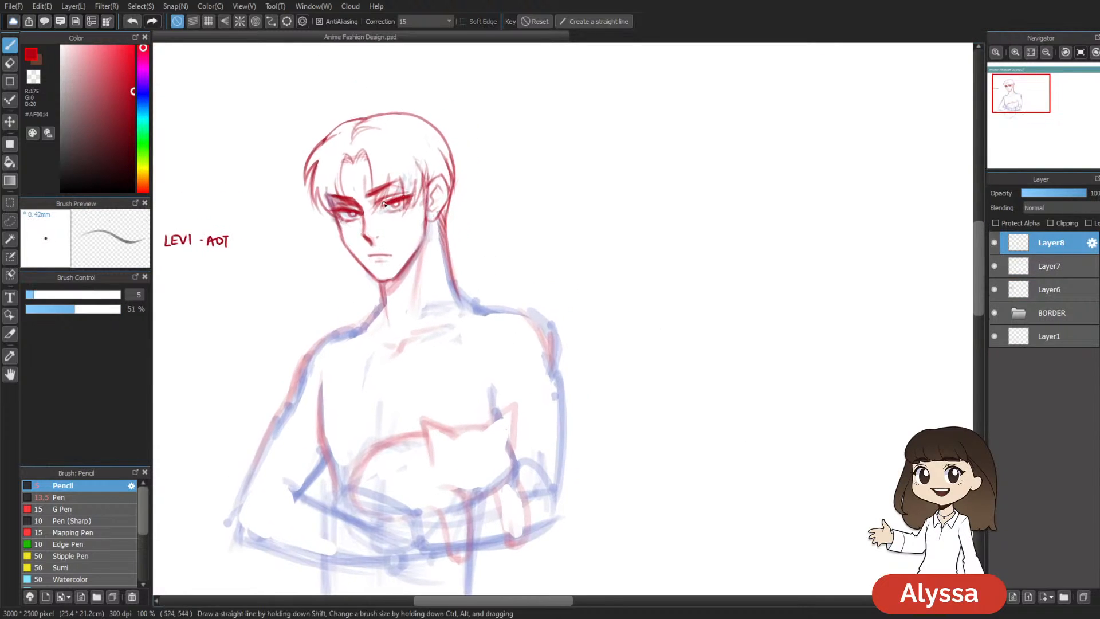
pyautogui.hotkey('ctrl', 'z')
pyautogui.moveTo(372, 203); pyautogui.dragTo(391, 217)
pyautogui.hotkey('ctrl', 'z')
pyautogui.hotkey('ctrl', 'z')
# Step: Try fading the lines under the ear-side eye with the eraser at 53% and 38% opacity
pyautogui.moveTo(464, 290); pyautogui.dragTo(438, 268)
pyautogui.press('e')
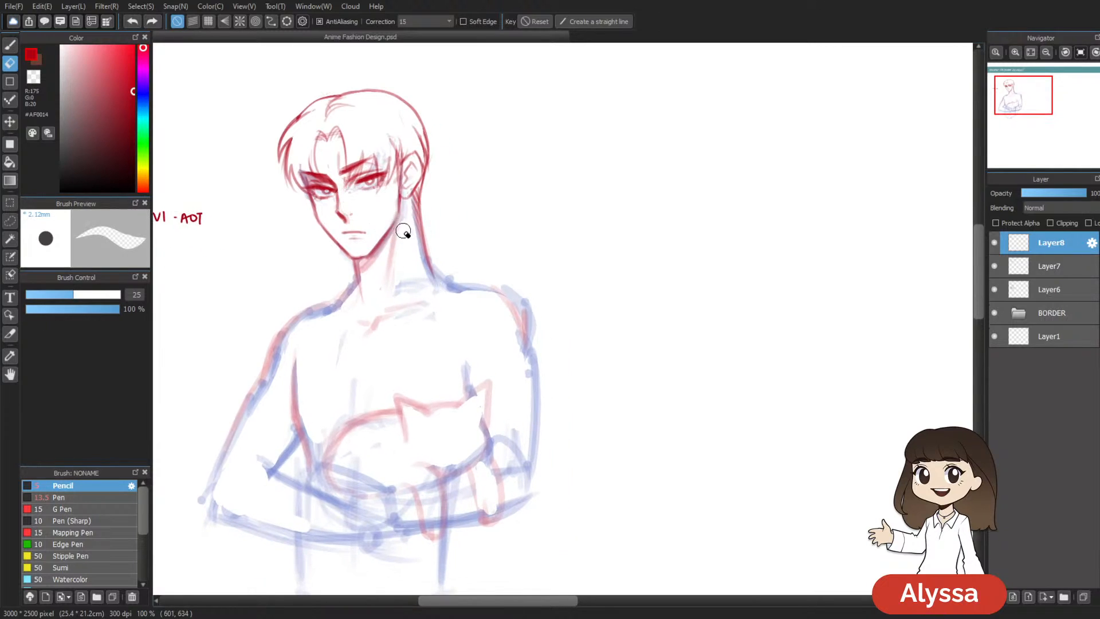
pyautogui.moveTo(404, 230); pyautogui.dragTo(432, 275)
pyautogui.click(76, 309)
pyautogui.moveTo(391, 240); pyautogui.dragTo(381, 238)
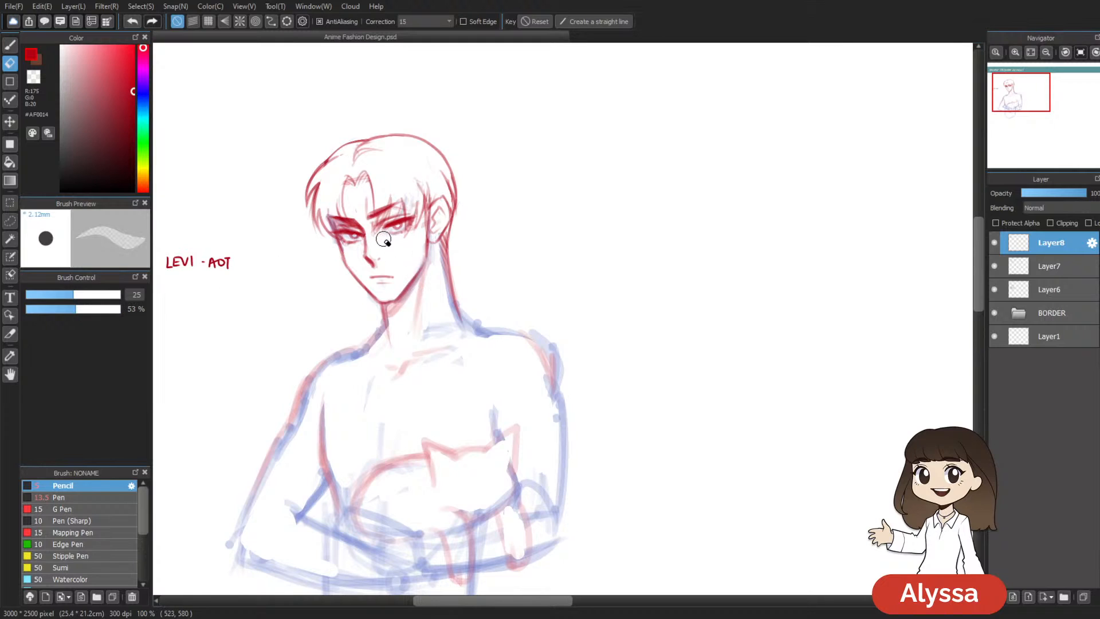
pyautogui.hotkey('ctrl', 'z')
pyautogui.click(60, 310)
pyautogui.moveTo(398, 242); pyautogui.dragTo(381, 239)
pyautogui.hotkey('ctrl', 'z')
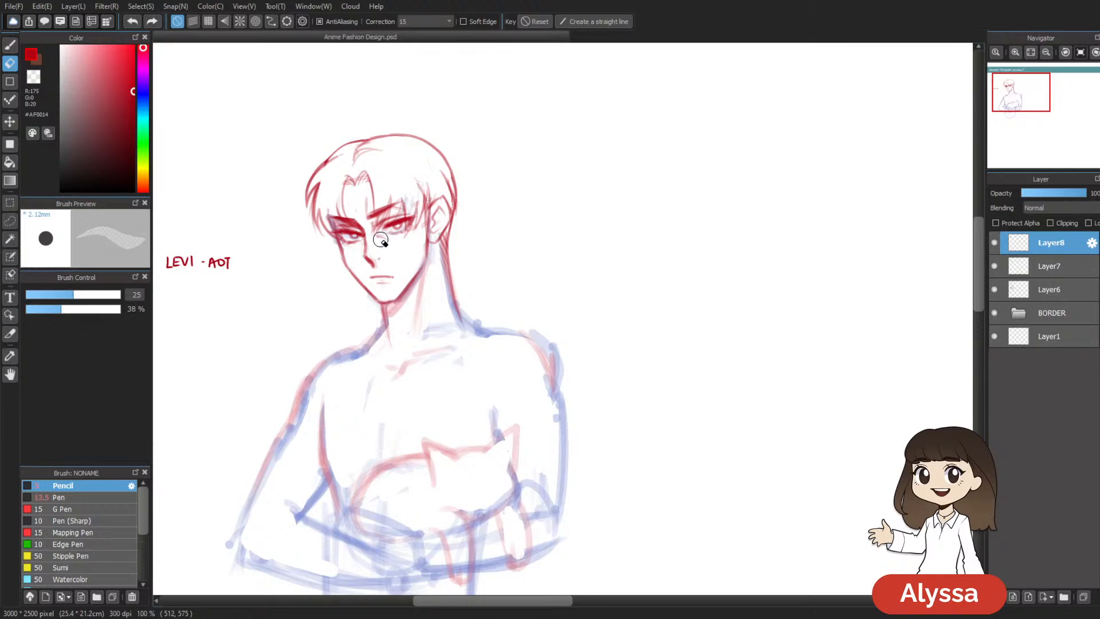
pyautogui.moveTo(379, 395); pyautogui.dragTo(401, 329)
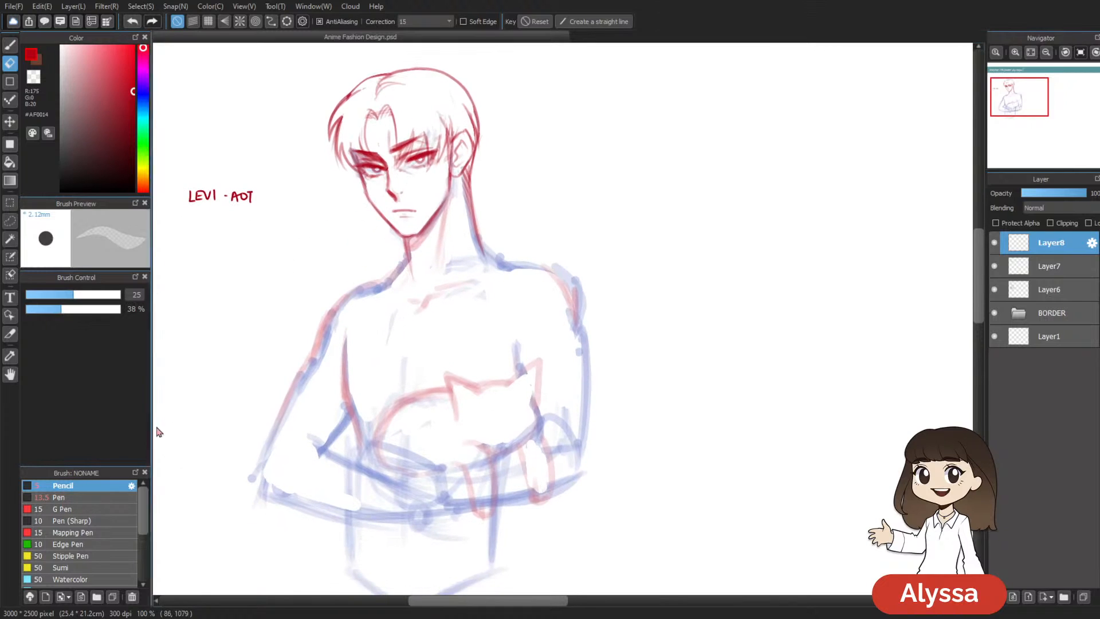
# Step: Choose the Eraser (Soft) brush and reduce its size to 16
pyautogui.press('b')
pyautogui.scroll(-3, 118, 544)
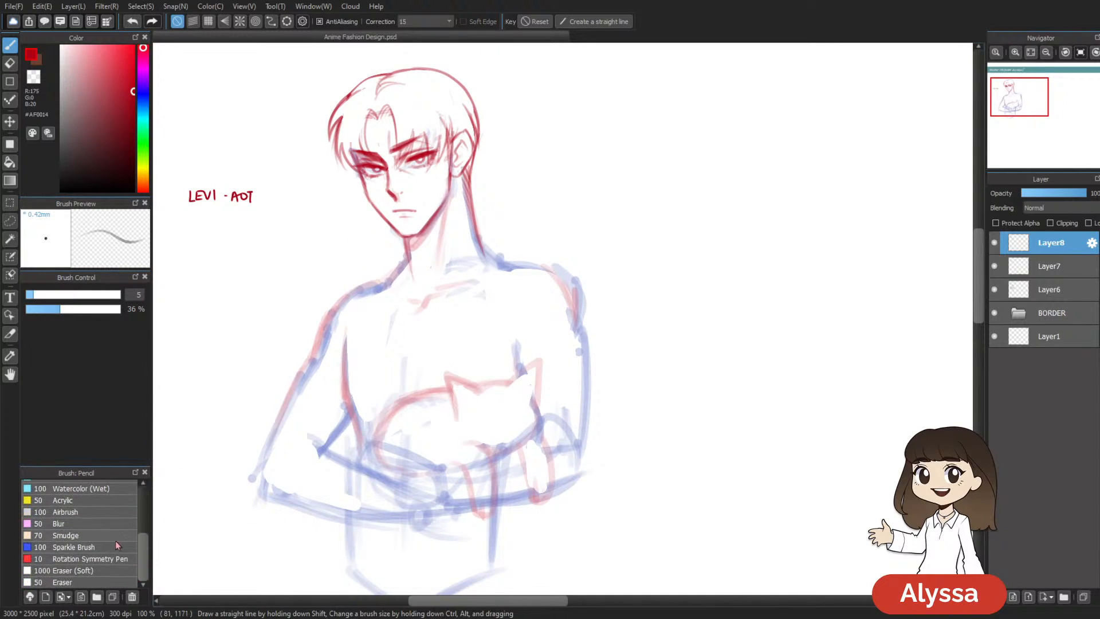
pyautogui.click(101, 570)
pyautogui.moveTo(228, 227); pyautogui.dragTo(176, 298)
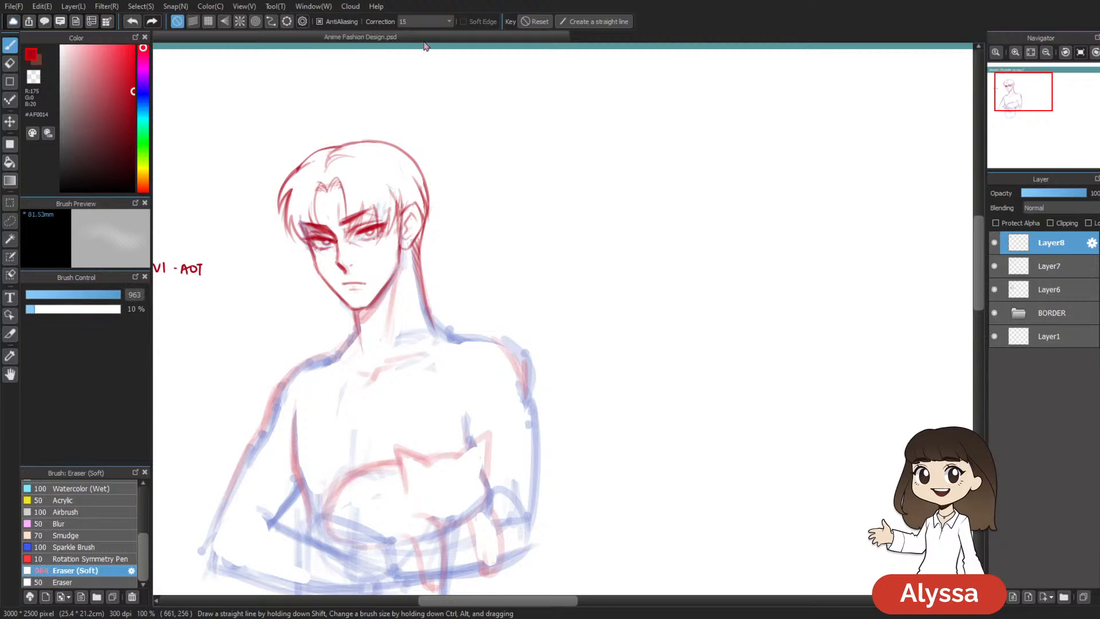
pyautogui.moveTo(443, 298); pyautogui.dragTo(322, 362)
pyautogui.moveTo(377, 402); pyautogui.dragTo(469, 324)
pyautogui.moveTo(538, 225); pyautogui.dragTo(503, 228)
pyautogui.keyDown('ctrl'); pyautogui.keyDown('alt'); pyautogui.moveTo(572, 193); pyautogui.dragTo(267, 415); pyautogui.keyUp('alt'); pyautogui.keyUp('ctrl')
pyautogui.moveTo(509, 214)
pyautogui.keyDown('ctrl'); pyautogui.keyDown('alt'); pyautogui.mouseDown()
pyautogui.moveTo(452, 222)
pyautogui.moveTo(302, 346)
pyautogui.mouseUp(); pyautogui.keyUp('alt'); pyautogui.keyUp('ctrl')
pyautogui.keyDown('ctrl'); pyautogui.keyDown('alt'); pyautogui.moveTo(472, 230); pyautogui.dragTo(313, 341); pyautogui.keyUp('alt'); pyautogui.keyUp('ctrl')
pyautogui.moveTo(456, 235)
pyautogui.keyDown('ctrl'); pyautogui.keyDown('alt'); pyautogui.mouseDown()
pyautogui.moveTo(495, 230)
pyautogui.moveTo(507, 270)
pyautogui.mouseUp(); pyautogui.keyUp('alt'); pyautogui.keyUp('ctrl')
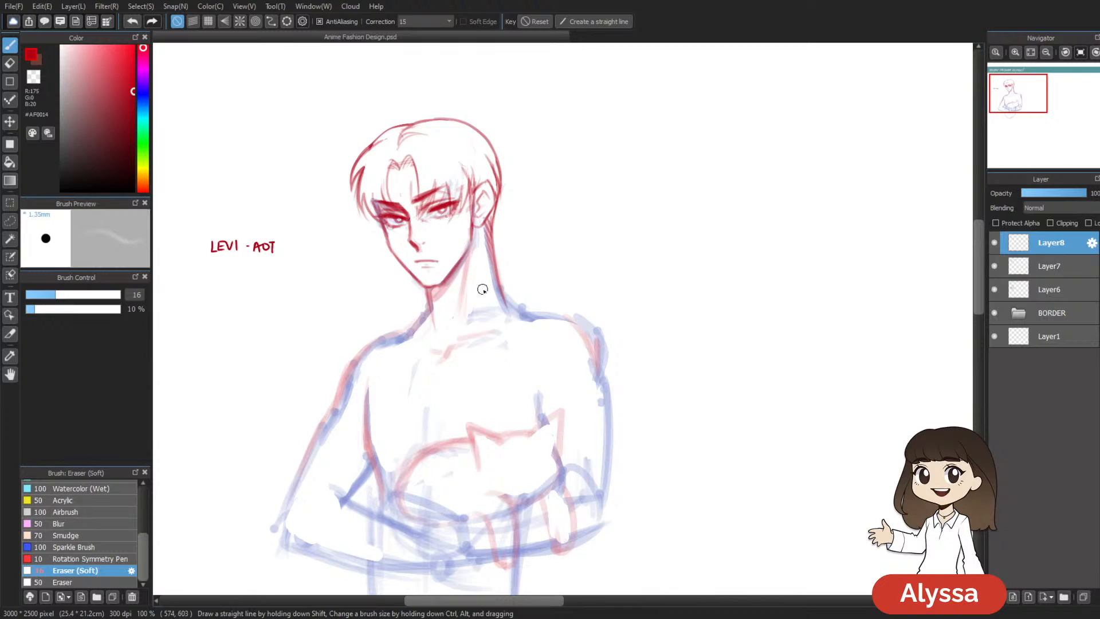
pyautogui.moveTo(438, 260); pyautogui.dragTo(376, 275)
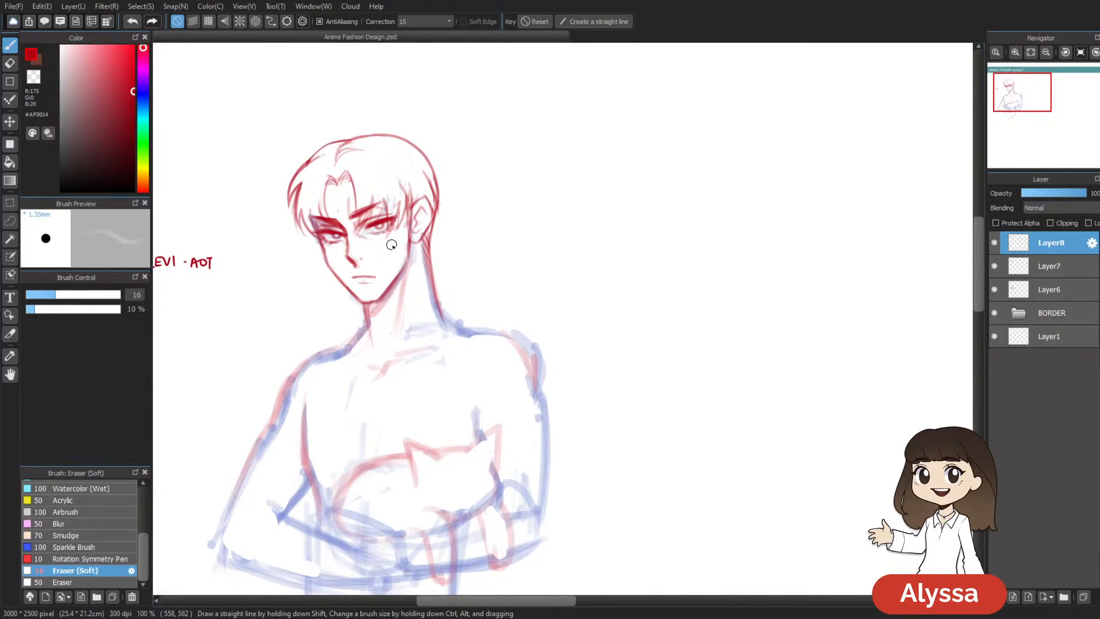
pyautogui.scroll(1, 371, 309)
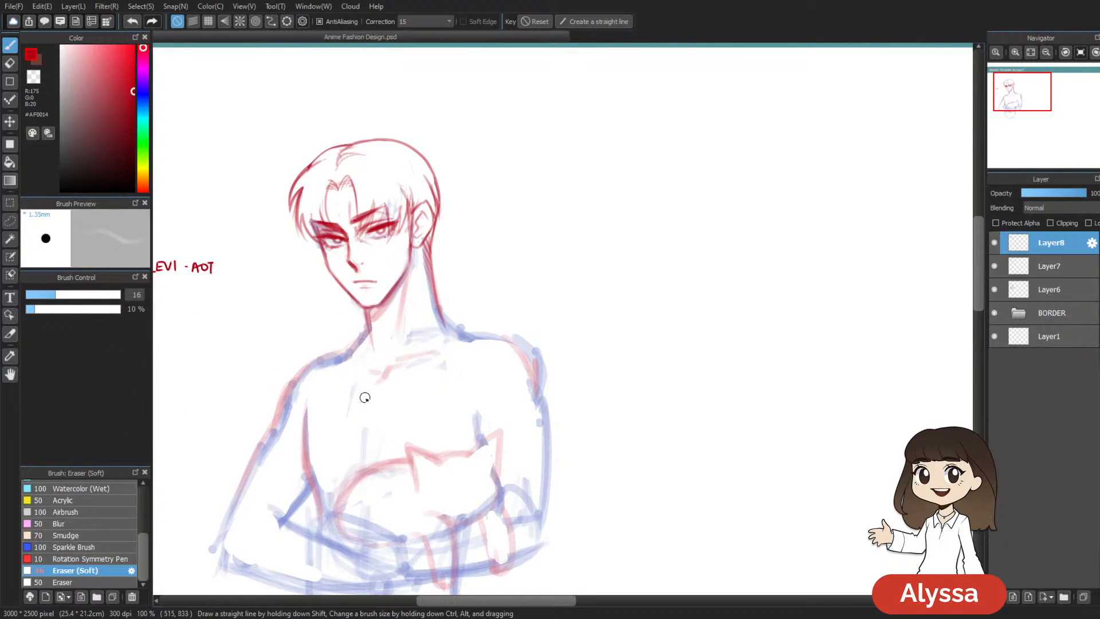
pyautogui.moveTo(334, 348); pyautogui.dragTo(307, 373)
pyautogui.click(135, 277)
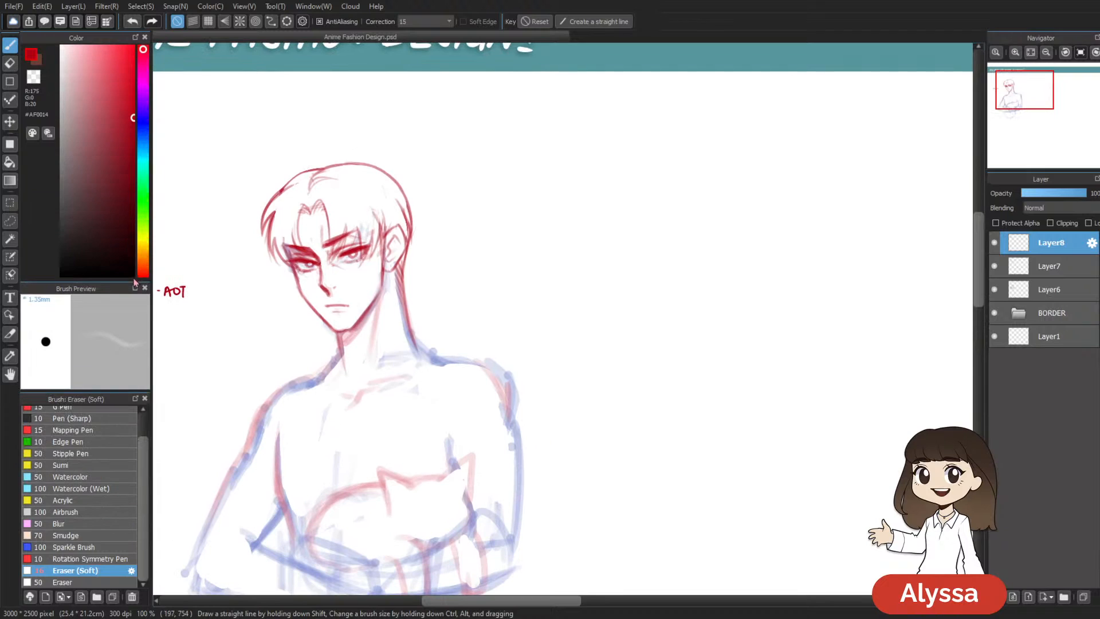
pyautogui.moveTo(115, 369)
pyautogui.mouseDown()
pyautogui.moveTo(112, 295)
pyautogui.moveTo(107, 389)
pyautogui.moveTo(110, 379)
pyautogui.mouseUp()
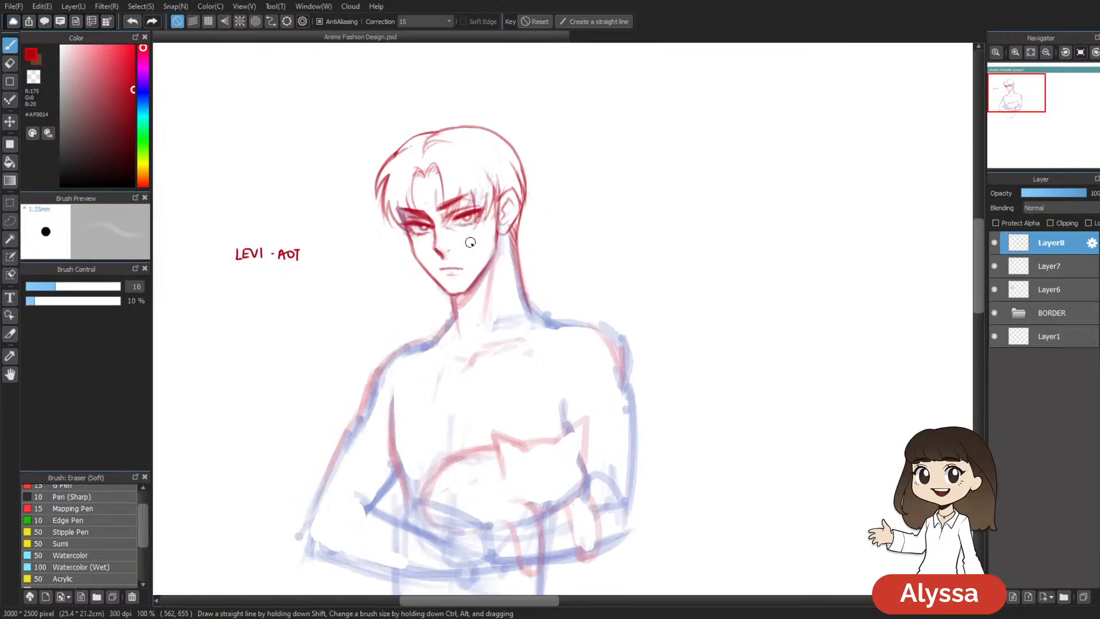
pyautogui.moveTo(565, 227); pyautogui.dragTo(525, 262)
pyautogui.moveTo(548, 332); pyautogui.dragTo(540, 211)
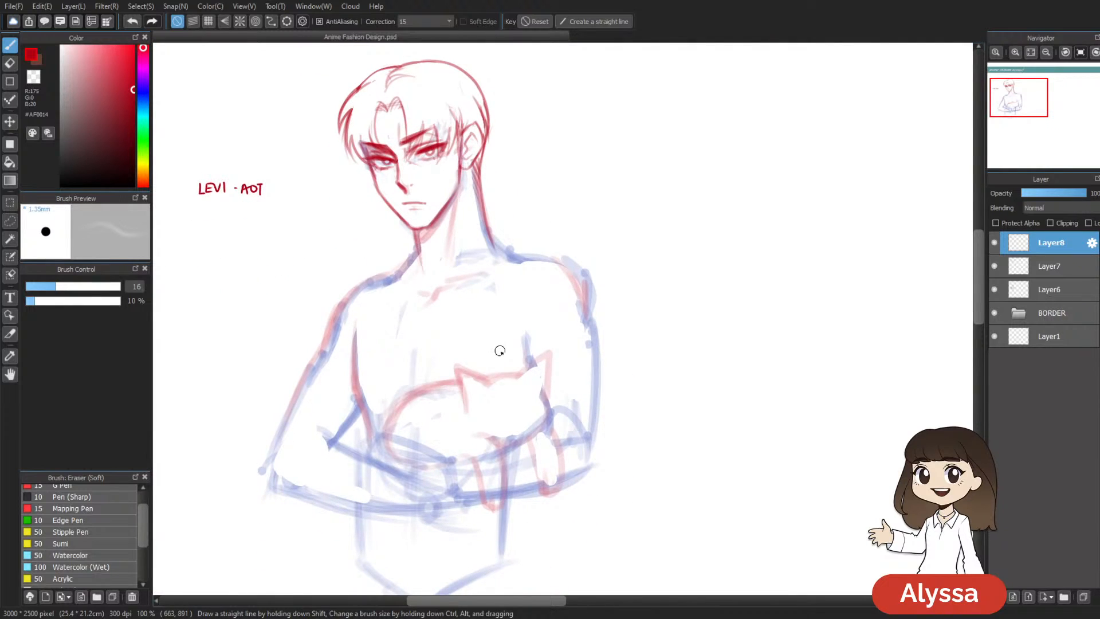
pyautogui.moveTo(513, 318); pyautogui.dragTo(523, 341)
# Step: Set the soft eraser's opacity to 43% and switch back to the Pencil brush
pyautogui.click(65, 303)
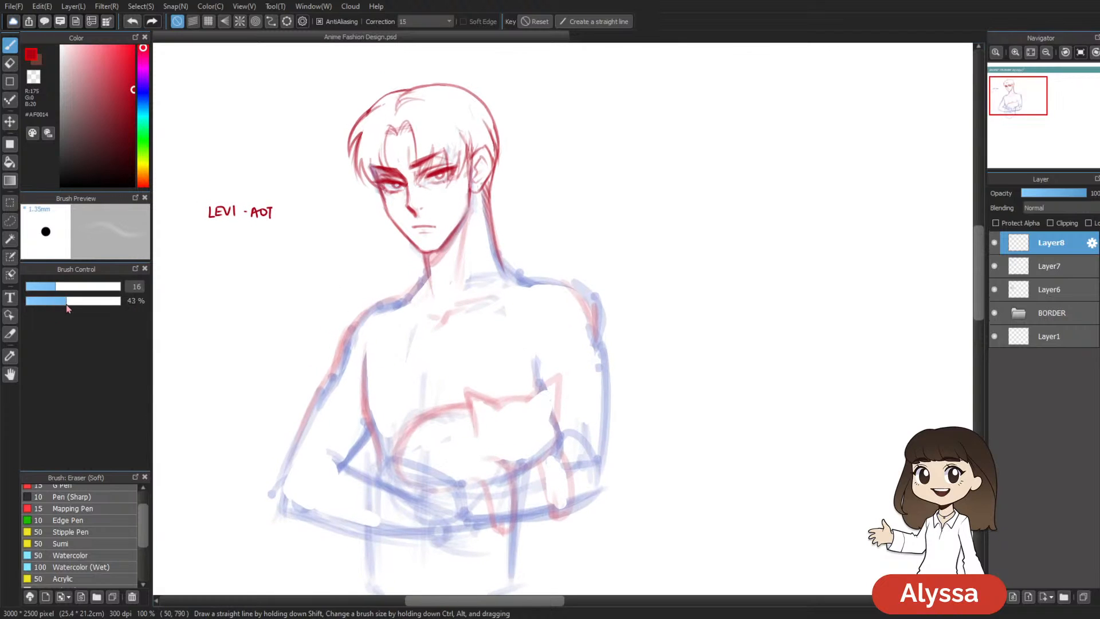
pyautogui.scroll(2, 80, 533)
pyautogui.click(63, 490)
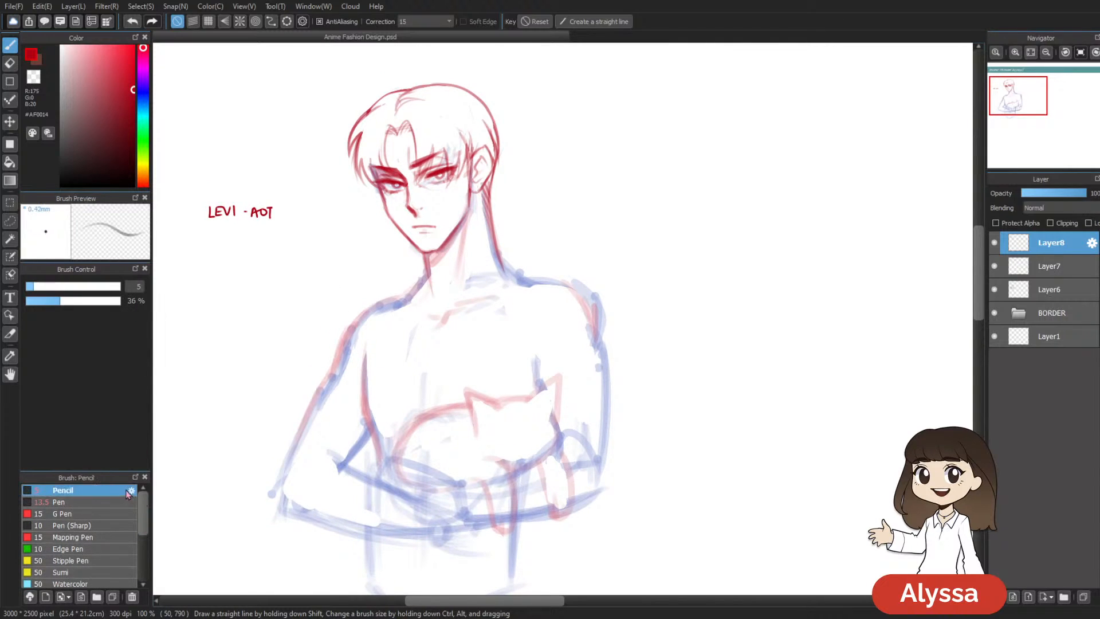
pyautogui.moveTo(652, 267); pyautogui.dragTo(616, 305)
pyautogui.moveTo(527, 389); pyautogui.dragTo(520, 353)
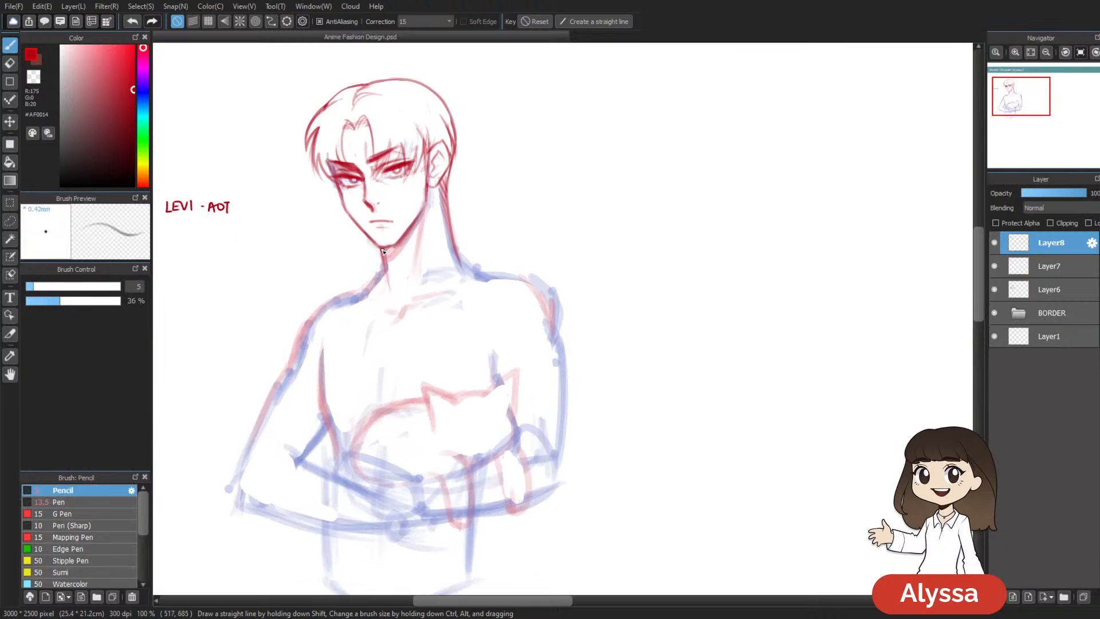
# Step: Sketch short pencil strands in the fringe over the forehead, undoing the last two strokes
pyautogui.moveTo(485, 278); pyautogui.dragTo(475, 283)
pyautogui.moveTo(503, 340); pyautogui.dragTo(489, 358)
pyautogui.moveTo(377, 260); pyautogui.dragTo(404, 211)
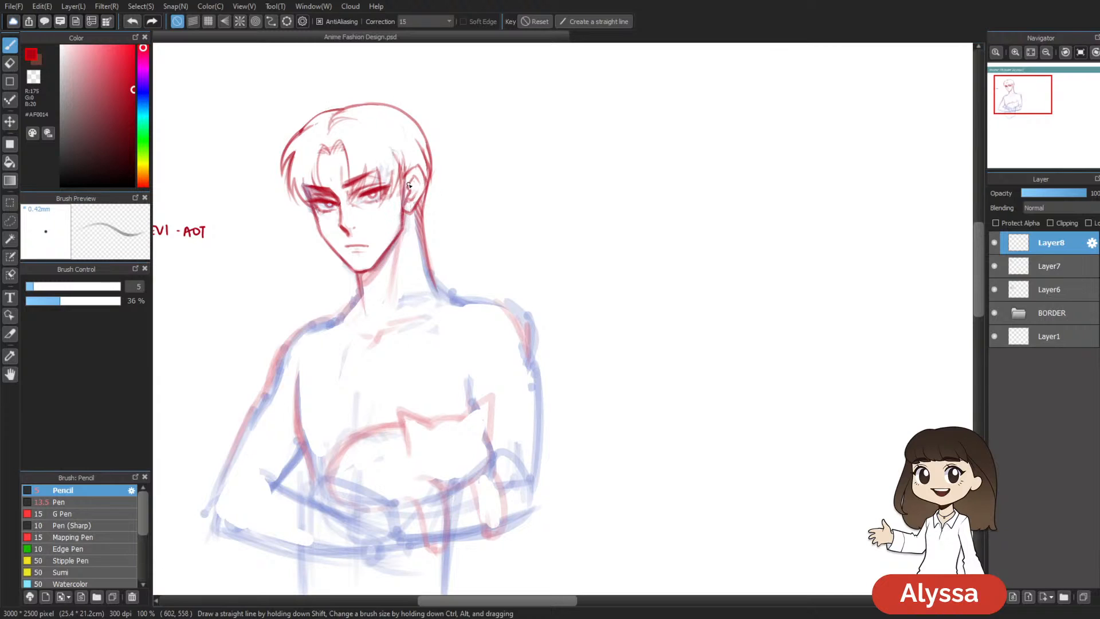
pyautogui.scroll(-3, 479, 356)
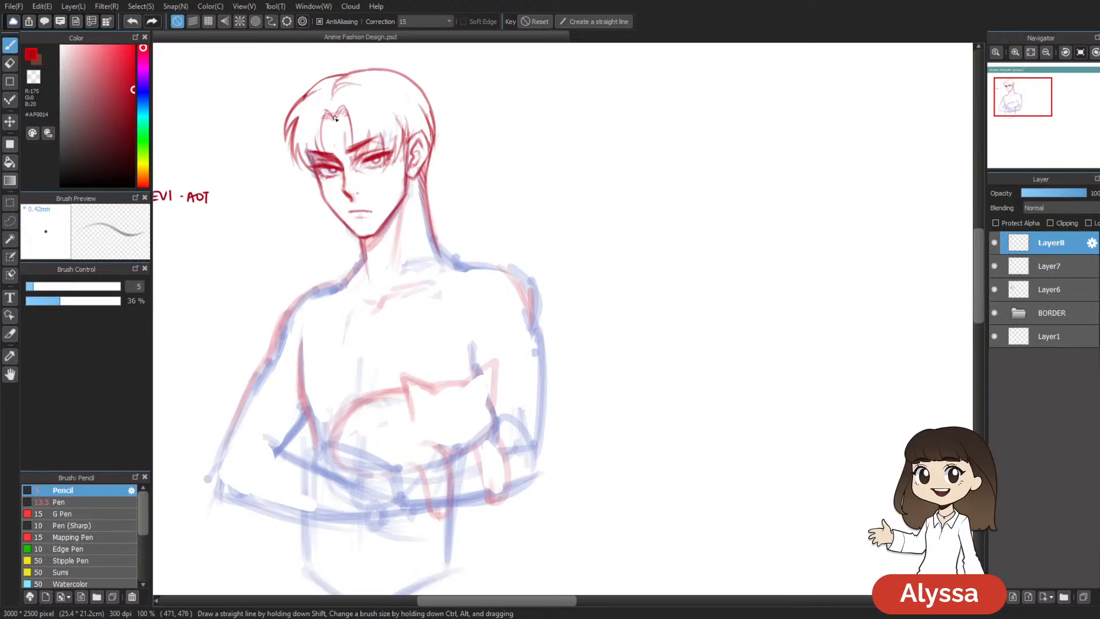
pyautogui.moveTo(330, 110); pyautogui.dragTo(321, 131)
pyautogui.moveTo(339, 109); pyautogui.dragTo(351, 165)
pyautogui.moveTo(373, 126)
pyautogui.mouseDown()
pyautogui.moveTo(369, 162)
pyautogui.moveTo(385, 150)
pyautogui.mouseUp()
pyautogui.hotkey('ctrl', 'z')
pyautogui.hotkey('ctrl', 'z')
# Step: Inspect the head and the overall figure at different zoom levels
pyautogui.press('space')
pyautogui.moveTo(599, 459); pyautogui.dragTo(610, 432)
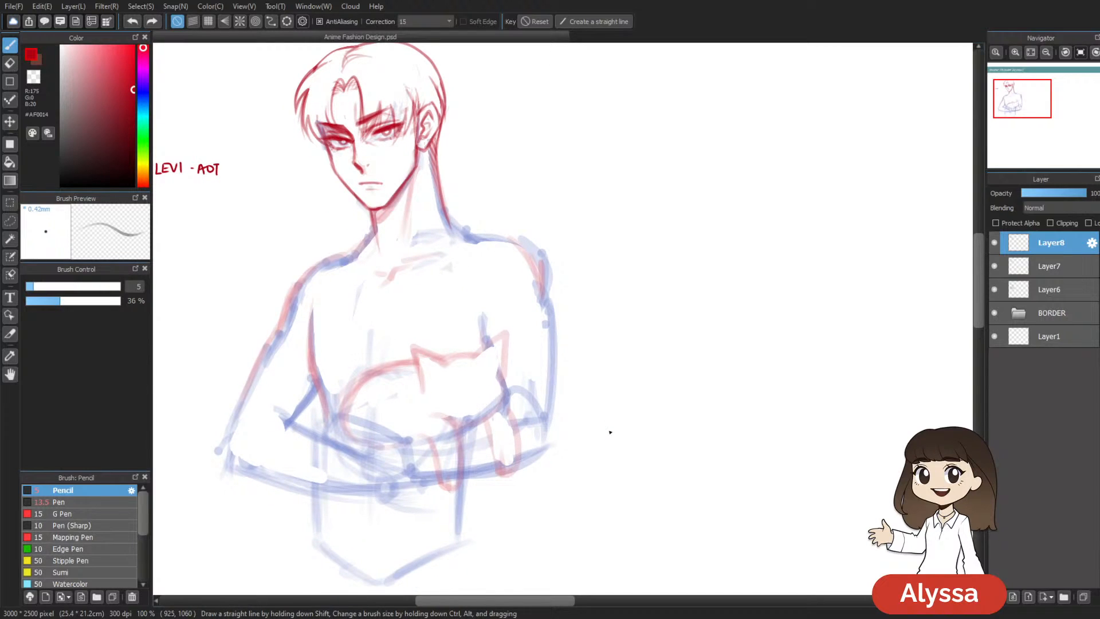
pyautogui.hotkey('ctrl', '+')
pyautogui.press('space')
pyautogui.moveTo(343, 173); pyautogui.dragTo(481, 412)
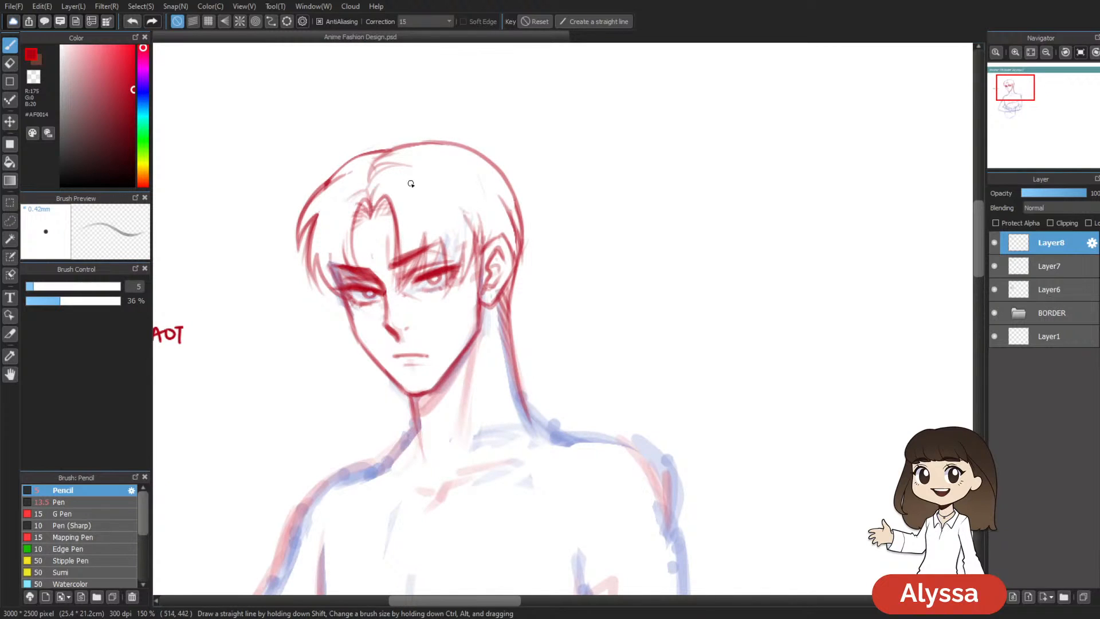
pyautogui.press('space')
pyautogui.moveTo(632, 363); pyautogui.dragTo(605, 310)
pyautogui.hotkey('ctrl', '-')
pyautogui.hotkey('ctrl', '-')
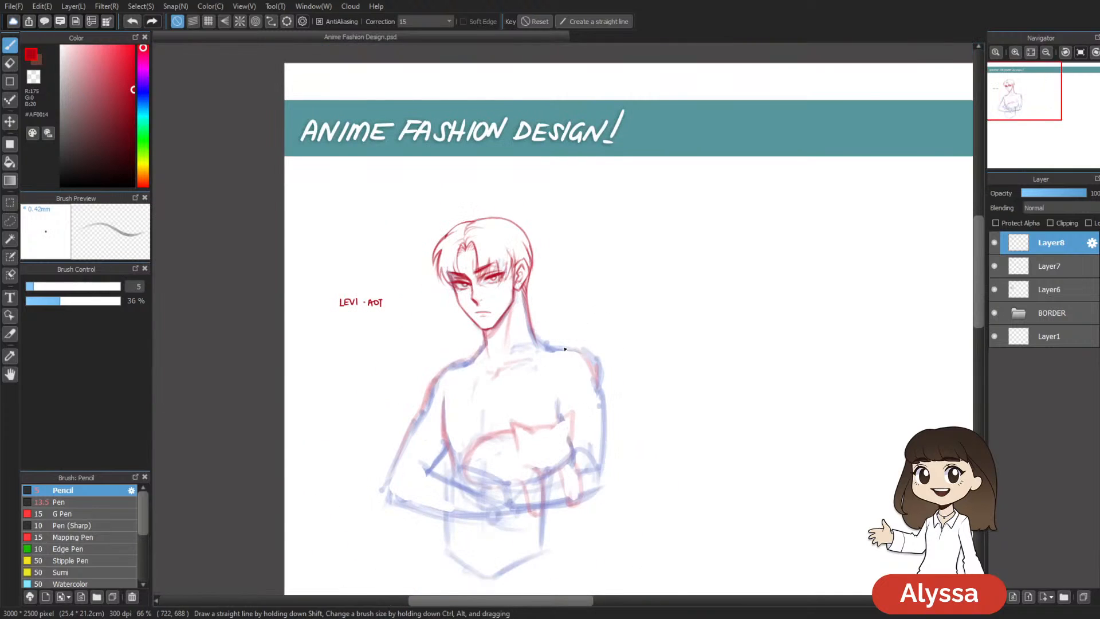
pyautogui.press('space')
pyautogui.moveTo(660, 443); pyautogui.dragTo(607, 387)
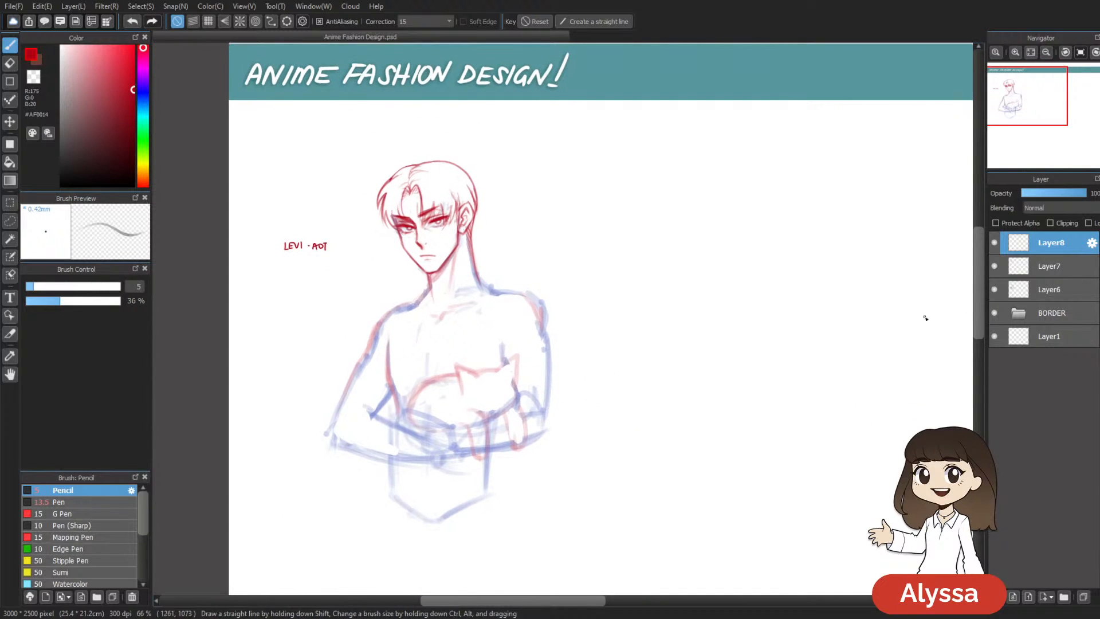
# Step: Compare the sketch with and without Layer8 by toggling that layer's visibility
pyautogui.click(993, 243)
pyautogui.click(993, 243)
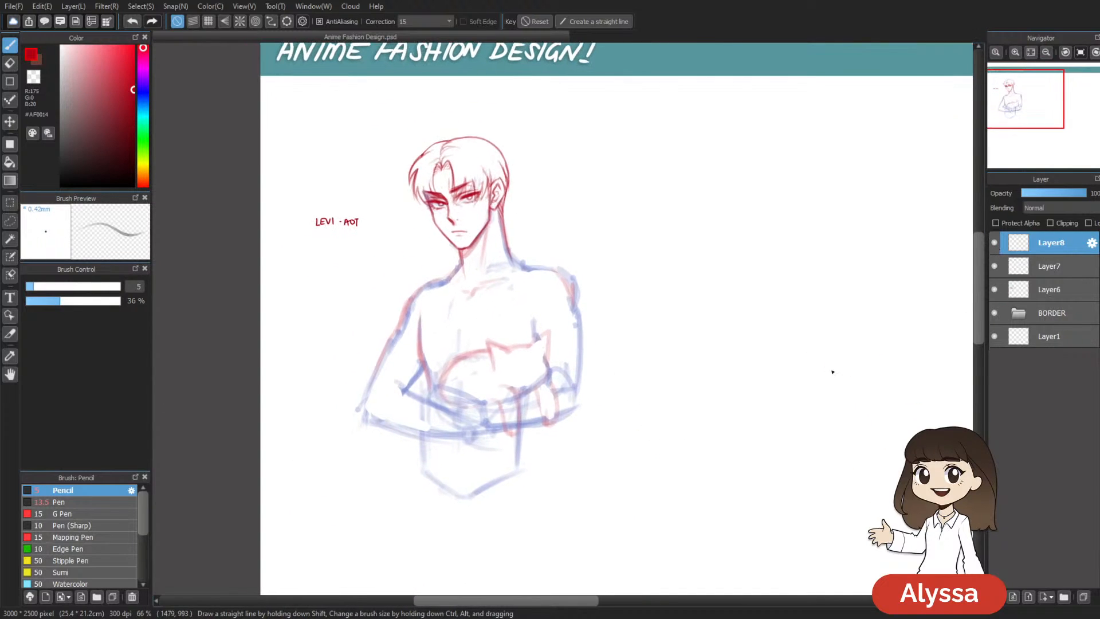
pyautogui.hotkey('ctrl', '+')
pyautogui.press('space')
pyautogui.moveTo(788, 347); pyautogui.dragTo(788, 368)
pyautogui.click(995, 243)
pyautogui.click(994, 243)
pyautogui.press('space')
pyautogui.moveTo(775, 292); pyautogui.dragTo(792, 307)
pyautogui.click(994, 243)
pyautogui.click(995, 242)
pyautogui.moveTo(886, 319); pyautogui.dragTo(894, 305)
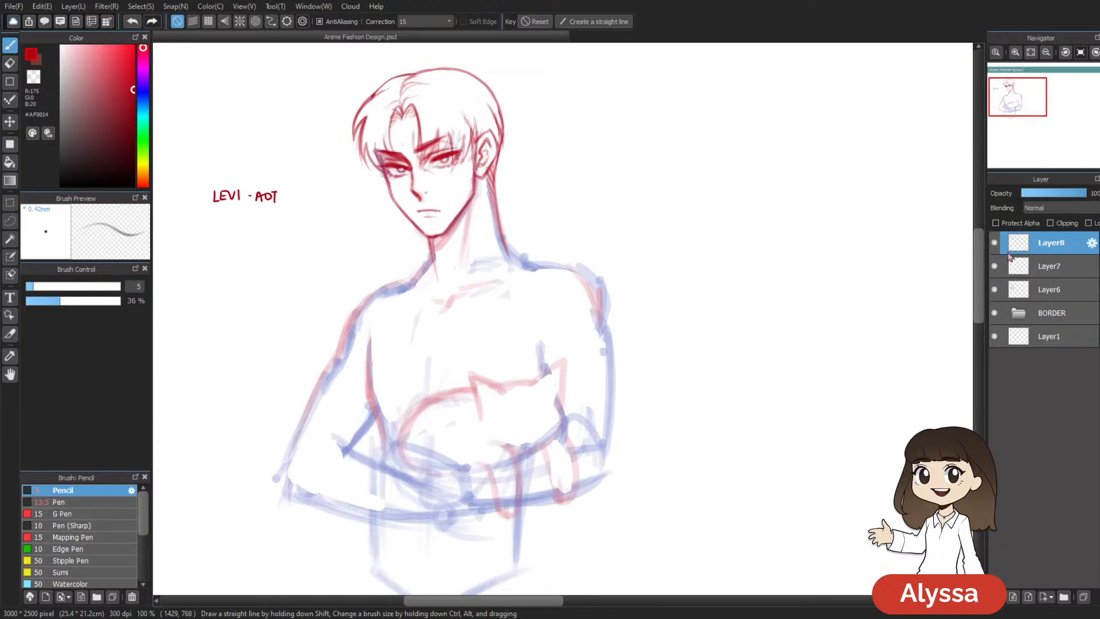
pyautogui.click(994, 244)
pyautogui.click(995, 243)
# Step: Check Layer7 by hiding and showing it, and merge Layer8 down into it
pyautogui.click(995, 267)
pyautogui.click(995, 267)
pyautogui.hotkey('ctrl', 'e')
pyautogui.click(995, 243)
pyautogui.click(995, 243)
pyautogui.moveTo(740, 242); pyautogui.dragTo(739, 250)
# Step: Add a new layer, place it below Layer7 and make Layer7 the active layer
pyautogui.hotkey('ctrl', 'shift', 'n')
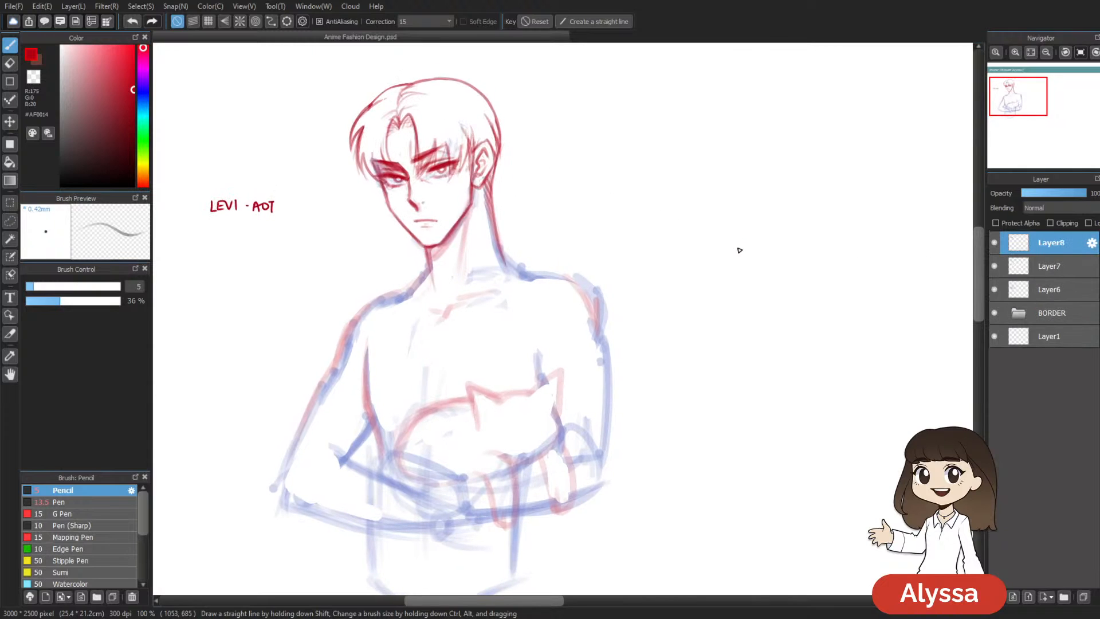
pyautogui.moveTo(1064, 244); pyautogui.dragTo(1062, 278)
pyautogui.click(1063, 246)
pyautogui.moveTo(788, 375); pyautogui.dragTo(746, 380)
pyautogui.moveTo(645, 366); pyautogui.dragTo(636, 307)
pyautogui.moveTo(714, 399); pyautogui.dragTo(727, 363)
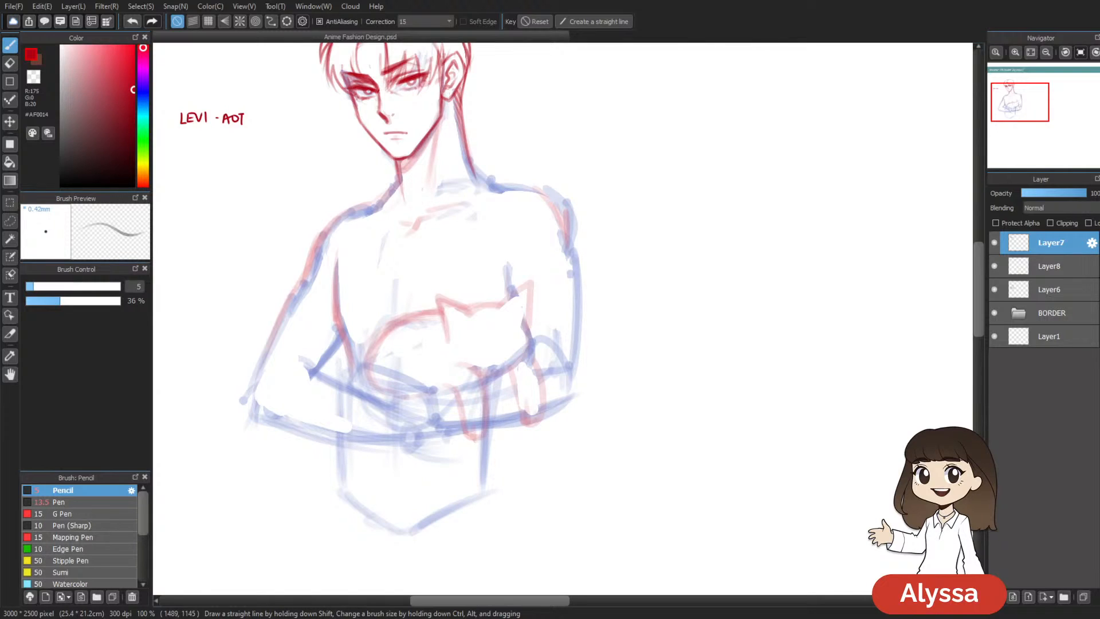
pyautogui.moveTo(601, 285); pyautogui.dragTo(610, 312)
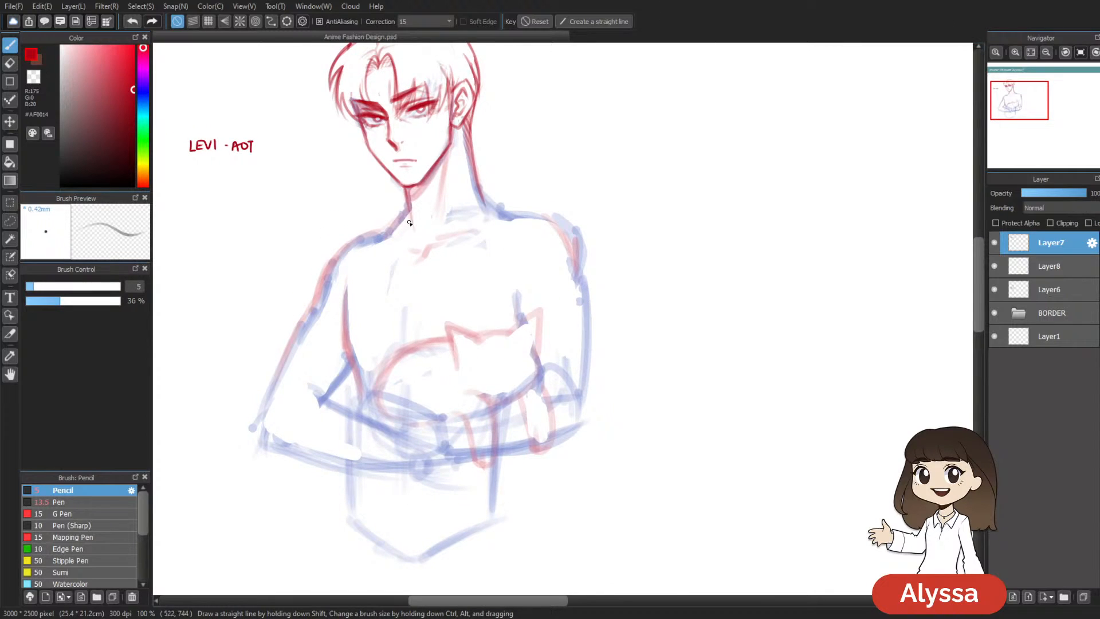
# Step: Try sketching the first curve of a headband over the hair
pyautogui.moveTo(538, 248); pyautogui.dragTo(545, 350)
pyautogui.moveTo(463, 185); pyautogui.dragTo(423, 125)
pyautogui.hotkey('ctrl', 'z')
pyautogui.moveTo(662, 246); pyautogui.dragTo(662, 270)
pyautogui.moveTo(366, 167)
pyautogui.mouseDown()
pyautogui.moveTo(450, 174)
pyautogui.moveTo(471, 212)
pyautogui.moveTo(446, 168)
pyautogui.moveTo(415, 153)
pyautogui.moveTo(356, 168)
pyautogui.mouseUp()
pyautogui.hotkey('ctrl', 'z')
# Step: Sketch a curved headband across the crown of the head and down to the ear on Layer7
pyautogui.moveTo(697, 224); pyautogui.dragTo(634, 220)
pyautogui.moveTo(400, 137)
pyautogui.mouseDown()
pyautogui.moveTo(377, 160)
pyautogui.moveTo(397, 199)
pyautogui.mouseUp()
pyautogui.moveTo(373, 163)
pyautogui.mouseDown()
pyautogui.moveTo(398, 203)
pyautogui.moveTo(364, 148)
pyautogui.mouseUp()
pyautogui.moveTo(498, 153); pyautogui.dragTo(554, 140)
pyautogui.moveTo(404, 132)
pyautogui.mouseDown()
pyautogui.moveTo(348, 147)
pyautogui.moveTo(432, 151)
pyautogui.moveTo(392, 138)
pyautogui.moveTo(361, 147)
pyautogui.moveTo(449, 141)
pyautogui.moveTo(353, 149)
pyautogui.moveTo(399, 140)
pyautogui.moveTo(437, 157)
pyautogui.moveTo(399, 135)
pyautogui.moveTo(361, 138)
pyautogui.moveTo(421, 144)
pyautogui.moveTo(367, 137)
pyautogui.mouseUp()
pyautogui.hotkey('ctrl', 'z')
pyautogui.hotkey('ctrl', 'z')
pyautogui.hotkey('ctrl', 'z')
pyautogui.moveTo(434, 149)
pyautogui.mouseDown()
pyautogui.moveTo(382, 135)
pyautogui.moveTo(349, 150)
pyautogui.mouseUp()
# Step: Reduce the eraser to size 15, fade the hair lines overlapping the headband, and switch back to the Pencil brush
pyautogui.press('e')
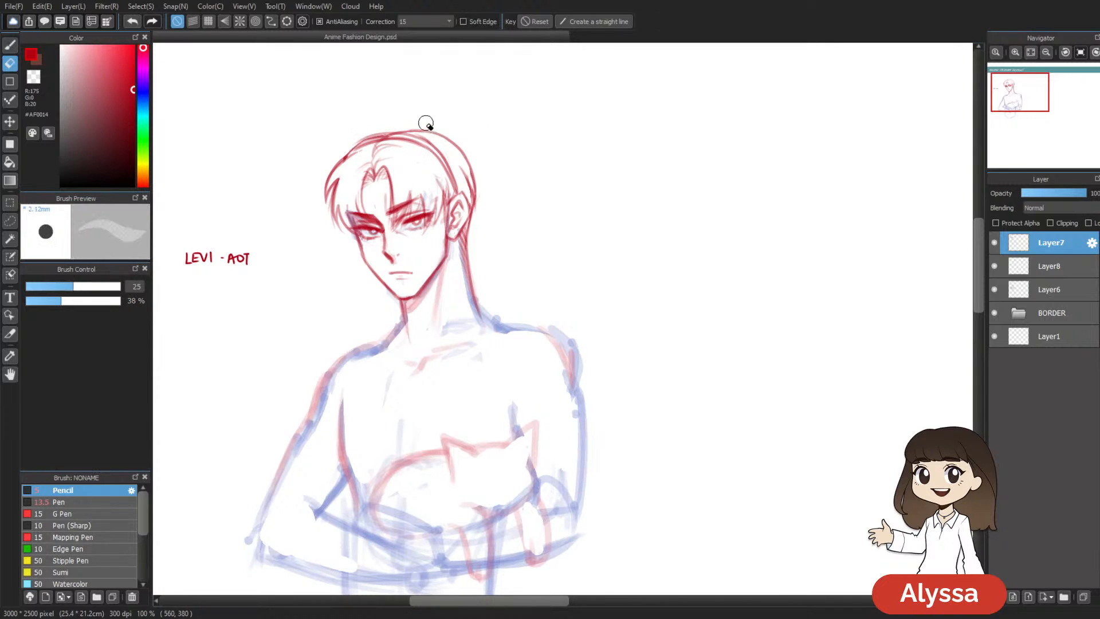
pyautogui.moveTo(625, 387); pyautogui.dragTo(634, 359)
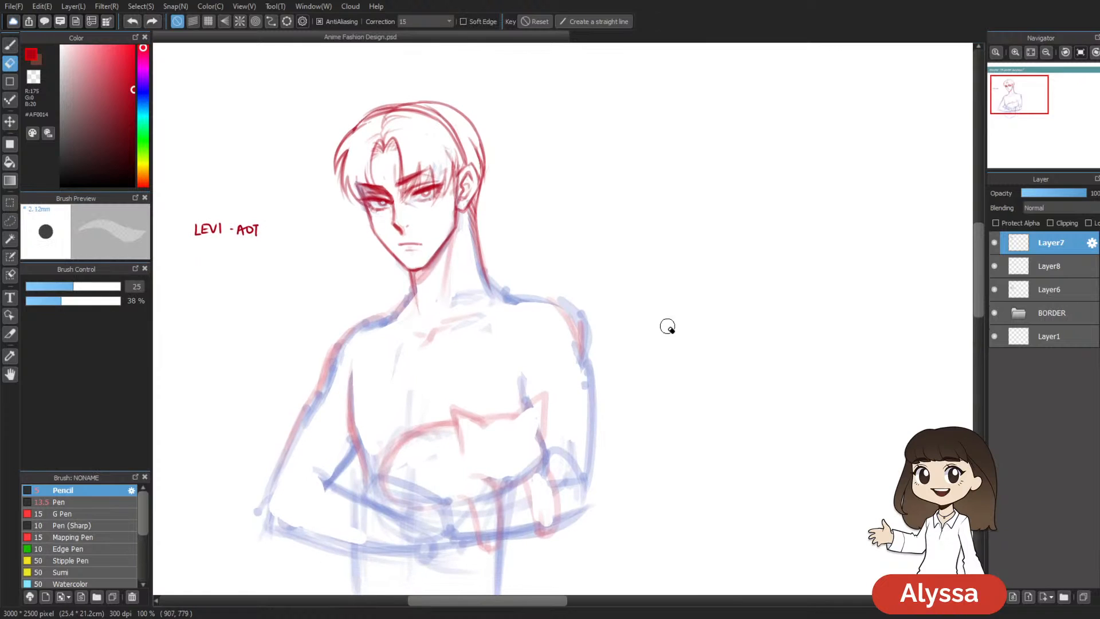
pyautogui.press('[')
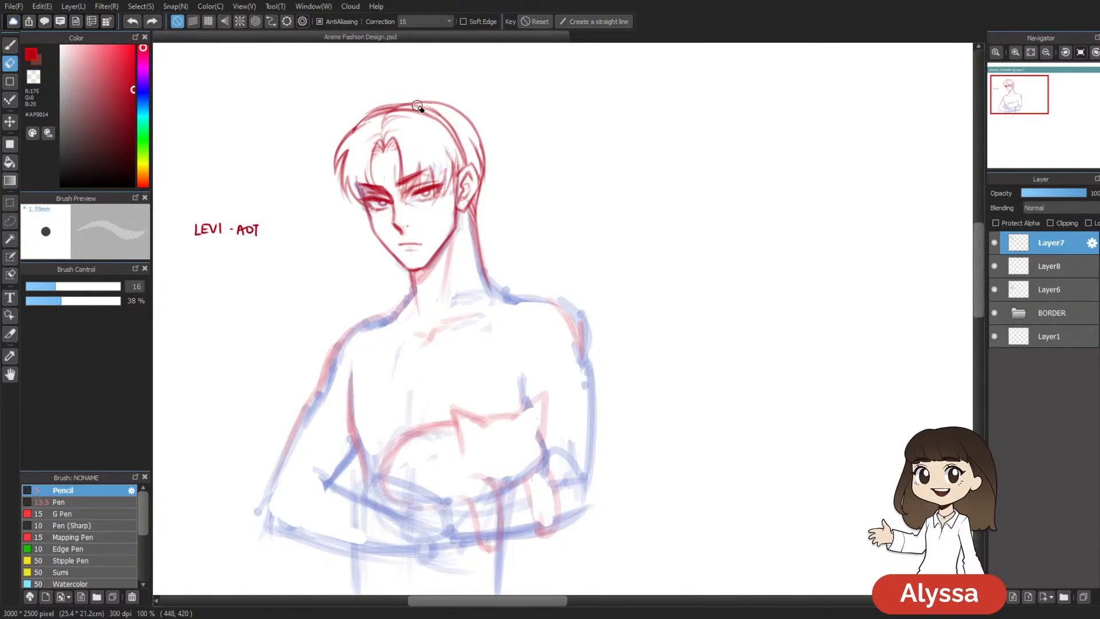
pyautogui.press('[')
pyautogui.moveTo(589, 265)
pyautogui.mouseDown()
pyautogui.moveTo(580, 281)
pyautogui.moveTo(612, 301)
pyautogui.mouseUp()
pyautogui.click(994, 242)
pyautogui.click(994, 242)
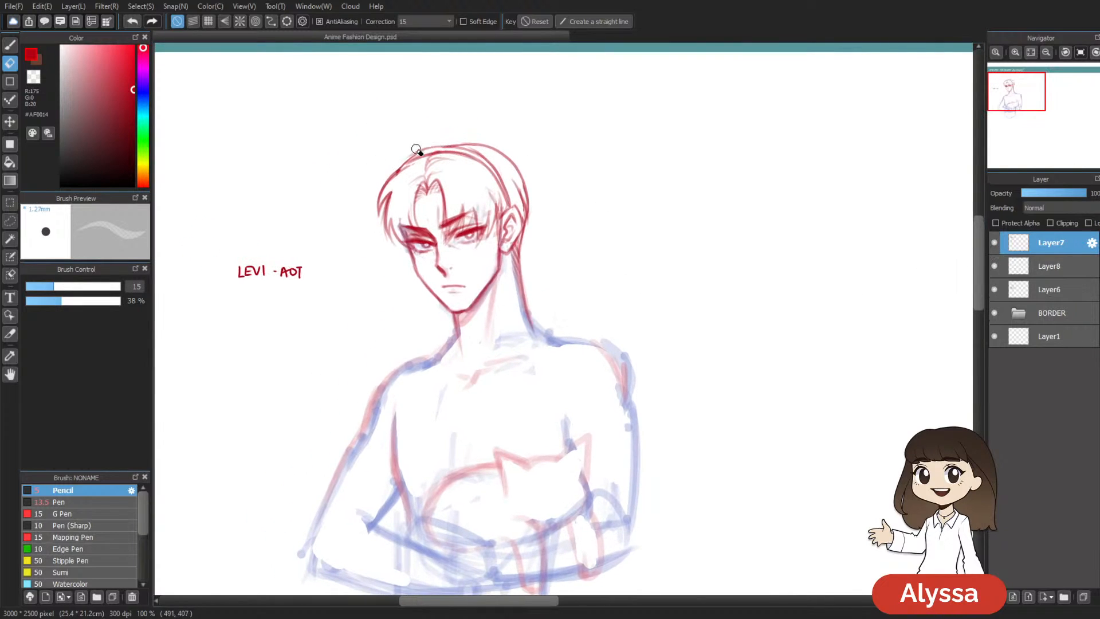
pyautogui.press('b')
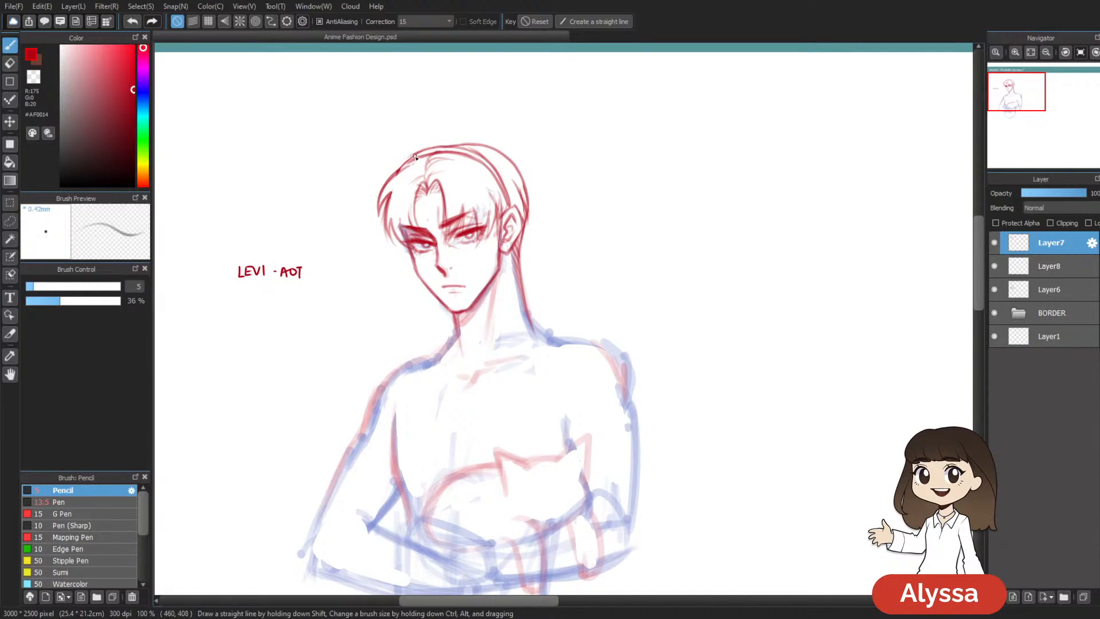
pyautogui.moveTo(692, 420); pyautogui.dragTo(654, 428)
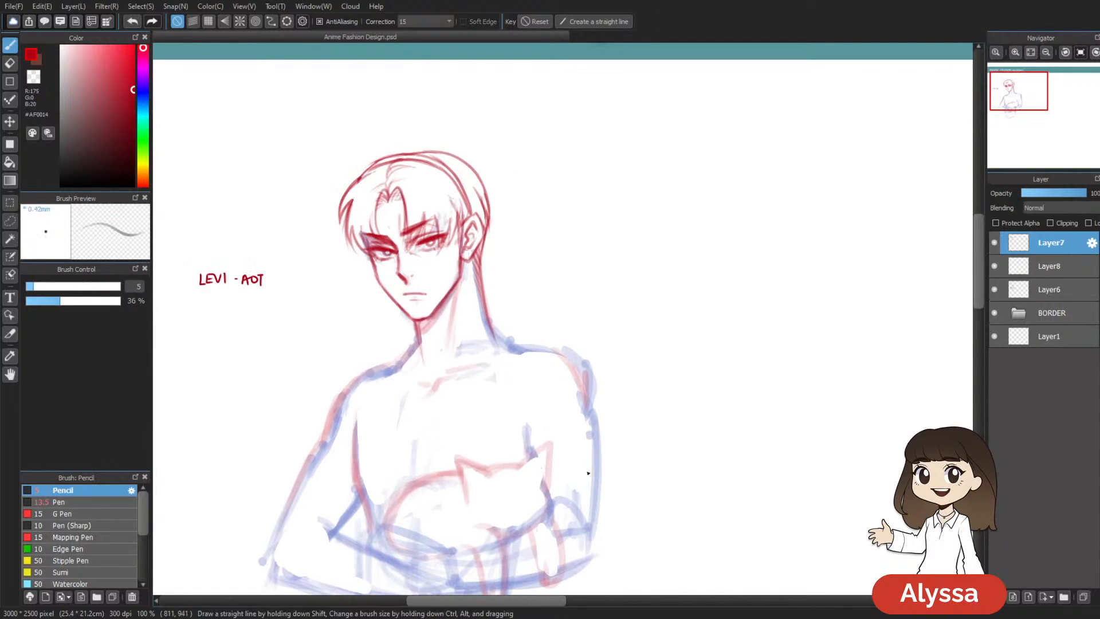
# Step: Add a new layer, merge Layer7 down into Layer8, and make Layer9 the active layer
pyautogui.hotkey('ctrl', 'shift', 'n')
pyautogui.moveTo(562, 353); pyautogui.dragTo(548, 415)
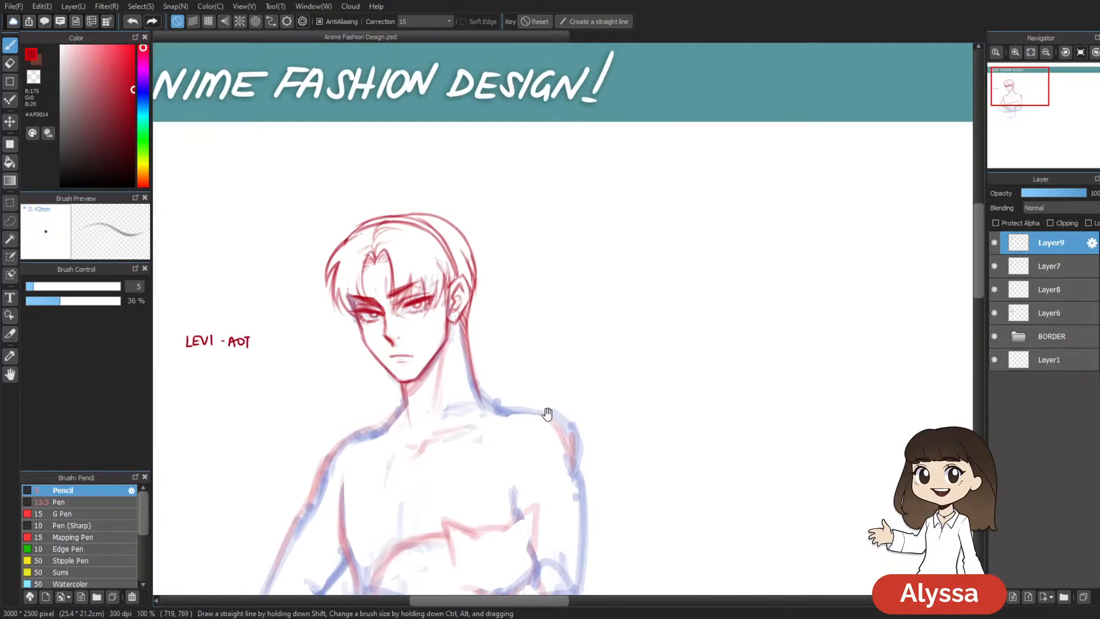
pyautogui.click(1058, 273)
pyautogui.hotkey('ctrl', 'e')
pyautogui.click(1049, 242)
# Step: Sketch a pointed cat ear on top of the headband, on the side of the visible human ear
pyautogui.moveTo(582, 358); pyautogui.dragTo(562, 347)
pyautogui.moveTo(477, 195); pyautogui.dragTo(465, 131)
pyautogui.moveTo(408, 168); pyautogui.dragTo(407, 181)
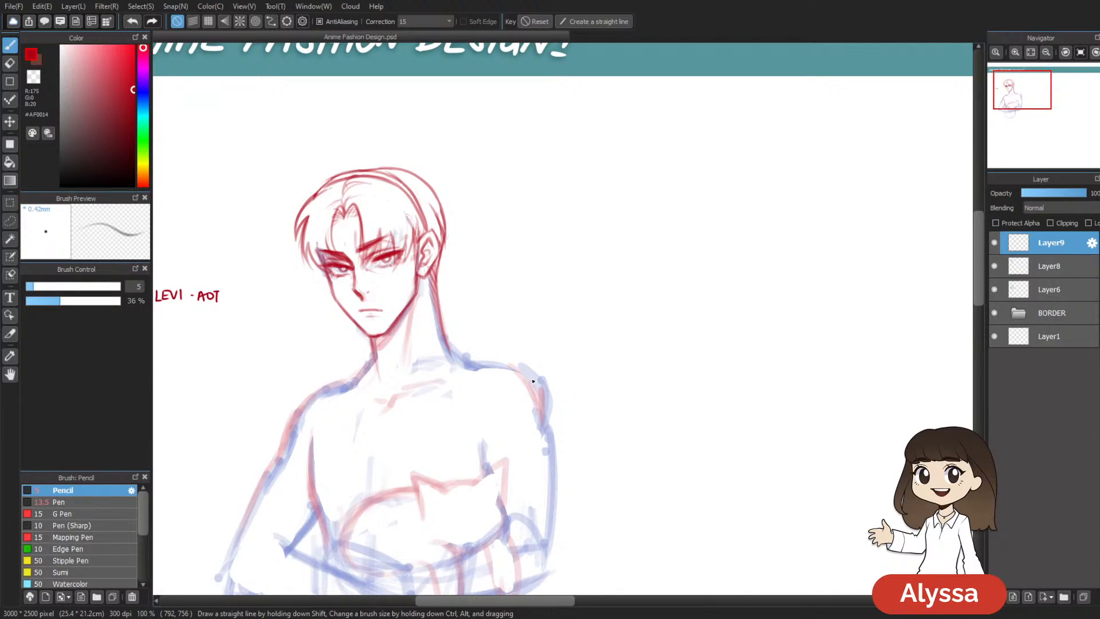
pyautogui.moveTo(550, 269); pyautogui.dragTo(548, 331)
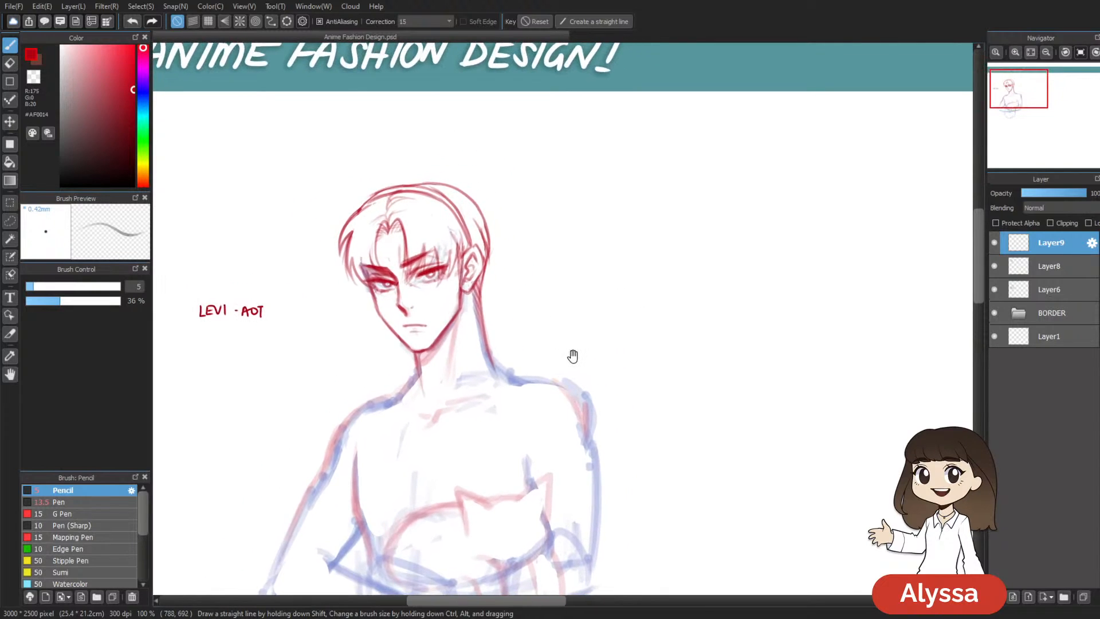
pyautogui.scroll(-2, 574, 358)
pyautogui.scroll(2, 575, 359)
pyautogui.moveTo(518, 168); pyautogui.dragTo(501, 154)
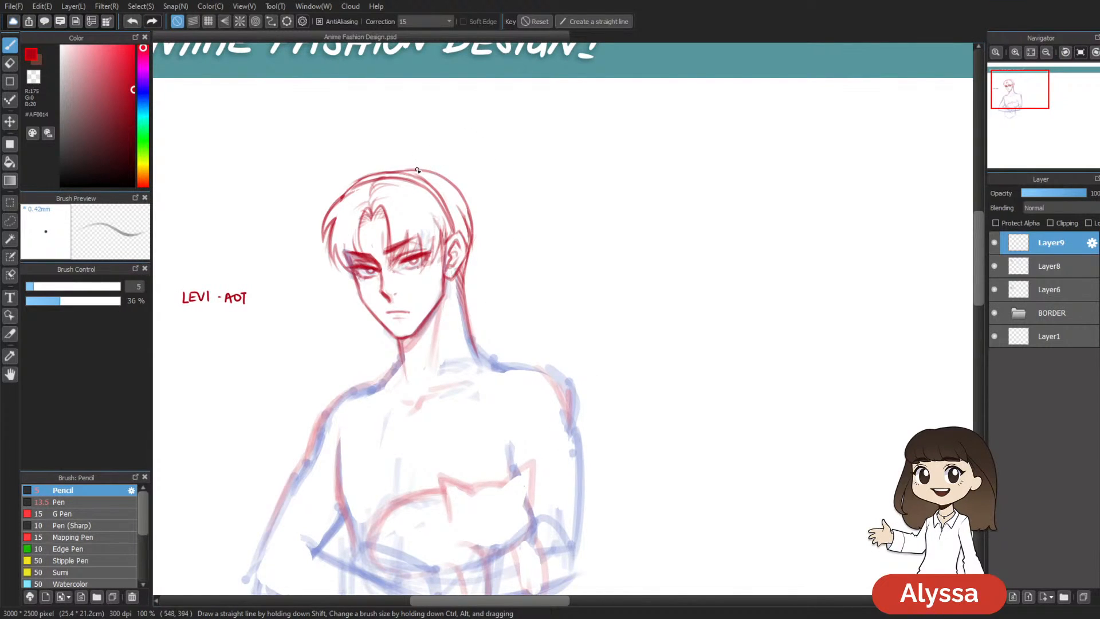
pyautogui.moveTo(592, 242); pyautogui.dragTo(592, 278)
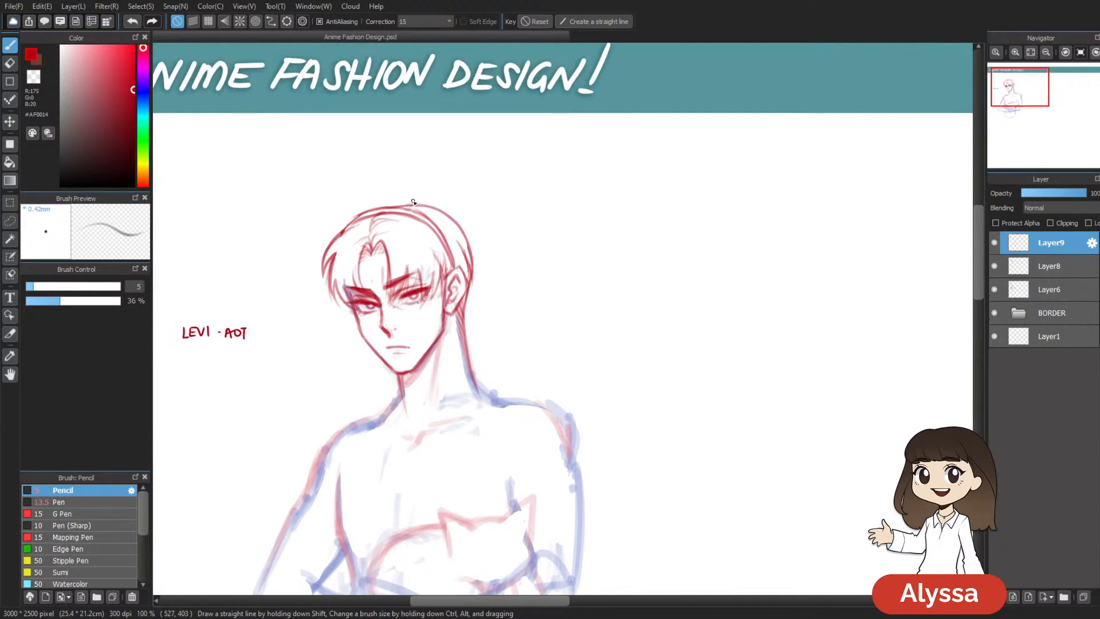
pyautogui.moveTo(424, 199); pyautogui.dragTo(429, 217)
# Step: Merge Layer9 down into Layer8 and erase the lines crossing the cat ear with the eraser reduced to size 12
pyautogui.press('e')
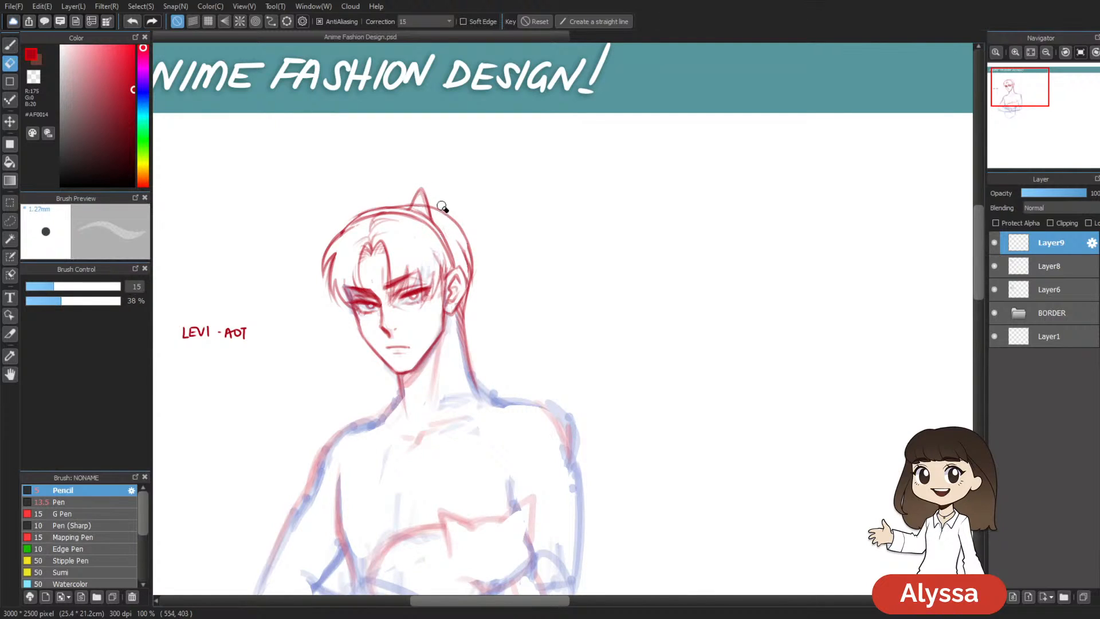
pyautogui.hotkey('ctrl', 'e')
pyautogui.press('[')
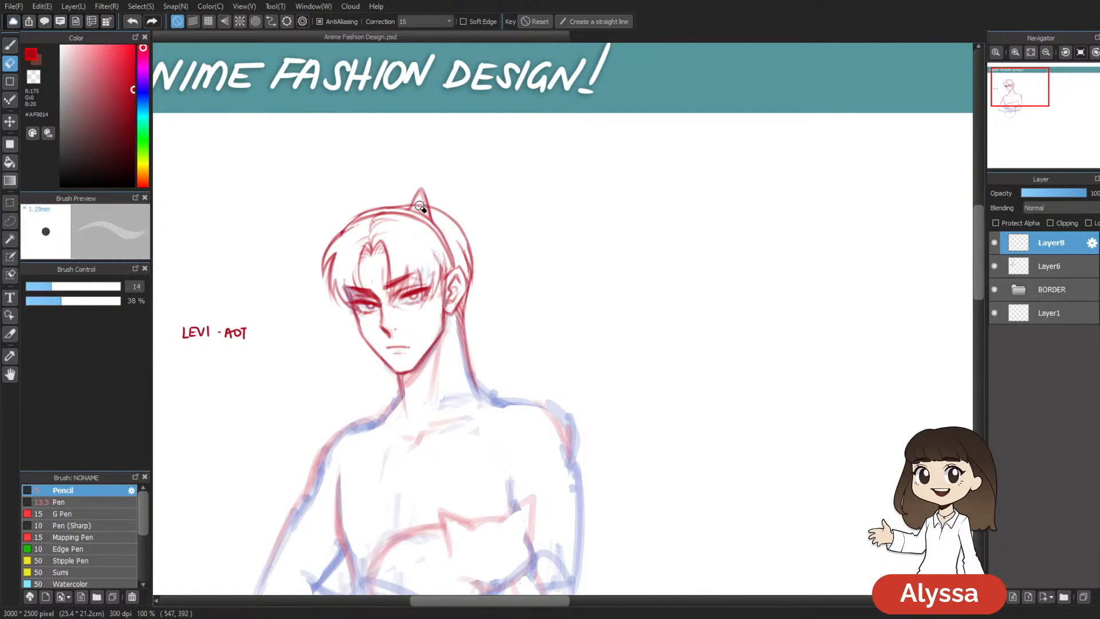
pyautogui.press('[')
pyautogui.press('[')
pyautogui.scroll(-2, 690, 118)
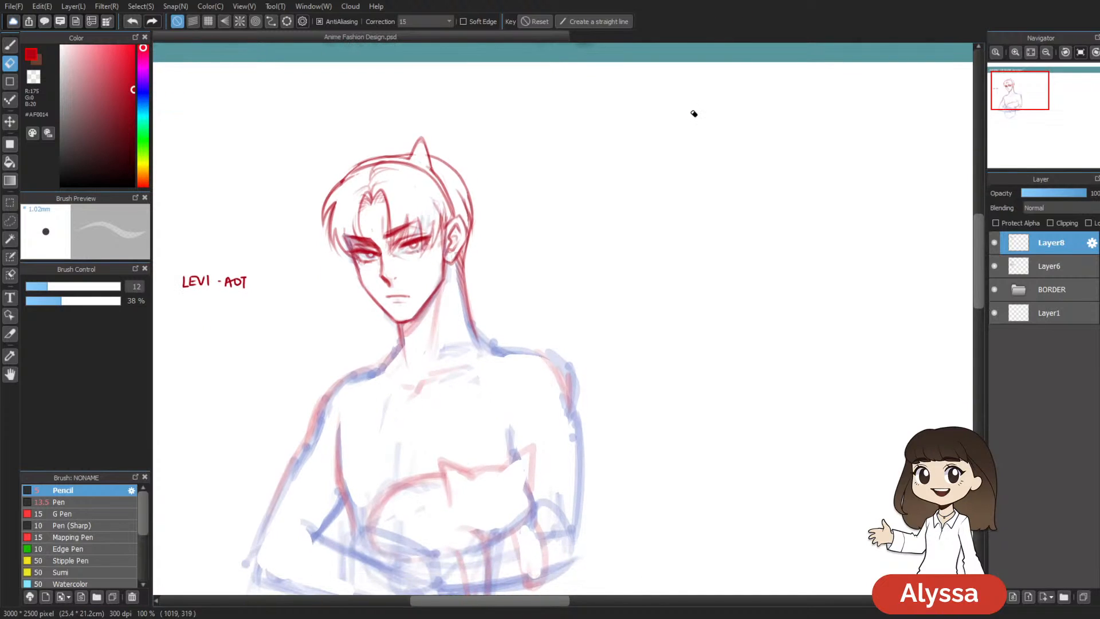
# Step: Pencil a small inner triangle inside the cat ear
pyautogui.press('b')
pyautogui.hscroll(2, 498, 265)
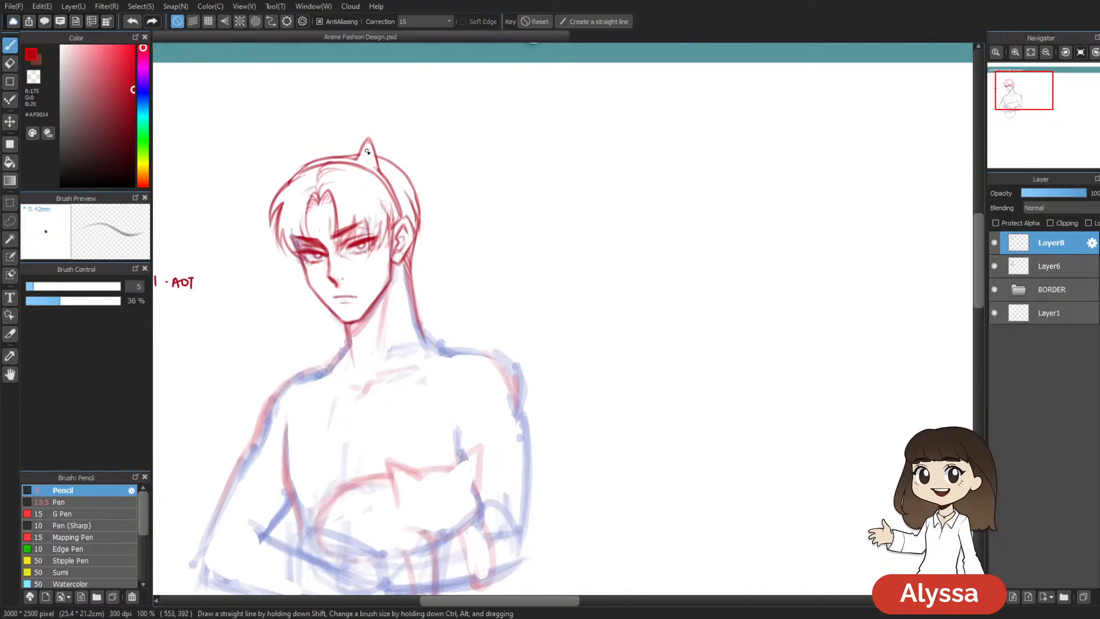
pyautogui.moveTo(463, 275); pyautogui.dragTo(542, 368)
pyautogui.hotkey('ctrl', 'Up')
pyautogui.hotkey('ctrl', 'Up')
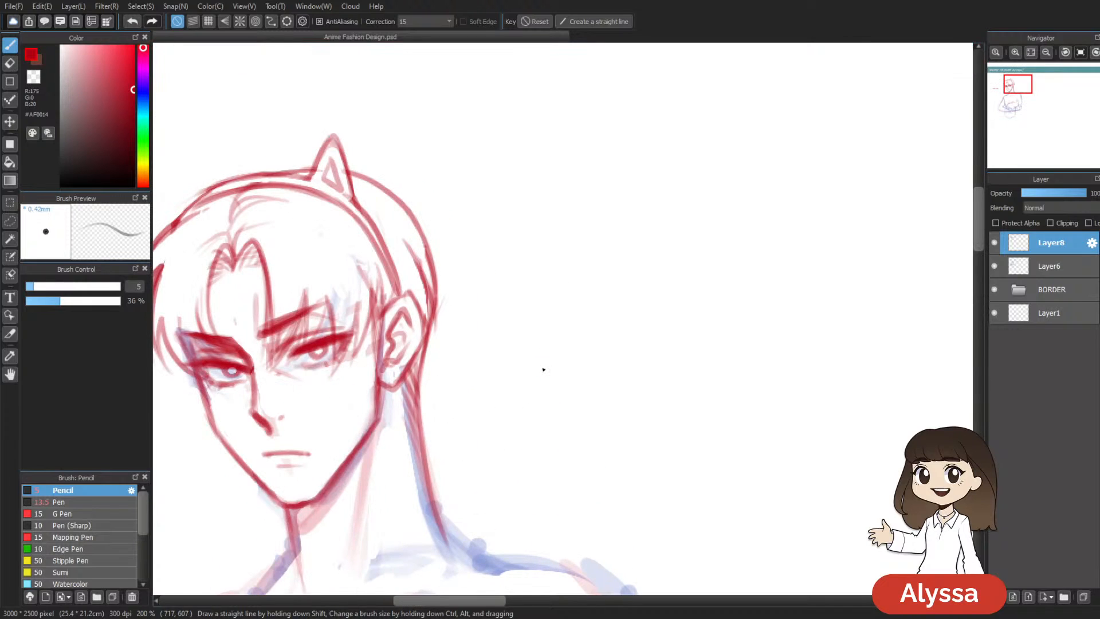
# Step: Examine the headband and cat ear at different zoom levels
pyautogui.hotkey('ctrl', 'Down')
pyautogui.hotkey('ctrl', 'Down')
pyautogui.hotkey('ctrl', 'Down')
pyautogui.hotkey('ctrl', 'Down')
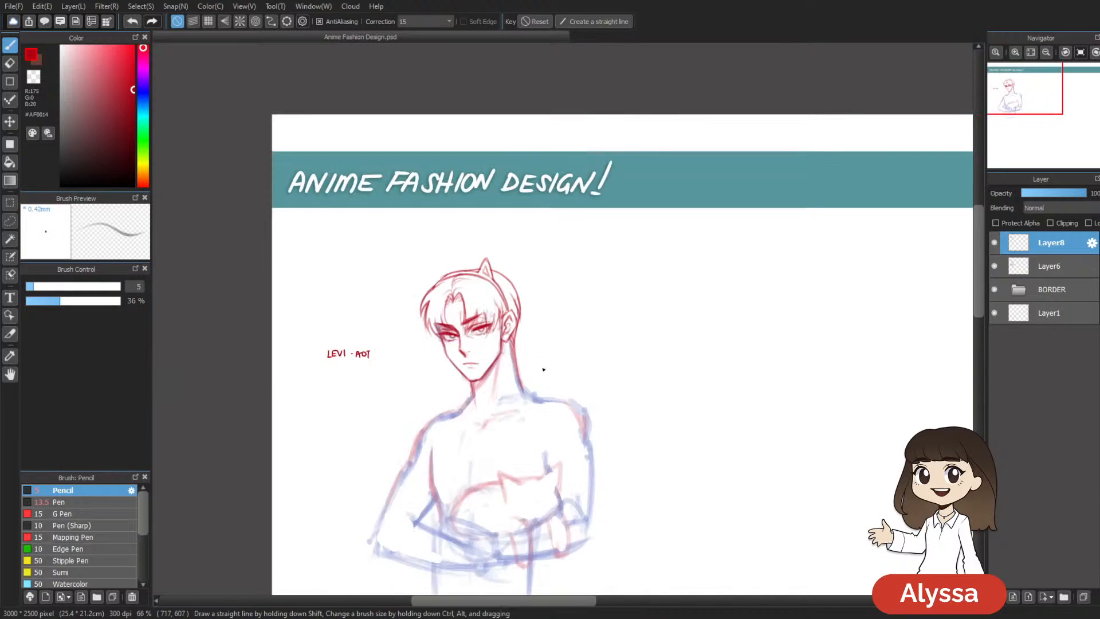
pyautogui.hotkey('ctrl', 'Up')
pyautogui.hotkey('ctrl', 'Up')
pyautogui.hotkey('ctrl', 'Down')
pyautogui.scroll(-3, 523, 285)
# Step: Erase the cat ear's inner triangle and redraw it with the Pencil brush
pyautogui.moveTo(507, 133); pyautogui.dragTo(455, 203)
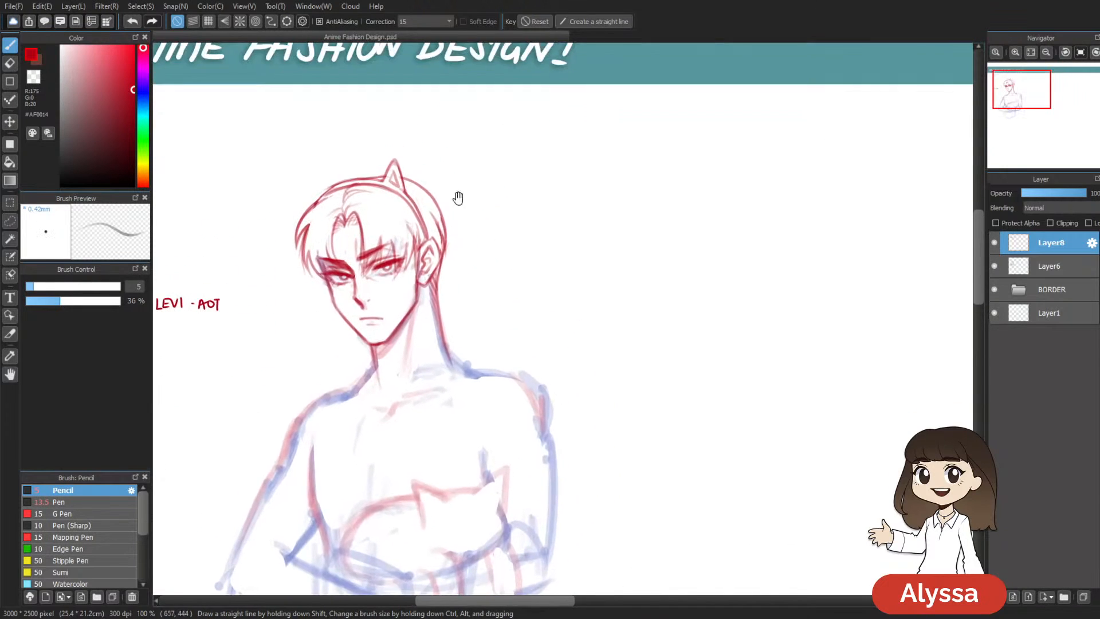
pyautogui.press('e')
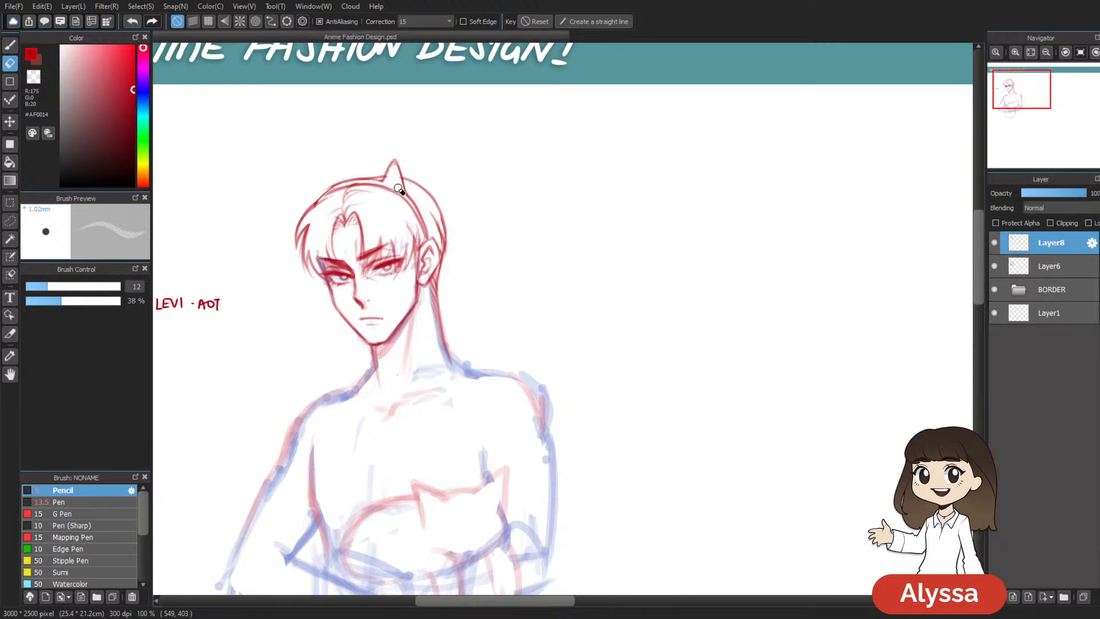
pyautogui.press('b')
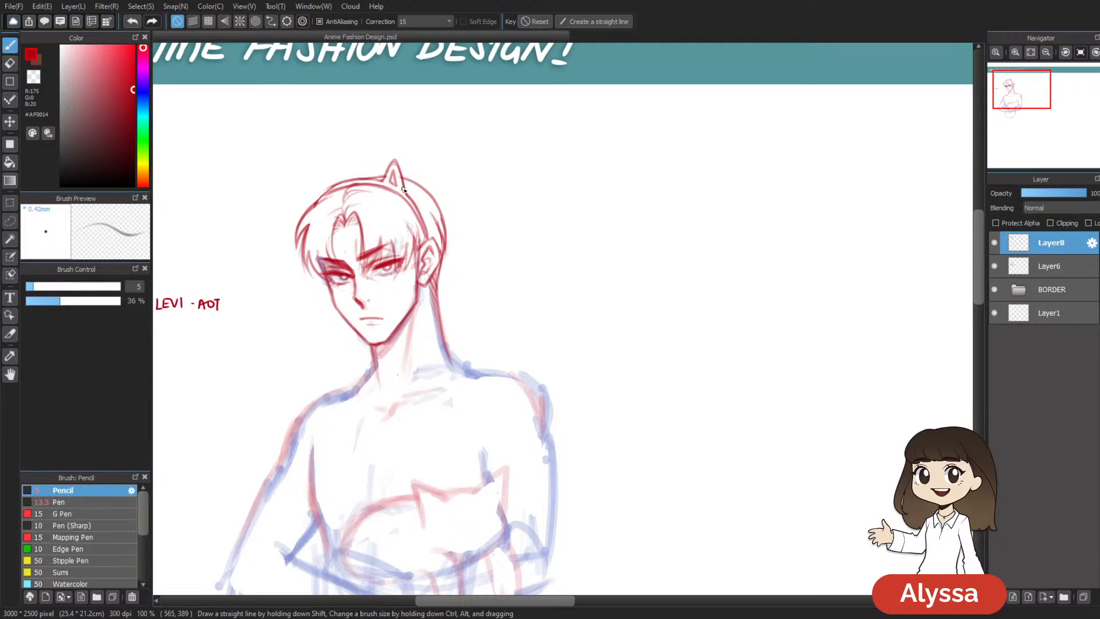
# Step: Sketch a second cat ear with an inner triangle on the far side of the headband, on a new layer
pyautogui.moveTo(466, 401); pyautogui.dragTo(444, 419)
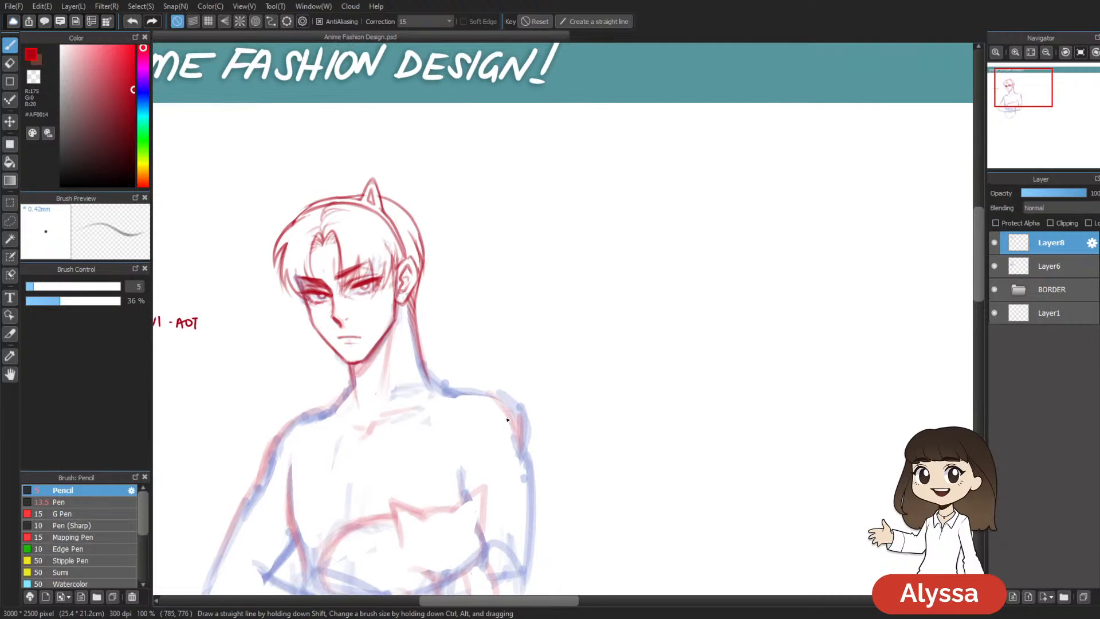
pyautogui.hotkey('ctrl', 'shift', 'n')
pyautogui.moveTo(555, 311); pyautogui.dragTo(648, 277)
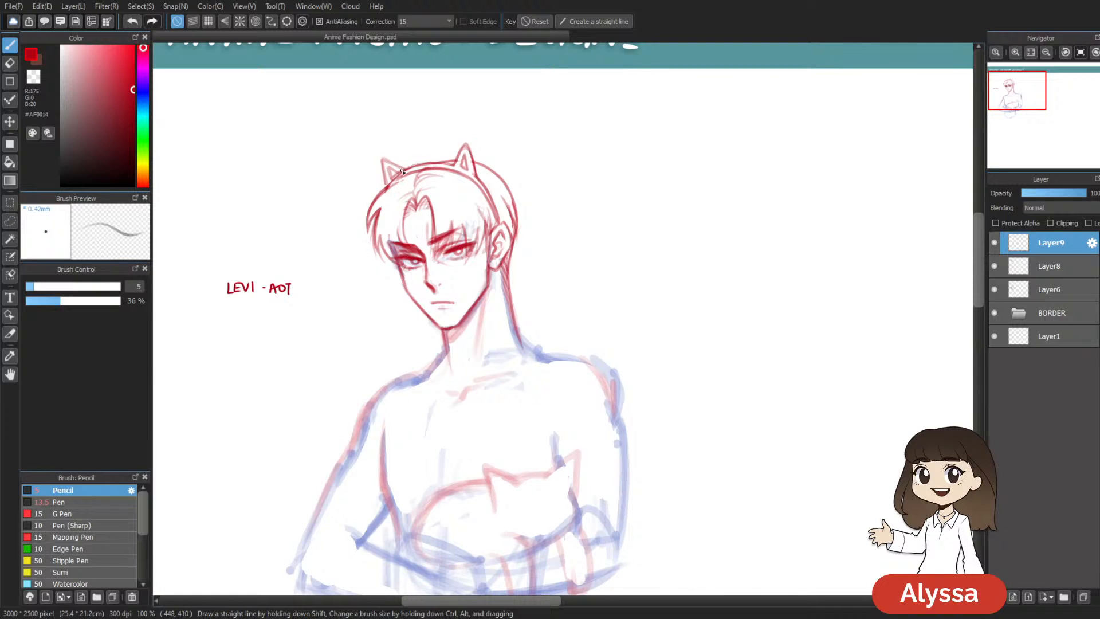
# Step: Examine the whole figure at several zoom levels and compare it with Layer9's cat ear hidden and shown
pyautogui.scroll(-5, 702, 238)
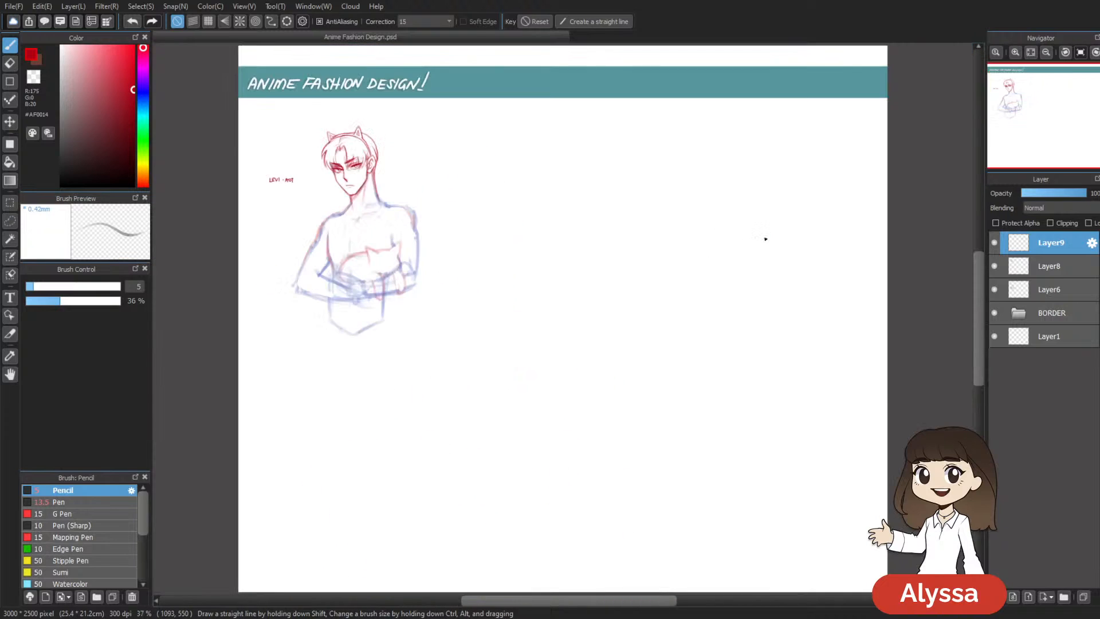
pyautogui.scroll(1, 765, 239)
pyautogui.moveTo(452, 216); pyautogui.dragTo(521, 392)
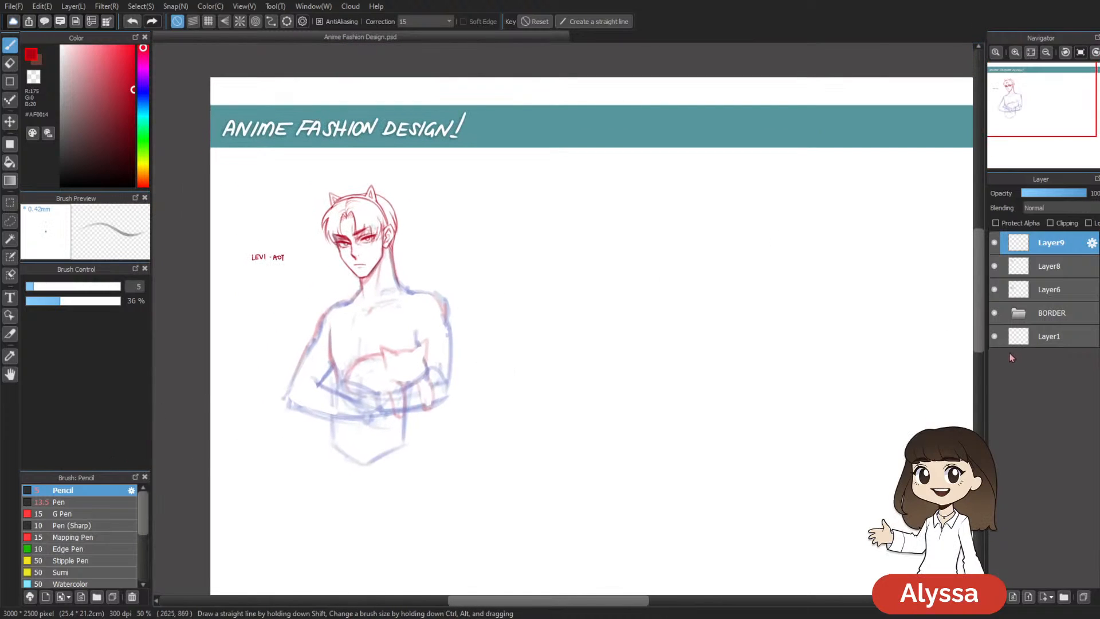
pyautogui.moveTo(686, 319)
pyautogui.mouseDown()
pyautogui.moveTo(695, 343)
pyautogui.moveTo(684, 352)
pyautogui.mouseUp()
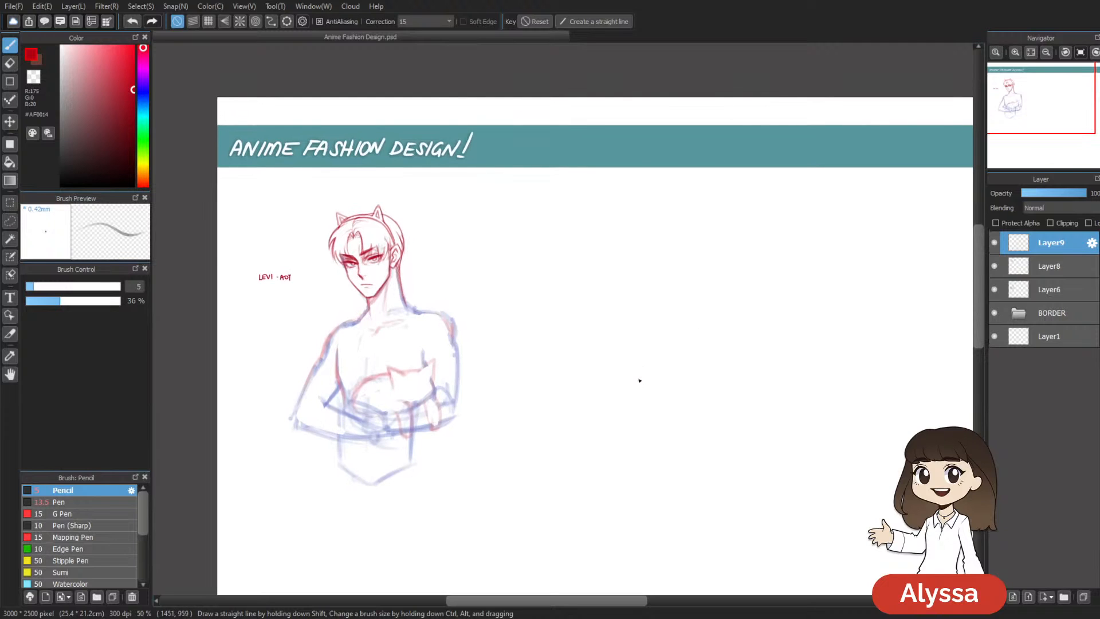
pyautogui.scroll(1, 640, 380)
pyautogui.scroll(-1, 449, 369)
pyautogui.scroll(2, 526, 483)
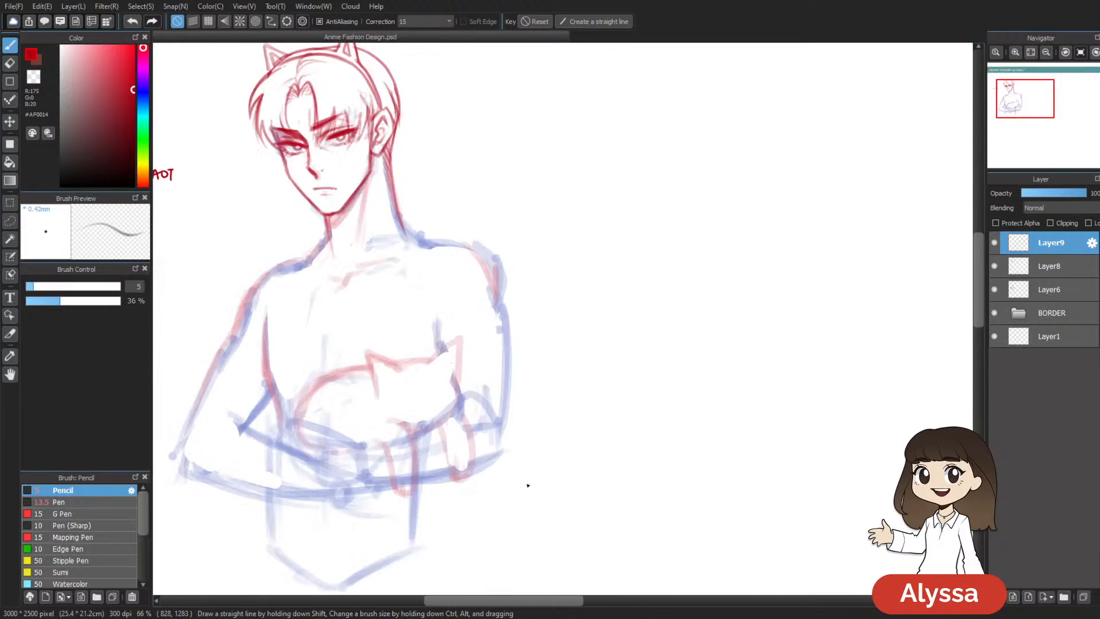
pyautogui.moveTo(522, 305); pyautogui.dragTo(584, 311)
pyautogui.click(993, 243)
pyautogui.click(994, 243)
pyautogui.moveTo(775, 301); pyautogui.dragTo(771, 371)
pyautogui.click(994, 243)
pyautogui.click(994, 243)
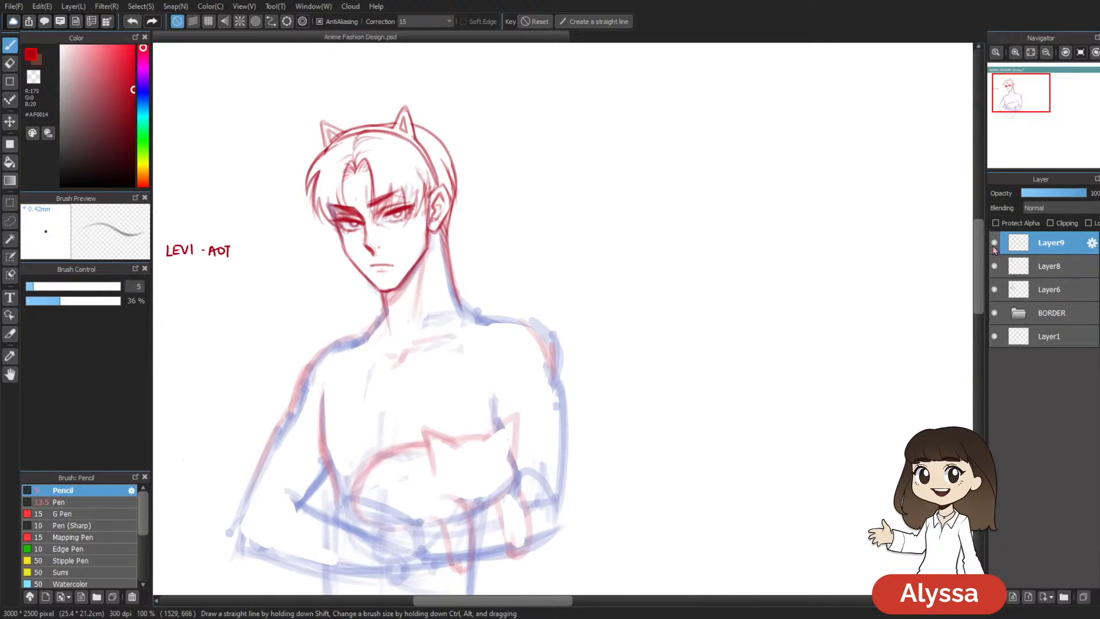
# Step: Rotate the second cat ear on Layer9 slightly with a free transform
pyautogui.hotkey('ctrl', 't')
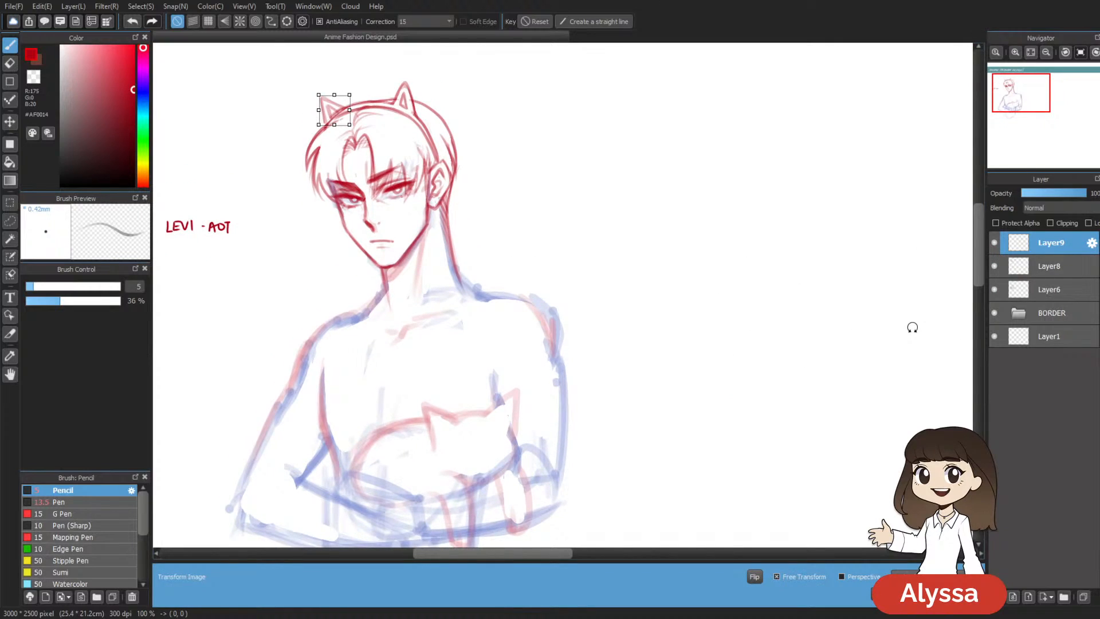
pyautogui.moveTo(343, 116); pyautogui.dragTo(393, 136)
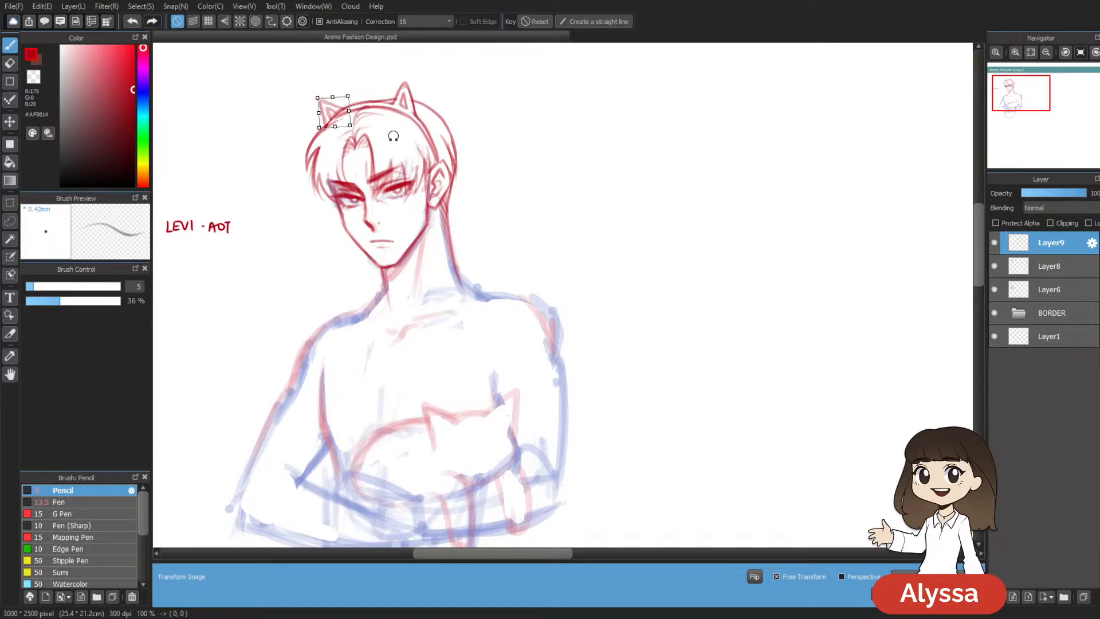
# Step: Apply the transform to the cat ear and merge its layer down into Layer8
pyautogui.press('Return')
pyautogui.hotkey('ctrl', 'z')
pyautogui.hotkey('ctrl', 'y')
pyautogui.hotkey('ctrl', '-')
pyautogui.hotkey('ctrl', 'e')
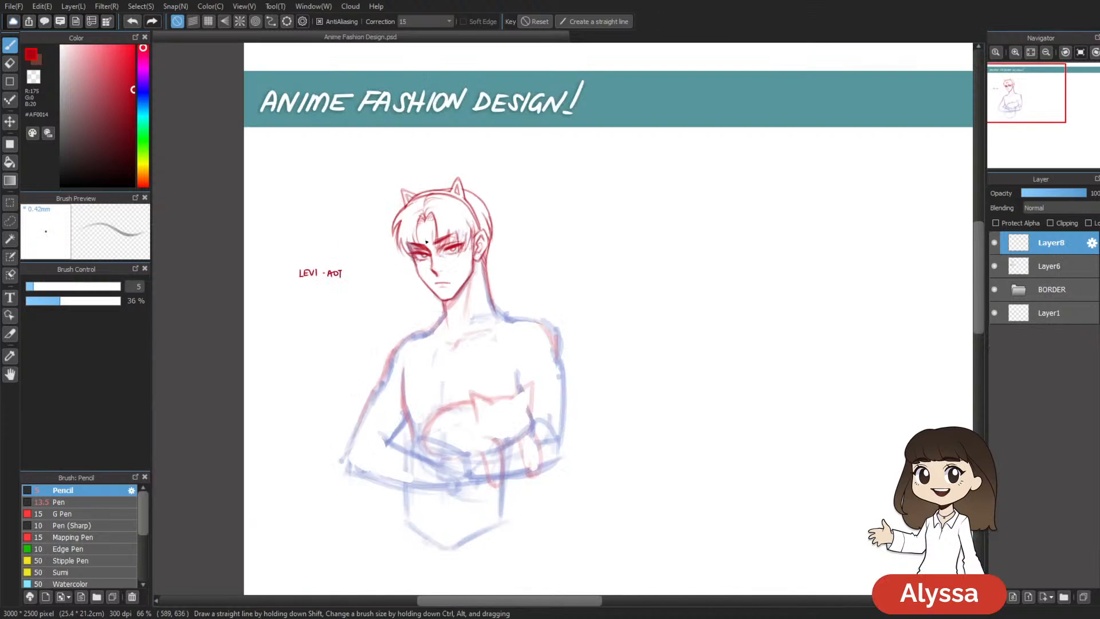
pyautogui.click(994, 243)
pyautogui.click(994, 243)
pyautogui.moveTo(648, 409); pyautogui.dragTo(640, 377)
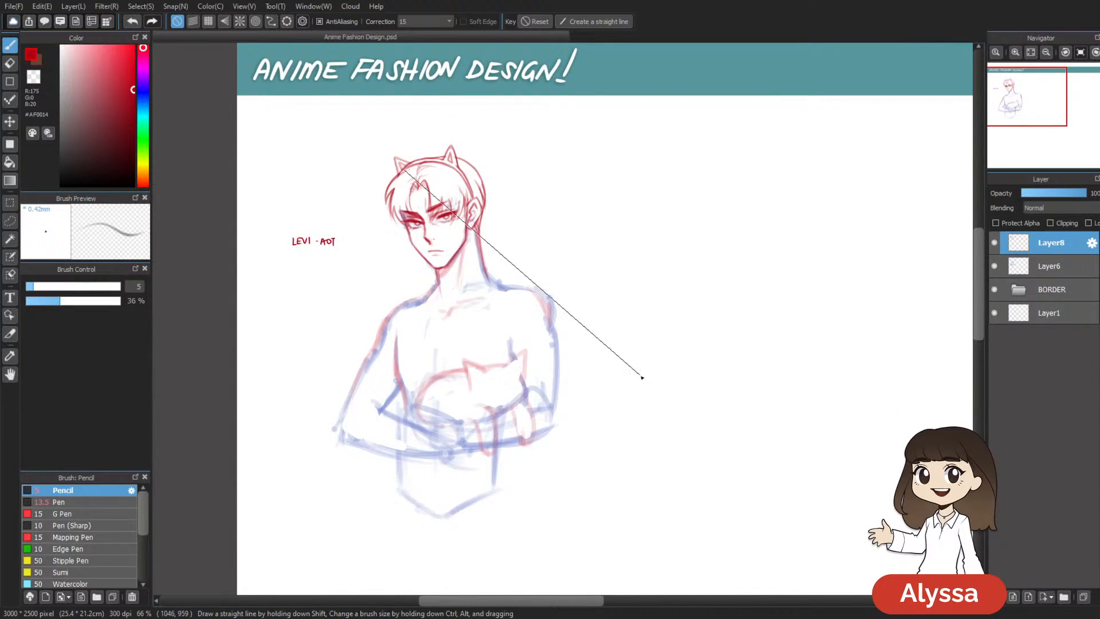
pyautogui.hotkey('ctrl', 'shift', 'n')
pyautogui.hotkey('ctrl', '+')
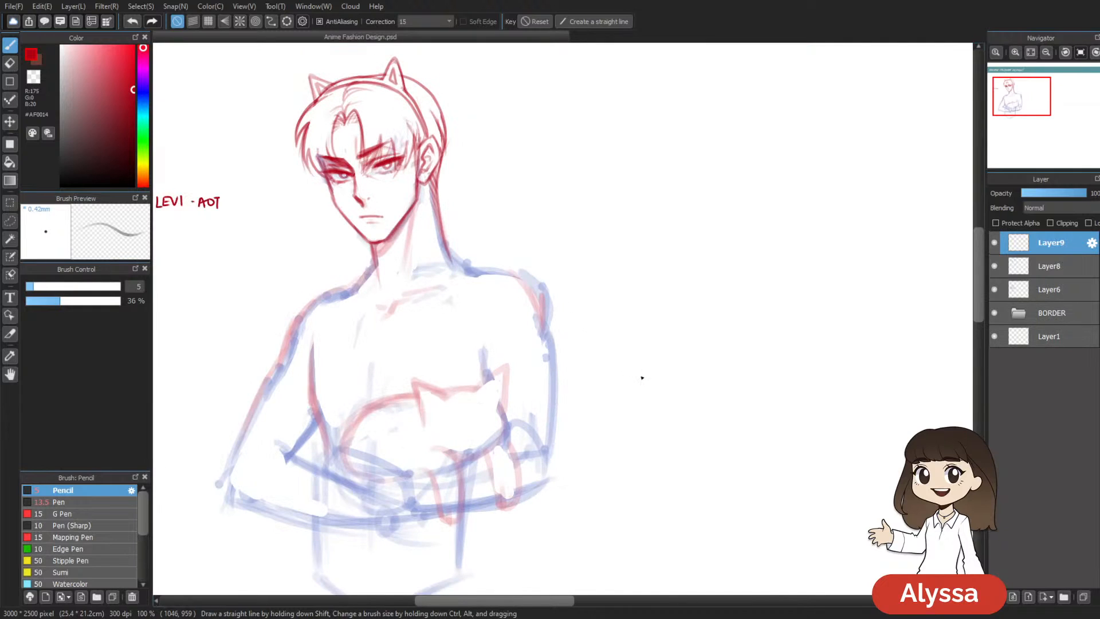
pyautogui.moveTo(631, 125); pyautogui.dragTo(579, 179)
pyautogui.moveTo(421, 387); pyautogui.dragTo(579, 267)
pyautogui.moveTo(526, 305); pyautogui.dragTo(469, 345)
pyautogui.moveTo(572, 375)
pyautogui.mouseDown()
pyautogui.moveTo(533, 307)
pyautogui.moveTo(523, 338)
pyautogui.mouseUp()
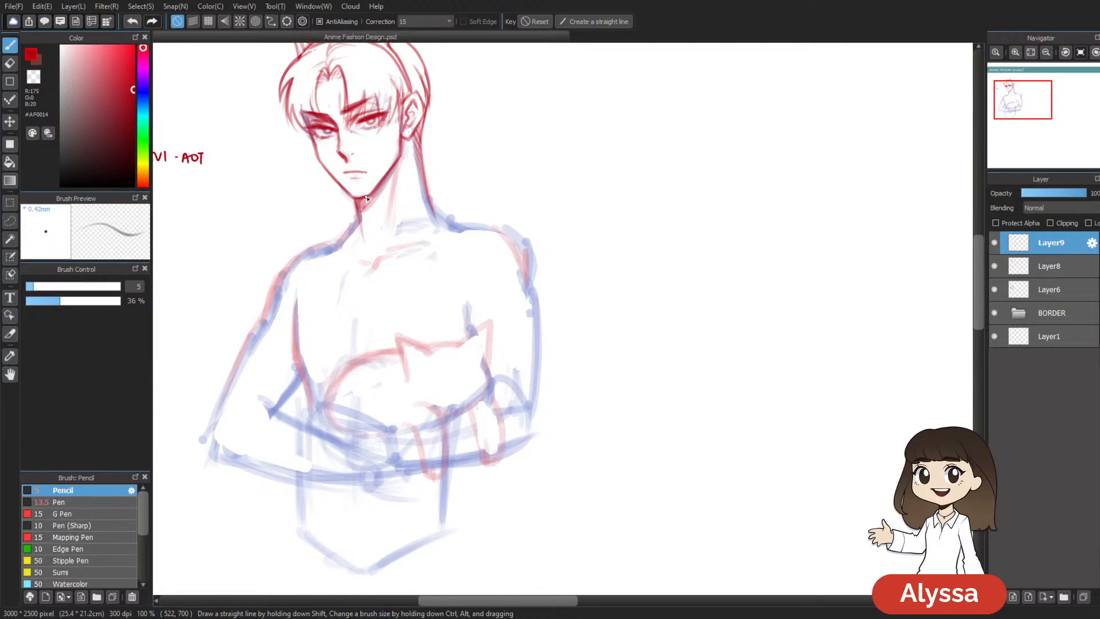
pyautogui.moveTo(447, 263); pyautogui.dragTo(435, 285)
pyautogui.hotkey('ctrl', '-')
pyautogui.hotkey('ctrl', '-')
pyautogui.hotkey('ctrl', '+')
pyautogui.hotkey('ctrl', '+')
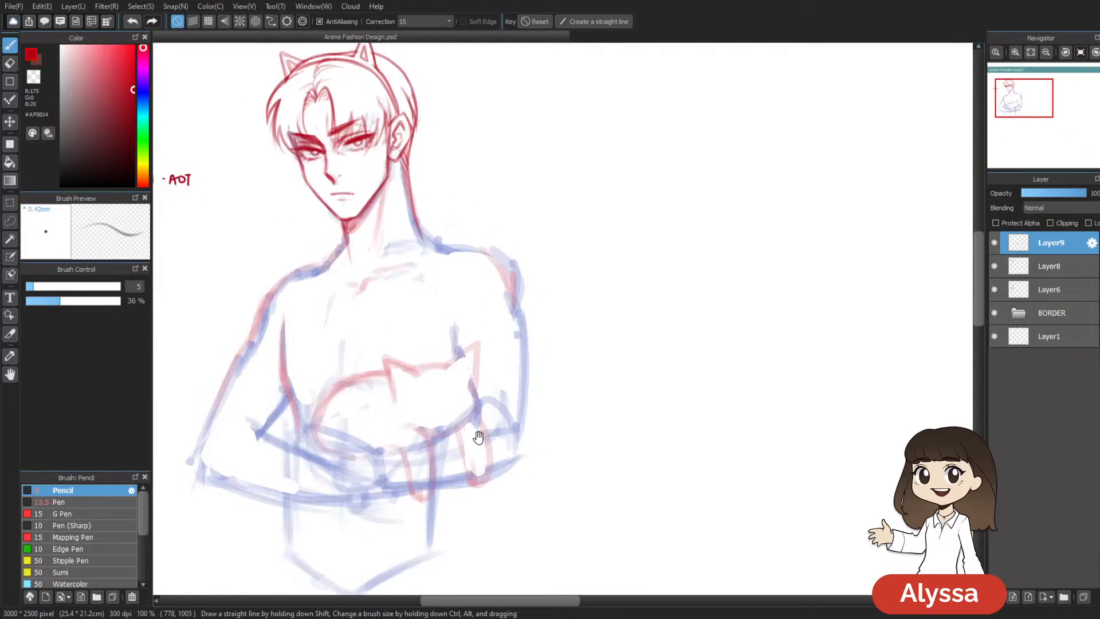
pyautogui.hotkey('ctrl', '+')
pyautogui.moveTo(555, 292)
pyautogui.mouseDown()
pyautogui.moveTo(543, 393)
pyautogui.moveTo(528, 351)
pyautogui.mouseUp()
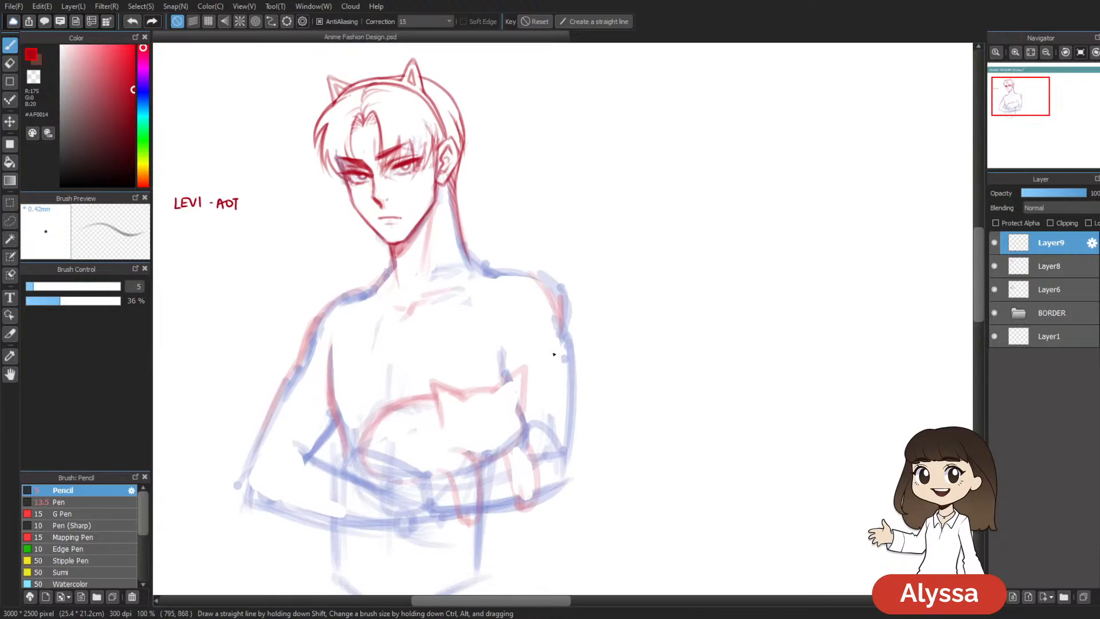
pyautogui.click(994, 244)
pyautogui.click(996, 245)
pyautogui.moveTo(653, 328); pyautogui.dragTo(701, 334)
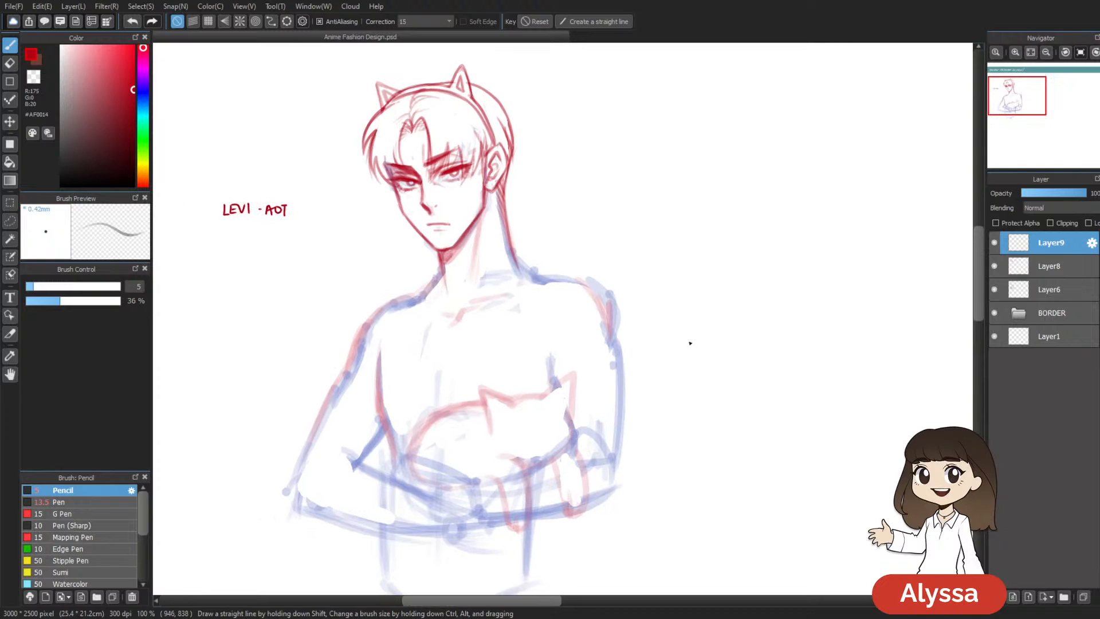
pyautogui.hotkey('ctrl', '-')
pyautogui.hotkey('ctrl', '+')
pyautogui.moveTo(596, 263); pyautogui.dragTo(596, 312)
pyautogui.hotkey('ctrl', 'e')
pyautogui.click(994, 266)
pyautogui.click(994, 266)
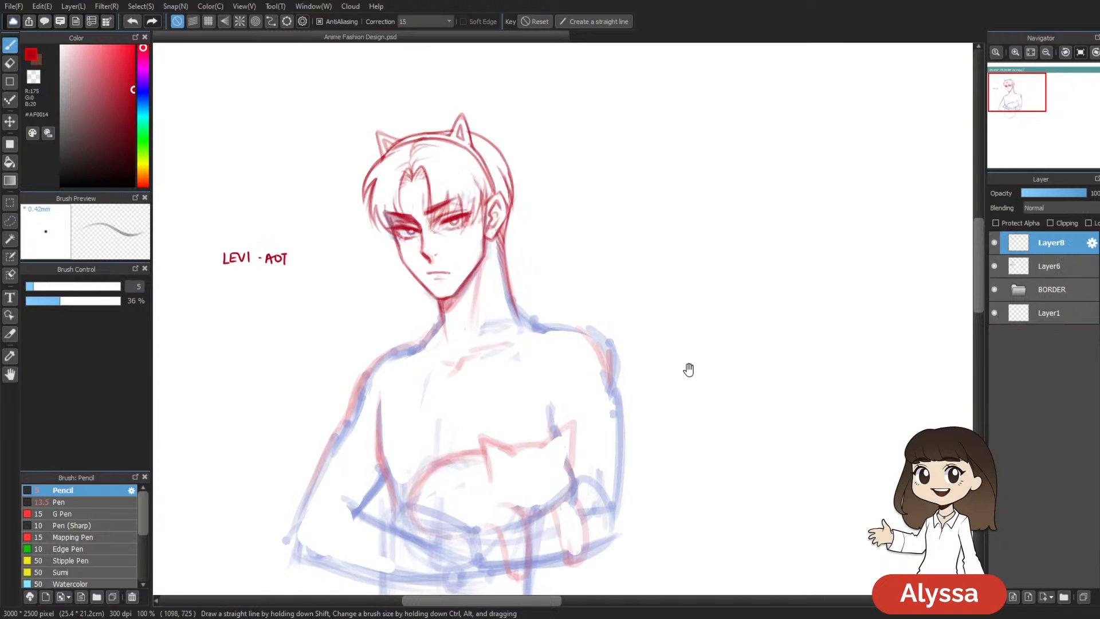
# Step: Add a new empty layer above the red character sketch
pyautogui.moveTo(629, 401); pyautogui.dragTo(619, 432)
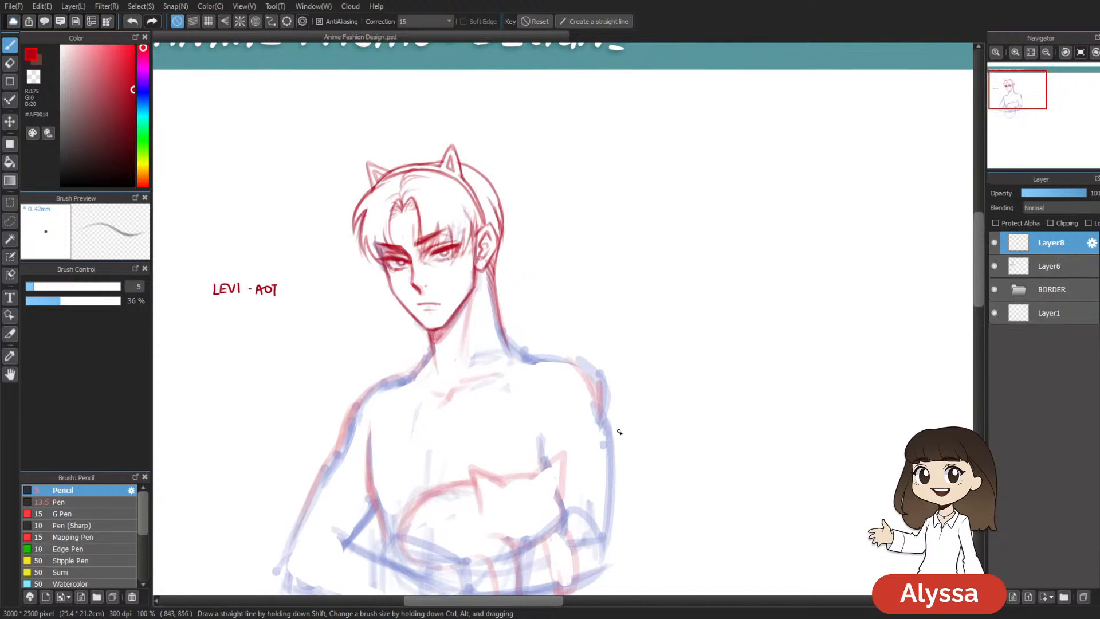
pyautogui.hotkey('ctrl', 'shift', 'n')
pyautogui.moveTo(660, 409); pyautogui.dragTo(614, 468)
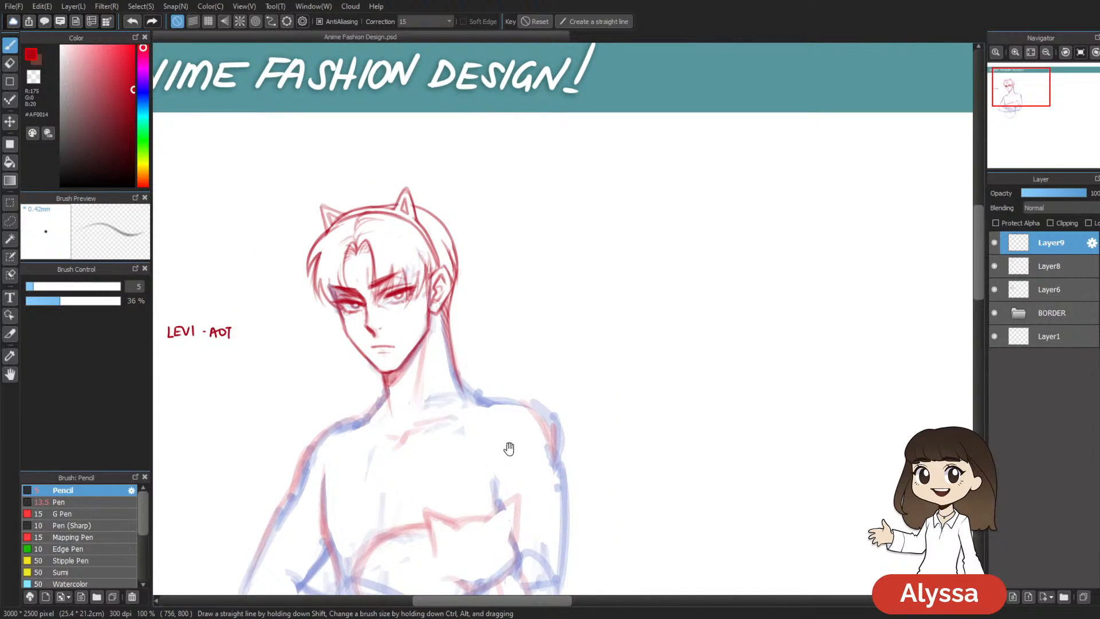
pyautogui.moveTo(452, 527); pyautogui.dragTo(484, 500)
pyautogui.moveTo(577, 446)
pyautogui.mouseDown()
pyautogui.moveTo(589, 393)
pyautogui.moveTo(573, 442)
pyautogui.mouseUp()
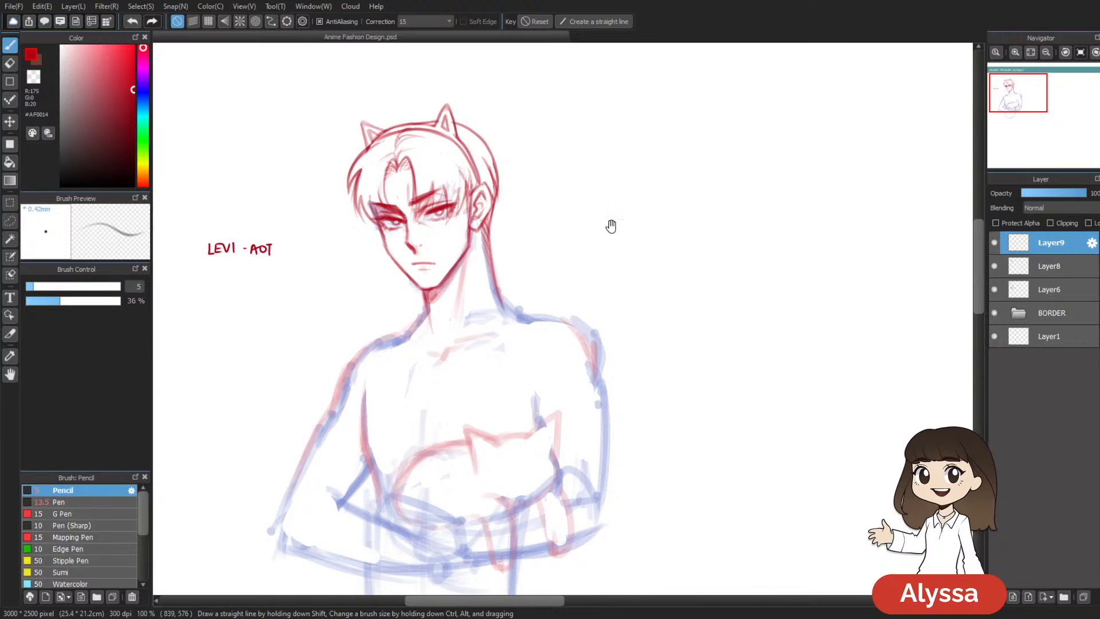
pyautogui.hotkey('ctrl', '-')
pyautogui.hotkey('ctrl', '+')
pyautogui.moveTo(616, 206); pyautogui.dragTo(595, 165)
pyautogui.moveTo(543, 311)
pyautogui.mouseDown()
pyautogui.moveTo(567, 287)
pyautogui.moveTo(552, 313)
pyautogui.mouseUp()
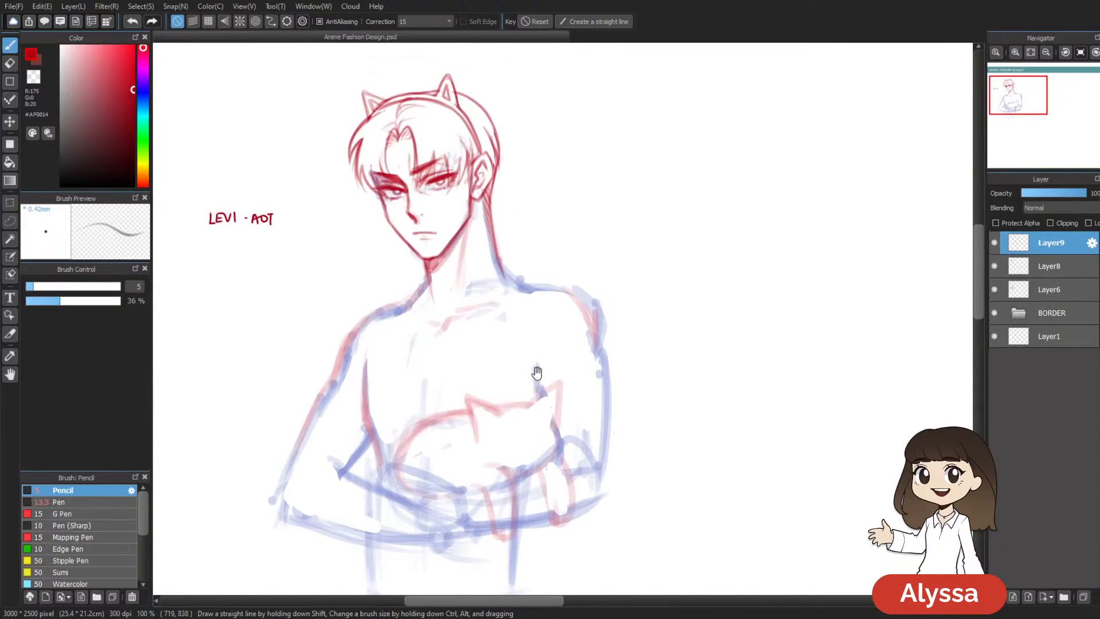
pyautogui.moveTo(528, 247); pyautogui.dragTo(513, 177)
pyautogui.moveTo(537, 276); pyautogui.dragTo(510, 295)
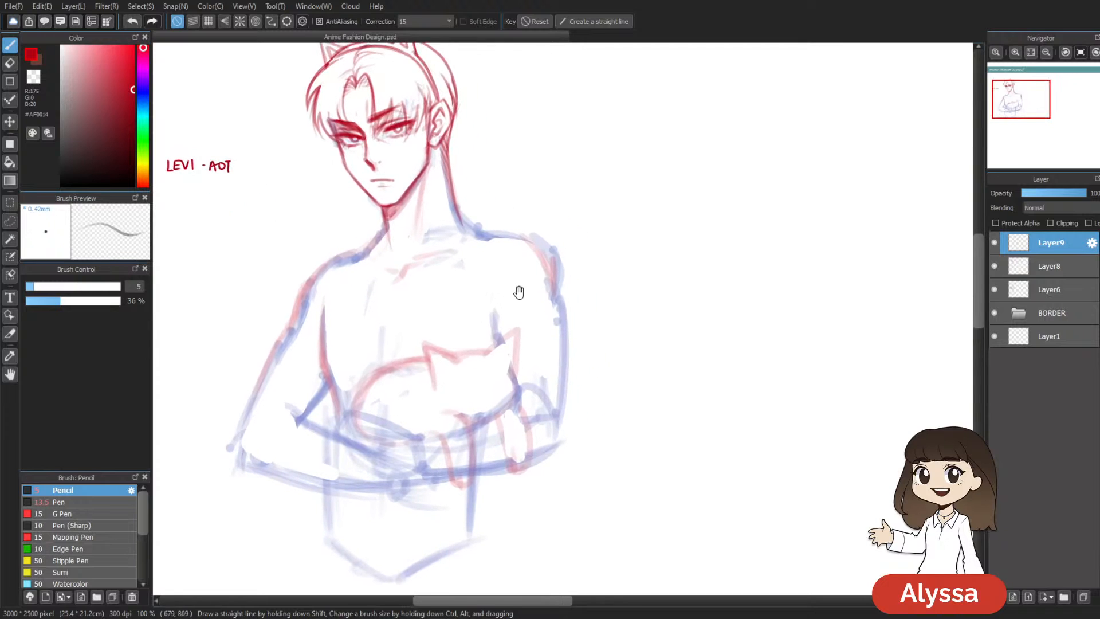
pyautogui.moveTo(478, 253); pyautogui.dragTo(468, 271)
pyautogui.moveTo(521, 342)
pyautogui.mouseDown()
pyautogui.moveTo(521, 321)
pyautogui.moveTo(555, 307)
pyautogui.moveTo(557, 327)
pyautogui.mouseUp()
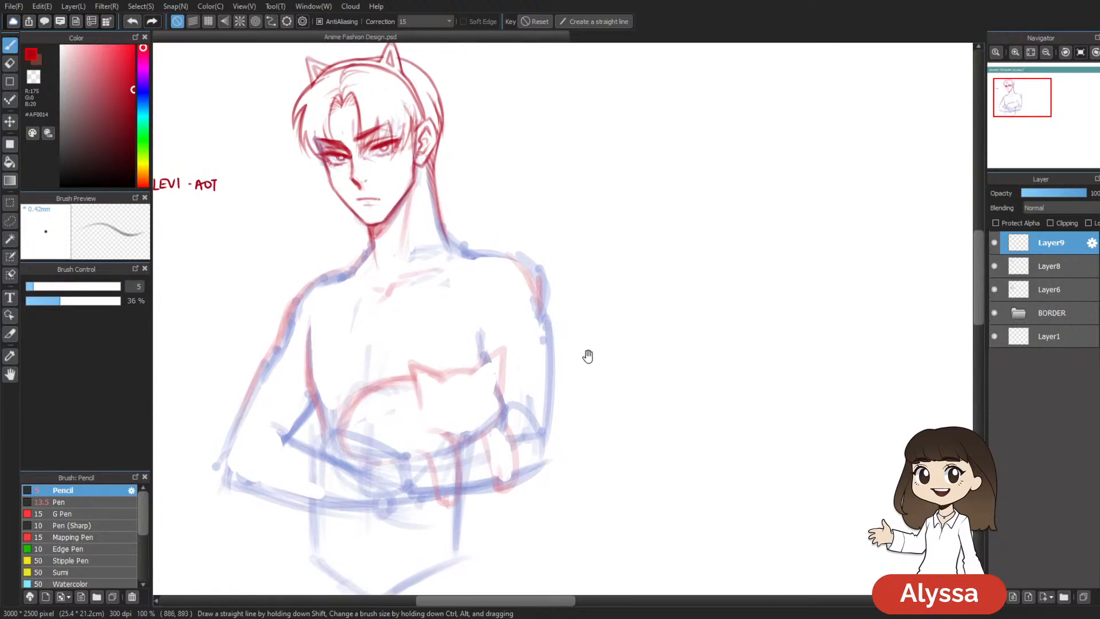
pyautogui.moveTo(477, 213); pyautogui.dragTo(480, 212)
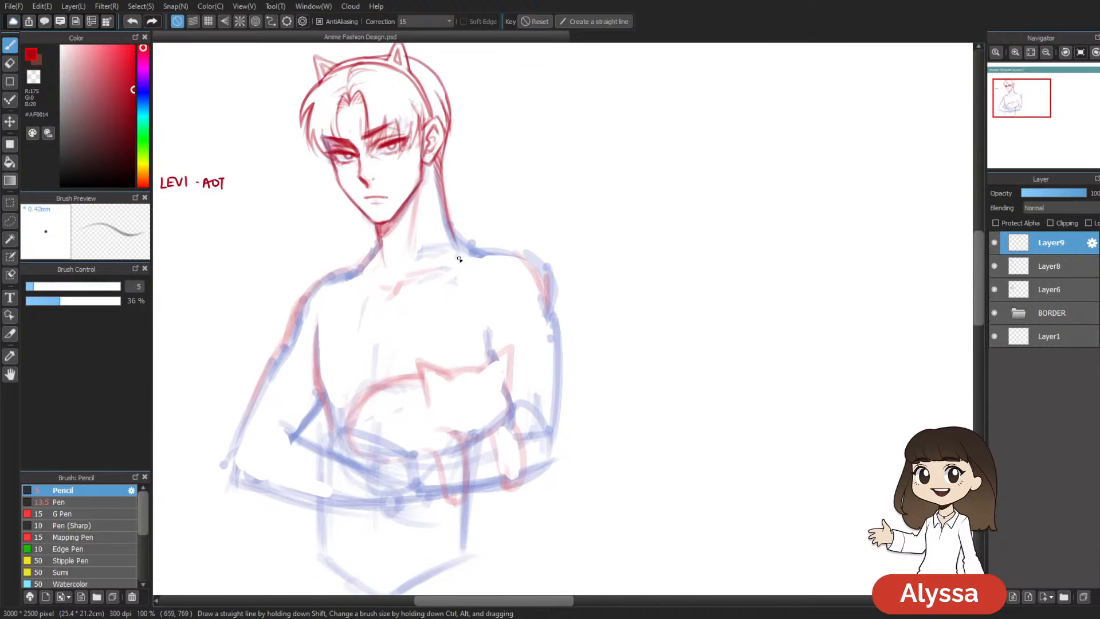
pyautogui.moveTo(628, 275); pyautogui.dragTo(647, 280)
pyautogui.moveTo(509, 308); pyautogui.dragTo(506, 301)
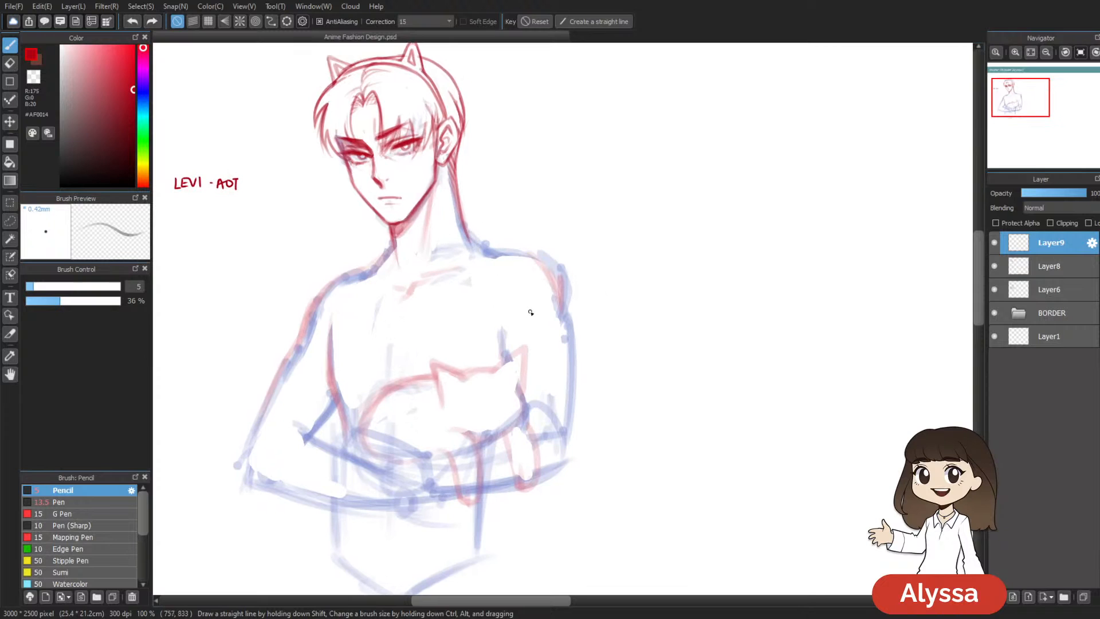
pyautogui.moveTo(561, 334); pyautogui.dragTo(545, 365)
pyautogui.moveTo(442, 432); pyautogui.dragTo(522, 388)
pyautogui.moveTo(601, 365); pyautogui.dragTo(592, 366)
pyautogui.moveTo(643, 325)
pyautogui.mouseDown()
pyautogui.moveTo(621, 329)
pyautogui.moveTo(695, 263)
pyautogui.mouseUp()
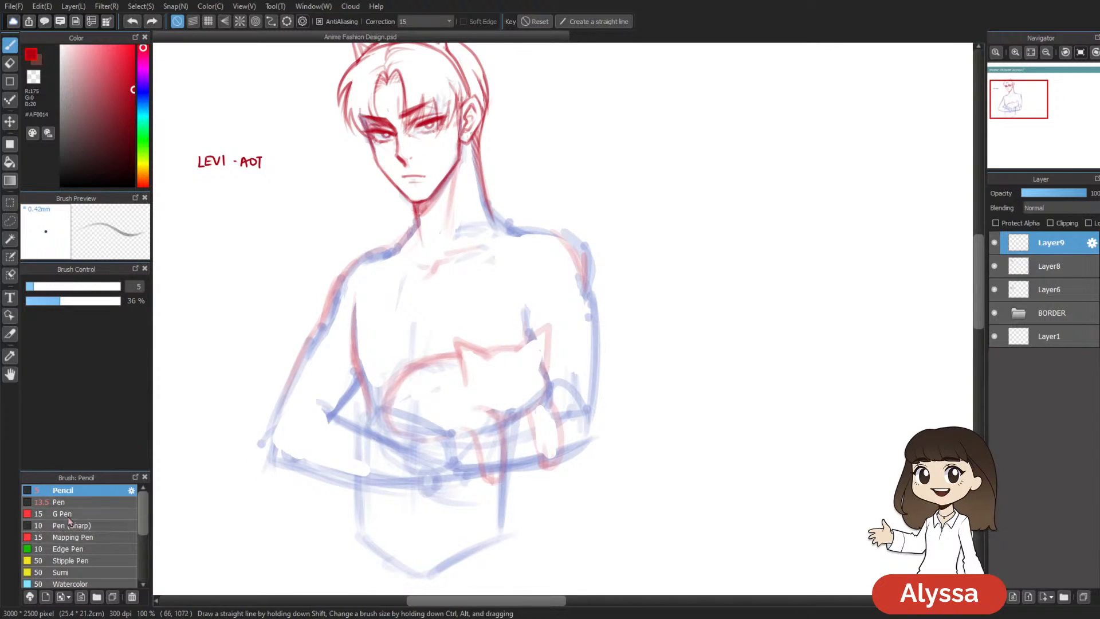
# Step: Set the drawing colour to blue #0018AF and sketch the V-shaped inner neckline from both sides of the neck
pyautogui.click(142, 96)
pyautogui.moveTo(600, 237); pyautogui.dragTo(562, 233)
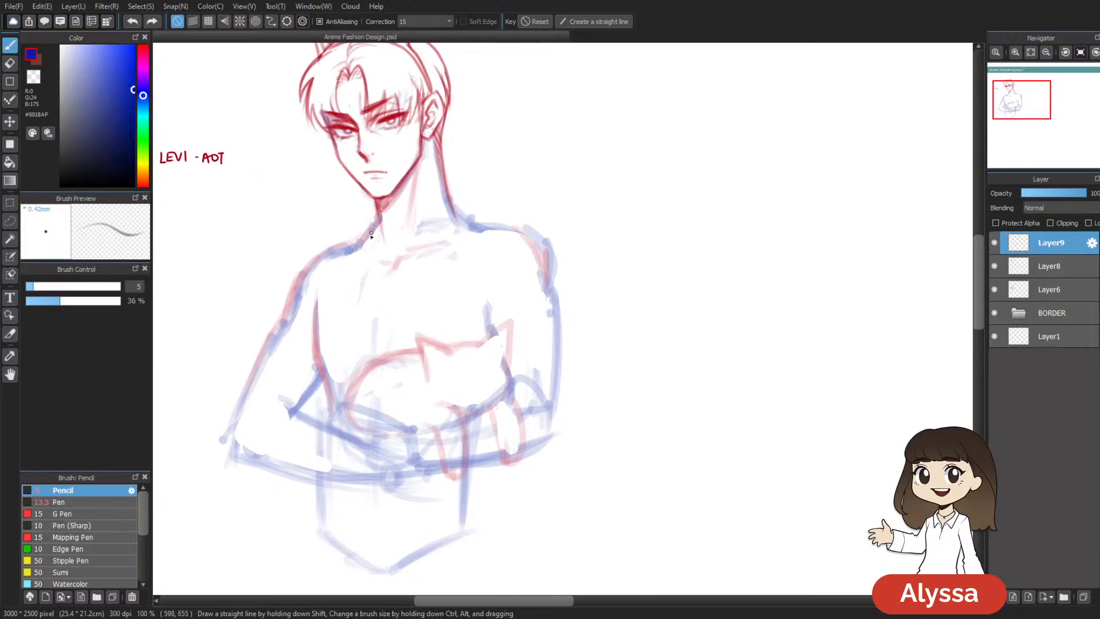
pyautogui.moveTo(375, 209)
pyautogui.mouseDown()
pyautogui.moveTo(373, 245)
pyautogui.moveTo(389, 264)
pyautogui.mouseUp()
pyautogui.hotkey('ctrl', 'z')
pyautogui.moveTo(374, 210); pyautogui.dragTo(389, 272)
pyautogui.moveTo(373, 232)
pyautogui.mouseDown()
pyautogui.moveTo(388, 272)
pyautogui.moveTo(372, 212)
pyautogui.mouseUp()
pyautogui.moveTo(390, 270)
pyautogui.mouseDown()
pyautogui.moveTo(430, 234)
pyautogui.moveTo(449, 189)
pyautogui.moveTo(451, 216)
pyautogui.mouseUp()
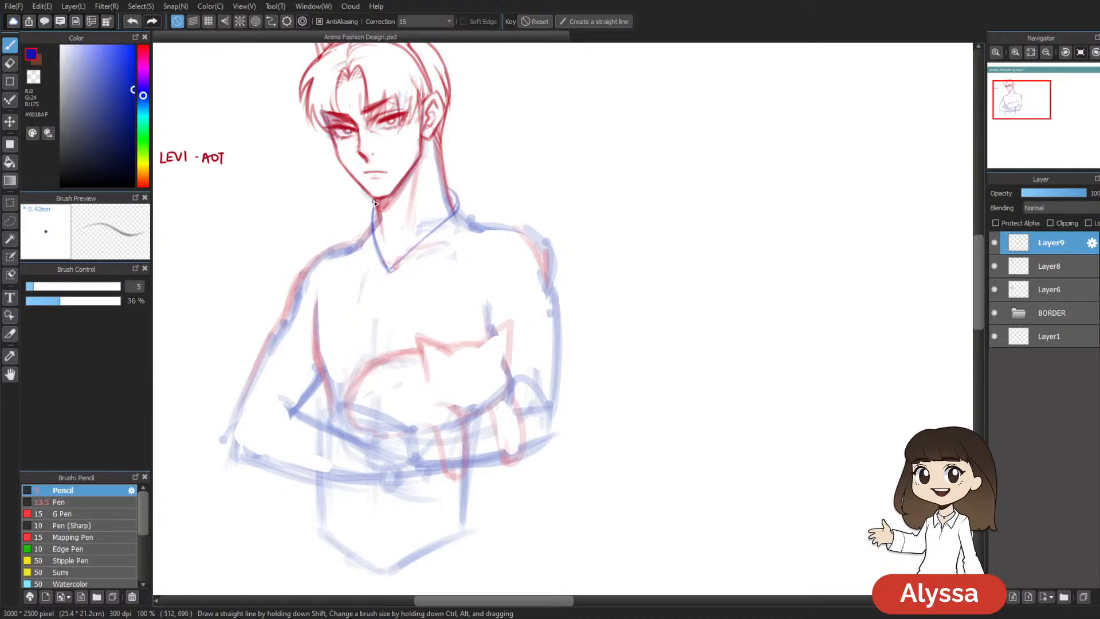
pyautogui.moveTo(371, 196)
pyautogui.mouseDown()
pyautogui.moveTo(345, 237)
pyautogui.moveTo(351, 252)
pyautogui.moveTo(373, 221)
pyautogui.moveTo(342, 239)
pyautogui.moveTo(367, 271)
pyautogui.moveTo(376, 301)
pyautogui.mouseUp()
pyautogui.hotkey('ctrl', 'z')
pyautogui.hotkey('ctrl', 'z')
pyautogui.hotkey('ctrl', 'z')
# Step: Sketch the wide outer edge of the collar around the neck, meeting in a V on the chest
pyautogui.moveTo(348, 234); pyautogui.dragTo(374, 305)
pyautogui.moveTo(348, 266)
pyautogui.mouseDown()
pyautogui.moveTo(382, 292)
pyautogui.moveTo(428, 272)
pyautogui.moveTo(386, 304)
pyautogui.moveTo(449, 256)
pyautogui.moveTo(387, 311)
pyautogui.moveTo(488, 235)
pyautogui.moveTo(439, 259)
pyautogui.moveTo(481, 240)
pyautogui.moveTo(489, 216)
pyautogui.moveTo(456, 182)
pyautogui.mouseUp()
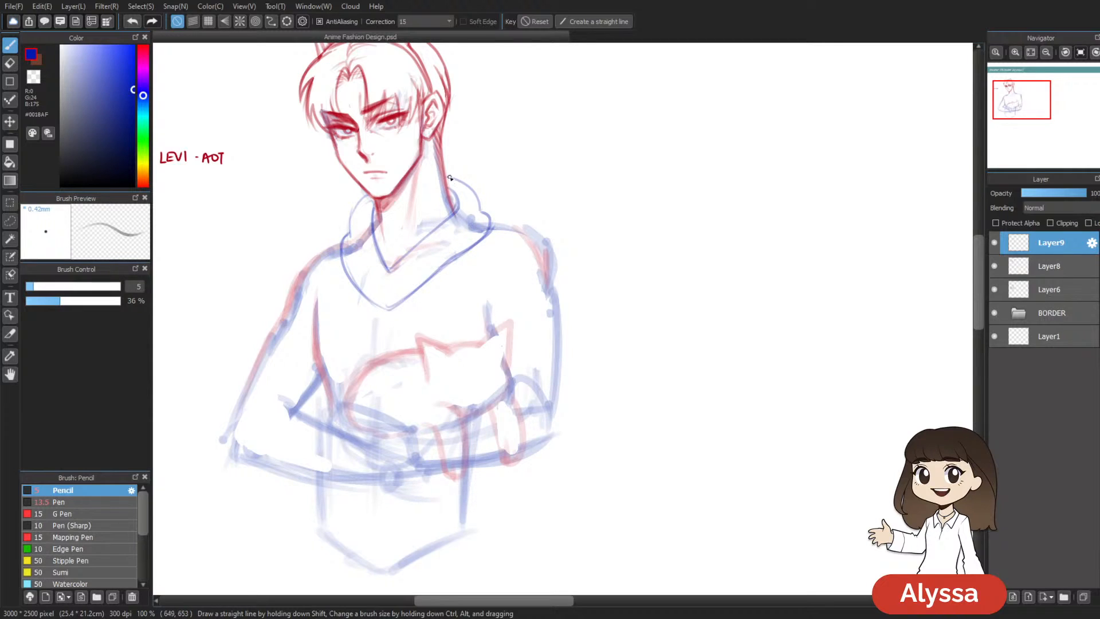
pyautogui.moveTo(514, 327); pyautogui.dragTo(499, 340)
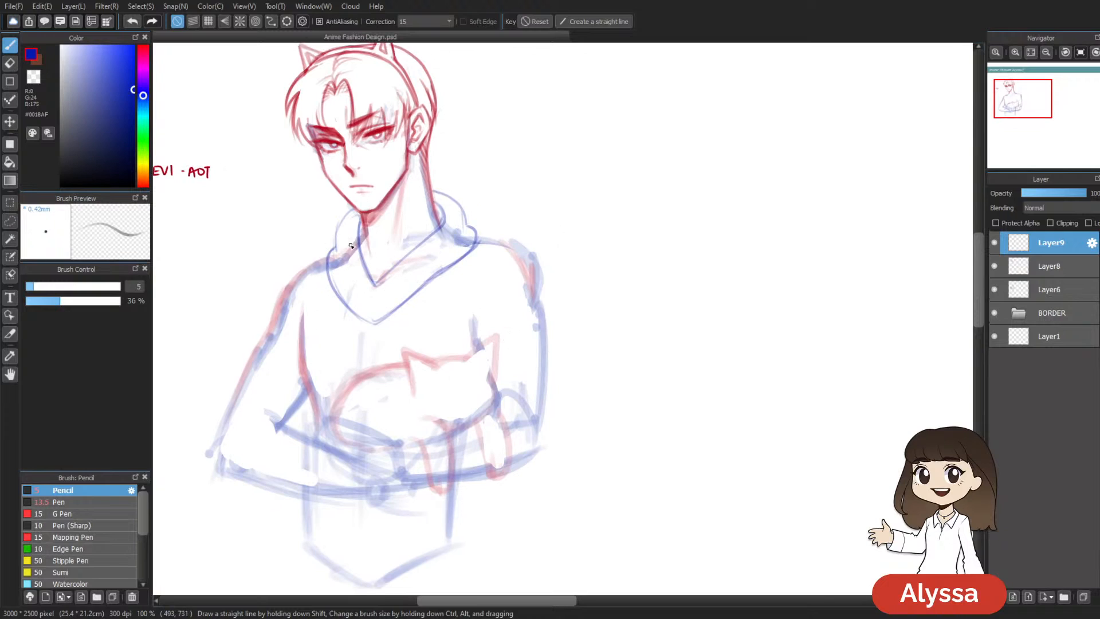
pyautogui.moveTo(355, 214)
pyautogui.mouseDown()
pyautogui.moveTo(337, 277)
pyautogui.moveTo(367, 319)
pyautogui.moveTo(375, 291)
pyautogui.mouseUp()
pyautogui.hotkey('ctrl', 'z')
# Step: Add a fold line between the collar's inner and outer edges, running down both sides of the V
pyautogui.moveTo(516, 286); pyautogui.dragTo(511, 292)
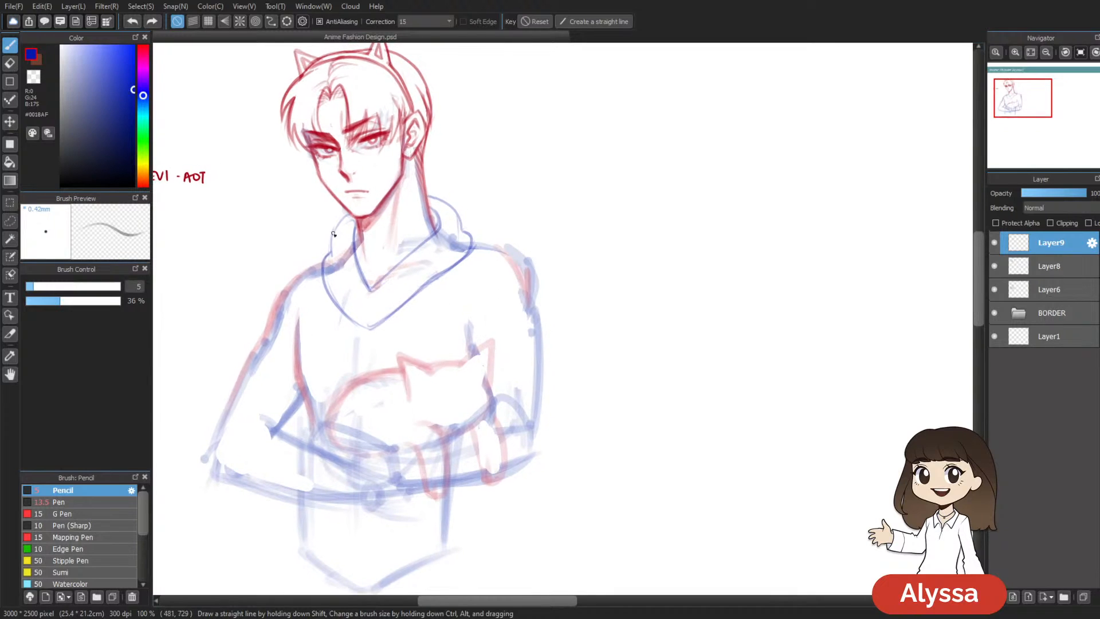
pyautogui.moveTo(334, 230)
pyautogui.mouseDown()
pyautogui.moveTo(351, 263)
pyautogui.moveTo(333, 259)
pyautogui.moveTo(334, 242)
pyautogui.moveTo(356, 300)
pyautogui.moveTo(330, 257)
pyautogui.moveTo(349, 210)
pyautogui.moveTo(338, 274)
pyautogui.mouseUp()
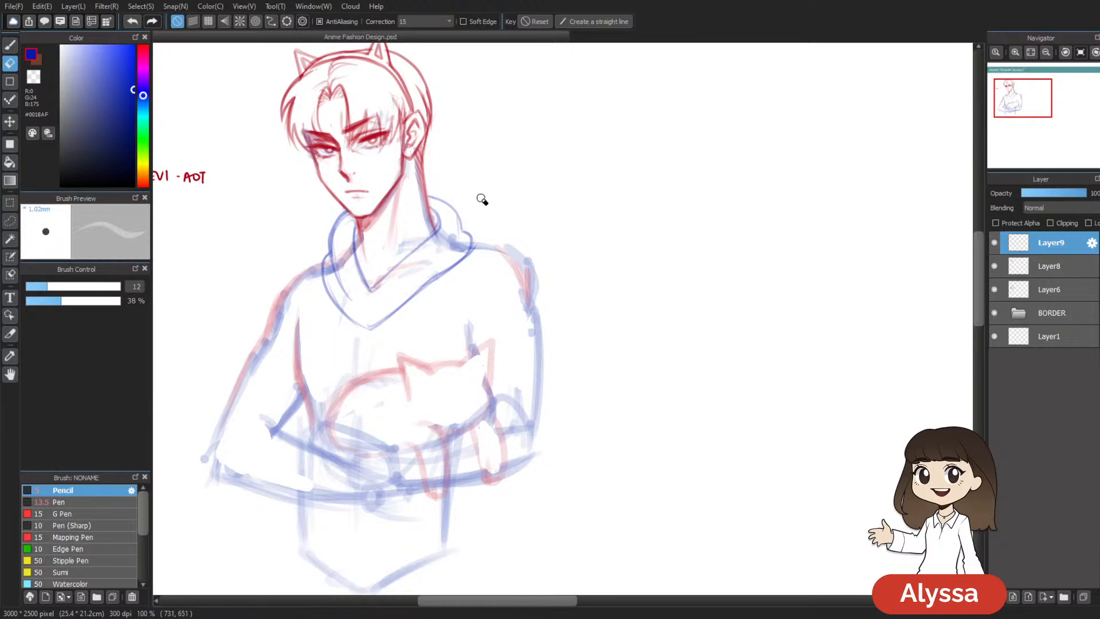
pyautogui.moveTo(455, 215)
pyautogui.mouseDown()
pyautogui.moveTo(444, 257)
pyautogui.moveTo(367, 313)
pyautogui.moveTo(396, 280)
pyautogui.mouseUp()
pyautogui.hotkey('ctrl', 'z')
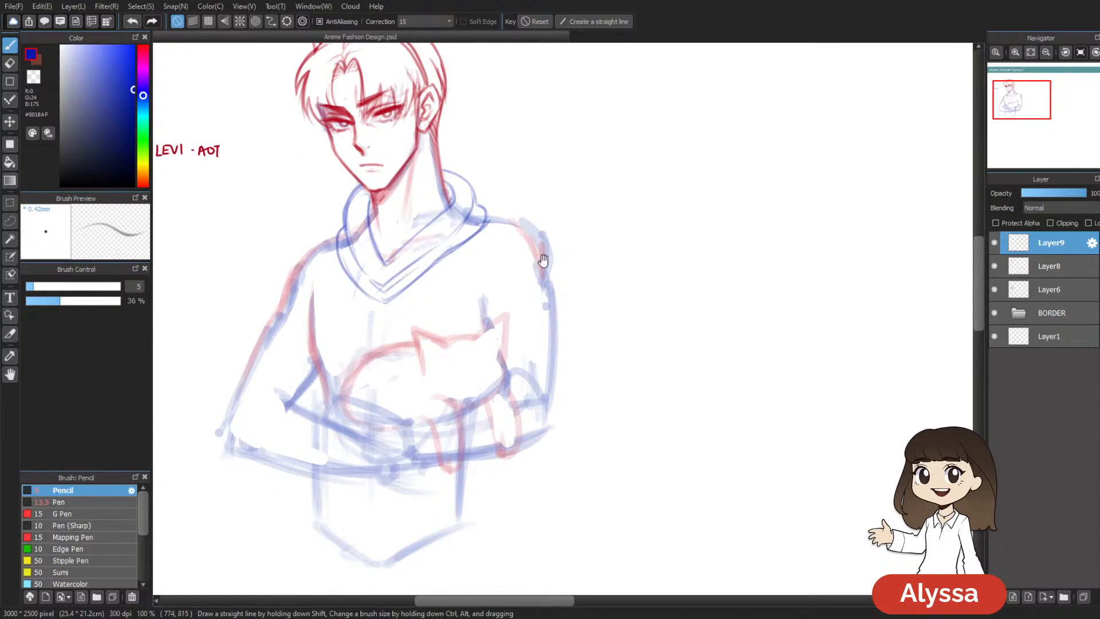
pyautogui.moveTo(524, 266); pyautogui.dragTo(516, 285)
pyautogui.press('e')
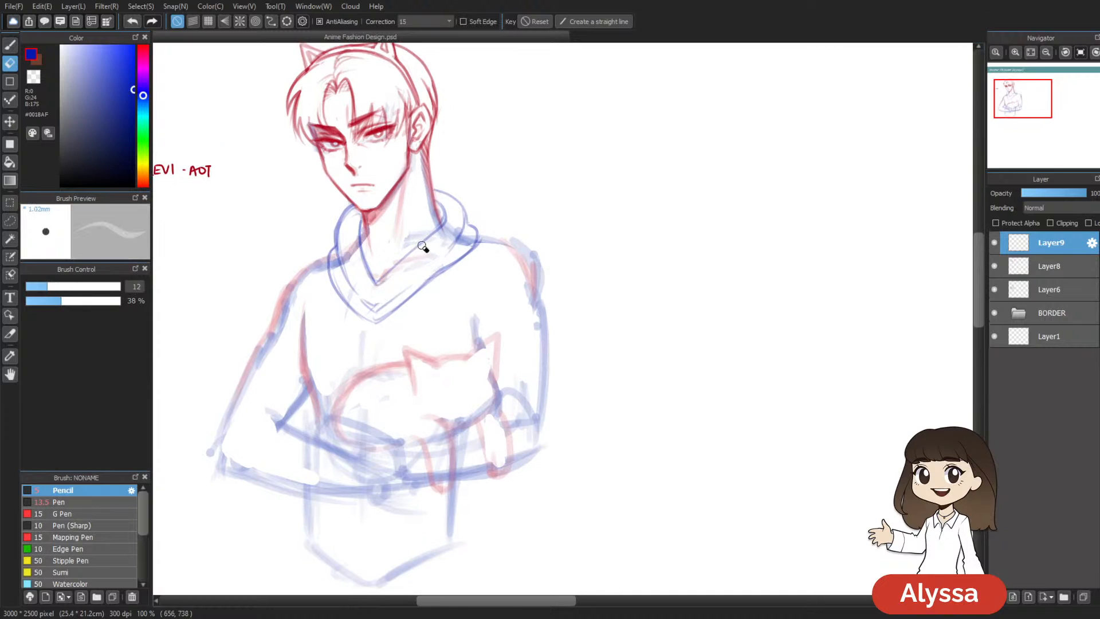
pyautogui.press('b')
pyautogui.moveTo(378, 302); pyautogui.dragTo(421, 269)
# Step: Sketch the curved armhole seam and the shoulder line of the top on the figure's right-hand side as drawn
pyautogui.moveTo(498, 314)
pyautogui.mouseDown()
pyautogui.moveTo(695, 256)
pyautogui.moveTo(612, 221)
pyautogui.moveTo(512, 272)
pyautogui.moveTo(507, 304)
pyautogui.mouseUp()
pyautogui.moveTo(556, 266); pyautogui.dragTo(493, 335)
pyautogui.moveTo(522, 281); pyautogui.dragTo(494, 337)
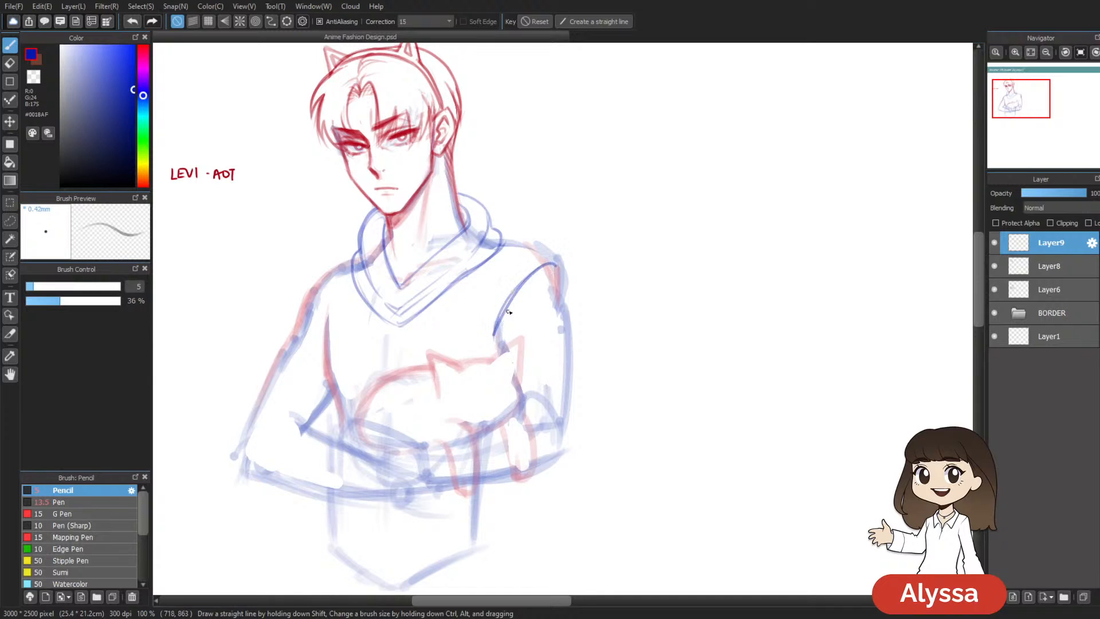
pyautogui.moveTo(654, 297); pyautogui.dragTo(641, 299)
pyautogui.moveTo(515, 248); pyautogui.dragTo(490, 240)
pyautogui.moveTo(639, 370); pyautogui.dragTo(606, 337)
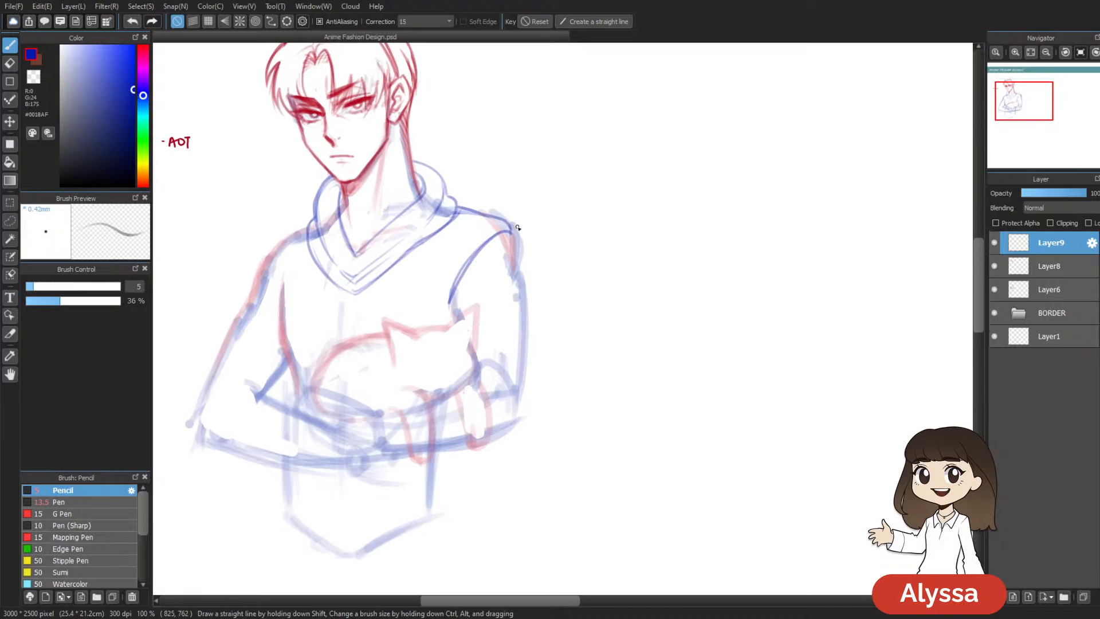
pyautogui.moveTo(540, 224); pyautogui.dragTo(596, 251)
# Step: Sketch the top's shoulder line and armpit crease on the figure's left-hand side as drawn
pyautogui.moveTo(335, 342); pyautogui.dragTo(337, 304)
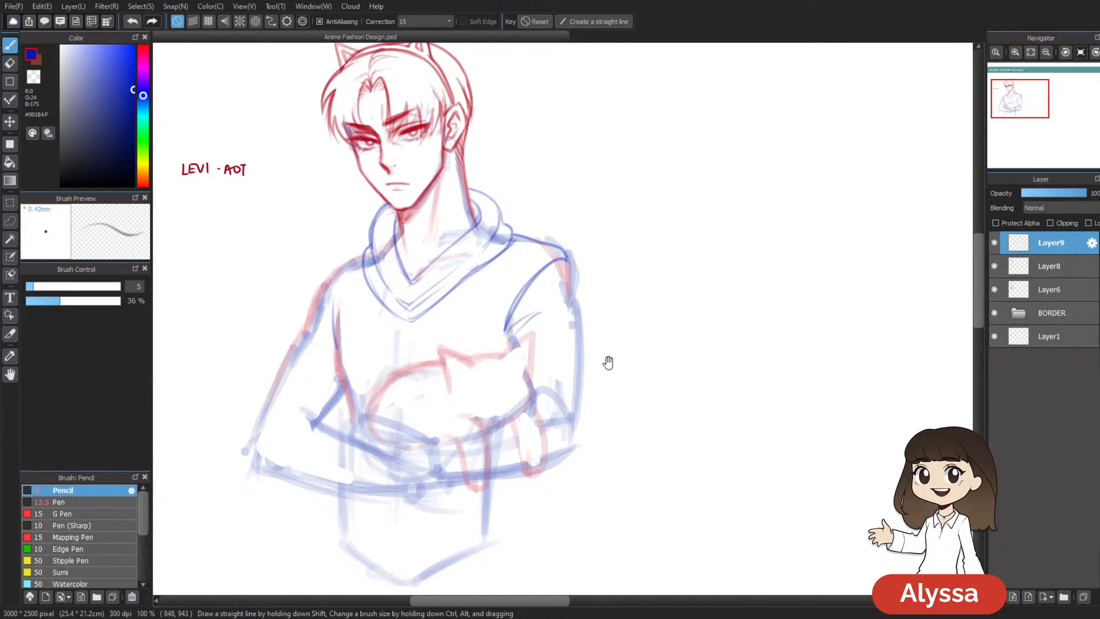
pyautogui.moveTo(601, 362); pyautogui.dragTo(602, 351)
pyautogui.moveTo(335, 260); pyautogui.dragTo(332, 313)
pyautogui.hotkey('ctrl', 'z')
pyautogui.moveTo(339, 258); pyautogui.dragTo(334, 261)
pyautogui.moveTo(574, 365)
pyautogui.mouseDown()
pyautogui.moveTo(552, 356)
pyautogui.moveTo(558, 375)
pyautogui.mouseUp()
pyautogui.moveTo(541, 331)
pyautogui.mouseDown()
pyautogui.moveTo(557, 335)
pyautogui.moveTo(552, 395)
pyautogui.mouseUp()
pyautogui.moveTo(499, 429); pyautogui.dragTo(495, 397)
pyautogui.moveTo(585, 312)
pyautogui.mouseDown()
pyautogui.moveTo(575, 295)
pyautogui.moveTo(576, 304)
pyautogui.mouseUp()
pyautogui.hotkey('ctrl', '-')
pyautogui.hotkey('ctrl', '+')
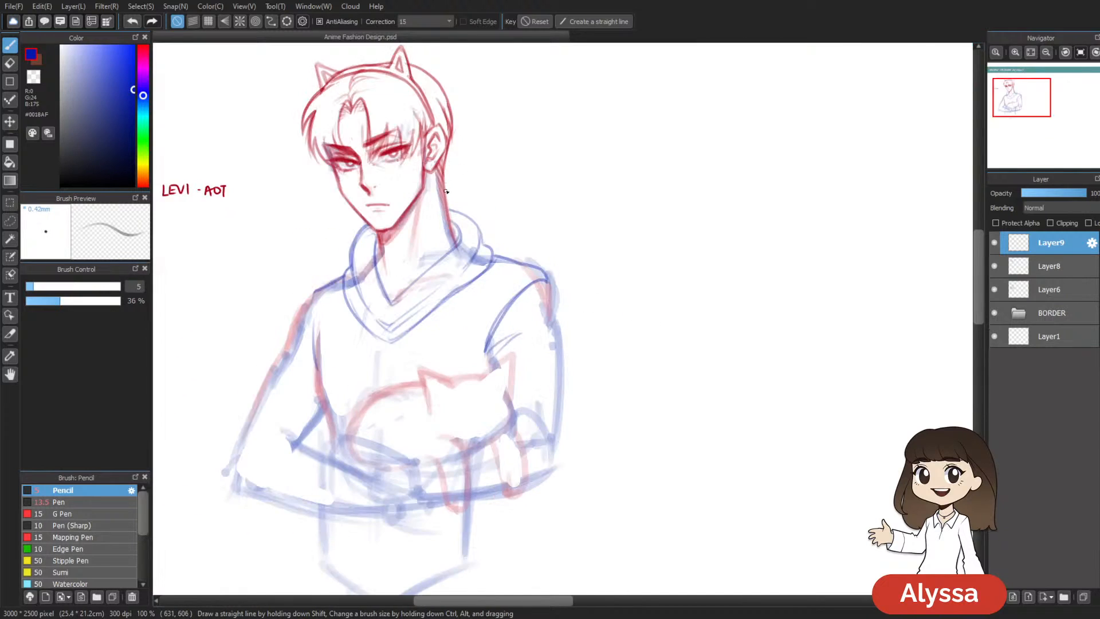
pyautogui.moveTo(551, 175); pyautogui.dragTo(582, 183)
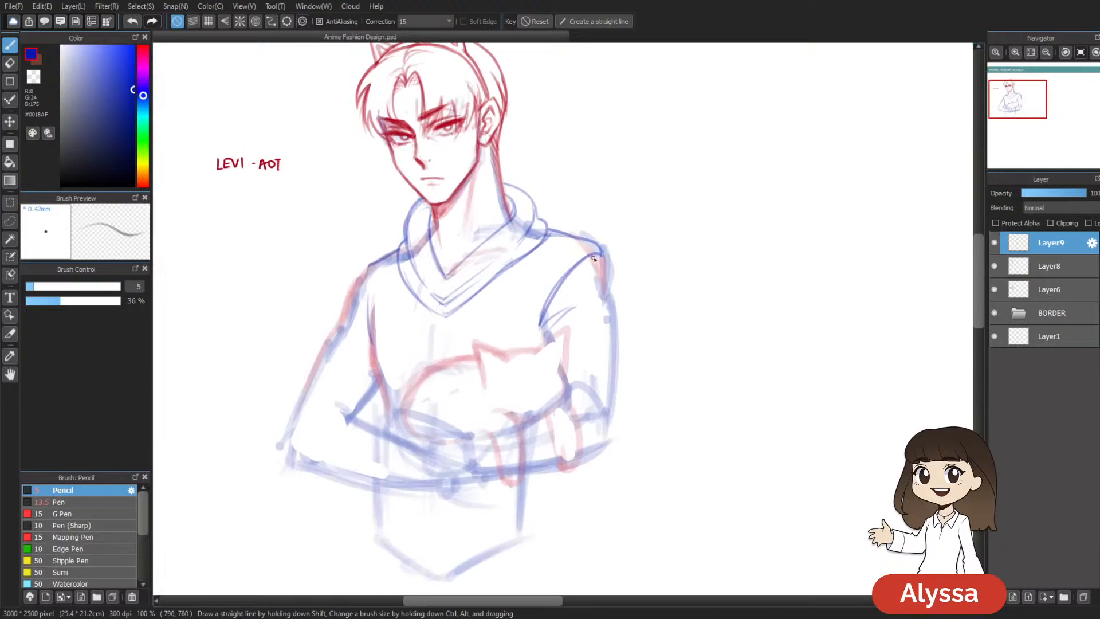
pyautogui.moveTo(617, 355); pyautogui.dragTo(584, 368)
pyautogui.moveTo(568, 242); pyautogui.dragTo(550, 244)
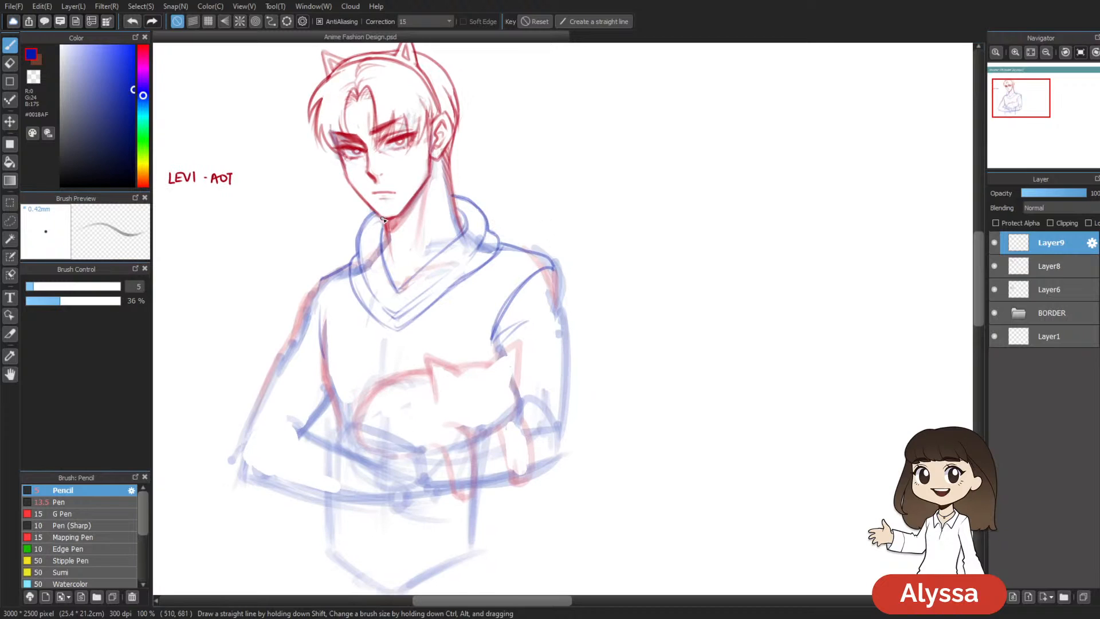
pyautogui.moveTo(526, 195); pyautogui.dragTo(518, 166)
pyautogui.moveTo(574, 220); pyautogui.dragTo(548, 261)
pyautogui.moveTo(450, 318); pyautogui.dragTo(460, 291)
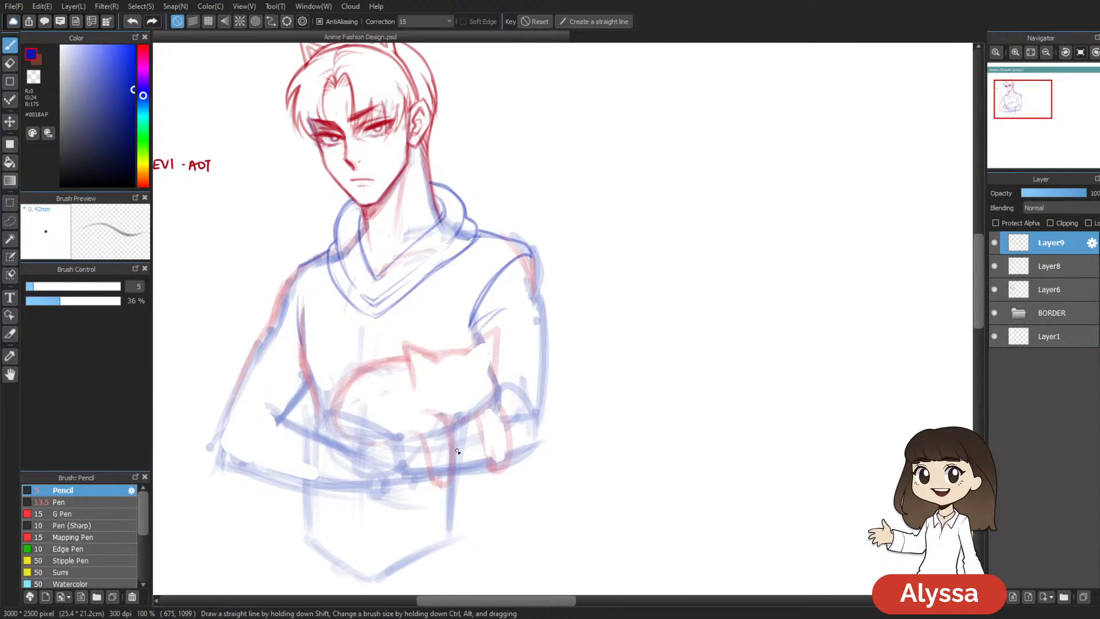
pyautogui.moveTo(548, 416); pyautogui.dragTo(541, 425)
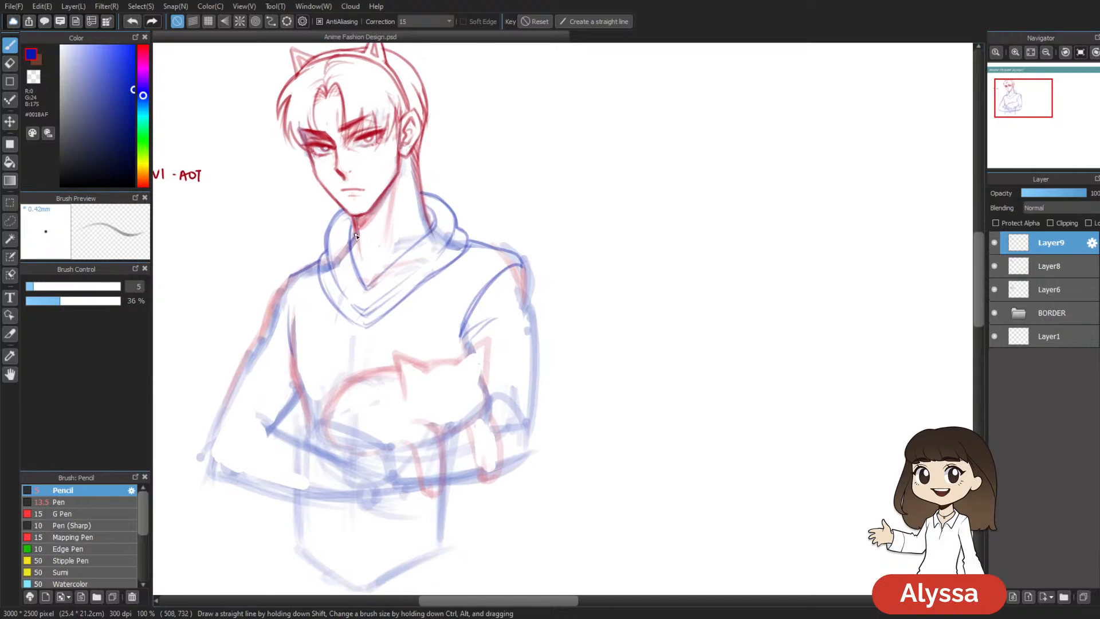
pyautogui.moveTo(565, 399); pyautogui.dragTo(657, 446)
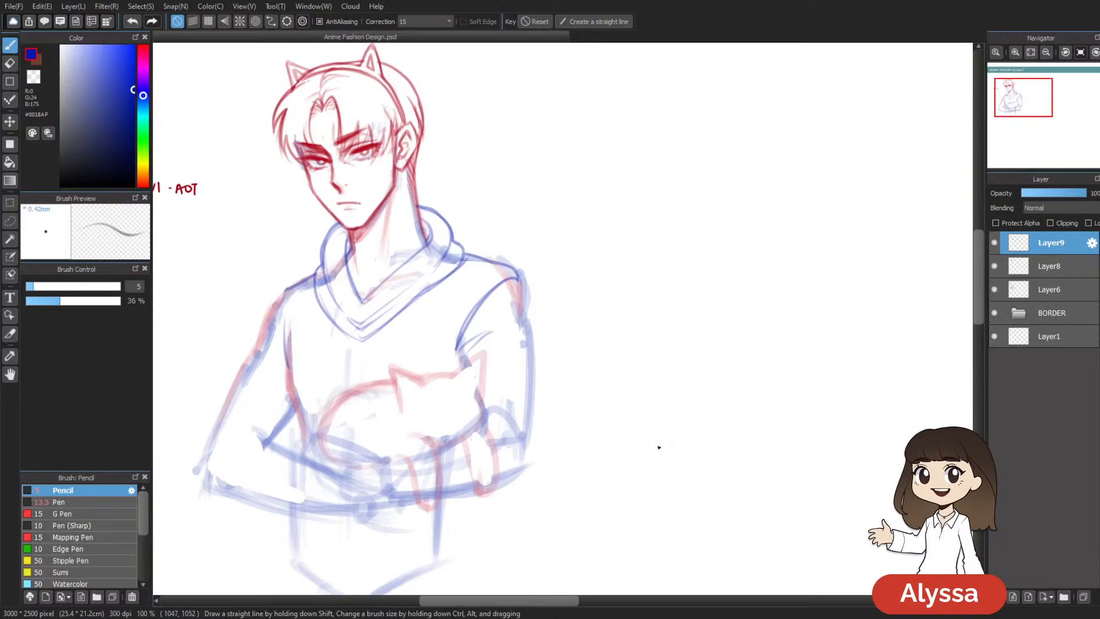
pyautogui.moveTo(429, 430); pyautogui.dragTo(476, 387)
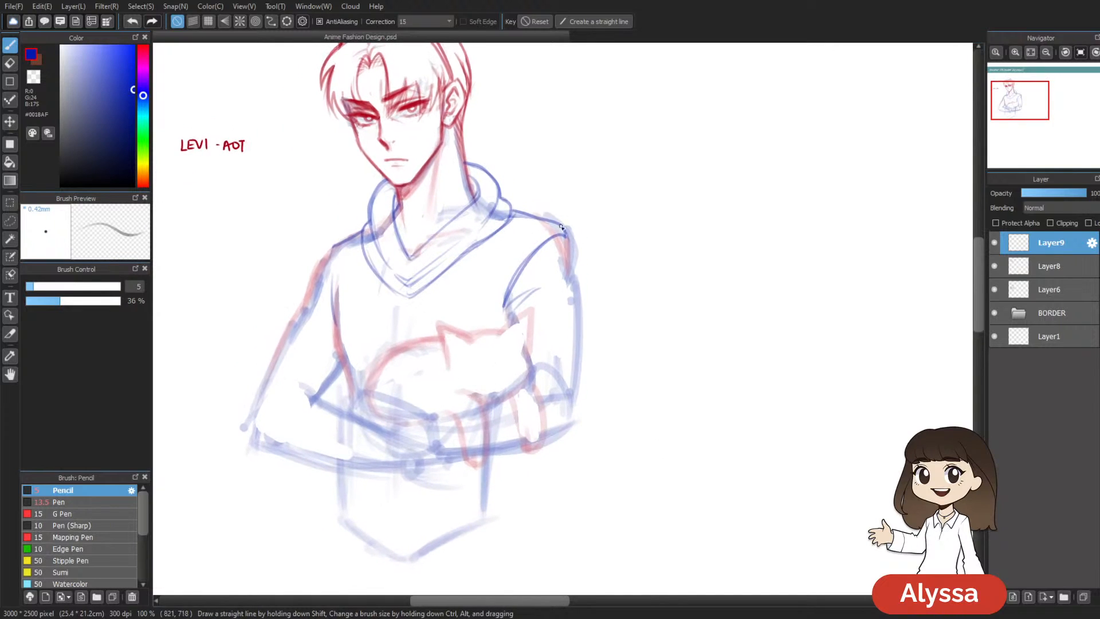
# Step: Erase the stray rough sketch lines around the neck and inside the collar, working on Layer8 and Layer6
pyautogui.moveTo(565, 220); pyautogui.dragTo(546, 238)
pyautogui.click(1055, 267)
pyautogui.press('e')
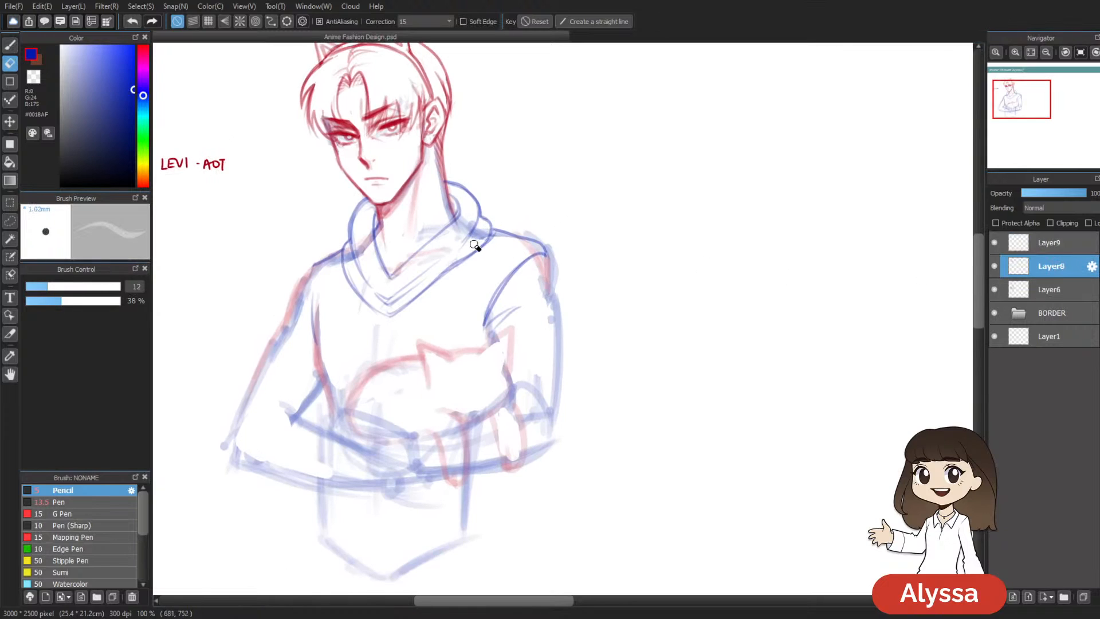
pyautogui.click(1054, 290)
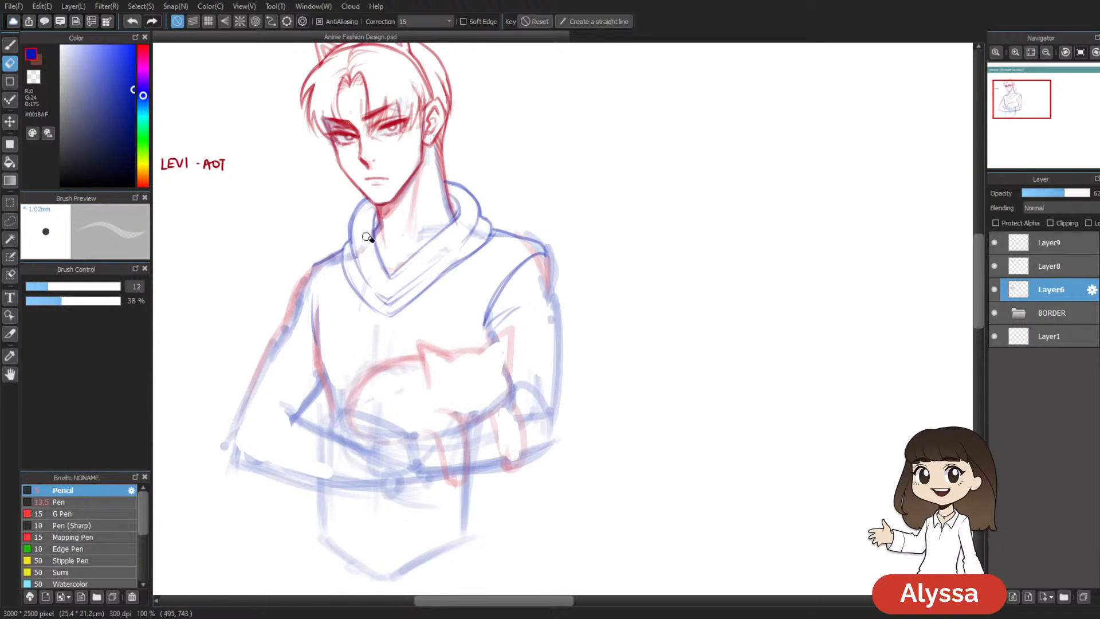
pyautogui.moveTo(640, 422); pyautogui.dragTo(638, 432)
pyautogui.moveTo(566, 441); pyautogui.dragTo(570, 437)
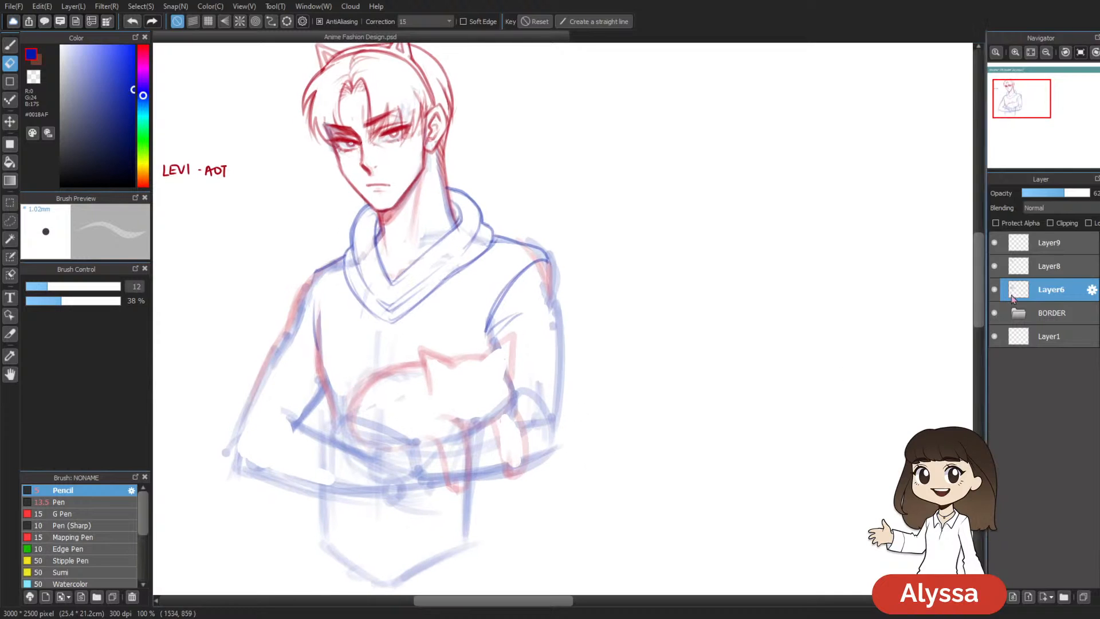
pyautogui.click(1060, 269)
pyautogui.moveTo(596, 431); pyautogui.dragTo(655, 435)
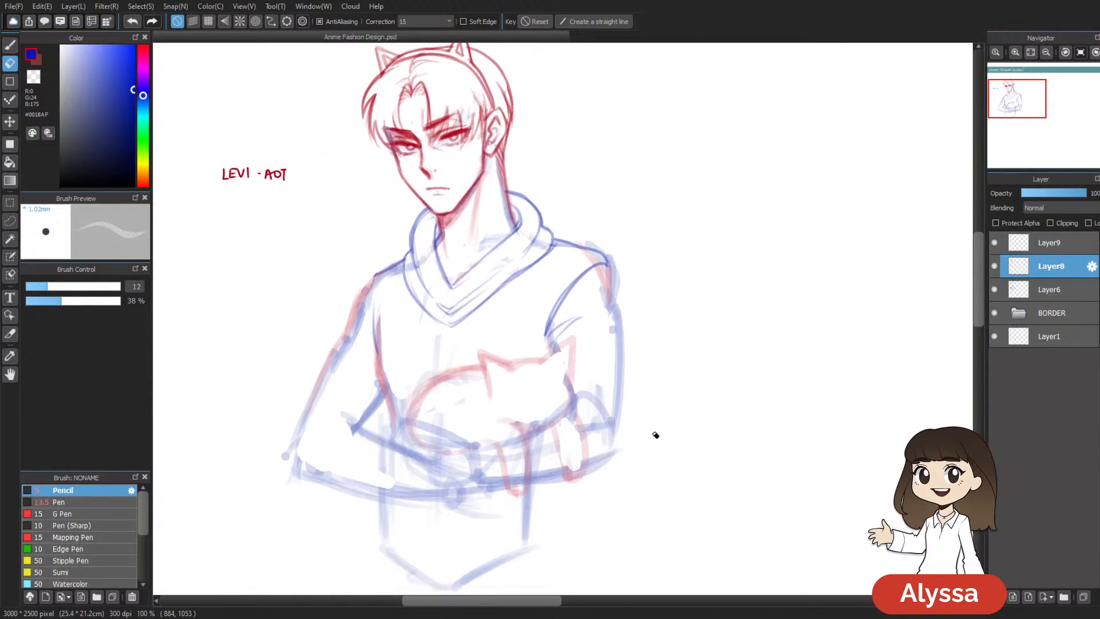
# Step: Draw the outer sleeve line on Layer9 from the shoulder down to the elbow on the figure's left-hand side as drawn
pyautogui.hotkey('ctrl', '-')
pyautogui.hotkey('ctrl', '-')
pyautogui.hotkey('ctrl', '+')
pyautogui.click(1049, 242)
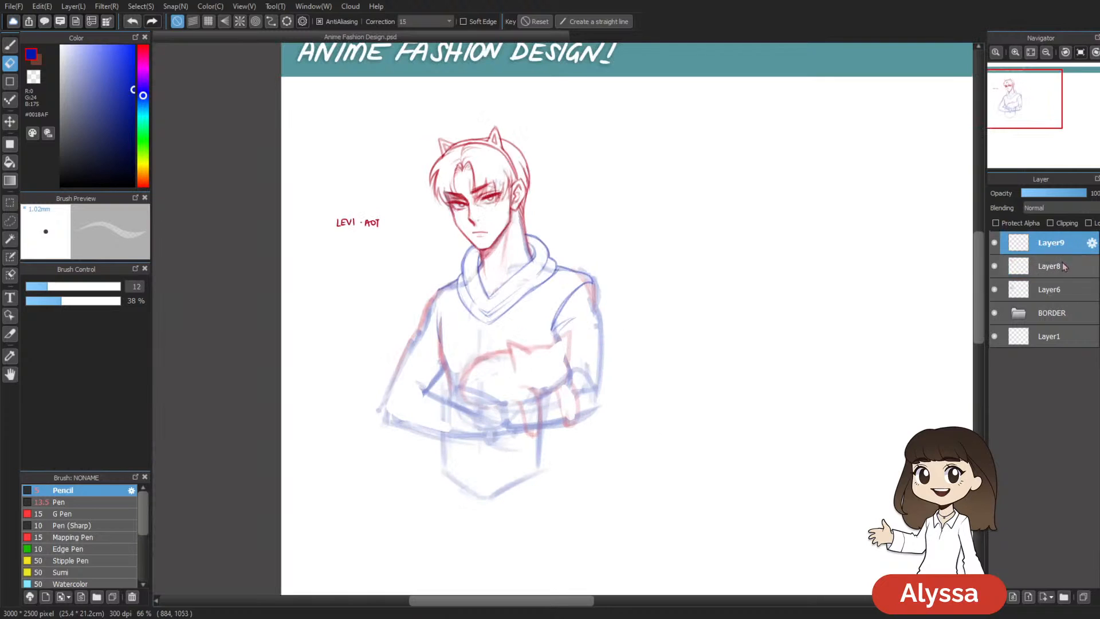
pyautogui.press('b')
pyautogui.hotkey('ctrl', '+')
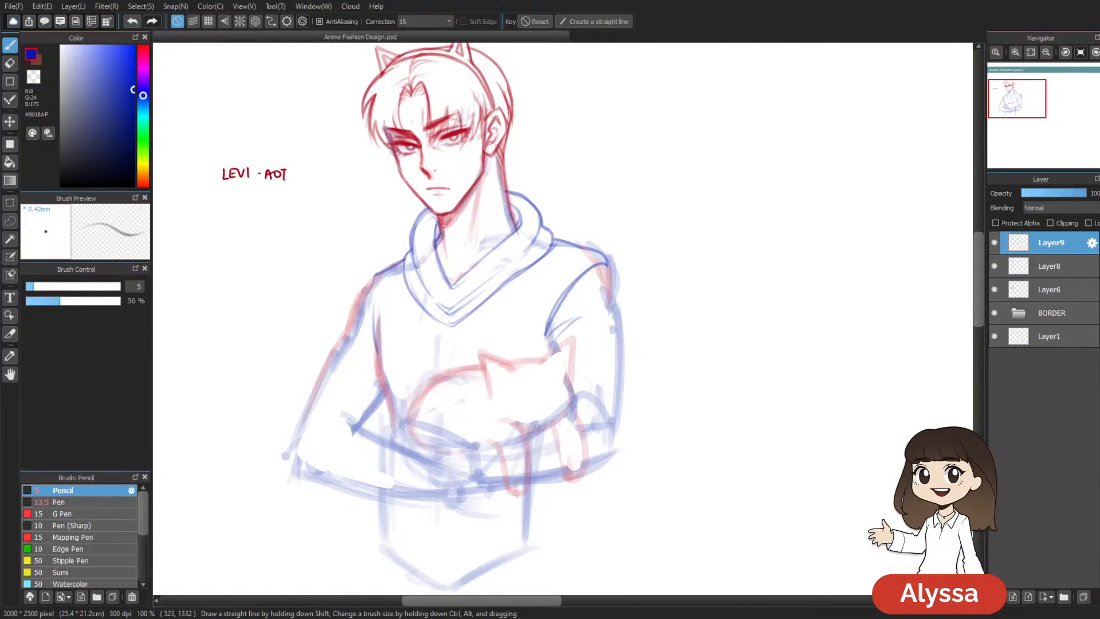
pyautogui.moveTo(567, 358); pyautogui.dragTo(474, 322)
pyautogui.moveTo(480, 447); pyautogui.dragTo(486, 384)
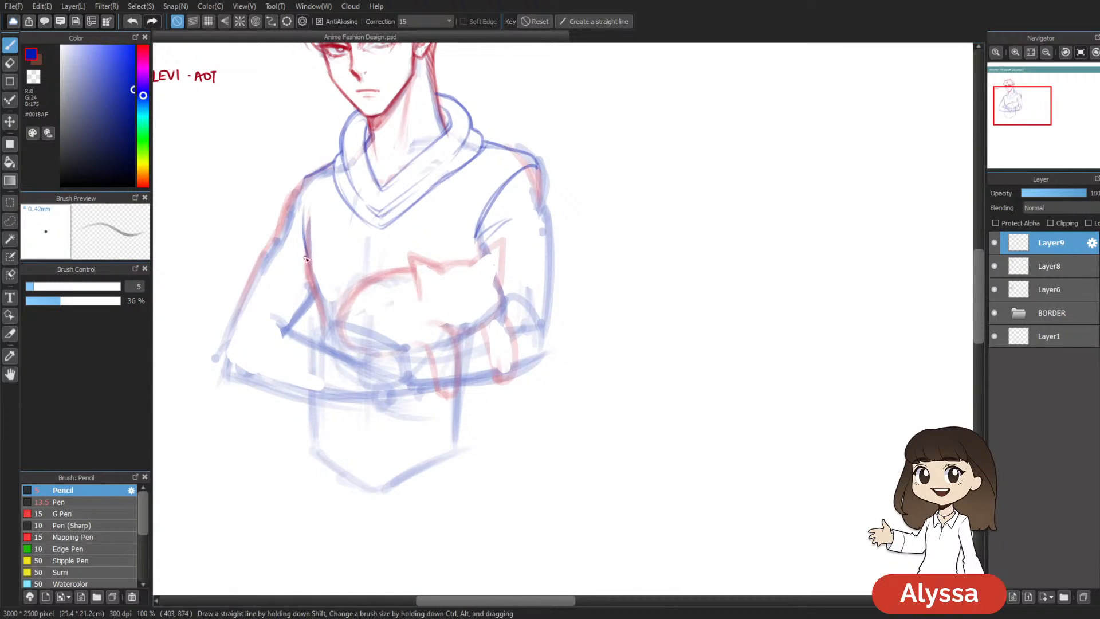
pyautogui.moveTo(287, 265); pyautogui.dragTo(320, 288)
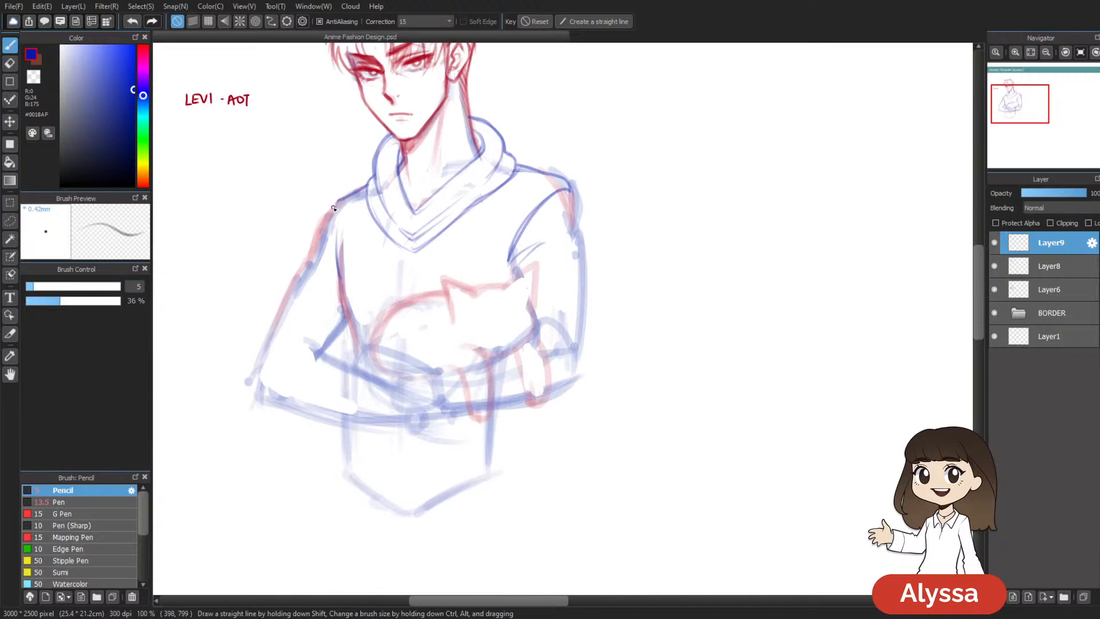
pyautogui.moveTo(339, 200); pyautogui.dragTo(297, 277)
pyautogui.moveTo(323, 220); pyautogui.dragTo(287, 298)
pyautogui.moveTo(314, 239)
pyautogui.mouseDown()
pyautogui.moveTo(265, 334)
pyautogui.moveTo(337, 352)
pyautogui.moveTo(278, 388)
pyautogui.moveTo(270, 360)
pyautogui.moveTo(252, 369)
pyautogui.moveTo(257, 397)
pyautogui.moveTo(259, 348)
pyautogui.moveTo(306, 256)
pyautogui.mouseUp()
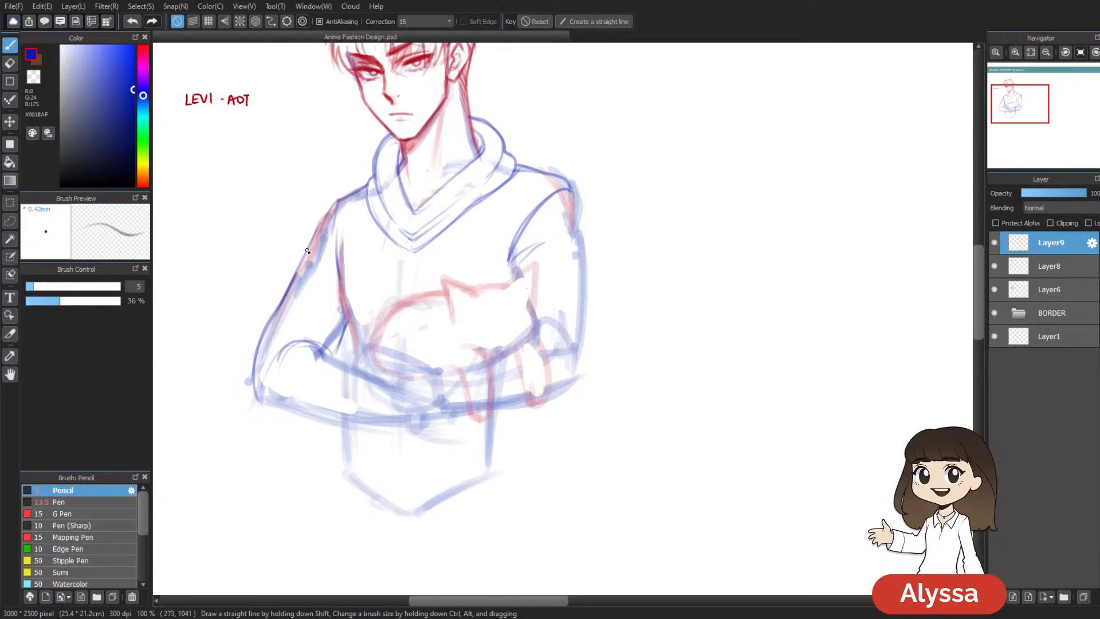
# Step: Draw the upper and lower edges of the folded forearm's sleeve, from the elbow toward the wrist
pyautogui.moveTo(526, 361); pyautogui.dragTo(530, 332)
pyautogui.moveTo(329, 321)
pyautogui.mouseDown()
pyautogui.moveTo(418, 347)
pyautogui.moveTo(335, 319)
pyautogui.mouseUp()
pyautogui.moveTo(277, 374)
pyautogui.mouseDown()
pyautogui.moveTo(412, 411)
pyautogui.moveTo(337, 400)
pyautogui.moveTo(416, 397)
pyautogui.mouseUp()
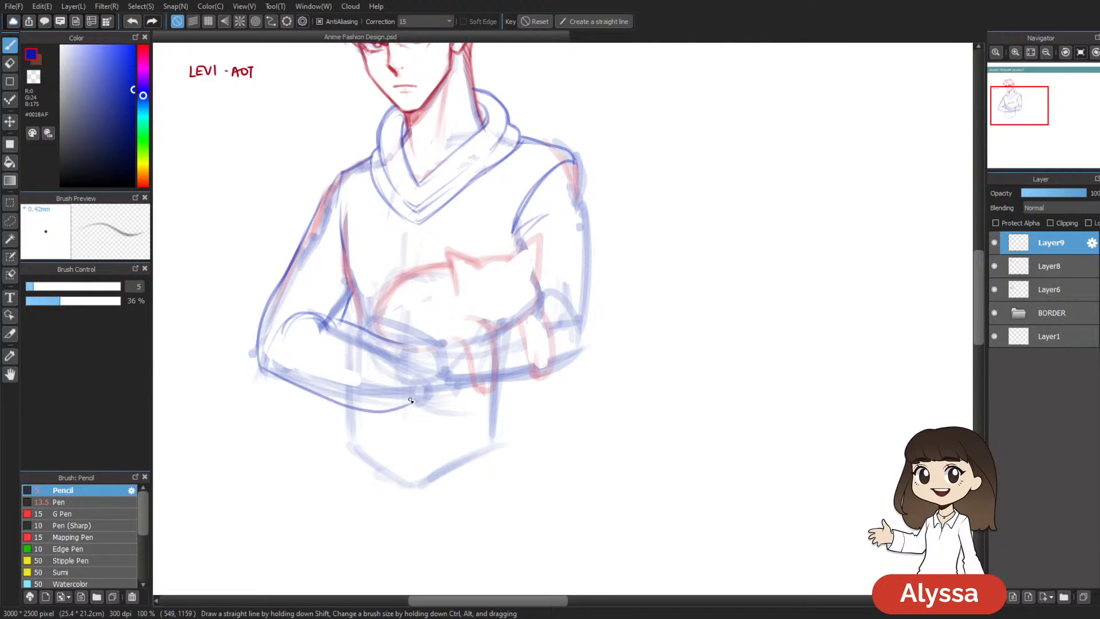
pyautogui.moveTo(554, 367); pyautogui.dragTo(540, 409)
pyautogui.moveTo(700, 340); pyautogui.dragTo(679, 355)
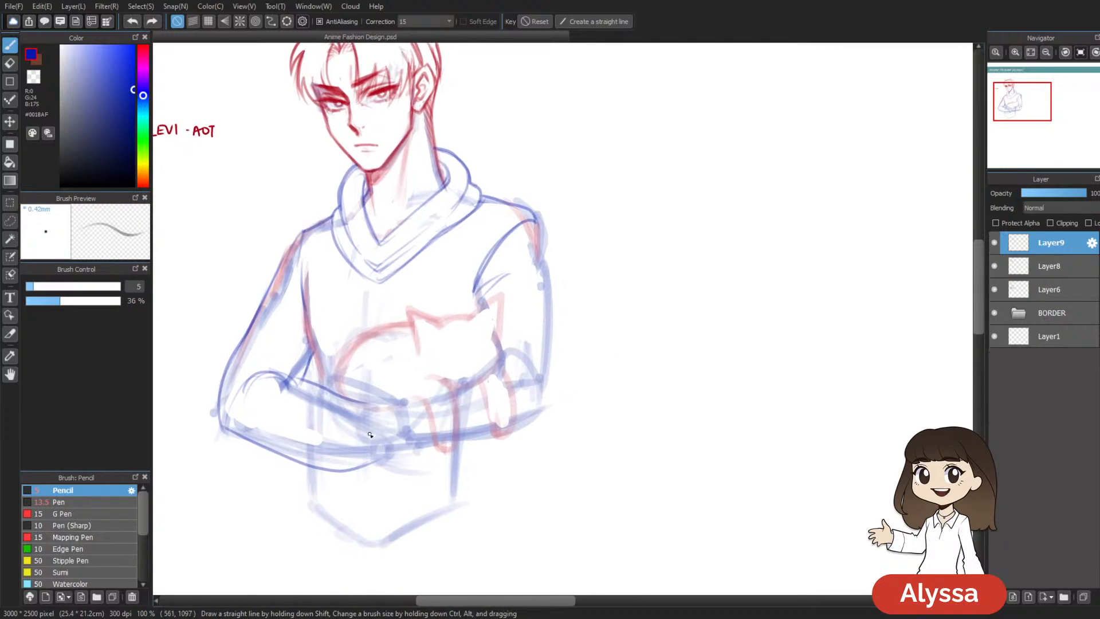
# Step: Draw the curved double line of the cuff at the wrist and slightly narrow the sleeve line art with a free transform
pyautogui.moveTo(363, 443); pyautogui.dragTo(382, 459)
pyautogui.moveTo(379, 408); pyautogui.dragTo(391, 458)
pyautogui.moveTo(580, 418)
pyautogui.mouseDown()
pyautogui.moveTo(570, 403)
pyautogui.moveTo(598, 393)
pyautogui.mouseUp()
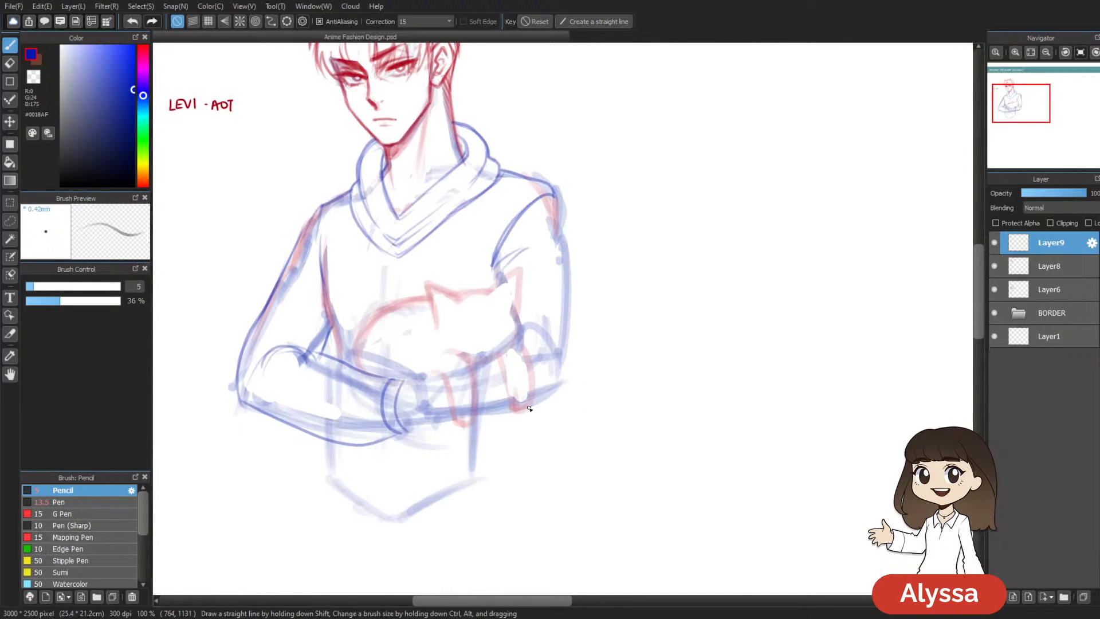
pyautogui.hotkey('ctrl', 't')
pyautogui.moveTo(236, 422); pyautogui.dragTo(251, 422)
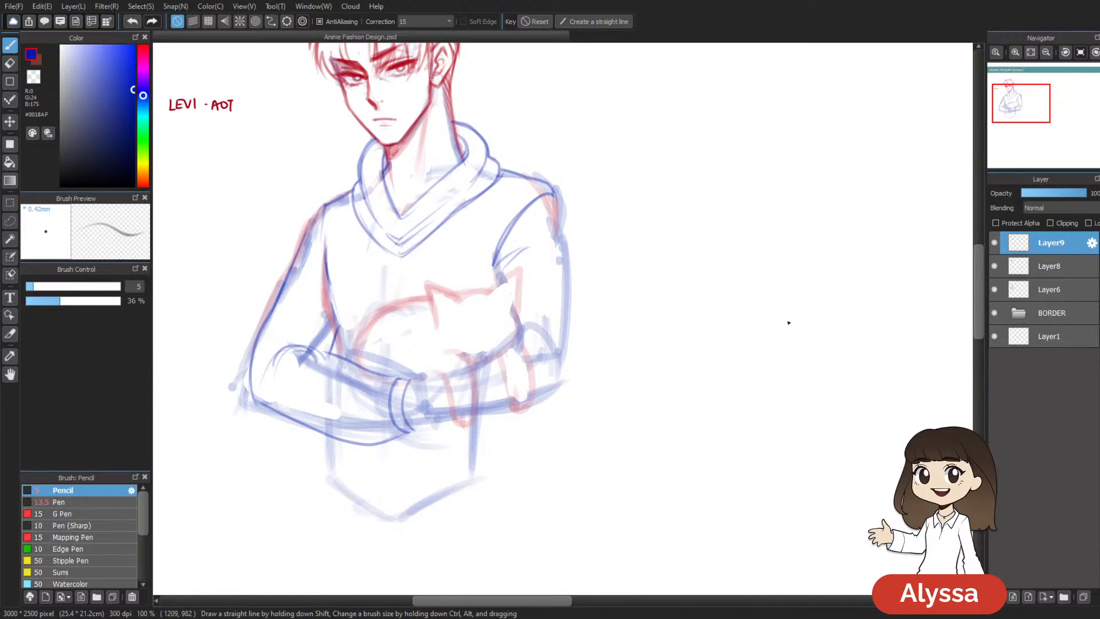
# Step: Draw the outer line of the other sleeve from the shoulder around the elbow on the figure's right-hand side, redoing unsatisfactory strokes
pyautogui.moveTo(548, 434); pyautogui.dragTo(549, 392)
pyautogui.moveTo(553, 339); pyautogui.dragTo(500, 348)
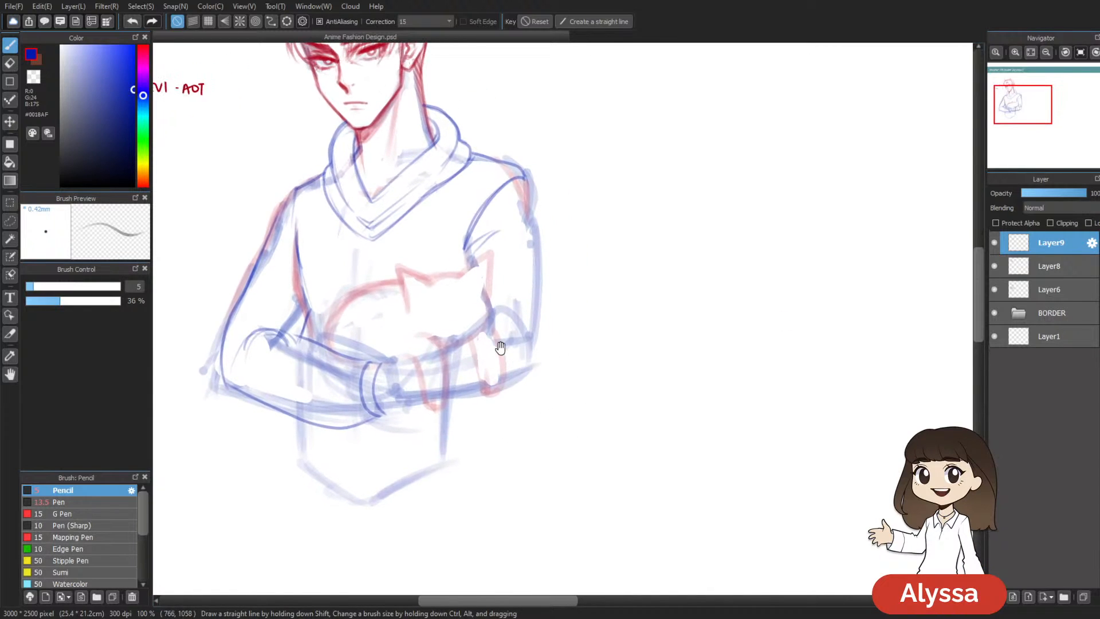
pyautogui.moveTo(582, 179); pyautogui.dragTo(559, 174)
pyautogui.moveTo(603, 130)
pyautogui.mouseDown()
pyautogui.moveTo(592, 145)
pyautogui.moveTo(602, 172)
pyautogui.moveTo(646, 238)
pyautogui.moveTo(594, 174)
pyautogui.mouseUp()
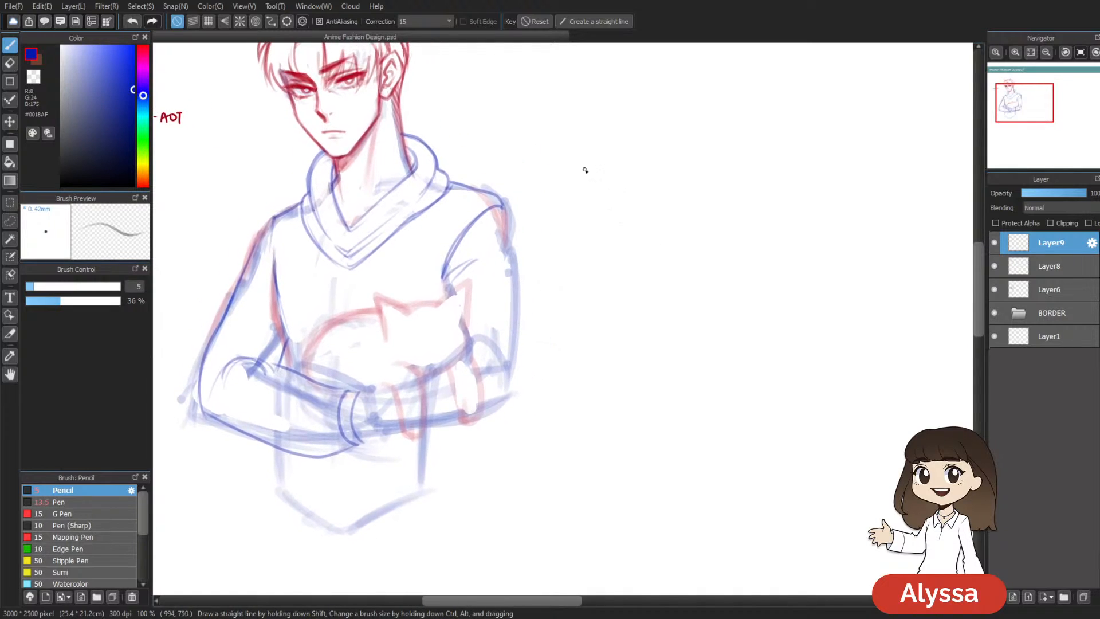
pyautogui.moveTo(521, 308); pyautogui.dragTo(470, 312)
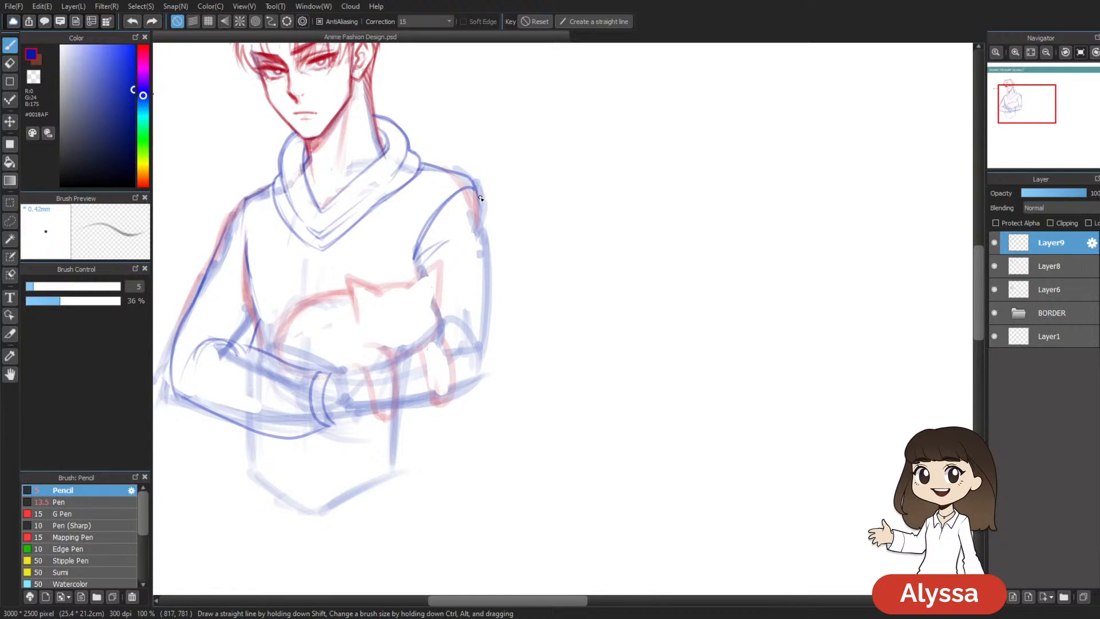
pyautogui.moveTo(480, 205); pyautogui.dragTo(486, 236)
pyautogui.hotkey('ctrl', 'z')
pyautogui.moveTo(475, 187)
pyautogui.mouseDown()
pyautogui.moveTo(479, 214)
pyautogui.moveTo(525, 210)
pyautogui.moveTo(536, 219)
pyautogui.mouseUp()
pyautogui.hotkey('ctrl', 'z')
pyautogui.hotkey('ctrl', 'z')
pyautogui.moveTo(494, 229); pyautogui.dragTo(505, 359)
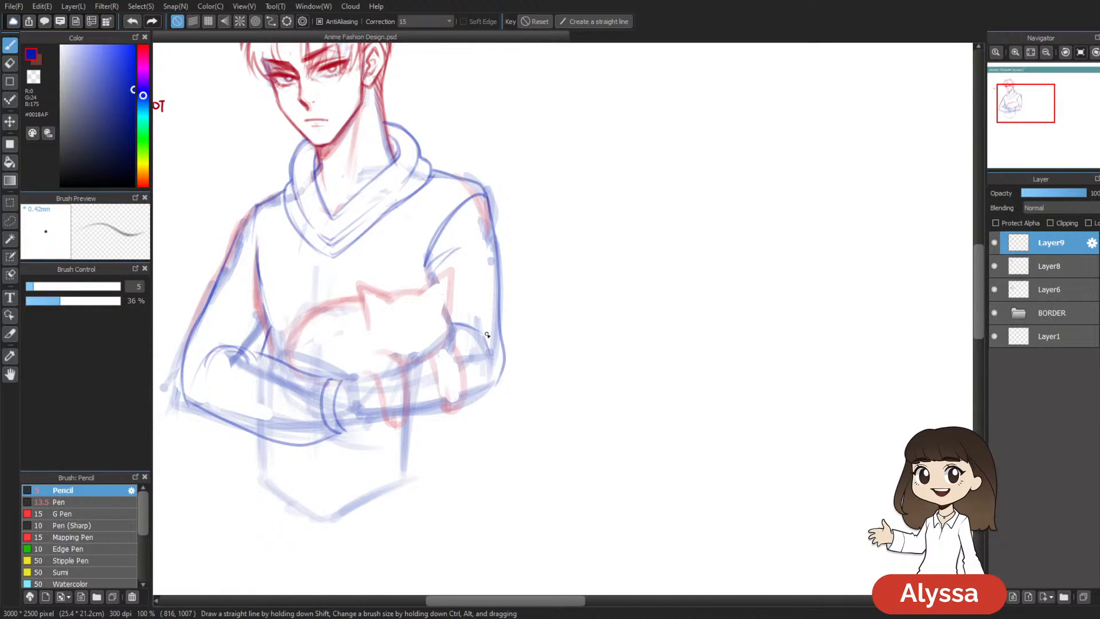
pyautogui.moveTo(473, 435); pyautogui.dragTo(502, 408)
pyautogui.moveTo(594, 395); pyautogui.dragTo(575, 410)
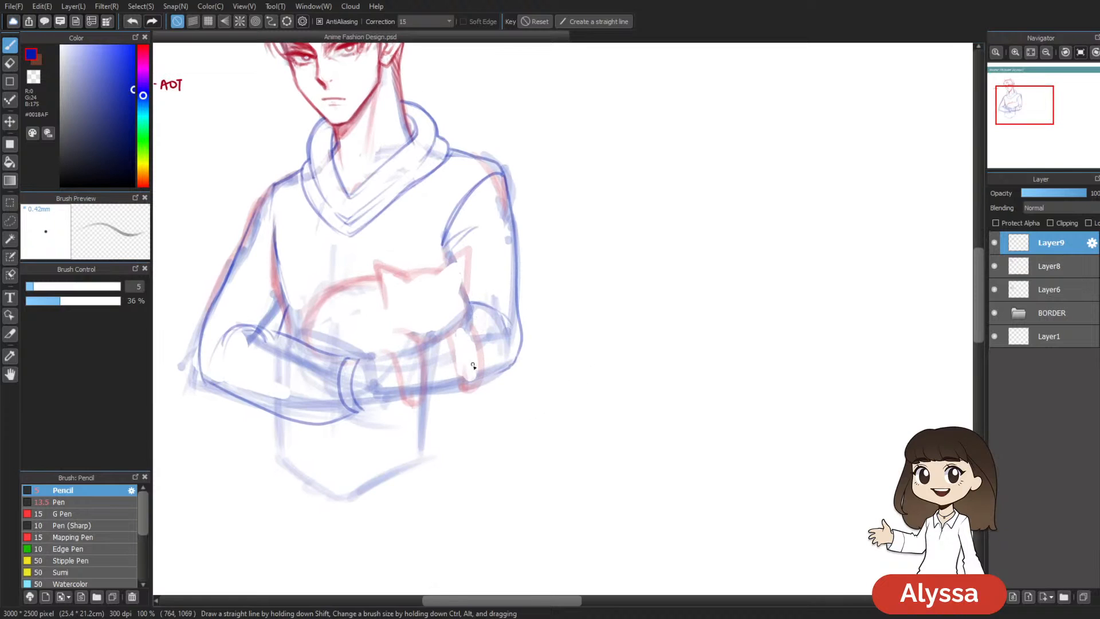
pyautogui.moveTo(530, 457); pyautogui.dragTo(511, 459)
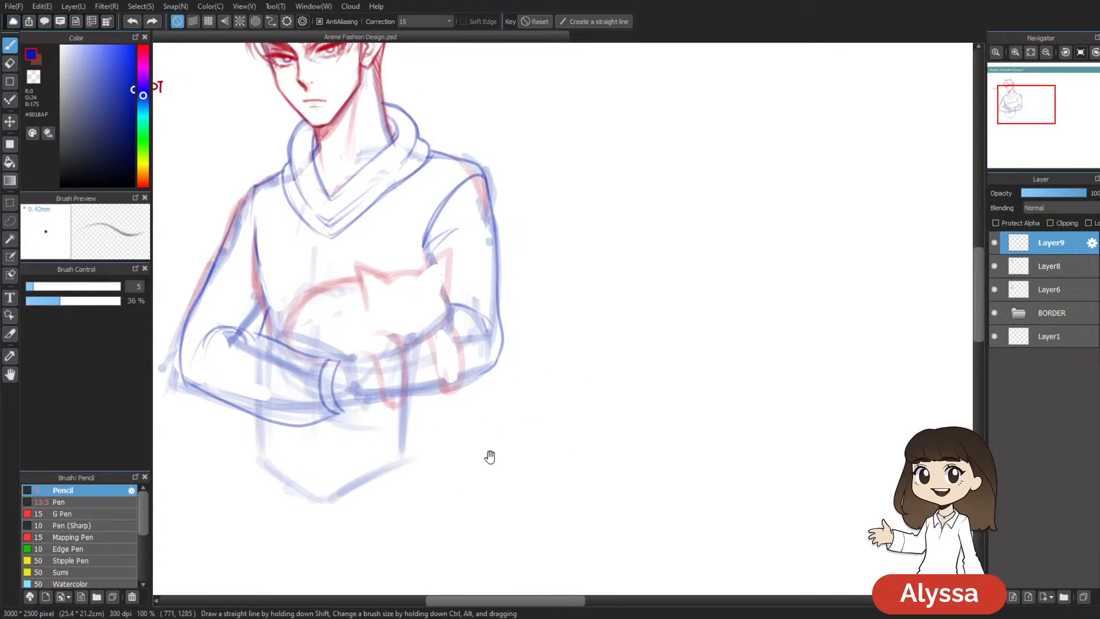
# Step: Erase the rough Layer6 lines inside the finished cuff and along the folded forearm
pyautogui.hscroll(-5, 481, 452)
pyautogui.click(994, 242)
pyautogui.click(994, 242)
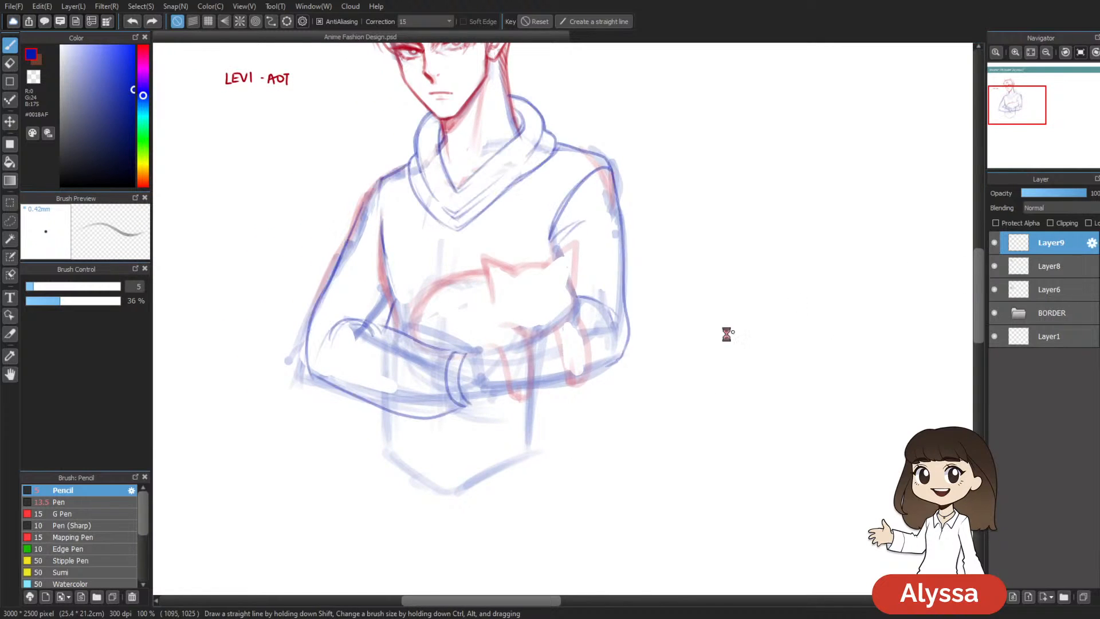
pyautogui.scroll(3, 688, 346)
pyautogui.hscroll(3, 687, 346)
pyautogui.click(1049, 265)
pyautogui.press('e')
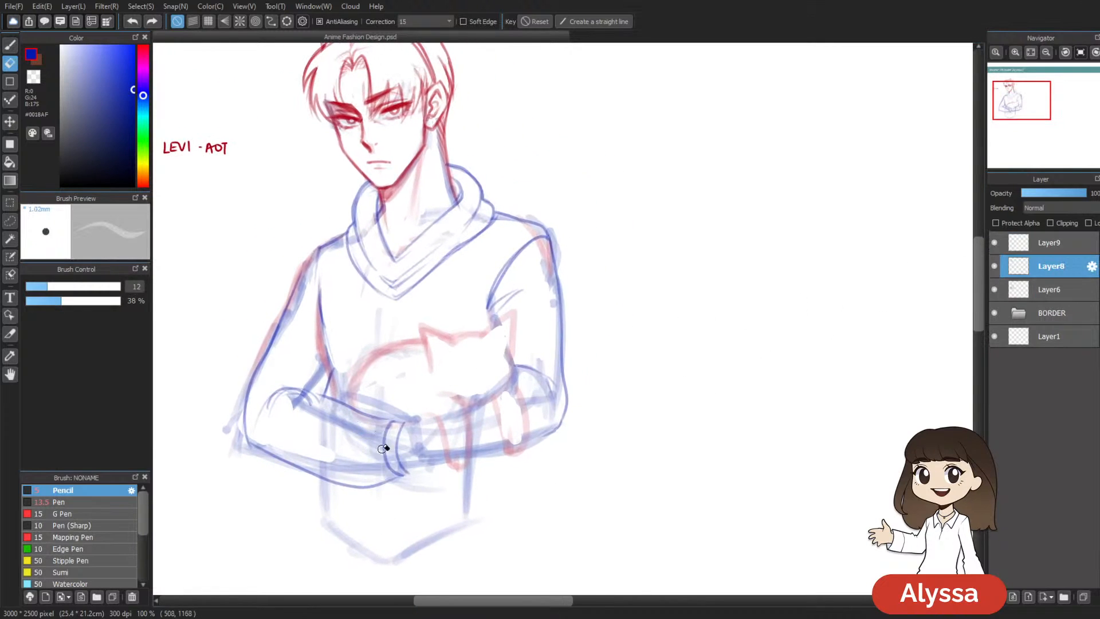
pyautogui.click(1057, 289)
pyautogui.press(']')
pyautogui.moveTo(387, 429); pyautogui.dragTo(389, 463)
pyautogui.moveTo(393, 430)
pyautogui.mouseDown()
pyautogui.moveTo(382, 472)
pyautogui.moveTo(238, 407)
pyautogui.moveTo(235, 422)
pyautogui.mouseUp()
# Step: Enlarge the eraser to 35 and clear the rough Layer6 lines around the elbow and upper arm of the finished sleeve
pyautogui.press(']')
pyautogui.press(']')
pyautogui.press(']')
pyautogui.press(']')
pyautogui.moveTo(315, 435)
pyautogui.mouseDown()
pyautogui.moveTo(311, 400)
pyautogui.moveTo(393, 432)
pyautogui.moveTo(363, 442)
pyautogui.mouseUp()
pyautogui.moveTo(292, 378)
pyautogui.mouseDown()
pyautogui.moveTo(315, 386)
pyautogui.moveTo(308, 408)
pyautogui.moveTo(292, 376)
pyautogui.moveTo(253, 361)
pyautogui.moveTo(269, 359)
pyautogui.moveTo(295, 276)
pyautogui.moveTo(322, 243)
pyautogui.mouseUp()
pyautogui.moveTo(787, 406)
pyautogui.mouseDown()
pyautogui.moveTo(806, 387)
pyautogui.moveTo(802, 401)
pyautogui.mouseUp()
pyautogui.moveTo(326, 283); pyautogui.dragTo(349, 244)
pyautogui.scroll(-4, 854, 422)
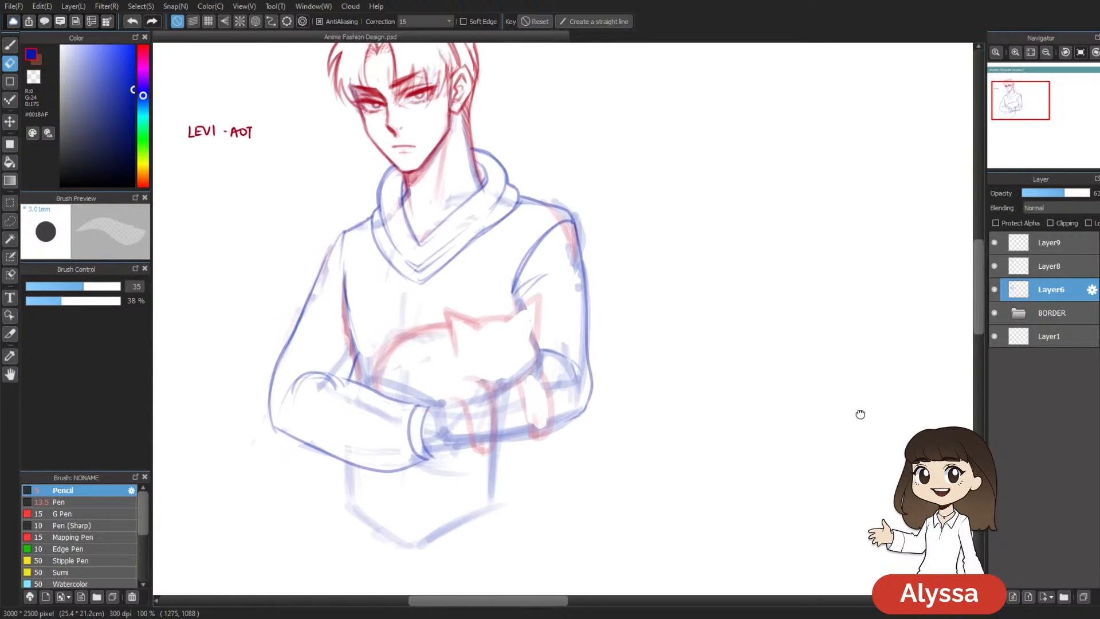
pyautogui.hotkey('ctrl', 'Up')
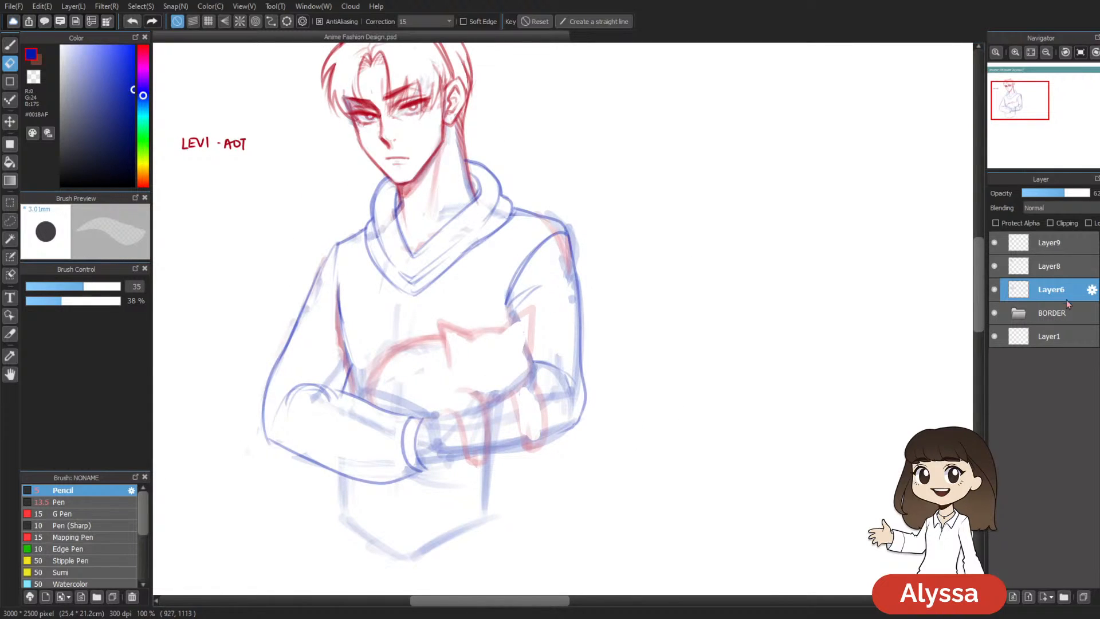
# Step: Erase the leftover rough strokes inside the folded forearm, checking which layer holds them by toggling Layer6's visibility
pyautogui.click(1064, 269)
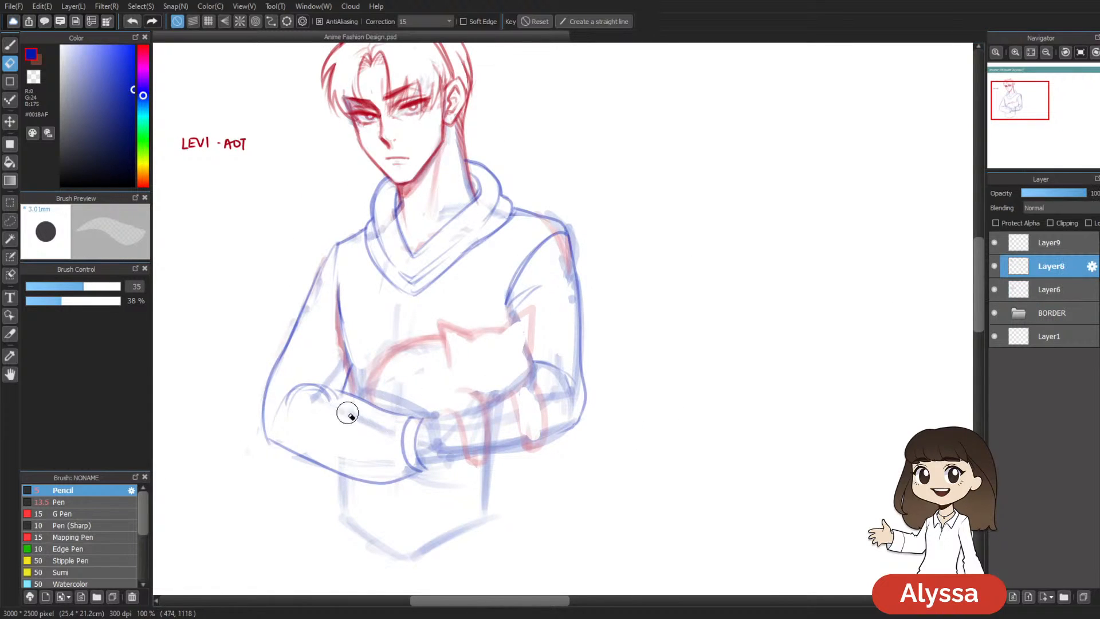
pyautogui.click(1051, 242)
pyautogui.click(1050, 289)
pyautogui.click(994, 290)
pyautogui.click(995, 289)
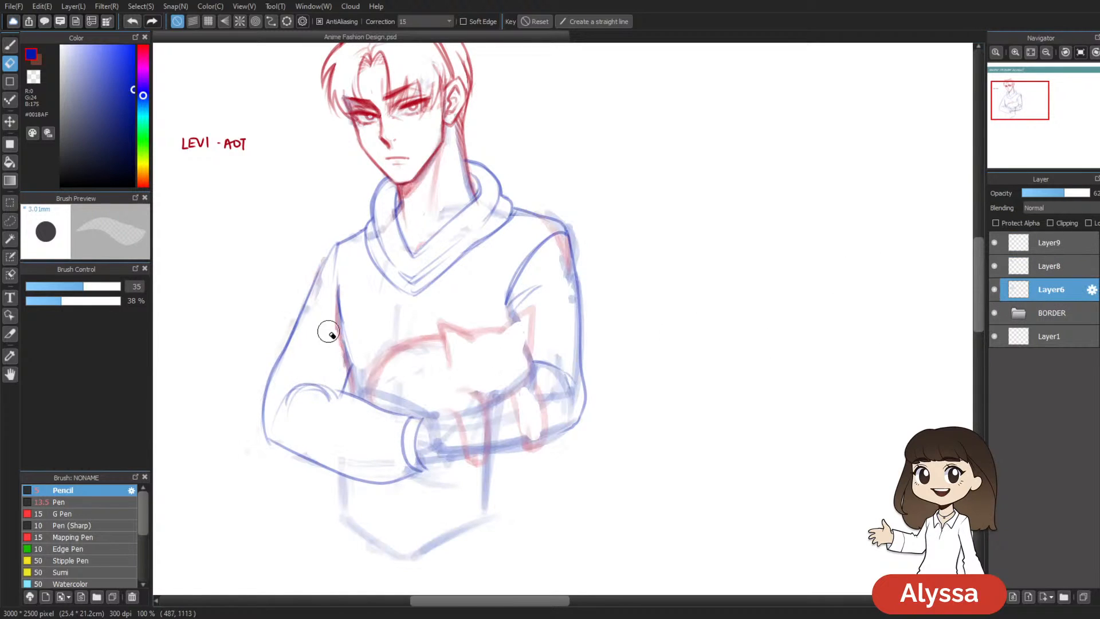
pyautogui.scroll(-2, 631, 388)
# Step: Draw the curved line just above the cuff, beneath the cat's body, with the Pencil on Layer9
pyautogui.press('b')
pyautogui.scroll(2, 715, 394)
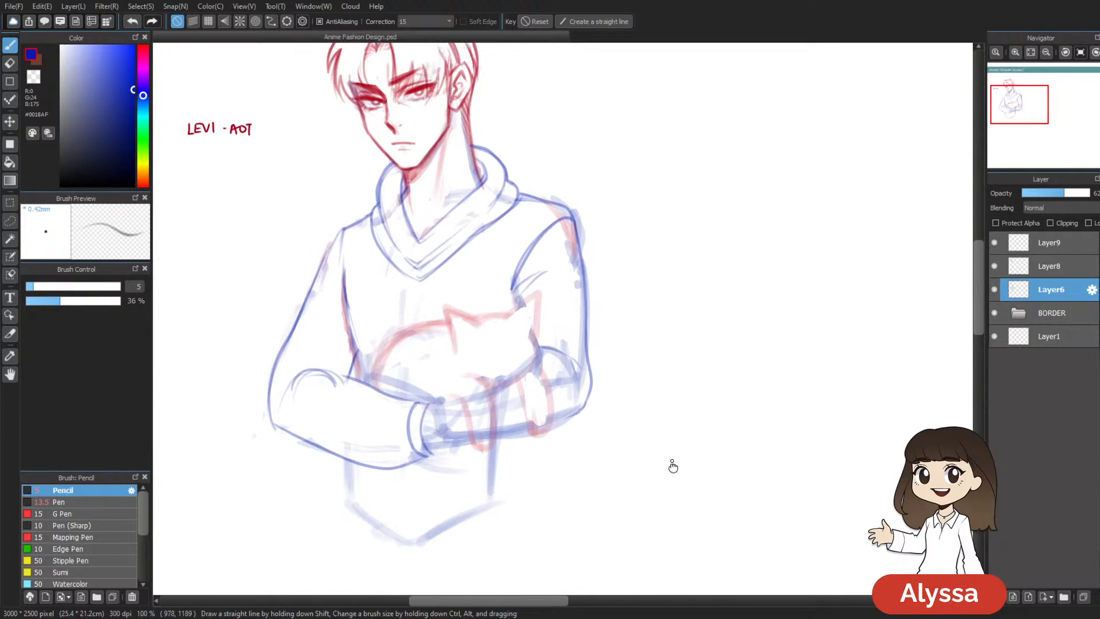
pyautogui.click(1000, 267)
pyautogui.click(995, 266)
pyautogui.click(994, 266)
pyautogui.click(1045, 242)
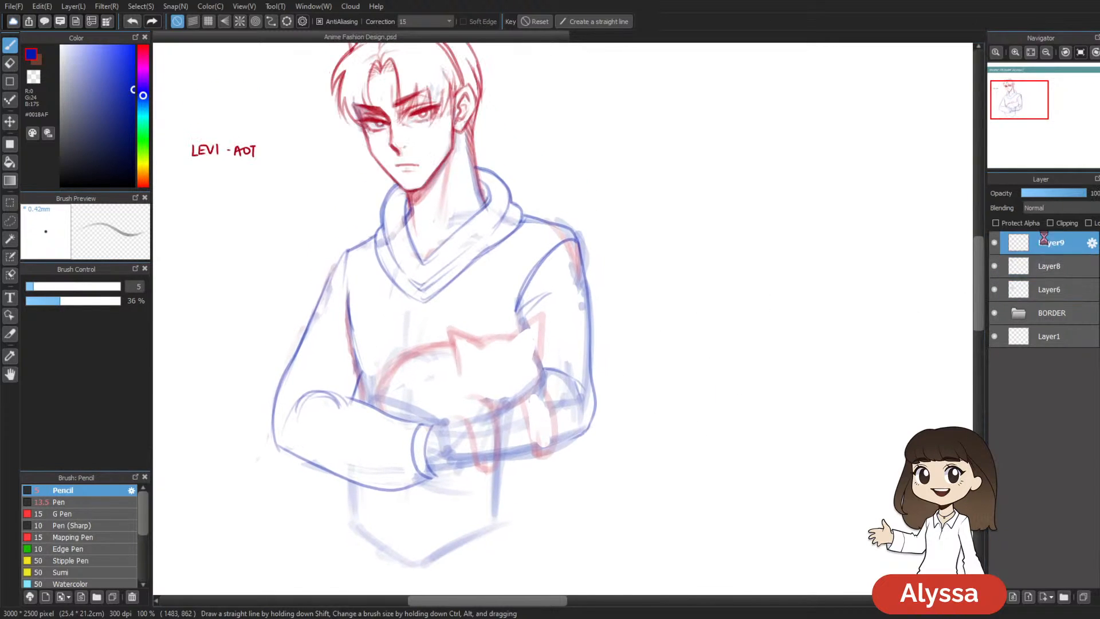
pyautogui.scroll(-1, 639, 410)
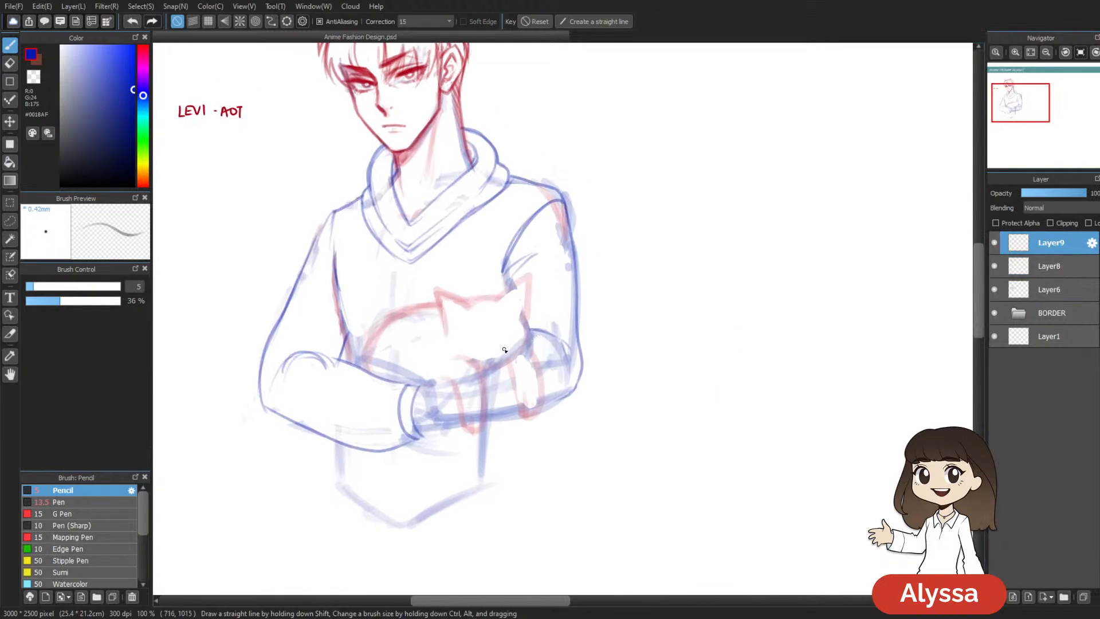
pyautogui.scroll(-1, 518, 361)
pyautogui.moveTo(468, 336); pyautogui.dragTo(403, 346)
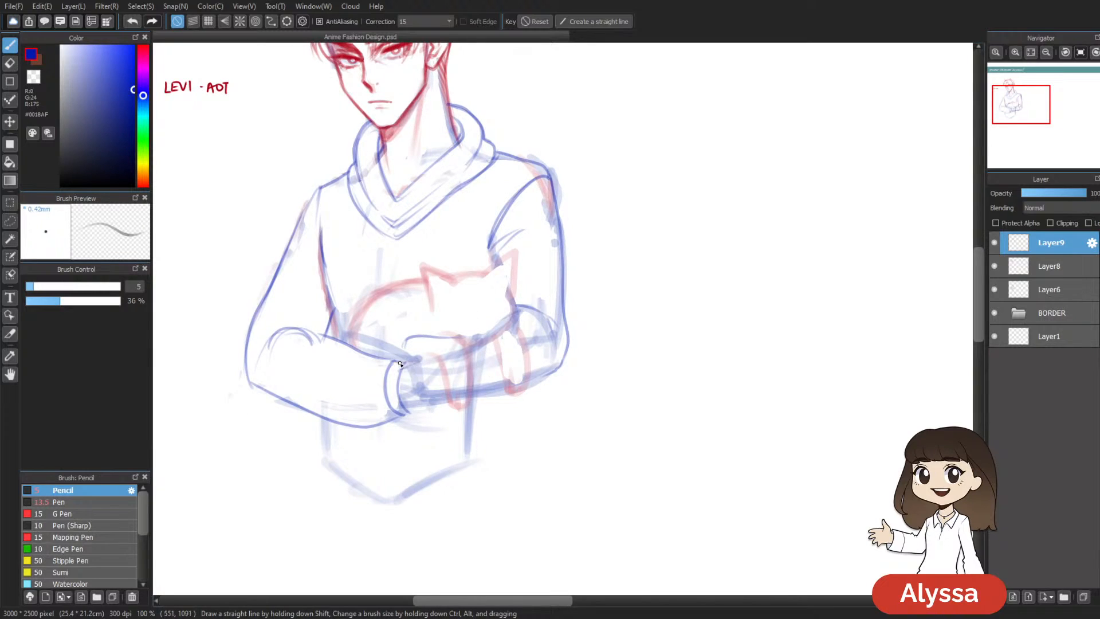
pyautogui.moveTo(548, 362); pyautogui.dragTo(537, 359)
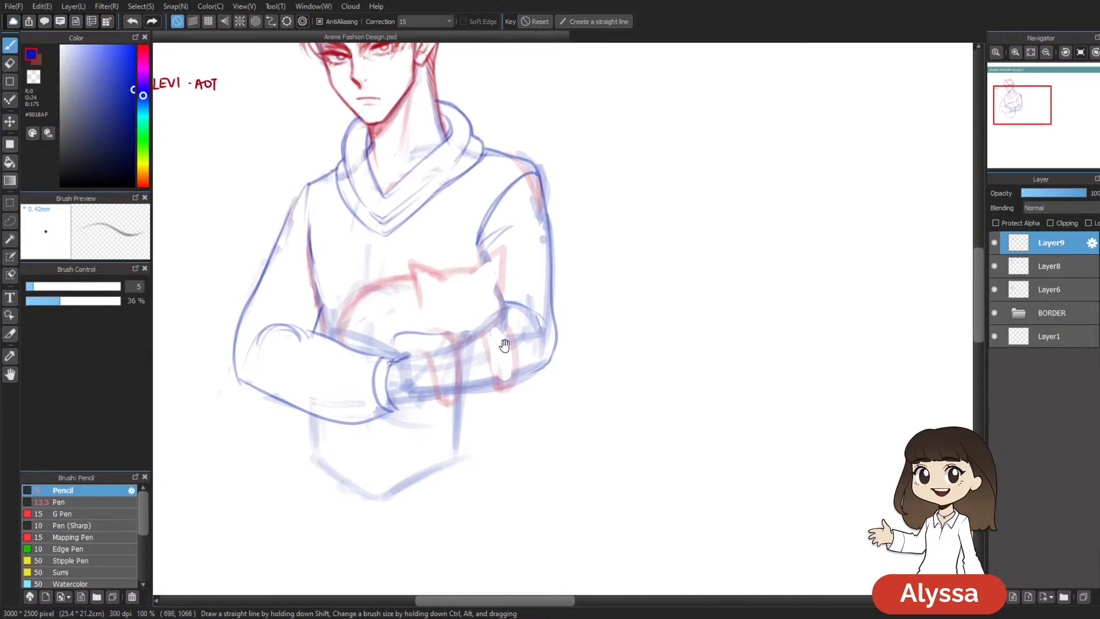
# Step: Add the short upper and lower wrist lines where the hand emerges from the cuff
pyautogui.moveTo(496, 346); pyautogui.dragTo(489, 334)
pyautogui.moveTo(425, 364); pyautogui.dragTo(423, 364)
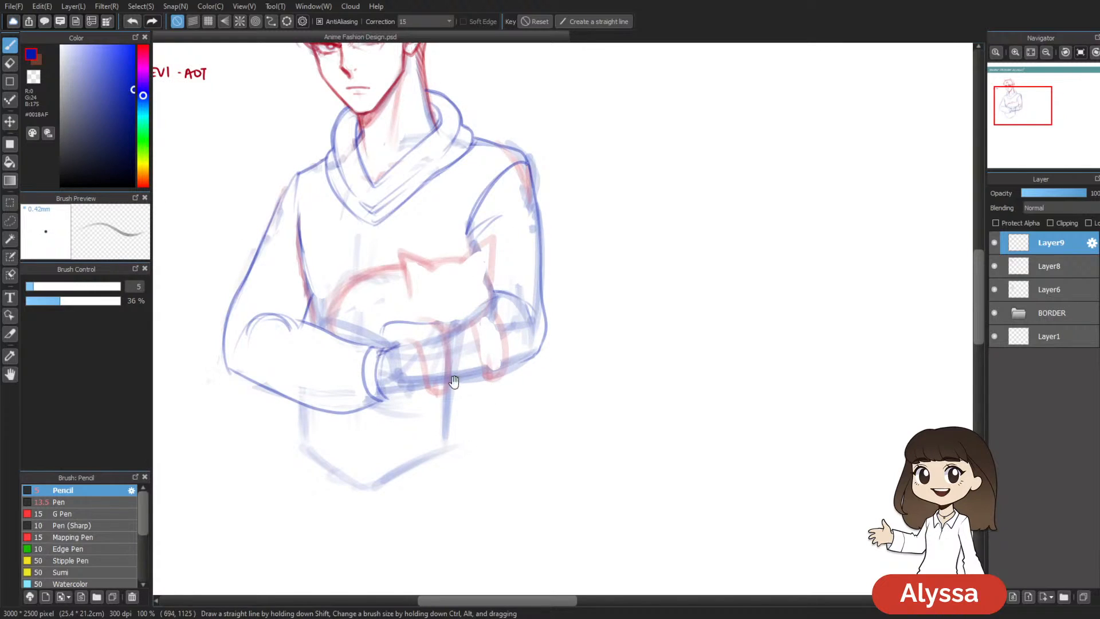
pyautogui.moveTo(457, 378); pyautogui.dragTo(452, 389)
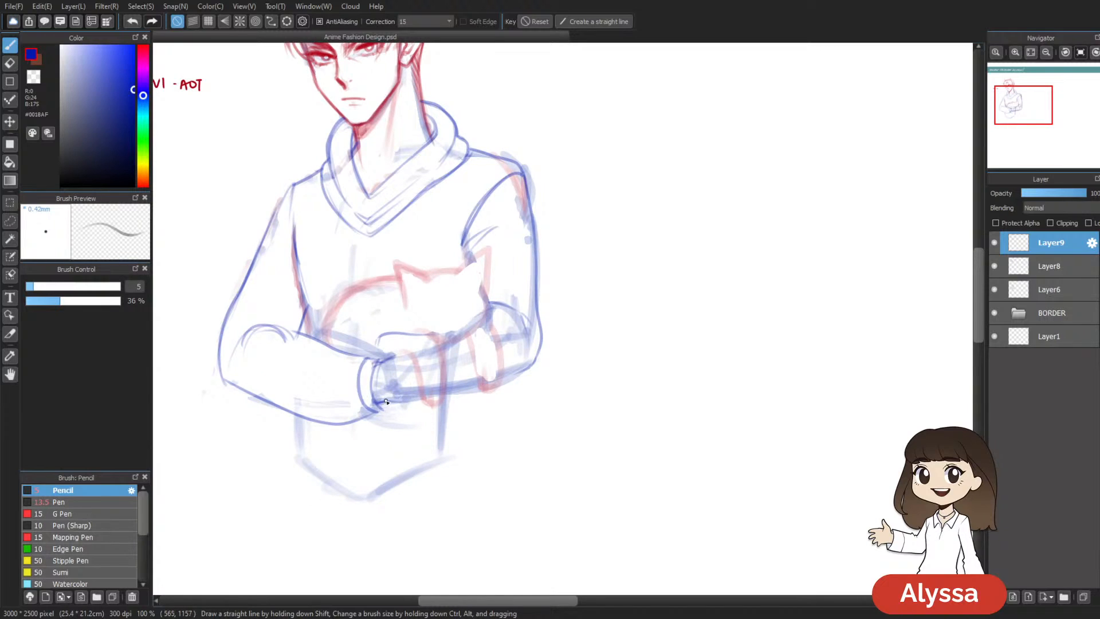
pyautogui.moveTo(645, 370); pyautogui.dragTo(639, 385)
pyautogui.moveTo(522, 403); pyautogui.dragTo(506, 405)
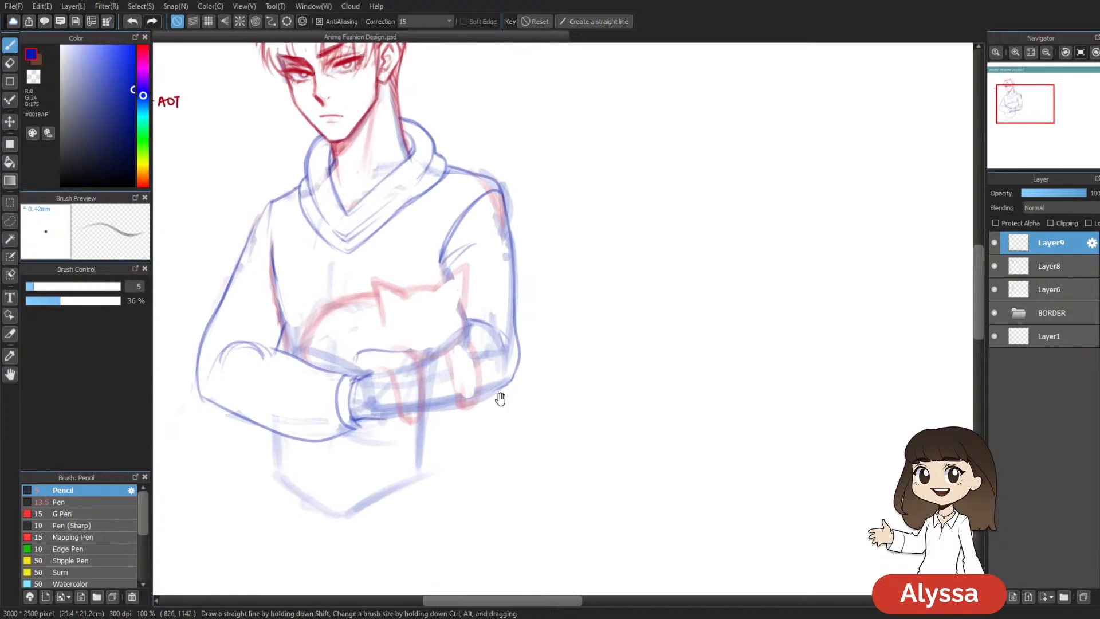
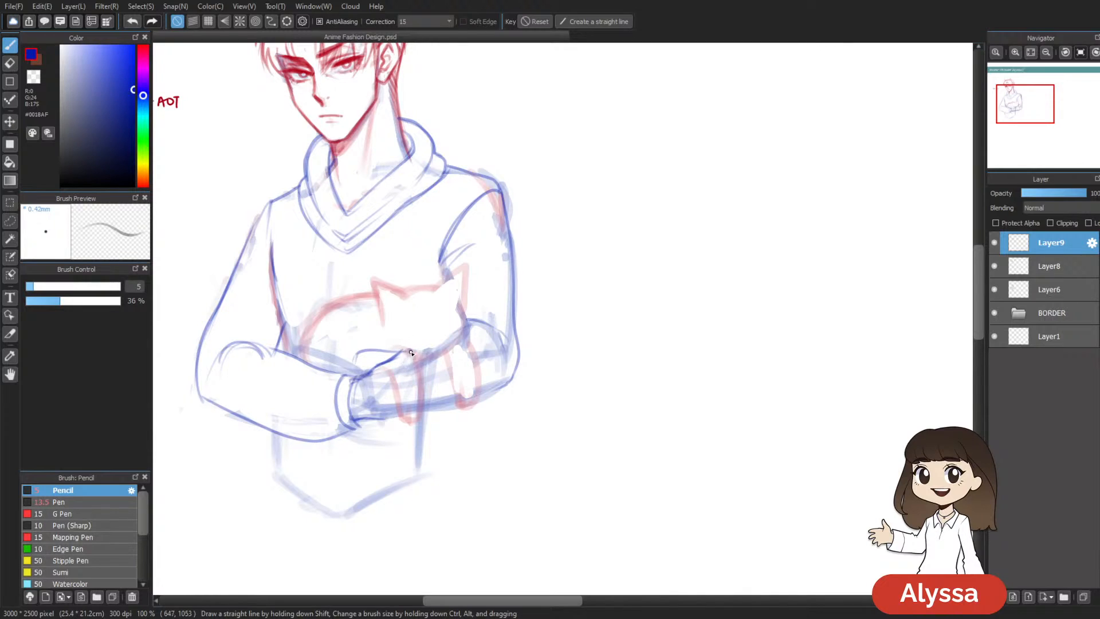
# Step: Draw the hand's thumb and lower palm edge emerging from the cuff with the Pencil on Layer9
pyautogui.moveTo(386, 380)
pyautogui.mouseDown()
pyautogui.moveTo(408, 356)
pyautogui.moveTo(396, 371)
pyautogui.moveTo(451, 389)
pyautogui.mouseUp()
pyautogui.press('e')
pyautogui.press('b')
pyautogui.moveTo(357, 420)
pyautogui.mouseDown()
pyautogui.moveTo(400, 426)
pyautogui.moveTo(389, 425)
pyautogui.moveTo(421, 416)
pyautogui.mouseUp()
pyautogui.hotkey('ctrl', 'z')
pyautogui.hotkey('ctrl', 'z')
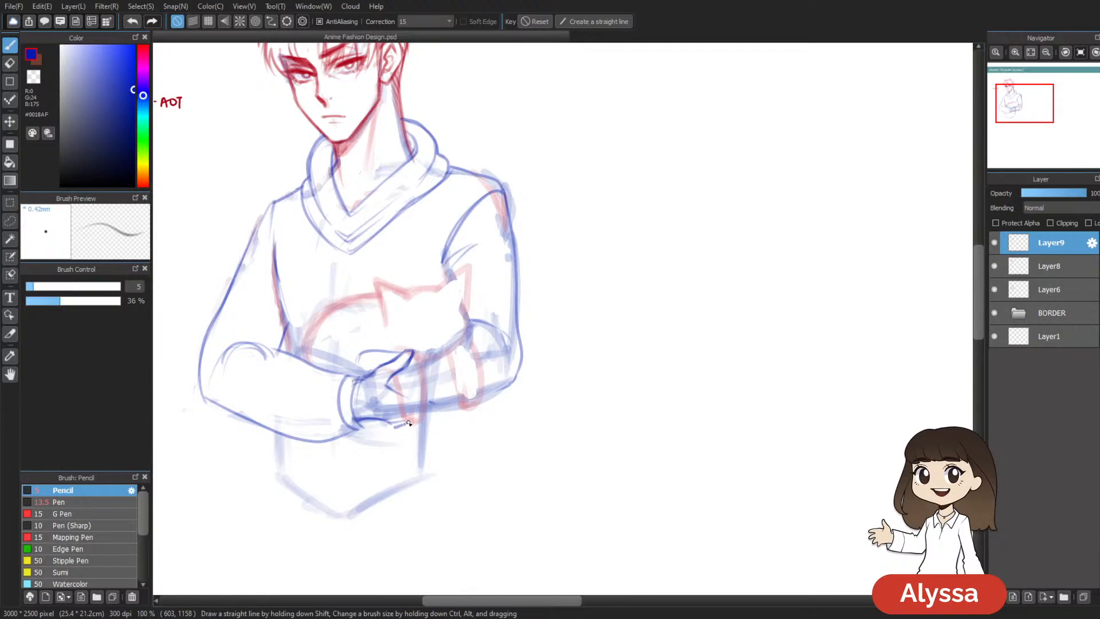
pyautogui.moveTo(658, 383); pyautogui.dragTo(672, 389)
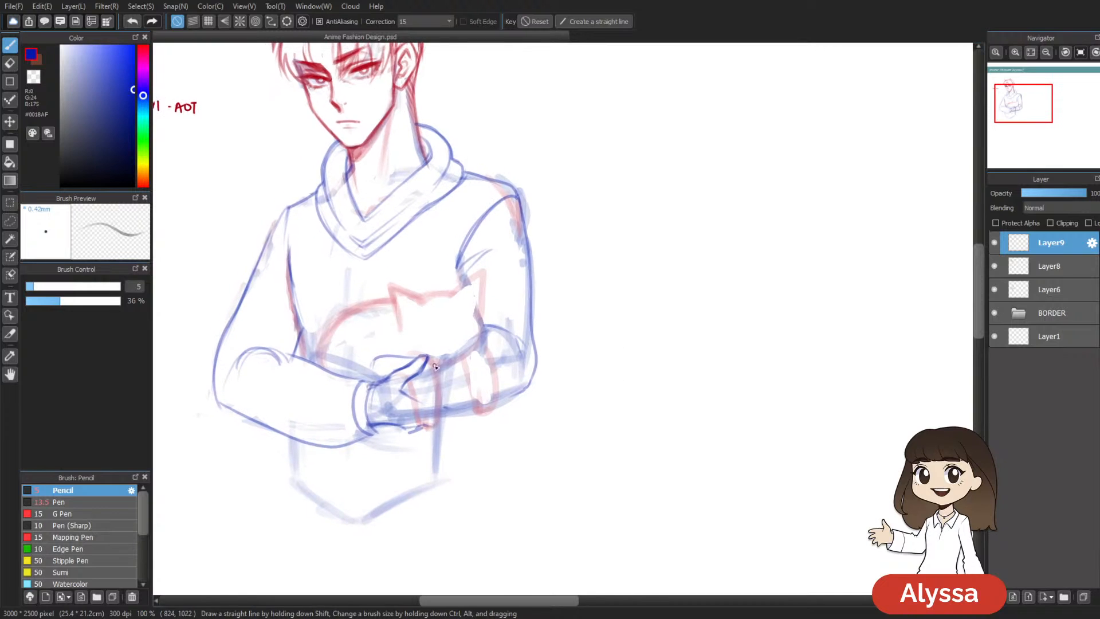
# Step: Erase the excess line at the base of the thumb on Layer9
pyautogui.press('e')
pyautogui.moveTo(393, 393)
pyautogui.mouseDown()
pyautogui.moveTo(400, 388)
pyautogui.moveTo(401, 401)
pyautogui.mouseUp()
pyautogui.press('b')
pyautogui.moveTo(620, 360); pyautogui.dragTo(623, 376)
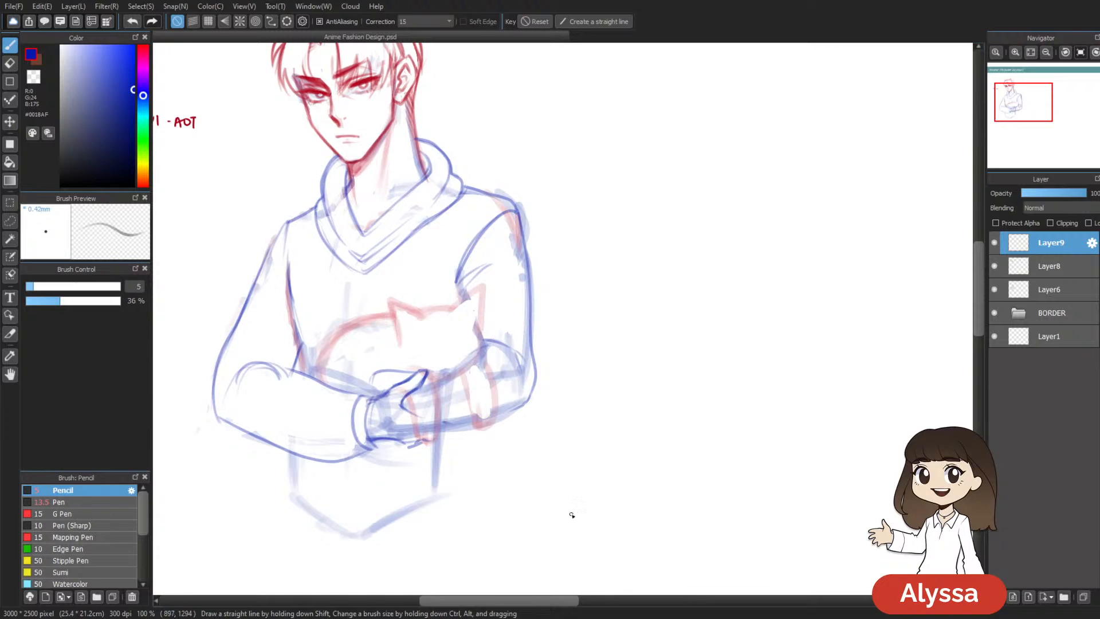
# Step: Toggle the upper layers' visibility to locate the rough strokes, and erase those inside the hand on Layer6
pyautogui.click(997, 246)
pyautogui.click(996, 245)
pyautogui.click(995, 267)
pyautogui.click(995, 267)
pyautogui.click(1043, 277)
pyautogui.click(997, 289)
pyautogui.click(996, 290)
pyautogui.click(1030, 291)
pyautogui.press('e')
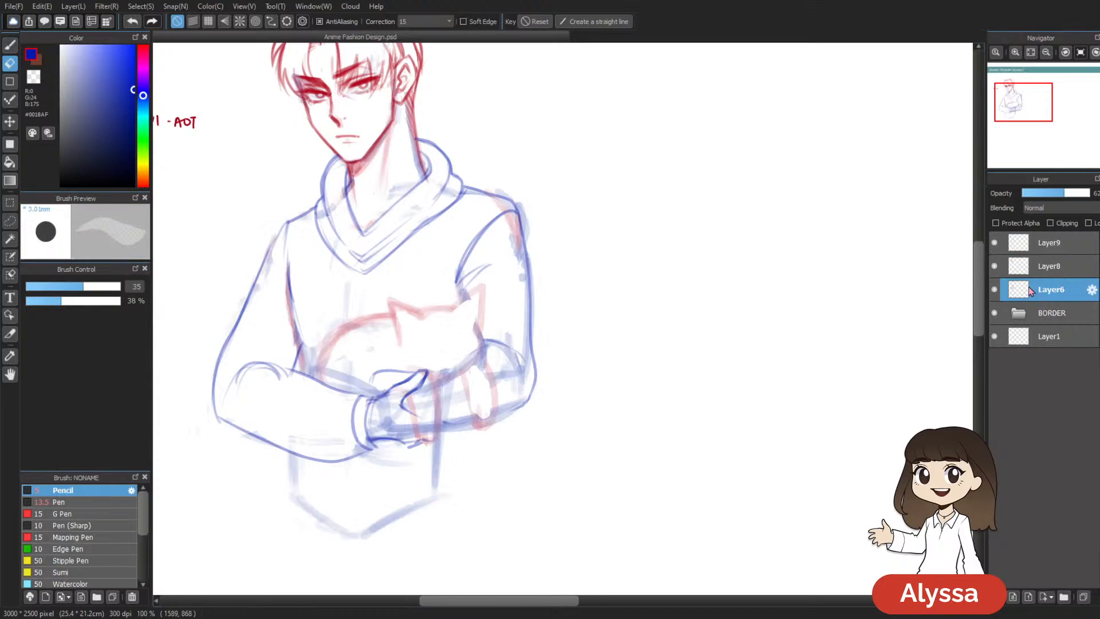
pyautogui.moveTo(375, 415)
pyautogui.mouseDown()
pyautogui.moveTo(384, 438)
pyautogui.moveTo(382, 457)
pyautogui.moveTo(362, 417)
pyautogui.moveTo(388, 404)
pyautogui.moveTo(400, 438)
pyautogui.moveTo(402, 395)
pyautogui.mouseUp()
pyautogui.moveTo(555, 531)
pyautogui.mouseDown()
pyautogui.moveTo(547, 483)
pyautogui.moveTo(556, 530)
pyautogui.mouseUp()
pyautogui.hotkey('ctrl', '-')
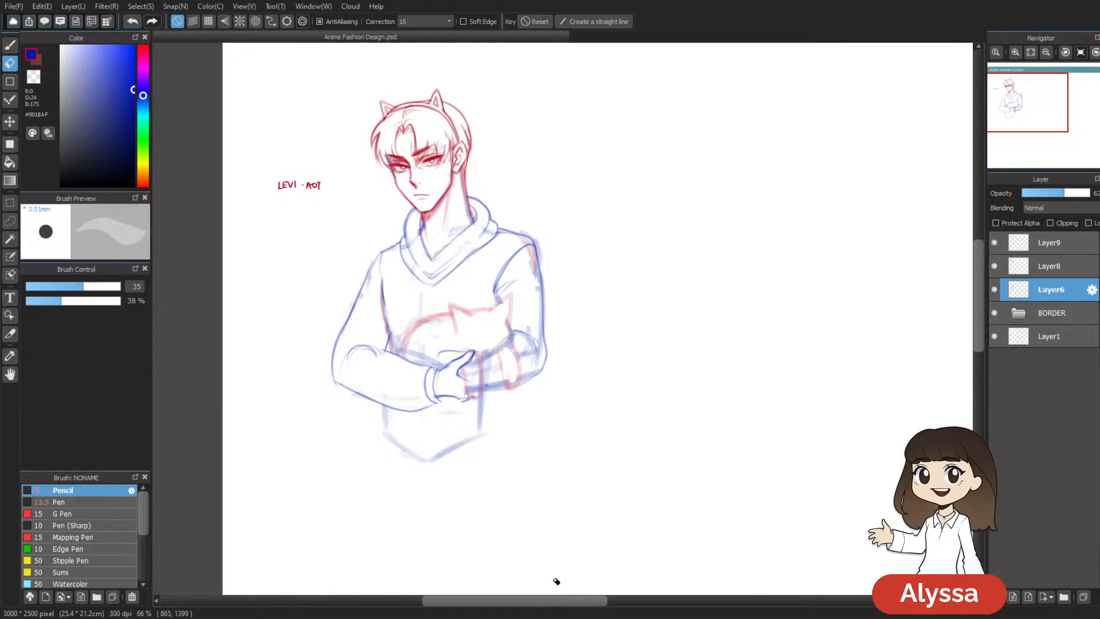
# Step: Draw a second curved line on Layer9 inside the sleeve to form the cuff band around the wrist
pyautogui.hotkey('ctrl', '+')
pyautogui.hotkey('ctrl', '+')
pyautogui.moveTo(566, 376); pyautogui.dragTo(707, 298)
pyautogui.hotkey('ctrl', '-')
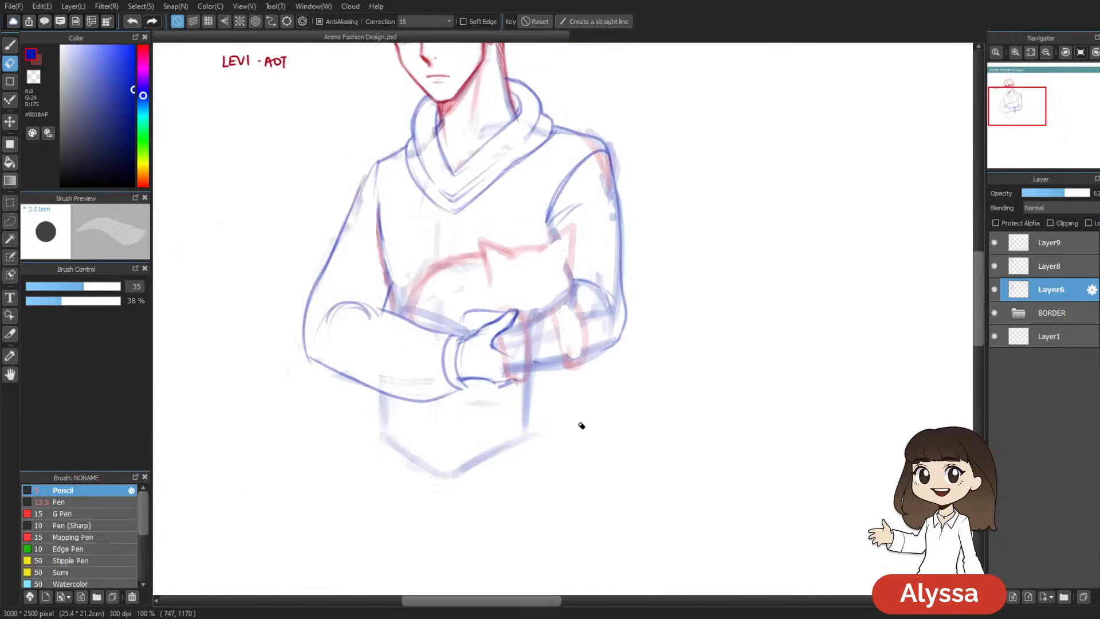
pyautogui.press('b')
pyautogui.click(1058, 247)
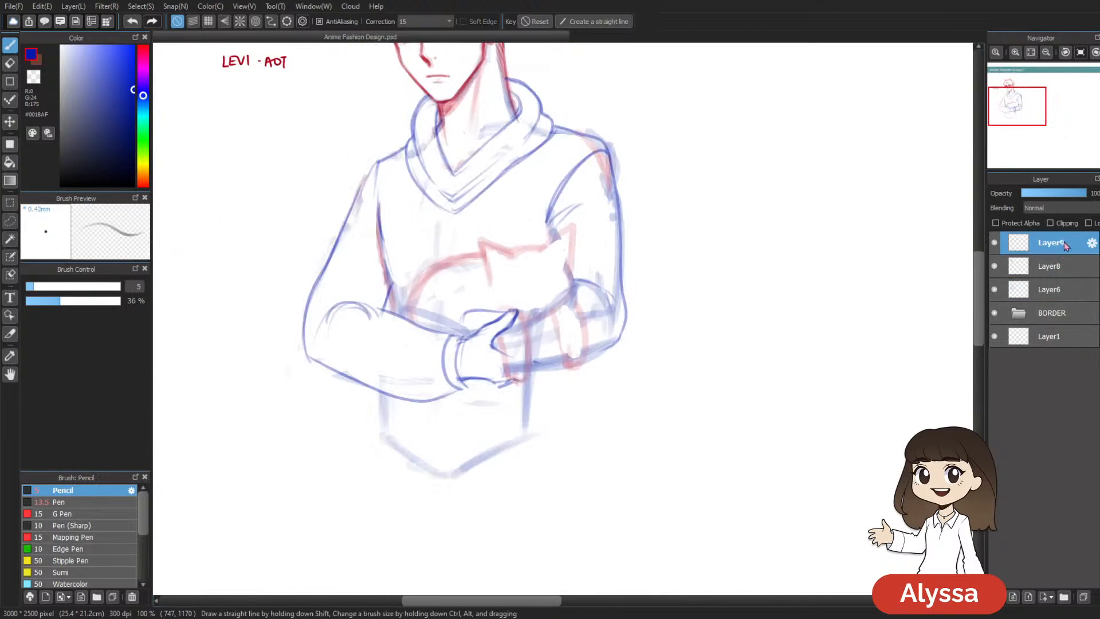
pyautogui.moveTo(637, 341); pyautogui.dragTo(651, 401)
pyautogui.moveTo(457, 401); pyautogui.dragTo(445, 439)
pyautogui.hotkey('ctrl', 'z')
pyautogui.moveTo(462, 402); pyautogui.dragTo(460, 443)
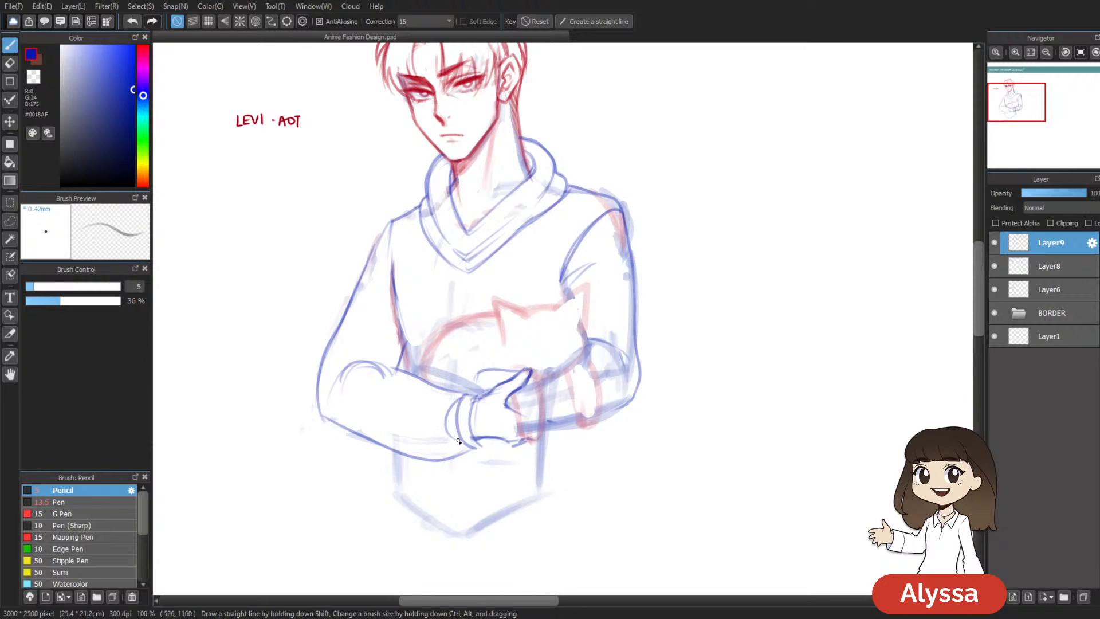
pyautogui.moveTo(549, 400); pyautogui.dragTo(499, 410)
# Step: Redraw the fold curve at the top of the bent elbow and erase the old overlapping line on Layer9
pyautogui.moveTo(390, 384)
pyautogui.mouseDown()
pyautogui.moveTo(336, 391)
pyautogui.moveTo(354, 369)
pyautogui.mouseUp()
pyautogui.moveTo(808, 401)
pyautogui.mouseDown()
pyautogui.moveTo(734, 424)
pyautogui.moveTo(792, 393)
pyautogui.mouseUp()
pyautogui.click(1067, 284)
pyautogui.press('e')
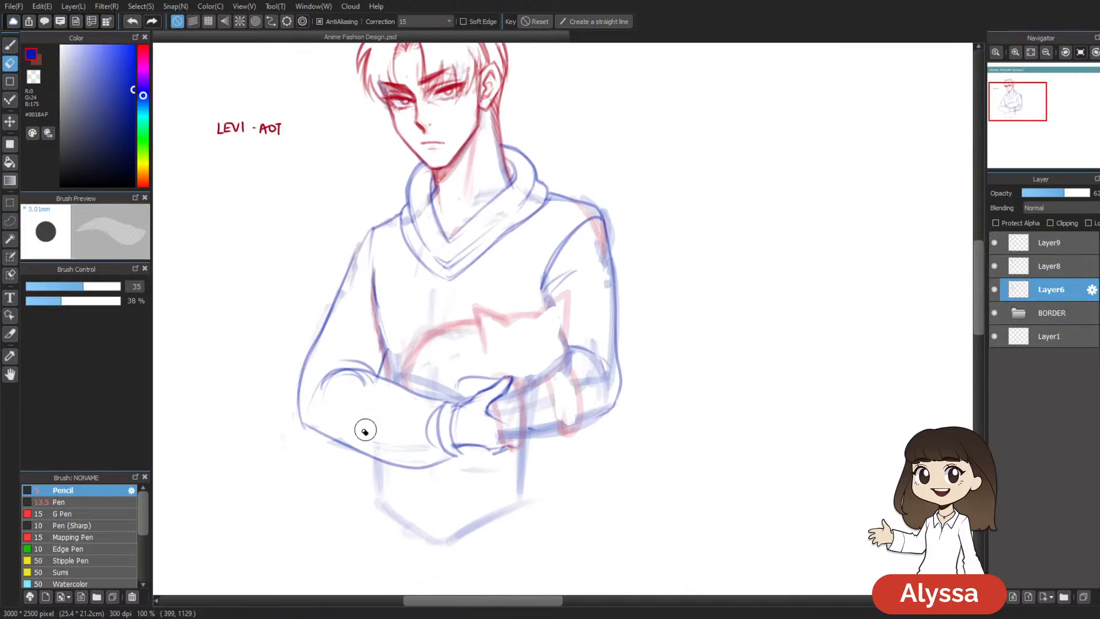
pyautogui.click(1066, 270)
pyautogui.click(1058, 244)
pyautogui.click(994, 244)
pyautogui.click(995, 243)
pyautogui.moveTo(357, 394); pyautogui.dragTo(344, 385)
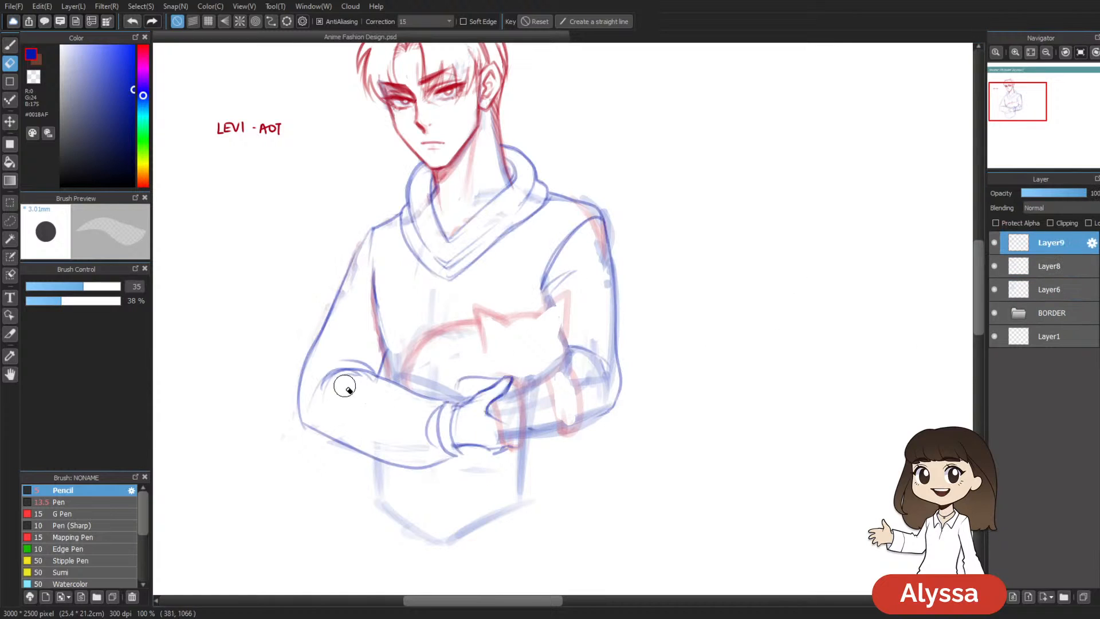
pyautogui.moveTo(633, 424)
pyautogui.mouseDown()
pyautogui.moveTo(707, 393)
pyautogui.moveTo(529, 470)
pyautogui.moveTo(619, 434)
pyautogui.mouseUp()
# Step: Reinforce the outline at the lower corner of the bent elbow with the Pencil
pyautogui.press('b')
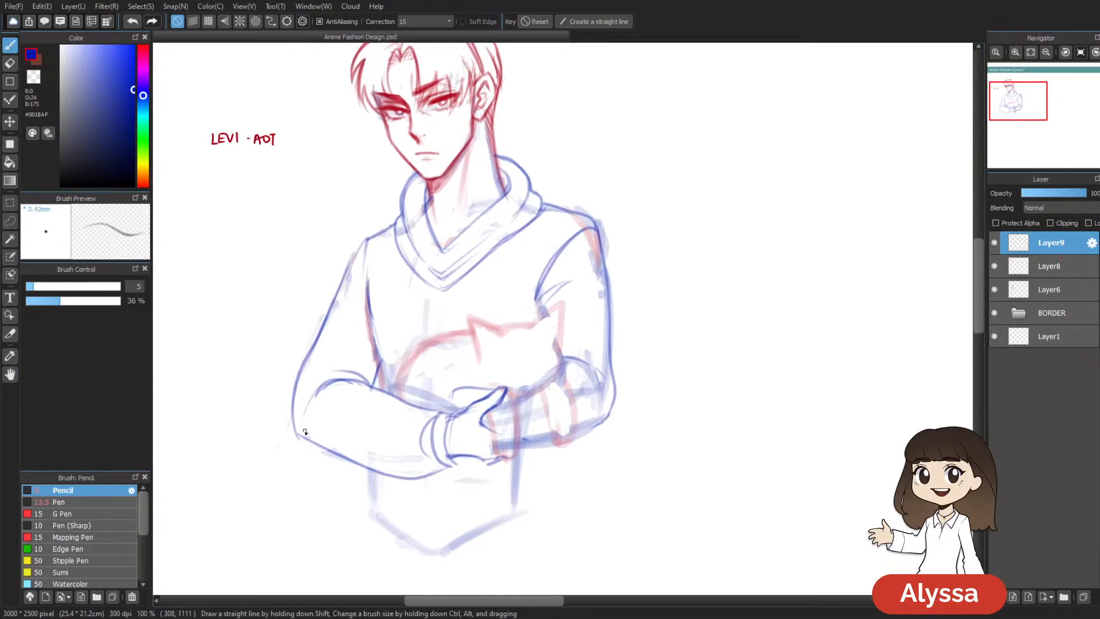
pyautogui.moveTo(297, 433); pyautogui.dragTo(322, 448)
pyautogui.moveTo(609, 433); pyautogui.dragTo(582, 409)
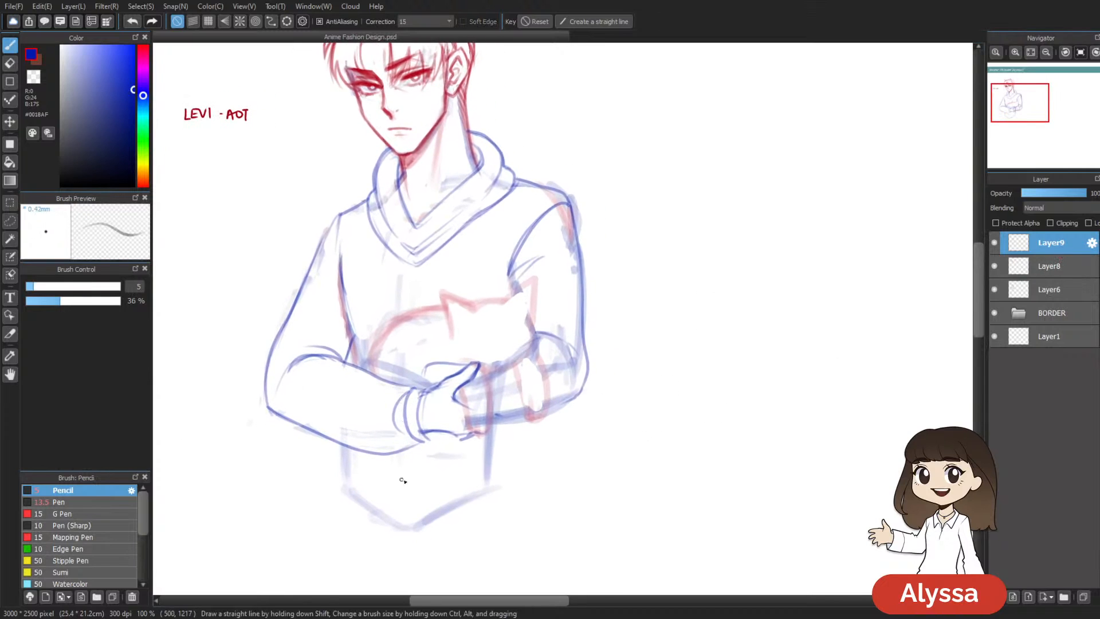
pyautogui.moveTo(504, 337); pyautogui.dragTo(479, 370)
pyautogui.moveTo(503, 281)
pyautogui.mouseDown()
pyautogui.moveTo(473, 258)
pyautogui.moveTo(504, 289)
pyautogui.mouseUp()
# Step: Draw a cat-head outline with two pointed ears across the chest of the top, redoing strokes until the line is clean
pyautogui.moveTo(654, 318); pyautogui.dragTo(630, 382)
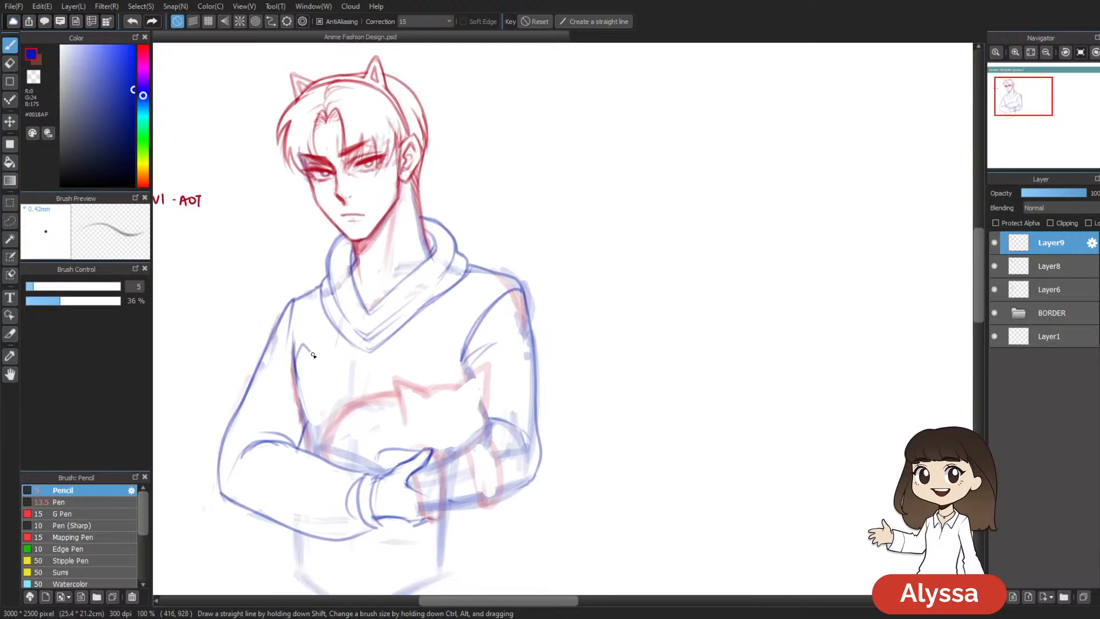
pyautogui.hotkey('ctrl', 'z')
pyautogui.moveTo(335, 365); pyautogui.dragTo(422, 365)
pyautogui.hotkey('ctrl', 'z')
pyautogui.hotkey('ctrl', 'z')
pyautogui.moveTo(335, 365); pyautogui.dragTo(404, 363)
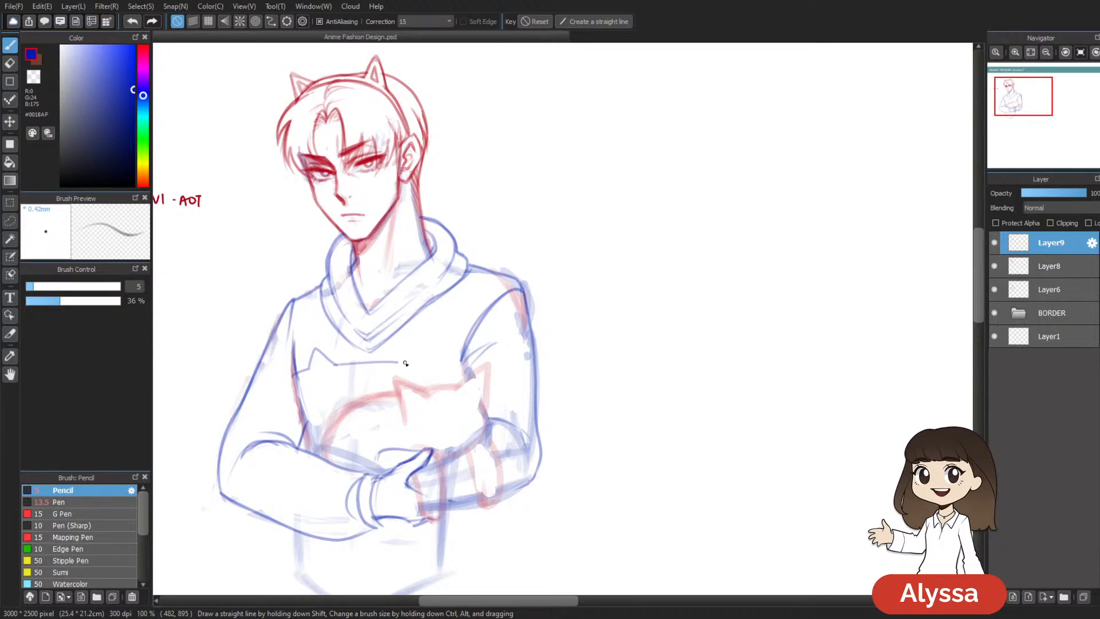
pyautogui.hotkey('ctrl', 'z')
pyautogui.moveTo(335, 366)
pyautogui.mouseDown()
pyautogui.moveTo(409, 361)
pyautogui.moveTo(427, 344)
pyautogui.moveTo(438, 366)
pyautogui.moveTo(471, 380)
pyautogui.mouseUp()
pyautogui.moveTo(600, 380); pyautogui.dragTo(634, 305)
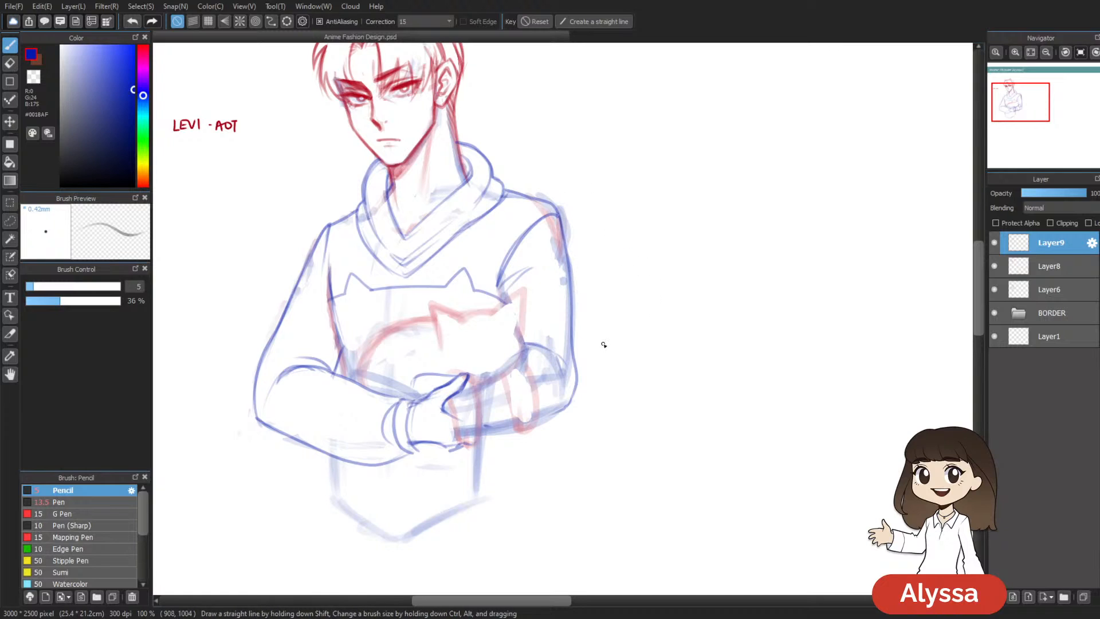
pyautogui.moveTo(524, 379); pyautogui.dragTo(504, 408)
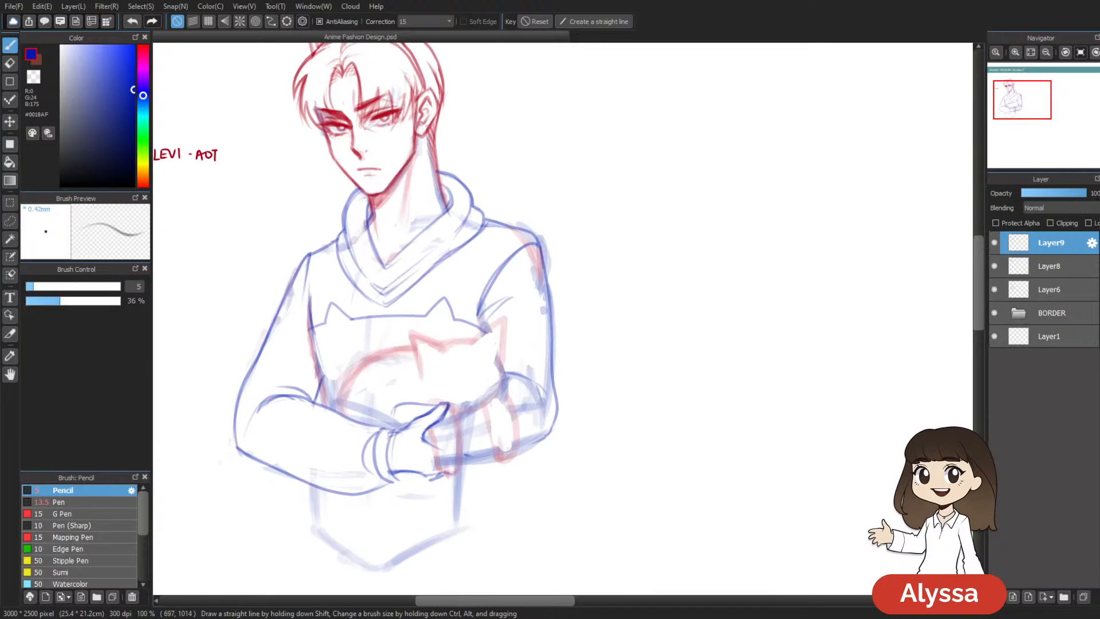
pyautogui.scroll(-3, 560, 358)
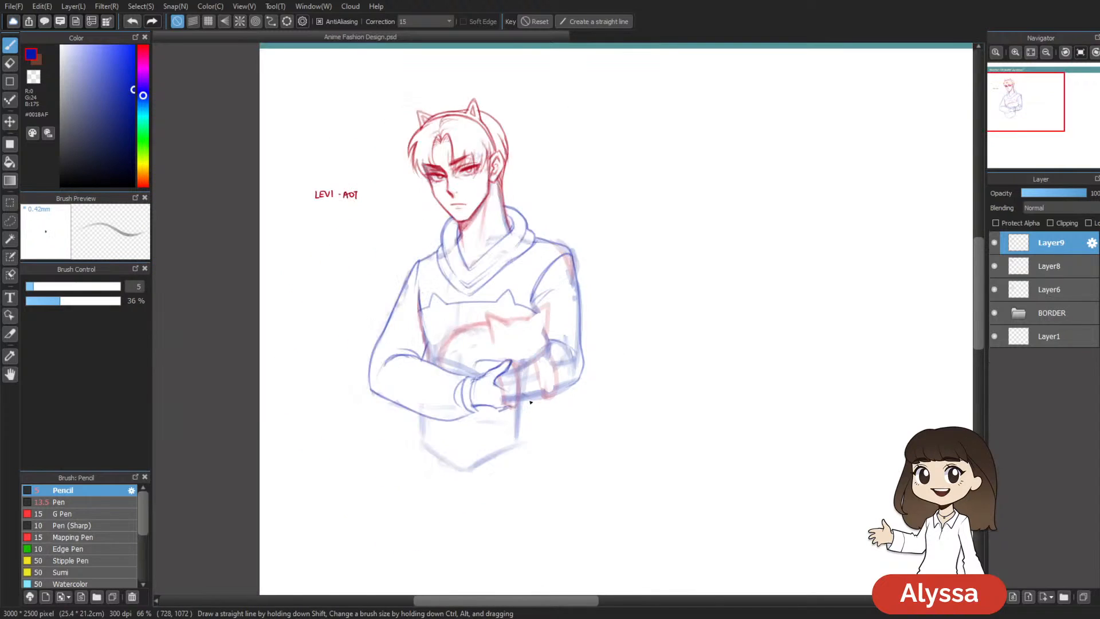
# Step: Check the layers by toggling their visibility, and erase the rough strokes above the folded forearm on Layer6
pyautogui.hotkey('ctrl', '+')
pyautogui.moveTo(632, 375); pyautogui.dragTo(614, 435)
pyautogui.click(993, 243)
pyautogui.click(994, 243)
pyautogui.click(994, 267)
pyautogui.click(994, 267)
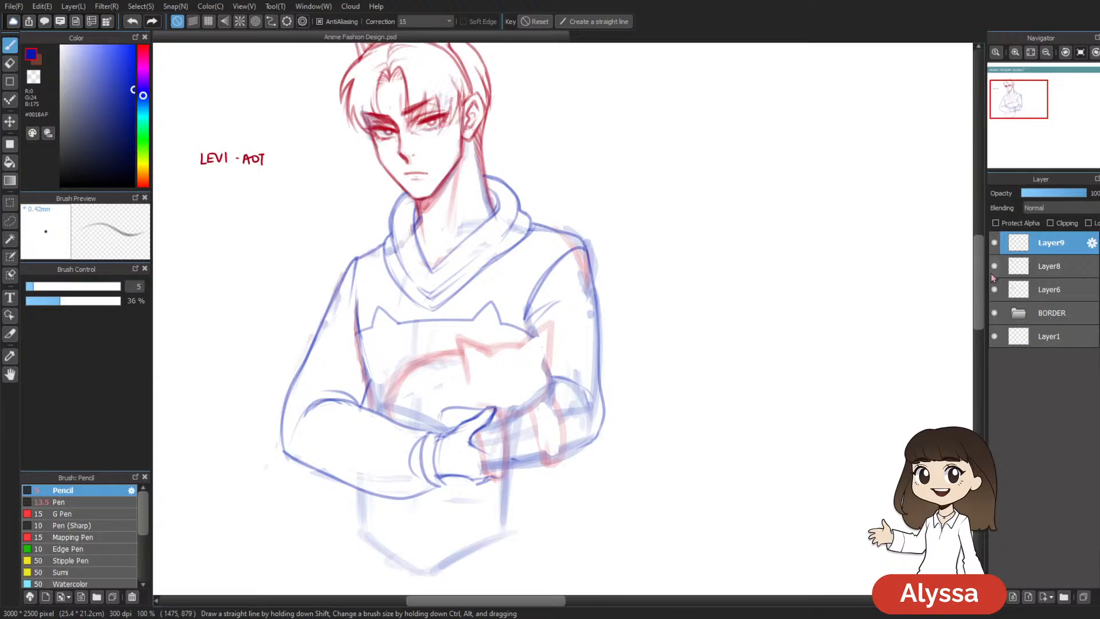
pyautogui.moveTo(824, 395); pyautogui.dragTo(762, 359)
pyautogui.click(994, 243)
pyautogui.click(994, 242)
pyautogui.moveTo(660, 387); pyautogui.dragTo(665, 397)
pyautogui.click(994, 289)
pyautogui.click(994, 289)
pyautogui.moveTo(780, 423); pyautogui.dragTo(815, 401)
pyautogui.click(1051, 289)
pyautogui.press('e')
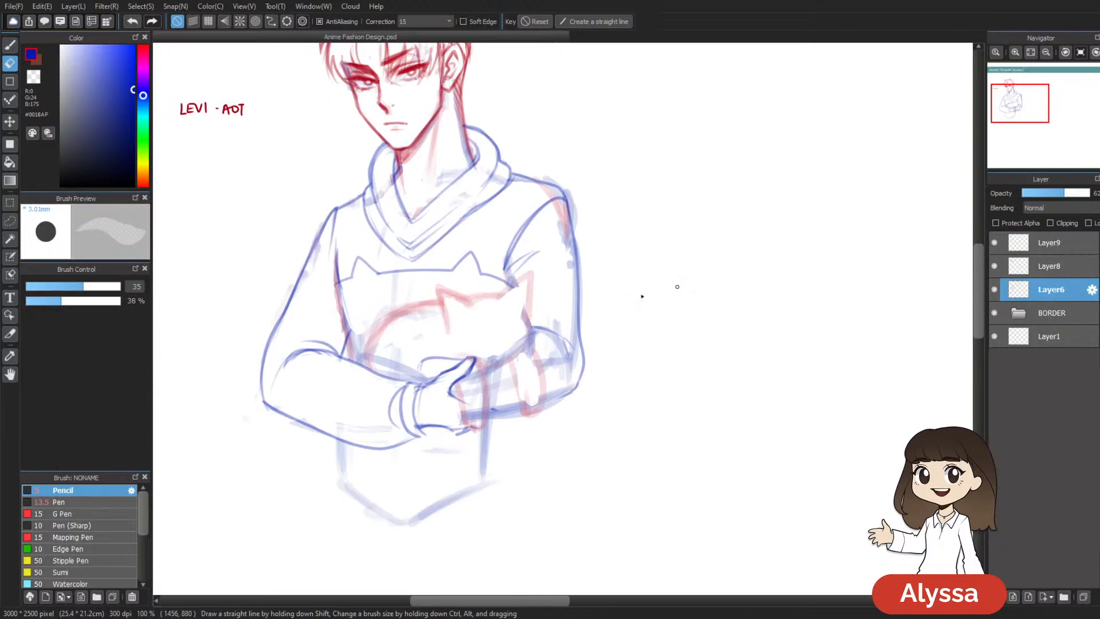
pyautogui.moveTo(417, 370); pyautogui.dragTo(372, 363)
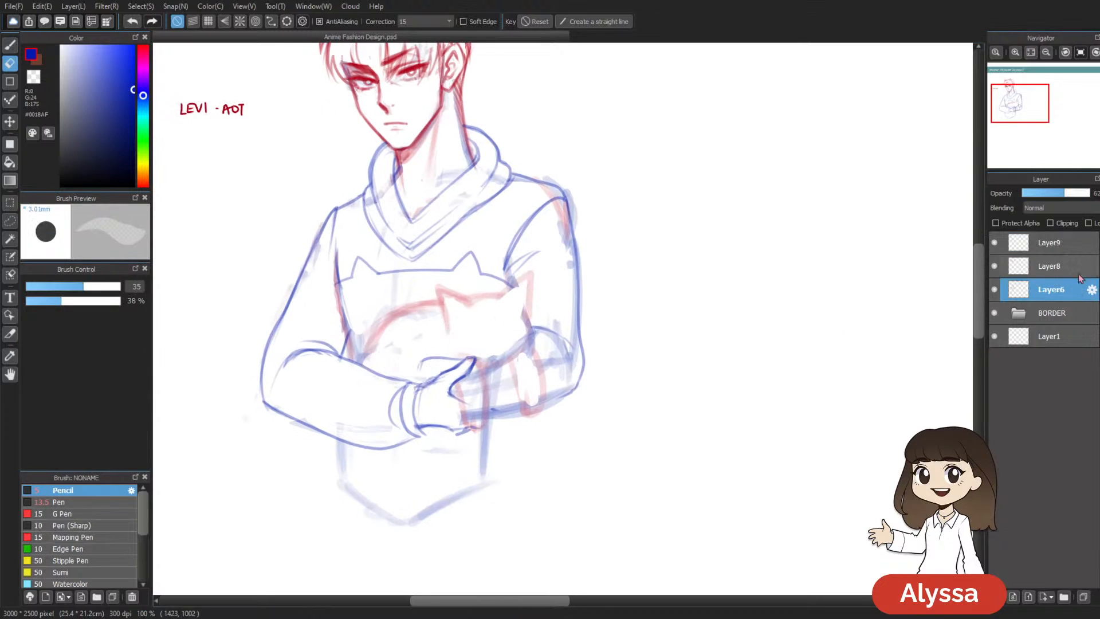
# Step: Draw the fold lines at the other elbow and the first cuff lines above the hand on Layer9
pyautogui.click(1073, 246)
pyautogui.press('b')
pyautogui.moveTo(660, 368); pyautogui.dragTo(636, 364)
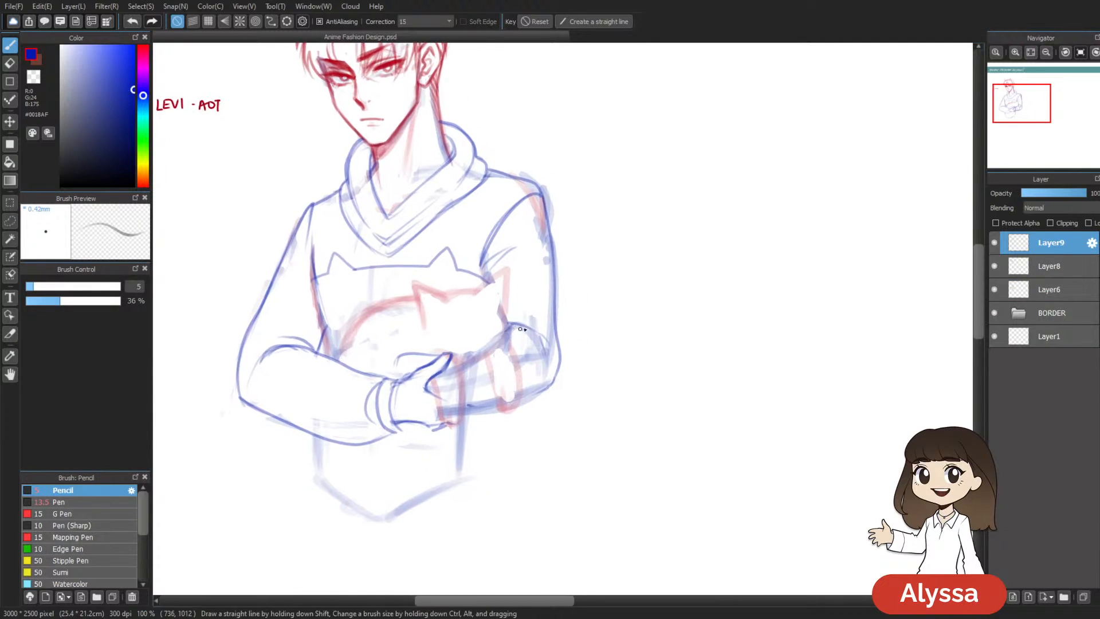
pyautogui.moveTo(542, 379); pyautogui.dragTo(535, 369)
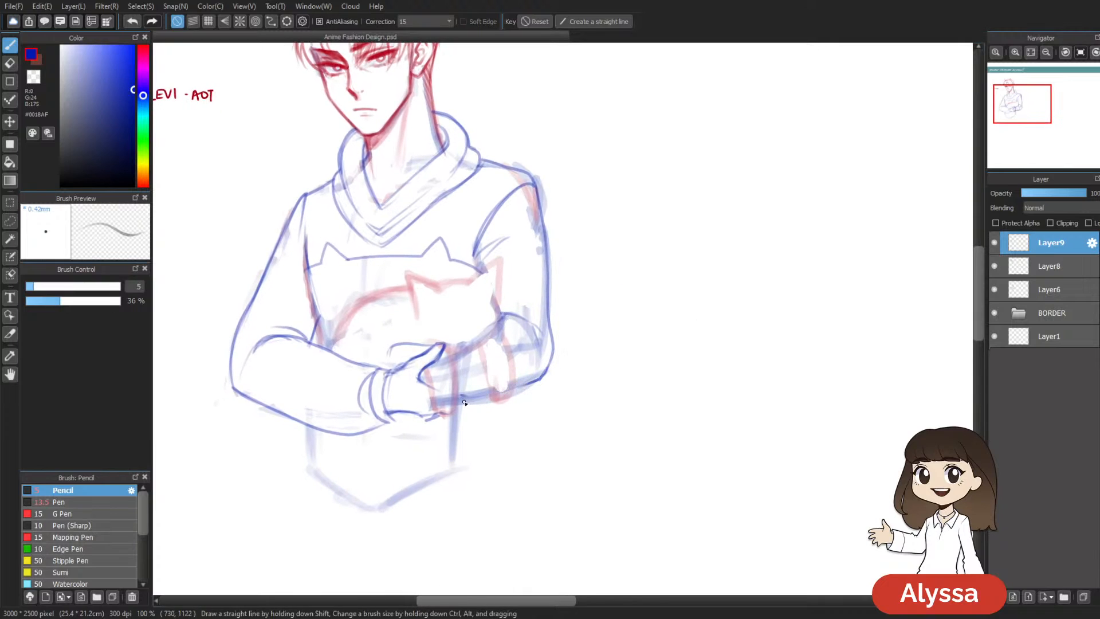
pyautogui.moveTo(490, 333)
pyautogui.mouseDown()
pyautogui.moveTo(504, 311)
pyautogui.moveTo(538, 331)
pyautogui.moveTo(513, 317)
pyautogui.moveTo(541, 323)
pyautogui.mouseUp()
pyautogui.moveTo(551, 367)
pyautogui.mouseDown()
pyautogui.moveTo(468, 400)
pyautogui.moveTo(510, 371)
pyautogui.mouseUp()
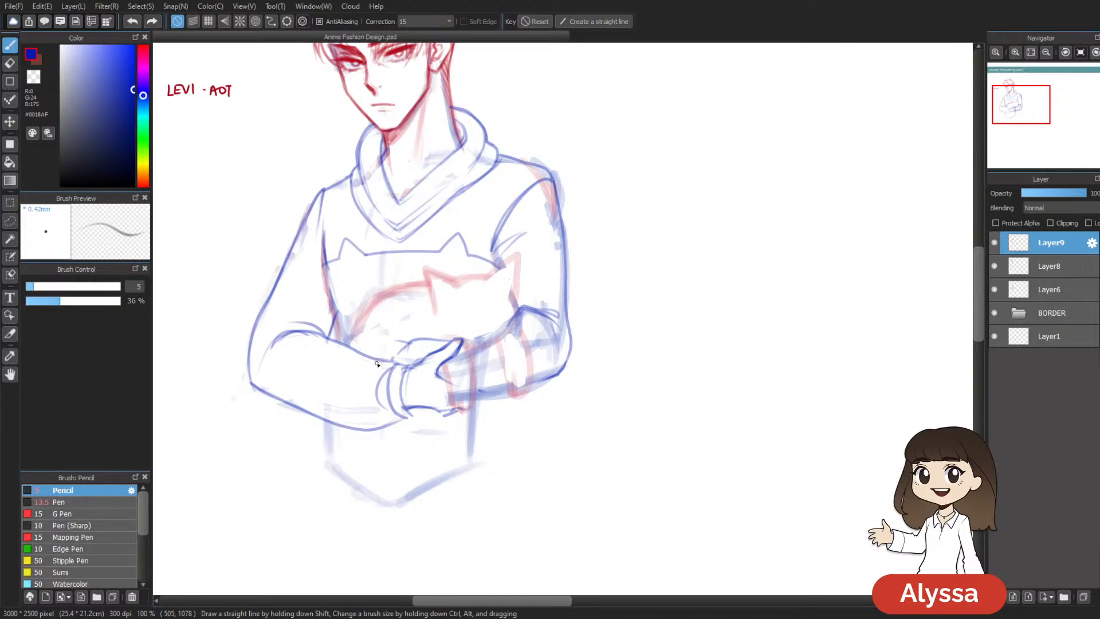
# Step: Draw the tucked arm's hand and cuff outline along the top of the folded forearm
pyautogui.scroll(-2, 363, 400)
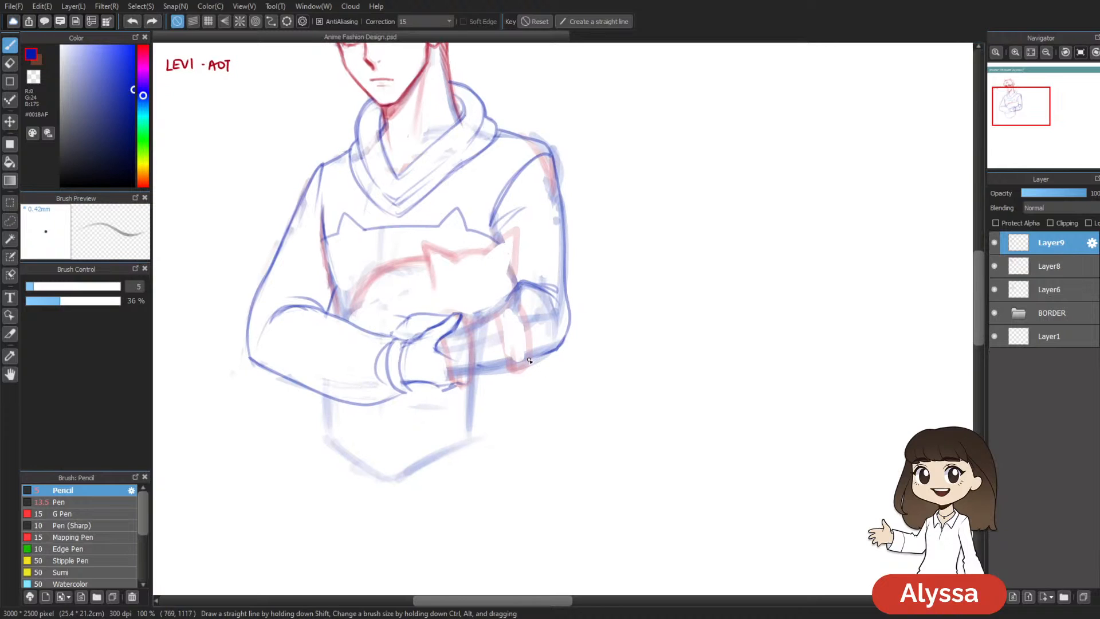
pyautogui.moveTo(559, 319); pyautogui.dragTo(561, 324)
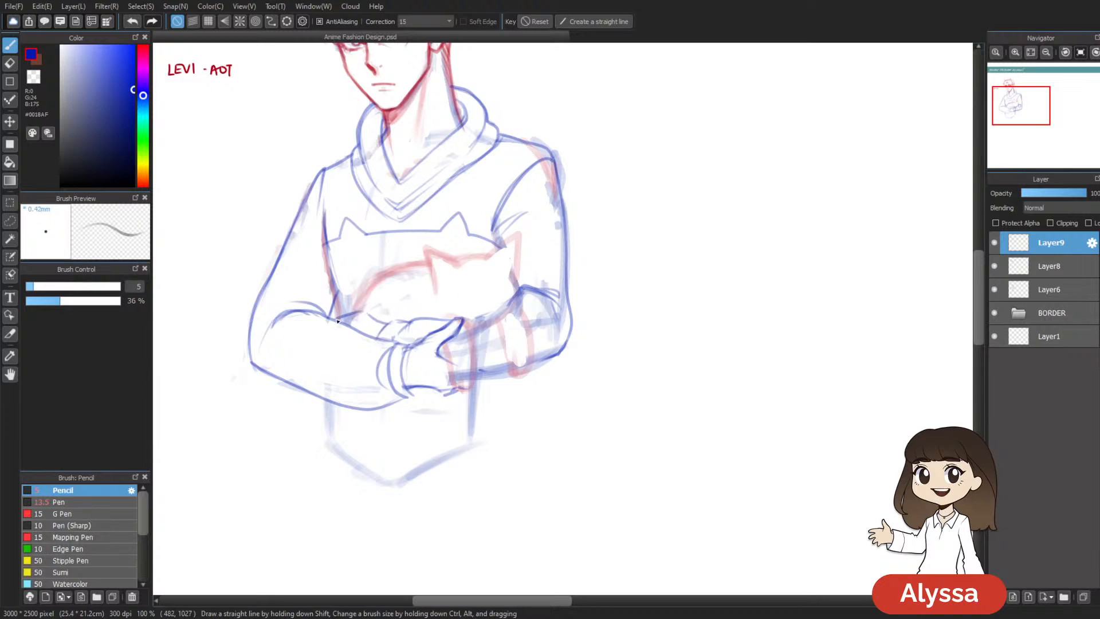
pyautogui.moveTo(727, 270)
pyautogui.mouseDown()
pyautogui.moveTo(617, 368)
pyautogui.moveTo(573, 375)
pyautogui.mouseUp()
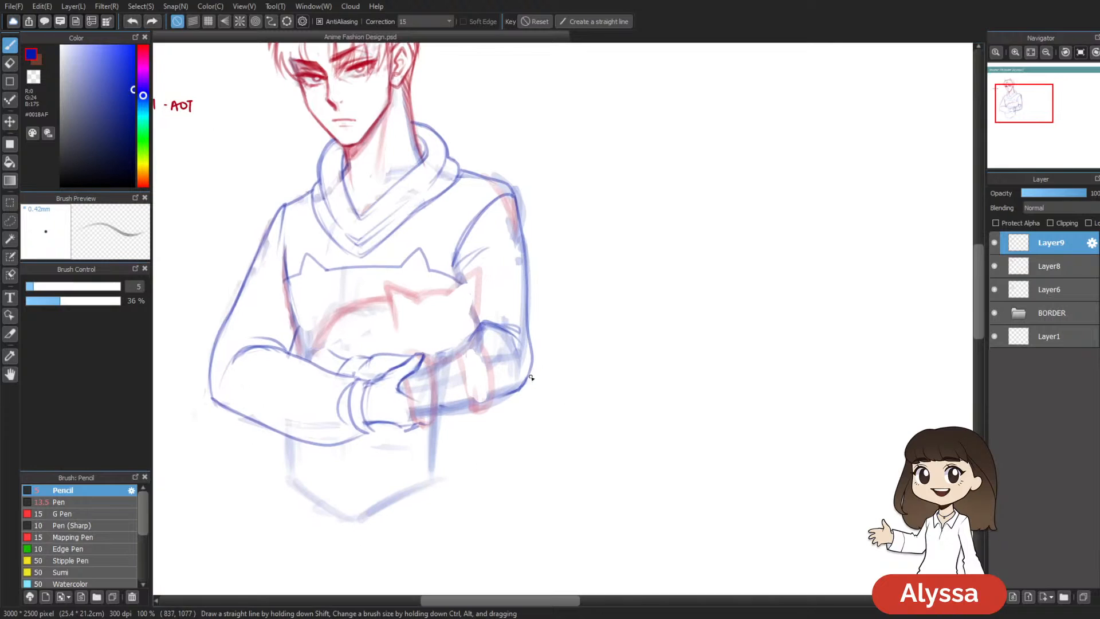
pyautogui.moveTo(371, 360); pyautogui.dragTo(340, 376)
pyautogui.moveTo(302, 359); pyautogui.dragTo(314, 355)
pyautogui.moveTo(600, 497); pyautogui.dragTo(591, 503)
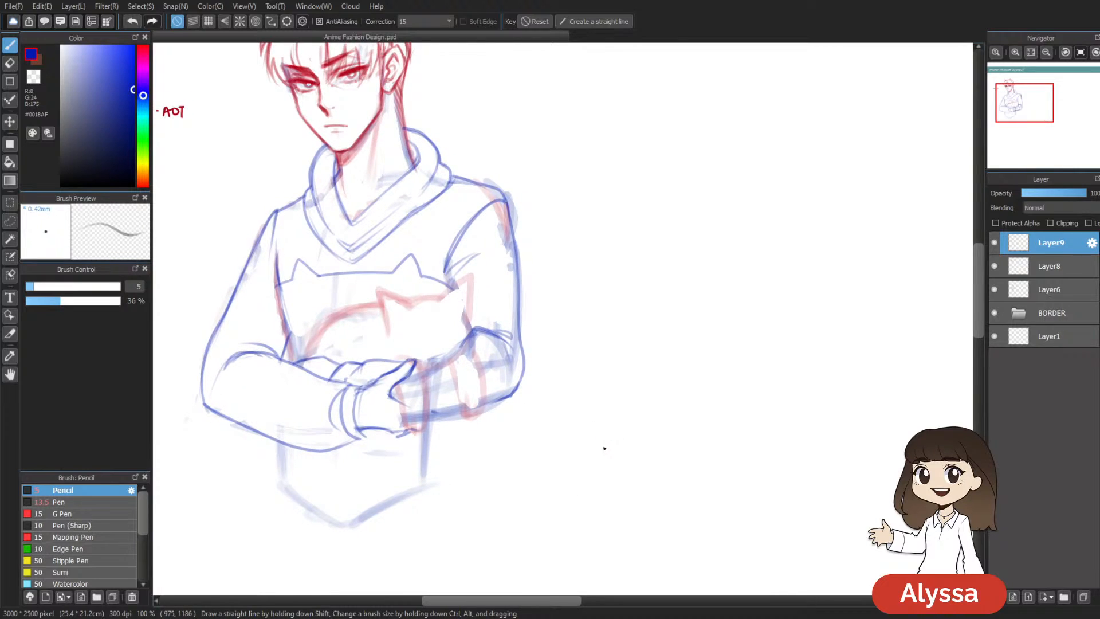
pyautogui.moveTo(593, 422); pyautogui.dragTo(596, 381)
# Step: Darken the lower wrist corner where the hand leaves the cuff
pyautogui.hotkey('ctrl', 'Down')
pyautogui.hotkey('ctrl', 'Down')
pyautogui.hotkey('ctrl', 'Up')
pyautogui.hotkey('ctrl', 'Up')
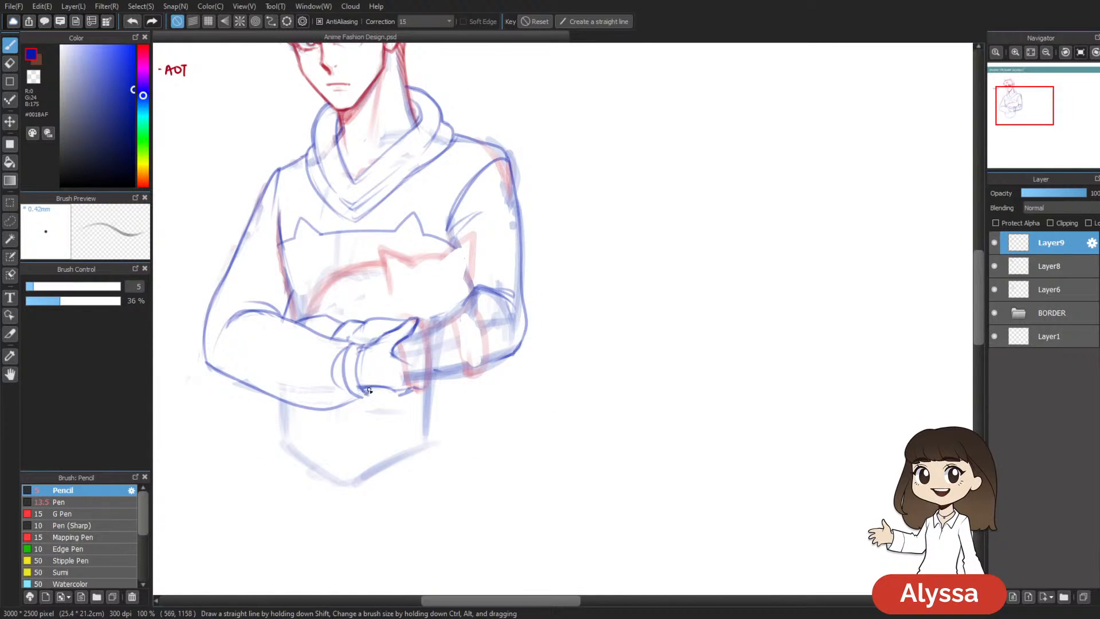
pyautogui.moveTo(601, 362); pyautogui.dragTo(583, 361)
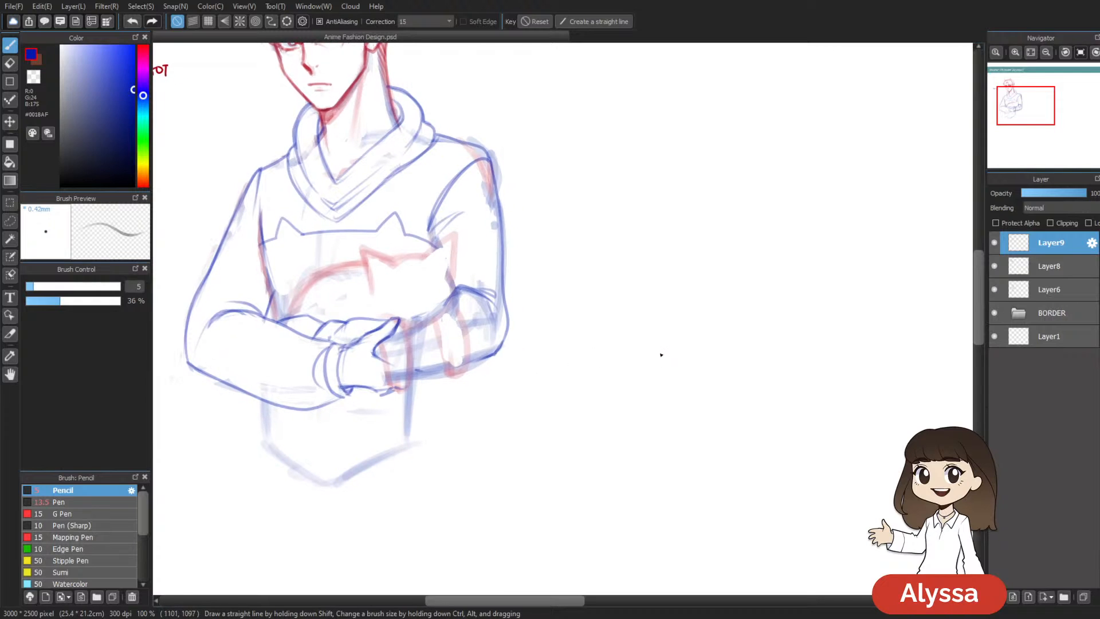
pyautogui.moveTo(558, 411); pyautogui.dragTo(575, 458)
pyautogui.moveTo(532, 514); pyautogui.dragTo(577, 462)
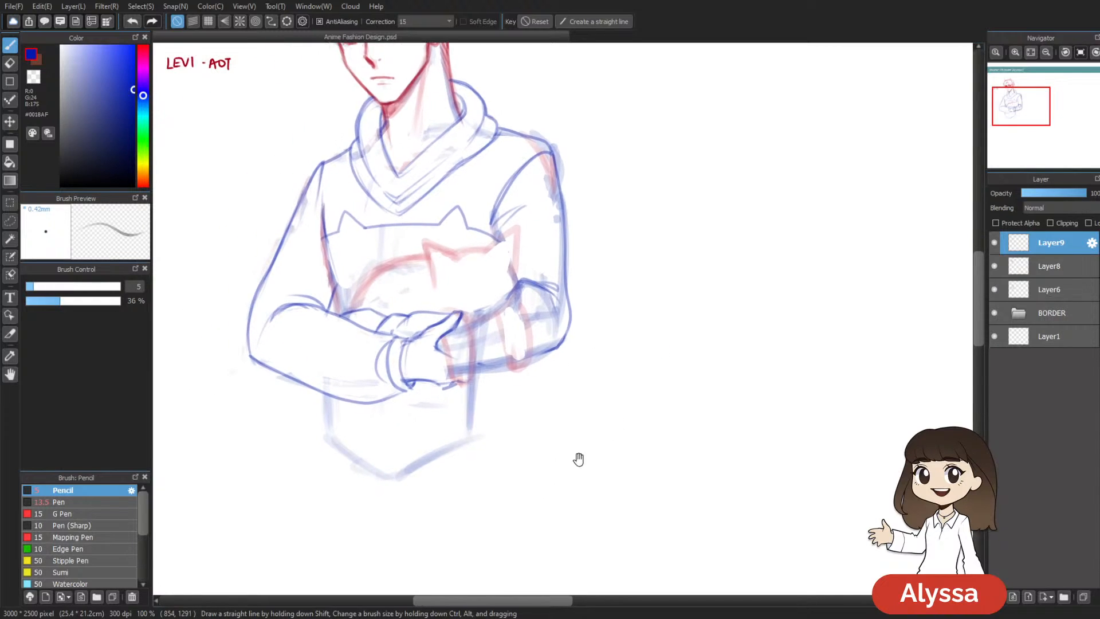
pyautogui.hotkey('ctrl', 'Down')
pyautogui.hotkey('ctrl', 'Up')
# Step: Compare Layer9 and Layer8 by toggling their visibility, and merge Layer9 down into Layer8
pyautogui.moveTo(609, 350); pyautogui.dragTo(623, 443)
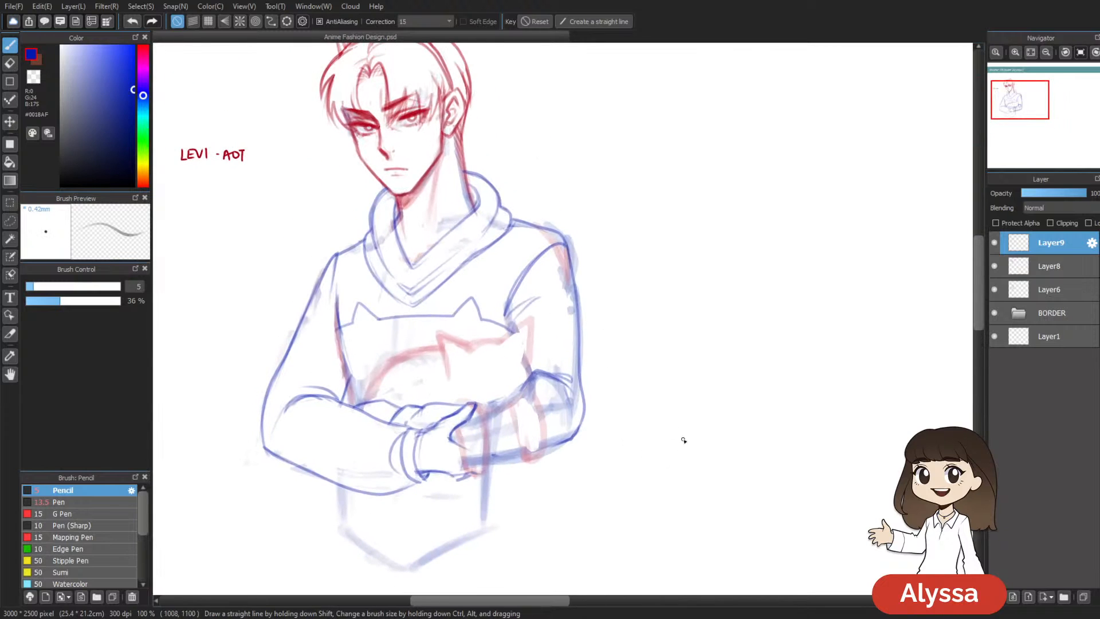
pyautogui.click(994, 242)
pyautogui.click(995, 242)
pyautogui.scroll(-3, 965, 285)
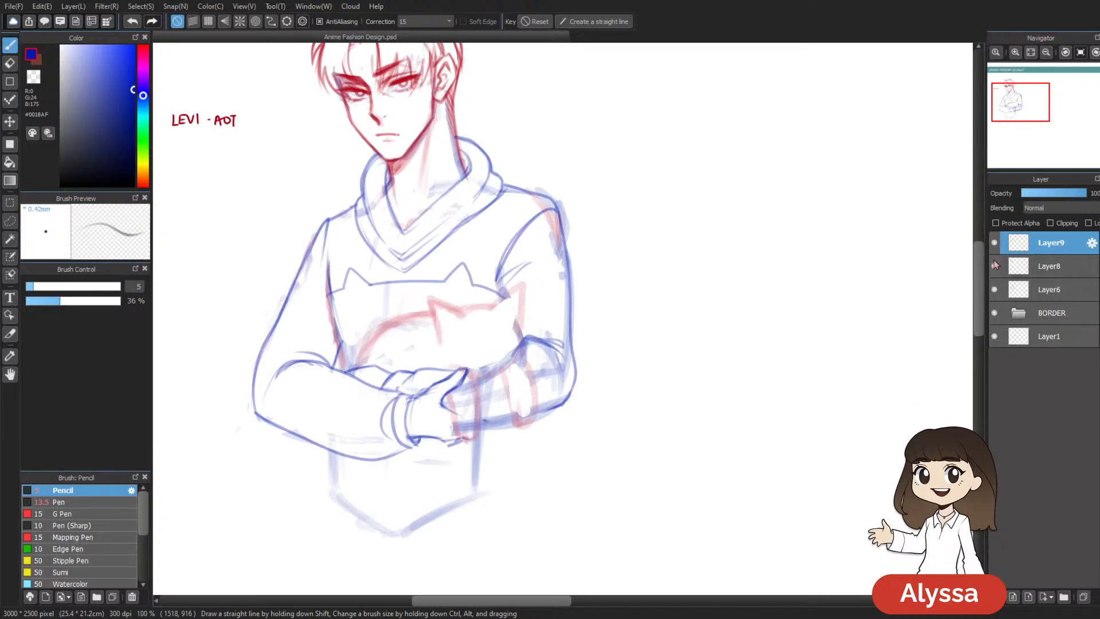
pyautogui.click(994, 243)
pyautogui.click(995, 243)
pyautogui.click(995, 244)
pyautogui.click(995, 244)
pyautogui.moveTo(783, 303); pyautogui.dragTo(807, 334)
pyautogui.click(994, 267)
pyautogui.click(994, 269)
pyautogui.hotkey('ctrl', 'e')
pyautogui.click(995, 247)
pyautogui.click(995, 247)
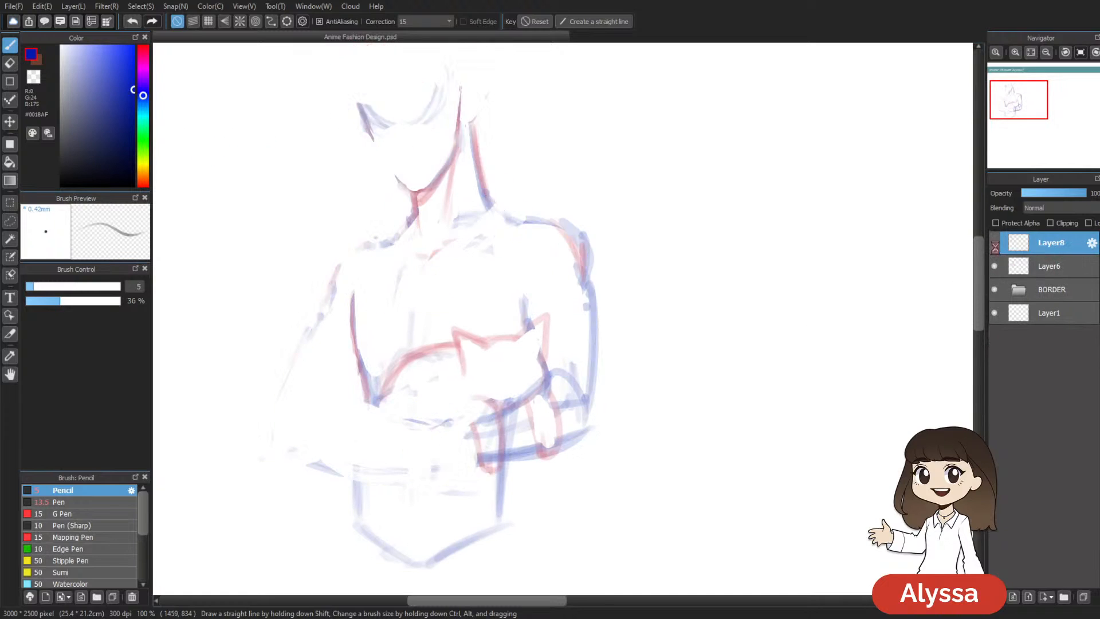
# Step: Erase the rough lines on Layer6 around the shoulder and outer edge of the unfolded upper sleeve
pyautogui.click(1049, 266)
pyautogui.press('e')
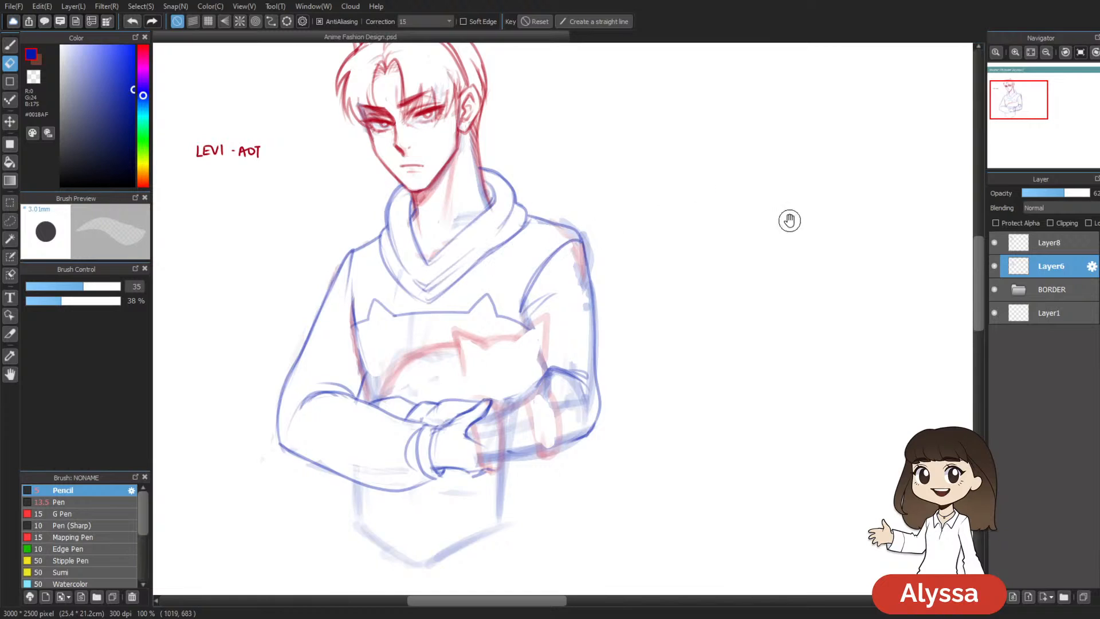
pyautogui.moveTo(781, 211); pyautogui.dragTo(719, 190)
pyautogui.moveTo(522, 312)
pyautogui.mouseDown()
pyautogui.moveTo(515, 386)
pyautogui.moveTo(526, 376)
pyautogui.mouseUp()
pyautogui.moveTo(634, 365)
pyautogui.mouseDown()
pyautogui.moveTo(676, 332)
pyautogui.moveTo(707, 366)
pyautogui.mouseUp()
pyautogui.moveTo(508, 395); pyautogui.dragTo(496, 393)
pyautogui.moveTo(551, 361); pyautogui.dragTo(557, 336)
pyautogui.moveTo(644, 369); pyautogui.dragTo(634, 393)
pyautogui.moveTo(530, 223); pyautogui.dragTo(529, 267)
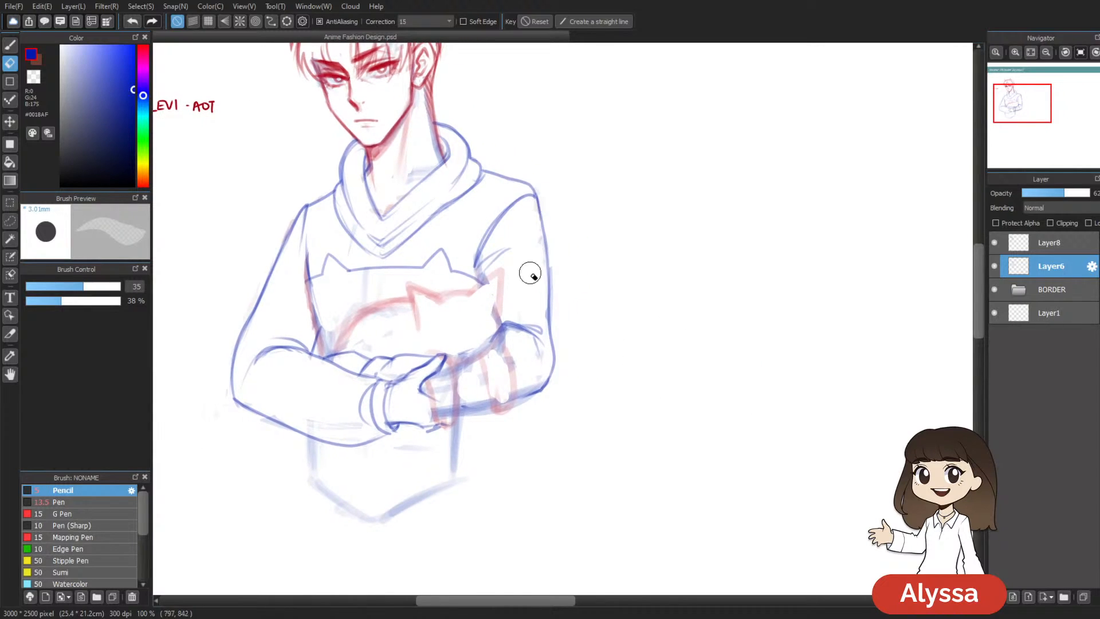
# Step: Create a new layer directly above Layer8
pyautogui.moveTo(535, 315); pyautogui.dragTo(581, 345)
pyautogui.click(1069, 252)
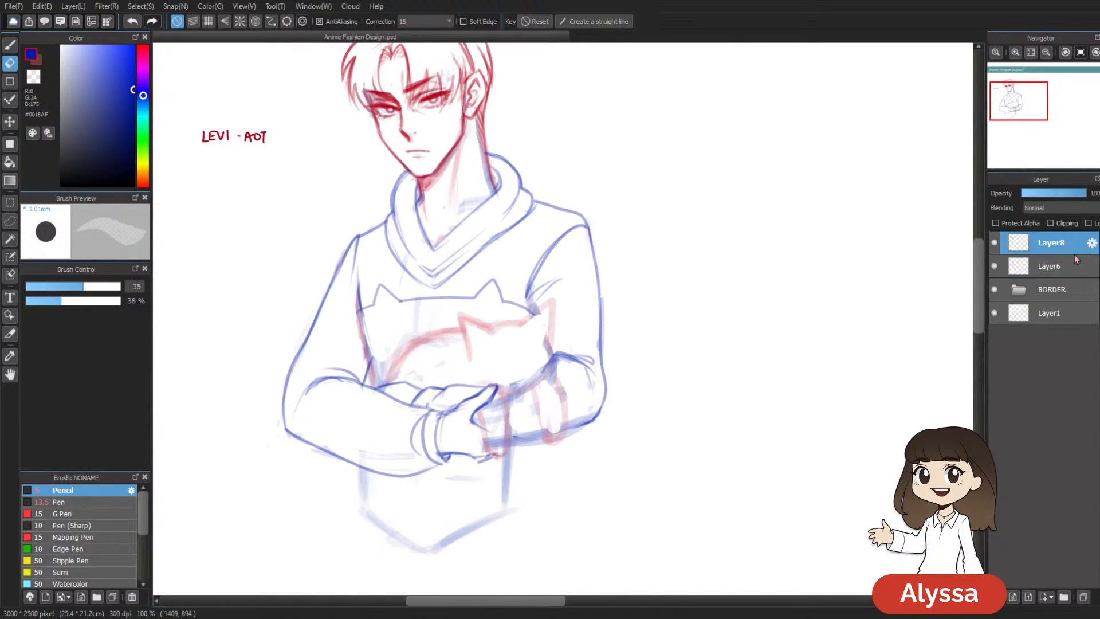
pyautogui.hotkey('ctrl', '-')
pyautogui.hotkey('ctrl', 'shift', 'n')
pyautogui.hotkey('ctrl', '+')
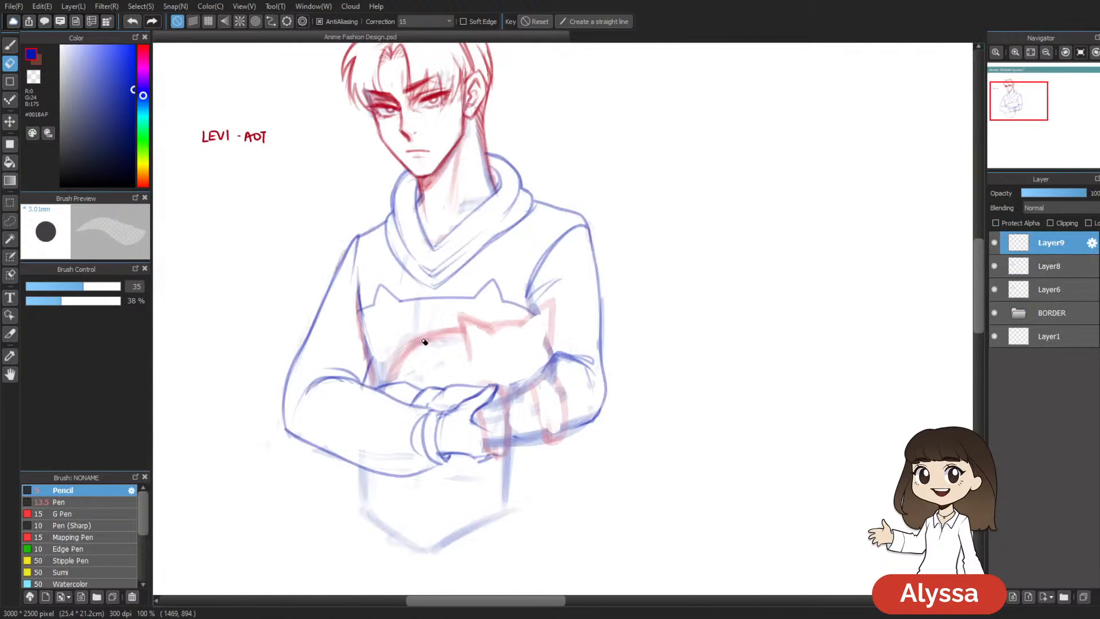
# Step: Draw the sweater's lower sides below the folded arms and a curved hem band around the waist
pyautogui.press('b')
pyautogui.moveTo(368, 386); pyautogui.dragTo(371, 362)
pyautogui.moveTo(502, 435); pyautogui.dragTo(498, 412)
pyautogui.moveTo(620, 320)
pyautogui.mouseDown()
pyautogui.moveTo(590, 396)
pyautogui.moveTo(620, 332)
pyautogui.mouseUp()
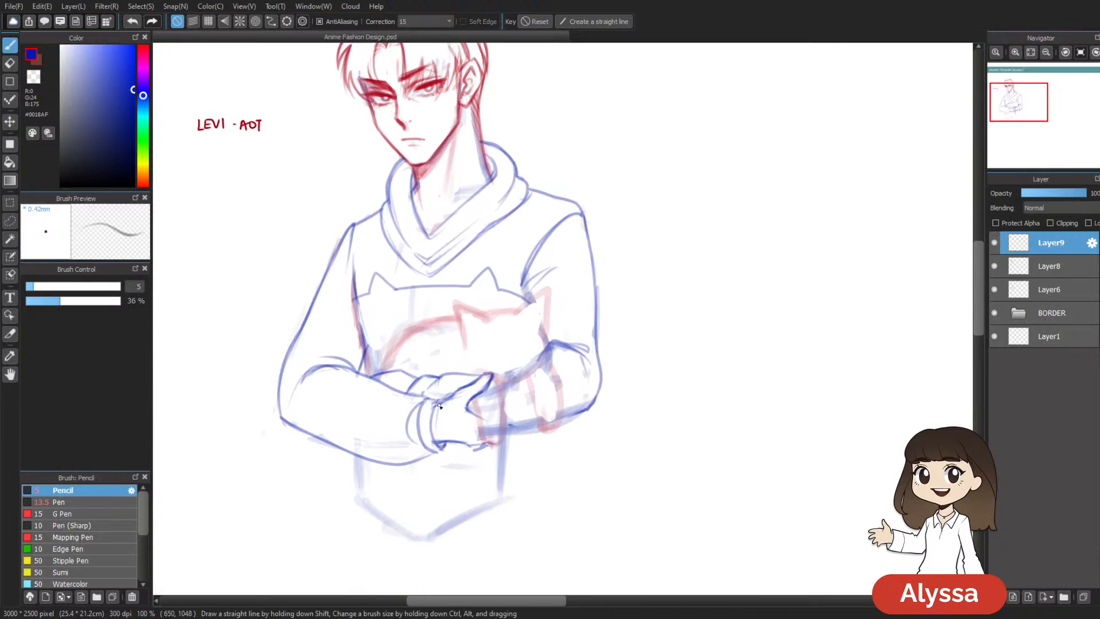
pyautogui.moveTo(346, 449); pyautogui.dragTo(342, 473)
pyautogui.moveTo(374, 511)
pyautogui.mouseDown()
pyautogui.moveTo(512, 506)
pyautogui.moveTo(536, 492)
pyautogui.mouseUp()
pyautogui.moveTo(526, 435); pyautogui.dragTo(535, 491)
pyautogui.hotkey('ctrl', 'z')
pyautogui.moveTo(532, 433); pyautogui.dragTo(539, 492)
pyautogui.moveTo(356, 504)
pyautogui.mouseDown()
pyautogui.moveTo(401, 451)
pyautogui.moveTo(538, 494)
pyautogui.moveTo(582, 466)
pyautogui.moveTo(633, 278)
pyautogui.moveTo(609, 312)
pyautogui.mouseUp()
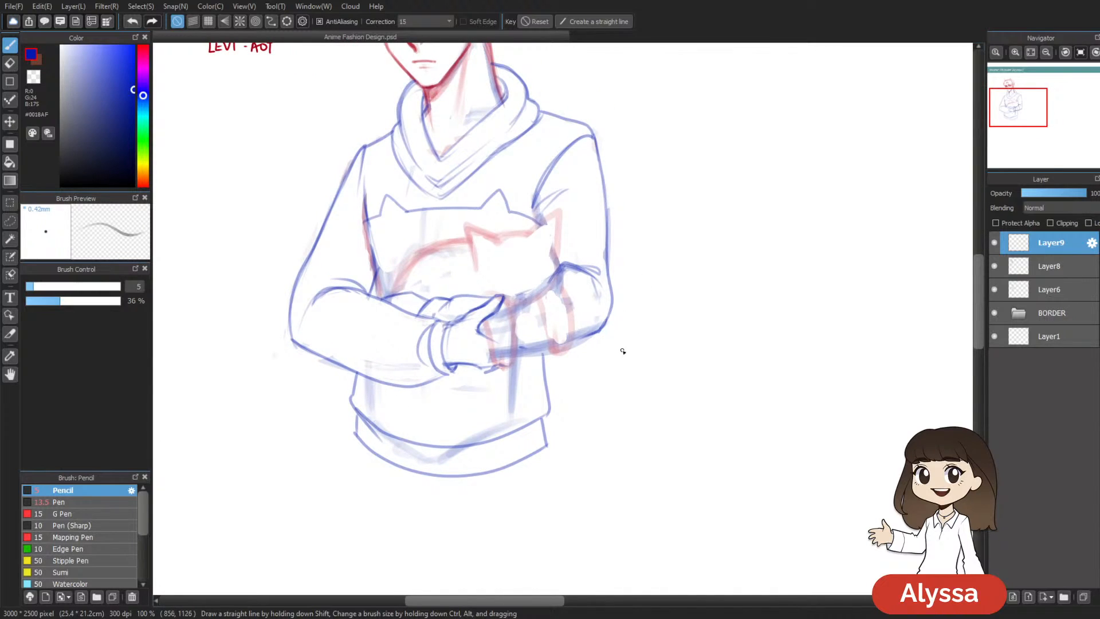
# Step: Fill the sweater's hem band with evenly spaced vertical rib lines from one side to the other
pyautogui.scroll(2, 622, 353)
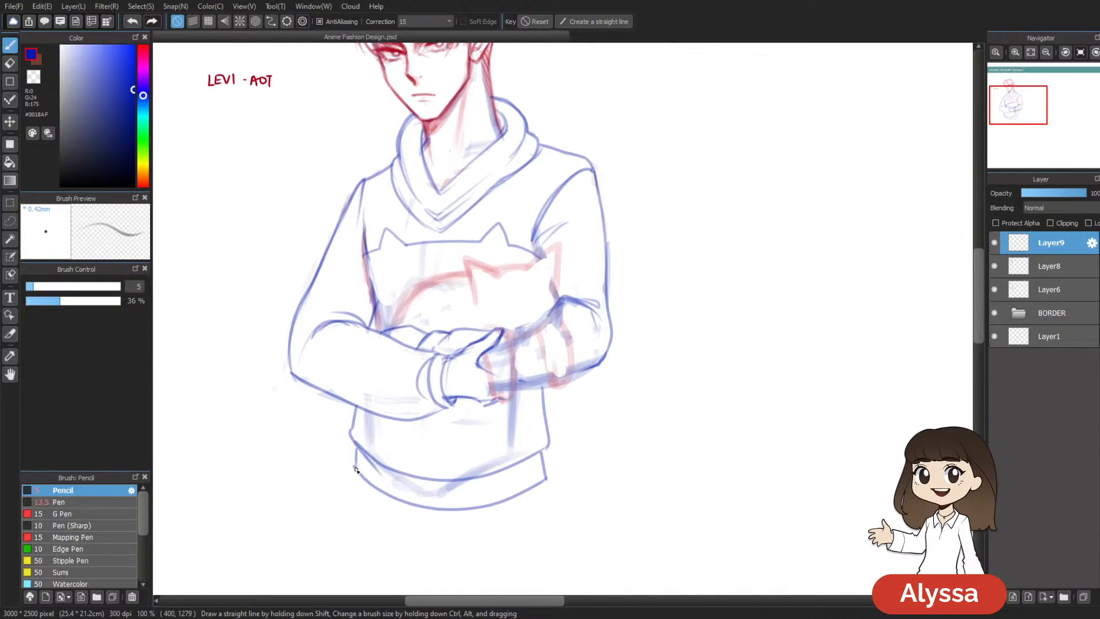
pyautogui.press('e')
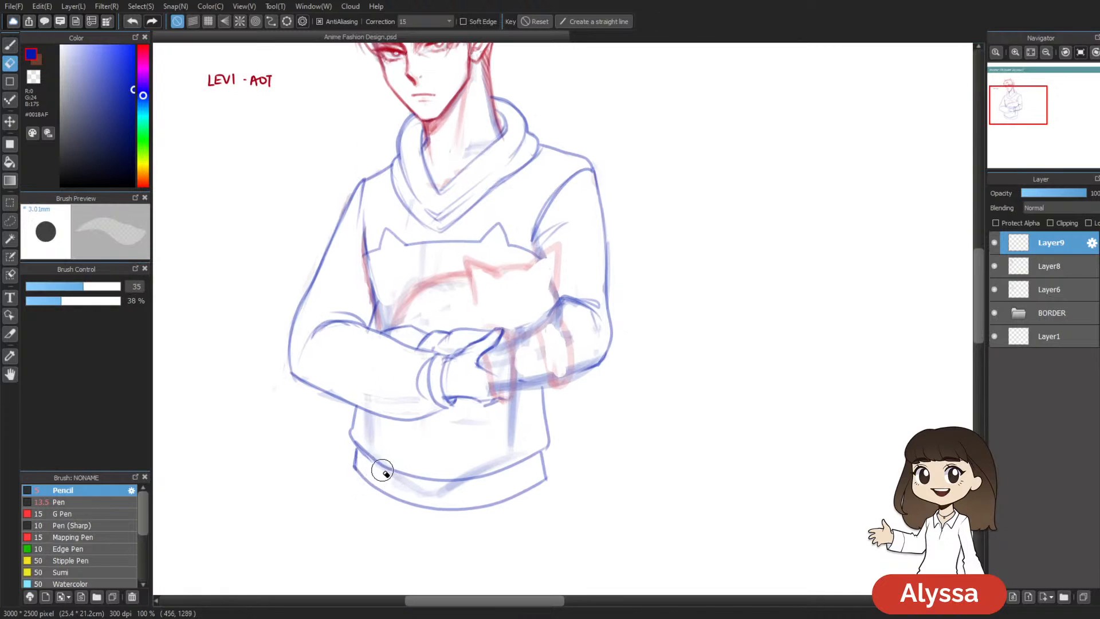
pyautogui.press('b')
pyautogui.scroll(-4, 480, 402)
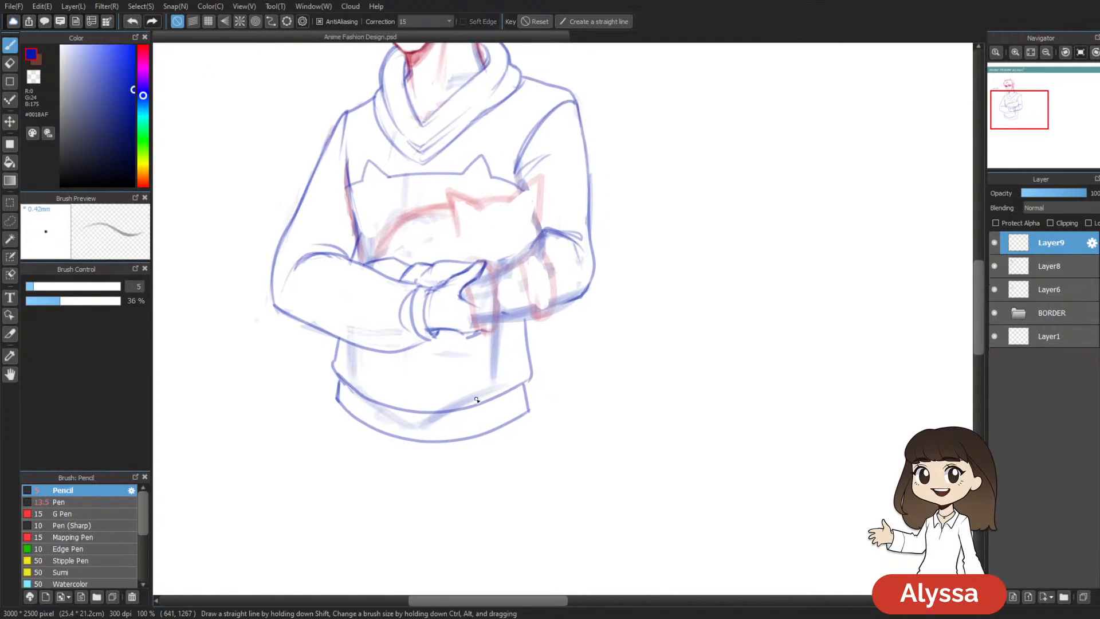
pyautogui.hotkey('ctrl', 'z')
pyautogui.hotkey('ctrl', 'y')
pyautogui.moveTo(564, 411); pyautogui.dragTo(541, 403)
pyautogui.moveTo(374, 381); pyautogui.dragTo(379, 410)
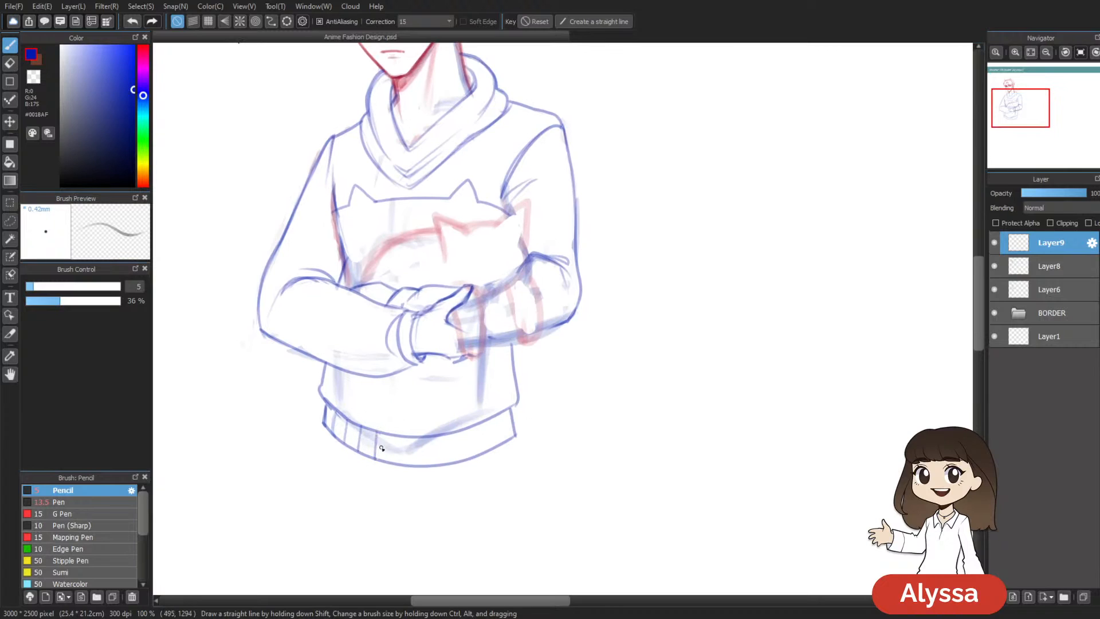
pyautogui.moveTo(396, 436); pyautogui.dragTo(395, 468)
pyautogui.hotkey('ctrl', 'z')
pyautogui.moveTo(436, 460); pyautogui.dragTo(457, 460)
pyautogui.hotkey('ctrl', 'z')
pyautogui.moveTo(494, 449)
pyautogui.mouseDown()
pyautogui.moveTo(500, 415)
pyautogui.moveTo(507, 441)
pyautogui.moveTo(496, 414)
pyautogui.moveTo(505, 444)
pyautogui.mouseUp()
pyautogui.hotkey('ctrl', 'z')
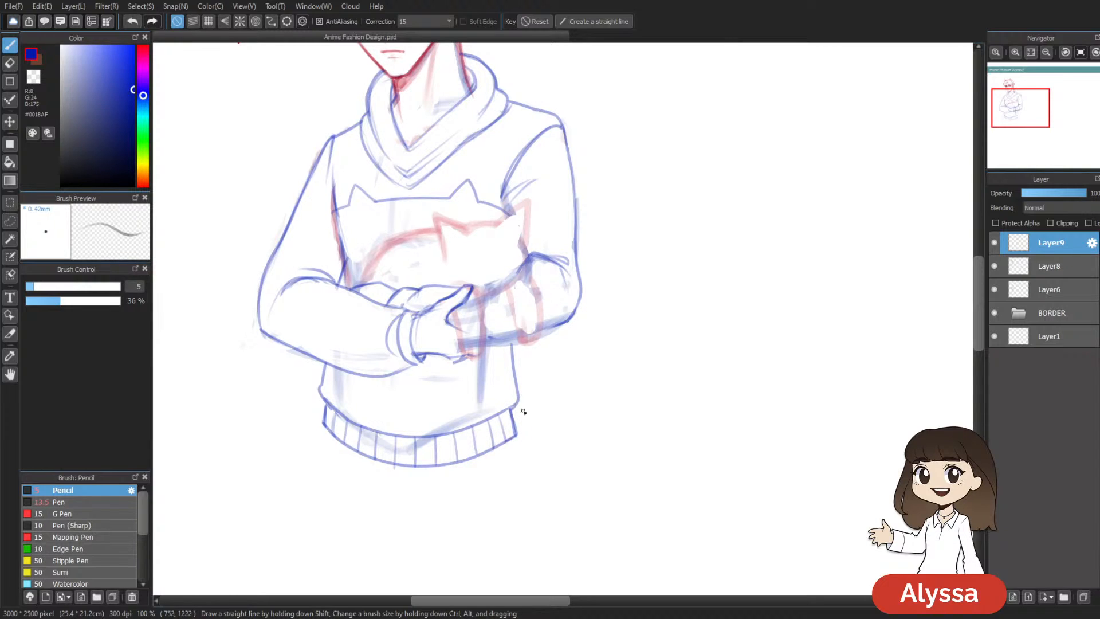
# Step: Strengthen the sweater's side outlines where the fabric bulges over the ribbed hem
pyautogui.scroll(2, 287, 457)
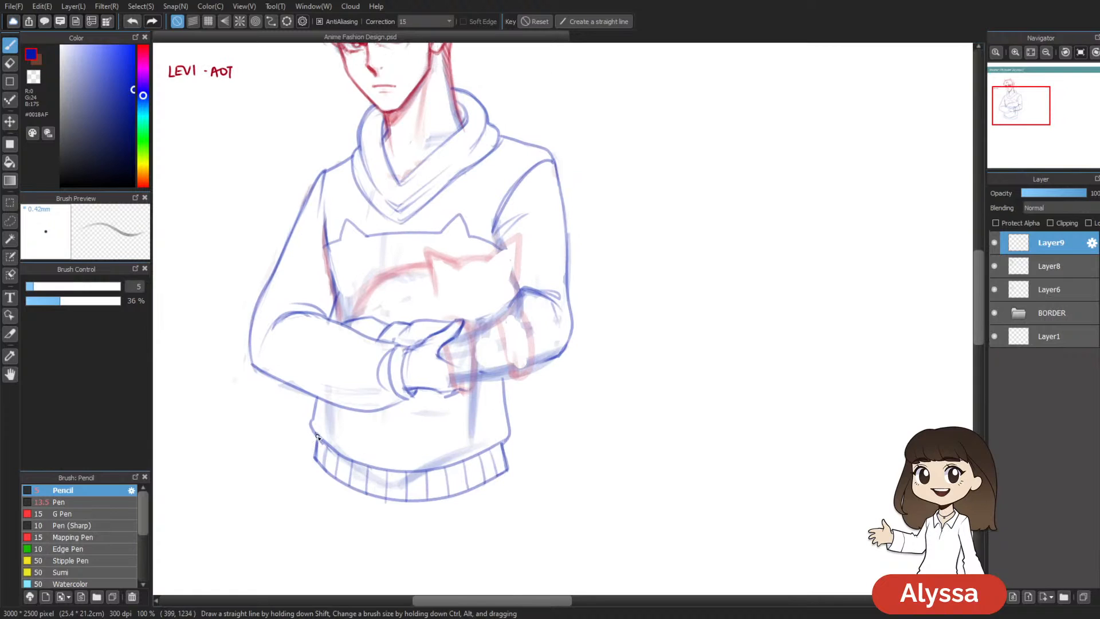
pyautogui.hotkey('ctrl', 'z')
pyautogui.moveTo(313, 431); pyautogui.dragTo(316, 442)
pyautogui.scroll(-4, 636, 401)
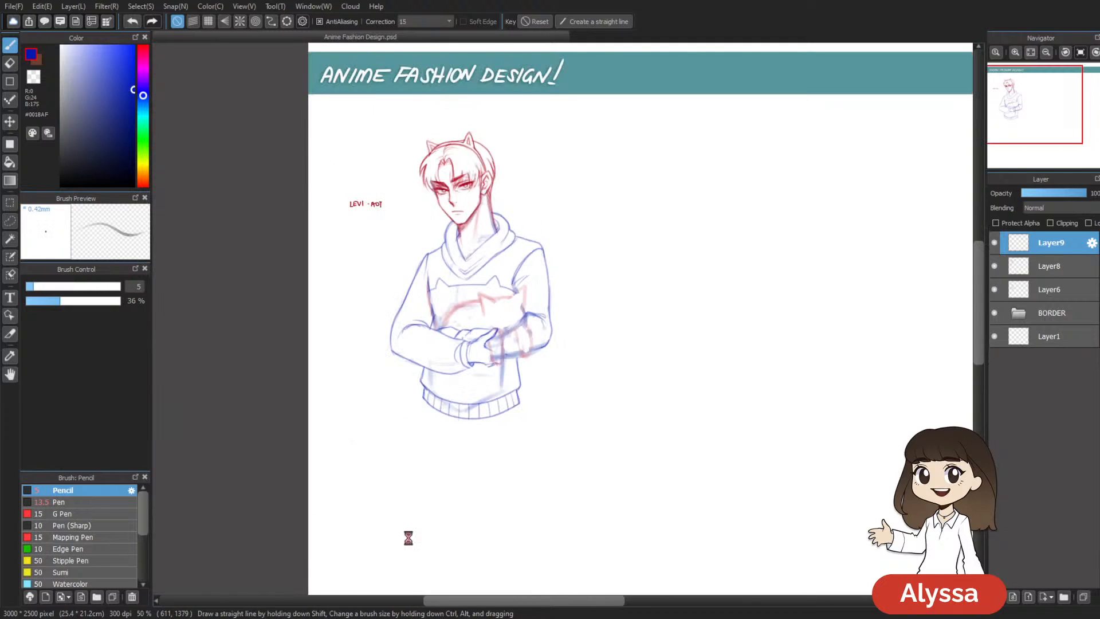
pyautogui.scroll(4, 410, 540)
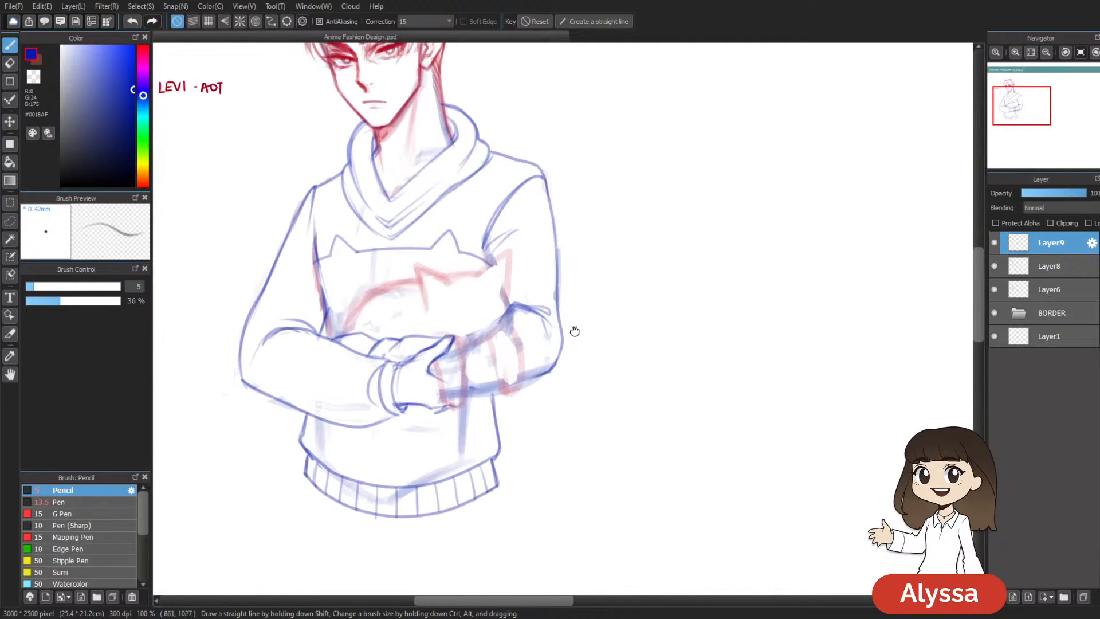
pyautogui.moveTo(575, 328); pyautogui.dragTo(576, 340)
pyautogui.moveTo(473, 477); pyautogui.dragTo(487, 468)
pyautogui.moveTo(511, 427); pyautogui.dragTo(486, 407)
pyautogui.hotkey('ctrl', 'z')
pyautogui.moveTo(643, 412); pyautogui.dragTo(627, 417)
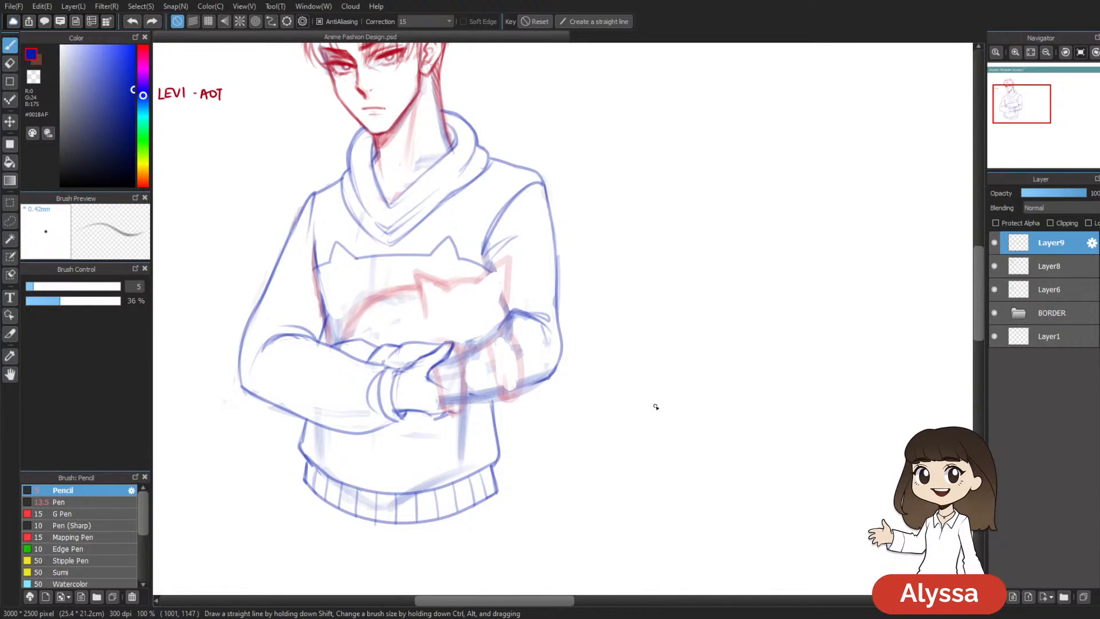
# Step: Examine the line work on Layer9 and Layer8 by hiding and showing each layer
pyautogui.moveTo(898, 288); pyautogui.dragTo(901, 321)
pyautogui.click(994, 242)
pyautogui.click(994, 243)
pyautogui.moveTo(579, 437); pyautogui.dragTo(665, 381)
pyautogui.click(1031, 265)
pyautogui.click(994, 265)
pyautogui.click(994, 267)
pyautogui.click(994, 267)
pyautogui.click(994, 267)
# Step: Erase the rough torso side and waist lines on Layer6 inside the sweater's lower body and hem
pyautogui.press('e')
pyautogui.moveTo(753, 429); pyautogui.dragTo(736, 415)
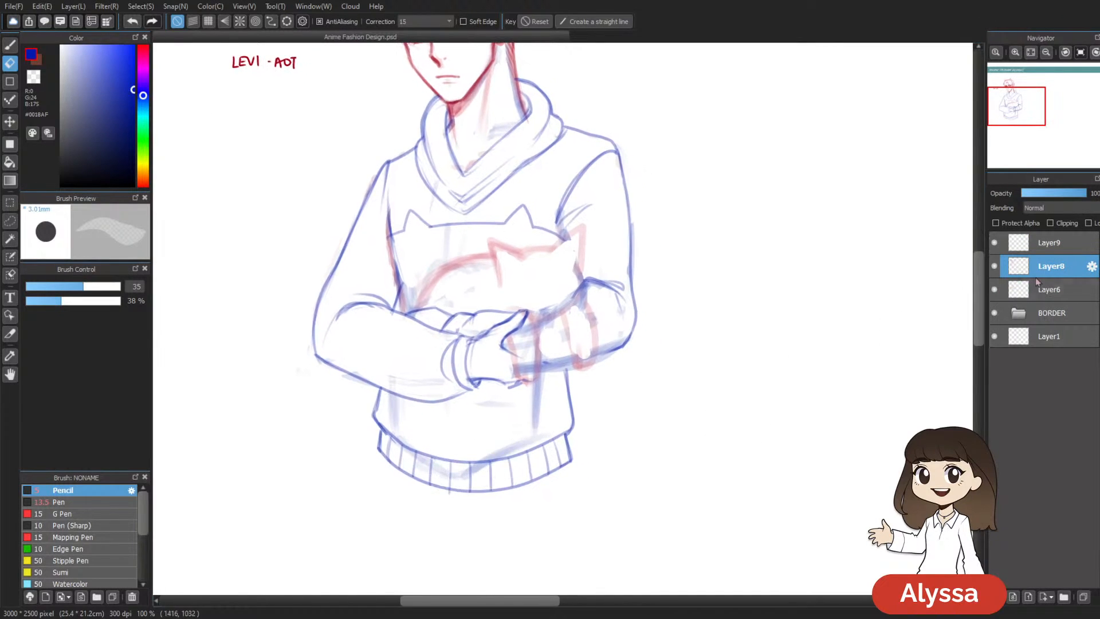
pyautogui.click(1032, 290)
pyautogui.moveTo(403, 409); pyautogui.dragTo(396, 410)
pyautogui.moveTo(550, 419)
pyautogui.mouseDown()
pyautogui.moveTo(551, 387)
pyautogui.moveTo(530, 397)
pyautogui.moveTo(560, 394)
pyautogui.mouseUp()
pyautogui.press('space')
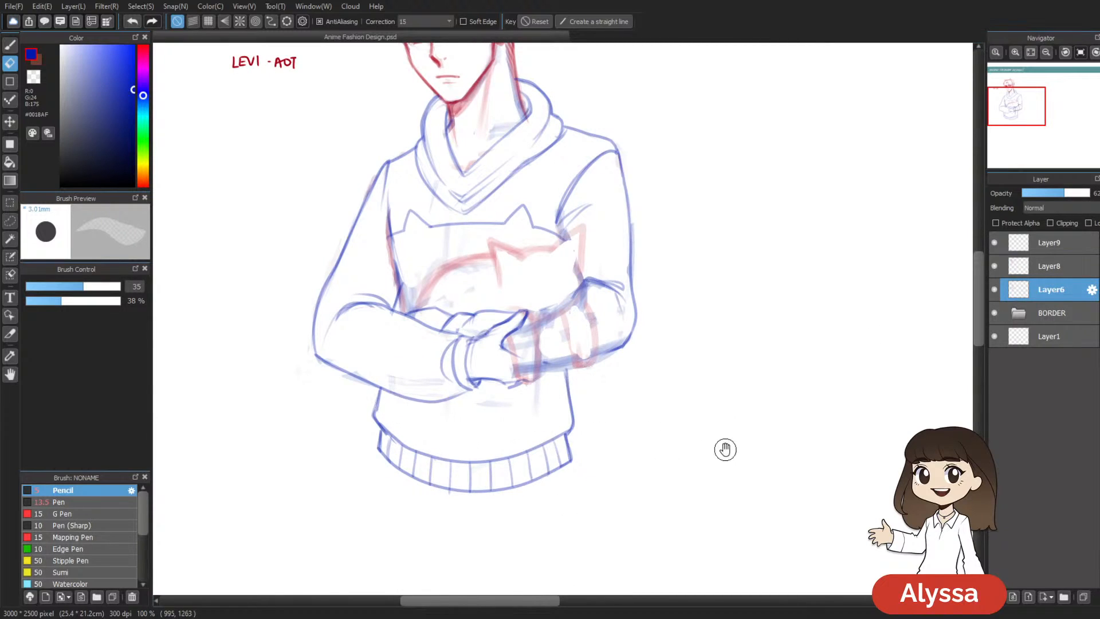
pyautogui.moveTo(727, 444); pyautogui.dragTo(702, 452)
# Step: Erase the thick rough lines on Layer6 along the underside of the tucked forearm and elbow
pyautogui.click(1065, 267)
pyautogui.press('space')
pyautogui.moveTo(621, 420); pyautogui.dragTo(574, 432)
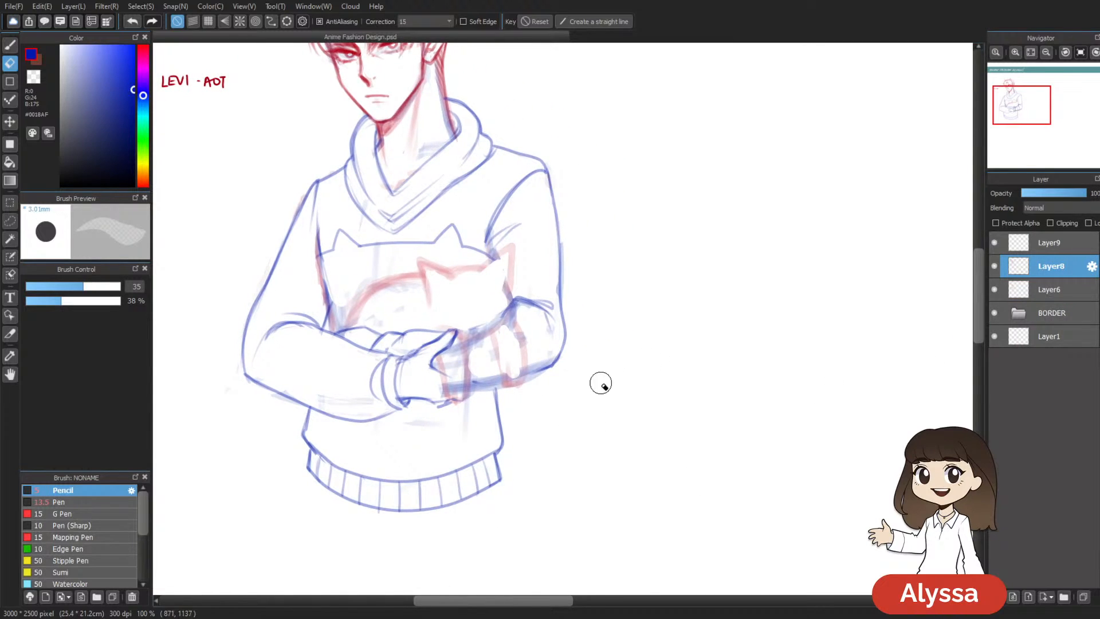
pyautogui.click(1052, 289)
pyautogui.moveTo(502, 381)
pyautogui.mouseDown()
pyautogui.moveTo(443, 385)
pyautogui.moveTo(486, 381)
pyautogui.moveTo(484, 371)
pyautogui.moveTo(494, 380)
pyautogui.moveTo(479, 365)
pyautogui.moveTo(490, 385)
pyautogui.moveTo(538, 378)
pyautogui.mouseUp()
pyautogui.moveTo(597, 399); pyautogui.dragTo(577, 411)
pyautogui.moveTo(465, 329)
pyautogui.mouseDown()
pyautogui.moveTo(452, 332)
pyautogui.moveTo(473, 321)
pyautogui.mouseUp()
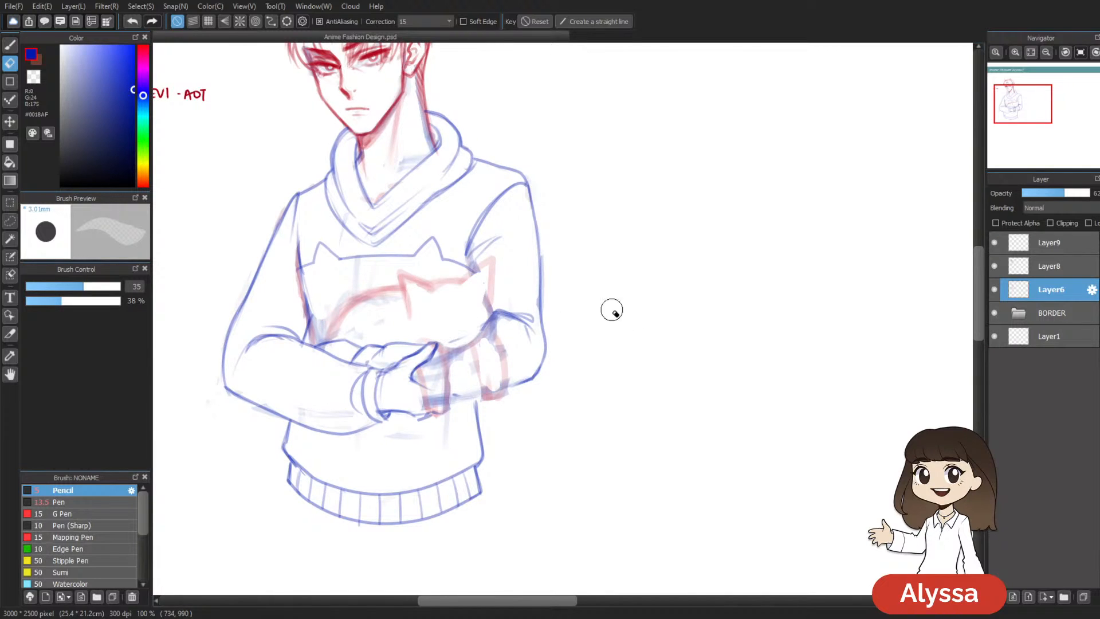
pyautogui.moveTo(731, 383); pyautogui.dragTo(726, 397)
pyautogui.moveTo(543, 393); pyautogui.dragTo(543, 422)
# Step: Reduce the eraser size to 29 and clean the Layer6 sketch around the cat's paws and body
pyautogui.hotkey('ctrl', '-')
pyautogui.hotkey('ctrl', '+')
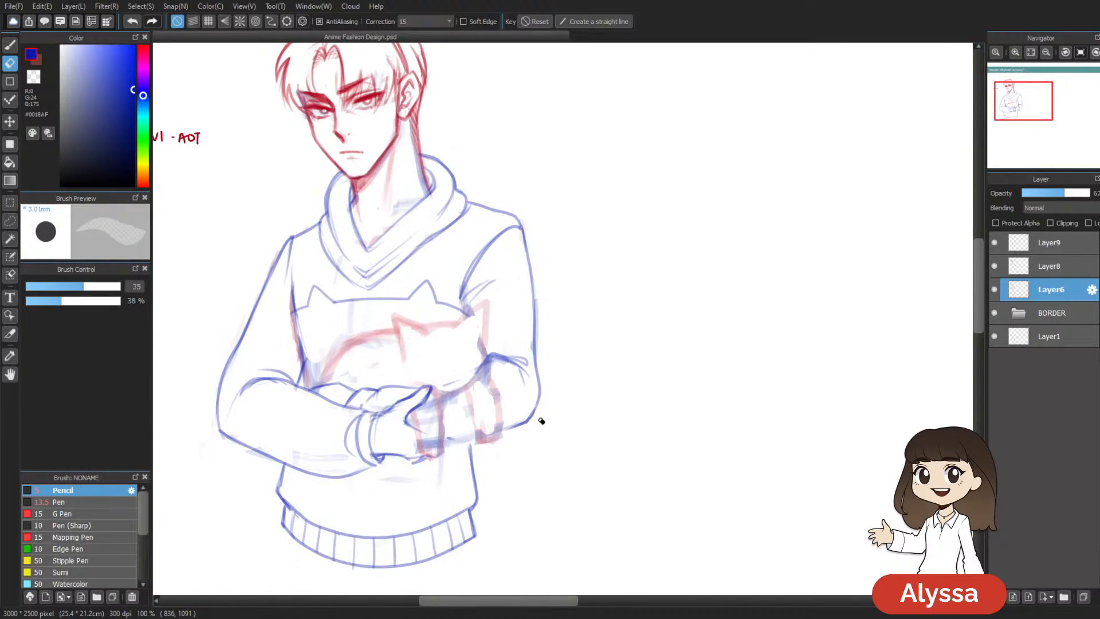
pyautogui.press('[')
pyautogui.moveTo(429, 424)
pyautogui.mouseDown()
pyautogui.moveTo(427, 412)
pyautogui.moveTo(439, 429)
pyautogui.mouseUp()
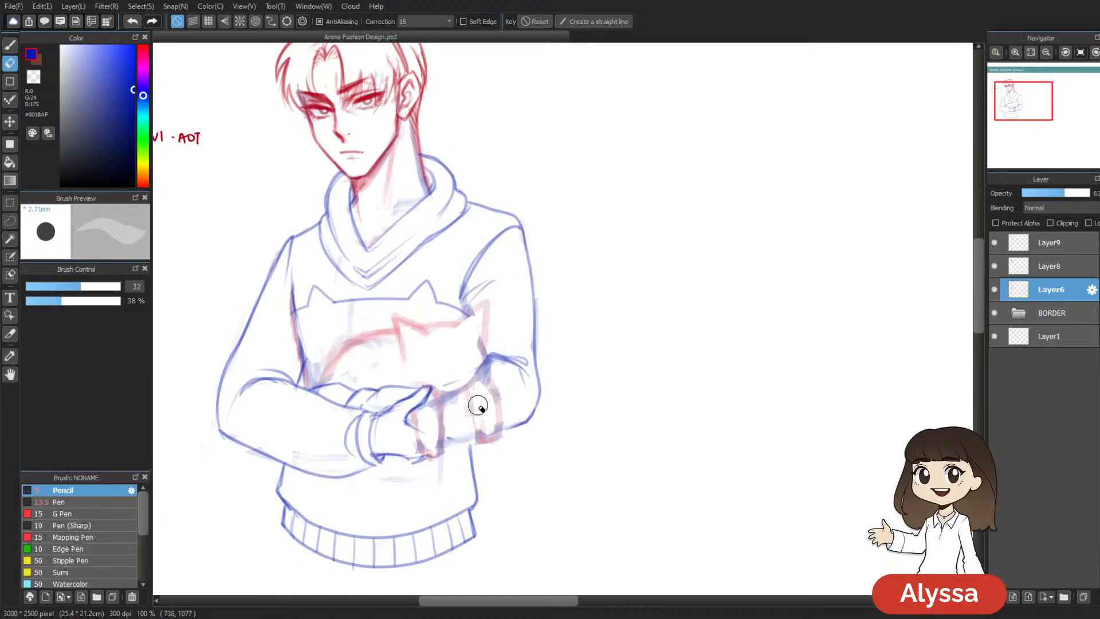
pyautogui.press('[')
pyautogui.press('[')
pyautogui.press('[')
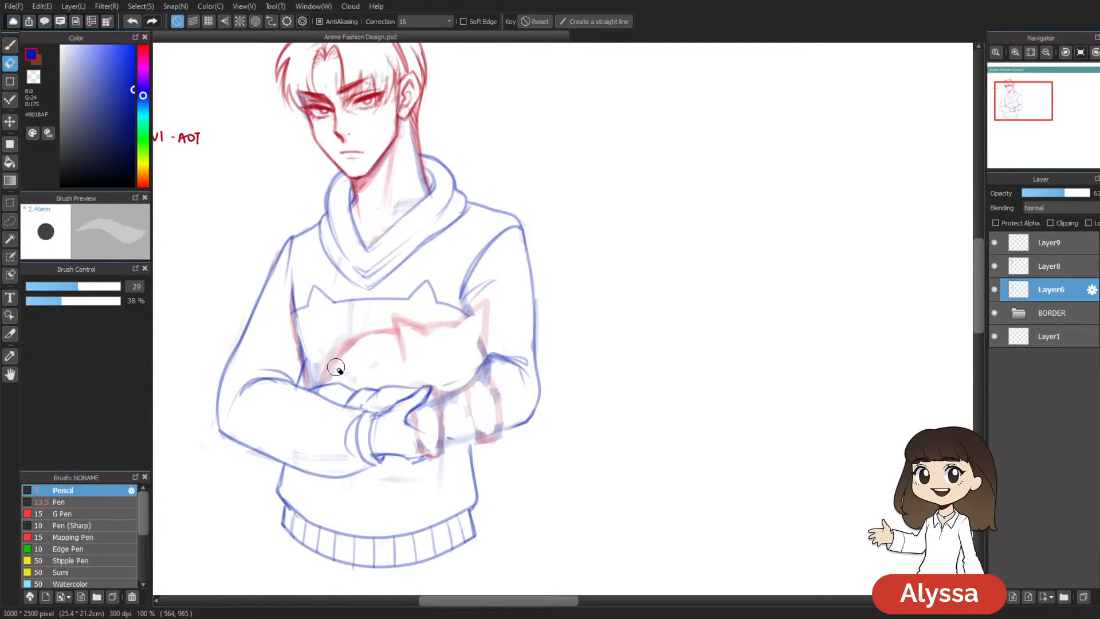
pyautogui.moveTo(560, 359); pyautogui.dragTo(580, 322)
pyautogui.moveTo(523, 350); pyautogui.dragTo(529, 365)
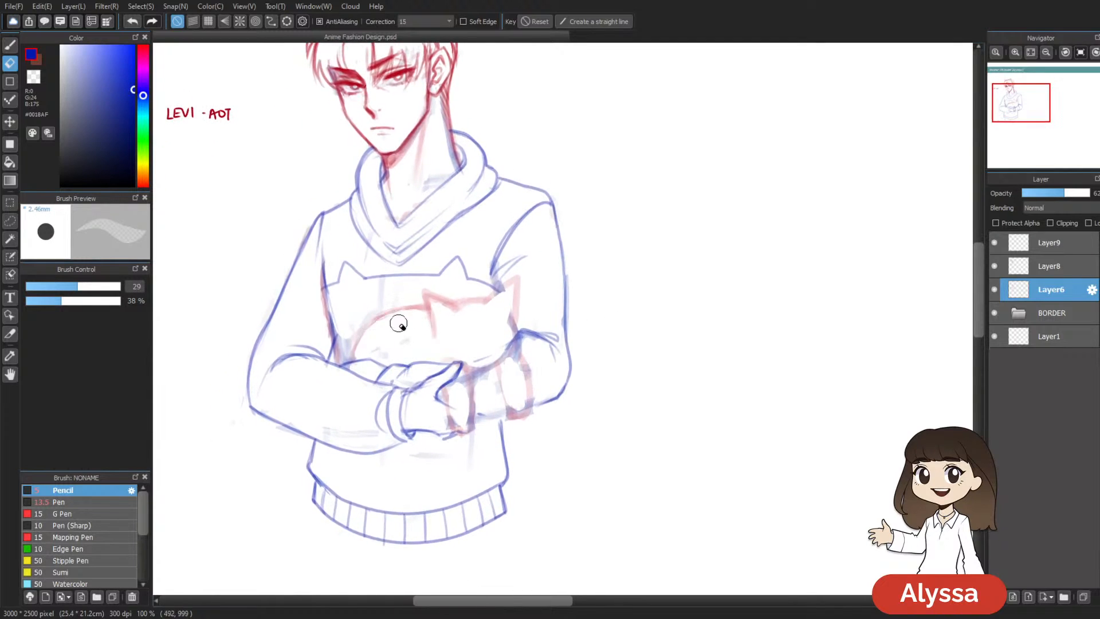
# Step: Check Layer9 by toggling its visibility, merge it down into Layer8, and check the merged layer the same way
pyautogui.hotkey('ctrl', '-')
pyautogui.hotkey('ctrl', '-')
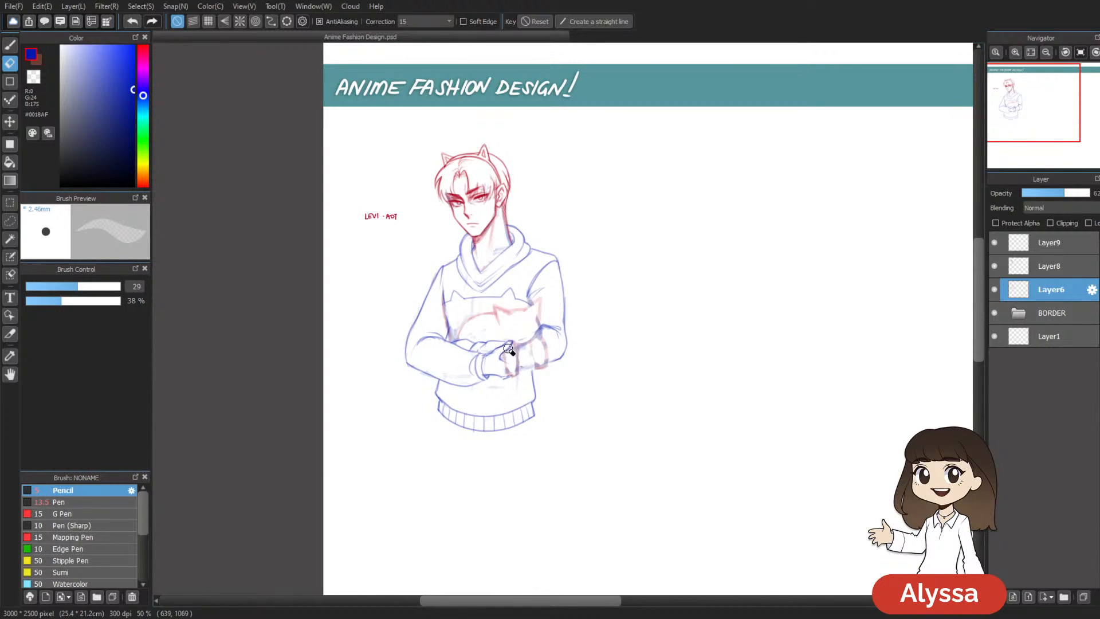
pyautogui.moveTo(669, 366); pyautogui.dragTo(667, 443)
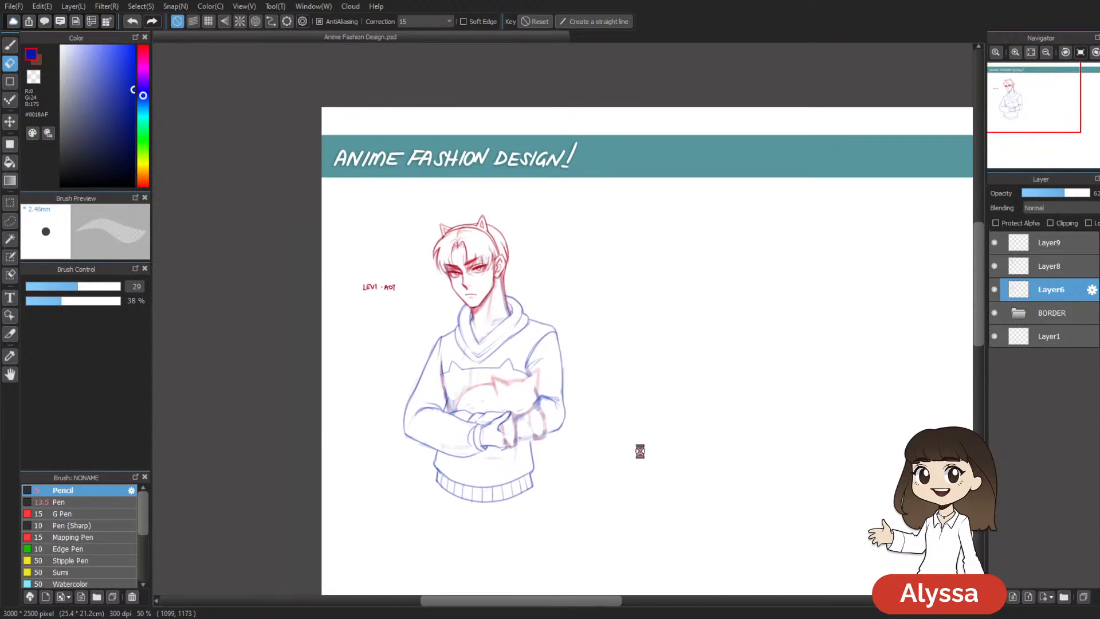
pyautogui.hotkey('ctrl', '+')
pyautogui.click(1056, 265)
pyautogui.click(1056, 243)
pyautogui.click(993, 242)
pyautogui.click(993, 243)
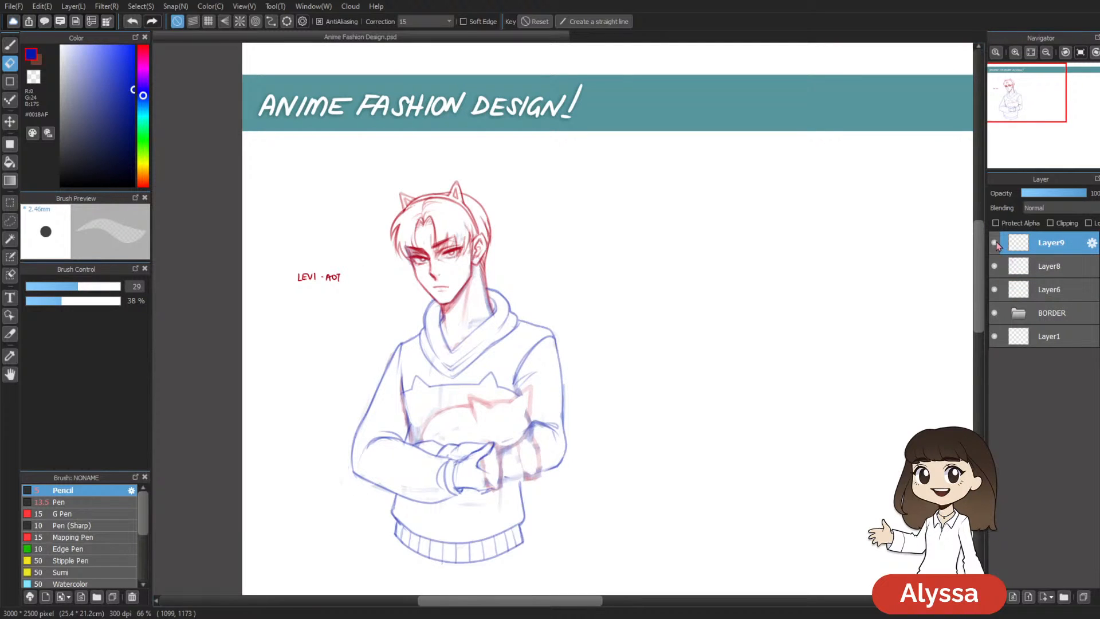
pyautogui.hotkey('ctrl', 'e')
pyautogui.moveTo(777, 409); pyautogui.dragTo(808, 331)
pyautogui.click(993, 243)
pyautogui.click(994, 243)
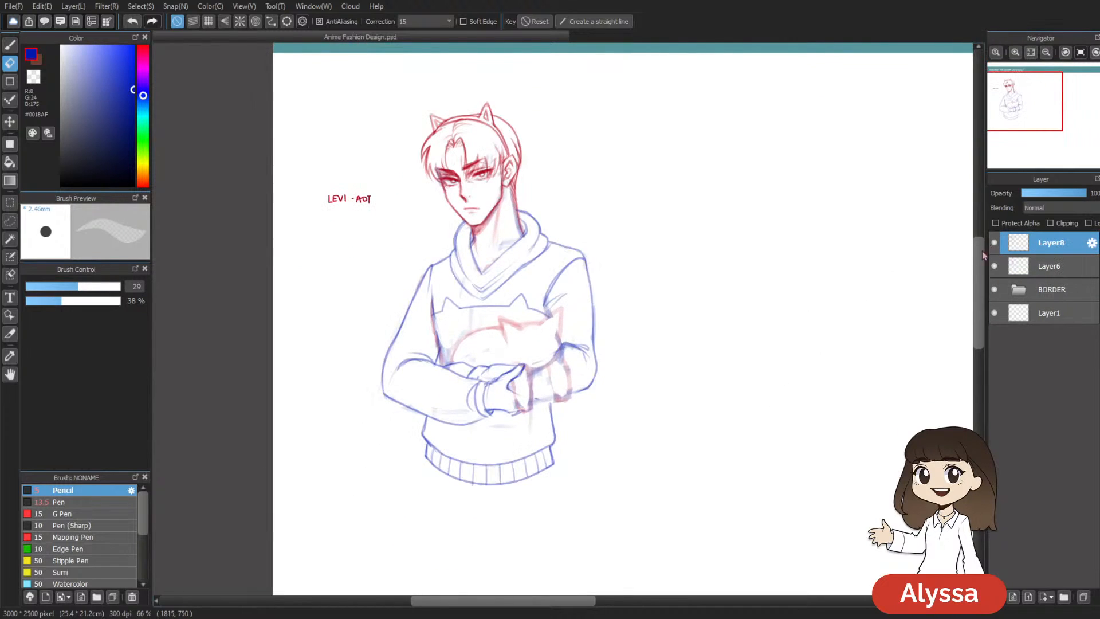
# Step: Add a new layer and outline the cat's two hanging paws over the forearm with the Pencil at size 4
pyautogui.hotkey('ctrl', 'shift', 'n')
pyautogui.press('b')
pyautogui.hotkey('ctrl', '+')
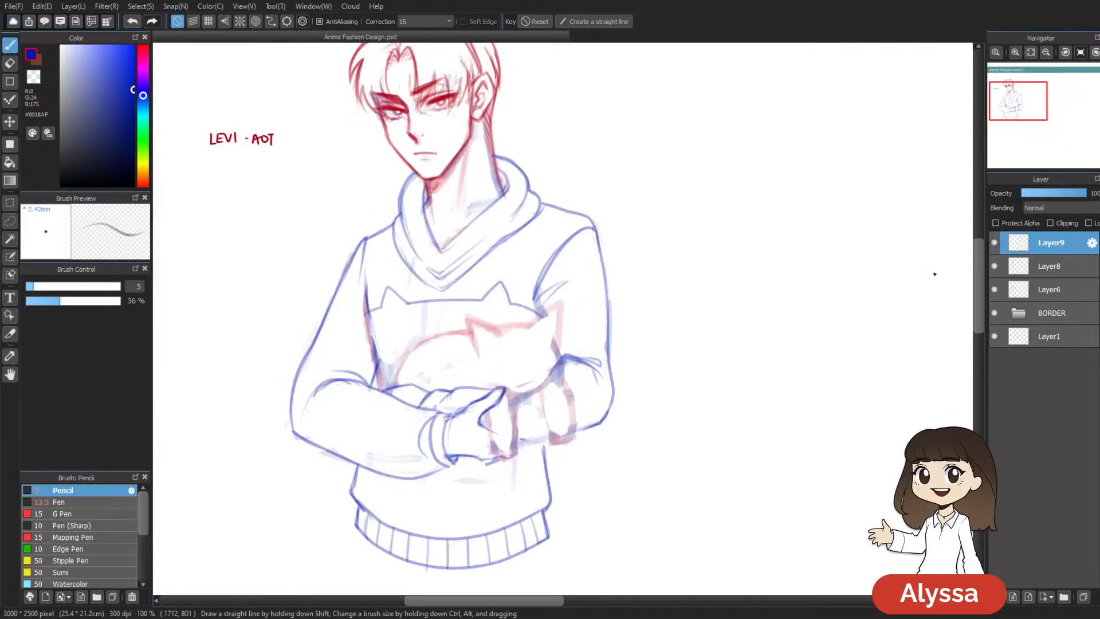
pyautogui.moveTo(580, 443); pyautogui.dragTo(518, 354)
pyautogui.moveTo(424, 318); pyautogui.dragTo(430, 353)
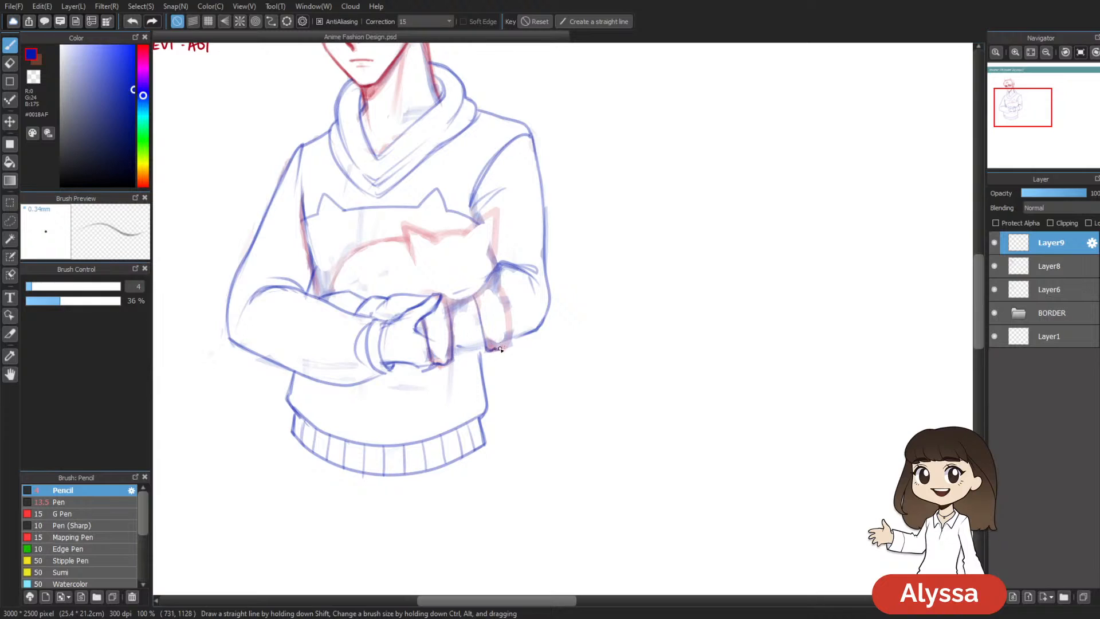
pyautogui.moveTo(491, 279); pyautogui.dragTo(507, 334)
pyautogui.hotkey('ctrl', 'z')
pyautogui.moveTo(498, 291); pyautogui.dragTo(508, 332)
# Step: Erase the sleeve lines on Layer8 where the cat's paw overlaps the forearm
pyautogui.press('e')
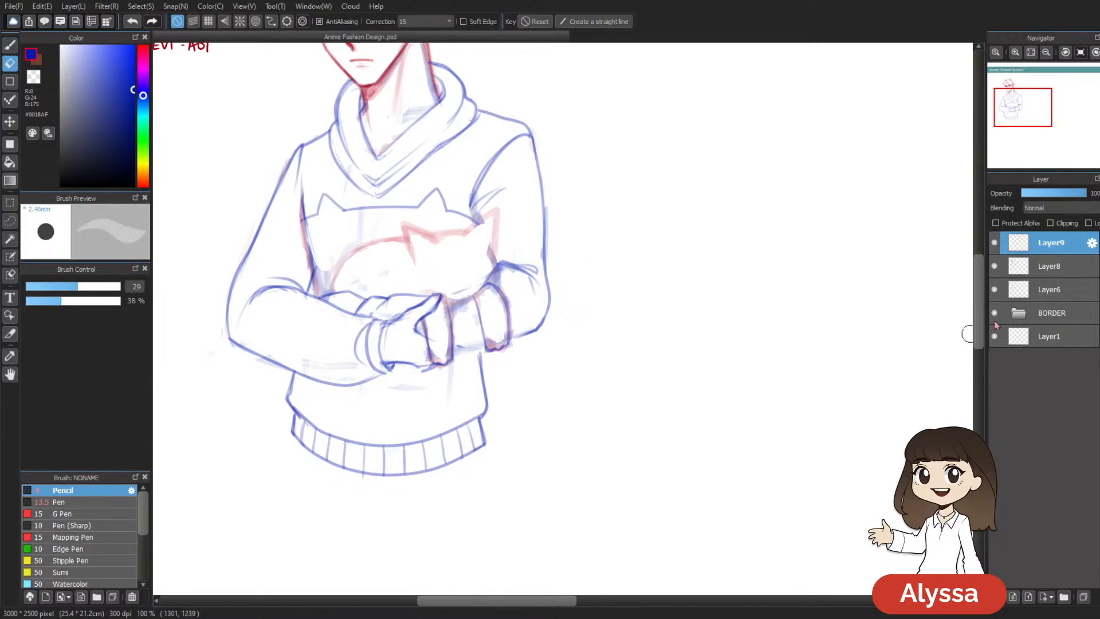
pyautogui.click(1050, 264)
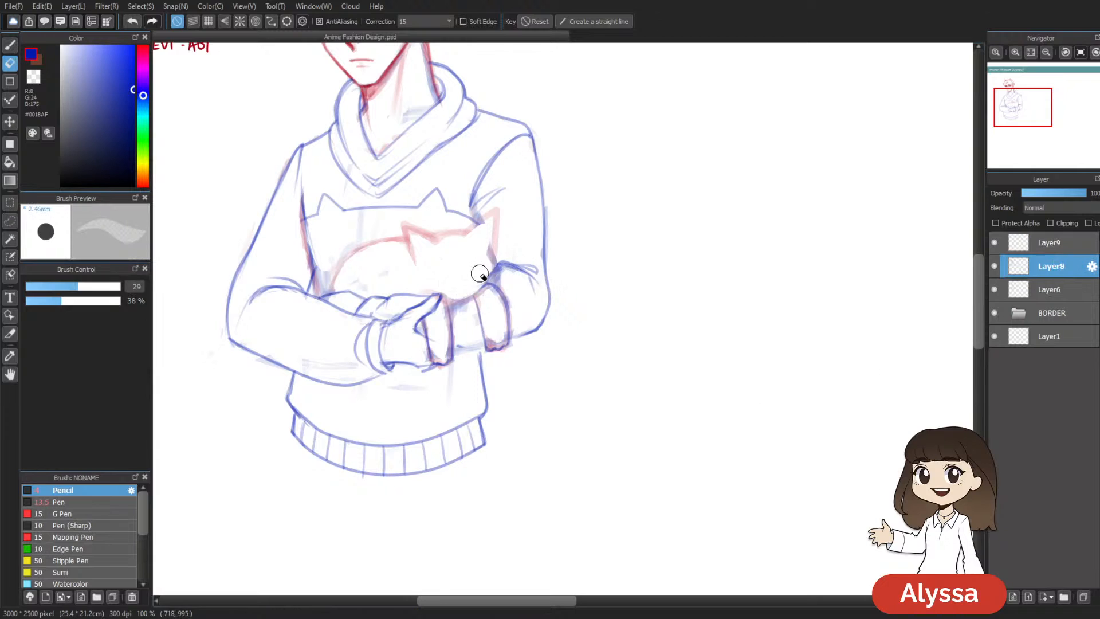
pyautogui.moveTo(620, 393); pyautogui.dragTo(627, 407)
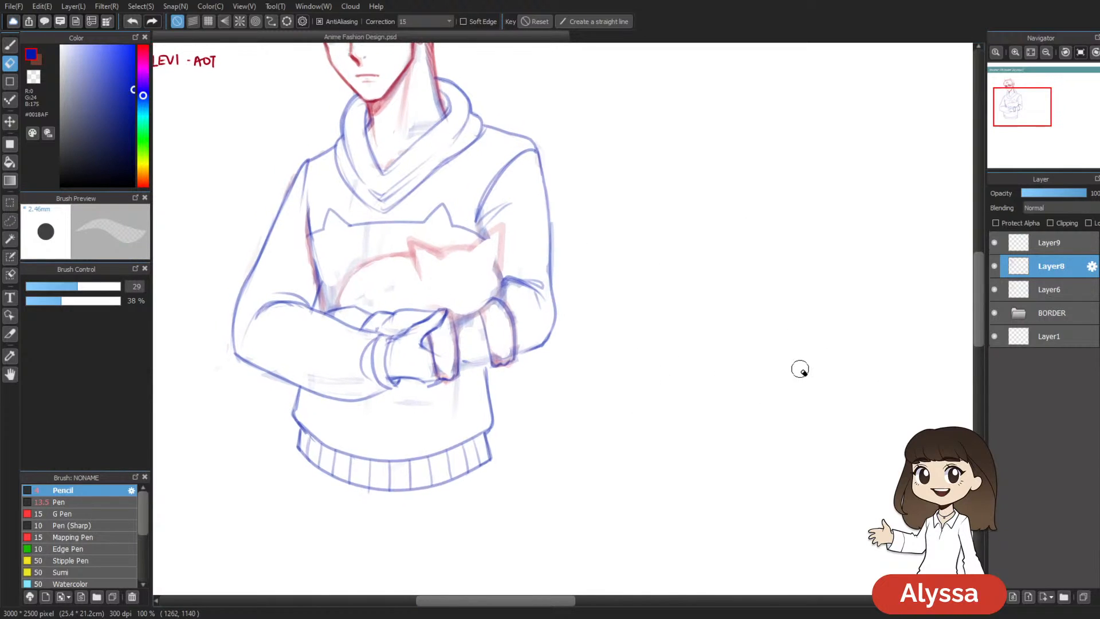
# Step: Return to Layer9 with the Pencil and examine the paw outlines in the whole figure, toggling the layer's visibility
pyautogui.click(1051, 242)
pyautogui.press('p')
pyautogui.scroll(-1, 602, 389)
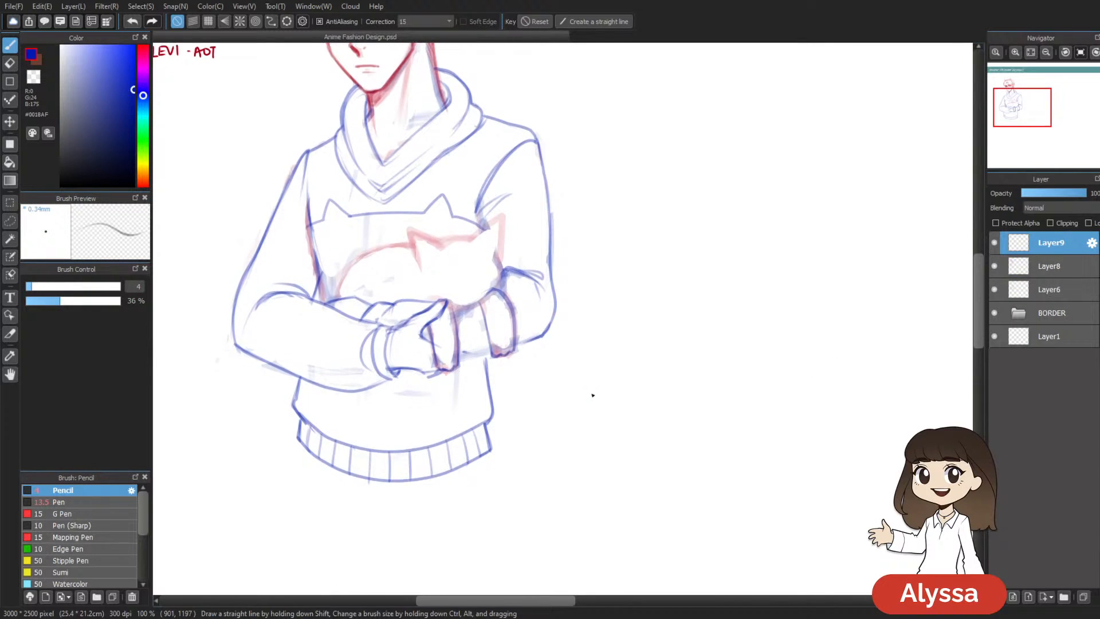
pyautogui.hotkey('ctrl', '-')
pyautogui.hotkey('ctrl', '-')
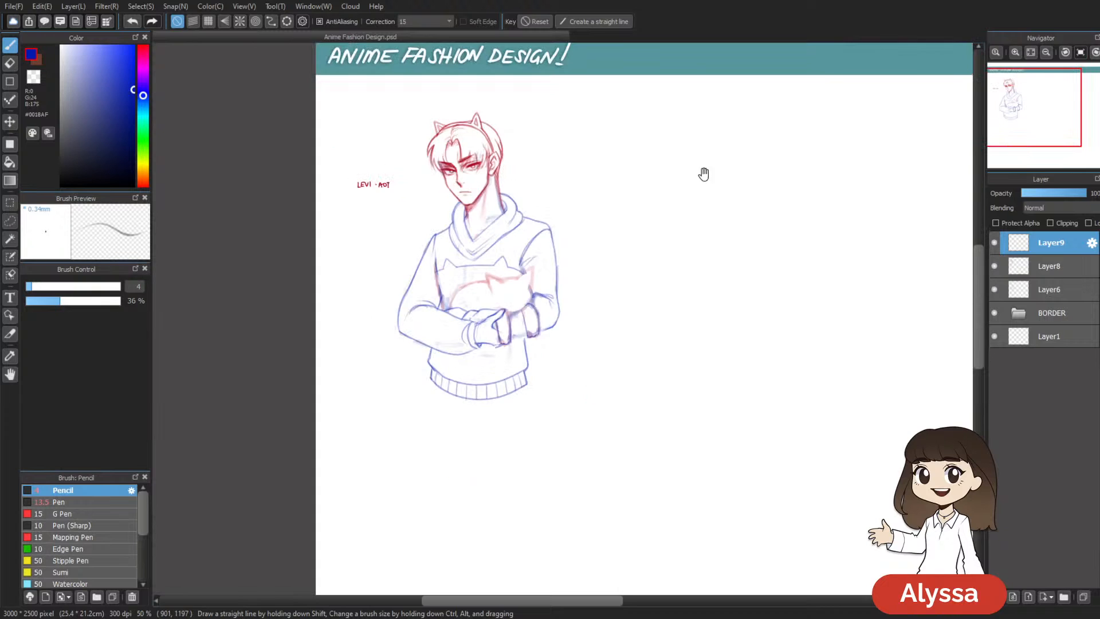
pyautogui.hotkey('ctrl', '+')
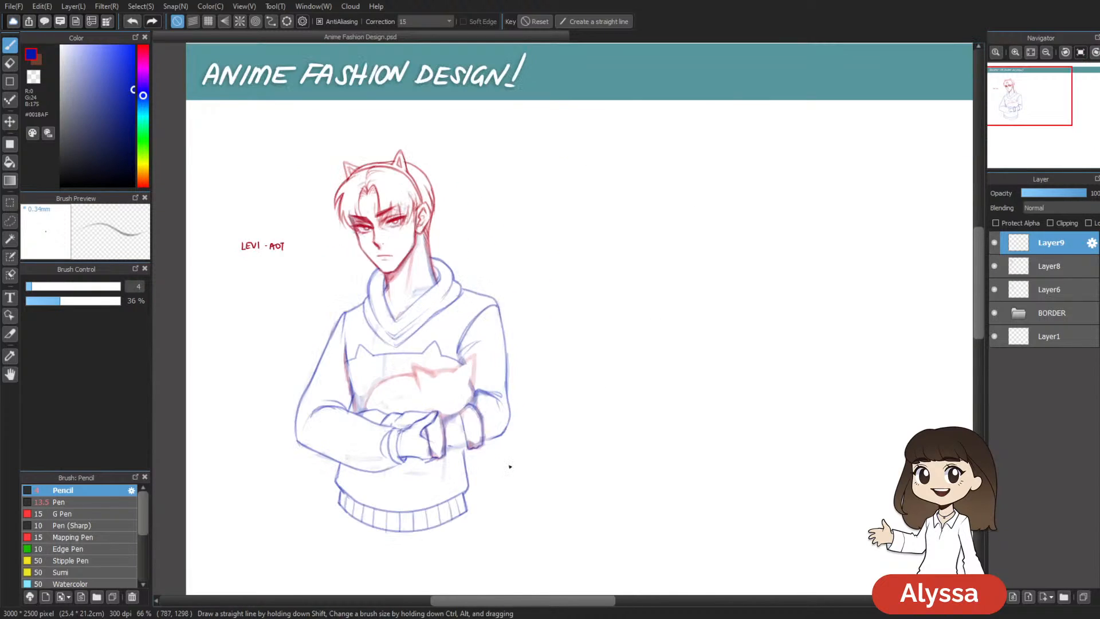
pyautogui.moveTo(602, 435); pyautogui.dragTo(645, 393)
pyautogui.hotkey('ctrl', '+')
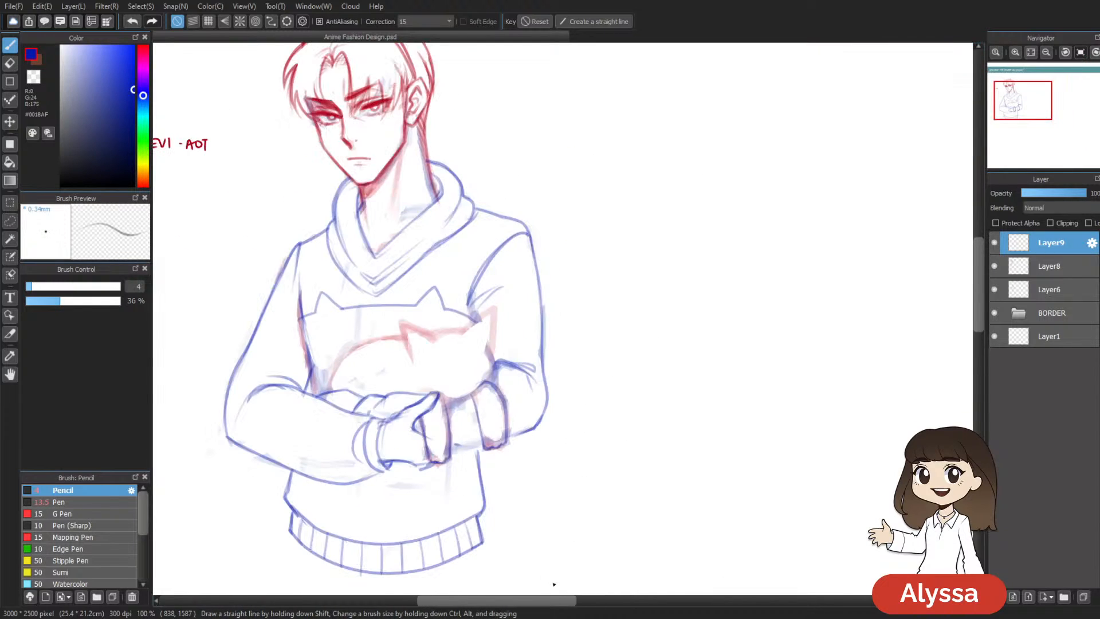
pyautogui.moveTo(774, 292); pyautogui.dragTo(812, 329)
pyautogui.click(994, 243)
pyautogui.click(995, 243)
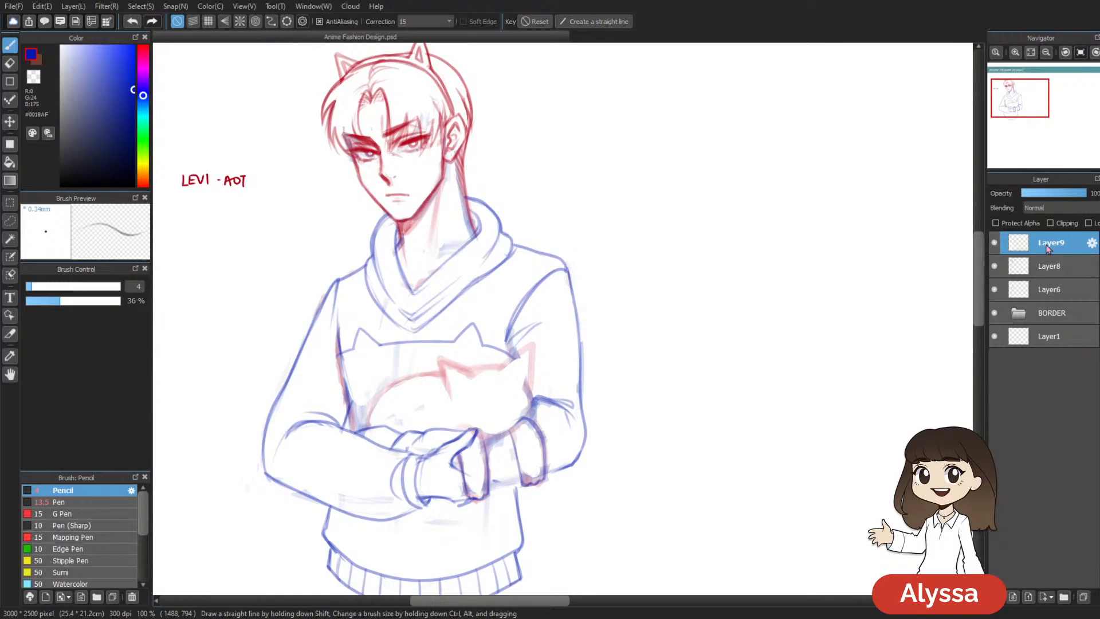
# Step: Check Layer8 by toggling its visibility, and clean up stray sketch lines inside the collar opening on Layer8 and Layer6 with the eraser
pyautogui.click(995, 266)
pyautogui.click(994, 266)
pyautogui.click(1051, 266)
pyautogui.press('e')
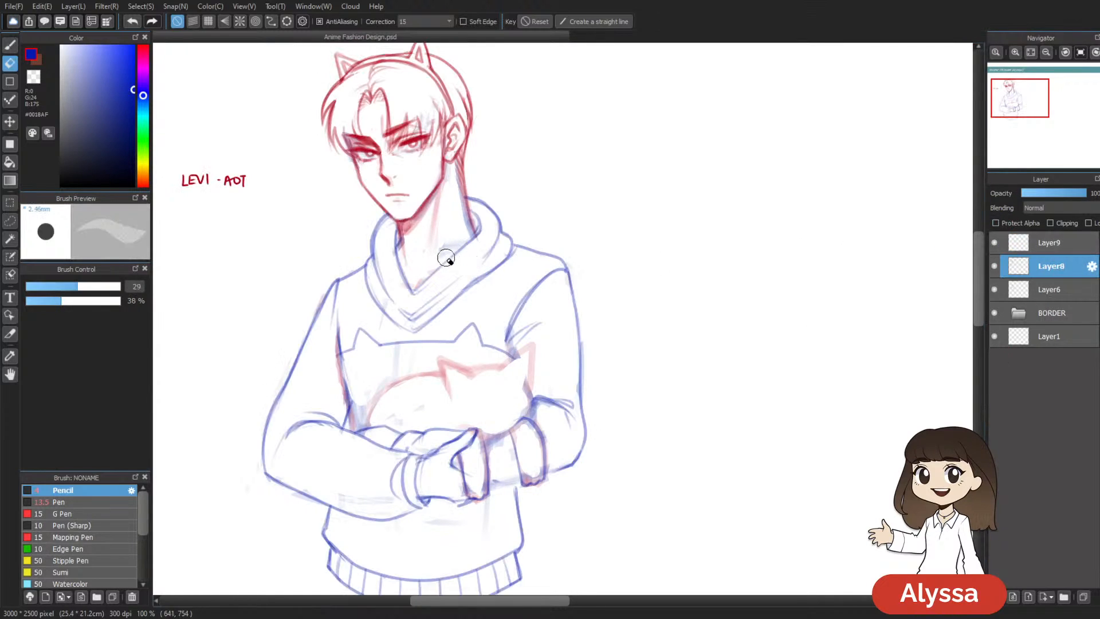
pyautogui.click(1050, 290)
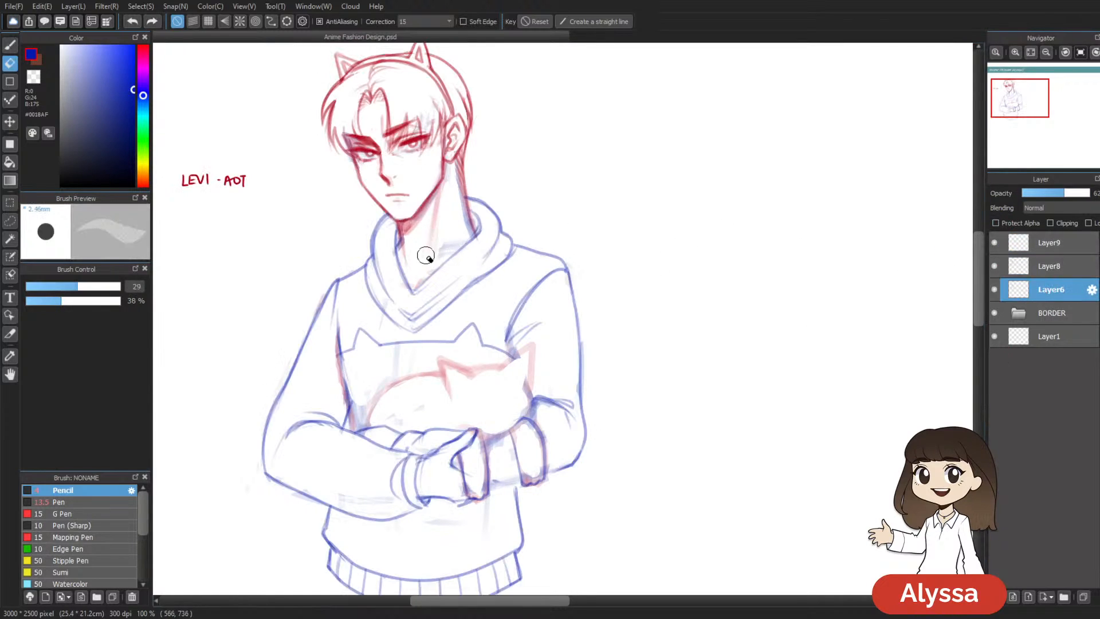
pyautogui.moveTo(749, 388); pyautogui.dragTo(743, 368)
# Step: Outline the cat's head and both ears on Layer9 with the Pencil at size 4, following the red sketch
pyautogui.click(1022, 252)
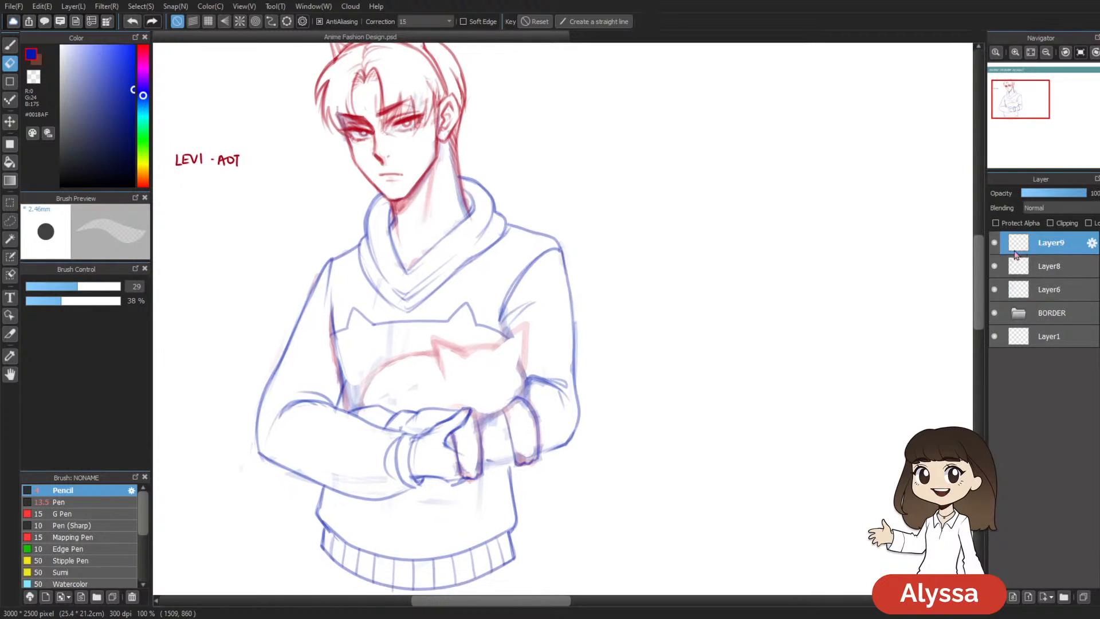
pyautogui.press('b')
pyautogui.moveTo(617, 467); pyautogui.dragTo(552, 411)
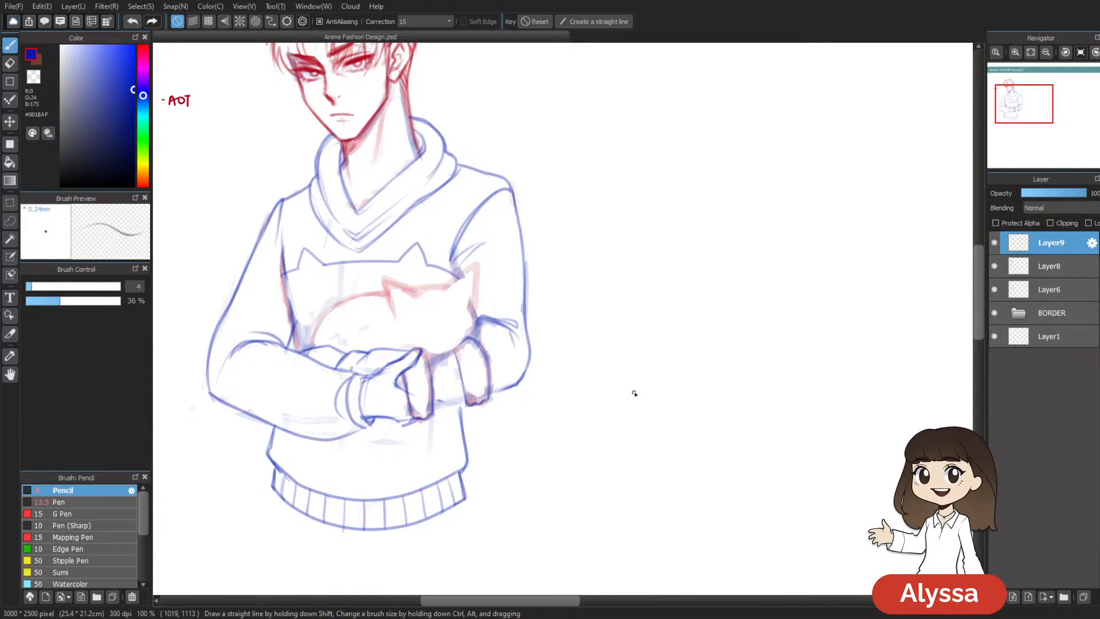
pyautogui.moveTo(615, 406); pyautogui.dragTo(635, 358)
pyautogui.moveTo(551, 361); pyautogui.dragTo(570, 329)
pyautogui.moveTo(505, 188); pyautogui.dragTo(480, 221)
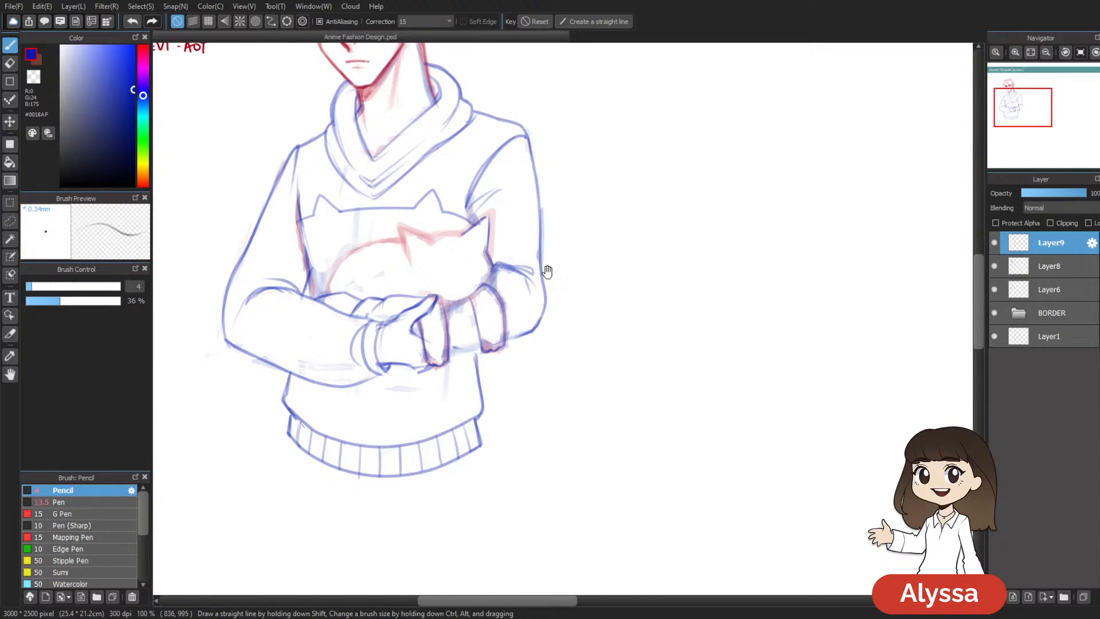
pyautogui.scroll(2, 485, 257)
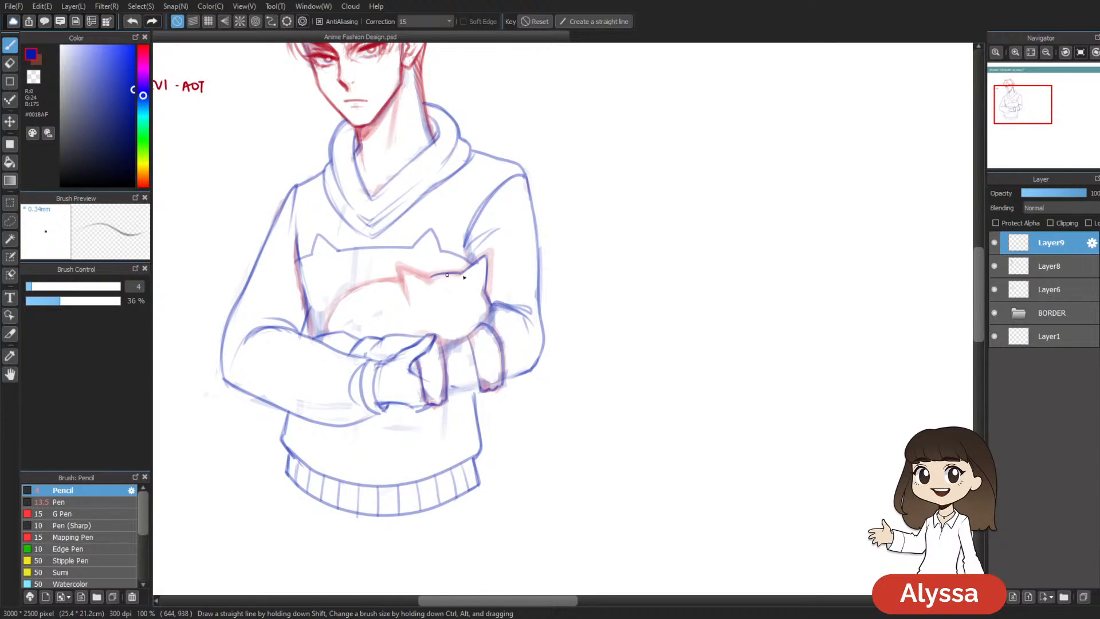
pyautogui.hscroll(2, 461, 237)
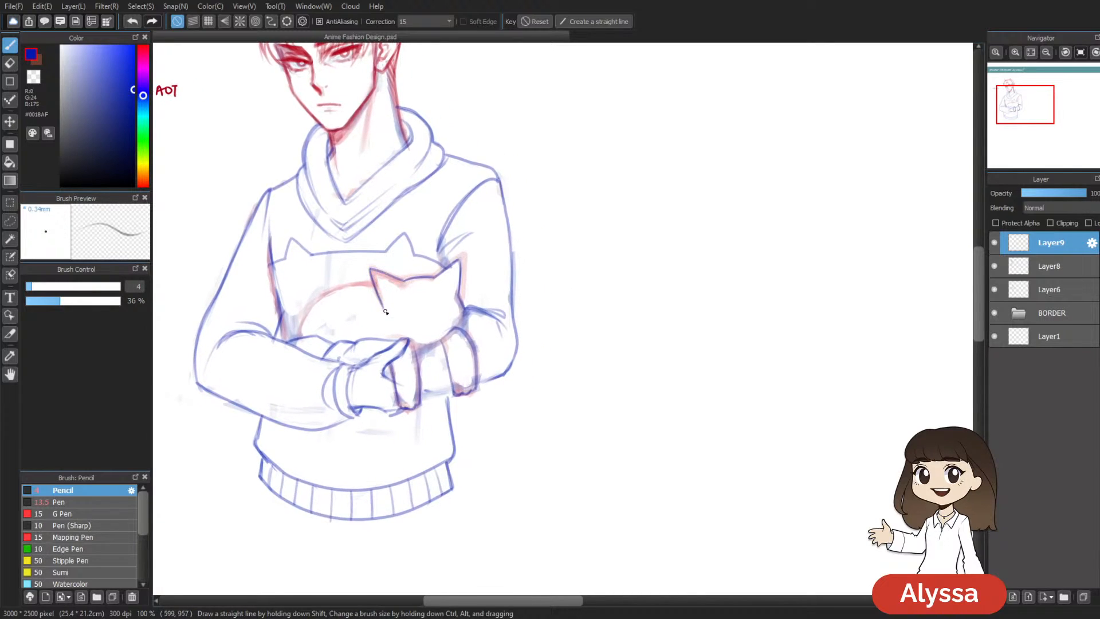
pyautogui.moveTo(628, 300); pyautogui.dragTo(622, 274)
pyautogui.moveTo(637, 364); pyautogui.dragTo(641, 445)
pyautogui.moveTo(420, 357); pyautogui.dragTo(426, 332)
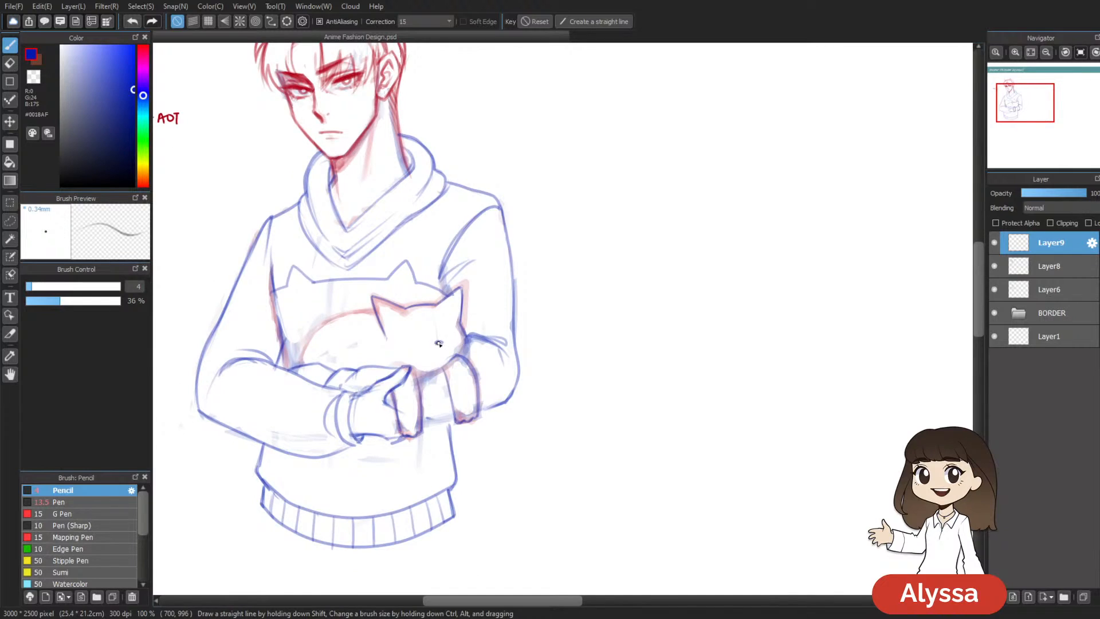
# Step: Draw the cat's small nose and mouth low on its face
pyautogui.moveTo(589, 325); pyautogui.dragTo(516, 378)
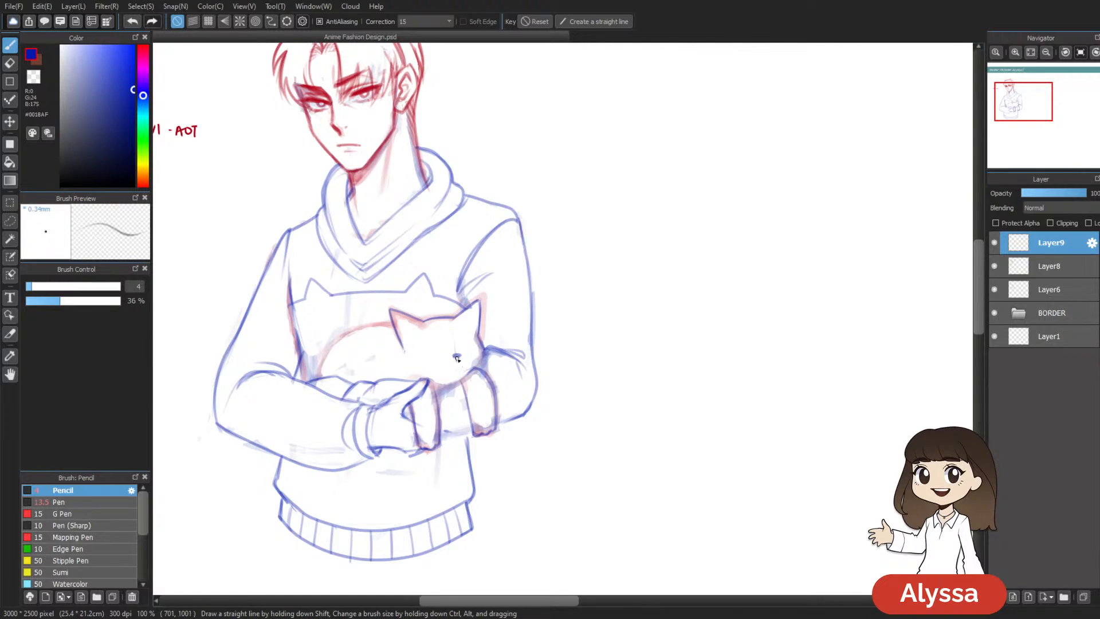
pyautogui.moveTo(530, 389); pyautogui.dragTo(528, 387)
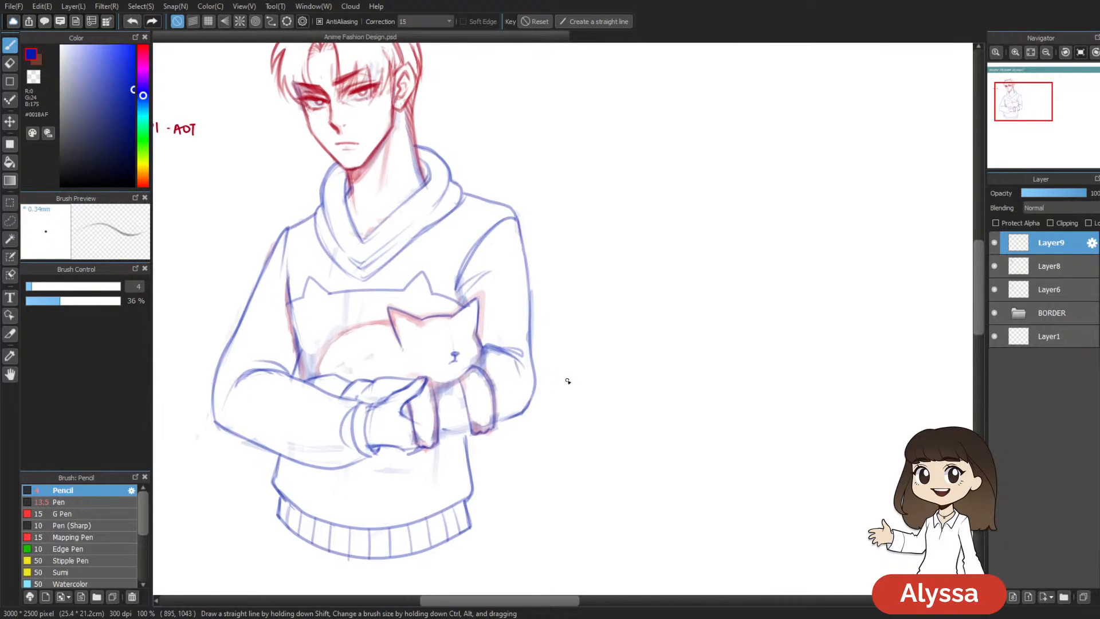
pyautogui.moveTo(573, 402); pyautogui.dragTo(550, 403)
# Step: Draw the inner ear lines in both of the cat's ears, undoing and redrawing strokes that miss
pyautogui.hotkey('ctrl', '+')
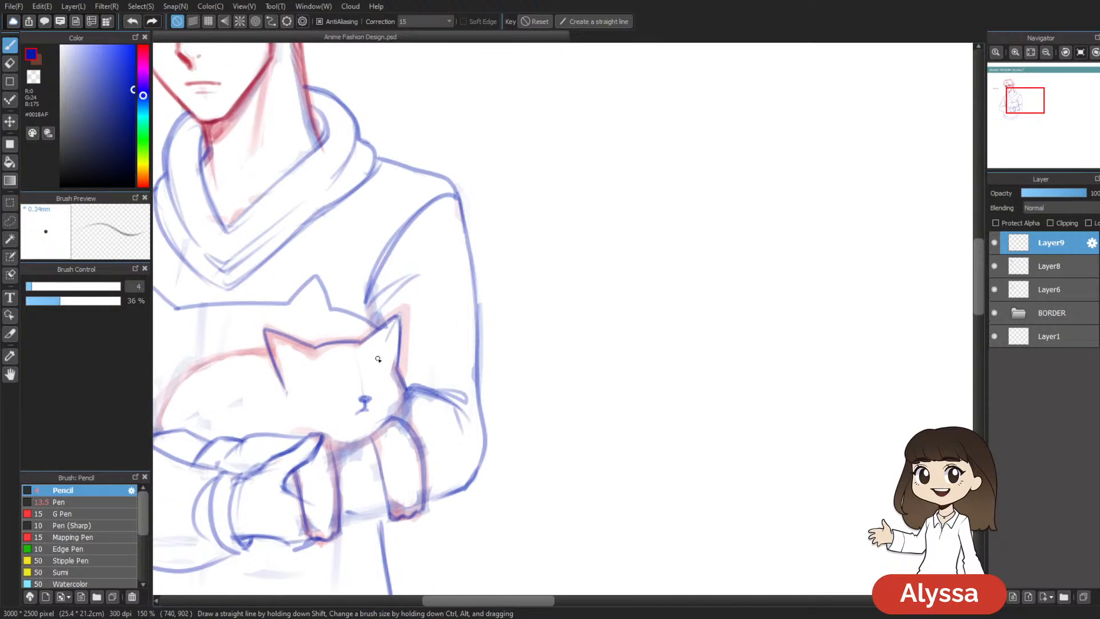
pyautogui.moveTo(524, 348); pyautogui.dragTo(555, 319)
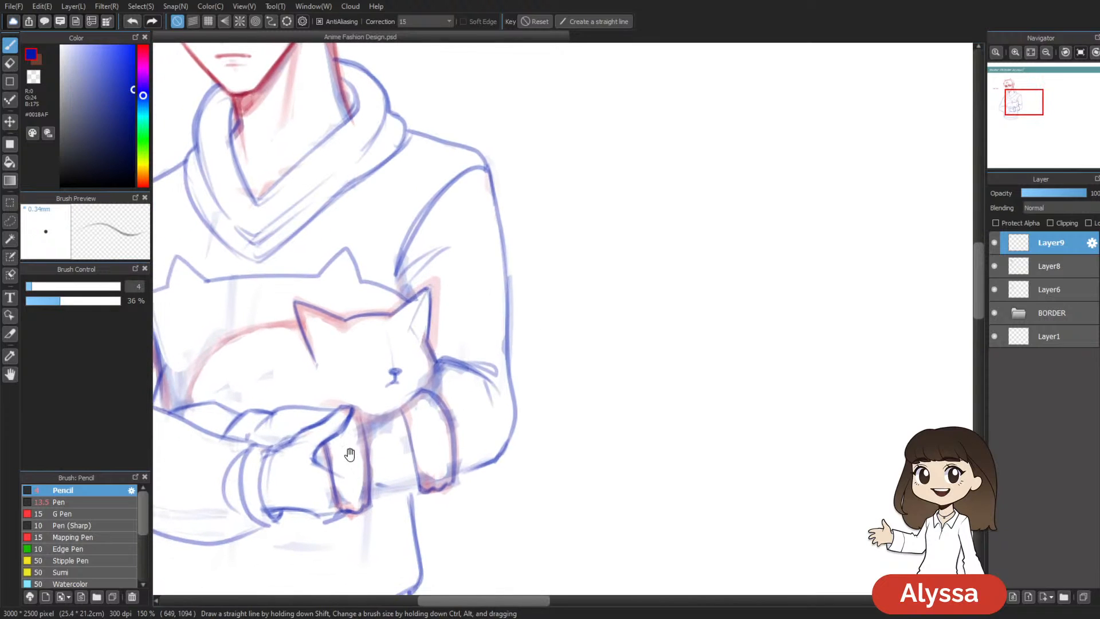
pyautogui.moveTo(307, 317); pyautogui.dragTo(326, 357)
pyautogui.hotkey('ctrl', 'z')
pyautogui.moveTo(311, 320)
pyautogui.mouseDown()
pyautogui.moveTo(328, 359)
pyautogui.moveTo(341, 332)
pyautogui.mouseUp()
pyautogui.moveTo(341, 332); pyautogui.dragTo(311, 318)
# Step: Draw the cat's two half-closed eyes with heavy upper lids and pupils, and touch up the mouth
pyautogui.moveTo(579, 351); pyautogui.dragTo(667, 290)
pyautogui.hotkey('ctrl', 'z')
pyautogui.moveTo(397, 259); pyautogui.dragTo(423, 267)
pyautogui.moveTo(528, 248); pyautogui.dragTo(507, 229)
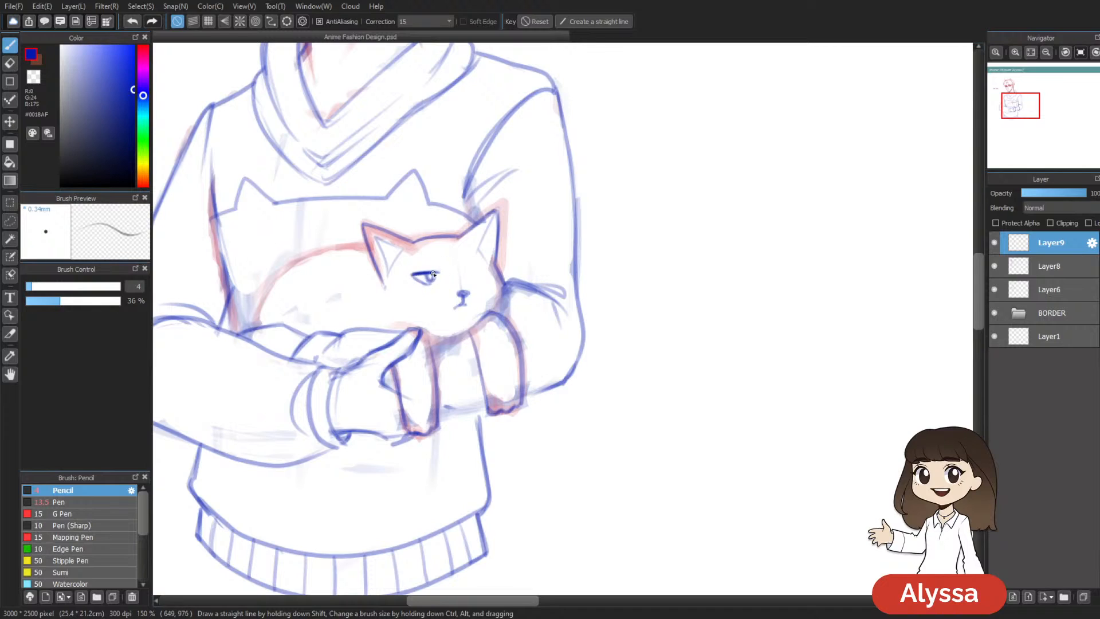
pyautogui.moveTo(477, 280); pyautogui.dragTo(470, 271)
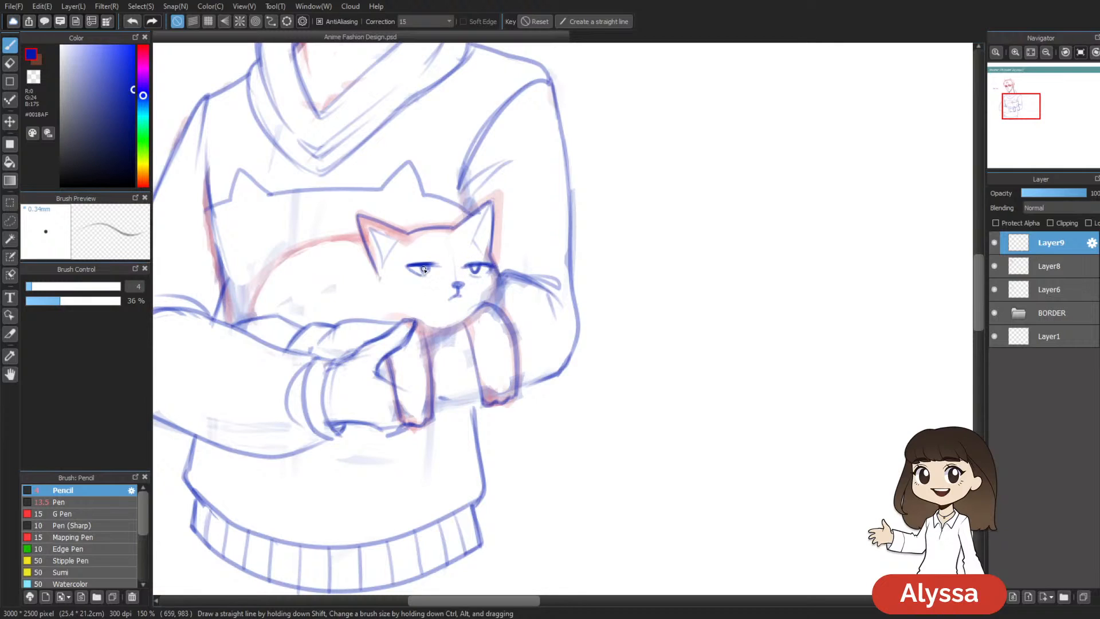
pyautogui.moveTo(434, 264); pyautogui.dragTo(409, 269)
pyautogui.scroll(-2, 502, 254)
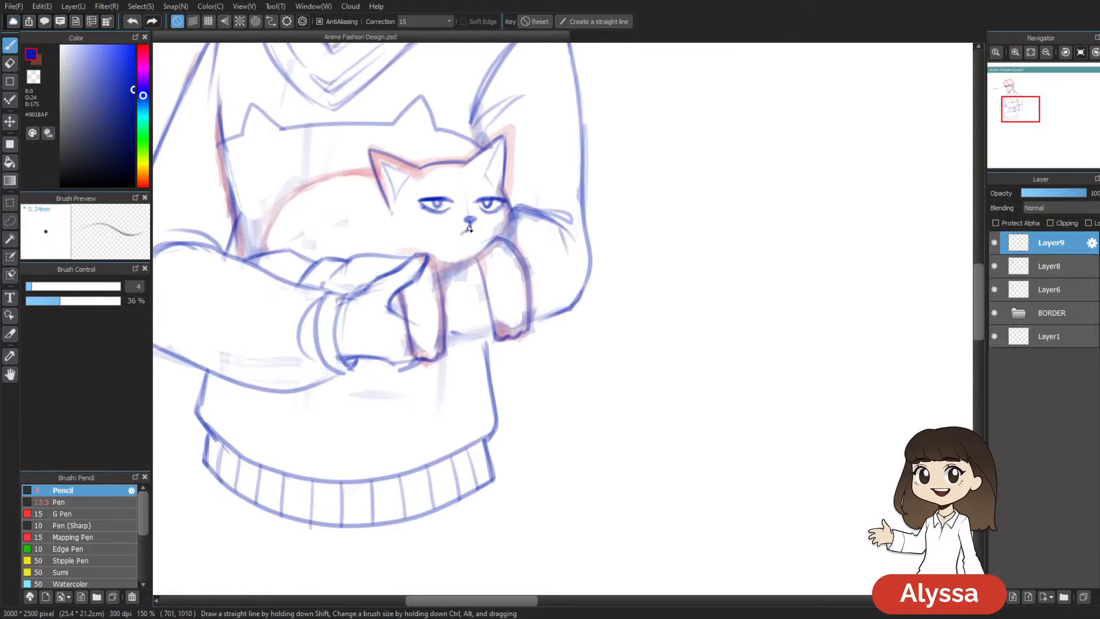
pyautogui.scroll(-4, 551, 289)
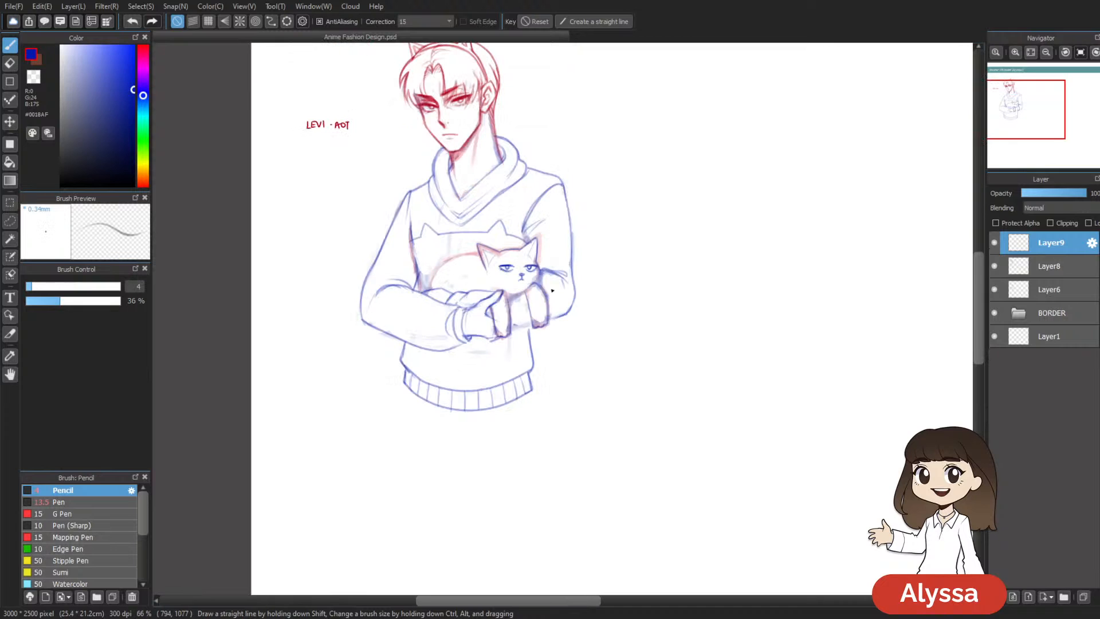
# Step: Lasso the eye on the left side of the cat's face, adjust it with a transform, and clear the selection
pyautogui.scroll(4, 550, 289)
pyautogui.press('m')
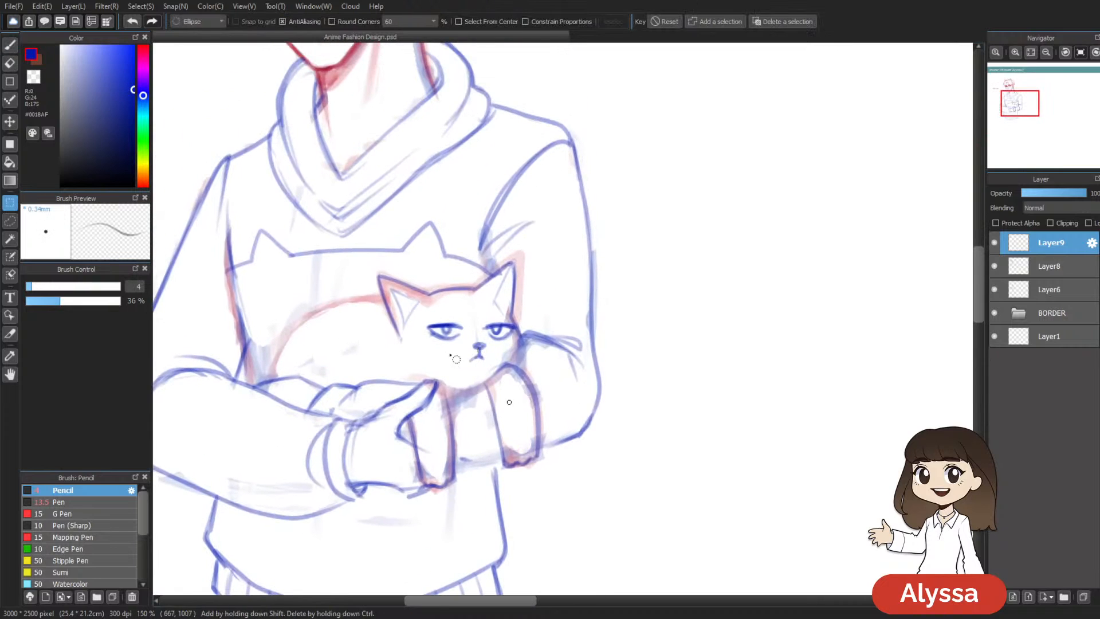
pyautogui.press('l')
pyautogui.moveTo(460, 348)
pyautogui.mouseDown()
pyautogui.moveTo(431, 319)
pyautogui.moveTo(419, 336)
pyautogui.moveTo(457, 327)
pyautogui.mouseUp()
pyautogui.hotkey('ctrl', 't')
pyautogui.press('Return')
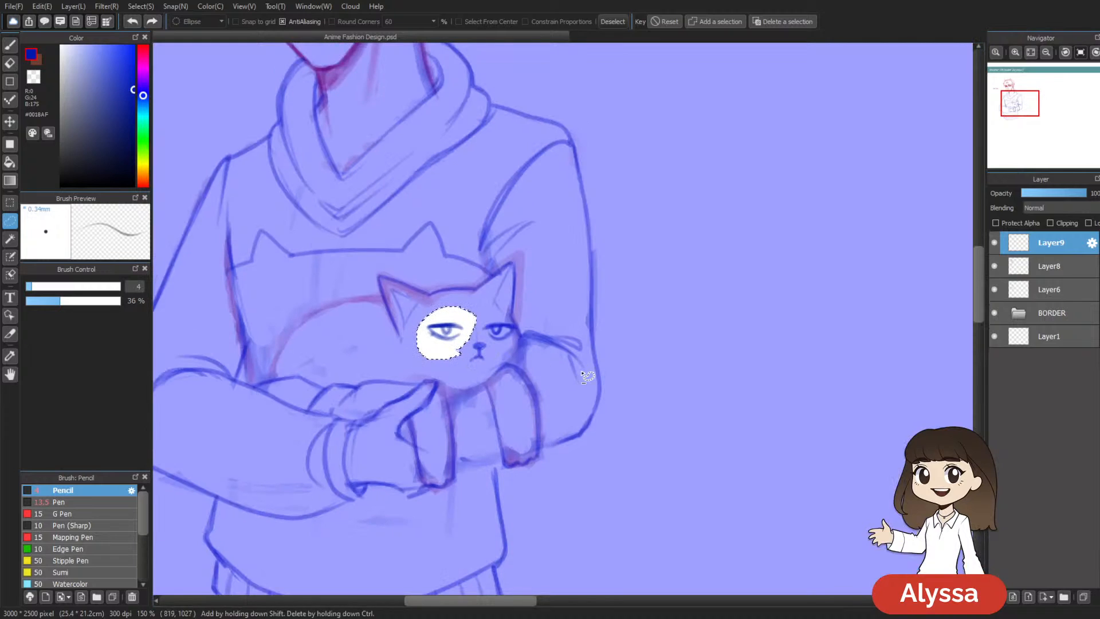
pyautogui.hotkey('ctrl', 'd')
# Step: Draw flat, frowning eyebrows above the cat's eyes with the Pencil, undoing and redrawing the left one
pyautogui.press('b')
pyautogui.moveTo(579, 335); pyautogui.dragTo(568, 277)
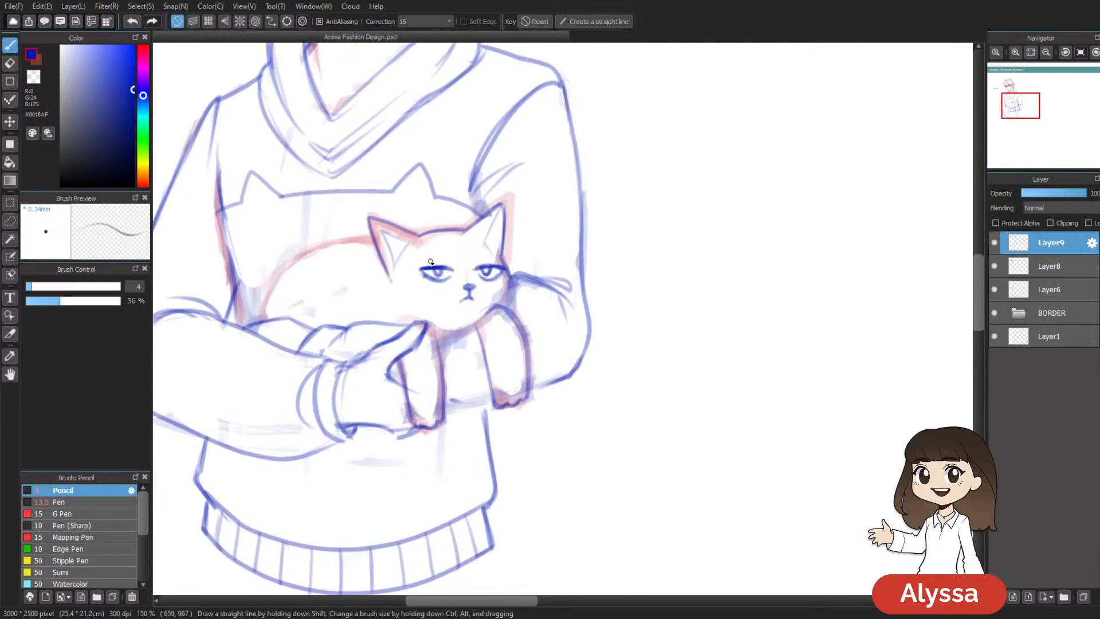
pyautogui.hotkey('ctrl', 'z')
pyautogui.moveTo(420, 259)
pyautogui.mouseDown()
pyautogui.moveTo(453, 259)
pyautogui.moveTo(444, 267)
pyautogui.mouseUp()
pyautogui.hotkey('ctrl', 'z')
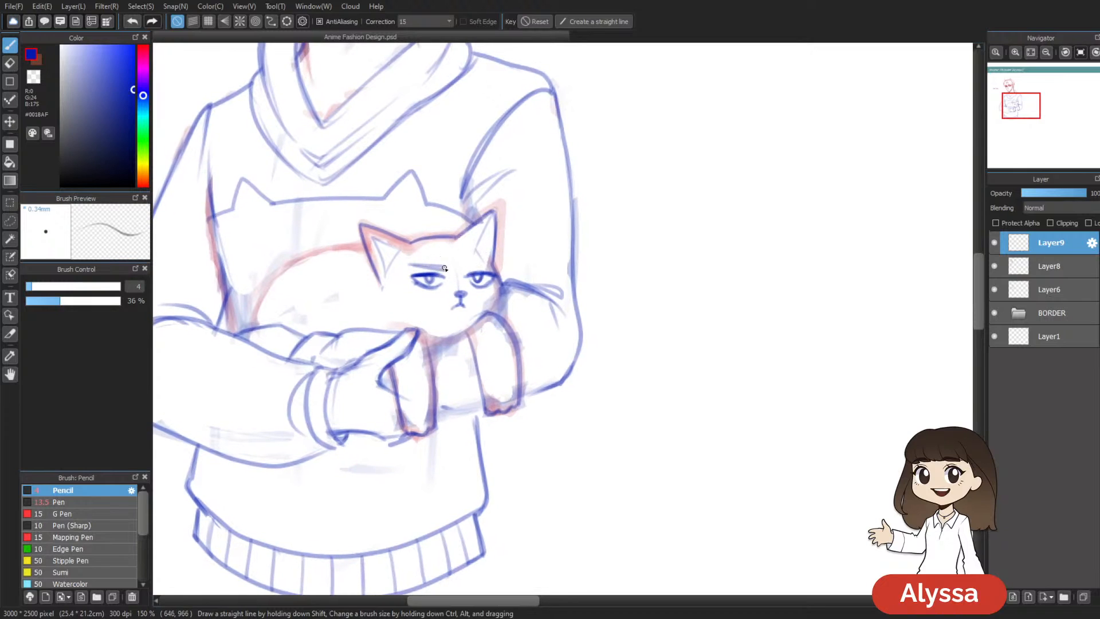
pyautogui.hotkey('ctrl', 'z')
pyautogui.hotkey('ctrl', 'z')
pyautogui.moveTo(408, 264); pyautogui.dragTo(444, 264)
# Step: Outline the curve of the cat's back from the sleeve up to its head, following the red sketch
pyautogui.moveTo(510, 393)
pyautogui.mouseDown()
pyautogui.moveTo(573, 366)
pyautogui.moveTo(574, 381)
pyautogui.moveTo(614, 411)
pyautogui.mouseUp()
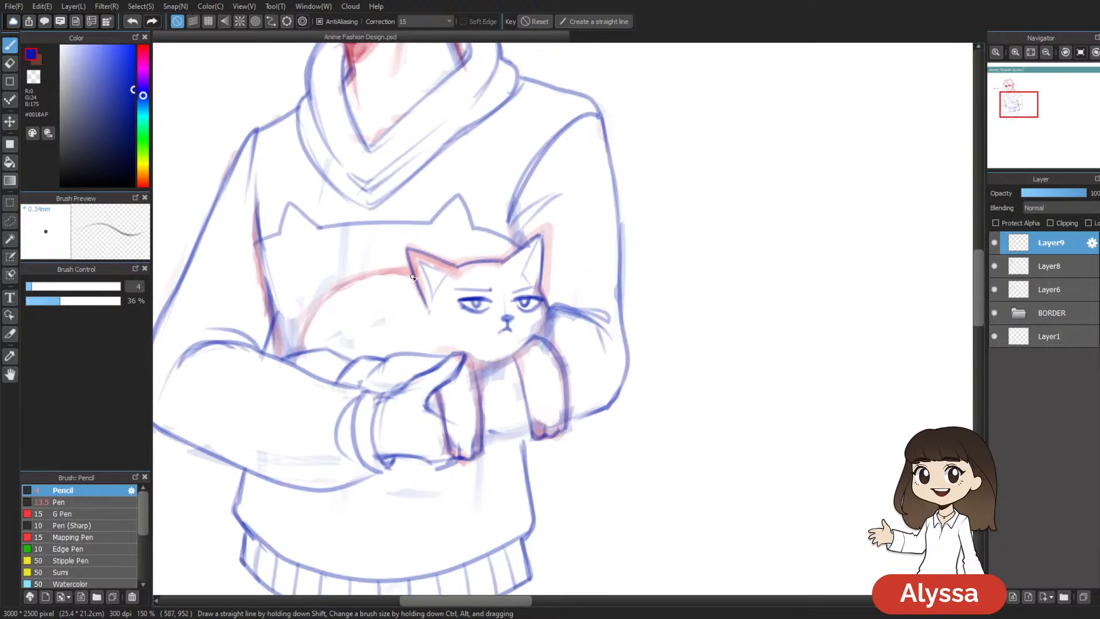
pyautogui.moveTo(298, 331)
pyautogui.mouseDown()
pyautogui.moveTo(322, 299)
pyautogui.moveTo(388, 275)
pyautogui.mouseUp()
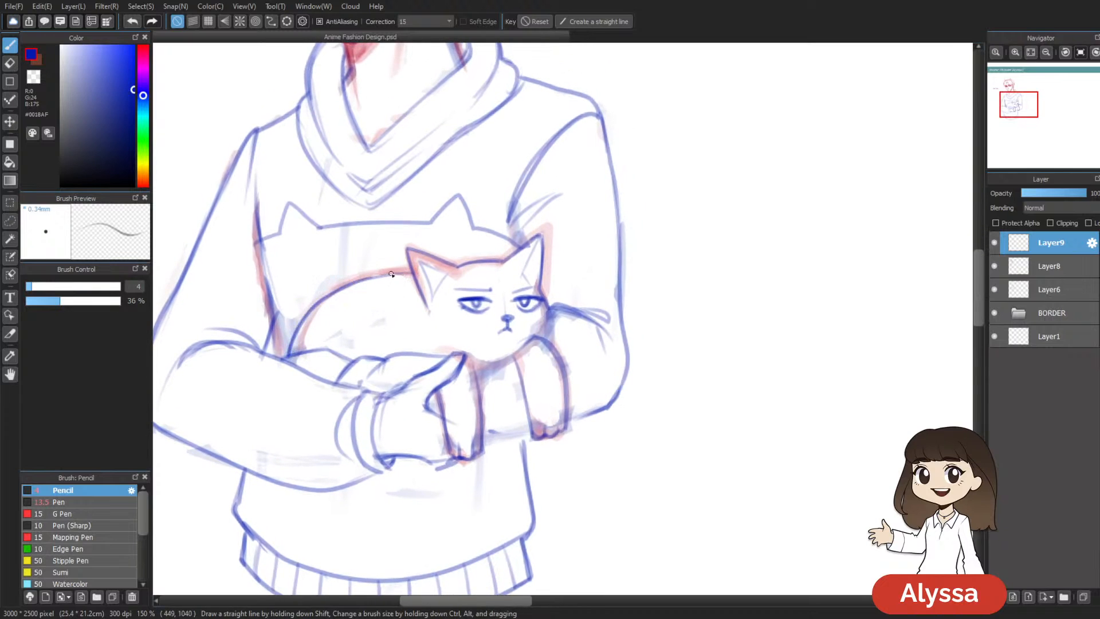
pyautogui.moveTo(739, 329); pyautogui.dragTo(712, 368)
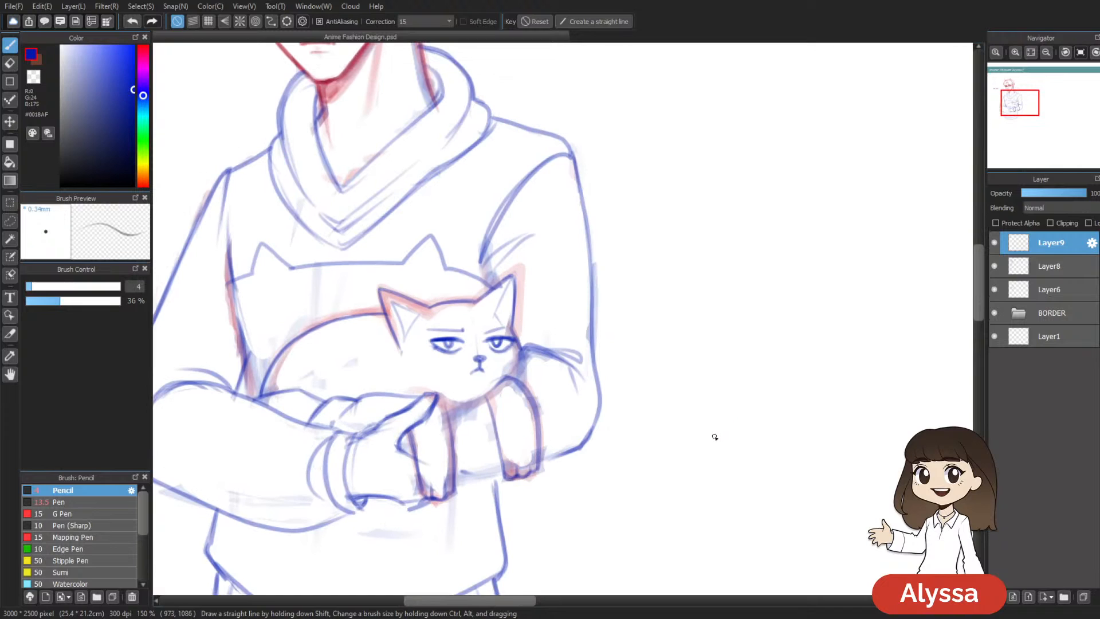
pyautogui.scroll(-2, 657, 393)
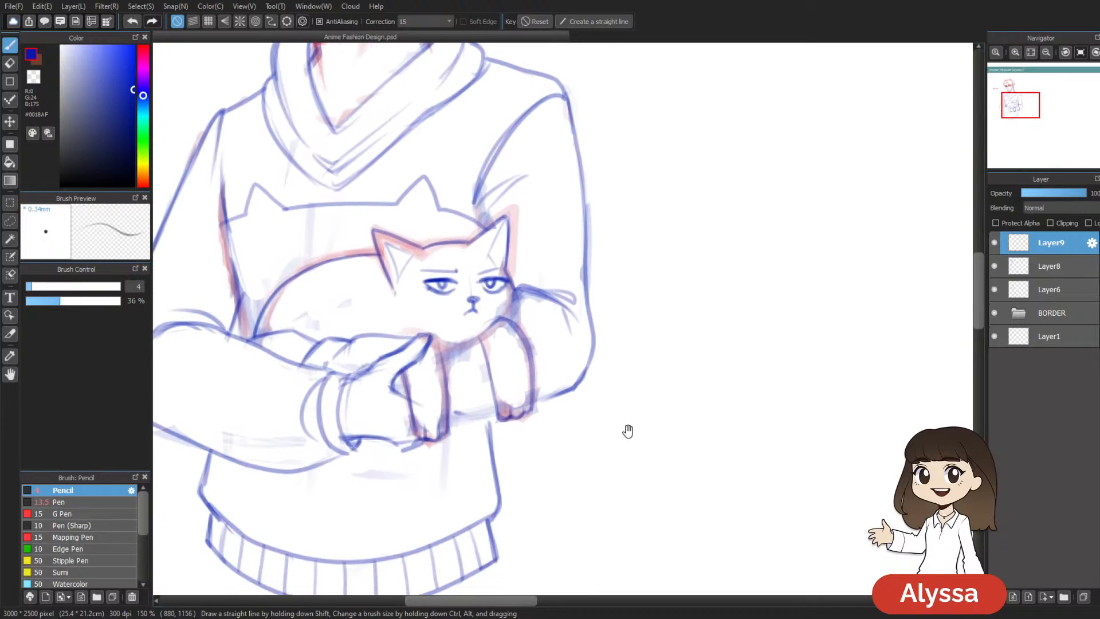
pyautogui.scroll(2, 629, 434)
pyautogui.scroll(-2, 629, 434)
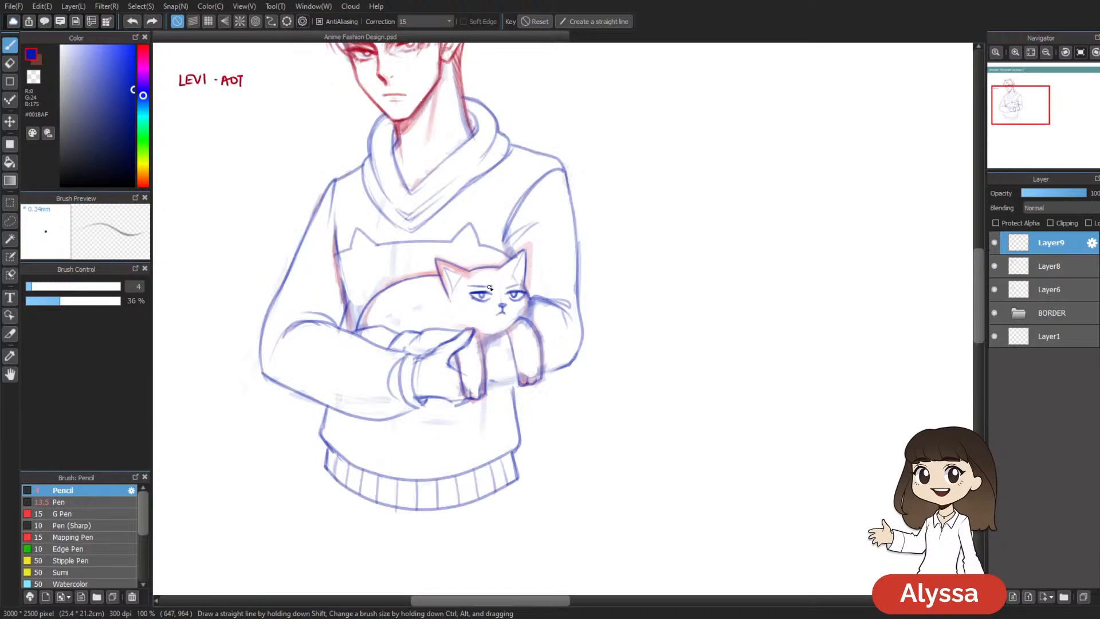
# Step: Refine the cat's eyebrows by erasing excess and redrawing them as stronger, slanted strokes
pyautogui.moveTo(469, 286); pyautogui.dragTo(525, 304)
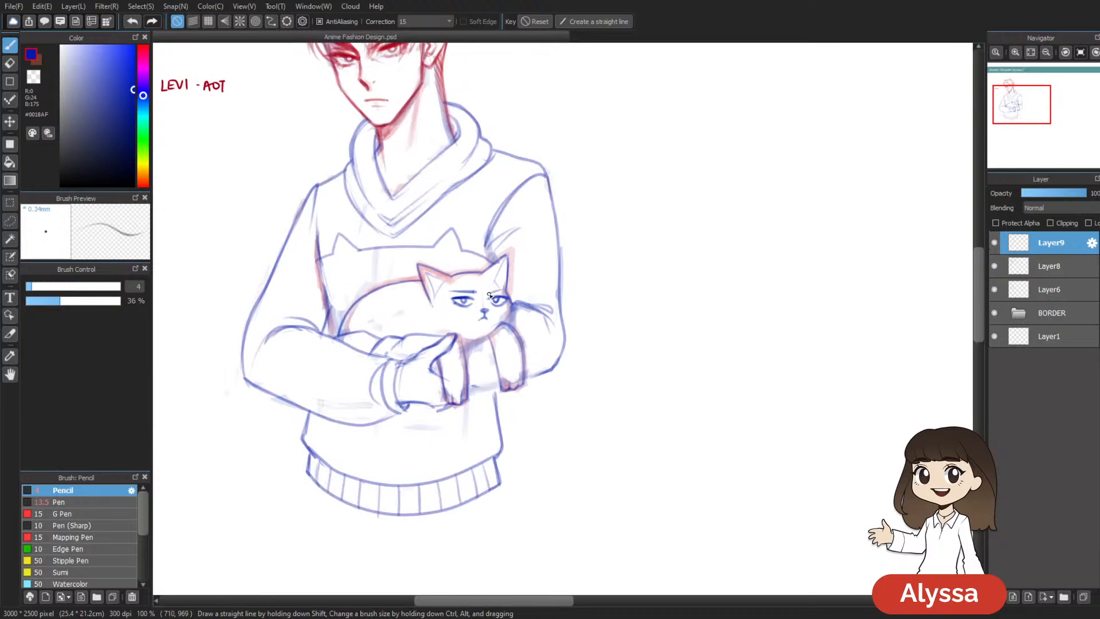
pyautogui.moveTo(640, 312)
pyautogui.mouseDown()
pyautogui.moveTo(656, 381)
pyautogui.moveTo(638, 432)
pyautogui.moveTo(626, 452)
pyautogui.moveTo(566, 426)
pyautogui.moveTo(576, 437)
pyautogui.mouseUp()
pyautogui.press('e')
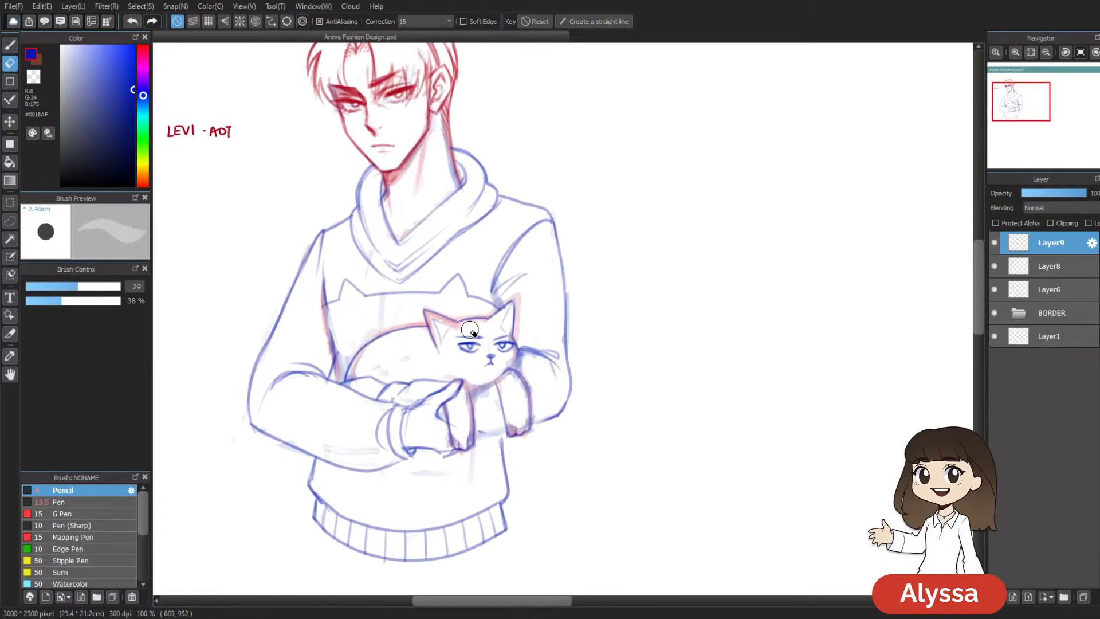
pyautogui.press('b')
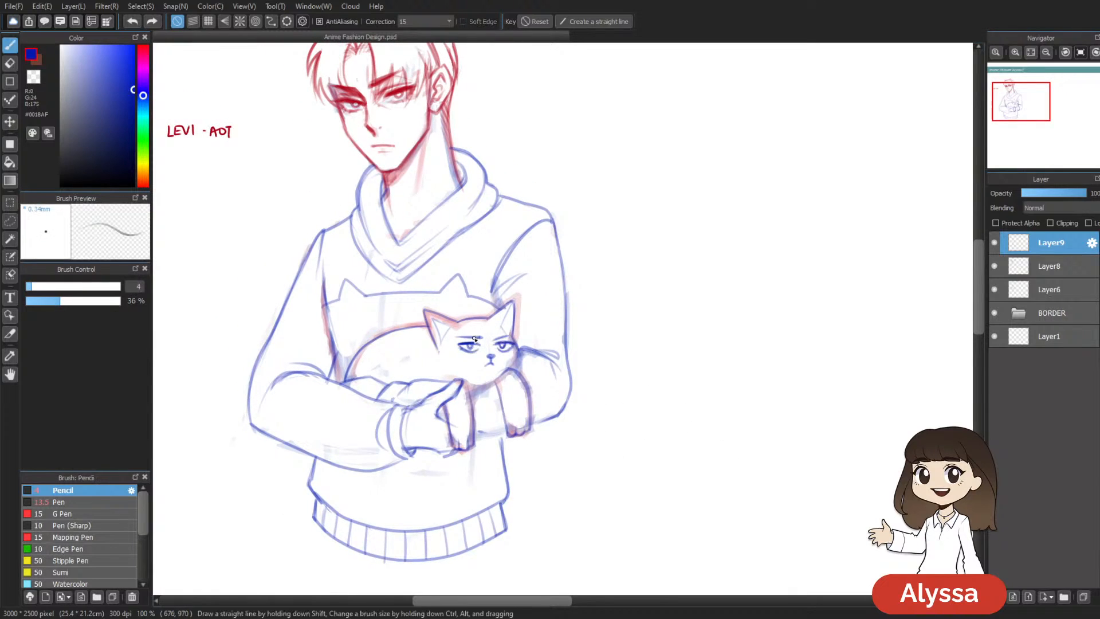
pyautogui.moveTo(573, 383); pyautogui.dragTo(543, 388)
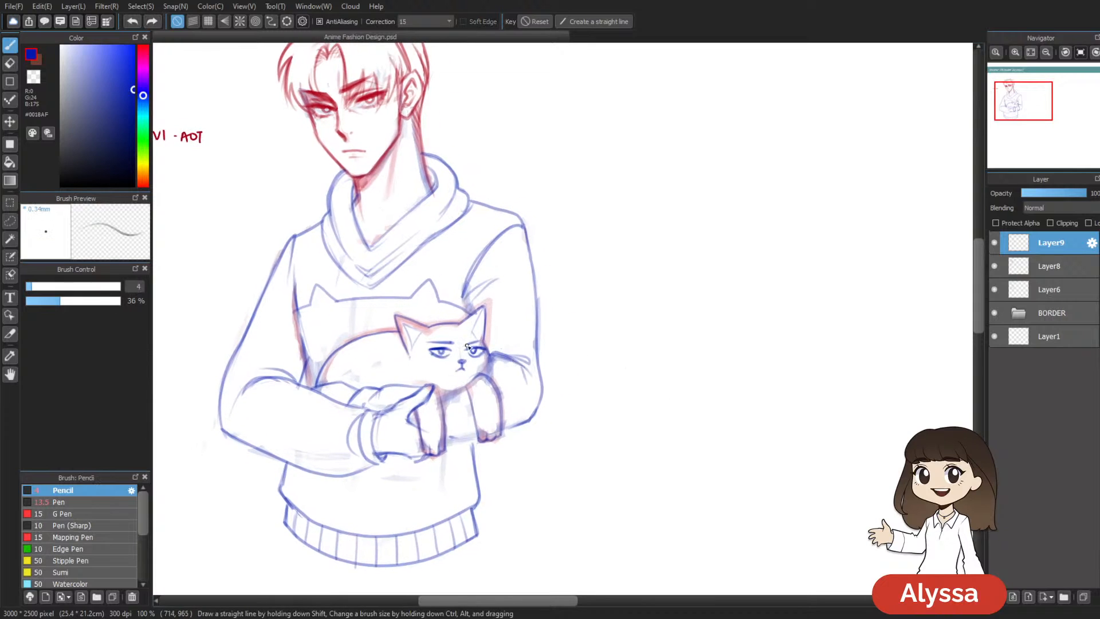
pyautogui.moveTo(460, 347); pyautogui.dragTo(480, 343)
# Step: Draw the cat's tail hanging from below the forearm and curling over the sweater's ribbed hem
pyautogui.moveTo(596, 400); pyautogui.dragTo(583, 336)
pyautogui.moveTo(552, 398); pyautogui.dragTo(556, 385)
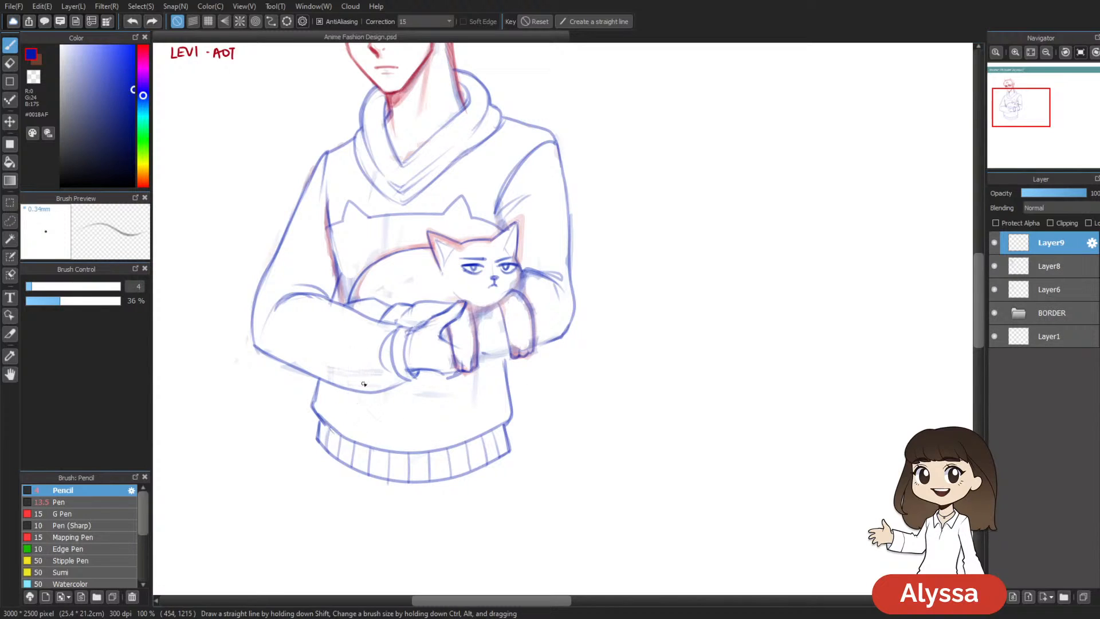
pyautogui.moveTo(337, 409)
pyautogui.mouseDown()
pyautogui.moveTo(348, 460)
pyautogui.moveTo(328, 442)
pyautogui.moveTo(402, 494)
pyautogui.moveTo(338, 471)
pyautogui.moveTo(395, 500)
pyautogui.mouseUp()
pyautogui.moveTo(368, 366)
pyautogui.mouseDown()
pyautogui.moveTo(395, 443)
pyautogui.moveTo(373, 447)
pyautogui.moveTo(427, 468)
pyautogui.moveTo(400, 476)
pyautogui.moveTo(376, 463)
pyautogui.moveTo(391, 477)
pyautogui.moveTo(425, 473)
pyautogui.moveTo(358, 500)
pyautogui.mouseUp()
pyautogui.hotkey('ctrl', 'z')
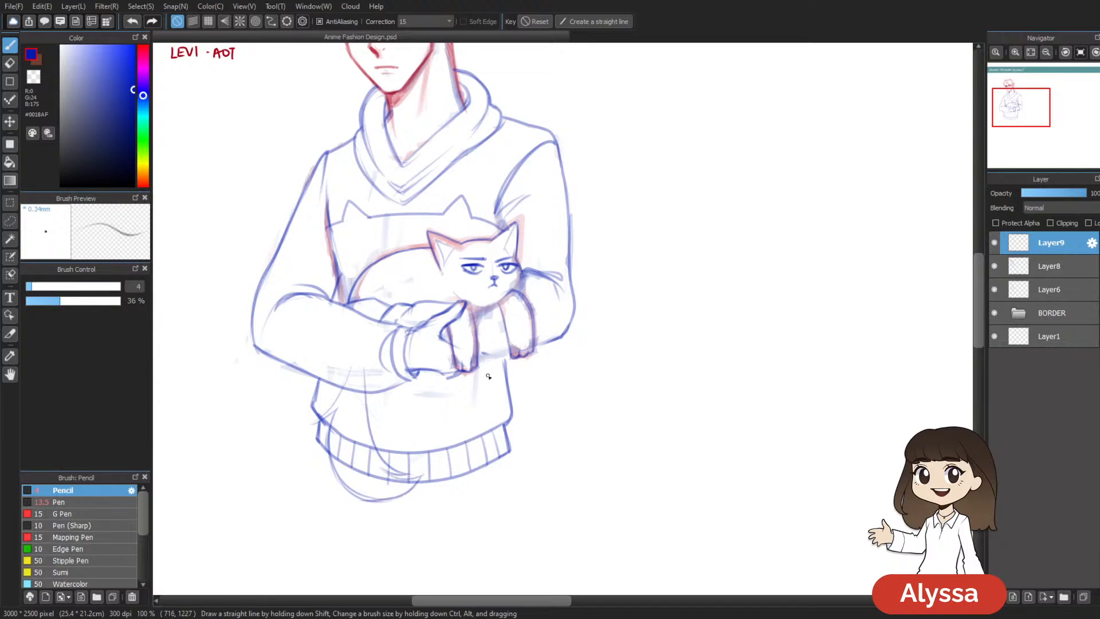
# Step: Erase the hem lines on Layer8 where the tail overlaps them, and merge Layer9 down into Layer8
pyautogui.press('e')
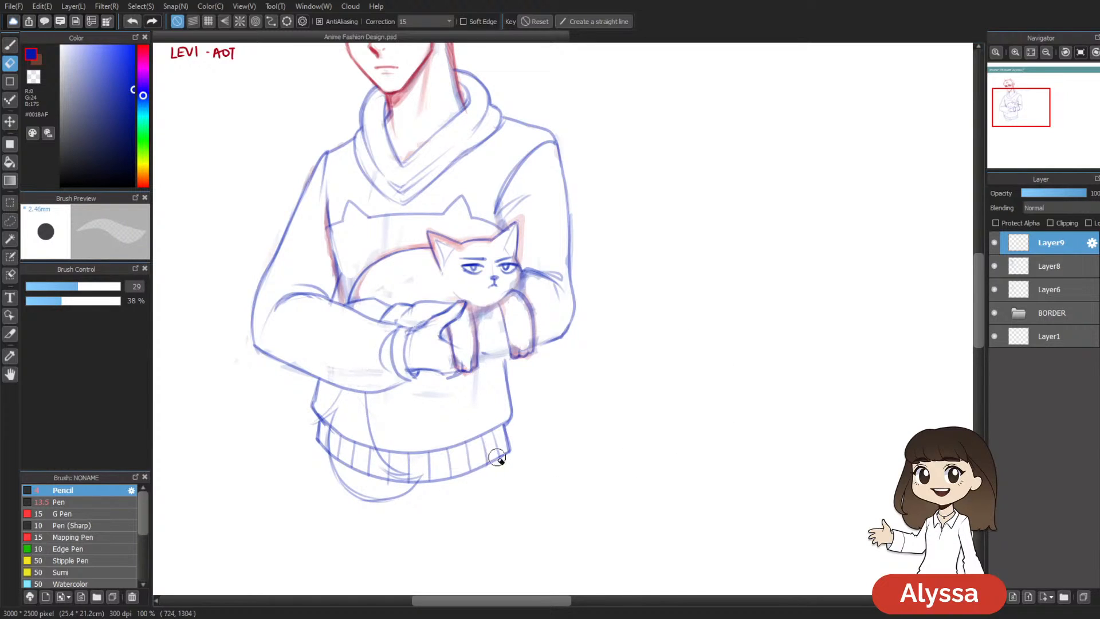
pyautogui.press('w')
pyautogui.click(1053, 271)
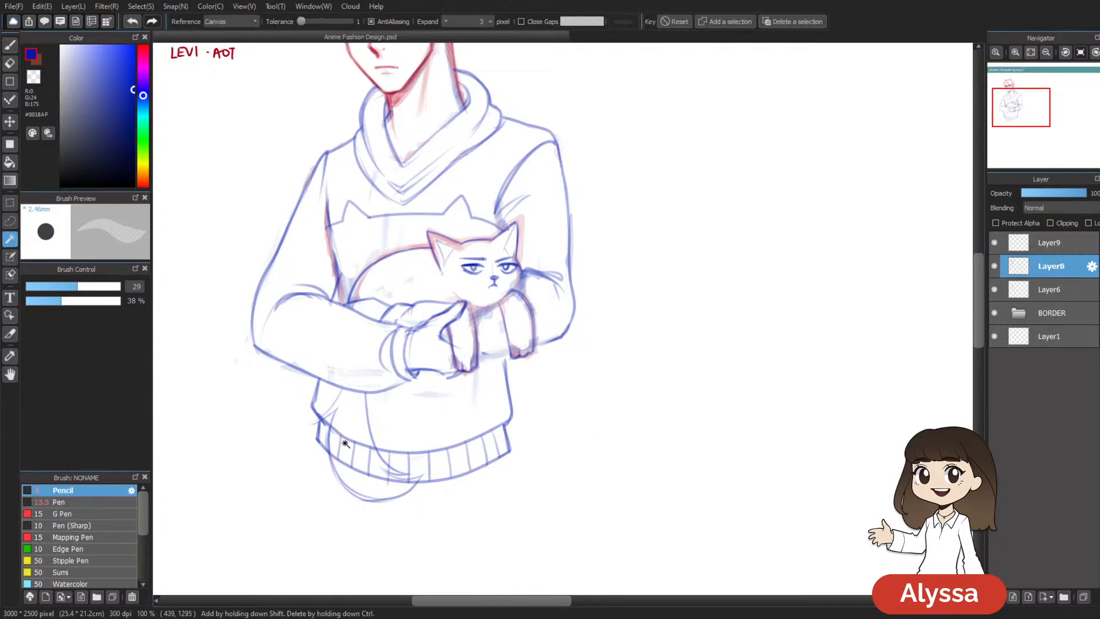
pyautogui.press('e')
pyautogui.moveTo(343, 430)
pyautogui.mouseDown()
pyautogui.moveTo(345, 478)
pyautogui.moveTo(361, 480)
pyautogui.moveTo(361, 458)
pyautogui.moveTo(343, 449)
pyautogui.moveTo(357, 439)
pyautogui.moveTo(387, 484)
pyautogui.moveTo(422, 488)
pyautogui.mouseUp()
pyautogui.hotkey('ctrl', '-')
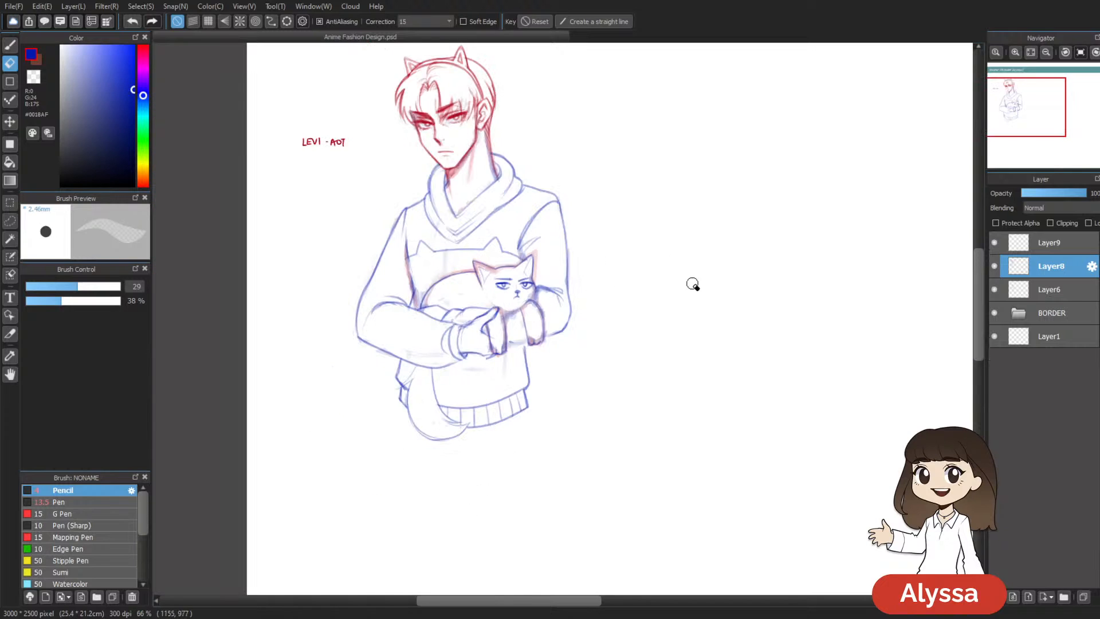
pyautogui.click(1061, 248)
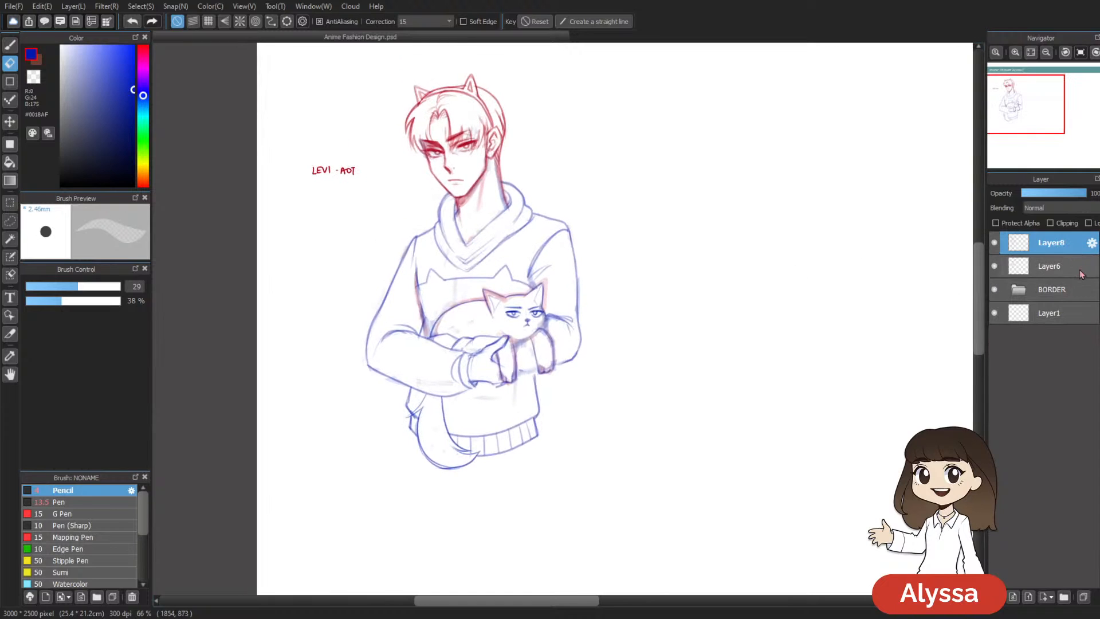
# Step: Redraw the inner edge of the cat's front leg below its chin on Layer8 and erase the excess line
pyautogui.click(1077, 266)
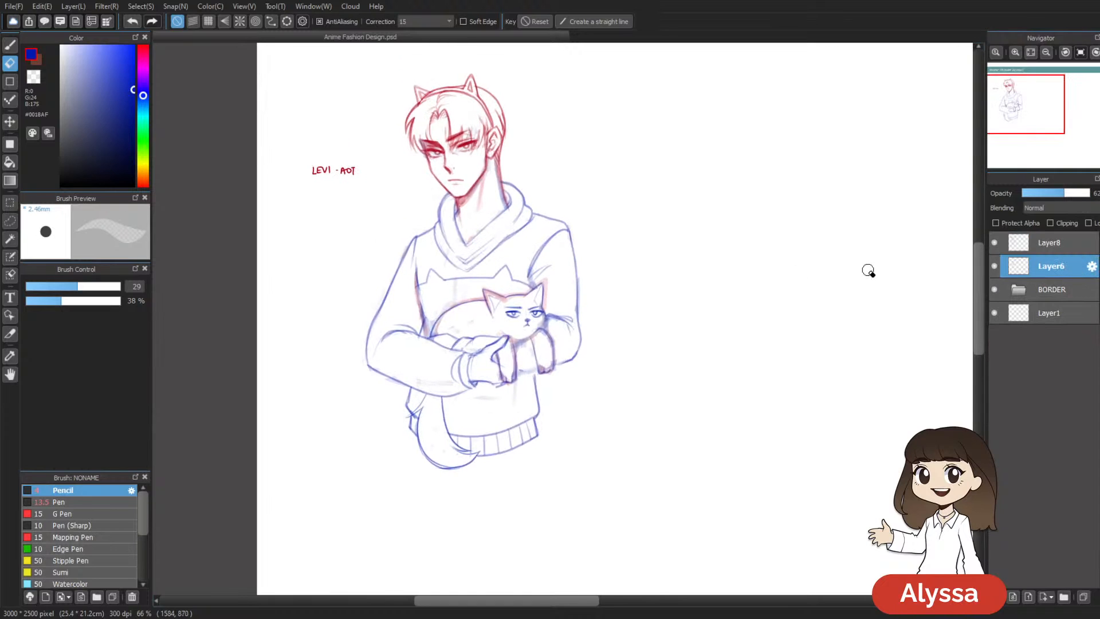
pyautogui.hotkey('ctrl', '+')
pyautogui.hotkey('ctrl', '+')
pyautogui.moveTo(521, 380)
pyautogui.mouseDown()
pyautogui.moveTo(533, 362)
pyautogui.moveTo(518, 367)
pyautogui.moveTo(524, 428)
pyautogui.moveTo(494, 351)
pyautogui.moveTo(461, 354)
pyautogui.moveTo(511, 317)
pyautogui.moveTo(500, 307)
pyautogui.moveTo(526, 215)
pyautogui.mouseUp()
pyautogui.scroll(-1, 526, 215)
pyautogui.moveTo(510, 263)
pyautogui.mouseDown()
pyautogui.moveTo(494, 296)
pyautogui.moveTo(400, 238)
pyautogui.moveTo(408, 285)
pyautogui.moveTo(382, 242)
pyautogui.moveTo(295, 269)
pyautogui.mouseUp()
pyautogui.hotkey('ctrl', '-')
pyautogui.hotkey('ctrl', '-')
pyautogui.hotkey('ctrl', '+')
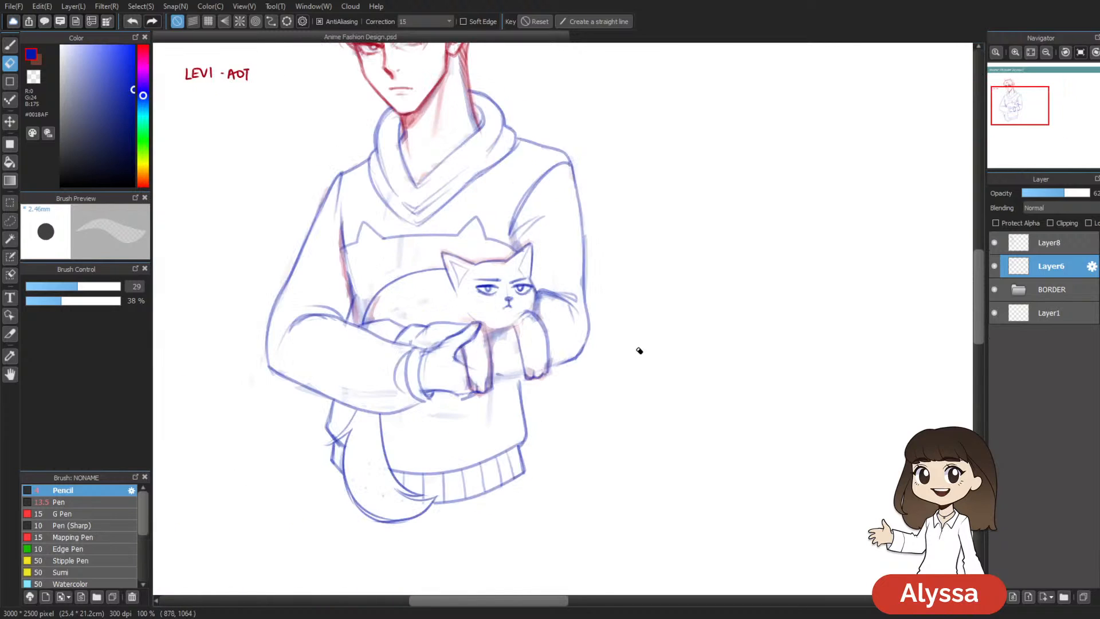
pyautogui.click(1017, 241)
pyautogui.press('b')
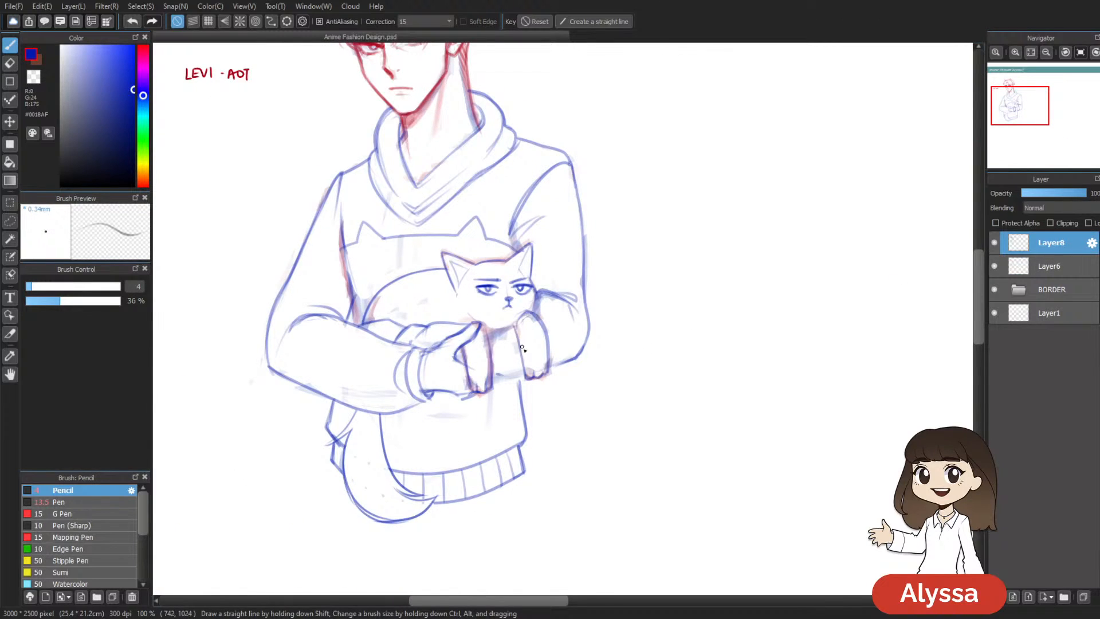
pyautogui.moveTo(516, 327); pyautogui.dragTo(528, 372)
pyautogui.moveTo(517, 329); pyautogui.dragTo(529, 374)
pyautogui.press('e')
pyautogui.moveTo(517, 329); pyautogui.dragTo(531, 383)
pyautogui.press('b')
# Step: Try merging Layer8 down into Layer6, compare the linework with the layer hidden and shown, and undo the merge
pyautogui.moveTo(663, 326); pyautogui.dragTo(603, 361)
pyautogui.scroll(-1, 645, 384)
pyautogui.click(994, 243)
pyautogui.click(994, 243)
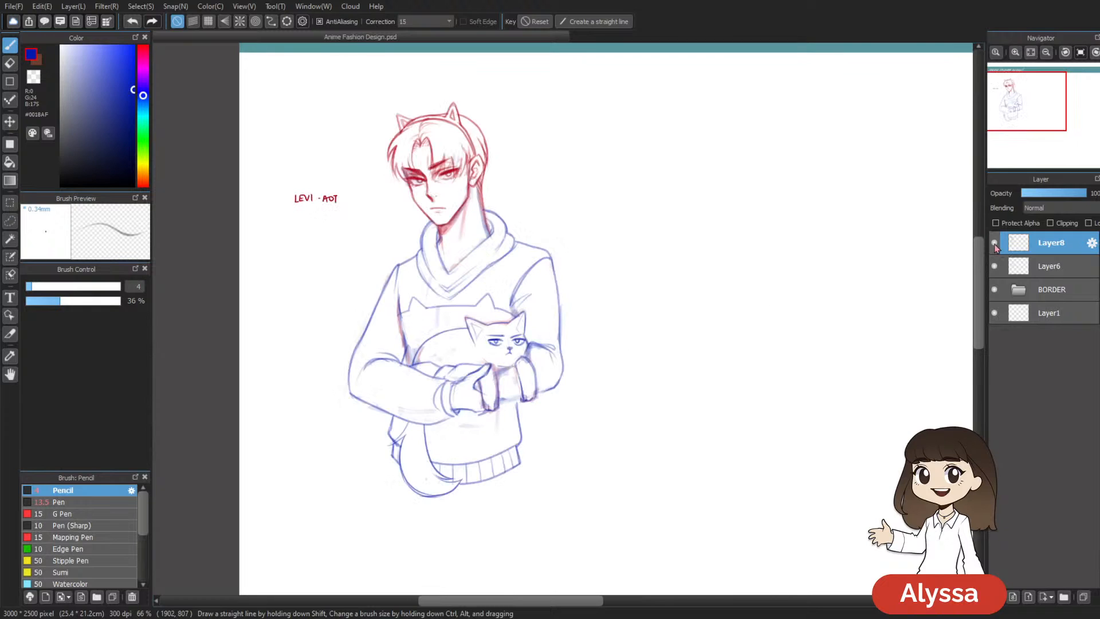
pyautogui.hotkey('ctrl', 'e')
pyautogui.click(994, 243)
pyautogui.click(994, 243)
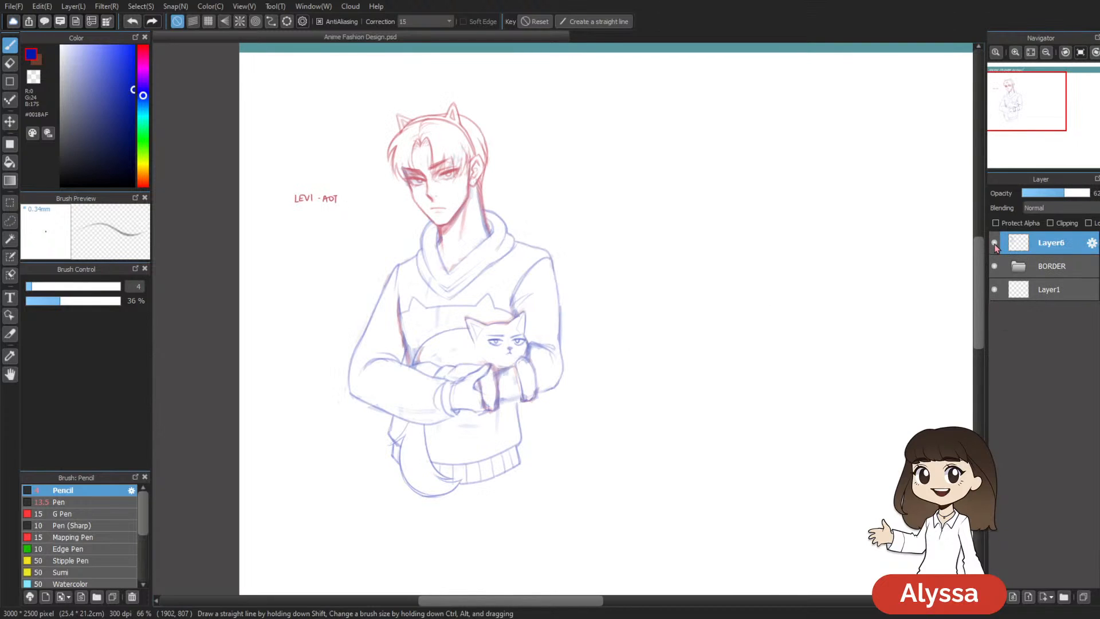
pyautogui.hotkey('ctrl', 'z')
pyautogui.click(994, 243)
pyautogui.click(994, 243)
# Step: Duplicate Layer6 directly beneath Layer8
pyautogui.moveTo(812, 299); pyautogui.dragTo(901, 294)
pyautogui.click(1034, 271)
pyautogui.hotkey('ctrl', 'shift', 'n')
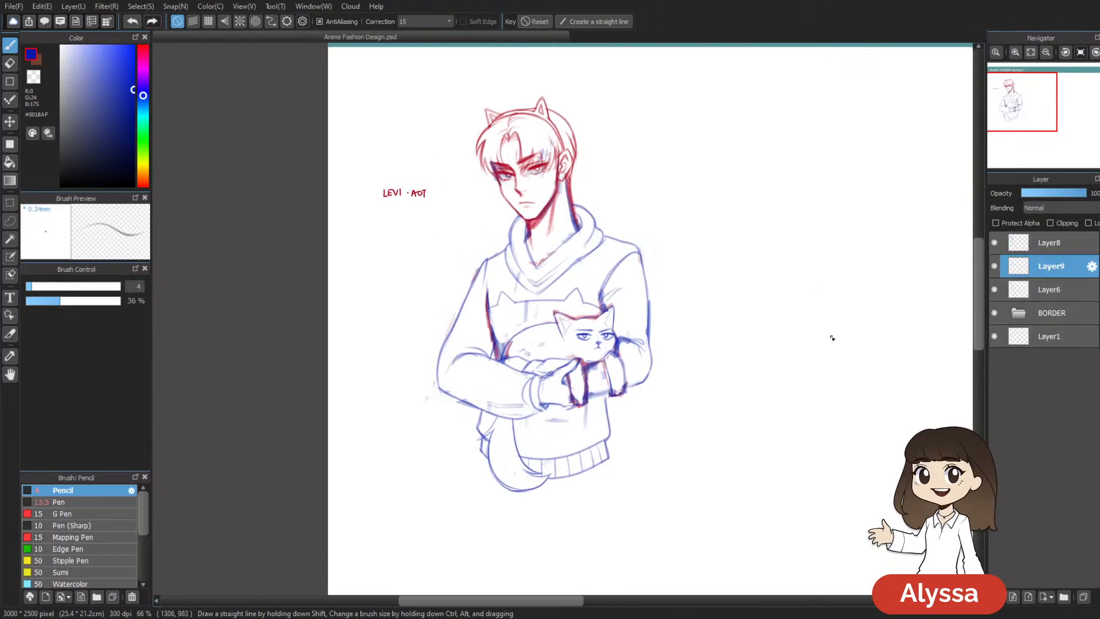
pyautogui.moveTo(708, 353); pyautogui.dragTo(658, 370)
# Step: Lasso the area around the "LEVI - AOT" label, and set the eraser to size 85 at 100% opacity
pyautogui.press('m')
pyautogui.moveTo(330, 237)
pyautogui.mouseDown()
pyautogui.moveTo(372, 248)
pyautogui.moveTo(287, 292)
pyautogui.mouseUp()
pyautogui.hotkey('ctrl', 'd')
pyautogui.press('l')
pyautogui.press('e')
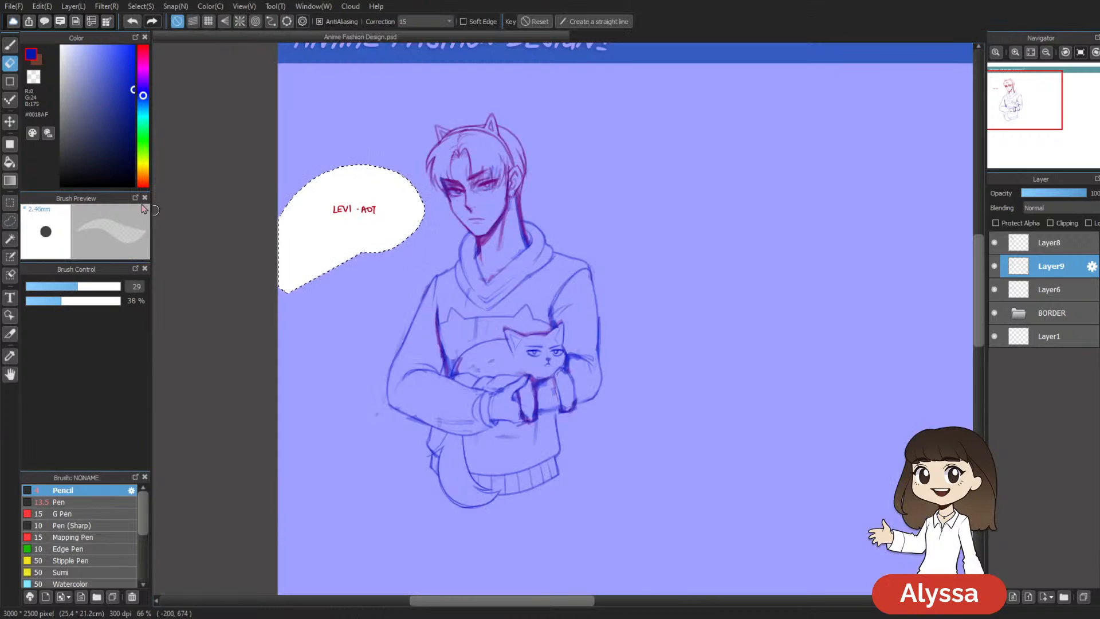
pyautogui.moveTo(91, 301); pyautogui.dragTo(132, 301)
pyautogui.moveTo(347, 229); pyautogui.dragTo(430, 228)
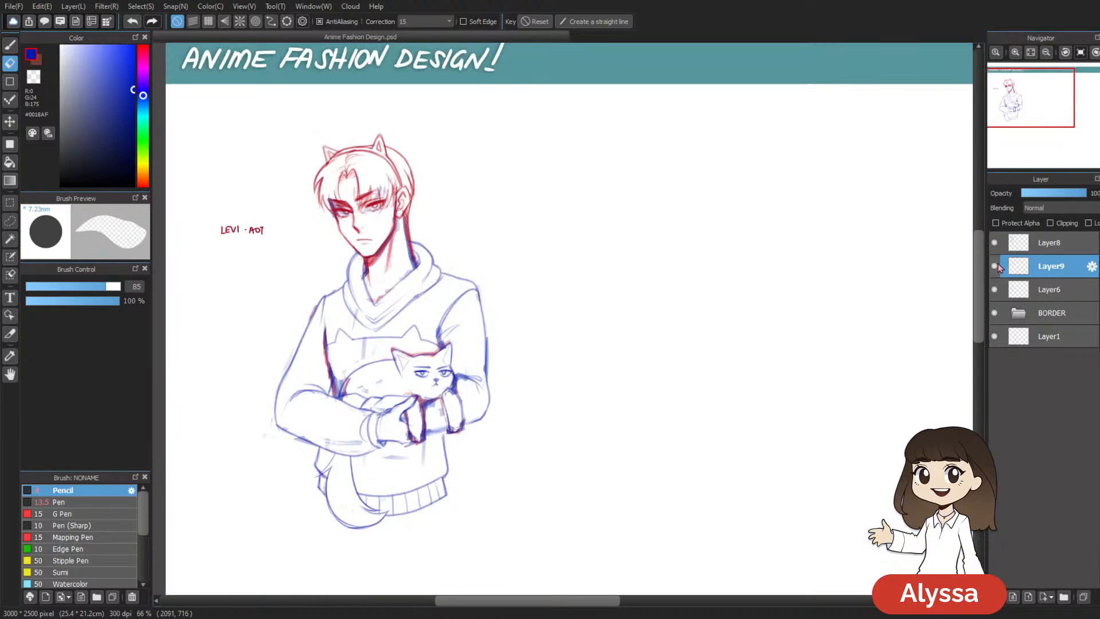
# Step: Merge Layer8 down into the duplicated sketch layer as a layer named LEVI, and hide Layer6
pyautogui.click(1071, 251)
pyautogui.hotkey('ctrl', 'e')
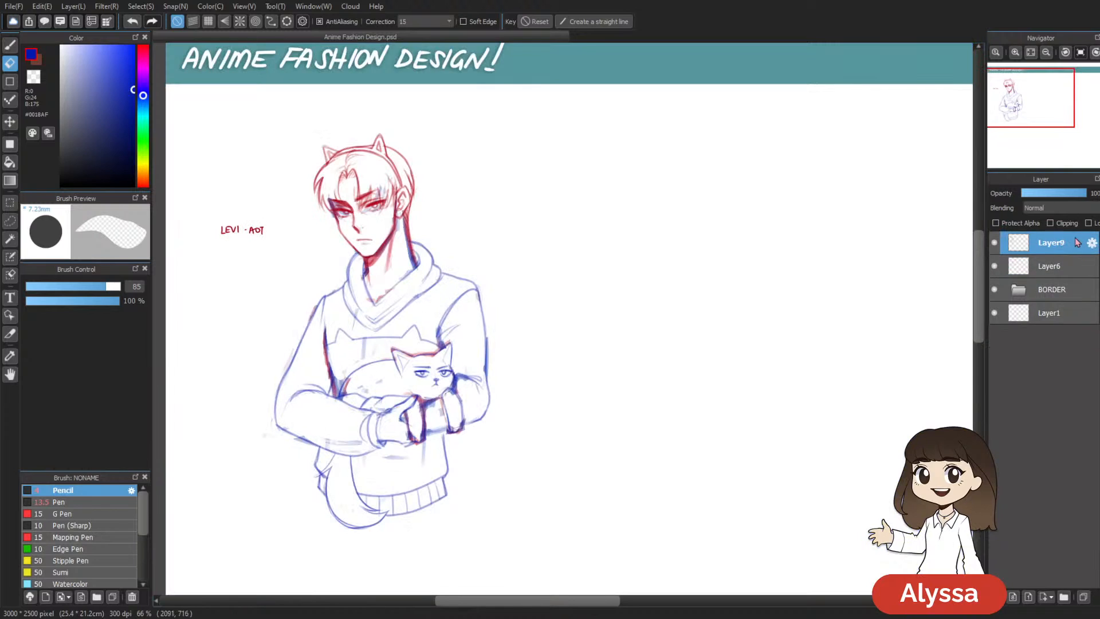
pyautogui.click(995, 266)
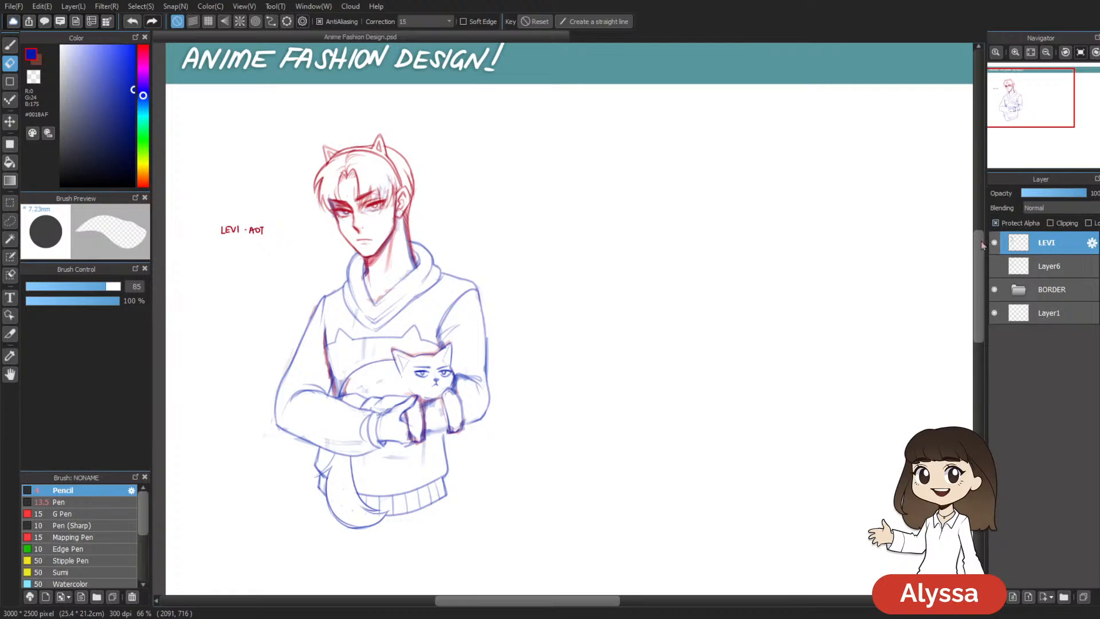
# Step: Recolour all lines on the LEVI layer black (#000000) with Protect Alpha on, and turn Protect Alpha off
pyautogui.moveTo(91, 147); pyautogui.dragTo(28, 251)
pyautogui.press('Insert')
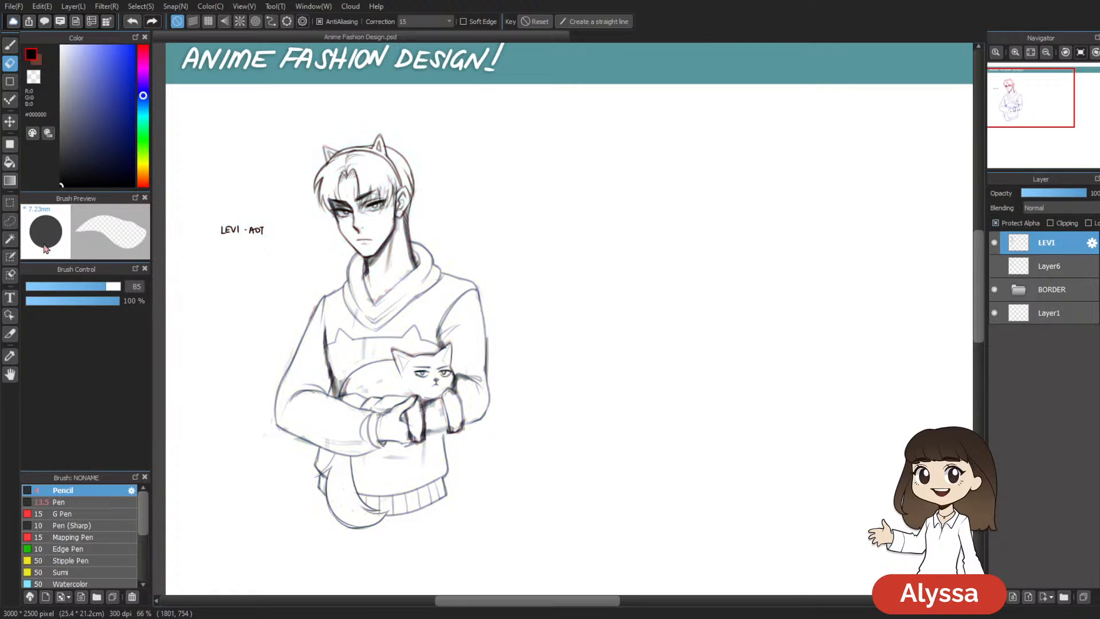
pyautogui.moveTo(490, 493); pyautogui.dragTo(558, 444)
pyautogui.click(996, 223)
pyautogui.moveTo(621, 460); pyautogui.dragTo(608, 449)
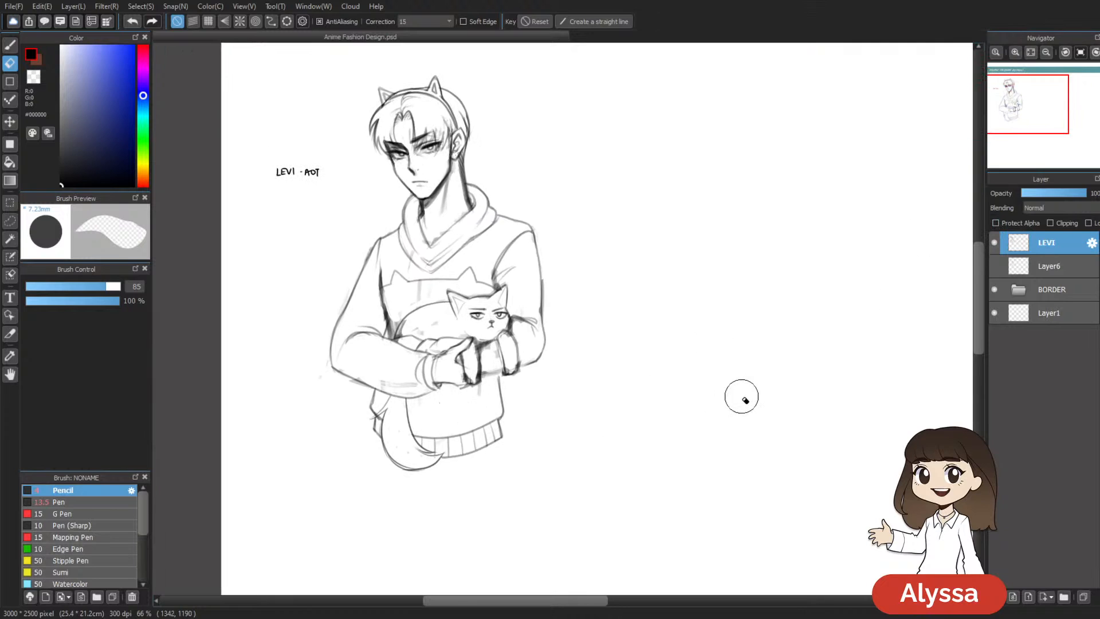
# Step: Reduce the eraser to size 18 and clean up stray sketch marks inside the cat's body
pyautogui.press('[')
pyautogui.press('[')
pyautogui.press('[')
pyautogui.press('[')
pyautogui.press('[')
pyautogui.press('[')
pyautogui.press('[')
pyautogui.press('[')
pyautogui.press(']')
pyautogui.press(']')
pyautogui.press(']')
pyautogui.press(']')
pyautogui.press('[')
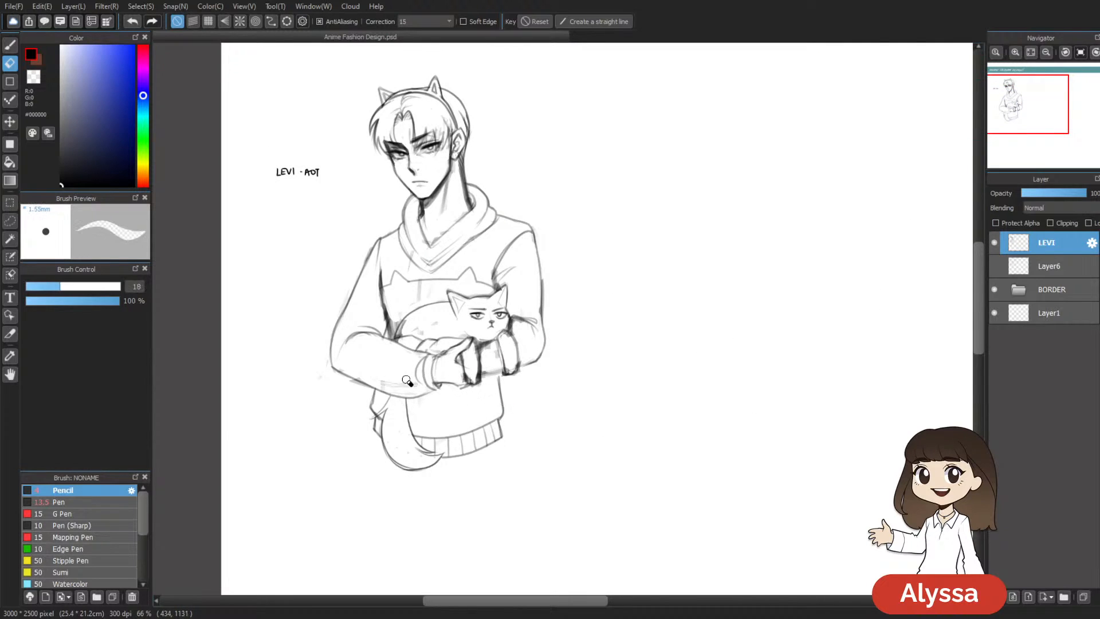
pyautogui.moveTo(405, 326)
pyautogui.mouseDown()
pyautogui.moveTo(390, 360)
pyautogui.moveTo(378, 348)
pyautogui.moveTo(416, 317)
pyautogui.mouseUp()
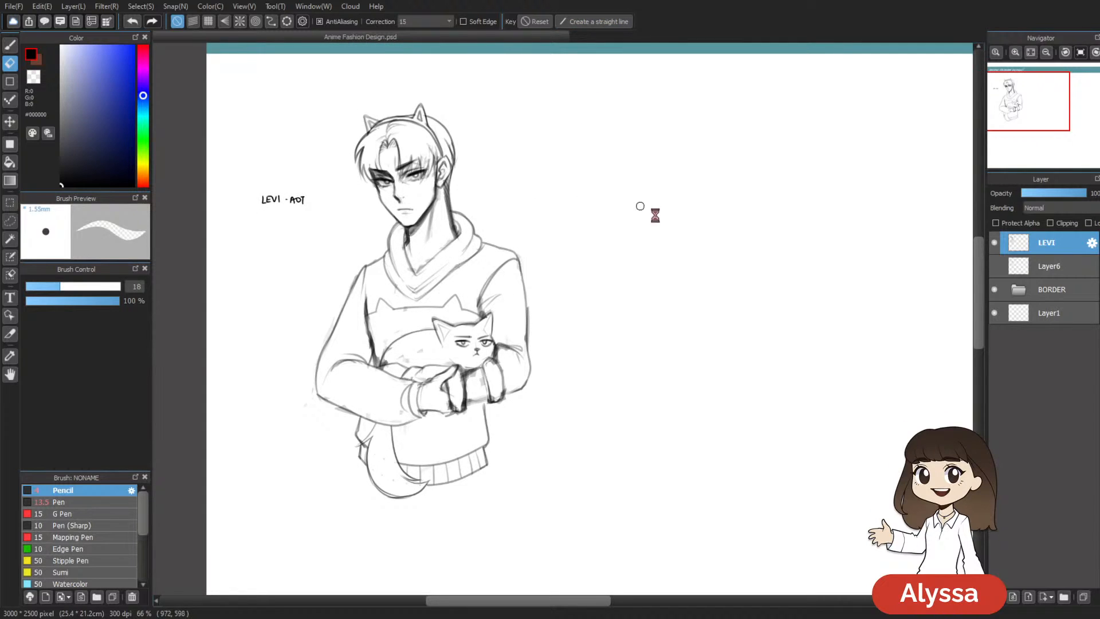
# Step: Rotate the whole drawing on the LEVI layer slightly clockwise
pyautogui.moveTo(632, 376); pyautogui.dragTo(636, 356)
pyautogui.hotkey('ctrl', 't')
pyautogui.moveTo(720, 474); pyautogui.dragTo(731, 473)
pyautogui.press('Return')
pyautogui.moveTo(652, 430); pyautogui.dragTo(653, 450)
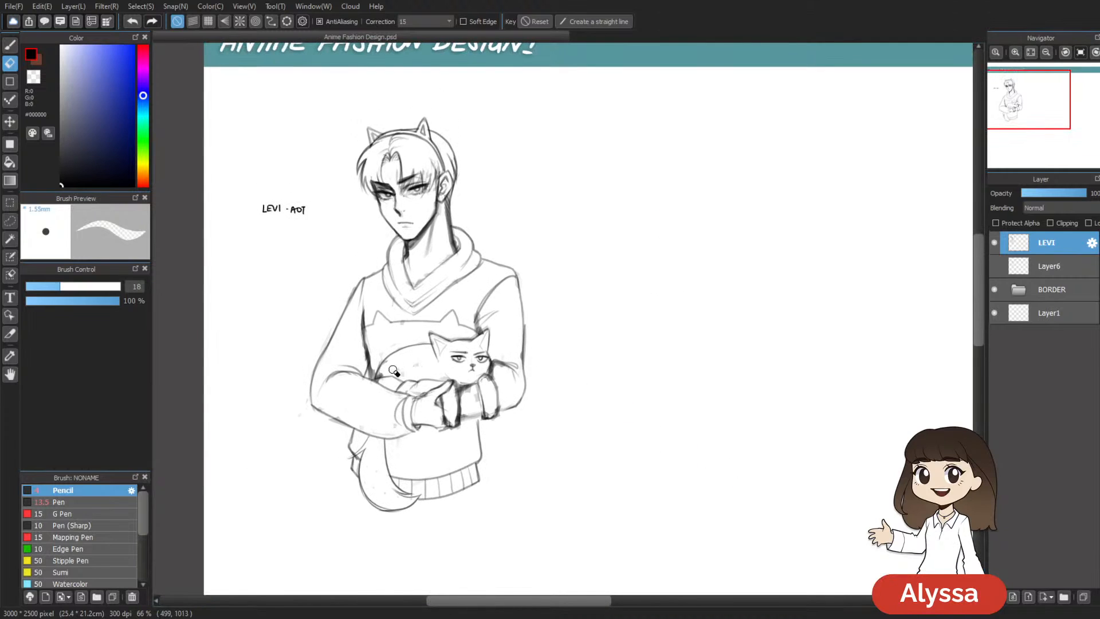
pyautogui.moveTo(588, 379)
pyautogui.mouseDown()
pyautogui.moveTo(563, 328)
pyautogui.moveTo(537, 331)
pyautogui.moveTo(584, 319)
pyautogui.mouseUp()
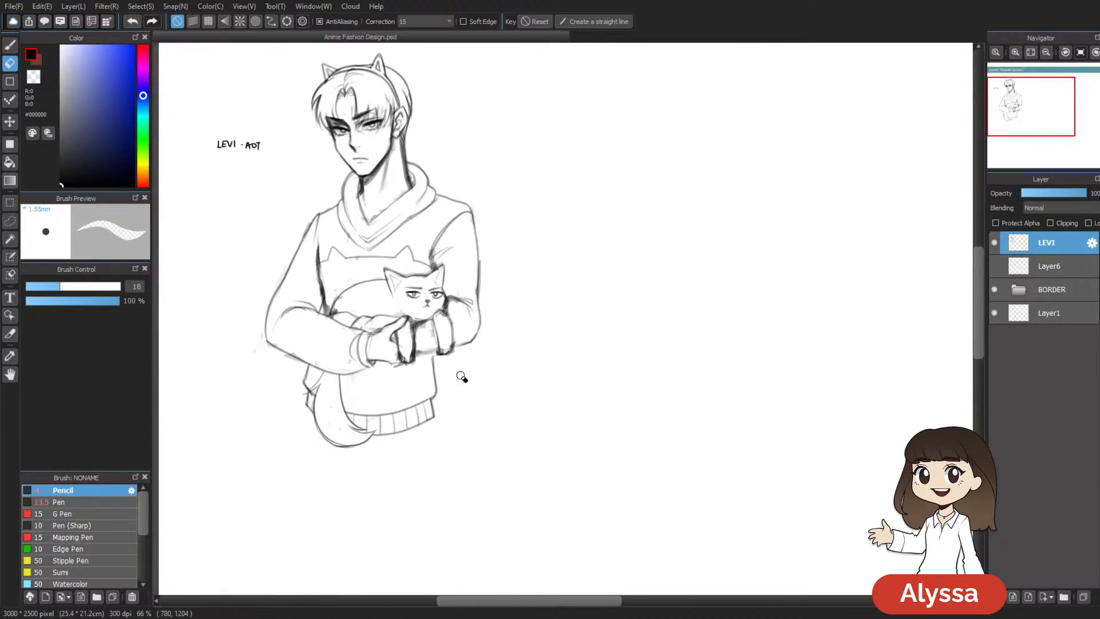
pyautogui.moveTo(435, 434)
pyautogui.mouseDown()
pyautogui.moveTo(430, 449)
pyautogui.moveTo(452, 454)
pyautogui.mouseUp()
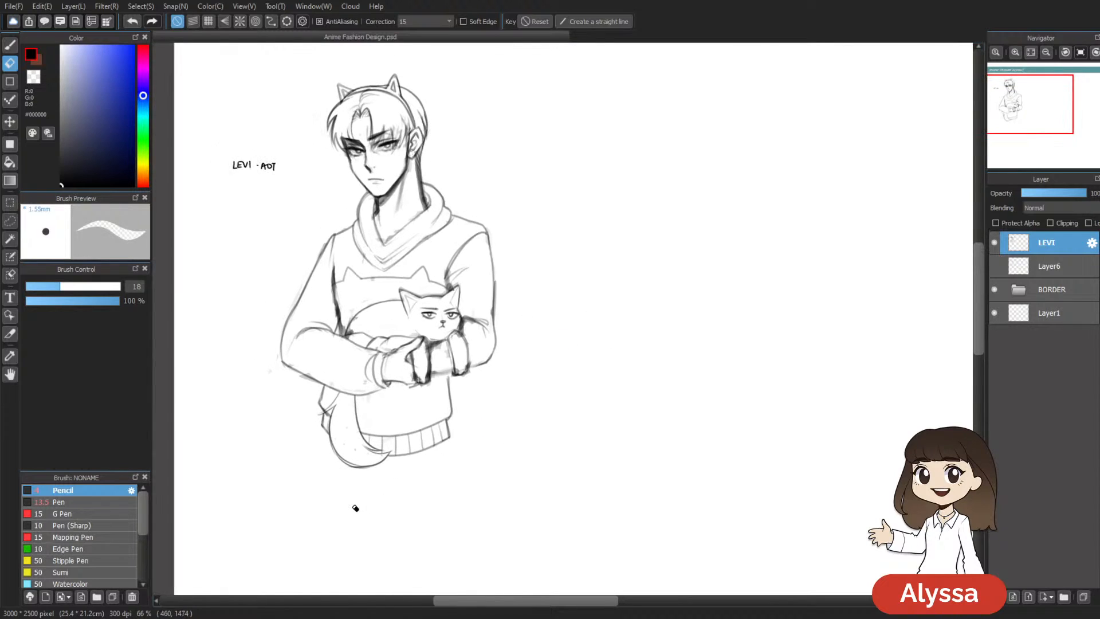
# Step: Strengthen the outlines of the sweater's hem, sleeves and shoulder with the size 4 Pencil
pyautogui.press('b')
pyautogui.hotkey('ctrl', '+')
pyautogui.moveTo(310, 526); pyautogui.dragTo(389, 445)
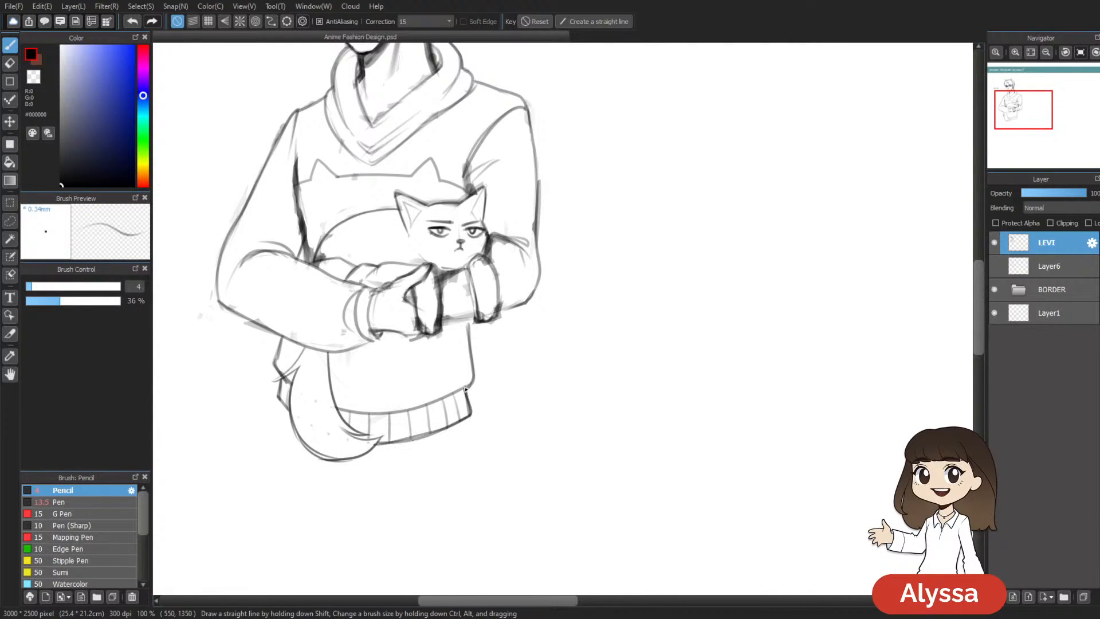
pyautogui.moveTo(474, 321); pyautogui.dragTo(560, 364)
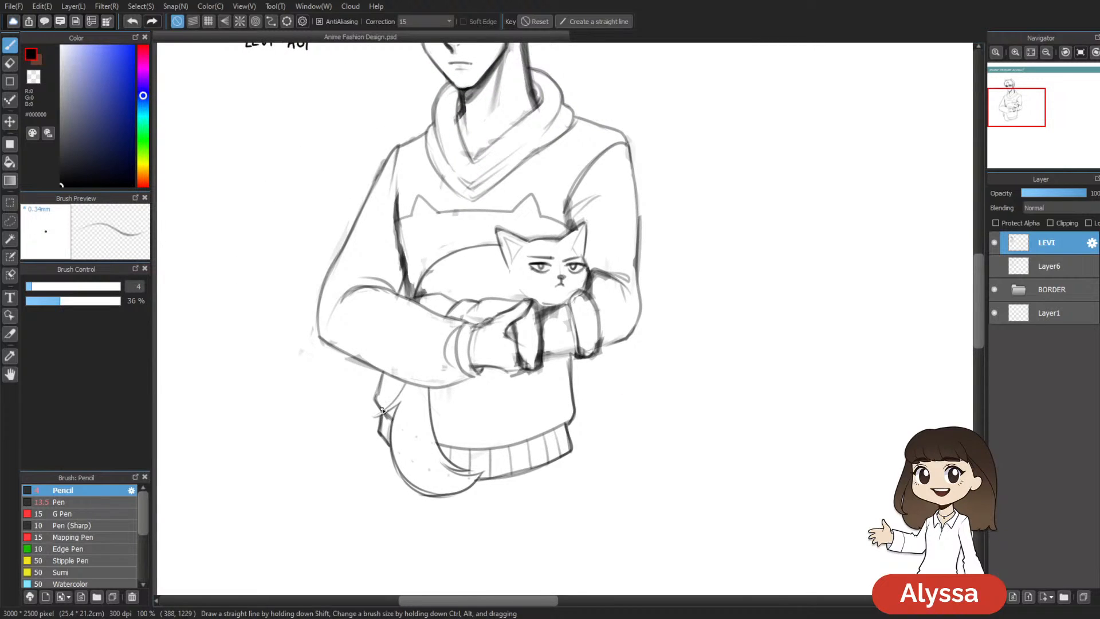
pyautogui.scroll(3, 379, 401)
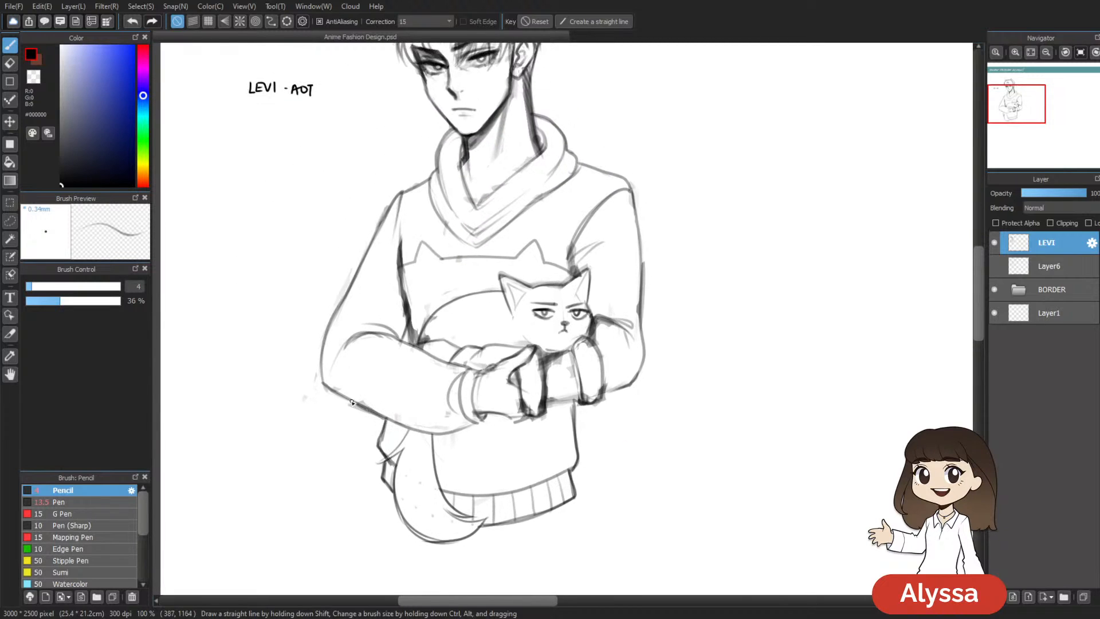
pyautogui.scroll(2, 324, 385)
pyautogui.moveTo(327, 411)
pyautogui.mouseDown()
pyautogui.moveTo(331, 359)
pyautogui.moveTo(381, 264)
pyautogui.mouseUp()
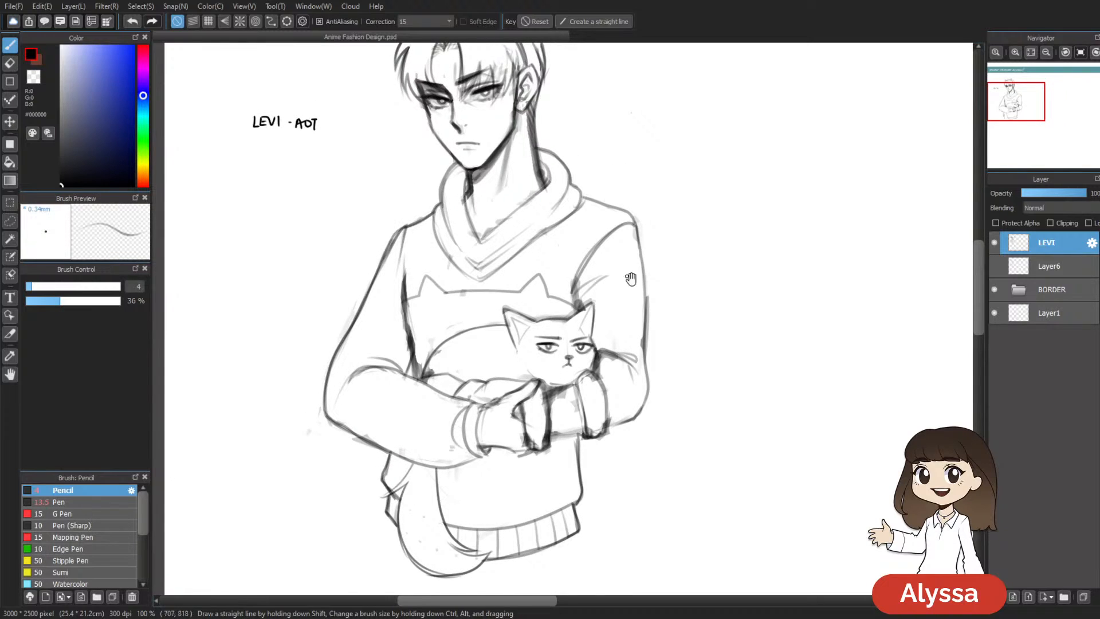
pyautogui.moveTo(609, 265); pyautogui.dragTo(546, 314)
pyautogui.moveTo(582, 410); pyautogui.dragTo(582, 374)
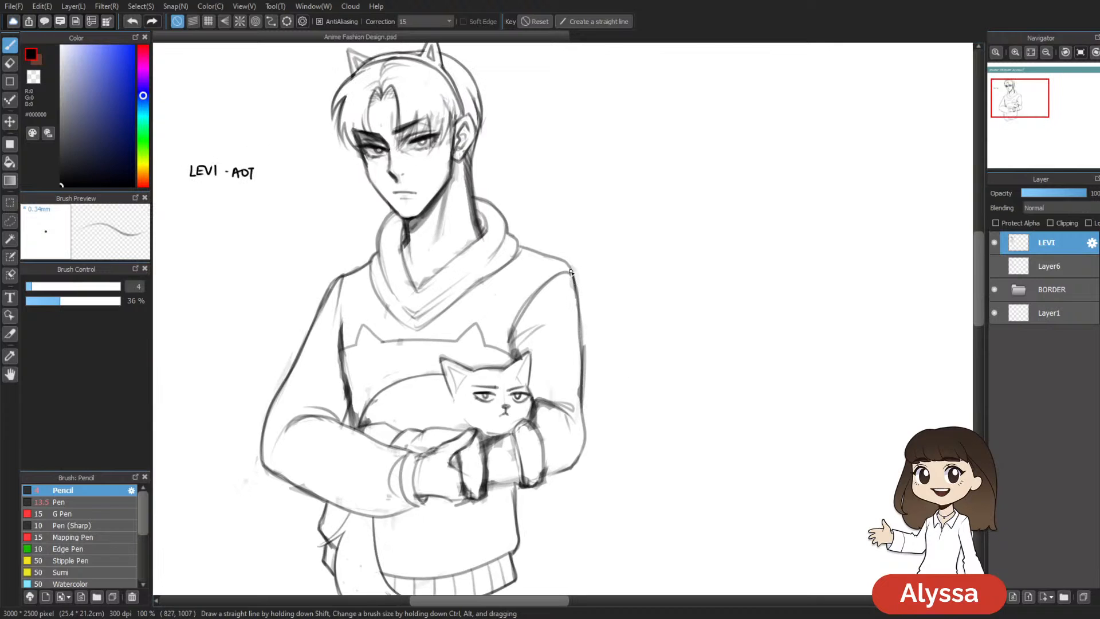
pyautogui.moveTo(518, 241); pyautogui.dragTo(510, 235)
pyautogui.hotkey('ctrl', 'z')
# Step: Darken the linework by duplicating the LEVI layer at 25% opacity and merging the copy back down
pyautogui.moveTo(650, 428)
pyautogui.mouseDown()
pyautogui.moveTo(623, 542)
pyautogui.moveTo(634, 474)
pyautogui.mouseUp()
pyautogui.hotkey('ctrl', 'v')
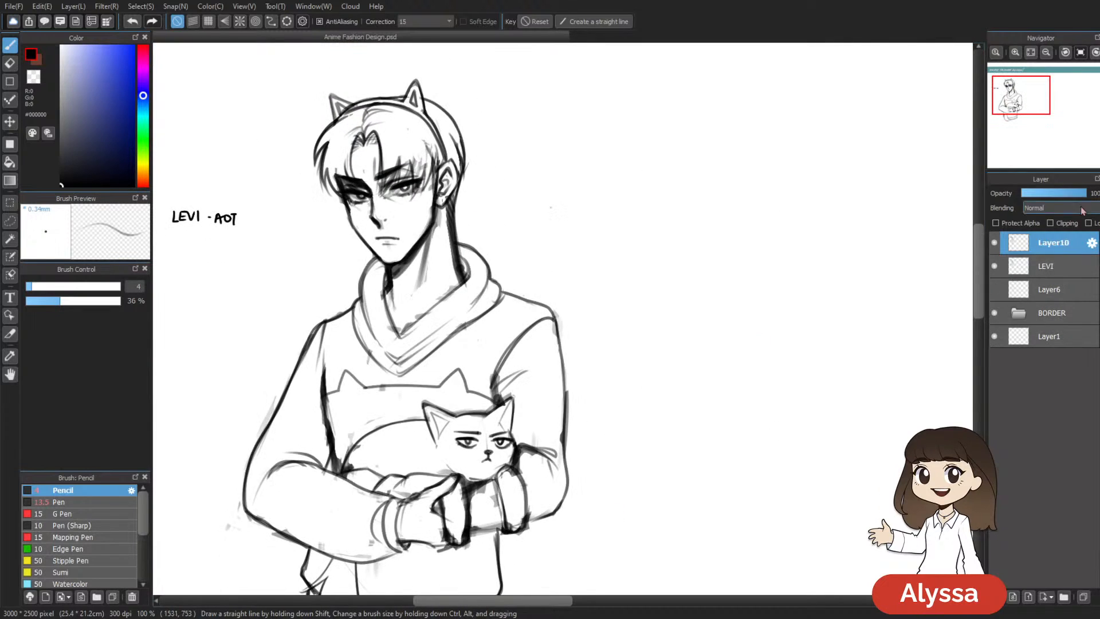
pyautogui.click(1037, 194)
pyautogui.click(994, 243)
pyautogui.click(994, 244)
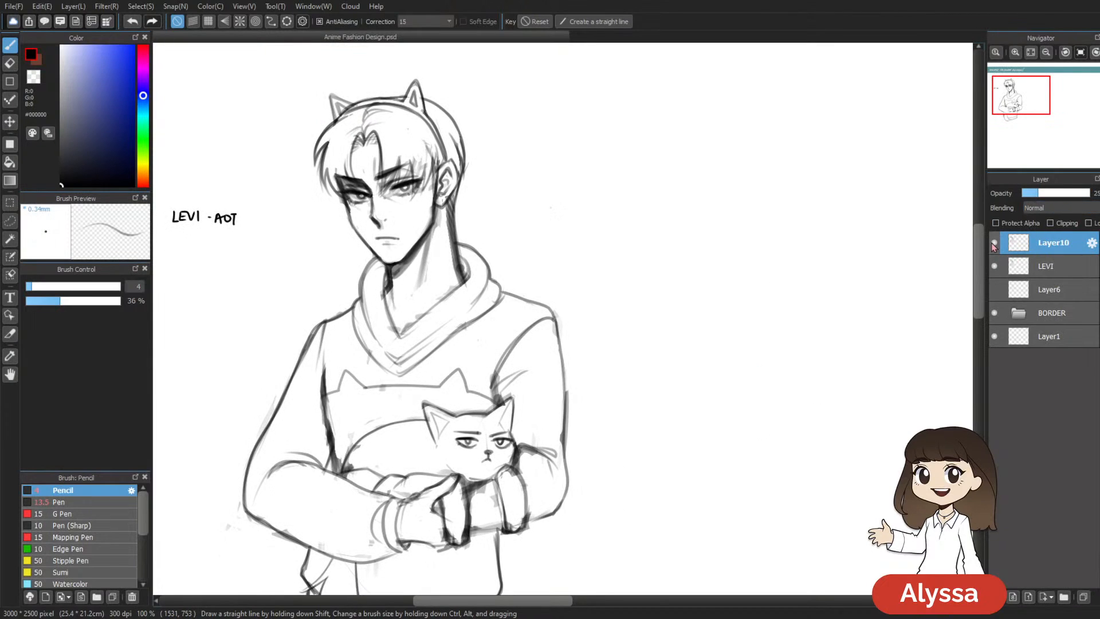
pyautogui.hotkey('ctrl', 'e')
# Step: Add a layer above LEVI, and try selecting the figure by inverting a Magic Wand selection of the canvas background
pyautogui.hotkey('ctrl', '-')
pyautogui.hotkey('ctrl', '-')
pyautogui.press('w')
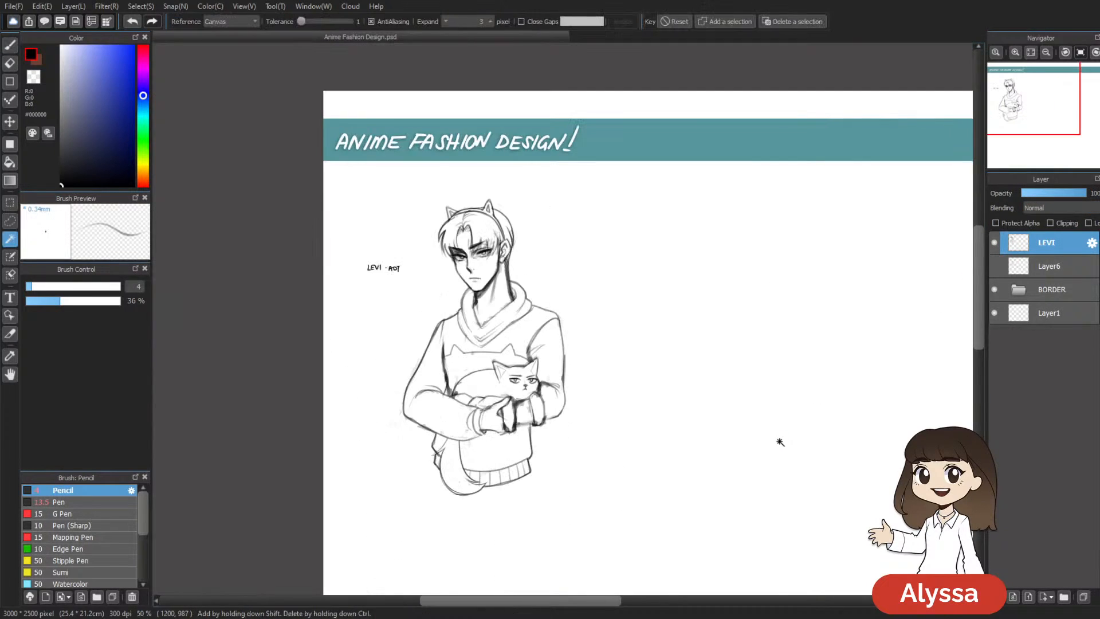
pyautogui.click(568, 282)
pyautogui.hotkey('ctrl', 'shift', 'n')
pyautogui.hotkey('ctrl', 'shift', 'i')
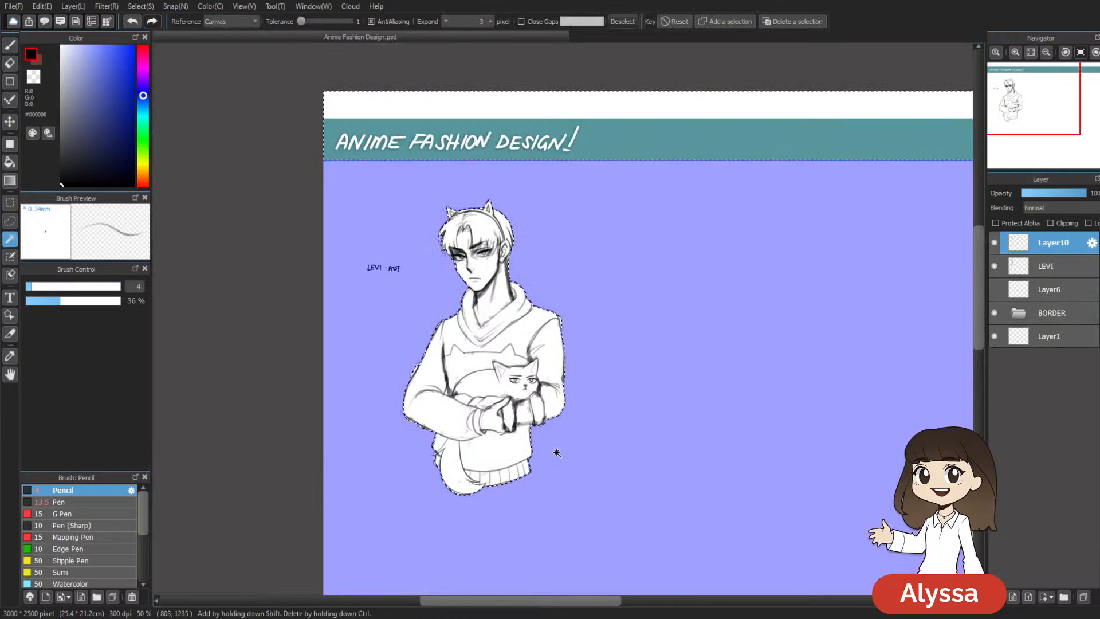
pyautogui.hotkey('ctrl', '+')
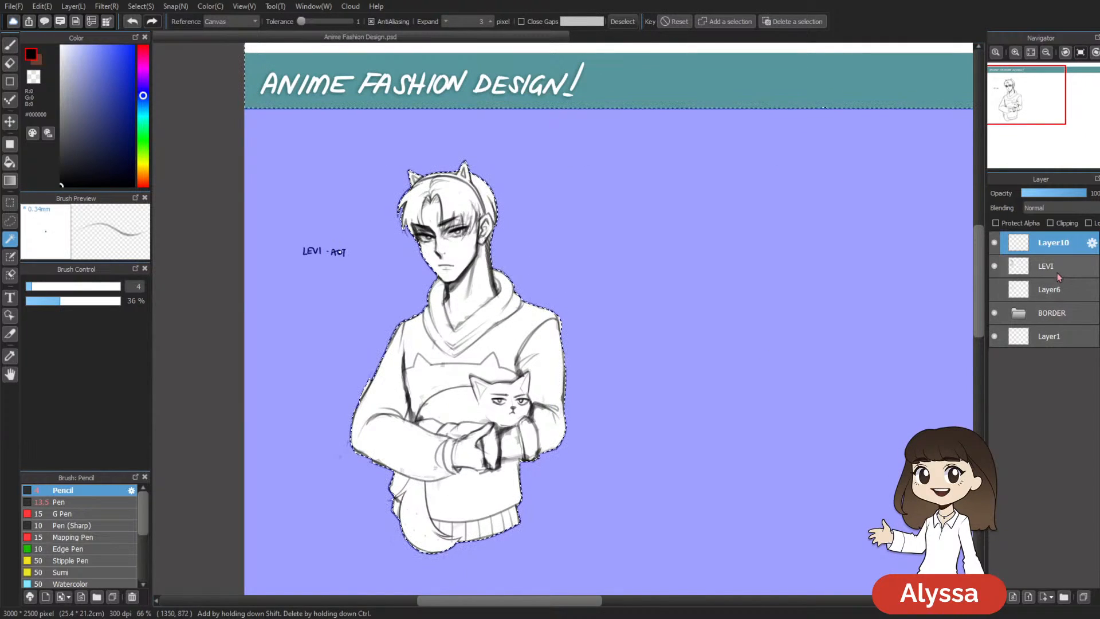
pyautogui.moveTo(854, 379); pyautogui.dragTo(868, 349)
pyautogui.hotkey('ctrl', 'd')
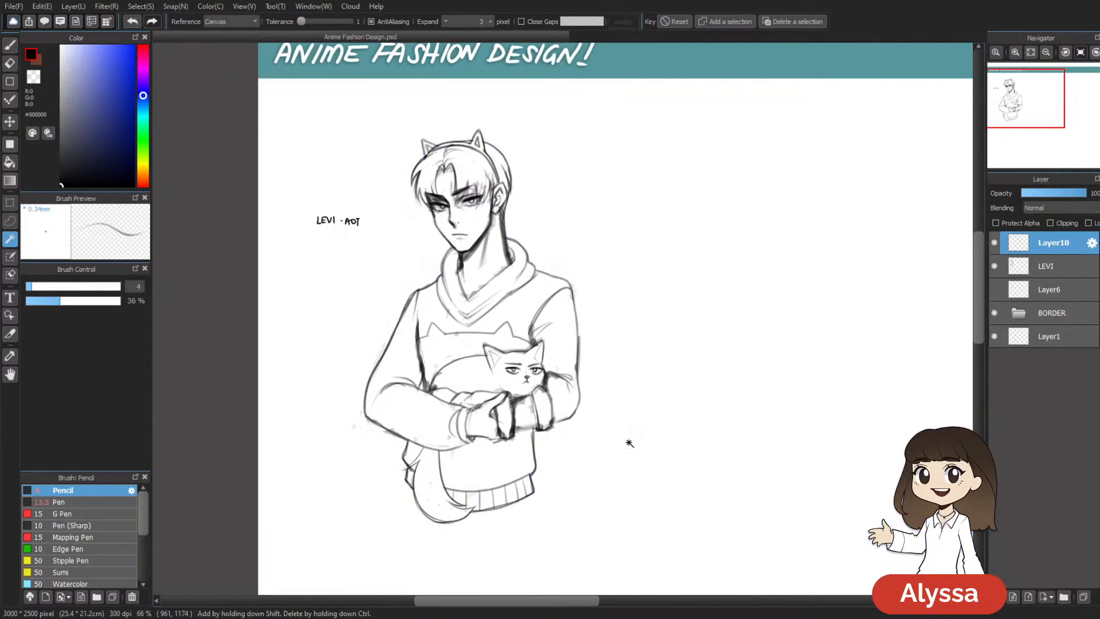
# Step: Select the whole figure by inverting a Magic Wand selection of the background on LEVI, with the reference set to Layer
pyautogui.click(1045, 270)
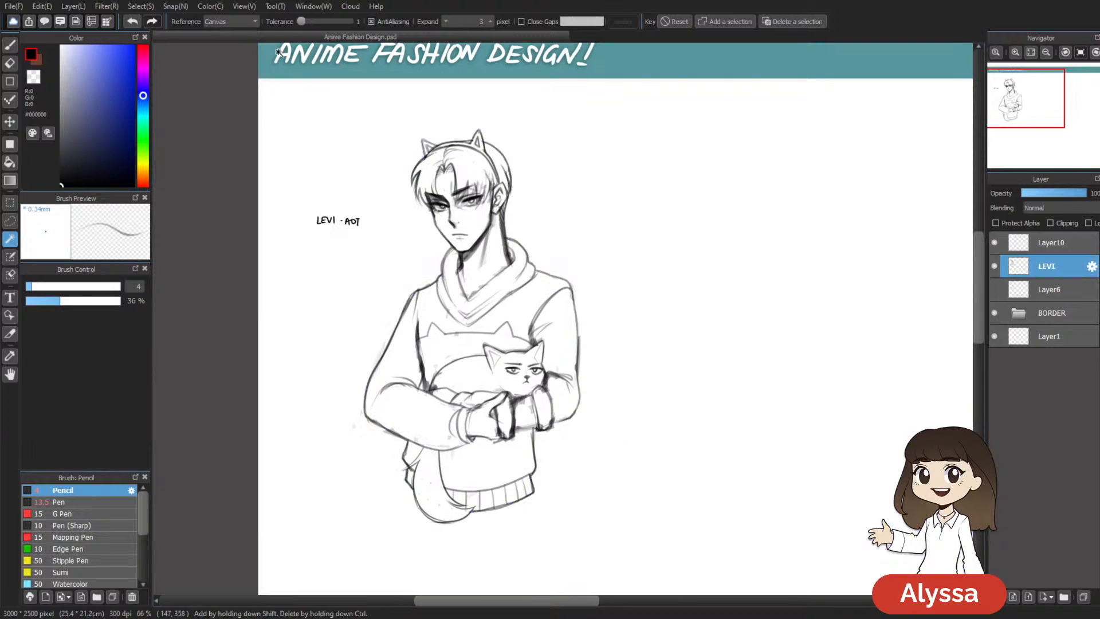
pyautogui.click(232, 44)
pyautogui.moveTo(730, 353); pyautogui.dragTo(683, 347)
pyautogui.click(644, 368)
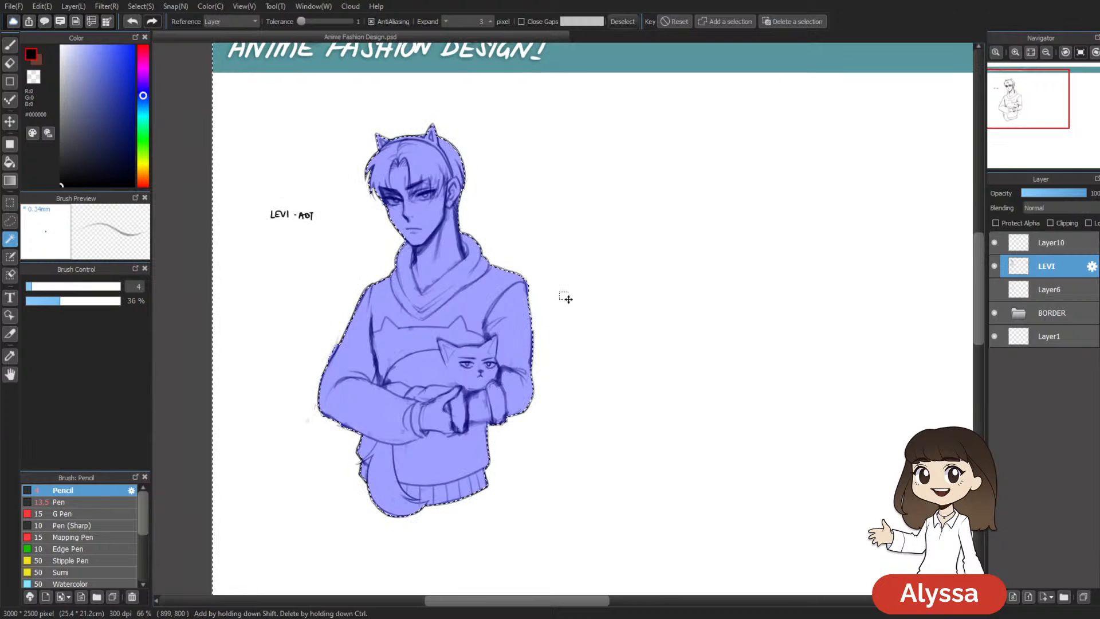
pyautogui.hotkey('ctrl', 'i')
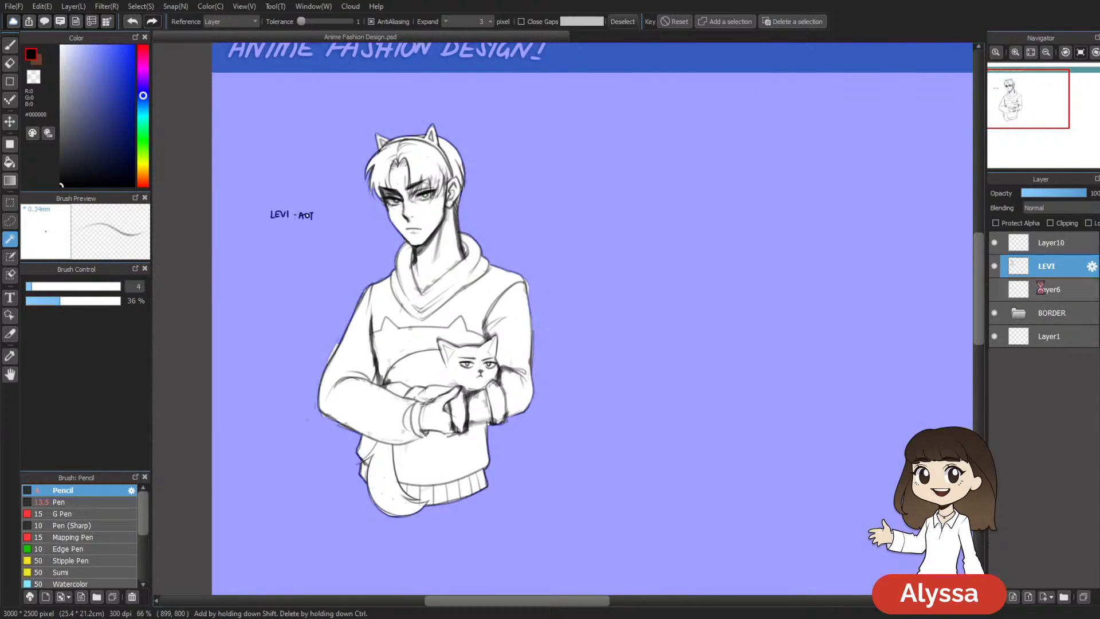
# Step: Move Layer10 beneath the LEVI line art and make it the active layer
pyautogui.click(1041, 291)
pyautogui.moveTo(1058, 243); pyautogui.dragTo(1058, 274)
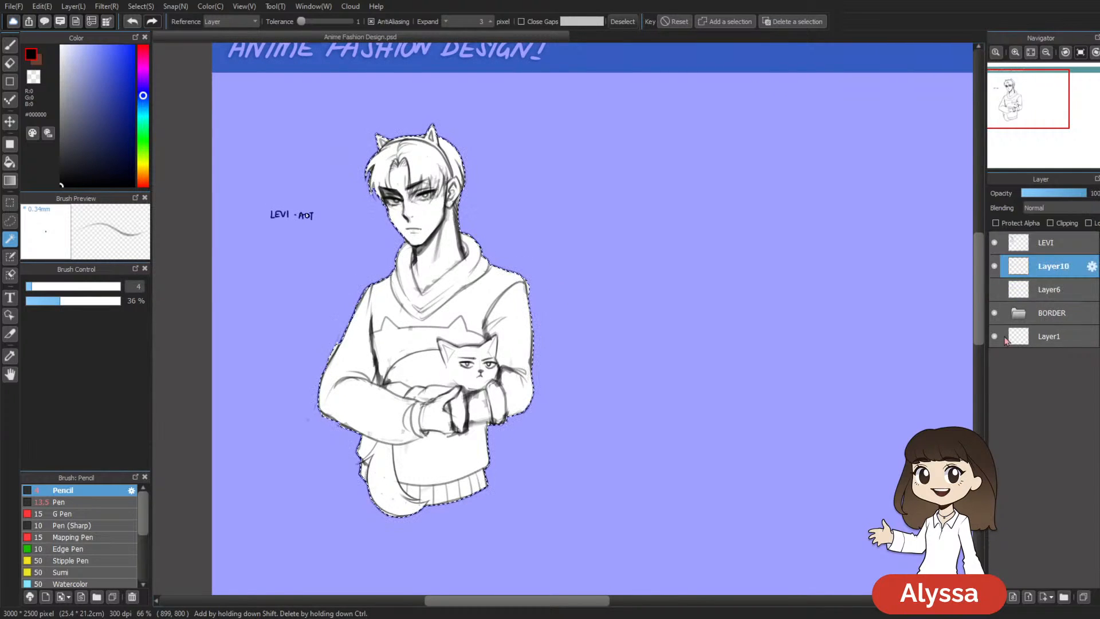
pyautogui.moveTo(553, 286); pyautogui.dragTo(515, 299)
pyautogui.hotkey('ctrl', 'd')
# Step: Fill the selected figure on Layer10 with the peach skin tone #EFC39E and clear the selection
pyautogui.moveTo(143, 95)
pyautogui.mouseDown()
pyautogui.moveTo(144, 171)
pyautogui.moveTo(101, 56)
pyautogui.moveTo(87, 61)
pyautogui.mouseUp()
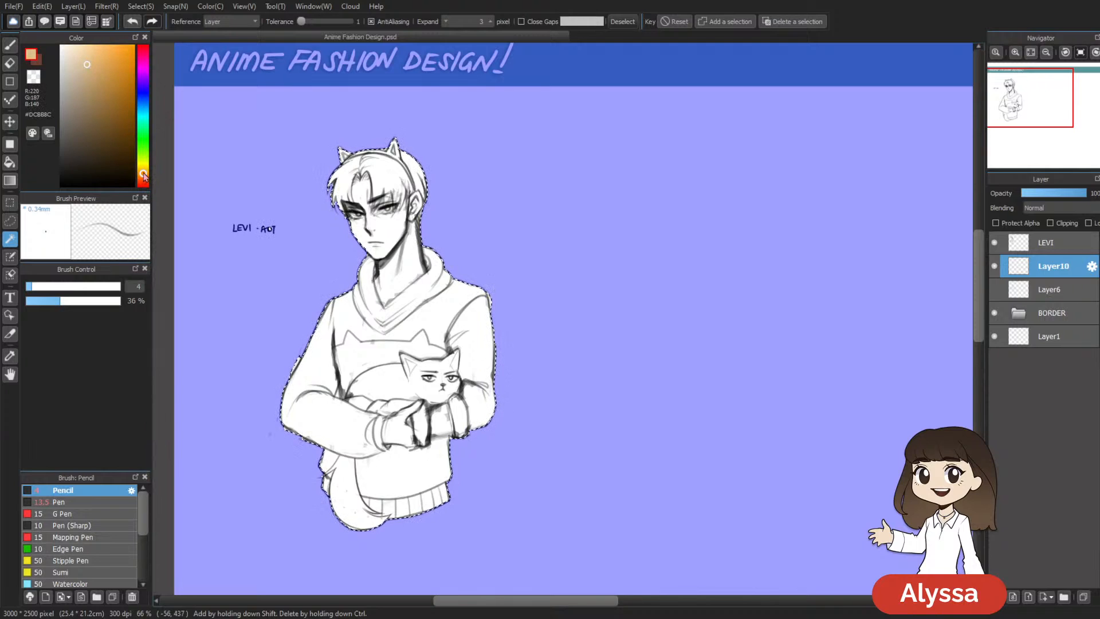
pyautogui.hotkey('ctrl', 'd')
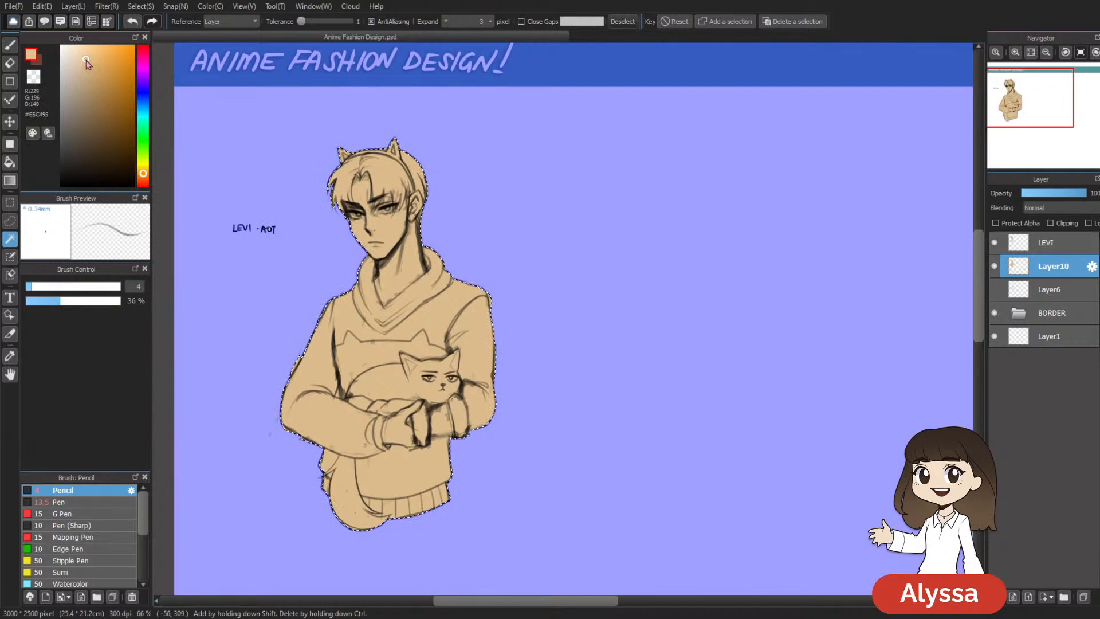
pyautogui.moveTo(86, 60); pyautogui.dragTo(86, 57)
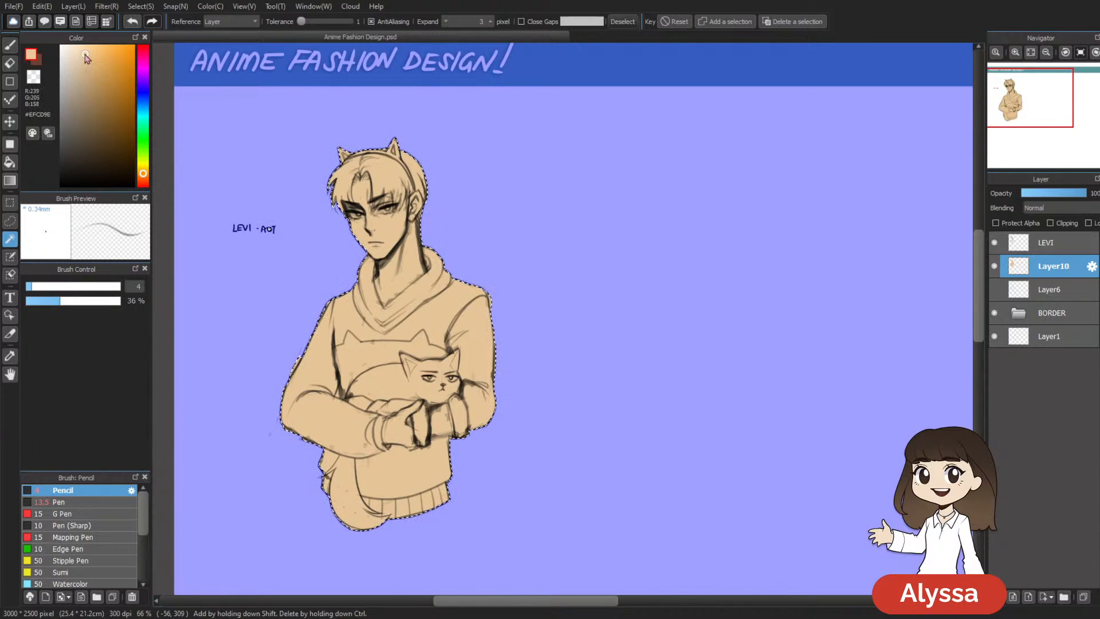
pyautogui.moveTo(144, 178); pyautogui.dragTo(145, 179)
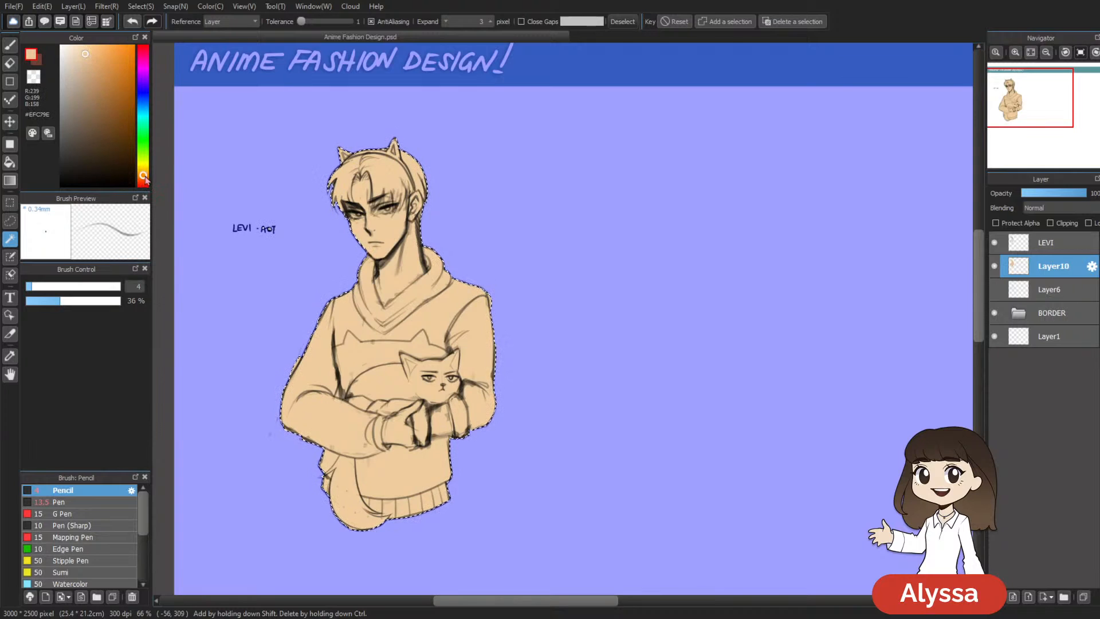
pyautogui.hotkey('ctrl', 'd')
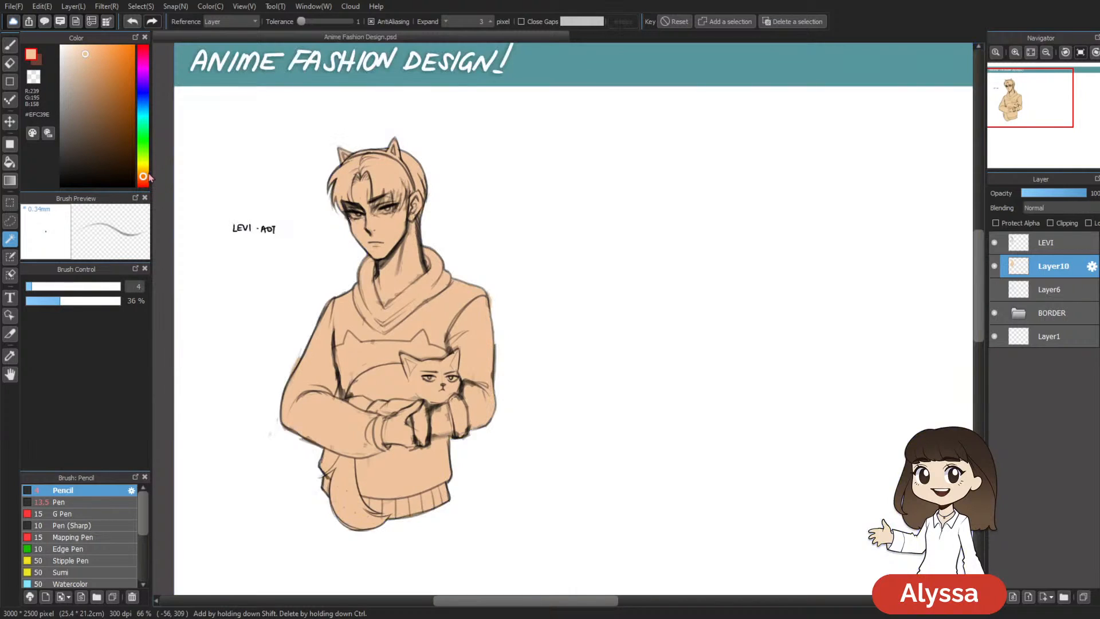
# Step: Add a new layer above Layer10 and clip it to the skin-tone base
pyautogui.moveTo(618, 288); pyautogui.dragTo(643, 257)
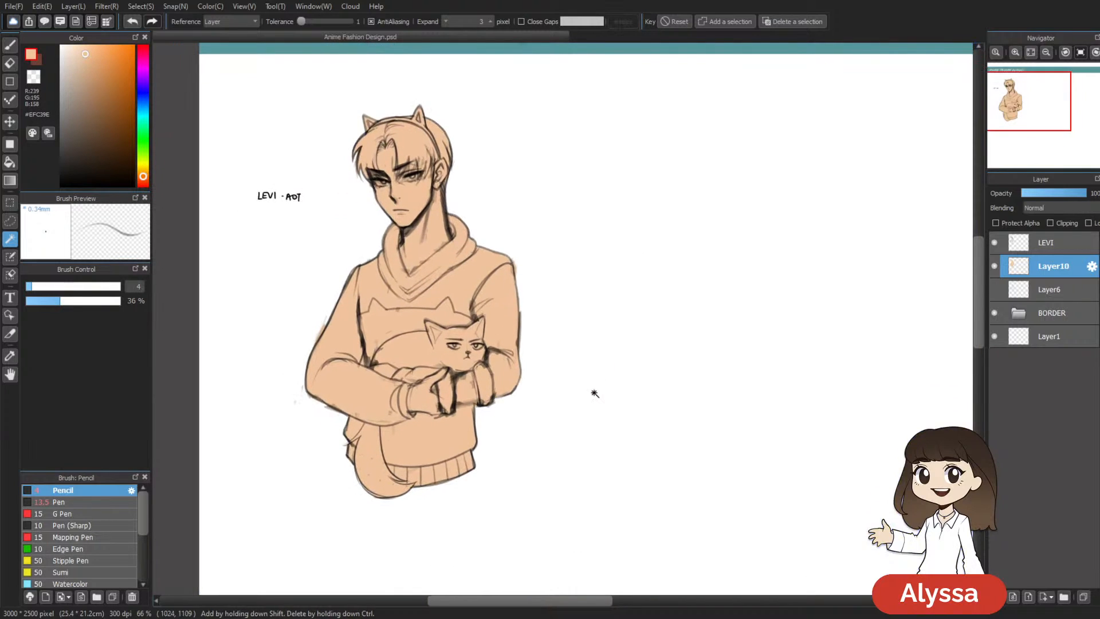
pyautogui.moveTo(595, 351); pyautogui.dragTo(616, 400)
pyautogui.moveTo(551, 377); pyautogui.dragTo(596, 374)
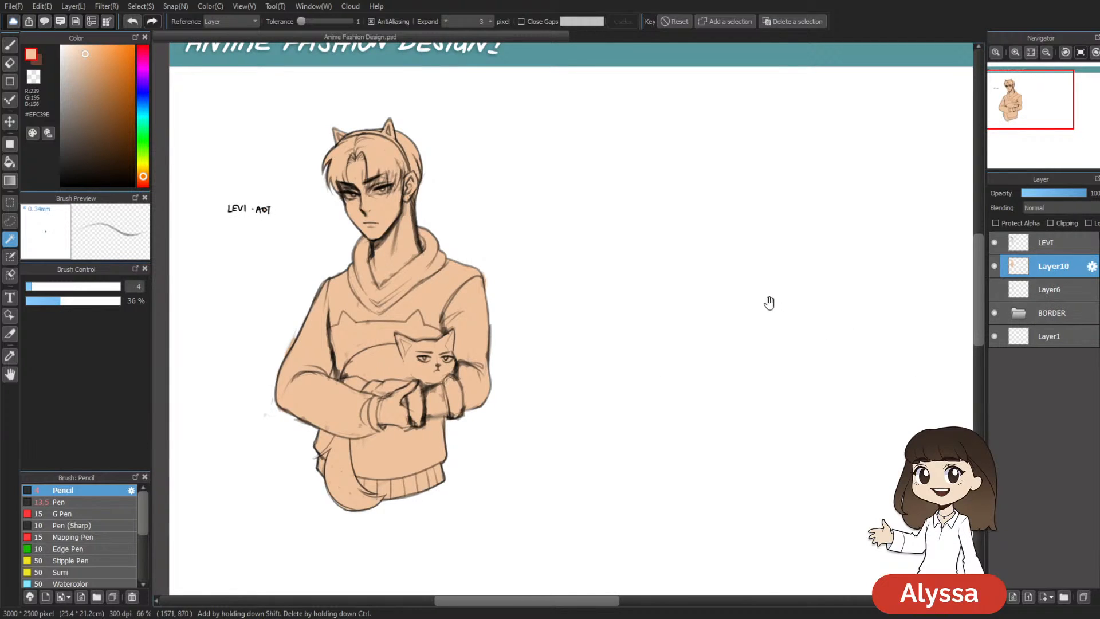
pyautogui.moveTo(772, 312); pyautogui.dragTo(774, 326)
pyautogui.moveTo(668, 327); pyautogui.dragTo(707, 328)
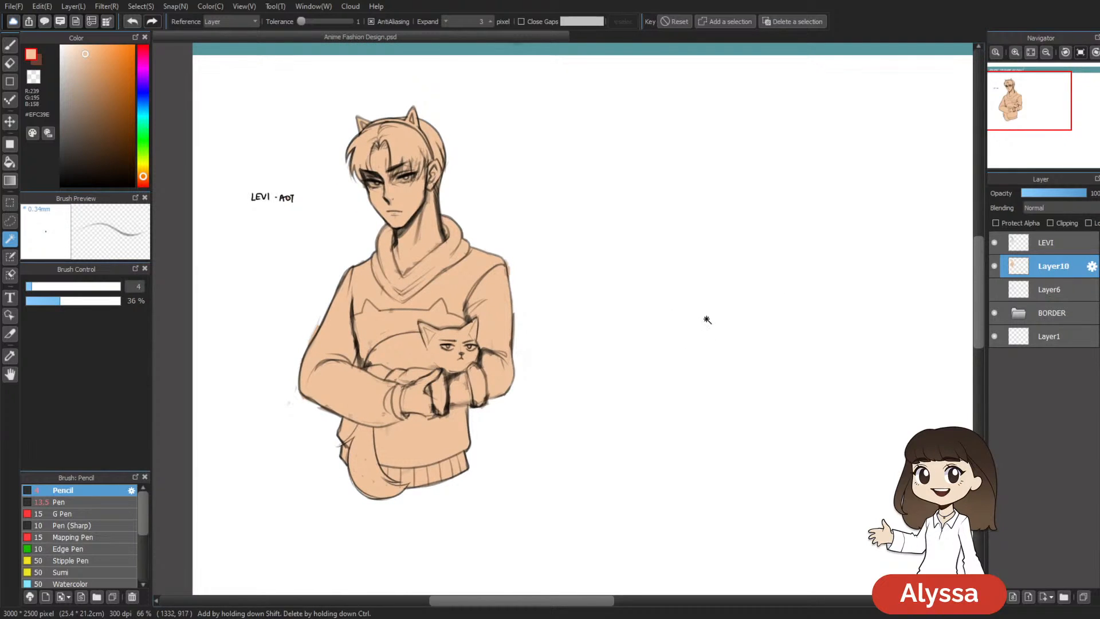
pyautogui.hotkey('ctrl', 'shift', 'n')
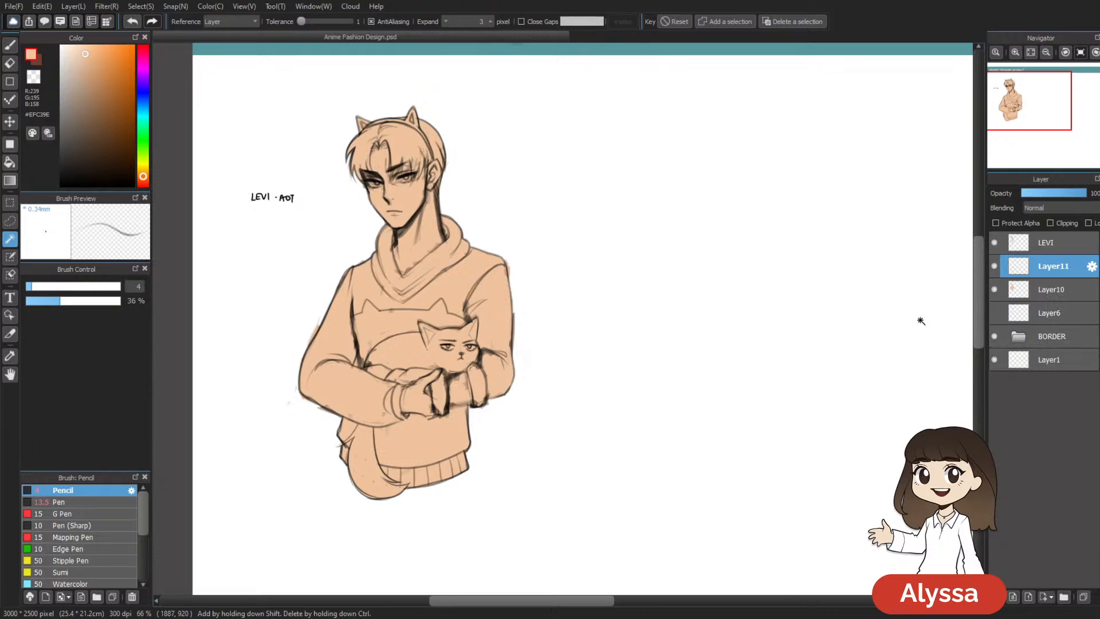
pyautogui.moveTo(879, 314); pyautogui.dragTo(876, 288)
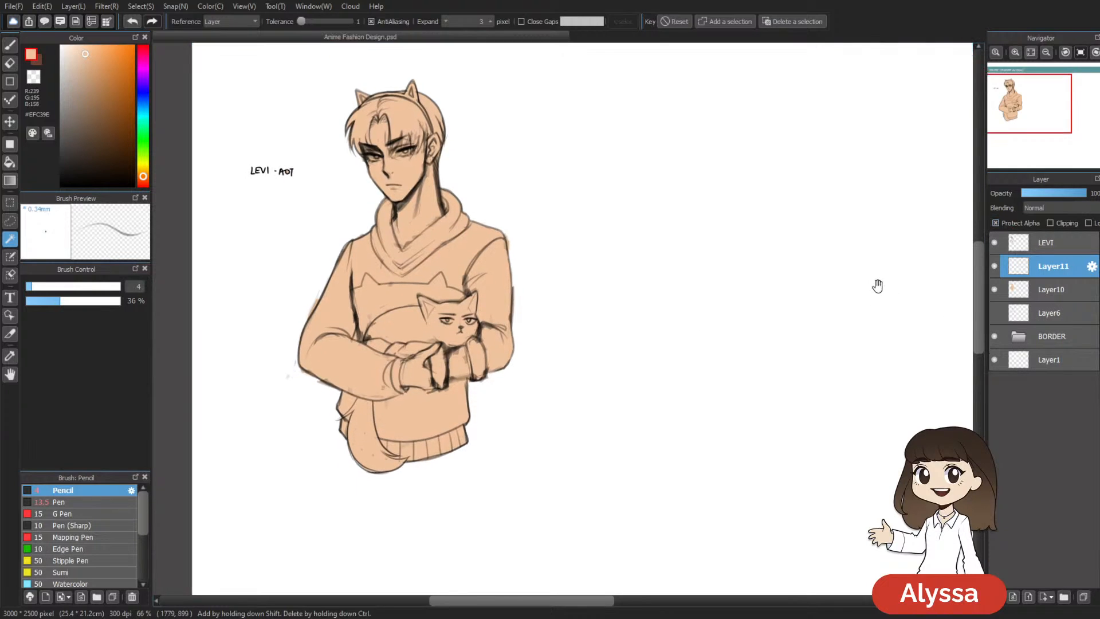
pyautogui.click(1050, 224)
pyautogui.moveTo(786, 318); pyautogui.dragTo(802, 333)
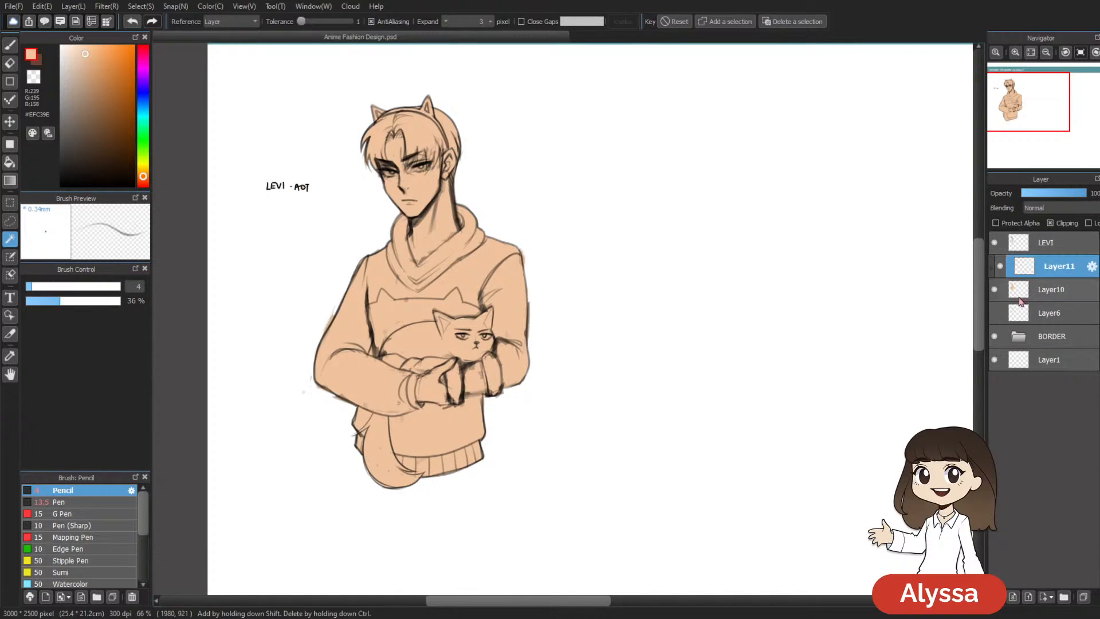
# Step: Clean up stray lines around the cat and the hands on the LEVI line art with the size 18 eraser
pyautogui.click(1037, 246)
pyautogui.press('e')
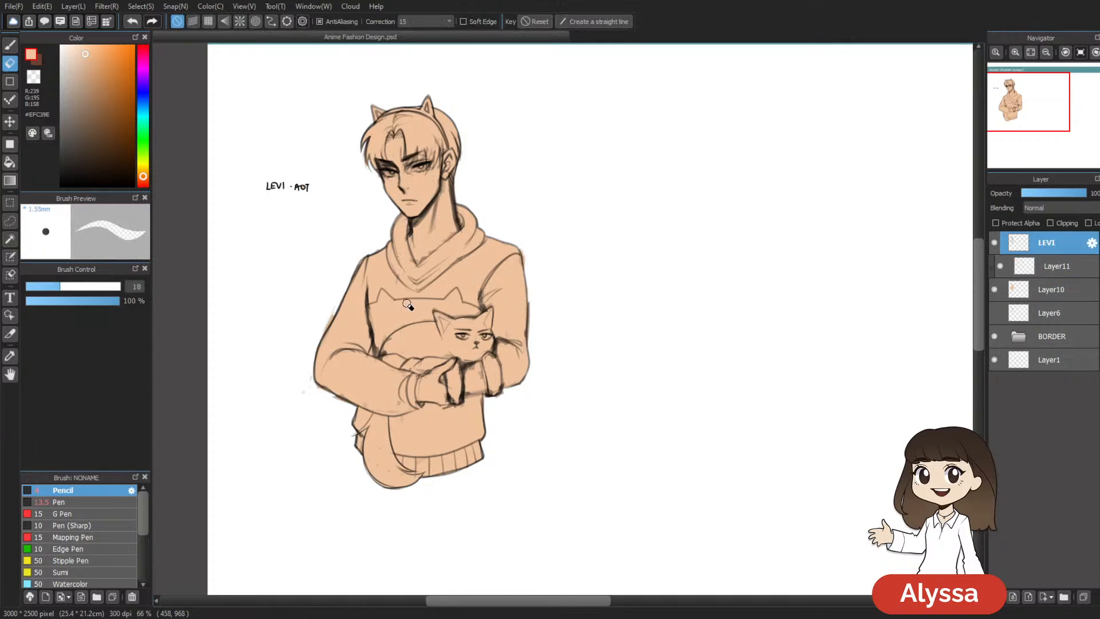
pyautogui.scroll(-1, 404, 310)
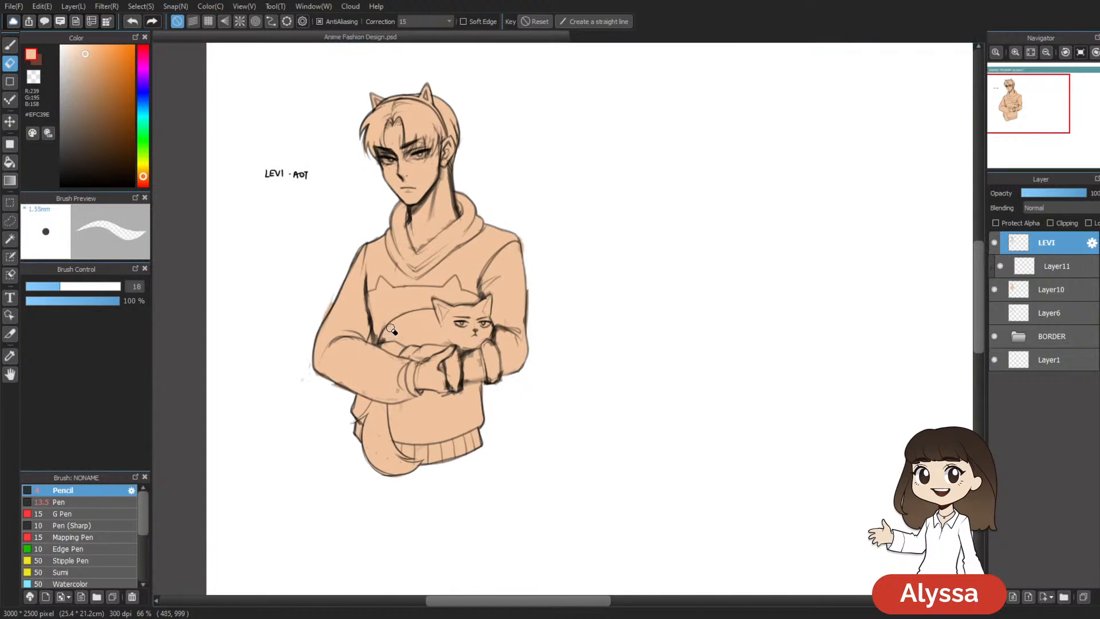
pyautogui.scroll(-1, 390, 336)
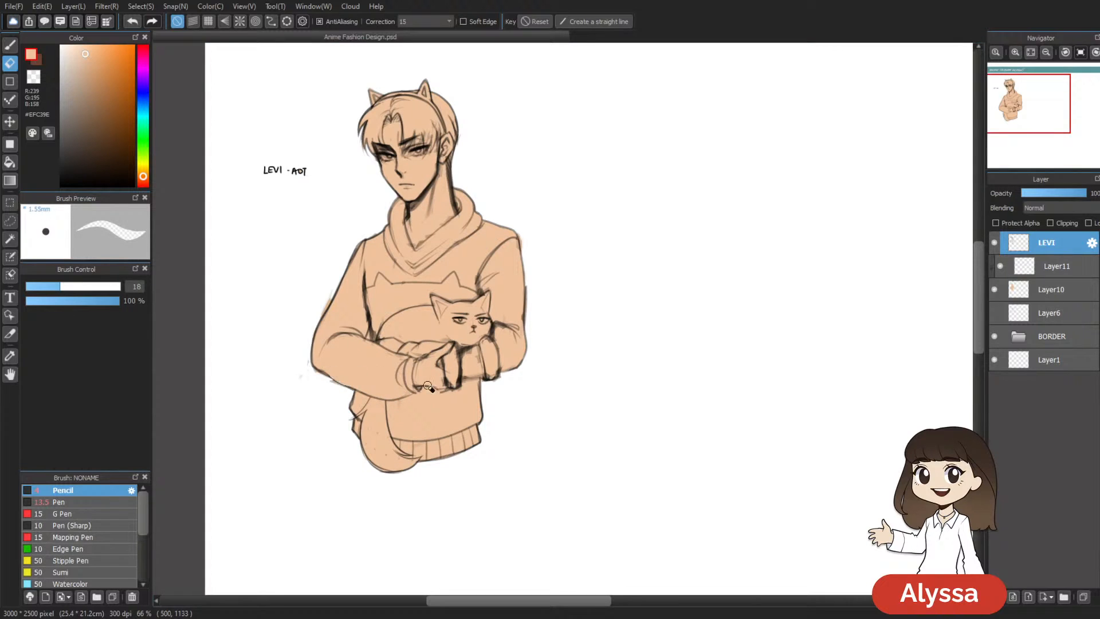
pyautogui.scroll(-1, 526, 412)
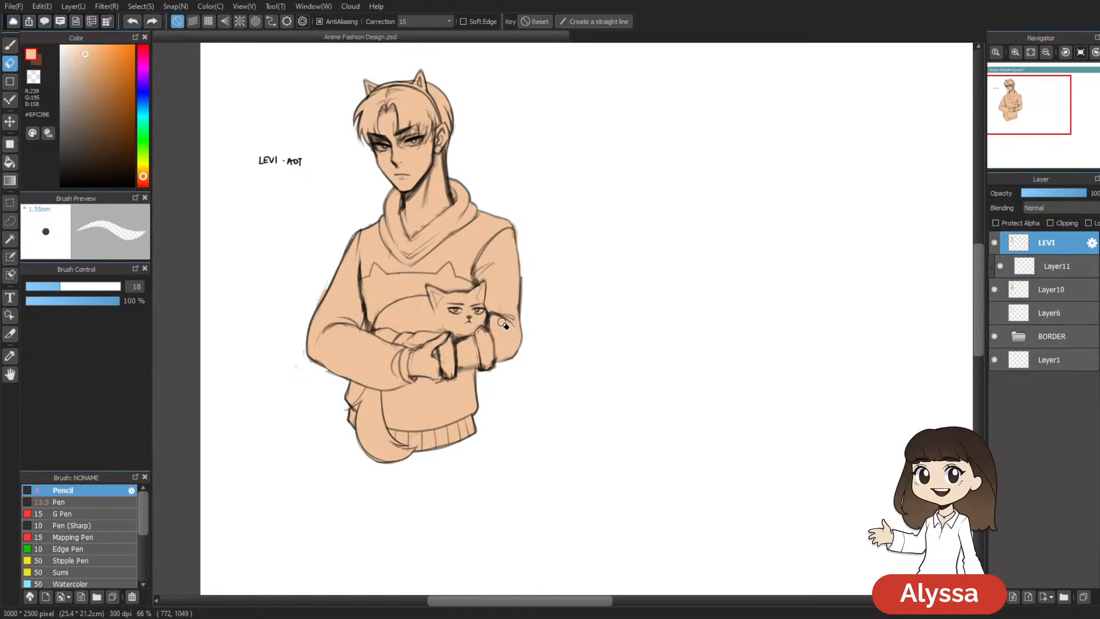
pyautogui.press('b')
pyautogui.scroll(2, 604, 444)
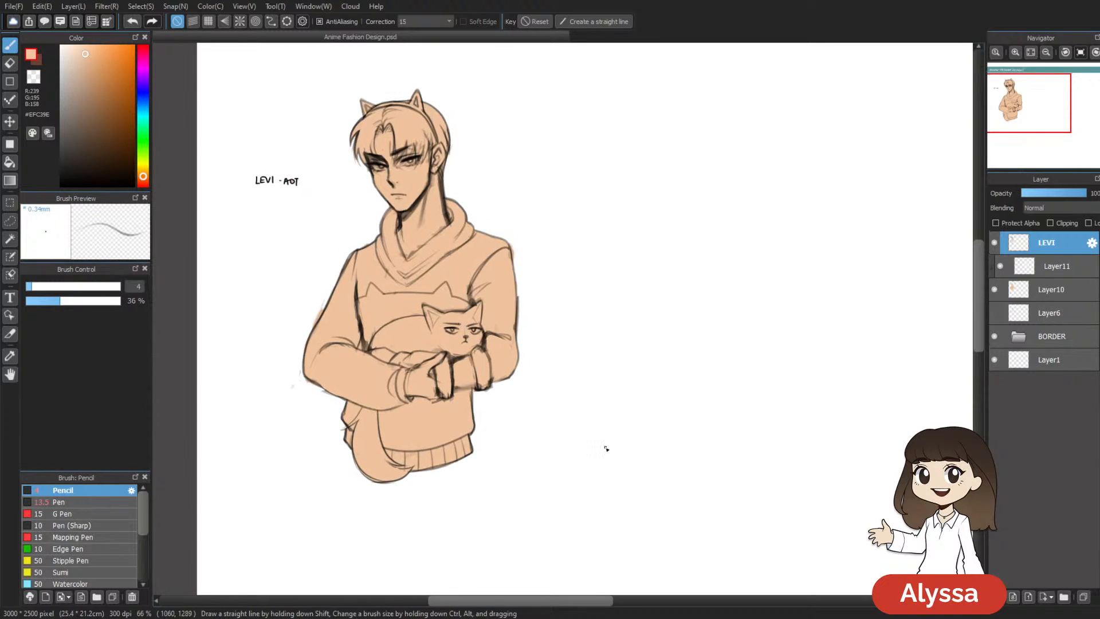
pyautogui.moveTo(511, 320); pyautogui.dragTo(634, 410)
# Step: On the clipped Layer11, lasso the hair behind the cat-ear headband and fill it with dark brown #453C35
pyautogui.click(1052, 289)
pyautogui.click(1054, 266)
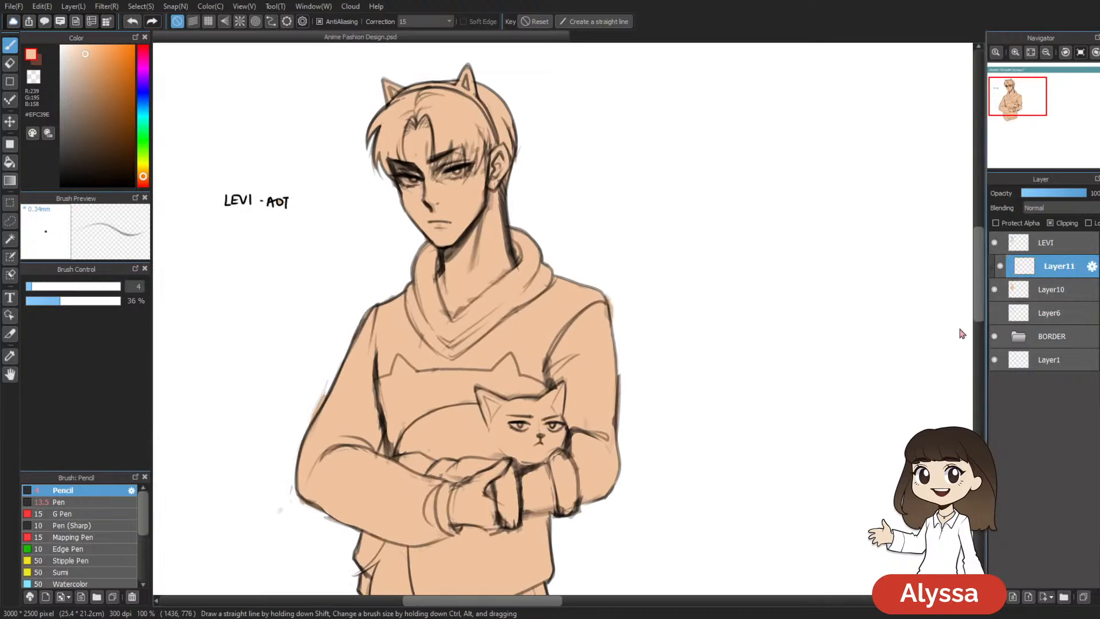
pyautogui.moveTo(541, 318)
pyautogui.mouseDown()
pyautogui.moveTo(523, 309)
pyautogui.moveTo(567, 314)
pyautogui.moveTo(558, 323)
pyautogui.mouseUp()
pyautogui.click(76, 149)
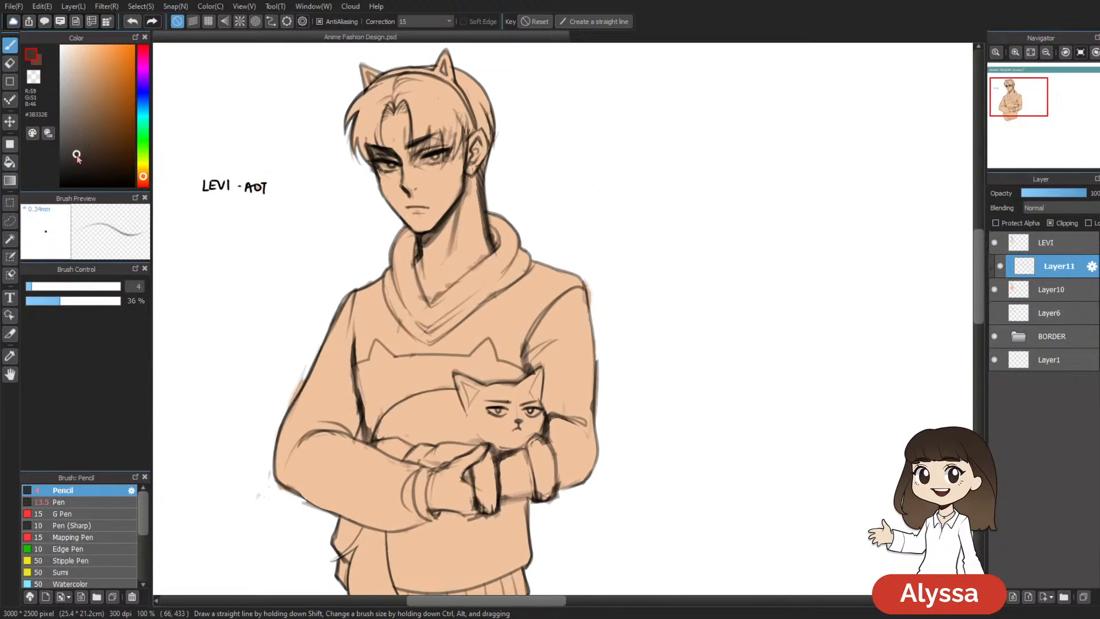
pyautogui.moveTo(456, 81); pyautogui.dragTo(387, 125)
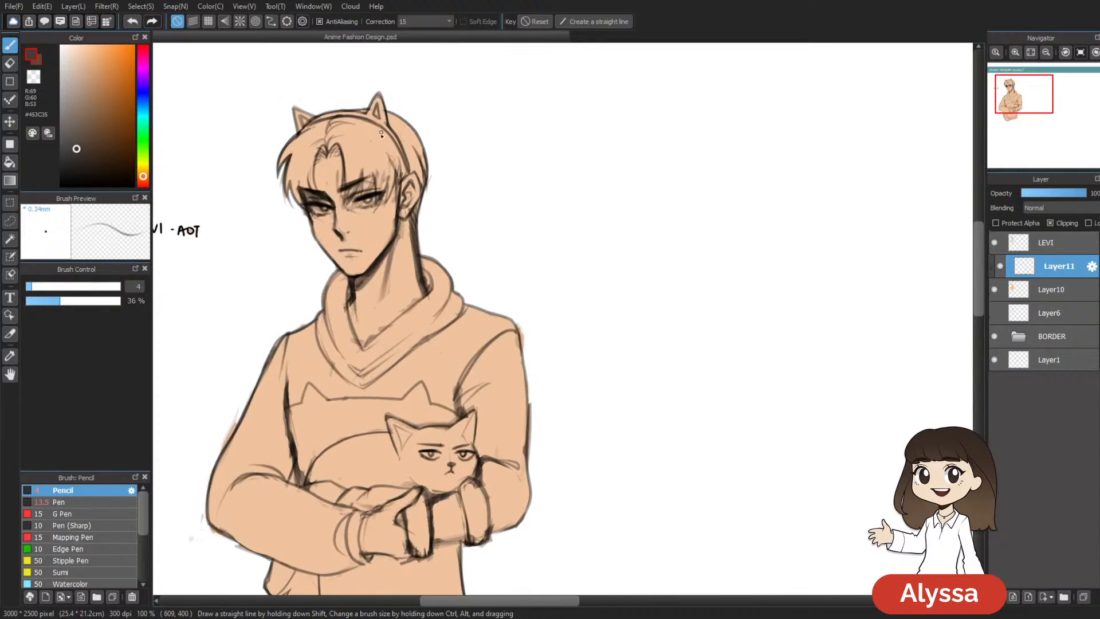
pyautogui.scroll(3, 496, 313)
pyautogui.press('m')
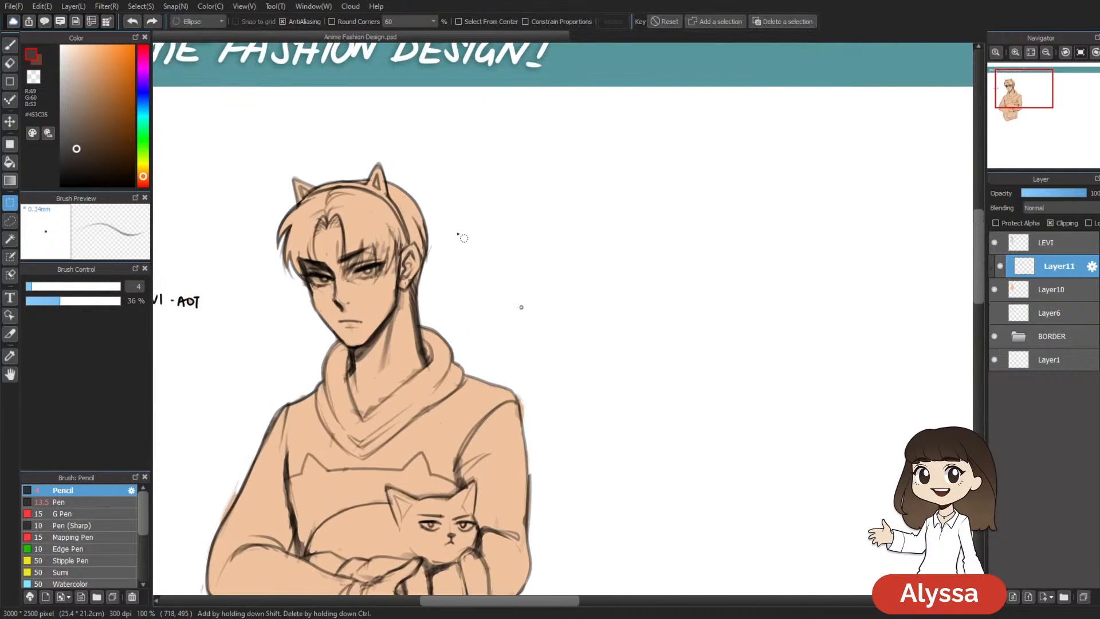
pyautogui.press('l')
pyautogui.moveTo(392, 197)
pyautogui.mouseDown()
pyautogui.moveTo(419, 251)
pyautogui.moveTo(414, 285)
pyautogui.moveTo(484, 177)
pyautogui.moveTo(414, 109)
pyautogui.mouseUp()
pyautogui.press('Insert')
pyautogui.hotkey('ctrl', 'd')
pyautogui.press('space')
pyautogui.moveTo(494, 342); pyautogui.dragTo(509, 358)
pyautogui.moveTo(404, 195)
pyautogui.mouseDown()
pyautogui.moveTo(431, 260)
pyautogui.moveTo(445, 189)
pyautogui.mouseUp()
pyautogui.press('Insert')
pyautogui.hotkey('ctrl', 'd')
# Step: Lasso the fringe in front of the headband, following its strands, and fill it with the same dark brown
pyautogui.moveTo(418, 229)
pyautogui.mouseDown()
pyautogui.moveTo(429, 267)
pyautogui.moveTo(419, 301)
pyautogui.moveTo(417, 272)
pyautogui.moveTo(398, 301)
pyautogui.moveTo(392, 271)
pyautogui.moveTo(366, 299)
pyautogui.moveTo(364, 265)
pyautogui.mouseUp()
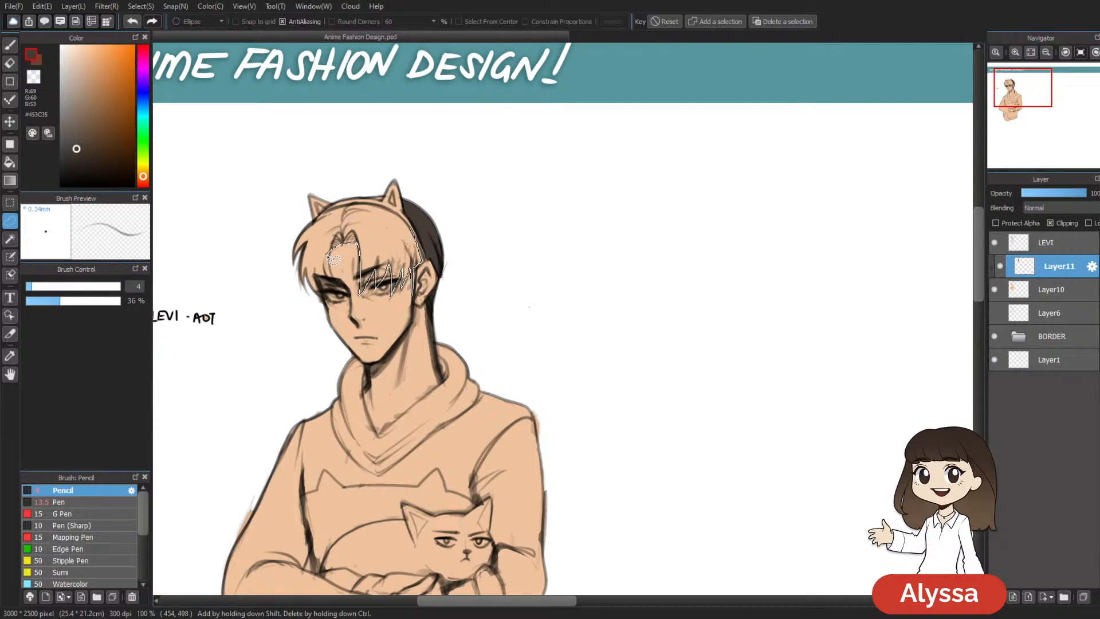
pyautogui.moveTo(337, 276)
pyautogui.mouseDown()
pyautogui.moveTo(339, 292)
pyautogui.moveTo(327, 286)
pyautogui.moveTo(316, 298)
pyautogui.moveTo(286, 245)
pyautogui.moveTo(349, 206)
pyautogui.moveTo(376, 209)
pyautogui.moveTo(417, 239)
pyautogui.mouseUp()
pyautogui.press('Insert')
pyautogui.hotkey('ctrl', 'd')
pyautogui.moveTo(339, 284)
pyautogui.mouseDown()
pyautogui.moveTo(315, 270)
pyautogui.moveTo(317, 284)
pyautogui.moveTo(341, 286)
pyautogui.mouseUp()
pyautogui.press('Insert')
pyautogui.hotkey('ctrl', 'd')
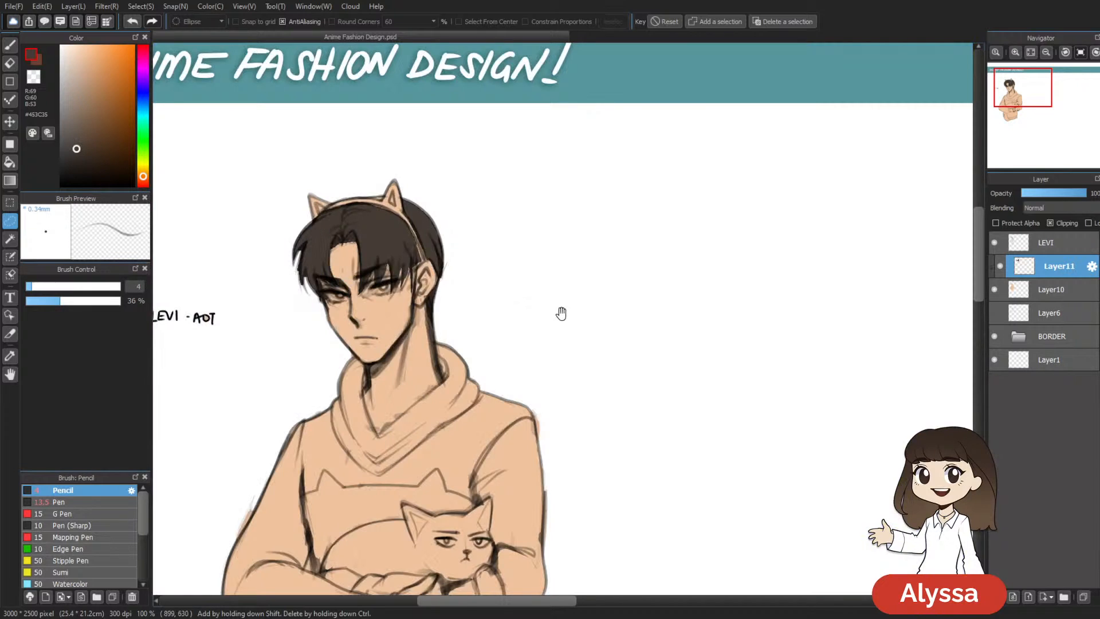
# Step: Lasso and fill the remaining hair gaps at the back of the head and between the headband's cat ears
pyautogui.moveTo(561, 313); pyautogui.dragTo(587, 294)
pyautogui.moveTo(441, 216)
pyautogui.mouseDown()
pyautogui.moveTo(454, 244)
pyautogui.moveTo(443, 271)
pyautogui.mouseUp()
pyautogui.press('Insert')
pyautogui.hotkey('ctrl', 'd')
pyautogui.moveTo(567, 248); pyautogui.dragTo(604, 273)
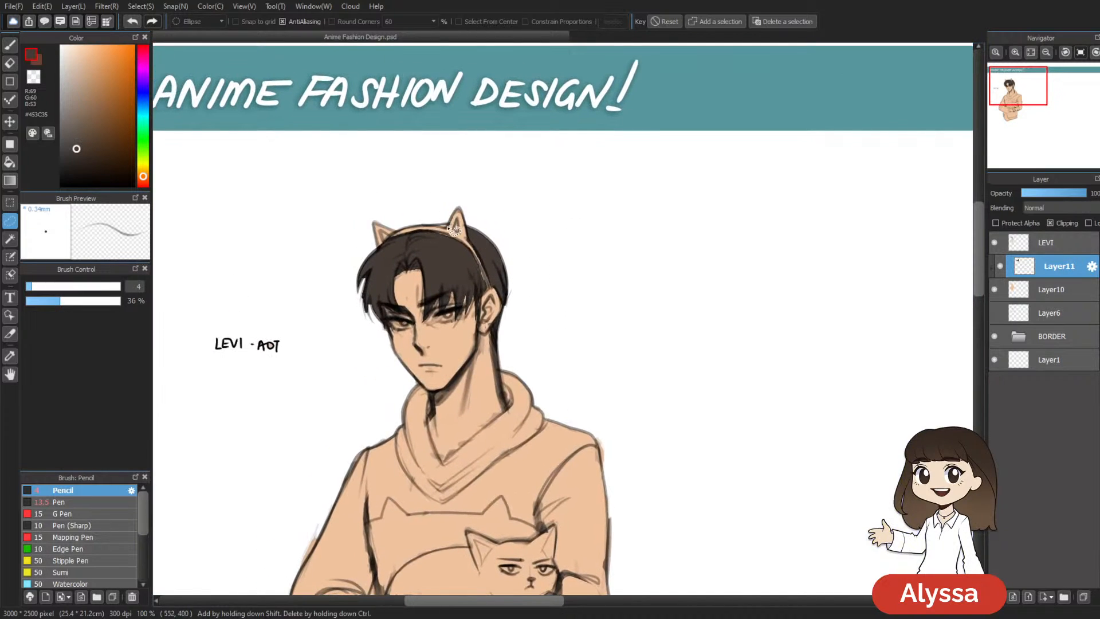
pyautogui.moveTo(444, 229)
pyautogui.mouseDown()
pyautogui.moveTo(391, 214)
pyautogui.moveTo(456, 192)
pyautogui.mouseUp()
pyautogui.press('Insert')
pyautogui.hotkey('ctrl', 'd')
# Step: Touch up the dark brown hair along the headband with the Pencil at size 6.5 and 100% opacity
pyautogui.press('b')
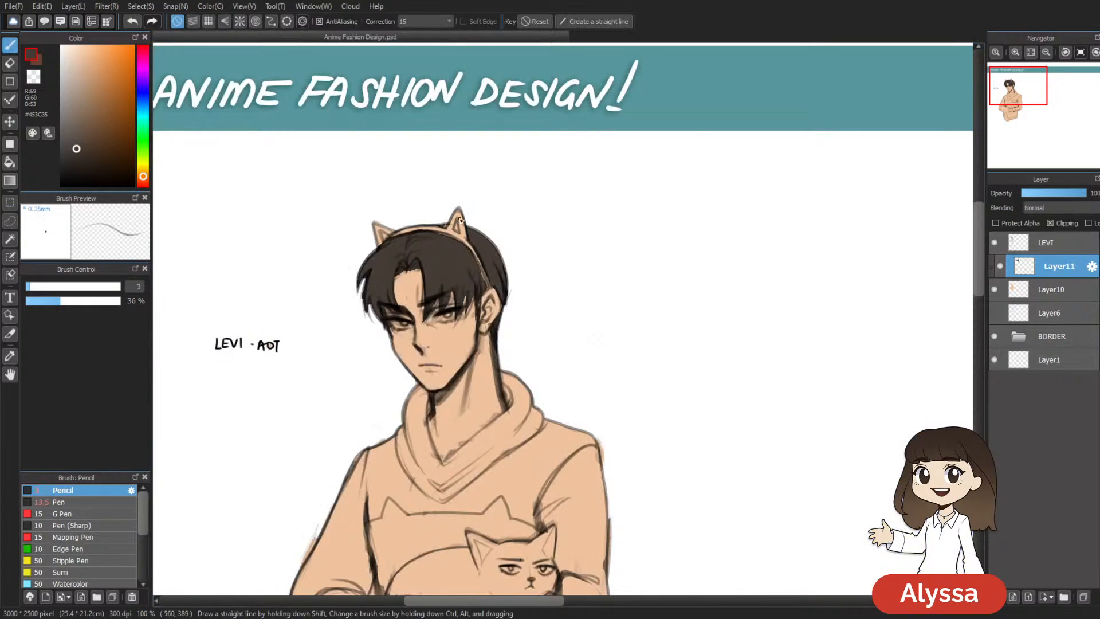
pyautogui.moveTo(115, 300); pyautogui.dragTo(148, 305)
pyautogui.press(']')
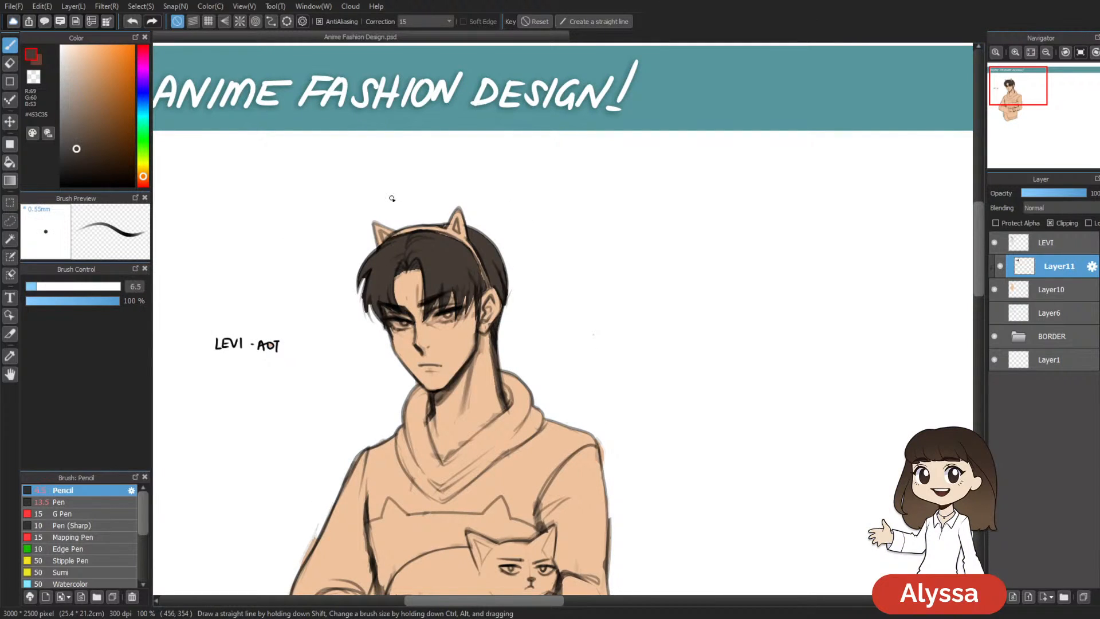
pyautogui.moveTo(549, 230); pyautogui.dragTo(537, 220)
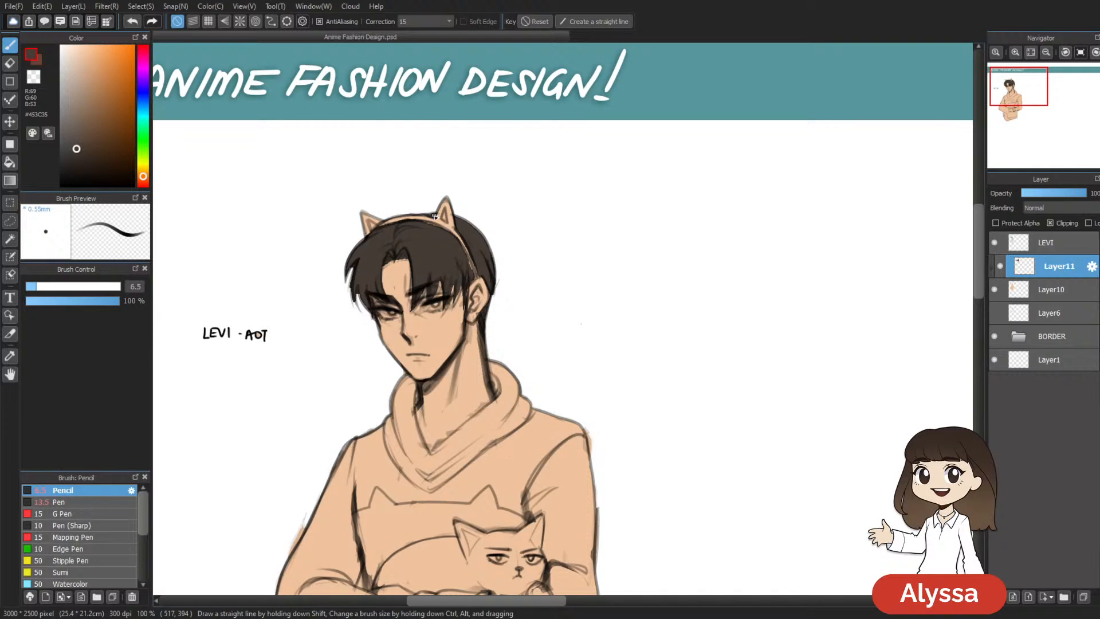
pyautogui.moveTo(433, 256); pyautogui.dragTo(412, 217)
pyautogui.scroll(-3, 390, 264)
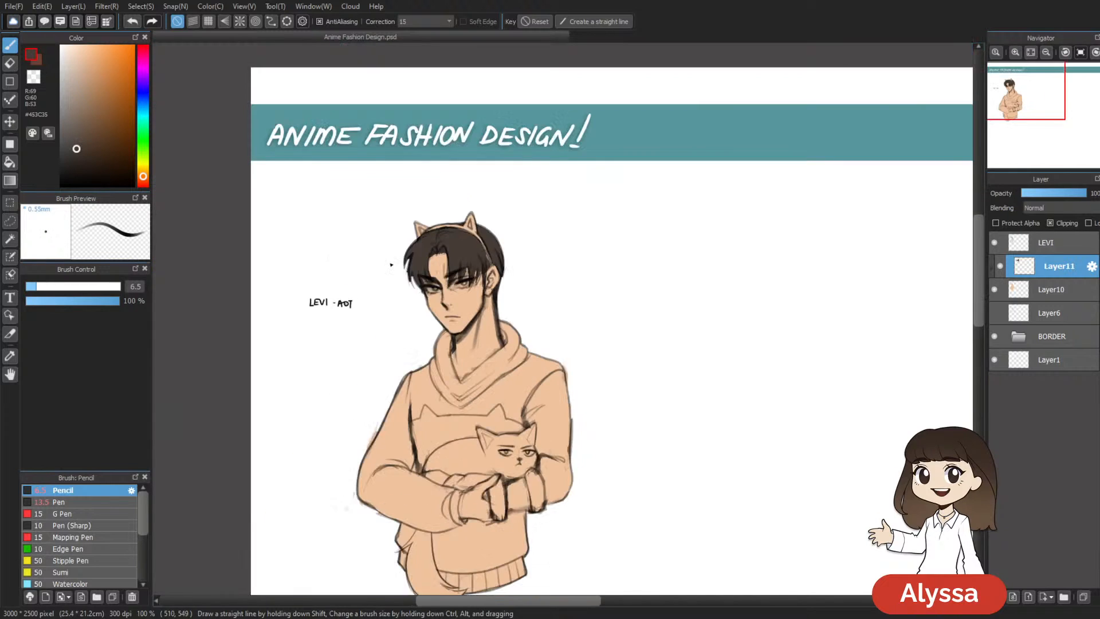
# Step: Lasso the cat's head, body, paws and tail, and fill them with near-black #262123 on the new clipped Layer13
pyautogui.scroll(3, 385, 258)
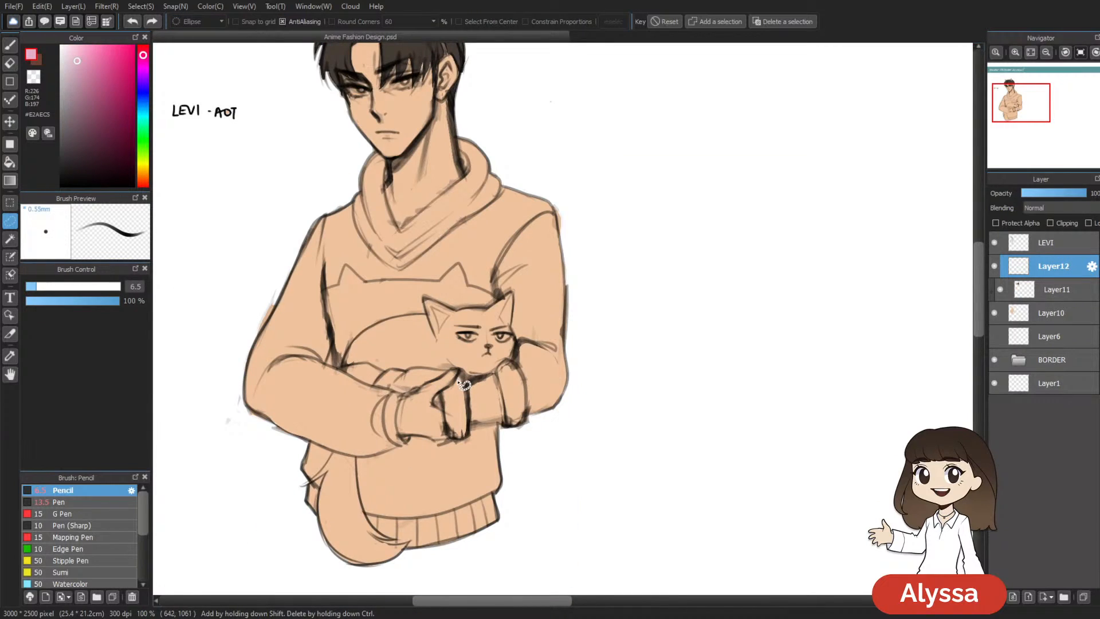
pyautogui.moveTo(458, 372)
pyautogui.mouseDown()
pyautogui.moveTo(443, 402)
pyautogui.moveTo(450, 438)
pyautogui.moveTo(470, 437)
pyautogui.moveTo(464, 378)
pyautogui.moveTo(497, 374)
pyautogui.moveTo(507, 427)
pyautogui.moveTo(523, 426)
pyautogui.moveTo(514, 294)
pyautogui.moveTo(488, 312)
pyautogui.moveTo(456, 316)
pyautogui.moveTo(431, 301)
pyautogui.moveTo(433, 364)
pyautogui.moveTo(465, 385)
pyautogui.mouseUp()
pyautogui.moveTo(518, 439); pyautogui.dragTo(511, 458)
pyautogui.moveTo(522, 415)
pyautogui.mouseDown()
pyautogui.moveTo(539, 362)
pyautogui.moveTo(531, 367)
pyautogui.mouseUp()
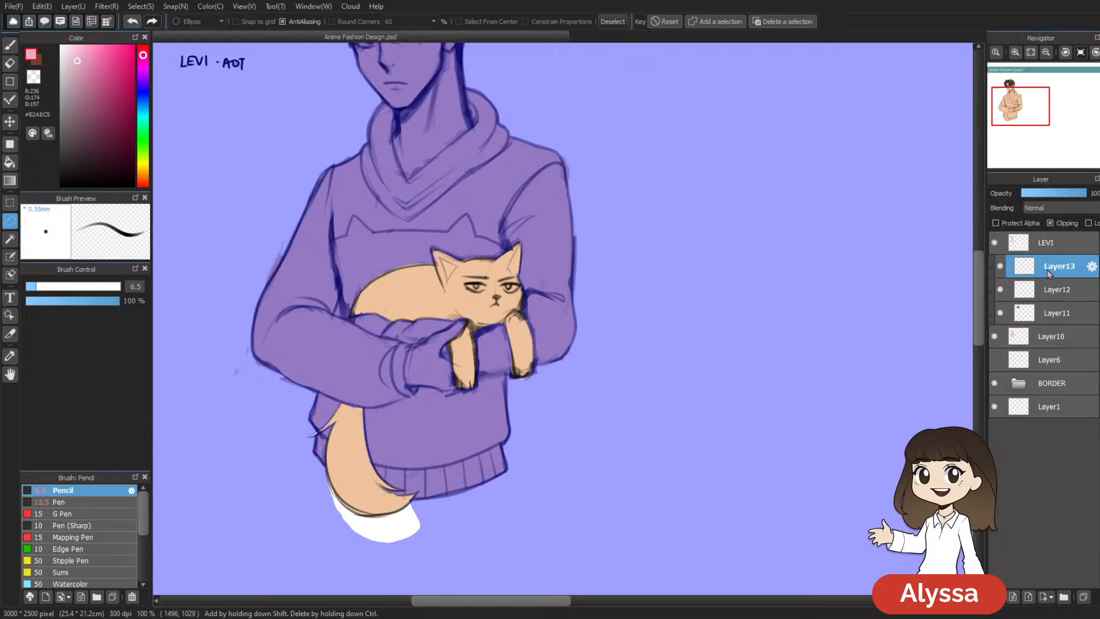
pyautogui.moveTo(735, 311); pyautogui.dragTo(675, 290)
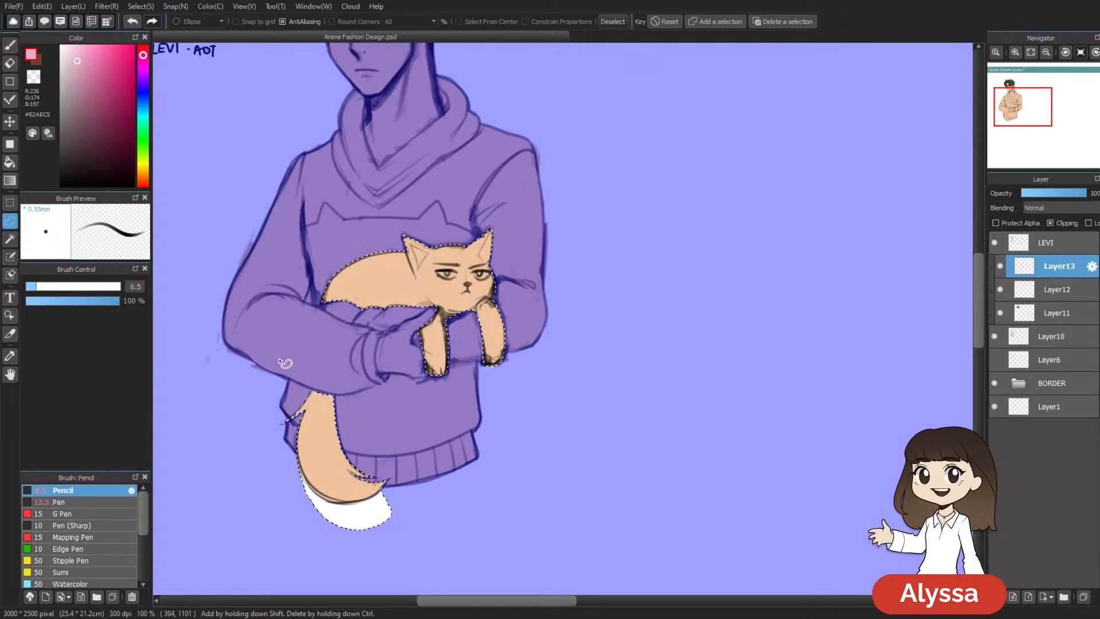
pyautogui.moveTo(573, 230); pyautogui.dragTo(581, 370)
pyautogui.moveTo(66, 164)
pyautogui.mouseDown()
pyautogui.moveTo(65, 175)
pyautogui.moveTo(74, 168)
pyautogui.mouseUp()
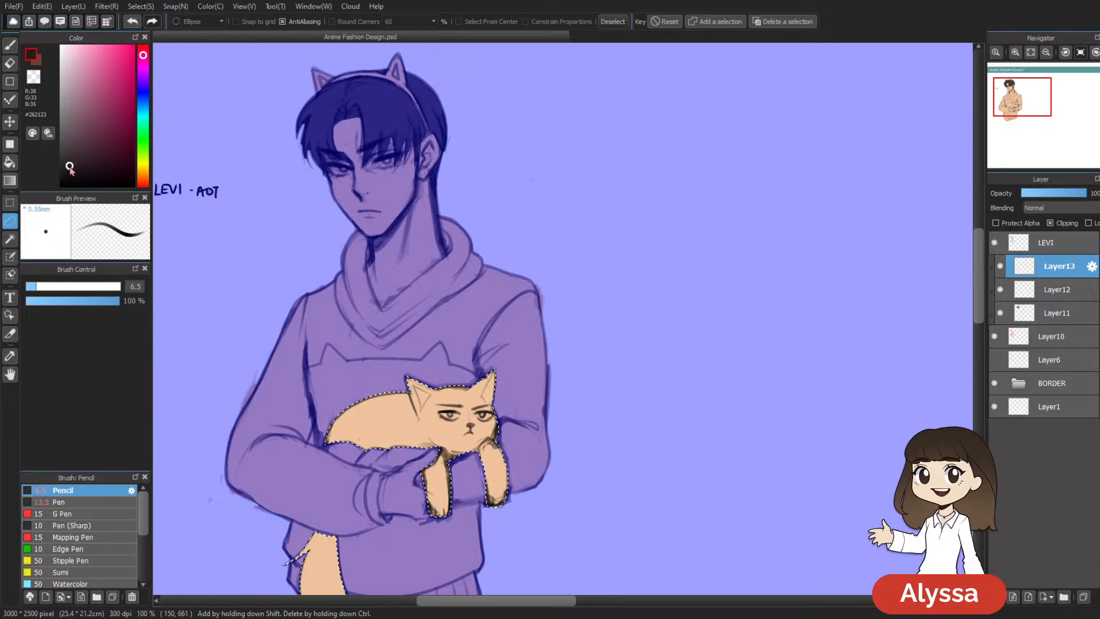
pyautogui.moveTo(431, 373); pyautogui.dragTo(488, 263)
pyautogui.press('Insert')
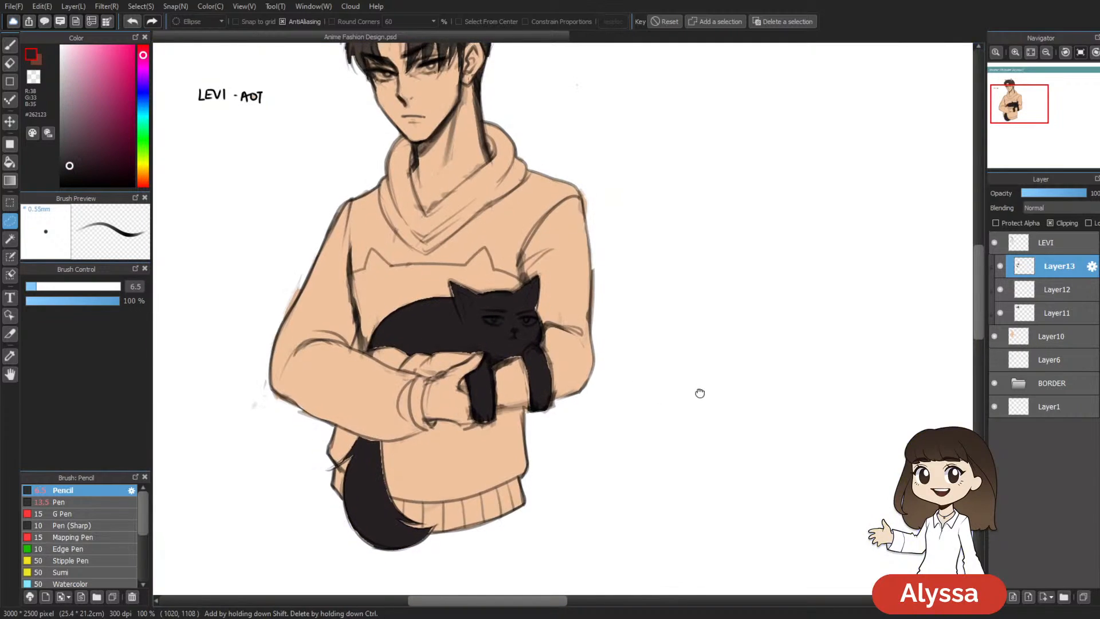
pyautogui.moveTo(700, 393); pyautogui.dragTo(676, 372)
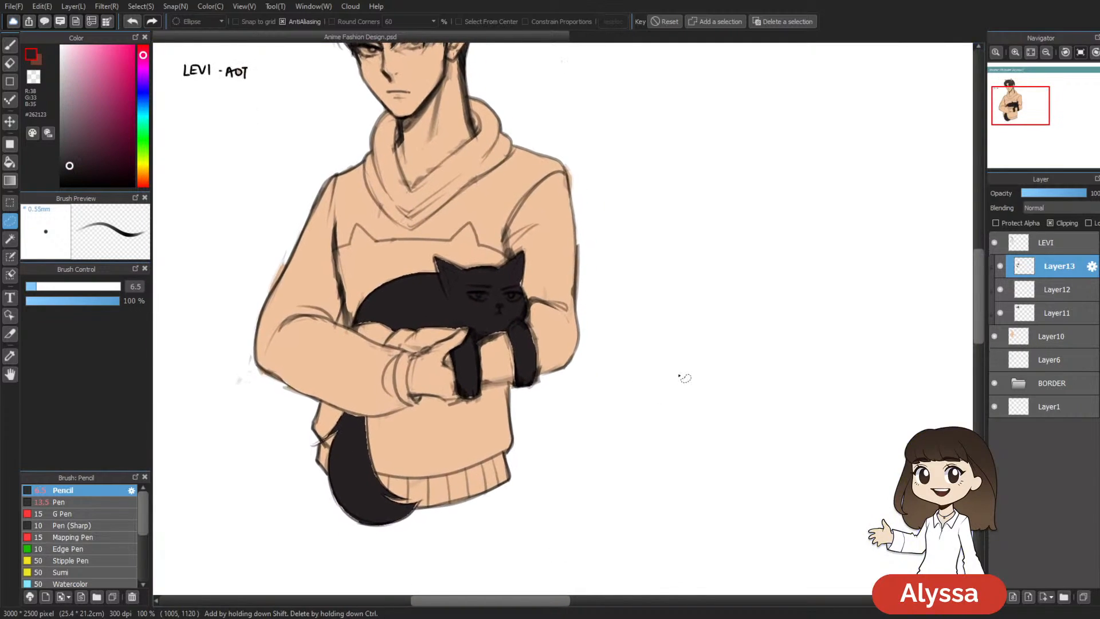
# Step: Paint over missed spots along the edges of the cat's tail, paws and ears in near-black with the Pencil
pyautogui.press('b')
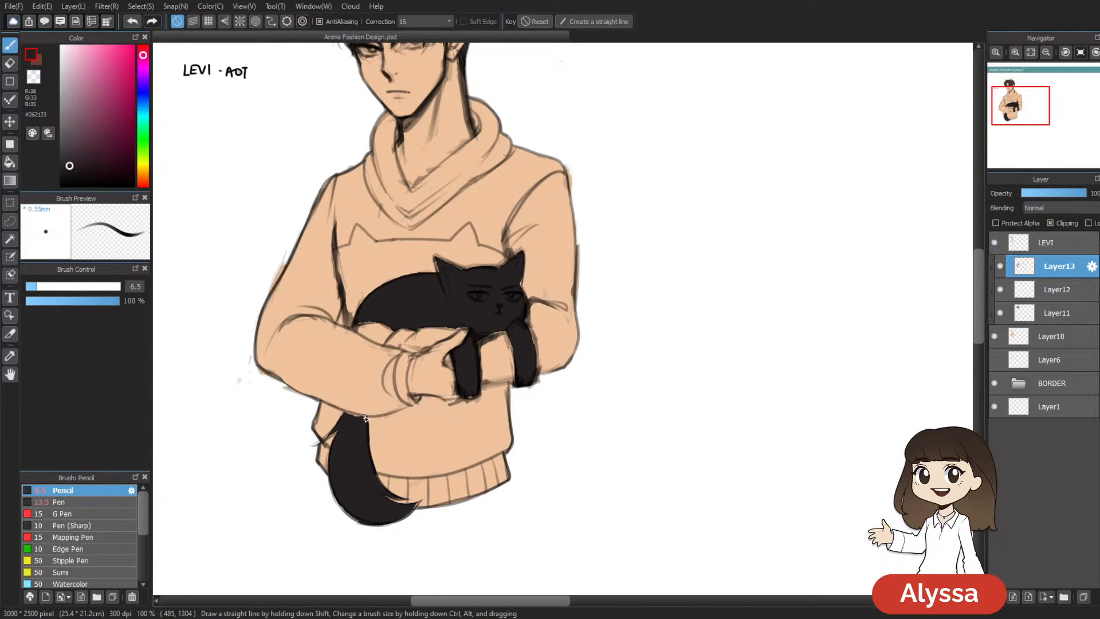
pyautogui.moveTo(337, 434); pyautogui.dragTo(316, 444)
pyautogui.moveTo(688, 343); pyautogui.dragTo(668, 319)
pyautogui.moveTo(497, 433); pyautogui.dragTo(450, 470)
pyautogui.moveTo(492, 404); pyautogui.dragTo(488, 427)
pyautogui.moveTo(409, 372); pyautogui.dragTo(423, 371)
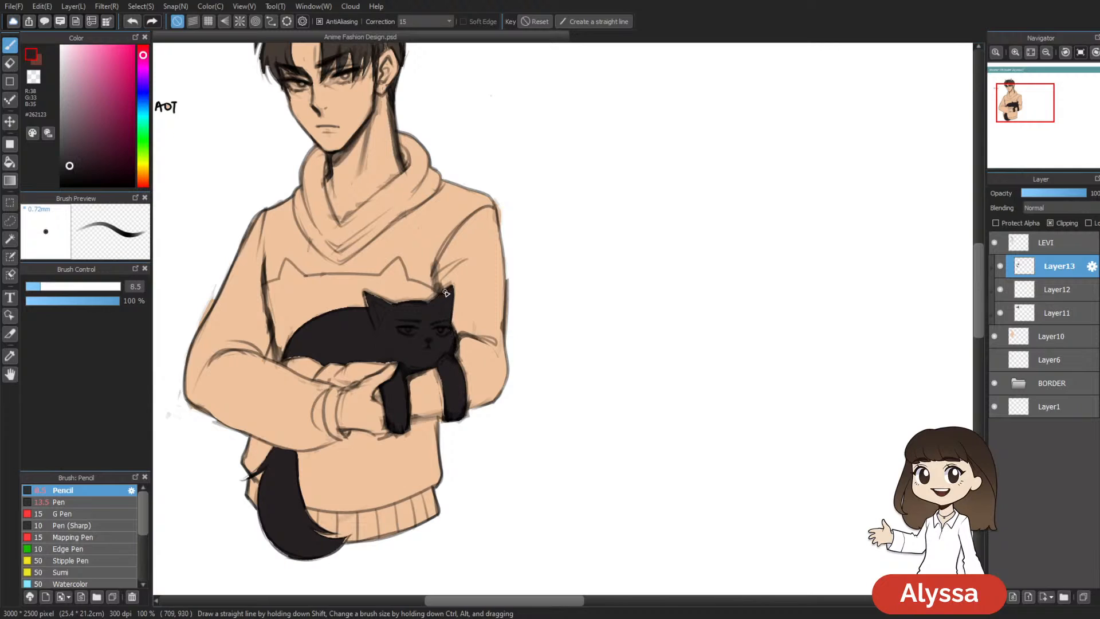
# Step: Enlarge the Pencil to 9.5 and lighten the cat's near-black fill to a softer charcoal grey
pyautogui.press(']')
pyautogui.press(']')
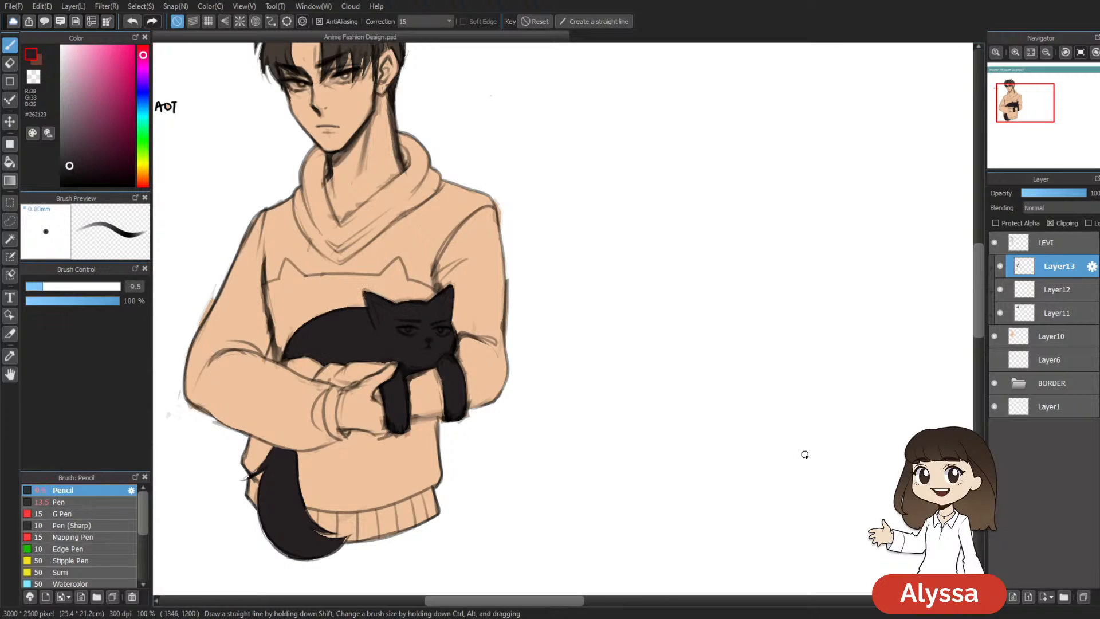
pyautogui.hotkey('ctrl', '-')
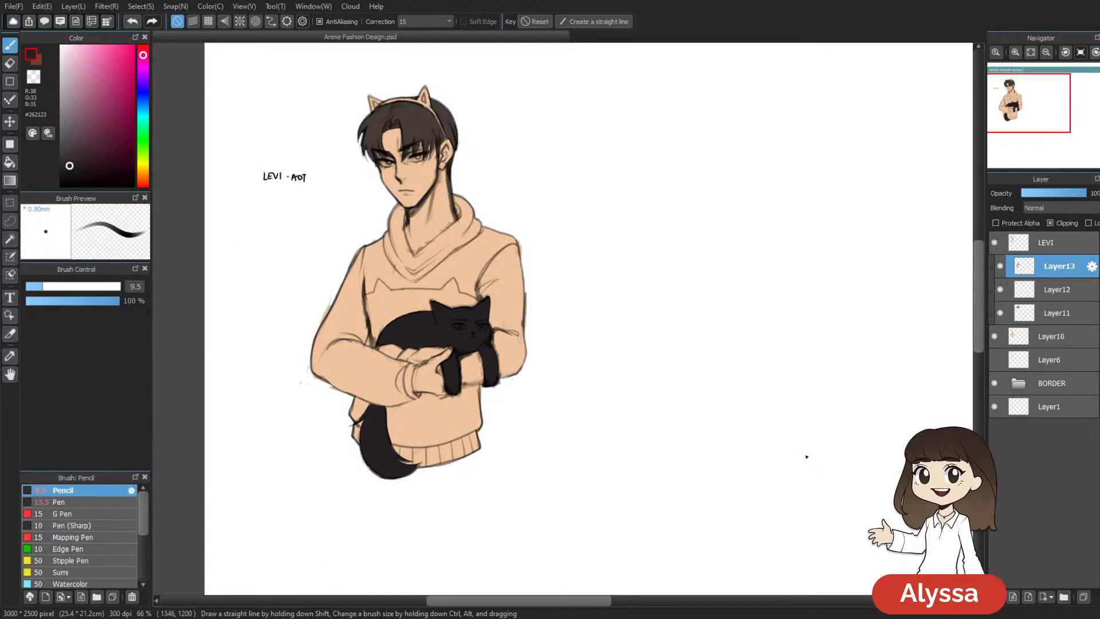
pyautogui.hotkey('ctrl', '+')
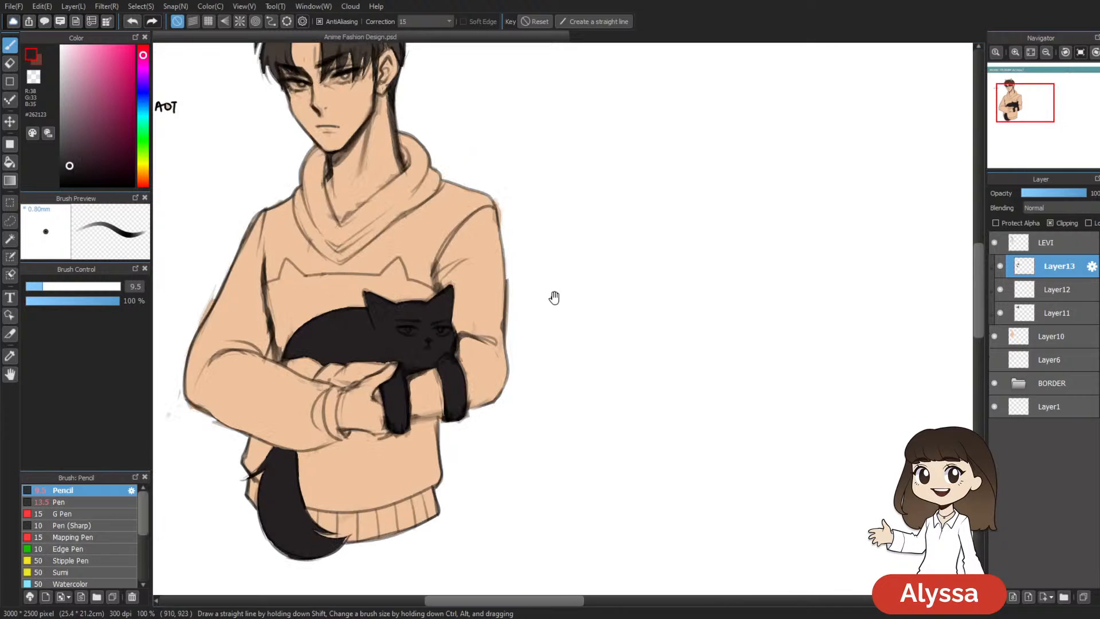
pyautogui.moveTo(552, 293); pyautogui.dragTo(646, 265)
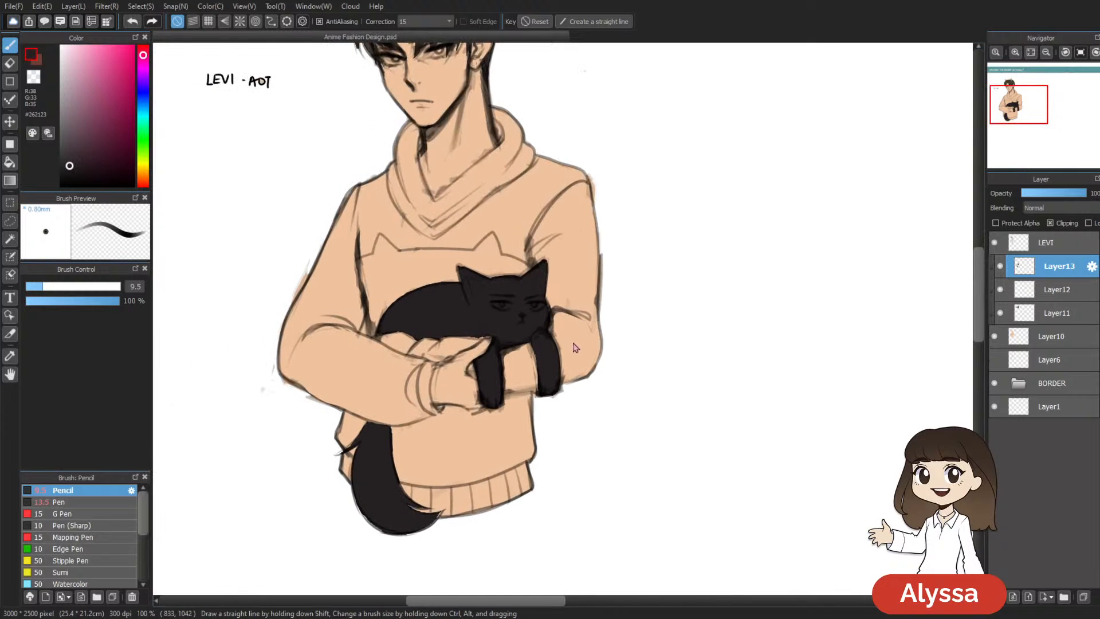
pyautogui.hotkey('ctrl', 'z')
pyautogui.hotkey('ctrl', 'y')
pyautogui.hotkey('ctrl', '-')
pyautogui.hotkey('ctrl', '-')
pyautogui.hotkey('ctrl', '+')
pyautogui.hotkey('ctrl', '+')
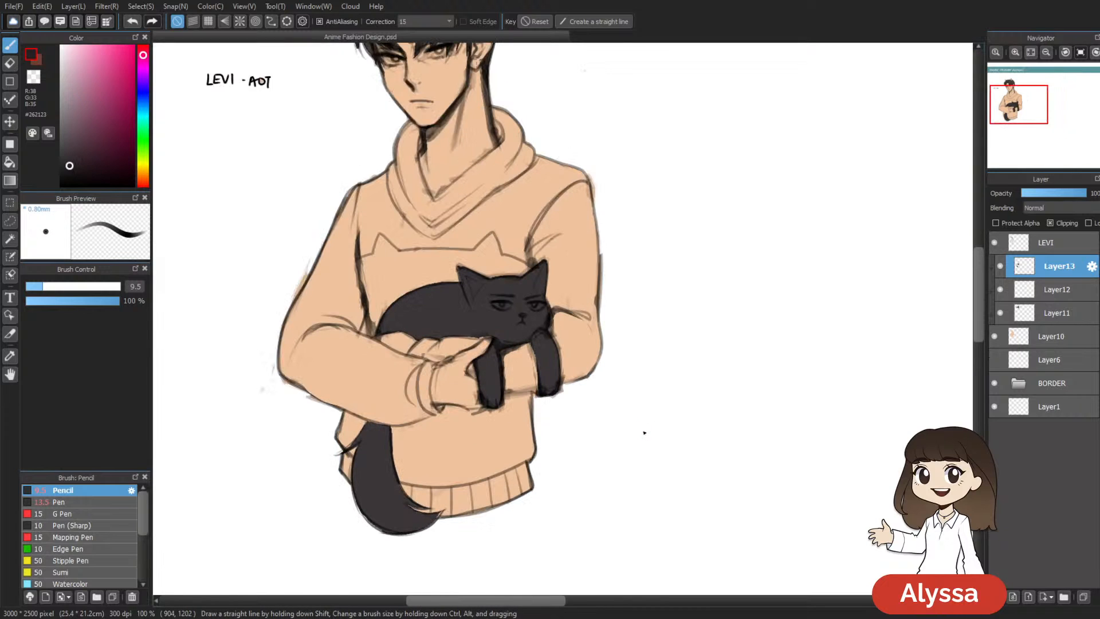
# Step: Add a new layer above the cat's fill and set the brush colour to pale lavender #C8C1E5
pyautogui.hotkey('ctrl', 'shift', 'n')
pyautogui.hotkey('ctrl', '+')
pyautogui.hotkey('ctrl', '+')
pyautogui.moveTo(432, 146); pyautogui.dragTo(411, 302)
pyautogui.keyDown('alt'); pyautogui.click(549, 215); pyautogui.keyUp('alt')
pyautogui.click(71, 59)
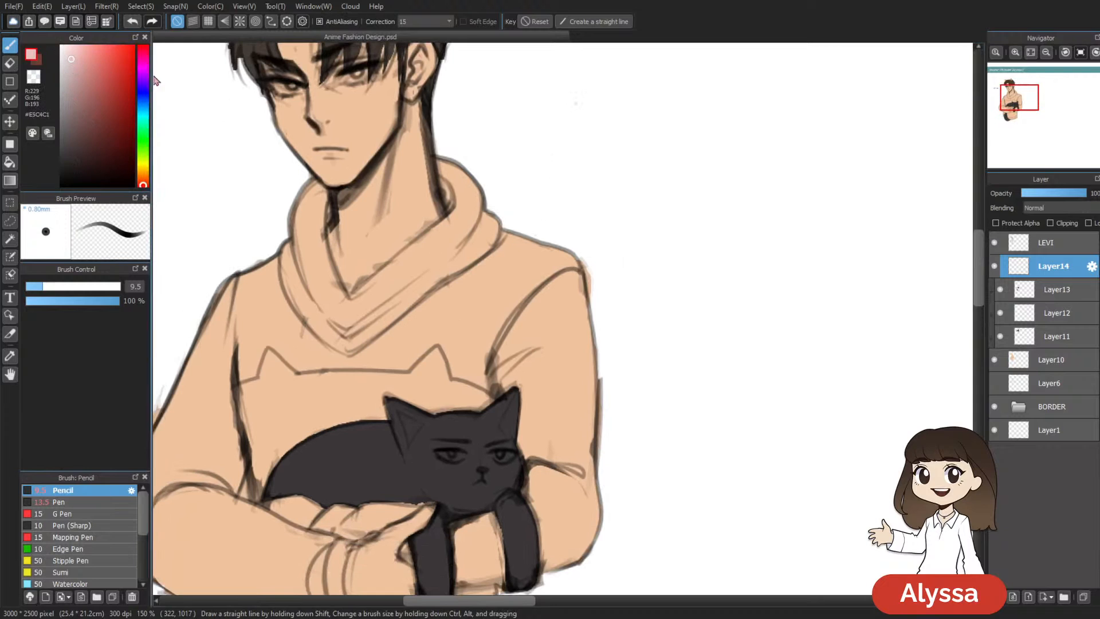
pyautogui.click(143, 87)
# Step: Paint the whites of both cat eyes in pale lavender with the Pencil and tidy their edges
pyautogui.moveTo(575, 307); pyautogui.dragTo(551, 179)
pyautogui.moveTo(419, 325)
pyautogui.mouseDown()
pyautogui.moveTo(488, 327)
pyautogui.moveTo(468, 327)
pyautogui.mouseUp()
pyautogui.hotkey('ctrl', 'z')
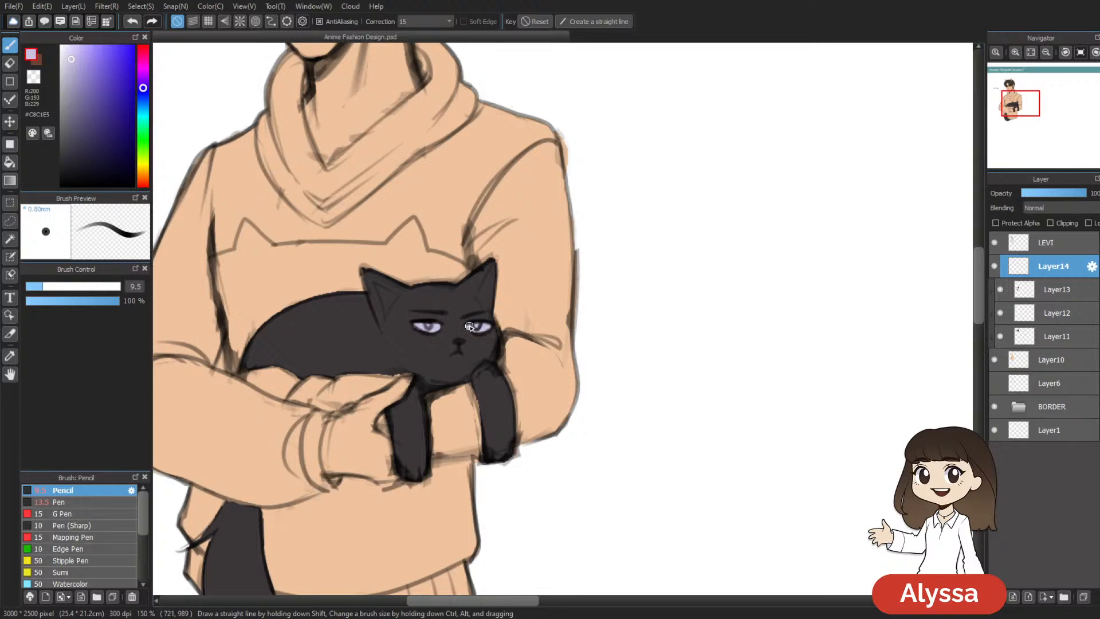
pyautogui.hotkey('ctrl', 'Down')
pyautogui.hotkey('ctrl', 'Up')
pyautogui.hotkey('ctrl', 'Up')
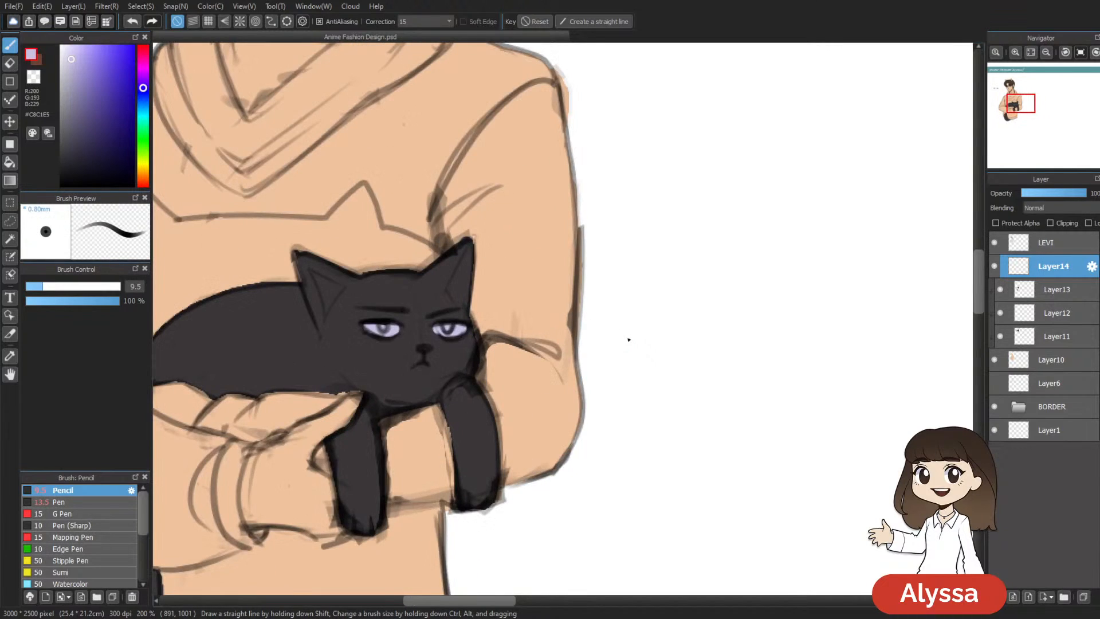
pyautogui.press('e')
pyautogui.press('b')
# Step: Paint the irises of both cat eyes in golden yellow #F2BD00
pyautogui.click(144, 161)
pyautogui.click(133, 56)
pyautogui.click(143, 169)
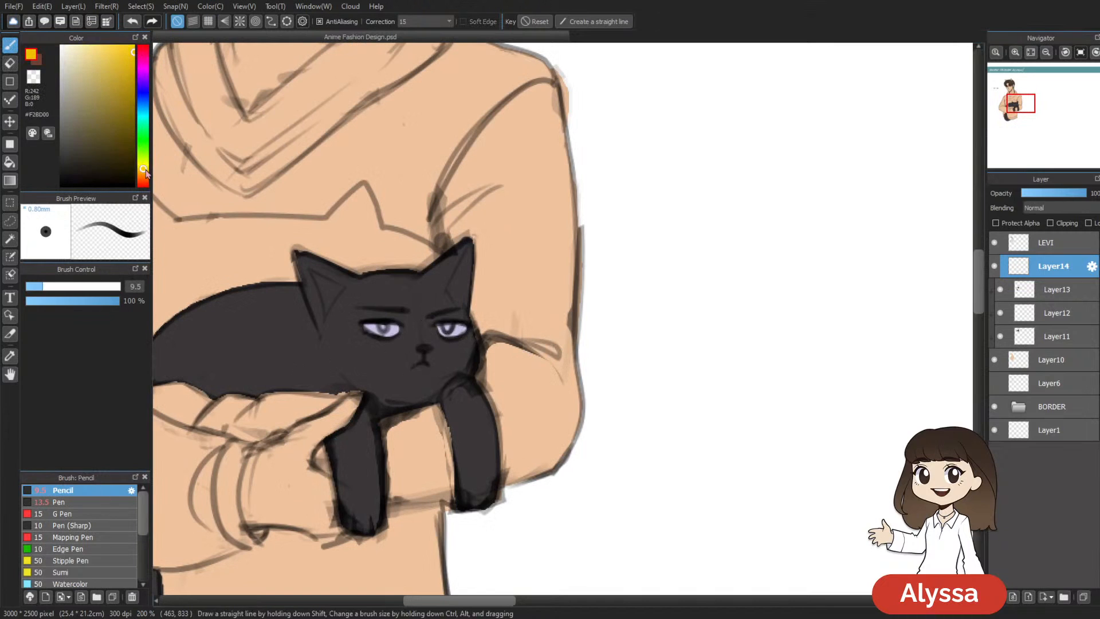
pyautogui.moveTo(690, 324); pyautogui.dragTo(630, 345)
pyautogui.moveTo(347, 335); pyautogui.dragTo(365, 308)
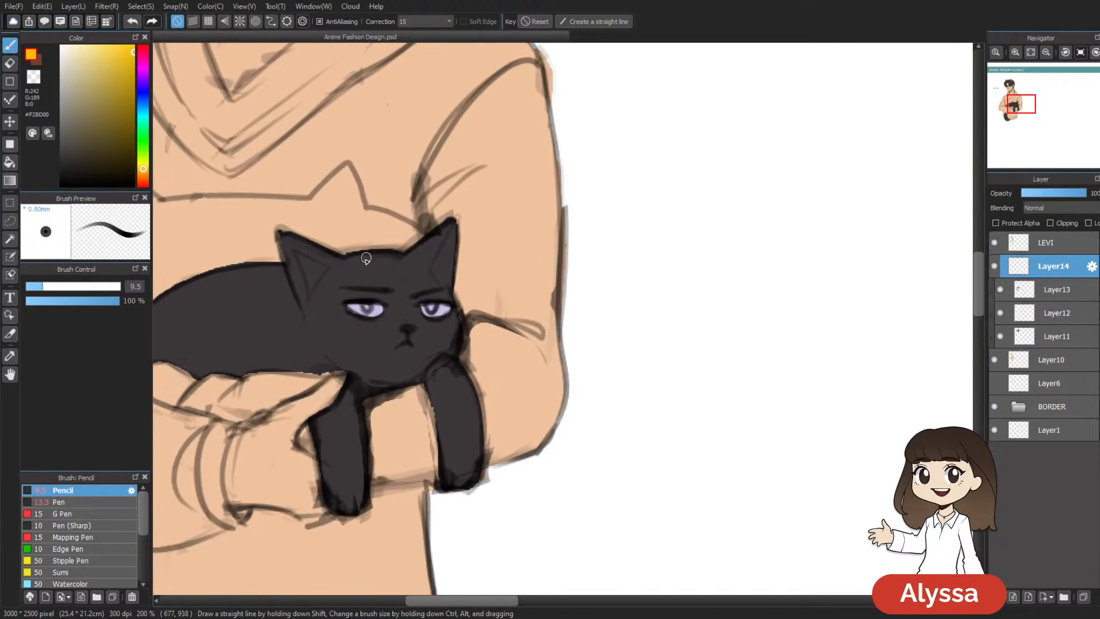
pyautogui.click(430, 308)
pyautogui.scroll(-1, 573, 349)
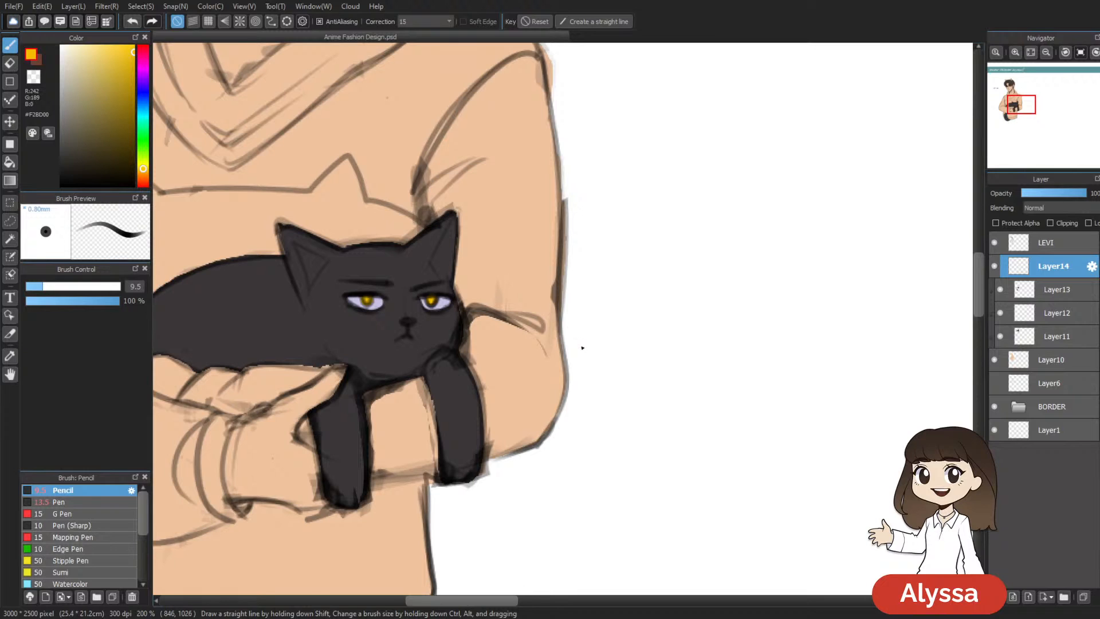
pyautogui.scroll(-3, 582, 348)
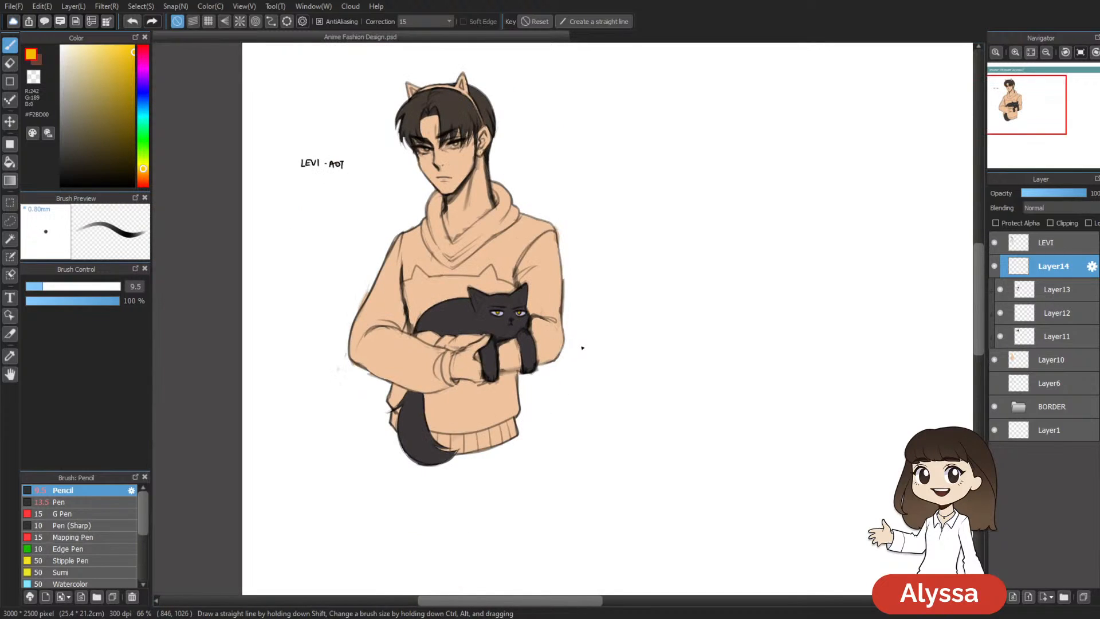
pyautogui.scroll(1, 582, 348)
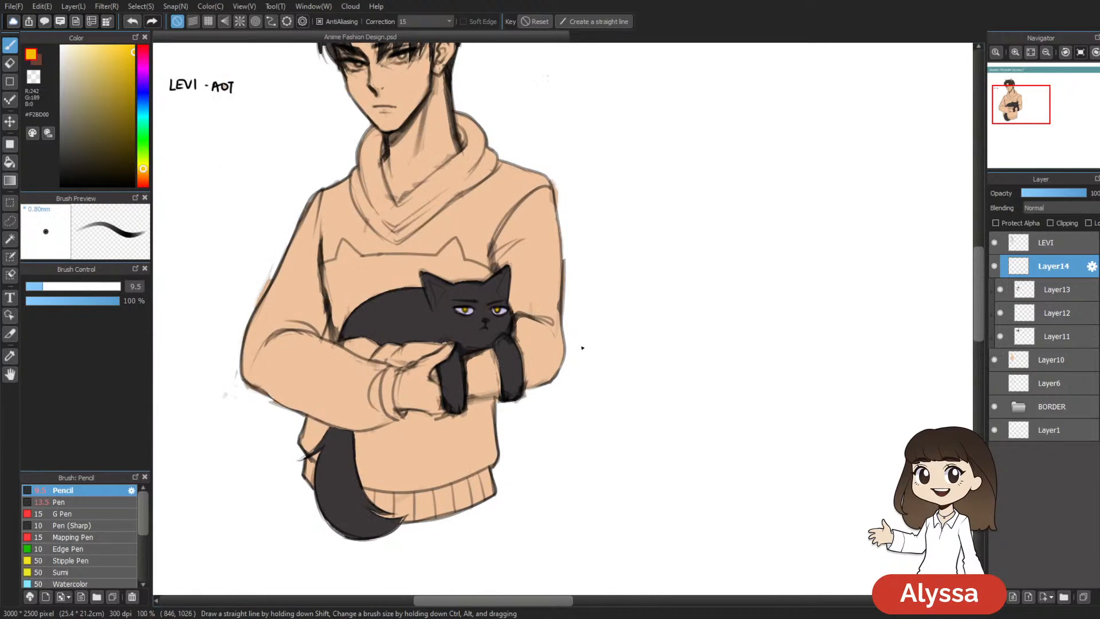
# Step: Clip the cat's eye colour layer to the base colour layer below
pyautogui.moveTo(569, 292); pyautogui.dragTo(573, 299)
pyautogui.moveTo(657, 309); pyautogui.dragTo(668, 316)
pyautogui.click(994, 266)
pyautogui.click(994, 266)
pyautogui.click(1049, 223)
pyautogui.click(998, 267)
pyautogui.click(999, 267)
pyautogui.moveTo(891, 236); pyautogui.dragTo(940, 246)
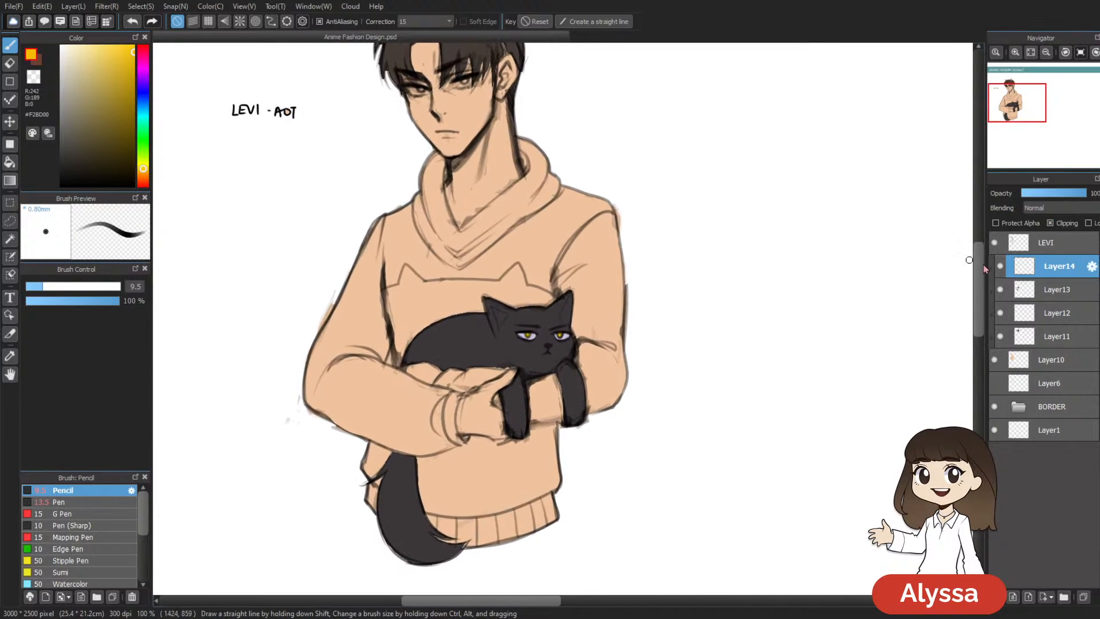
# Step: Compare the drawing with the cat's eye colours and dark fill hidden and shown
pyautogui.click(1000, 267)
pyautogui.click(1000, 267)
pyautogui.moveTo(854, 230)
pyautogui.mouseDown()
pyautogui.moveTo(806, 225)
pyautogui.moveTo(861, 235)
pyautogui.mouseUp()
pyautogui.click(1000, 267)
pyautogui.click(1000, 266)
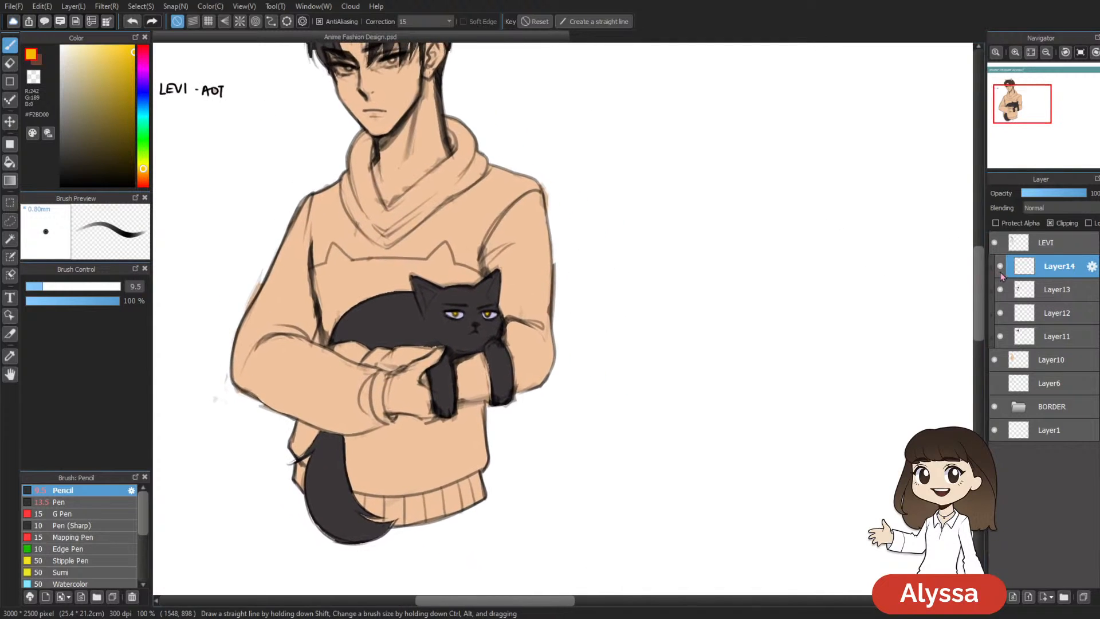
pyautogui.moveTo(761, 190); pyautogui.dragTo(782, 200)
pyautogui.click(999, 266)
pyautogui.click(1000, 265)
pyautogui.moveTo(836, 250); pyautogui.dragTo(853, 222)
pyautogui.click(1004, 292)
pyautogui.click(1003, 292)
pyautogui.moveTo(724, 206); pyautogui.dragTo(676, 188)
pyautogui.moveTo(680, 135); pyautogui.dragTo(705, 184)
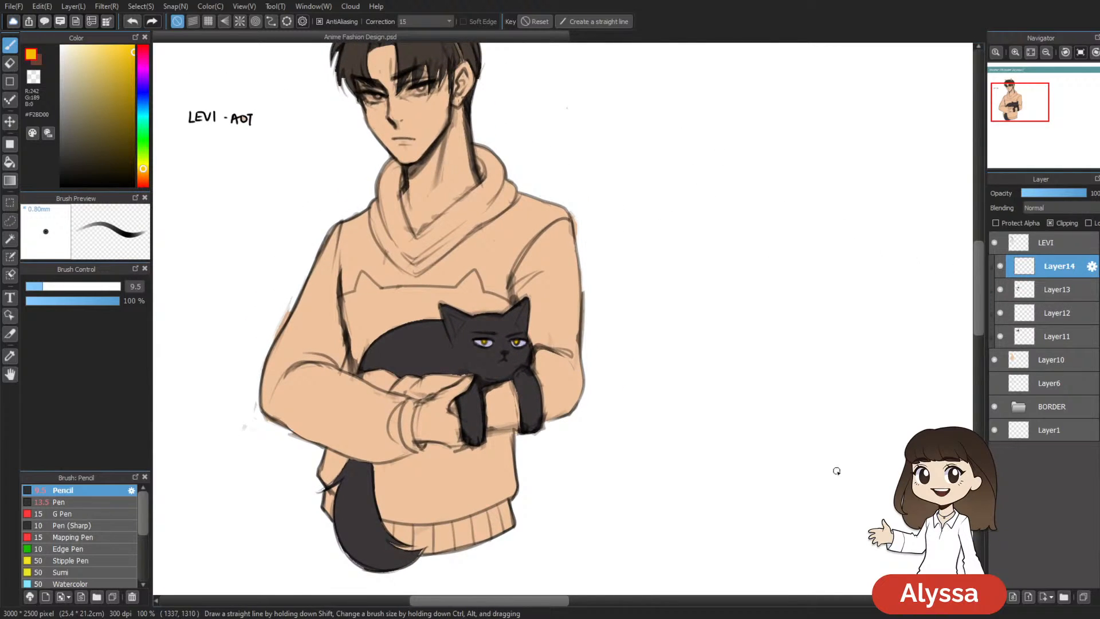
pyautogui.moveTo(682, 262); pyautogui.dragTo(680, 246)
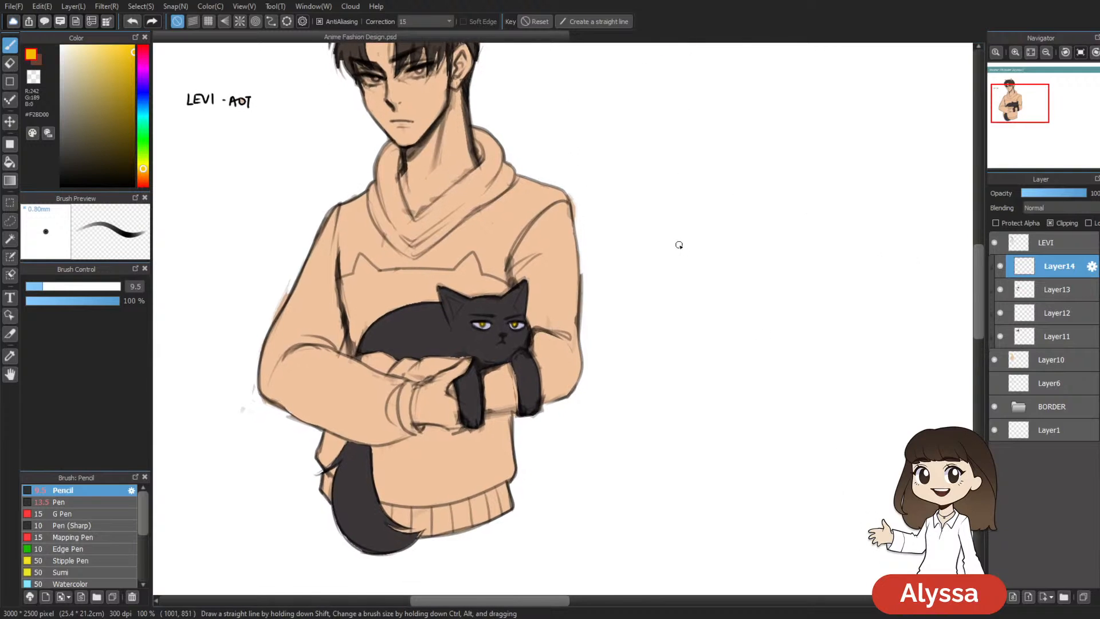
# Step: Add a new layer for the sweater and place it clipped directly above the skin base, beneath the other colour layers
pyautogui.hotkey('ctrl', 'shift', 'n')
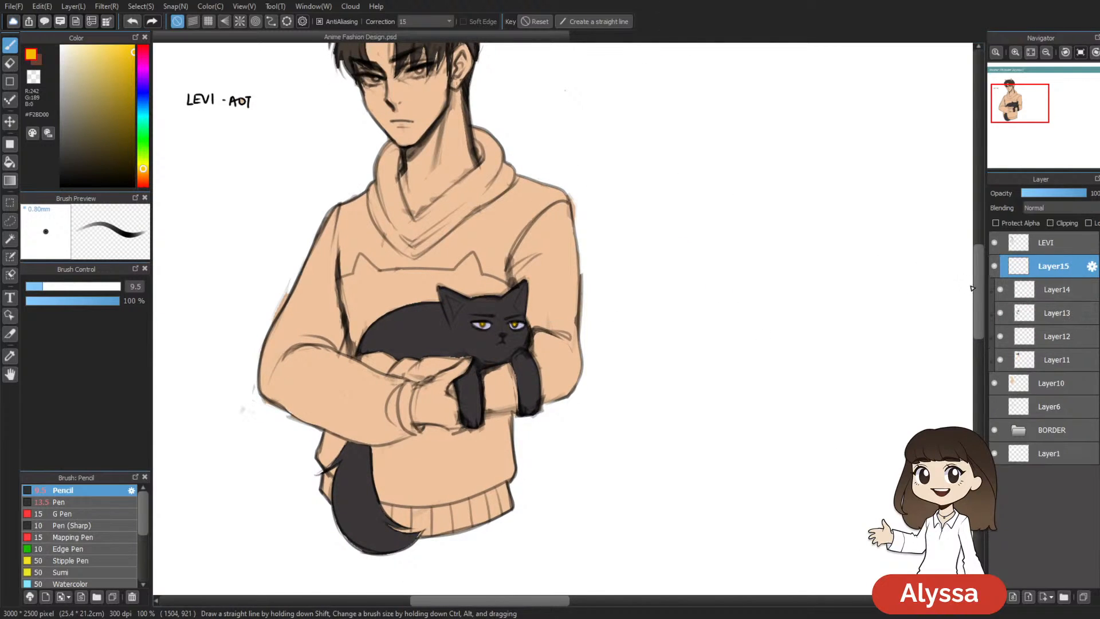
pyautogui.moveTo(1079, 277); pyautogui.dragTo(1060, 370)
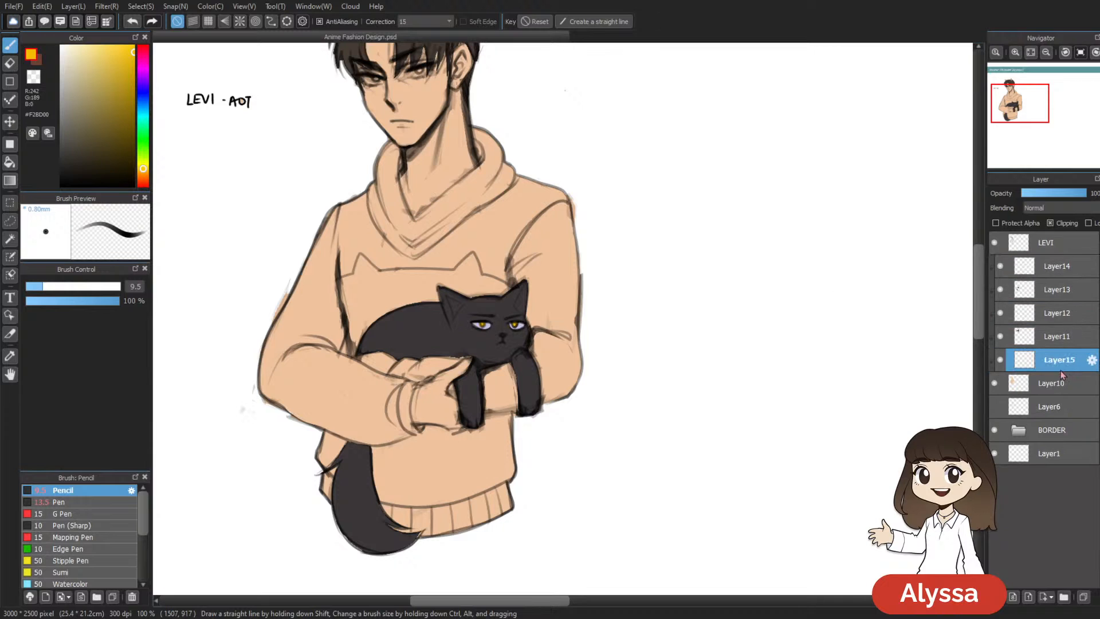
pyautogui.moveTo(709, 351); pyautogui.dragTo(703, 313)
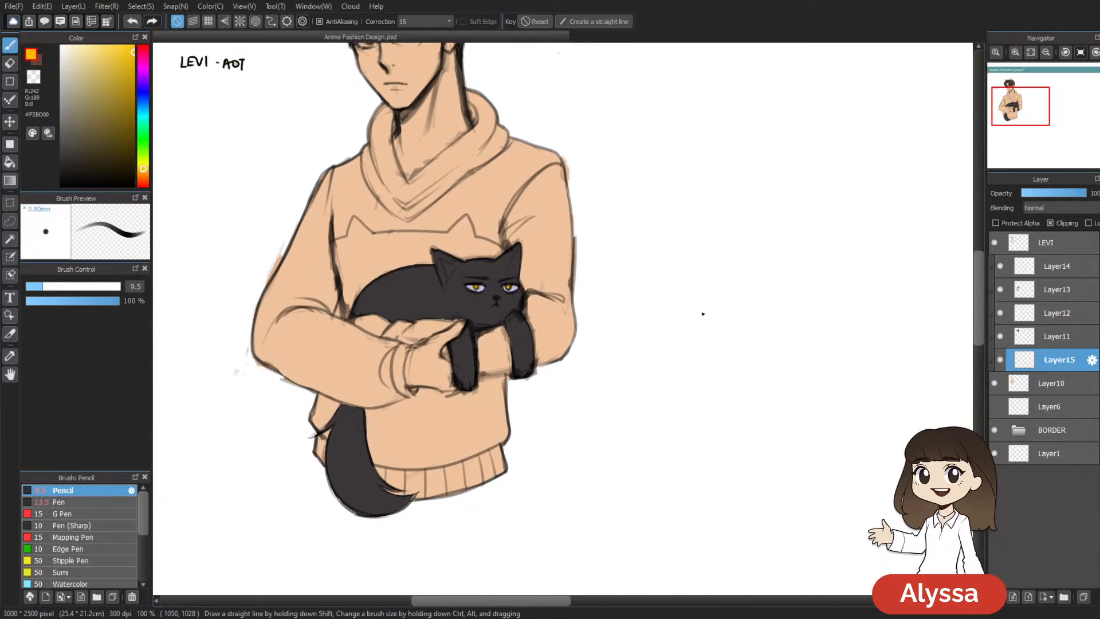
pyautogui.moveTo(594, 342)
pyautogui.mouseDown()
pyautogui.moveTo(501, 481)
pyautogui.moveTo(591, 342)
pyautogui.mouseUp()
pyautogui.moveTo(278, 91); pyautogui.dragTo(228, 211)
pyautogui.moveTo(612, 339); pyautogui.dragTo(595, 273)
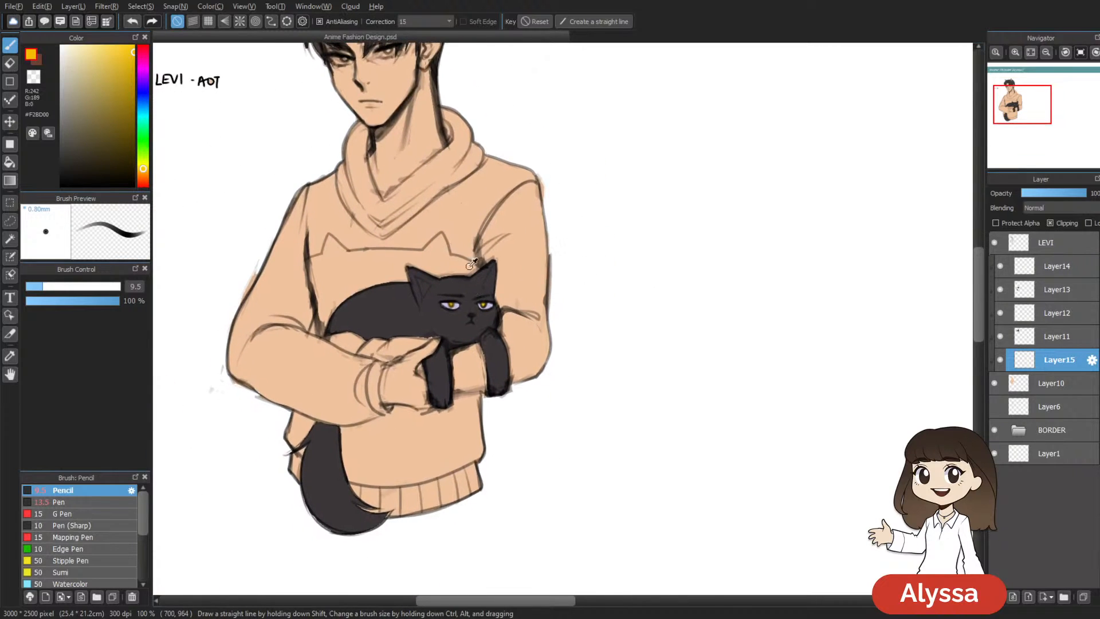
# Step: Set the brush colour to pinkish red #FA4F70 for the sweater
pyautogui.keyDown('alt'); pyautogui.click(396, 317); pyautogui.keyUp('alt')
pyautogui.moveTo(491, 373); pyautogui.dragTo(488, 382)
pyautogui.moveTo(167, 49)
pyautogui.mouseDown()
pyautogui.moveTo(157, 59)
pyautogui.moveTo(85, 47)
pyautogui.moveTo(143, 49)
pyautogui.moveTo(111, 48)
pyautogui.mouseUp()
pyautogui.click(143, 52)
pyautogui.click(143, 58)
pyautogui.moveTo(553, 225); pyautogui.dragTo(524, 198)
pyautogui.moveTo(432, 382)
pyautogui.mouseDown()
pyautogui.moveTo(414, 383)
pyautogui.moveTo(431, 381)
pyautogui.mouseUp()
pyautogui.hotkey('ctrl', 'z')
pyautogui.moveTo(539, 385); pyautogui.dragTo(653, 383)
pyautogui.hotkey('ctrl', 'z')
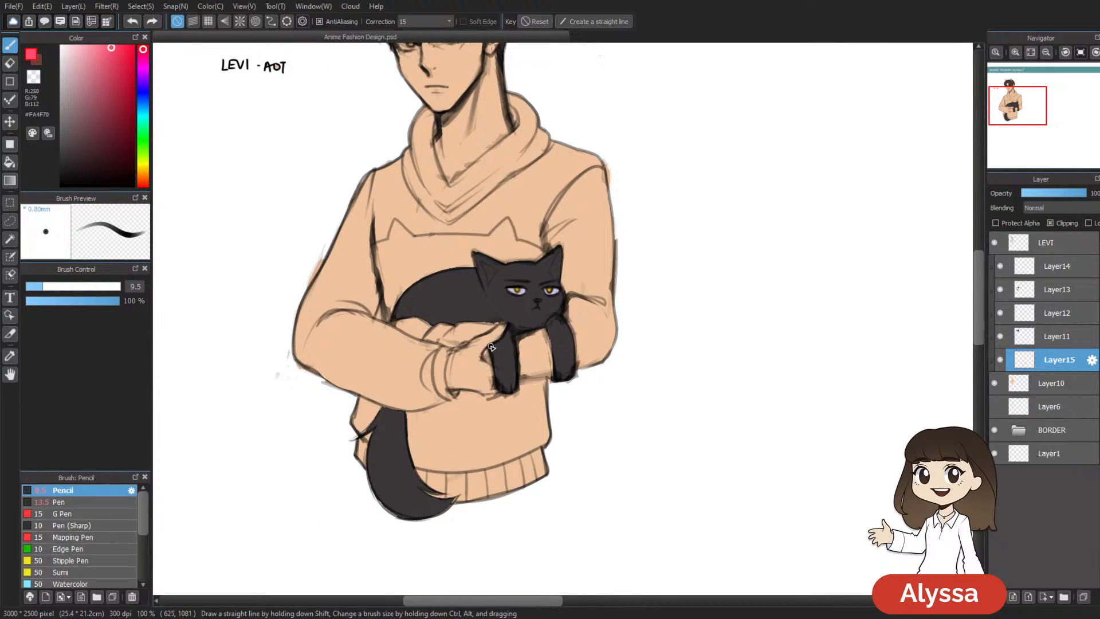
# Step: Outline the sweater's borders in pinkish red along the hand, cuffs, hem, neckline and the cat's edges
pyautogui.moveTo(487, 402)
pyautogui.mouseDown()
pyautogui.moveTo(446, 391)
pyautogui.moveTo(443, 360)
pyautogui.moveTo(503, 315)
pyautogui.mouseUp()
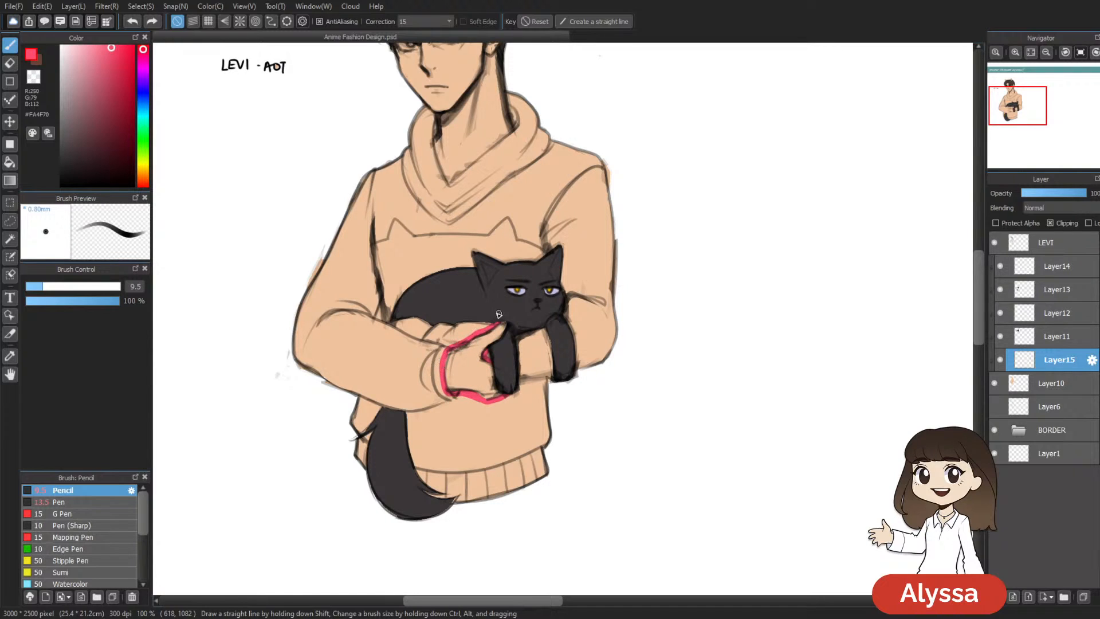
pyautogui.moveTo(436, 325)
pyautogui.mouseDown()
pyautogui.moveTo(425, 342)
pyautogui.moveTo(384, 318)
pyautogui.mouseUp()
pyautogui.moveTo(358, 394); pyautogui.dragTo(360, 471)
pyautogui.moveTo(424, 492); pyautogui.dragTo(473, 499)
pyautogui.moveTo(545, 472); pyautogui.dragTo(530, 486)
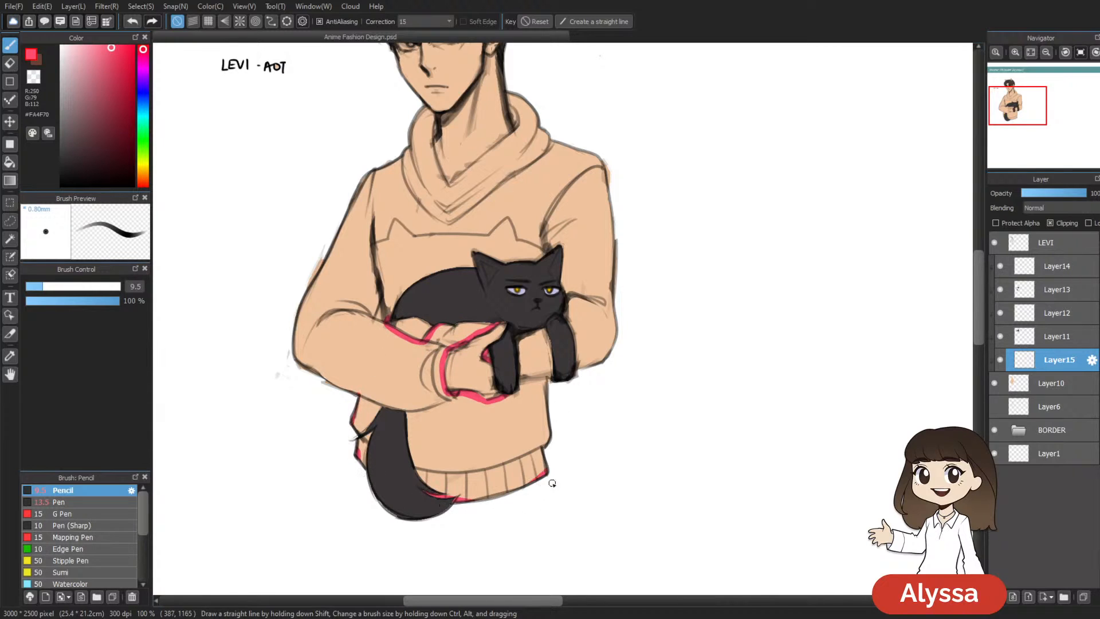
pyautogui.moveTo(569, 375); pyautogui.dragTo(605, 360)
pyautogui.moveTo(509, 94)
pyautogui.mouseDown()
pyautogui.moveTo(512, 132)
pyautogui.moveTo(449, 187)
pyautogui.moveTo(428, 133)
pyautogui.moveTo(444, 187)
pyautogui.moveTo(434, 166)
pyautogui.moveTo(444, 183)
pyautogui.moveTo(430, 110)
pyautogui.mouseUp()
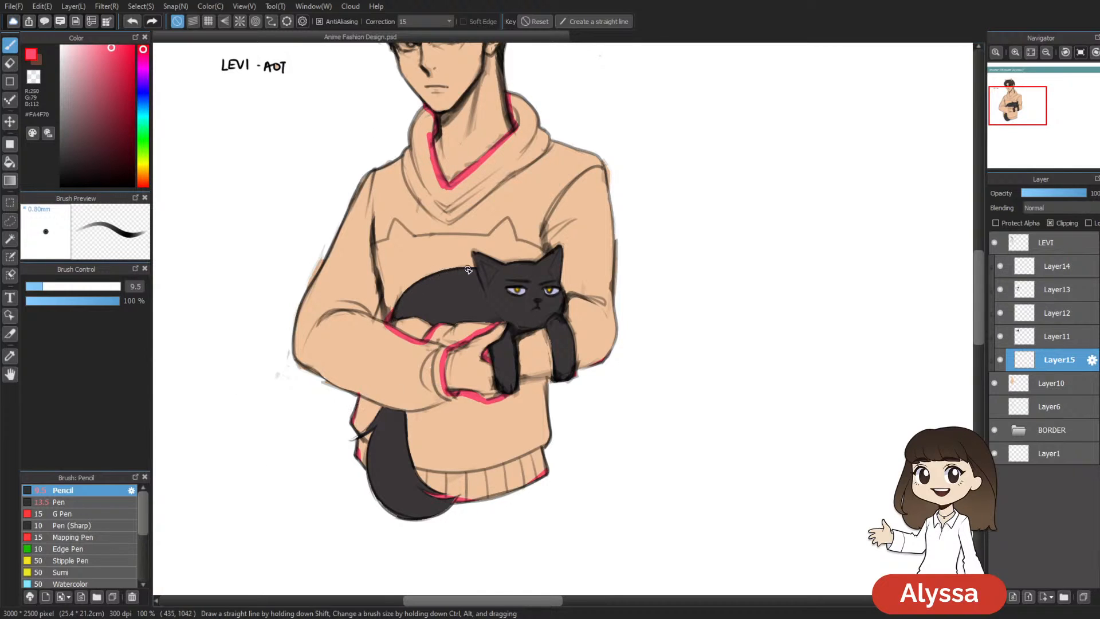
pyautogui.moveTo(559, 274)
pyautogui.mouseDown()
pyautogui.moveTo(569, 306)
pyautogui.moveTo(565, 279)
pyautogui.moveTo(512, 337)
pyautogui.mouseUp()
# Step: Select the outlined sweater area, excluding skin and surroundings, and fill it with pinkish red #FA4F70
pyautogui.press('w')
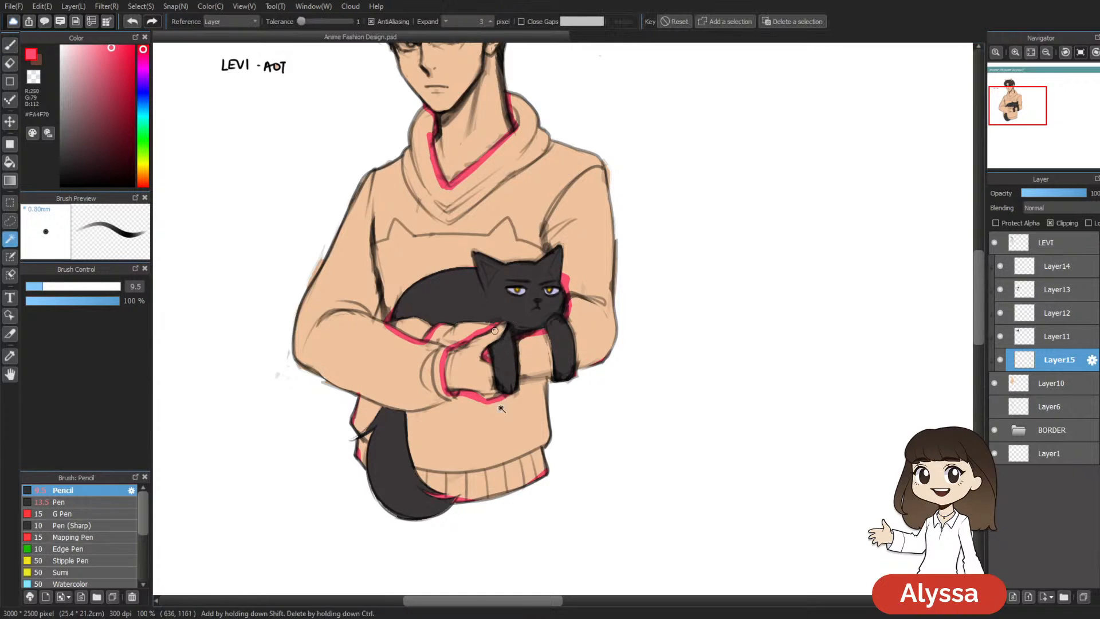
pyautogui.click(495, 325)
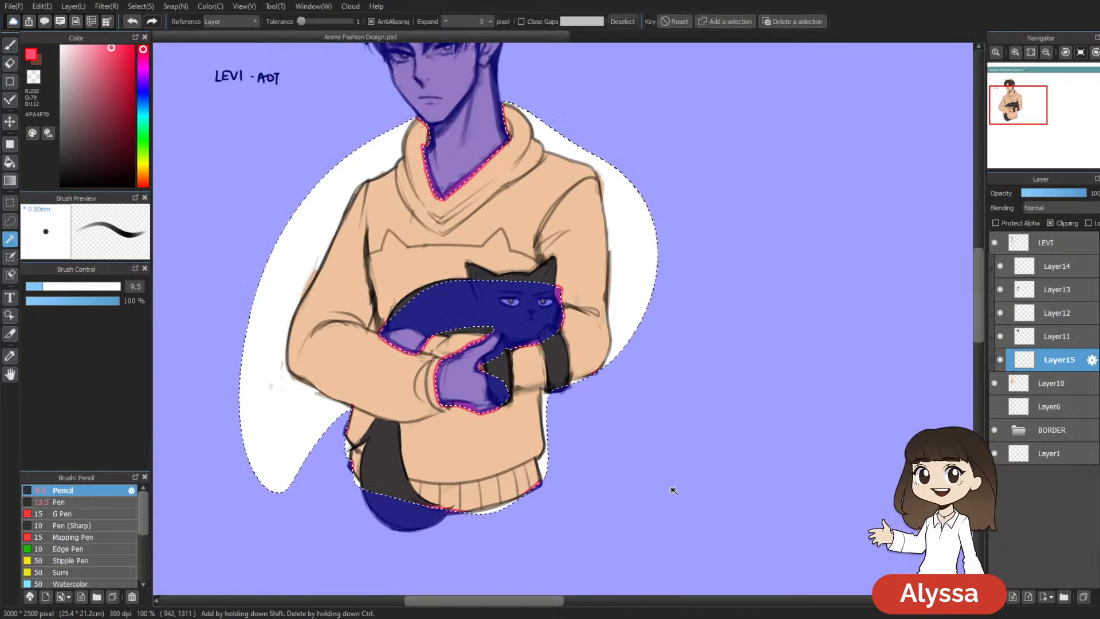
pyautogui.press('Insert')
pyautogui.hotkey('ctrl', 'd')
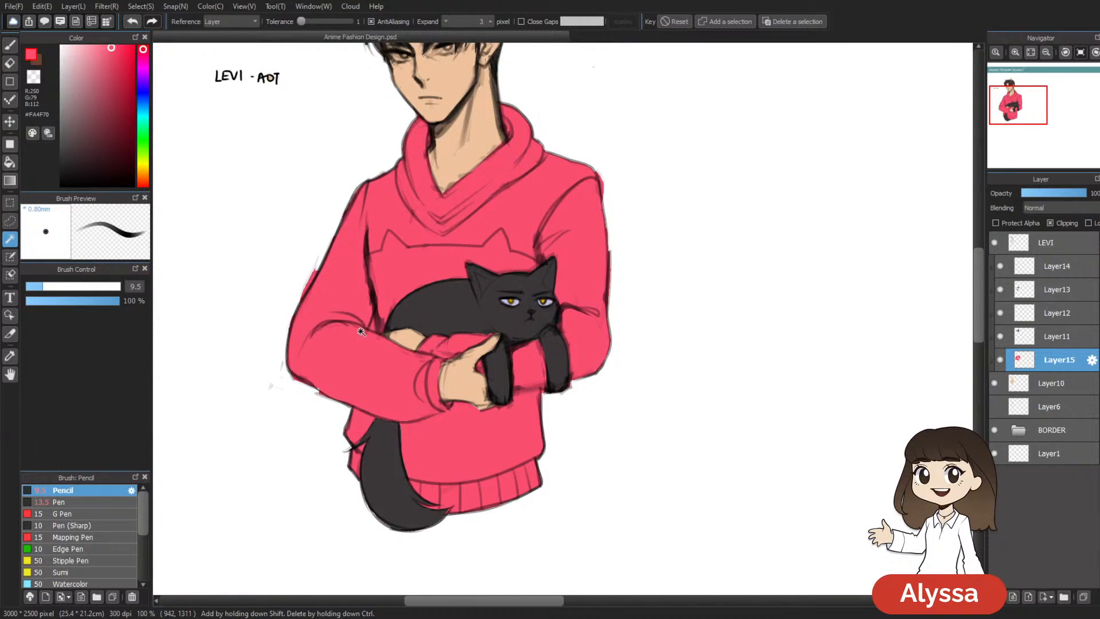
pyautogui.click(327, 395)
pyautogui.hotkey('ctrl', 'd')
# Step: Shift the sweater's fill colour to the warmer red #F2454A
pyautogui.press('space')
pyautogui.moveTo(669, 427); pyautogui.dragTo(635, 473)
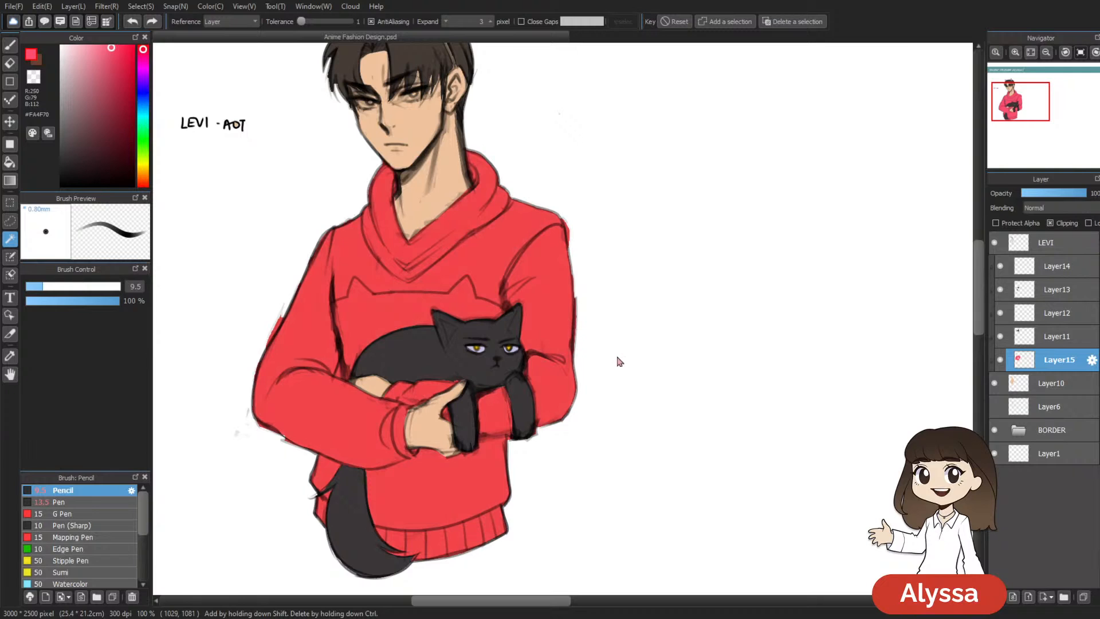
pyautogui.hotkey('ctrl', 'z')
pyautogui.hotkey('ctrl', 'y')
pyautogui.hotkey('ctrl', '-')
pyautogui.hotkey('ctrl', '-')
pyautogui.hotkey('ctrl', '+')
pyautogui.hotkey('ctrl', '+')
# Step: Sample the sweater's red #F2454A and paint the cat-ear headband with an enlarged Pencil
pyautogui.moveTo(567, 255); pyautogui.dragTo(559, 345)
pyautogui.rightClick(515, 317)
pyautogui.moveTo(560, 229); pyautogui.dragTo(580, 402)
pyautogui.press(']')
pyautogui.press(']')
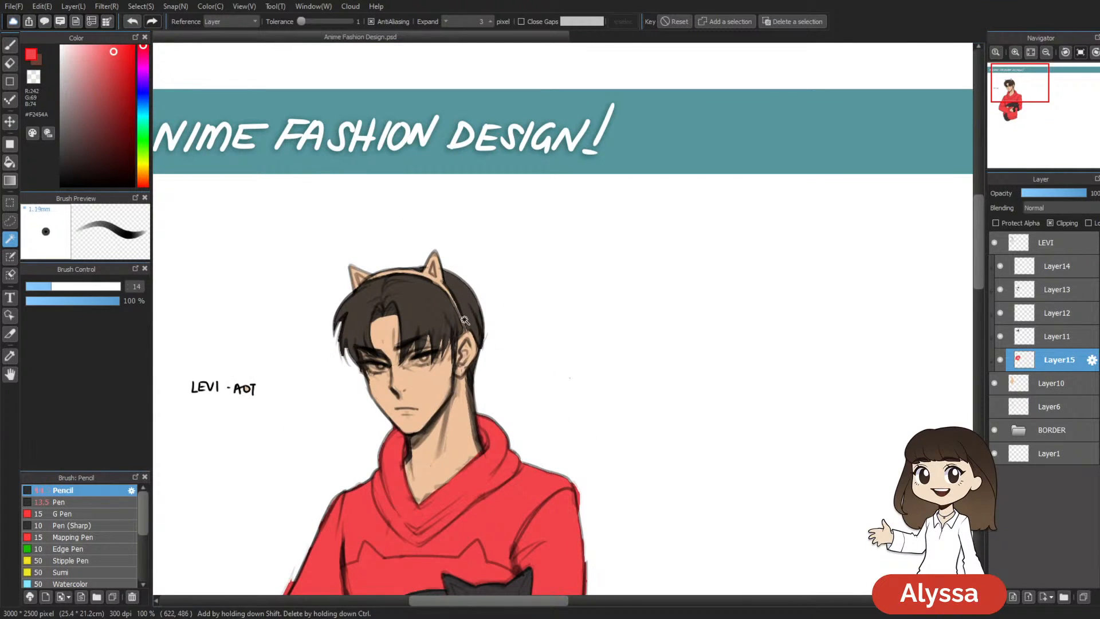
pyautogui.press('b')
pyautogui.moveTo(452, 298)
pyautogui.mouseDown()
pyautogui.moveTo(460, 329)
pyautogui.moveTo(436, 263)
pyautogui.moveTo(425, 261)
pyautogui.moveTo(342, 295)
pyautogui.moveTo(355, 259)
pyautogui.mouseUp()
pyautogui.moveTo(716, 322); pyautogui.dragTo(716, 206)
pyautogui.hotkey('ctrl', '-')
pyautogui.hotkey('ctrl', '+')
# Step: Sample the cat's eye-white lavender #C8C1E5 and set up the 13.5 px Pen at 100 % opacity
pyautogui.moveTo(522, 359); pyautogui.dragTo(496, 444)
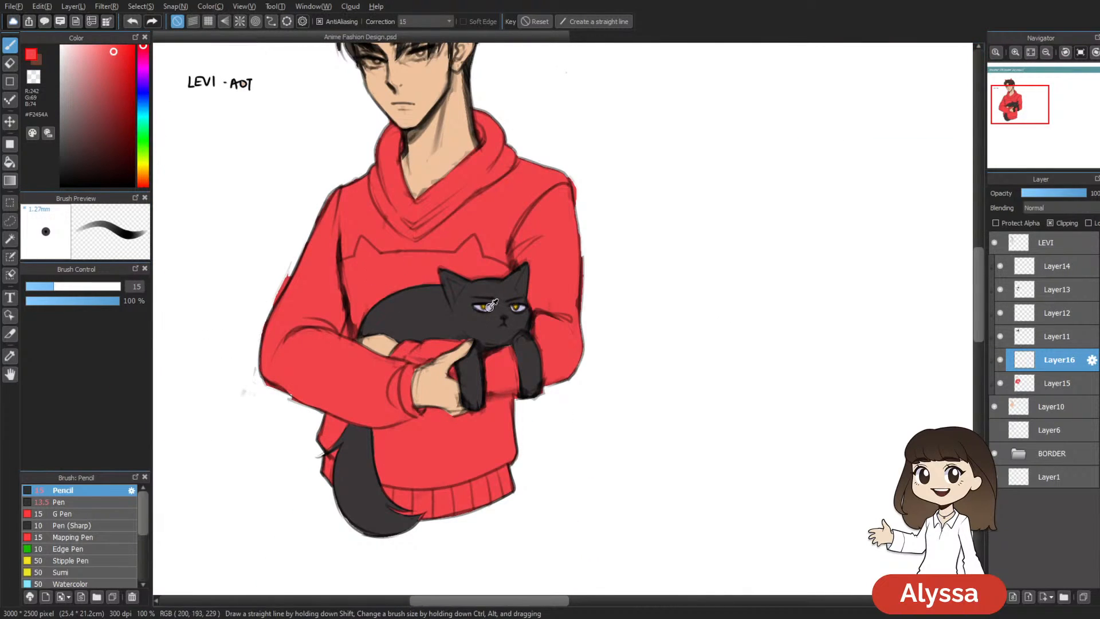
pyautogui.keyDown('alt'); pyautogui.click(489, 307); pyautogui.keyUp('alt')
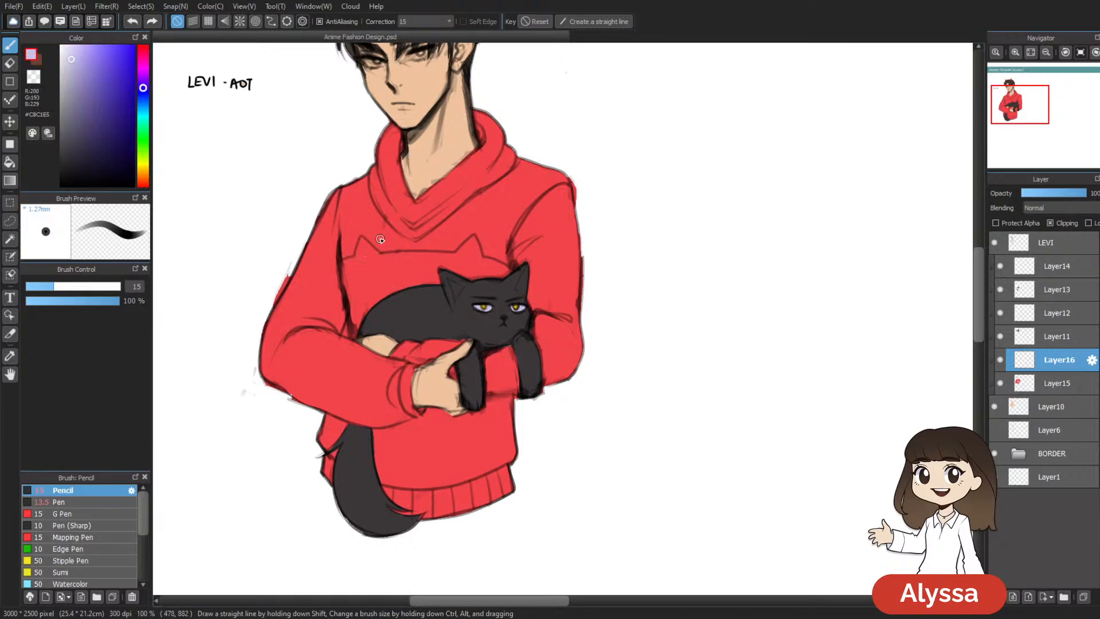
pyautogui.moveTo(360, 262); pyautogui.dragTo(348, 261)
pyautogui.hotkey('ctrl', 'z')
pyautogui.click(115, 502)
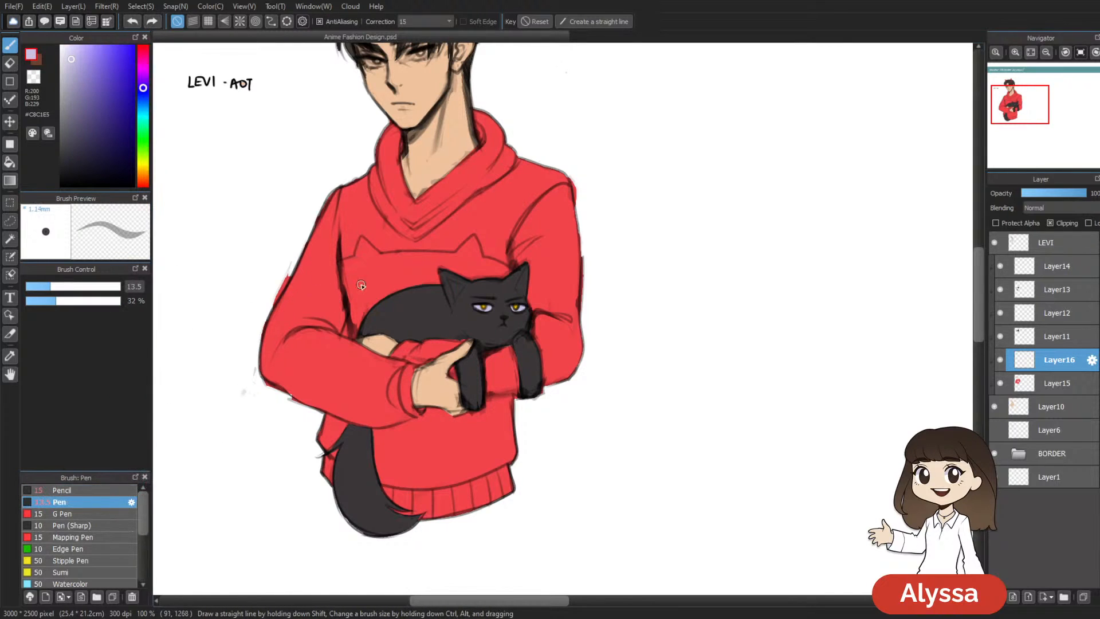
pyautogui.moveTo(424, 262); pyautogui.dragTo(429, 281)
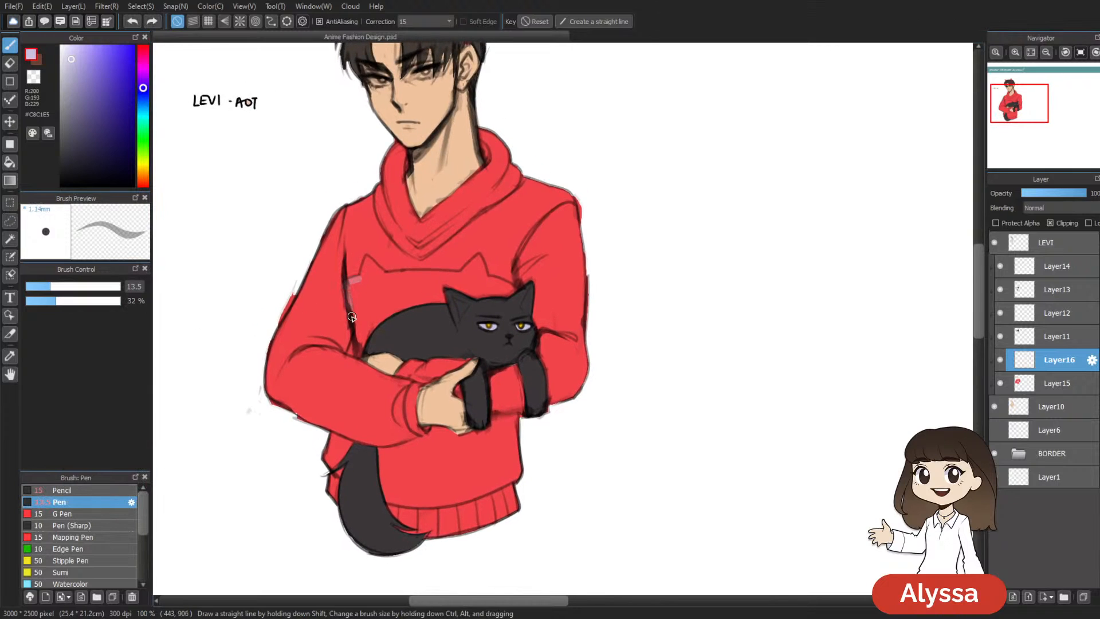
pyautogui.moveTo(105, 304); pyautogui.dragTo(119, 301)
# Step: Outline the cat-head motif on the sweater's chest in lavender, including both ears and the sides
pyautogui.moveTo(363, 285)
pyautogui.mouseDown()
pyautogui.moveTo(349, 282)
pyautogui.moveTo(362, 353)
pyautogui.mouseUp()
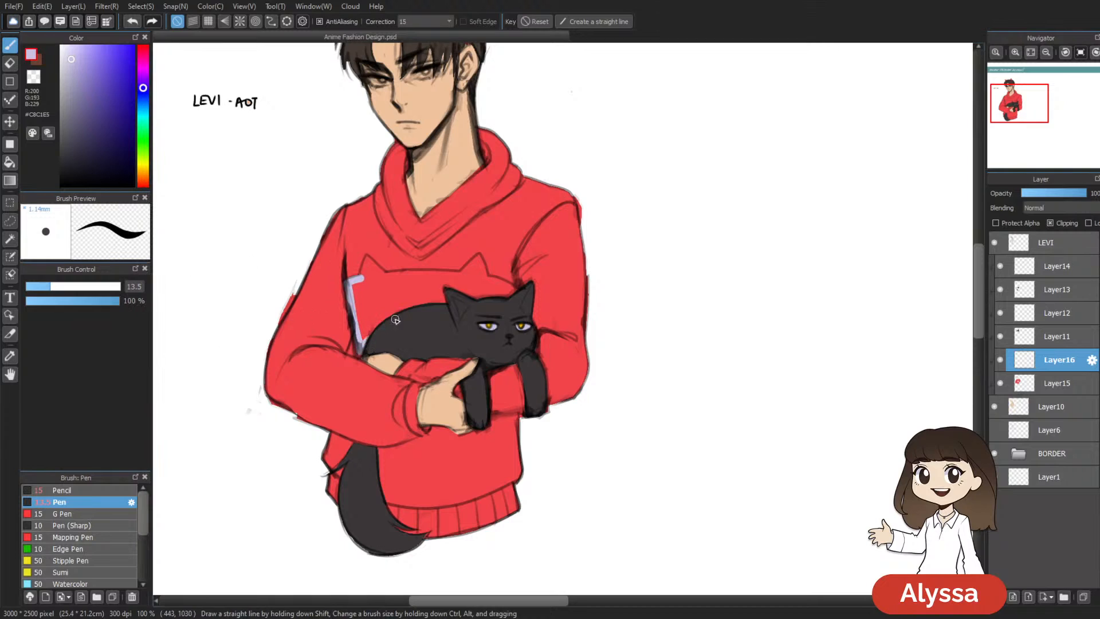
pyautogui.moveTo(516, 295); pyautogui.dragTo(462, 269)
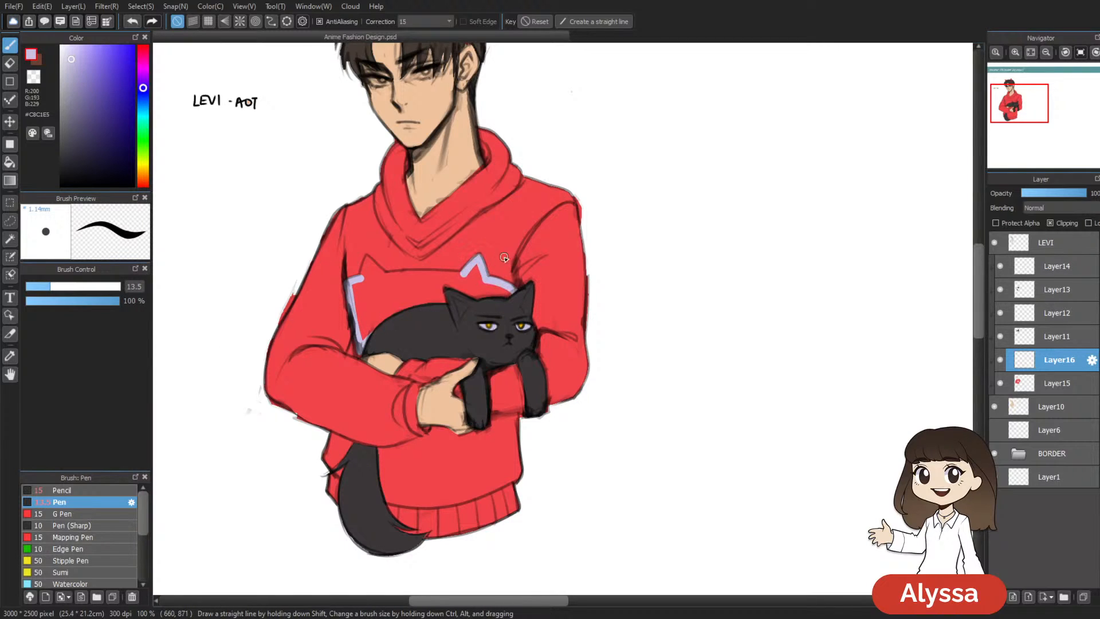
pyautogui.moveTo(359, 281)
pyautogui.mouseDown()
pyautogui.moveTo(367, 259)
pyautogui.moveTo(381, 273)
pyautogui.moveTo(443, 275)
pyautogui.mouseUp()
pyautogui.moveTo(414, 276); pyautogui.dragTo(401, 275)
# Step: Select the area inside the chest motif's outline, fill it with lavender #C8C1E5 and deselect
pyautogui.press('w')
pyautogui.click(447, 286)
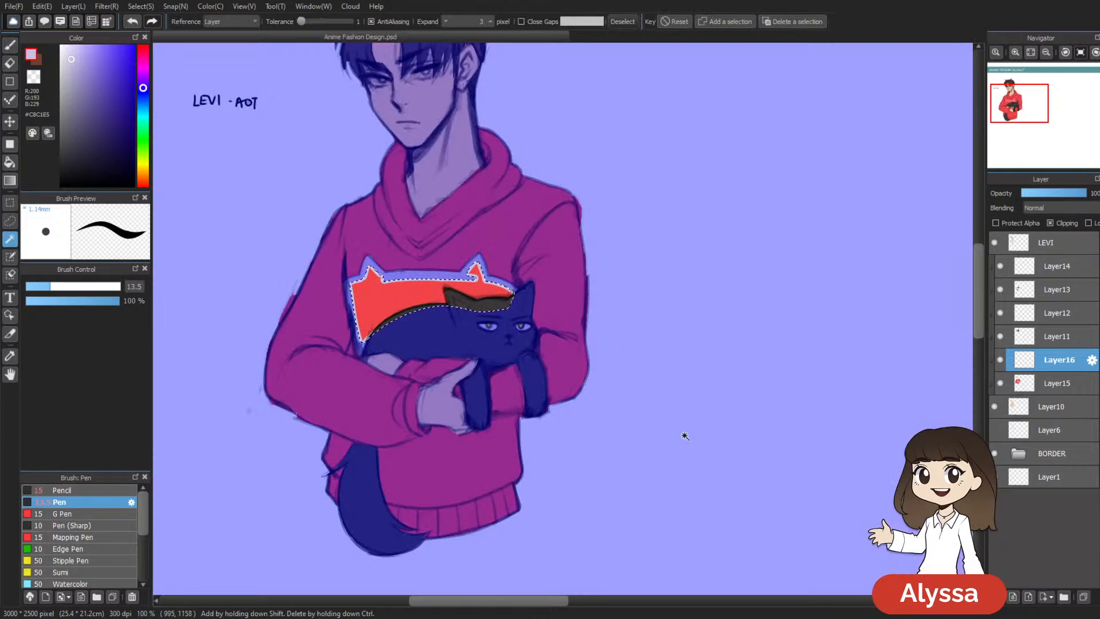
pyautogui.press('Insert')
pyautogui.hotkey('ctrl', 'd')
pyautogui.moveTo(599, 388); pyautogui.dragTo(585, 375)
pyautogui.press('e')
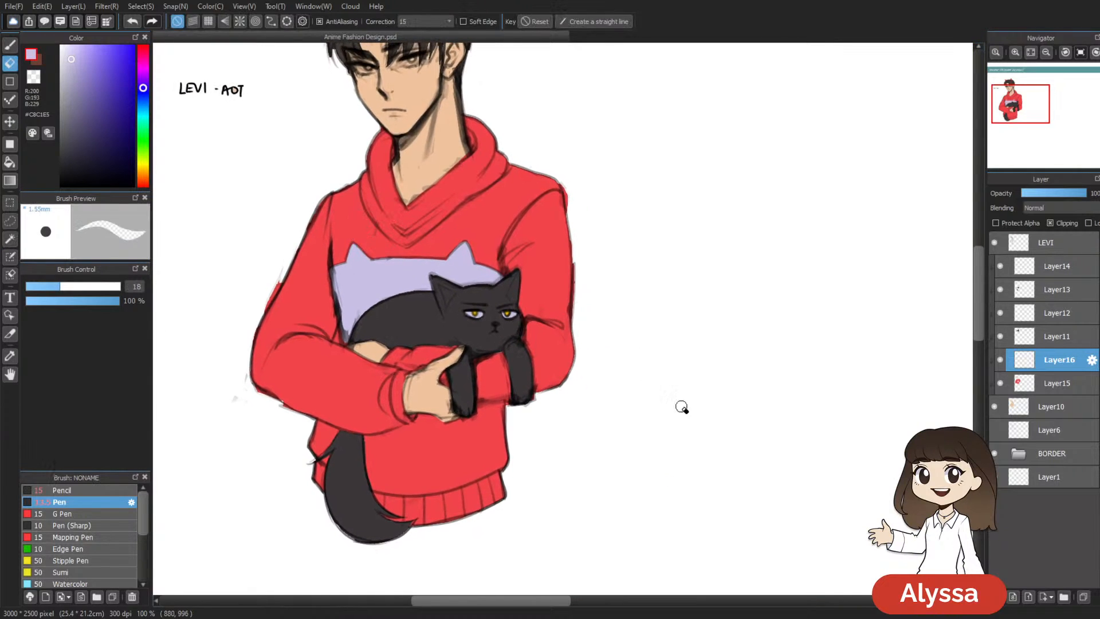
# Step: Outline the upper border of the lower sweater in lavender beneath the sleeves, hand and cat's paws
pyautogui.scroll(-3, 619, 388)
pyautogui.press('b')
pyautogui.moveTo(366, 370); pyautogui.dragTo(338, 361)
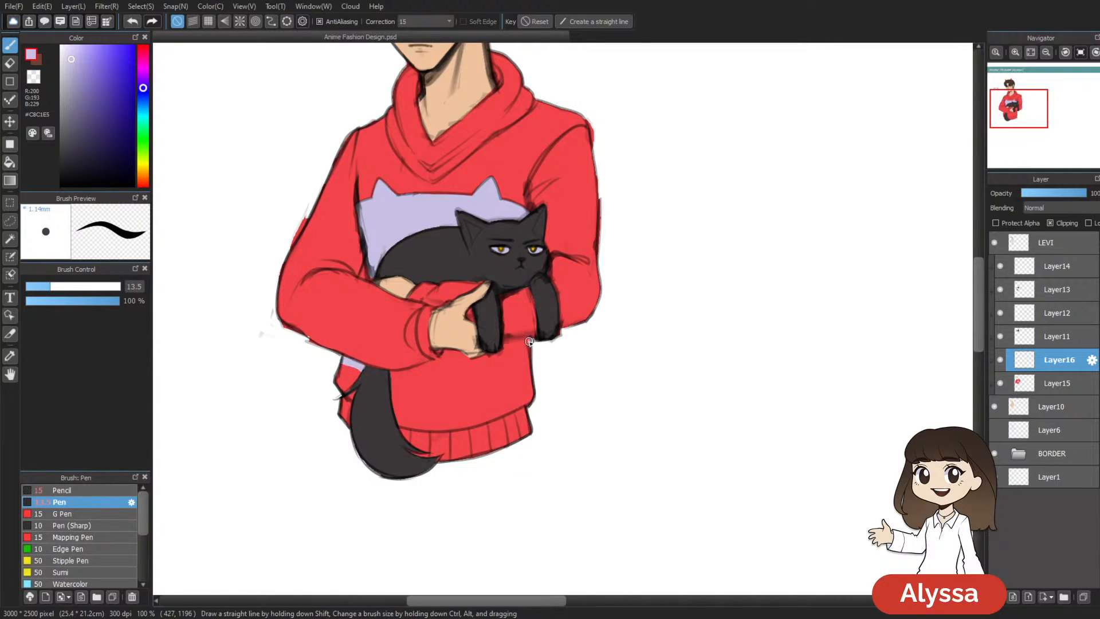
pyautogui.moveTo(496, 352)
pyautogui.mouseDown()
pyautogui.moveTo(447, 349)
pyautogui.moveTo(361, 370)
pyautogui.mouseUp()
# Step: Select the lower sweater including the ribbed hem, fill it with lavender #C8C1E5 and deselect
pyautogui.press('w')
pyautogui.click(458, 404)
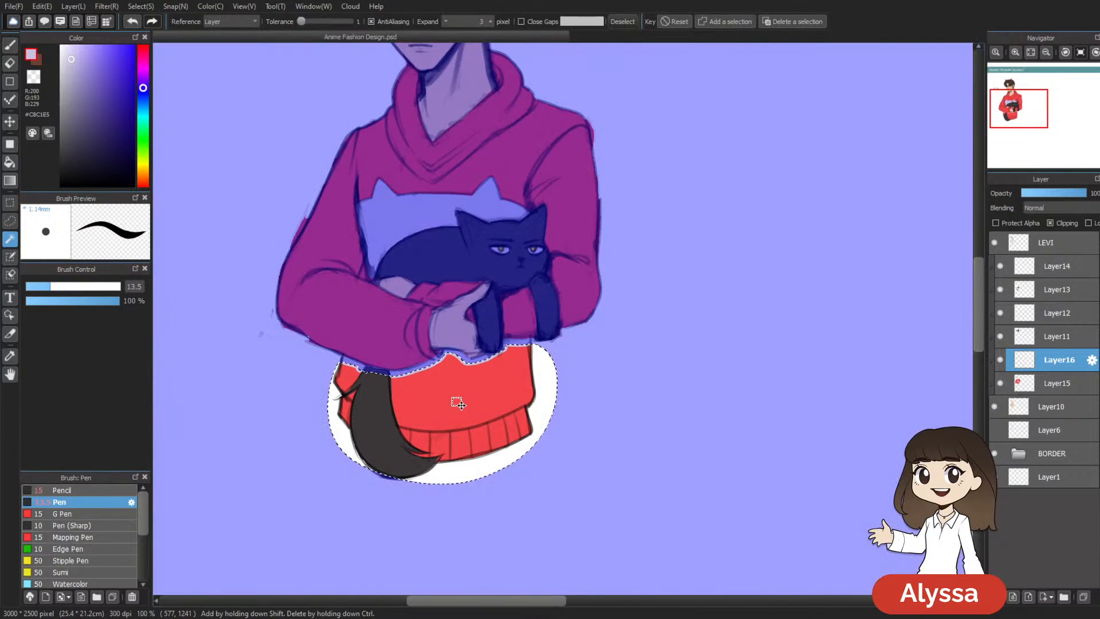
pyautogui.hotkey('alt', 'Delete')
pyautogui.hotkey('ctrl', 'd')
pyautogui.moveTo(574, 362); pyautogui.dragTo(549, 400)
pyautogui.press('e')
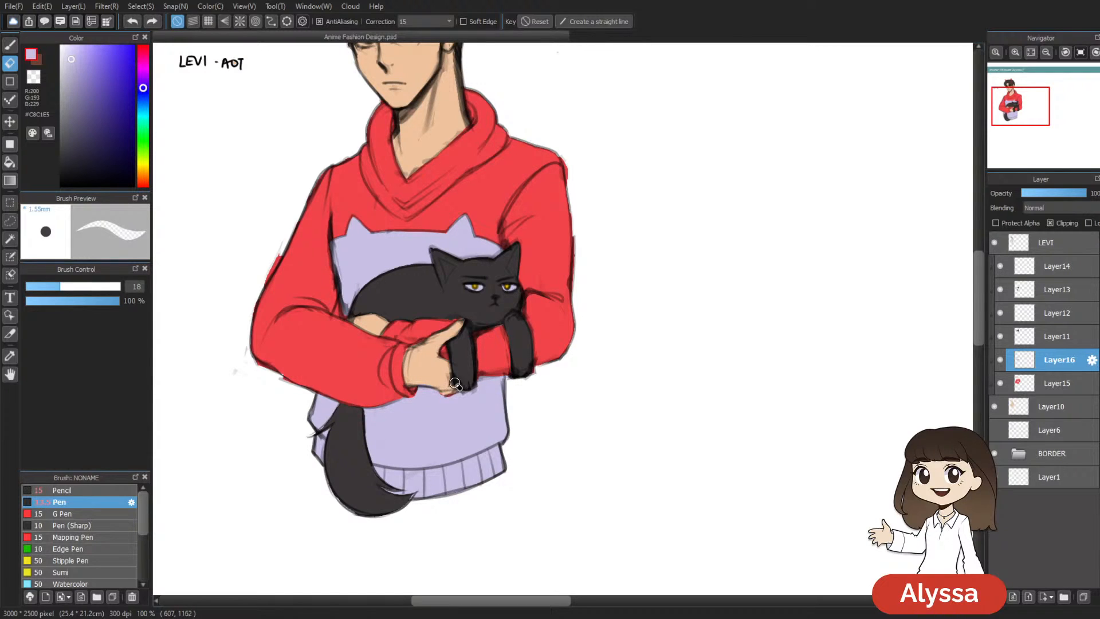
# Step: Sample the sweater's lighter lavender #DAD6EE as the painting colour
pyautogui.scroll(-3, 577, 454)
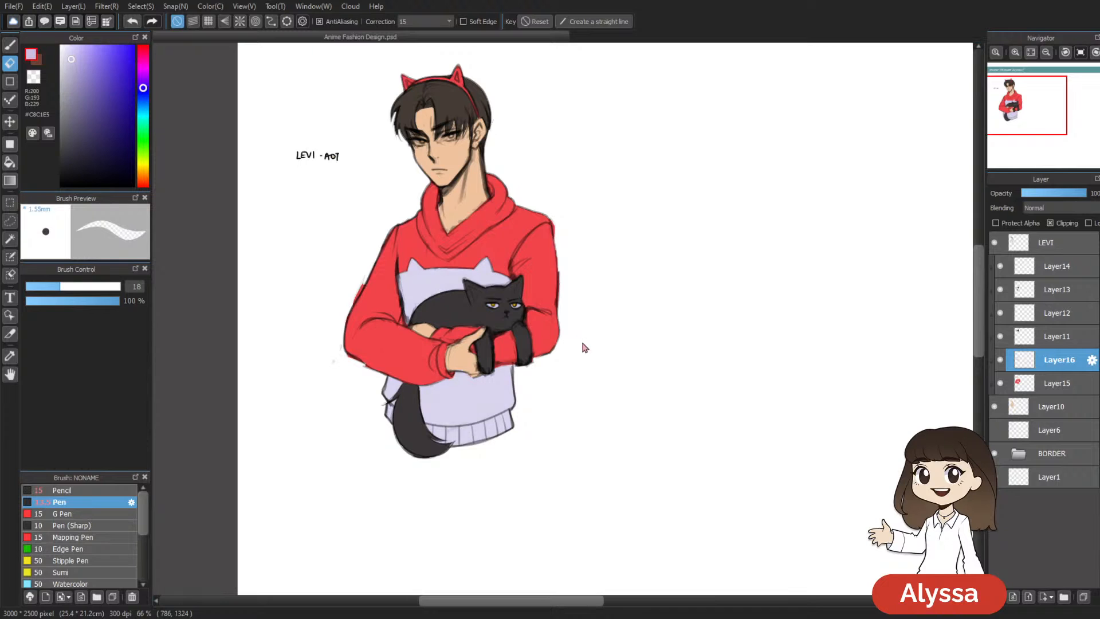
pyautogui.scroll(1, 633, 496)
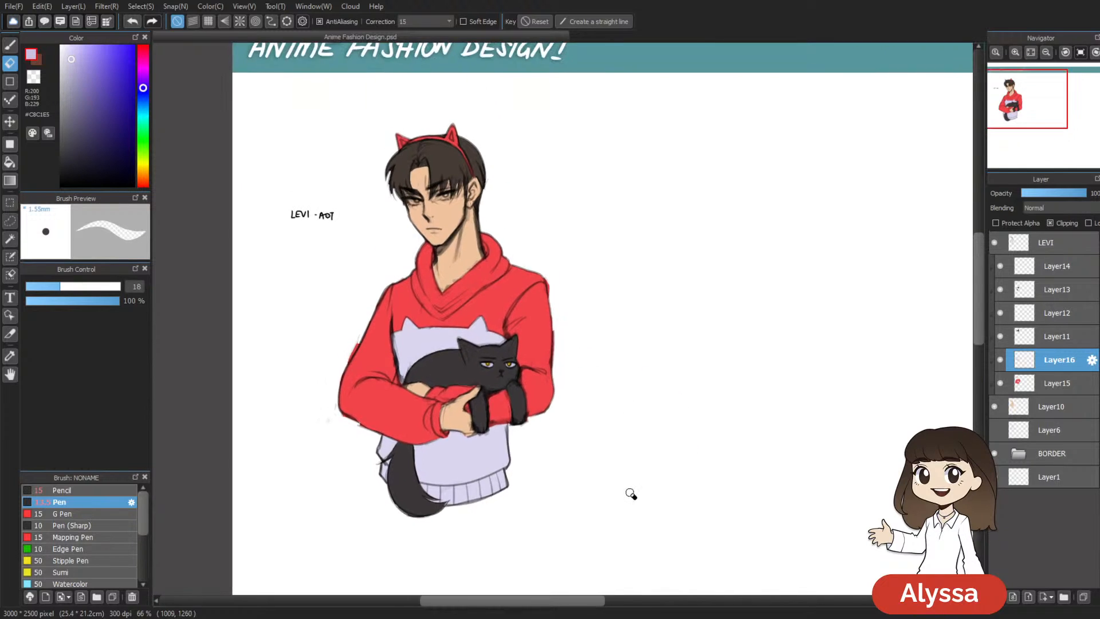
pyautogui.moveTo(631, 504); pyautogui.dragTo(611, 515)
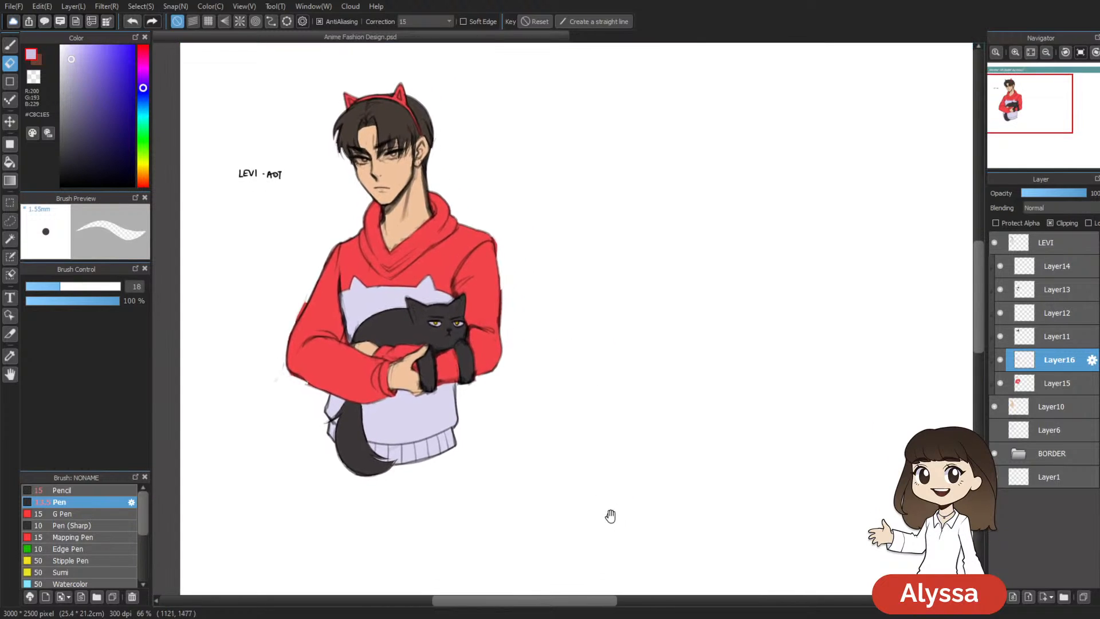
pyautogui.moveTo(454, 321); pyautogui.dragTo(521, 430)
pyautogui.hotkey('ctrl', '+')
pyautogui.hotkey('ctrl', '+')
pyautogui.moveTo(382, 318); pyautogui.dragTo(497, 339)
pyautogui.moveTo(548, 429)
pyautogui.mouseDown()
pyautogui.moveTo(527, 455)
pyautogui.moveTo(530, 490)
pyautogui.mouseUp()
pyautogui.rightClick(334, 578)
# Step: Paint the whites of Levi's eyes in pale lavender #DAD6EE on Layer14 with the 13.5 px Pen
pyautogui.moveTo(464, 413); pyautogui.dragTo(485, 368)
pyautogui.press('[')
pyautogui.press('[')
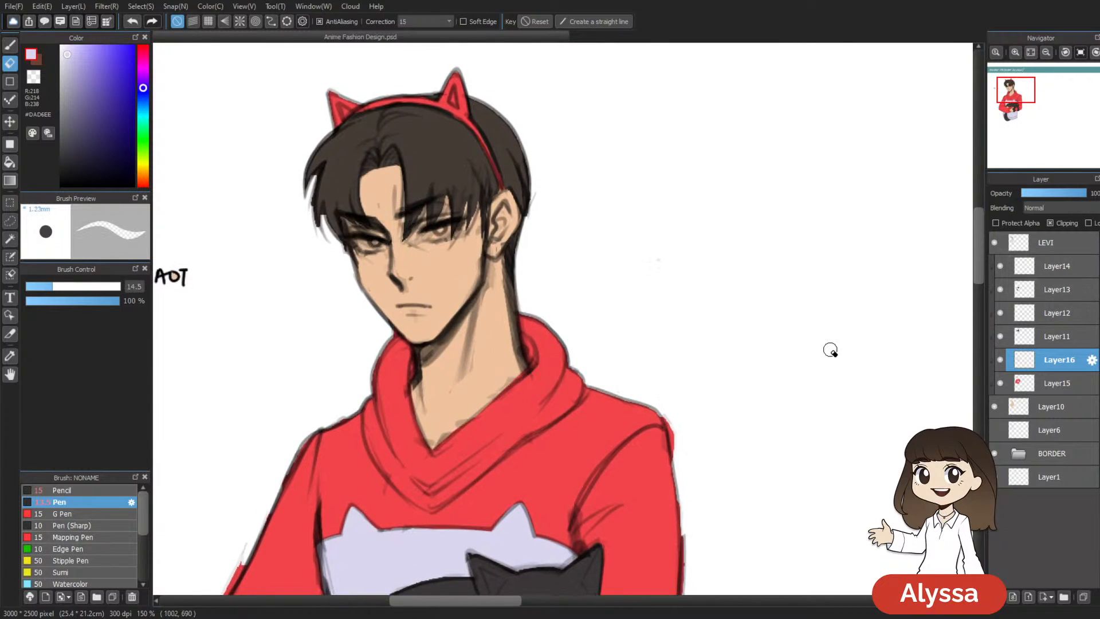
pyautogui.click(1066, 267)
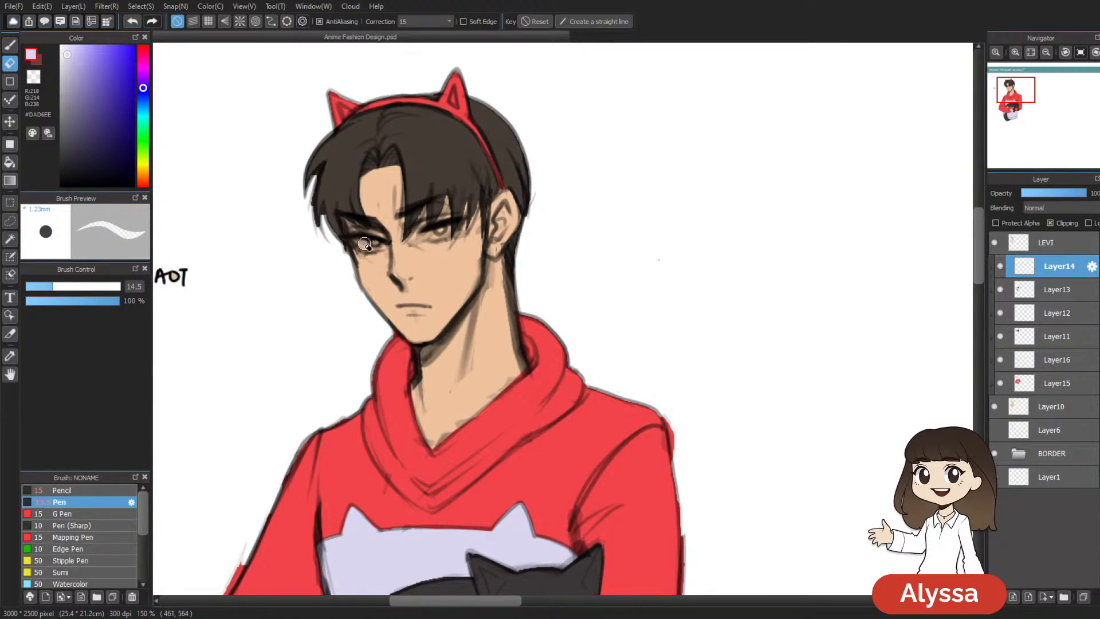
pyautogui.press('b')
pyautogui.moveTo(363, 246); pyautogui.dragTo(382, 244)
pyautogui.moveTo(529, 288); pyautogui.dragTo(485, 310)
pyautogui.moveTo(405, 246)
pyautogui.mouseDown()
pyautogui.moveTo(387, 253)
pyautogui.moveTo(403, 251)
pyautogui.mouseUp()
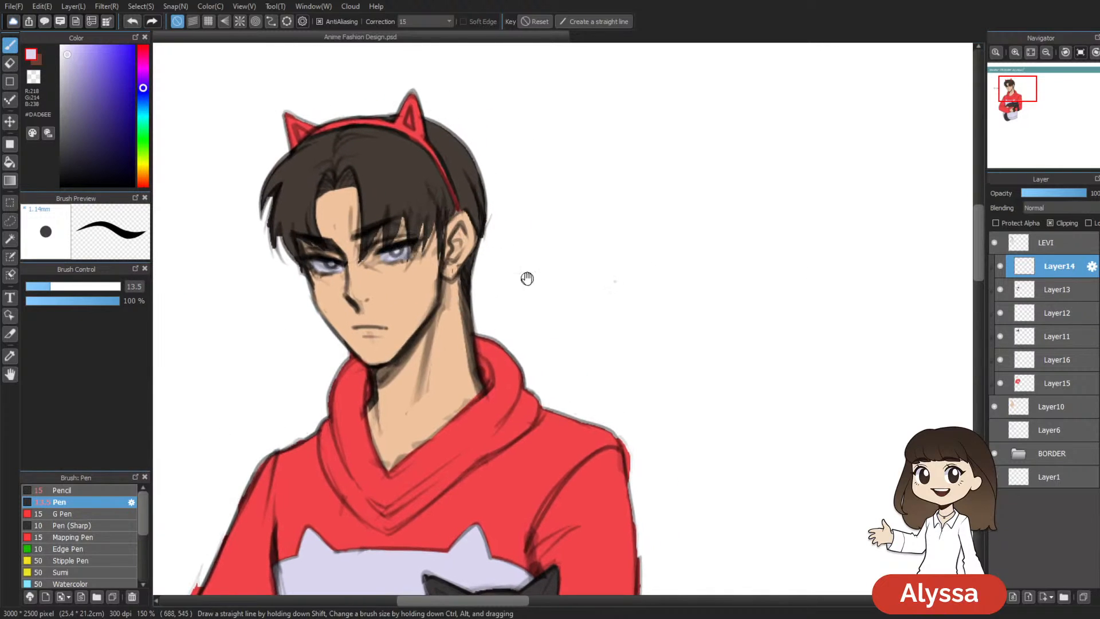
# Step: Sample the cat's eye yellow, shift it to amber #CB8D23 and paint Levi's irises with an 11 px Pen
pyautogui.scroll(-5, 528, 270)
pyautogui.keyDown('alt'); pyautogui.click(534, 410); pyautogui.keyUp('alt')
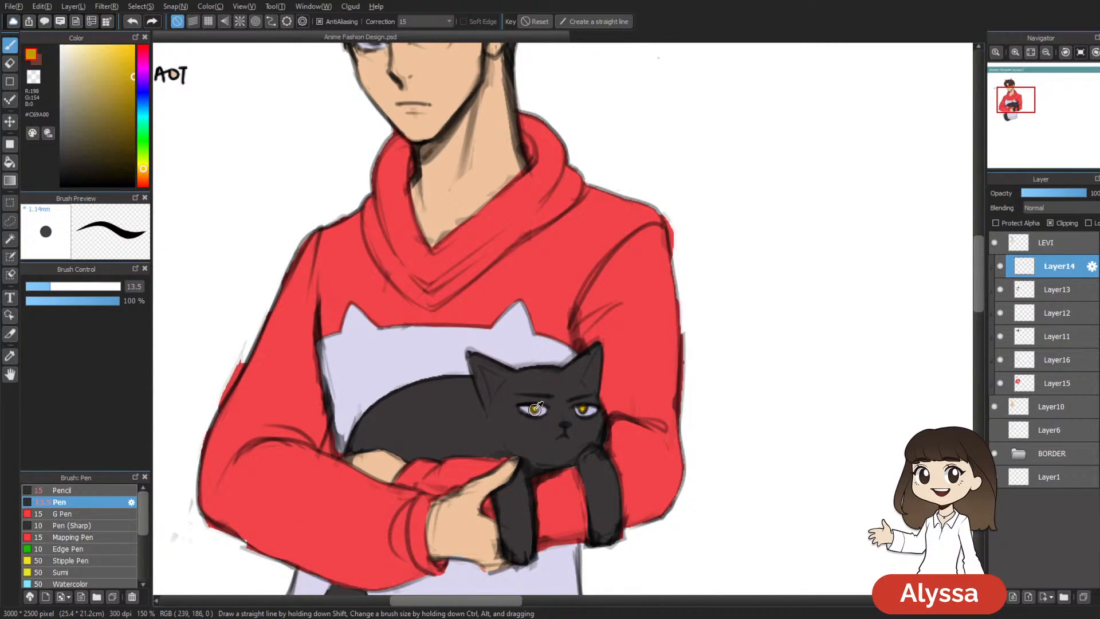
pyautogui.click(122, 74)
pyautogui.moveTo(489, 168)
pyautogui.mouseDown()
pyautogui.moveTo(466, 312)
pyautogui.moveTo(428, 374)
pyautogui.mouseUp()
pyautogui.moveTo(316, 241); pyautogui.dragTo(313, 248)
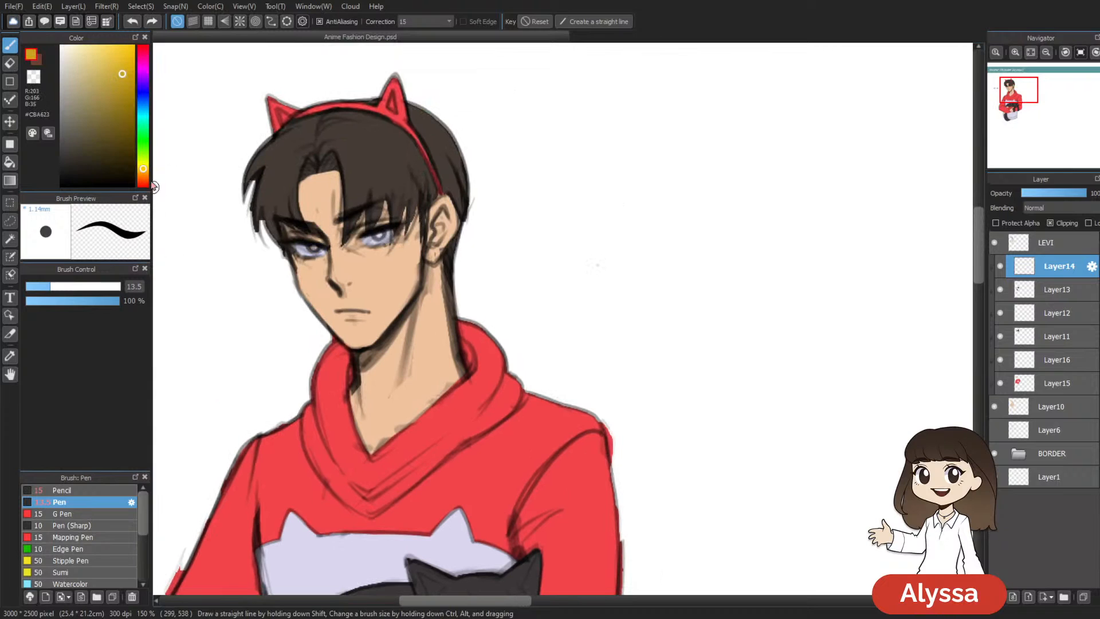
pyautogui.click(142, 172)
pyautogui.press('[')
pyautogui.press('[')
pyautogui.moveTo(312, 245); pyautogui.dragTo(315, 248)
pyautogui.moveTo(377, 235); pyautogui.dragTo(380, 235)
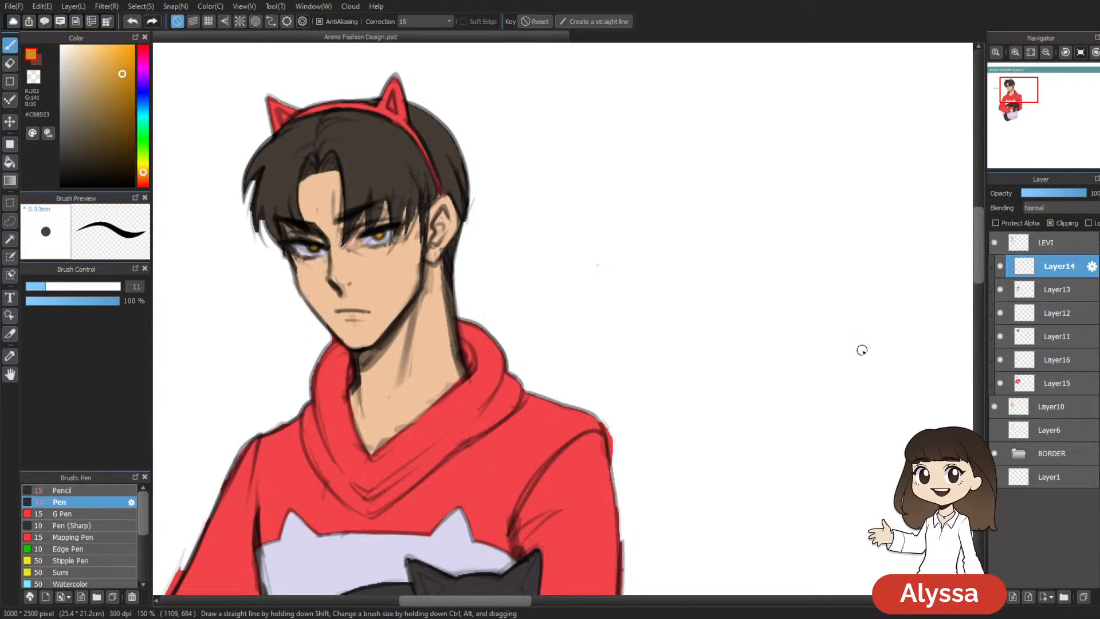
# Step: Create a new folder and move the LEVI line art and all its colour layers down to Layer10 into it
pyautogui.hotkey('ctrl', '-')
pyautogui.hotkey('ctrl', '-')
pyautogui.moveTo(668, 472)
pyautogui.mouseDown()
pyautogui.moveTo(661, 426)
pyautogui.moveTo(630, 385)
pyautogui.mouseUp()
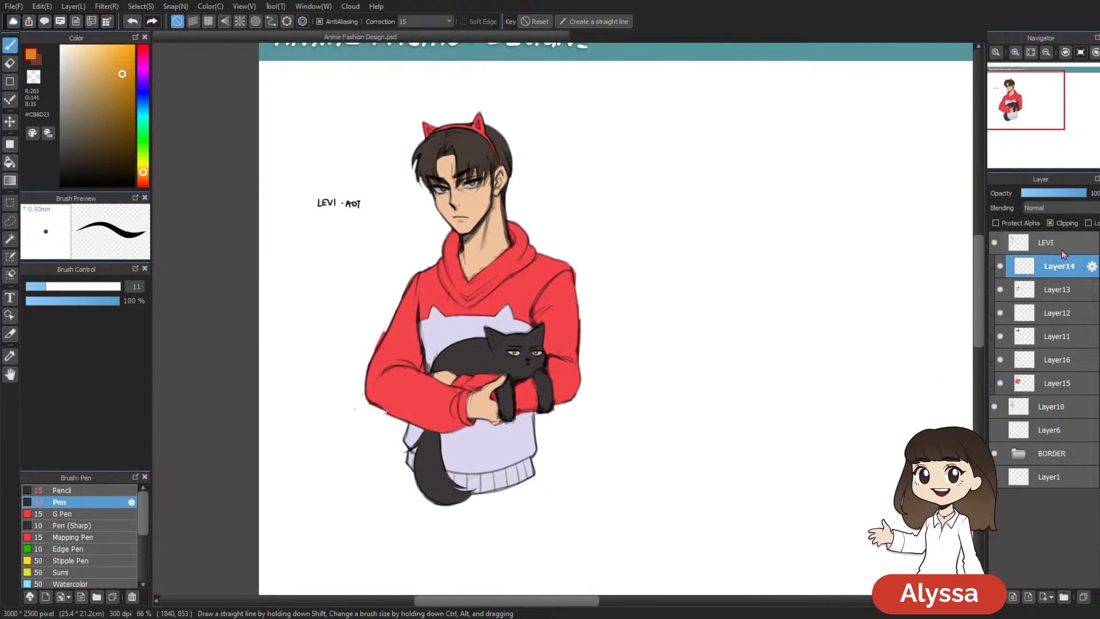
pyautogui.click(1025, 244)
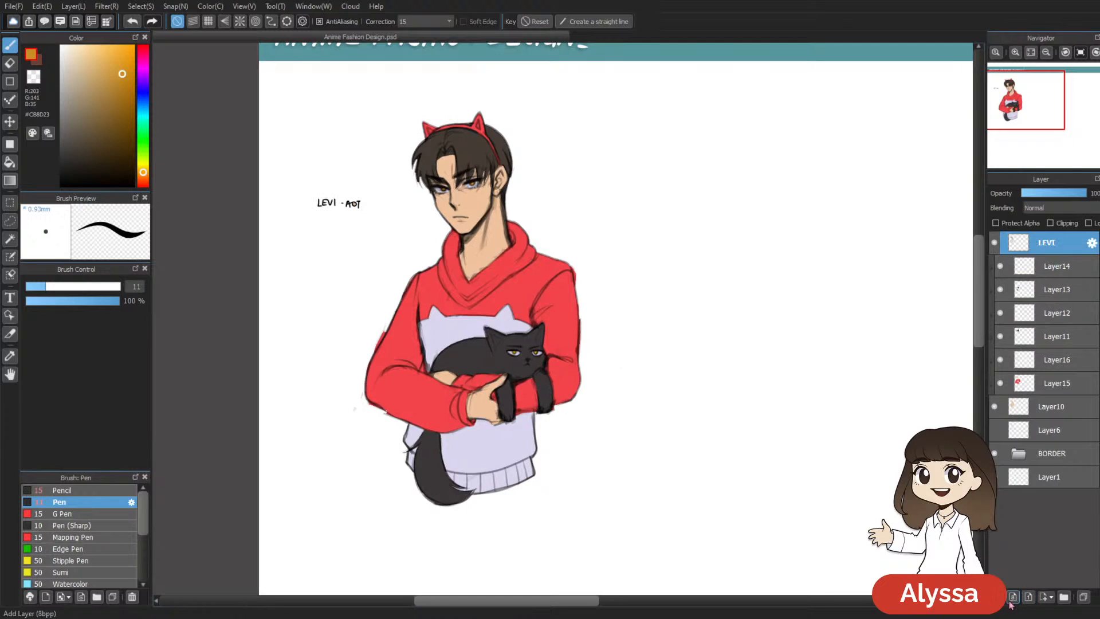
pyautogui.click(1063, 596)
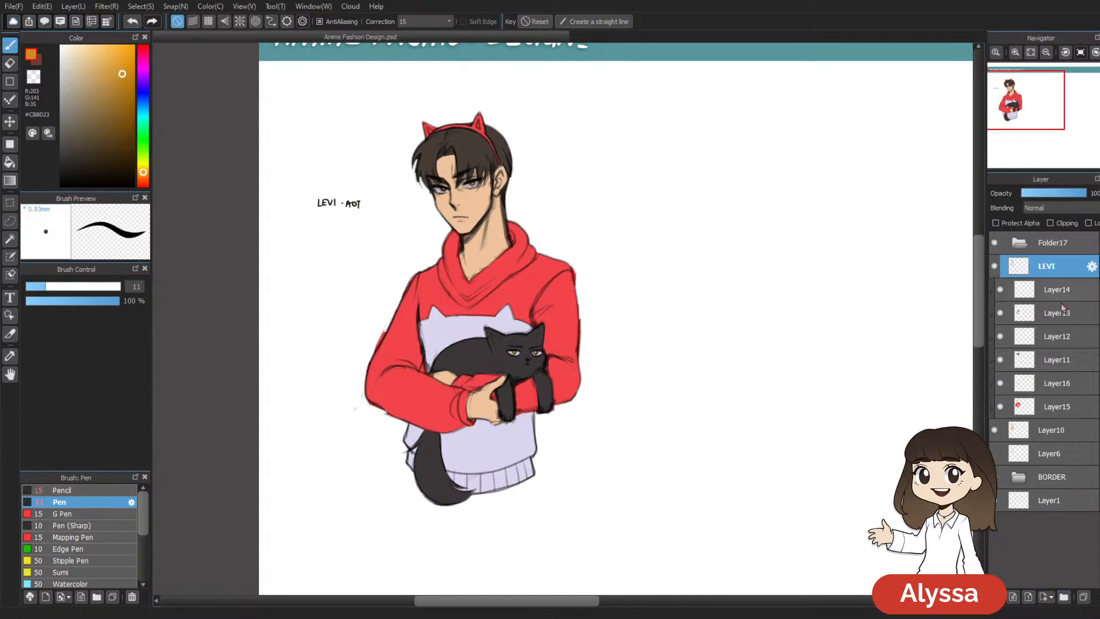
pyautogui.moveTo(1052, 290); pyautogui.dragTo(1057, 428)
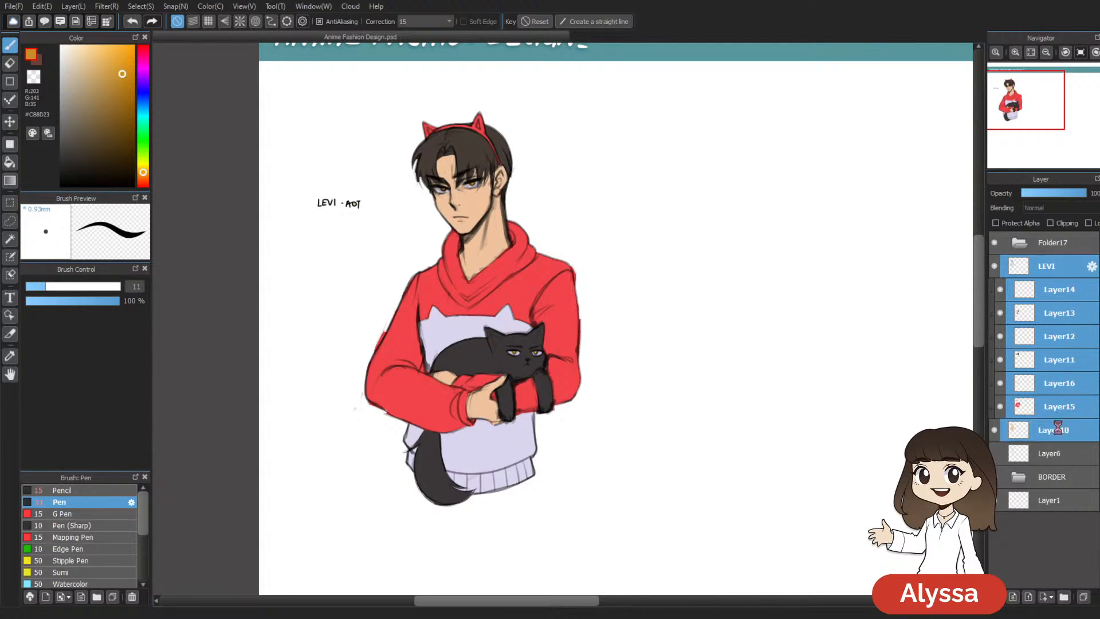
pyautogui.moveTo(1056, 267); pyautogui.dragTo(1017, 247)
pyautogui.click(994, 243)
pyautogui.click(995, 243)
# Step: Add one new layer above the character folder and clip it to the folder
pyautogui.hotkey('ctrl', 'shift', 'n')
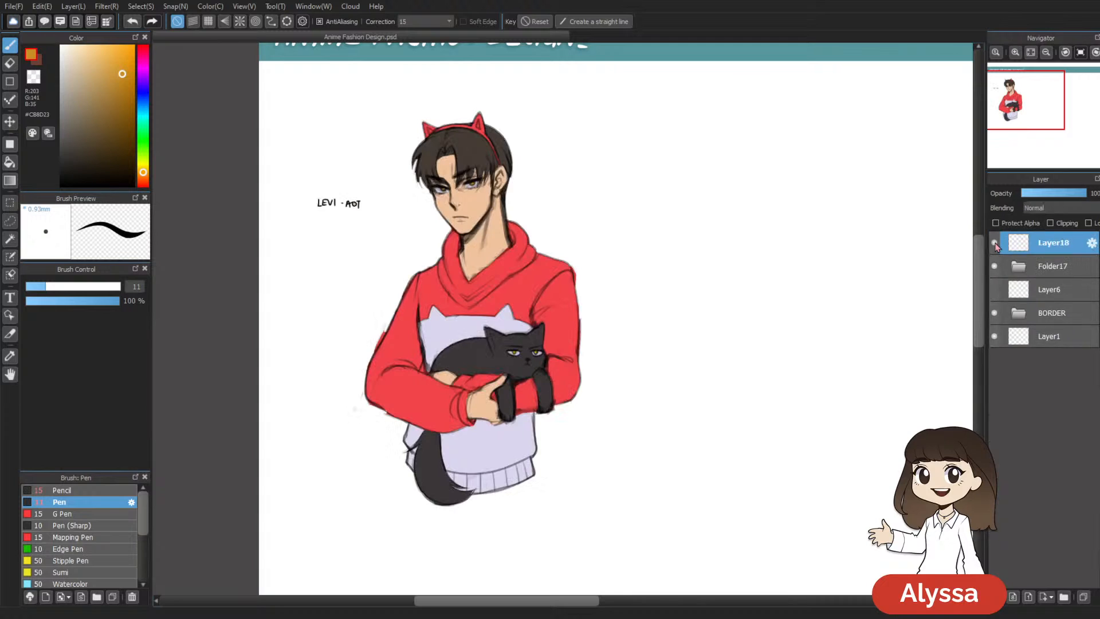
pyautogui.click(1050, 223)
pyautogui.moveTo(847, 260); pyautogui.dragTo(786, 238)
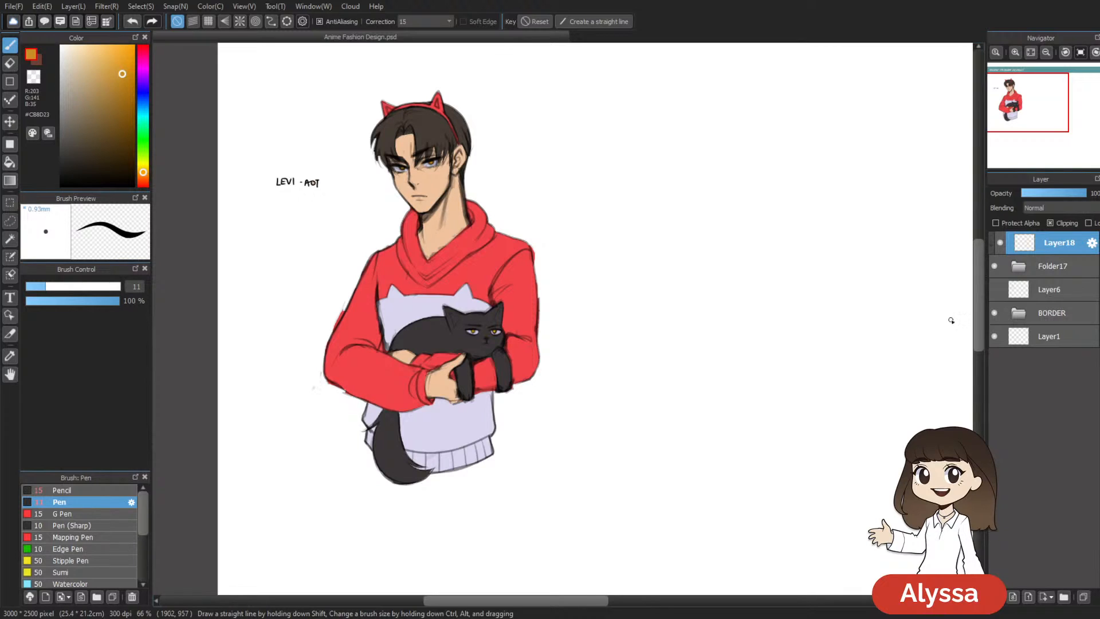
pyautogui.moveTo(720, 241); pyautogui.dragTo(720, 273)
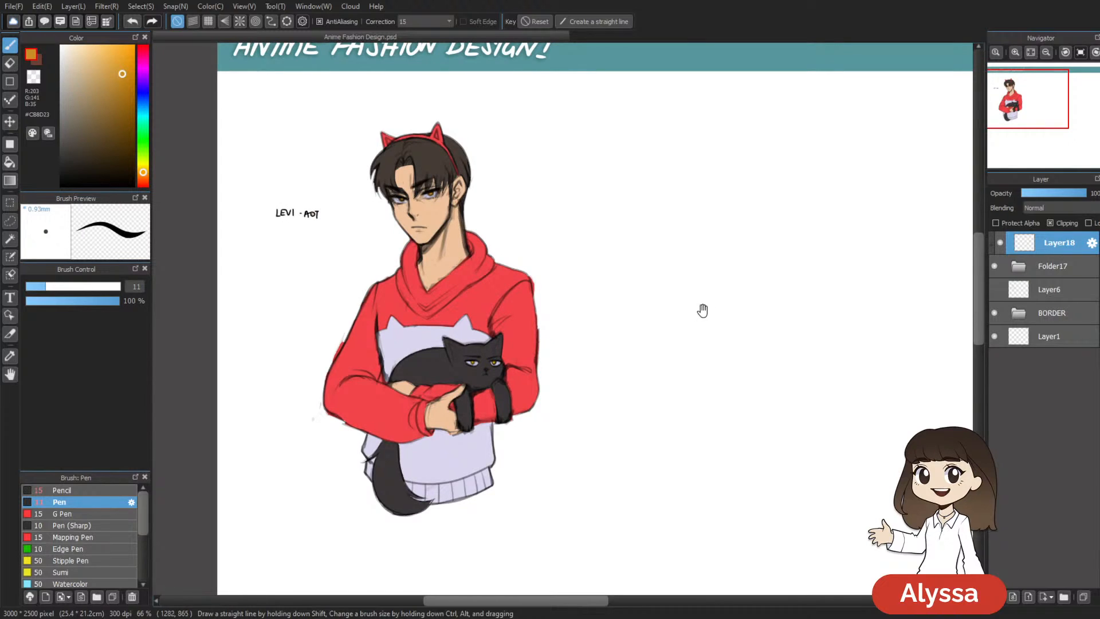
pyautogui.moveTo(690, 306); pyautogui.dragTo(683, 309)
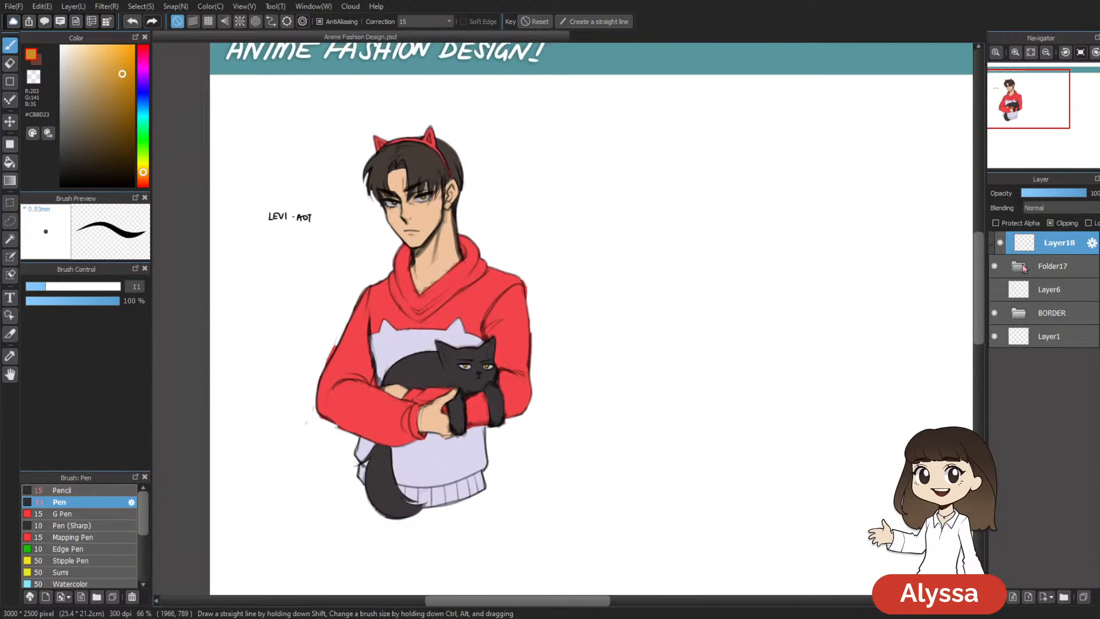
pyautogui.hotkey('ctrl', 'shift', 'n')
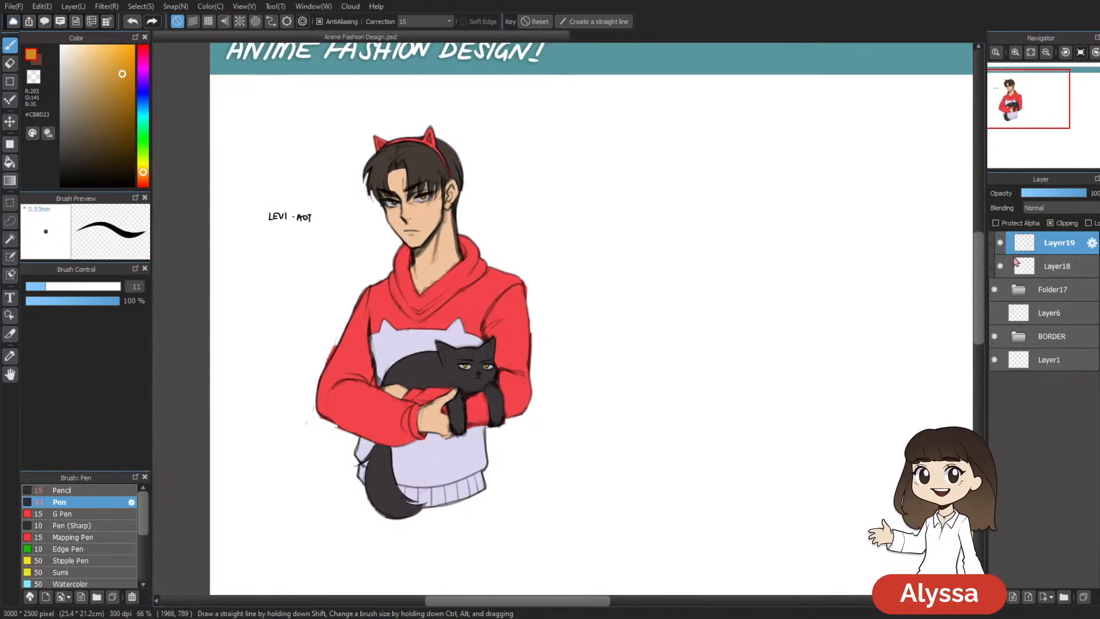
pyautogui.hotkey('ctrl', 'z')
# Step: Set the new clipped layer's blending mode to Multiply
pyautogui.moveTo(871, 262); pyautogui.dragTo(903, 264)
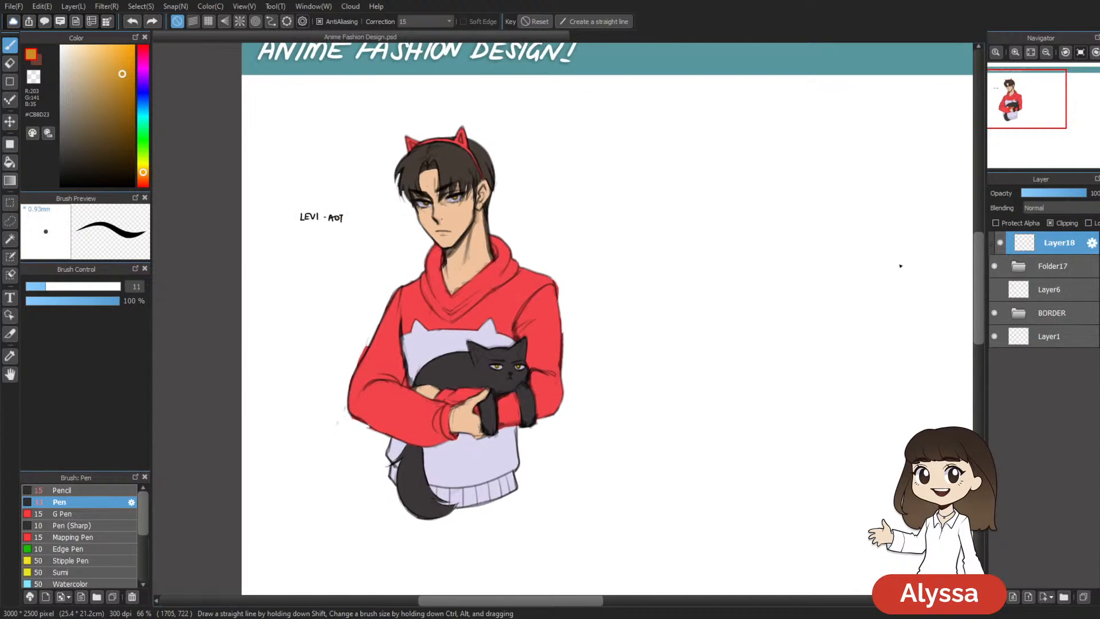
pyautogui.click(1051, 225)
pyautogui.moveTo(889, 212); pyautogui.dragTo(873, 225)
pyautogui.hotkey('ctrl', '+')
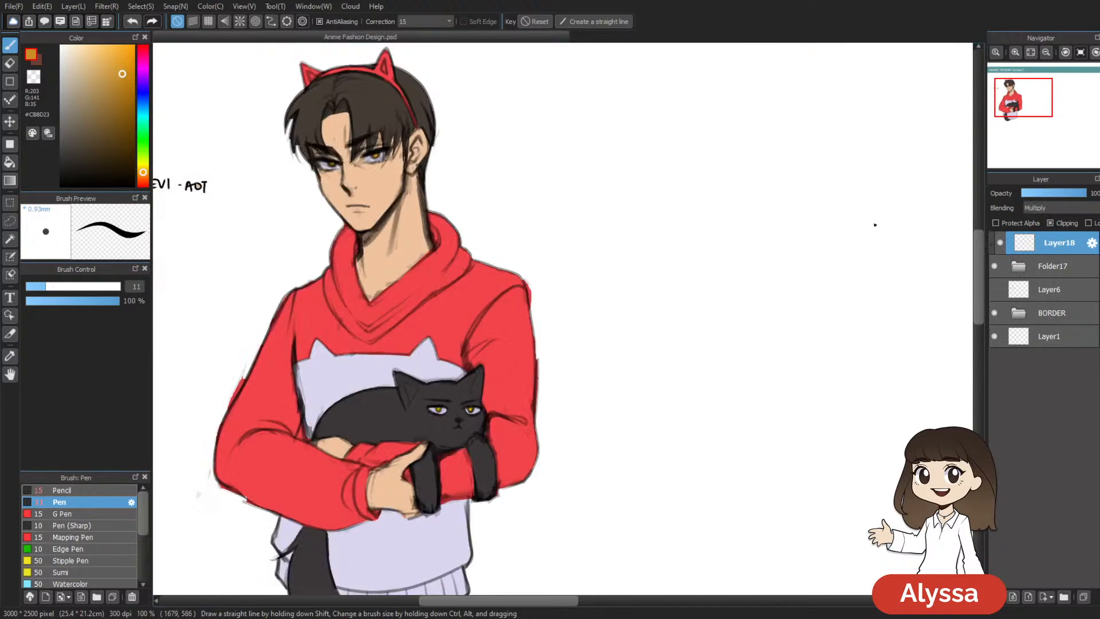
pyautogui.moveTo(634, 273); pyautogui.dragTo(678, 218)
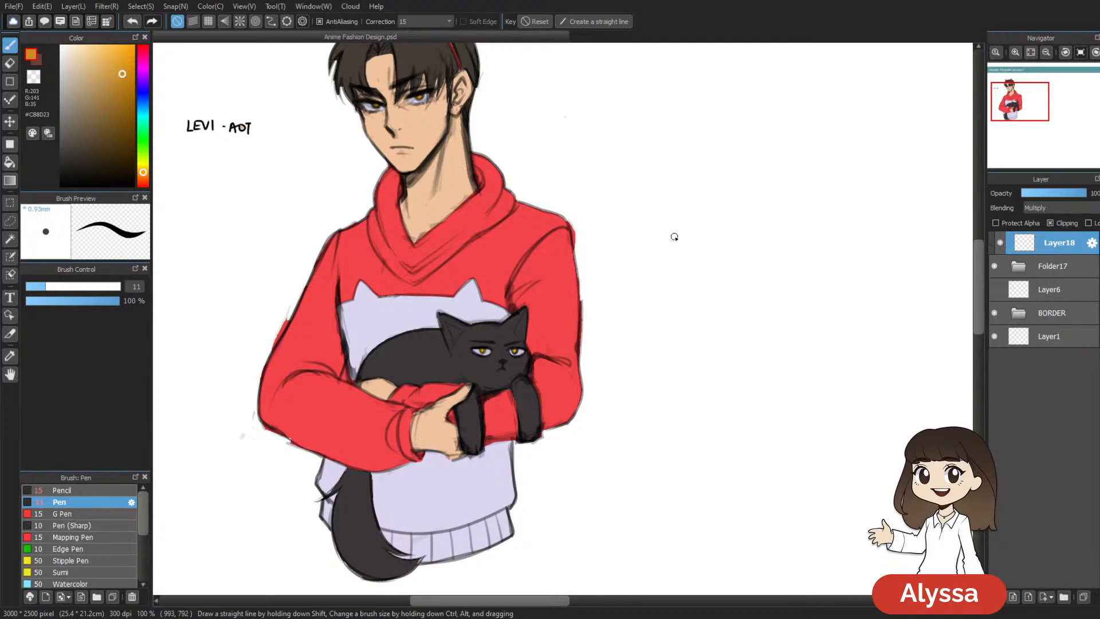
pyautogui.moveTo(658, 240)
pyautogui.mouseDown()
pyautogui.moveTo(629, 248)
pyautogui.moveTo(612, 214)
pyautogui.moveTo(668, 251)
pyautogui.moveTo(709, 253)
pyautogui.mouseUp()
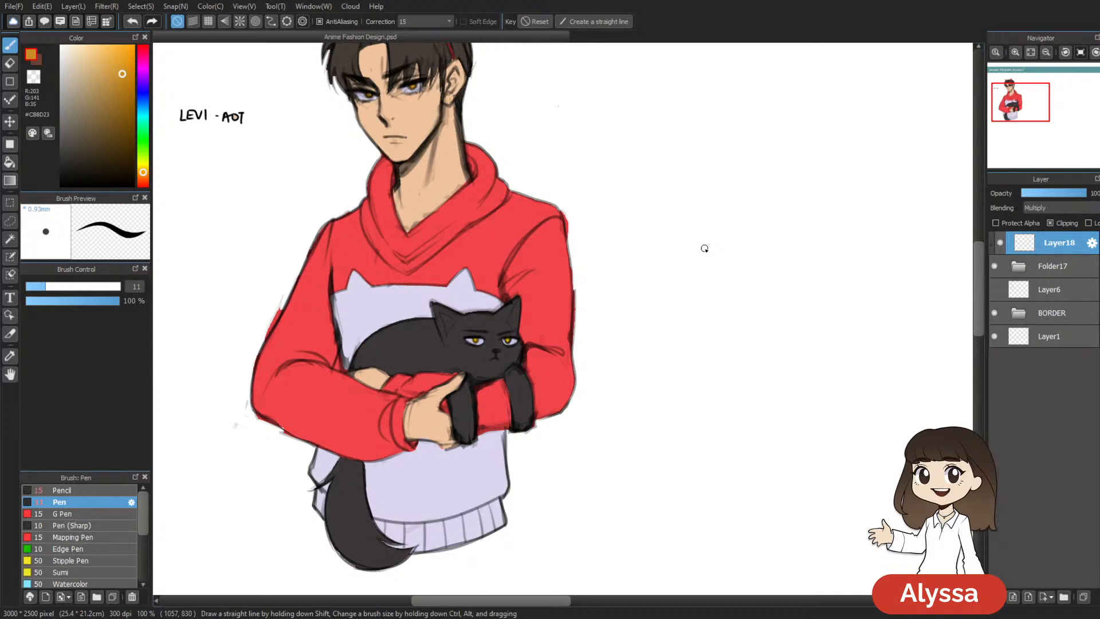
pyautogui.moveTo(705, 248); pyautogui.dragTo(706, 260)
pyautogui.moveTo(626, 184); pyautogui.dragTo(626, 197)
pyautogui.hotkey('ctrl', 'Down')
pyautogui.hotkey('ctrl', 'Down')
pyautogui.hotkey('ctrl', 'Up')
pyautogui.hotkey('ctrl', 'Up')
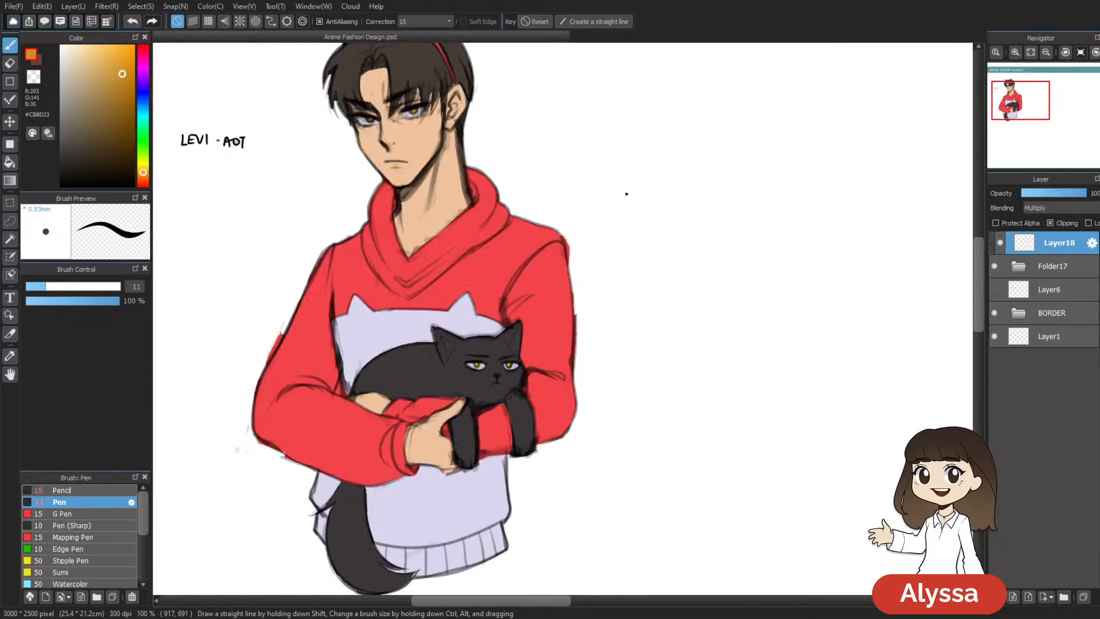
pyautogui.hotkey('ctrl', 'Down')
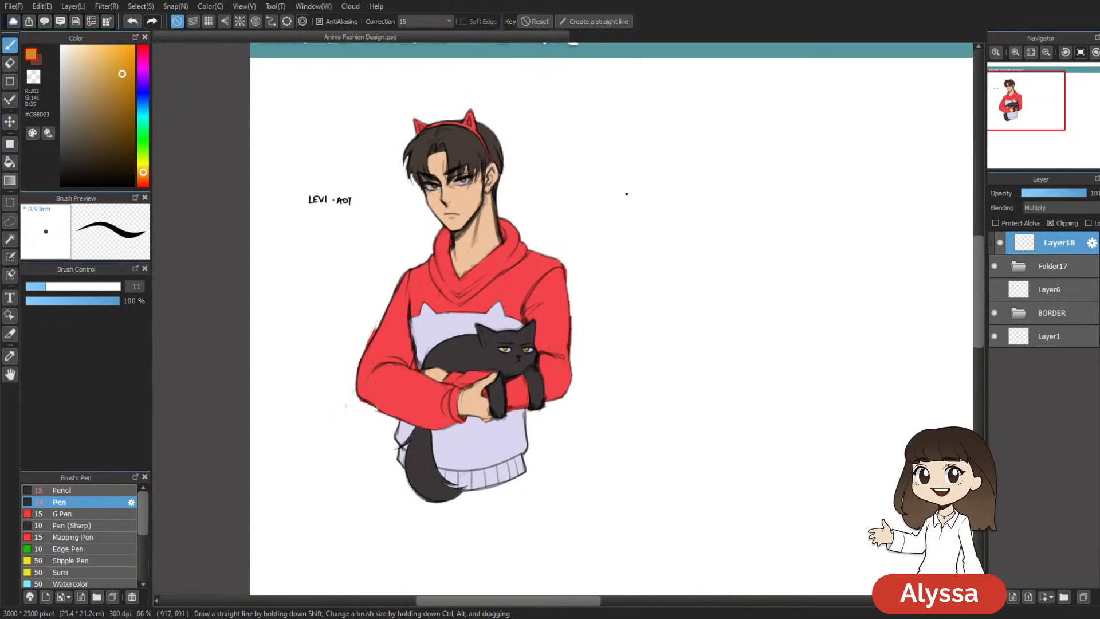
# Step: Set the drawing colour to bright pink #F076E4 for the shading layer
pyautogui.hotkey('ctrl', 'Up')
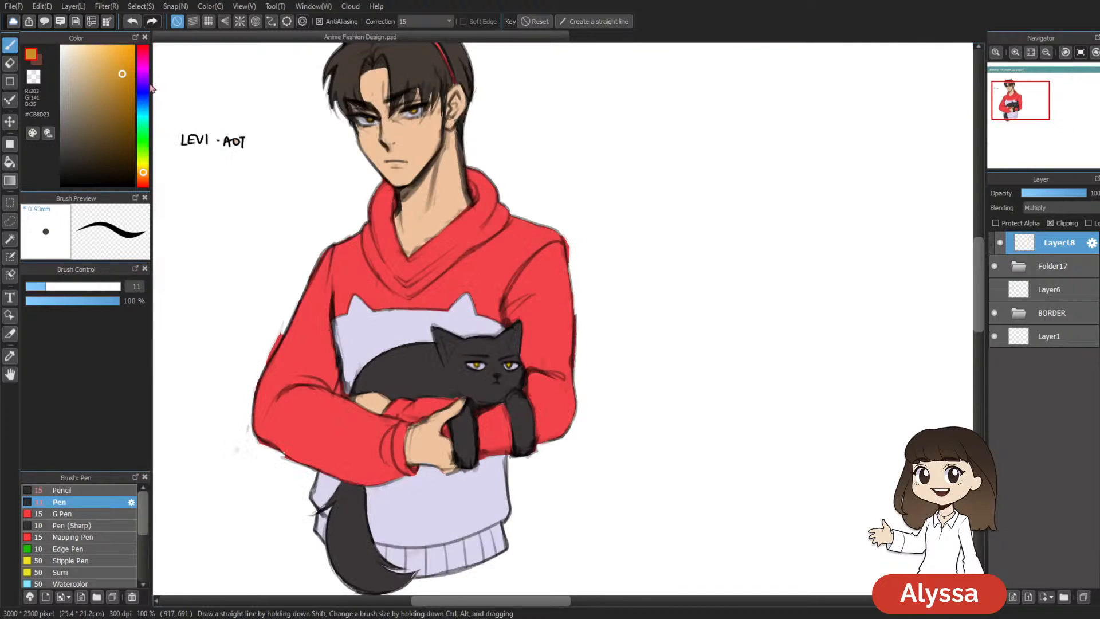
pyautogui.click(142, 66)
pyautogui.click(105, 58)
pyautogui.moveTo(105, 59); pyautogui.dragTo(98, 53)
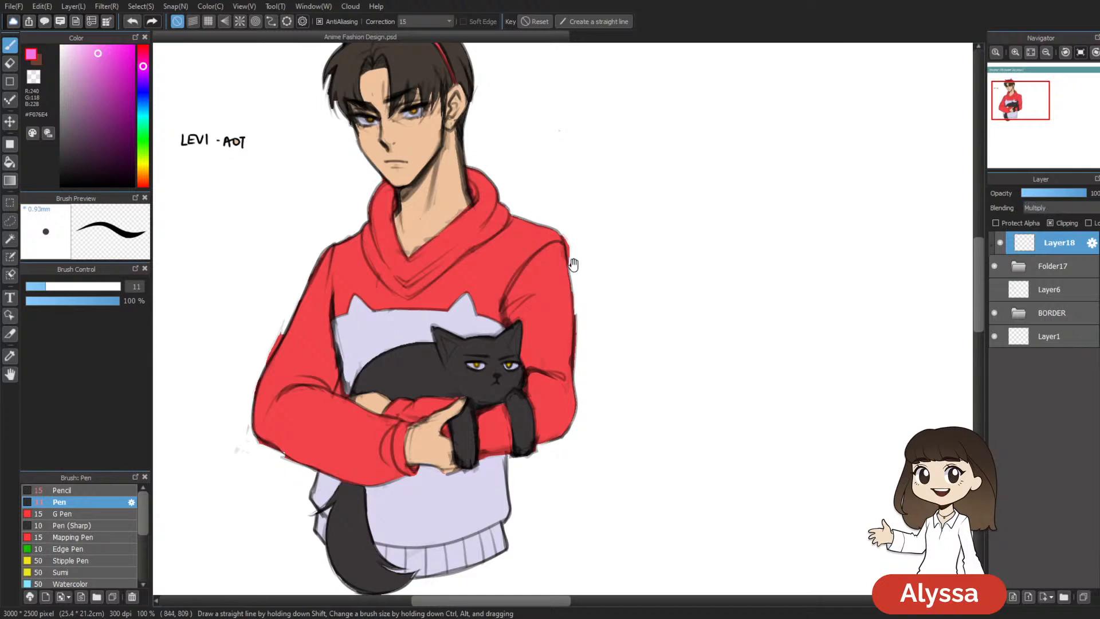
pyautogui.moveTo(577, 262); pyautogui.dragTo(605, 291)
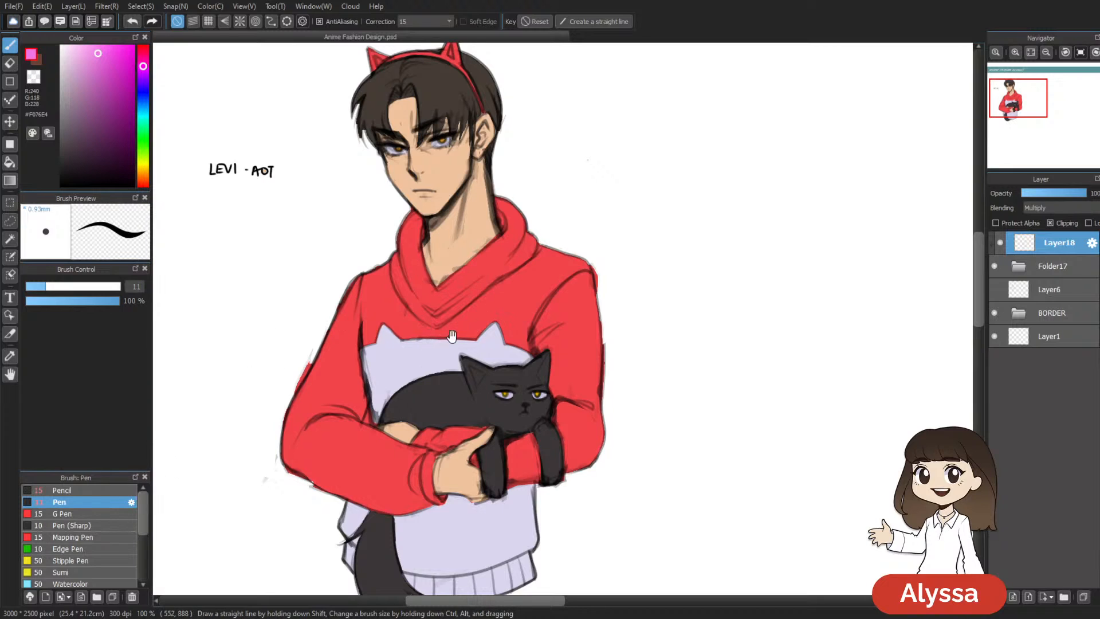
pyautogui.moveTo(541, 317); pyautogui.dragTo(522, 336)
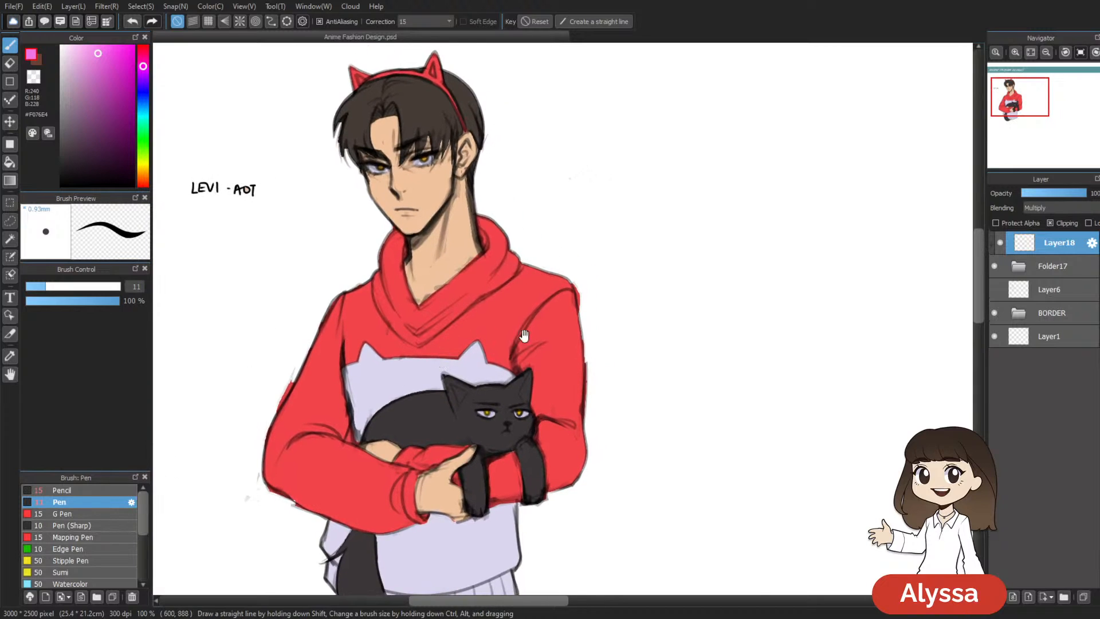
# Step: Revert the shading layer to unclipped Normal and try a pink scribble across the sweater front
pyautogui.click(1051, 223)
pyautogui.hotkey('ctrl', 'z')
pyautogui.hotkey('ctrl', 'z')
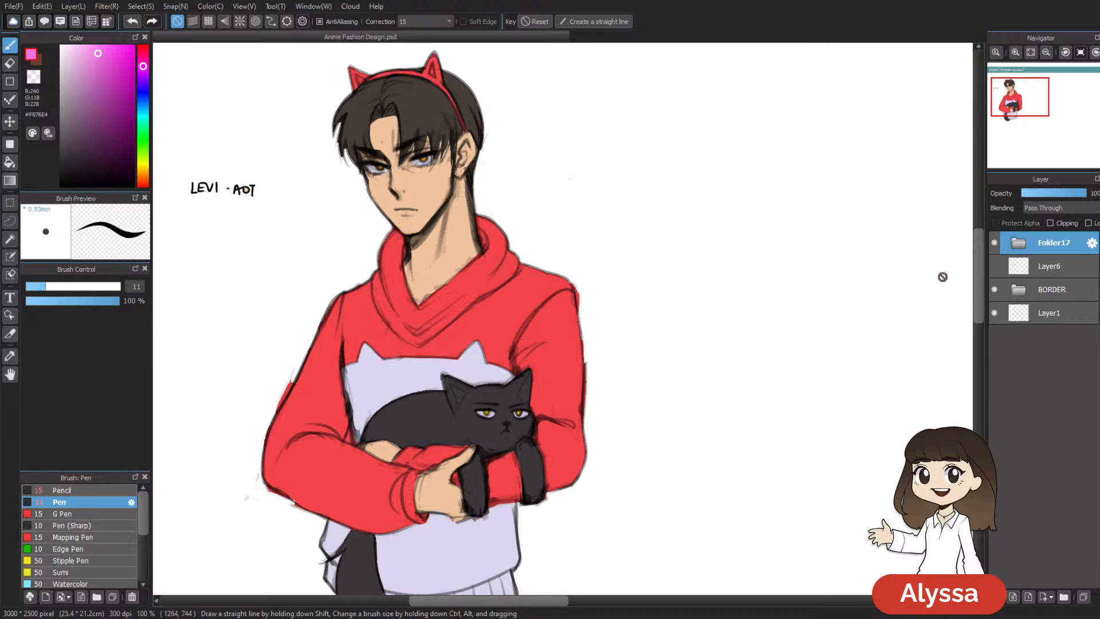
pyautogui.hotkey('ctrl', 'y')
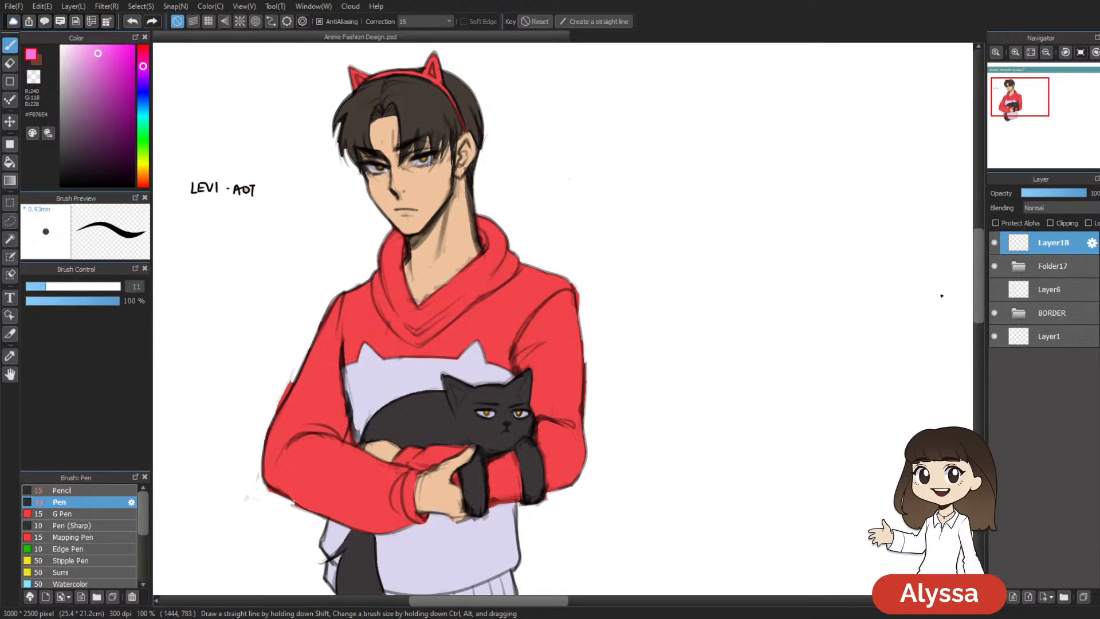
pyautogui.moveTo(346, 419); pyautogui.dragTo(462, 427)
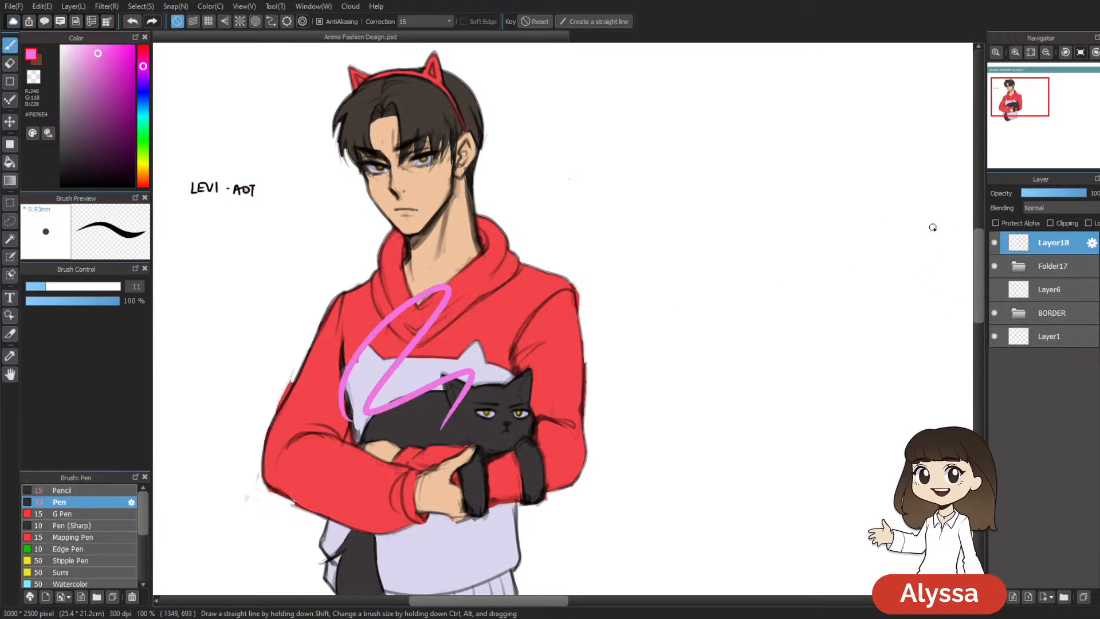
pyautogui.hotkey('ctrl', 'z')
# Step: Set the shading layer to Multiply, scribble in pink over the chest and clip the layer to the character folder
pyautogui.click(1063, 231)
pyautogui.moveTo(336, 419)
pyautogui.mouseDown()
pyautogui.moveTo(362, 400)
pyautogui.moveTo(444, 392)
pyautogui.mouseUp()
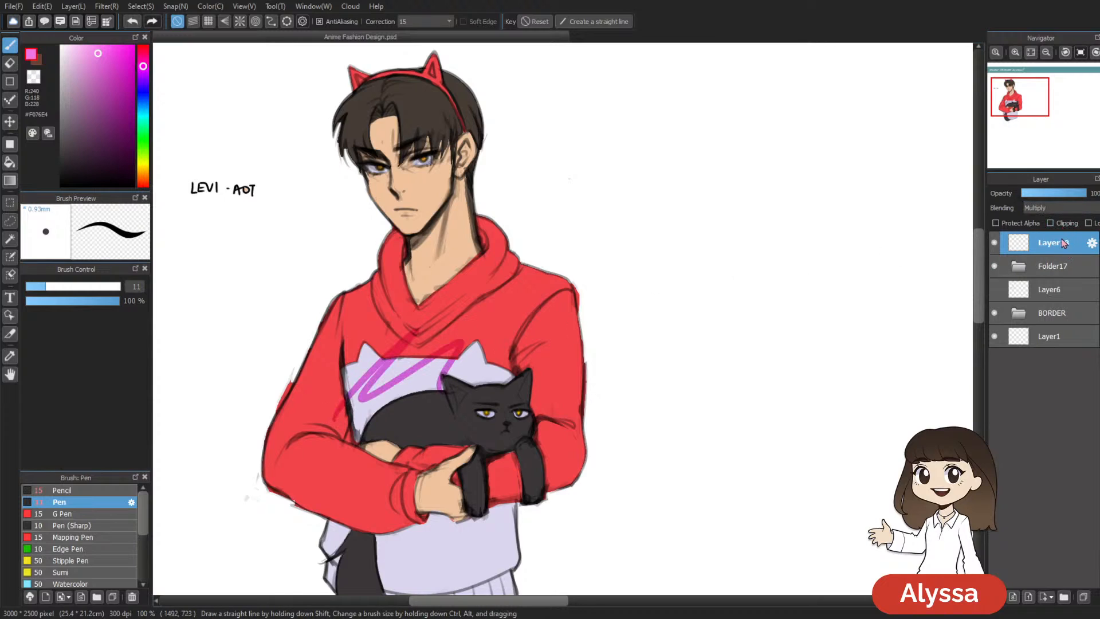
pyautogui.hotkey('ctrl', 'alt', 'g')
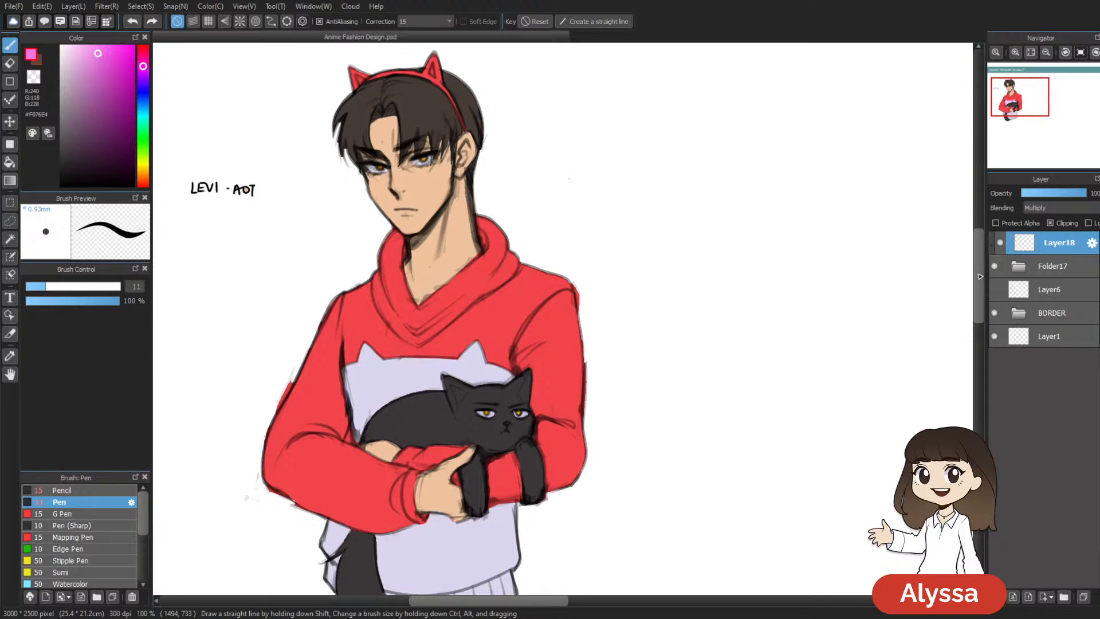
# Step: Paste a flattened copy of the character folder as a layer beneath the clipped shading layer and hide the original folder
pyautogui.moveTo(924, 303); pyautogui.dragTo(927, 268)
pyautogui.click(1053, 272)
pyautogui.hotkey('ctrl', 'c')
pyautogui.hotkey('ctrl', 'v')
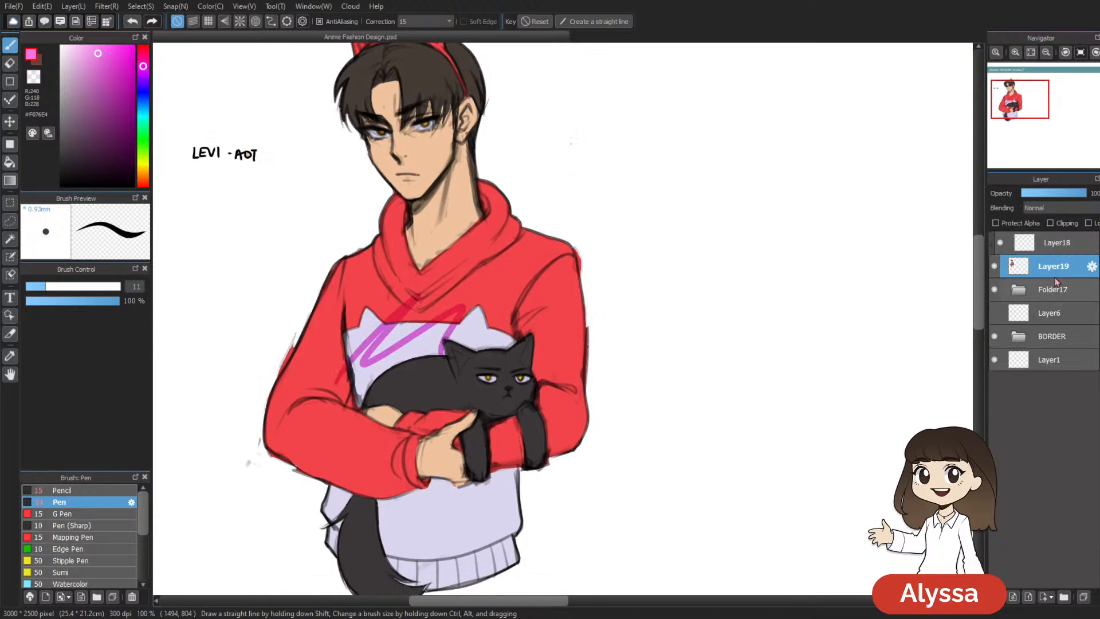
pyautogui.click(994, 290)
pyautogui.click(994, 265)
pyautogui.click(994, 266)
pyautogui.moveTo(764, 253)
pyautogui.mouseDown()
pyautogui.moveTo(797, 305)
pyautogui.moveTo(744, 270)
pyautogui.mouseUp()
# Step: Discard the scribbled shading layer and add a new Multiply layer clipped to the flattened character copy
pyautogui.click(1057, 243)
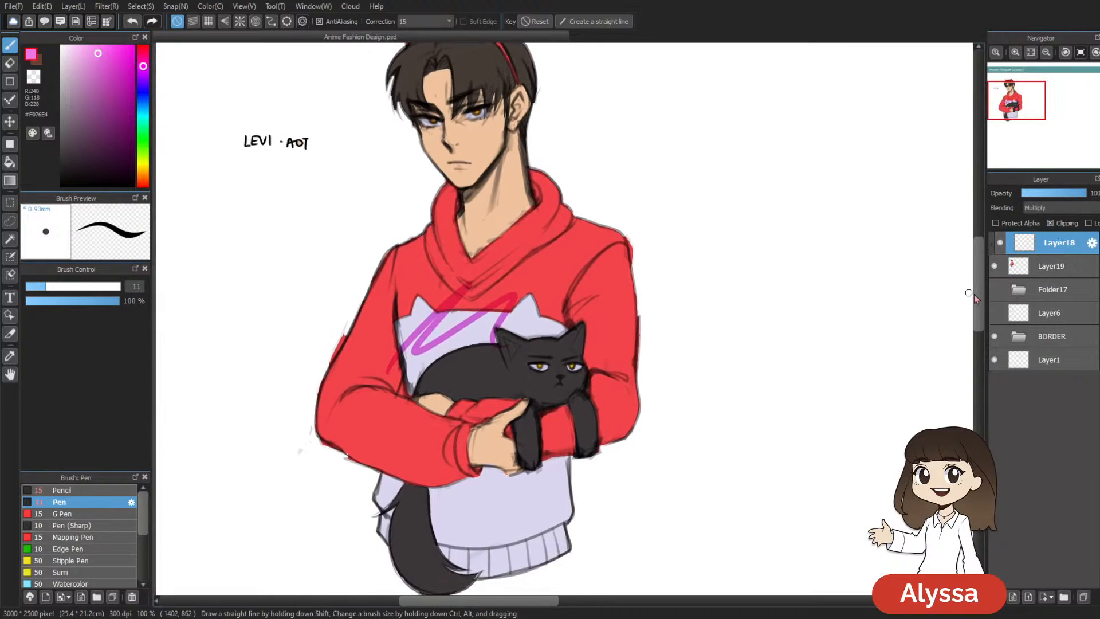
pyautogui.hotkey('ctrl', 'z')
pyautogui.hotkey('ctrl', 'z')
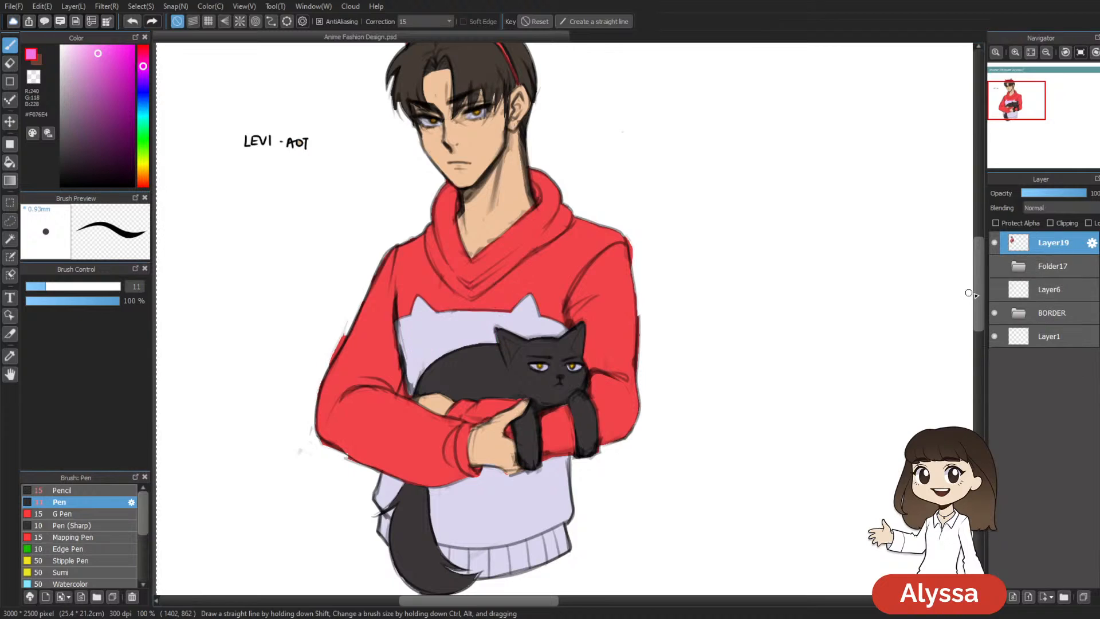
pyautogui.hotkey('ctrl', 'shift', 'n')
pyautogui.click(1060, 225)
pyautogui.click(1060, 208)
pyautogui.click(1063, 231)
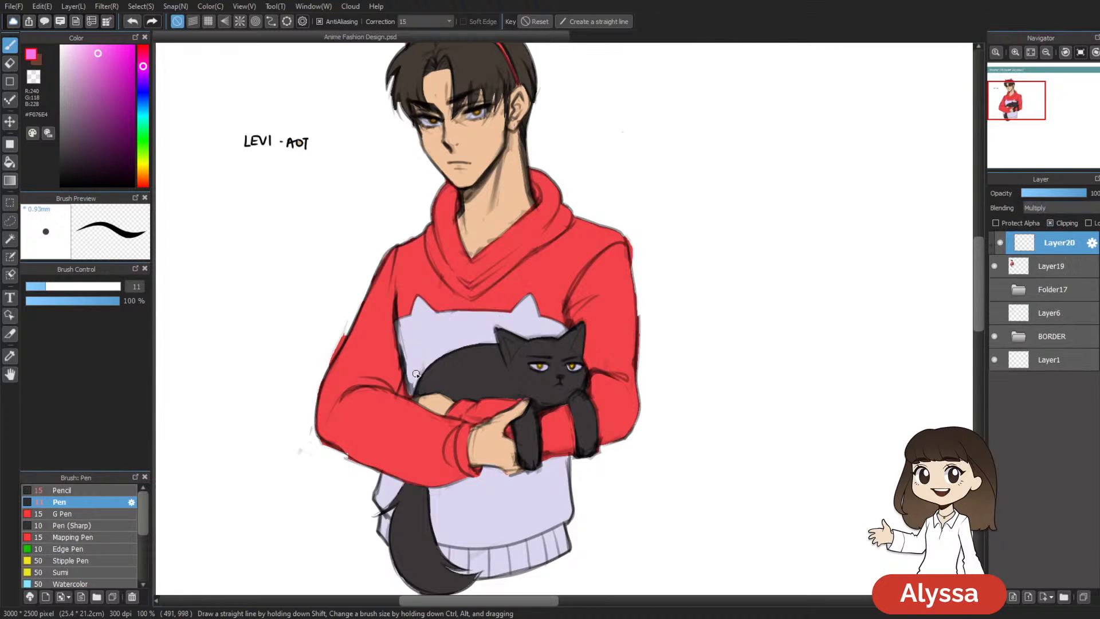
# Step: Set the shading colour to pale pink #DDC0DA and test it with a stroke across the sweater
pyautogui.click(70, 63)
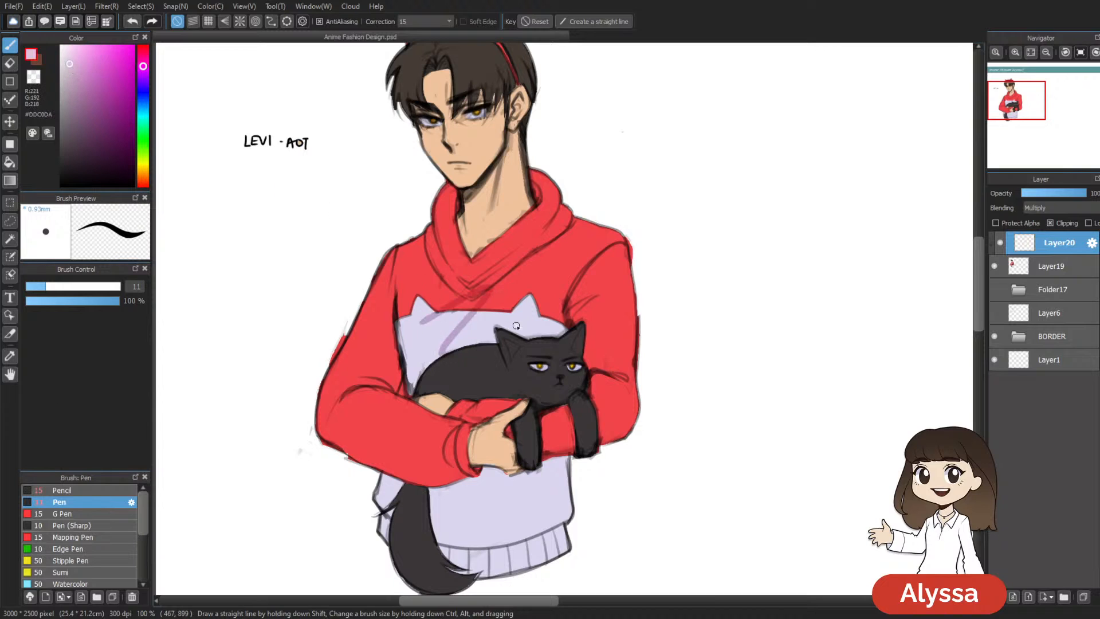
pyautogui.moveTo(749, 422); pyautogui.dragTo(579, 513)
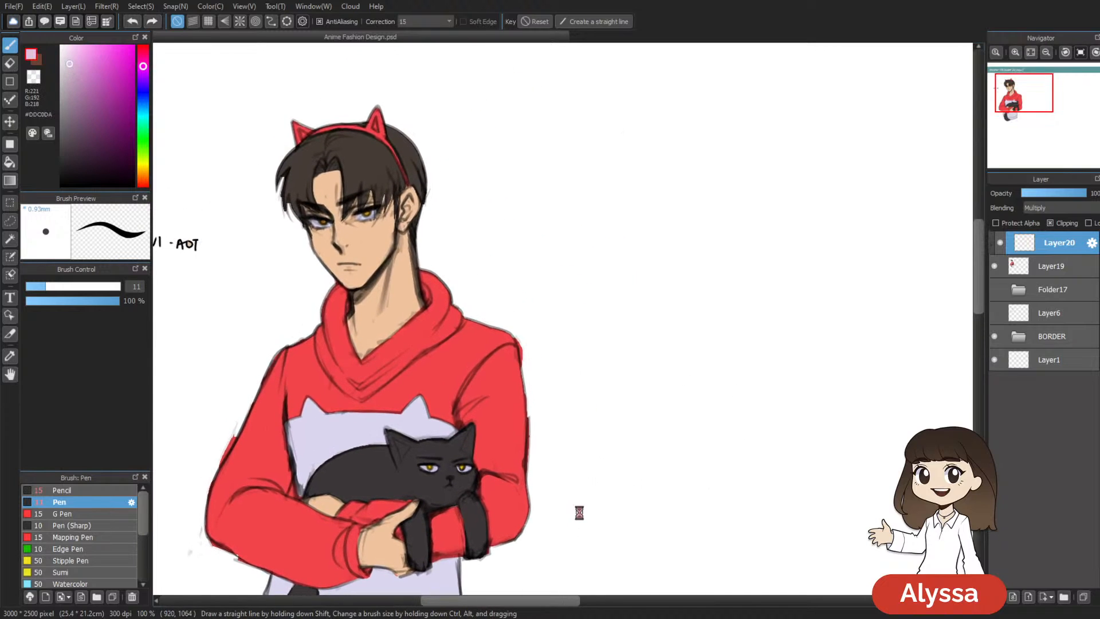
pyautogui.moveTo(710, 374)
pyautogui.mouseDown()
pyautogui.moveTo(743, 315)
pyautogui.moveTo(710, 348)
pyautogui.mouseUp()
pyautogui.scroll(-1, 744, 315)
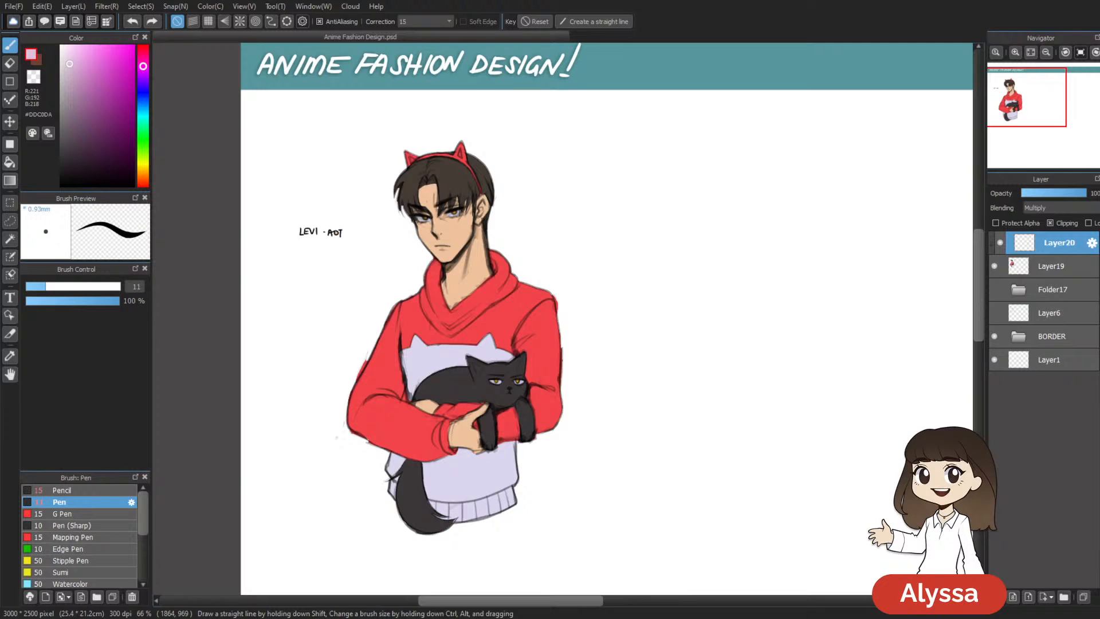
pyautogui.moveTo(824, 79); pyautogui.dragTo(787, 67)
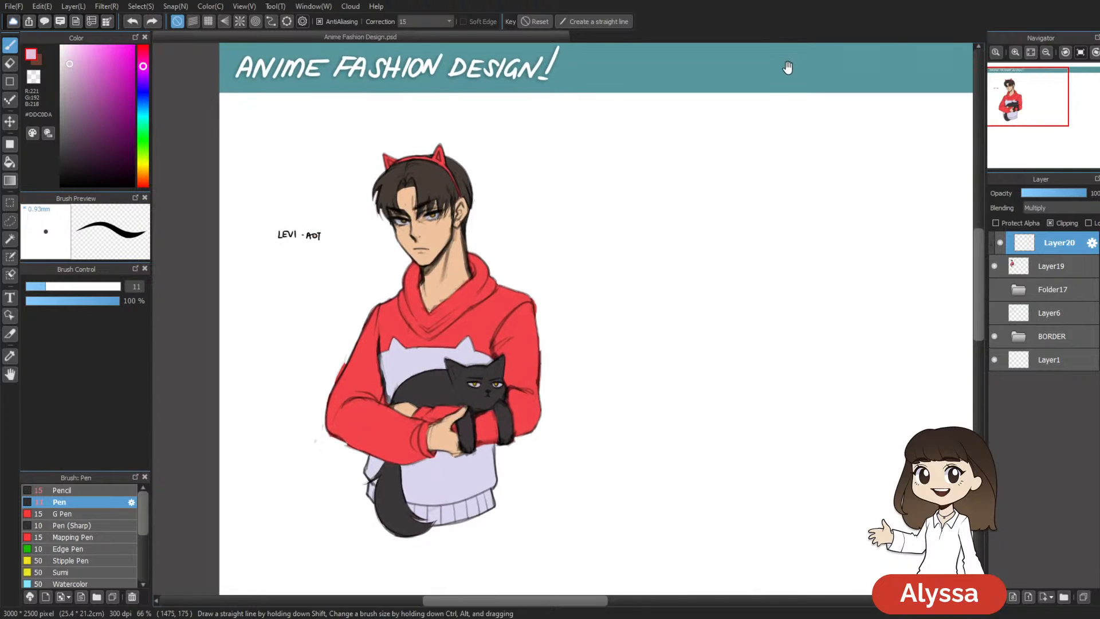
pyautogui.moveTo(790, 92); pyautogui.dragTo(801, 75)
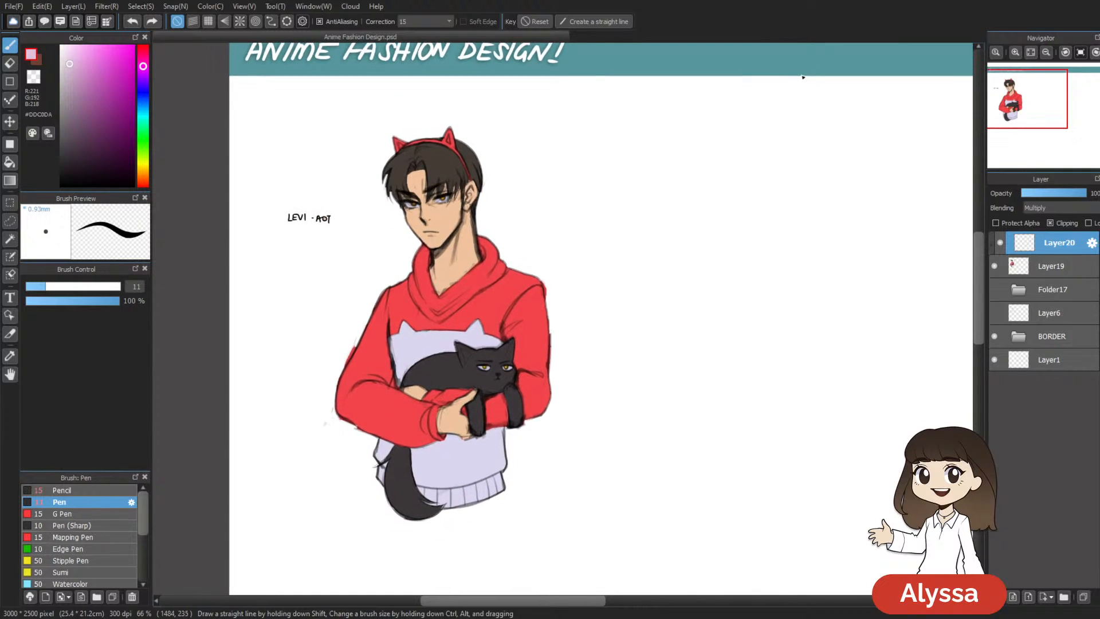
# Step: Paint a shadow along the side of Levi's nose with the 11 px Pen on the Multiply layer
pyautogui.hotkey('ctrl', '+')
pyautogui.moveTo(517, 246); pyautogui.dragTo(513, 288)
pyautogui.moveTo(419, 197); pyautogui.dragTo(392, 301)
pyautogui.hotkey('ctrl', 'z')
pyautogui.moveTo(468, 202)
pyautogui.mouseDown()
pyautogui.moveTo(480, 230)
pyautogui.moveTo(437, 228)
pyautogui.moveTo(439, 248)
pyautogui.mouseUp()
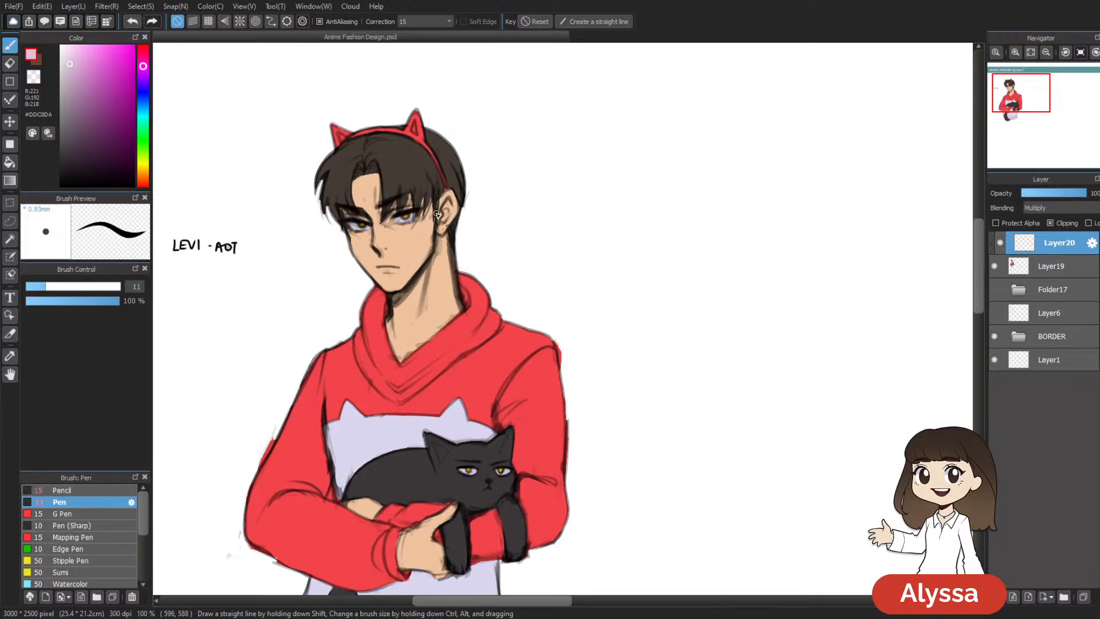
pyautogui.moveTo(382, 225); pyautogui.dragTo(408, 247)
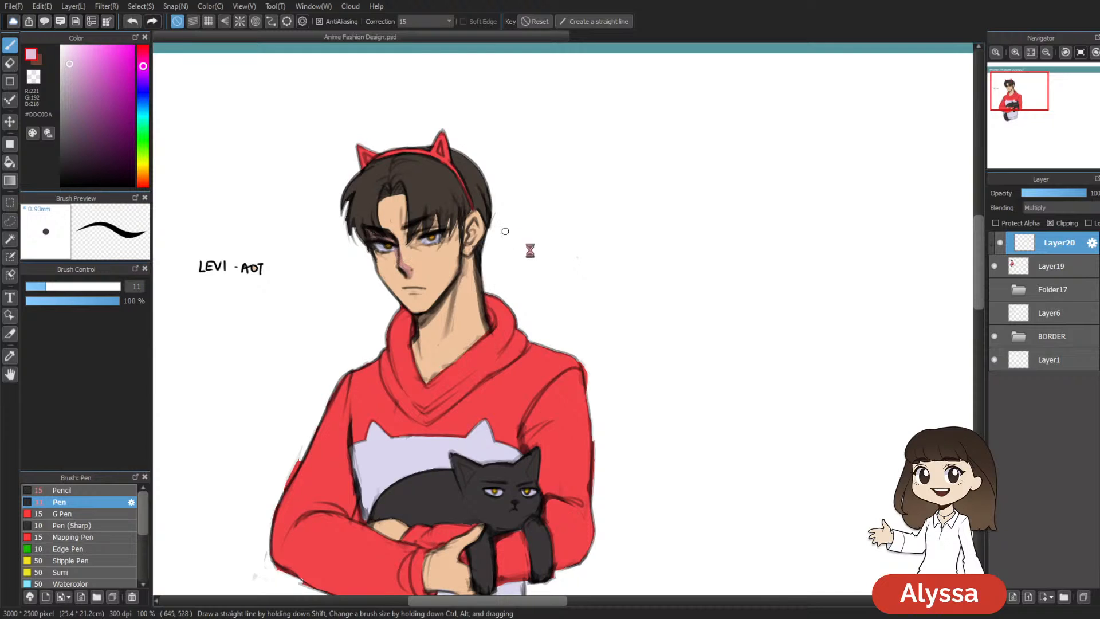
# Step: Shade around the far eye and down the shadowed cheek, mouth and chin of Levi's face
pyautogui.moveTo(519, 241); pyautogui.dragTo(511, 224)
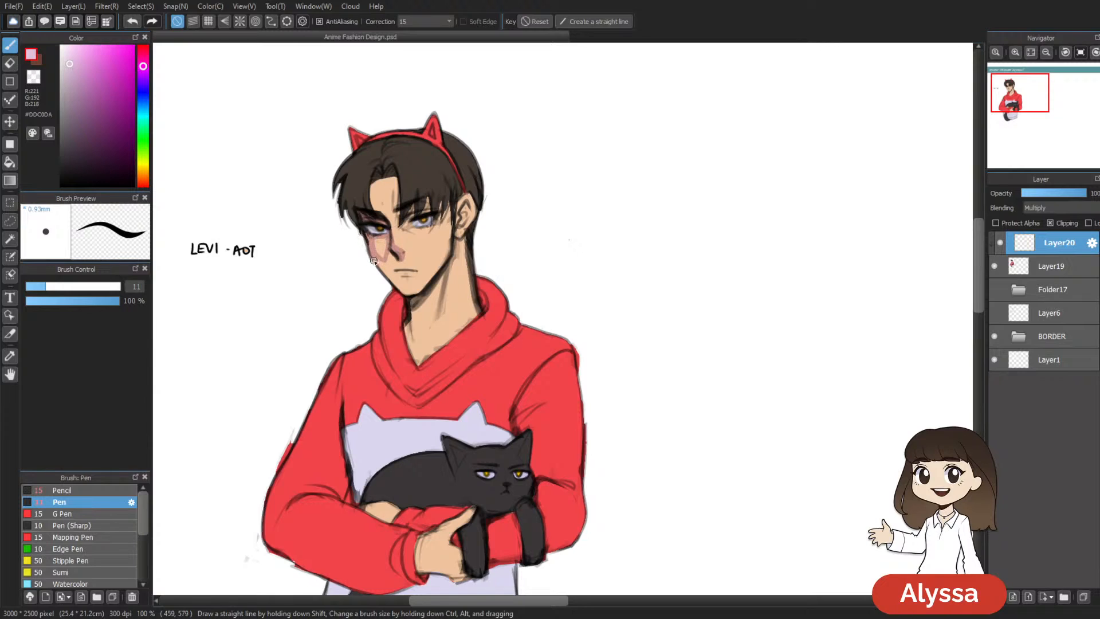
pyautogui.moveTo(389, 259); pyautogui.dragTo(370, 240)
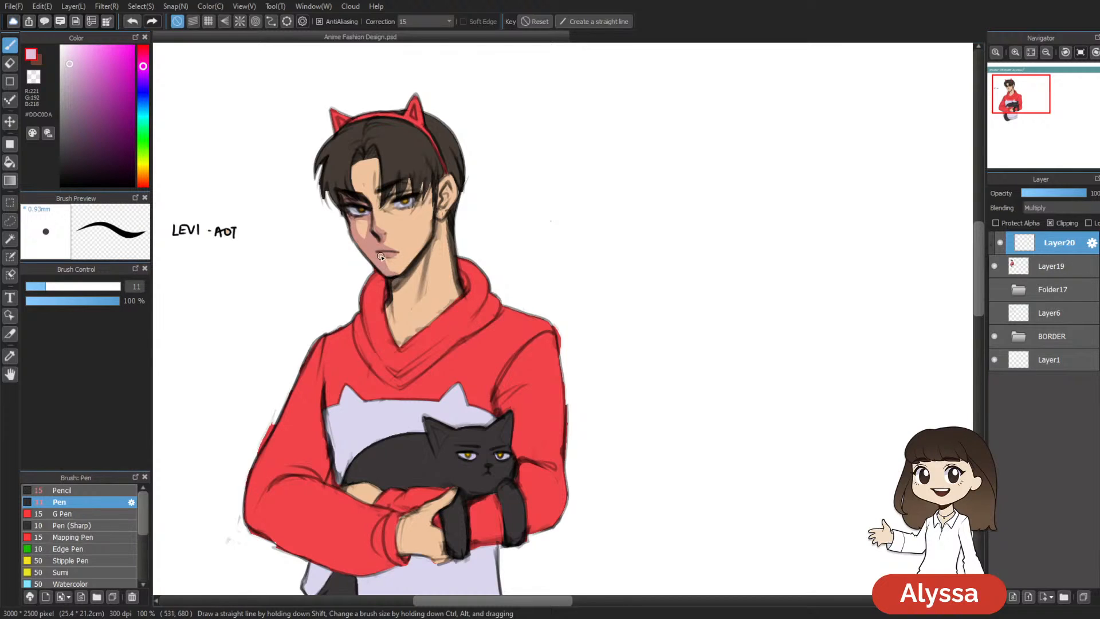
pyautogui.moveTo(521, 256); pyautogui.dragTo(511, 267)
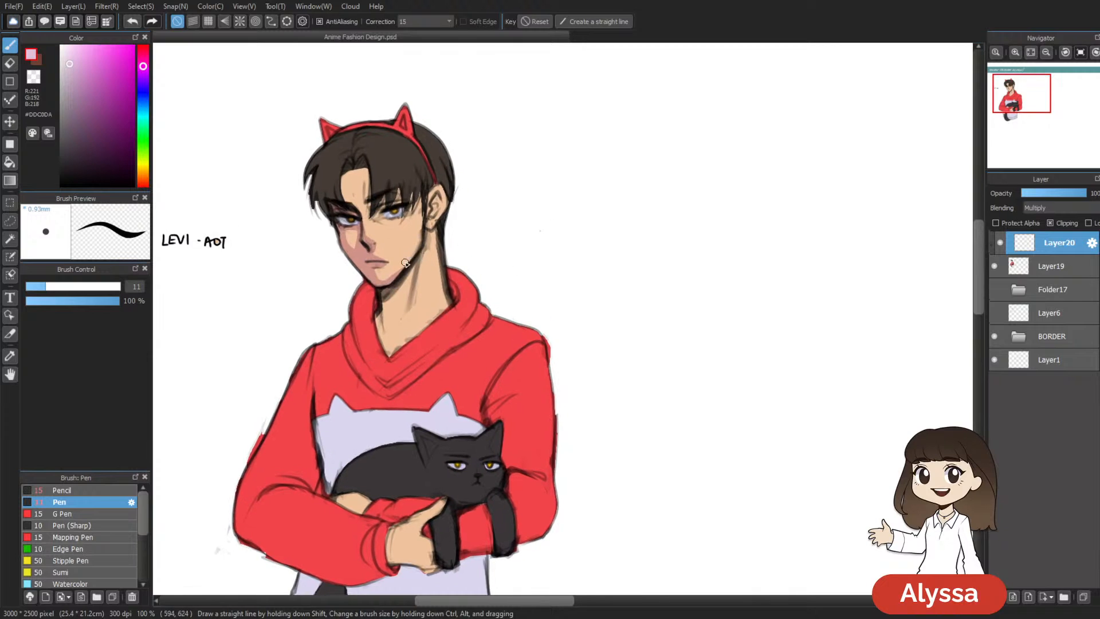
# Step: Shade the forehead between the bangs and the skin around the eyes and brows
pyautogui.moveTo(441, 319); pyautogui.dragTo(428, 365)
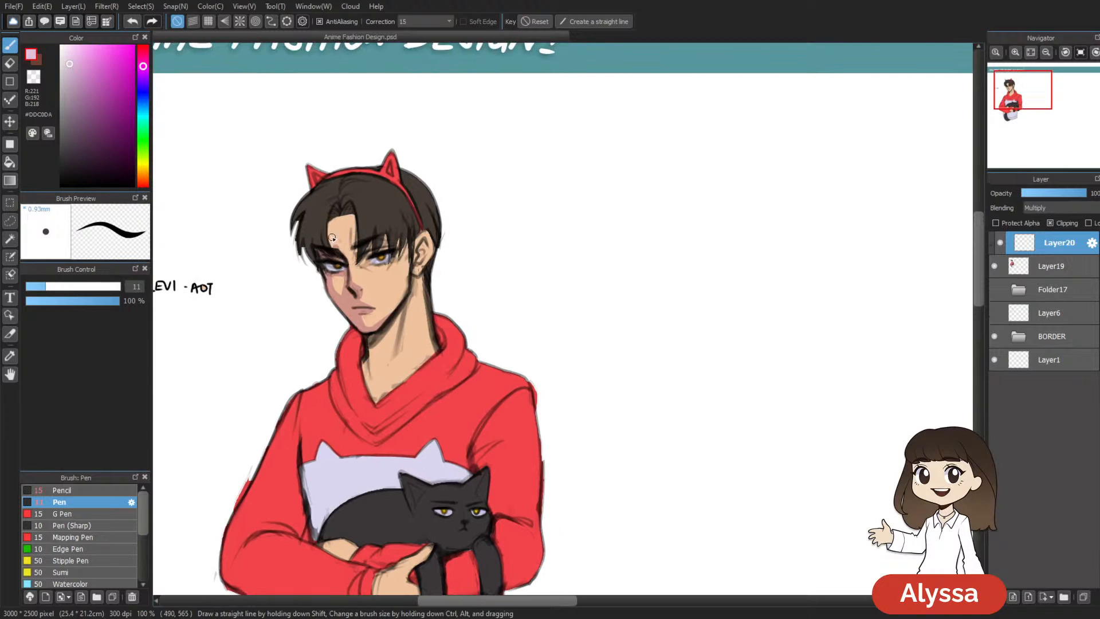
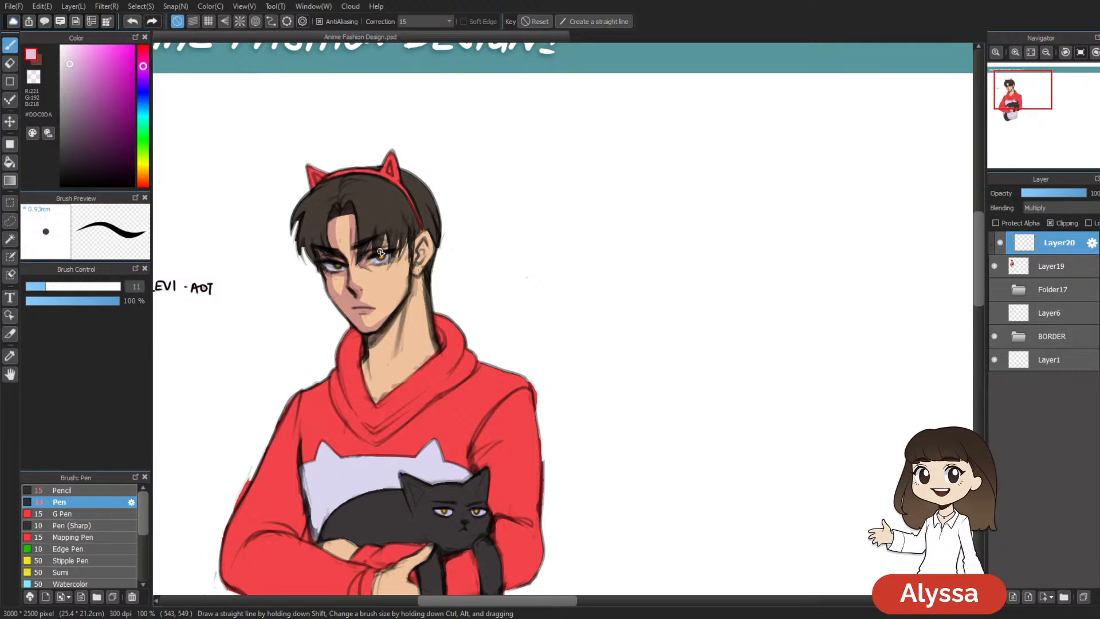
pyautogui.scroll(-2, 389, 239)
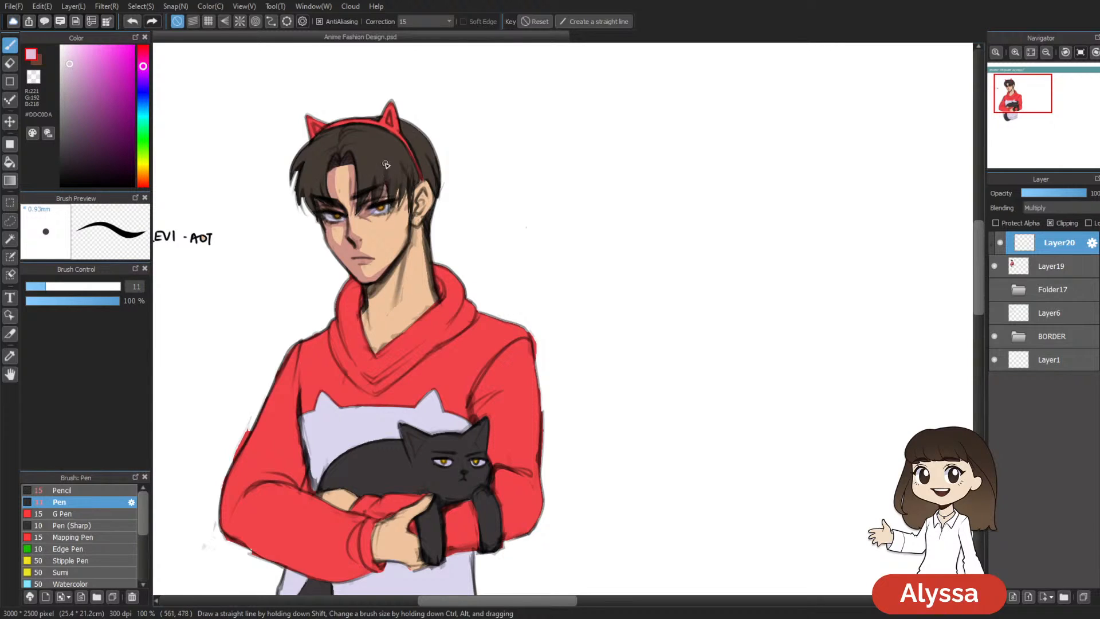
pyautogui.scroll(-1, 389, 181)
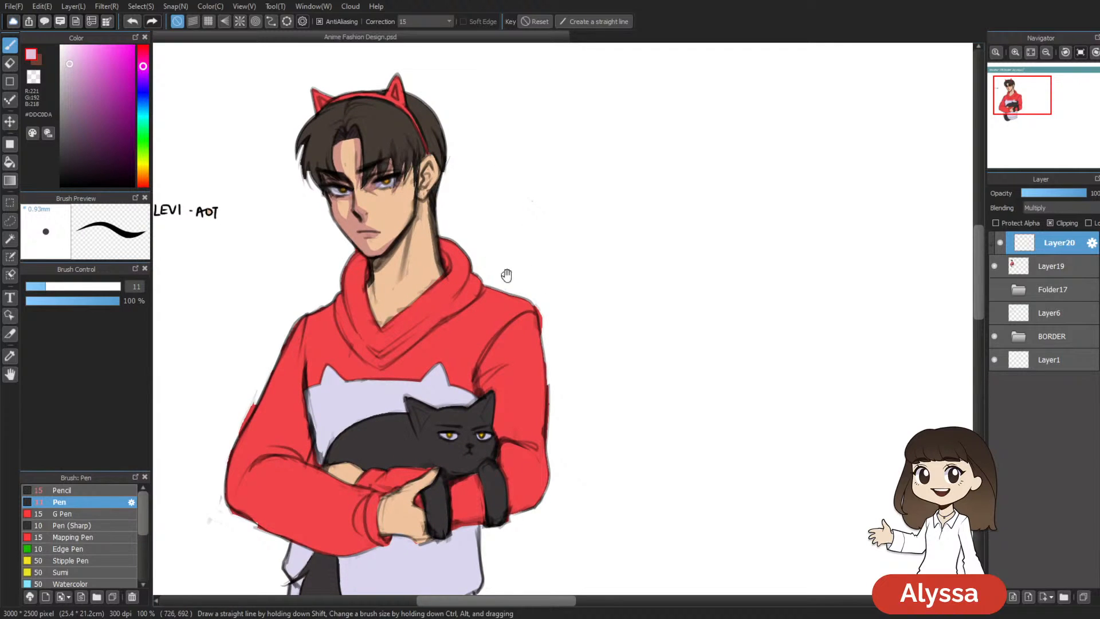
pyautogui.moveTo(494, 268); pyautogui.dragTo(500, 266)
pyautogui.moveTo(581, 305); pyautogui.dragTo(607, 269)
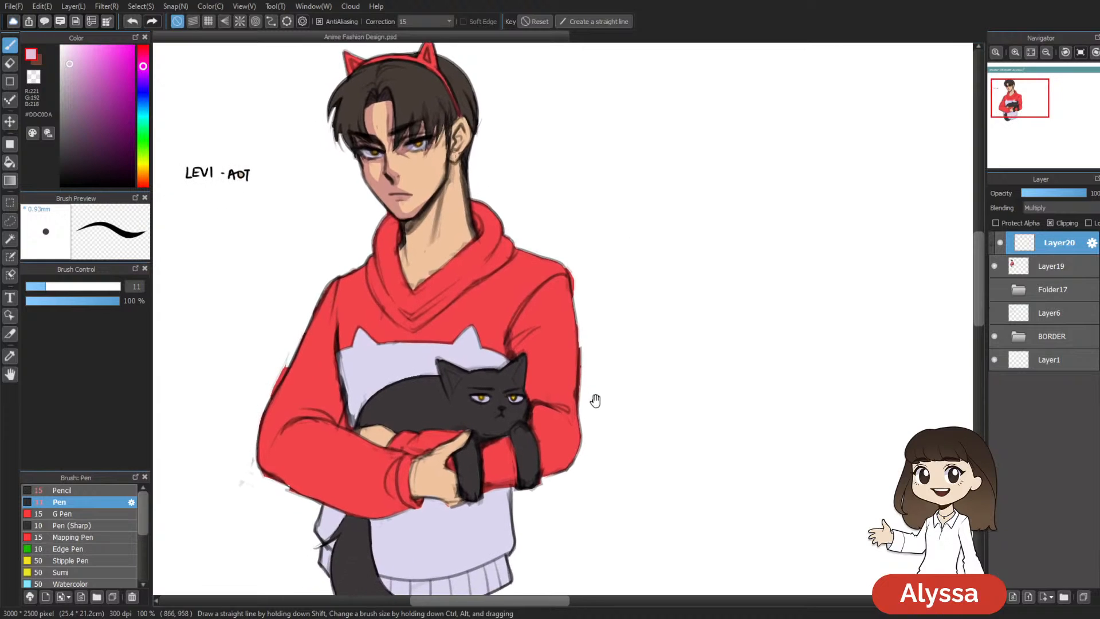
pyautogui.moveTo(594, 395); pyautogui.dragTo(591, 413)
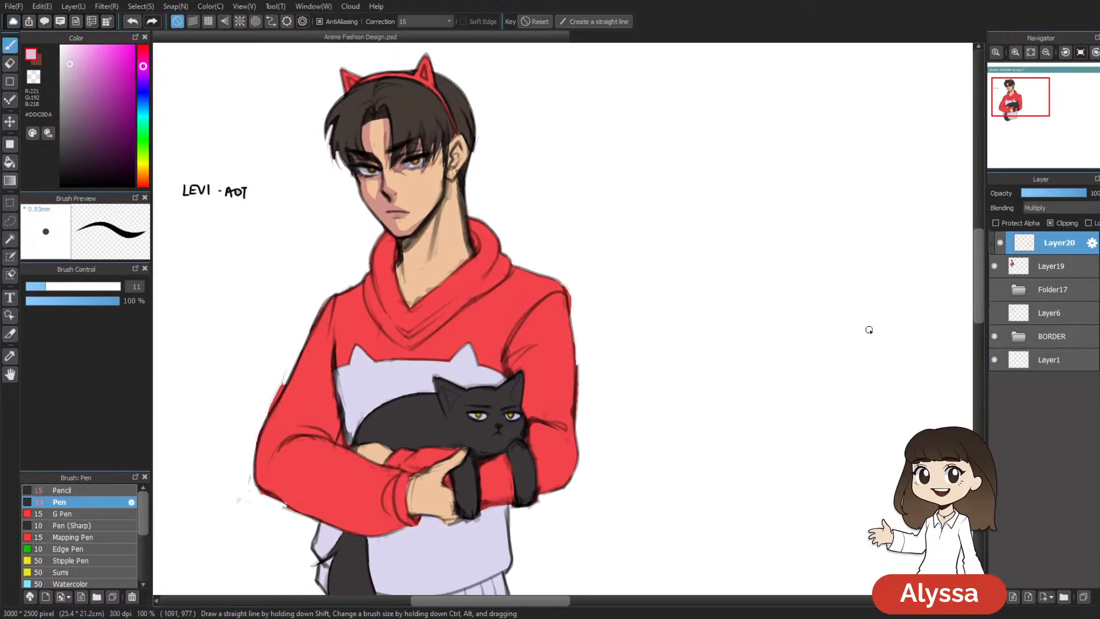
pyautogui.moveTo(552, 333); pyautogui.dragTo(520, 412)
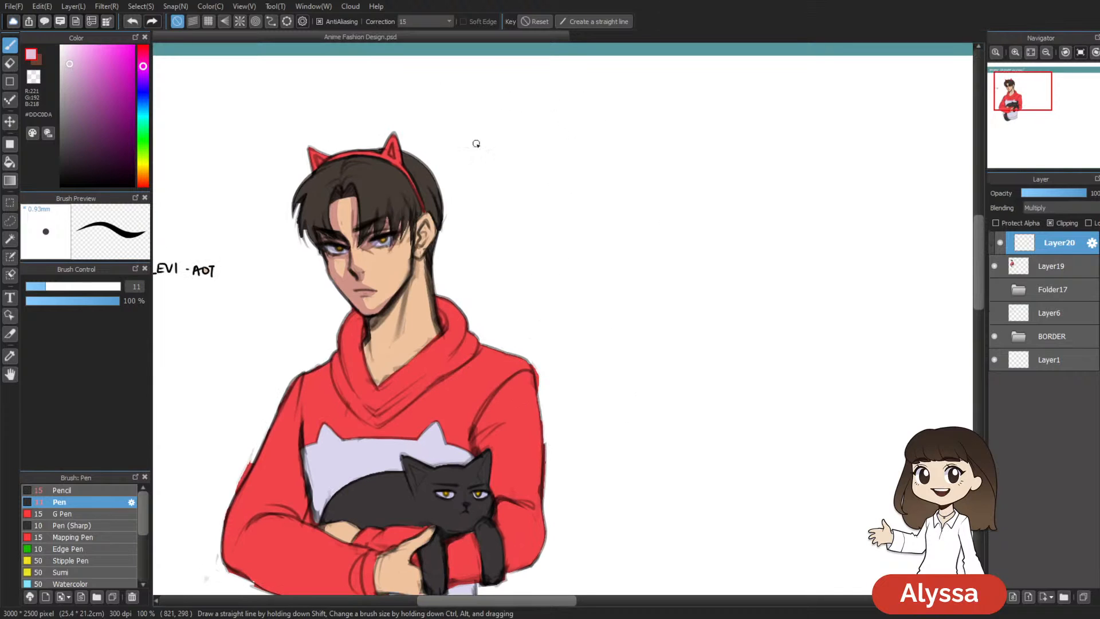
pyautogui.moveTo(514, 280); pyautogui.dragTo(550, 291)
pyautogui.moveTo(604, 479); pyautogui.dragTo(614, 383)
pyautogui.moveTo(561, 473); pyautogui.dragTo(528, 481)
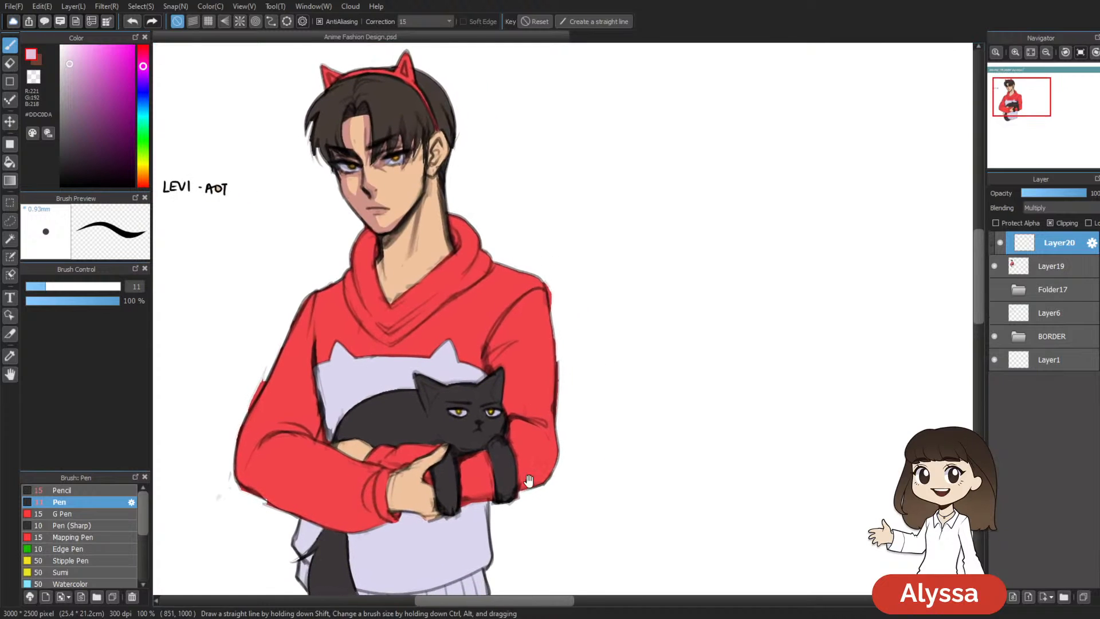
pyautogui.moveTo(505, 261)
pyautogui.mouseDown()
pyautogui.moveTo(523, 255)
pyautogui.moveTo(554, 188)
pyautogui.mouseUp()
pyautogui.moveTo(465, 135)
pyautogui.mouseDown()
pyautogui.moveTo(431, 454)
pyautogui.moveTo(530, 533)
pyautogui.mouseUp()
pyautogui.moveTo(509, 540)
pyautogui.mouseDown()
pyautogui.moveTo(480, 511)
pyautogui.moveTo(448, 148)
pyautogui.moveTo(499, 542)
pyautogui.moveTo(314, 226)
pyautogui.mouseUp()
pyautogui.hotkey('ctrl', 'z')
# Step: Outline a shadow shape on Levi's neck, select its interior with the Magic Wand, fill it with #DDC0DA and deselect
pyautogui.moveTo(756, 330); pyautogui.dragTo(729, 373)
pyautogui.moveTo(477, 373); pyautogui.dragTo(452, 411)
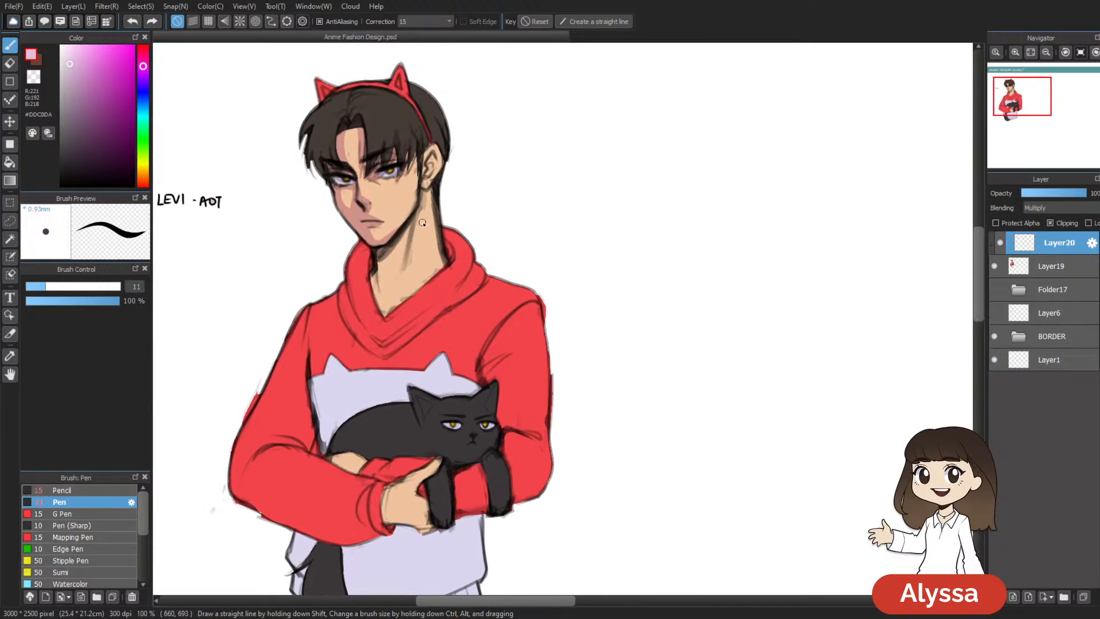
pyautogui.moveTo(413, 223)
pyautogui.mouseDown()
pyautogui.moveTo(395, 313)
pyautogui.moveTo(372, 281)
pyautogui.moveTo(374, 253)
pyautogui.moveTo(415, 215)
pyautogui.mouseUp()
pyautogui.moveTo(577, 190); pyautogui.dragTo(560, 239)
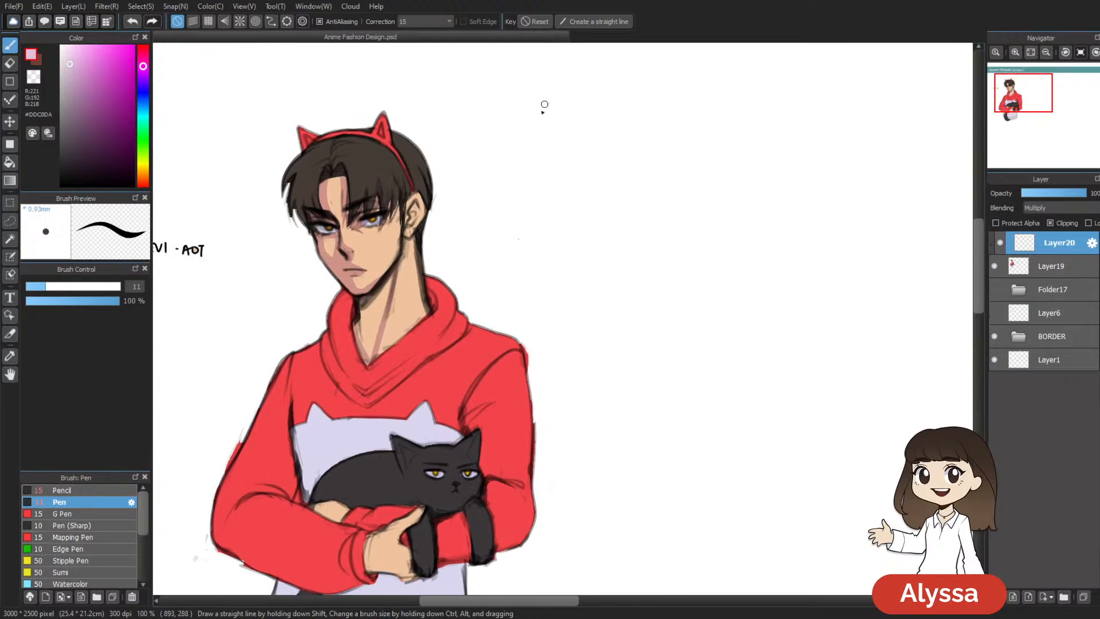
pyautogui.moveTo(502, 108); pyautogui.dragTo(485, 124)
pyautogui.press('w')
pyautogui.click(389, 326)
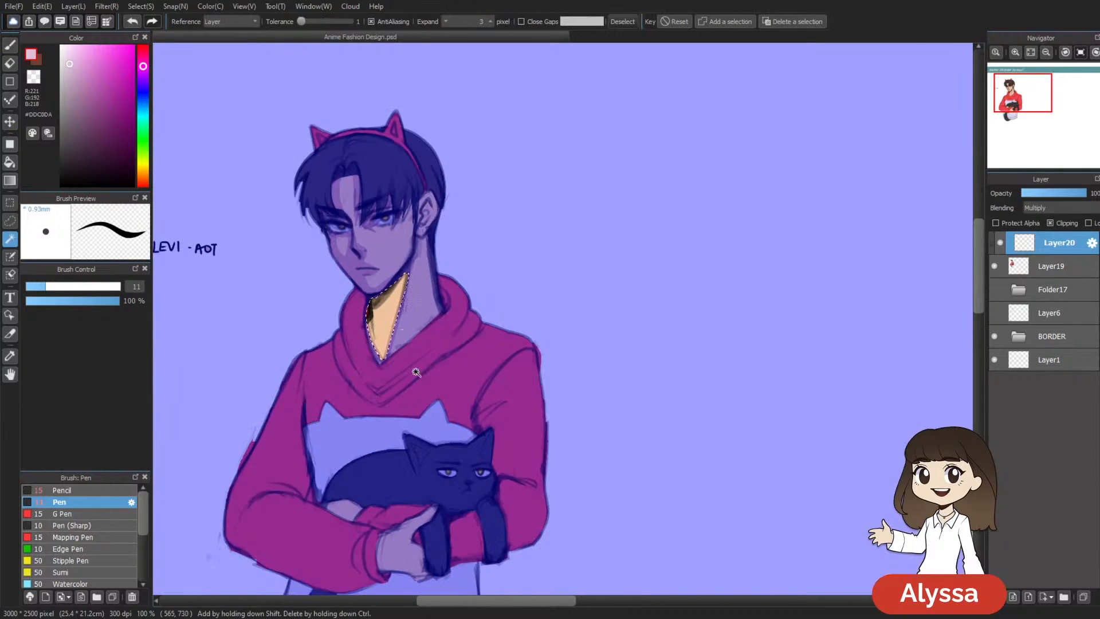
pyautogui.hotkey('ctrl', 'f')
pyautogui.hotkey('ctrl', 'd')
pyautogui.press('b')
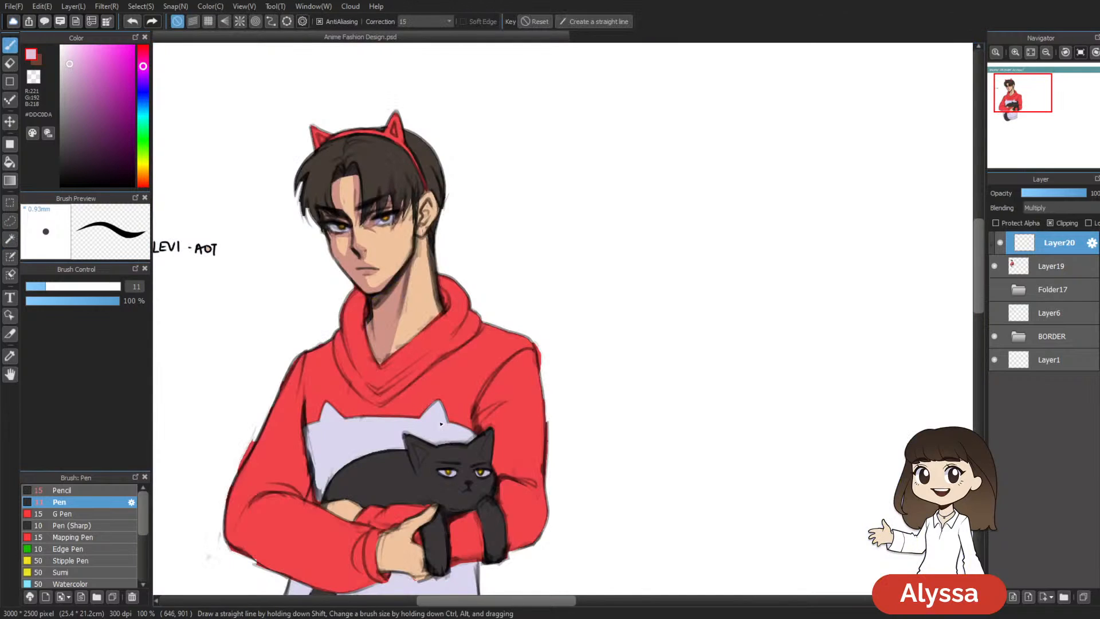
pyautogui.moveTo(473, 392); pyautogui.dragTo(504, 366)
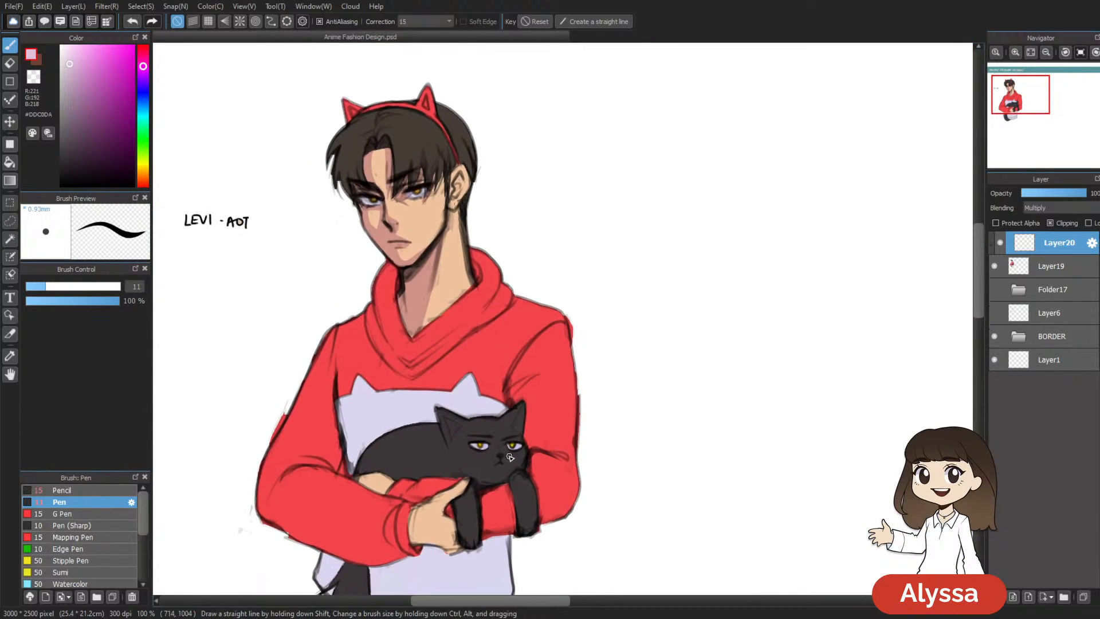
pyautogui.press('[')
pyautogui.press('[')
pyautogui.moveTo(368, 210); pyautogui.dragTo(372, 223)
pyautogui.hotkey('ctrl', 'z')
# Step: Try to soften the shading on Levi's far cheek with the Eraser (Soft) brush
pyautogui.press('e')
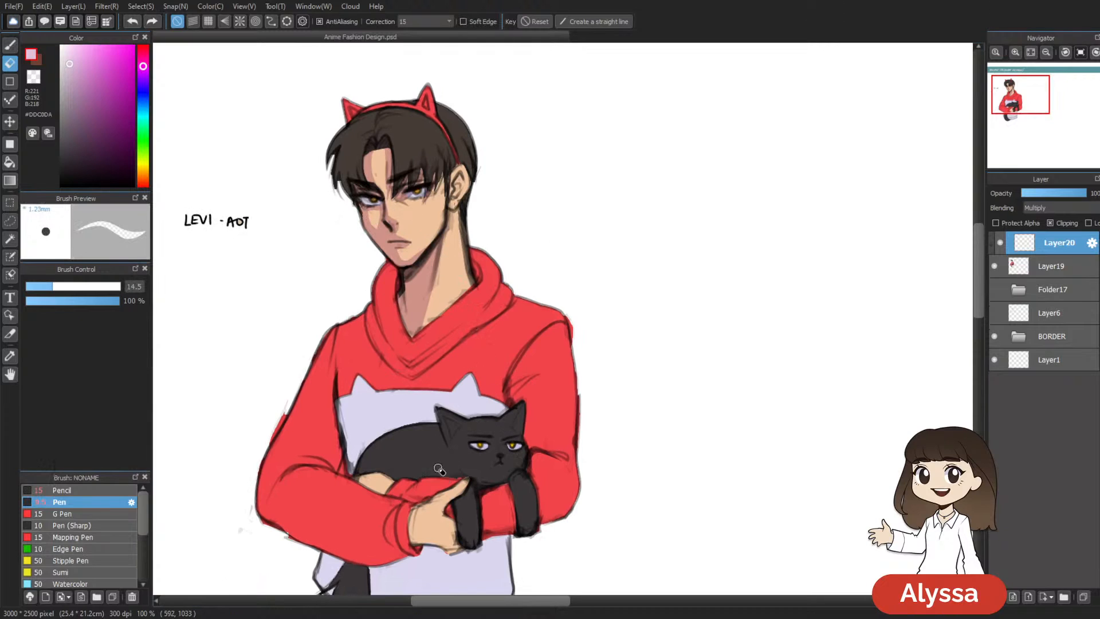
pyautogui.moveTo(147, 518); pyautogui.dragTo(133, 565)
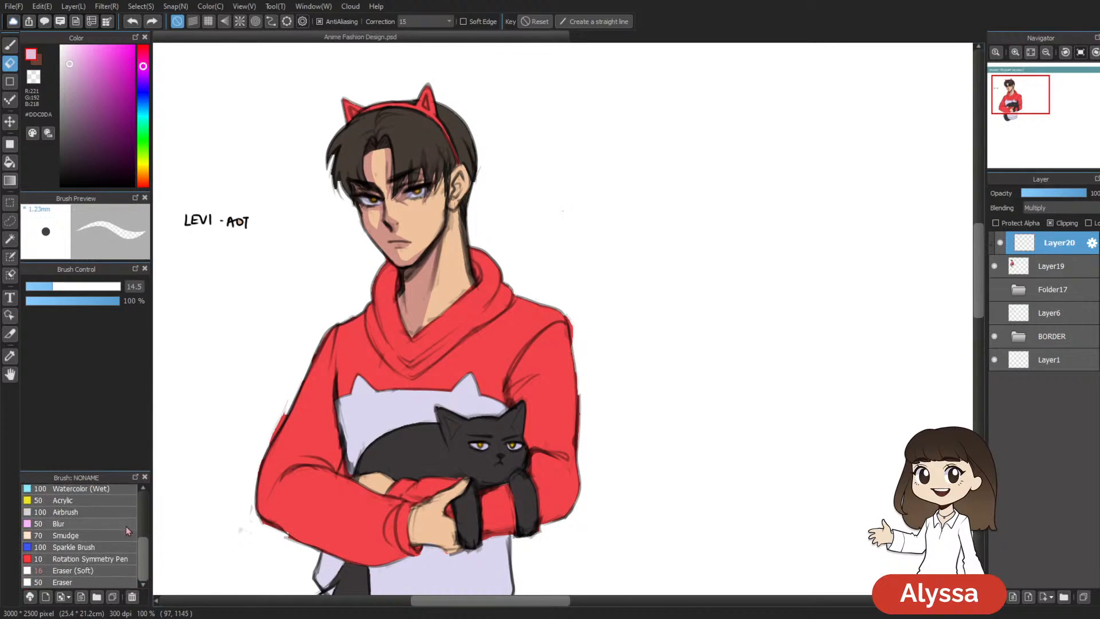
pyautogui.click(104, 571)
pyautogui.moveTo(406, 398); pyautogui.dragTo(358, 442)
pyautogui.press(']')
pyautogui.press(']')
pyautogui.press(']')
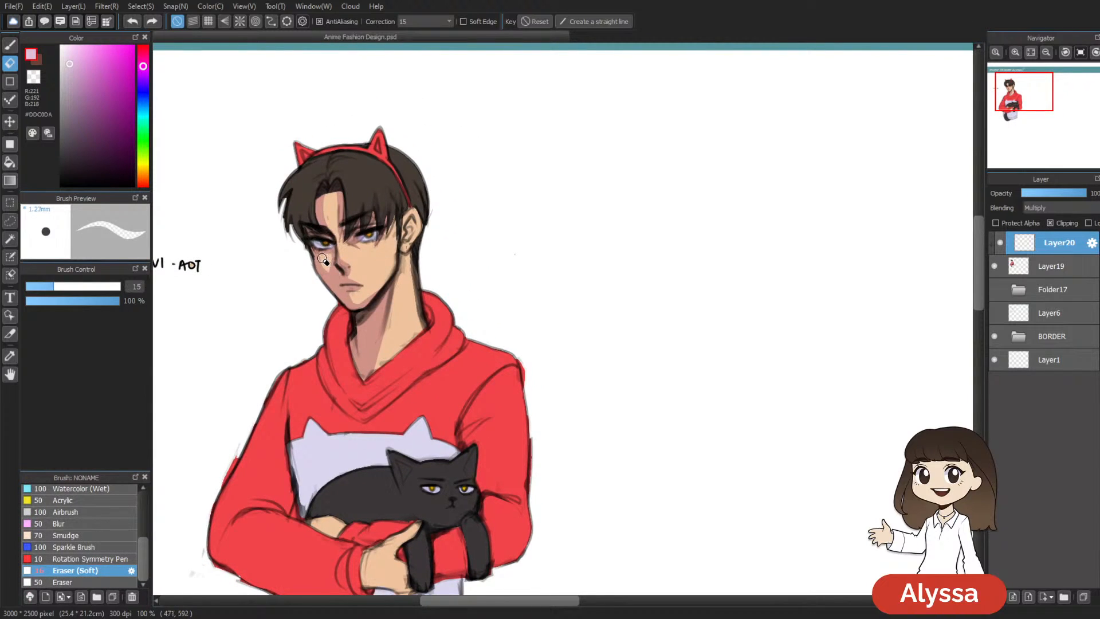
pyautogui.moveTo(326, 263); pyautogui.dragTo(329, 274)
pyautogui.hotkey('ctrl', 'z')
# Step: Set the eraser to 17 px and 43% opacity and lighten the shading on Levi's far cheek
pyautogui.click(66, 301)
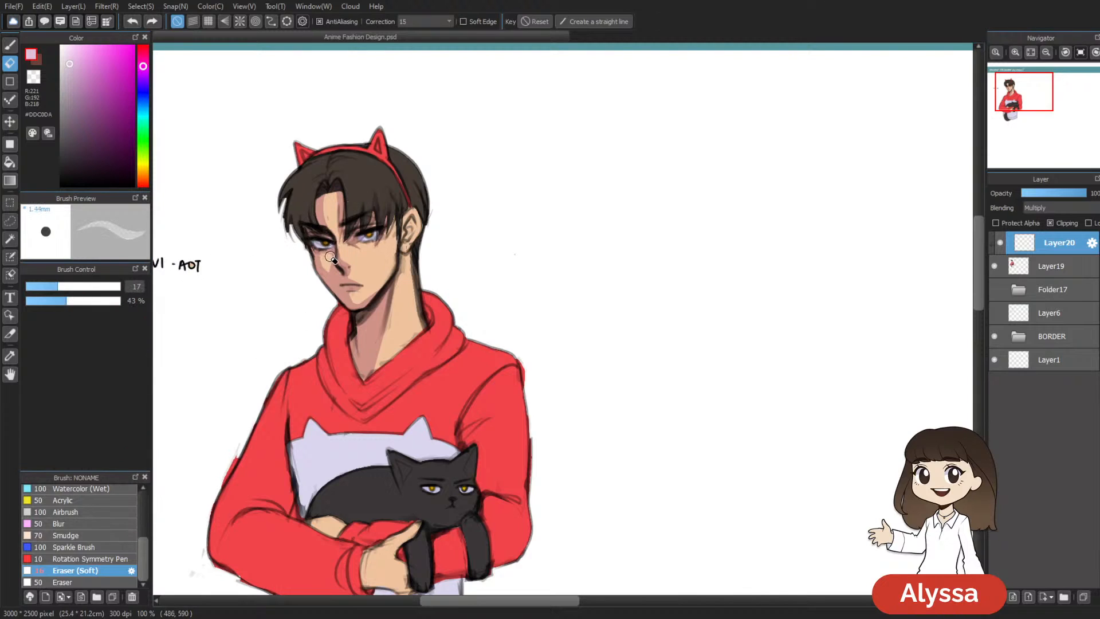
pyautogui.moveTo(330, 273); pyautogui.dragTo(330, 262)
pyautogui.hotkey('ctrl', 'z')
pyautogui.click(113, 582)
pyautogui.click(378, 229)
pyautogui.hotkey('ctrl', 'z')
pyautogui.moveTo(325, 270); pyautogui.dragTo(327, 256)
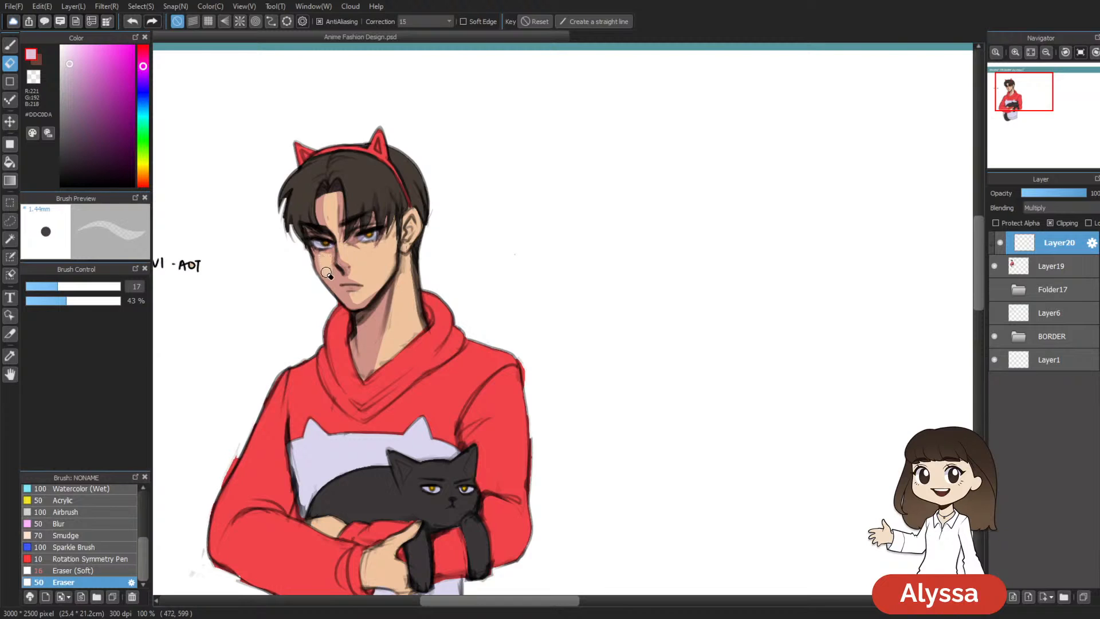
# Step: Clean up the shading on Levi's face with the Eraser brush, reducing its size to 20 px
pyautogui.press('b')
pyautogui.moveTo(510, 388); pyautogui.dragTo(513, 404)
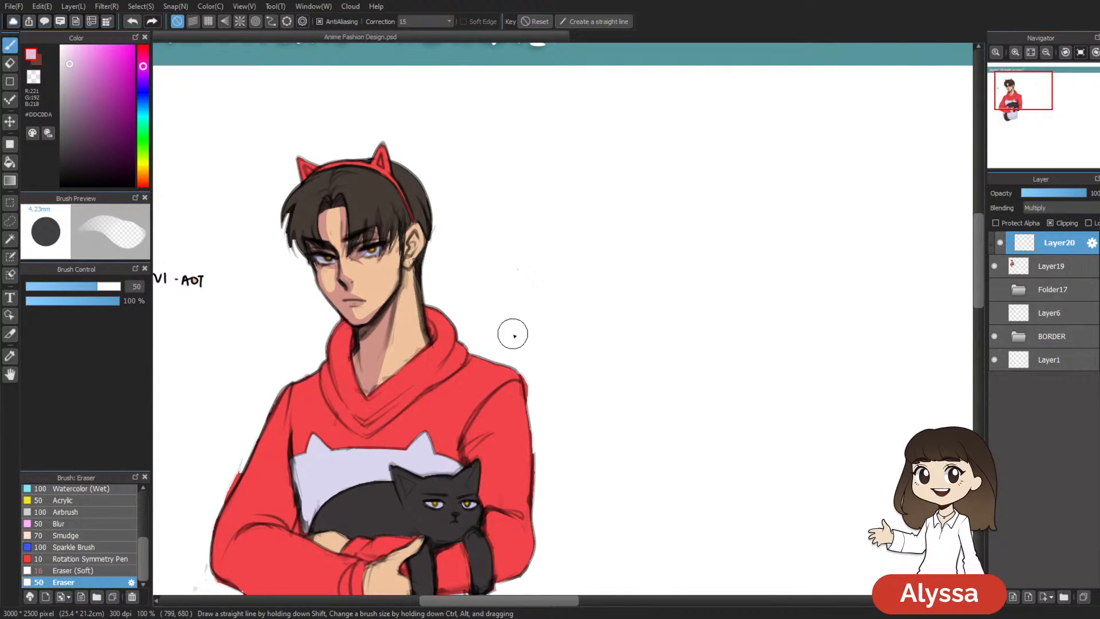
pyautogui.scroll(-4, 510, 404)
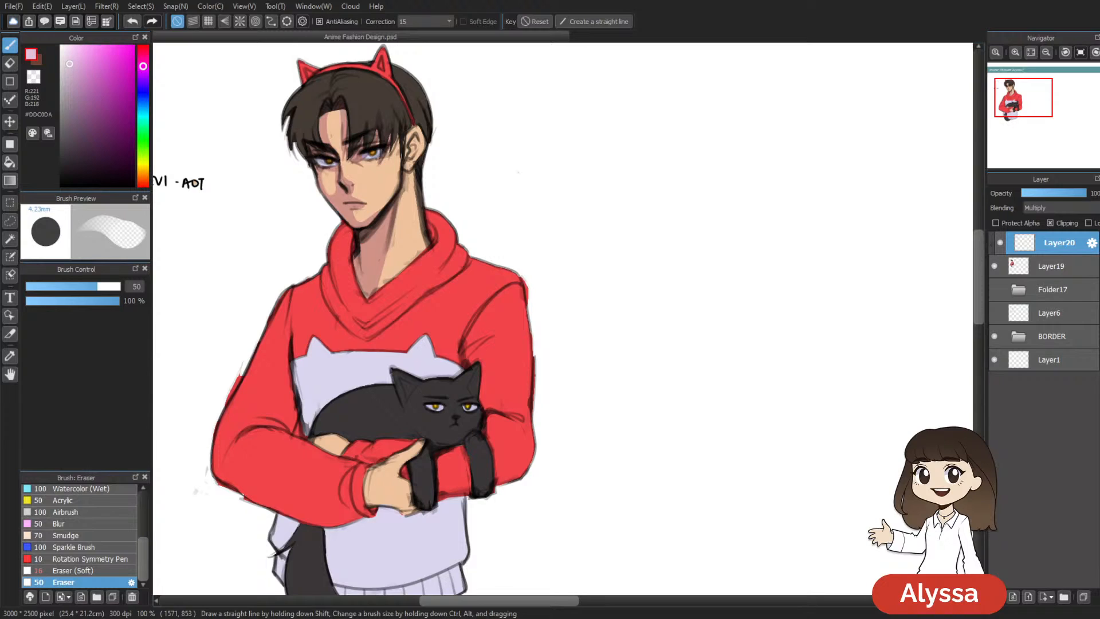
pyautogui.moveTo(654, 103); pyautogui.dragTo(651, 109)
pyautogui.moveTo(344, 176); pyautogui.dragTo(353, 226)
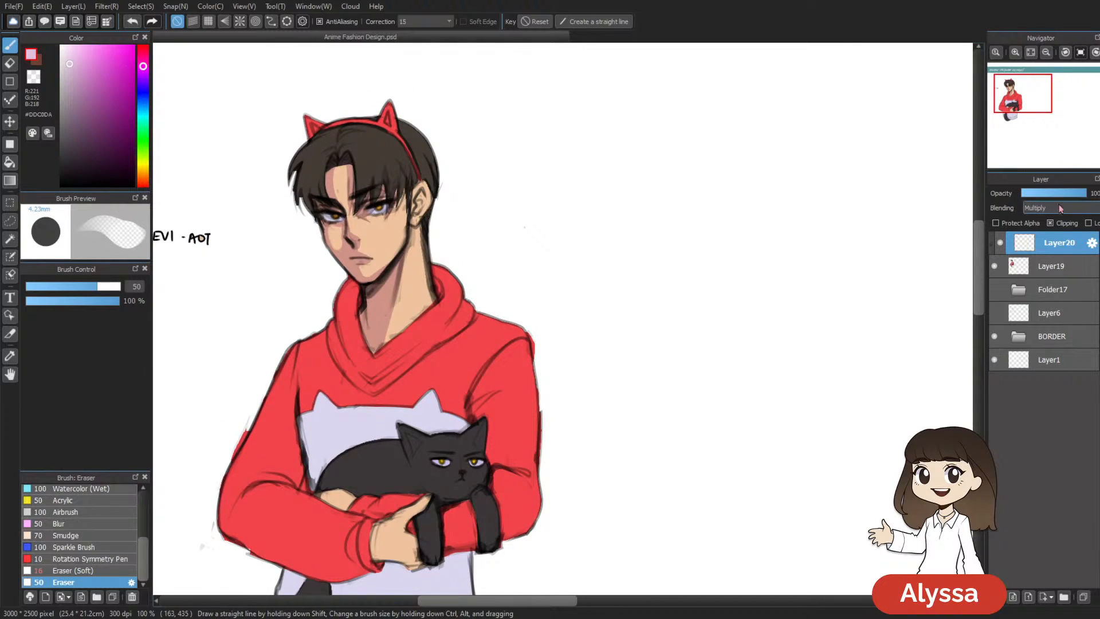
pyautogui.moveTo(374, 293); pyautogui.dragTo(329, 326)
pyautogui.moveTo(434, 291); pyautogui.dragTo(451, 358)
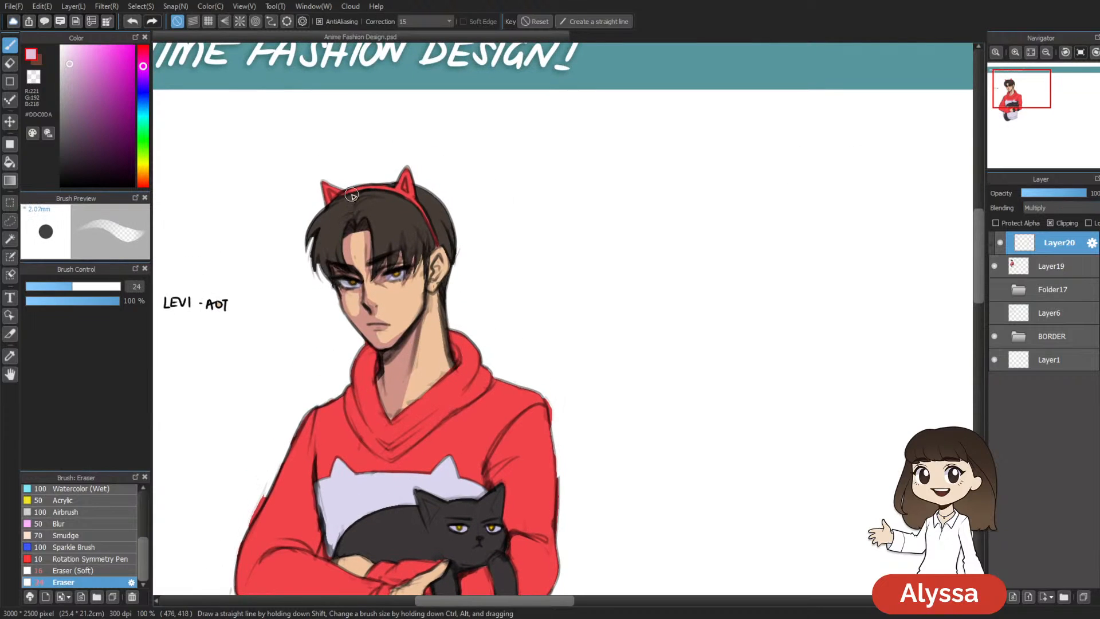
pyautogui.moveTo(627, 279); pyautogui.dragTo(609, 303)
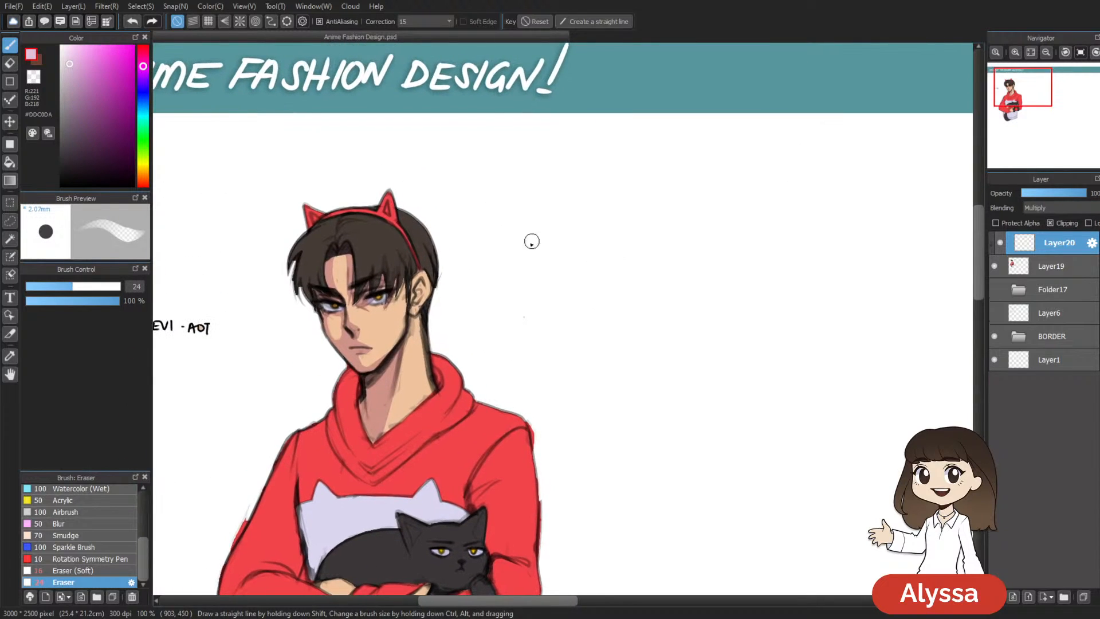
pyautogui.moveTo(410, 282); pyautogui.dragTo(445, 270)
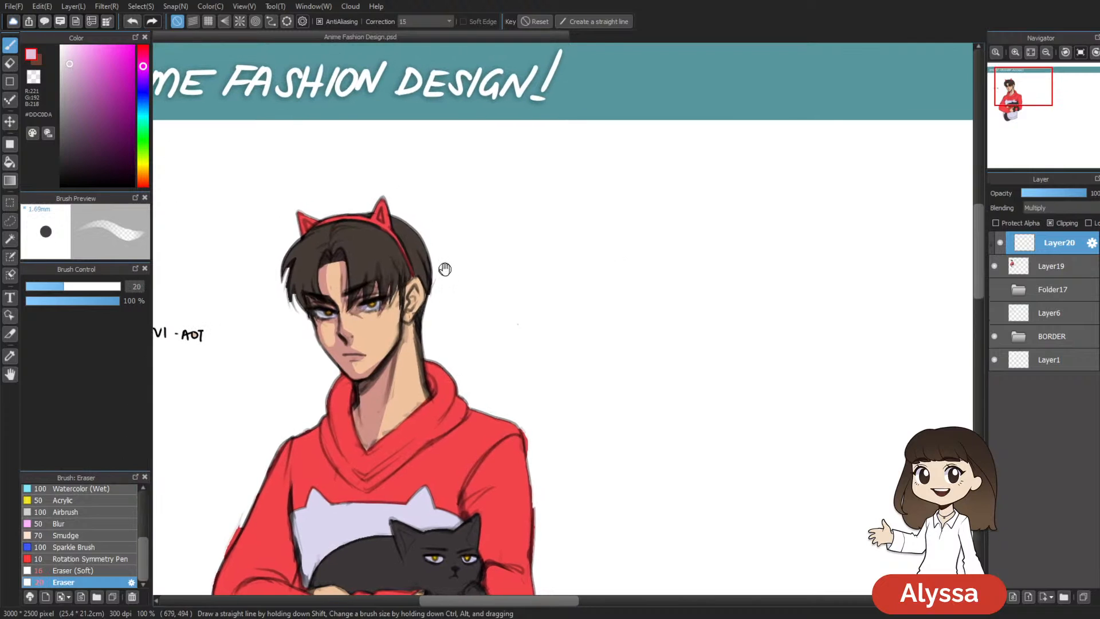
pyautogui.moveTo(527, 332); pyautogui.dragTo(627, 284)
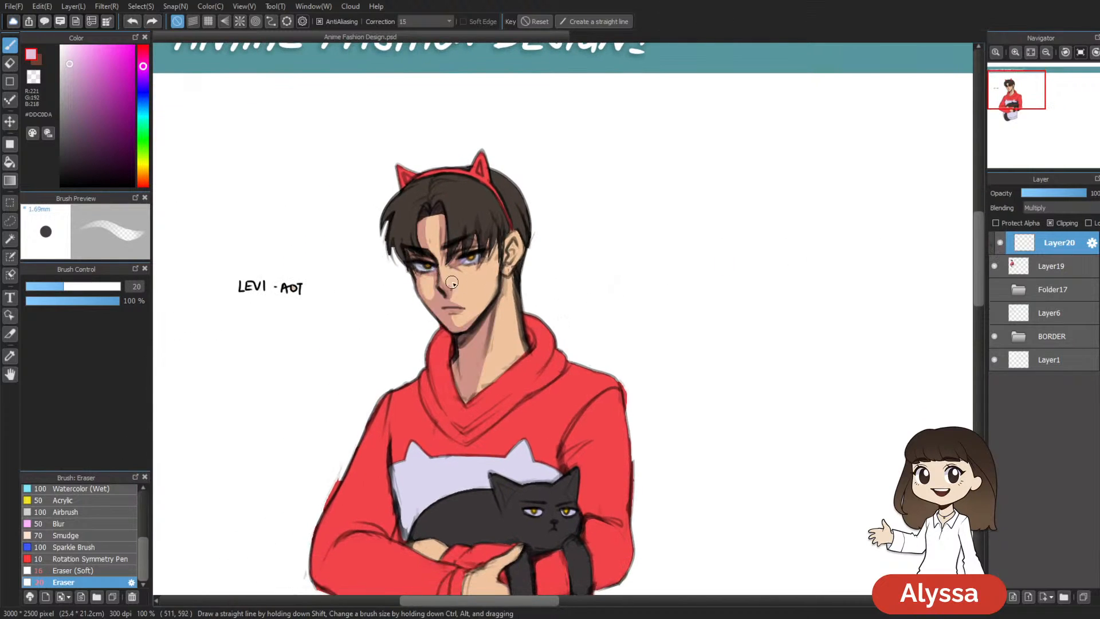
pyautogui.moveTo(564, 256); pyautogui.dragTo(491, 238)
# Step: Switch back to the Pen brush at 9.5 px for shading on the Multiply layer
pyautogui.scroll(10, 144, 539)
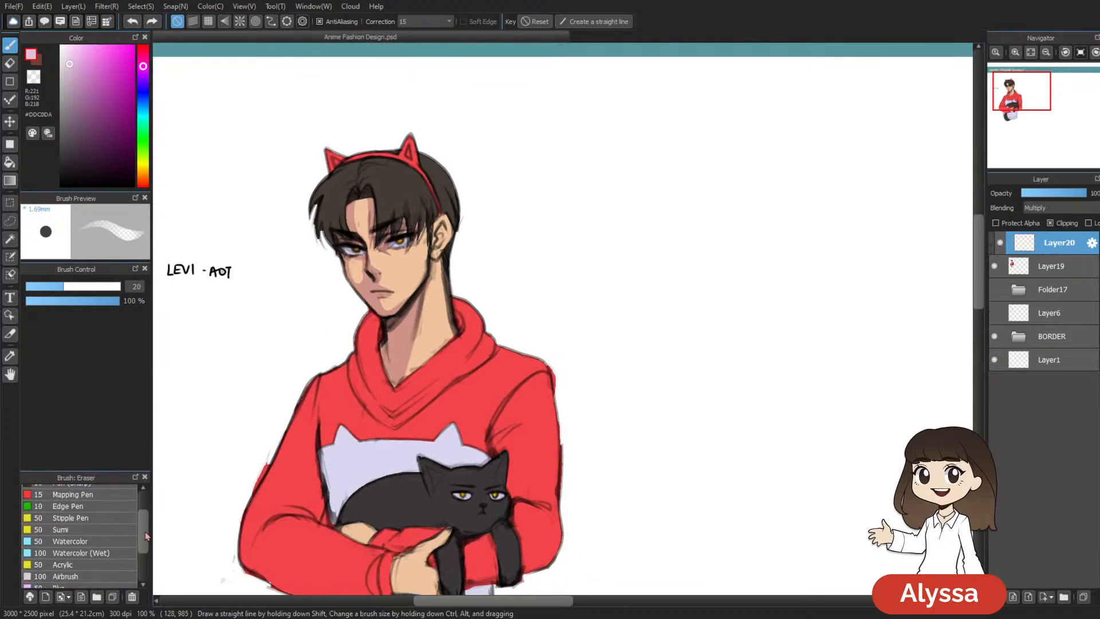
pyautogui.click(122, 499)
pyautogui.moveTo(490, 278); pyautogui.dragTo(494, 307)
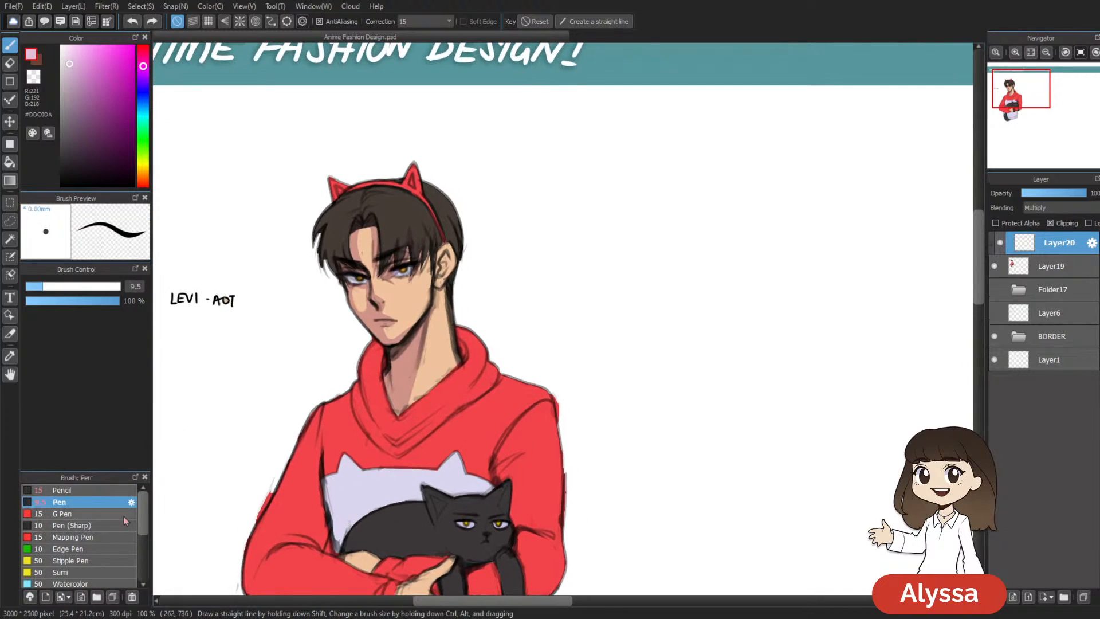
pyautogui.moveTo(145, 516)
pyautogui.mouseDown()
pyautogui.moveTo(144, 531)
pyautogui.moveTo(144, 515)
pyautogui.mouseUp()
pyautogui.moveTo(531, 316); pyautogui.dragTo(574, 298)
pyautogui.hotkey('ctrl', 'z')
pyautogui.moveTo(374, 210); pyautogui.dragTo(381, 257)
pyautogui.hotkey('ctrl', 'z')
pyautogui.hotkey('ctrl', 'z')
# Step: Examine the shading on Levi's face, bangs and neck both close up and with the whole figure in view
pyautogui.moveTo(507, 241); pyautogui.dragTo(509, 248)
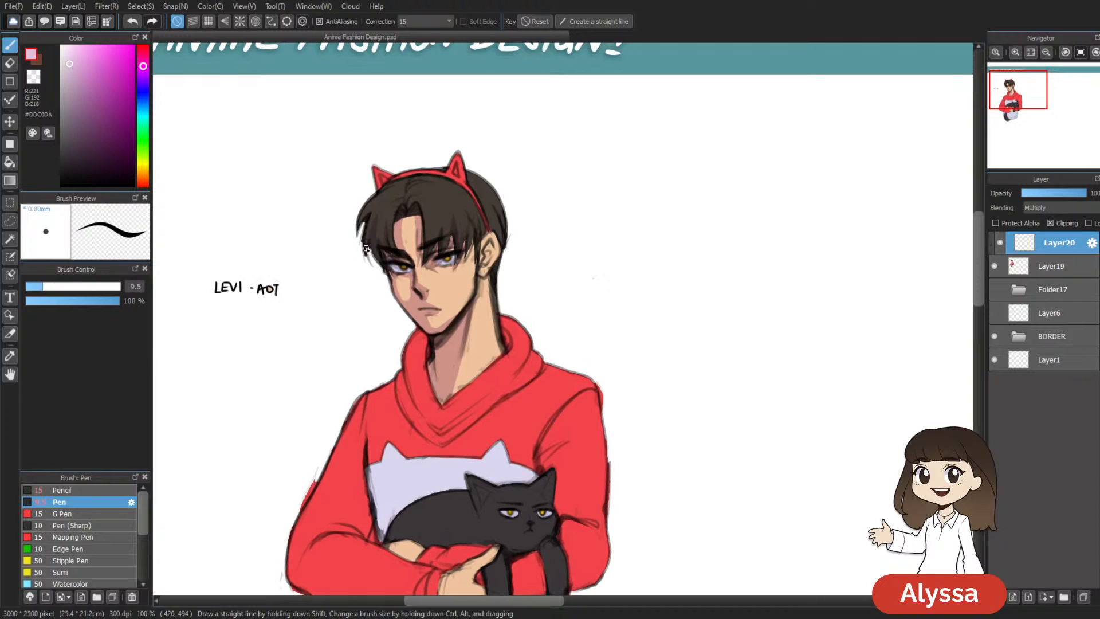
pyautogui.moveTo(607, 244); pyautogui.dragTo(574, 210)
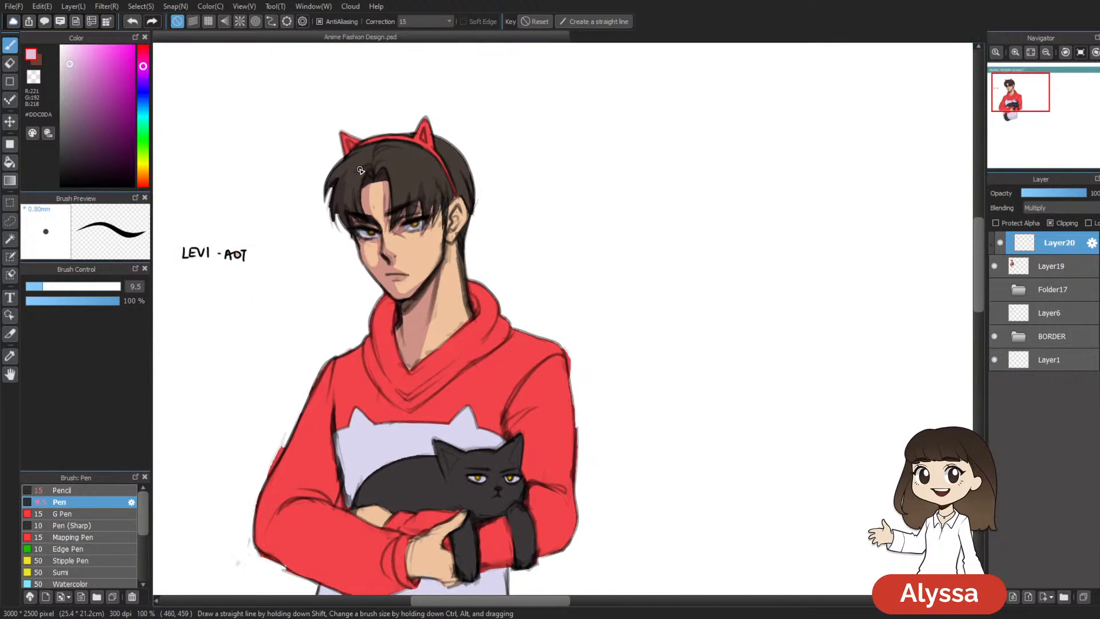
pyautogui.moveTo(625, 293); pyautogui.dragTo(619, 276)
pyautogui.hotkey('ctrl', '-')
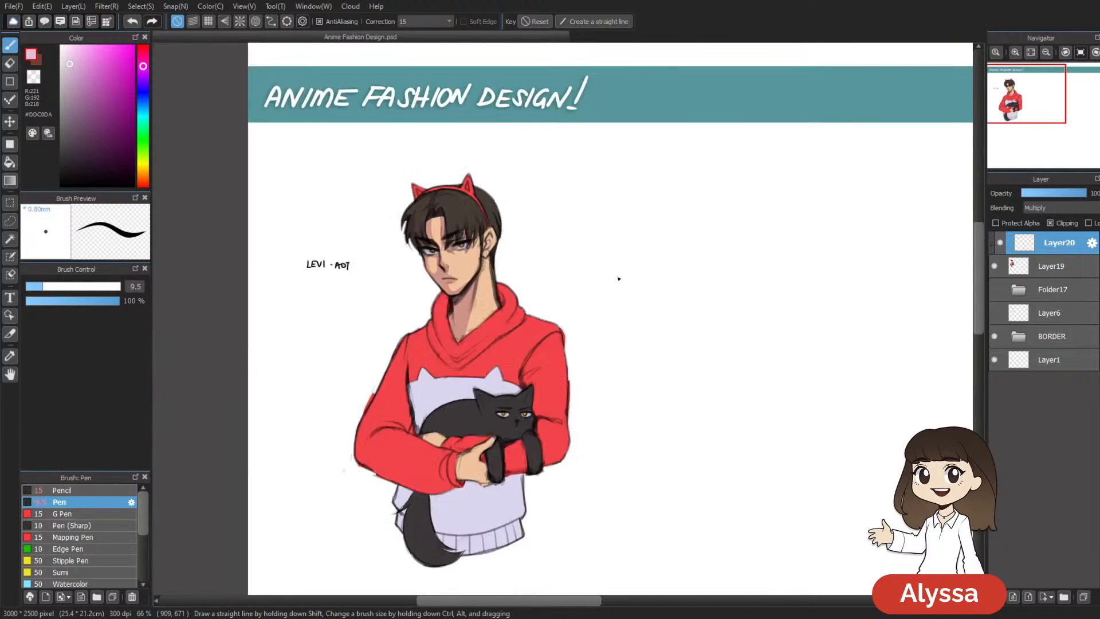
pyautogui.hotkey('ctrl', '+')
pyautogui.moveTo(551, 279); pyautogui.dragTo(557, 321)
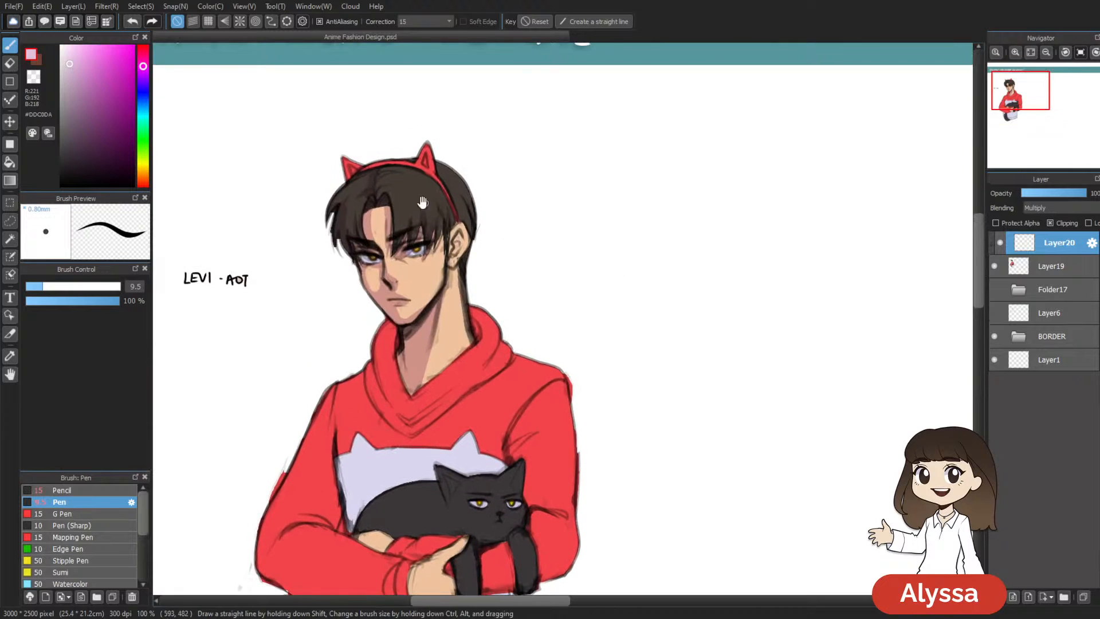
pyautogui.moveTo(349, 239); pyautogui.dragTo(349, 223)
pyautogui.moveTo(505, 266); pyautogui.dragTo(502, 287)
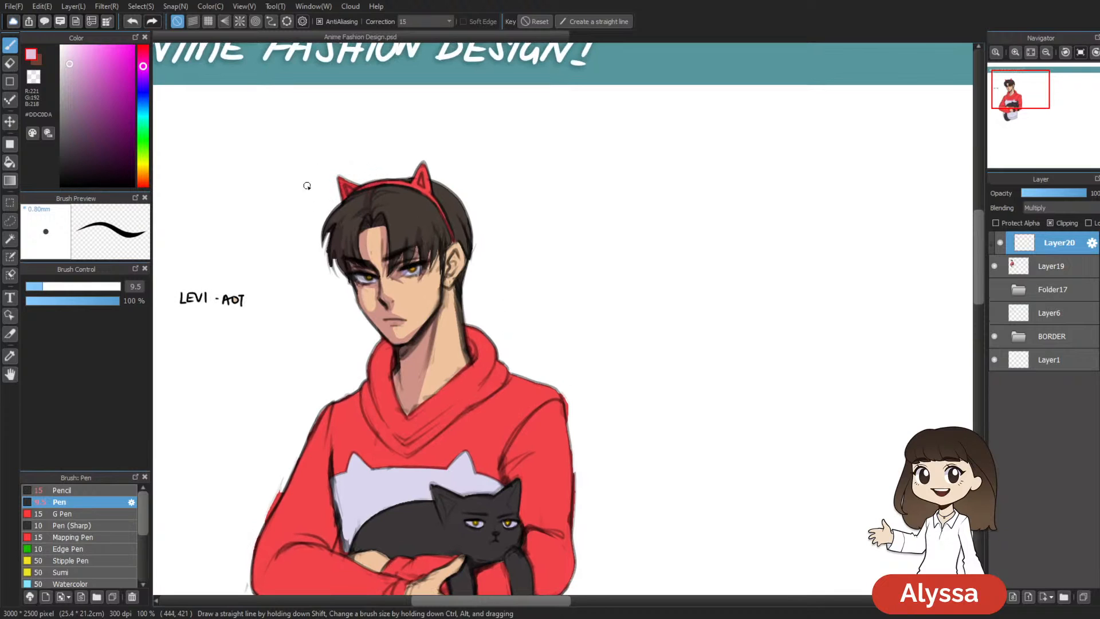
pyautogui.moveTo(525, 404); pyautogui.dragTo(526, 395)
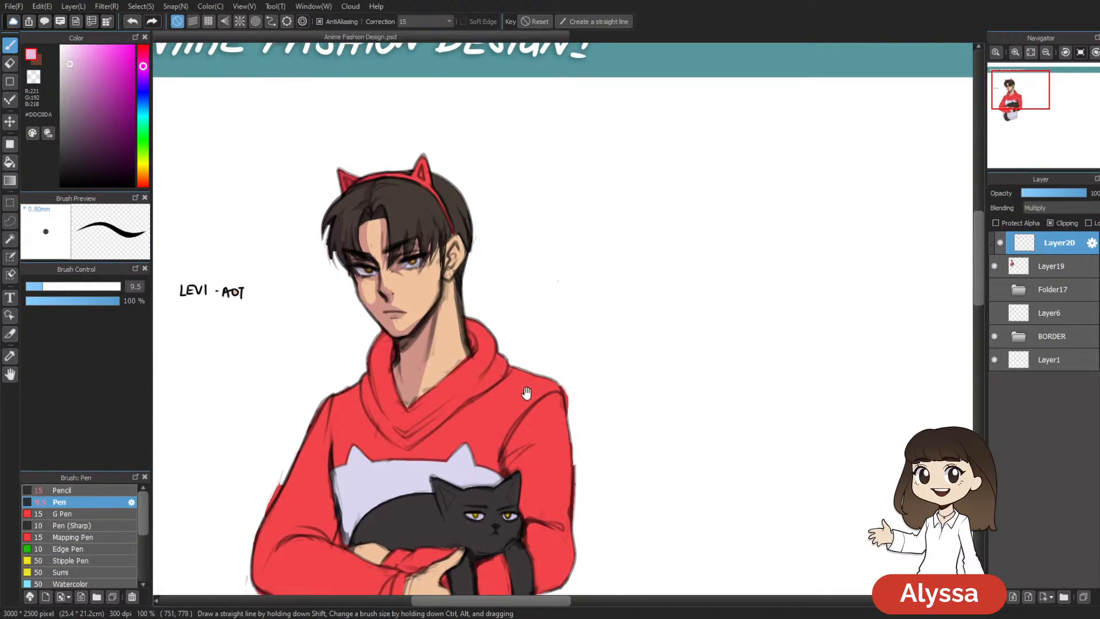
pyautogui.moveTo(555, 245); pyautogui.dragTo(558, 234)
pyautogui.moveTo(546, 275)
pyautogui.mouseDown()
pyautogui.moveTo(554, 245)
pyautogui.moveTo(525, 275)
pyautogui.mouseUp()
# Step: Enlarge the Pen to 13.5 px and outline shadow shapes along the folds of the sweater's cowl collar
pyautogui.moveTo(530, 498); pyautogui.dragTo(584, 325)
pyautogui.press(']')
pyautogui.press(']')
pyautogui.press(']')
pyautogui.press(']')
pyautogui.press(']')
pyautogui.press(']')
pyautogui.press(']')
pyautogui.press(']')
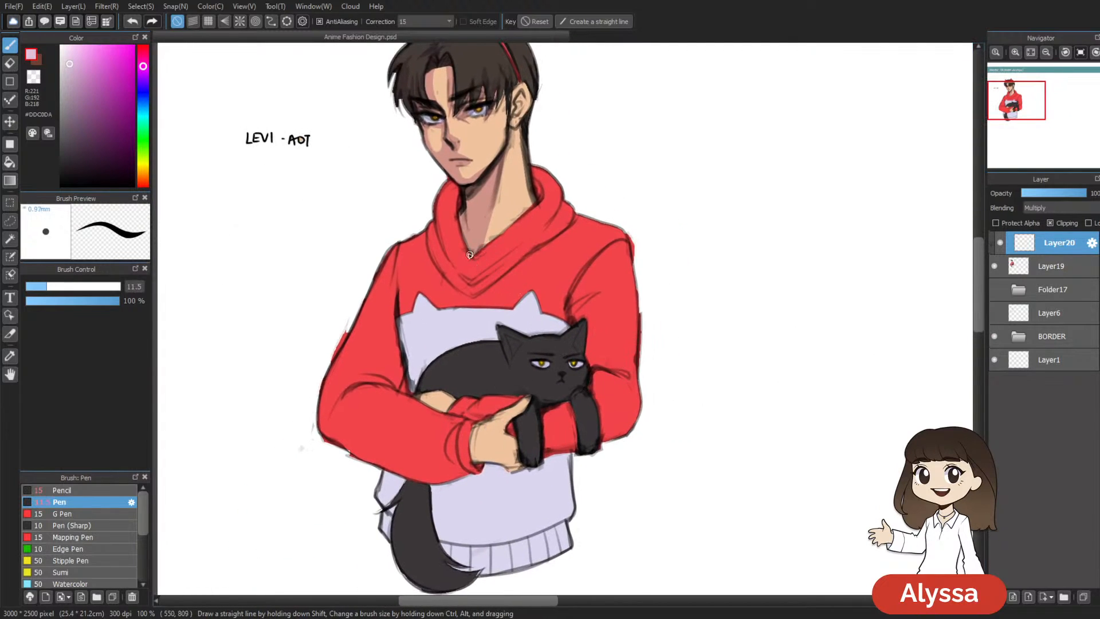
pyautogui.moveTo(476, 255)
pyautogui.mouseDown()
pyautogui.moveTo(458, 236)
pyautogui.moveTo(462, 276)
pyautogui.mouseUp()
pyautogui.moveTo(466, 281); pyautogui.dragTo(528, 244)
pyautogui.moveTo(464, 293); pyautogui.dragTo(426, 233)
# Step: Select the inside of the outlined collar shadow with the Magic Wand and fill it with #DDC0DA
pyautogui.moveTo(550, 239); pyautogui.dragTo(500, 325)
pyautogui.press('w')
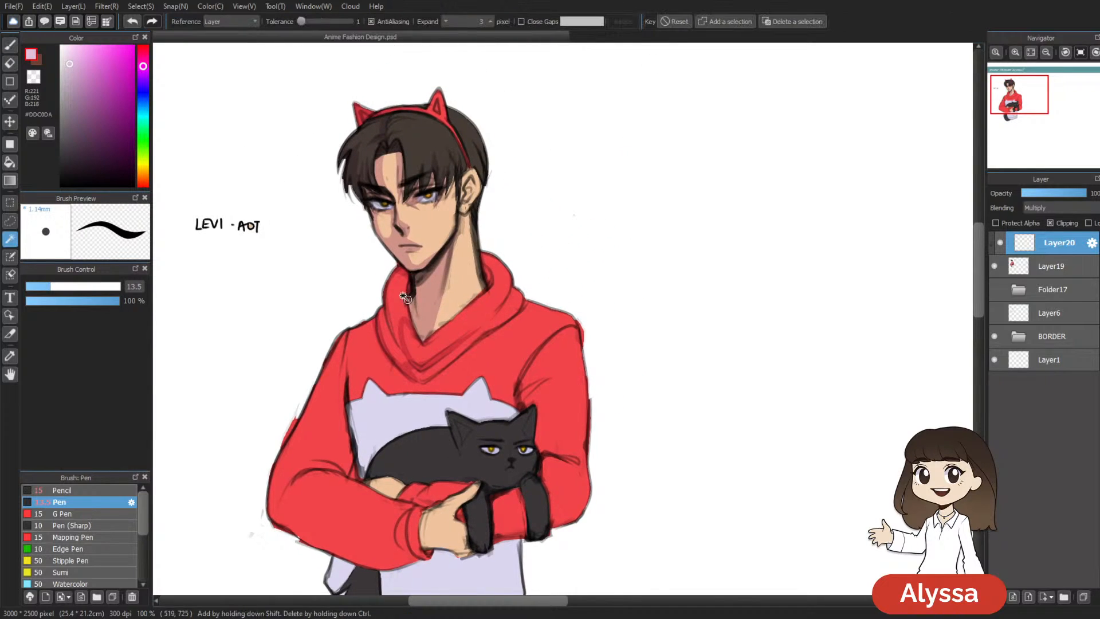
pyautogui.click(407, 296)
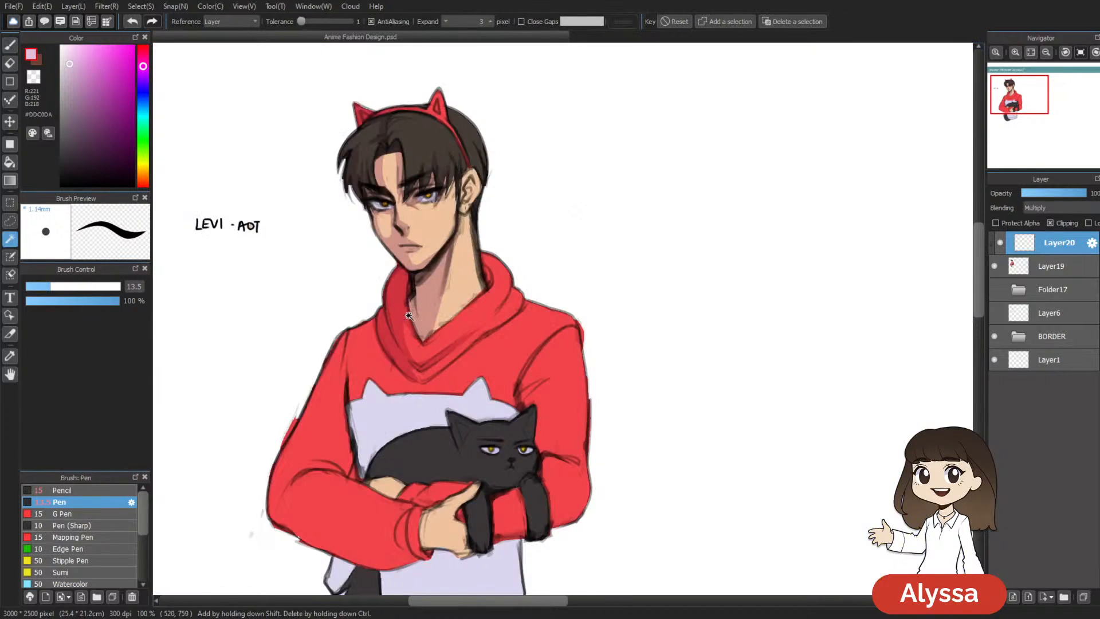
# Step: Outline a curved shadow on the sweater's white cat motif above the held cat with the 13.5 px Pen
pyautogui.moveTo(606, 379); pyautogui.dragTo(631, 279)
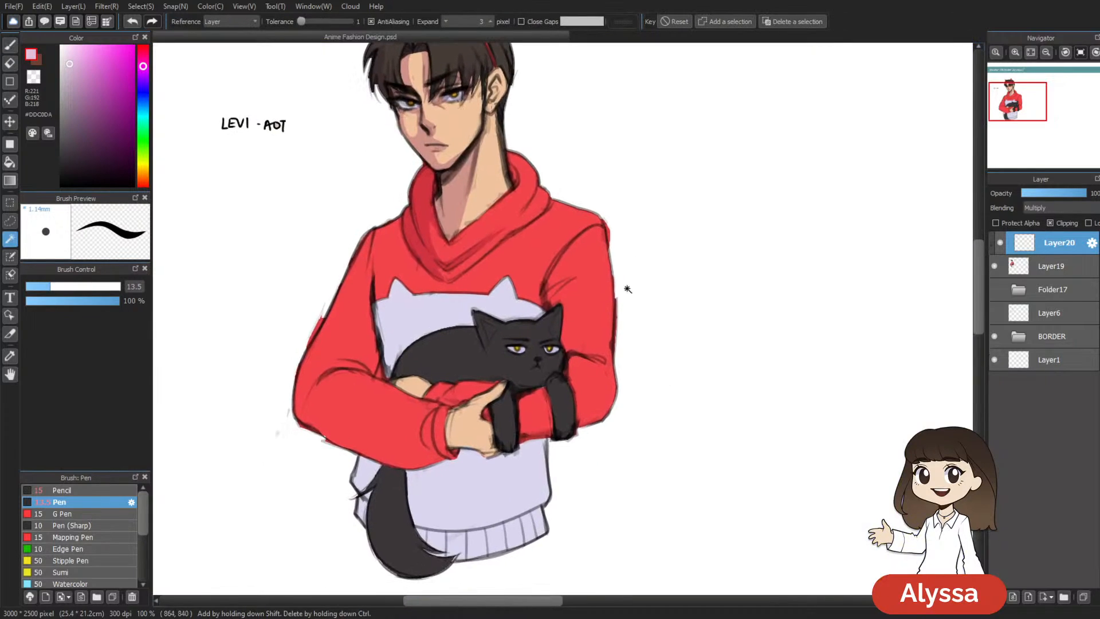
pyautogui.press('v')
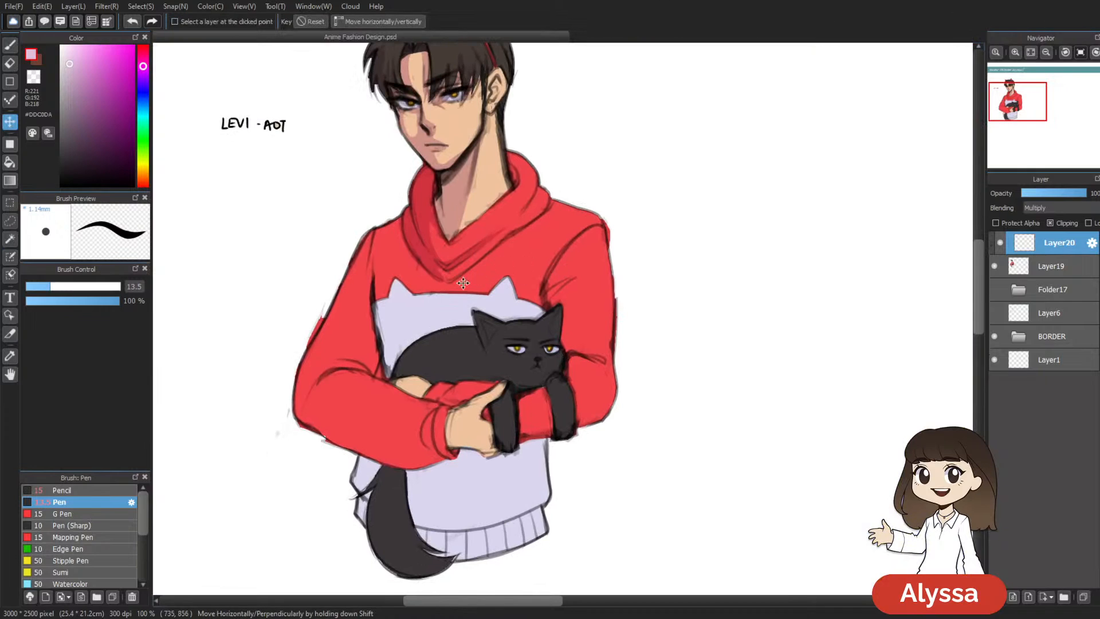
pyautogui.press('b')
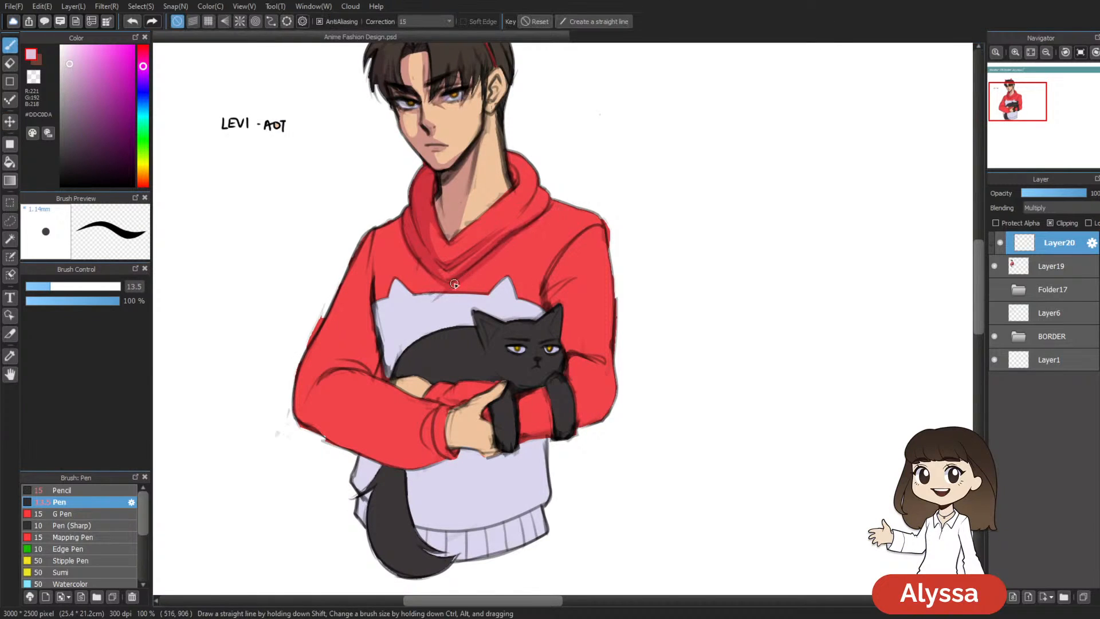
pyautogui.moveTo(434, 310)
pyautogui.mouseDown()
pyautogui.moveTo(473, 326)
pyautogui.moveTo(438, 314)
pyautogui.moveTo(436, 298)
pyautogui.moveTo(496, 292)
pyautogui.moveTo(451, 292)
pyautogui.moveTo(453, 320)
pyautogui.moveTo(387, 377)
pyautogui.mouseUp()
pyautogui.moveTo(434, 330); pyautogui.dragTo(459, 321)
pyautogui.moveTo(399, 354); pyautogui.dragTo(362, 376)
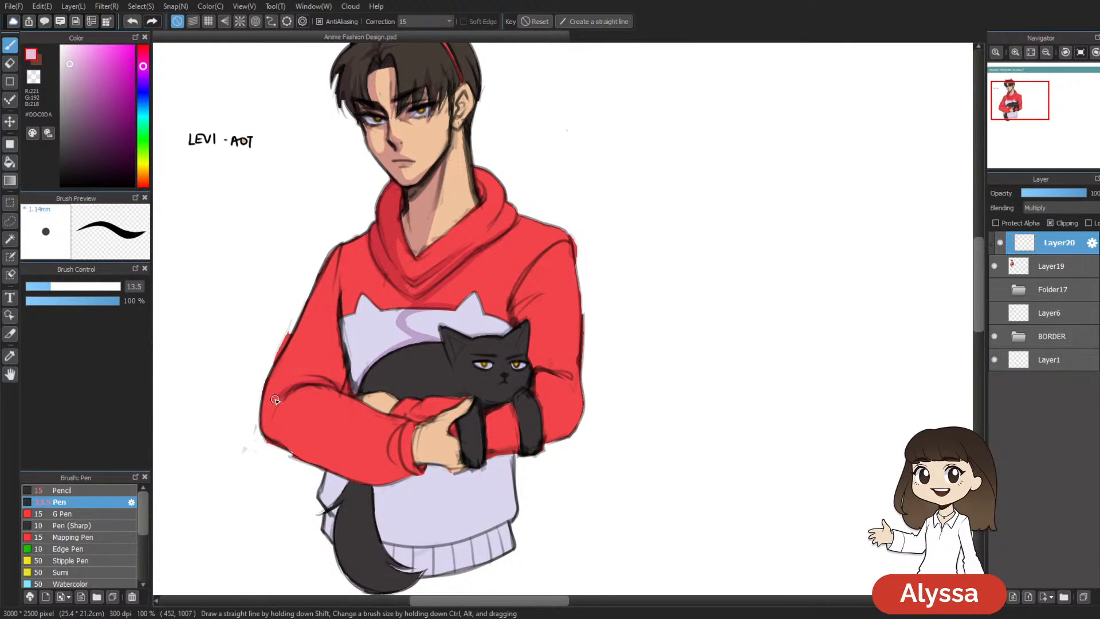
# Step: Outline a shadow along the underside of the front forearm's red sleeve
pyautogui.moveTo(278, 408)
pyautogui.mouseDown()
pyautogui.moveTo(327, 447)
pyautogui.moveTo(390, 454)
pyautogui.mouseUp()
pyautogui.moveTo(421, 471)
pyautogui.mouseDown()
pyautogui.moveTo(382, 483)
pyautogui.moveTo(329, 473)
pyautogui.mouseUp()
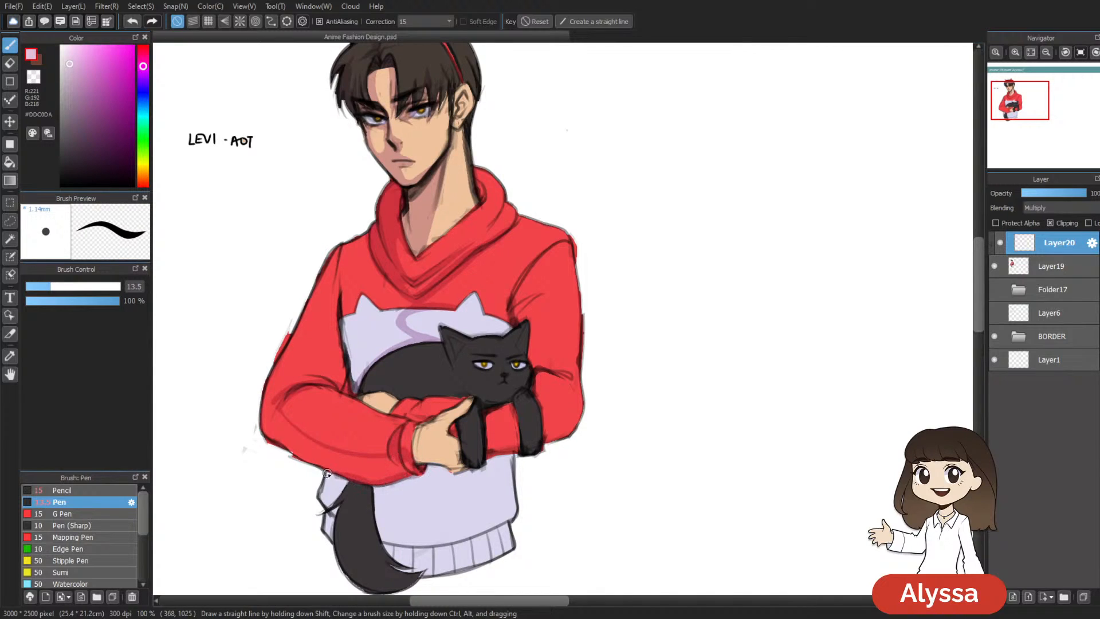
pyautogui.moveTo(674, 430); pyautogui.dragTo(663, 449)
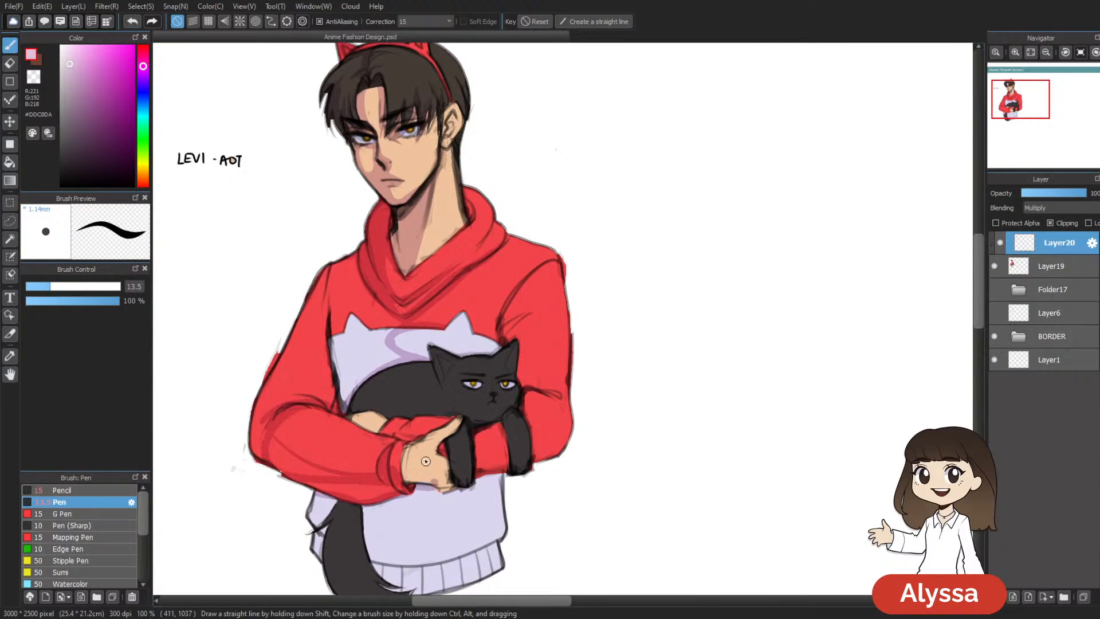
pyautogui.moveTo(605, 159); pyautogui.dragTo(660, 232)
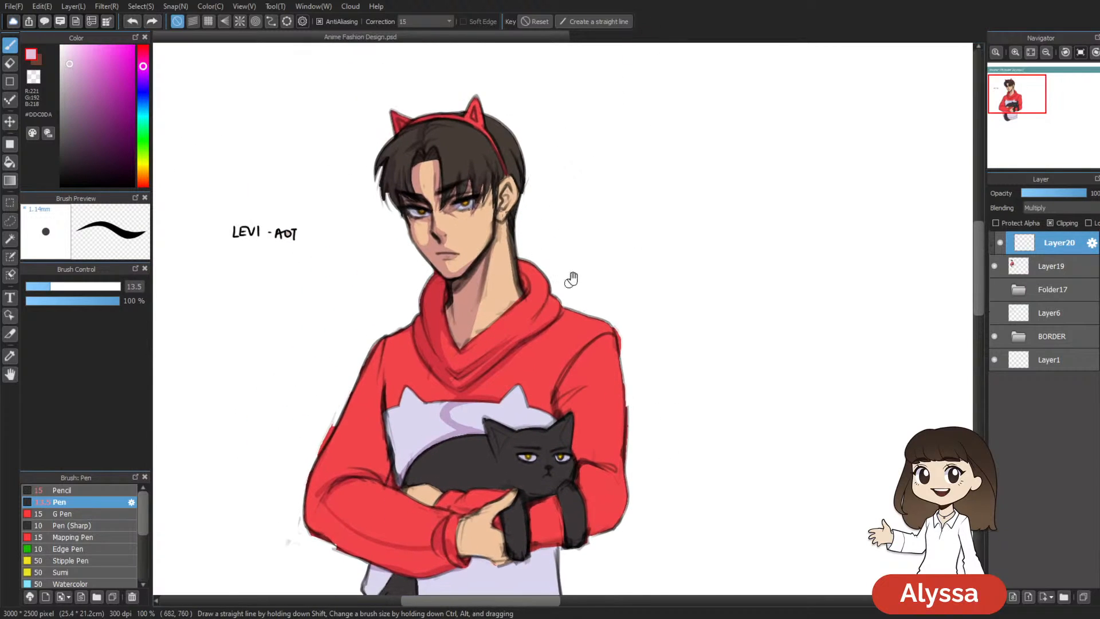
# Step: Select the outlined sleeve and cat-motif shadows with the Magic Wand, fill them with #DDC0DA and deselect
pyautogui.scroll(-2, 556, 304)
pyautogui.press('w')
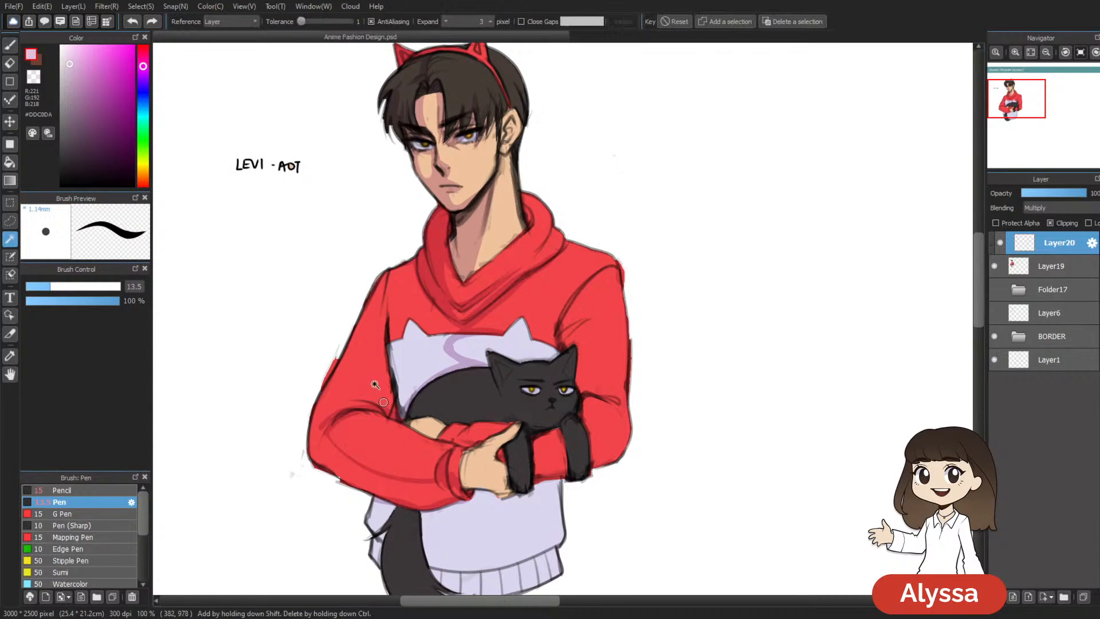
pyautogui.click(370, 384)
pyautogui.hotkey('ctrl', 'd')
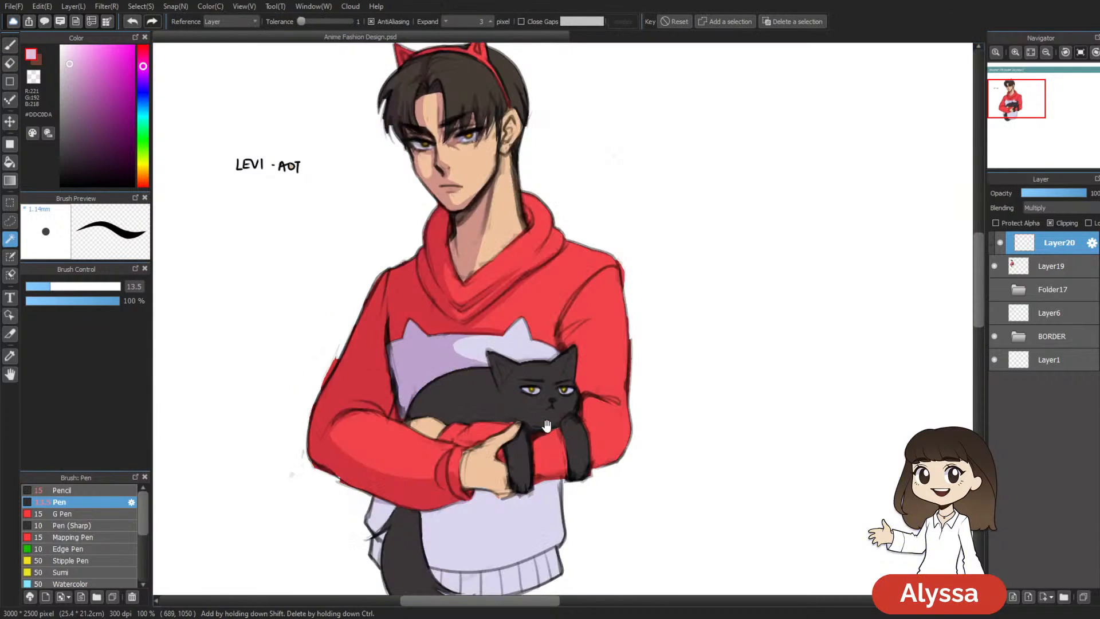
pyautogui.scroll(-2, 550, 435)
pyautogui.hscroll(1, 550, 436)
pyautogui.hotkey('ctrl', '-')
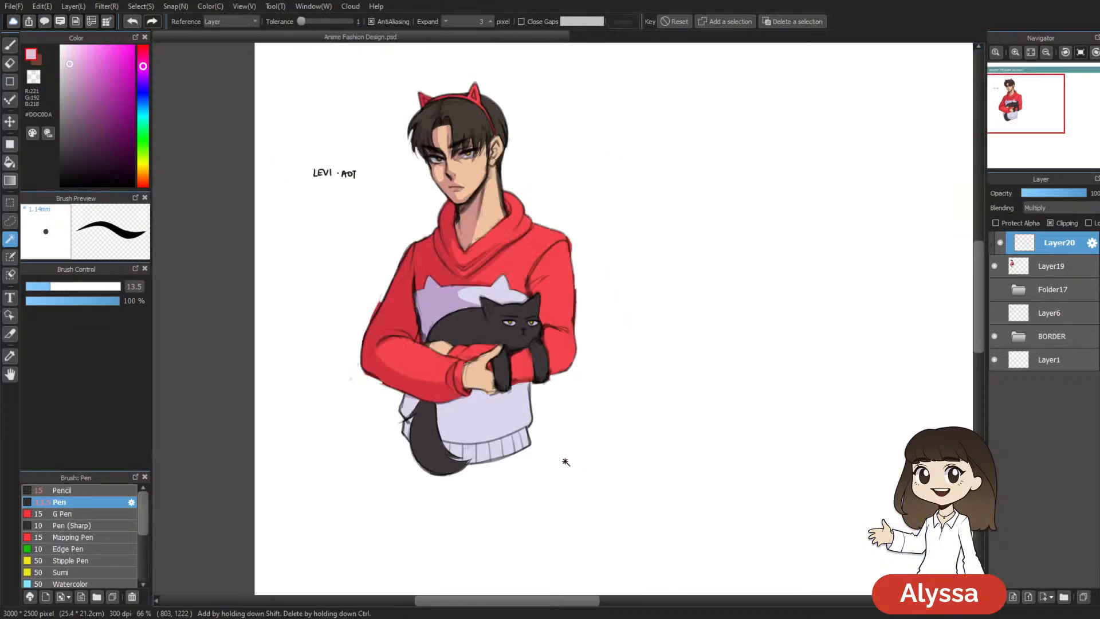
# Step: Outline shadows along the cat's hanging tail and on the lower sweater beneath the folded forearms with the 13.5 px Pen
pyautogui.press('b')
pyautogui.hotkey('ctrl', '+')
pyautogui.moveTo(565, 459)
pyautogui.mouseDown()
pyautogui.moveTo(653, 300)
pyautogui.moveTo(598, 440)
pyautogui.mouseUp()
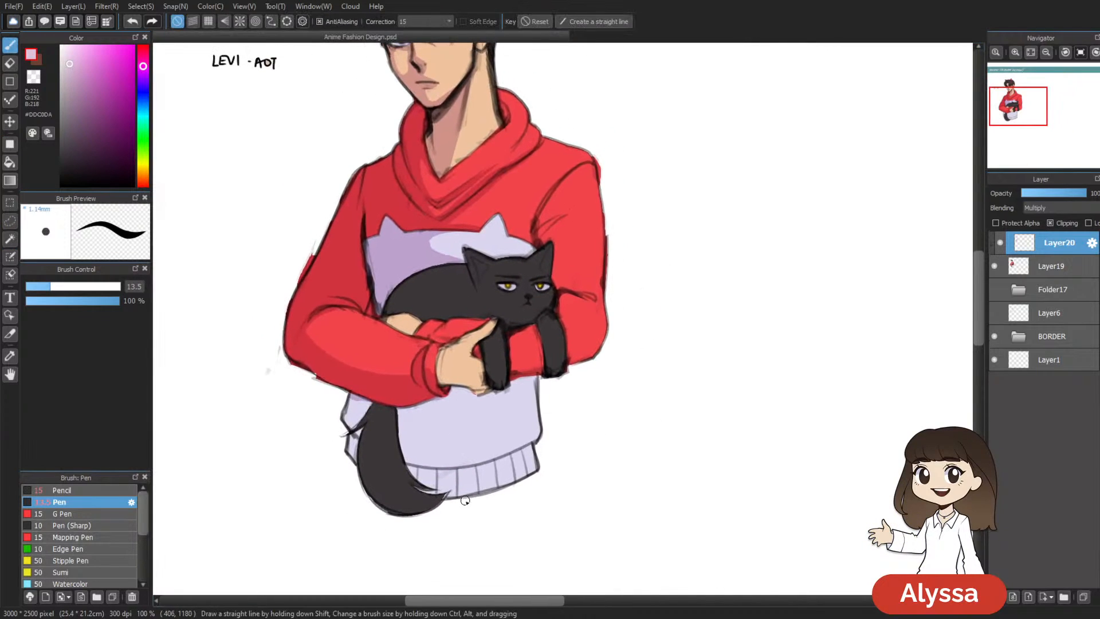
pyautogui.moveTo(428, 508)
pyautogui.mouseDown()
pyautogui.moveTo(377, 453)
pyautogui.moveTo(381, 413)
pyautogui.moveTo(464, 398)
pyautogui.moveTo(491, 410)
pyautogui.moveTo(537, 394)
pyautogui.mouseUp()
pyautogui.moveTo(611, 339)
pyautogui.mouseDown()
pyautogui.moveTo(486, 392)
pyautogui.moveTo(443, 389)
pyautogui.mouseUp()
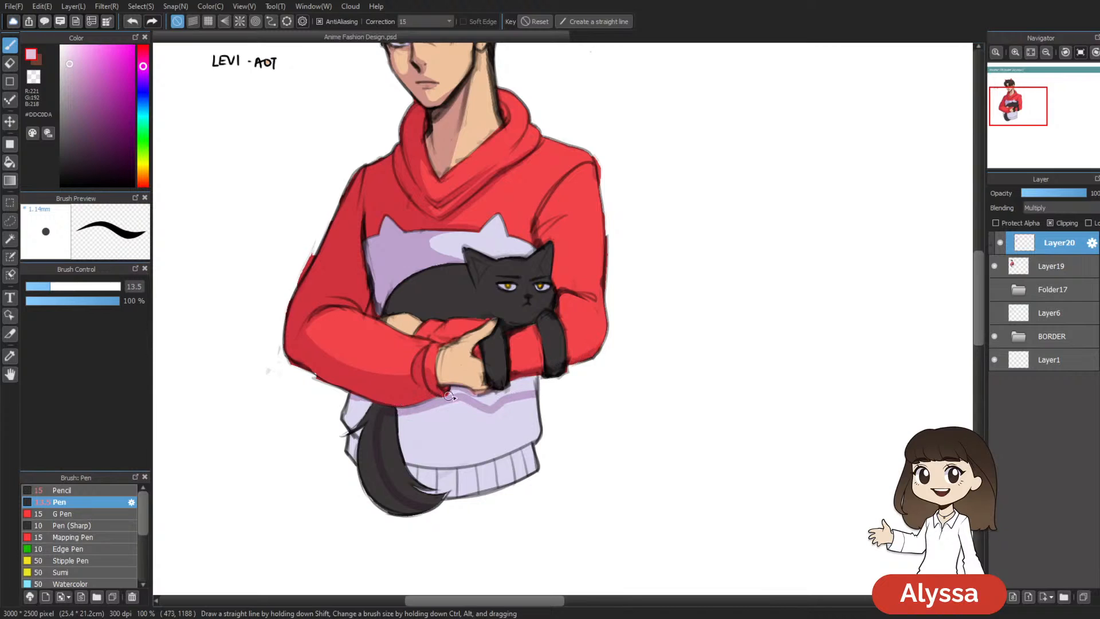
# Step: Select the outlined tail and lower-sweater shadows with the Magic Wand, fill them with #DDC0DA and deselect
pyautogui.press('w')
pyautogui.click(512, 387)
pyautogui.keyDown('shift'); pyautogui.click(359, 412); pyautogui.keyUp('shift')
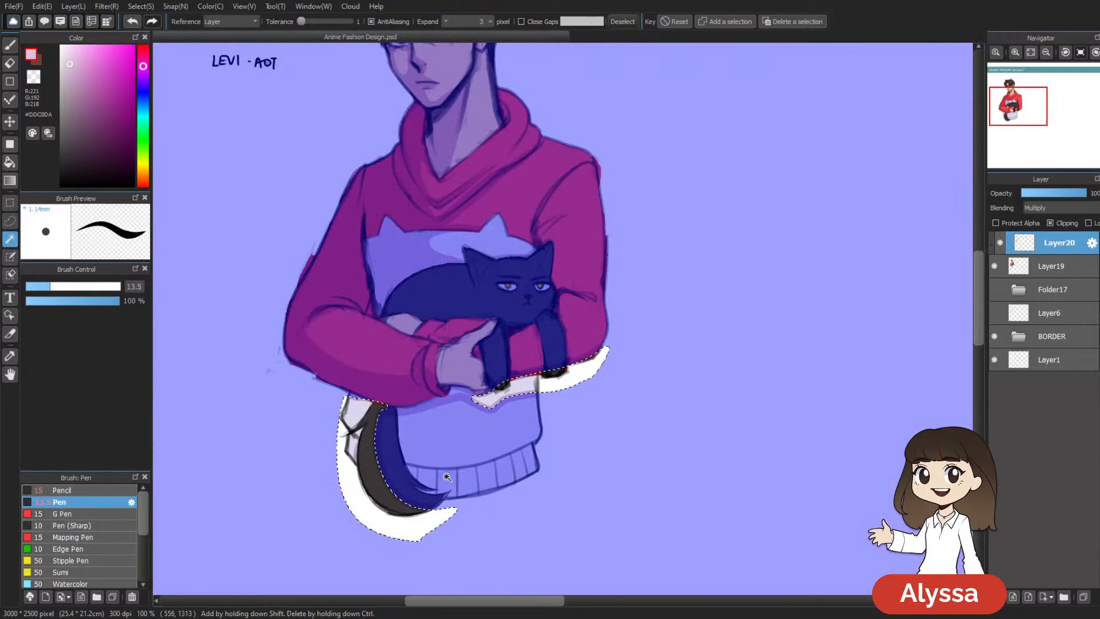
pyautogui.press('Delete')
pyautogui.hotkey('ctrl', 'd')
# Step: Paint a shadow under the front cuff and a thin shadow along the upper edge of the sweater's ribbed hem with the Pen
pyautogui.press('b')
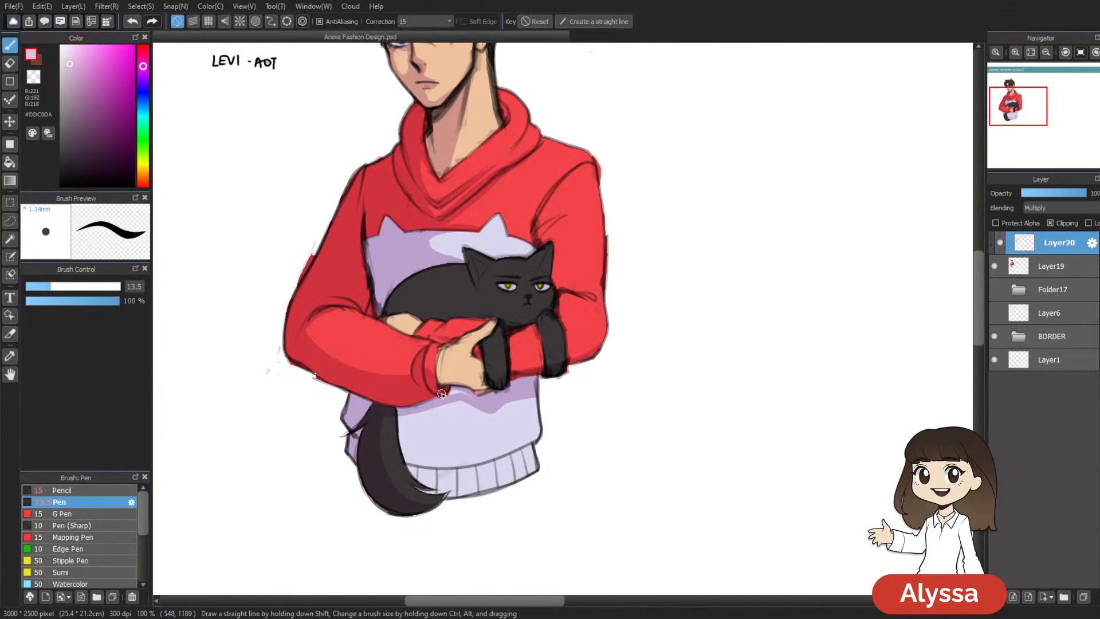
pyautogui.moveTo(432, 382); pyautogui.dragTo(491, 395)
pyautogui.moveTo(443, 466)
pyautogui.mouseDown()
pyautogui.moveTo(387, 434)
pyautogui.moveTo(477, 417)
pyautogui.mouseUp()
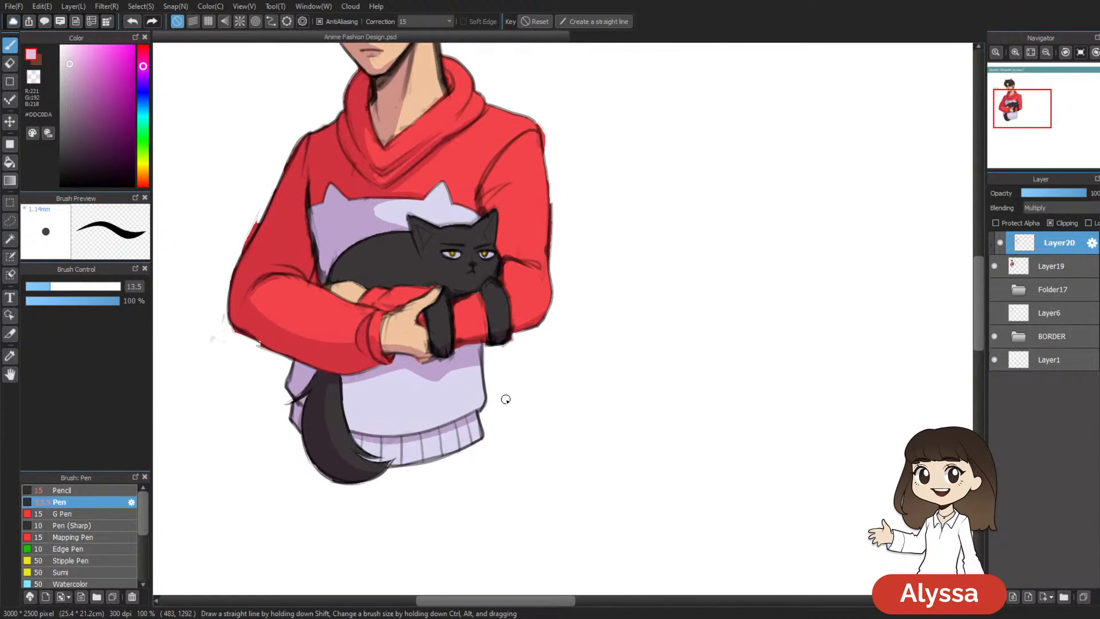
pyautogui.moveTo(400, 438); pyautogui.dragTo(357, 437)
pyautogui.moveTo(662, 354)
pyautogui.mouseDown()
pyautogui.moveTo(638, 475)
pyautogui.moveTo(616, 508)
pyautogui.moveTo(655, 456)
pyautogui.mouseUp()
pyautogui.scroll(-2, 649, 474)
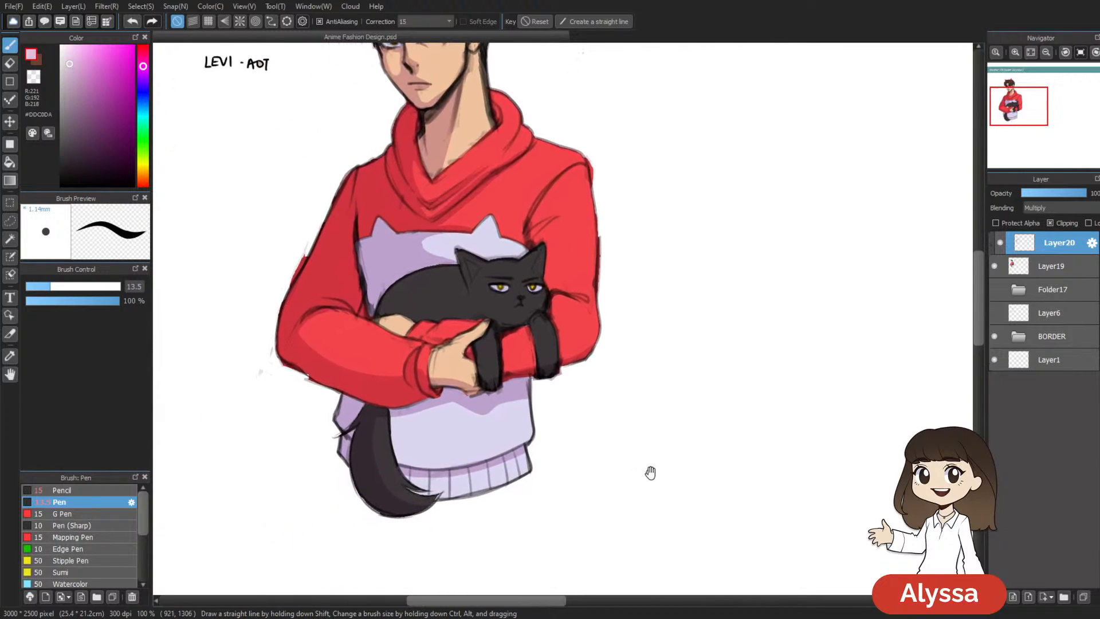
pyautogui.scroll(-1, 659, 477)
pyautogui.scroll(3, 659, 477)
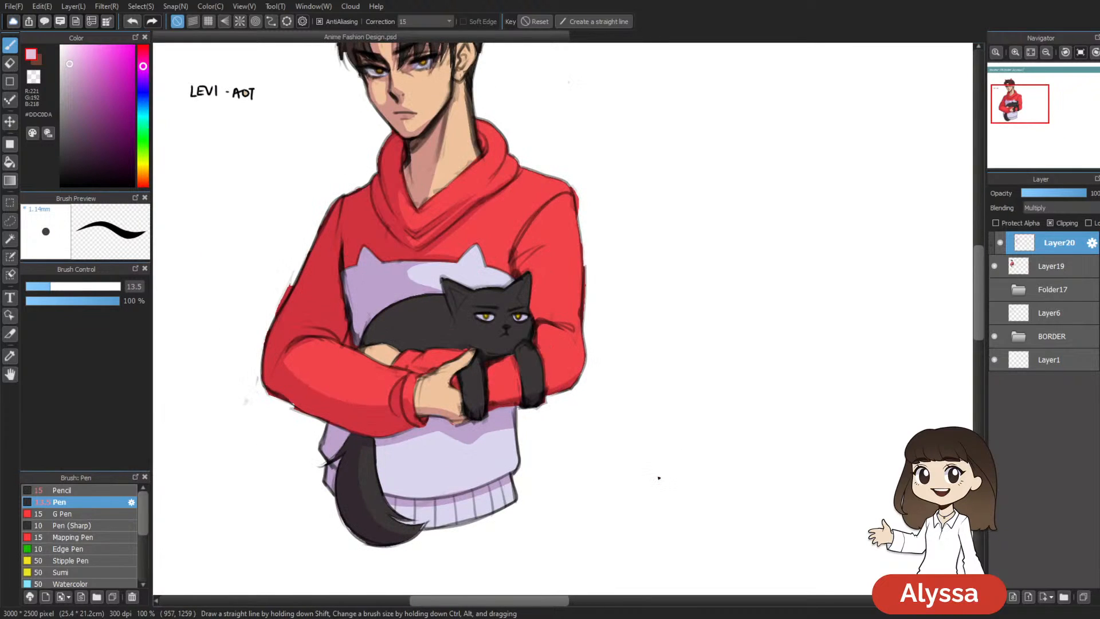
# Step: Refine the shadow on the lower light-coloured part of the sweater below the arms, using the Pen and the Eraser
pyautogui.moveTo(629, 287); pyautogui.dragTo(625, 346)
pyautogui.moveTo(503, 368); pyautogui.dragTo(554, 346)
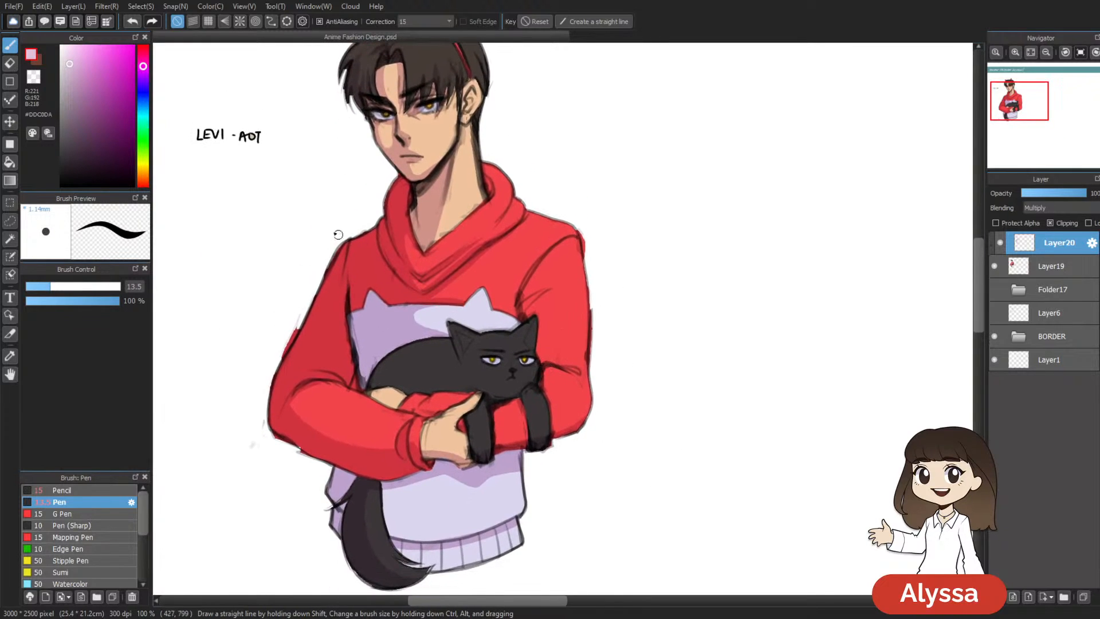
pyautogui.click(9, 63)
pyautogui.moveTo(536, 399); pyautogui.dragTo(517, 356)
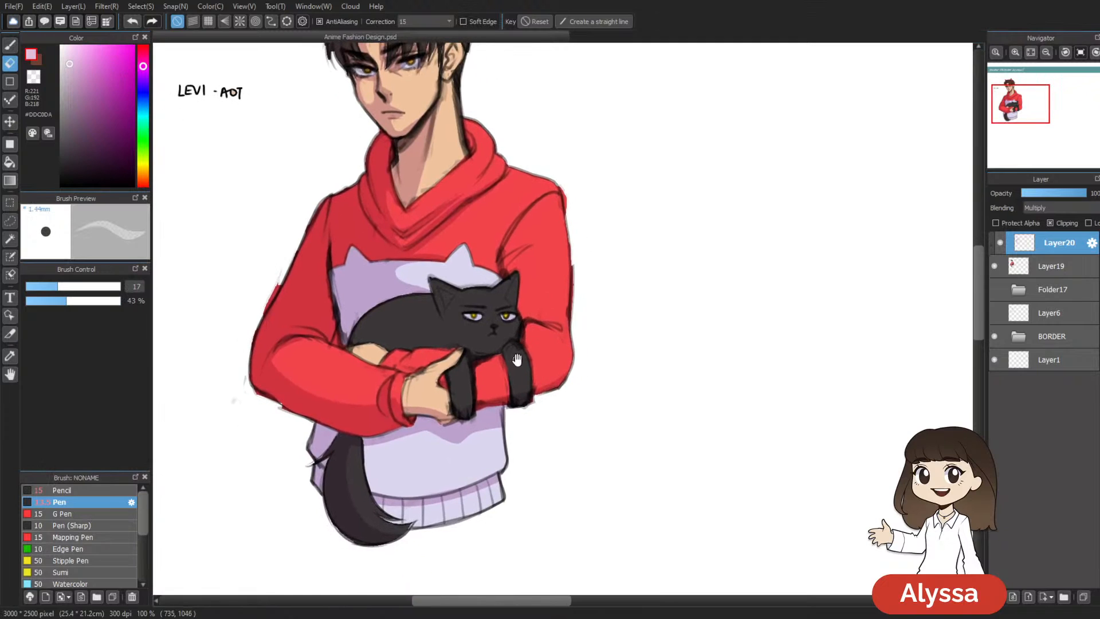
pyautogui.moveTo(453, 428); pyautogui.dragTo(455, 447)
pyautogui.moveTo(451, 492); pyautogui.dragTo(452, 501)
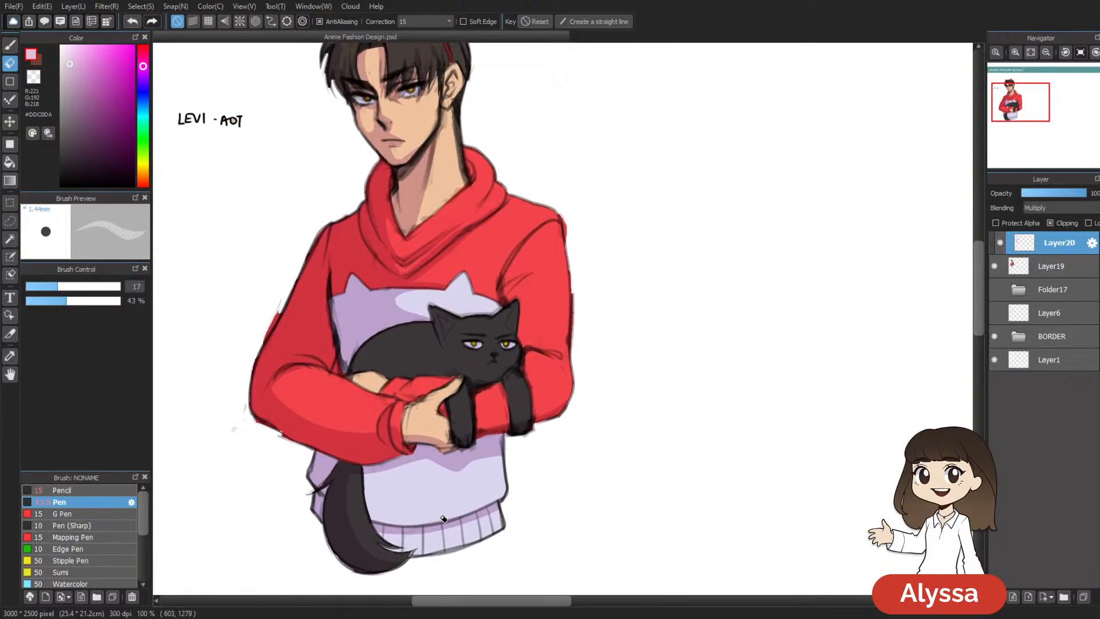
pyautogui.hotkey('ctrl', '-')
pyautogui.press('b')
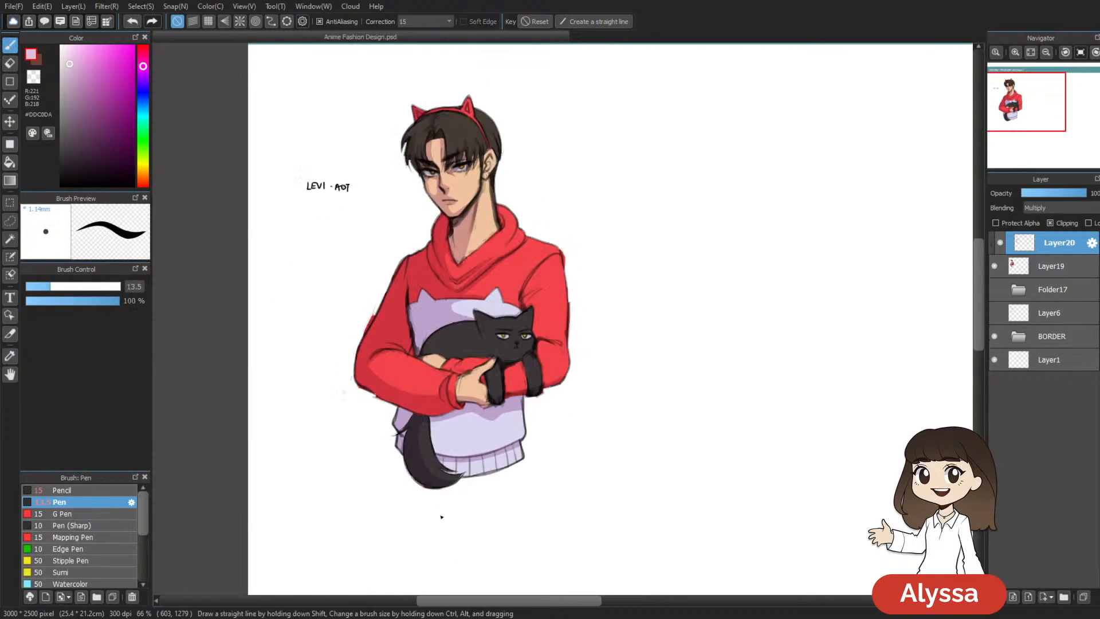
pyautogui.hotkey('ctrl', '+')
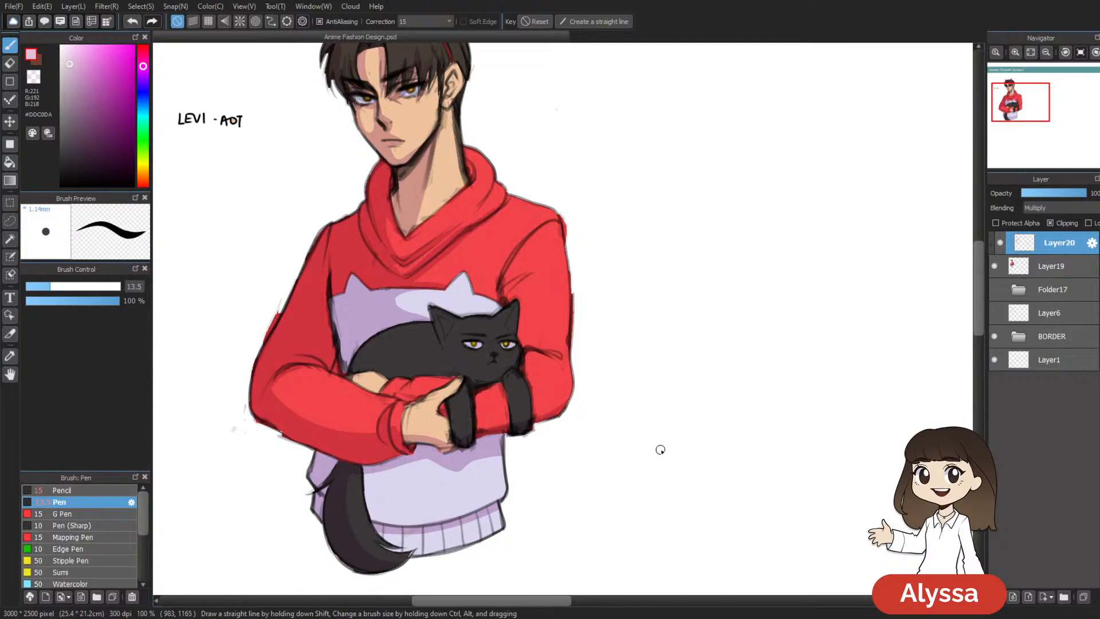
# Step: Soften the shadow edge around the lit area of the sweater's chest panel with the semi-transparent Eraser
pyautogui.moveTo(600, 338); pyautogui.dragTo(544, 295)
pyautogui.press('e')
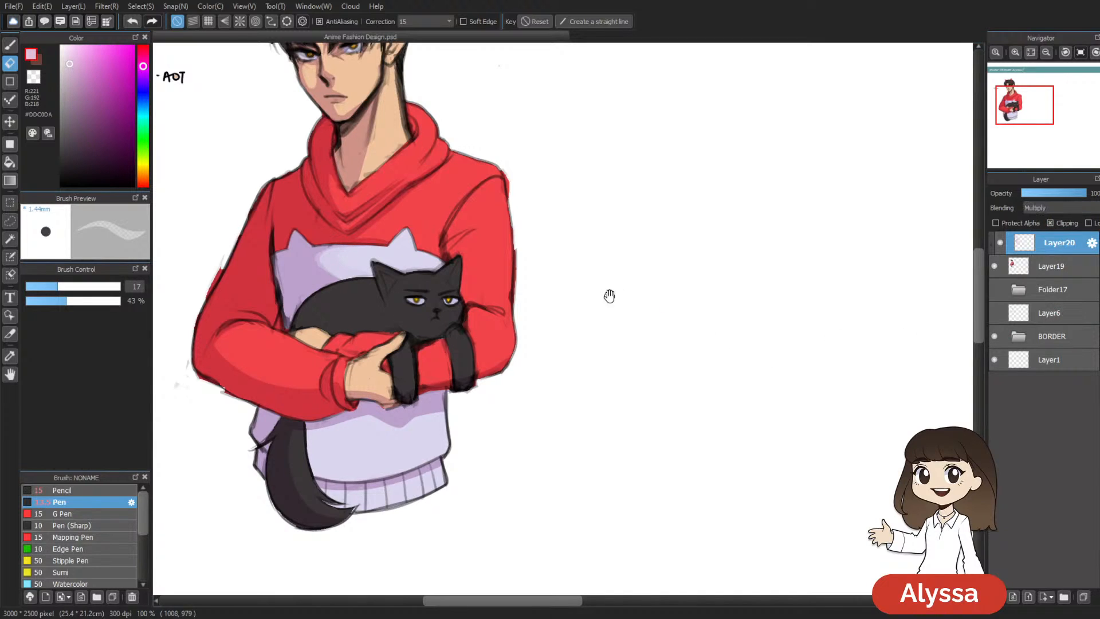
pyautogui.scroll(-2, 611, 297)
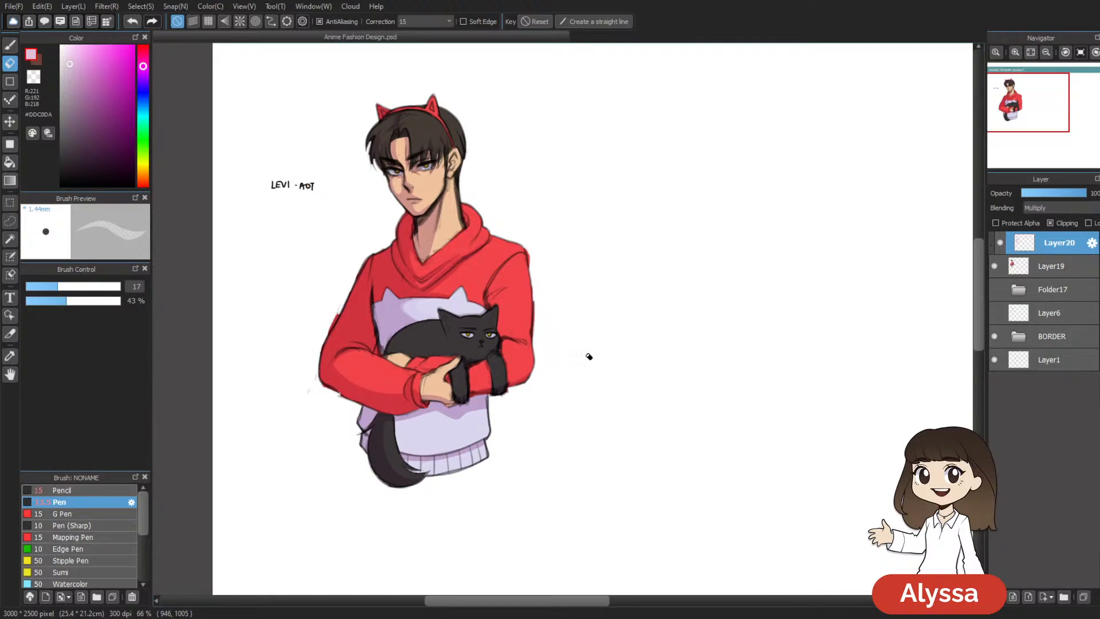
pyautogui.scroll(2, 589, 357)
pyautogui.moveTo(450, 187); pyautogui.dragTo(475, 253)
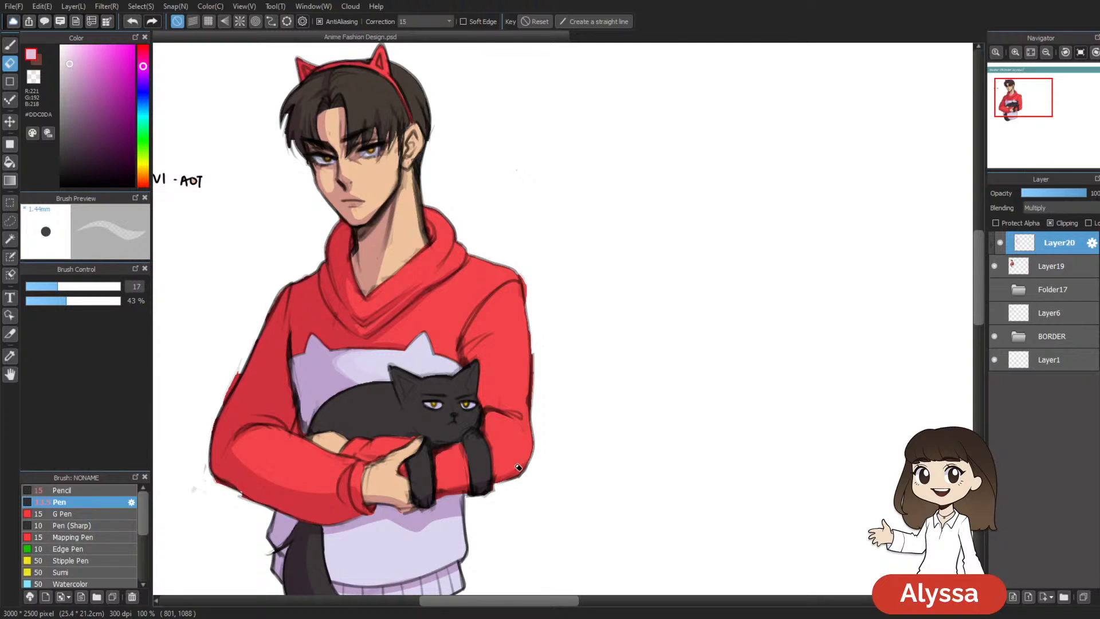
pyautogui.scroll(-2, 518, 468)
pyautogui.scroll(1, 518, 468)
pyautogui.scroll(1, 450, 344)
pyautogui.moveTo(390, 492); pyautogui.dragTo(389, 507)
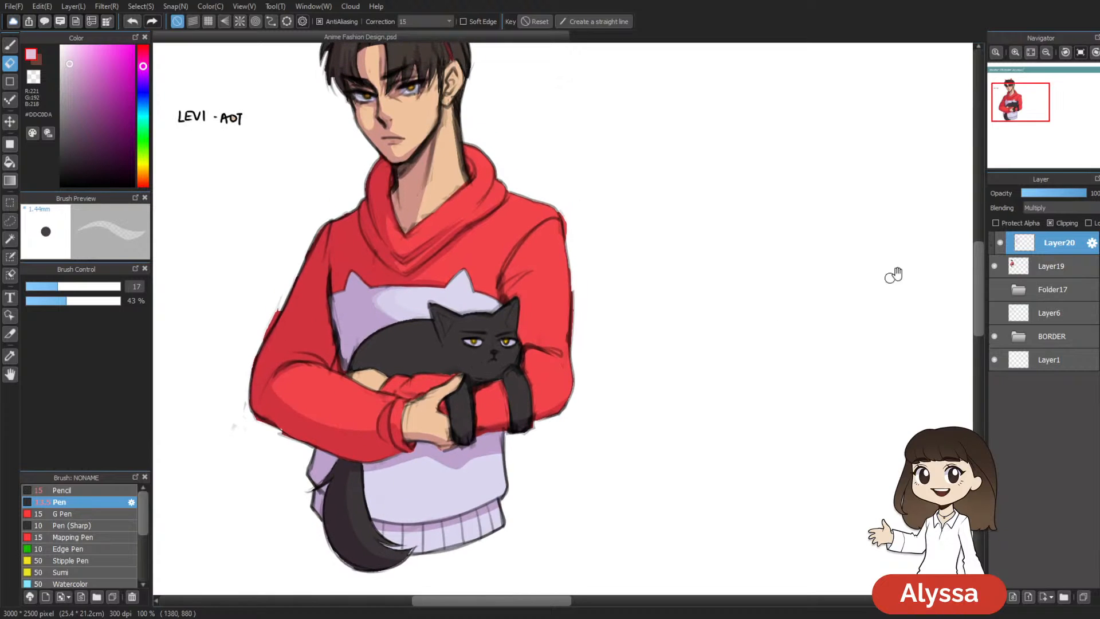
# Step: Temporarily switch Layer20 to Normal blending to check the painted shadow shapes, and return it to Multiply
pyautogui.click(1043, 222)
pyautogui.moveTo(684, 403); pyautogui.dragTo(712, 469)
pyautogui.moveTo(716, 521)
pyautogui.mouseDown()
pyautogui.moveTo(707, 524)
pyautogui.moveTo(716, 486)
pyautogui.moveTo(690, 530)
pyautogui.moveTo(671, 488)
pyautogui.moveTo(712, 516)
pyautogui.mouseUp()
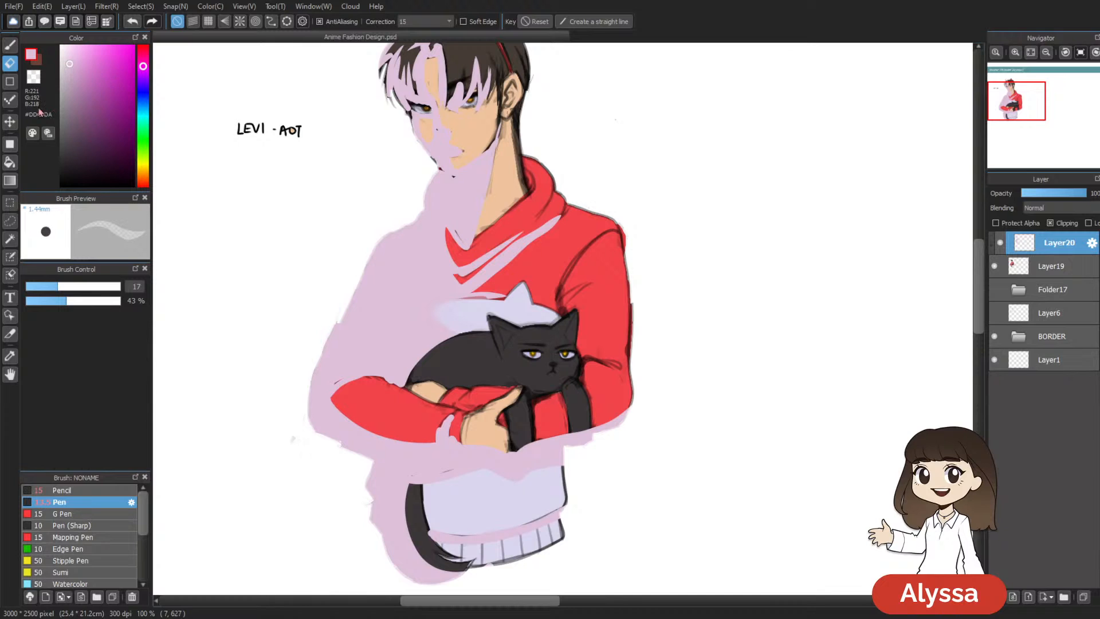
pyautogui.scroll(-3, 658, 413)
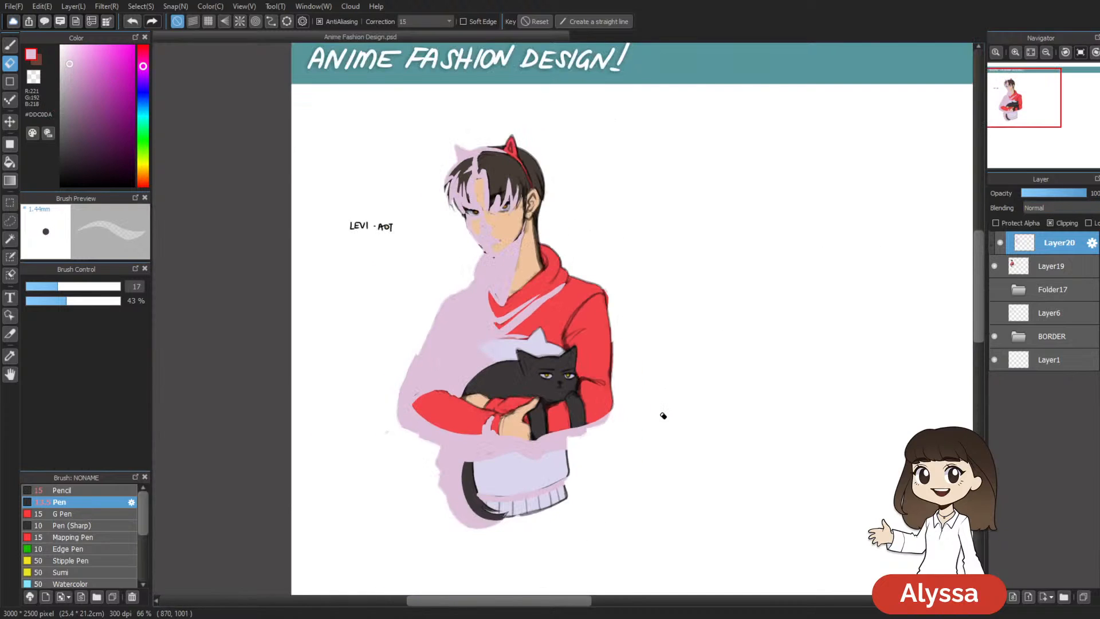
pyautogui.scroll(1, 664, 416)
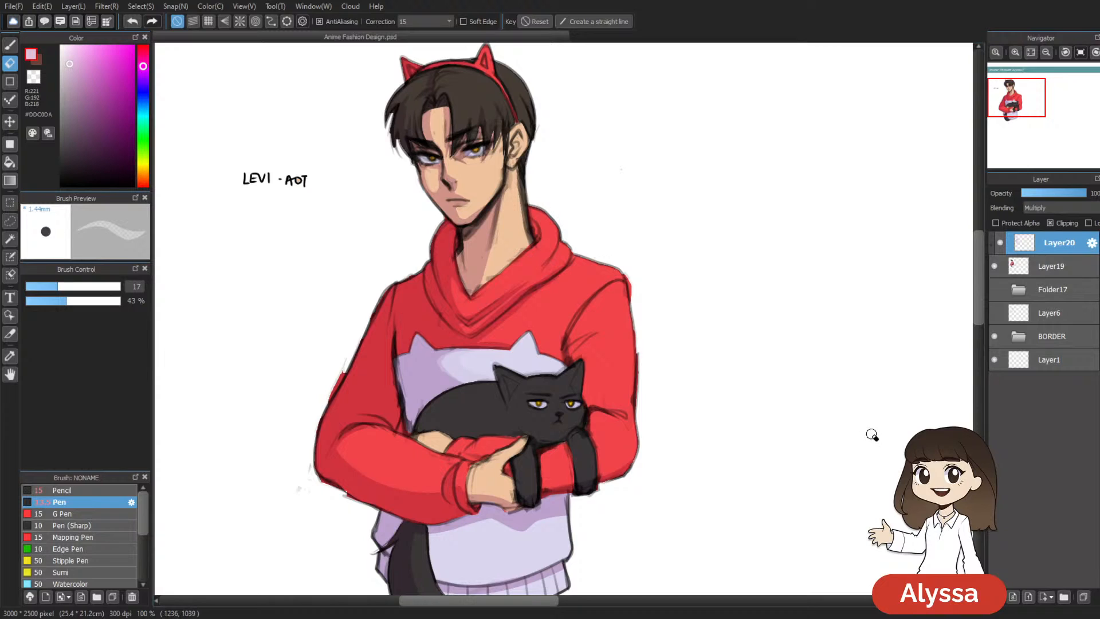
# Step: Paint Multiply shadows on the red sweater beneath the cowl collar and across the chest with the Pen
pyautogui.moveTo(752, 549); pyautogui.dragTo(719, 496)
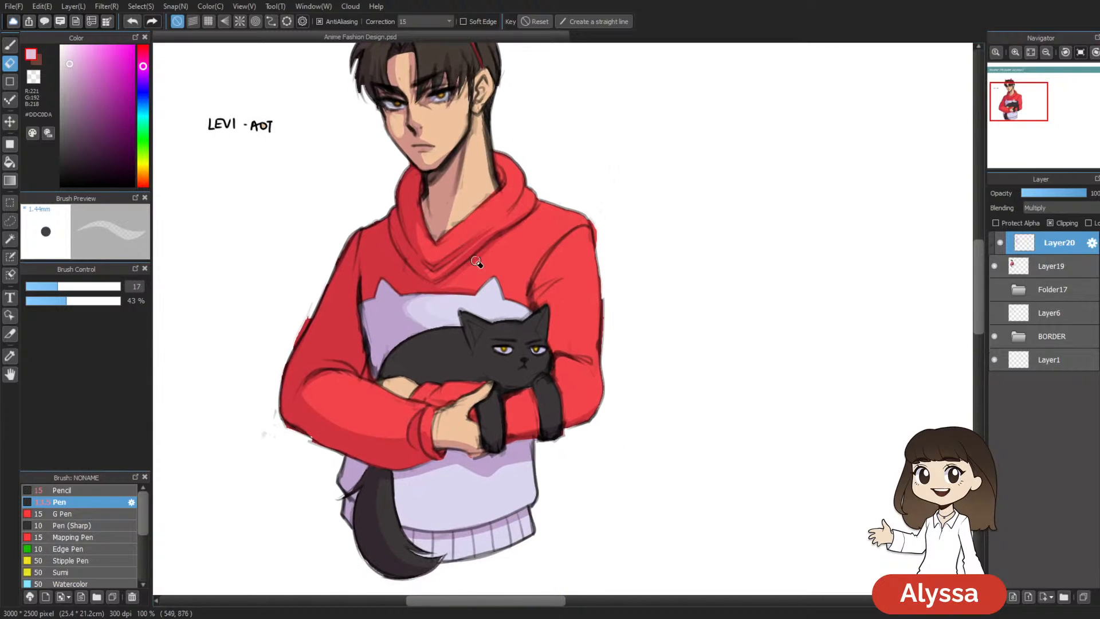
pyautogui.press('b')
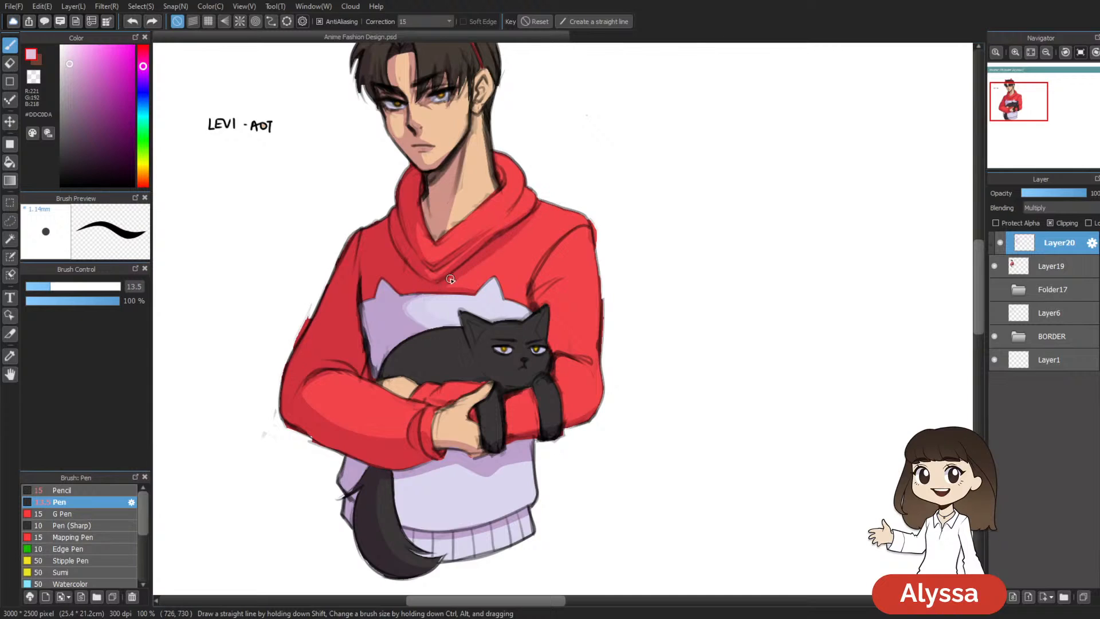
pyautogui.moveTo(597, 275); pyautogui.dragTo(527, 281)
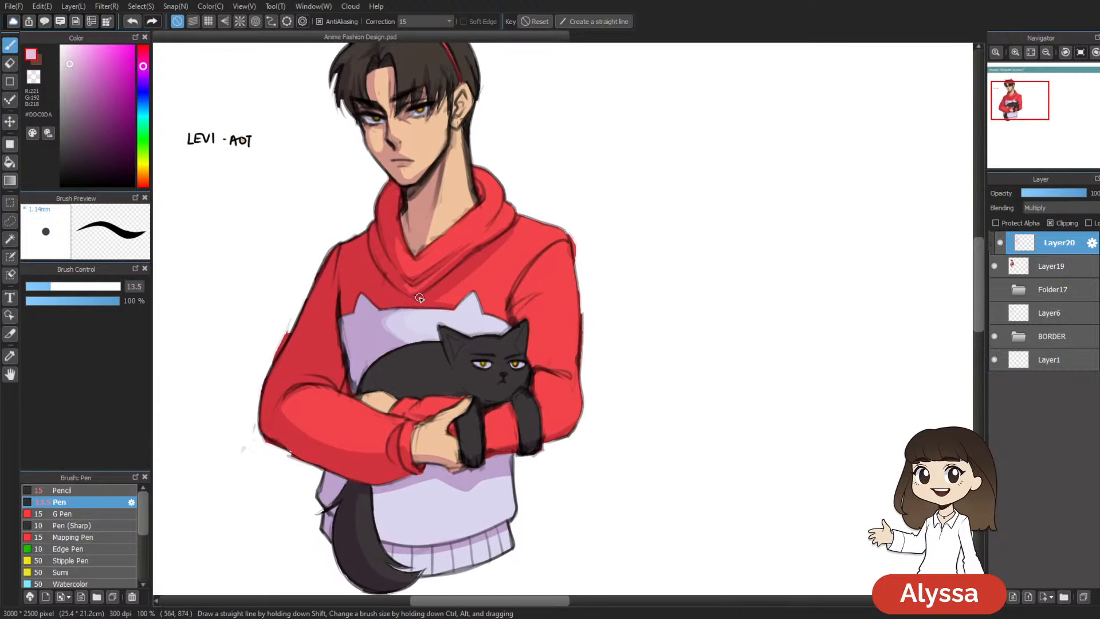
pyautogui.moveTo(395, 310); pyautogui.dragTo(453, 309)
pyautogui.moveTo(565, 287); pyautogui.dragTo(428, 277)
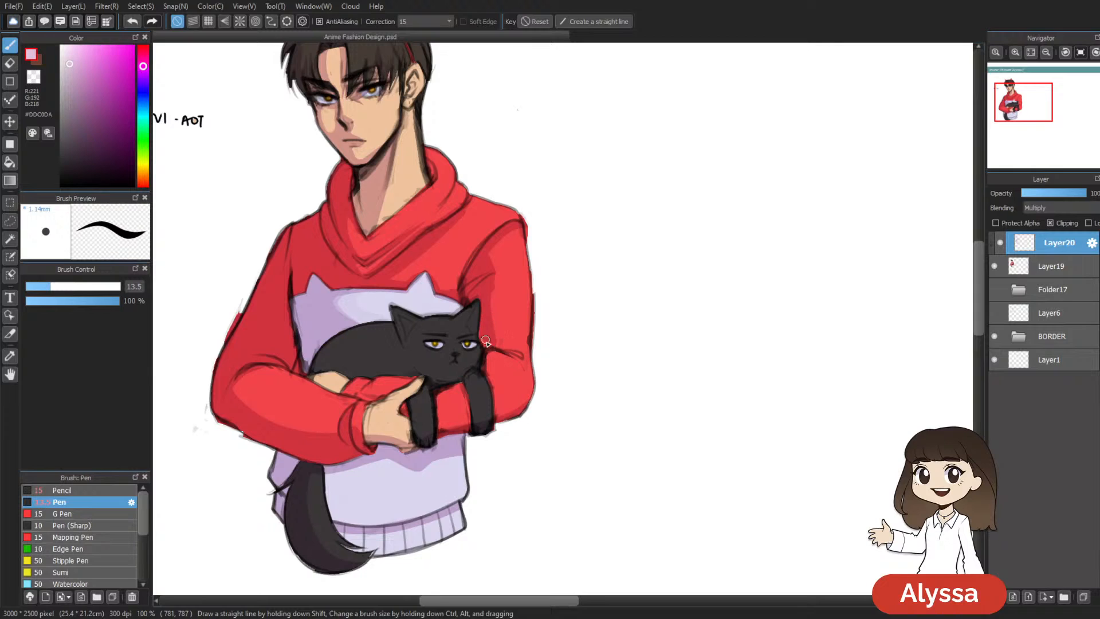
# Step: Paint shadows in the sleeve fold beside the cat and on the forearm beneath it, undoing the unwanted stroke
pyautogui.moveTo(494, 353); pyautogui.dragTo(521, 357)
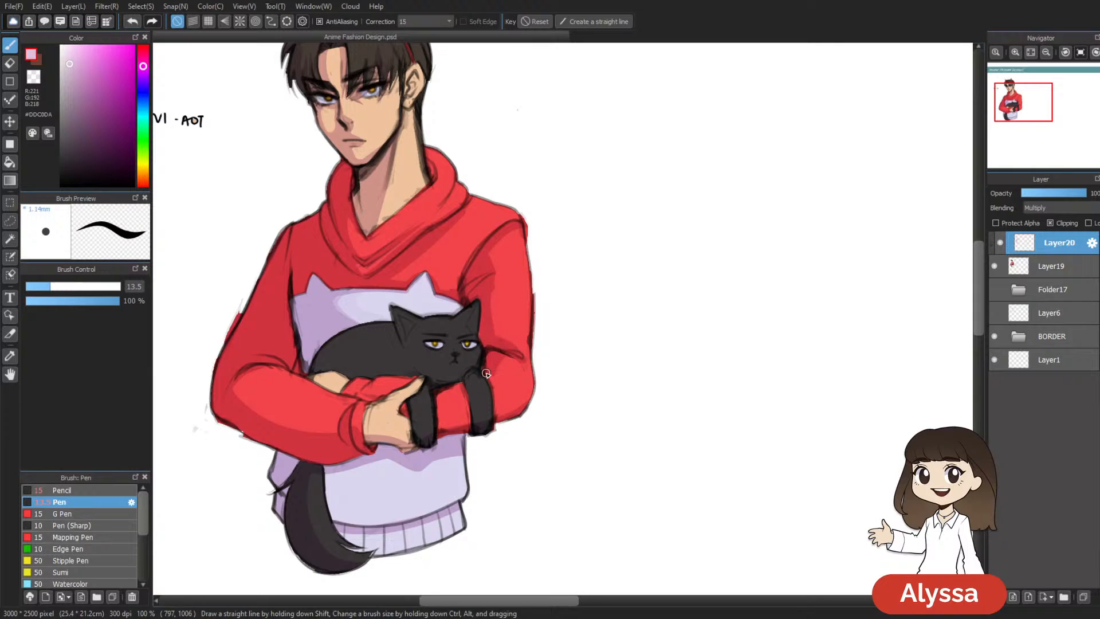
pyautogui.moveTo(442, 393)
pyautogui.mouseDown()
pyautogui.moveTo(461, 387)
pyautogui.moveTo(370, 395)
pyautogui.mouseUp()
pyautogui.hotkey('ctrl', 'z')
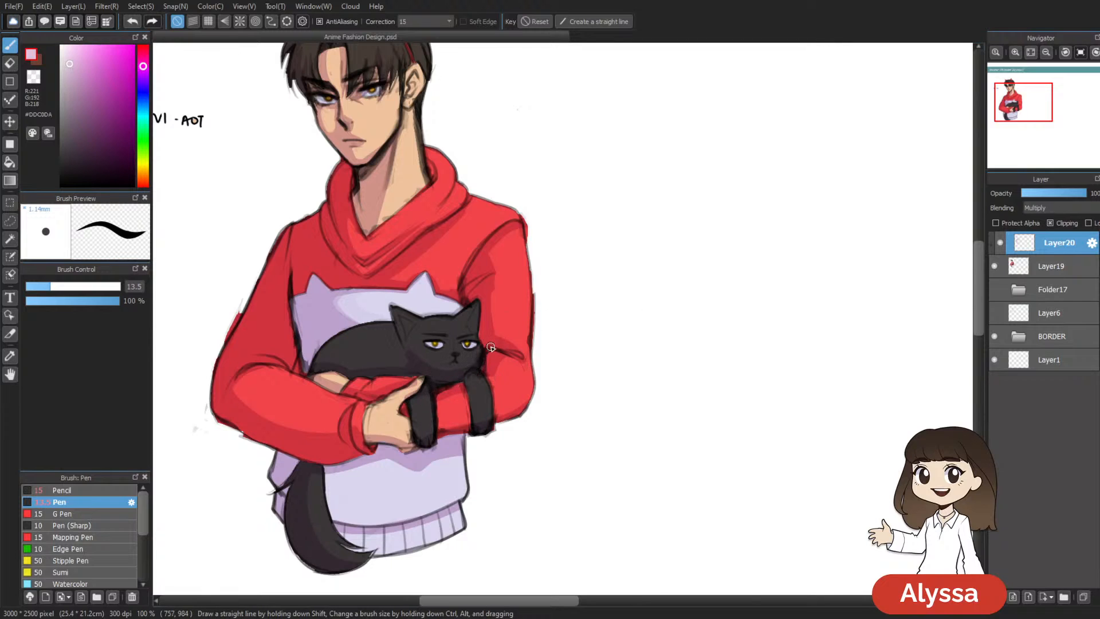
# Step: Touch up the shading on the cat's head and ear with the Pen, undoing the unwanted stroke
pyautogui.scroll(-2, 524, 335)
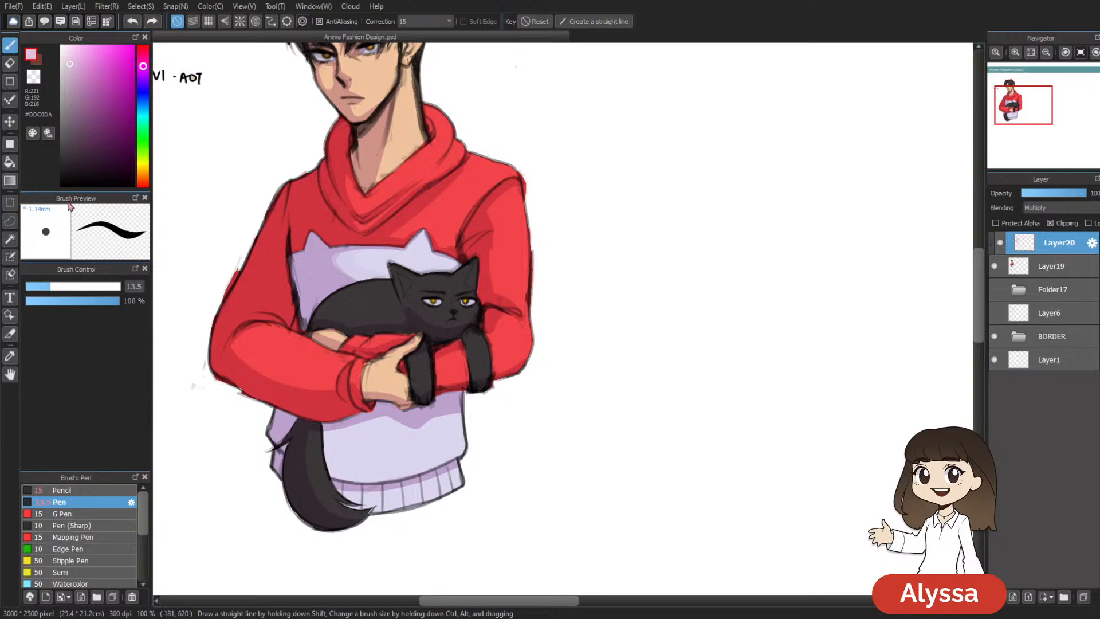
pyautogui.moveTo(638, 229); pyautogui.dragTo(599, 225)
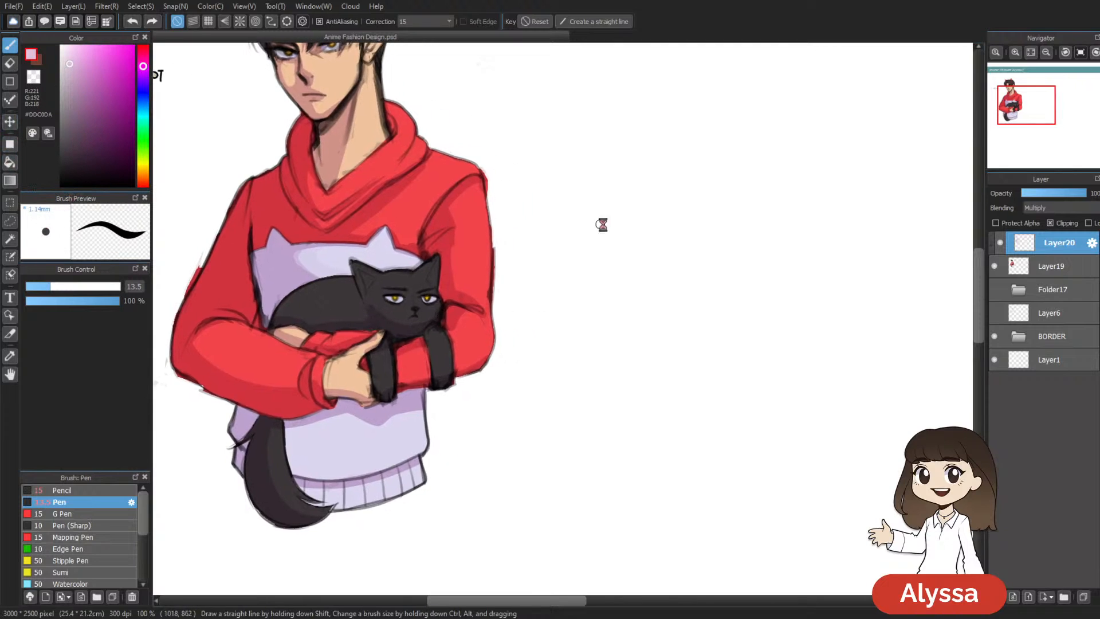
pyautogui.press('e')
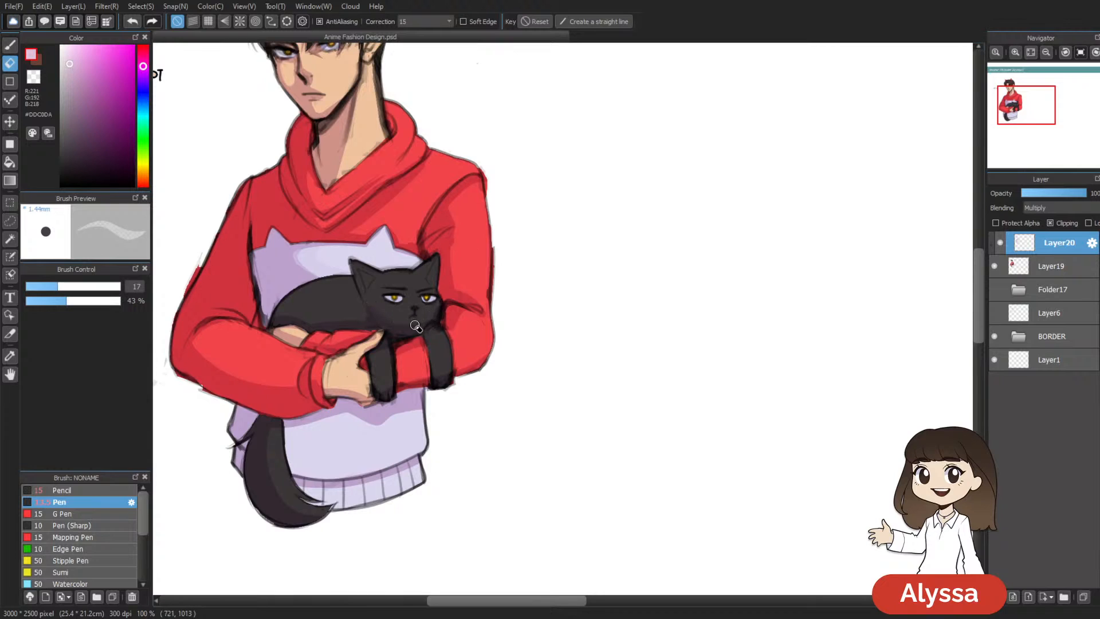
pyautogui.press('b')
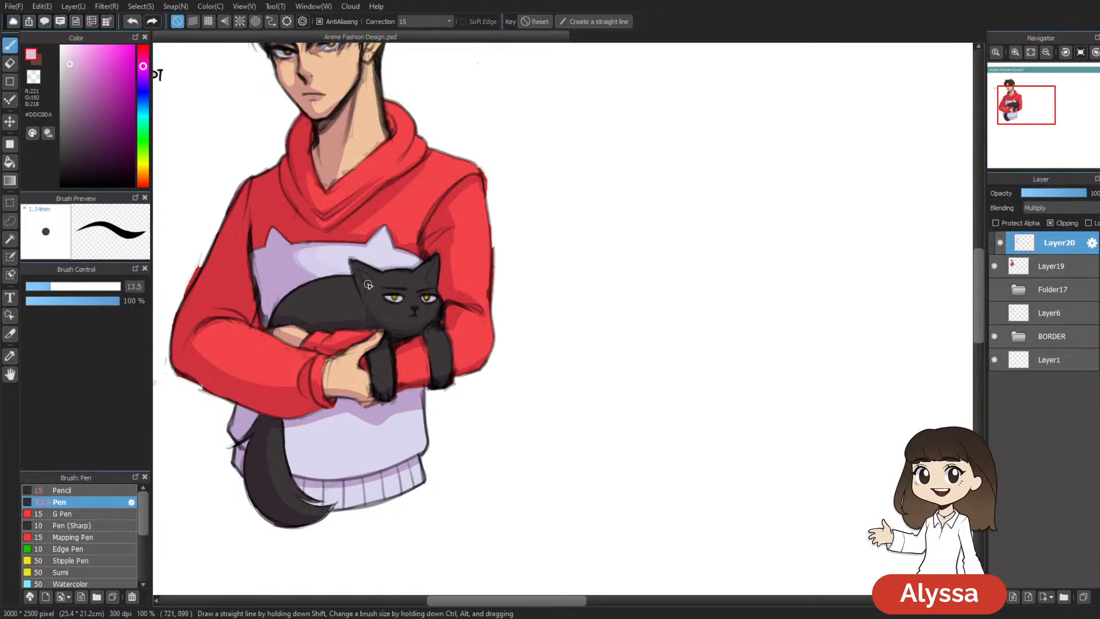
pyautogui.moveTo(350, 263); pyautogui.dragTo(361, 295)
pyautogui.hotkey('ctrl', 'z')
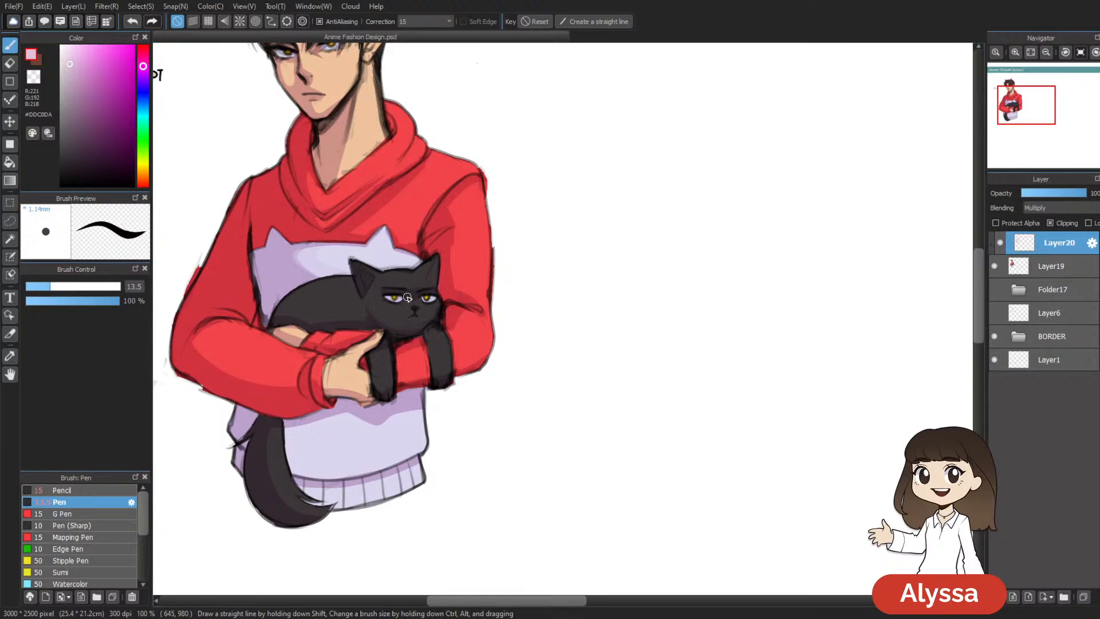
# Step: Examine the shading on the whole figure and close up on the face, hair and collar
pyautogui.moveTo(611, 364); pyautogui.dragTo(637, 360)
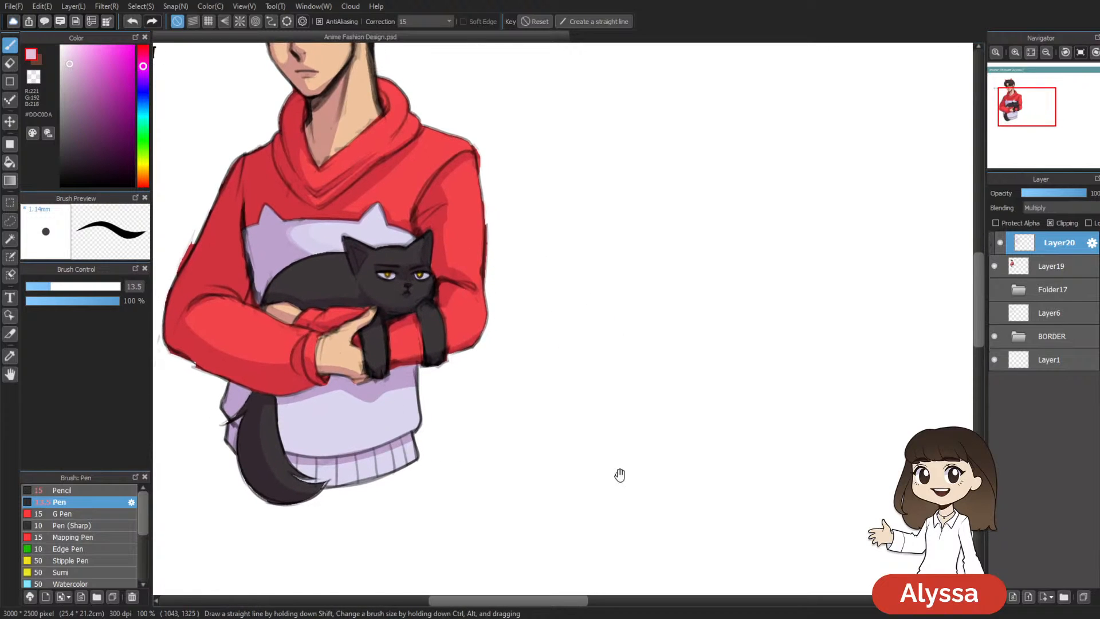
pyautogui.scroll(-2, 633, 518)
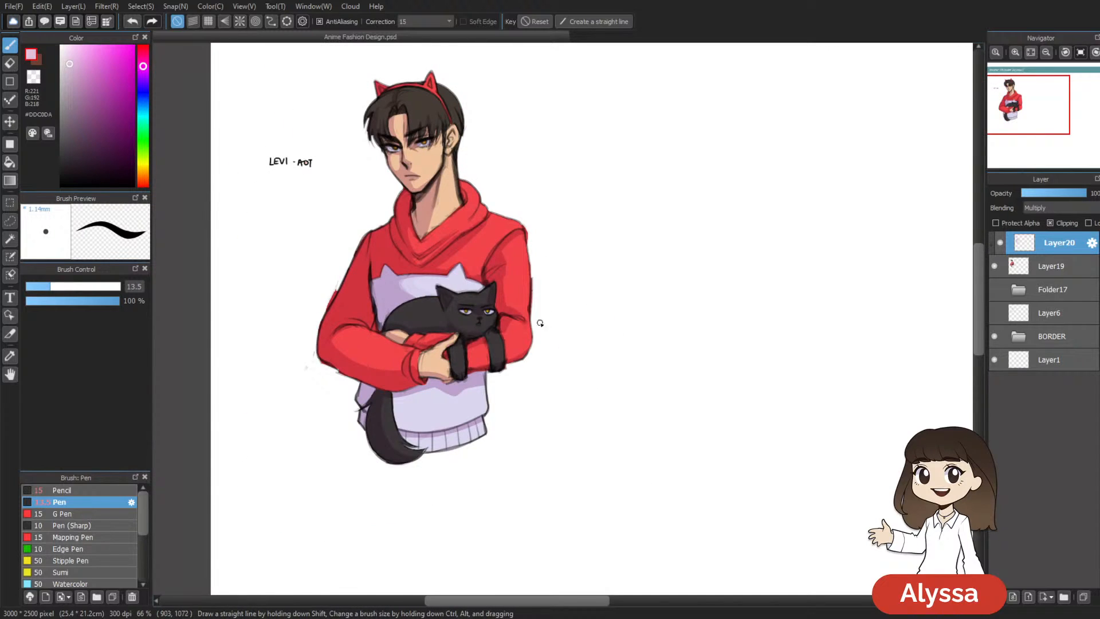
pyautogui.scroll(-1, 546, 386)
pyautogui.scroll(2, 544, 388)
pyautogui.scroll(1, 544, 388)
pyautogui.moveTo(440, 231); pyautogui.dragTo(587, 405)
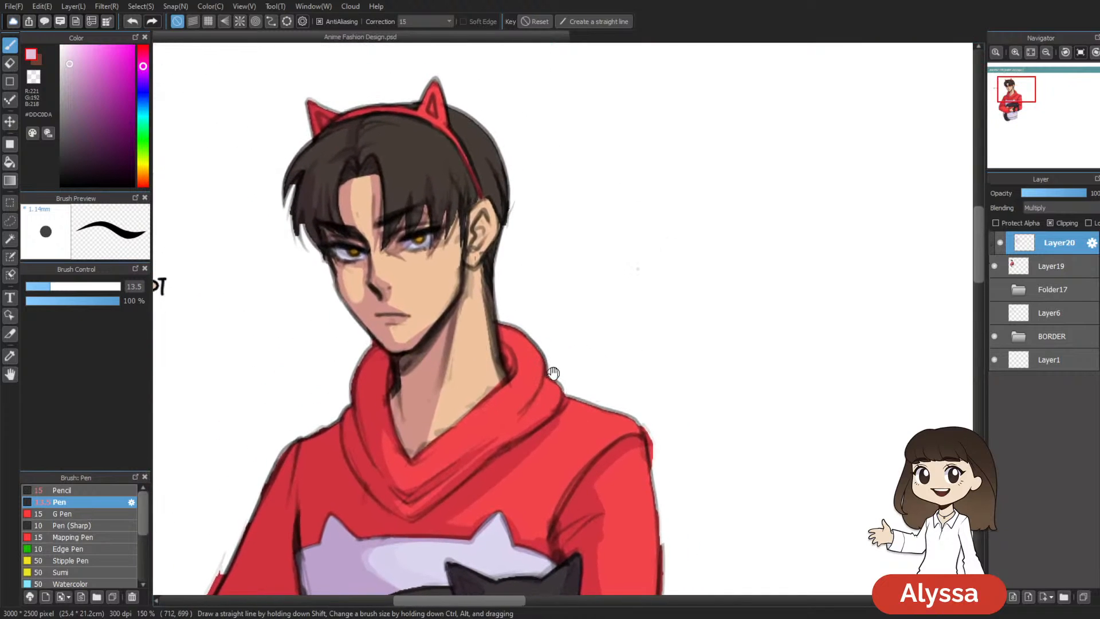
pyautogui.moveTo(555, 371); pyautogui.dragTo(554, 385)
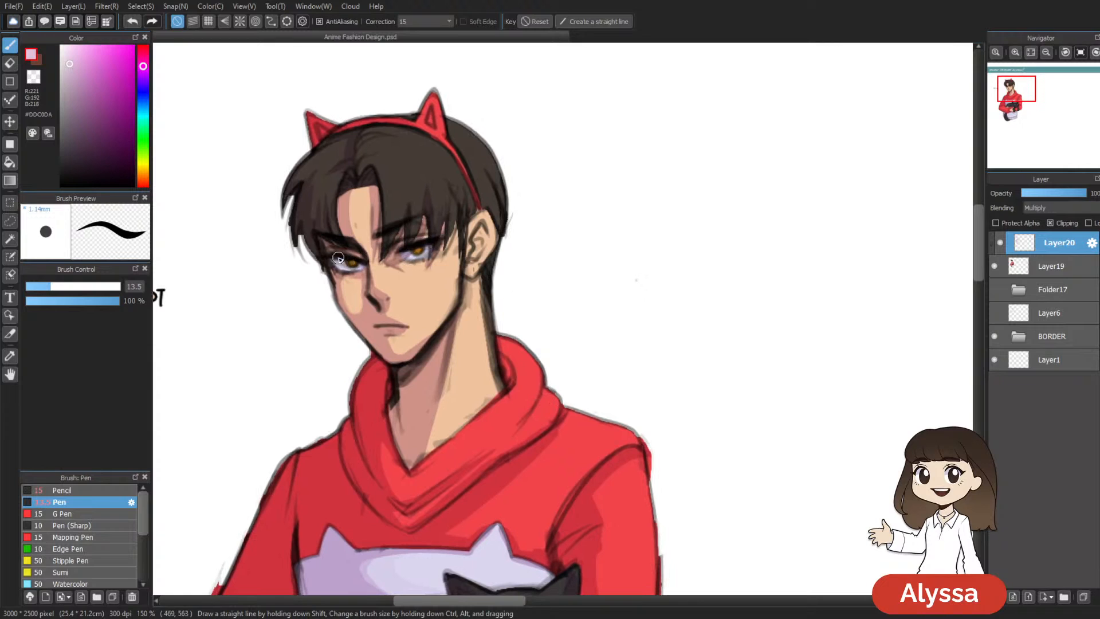
pyautogui.moveTo(556, 500); pyautogui.dragTo(509, 449)
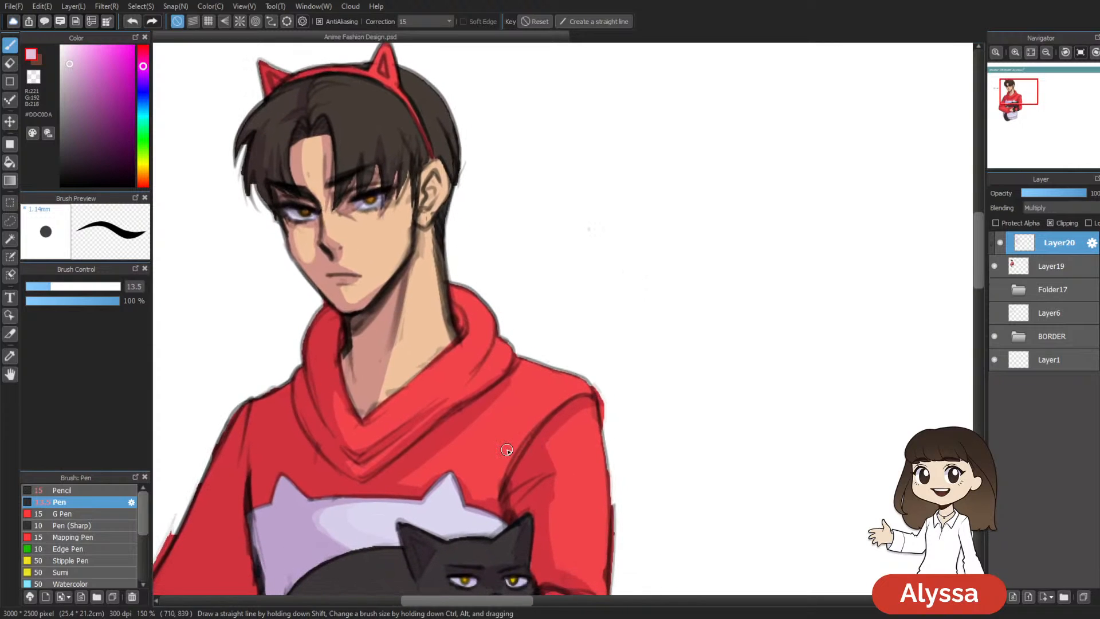
pyautogui.scroll(-2, 508, 452)
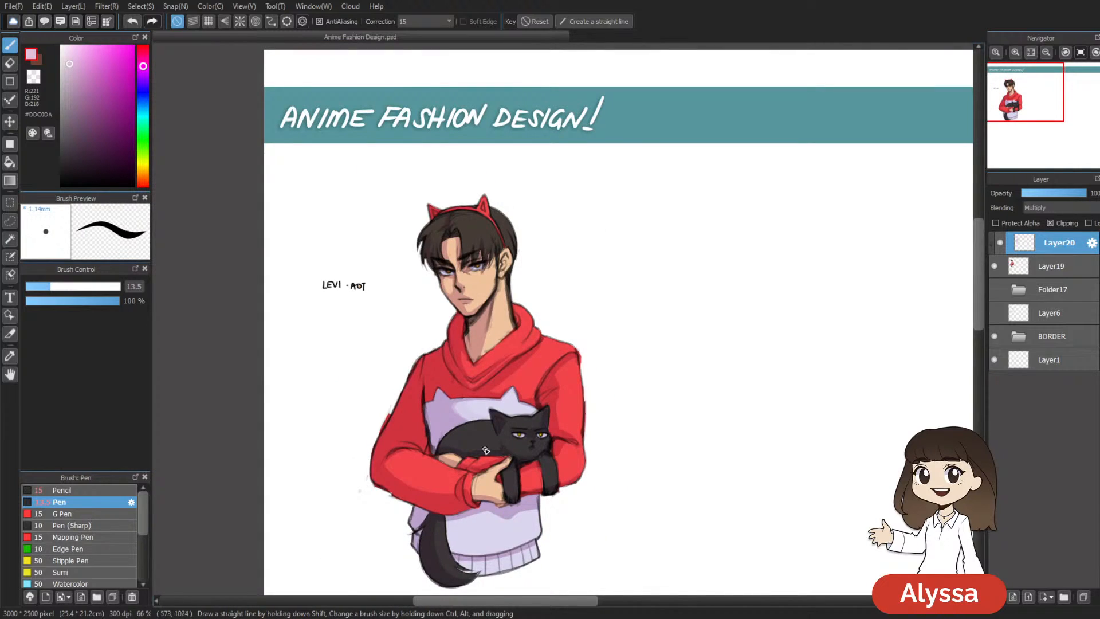
# Step: Add a new clipping layer above the shadow layer and merge the shadow layer down into the character layer
pyautogui.moveTo(646, 418); pyautogui.dragTo(586, 393)
pyautogui.hotkey('ctrl', 'shift', 'n')
pyautogui.hotkey('ctrl', '+')
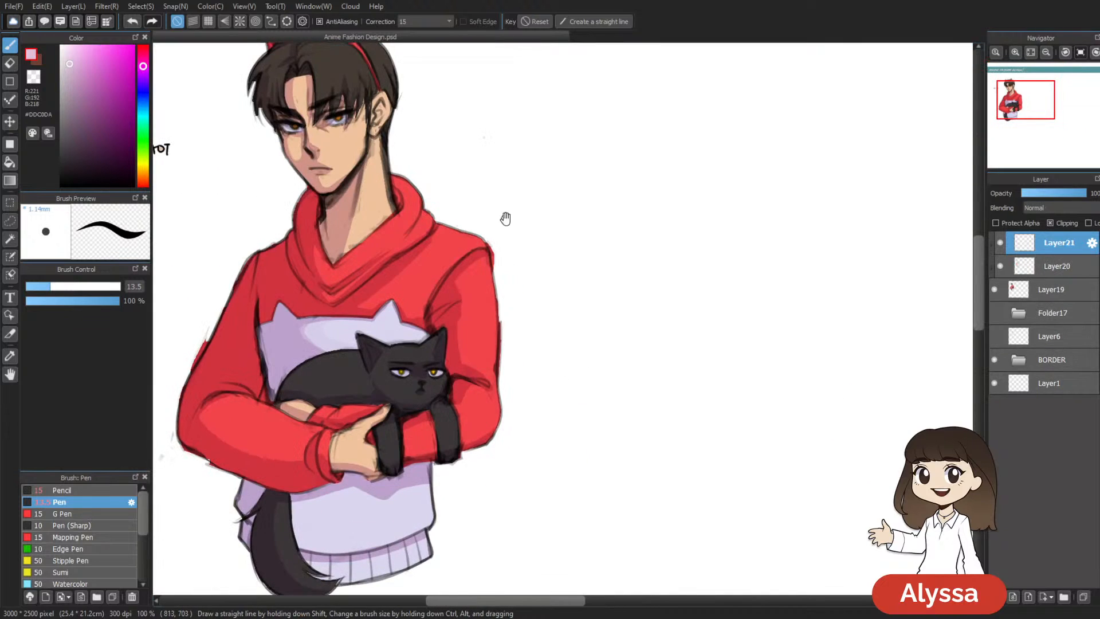
pyautogui.moveTo(498, 211); pyautogui.dragTo(738, 392)
pyautogui.click(1077, 270)
pyautogui.hotkey('ctrl', 'e')
pyautogui.moveTo(790, 526); pyautogui.dragTo(717, 413)
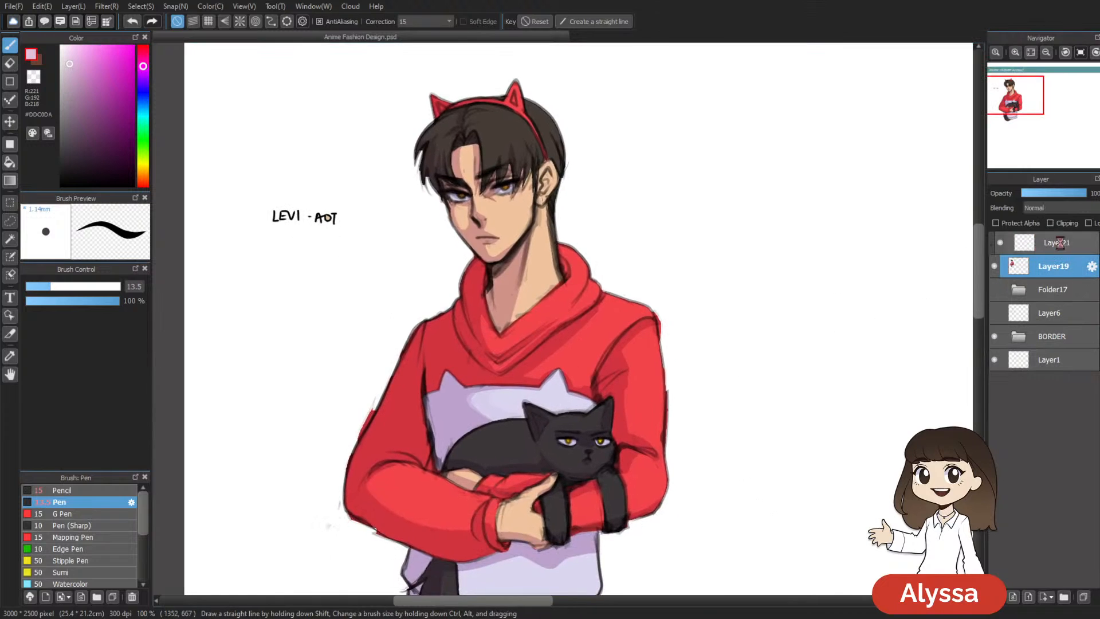
# Step: On the new clipping layer, lasso jagged highlight shapes across the hair and fill them with pale yellow #FEFFD8
pyautogui.click(1056, 244)
pyautogui.press('m')
pyautogui.moveTo(736, 490)
pyautogui.mouseDown()
pyautogui.moveTo(679, 349)
pyautogui.moveTo(643, 492)
pyautogui.mouseUp()
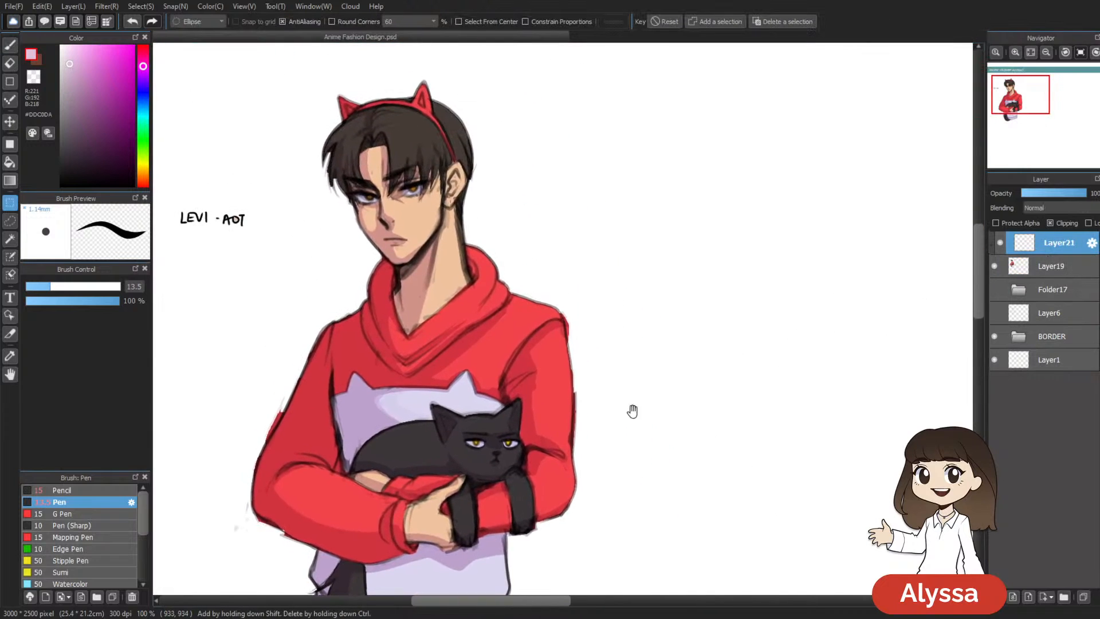
pyautogui.press('l')
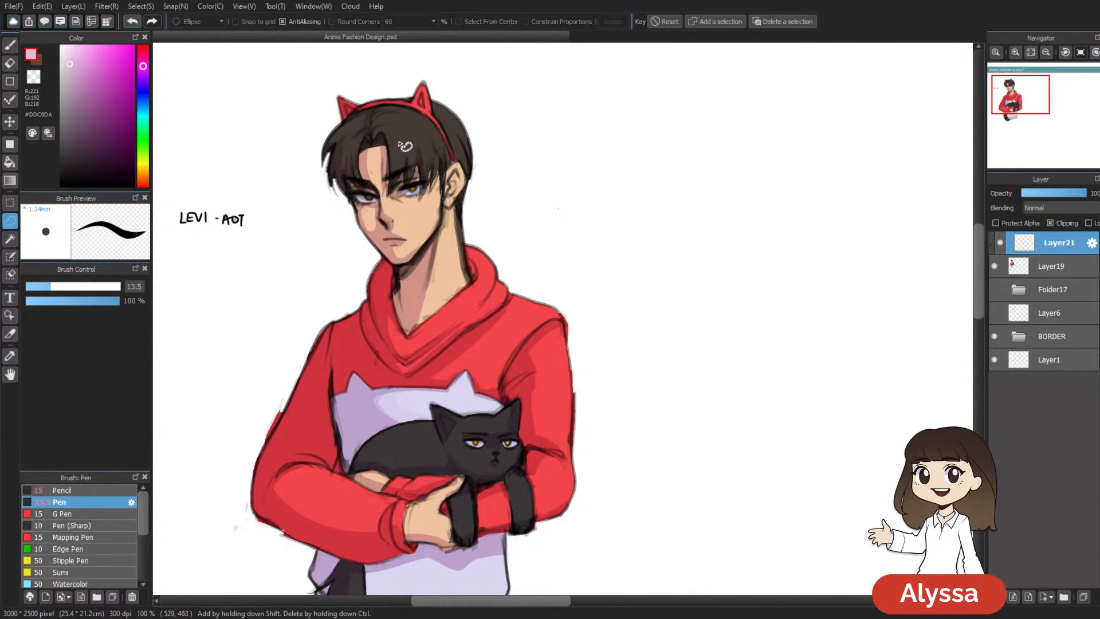
pyautogui.moveTo(402, 140)
pyautogui.mouseDown()
pyautogui.moveTo(427, 143)
pyautogui.moveTo(420, 134)
pyautogui.moveTo(465, 121)
pyautogui.moveTo(453, 144)
pyautogui.mouseUp()
pyautogui.press('b')
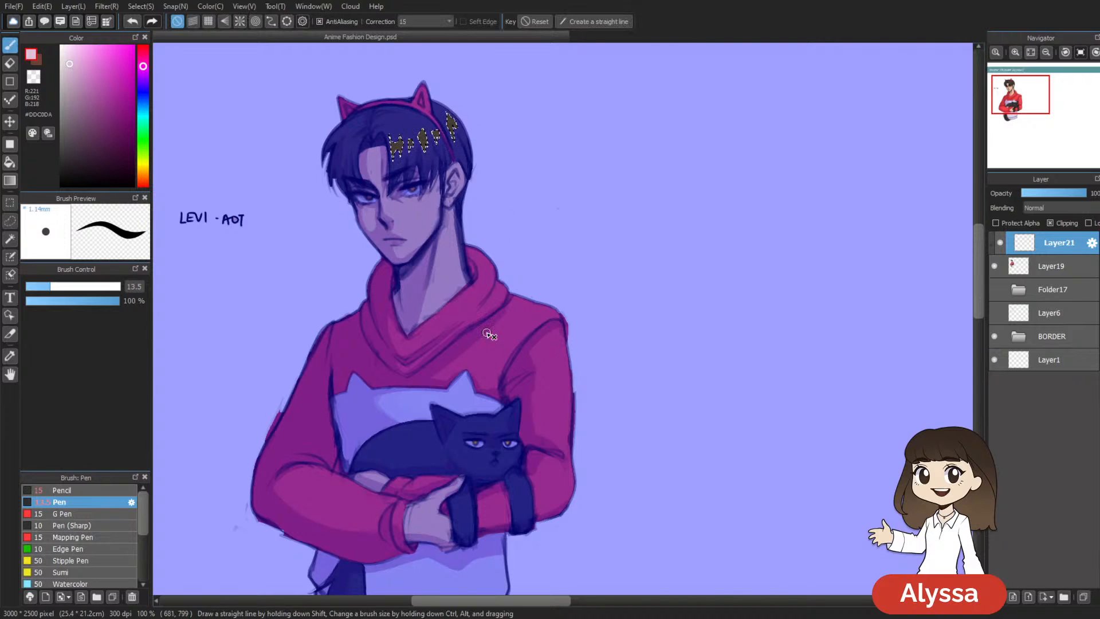
pyautogui.click(143, 158)
pyautogui.click(71, 45)
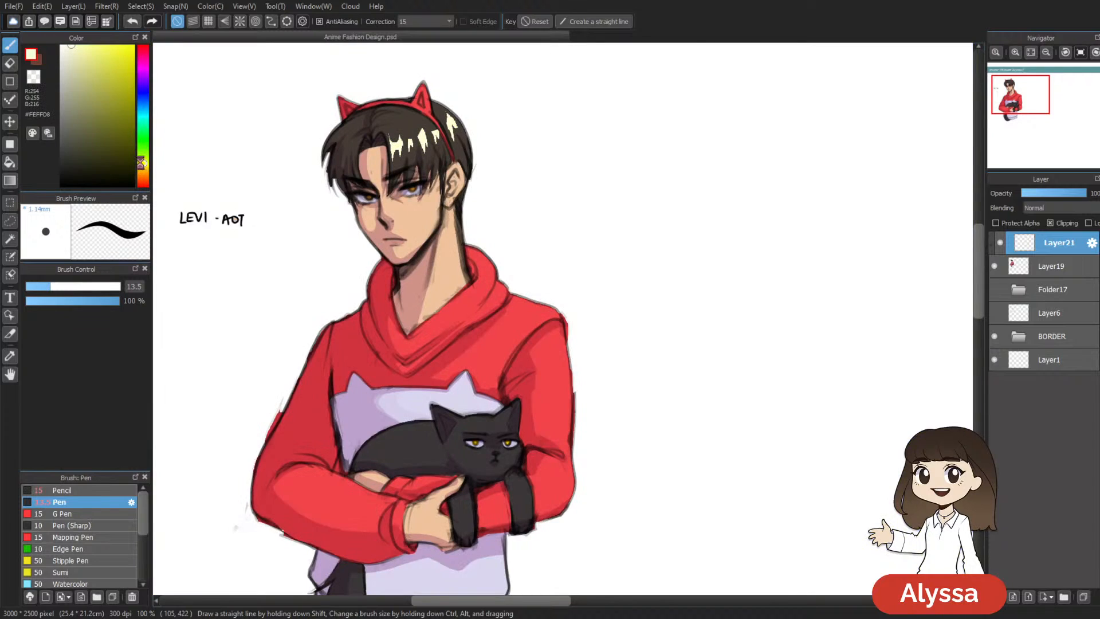
# Step: Blur the pale yellow hair highlights on the clipping layer with a filter to soften their edges
pyautogui.moveTo(506, 320); pyautogui.dragTo(528, 414)
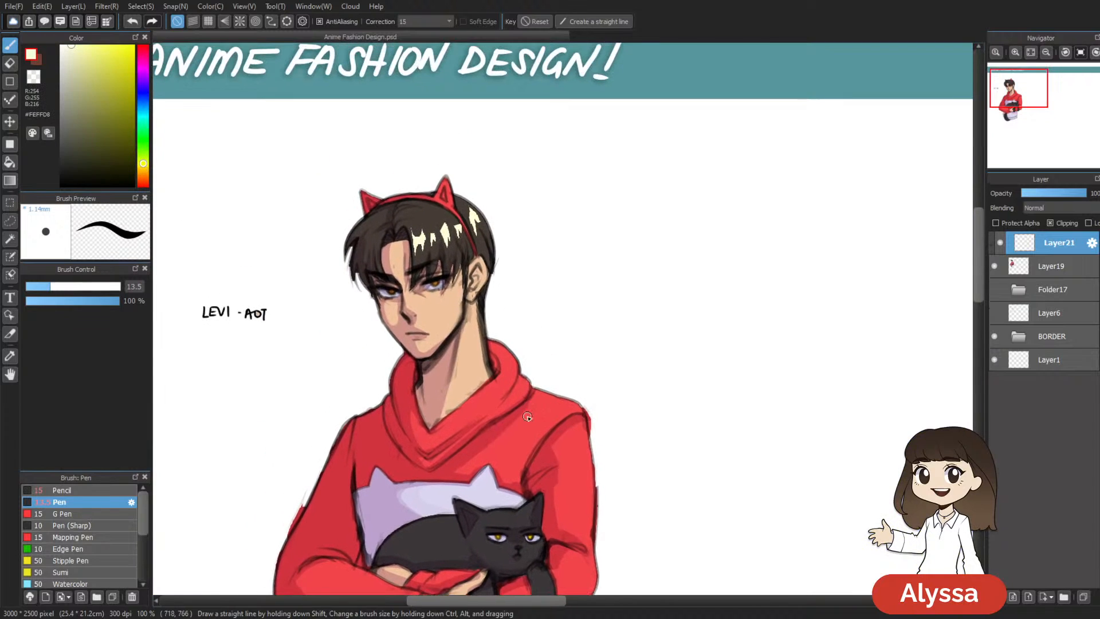
pyautogui.moveTo(570, 366); pyautogui.dragTo(508, 314)
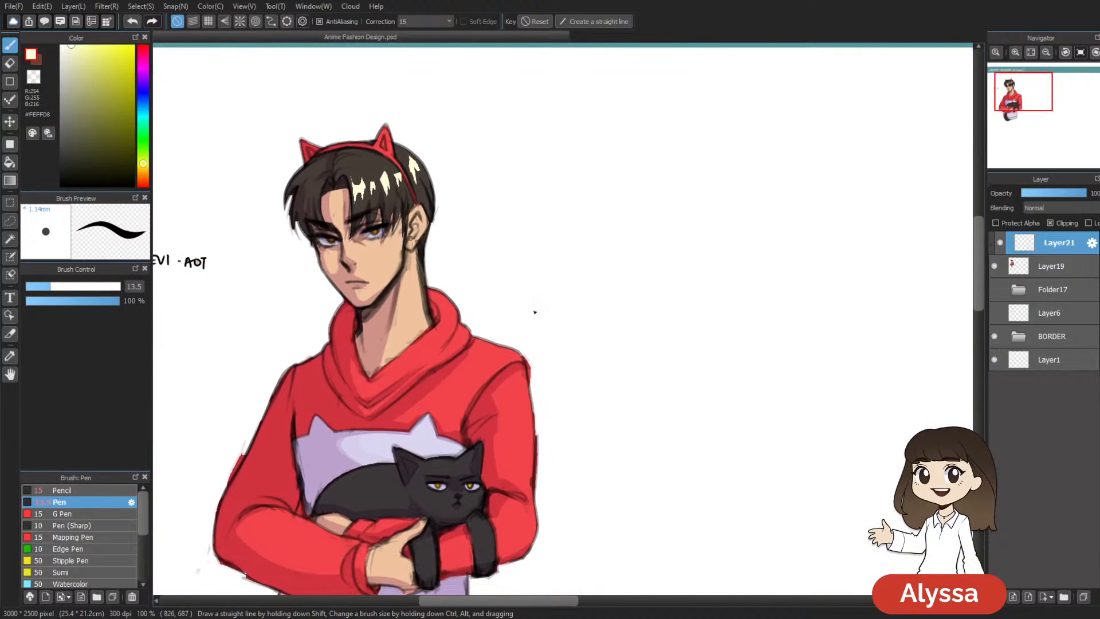
pyautogui.moveTo(470, 380); pyautogui.dragTo(493, 423)
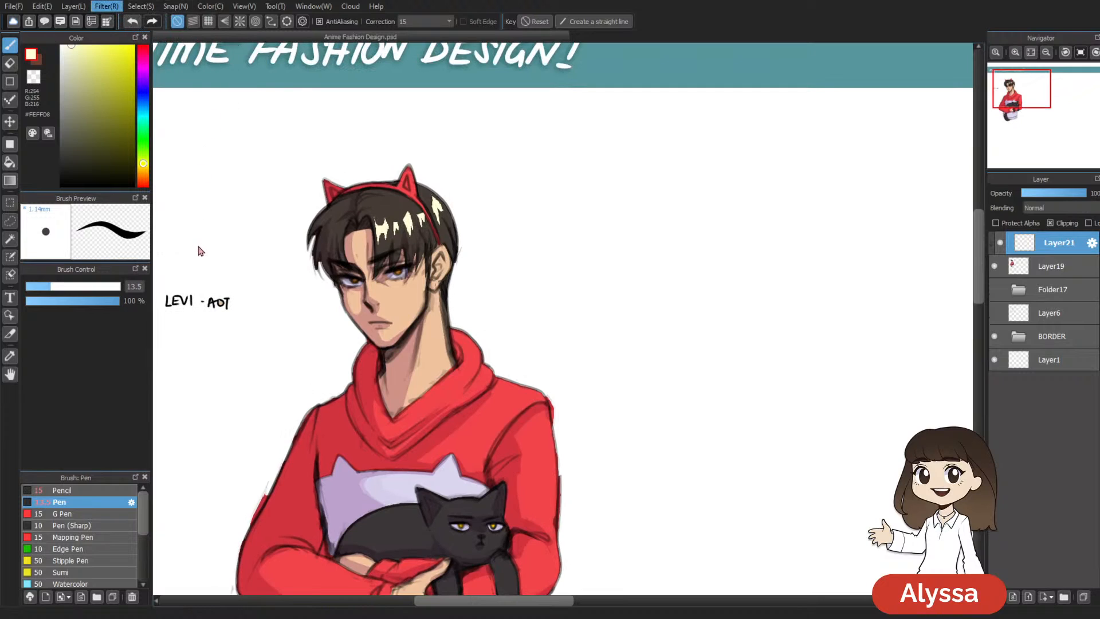
pyautogui.click(211, 167)
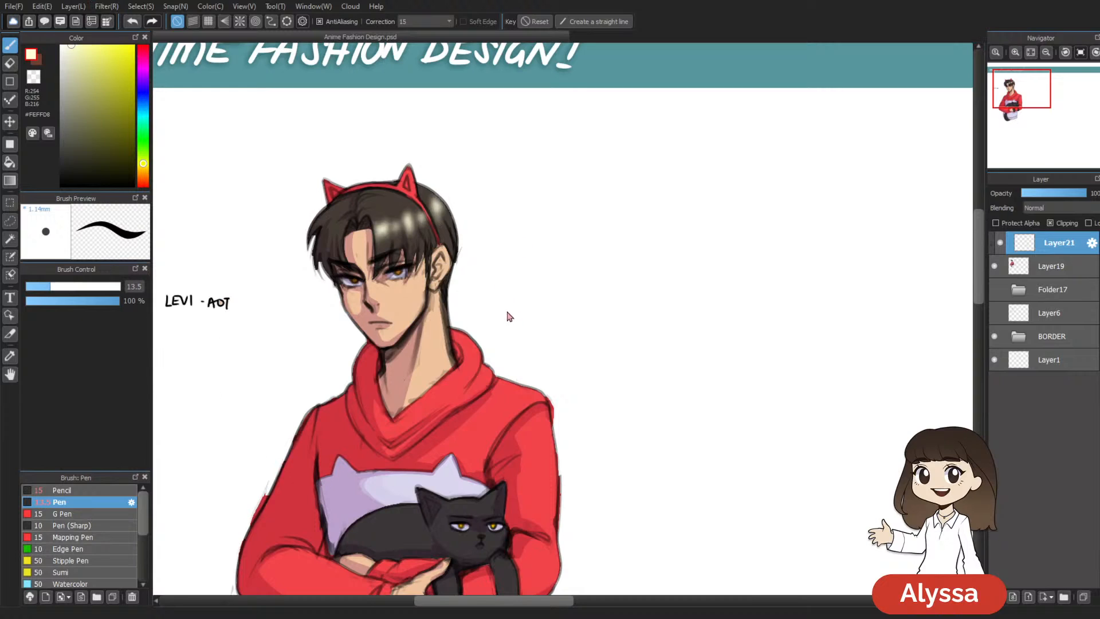
pyautogui.moveTo(502, 315); pyautogui.dragTo(500, 314)
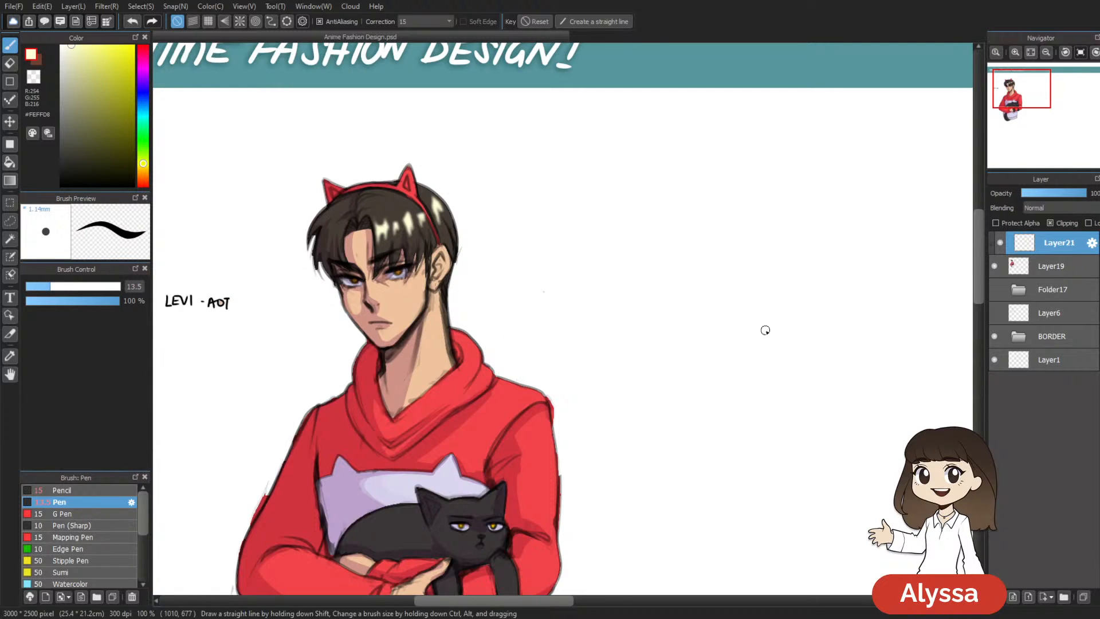
# Step: Lower the hair highlight layer's opacity to about 44% and merge it down into the character layer
pyautogui.click(1051, 193)
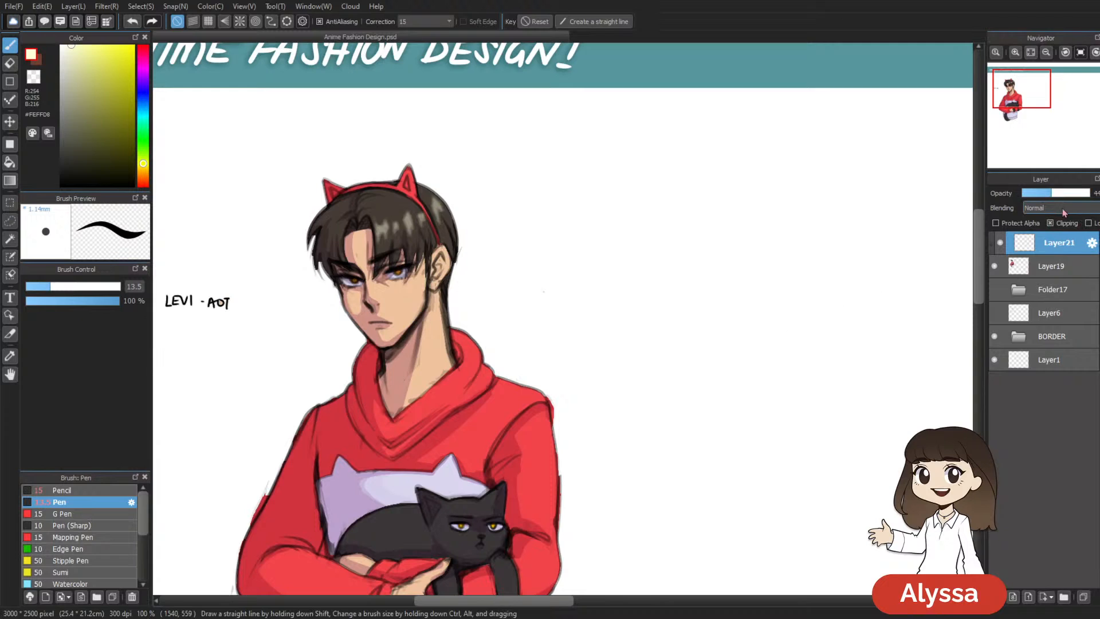
pyautogui.click(1000, 243)
pyautogui.click(1000, 243)
pyautogui.hotkey('ctrl', 'e')
pyautogui.hotkey('ctrl', '-')
pyautogui.hotkey('ctrl', '-')
pyautogui.hotkey('ctrl', '+')
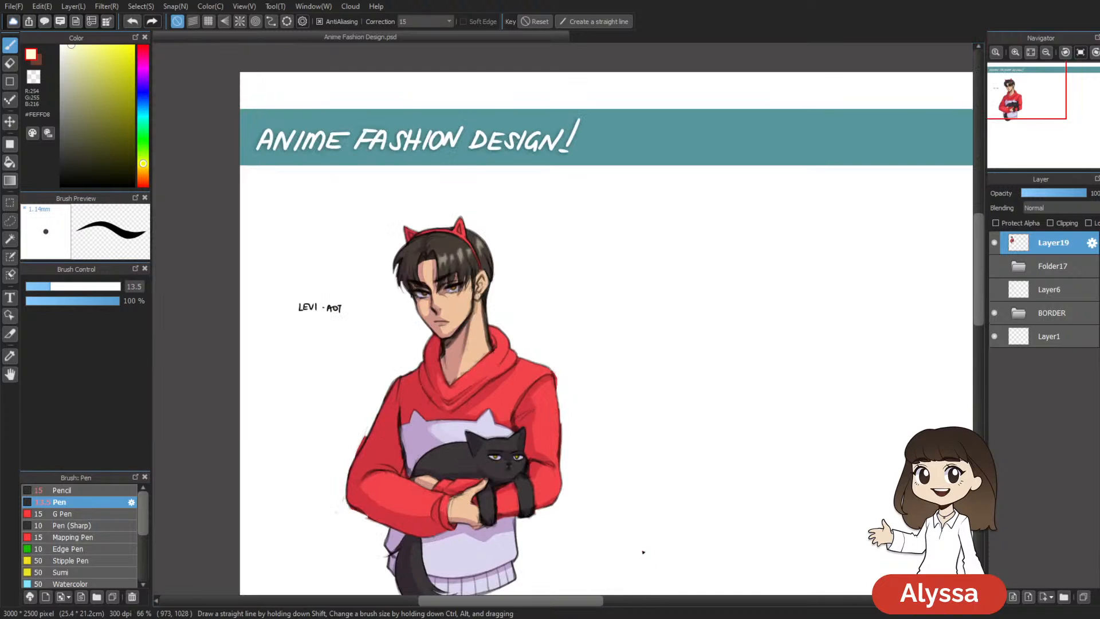
pyautogui.hotkey('ctrl', '-')
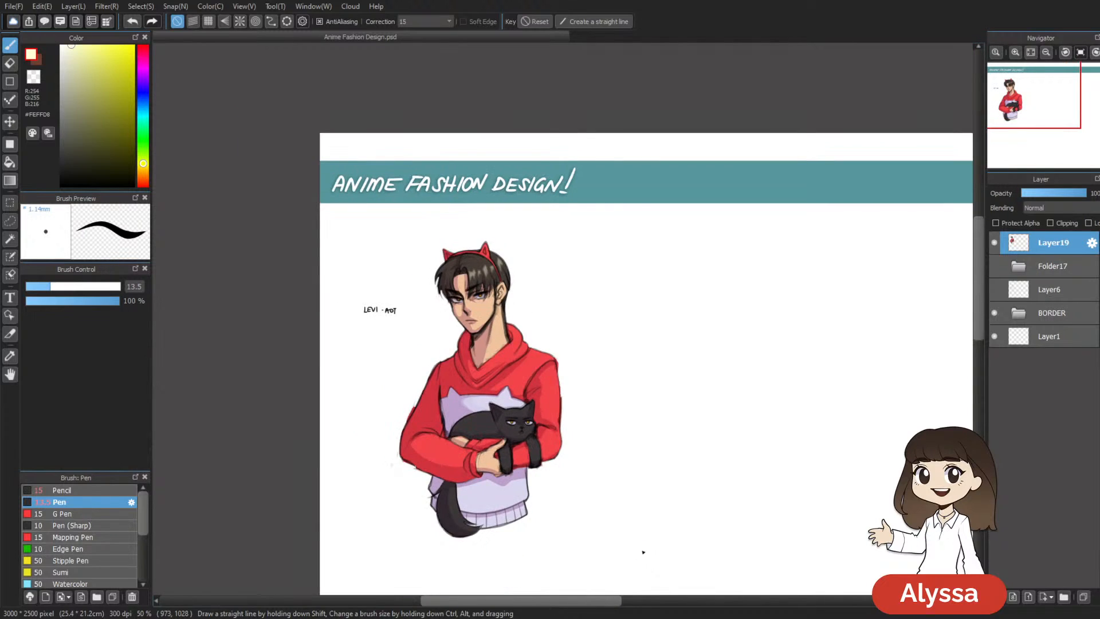
# Step: Add a new layer above the character layer and choose pale aqua #E8FFFC as the drawing colour
pyautogui.hotkey('ctrl', 'shift', 'n')
pyautogui.hotkey('ctrl', '+')
pyautogui.moveTo(593, 377); pyautogui.dragTo(543, 277)
pyautogui.hotkey('ctrl', '+')
pyautogui.moveTo(358, 493)
pyautogui.mouseDown()
pyautogui.moveTo(482, 373)
pyautogui.moveTo(486, 469)
pyautogui.moveTo(540, 389)
pyautogui.moveTo(535, 456)
pyautogui.moveTo(653, 427)
pyautogui.mouseUp()
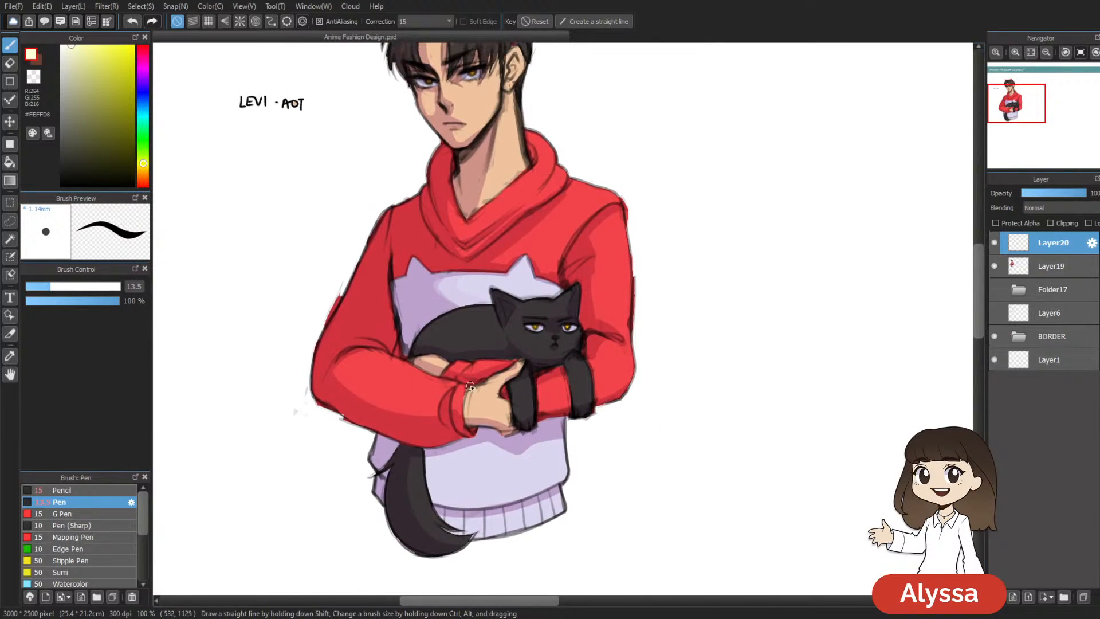
pyautogui.moveTo(634, 315)
pyautogui.mouseDown()
pyautogui.moveTo(587, 362)
pyautogui.moveTo(626, 373)
pyautogui.mouseUp()
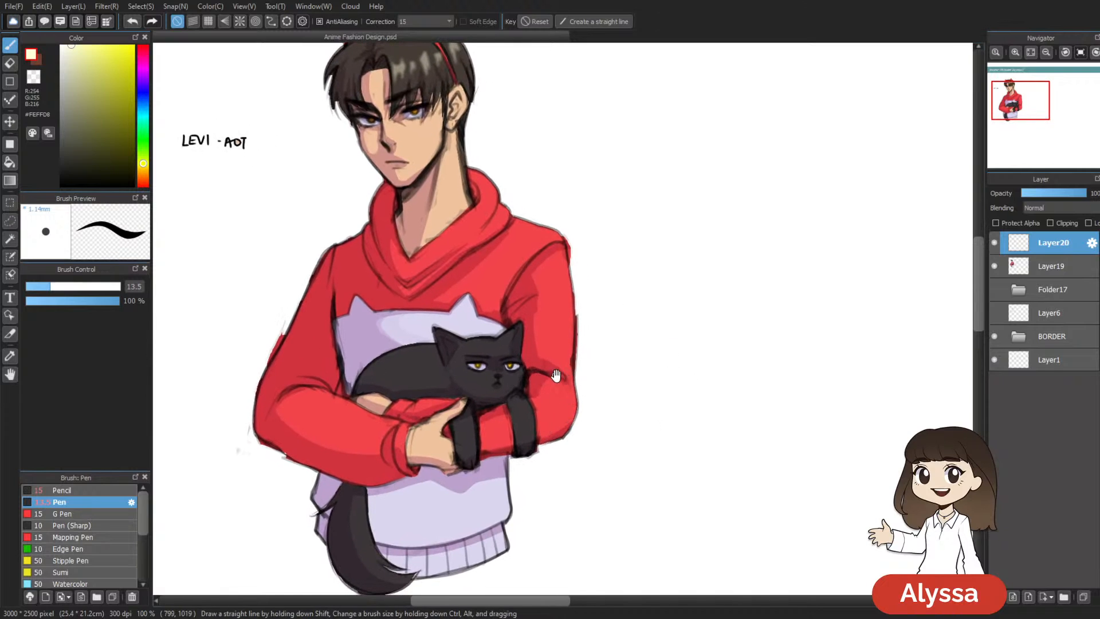
pyautogui.scroll(-2, 579, 380)
pyautogui.moveTo(440, 347); pyautogui.dragTo(553, 417)
pyautogui.hotkey('ctrl', '+')
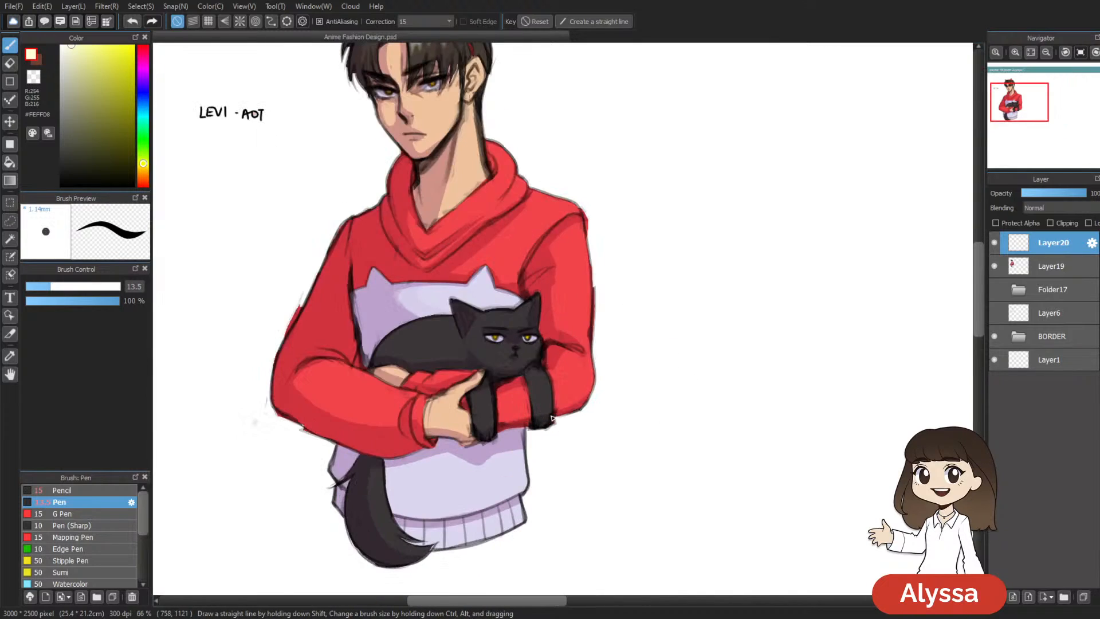
pyautogui.moveTo(481, 280)
pyautogui.mouseDown()
pyautogui.moveTo(470, 273)
pyautogui.moveTo(463, 303)
pyautogui.mouseUp()
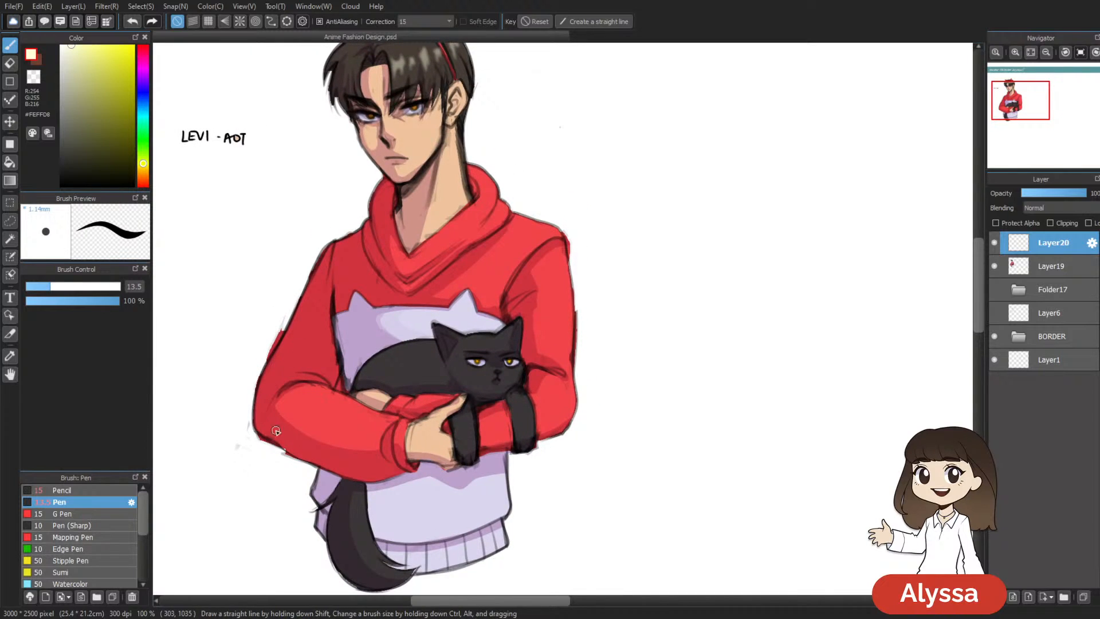
pyautogui.moveTo(664, 384); pyautogui.dragTo(605, 475)
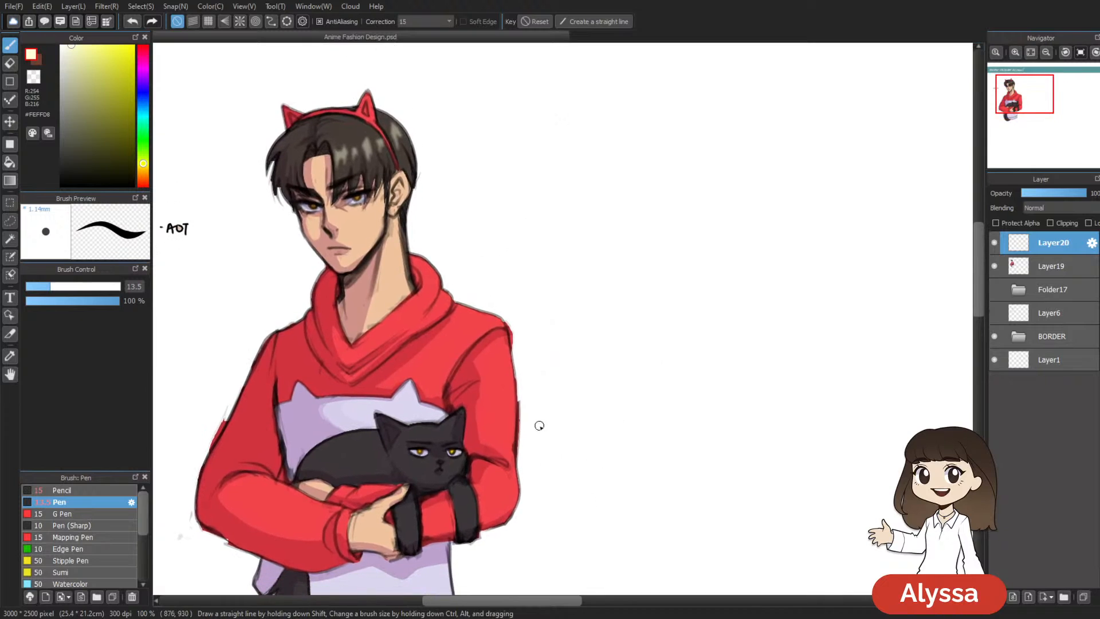
pyautogui.moveTo(450, 455); pyautogui.dragTo(538, 601)
pyautogui.hotkey('ctrl', '+')
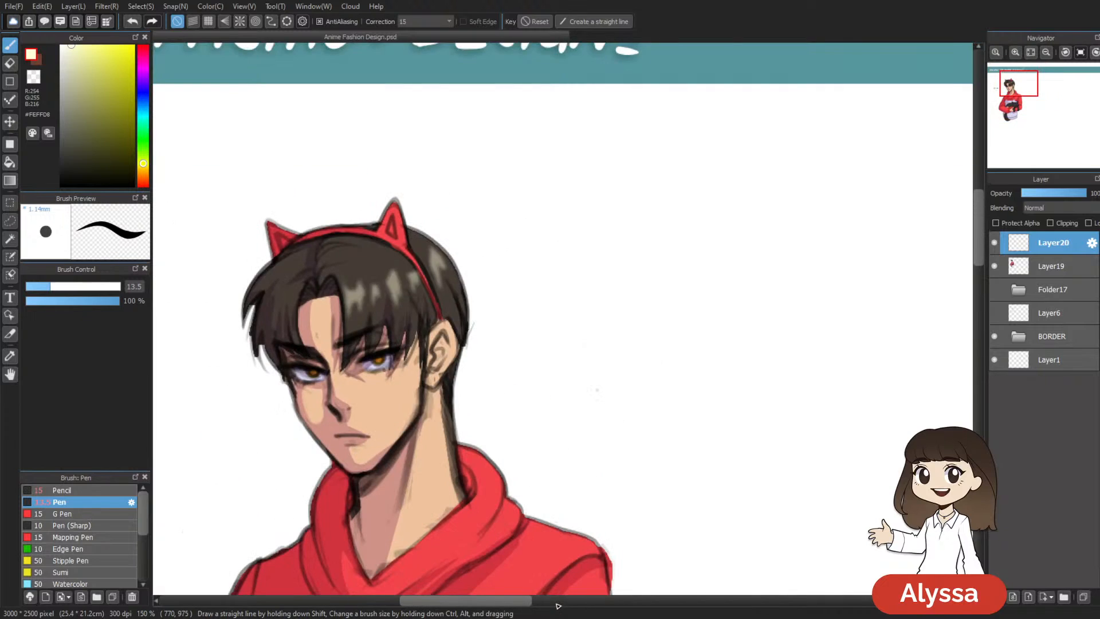
pyautogui.moveTo(437, 448); pyautogui.dragTo(529, 325)
pyautogui.click(143, 118)
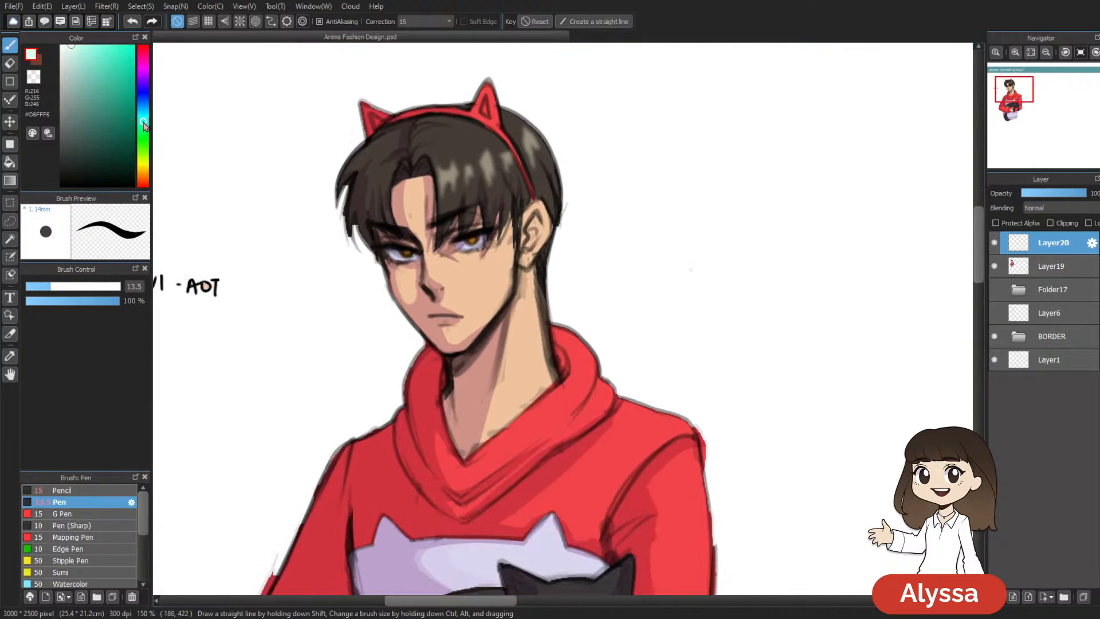
pyautogui.click(66, 45)
pyautogui.moveTo(700, 317); pyautogui.dragTo(691, 286)
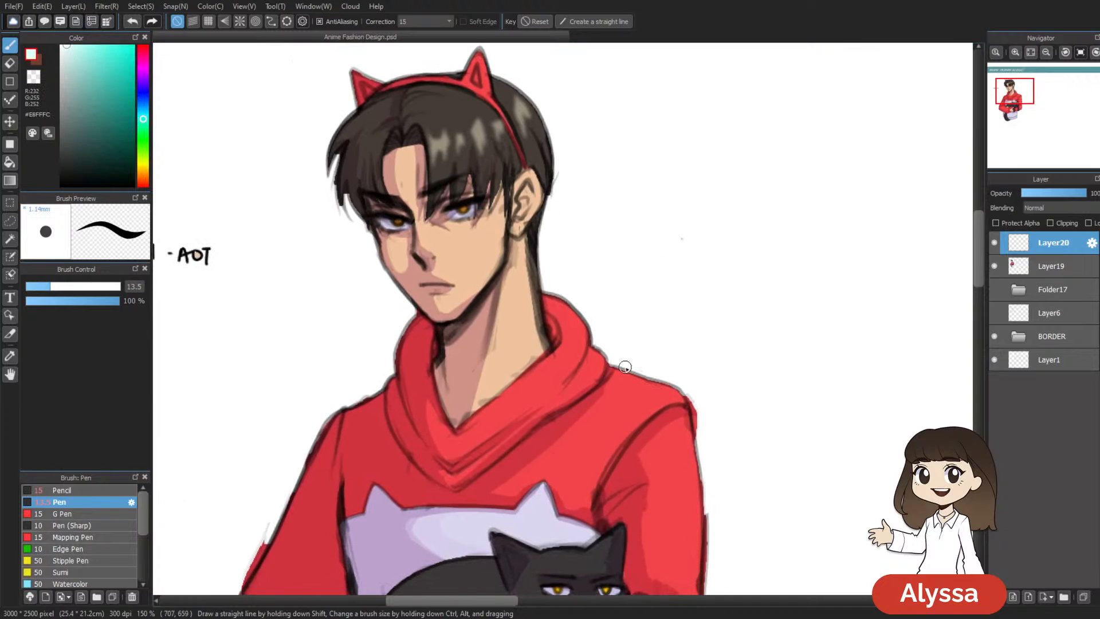
# Step: Reduce the Pen size to 6.5 and dot small light glints in the eyes of the character and the cat
pyautogui.press('[')
pyautogui.press('[')
pyautogui.press('[')
pyautogui.press('[')
pyautogui.press('[')
pyautogui.press('[')
pyautogui.press('[')
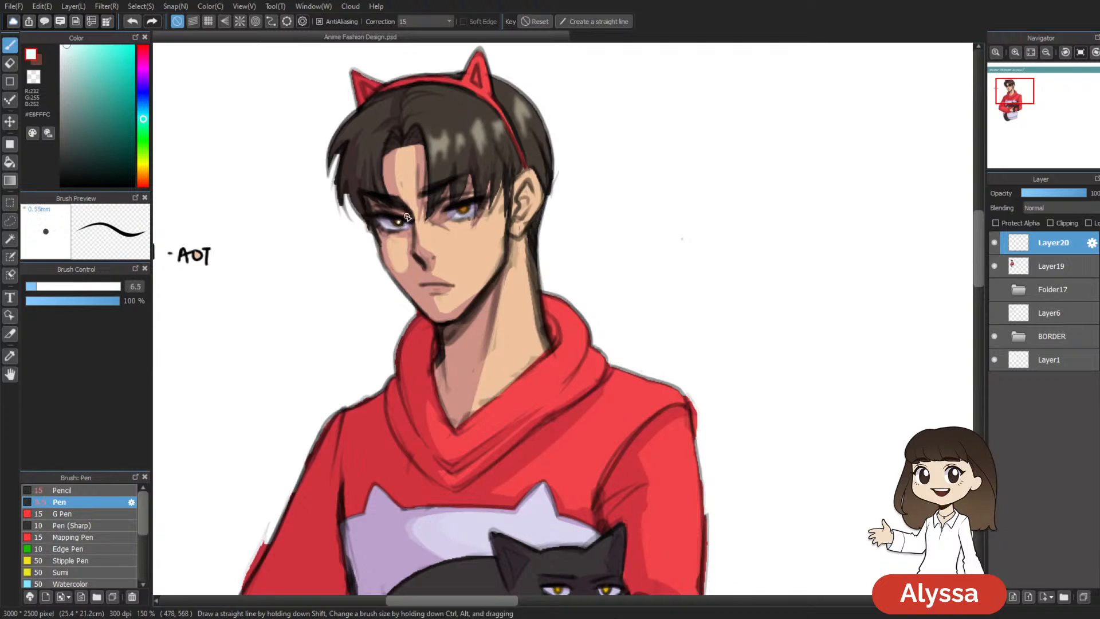
pyautogui.moveTo(712, 361); pyautogui.dragTo(591, 349)
pyautogui.hotkey('ctrl', '-')
pyautogui.hotkey('ctrl', '-')
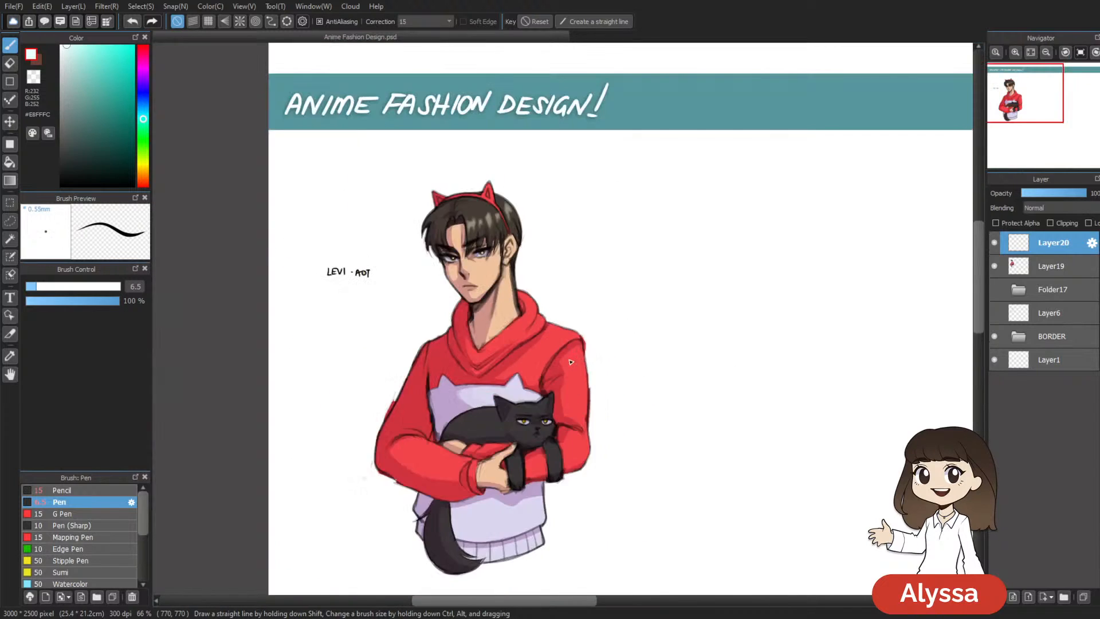
pyautogui.hotkey('ctrl', '+')
pyautogui.hotkey('ctrl', '+')
pyautogui.moveTo(440, 167); pyautogui.dragTo(480, 250)
pyautogui.moveTo(623, 477); pyautogui.dragTo(614, 316)
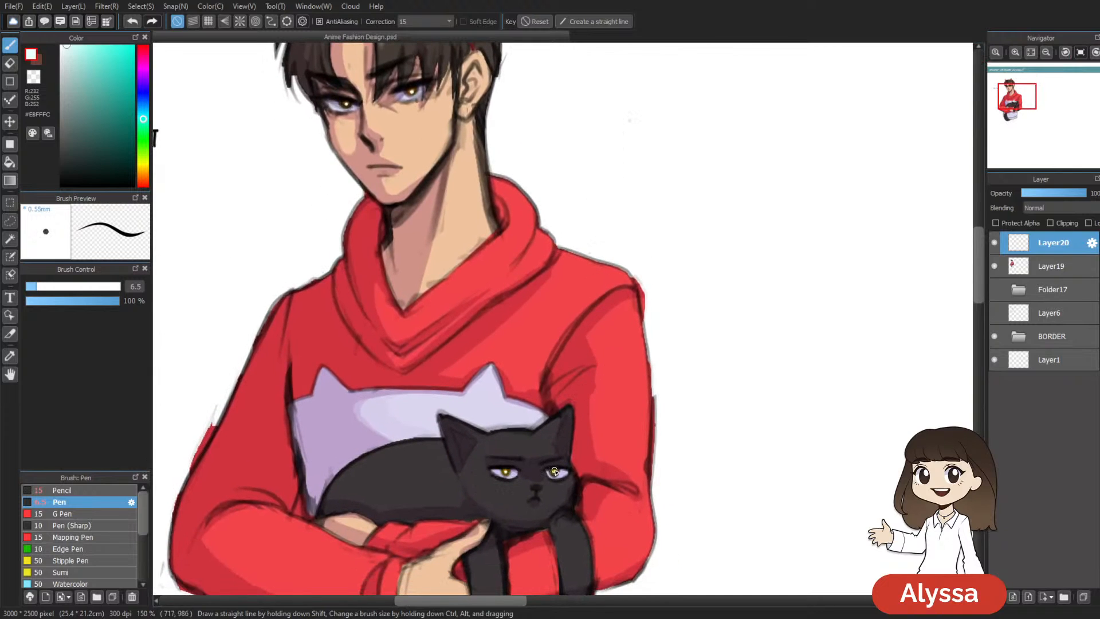
pyautogui.moveTo(734, 419); pyautogui.dragTo(709, 381)
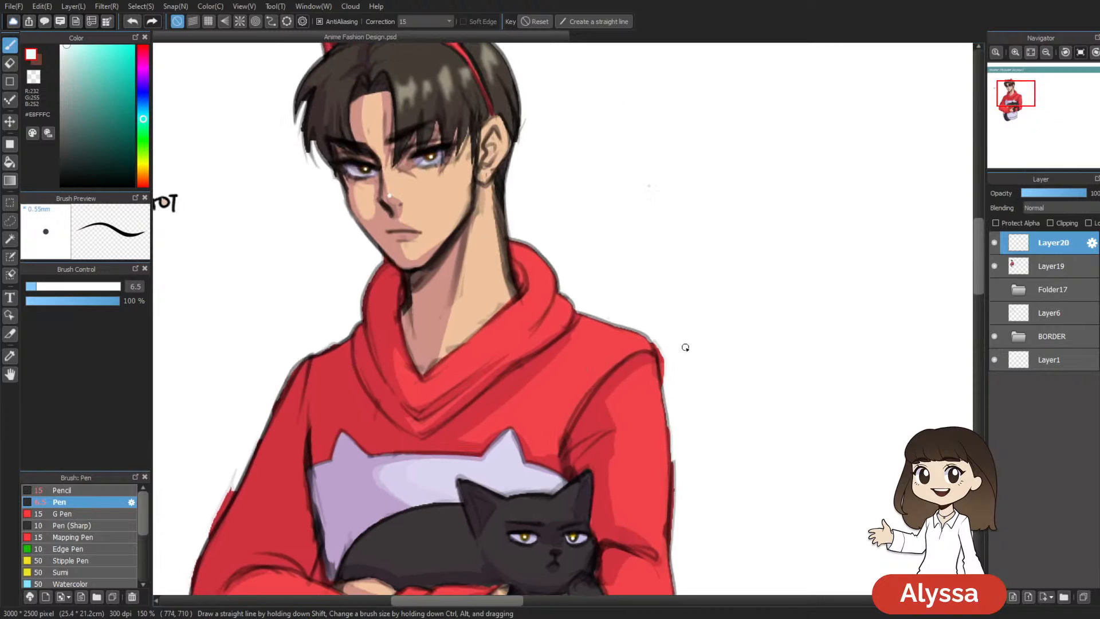
# Step: Dab small pale highlights on the tip of the nose and on the lower lip
pyautogui.click(389, 197)
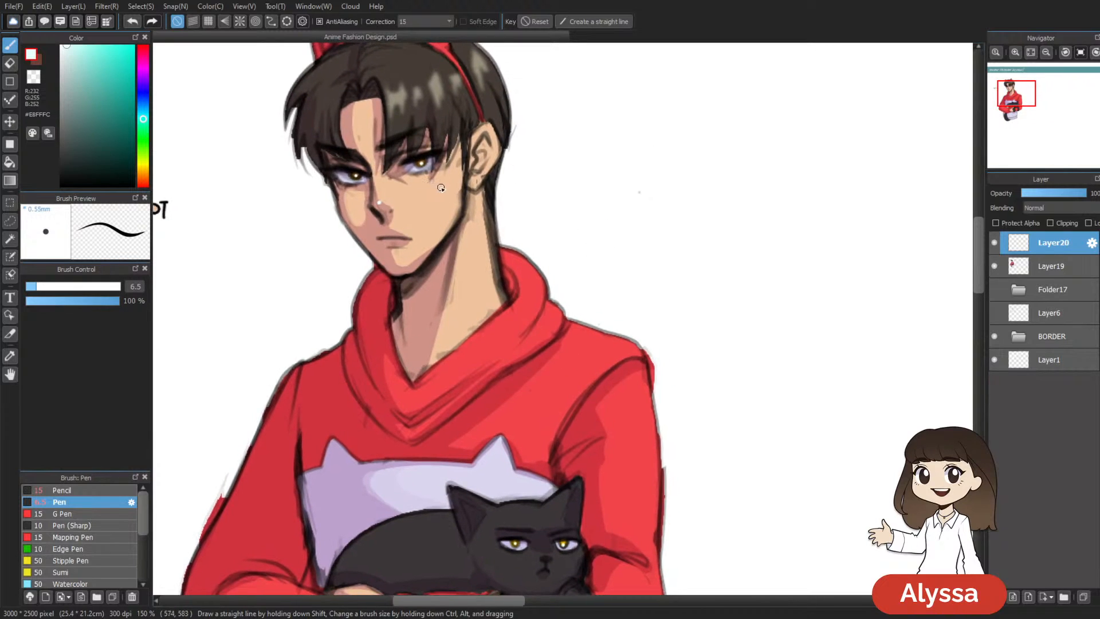
pyautogui.click(399, 242)
pyautogui.scroll(-1, 569, 314)
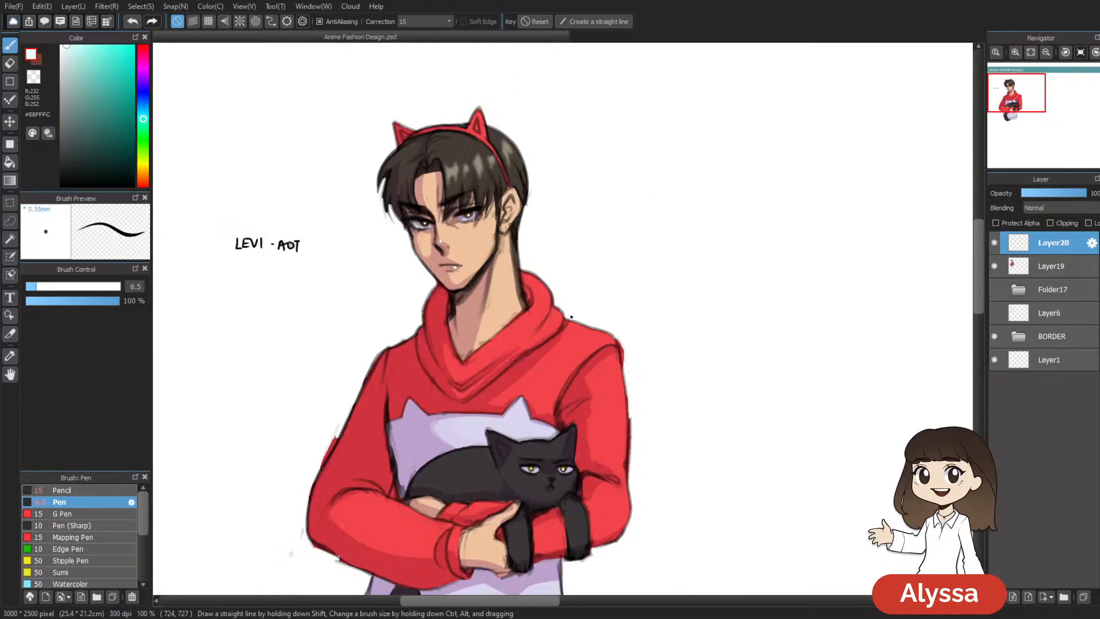
# Step: Set the Eraser's opacity to 30% and soften the highlights on the nose and lower lip
pyautogui.scroll(1, 569, 314)
pyautogui.press('e')
pyautogui.moveTo(88, 305); pyautogui.dragTo(54, 301)
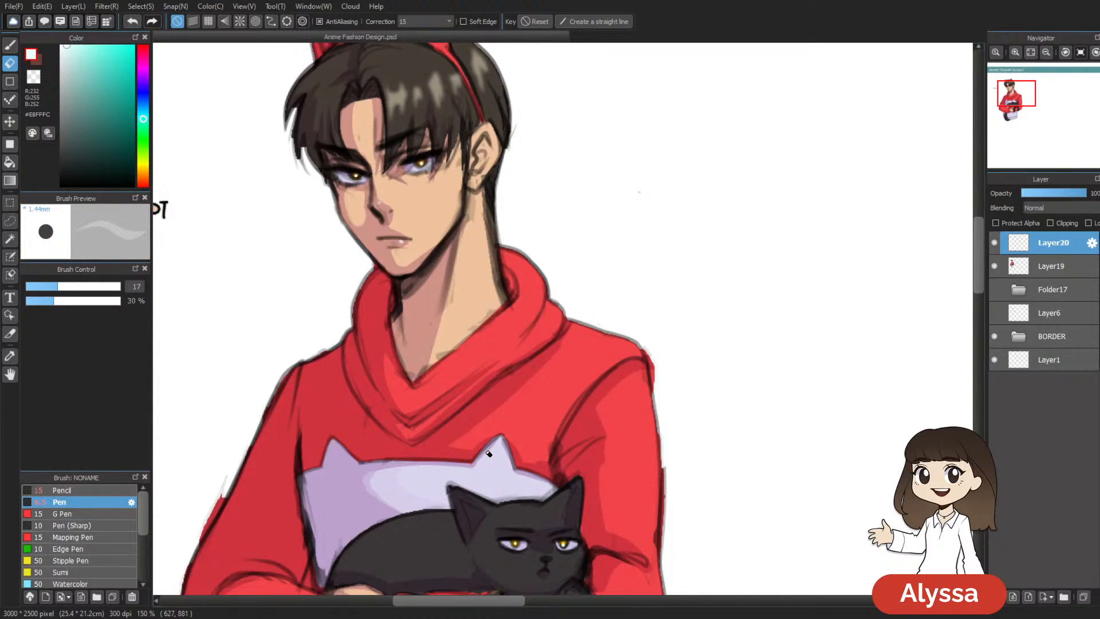
pyautogui.scroll(-2, 489, 453)
pyautogui.moveTo(635, 445); pyautogui.dragTo(568, 395)
pyautogui.moveTo(562, 332); pyautogui.dragTo(580, 383)
pyautogui.hotkey('ctrl', 'Up')
pyautogui.hotkey('ctrl', 'Up')
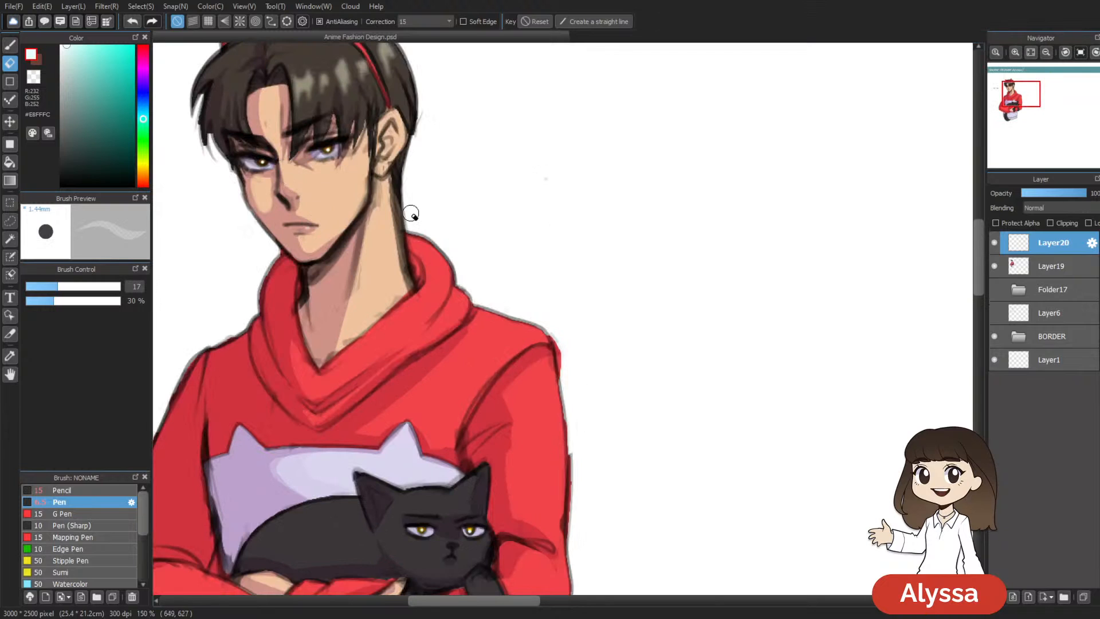
# Step: Examine the whole figure with its highlights, checking what the new highlight layer contributes
pyautogui.hotkey('ctrl', 'Down')
pyautogui.hotkey('ctrl', 'Down')
pyautogui.moveTo(554, 389); pyautogui.dragTo(519, 339)
pyautogui.moveTo(803, 269); pyautogui.dragTo(776, 284)
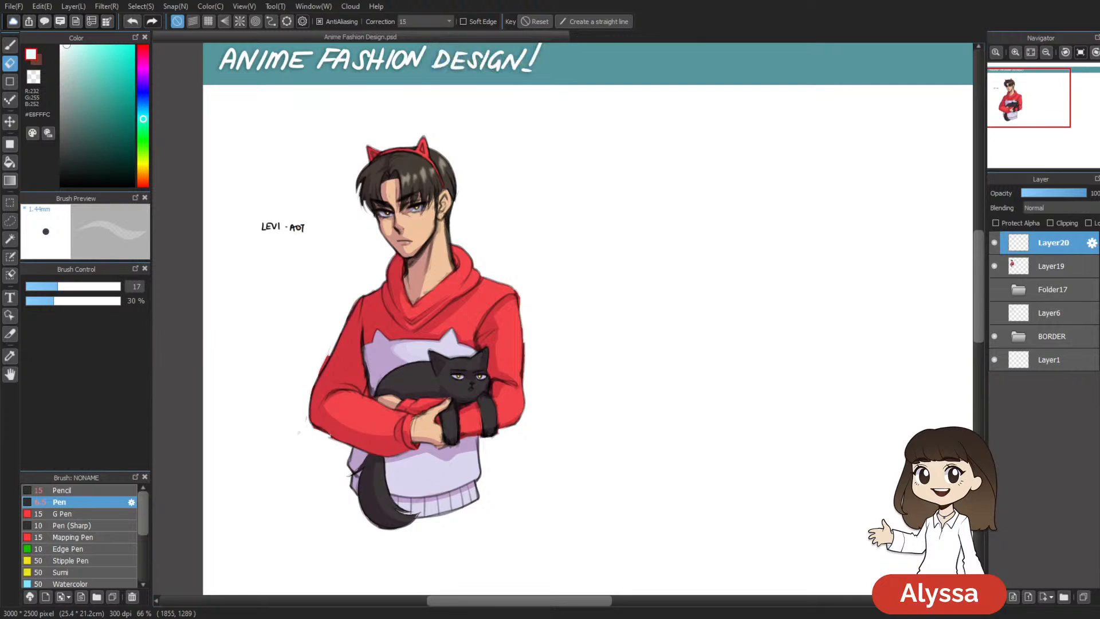
pyautogui.moveTo(685, 321); pyautogui.dragTo(636, 273)
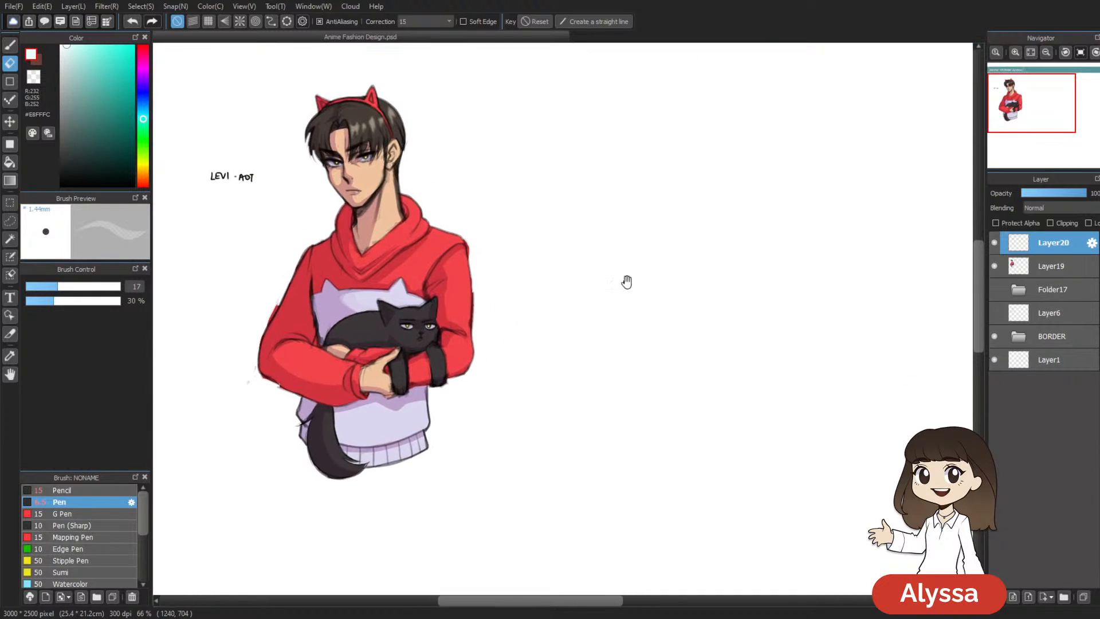
pyautogui.moveTo(518, 215); pyautogui.dragTo(552, 256)
pyautogui.moveTo(624, 273); pyautogui.dragTo(582, 248)
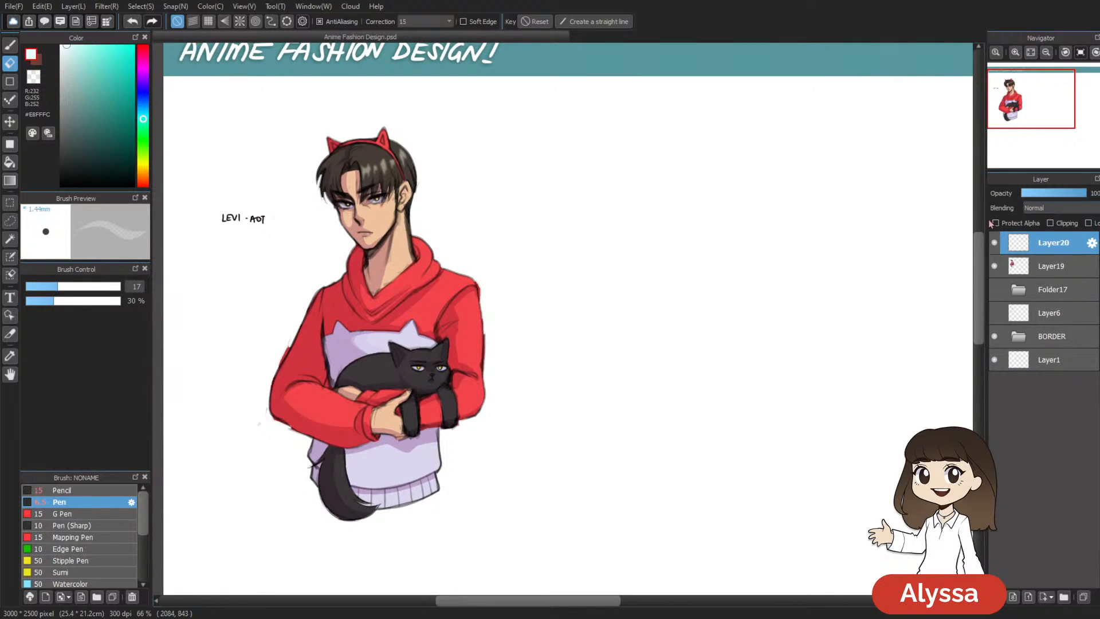
pyautogui.moveTo(663, 314)
pyautogui.mouseDown()
pyautogui.moveTo(727, 239)
pyautogui.moveTo(729, 278)
pyautogui.mouseUp()
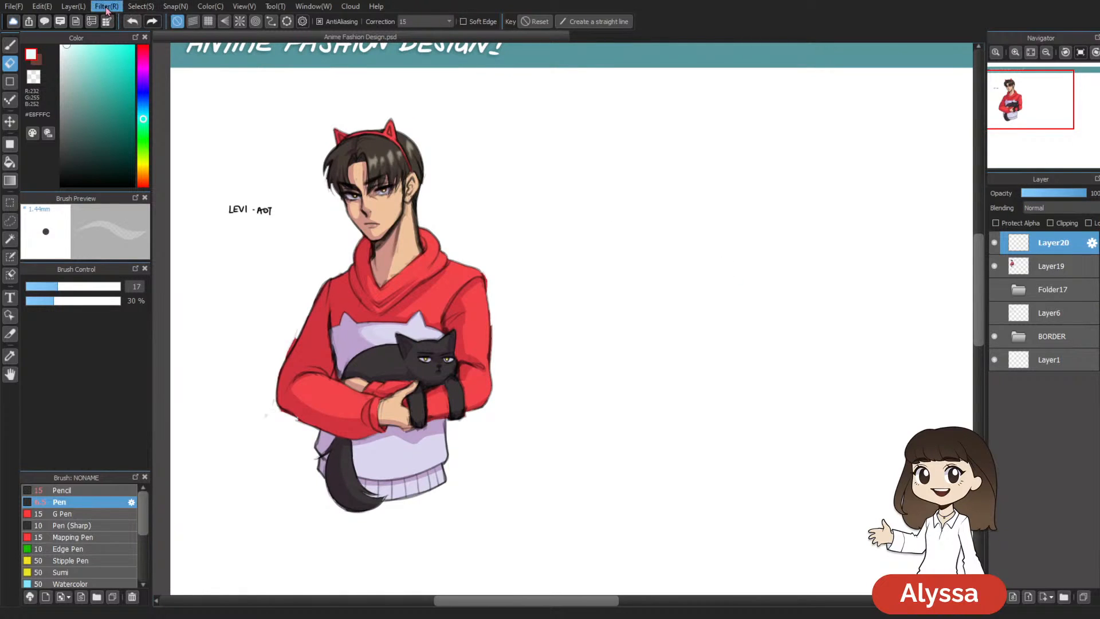
pyautogui.moveTo(601, 210); pyautogui.dragTo(595, 182)
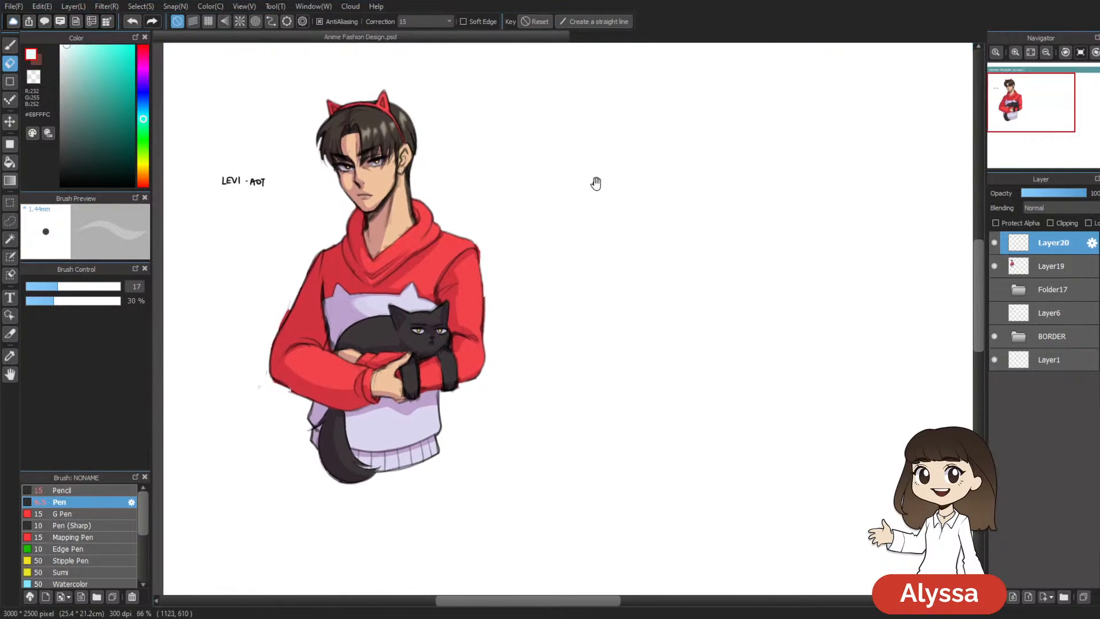
pyautogui.hotkey('ctrl', '-')
pyautogui.hotkey('ctrl', '+')
pyautogui.moveTo(575, 236); pyautogui.dragTo(598, 274)
pyautogui.click(994, 242)
pyautogui.moveTo(668, 433); pyautogui.dragTo(643, 454)
# Step: Add a new empty layer on top and merge the eye and lip highlight layer down into the character layer, keeping the new layer active
pyautogui.hotkey('ctrl', 'shift', 'n')
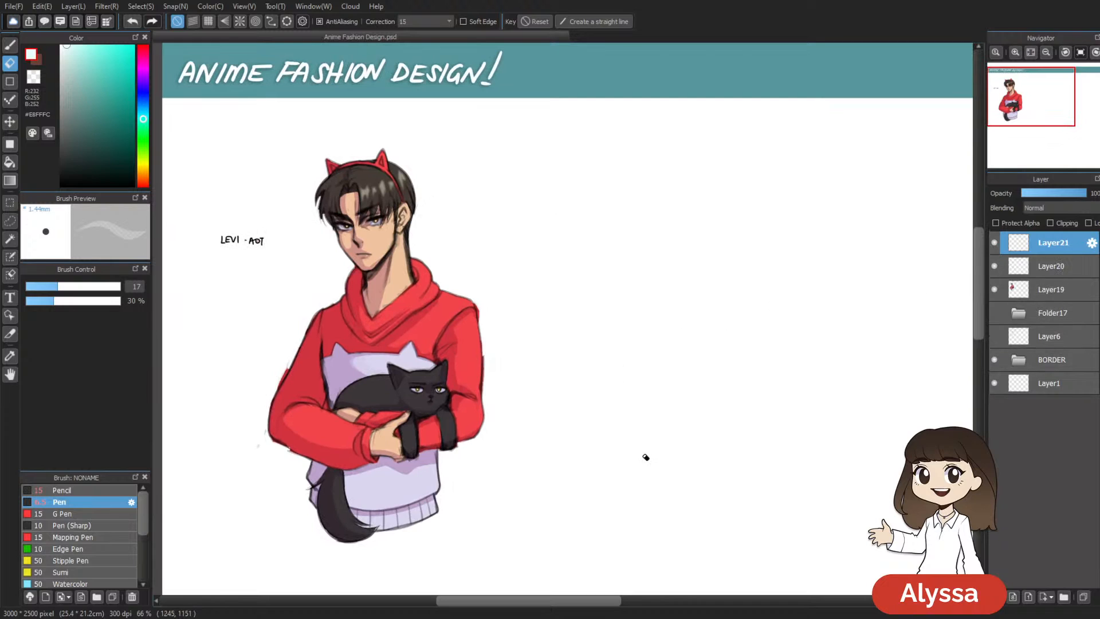
pyautogui.moveTo(629, 438); pyautogui.dragTo(613, 381)
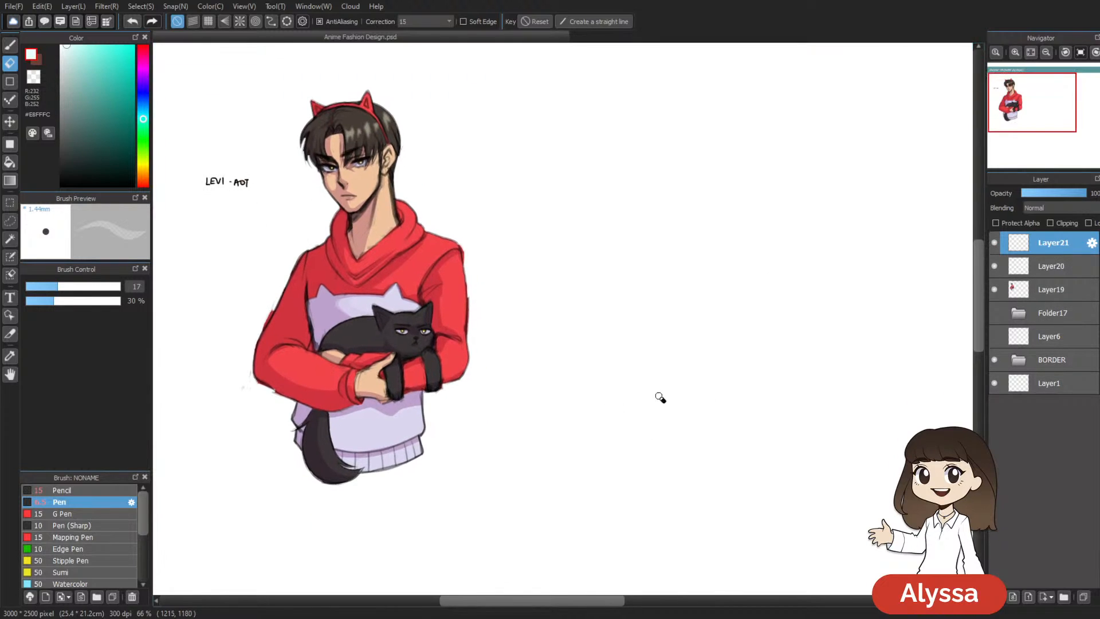
pyautogui.click(997, 268)
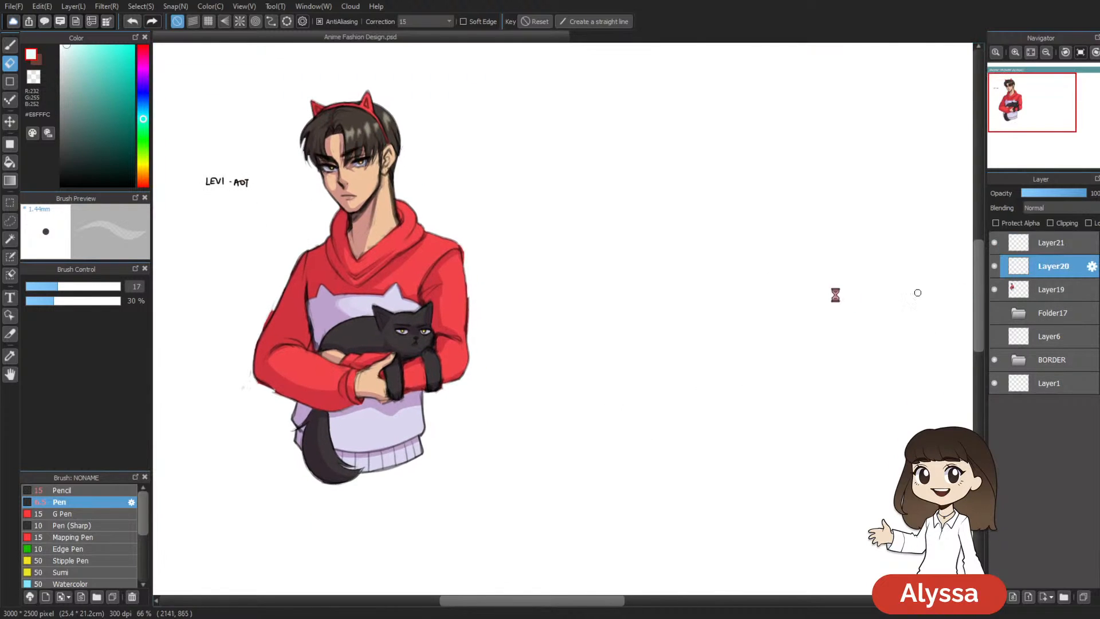
pyautogui.moveTo(854, 297); pyautogui.dragTo(860, 319)
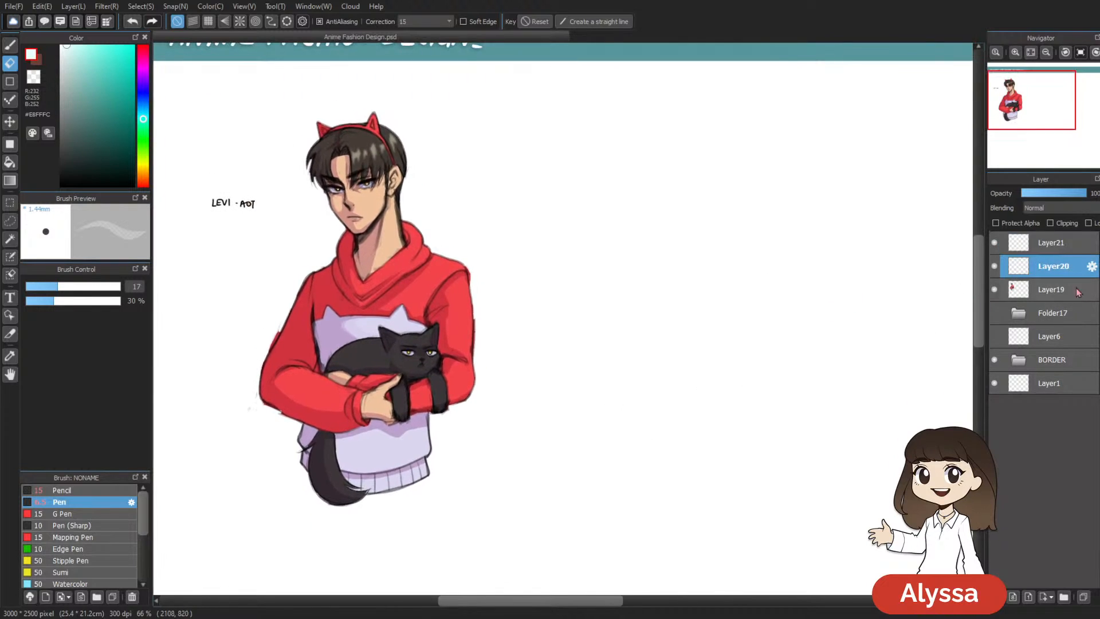
pyautogui.click(995, 267)
pyautogui.hotkey('ctrl', 'e')
pyautogui.click(994, 244)
pyautogui.click(995, 243)
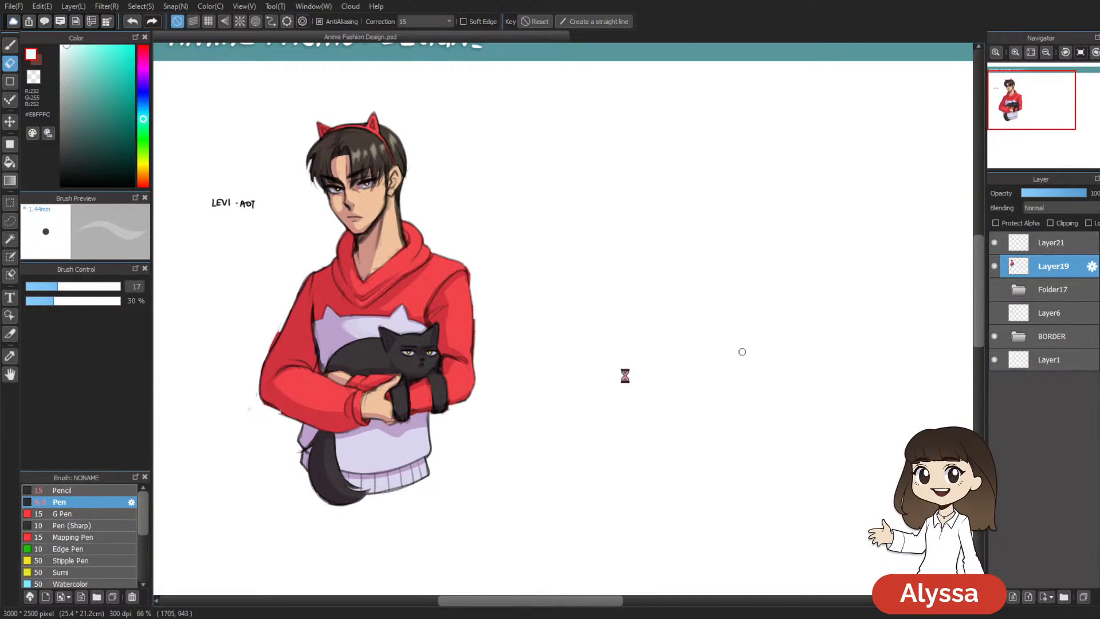
pyautogui.moveTo(661, 366); pyautogui.dragTo(712, 311)
pyautogui.click(1061, 242)
pyautogui.moveTo(700, 447); pyautogui.dragTo(659, 455)
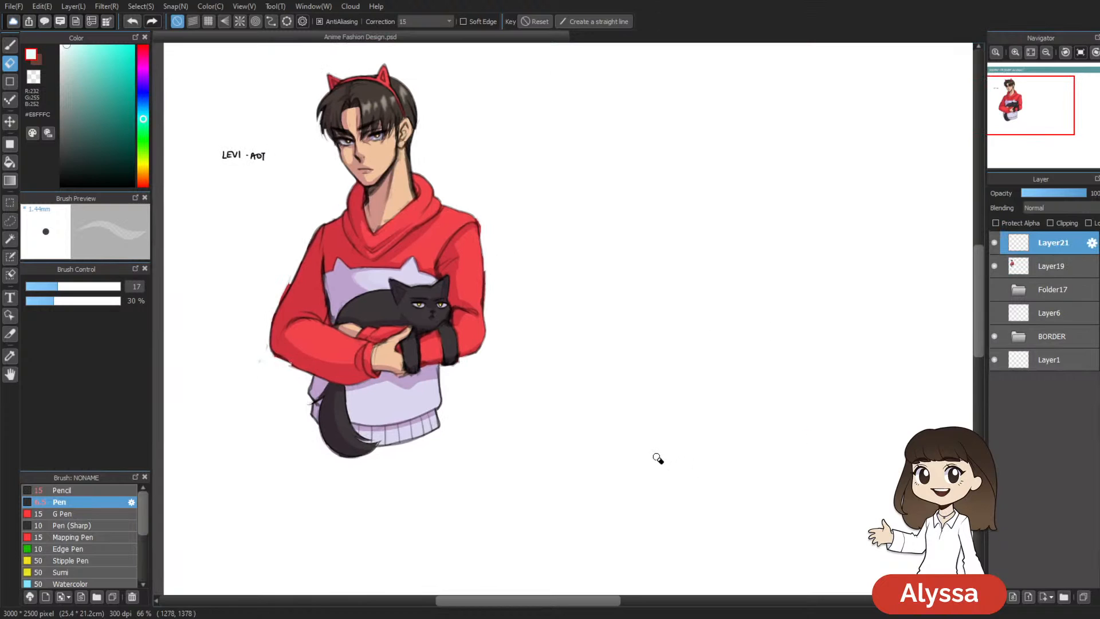
# Step: Clip the new empty layer to the character layer and merge it down into that layer
pyautogui.moveTo(602, 326); pyautogui.dragTo(588, 370)
pyautogui.moveTo(513, 345); pyautogui.dragTo(543, 318)
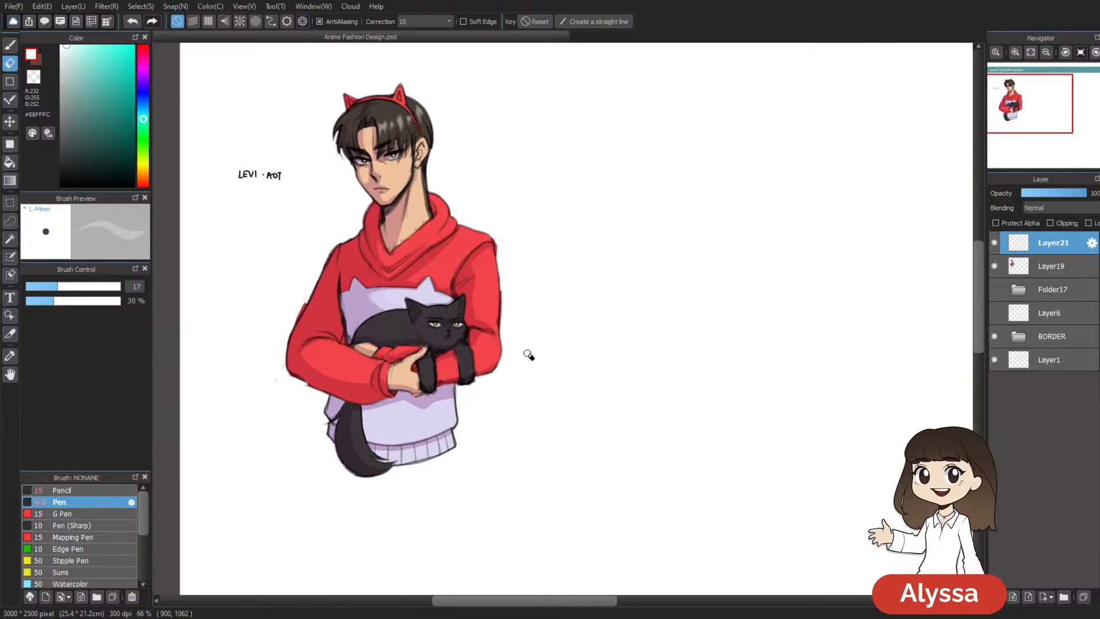
pyautogui.click(1052, 223)
pyautogui.moveTo(694, 371); pyautogui.dragTo(704, 424)
pyautogui.hotkey('ctrl', '+')
pyautogui.hotkey('ctrl', '+')
pyautogui.moveTo(484, 258); pyautogui.dragTo(582, 494)
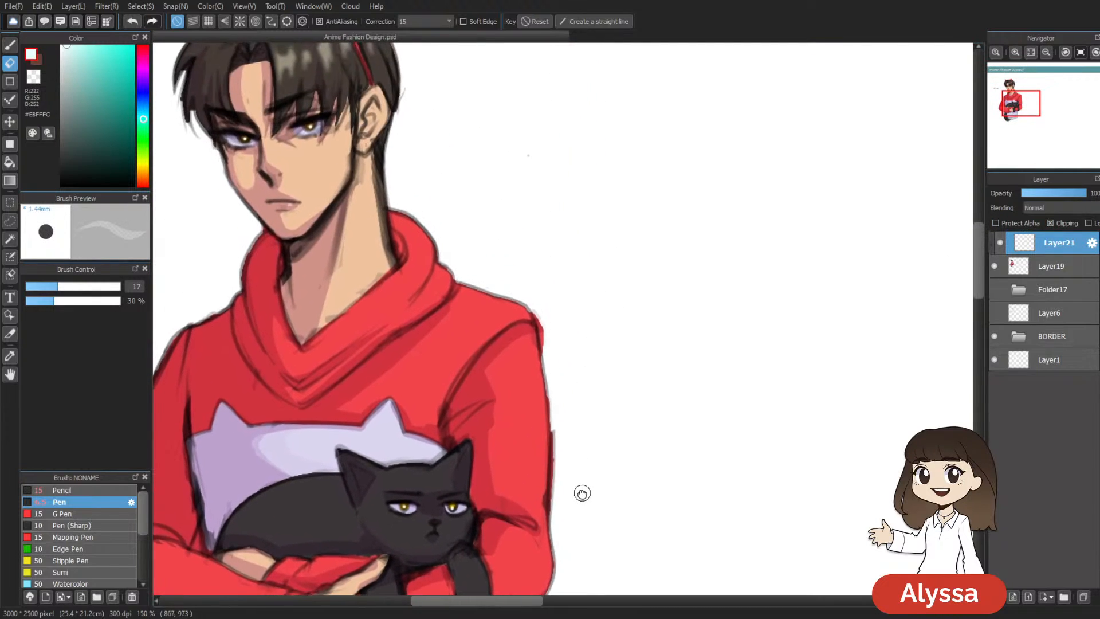
pyautogui.hotkey('ctrl', '-')
pyautogui.hotkey('ctrl', '-')
pyautogui.hotkey('ctrl', 'e')
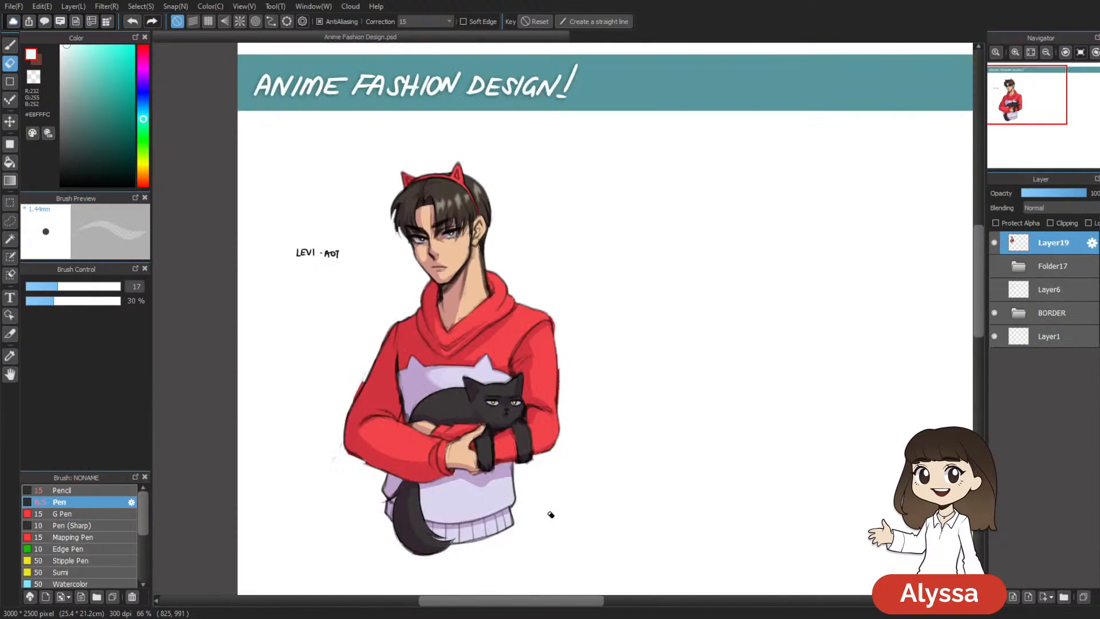
# Step: Rename the merged character layer as LEVI and add a new layer above it for the next sketch
pyautogui.moveTo(726, 431); pyautogui.dragTo(608, 383)
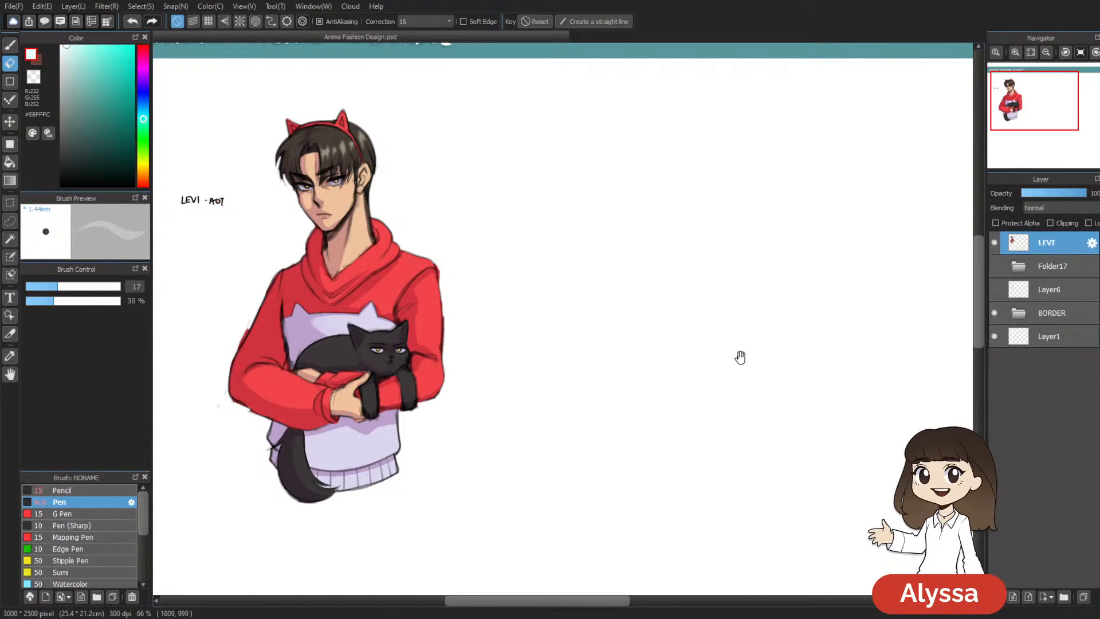
pyautogui.moveTo(739, 356); pyautogui.dragTo(621, 355)
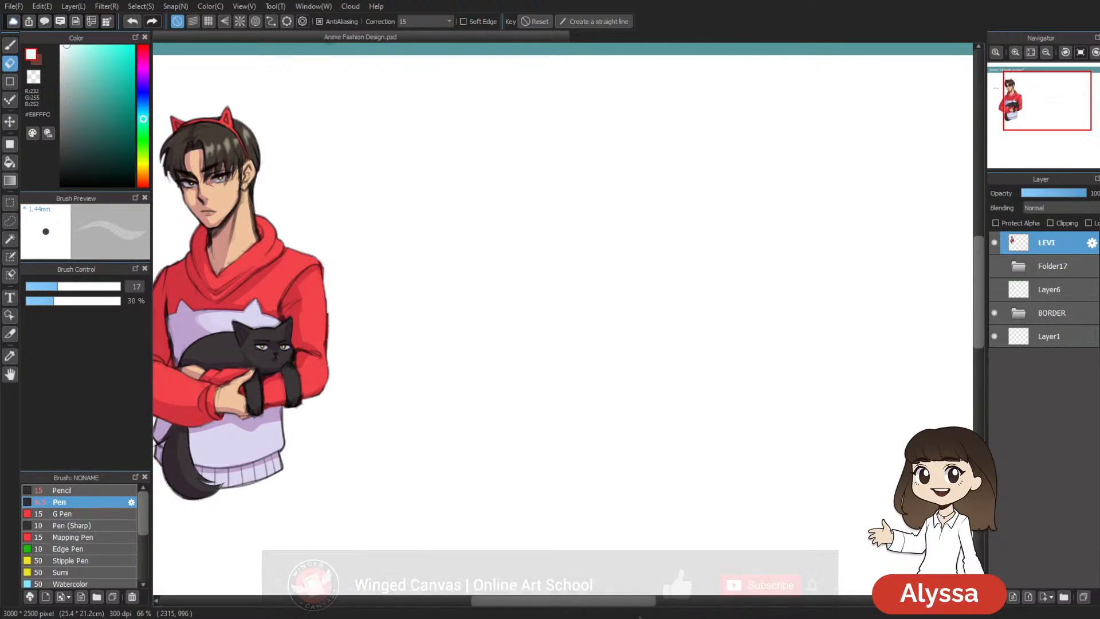
pyautogui.moveTo(828, 228); pyautogui.dragTo(793, 242)
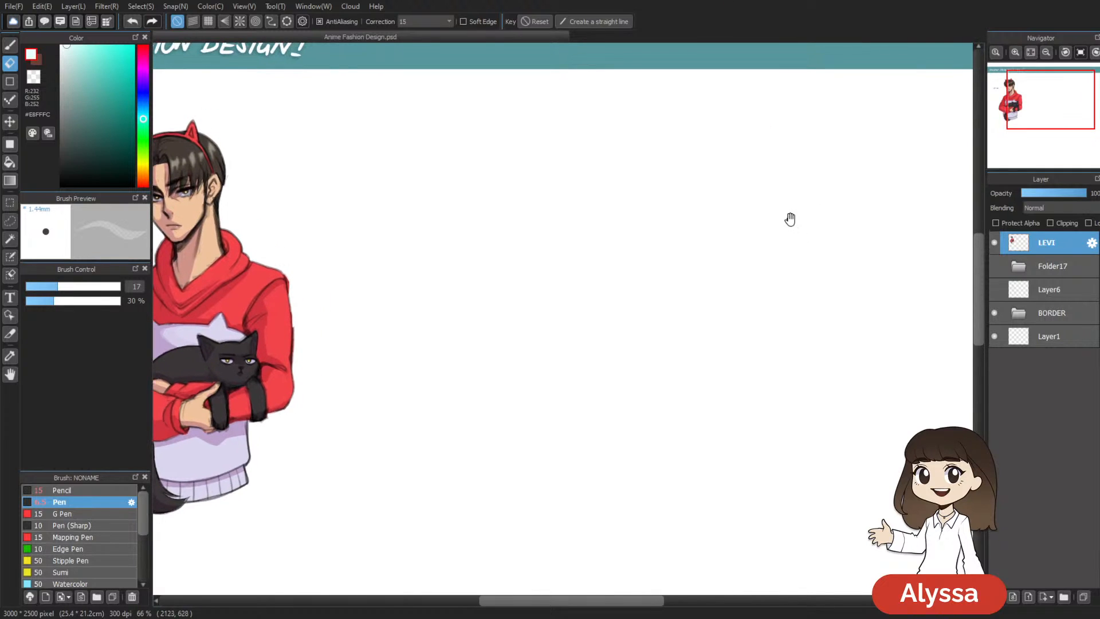
pyautogui.hotkey('ctrl', 'shift', 'n')
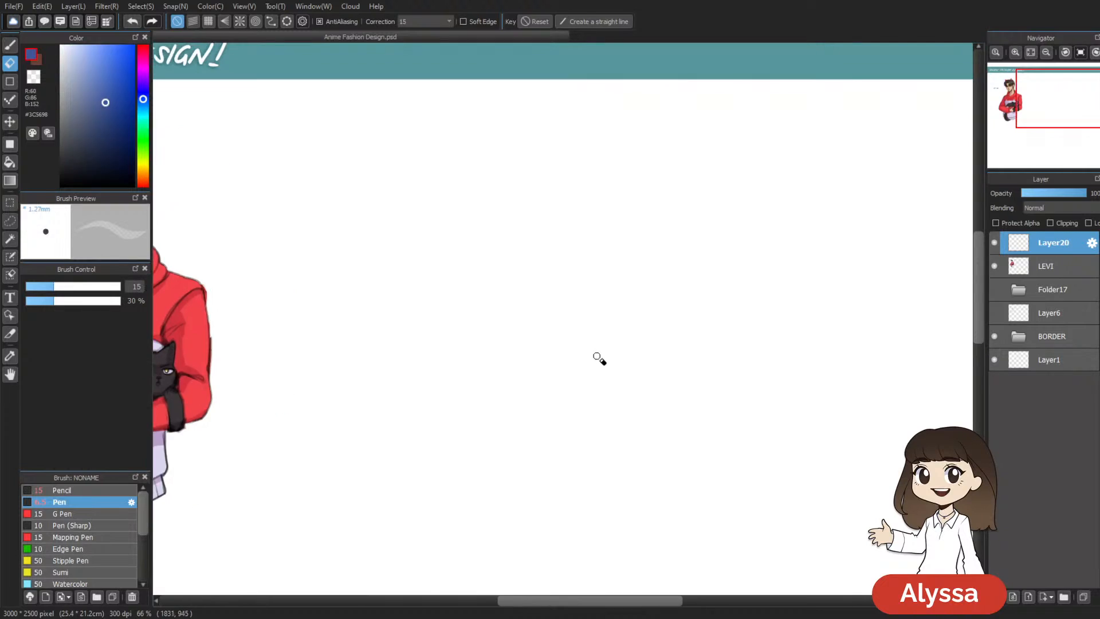
# Step: Undo a test stroke on the new layer and switch from the Pen to the Pencil brush
pyautogui.press('Tab')
pyautogui.press('b')
pyautogui.moveTo(444, 425)
pyautogui.mouseDown()
pyautogui.moveTo(575, 292)
pyautogui.moveTo(593, 407)
pyautogui.mouseUp()
pyautogui.hotkey('ctrl', 'z')
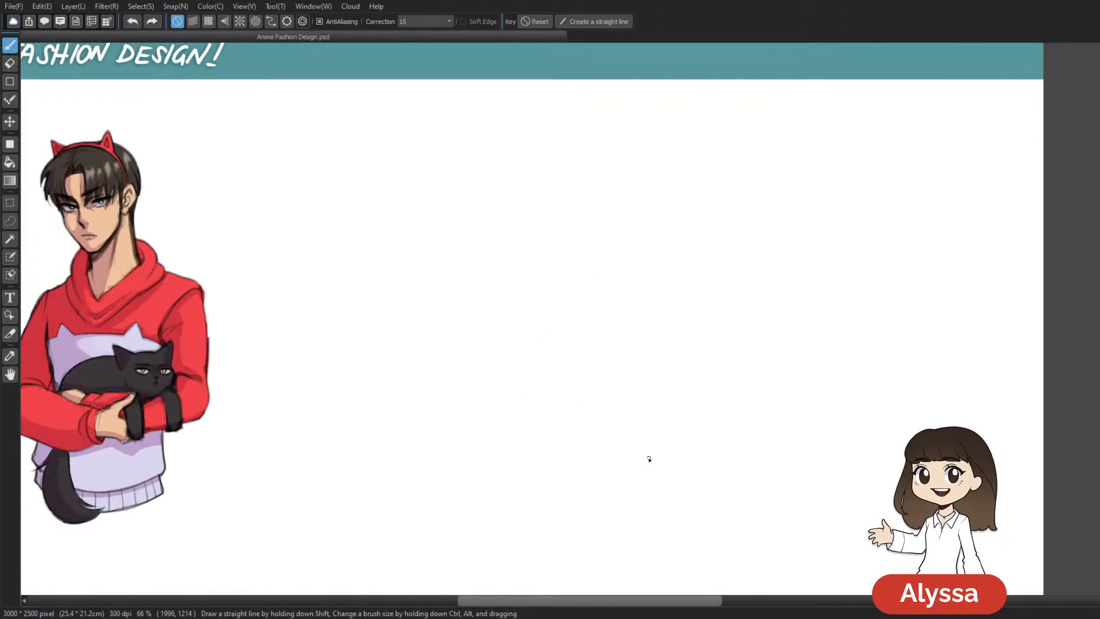
pyautogui.press('Tab')
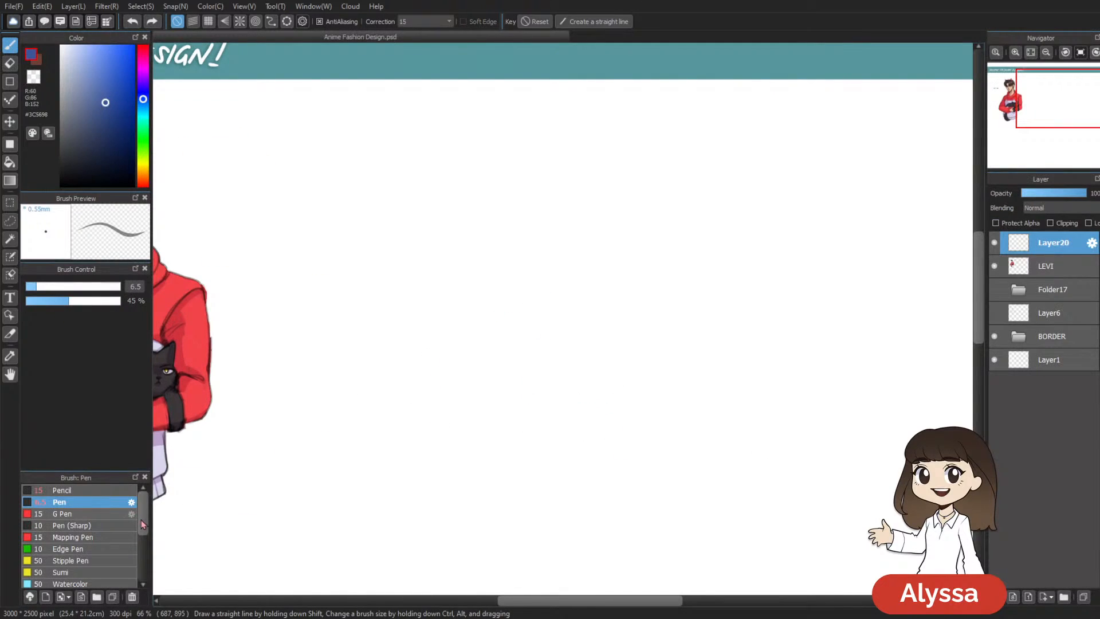
pyautogui.click(57, 490)
pyautogui.press('Tab')
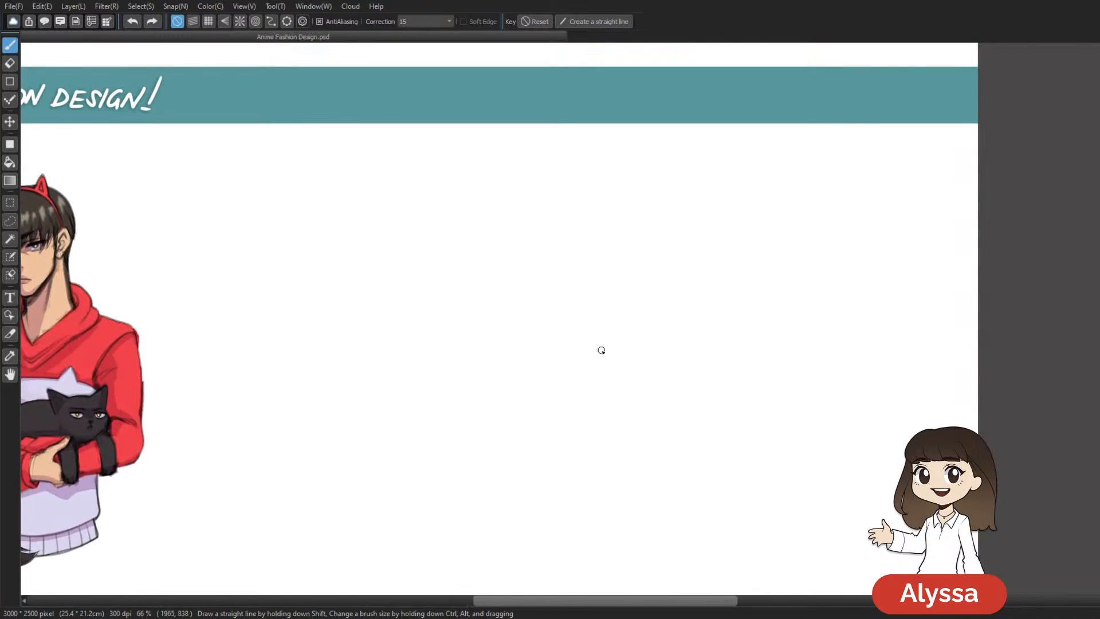
# Step: Set the Pencil to size 9 and 28% opacity, undoing the trial strokes on the blank canvas
pyautogui.moveTo(541, 391); pyautogui.dragTo(536, 339)
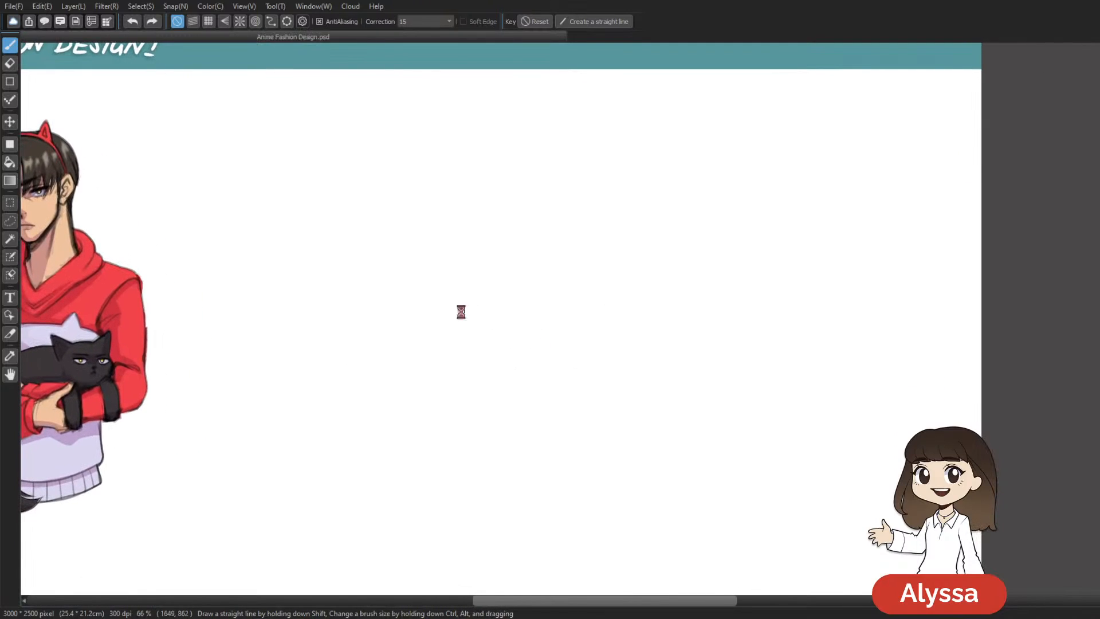
pyautogui.moveTo(517, 308); pyautogui.dragTo(525, 332)
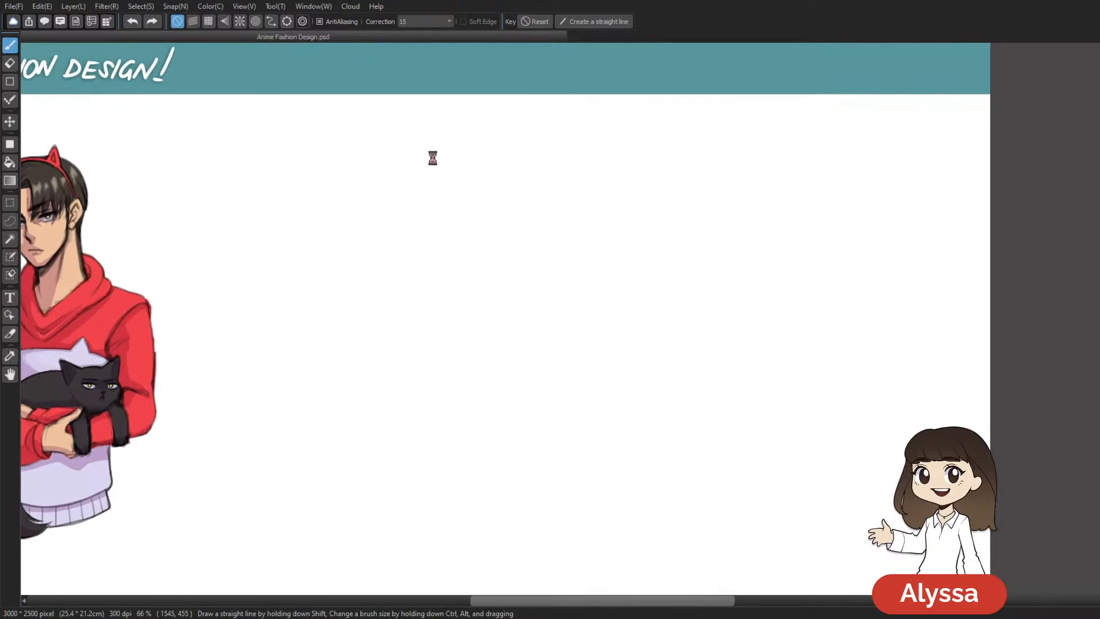
pyautogui.moveTo(578, 379); pyautogui.dragTo(574, 373)
pyautogui.moveTo(420, 372); pyautogui.dragTo(437, 386)
pyautogui.moveTo(502, 191)
pyautogui.mouseDown()
pyautogui.moveTo(422, 245)
pyautogui.moveTo(514, 179)
pyautogui.moveTo(479, 255)
pyautogui.moveTo(456, 272)
pyautogui.mouseUp()
pyautogui.hotkey('ctrl', 'z')
pyautogui.press('Tab')
pyautogui.click(53, 301)
pyautogui.hotkey('ctrl', 'z')
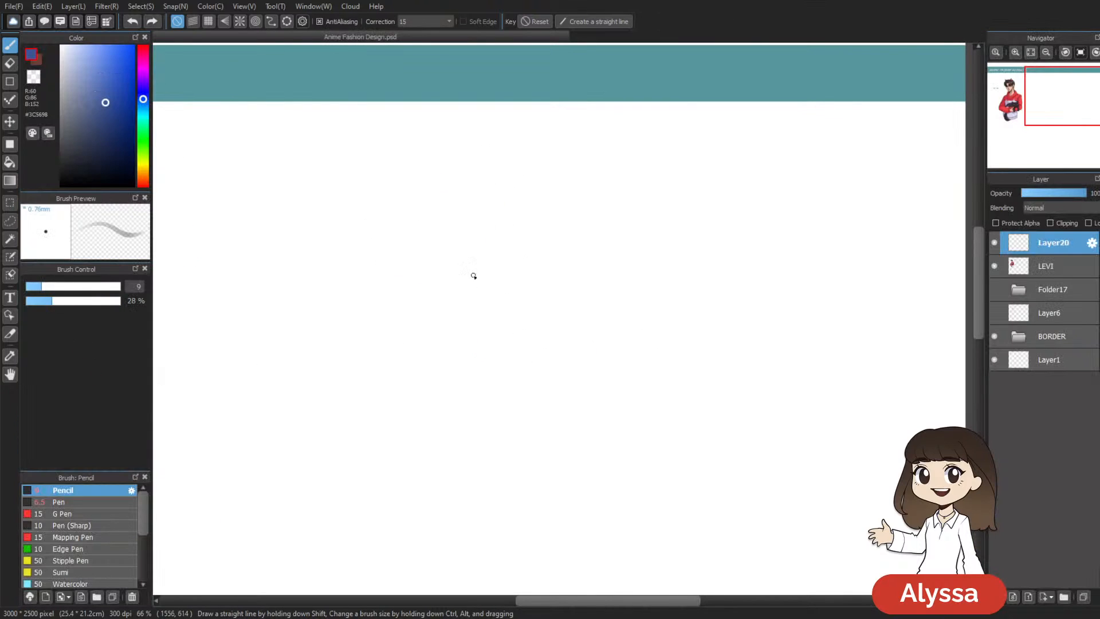
pyautogui.press('Tab')
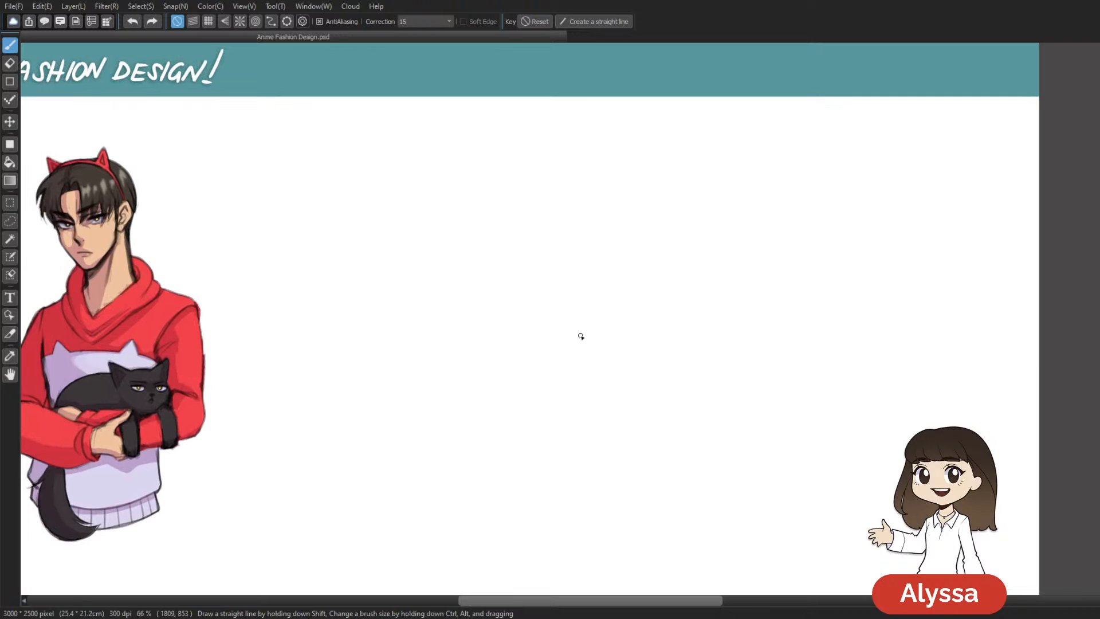
# Step: Sketch a second character's head in light blue beside the finished figure, with a cranium circle and tapered jaw
pyautogui.moveTo(468, 354); pyautogui.dragTo(427, 450)
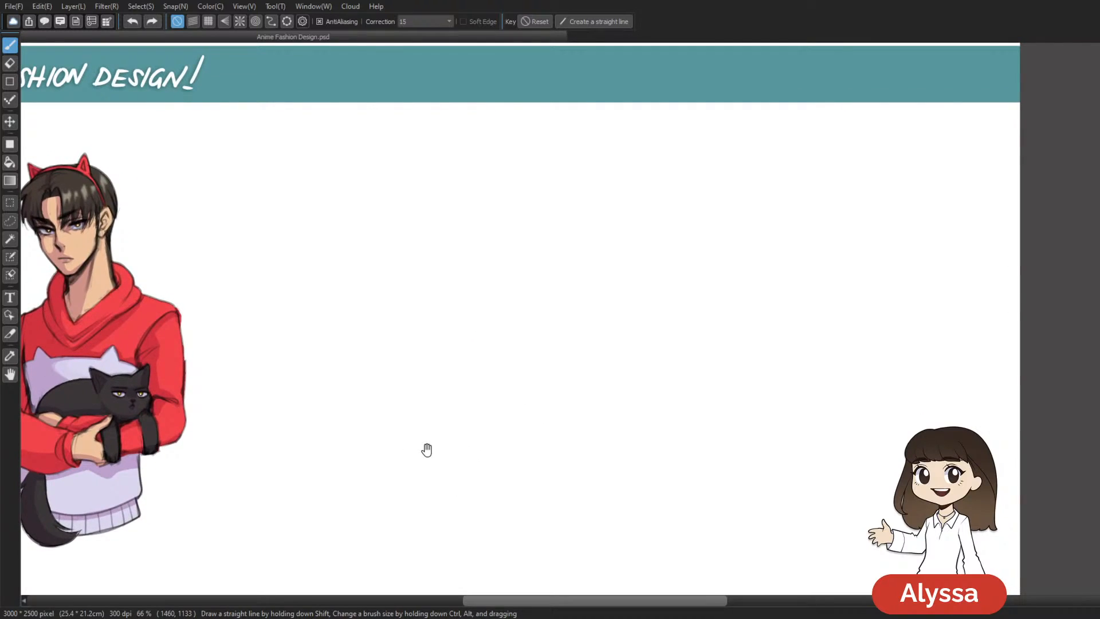
pyautogui.moveTo(516, 381)
pyautogui.mouseDown()
pyautogui.moveTo(510, 373)
pyautogui.moveTo(510, 383)
pyautogui.mouseUp()
pyautogui.moveTo(511, 284); pyautogui.dragTo(491, 271)
pyautogui.moveTo(413, 157)
pyautogui.mouseDown()
pyautogui.moveTo(360, 173)
pyautogui.moveTo(415, 139)
pyautogui.moveTo(416, 198)
pyautogui.moveTo(362, 195)
pyautogui.moveTo(384, 129)
pyautogui.moveTo(418, 160)
pyautogui.moveTo(365, 180)
pyautogui.moveTo(373, 226)
pyautogui.mouseUp()
pyautogui.hotkey('ctrl', 'z')
pyautogui.moveTo(363, 165)
pyautogui.mouseDown()
pyautogui.moveTo(364, 219)
pyautogui.moveTo(384, 250)
pyautogui.moveTo(425, 219)
pyautogui.mouseUp()
pyautogui.moveTo(422, 152); pyautogui.dragTo(426, 202)
pyautogui.moveTo(388, 138); pyautogui.dragTo(374, 216)
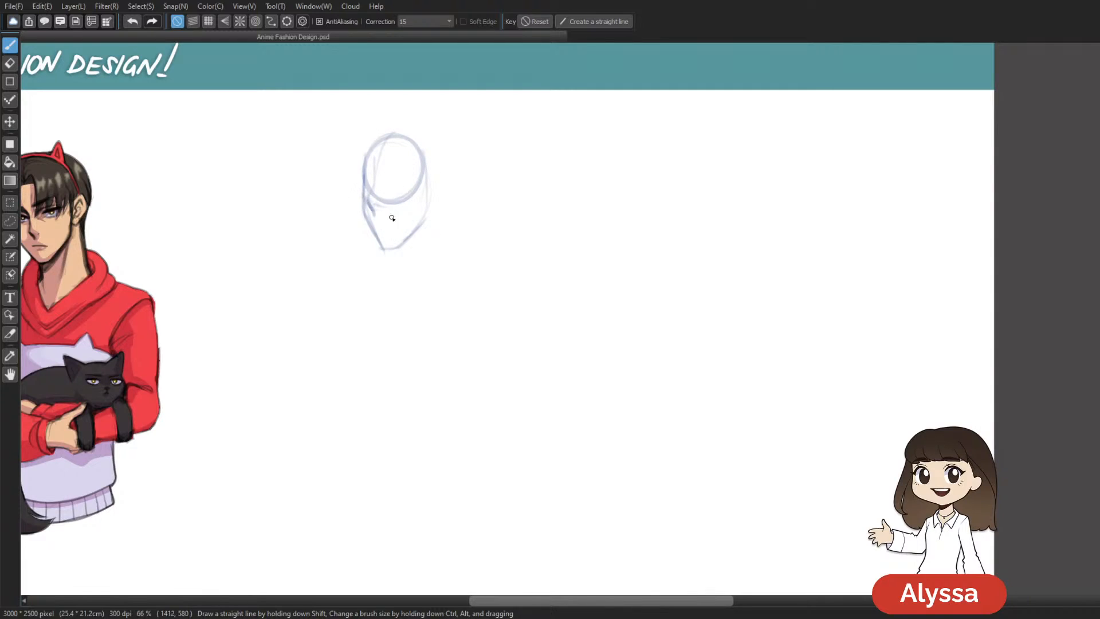
# Step: Add an ear and a curved guideline across the face, and round off the chin of the head sketch
pyautogui.moveTo(577, 241); pyautogui.dragTo(547, 211)
pyautogui.moveTo(339, 174)
pyautogui.mouseDown()
pyautogui.moveTo(332, 128)
pyautogui.moveTo(386, 105)
pyautogui.moveTo(405, 137)
pyautogui.moveTo(401, 165)
pyautogui.moveTo(413, 145)
pyautogui.moveTo(408, 178)
pyautogui.moveTo(413, 149)
pyautogui.mouseUp()
pyautogui.hotkey('ctrl', 'z')
pyautogui.hotkey('ctrl', 'z')
pyautogui.moveTo(420, 208); pyautogui.dragTo(411, 192)
pyautogui.hotkey('ctrl', 'z')
pyautogui.moveTo(337, 146)
pyautogui.mouseDown()
pyautogui.moveTo(370, 149)
pyautogui.moveTo(326, 149)
pyautogui.mouseUp()
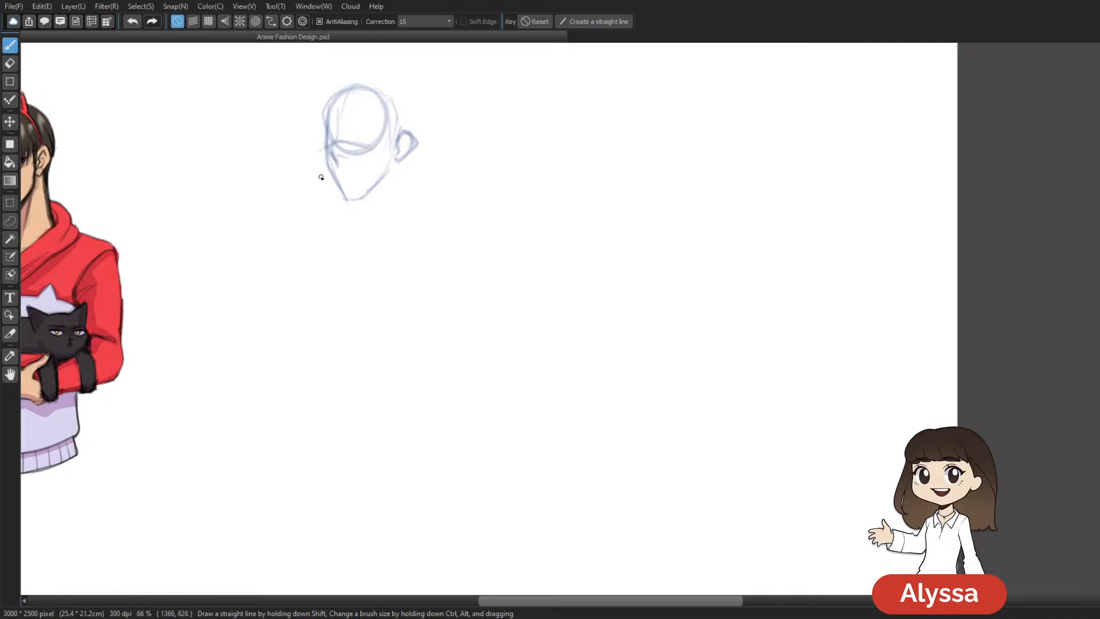
pyautogui.moveTo(342, 193); pyautogui.dragTo(383, 174)
pyautogui.press('l')
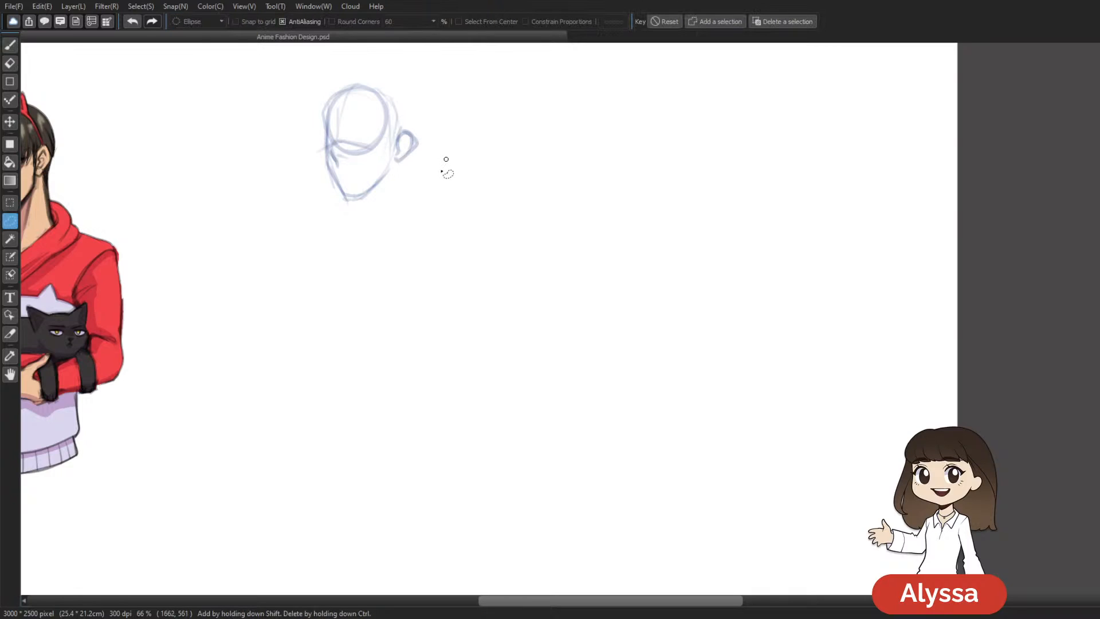
pyautogui.moveTo(434, 138)
pyautogui.mouseDown()
pyautogui.moveTo(429, 120)
pyautogui.moveTo(441, 146)
pyautogui.moveTo(427, 127)
pyautogui.moveTo(427, 147)
pyautogui.moveTo(460, 136)
pyautogui.mouseUp()
pyautogui.hotkey('ctrl', 't')
pyautogui.press('Escape')
pyautogui.hotkey('ctrl', 't')
pyautogui.press('Return')
pyautogui.hotkey('ctrl', 'd')
pyautogui.hotkey('ctrl', 't')
pyautogui.moveTo(312, 181); pyautogui.dragTo(308, 190)
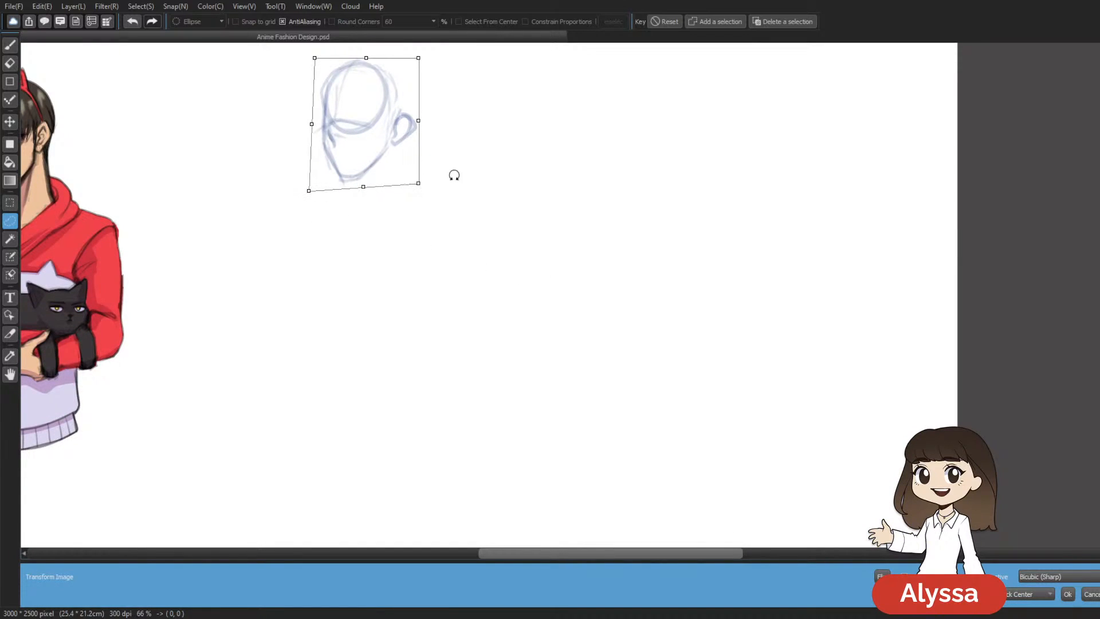
pyautogui.press('Escape')
# Step: Resize the whole head sketch slightly with Transform
pyautogui.hotkey('ctrl', 't')
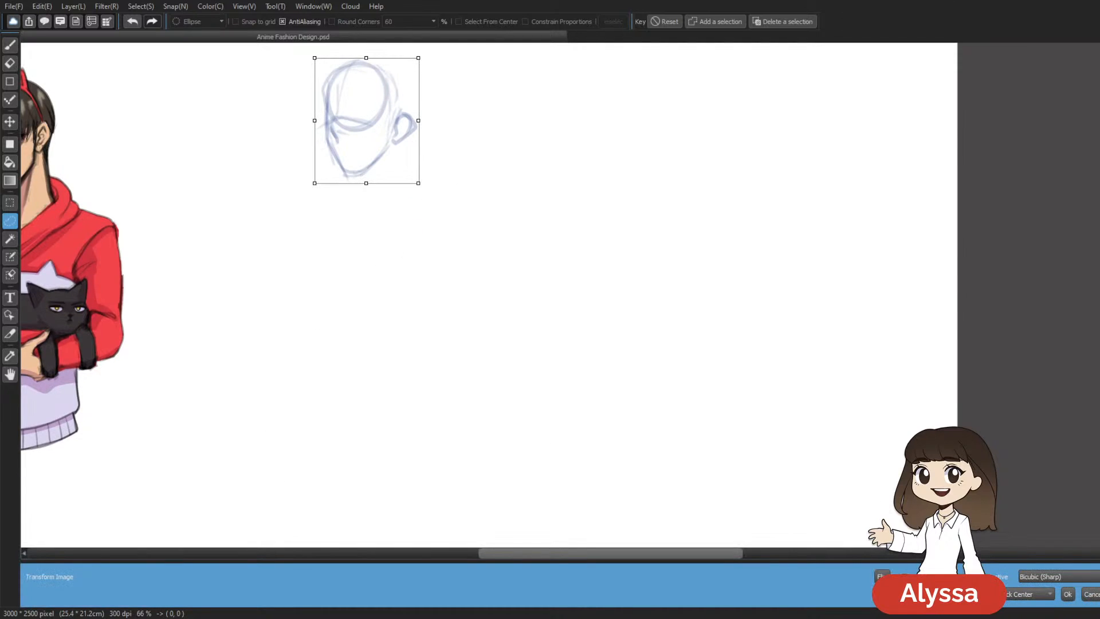
pyautogui.moveTo(418, 183); pyautogui.dragTo(390, 174)
pyautogui.press('Return')
pyautogui.moveTo(497, 312); pyautogui.dragTo(531, 356)
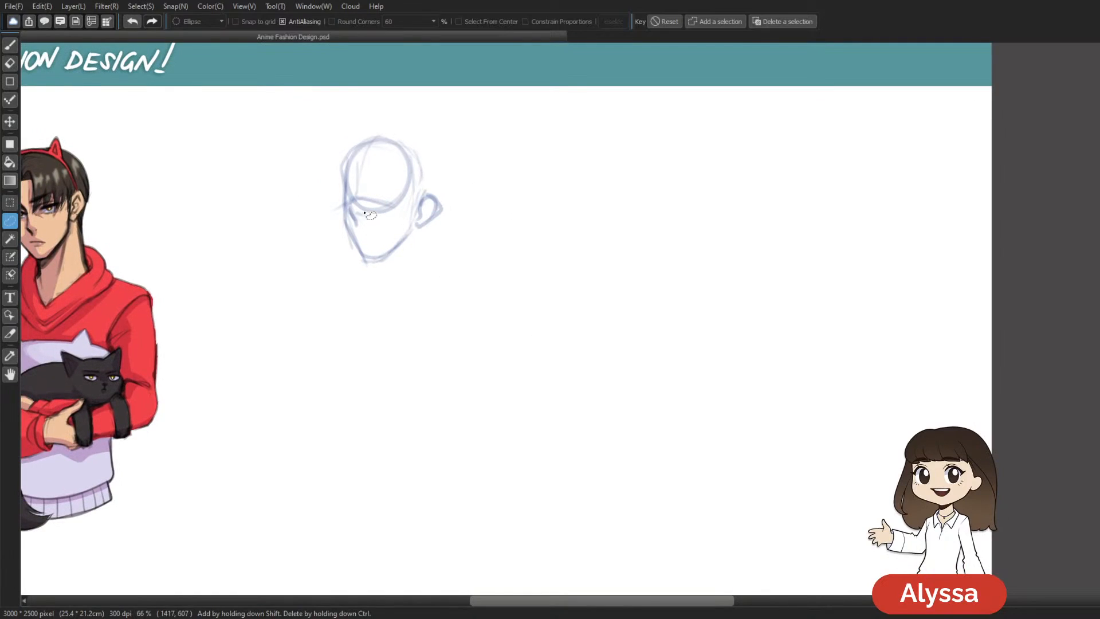
# Step: Sketch short, dark horizontal strokes for both eyes above the curved face guideline
pyautogui.press('e')
pyautogui.press('b')
pyautogui.moveTo(357, 196); pyautogui.dragTo(356, 187)
pyautogui.moveTo(519, 214); pyautogui.dragTo(511, 206)
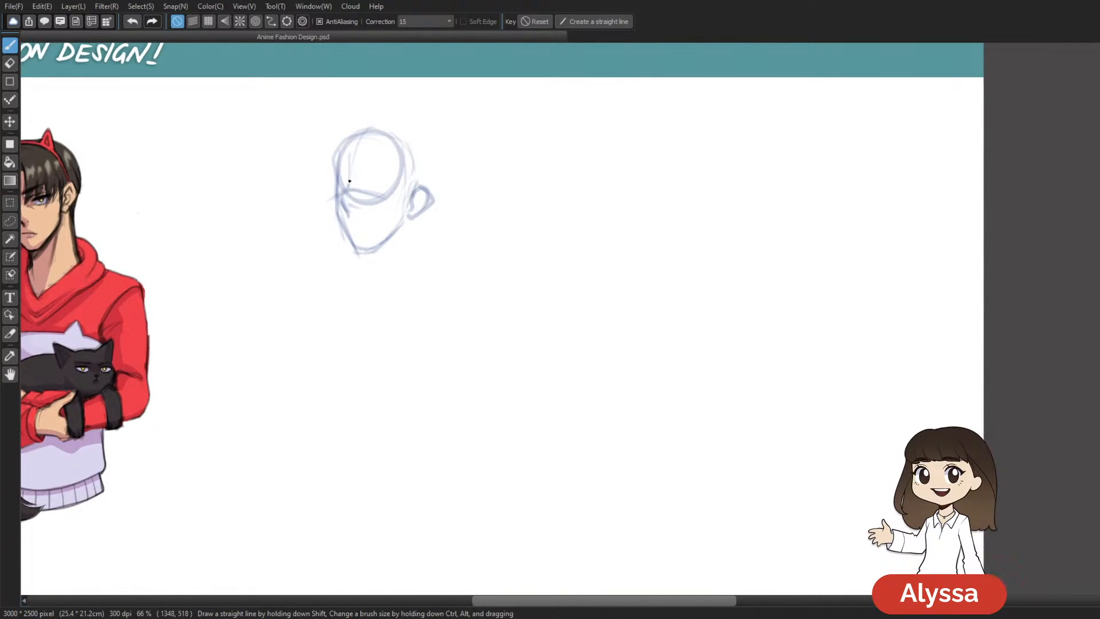
pyautogui.moveTo(332, 171); pyautogui.dragTo(351, 172)
pyautogui.moveTo(365, 173); pyautogui.dragTo(393, 172)
pyautogui.moveTo(409, 290); pyautogui.dragTo(383, 286)
pyautogui.moveTo(339, 165); pyautogui.dragTo(353, 167)
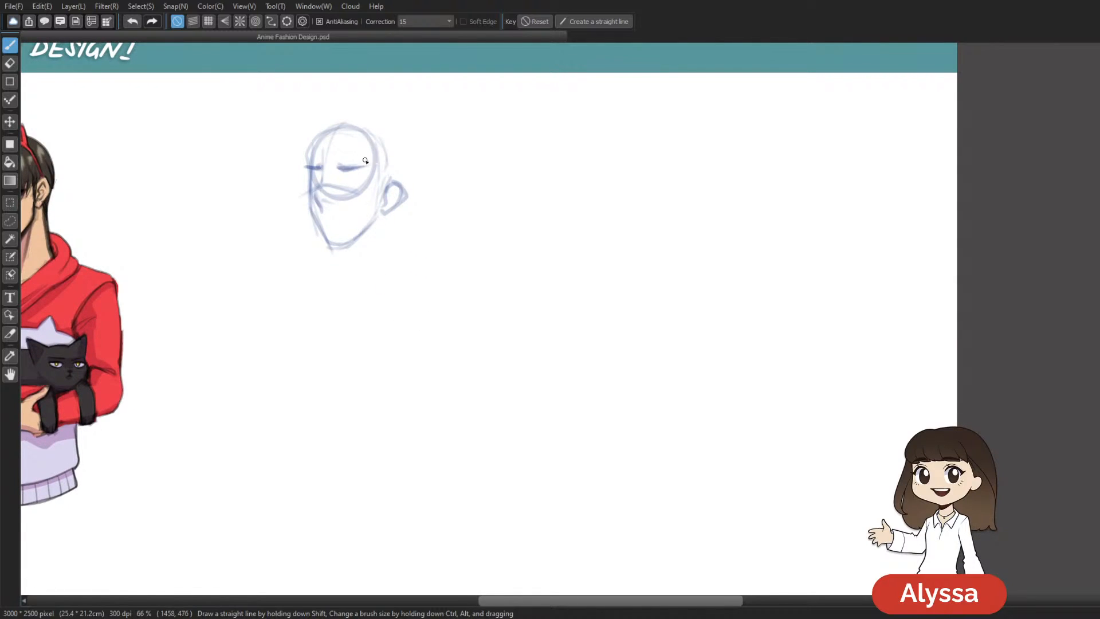
# Step: Sketch the nose bridge between the eyes and lighten the construction lines around it with the Eraser
pyautogui.moveTo(650, 309); pyautogui.dragTo(643, 296)
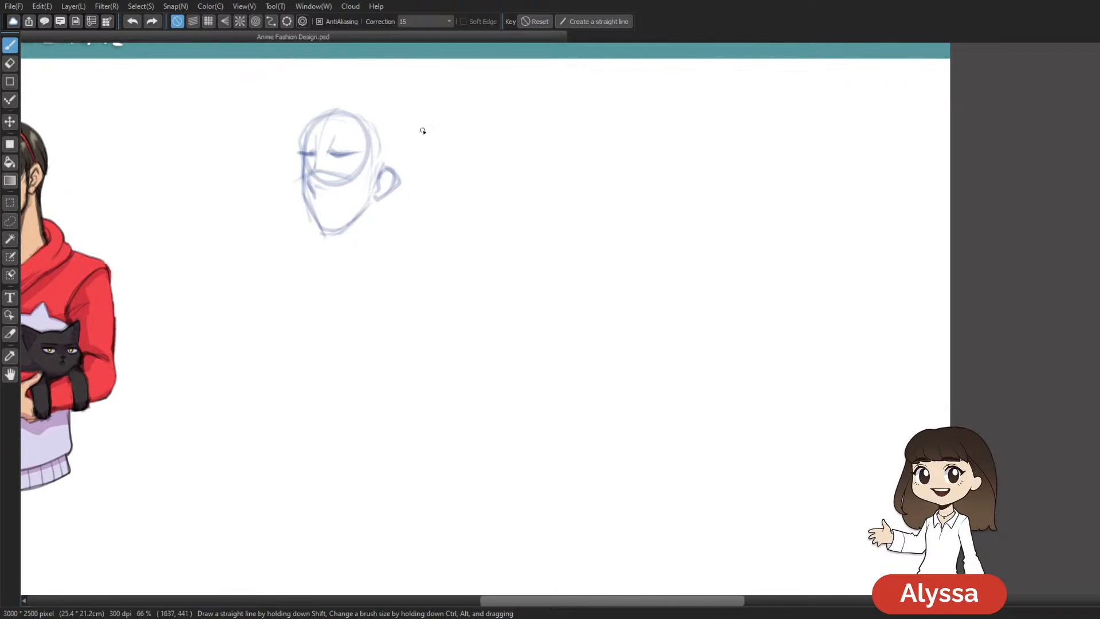
pyautogui.hotkey('ctrl', 'z')
pyautogui.hotkey('ctrl', 'y')
pyautogui.moveTo(511, 217); pyautogui.dragTo(507, 198)
pyautogui.press('e')
pyautogui.moveTo(318, 173); pyautogui.dragTo(312, 165)
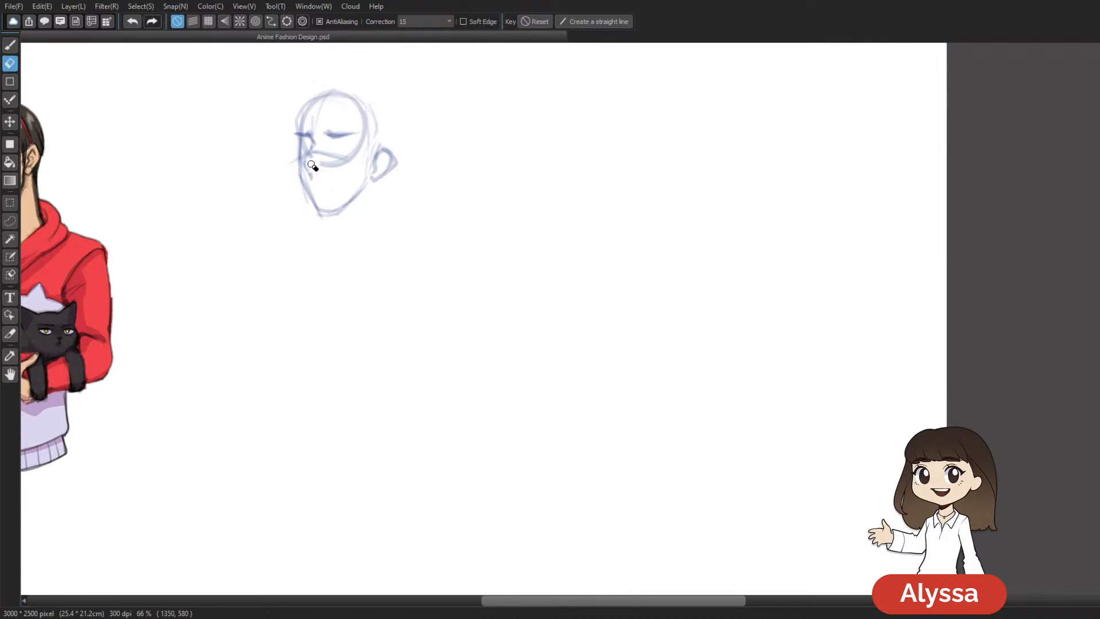
pyautogui.press('b')
pyautogui.moveTo(424, 252)
pyautogui.mouseDown()
pyautogui.moveTo(383, 302)
pyautogui.moveTo(366, 258)
pyautogui.moveTo(332, 277)
pyautogui.moveTo(347, 291)
pyautogui.mouseUp()
pyautogui.moveTo(507, 322); pyautogui.dragTo(506, 344)
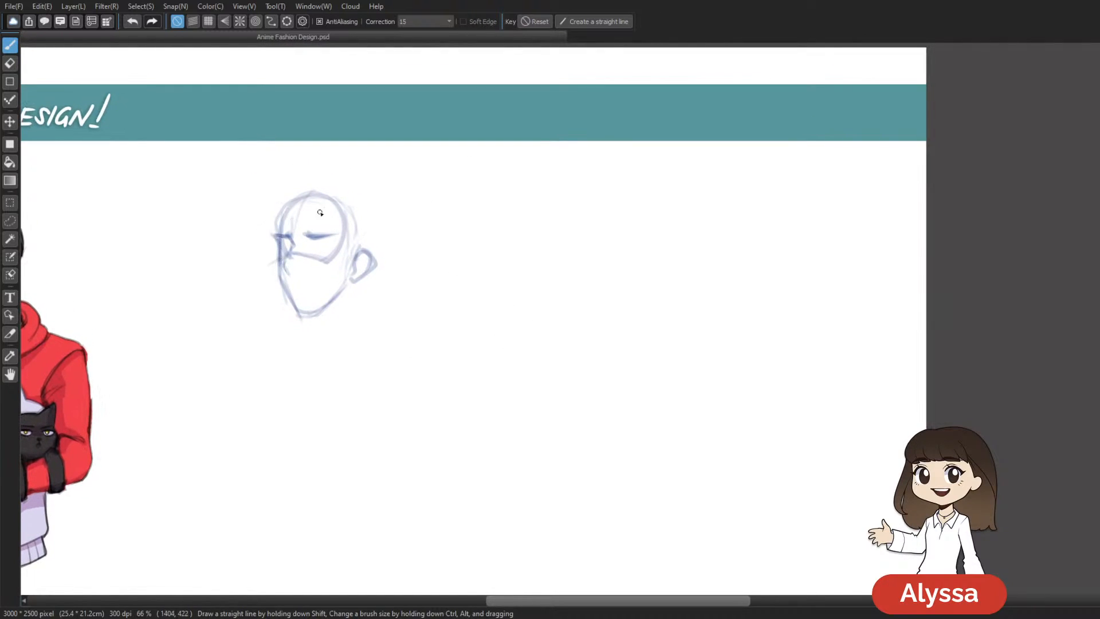
# Step: Redraw the angular line running from the nose bridge across the cheek, cleaning up around it
pyautogui.press('e')
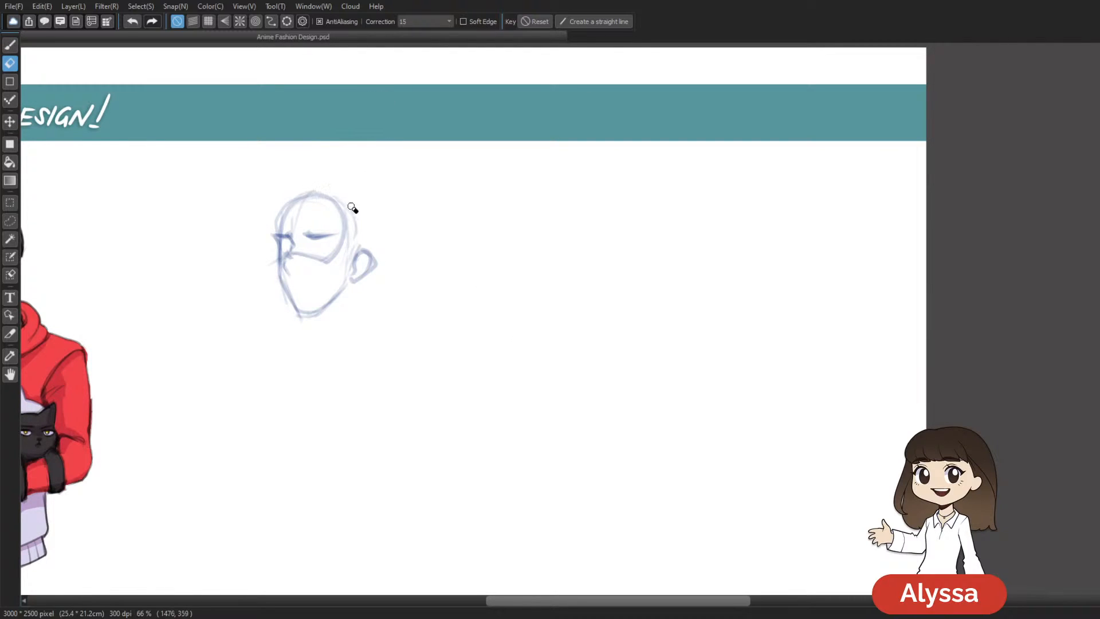
pyautogui.press('b')
pyautogui.scroll(-1, 470, 281)
pyautogui.moveTo(470, 282); pyautogui.dragTo(482, 256)
pyautogui.press('e')
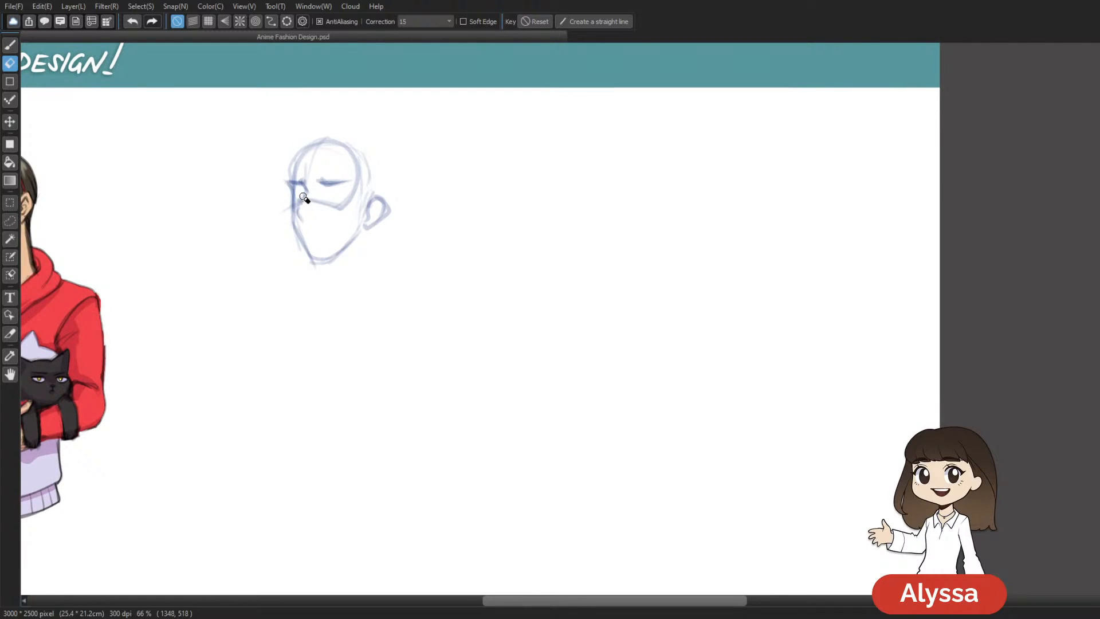
pyautogui.press('b')
pyautogui.moveTo(292, 204); pyautogui.dragTo(338, 208)
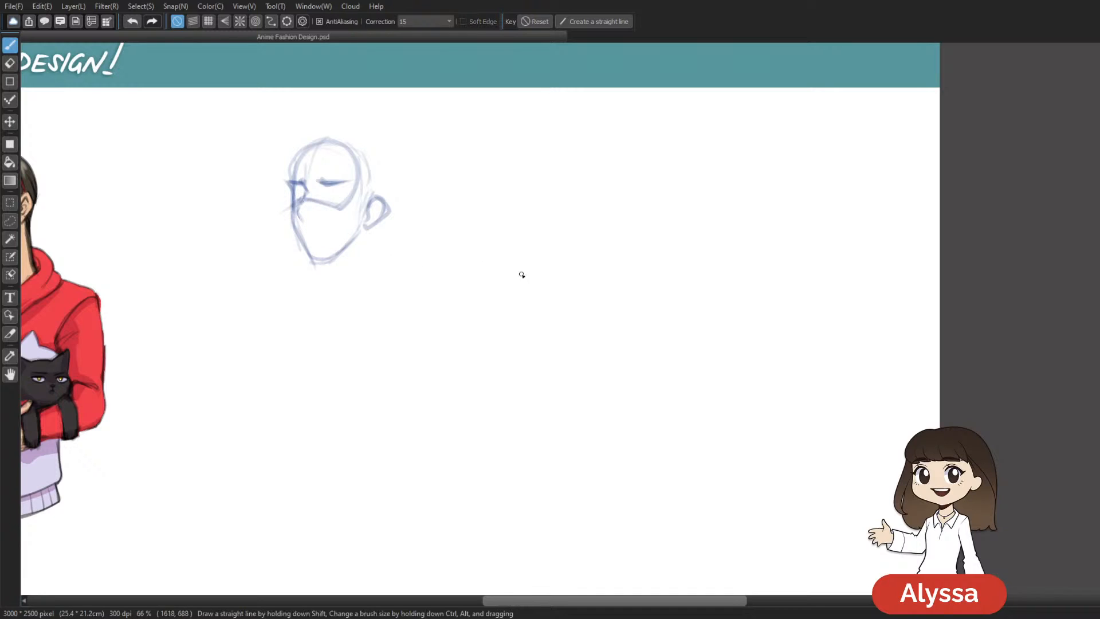
# Step: Extend the cheek line back to the ear on the head sketch
pyautogui.moveTo(507, 273); pyautogui.dragTo(509, 267)
pyautogui.moveTo(410, 506); pyautogui.dragTo(453, 508)
pyautogui.moveTo(455, 444); pyautogui.dragTo(482, 423)
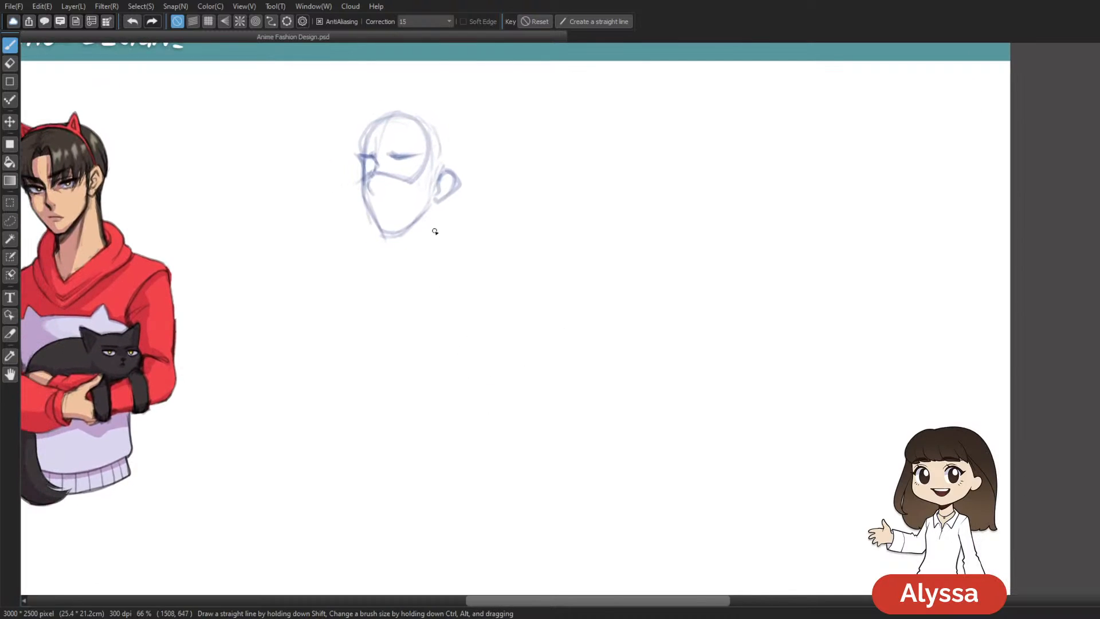
pyautogui.moveTo(577, 466); pyautogui.dragTo(593, 455)
pyautogui.moveTo(463, 426); pyautogui.dragTo(458, 432)
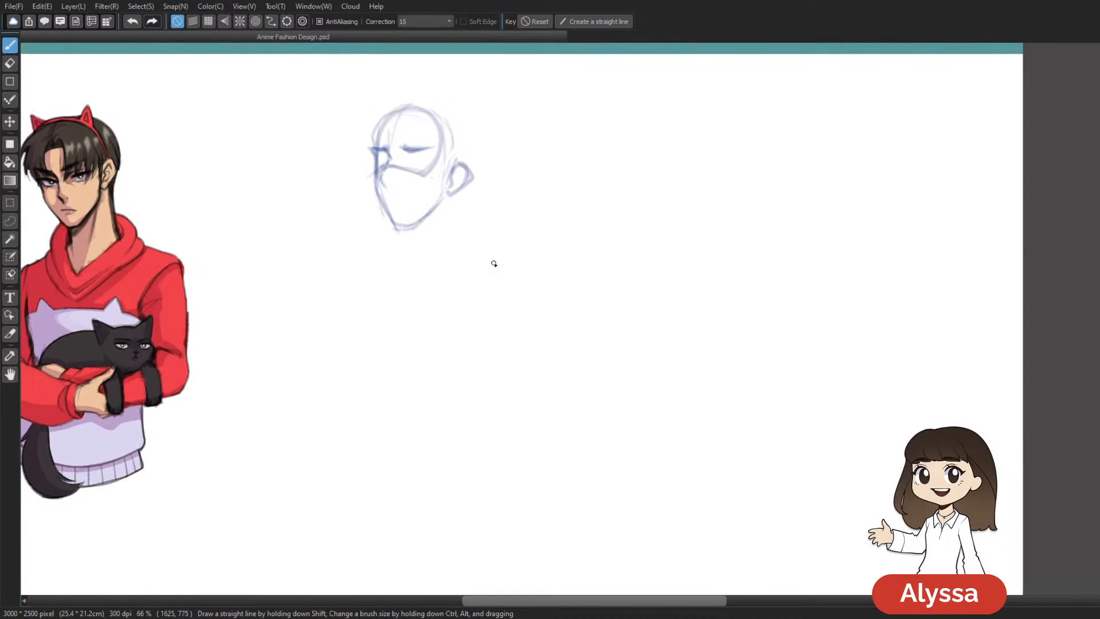
pyautogui.moveTo(541, 405); pyautogui.dragTo(514, 419)
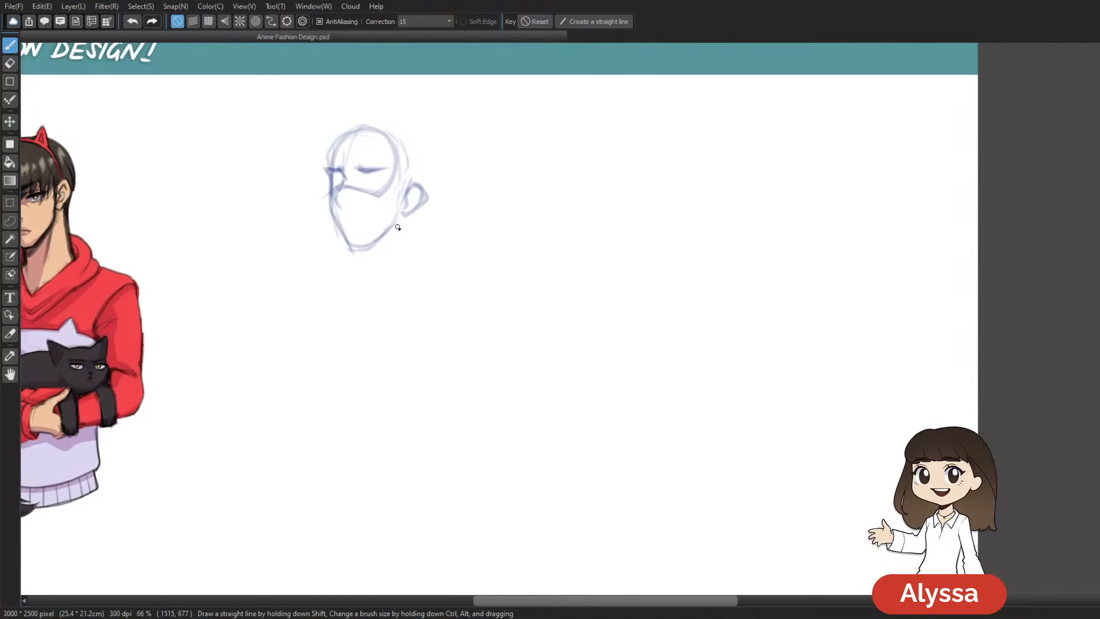
pyautogui.moveTo(499, 274); pyautogui.dragTo(508, 265)
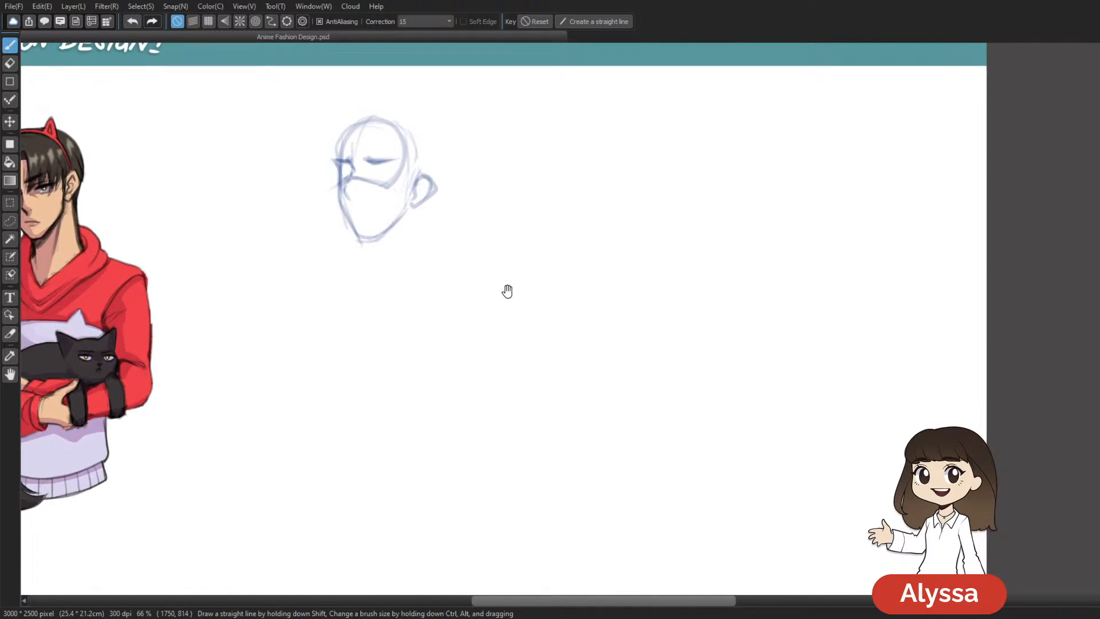
pyautogui.moveTo(411, 203); pyautogui.dragTo(414, 208)
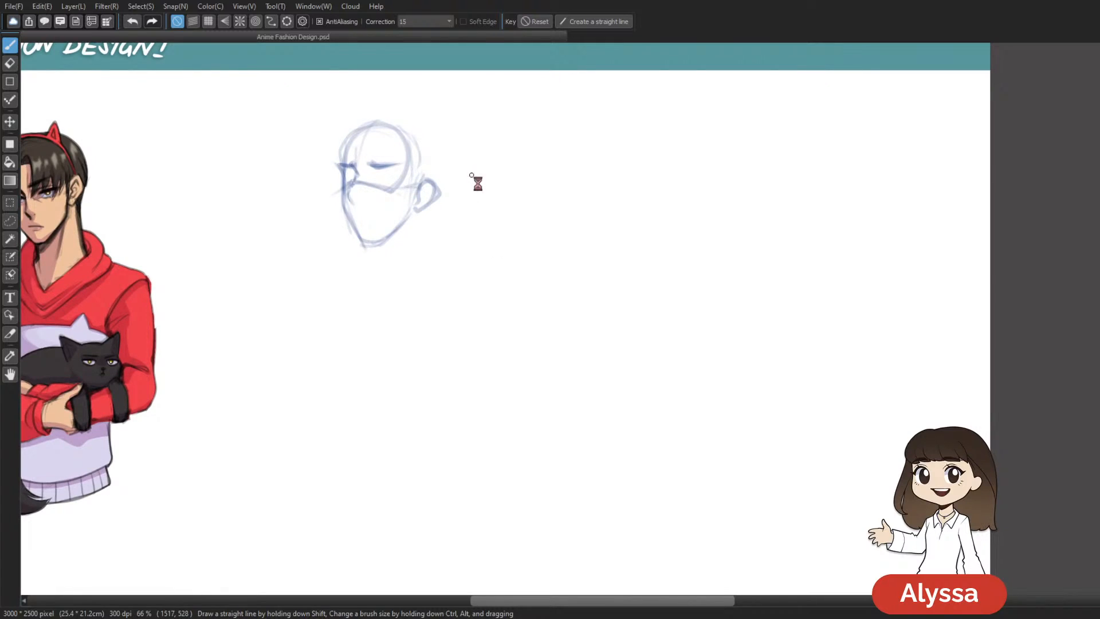
pyautogui.moveTo(459, 185); pyautogui.dragTo(469, 181)
pyautogui.moveTo(499, 253); pyautogui.dragTo(564, 255)
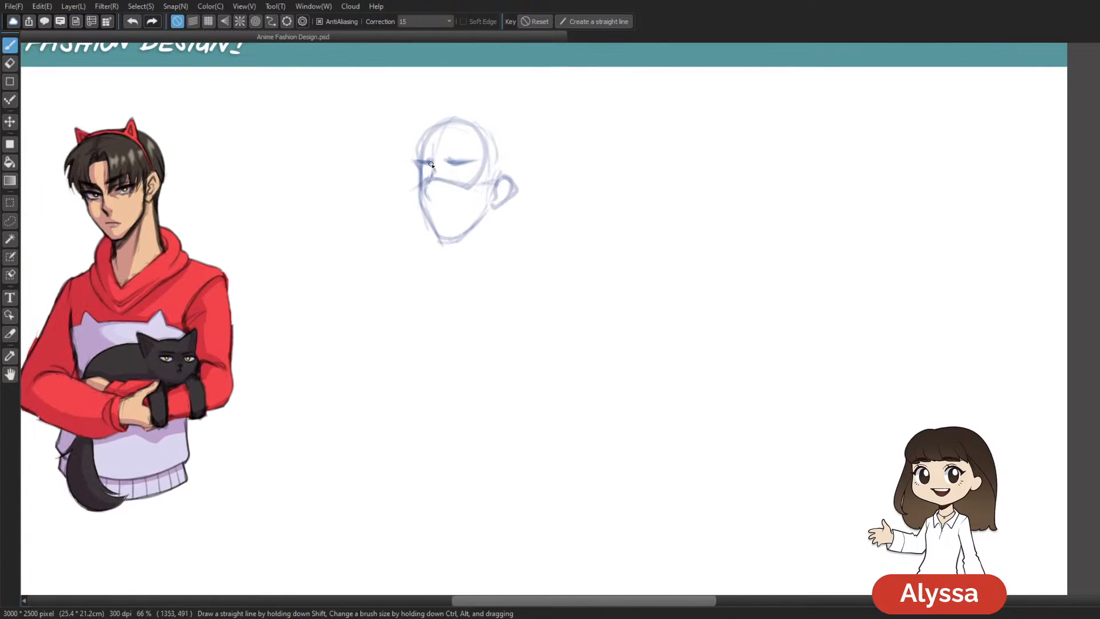
# Step: Lasso the near eye on the head sketch, nudge it slightly with Transform and clear the selection
pyautogui.moveTo(557, 202); pyautogui.dragTo(541, 207)
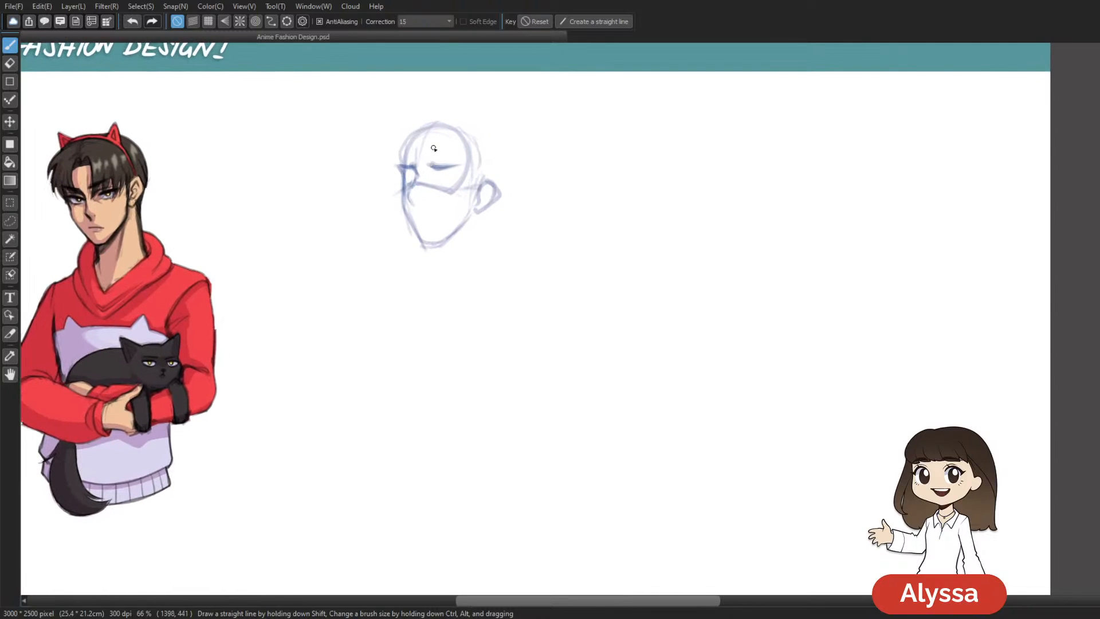
pyautogui.press('m')
pyautogui.moveTo(465, 163)
pyautogui.mouseDown()
pyautogui.moveTo(437, 183)
pyautogui.moveTo(438, 145)
pyautogui.moveTo(453, 186)
pyautogui.mouseUp()
pyautogui.press('l')
pyautogui.hotkey('ctrl', 't')
pyautogui.moveTo(454, 148); pyautogui.dragTo(456, 147)
pyautogui.press('Return')
pyautogui.hotkey('ctrl', 'z')
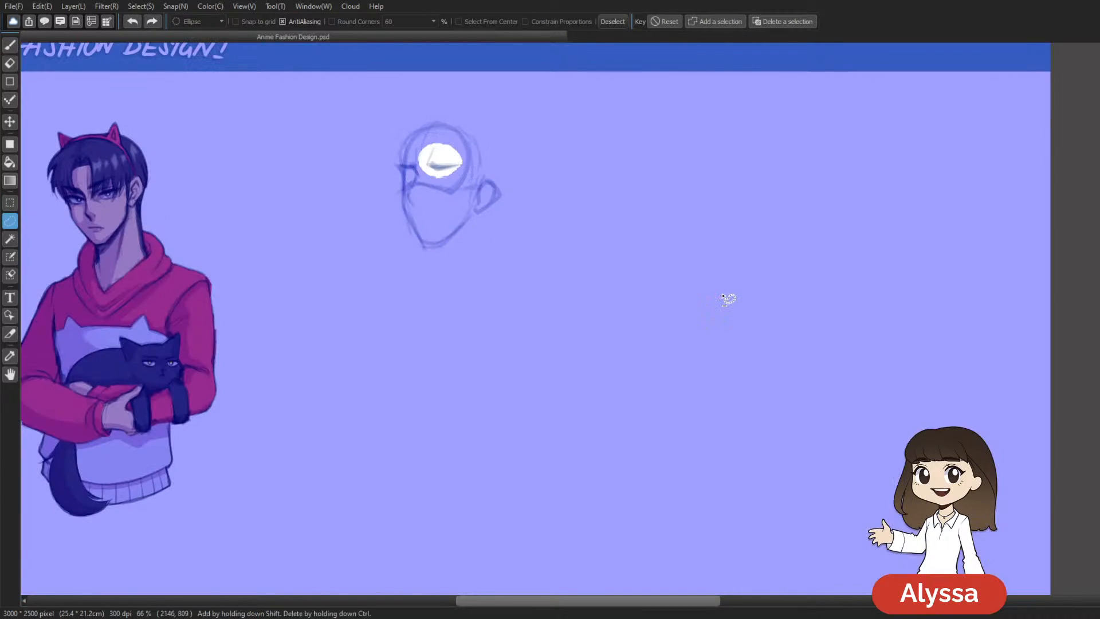
pyautogui.hotkey('ctrl', 'y')
pyautogui.hotkey('ctrl', 'd')
pyautogui.moveTo(636, 337); pyautogui.dragTo(634, 353)
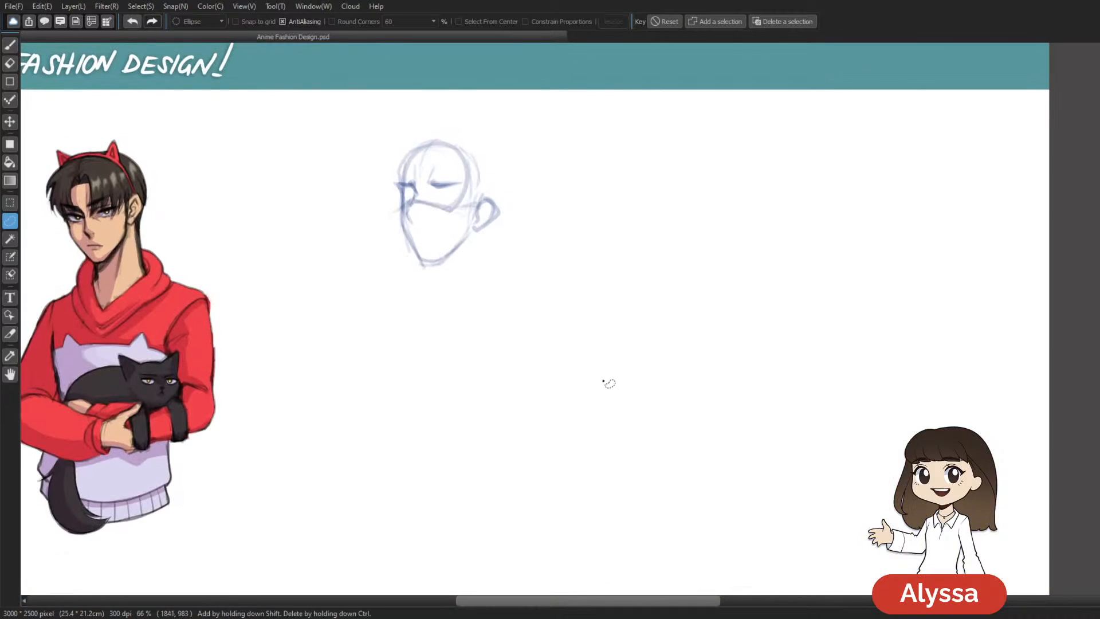
# Step: Sketch an eyelid line just beneath the near eye's dark brow stroke
pyautogui.press('b')
pyautogui.moveTo(562, 340); pyautogui.dragTo(513, 339)
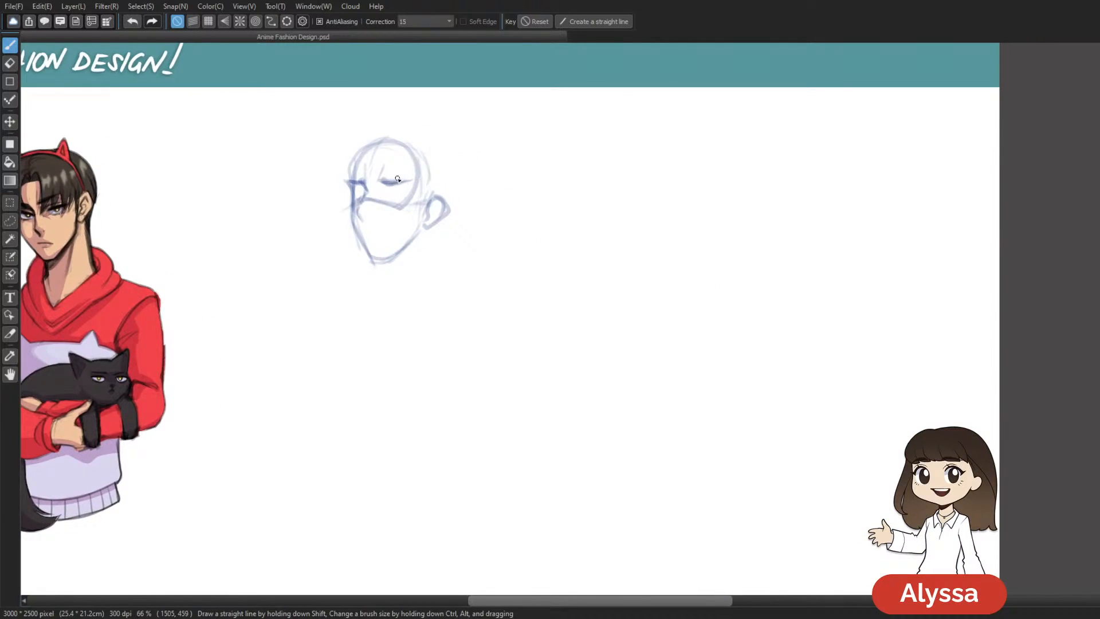
pyautogui.moveTo(520, 243); pyautogui.dragTo(526, 258)
pyautogui.hotkey('ctrl', 'z')
pyautogui.moveTo(445, 237); pyautogui.dragTo(444, 243)
pyautogui.click(393, 211)
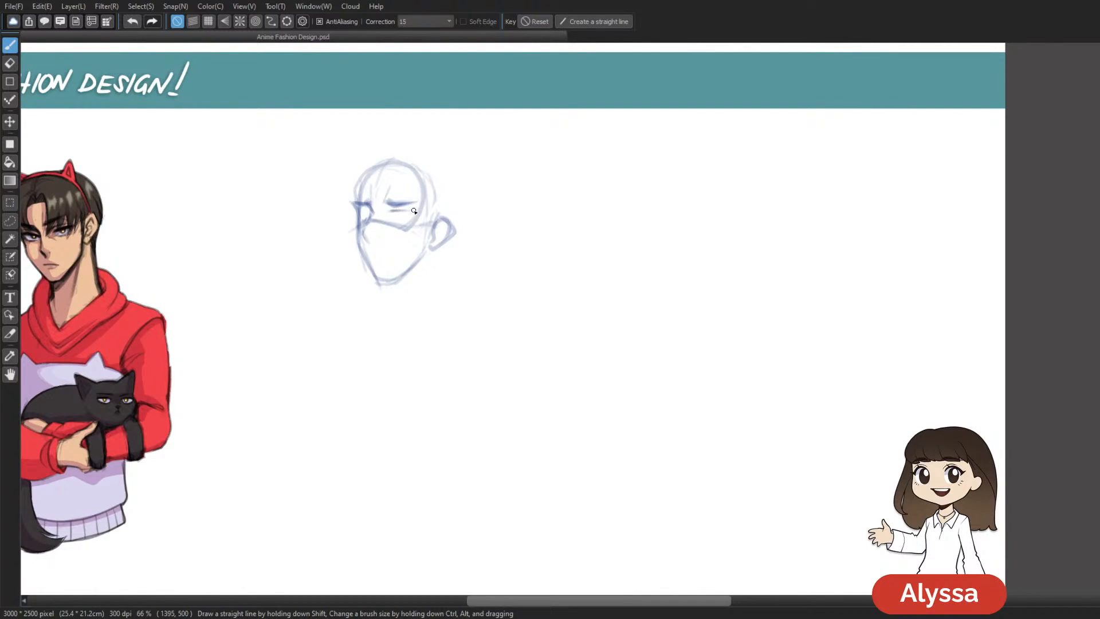
pyautogui.moveTo(430, 223); pyautogui.dragTo(425, 213)
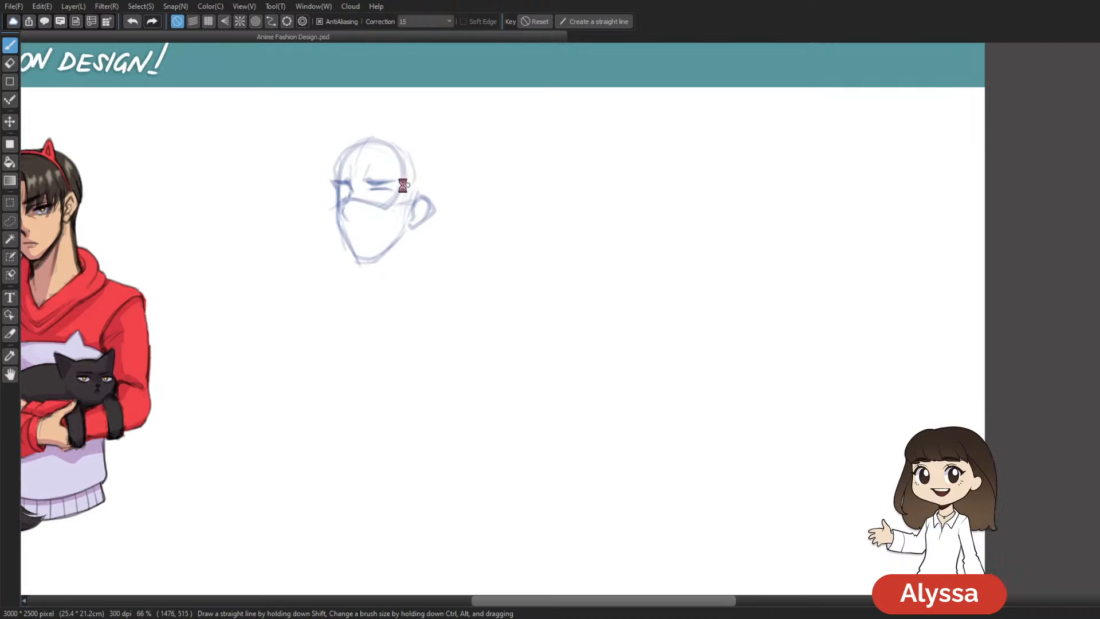
# Step: Refine the near eye with darker lid strokes and a short lower lid line above the cheek line
pyautogui.scroll(1, 395, 204)
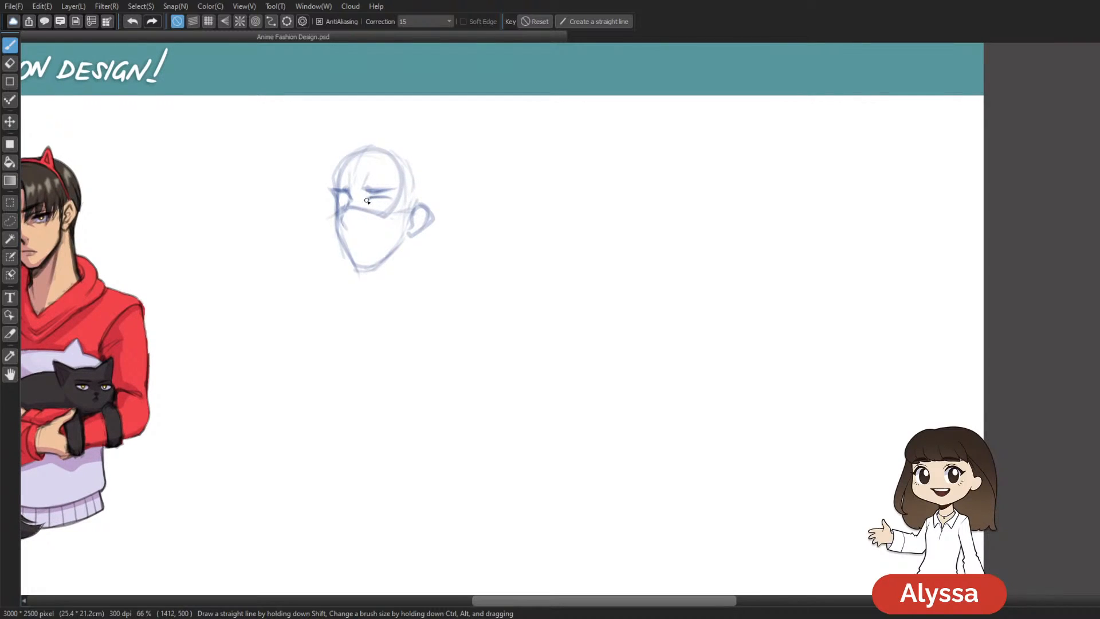
pyautogui.scroll(-1, 378, 195)
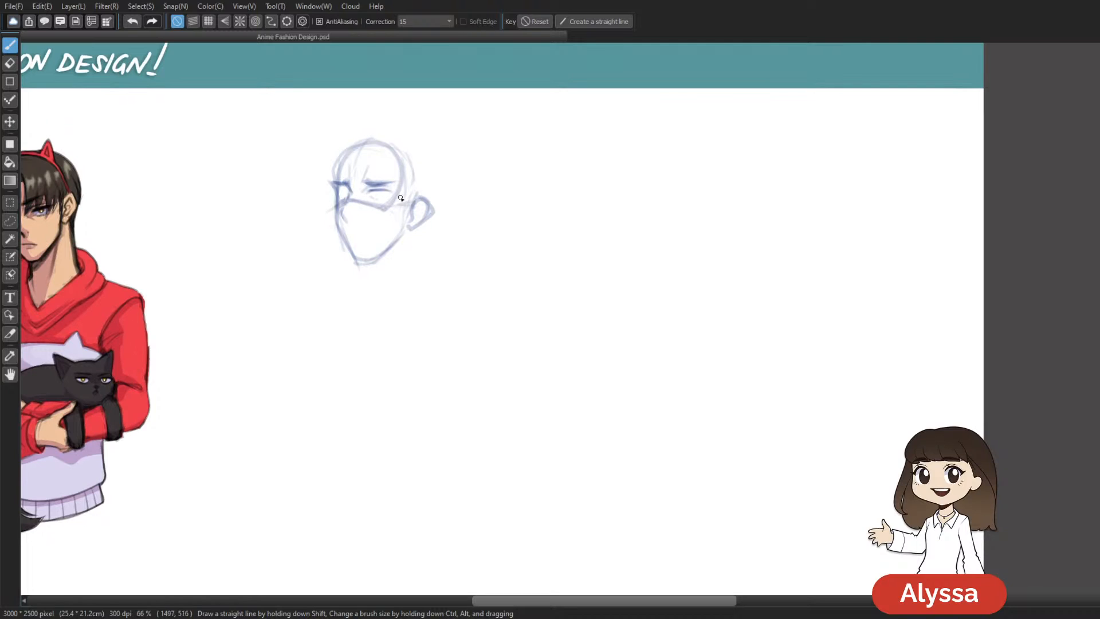
pyautogui.moveTo(399, 204); pyautogui.dragTo(388, 210)
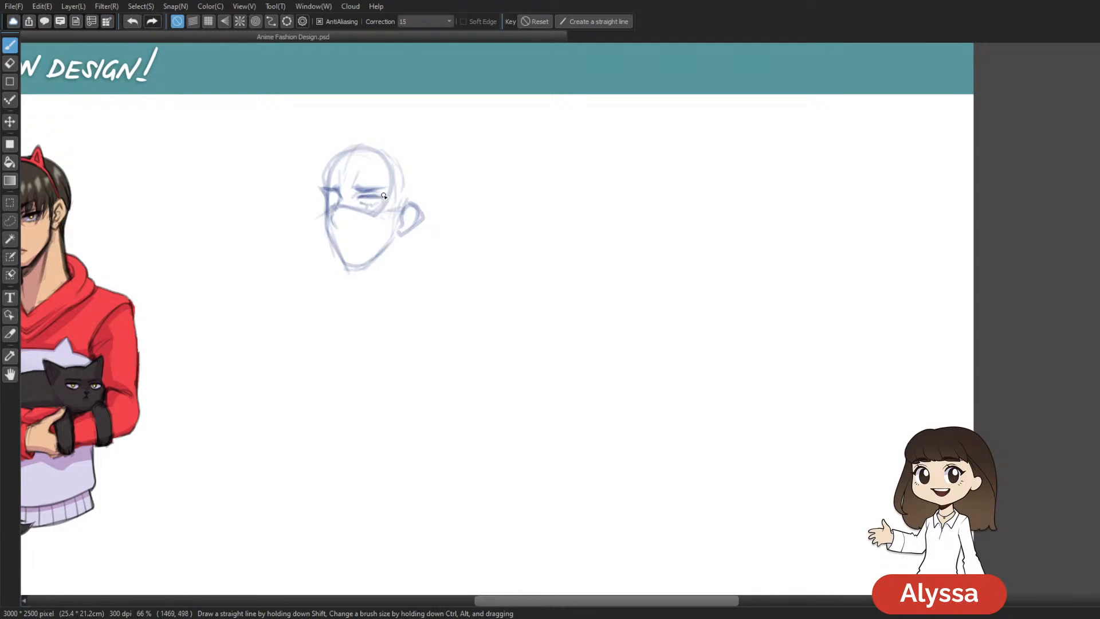
pyautogui.moveTo(452, 220); pyautogui.dragTo(449, 220)
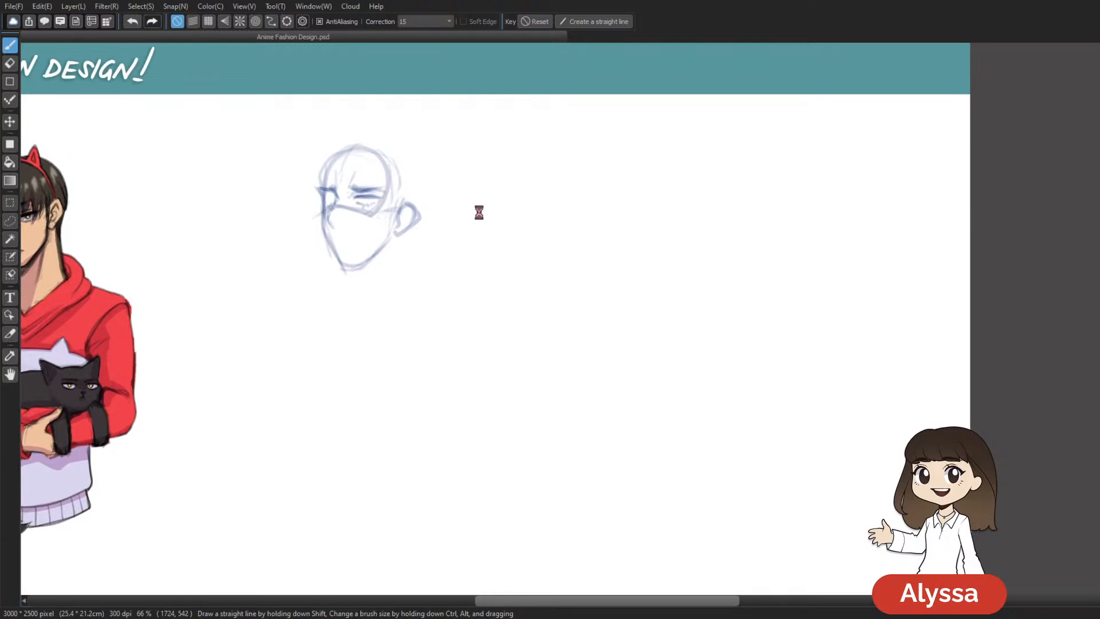
pyautogui.moveTo(479, 297)
pyautogui.mouseDown()
pyautogui.moveTo(467, 319)
pyautogui.moveTo(510, 283)
pyautogui.mouseUp()
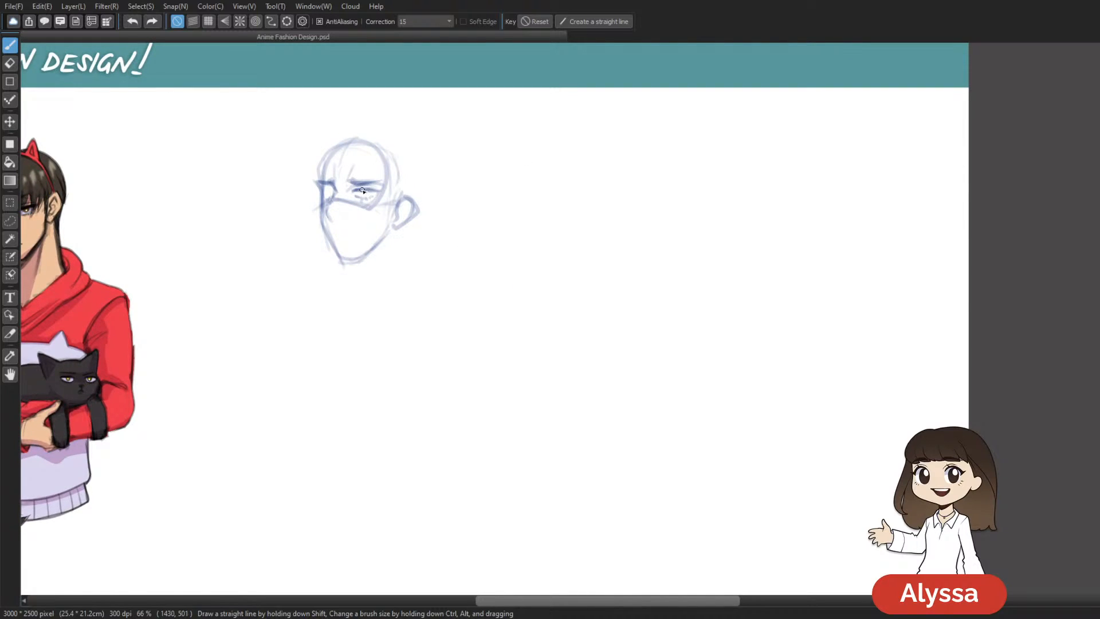
pyautogui.moveTo(364, 196); pyautogui.dragTo(373, 193)
pyautogui.hotkey('ctrl', 'z')
pyautogui.moveTo(447, 262); pyautogui.dragTo(441, 273)
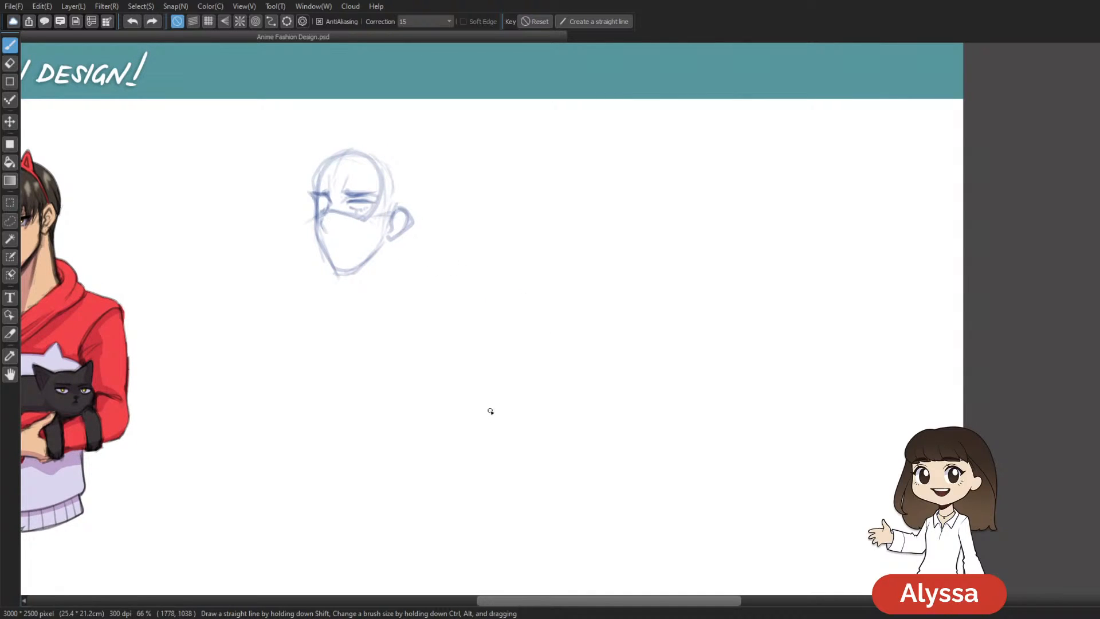
# Step: Sketch the far eye with lid and lash strokes beside the nose bridge
pyautogui.moveTo(467, 321); pyautogui.dragTo(470, 322)
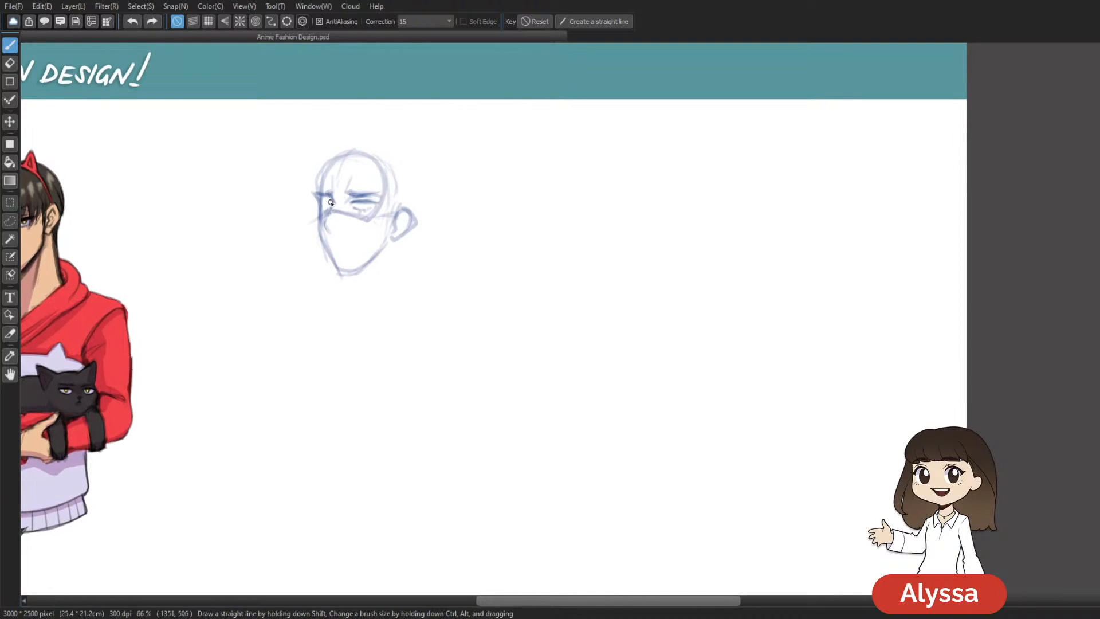
pyautogui.moveTo(318, 198)
pyautogui.mouseDown()
pyautogui.moveTo(334, 203)
pyautogui.moveTo(319, 206)
pyautogui.mouseUp()
pyautogui.moveTo(473, 214); pyautogui.dragTo(455, 198)
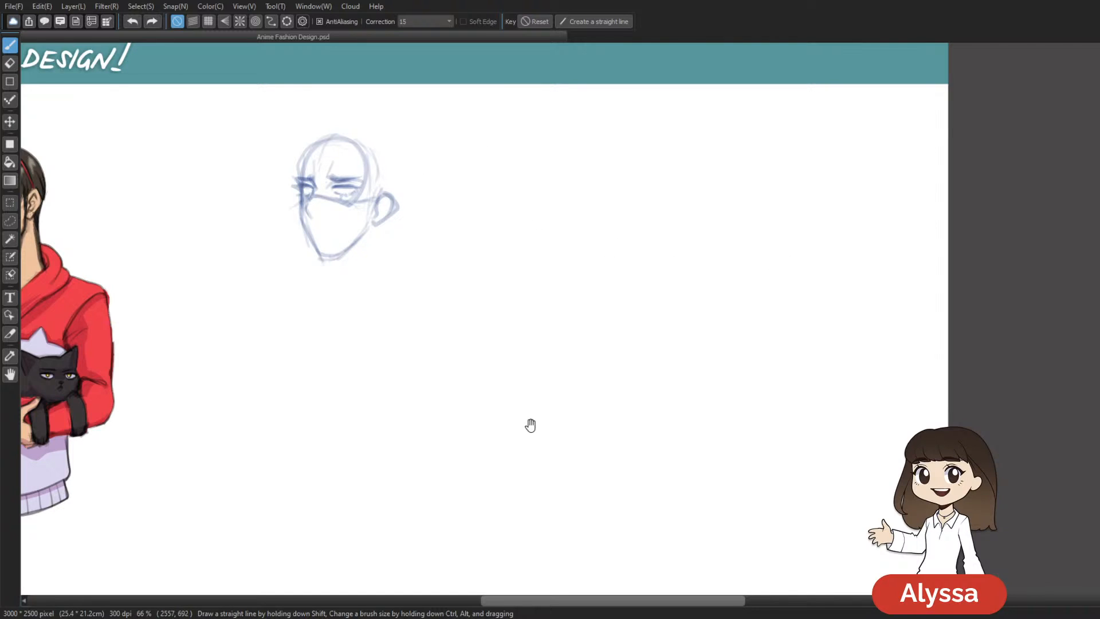
# Step: Lasso the near eye together with its eyebrow, adjust them with Transform and deselect
pyautogui.moveTo(532, 425); pyautogui.dragTo(563, 439)
pyautogui.press('m')
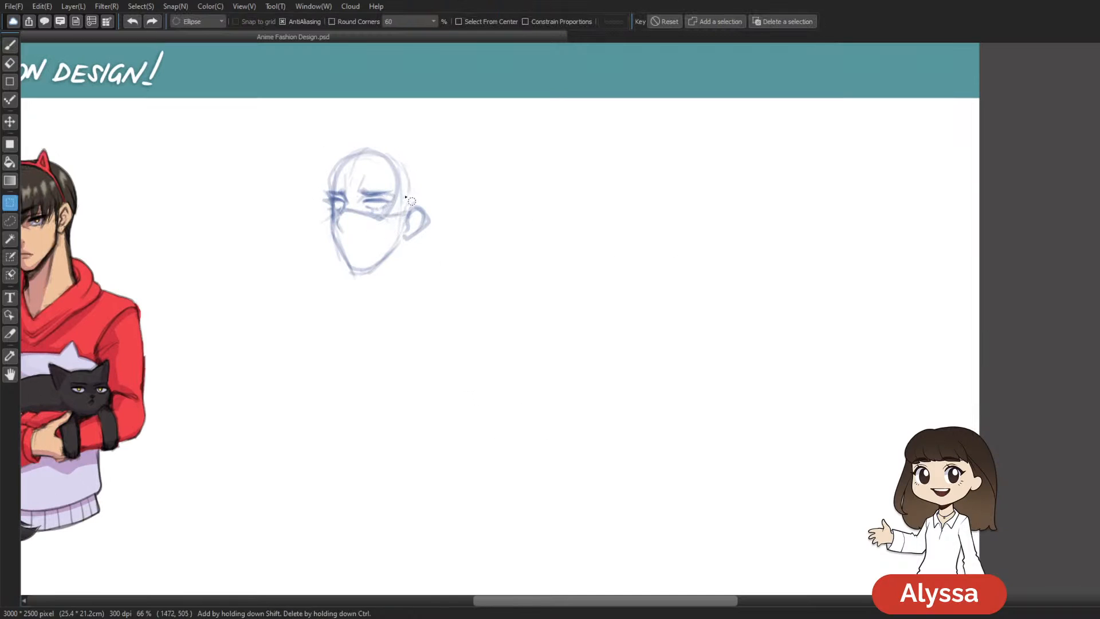
pyautogui.press('l')
pyautogui.moveTo(404, 196)
pyautogui.mouseDown()
pyautogui.moveTo(377, 216)
pyautogui.moveTo(352, 201)
pyautogui.moveTo(404, 192)
pyautogui.mouseUp()
pyautogui.hotkey('ctrl', 't')
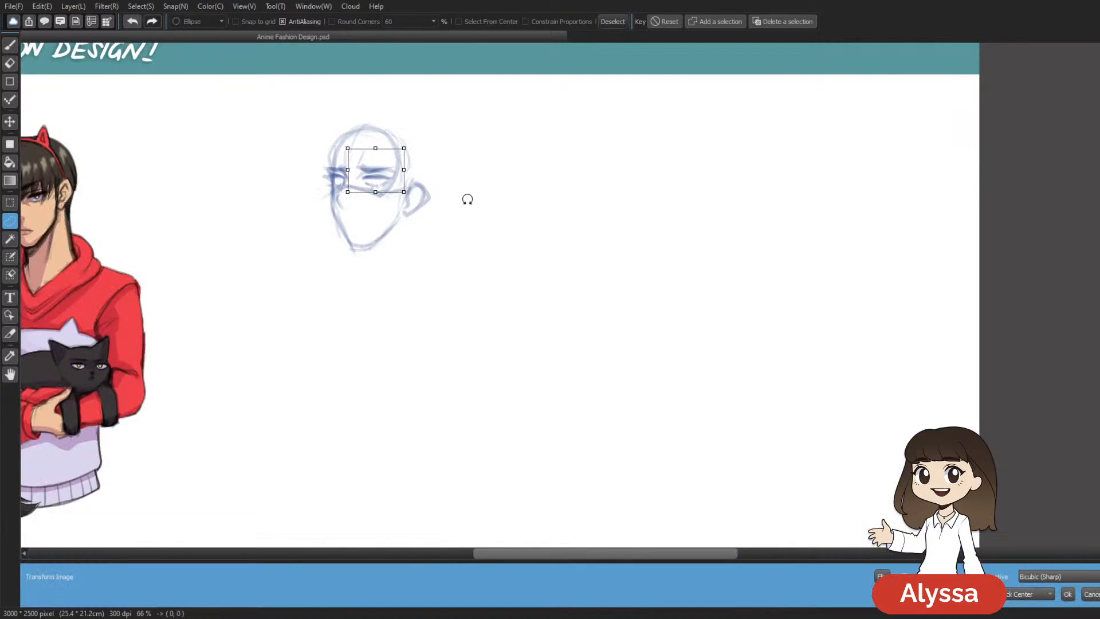
pyautogui.press('Return')
pyautogui.hotkey('ctrl', 'd')
pyautogui.hotkey('ctrl', 'a')
pyautogui.hotkey('ctrl', 'd')
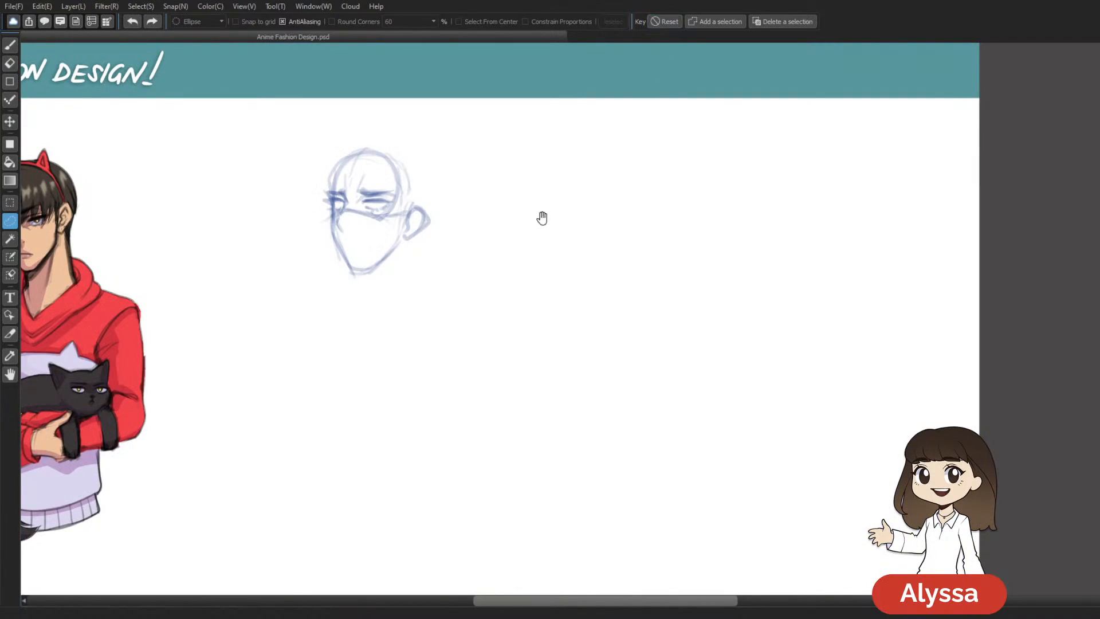
# Step: Touch up the far eye and add an angled frown crease between the eyebrows
pyautogui.moveTo(541, 213); pyautogui.dragTo(571, 174)
pyautogui.press('b')
pyautogui.moveTo(458, 235); pyautogui.dragTo(398, 206)
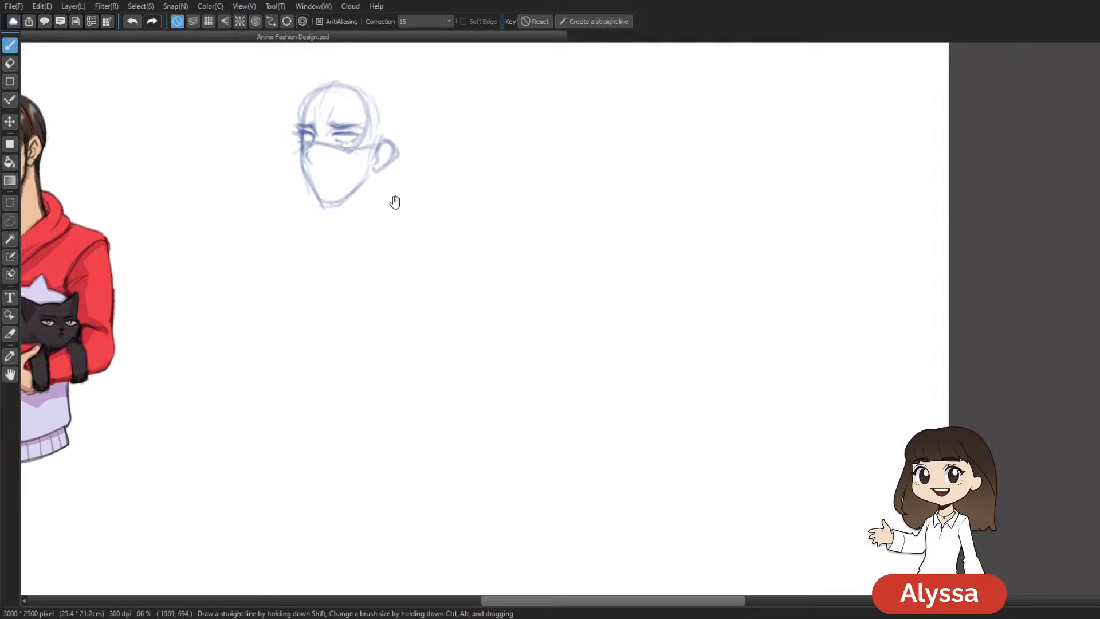
pyautogui.moveTo(313, 133); pyautogui.dragTo(314, 139)
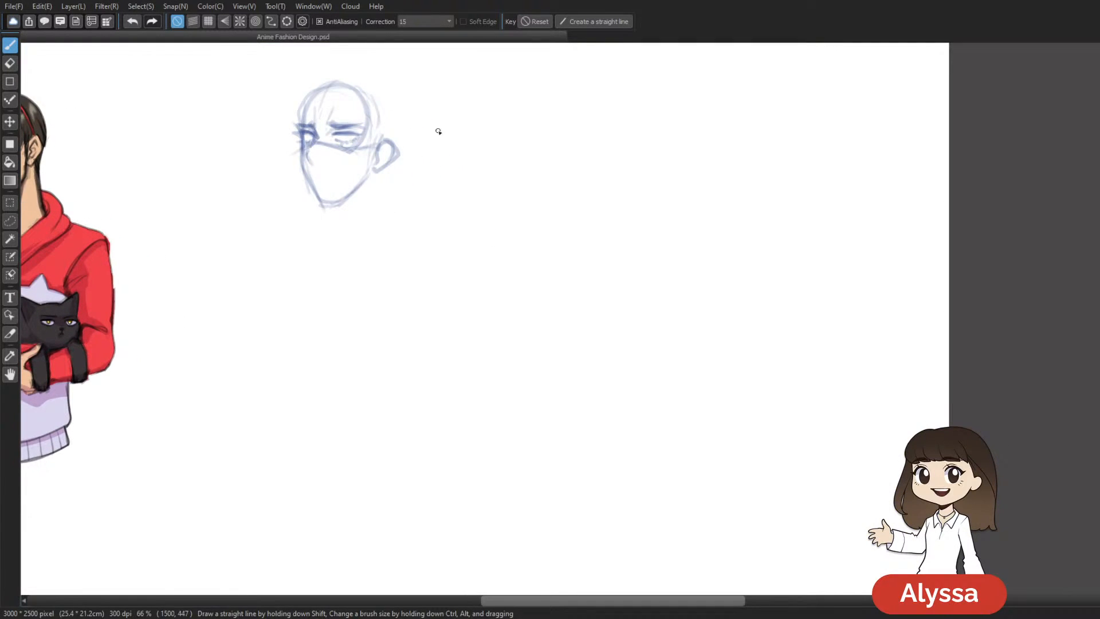
pyautogui.hotkey('ctrl', 'z')
pyautogui.moveTo(325, 121); pyautogui.dragTo(331, 114)
# Step: Sketch the front neck line below the chin and light sweeping curves for the shoulders and upper chest
pyautogui.moveTo(489, 208)
pyautogui.mouseDown()
pyautogui.moveTo(443, 203)
pyautogui.moveTo(451, 218)
pyautogui.mouseUp()
pyautogui.moveTo(487, 260); pyautogui.dragTo(562, 192)
pyautogui.moveTo(448, 212); pyautogui.dragTo(421, 254)
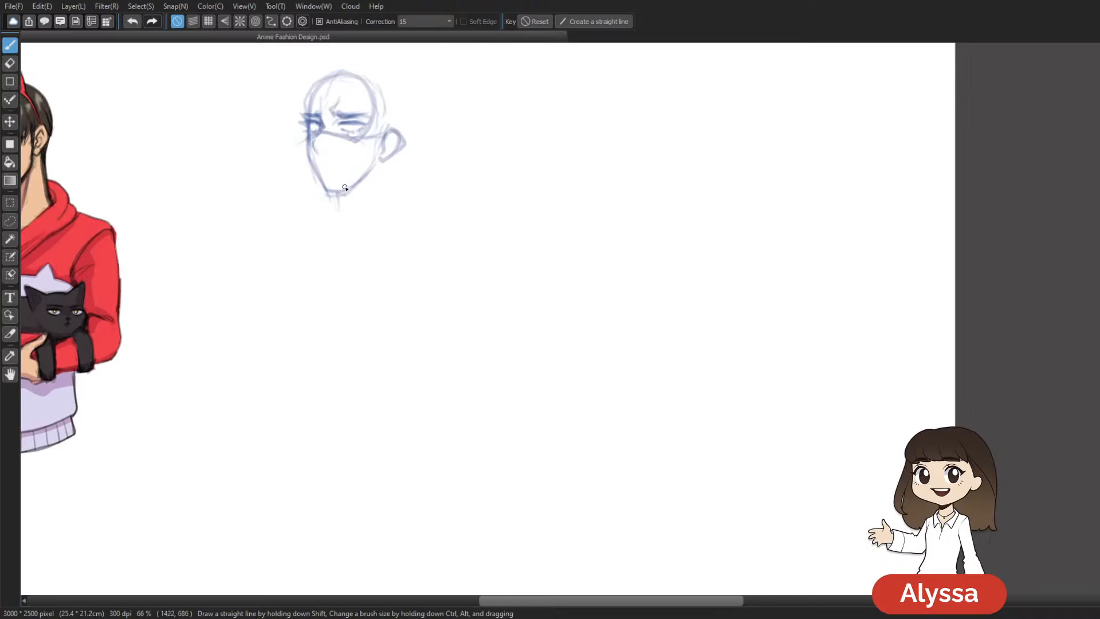
pyautogui.hotkey('ctrl', 'z')
pyautogui.moveTo(337, 196)
pyautogui.mouseDown()
pyautogui.moveTo(317, 262)
pyautogui.moveTo(412, 241)
pyautogui.mouseUp()
pyautogui.moveTo(322, 273); pyautogui.dragTo(413, 245)
pyautogui.moveTo(314, 320); pyautogui.dragTo(339, 243)
pyautogui.moveTo(442, 339); pyautogui.dragTo(457, 356)
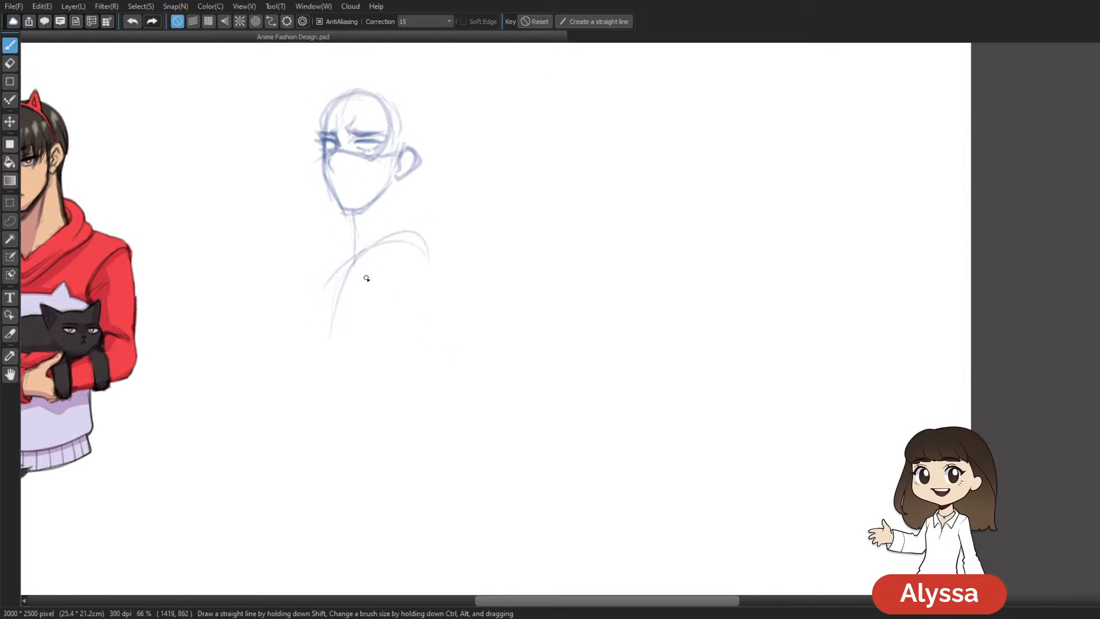
pyautogui.moveTo(422, 261); pyautogui.dragTo(348, 322)
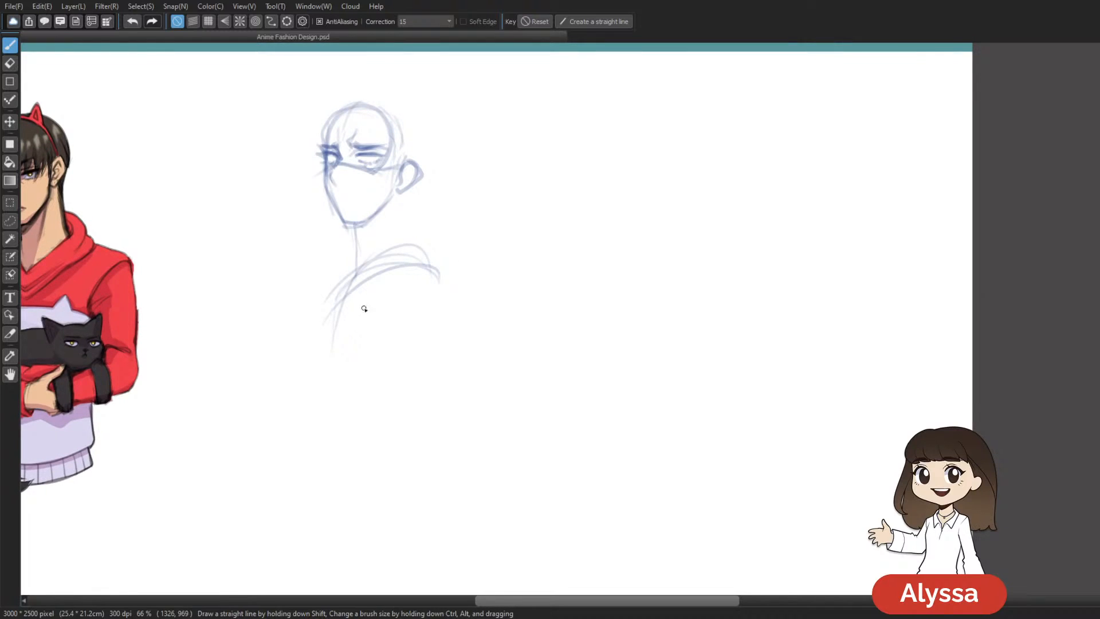
# Step: Sketch the back of the neck with vertical lines running from behind the ear to the shoulder curve
pyautogui.moveTo(401, 213); pyautogui.dragTo(401, 250)
pyautogui.moveTo(463, 302); pyautogui.dragTo(516, 321)
pyautogui.moveTo(458, 223); pyautogui.dragTo(457, 268)
pyautogui.moveTo(527, 324); pyautogui.dragTo(472, 297)
pyautogui.moveTo(535, 468); pyautogui.dragTo(526, 461)
pyautogui.moveTo(476, 201); pyautogui.dragTo(495, 224)
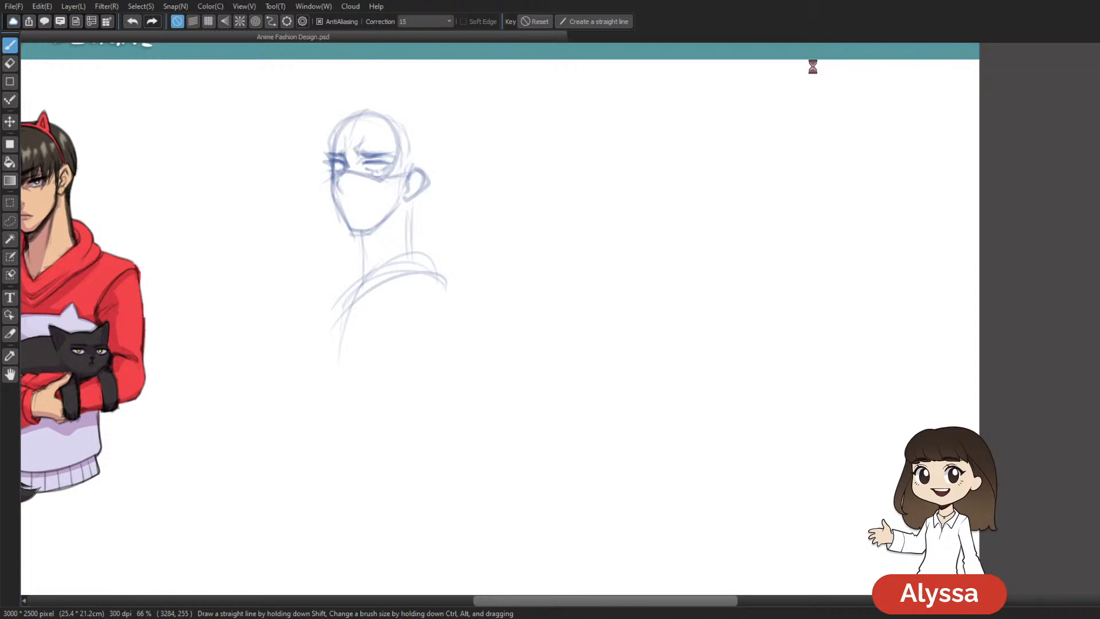
# Step: Erase the inner construction curve at the side of the skull
pyautogui.moveTo(818, 51); pyautogui.dragTo(827, 35)
pyautogui.press('e')
pyautogui.moveTo(402, 149)
pyautogui.mouseDown()
pyautogui.moveTo(395, 161)
pyautogui.moveTo(414, 129)
pyautogui.moveTo(384, 107)
pyautogui.mouseUp()
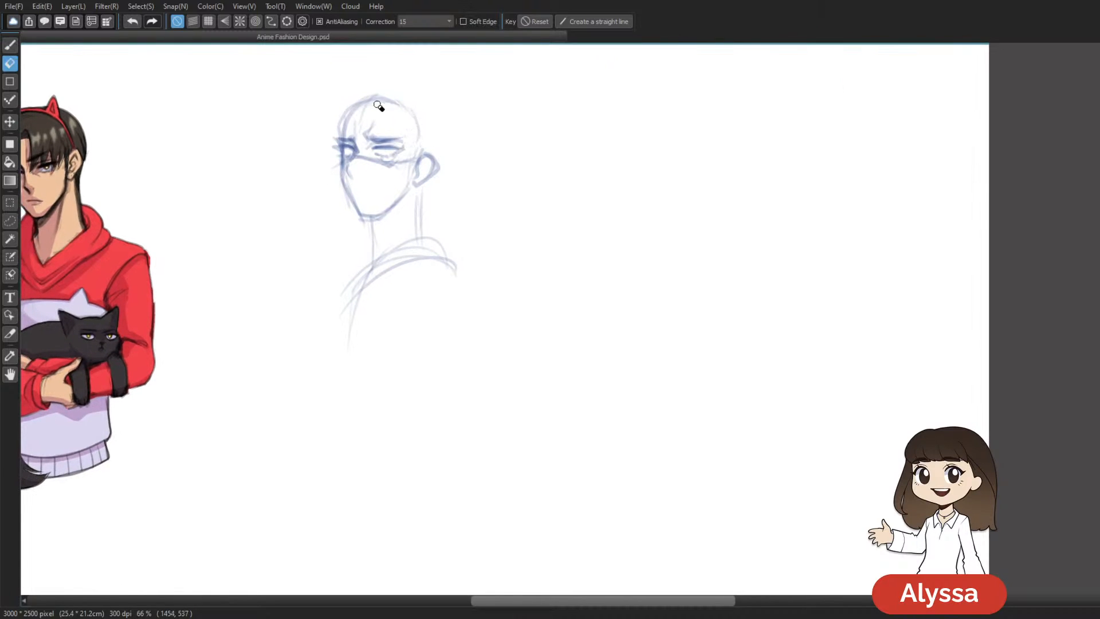
# Step: Redraw the front of the neck at a slant and add the sloping line from the neck into the near shoulder
pyautogui.press('b')
pyautogui.moveTo(413, 199)
pyautogui.mouseDown()
pyautogui.moveTo(383, 165)
pyautogui.moveTo(394, 215)
pyautogui.mouseUp()
pyautogui.moveTo(508, 241)
pyautogui.mouseDown()
pyautogui.moveTo(474, 234)
pyautogui.moveTo(464, 273)
pyautogui.mouseUp()
pyautogui.moveTo(335, 232)
pyautogui.mouseDown()
pyautogui.moveTo(343, 265)
pyautogui.moveTo(332, 224)
pyautogui.moveTo(337, 233)
pyautogui.moveTo(372, 195)
pyautogui.moveTo(356, 210)
pyautogui.moveTo(390, 216)
pyautogui.moveTo(388, 193)
pyautogui.moveTo(387, 223)
pyautogui.moveTo(547, 245)
pyautogui.moveTo(356, 275)
pyautogui.moveTo(403, 243)
pyautogui.mouseUp()
pyautogui.scroll(-2, 548, 243)
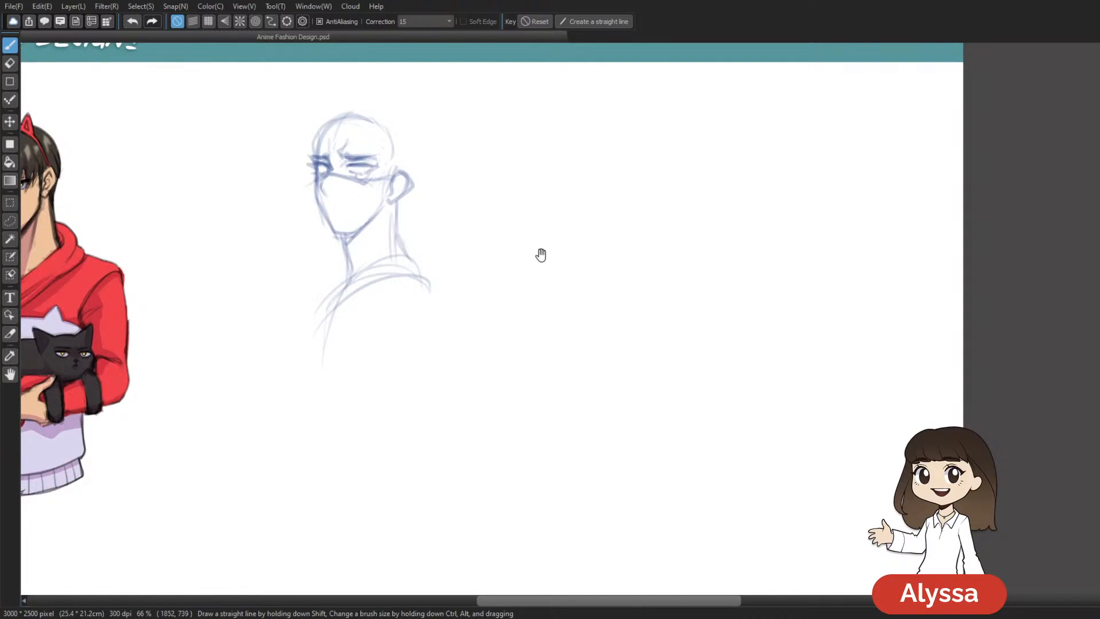
# Step: Sketch the front of the torso as a long curve from the neck base around to the waist
pyautogui.moveTo(539, 250); pyautogui.dragTo(519, 236)
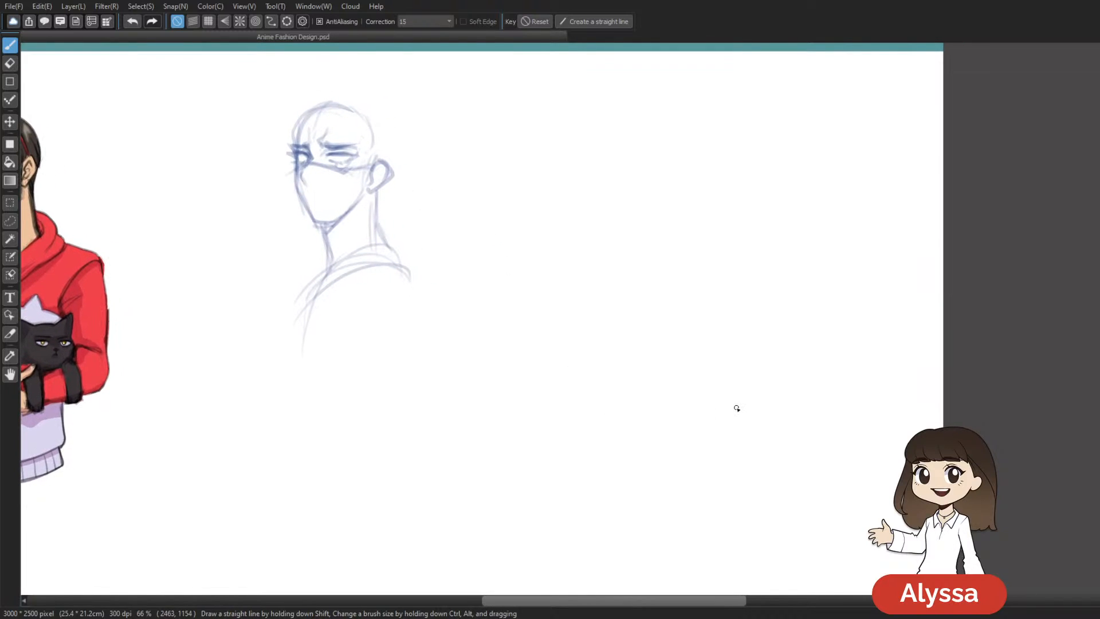
pyautogui.moveTo(483, 277); pyautogui.dragTo(515, 253)
pyautogui.moveTo(632, 299); pyautogui.dragTo(618, 309)
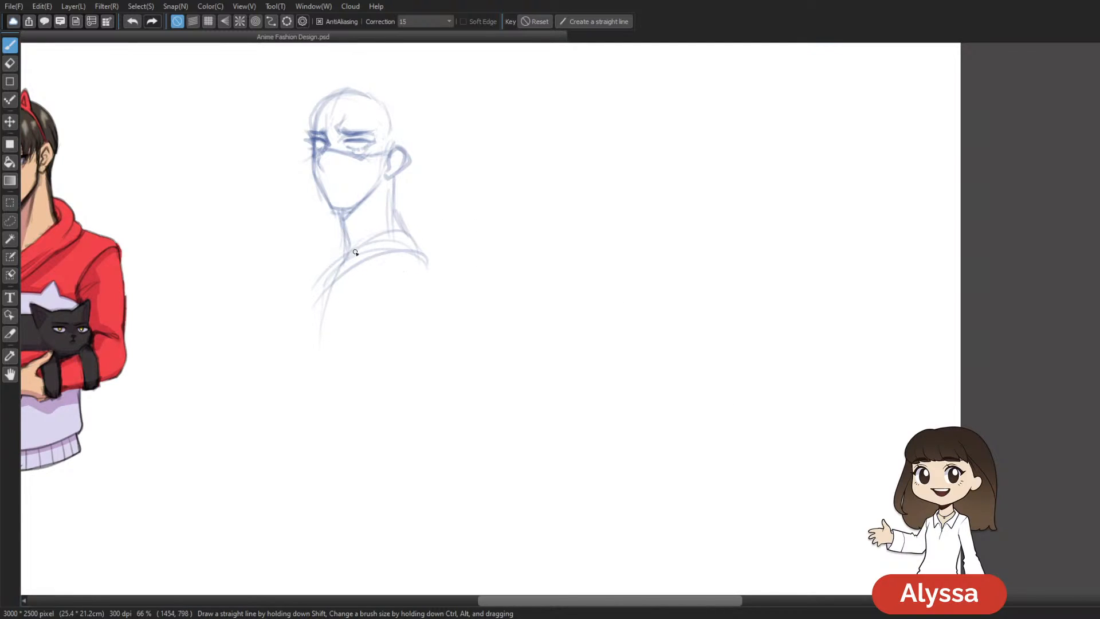
pyautogui.moveTo(413, 272)
pyautogui.mouseDown()
pyautogui.moveTo(328, 269)
pyautogui.moveTo(305, 369)
pyautogui.mouseUp()
pyautogui.moveTo(246, 342); pyautogui.dragTo(270, 339)
pyautogui.moveTo(373, 256); pyautogui.dragTo(335, 388)
pyautogui.moveTo(338, 299); pyautogui.dragTo(373, 413)
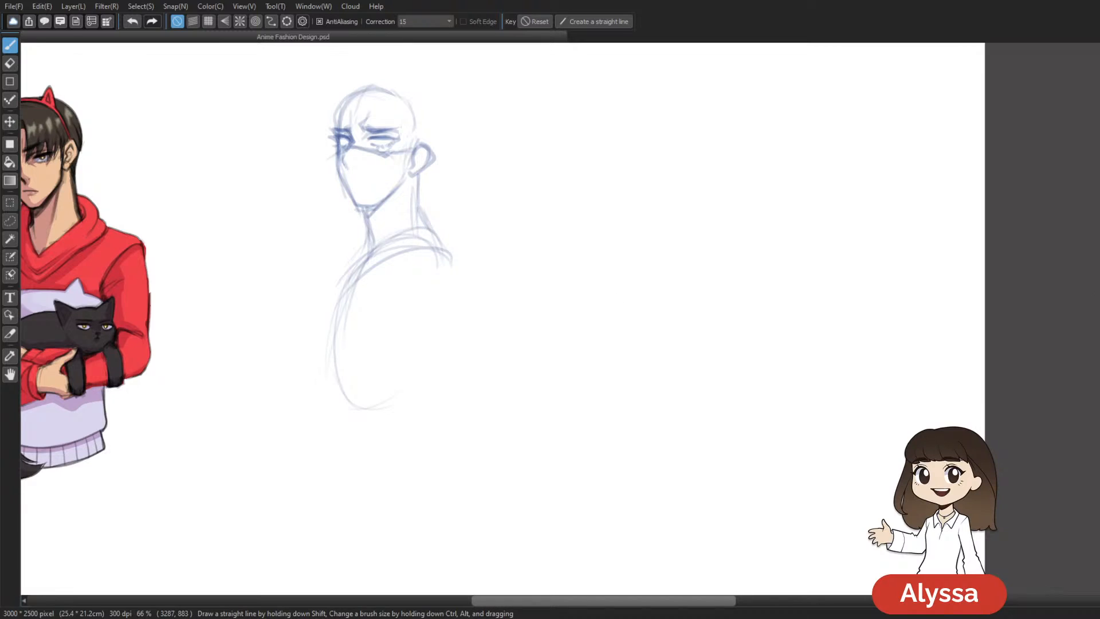
# Step: Sketch the curve of the back below the near shoulder and an oval for the ribcage inside the torso
pyautogui.moveTo(435, 228); pyautogui.dragTo(440, 211)
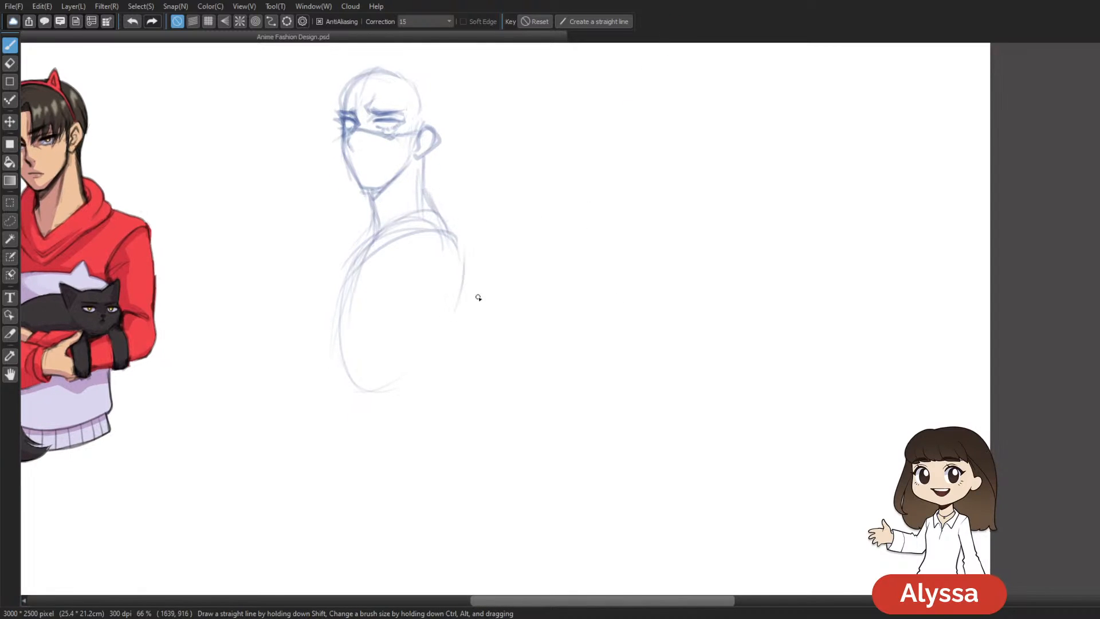
pyautogui.moveTo(675, 272); pyautogui.dragTo(649, 264)
pyautogui.moveTo(420, 225); pyautogui.dragTo(433, 303)
pyautogui.moveTo(434, 255); pyautogui.dragTo(407, 348)
pyautogui.moveTo(436, 242)
pyautogui.mouseDown()
pyautogui.moveTo(326, 354)
pyautogui.moveTo(394, 321)
pyautogui.moveTo(320, 318)
pyautogui.mouseUp()
pyautogui.moveTo(580, 350); pyautogui.dragTo(587, 334)
pyautogui.moveTo(532, 284); pyautogui.dragTo(523, 343)
# Step: Draw darker contour strokes along the far shoulder and the front of the chest
pyautogui.moveTo(346, 258); pyautogui.dragTo(306, 319)
pyautogui.moveTo(331, 282); pyautogui.dragTo(314, 374)
pyautogui.moveTo(346, 255); pyautogui.dragTo(315, 307)
pyautogui.moveTo(305, 362); pyautogui.dragTo(314, 298)
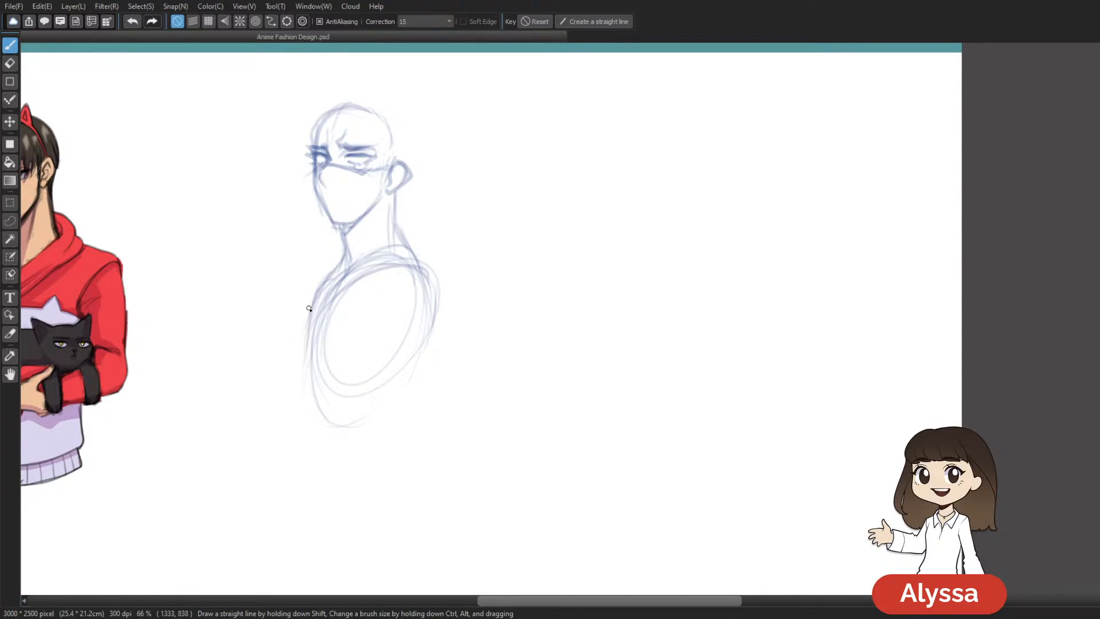
# Step: Lighten the far shoulder and chest contour with the Eraser and redraw it with a cleaner stroke
pyautogui.moveTo(452, 277); pyautogui.dragTo(488, 239)
pyautogui.press('e')
pyautogui.moveTo(361, 249); pyautogui.dragTo(346, 341)
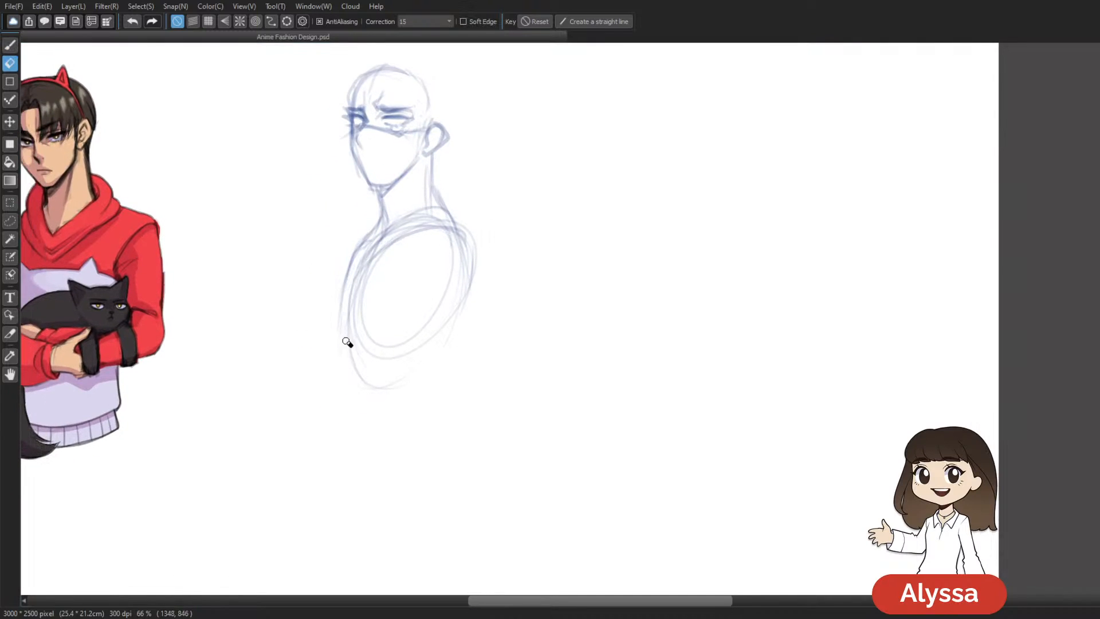
pyautogui.press('b')
pyautogui.moveTo(379, 231); pyautogui.dragTo(342, 329)
# Step: Sketch a circle for the near shoulder joint, with lines for the lower back and the far upper arm
pyautogui.moveTo(364, 246)
pyautogui.mouseDown()
pyautogui.moveTo(375, 379)
pyautogui.moveTo(457, 314)
pyautogui.mouseUp()
pyautogui.moveTo(457, 263)
pyautogui.mouseDown()
pyautogui.moveTo(471, 255)
pyautogui.moveTo(430, 285)
pyautogui.moveTo(458, 252)
pyautogui.mouseUp()
pyautogui.scroll(-1, 464, 258)
pyautogui.moveTo(467, 211); pyautogui.dragTo(424, 361)
pyautogui.moveTo(351, 257); pyautogui.dragTo(366, 307)
pyautogui.moveTo(387, 251)
pyautogui.mouseDown()
pyautogui.moveTo(355, 292)
pyautogui.moveTo(324, 374)
pyautogui.mouseUp()
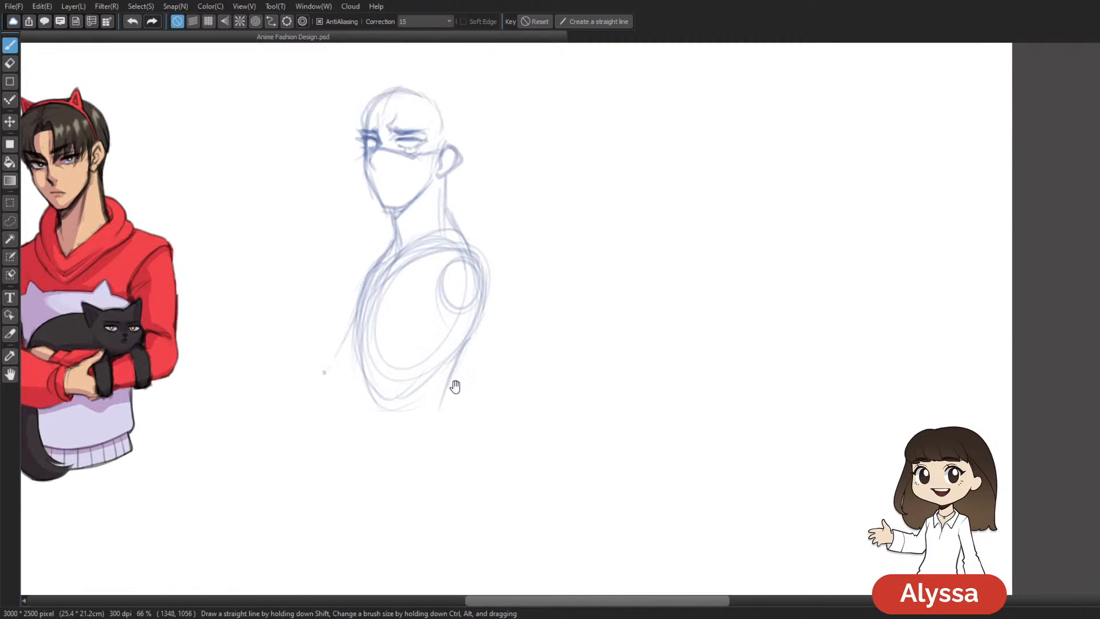
# Step: Transform the character sketch to shift it slightly away from the character in the red sweater
pyautogui.moveTo(448, 378); pyautogui.dragTo(439, 376)
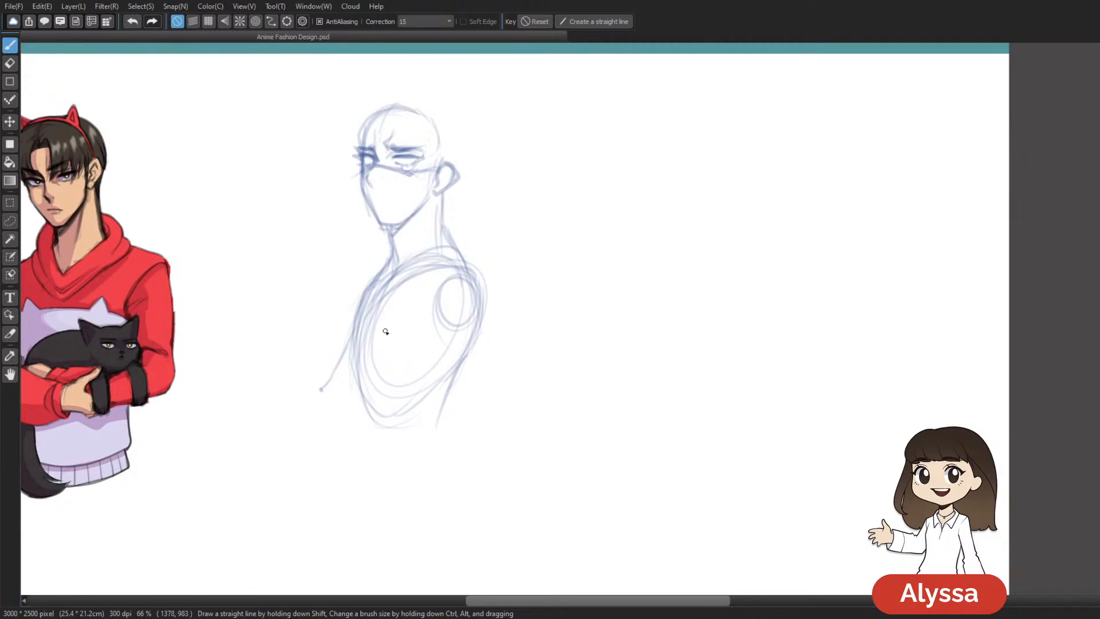
pyautogui.hotkey('ctrl', 't')
pyautogui.moveTo(476, 326); pyautogui.dragTo(483, 330)
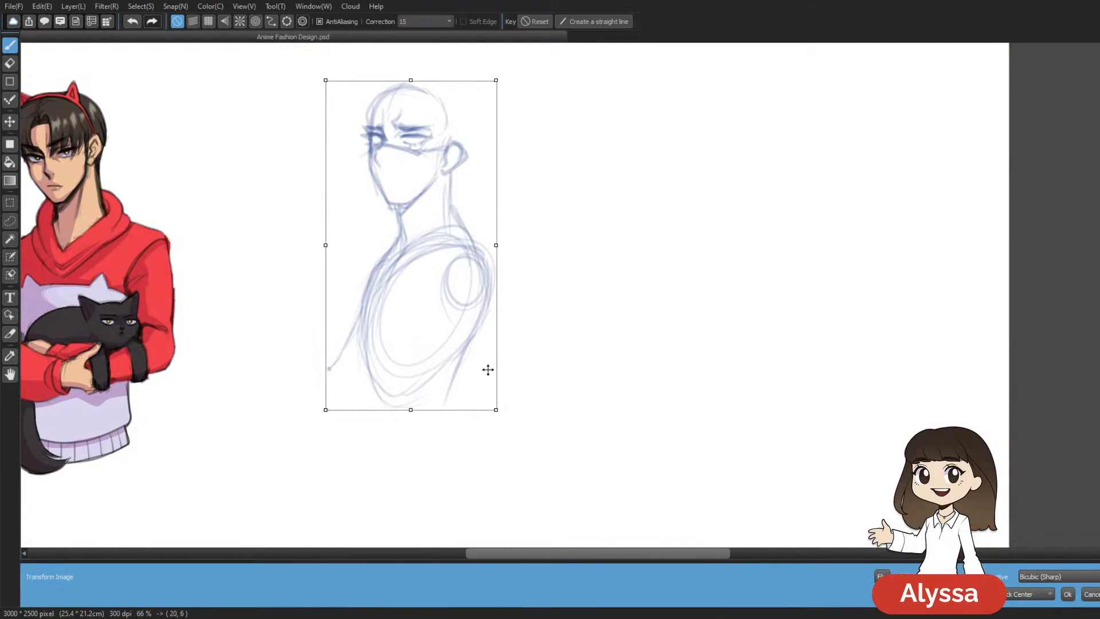
pyautogui.press('Return')
# Step: Sketch the far arm's elbow and forearm lines, and move the whole sketch farther from the red-sweater character
pyautogui.moveTo(330, 392); pyautogui.dragTo(351, 426)
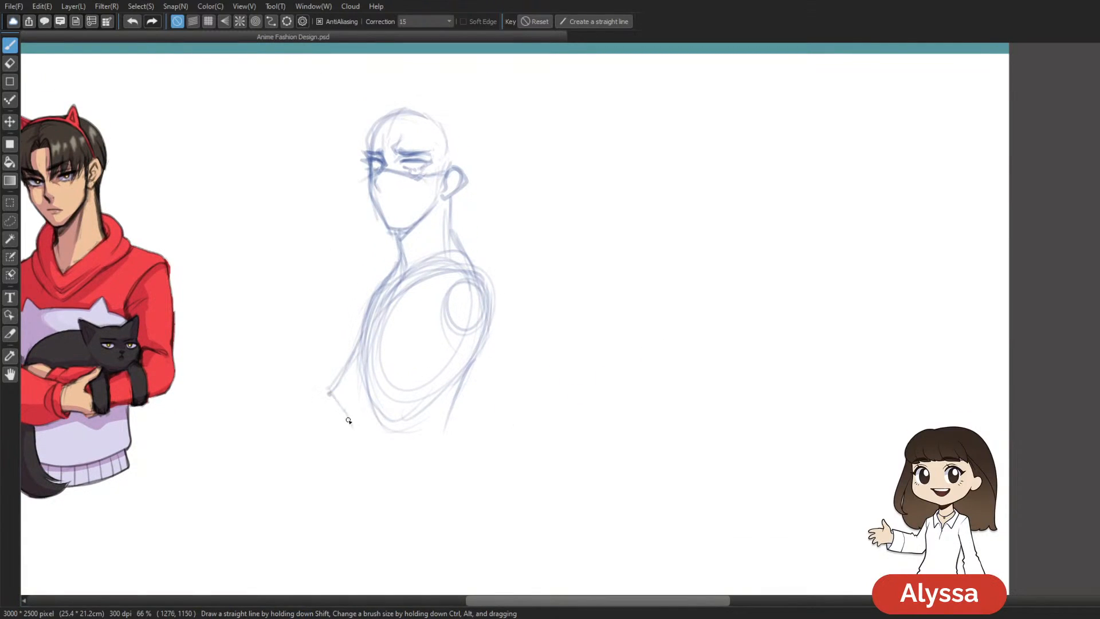
pyautogui.moveTo(258, 355)
pyautogui.mouseDown()
pyautogui.moveTo(301, 404)
pyautogui.moveTo(251, 365)
pyautogui.moveTo(315, 415)
pyautogui.mouseUp()
pyautogui.press('space')
pyautogui.moveTo(373, 361)
pyautogui.mouseDown()
pyautogui.moveTo(434, 317)
pyautogui.moveTo(526, 355)
pyautogui.mouseUp()
pyautogui.hotkey('ctrl', 't')
pyautogui.press('Return')
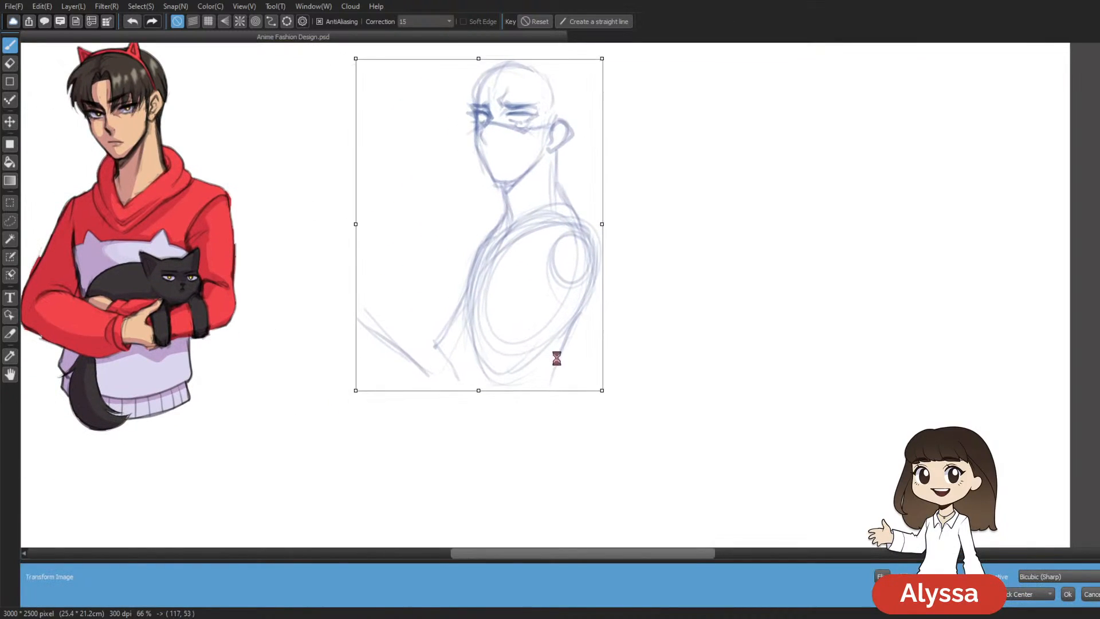
# Step: Reinforce the underside of the far forearm and add a short line for the outstretched hand
pyautogui.moveTo(448, 398)
pyautogui.mouseDown()
pyautogui.moveTo(361, 345)
pyautogui.moveTo(373, 344)
pyautogui.mouseUp()
pyautogui.press('space')
pyautogui.moveTo(717, 315); pyautogui.dragTo(634, 325)
pyautogui.moveTo(305, 375); pyautogui.dragTo(371, 418)
pyautogui.press('space')
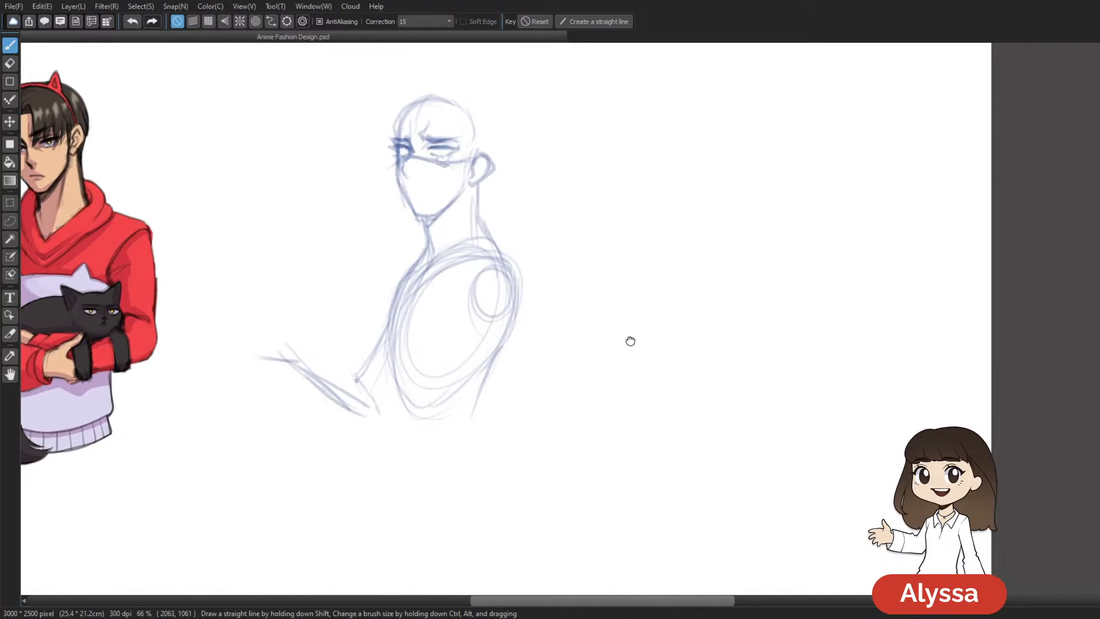
pyautogui.moveTo(626, 339); pyautogui.dragTo(599, 319)
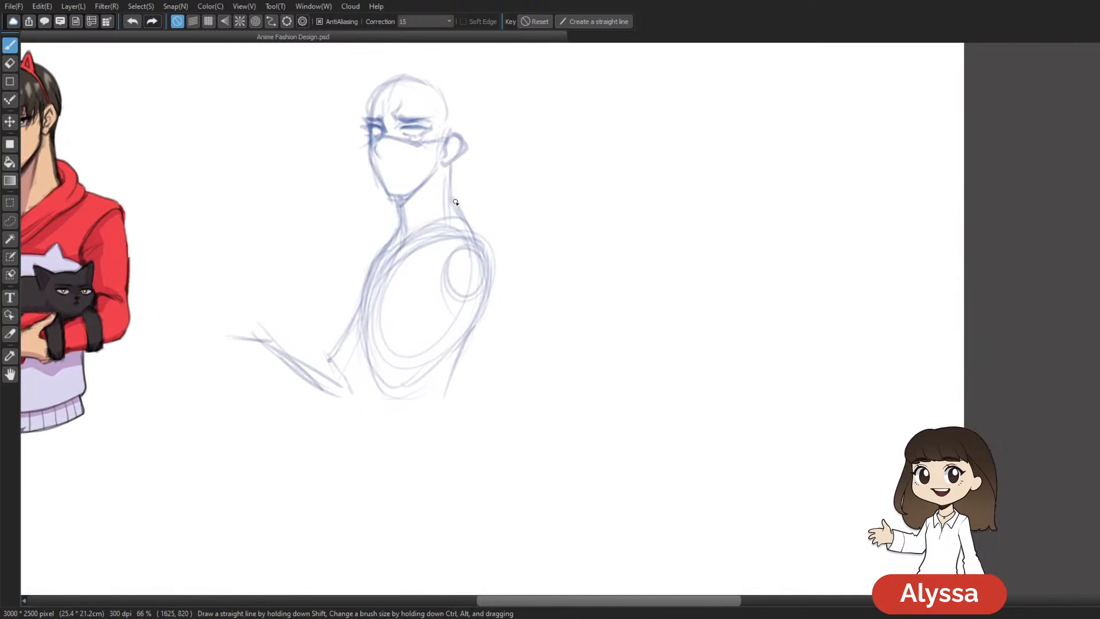
pyautogui.scroll(2, 404, 213)
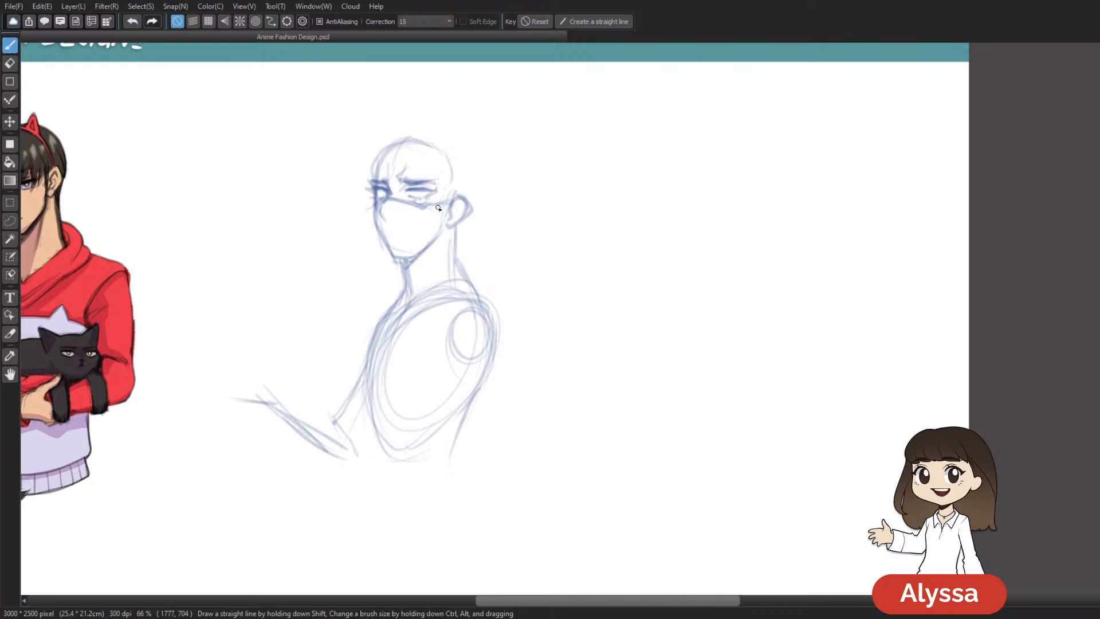
pyautogui.press('space')
pyautogui.moveTo(691, 400); pyautogui.dragTo(647, 357)
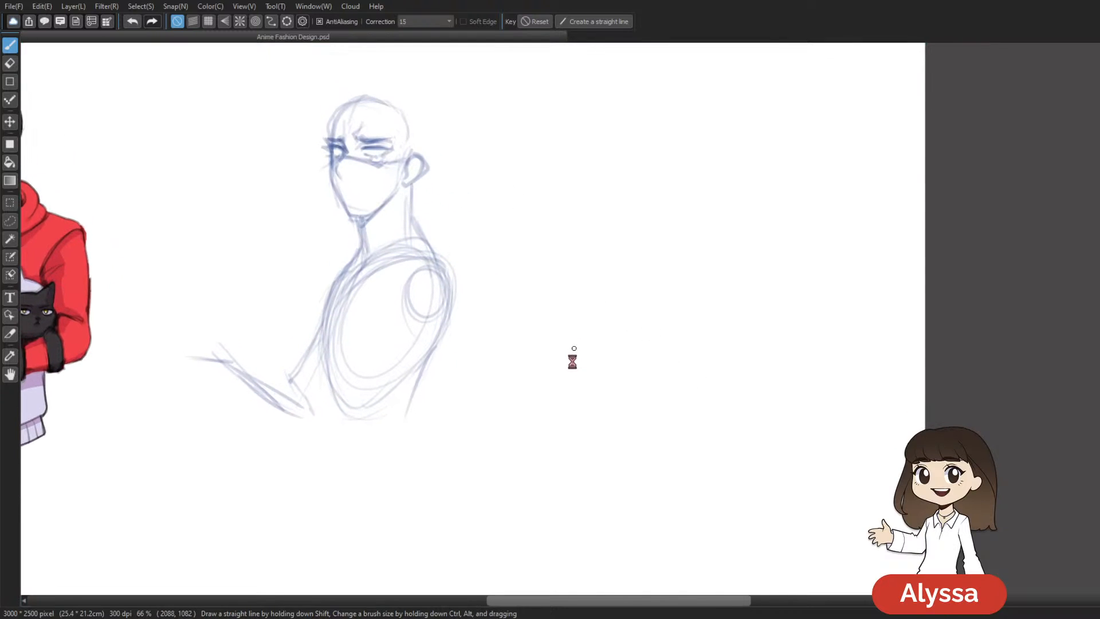
pyautogui.press('space')
pyautogui.moveTo(572, 284); pyautogui.dragTo(567, 292)
pyautogui.press('space')
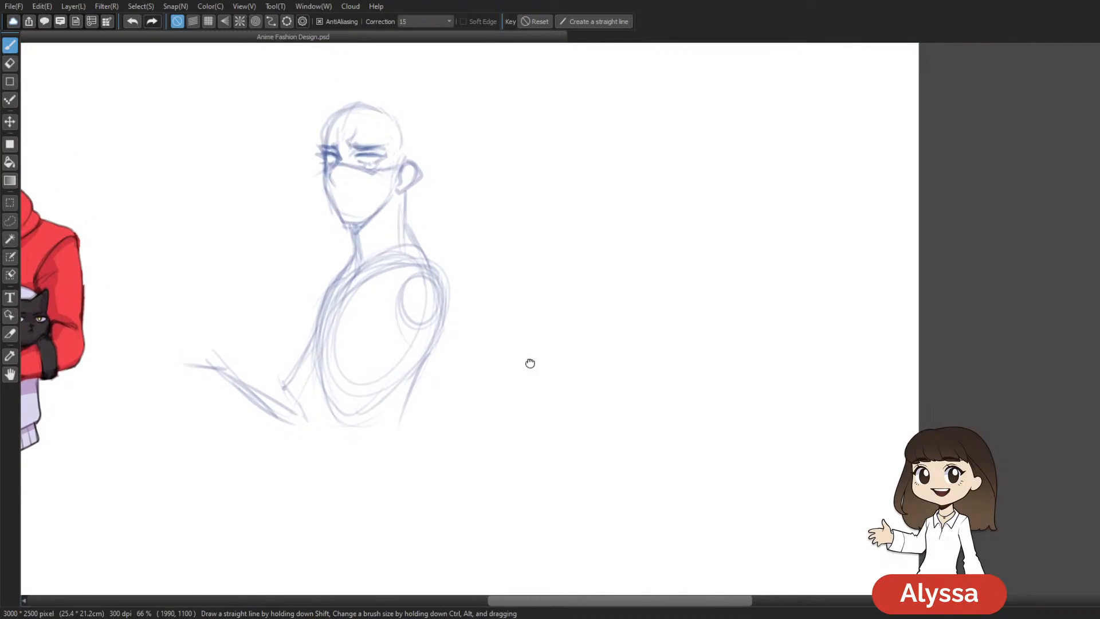
pyautogui.moveTo(519, 370); pyautogui.dragTo(518, 380)
pyautogui.moveTo(427, 435); pyautogui.dragTo(436, 431)
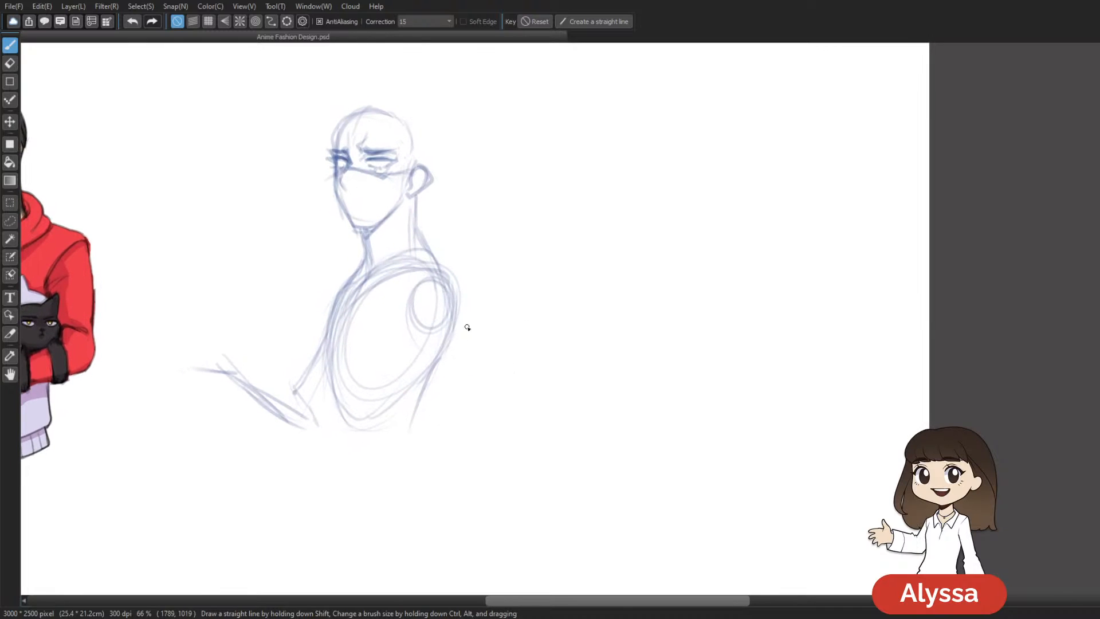
pyautogui.press('space')
pyautogui.moveTo(517, 353); pyautogui.dragTo(513, 367)
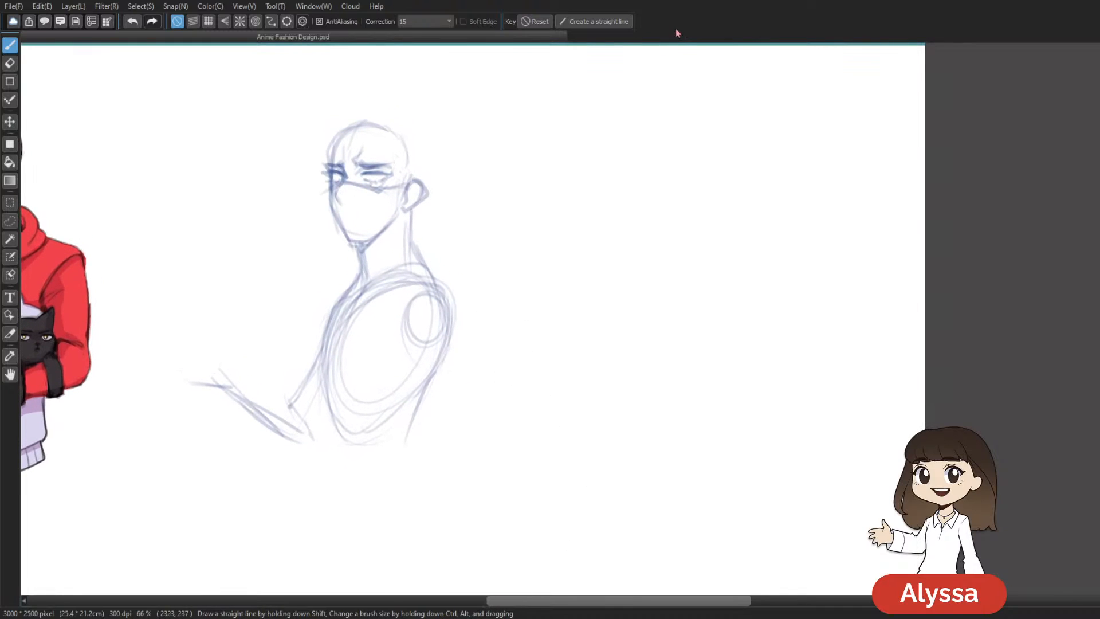
# Step: Sketch the near upper arm from the shoulder down to the elbow and a raised forearm with a rough hand outline
pyautogui.moveTo(432, 330)
pyautogui.mouseDown()
pyautogui.moveTo(475, 425)
pyautogui.moveTo(514, 402)
pyautogui.mouseUp()
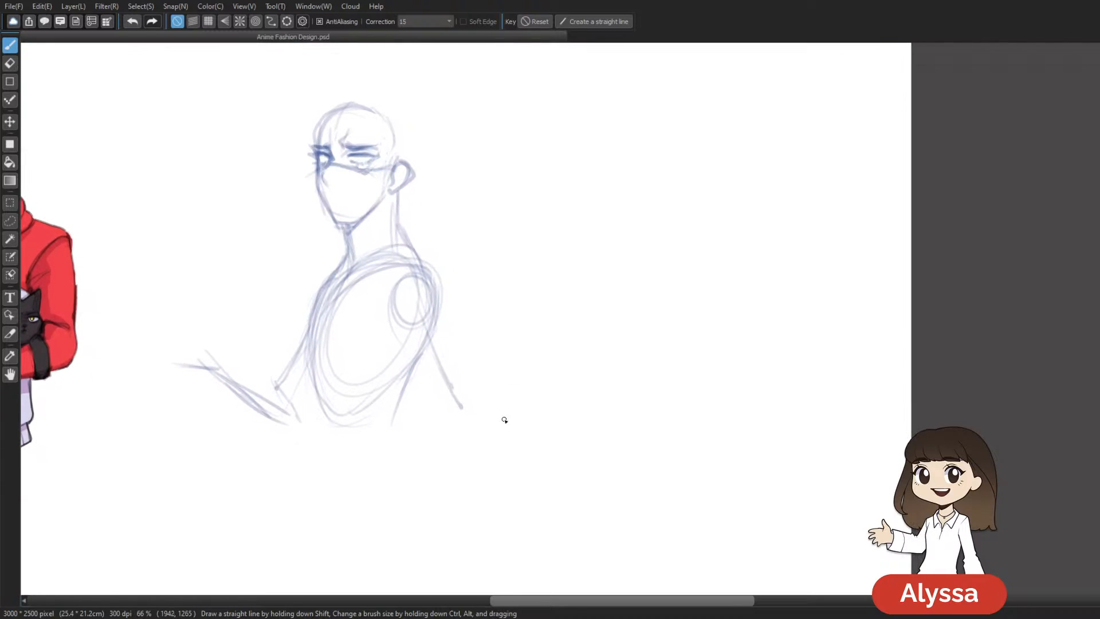
pyautogui.click(460, 413)
pyautogui.moveTo(538, 410); pyautogui.dragTo(546, 431)
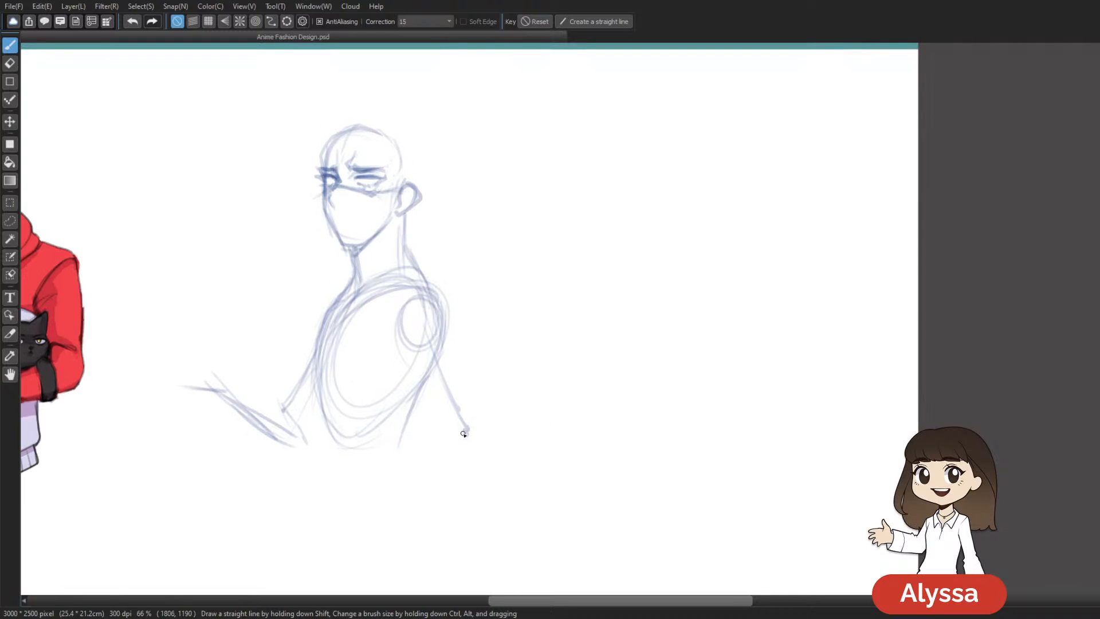
pyautogui.moveTo(475, 442)
pyautogui.mouseDown()
pyautogui.moveTo(498, 307)
pyautogui.moveTo(473, 294)
pyautogui.moveTo(474, 345)
pyautogui.moveTo(498, 309)
pyautogui.mouseUp()
pyautogui.moveTo(491, 316)
pyautogui.mouseDown()
pyautogui.moveTo(499, 289)
pyautogui.moveTo(521, 346)
pyautogui.moveTo(500, 297)
pyautogui.mouseUp()
pyautogui.hotkey('ctrl', 'z')
pyautogui.hotkey('ctrl', 'z')
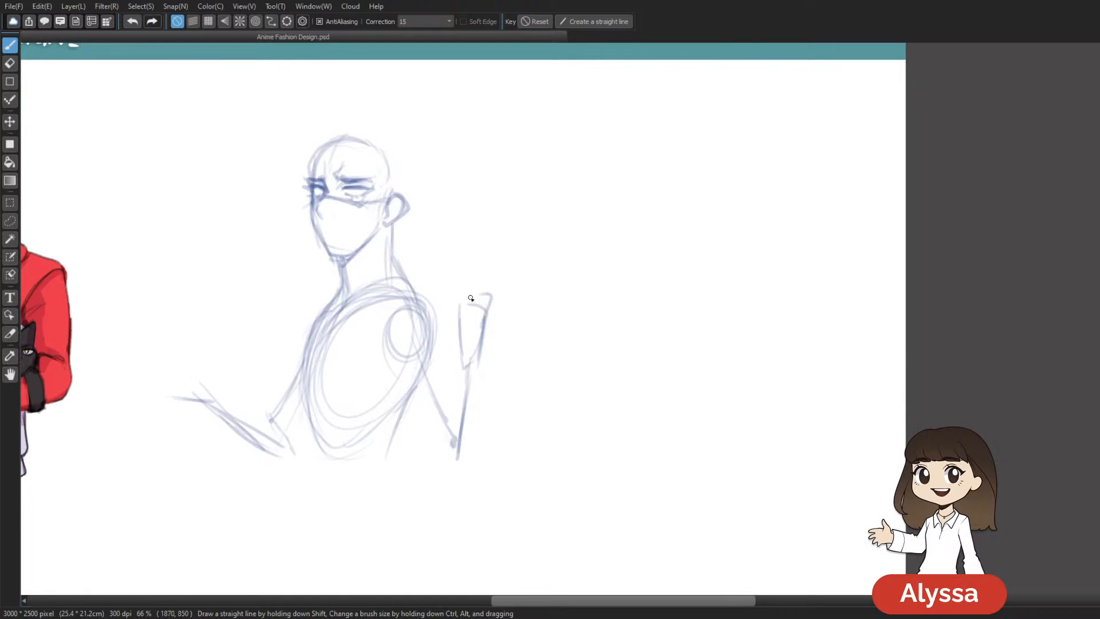
# Step: Define the raised hand as a fist with strokes for the knuckles and fingers, and clean up its outer edge
pyautogui.moveTo(480, 304); pyautogui.dragTo(487, 313)
pyautogui.moveTo(577, 343); pyautogui.dragTo(573, 336)
pyautogui.moveTo(505, 277); pyautogui.dragTo(513, 292)
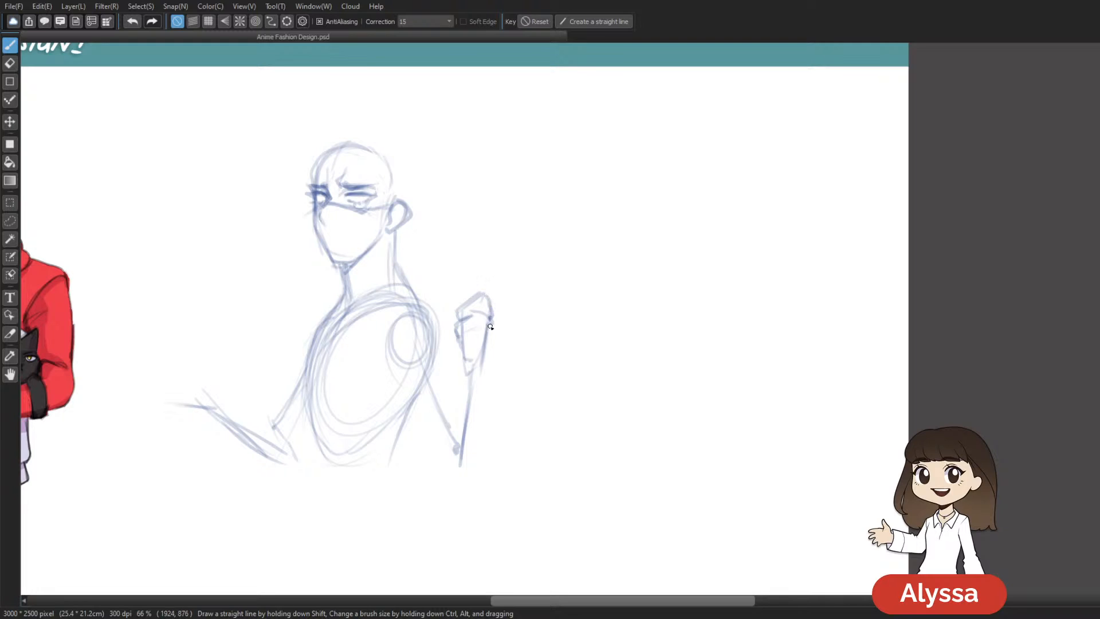
pyautogui.press('e')
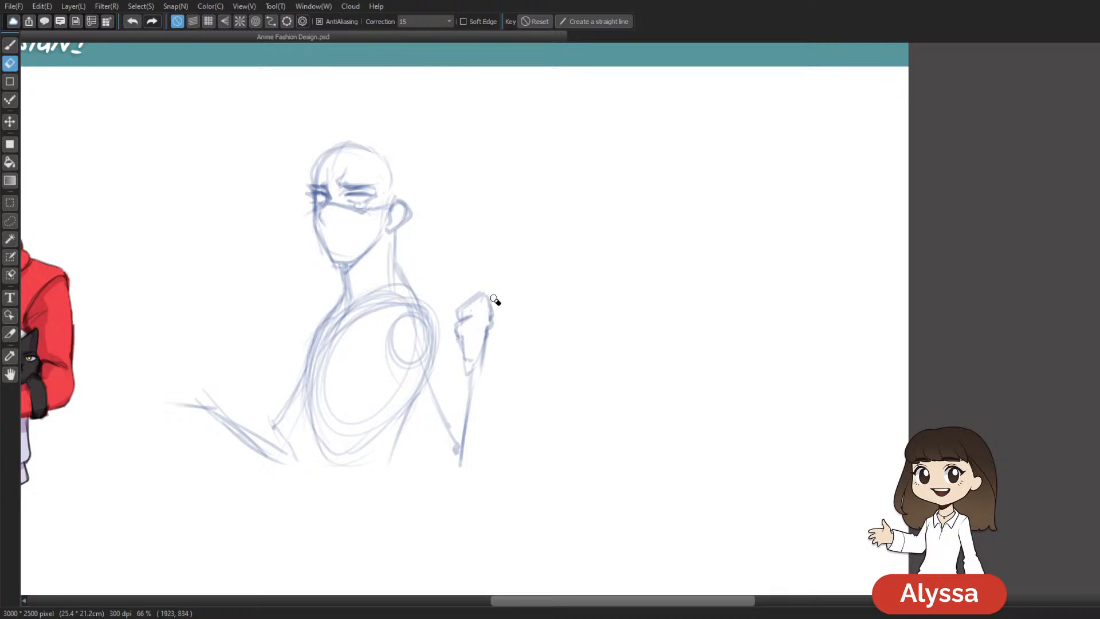
pyautogui.press('b')
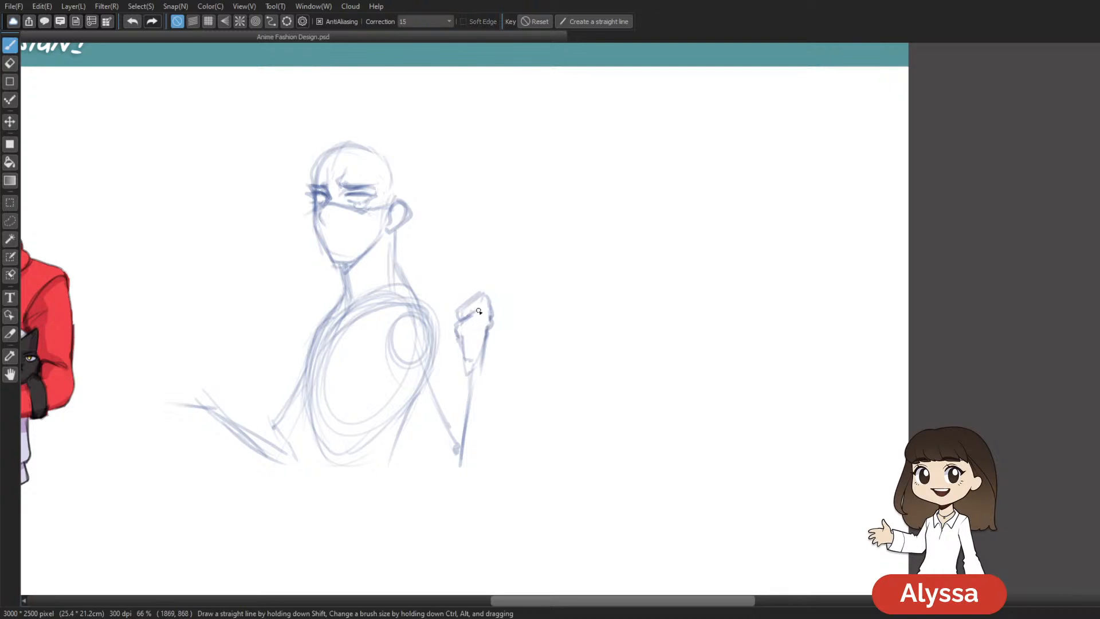
pyautogui.moveTo(503, 353); pyautogui.dragTo(508, 312)
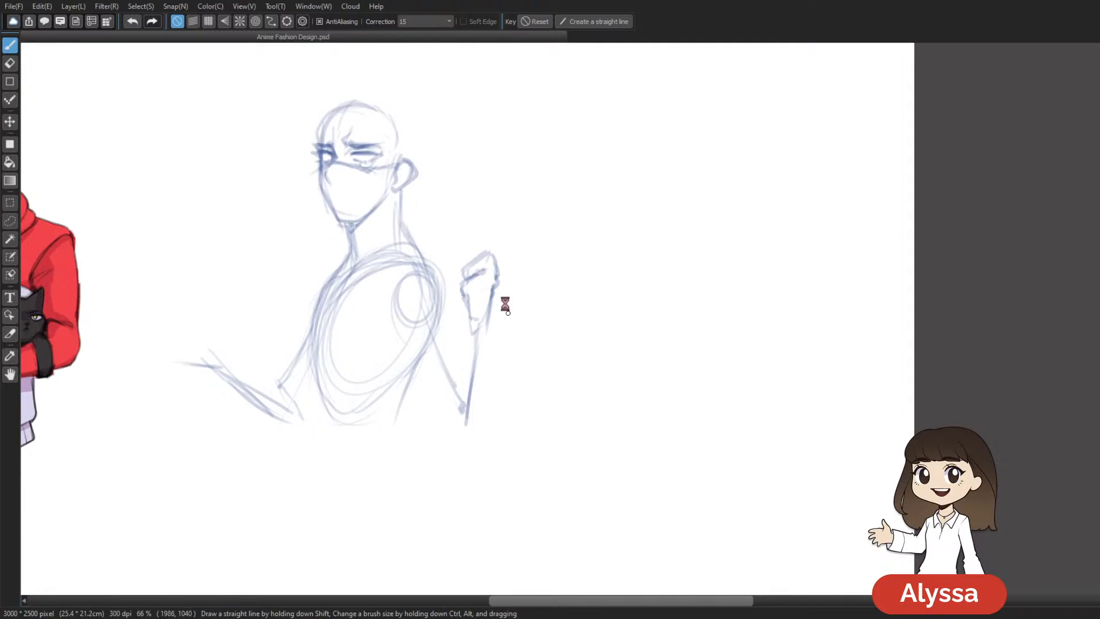
pyautogui.moveTo(559, 418); pyautogui.dragTo(566, 436)
pyautogui.moveTo(507, 477); pyautogui.dragTo(540, 481)
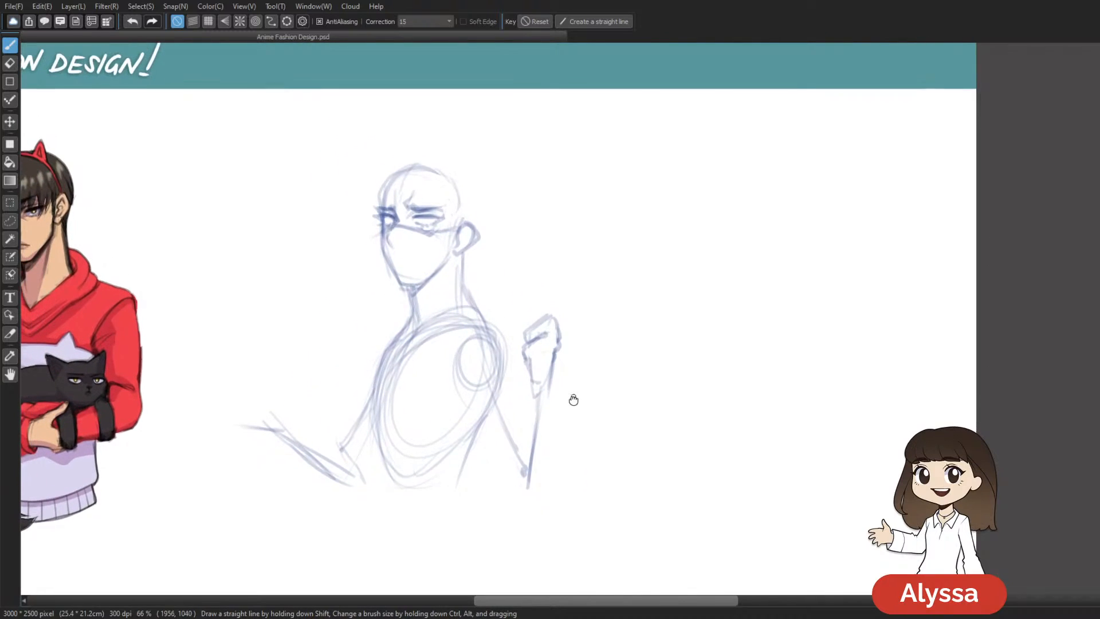
# Step: Lasso the near eye and eyebrow, reshape them with a 4 by 4 mesh transform, and deselect
pyautogui.press('m')
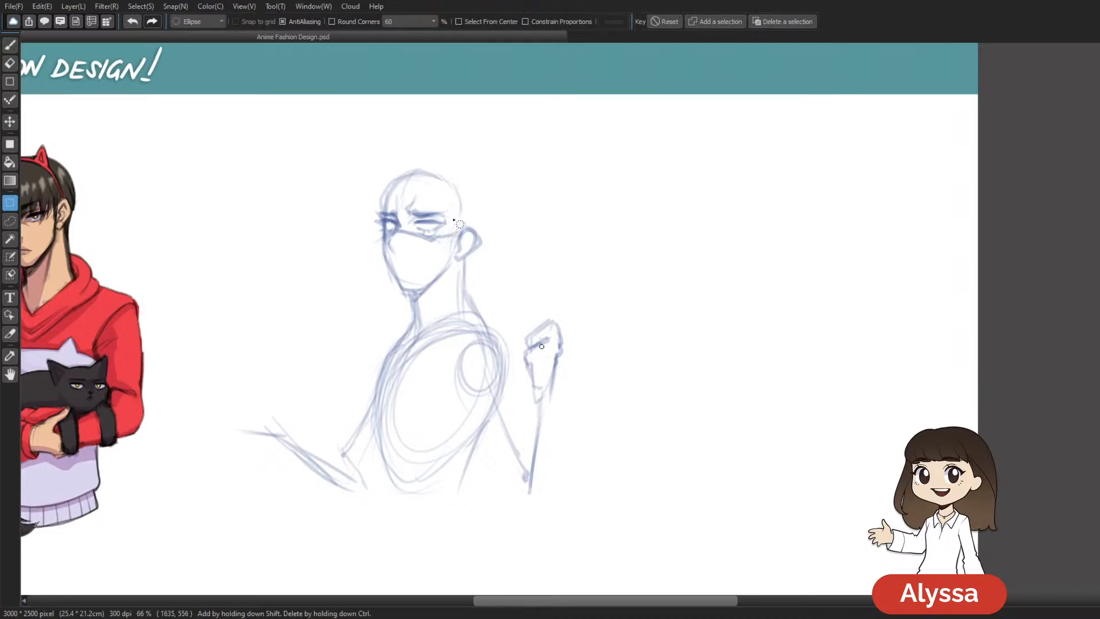
pyautogui.press('l')
pyautogui.moveTo(450, 221)
pyautogui.mouseDown()
pyautogui.moveTo(436, 239)
pyautogui.moveTo(406, 222)
pyautogui.moveTo(449, 201)
pyautogui.moveTo(454, 218)
pyautogui.mouseUp()
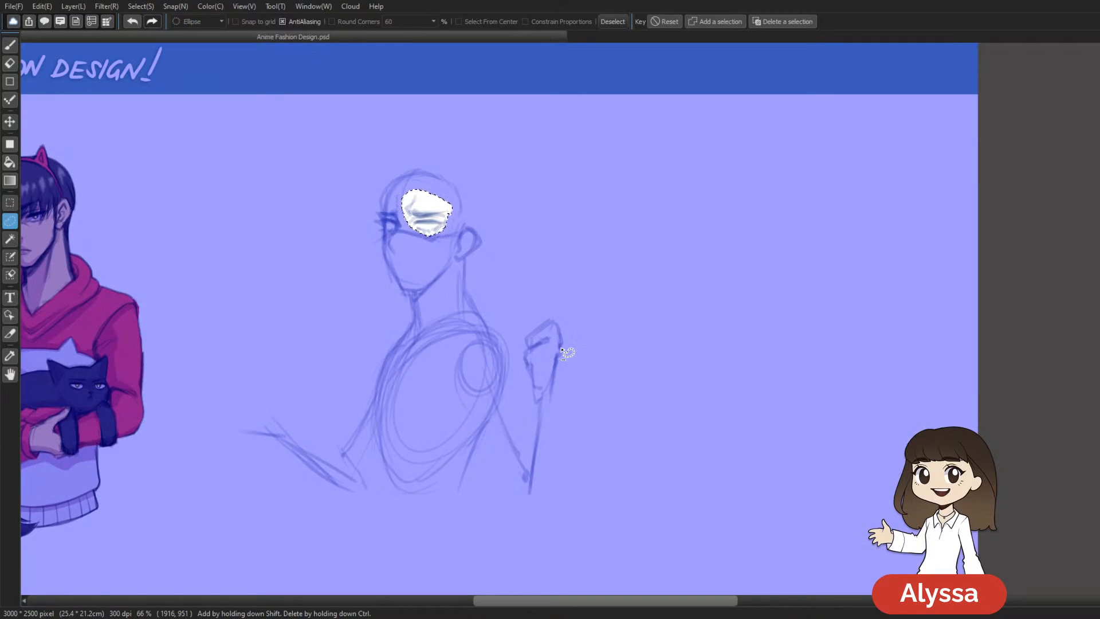
pyautogui.scroll(2, 565, 350)
pyautogui.moveTo(520, 289); pyautogui.dragTo(547, 342)
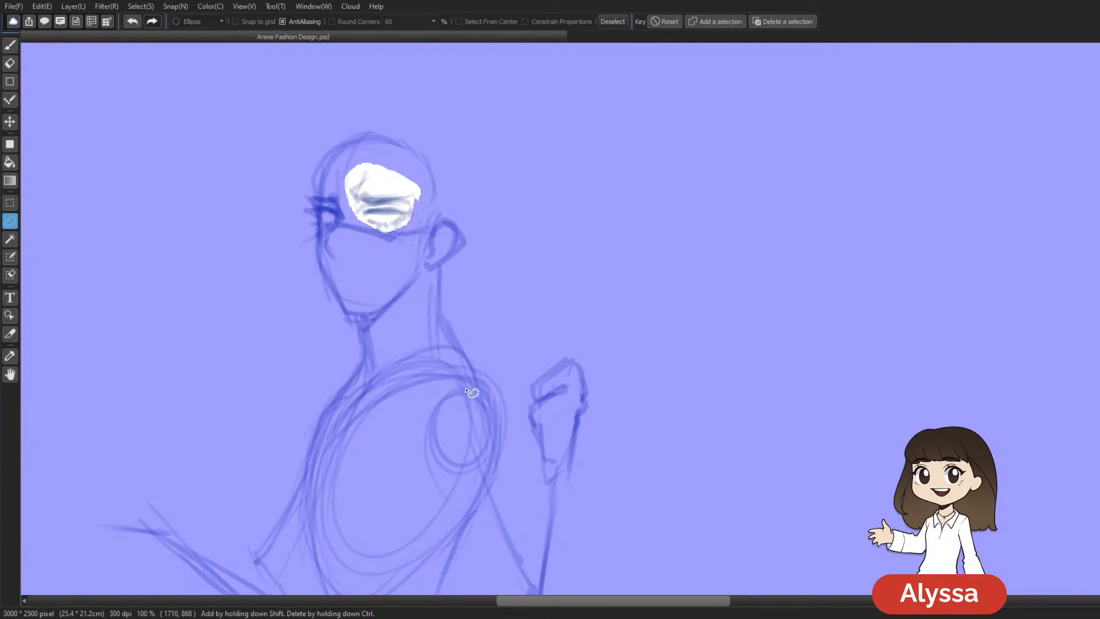
pyautogui.hotkey('ctrl', 'shift', 't')
pyautogui.moveTo(383, 183); pyautogui.dragTo(382, 181)
pyautogui.moveTo(382, 219); pyautogui.dragTo(402, 223)
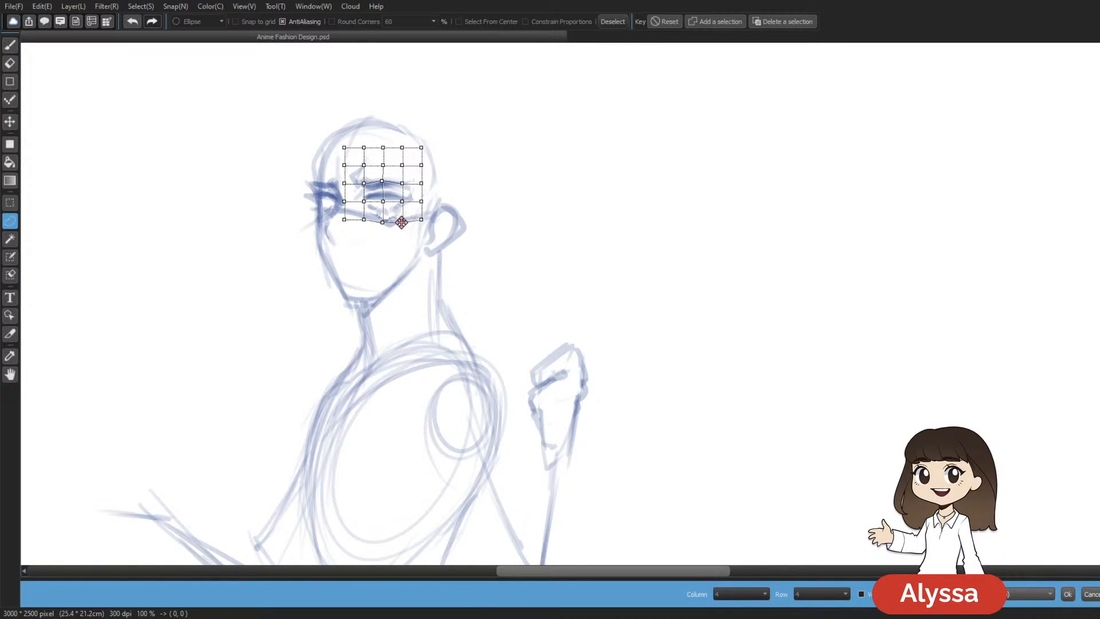
pyautogui.press('Return')
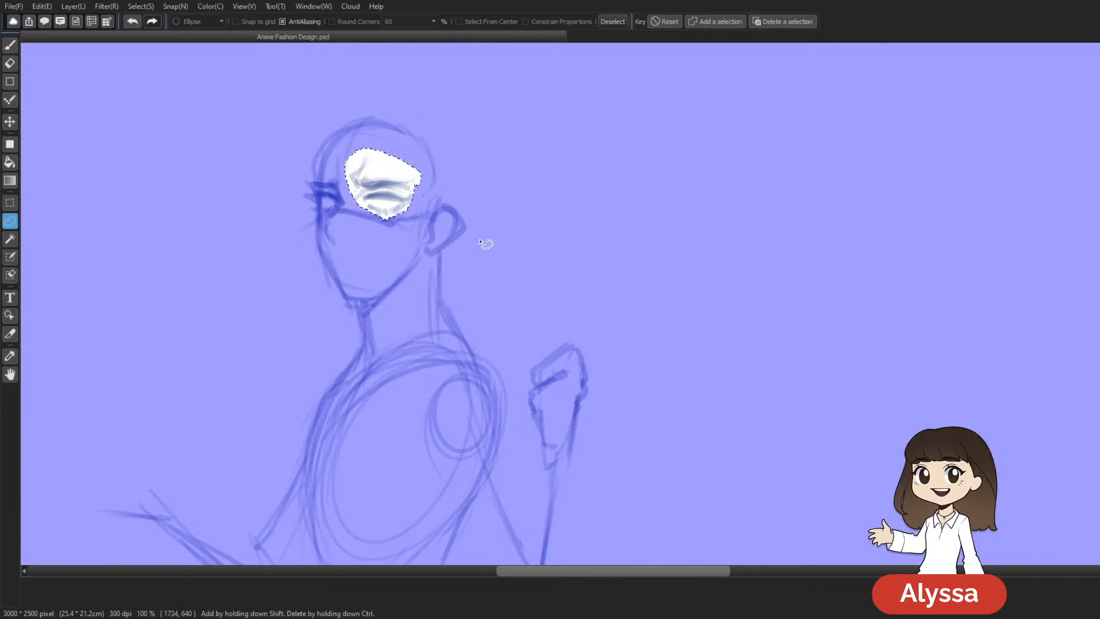
pyautogui.hotkey('ctrl', 'd')
pyautogui.moveTo(495, 277); pyautogui.dragTo(497, 265)
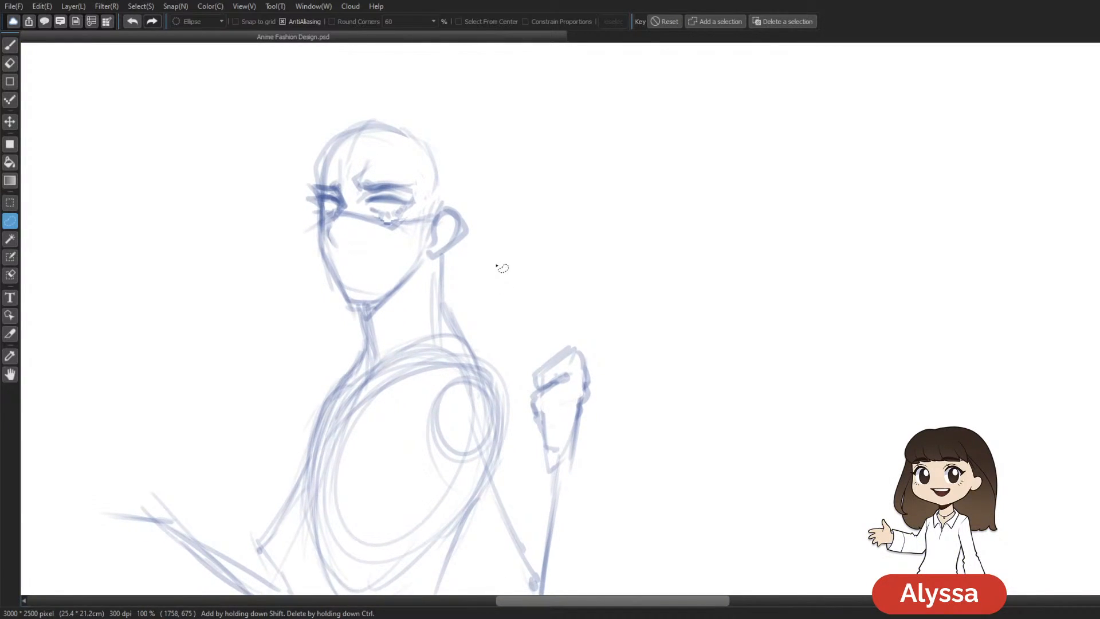
# Step: Lasso the far eye and eyebrow, adjust their shape with a mesh transform, and deselect
pyautogui.moveTo(350, 197)
pyautogui.mouseDown()
pyautogui.moveTo(338, 219)
pyautogui.moveTo(304, 192)
pyautogui.moveTo(349, 189)
pyautogui.moveTo(339, 209)
pyautogui.moveTo(327, 208)
pyautogui.mouseUp()
pyautogui.hotkey('ctrl', 'shift', 't')
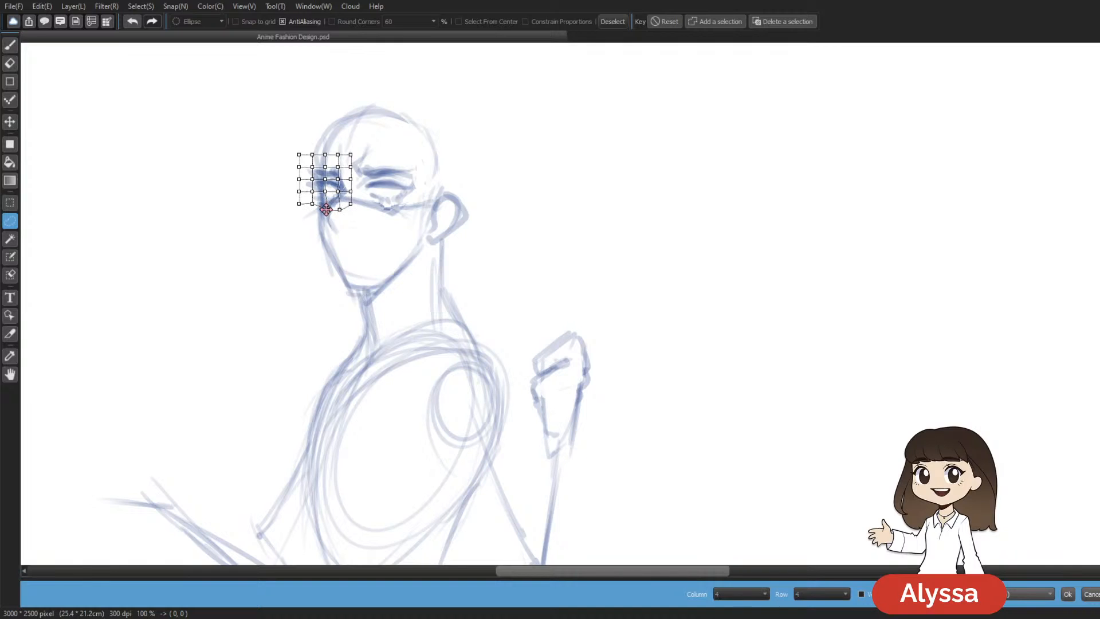
pyautogui.press('Return')
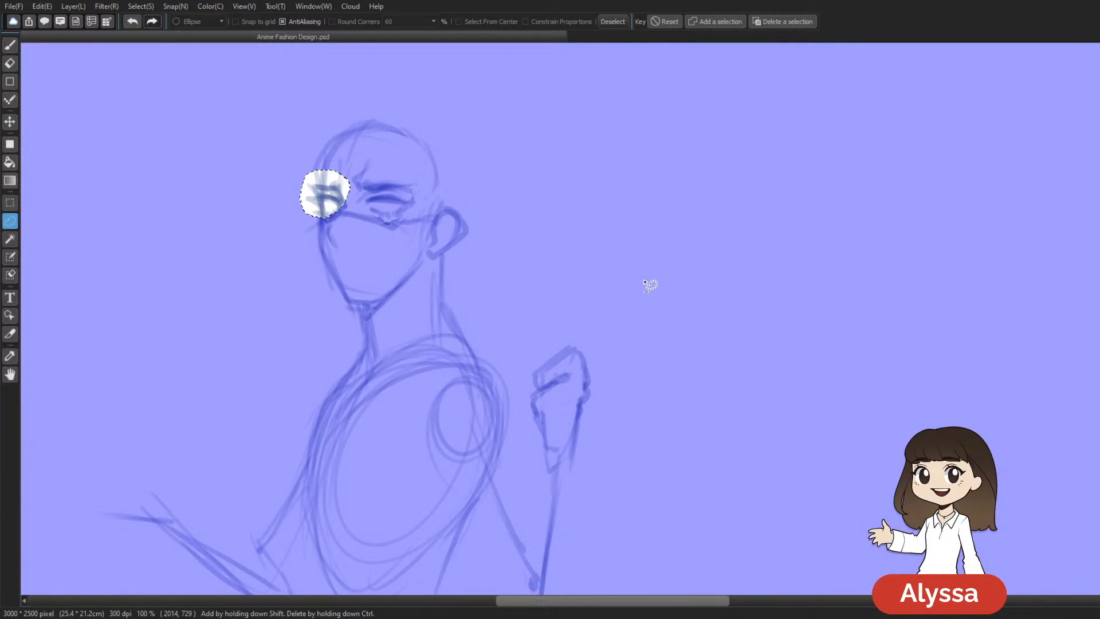
pyautogui.hotkey('ctrl', 'd')
pyautogui.press('b')
pyautogui.moveTo(516, 293)
pyautogui.mouseDown()
pyautogui.moveTo(521, 263)
pyautogui.moveTo(532, 353)
pyautogui.mouseUp()
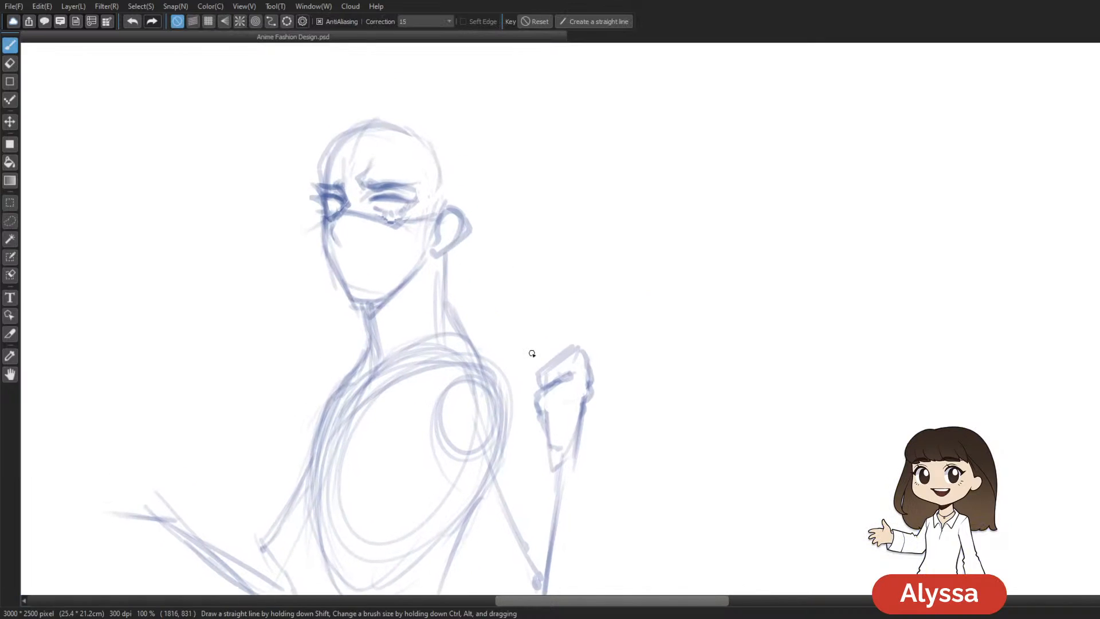
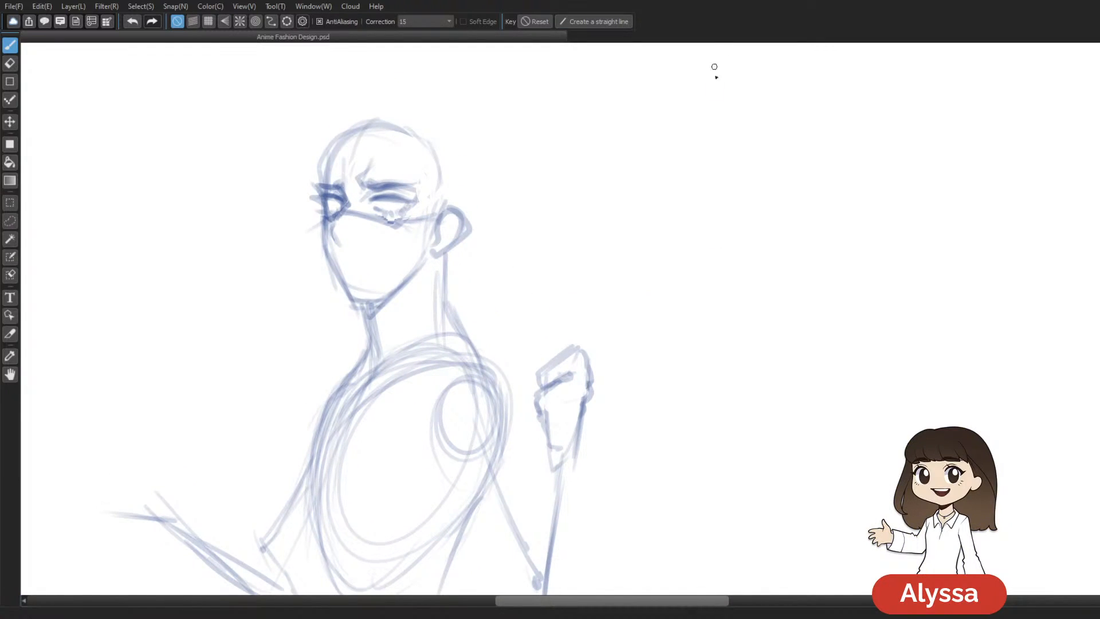
pyautogui.moveTo(691, 123); pyautogui.dragTo(798, 116)
pyautogui.moveTo(814, 178); pyautogui.dragTo(710, 192)
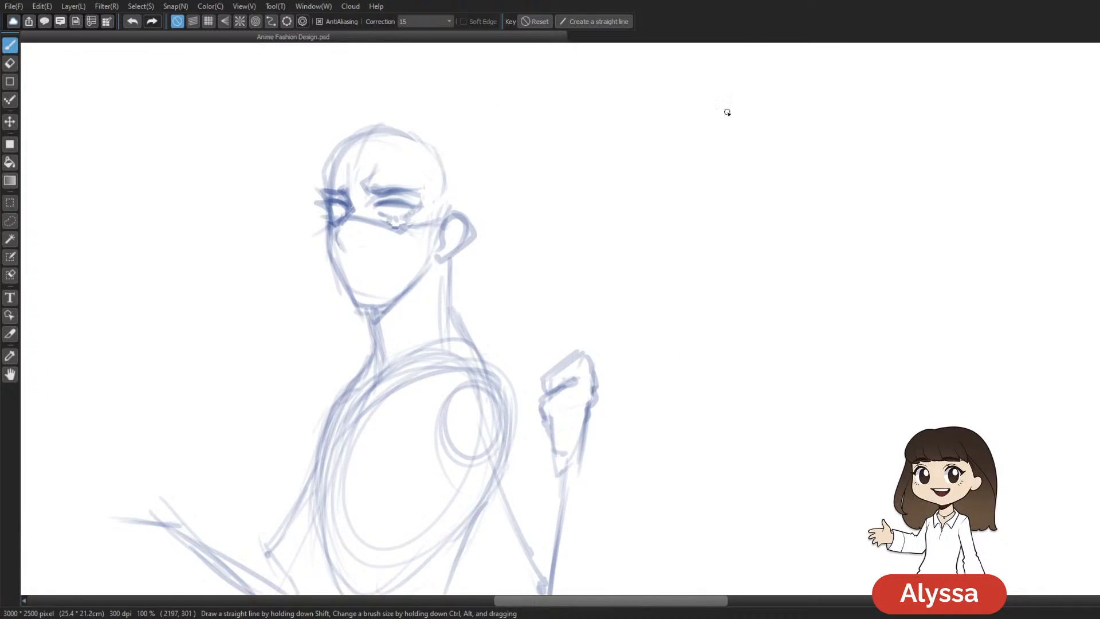
pyautogui.moveTo(791, 211); pyautogui.dragTo(778, 185)
# Step: Sketch the irises and darken the eyelid lines of both eyes
pyautogui.moveTo(456, 232); pyautogui.dragTo(452, 248)
pyautogui.moveTo(357, 182); pyautogui.dragTo(383, 181)
pyautogui.moveTo(454, 222); pyautogui.dragTo(441, 209)
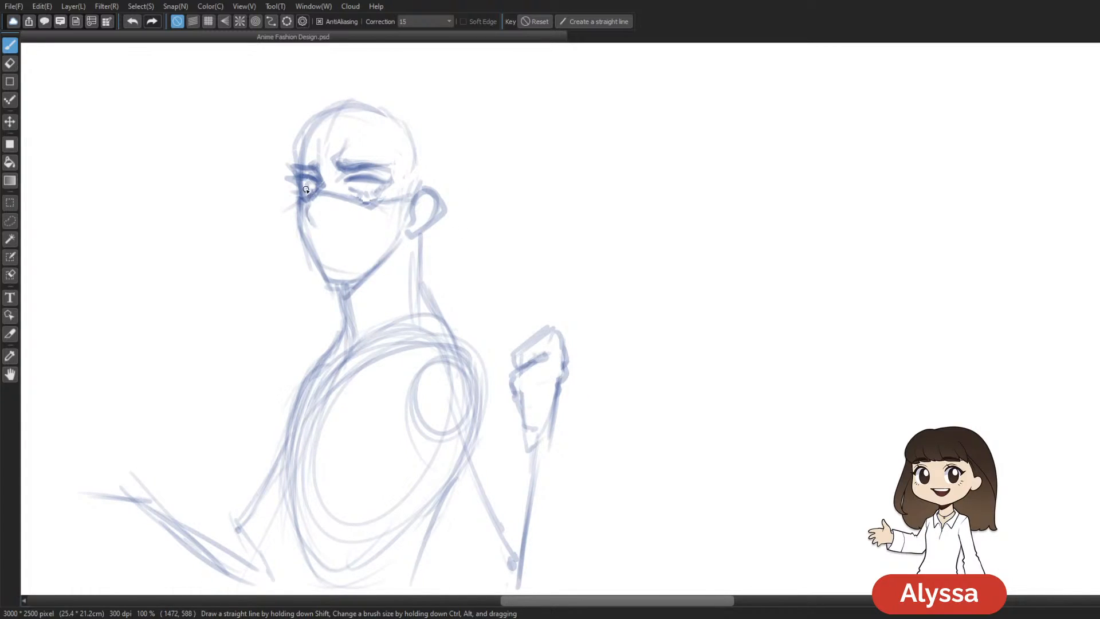
pyautogui.moveTo(350, 189); pyautogui.dragTo(365, 191)
pyautogui.hotkey('ctrl', '-')
pyautogui.hotkey('ctrl', '-')
pyautogui.hotkey('ctrl', '+')
pyautogui.hotkey('ctrl', '+')
pyautogui.scroll(-1, 597, 206)
# Step: Erase the stray lines below the near eye and redraw the lower lid and the mask's upper edge
pyautogui.press('e')
pyautogui.moveTo(378, 189)
pyautogui.mouseDown()
pyautogui.moveTo(350, 196)
pyautogui.moveTo(386, 197)
pyautogui.moveTo(303, 192)
pyautogui.moveTo(309, 216)
pyautogui.mouseUp()
pyautogui.press('b')
pyautogui.press('e')
pyautogui.press('b')
pyautogui.moveTo(501, 382); pyautogui.dragTo(475, 391)
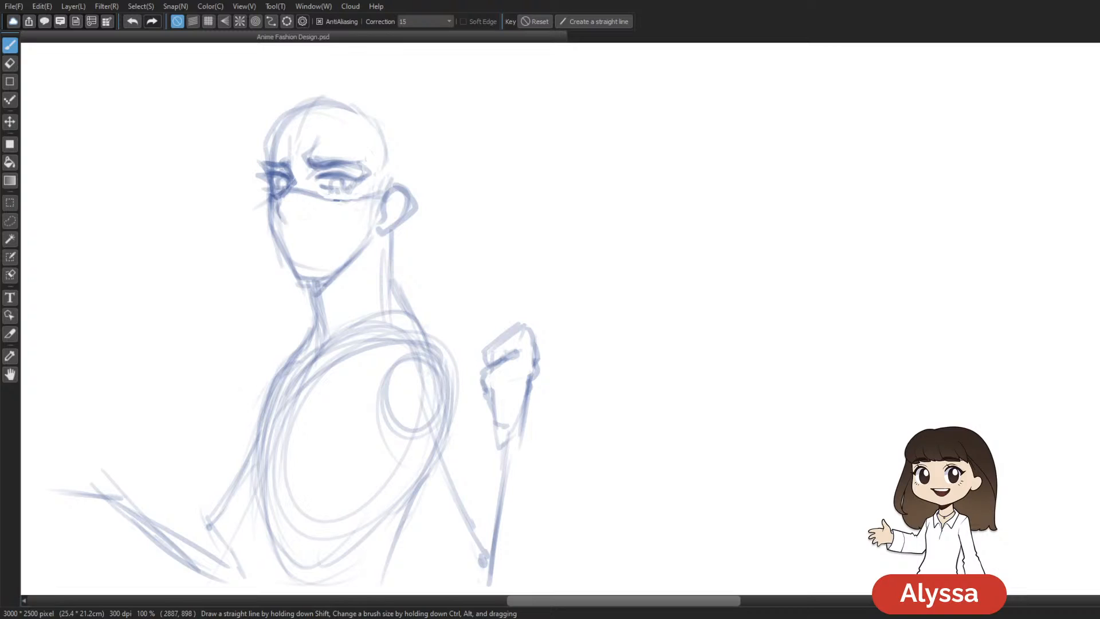
# Step: Darken the mask's front contour and the jawline running up from the chin
pyautogui.moveTo(287, 195); pyautogui.dragTo(304, 177)
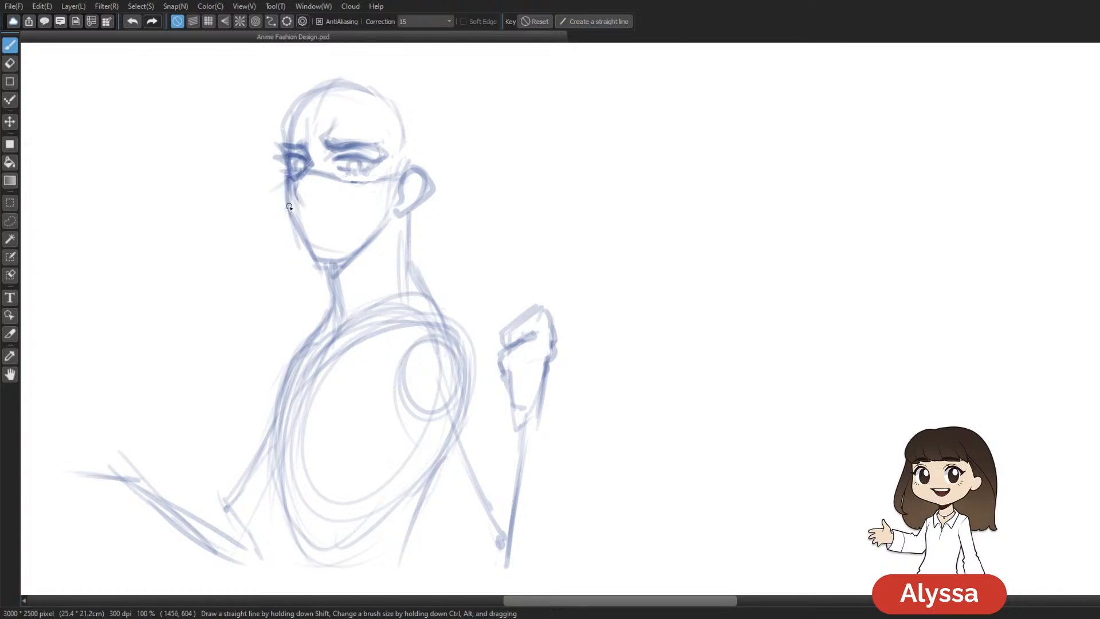
pyautogui.moveTo(316, 273)
pyautogui.mouseDown()
pyautogui.moveTo(321, 287)
pyautogui.moveTo(378, 248)
pyautogui.mouseUp()
pyautogui.moveTo(477, 198); pyautogui.dragTo(483, 196)
# Step: Draw the mask's side edge in front of the ear and darken its front contour down to the chin
pyautogui.moveTo(404, 190)
pyautogui.mouseDown()
pyautogui.moveTo(375, 198)
pyautogui.moveTo(408, 188)
pyautogui.moveTo(384, 221)
pyautogui.moveTo(388, 205)
pyautogui.moveTo(379, 246)
pyautogui.moveTo(405, 229)
pyautogui.moveTo(390, 235)
pyautogui.moveTo(382, 222)
pyautogui.moveTo(391, 242)
pyautogui.moveTo(378, 213)
pyautogui.moveTo(405, 196)
pyautogui.moveTo(392, 197)
pyautogui.moveTo(404, 254)
pyautogui.moveTo(543, 304)
pyautogui.moveTo(395, 232)
pyautogui.mouseUp()
pyautogui.hotkey('ctrl', 'z')
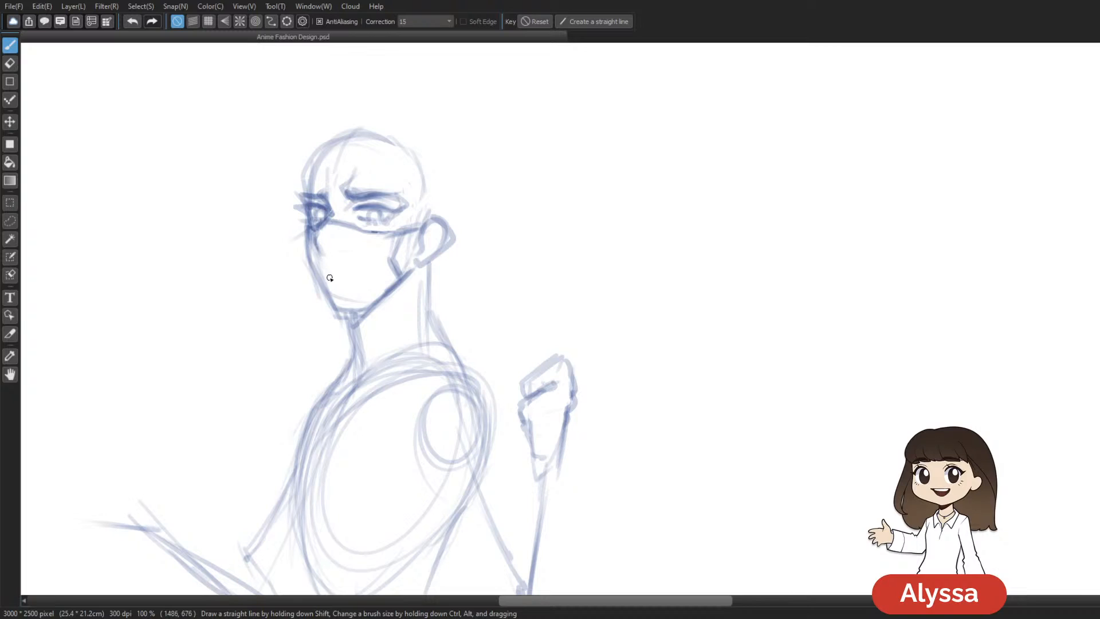
pyautogui.moveTo(334, 297); pyautogui.dragTo(316, 244)
pyautogui.press('e')
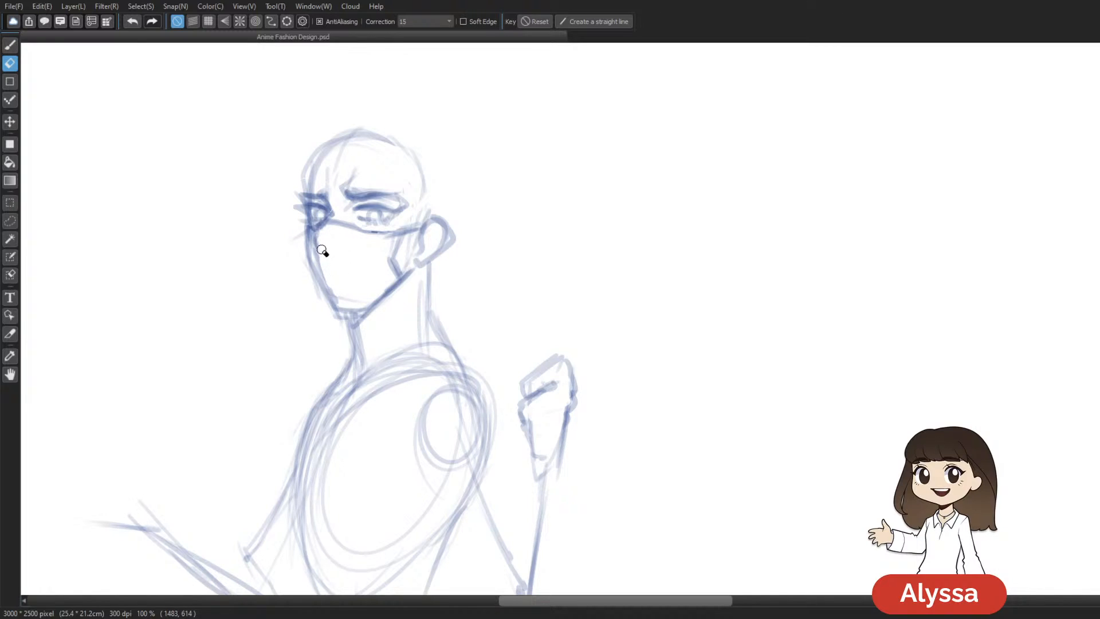
pyautogui.press('b')
pyautogui.moveTo(315, 241); pyautogui.dragTo(338, 305)
pyautogui.moveTo(324, 267); pyautogui.dragTo(341, 318)
pyautogui.moveTo(320, 251); pyautogui.dragTo(352, 308)
pyautogui.moveTo(552, 388)
pyautogui.mouseDown()
pyautogui.moveTo(534, 370)
pyautogui.moveTo(511, 401)
pyautogui.mouseUp()
# Step: Sketch the pleat lines running across the face mask to its side edge
pyautogui.moveTo(285, 264); pyautogui.dragTo(347, 270)
pyautogui.hotkey('ctrl', 'z')
pyautogui.hotkey('ctrl', 'z')
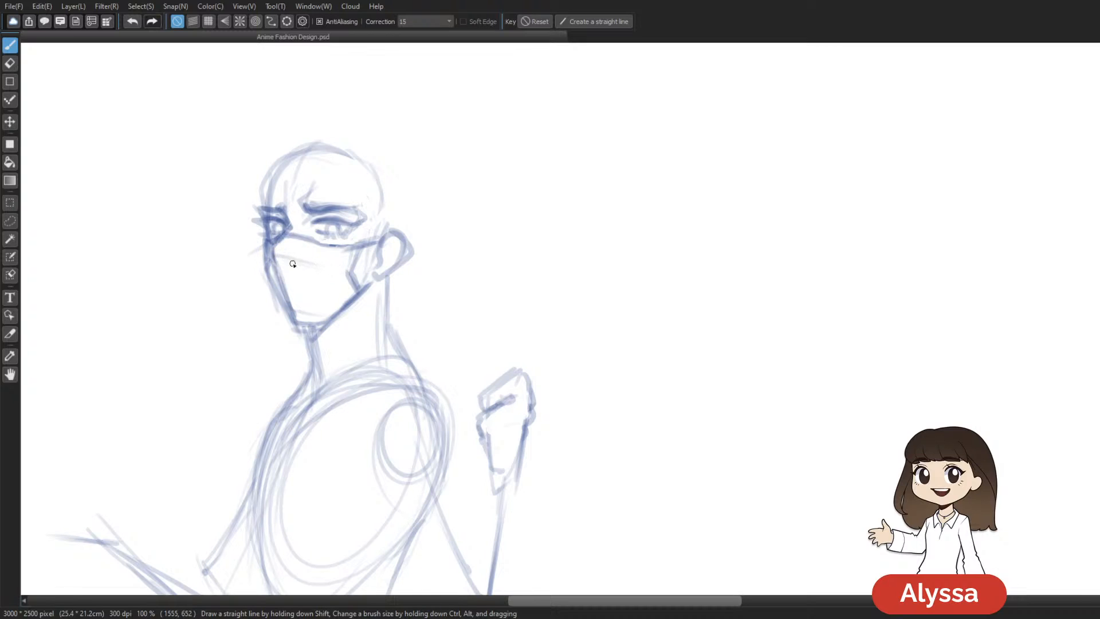
pyautogui.moveTo(495, 280); pyautogui.dragTo(489, 290)
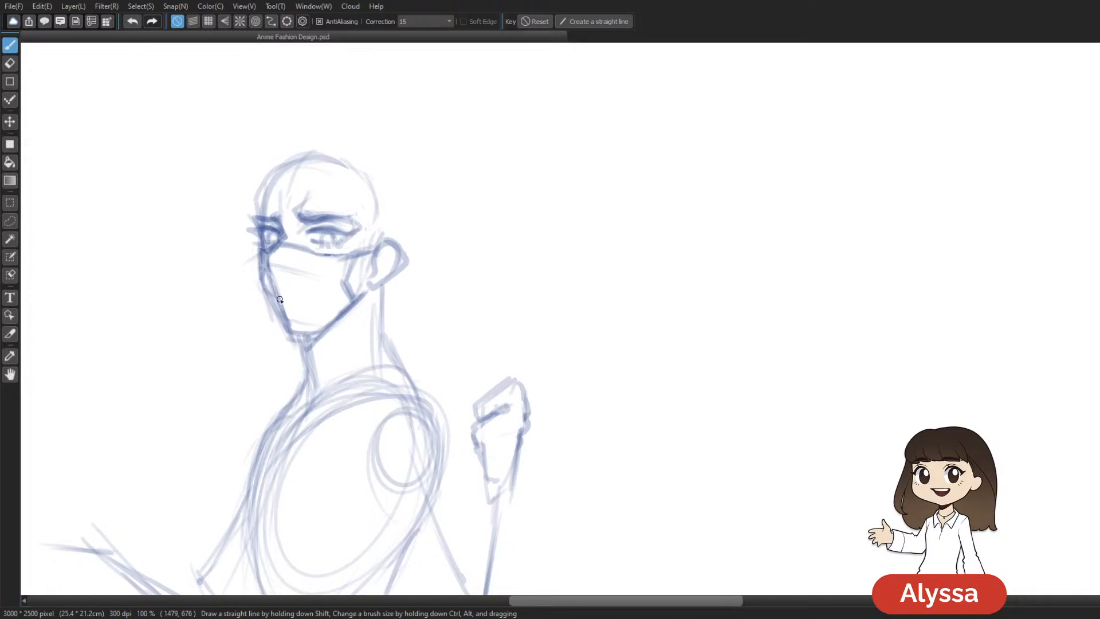
pyautogui.moveTo(338, 291); pyautogui.dragTo(296, 299)
pyautogui.moveTo(477, 262); pyautogui.dragTo(492, 223)
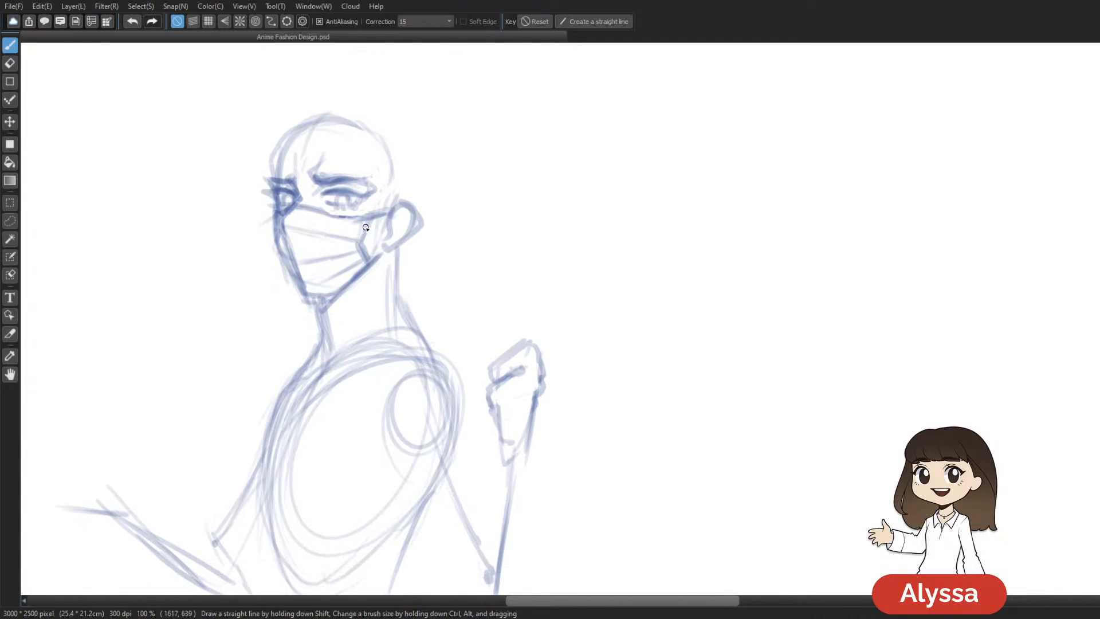
pyautogui.moveTo(436, 257); pyautogui.dragTo(442, 247)
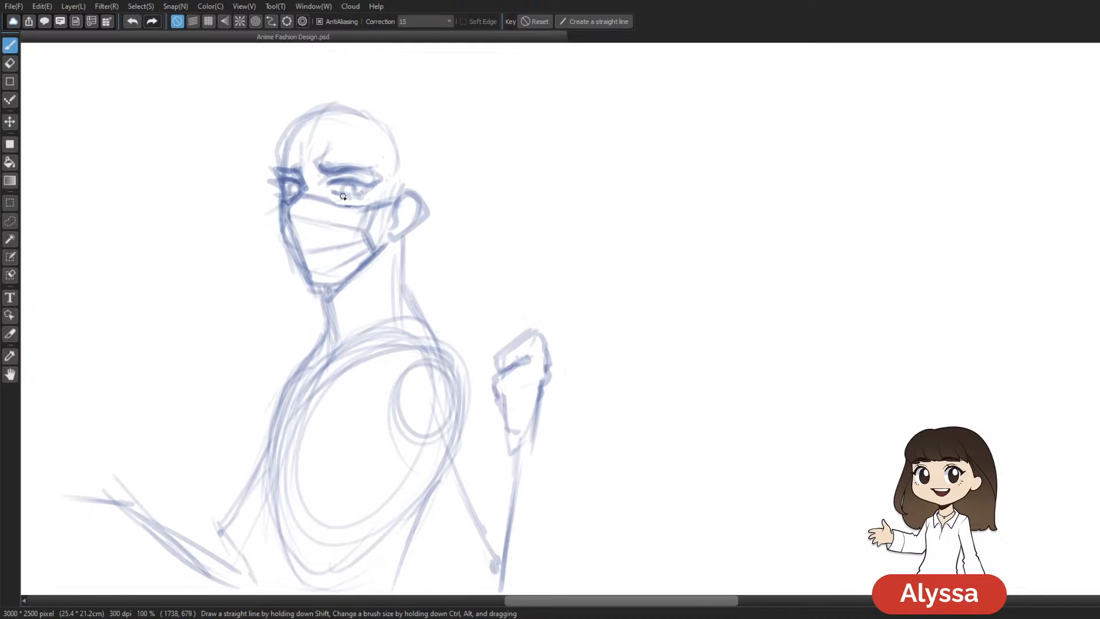
# Step: Clean up the sketch lines between the near eye's lower lid and the mask's upper edge
pyautogui.press('e')
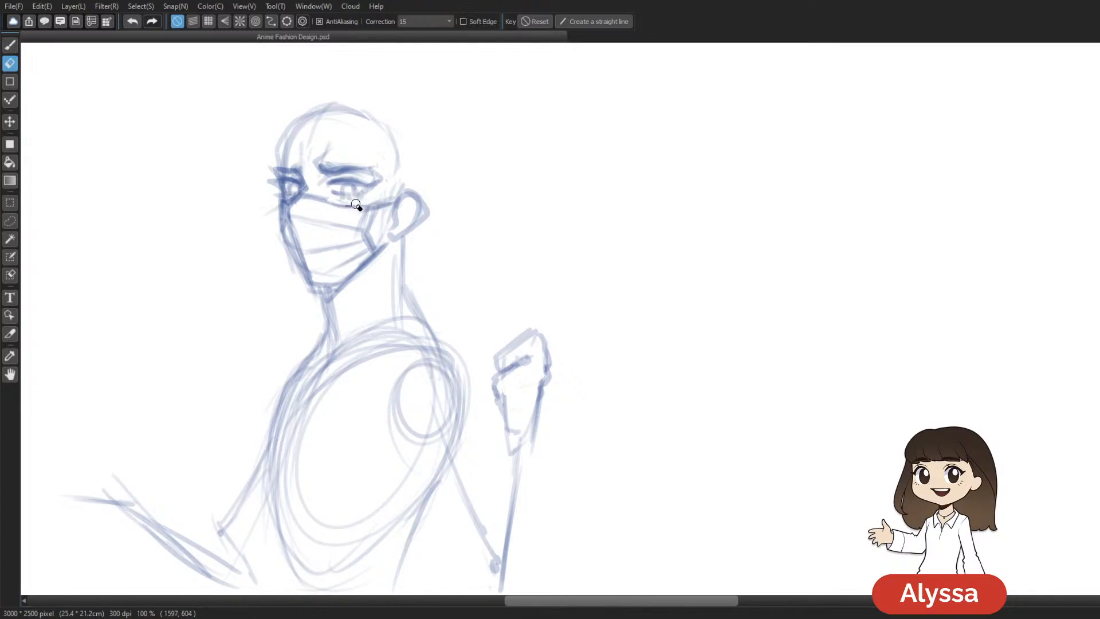
pyautogui.press('b')
pyautogui.moveTo(648, 268); pyautogui.dragTo(662, 233)
pyautogui.hotkey('ctrl', 'Down')
pyautogui.hotkey('ctrl', 'Down')
pyautogui.hotkey('ctrl', 'Up')
pyautogui.hotkey('ctrl', 'Up')
pyautogui.press('e')
pyautogui.press('b')
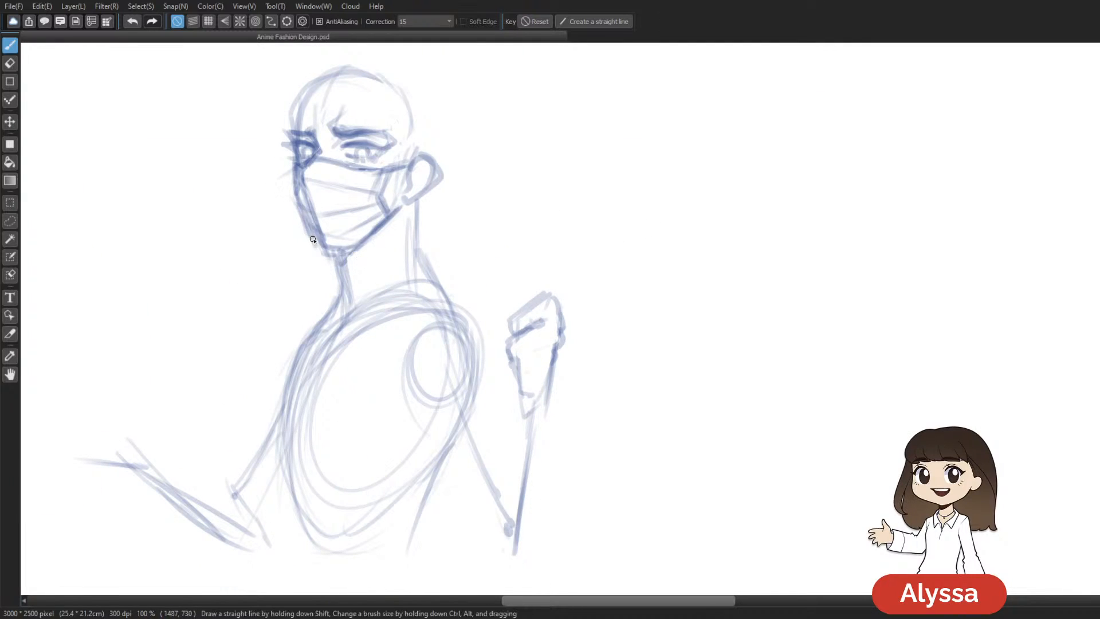
# Step: Redraw the lower front contour of the mask toward the chin and save the drawing
pyautogui.moveTo(305, 203); pyautogui.dragTo(325, 250)
pyautogui.hotkey('ctrl', 'z')
pyautogui.hotkey('ctrl', 'z')
pyautogui.moveTo(304, 213); pyautogui.dragTo(322, 252)
pyautogui.moveTo(632, 317); pyautogui.dragTo(617, 365)
pyautogui.hotkey('ctrl', 's')
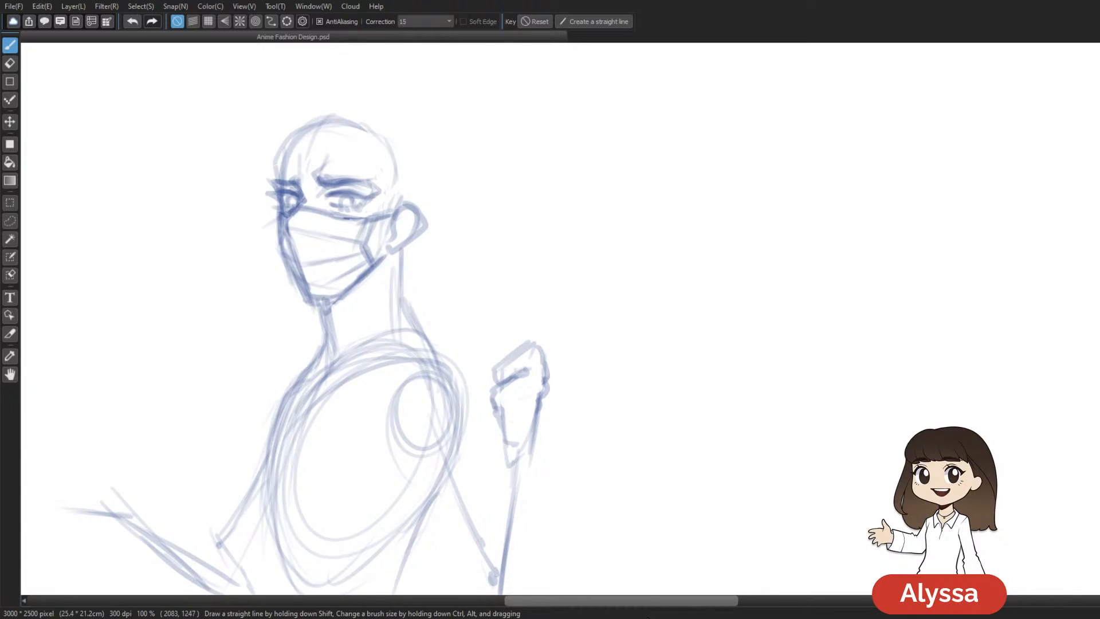
# Step: Darken the slope from neck to near shoulder and the back line of the torso
pyautogui.moveTo(533, 175); pyautogui.dragTo(546, 138)
pyautogui.hotkey('ctrl', '-')
pyautogui.hotkey('ctrl', '+')
pyautogui.moveTo(574, 410); pyautogui.dragTo(592, 321)
pyautogui.moveTo(396, 338); pyautogui.dragTo(447, 338)
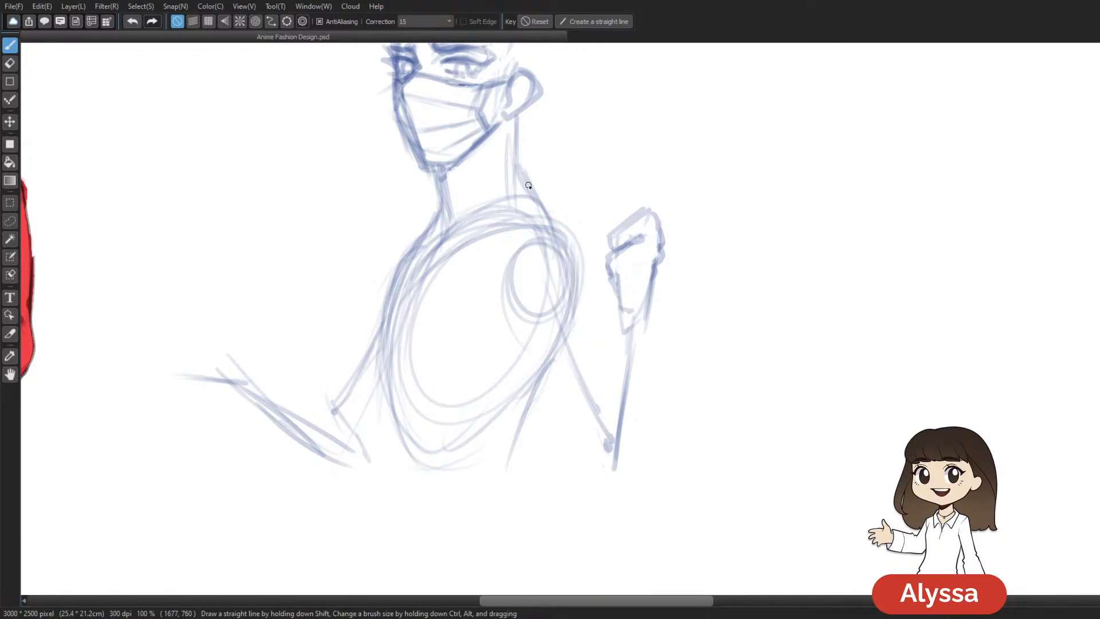
pyautogui.moveTo(565, 367); pyautogui.dragTo(539, 310)
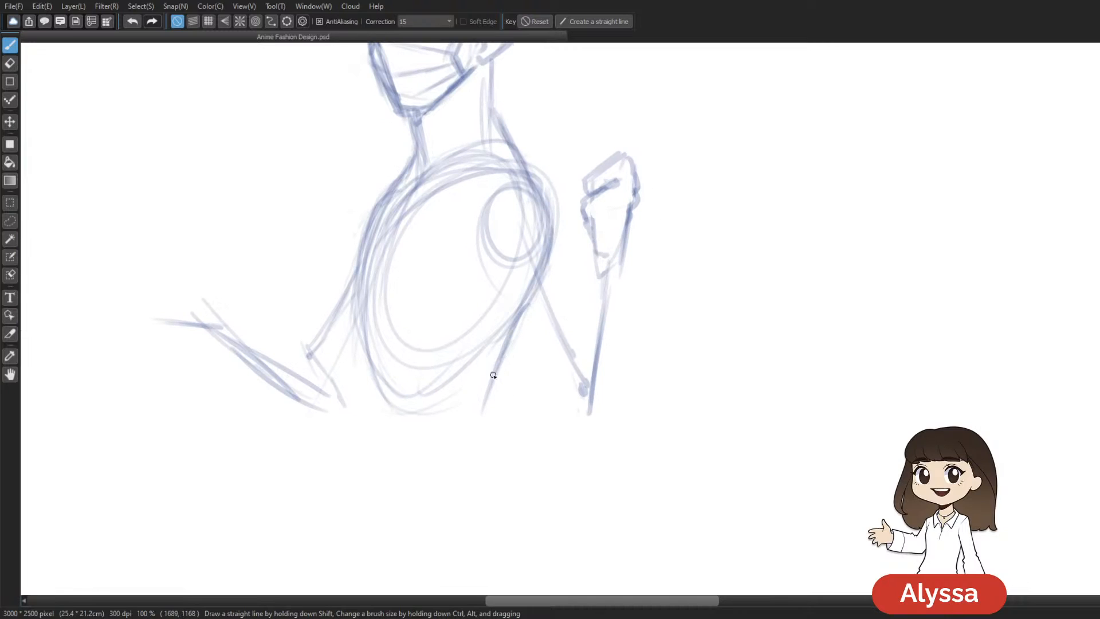
# Step: Extend the torso with a front waist line and sketch the pointed hip curve below it
pyautogui.moveTo(360, 359); pyautogui.dragTo(365, 445)
pyautogui.moveTo(355, 385)
pyautogui.mouseDown()
pyautogui.moveTo(362, 479)
pyautogui.moveTo(381, 465)
pyautogui.mouseUp()
pyautogui.moveTo(351, 451)
pyautogui.mouseDown()
pyautogui.moveTo(417, 495)
pyautogui.moveTo(502, 451)
pyautogui.mouseUp()
pyautogui.moveTo(424, 487); pyautogui.dragTo(480, 461)
pyautogui.moveTo(589, 448); pyautogui.dragTo(575, 477)
pyautogui.scroll(-2, 575, 476)
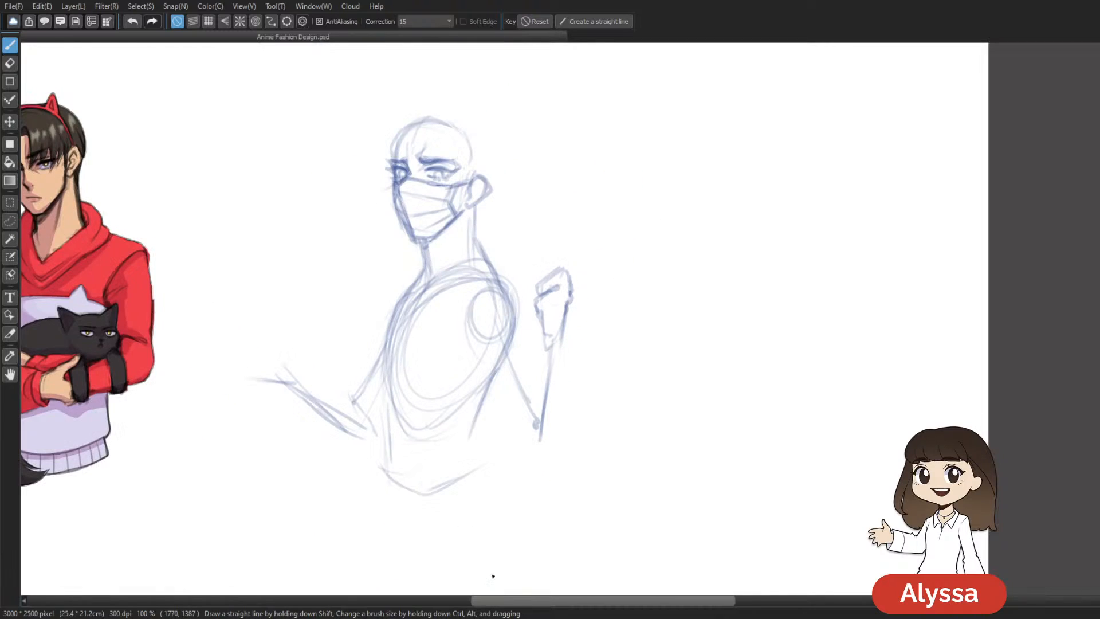
pyautogui.scroll(1, 573, 404)
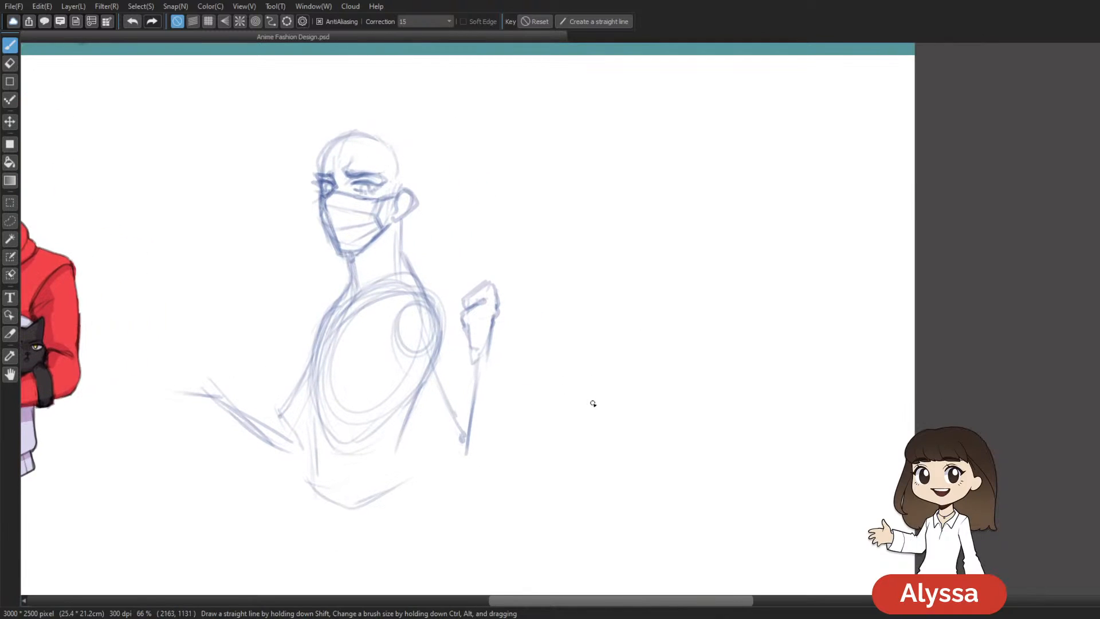
pyautogui.moveTo(428, 296); pyautogui.dragTo(439, 324)
pyautogui.hotkey('ctrl', 'z')
pyautogui.moveTo(515, 249); pyautogui.dragTo(461, 228)
pyautogui.hotkey('ctrl', 'y')
pyautogui.moveTo(470, 374); pyautogui.dragTo(457, 354)
pyautogui.moveTo(499, 392); pyautogui.dragTo(494, 401)
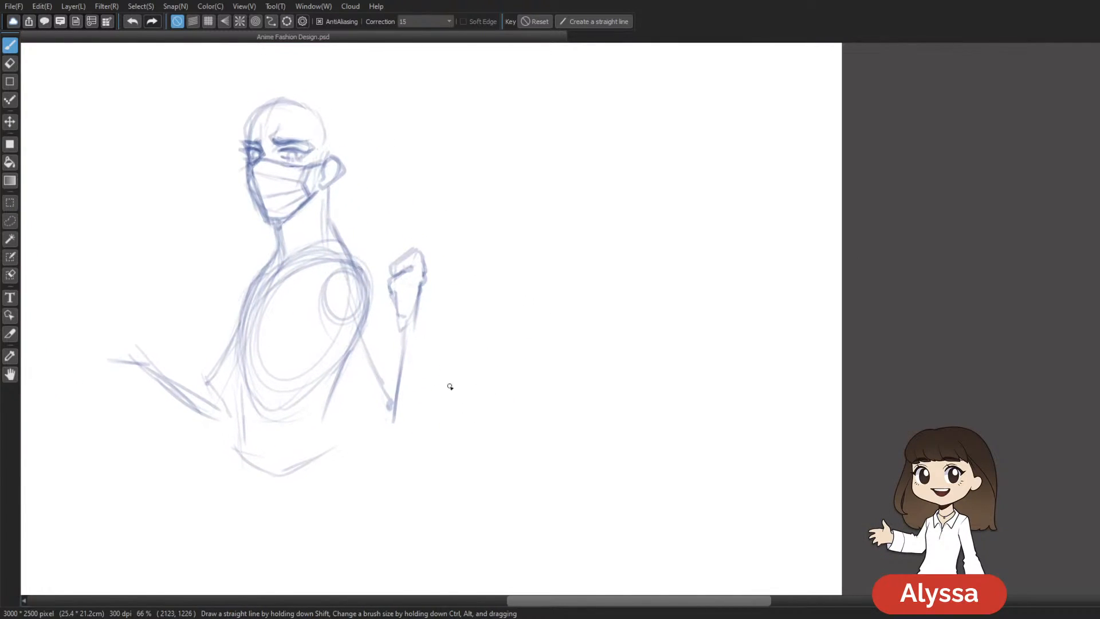
pyautogui.moveTo(487, 254); pyautogui.dragTo(481, 266)
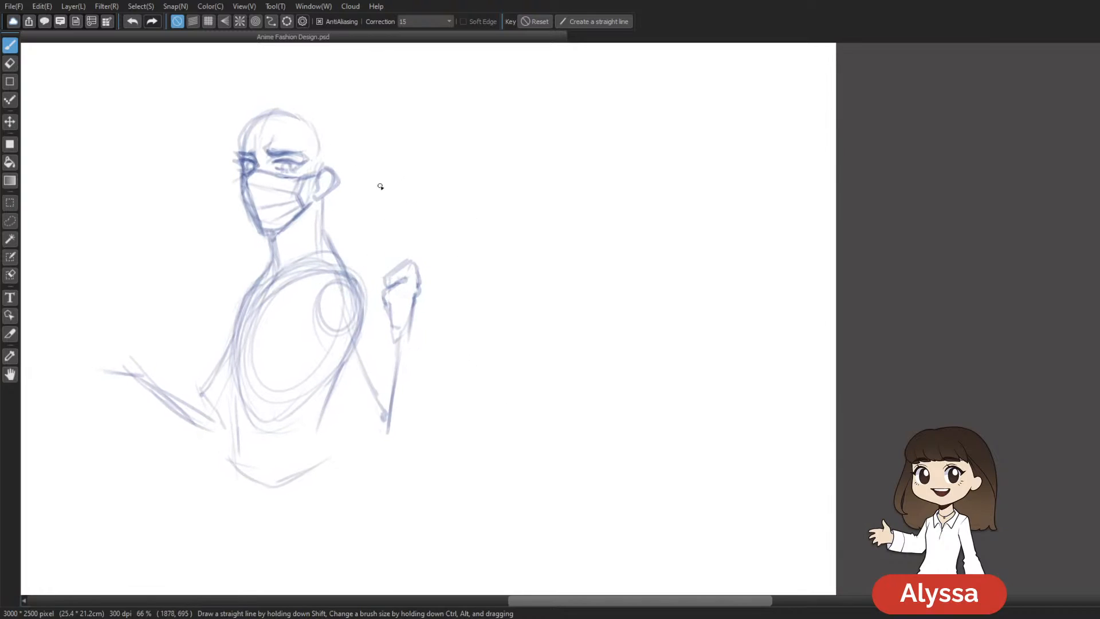
# Step: Sketch the raised arm's shoulder, outer and inner upper-arm contours, and rounded elbow joint
pyautogui.moveTo(375, 181); pyautogui.dragTo(378, 193)
pyautogui.moveTo(359, 299)
pyautogui.mouseDown()
pyautogui.moveTo(322, 344)
pyautogui.moveTo(334, 348)
pyautogui.moveTo(347, 318)
pyautogui.moveTo(338, 315)
pyautogui.moveTo(331, 363)
pyautogui.moveTo(337, 318)
pyautogui.moveTo(351, 422)
pyautogui.moveTo(376, 437)
pyautogui.moveTo(369, 429)
pyautogui.moveTo(384, 402)
pyautogui.moveTo(367, 443)
pyautogui.mouseUp()
pyautogui.moveTo(364, 331); pyautogui.dragTo(384, 391)
pyautogui.moveTo(373, 349)
pyautogui.mouseDown()
pyautogui.moveTo(391, 400)
pyautogui.moveTo(361, 316)
pyautogui.mouseUp()
pyautogui.moveTo(531, 388); pyautogui.dragTo(553, 334)
pyautogui.moveTo(394, 287); pyautogui.dragTo(363, 214)
pyautogui.moveTo(551, 382); pyautogui.dragTo(562, 405)
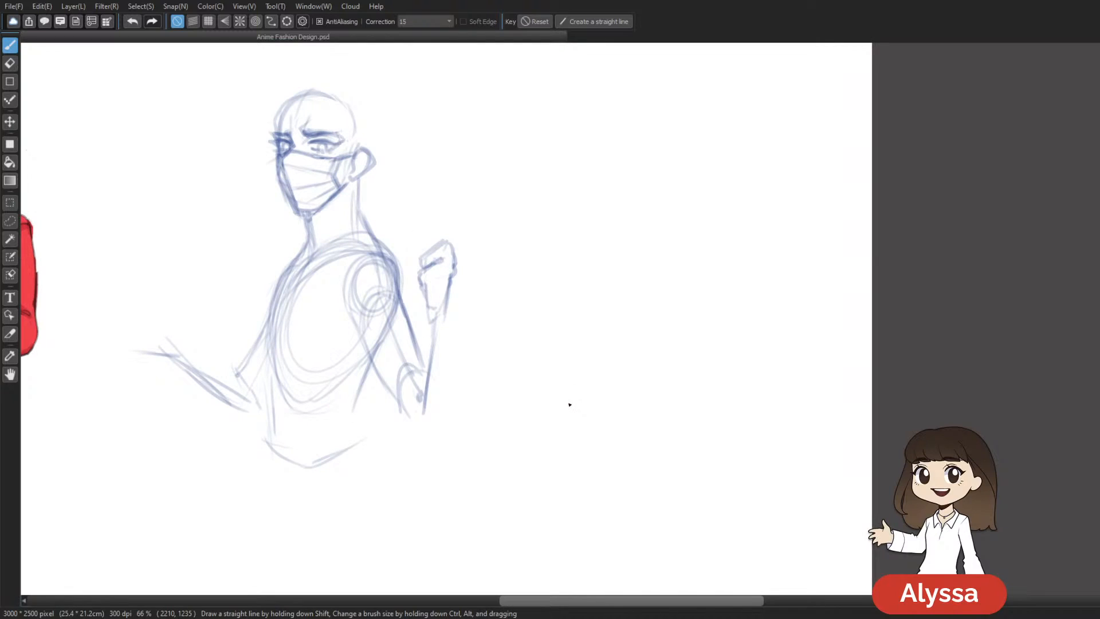
# Step: Erase the shoulder circles and the torso guide lines that cross the raised upper arm
pyautogui.press('e')
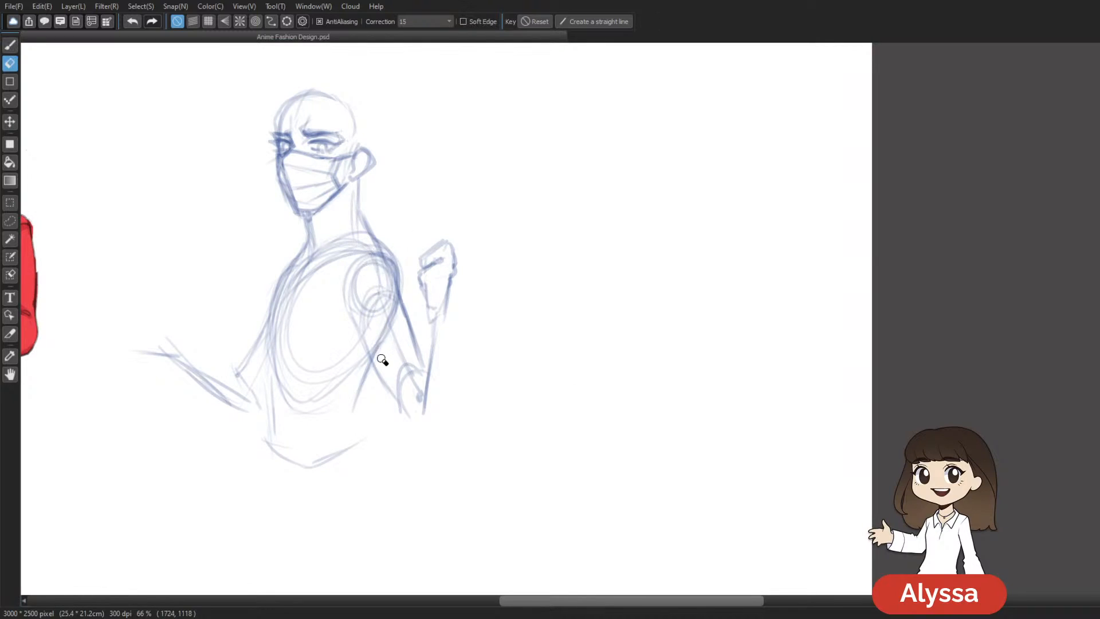
pyautogui.moveTo(383, 356)
pyautogui.mouseDown()
pyautogui.moveTo(398, 359)
pyautogui.moveTo(386, 255)
pyautogui.moveTo(368, 320)
pyautogui.mouseUp()
pyautogui.moveTo(362, 260)
pyautogui.mouseDown()
pyautogui.moveTo(379, 264)
pyautogui.moveTo(362, 251)
pyautogui.mouseUp()
pyautogui.press('b')
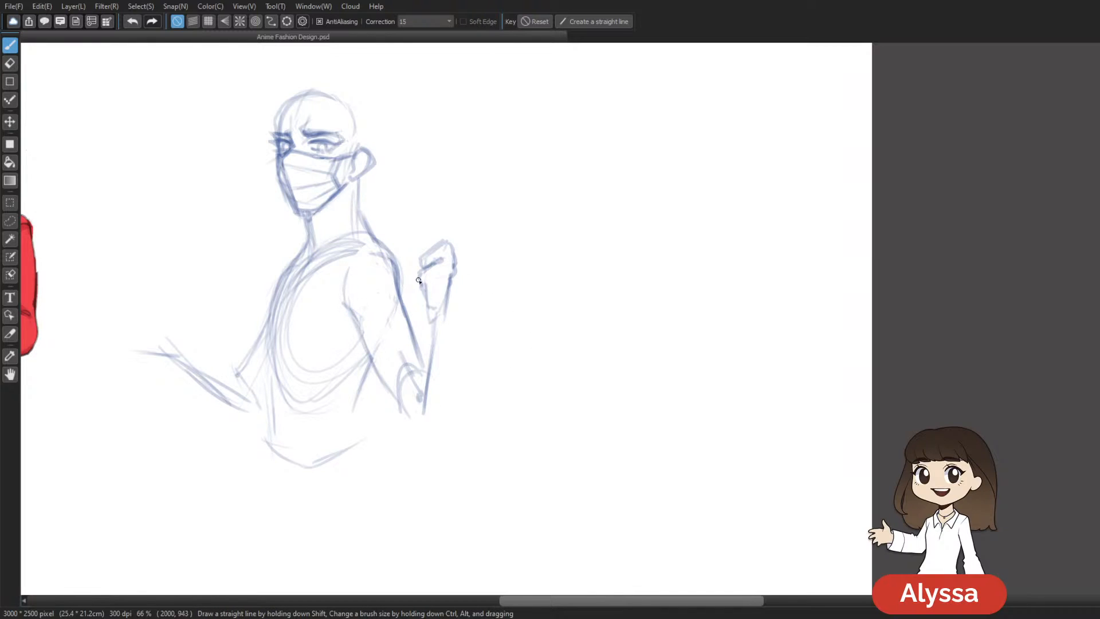
pyautogui.press('e')
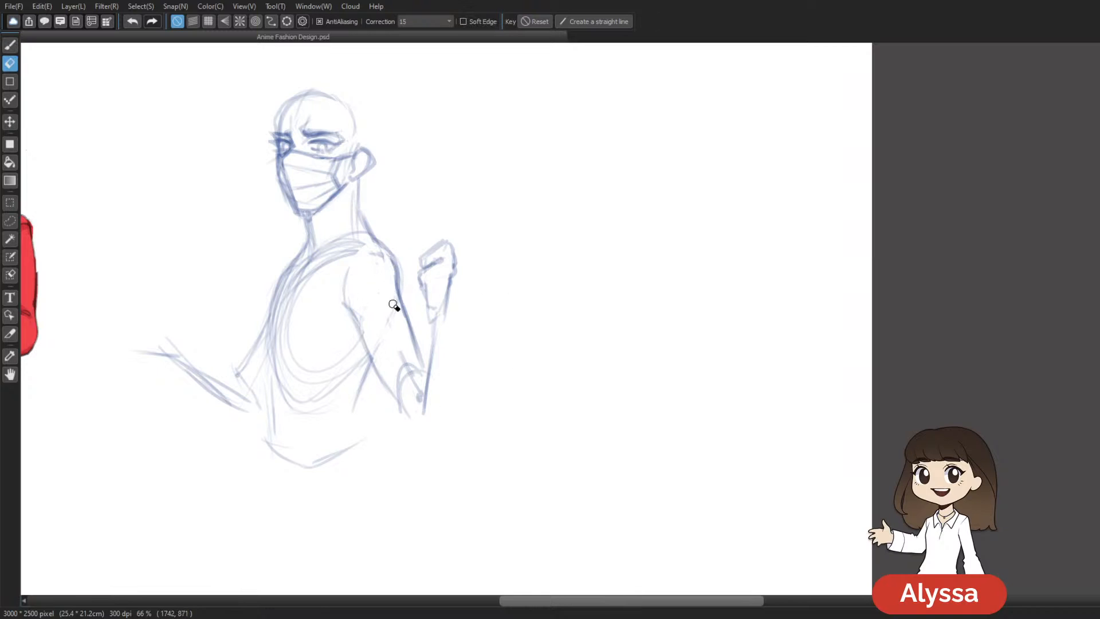
pyautogui.press('b')
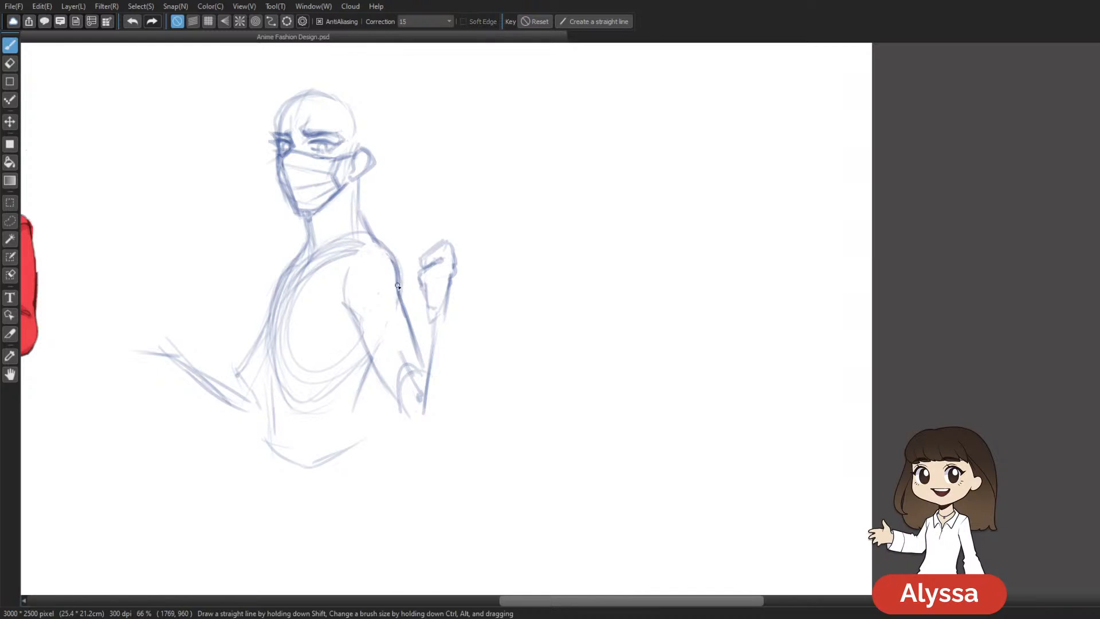
pyautogui.moveTo(564, 462); pyautogui.dragTo(543, 449)
# Step: Lasso the raised arm with its fist, enlarge it slightly with a transform, and deselect
pyautogui.press('m')
pyautogui.moveTo(451, 205)
pyautogui.mouseDown()
pyautogui.moveTo(401, 222)
pyautogui.moveTo(387, 210)
pyautogui.moveTo(355, 227)
pyautogui.moveTo(324, 308)
pyautogui.moveTo(358, 352)
pyautogui.moveTo(479, 364)
pyautogui.moveTo(441, 207)
pyautogui.mouseUp()
pyautogui.press('l')
pyautogui.moveTo(341, 302)
pyautogui.mouseDown()
pyautogui.moveTo(333, 333)
pyautogui.moveTo(367, 367)
pyautogui.mouseUp()
pyautogui.hotkey('ctrl', 't')
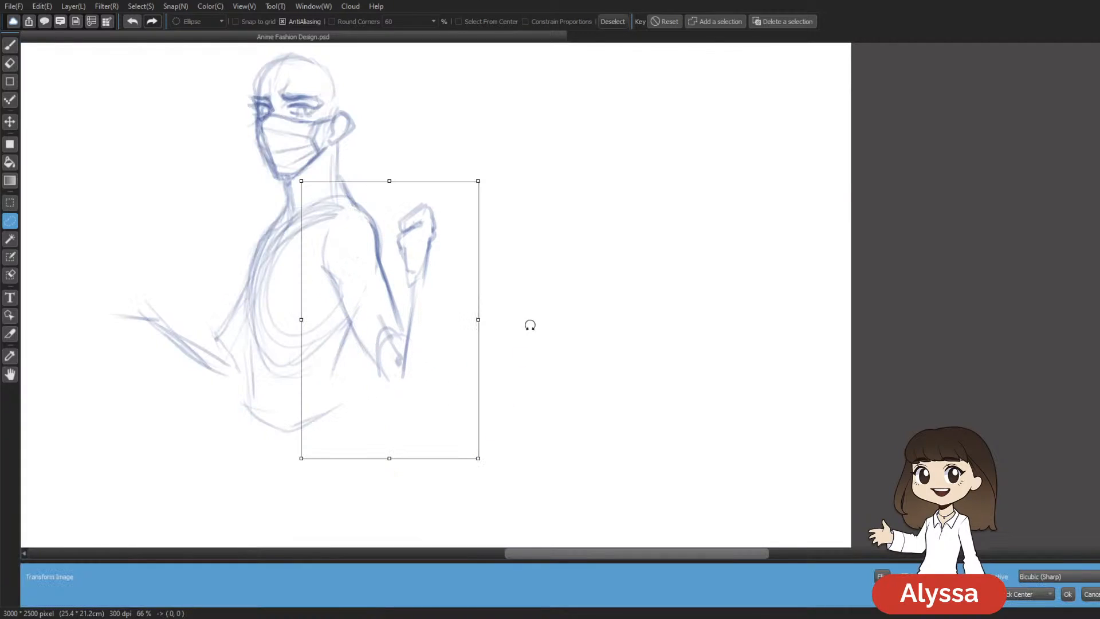
pyautogui.moveTo(475, 180); pyautogui.dragTo(486, 175)
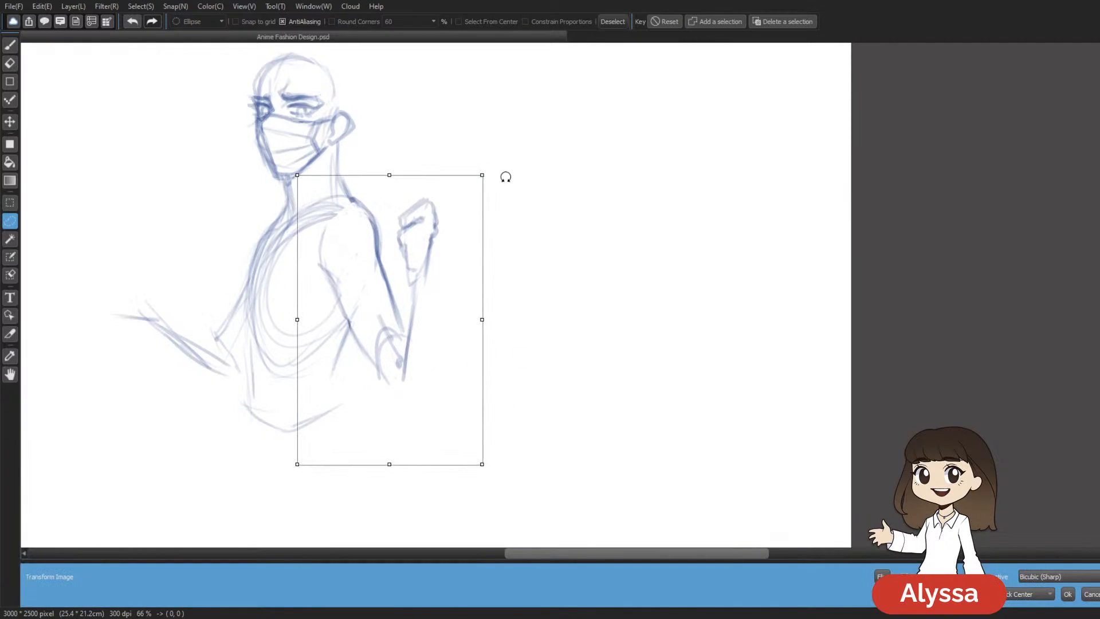
pyautogui.moveTo(439, 339); pyautogui.dragTo(445, 344)
pyautogui.press('Return')
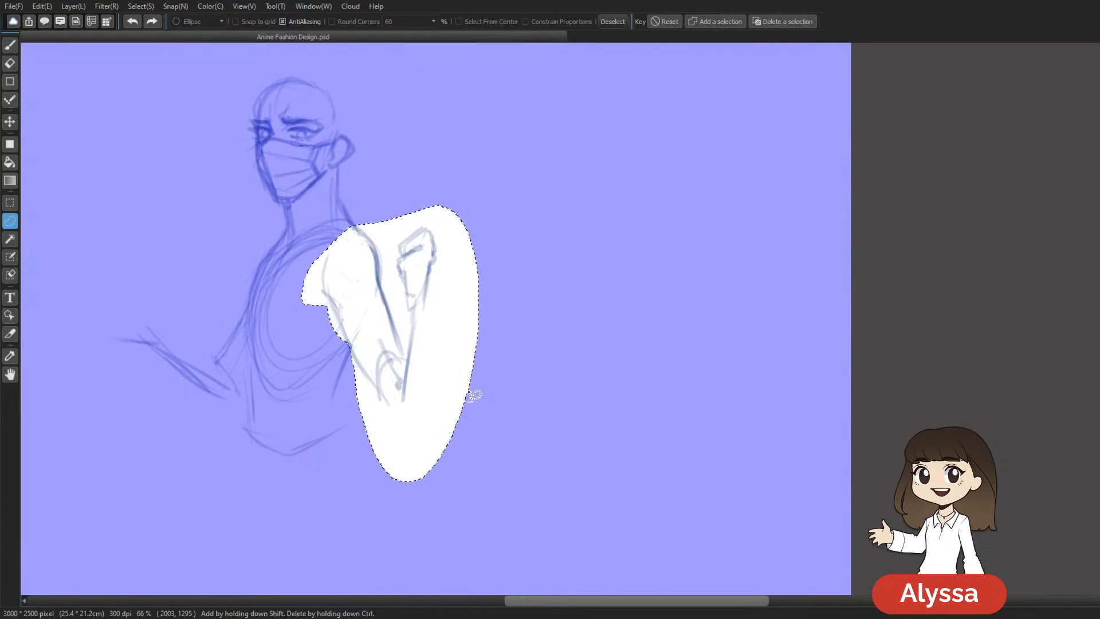
pyautogui.hotkey('ctrl', 'd')
# Step: Draw the inner and outer forearm contours from the fist to the elbow and erase the old arm guides
pyautogui.press('b')
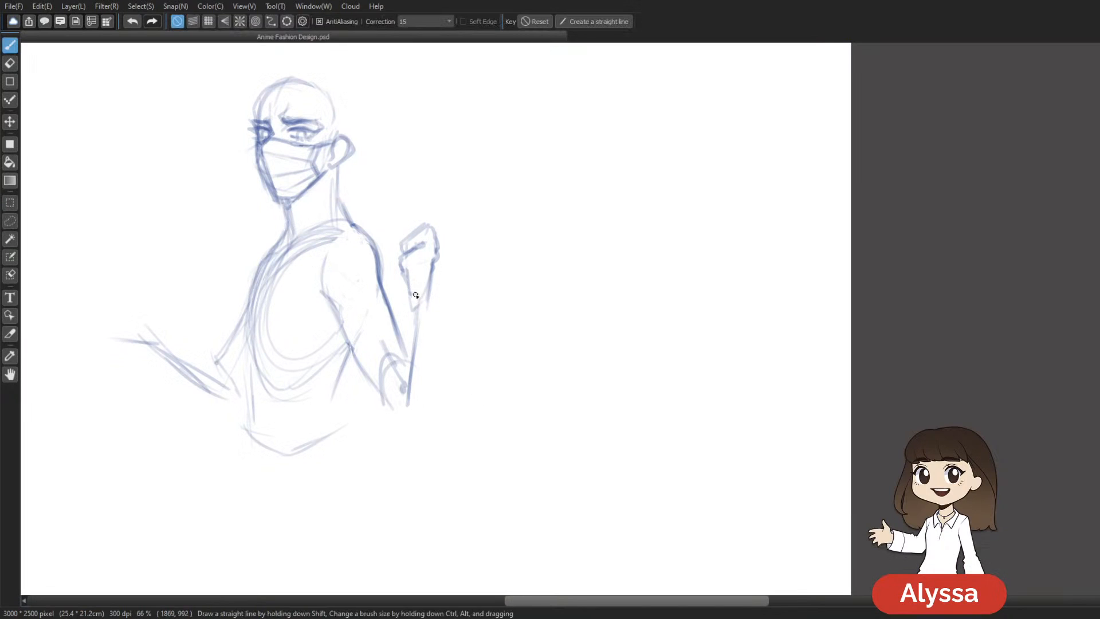
pyautogui.moveTo(410, 292); pyautogui.dragTo(398, 328)
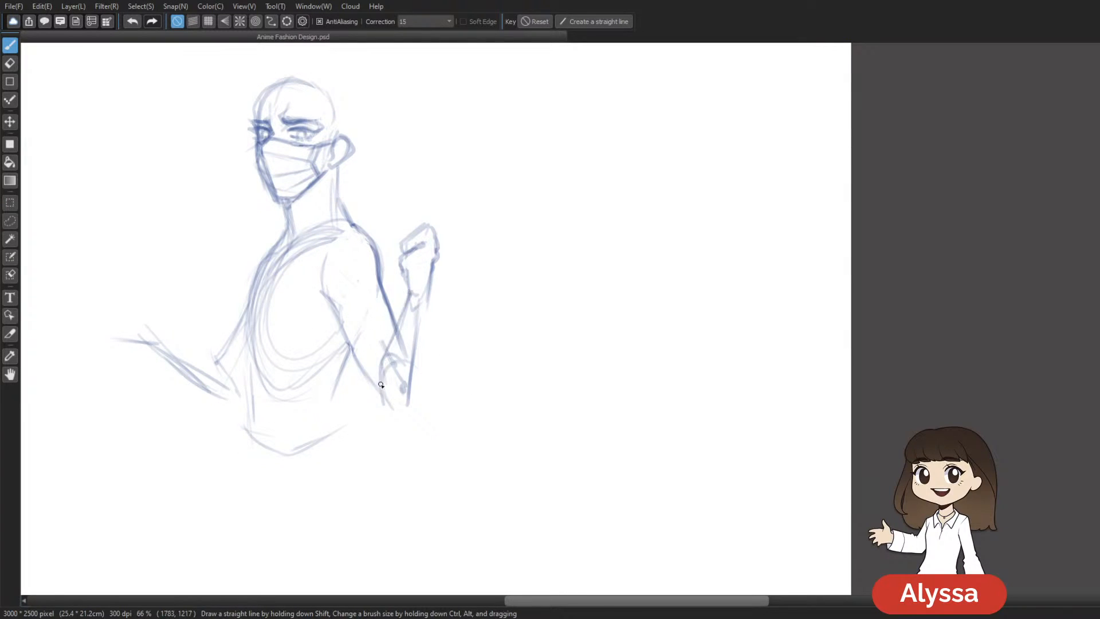
pyautogui.moveTo(434, 271); pyautogui.dragTo(408, 404)
pyautogui.press('e')
pyautogui.moveTo(419, 319)
pyautogui.mouseDown()
pyautogui.moveTo(398, 399)
pyautogui.moveTo(381, 346)
pyautogui.moveTo(378, 381)
pyautogui.moveTo(403, 395)
pyautogui.moveTo(402, 357)
pyautogui.mouseUp()
pyautogui.press('b')
pyautogui.moveTo(409, 298); pyautogui.dragTo(375, 364)
# Step: Erase stray lines at the inner elbow and darken the crease and outer forearm contour
pyautogui.press('e')
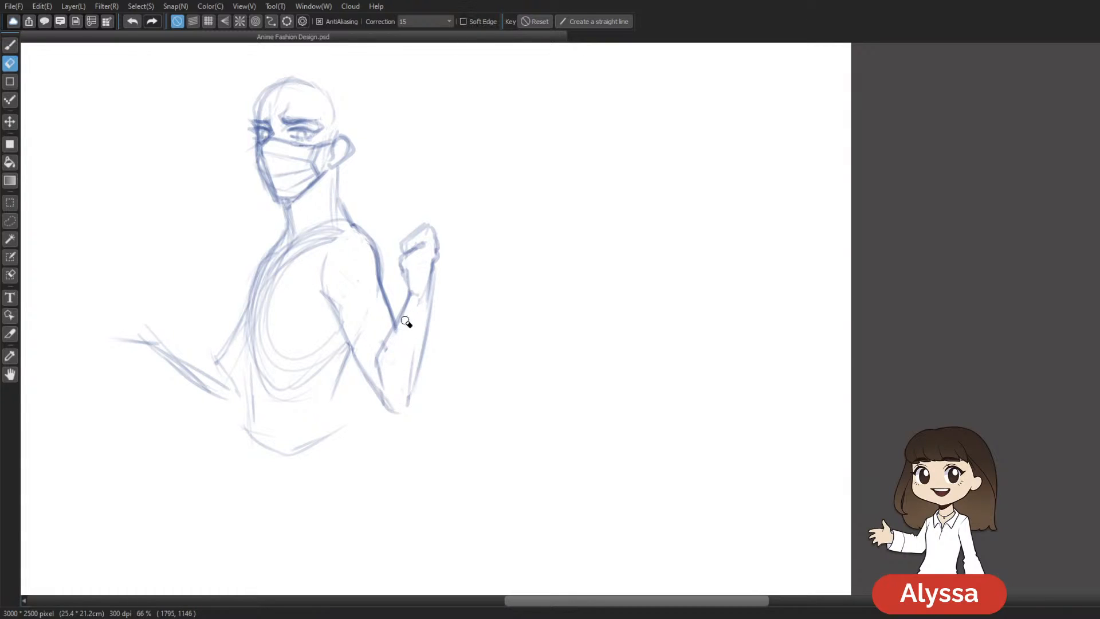
pyautogui.press('Tab')
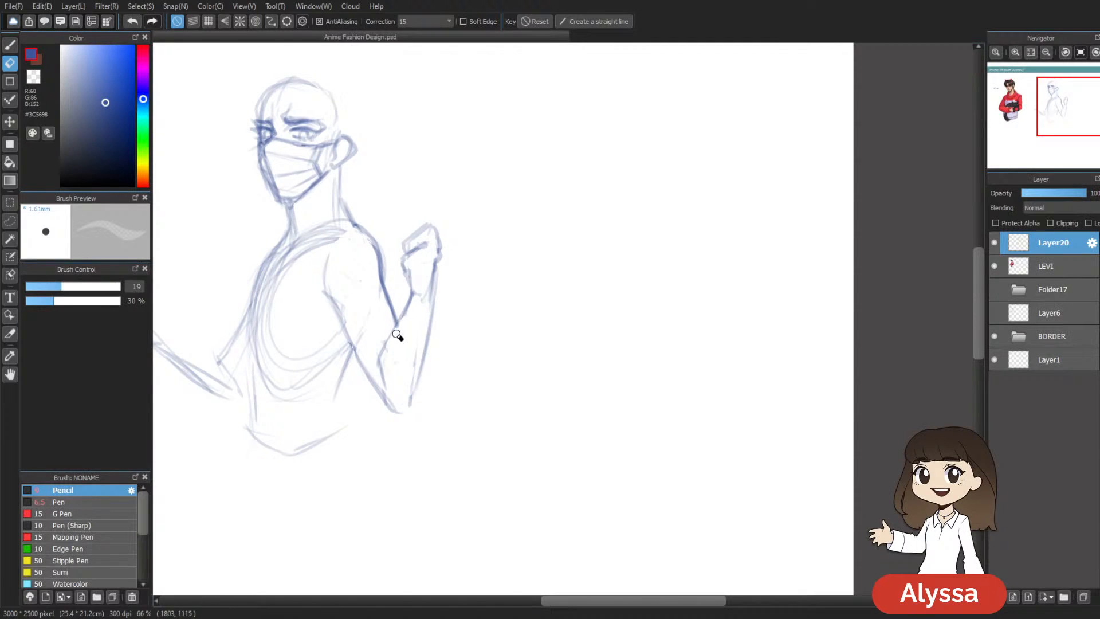
pyautogui.press('b')
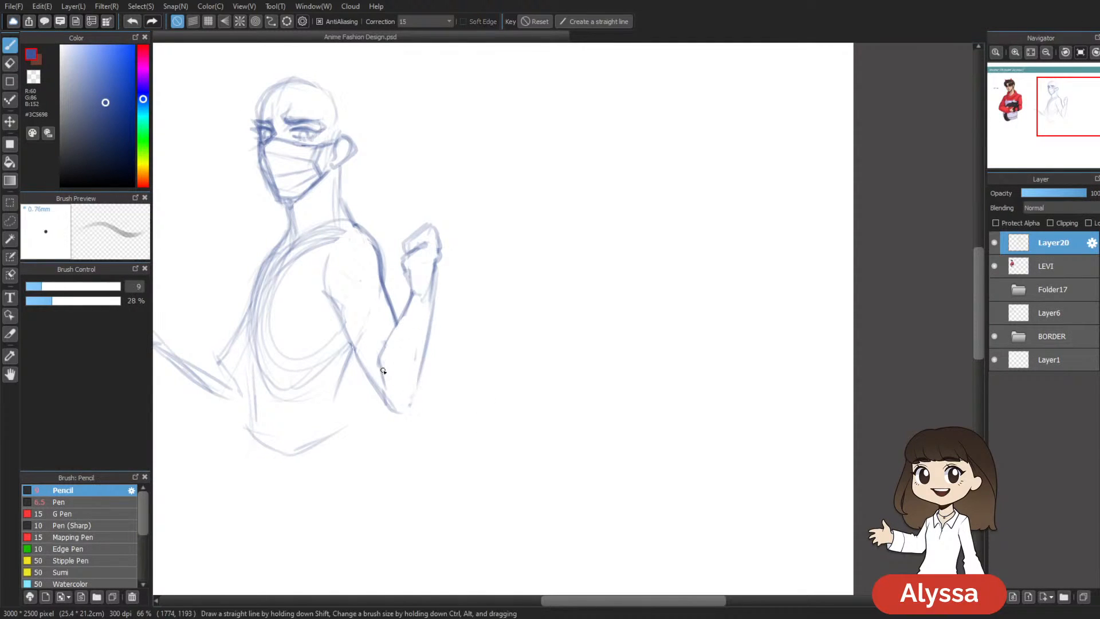
pyautogui.moveTo(382, 345); pyautogui.dragTo(402, 360)
pyautogui.moveTo(458, 285); pyautogui.dragTo(435, 409)
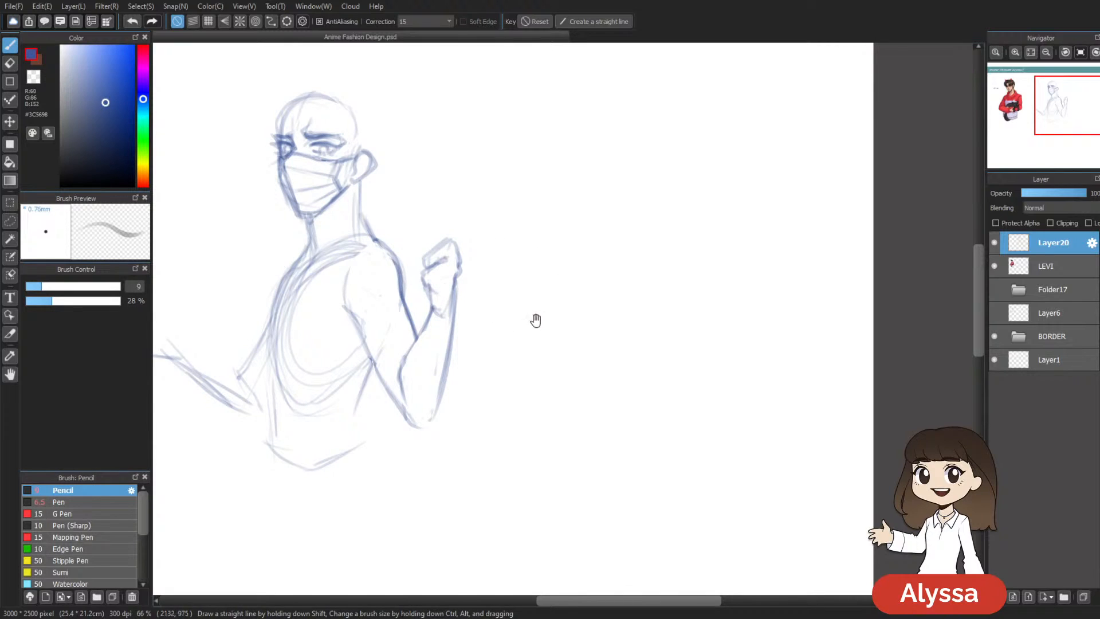
# Step: Sketch a paintbrush held upright in the raised fist and refine its curved bristle tip
pyautogui.moveTo(535, 320); pyautogui.dragTo(521, 371)
pyautogui.moveTo(504, 221)
pyautogui.mouseDown()
pyautogui.moveTo(440, 221)
pyautogui.moveTo(437, 261)
pyautogui.mouseUp()
pyautogui.moveTo(441, 220); pyautogui.dragTo(450, 224)
pyautogui.moveTo(446, 223); pyautogui.dragTo(444, 258)
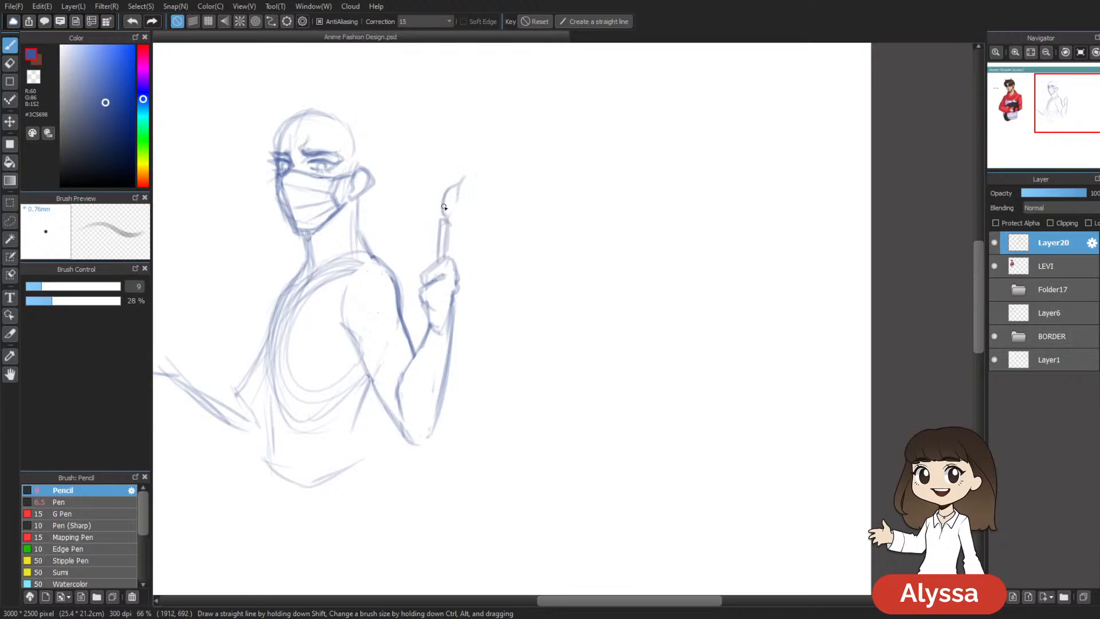
pyautogui.press('e')
pyautogui.moveTo(452, 179); pyautogui.dragTo(466, 184)
pyautogui.press('b')
pyautogui.press('e')
pyautogui.press('b')
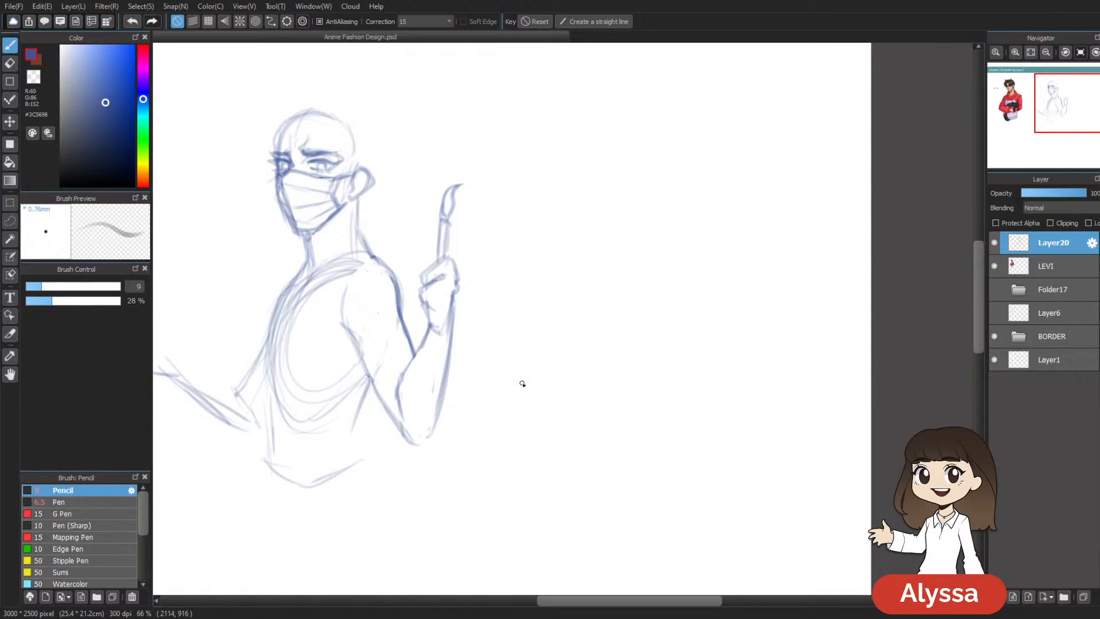
pyautogui.moveTo(570, 430); pyautogui.dragTo(574, 456)
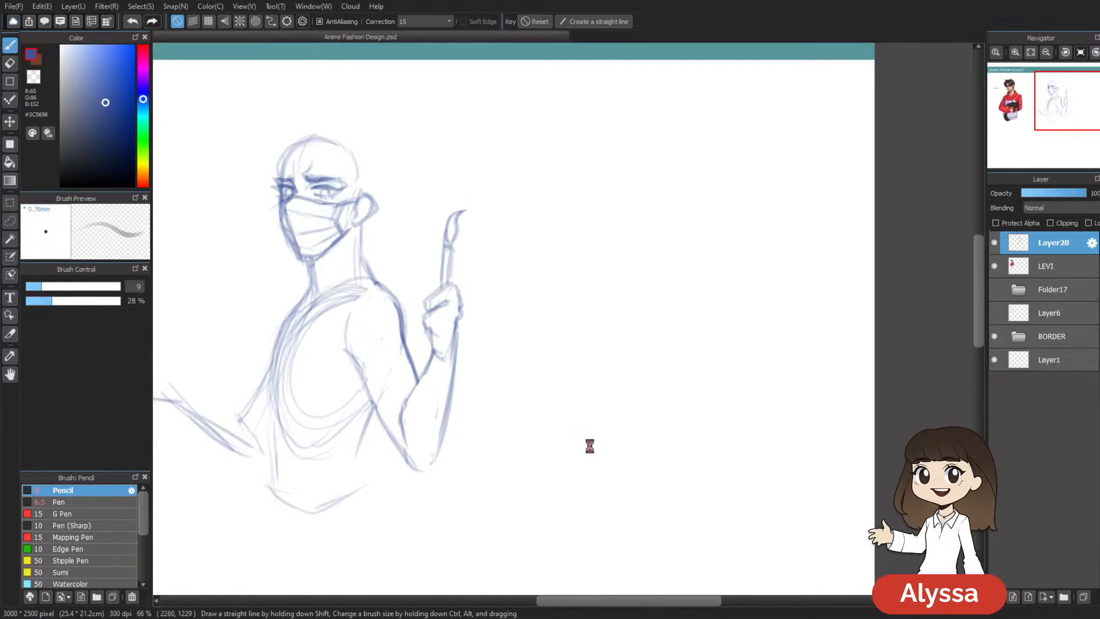
pyautogui.moveTo(487, 382); pyautogui.dragTo(575, 364)
pyautogui.moveTo(551, 400)
pyautogui.mouseDown()
pyautogui.moveTo(540, 327)
pyautogui.moveTo(560, 349)
pyautogui.moveTo(579, 429)
pyautogui.moveTo(591, 417)
pyautogui.moveTo(552, 384)
pyautogui.mouseUp()
pyautogui.moveTo(520, 252); pyautogui.dragTo(496, 252)
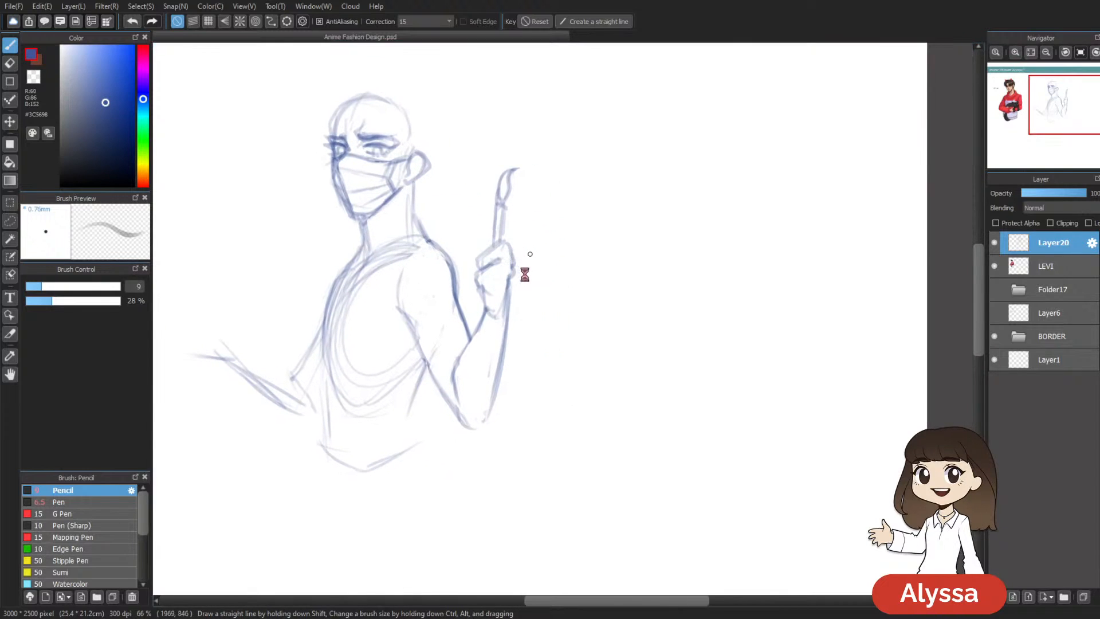
pyautogui.moveTo(486, 363); pyautogui.dragTo(560, 376)
pyautogui.moveTo(655, 362); pyautogui.dragTo(763, 410)
pyautogui.press('Tab')
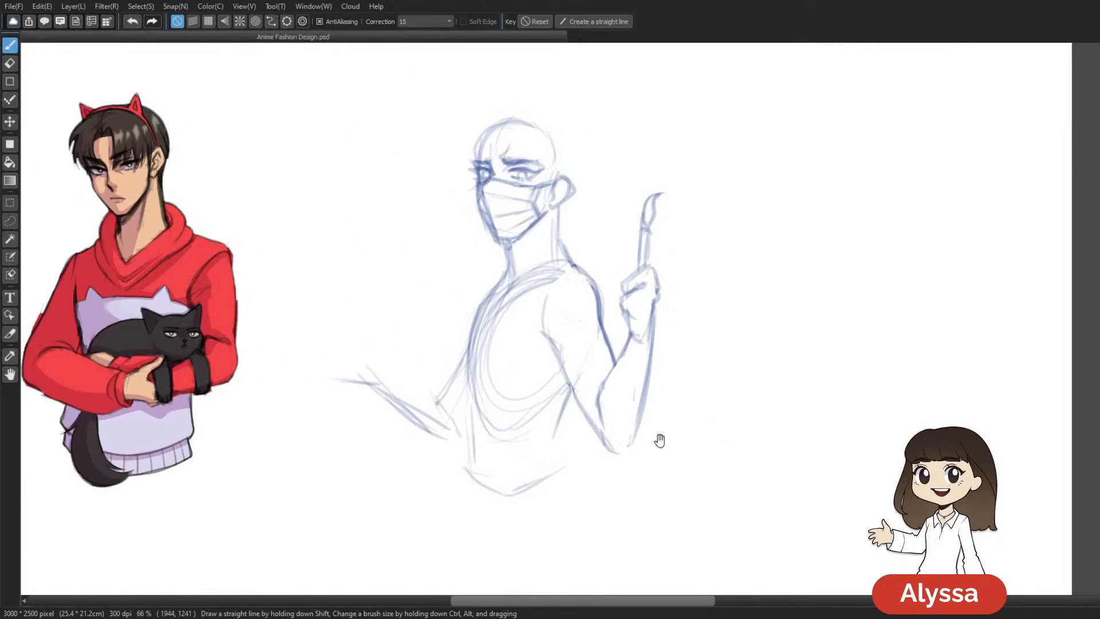
pyautogui.moveTo(671, 439); pyautogui.dragTo(542, 343)
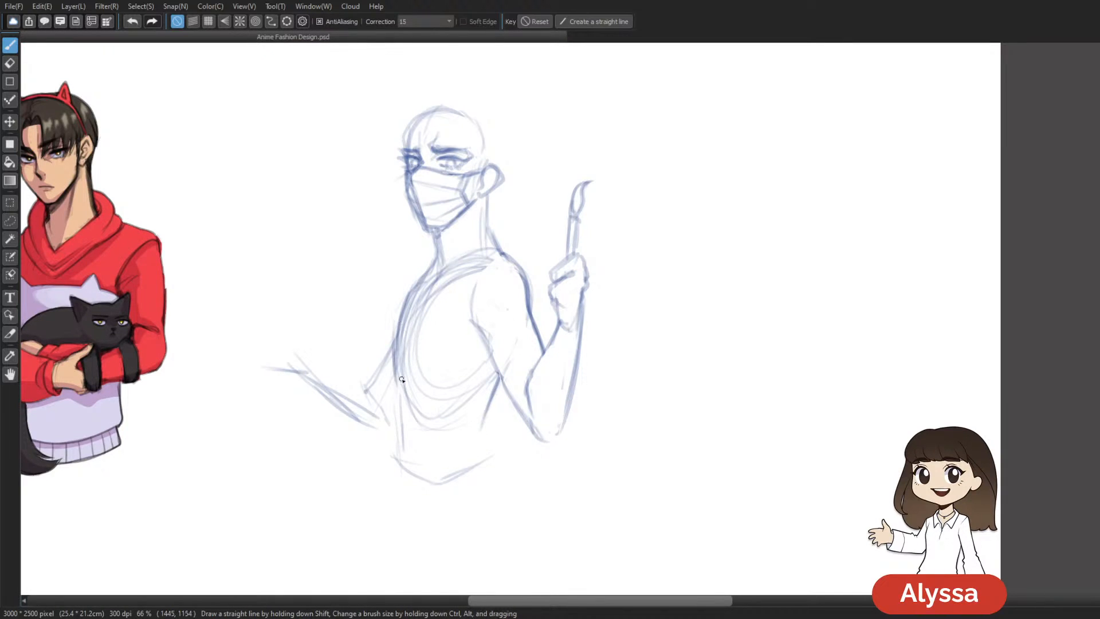
# Step: Darken the torso's front contour from chest to waist and erase the curved construction guides across the upper chest
pyautogui.moveTo(596, 377); pyautogui.dragTo(555, 368)
pyautogui.moveTo(588, 245); pyautogui.dragTo(578, 233)
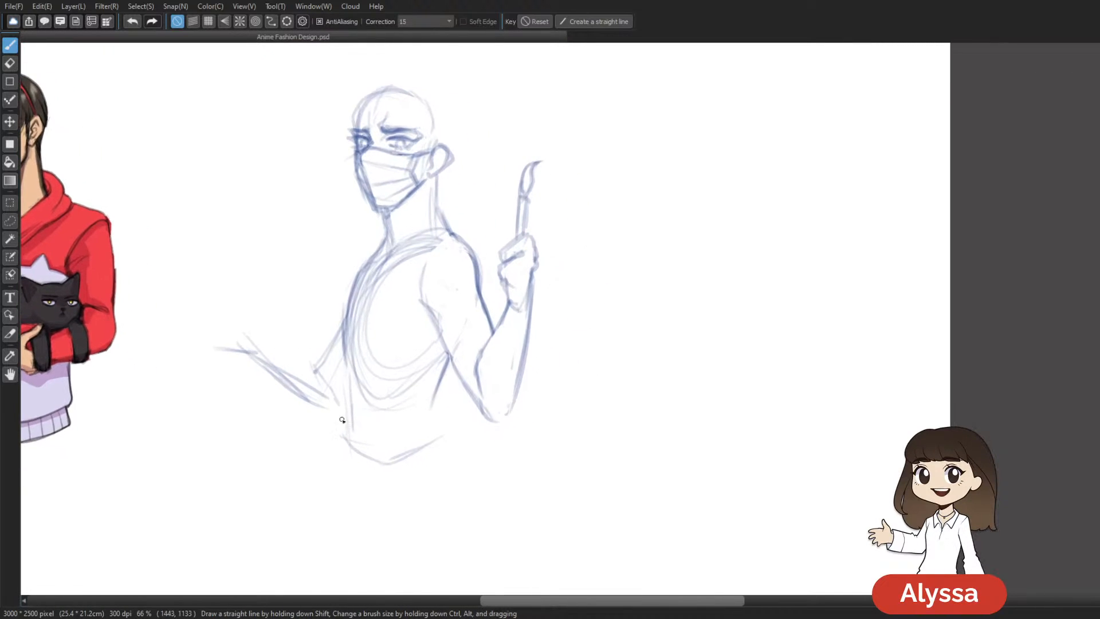
pyautogui.moveTo(436, 305)
pyautogui.mouseDown()
pyautogui.moveTo(408, 332)
pyautogui.moveTo(383, 274)
pyautogui.moveTo(367, 334)
pyautogui.mouseUp()
pyautogui.hotkey('ctrl', 'z')
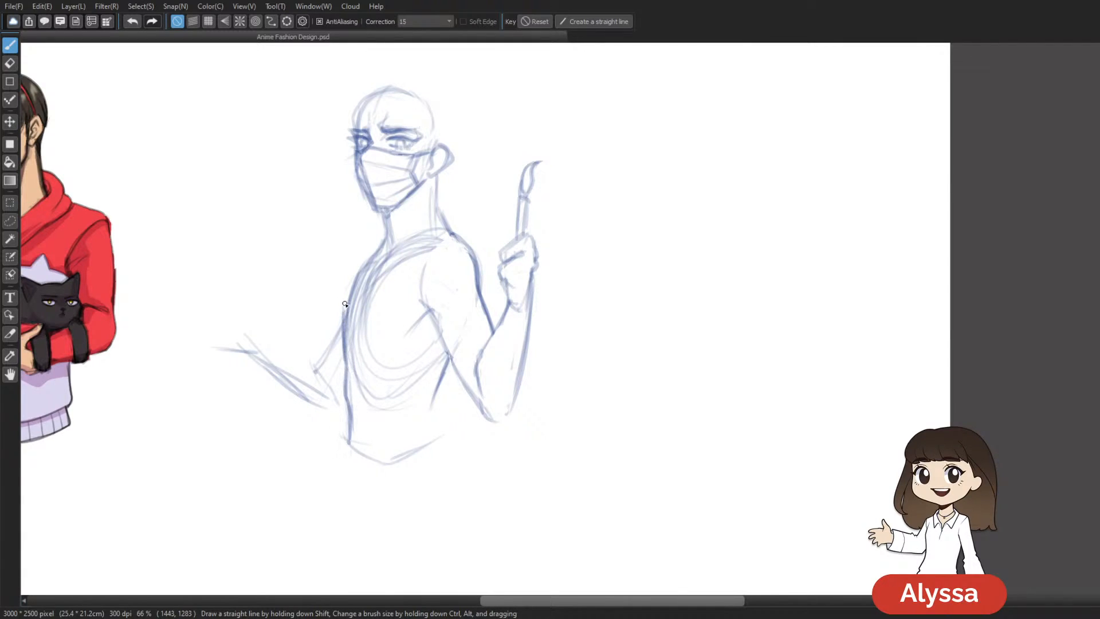
pyautogui.press('e')
pyautogui.moveTo(369, 277)
pyautogui.mouseDown()
pyautogui.moveTo(354, 344)
pyautogui.moveTo(371, 283)
pyautogui.moveTo(383, 269)
pyautogui.moveTo(392, 279)
pyautogui.moveTo(354, 280)
pyautogui.moveTo(391, 247)
pyautogui.moveTo(349, 362)
pyautogui.mouseUp()
pyautogui.press('b')
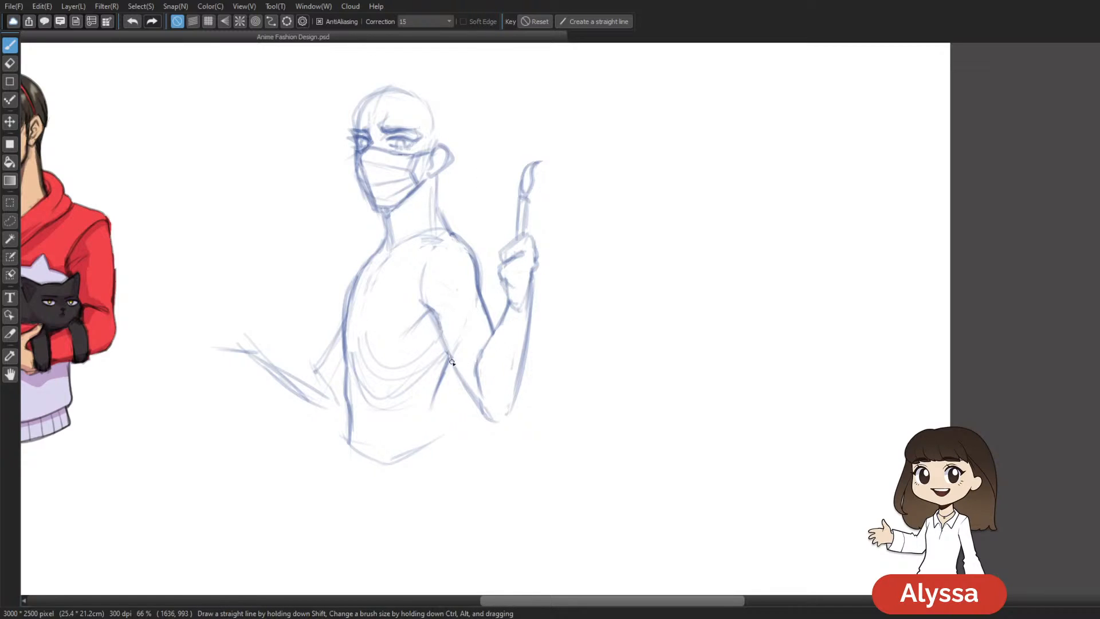
# Step: Redraw the raised arm's inner elbow and underside contour down to the elbow tip, and erase the leftover stray lines
pyautogui.moveTo(551, 370); pyautogui.dragTo(536, 348)
pyautogui.moveTo(487, 298); pyautogui.dragTo(462, 337)
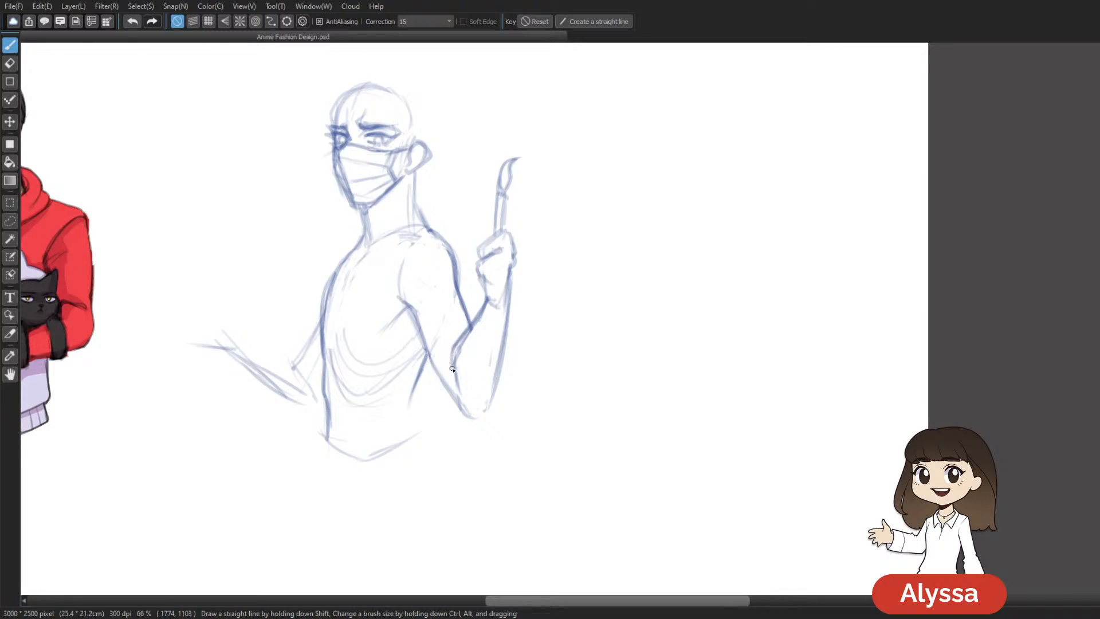
pyautogui.press('e')
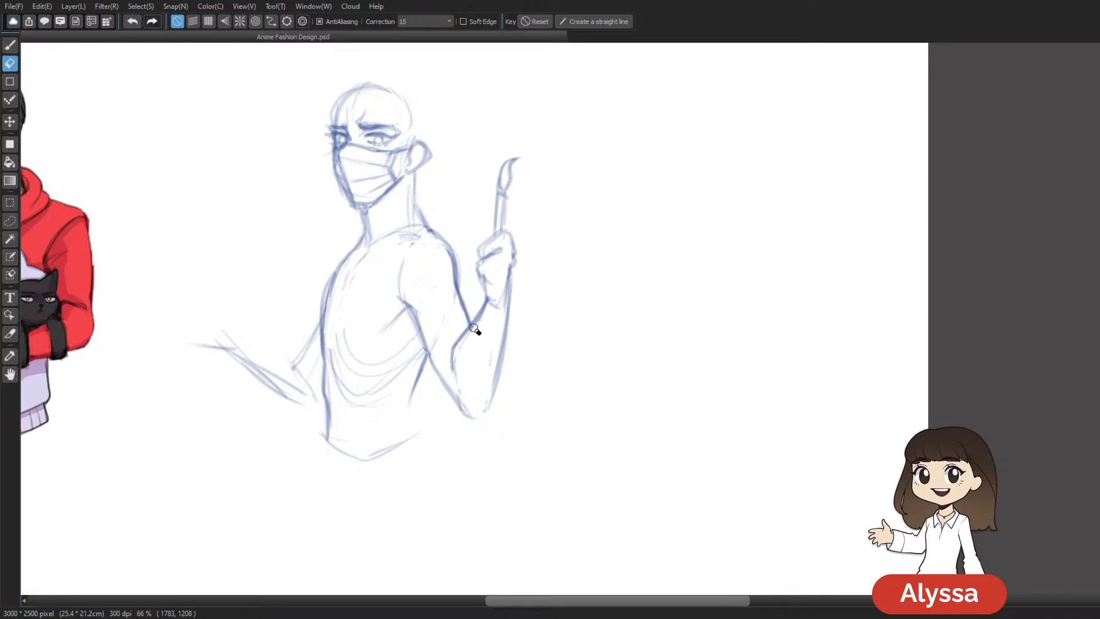
pyautogui.press('b')
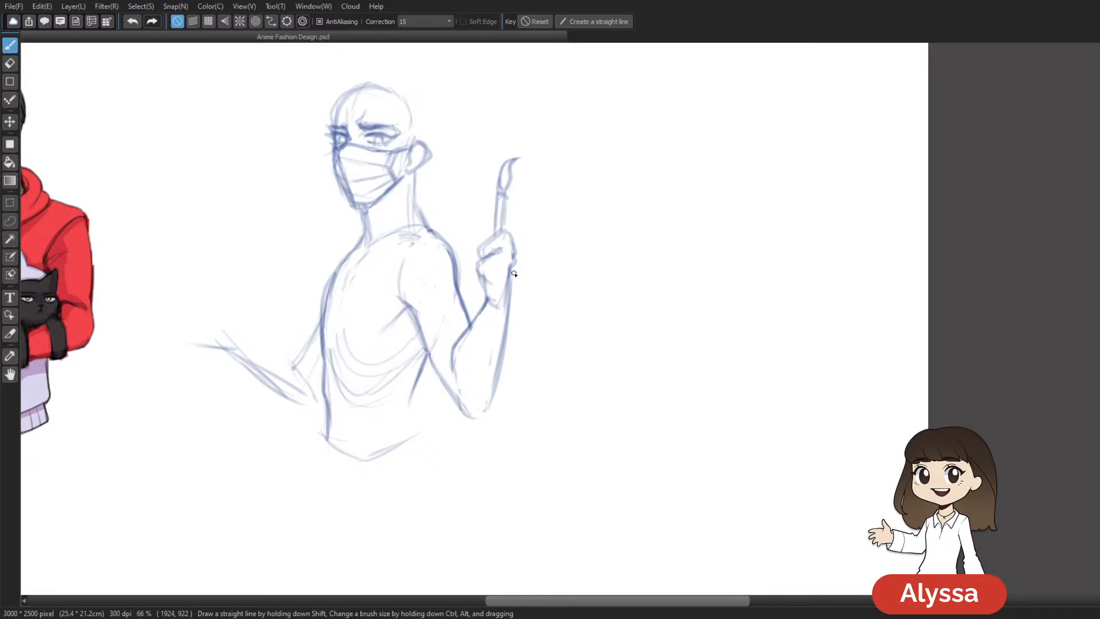
pyautogui.moveTo(429, 356); pyautogui.dragTo(470, 407)
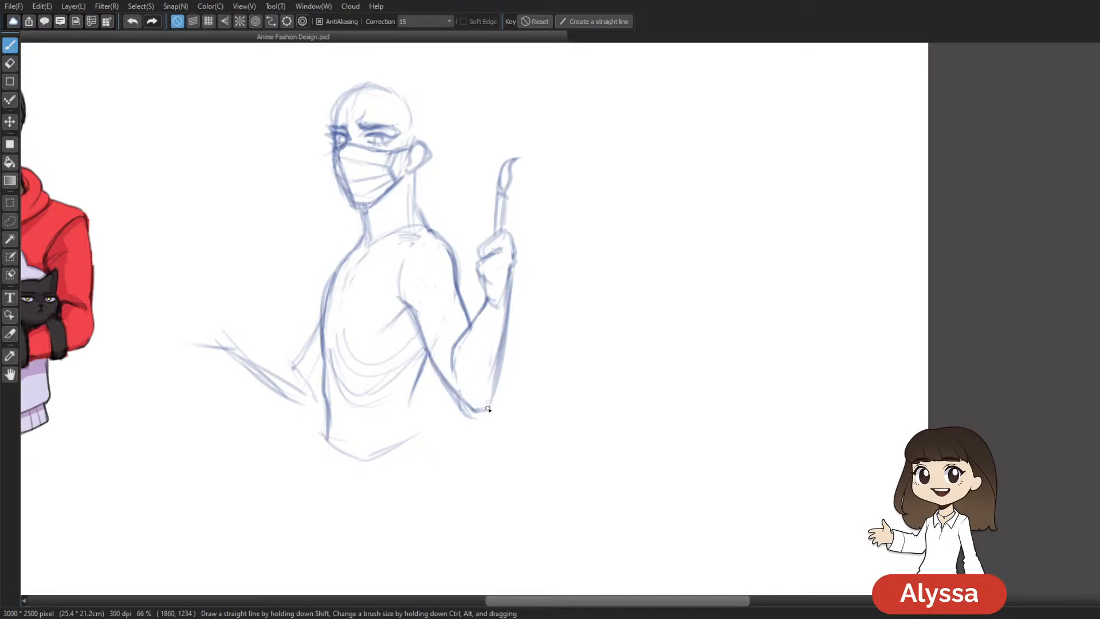
pyautogui.press('e')
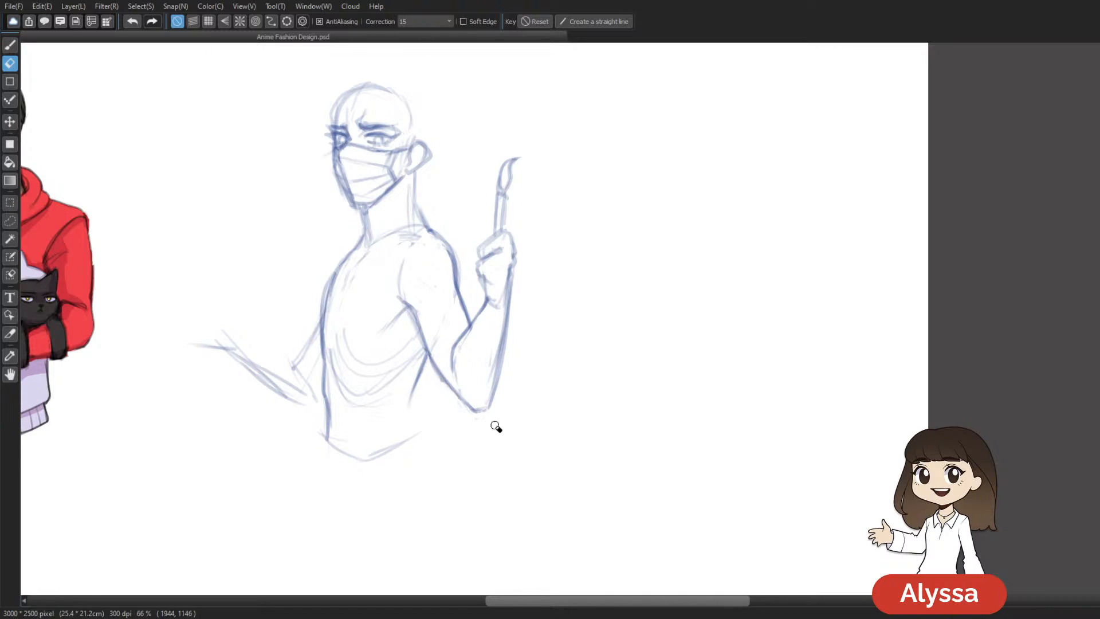
pyautogui.press('b')
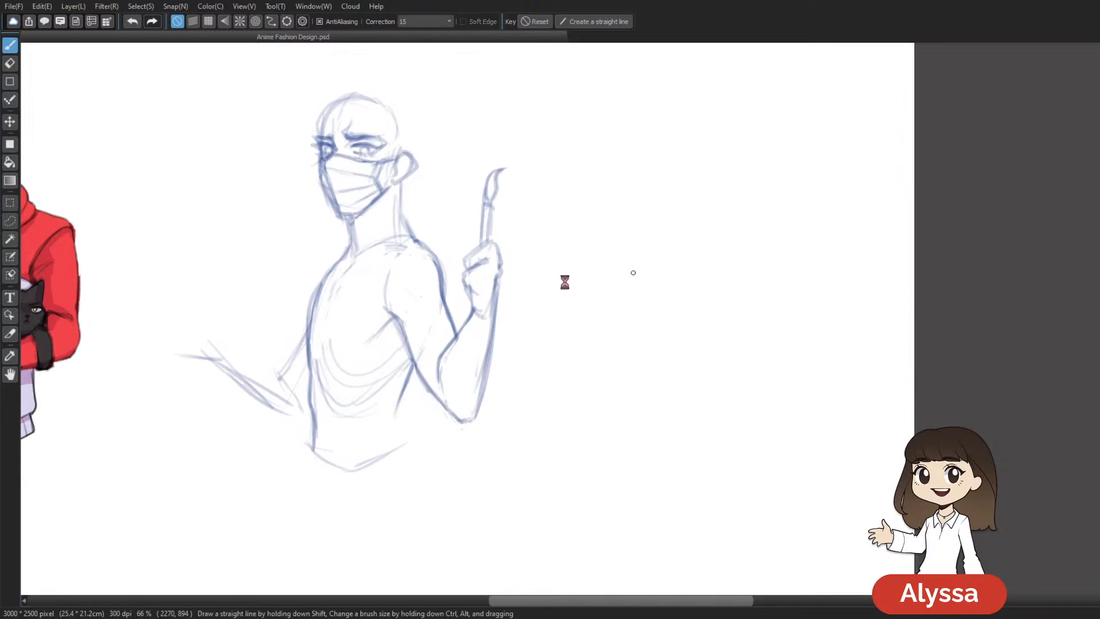
# Step: Clean up stray marks inside the raised forearm and reinforce its contour between the wrist and elbow
pyautogui.press('e')
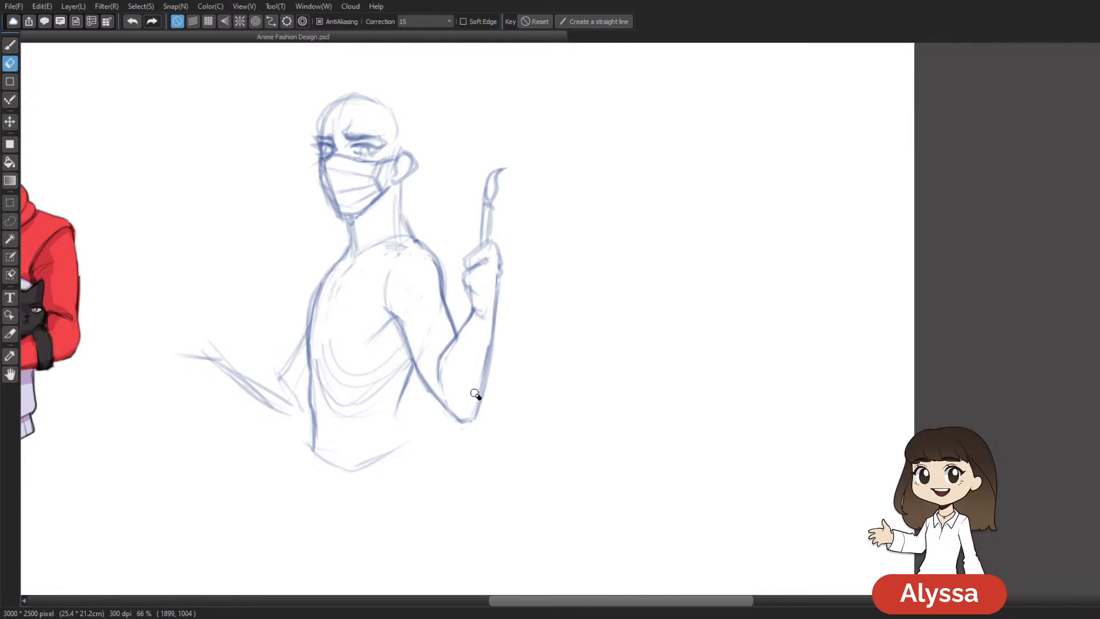
pyautogui.press('p')
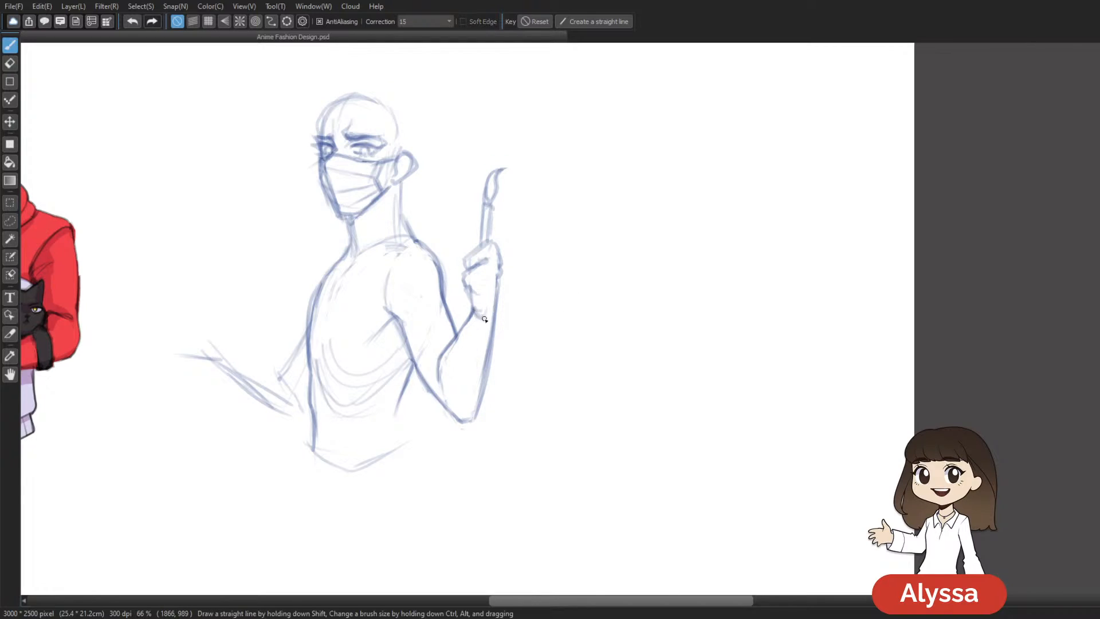
pyautogui.press('e')
pyautogui.press('b')
pyautogui.moveTo(532, 336); pyautogui.dragTo(528, 356)
# Step: Erase the guide strokes at the base of the neck and darken the back neck line below the ear
pyautogui.press('e')
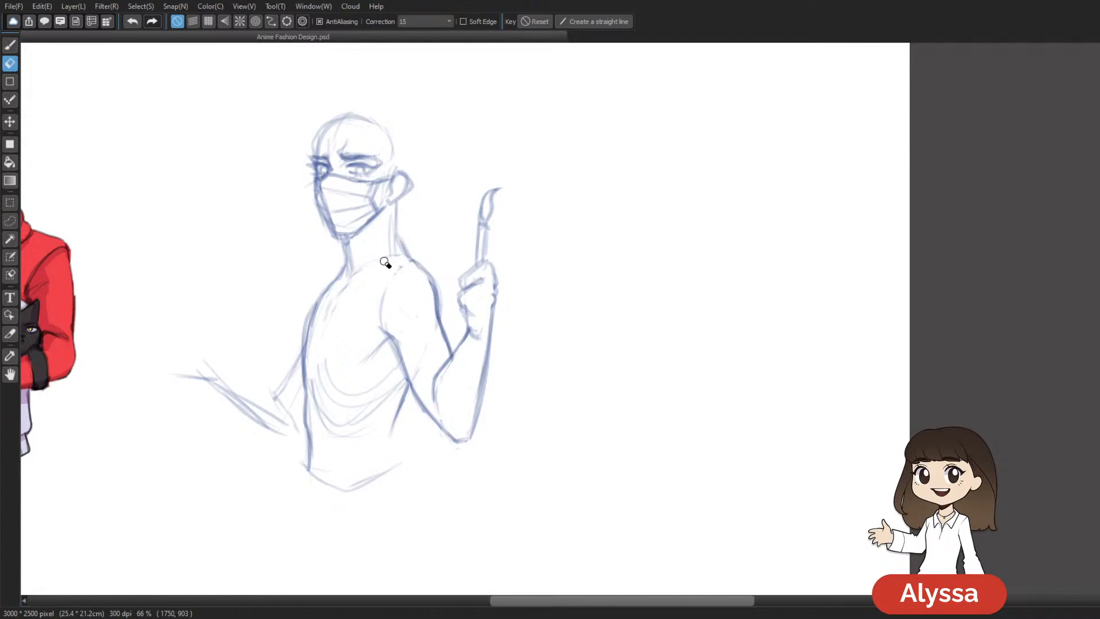
pyautogui.press('b')
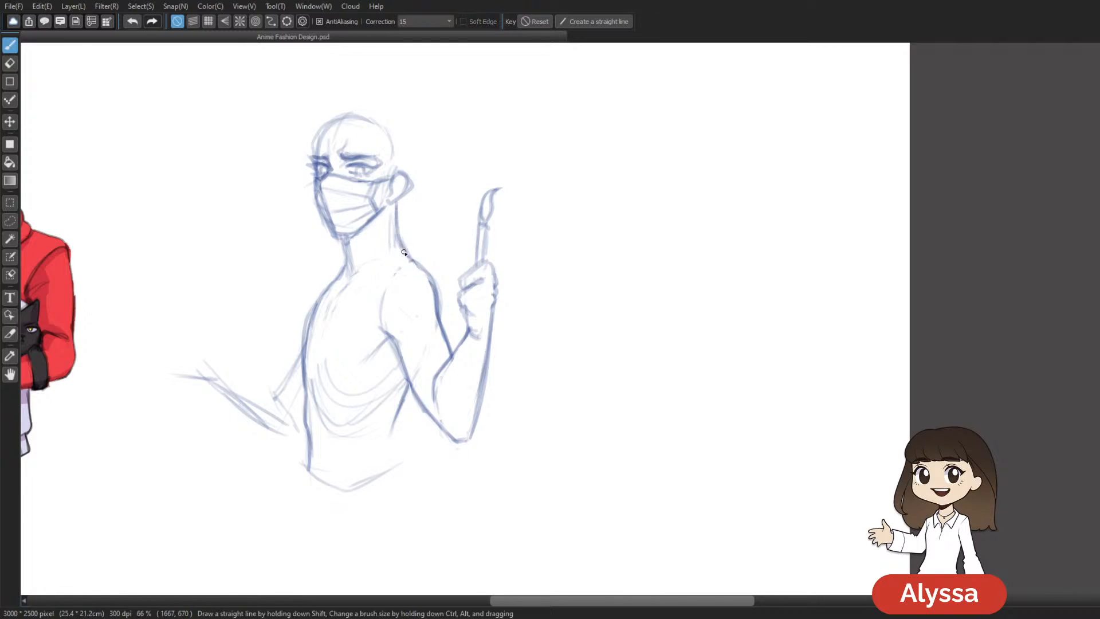
pyautogui.moveTo(496, 357); pyautogui.dragTo(474, 363)
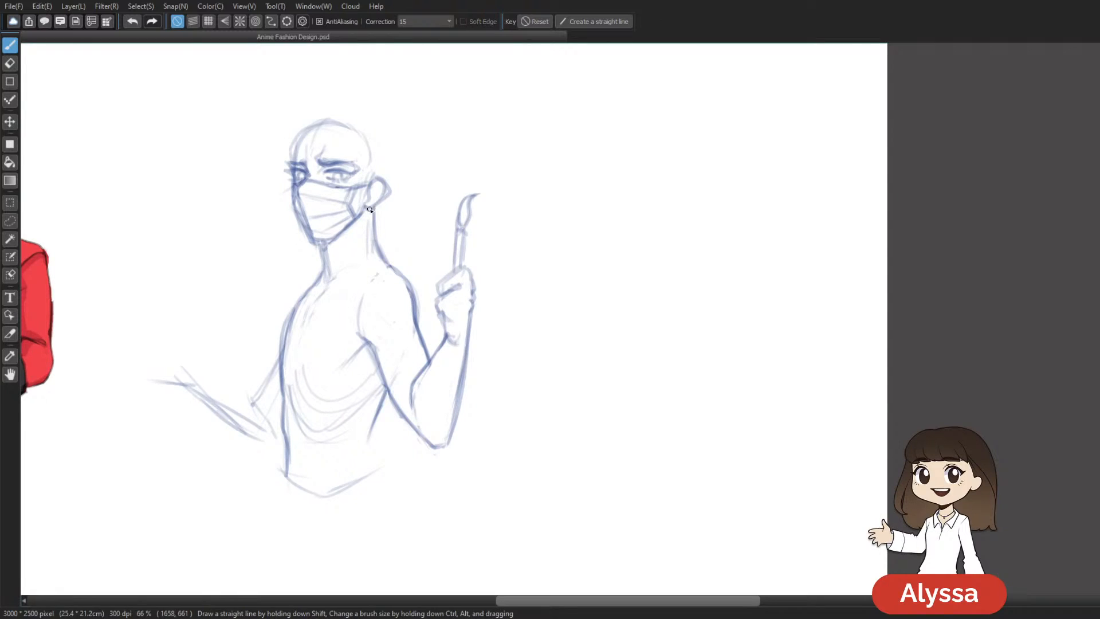
# Step: Draw the lowered arm's upper-arm, elbow and forearm contours, giving the outstretched forearm a thicker shape beneath the old guide
pyautogui.moveTo(664, 341); pyautogui.dragTo(797, 350)
pyautogui.moveTo(619, 445); pyautogui.dragTo(678, 417)
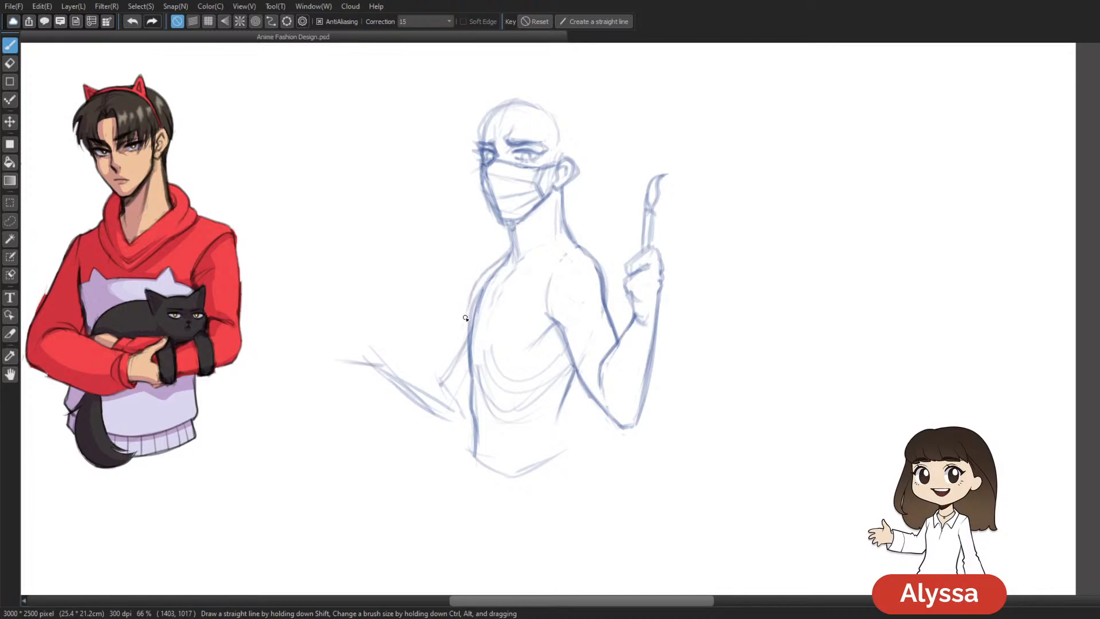
pyautogui.moveTo(431, 380); pyautogui.dragTo(455, 408)
pyautogui.hscroll(2, 523, 411)
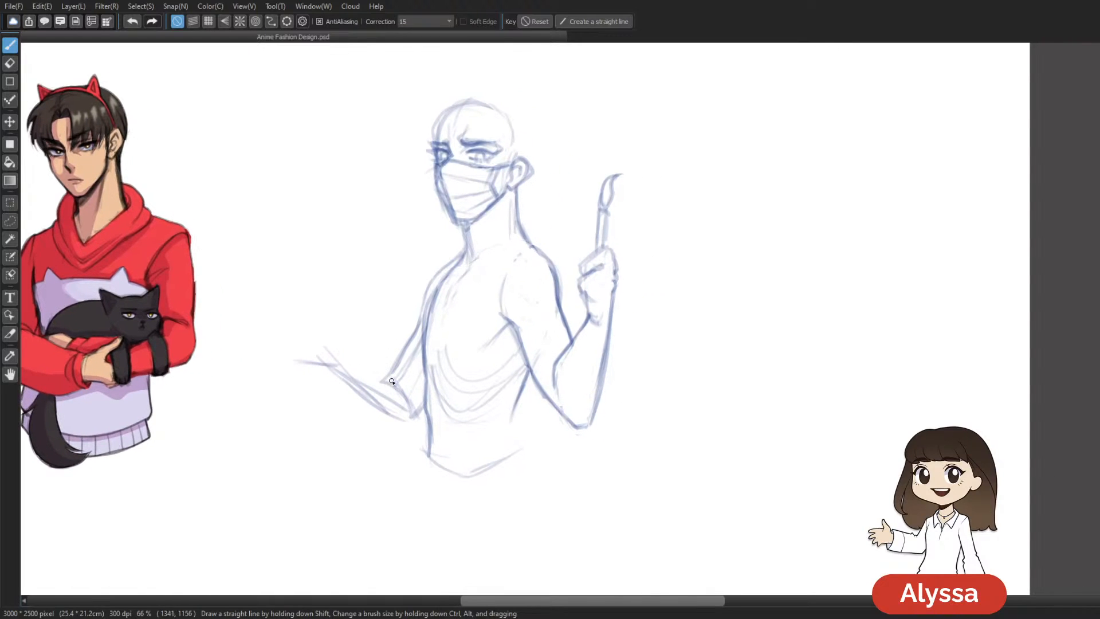
pyautogui.scroll(-2, 392, 381)
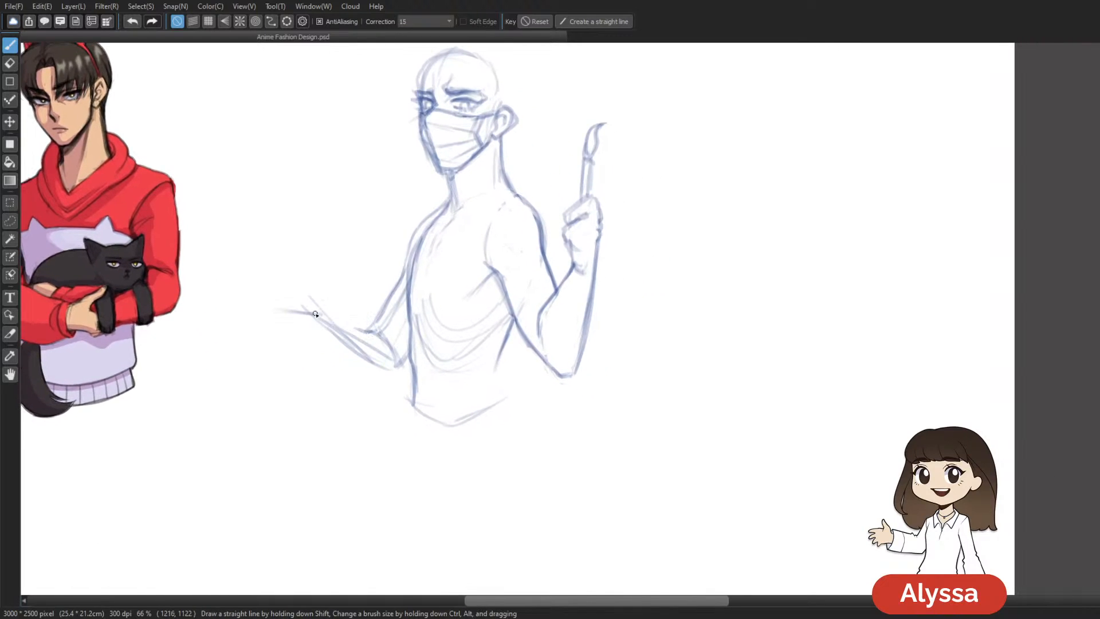
pyautogui.moveTo(374, 328)
pyautogui.mouseDown()
pyautogui.moveTo(313, 313)
pyautogui.moveTo(363, 380)
pyautogui.moveTo(358, 362)
pyautogui.moveTo(338, 362)
pyautogui.moveTo(396, 375)
pyautogui.moveTo(336, 365)
pyautogui.moveTo(394, 383)
pyautogui.mouseUp()
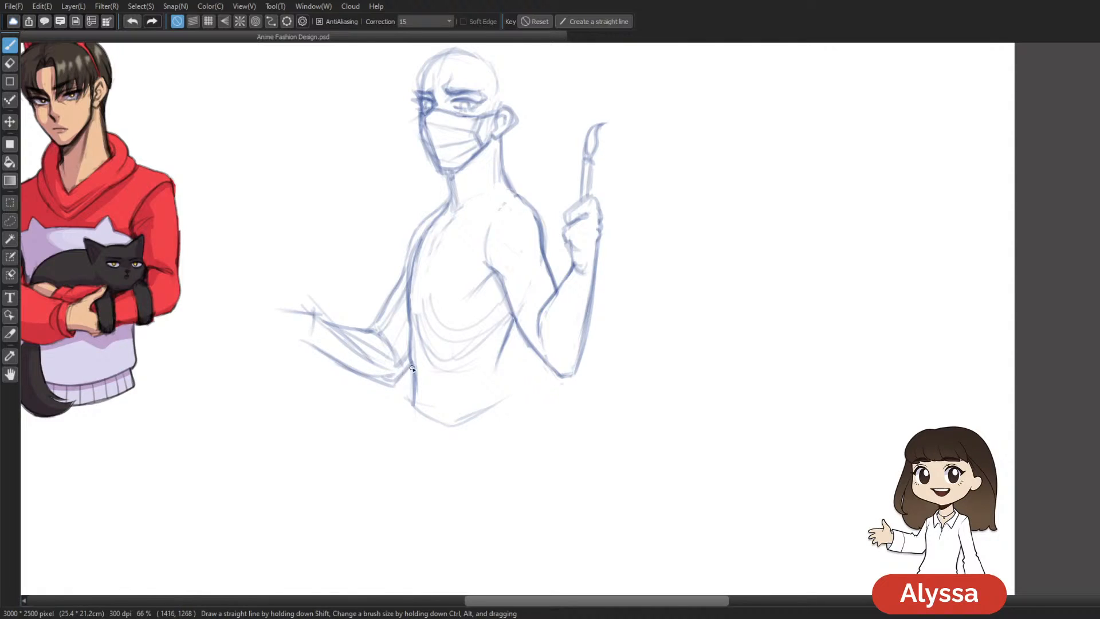
pyautogui.moveTo(632, 340); pyautogui.dragTo(597, 390)
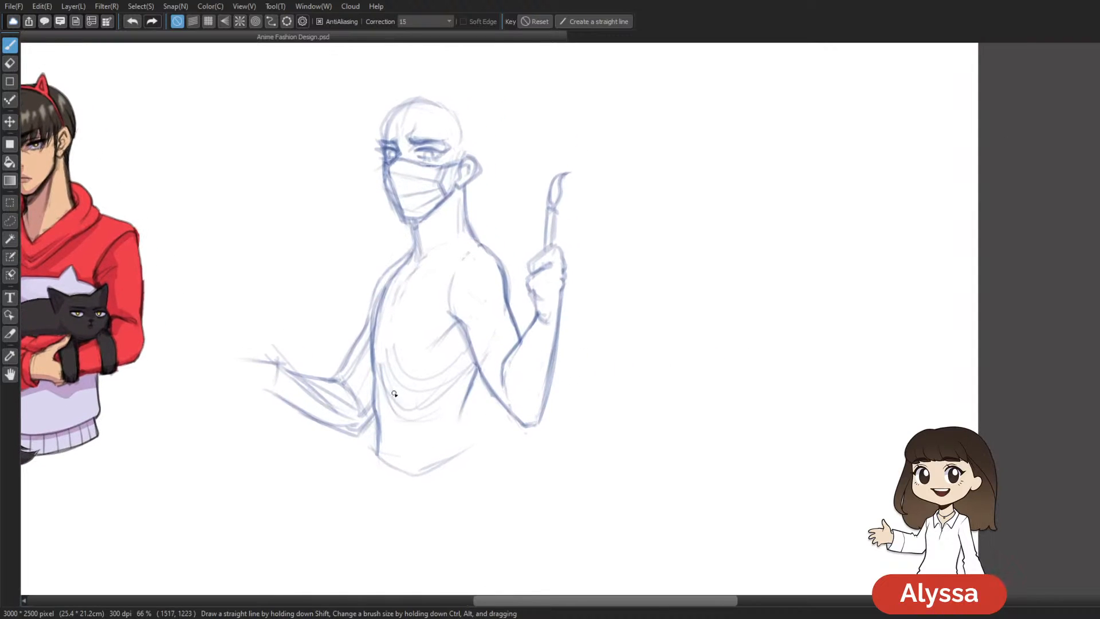
# Step: Lasso the lowered arm, rotate it slightly clockwise and shift it up with a transform, and deselect
pyautogui.press('l')
pyautogui.moveTo(375, 436)
pyautogui.mouseDown()
pyautogui.moveTo(367, 335)
pyautogui.moveTo(381, 286)
pyautogui.moveTo(330, 267)
pyautogui.moveTo(356, 508)
pyautogui.mouseUp()
pyautogui.hotkey('ctrl', 't')
pyautogui.moveTo(358, 446); pyautogui.dragTo(358, 433)
pyautogui.moveTo(445, 400); pyautogui.dragTo(471, 428)
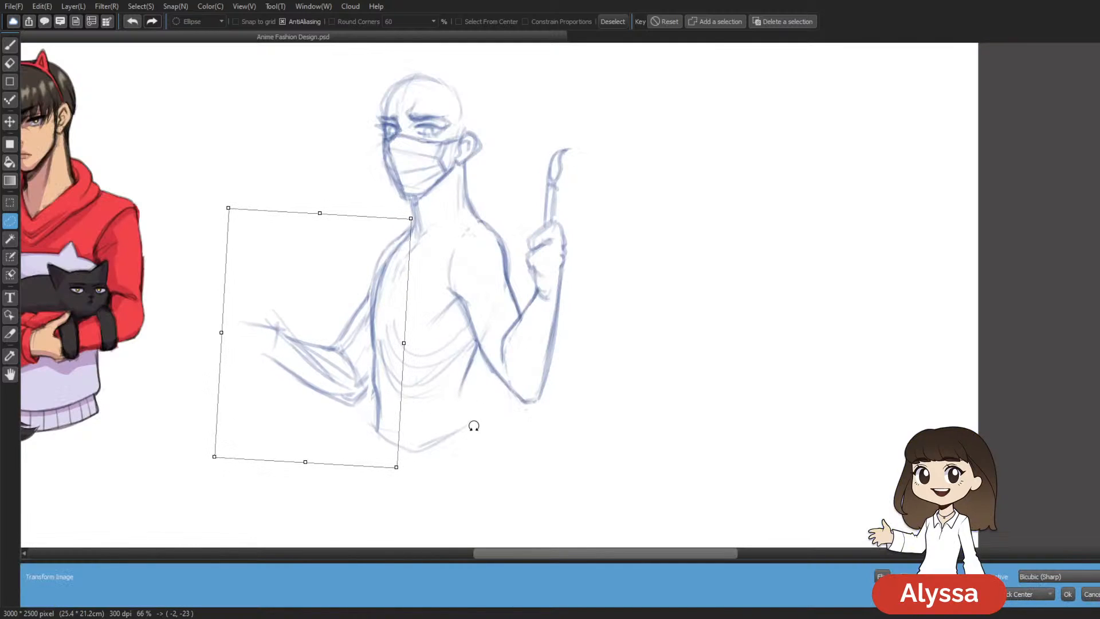
pyautogui.press('Return')
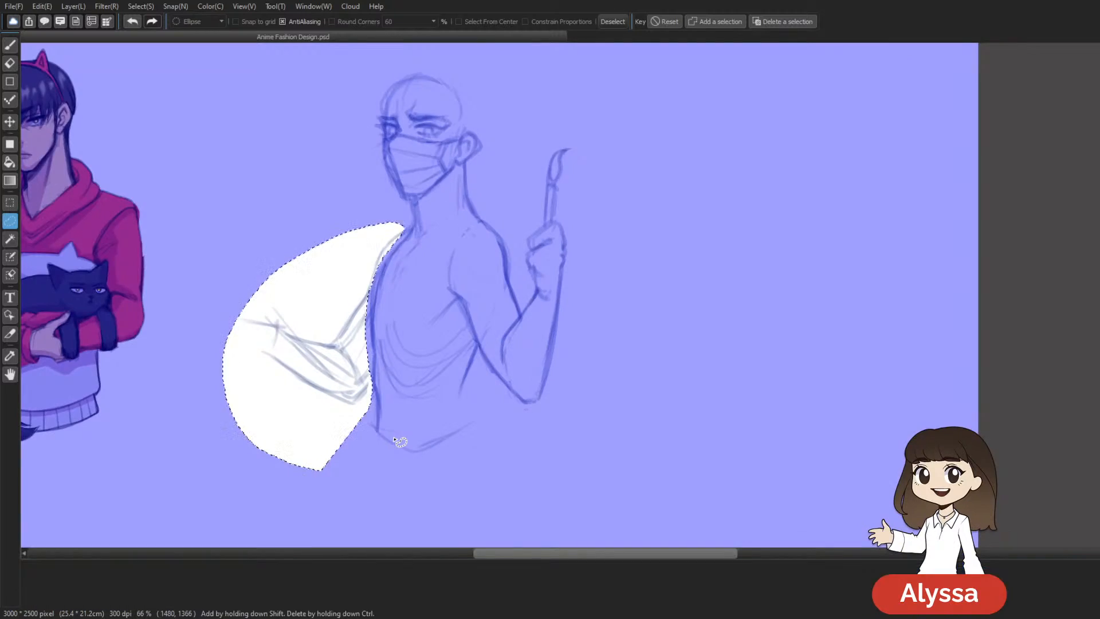
pyautogui.hotkey('ctrl', 'd')
# Step: Erase the old guide lines inside the lowered arm and darken its upper forearm and inner elbow contours
pyautogui.press('e')
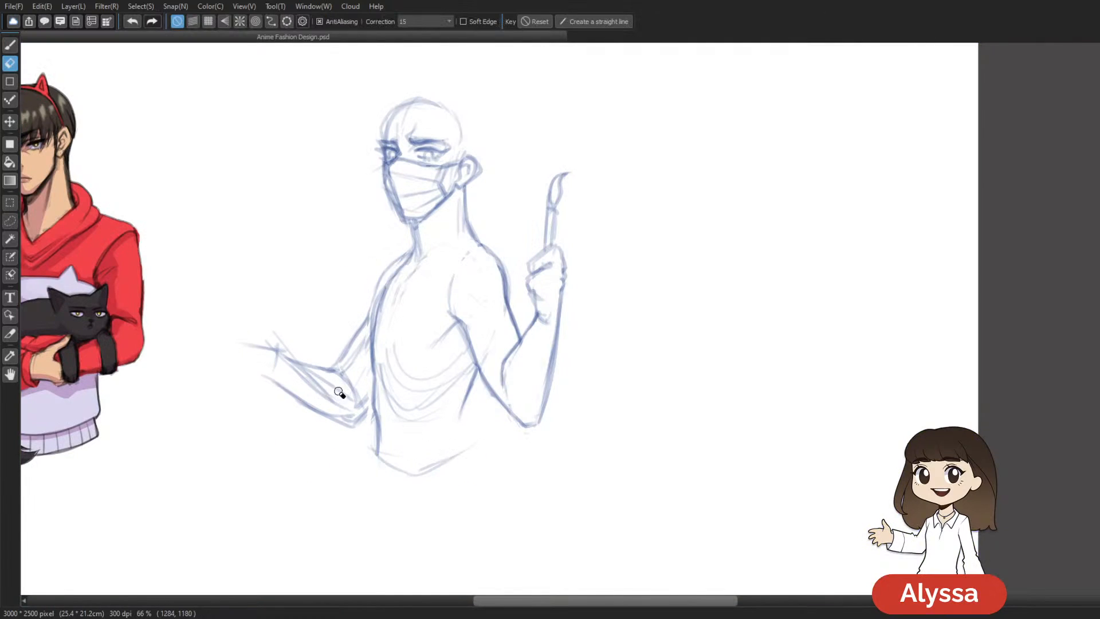
pyautogui.moveTo(464, 395); pyautogui.dragTo(532, 284)
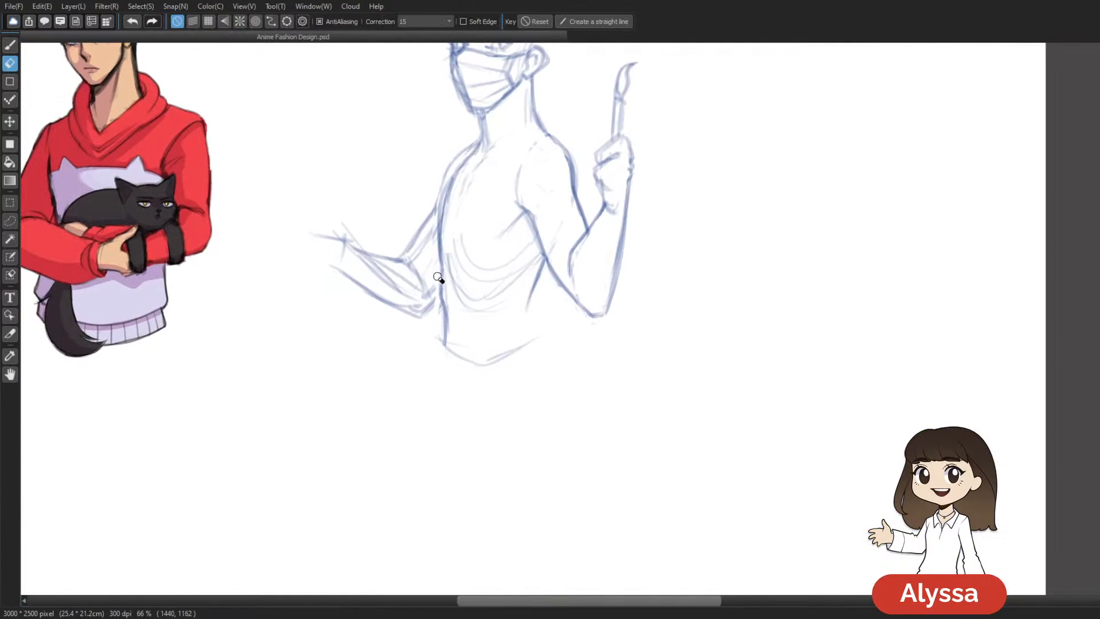
pyautogui.moveTo(401, 275)
pyautogui.mouseDown()
pyautogui.moveTo(387, 277)
pyautogui.moveTo(430, 294)
pyautogui.moveTo(422, 291)
pyautogui.mouseUp()
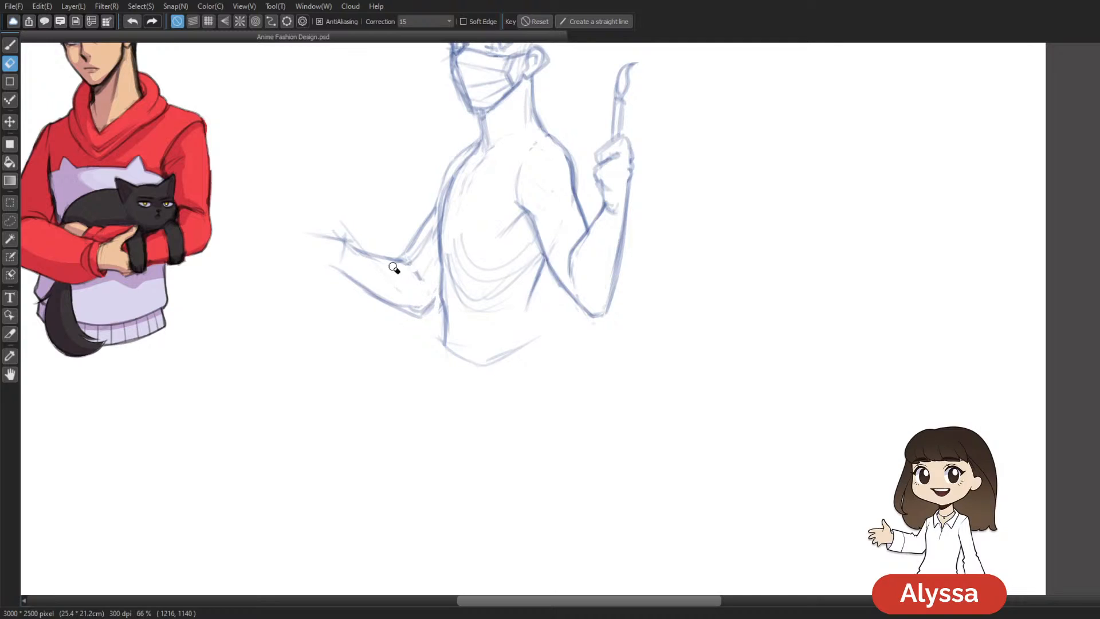
pyautogui.press('b')
pyautogui.moveTo(355, 248); pyautogui.dragTo(391, 253)
pyautogui.moveTo(651, 343); pyautogui.dragTo(602, 431)
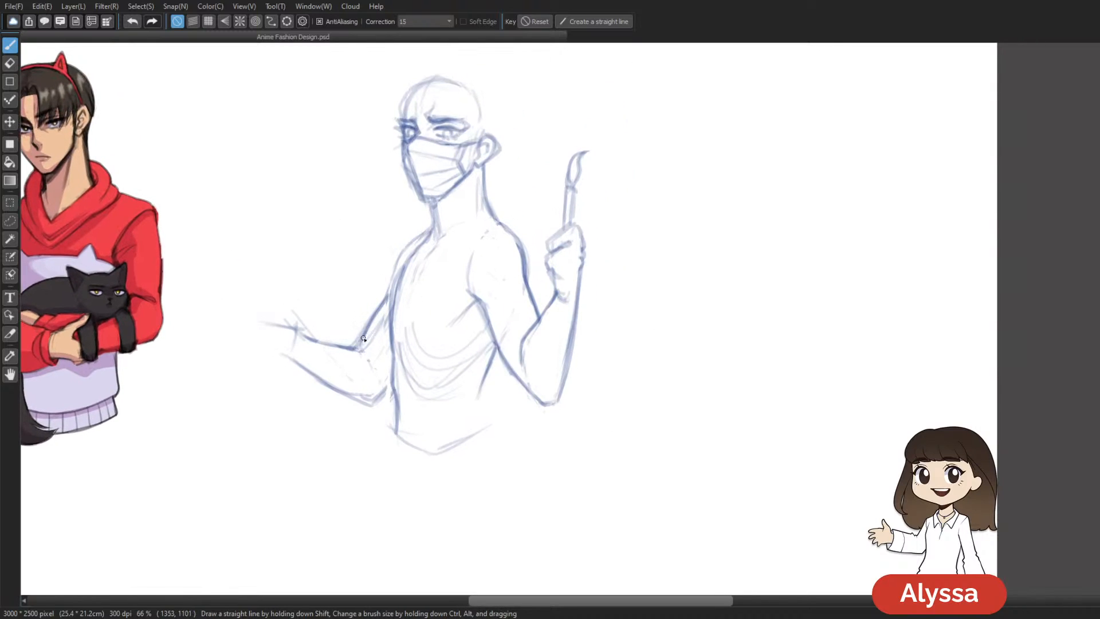
# Step: Refine the lowered arm's shoulder and upper-arm contour, erasing doubled lines near the armpit and tidying the neck line
pyautogui.press('e')
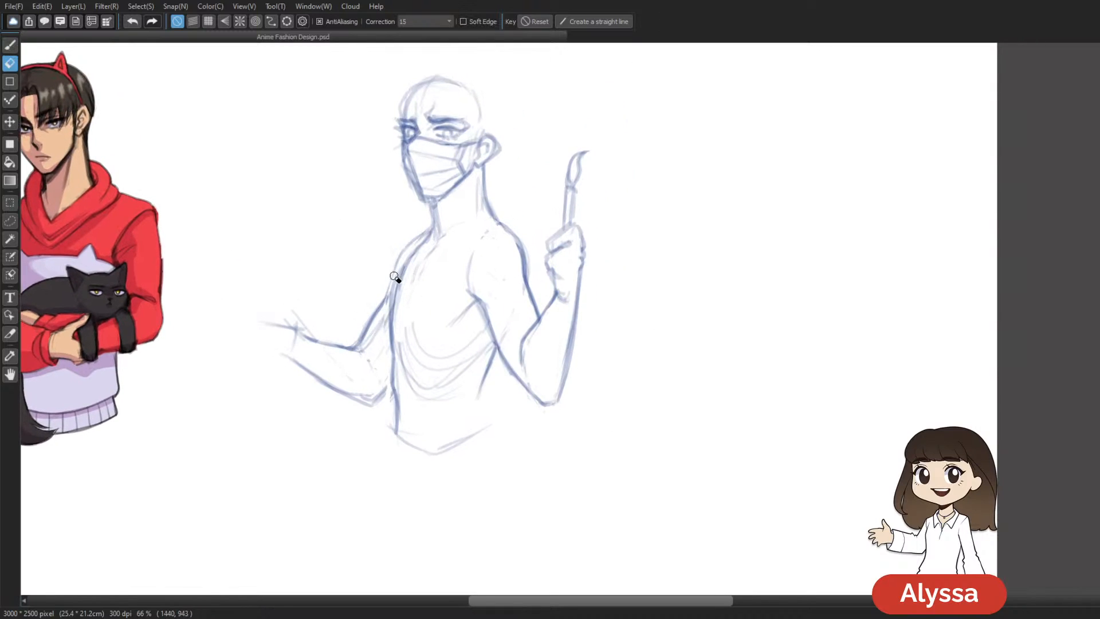
pyautogui.press('b')
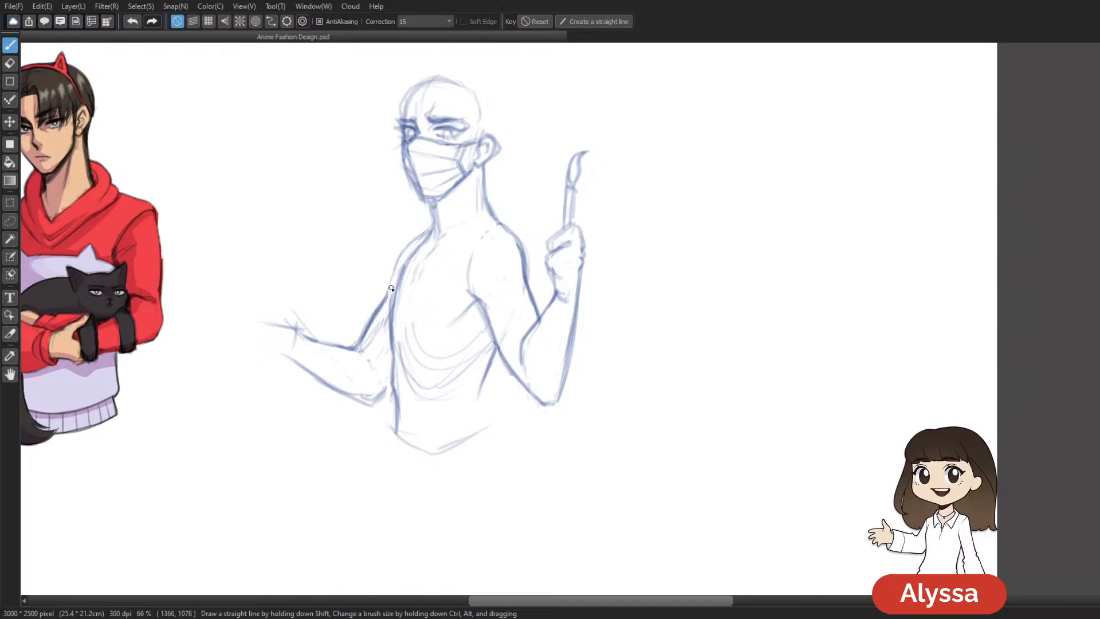
pyautogui.press('e')
pyautogui.moveTo(378, 316)
pyautogui.mouseDown()
pyautogui.moveTo(388, 304)
pyautogui.moveTo(368, 337)
pyautogui.moveTo(373, 356)
pyautogui.moveTo(383, 315)
pyautogui.mouseUp()
pyautogui.moveTo(431, 248)
pyautogui.mouseDown()
pyautogui.moveTo(405, 265)
pyautogui.moveTo(429, 245)
pyautogui.moveTo(411, 270)
pyautogui.moveTo(443, 270)
pyautogui.mouseUp()
pyautogui.press('b')
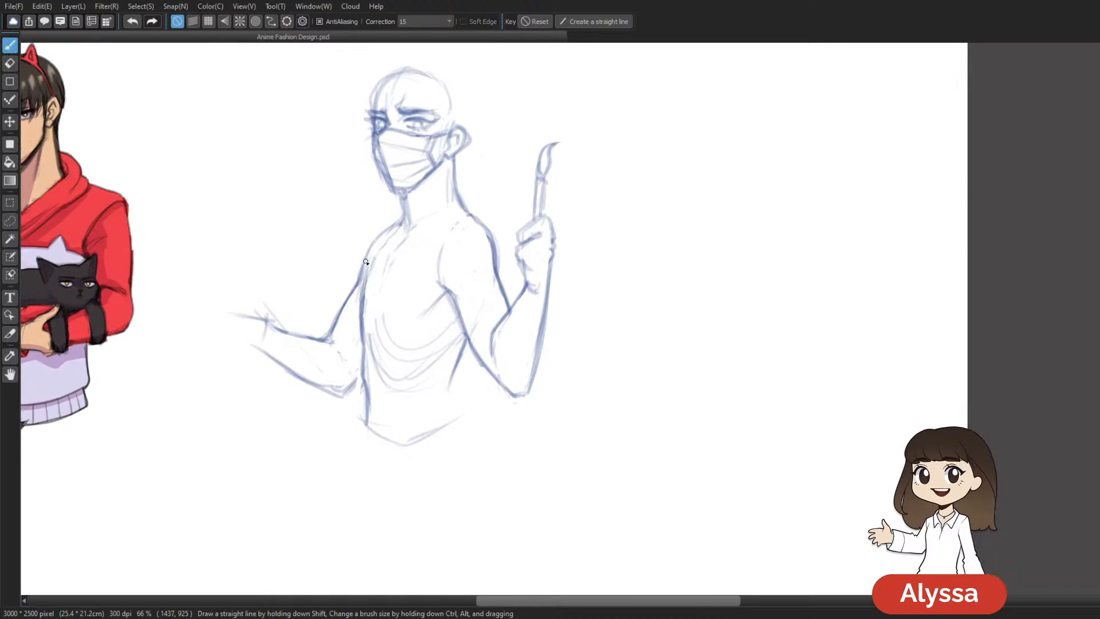
pyautogui.press('e')
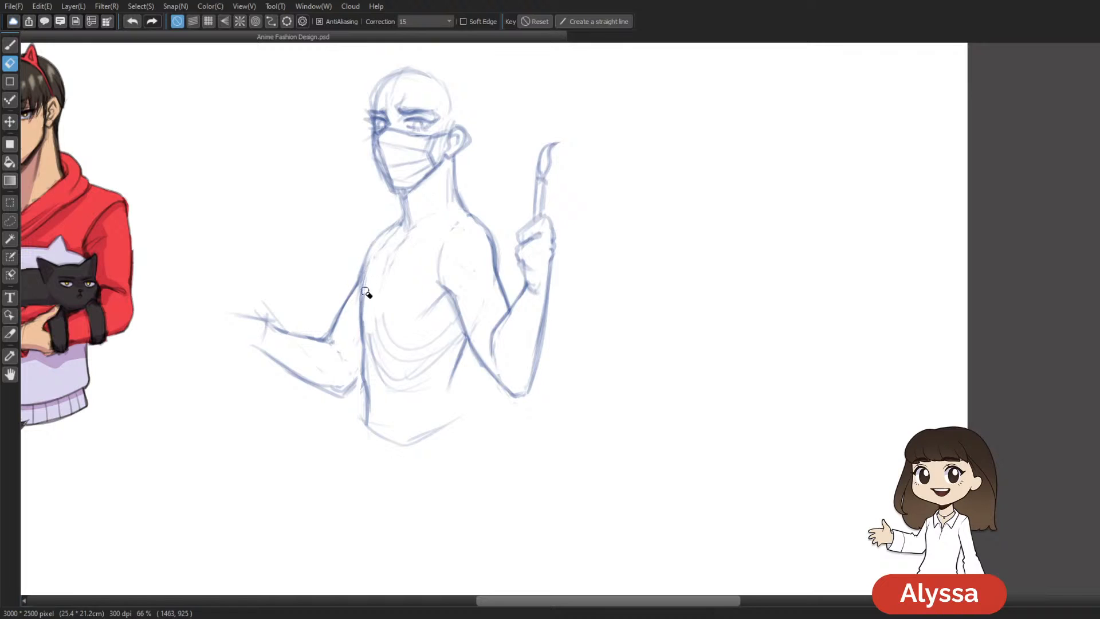
pyautogui.press('b')
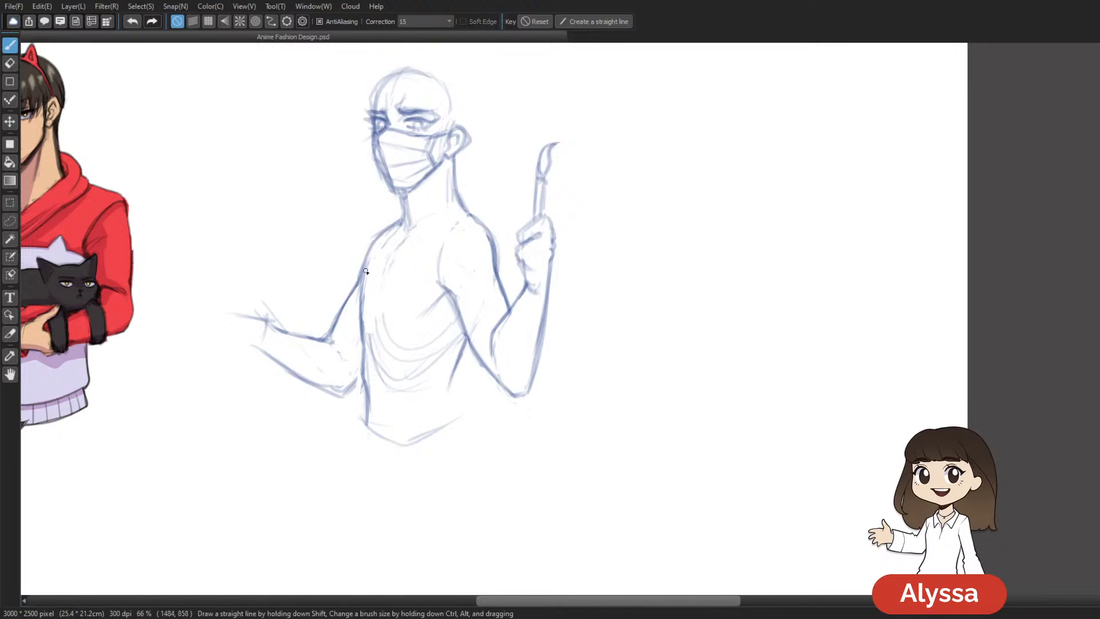
pyautogui.press('e')
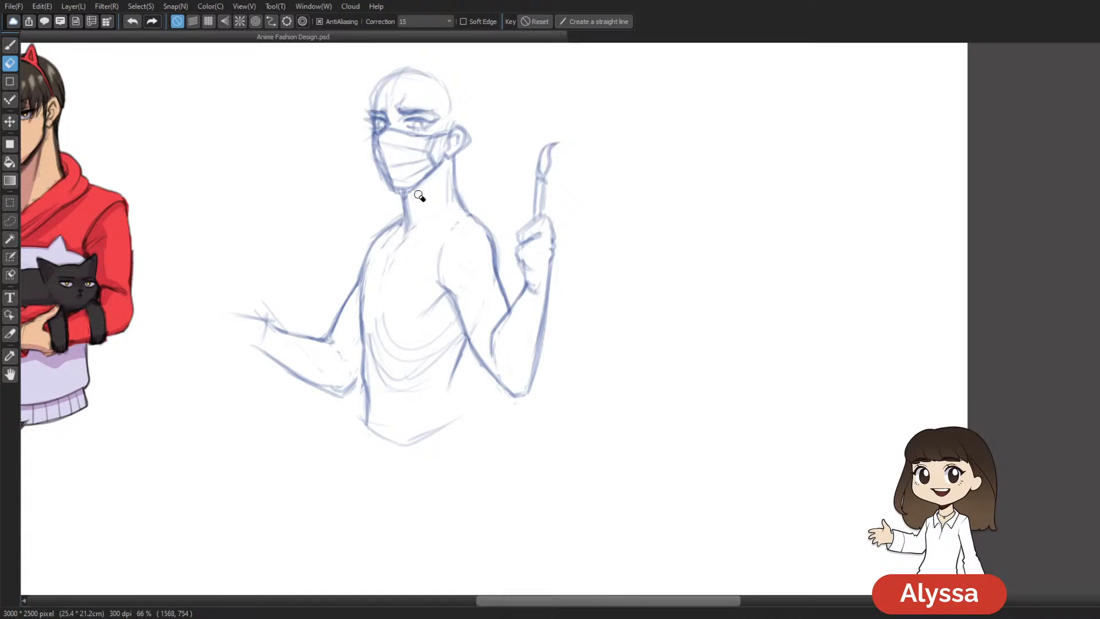
pyautogui.press('b')
pyautogui.moveTo(570, 386)
pyautogui.mouseDown()
pyautogui.moveTo(526, 437)
pyautogui.moveTo(554, 352)
pyautogui.mouseUp()
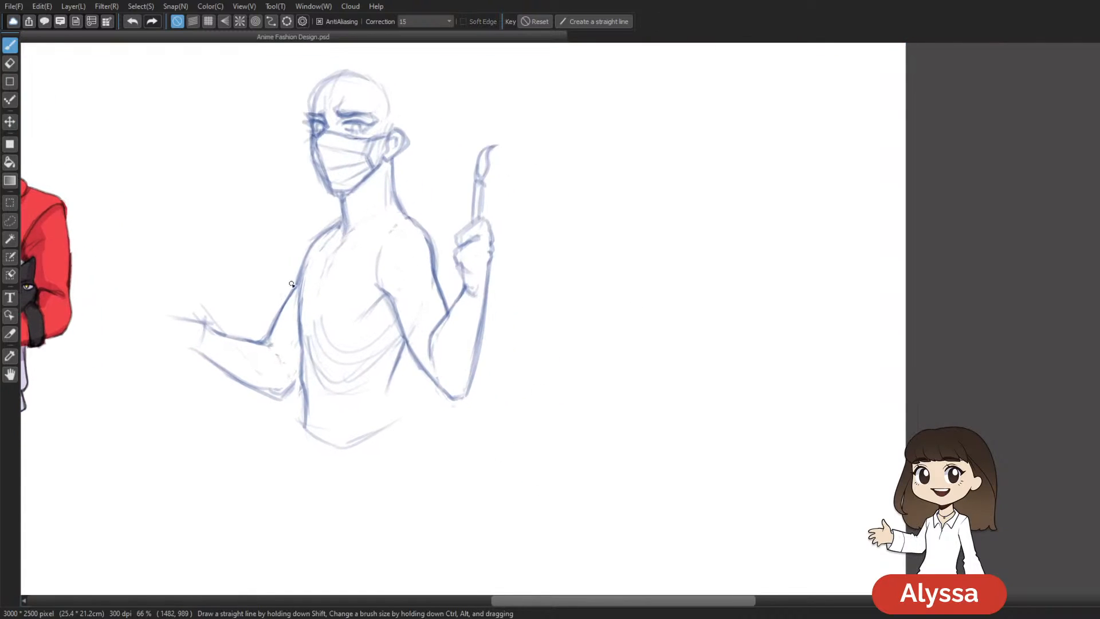
# Step: Sketch the outstretched hand at the end of the lowered forearm with a boxy palm and raised thumb, undoing unwanted strokes
pyautogui.moveTo(401, 447); pyautogui.dragTo(439, 441)
pyautogui.moveTo(196, 340); pyautogui.dragTo(431, 326)
pyautogui.moveTo(487, 302)
pyautogui.mouseDown()
pyautogui.moveTo(399, 317)
pyautogui.moveTo(471, 330)
pyautogui.mouseUp()
pyautogui.moveTo(675, 274); pyautogui.dragTo(601, 291)
pyautogui.moveTo(406, 324)
pyautogui.mouseDown()
pyautogui.moveTo(373, 299)
pyautogui.moveTo(349, 301)
pyautogui.moveTo(393, 320)
pyautogui.moveTo(374, 299)
pyautogui.moveTo(332, 323)
pyautogui.moveTo(361, 319)
pyautogui.moveTo(357, 305)
pyautogui.moveTo(340, 323)
pyautogui.moveTo(401, 319)
pyautogui.moveTo(387, 306)
pyautogui.moveTo(418, 327)
pyautogui.moveTo(380, 303)
pyautogui.moveTo(424, 322)
pyautogui.mouseUp()
pyautogui.hotkey('ctrl', 'z')
pyautogui.hotkey('ctrl', 'z')
pyautogui.hotkey('ctrl', 'z')
pyautogui.hotkey('ctrl', 'z')
pyautogui.hotkey('ctrl', 'z')
pyautogui.hotkey('ctrl', 'z')
pyautogui.hotkey('ctrl', 'z')
pyautogui.hotkey('ctrl', 'z')
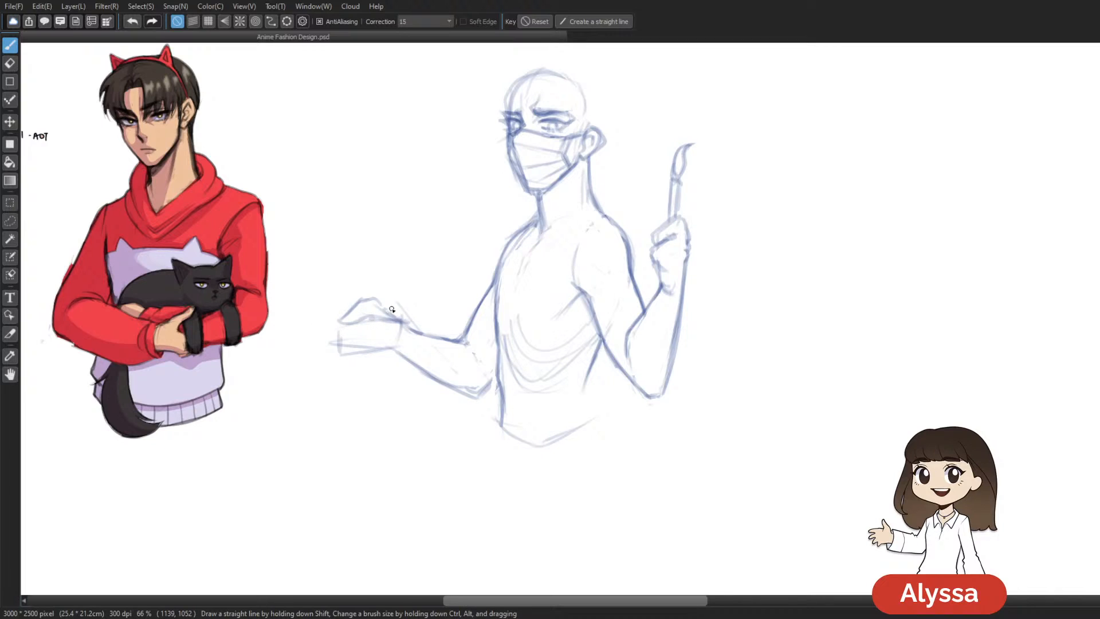
# Step: Draw a rounded paint palette around the outstretched hand and erase the palm lines that fall inside it
pyautogui.moveTo(385, 310)
pyautogui.mouseDown()
pyautogui.moveTo(294, 325)
pyautogui.moveTo(331, 312)
pyautogui.moveTo(295, 331)
pyautogui.moveTo(299, 323)
pyautogui.moveTo(315, 324)
pyautogui.moveTo(279, 359)
pyautogui.moveTo(274, 350)
pyautogui.moveTo(346, 371)
pyautogui.mouseUp()
pyautogui.moveTo(274, 358)
pyautogui.mouseDown()
pyautogui.moveTo(376, 371)
pyautogui.moveTo(404, 356)
pyautogui.moveTo(404, 343)
pyautogui.moveTo(406, 359)
pyautogui.moveTo(396, 367)
pyautogui.moveTo(421, 327)
pyautogui.moveTo(413, 318)
pyautogui.moveTo(349, 311)
pyautogui.mouseUp()
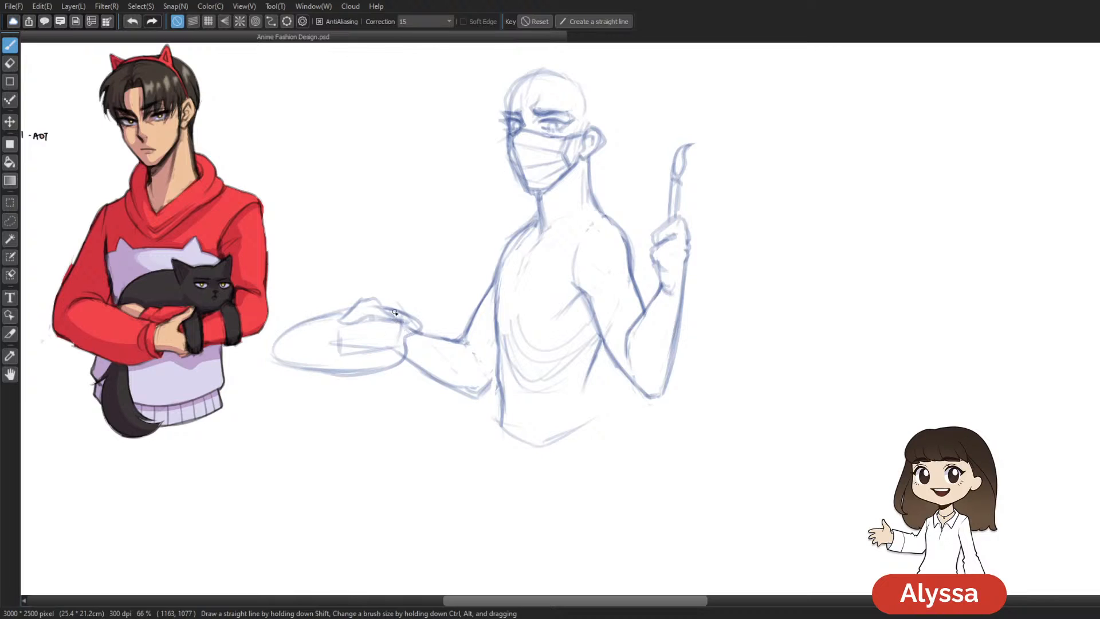
pyautogui.press('e')
pyautogui.moveTo(400, 341)
pyautogui.mouseDown()
pyautogui.moveTo(332, 358)
pyautogui.moveTo(384, 314)
pyautogui.moveTo(373, 310)
pyautogui.mouseUp()
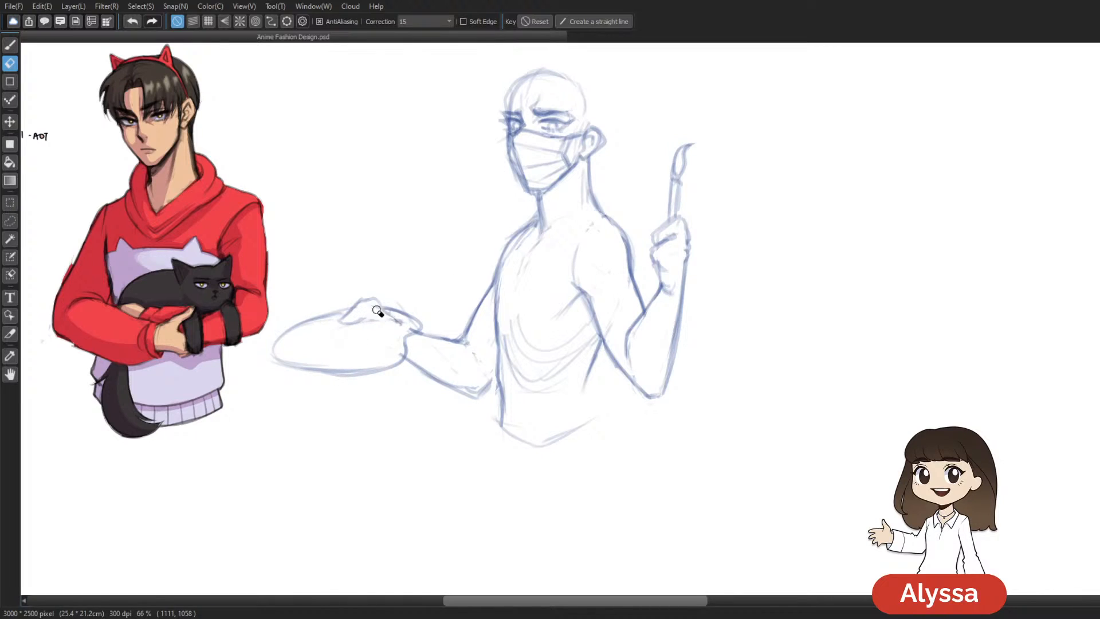
# Step: Choose a dark blue pencil colour and redraw the hand's bent thumb contour over the upper edge of the palette
pyautogui.press('b')
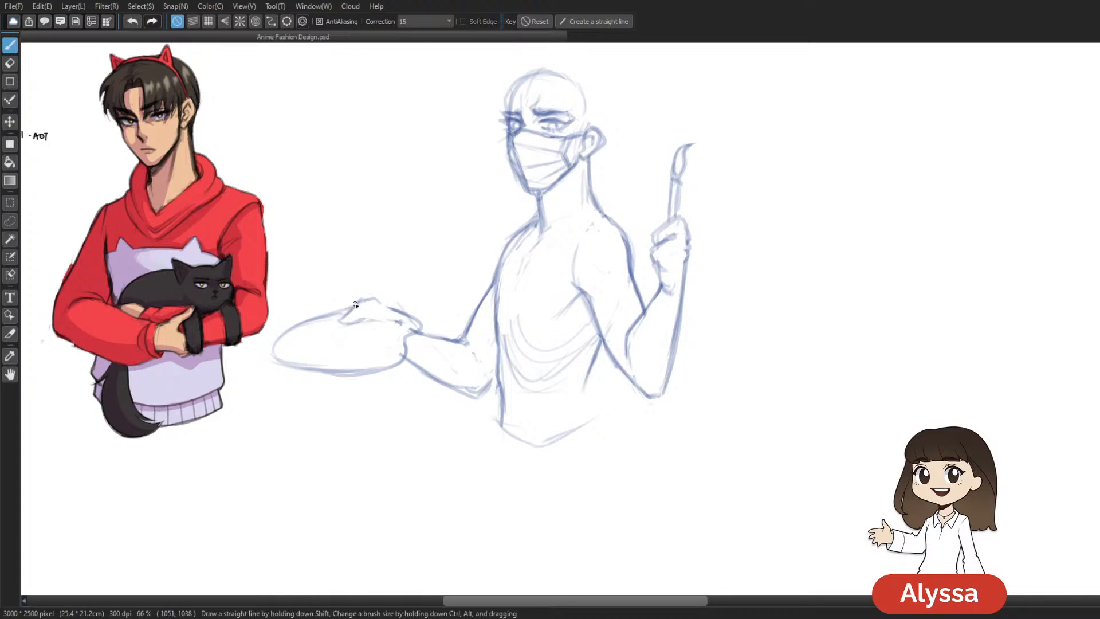
pyautogui.press('Tab')
pyautogui.moveTo(710, 326); pyautogui.dragTo(598, 338)
pyautogui.click(142, 97)
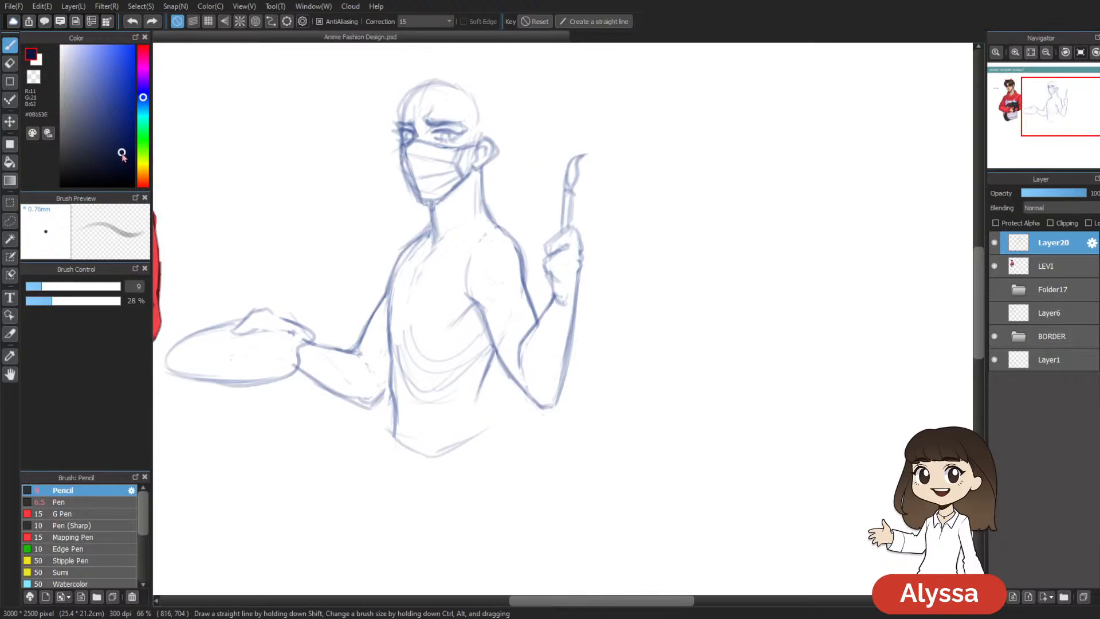
pyautogui.press('Tab')
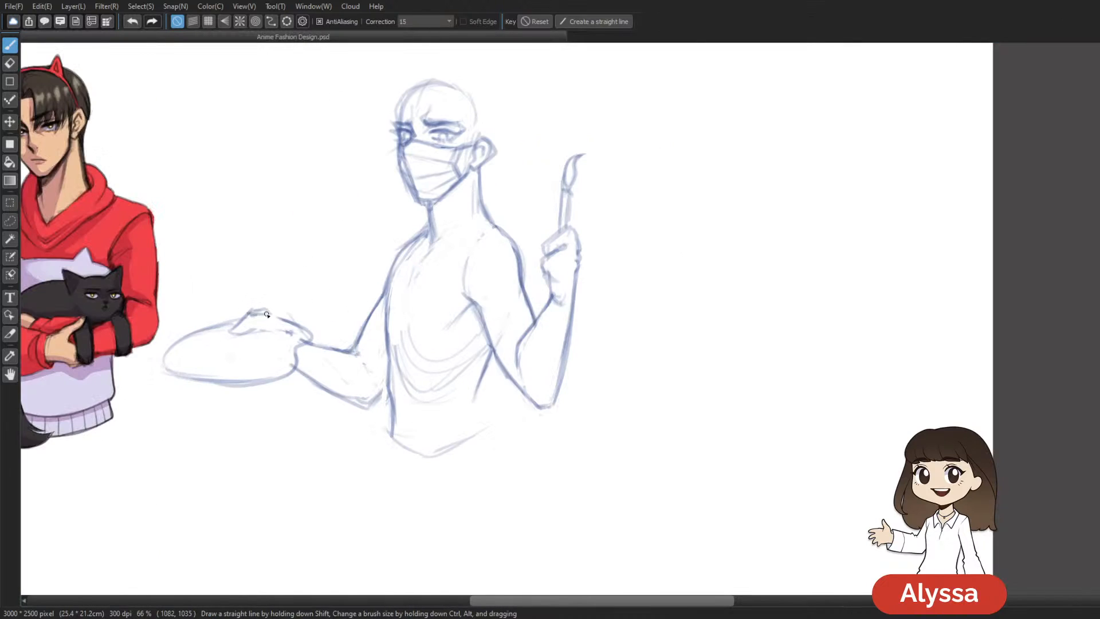
pyautogui.moveTo(268, 313)
pyautogui.mouseDown()
pyautogui.moveTo(282, 328)
pyautogui.moveTo(270, 332)
pyautogui.moveTo(281, 333)
pyautogui.mouseUp()
pyautogui.hotkey('ctrl', 'z')
pyautogui.moveTo(386, 373); pyautogui.dragTo(391, 352)
pyautogui.moveTo(473, 394)
pyautogui.mouseDown()
pyautogui.moveTo(481, 358)
pyautogui.moveTo(481, 376)
pyautogui.mouseUp()
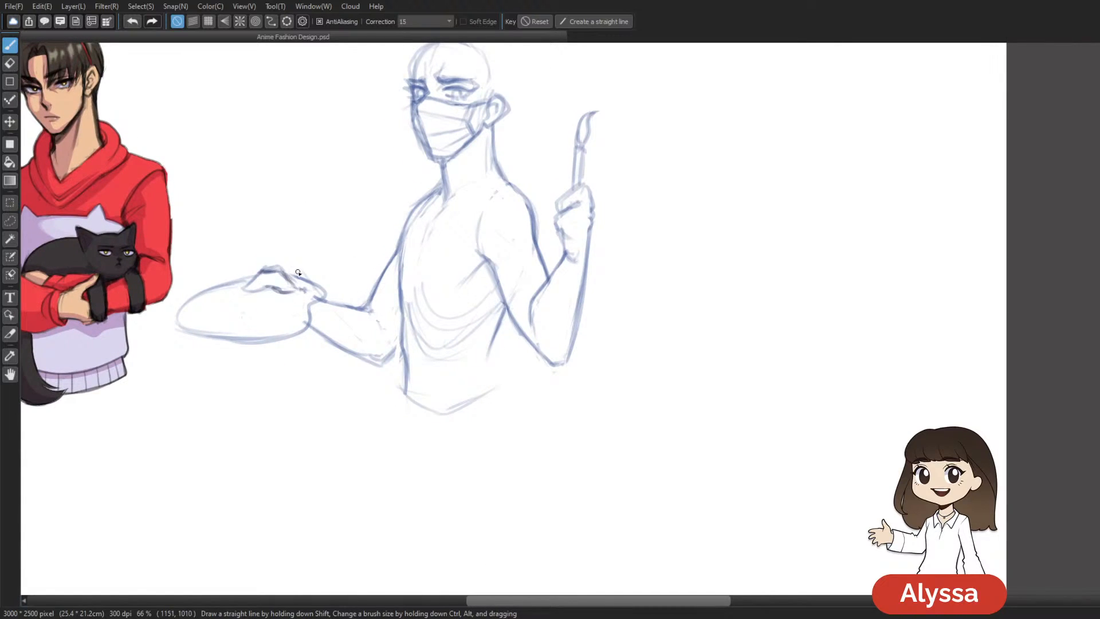
# Step: Erase the stray lines around the hand and wrist, and darken the palette's rounded outline
pyautogui.press('e')
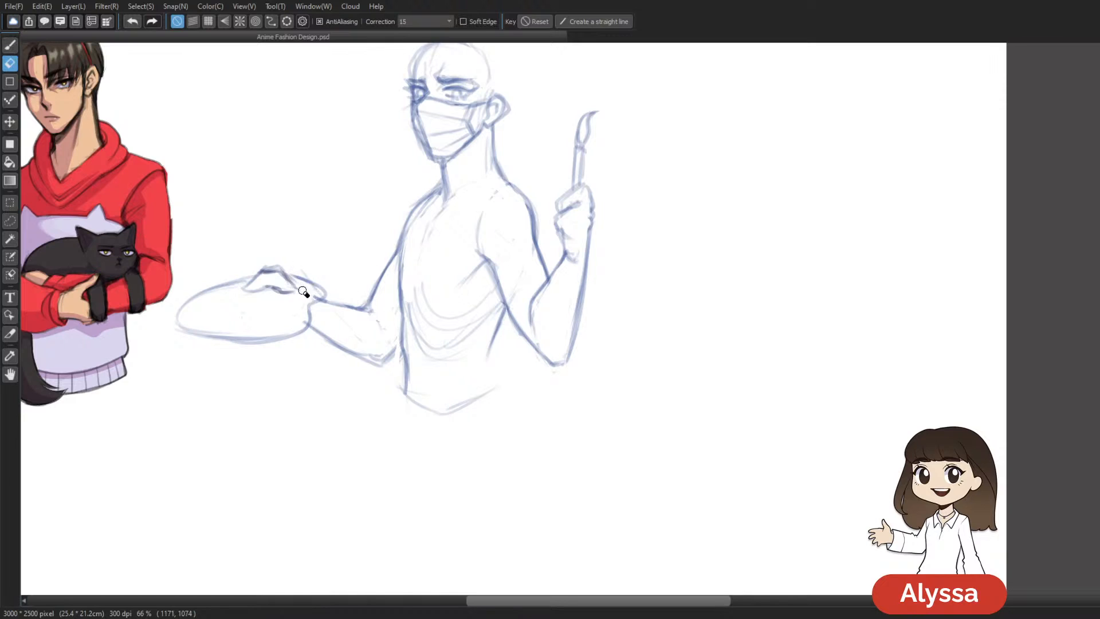
pyautogui.moveTo(286, 263); pyautogui.dragTo(251, 270)
pyautogui.press('b')
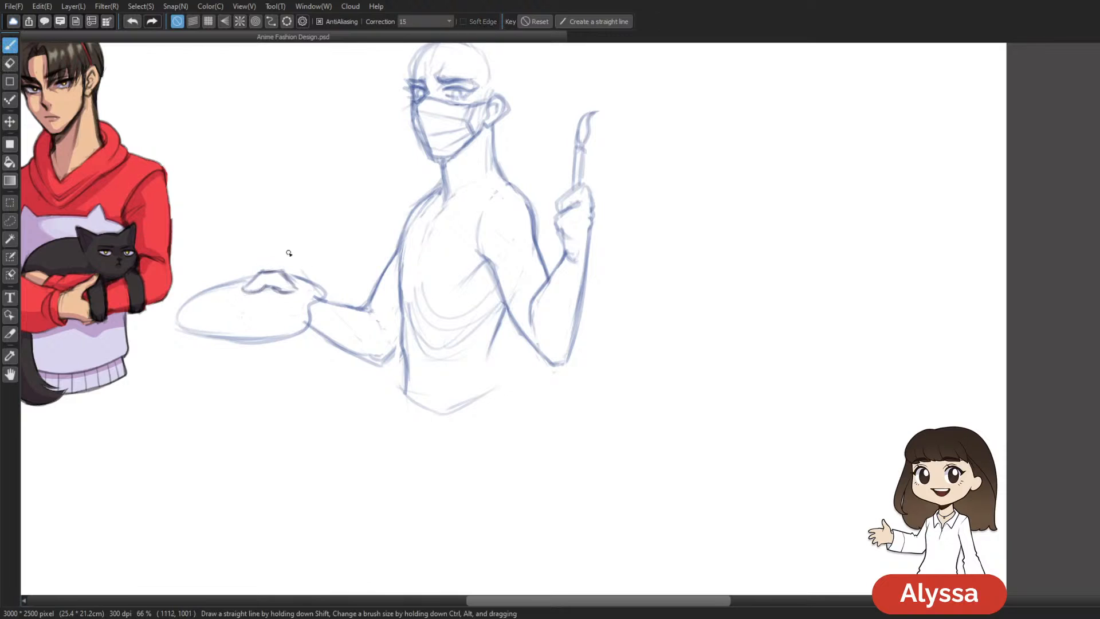
pyautogui.moveTo(193, 296)
pyautogui.mouseDown()
pyautogui.moveTo(177, 323)
pyautogui.moveTo(281, 336)
pyautogui.mouseUp()
pyautogui.moveTo(194, 334)
pyautogui.mouseDown()
pyautogui.moveTo(279, 336)
pyautogui.moveTo(203, 337)
pyautogui.moveTo(270, 339)
pyautogui.moveTo(309, 313)
pyautogui.moveTo(288, 279)
pyautogui.moveTo(208, 286)
pyautogui.mouseUp()
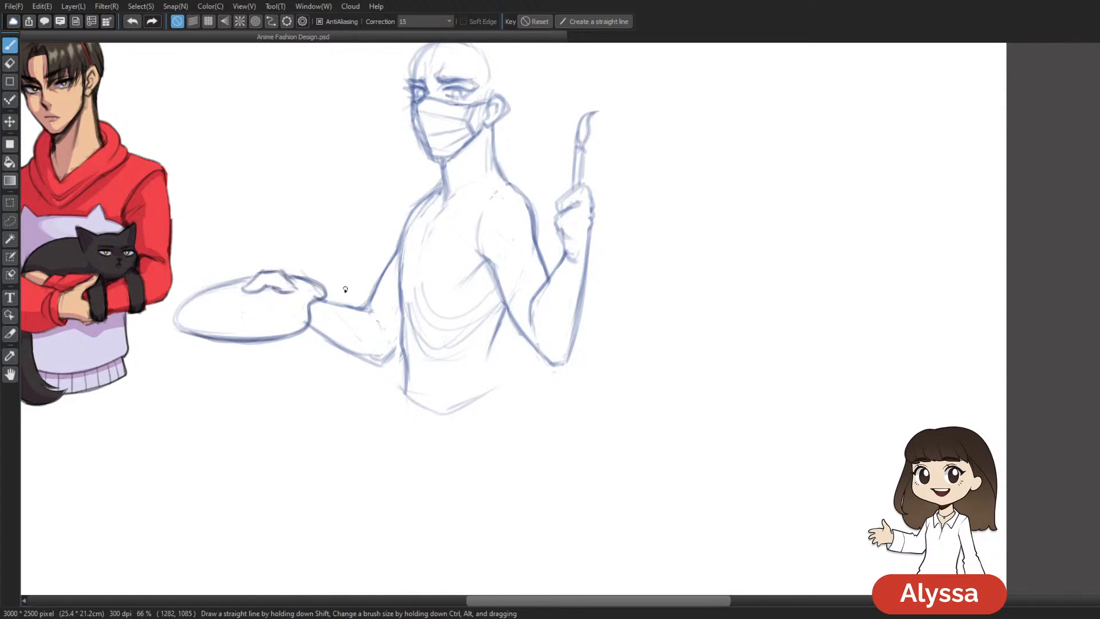
pyautogui.press('e')
pyautogui.moveTo(299, 282); pyautogui.dragTo(319, 293)
pyautogui.press('b')
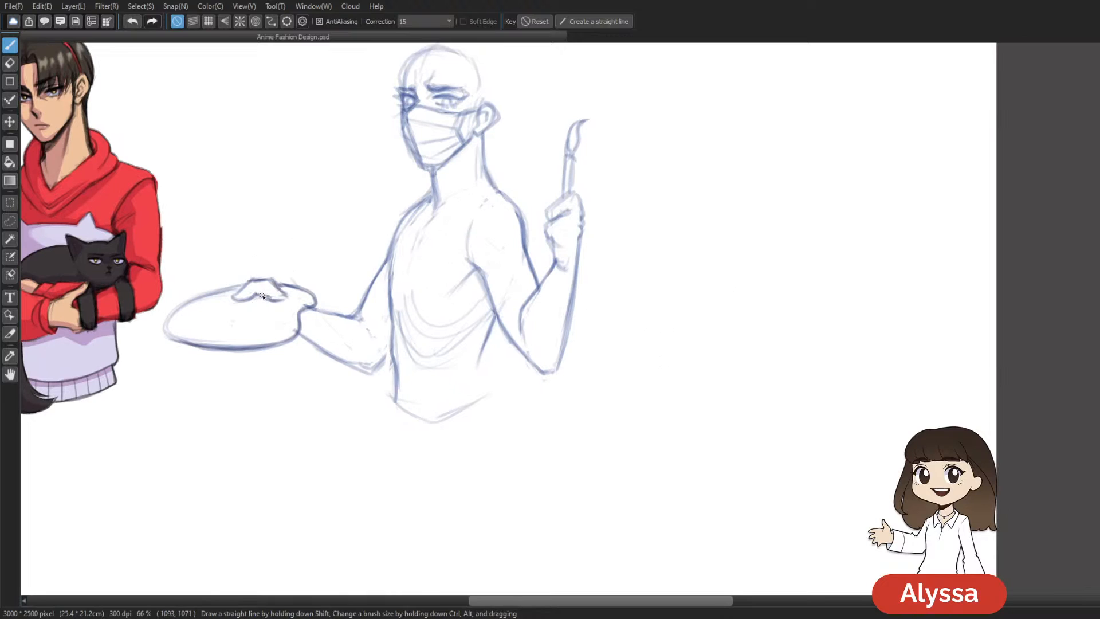
pyautogui.press('e')
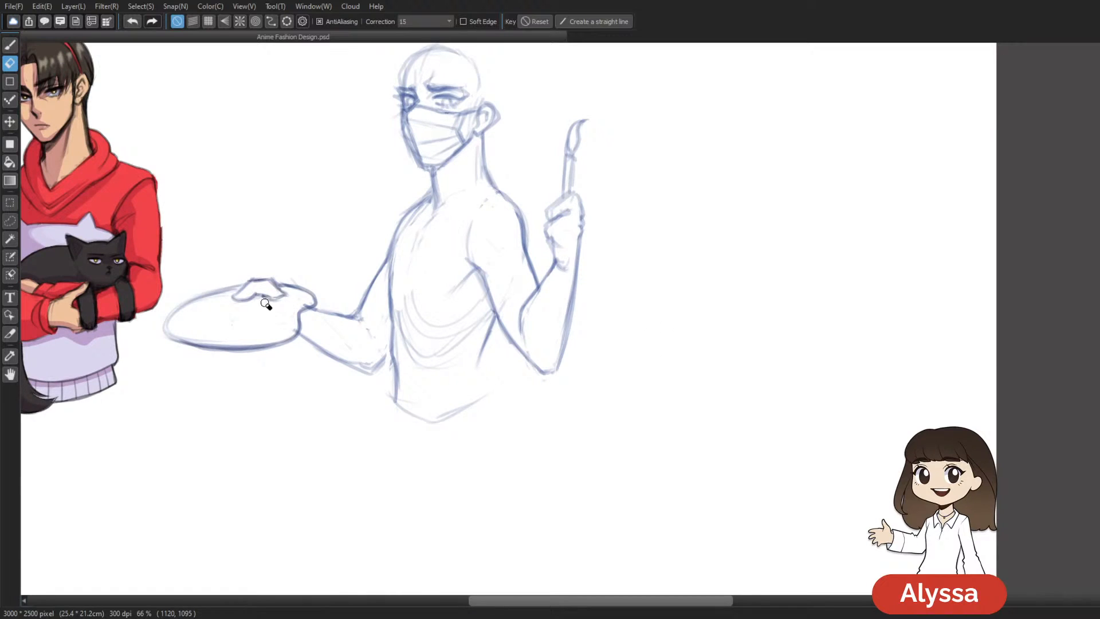
pyautogui.press('b')
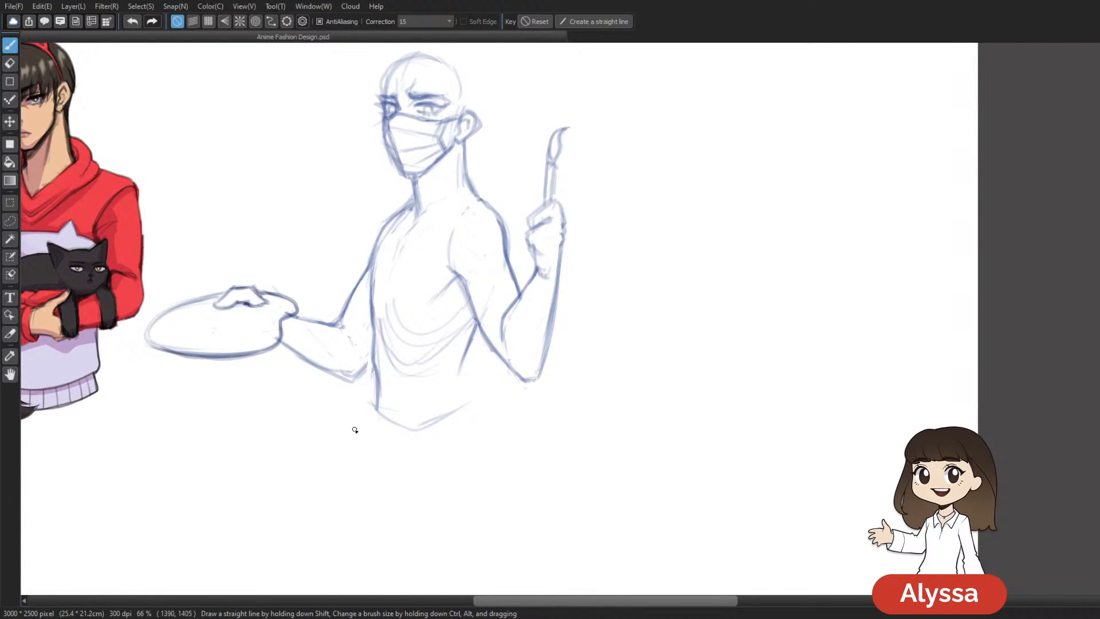
# Step: Select the palette and its hand with a freehand selection, rotate them slightly clockwise, and deselect
pyautogui.press('l')
pyautogui.moveTo(280, 339)
pyautogui.mouseDown()
pyautogui.moveTo(262, 361)
pyautogui.moveTo(147, 369)
pyautogui.moveTo(138, 333)
pyautogui.moveTo(275, 258)
pyautogui.moveTo(319, 309)
pyautogui.moveTo(282, 338)
pyautogui.mouseUp()
pyautogui.hotkey('ctrl', 't')
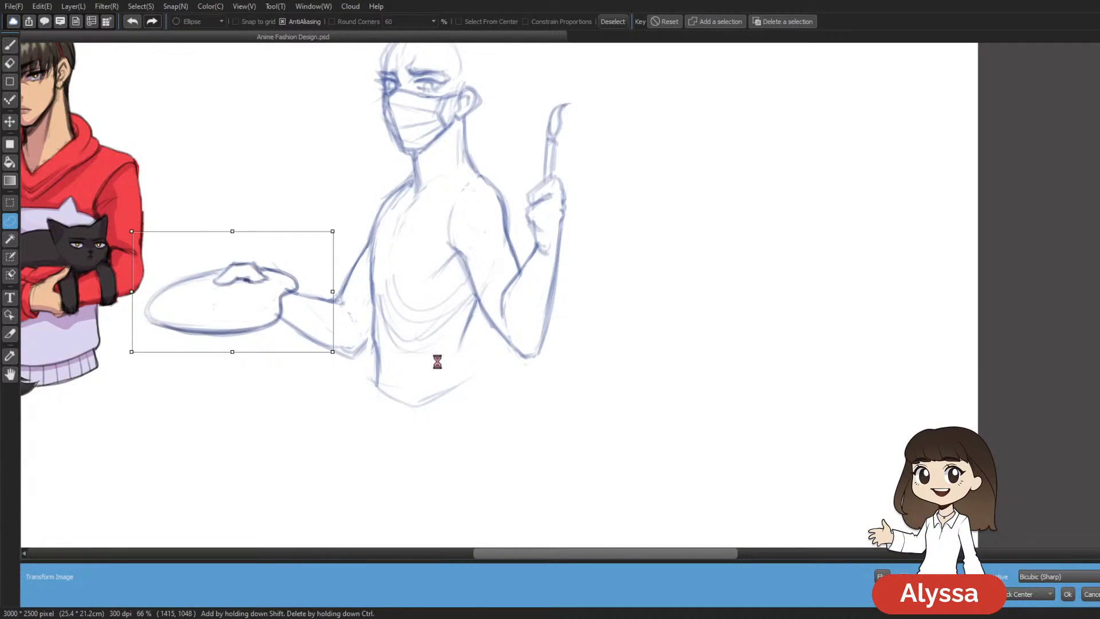
pyautogui.moveTo(430, 367); pyautogui.dragTo(425, 389)
pyautogui.moveTo(294, 340); pyautogui.dragTo(296, 333)
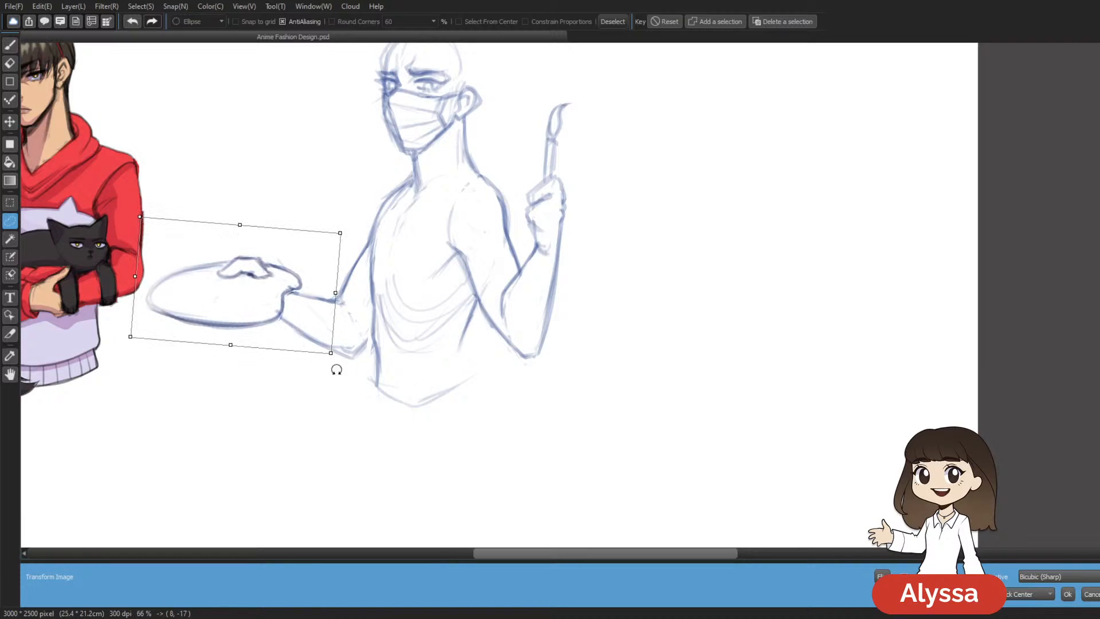
pyautogui.press('Return')
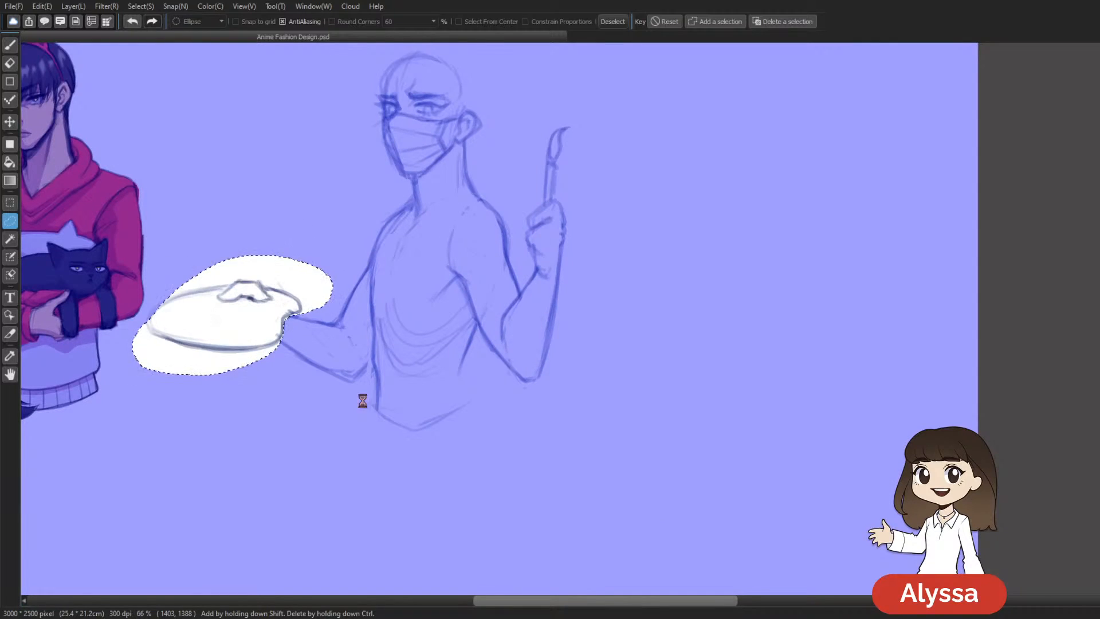
pyautogui.hotkey('ctrl', 'd')
# Step: Draw a row of oval paint blobs along the lower part of the palette
pyautogui.moveTo(510, 407); pyautogui.dragTo(481, 431)
pyautogui.press('b')
pyautogui.moveTo(152, 336)
pyautogui.mouseDown()
pyautogui.moveTo(177, 357)
pyautogui.moveTo(172, 345)
pyautogui.moveTo(217, 361)
pyautogui.moveTo(220, 347)
pyautogui.moveTo(206, 361)
pyautogui.moveTo(212, 348)
pyautogui.moveTo(237, 357)
pyautogui.moveTo(225, 347)
pyautogui.moveTo(234, 345)
pyautogui.mouseUp()
pyautogui.hotkey('ctrl', 'z')
pyautogui.scroll(-2, 553, 454)
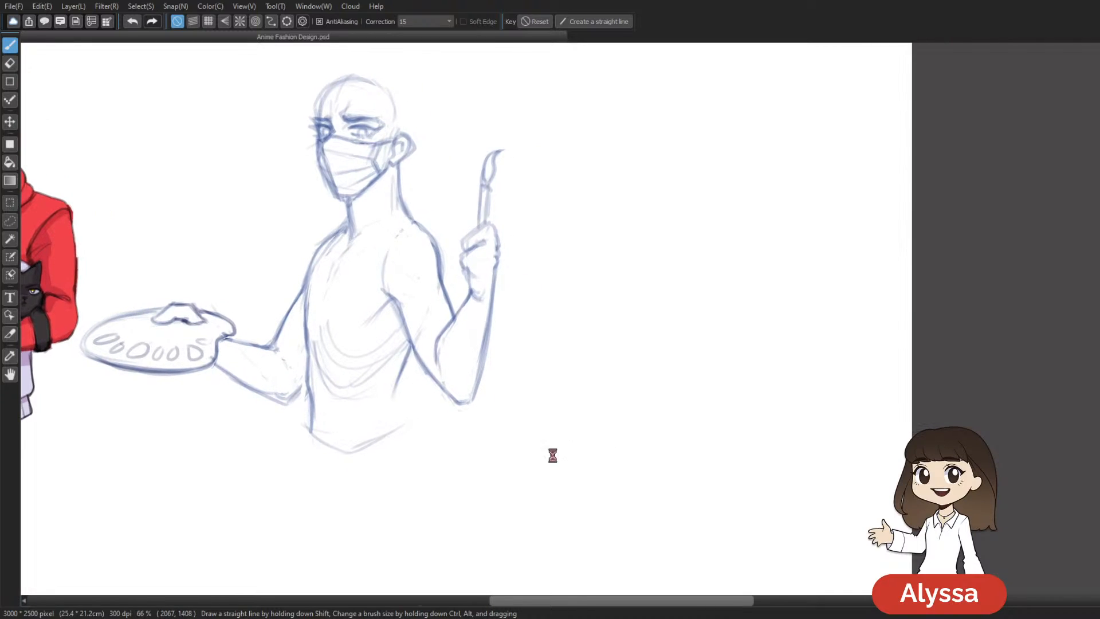
pyautogui.scroll(2, 552, 454)
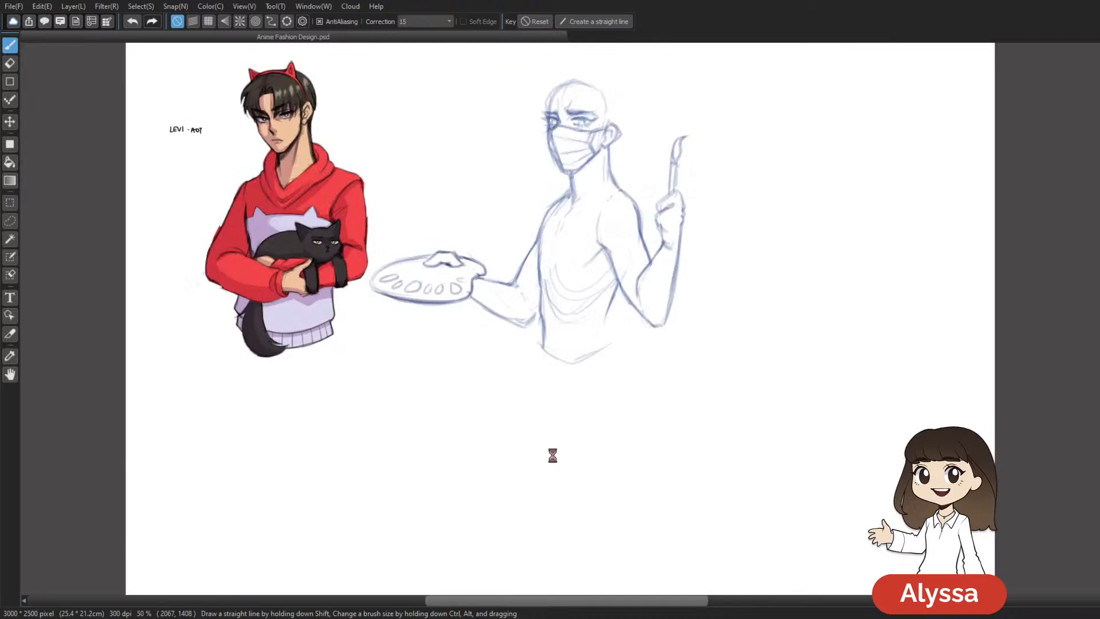
# Step: Add a new layer above the body sketch for the hair and ready the Pencil brush over the head
pyautogui.press('m')
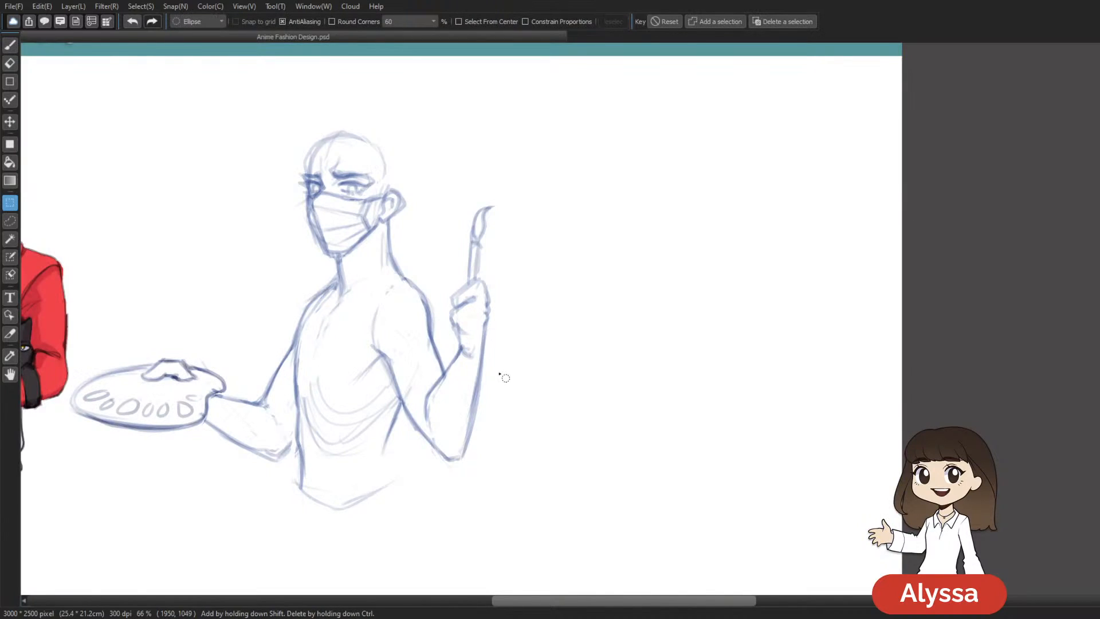
pyautogui.press('Tab')
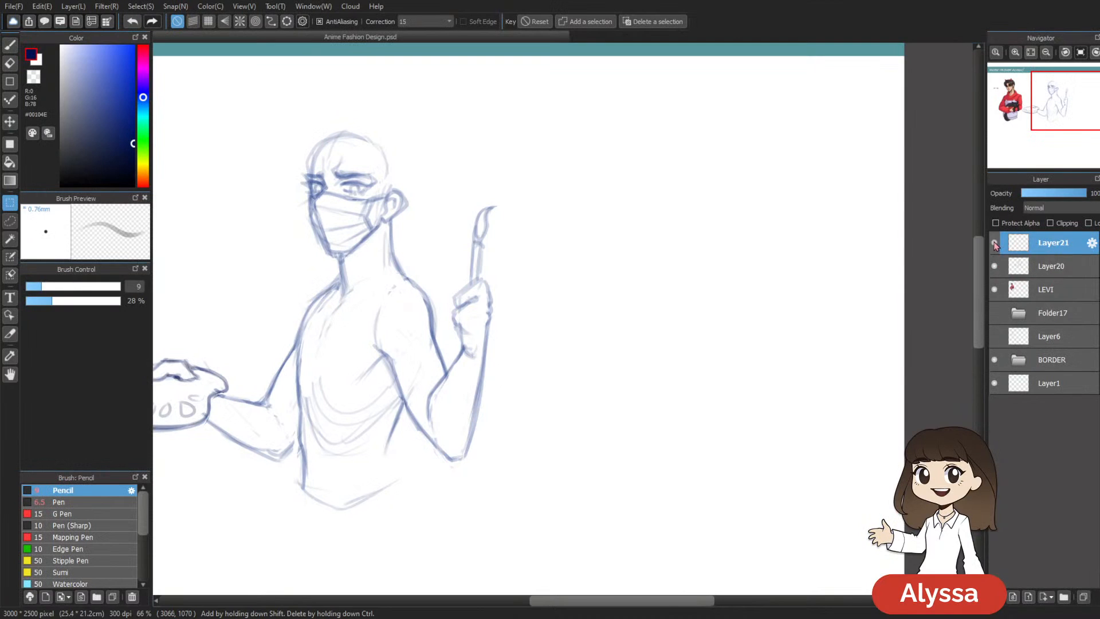
pyautogui.moveTo(496, 387); pyautogui.dragTo(586, 455)
pyautogui.hotkey('ctrl', 'd')
pyautogui.moveTo(554, 549); pyautogui.dragTo(551, 508)
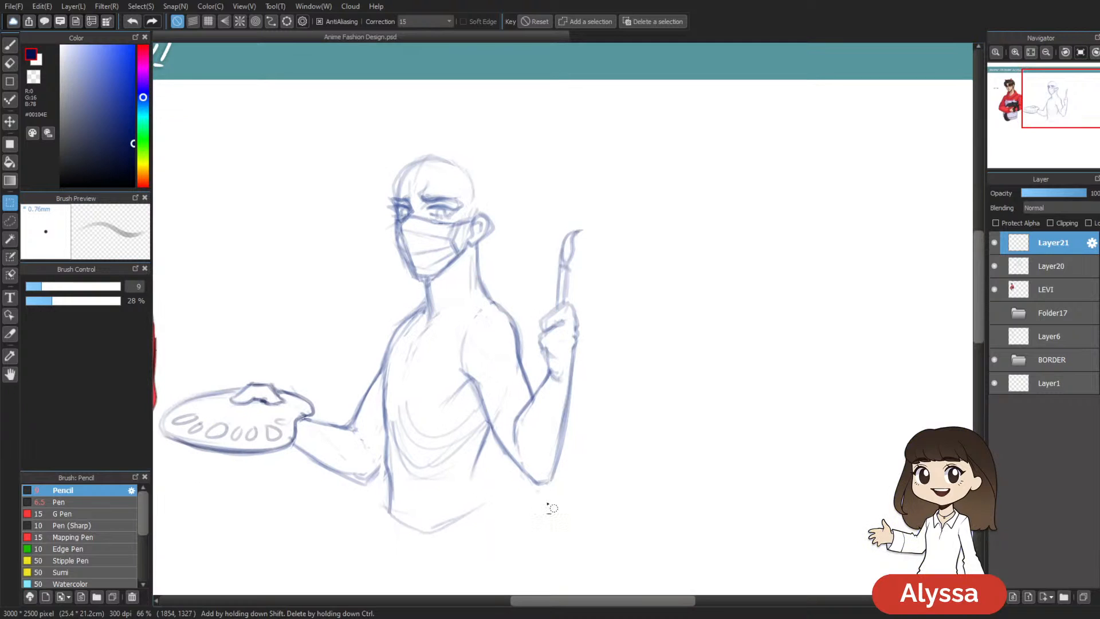
pyautogui.hotkey('ctrl', 'Up')
pyautogui.press('b')
pyautogui.moveTo(476, 133); pyautogui.dragTo(510, 239)
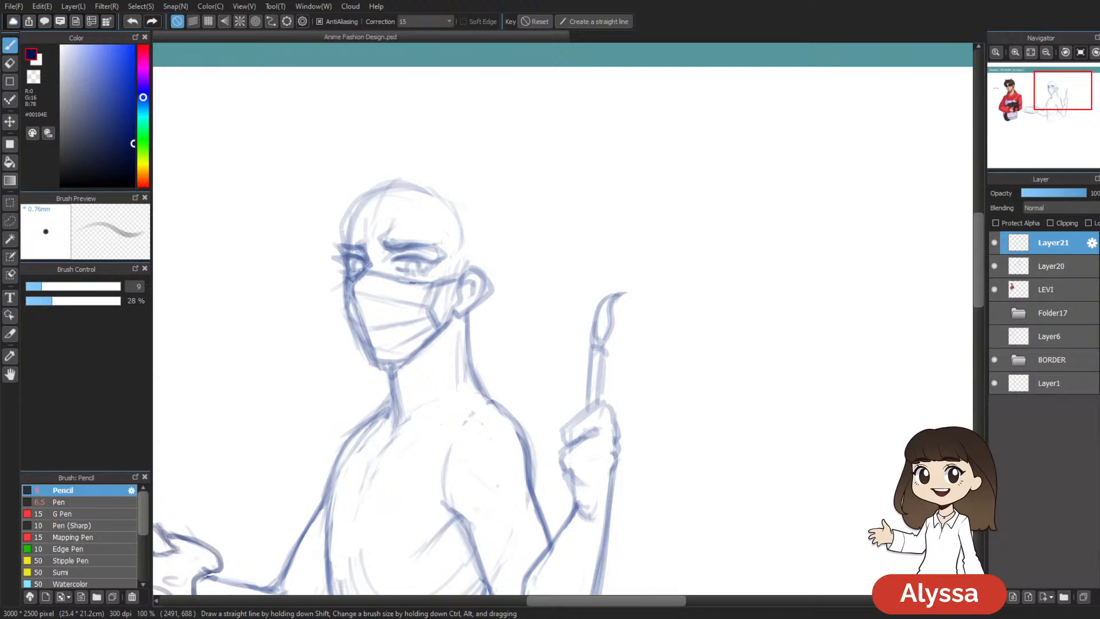
pyautogui.moveTo(682, 125); pyautogui.dragTo(660, 96)
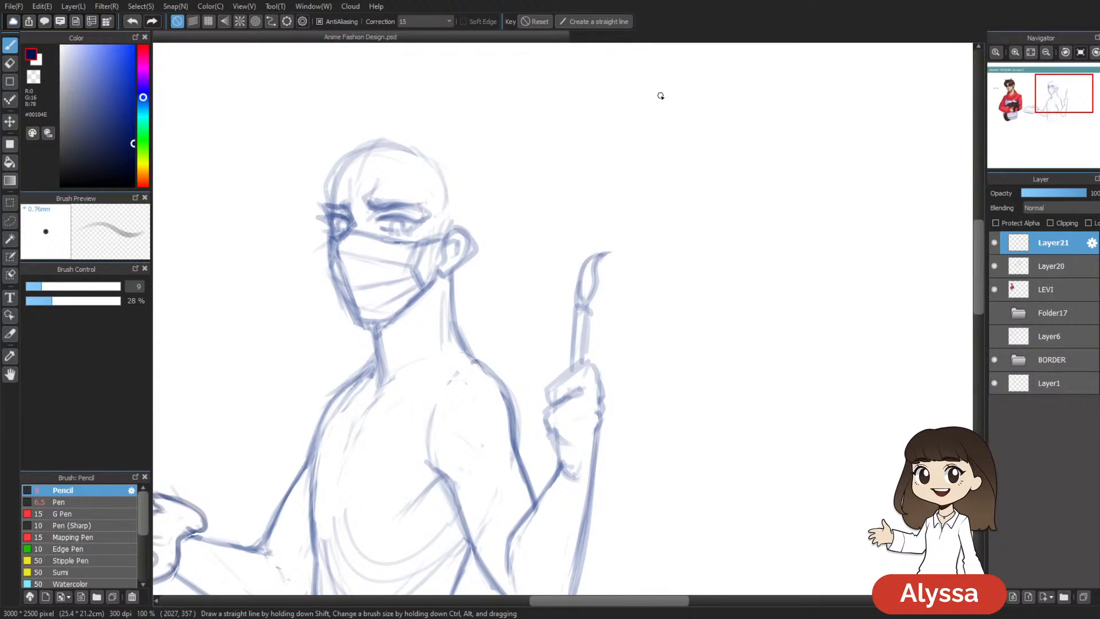
pyautogui.moveTo(331, 207); pyautogui.dragTo(351, 206)
pyautogui.moveTo(652, 313)
pyautogui.mouseDown()
pyautogui.moveTo(565, 304)
pyautogui.moveTo(594, 332)
pyautogui.mouseUp()
pyautogui.moveTo(446, 335); pyautogui.dragTo(441, 329)
pyautogui.moveTo(483, 251); pyautogui.dragTo(474, 258)
pyautogui.hotkey('ctrl', 'e')
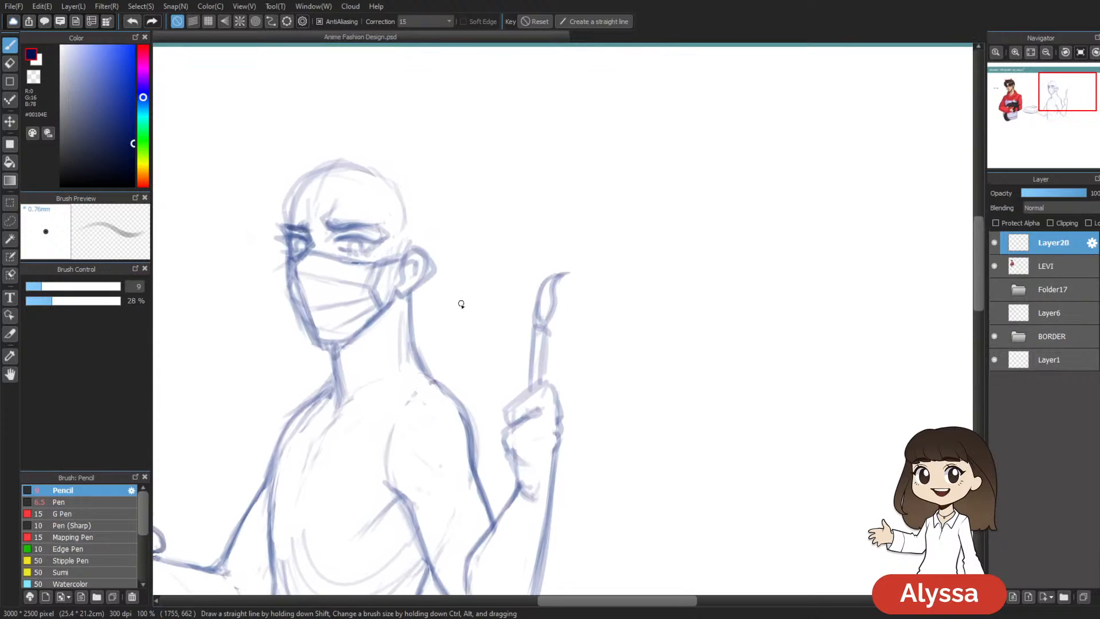
pyautogui.hotkey('ctrl', 'z')
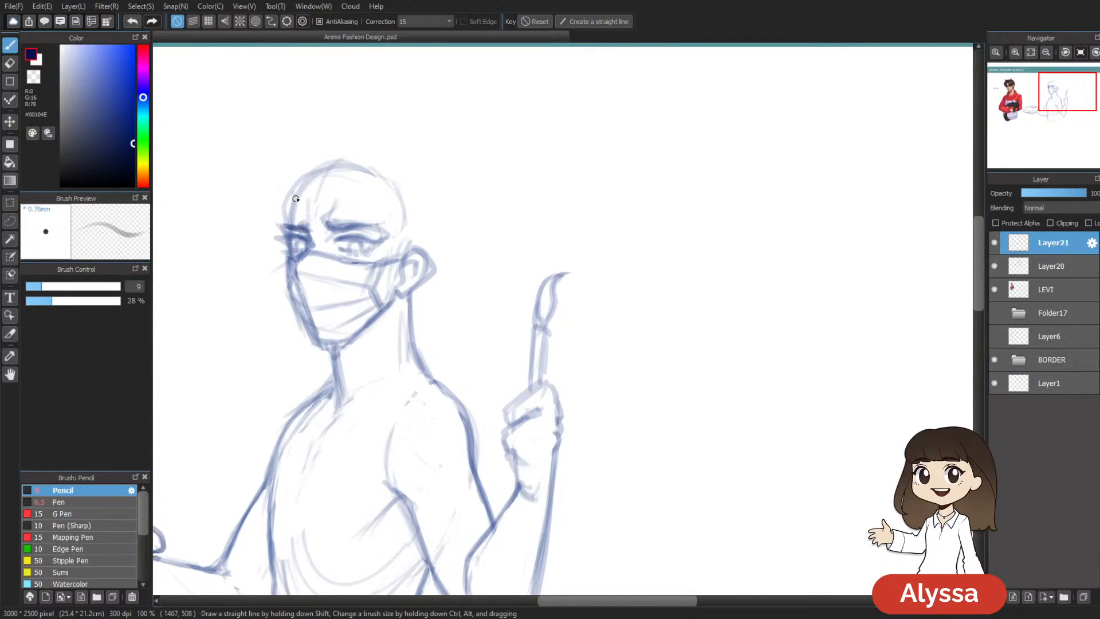
pyautogui.moveTo(452, 223); pyautogui.dragTo(456, 277)
pyautogui.moveTo(294, 219)
pyautogui.mouseDown()
pyautogui.moveTo(433, 214)
pyautogui.moveTo(334, 203)
pyautogui.moveTo(299, 215)
pyautogui.moveTo(364, 208)
pyautogui.mouseUp()
pyautogui.hotkey('ctrl', 'z')
# Step: Sketch the hairline as a curve across the upper forehead and down the temple to the ear
pyautogui.moveTo(401, 242); pyautogui.dragTo(398, 284)
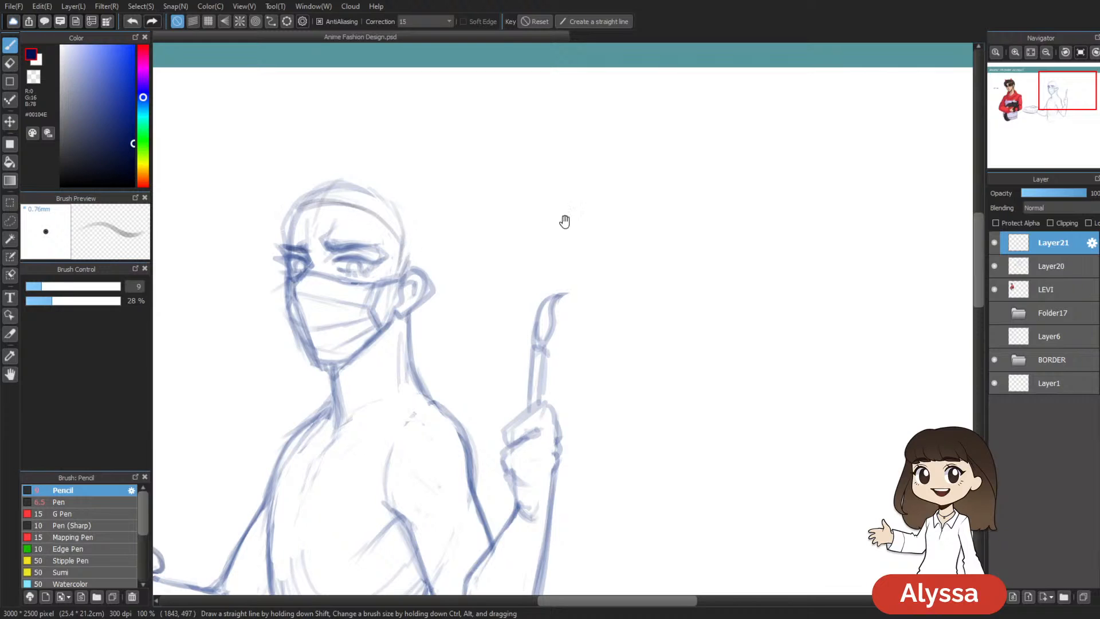
pyautogui.moveTo(563, 221); pyautogui.dragTo(560, 213)
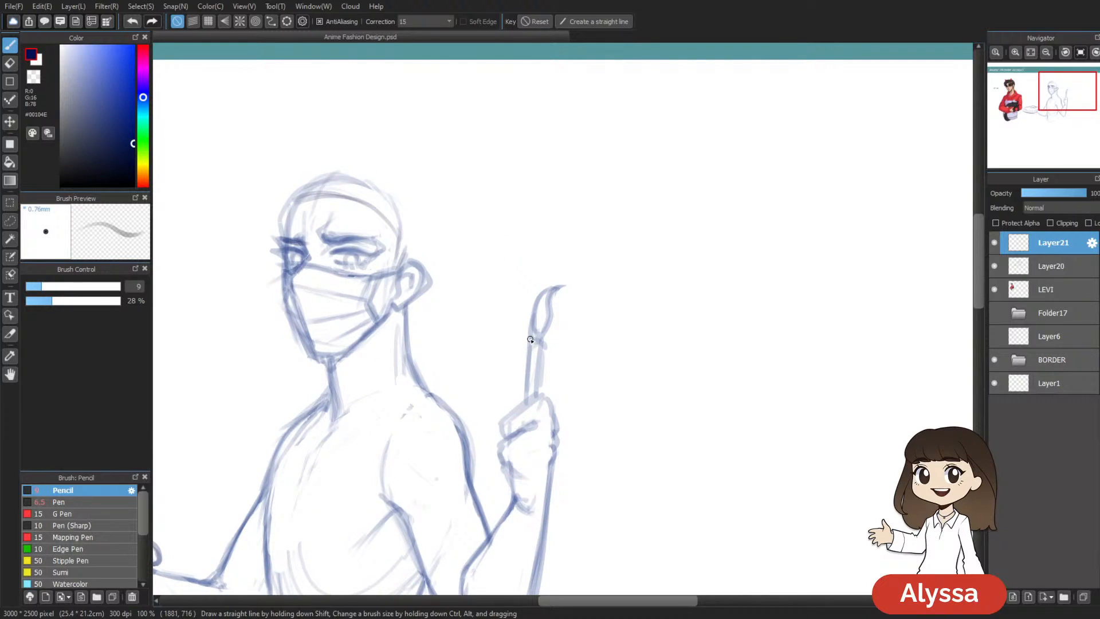
pyautogui.moveTo(451, 269); pyautogui.dragTo(434, 276)
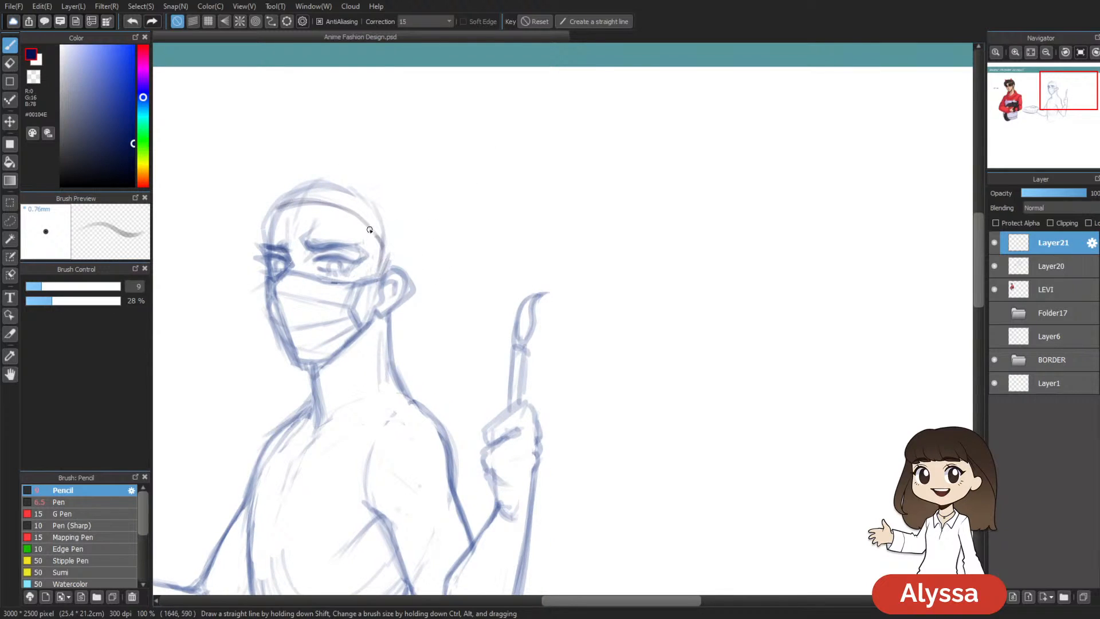
pyautogui.moveTo(470, 202); pyautogui.dragTo(385, 292)
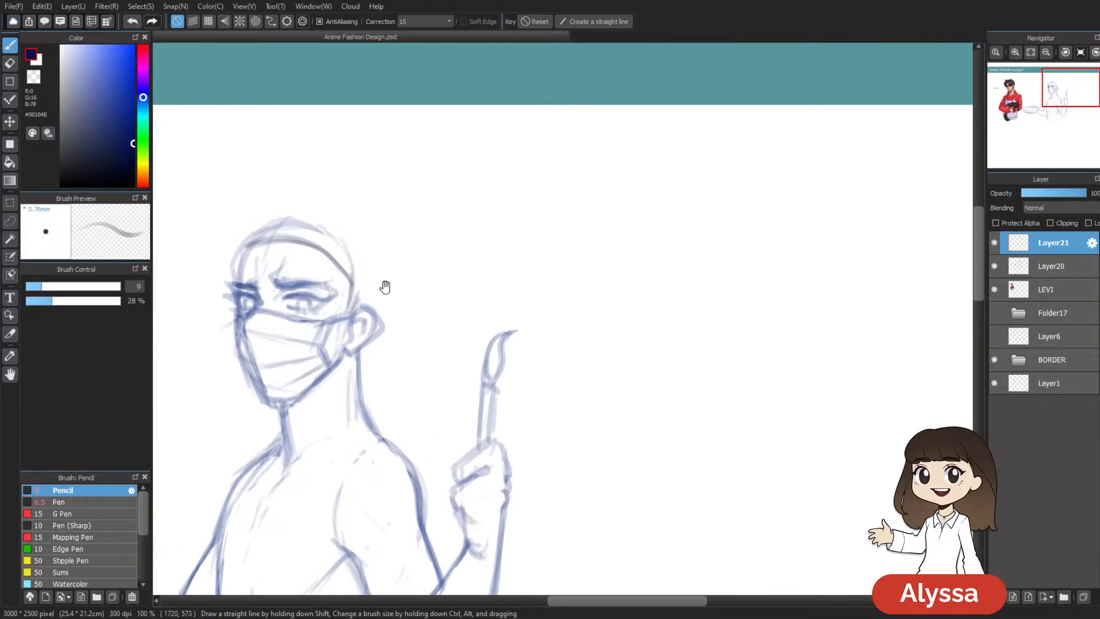
pyautogui.moveTo(518, 309); pyautogui.dragTo(507, 284)
pyautogui.moveTo(440, 322); pyautogui.dragTo(440, 334)
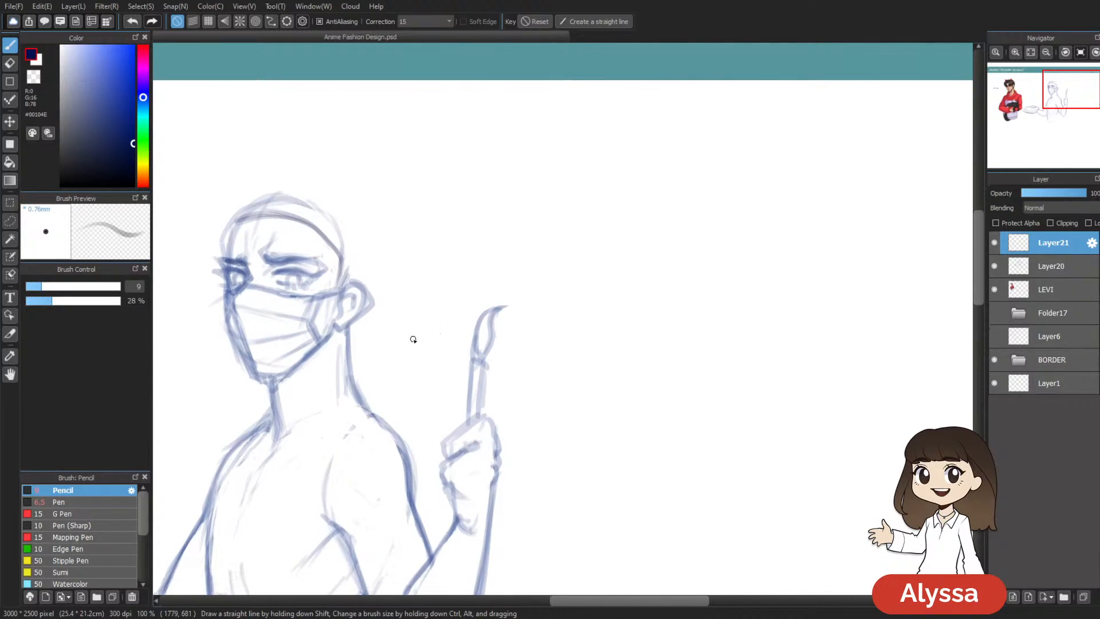
pyautogui.moveTo(433, 378); pyautogui.dragTo(435, 353)
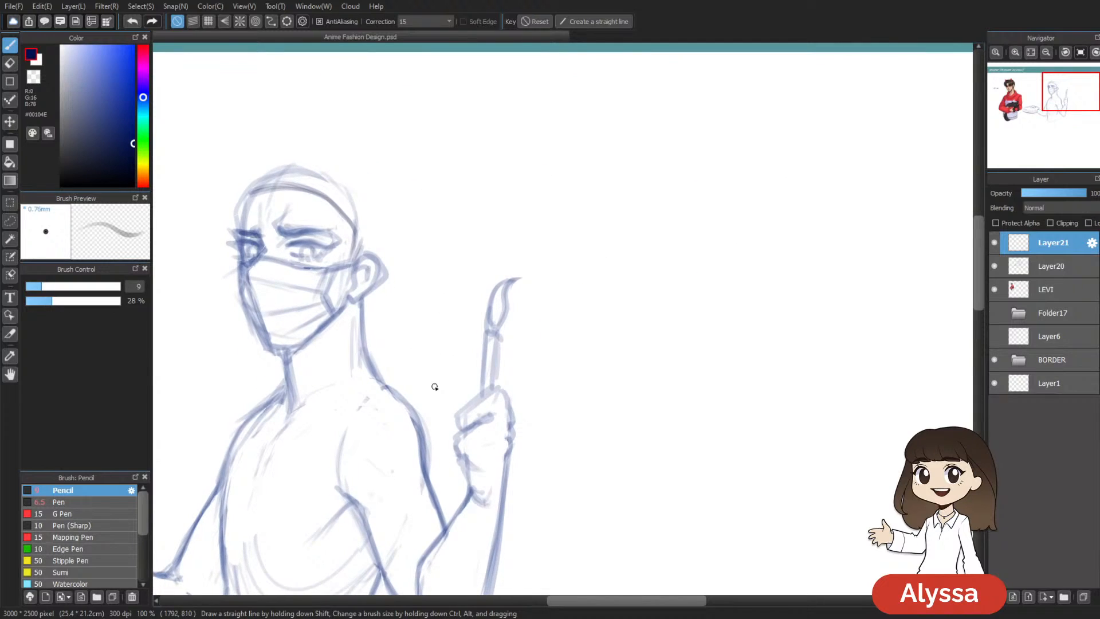
pyautogui.moveTo(521, 376); pyautogui.dragTo(552, 373)
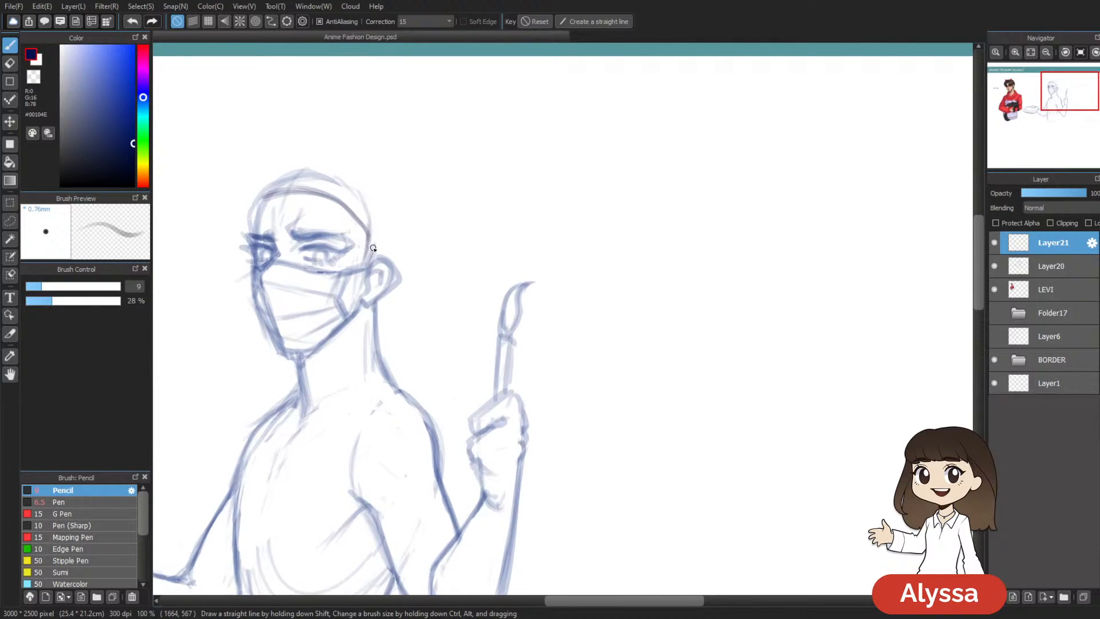
pyautogui.moveTo(365, 240)
pyautogui.mouseDown()
pyautogui.moveTo(504, 263)
pyautogui.moveTo(521, 277)
pyautogui.moveTo(507, 292)
pyautogui.mouseUp()
pyautogui.moveTo(423, 307); pyautogui.dragTo(416, 340)
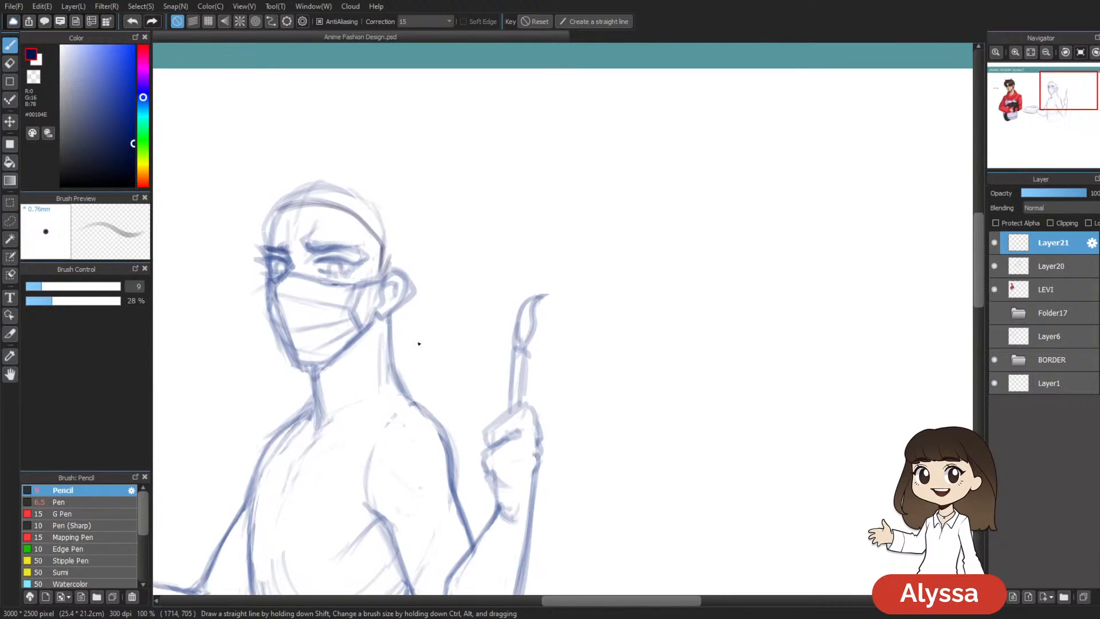
pyautogui.moveTo(418, 343)
pyautogui.mouseDown()
pyautogui.moveTo(471, 225)
pyautogui.moveTo(468, 243)
pyautogui.mouseUp()
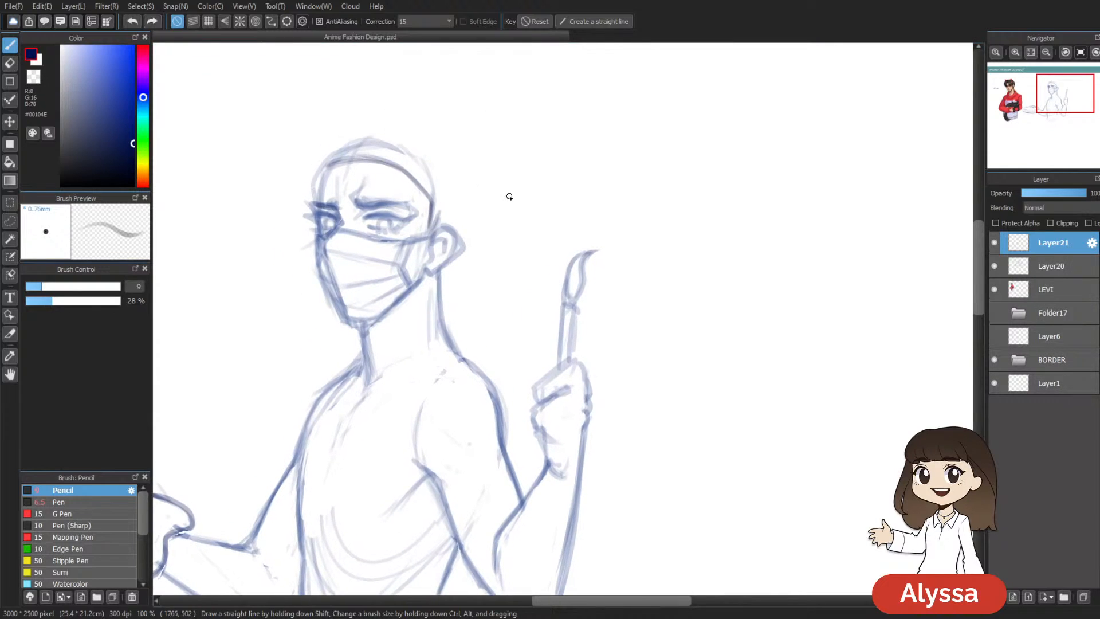
# Step: Sketch the looped parting above the forehead and, in dark red, a wavy fringe strand falling over the eye on the ear side
pyautogui.moveTo(347, 161)
pyautogui.mouseDown()
pyautogui.moveTo(355, 135)
pyautogui.moveTo(364, 182)
pyautogui.mouseUp()
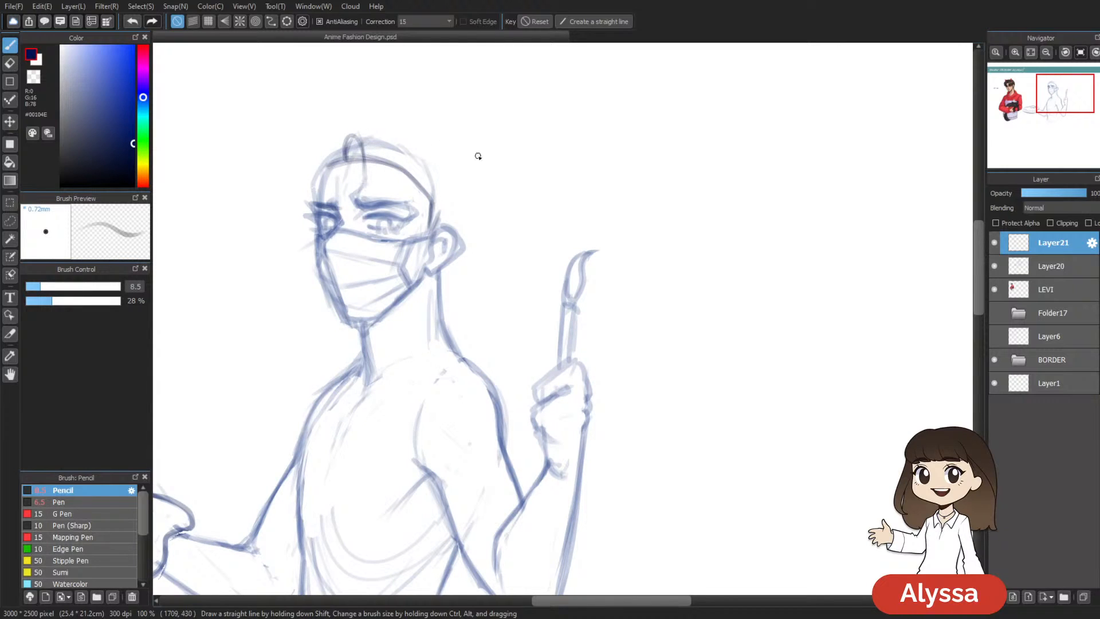
pyautogui.moveTo(143, 66); pyautogui.dragTo(145, 52)
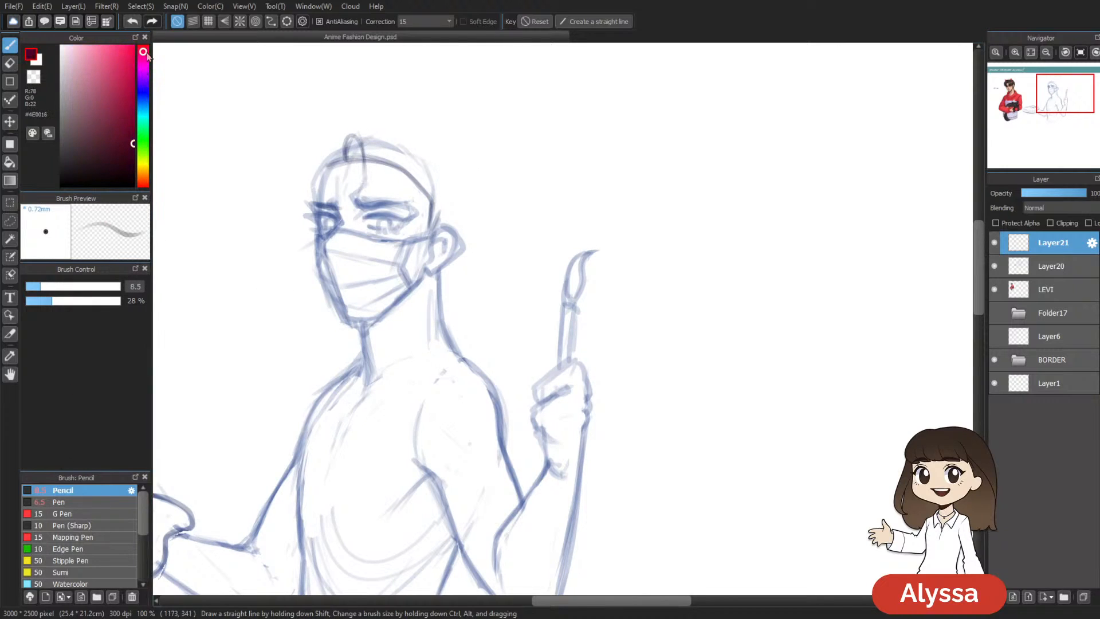
pyautogui.moveTo(349, 140)
pyautogui.mouseDown()
pyautogui.moveTo(364, 175)
pyautogui.moveTo(359, 150)
pyautogui.mouseUp()
pyautogui.moveTo(481, 209)
pyautogui.mouseDown()
pyautogui.moveTo(358, 135)
pyautogui.moveTo(335, 166)
pyautogui.moveTo(359, 180)
pyautogui.moveTo(329, 126)
pyautogui.moveTo(337, 165)
pyautogui.moveTo(359, 179)
pyautogui.mouseUp()
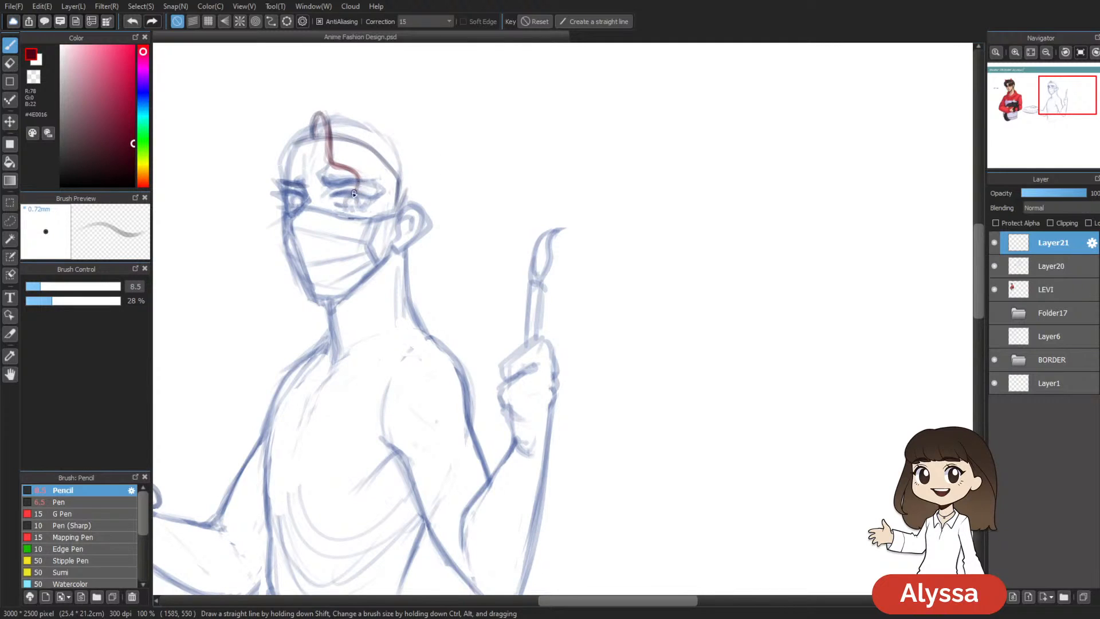
pyautogui.moveTo(507, 199); pyautogui.dragTo(468, 181)
pyautogui.moveTo(314, 156)
pyautogui.mouseDown()
pyautogui.moveTo(280, 97)
pyautogui.moveTo(324, 115)
pyautogui.moveTo(342, 166)
pyautogui.moveTo(333, 182)
pyautogui.moveTo(335, 173)
pyautogui.mouseUp()
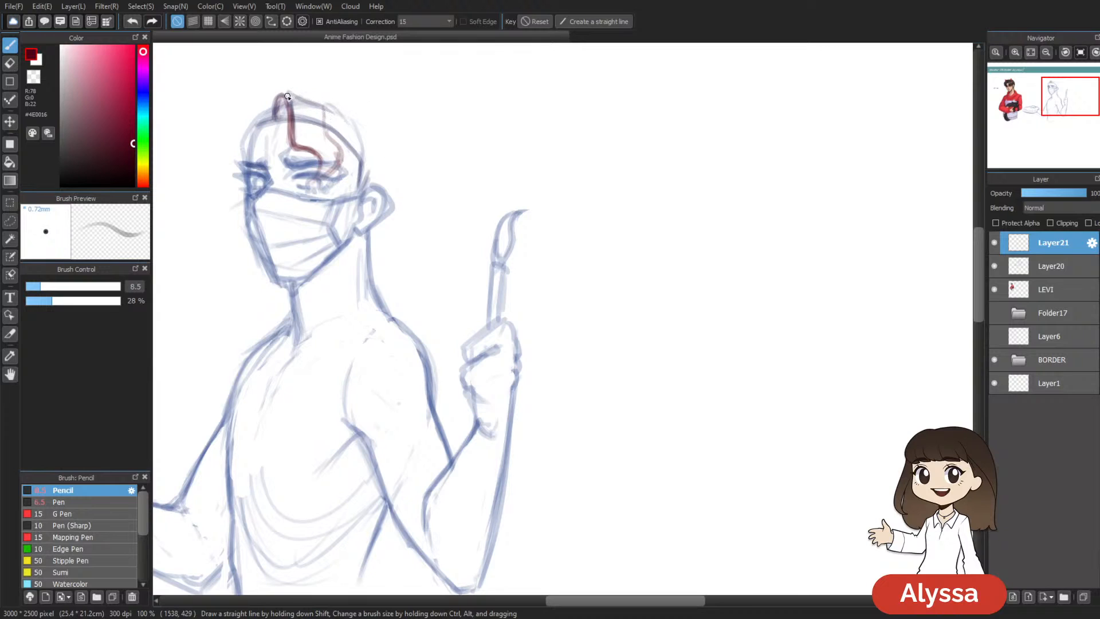
# Step: Set the brush colour to a brighter red (#A40030) and sketch wavy fringe strands framing both sides of the face
pyautogui.click(133, 96)
pyautogui.moveTo(322, 113); pyautogui.dragTo(334, 173)
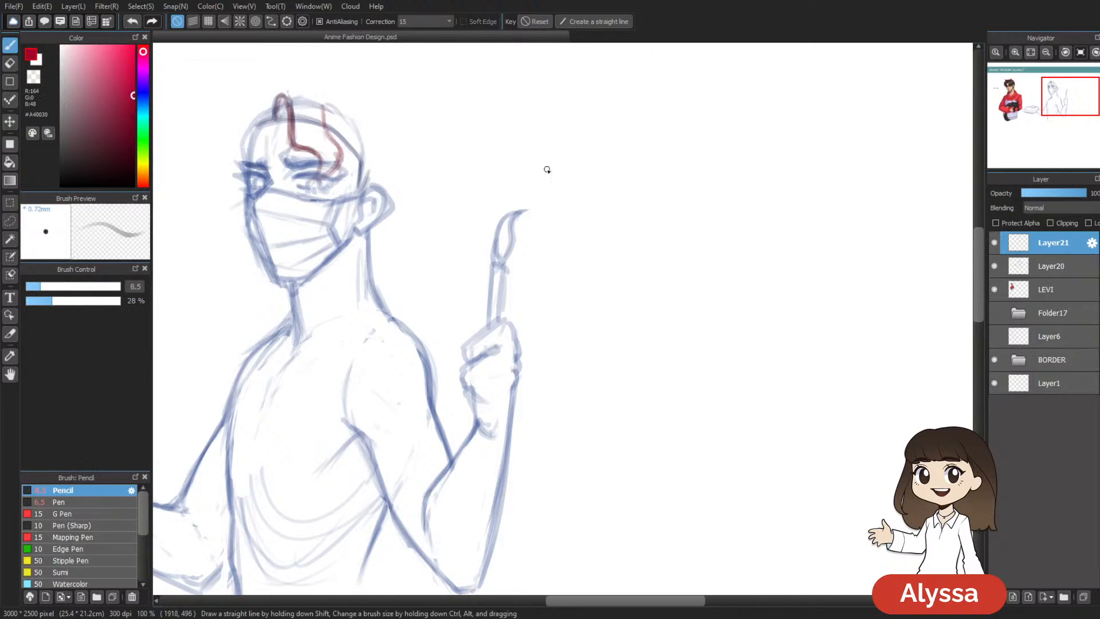
pyautogui.moveTo(541, 159); pyautogui.dragTo(531, 173)
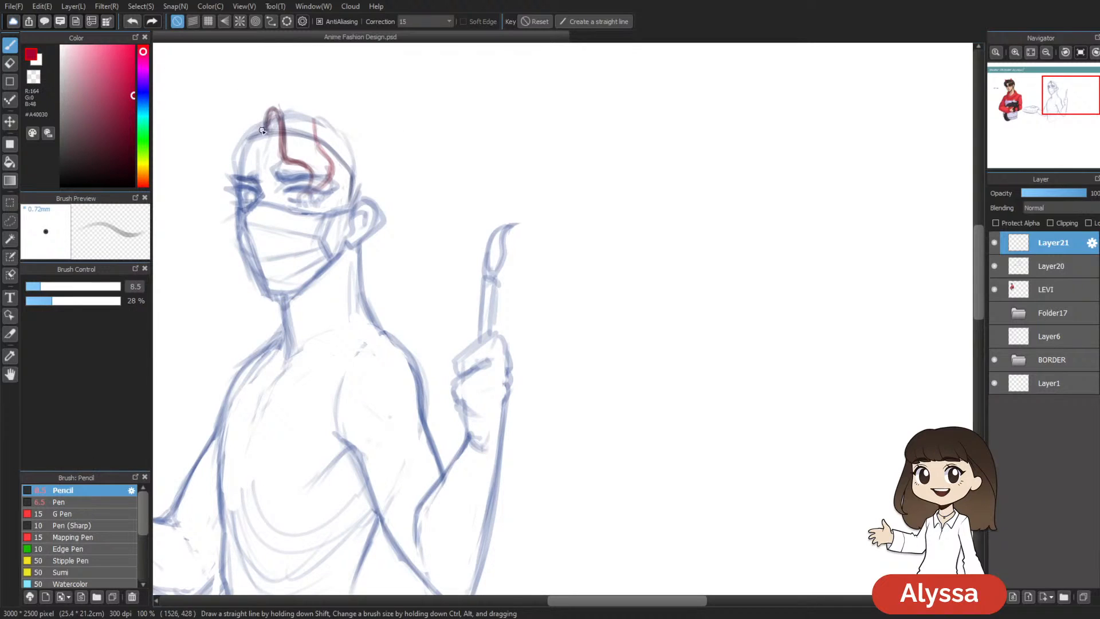
pyautogui.moveTo(262, 128)
pyautogui.mouseDown()
pyautogui.moveTo(244, 135)
pyautogui.moveTo(221, 184)
pyautogui.moveTo(240, 152)
pyautogui.moveTo(211, 171)
pyautogui.moveTo(227, 212)
pyautogui.moveTo(234, 189)
pyautogui.mouseUp()
pyautogui.moveTo(610, 194); pyautogui.dragTo(616, 152)
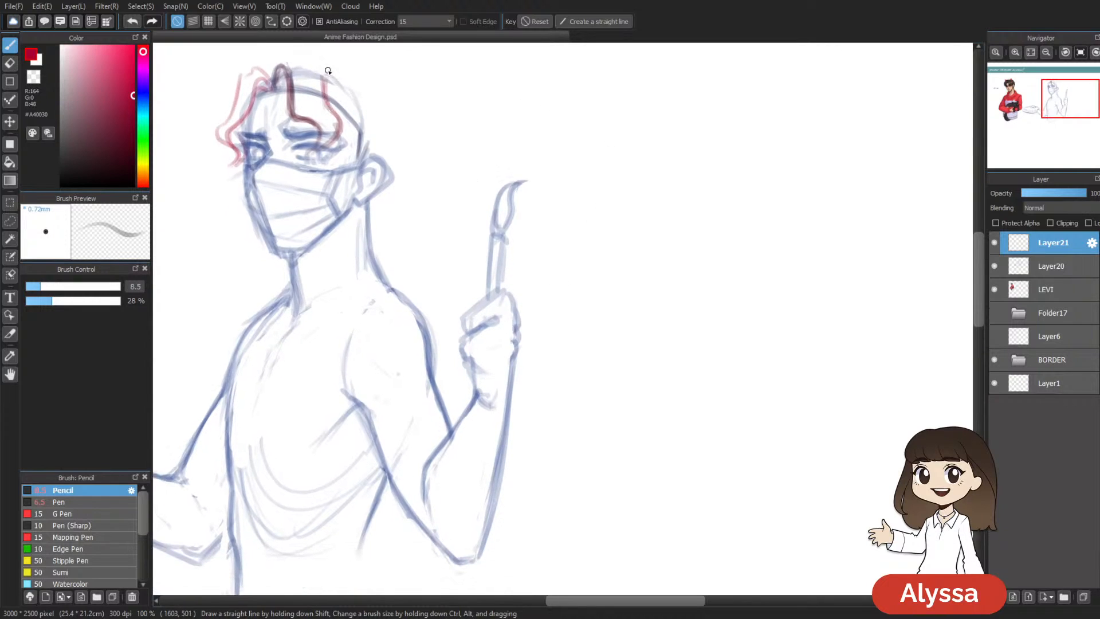
# Step: Shift the fringe sketch slightly with a transform to fit the forehead
pyautogui.hotkey('ctrl', 't')
pyautogui.moveTo(334, 113); pyautogui.dragTo(340, 122)
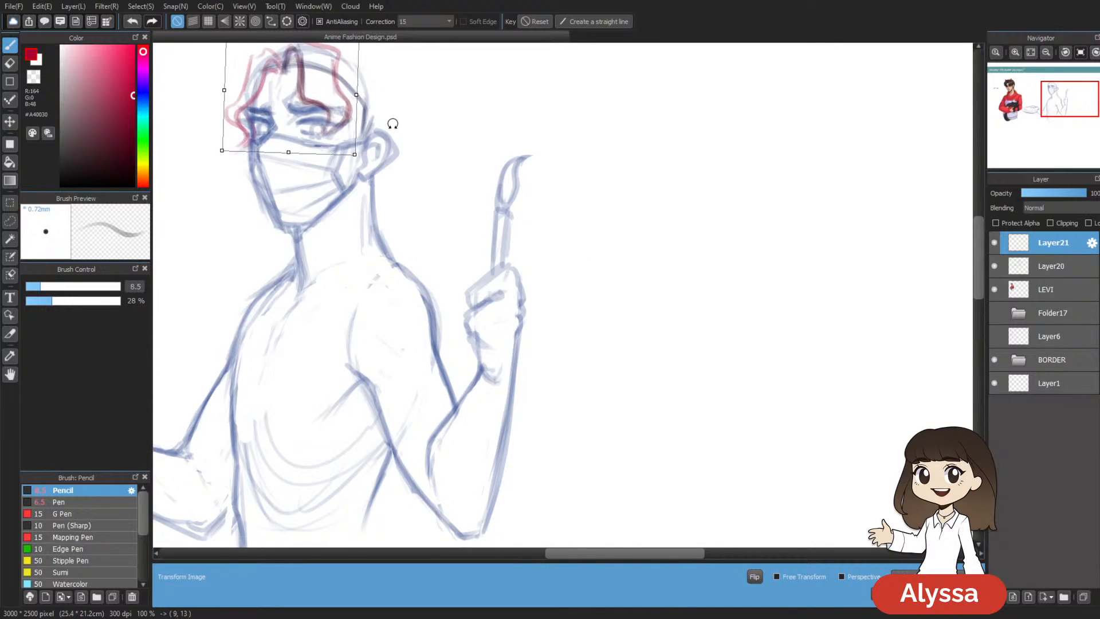
pyautogui.press('Return')
# Step: Sketch the outer hair outline from the parting over the crown and down the back of the head
pyautogui.scroll(-5, 657, 257)
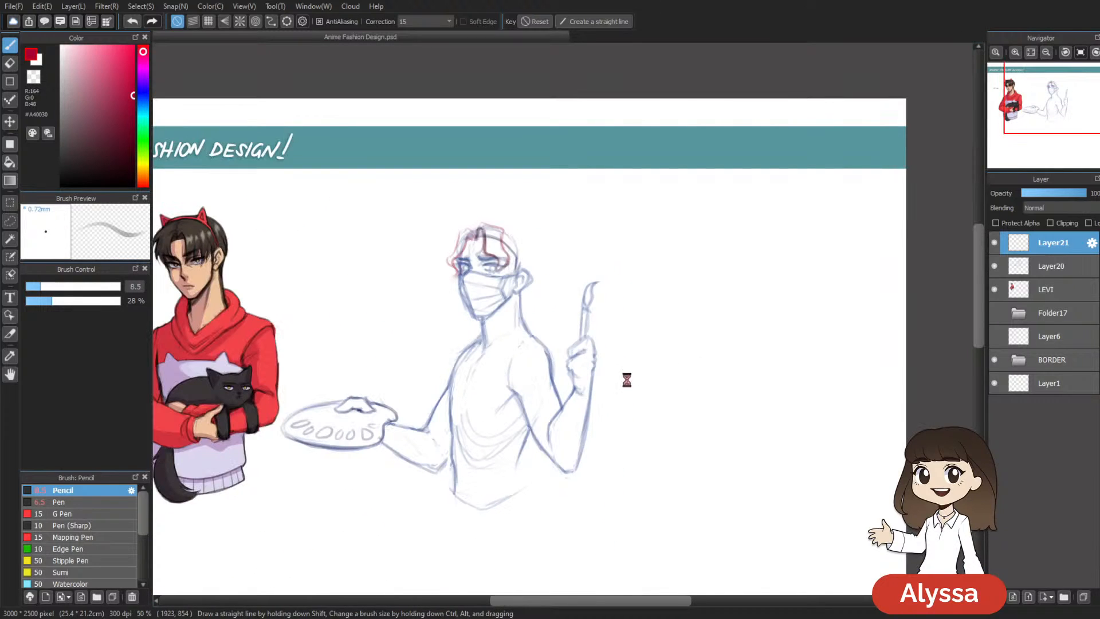
pyautogui.scroll(1, 628, 382)
pyautogui.moveTo(578, 376)
pyautogui.mouseDown()
pyautogui.moveTo(490, 319)
pyautogui.moveTo(451, 327)
pyautogui.mouseUp()
pyautogui.moveTo(538, 239); pyautogui.dragTo(534, 255)
pyautogui.moveTo(313, 169)
pyautogui.mouseDown()
pyautogui.moveTo(357, 162)
pyautogui.moveTo(328, 153)
pyautogui.moveTo(348, 166)
pyautogui.moveTo(421, 171)
pyautogui.moveTo(351, 155)
pyautogui.moveTo(394, 200)
pyautogui.mouseUp()
pyautogui.hotkey('ctrl', 'z')
pyautogui.hotkey('ctrl', 'z')
pyautogui.moveTo(307, 165)
pyautogui.mouseDown()
pyautogui.moveTo(385, 184)
pyautogui.moveTo(372, 171)
pyautogui.moveTo(388, 198)
pyautogui.mouseUp()
pyautogui.moveTo(528, 248); pyautogui.dragTo(510, 225)
pyautogui.moveTo(368, 165); pyautogui.dragTo(361, 196)
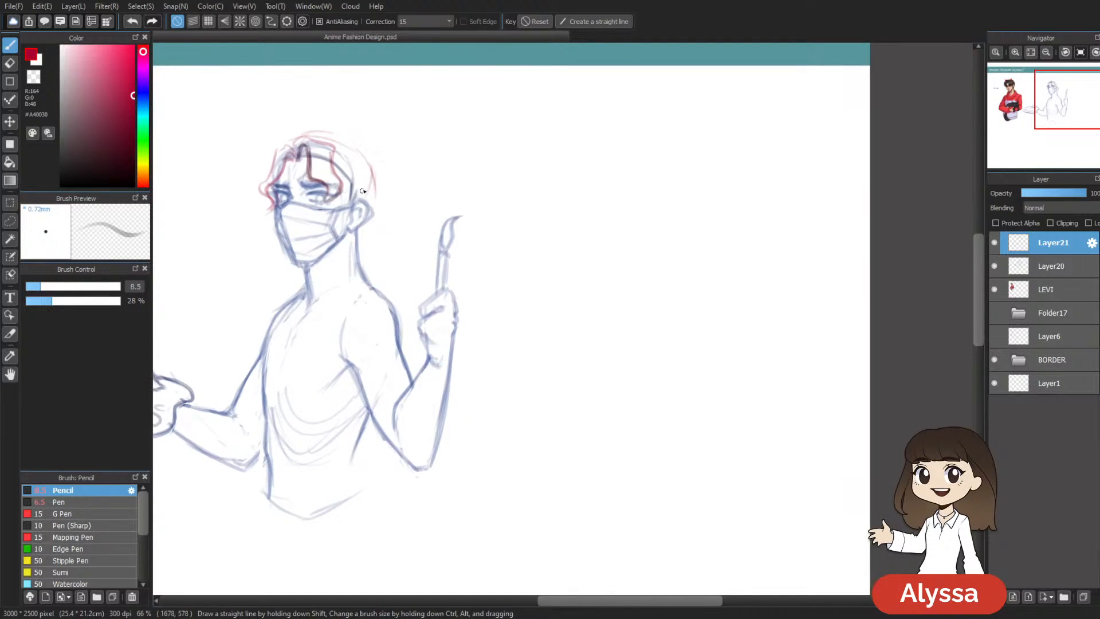
# Step: Sketch wavy hair strands around the ear and flicked tips at the nape, undoing the strokes that miss
pyautogui.moveTo(508, 249); pyautogui.dragTo(493, 242)
pyautogui.moveTo(346, 145)
pyautogui.mouseDown()
pyautogui.moveTo(359, 200)
pyautogui.moveTo(319, 160)
pyautogui.moveTo(334, 221)
pyautogui.mouseUp()
pyautogui.moveTo(341, 182); pyautogui.dragTo(331, 216)
pyautogui.hotkey('ctrl', 'z')
pyautogui.moveTo(336, 148); pyautogui.dragTo(331, 214)
pyautogui.moveTo(415, 114)
pyautogui.mouseDown()
pyautogui.moveTo(437, 175)
pyautogui.moveTo(435, 140)
pyautogui.moveTo(436, 166)
pyautogui.mouseUp()
pyautogui.hotkey('ctrl', 'z')
pyautogui.hotkey('ctrl', 'z')
pyautogui.moveTo(322, 199)
pyautogui.mouseDown()
pyautogui.moveTo(335, 222)
pyautogui.moveTo(385, 201)
pyautogui.moveTo(343, 192)
pyautogui.moveTo(334, 138)
pyautogui.moveTo(335, 223)
pyautogui.moveTo(318, 211)
pyautogui.mouseUp()
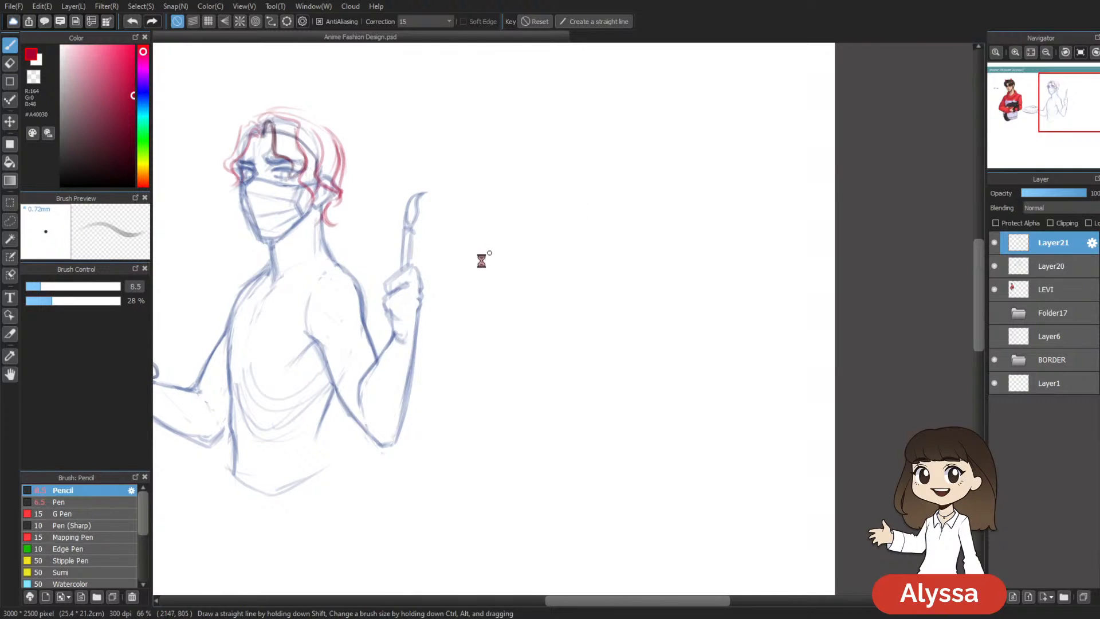
pyautogui.moveTo(485, 257); pyautogui.dragTo(506, 233)
pyautogui.hotkey('ctrl', 'z')
pyautogui.moveTo(323, 193); pyautogui.dragTo(489, 282)
pyautogui.hotkey('ctrl', 'z')
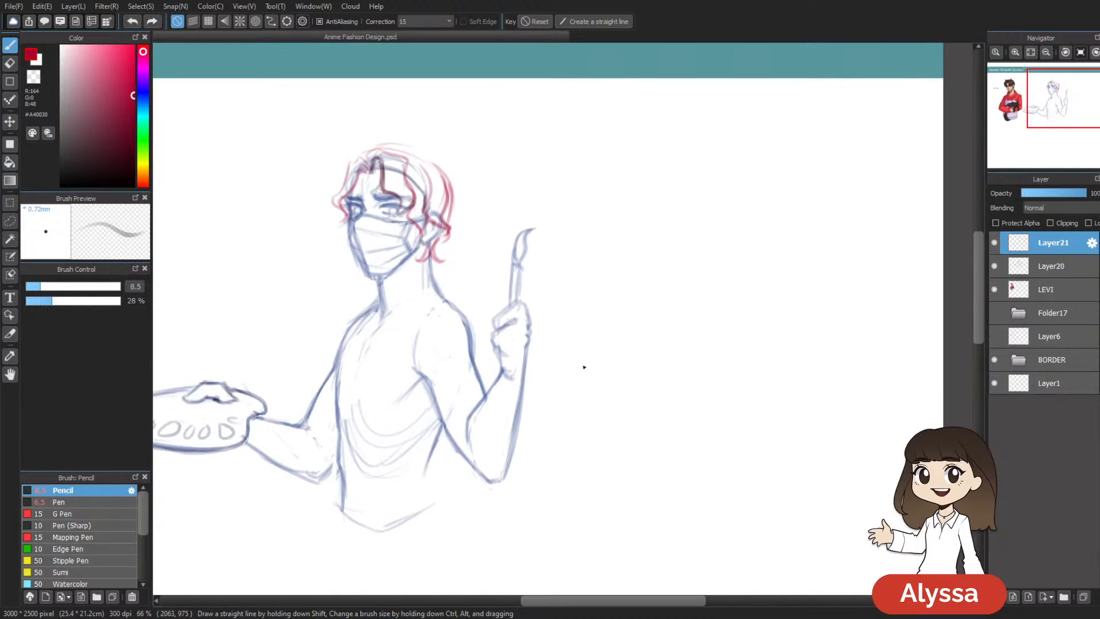
# Step: Erase the stray lines along the crown of the hair and return to the Pencil brush
pyautogui.moveTo(439, 168)
pyautogui.mouseDown()
pyautogui.moveTo(378, 145)
pyautogui.moveTo(363, 160)
pyautogui.moveTo(388, 147)
pyautogui.moveTo(426, 159)
pyautogui.moveTo(457, 192)
pyautogui.moveTo(444, 240)
pyautogui.mouseUp()
pyautogui.hotkey('ctrl', 'z')
pyautogui.press('e')
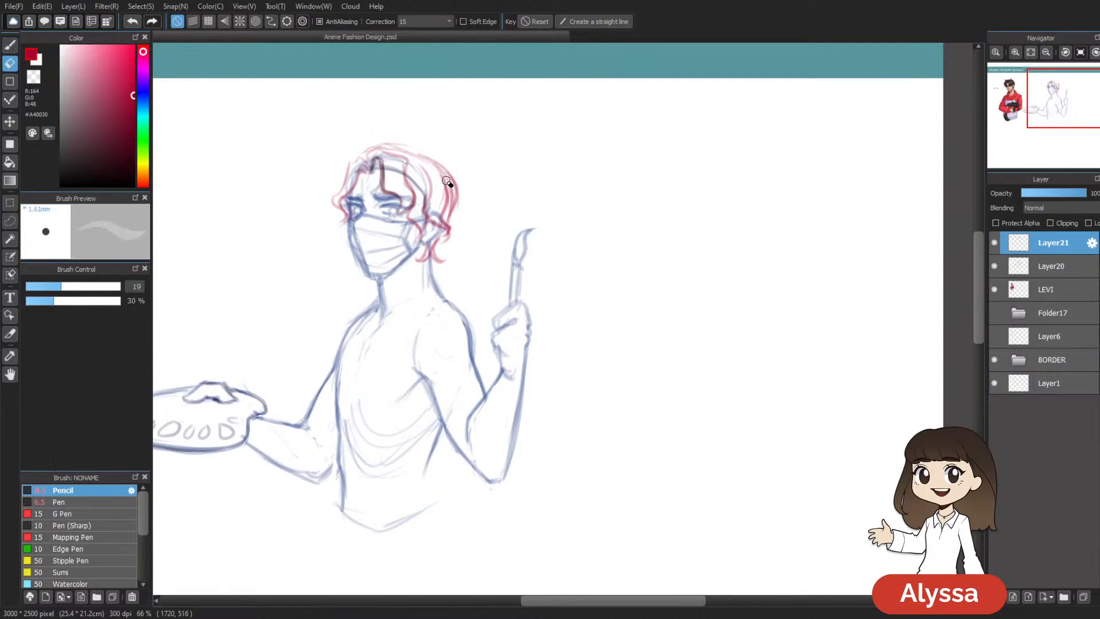
pyautogui.moveTo(380, 143)
pyautogui.mouseDown()
pyautogui.moveTo(407, 143)
pyautogui.moveTo(395, 147)
pyautogui.mouseUp()
pyautogui.press('b')
# Step: Draw wavy strands with outward-flicked tips down the side of the face opposite the visible ear
pyautogui.moveTo(584, 328); pyautogui.dragTo(563, 307)
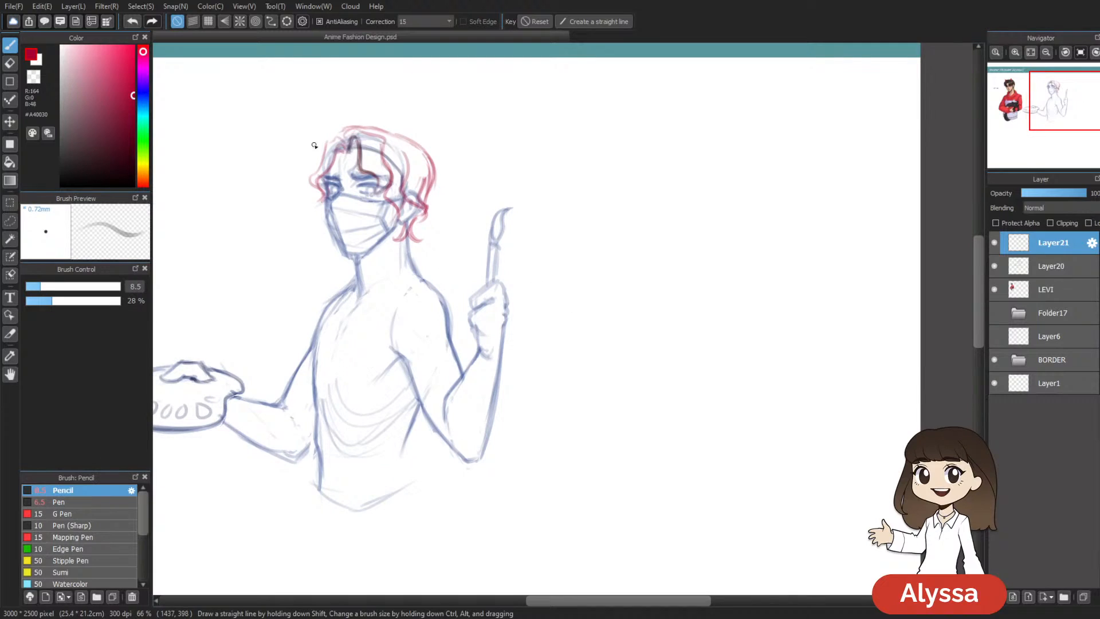
pyautogui.moveTo(334, 130)
pyautogui.mouseDown()
pyautogui.moveTo(308, 175)
pyautogui.moveTo(321, 219)
pyautogui.mouseUp()
pyautogui.hotkey('ctrl', 'z')
pyautogui.hotkey('ctrl', 'z')
pyautogui.hotkey('ctrl', 'z')
pyautogui.hotkey('ctrl', 'z')
pyautogui.moveTo(344, 137)
pyautogui.mouseDown()
pyautogui.moveTo(310, 189)
pyautogui.moveTo(297, 188)
pyautogui.moveTo(316, 191)
pyautogui.moveTo(316, 225)
pyautogui.mouseUp()
pyautogui.moveTo(567, 221)
pyautogui.mouseDown()
pyautogui.moveTo(547, 191)
pyautogui.moveTo(539, 202)
pyautogui.mouseUp()
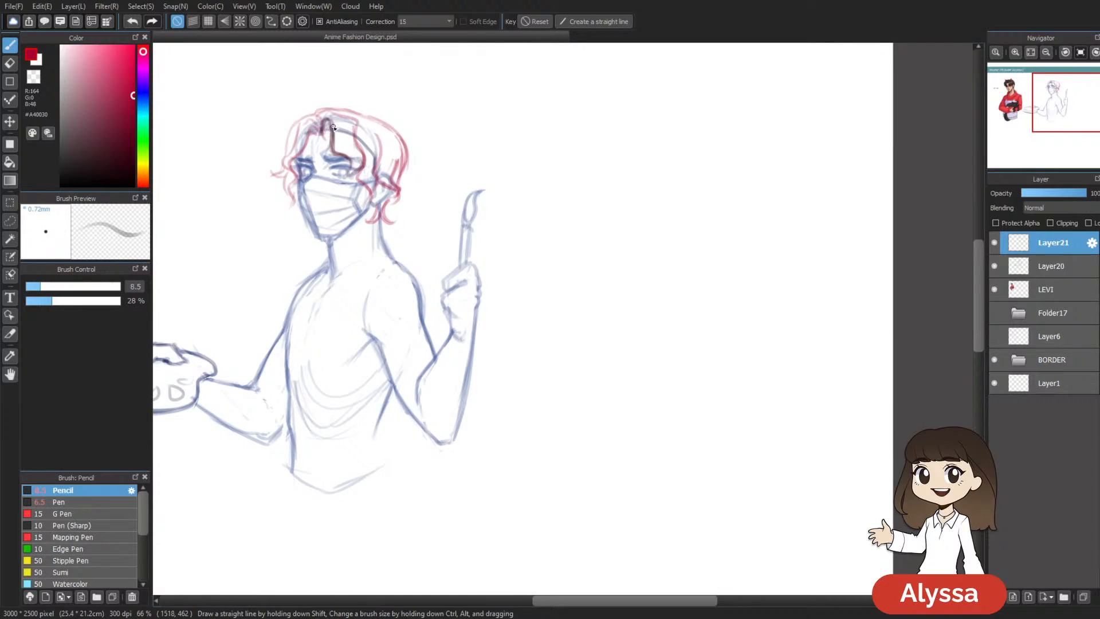
# Step: Undo the last hair strokes and reinforce the parting at the top of the forehead
pyautogui.hotkey('ctrl', 'z')
pyautogui.hotkey('ctrl', 'z')
pyautogui.moveTo(322, 133); pyautogui.dragTo(329, 127)
pyautogui.moveTo(498, 221); pyautogui.dragTo(487, 204)
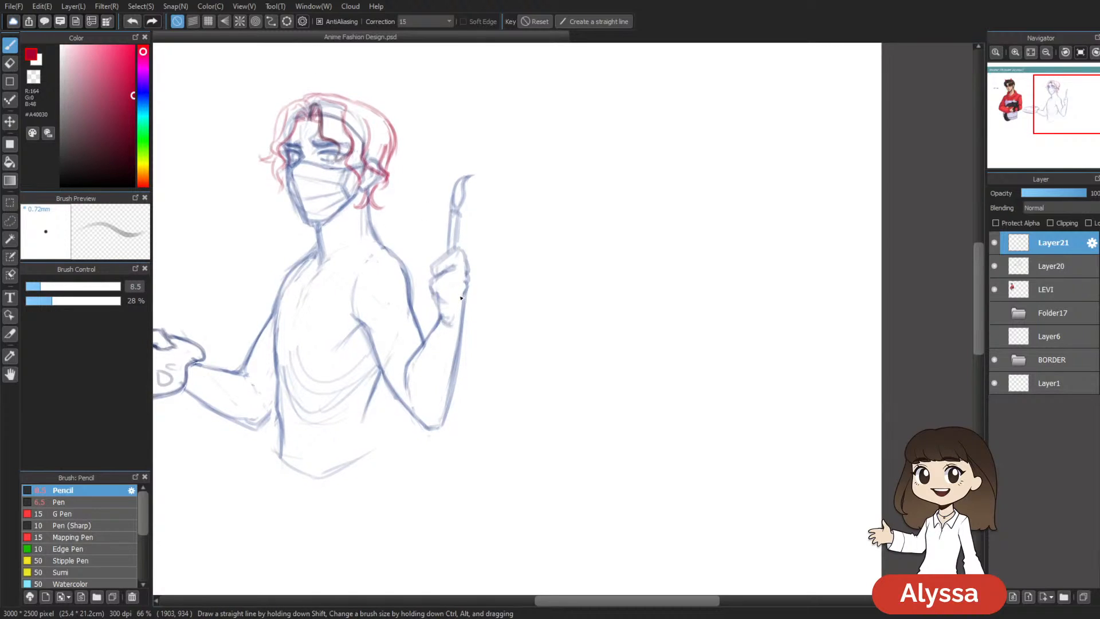
pyautogui.hotkey('ctrl', 't')
pyautogui.press('Escape')
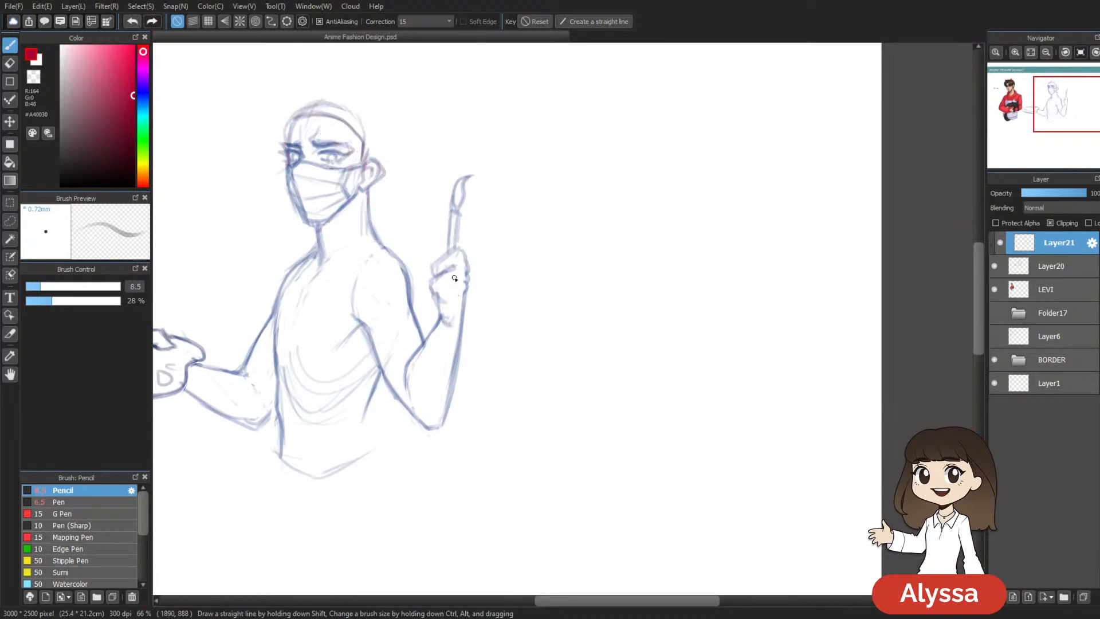
pyautogui.hotkey('ctrl', 't')
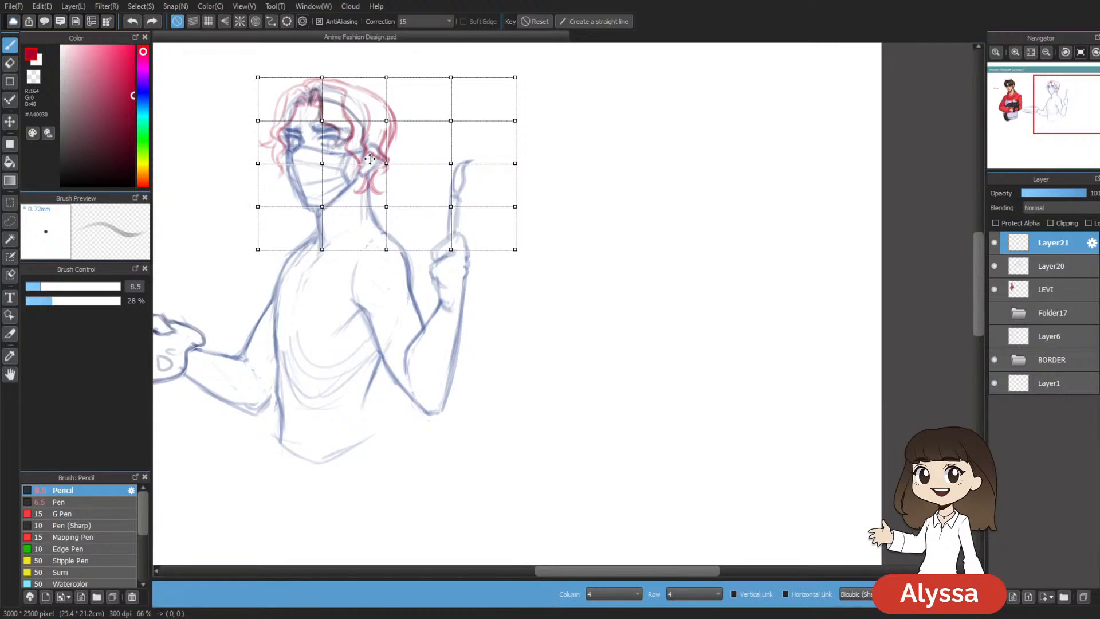
pyautogui.press('Escape')
pyautogui.click(995, 243)
pyautogui.click(995, 244)
pyautogui.moveTo(481, 189); pyautogui.dragTo(525, 225)
# Step: Scale the whole hair sketch down slightly and shift it to sit closer on the head
pyautogui.hotkey('ctrl', 't')
pyautogui.moveTo(560, 303); pyautogui.dragTo(551, 293)
pyautogui.moveTo(501, 262); pyautogui.dragTo(499, 265)
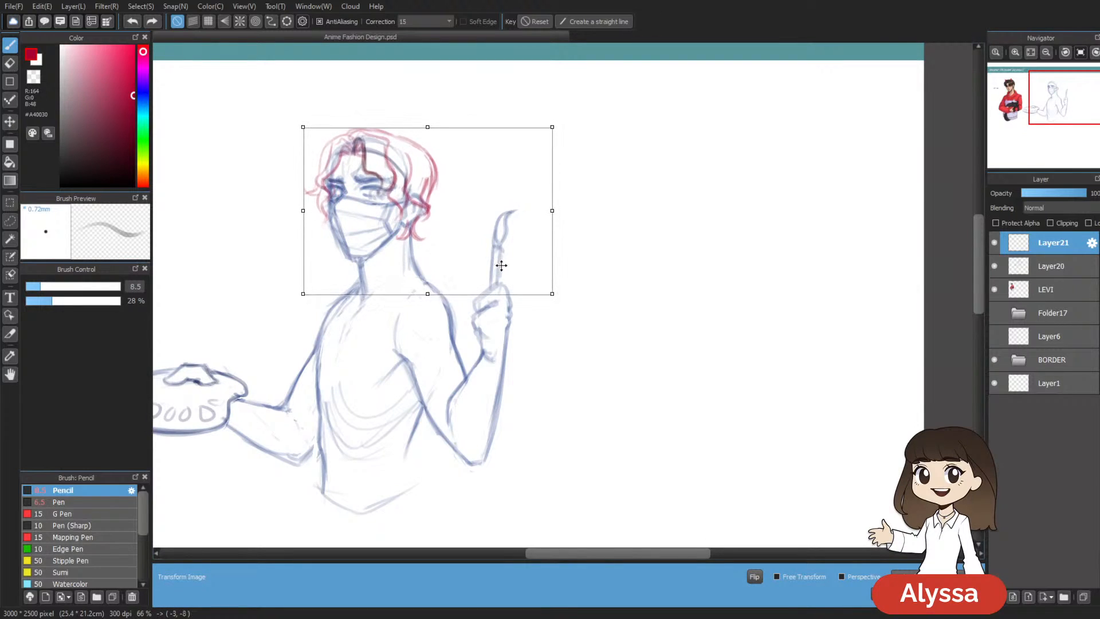
pyautogui.moveTo(624, 256); pyautogui.dragTo(621, 263)
pyautogui.press('Return')
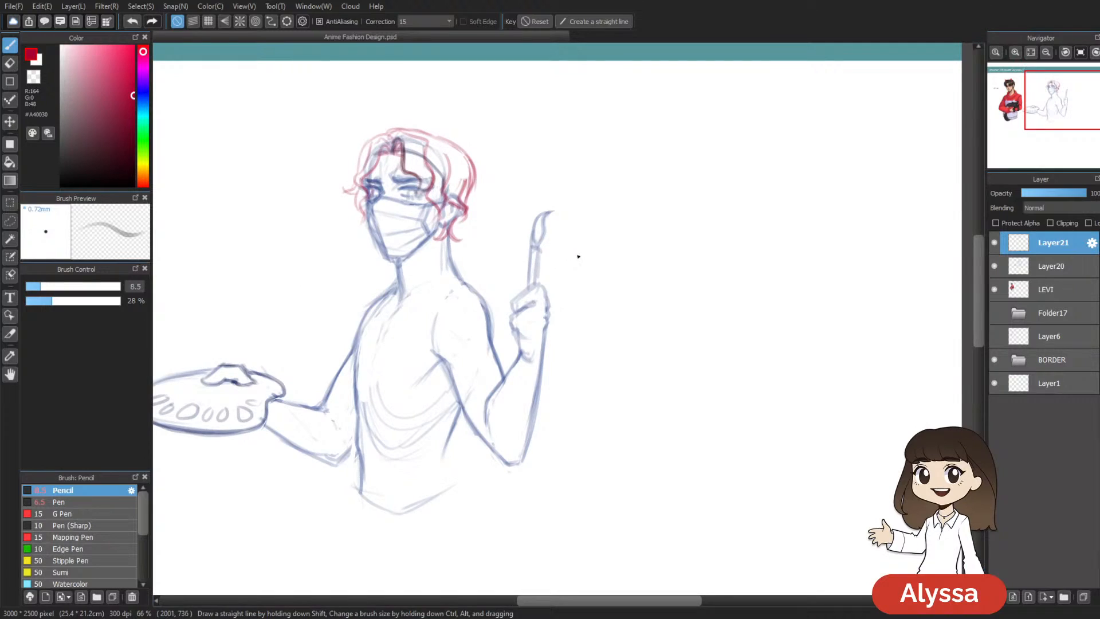
# Step: Add volume strokes to the hair beside the temple opposite the ear
pyautogui.moveTo(371, 145)
pyautogui.mouseDown()
pyautogui.moveTo(349, 176)
pyautogui.moveTo(361, 187)
pyautogui.moveTo(348, 176)
pyautogui.moveTo(363, 189)
pyautogui.moveTo(351, 196)
pyautogui.mouseUp()
pyautogui.hotkey('ctrl', 'z')
pyautogui.moveTo(477, 102); pyautogui.dragTo(453, 77)
pyautogui.moveTo(369, 125); pyautogui.dragTo(350, 106)
pyautogui.moveTo(453, 115); pyautogui.dragTo(441, 114)
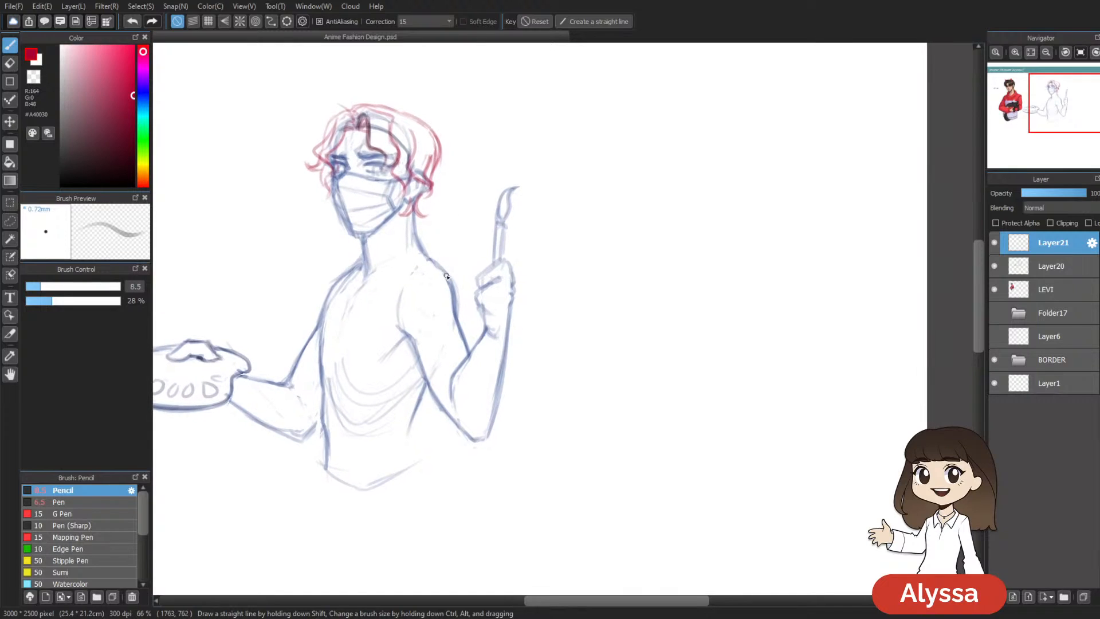
# Step: Add inner strand lines across the top and back of the hair
pyautogui.moveTo(357, 116); pyautogui.dragTo(339, 107)
pyautogui.moveTo(451, 117)
pyautogui.mouseDown()
pyautogui.moveTo(434, 103)
pyautogui.moveTo(374, 97)
pyautogui.moveTo(380, 132)
pyautogui.mouseUp()
pyautogui.hotkey('ctrl', 'z')
pyautogui.moveTo(513, 170); pyautogui.dragTo(497, 154)
pyautogui.moveTo(361, 91); pyautogui.dragTo(372, 129)
pyautogui.moveTo(461, 149); pyautogui.dragTo(476, 165)
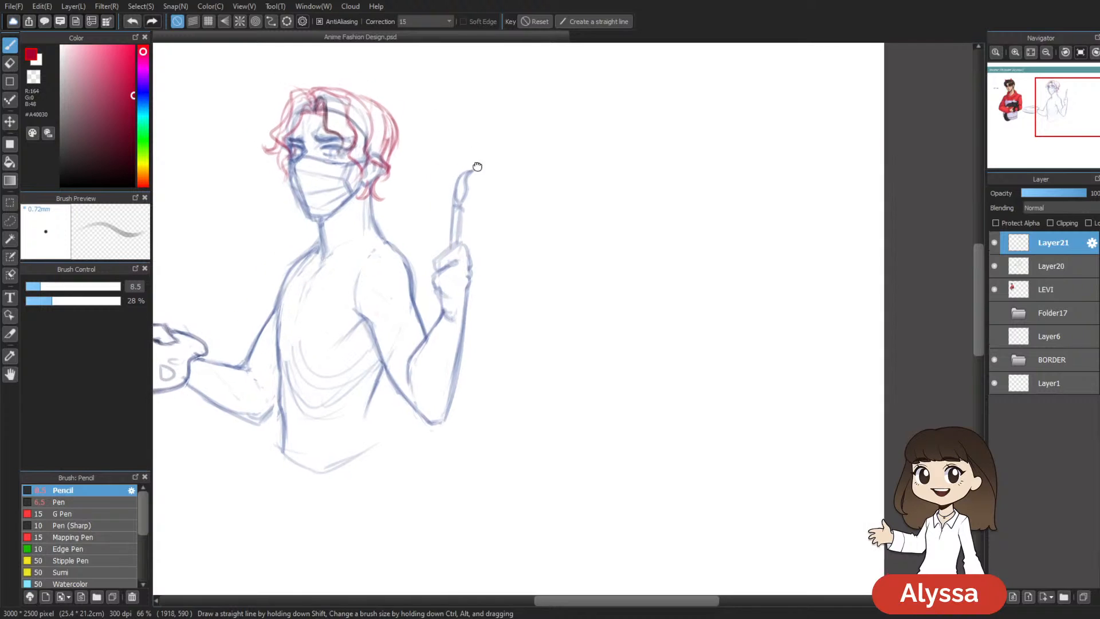
pyautogui.moveTo(402, 165); pyautogui.dragTo(410, 152)
pyautogui.moveTo(404, 331)
pyautogui.mouseDown()
pyautogui.moveTo(591, 325)
pyautogui.moveTo(577, 359)
pyautogui.mouseUp()
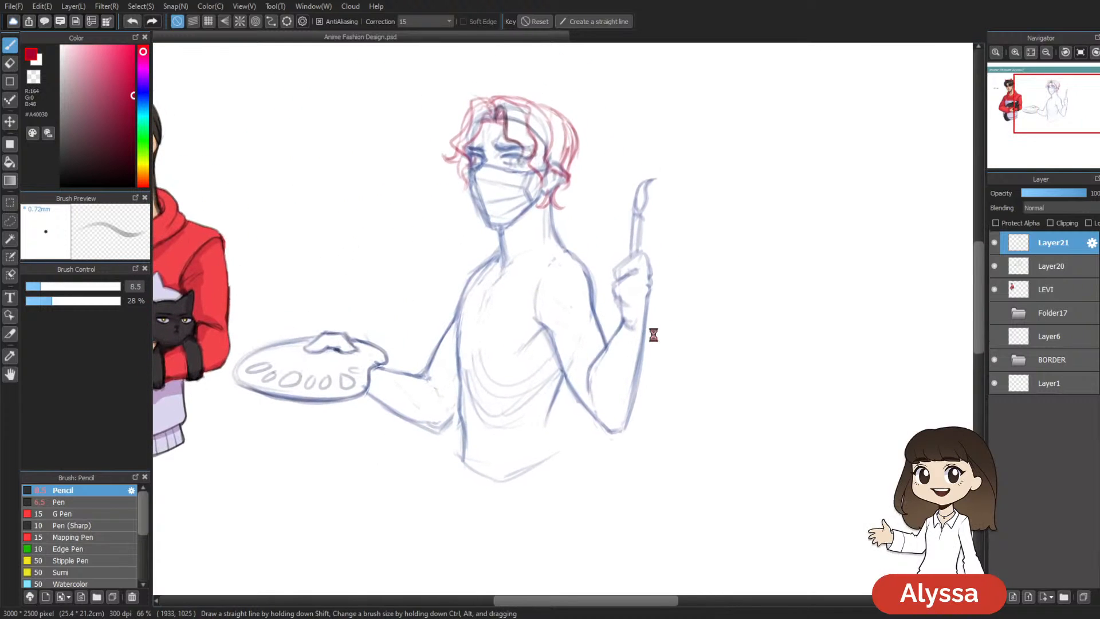
pyautogui.moveTo(756, 418)
pyautogui.mouseDown()
pyautogui.moveTo(546, 425)
pyautogui.moveTo(580, 441)
pyautogui.mouseUp()
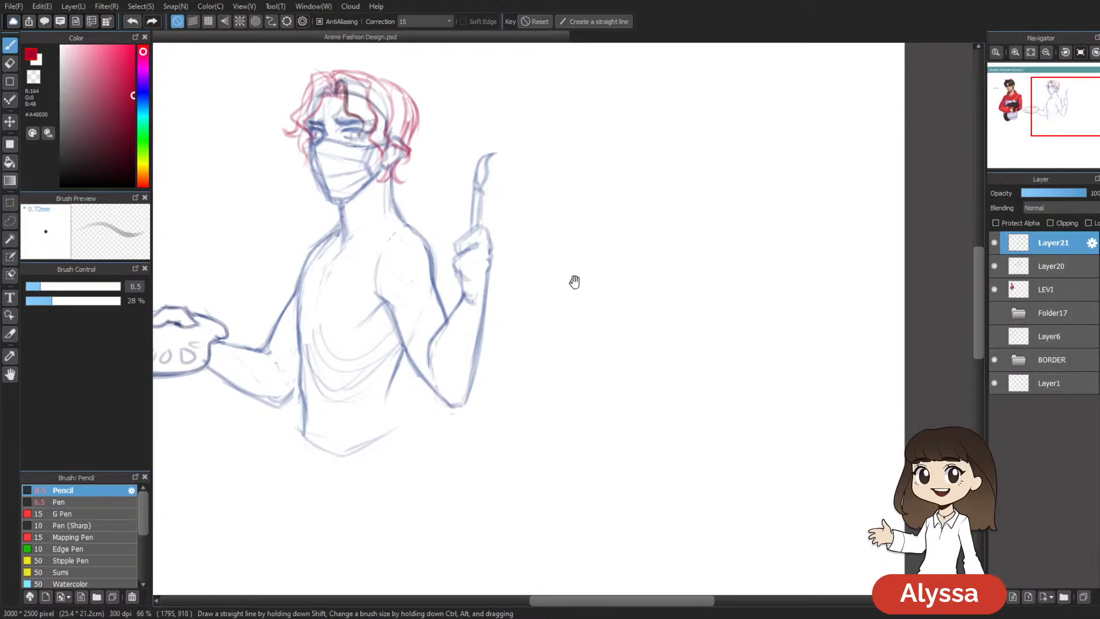
pyautogui.moveTo(555, 275); pyautogui.dragTo(530, 275)
pyautogui.moveTo(477, 404); pyautogui.dragTo(478, 425)
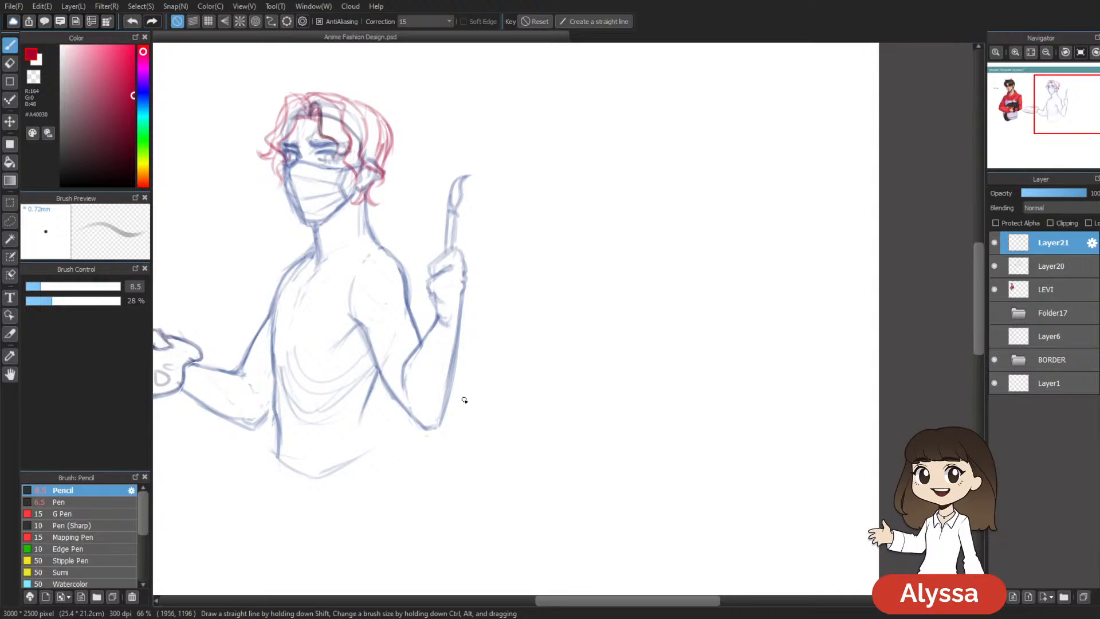
pyautogui.moveTo(712, 368); pyautogui.dragTo(761, 331)
pyautogui.click(994, 290)
pyautogui.click(995, 290)
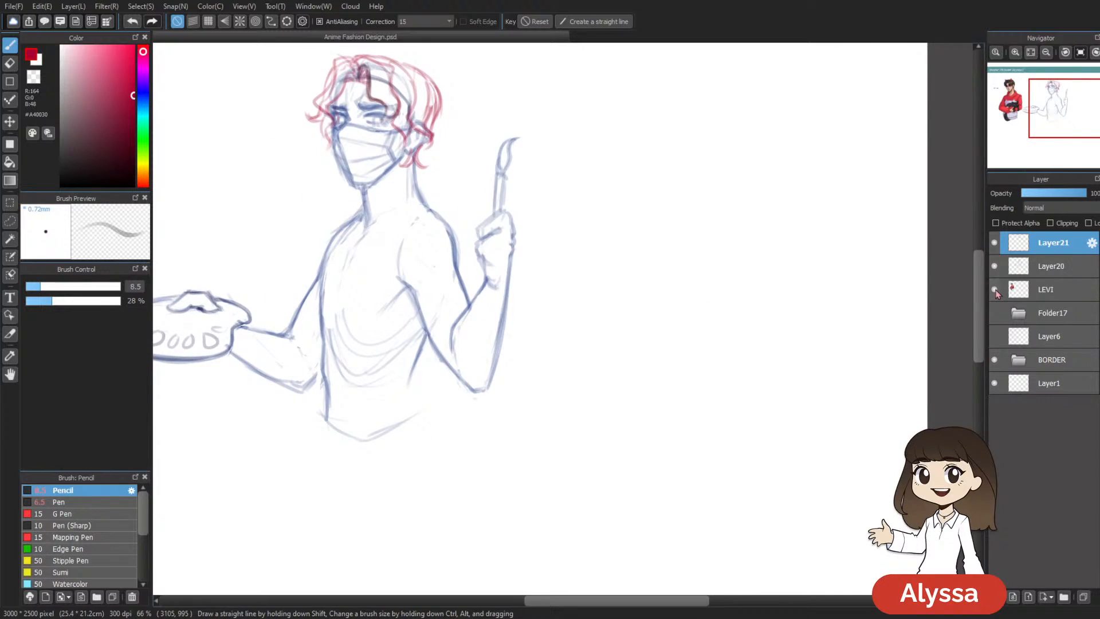
pyautogui.moveTo(597, 381); pyautogui.dragTo(670, 390)
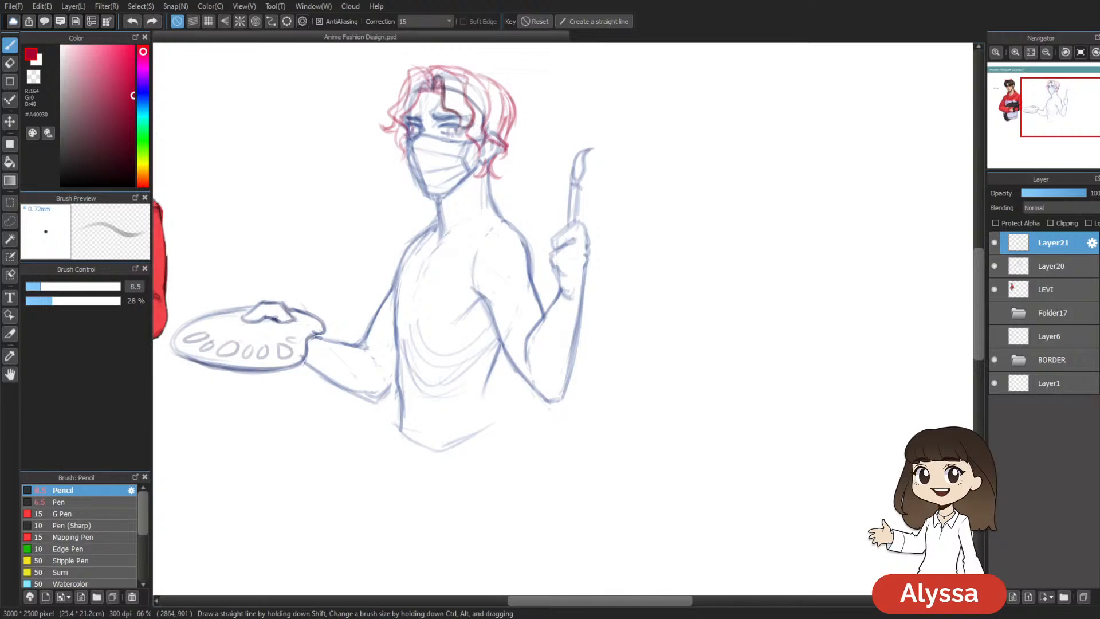
# Step: Sketch a round shirt collar around the base of the neck as two parallel curves
pyautogui.moveTo(771, 167); pyautogui.dragTo(711, 176)
pyautogui.moveTo(370, 235); pyautogui.dragTo(332, 297)
pyautogui.hotkey('ctrl', 'z')
pyautogui.hotkey('ctrl', 'z')
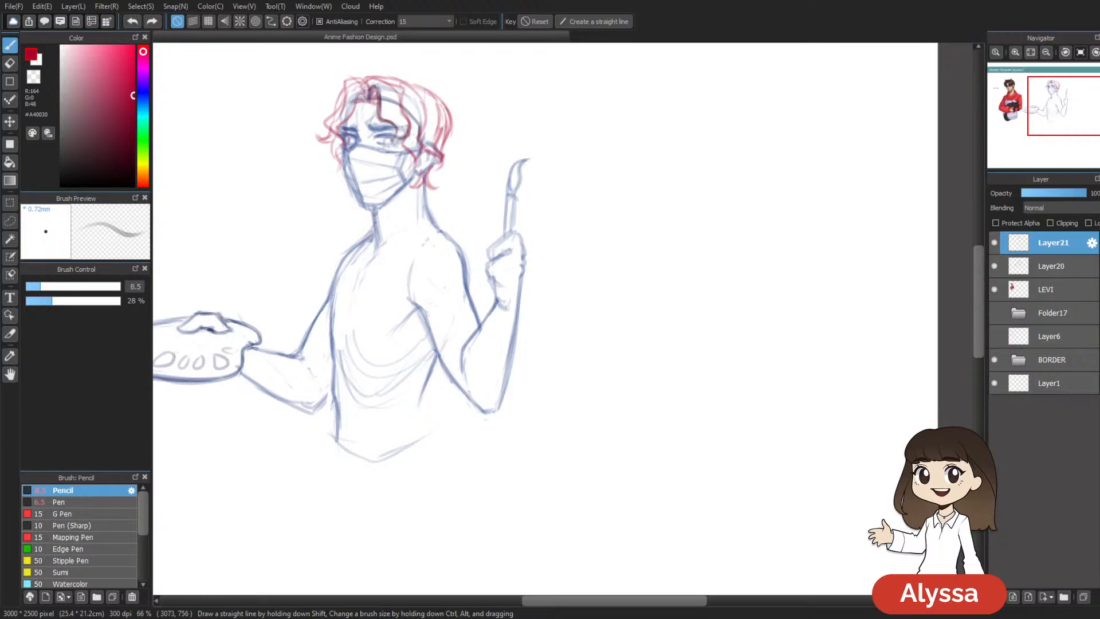
pyautogui.moveTo(375, 233)
pyautogui.mouseDown()
pyautogui.moveTo(364, 261)
pyautogui.moveTo(430, 213)
pyautogui.mouseUp()
pyautogui.hotkey('ctrl', 'z')
pyautogui.moveTo(383, 265)
pyautogui.mouseDown()
pyautogui.moveTo(433, 228)
pyautogui.moveTo(480, 226)
pyautogui.mouseUp()
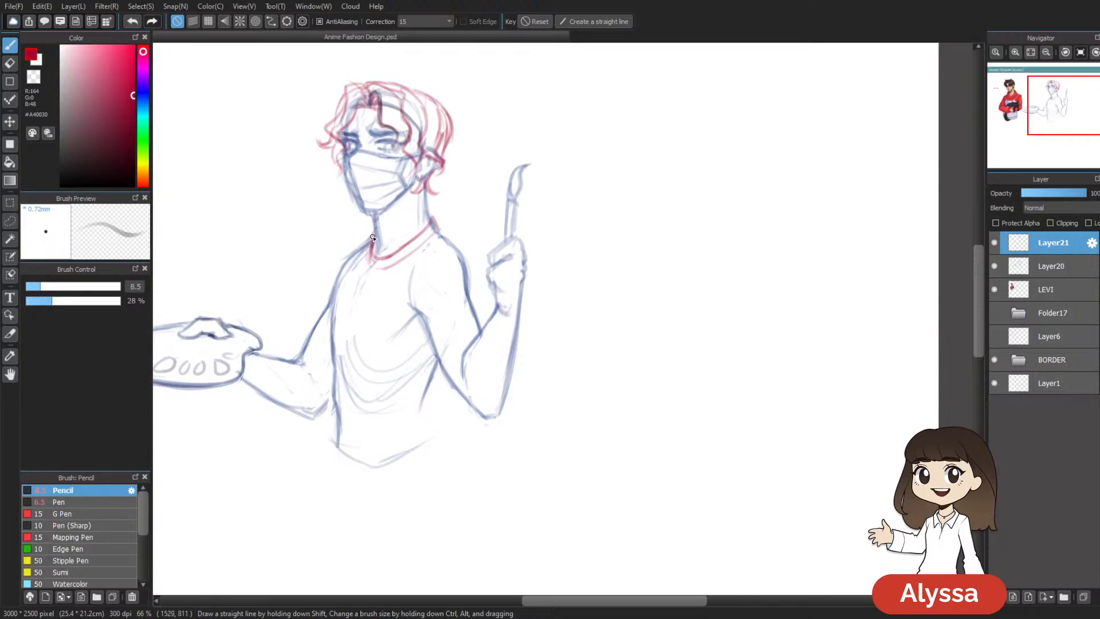
pyautogui.moveTo(416, 249); pyautogui.dragTo(436, 233)
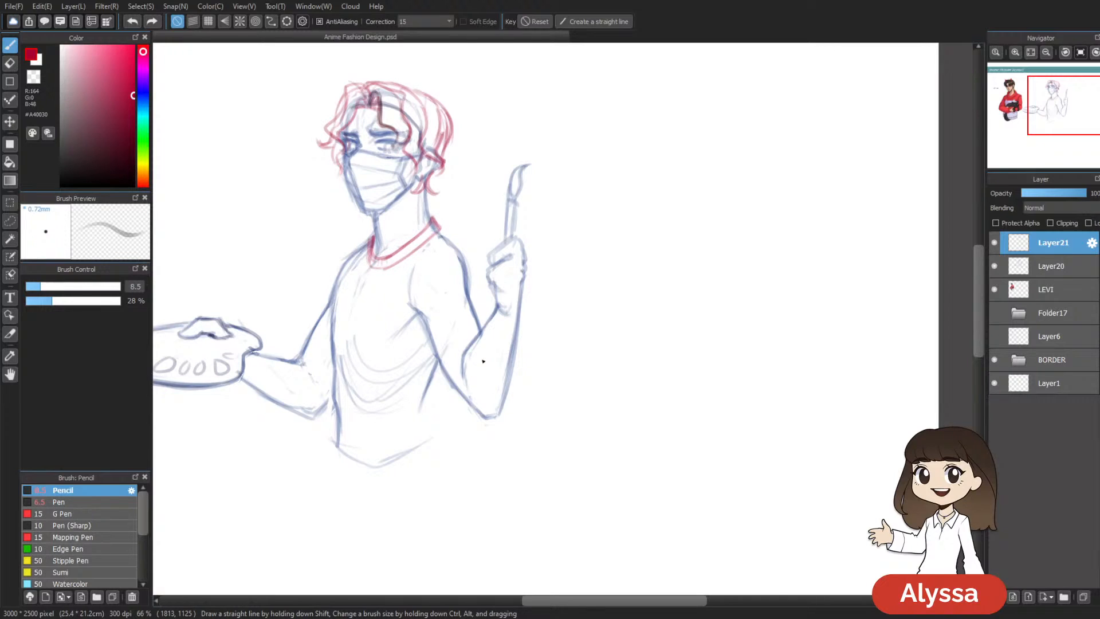
# Step: Select the collar with a freehand selection, scale it down slightly to fit the neck, and deselect
pyautogui.hotkey('ctrl', 't')
pyautogui.press('Escape')
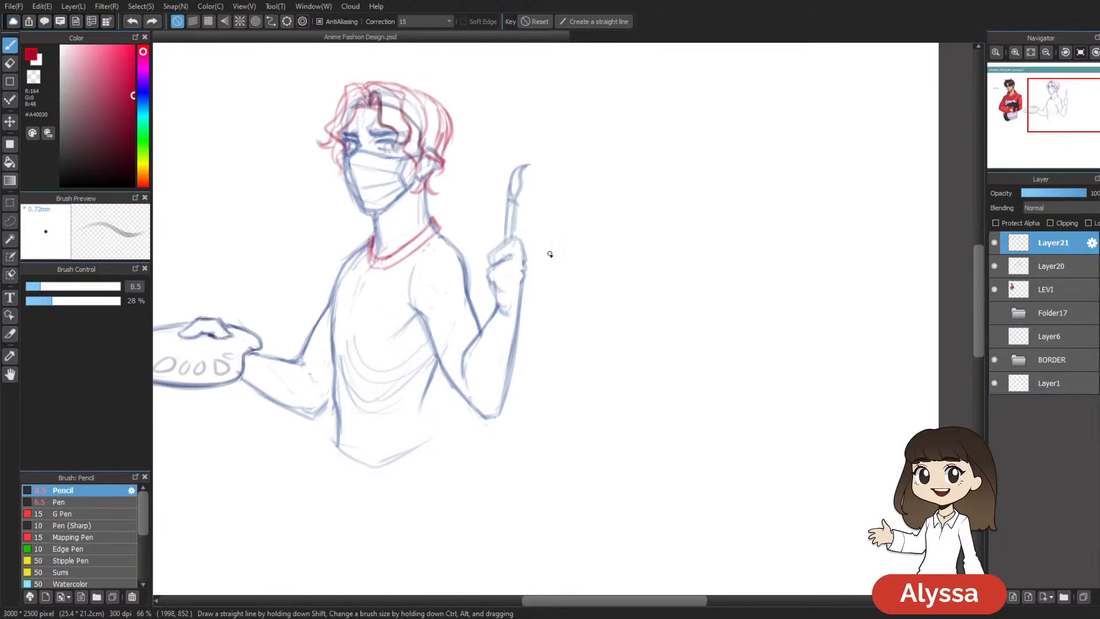
pyautogui.press('l')
pyautogui.moveTo(385, 290)
pyautogui.mouseDown()
pyautogui.moveTo(459, 214)
pyautogui.moveTo(361, 285)
pyautogui.moveTo(383, 289)
pyautogui.moveTo(453, 221)
pyautogui.moveTo(363, 235)
pyautogui.moveTo(424, 281)
pyautogui.mouseUp()
pyautogui.hotkey('ctrl', 't')
pyautogui.press('Escape')
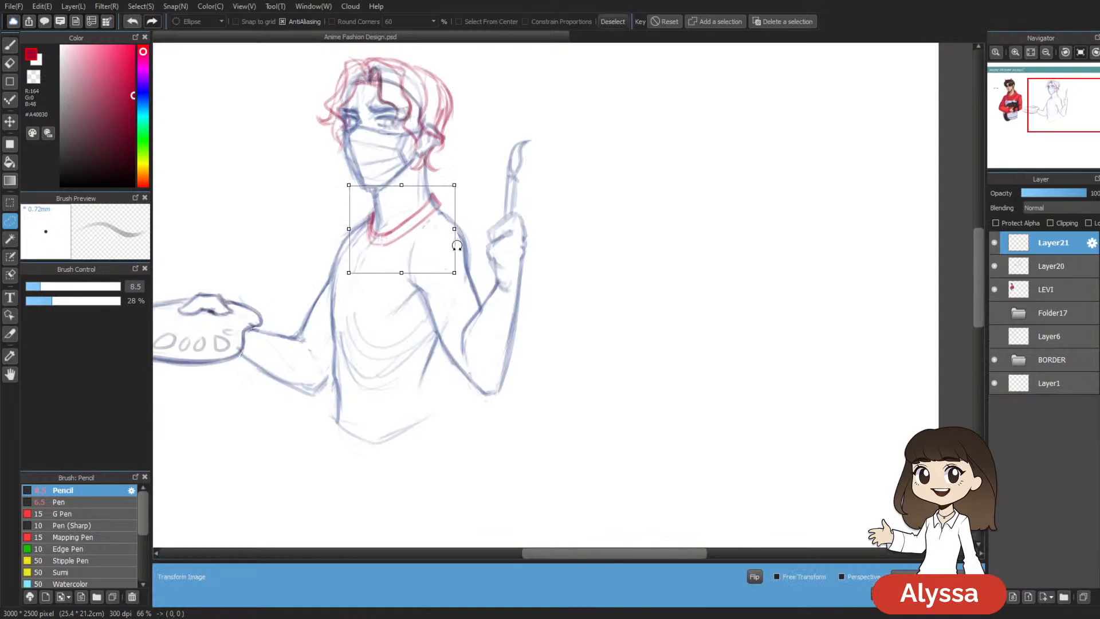
pyautogui.moveTo(436, 251); pyautogui.dragTo(434, 249)
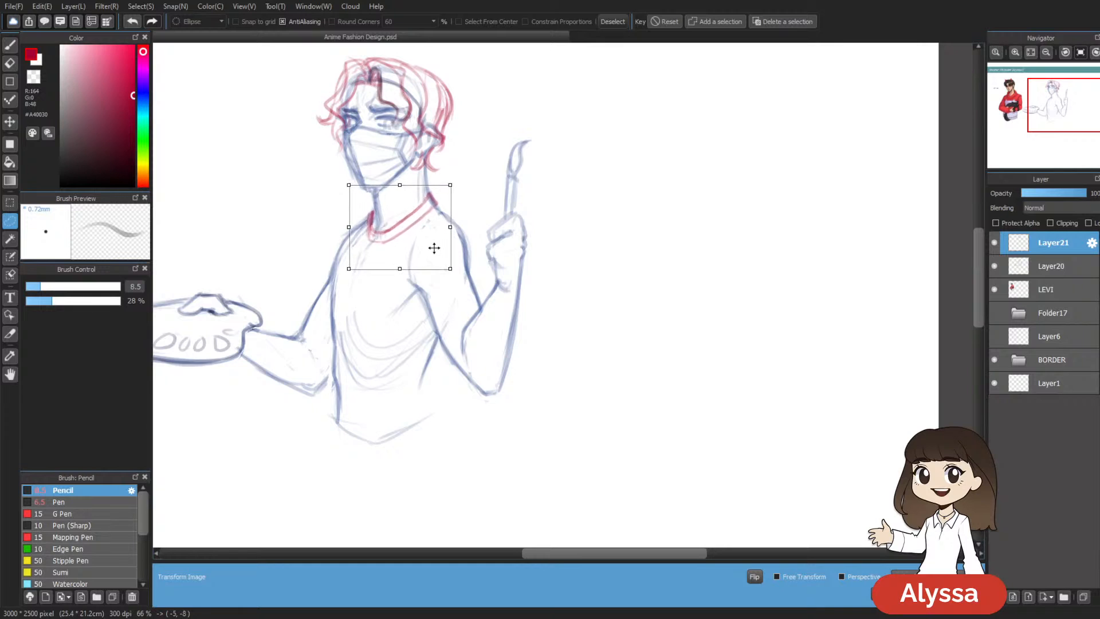
pyautogui.press('Return')
pyautogui.press('b')
pyautogui.hotkey('ctrl', 'd')
pyautogui.moveTo(543, 345)
pyautogui.mouseDown()
pyautogui.moveTo(507, 382)
pyautogui.moveTo(520, 349)
pyautogui.mouseUp()
pyautogui.moveTo(463, 383); pyautogui.dragTo(458, 366)
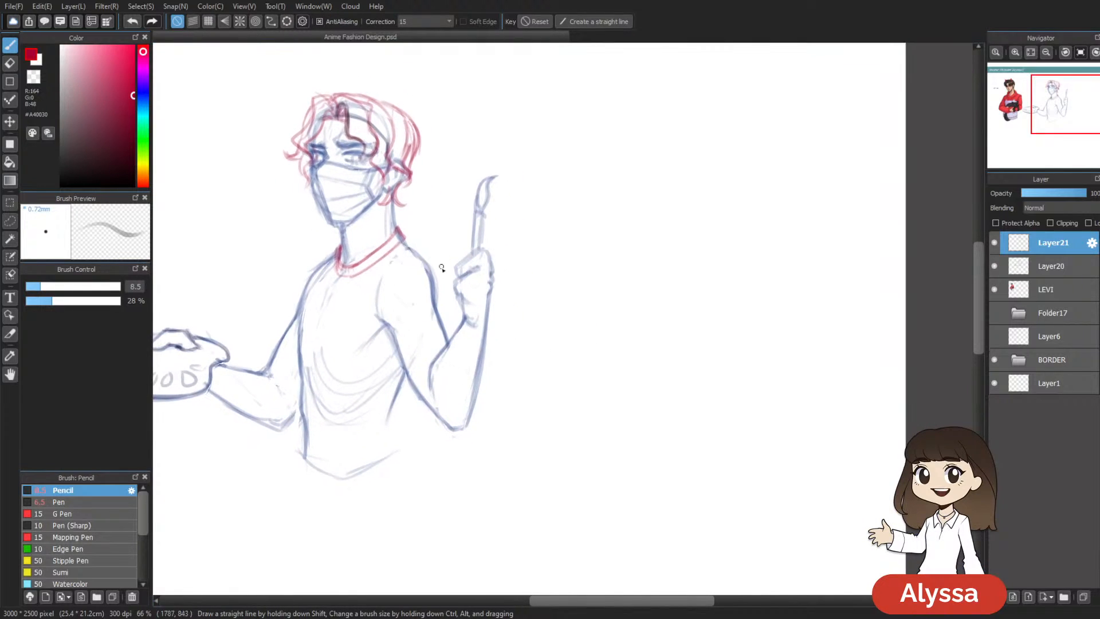
pyautogui.scroll(-2, 442, 262)
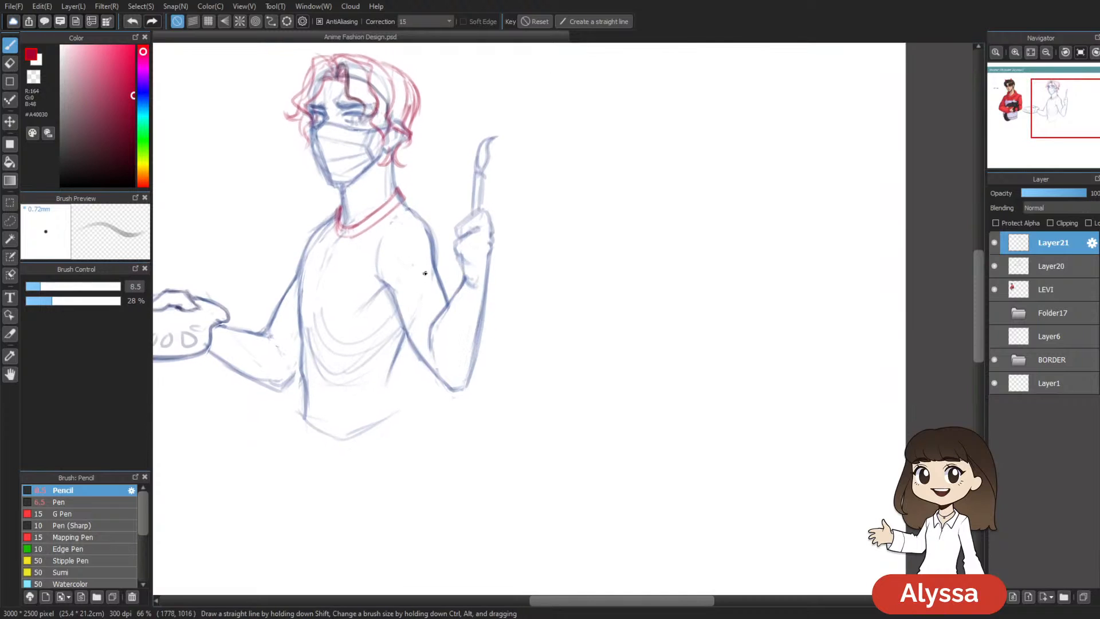
# Step: Sketch a light line down the side of the neck and check the figure with Layer21 hidden and shown
pyautogui.scroll(2, 536, 358)
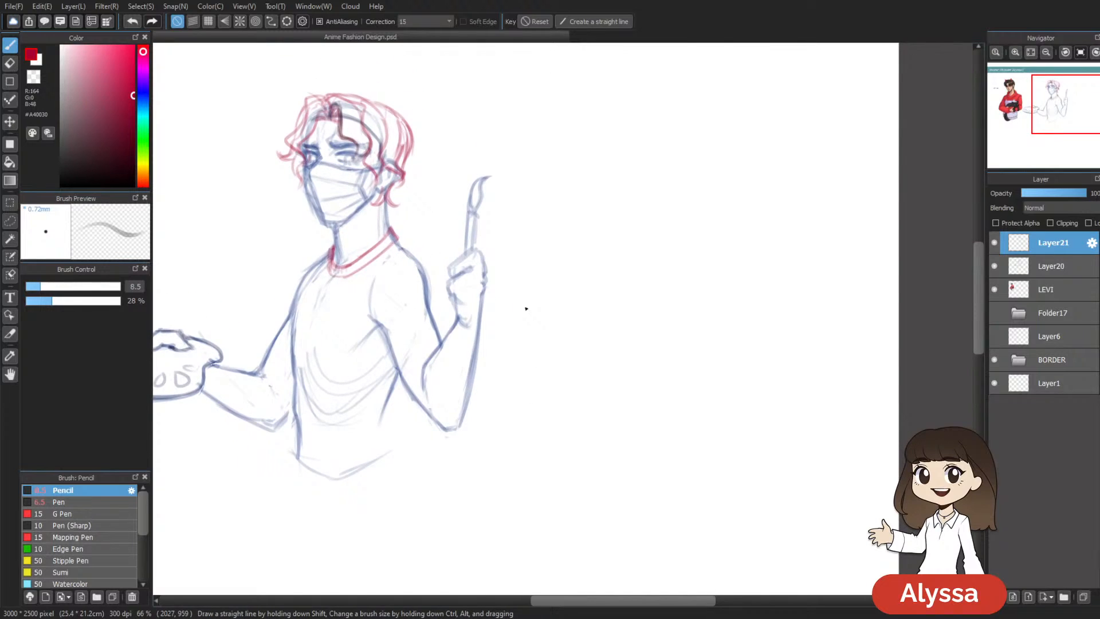
pyautogui.moveTo(372, 196); pyautogui.dragTo(364, 243)
pyautogui.hotkey('ctrl', 'z')
pyautogui.moveTo(452, 377); pyautogui.dragTo(442, 354)
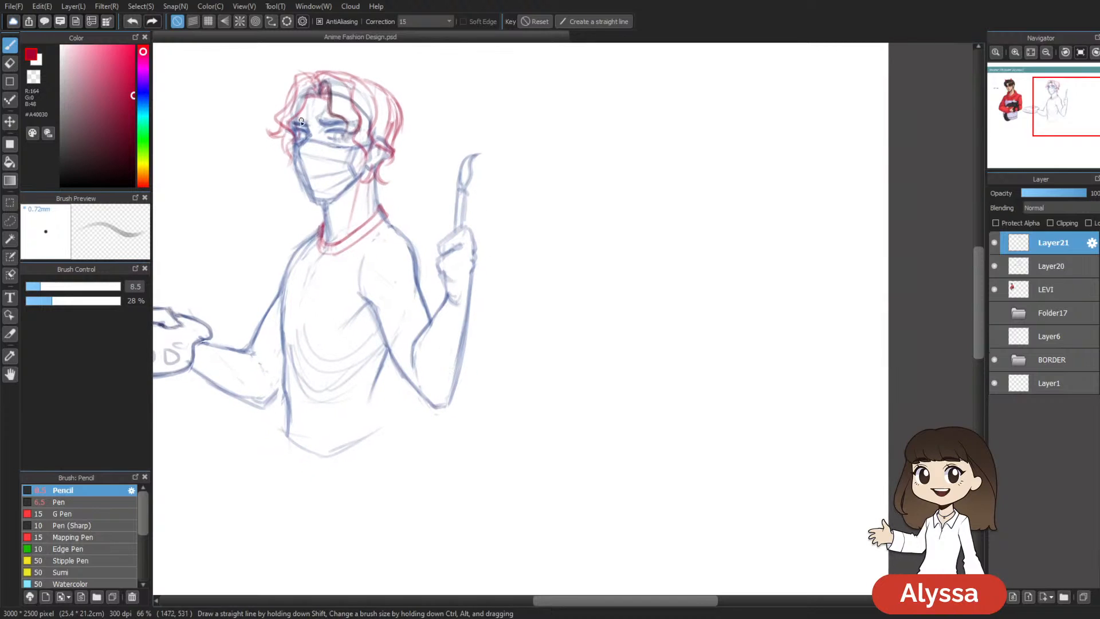
pyautogui.moveTo(648, 295); pyautogui.dragTo(642, 320)
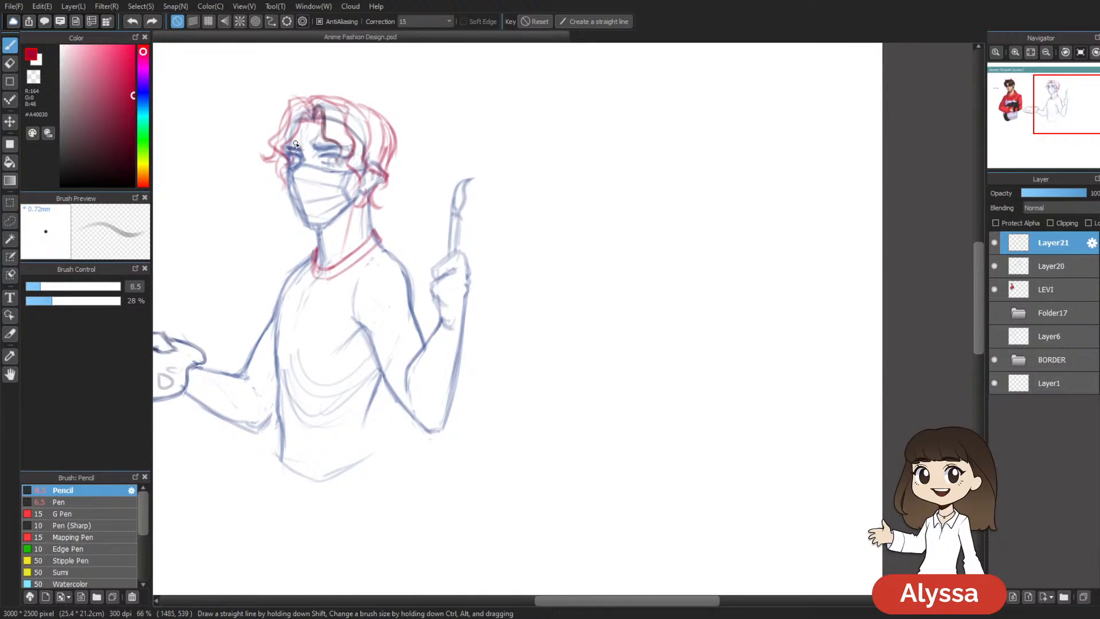
pyautogui.moveTo(402, 483); pyautogui.dragTo(399, 469)
pyautogui.click(995, 244)
pyautogui.click(994, 243)
pyautogui.click(995, 244)
pyautogui.click(994, 244)
pyautogui.moveTo(474, 460); pyautogui.dragTo(603, 470)
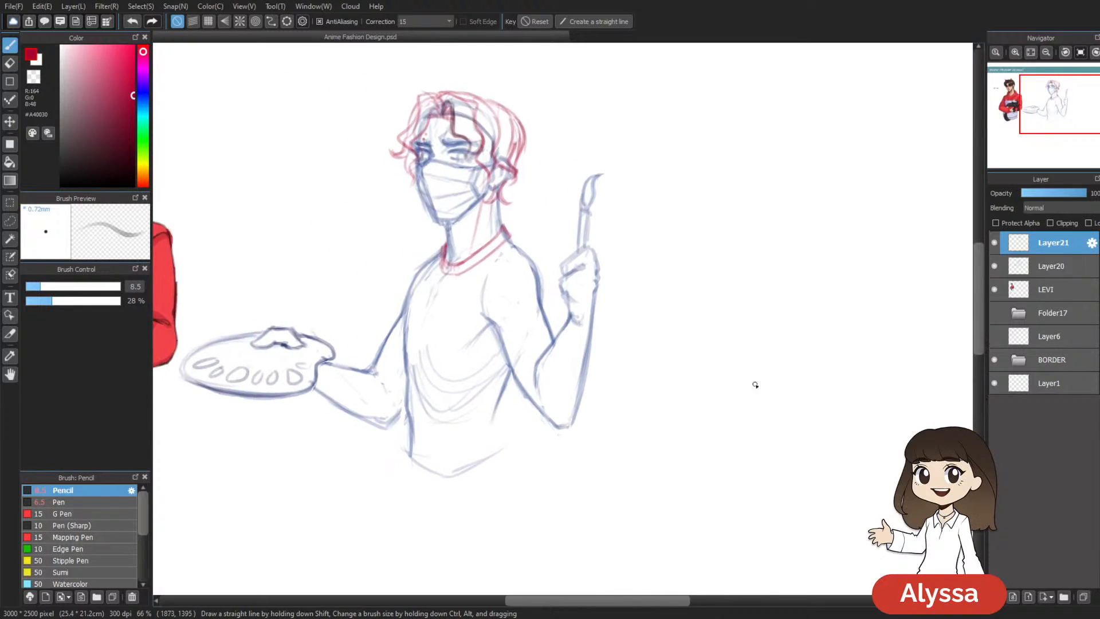
# Step: Erase the blue base-sketch lines of the head on Layer20 where they show through the red hair
pyautogui.click(1031, 265)
pyautogui.press('e')
pyautogui.moveTo(503, 148)
pyautogui.mouseDown()
pyautogui.moveTo(455, 97)
pyautogui.moveTo(481, 107)
pyautogui.moveTo(408, 112)
pyautogui.moveTo(421, 123)
pyautogui.moveTo(447, 101)
pyautogui.moveTo(473, 117)
pyautogui.mouseUp()
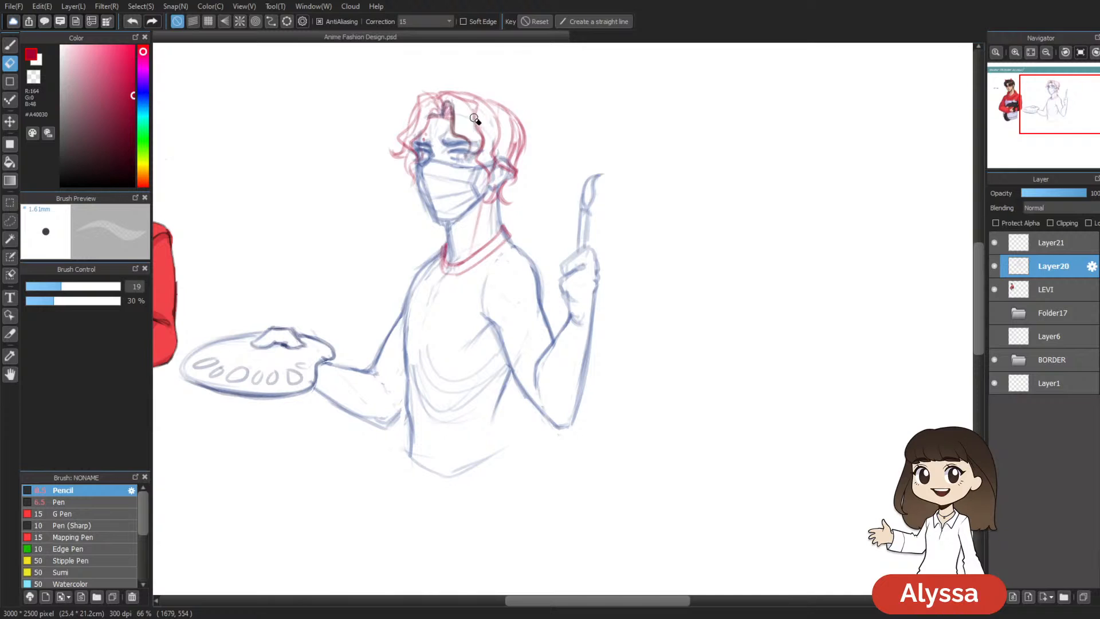
pyautogui.moveTo(633, 167); pyautogui.dragTo(571, 148)
pyautogui.moveTo(431, 168)
pyautogui.mouseDown()
pyautogui.moveTo(458, 123)
pyautogui.moveTo(447, 151)
pyautogui.moveTo(434, 109)
pyautogui.moveTo(429, 142)
pyautogui.moveTo(411, 113)
pyautogui.mouseUp()
pyautogui.hotkey('ctrl', 'z')
# Step: Add darker strand strokes to the back of the hair above the ear, and make Layer21 the active layer
pyautogui.moveTo(613, 199); pyautogui.dragTo(565, 202)
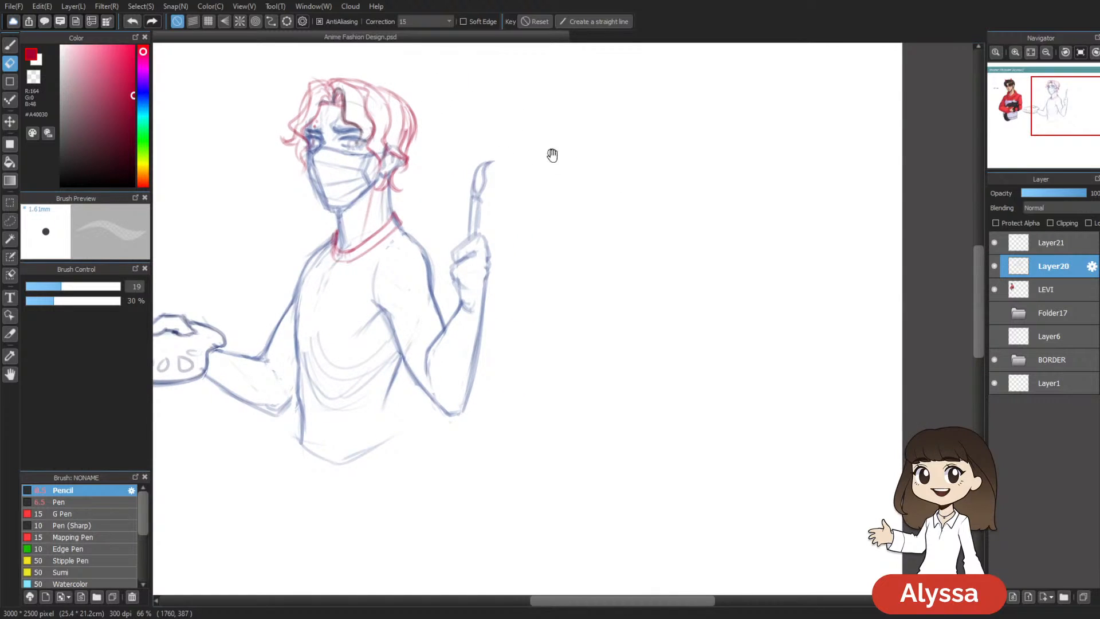
pyautogui.moveTo(542, 141); pyautogui.dragTo(534, 143)
pyautogui.moveTo(441, 210); pyautogui.dragTo(494, 235)
pyautogui.press('b')
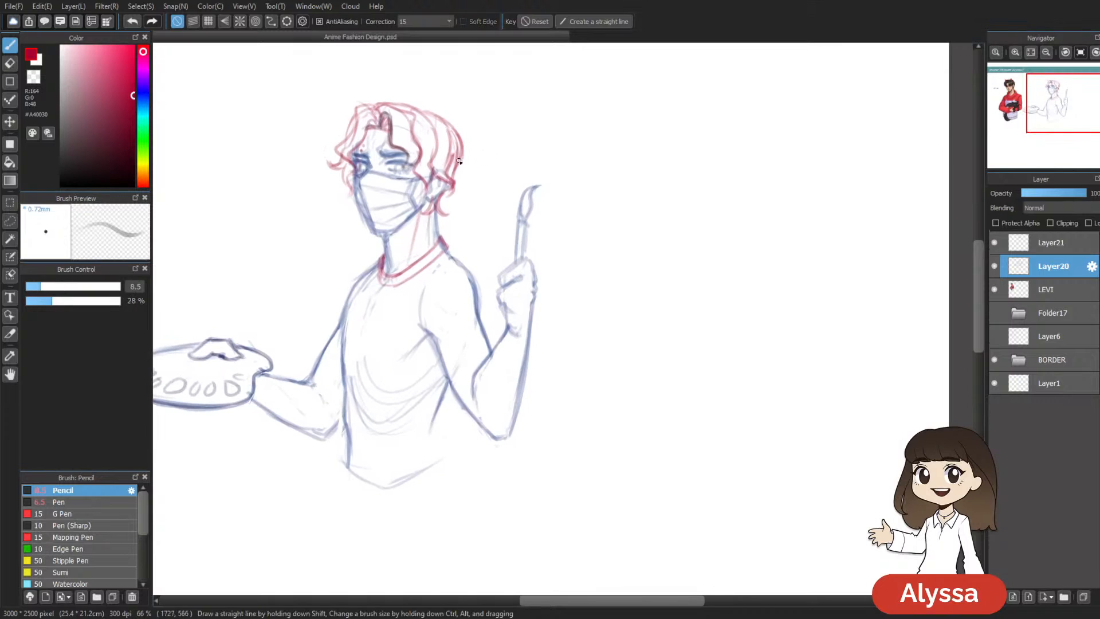
pyautogui.hotkey('ctrl', 'z')
pyautogui.hotkey('ctrl', 'z')
pyautogui.moveTo(459, 134)
pyautogui.mouseDown()
pyautogui.moveTo(466, 159)
pyautogui.moveTo(453, 187)
pyautogui.mouseUp()
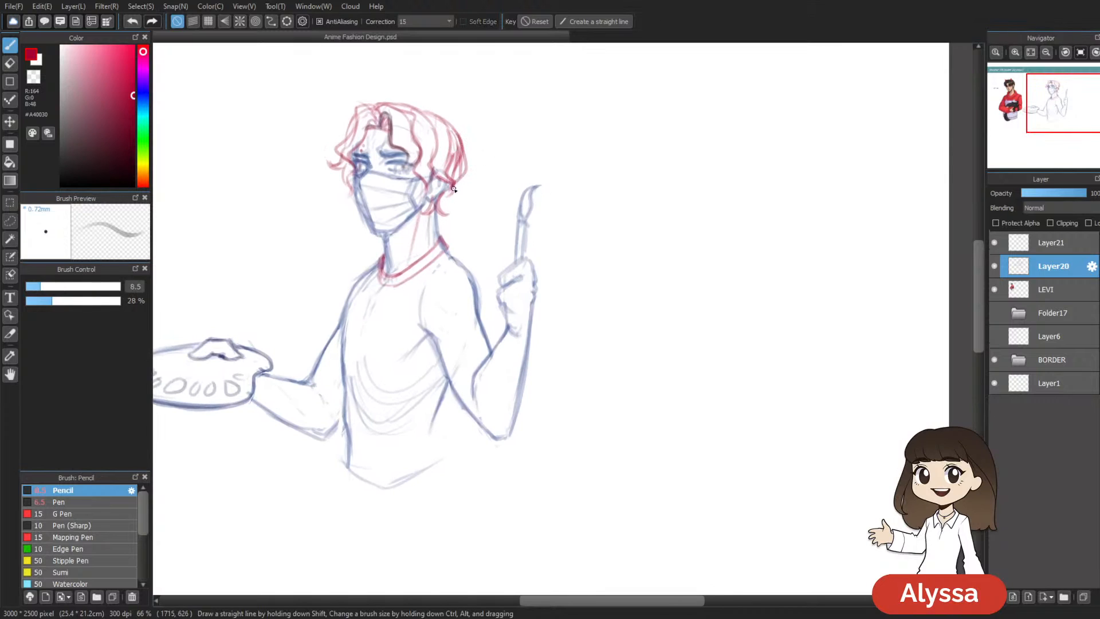
pyautogui.click(994, 250)
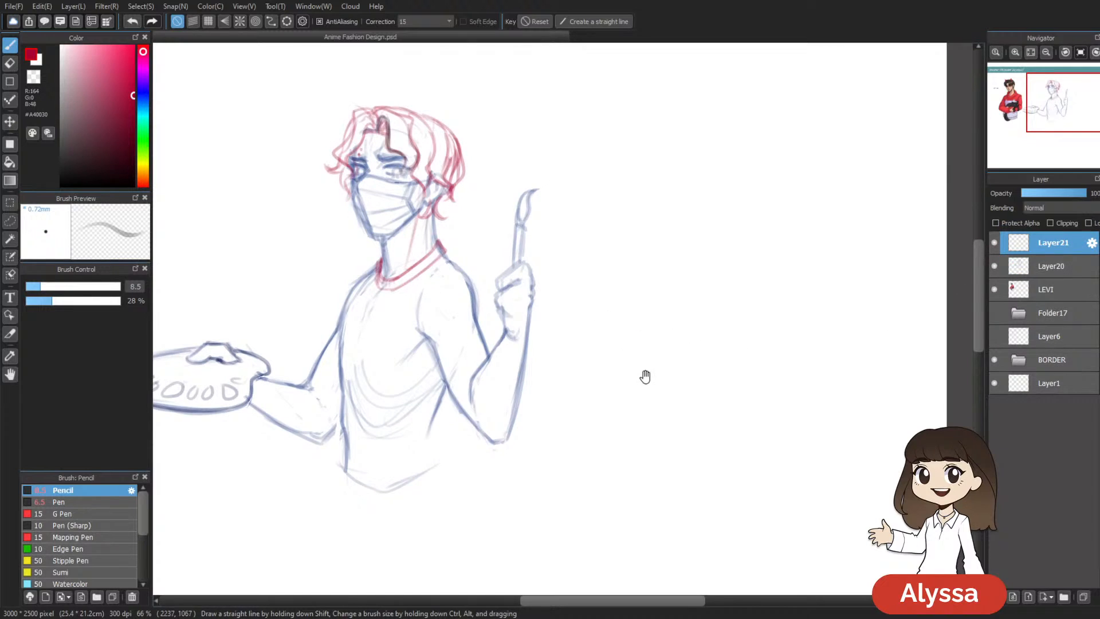
# Step: Sketch the shirt's armhole seam as a curve from the shoulder to the armpit of the arm raising the brush
pyautogui.moveTo(650, 368); pyautogui.dragTo(583, 289)
pyautogui.moveTo(533, 410); pyautogui.dragTo(559, 439)
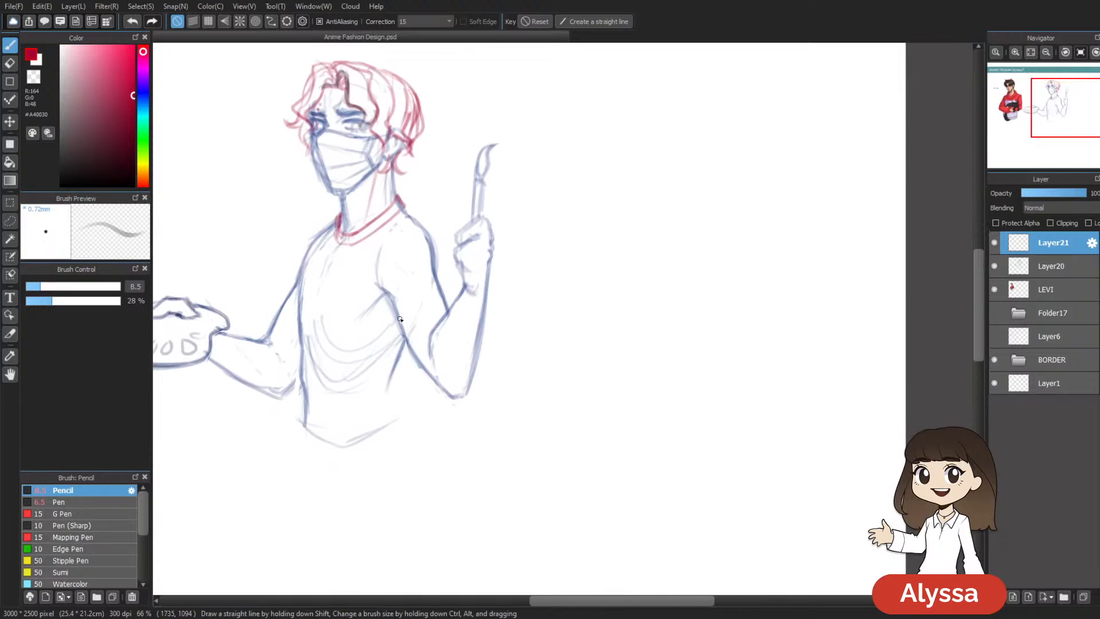
pyautogui.moveTo(390, 312); pyautogui.dragTo(403, 370)
pyautogui.hotkey('ctrl', 'z')
pyautogui.moveTo(382, 289)
pyautogui.mouseDown()
pyautogui.moveTo(430, 243)
pyautogui.moveTo(385, 284)
pyautogui.mouseUp()
pyautogui.hotkey('ctrl', 'z')
pyautogui.moveTo(427, 232); pyautogui.dragTo(437, 240)
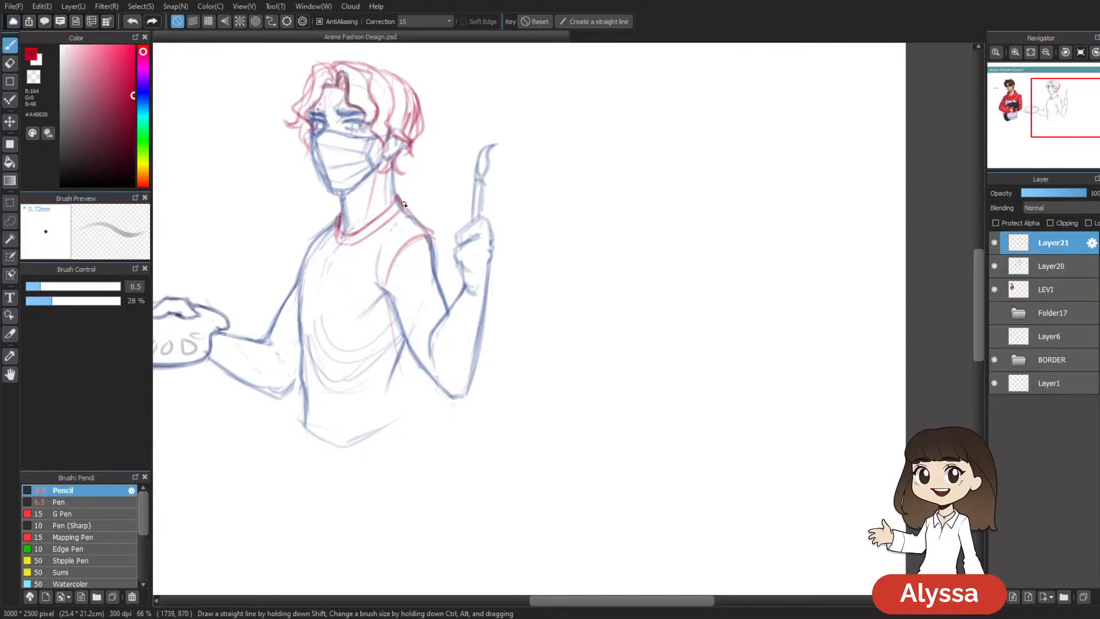
# Step: Sketch the sleeve's lower edge along the underside of the raised upper arm
pyautogui.moveTo(525, 278); pyautogui.dragTo(492, 254)
pyautogui.moveTo(354, 276); pyautogui.dragTo(365, 324)
pyautogui.hotkey('ctrl', 'z')
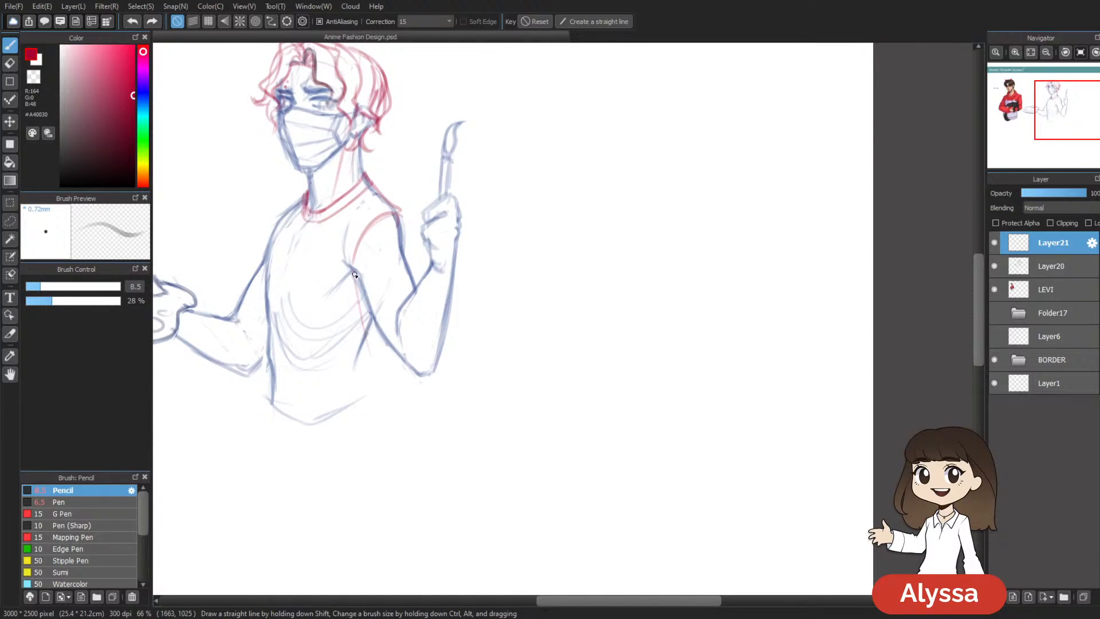
pyautogui.hotkey('ctrl', 'z')
pyautogui.moveTo(357, 285)
pyautogui.mouseDown()
pyautogui.moveTo(366, 307)
pyautogui.moveTo(413, 282)
pyautogui.mouseUp()
pyautogui.moveTo(372, 323)
pyautogui.mouseDown()
pyautogui.moveTo(413, 282)
pyautogui.moveTo(383, 299)
pyautogui.moveTo(404, 273)
pyautogui.moveTo(367, 310)
pyautogui.moveTo(416, 268)
pyautogui.moveTo(395, 306)
pyautogui.moveTo(426, 282)
pyautogui.moveTo(399, 285)
pyautogui.moveTo(371, 320)
pyautogui.mouseUp()
pyautogui.press('e')
pyautogui.press('b')
# Step: Sketch the raised arm's outer sleeve edge and the curved hem above the elbow
pyautogui.moveTo(493, 387)
pyautogui.mouseDown()
pyautogui.moveTo(545, 375)
pyautogui.moveTo(542, 415)
pyautogui.moveTo(526, 404)
pyautogui.moveTo(514, 443)
pyautogui.mouseUp()
pyautogui.hotkey('ctrl', 'z')
pyautogui.moveTo(428, 238)
pyautogui.mouseDown()
pyautogui.moveTo(437, 275)
pyautogui.moveTo(403, 355)
pyautogui.moveTo(417, 297)
pyautogui.moveTo(422, 321)
pyautogui.mouseUp()
pyautogui.press('e')
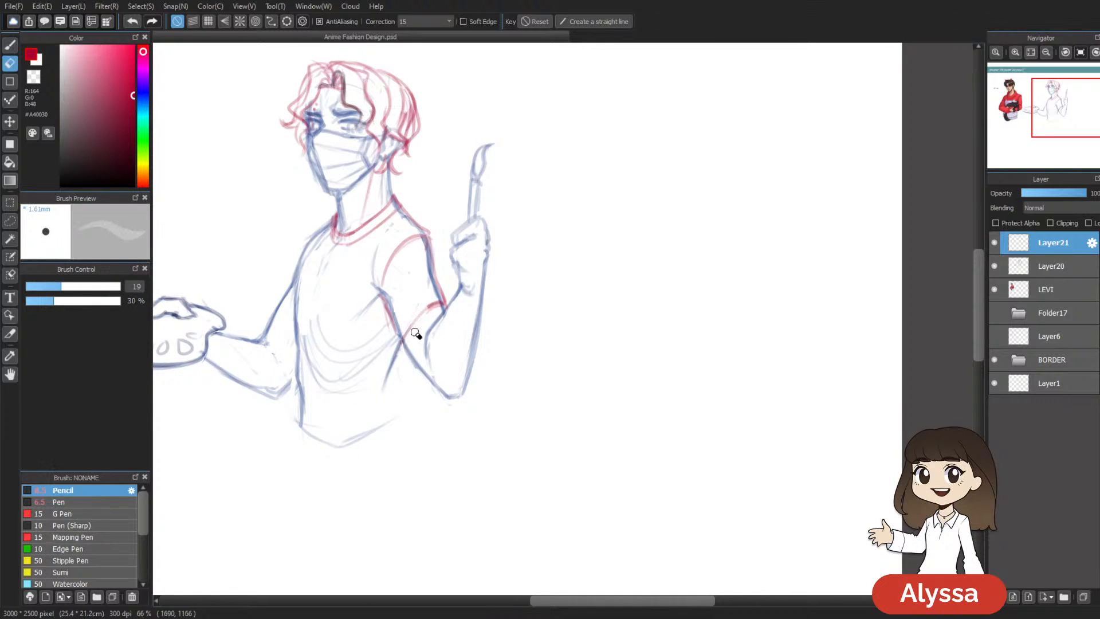
pyautogui.press('b')
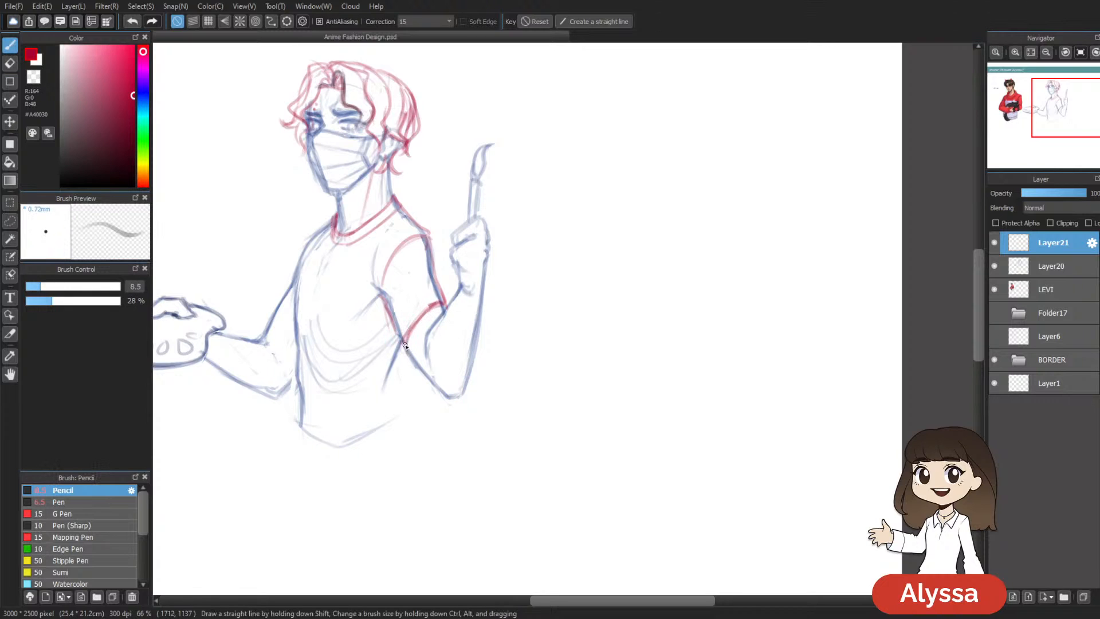
# Step: Set the brush opacity to 100% and handwrite "SAKUSA - HQ!!" in the empty space beside the head
pyautogui.moveTo(521, 364); pyautogui.dragTo(705, 367)
pyautogui.moveTo(506, 285); pyautogui.dragTo(510, 329)
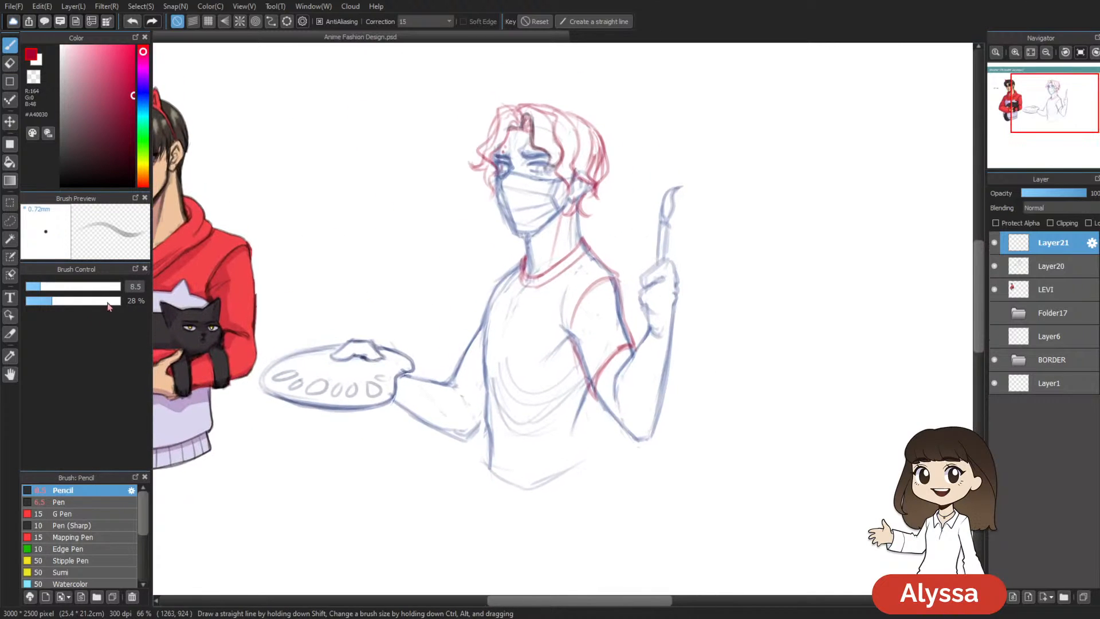
pyautogui.moveTo(108, 302); pyautogui.dragTo(122, 301)
pyautogui.scroll(2, 335, 252)
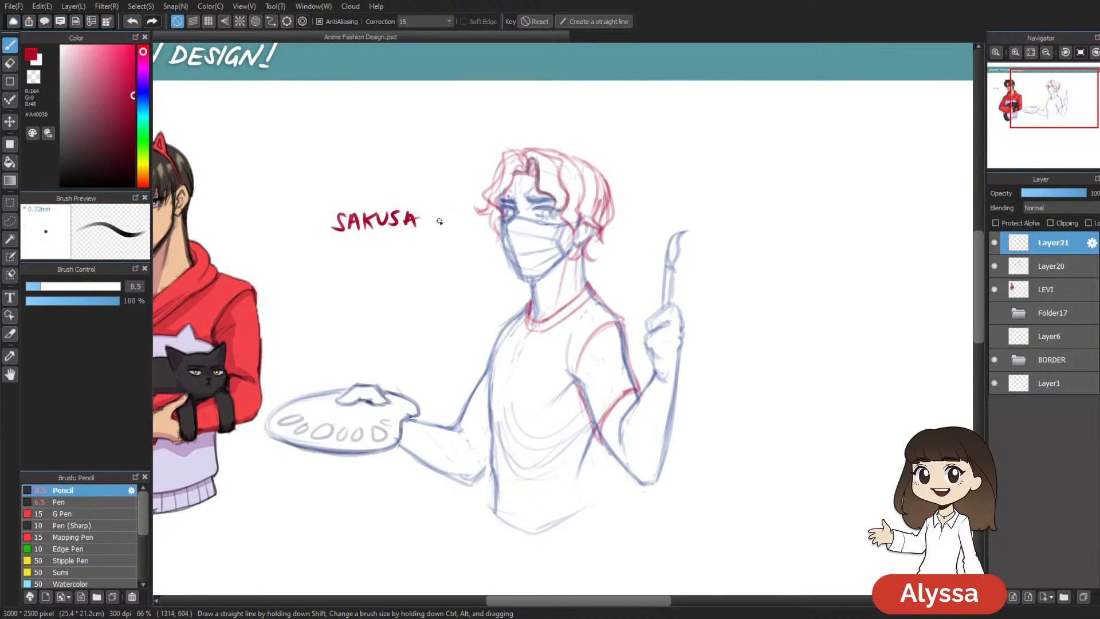
pyautogui.moveTo(395, 242); pyautogui.dragTo(397, 251)
pyautogui.moveTo(625, 418); pyautogui.dragTo(539, 407)
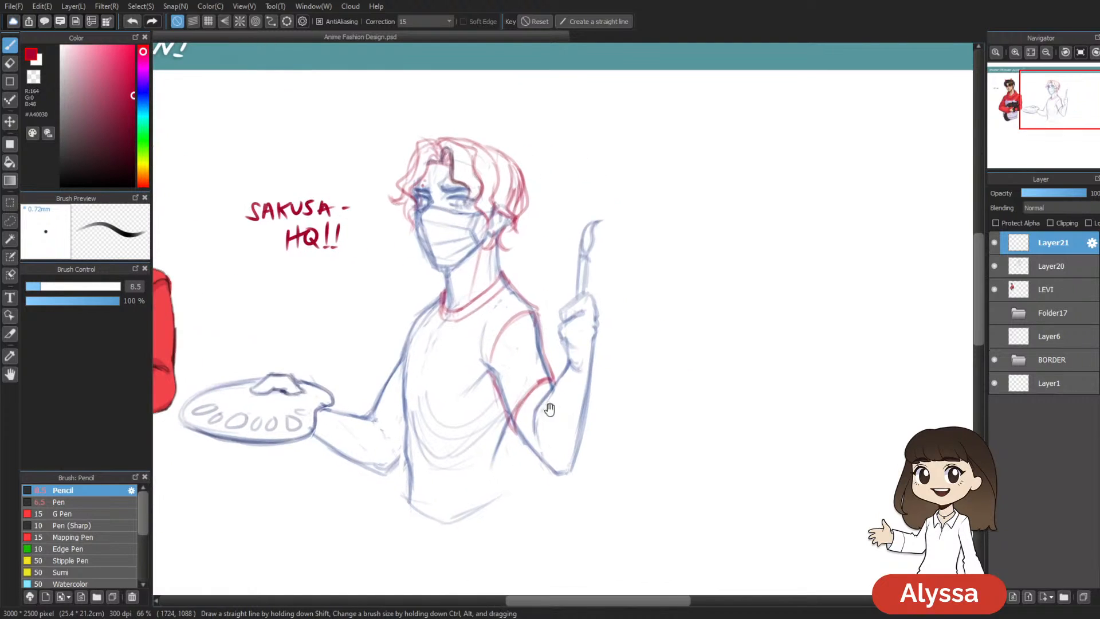
# Step: Select the handwritten note with a freehand selection, scale it down, place it beside the head, and deselect
pyautogui.moveTo(547, 297)
pyautogui.mouseDown()
pyautogui.moveTo(695, 334)
pyautogui.moveTo(837, 403)
pyautogui.moveTo(575, 396)
pyautogui.mouseUp()
pyautogui.press('l')
pyautogui.moveTo(396, 296)
pyautogui.mouseDown()
pyautogui.moveTo(401, 188)
pyautogui.moveTo(307, 290)
pyautogui.mouseUp()
pyautogui.hotkey('ctrl', 't')
pyautogui.moveTo(467, 277)
pyautogui.mouseDown()
pyautogui.moveTo(410, 238)
pyautogui.moveTo(401, 194)
pyautogui.mouseUp()
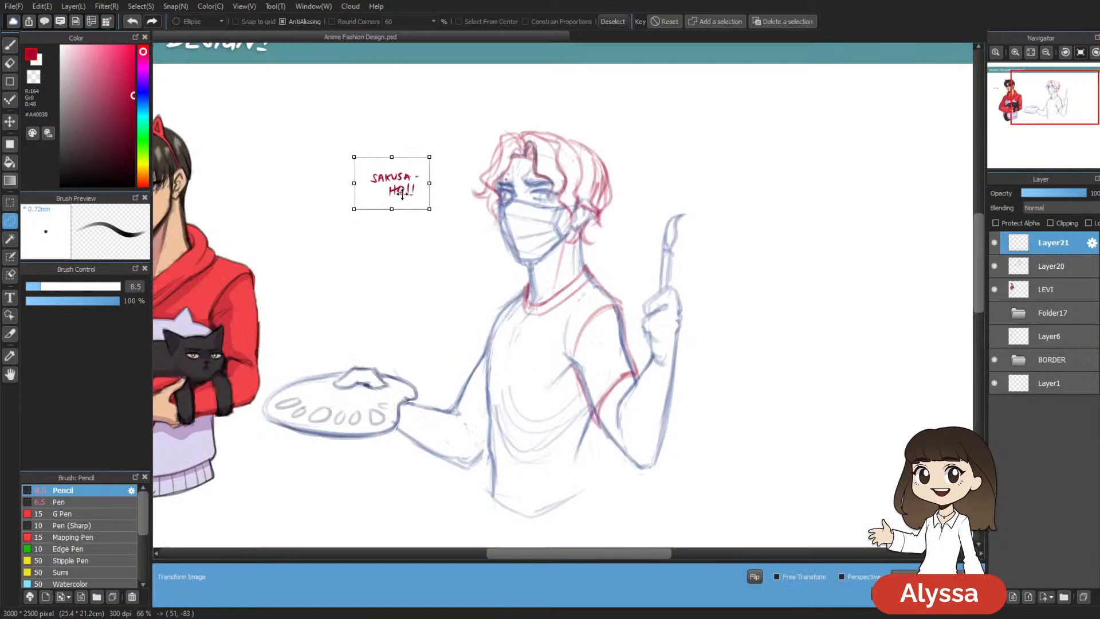
pyautogui.press('Return')
pyautogui.hotkey('ctrl', 'd')
# Step: Add a new layer directly above Layer20 for further brush sketching
pyautogui.moveTo(728, 470); pyautogui.dragTo(603, 431)
pyautogui.click(1061, 269)
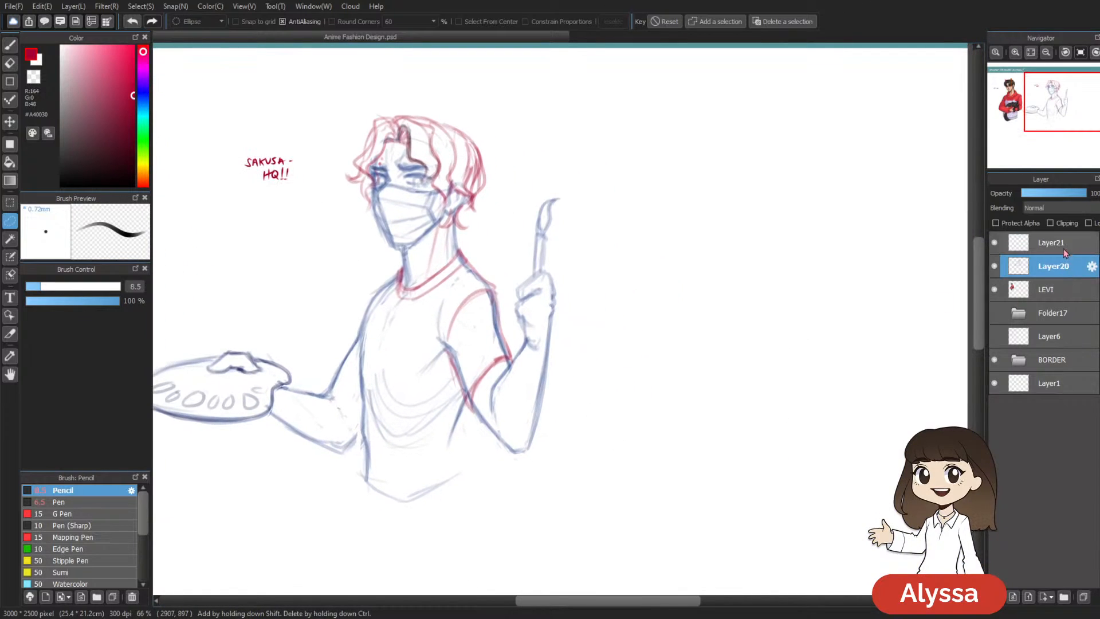
pyautogui.click(1031, 242)
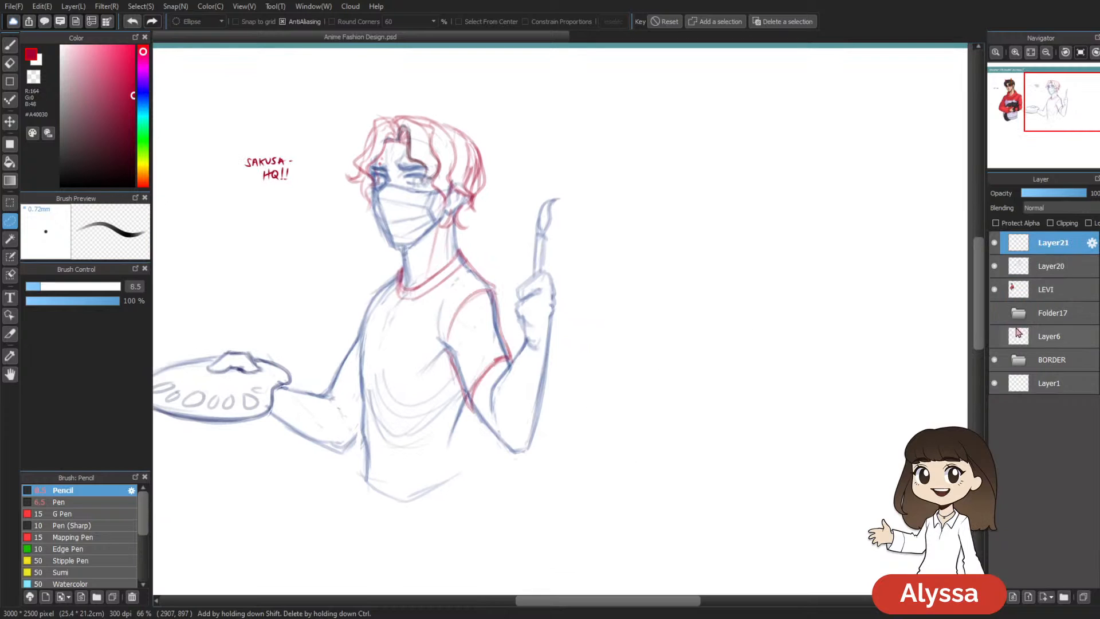
pyautogui.press('b')
pyautogui.click(1060, 267)
pyautogui.click(997, 597)
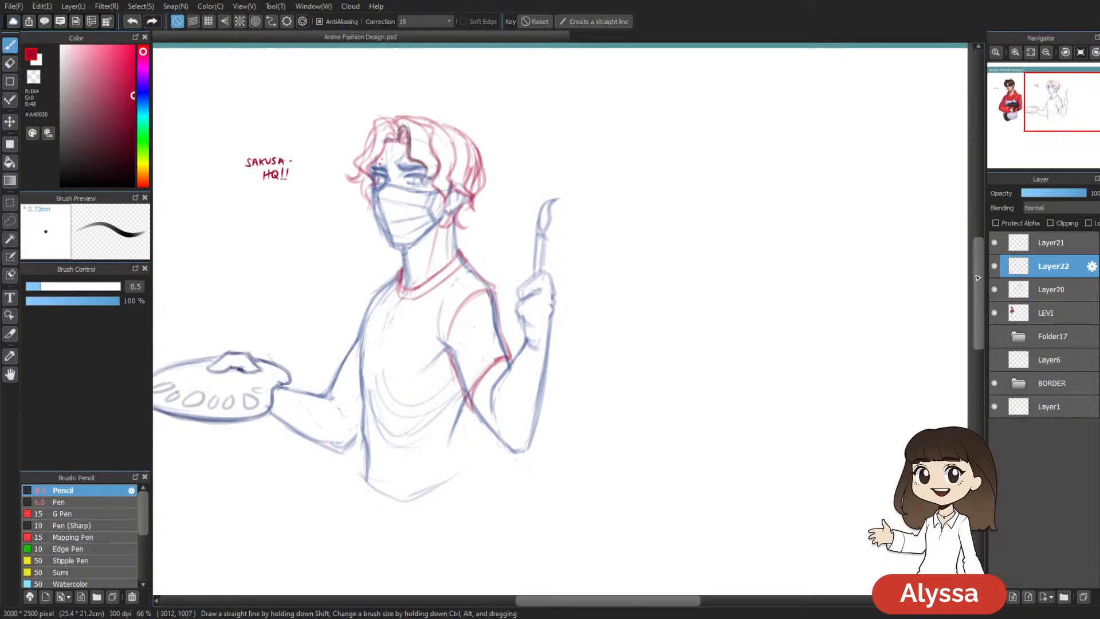
# Step: Set the brush opacity to 38% and sketch a short red contour at the wrist of the hand holding the brush
pyautogui.moveTo(510, 341); pyautogui.dragTo(448, 337)
pyautogui.scroll(-2, 464, 309)
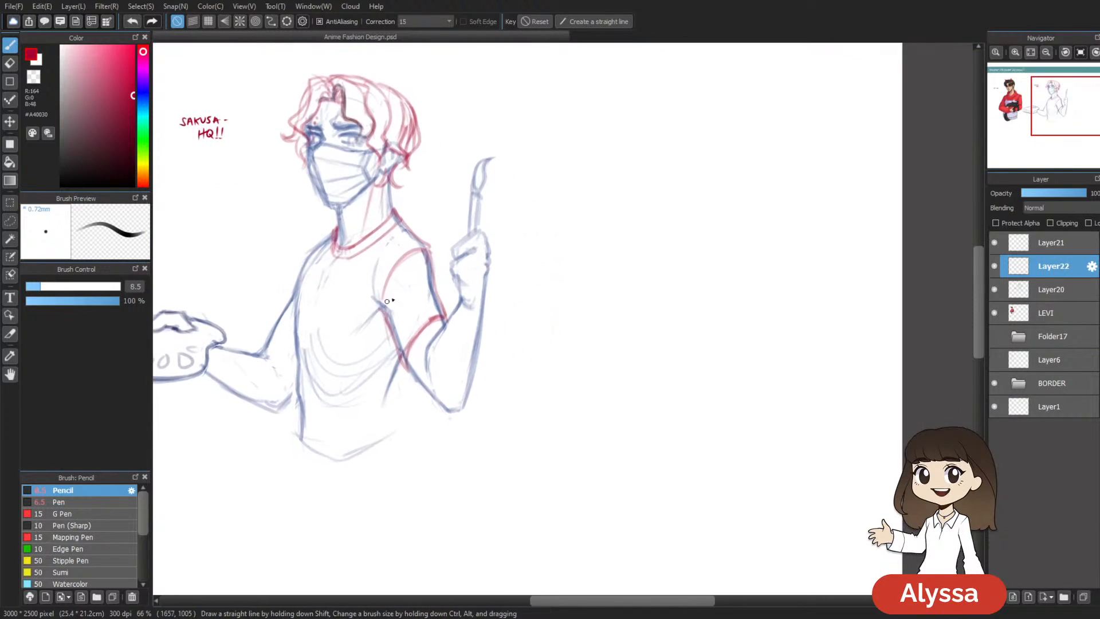
pyautogui.click(62, 301)
pyautogui.scroll(2, 594, 278)
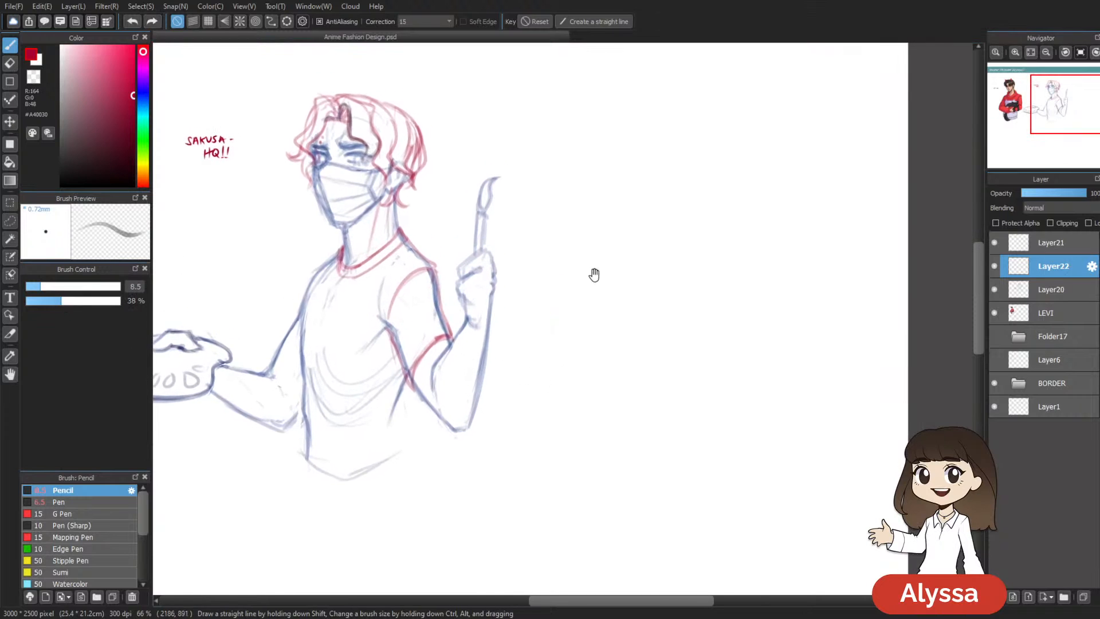
pyautogui.moveTo(464, 326); pyautogui.dragTo(474, 335)
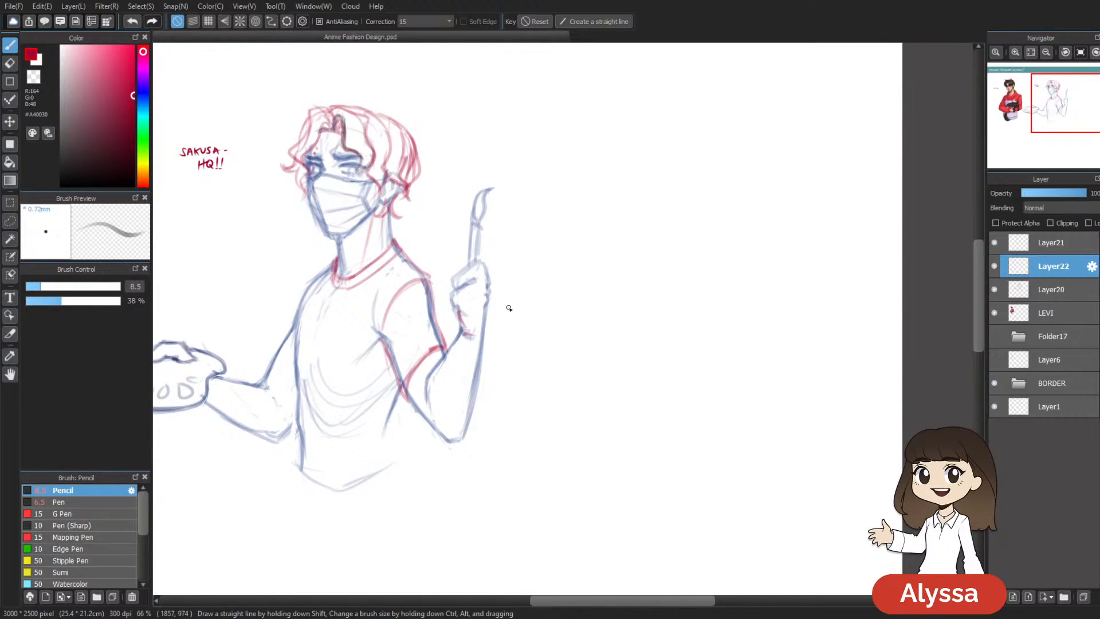
# Step: Sketch the other sleeve on the palette arm, with its outer edge from the collar and a hem above the elbow
pyautogui.moveTo(606, 346)
pyautogui.mouseDown()
pyautogui.moveTo(641, 334)
pyautogui.moveTo(623, 358)
pyautogui.mouseUp()
pyautogui.moveTo(487, 389); pyautogui.dragTo(524, 341)
pyautogui.moveTo(621, 358); pyautogui.dragTo(540, 343)
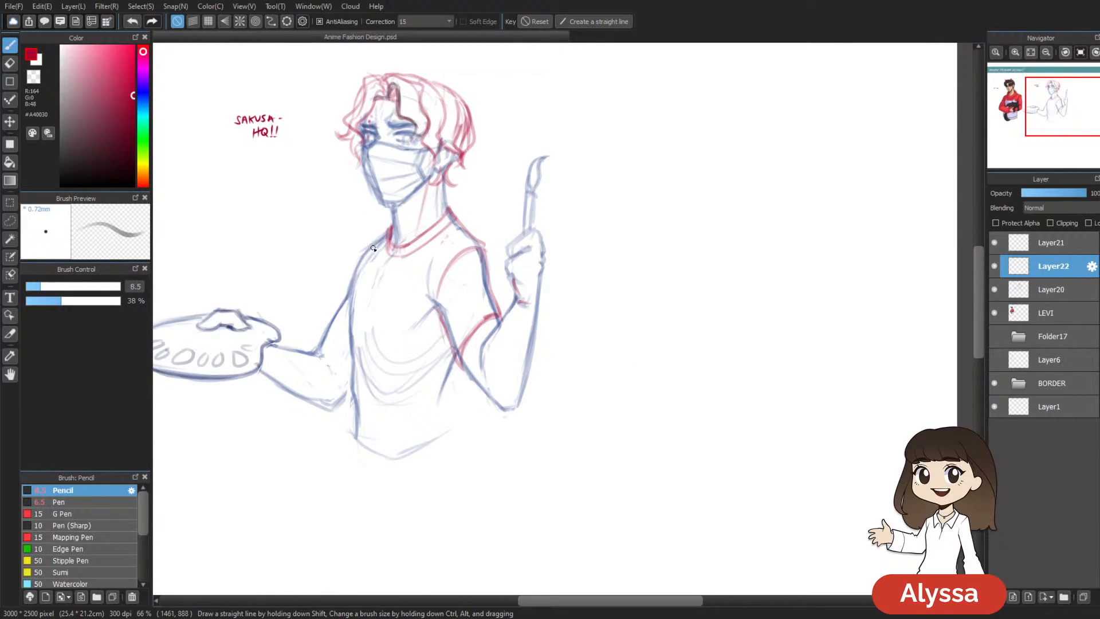
pyautogui.moveTo(349, 289); pyautogui.dragTo(325, 328)
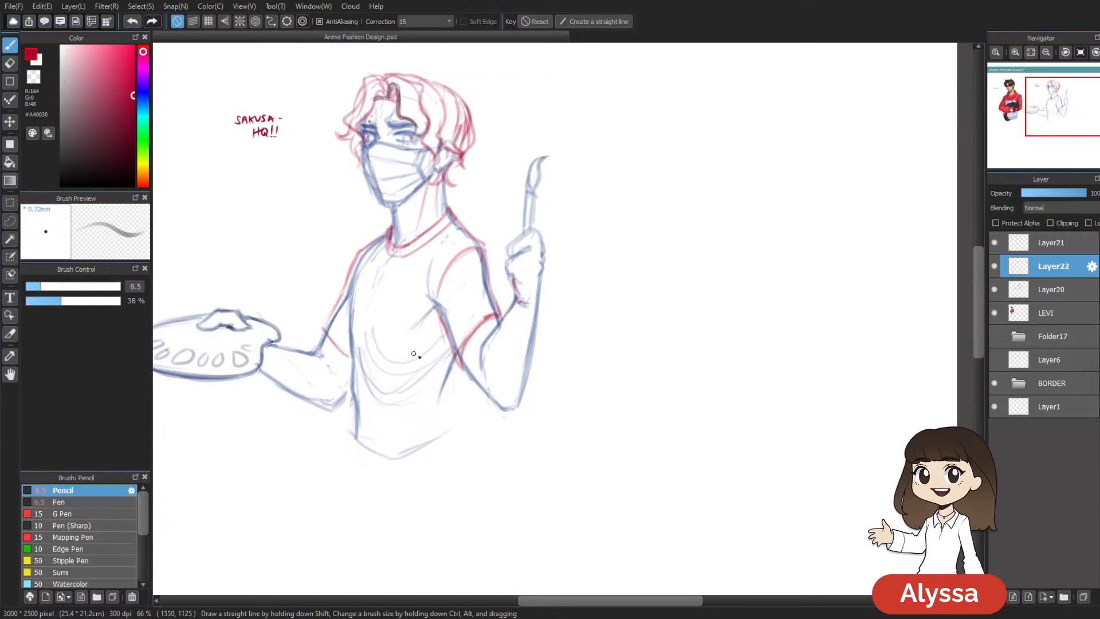
pyautogui.moveTo(639, 269); pyautogui.dragTo(572, 260)
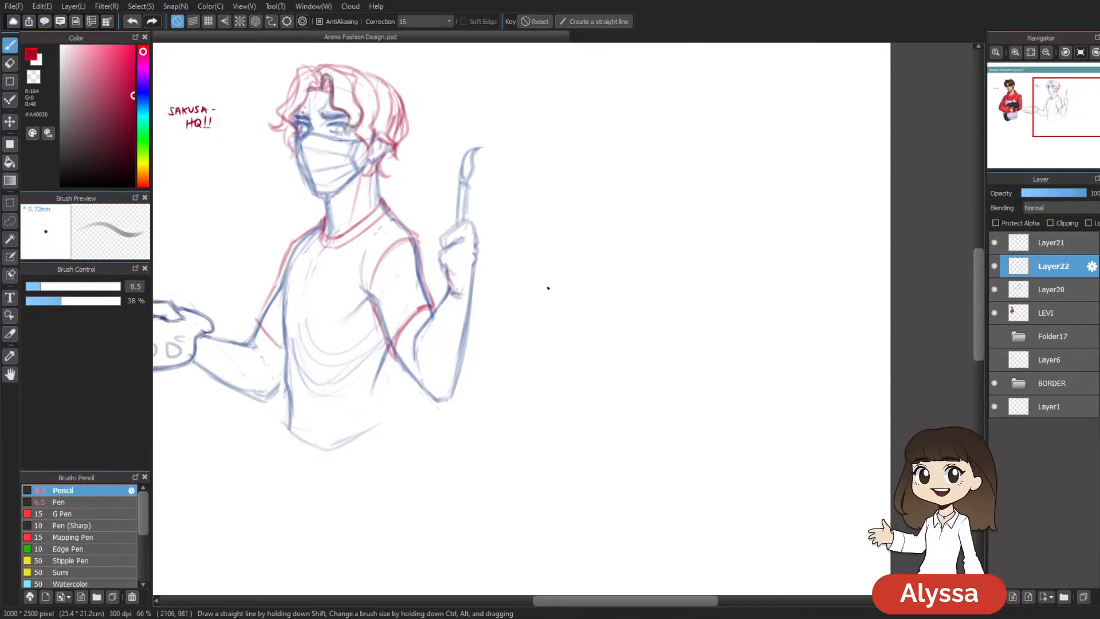
pyautogui.moveTo(483, 293); pyautogui.dragTo(469, 299)
pyautogui.moveTo(299, 299); pyautogui.dragTo(401, 302)
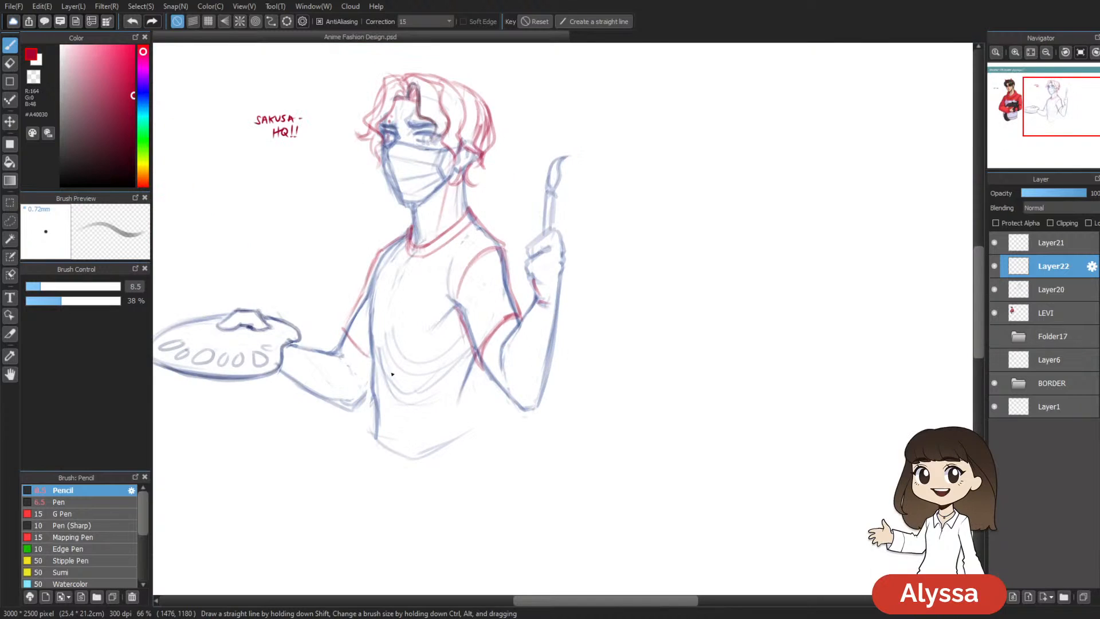
# Step: Set the eraser opacity to 100% and erase the blue shoulder and upper-arm lines on Layer20 around the red sleeves
pyautogui.click(1066, 286)
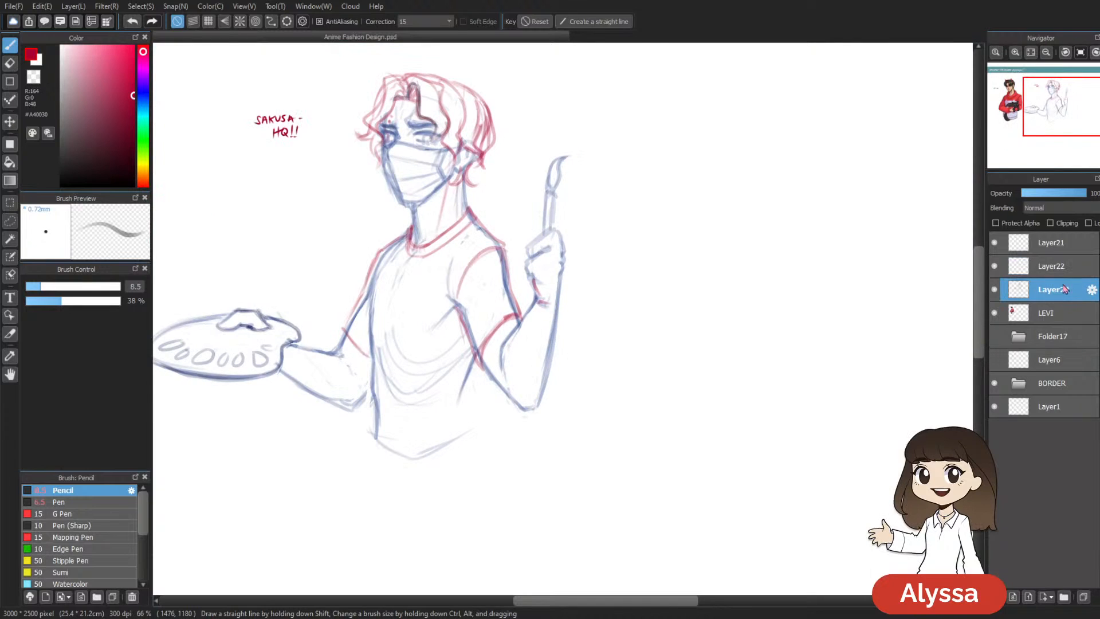
pyautogui.press('e')
pyautogui.moveTo(499, 275)
pyautogui.mouseDown()
pyautogui.moveTo(502, 307)
pyautogui.moveTo(502, 277)
pyautogui.mouseUp()
pyautogui.hotkey('ctrl', 'z')
pyautogui.moveTo(931, 411); pyautogui.dragTo(904, 421)
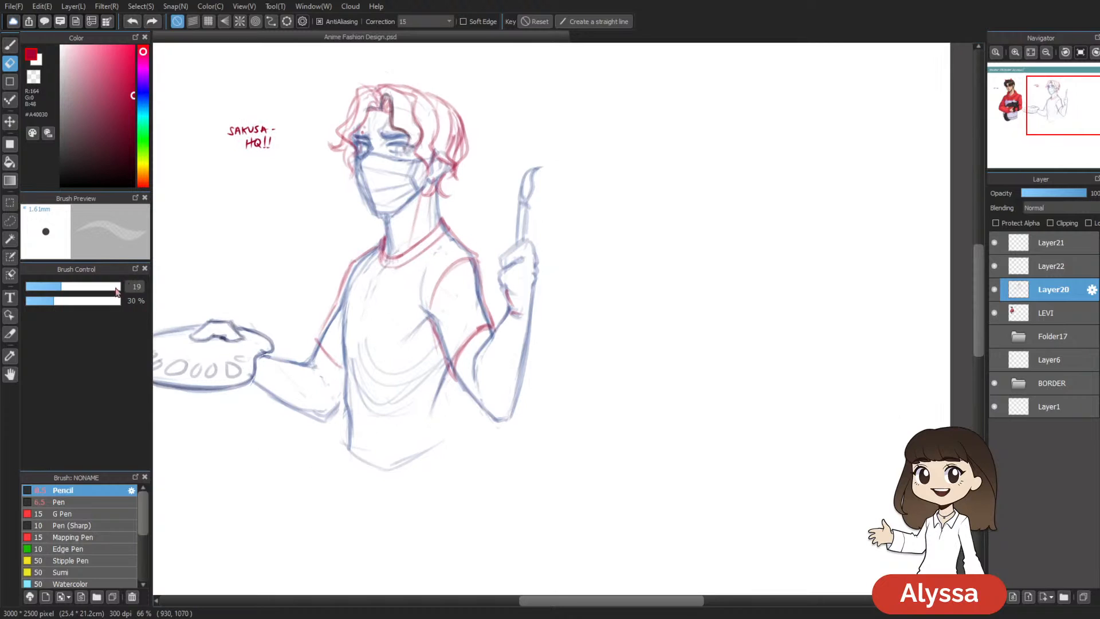
pyautogui.moveTo(116, 300); pyautogui.dragTo(137, 307)
pyautogui.moveTo(476, 299)
pyautogui.mouseDown()
pyautogui.moveTo(488, 319)
pyautogui.moveTo(452, 372)
pyautogui.moveTo(417, 290)
pyautogui.moveTo(452, 241)
pyautogui.moveTo(445, 226)
pyautogui.moveTo(492, 288)
pyautogui.mouseUp()
pyautogui.moveTo(383, 287)
pyautogui.mouseDown()
pyautogui.moveTo(359, 277)
pyautogui.moveTo(329, 340)
pyautogui.moveTo(359, 276)
pyautogui.moveTo(375, 256)
pyautogui.moveTo(392, 264)
pyautogui.moveTo(360, 258)
pyautogui.mouseUp()
pyautogui.hotkey('ctrl', 'z')
pyautogui.moveTo(481, 473)
pyautogui.mouseDown()
pyautogui.moveTo(473, 445)
pyautogui.moveTo(457, 442)
pyautogui.mouseUp()
# Step: Merge Layer22 down into Layer20 and make Layer21 the active layer
pyautogui.click(1054, 270)
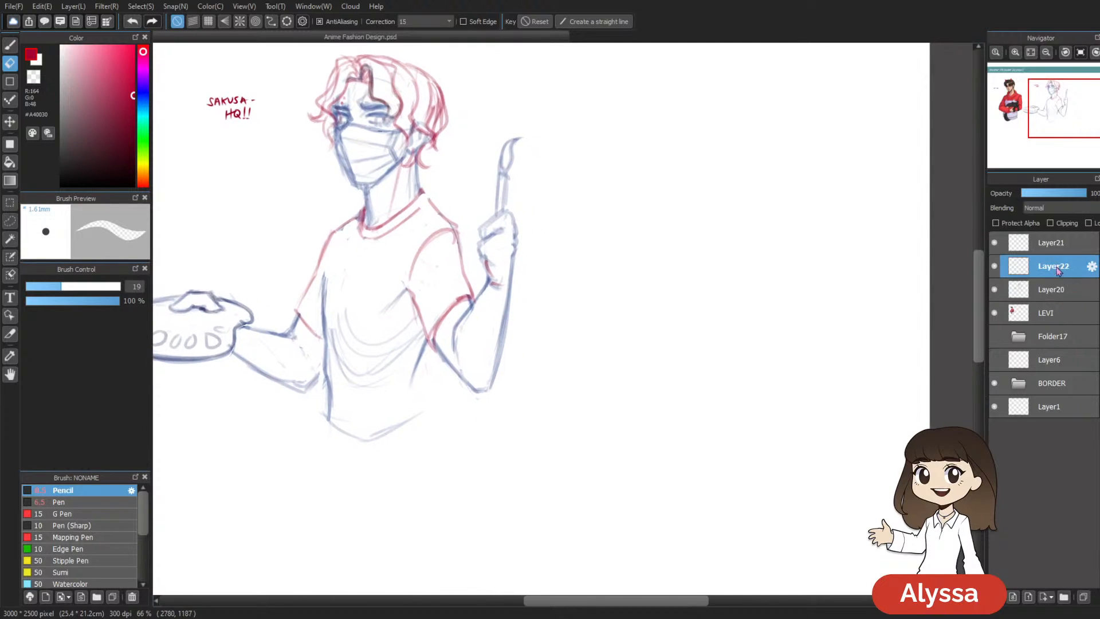
pyautogui.hotkey('ctrl', 'e')
pyautogui.hotkey('ctrl', 'e')
pyautogui.hotkey('ctrl', 'z')
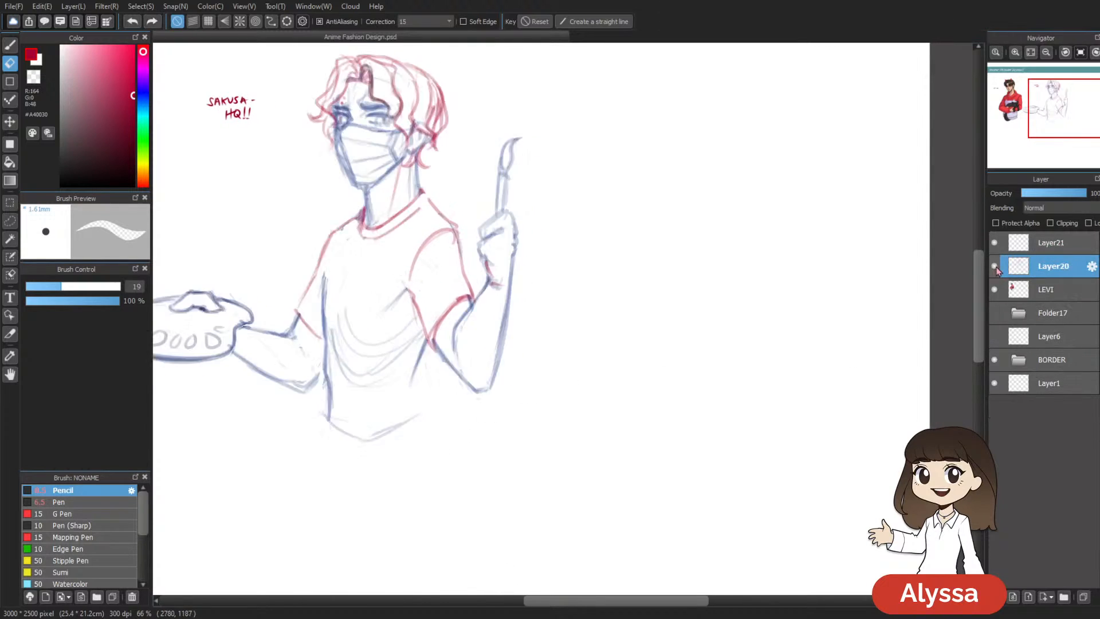
pyautogui.click(1038, 244)
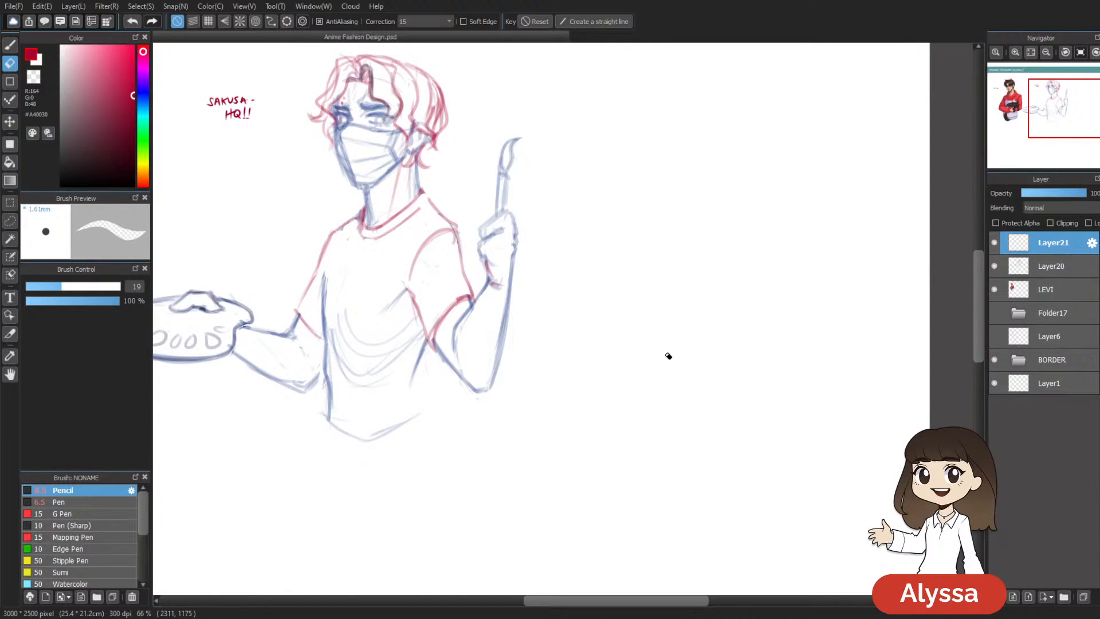
# Step: Sketch the apron strap over the palette-side shoulder and the upper edge of the bib across the chest in red on Layer21
pyautogui.press('b')
pyautogui.scroll(-1, 667, 354)
pyautogui.scroll(1, 666, 354)
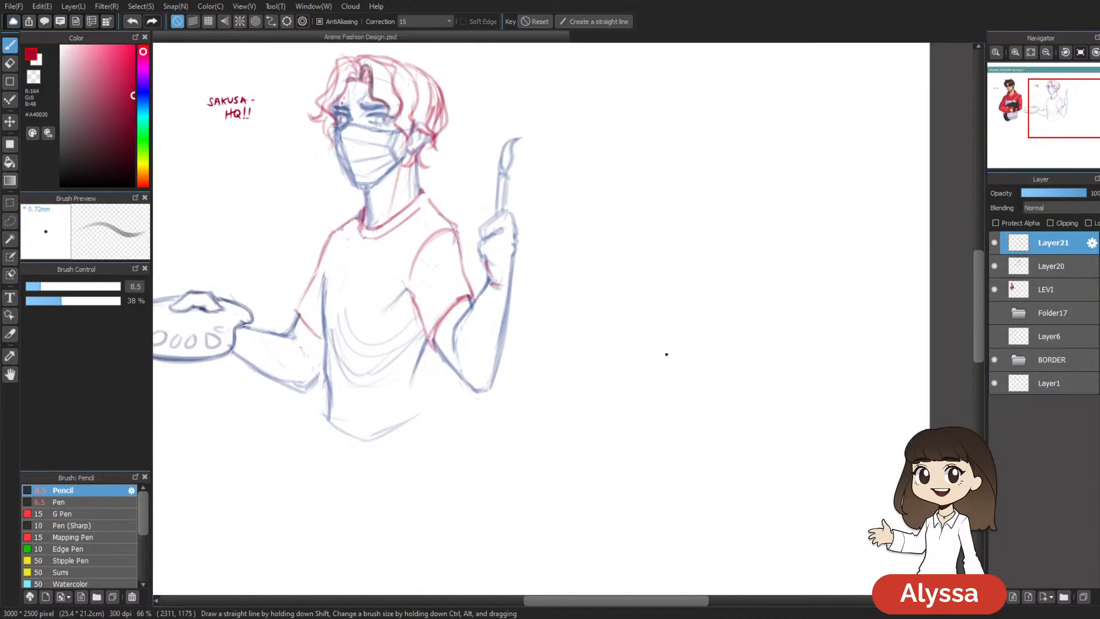
pyautogui.moveTo(485, 300); pyautogui.dragTo(470, 343)
pyautogui.moveTo(344, 256)
pyautogui.mouseDown()
pyautogui.moveTo(309, 319)
pyautogui.moveTo(313, 301)
pyautogui.mouseUp()
pyautogui.moveTo(342, 256)
pyautogui.mouseDown()
pyautogui.moveTo(321, 312)
pyautogui.moveTo(368, 316)
pyautogui.moveTo(355, 319)
pyautogui.mouseUp()
pyautogui.hotkey('ctrl', 'z')
pyautogui.hotkey('ctrl', 'z')
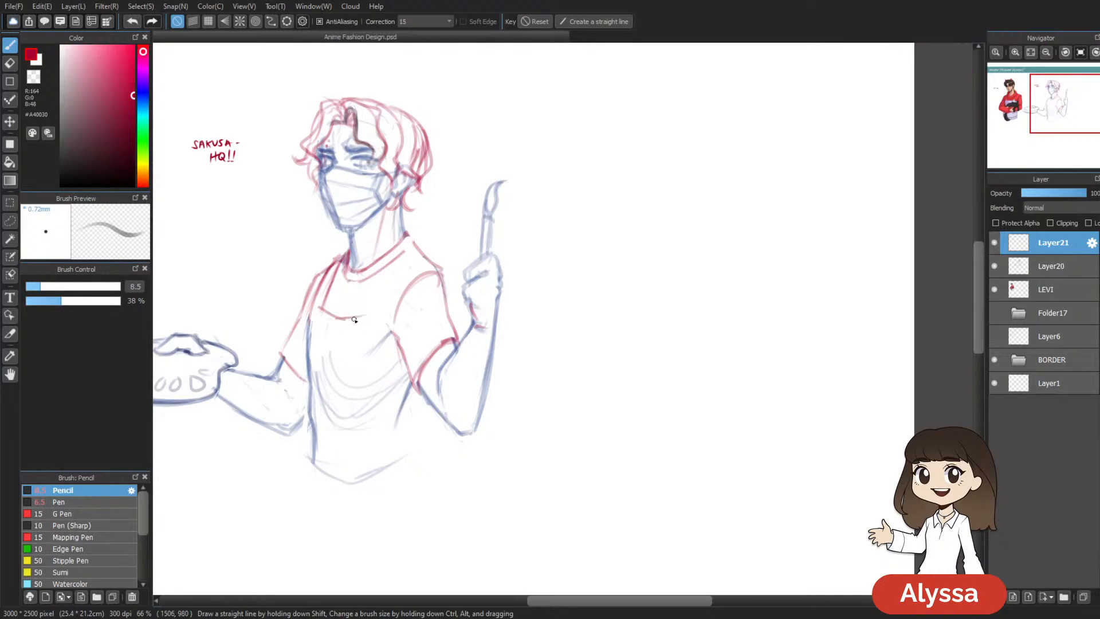
# Step: Sketch the other apron strap up to the brush-side shoulder and the apron's edge down that side of the torso
pyautogui.moveTo(381, 284); pyautogui.dragTo(419, 251)
pyautogui.moveTo(366, 305)
pyautogui.mouseDown()
pyautogui.moveTo(421, 249)
pyautogui.moveTo(386, 305)
pyautogui.mouseUp()
pyautogui.moveTo(424, 256)
pyautogui.mouseDown()
pyautogui.moveTo(382, 318)
pyautogui.moveTo(394, 414)
pyautogui.mouseUp()
pyautogui.moveTo(380, 346)
pyautogui.mouseDown()
pyautogui.moveTo(400, 437)
pyautogui.moveTo(389, 385)
pyautogui.moveTo(408, 439)
pyautogui.moveTo(417, 398)
pyautogui.mouseUp()
# Step: Sketch the apron's palette-side edge from the shoulder down to the waist
pyautogui.moveTo(348, 243)
pyautogui.mouseDown()
pyautogui.moveTo(315, 305)
pyautogui.moveTo(323, 376)
pyautogui.mouseUp()
pyautogui.moveTo(313, 309); pyautogui.dragTo(322, 375)
pyautogui.hotkey('ctrl', 'z')
pyautogui.moveTo(329, 275)
pyautogui.mouseDown()
pyautogui.moveTo(314, 311)
pyautogui.moveTo(322, 364)
pyautogui.mouseUp()
pyautogui.moveTo(313, 315); pyautogui.dragTo(324, 379)
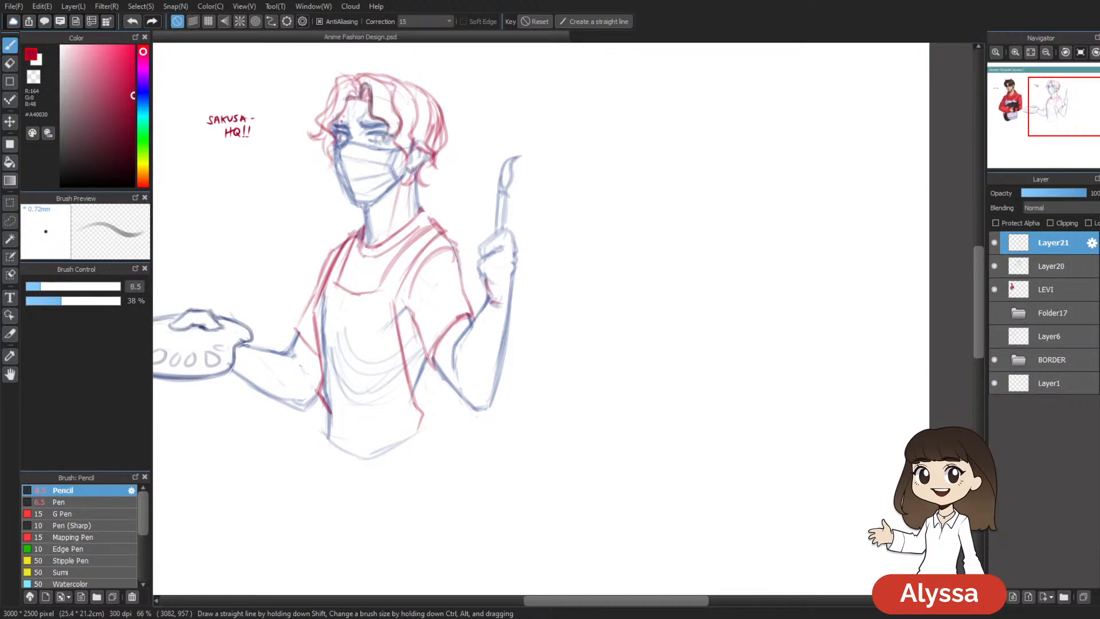
pyautogui.moveTo(793, 124); pyautogui.dragTo(792, 101)
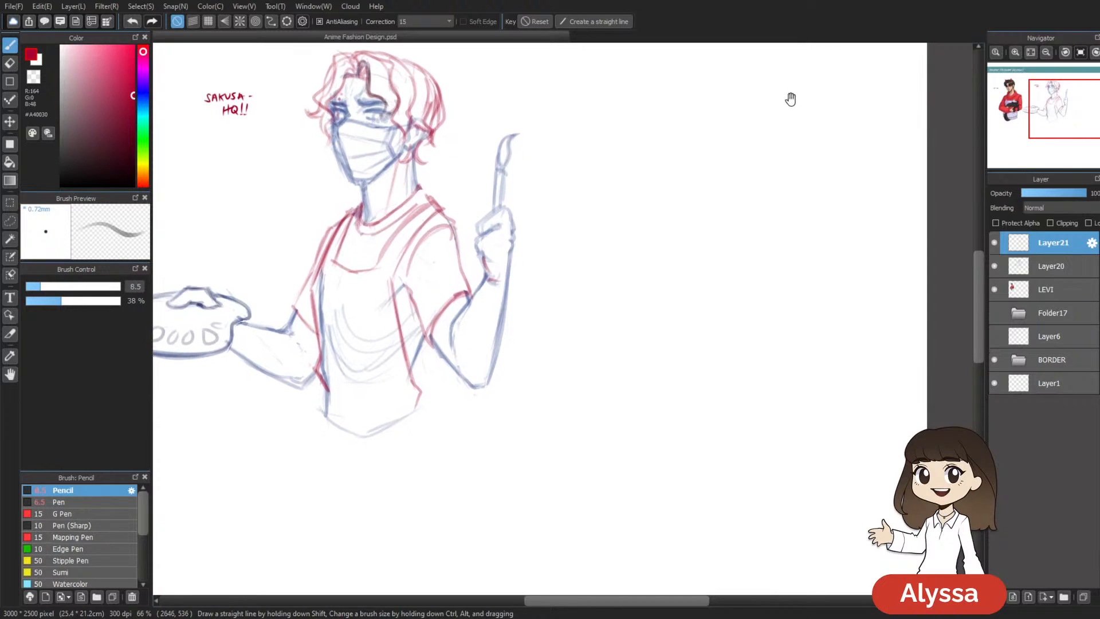
# Step: Sketch light diagonal fold lines across the front of the apron
pyautogui.moveTo(330, 303)
pyautogui.mouseDown()
pyautogui.moveTo(340, 375)
pyautogui.moveTo(379, 374)
pyautogui.mouseUp()
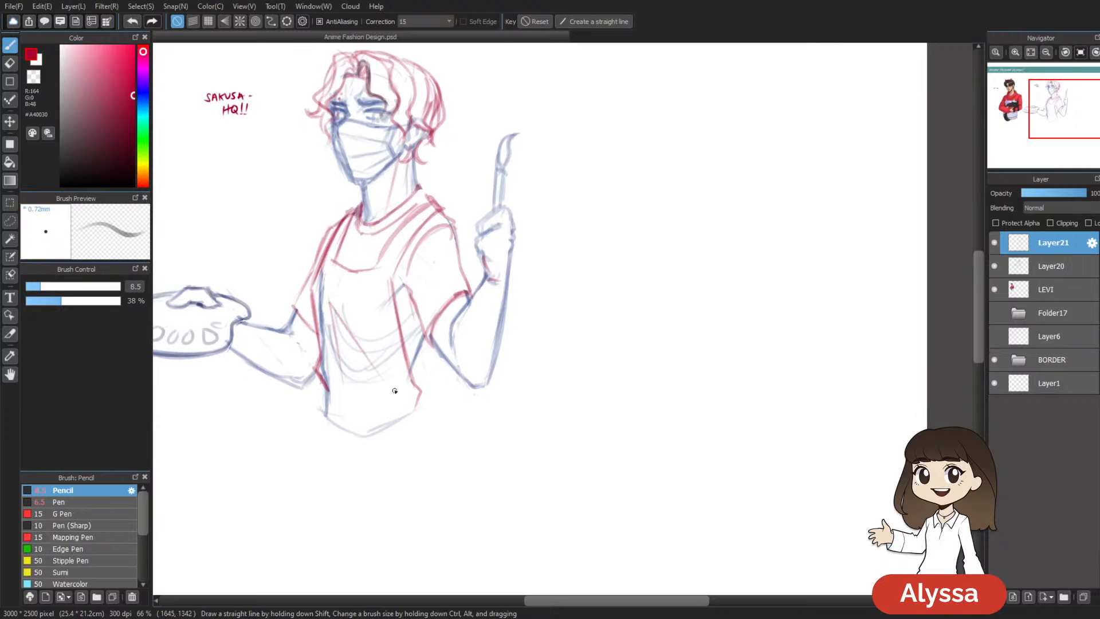
pyautogui.moveTo(450, 309); pyautogui.dragTo(442, 288)
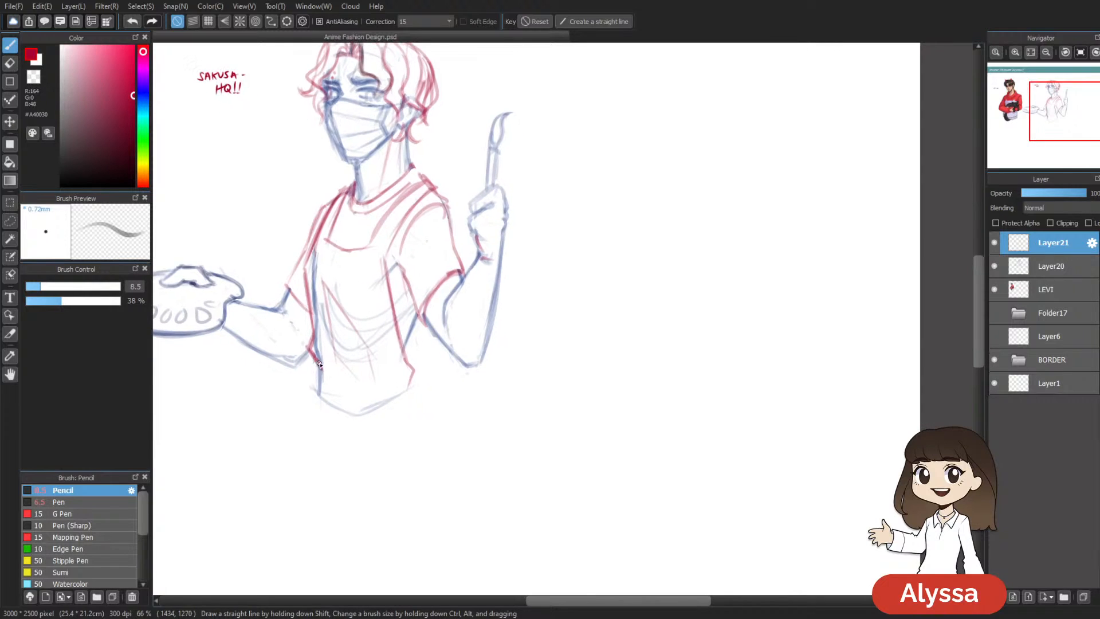
pyautogui.hotkey('ctrl', 'z')
# Step: Touch up the palette-side sleeve hem and go over both sides of the neck in red
pyautogui.press('e')
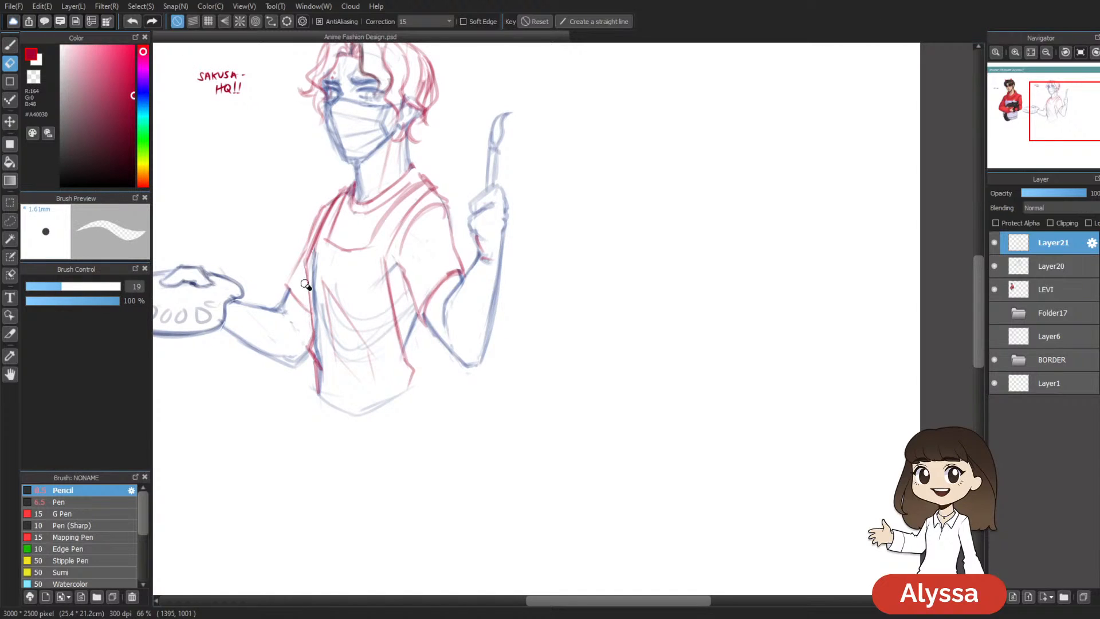
pyautogui.press('p')
pyautogui.moveTo(310, 317); pyautogui.dragTo(291, 276)
pyautogui.moveTo(349, 189); pyautogui.dragTo(330, 240)
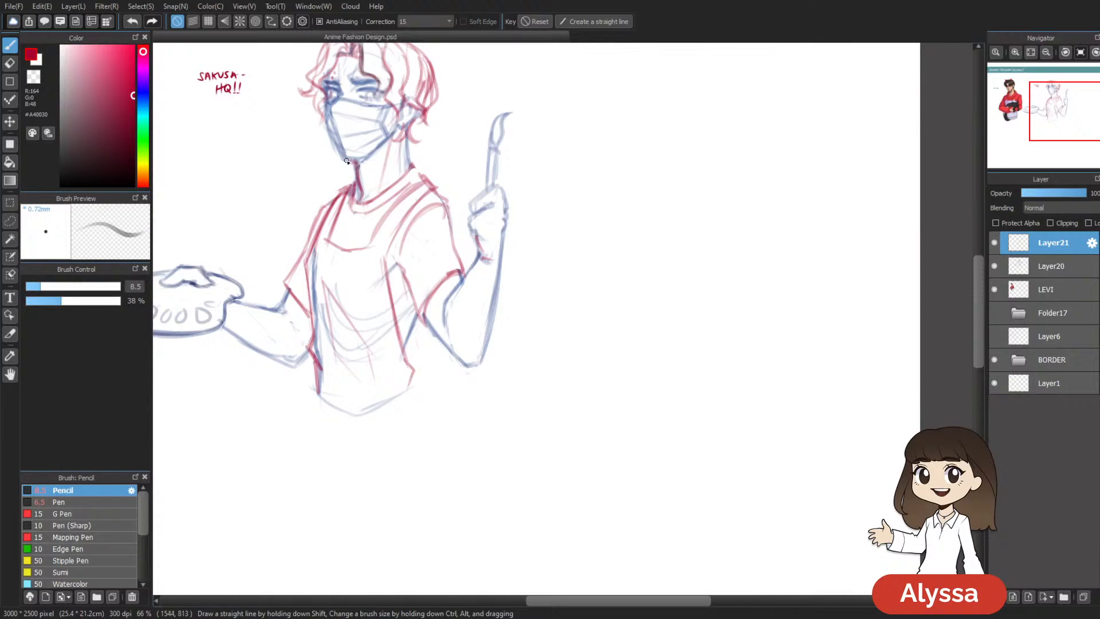
pyautogui.moveTo(558, 400); pyautogui.dragTo(514, 445)
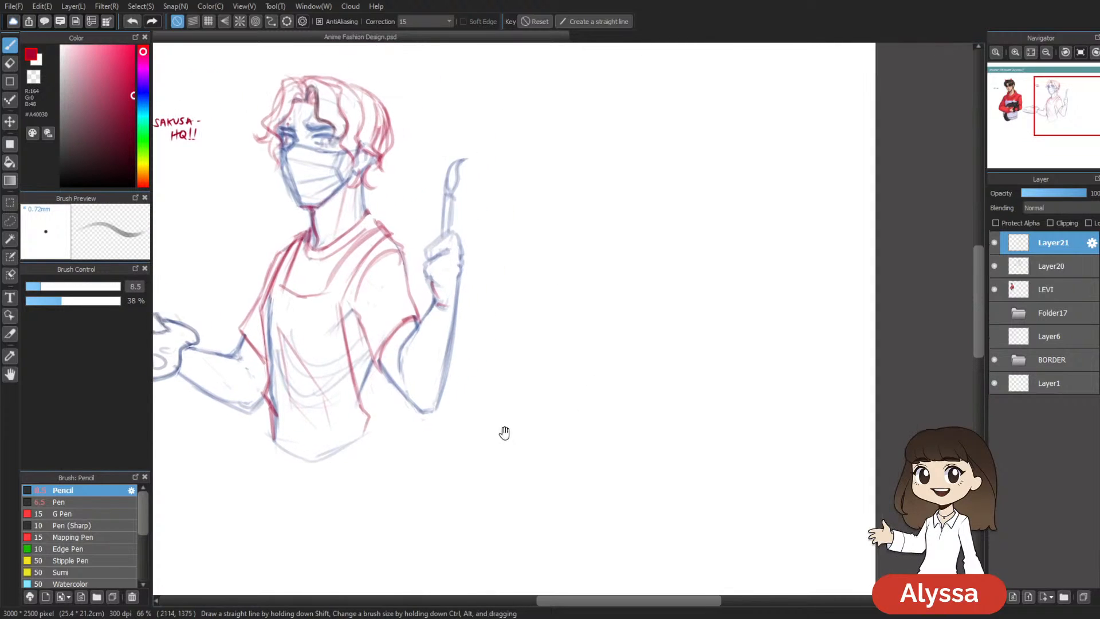
pyautogui.moveTo(362, 185); pyautogui.dragTo(366, 212)
# Step: Sketch red contours around the brush arm's elbow and forearm and at the palette arm's elbow
pyautogui.moveTo(553, 433)
pyautogui.mouseDown()
pyautogui.moveTo(639, 384)
pyautogui.moveTo(648, 400)
pyautogui.mouseUp()
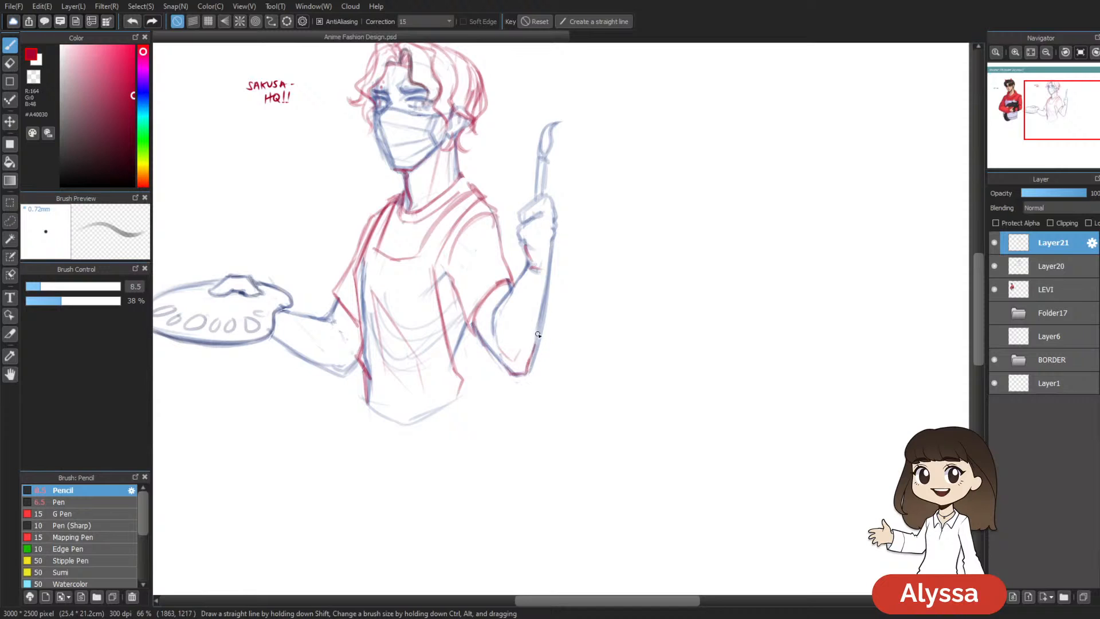
pyautogui.moveTo(564, 289); pyautogui.dragTo(496, 386)
pyautogui.moveTo(421, 329); pyautogui.dragTo(426, 325)
pyautogui.moveTo(356, 277); pyautogui.dragTo(399, 264)
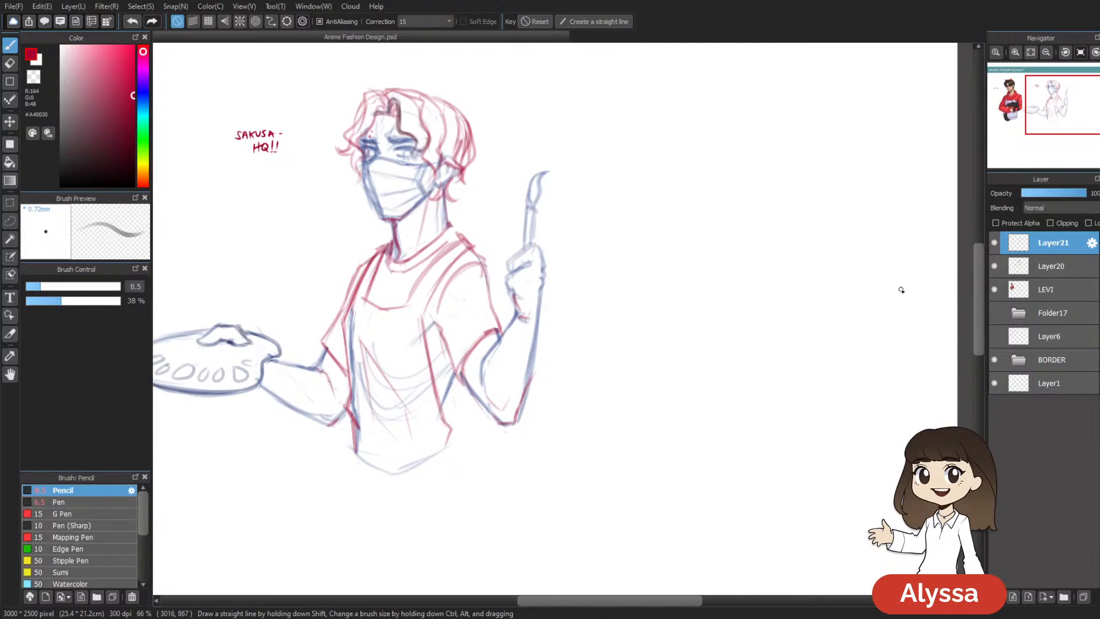
# Step: Enlarge the eraser to 30 and erase the blue torso edge and chest fold lines under the apron on Layer20
pyautogui.click(1055, 266)
pyautogui.press('e')
pyautogui.moveTo(362, 321)
pyautogui.mouseDown()
pyautogui.moveTo(357, 439)
pyautogui.moveTo(358, 360)
pyautogui.moveTo(373, 354)
pyautogui.moveTo(380, 379)
pyautogui.moveTo(369, 400)
pyautogui.mouseUp()
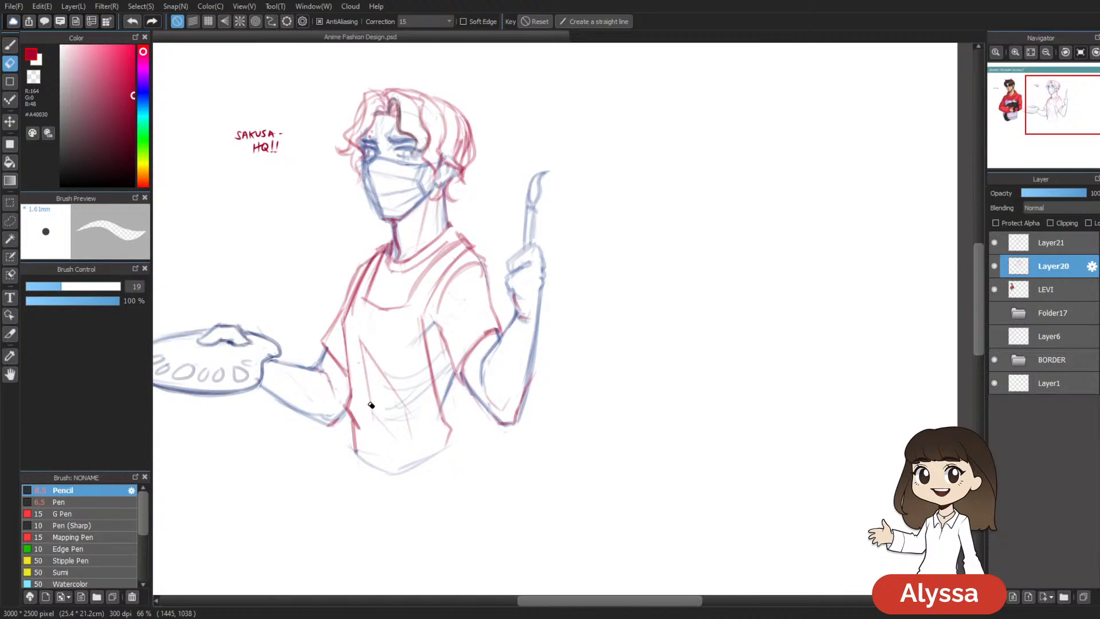
pyautogui.press(']')
pyautogui.press(']')
pyautogui.press(']')
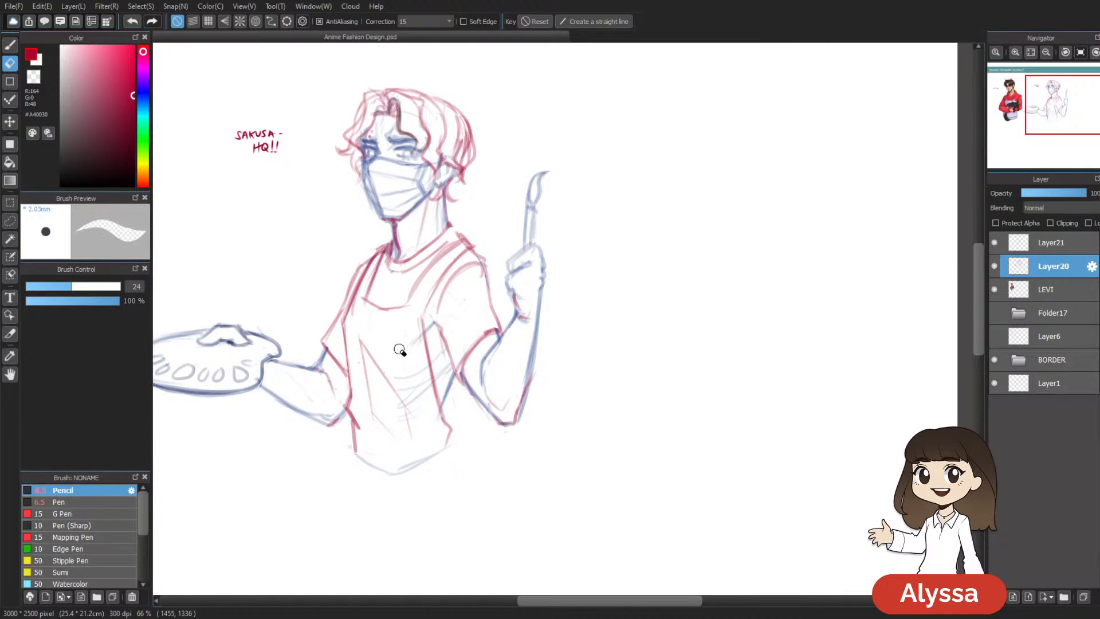
pyautogui.press(']')
pyautogui.press(']')
pyautogui.press(']')
pyautogui.press(']')
pyautogui.press(']')
pyautogui.press(']')
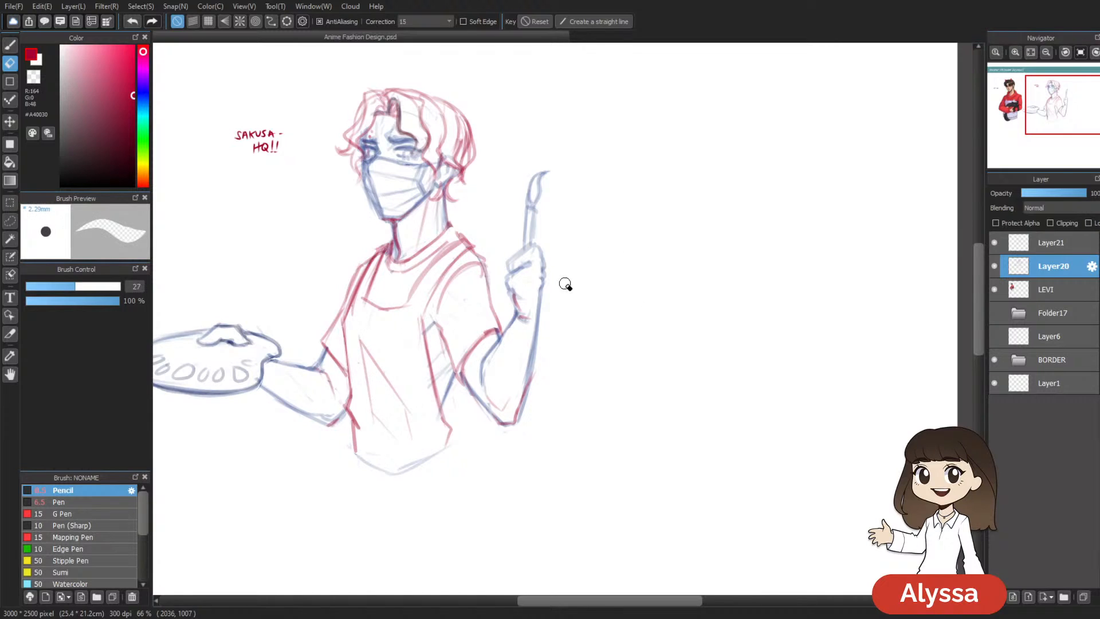
pyautogui.moveTo(482, 263); pyautogui.dragTo(479, 278)
pyautogui.moveTo(693, 403)
pyautogui.mouseDown()
pyautogui.moveTo(587, 363)
pyautogui.moveTo(598, 439)
pyautogui.moveTo(609, 438)
pyautogui.mouseUp()
# Step: On Layer21, sketch the brush-side sleeve's cuff line and strengthen its outer edge in red
pyautogui.click(1067, 250)
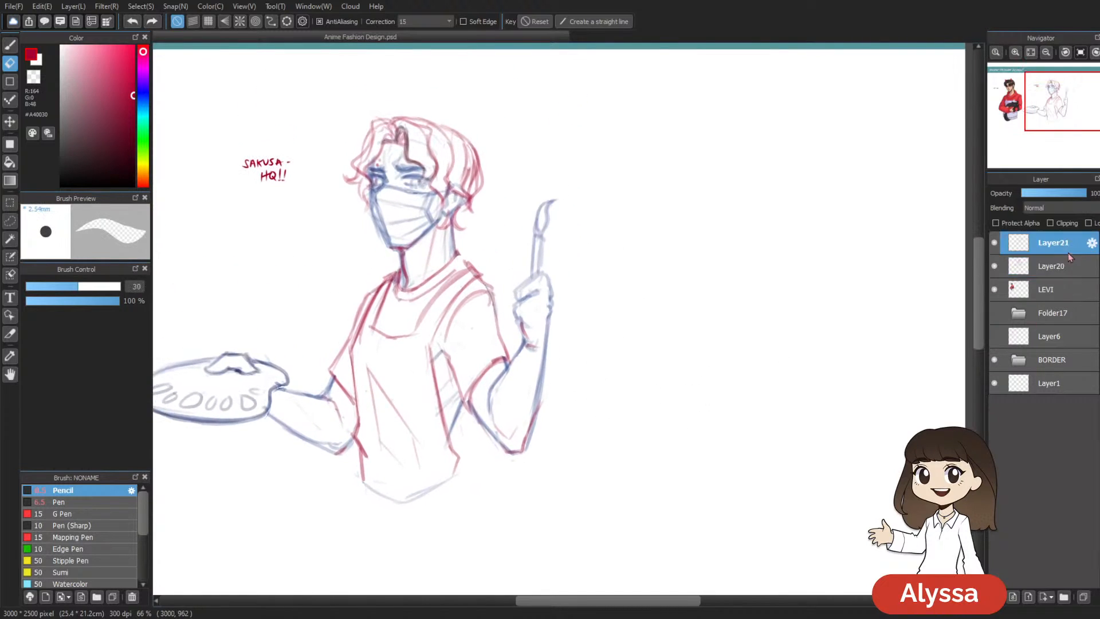
pyautogui.press('b')
pyautogui.moveTo(508, 347); pyautogui.dragTo(487, 345)
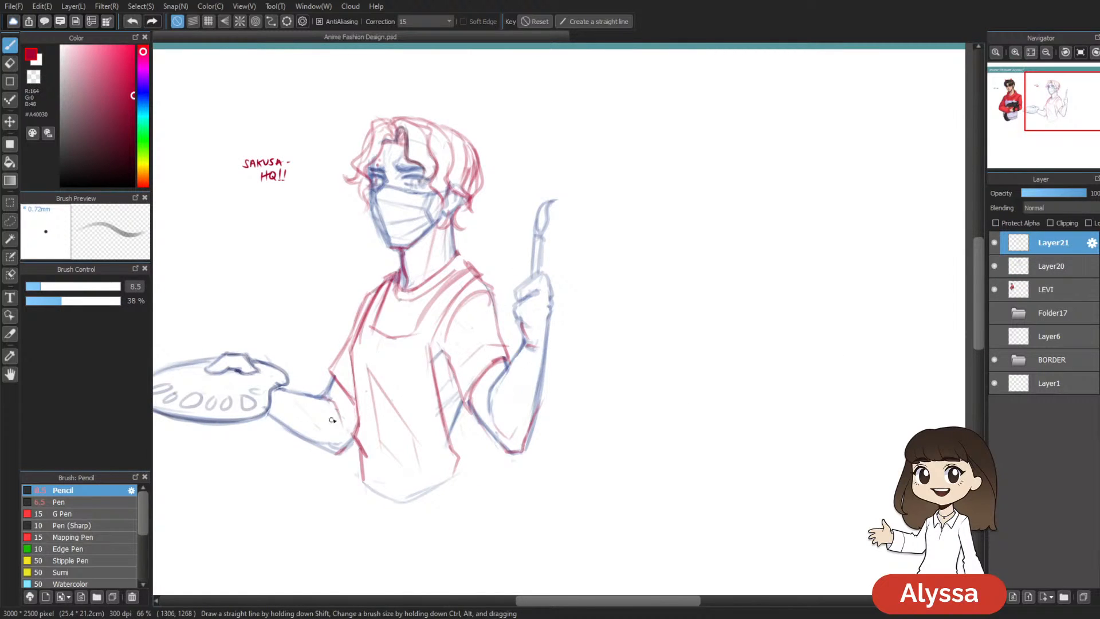
pyautogui.moveTo(641, 366); pyautogui.dragTo(603, 359)
pyautogui.moveTo(456, 288); pyautogui.dragTo(469, 335)
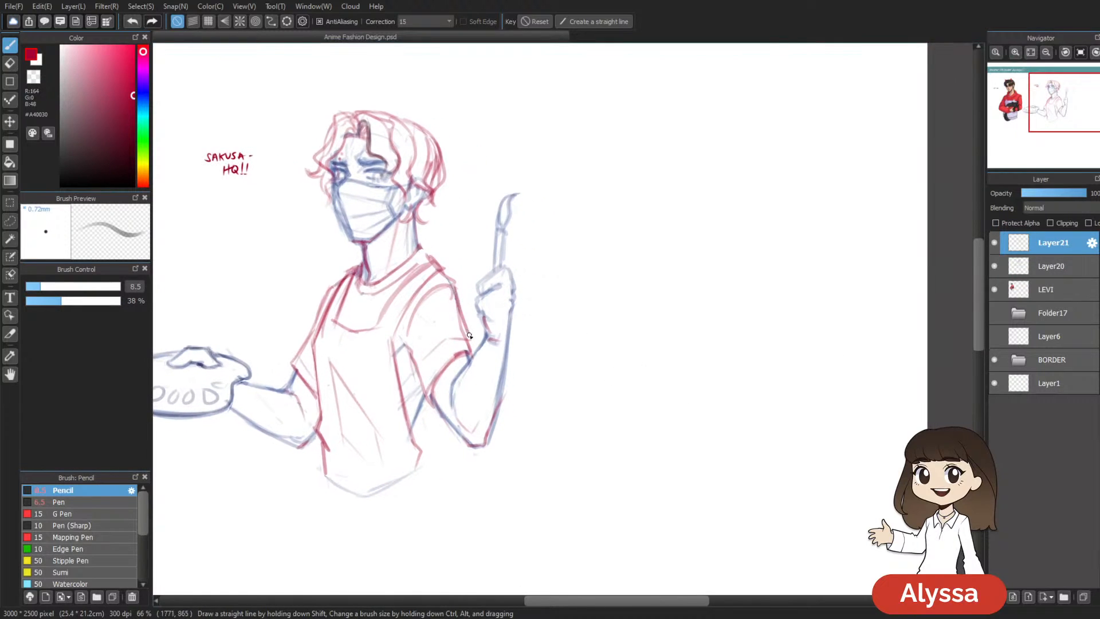
# Step: Merge Layer21 down into Layer20 and erase stray lines along the brush-side sleeve
pyautogui.press('e')
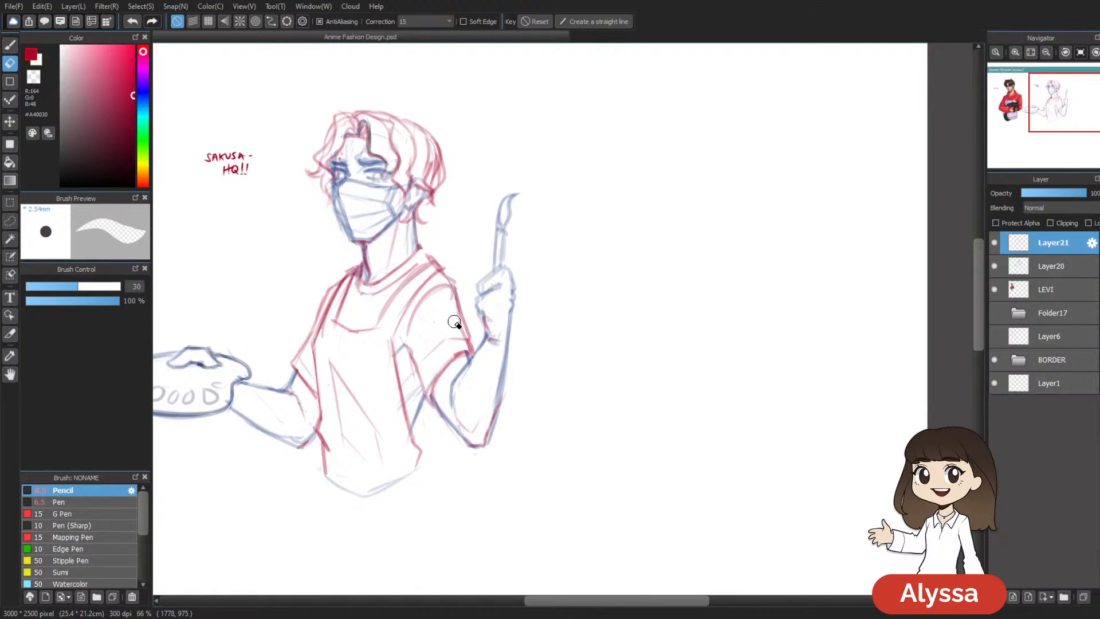
pyautogui.hotkey('ctrl', 'e')
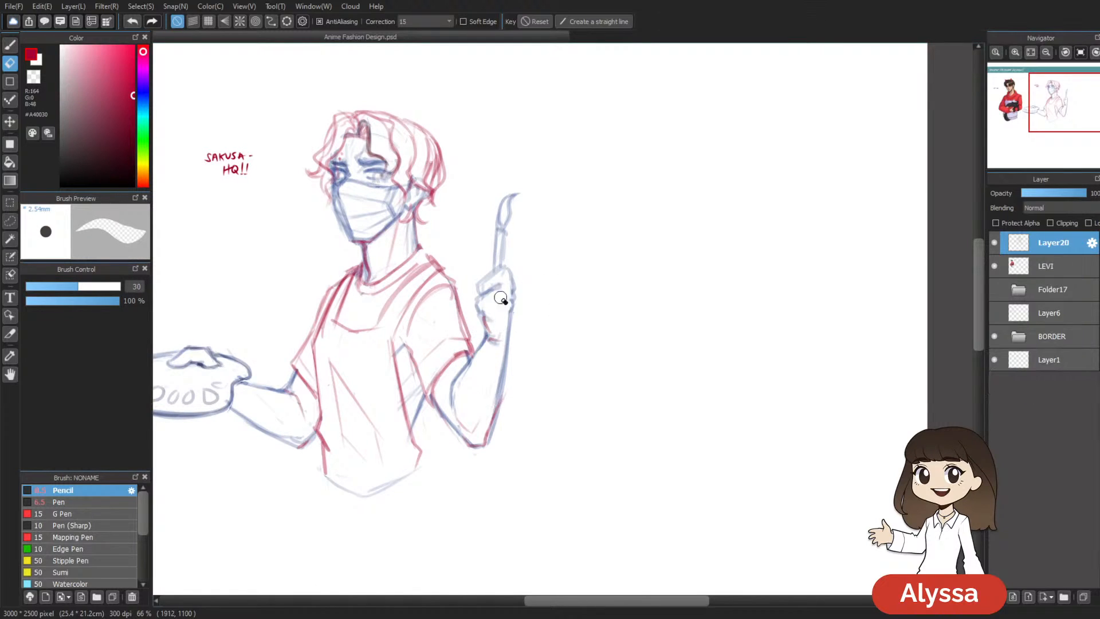
pyautogui.moveTo(458, 326); pyautogui.dragTo(451, 291)
pyautogui.moveTo(712, 342); pyautogui.dragTo(707, 324)
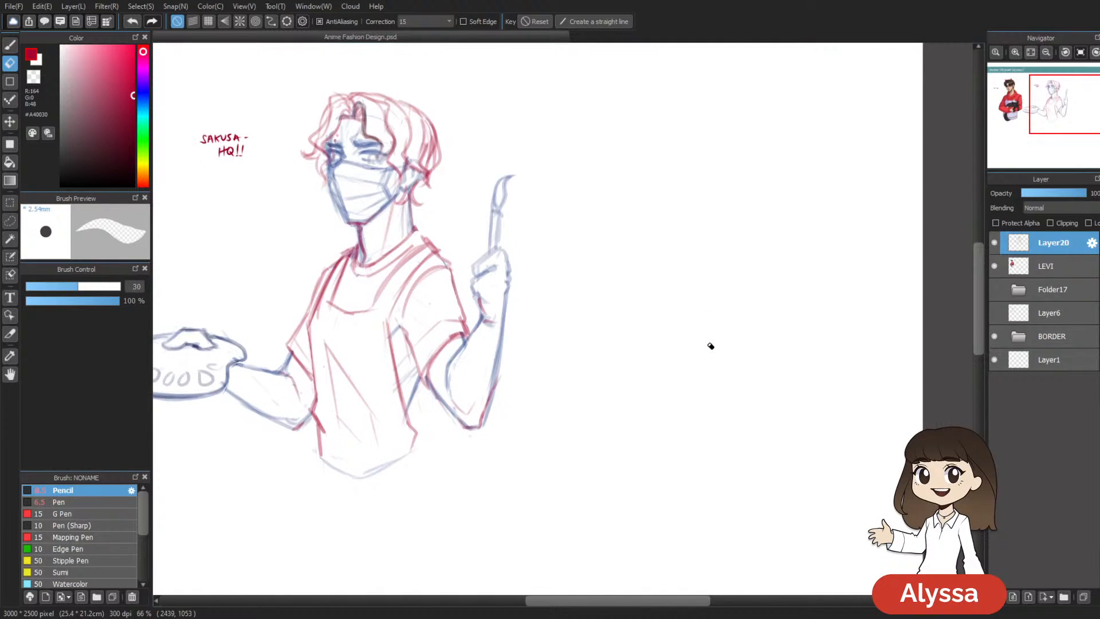
# Step: Sketch red contours over the knuckles and edge of the hand holding the brush
pyautogui.press('b')
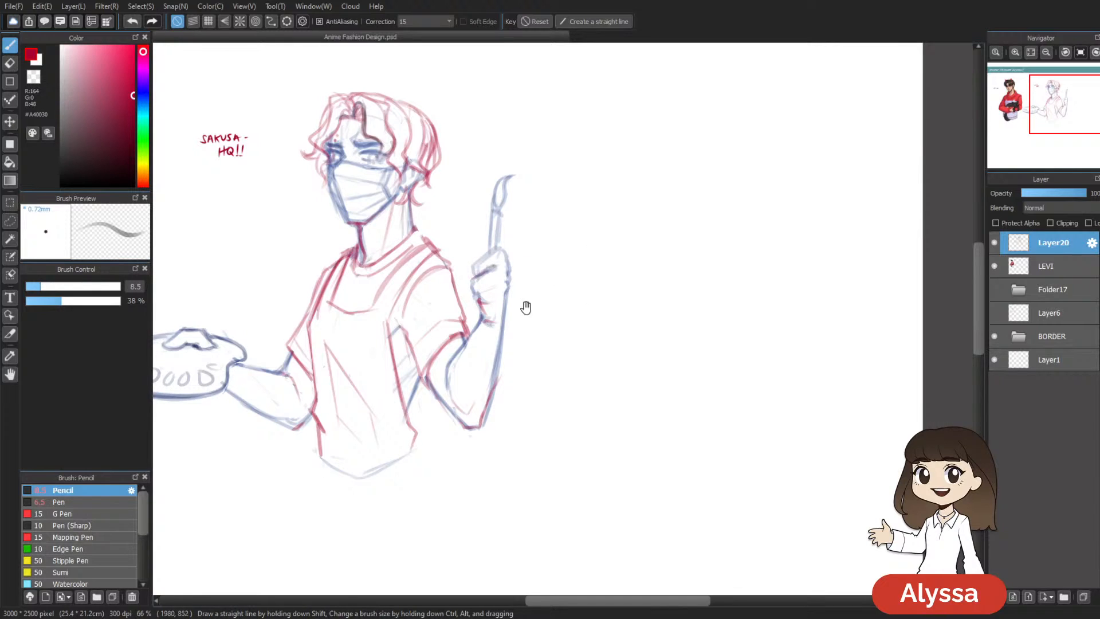
pyautogui.moveTo(527, 305); pyautogui.dragTo(507, 296)
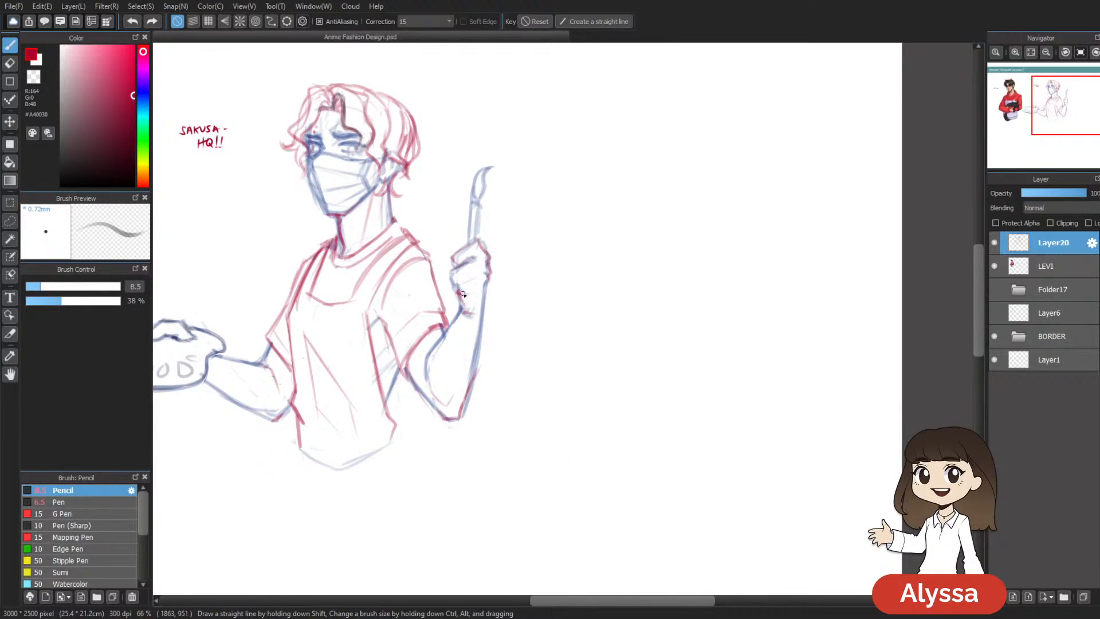
pyautogui.moveTo(375, 348); pyautogui.dragTo(452, 335)
pyautogui.moveTo(592, 375); pyautogui.dragTo(584, 422)
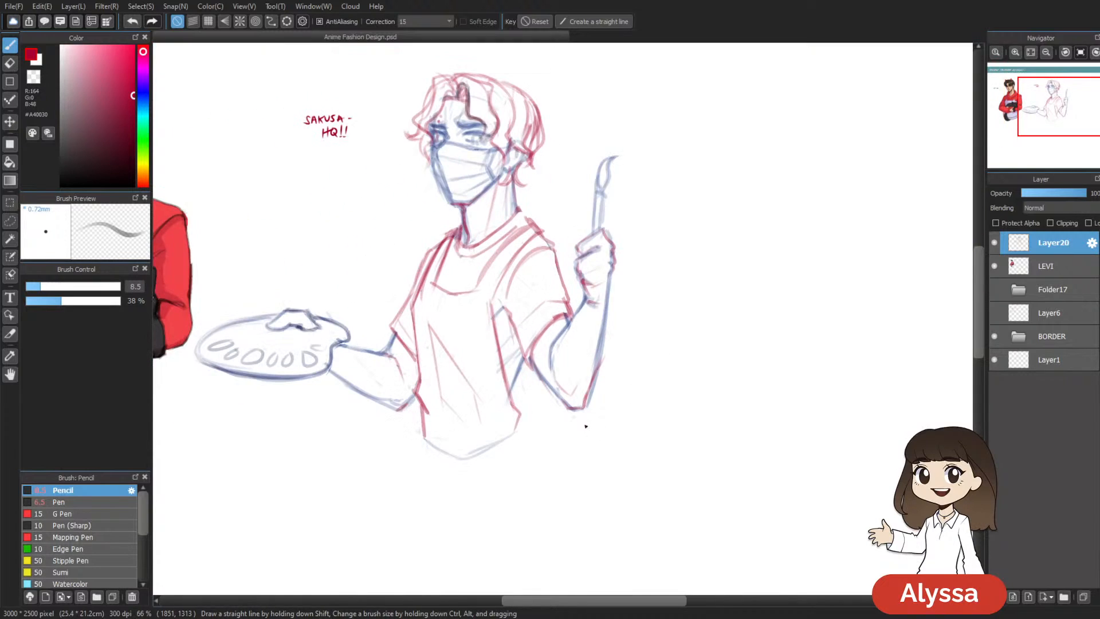
pyautogui.moveTo(584, 422)
pyautogui.mouseDown()
pyautogui.moveTo(664, 352)
pyautogui.moveTo(609, 429)
pyautogui.moveTo(632, 370)
pyautogui.mouseUp()
# Step: Lasso the masked figure's body below the head, including the palette and the raised paintbrush
pyautogui.press('m')
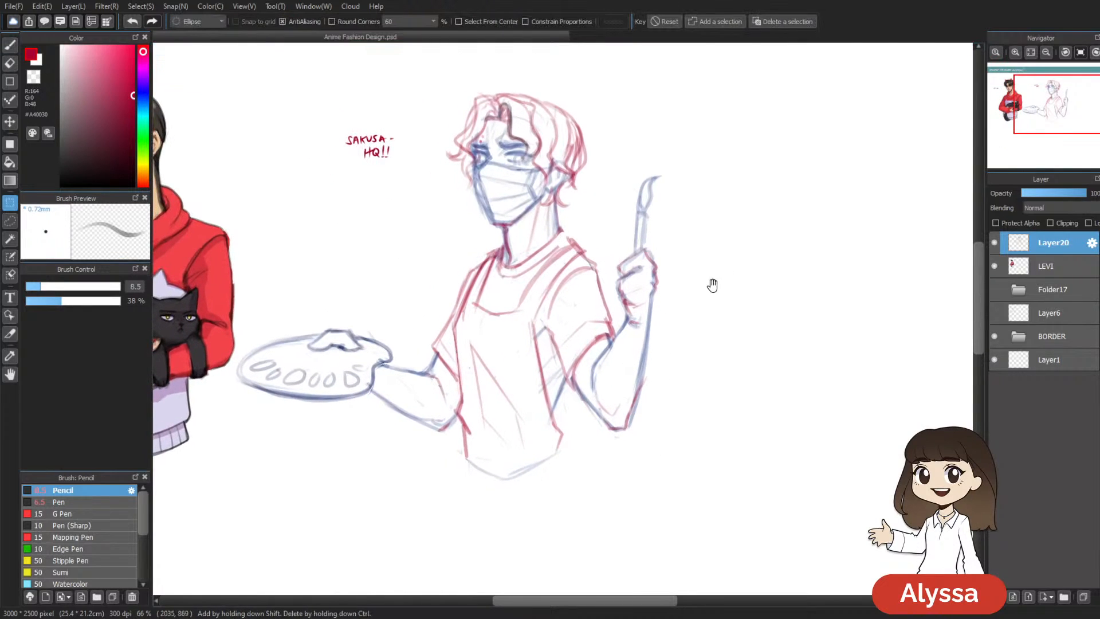
pyautogui.moveTo(667, 236); pyautogui.dragTo(598, 207)
pyautogui.moveTo(498, 194)
pyautogui.mouseDown()
pyautogui.moveTo(556, 260)
pyautogui.moveTo(611, 198)
pyautogui.moveTo(609, 186)
pyautogui.moveTo(598, 196)
pyautogui.moveTo(592, 186)
pyautogui.moveTo(566, 207)
pyautogui.moveTo(352, 238)
pyautogui.moveTo(312, 282)
pyautogui.moveTo(295, 324)
pyautogui.moveTo(290, 474)
pyautogui.moveTo(735, 566)
pyautogui.moveTo(829, 171)
pyautogui.moveTo(659, 148)
pyautogui.mouseUp()
pyautogui.press('l')
pyautogui.moveTo(803, 292); pyautogui.dragTo(697, 265)
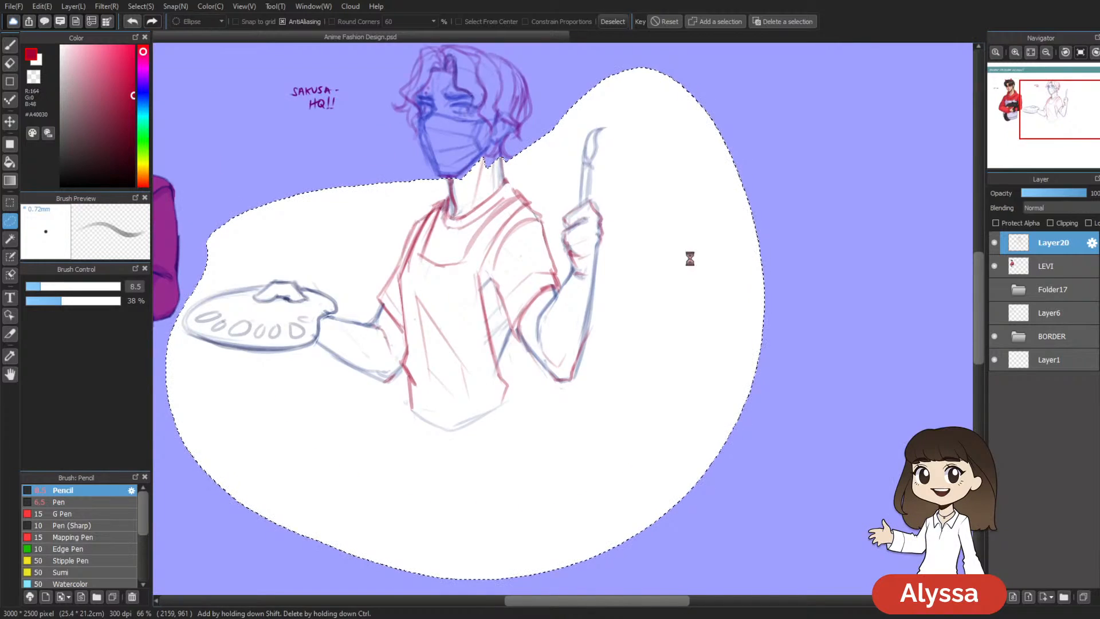
# Step: Mesh-transform the selected body with a 4 by 4 grid, shifting the lower torso slightly and widening the arms, and compare before and after
pyautogui.hotkey('ctrl', '-')
pyautogui.hotkey('ctrl', 't')
pyautogui.moveTo(265, 491); pyautogui.dragTo(257, 498)
pyautogui.moveTo(502, 387); pyautogui.dragTo(504, 390)
pyautogui.moveTo(828, 338); pyautogui.dragTo(829, 336)
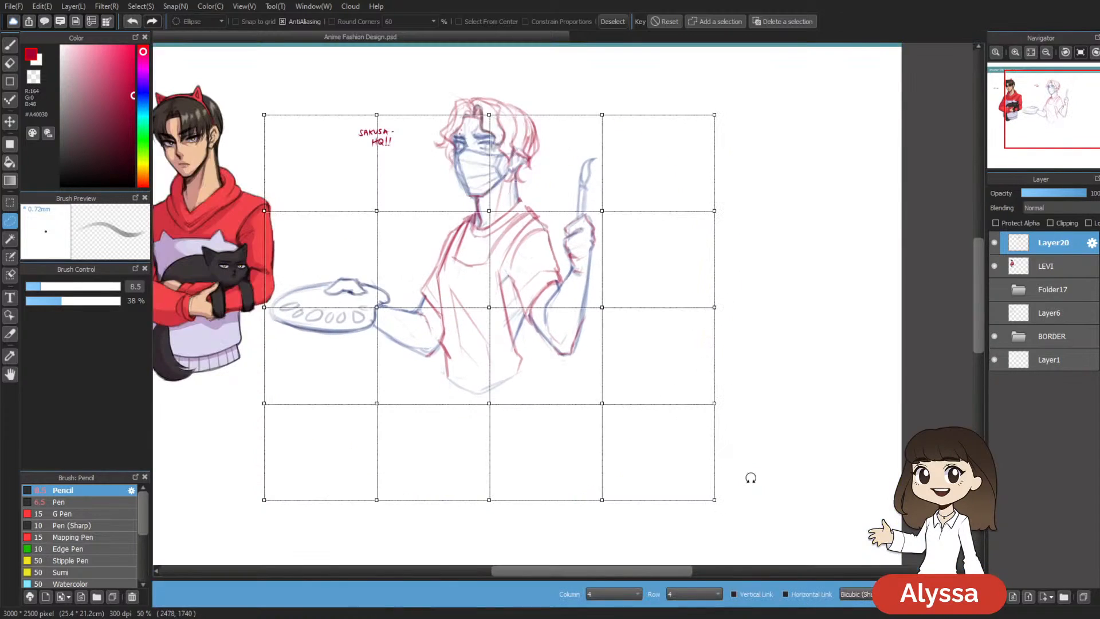
pyautogui.moveTo(489, 500); pyautogui.dragTo(499, 505)
pyautogui.moveTo(493, 405); pyautogui.dragTo(493, 405)
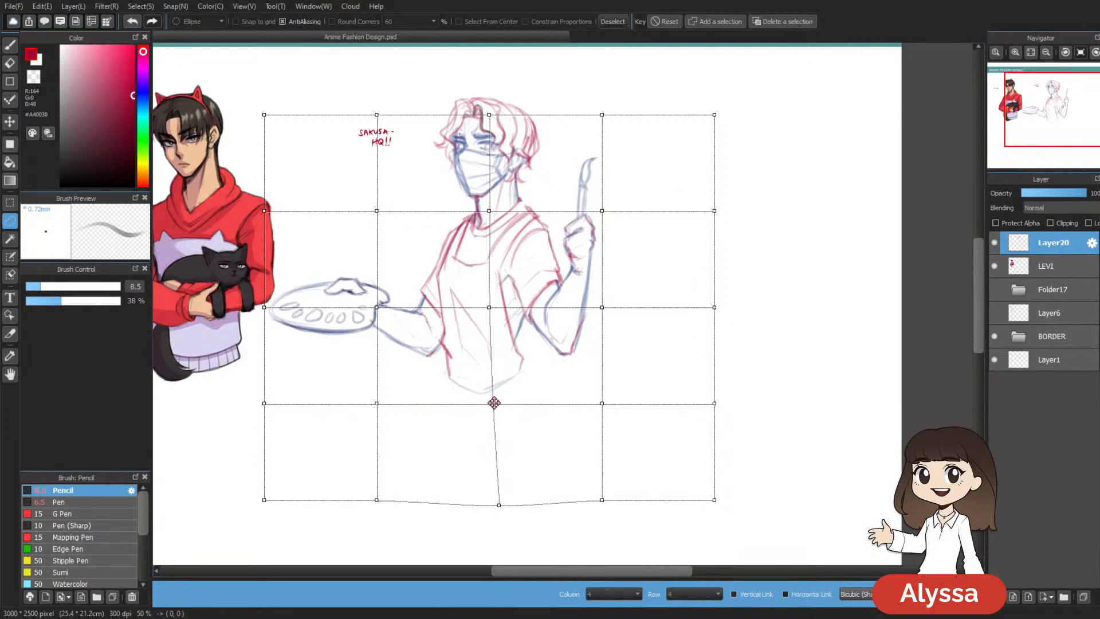
pyautogui.moveTo(375, 308); pyautogui.dragTo(373, 308)
pyautogui.moveTo(601, 307); pyautogui.dragTo(607, 307)
pyautogui.moveTo(494, 407); pyautogui.dragTo(498, 408)
pyautogui.press('Return')
pyautogui.hotkey('ctrl', 'z')
pyautogui.hotkey('ctrl', 'y')
# Step: Nudge the selected body slightly with Transform and clear the selection
pyautogui.hotkey('ctrl', 't')
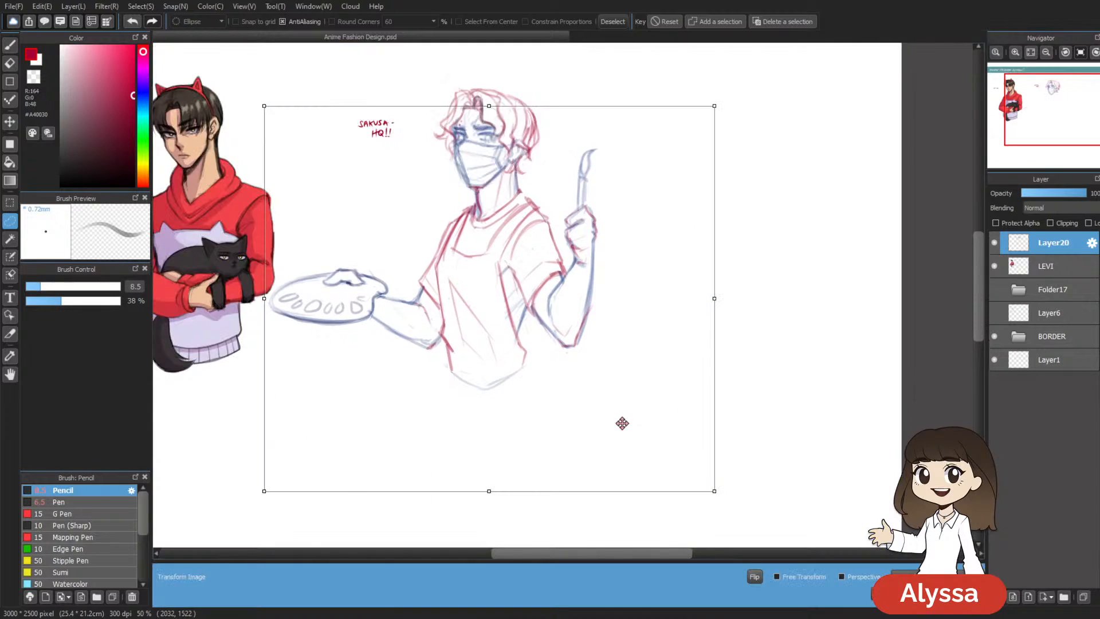
pyautogui.moveTo(554, 306); pyautogui.dragTo(553, 305)
pyautogui.press('Return')
pyautogui.hotkey('ctrl', 'd')
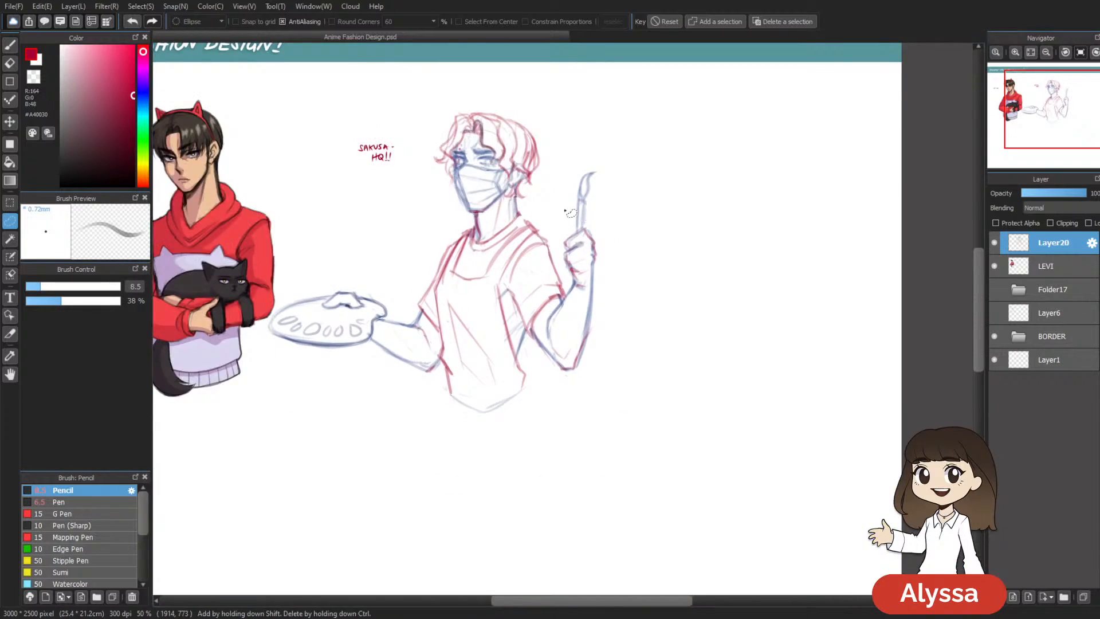
# Step: Strengthen the apron's brush-side strap with the pencil and save the document
pyautogui.press('b')
pyautogui.press('space')
pyautogui.moveTo(623, 238); pyautogui.dragTo(543, 329)
pyautogui.scroll(-3, 739, 396)
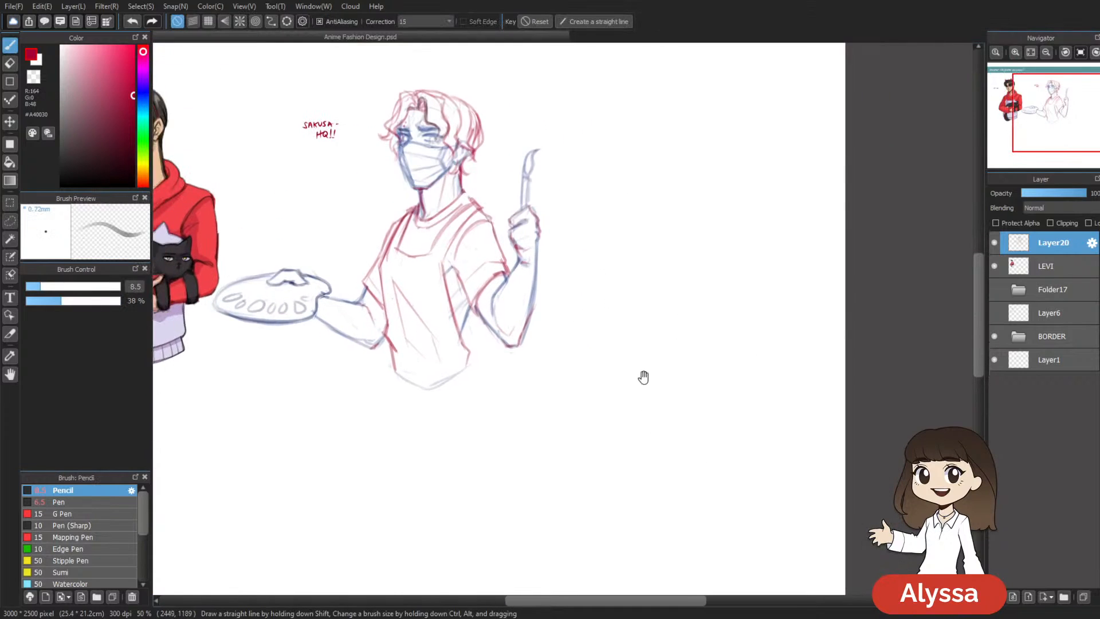
pyautogui.moveTo(409, 254); pyautogui.dragTo(451, 202)
pyautogui.press('space')
pyautogui.moveTo(552, 360); pyautogui.dragTo(557, 345)
pyautogui.hotkey('ctrl', 's')
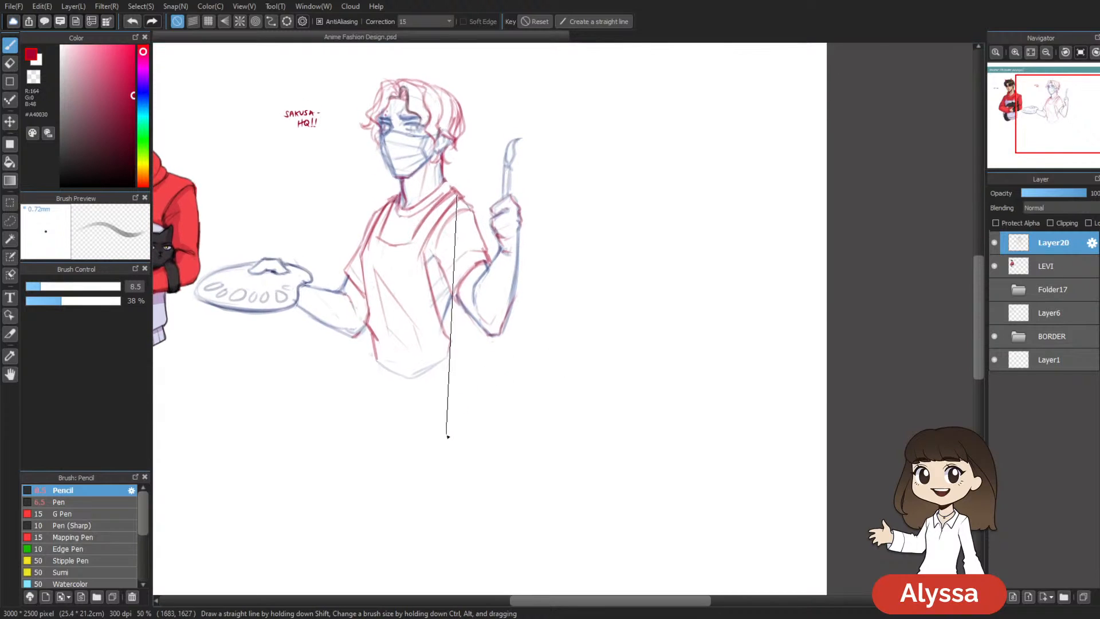
# Step: Sketch a bib button and a pocket line across the apron's waist on a new layer, and merge it down into Layer20
pyautogui.hotkey('ctrl', 'shift', 'n')
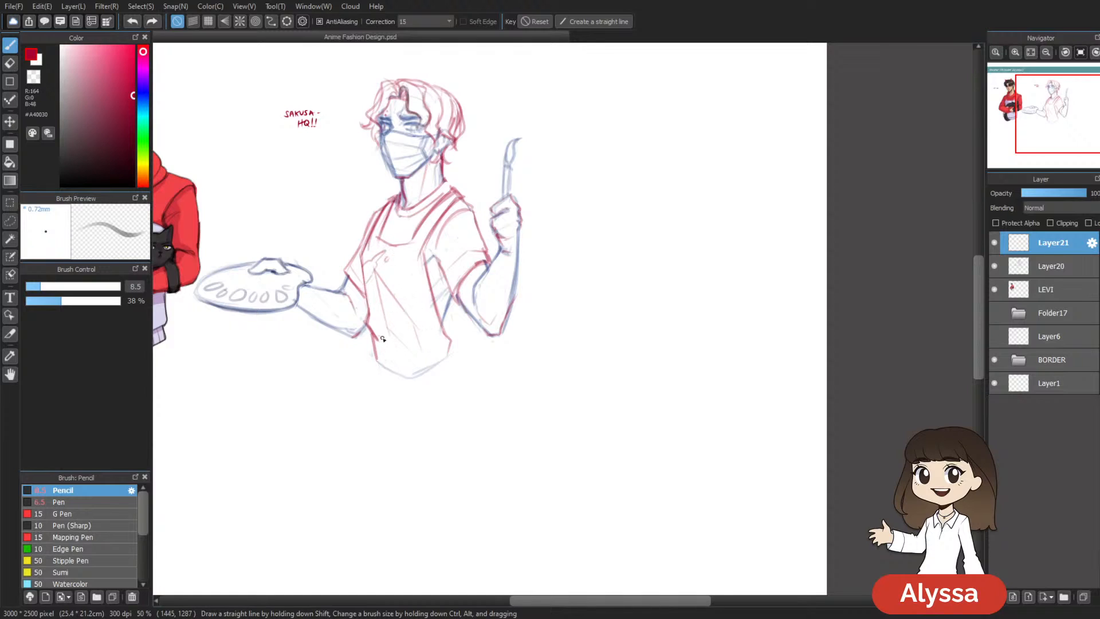
pyautogui.hotkey('ctrl', 'z')
pyautogui.moveTo(429, 339); pyautogui.dragTo(430, 338)
pyautogui.moveTo(561, 368); pyautogui.dragTo(548, 381)
pyautogui.hotkey('ctrl', 'e')
pyautogui.moveTo(640, 445); pyautogui.dragTo(689, 491)
pyautogui.moveTo(628, 475); pyautogui.dragTo(583, 485)
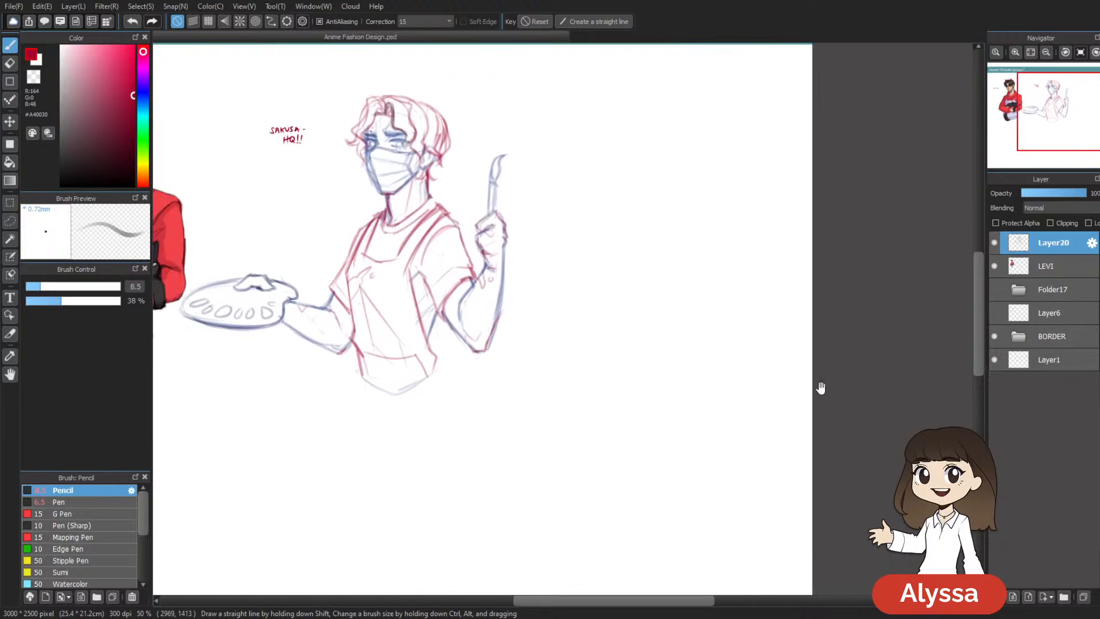
# Step: Darken the sketch by pasting a copy above Layer20, reducing the copy's opacity and merging it down
pyautogui.click(995, 243)
pyautogui.click(995, 243)
pyautogui.hotkey('ctrl', 'v')
pyautogui.click(1038, 194)
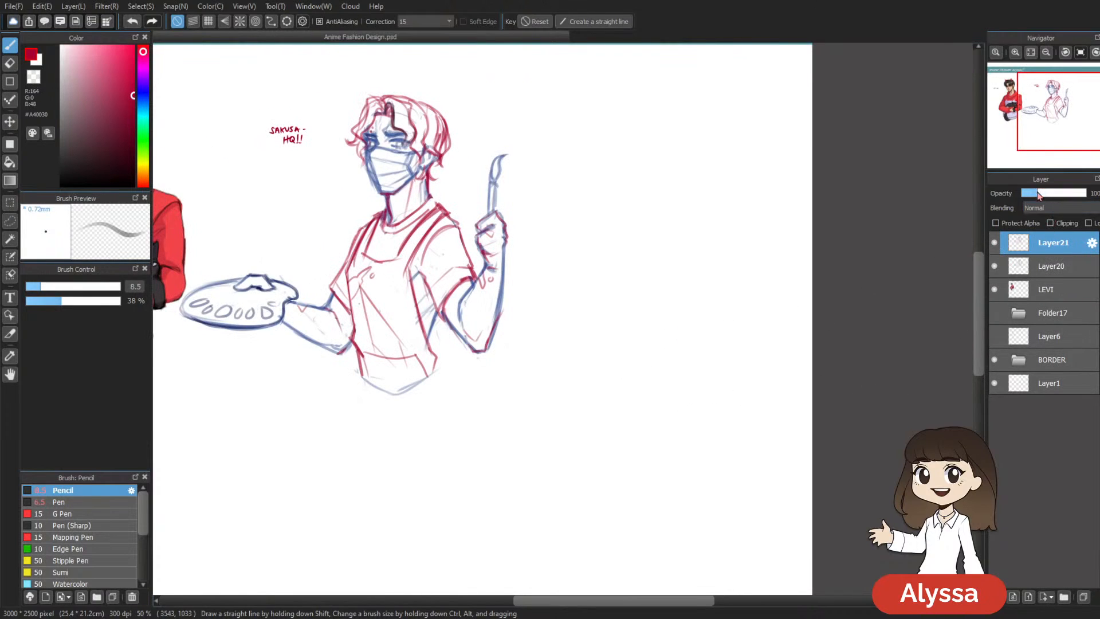
pyautogui.hotkey('ctrl', 'e')
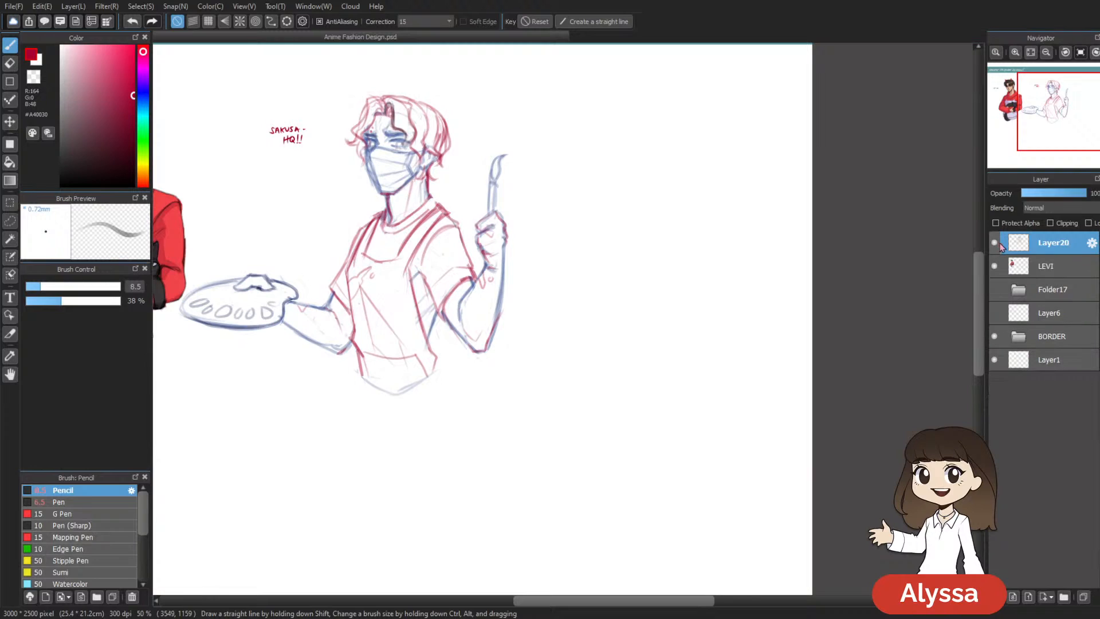
# Step: Recolor the whole Layer20 sketch near-black (#0F0E0E) with Protect Alpha on, and turn the protection off again
pyautogui.moveTo(67, 166); pyautogui.dragTo(63, 179)
pyautogui.hotkey('ctrl', 'u')
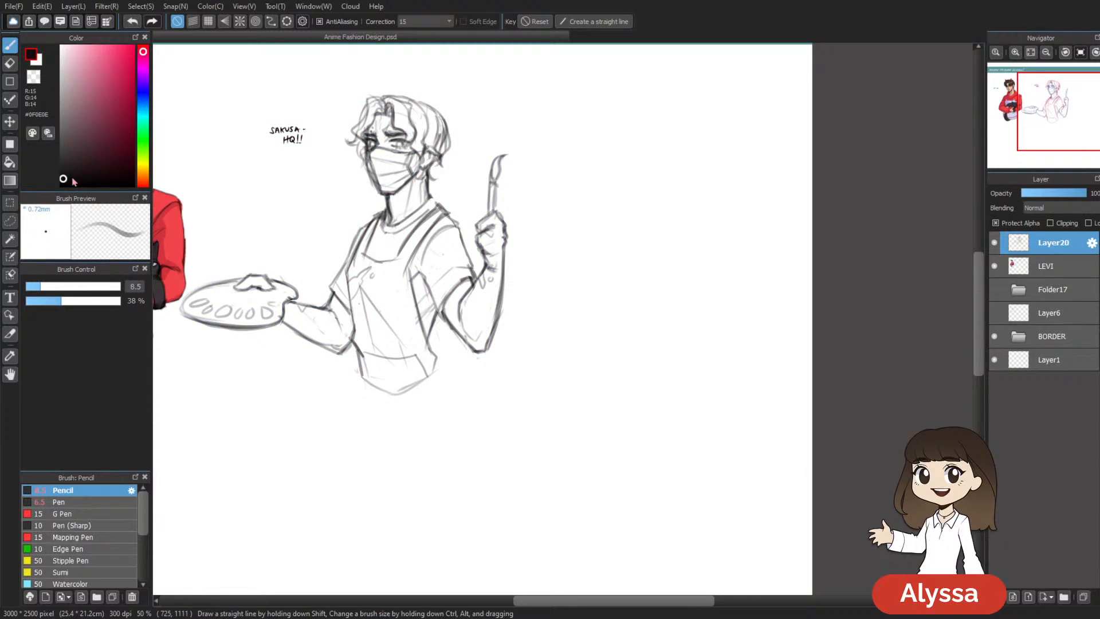
pyautogui.moveTo(525, 292); pyautogui.dragTo(532, 476)
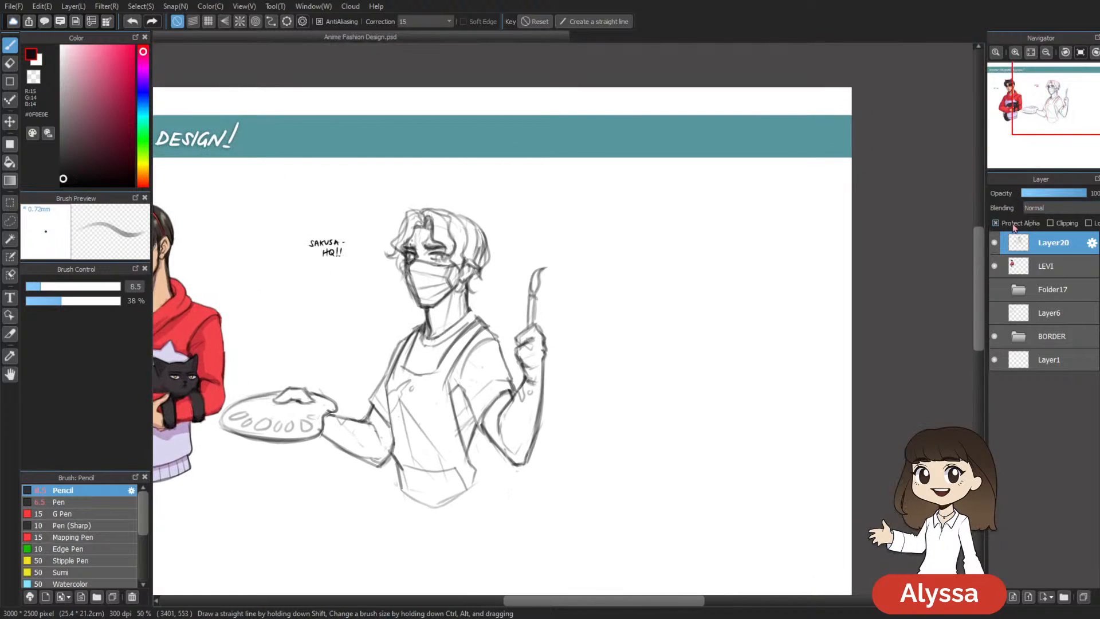
# Step: Clean up the lines around the eyes and mask with the eraser reduced to size 16, and touch them up with the 8.5 pencil
pyautogui.hotkey('ctrl', '+')
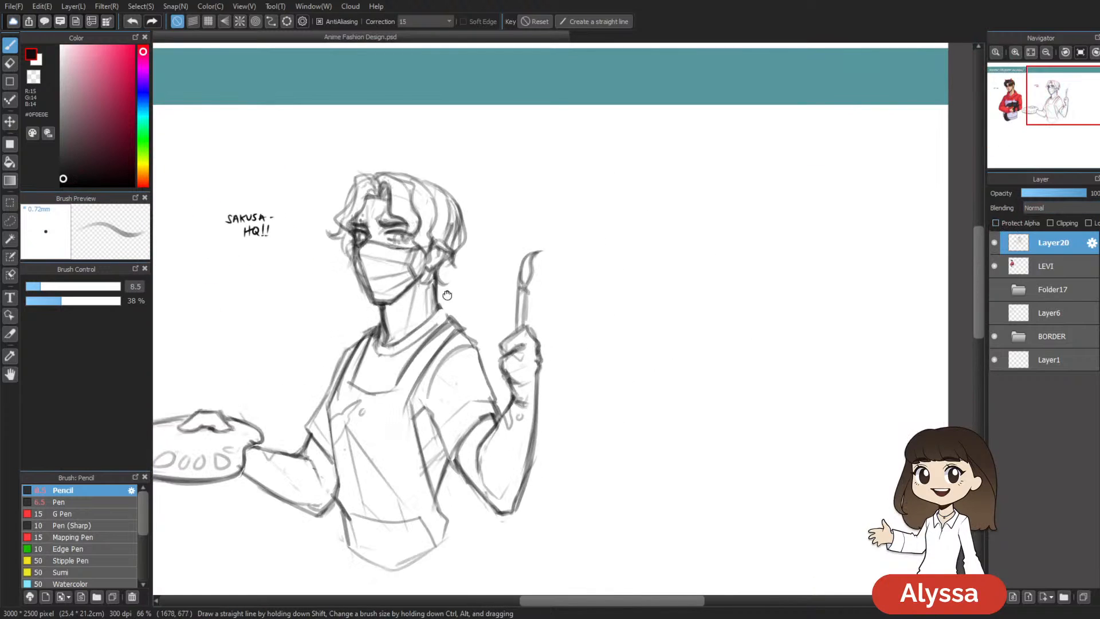
pyautogui.moveTo(447, 290); pyautogui.dragTo(417, 250)
pyautogui.press('e')
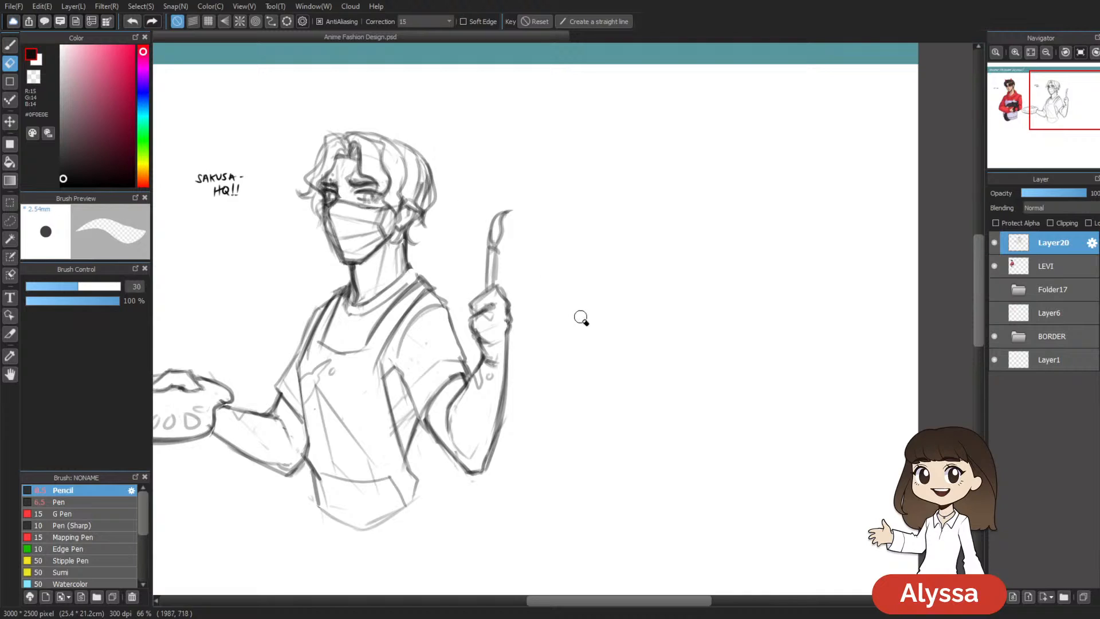
pyautogui.press('[')
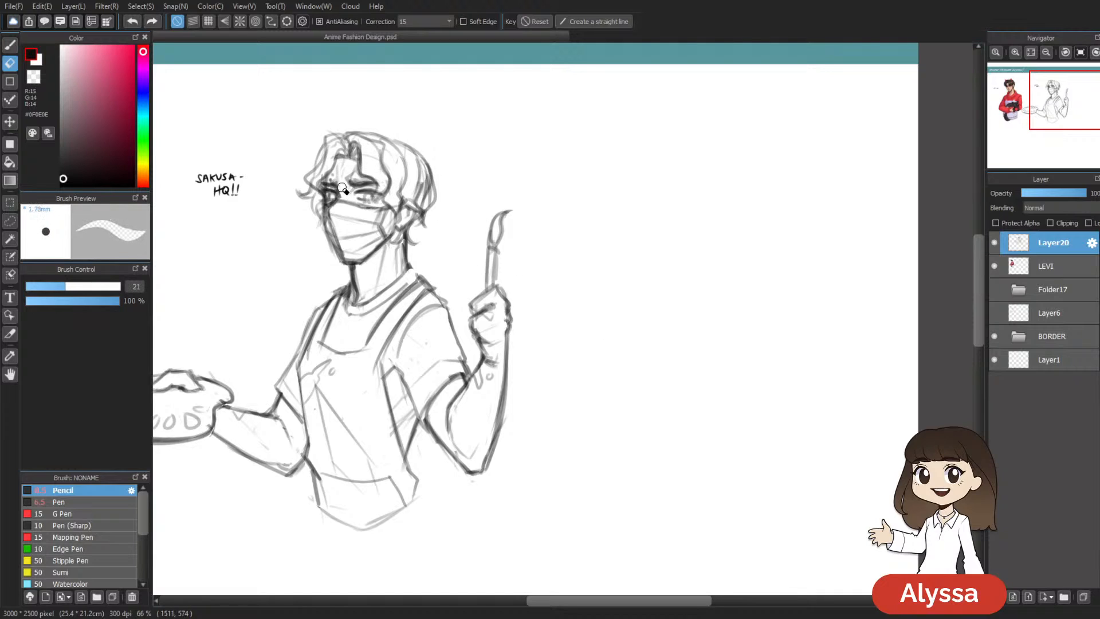
pyautogui.press('[')
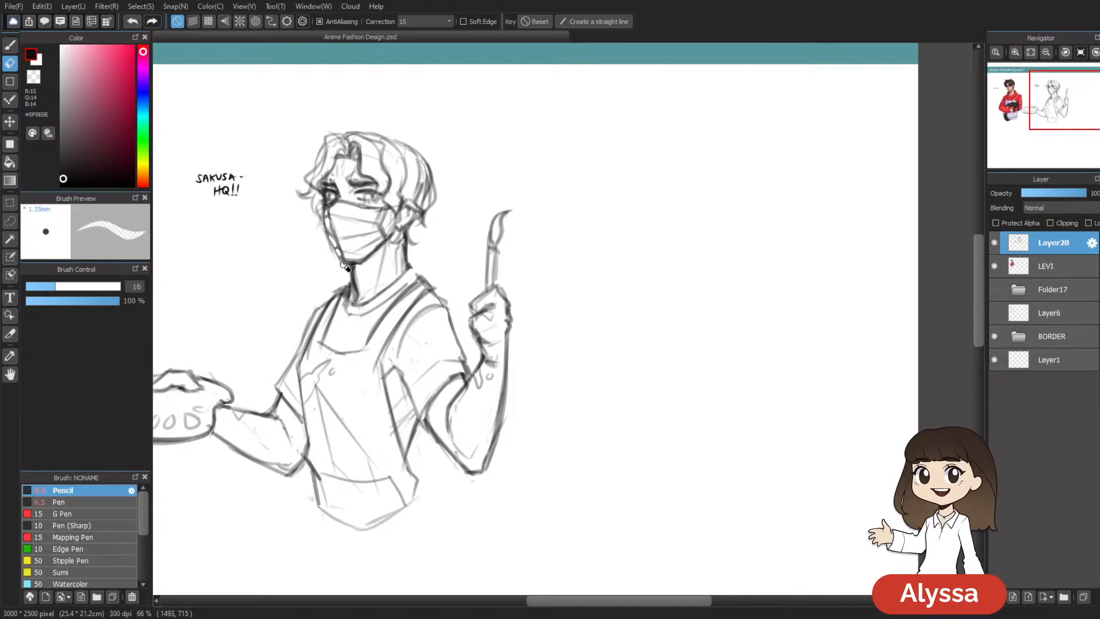
pyautogui.scroll(-1, 572, 304)
pyautogui.press('b')
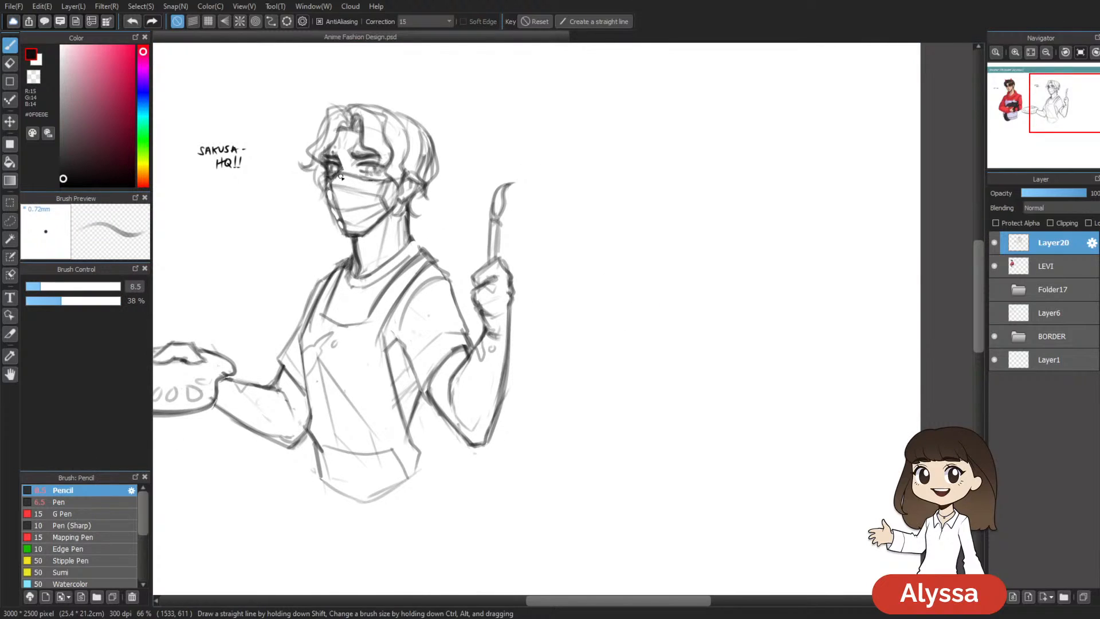
pyautogui.moveTo(594, 308); pyautogui.dragTo(569, 273)
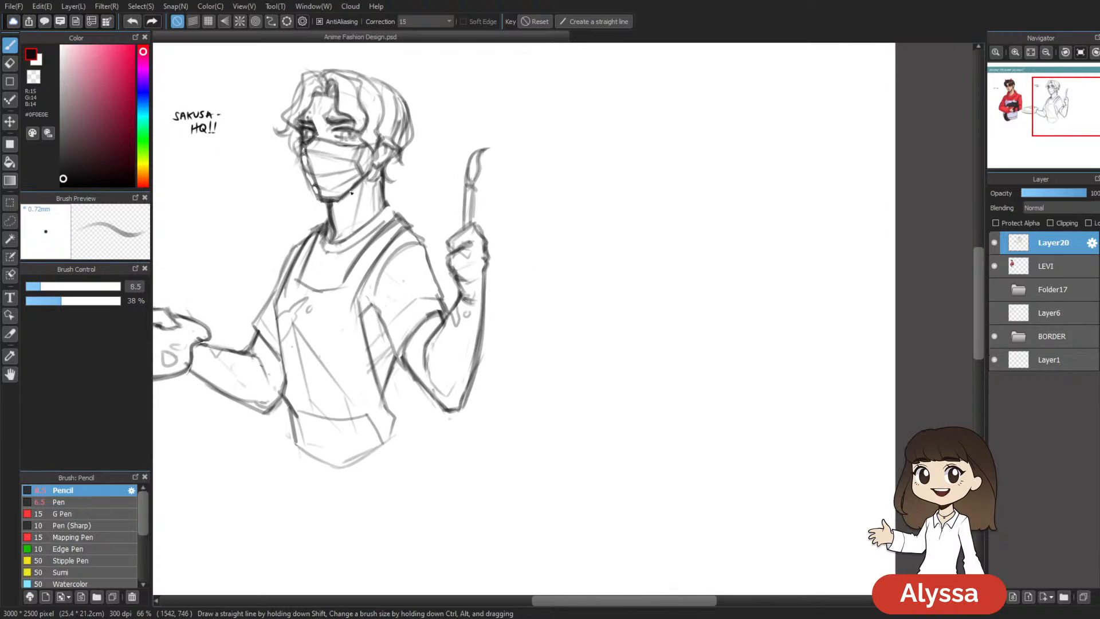
# Step: Erase stray sketch lines in the painter's hair and touch up the surrounding pencil linework
pyautogui.scroll(2, 504, 208)
pyautogui.press('e')
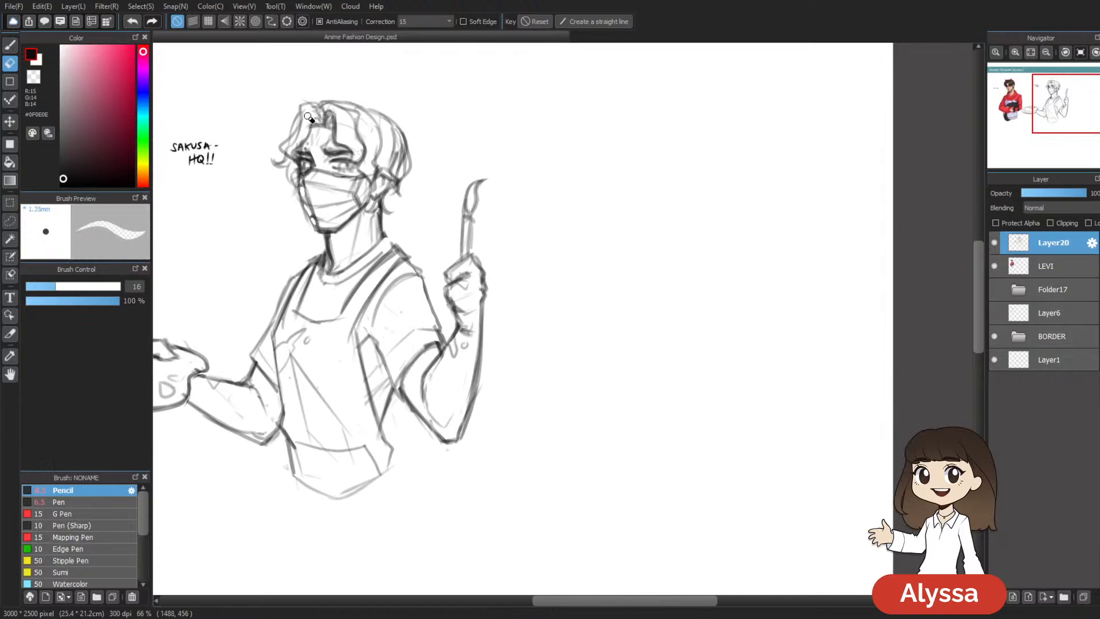
pyautogui.moveTo(385, 124)
pyautogui.mouseDown()
pyautogui.moveTo(393, 169)
pyautogui.moveTo(395, 138)
pyautogui.mouseUp()
pyautogui.press('b')
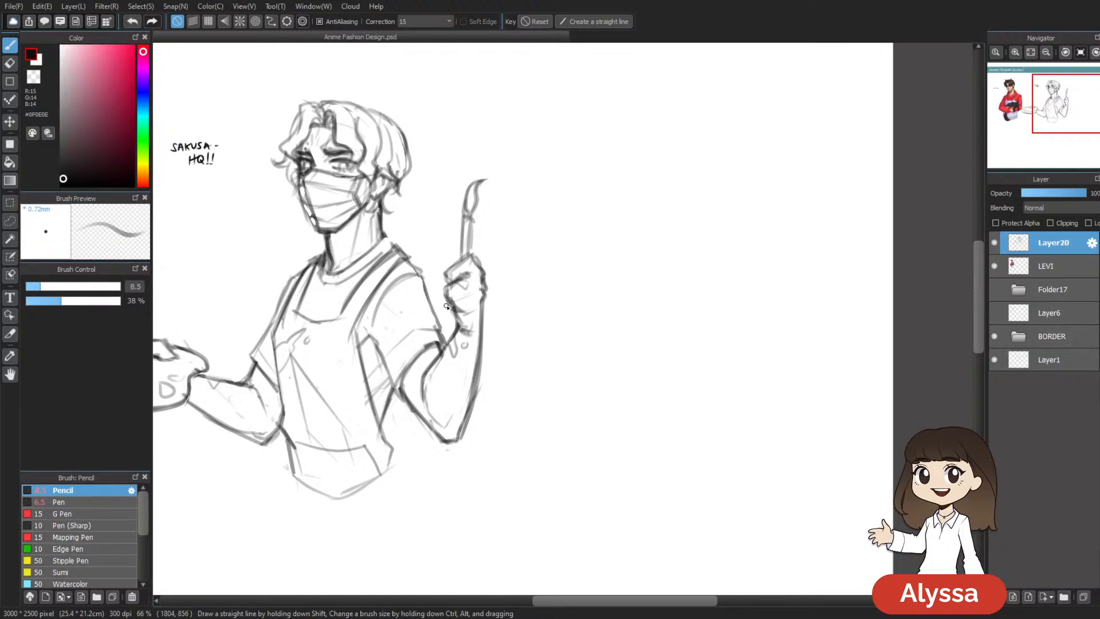
pyautogui.moveTo(438, 288); pyautogui.dragTo(431, 267)
pyautogui.moveTo(290, 144); pyautogui.dragTo(293, 173)
pyautogui.hotkey('ctrl', 'z')
# Step: Reduce the pencil size to 6.5 and refine the lines around the masked face's shadowed eye
pyautogui.hotkey('ctrl', 'Up')
pyautogui.press('[')
pyautogui.moveTo(400, 213); pyautogui.dragTo(606, 449)
pyautogui.moveTo(478, 365); pyautogui.dragTo(481, 410)
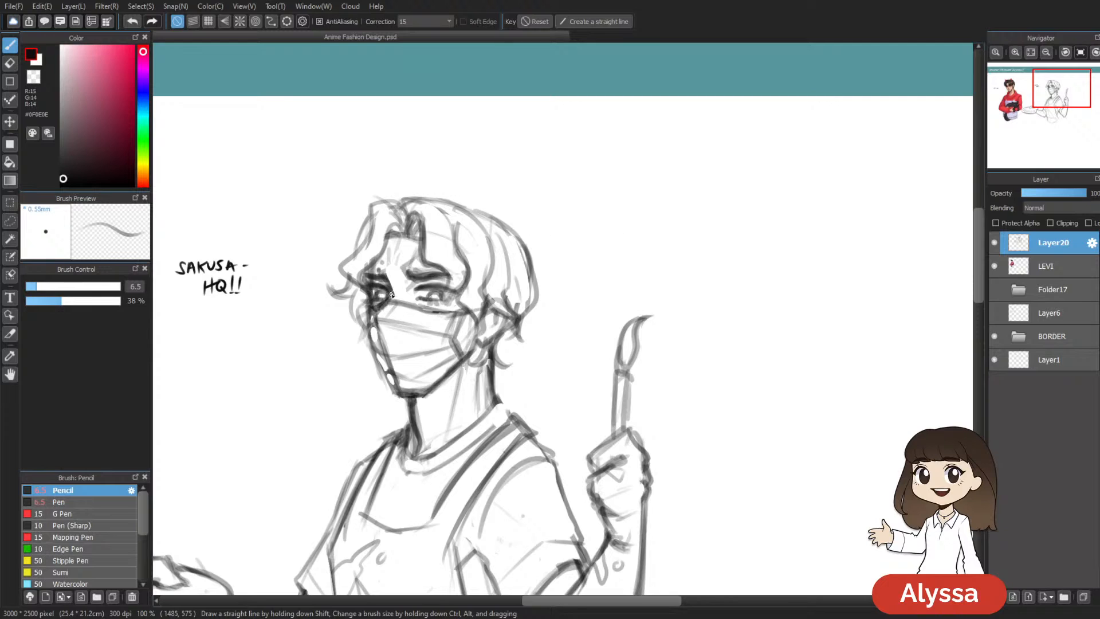
pyautogui.hotkey('ctrl', 'z')
pyautogui.moveTo(388, 295); pyautogui.dragTo(390, 289)
pyautogui.moveTo(539, 242)
pyautogui.mouseDown()
pyautogui.moveTo(485, 131)
pyautogui.moveTo(483, 143)
pyautogui.mouseUp()
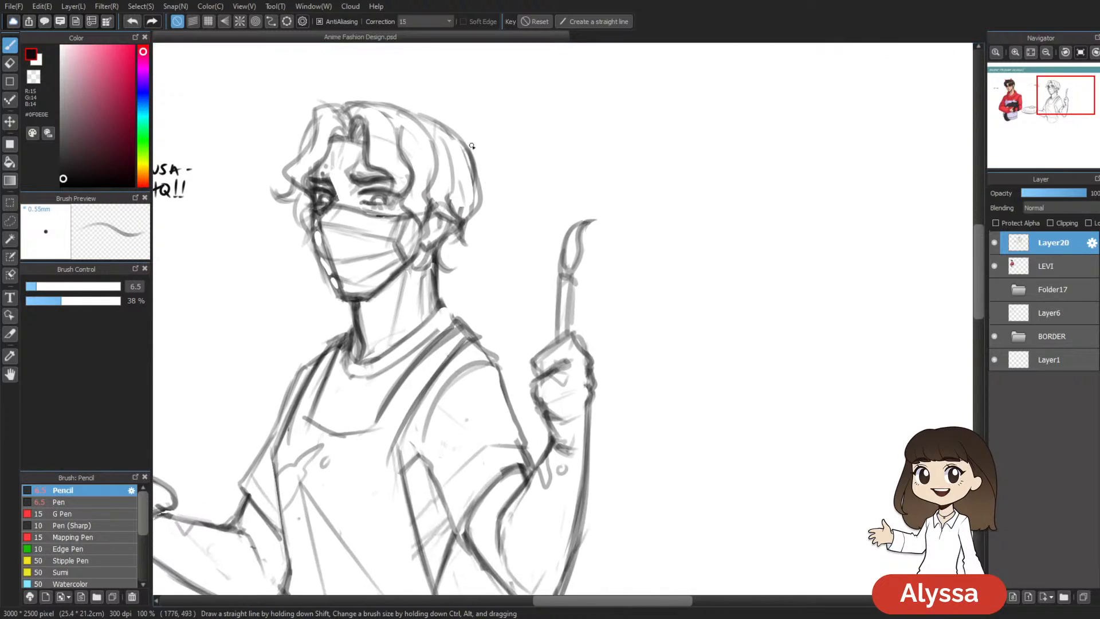
pyautogui.moveTo(629, 394); pyautogui.dragTo(689, 350)
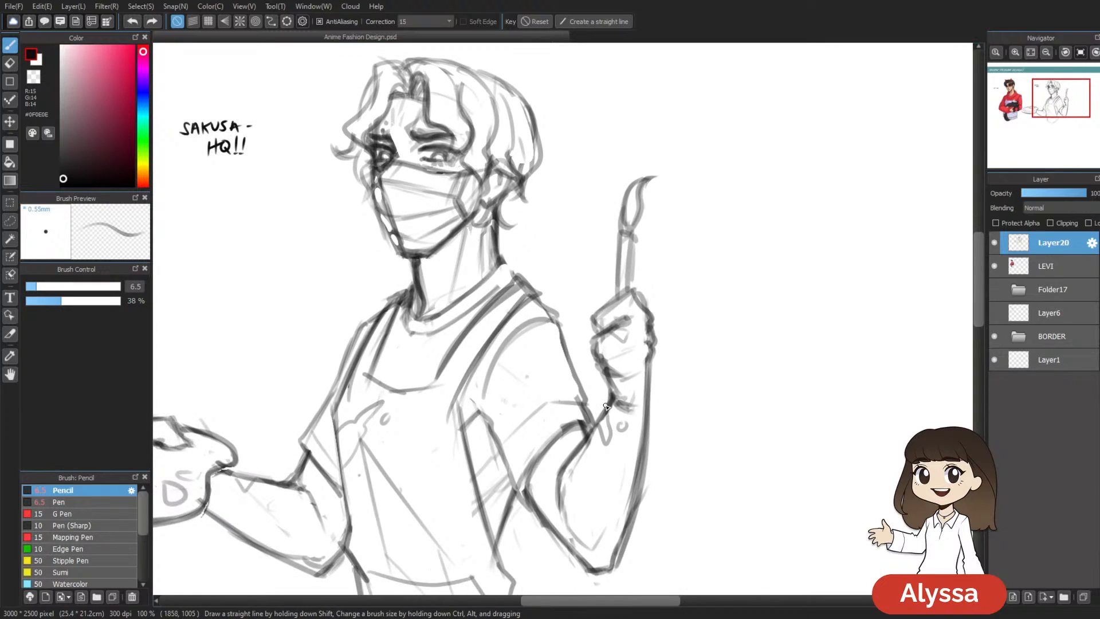
# Step: Darken the masked character's eyebrow and clean up the hair parting above the forehead
pyautogui.hotkey('ctrl', '-')
pyautogui.hotkey('ctrl', '+')
pyautogui.hotkey('ctrl', '+')
pyautogui.moveTo(519, 241)
pyautogui.mouseDown()
pyautogui.moveTo(462, 314)
pyautogui.moveTo(474, 315)
pyautogui.mouseUp()
pyautogui.moveTo(344, 269); pyautogui.dragTo(330, 279)
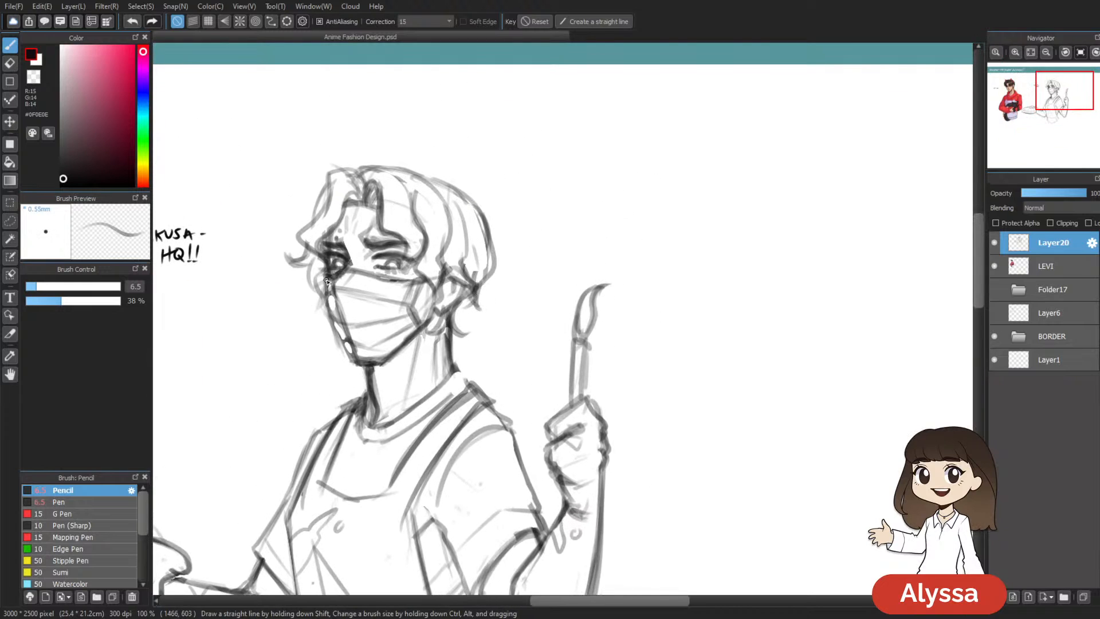
pyautogui.moveTo(500, 260); pyautogui.dragTo(493, 257)
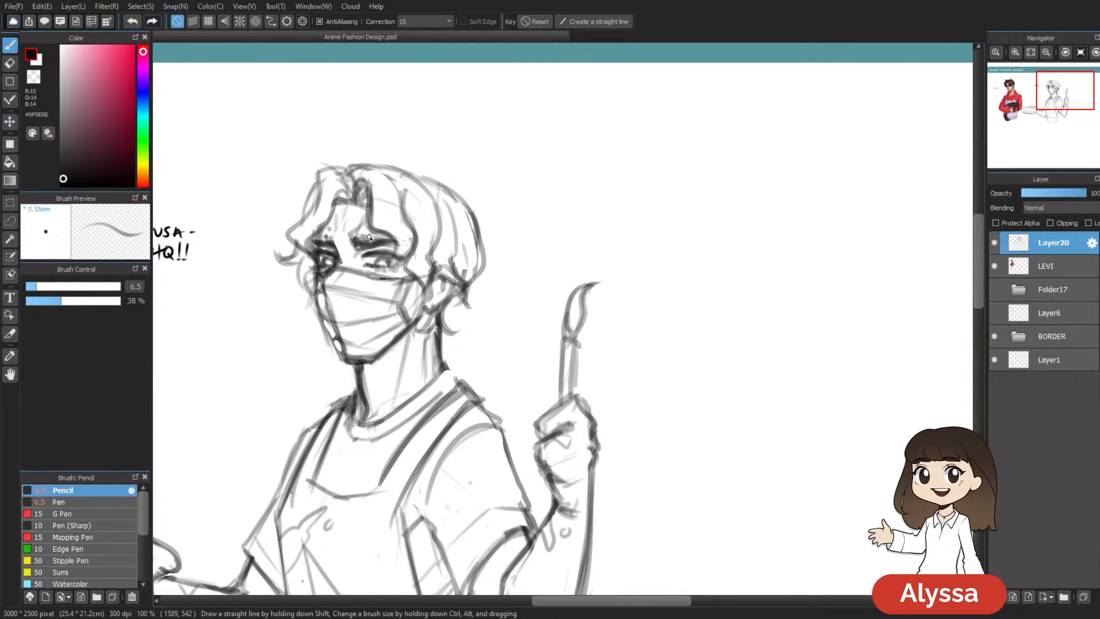
pyautogui.hotkey('ctrl', 'z')
pyautogui.moveTo(360, 251); pyautogui.dragTo(396, 241)
pyautogui.press('e')
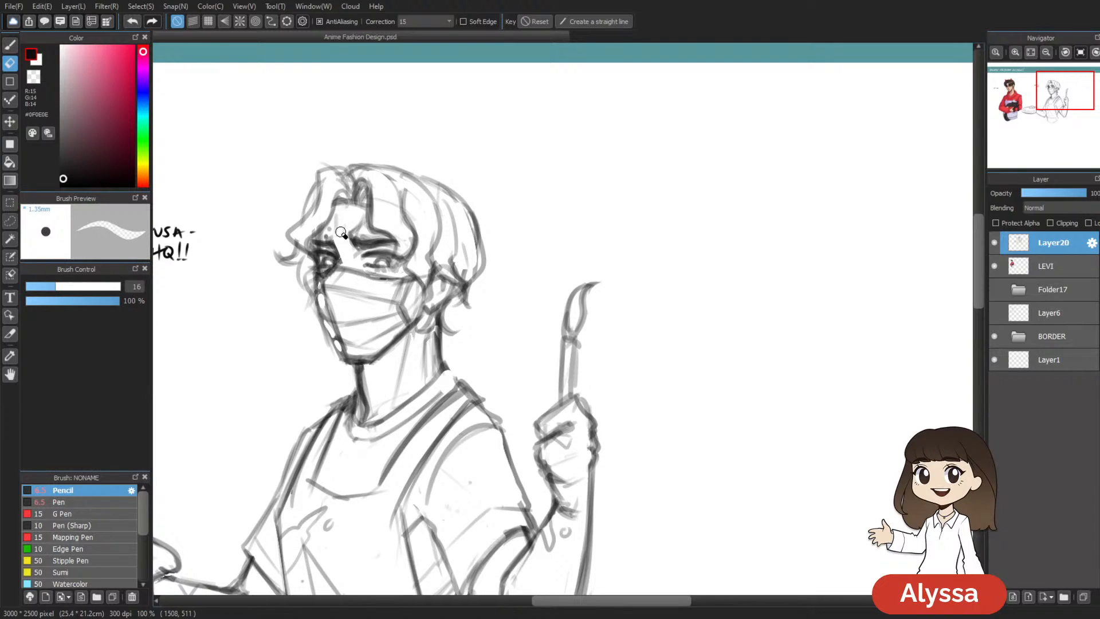
pyautogui.press('b')
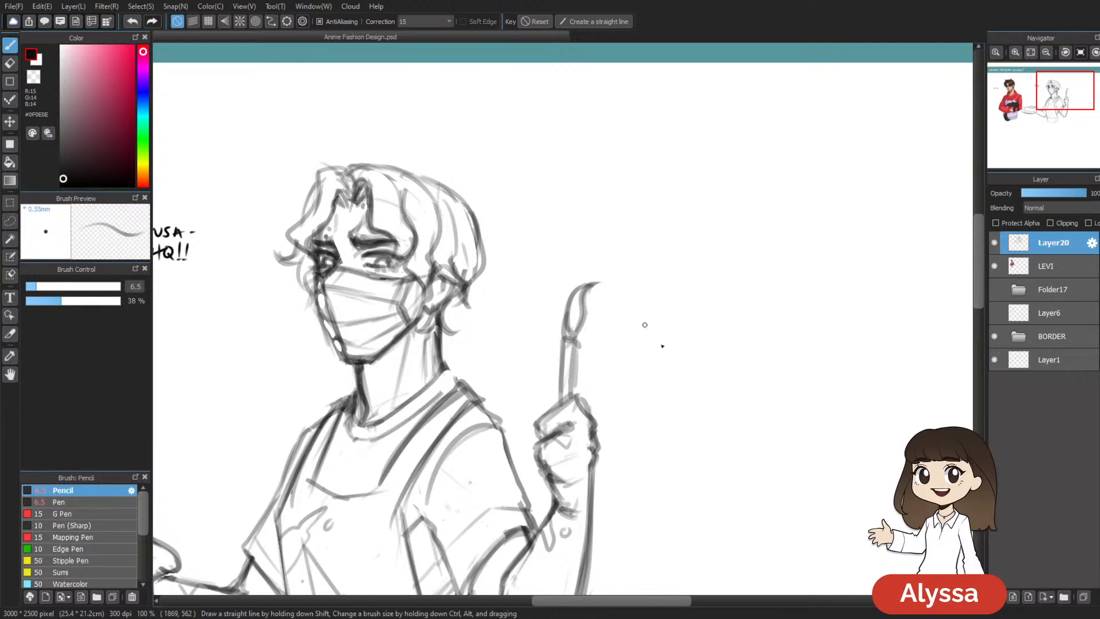
# Step: Strengthen the pencil line along the side of the apron below the raised arm's sleeve
pyautogui.scroll(-2, 644, 325)
pyautogui.moveTo(640, 356); pyautogui.dragTo(604, 338)
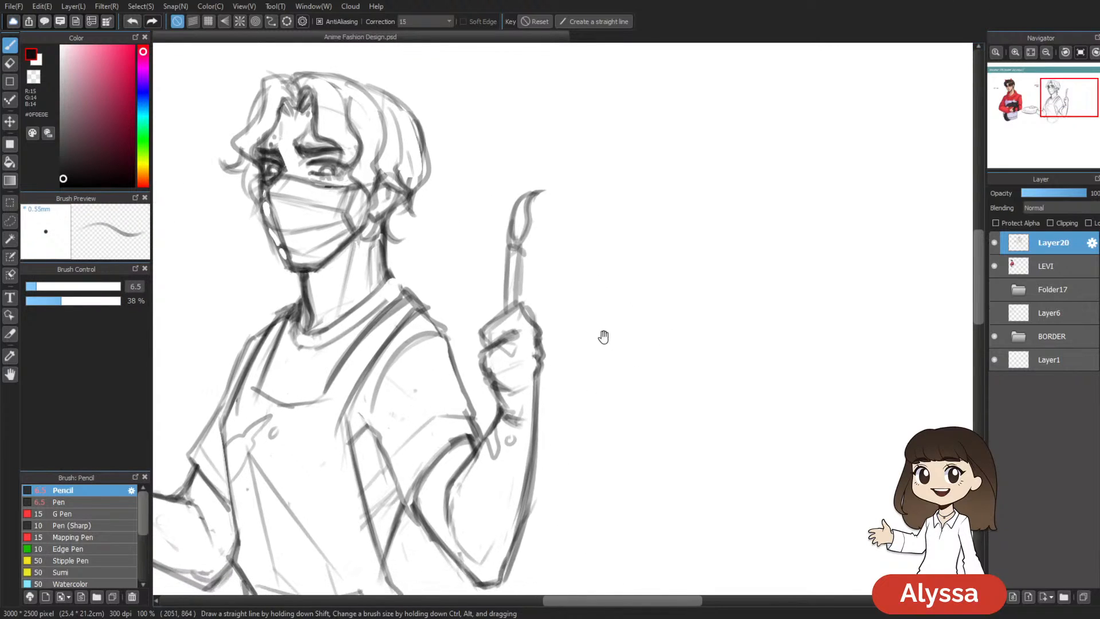
pyautogui.hotkey('ctrl', '-')
pyautogui.moveTo(575, 403)
pyautogui.mouseDown()
pyautogui.moveTo(532, 372)
pyautogui.moveTo(606, 324)
pyautogui.mouseUp()
pyautogui.moveTo(457, 277)
pyautogui.mouseDown()
pyautogui.moveTo(504, 216)
pyautogui.moveTo(515, 226)
pyautogui.mouseUp()
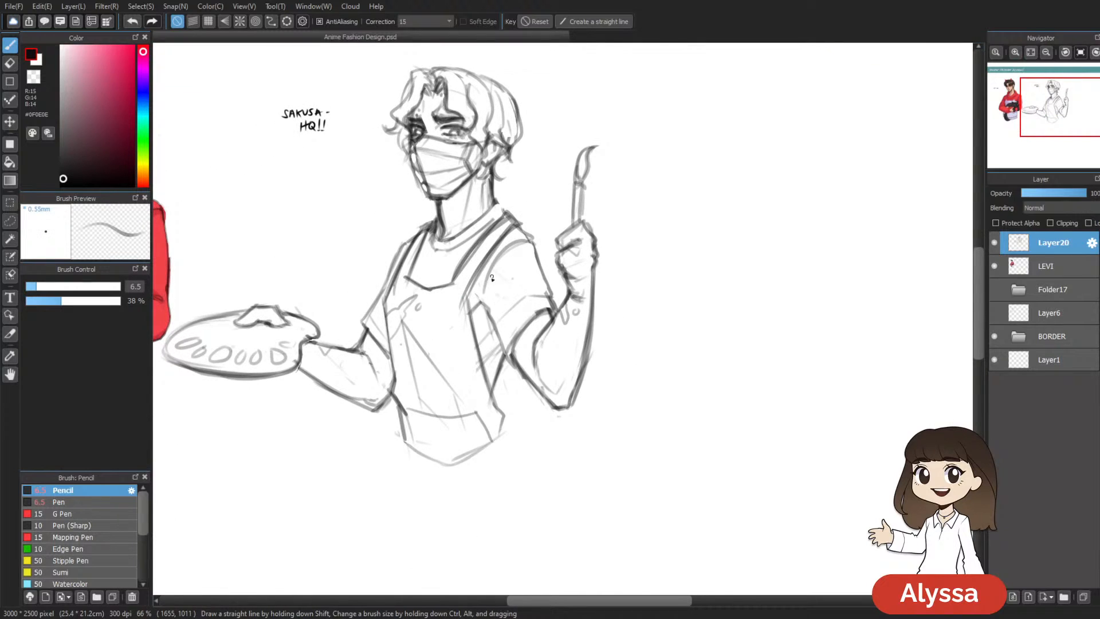
pyautogui.moveTo(469, 331)
pyautogui.mouseDown()
pyautogui.moveTo(499, 410)
pyautogui.moveTo(491, 376)
pyautogui.mouseUp()
pyautogui.press('e')
pyautogui.press('b')
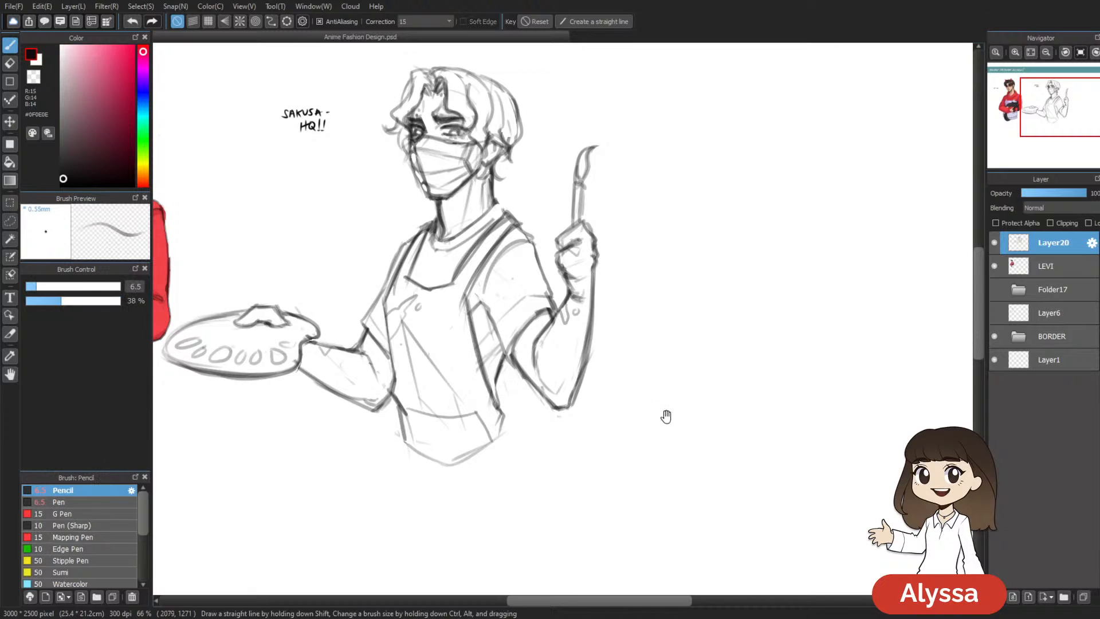
# Step: Review the whole painter sketch next to the finished coloured character
pyautogui.moveTo(669, 409); pyautogui.dragTo(609, 441)
pyautogui.moveTo(410, 326)
pyautogui.mouseDown()
pyautogui.moveTo(453, 258)
pyautogui.moveTo(541, 252)
pyautogui.mouseUp()
pyautogui.moveTo(454, 125); pyautogui.dragTo(433, 181)
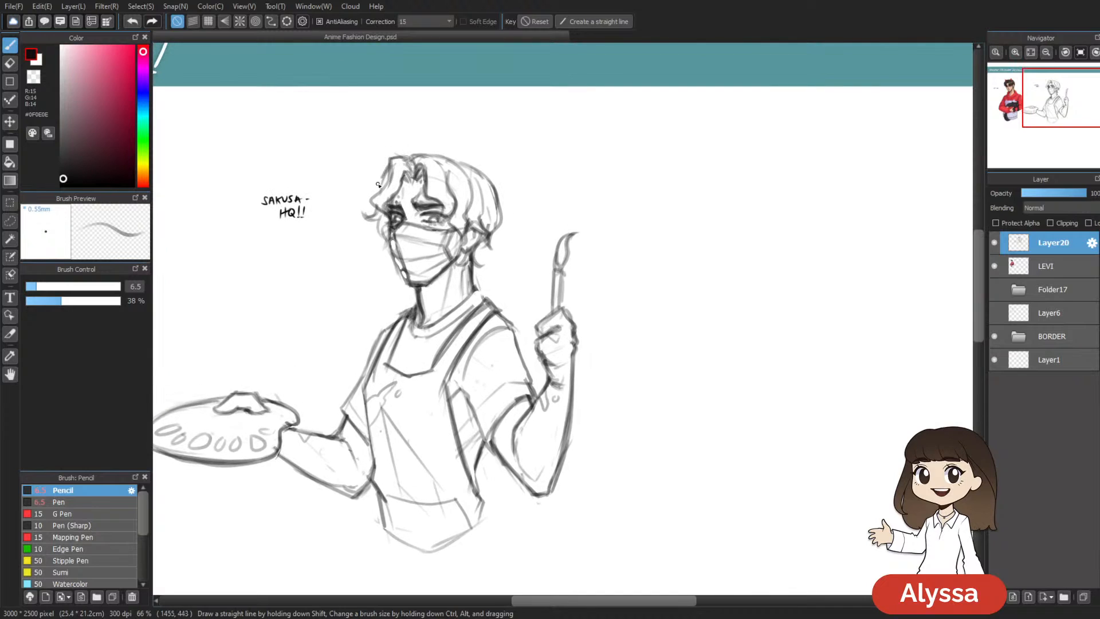
pyautogui.moveTo(517, 203); pyautogui.dragTo(523, 184)
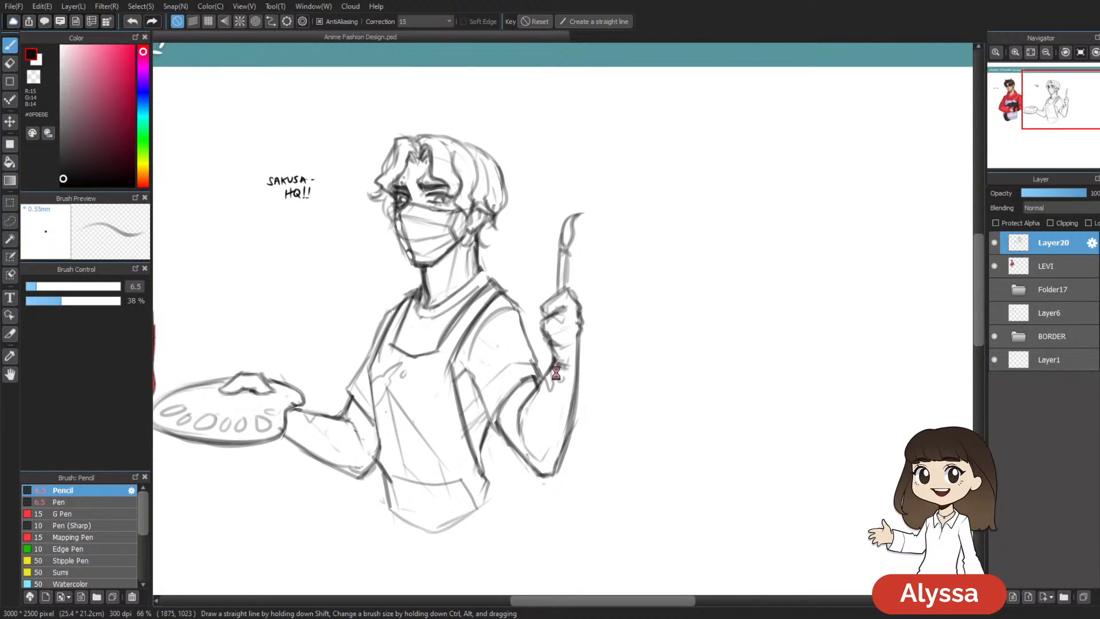
pyautogui.hotkey('ctrl', '-')
pyautogui.hotkey('ctrl', '-')
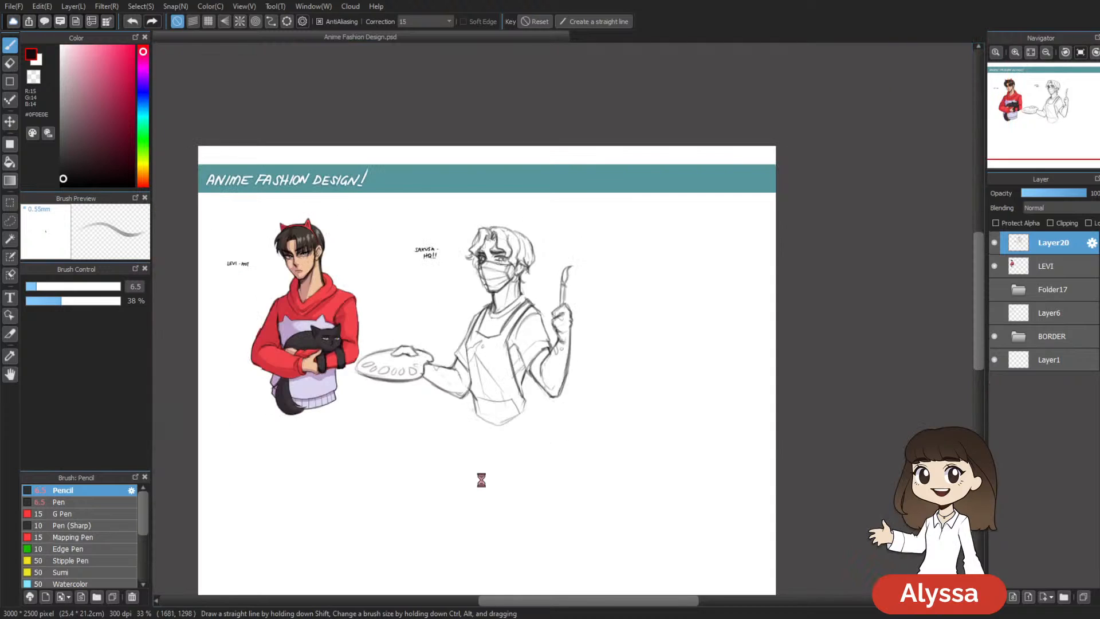
pyautogui.moveTo(609, 328); pyautogui.dragTo(606, 214)
pyautogui.hotkey('ctrl', '+')
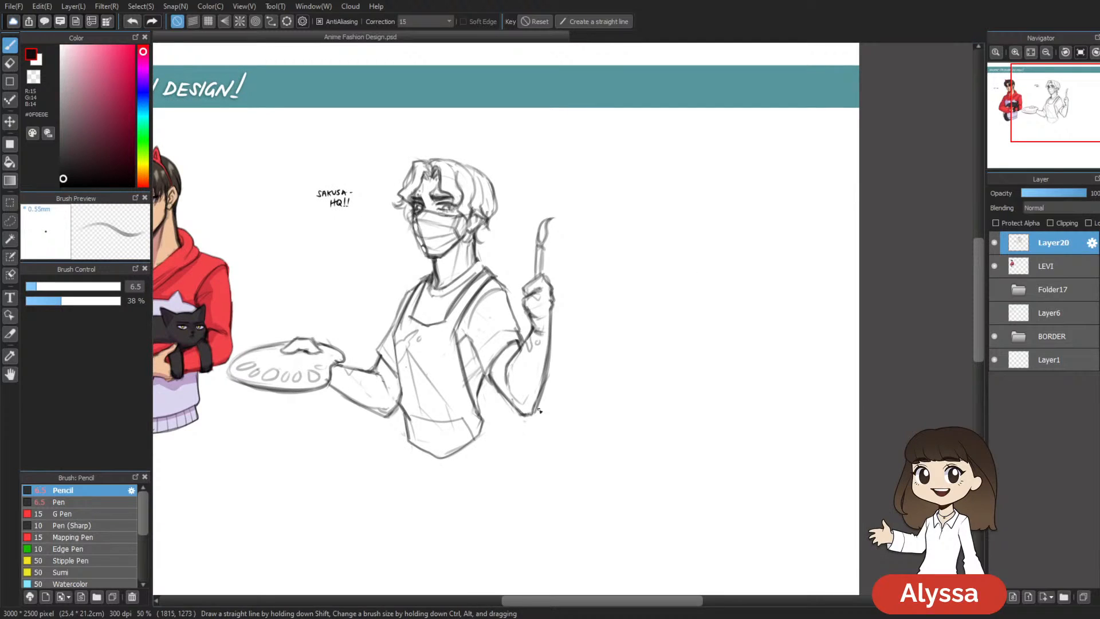
pyautogui.moveTo(618, 452); pyautogui.dragTo(629, 432)
pyautogui.press('w')
pyautogui.click(544, 490)
pyautogui.hotkey('ctrl', 'd')
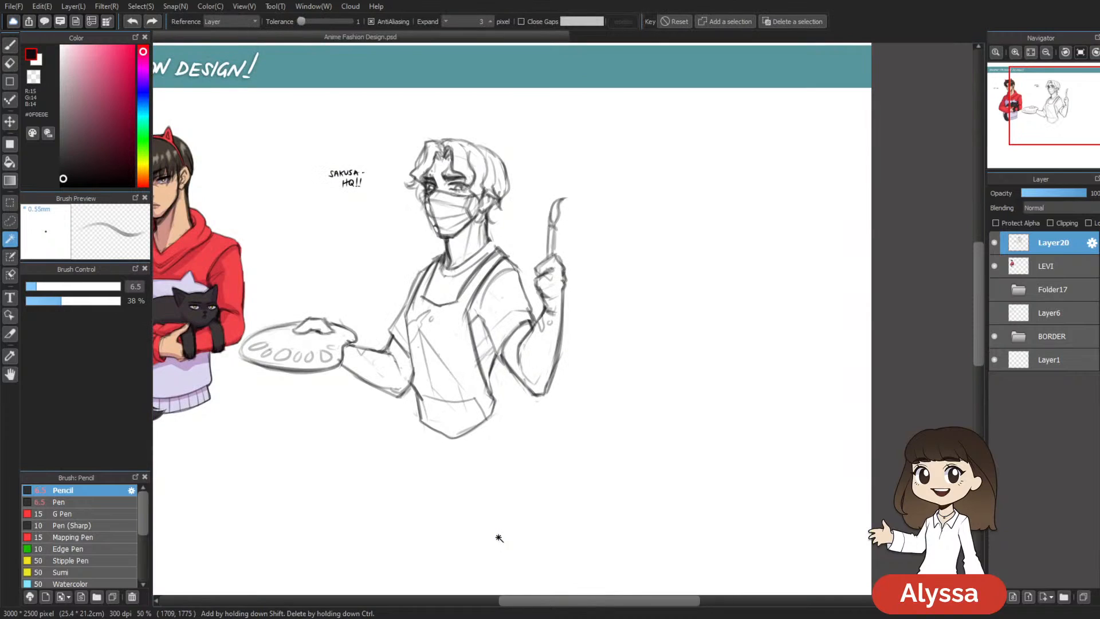
pyautogui.click(584, 431)
pyautogui.hotkey('ctrl', 'd')
pyautogui.moveTo(409, 202); pyautogui.dragTo(406, 222)
pyautogui.click(389, 244)
pyautogui.hotkey('ctrl', 'd')
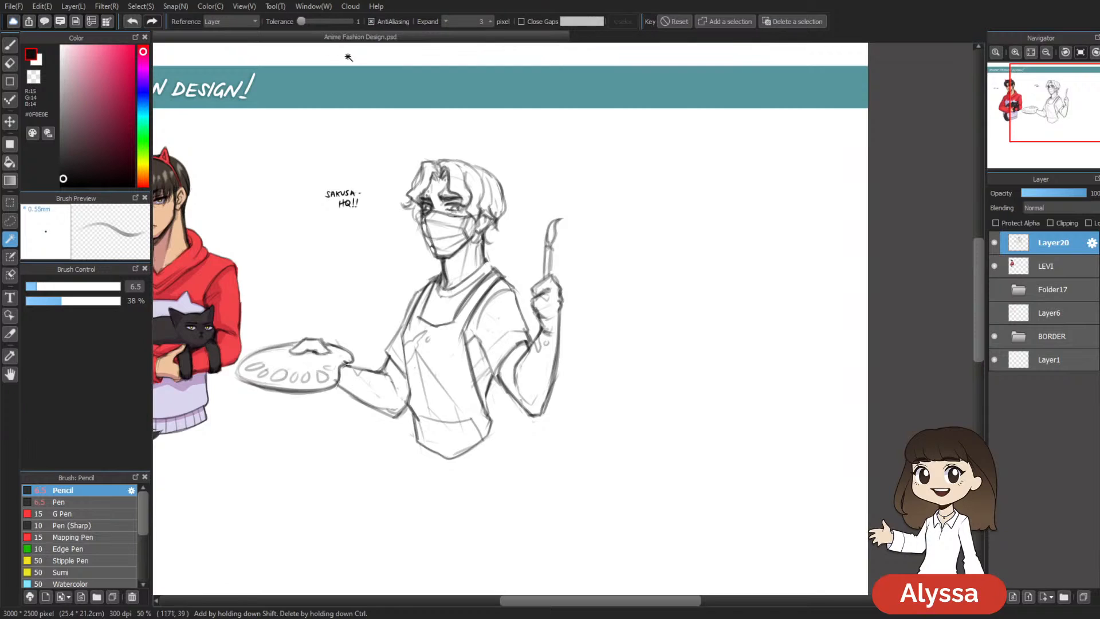
# Step: Select the blank background around the figures with the Magic Wand using Canvas as reference, and invert the selection
pyautogui.click(994, 243)
pyautogui.click(994, 243)
pyautogui.click(240, 37)
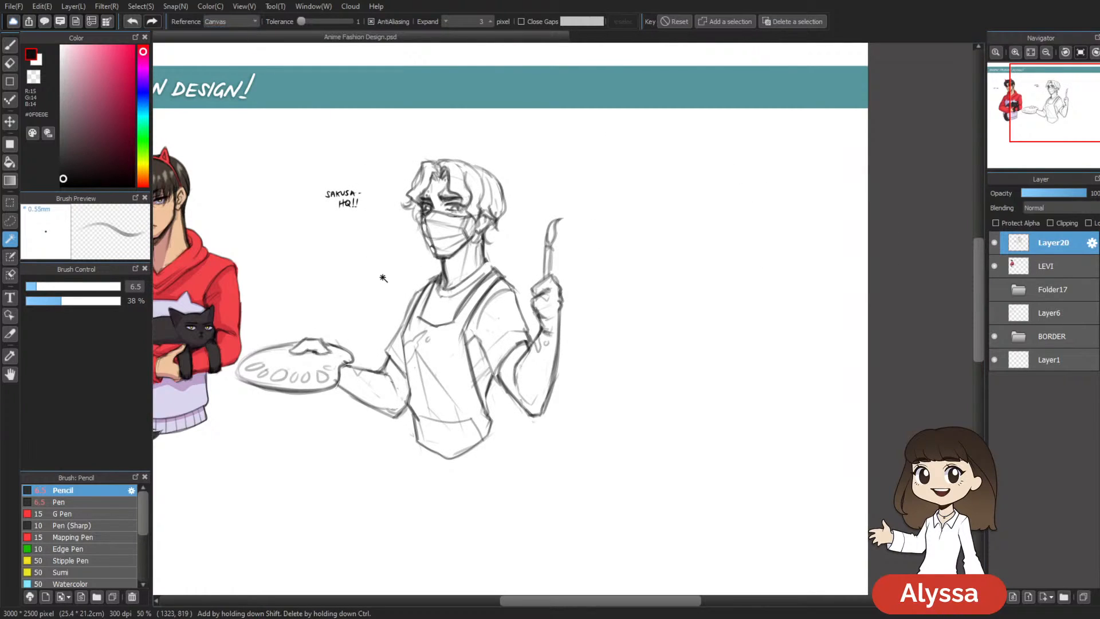
pyautogui.click(383, 277)
pyautogui.moveTo(710, 302); pyautogui.dragTo(719, 290)
pyautogui.hotkey('ctrl', 'd')
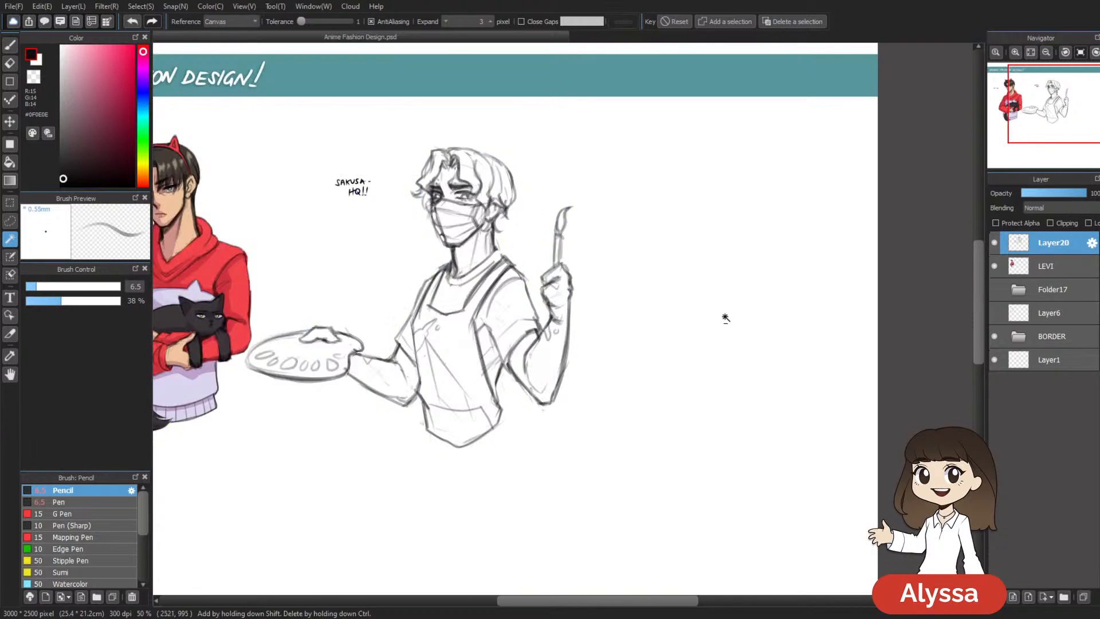
pyautogui.press('b')
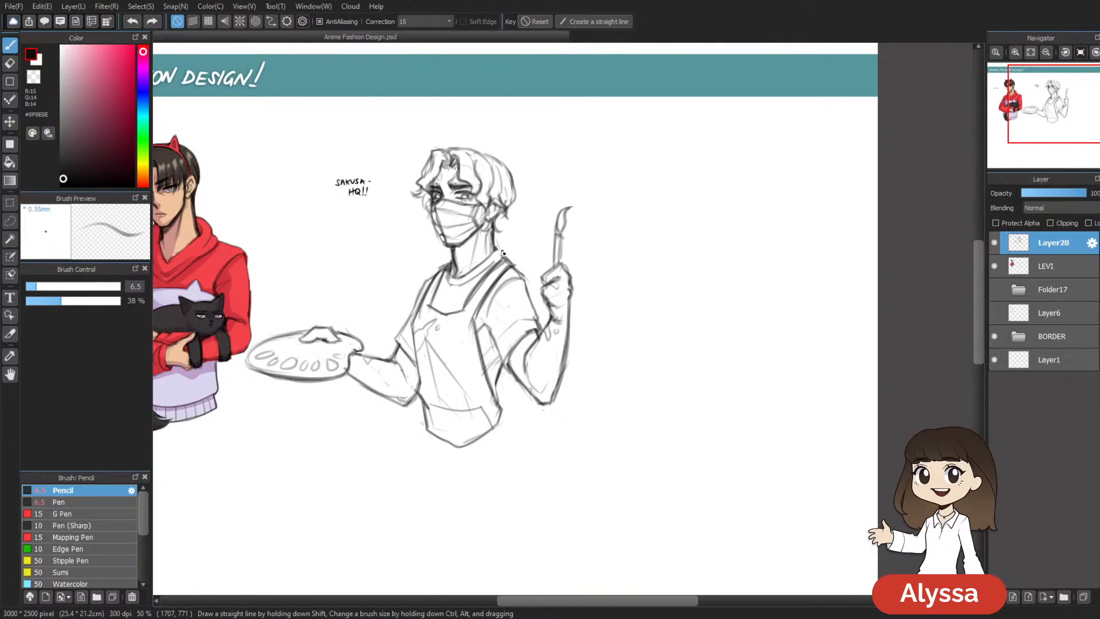
pyautogui.press('w')
pyautogui.click(648, 341)
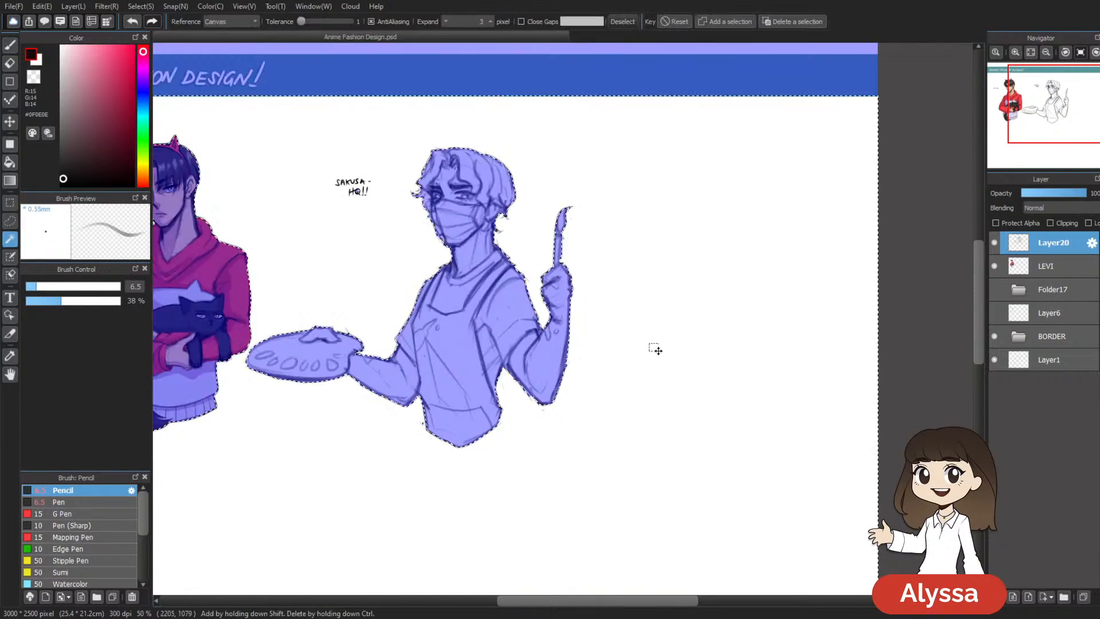
pyautogui.moveTo(661, 381); pyautogui.dragTo(690, 352)
pyautogui.click(628, 376)
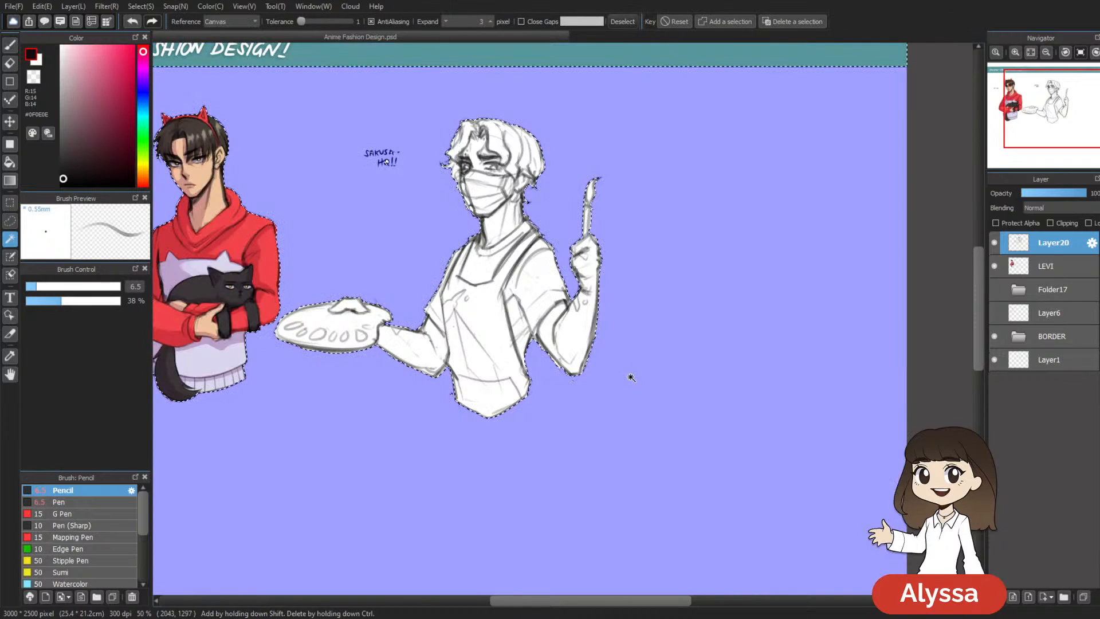
# Step: Add a new layer and move it directly beneath the sketch layer Layer20
pyautogui.hotkey('ctrl', 'shift', 'n')
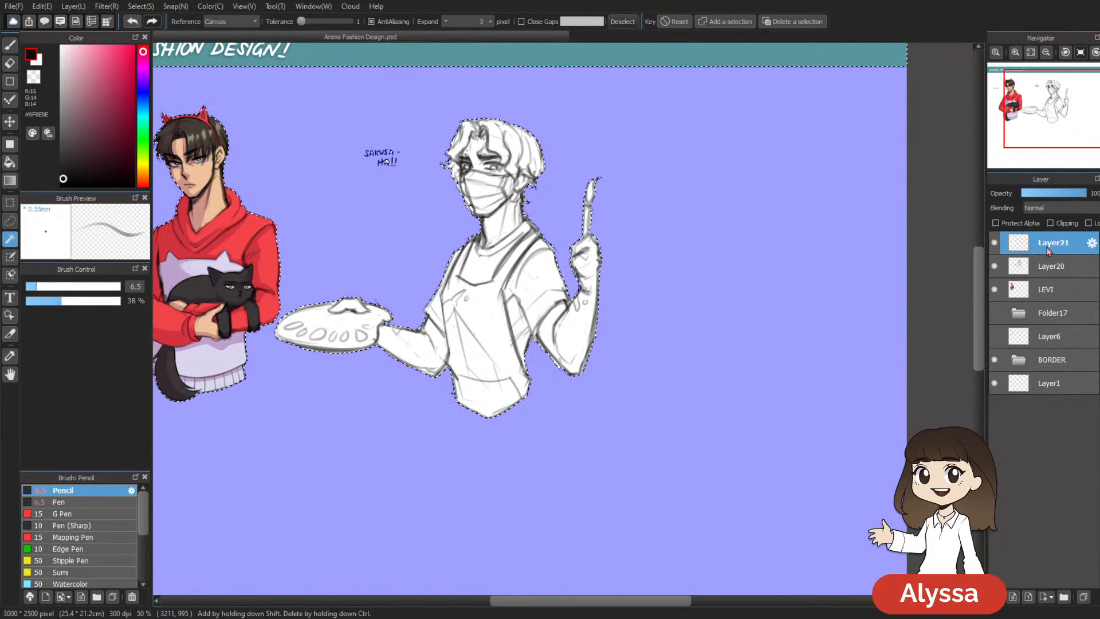
pyautogui.moveTo(1030, 247); pyautogui.dragTo(1031, 275)
pyautogui.moveTo(475, 508); pyautogui.dragTo(445, 473)
# Step: Sample the skin colour from the red-hoodie character and lighten it to #F6CCA8 for the brush
pyautogui.press('b')
pyautogui.moveTo(467, 280)
pyautogui.mouseDown()
pyautogui.moveTo(408, 302)
pyautogui.moveTo(481, 320)
pyautogui.mouseUp()
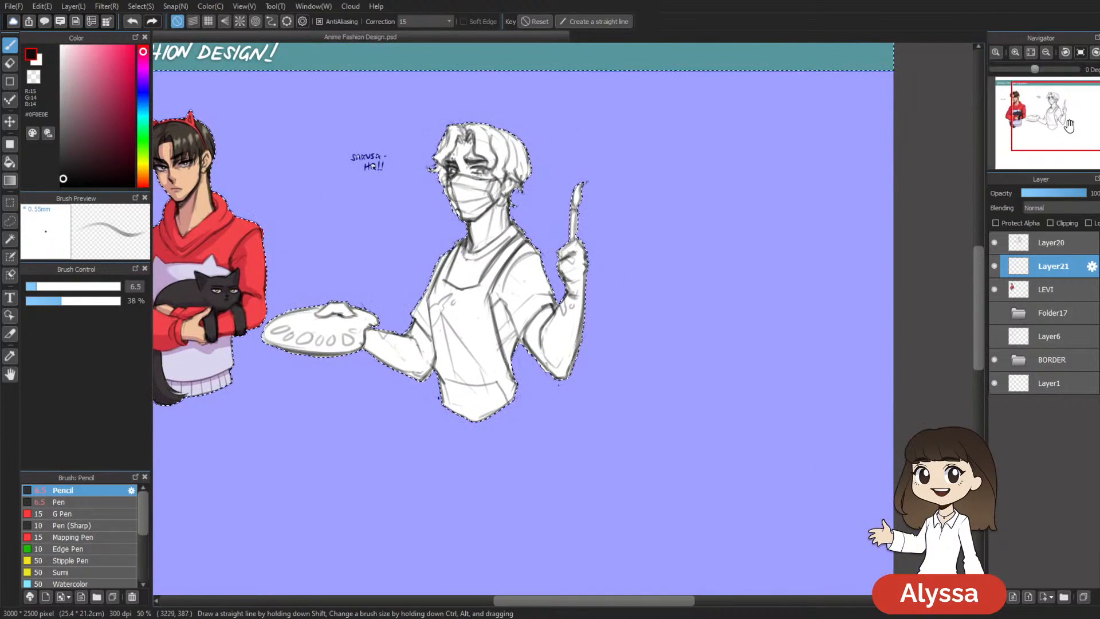
pyautogui.moveTo(701, 114); pyautogui.dragTo(670, 110)
pyautogui.moveTo(279, 231); pyautogui.dragTo(353, 240)
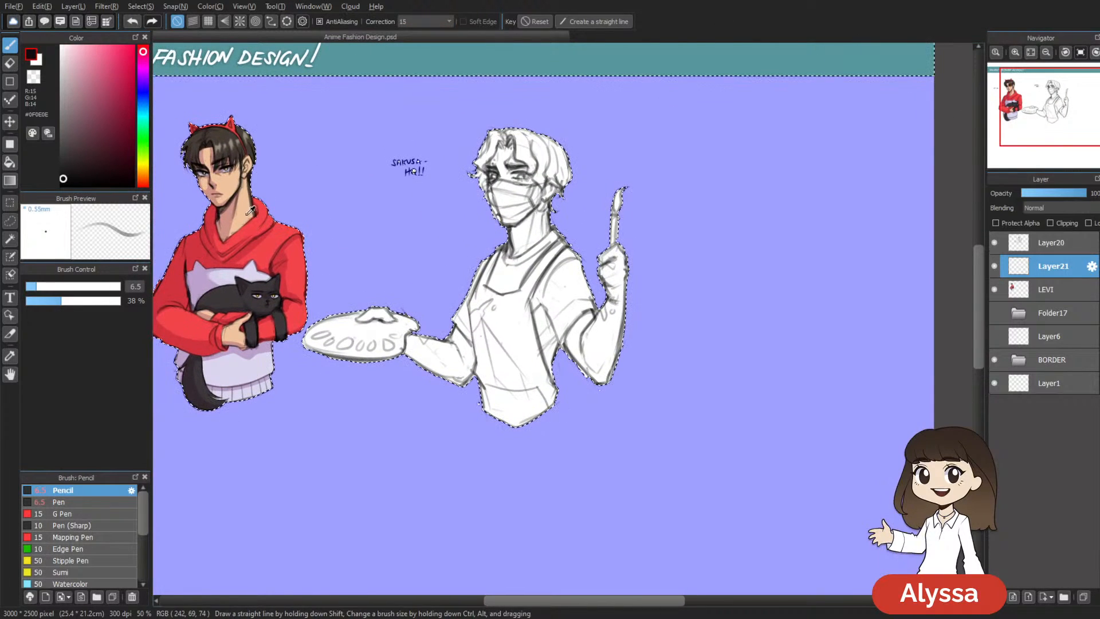
pyautogui.rightClick(244, 204)
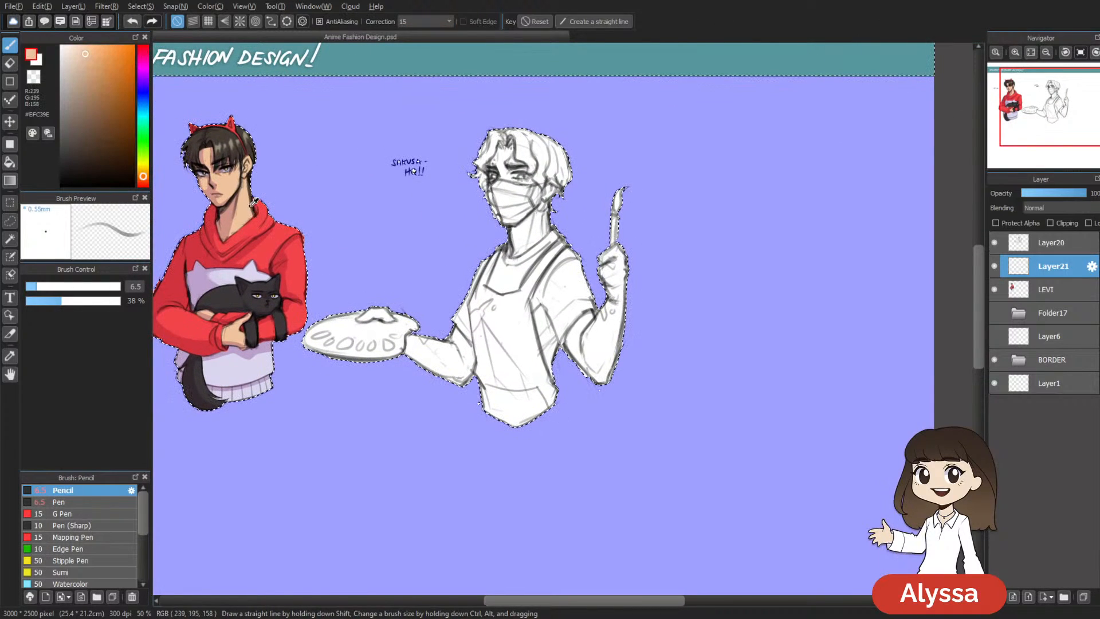
pyautogui.click(83, 49)
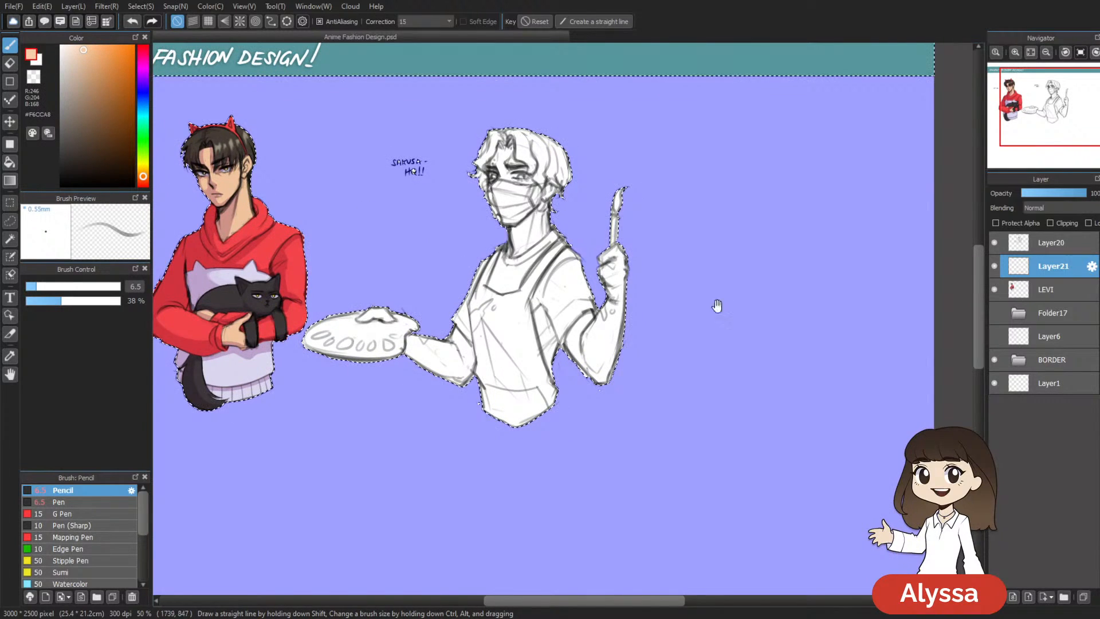
# Step: Paint the painter's whole silhouette, palette and brush in the skin tone at size 115 and 100% opacity, and clear the selection
pyautogui.moveTo(686, 292); pyautogui.dragTo(539, 277)
pyautogui.moveTo(98, 304); pyautogui.dragTo(143, 307)
pyautogui.moveTo(343, 268)
pyautogui.keyDown('ctrl'); pyautogui.keyDown('alt'); pyautogui.mouseDown()
pyautogui.moveTo(479, 268)
pyautogui.moveTo(498, 253)
pyautogui.mouseUp(); pyautogui.keyUp('alt'); pyautogui.keyUp('ctrl')
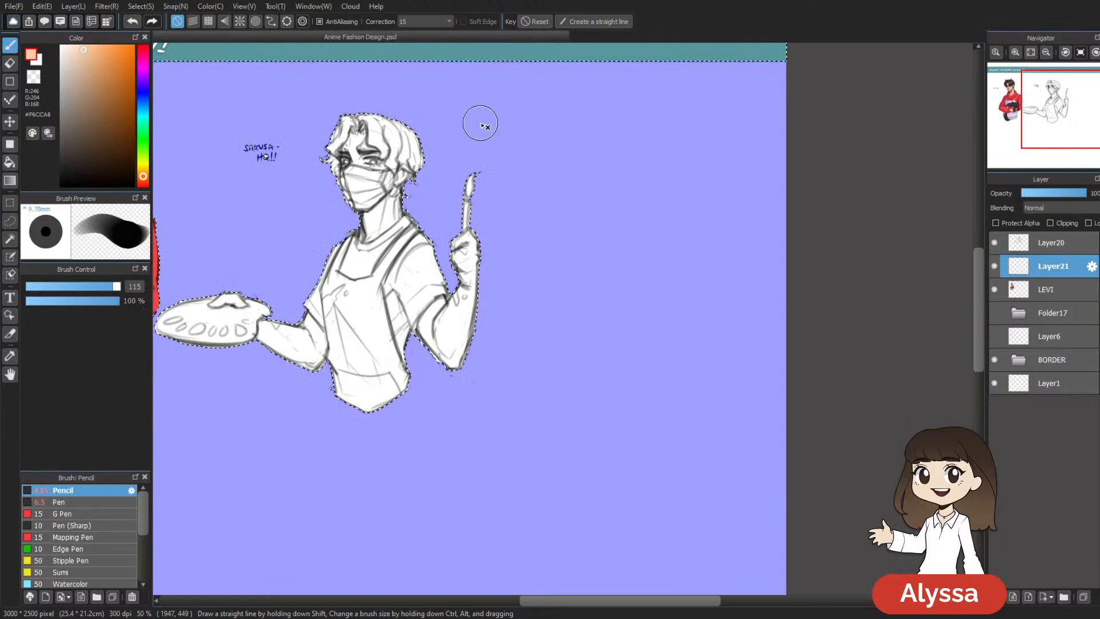
pyautogui.moveTo(481, 126); pyautogui.dragTo(453, 292)
pyautogui.moveTo(482, 164)
pyautogui.mouseDown()
pyautogui.moveTo(446, 381)
pyautogui.moveTo(468, 330)
pyautogui.mouseUp()
pyautogui.moveTo(445, 183)
pyautogui.mouseDown()
pyautogui.moveTo(413, 288)
pyautogui.moveTo(429, 352)
pyautogui.mouseUp()
pyautogui.moveTo(321, 247)
pyautogui.mouseDown()
pyautogui.moveTo(309, 355)
pyautogui.moveTo(351, 293)
pyautogui.moveTo(360, 388)
pyautogui.moveTo(472, 295)
pyautogui.moveTo(409, 174)
pyautogui.moveTo(377, 169)
pyautogui.moveTo(304, 191)
pyautogui.moveTo(322, 139)
pyautogui.mouseUp()
pyautogui.moveTo(245, 383); pyautogui.dragTo(363, 401)
pyautogui.moveTo(385, 341); pyautogui.dragTo(398, 356)
pyautogui.moveTo(436, 315)
pyautogui.mouseDown()
pyautogui.moveTo(392, 291)
pyautogui.moveTo(261, 368)
pyautogui.moveTo(286, 333)
pyautogui.moveTo(279, 352)
pyautogui.moveTo(346, 308)
pyautogui.moveTo(376, 306)
pyautogui.moveTo(331, 366)
pyautogui.moveTo(405, 371)
pyautogui.mouseUp()
pyautogui.hotkey('ctrl', 'z')
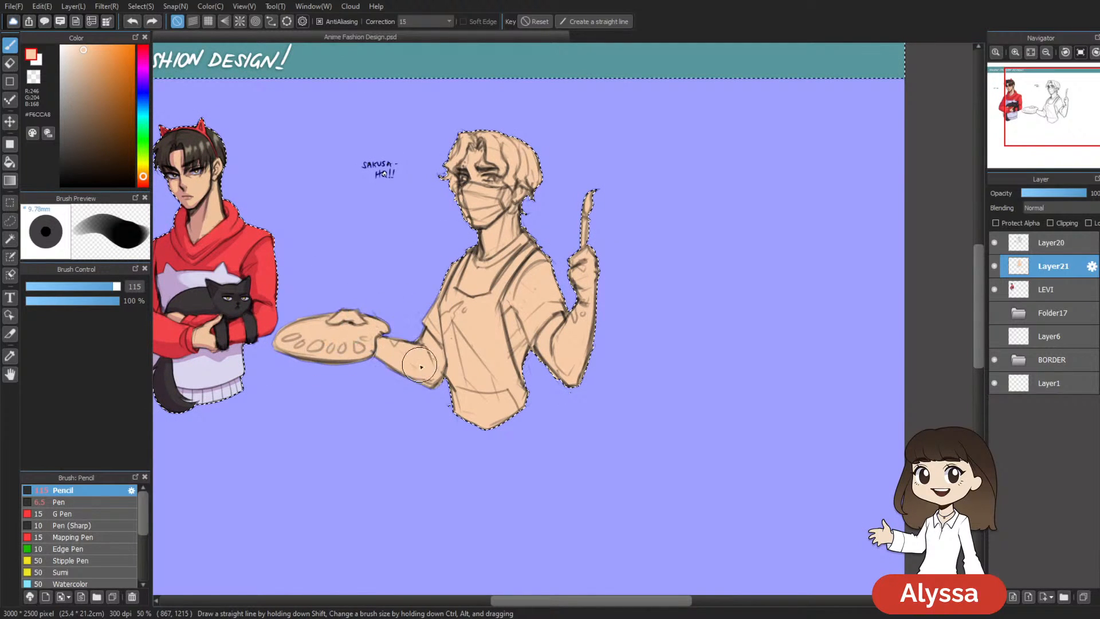
pyautogui.hotkey('ctrl', 'd')
pyautogui.moveTo(798, 475); pyautogui.dragTo(762, 494)
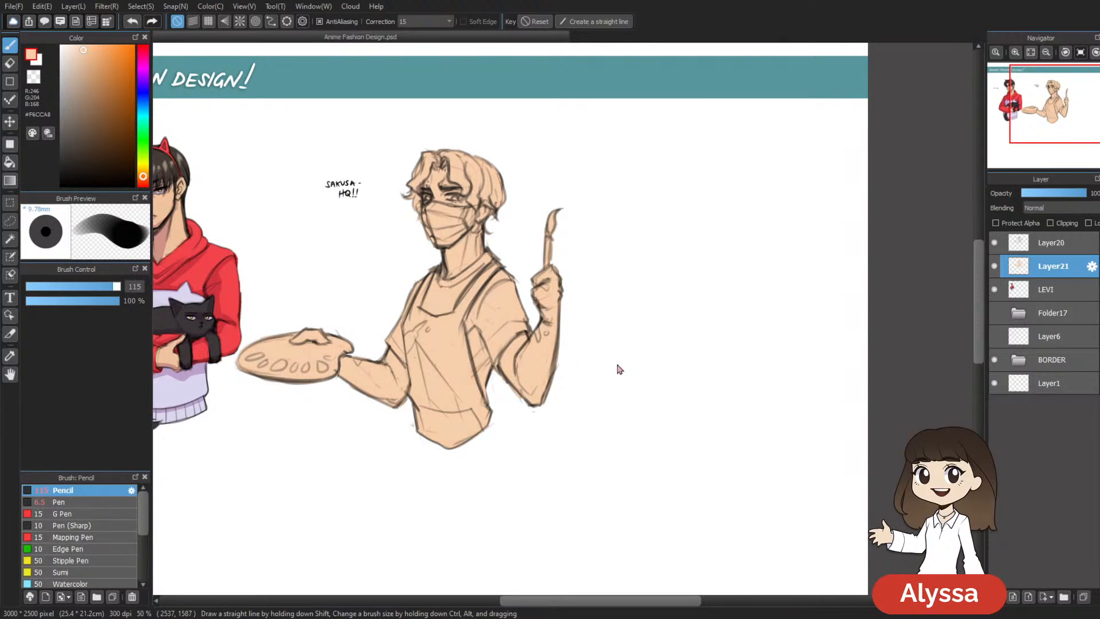
# Step: Add a new layer above the skin-tone base and set it to clipping, with alpha protection off
pyautogui.hotkey('ctrl', 'shift', 'n')
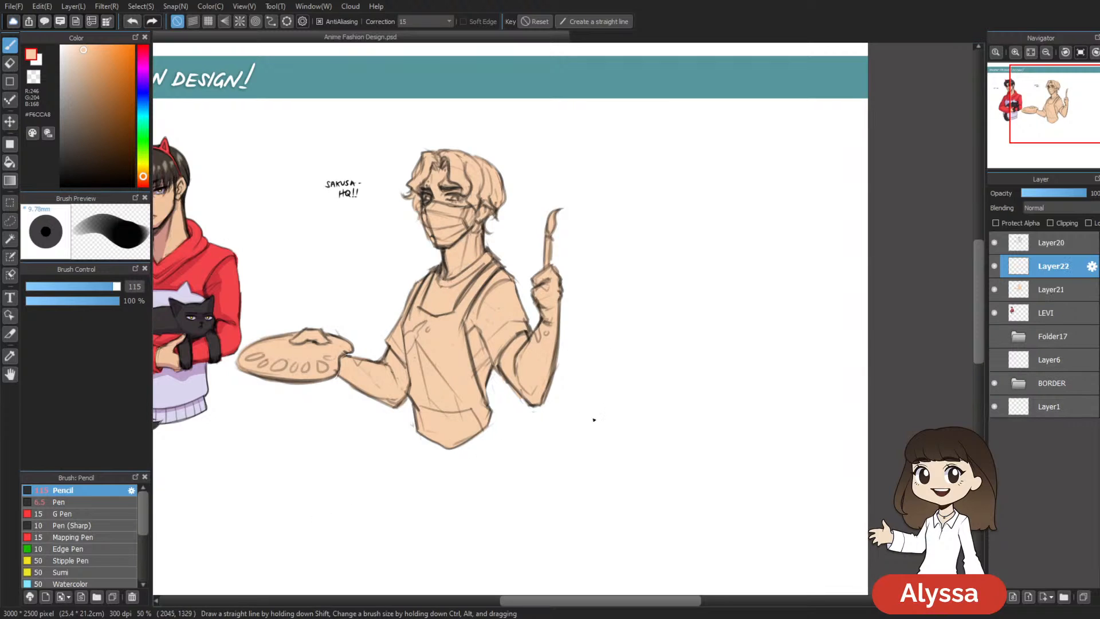
pyautogui.scroll(-2, 584, 440)
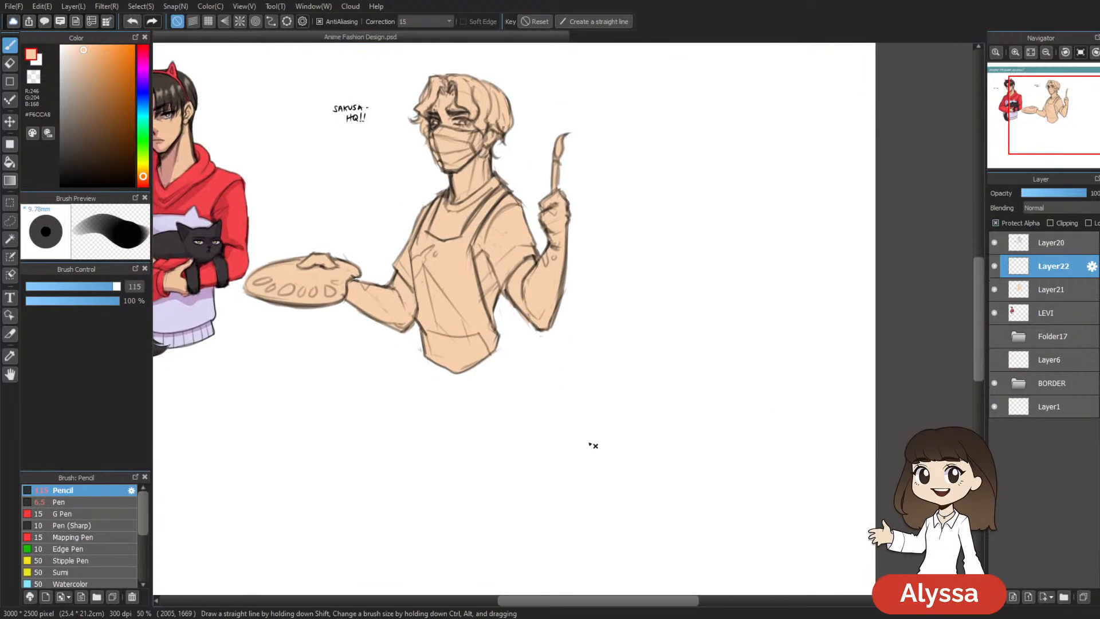
pyautogui.scroll(1, 593, 445)
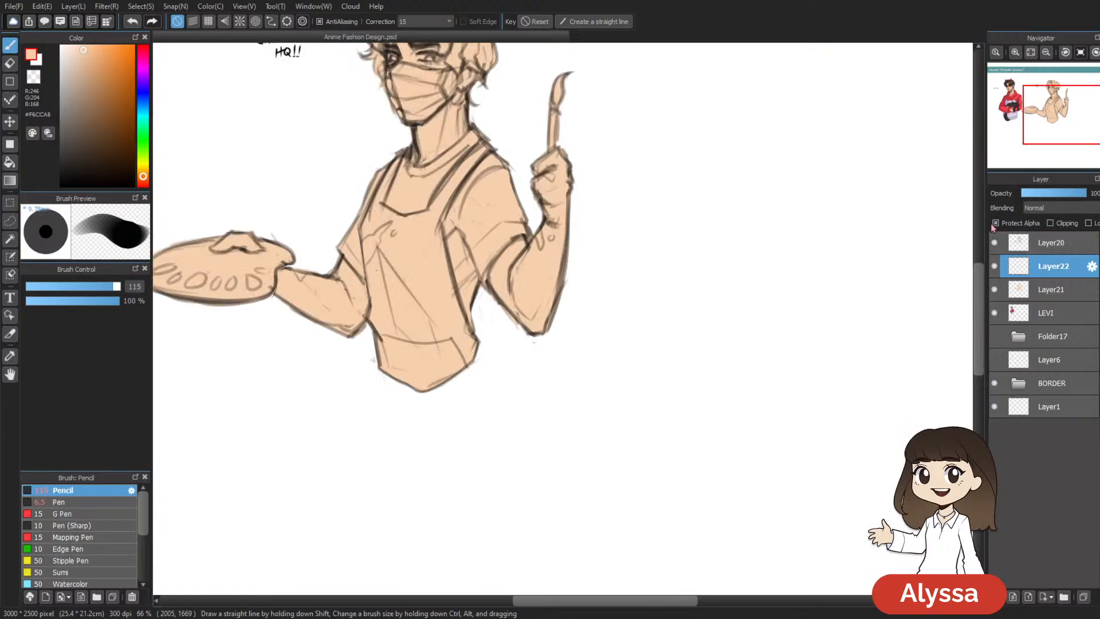
pyautogui.click(1050, 223)
pyautogui.moveTo(569, 342); pyautogui.dragTo(614, 483)
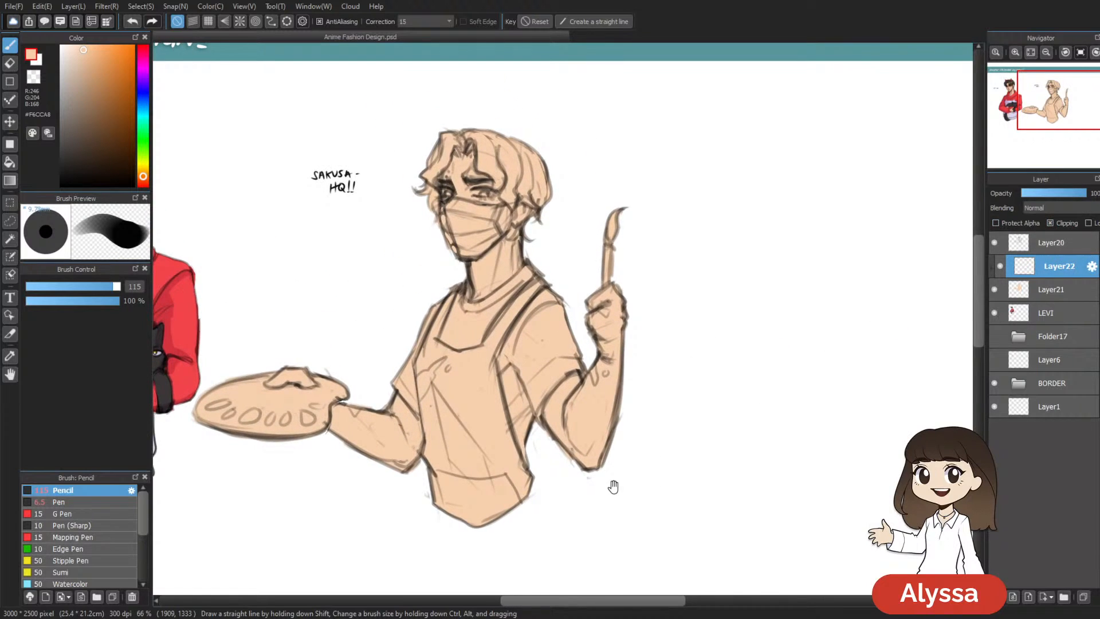
# Step: Sample the dark hair colour from the red-hoodie character, shift it to #30272A, and reduce the brush size to 38
pyautogui.moveTo(452, 373); pyautogui.dragTo(534, 387)
pyautogui.moveTo(338, 218); pyautogui.dragTo(387, 299)
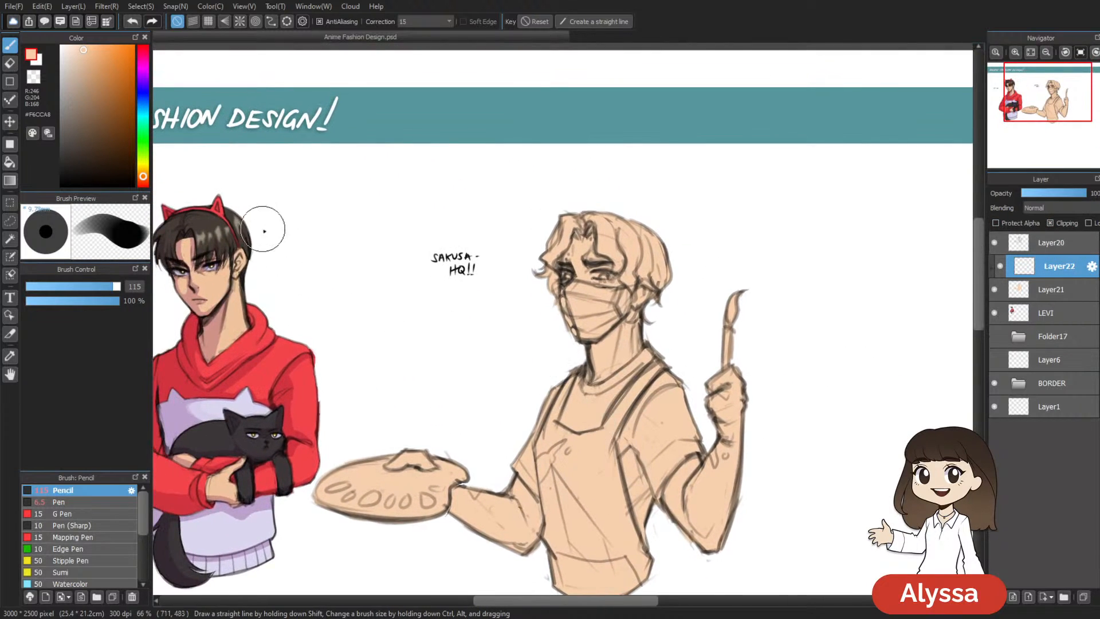
pyautogui.keyDown('alt'); pyautogui.click(213, 219); pyautogui.keyUp('alt')
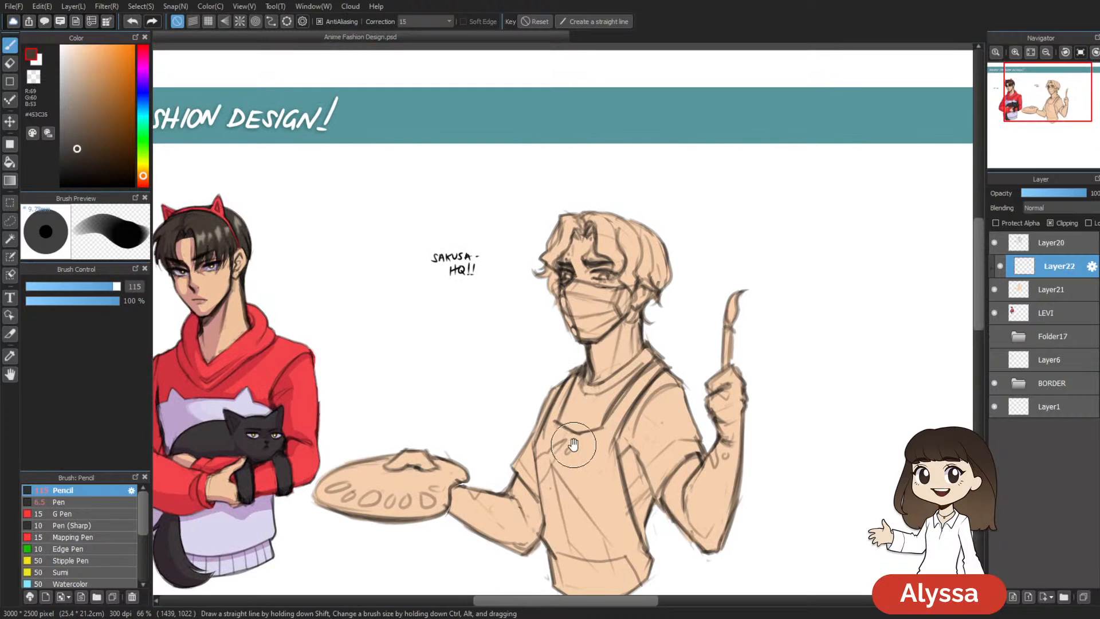
pyautogui.moveTo(616, 403); pyautogui.dragTo(409, 338)
pyautogui.moveTo(424, 428); pyautogui.dragTo(392, 470)
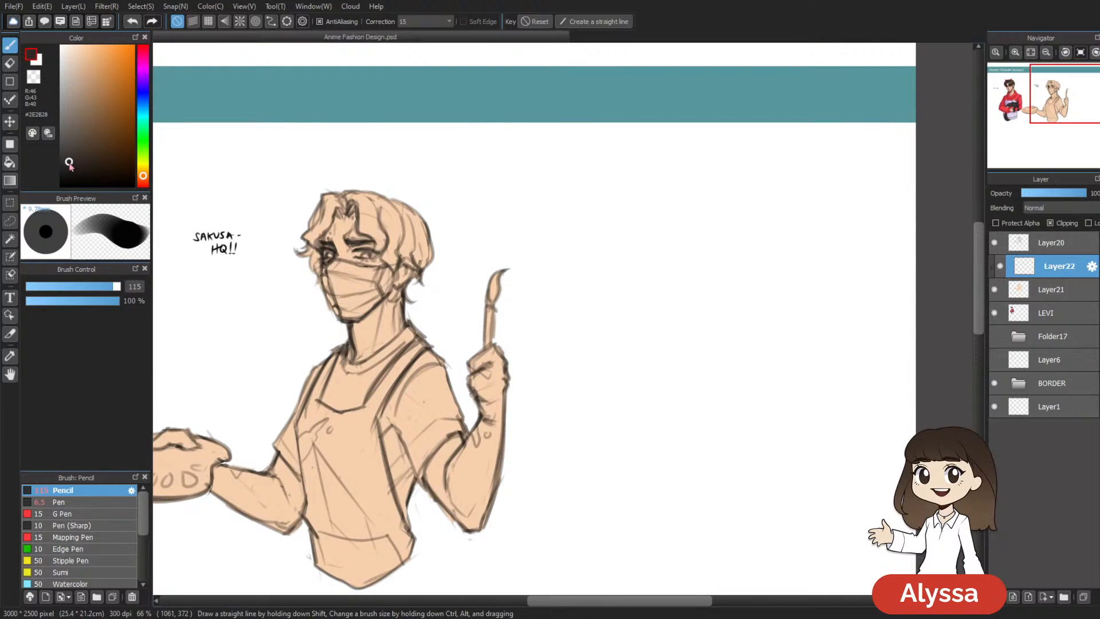
pyautogui.click(143, 90)
pyautogui.moveTo(536, 372); pyautogui.dragTo(522, 333)
pyautogui.press('[')
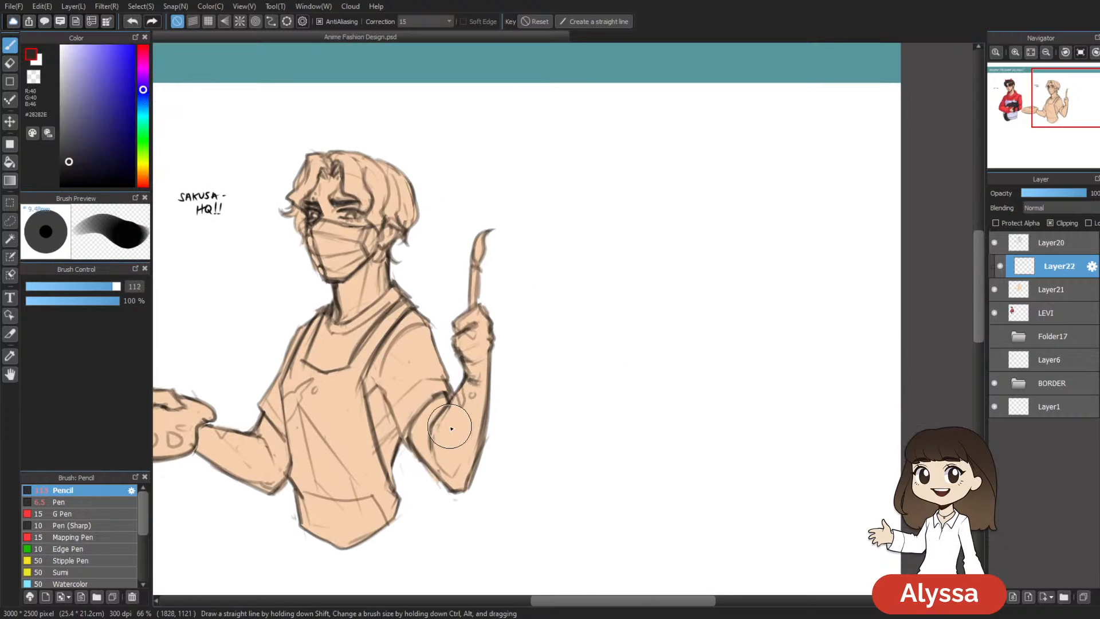
pyautogui.keyDown('ctrl'); pyautogui.keyDown('alt'); pyautogui.moveTo(324, 186); pyautogui.dragTo(245, 240); pyautogui.keyUp('alt'); pyautogui.keyUp('ctrl')
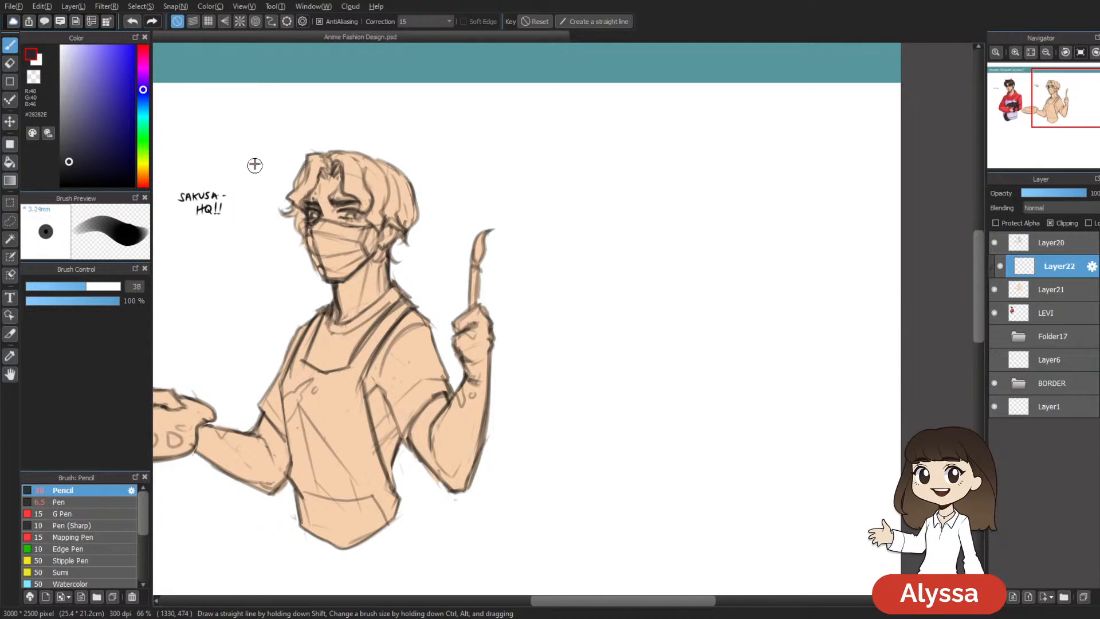
pyautogui.moveTo(143, 95); pyautogui.dragTo(154, 53)
pyautogui.press('space')
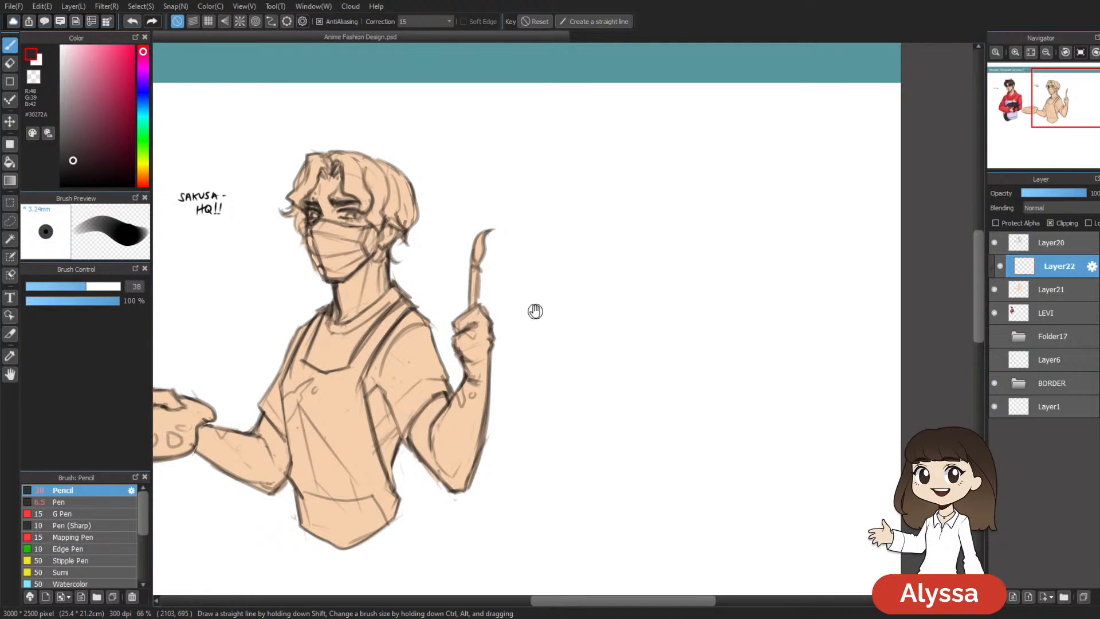
pyautogui.moveTo(542, 305); pyautogui.dragTo(508, 323)
pyautogui.moveTo(376, 235)
pyautogui.mouseDown()
pyautogui.moveTo(367, 215)
pyautogui.moveTo(379, 242)
pyautogui.moveTo(371, 265)
pyautogui.moveTo(352, 231)
pyautogui.moveTo(367, 212)
pyautogui.moveTo(382, 236)
pyautogui.mouseUp()
pyautogui.hotkey('ctrl', 'z')
pyautogui.press('space')
pyautogui.moveTo(505, 531); pyautogui.dragTo(618, 539)
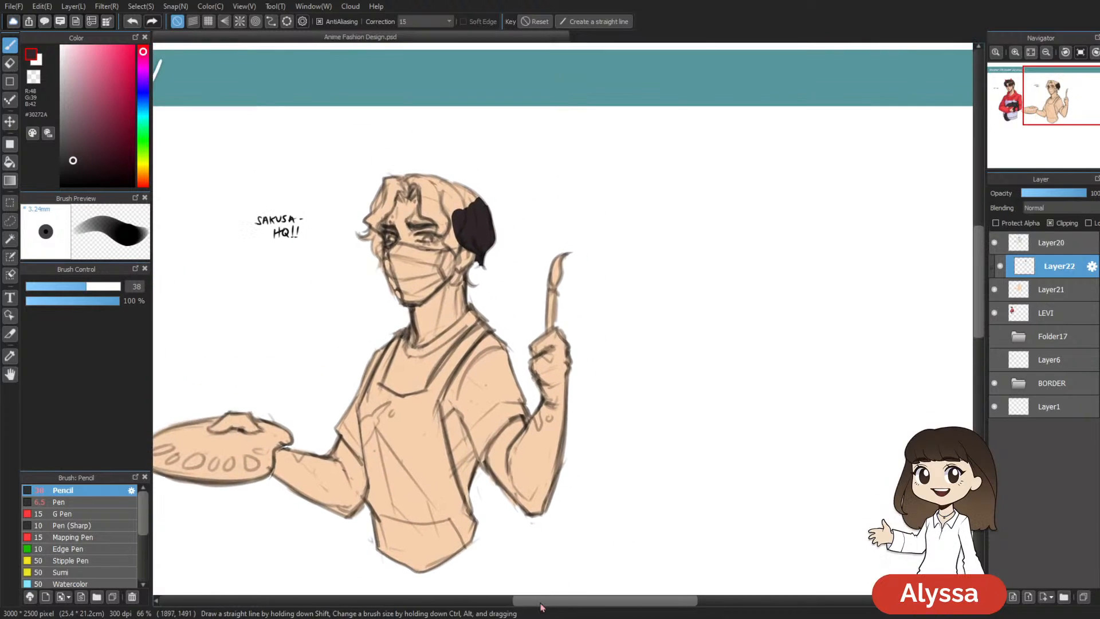
pyautogui.hotkey('ctrl', '+')
pyautogui.press('space')
pyautogui.moveTo(481, 262); pyautogui.dragTo(477, 285)
pyautogui.press('space')
pyautogui.moveTo(395, 282); pyautogui.dragTo(408, 326)
pyautogui.hotkey('ctrl', 'z')
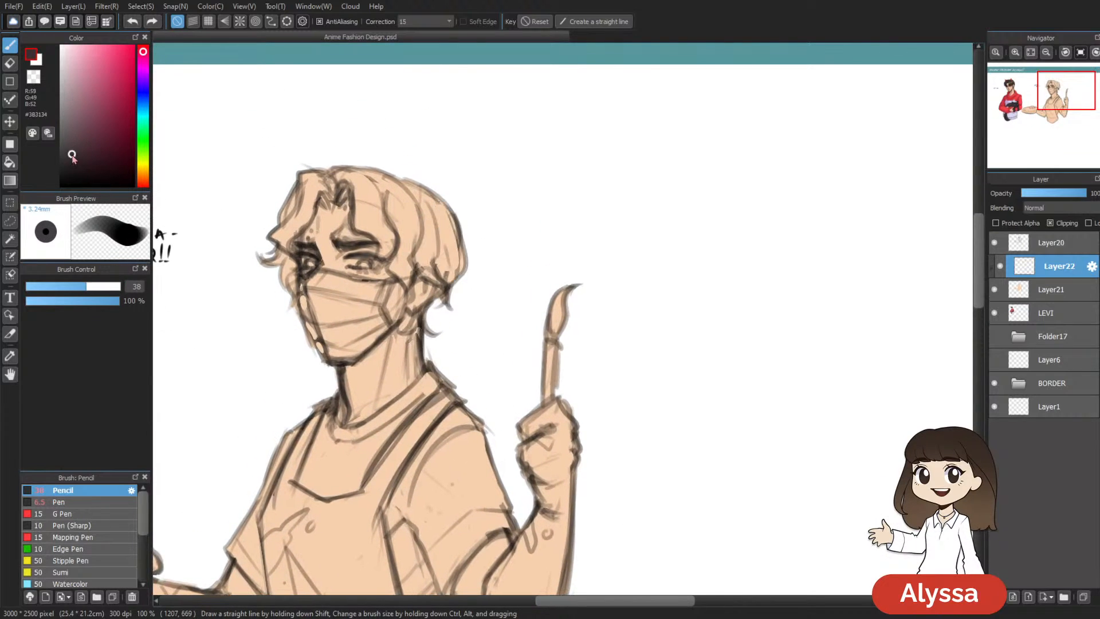
# Step: Lighten the brush colour to #42393B and paint the back of the painter's hair from the crown to the ear
pyautogui.click(70, 151)
pyautogui.moveTo(423, 217)
pyautogui.mouseDown()
pyautogui.moveTo(427, 262)
pyautogui.moveTo(449, 298)
pyautogui.mouseUp()
pyautogui.moveTo(448, 208)
pyautogui.mouseDown()
pyautogui.moveTo(444, 267)
pyautogui.moveTo(430, 201)
pyautogui.moveTo(401, 195)
pyautogui.moveTo(439, 198)
pyautogui.mouseUp()
pyautogui.moveTo(378, 162)
pyautogui.mouseDown()
pyautogui.moveTo(386, 219)
pyautogui.moveTo(403, 233)
pyautogui.mouseUp()
# Step: Reduce the brush size to 18 and paint the hair strands behind the ear at the nape
pyautogui.press('[')
pyautogui.press('[')
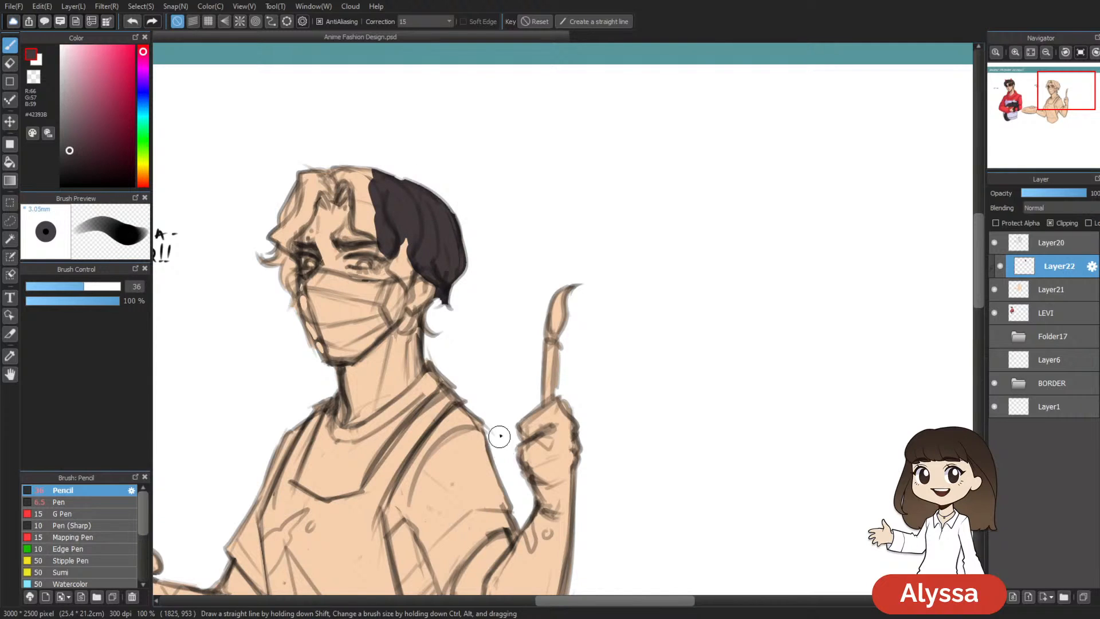
pyautogui.press('[')
pyautogui.press('[')
pyautogui.press('[')
pyautogui.press('[')
pyautogui.press('[')
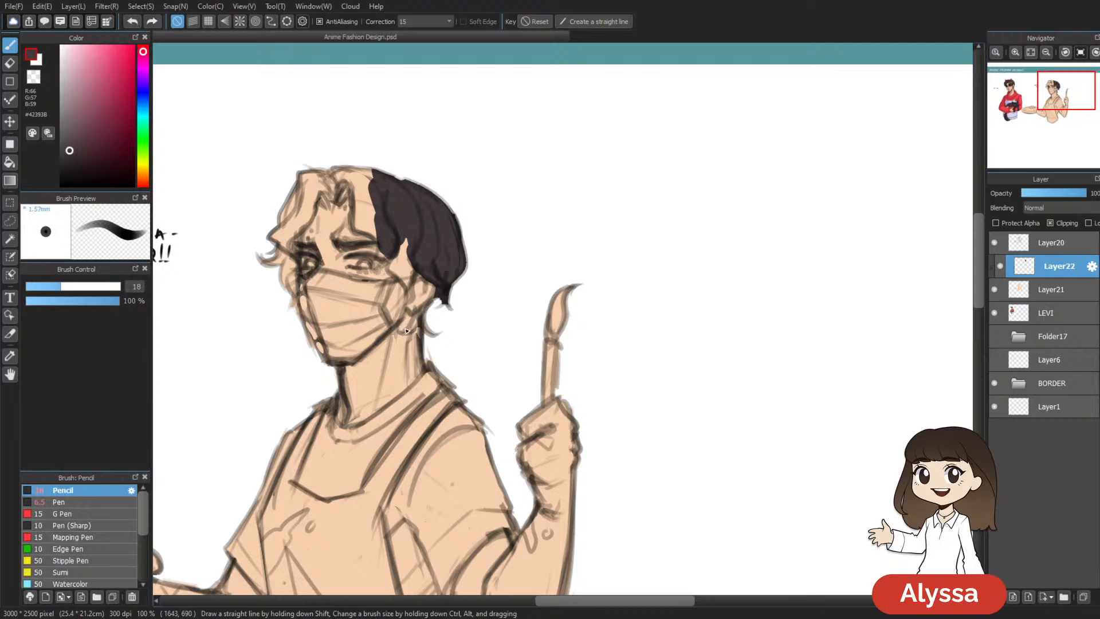
pyautogui.moveTo(398, 330)
pyautogui.mouseDown()
pyautogui.moveTo(433, 305)
pyautogui.moveTo(443, 334)
pyautogui.mouseUp()
pyautogui.scroll(1, 499, 285)
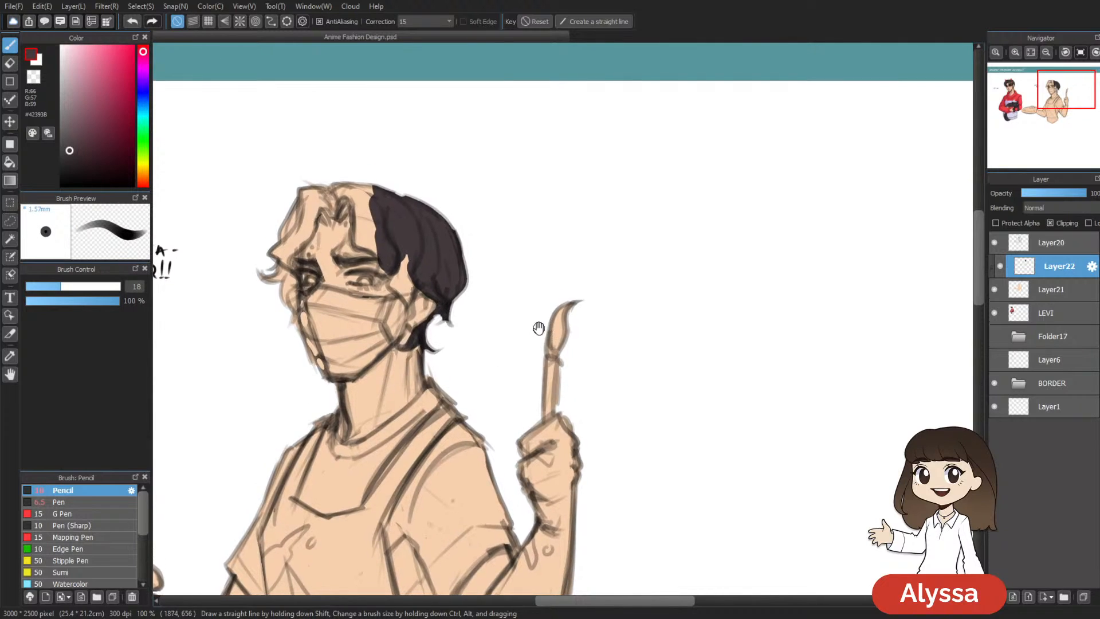
# Step: Outline the lower edge of the fringe and the face-framing strands in the hair colour at brush size 14.5
pyautogui.moveTo(415, 277); pyautogui.dragTo(408, 311)
pyautogui.hotkey('ctrl', 'z')
pyautogui.moveTo(461, 270); pyautogui.dragTo(424, 238)
pyautogui.moveTo(364, 286)
pyautogui.mouseDown()
pyautogui.moveTo(373, 249)
pyautogui.moveTo(372, 277)
pyautogui.mouseUp()
pyautogui.hotkey('ctrl', 'z')
pyautogui.hotkey('ctrl', 'z')
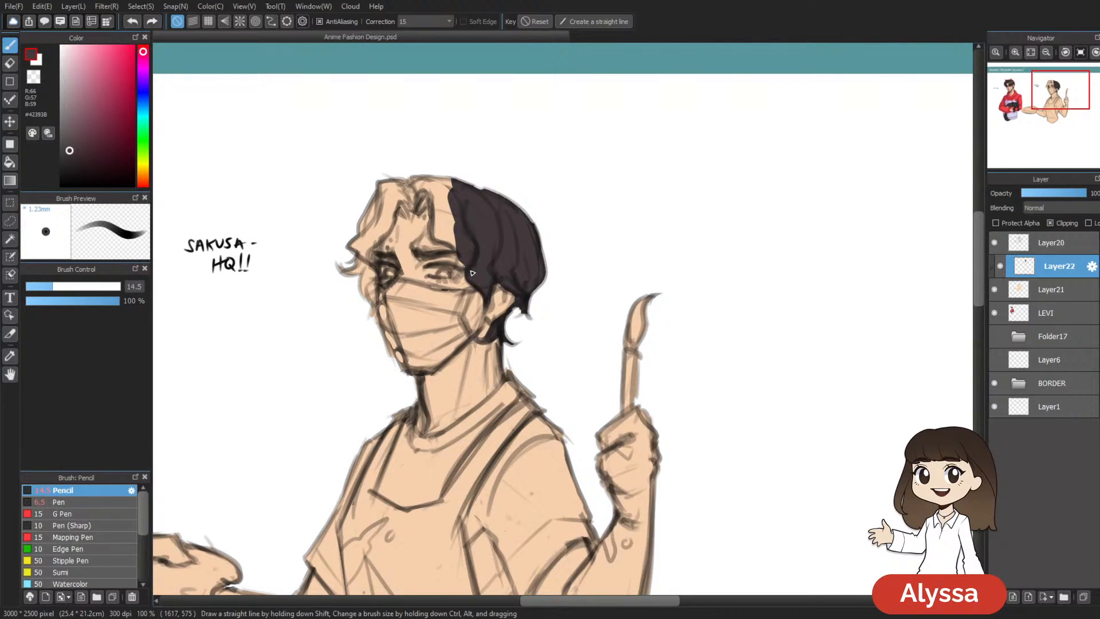
pyautogui.moveTo(465, 267); pyautogui.dragTo(457, 271)
pyautogui.moveTo(368, 263); pyautogui.dragTo(372, 317)
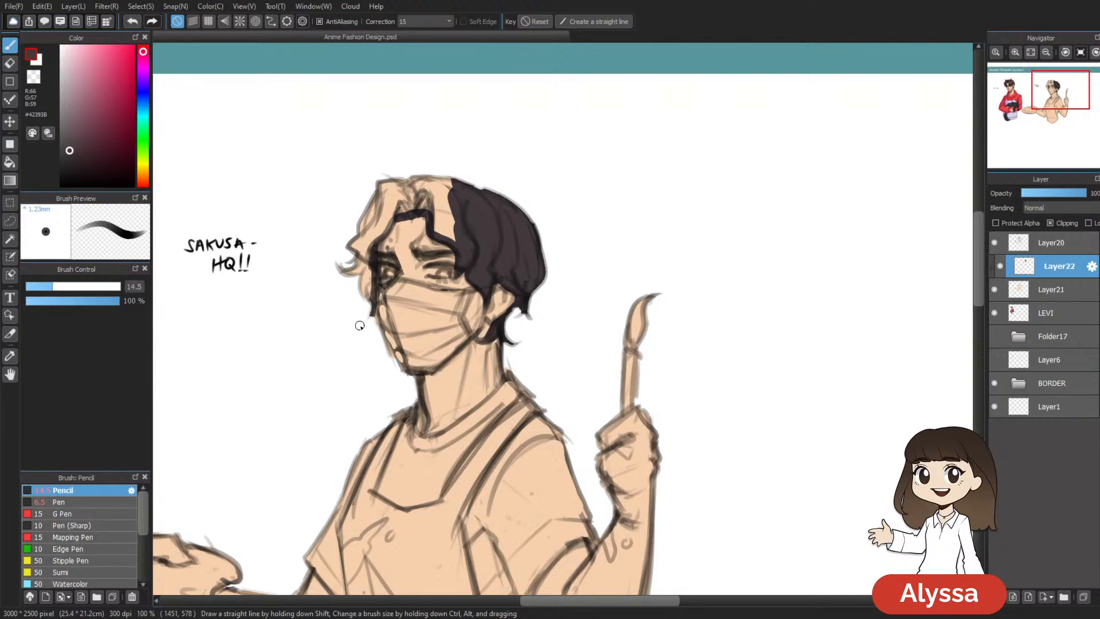
# Step: Set the magic wand's reference to Layer, fill the unpainted front of the hair with the hair colour, and clear the selection
pyautogui.press('w')
pyautogui.click(432, 194)
pyautogui.hotkey('ctrl', 'd')
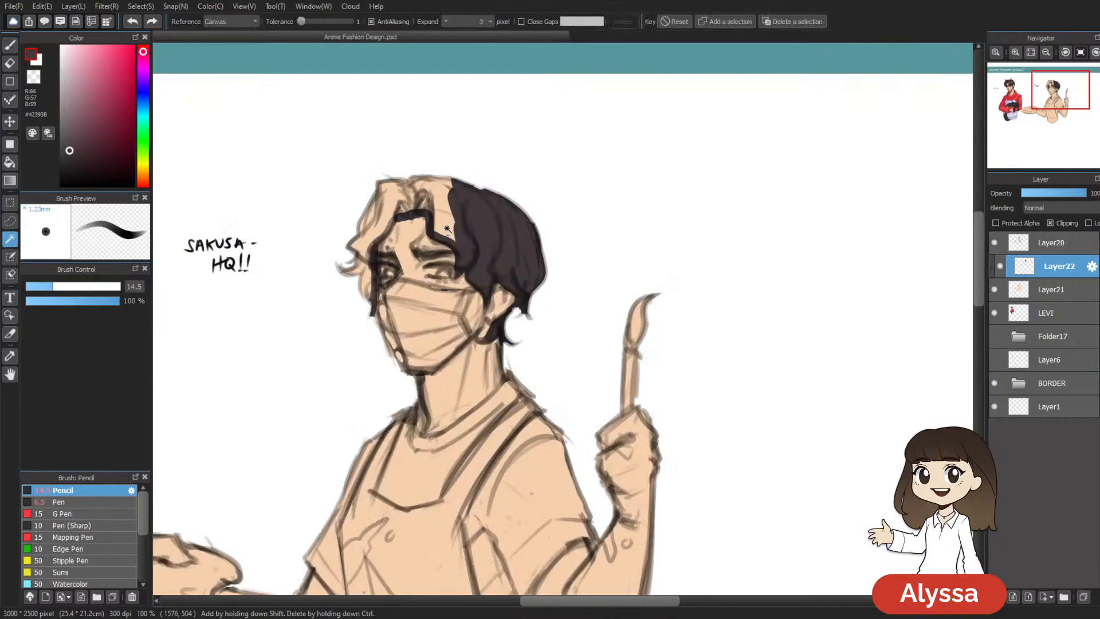
pyautogui.click(229, 21)
pyautogui.click(240, 45)
pyautogui.click(431, 197)
pyautogui.hotkey('ctrl', 'd')
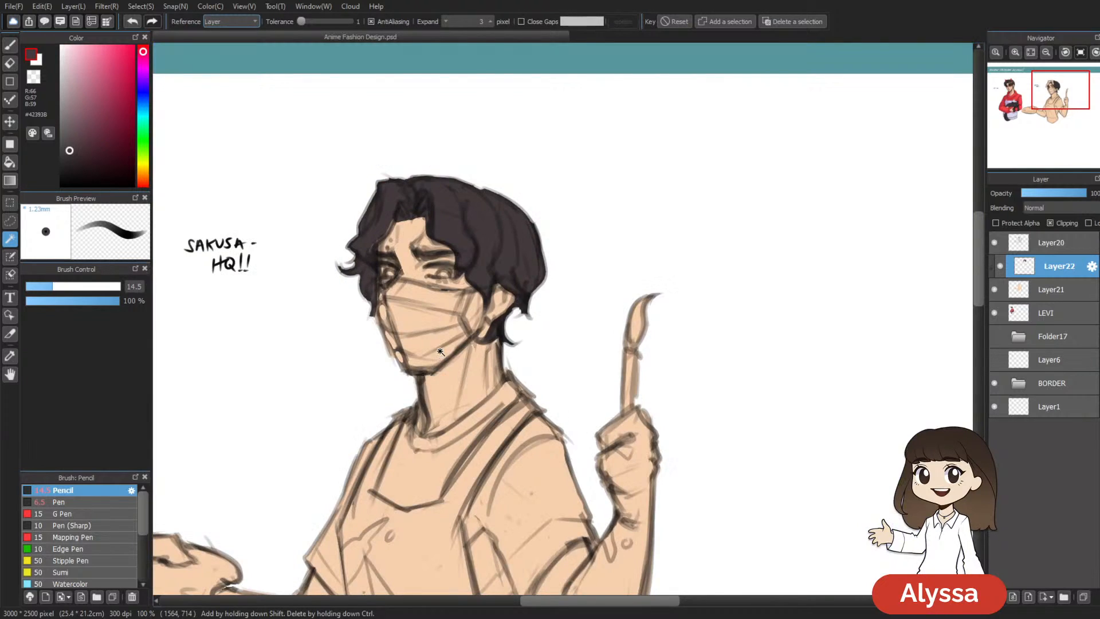
# Step: Add a new layer above the hair layer and set it to clipping
pyautogui.press('b')
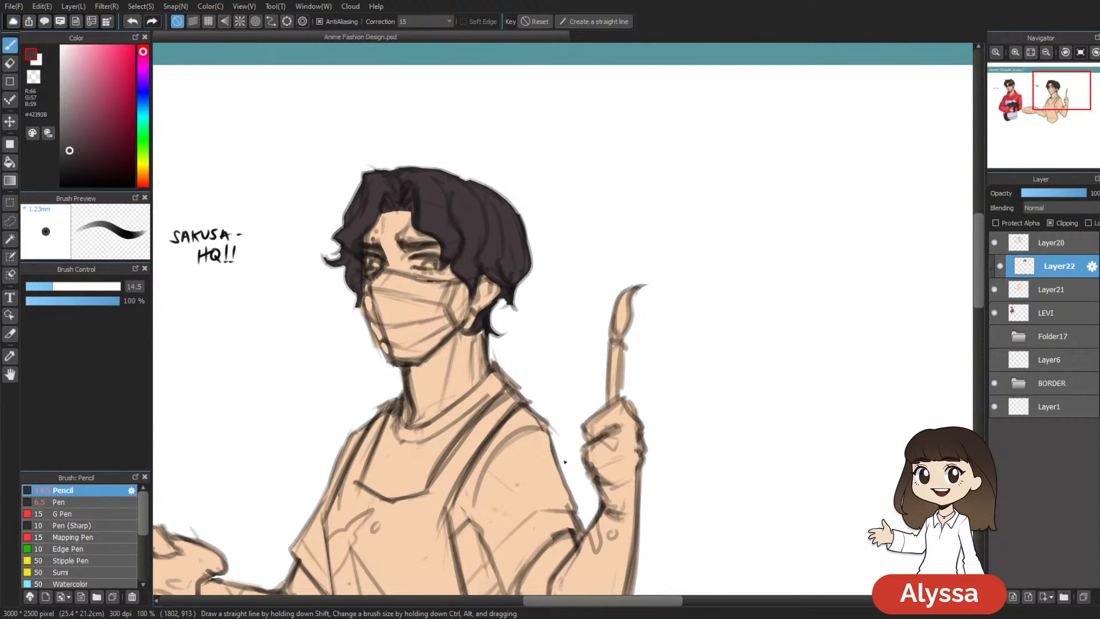
pyautogui.scroll(-1, 565, 461)
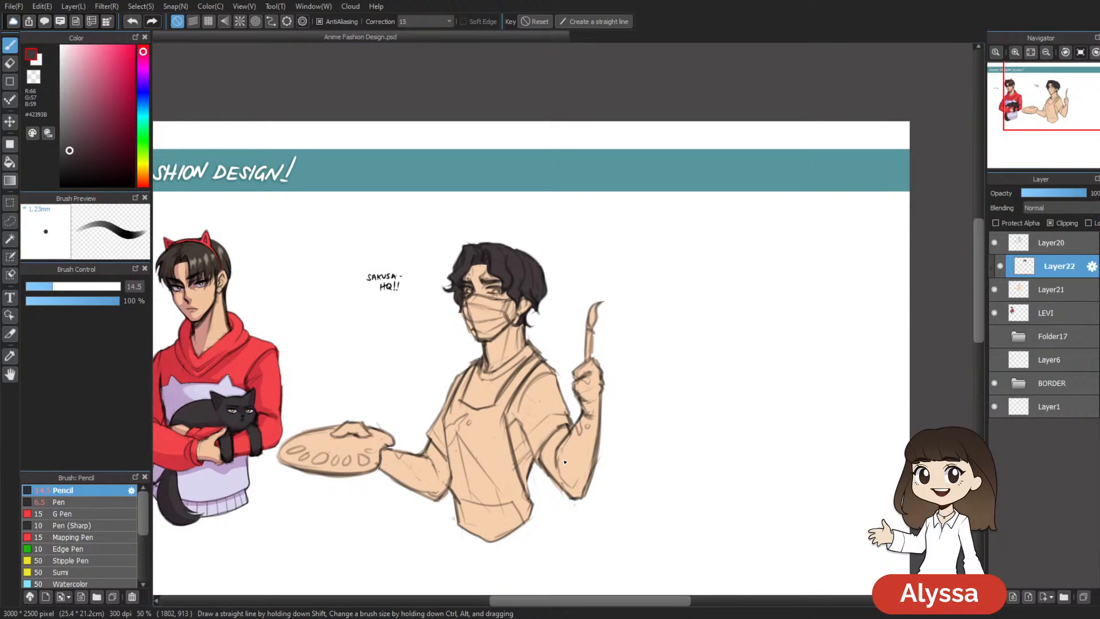
pyautogui.scroll(-1, 565, 461)
pyautogui.scroll(2, 565, 461)
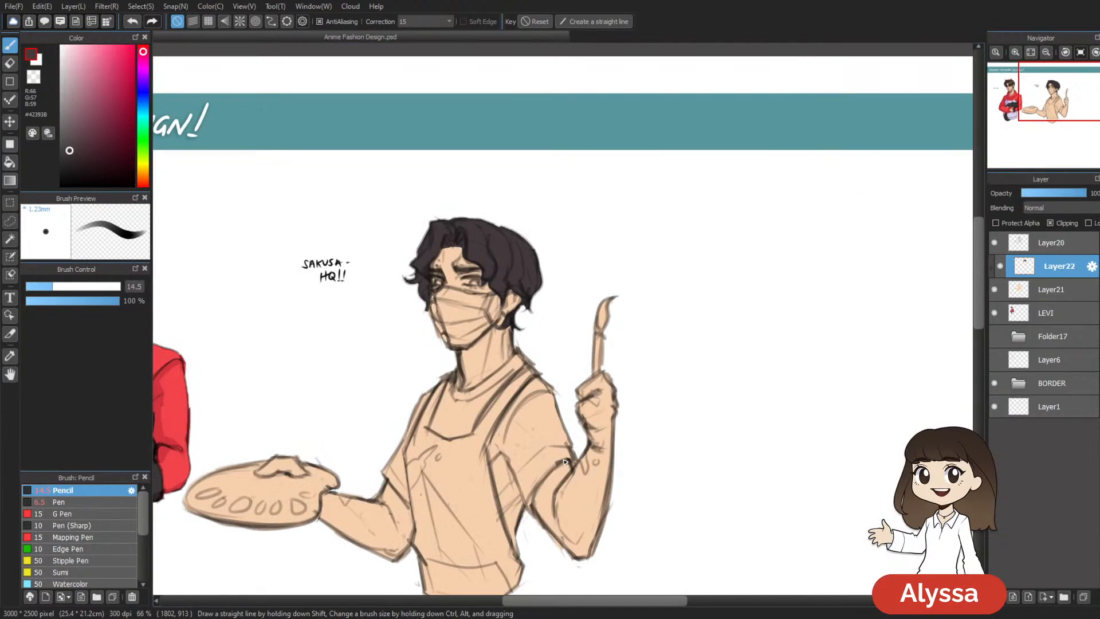
pyautogui.moveTo(644, 432); pyautogui.dragTo(615, 290)
pyautogui.moveTo(599, 447); pyautogui.dragTo(598, 477)
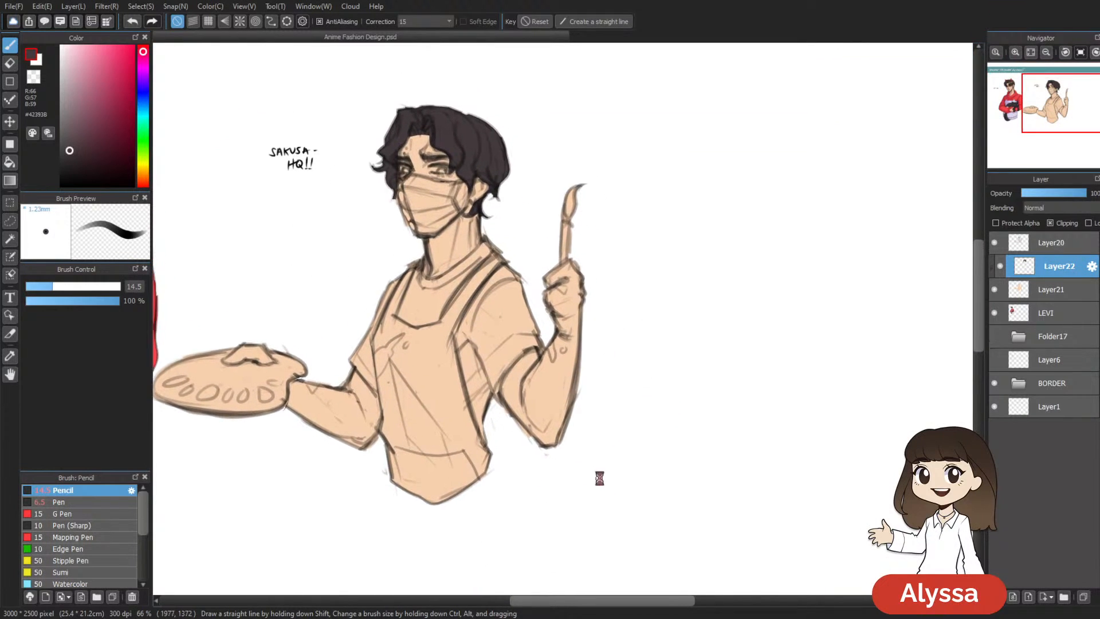
pyautogui.moveTo(537, 378); pyautogui.dragTo(566, 357)
pyautogui.hotkey('ctrl', 'shift', 'n')
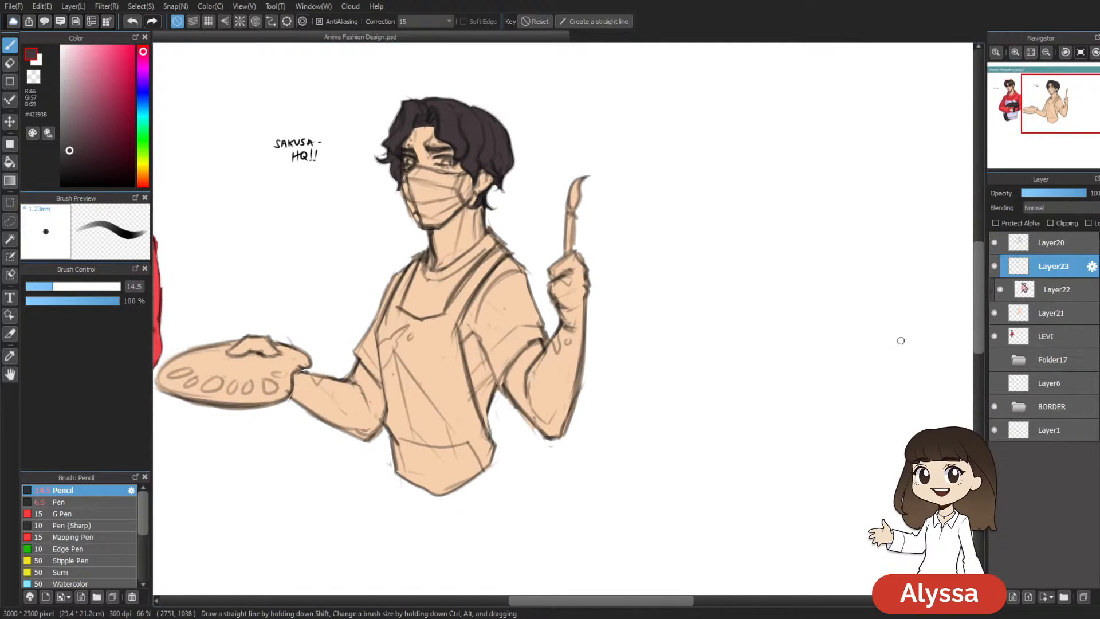
pyautogui.click(1064, 225)
# Step: Set the brush colour to a warm yellow, #F4CC4F, for the painter's shirt
pyautogui.scroll(-2, 663, 385)
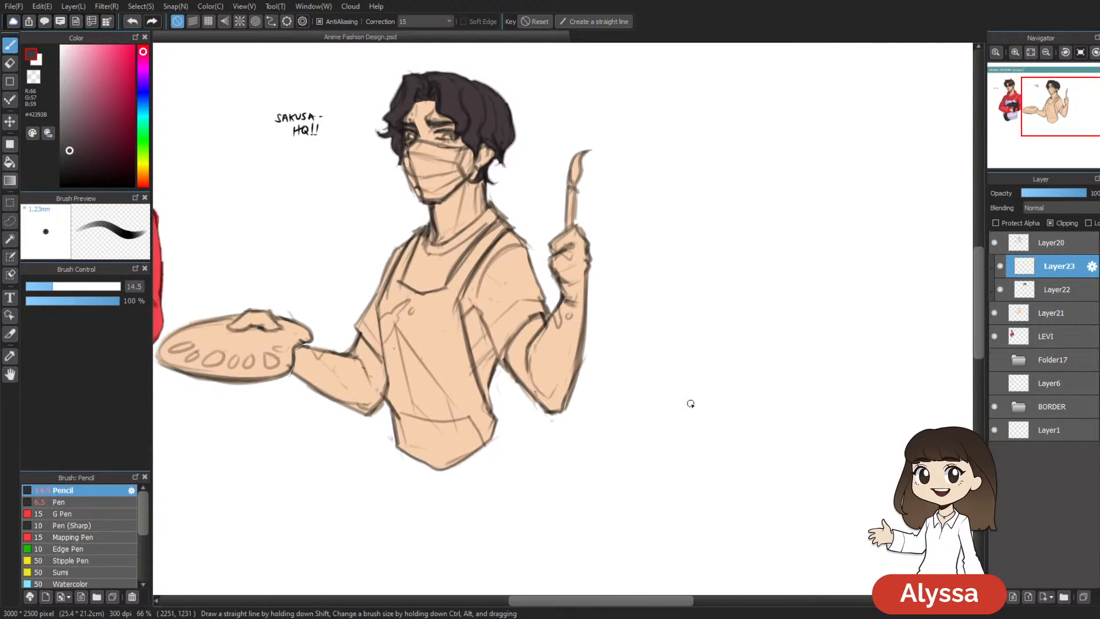
pyautogui.scroll(1, 695, 395)
pyautogui.moveTo(552, 382); pyautogui.dragTo(493, 451)
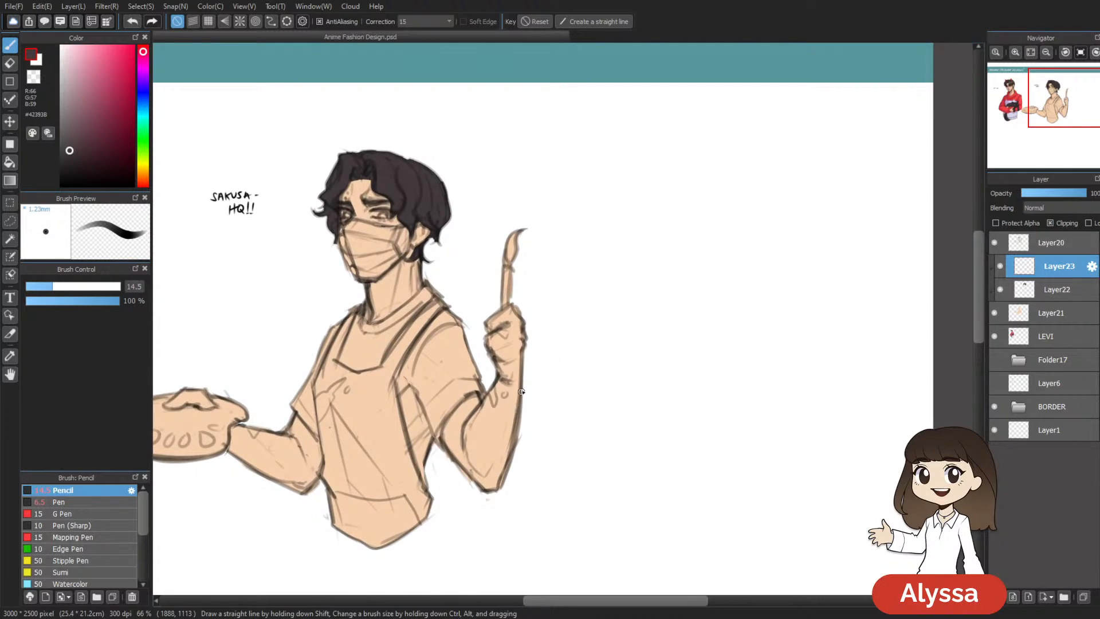
pyautogui.click(143, 167)
pyautogui.moveTo(122, 81); pyautogui.dragTo(123, 46)
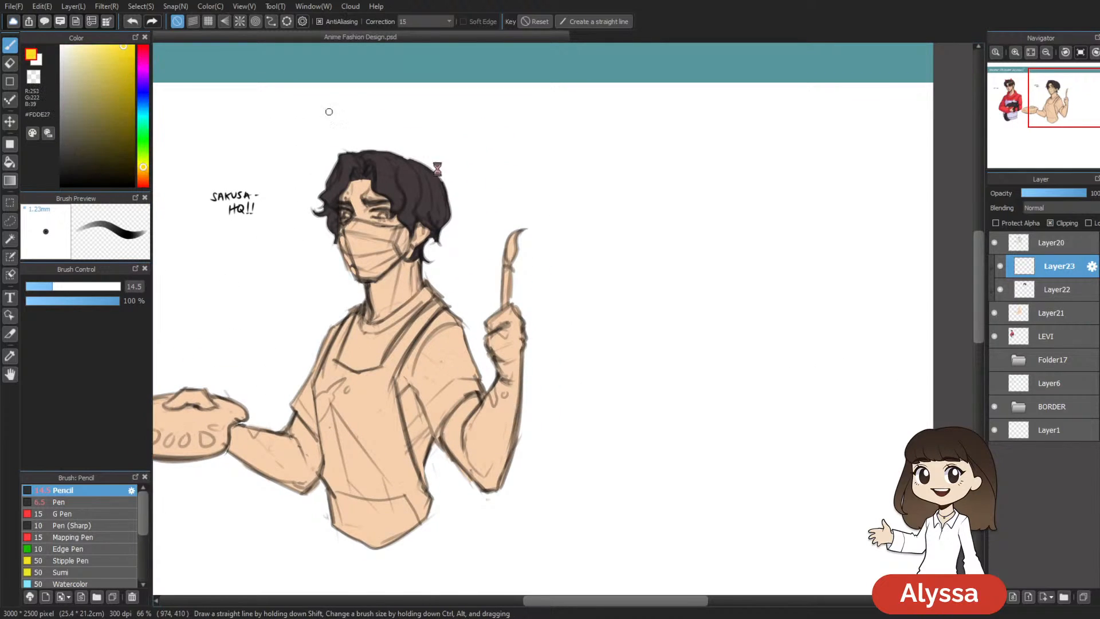
pyautogui.moveTo(707, 373); pyautogui.dragTo(615, 319)
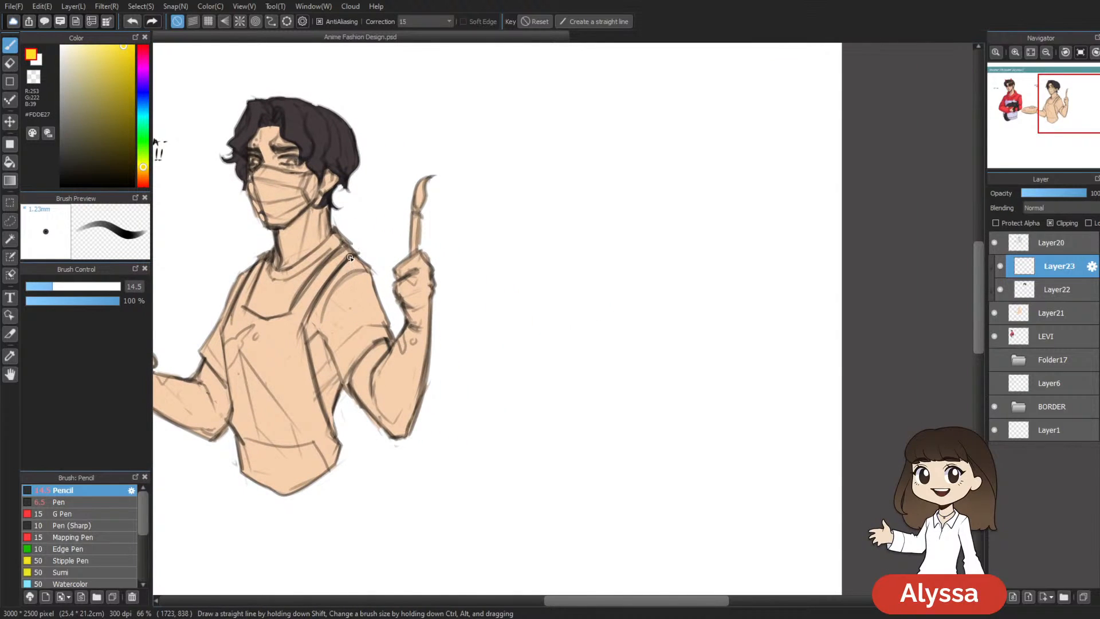
pyautogui.hotkey('ctrl', 'z')
pyautogui.click(112, 52)
pyautogui.click(144, 170)
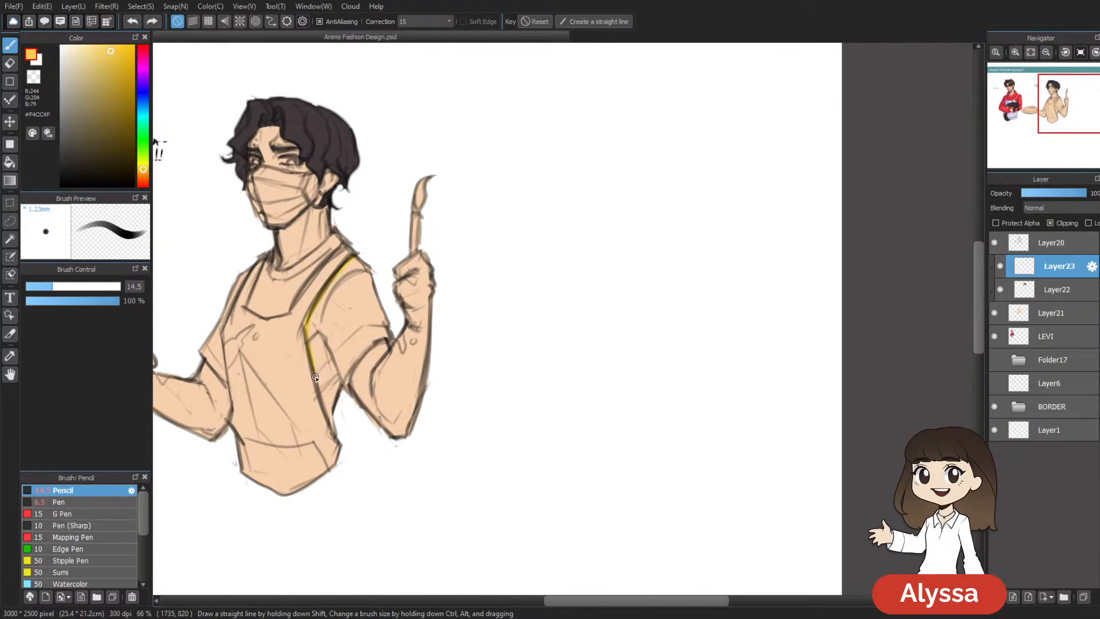
# Step: Outline the shirt's sleeve and side on the raised arm in yellow, fill the enclosed area, and clear the selection
pyautogui.moveTo(348, 390)
pyautogui.mouseDown()
pyautogui.moveTo(366, 345)
pyautogui.moveTo(391, 336)
pyautogui.mouseUp()
pyautogui.moveTo(364, 259); pyautogui.dragTo(354, 256)
pyautogui.press('w')
pyautogui.click(361, 308)
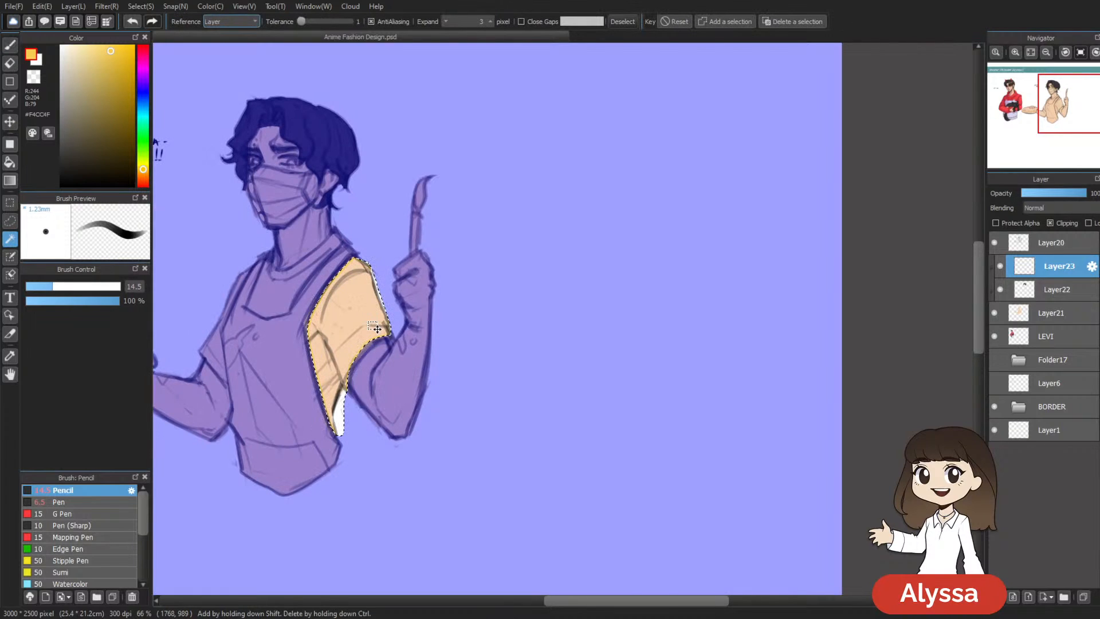
pyautogui.hotkey('alt', 'Delete')
pyautogui.hotkey('ctrl', 'd')
# Step: Outline the shirt's collar and chest above the apron bib in yellow, fill the enclosed area, and clear the selection
pyautogui.moveTo(496, 338); pyautogui.dragTo(600, 325)
pyautogui.press('b')
pyautogui.moveTo(433, 240)
pyautogui.mouseDown()
pyautogui.moveTo(451, 224)
pyautogui.moveTo(407, 274)
pyautogui.moveTo(454, 220)
pyautogui.moveTo(408, 265)
pyautogui.mouseUp()
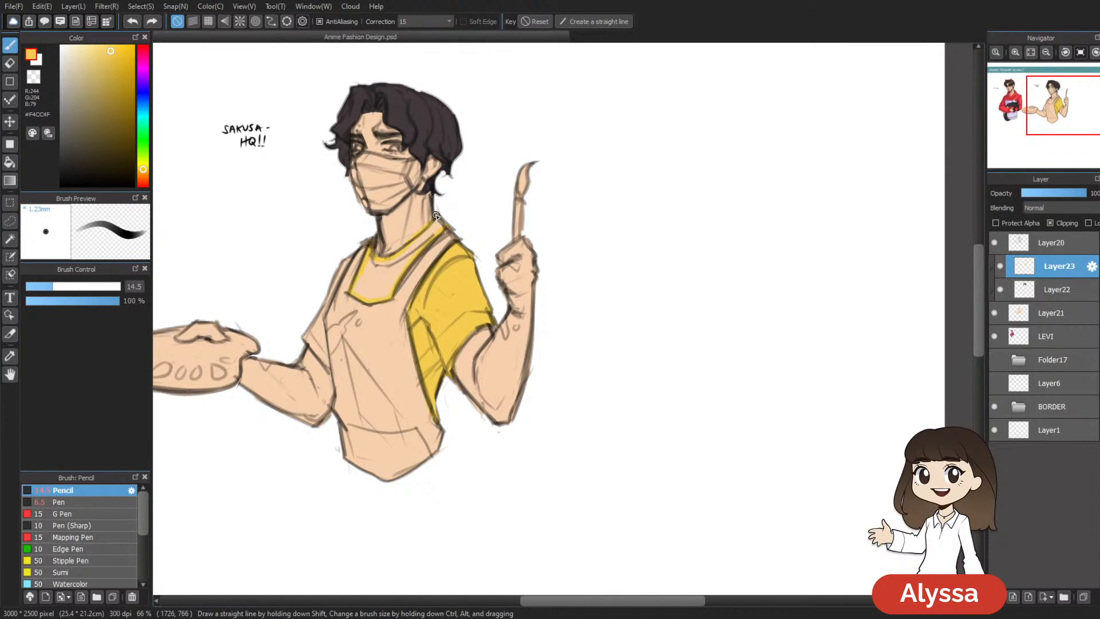
pyautogui.press('w')
pyautogui.click(414, 264)
pyautogui.hotkey('alt', 'Delete')
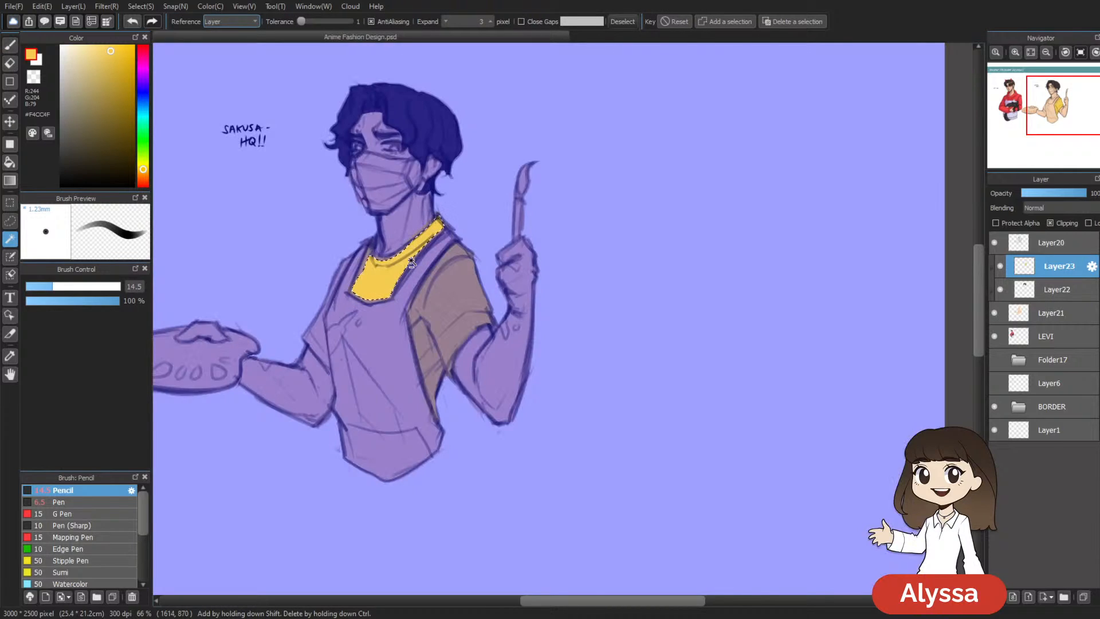
pyautogui.hotkey('ctrl', 'd')
# Step: Paint the sleeve on the palette-holding arm yellow and check the shirt colour by toggling its layer's visibility
pyautogui.press('e')
pyautogui.press('b')
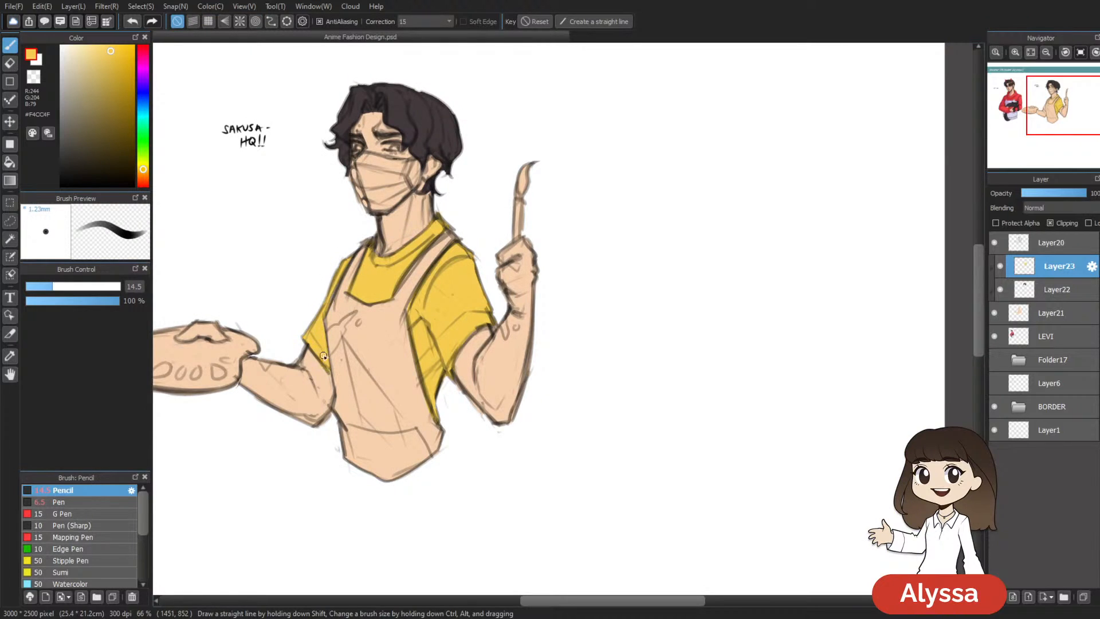
pyautogui.moveTo(581, 509)
pyautogui.mouseDown()
pyautogui.moveTo(594, 423)
pyautogui.moveTo(630, 514)
pyautogui.mouseUp()
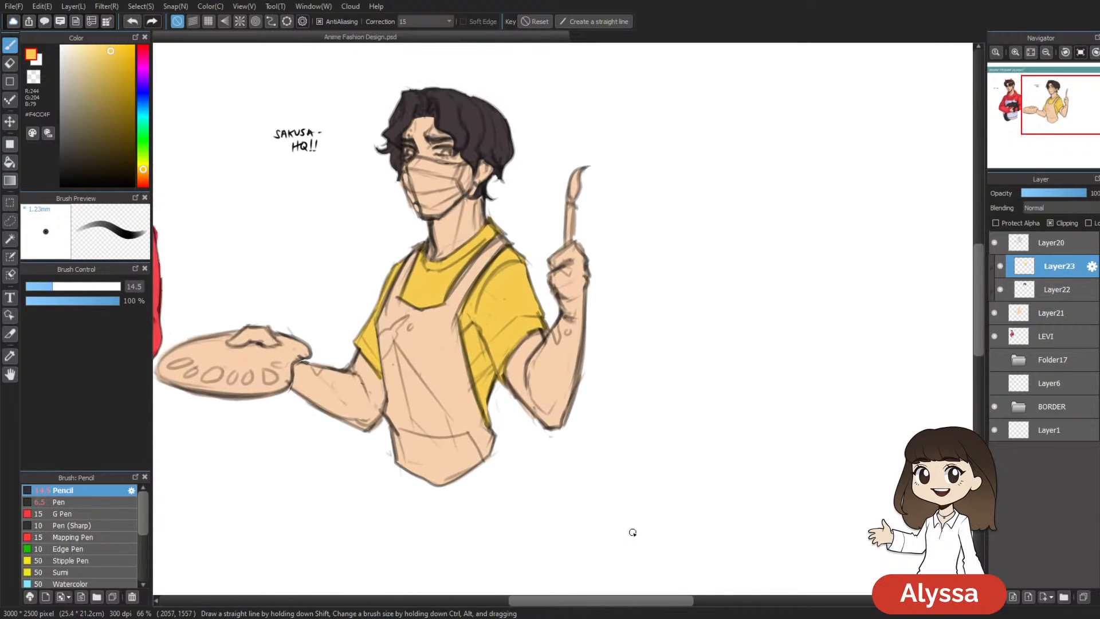
pyautogui.click(1000, 267)
pyautogui.click(1000, 267)
# Step: Add a new clipping layer directly beneath the yellow shirt layer and sample the hoodie's red, #F2454A, for the apron
pyautogui.moveTo(662, 438); pyautogui.dragTo(735, 416)
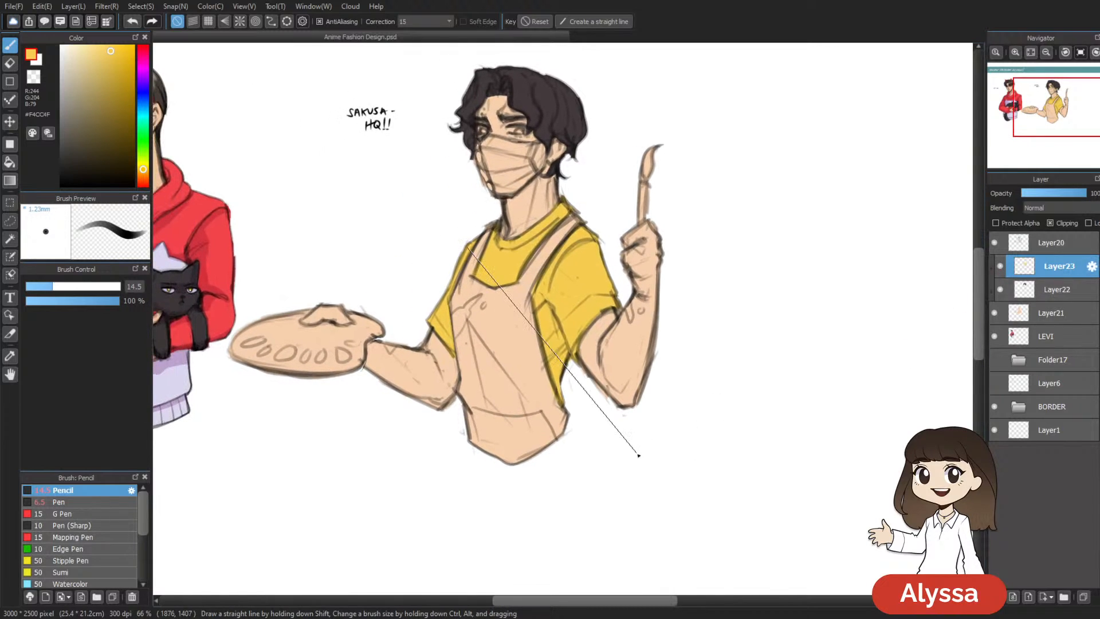
pyautogui.hotkey('ctrl', 'shift', 'n')
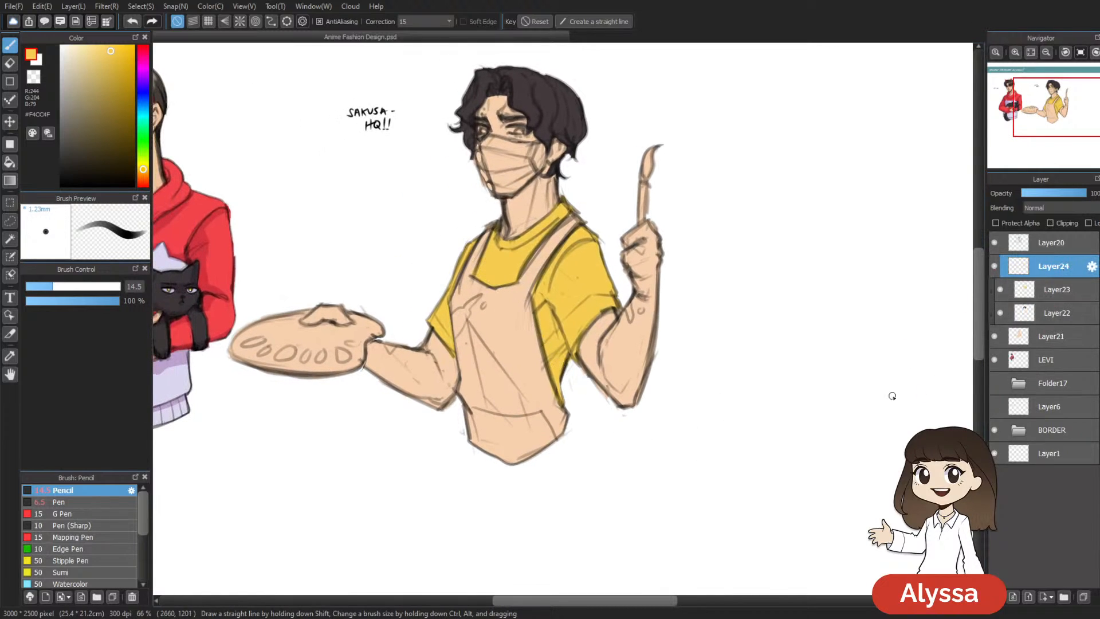
pyautogui.click(1050, 223)
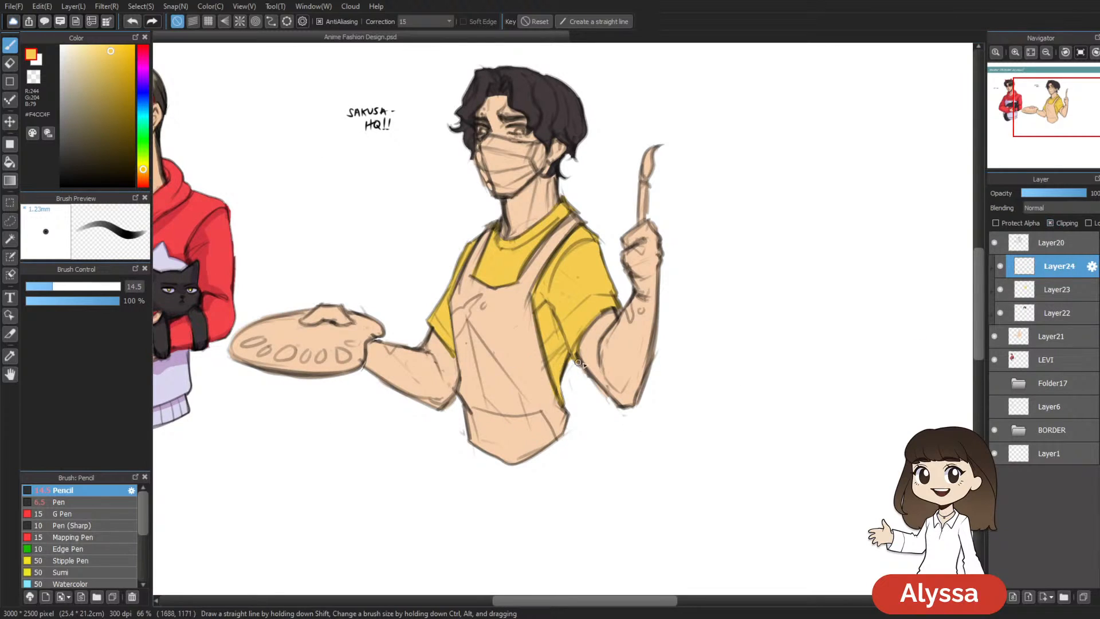
pyautogui.moveTo(726, 420); pyautogui.dragTo(757, 413)
pyautogui.keyDown('alt'); pyautogui.click(253, 270); pyautogui.keyUp('alt')
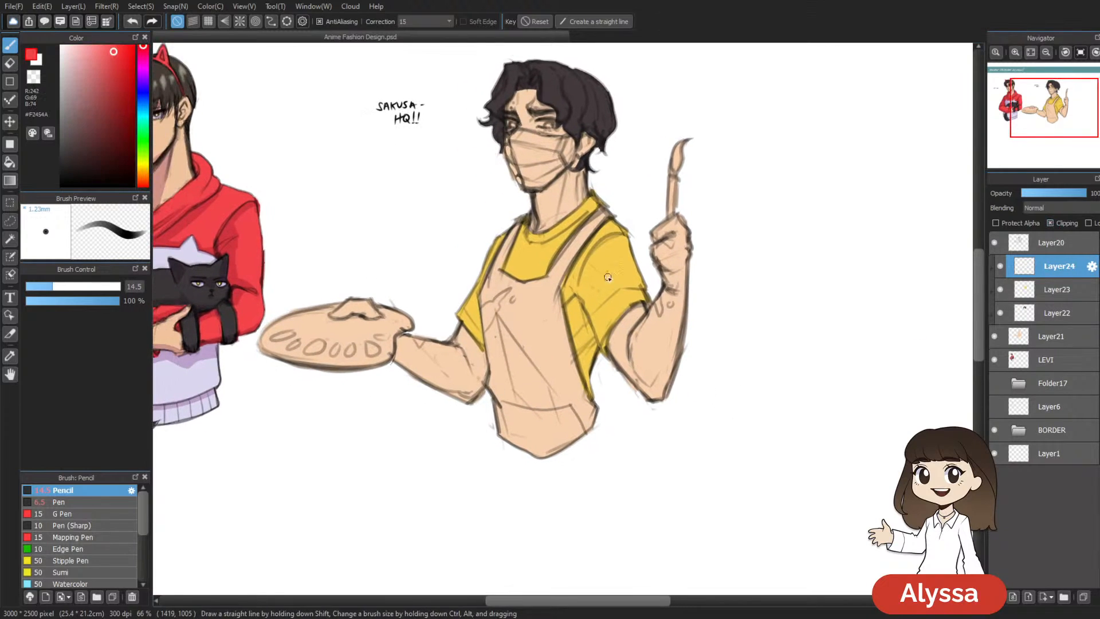
pyautogui.moveTo(1048, 278); pyautogui.dragTo(1044, 294)
# Step: Outline the apron's straps, bib and skirt in red, fill the enclosed area, and clear the selection
pyautogui.moveTo(803, 363); pyautogui.dragTo(702, 396)
pyautogui.moveTo(414, 254)
pyautogui.mouseDown()
pyautogui.moveTo(404, 287)
pyautogui.moveTo(413, 251)
pyautogui.mouseUp()
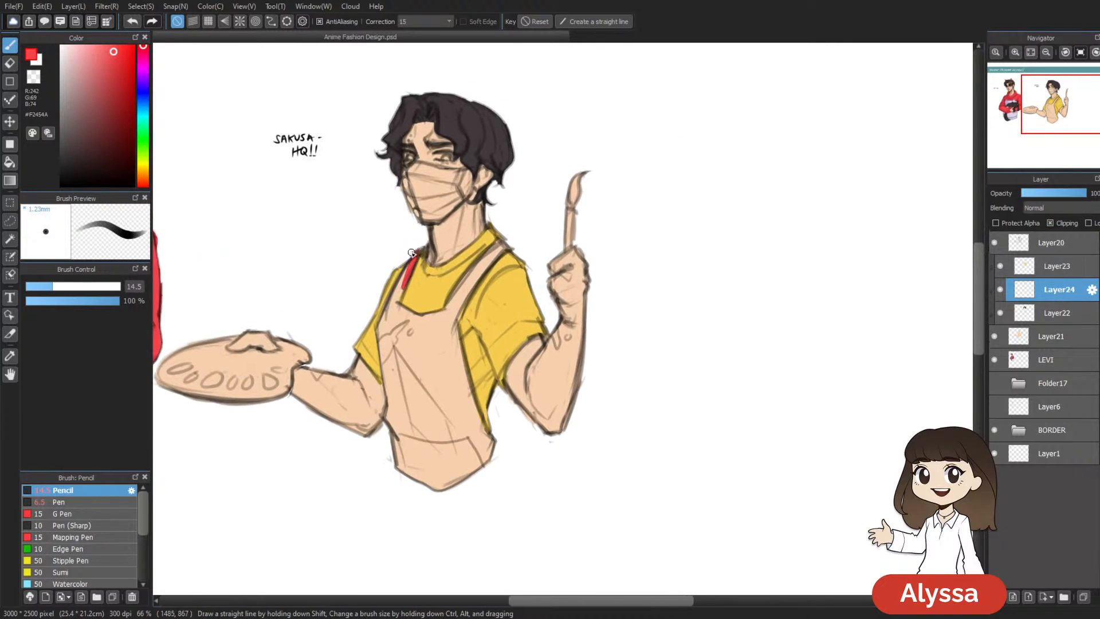
pyautogui.moveTo(374, 334); pyautogui.dragTo(388, 423)
pyautogui.press('w')
pyautogui.click(457, 480)
pyautogui.press('Insert')
pyautogui.hotkey('ctrl', 'd')
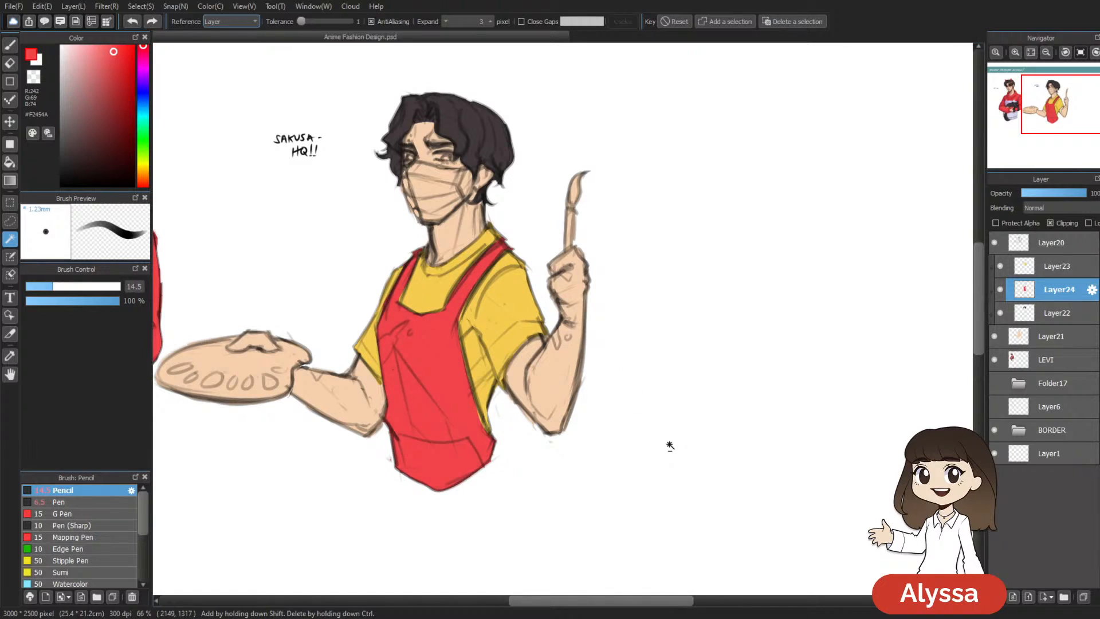
pyautogui.moveTo(659, 421); pyautogui.dragTo(677, 405)
pyautogui.click(727, 391)
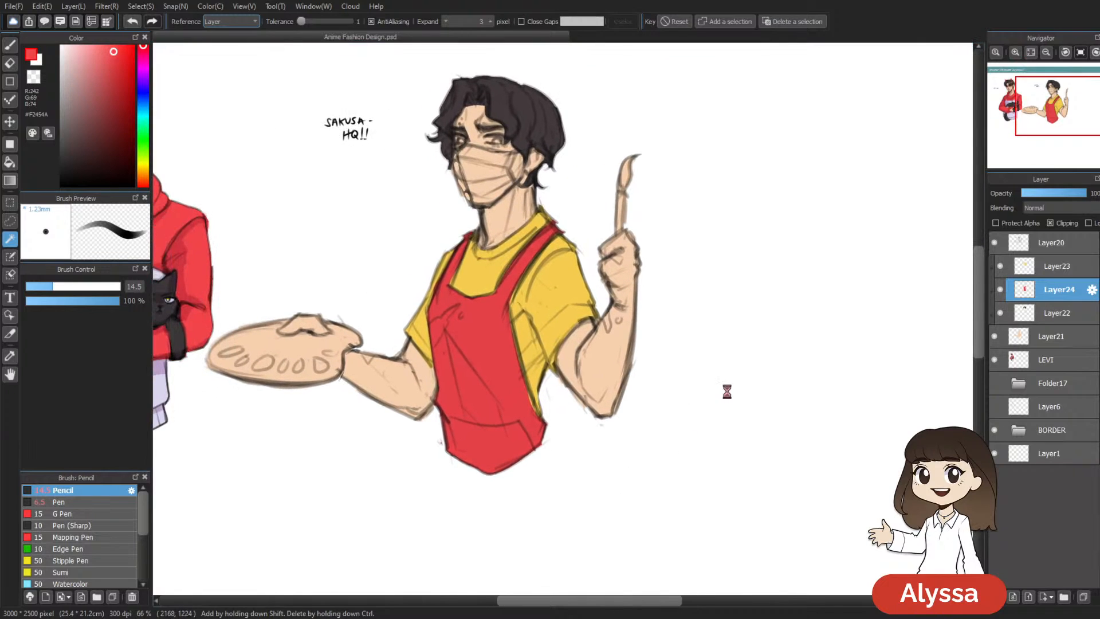
pyautogui.moveTo(673, 353); pyautogui.dragTo(535, 373)
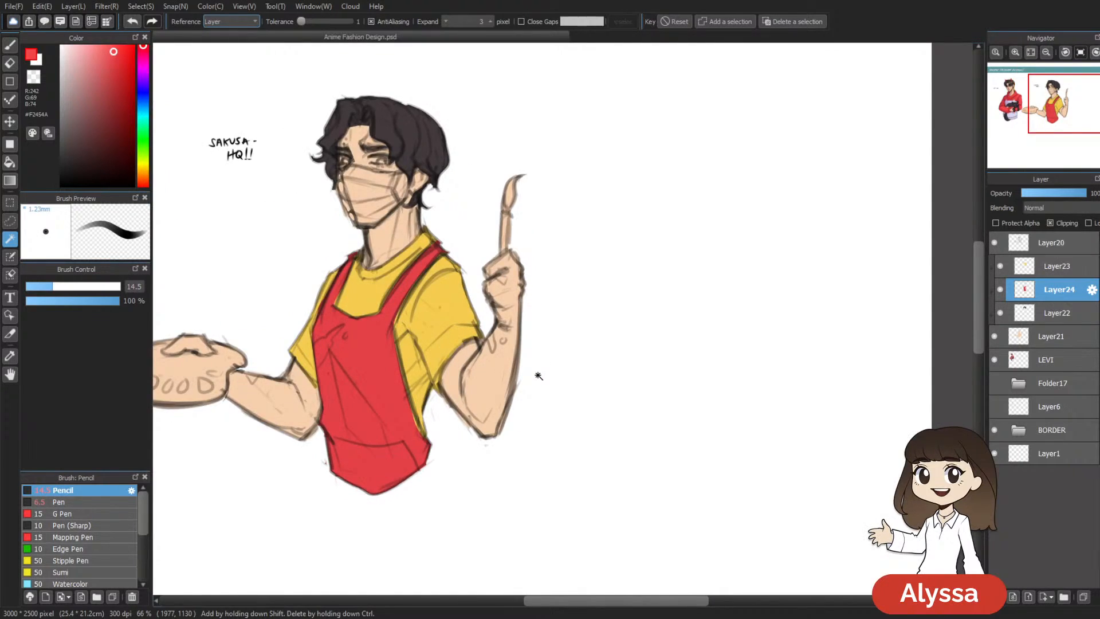
pyautogui.moveTo(539, 376); pyautogui.dragTo(556, 459)
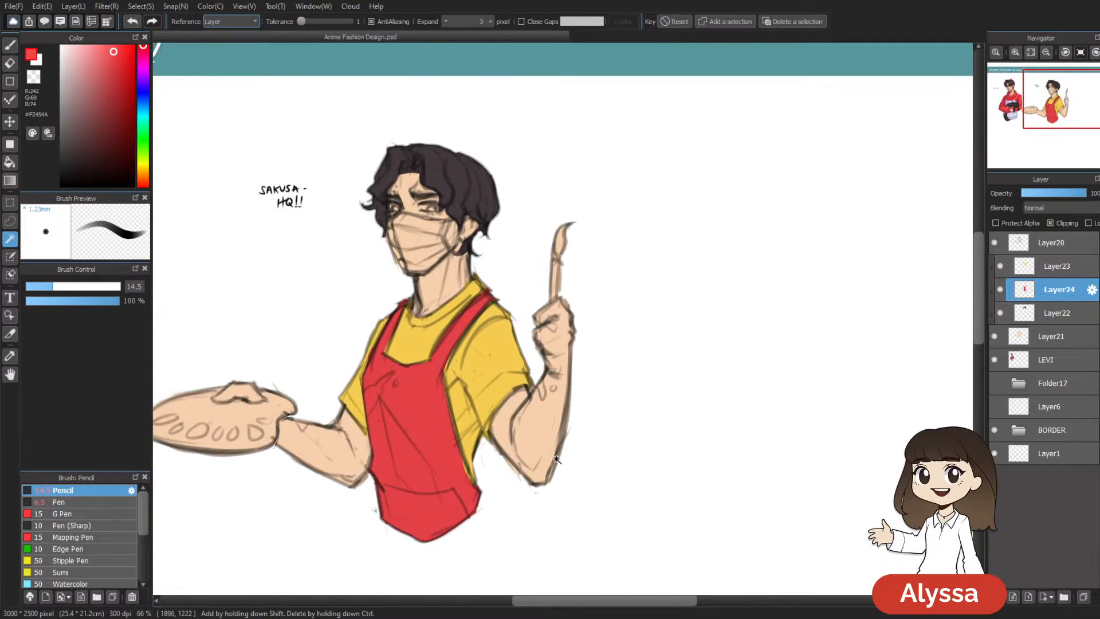
pyautogui.hotkey('ctrl', 'z')
pyautogui.moveTo(612, 426); pyautogui.dragTo(647, 378)
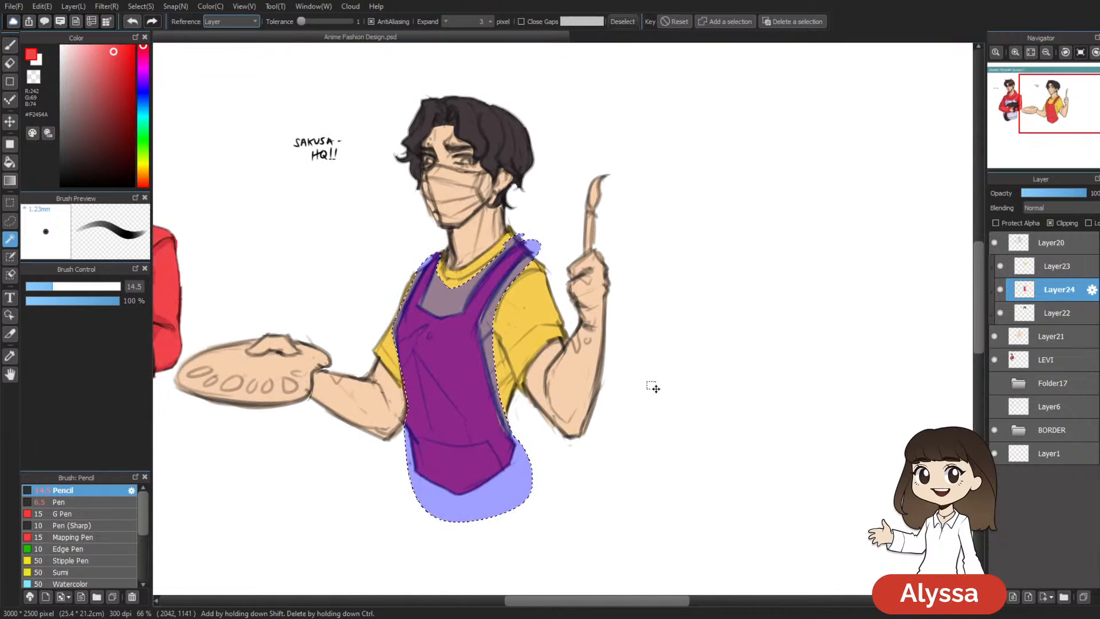
pyautogui.hotkey('ctrl', 'd')
# Step: Add a new clipping layer directly above the red apron layer and switch to the pencil brush
pyautogui.hotkey('ctrl', 'shift', 'n')
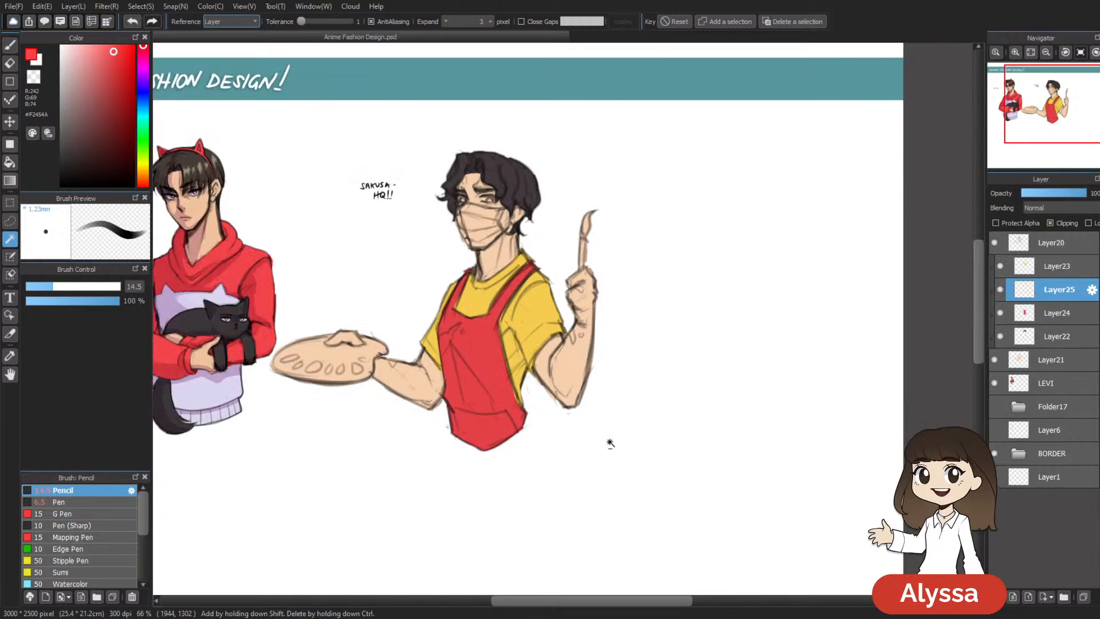
pyautogui.press('b')
pyautogui.moveTo(687, 325); pyautogui.dragTo(618, 363)
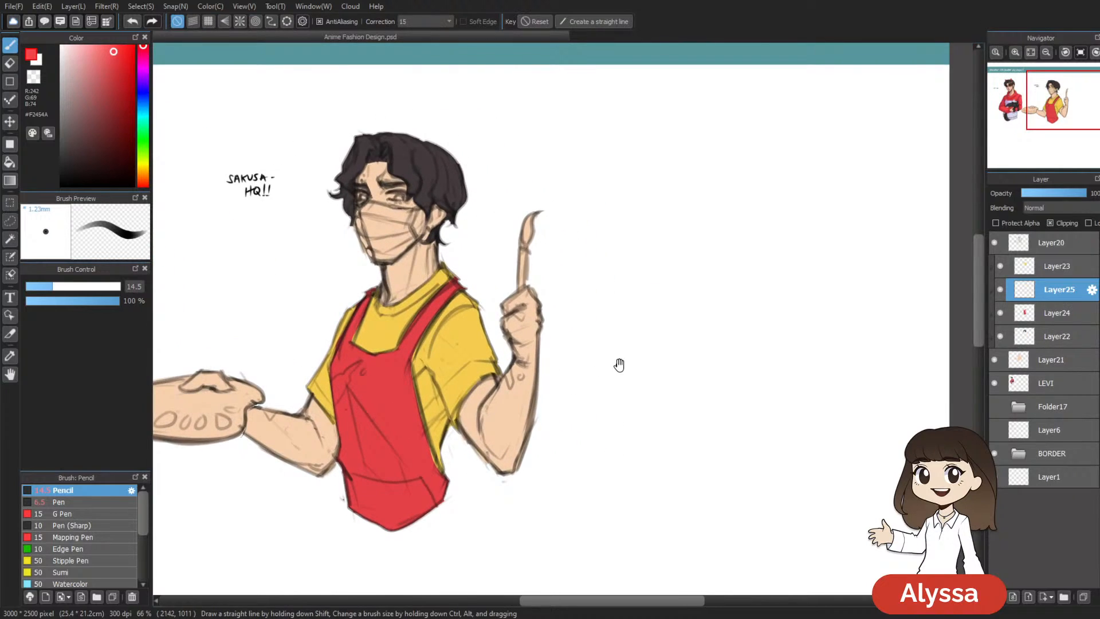
pyautogui.moveTo(594, 325); pyautogui.dragTo(577, 319)
pyautogui.moveTo(453, 400); pyautogui.dragTo(460, 371)
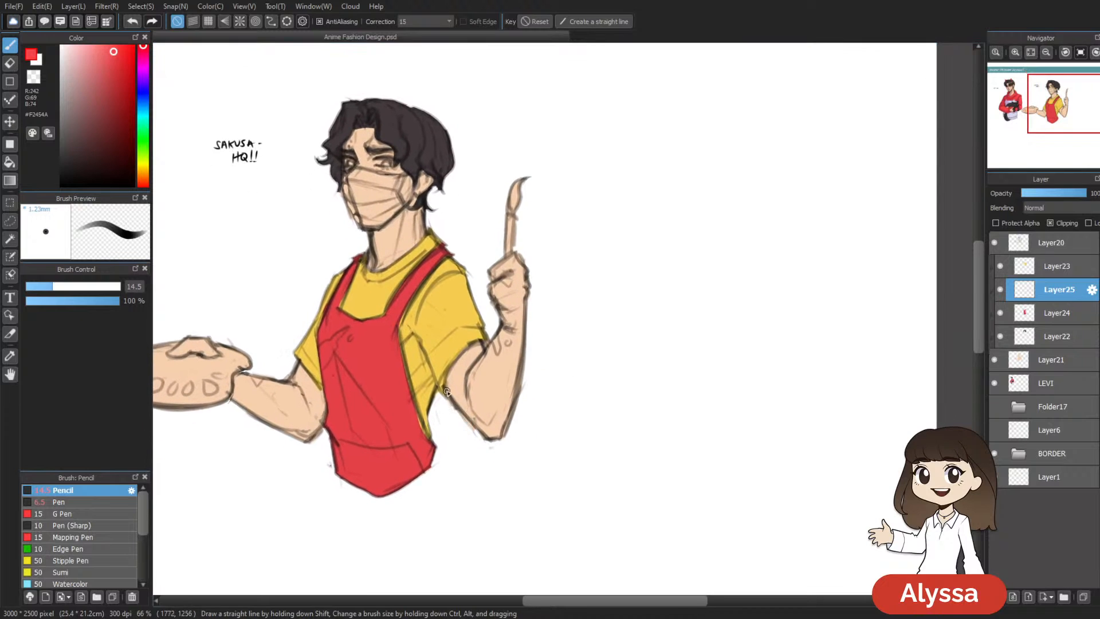
# Step: Erase stray yellow along the shirt's shoulder and side by the raised arm on the shirt layer
pyautogui.click(1045, 318)
pyautogui.click(1057, 266)
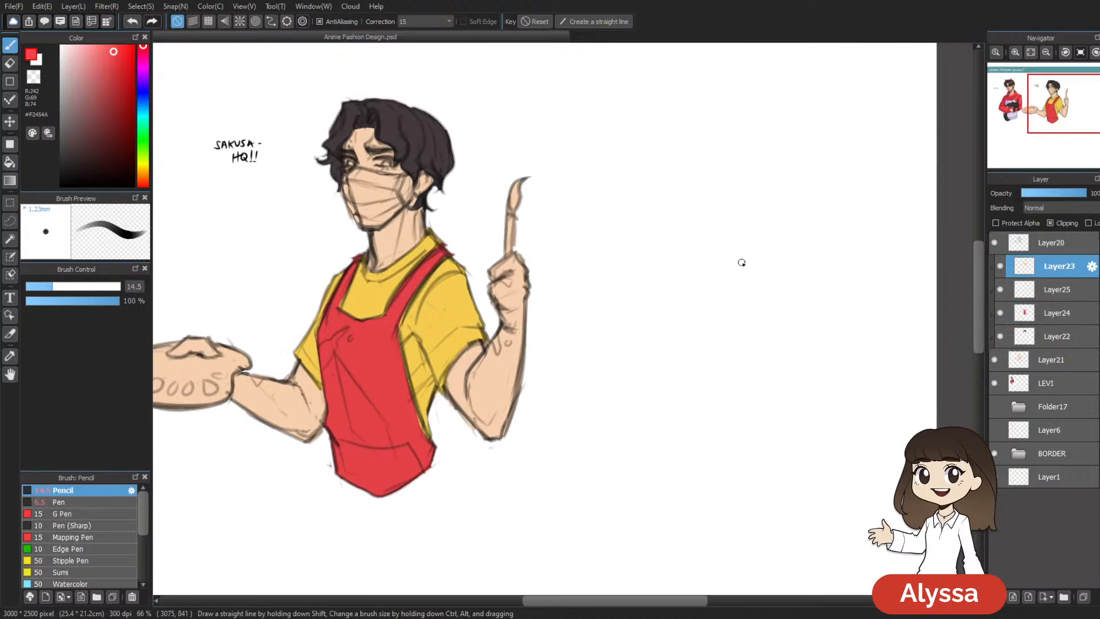
pyautogui.press('e')
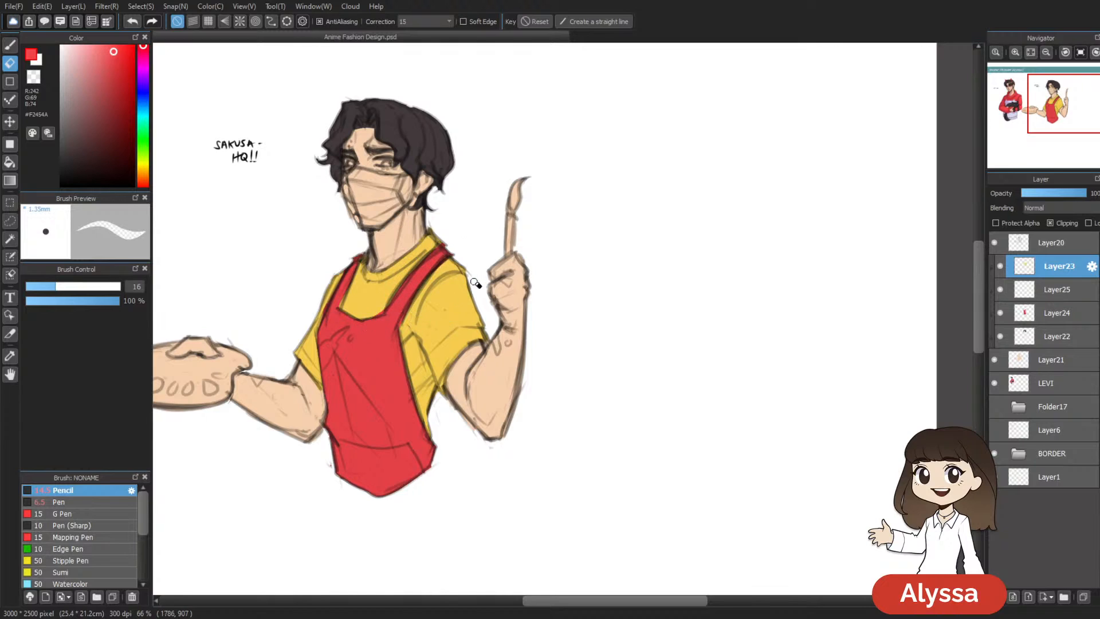
pyautogui.hotkey('ctrl', 'z')
pyautogui.moveTo(448, 249)
pyautogui.mouseDown()
pyautogui.moveTo(392, 335)
pyautogui.moveTo(436, 461)
pyautogui.mouseUp()
pyautogui.moveTo(617, 393); pyautogui.dragTo(607, 376)
pyautogui.scroll(-1, 581, 391)
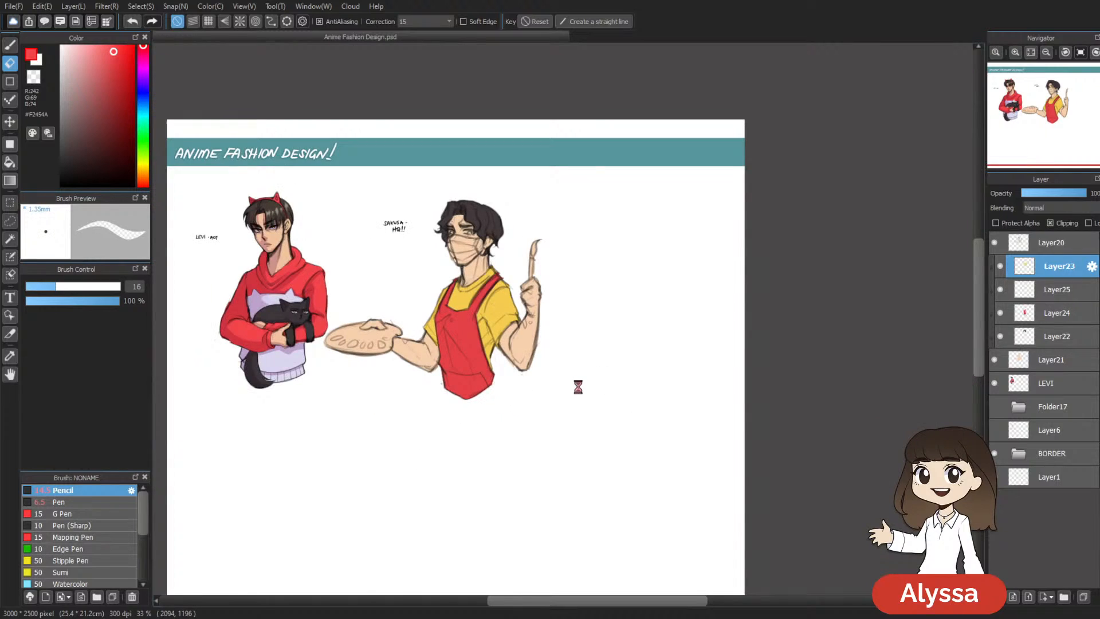
pyautogui.scroll(2, 578, 387)
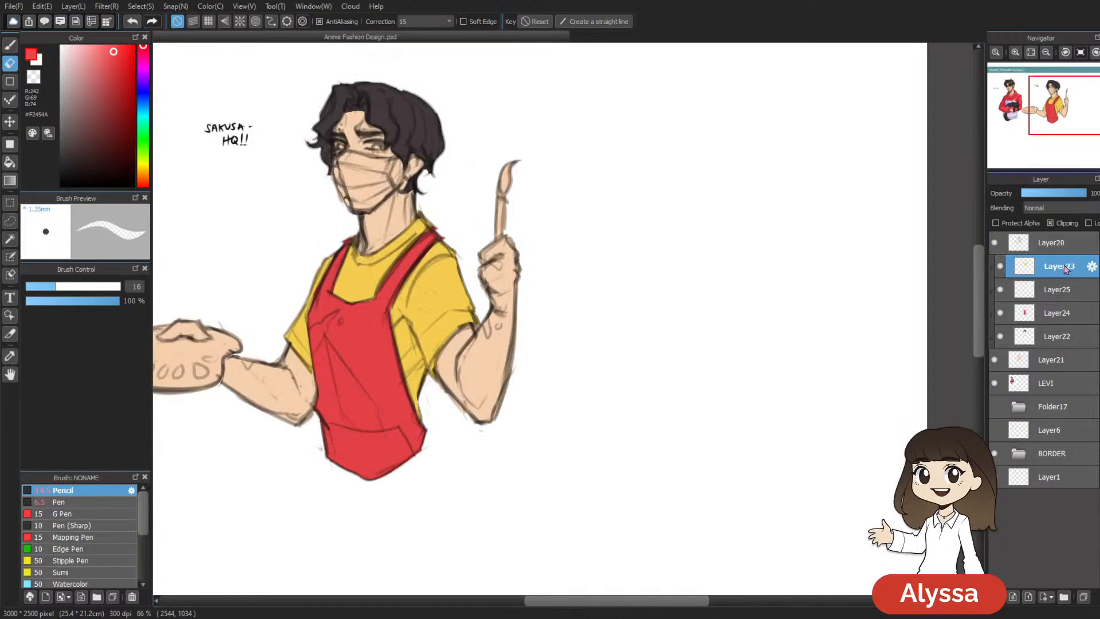
# Step: Check the cleaned-up yellow shirt by toggling its layer's visibility
pyautogui.click(1000, 266)
pyautogui.click(1000, 266)
pyautogui.moveTo(575, 435); pyautogui.dragTo(622, 522)
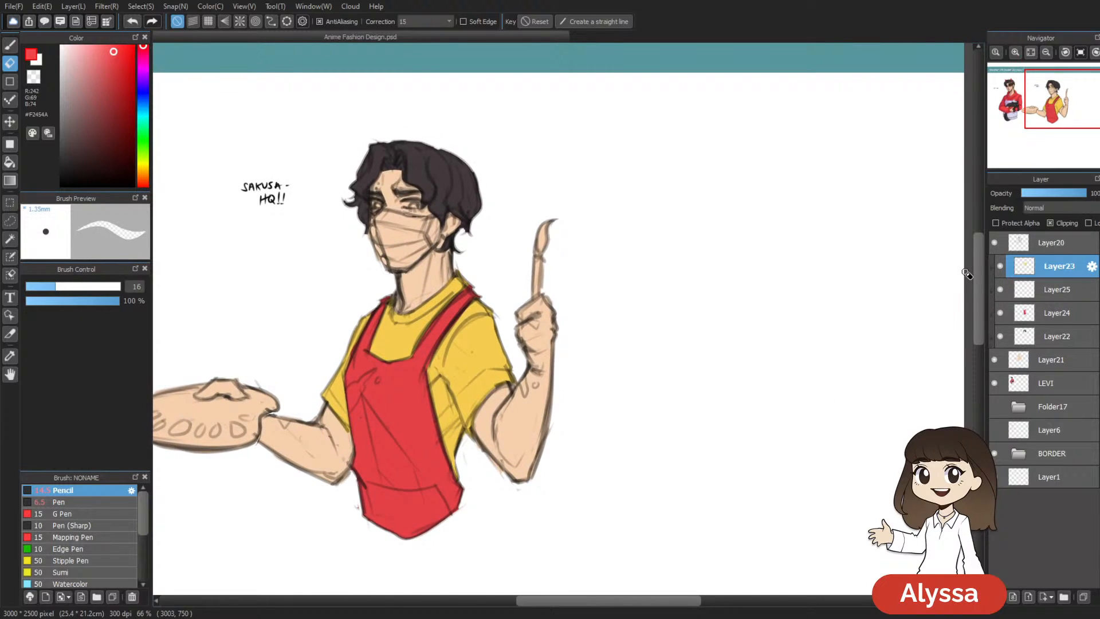
pyautogui.moveTo(796, 363); pyautogui.dragTo(797, 371)
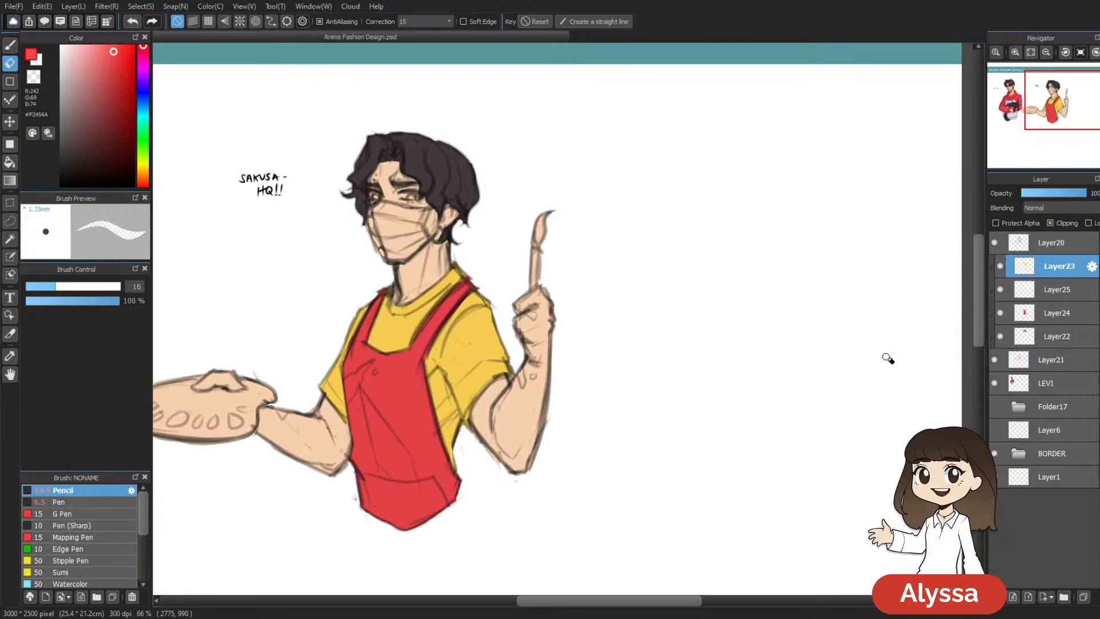
pyautogui.click(1001, 267)
pyautogui.click(1001, 267)
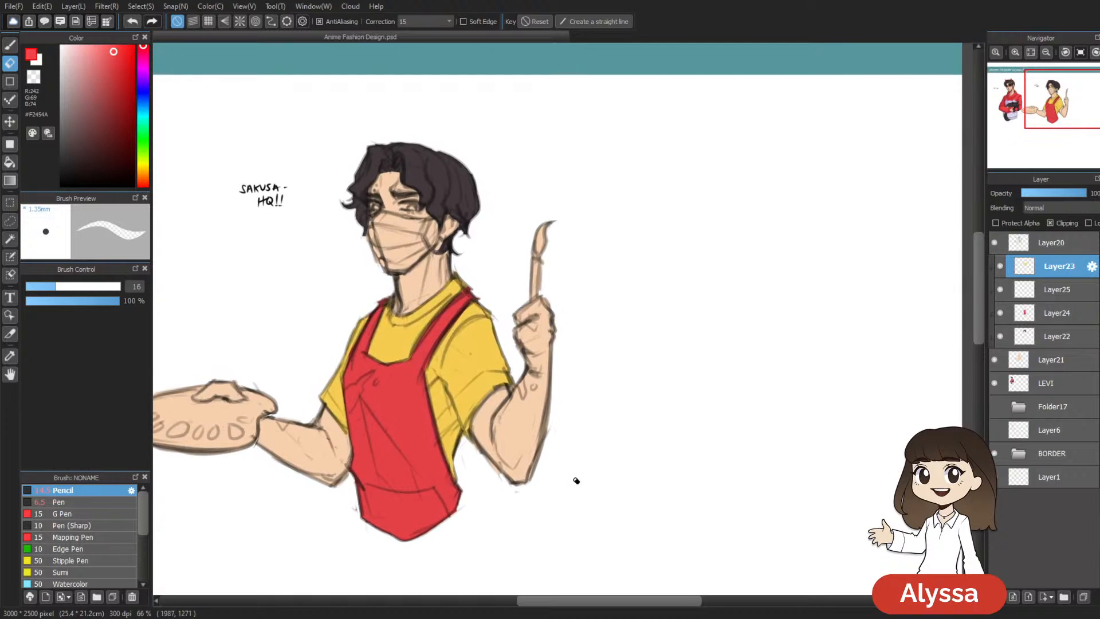
# Step: Paint the raised paintbrush reddish brown, #AF624A, on a new clipping layer above the yellow shirt layer
pyautogui.hotkey('ctrl', 'shift', 'n')
pyautogui.click(1050, 223)
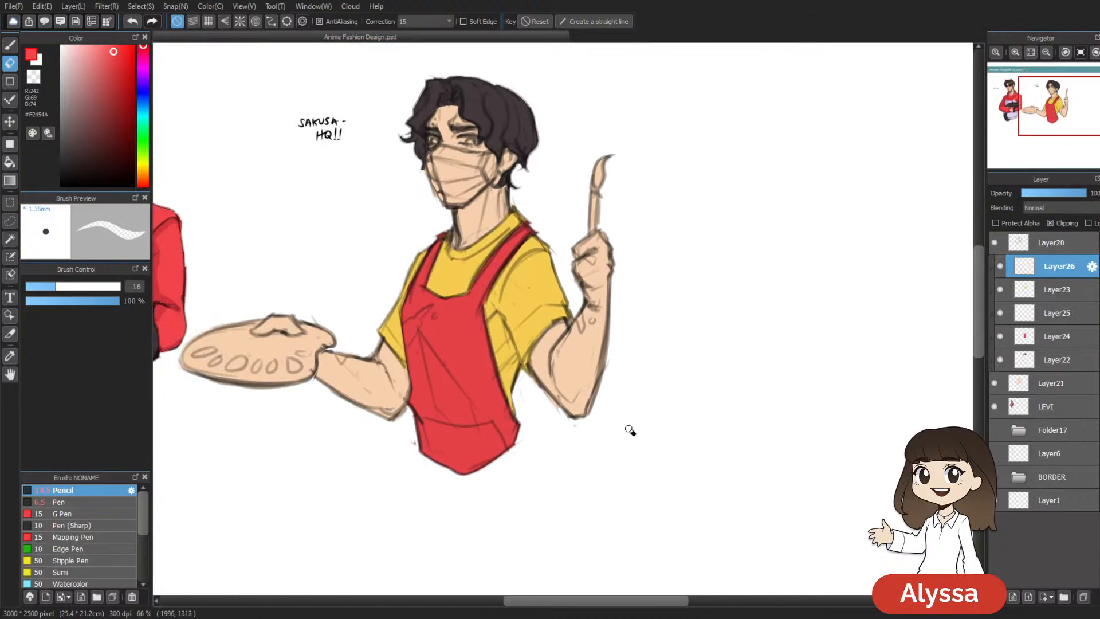
pyautogui.press('b')
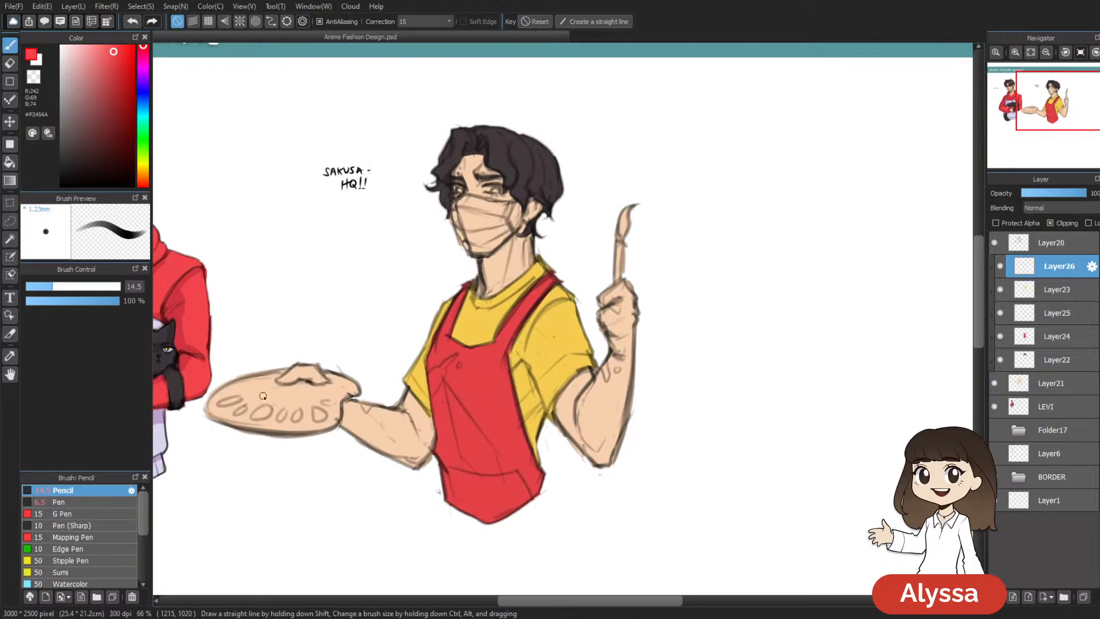
pyautogui.click(143, 184)
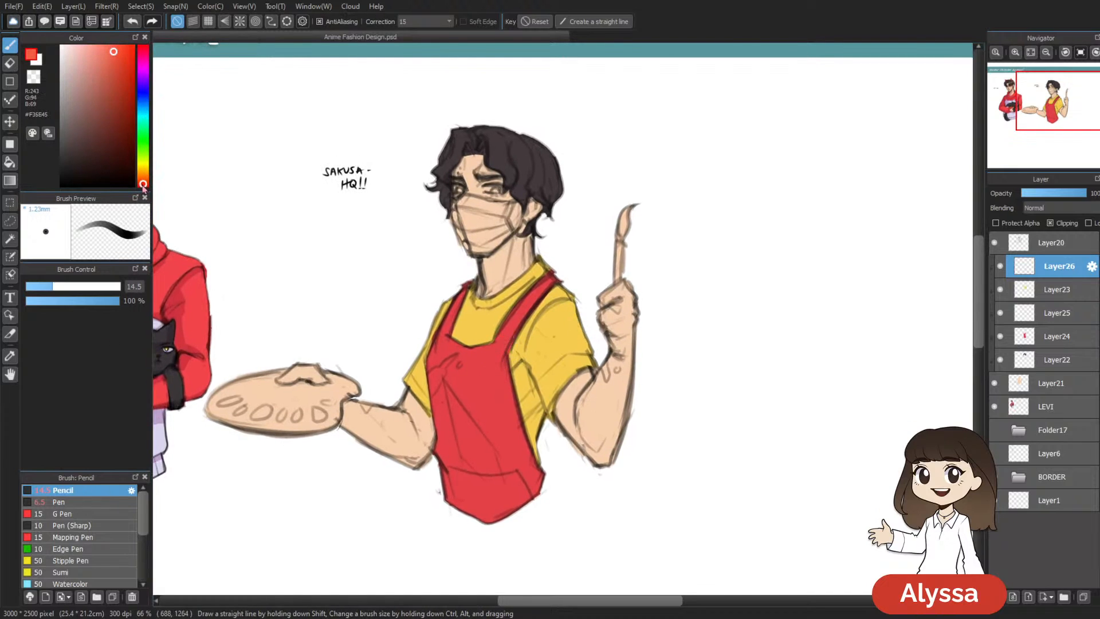
pyautogui.moveTo(106, 59); pyautogui.dragTo(101, 84)
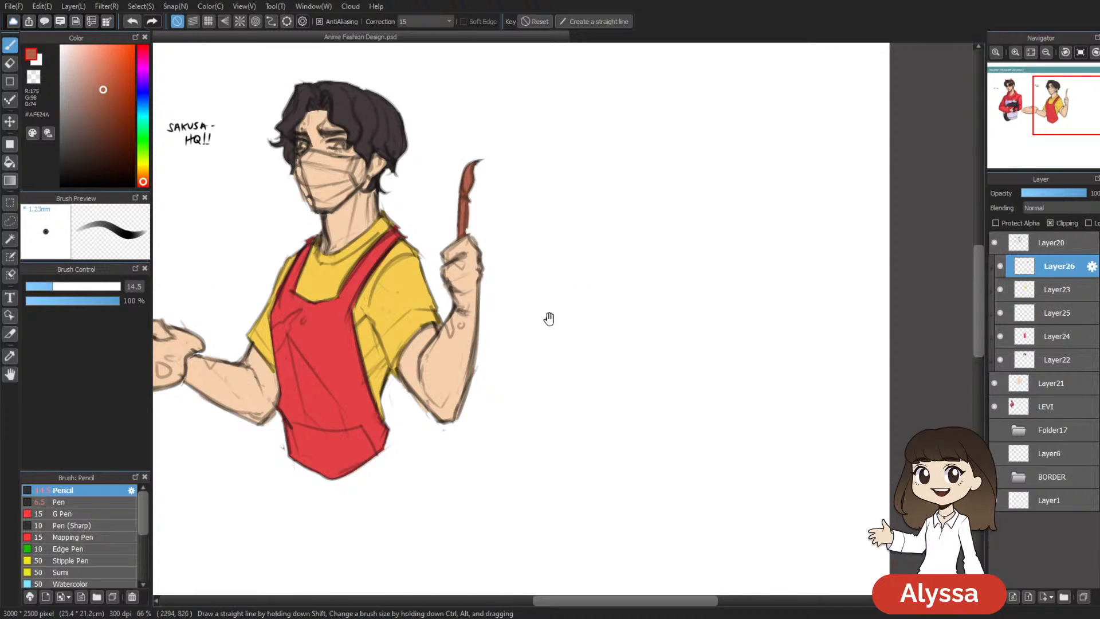
# Step: Outline the palette around the fingers and wrist in reddish brown, fill the enclosed area, and clear the selection
pyautogui.moveTo(503, 349)
pyautogui.mouseDown()
pyautogui.moveTo(473, 371)
pyautogui.moveTo(682, 343)
pyautogui.mouseUp()
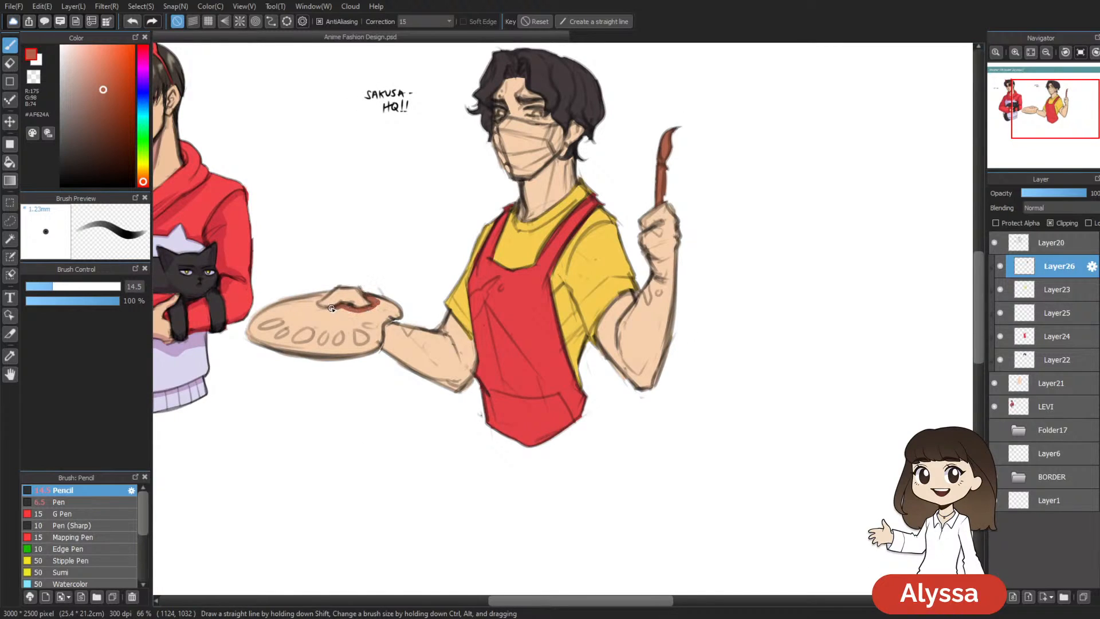
pyautogui.moveTo(313, 304); pyautogui.dragTo(331, 283)
pyautogui.moveTo(378, 338)
pyautogui.mouseDown()
pyautogui.moveTo(390, 318)
pyautogui.moveTo(375, 295)
pyautogui.moveTo(373, 309)
pyautogui.mouseUp()
pyautogui.press('w')
pyautogui.click(353, 334)
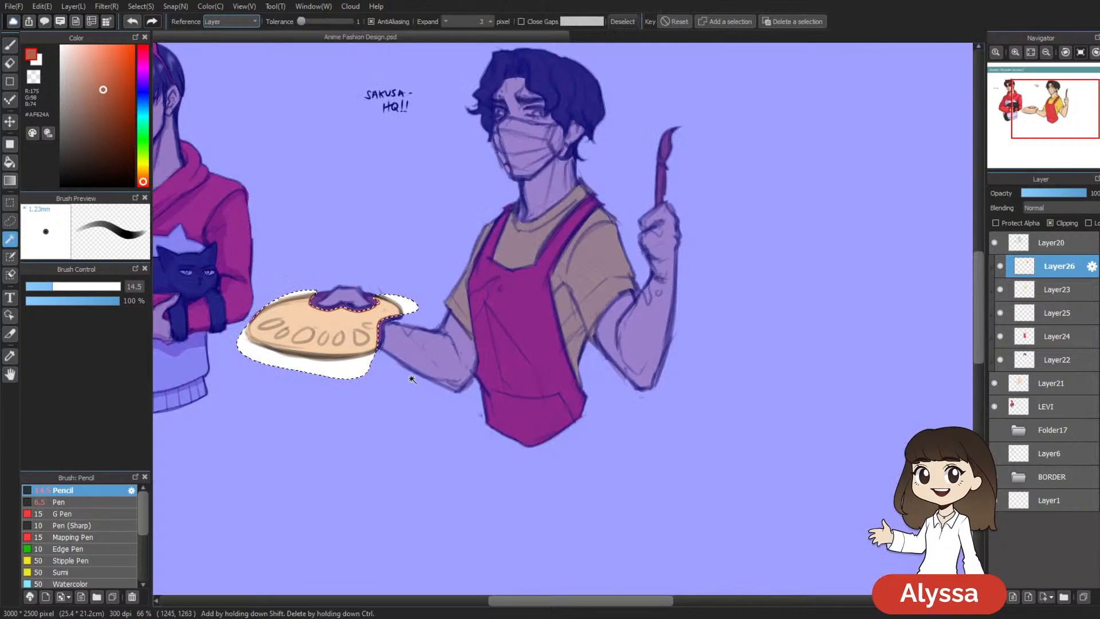
pyautogui.hotkey('ctrl', 'd')
pyautogui.moveTo(683, 380); pyautogui.dragTo(585, 423)
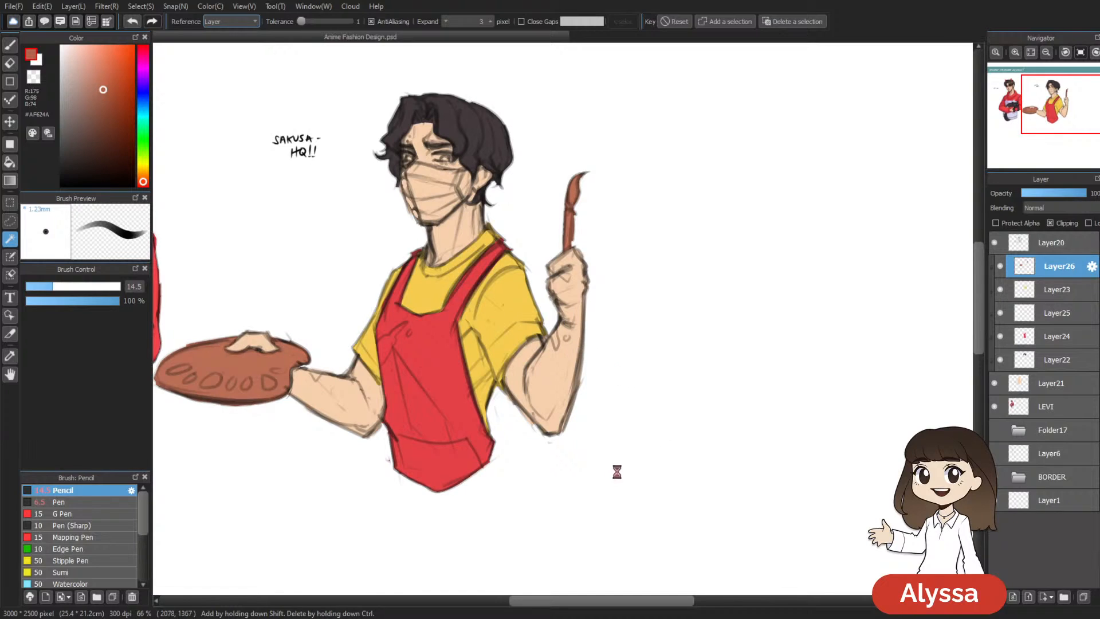
# Step: Check the brown palette and paintbrush against the whole figure by toggling their layer's visibility
pyautogui.scroll(1, 620, 481)
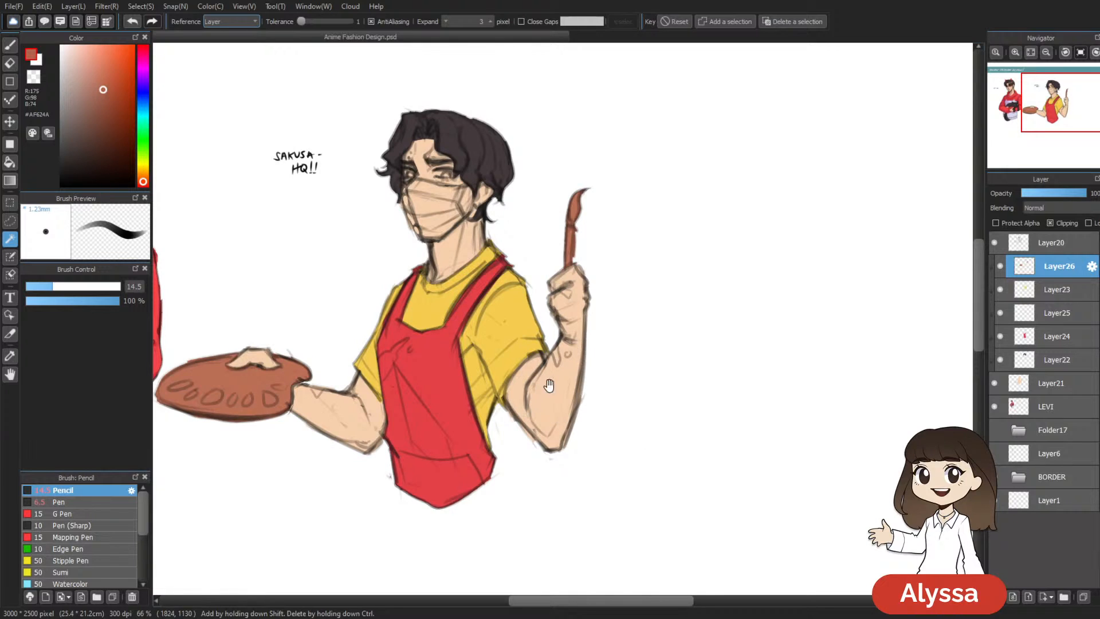
pyautogui.moveTo(548, 385); pyautogui.dragTo(623, 367)
pyautogui.press('b')
pyautogui.moveTo(575, 484); pyautogui.dragTo(532, 521)
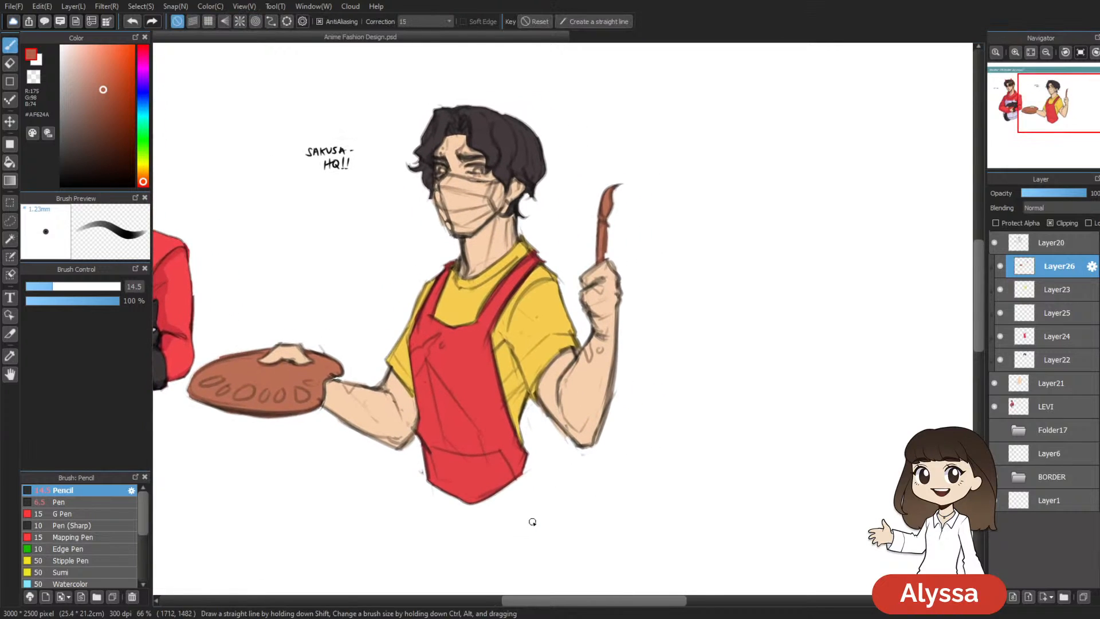
pyautogui.scroll(-2, 532, 522)
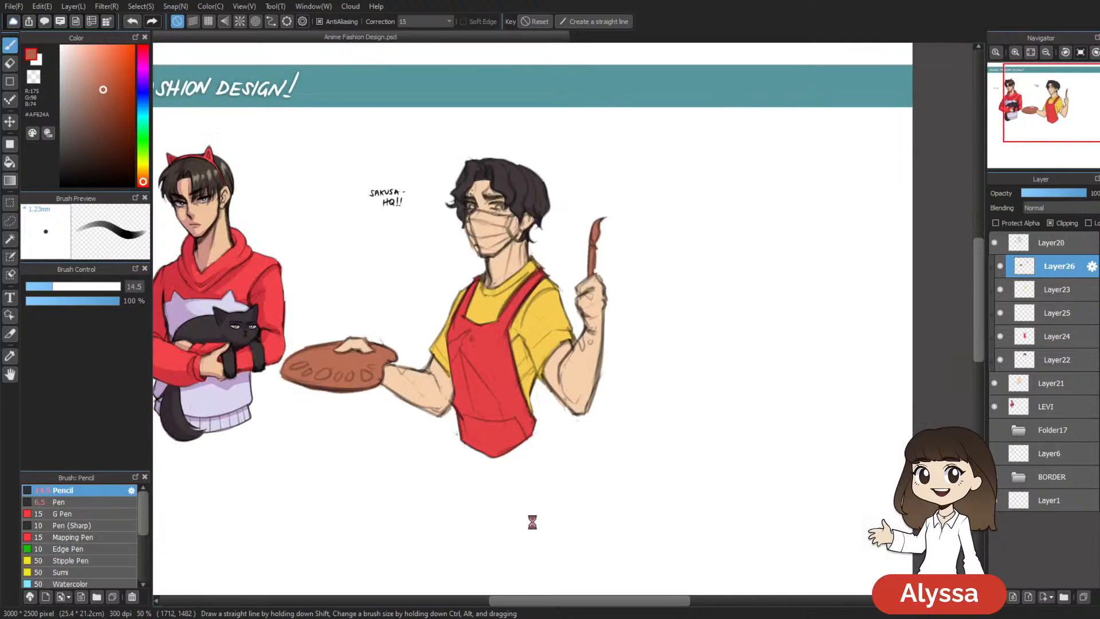
pyautogui.scroll(-1, 533, 520)
pyautogui.scroll(1, 533, 520)
pyautogui.moveTo(637, 377); pyautogui.dragTo(596, 436)
pyautogui.click(1000, 266)
pyautogui.click(1000, 266)
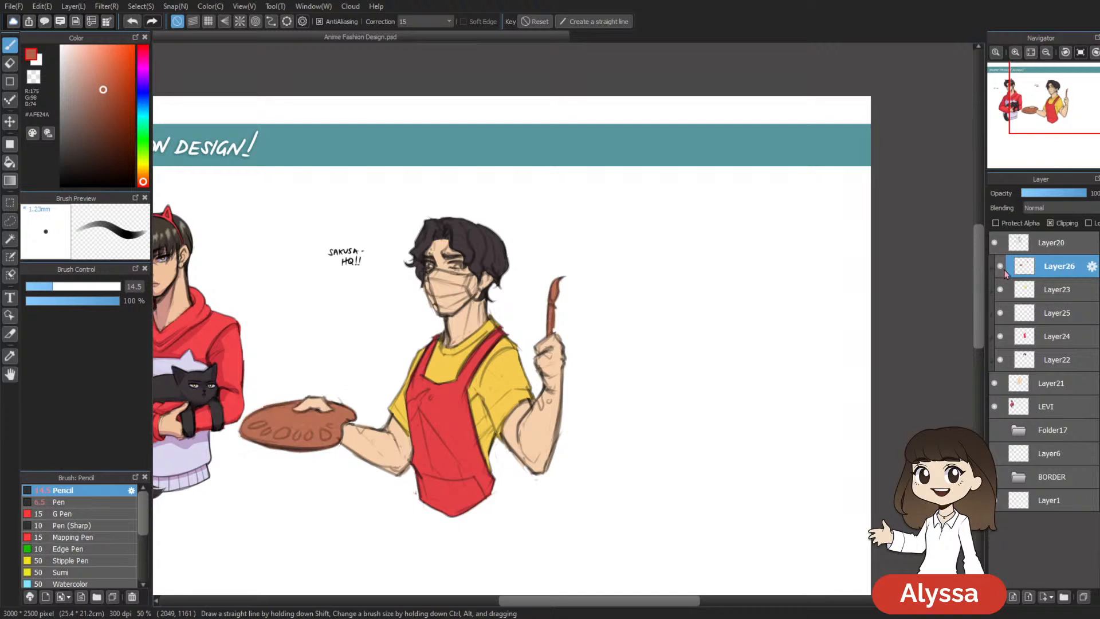
pyautogui.moveTo(907, 310); pyautogui.dragTo(950, 313)
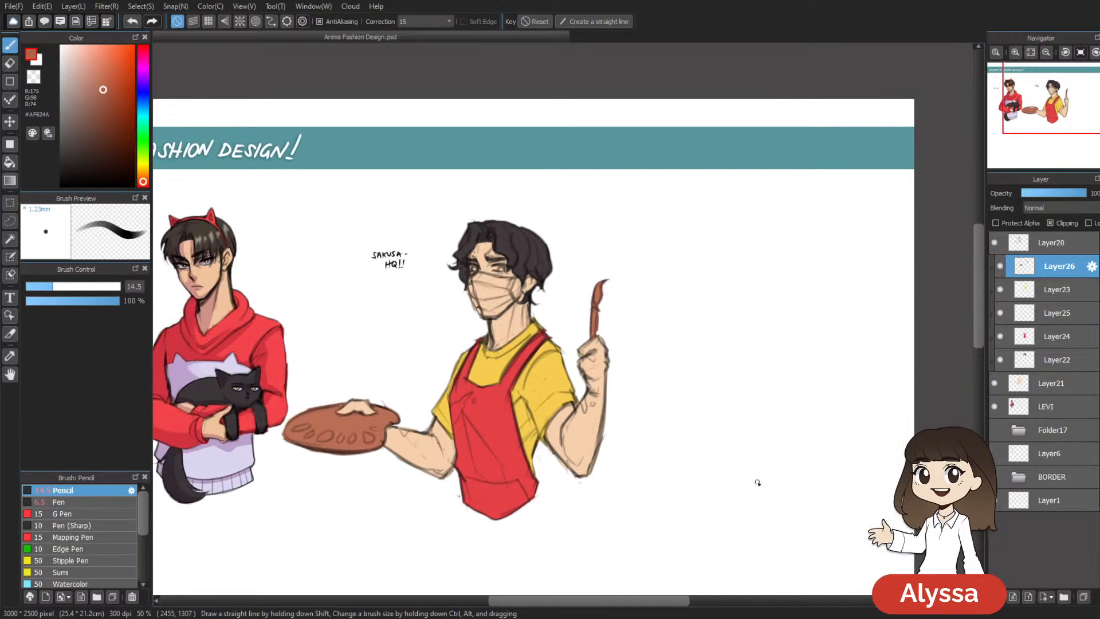
pyautogui.press('e')
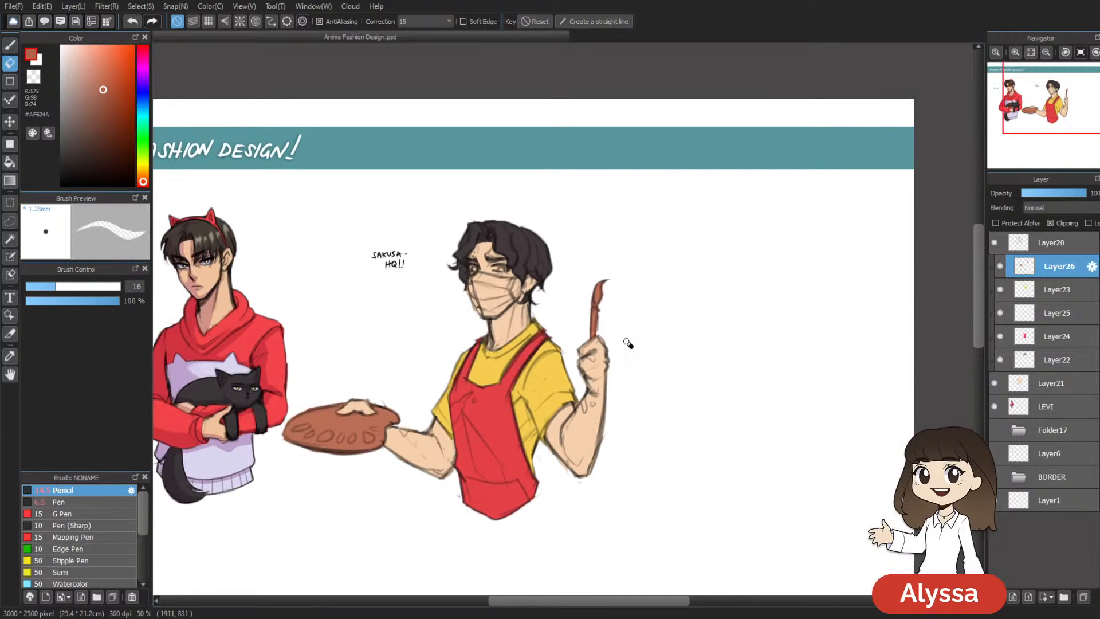
pyautogui.moveTo(719, 429); pyautogui.dragTo(671, 408)
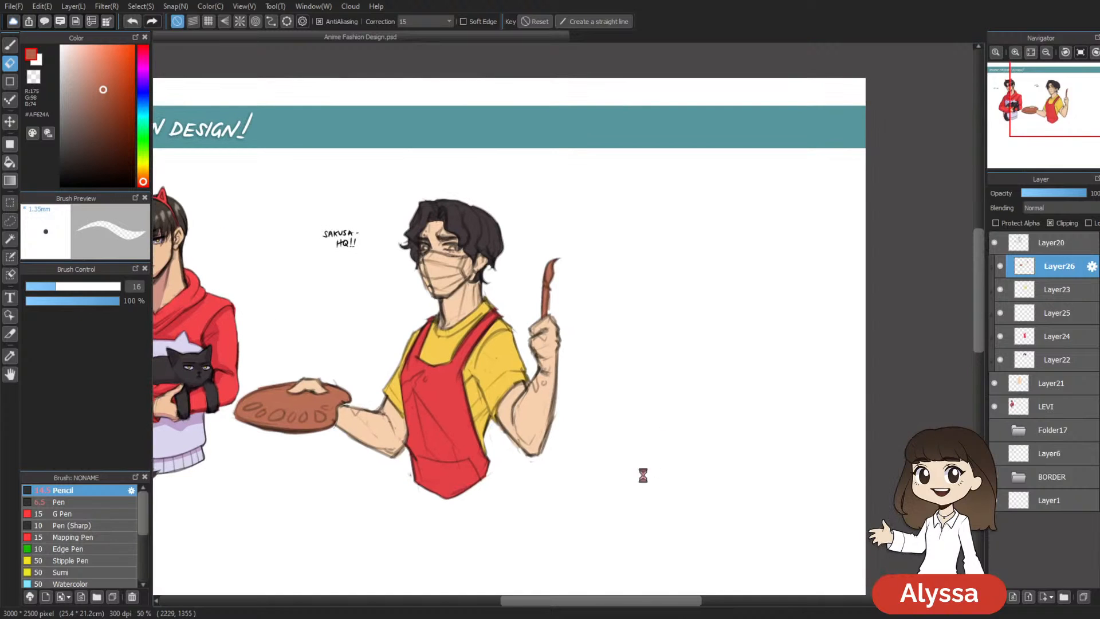
pyautogui.scroll(1, 643, 475)
pyautogui.scroll(-1, 646, 479)
pyautogui.scroll(1, 647, 478)
pyautogui.moveTo(424, 430); pyautogui.dragTo(578, 449)
pyautogui.moveTo(597, 518); pyautogui.dragTo(563, 531)
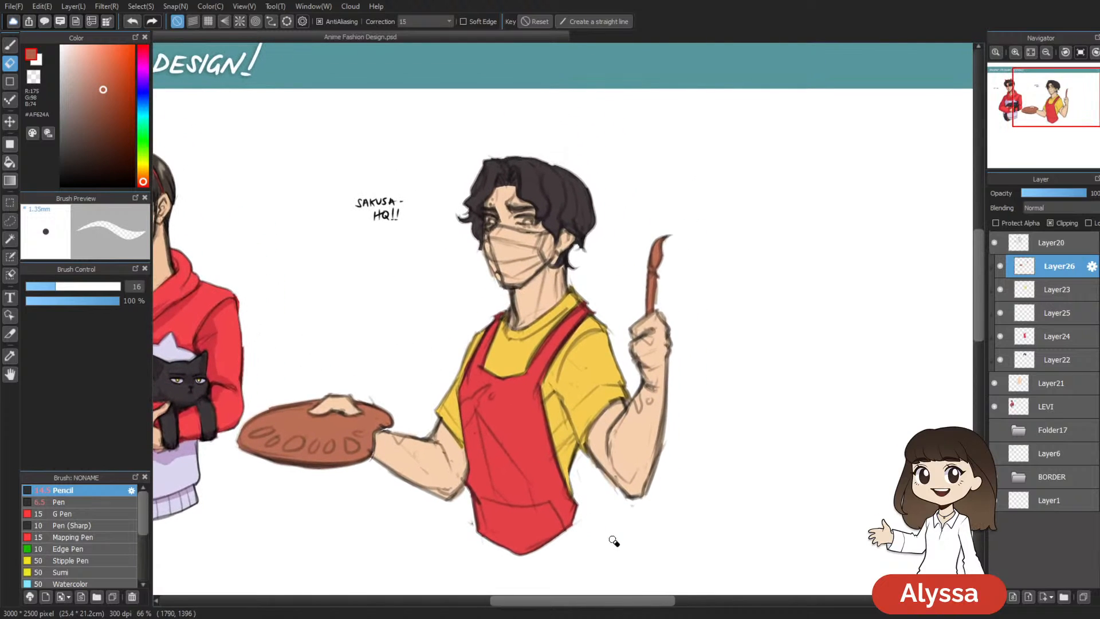
# Step: Add a new unclipped layer directly beneath the sketch layer, above the palette and paintbrush colour layer
pyautogui.hotkey('ctrl', 'shift', 'n')
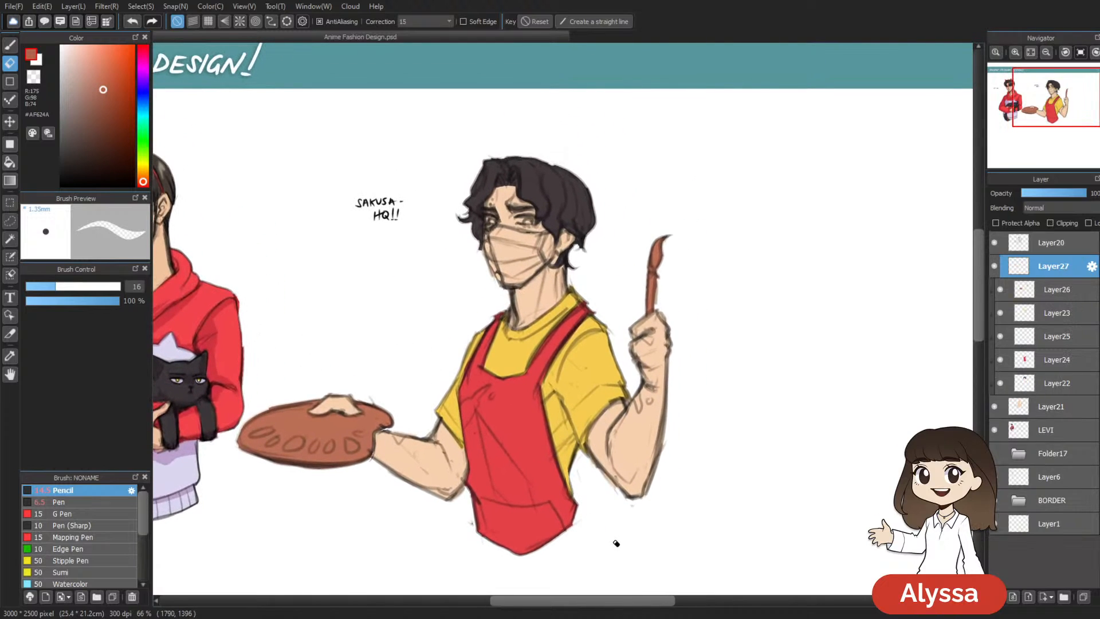
pyautogui.moveTo(535, 449); pyautogui.dragTo(475, 375)
pyautogui.moveTo(614, 432); pyautogui.dragTo(670, 371)
pyautogui.moveTo(564, 347); pyautogui.dragTo(567, 361)
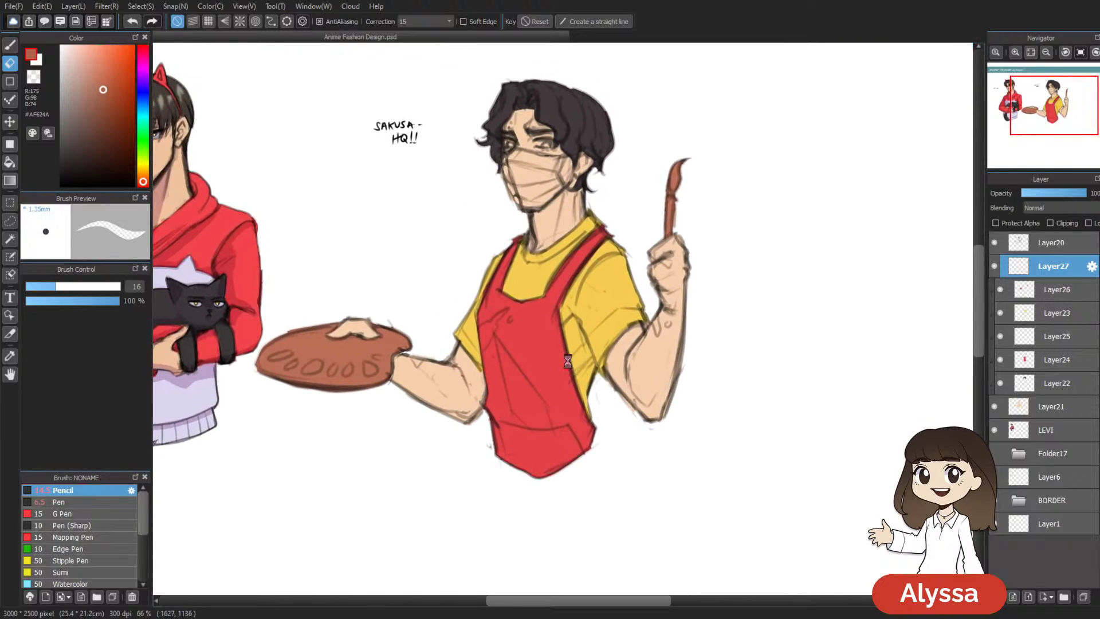
pyautogui.hotkey('ctrl', 'Up')
pyautogui.moveTo(469, 360); pyautogui.dragTo(658, 349)
pyautogui.moveTo(715, 300); pyautogui.dragTo(732, 359)
pyautogui.moveTo(585, 396); pyautogui.dragTo(506, 398)
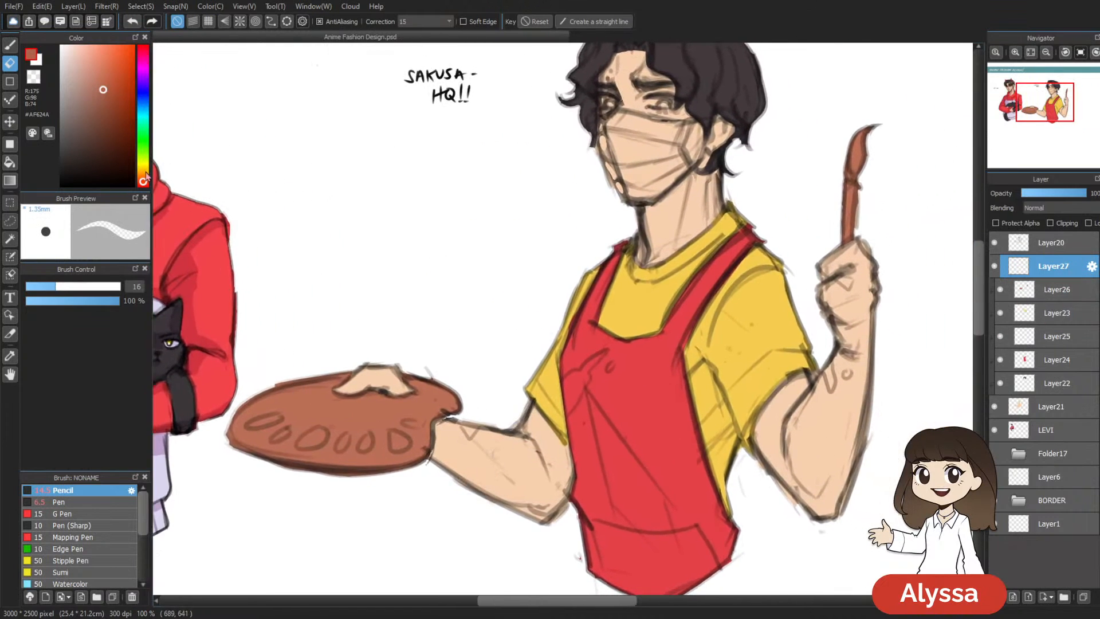
# Step: Set the drawing colour to a dark greyish brown, #3E3633, and bring the character's masked face into view
pyautogui.click(72, 172)
pyautogui.moveTo(78, 162)
pyautogui.mouseDown()
pyautogui.moveTo(84, 153)
pyautogui.moveTo(73, 154)
pyautogui.mouseUp()
pyautogui.moveTo(682, 329); pyautogui.dragTo(586, 243)
pyautogui.moveTo(773, 254); pyautogui.dragTo(530, 355)
pyautogui.moveTo(463, 375); pyautogui.dragTo(757, 321)
pyautogui.moveTo(428, 86); pyautogui.dragTo(381, 245)
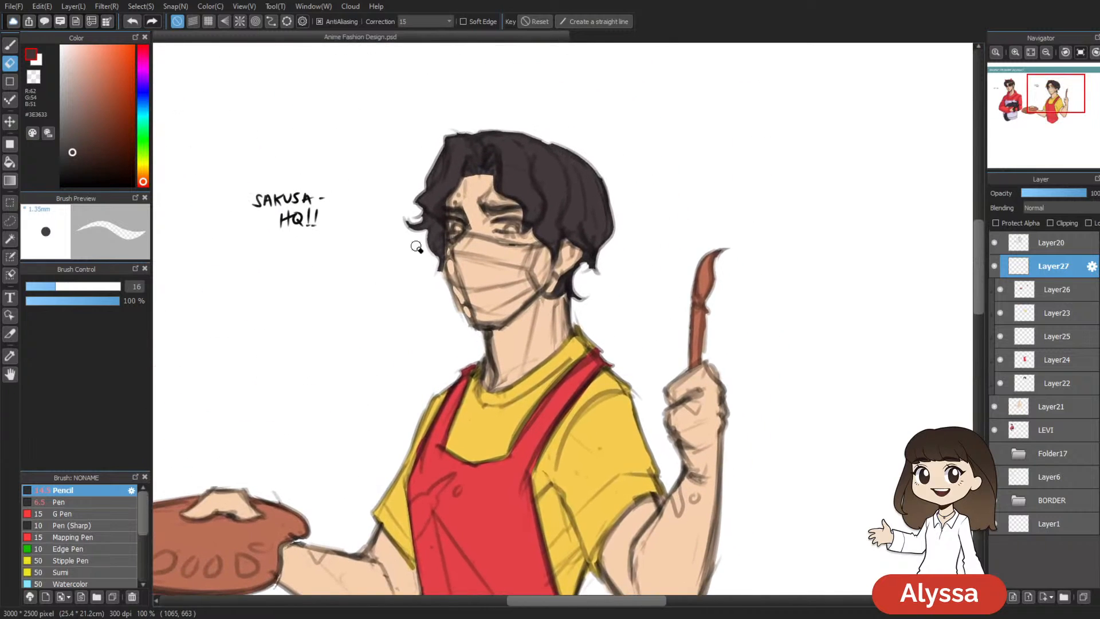
# Step: Set the drawing colour to a pale lavender, #E6E6F3, ready the brush, and clip the new layer to the colour layers below
pyautogui.press('x')
pyautogui.moveTo(319, 294); pyautogui.dragTo(244, 241)
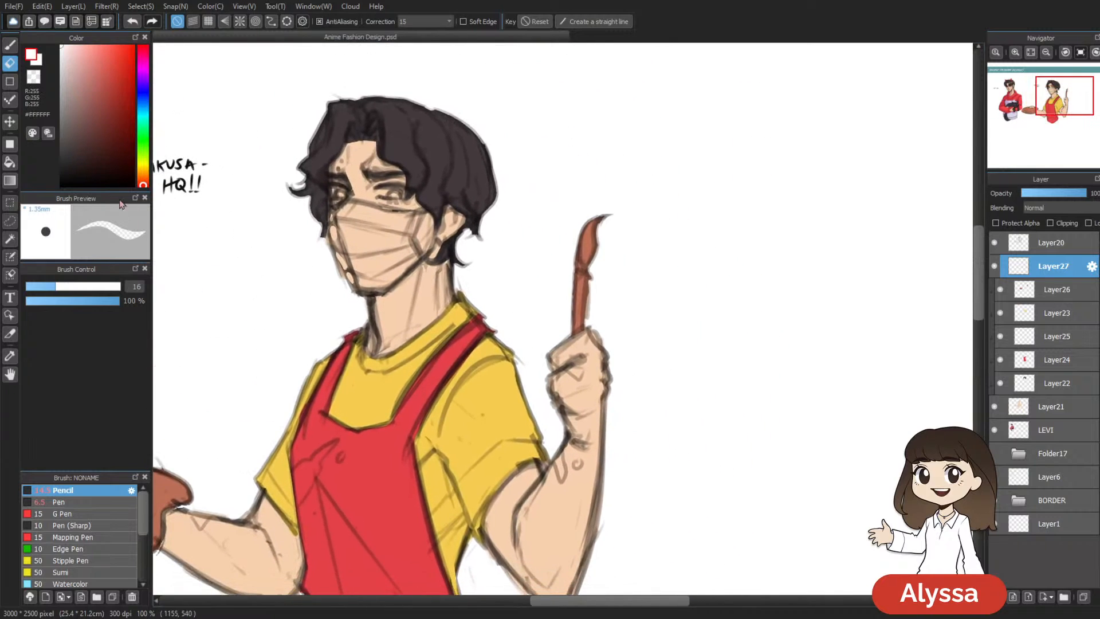
pyautogui.click(64, 54)
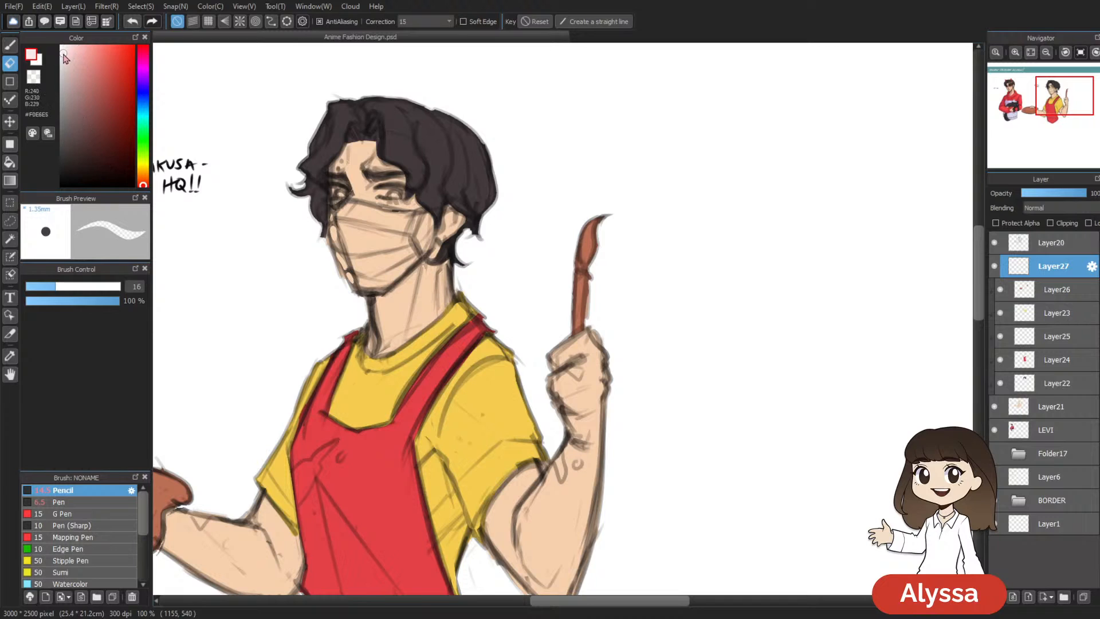
pyautogui.click(144, 92)
pyautogui.moveTo(357, 223); pyautogui.dragTo(314, 205)
pyautogui.press('b')
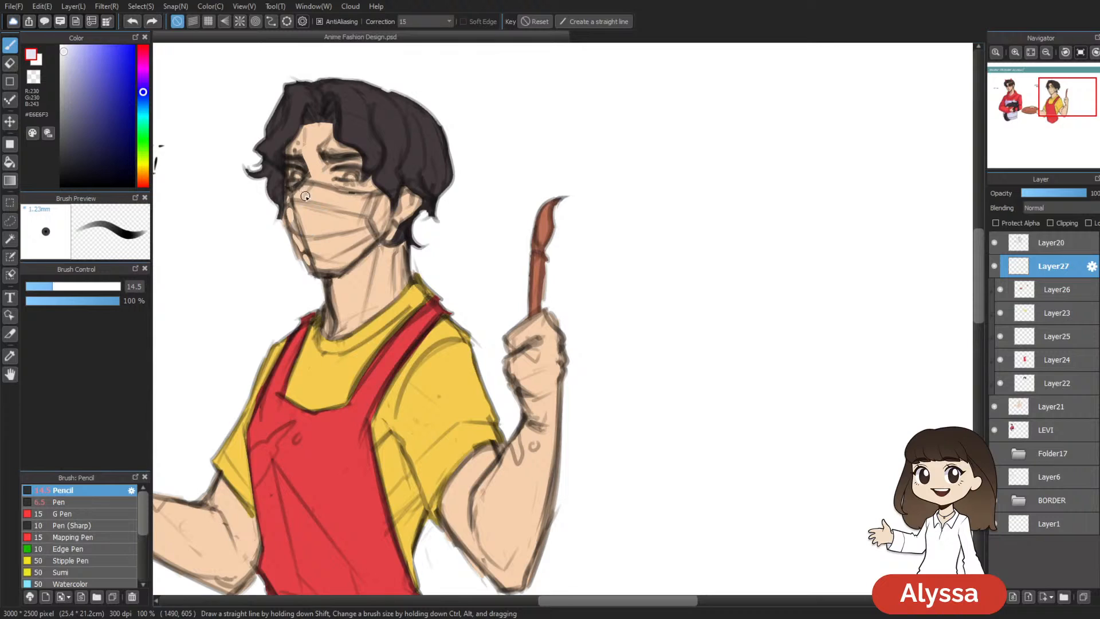
pyautogui.click(1050, 223)
pyautogui.moveTo(373, 196); pyautogui.dragTo(295, 186)
pyautogui.hotkey('ctrl', 'z')
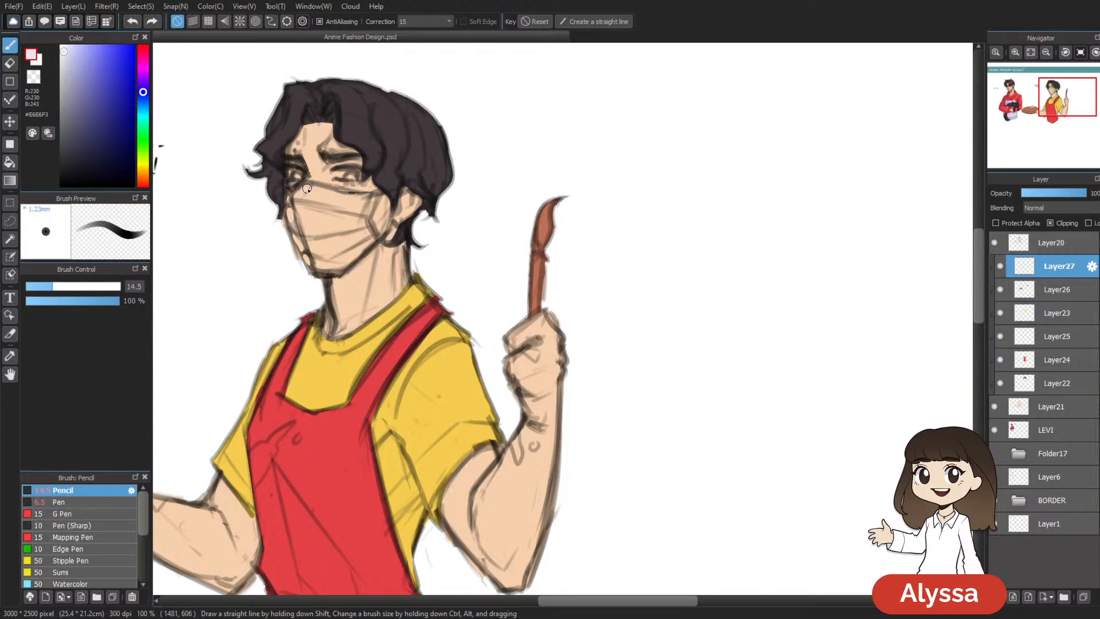
pyautogui.hotkey('ctrl', 'z')
pyautogui.hotkey('ctrl', 'z')
# Step: Outline the face mask in pale lavender, fill the enclosed area, and clear the selection
pyautogui.moveTo(308, 185); pyautogui.dragTo(285, 216)
pyautogui.moveTo(339, 269); pyautogui.dragTo(373, 235)
pyautogui.moveTo(356, 198)
pyautogui.mouseDown()
pyautogui.moveTo(300, 186)
pyautogui.moveTo(367, 201)
pyautogui.mouseUp()
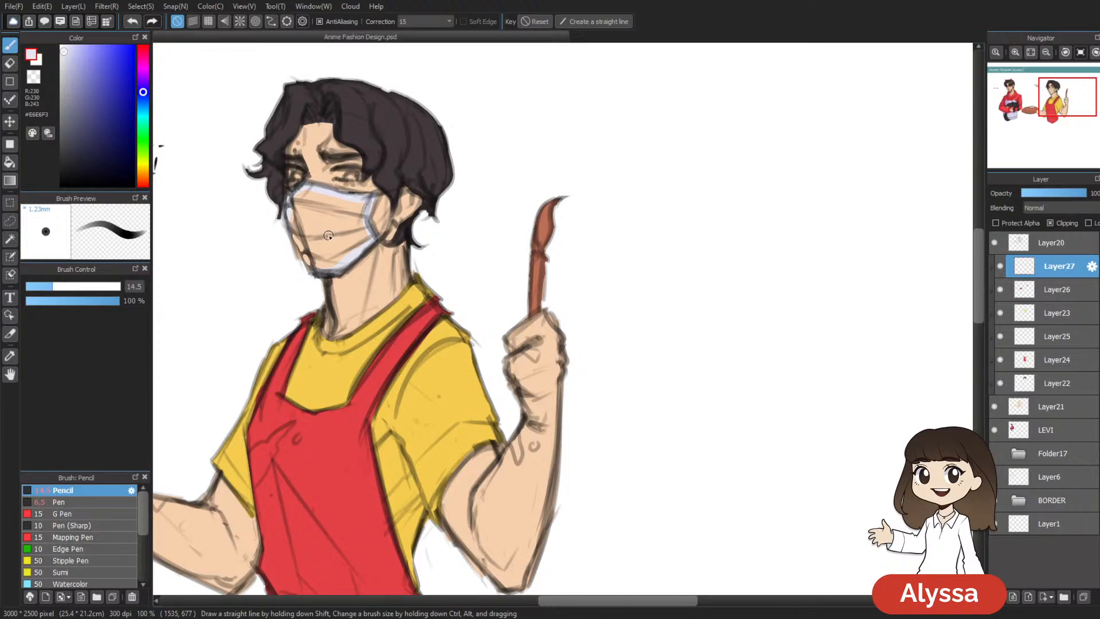
pyautogui.press('w')
pyautogui.click(339, 258)
pyautogui.hotkey('ctrl', 'z')
pyautogui.click(349, 230)
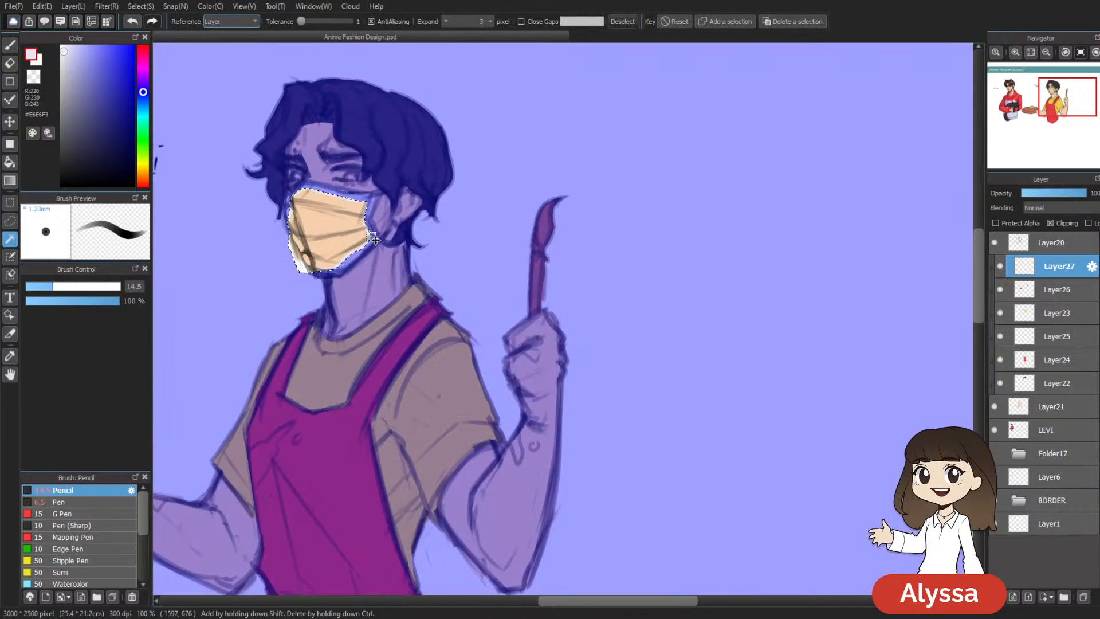
pyautogui.hotkey('ctrl', 'u')
pyautogui.hotkey('ctrl', 'd')
pyautogui.hotkey('ctrl', '-')
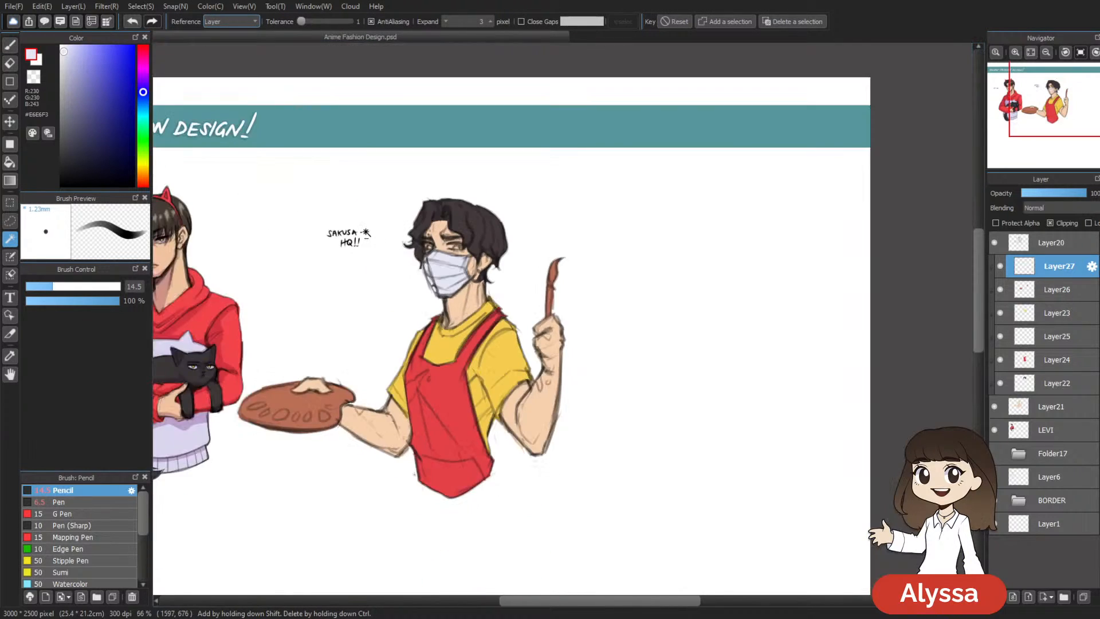
# Step: Paint the whites of both eyes above the mask in the same pale lavender
pyautogui.scroll(4, 461, 275)
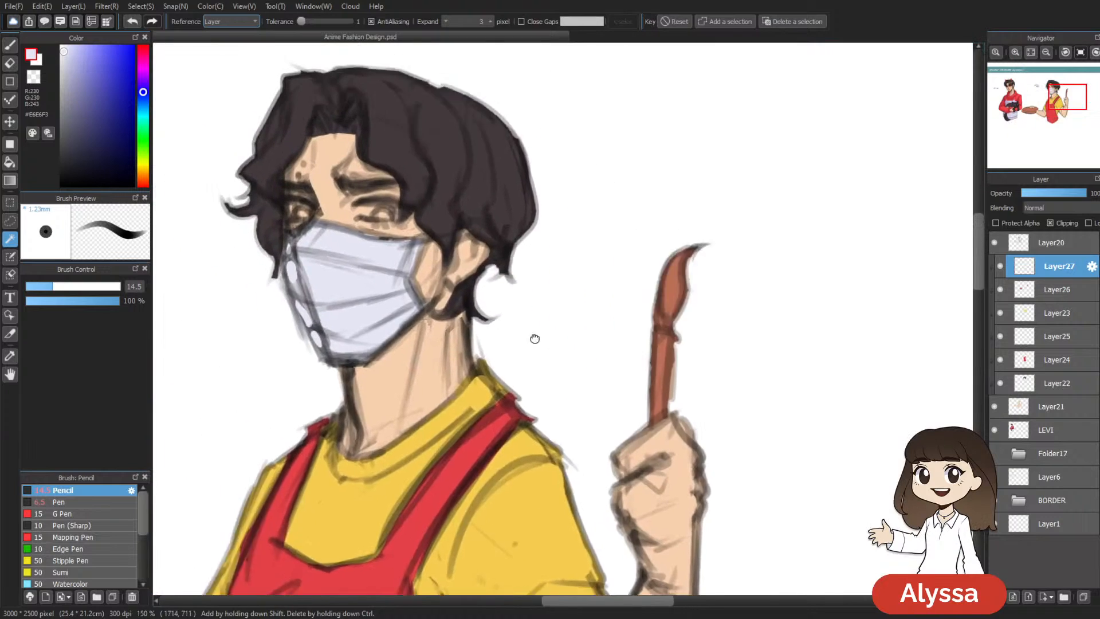
pyautogui.press('b')
pyautogui.moveTo(532, 257); pyautogui.dragTo(453, 250)
pyautogui.moveTo(379, 233)
pyautogui.mouseDown()
pyautogui.moveTo(364, 240)
pyautogui.moveTo(406, 245)
pyautogui.mouseUp()
pyautogui.moveTo(307, 236); pyautogui.dragTo(312, 235)
pyautogui.moveTo(551, 375); pyautogui.dragTo(554, 348)
# Step: Check the mask and eye whites against the whole figure by toggling their layer's visibility
pyautogui.scroll(-3, 553, 349)
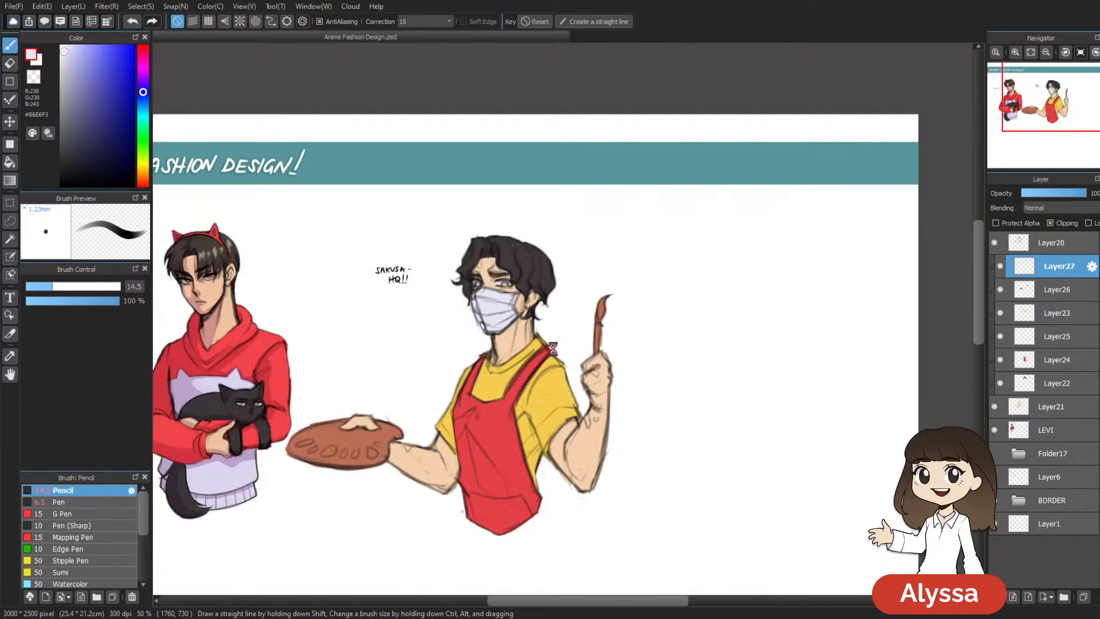
pyautogui.scroll(1, 553, 349)
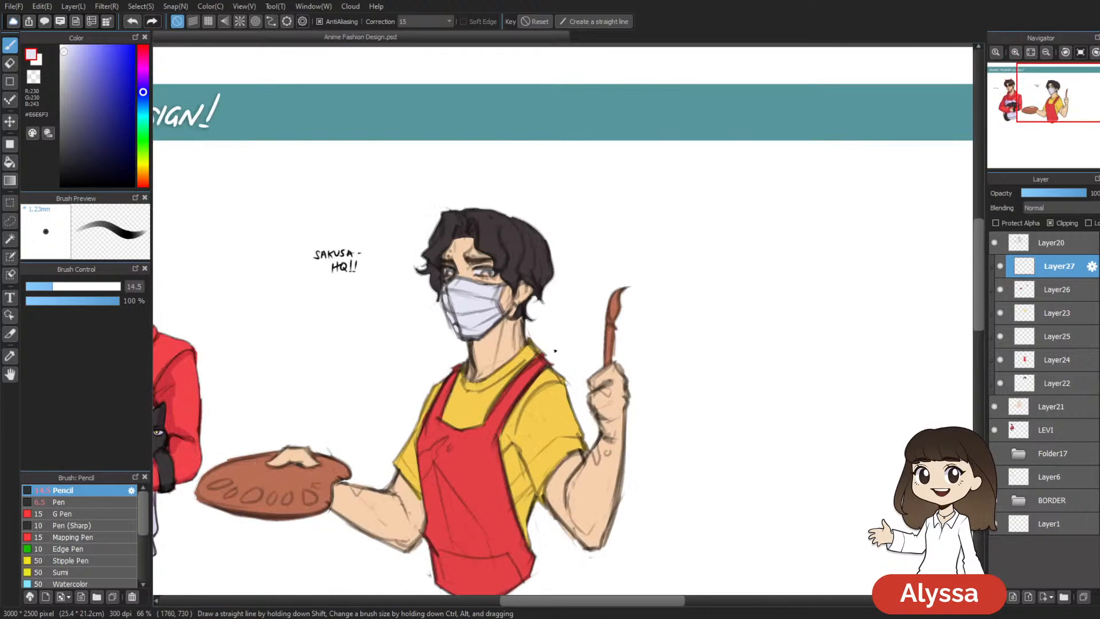
pyautogui.moveTo(594, 284)
pyautogui.mouseDown()
pyautogui.moveTo(609, 226)
pyautogui.moveTo(644, 331)
pyautogui.moveTo(646, 317)
pyautogui.mouseUp()
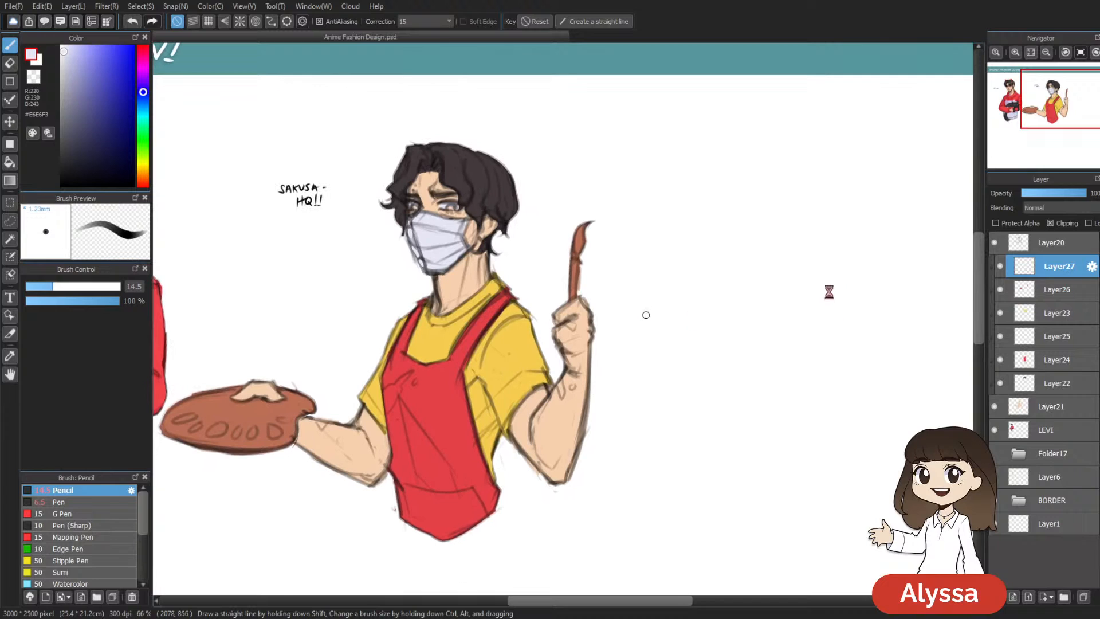
pyautogui.moveTo(791, 327); pyautogui.dragTo(790, 291)
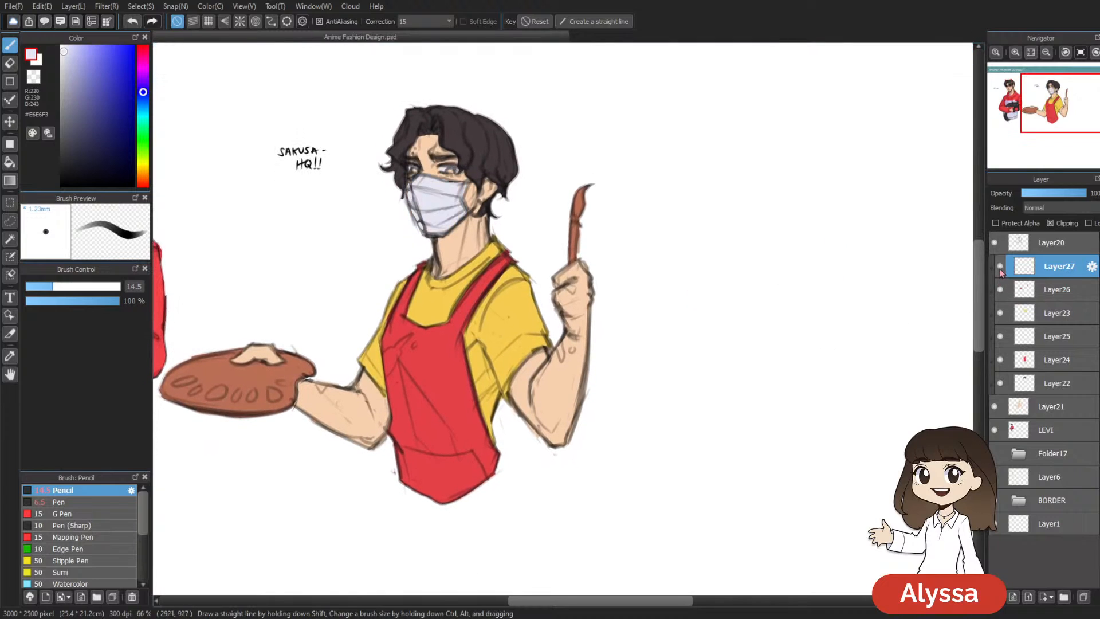
pyautogui.moveTo(723, 348); pyautogui.dragTo(724, 364)
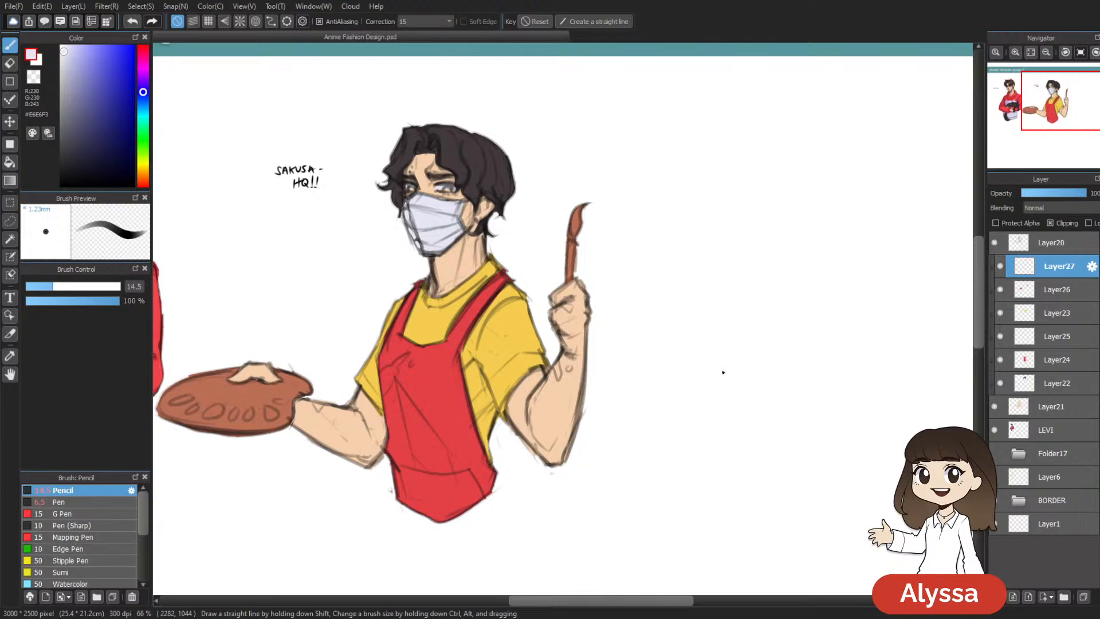
pyautogui.hotkey('ctrl', 'Up')
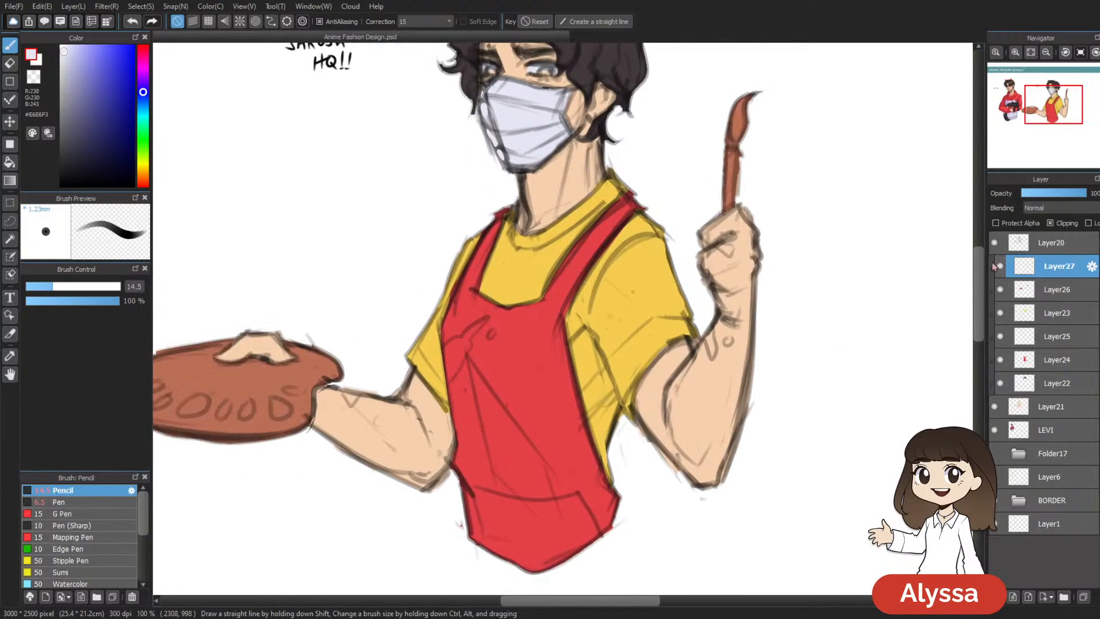
pyautogui.click(1000, 266)
pyautogui.click(1000, 267)
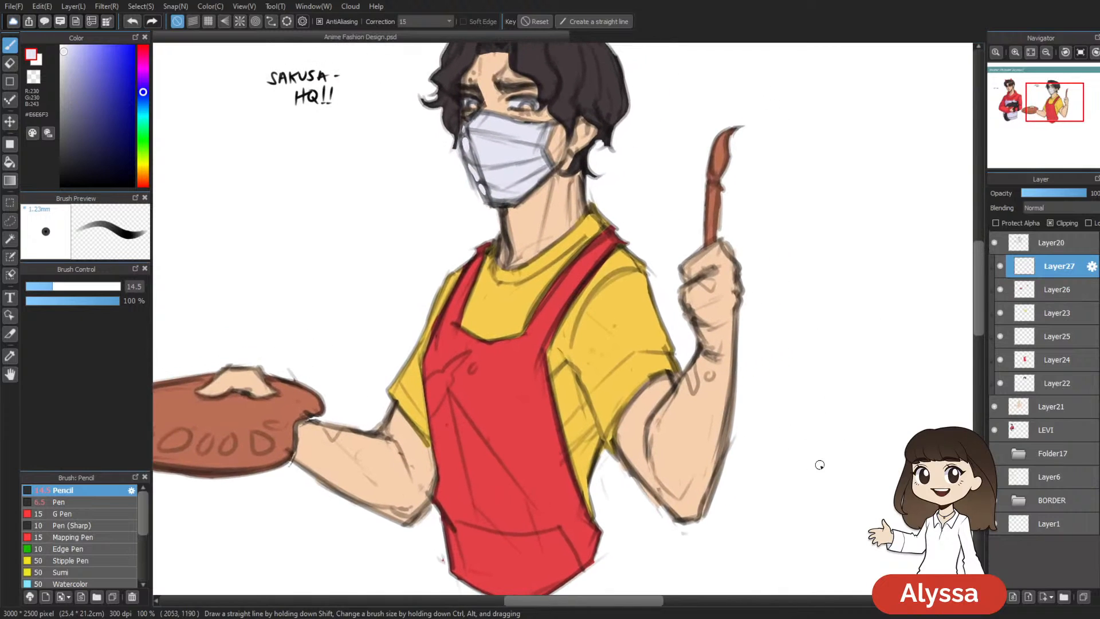
pyautogui.moveTo(864, 427); pyautogui.dragTo(934, 480)
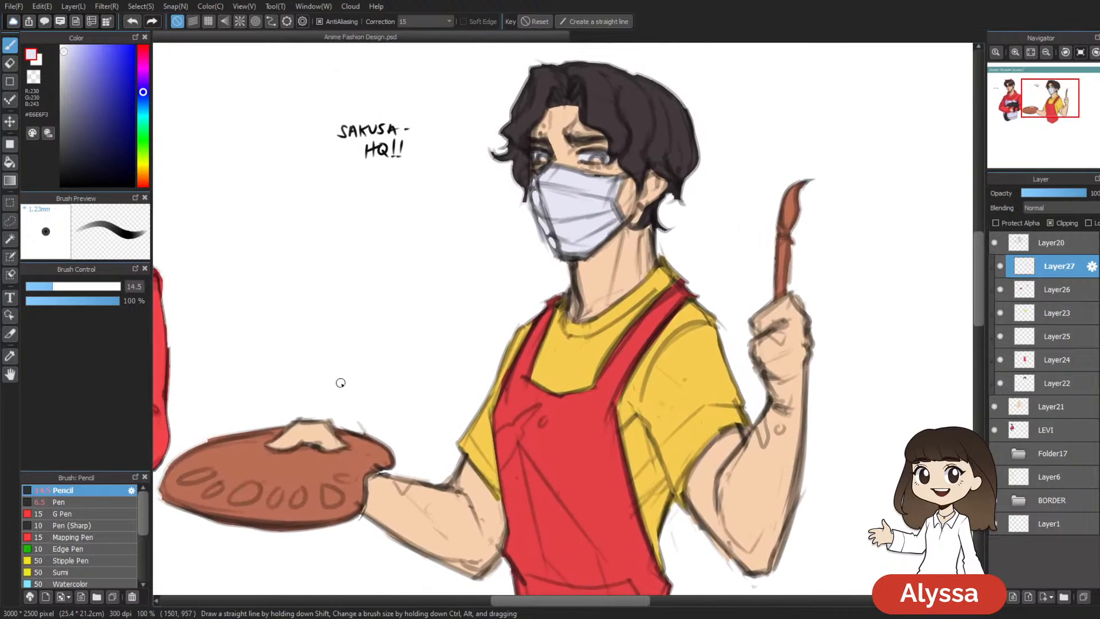
# Step: Choose a bright orange-red and paint the first oval paint dab at the palette's outer end
pyautogui.click(134, 72)
pyautogui.moveTo(147, 66); pyautogui.dragTo(147, 51)
pyautogui.moveTo(232, 207); pyautogui.dragTo(305, 125)
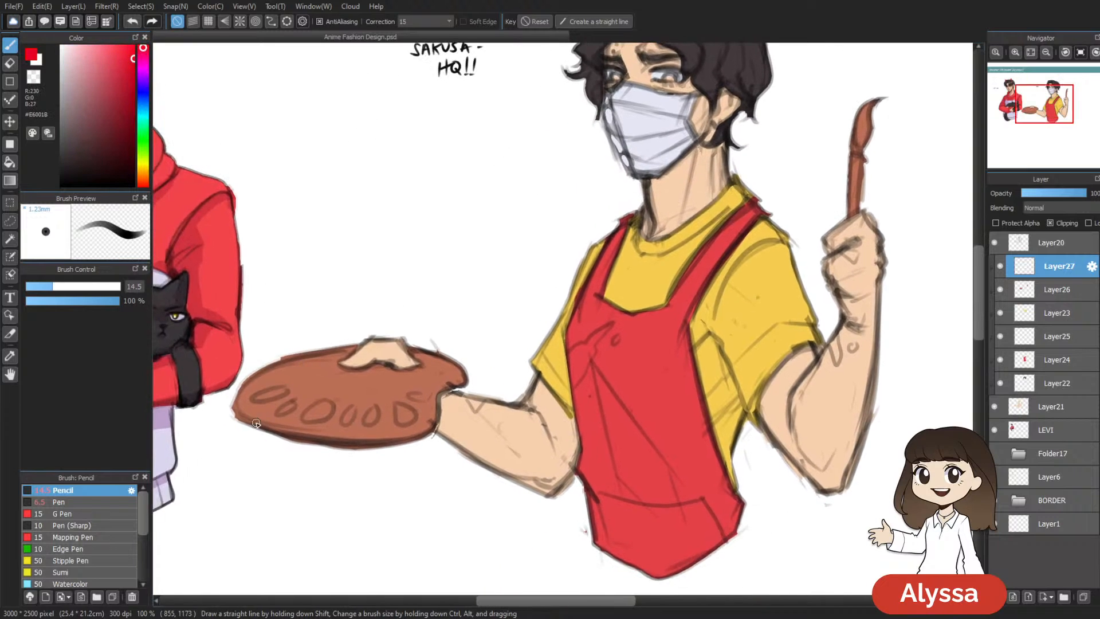
pyautogui.moveTo(122, 63); pyautogui.dragTo(123, 45)
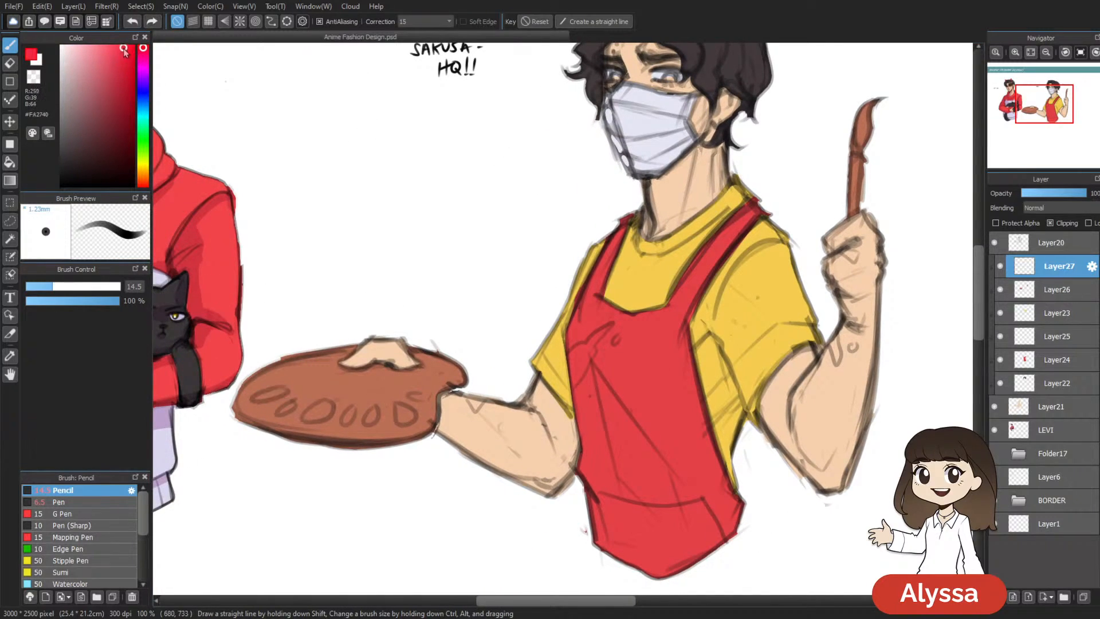
pyautogui.click(143, 184)
pyautogui.moveTo(256, 399); pyautogui.dragTo(281, 392)
# Step: Paint the next two dabs on the palette yellow-orange and bright green, #2AE347, undoing faulty strokes
pyautogui.moveTo(143, 183); pyautogui.dragTo(143, 147)
pyautogui.moveTo(327, 406); pyautogui.dragTo(305, 415)
pyautogui.hotkey('ctrl', 'z')
pyautogui.click(121, 60)
pyautogui.moveTo(324, 405)
pyautogui.mouseDown()
pyautogui.moveTo(323, 418)
pyautogui.moveTo(325, 408)
pyautogui.moveTo(286, 413)
pyautogui.mouseUp()
pyautogui.hotkey('ctrl', 'z')
pyautogui.click(143, 135)
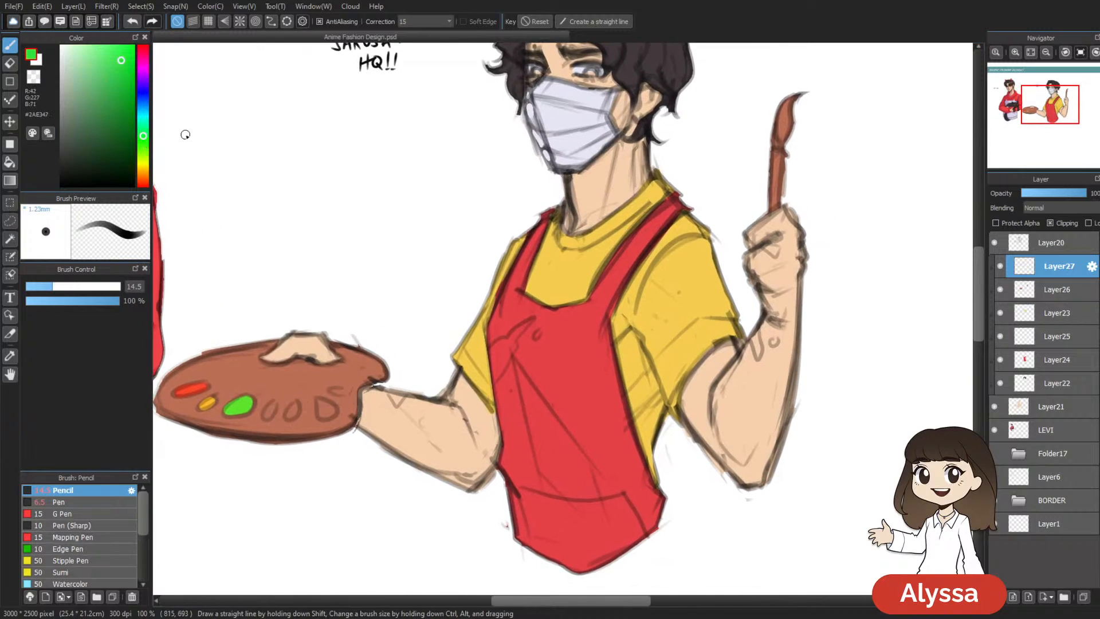
# Step: Paint the remaining palette dabs in turquoise #2AE3C2, blue #2A63E3, purple #AA2AE3 and pink #E32A65
pyautogui.click(144, 124)
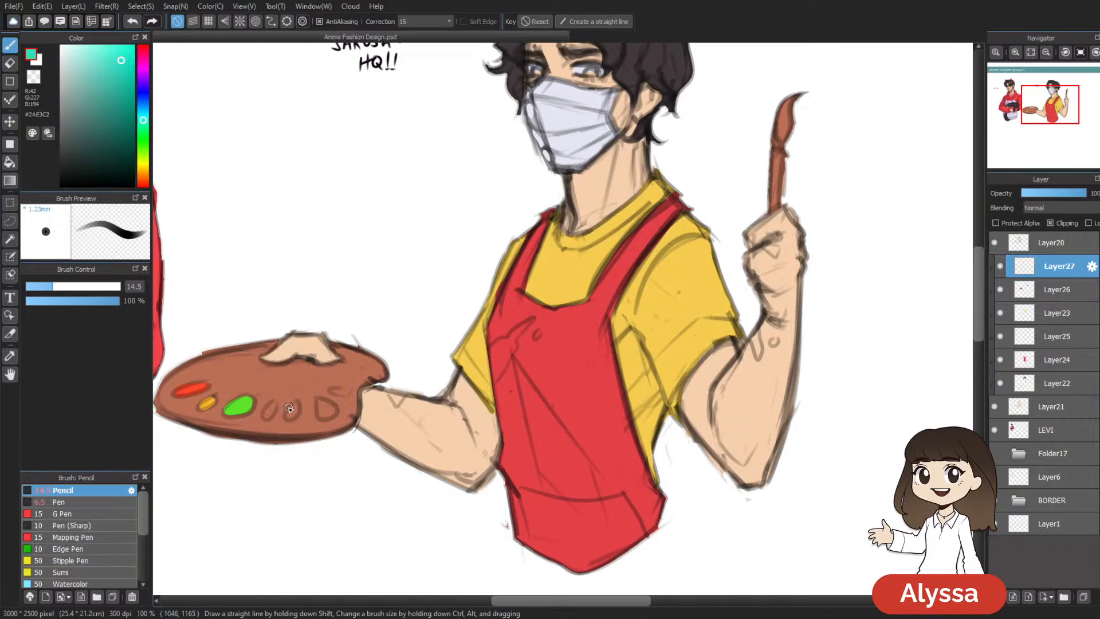
pyautogui.moveTo(144, 107); pyautogui.dragTo(143, 100)
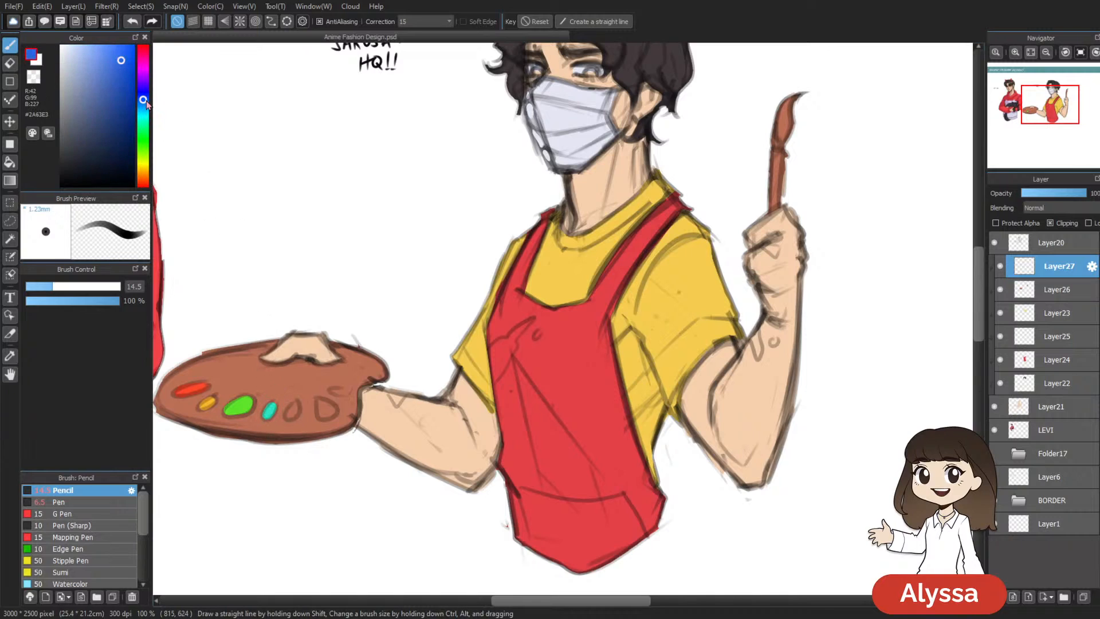
pyautogui.click(143, 76)
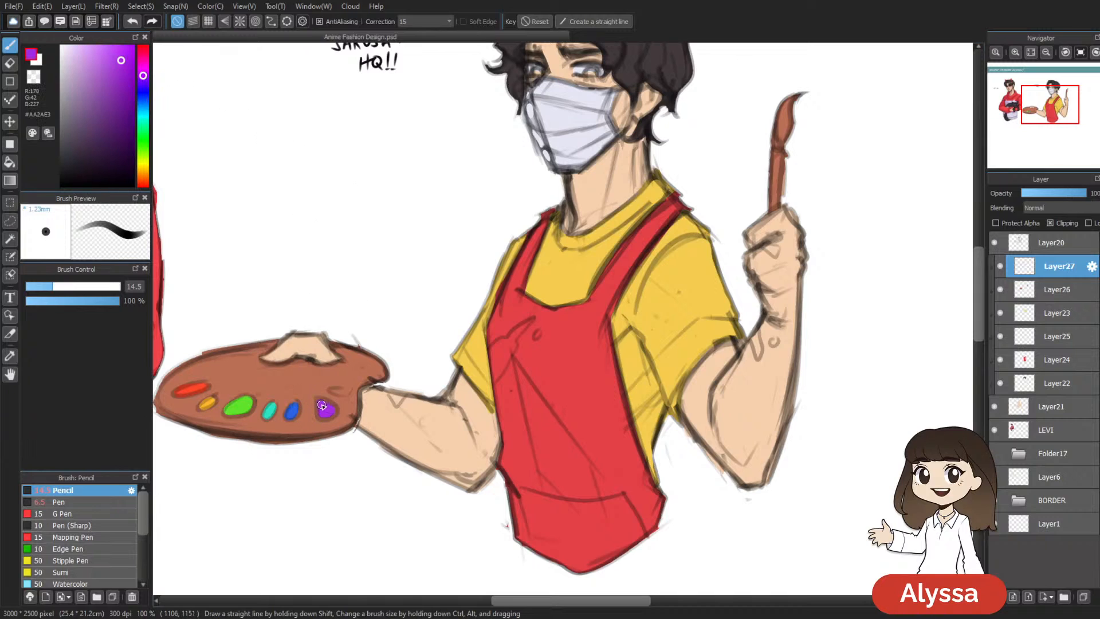
pyautogui.click(143, 52)
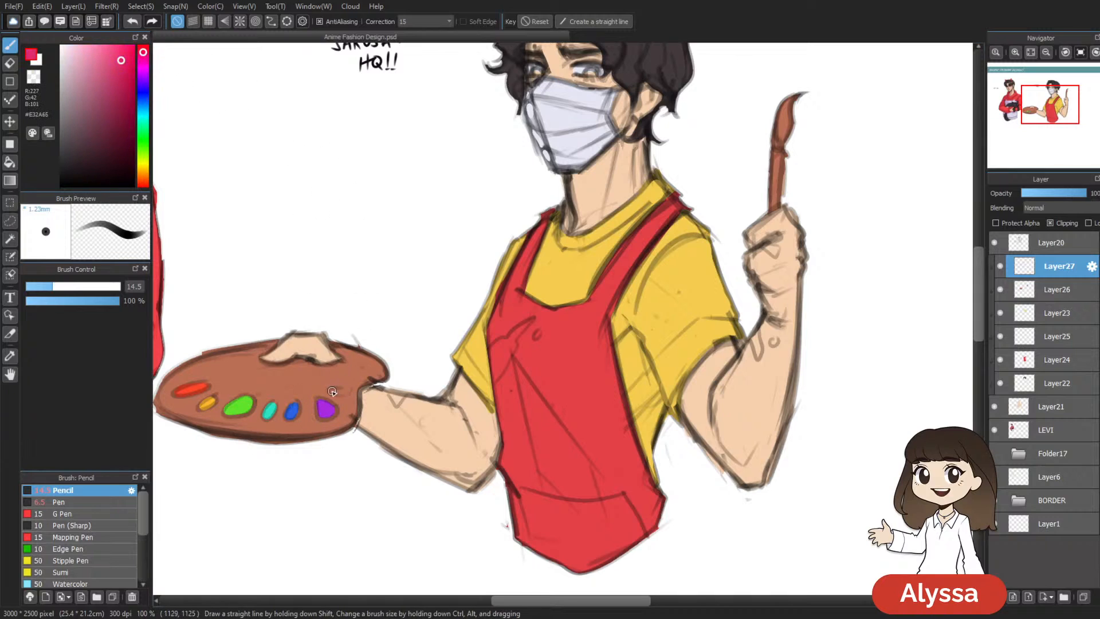
# Step: Examine the palette's coloured paint dabs against the whole figure at different magnifications
pyautogui.scroll(-3, 679, 338)
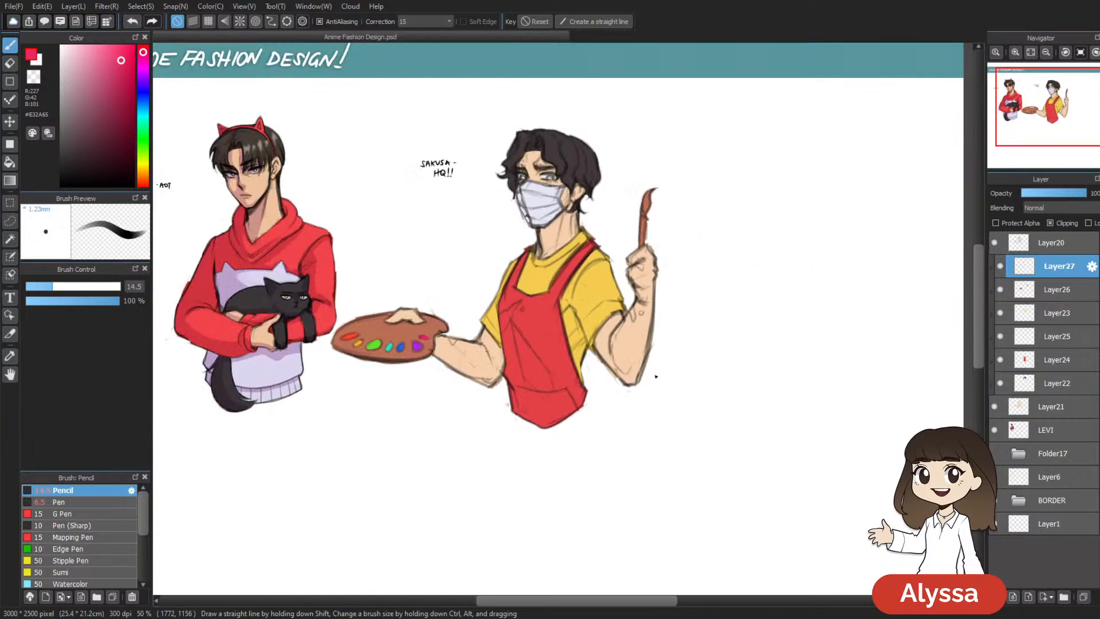
pyautogui.hotkey('ctrl', '+')
pyautogui.hotkey('ctrl', '+')
pyautogui.moveTo(674, 298); pyautogui.dragTo(725, 393)
pyautogui.moveTo(594, 498); pyautogui.dragTo(479, 455)
pyautogui.hotkey('ctrl', '-')
pyautogui.hotkey('ctrl', '-')
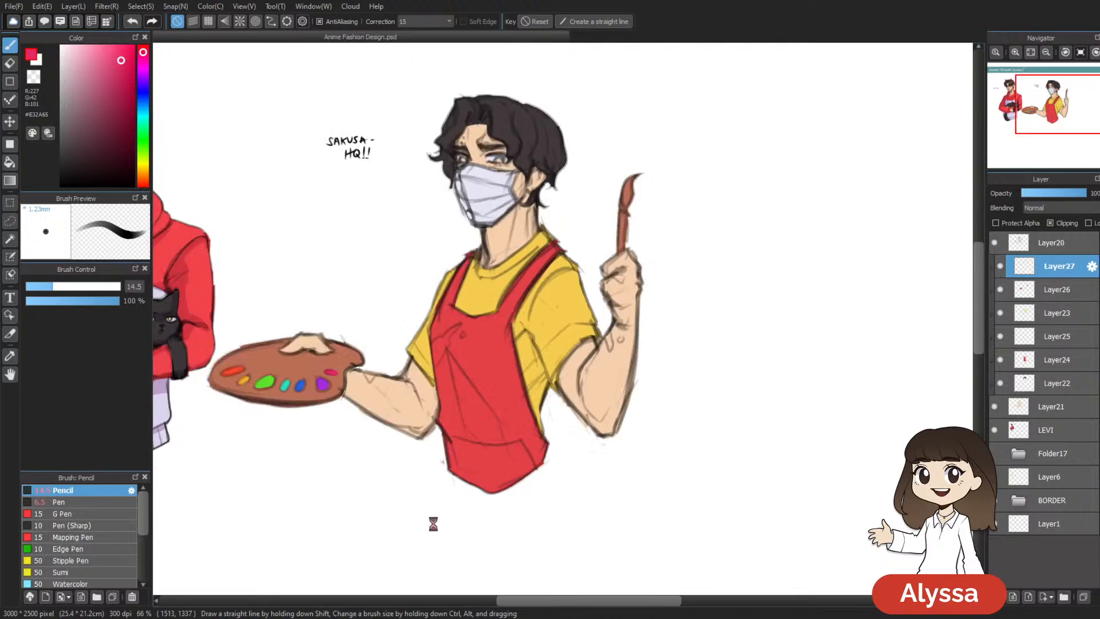
pyautogui.hotkey('ctrl', '+')
pyautogui.hotkey('ctrl', '+')
pyautogui.moveTo(526, 305); pyautogui.dragTo(608, 345)
pyautogui.keyDown('alt'); pyautogui.click(286, 458); pyautogui.keyUp('alt')
pyautogui.moveTo(765, 385); pyautogui.dragTo(531, 390)
pyautogui.moveTo(517, 148)
pyautogui.mouseDown()
pyautogui.moveTo(495, 160)
pyautogui.moveTo(514, 163)
pyautogui.mouseUp()
pyautogui.hotkey('ctrl', 'z')
# Step: Paint the tip of the paintbrush in a red sampled from the artwork, #E44146
pyautogui.moveTo(274, 423); pyautogui.dragTo(556, 364)
pyautogui.keyDown('alt'); pyautogui.click(555, 370); pyautogui.keyUp('alt')
pyautogui.moveTo(718, 383); pyautogui.dragTo(442, 451)
pyautogui.moveTo(505, 184)
pyautogui.mouseDown()
pyautogui.moveTo(510, 168)
pyautogui.moveTo(511, 192)
pyautogui.moveTo(515, 178)
pyautogui.mouseUp()
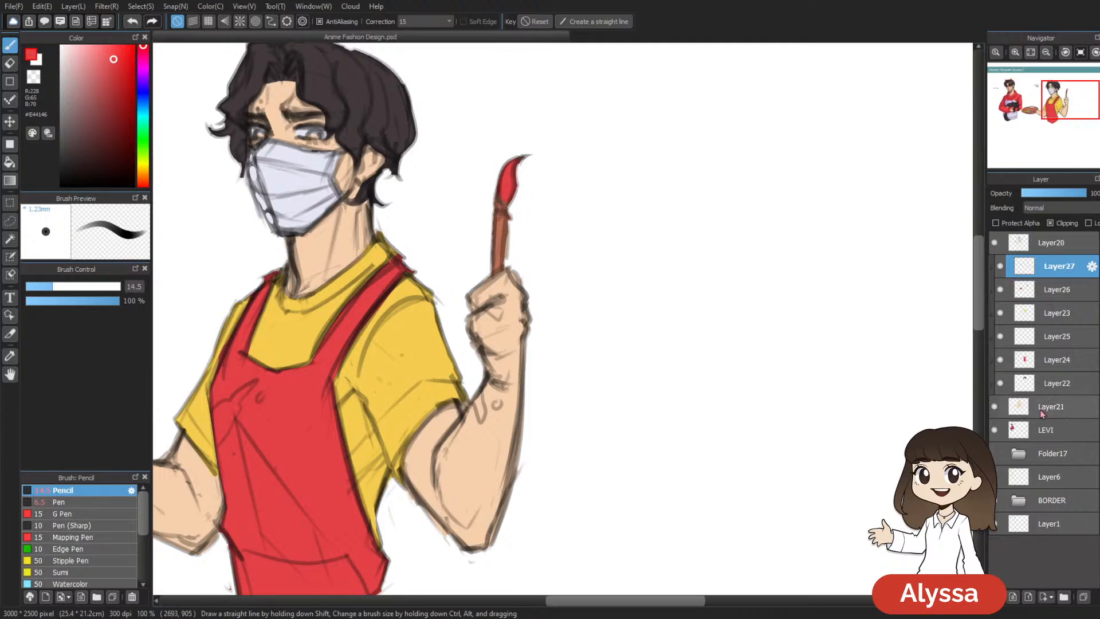
# Step: Check the red brush tip and paint dabs against the whole figure by toggling their layer's visibility
pyautogui.scroll(-3, 537, 430)
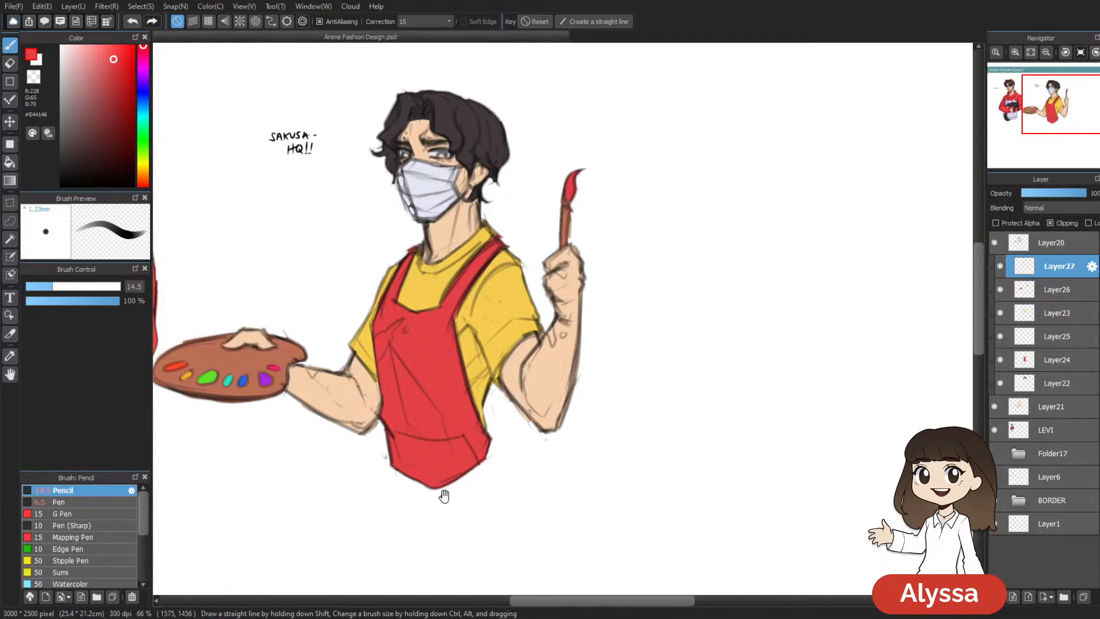
pyautogui.moveTo(461, 506); pyautogui.dragTo(452, 521)
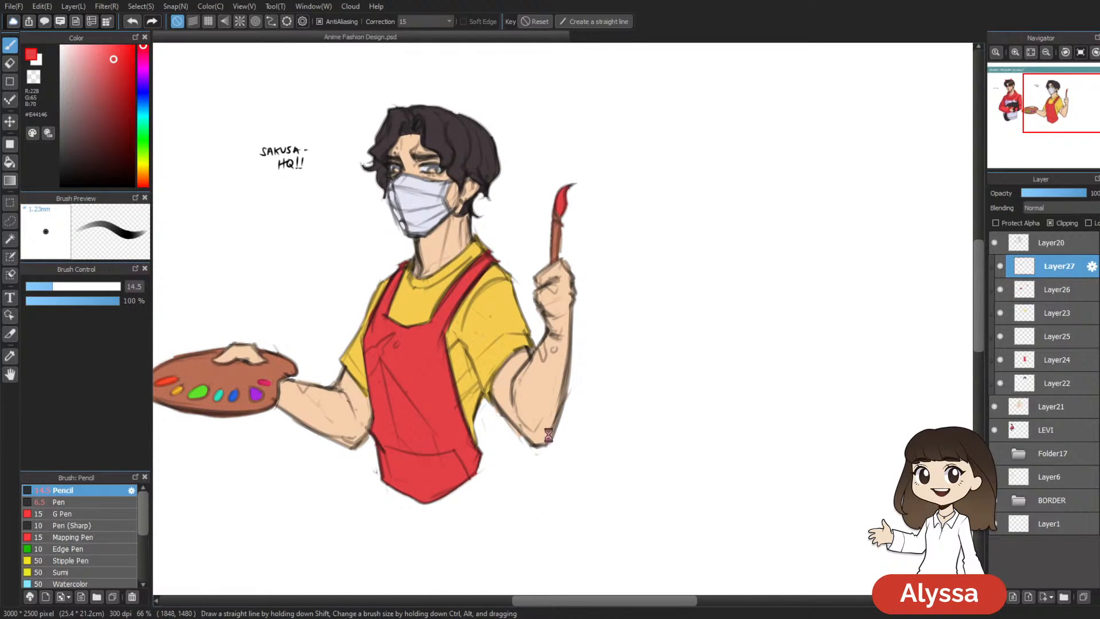
pyautogui.click(1000, 267)
pyautogui.click(1000, 267)
pyautogui.moveTo(848, 380)
pyautogui.mouseDown()
pyautogui.moveTo(862, 413)
pyautogui.moveTo(864, 382)
pyautogui.mouseUp()
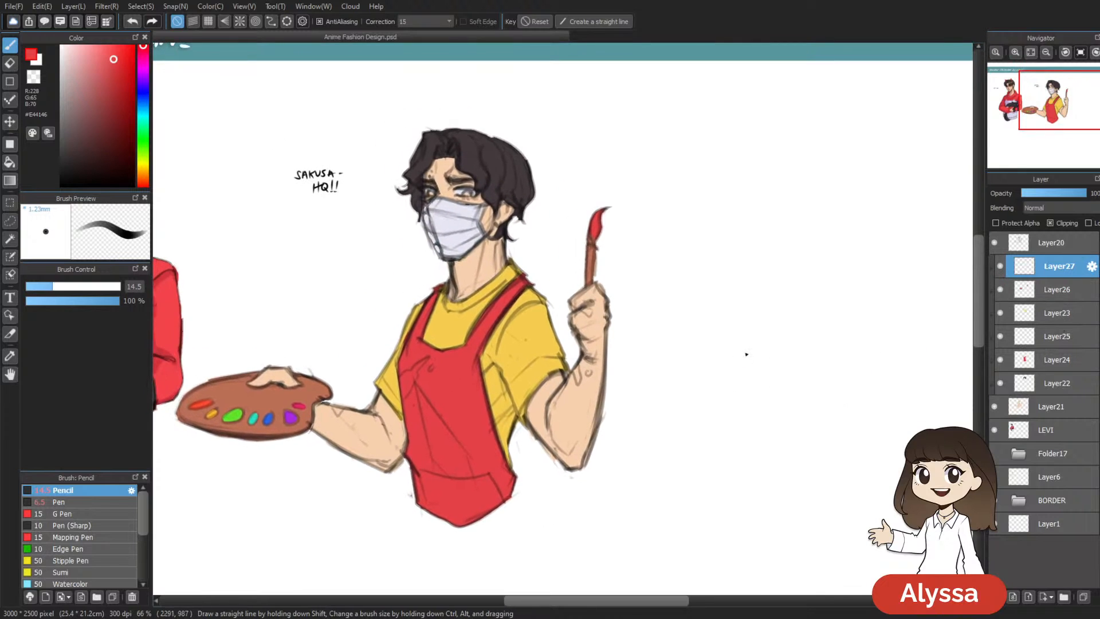
# Step: Add a new unclipped layer directly beneath the sketch layer and paint both irises in dark greyish brown, #42393B
pyautogui.hotkey('ctrl', 'shift', 'n')
pyautogui.scroll(5, 727, 366)
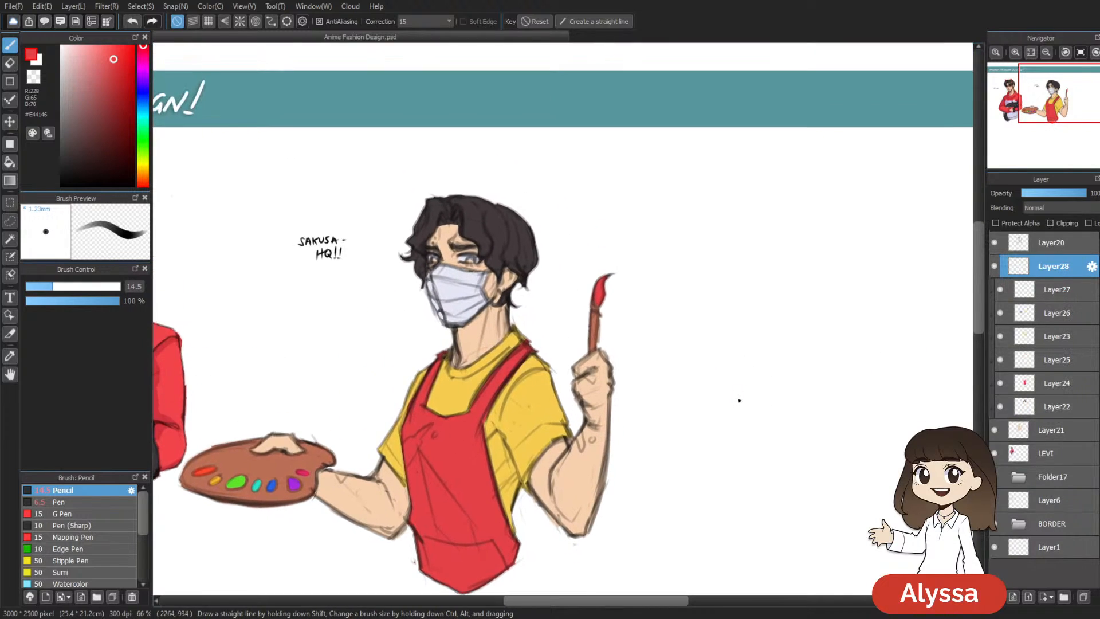
pyautogui.moveTo(453, 295)
pyautogui.mouseDown()
pyautogui.moveTo(484, 387)
pyautogui.moveTo(499, 376)
pyautogui.mouseUp()
pyautogui.rightClick(456, 275)
pyautogui.moveTo(391, 265)
pyautogui.mouseDown()
pyautogui.moveTo(416, 264)
pyautogui.moveTo(400, 268)
pyautogui.mouseUp()
pyautogui.hotkey('ctrl', 'z')
pyautogui.moveTo(327, 267); pyautogui.dragTo(321, 267)
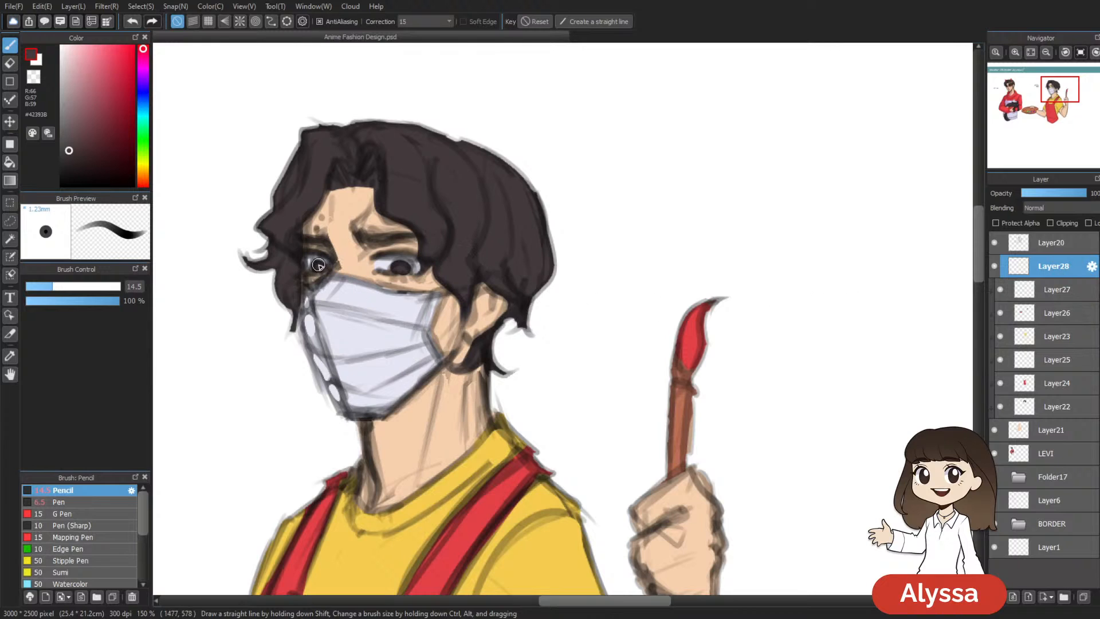
pyautogui.moveTo(517, 403); pyautogui.dragTo(515, 387)
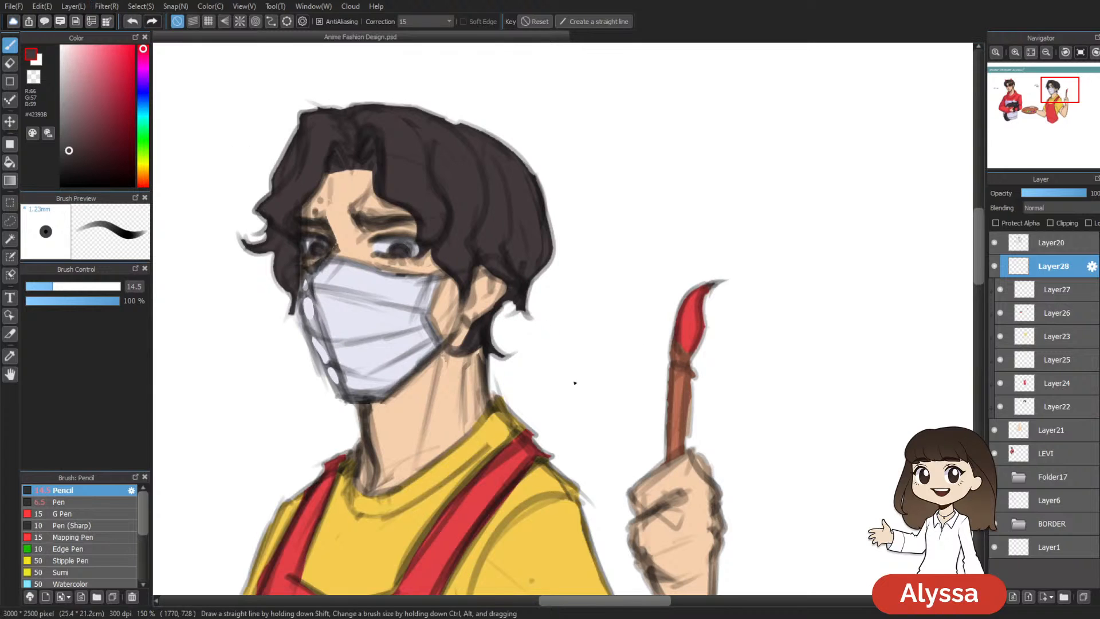
# Step: Check the dark irises against the whole figure by toggling their layer's visibility
pyautogui.scroll(-4, 575, 383)
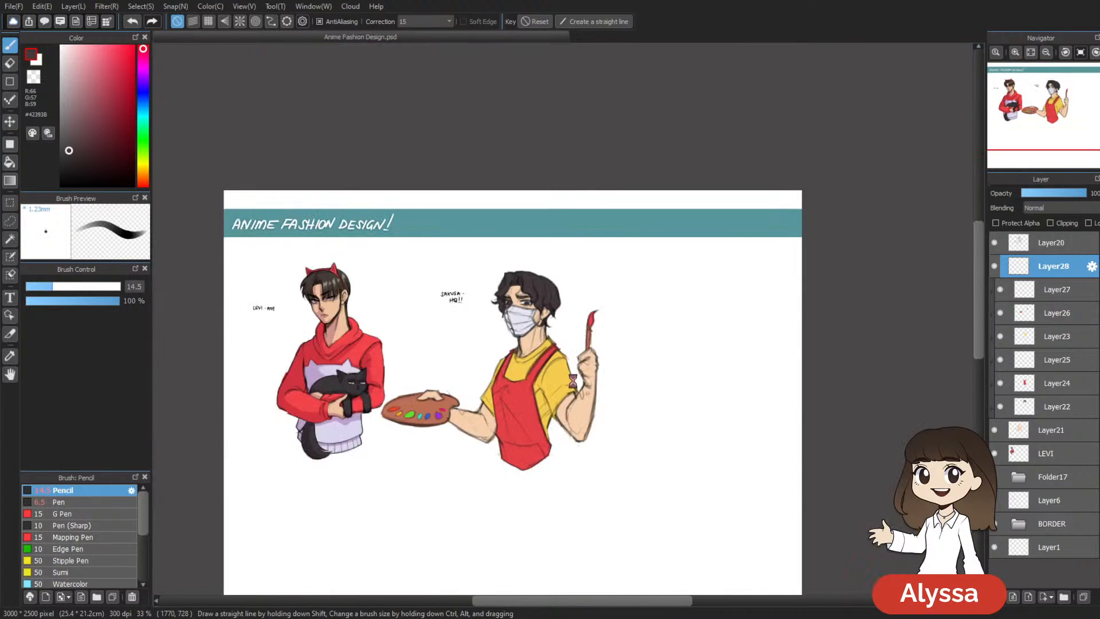
pyautogui.scroll(2, 573, 383)
pyautogui.moveTo(628, 390); pyautogui.dragTo(580, 318)
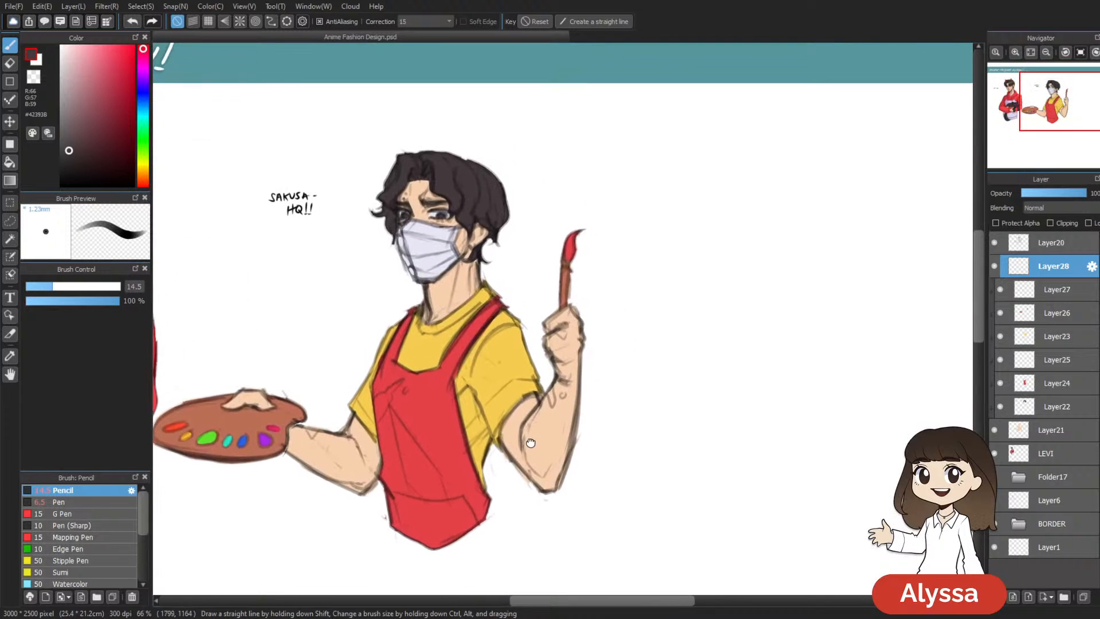
pyautogui.moveTo(820, 316); pyautogui.dragTo(884, 292)
pyautogui.moveTo(802, 239); pyautogui.dragTo(814, 240)
pyautogui.moveTo(886, 231); pyautogui.dragTo(880, 246)
pyautogui.click(994, 267)
pyautogui.moveTo(899, 411); pyautogui.dragTo(808, 354)
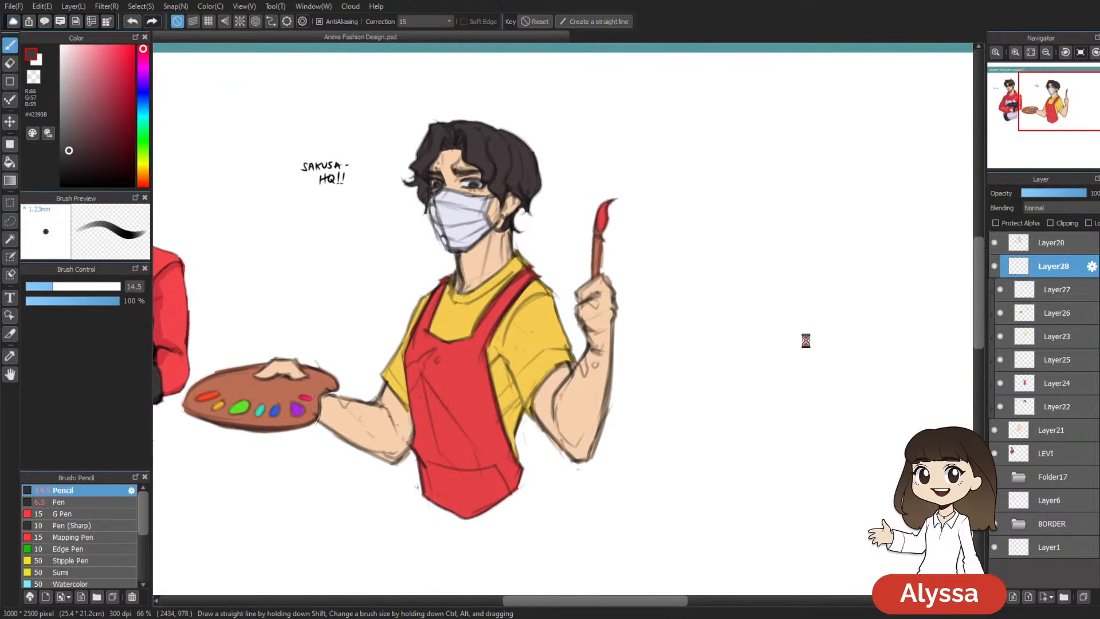
# Step: Toggle the visibility of the topmost clipped layer, Layer27, and make it the active layer for painting
pyautogui.scroll(2, 645, 376)
pyautogui.moveTo(636, 383); pyautogui.dragTo(797, 361)
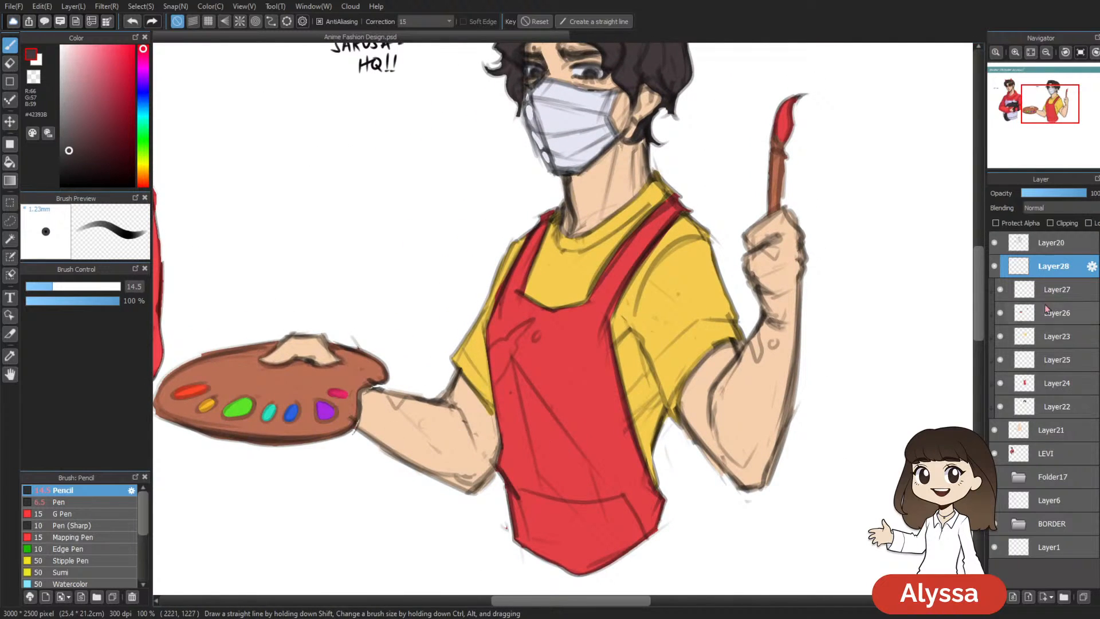
pyautogui.moveTo(673, 446); pyautogui.dragTo(633, 453)
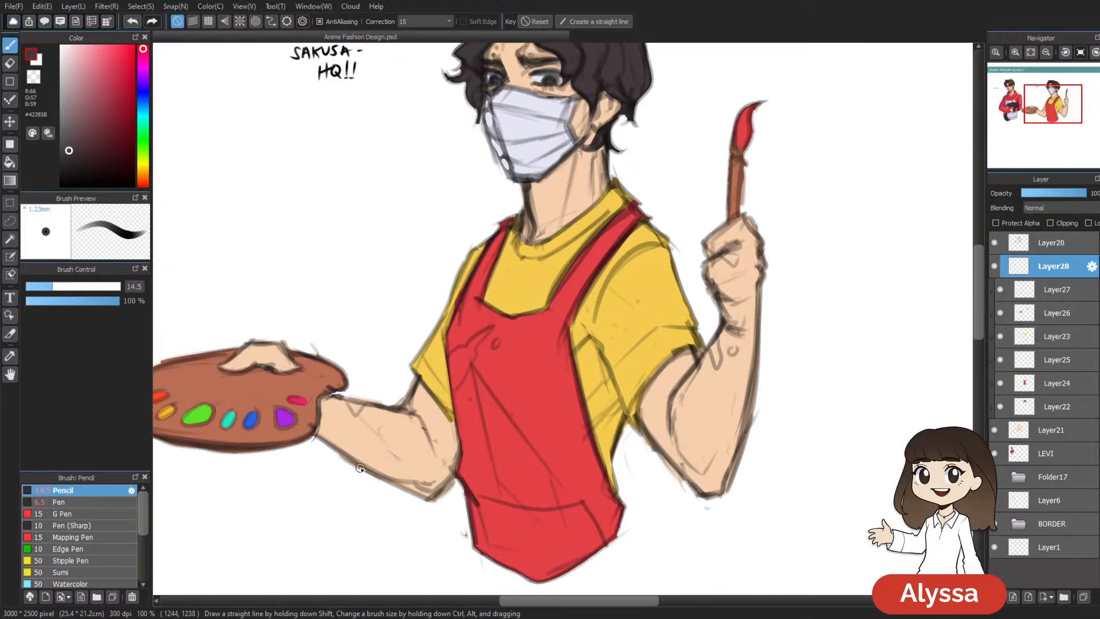
pyautogui.moveTo(513, 454); pyautogui.dragTo(470, 470)
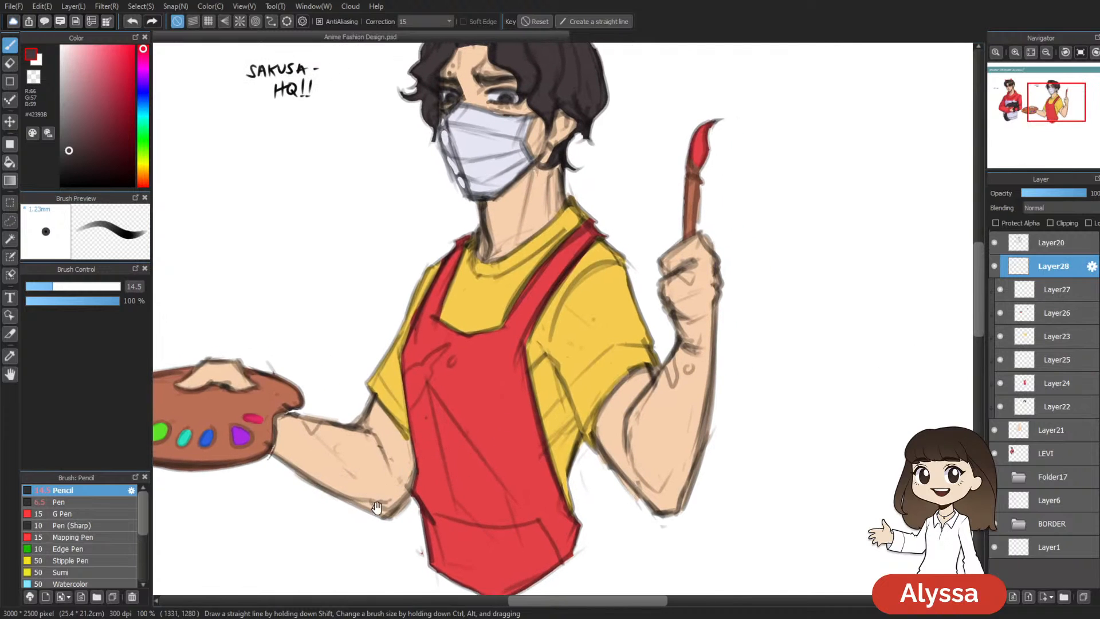
pyautogui.moveTo(374, 509); pyautogui.dragTo(387, 505)
pyautogui.click(1000, 289)
pyautogui.click(1000, 289)
pyautogui.click(1036, 290)
pyautogui.moveTo(515, 419)
pyautogui.mouseDown()
pyautogui.moveTo(602, 399)
pyautogui.moveTo(609, 412)
pyautogui.moveTo(510, 402)
pyautogui.mouseUp()
pyautogui.keyDown('alt'); pyautogui.click(340, 412); pyautogui.keyUp('alt')
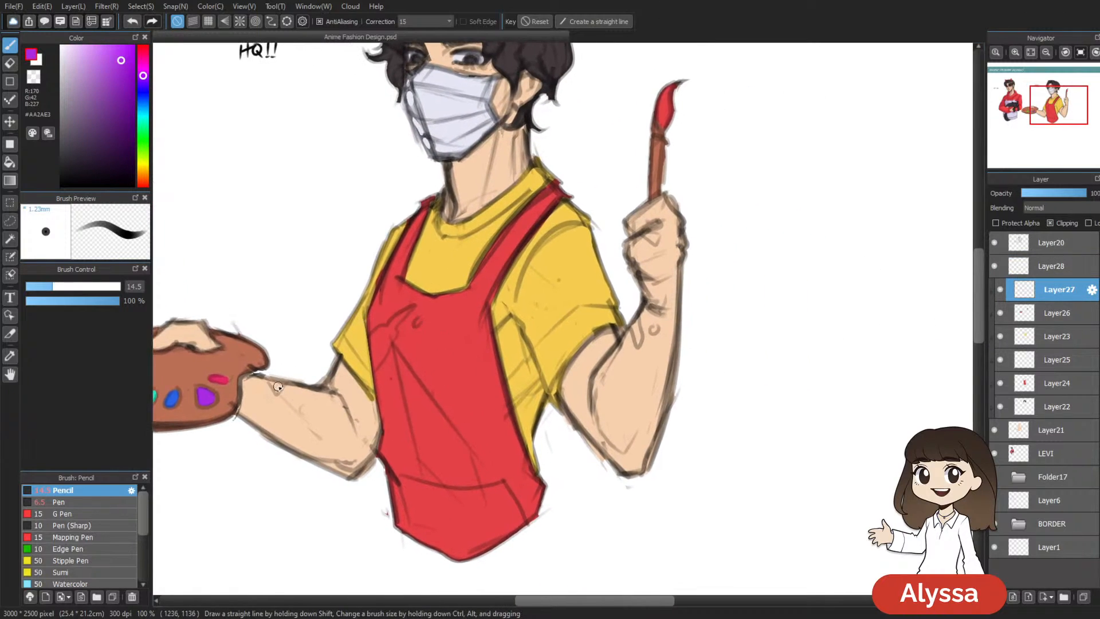
pyautogui.moveTo(267, 380); pyautogui.dragTo(282, 384)
pyautogui.hotkey('ctrl', 'z')
# Step: Paint a crimson splatter, #D3275E, on the palette-side forearm and a blue splash with a dot, #2A63E3, on the apron's chest
pyautogui.keyDown('alt'); pyautogui.click(219, 380); pyautogui.keyUp('alt')
pyautogui.moveTo(271, 381); pyautogui.dragTo(261, 376)
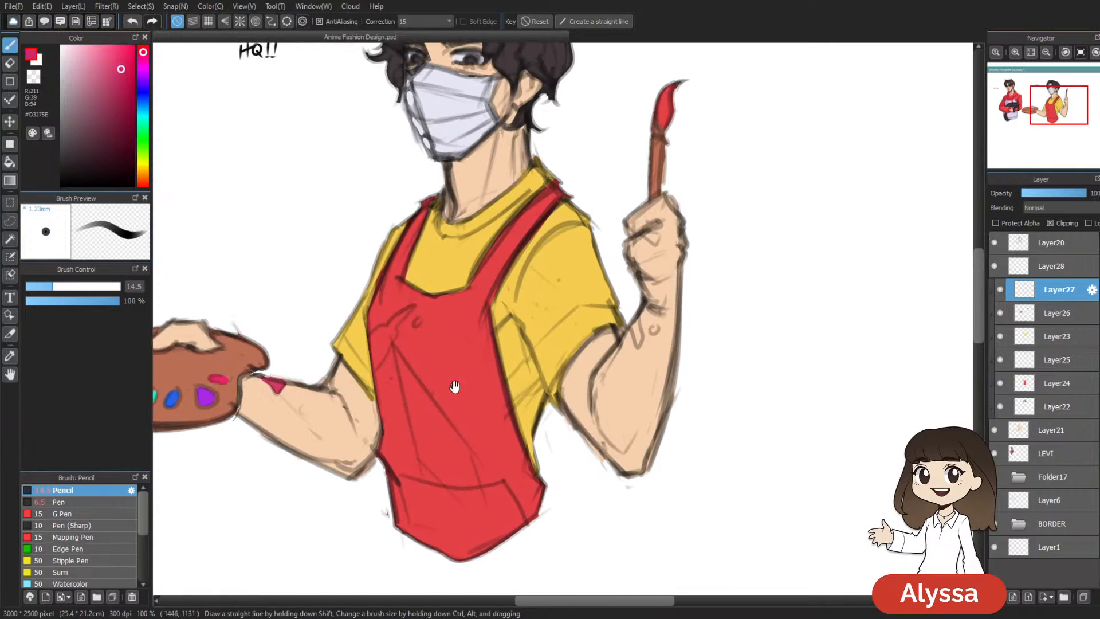
pyautogui.moveTo(442, 401); pyautogui.dragTo(514, 406)
pyautogui.moveTo(561, 321); pyautogui.dragTo(501, 300)
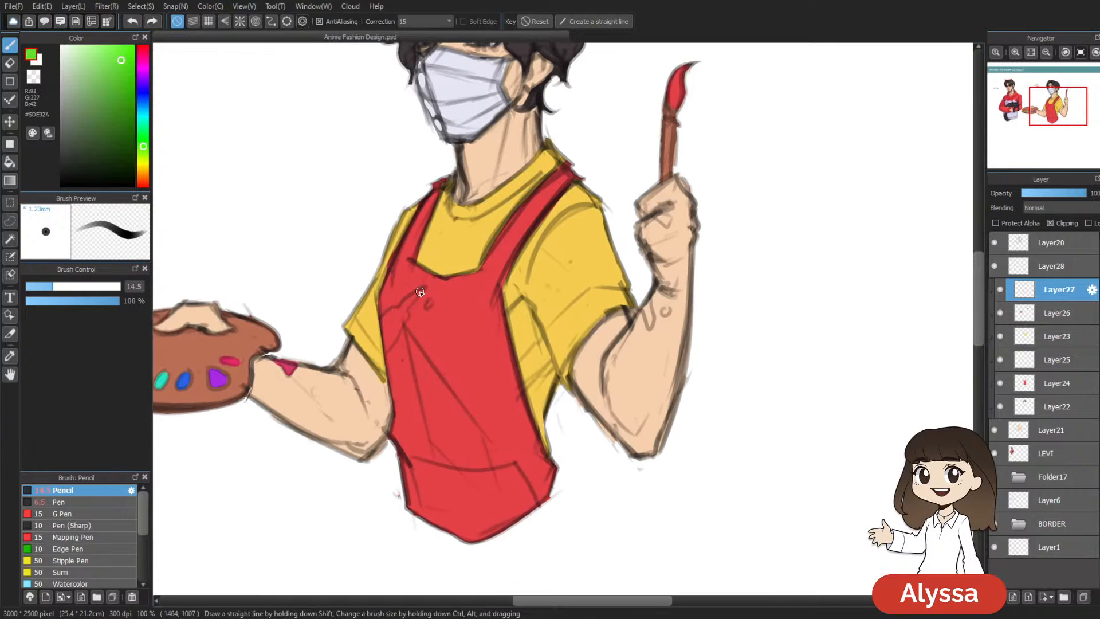
pyautogui.moveTo(247, 370); pyautogui.dragTo(287, 391)
pyautogui.keyDown('alt'); pyautogui.click(223, 397); pyautogui.keyUp('alt')
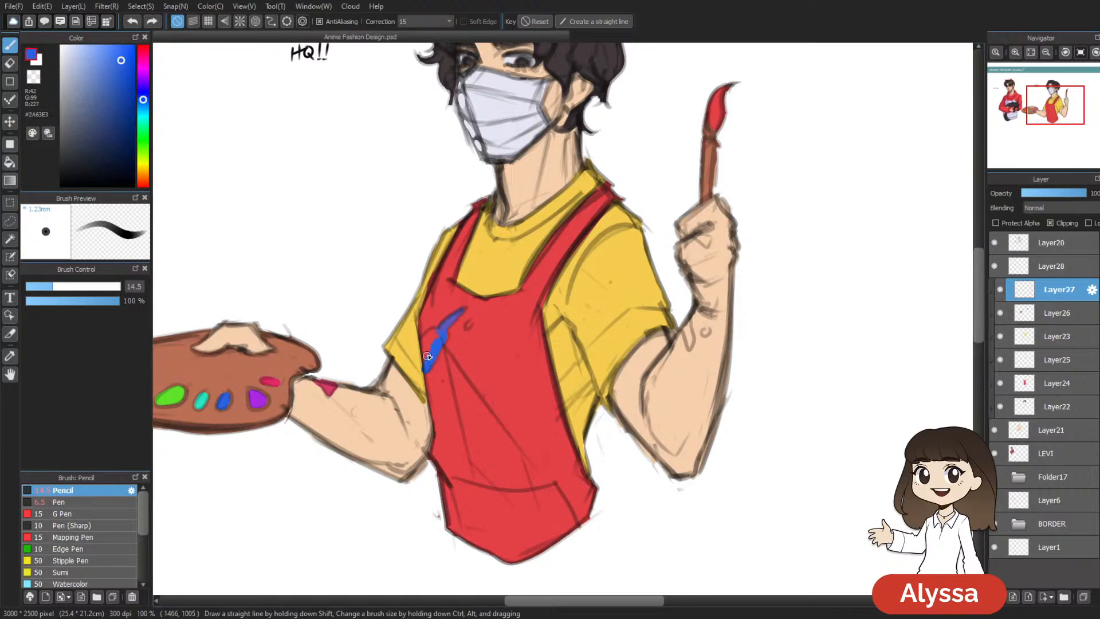
pyautogui.moveTo(427, 337); pyautogui.dragTo(424, 373)
pyautogui.press('e')
pyautogui.press('b')
pyautogui.click(470, 324)
# Step: Paint a blue smear and a red dot, #E44146, on the raised forearm and a red spot on the hand holding the brush
pyautogui.moveTo(737, 435); pyautogui.dragTo(578, 428)
pyautogui.moveTo(530, 319); pyautogui.dragTo(530, 327)
pyautogui.rightClick(559, 104)
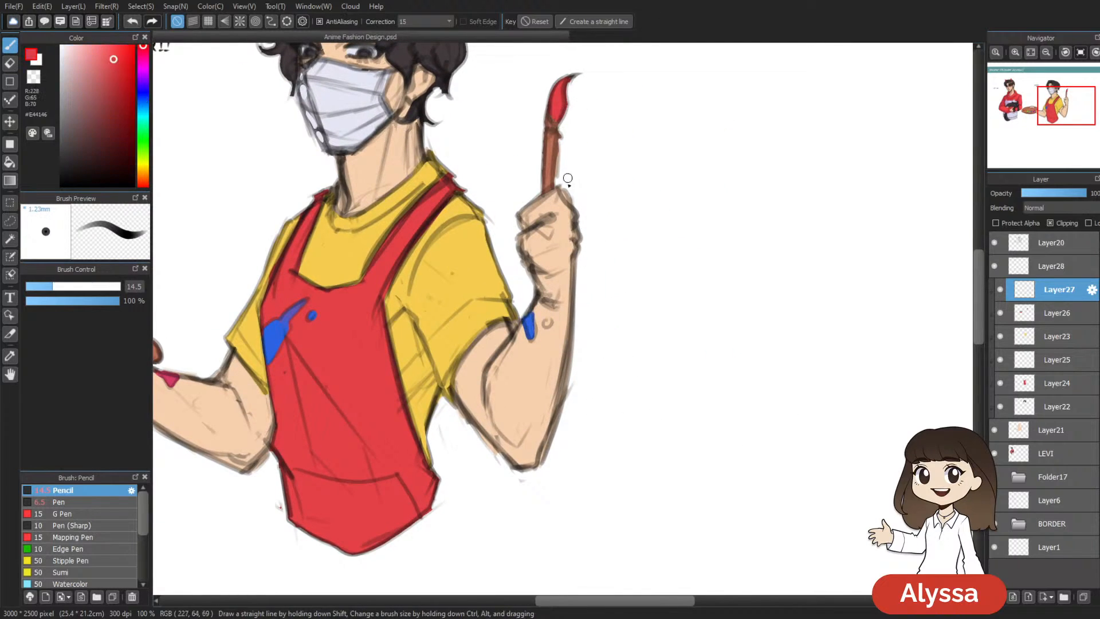
pyautogui.click(548, 323)
pyautogui.moveTo(606, 258); pyautogui.dragTo(610, 287)
pyautogui.moveTo(546, 259); pyautogui.dragTo(552, 260)
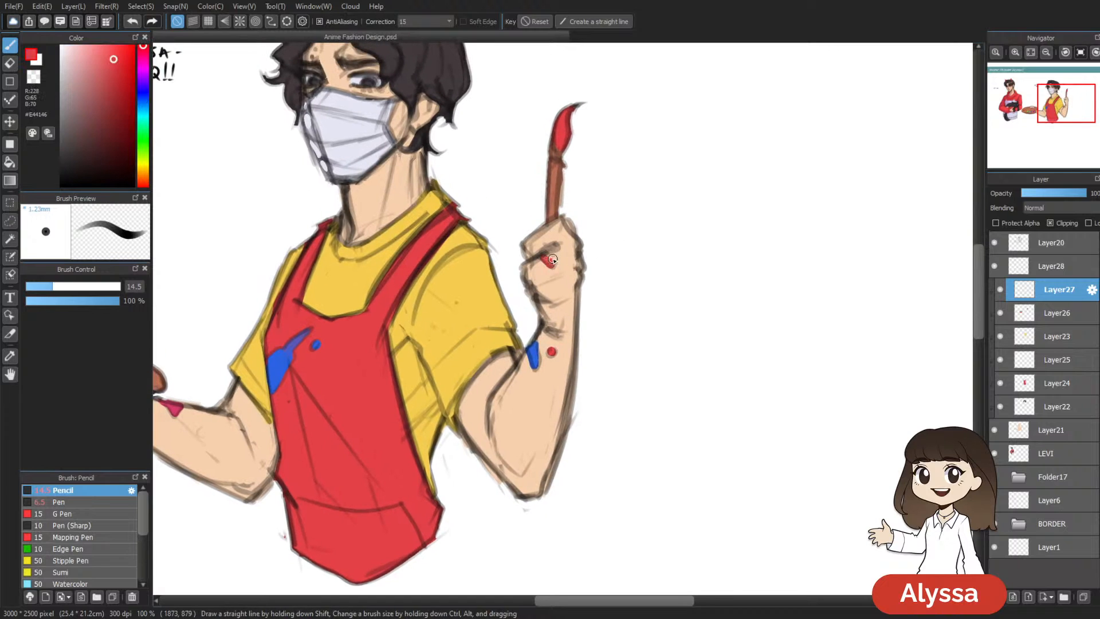
# Step: Check the paint splatters against the whole figure
pyautogui.scroll(-2, 607, 248)
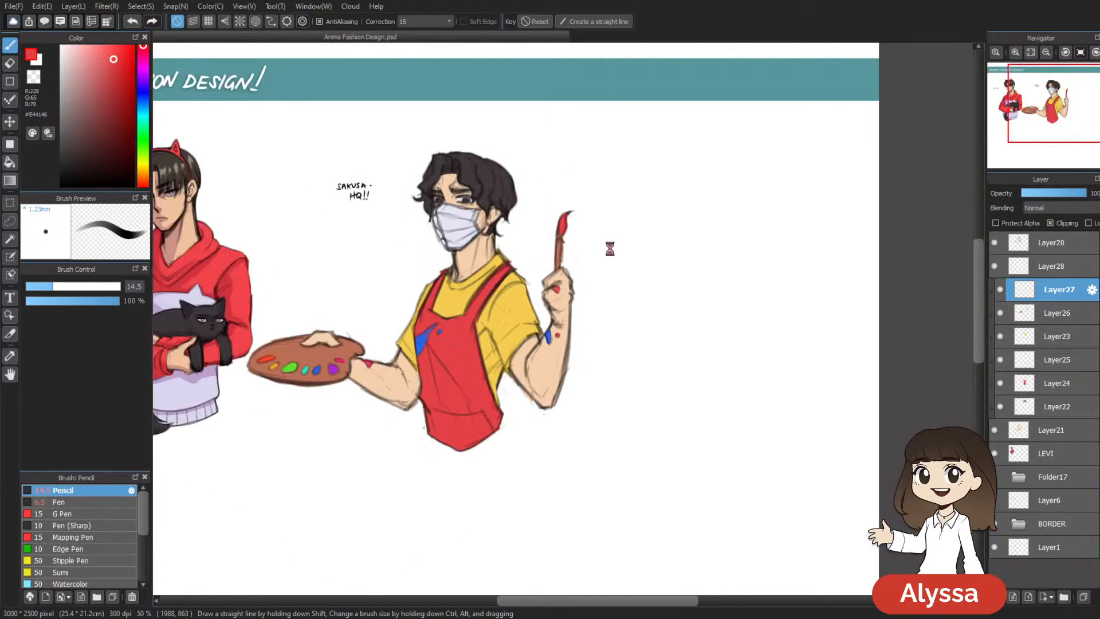
pyautogui.scroll(2, 612, 250)
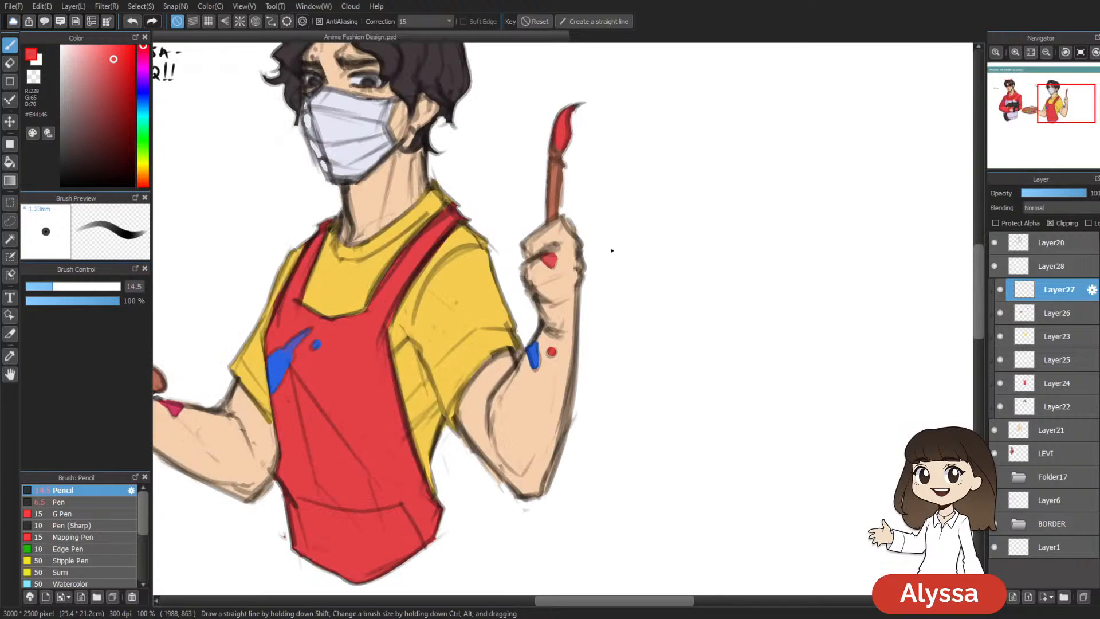
pyautogui.moveTo(491, 433); pyautogui.dragTo(587, 471)
pyautogui.hotkey('ctrl', '-')
pyautogui.hotkey('ctrl', '-')
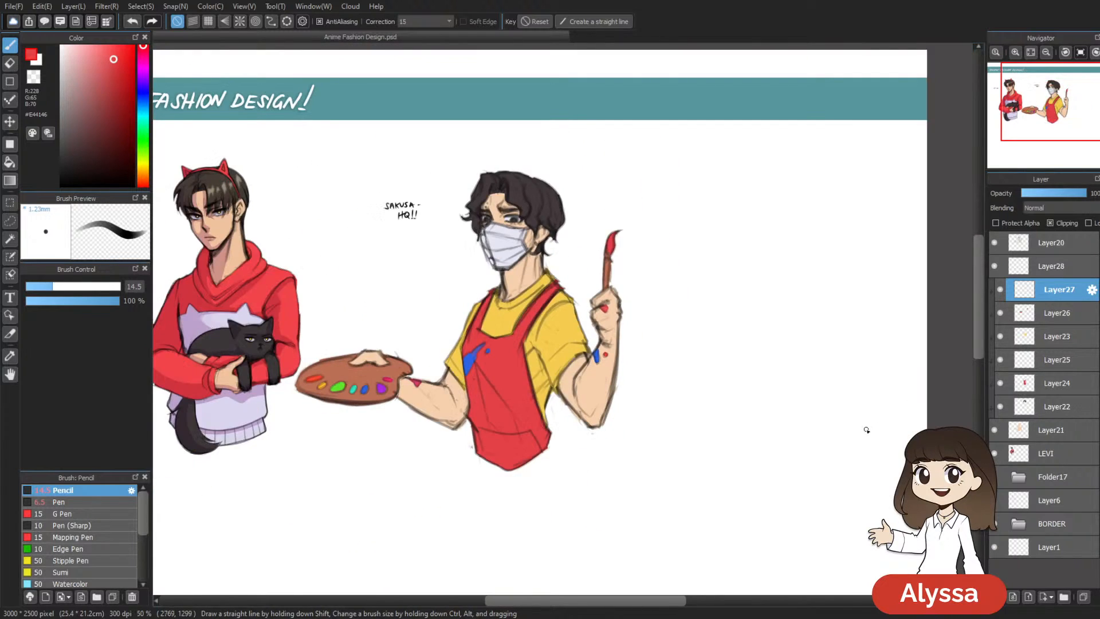
pyautogui.moveTo(832, 430); pyautogui.dragTo(785, 425)
# Step: Toggle the sketch layer's visibility and add a new layer folder directly above it
pyautogui.click(1044, 265)
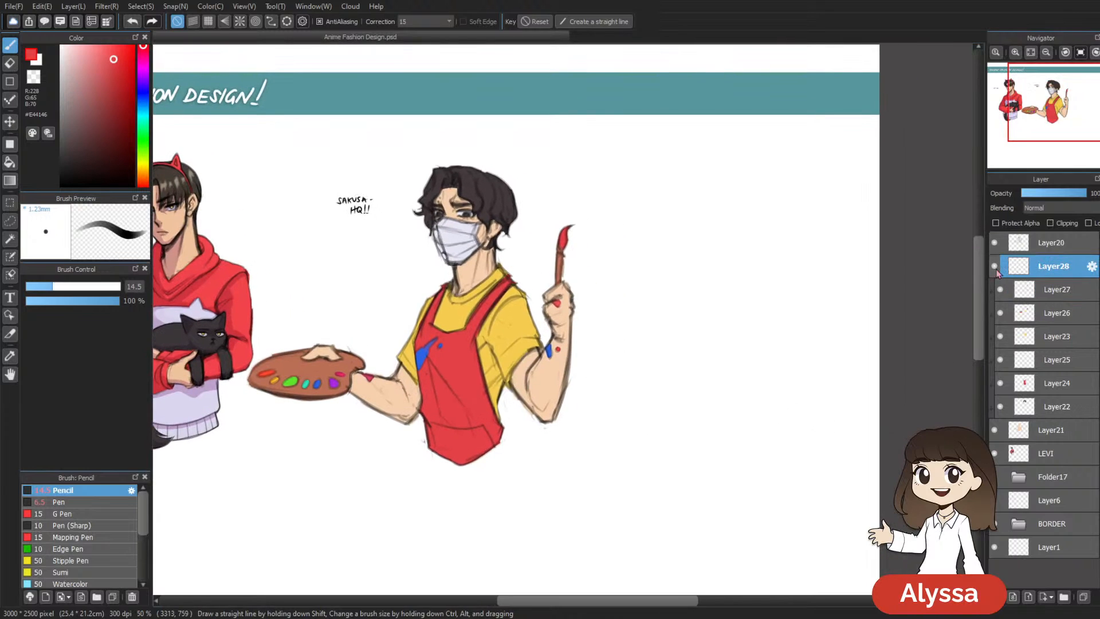
pyautogui.click(1043, 244)
pyautogui.click(993, 243)
pyautogui.click(994, 242)
pyautogui.click(1064, 597)
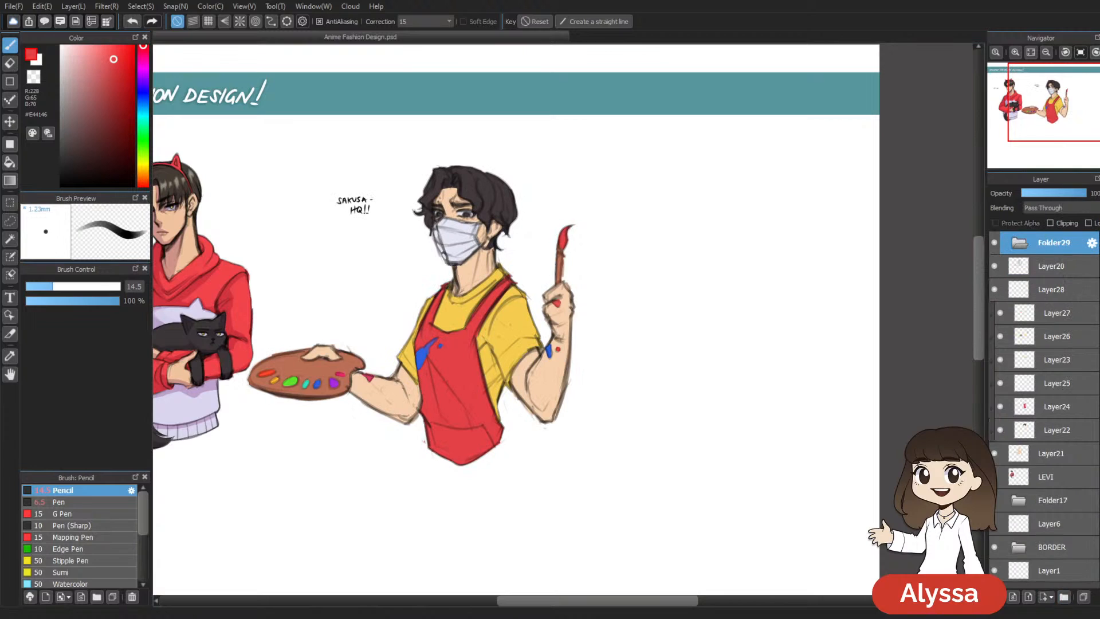
# Step: Move all the painter character's layers, from Layer20 down to Layer21, into Folder29
pyautogui.click(1075, 266)
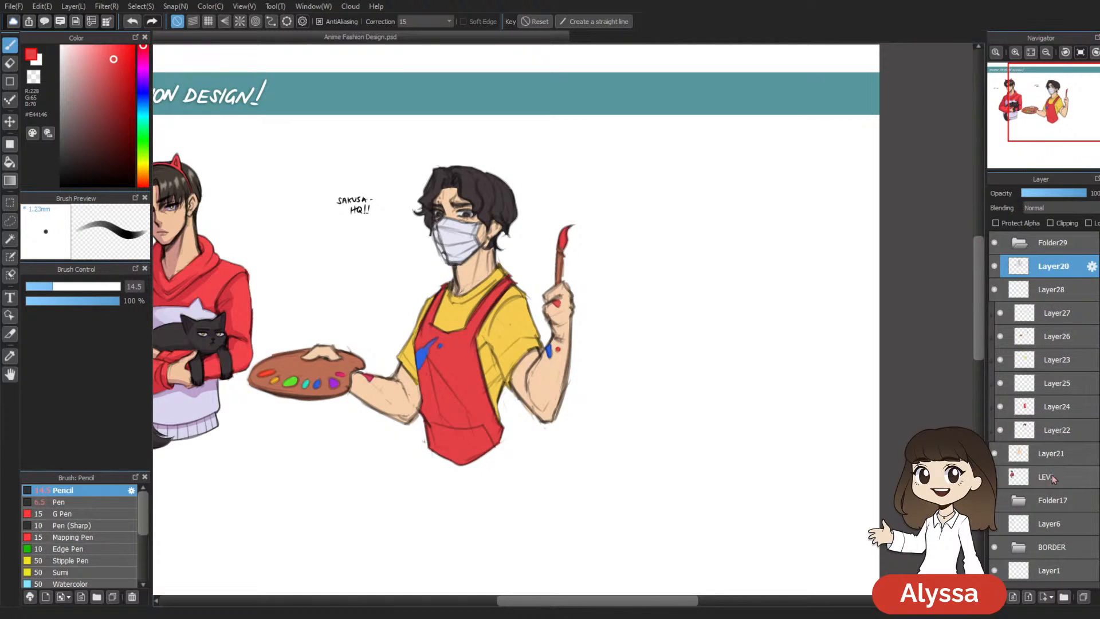
pyautogui.keyDown('ctrl'); pyautogui.click(1058, 289); pyautogui.keyUp('ctrl')
pyautogui.keyDown('ctrl'); pyautogui.click(1059, 313); pyautogui.keyUp('ctrl')
pyautogui.keyDown('ctrl'); pyautogui.click(1058, 336); pyautogui.keyUp('ctrl')
pyautogui.keyDown('ctrl'); pyautogui.click(1059, 360); pyautogui.keyUp('ctrl')
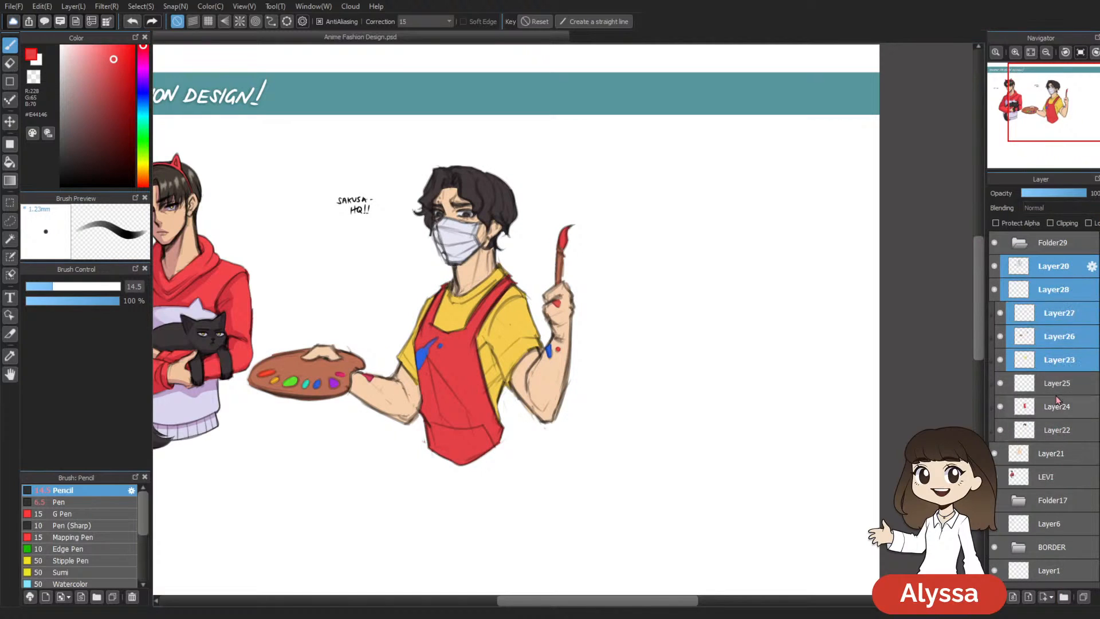
pyautogui.keyDown('ctrl'); pyautogui.click(1058, 383); pyautogui.keyUp('ctrl')
pyautogui.keyDown('ctrl'); pyautogui.click(1060, 406); pyautogui.keyUp('ctrl')
pyautogui.keyDown('ctrl'); pyautogui.click(1059, 430); pyautogui.keyUp('ctrl')
pyautogui.keyDown('ctrl'); pyautogui.click(1050, 453); pyautogui.keyUp('ctrl')
pyautogui.moveTo(1060, 273); pyautogui.dragTo(1063, 243)
pyautogui.click(1019, 242)
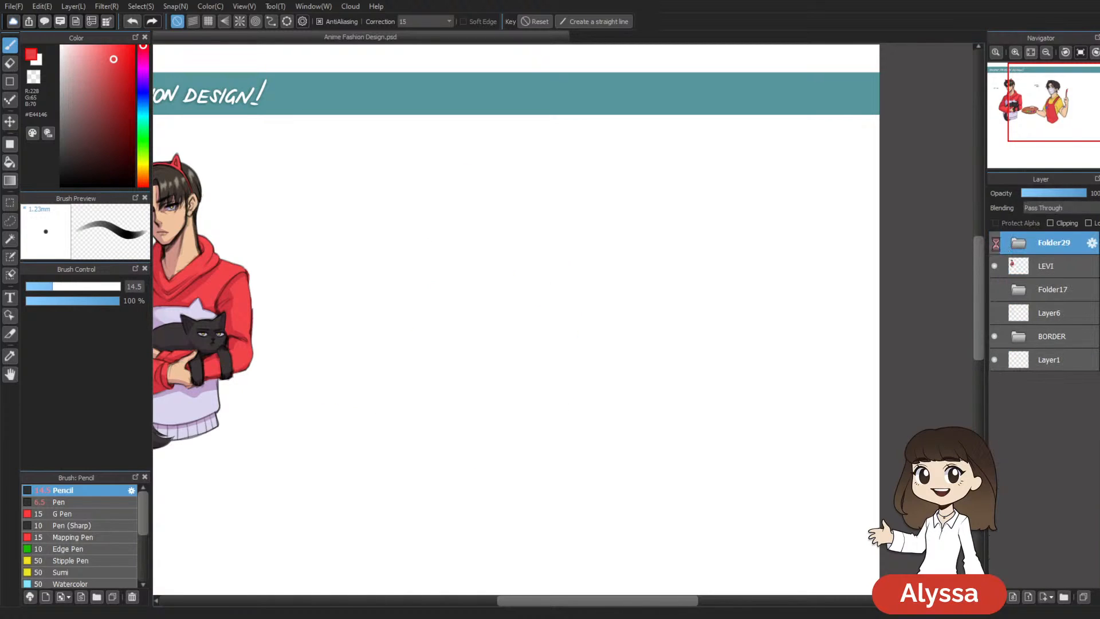
pyautogui.moveTo(853, 318); pyautogui.dragTo(844, 327)
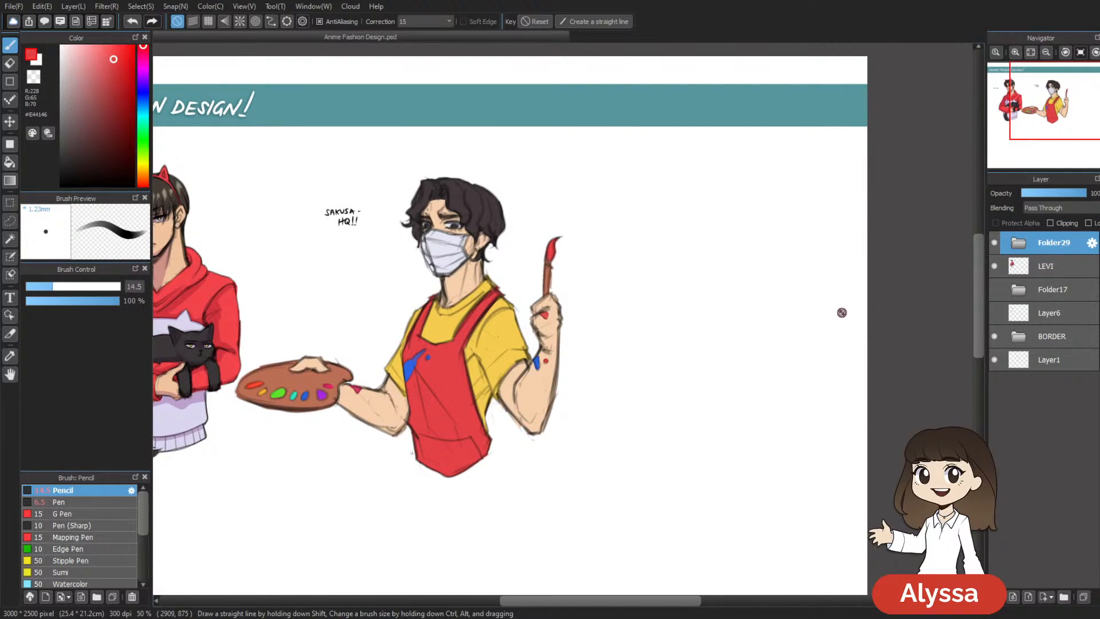
# Step: Create a merged single-layer copy of the painter artwork above Folder29 and hide the original folder
pyautogui.click(1023, 242)
pyautogui.click(1023, 242)
pyautogui.hotkey('ctrl', 'shift', 'n')
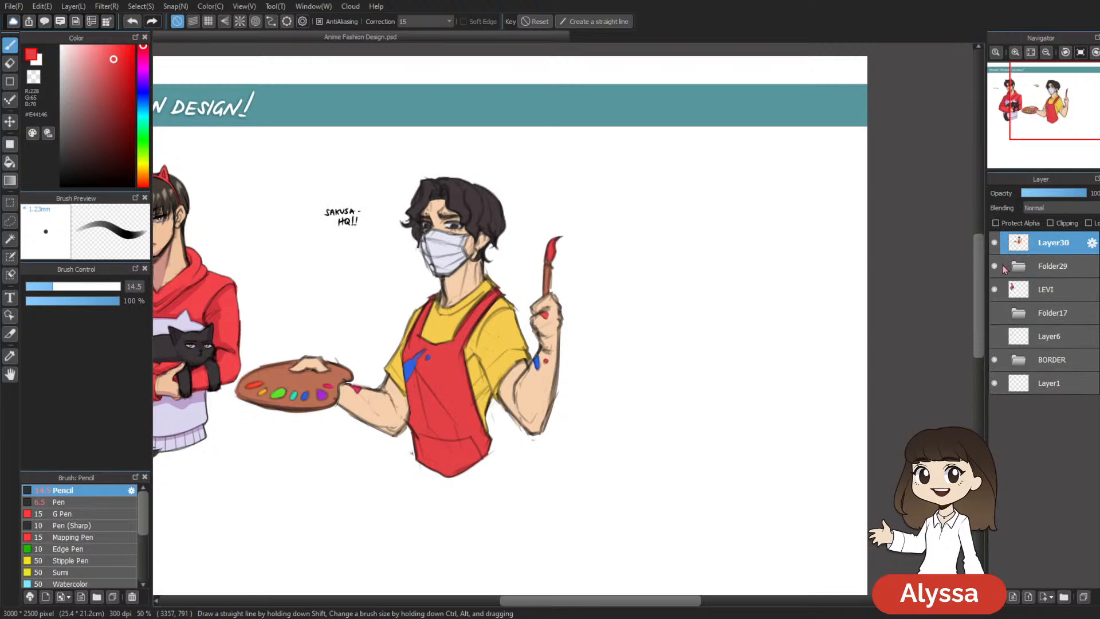
pyautogui.click(995, 267)
pyautogui.click(994, 242)
pyautogui.click(994, 242)
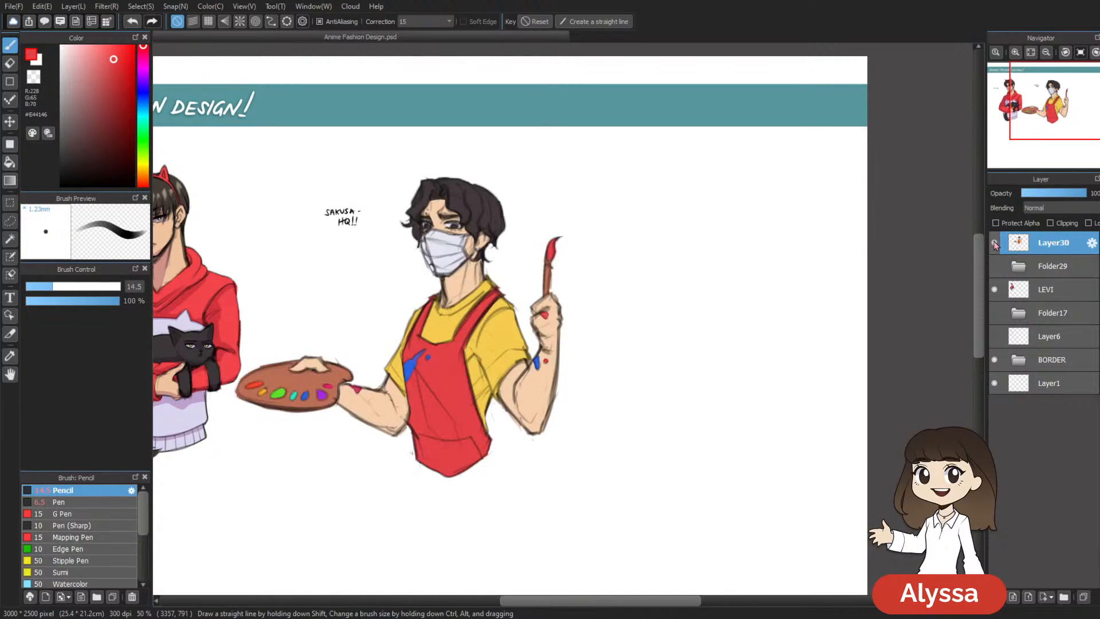
# Step: Add a new layer above the merged figure, clip it to the figure and set its blending mode to Multiply
pyautogui.moveTo(800, 393); pyautogui.dragTo(960, 340)
pyautogui.moveTo(706, 328); pyautogui.dragTo(706, 379)
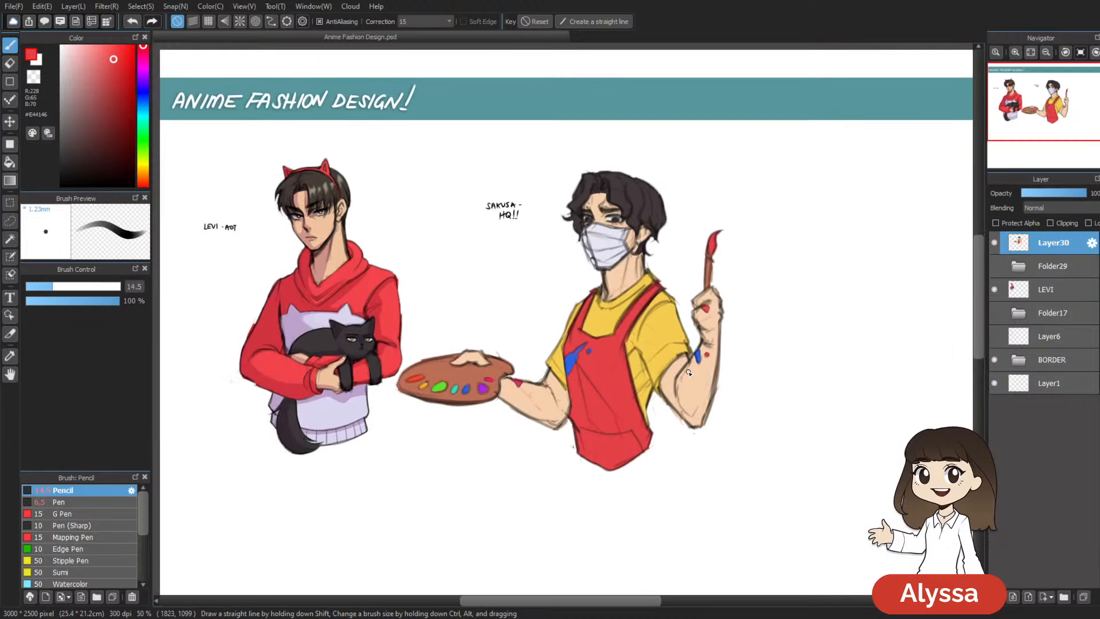
pyautogui.moveTo(688, 323); pyautogui.dragTo(592, 357)
pyautogui.hotkey('ctrl', '+')
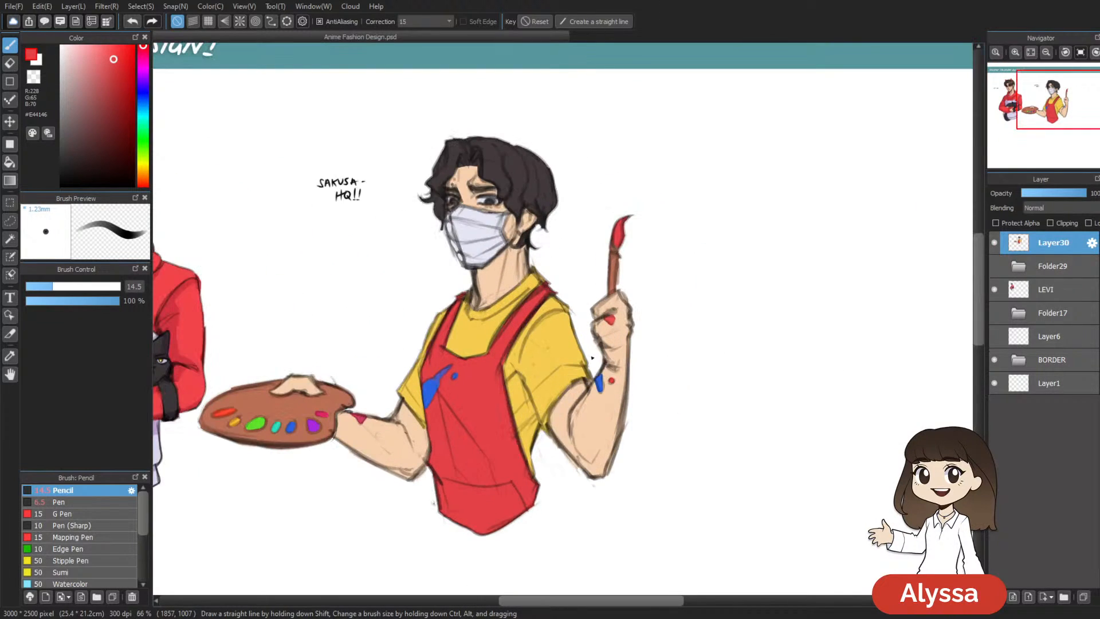
pyautogui.moveTo(620, 431); pyautogui.dragTo(541, 439)
pyautogui.hotkey('ctrl', 'shift', 'n')
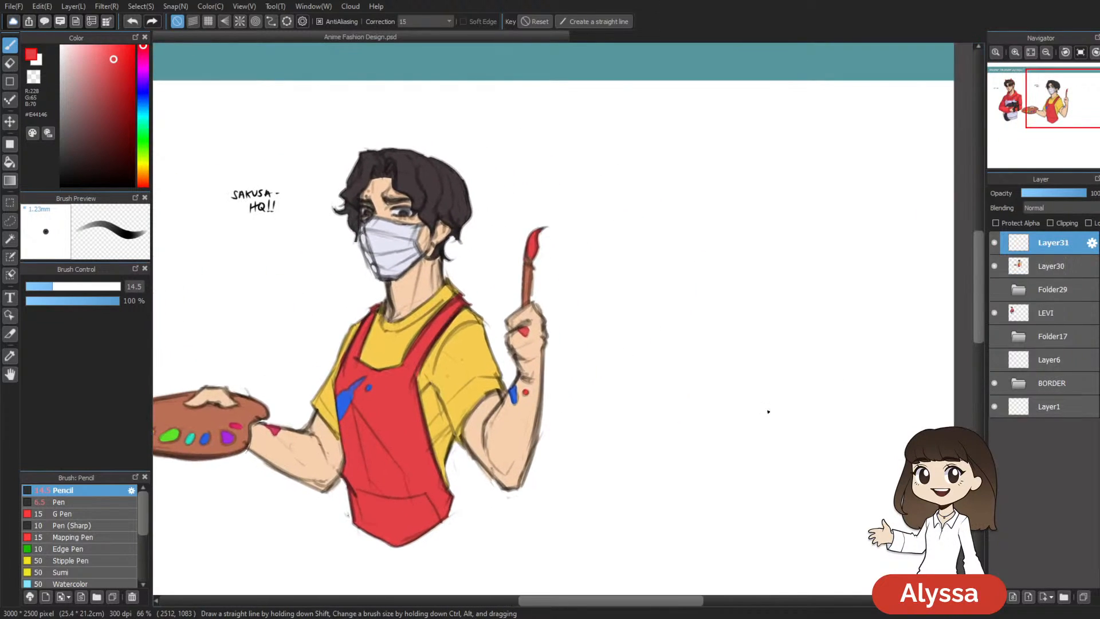
pyautogui.click(1064, 223)
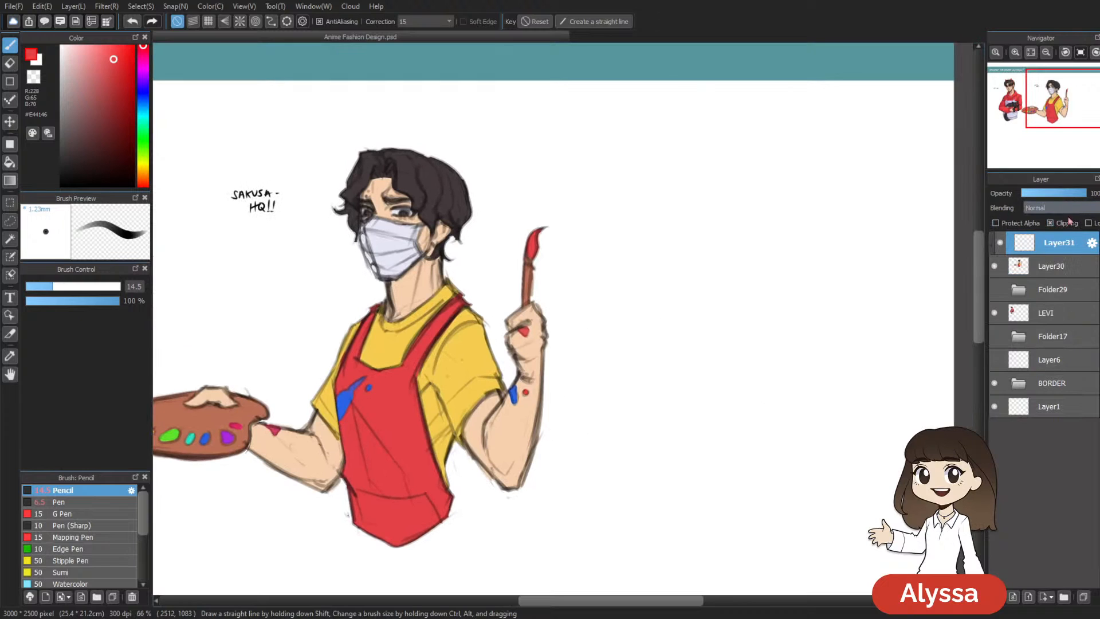
pyautogui.click(1067, 207)
pyautogui.click(1066, 228)
pyautogui.moveTo(418, 520); pyautogui.dragTo(553, 491)
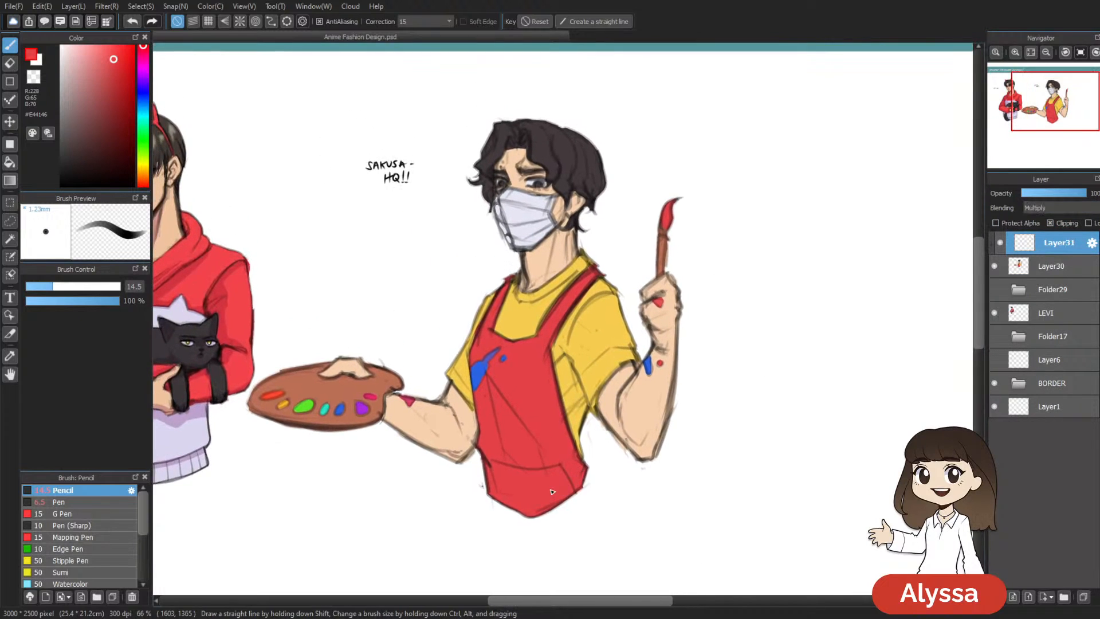
pyautogui.moveTo(689, 412); pyautogui.dragTo(626, 432)
# Step: Set the shading colour to a pale lilac, #E2CFE6
pyautogui.click(144, 72)
pyautogui.moveTo(85, 66); pyautogui.dragTo(76, 51)
pyautogui.moveTo(688, 453); pyautogui.dragTo(678, 506)
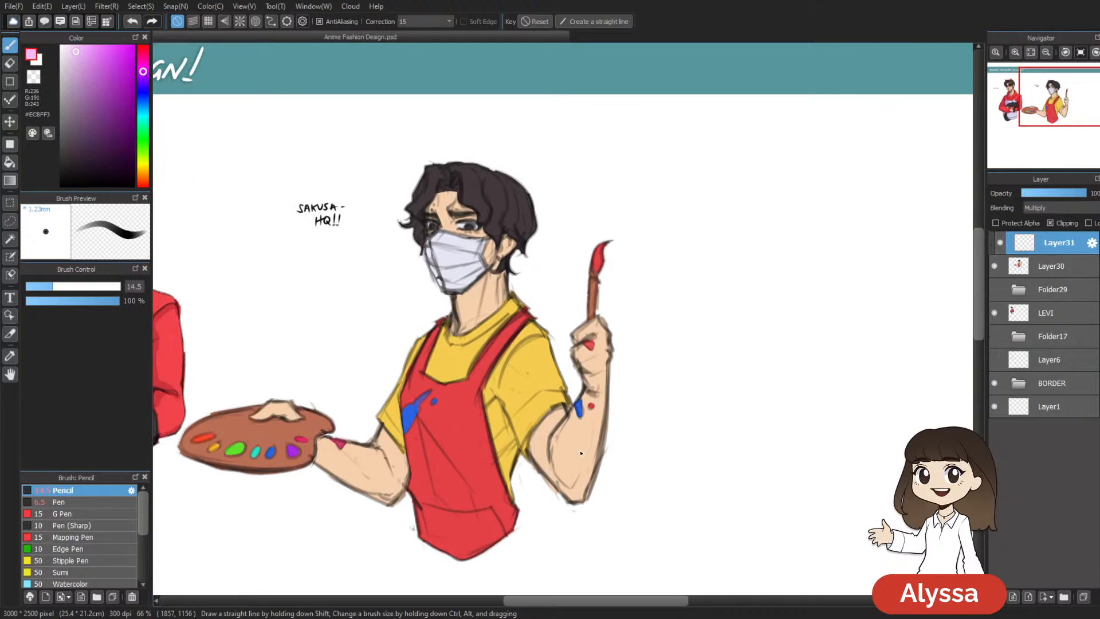
pyautogui.moveTo(639, 455)
pyautogui.mouseDown()
pyautogui.moveTo(568, 336)
pyautogui.moveTo(641, 407)
pyautogui.mouseUp()
pyautogui.moveTo(578, 380)
pyautogui.mouseDown()
pyautogui.moveTo(602, 371)
pyautogui.moveTo(570, 363)
pyautogui.mouseUp()
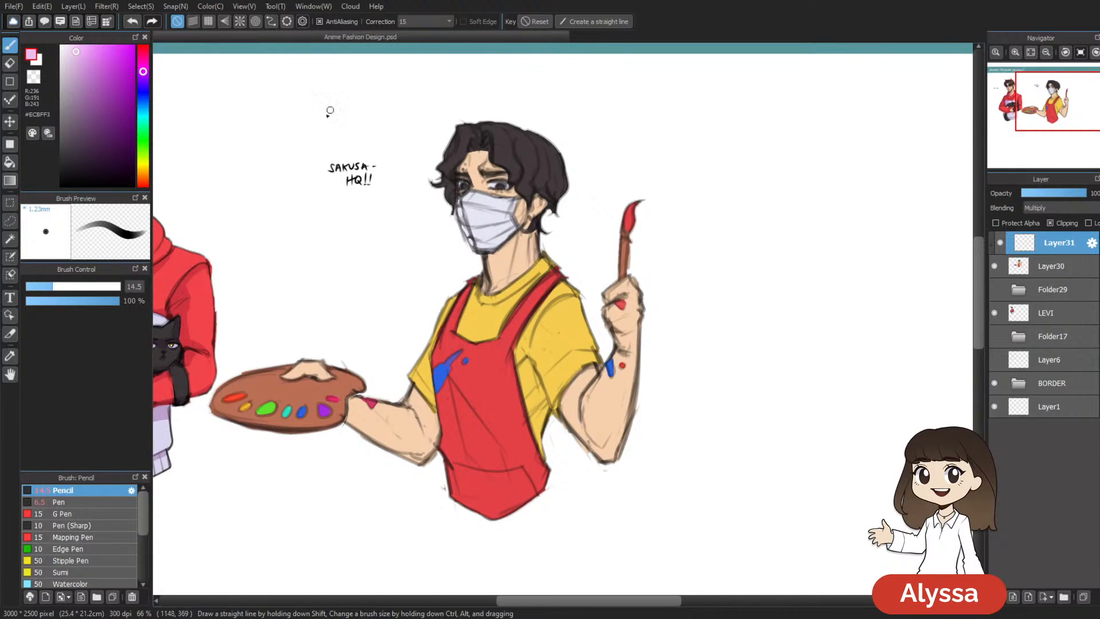
pyautogui.moveTo(723, 343); pyautogui.dragTo(651, 300)
pyautogui.moveTo(452, 174); pyautogui.dragTo(452, 182)
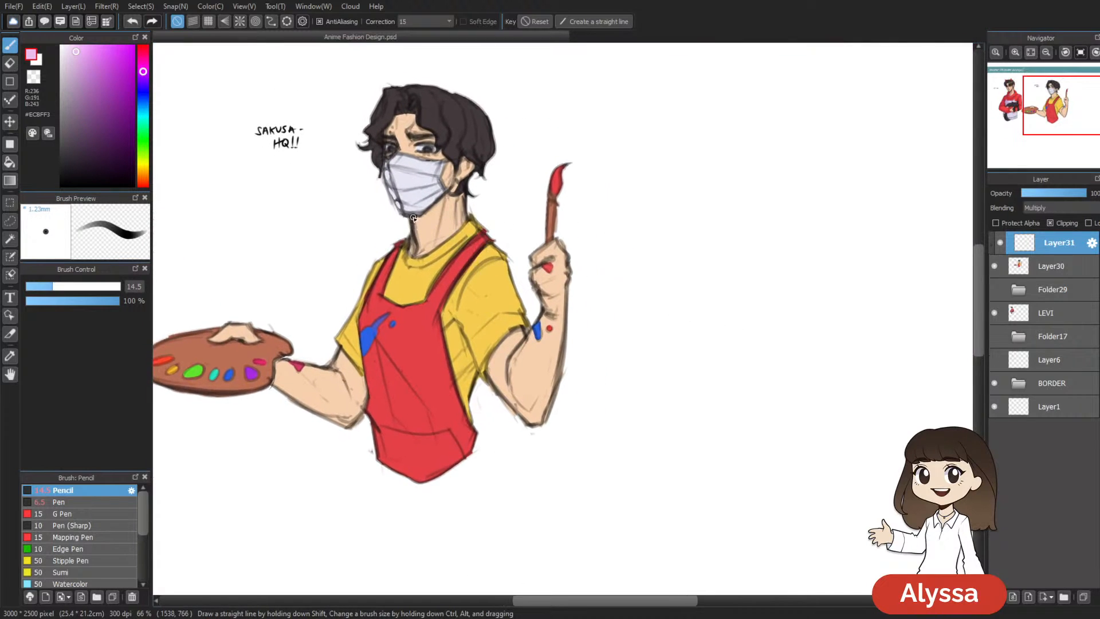
pyautogui.click(69, 59)
# Step: Outline the shadow on the neck beneath the mask and fill it with the pale lilac
pyautogui.moveTo(416, 220)
pyautogui.mouseDown()
pyautogui.moveTo(439, 233)
pyautogui.moveTo(467, 210)
pyautogui.mouseUp()
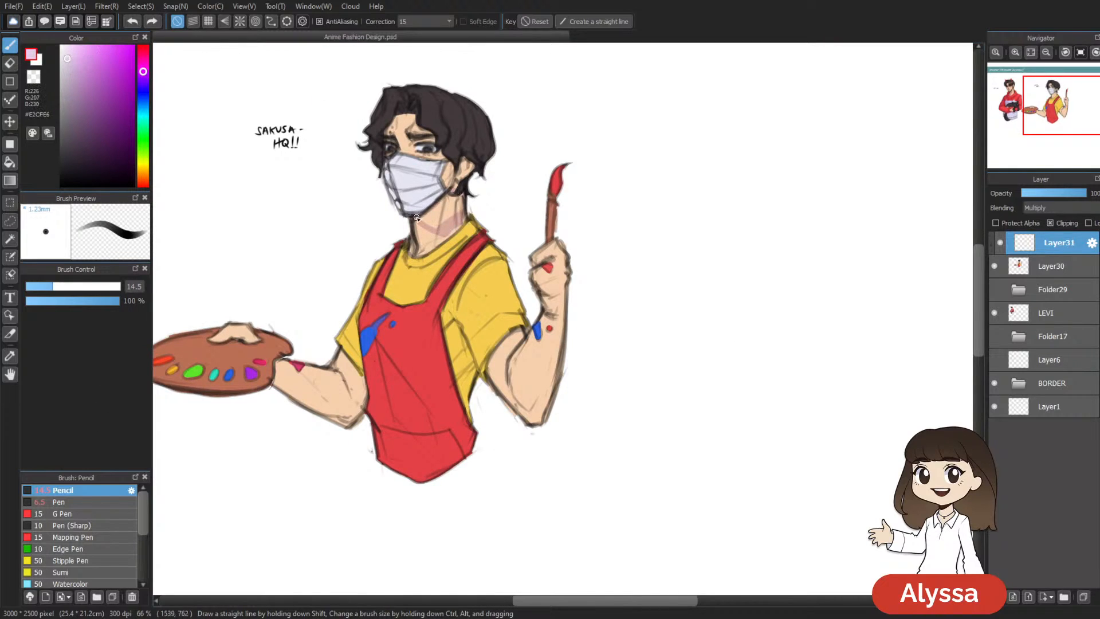
pyautogui.press('w')
pyautogui.click(467, 208)
pyautogui.hotkey('ctrl', 'd')
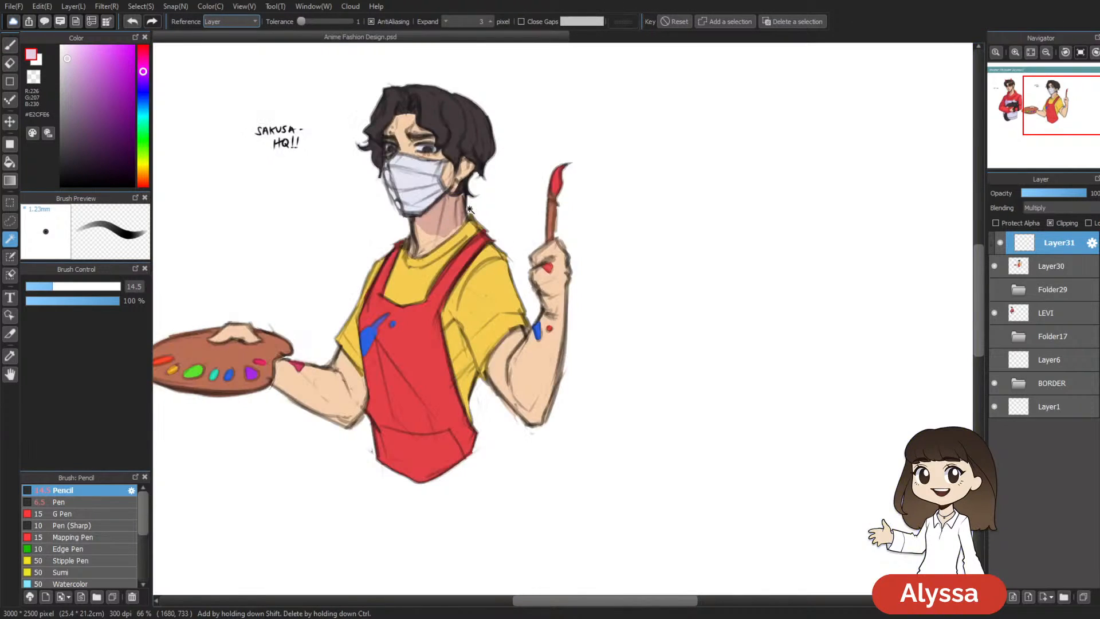
pyautogui.press('b')
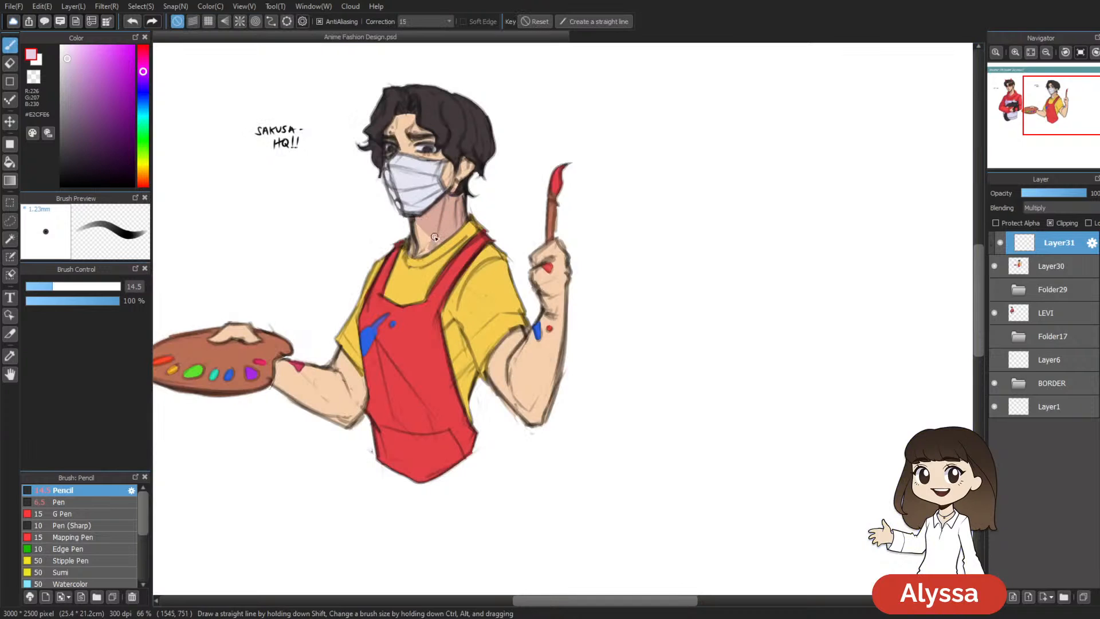
# Step: Shade the pleats of the face mask with the pale lilac and undo the stray fill over the whole layer
pyautogui.moveTo(518, 285); pyautogui.dragTo(486, 384)
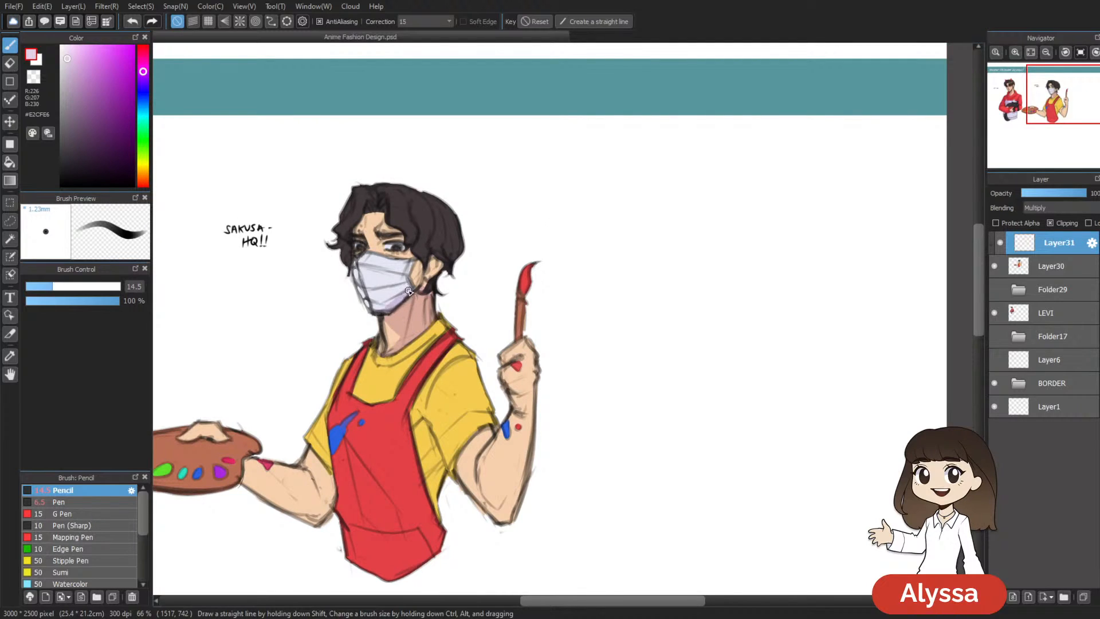
pyautogui.moveTo(408, 290)
pyautogui.mouseDown()
pyautogui.moveTo(380, 303)
pyautogui.moveTo(365, 288)
pyautogui.mouseUp()
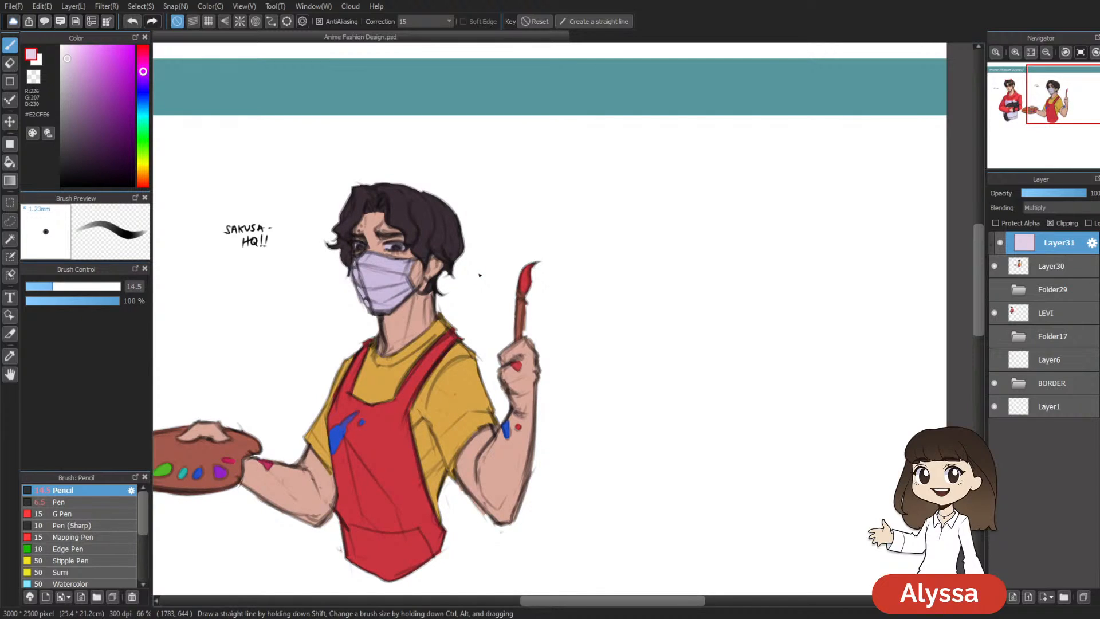
pyautogui.hotkey('ctrl', 'z')
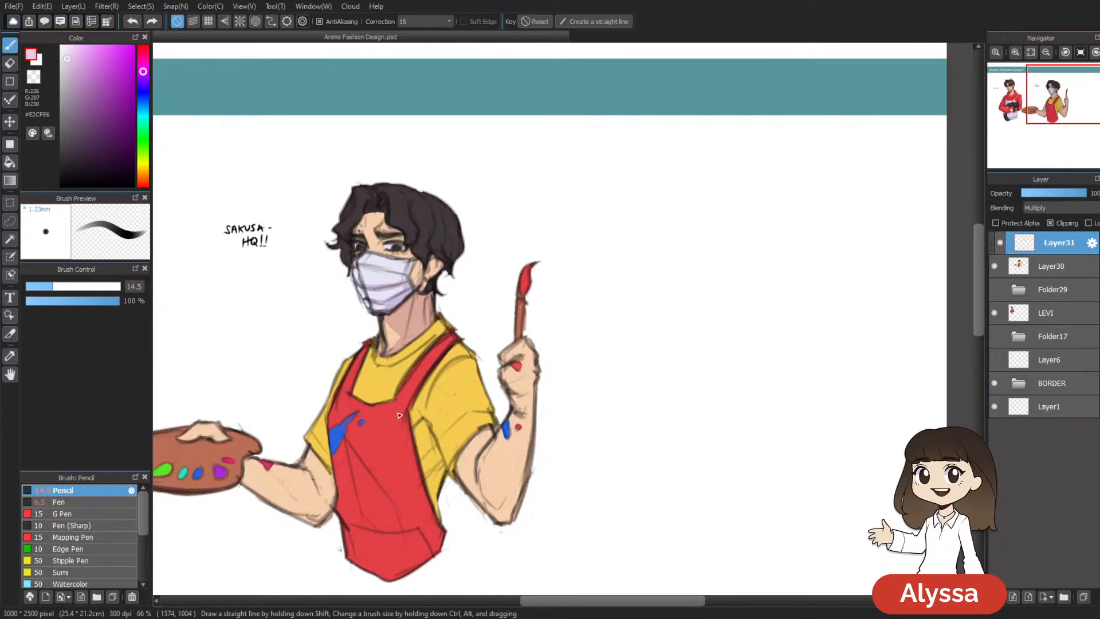
pyautogui.moveTo(489, 340); pyautogui.dragTo(526, 276)
# Step: Paint shadows on the face around the eyes, along the mask's upper edge and beside the ear
pyautogui.moveTo(460, 208)
pyautogui.mouseDown()
pyautogui.moveTo(450, 213)
pyautogui.moveTo(452, 197)
pyautogui.moveTo(456, 225)
pyautogui.moveTo(453, 195)
pyautogui.moveTo(466, 199)
pyautogui.moveTo(419, 240)
pyautogui.mouseUp()
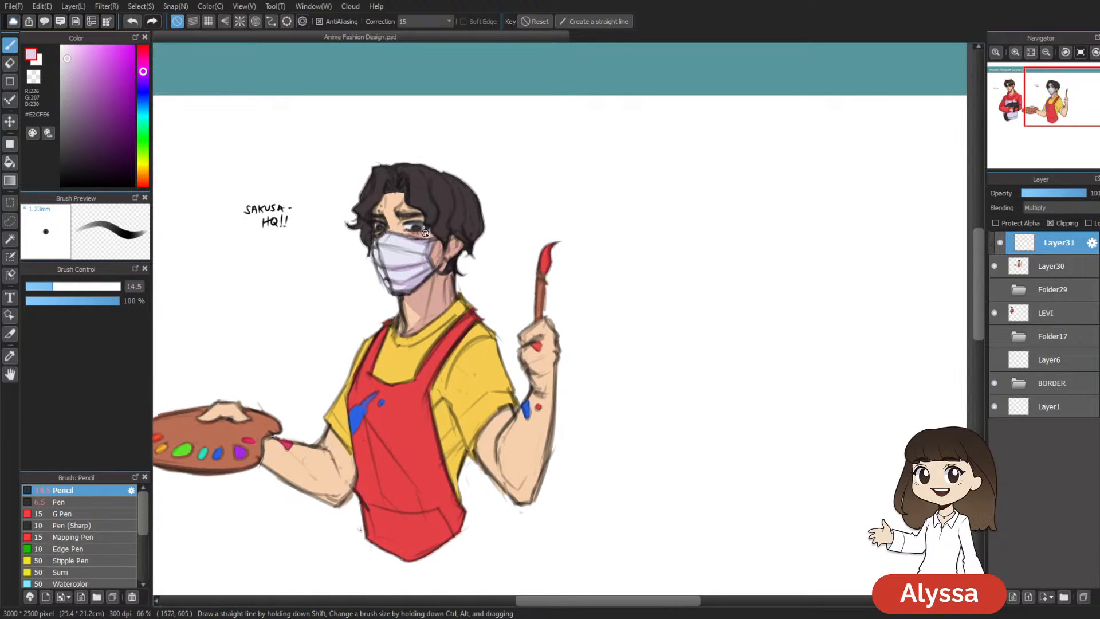
pyautogui.moveTo(451, 250); pyautogui.dragTo(404, 253)
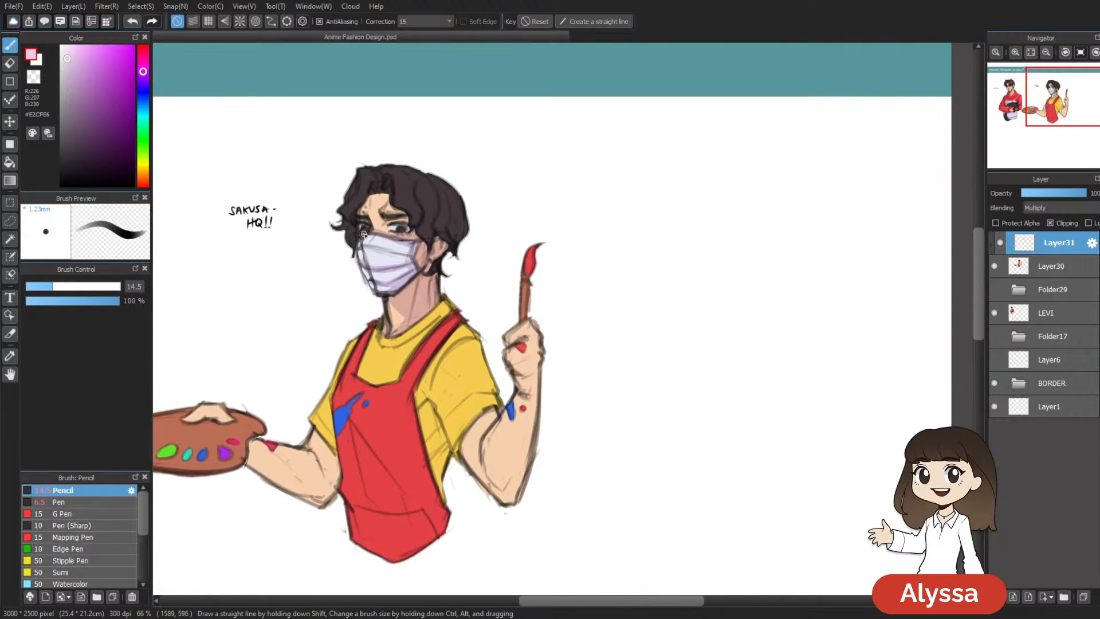
pyautogui.hotkey('ctrl', 'z')
pyautogui.moveTo(360, 236)
pyautogui.mouseDown()
pyautogui.moveTo(408, 241)
pyautogui.moveTo(393, 236)
pyautogui.mouseUp()
pyautogui.moveTo(598, 286); pyautogui.dragTo(585, 259)
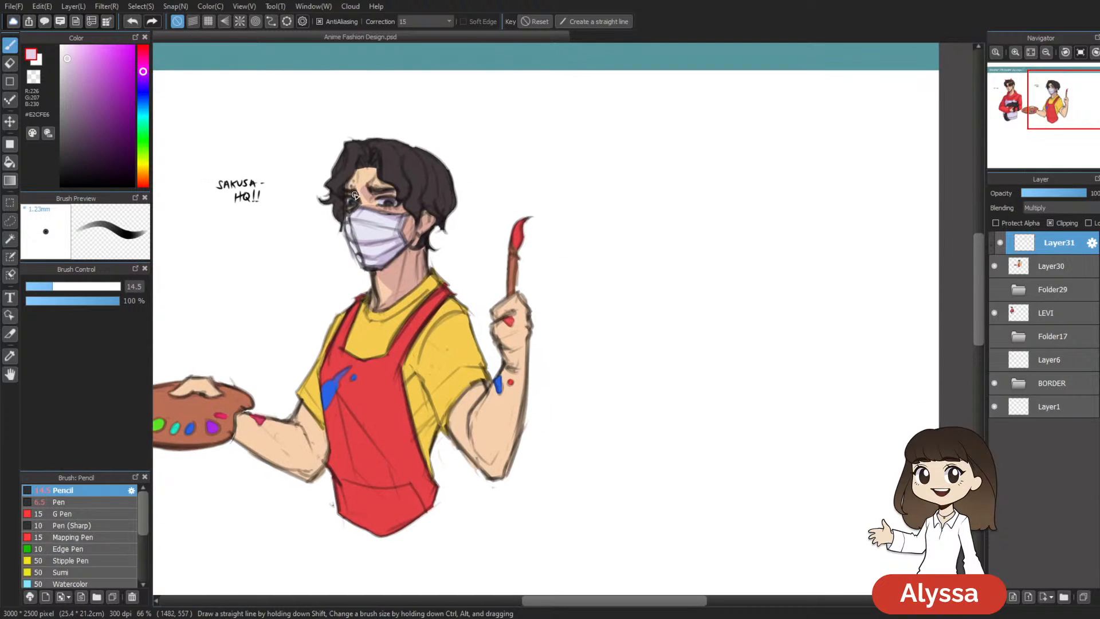
pyautogui.moveTo(380, 232); pyautogui.dragTo(361, 267)
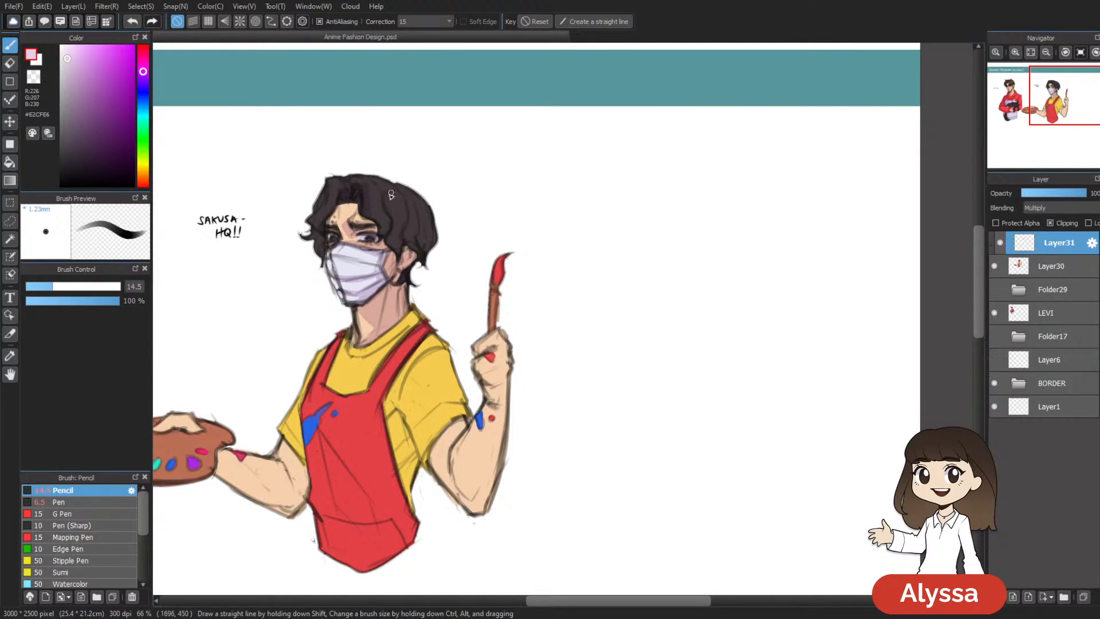
# Step: Deepen the shading colour to #DDC4E2 and shade the hair
pyautogui.moveTo(440, 193); pyautogui.dragTo(430, 174)
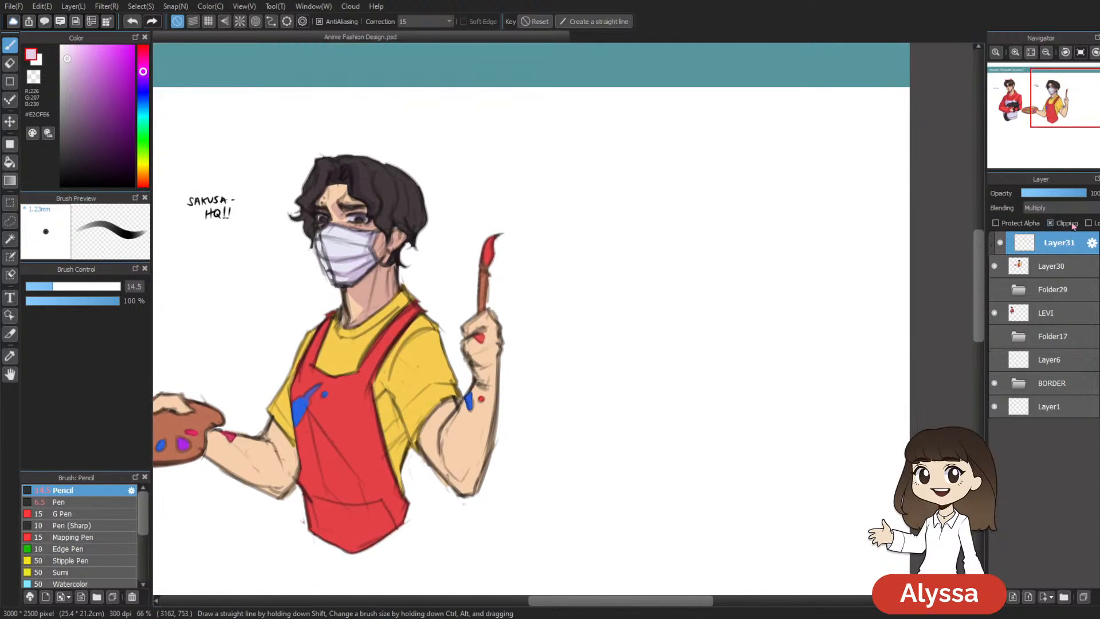
pyautogui.click(996, 223)
pyautogui.click(996, 223)
pyautogui.moveTo(781, 327); pyautogui.dragTo(779, 336)
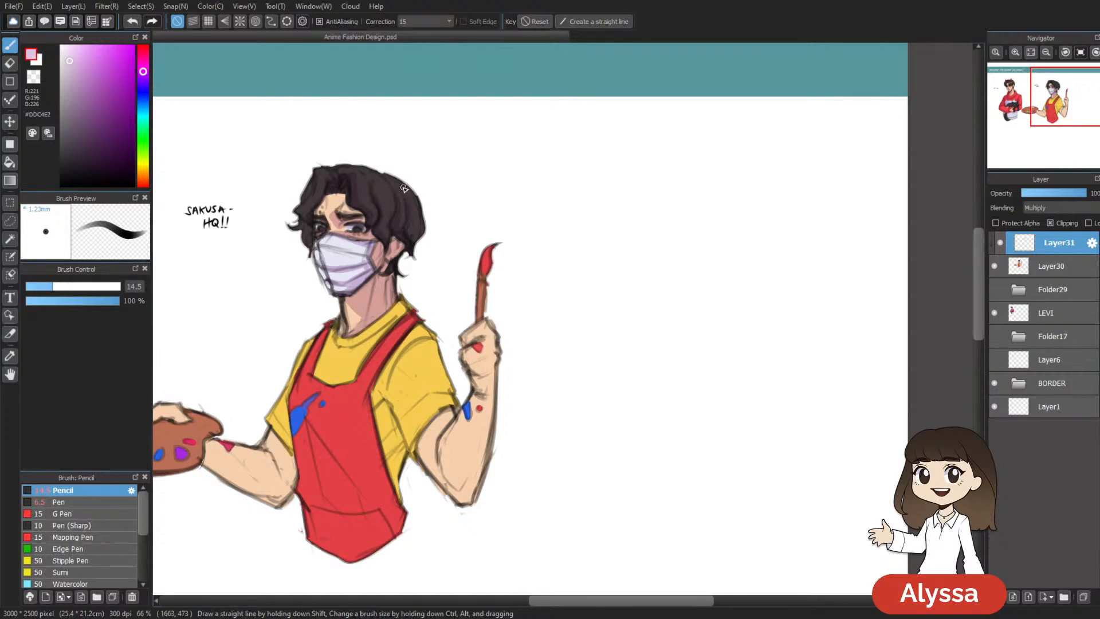
pyautogui.moveTo(414, 253); pyautogui.dragTo(430, 248)
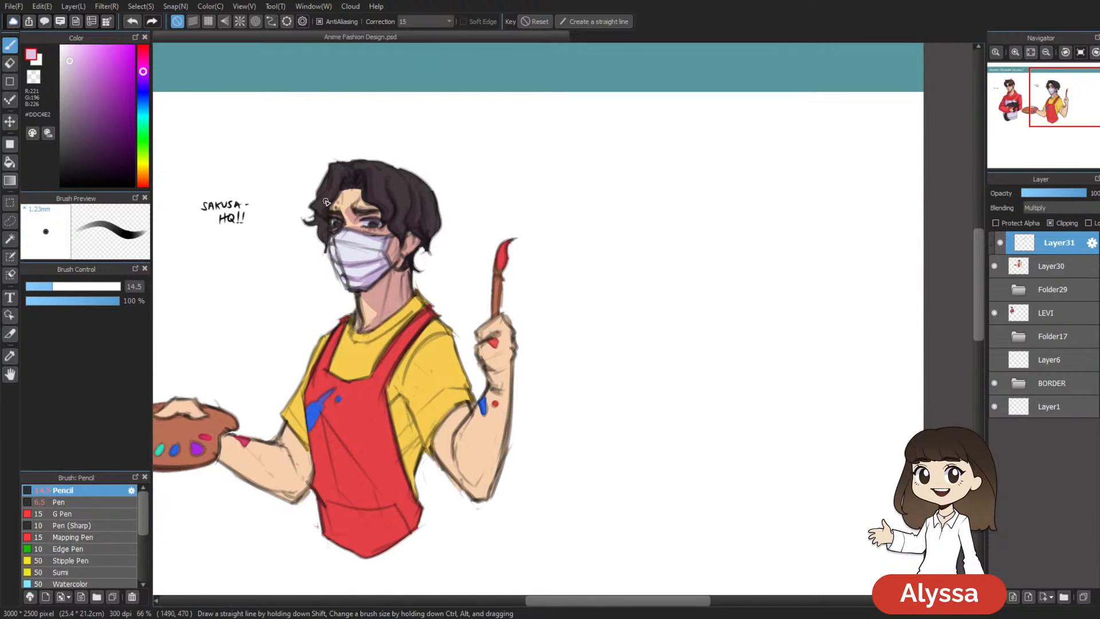
# Step: Enlarge the brush to 15 and shade the yellow shirt under the collar and along the apron's neckline
pyautogui.moveTo(635, 372); pyautogui.dragTo(653, 353)
pyautogui.press(']')
pyautogui.press(']')
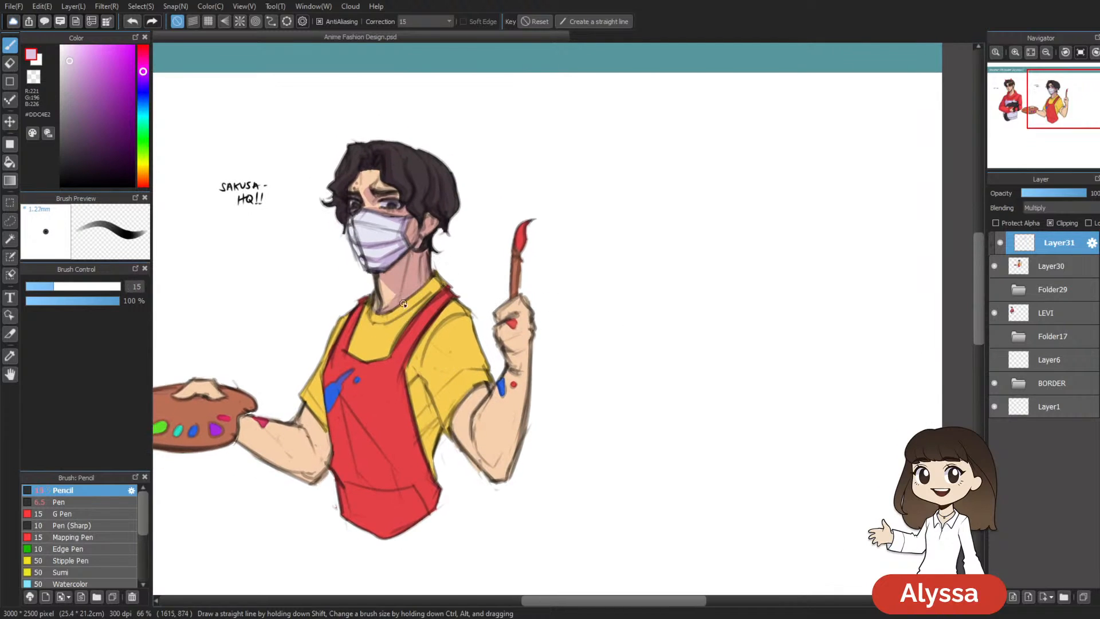
pyautogui.moveTo(369, 315)
pyautogui.mouseDown()
pyautogui.moveTo(430, 303)
pyautogui.moveTo(409, 311)
pyautogui.moveTo(387, 352)
pyautogui.moveTo(409, 318)
pyautogui.mouseUp()
pyautogui.moveTo(442, 285); pyautogui.dragTo(383, 357)
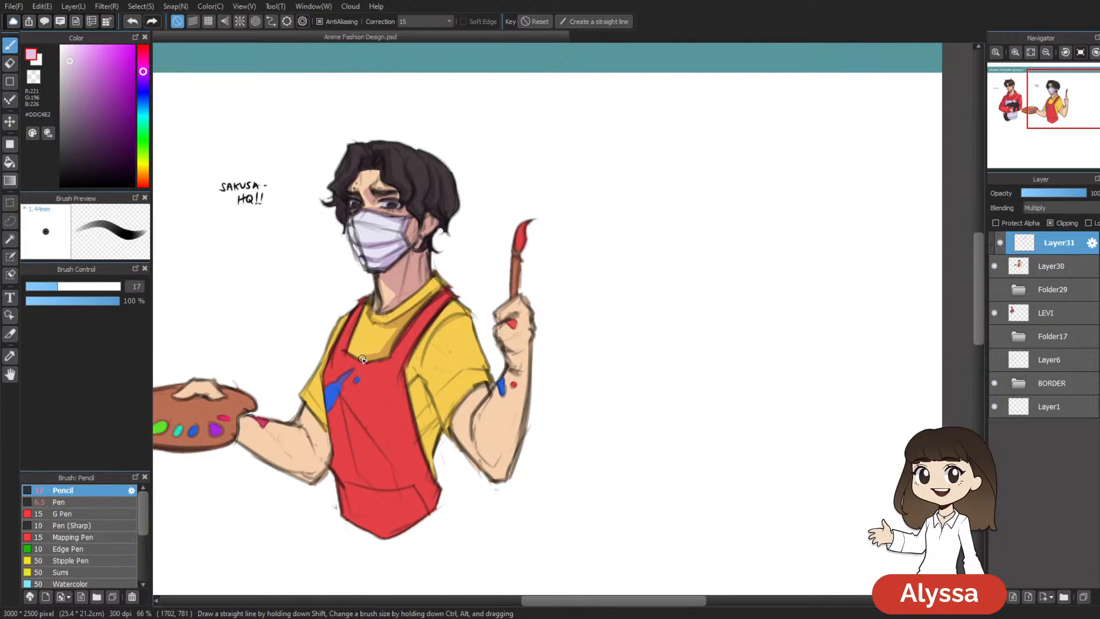
# Step: Enlarge the brush to 25 while shading the shirt beside the apron strap and beneath the raised arm
pyautogui.press(']')
pyautogui.press(']')
pyautogui.press(']')
pyautogui.moveTo(454, 299)
pyautogui.mouseDown()
pyautogui.moveTo(411, 376)
pyautogui.moveTo(420, 424)
pyautogui.moveTo(427, 390)
pyautogui.moveTo(435, 404)
pyautogui.moveTo(430, 459)
pyautogui.mouseUp()
pyautogui.press(']')
pyautogui.moveTo(426, 337); pyautogui.dragTo(420, 385)
pyautogui.press(']')
pyautogui.press(']')
# Step: Shade the sleeve of the raised arm along its outer side, underside and cuff
pyautogui.moveTo(599, 519); pyautogui.dragTo(536, 509)
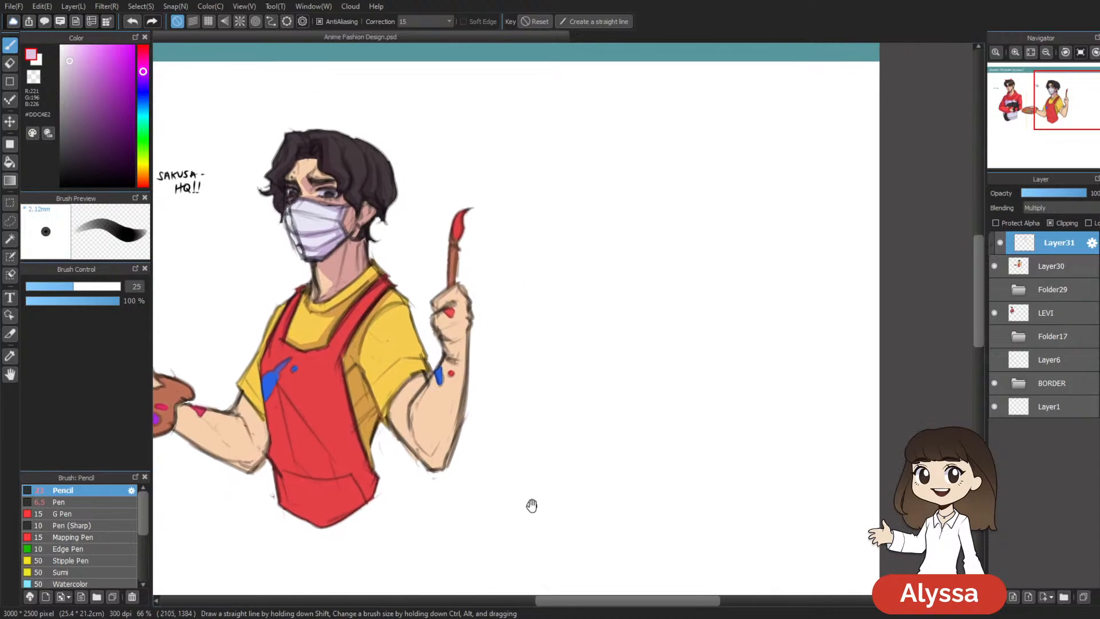
pyautogui.moveTo(360, 359); pyautogui.dragTo(371, 395)
pyautogui.moveTo(356, 353)
pyautogui.mouseDown()
pyautogui.moveTo(382, 422)
pyautogui.moveTo(356, 335)
pyautogui.moveTo(385, 417)
pyautogui.mouseUp()
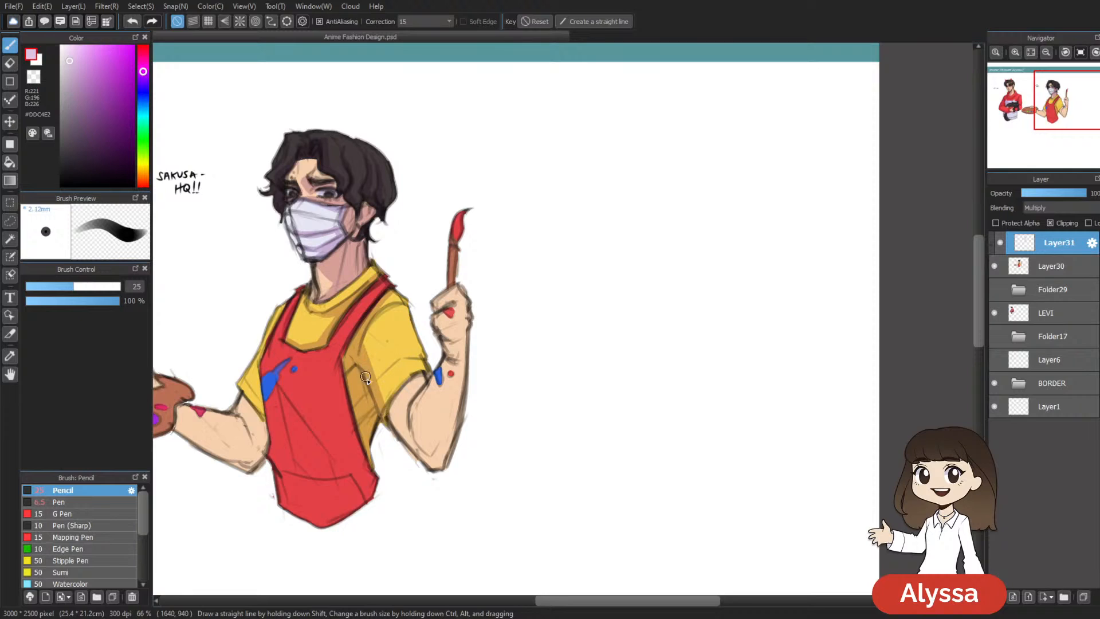
pyautogui.hotkey('ctrl', 'z')
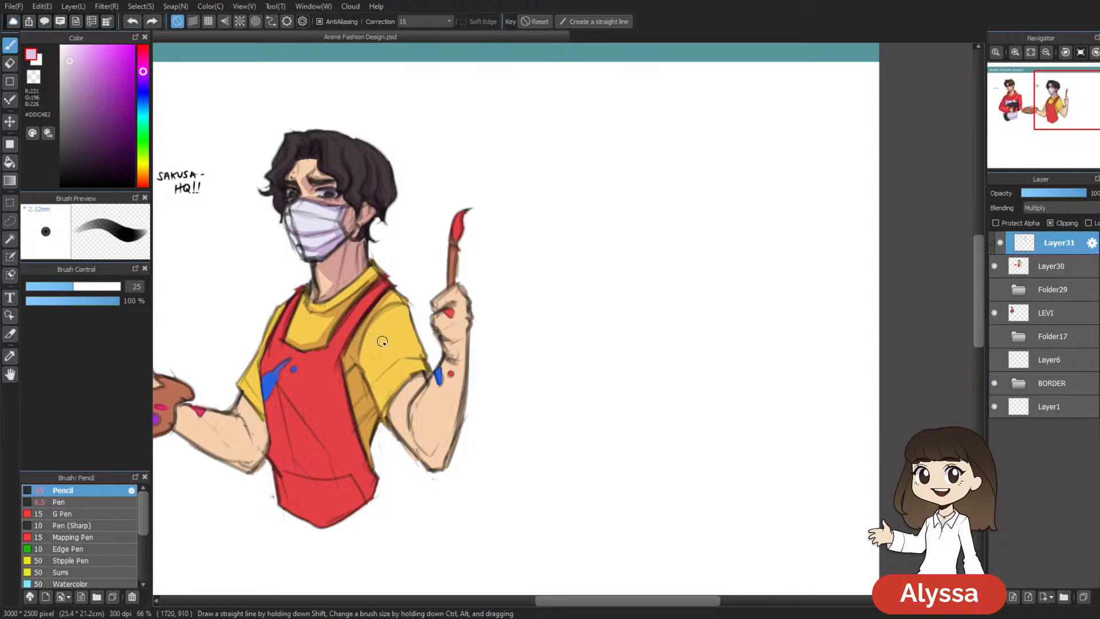
pyautogui.moveTo(364, 340)
pyautogui.mouseDown()
pyautogui.moveTo(406, 307)
pyautogui.moveTo(397, 295)
pyautogui.moveTo(423, 361)
pyautogui.mouseUp()
pyautogui.moveTo(391, 300)
pyautogui.mouseDown()
pyautogui.moveTo(413, 357)
pyautogui.moveTo(403, 328)
pyautogui.mouseUp()
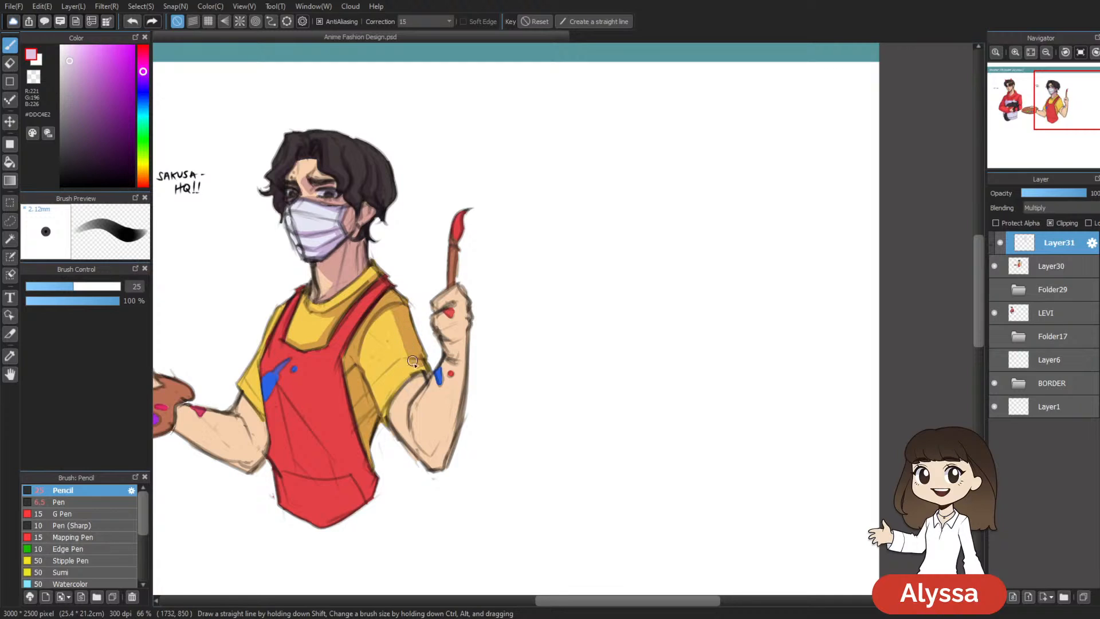
pyautogui.moveTo(384, 423); pyautogui.dragTo(420, 366)
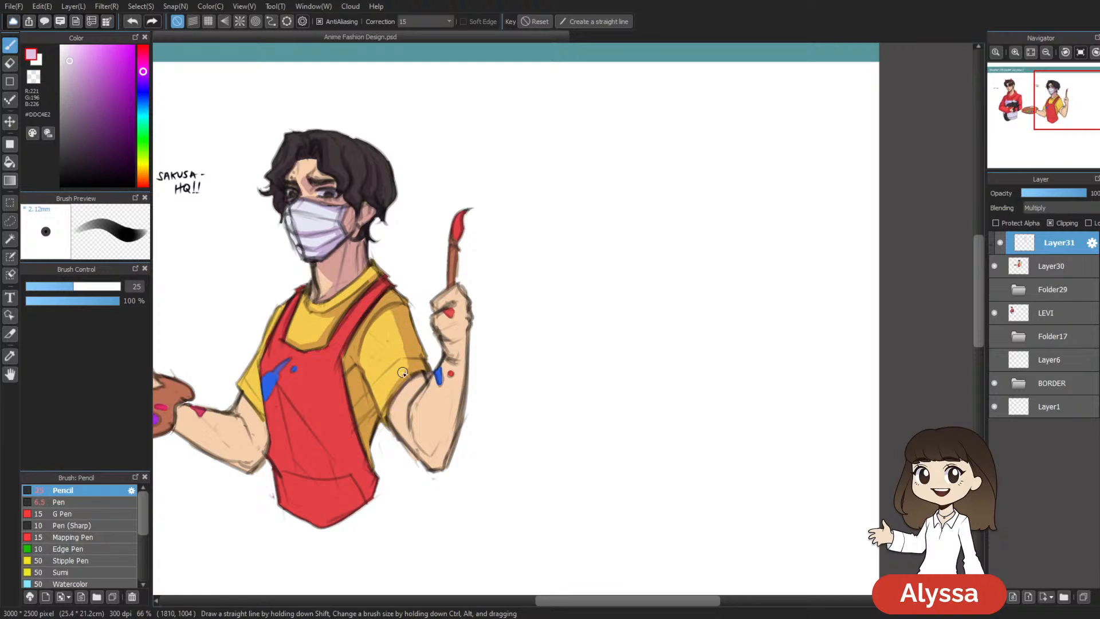
pyautogui.moveTo(392, 310); pyautogui.dragTo(406, 361)
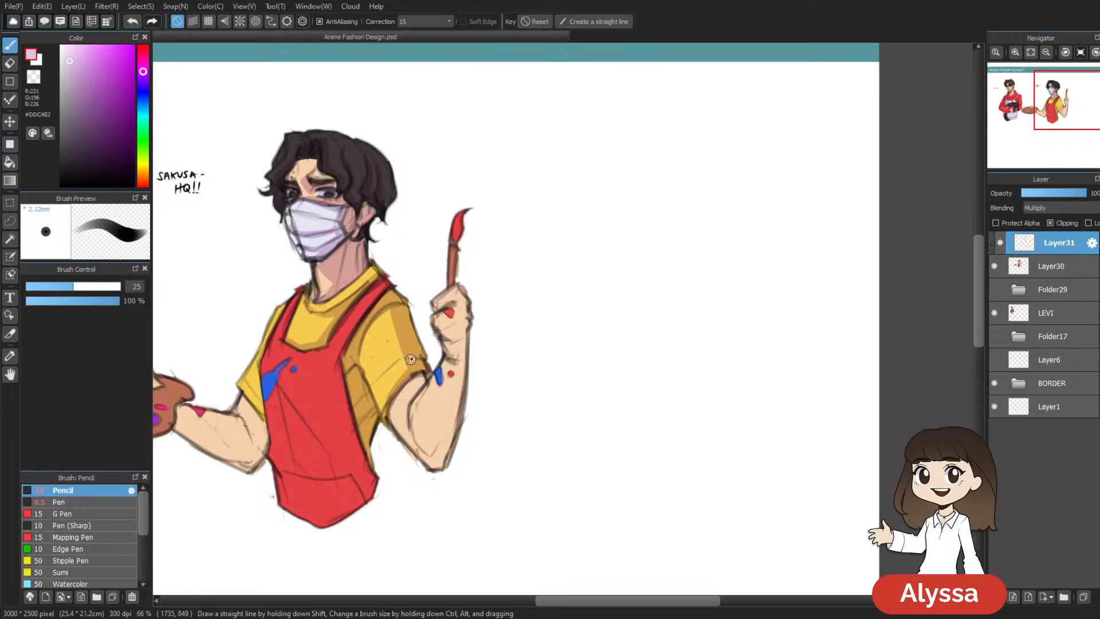
# Step: Shade the raised arm beneath the sleeve cuff, along the wrist and down the outer forearm
pyautogui.scroll(-2, 390, 310)
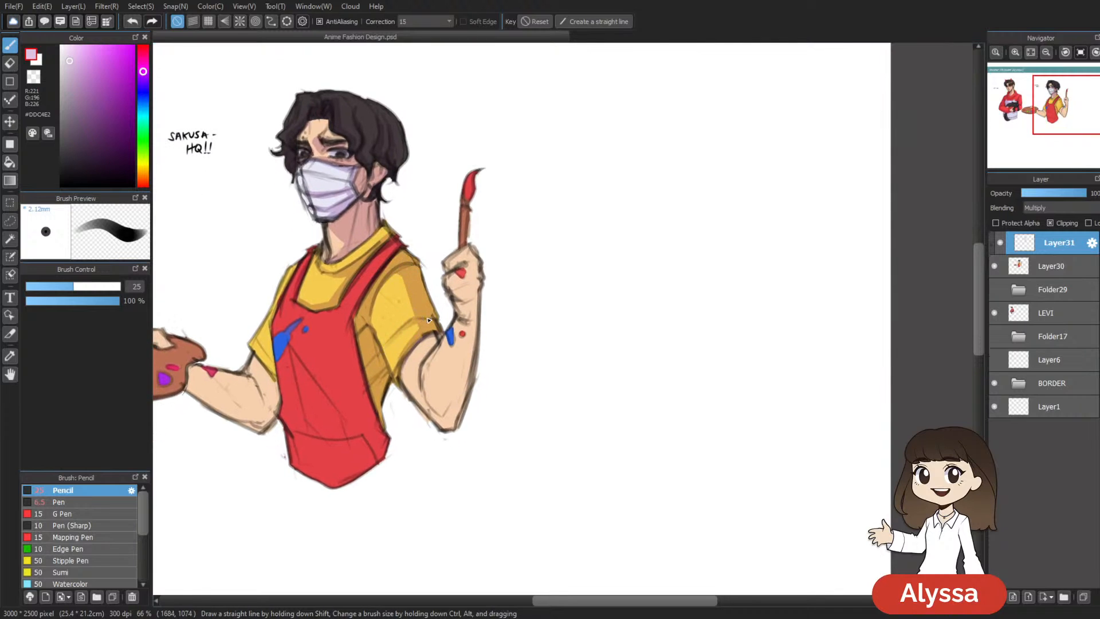
pyautogui.scroll(-2, 401, 326)
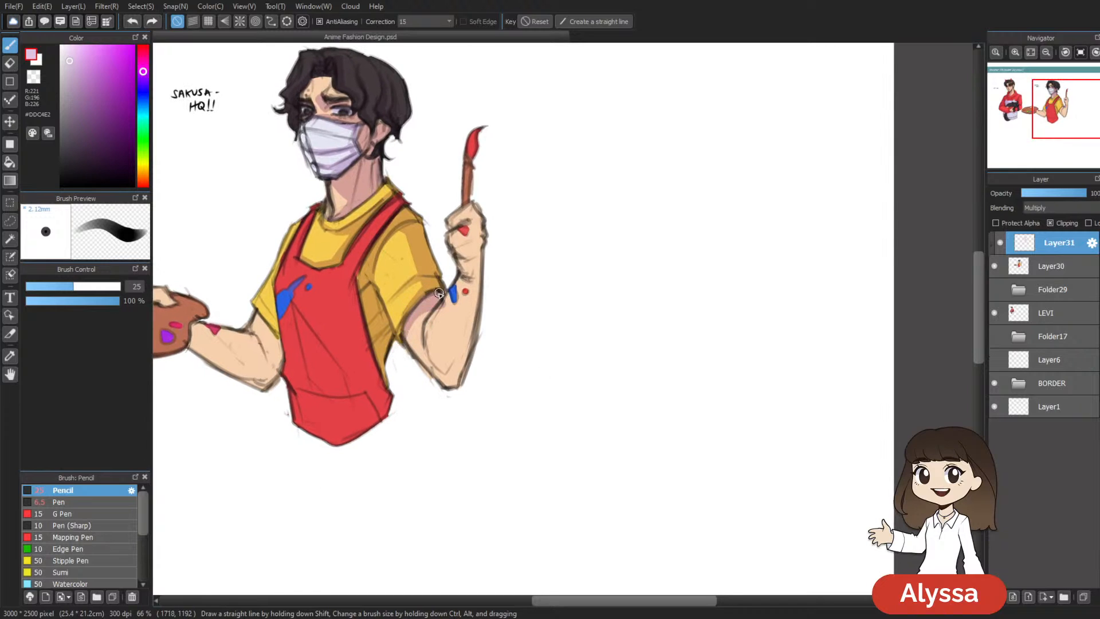
pyautogui.moveTo(553, 403); pyautogui.dragTo(523, 382)
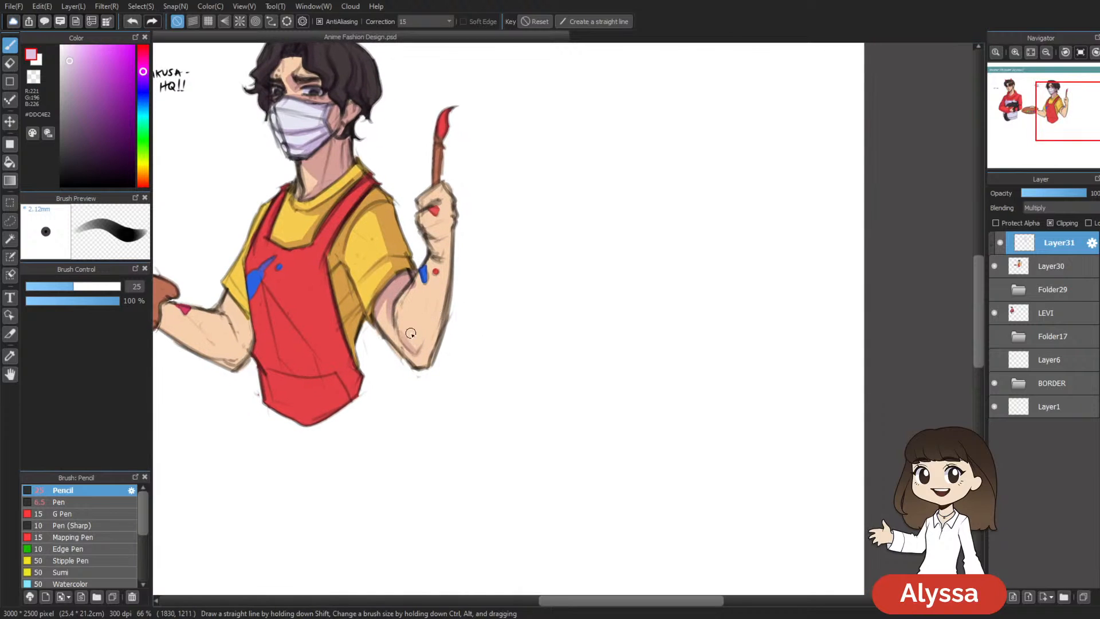
pyautogui.moveTo(429, 259); pyautogui.dragTo(427, 227)
pyautogui.moveTo(421, 197)
pyautogui.mouseDown()
pyautogui.moveTo(437, 188)
pyautogui.moveTo(454, 248)
pyautogui.moveTo(416, 381)
pyautogui.moveTo(457, 268)
pyautogui.moveTo(432, 348)
pyautogui.mouseUp()
# Step: Clean up the shadow at the raised arm's elbow and shade the underside of the upper arm
pyautogui.press('e')
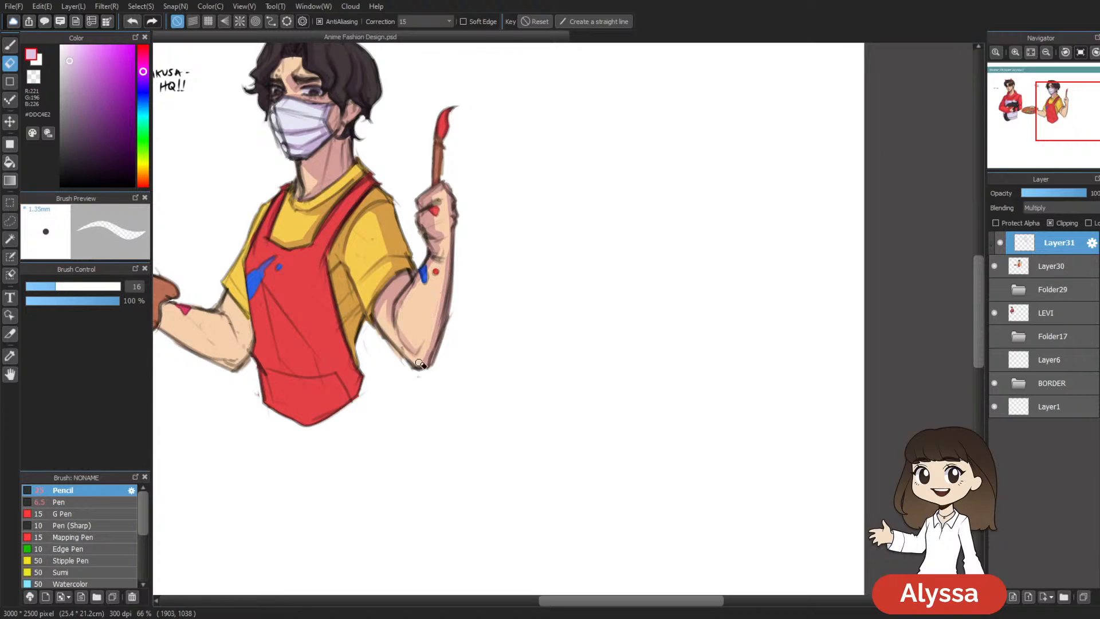
pyautogui.press('b')
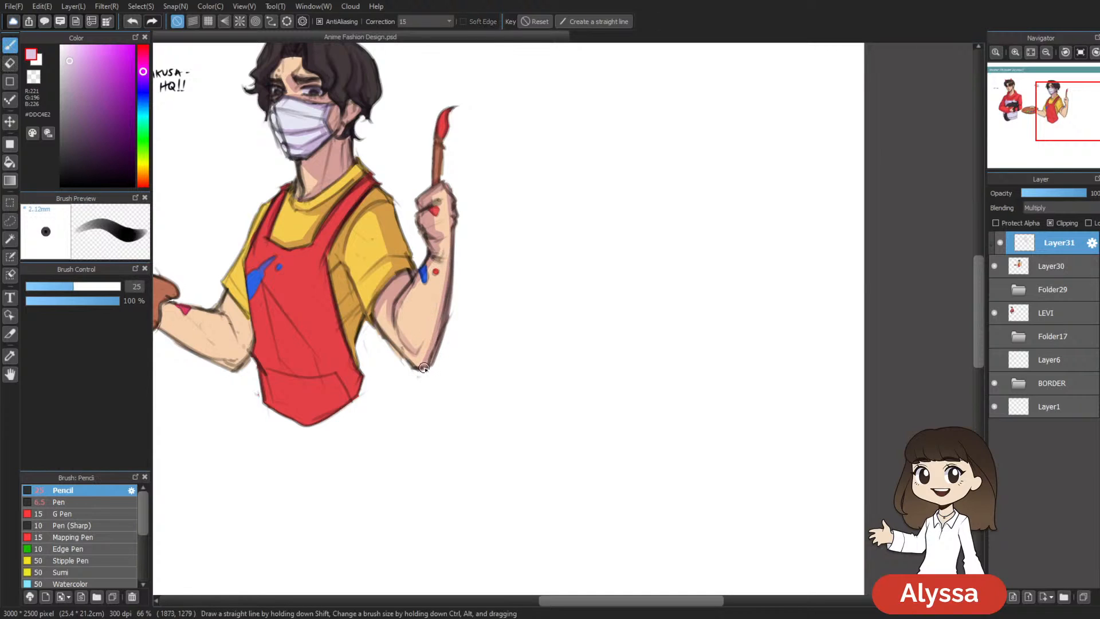
pyautogui.moveTo(431, 360)
pyautogui.mouseDown()
pyautogui.moveTo(435, 375)
pyautogui.moveTo(396, 361)
pyautogui.moveTo(382, 341)
pyautogui.mouseUp()
pyautogui.moveTo(488, 400)
pyautogui.mouseDown()
pyautogui.moveTo(523, 380)
pyautogui.moveTo(518, 421)
pyautogui.mouseUp()
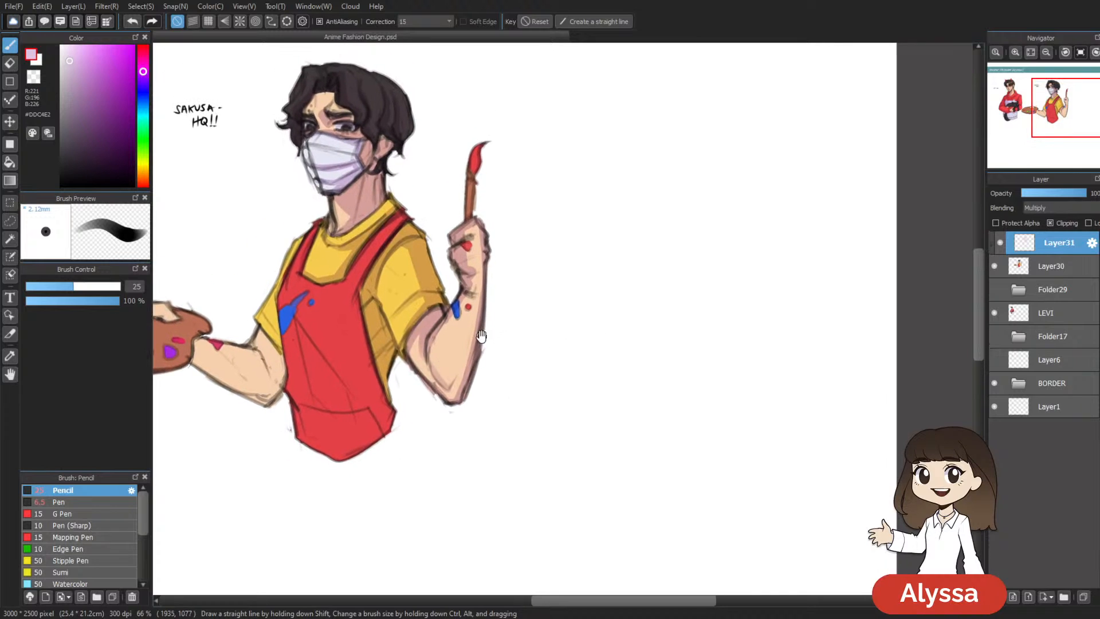
# Step: Add shadows to the raised fist's fingers and to the paintbrush it holds
pyautogui.moveTo(528, 299); pyautogui.dragTo(506, 349)
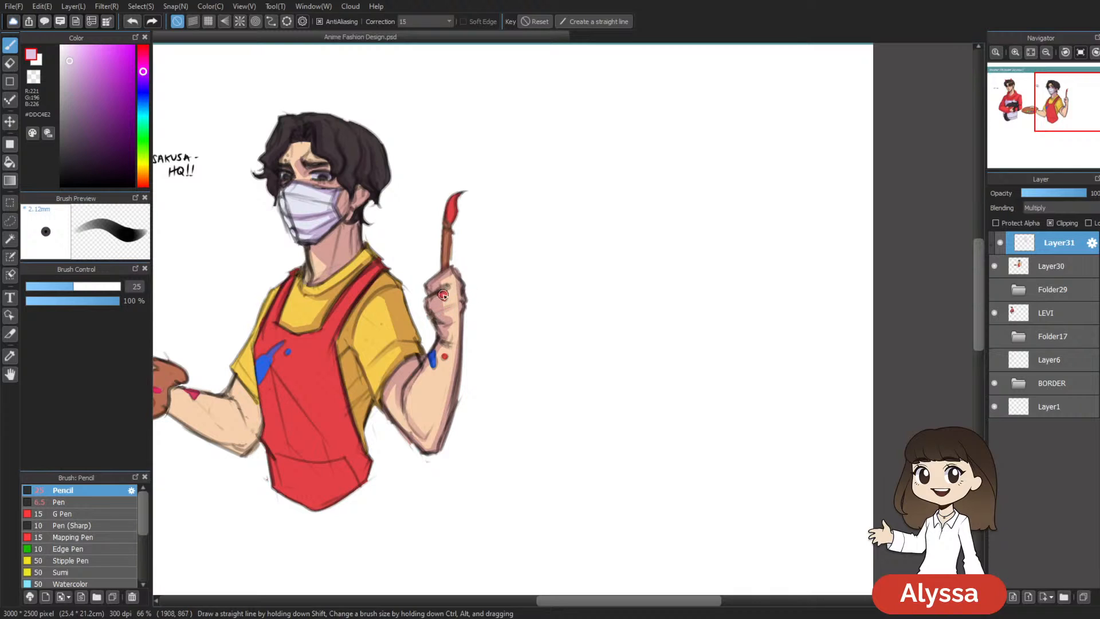
pyautogui.moveTo(536, 315); pyautogui.dragTo(508, 346)
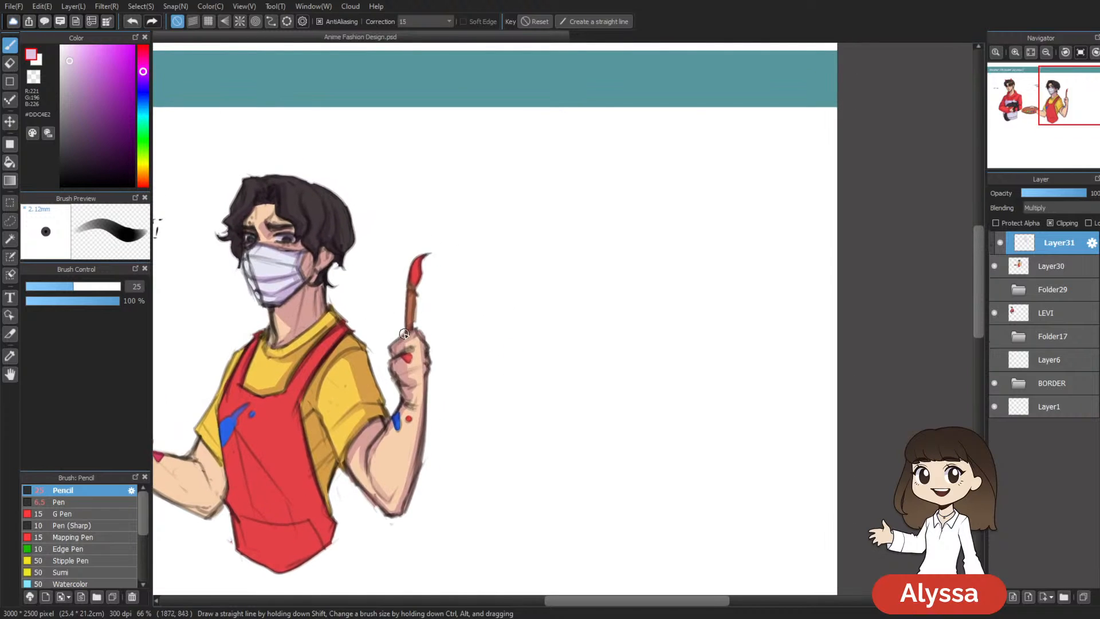
pyautogui.moveTo(442, 309); pyautogui.dragTo(499, 300)
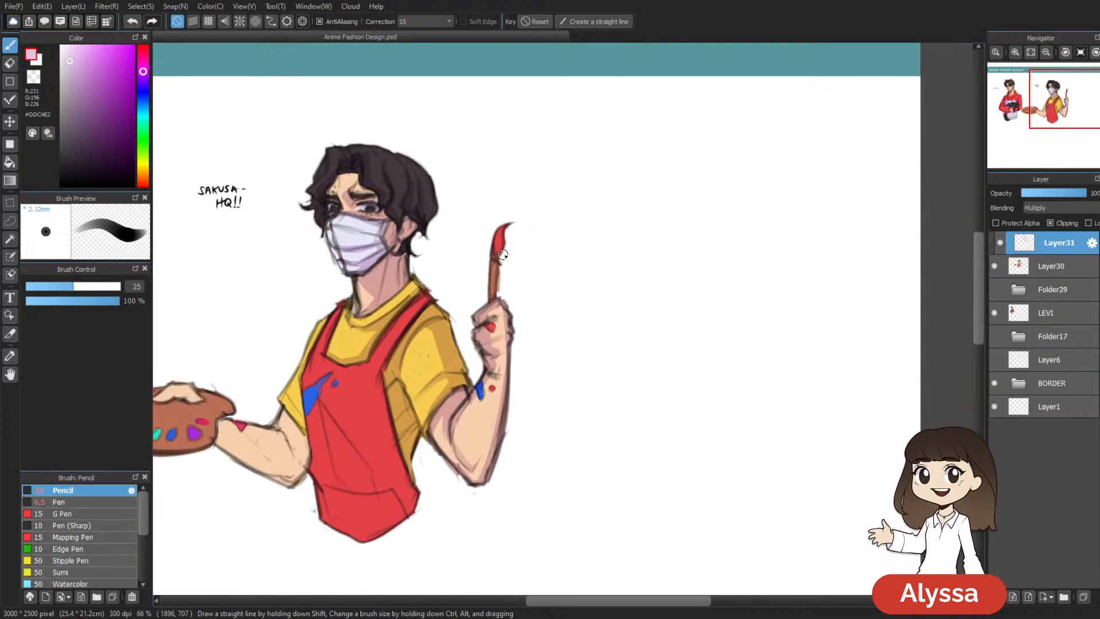
pyautogui.moveTo(534, 375); pyautogui.dragTo(531, 341)
pyautogui.moveTo(437, 420); pyautogui.dragTo(453, 382)
# Step: Outline shadow shapes across the apron's middle and lower part and fill them with the shading colour
pyautogui.moveTo(608, 412); pyautogui.dragTo(580, 407)
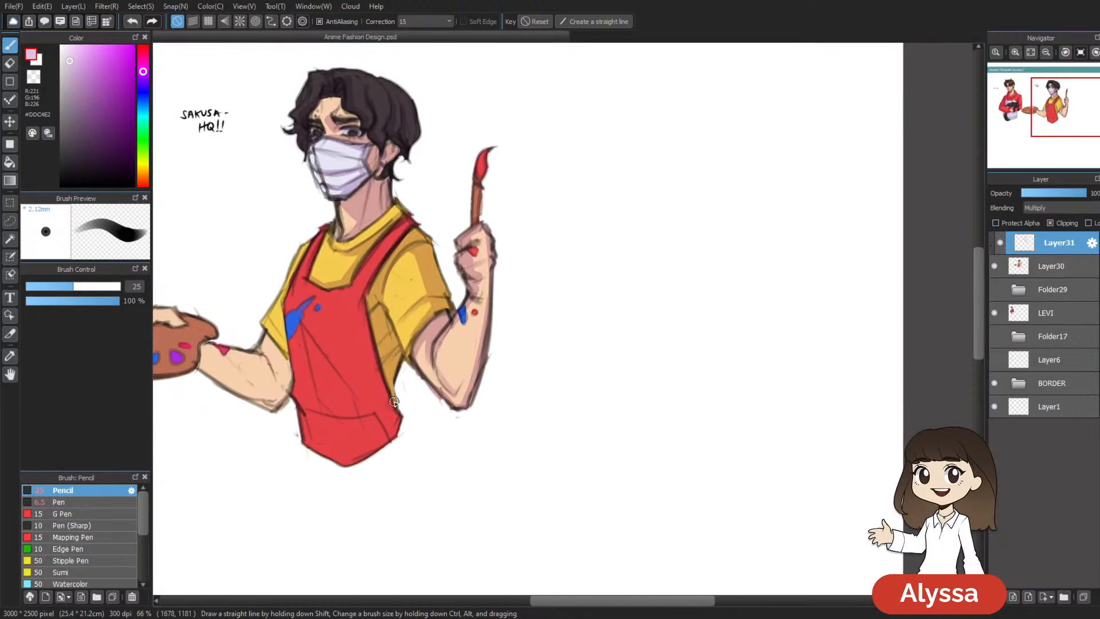
pyautogui.moveTo(295, 394)
pyautogui.mouseDown()
pyautogui.moveTo(290, 334)
pyautogui.moveTo(307, 375)
pyautogui.moveTo(304, 329)
pyautogui.moveTo(395, 411)
pyautogui.moveTo(405, 439)
pyautogui.mouseUp()
pyautogui.moveTo(297, 395); pyautogui.dragTo(294, 364)
pyautogui.press('w')
pyautogui.click(353, 436)
pyautogui.hotkey('ctrl', 'd')
pyautogui.click(346, 404)
pyautogui.hotkey('ctrl', 'd')
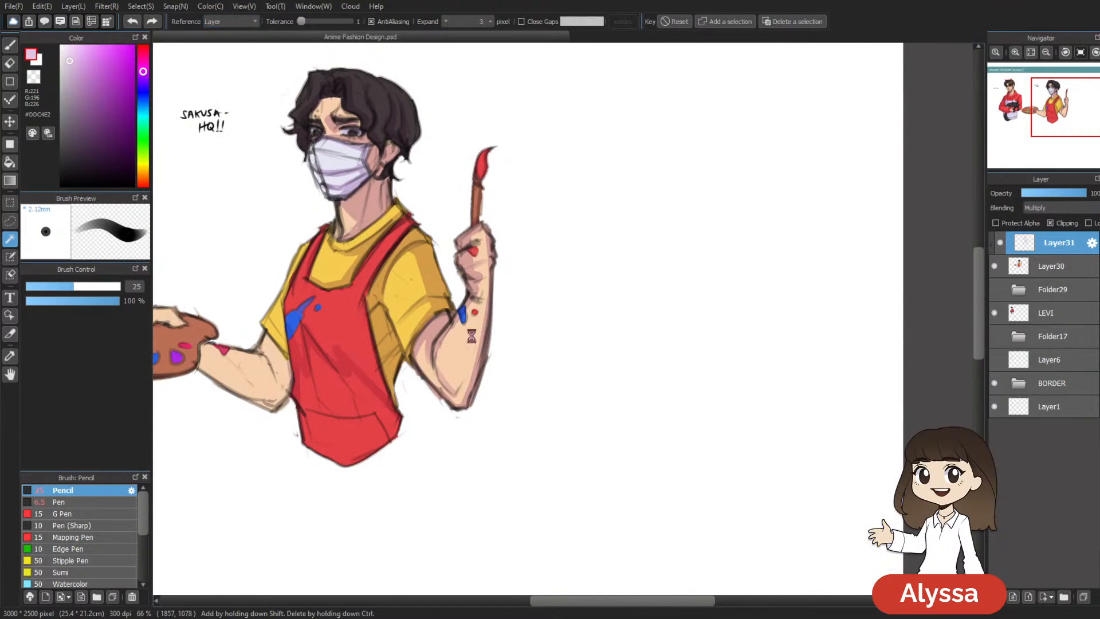
# Step: Shade the sleeve, upper arm and forearm of the arm holding the palette
pyautogui.scroll(-2, 497, 339)
pyautogui.press('b')
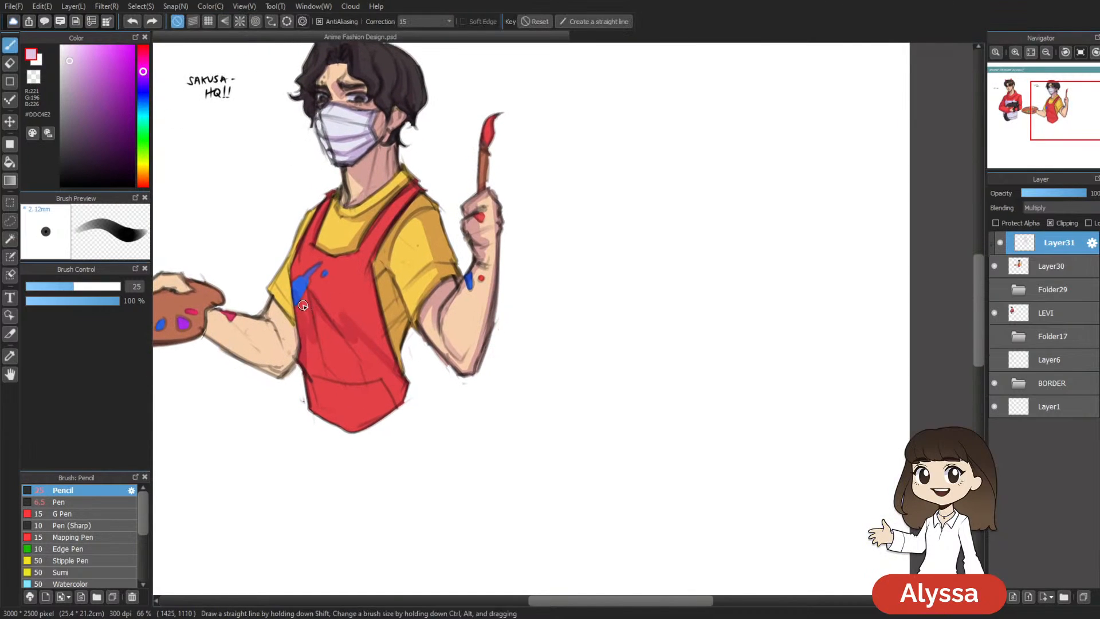
pyautogui.moveTo(294, 261)
pyautogui.mouseDown()
pyautogui.moveTo(281, 314)
pyautogui.moveTo(287, 364)
pyautogui.moveTo(281, 308)
pyautogui.mouseUp()
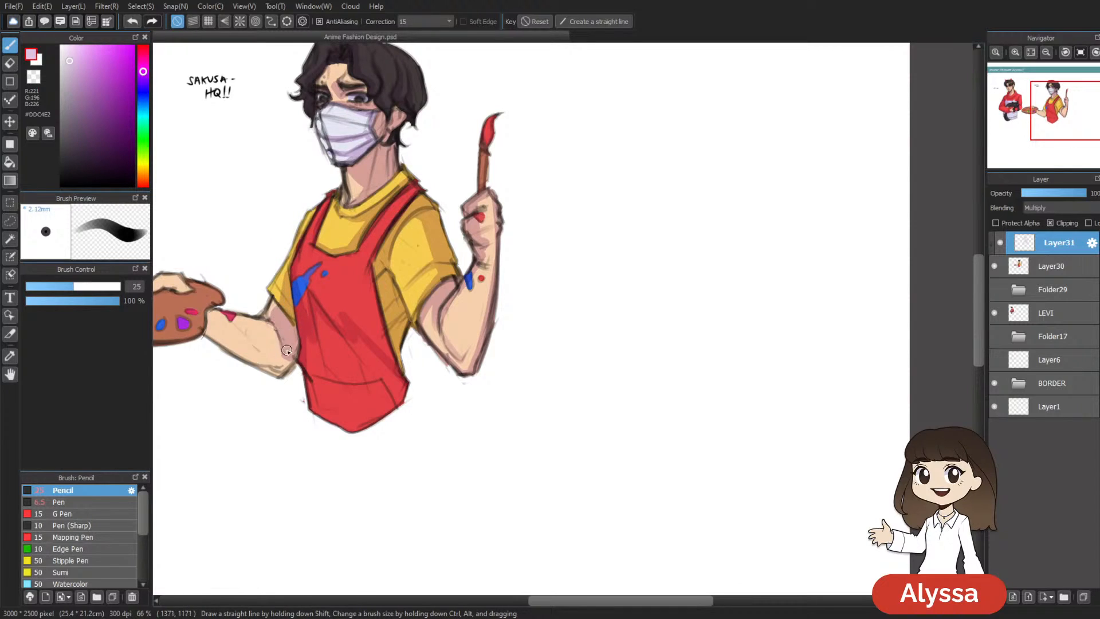
pyautogui.moveTo(295, 347)
pyautogui.mouseDown()
pyautogui.moveTo(433, 337)
pyautogui.moveTo(419, 322)
pyautogui.moveTo(415, 352)
pyautogui.moveTo(344, 324)
pyautogui.moveTo(401, 361)
pyautogui.moveTo(430, 344)
pyautogui.moveTo(448, 376)
pyautogui.moveTo(393, 380)
pyautogui.mouseUp()
pyautogui.moveTo(473, 363); pyautogui.dragTo(465, 367)
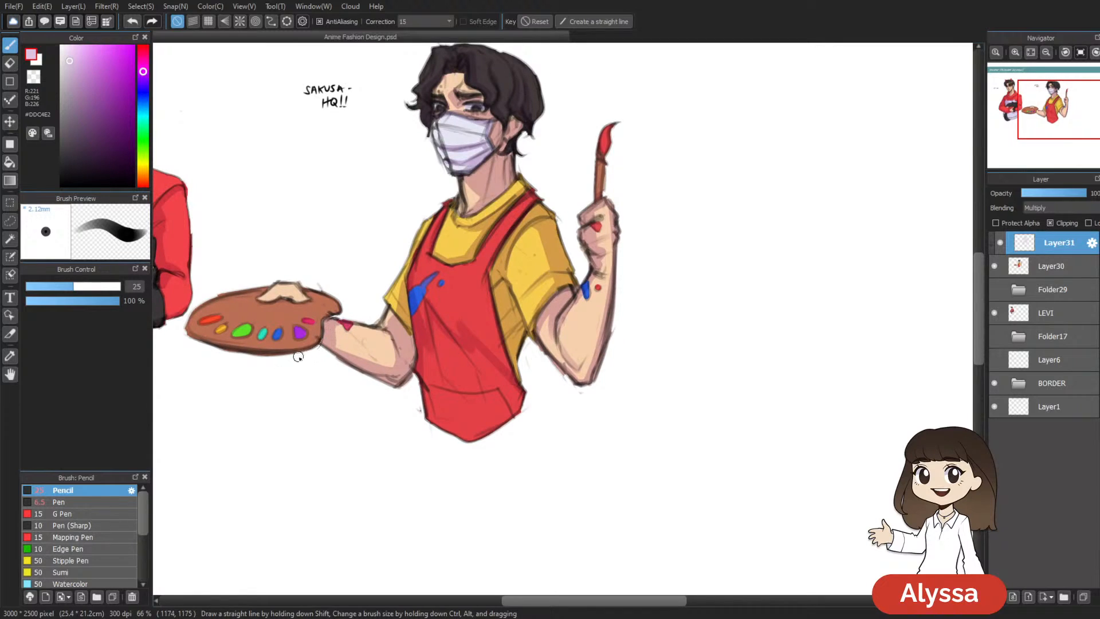
# Step: Fill the shadow on the apron's pocket, and outline and fill another along the apron's palette-side edge
pyautogui.moveTo(580, 361); pyautogui.dragTo(440, 380)
pyautogui.press('w')
pyautogui.click(325, 417)
pyautogui.hotkey('ctrl', 'd')
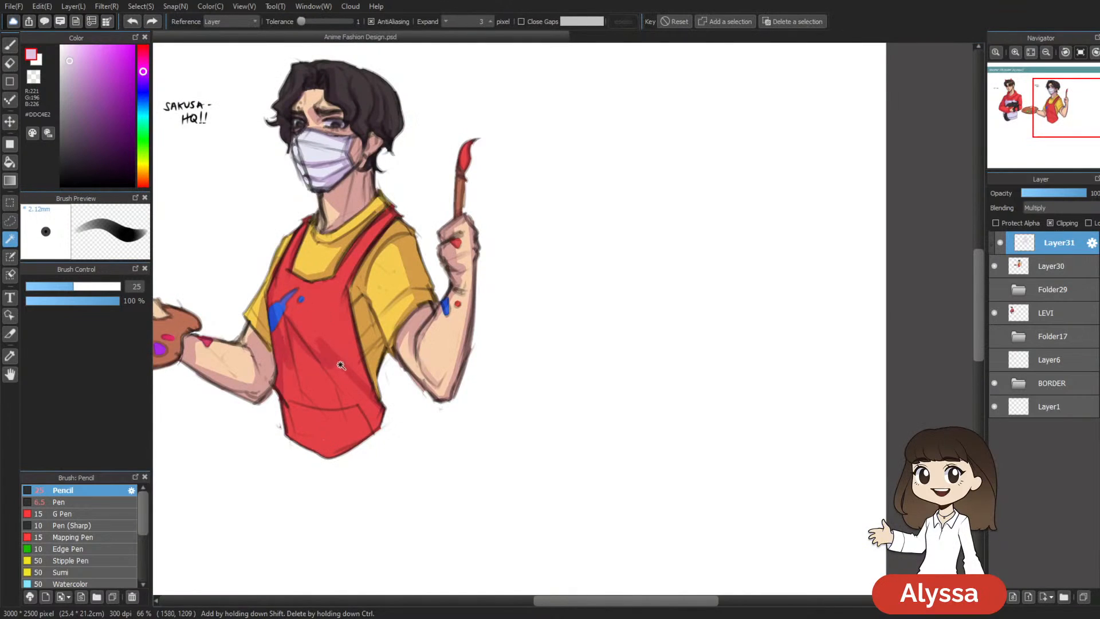
pyautogui.press('b')
pyautogui.moveTo(289, 431)
pyautogui.mouseDown()
pyautogui.moveTo(342, 455)
pyautogui.moveTo(385, 410)
pyautogui.moveTo(299, 347)
pyautogui.mouseUp()
pyautogui.press('w')
pyautogui.click(313, 394)
pyautogui.hotkey('ctrl', 'd')
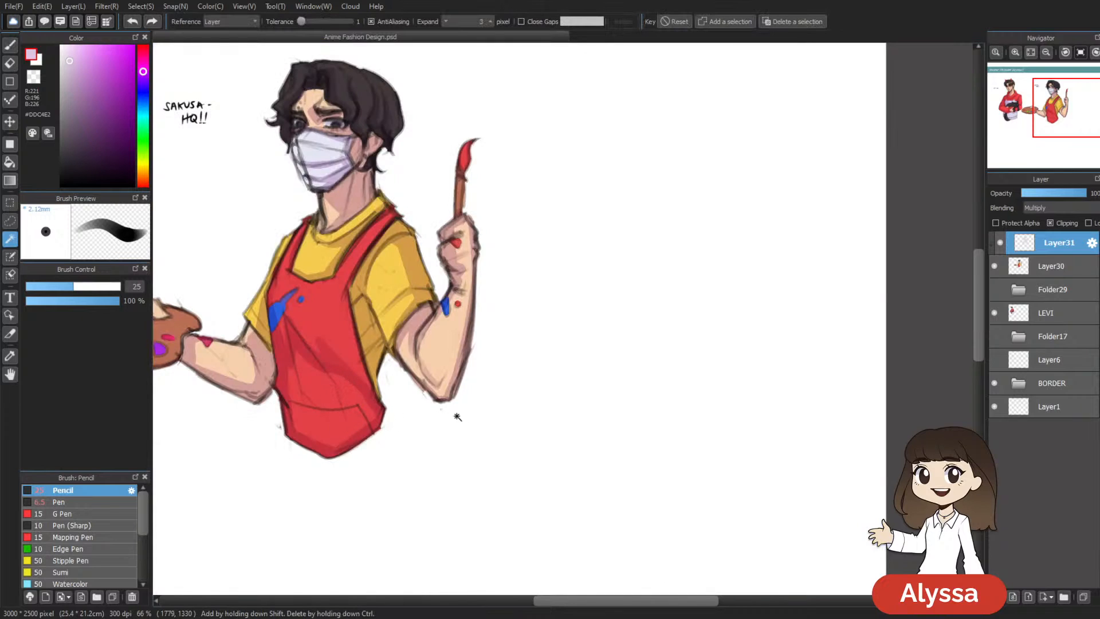
pyautogui.moveTo(474, 489); pyautogui.dragTo(466, 487)
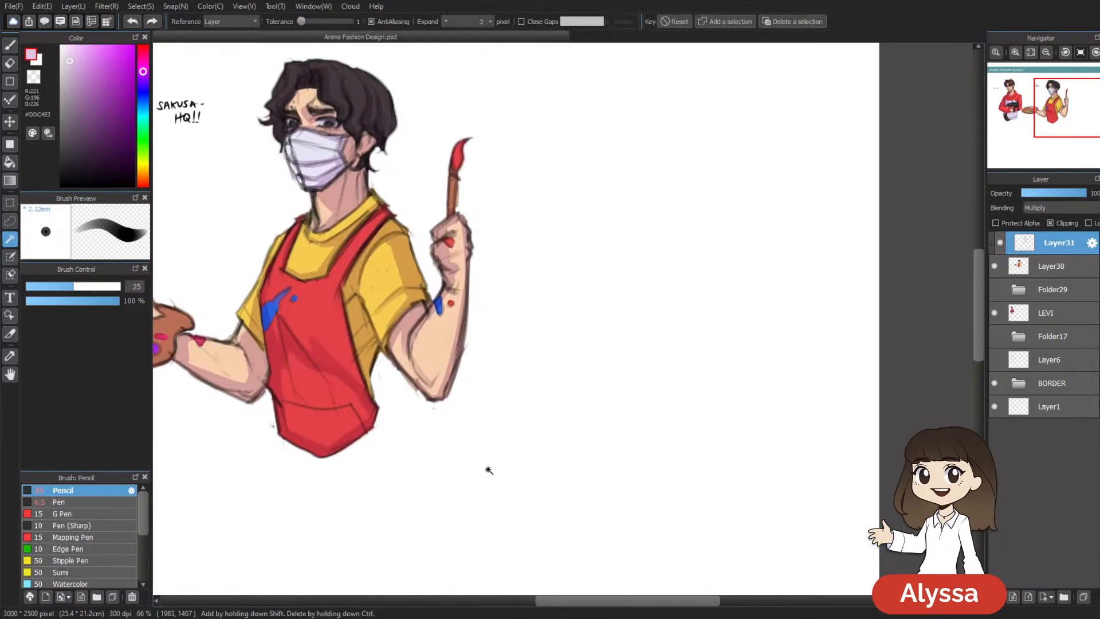
# Step: Brush the shading colour over the apron's lower half and along its edge beside the raised arm
pyautogui.press('b')
pyautogui.moveTo(285, 362); pyautogui.dragTo(291, 430)
pyautogui.moveTo(289, 354); pyautogui.dragTo(309, 433)
pyautogui.moveTo(303, 360); pyautogui.dragTo(321, 443)
pyautogui.moveTo(315, 379)
pyautogui.mouseDown()
pyautogui.moveTo(333, 448)
pyautogui.moveTo(342, 445)
pyautogui.mouseUp()
pyautogui.moveTo(338, 401); pyautogui.dragTo(343, 428)
pyautogui.moveTo(331, 378)
pyautogui.mouseDown()
pyautogui.moveTo(343, 430)
pyautogui.moveTo(374, 396)
pyautogui.mouseUp()
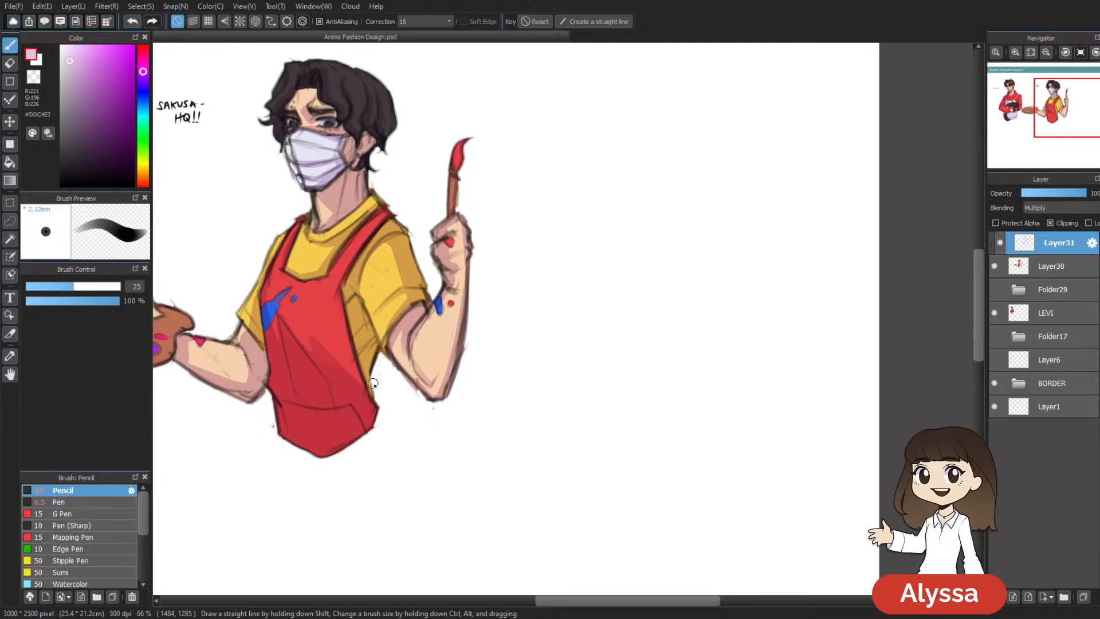
pyautogui.moveTo(341, 307); pyautogui.dragTo(373, 441)
pyautogui.moveTo(364, 277); pyautogui.dragTo(378, 325)
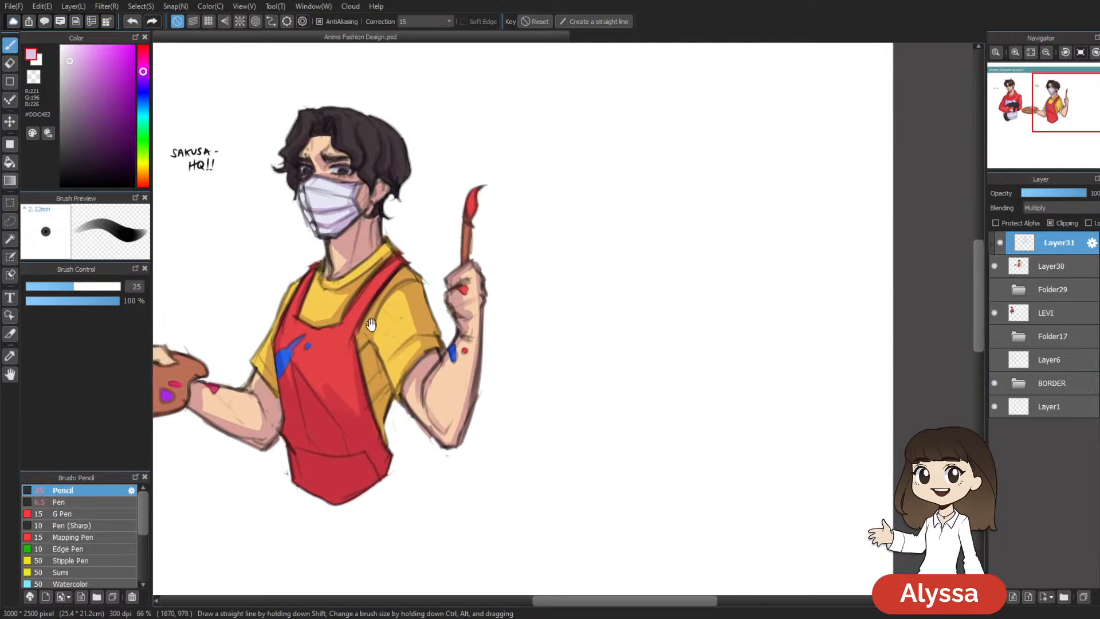
# Step: Touch up the shadows on the shirt collar and on the palette beneath the hand holding it
pyautogui.moveTo(462, 450); pyautogui.dragTo(475, 420)
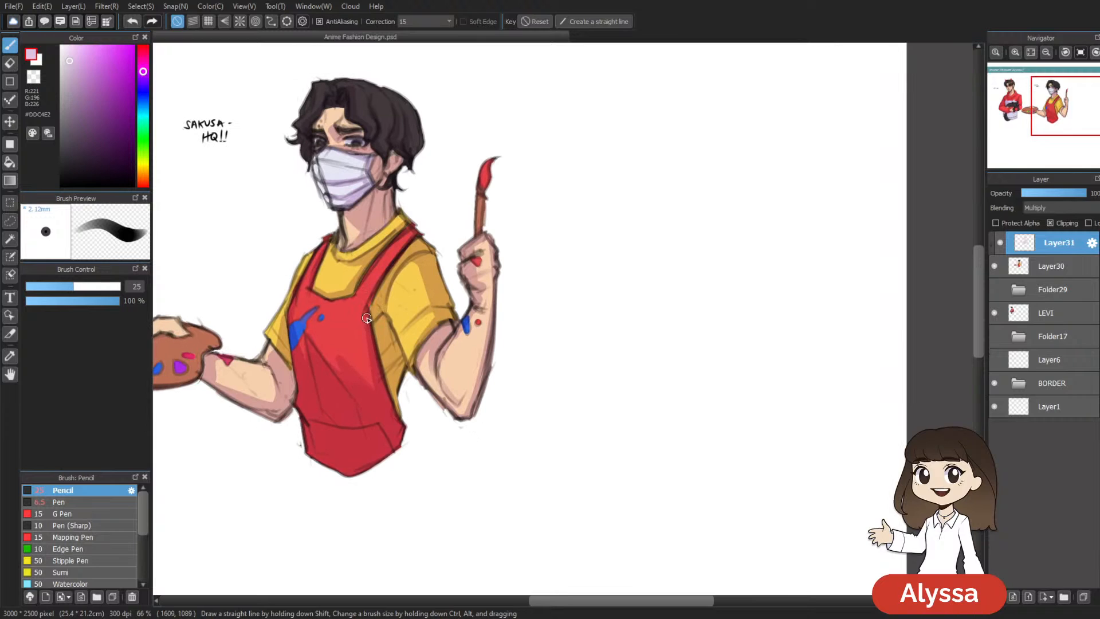
pyautogui.moveTo(397, 274); pyautogui.dragTo(393, 271)
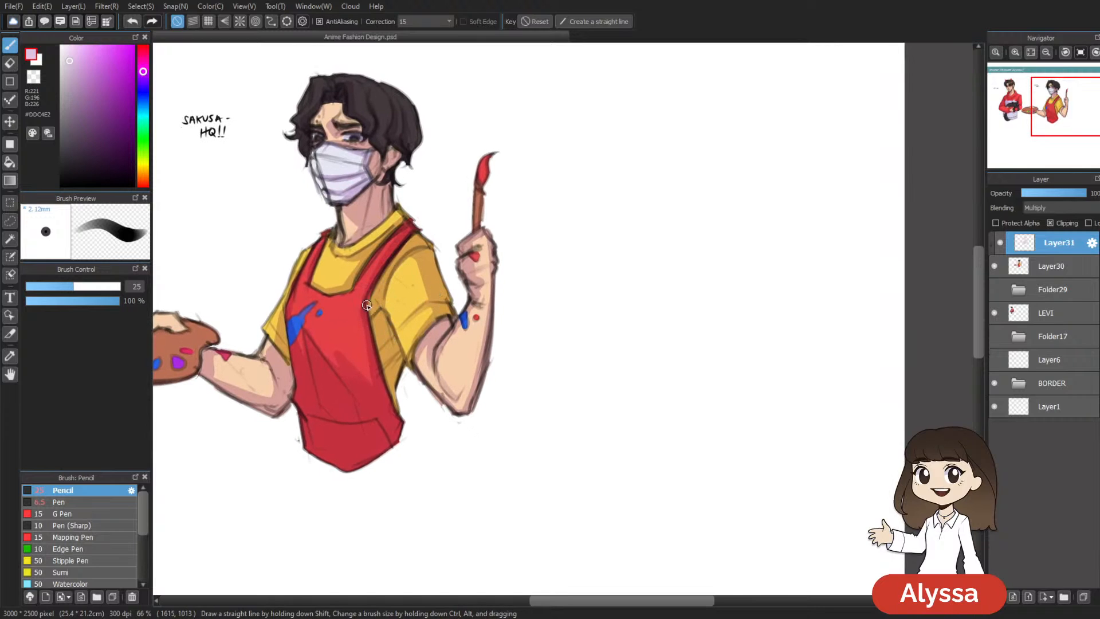
pyautogui.moveTo(439, 389)
pyautogui.mouseDown()
pyautogui.moveTo(424, 454)
pyautogui.moveTo(406, 406)
pyautogui.moveTo(456, 384)
pyautogui.mouseUp()
pyautogui.moveTo(524, 386); pyautogui.dragTo(528, 374)
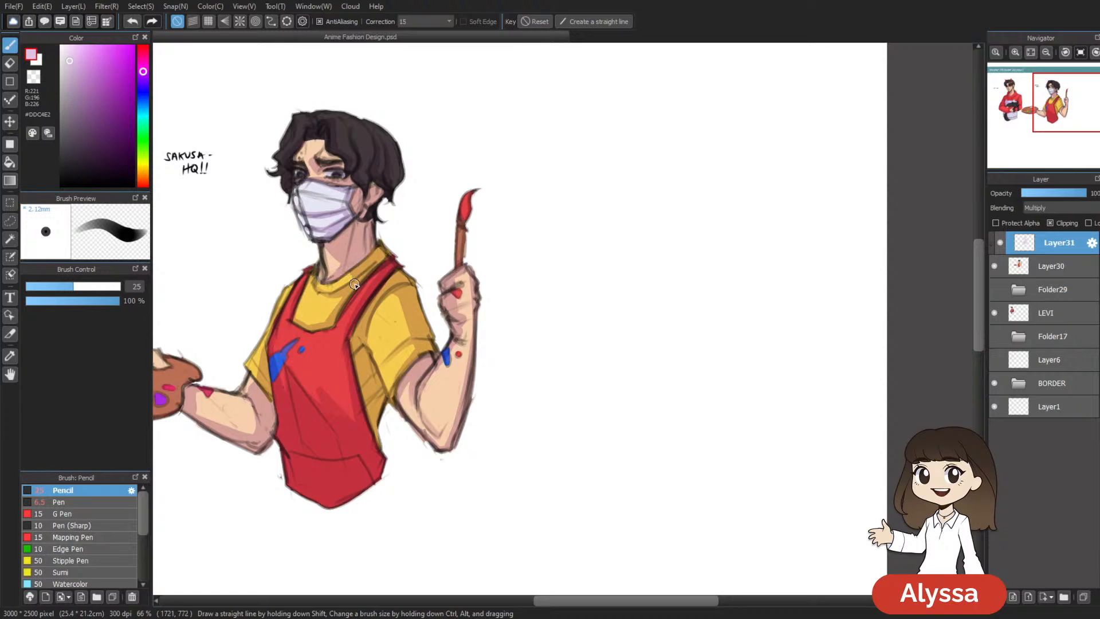
pyautogui.moveTo(358, 281); pyautogui.dragTo(371, 261)
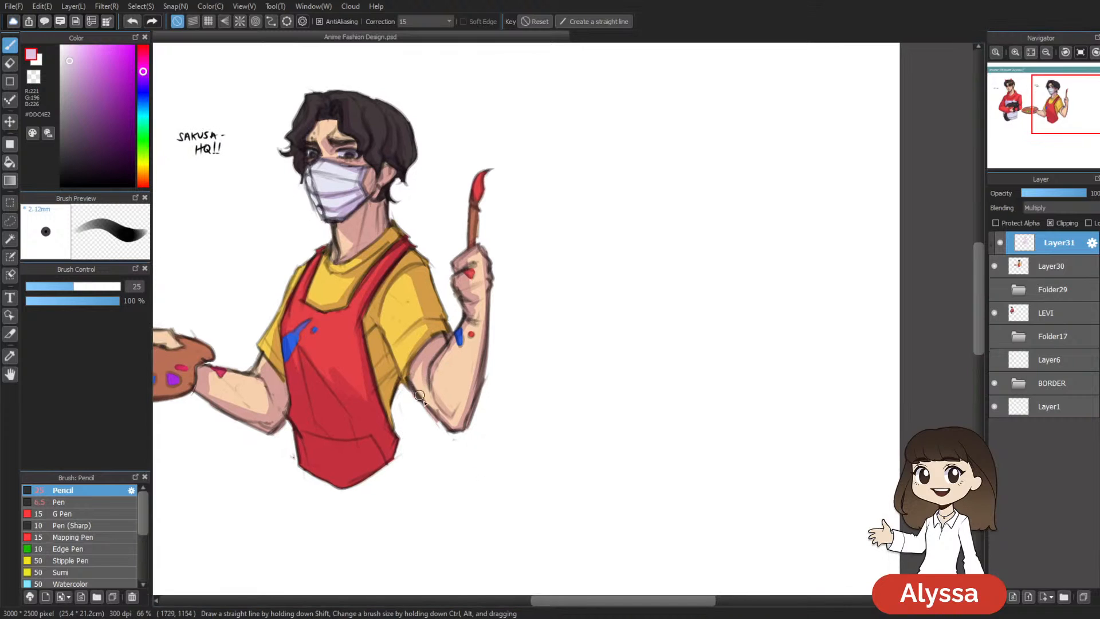
pyautogui.moveTo(411, 475); pyautogui.dragTo(567, 487)
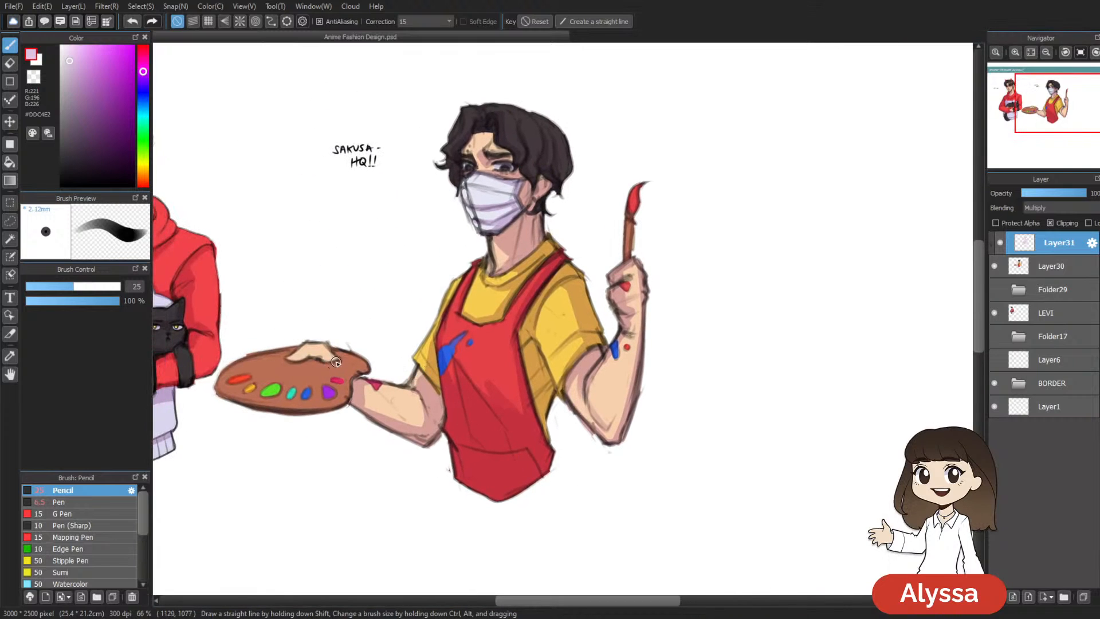
pyautogui.moveTo(291, 378); pyautogui.dragTo(352, 393)
pyautogui.moveTo(650, 390); pyautogui.dragTo(638, 381)
pyautogui.moveTo(274, 400)
pyautogui.mouseDown()
pyautogui.moveTo(394, 410)
pyautogui.moveTo(408, 378)
pyautogui.moveTo(287, 412)
pyautogui.mouseUp()
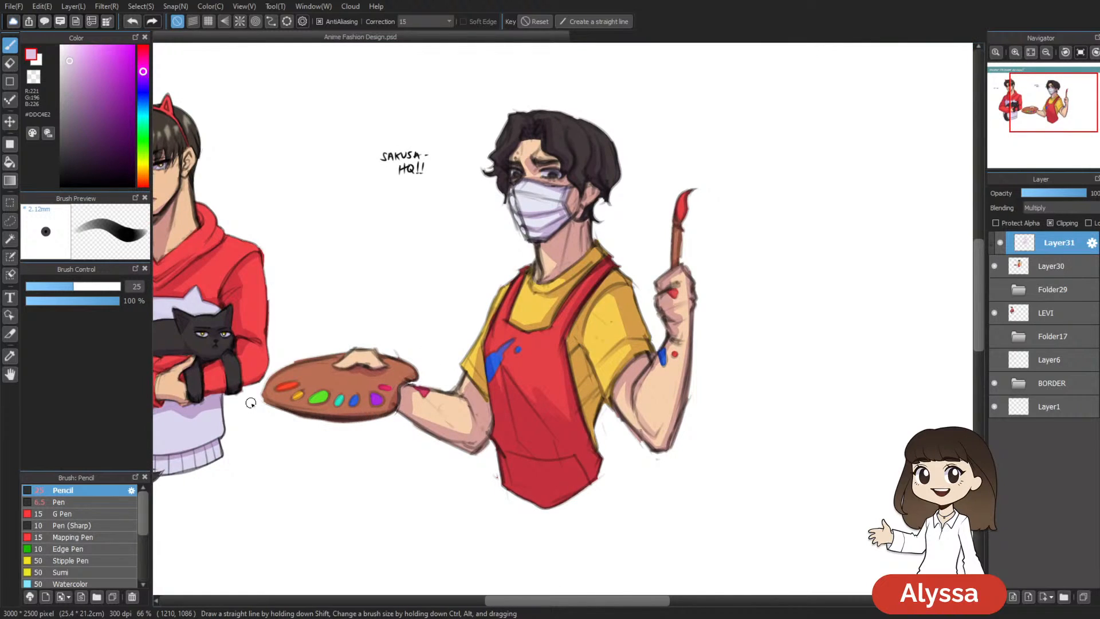
# Step: Review the shaded painter character up close and alongside the finished figure in the red hoodie
pyautogui.moveTo(658, 363); pyautogui.dragTo(581, 418)
pyautogui.moveTo(662, 444); pyautogui.dragTo(668, 422)
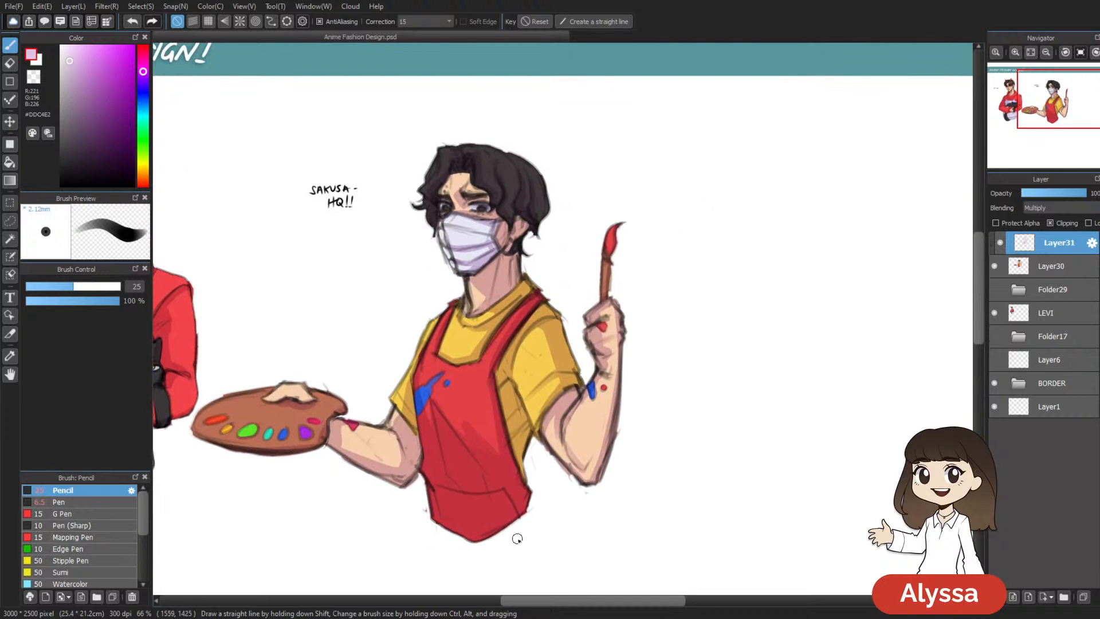
pyautogui.moveTo(532, 452); pyautogui.dragTo(520, 422)
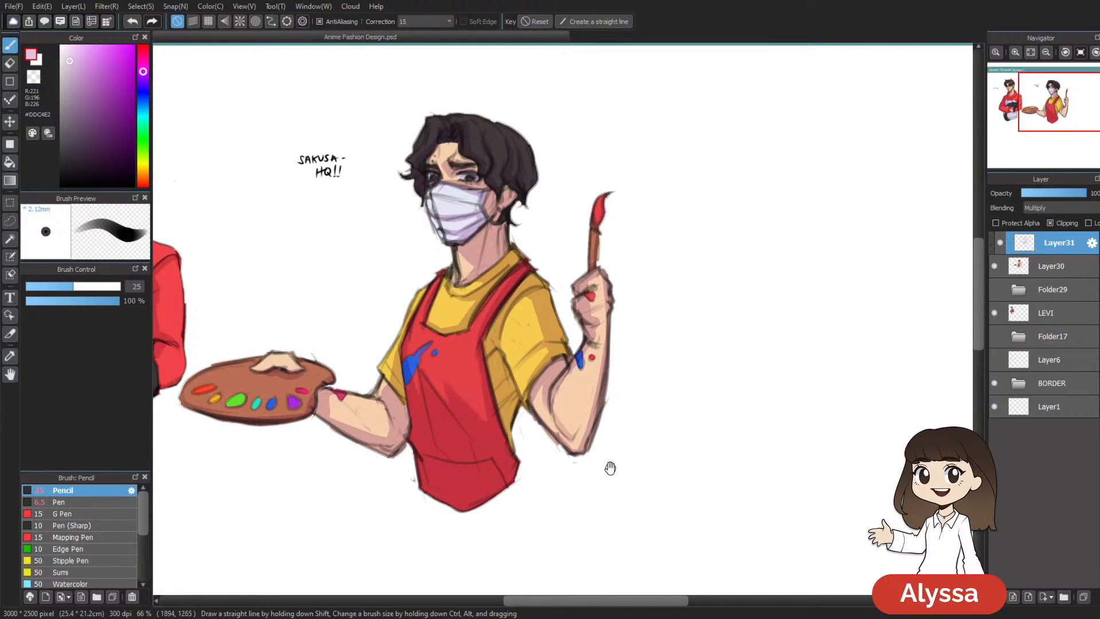
pyautogui.moveTo(636, 432); pyautogui.dragTo(624, 424)
pyautogui.moveTo(505, 339); pyautogui.dragTo(481, 383)
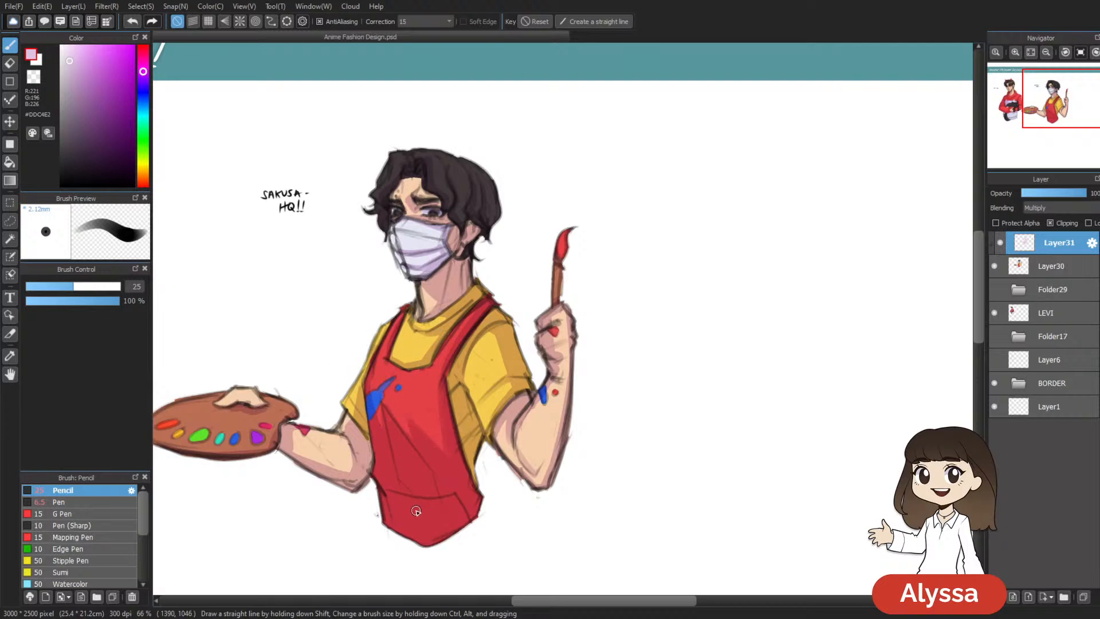
pyautogui.moveTo(625, 484); pyautogui.dragTo(607, 444)
pyautogui.moveTo(419, 372); pyautogui.dragTo(419, 334)
pyautogui.moveTo(468, 293); pyautogui.dragTo(447, 358)
pyautogui.hotkey('ctrl', '-')
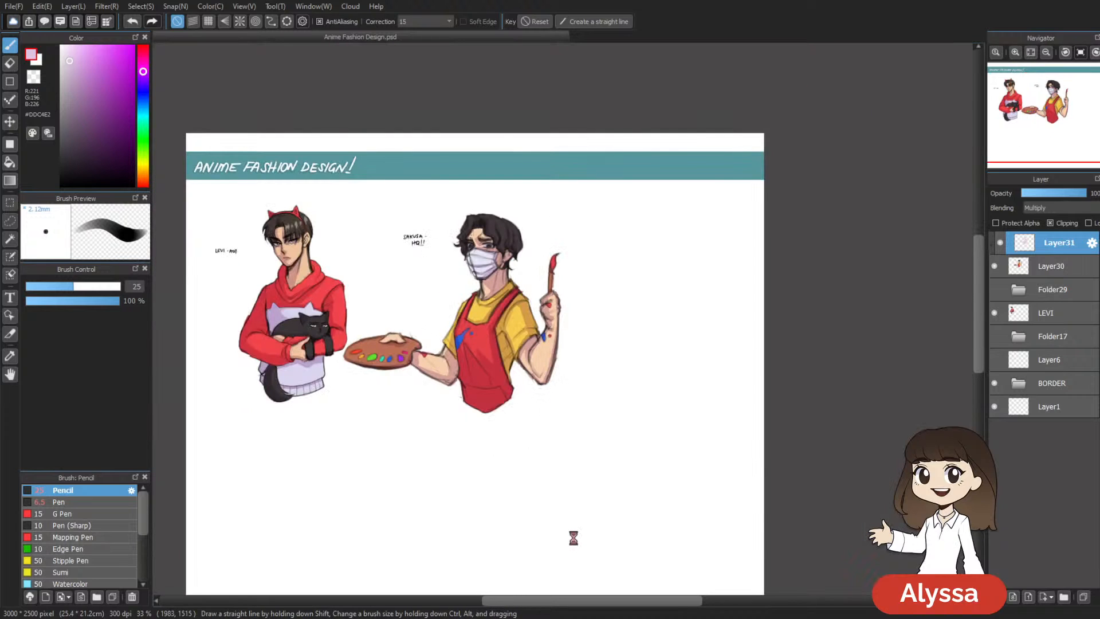
pyautogui.hotkey('ctrl', '+')
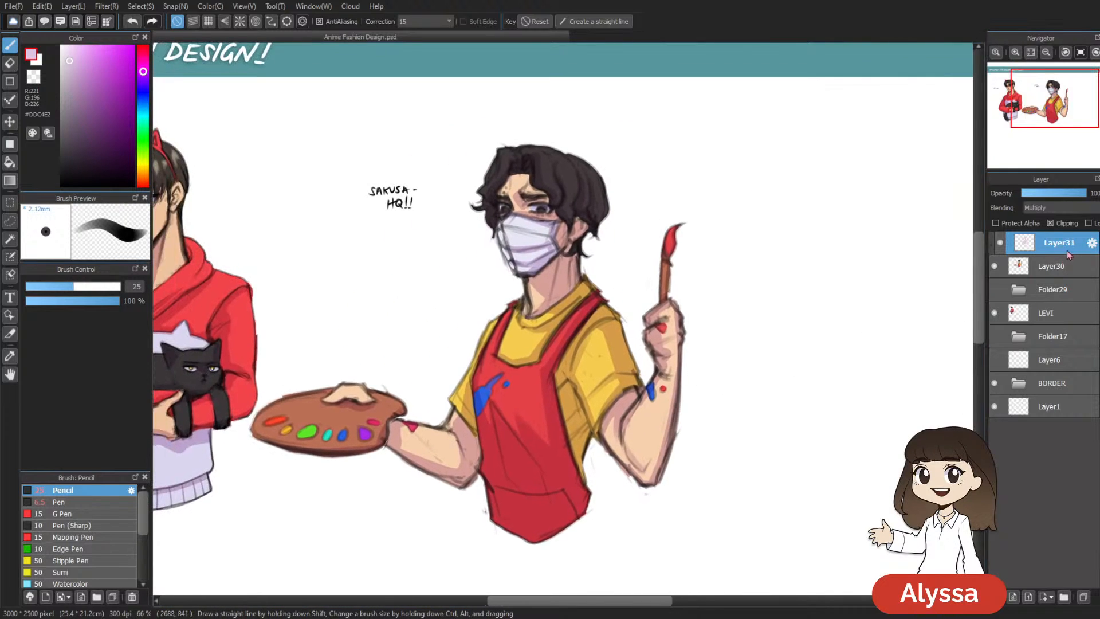
pyautogui.click(1057, 267)
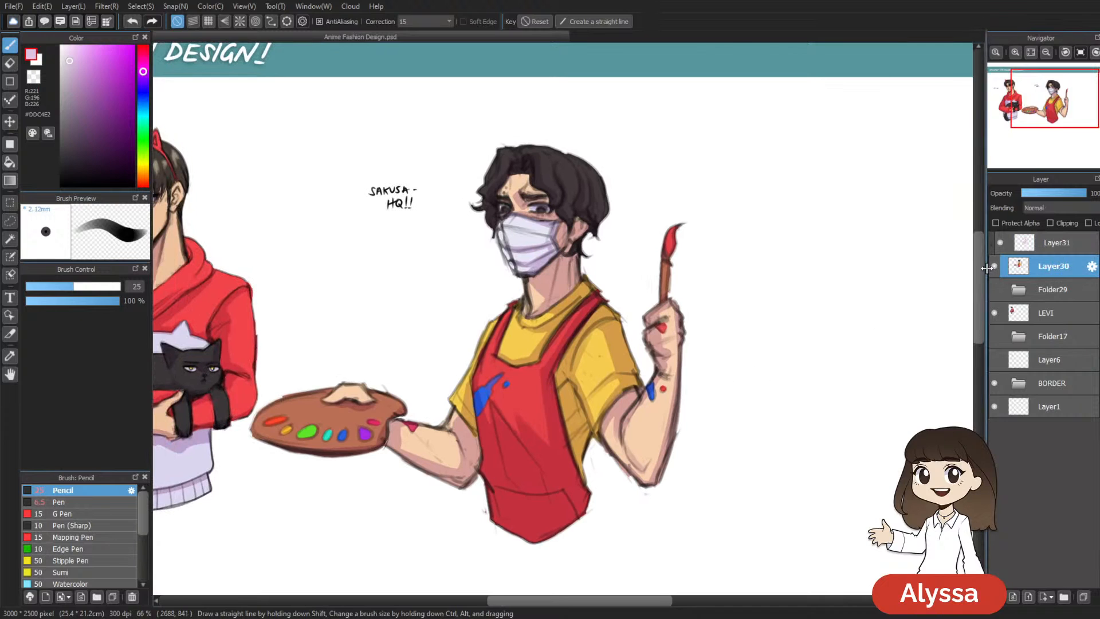
pyautogui.moveTo(826, 342); pyautogui.dragTo(809, 355)
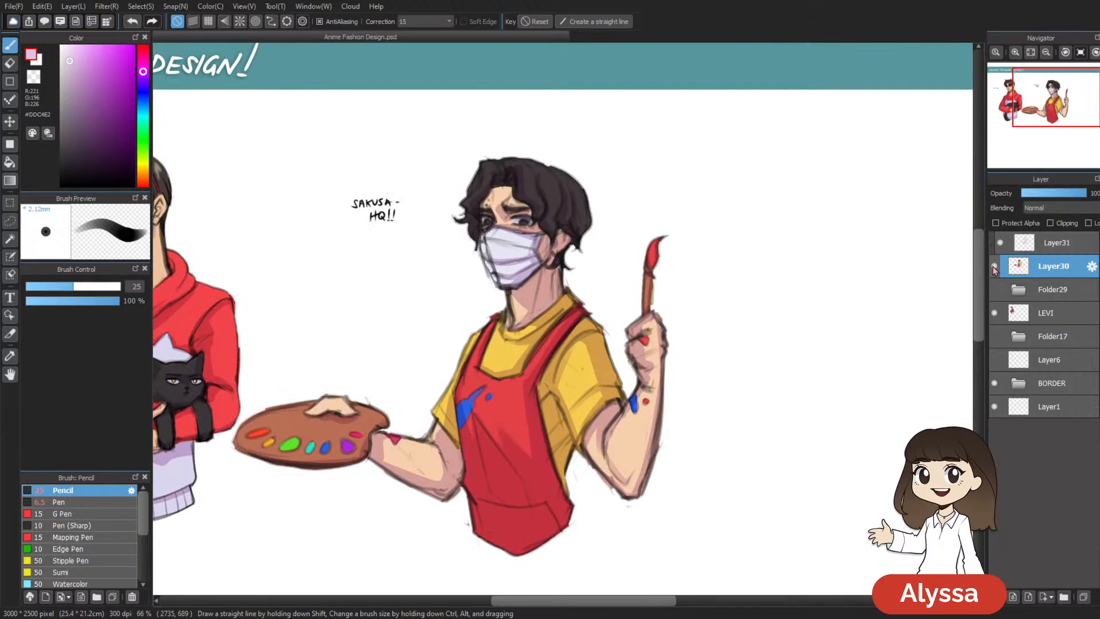
pyautogui.scroll(-1, 768, 474)
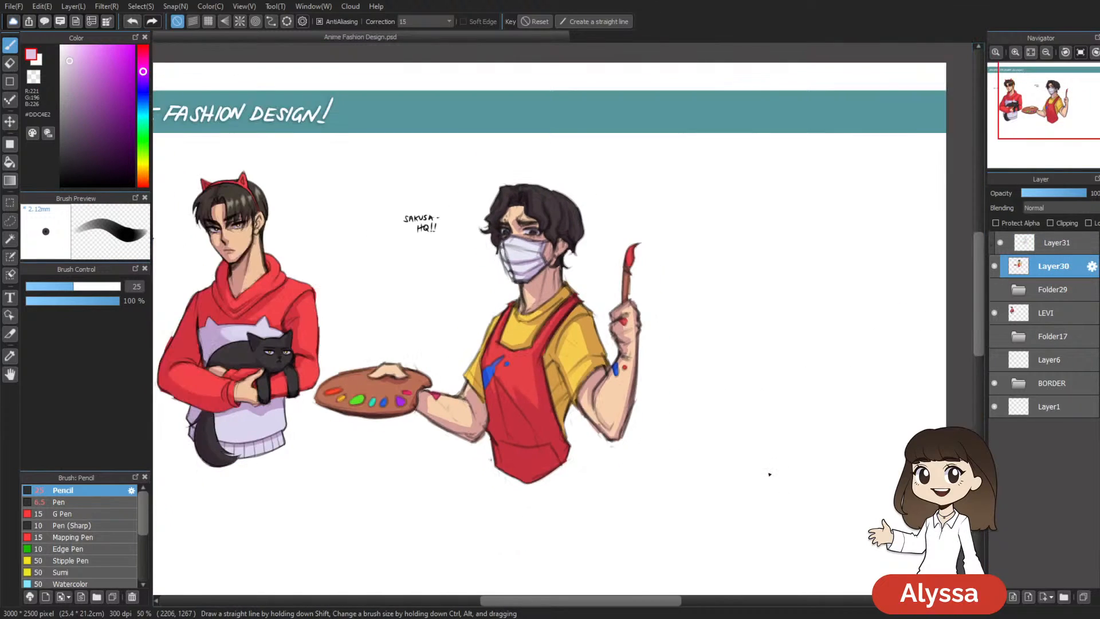
pyautogui.moveTo(745, 430); pyautogui.dragTo(686, 418)
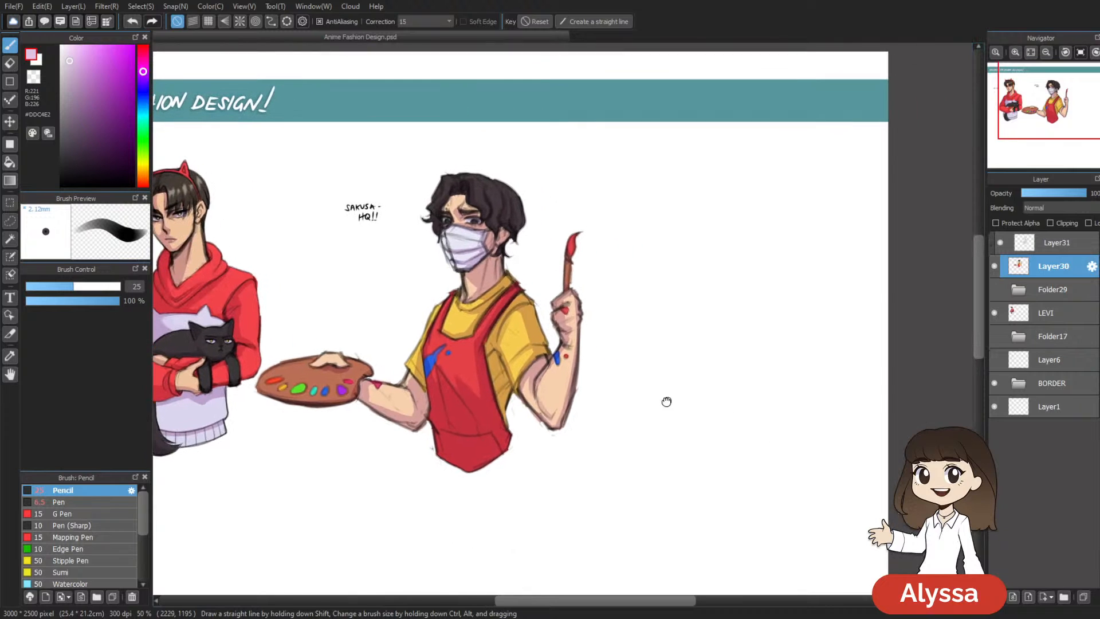
pyautogui.click(1018, 251)
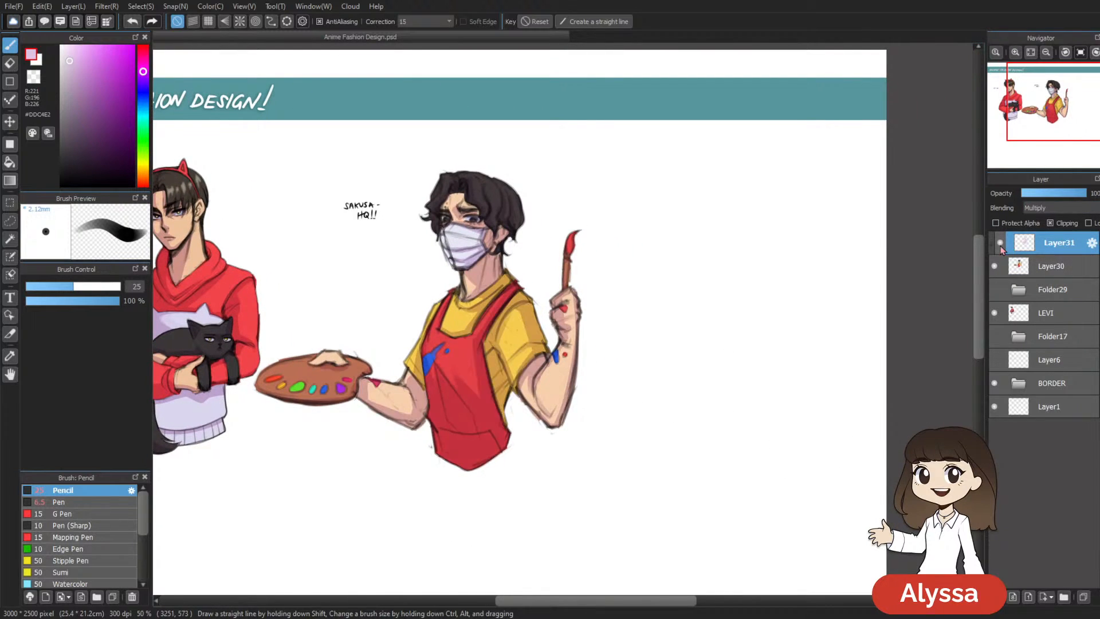
pyautogui.moveTo(845, 275); pyautogui.dragTo(886, 243)
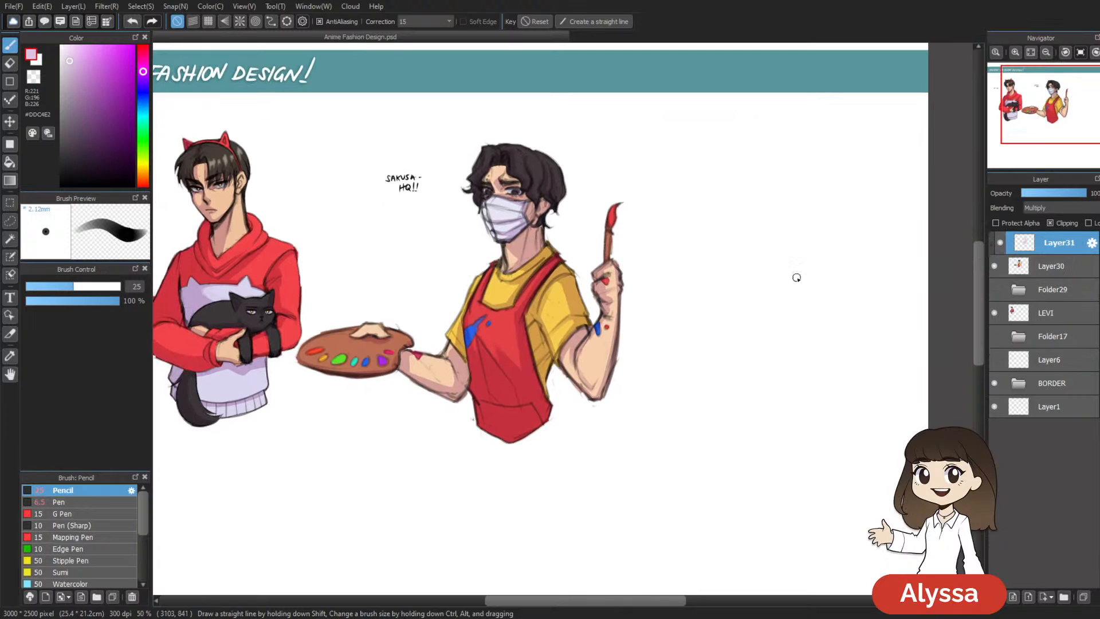
pyautogui.hotkey('ctrl', 't')
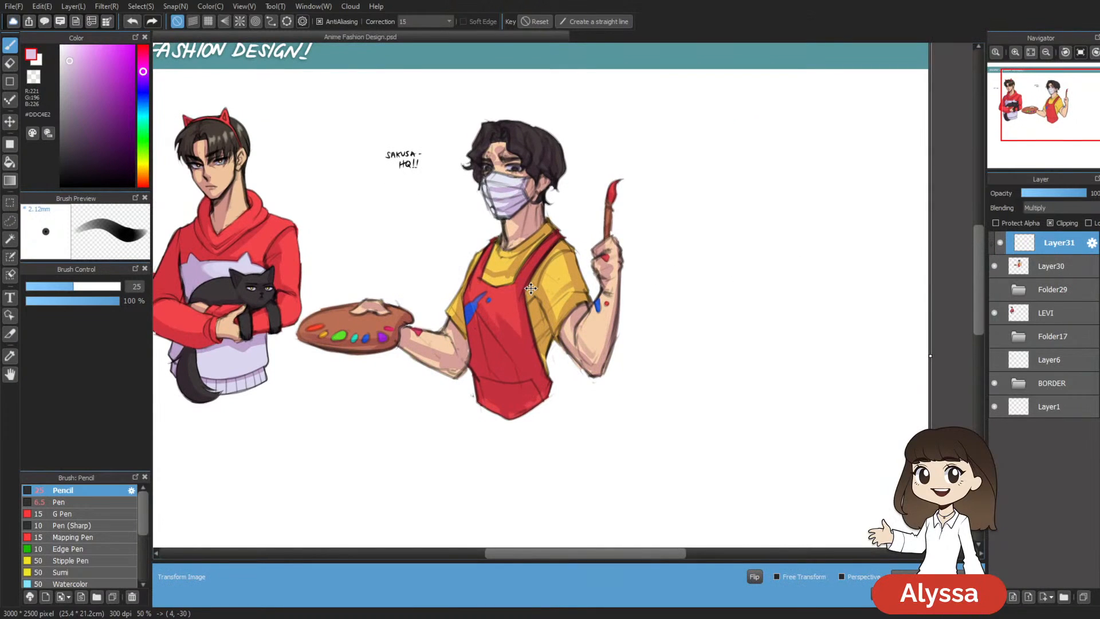
pyautogui.press('Return')
# Step: Select the painter's colour layer together with its shading layer and merge them into one layer
pyautogui.click(1057, 267)
pyautogui.keyDown('ctrl'); pyautogui.click(1067, 247); pyautogui.keyUp('ctrl')
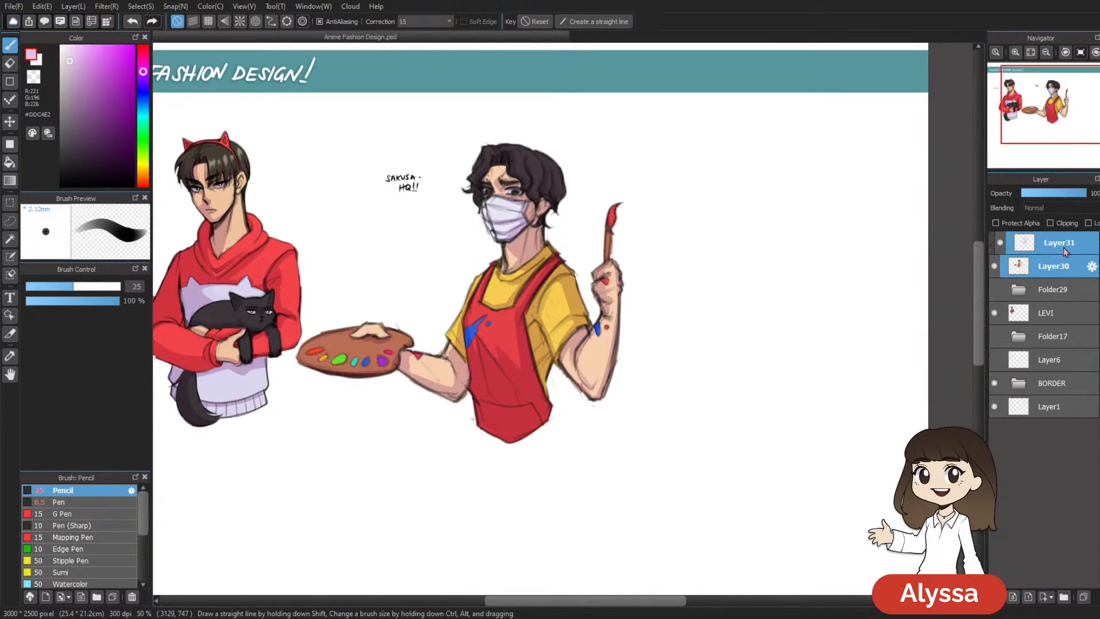
pyautogui.moveTo(706, 287); pyautogui.dragTo(626, 310)
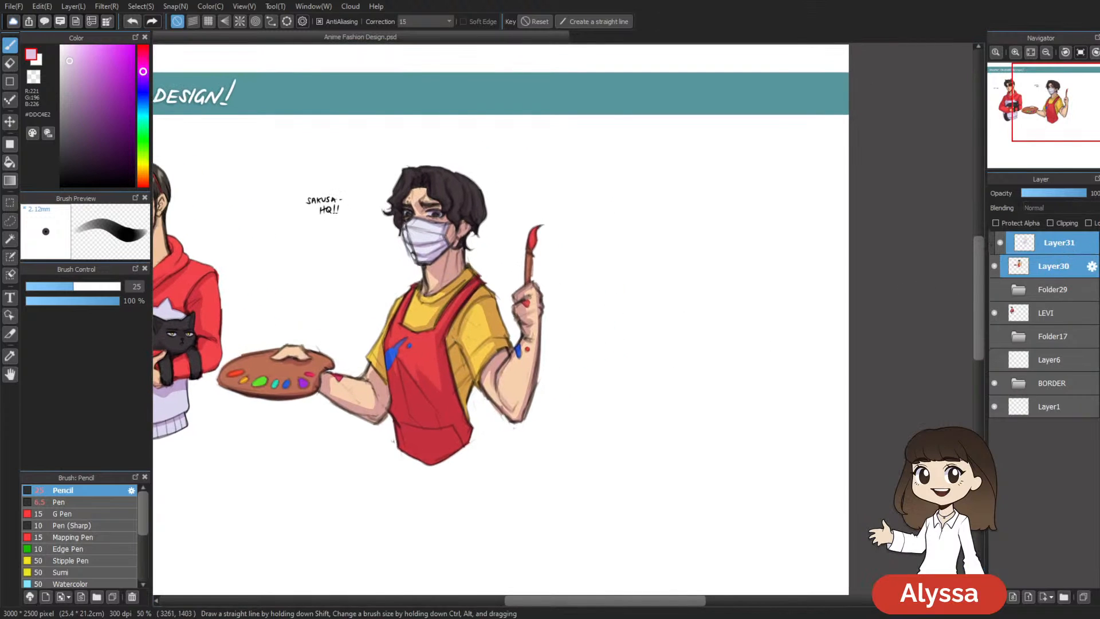
pyautogui.click(1049, 251)
pyautogui.hotkey('ctrl', 'e')
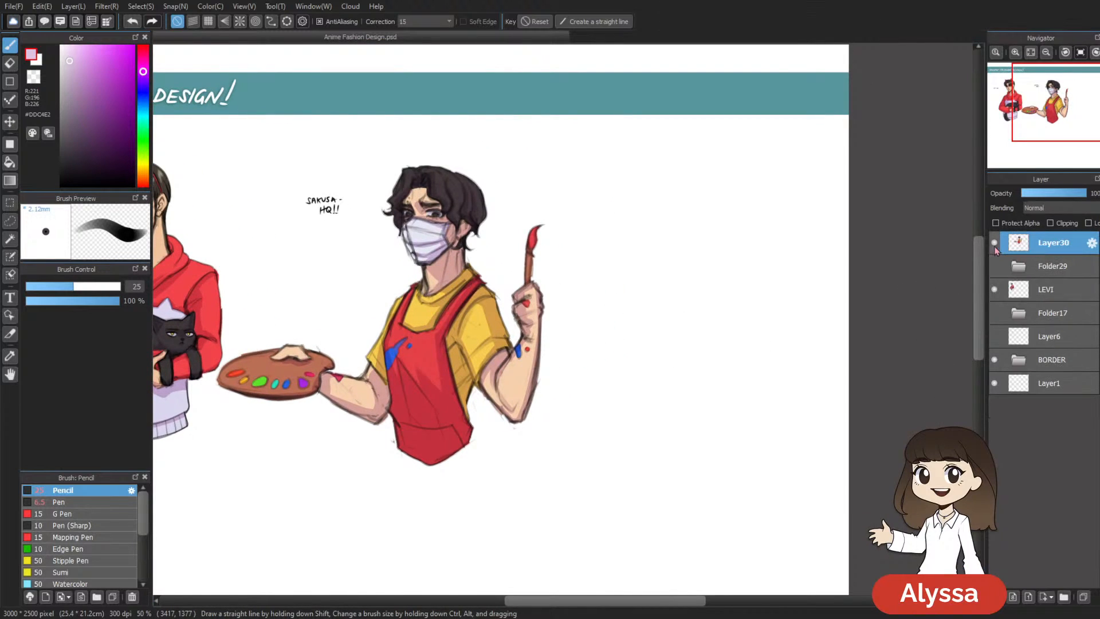
# Step: Move the merged painter character slightly up towards the title banner
pyautogui.hotkey('ctrl', 't')
pyautogui.moveTo(421, 395); pyautogui.dragTo(431, 366)
pyautogui.press('Return')
pyautogui.moveTo(698, 377); pyautogui.dragTo(621, 451)
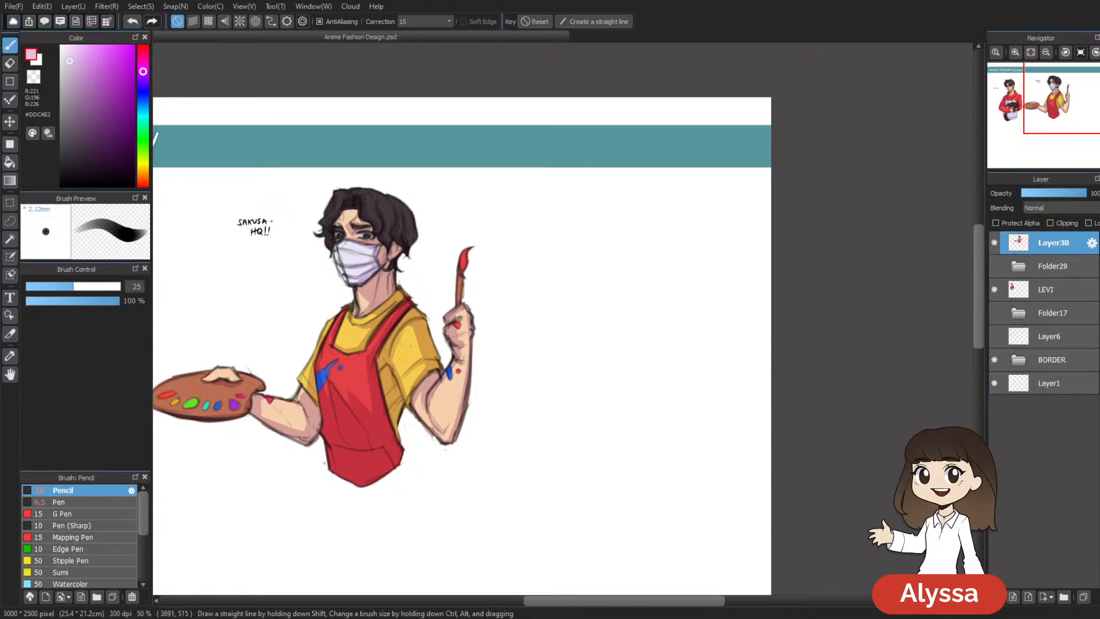
# Step: Create a new layer above the painter and set the drawing colour to the muted blue #4D4C8A
pyautogui.moveTo(748, 373); pyautogui.dragTo(709, 329)
pyautogui.hotkey('ctrl', 'shift', 'n')
pyautogui.moveTo(572, 274); pyautogui.dragTo(492, 261)
pyautogui.moveTo(510, 355); pyautogui.dragTo(503, 388)
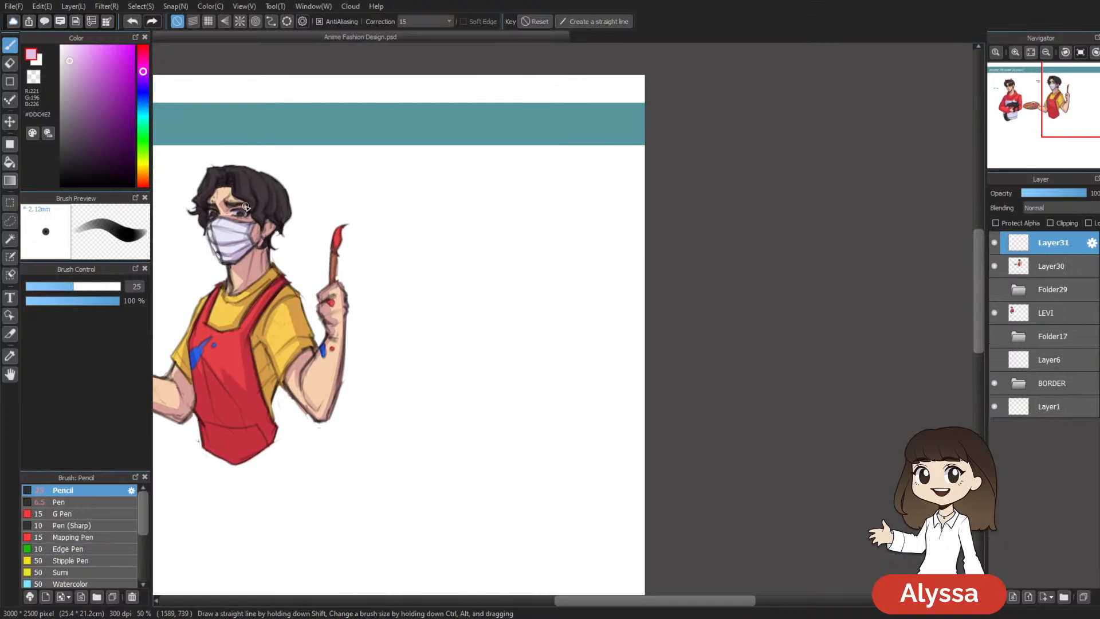
pyautogui.moveTo(439, 287); pyautogui.dragTo(389, 271)
pyautogui.click(85, 118)
pyautogui.moveTo(85, 118); pyautogui.dragTo(93, 109)
pyautogui.moveTo(144, 83); pyautogui.dragTo(143, 92)
pyautogui.moveTo(627, 382); pyautogui.dragTo(601, 414)
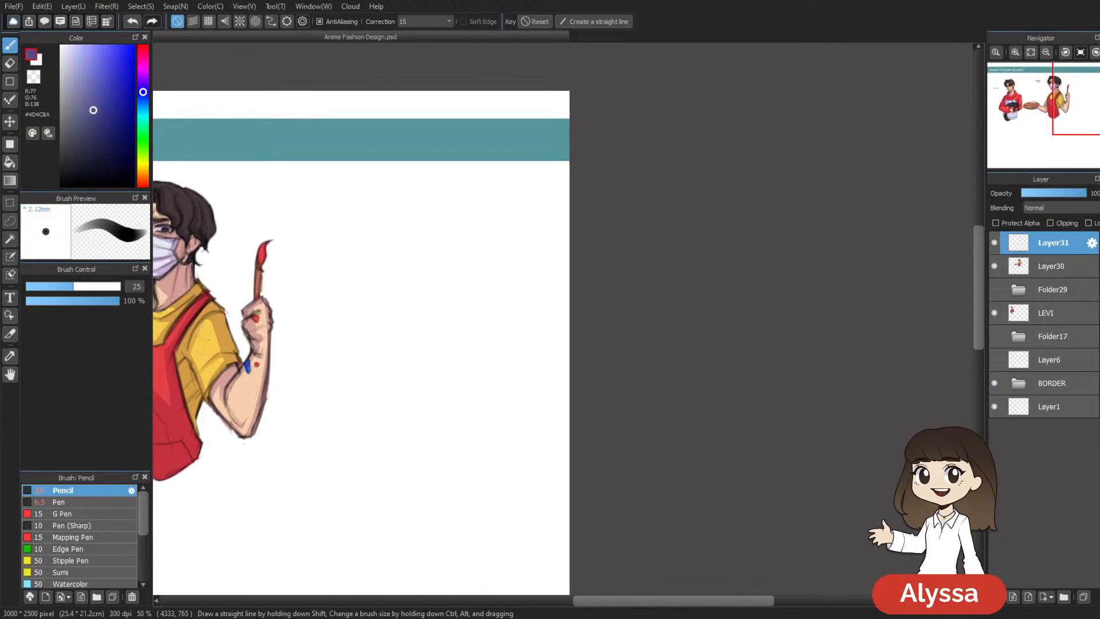
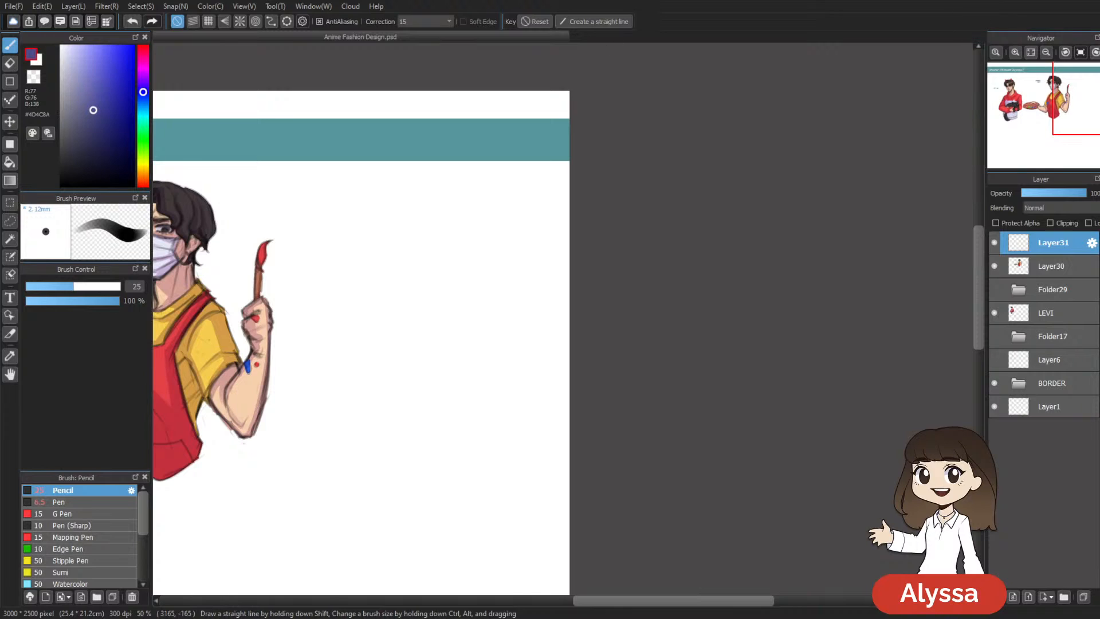
# Step: Sketch a head construction circle beside the painter with the Pencil at size 22, 72% opacity and correction 8
pyautogui.moveTo(631, 191); pyautogui.dragTo(566, 169)
pyautogui.moveTo(372, 216)
pyautogui.mouseDown()
pyautogui.moveTo(390, 197)
pyautogui.moveTo(378, 164)
pyautogui.moveTo(339, 160)
pyautogui.mouseUp()
pyautogui.hotkey('ctrl', 'z')
pyautogui.moveTo(401, 182)
pyautogui.mouseDown()
pyautogui.moveTo(382, 201)
pyautogui.moveTo(338, 184)
pyautogui.mouseUp()
pyautogui.click(94, 300)
pyautogui.hotkey('ctrl', 'z')
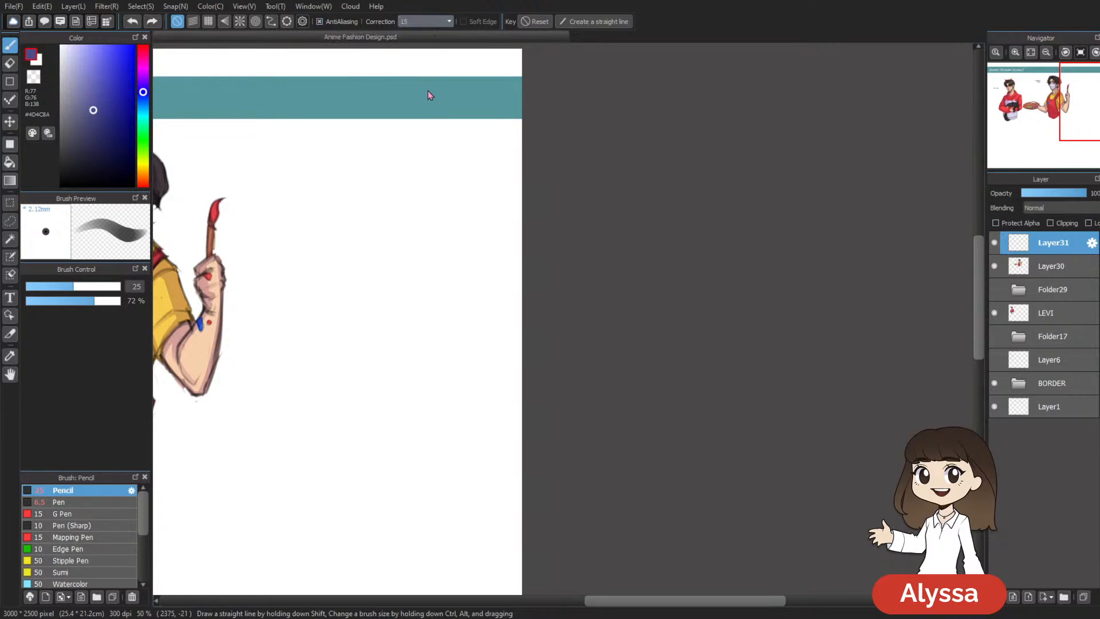
pyautogui.moveTo(367, 196)
pyautogui.mouseDown()
pyautogui.moveTo(345, 269)
pyautogui.moveTo(324, 199)
pyautogui.moveTo(371, 196)
pyautogui.moveTo(351, 171)
pyautogui.moveTo(392, 240)
pyautogui.moveTo(356, 169)
pyautogui.moveTo(409, 209)
pyautogui.mouseUp()
pyautogui.hotkey('ctrl', 'z')
pyautogui.moveTo(337, 231); pyautogui.dragTo(348, 249)
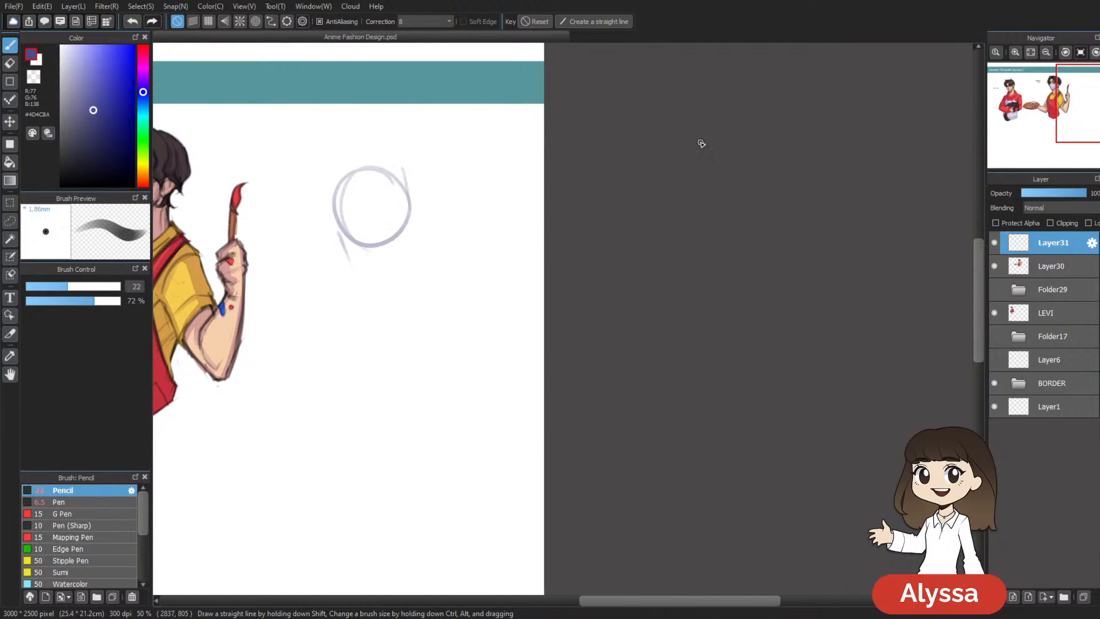
# Step: Sketch the face contour, jaw and chin below the head circle, adding a curved centre guideline and a short facial mark
pyautogui.moveTo(557, 192); pyautogui.dragTo(553, 176)
pyautogui.moveTo(406, 176); pyautogui.dragTo(416, 254)
pyautogui.hotkey('ctrl', 'z')
pyautogui.hotkey('ctrl', 'z')
pyautogui.moveTo(404, 175); pyautogui.dragTo(425, 232)
pyautogui.moveTo(411, 192)
pyautogui.mouseDown()
pyautogui.moveTo(427, 232)
pyautogui.moveTo(412, 198)
pyautogui.moveTo(405, 277)
pyautogui.mouseUp()
pyautogui.moveTo(421, 231); pyautogui.dragTo(410, 267)
pyautogui.moveTo(420, 232); pyautogui.dragTo(407, 274)
pyautogui.moveTo(348, 249); pyautogui.dragTo(408, 274)
pyautogui.moveTo(375, 152)
pyautogui.mouseDown()
pyautogui.moveTo(404, 216)
pyautogui.moveTo(403, 271)
pyautogui.mouseUp()
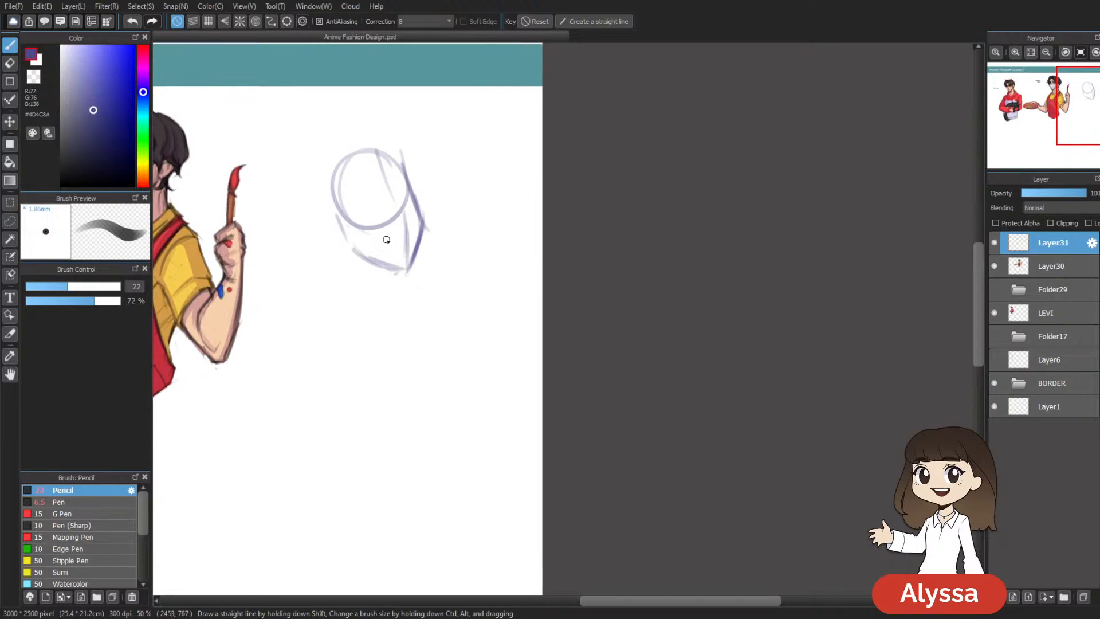
pyautogui.moveTo(381, 321)
pyautogui.mouseDown()
pyautogui.moveTo(344, 334)
pyautogui.moveTo(358, 329)
pyautogui.mouseUp()
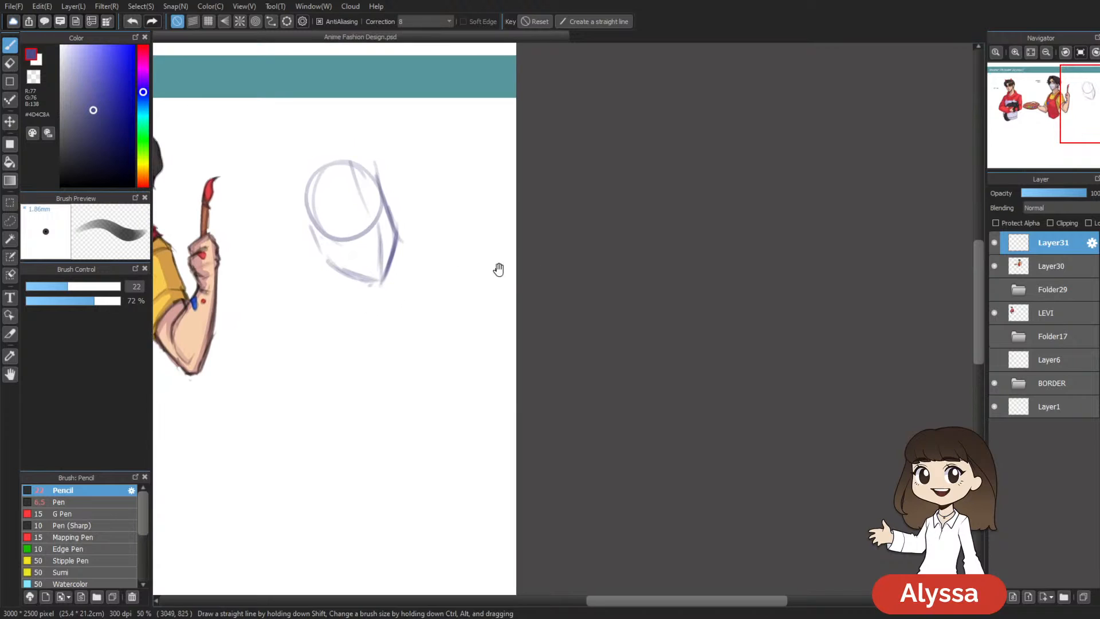
pyautogui.moveTo(483, 281); pyautogui.dragTo(473, 307)
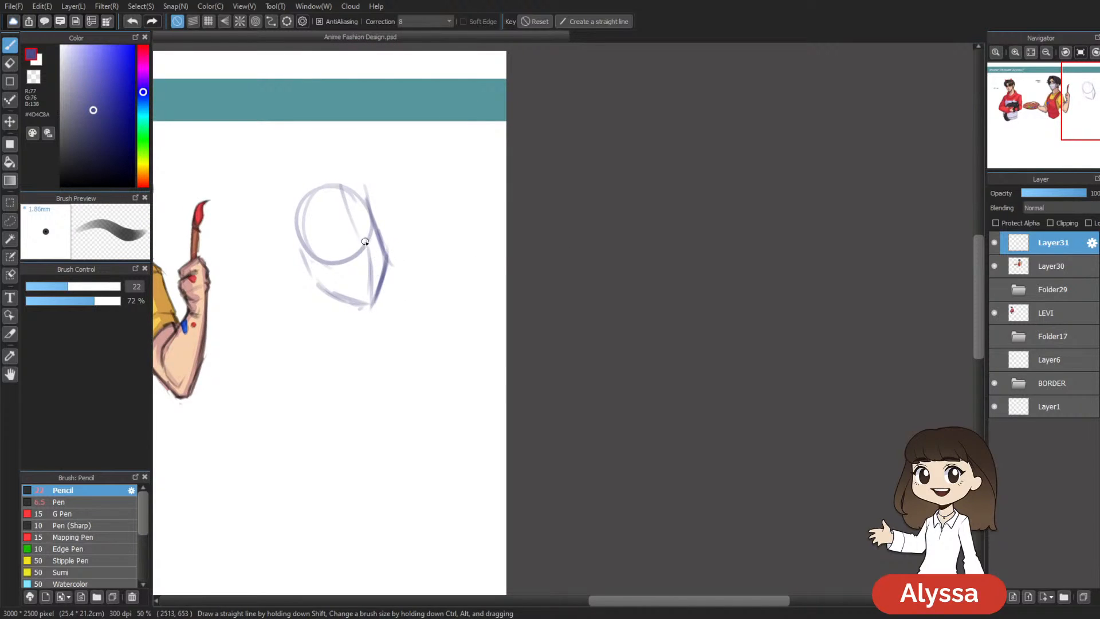
pyautogui.moveTo(532, 322); pyautogui.dragTo(549, 315)
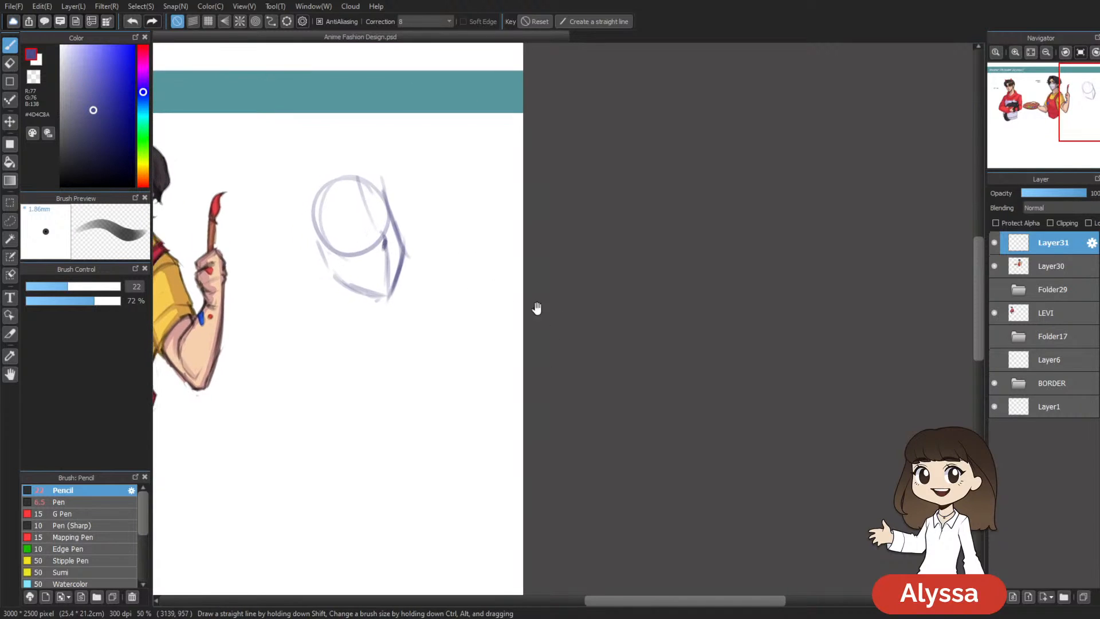
pyautogui.moveTo(508, 268); pyautogui.dragTo(530, 321)
pyautogui.moveTo(417, 281)
pyautogui.mouseDown()
pyautogui.moveTo(399, 234)
pyautogui.moveTo(347, 232)
pyautogui.mouseUp()
pyautogui.hotkey('ctrl', 'z')
pyautogui.moveTo(415, 268)
pyautogui.mouseDown()
pyautogui.moveTo(361, 231)
pyautogui.moveTo(407, 221)
pyautogui.moveTo(316, 223)
pyautogui.mouseUp()
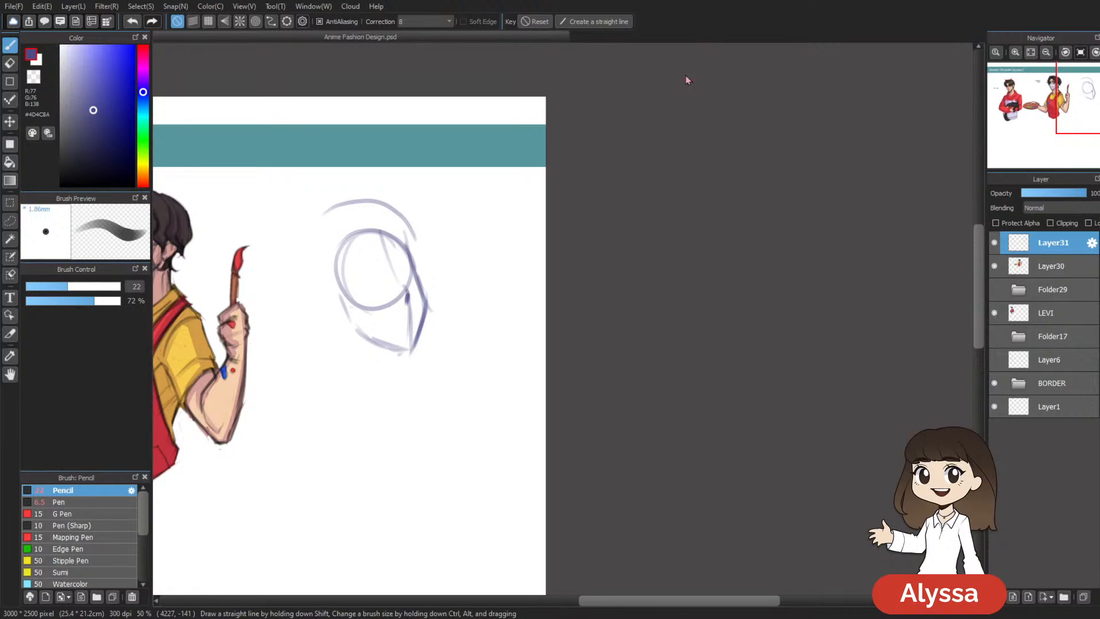
pyautogui.scroll(-2, 656, 144)
pyautogui.hotkey('ctrl', 'z')
# Step: Sketch the larger outer contour around the head circle and strengthen the line along the forehead
pyautogui.moveTo(416, 228)
pyautogui.mouseDown()
pyautogui.moveTo(386, 196)
pyautogui.moveTo(339, 200)
pyautogui.mouseUp()
pyautogui.moveTo(413, 193)
pyautogui.mouseDown()
pyautogui.moveTo(325, 226)
pyautogui.moveTo(348, 201)
pyautogui.moveTo(320, 247)
pyautogui.moveTo(331, 213)
pyautogui.moveTo(321, 265)
pyautogui.moveTo(330, 260)
pyautogui.moveTo(366, 325)
pyautogui.moveTo(381, 302)
pyautogui.moveTo(369, 316)
pyautogui.moveTo(343, 258)
pyautogui.moveTo(378, 215)
pyautogui.moveTo(408, 224)
pyautogui.moveTo(367, 210)
pyautogui.moveTo(349, 300)
pyautogui.moveTo(350, 211)
pyautogui.moveTo(335, 281)
pyautogui.moveTo(340, 218)
pyautogui.moveTo(406, 213)
pyautogui.moveTo(394, 211)
pyautogui.moveTo(420, 248)
pyautogui.mouseUp()
pyautogui.press('e')
pyautogui.press('b')
pyautogui.moveTo(404, 207); pyautogui.dragTo(418, 269)
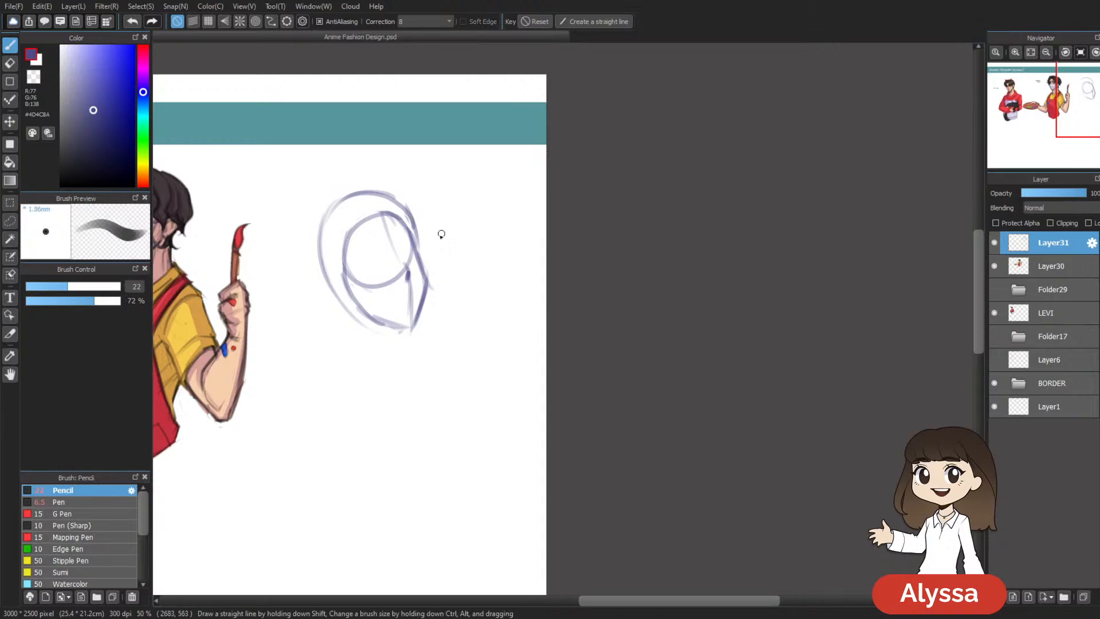
# Step: Erase the lower arc of the construction circle and most of the centre guideline inside the face
pyautogui.press('e')
pyautogui.moveTo(412, 307)
pyautogui.mouseDown()
pyautogui.moveTo(409, 290)
pyautogui.moveTo(413, 325)
pyautogui.mouseUp()
pyautogui.moveTo(400, 279)
pyautogui.mouseDown()
pyautogui.moveTo(404, 269)
pyautogui.moveTo(389, 292)
pyautogui.moveTo(352, 277)
pyautogui.mouseUp()
pyautogui.press(']')
pyautogui.press(']')
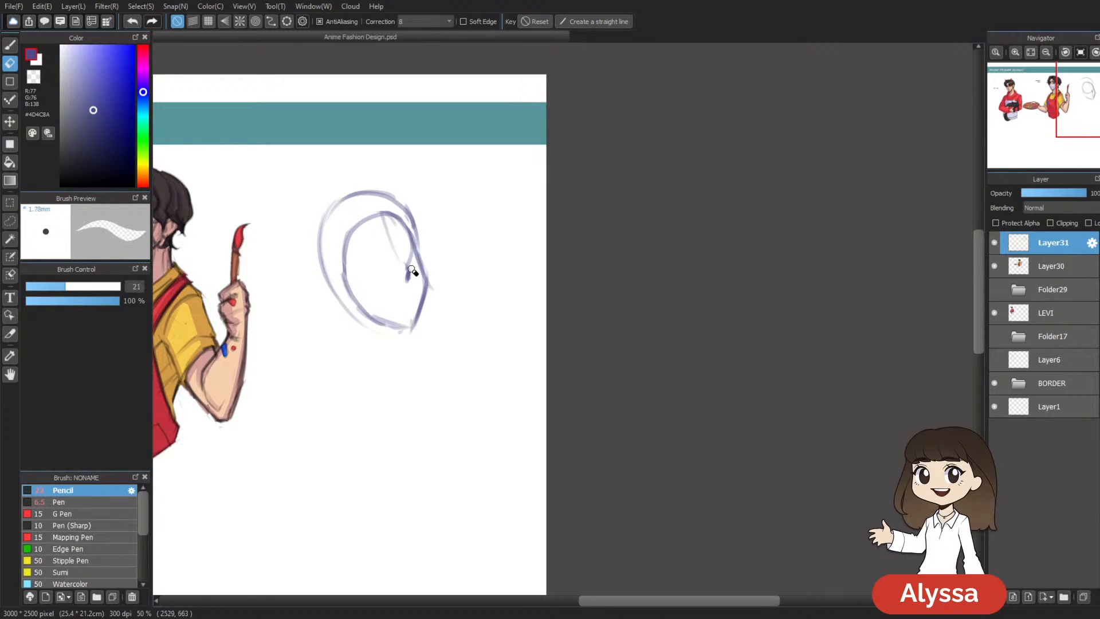
pyautogui.moveTo(410, 256)
pyautogui.mouseDown()
pyautogui.moveTo(387, 233)
pyautogui.moveTo(394, 213)
pyautogui.mouseUp()
# Step: Strengthen the top curve of the inner face contour with the Pencil at size 22
pyautogui.press('b')
pyautogui.moveTo(590, 431); pyautogui.dragTo(522, 368)
pyautogui.moveTo(344, 153)
pyautogui.mouseDown()
pyautogui.moveTo(363, 153)
pyautogui.moveTo(330, 161)
pyautogui.mouseUp()
pyautogui.hotkey('ctrl', 'z')
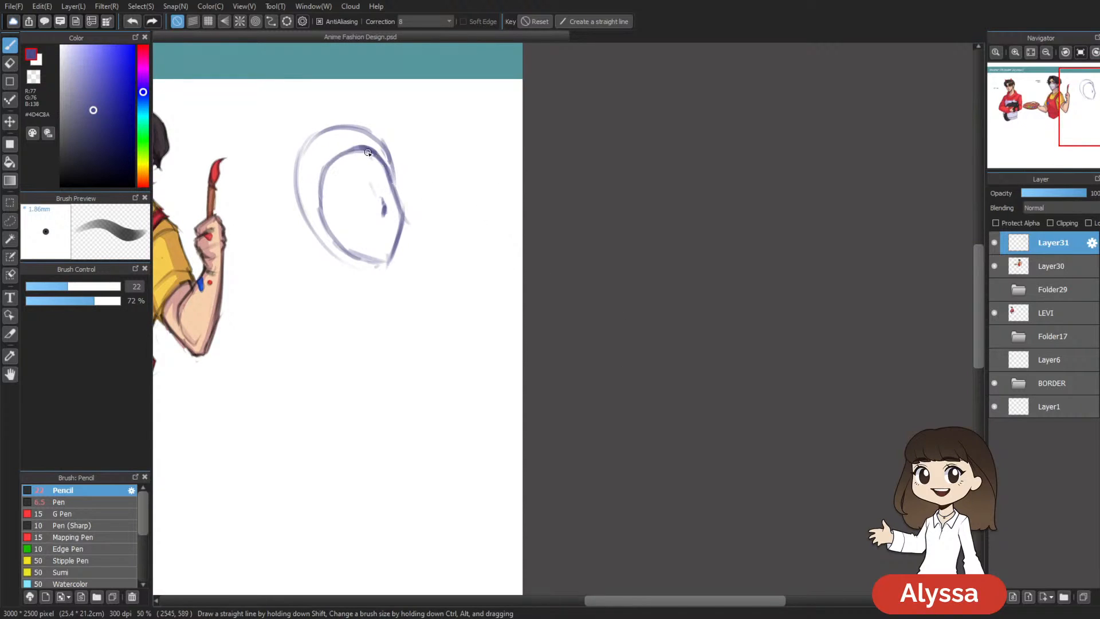
pyautogui.press('e')
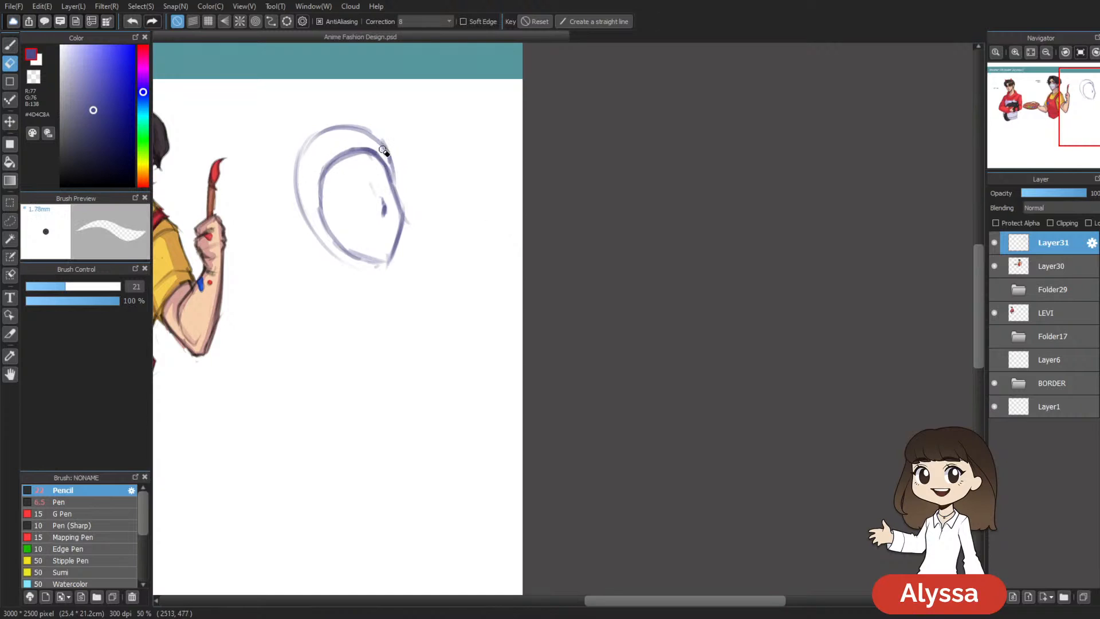
# Step: Transform the head sketch, rotating it slightly clockwise so the chin tucks inward
pyautogui.press('b')
pyautogui.hotkey('ctrl', 't')
pyautogui.moveTo(565, 299); pyautogui.dragTo(533, 341)
pyautogui.press('Return')
pyautogui.moveTo(516, 234); pyautogui.dragTo(532, 261)
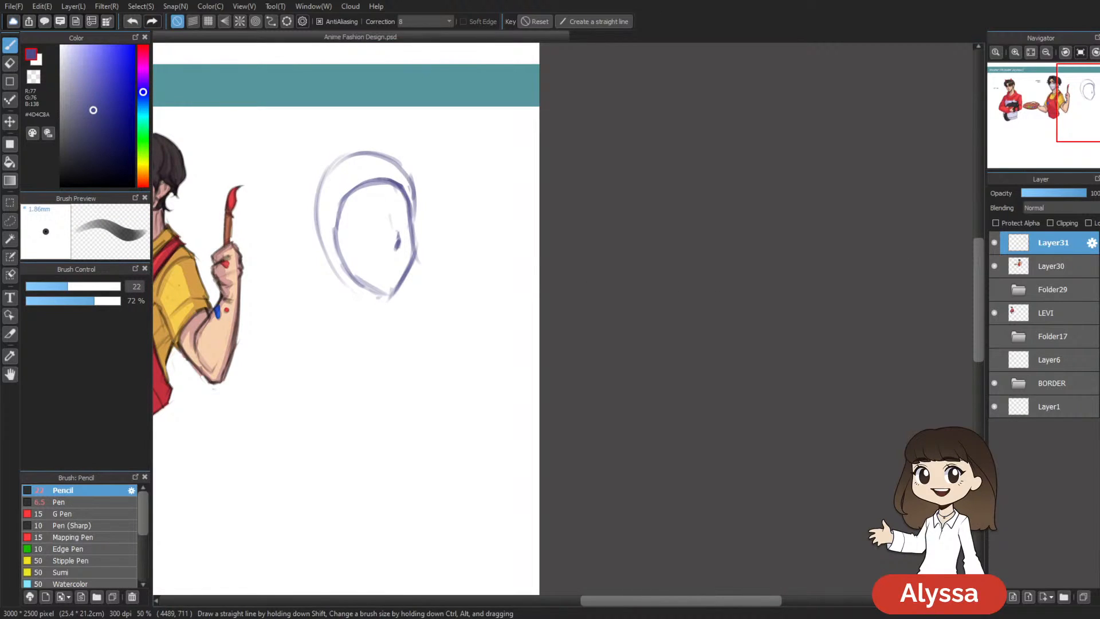
pyautogui.moveTo(577, 270); pyautogui.dragTo(560, 290)
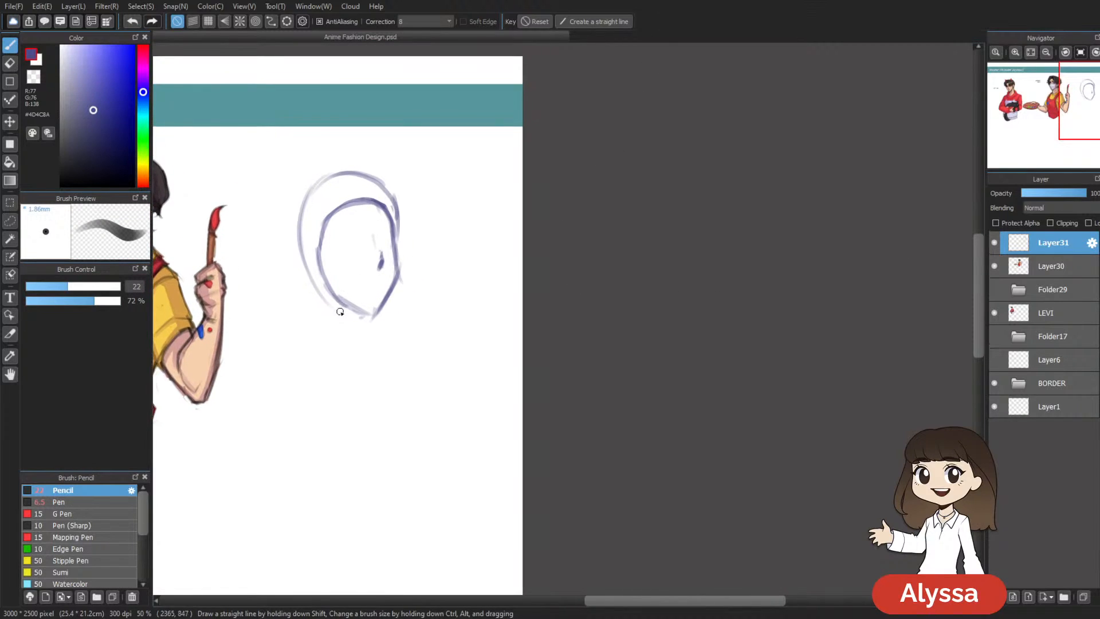
# Step: Sketch the back line of the neck below the head and readjust the sketch's tilt with a small transform
pyautogui.moveTo(317, 292)
pyautogui.mouseDown()
pyautogui.moveTo(323, 337)
pyautogui.moveTo(316, 294)
pyautogui.moveTo(322, 355)
pyautogui.mouseUp()
pyautogui.hotkey('ctrl', 'z')
pyautogui.moveTo(319, 293); pyautogui.dragTo(319, 336)
pyautogui.hotkey('ctrl', 't')
pyautogui.moveTo(559, 310); pyautogui.dragTo(572, 329)
pyautogui.press('Return')
# Step: Sketch the shoulder slope, the slanted bust base with its corner, and the front line of the neck
pyautogui.moveTo(326, 298)
pyautogui.mouseDown()
pyautogui.moveTo(309, 371)
pyautogui.moveTo(281, 379)
pyautogui.mouseUp()
pyautogui.moveTo(282, 379)
pyautogui.mouseDown()
pyautogui.moveTo(336, 410)
pyautogui.moveTo(324, 397)
pyautogui.moveTo(344, 407)
pyautogui.moveTo(372, 395)
pyautogui.mouseUp()
pyautogui.hotkey('ctrl', 'z')
pyautogui.hotkey('ctrl', 'z')
pyautogui.moveTo(283, 381); pyautogui.dragTo(361, 413)
pyautogui.moveTo(300, 388); pyautogui.dragTo(373, 418)
pyautogui.moveTo(373, 418); pyautogui.dragTo(395, 399)
pyautogui.moveTo(508, 334); pyautogui.dragTo(508, 317)
pyautogui.moveTo(372, 310); pyautogui.dragTo(367, 348)
pyautogui.moveTo(369, 298)
pyautogui.mouseDown()
pyautogui.moveTo(365, 346)
pyautogui.moveTo(378, 356)
pyautogui.moveTo(472, 359)
pyautogui.mouseUp()
pyautogui.press('m')
pyautogui.hotkey('ctrl', 'd')
pyautogui.press('l')
pyautogui.moveTo(387, 352)
pyautogui.mouseDown()
pyautogui.moveTo(349, 340)
pyautogui.moveTo(361, 436)
pyautogui.mouseUp()
pyautogui.hotkey('ctrl', 'd')
pyautogui.hotkey('ctrl', 't')
pyautogui.press('Escape')
# Step: Lasso the lower neck and bust base and move them up about 56 px to shorten the neck
pyautogui.moveTo(411, 369)
pyautogui.mouseDown()
pyautogui.moveTo(350, 340)
pyautogui.moveTo(449, 363)
pyautogui.mouseUp()
pyautogui.hotkey('ctrl', 't')
pyautogui.moveTo(503, 402); pyautogui.dragTo(463, 361)
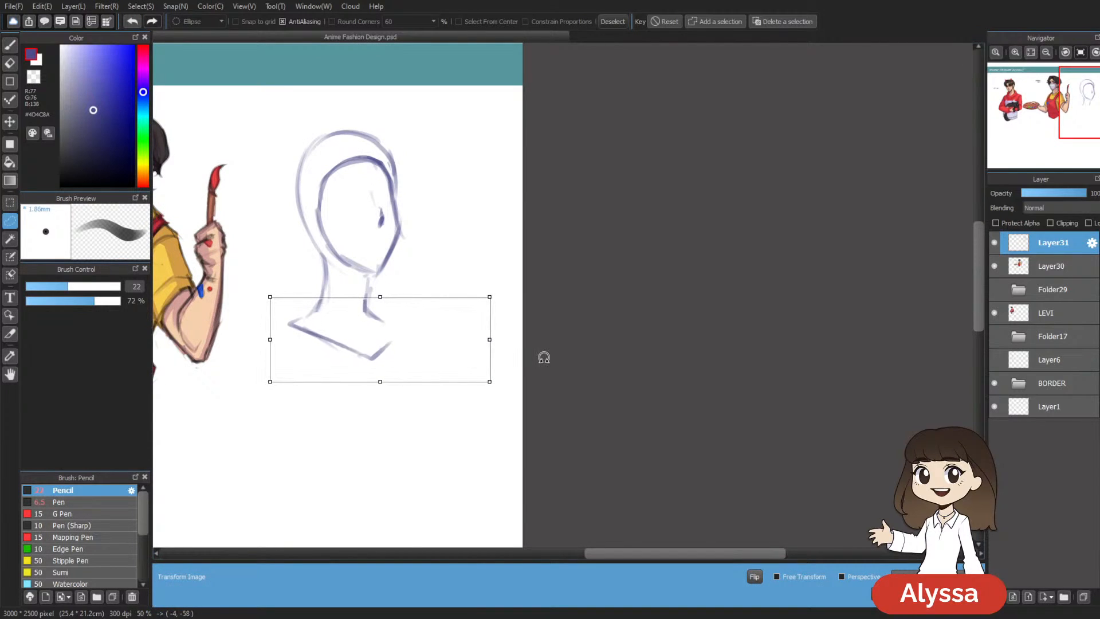
pyautogui.press('Return')
pyautogui.hotkey('ctrl', 'd')
pyautogui.press('b')
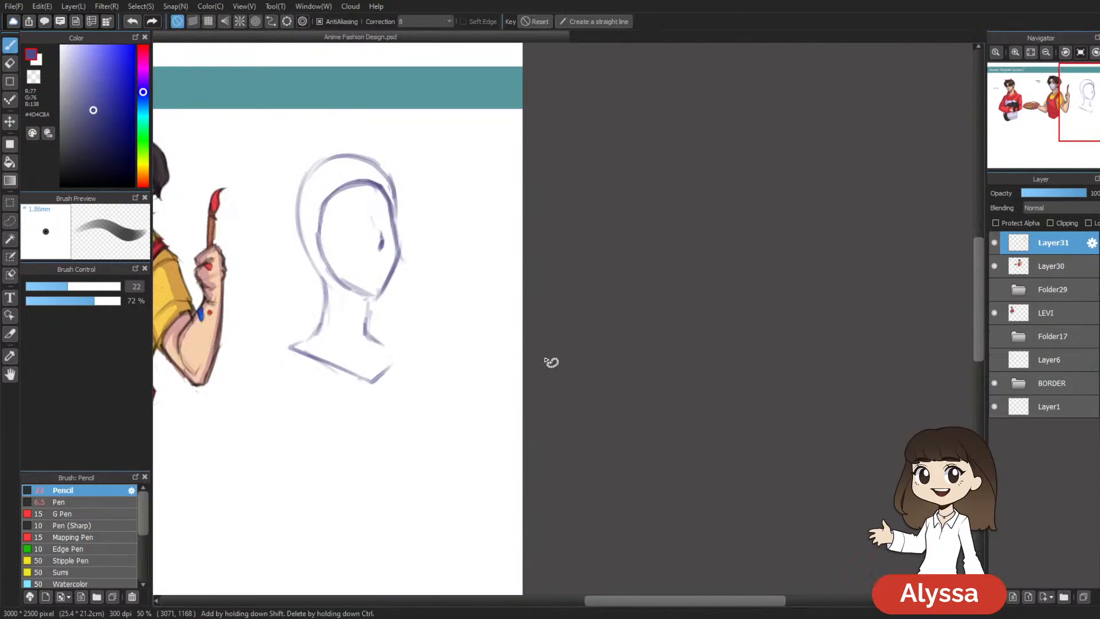
# Step: Sketch a hood edge down the back of the head and under the chin, reducing the Pencil size to 20
pyautogui.moveTo(496, 235); pyautogui.dragTo(494, 239)
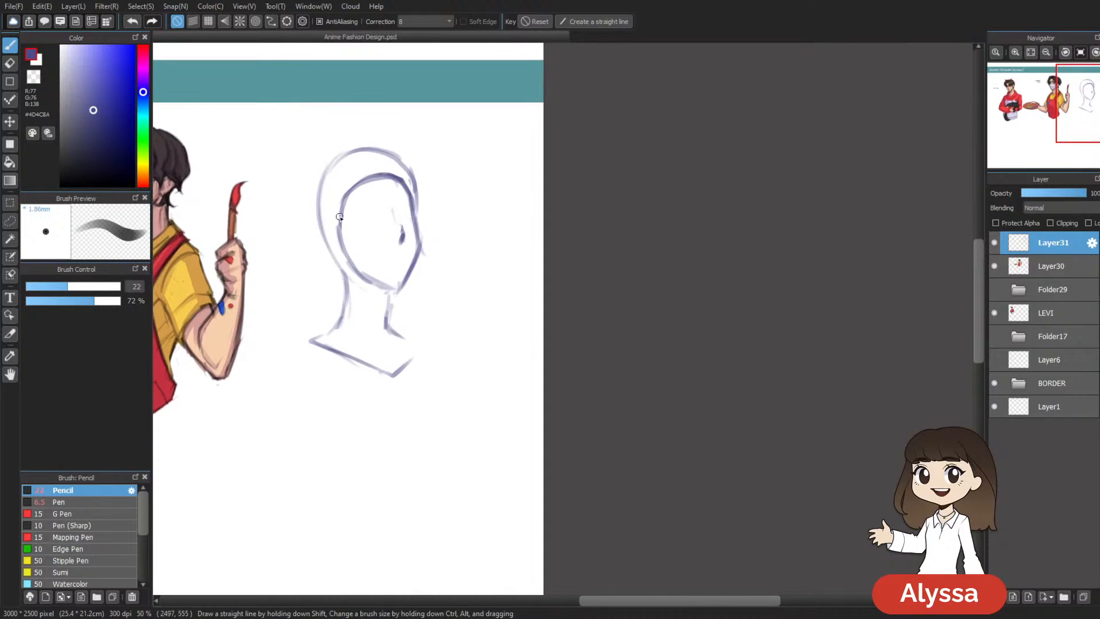
pyautogui.moveTo(355, 151)
pyautogui.mouseDown()
pyautogui.moveTo(311, 187)
pyautogui.moveTo(321, 250)
pyautogui.moveTo(335, 264)
pyautogui.mouseUp()
pyautogui.hotkey('ctrl', 'z')
pyautogui.moveTo(322, 174)
pyautogui.mouseDown()
pyautogui.moveTo(319, 235)
pyautogui.moveTo(342, 280)
pyautogui.moveTo(381, 303)
pyautogui.moveTo(397, 283)
pyautogui.mouseUp()
pyautogui.hotkey('ctrl', 'z')
pyautogui.press('[')
pyautogui.hotkey('ctrl', 'z')
pyautogui.moveTo(658, 259)
pyautogui.mouseDown()
pyautogui.moveTo(675, 243)
pyautogui.moveTo(655, 290)
pyautogui.mouseUp()
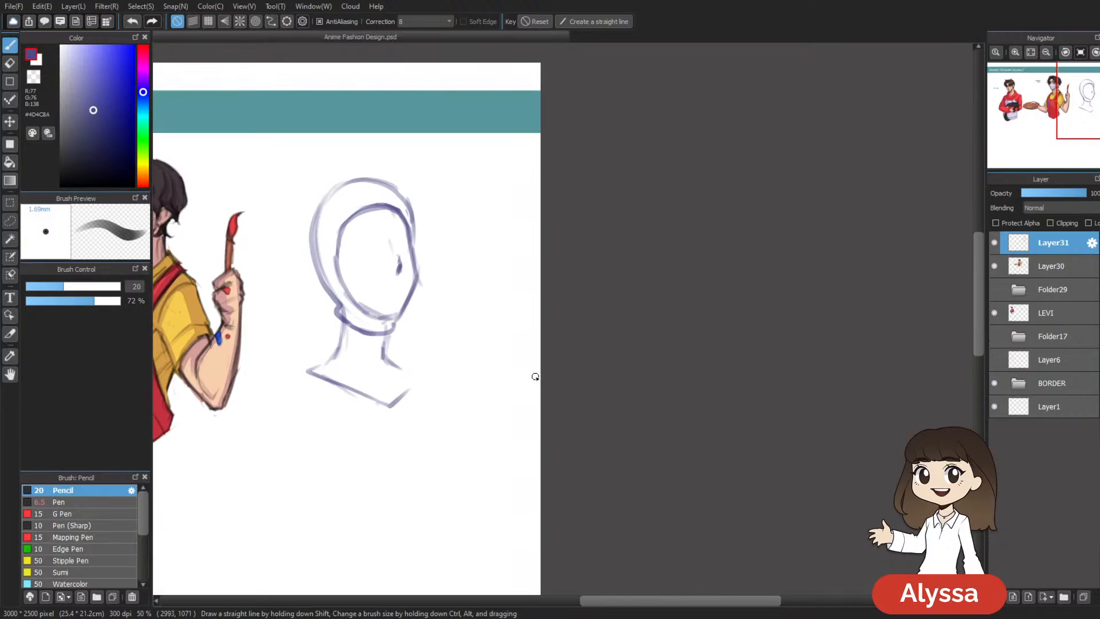
# Step: Sketch two round bumps on top of the hood with the Pencil at size 19, erasing the hood line inside them
pyautogui.moveTo(574, 395); pyautogui.dragTo(644, 376)
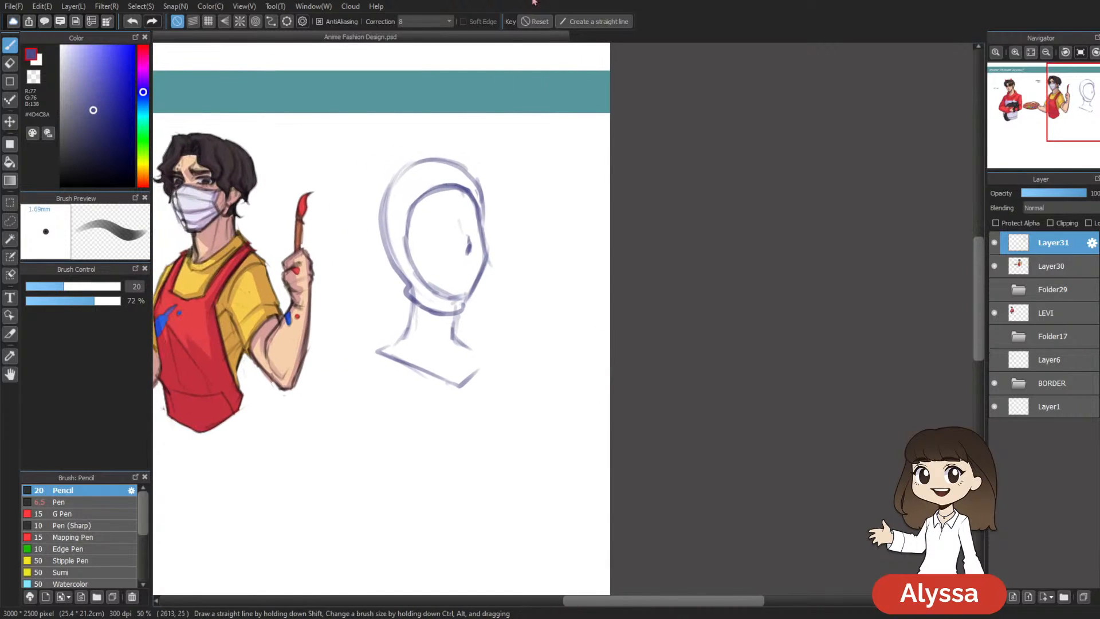
pyautogui.moveTo(579, 136); pyautogui.dragTo(577, 140)
pyautogui.press('[')
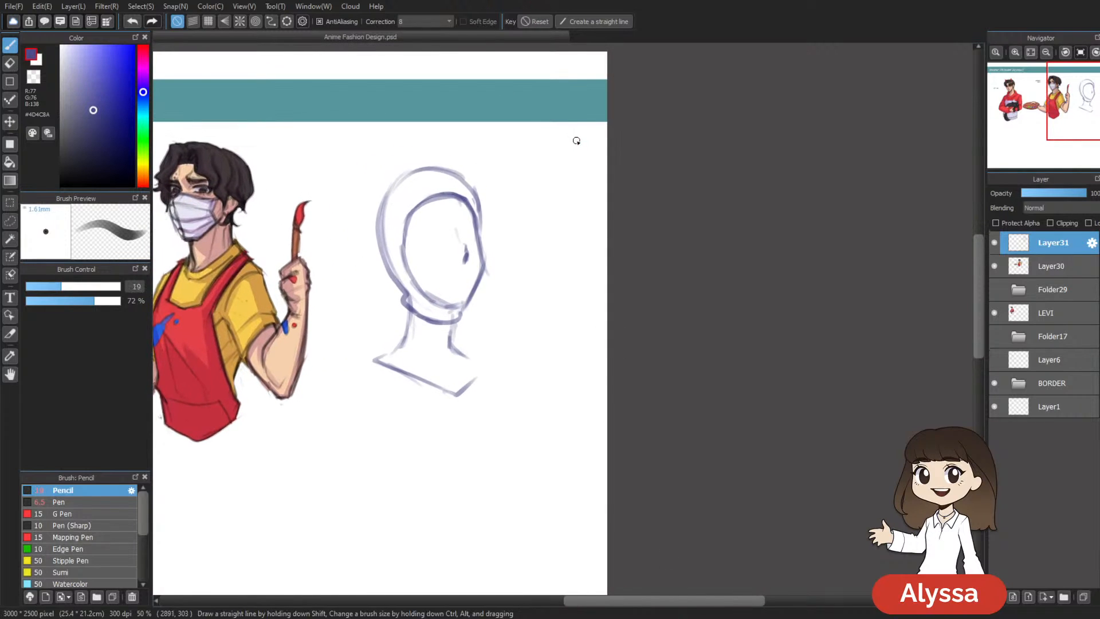
pyautogui.moveTo(612, 351); pyautogui.dragTo(550, 345)
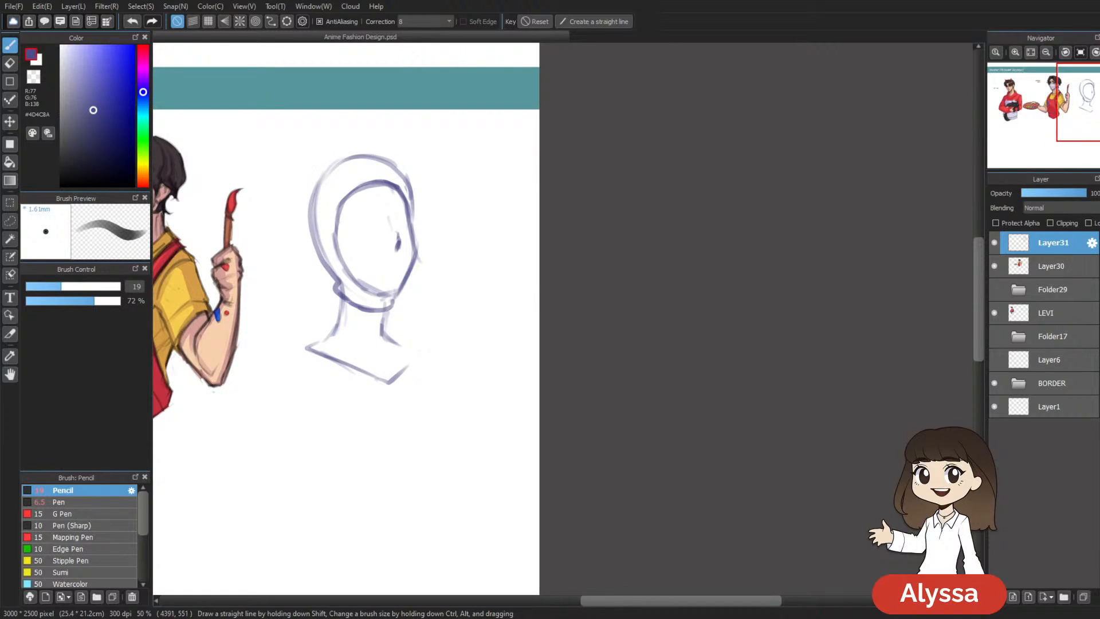
pyautogui.moveTo(328, 163)
pyautogui.mouseDown()
pyautogui.moveTo(295, 167)
pyautogui.moveTo(315, 192)
pyautogui.moveTo(320, 153)
pyautogui.moveTo(333, 180)
pyautogui.mouseUp()
pyautogui.press('e')
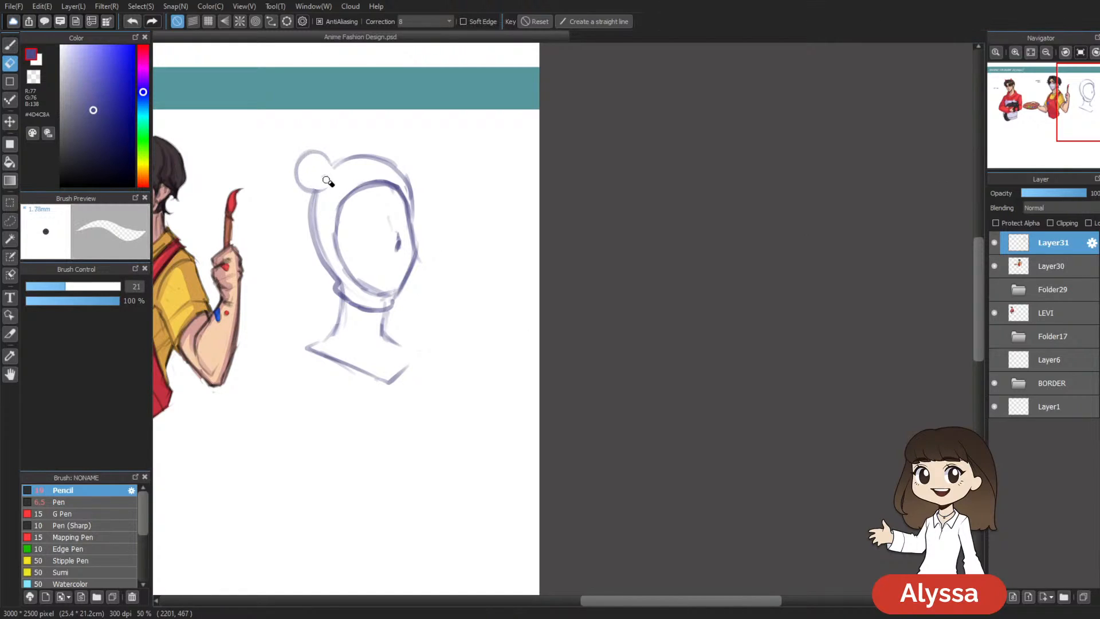
pyautogui.press('b')
pyautogui.moveTo(323, 155)
pyautogui.mouseDown()
pyautogui.moveTo(330, 167)
pyautogui.moveTo(393, 148)
pyautogui.moveTo(417, 165)
pyautogui.moveTo(406, 176)
pyautogui.moveTo(383, 159)
pyautogui.mouseUp()
# Step: Draw a smaller inner circle inside each round hood bump with the Pencil at size 17
pyautogui.press('[')
pyautogui.press('[')
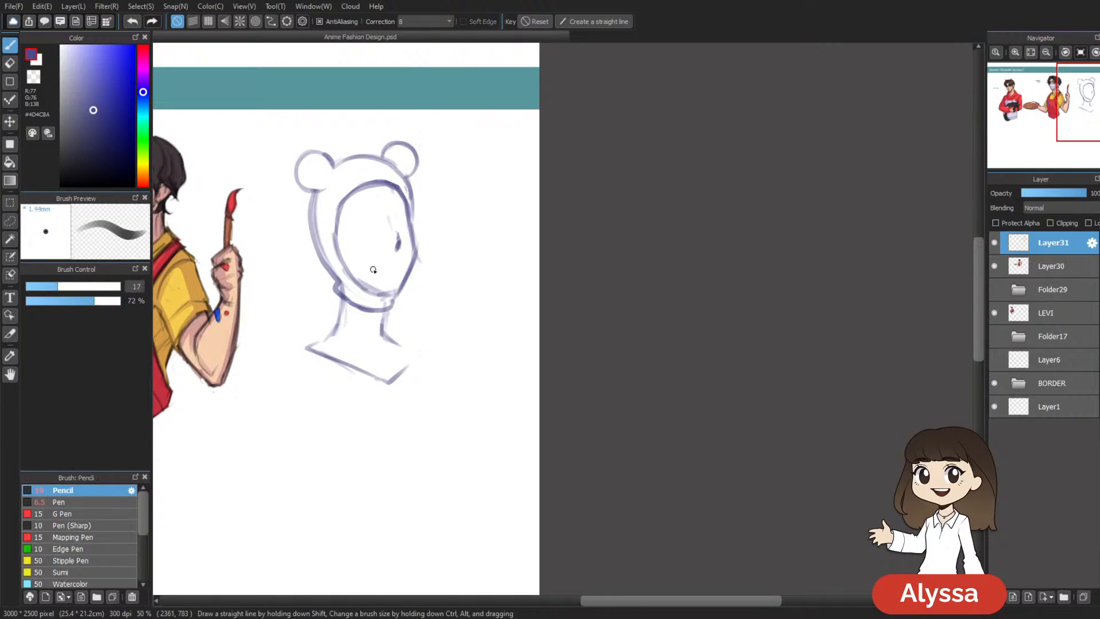
pyautogui.moveTo(469, 287); pyautogui.dragTo(462, 299)
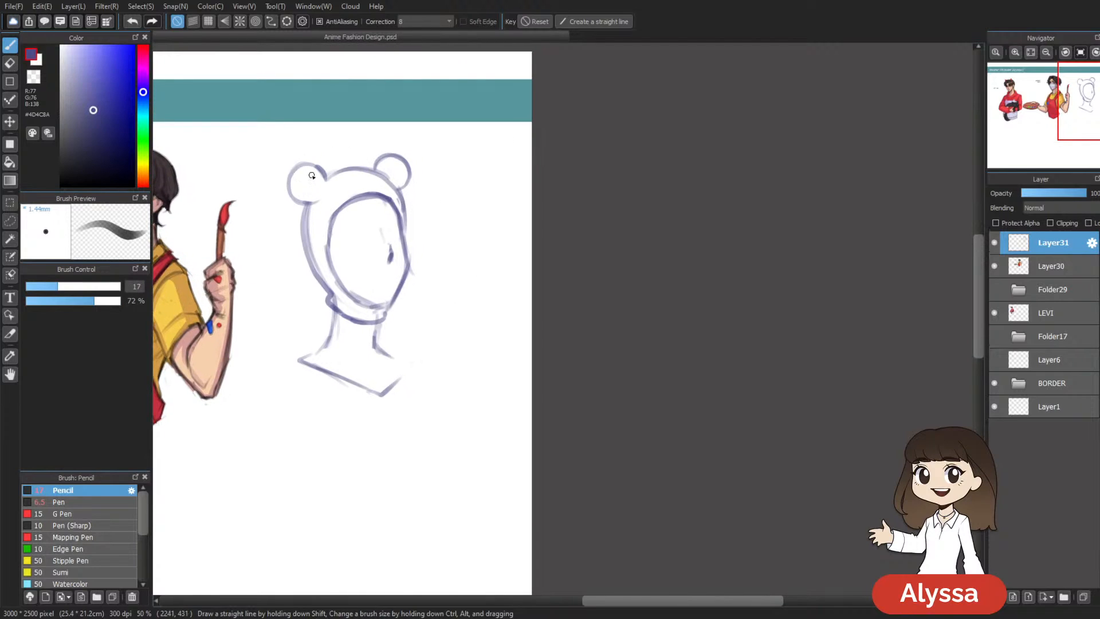
pyautogui.hotkey('ctrl', 'z')
pyautogui.moveTo(299, 188)
pyautogui.mouseDown()
pyautogui.moveTo(310, 193)
pyautogui.moveTo(299, 185)
pyautogui.mouseUp()
pyautogui.moveTo(471, 171); pyautogui.dragTo(438, 154)
pyautogui.hotkey('ctrl', 'z')
pyautogui.moveTo(366, 148)
pyautogui.mouseDown()
pyautogui.moveTo(349, 157)
pyautogui.moveTo(352, 148)
pyautogui.moveTo(355, 163)
pyautogui.moveTo(393, 165)
pyautogui.moveTo(382, 167)
pyautogui.mouseUp()
pyautogui.hotkey('ctrl', 'z')
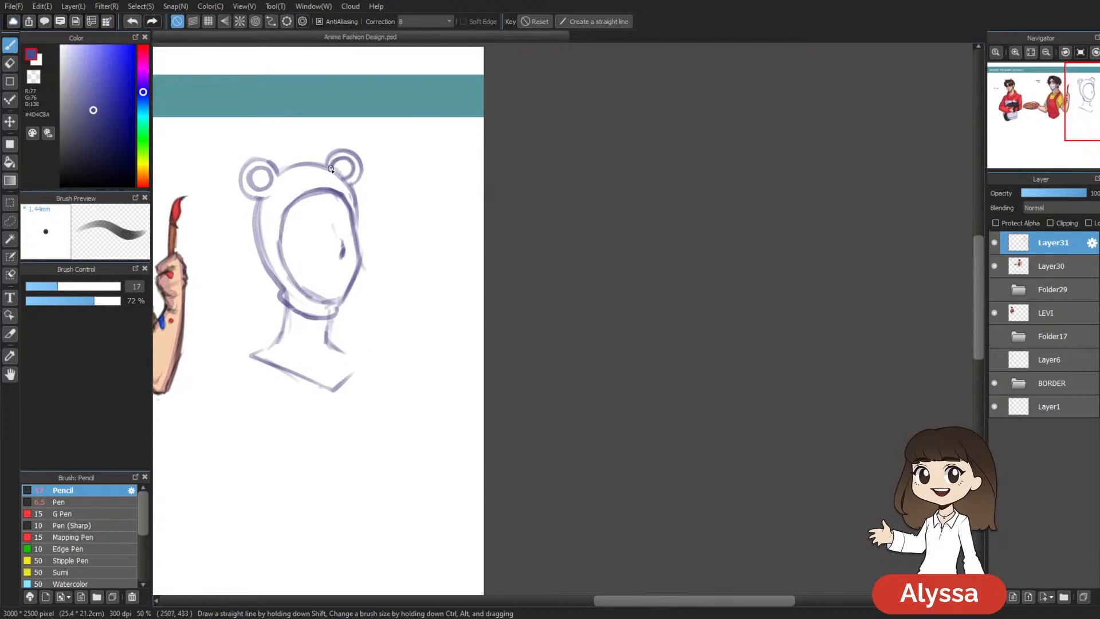
pyautogui.moveTo(431, 268); pyautogui.dragTo(458, 310)
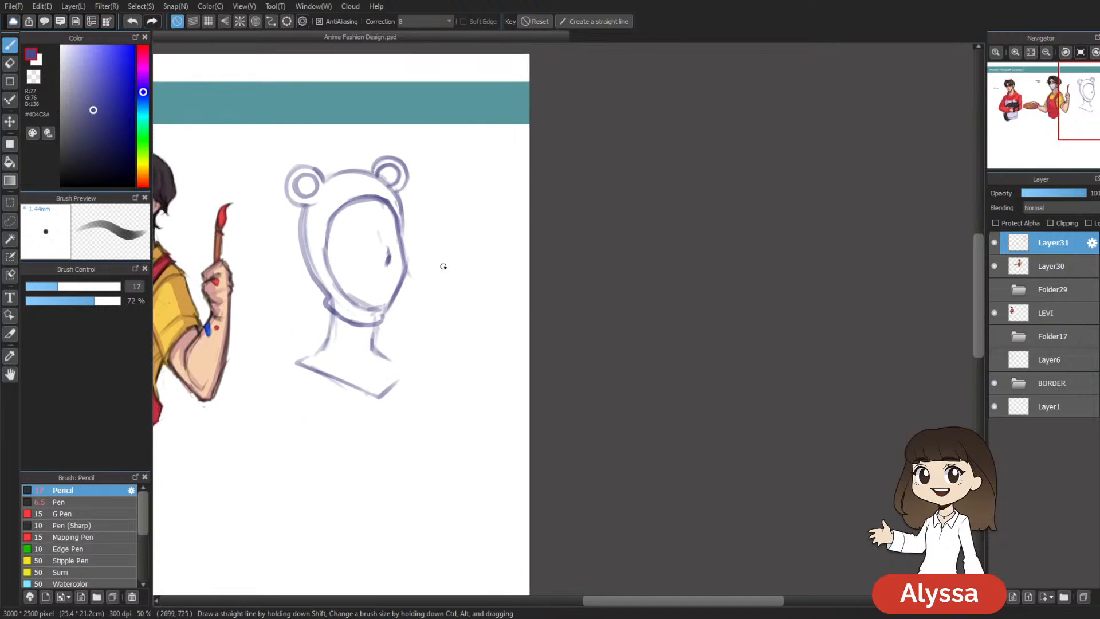
pyautogui.click(304, 184)
pyautogui.moveTo(509, 360)
pyautogui.mouseDown()
pyautogui.moveTo(504, 339)
pyautogui.moveTo(500, 353)
pyautogui.mouseUp()
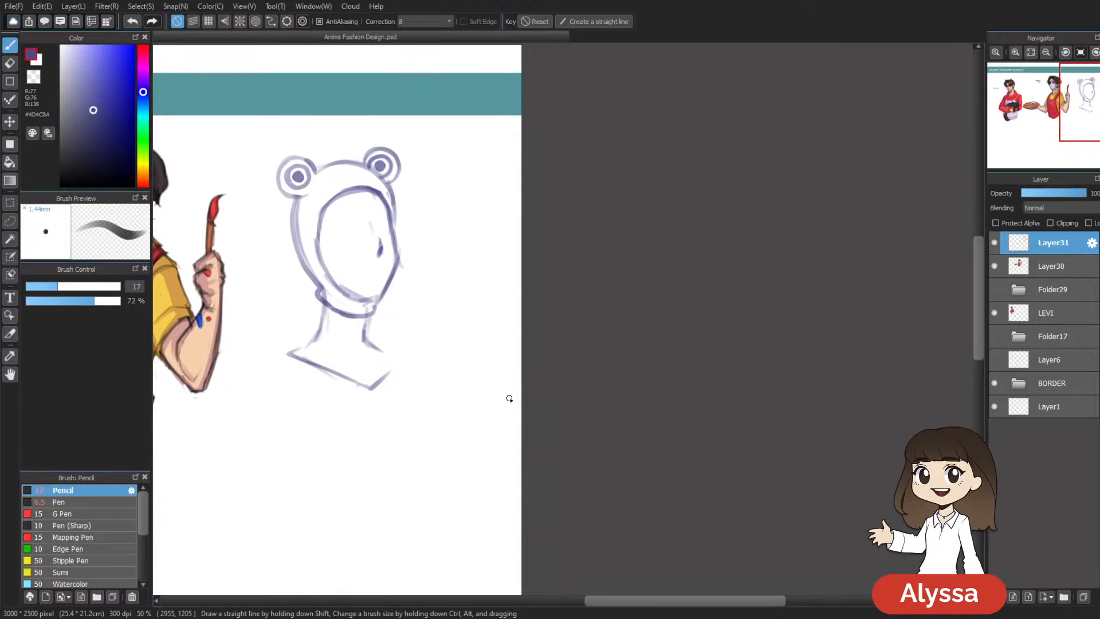
pyautogui.hotkey('ctrl', 'z')
pyautogui.hotkey('ctrl', 'z')
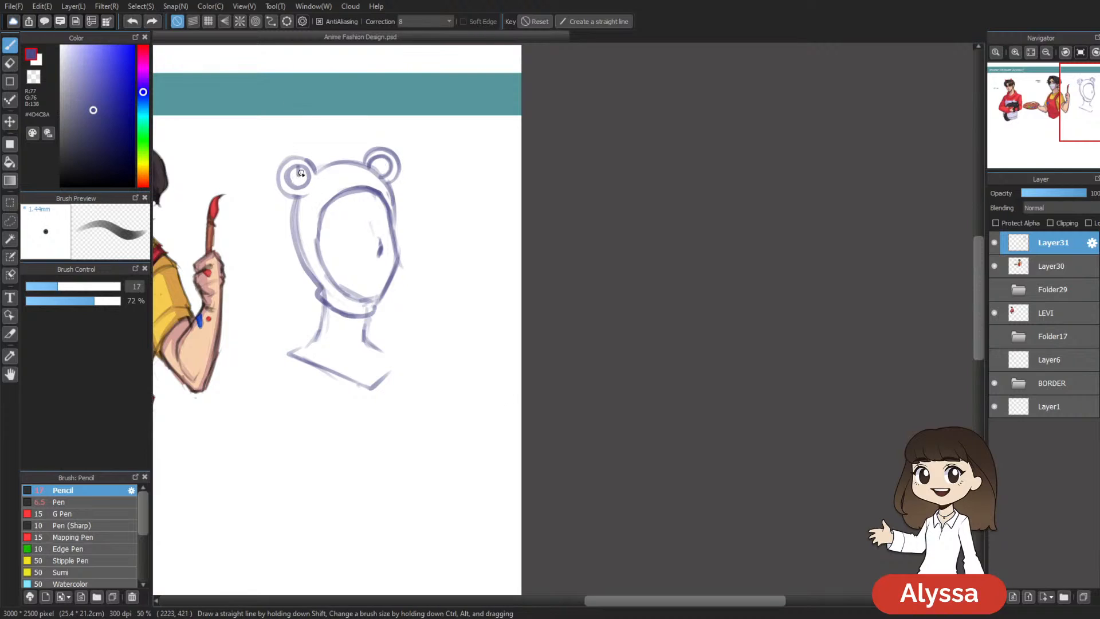
pyautogui.hotkey('ctrl', 'z')
# Step: Fill the inner circles of both hood bumps as dark pupils with a small highlight and save the document
pyautogui.moveTo(305, 175)
pyautogui.mouseDown()
pyautogui.moveTo(293, 173)
pyautogui.moveTo(298, 184)
pyautogui.mouseUp()
pyautogui.moveTo(375, 169); pyautogui.dragTo(381, 157)
pyautogui.moveTo(611, 413); pyautogui.dragTo(616, 442)
pyautogui.hotkey('ctrl', 's')
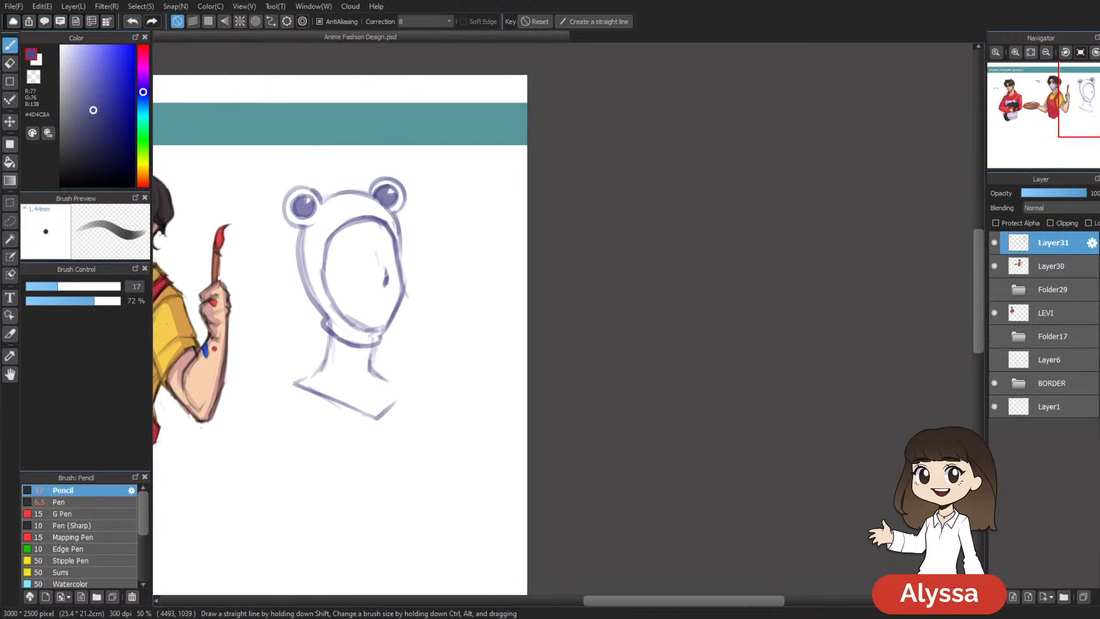
# Step: Sketch a standing collar around the neck with a front edge running down to the bust corner and straight sides
pyautogui.moveTo(523, 97); pyautogui.dragTo(535, 71)
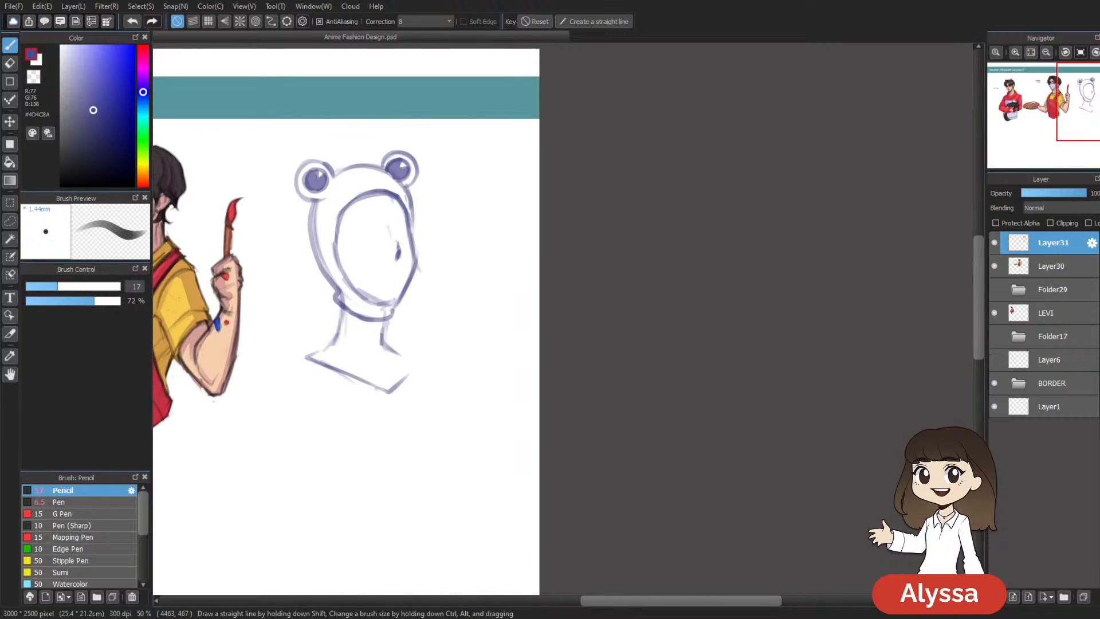
pyautogui.moveTo(777, 144); pyautogui.dragTo(790, 122)
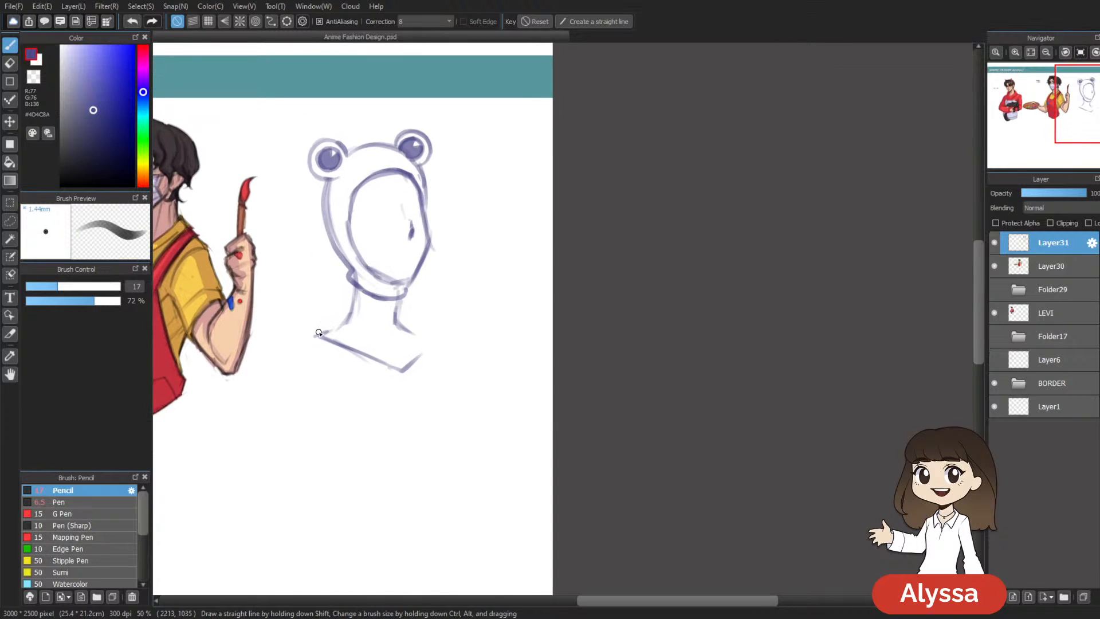
pyautogui.moveTo(339, 294)
pyautogui.mouseDown()
pyautogui.moveTo(387, 308)
pyautogui.moveTo(351, 287)
pyautogui.moveTo(404, 296)
pyautogui.moveTo(401, 317)
pyautogui.mouseUp()
pyautogui.hotkey('ctrl', 'z')
pyautogui.moveTo(457, 297)
pyautogui.mouseDown()
pyautogui.moveTo(443, 274)
pyautogui.moveTo(379, 296)
pyautogui.mouseUp()
pyautogui.moveTo(393, 333); pyautogui.dragTo(395, 341)
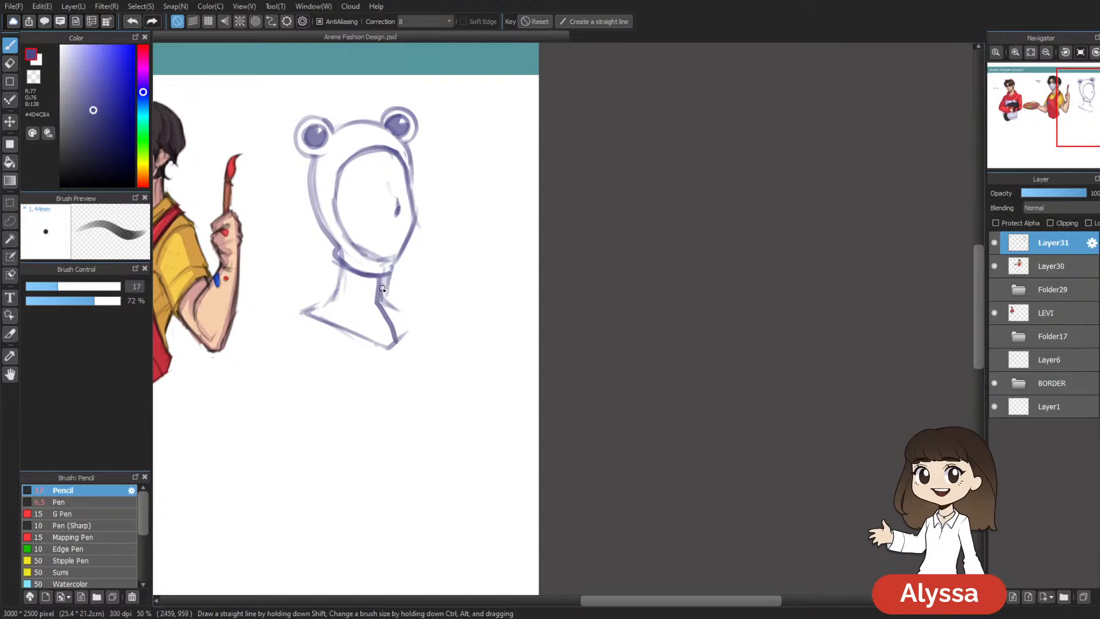
pyautogui.moveTo(394, 268); pyautogui.dragTo(399, 304)
pyautogui.moveTo(329, 261)
pyautogui.mouseDown()
pyautogui.moveTo(328, 289)
pyautogui.moveTo(292, 313)
pyautogui.mouseUp()
# Step: Move the whole hooded sketch down slightly and erase stray lines around the collar
pyautogui.hotkey('ctrl', 't')
pyautogui.moveTo(419, 275); pyautogui.dragTo(418, 299)
pyautogui.press('Return')
pyautogui.moveTo(573, 344); pyautogui.dragTo(628, 319)
pyautogui.press('e')
pyautogui.moveTo(387, 306)
pyautogui.mouseDown()
pyautogui.moveTo(393, 273)
pyautogui.moveTo(452, 277)
pyautogui.moveTo(436, 296)
pyautogui.moveTo(440, 304)
pyautogui.mouseUp()
pyautogui.press('b')
# Step: Sketch the seam where the standing collar meets the shoulders
pyautogui.moveTo(676, 278); pyautogui.dragTo(673, 270)
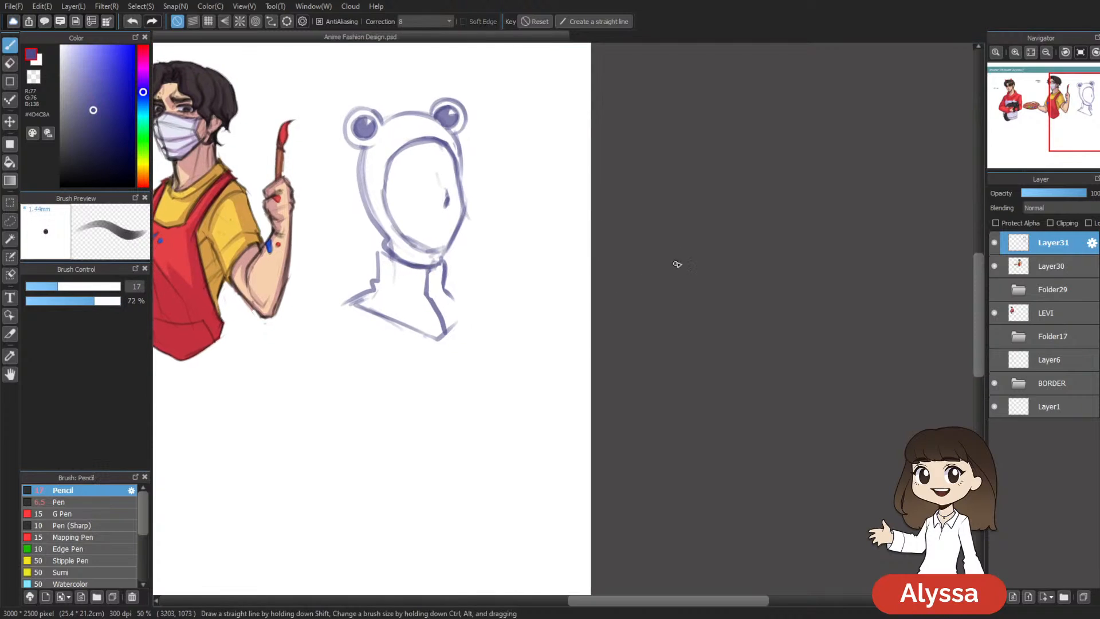
pyautogui.moveTo(466, 280); pyautogui.dragTo(457, 275)
pyautogui.moveTo(369, 276)
pyautogui.mouseDown()
pyautogui.moveTo(403, 293)
pyautogui.moveTo(433, 286)
pyautogui.mouseUp()
pyautogui.moveTo(542, 297)
pyautogui.mouseDown()
pyautogui.moveTo(525, 281)
pyautogui.moveTo(582, 310)
pyautogui.mouseUp()
# Step: Set the Pencil size and correction to 15 and outline the collar's inner panel and front strip
pyautogui.press('[')
pyautogui.press('[')
pyautogui.moveTo(357, 256); pyautogui.dragTo(404, 280)
pyautogui.hotkey('ctrl', 'z')
pyautogui.hotkey('ctrl', 'z')
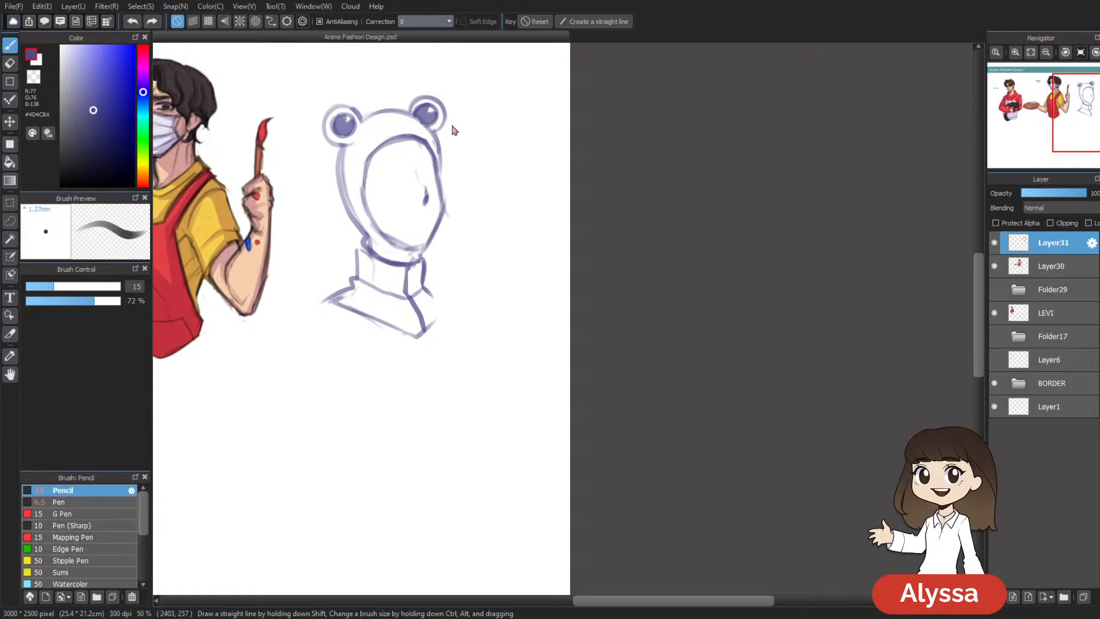
pyautogui.click(442, 146)
pyautogui.moveTo(357, 255)
pyautogui.mouseDown()
pyautogui.moveTo(397, 274)
pyautogui.moveTo(408, 261)
pyautogui.moveTo(398, 294)
pyautogui.moveTo(415, 335)
pyautogui.moveTo(430, 326)
pyautogui.moveTo(422, 268)
pyautogui.mouseUp()
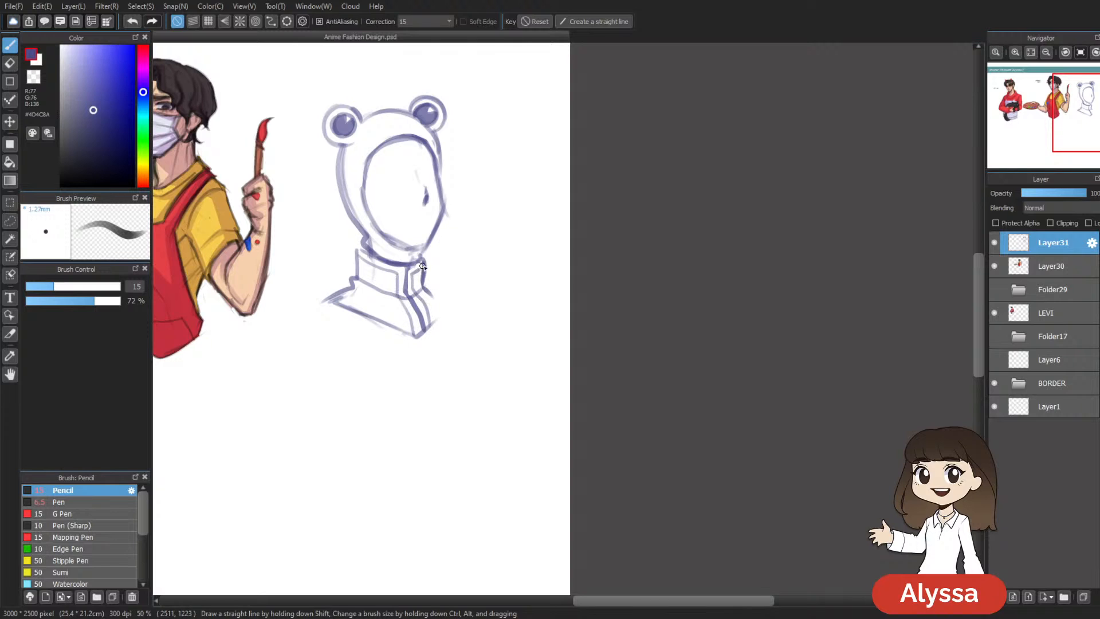
# Step: Sketch the far shoulder edge beside the front strip and close the bust base beneath it
pyautogui.moveTo(641, 361); pyautogui.dragTo(630, 373)
pyautogui.moveTo(415, 302); pyautogui.dragTo(439, 324)
pyautogui.moveTo(422, 335); pyautogui.dragTo(434, 329)
# Step: Sketch an open smiling mouth below the nose with the Pencil at size 14 and add a new layer on top
pyautogui.moveTo(710, 308); pyautogui.dragTo(704, 347)
pyautogui.press('[')
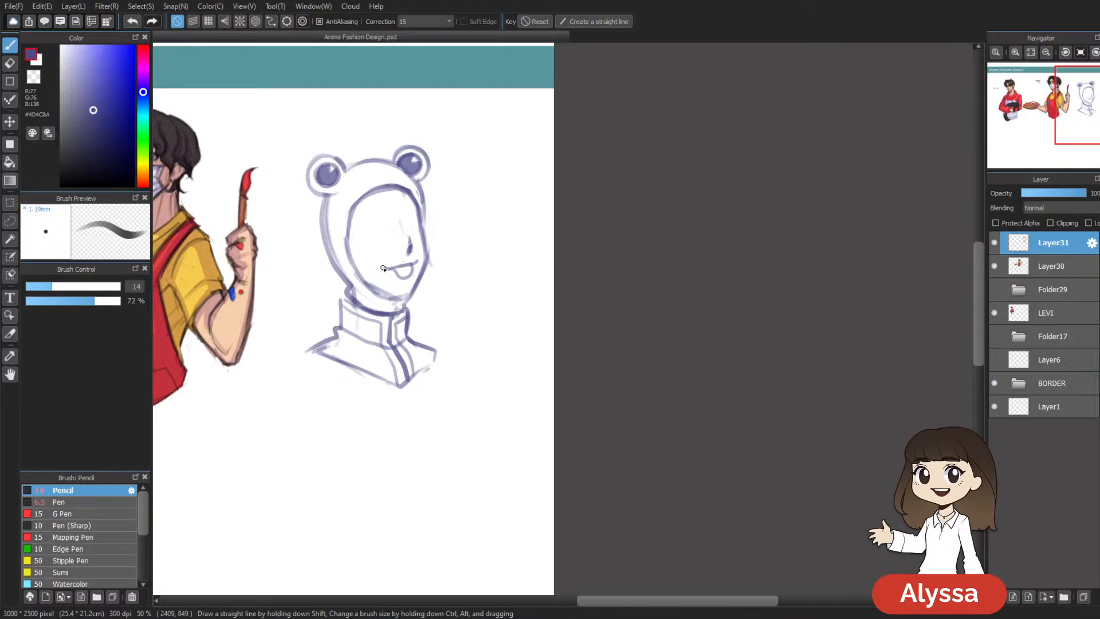
pyautogui.scroll(-1, 768, 362)
pyautogui.hotkey('ctrl', 'shift', 'n')
pyautogui.moveTo(502, 305)
pyautogui.mouseDown()
pyautogui.moveTo(493, 275)
pyautogui.moveTo(488, 314)
pyautogui.mouseUp()
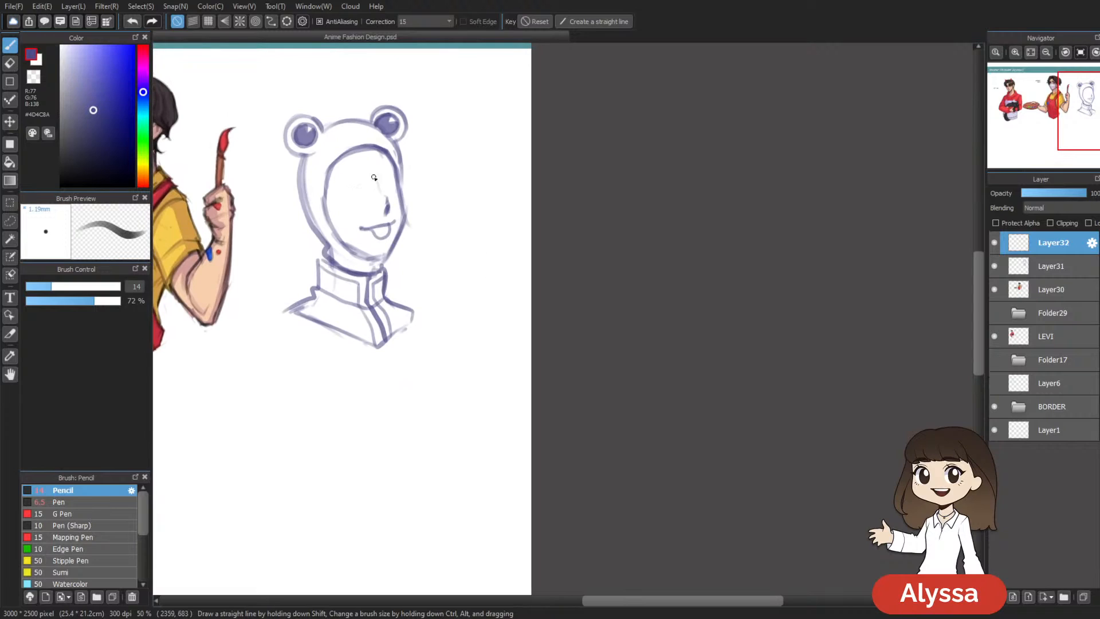
# Step: Return to Layer31 and redraw the hood's inner opening around the face, erasing the old lines near the jaw
pyautogui.click(1040, 267)
pyautogui.moveTo(364, 148)
pyautogui.mouseDown()
pyautogui.moveTo(329, 165)
pyautogui.moveTo(322, 184)
pyautogui.moveTo(325, 226)
pyautogui.moveTo(344, 244)
pyautogui.moveTo(334, 171)
pyautogui.mouseUp()
pyautogui.press('e')
pyautogui.moveTo(330, 225); pyautogui.dragTo(381, 258)
pyautogui.press('b')
# Step: Redraw the hood's outer contour on both sides of the head and under the chin, erasing the earlier rough lines
pyautogui.moveTo(595, 321); pyautogui.dragTo(618, 327)
pyautogui.moveTo(323, 160)
pyautogui.mouseDown()
pyautogui.moveTo(321, 220)
pyautogui.moveTo(348, 253)
pyautogui.moveTo(322, 164)
pyautogui.moveTo(333, 230)
pyautogui.moveTo(360, 259)
pyautogui.mouseUp()
pyautogui.press('e')
pyautogui.moveTo(331, 216); pyautogui.dragTo(324, 160)
pyautogui.press('b')
pyautogui.moveTo(422, 147)
pyautogui.mouseDown()
pyautogui.moveTo(421, 201)
pyautogui.moveTo(423, 175)
pyautogui.mouseUp()
pyautogui.press('e')
pyautogui.press('b')
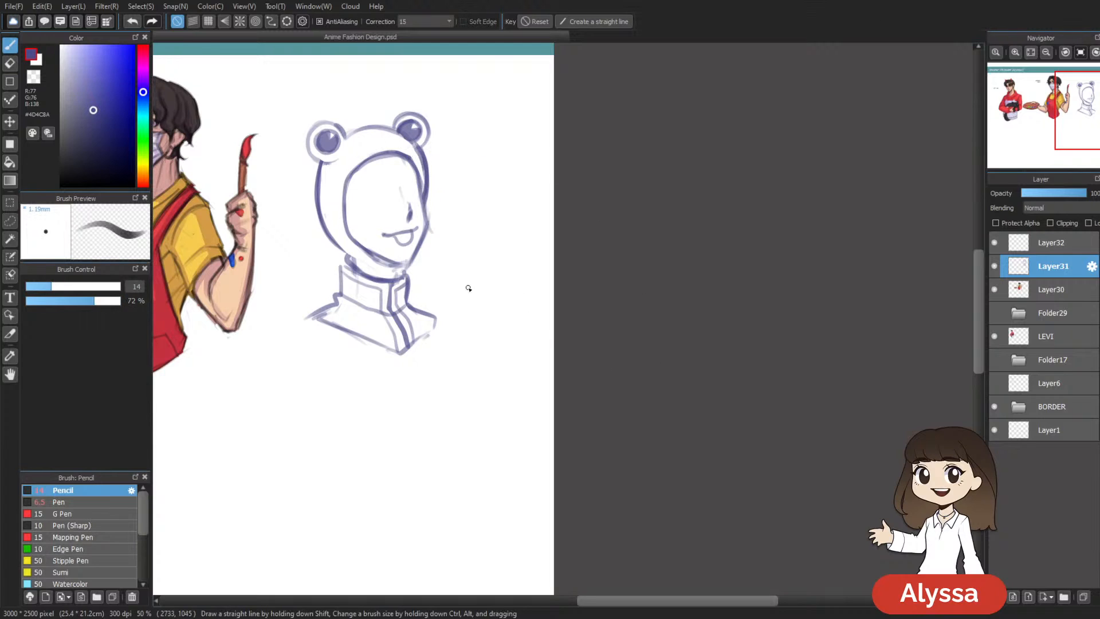
pyautogui.moveTo(356, 253); pyautogui.dragTo(404, 269)
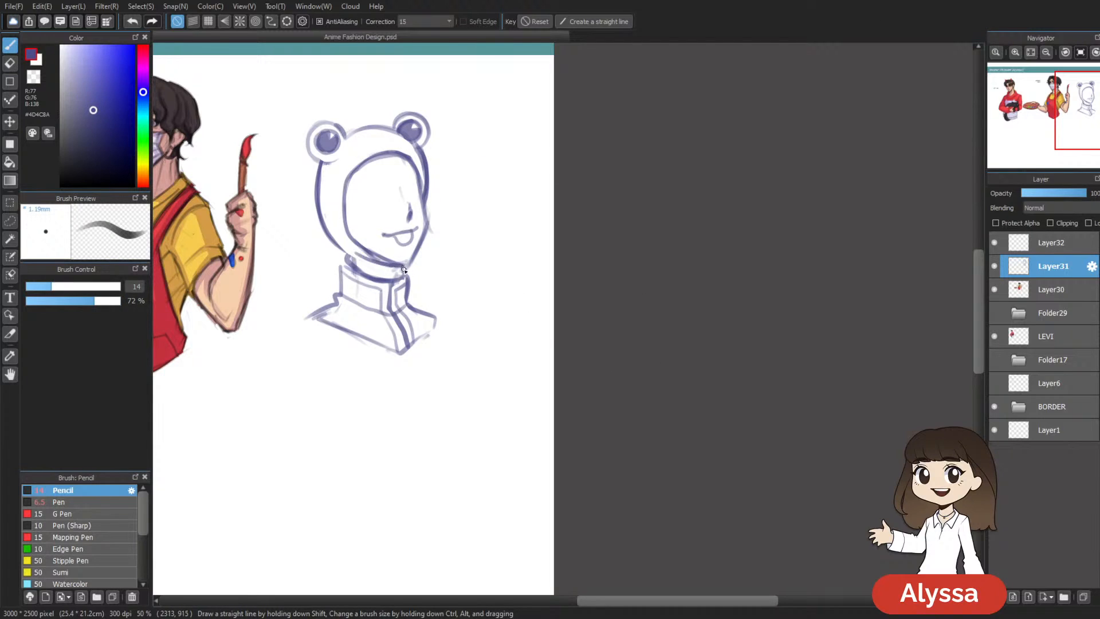
# Step: Merge the top layer down into the hooded sketch's layer and create a fresh layer above it
pyautogui.moveTo(587, 296); pyautogui.dragTo(575, 314)
pyautogui.hotkey('ctrl', 'e')
pyautogui.hotkey('ctrl', 'z')
pyautogui.click(1056, 240)
pyautogui.hotkey('ctrl', 'e')
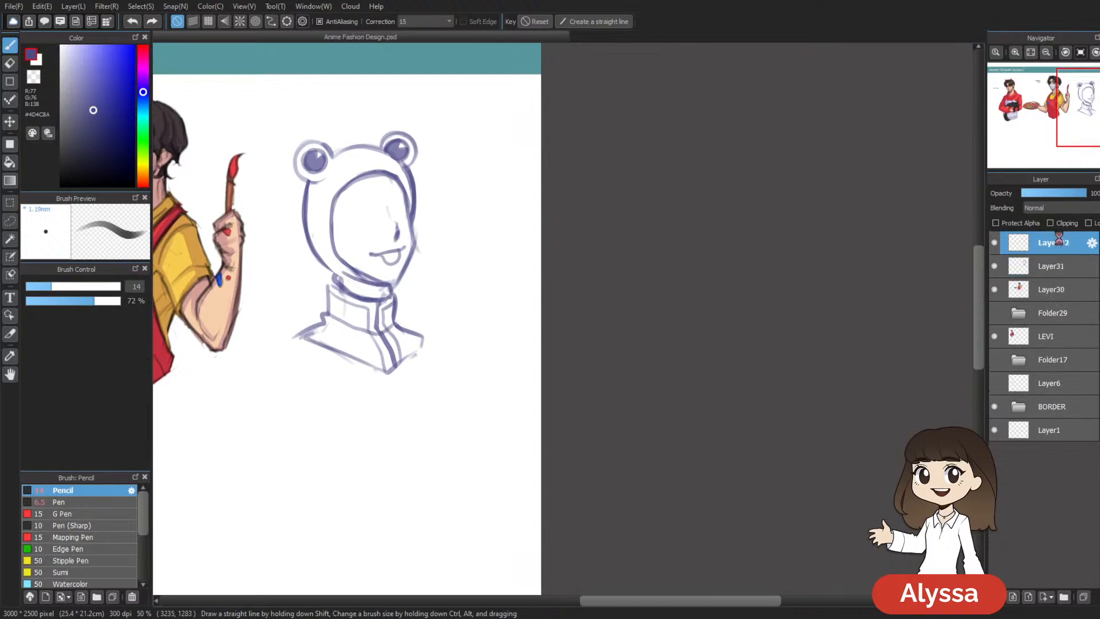
pyautogui.hotkey('ctrl', 'shift', 'n')
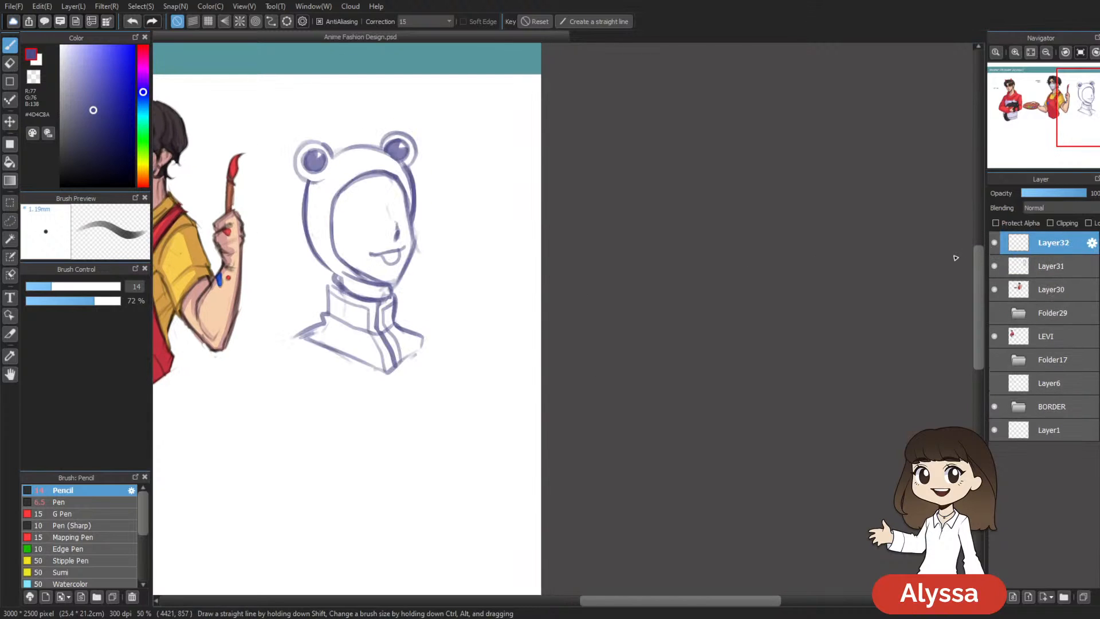
# Step: Draw a wider hood outline between the two bumps and down the back of the head on the new layer
pyautogui.moveTo(578, 326); pyautogui.dragTo(597, 374)
pyautogui.press('m')
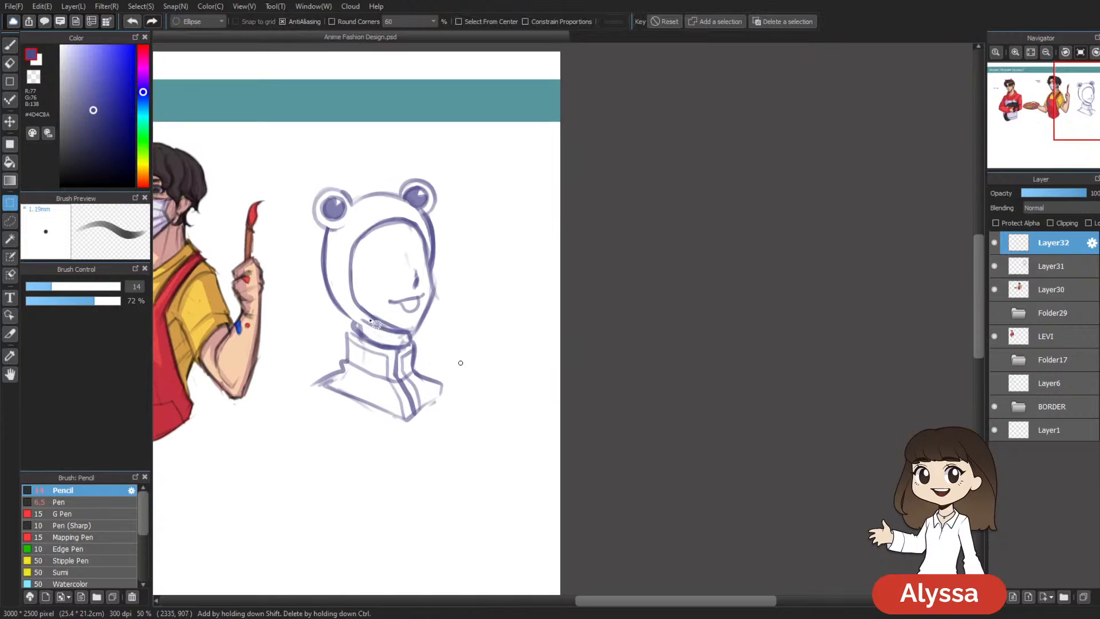
pyautogui.press('l')
pyautogui.press('b')
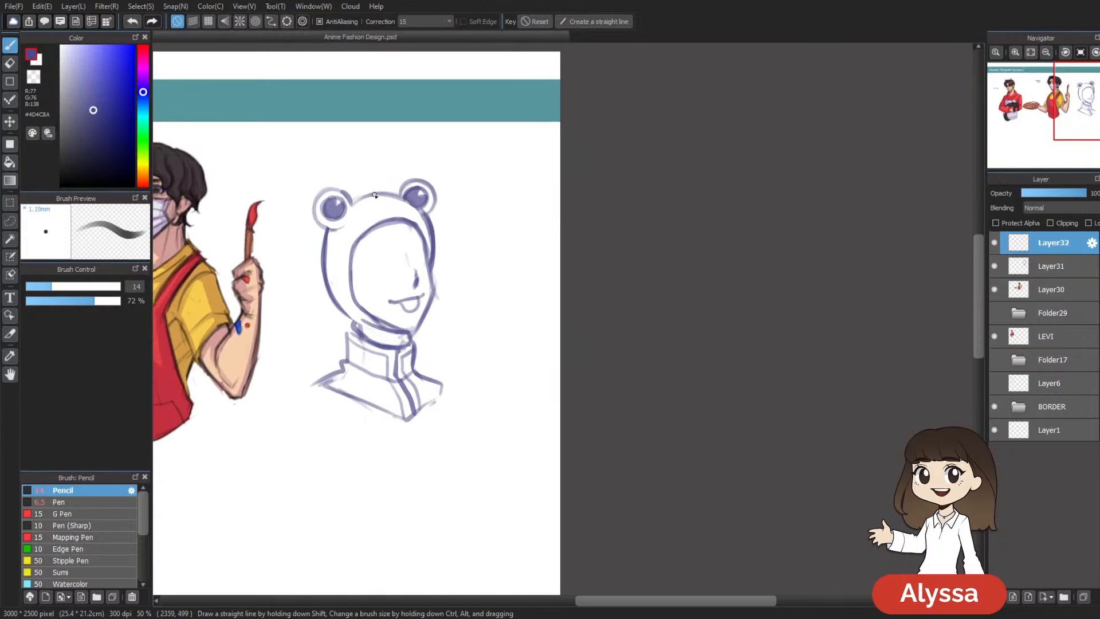
pyautogui.moveTo(350, 201); pyautogui.dragTo(375, 193)
pyautogui.moveTo(325, 227)
pyautogui.mouseDown()
pyautogui.moveTo(317, 285)
pyautogui.moveTo(339, 316)
pyautogui.mouseUp()
pyautogui.hotkey('ctrl', 'z')
pyautogui.moveTo(323, 228)
pyautogui.mouseDown()
pyautogui.moveTo(320, 288)
pyautogui.moveTo(354, 330)
pyautogui.mouseUp()
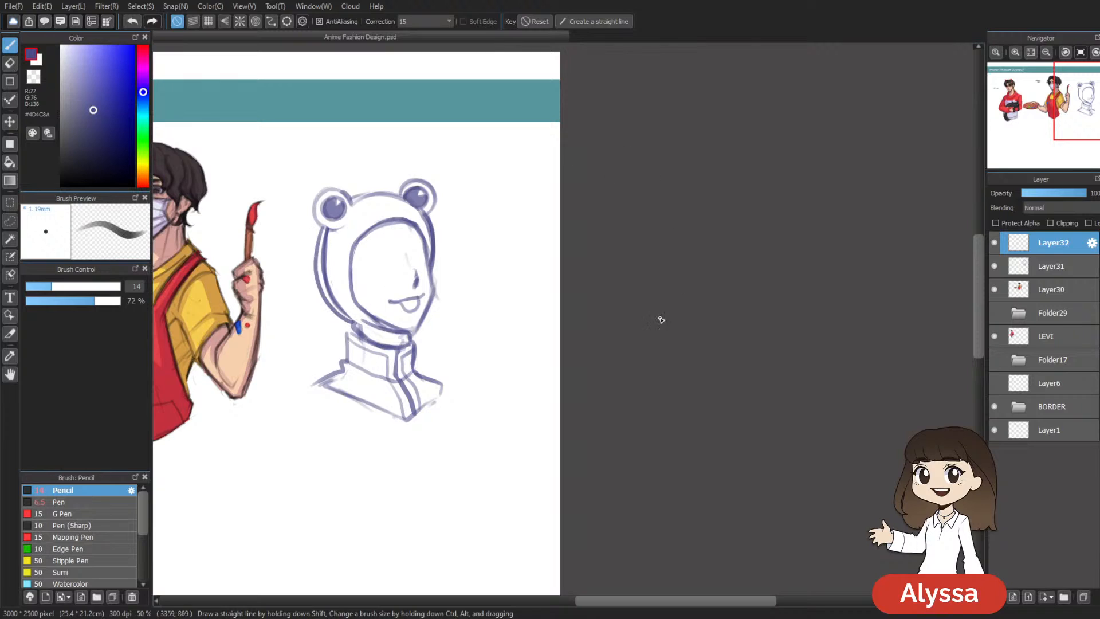
# Step: Merge the top layer into Layer31 and erase the doubled hood line down the back of the head
pyautogui.hotkey('ctrl', 'e')
pyautogui.press('e')
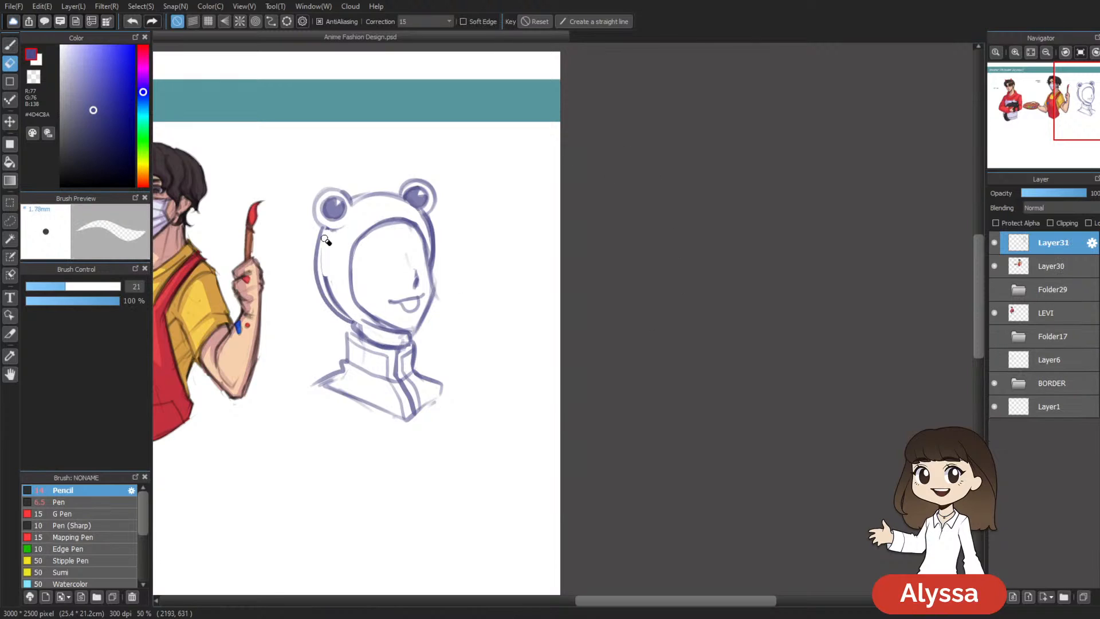
pyautogui.moveTo(324, 263)
pyautogui.mouseDown()
pyautogui.moveTo(335, 297)
pyautogui.moveTo(363, 322)
pyautogui.mouseUp()
pyautogui.press('b')
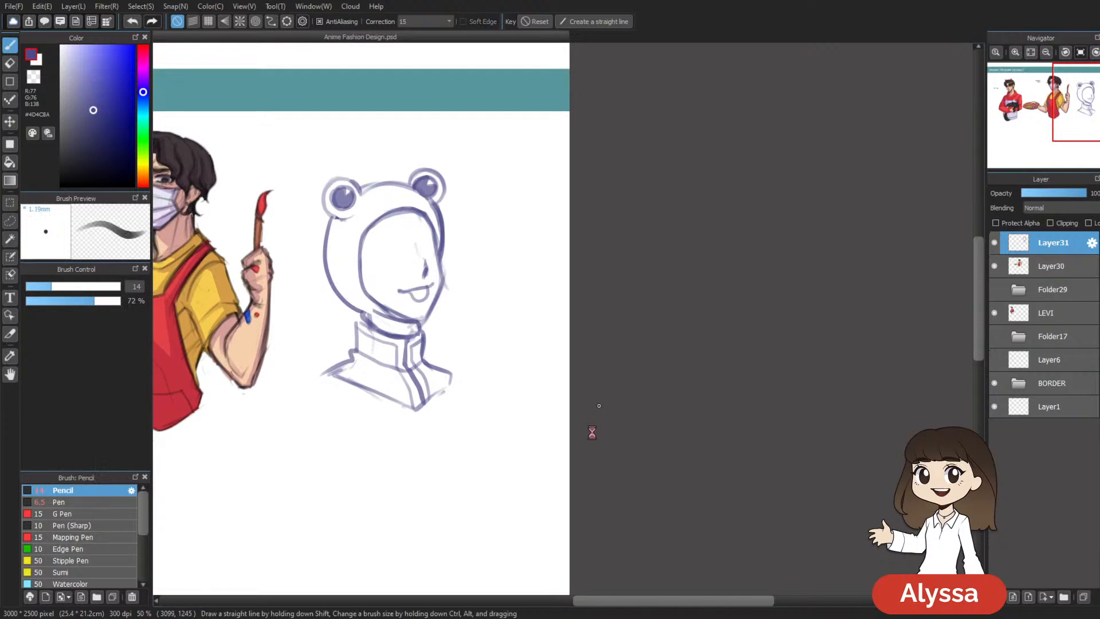
pyautogui.press('space')
pyautogui.moveTo(567, 362); pyautogui.dragTo(580, 393)
pyautogui.moveTo(431, 201); pyautogui.dragTo(420, 215)
pyautogui.press('space')
pyautogui.moveTo(637, 460); pyautogui.dragTo(631, 432)
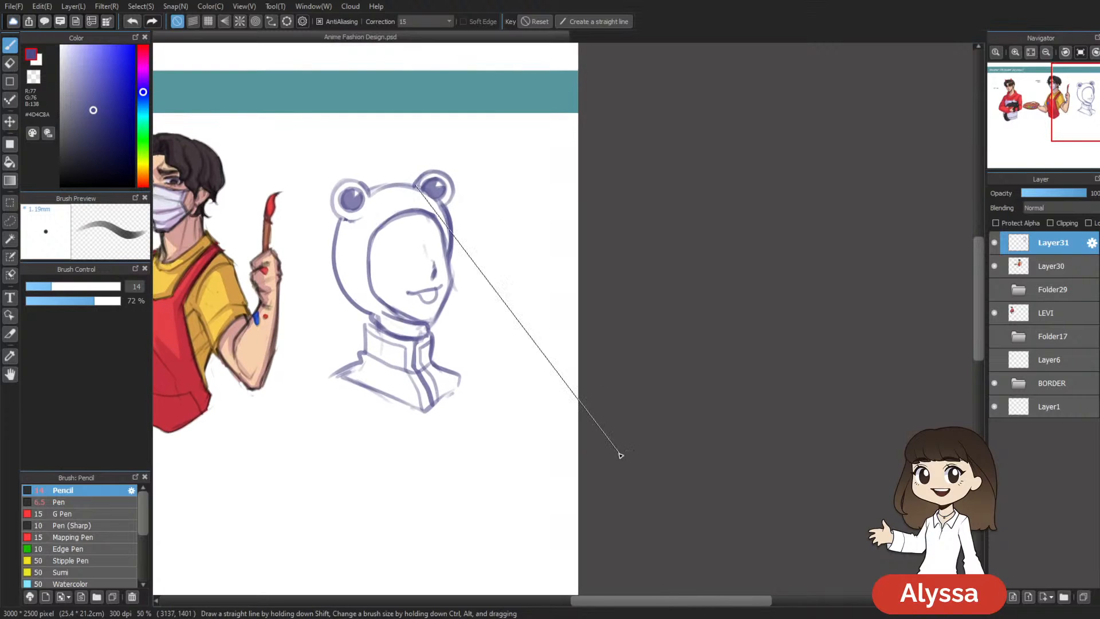
# Step: Create a new layer and draw the near eye with its upper lid and oval iris inside the hood opening
pyautogui.hotkey('ctrl', 'shift', 'n')
pyautogui.press('space')
pyautogui.moveTo(524, 341); pyautogui.dragTo(514, 325)
pyautogui.press('space')
pyautogui.moveTo(640, 397)
pyautogui.mouseDown()
pyautogui.moveTo(600, 392)
pyautogui.moveTo(616, 408)
pyautogui.moveTo(596, 410)
pyautogui.mouseUp()
pyautogui.press('space')
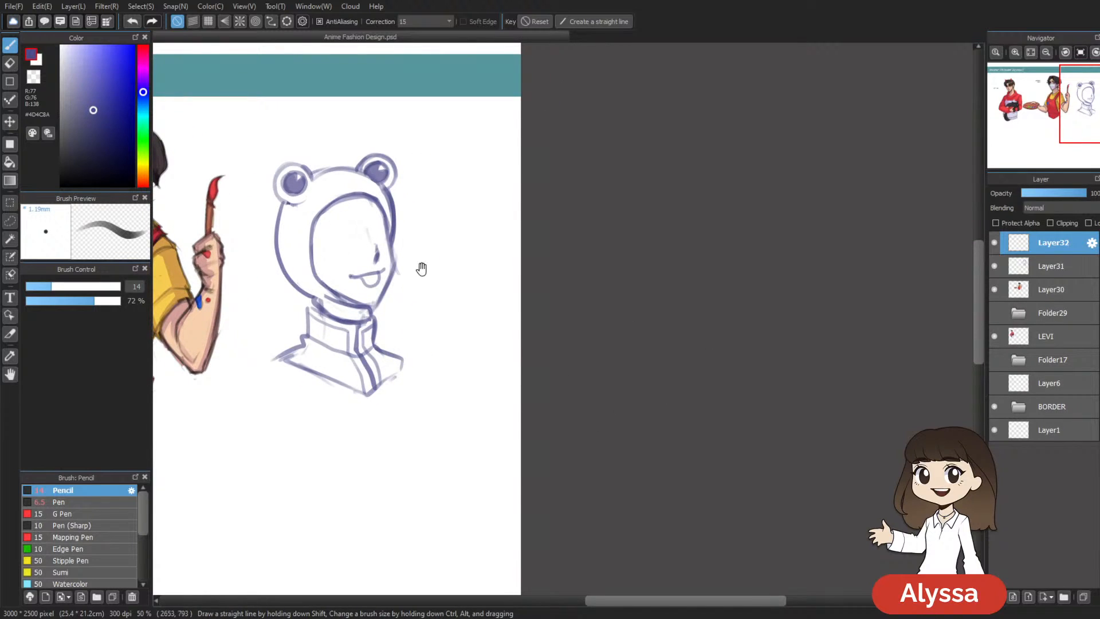
pyautogui.moveTo(420, 269); pyautogui.dragTo(416, 251)
pyautogui.moveTo(483, 255); pyautogui.dragTo(481, 259)
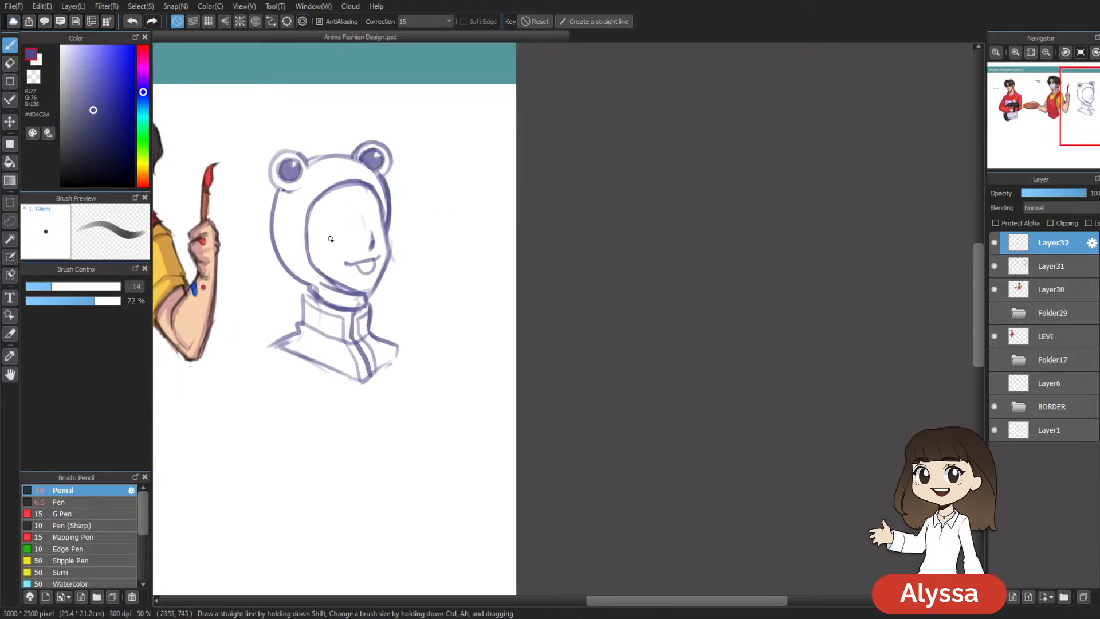
pyautogui.moveTo(348, 222); pyautogui.dragTo(331, 228)
pyautogui.hotkey('ctrl', 'z')
pyautogui.moveTo(348, 222); pyautogui.dragTo(330, 237)
# Step: Draw the far eye beside the nose and merge the eye layer down into Layer31
pyautogui.moveTo(383, 230); pyautogui.dragTo(371, 218)
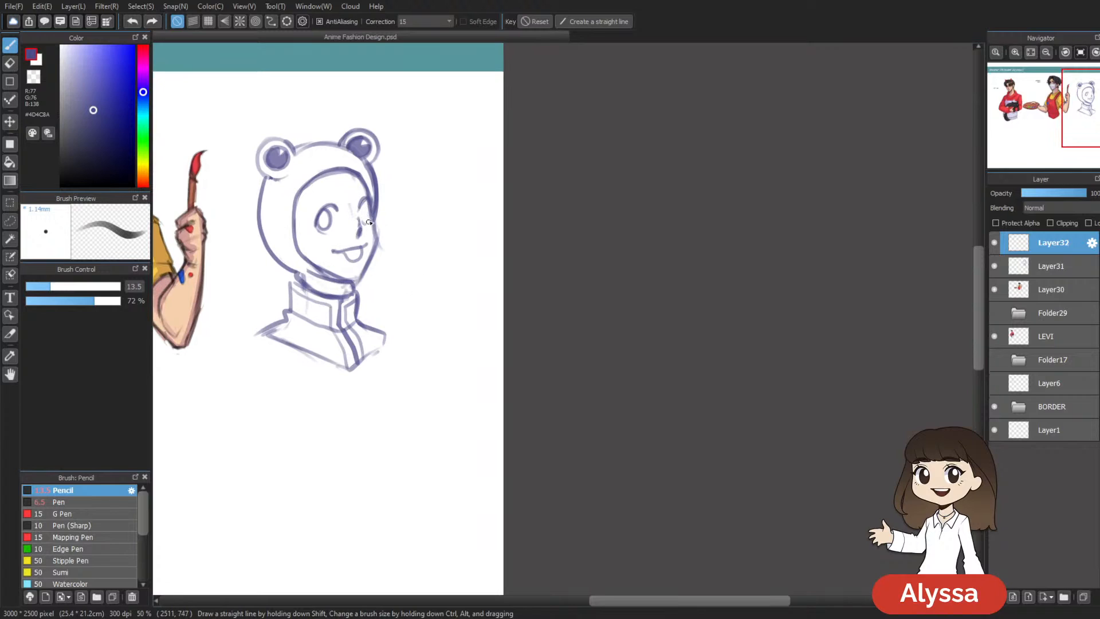
pyautogui.hotkey('ctrl', 'z')
pyautogui.moveTo(367, 210)
pyautogui.mouseDown()
pyautogui.moveTo(363, 197)
pyautogui.moveTo(356, 217)
pyautogui.mouseUp()
pyautogui.hotkey('ctrl', 'z')
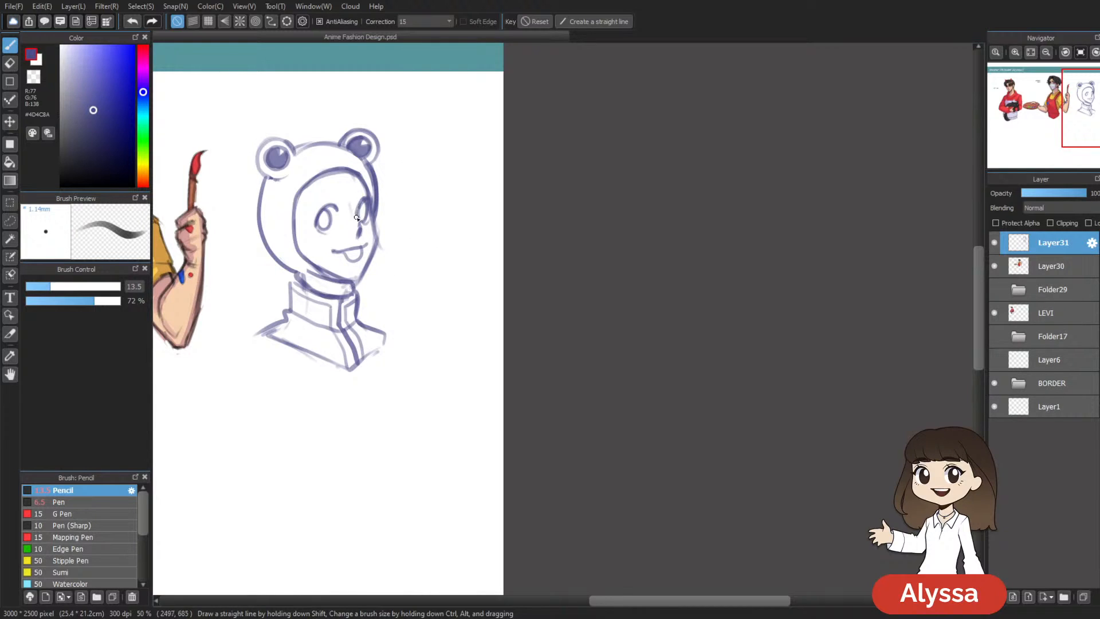
# Step: Erase the rough nose mark and redraw the nose line between the far eye and the mouth
pyautogui.press('e')
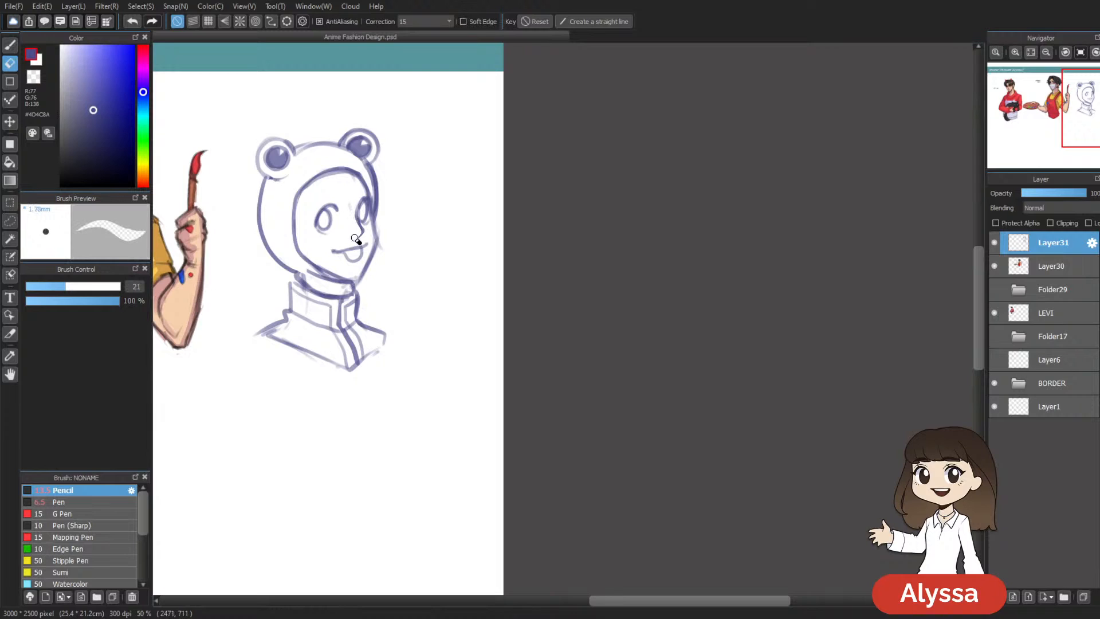
pyautogui.press('b')
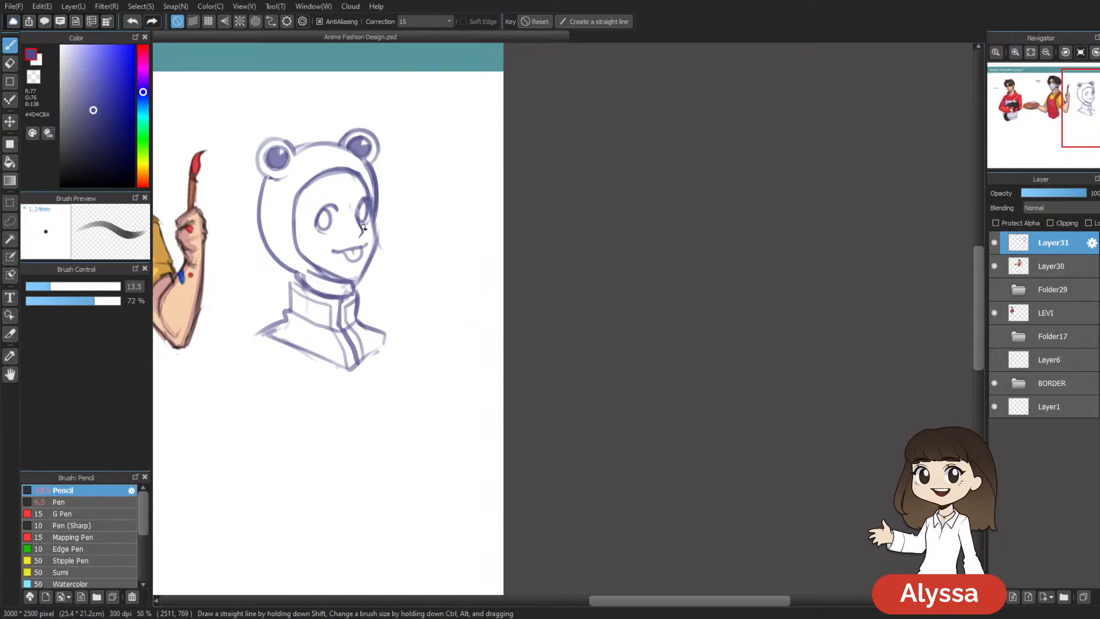
pyautogui.press('e')
pyautogui.press('b')
pyautogui.moveTo(373, 219); pyautogui.dragTo(368, 193)
pyautogui.hotkey('ctrl', 'z')
pyautogui.moveTo(453, 209); pyautogui.dragTo(445, 201)
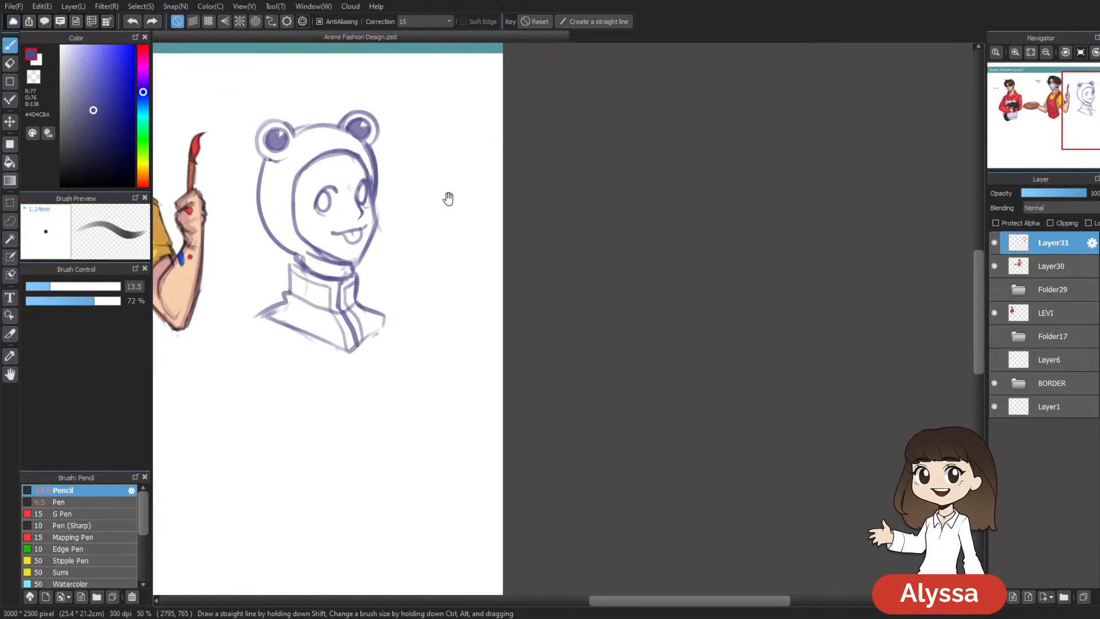
# Step: Draw an angled eyebrow above the near eye
pyautogui.moveTo(307, 187); pyautogui.dragTo(333, 183)
pyautogui.hotkey('ctrl', 'z')
pyautogui.press('e')
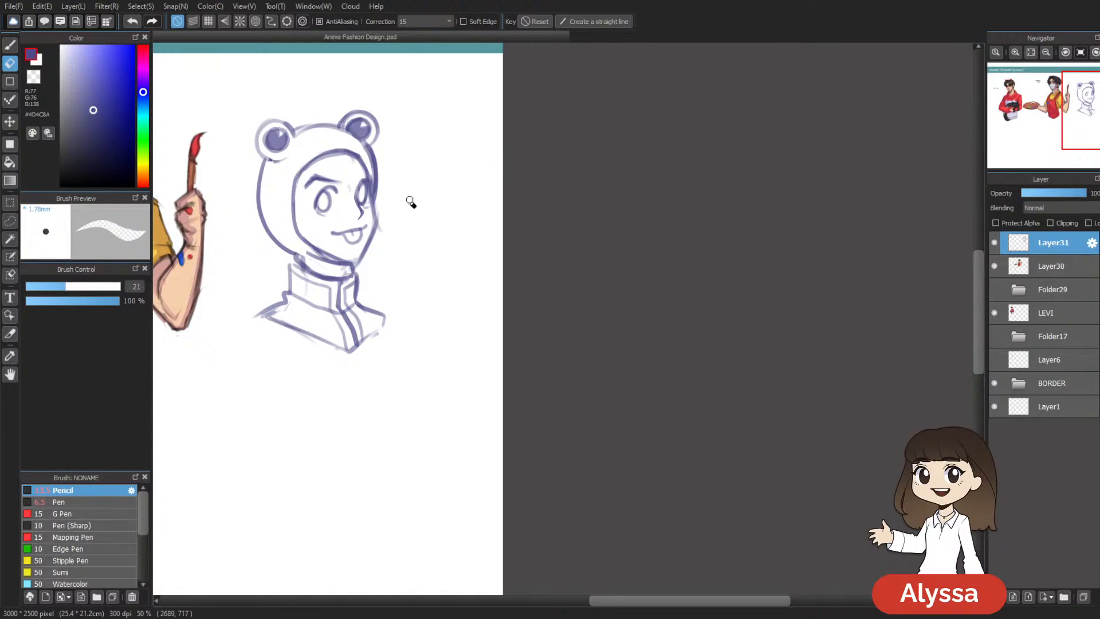
# Step: Lasso the near eyebrow and shift it slightly with Transform, applying the change
pyautogui.press('l')
pyautogui.moveTo(328, 187)
pyautogui.mouseDown()
pyautogui.moveTo(305, 173)
pyautogui.moveTo(338, 167)
pyautogui.mouseUp()
pyautogui.hotkey('ctrl', 't')
pyautogui.moveTo(534, 247); pyautogui.dragTo(536, 270)
pyautogui.press('Right')
pyautogui.press('Right')
pyautogui.press('Left')
pyautogui.press('Left')
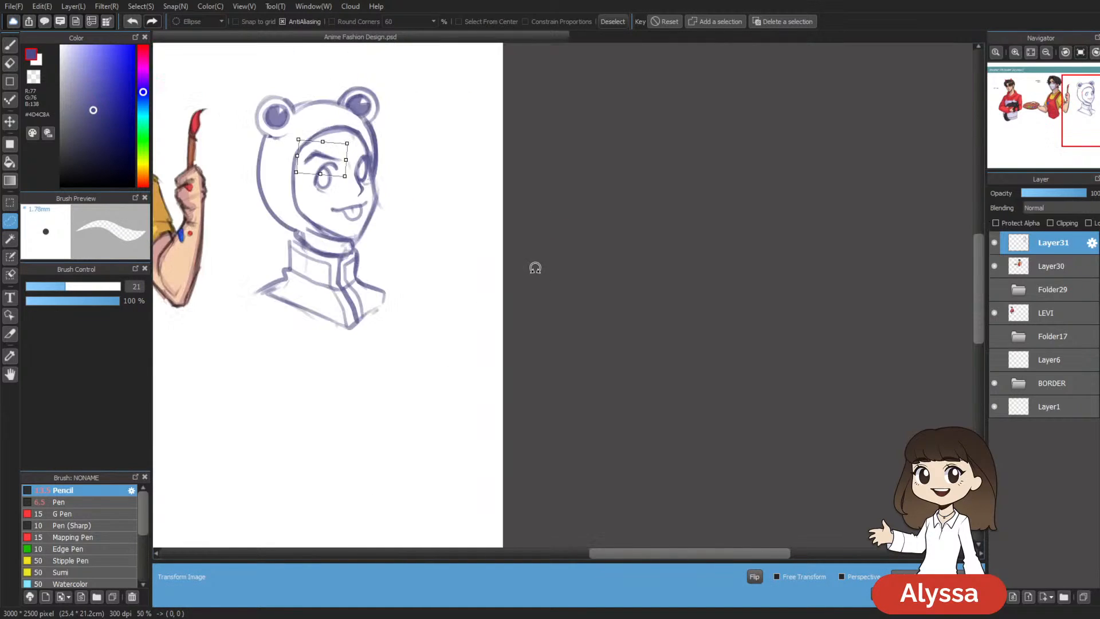
pyautogui.moveTo(339, 166); pyautogui.dragTo(344, 161)
pyautogui.press('Return')
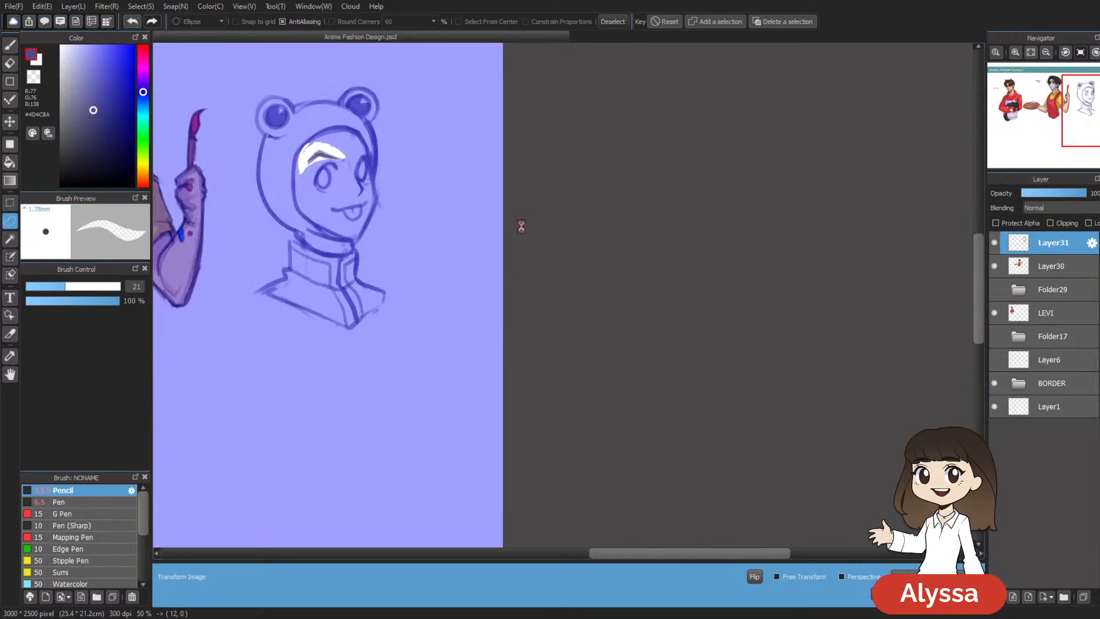
# Step: Clean up and reshape the near eyebrow, and add a matching eyebrow above the far eye
pyautogui.press('e')
pyautogui.press('b')
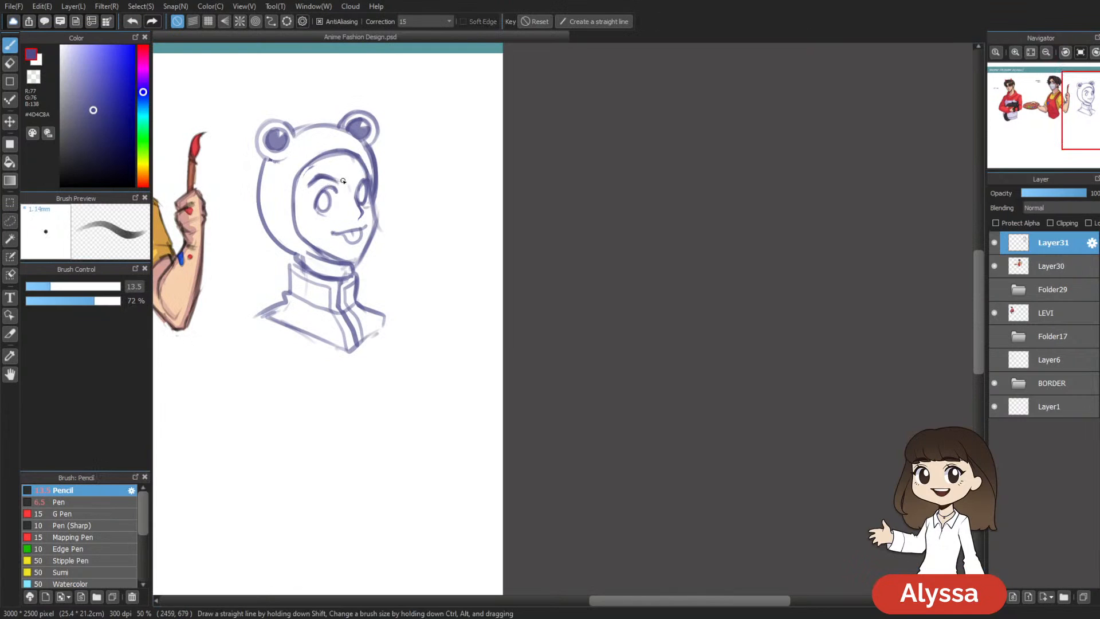
pyautogui.press('e')
pyautogui.press('b')
pyautogui.hscroll(2, 484, 224)
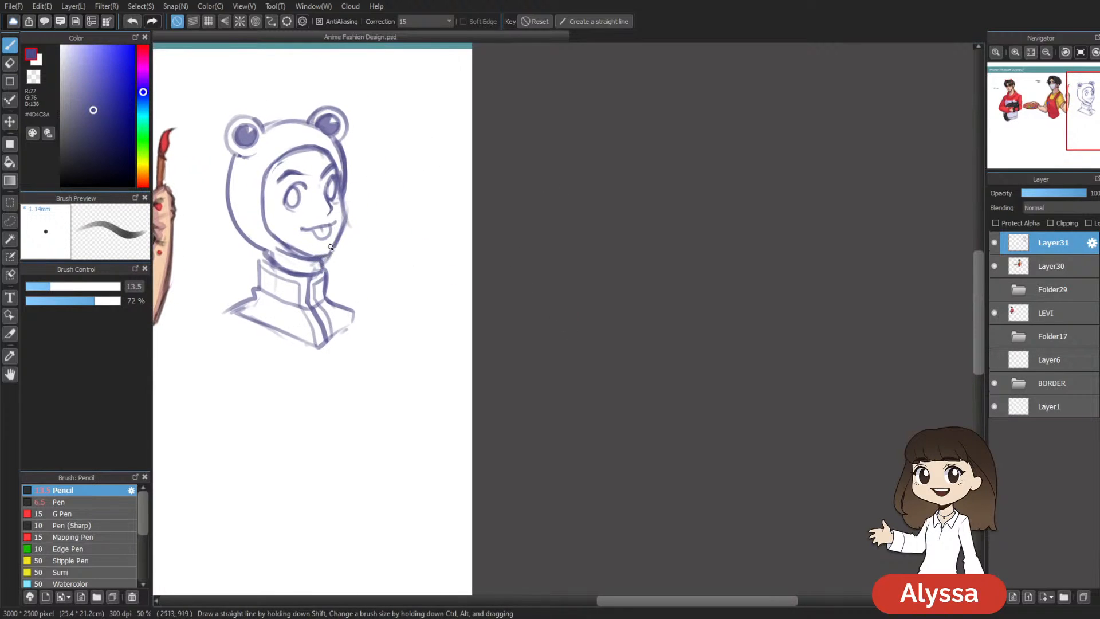
# Step: Try a darker mark at the near corner of the mouth, undo it and redraw the smile line lightly
pyautogui.moveTo(394, 261); pyautogui.dragTo(403, 270)
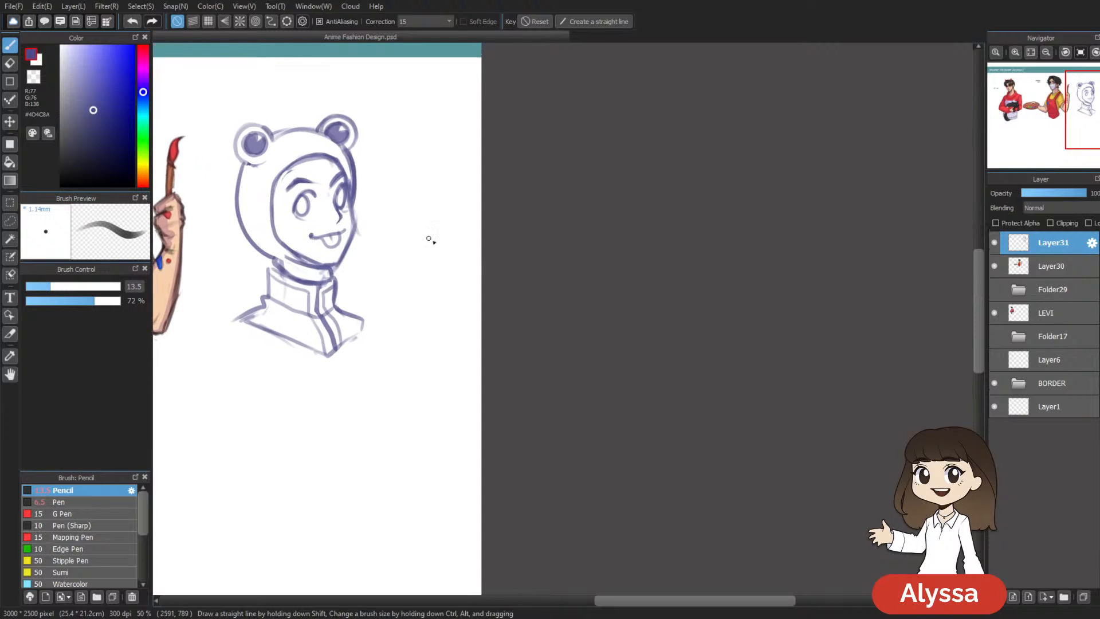
pyautogui.moveTo(411, 232); pyautogui.dragTo(428, 236)
pyautogui.hotkey('ctrl', 'z')
pyautogui.moveTo(327, 240); pyautogui.dragTo(332, 242)
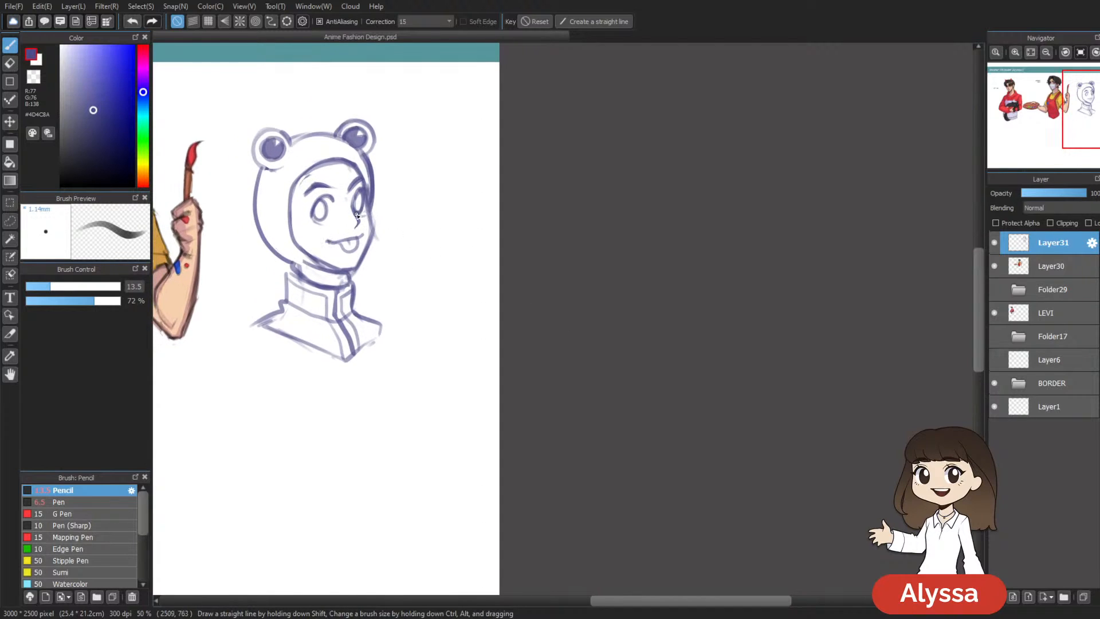
pyautogui.moveTo(482, 297)
pyautogui.mouseDown()
pyautogui.moveTo(459, 297)
pyautogui.moveTo(453, 310)
pyautogui.mouseUp()
# Step: Reduce the pencil size to 10.5 and draw pupils in both eyes, cleaning the far eye with the eraser
pyautogui.press('[')
pyautogui.press('[')
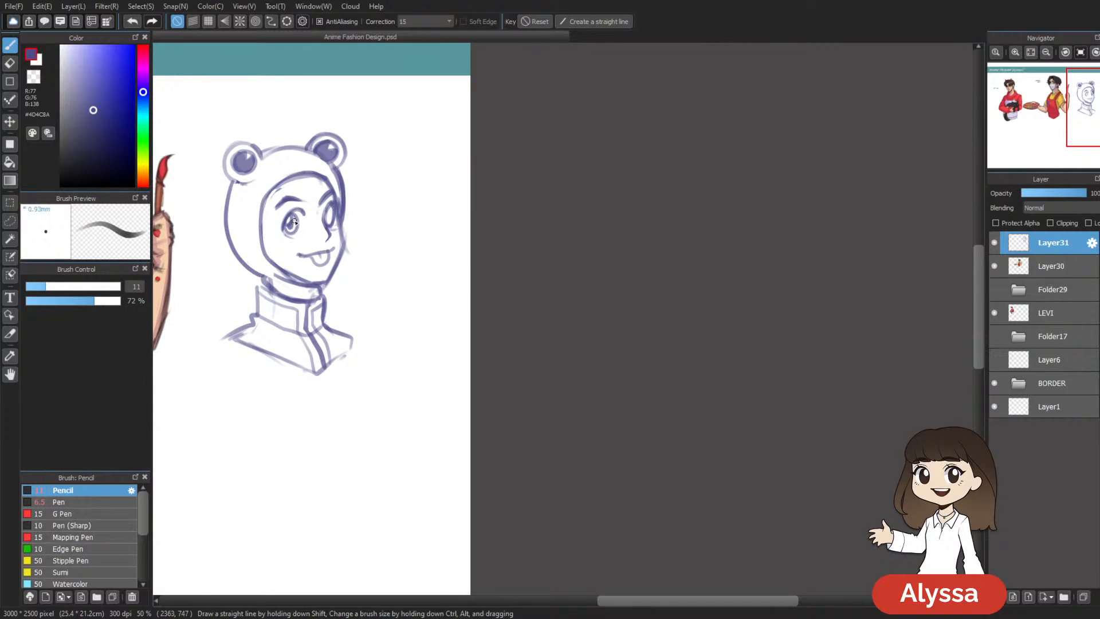
pyautogui.press('[')
pyautogui.press('e')
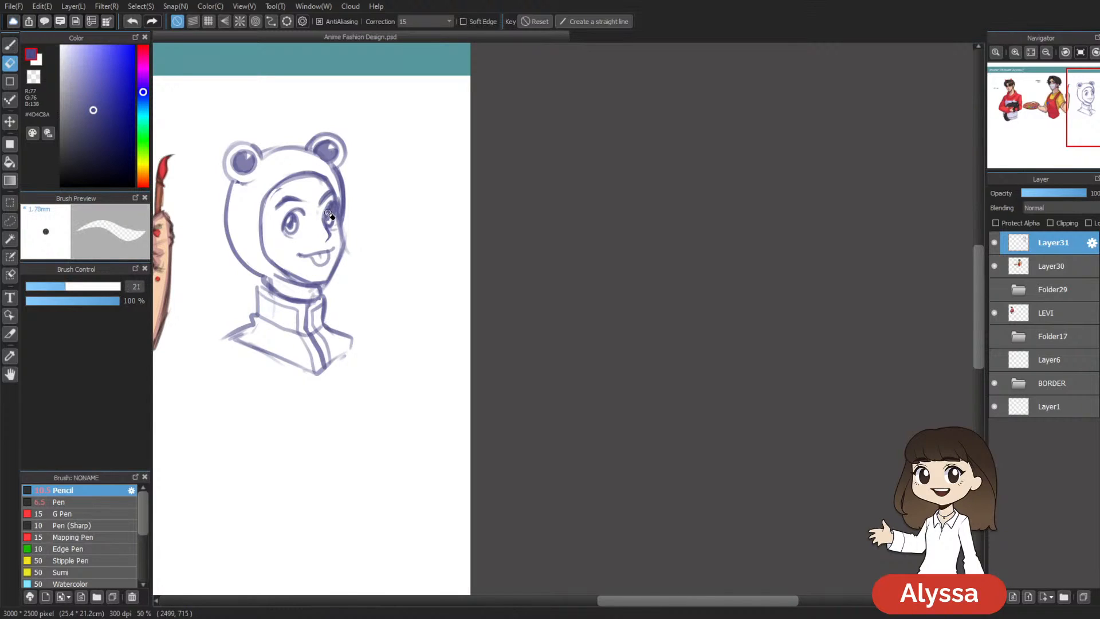
pyautogui.press('b')
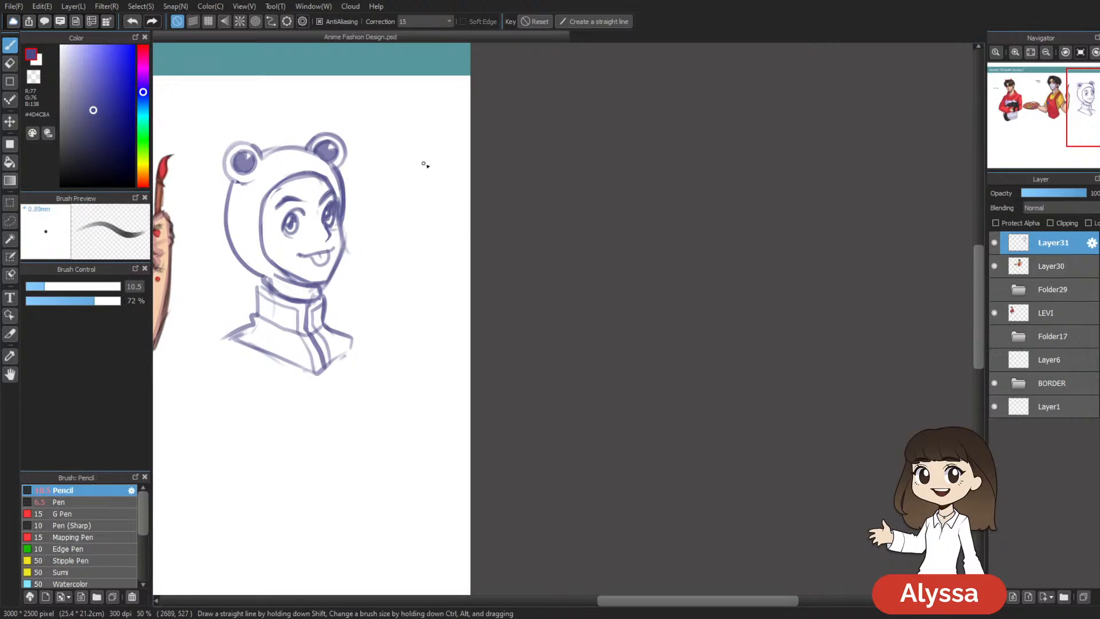
# Step: Adjust the lines of the far eye, alternating between pencil and eraser along its inner edge
pyautogui.scroll(-3, 413, 161)
pyautogui.hotkey('ctrl', 'z')
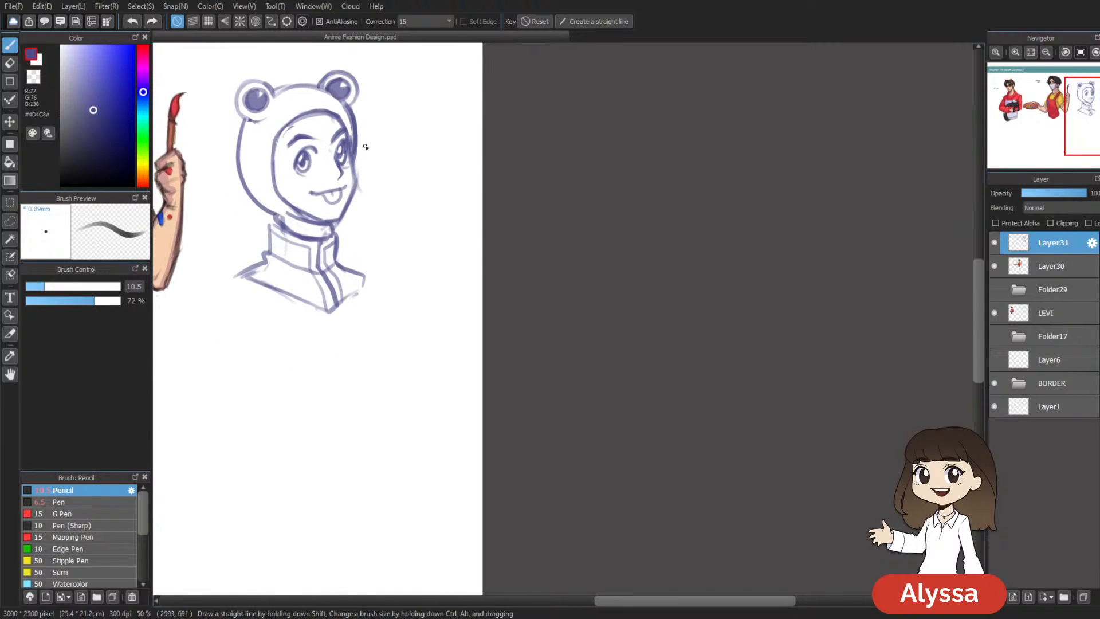
pyautogui.press('e')
pyautogui.press('b')
pyautogui.moveTo(344, 150); pyautogui.dragTo(335, 163)
pyautogui.moveTo(499, 243); pyautogui.dragTo(500, 265)
pyautogui.press('e')
pyautogui.moveTo(334, 158); pyautogui.dragTo(333, 173)
pyautogui.press('b')
pyautogui.moveTo(494, 367)
pyautogui.mouseDown()
pyautogui.moveTo(550, 371)
pyautogui.moveTo(551, 430)
pyautogui.mouseUp()
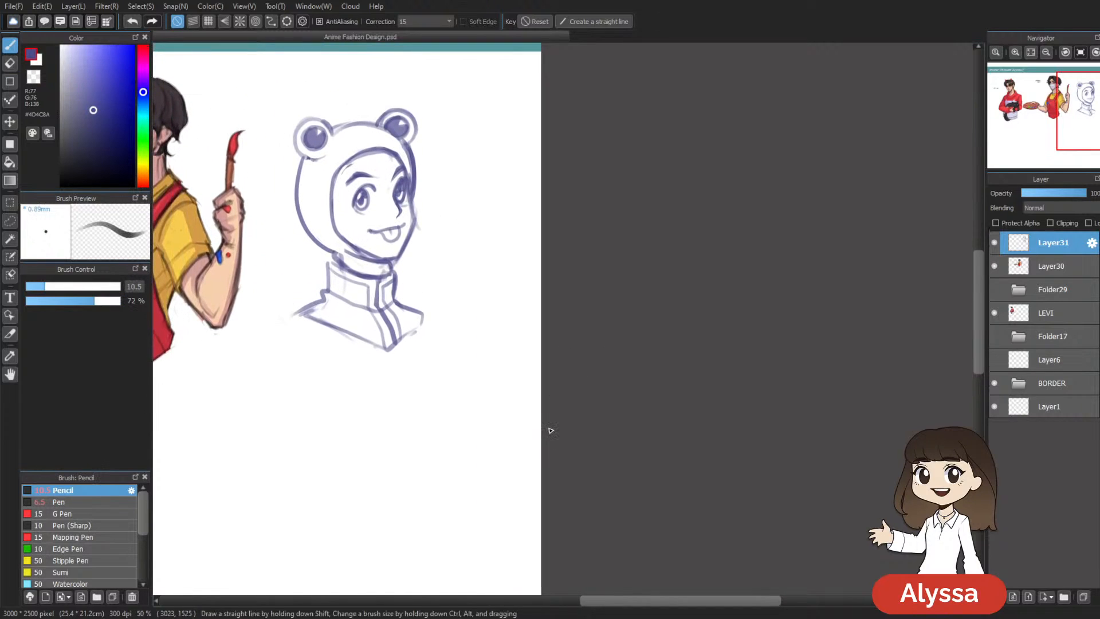
# Step: Erase the far eye and redraw it with its lid, iris and pupil, trimming stray lines around it
pyautogui.press('e')
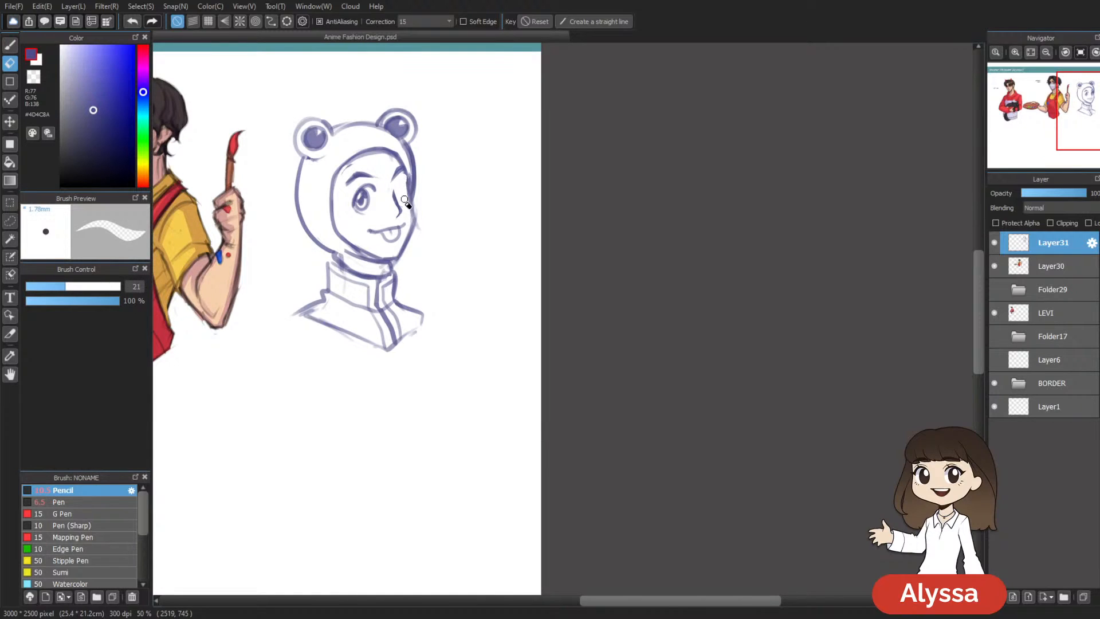
pyautogui.press('b')
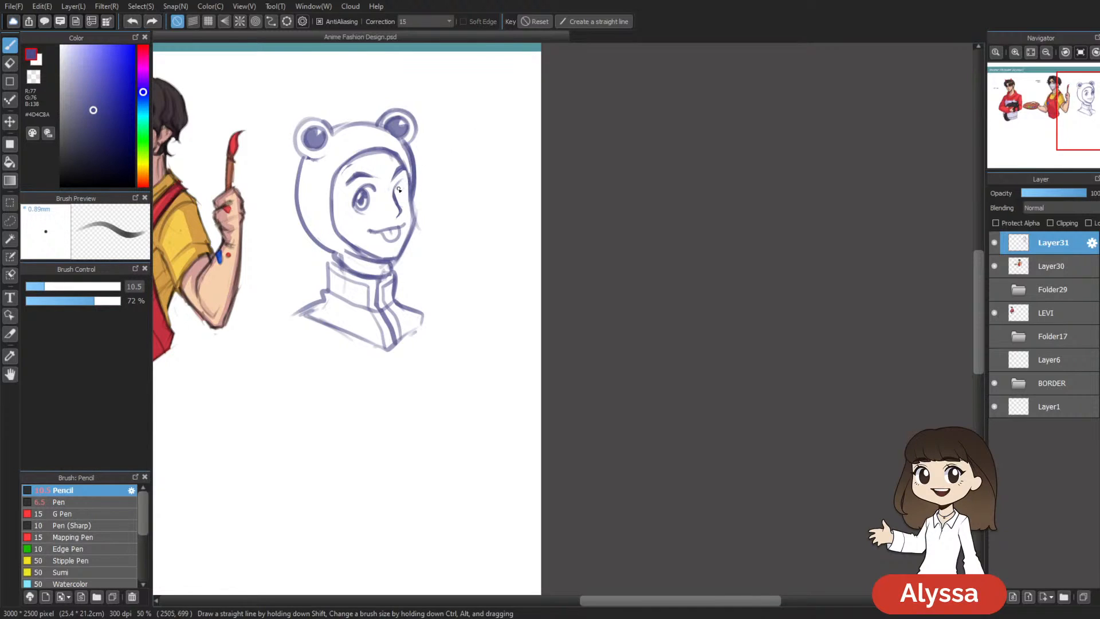
pyautogui.moveTo(392, 196); pyautogui.dragTo(405, 184)
pyautogui.hotkey('ctrl', 'z')
pyautogui.moveTo(399, 204)
pyautogui.mouseDown()
pyautogui.moveTo(405, 183)
pyautogui.moveTo(397, 203)
pyautogui.mouseUp()
pyautogui.hotkey('ctrl', 'z')
pyautogui.moveTo(481, 220); pyautogui.dragTo(456, 204)
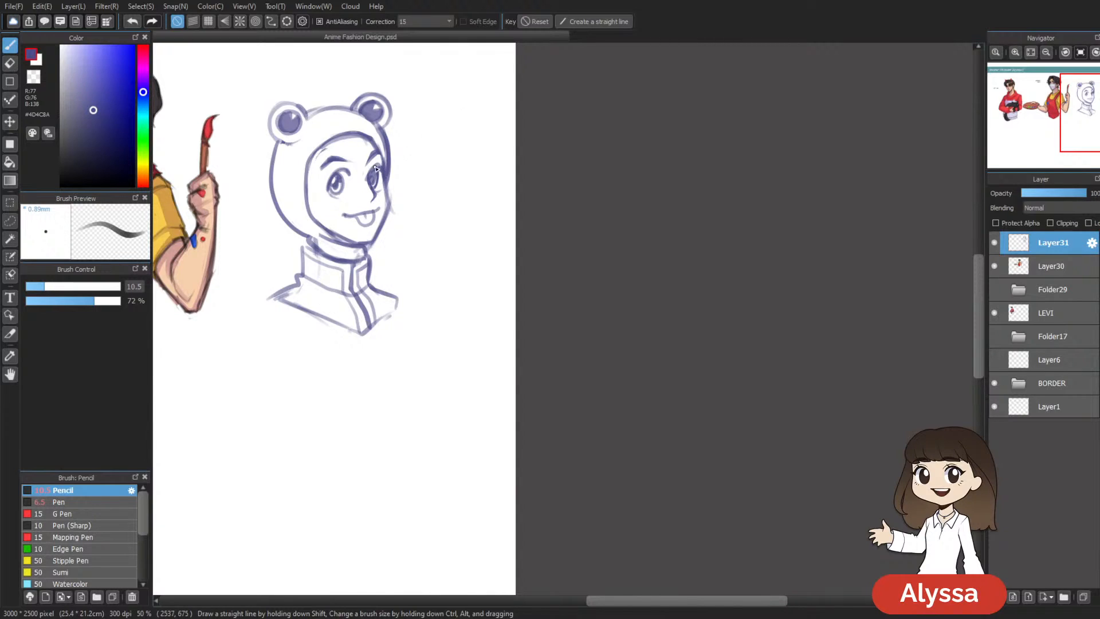
pyautogui.press('e')
pyautogui.press('b')
pyautogui.press('e')
pyautogui.press('b')
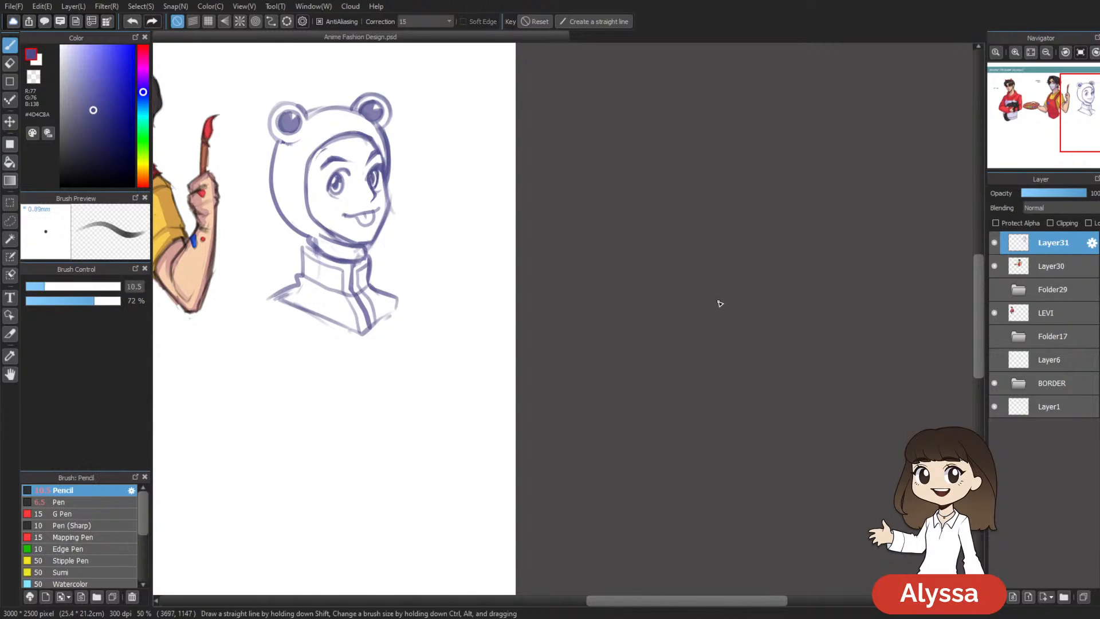
# Step: Add a new layer and sketch hair strands at the forehead and down the near side of the hood opening
pyautogui.moveTo(491, 450); pyautogui.dragTo(534, 461)
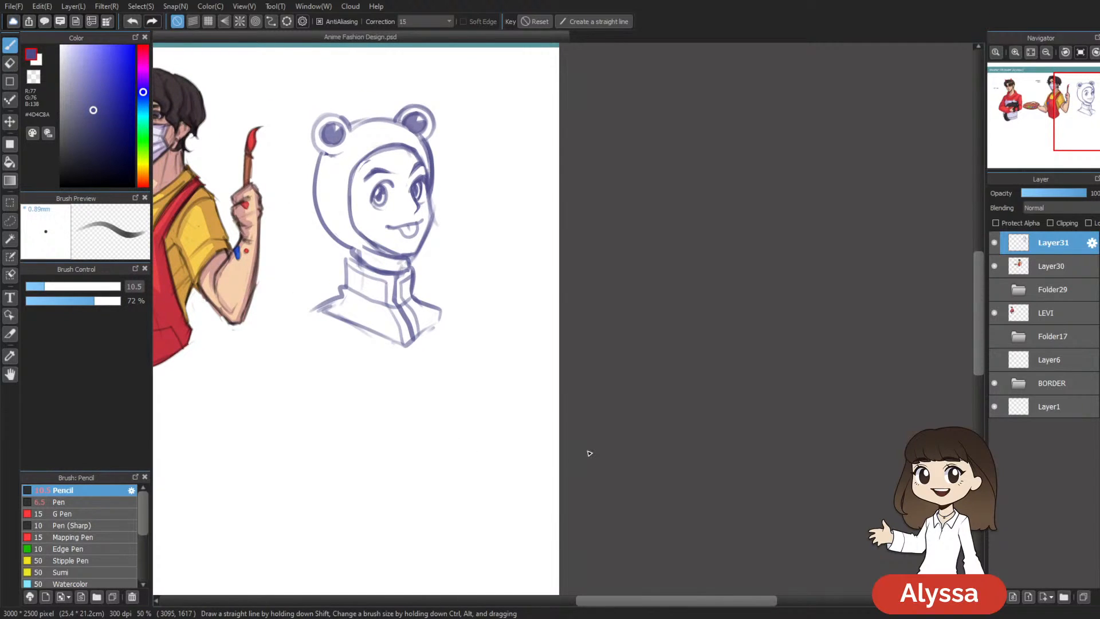
pyautogui.hotkey('ctrl', 'shift', 'n')
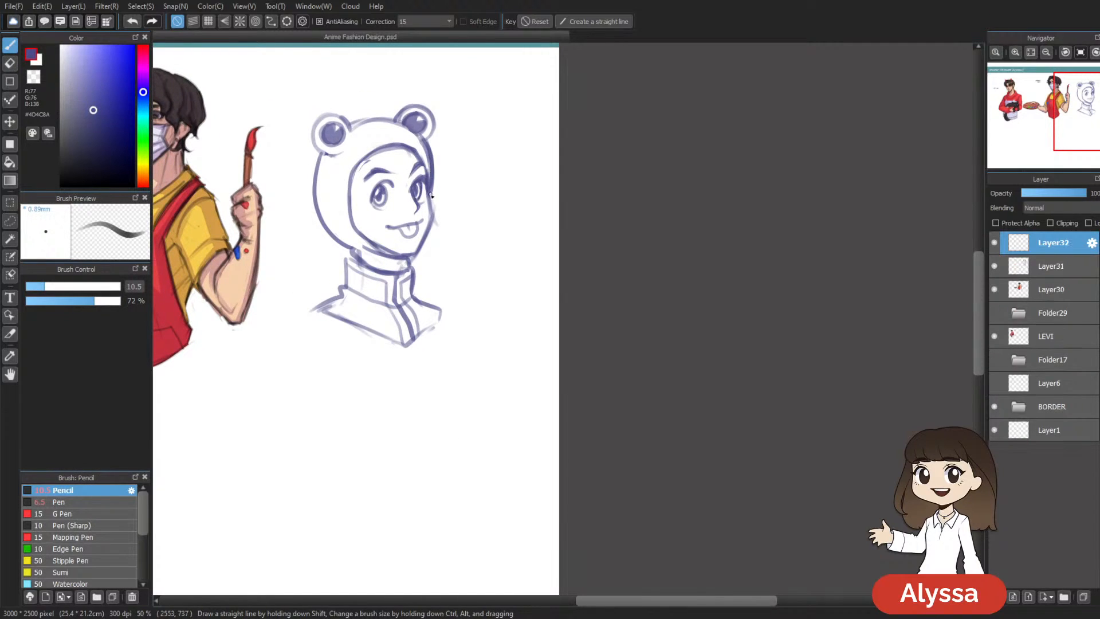
pyautogui.moveTo(517, 206); pyautogui.dragTo(510, 195)
pyautogui.moveTo(618, 169); pyautogui.dragTo(540, 155)
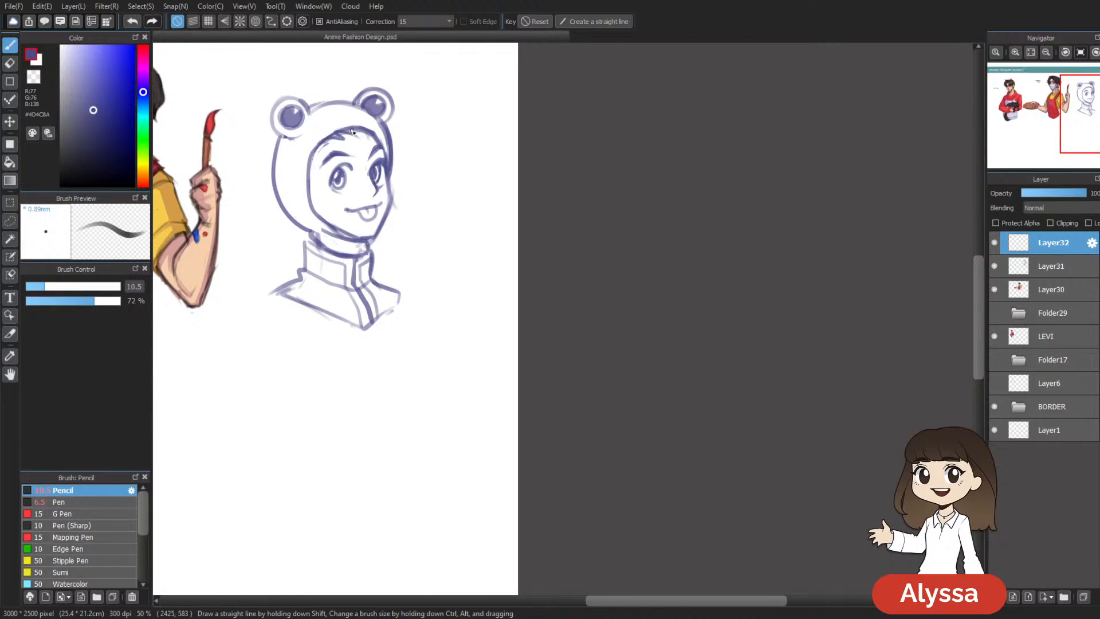
pyautogui.moveTo(506, 128); pyautogui.dragTo(508, 107)
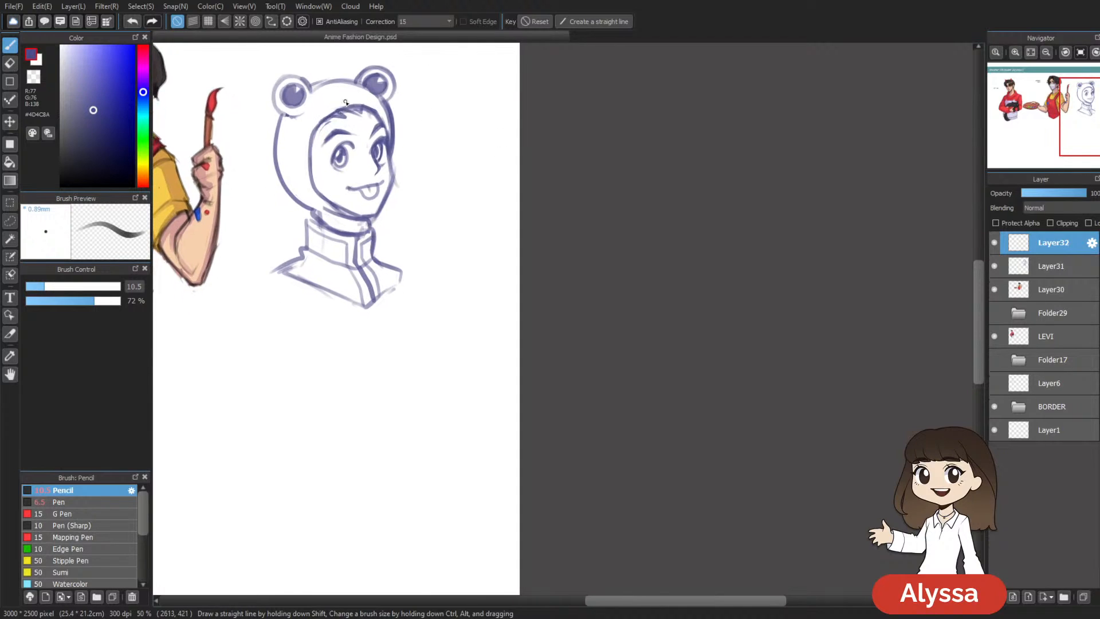
pyautogui.moveTo(314, 137); pyautogui.dragTo(317, 182)
pyautogui.moveTo(486, 317); pyautogui.dragTo(477, 343)
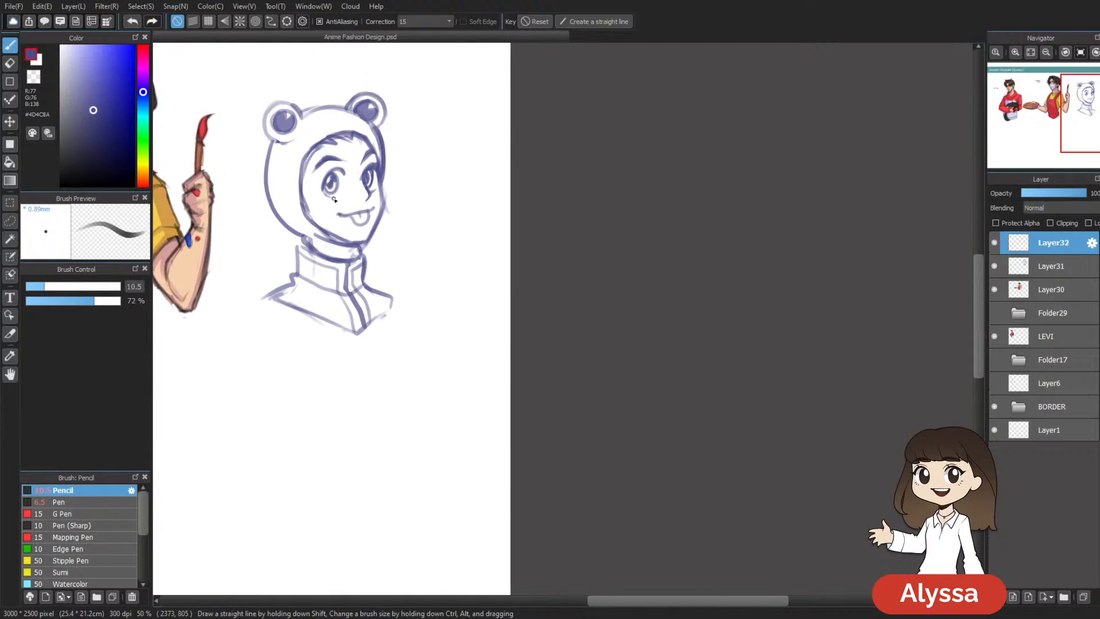
pyautogui.moveTo(329, 200); pyautogui.dragTo(330, 208)
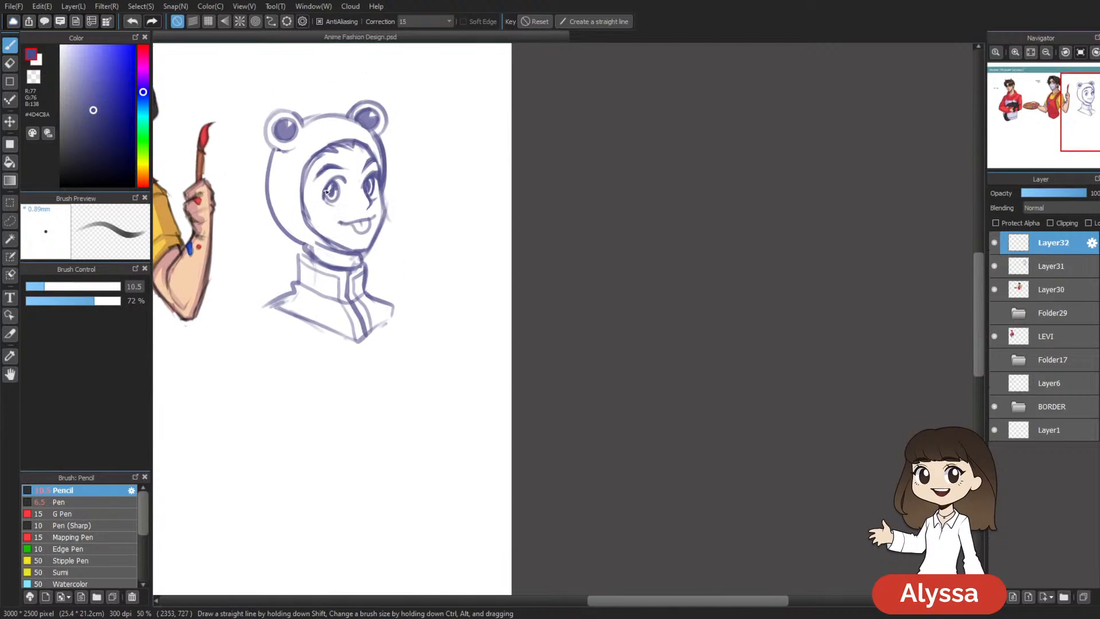
pyautogui.hotkey('ctrl', 'z')
pyautogui.moveTo(443, 261); pyautogui.dragTo(465, 227)
# Step: Toggle the hair layer's visibility to compare the sketch, and merge the layer down into Layer31
pyautogui.click(994, 248)
pyautogui.click(994, 247)
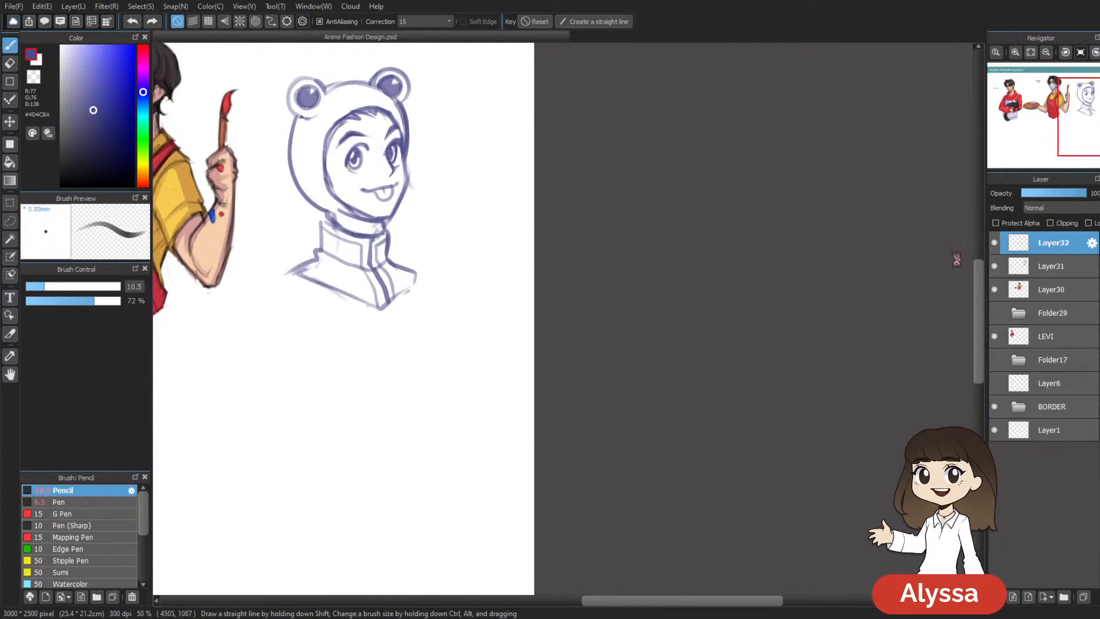
pyautogui.hotkey('ctrl', 'e')
# Step: Lasso the mouth area, adjust it with Transform, apply the change and clear the selection
pyautogui.press('m')
pyautogui.press('l')
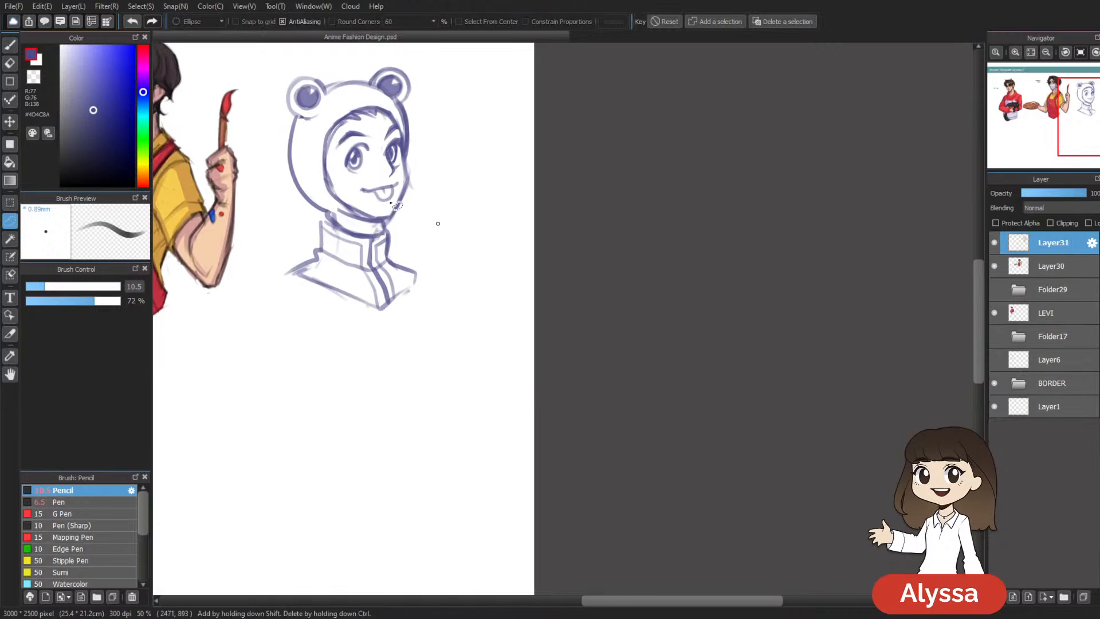
pyautogui.moveTo(386, 209)
pyautogui.mouseDown()
pyautogui.moveTo(395, 180)
pyautogui.moveTo(358, 190)
pyautogui.moveTo(396, 174)
pyautogui.mouseUp()
pyautogui.hotkey('ctrl', 't')
pyautogui.press('Return')
pyautogui.hotkey('ctrl', 'd')
pyautogui.moveTo(522, 297); pyautogui.dragTo(671, 374)
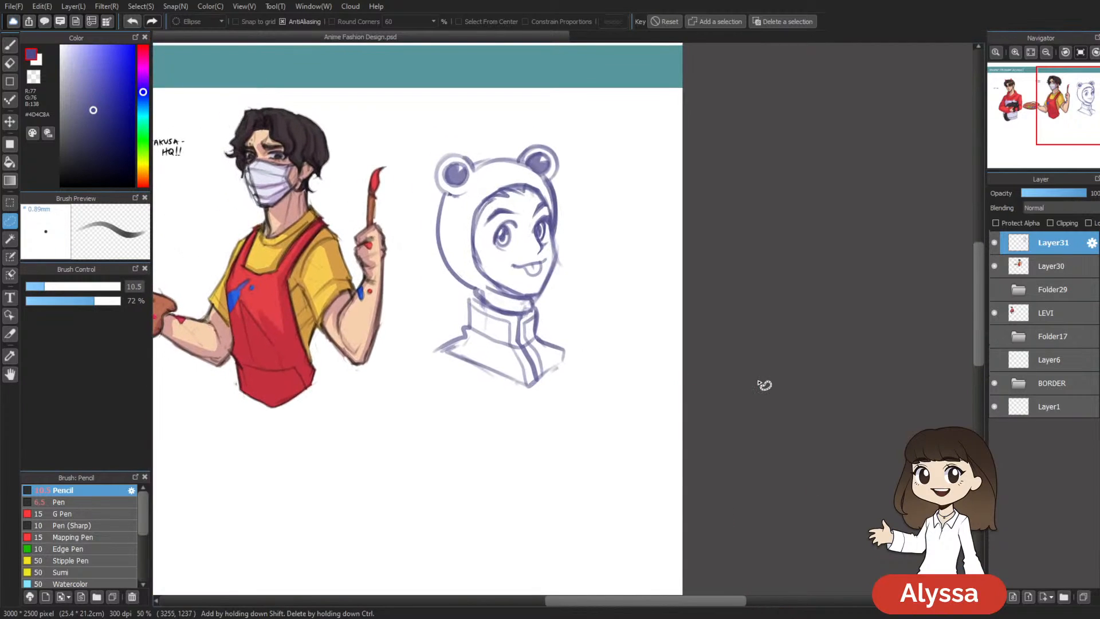
# Step: Add a new layer for the base colours and place it directly beneath the sketch layer Layer31
pyautogui.hotkey('ctrl', 'shift', 'n')
pyautogui.moveTo(769, 243); pyautogui.dragTo(691, 244)
pyautogui.click(1042, 270)
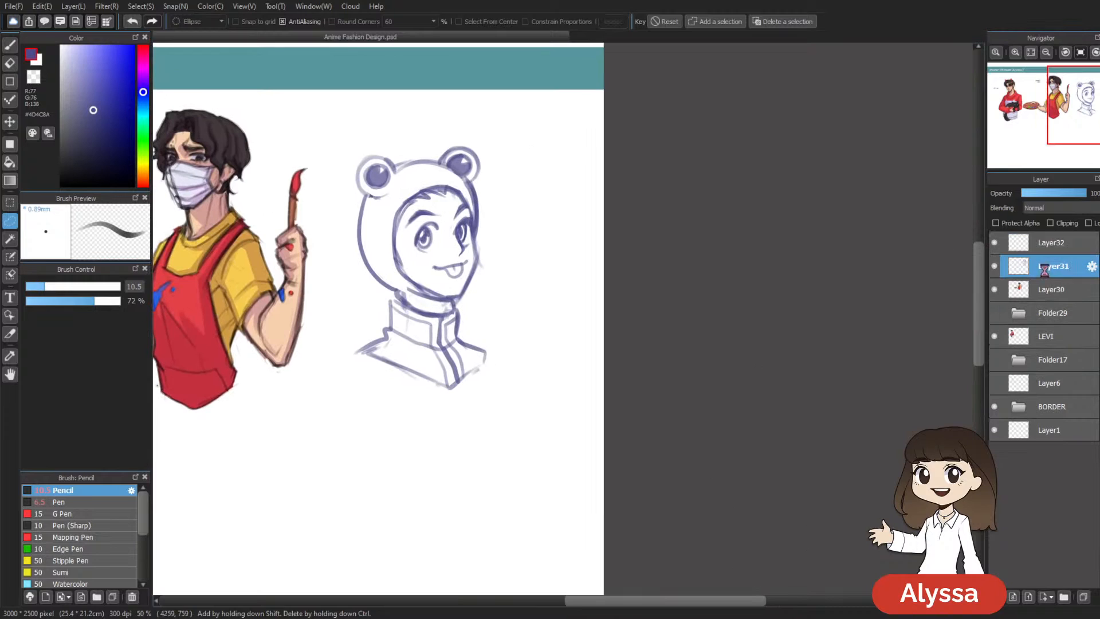
pyautogui.press('e')
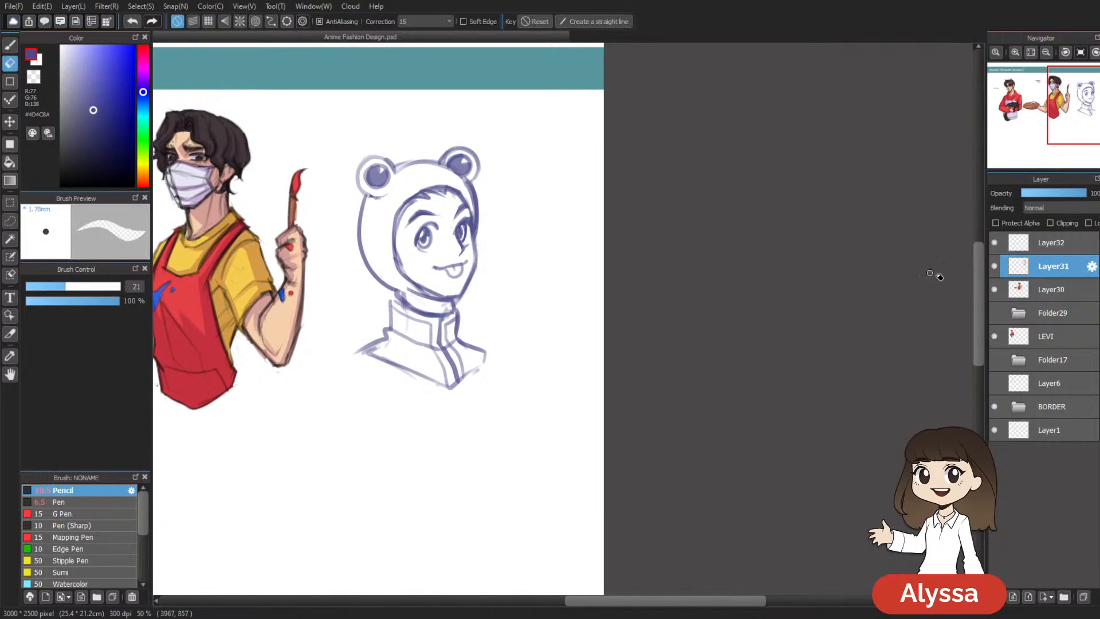
pyautogui.click(1043, 243)
pyautogui.press('w')
pyautogui.click(557, 413)
pyautogui.hotkey('ctrl', 'd')
pyautogui.click(1050, 267)
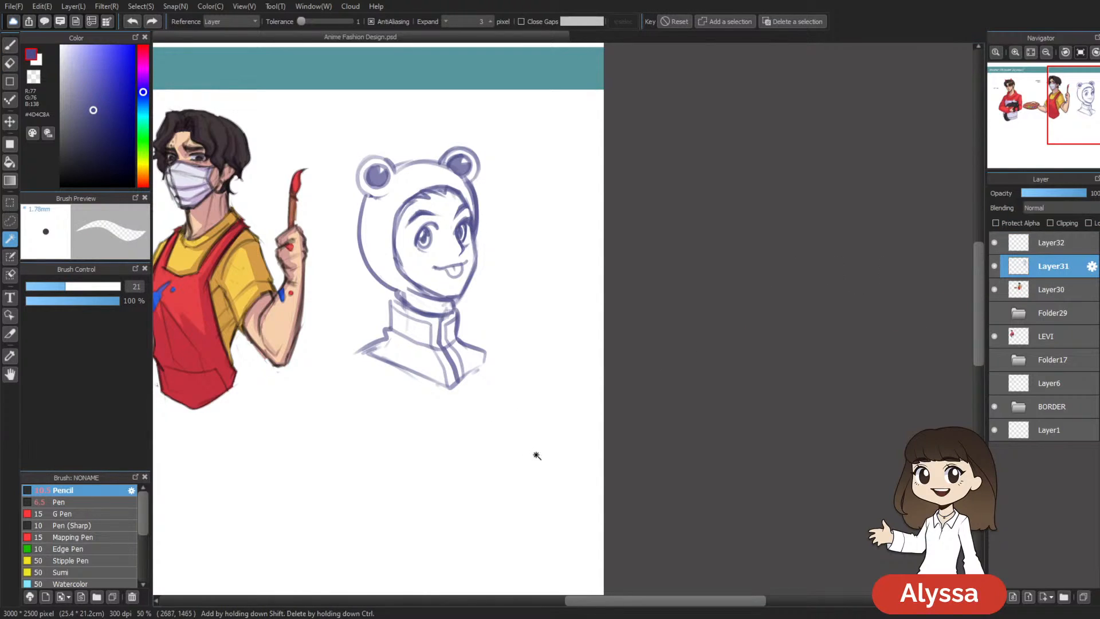
pyautogui.click(1060, 291)
pyautogui.click(1057, 266)
pyautogui.click(1054, 246)
pyautogui.moveTo(1054, 247); pyautogui.dragTo(1056, 273)
# Step: Pick a skin tone from the painter's neck, lighten it to #FACFB3, and close the hooded figure's outer outline at 100% brush opacity on Layer32
pyautogui.moveTo(559, 370); pyautogui.dragTo(611, 380)
pyautogui.press('b')
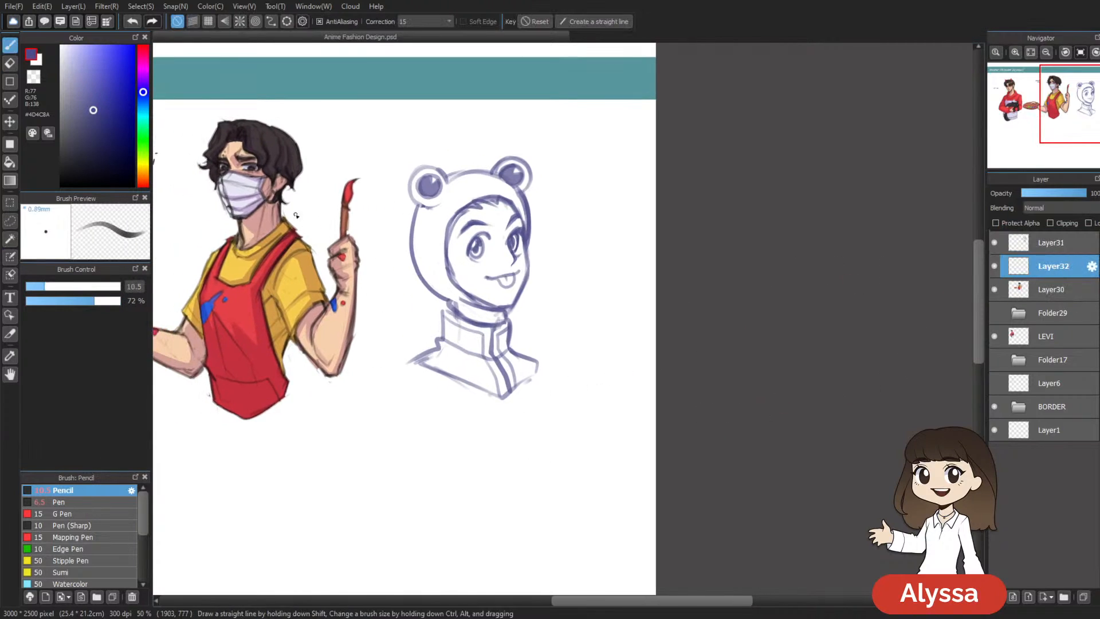
pyautogui.keyDown('alt'); pyautogui.click(250, 230); pyautogui.keyUp('alt')
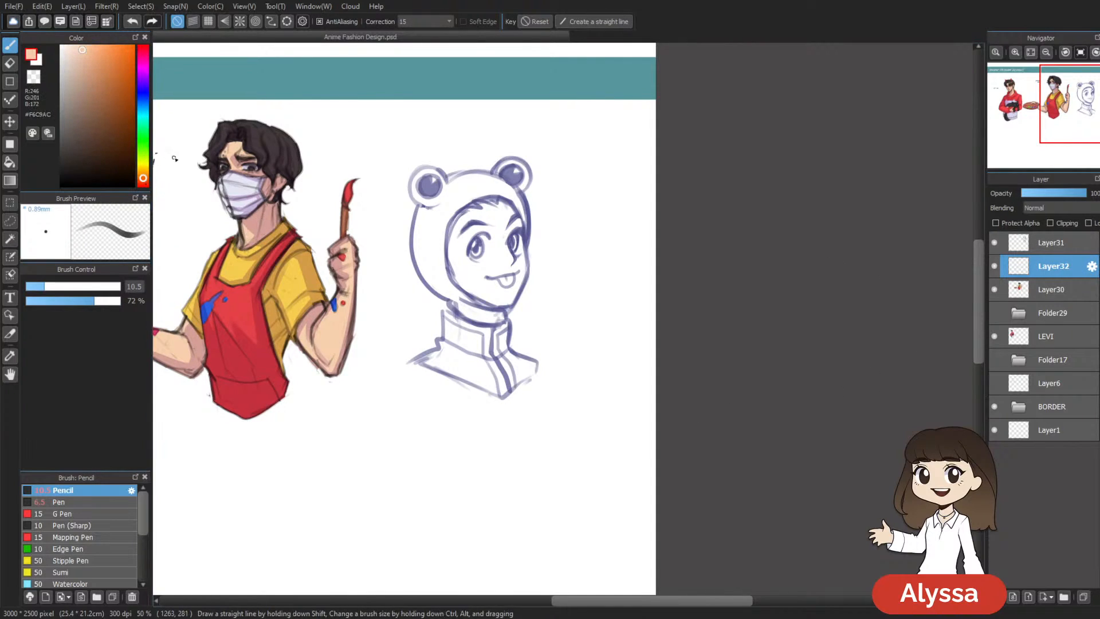
pyautogui.moveTo(322, 324); pyautogui.dragTo(218, 305)
pyautogui.click(82, 49)
pyautogui.click(81, 48)
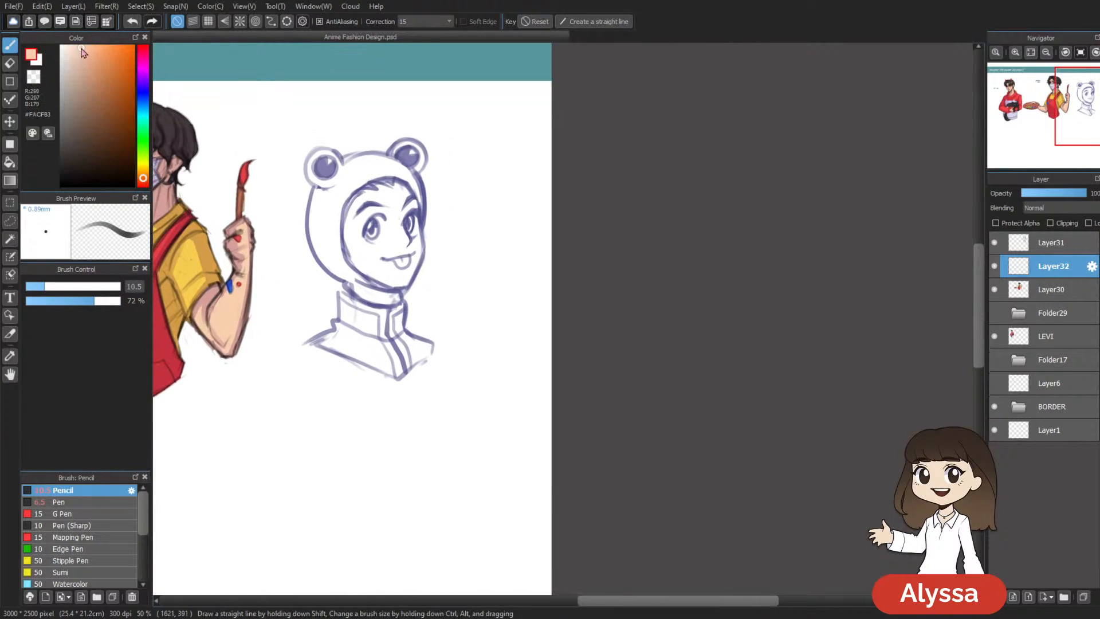
pyautogui.moveTo(423, 323); pyautogui.dragTo(368, 329)
pyautogui.moveTo(94, 301); pyautogui.dragTo(123, 300)
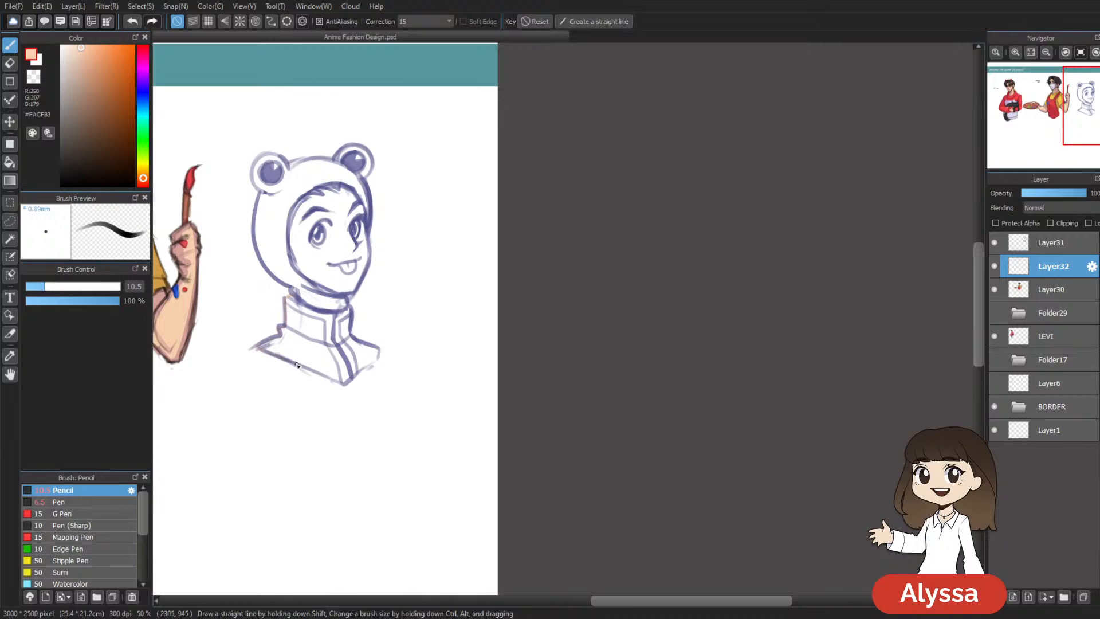
pyautogui.moveTo(334, 382); pyautogui.dragTo(369, 367)
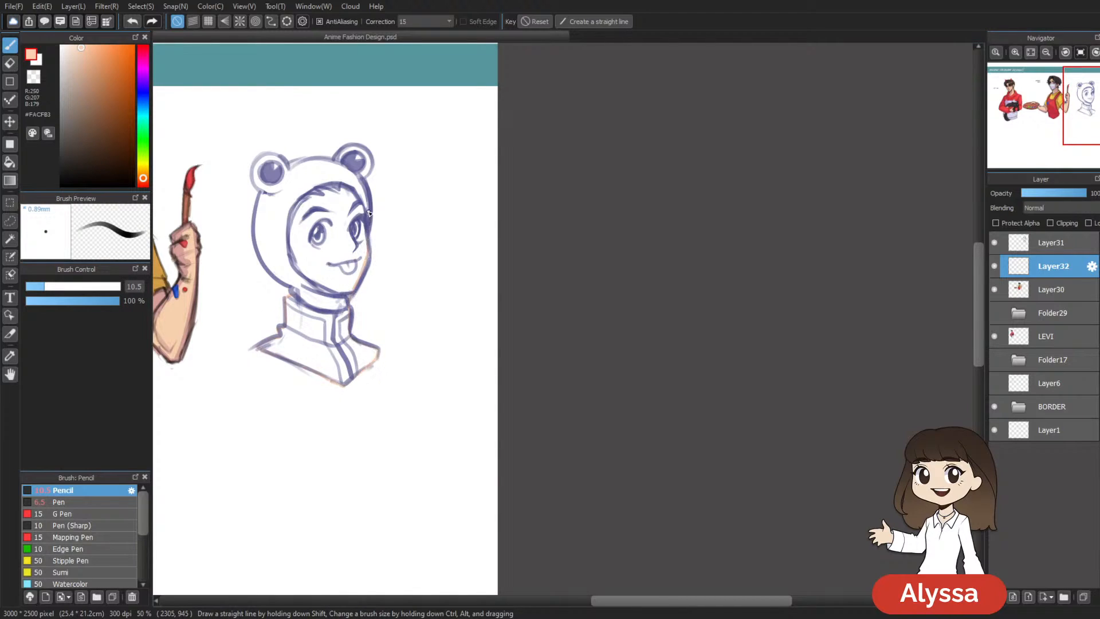
pyautogui.moveTo(333, 160)
pyautogui.mouseDown()
pyautogui.moveTo(256, 163)
pyautogui.moveTo(264, 267)
pyautogui.mouseUp()
# Step: Select the area outside the hooded figure, invert the selection, fill the silhouette with the skin tone and deselect
pyautogui.press('w')
pyautogui.click(395, 422)
pyautogui.hotkey('ctrl', 'shift', 'i')
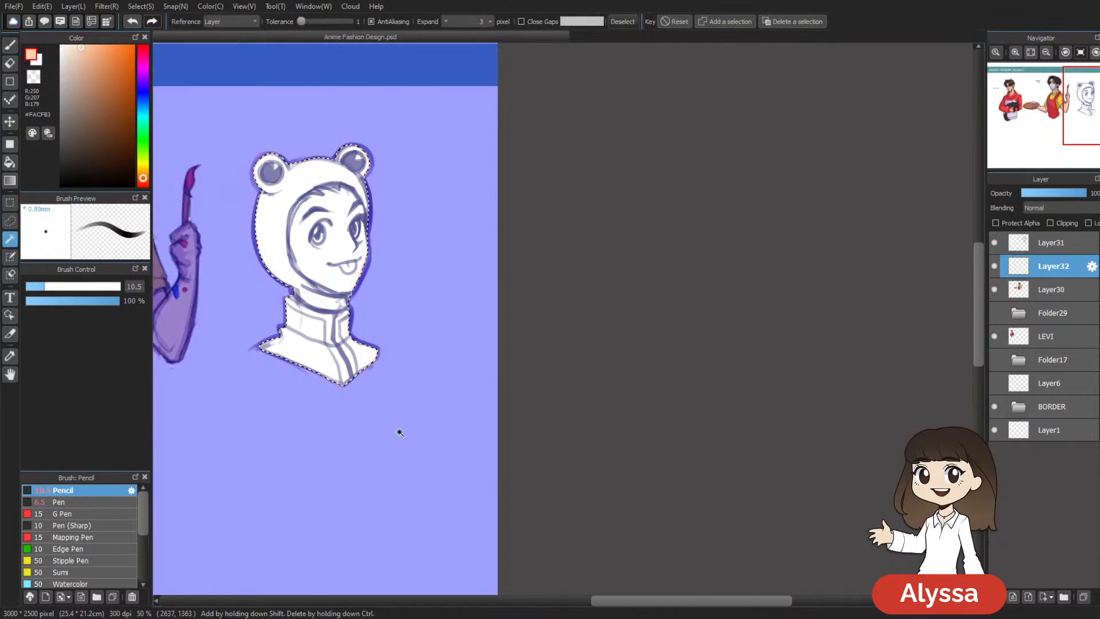
pyautogui.hotkey('alt', 'BackSpace')
pyautogui.hotkey('ctrl', 'd')
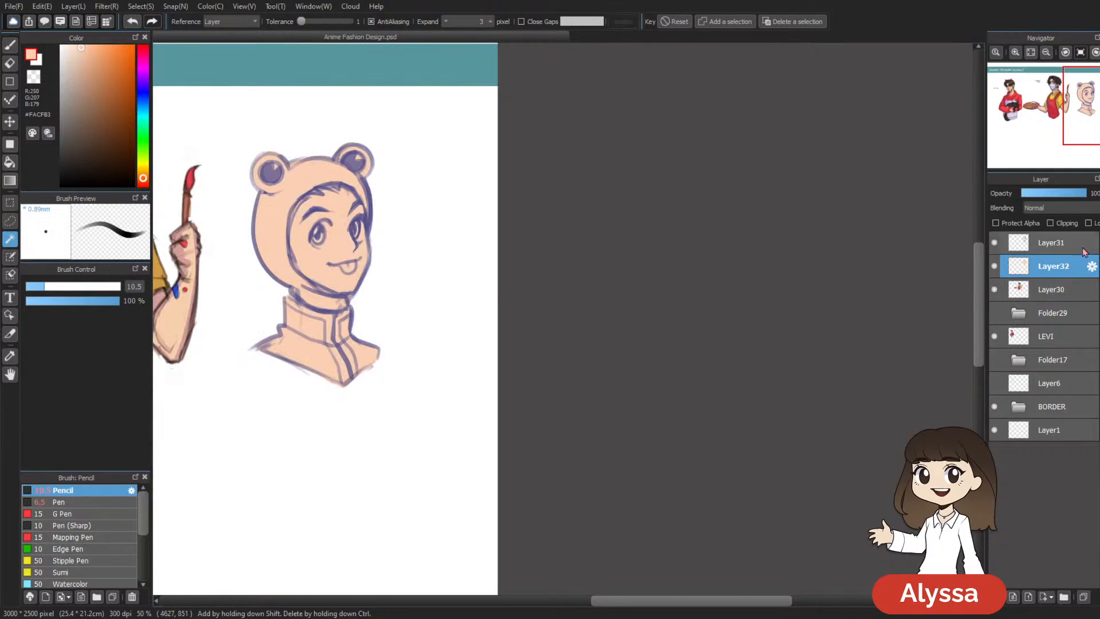
# Step: Protect the alpha of Layer31, recolour its line art to dark brown #2C2825 and change the layer's blending mode
pyautogui.click(1053, 243)
pyautogui.click(1014, 223)
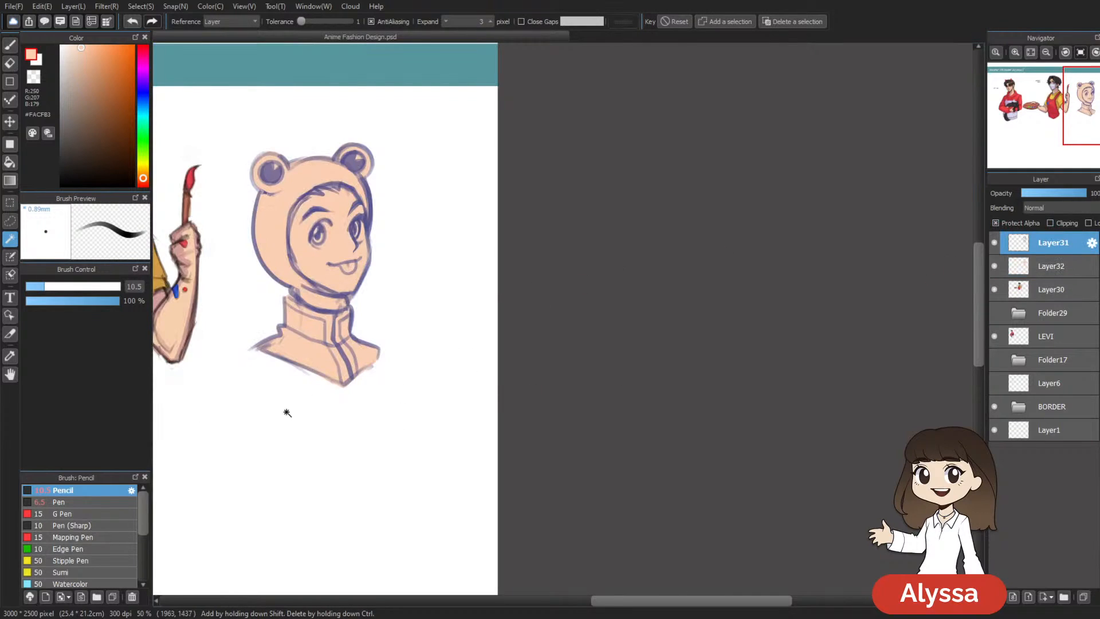
pyautogui.scroll(-1, 449, 400)
pyautogui.click(77, 162)
pyautogui.moveTo(77, 162); pyautogui.dragTo(70, 165)
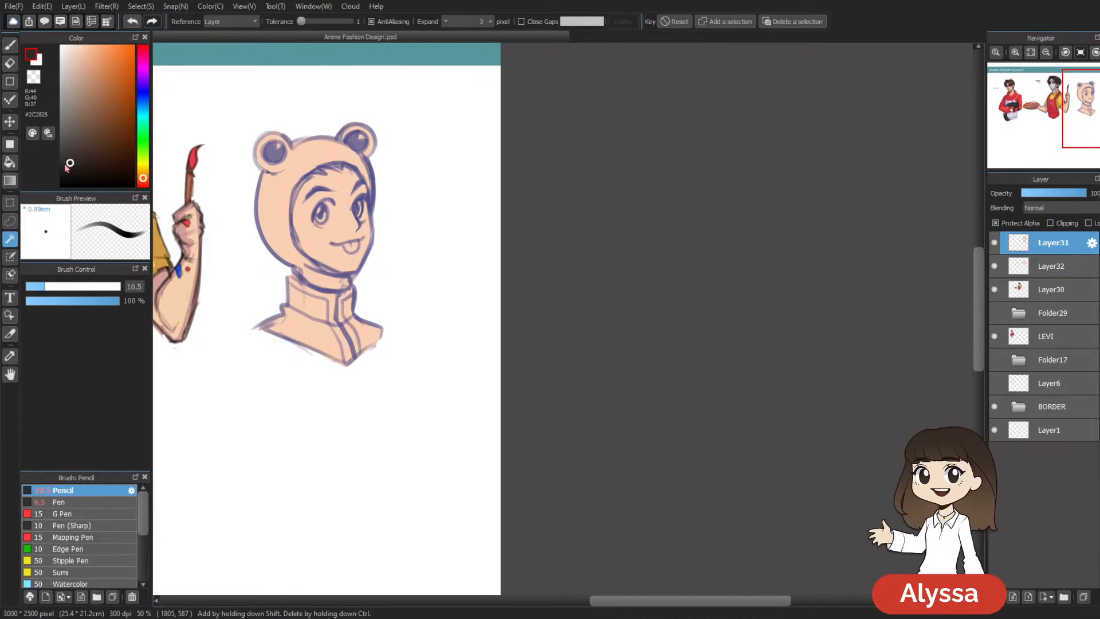
pyautogui.press('Insert')
pyautogui.moveTo(706, 228); pyautogui.dragTo(763, 247)
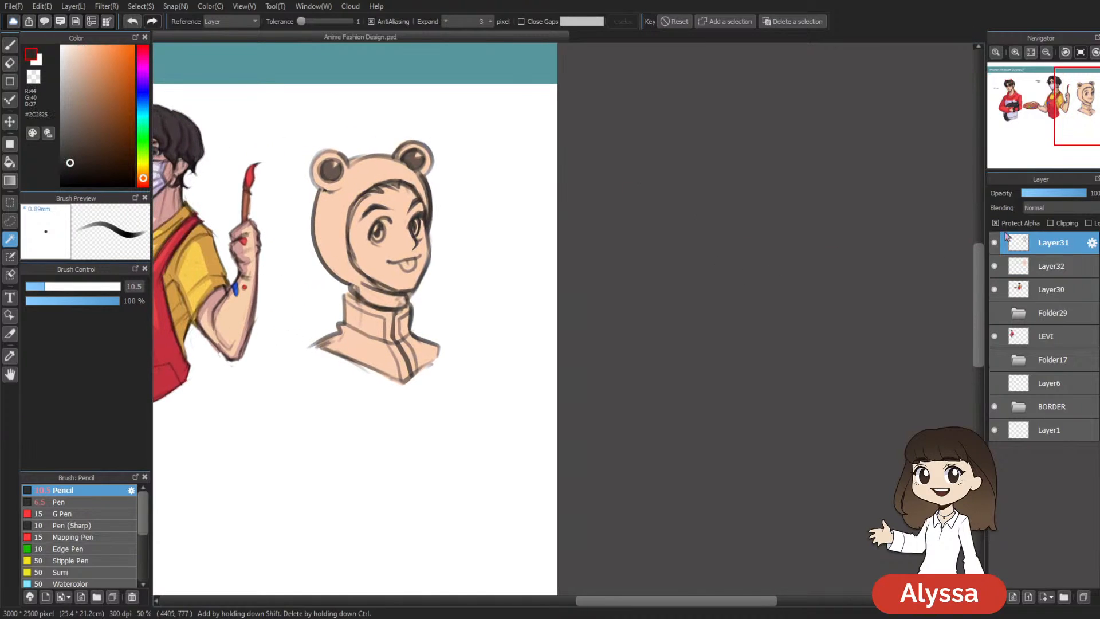
pyautogui.click(1065, 208)
pyautogui.click(1056, 230)
# Step: Add a new layer above Layer32 and clip it to the skin-tone silhouette
pyautogui.moveTo(710, 362); pyautogui.dragTo(724, 329)
pyautogui.click(1090, 269)
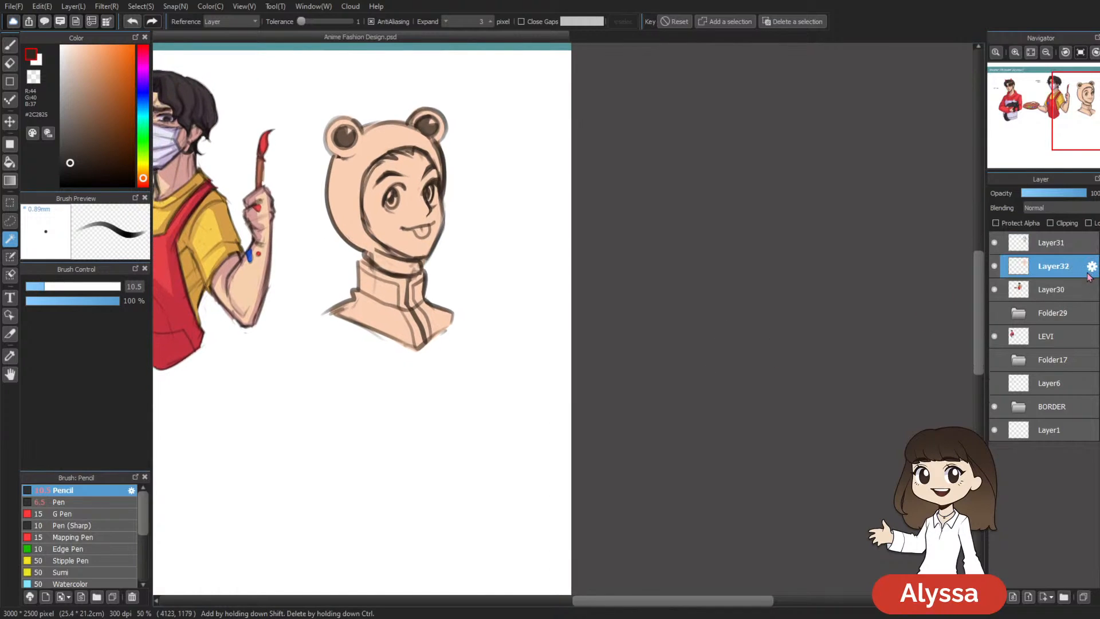
pyautogui.hotkey('ctrl', 'shift', 'n')
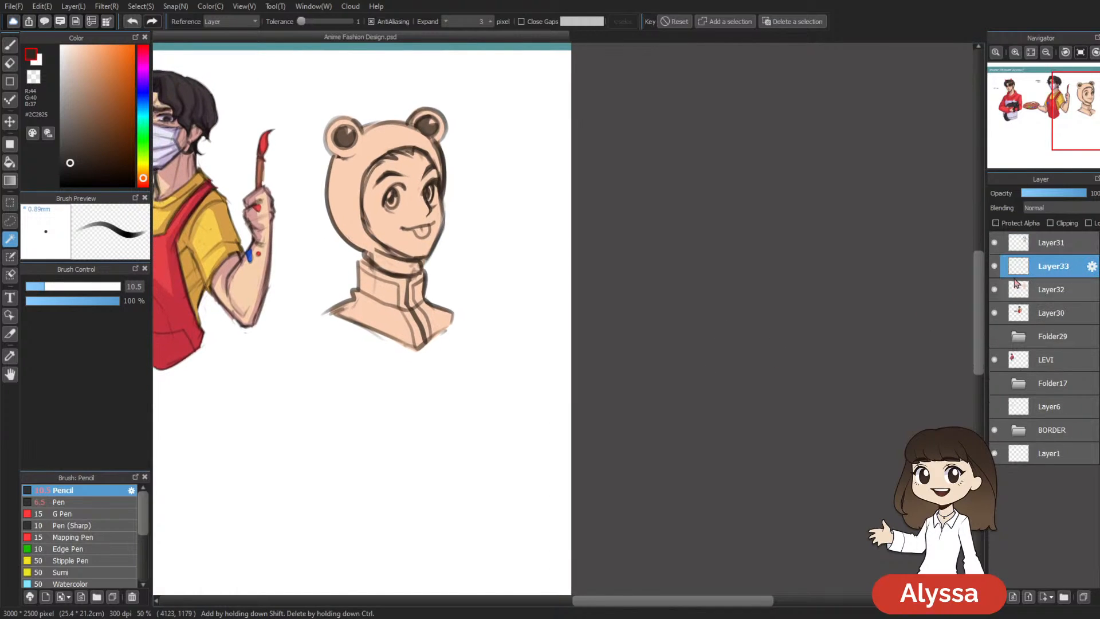
pyautogui.click(1052, 225)
pyautogui.moveTo(695, 275); pyautogui.dragTo(649, 312)
# Step: Mix a green (#50AC52) and trace the edge of the hood's face opening, closing the line around the silhouette
pyautogui.press('b')
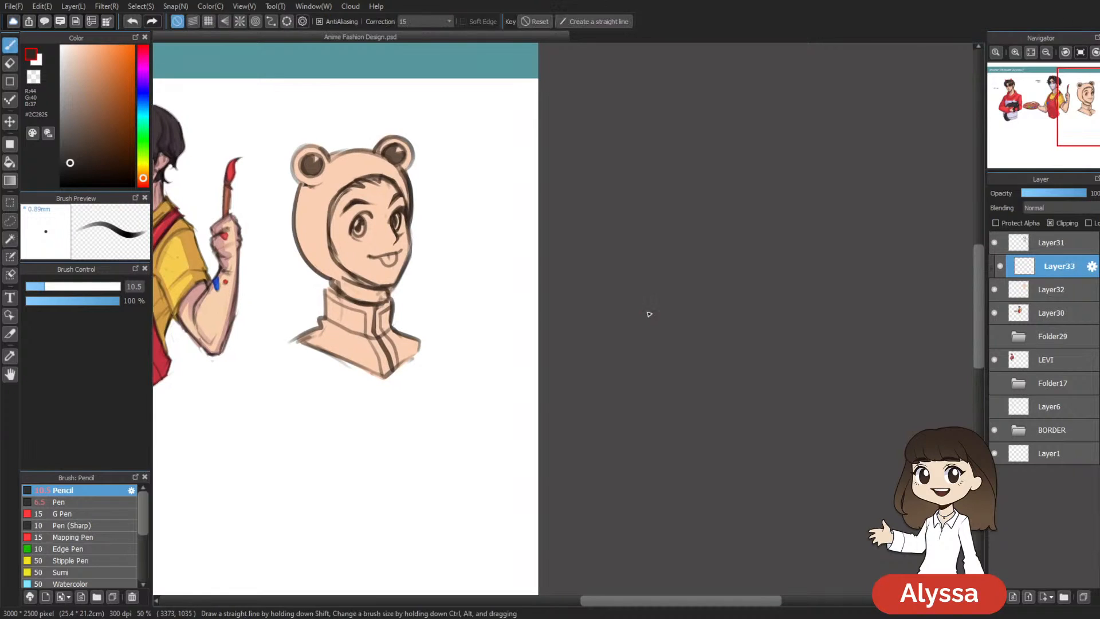
pyautogui.moveTo(437, 329); pyautogui.dragTo(403, 335)
pyautogui.moveTo(143, 167); pyautogui.dragTo(143, 147)
pyautogui.click(113, 71)
pyautogui.moveTo(113, 71); pyautogui.dragTo(104, 74)
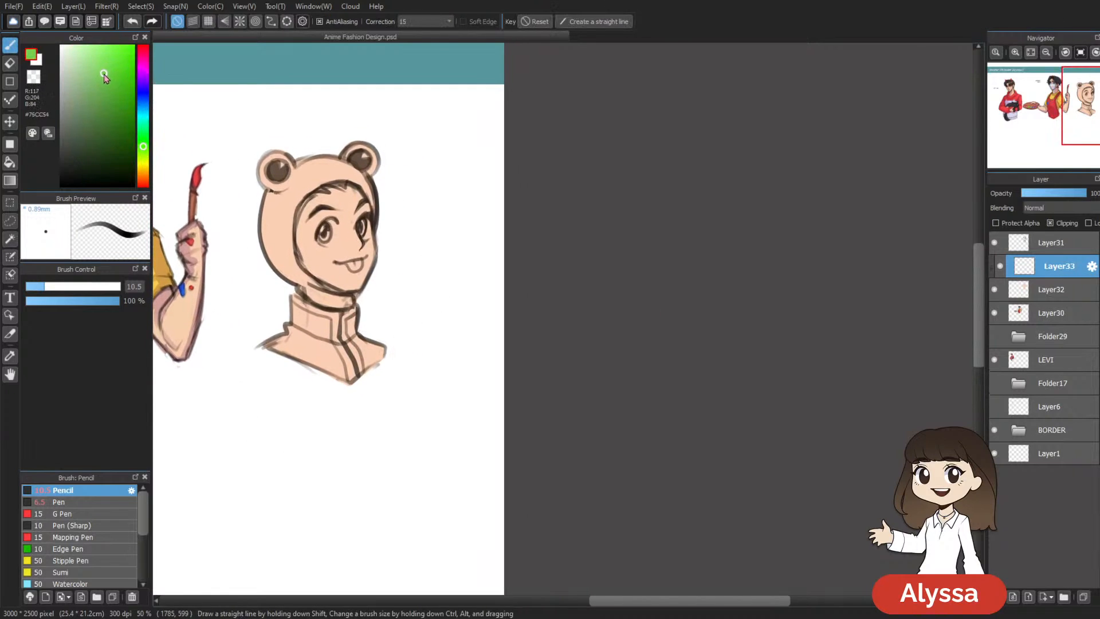
pyautogui.click(144, 141)
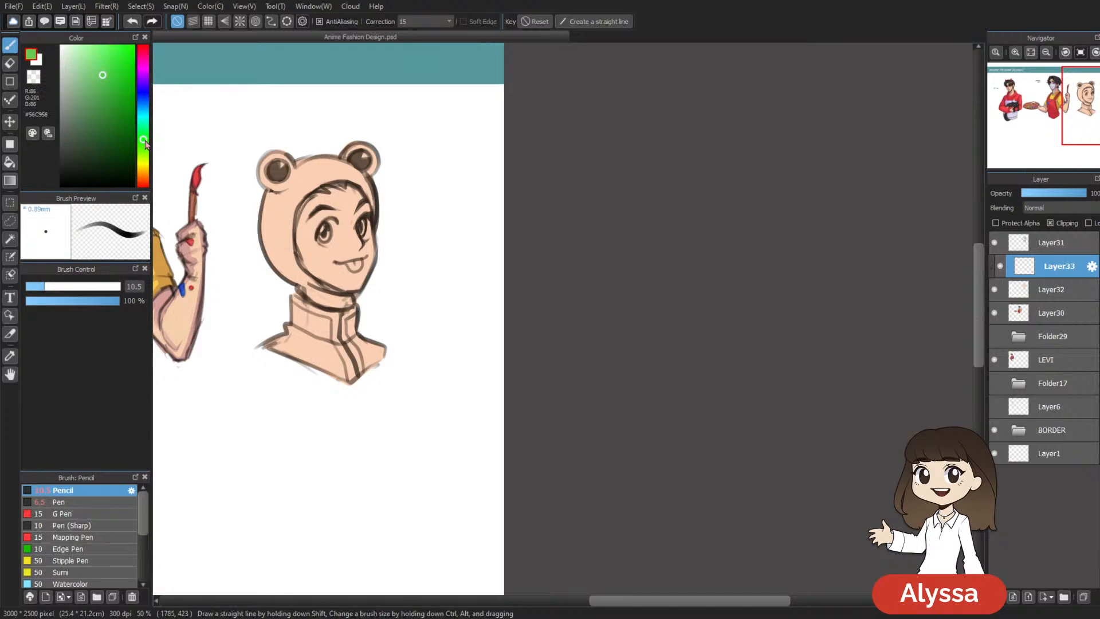
pyautogui.moveTo(94, 84); pyautogui.dragTo(101, 91)
pyautogui.moveTo(351, 299); pyautogui.dragTo(290, 250)
pyautogui.hotkey('ctrl', 'z')
pyautogui.moveTo(299, 207)
pyautogui.mouseDown()
pyautogui.moveTo(294, 249)
pyautogui.moveTo(332, 291)
pyautogui.mouseUp()
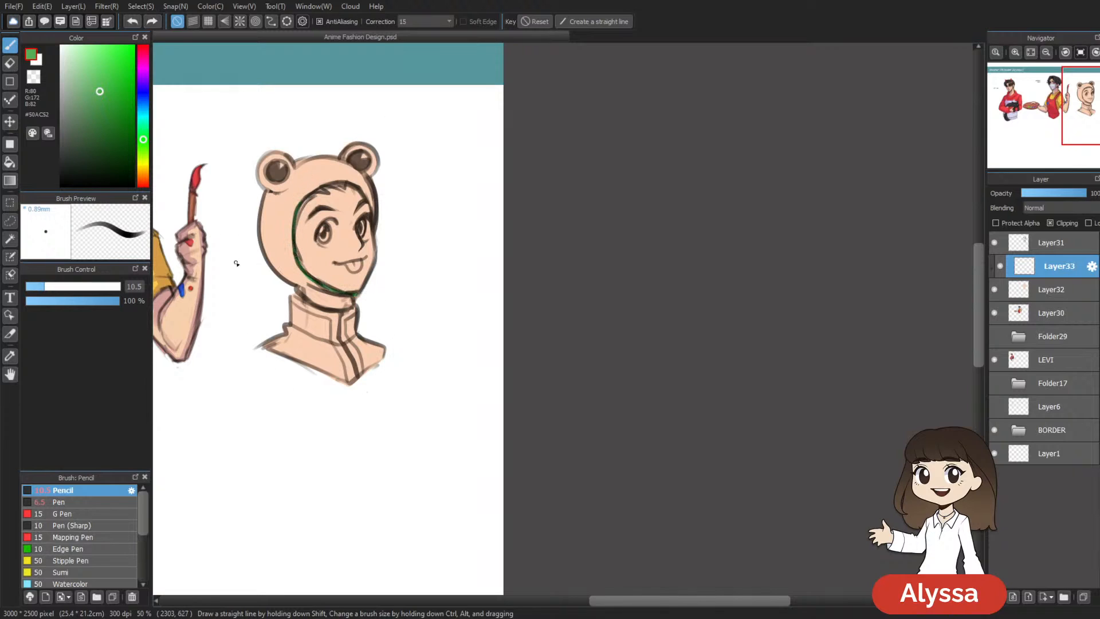
pyautogui.moveTo(345, 181); pyautogui.dragTo(302, 199)
# Step: Select the traced hood and collar area, fill it with green and clear the selection
pyautogui.press('w')
pyautogui.click(312, 179)
pyautogui.press('Insert')
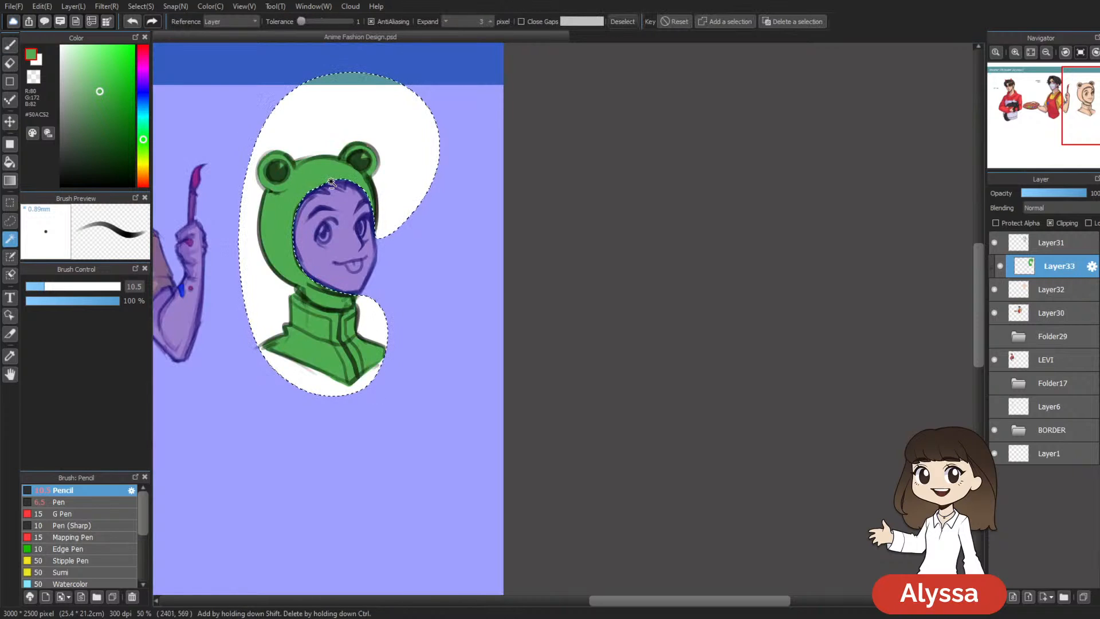
pyautogui.hotkey('ctrl', 'd')
# Step: Add a new layer above the green layer and choose orange #E06D2B for the Pencil brush
pyautogui.moveTo(490, 350); pyautogui.dragTo(510, 390)
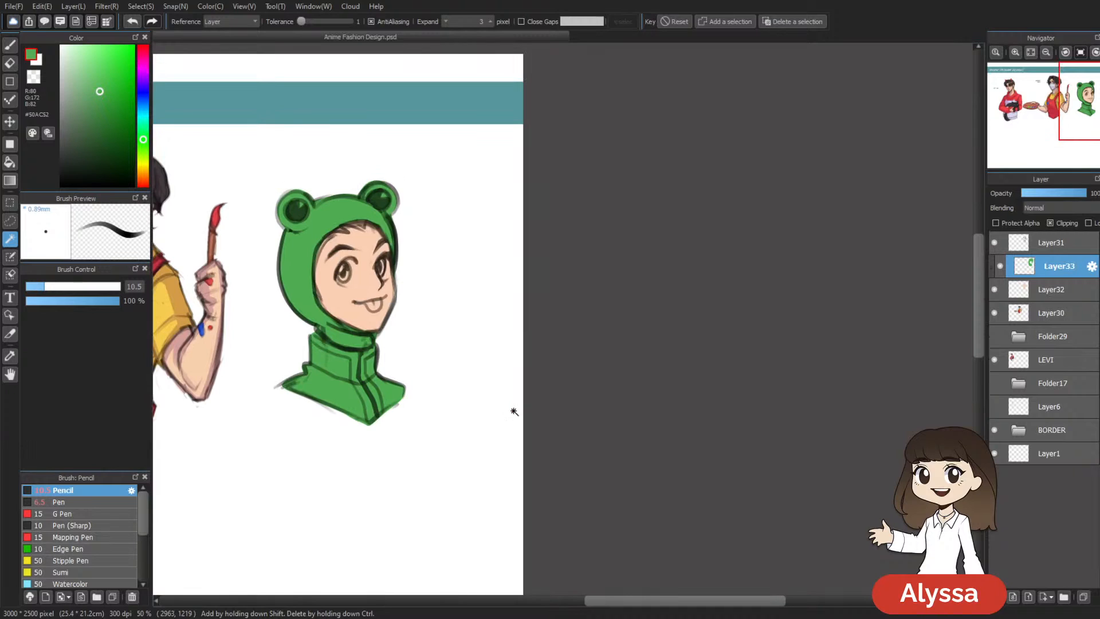
pyautogui.hotkey('ctrl', 'shift', 'n')
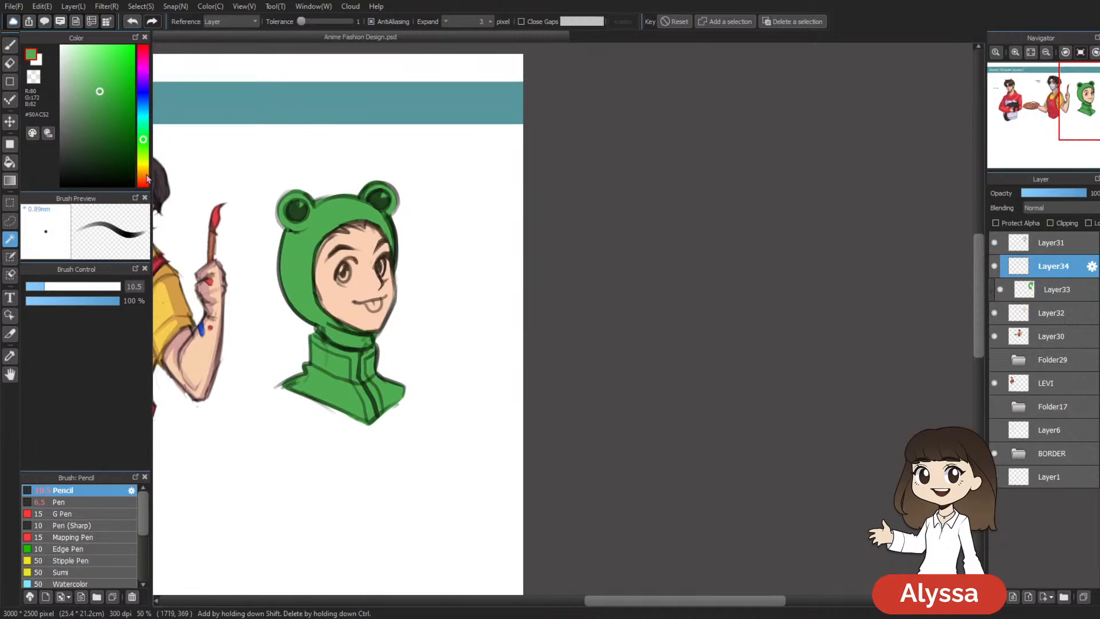
pyautogui.moveTo(144, 146); pyautogui.dragTo(143, 181)
pyautogui.moveTo(123, 62); pyautogui.dragTo(120, 62)
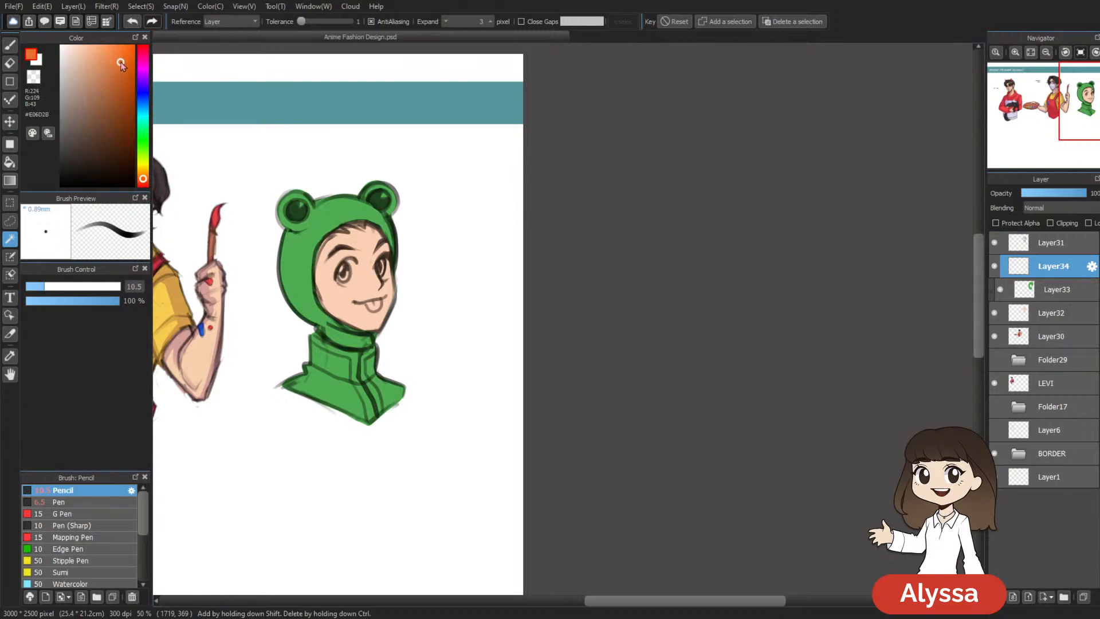
pyautogui.moveTo(508, 226); pyautogui.dragTo(495, 199)
pyautogui.click(310, 321)
pyautogui.press('b')
pyautogui.hotkey('ctrl', 'd')
# Step: Paint the collar rim and front strip orange, enlarging the brush to 19, and clip the layer to the silhouette
pyautogui.moveTo(309, 318)
pyautogui.mouseDown()
pyautogui.moveTo(337, 327)
pyautogui.moveTo(355, 395)
pyautogui.mouseUp()
pyautogui.press(']')
pyautogui.press(']')
pyautogui.moveTo(348, 354)
pyautogui.mouseDown()
pyautogui.moveTo(364, 388)
pyautogui.moveTo(363, 373)
pyautogui.moveTo(360, 403)
pyautogui.mouseUp()
pyautogui.moveTo(353, 353)
pyautogui.mouseDown()
pyautogui.moveTo(346, 336)
pyautogui.moveTo(344, 345)
pyautogui.moveTo(364, 318)
pyautogui.moveTo(348, 331)
pyautogui.mouseUp()
pyautogui.press('e')
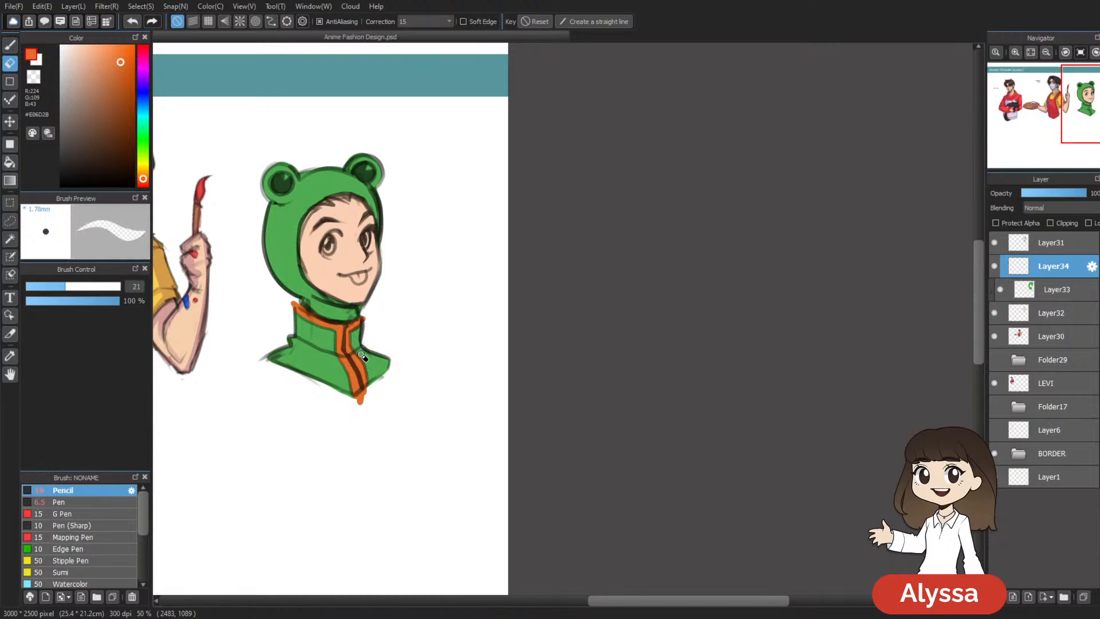
pyautogui.click(1050, 223)
pyautogui.moveTo(364, 402); pyautogui.dragTo(337, 393)
pyautogui.press('b')
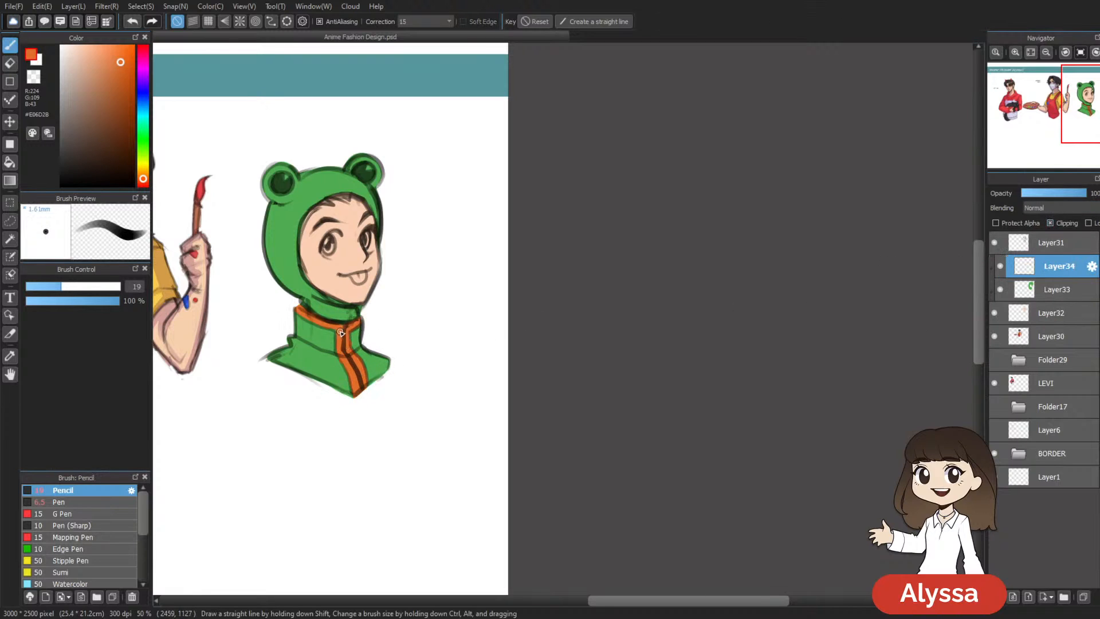
# Step: Add another clipped layer above the orange trim and choose dark grey-green #2C3D2C as the brush colour
pyautogui.moveTo(499, 388); pyautogui.dragTo(548, 373)
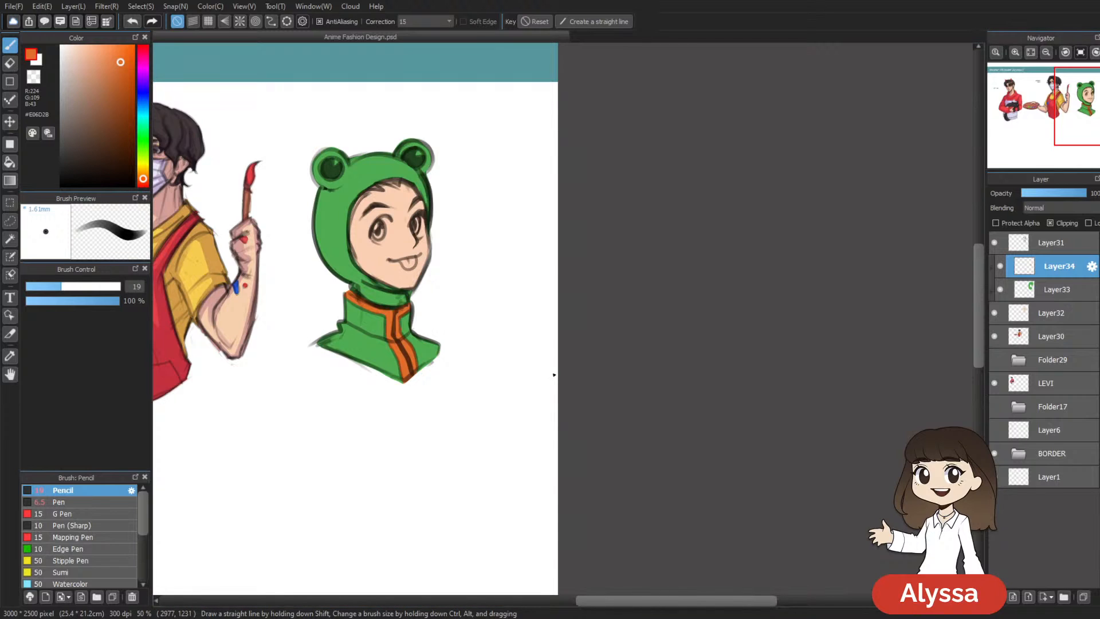
pyautogui.hotkey('ctrl', 'shift', 'n')
pyautogui.click(1060, 224)
pyautogui.moveTo(665, 398); pyautogui.dragTo(628, 415)
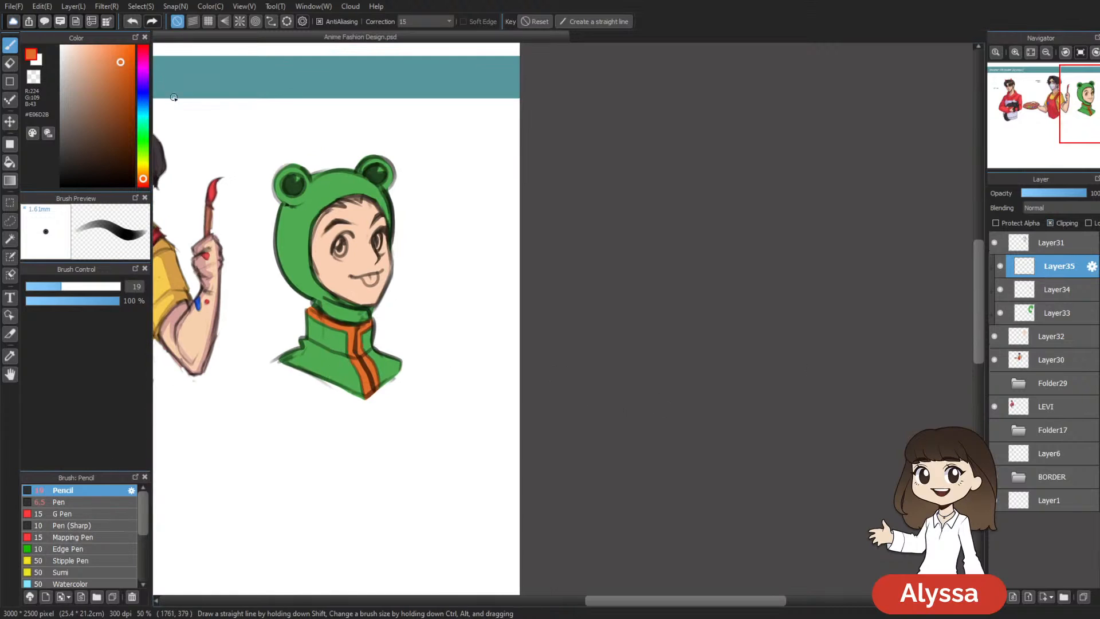
pyautogui.rightClick(300, 227)
pyautogui.moveTo(89, 131)
pyautogui.mouseDown()
pyautogui.moveTo(73, 171)
pyautogui.moveTo(81, 153)
pyautogui.mouseUp()
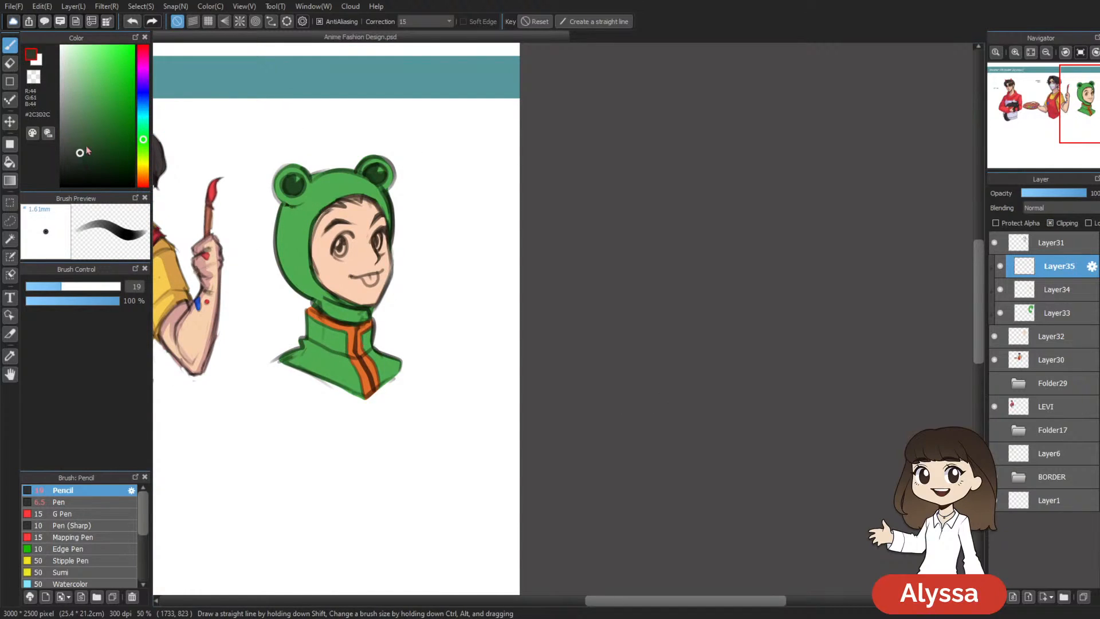
# Step: Paint the dark hair along the forehead and near side inside the hood opening
pyautogui.moveTo(429, 304); pyautogui.dragTo(419, 317)
pyautogui.moveTo(302, 271); pyautogui.dragTo(307, 286)
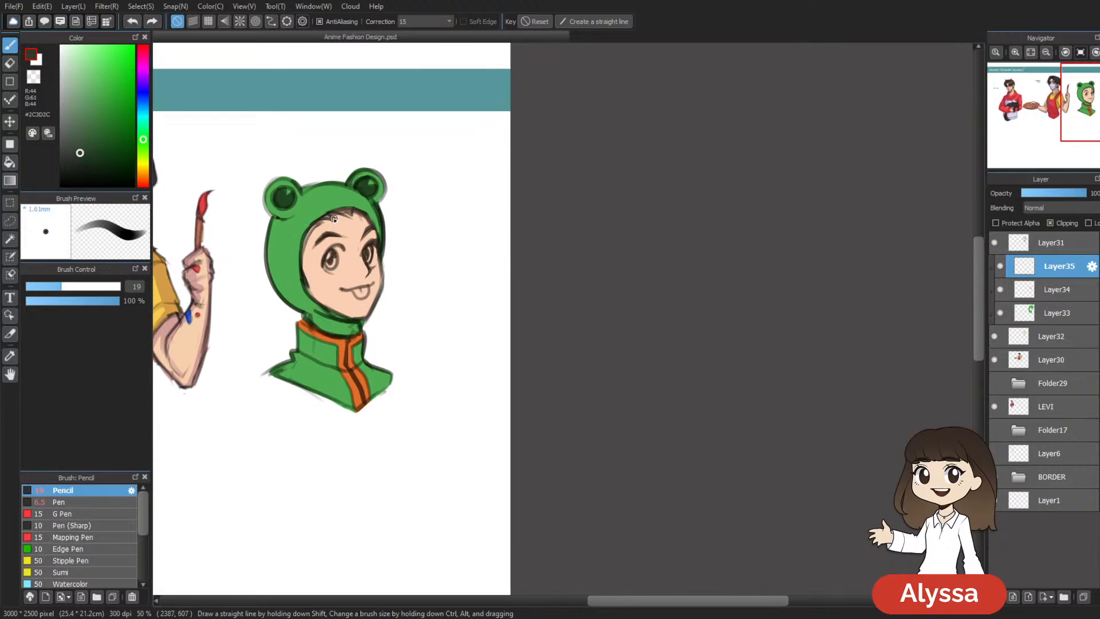
pyautogui.moveTo(326, 219)
pyautogui.mouseDown()
pyautogui.moveTo(373, 212)
pyautogui.moveTo(354, 216)
pyautogui.moveTo(375, 228)
pyautogui.moveTo(319, 240)
pyautogui.mouseUp()
pyautogui.scroll(-1, 629, 249)
pyautogui.moveTo(324, 185); pyautogui.dragTo(301, 231)
pyautogui.moveTo(570, 257); pyautogui.dragTo(555, 229)
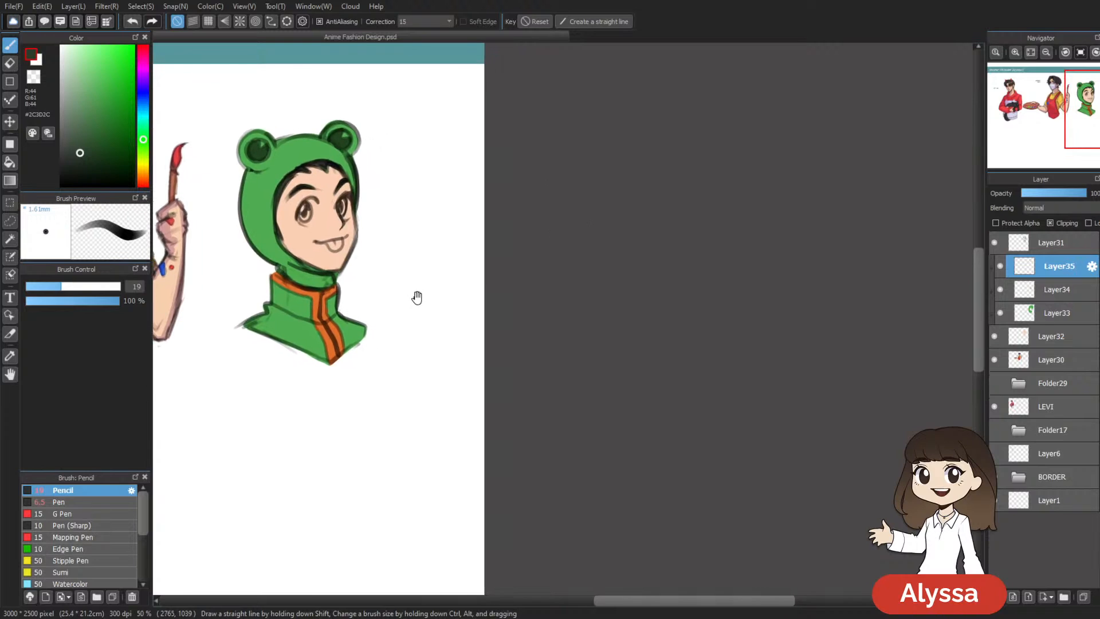
pyautogui.keyDown('alt'); pyautogui.click(334, 341); pyautogui.keyUp('alt')
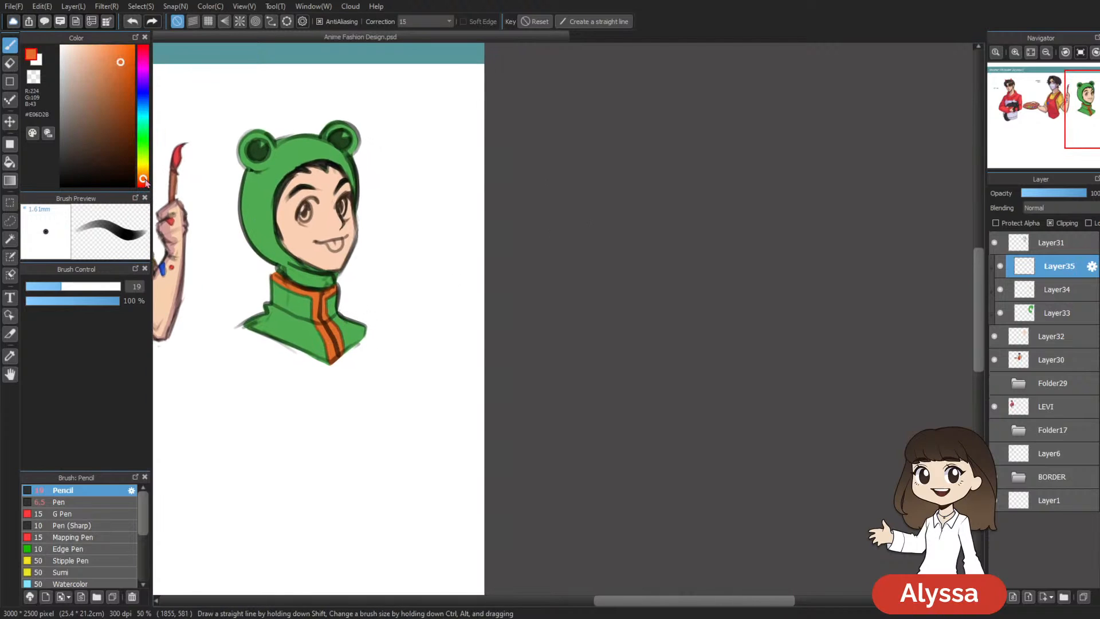
pyautogui.click(143, 176)
pyautogui.click(116, 53)
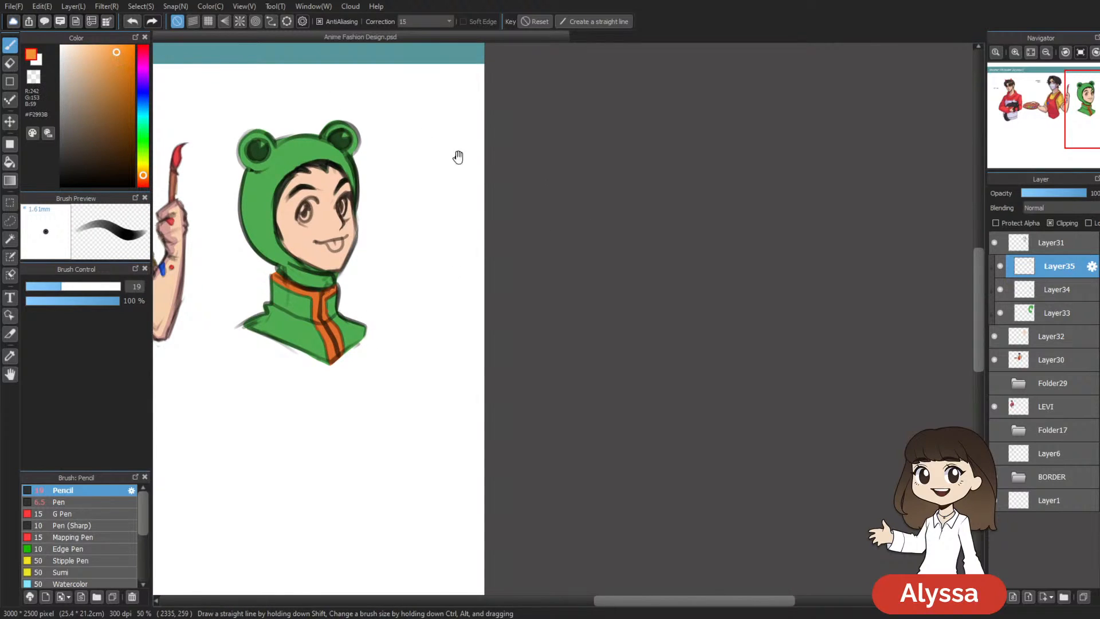
# Step: Choose pale blue-white #E7EDFC for the Pencil brush and paint the whites of both eyes
pyautogui.moveTo(444, 145); pyautogui.dragTo(278, 225)
pyautogui.keyDown('alt'); pyautogui.click(381, 243); pyautogui.keyUp('alt')
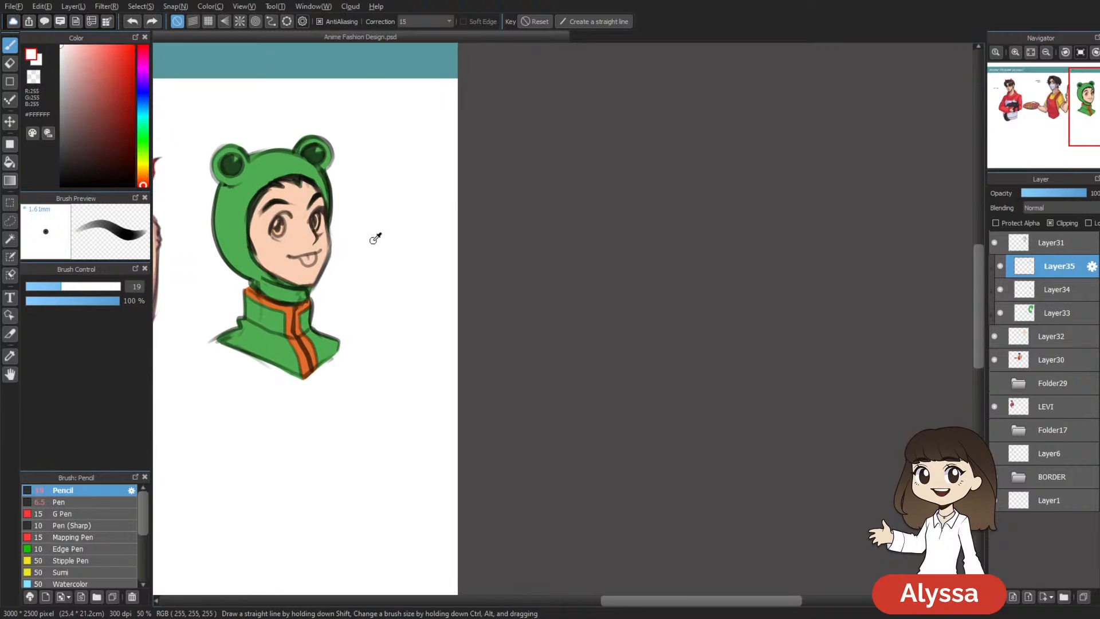
pyautogui.click(66, 47)
pyautogui.click(144, 99)
pyautogui.moveTo(287, 237)
pyautogui.mouseDown()
pyautogui.moveTo(284, 217)
pyautogui.moveTo(279, 229)
pyautogui.mouseUp()
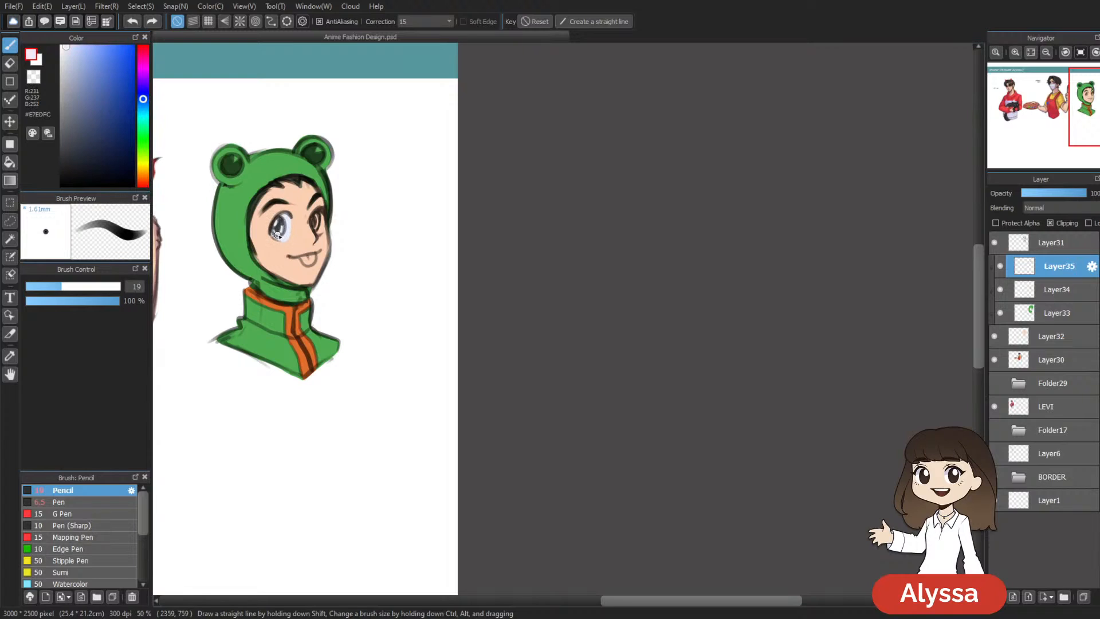
pyautogui.press('e')
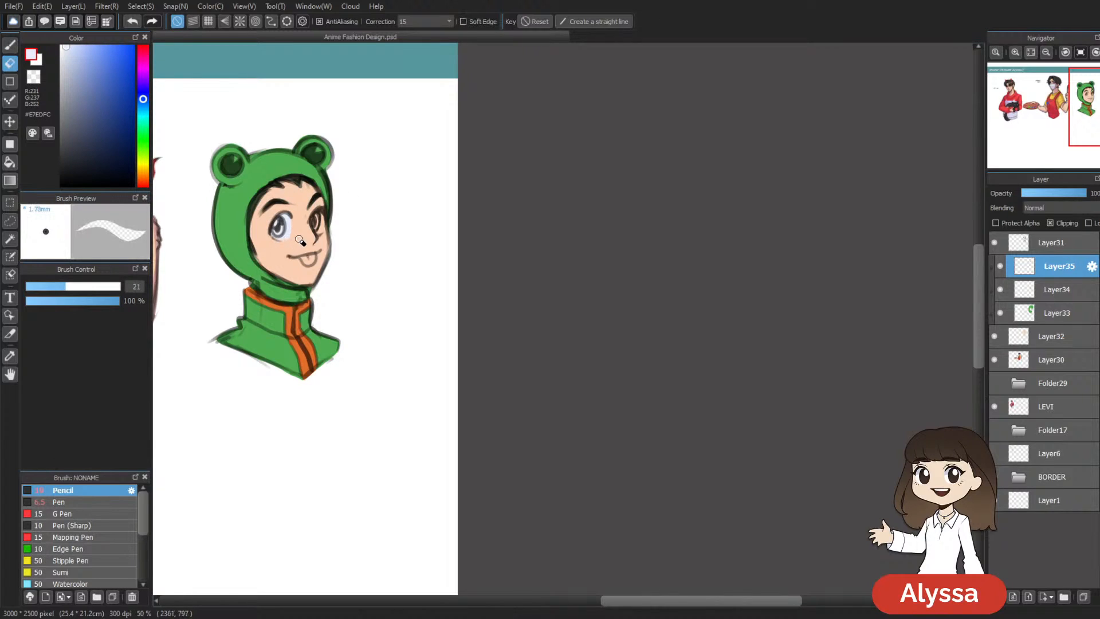
pyautogui.press('b')
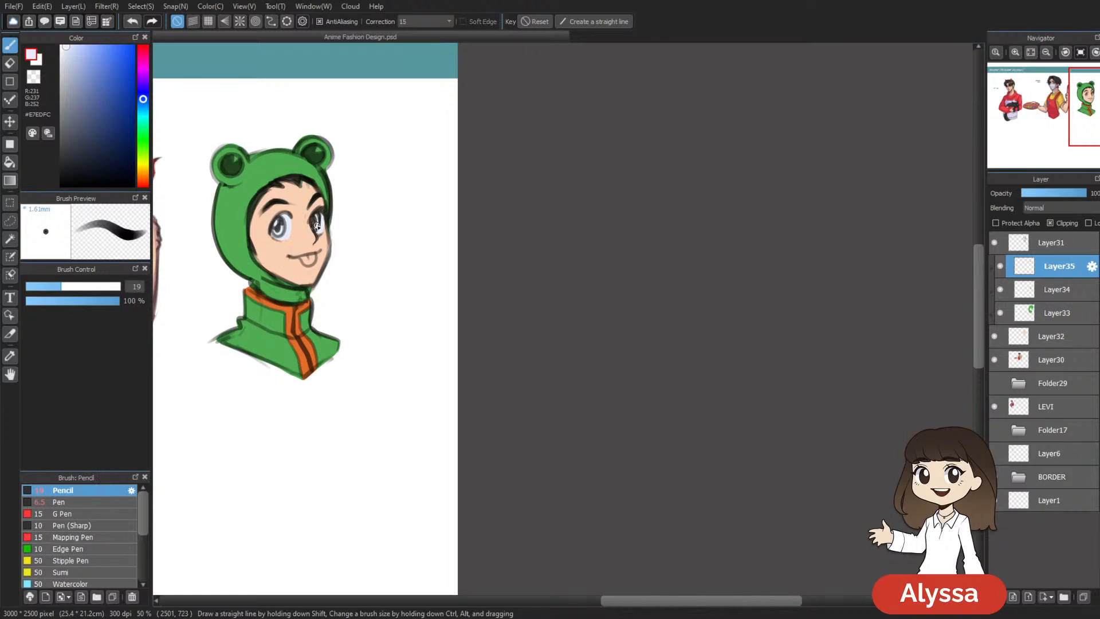
# Step: Derive a lighter orange #F78842 from the collar trim colour and paint both irises with it
pyautogui.moveTo(389, 326); pyautogui.dragTo(402, 307)
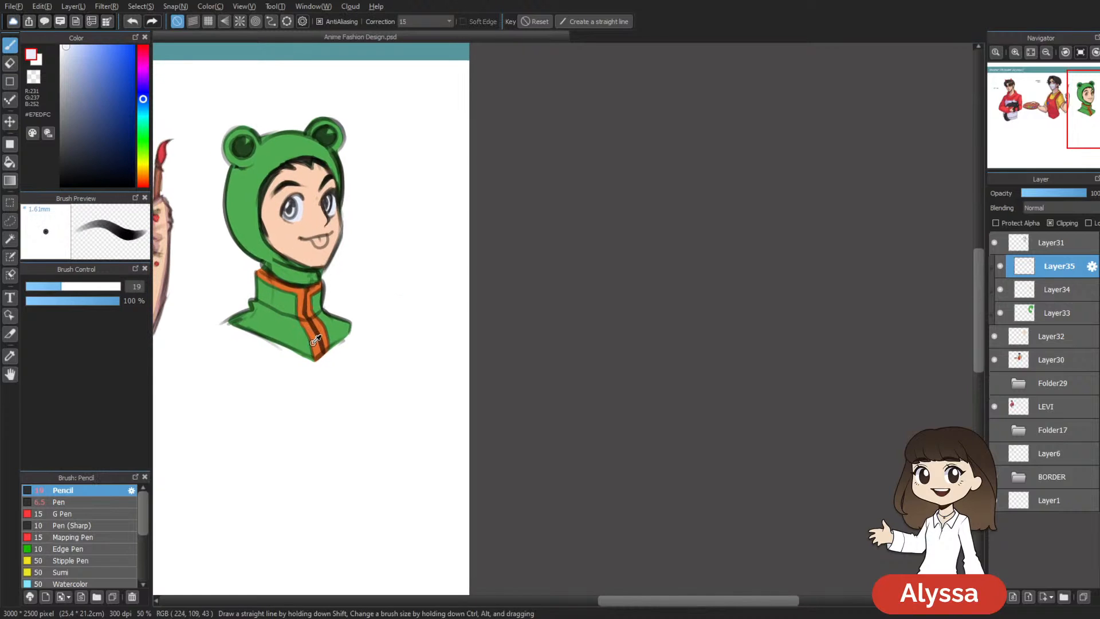
pyautogui.rightClick(315, 339)
pyautogui.click(143, 182)
pyautogui.moveTo(117, 58); pyautogui.dragTo(114, 49)
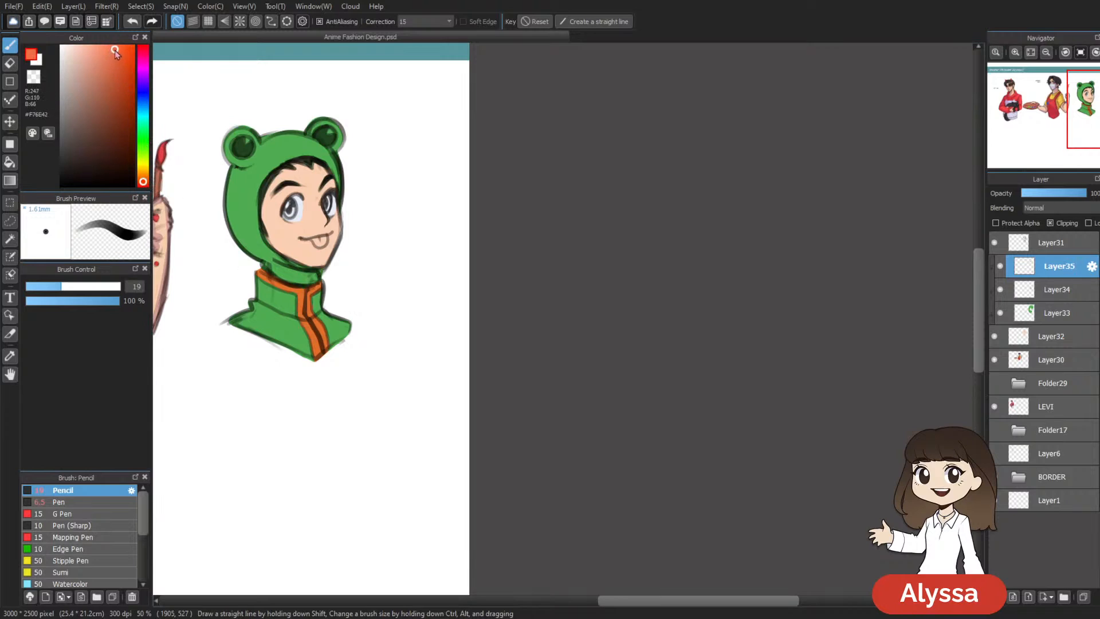
pyautogui.click(143, 178)
pyautogui.moveTo(286, 211); pyautogui.dragTo(285, 222)
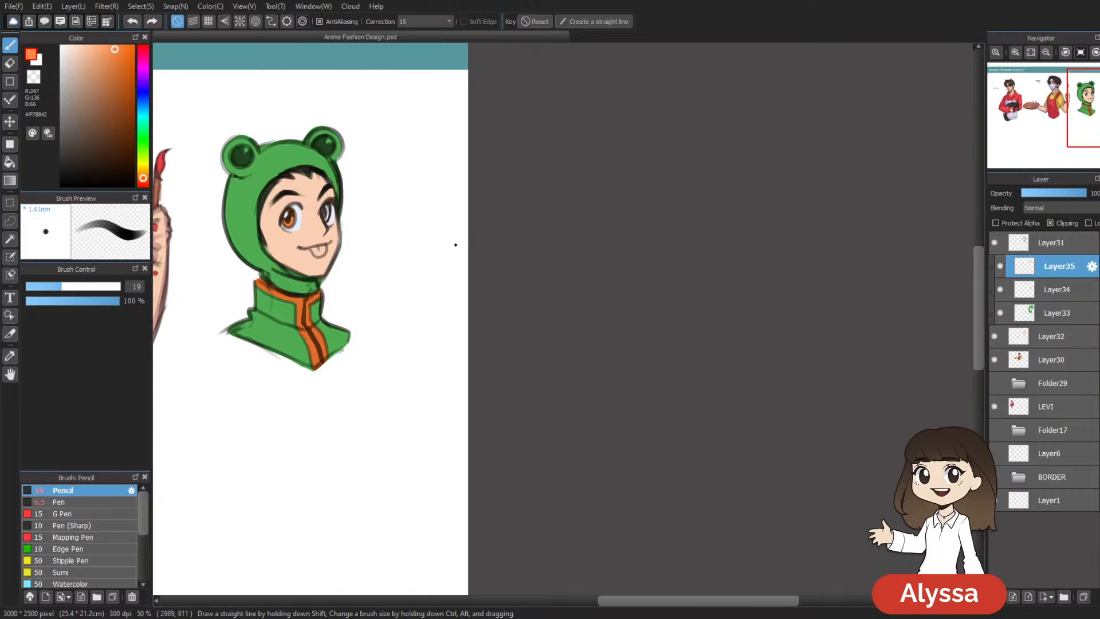
pyautogui.moveTo(328, 203); pyautogui.dragTo(331, 216)
# Step: Choose pink #FF86A0 as the brush colour and paint the protruding tongue
pyautogui.moveTo(592, 282); pyautogui.dragTo(613, 258)
pyautogui.moveTo(440, 311); pyautogui.dragTo(524, 302)
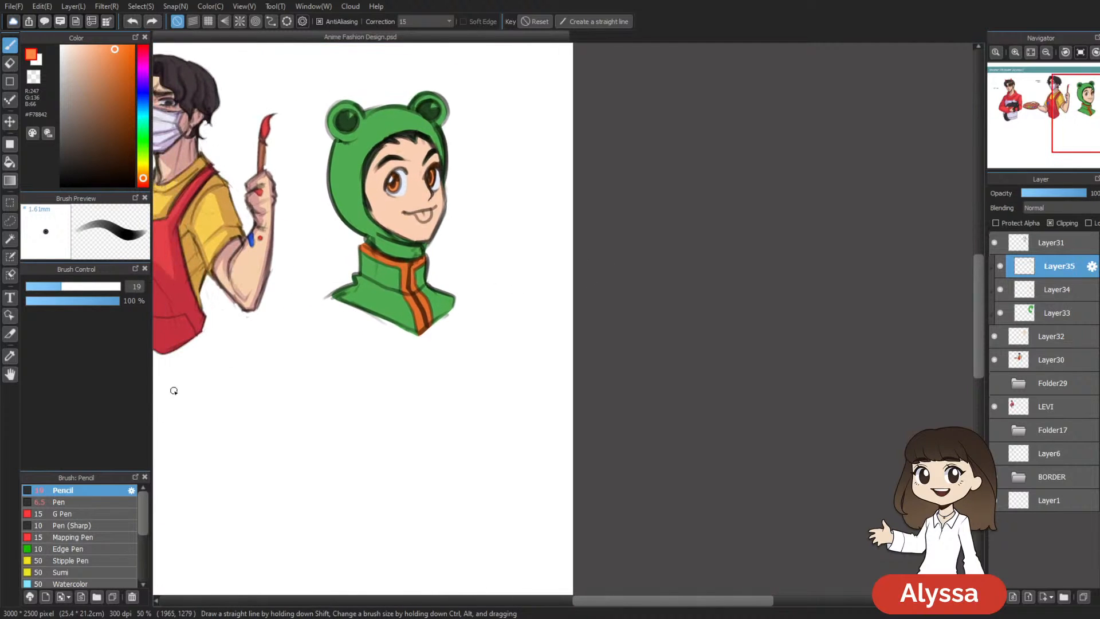
pyautogui.click(144, 69)
pyautogui.moveTo(144, 64)
pyautogui.mouseDown()
pyautogui.moveTo(143, 49)
pyautogui.moveTo(96, 45)
pyautogui.mouseUp()
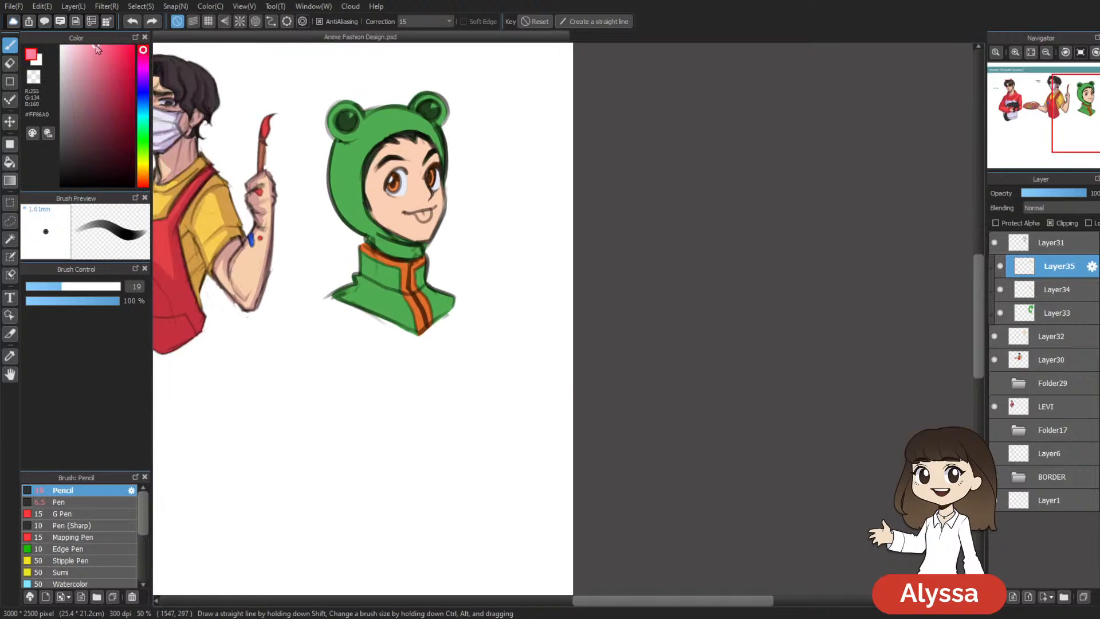
pyautogui.moveTo(417, 213); pyautogui.dragTo(421, 216)
pyautogui.moveTo(524, 356); pyautogui.dragTo(523, 349)
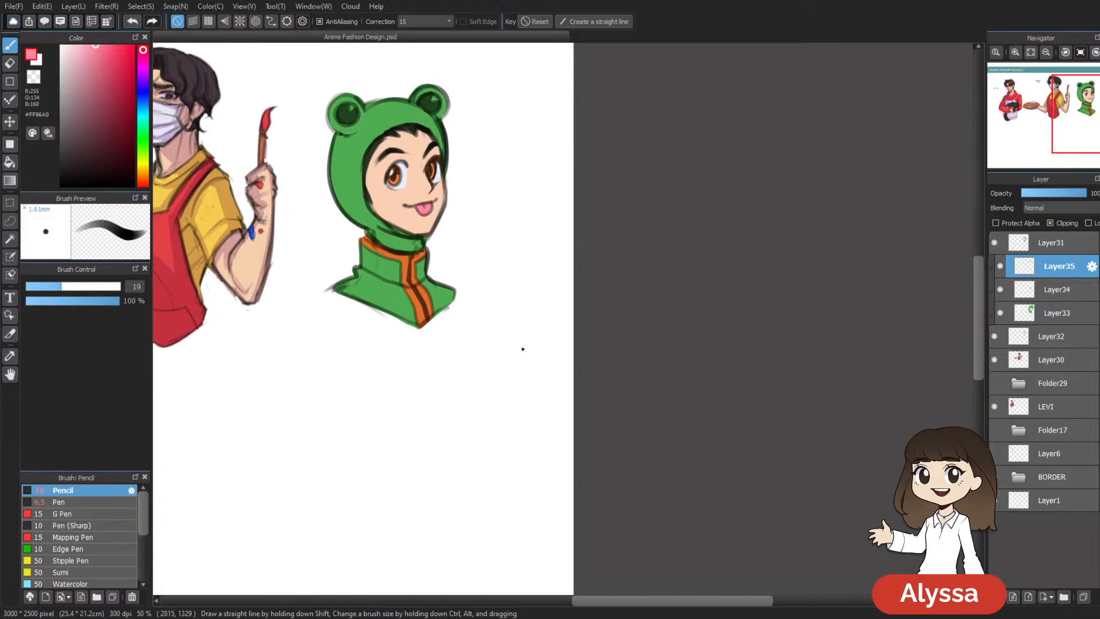
# Step: Sample the pale eye-white colour #E7EDFC and add glossy highlights to both frog eyes on the hood
pyautogui.hotkey('ctrl', '-')
pyautogui.hotkey('ctrl', '-')
pyautogui.hotkey('ctrl', '+')
pyautogui.hotkey('ctrl', '+')
pyautogui.scroll(3, 528, 337)
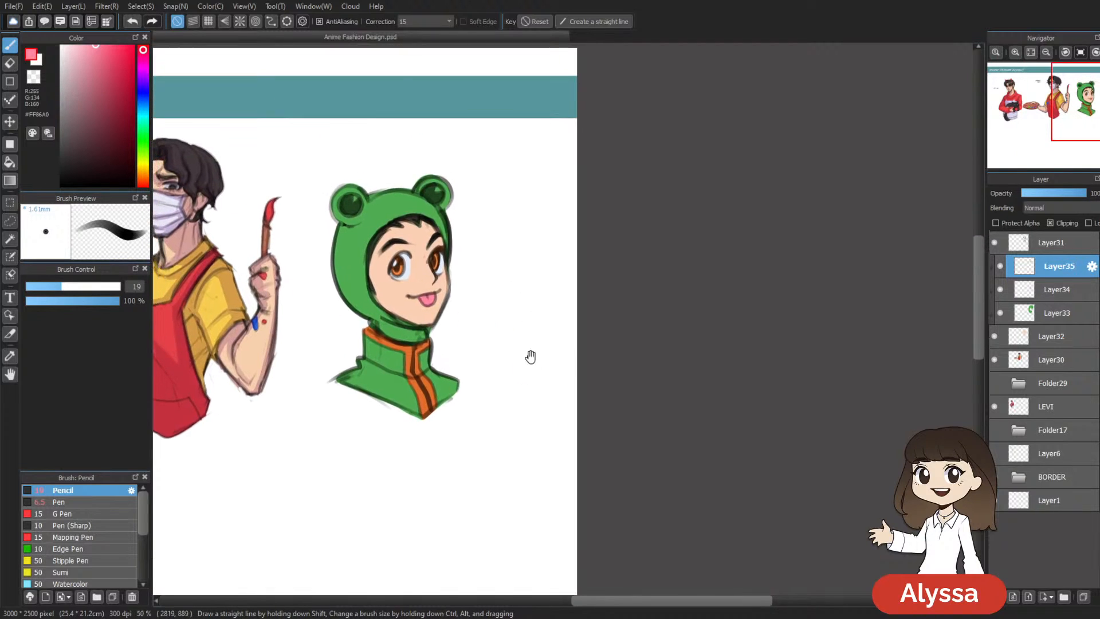
pyautogui.keyDown('alt'); pyautogui.click(405, 277); pyautogui.keyUp('alt')
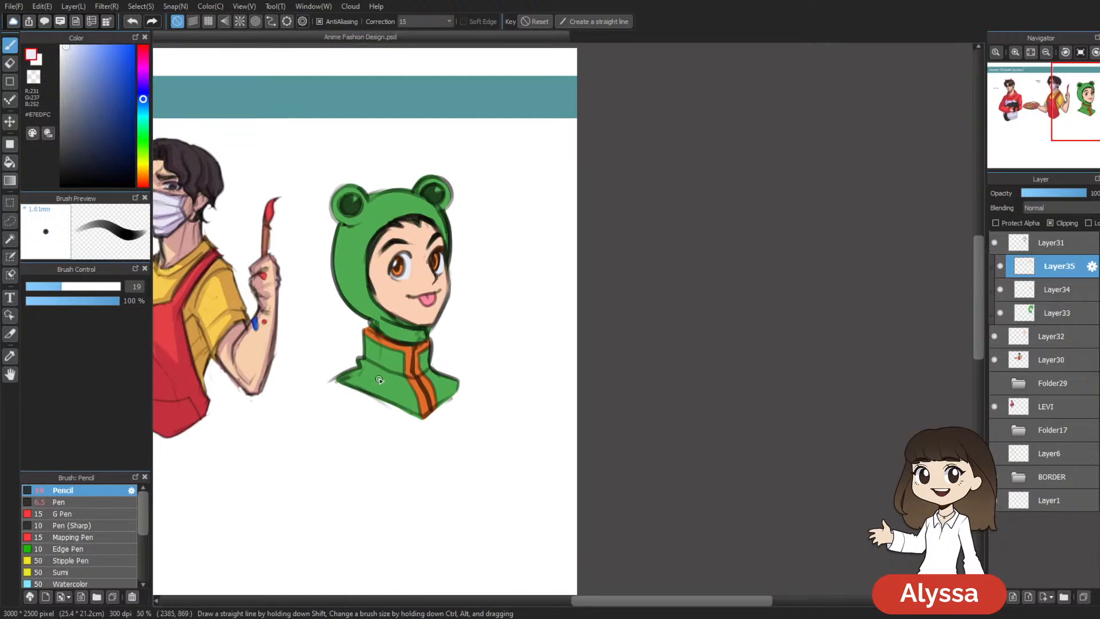
pyautogui.scroll(1, 355, 231)
pyautogui.moveTo(351, 214); pyautogui.dragTo(348, 217)
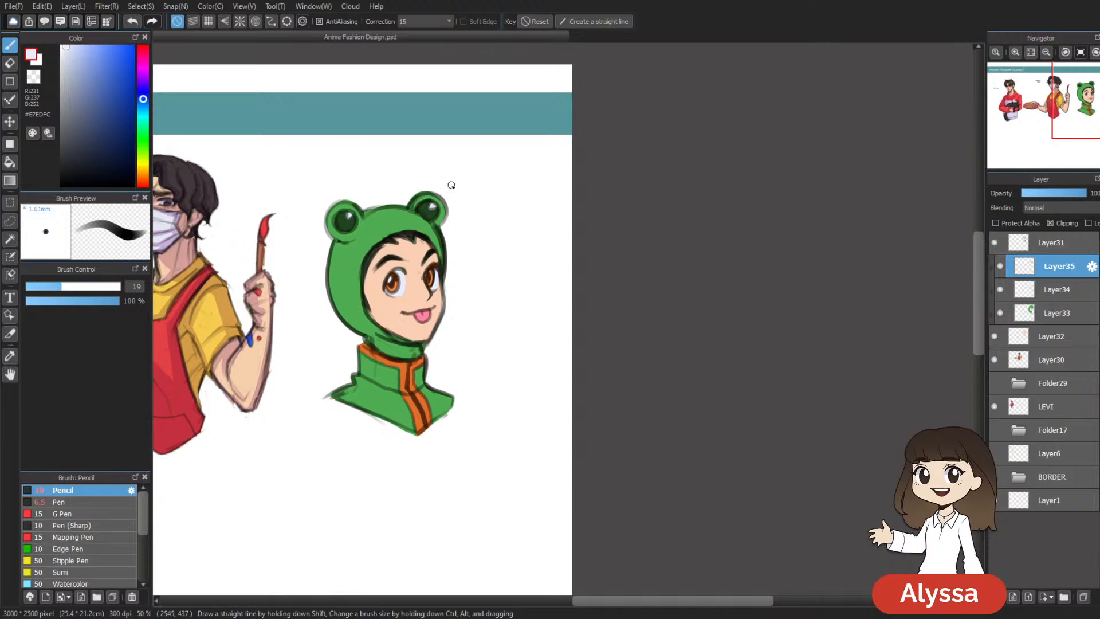
pyautogui.scroll(-2, 677, 344)
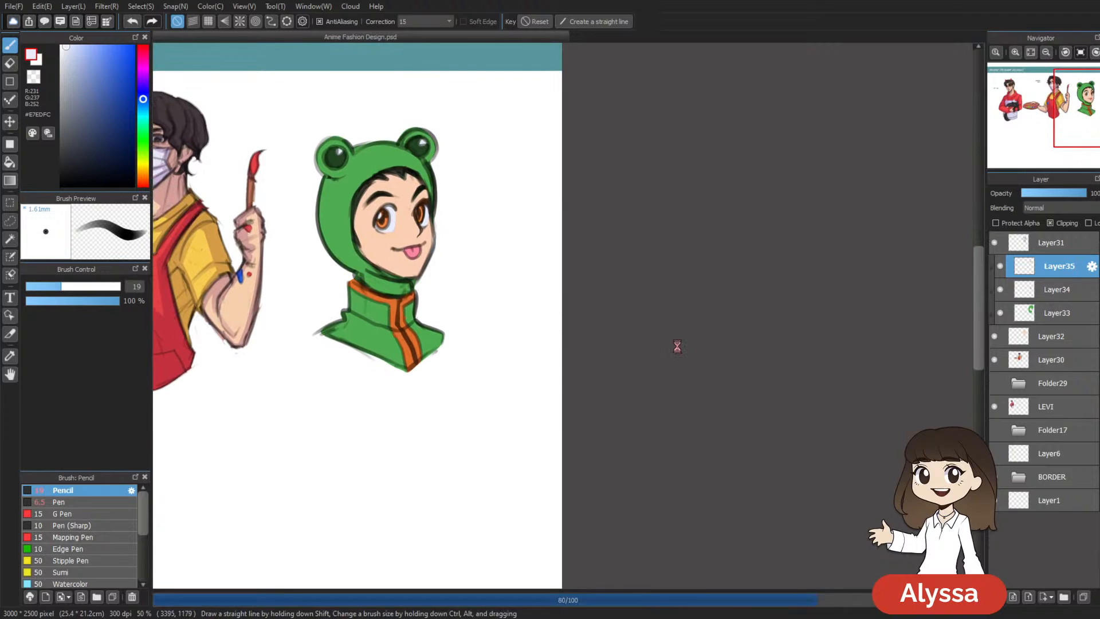
# Step: Create a layer folder, move the frog-hood character's line art and colour layers into it, and collapse it
pyautogui.moveTo(861, 270); pyautogui.dragTo(870, 279)
pyautogui.click(1048, 243)
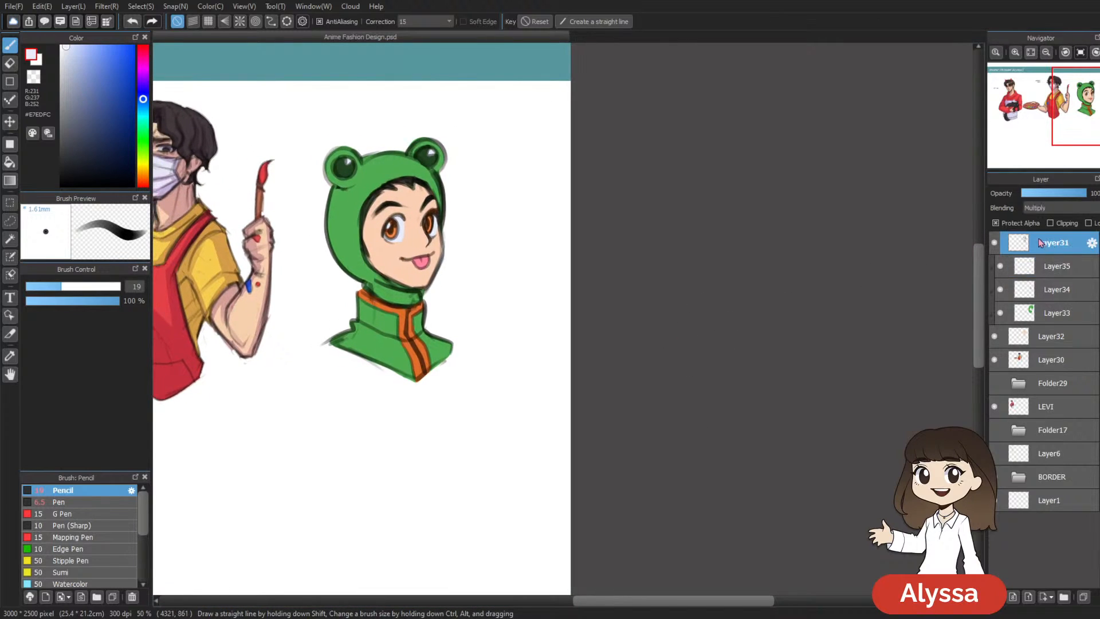
pyautogui.click(1063, 597)
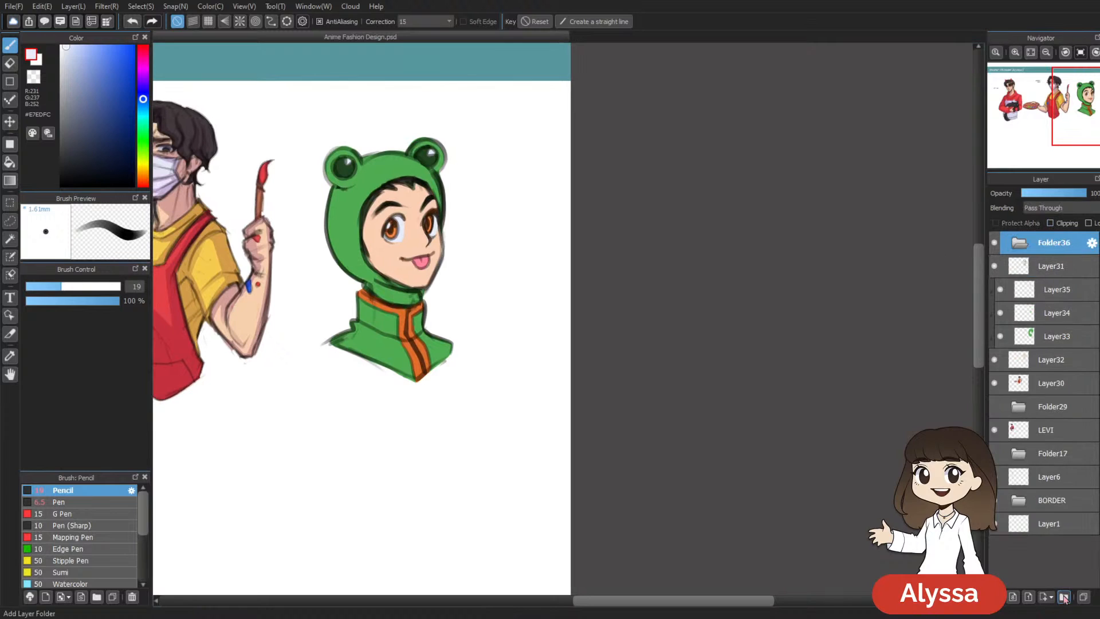
pyautogui.click(1064, 267)
pyautogui.moveTo(1063, 301); pyautogui.dragTo(1063, 382)
pyautogui.moveTo(1060, 275); pyautogui.dragTo(1060, 244)
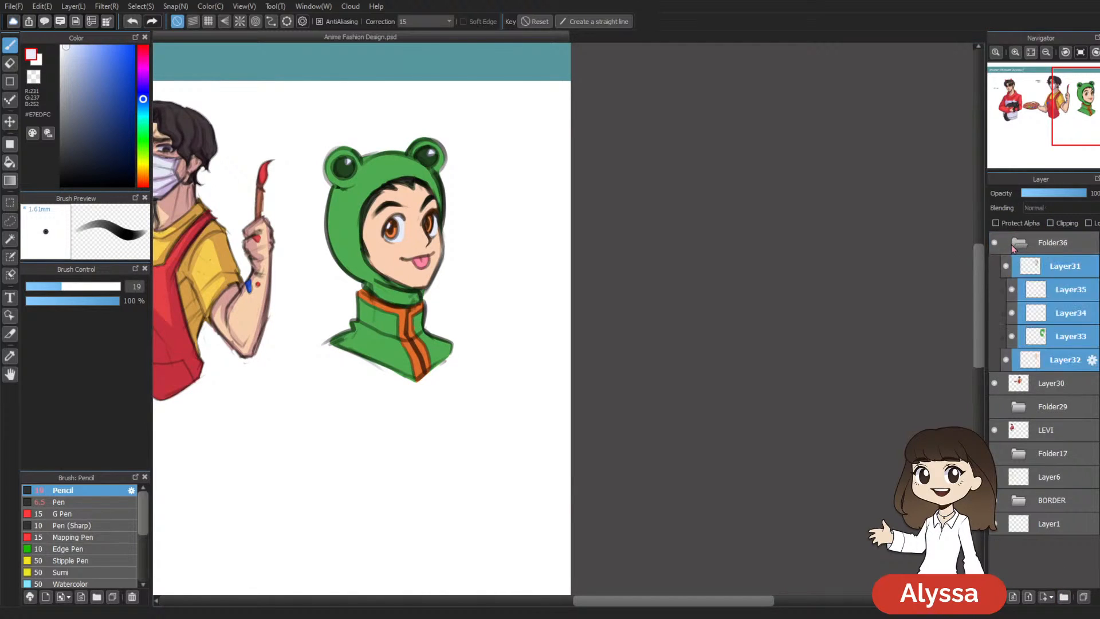
pyautogui.click(994, 244)
# Step: Add a new layer, paste a copy of the character folder beneath it, and clip the new layer with Multiply blending
pyautogui.hotkey('ctrl', 'shift', 'n')
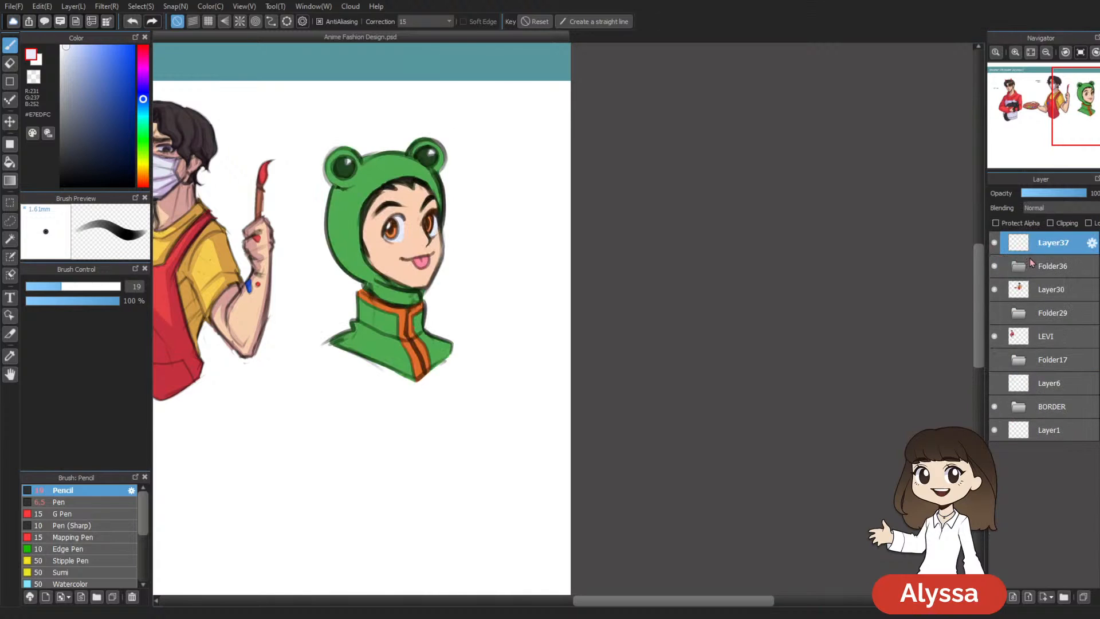
pyautogui.click(1037, 266)
pyautogui.hotkey('ctrl', 'c')
pyautogui.hotkey('ctrl', 'v')
pyautogui.click(1059, 236)
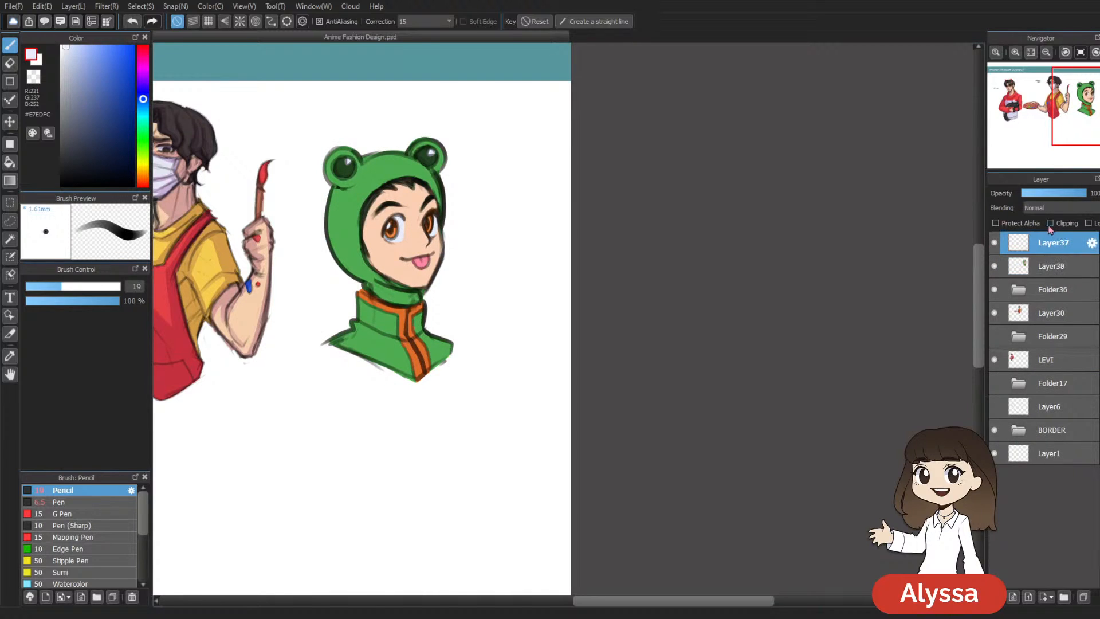
pyautogui.click(1050, 222)
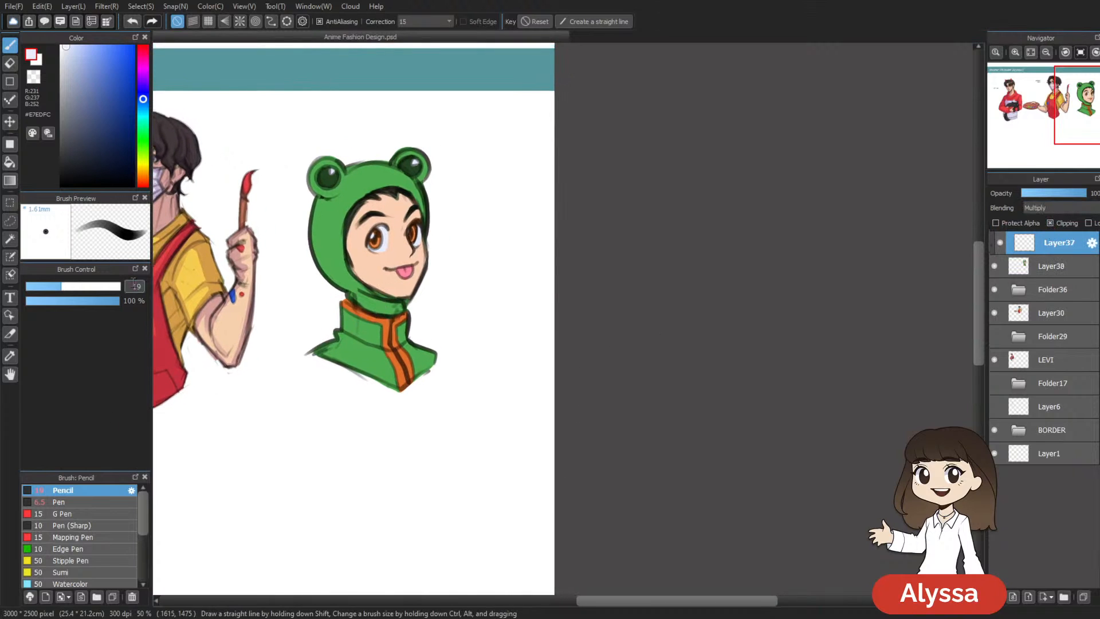
pyautogui.click(74, 57)
pyautogui.moveTo(362, 265)
pyautogui.mouseDown()
pyautogui.moveTo(409, 236)
pyautogui.moveTo(401, 304)
pyautogui.moveTo(441, 243)
pyautogui.moveTo(469, 369)
pyautogui.mouseUp()
pyautogui.hotkey('ctrl', 'z')
# Step: Choose muted mauve #D4BDD1 as the shadow colour and shade the face around the eyes, nose and cheek
pyautogui.click(67, 68)
pyautogui.hotkey('ctrl', 'z')
pyautogui.moveTo(523, 303); pyautogui.dragTo(500, 358)
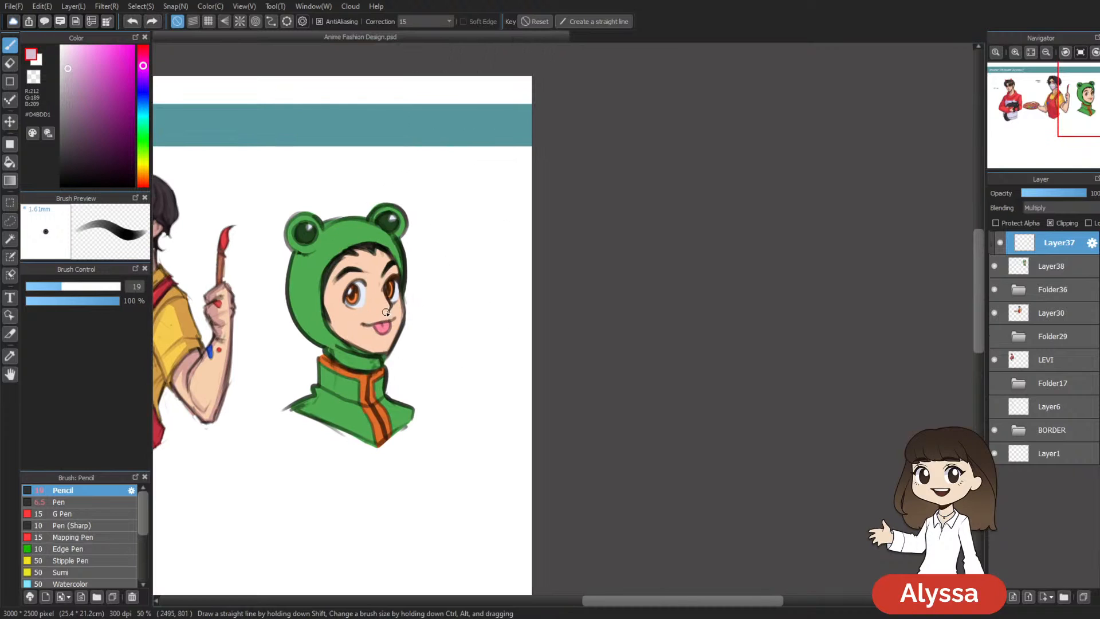
pyautogui.scroll(-1, 528, 295)
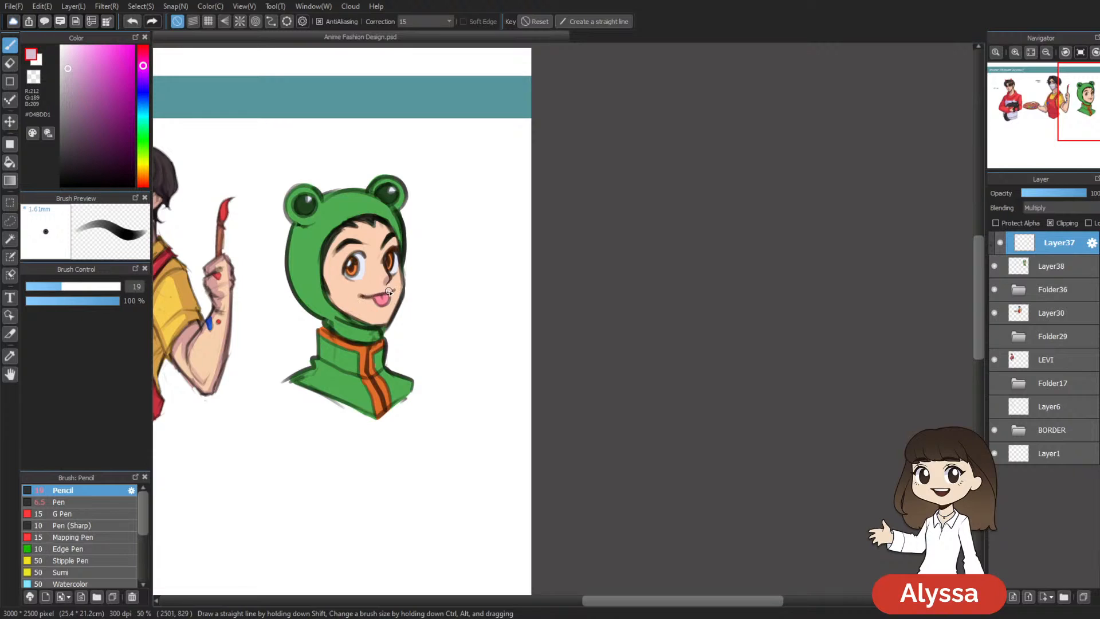
pyautogui.scroll(-1, 470, 282)
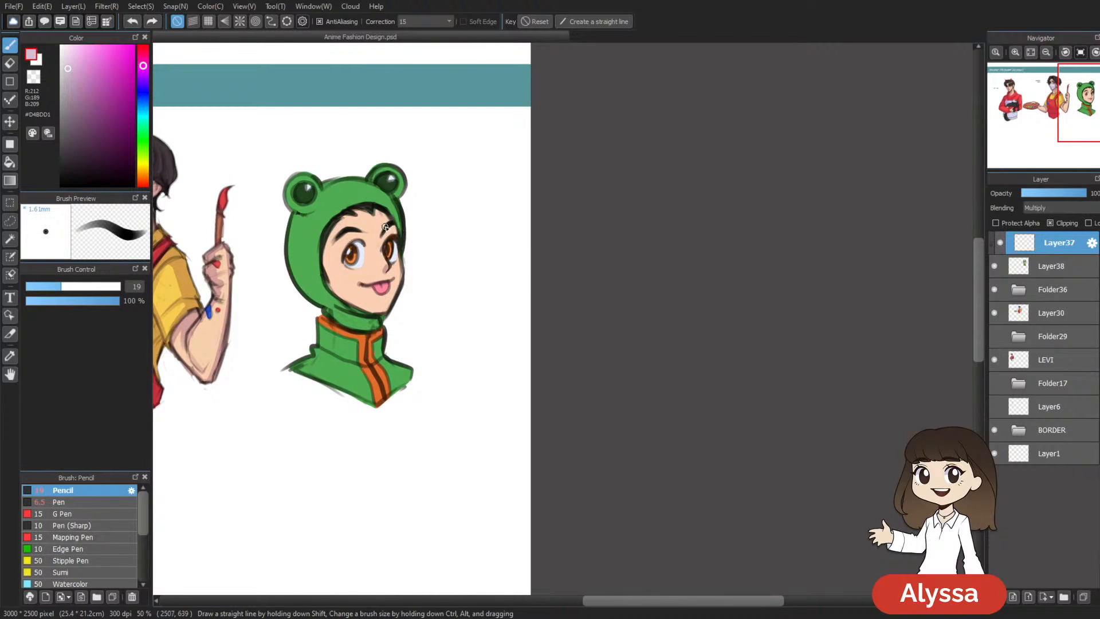
pyautogui.moveTo(462, 325); pyautogui.dragTo(422, 346)
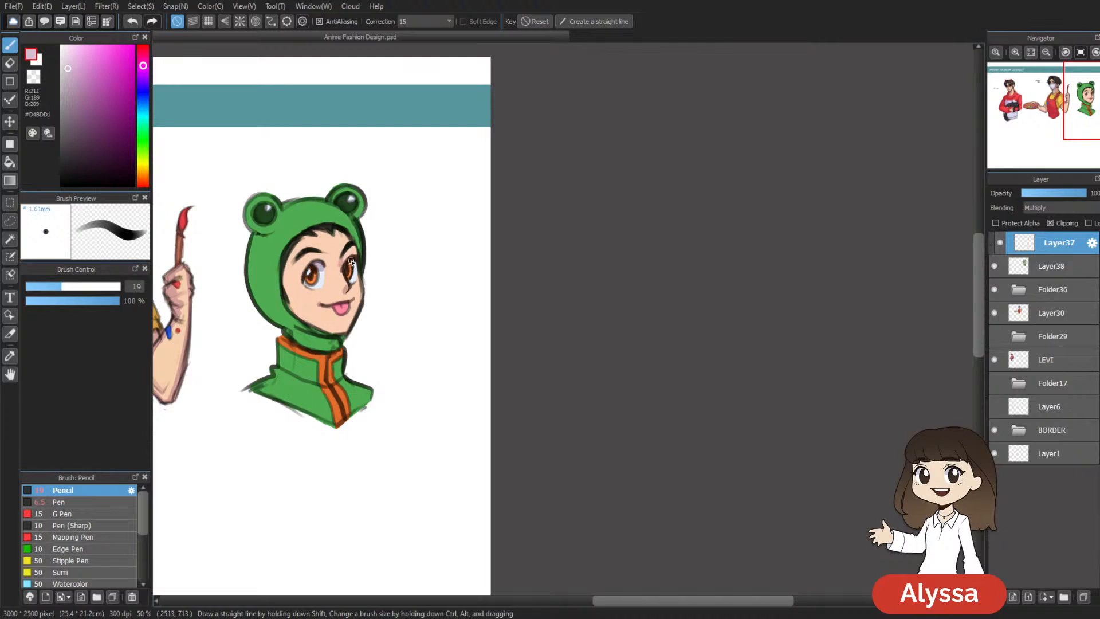
pyautogui.moveTo(427, 235)
pyautogui.mouseDown()
pyautogui.moveTo(443, 186)
pyautogui.moveTo(462, 191)
pyautogui.mouseUp()
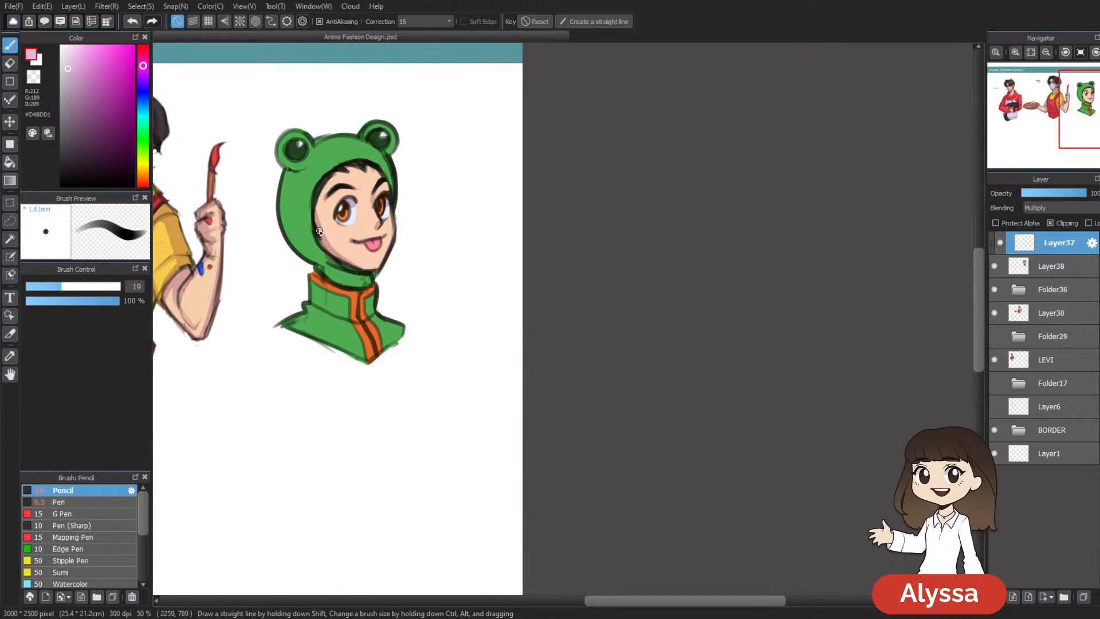
# Step: Outline shadow areas on the hood's near side and the collar, and fill them using Magic Wand selections
pyautogui.moveTo(432, 325); pyautogui.dragTo(435, 302)
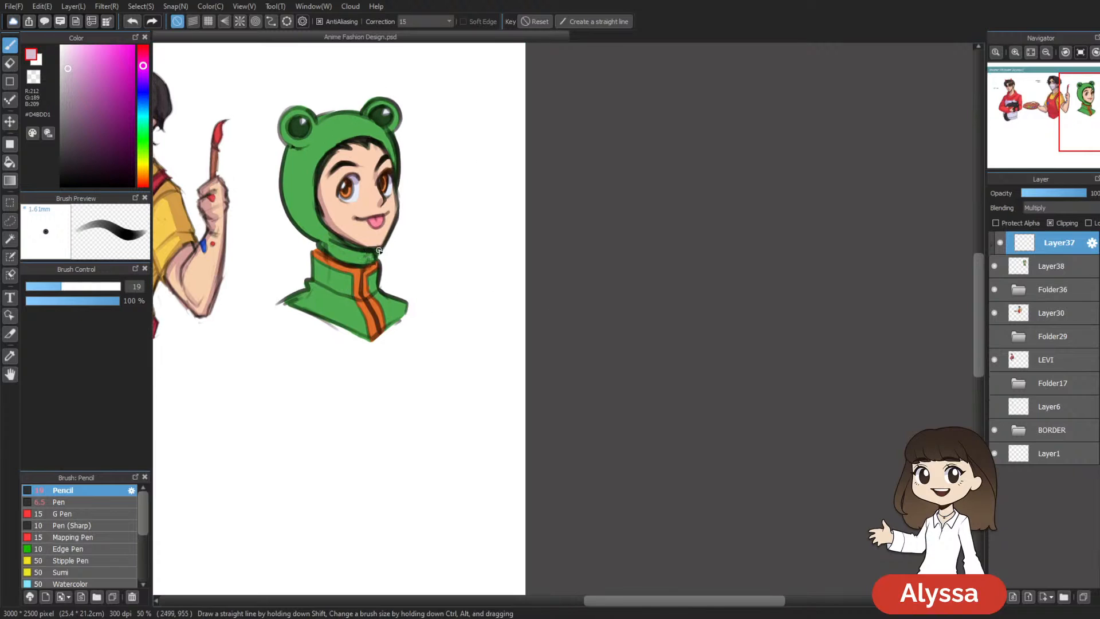
pyautogui.moveTo(344, 276)
pyautogui.mouseDown()
pyautogui.moveTo(351, 294)
pyautogui.moveTo(307, 280)
pyautogui.mouseUp()
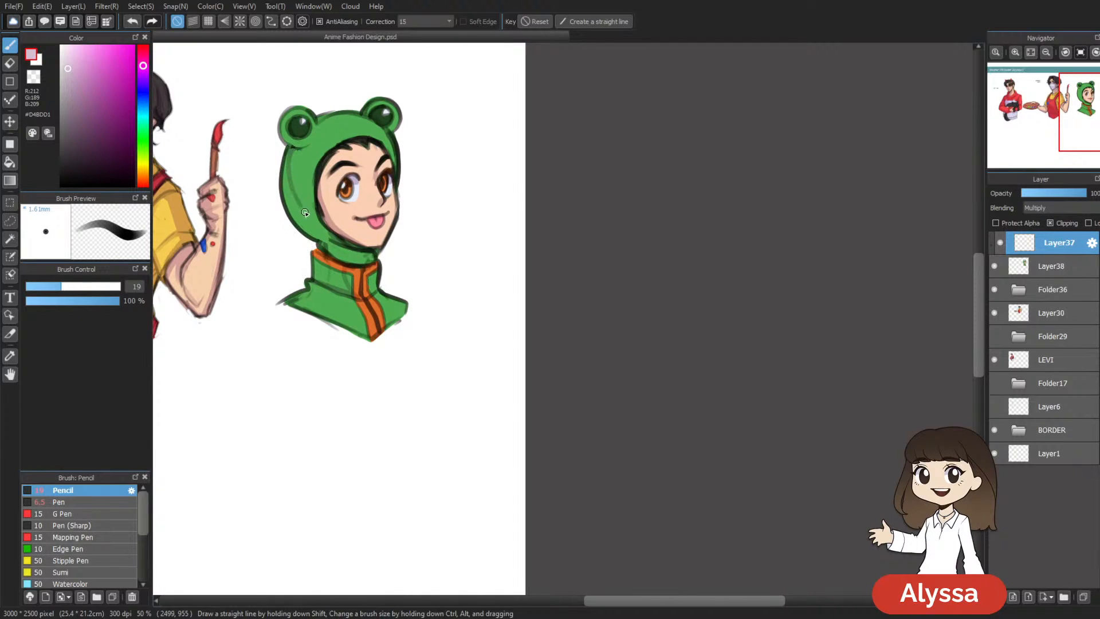
pyautogui.press('w')
pyautogui.click(382, 285)
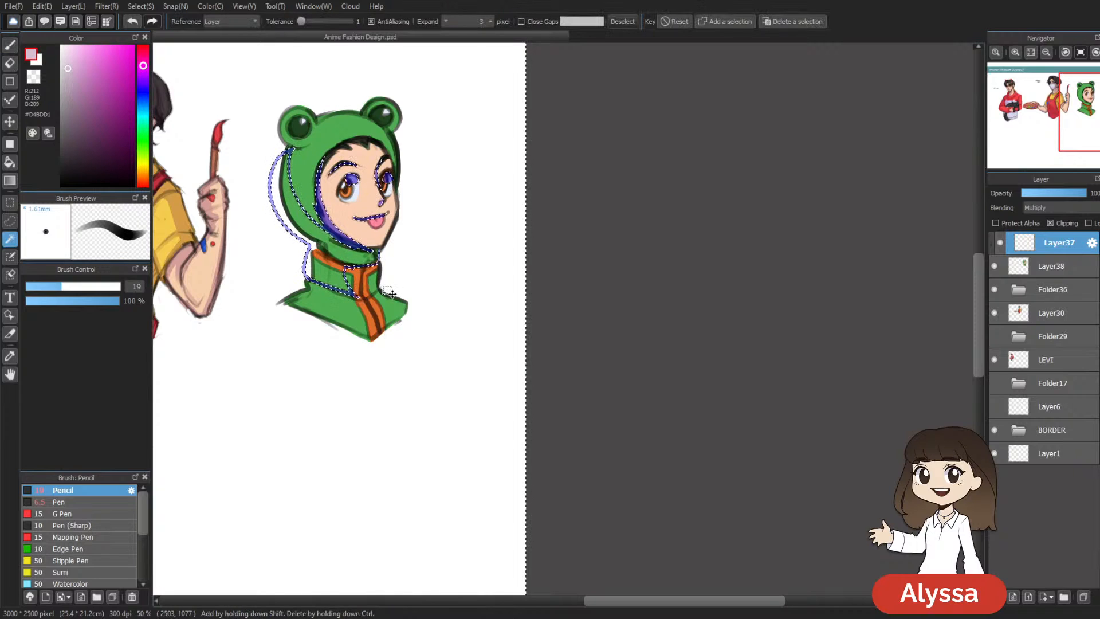
pyautogui.click(380, 259)
pyautogui.hotkey('ctrl', 'd')
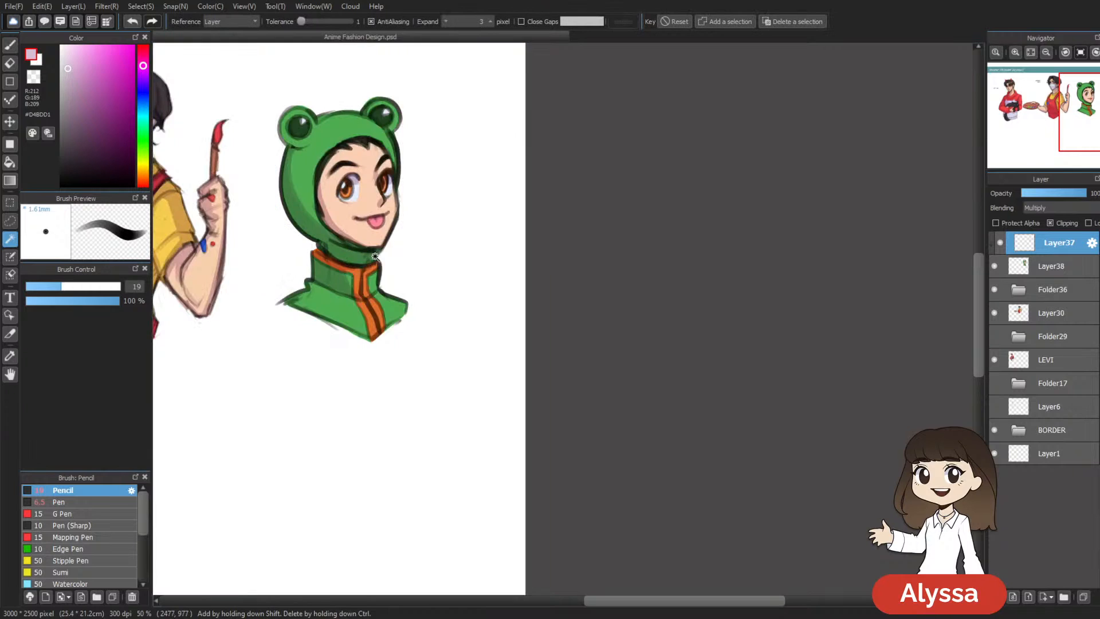
# Step: Shade the hood above the forehead, and outline and fill a shadow on the near shoulder
pyautogui.press('b')
pyautogui.scroll(3, 579, 359)
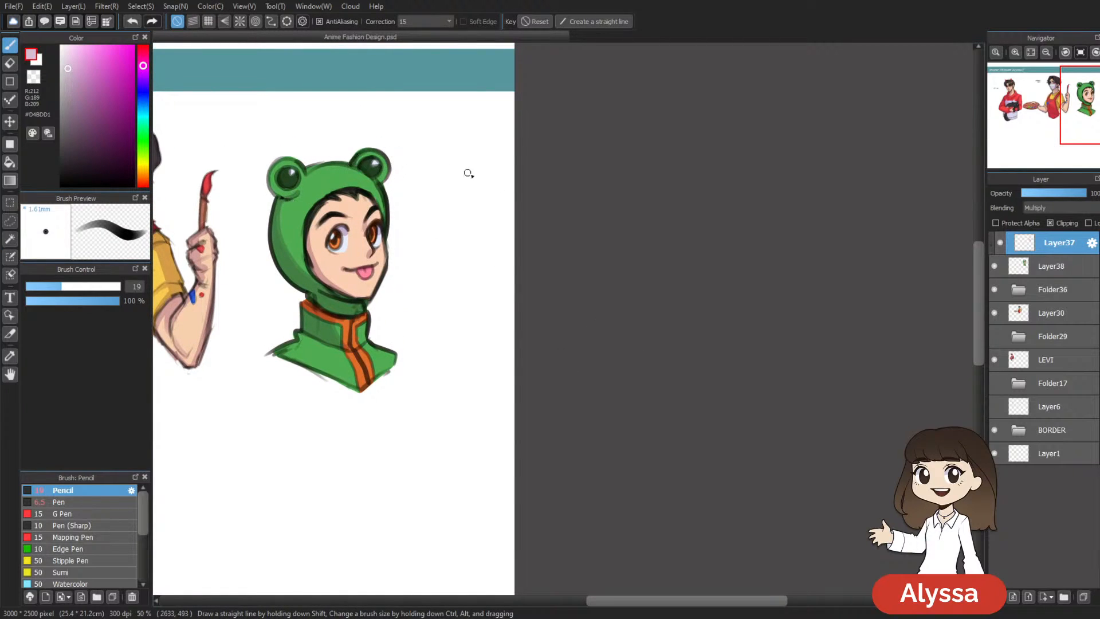
pyautogui.scroll(-3, 448, 170)
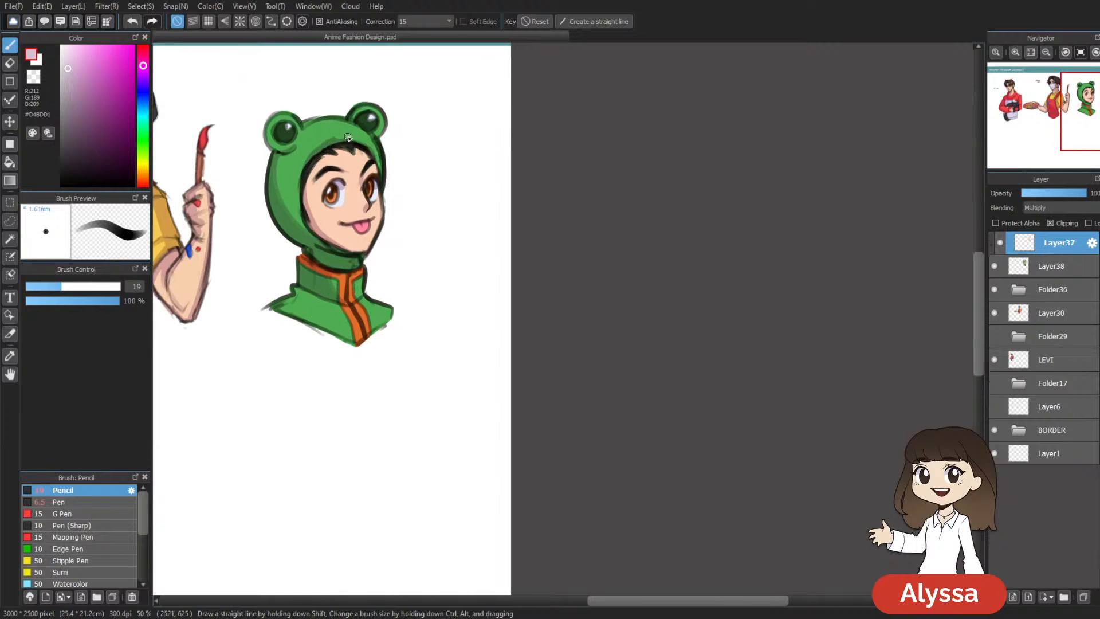
pyautogui.moveTo(387, 270); pyautogui.dragTo(432, 238)
pyautogui.moveTo(372, 265); pyautogui.dragTo(362, 295)
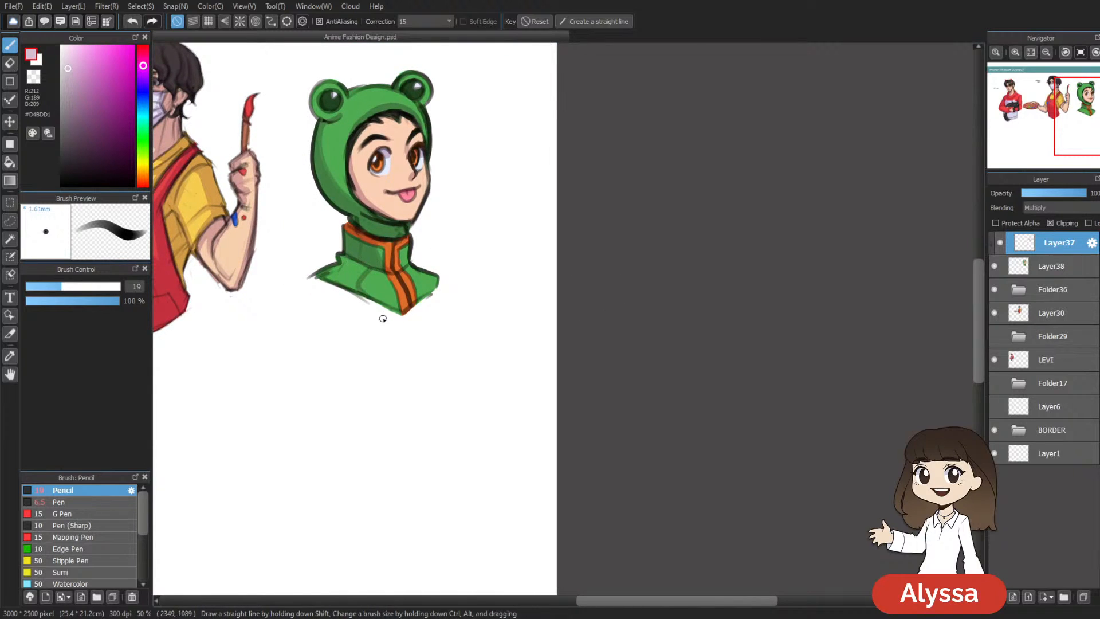
pyautogui.press('w')
pyautogui.click(357, 282)
pyautogui.press('Insert')
pyautogui.hotkey('ctrl', 'd')
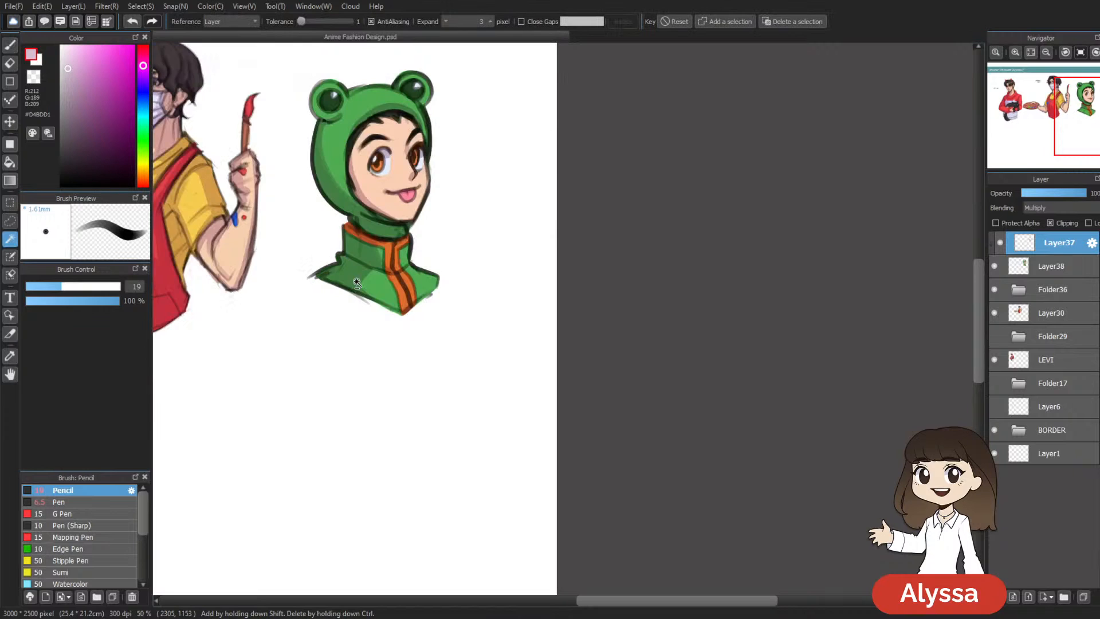
# Step: Add another layer above the shading, choose black #000000 and reduce the Pencil brush size to 15
pyautogui.hotkey('ctrl', '-')
pyautogui.press('b')
pyautogui.moveTo(582, 367)
pyautogui.mouseDown()
pyautogui.moveTo(665, 429)
pyautogui.moveTo(660, 449)
pyautogui.mouseUp()
pyautogui.hotkey('ctrl', 'shift', 'n')
pyautogui.hotkey('ctrl', '+')
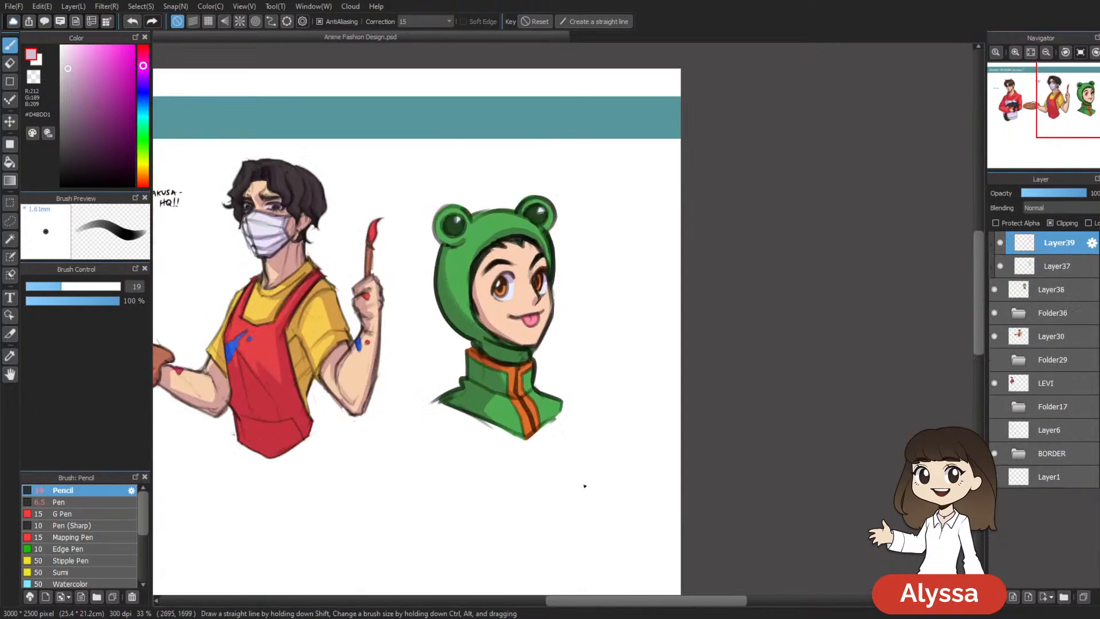
pyautogui.moveTo(78, 171); pyautogui.dragTo(56, 198)
pyautogui.moveTo(679, 248); pyautogui.dragTo(533, 258)
pyautogui.press('[')
pyautogui.press('[')
pyautogui.press('[')
pyautogui.press('[')
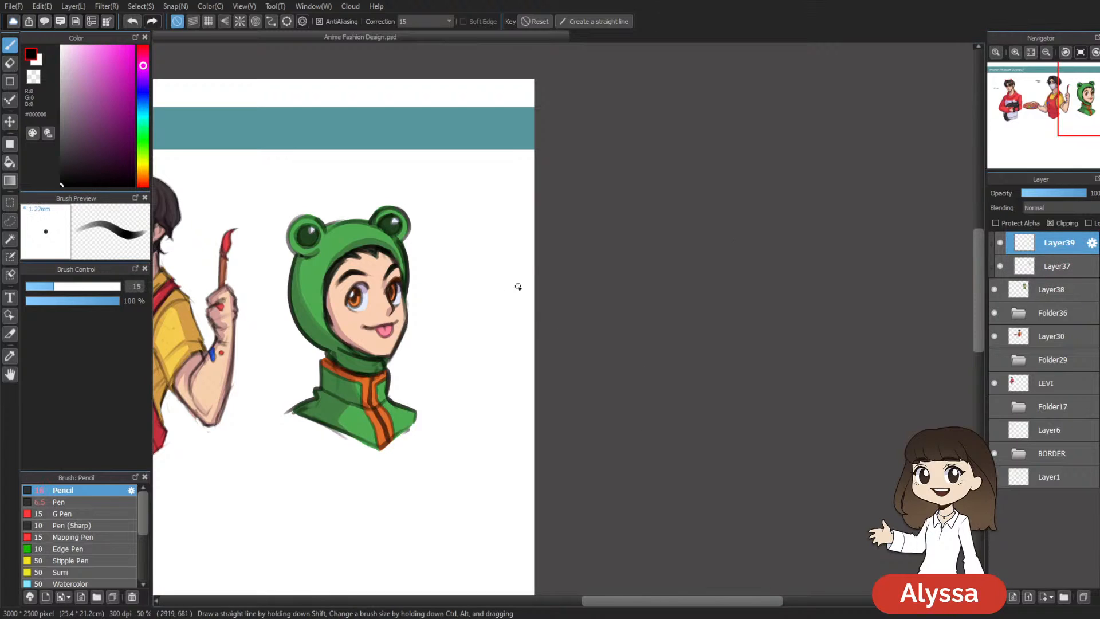
# Step: Turn off clipping for the new layer and write the label's first letter, "G", beside the frog hood
pyautogui.click(1061, 224)
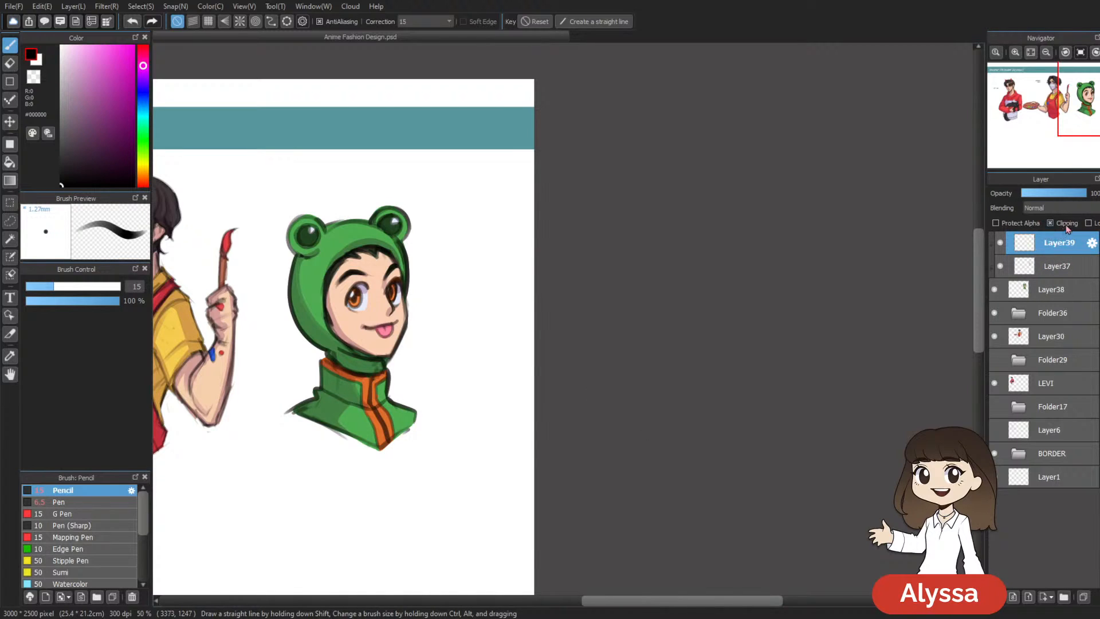
pyautogui.moveTo(437, 241); pyautogui.dragTo(444, 284)
pyautogui.moveTo(517, 361); pyautogui.dragTo(528, 375)
pyautogui.hotkey('ctrl', 'z')
pyautogui.hotkey('ctrl', 'z')
pyautogui.hotkey('ctrl', 'z')
pyautogui.hotkey('ctrl', 'z')
pyautogui.hotkey('ctrl', 'shift', 'z')
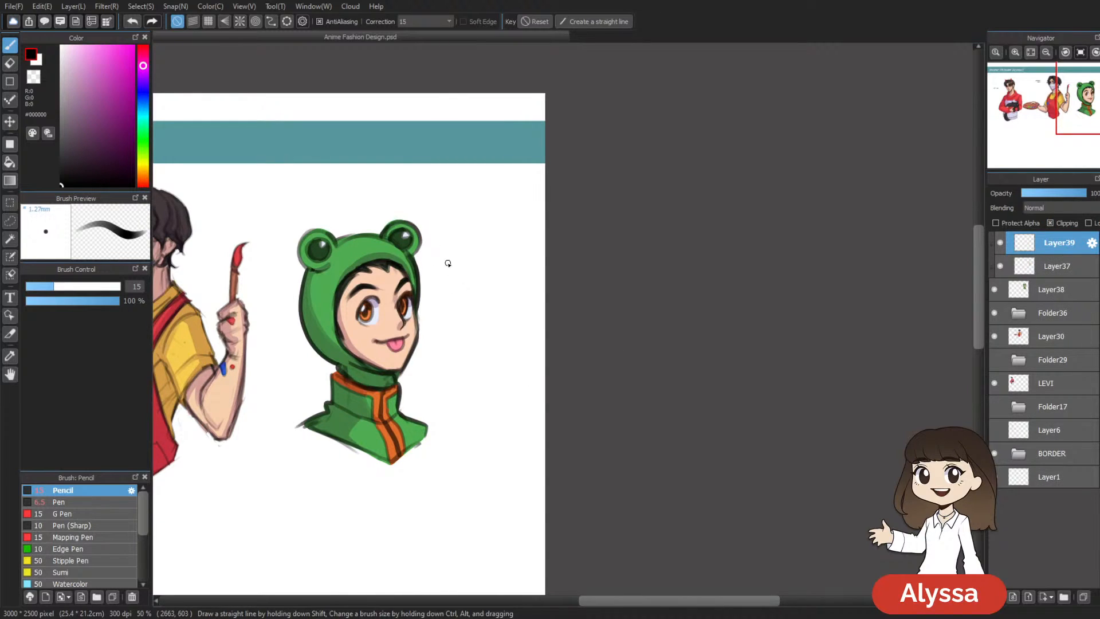
pyautogui.hotkey('ctrl', 'shift', 'z')
pyautogui.hotkey('ctrl', 'shift', 'z')
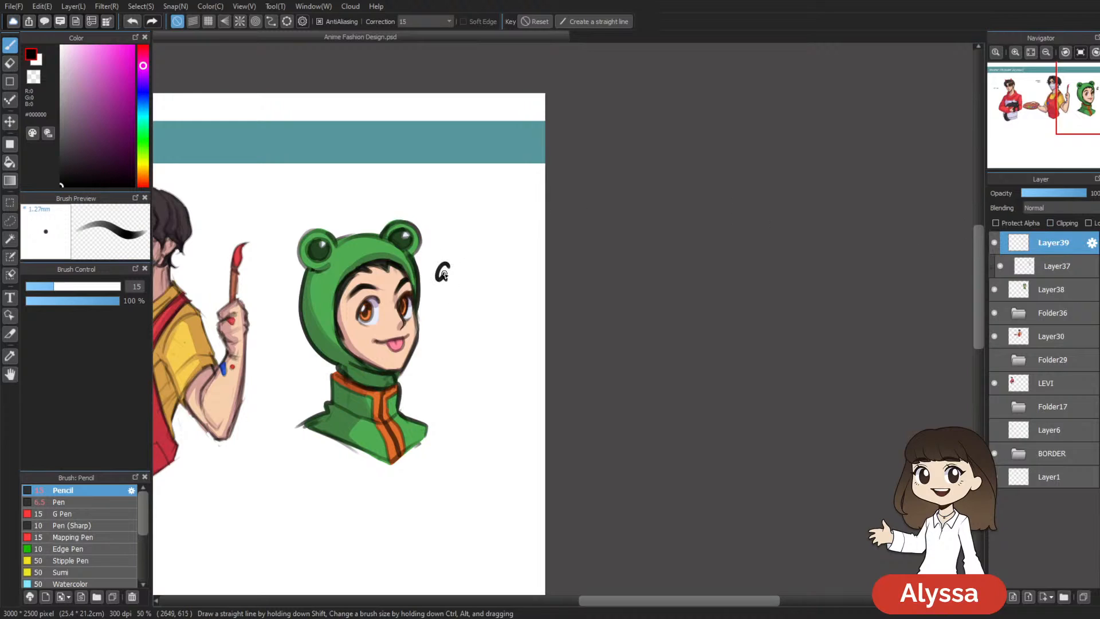
# Step: Finish the handwritten label as "GON - HxH" and adjust its placement beside the face with a transform
pyautogui.moveTo(459, 265)
pyautogui.mouseDown()
pyautogui.moveTo(499, 270)
pyautogui.moveTo(452, 314)
pyautogui.mouseUp()
pyautogui.moveTo(462, 293)
pyautogui.mouseDown()
pyautogui.moveTo(462, 313)
pyautogui.moveTo(462, 304)
pyautogui.mouseUp()
pyautogui.moveTo(467, 301)
pyautogui.mouseDown()
pyautogui.moveTo(477, 315)
pyautogui.moveTo(468, 315)
pyautogui.moveTo(494, 314)
pyautogui.mouseUp()
pyautogui.moveTo(484, 304); pyautogui.dragTo(484, 279)
pyautogui.hotkey('ctrl', 't')
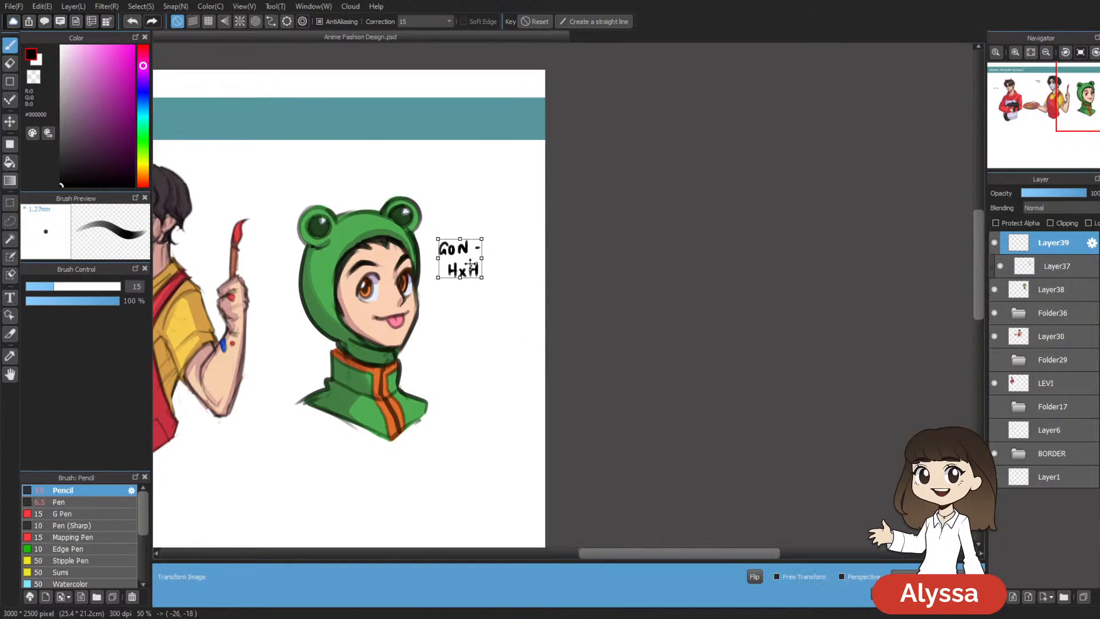
pyautogui.press('Return')
pyautogui.moveTo(461, 473); pyautogui.dragTo(738, 431)
pyautogui.scroll(1, 784, 456)
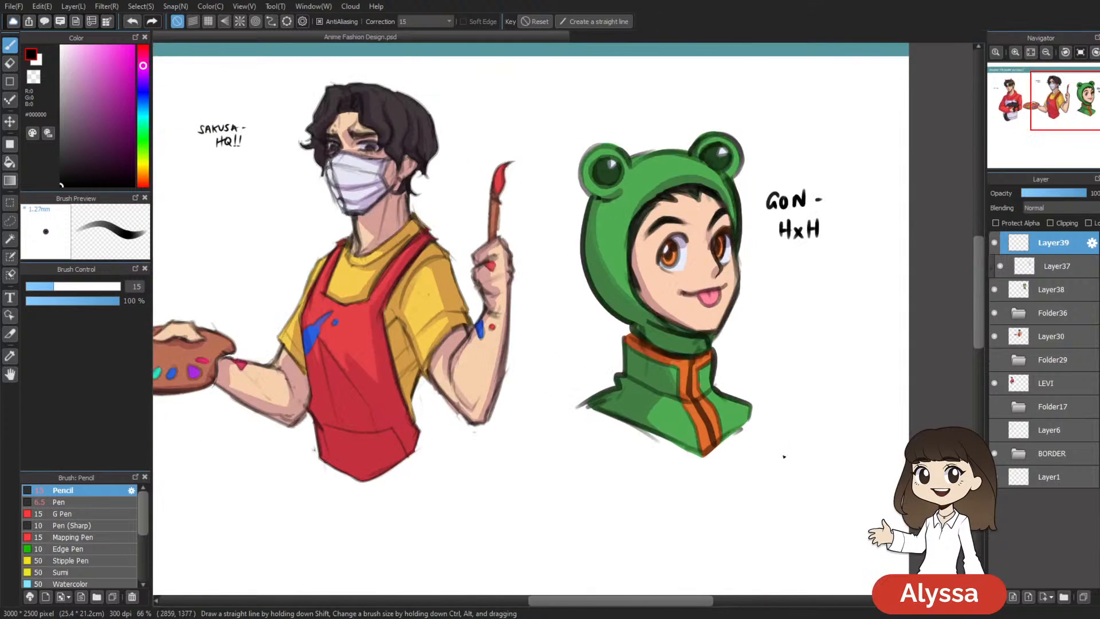